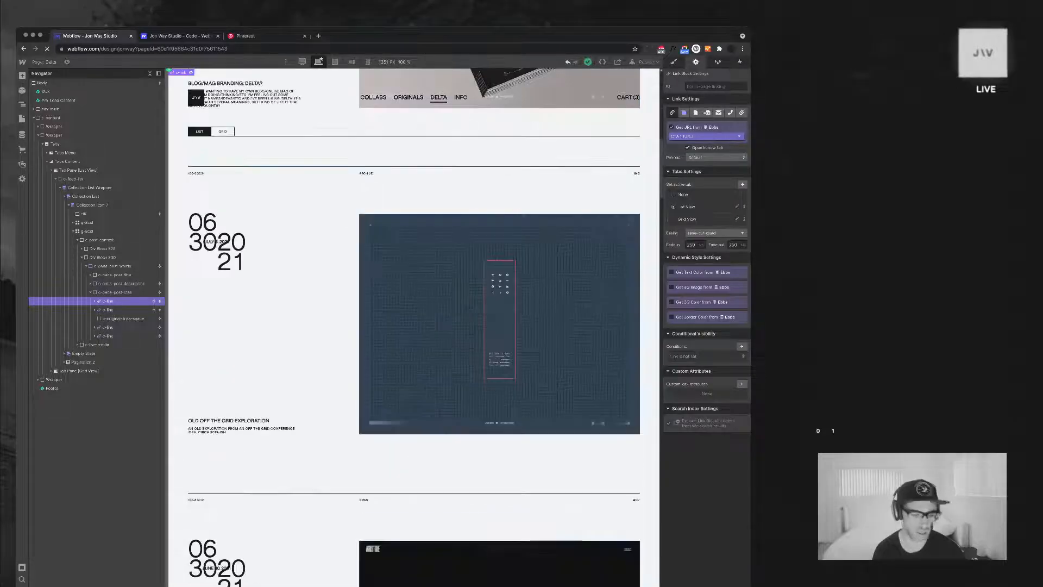
# Look through the posts in the Delta page's list view for one with call-to-action links
pyautogui.scroll(3, 414, 327)
pyautogui.scroll(2, 414, 328)
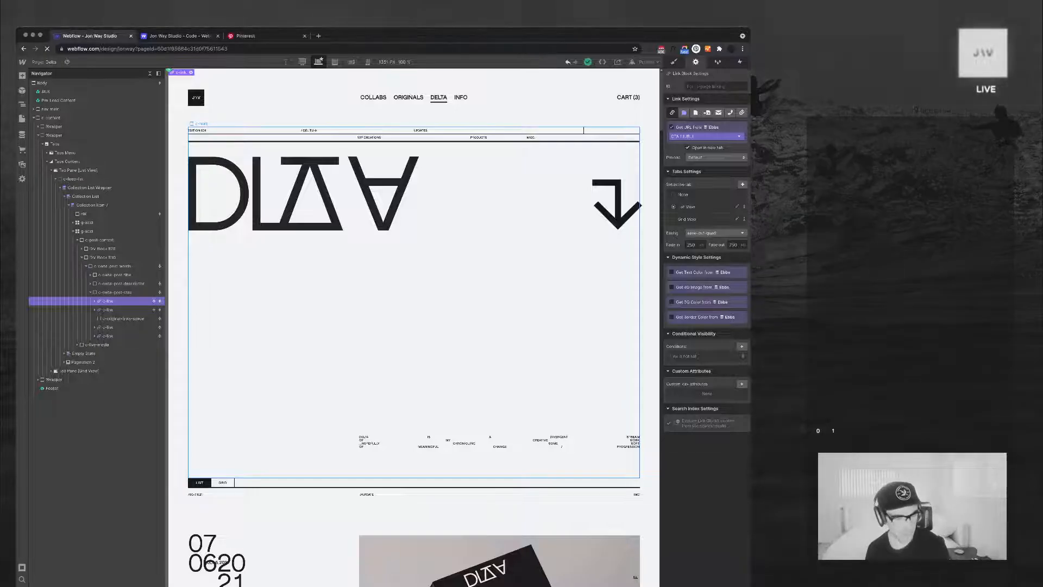
pyautogui.scroll(-5, 414, 413)
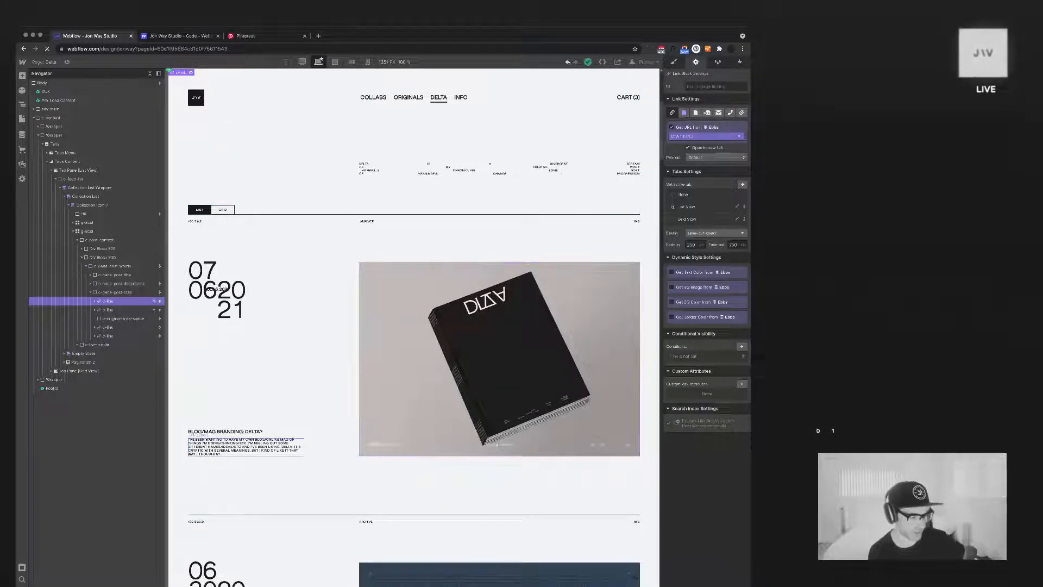
pyautogui.scroll(-1, 414, 413)
pyautogui.scroll(-8, 414, 326)
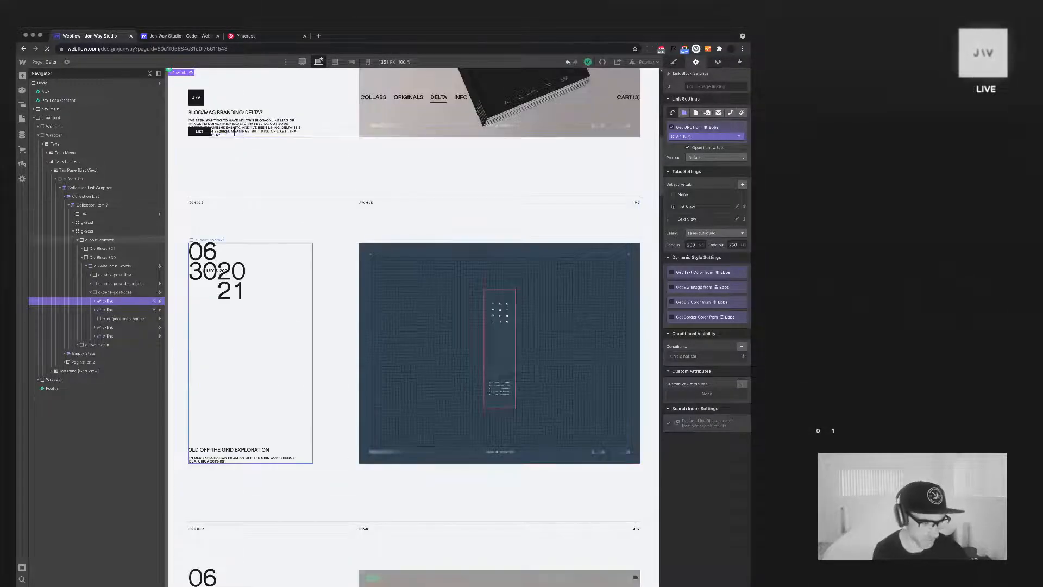
pyautogui.scroll(-3, 414, 326)
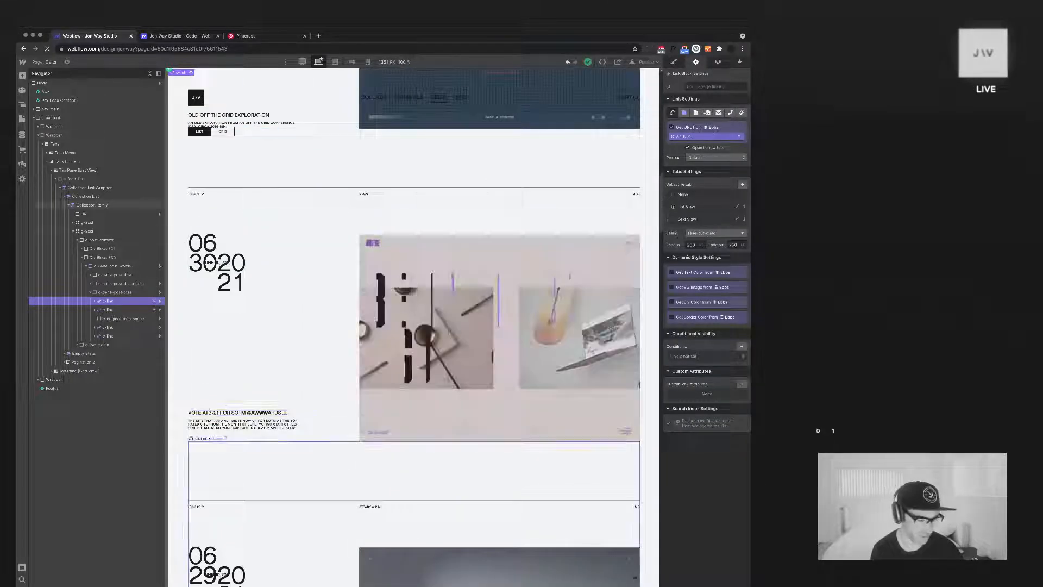
pyautogui.scroll(-2, 414, 326)
pyautogui.scroll(-10, 414, 326)
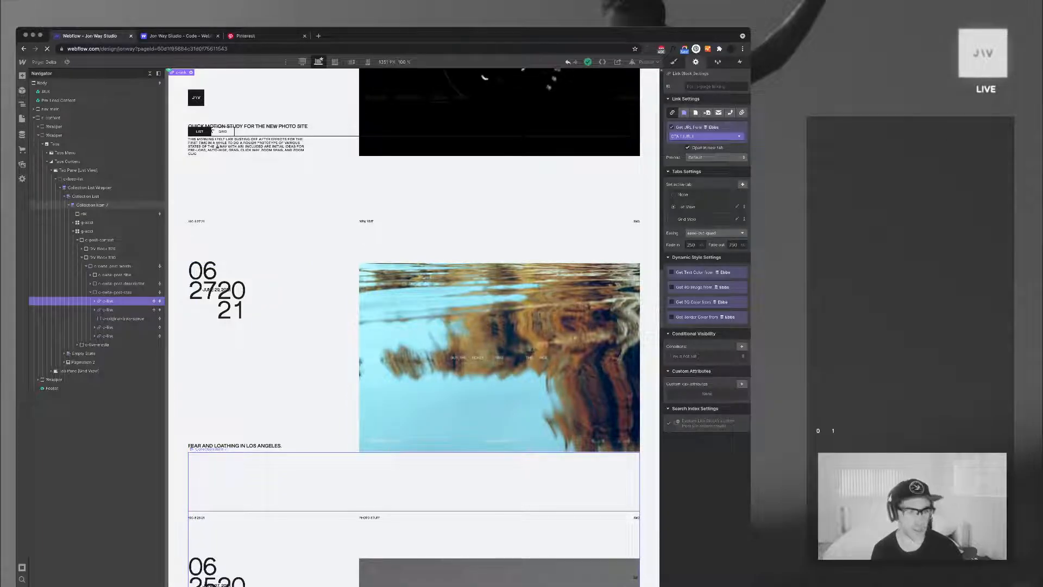
pyautogui.scroll(2, 414, 326)
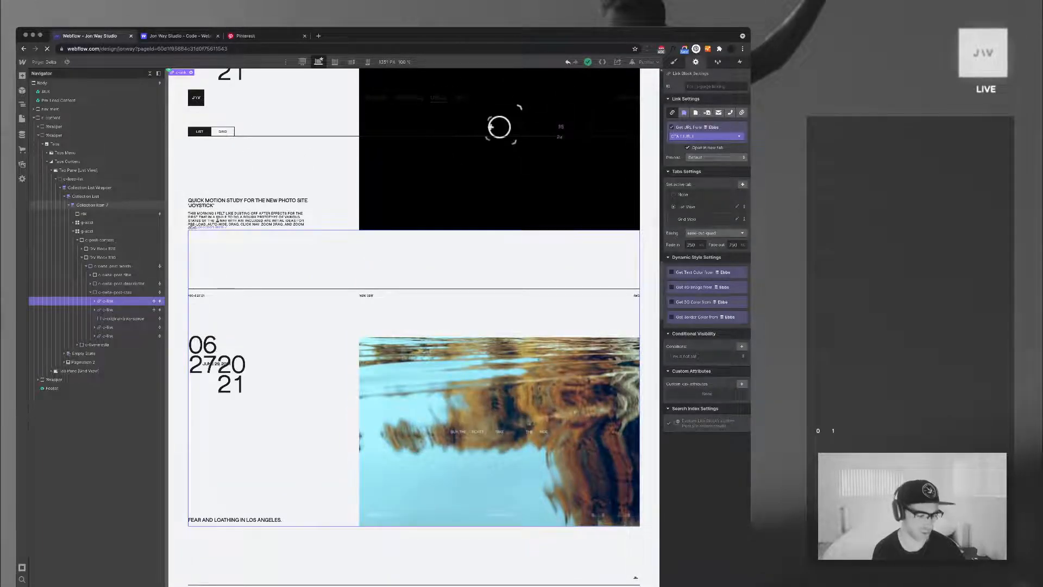
pyautogui.scroll(-5, 414, 326)
pyautogui.scroll(-15, 414, 326)
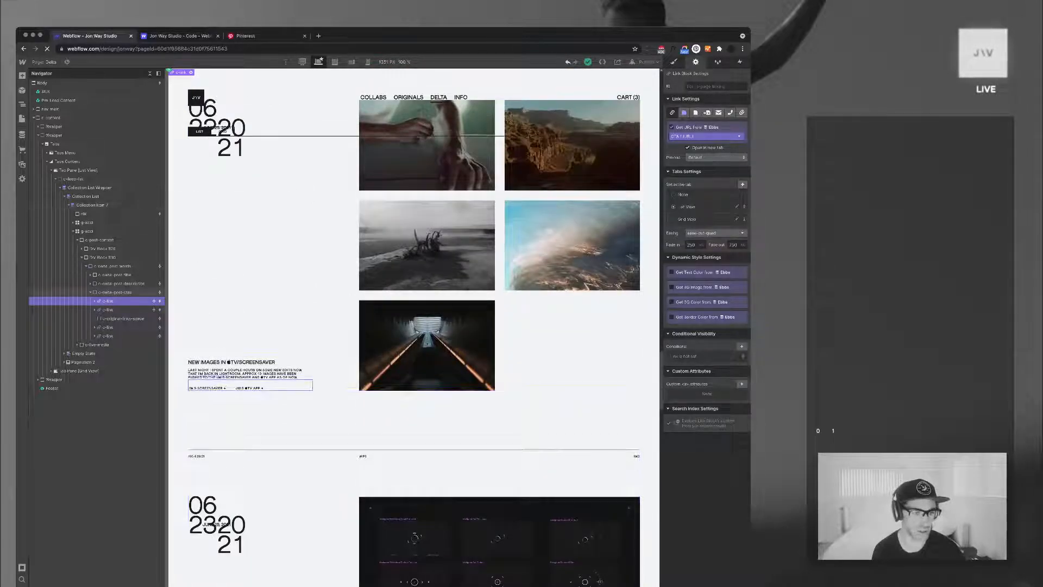
# Select the screensaver post's first page-reference link block and examine the Ebbs collection's CTA and link fields
pyautogui.click(207, 387)
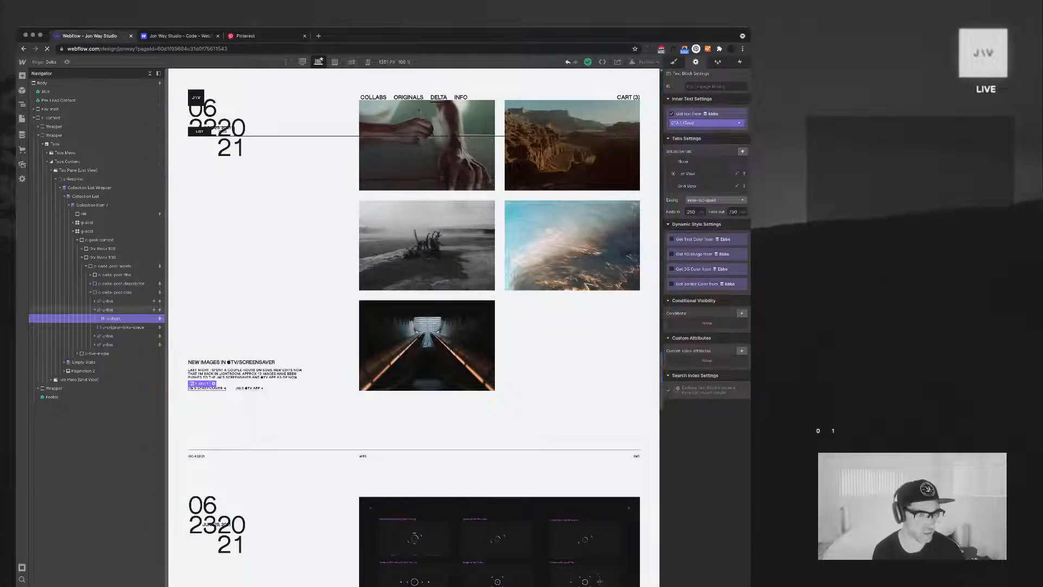
pyautogui.click(108, 310)
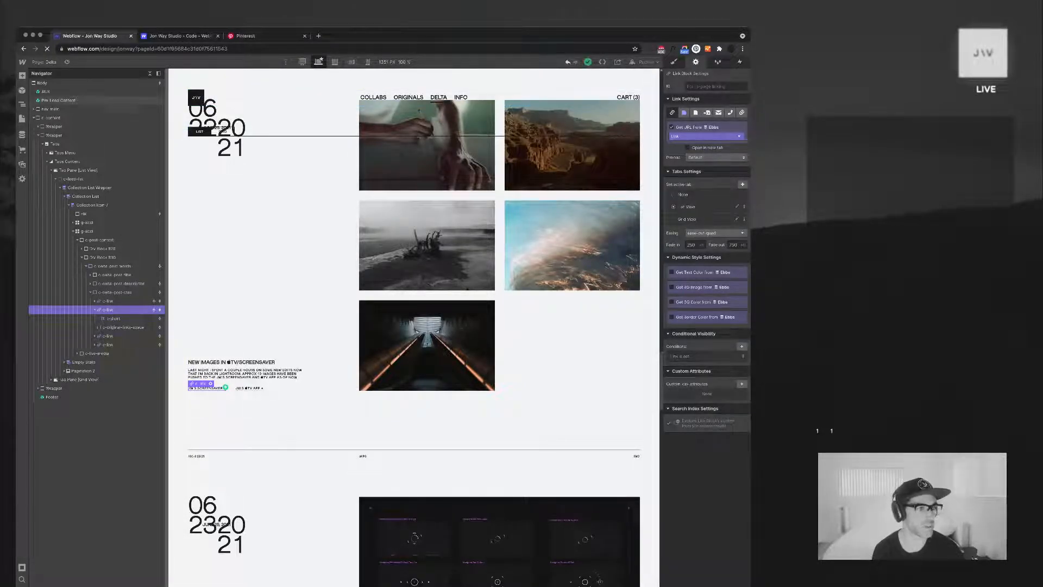
pyautogui.click(22, 134)
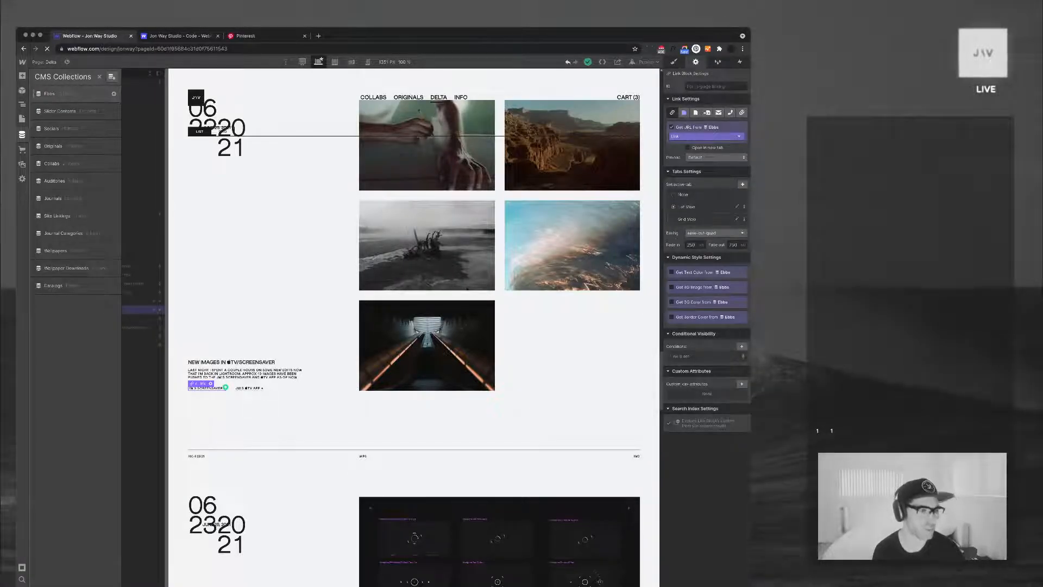
pyautogui.click(114, 93)
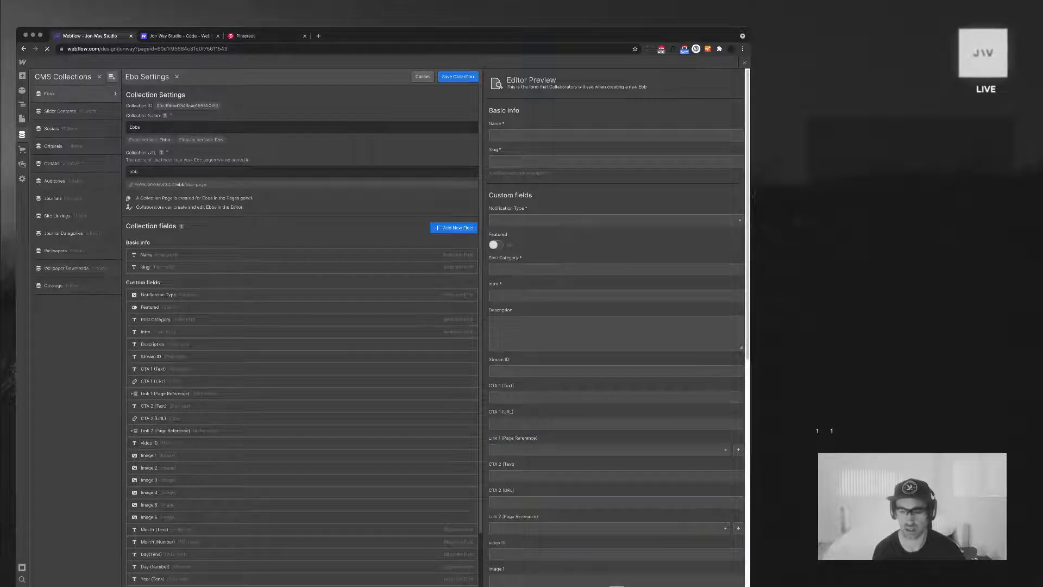
pyautogui.click(422, 76)
pyautogui.press('Escape')
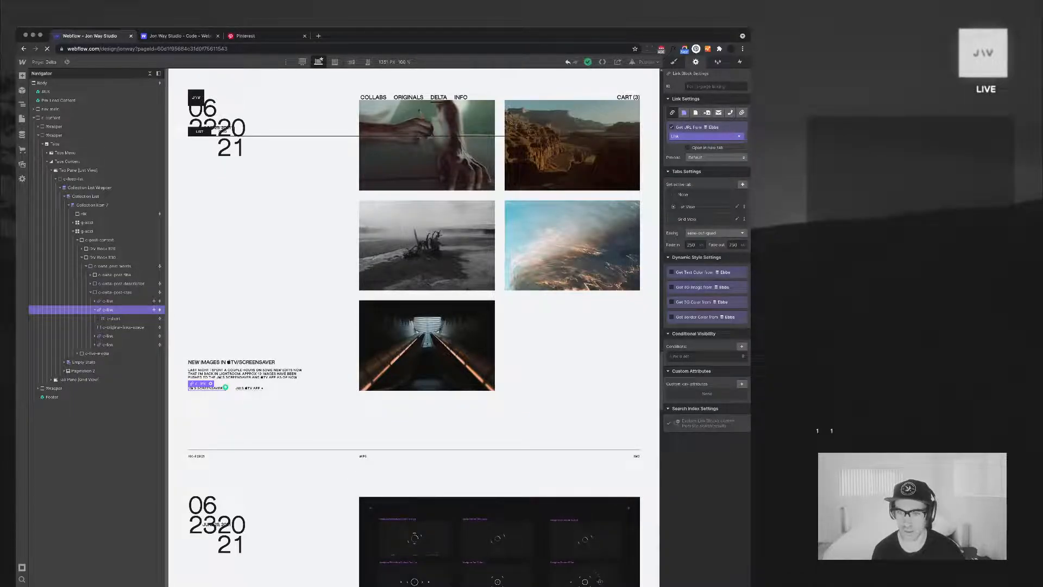
# Examine the page-reference link block's conditional visibility rule and its style classes
pyautogui.click(702, 357)
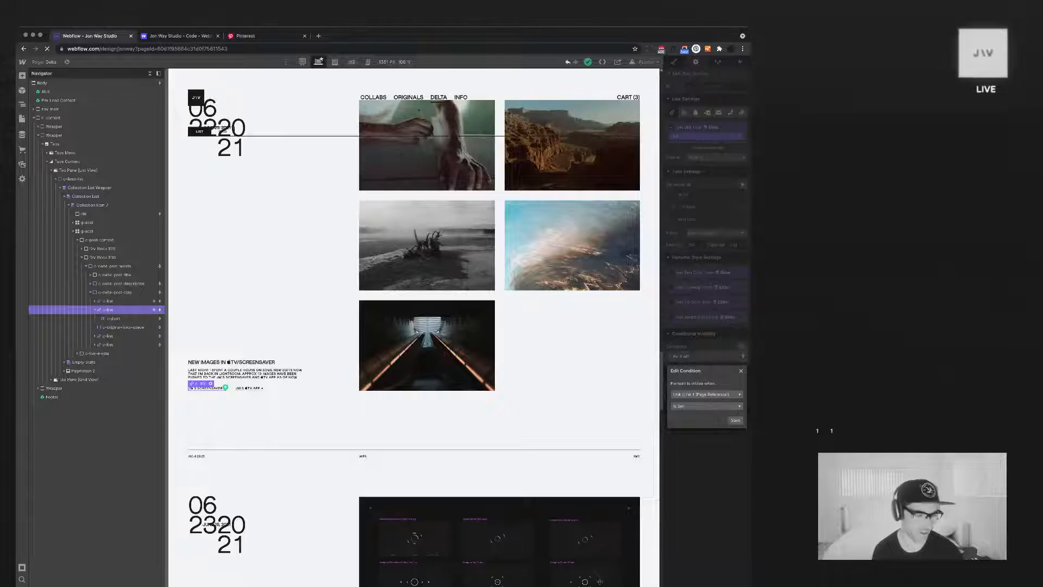
pyautogui.press('Escape')
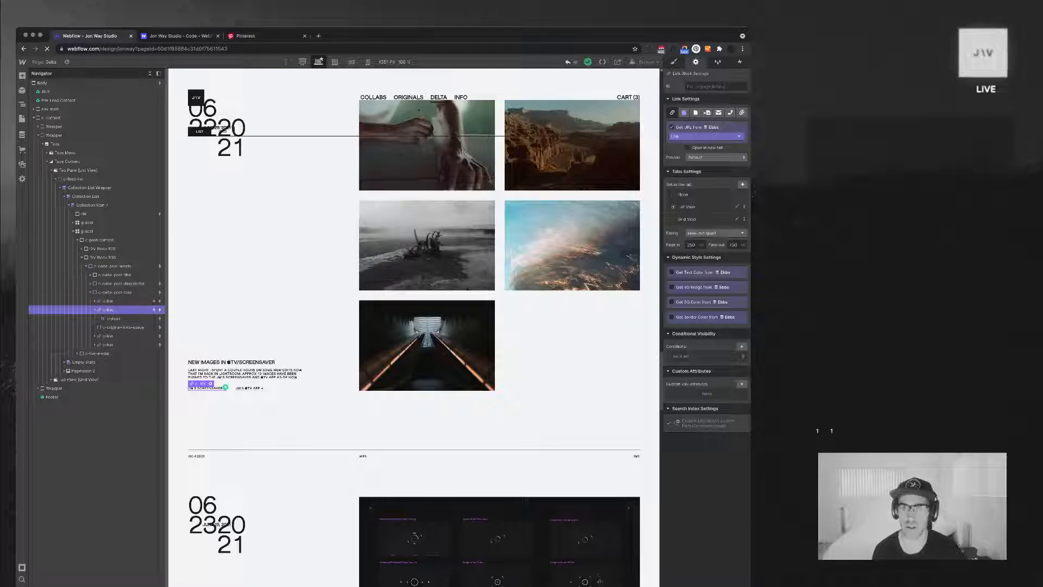
pyautogui.click(95, 310)
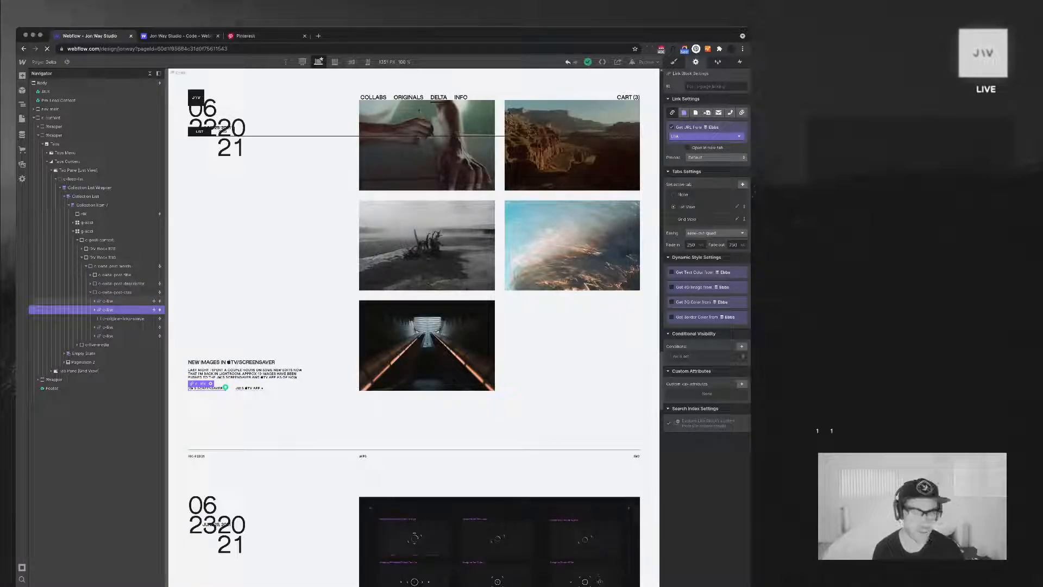
pyautogui.press('s')
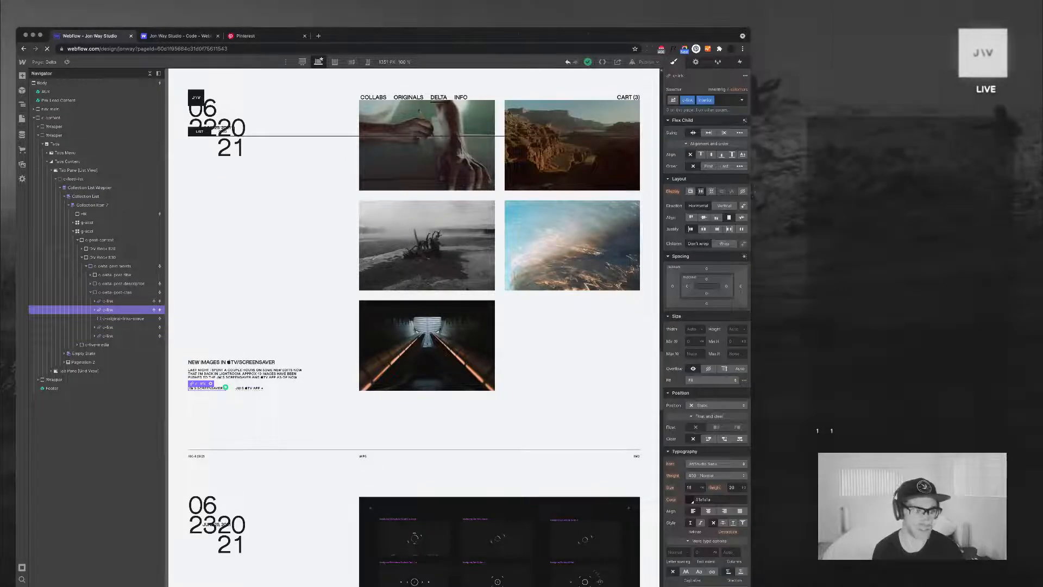
# Remove the combo class from the CTA 1 (URL) link block and review its link settings
pyautogui.click(107, 301)
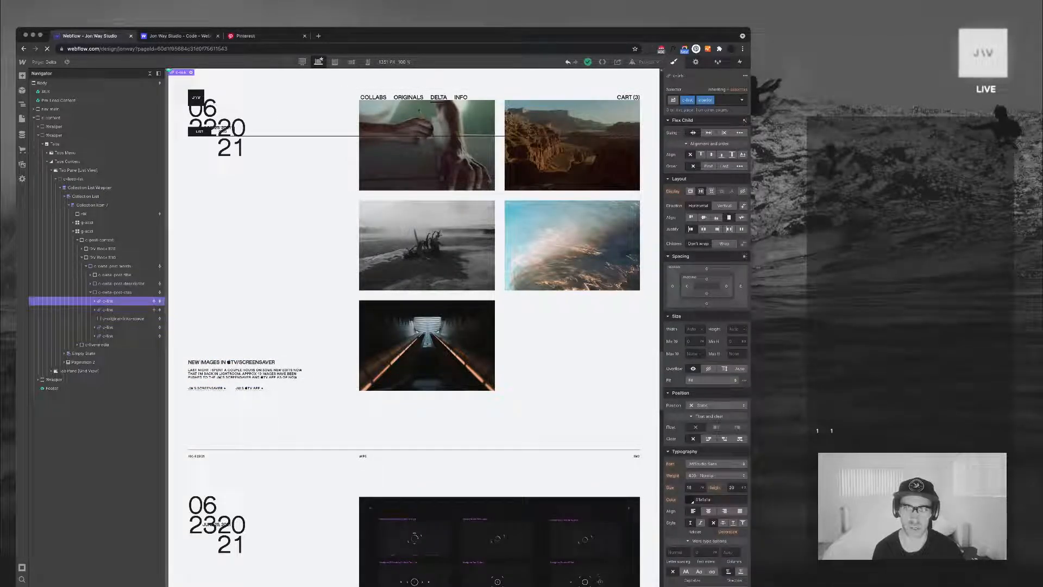
pyautogui.click(725, 99)
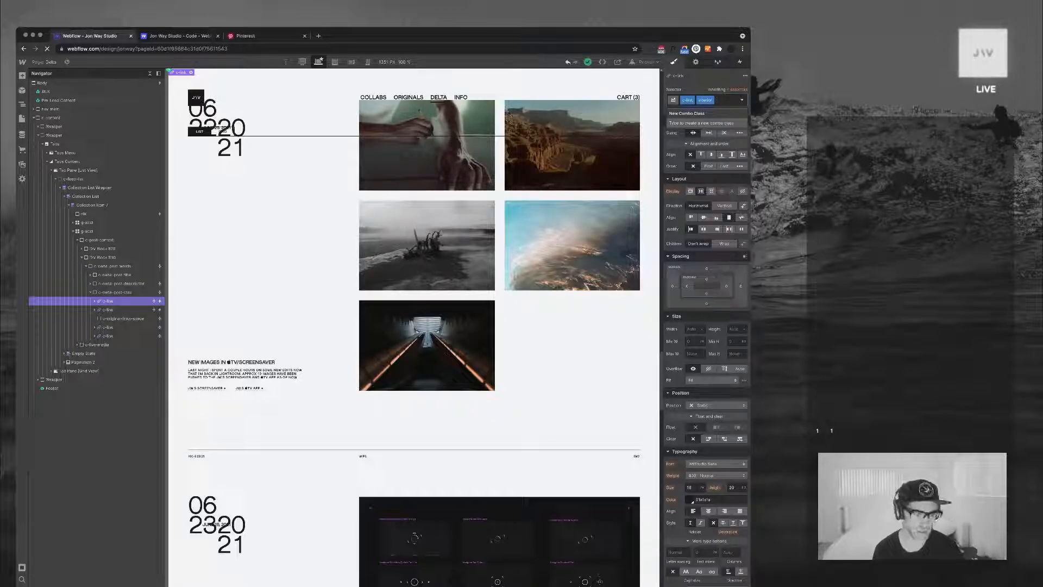
pyautogui.press('BackSpace')
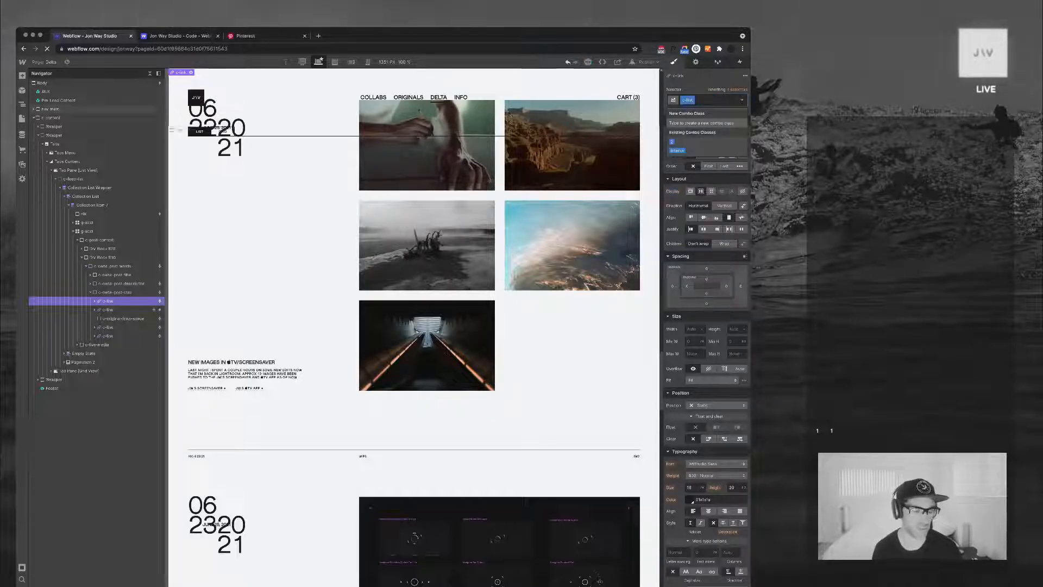
pyautogui.press('Escape')
pyautogui.press('super+z')
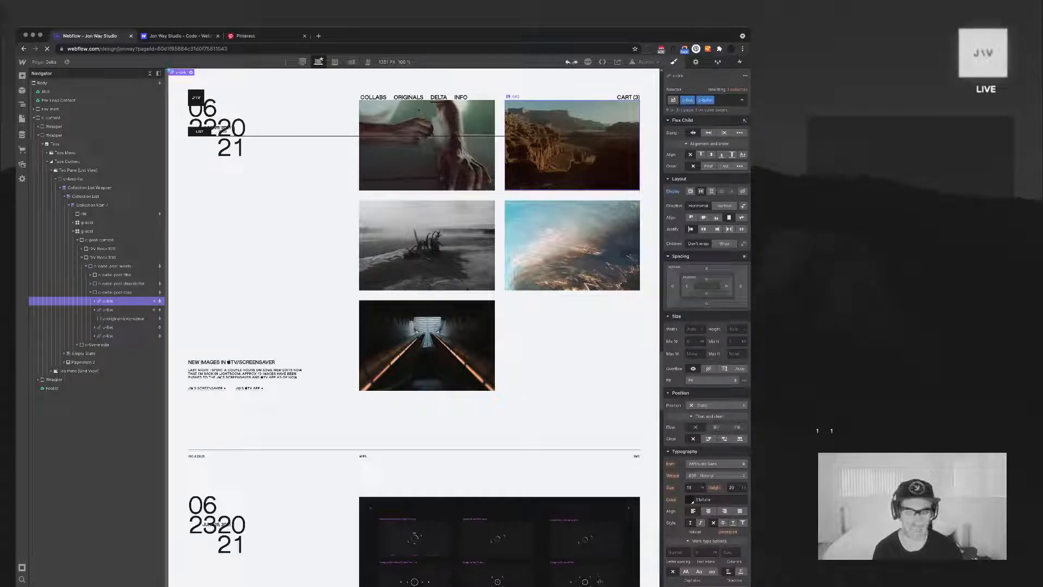
pyautogui.press('d')
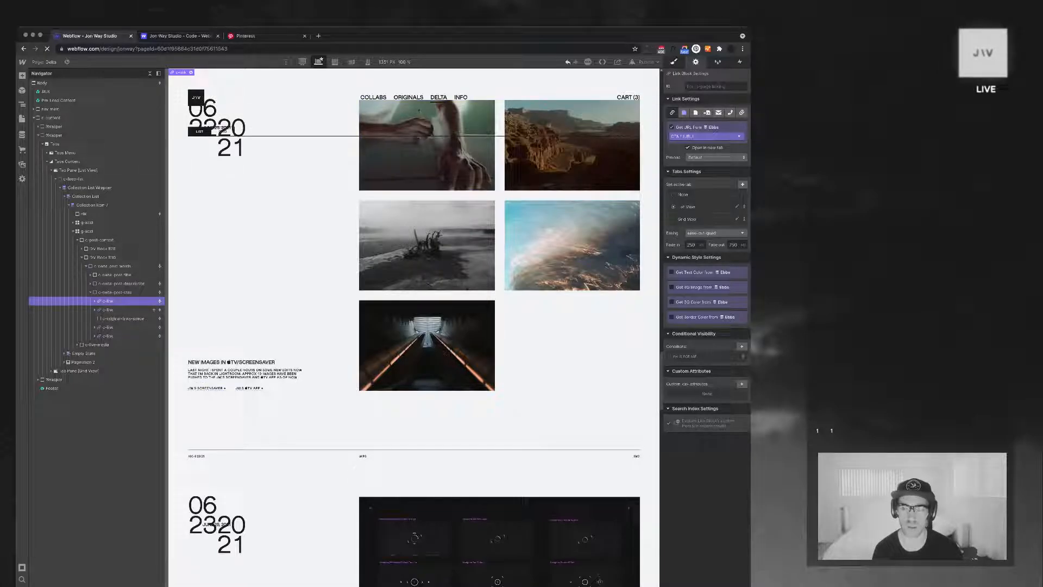
pyautogui.press('s')
pyautogui.press('d')
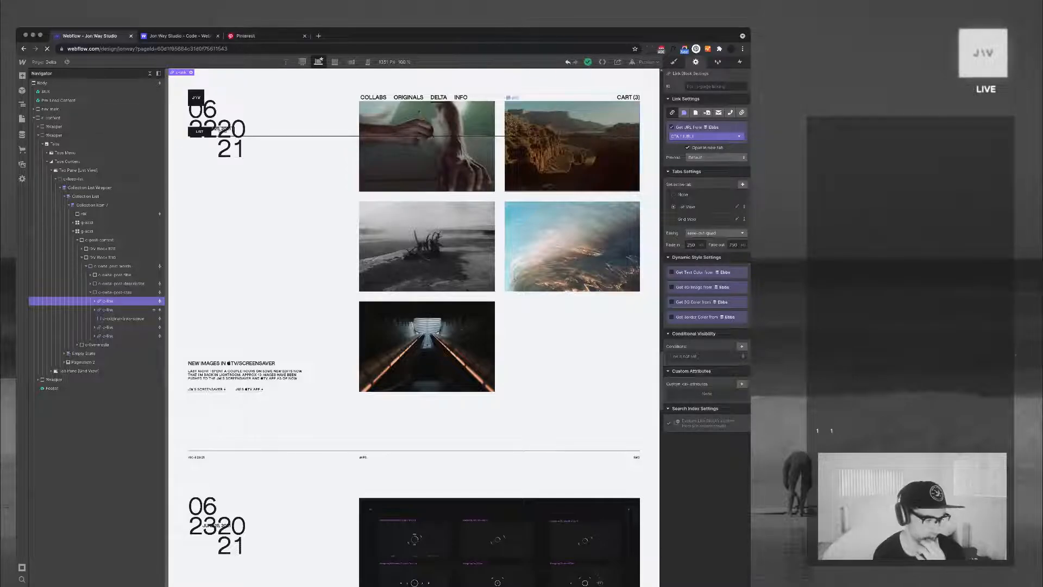
# Compare the link settings of the CTA URL and page-reference link blocks in the "New images" post
pyautogui.scroll(1, 414, 326)
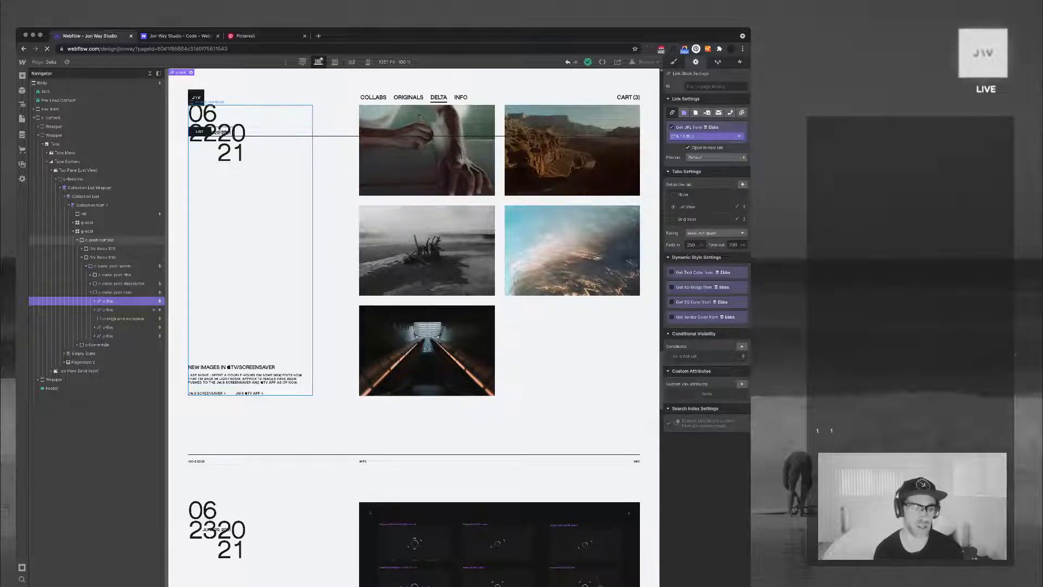
pyautogui.scroll(3, 414, 326)
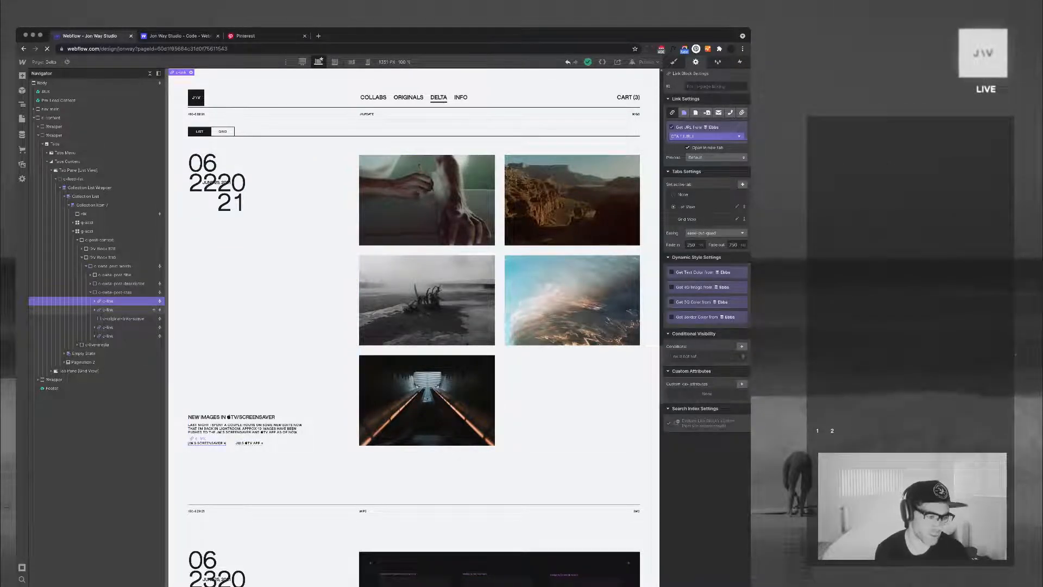
pyautogui.click(207, 443)
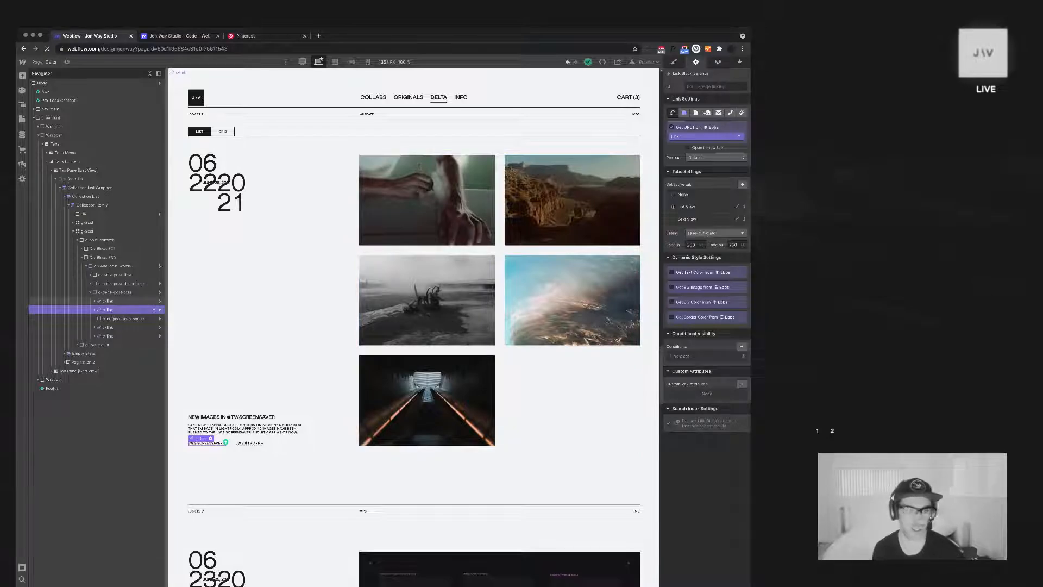
pyautogui.click(108, 301)
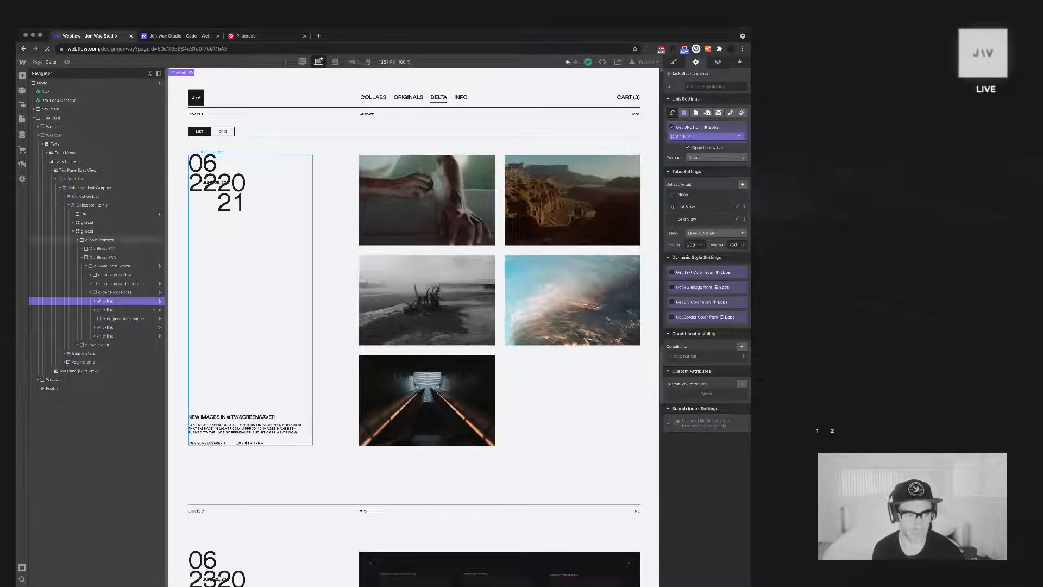
pyautogui.click(95, 310)
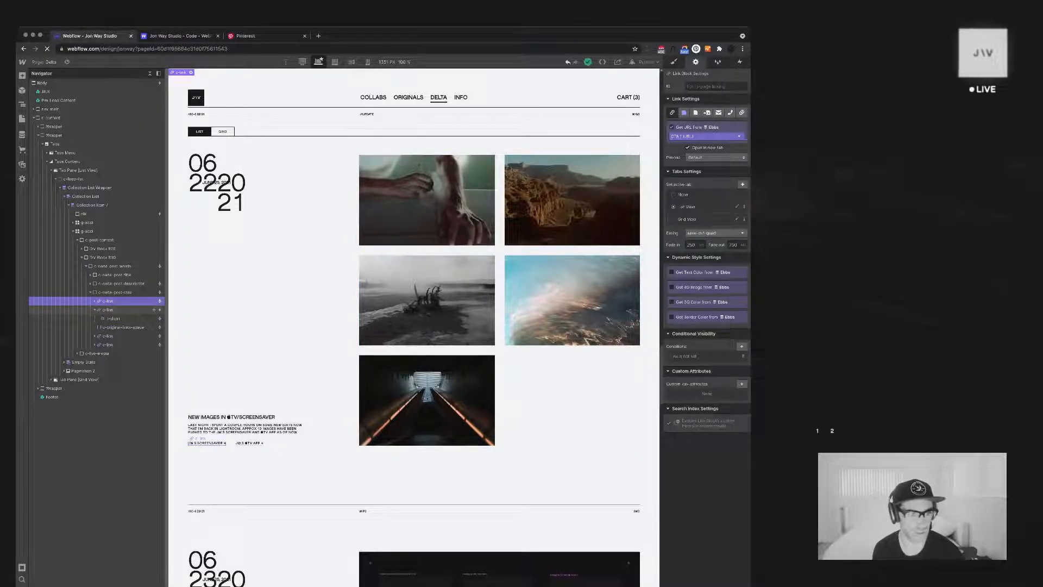
pyautogui.click(109, 309)
pyautogui.click(94, 309)
pyautogui.click(109, 301)
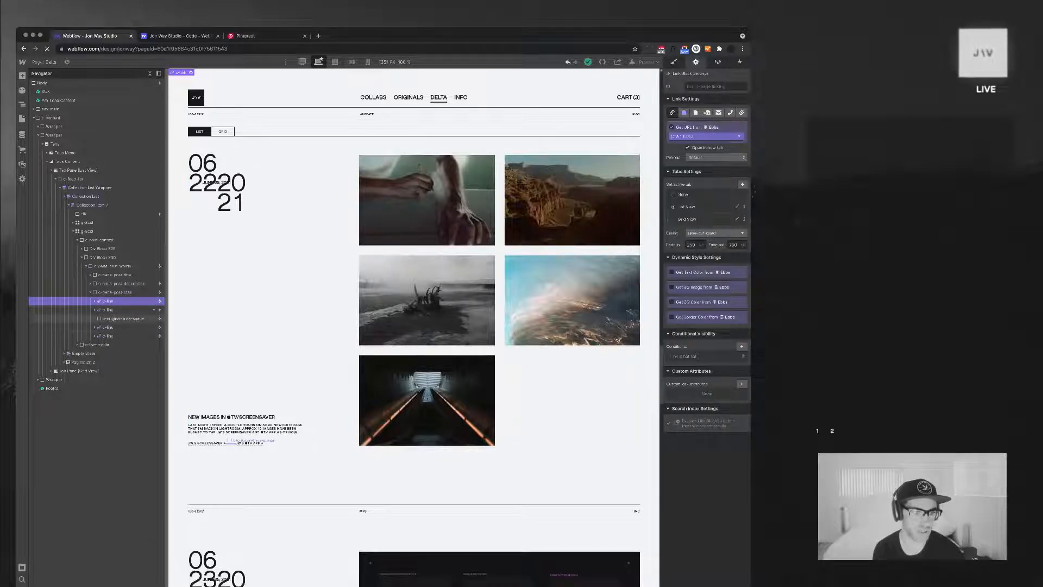
pyautogui.click(108, 327)
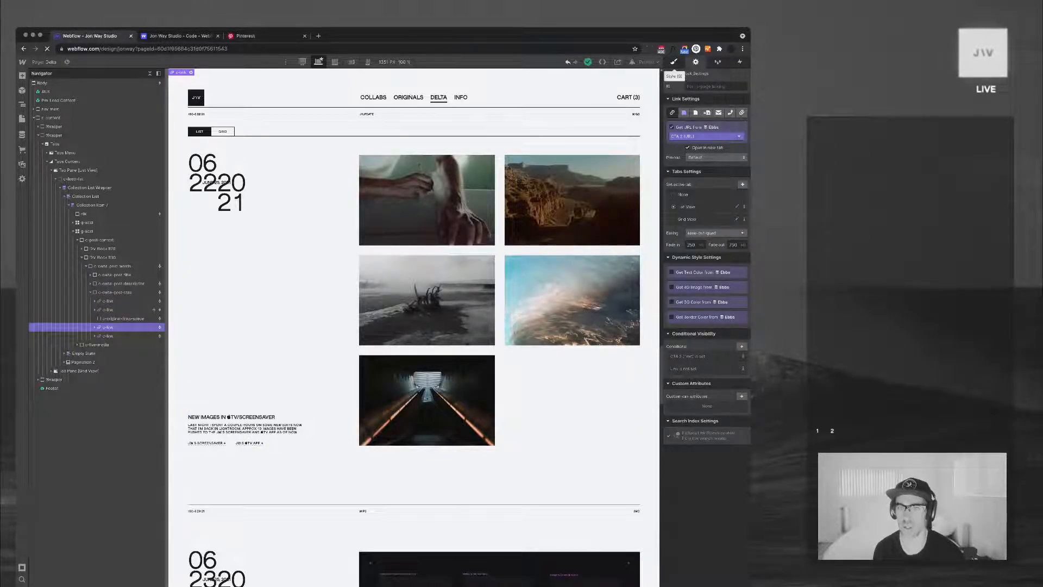
# Add the existing combo class to the second CTA's page-reference link block and check its interactions
pyautogui.click(674, 62)
pyautogui.click(249, 443)
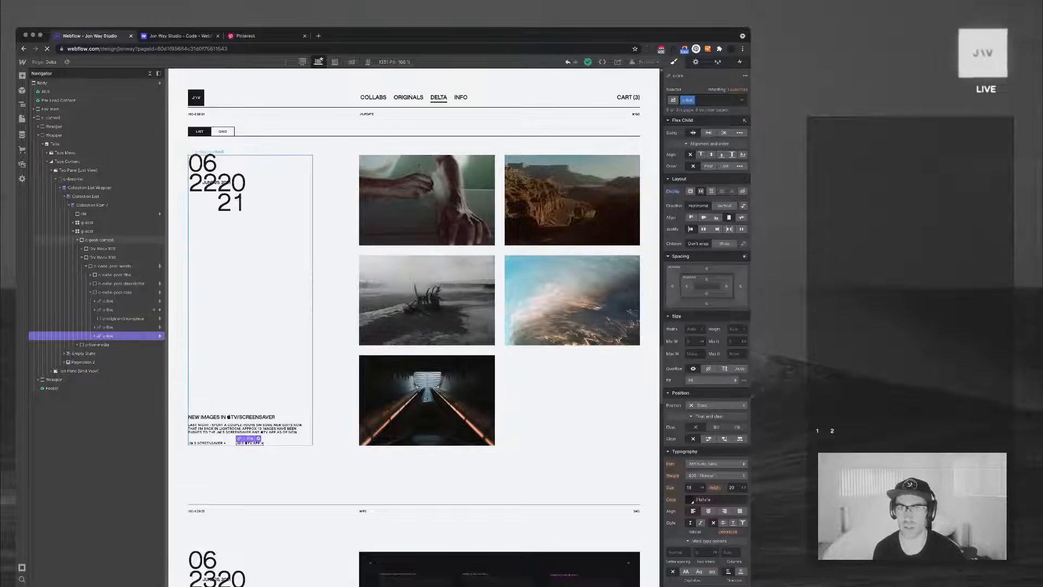
pyautogui.click(695, 61)
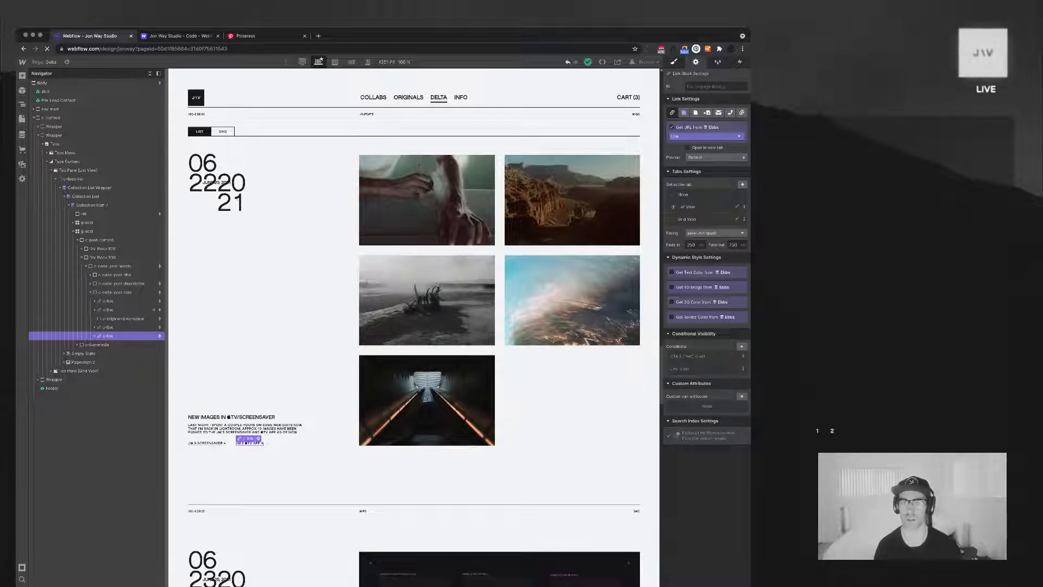
pyautogui.press('super+Return')
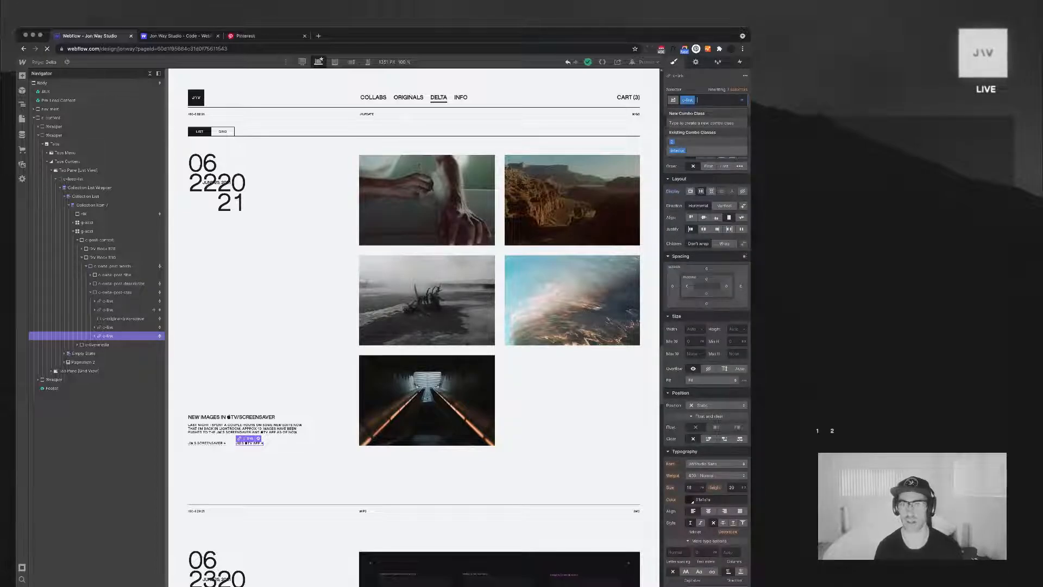
pyautogui.press('Return')
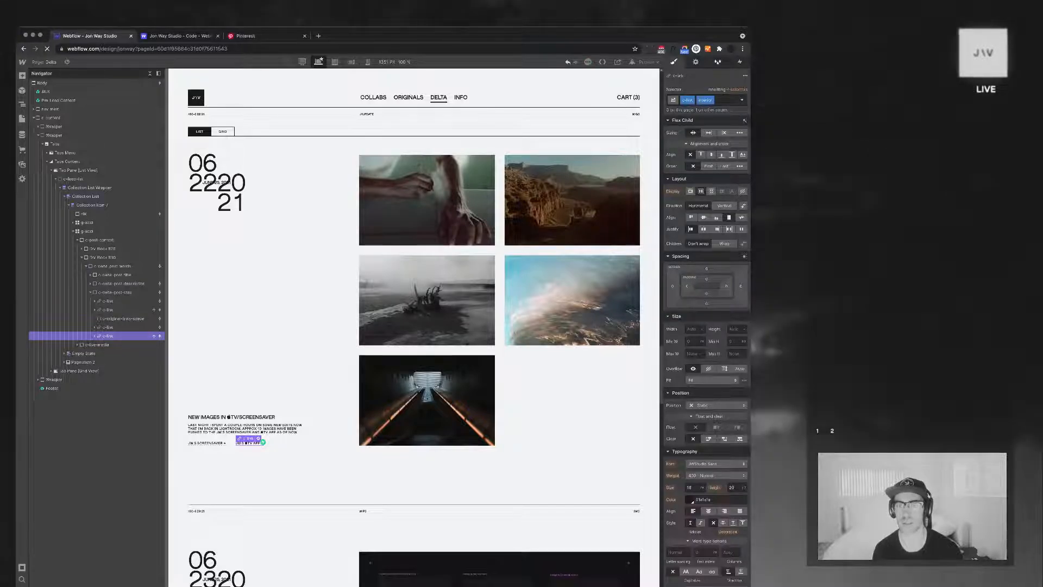
pyautogui.press('h')
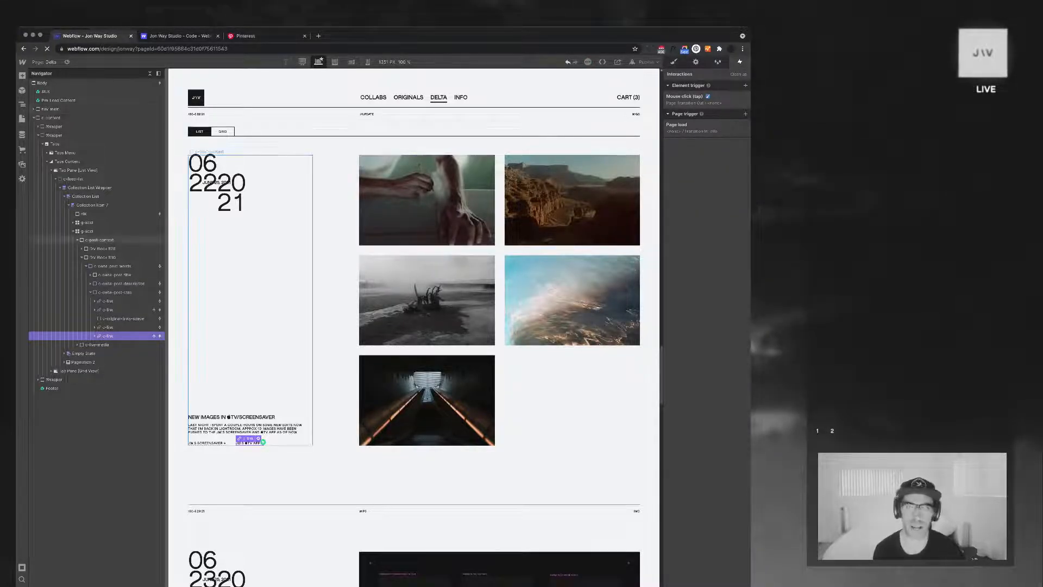
pyautogui.press('s')
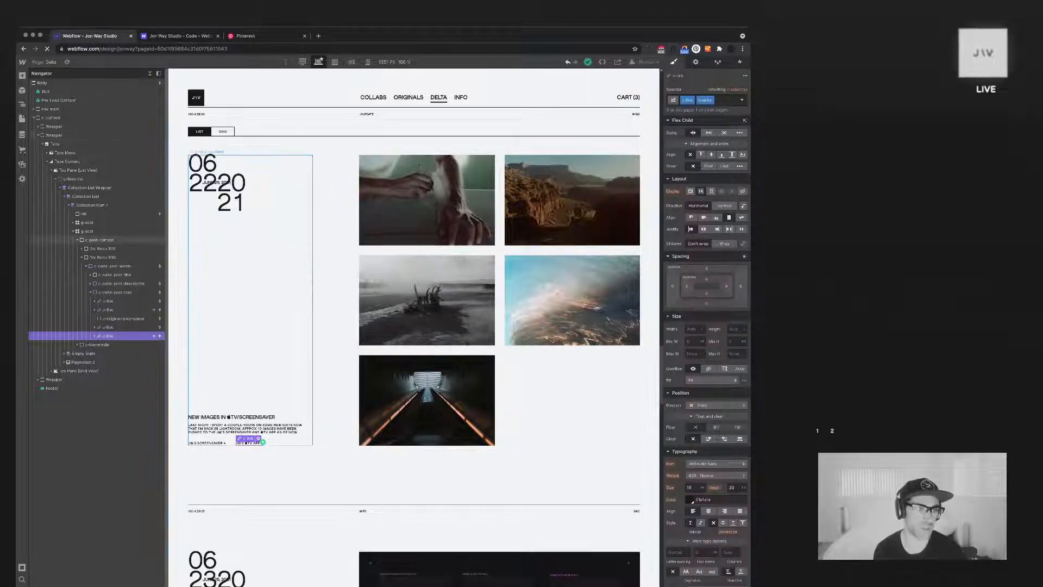
# Review the second CTA link block's interactions and look through the Delta page's list of posts for other CTA links
pyautogui.click(150, 73)
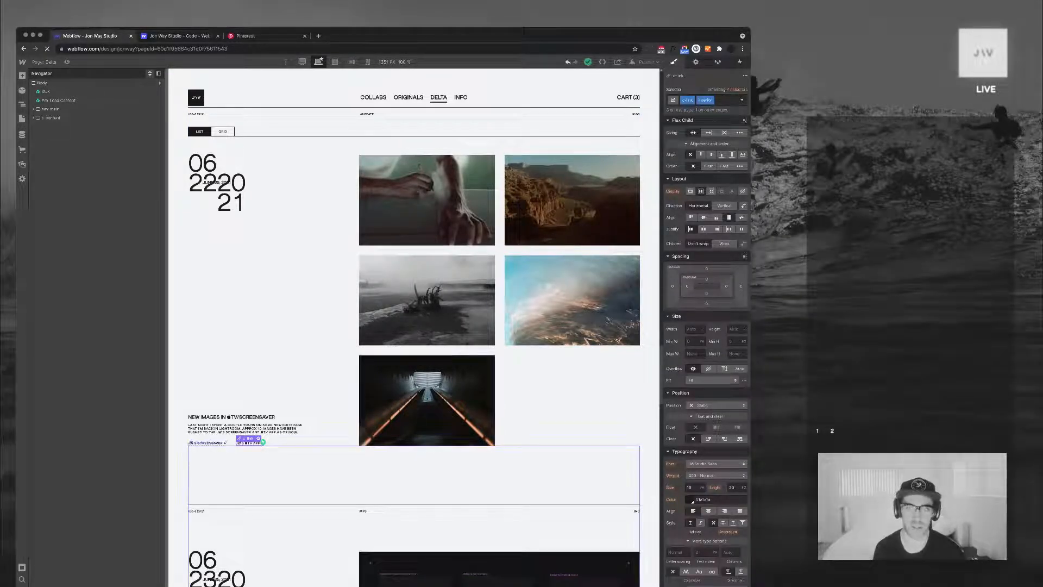
pyautogui.click(740, 62)
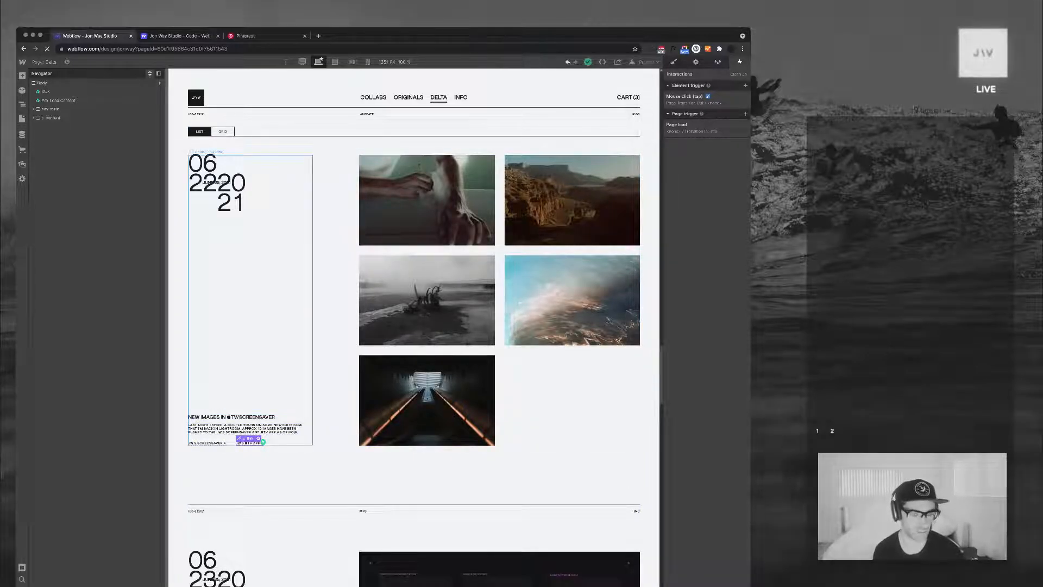
pyautogui.scroll(-2, 414, 326)
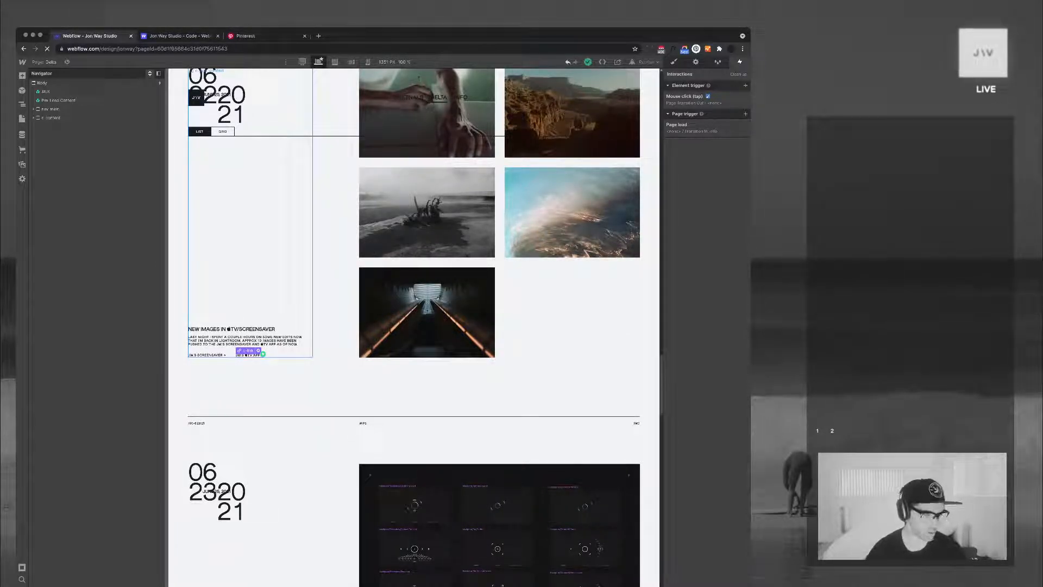
pyautogui.scroll(-5, 414, 326)
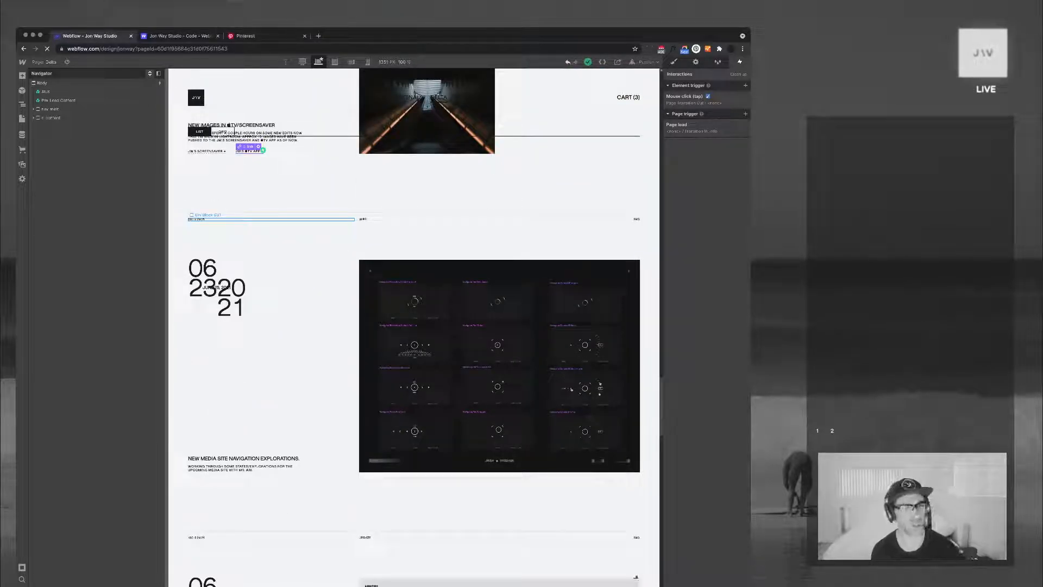
pyautogui.scroll(-1, 414, 326)
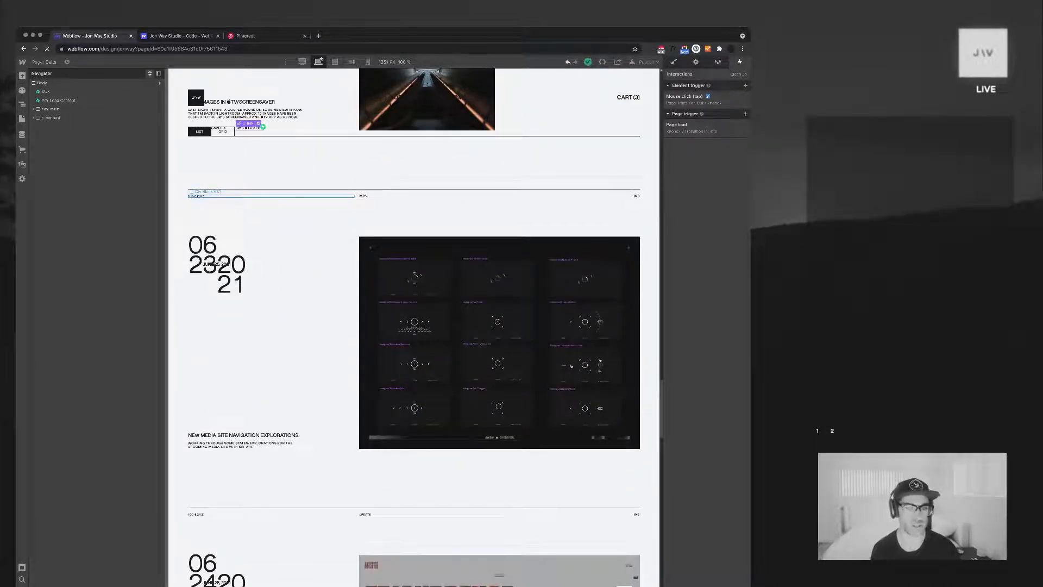
pyautogui.scroll(20, 414, 326)
pyautogui.scroll(15, 499, 501)
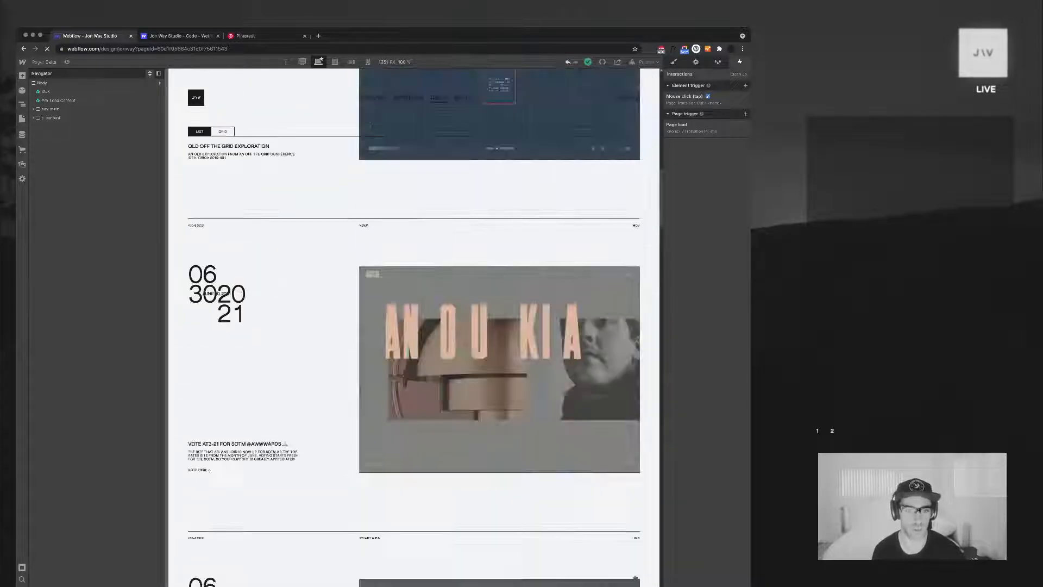
pyautogui.scroll(-3, 499, 501)
pyautogui.scroll(3, 500, 501)
pyautogui.scroll(2, 500, 501)
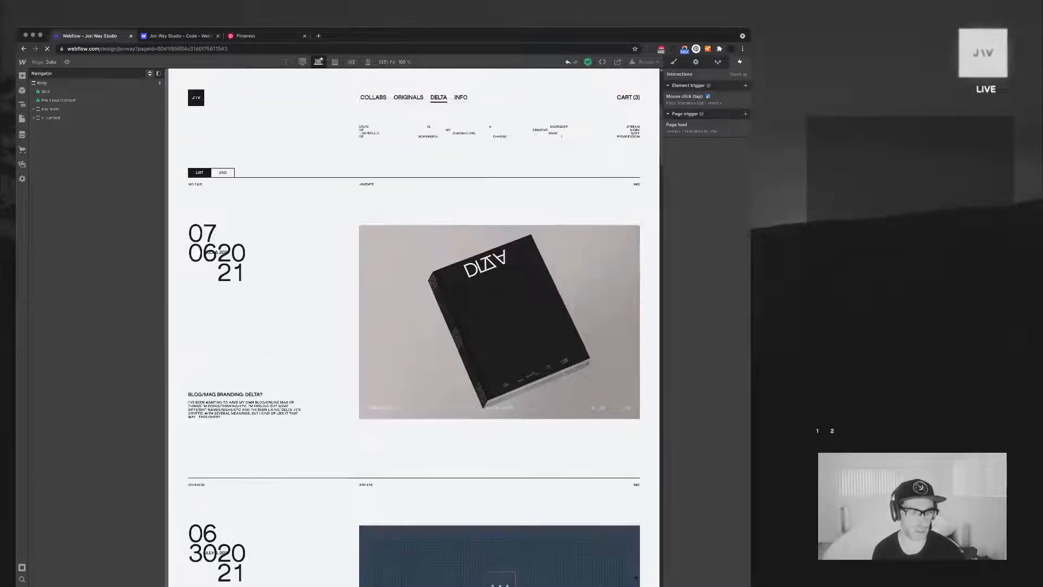
pyautogui.scroll(-8, 500, 501)
pyautogui.scroll(-3, 499, 501)
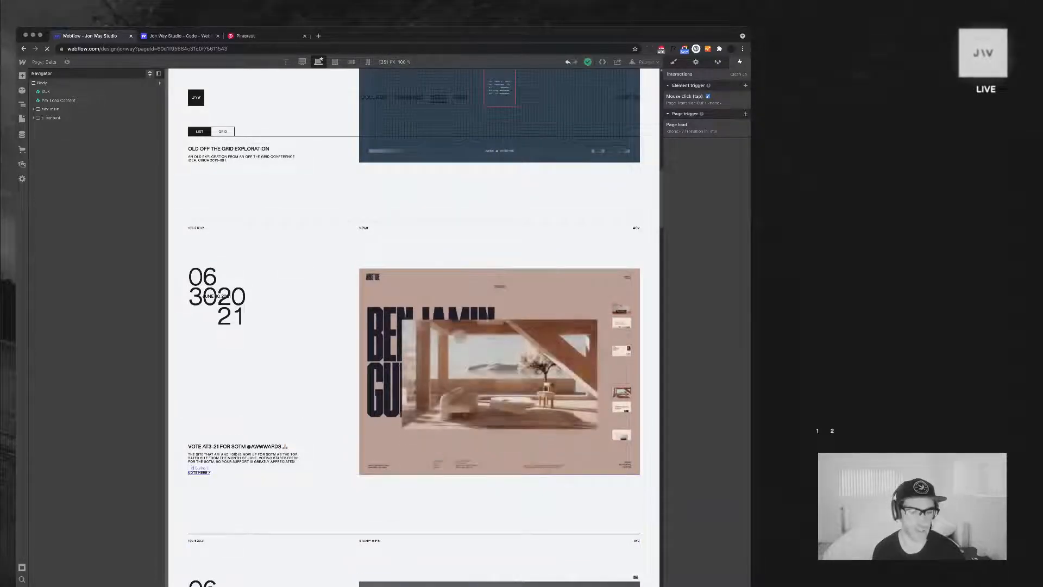
# Select the "Vote here" CTA link block in the "Vote AT3-21 for SOTM" post and check its style classes
pyautogui.click(199, 472)
pyautogui.click(109, 301)
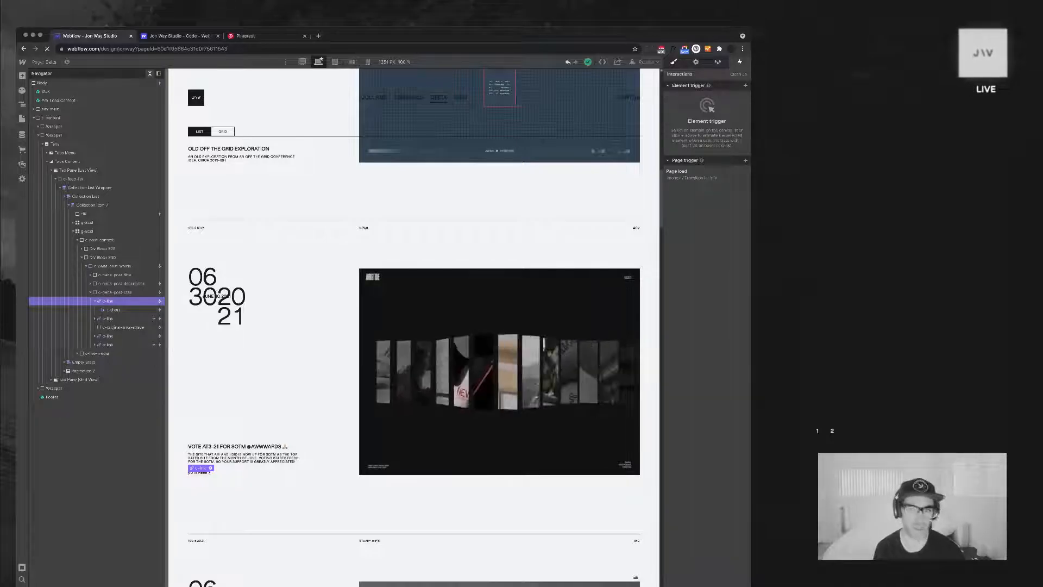
pyautogui.press('s')
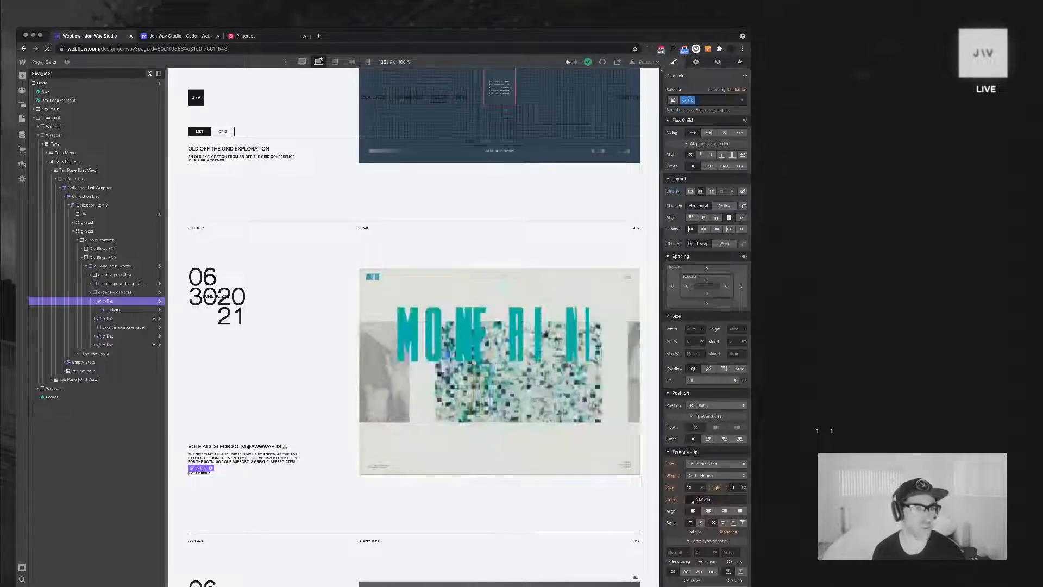
pyautogui.click(150, 73)
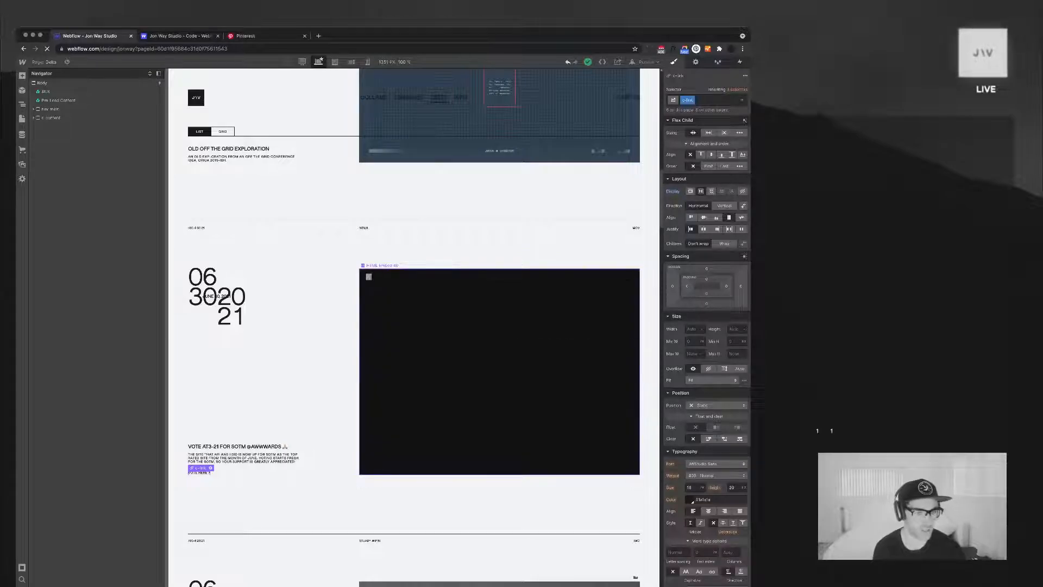
# Examine the media structure of the "Vote AT3-21" post's grid and the image gallery grid in the "New images" post
pyautogui.click(335, 369)
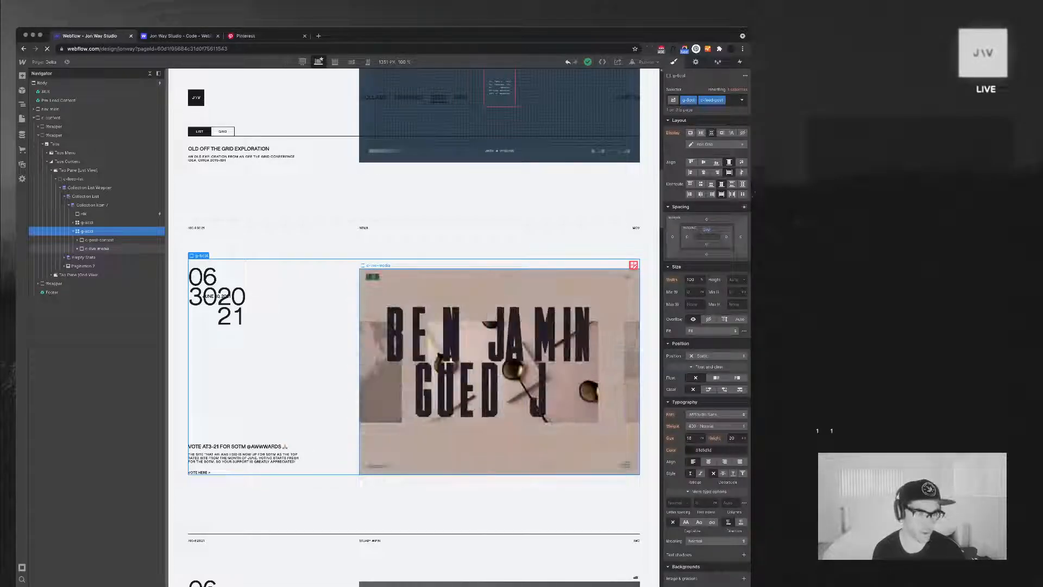
pyautogui.click(78, 249)
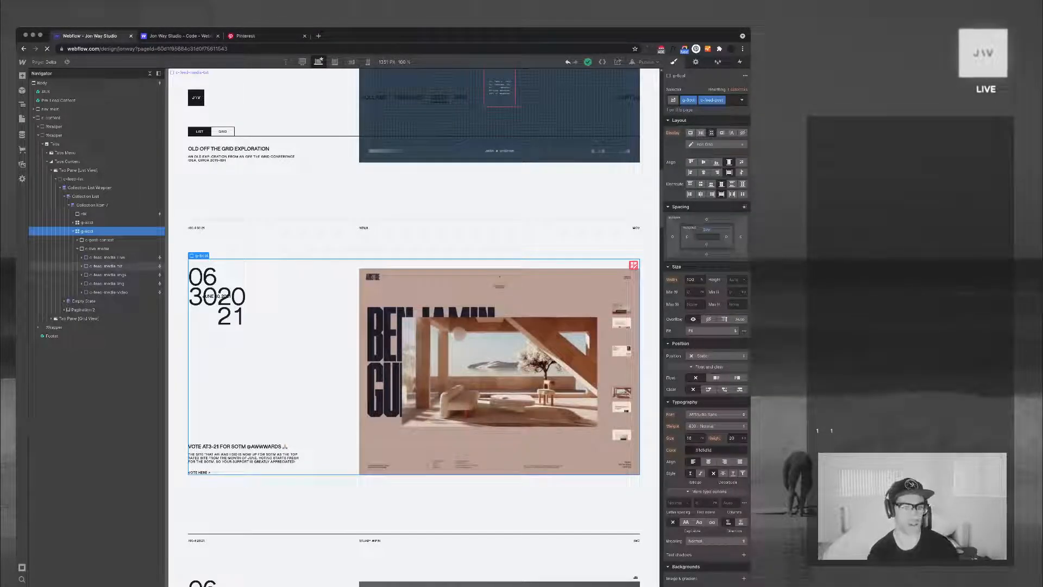
pyautogui.scroll(-15, 211, 132)
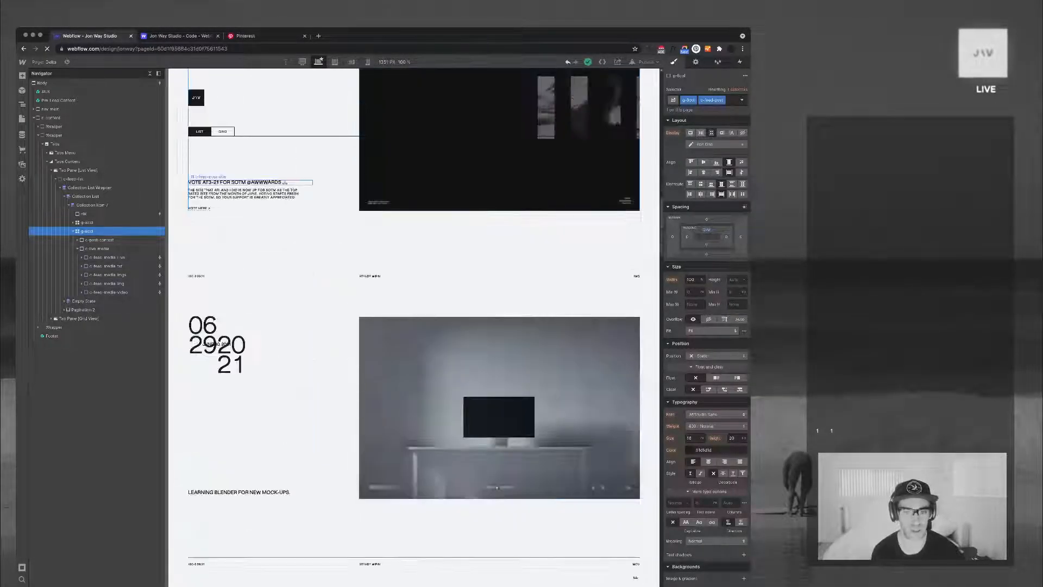
pyautogui.scroll(-10, 212, 132)
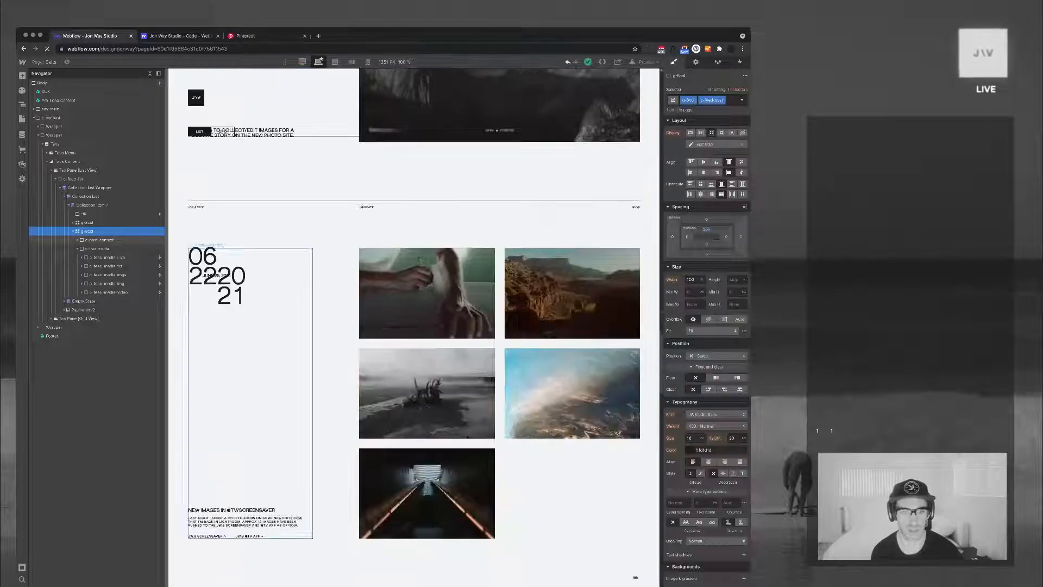
pyautogui.click(573, 293)
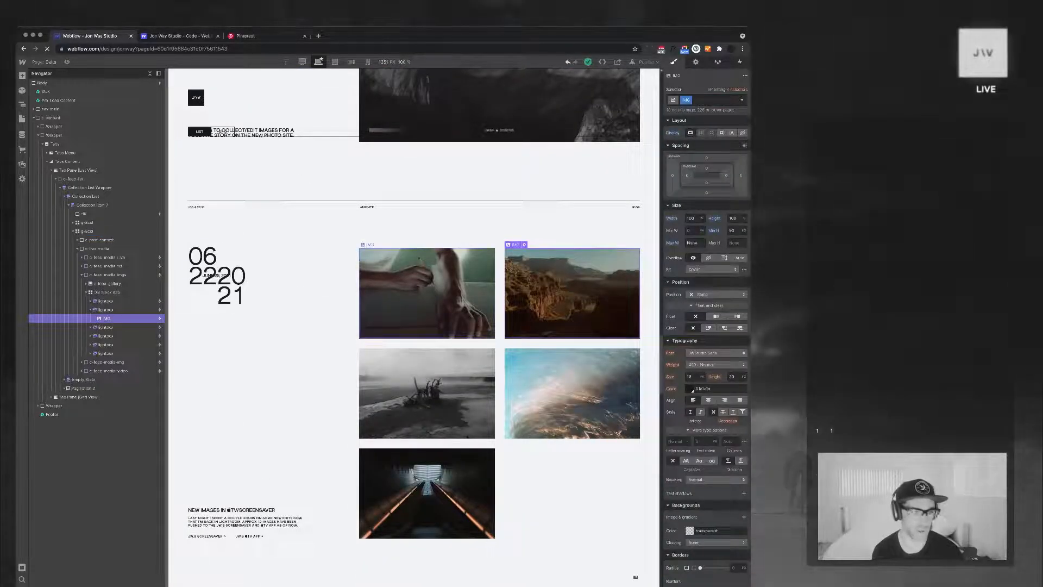
pyautogui.click(107, 292)
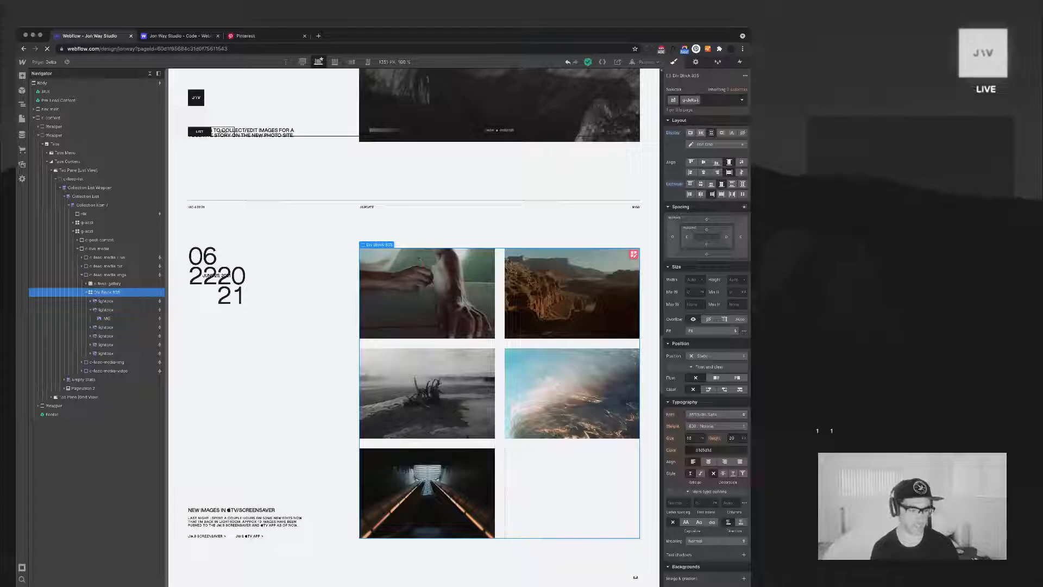
# Look over the Delta page from its list posts up to the hero section with the large logo
pyautogui.scroll(20, 414, 326)
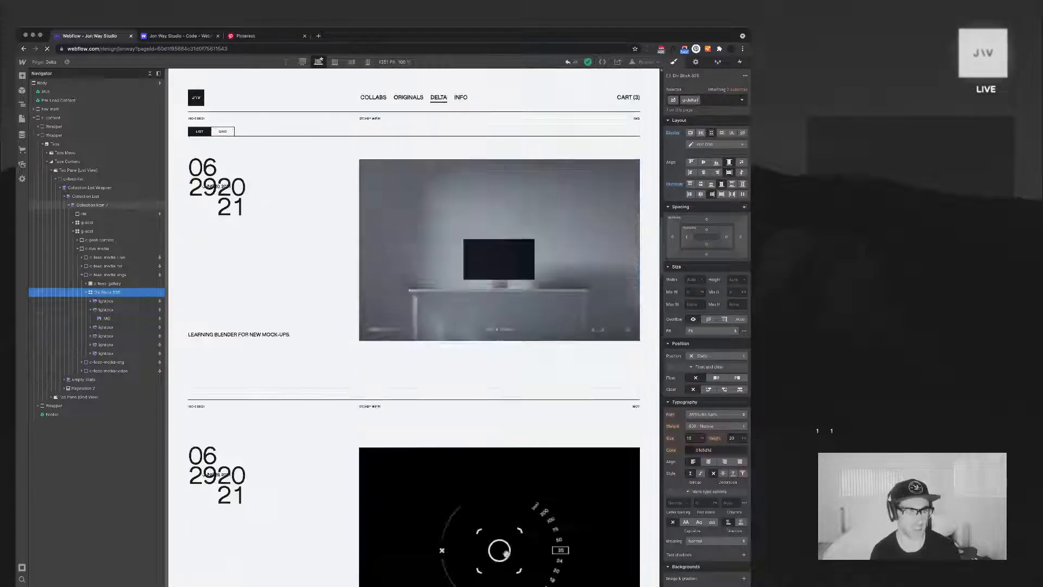
pyautogui.scroll(10, 414, 326)
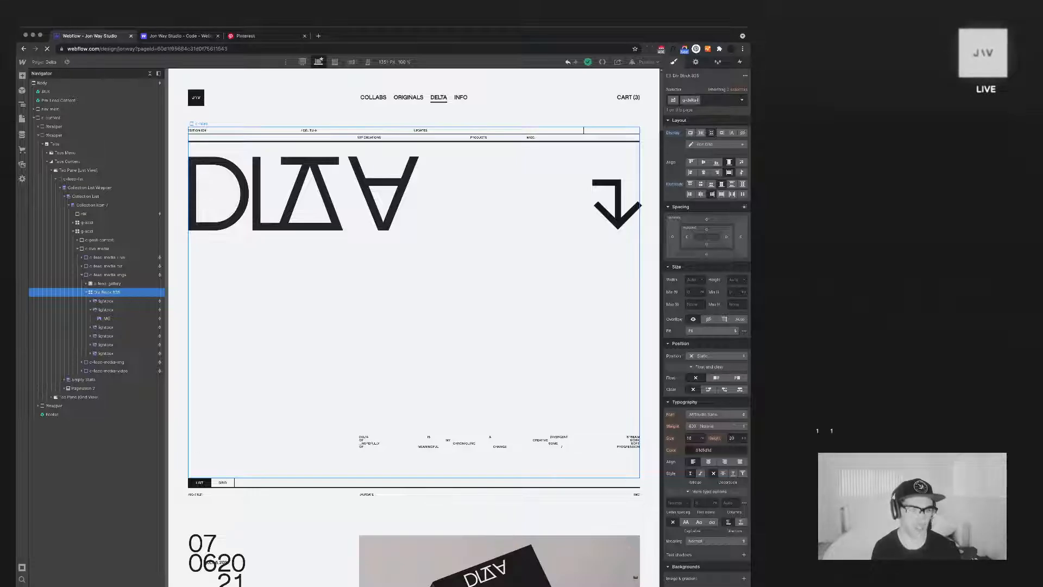
pyautogui.scroll(-12, 413, 326)
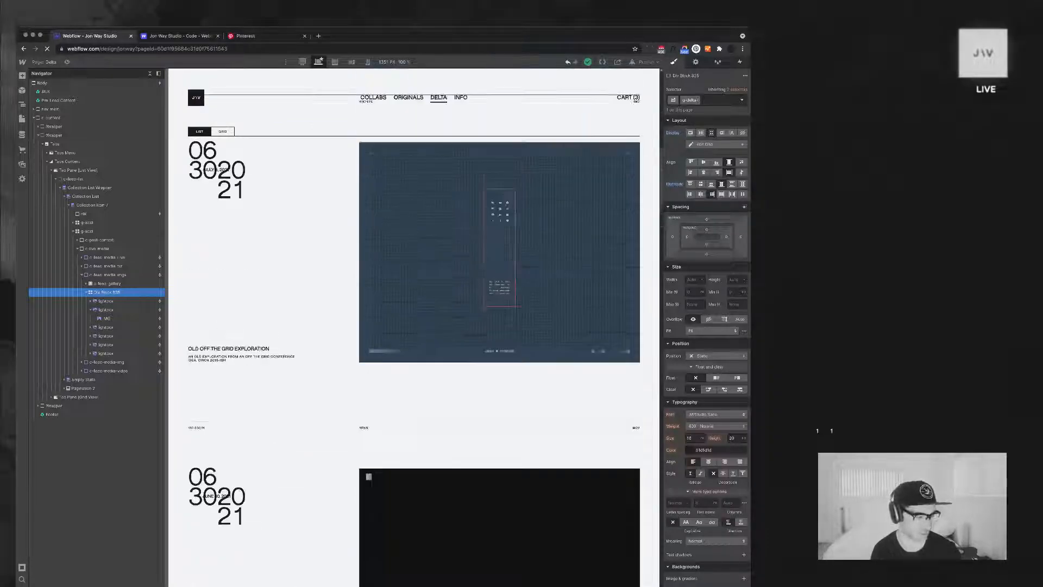
pyautogui.scroll(5, 413, 326)
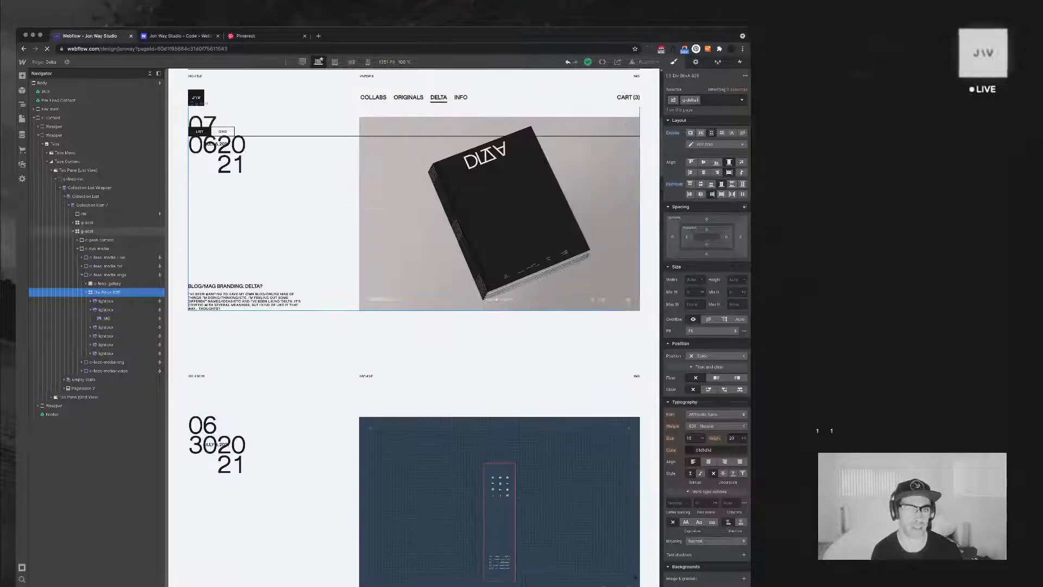
pyautogui.scroll(8, 440, 103)
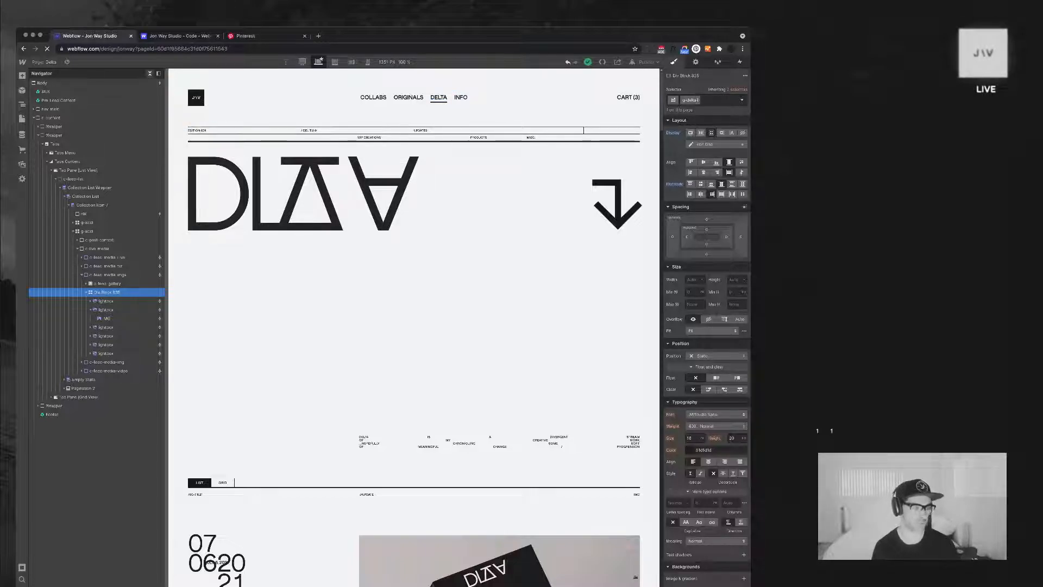
pyautogui.click(150, 74)
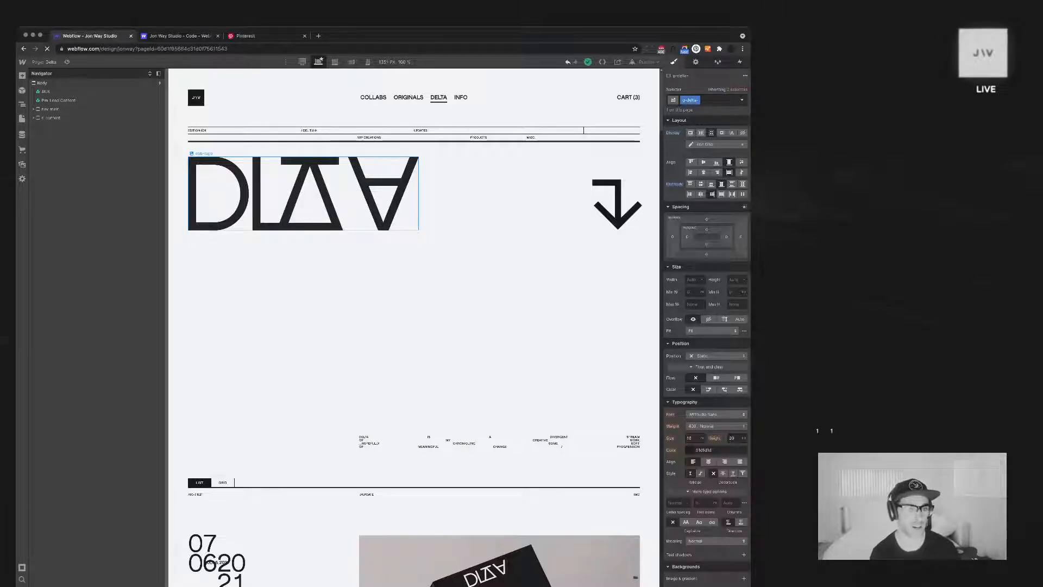
pyautogui.scroll(-14, 414, 326)
pyautogui.scroll(5, 413, 327)
pyautogui.scroll(-10, 414, 326)
pyautogui.scroll(18, 414, 326)
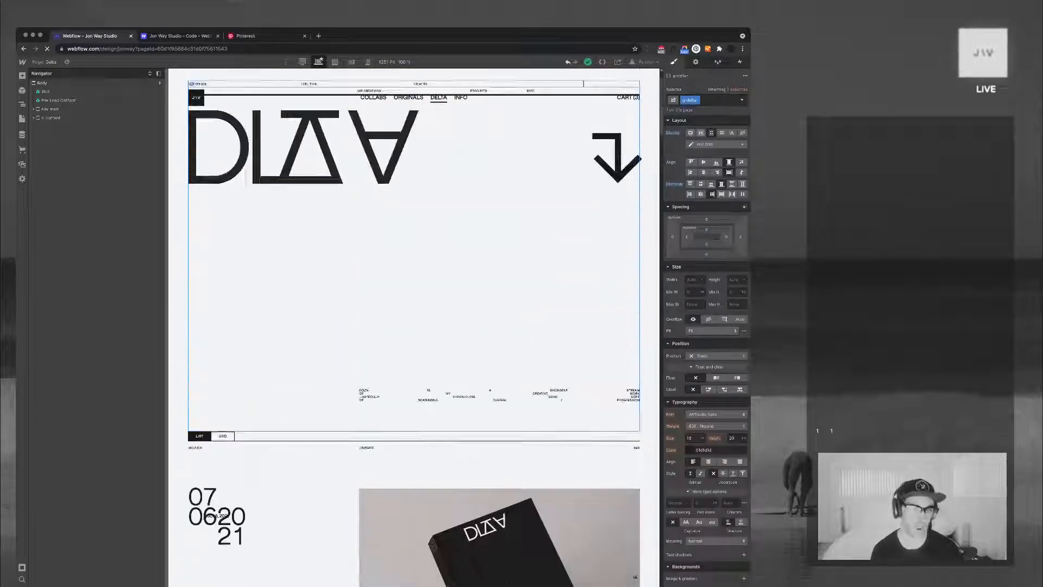
pyautogui.scroll(2, 413, 326)
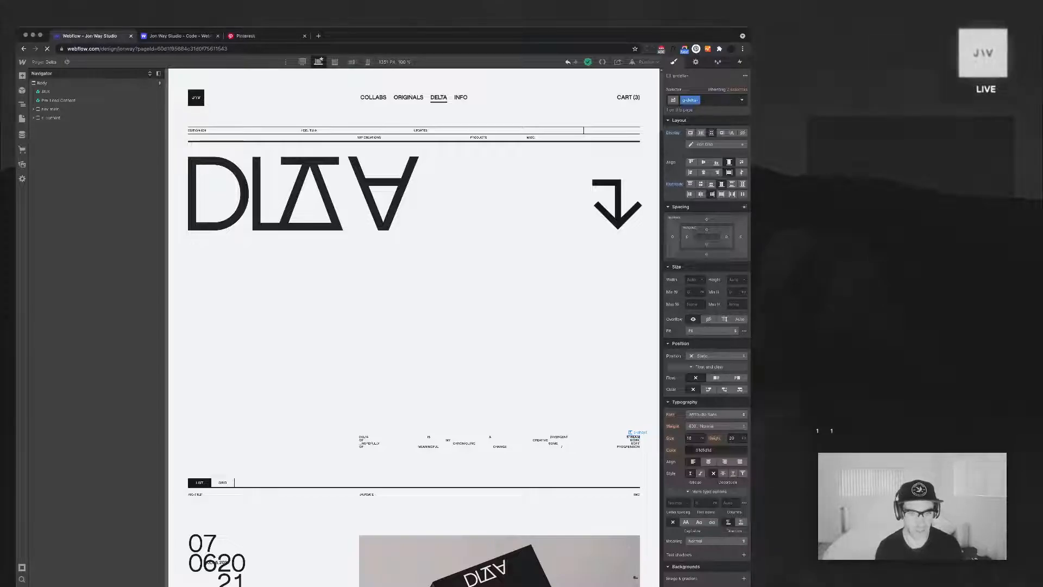
# Inspect the style settings of the hero's first intro text block and look over the posts below it
pyautogui.click(370, 443)
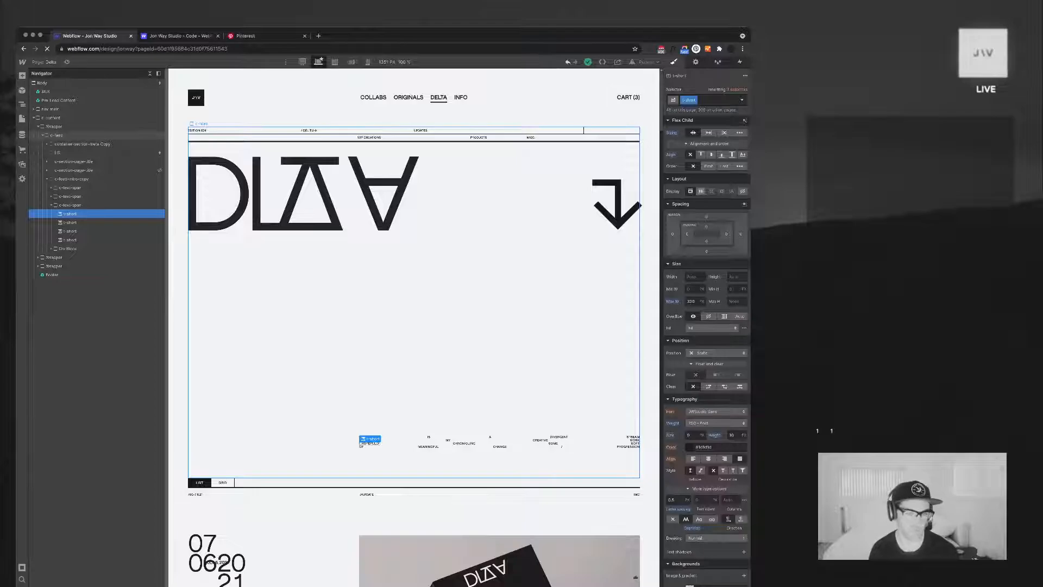
pyautogui.scroll(-2, 415, 326)
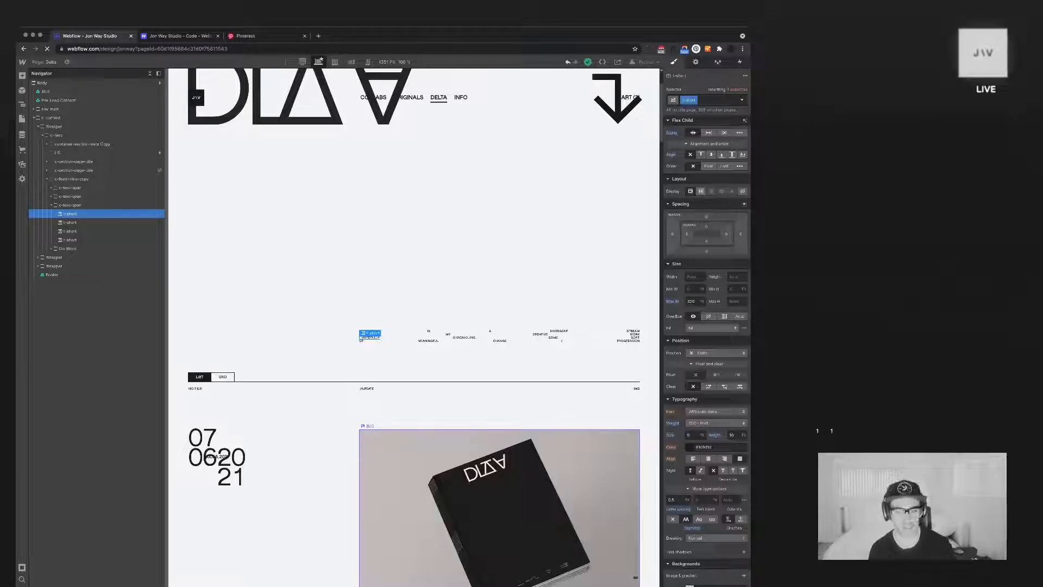
pyautogui.scroll(-5, 414, 326)
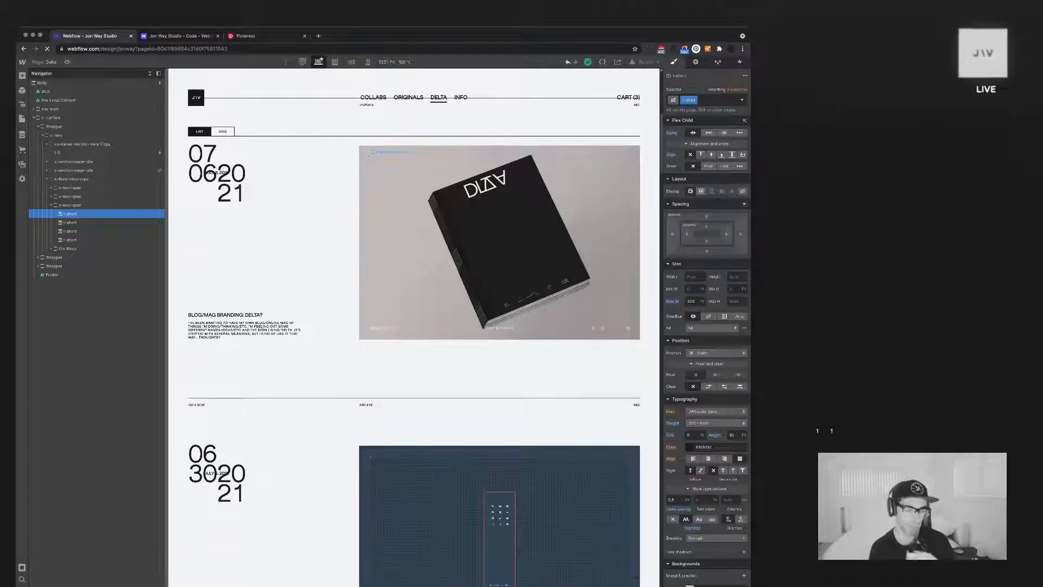
pyautogui.scroll(-5, 415, 326)
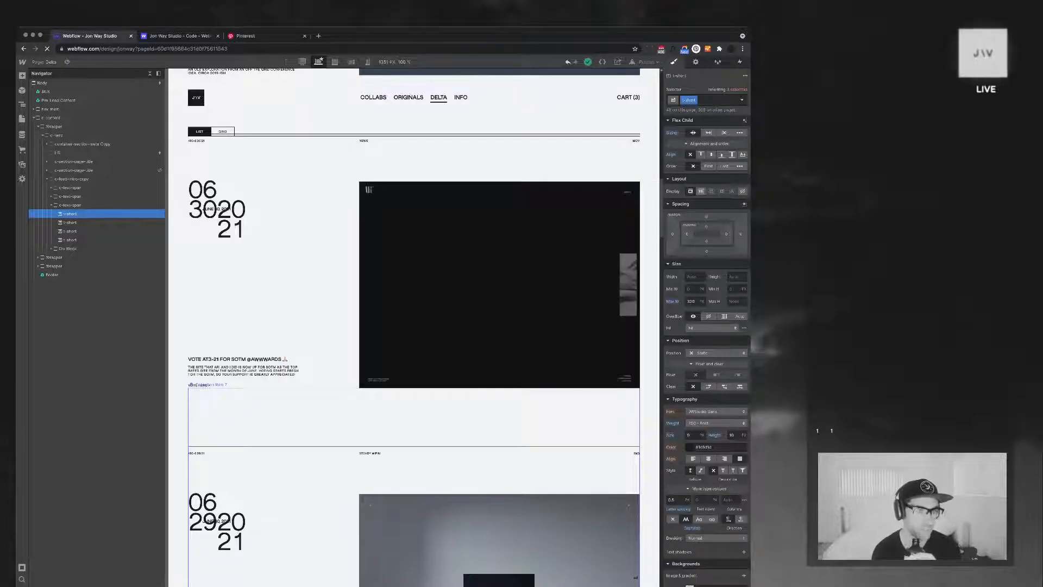
pyautogui.scroll(11, 415, 326)
pyautogui.scroll(1, 415, 326)
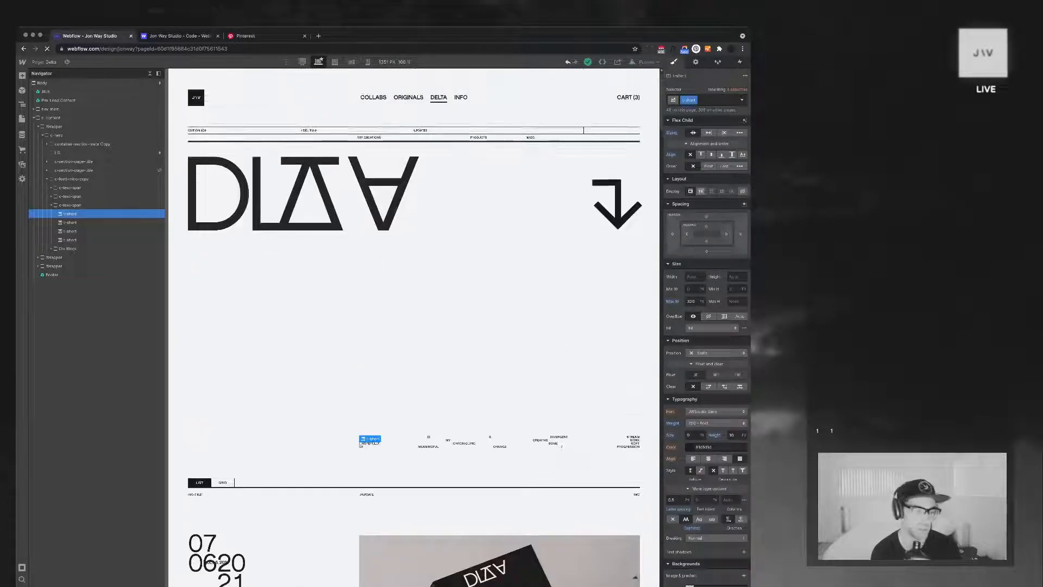
# Make Grid View the active tab of the Delta page's tabs and select the "If you want" text block
pyautogui.scroll(-5, 414, 326)
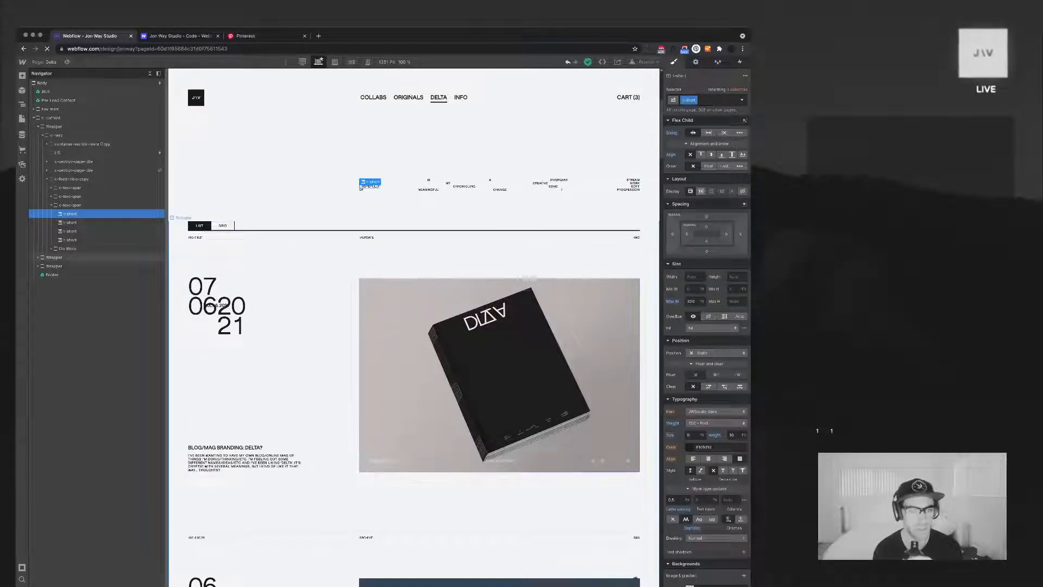
pyautogui.click(223, 225)
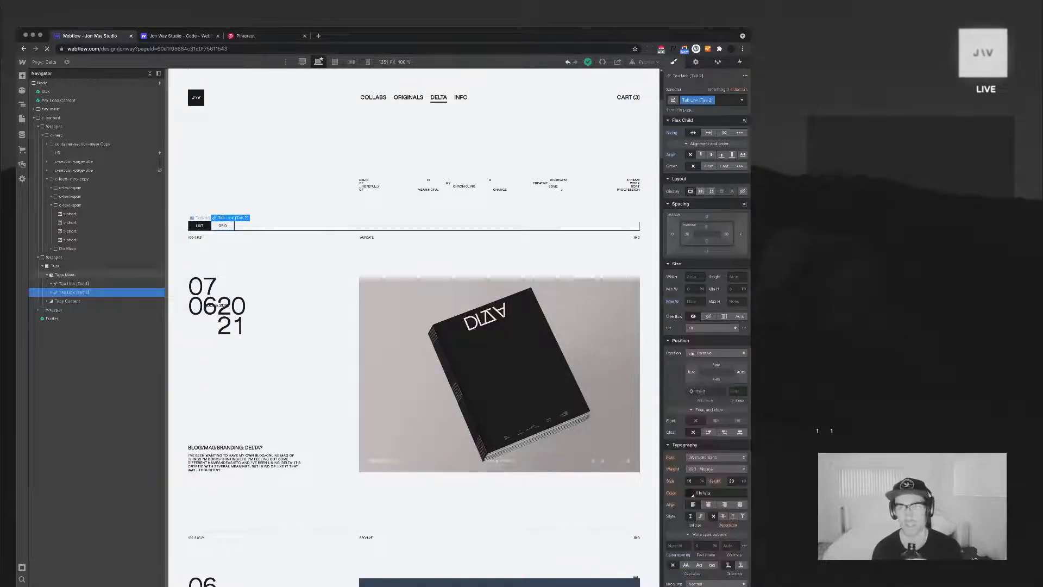
pyautogui.press('d')
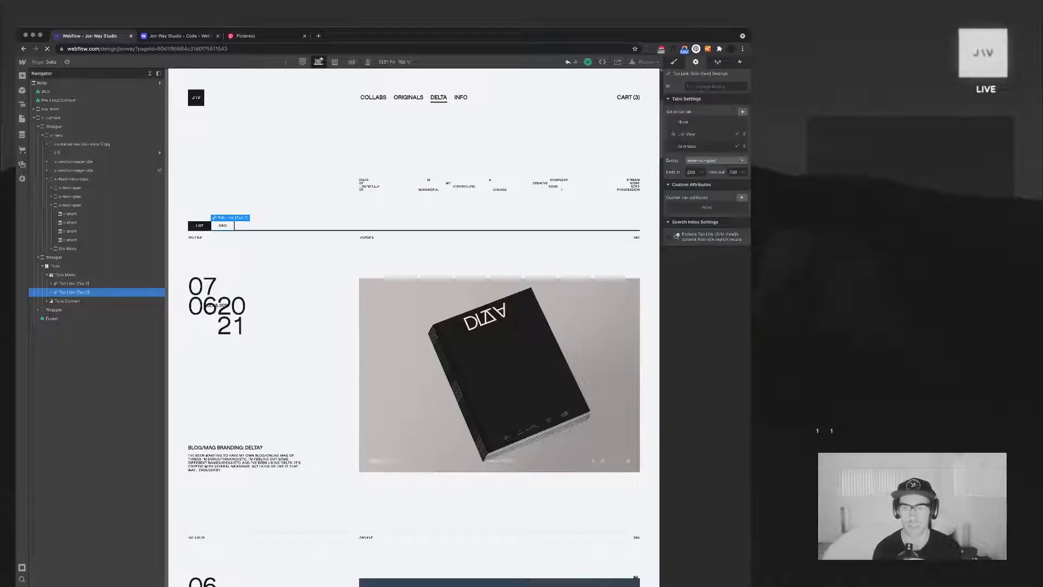
pyautogui.click(686, 146)
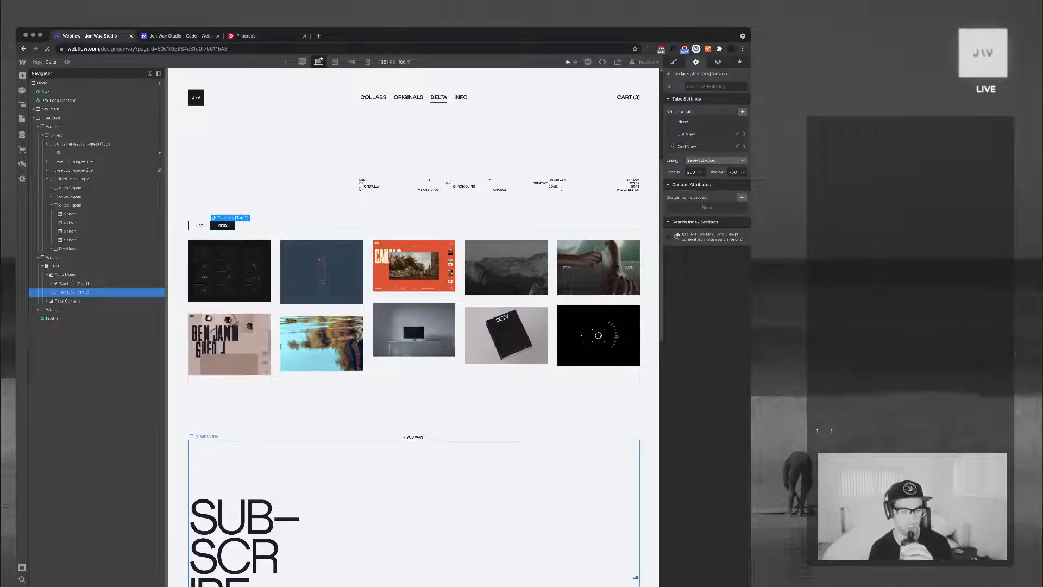
pyautogui.click(414, 437)
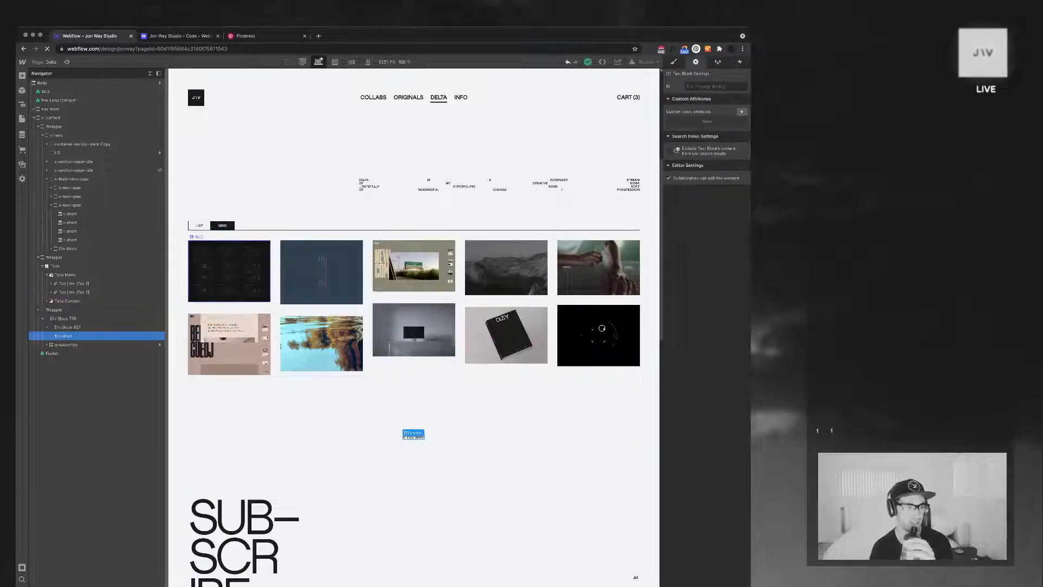
# Hide the div block around the "If you want" text by setting its display to none
pyautogui.click(68, 327)
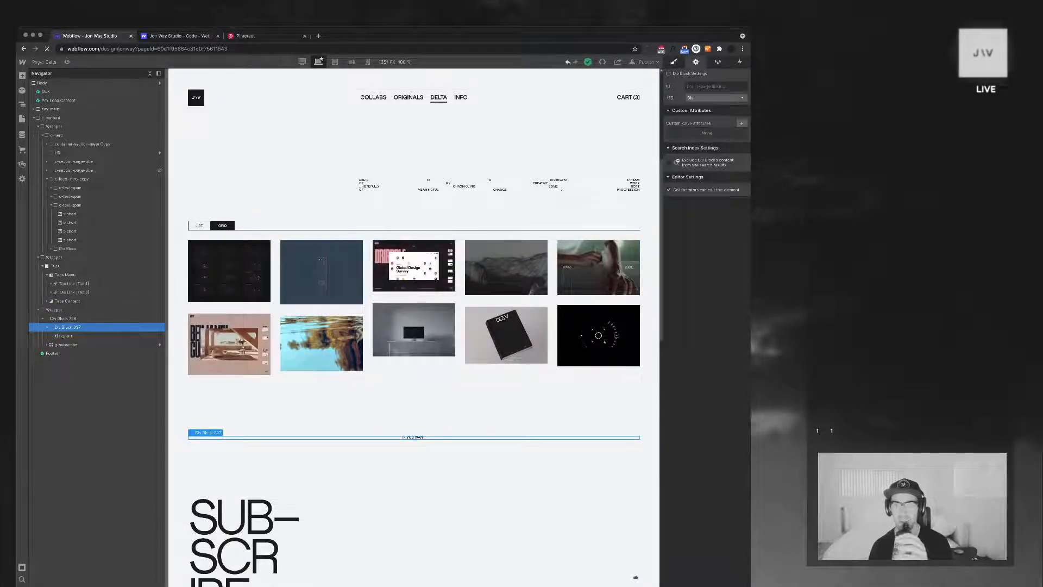
pyautogui.press('s')
pyautogui.click(742, 132)
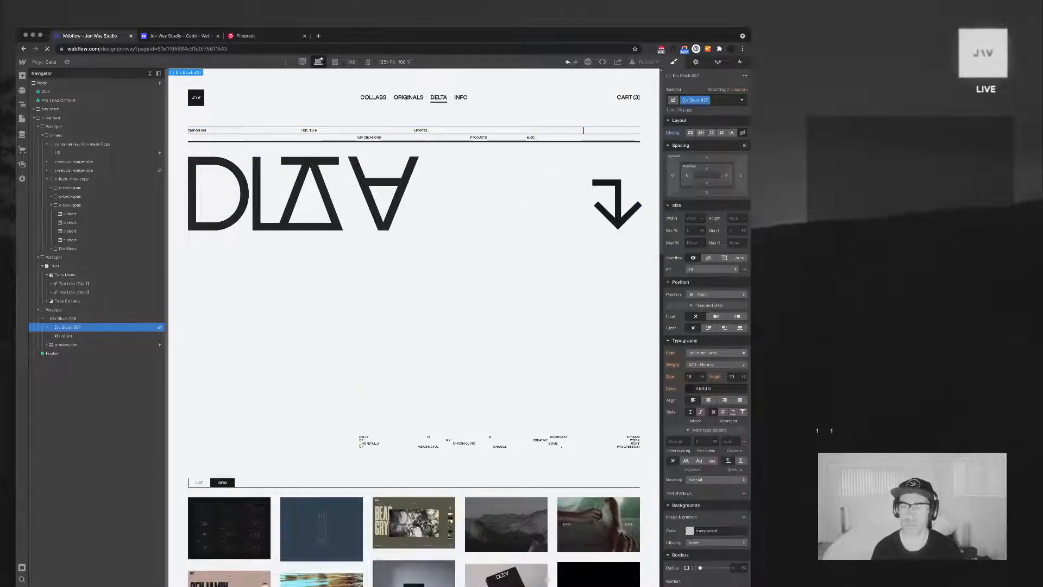
# Make List View the active tab of the Delta page's tabs
pyautogui.press('d')
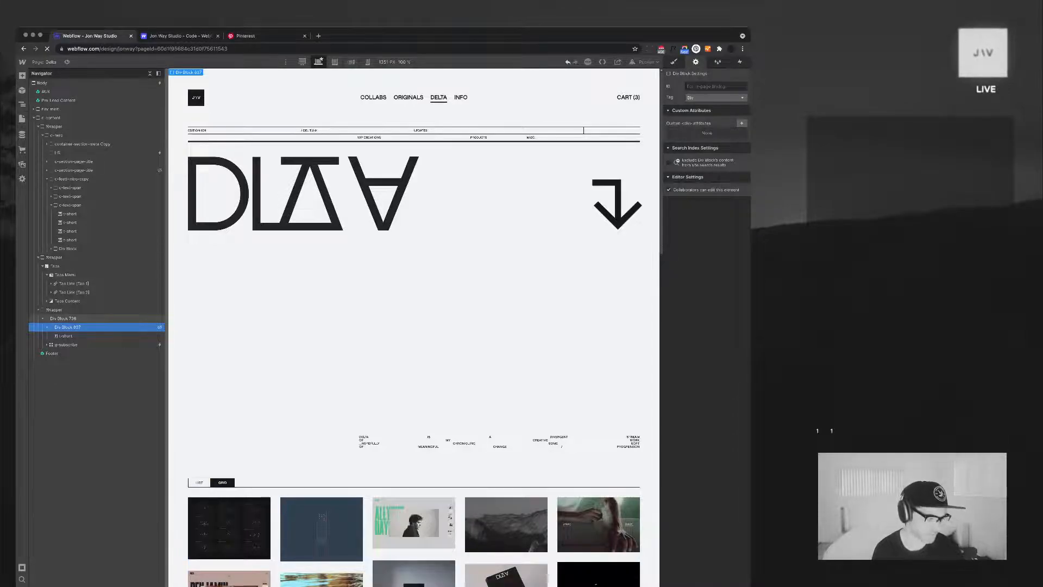
pyautogui.click(199, 482)
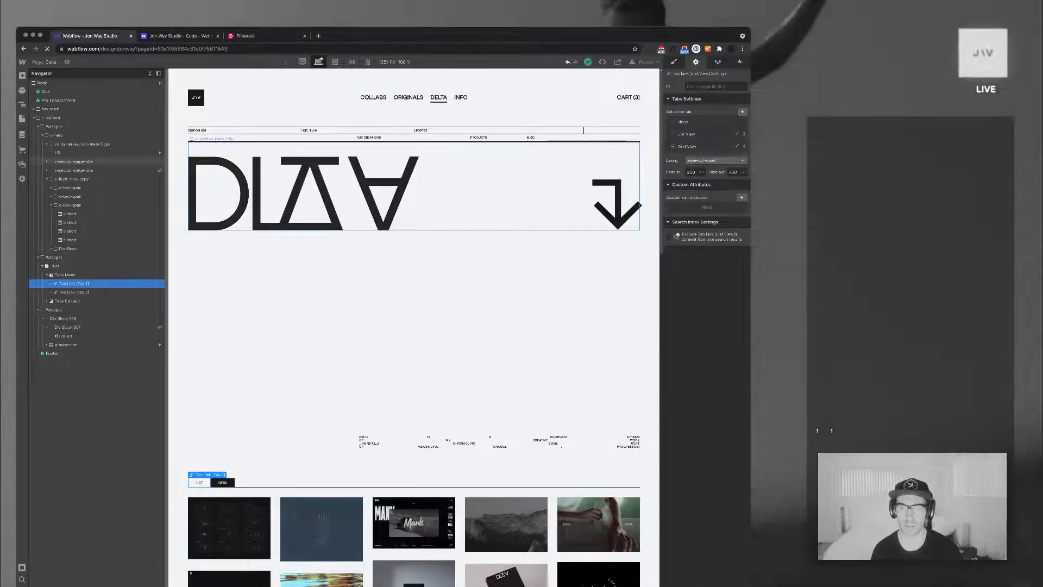
pyautogui.click(685, 134)
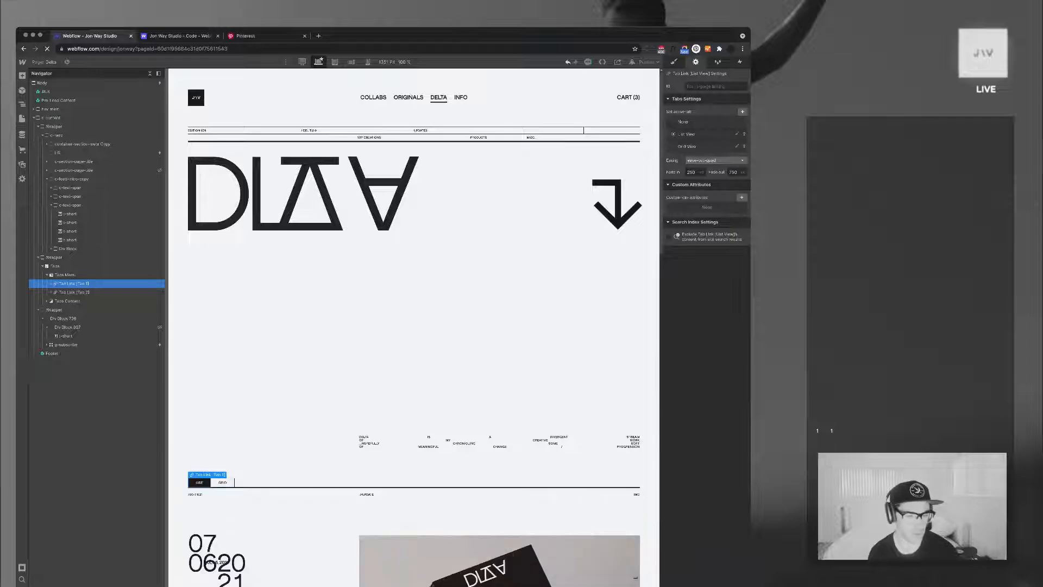
# Look through the Delta page's list posts down to the "New images" post with its image gallery
pyautogui.scroll(-6, 413, 326)
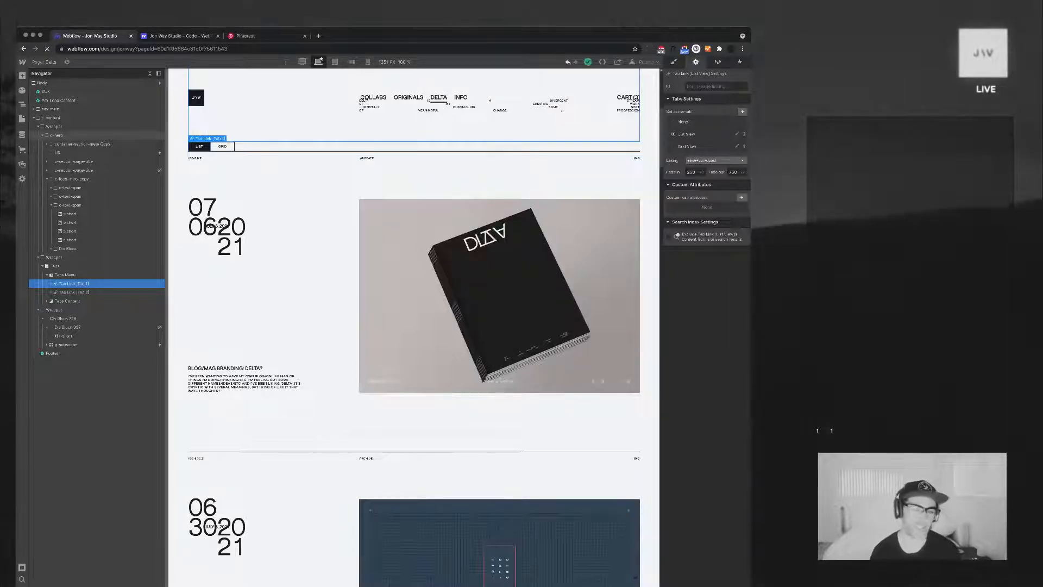
pyautogui.scroll(-2, 413, 326)
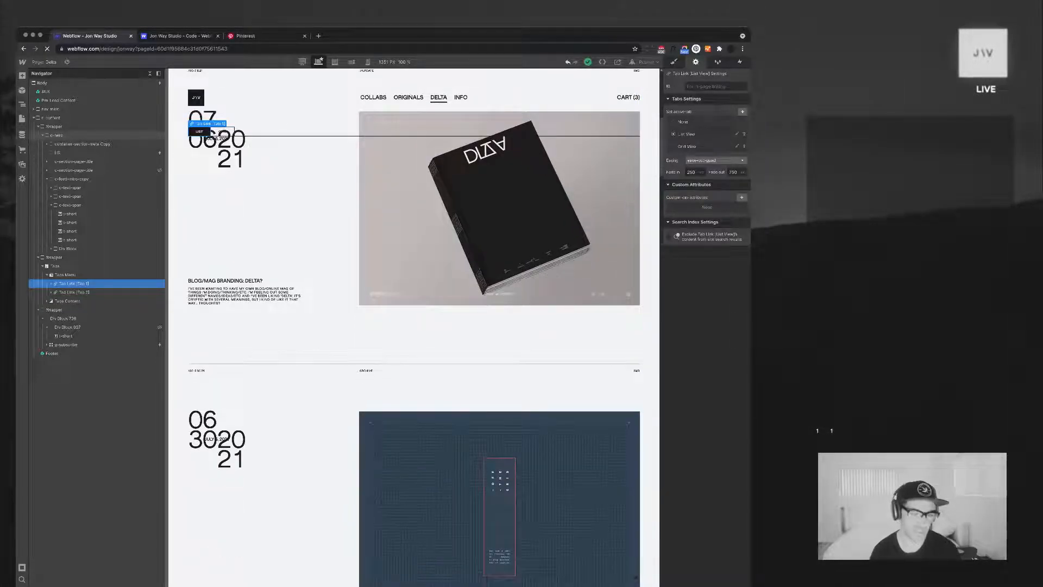
pyautogui.scroll(-3, 413, 326)
pyautogui.scroll(-1, 413, 326)
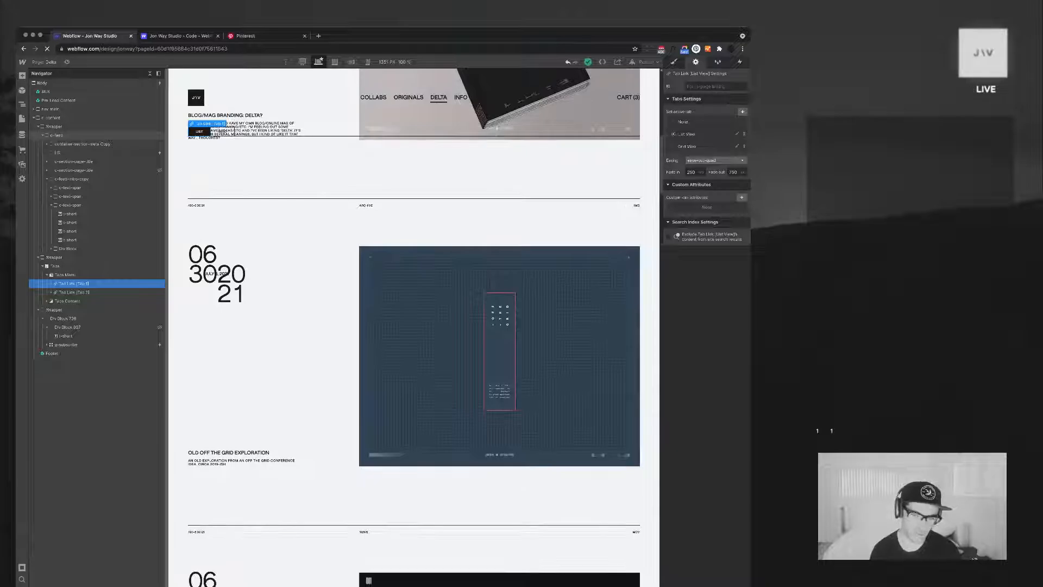
pyautogui.scroll(-5, 413, 326)
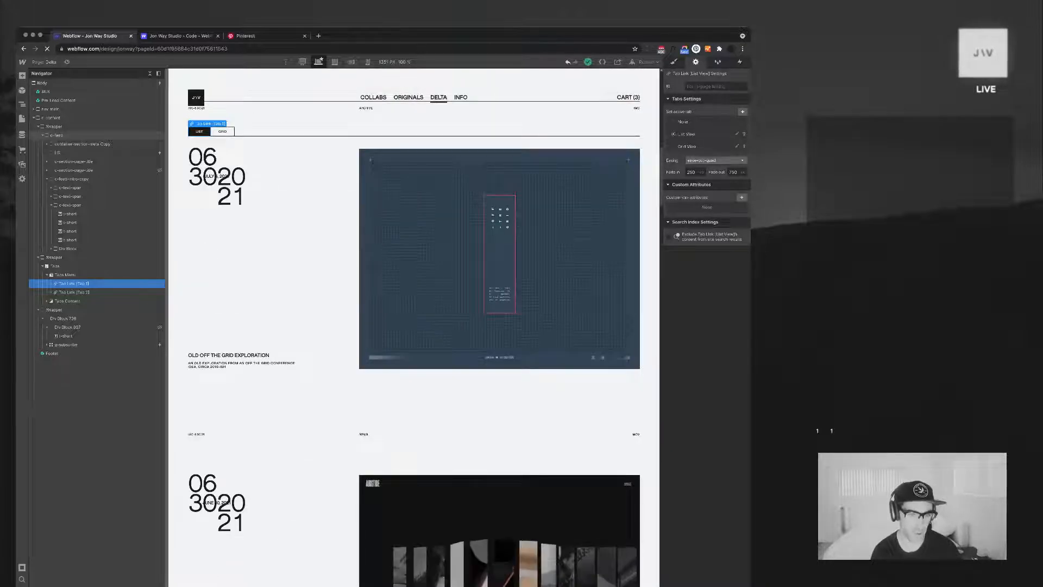
pyautogui.scroll(-8, 413, 326)
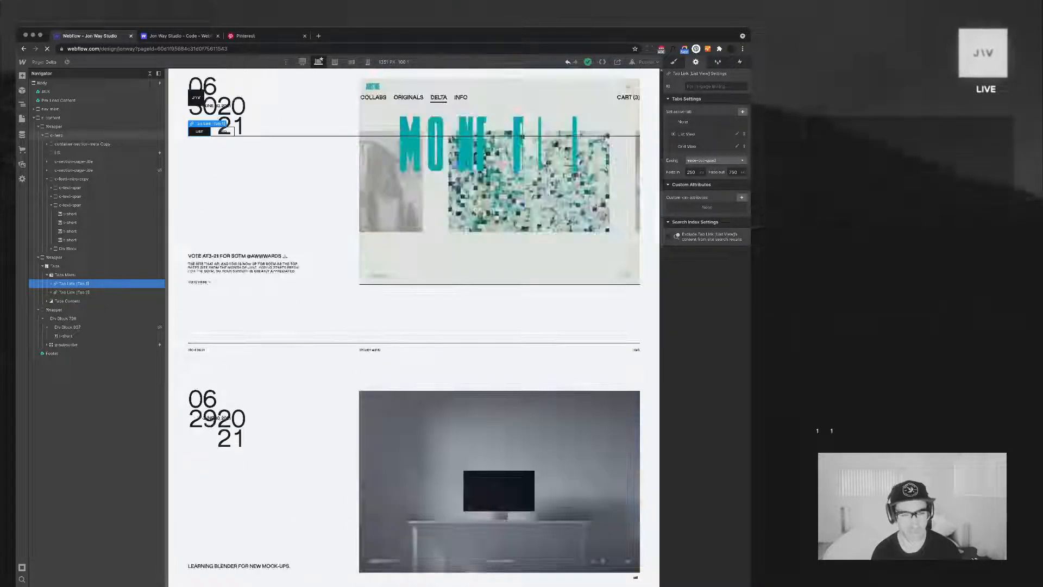
pyautogui.scroll(-20, 413, 326)
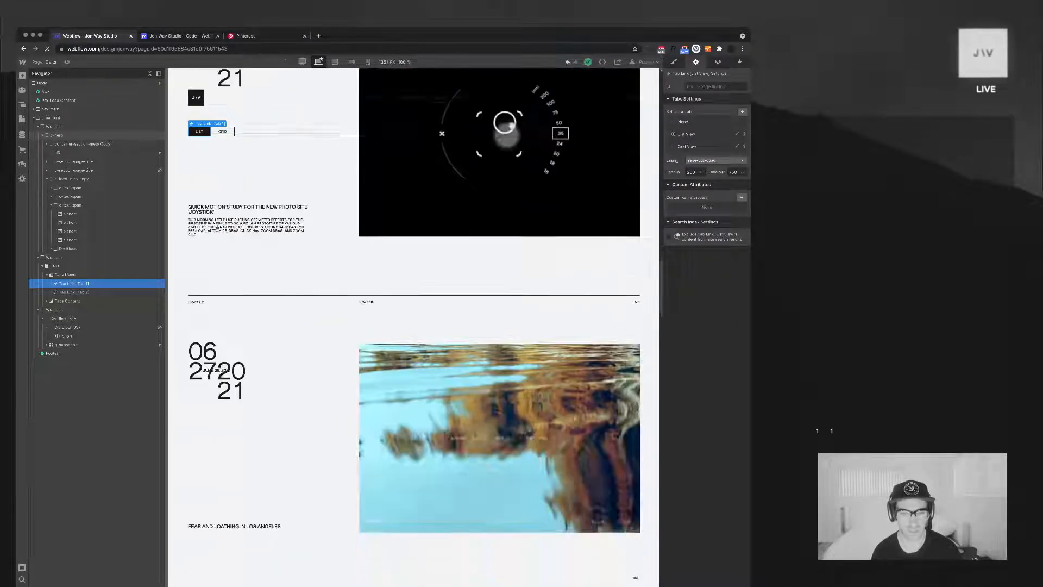
pyautogui.scroll(-5, 413, 326)
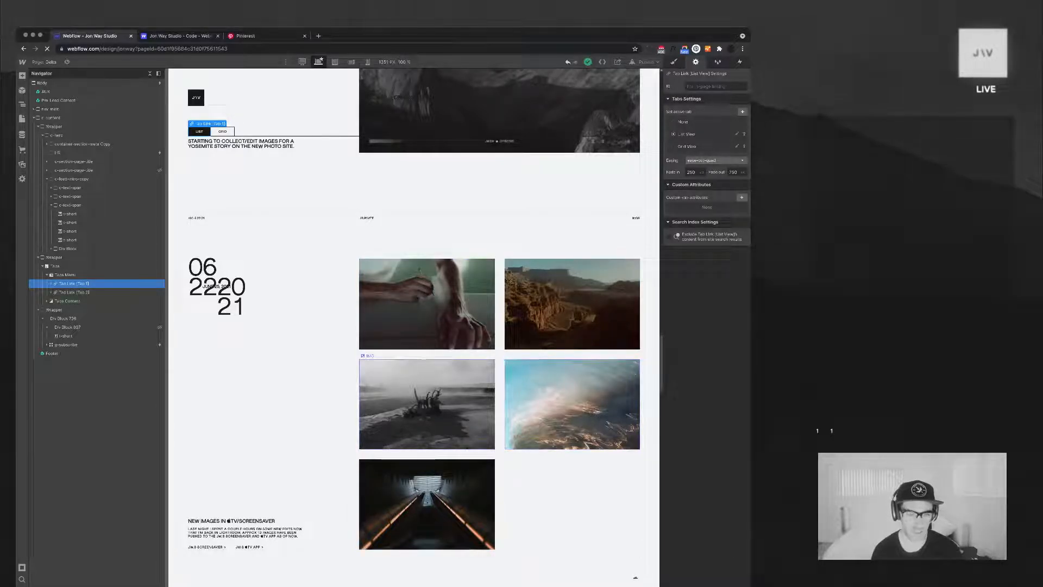
# Rename the class of the image grid in the "New images" post to g-delta-imgs-6
pyautogui.click(426, 404)
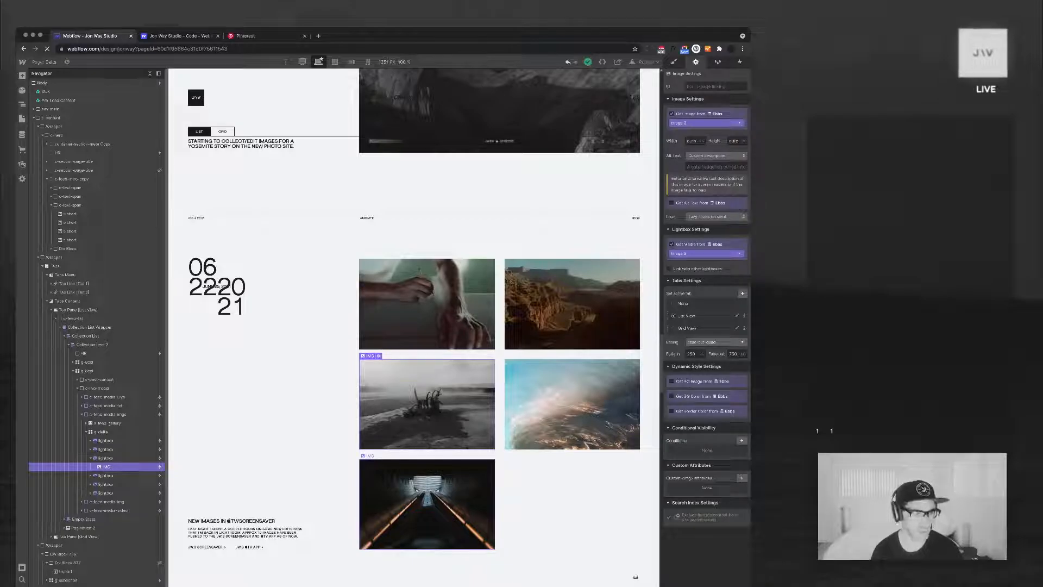
pyautogui.click(86, 432)
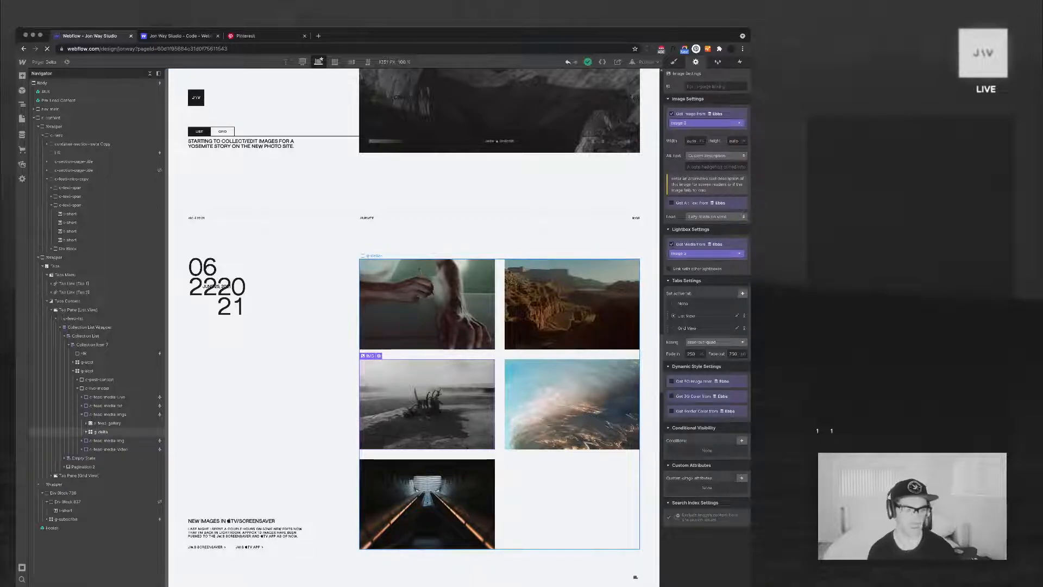
pyautogui.click(101, 432)
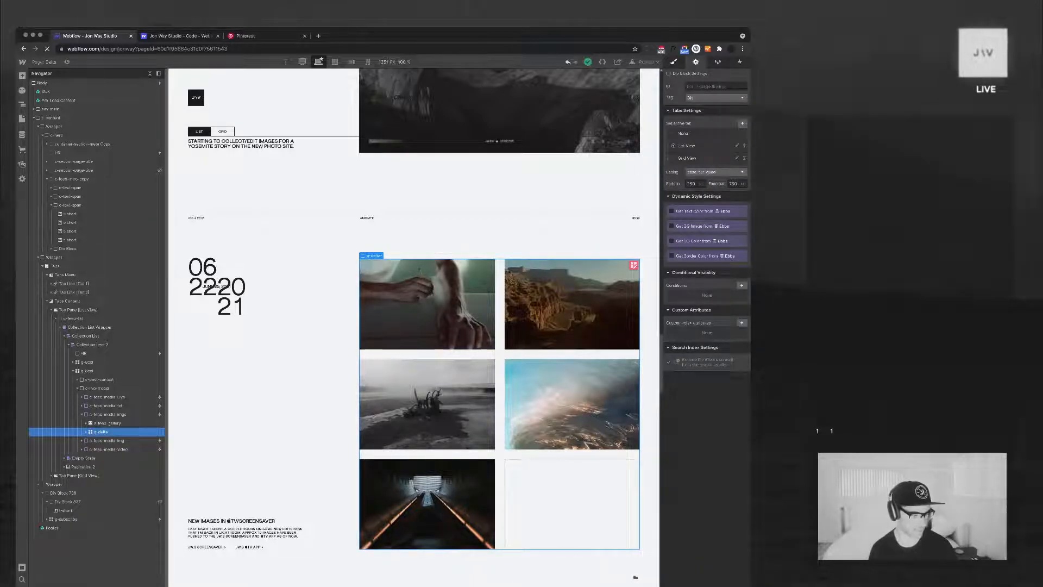
pyautogui.press('s')
pyautogui.doubleClick(689, 100)
pyautogui.press('Right')
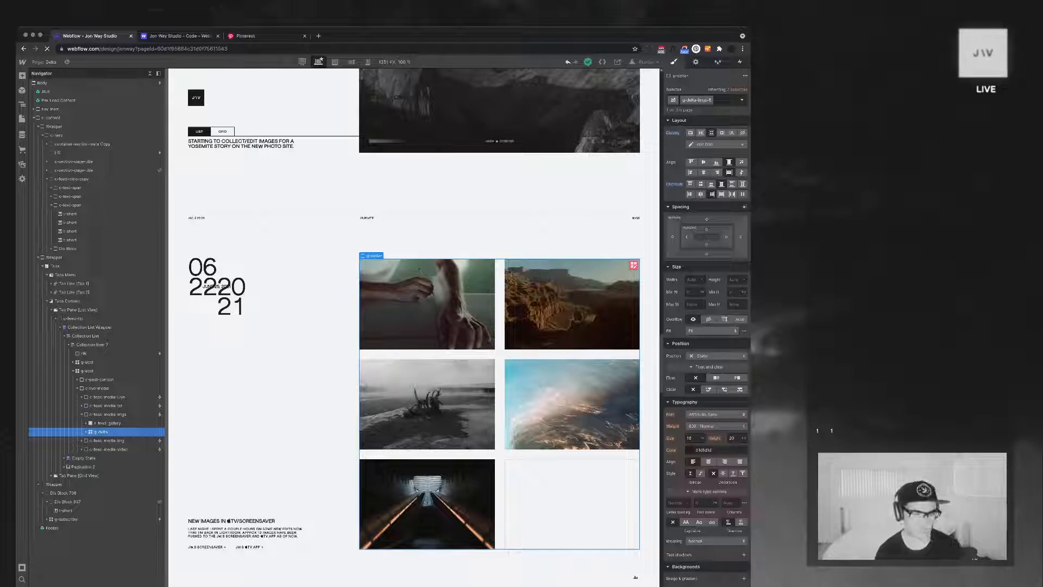
pyautogui.press('Return')
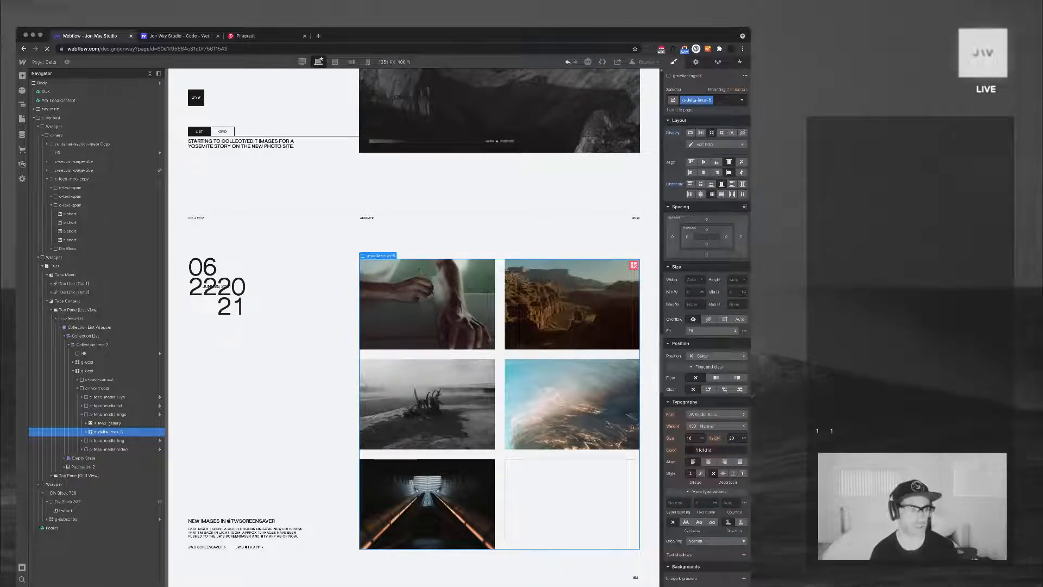
# Open the Ebbs collection's settings and review its custom fields down to BG Color
pyautogui.click(22, 135)
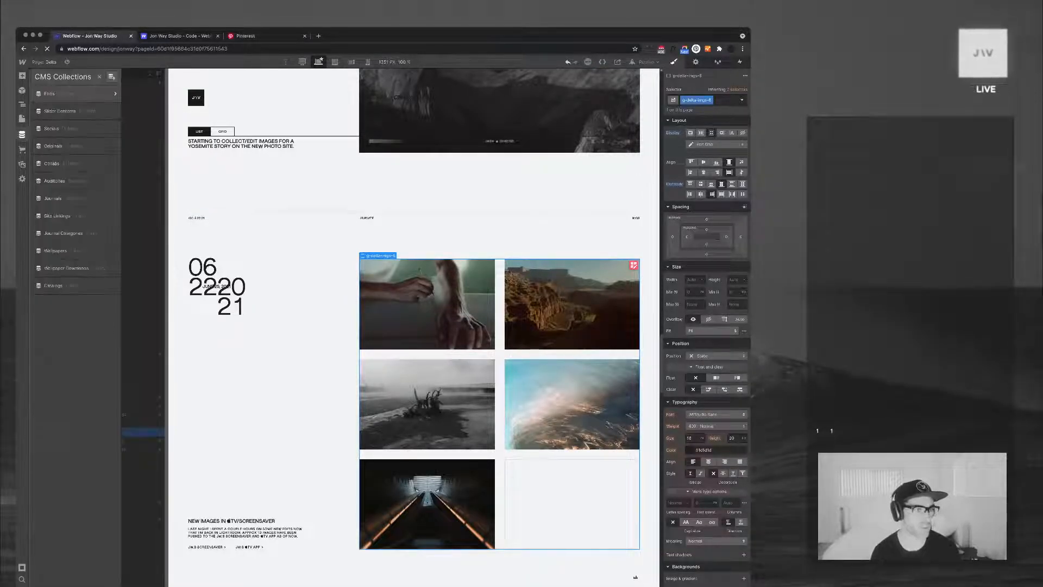
pyautogui.click(114, 93)
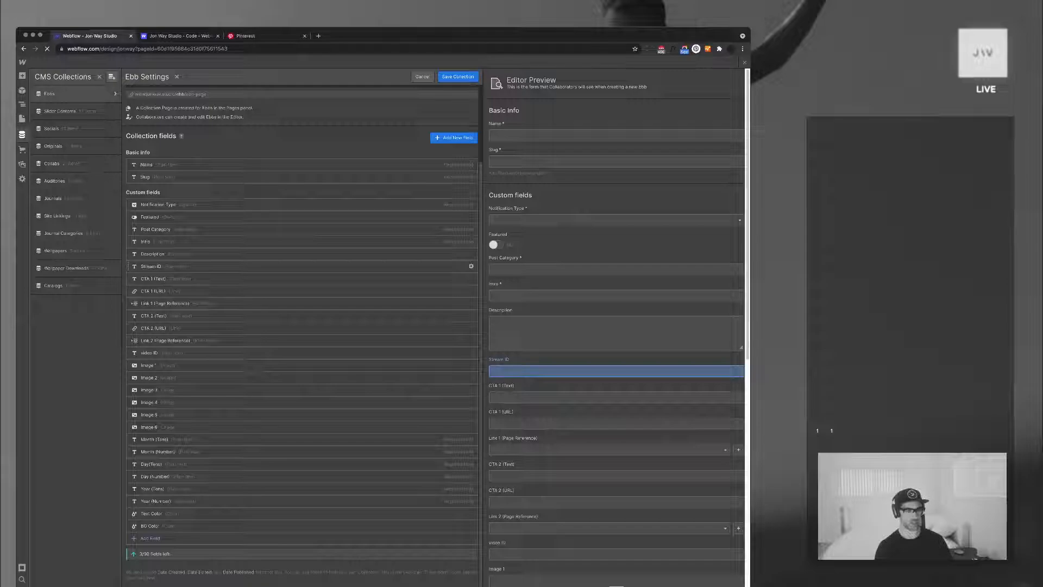
pyautogui.scroll(1, 305, 239)
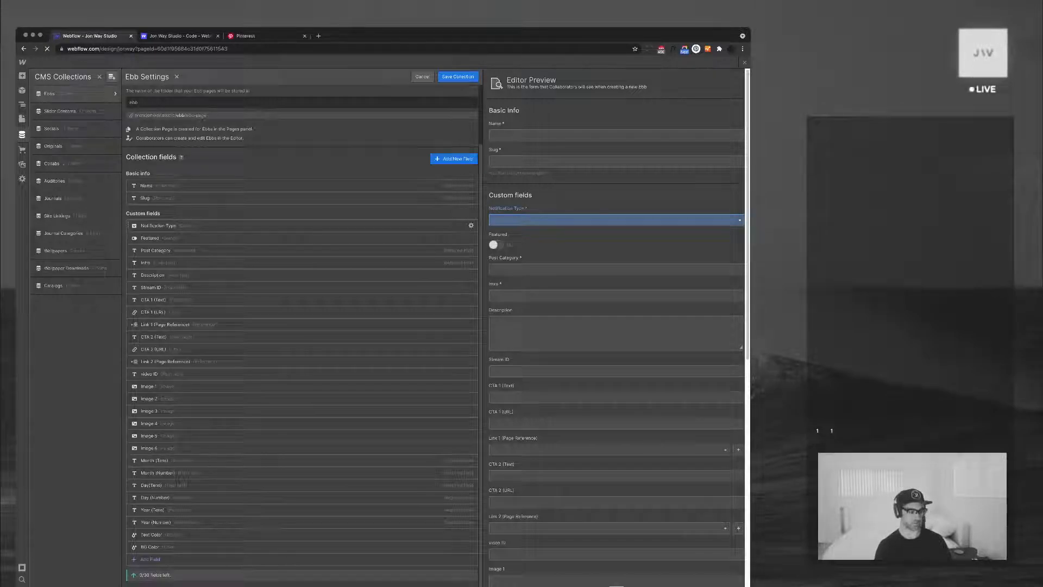
pyautogui.scroll(-1, 304, 370)
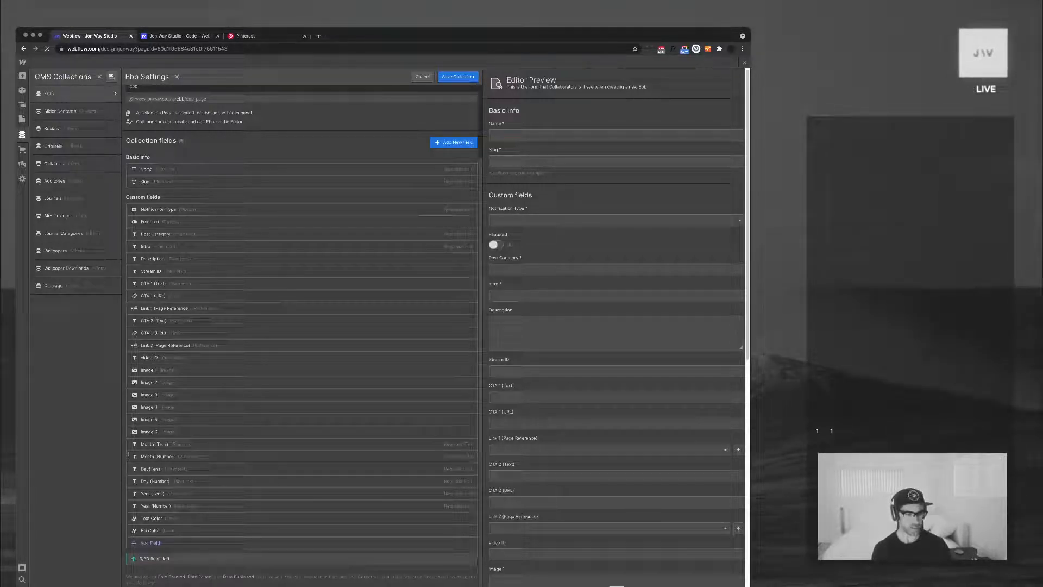
pyautogui.click(470, 531)
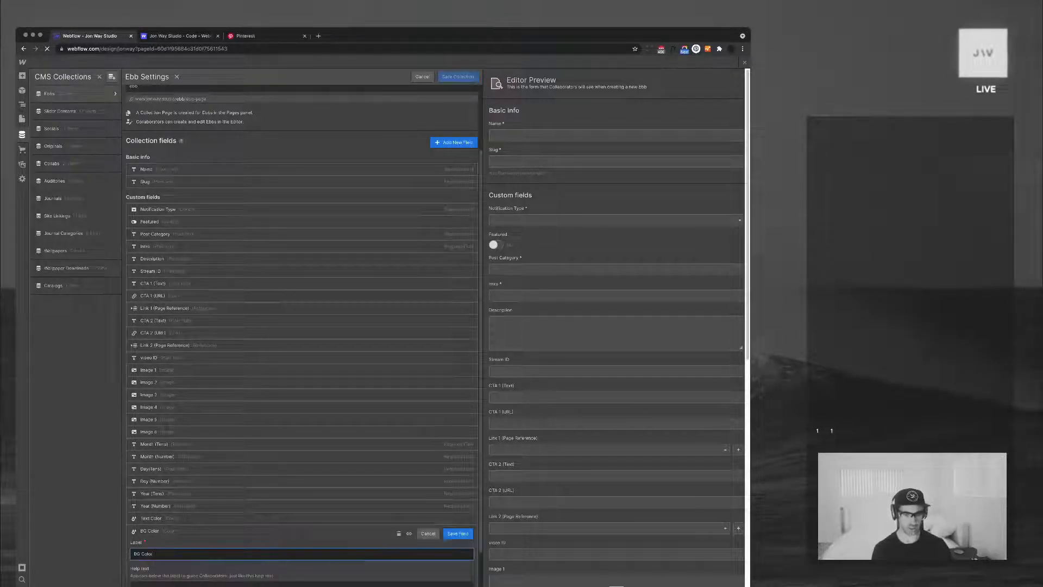
pyautogui.press('Return')
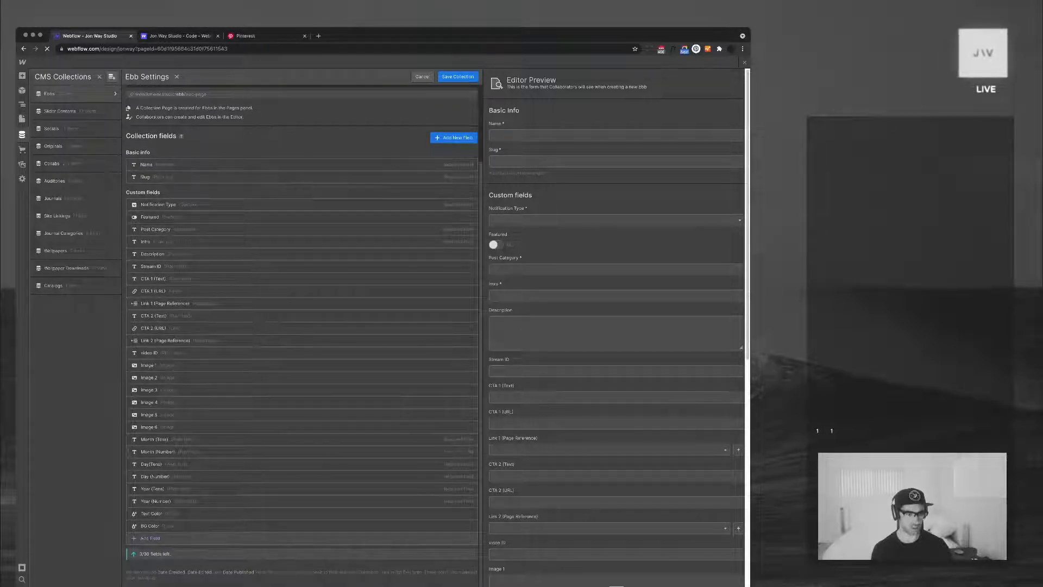
# Add an Image field labelled "Image 7" to the Ebbs collection
pyautogui.scroll(-3, 185, 511)
pyautogui.moveTo(225, 511)
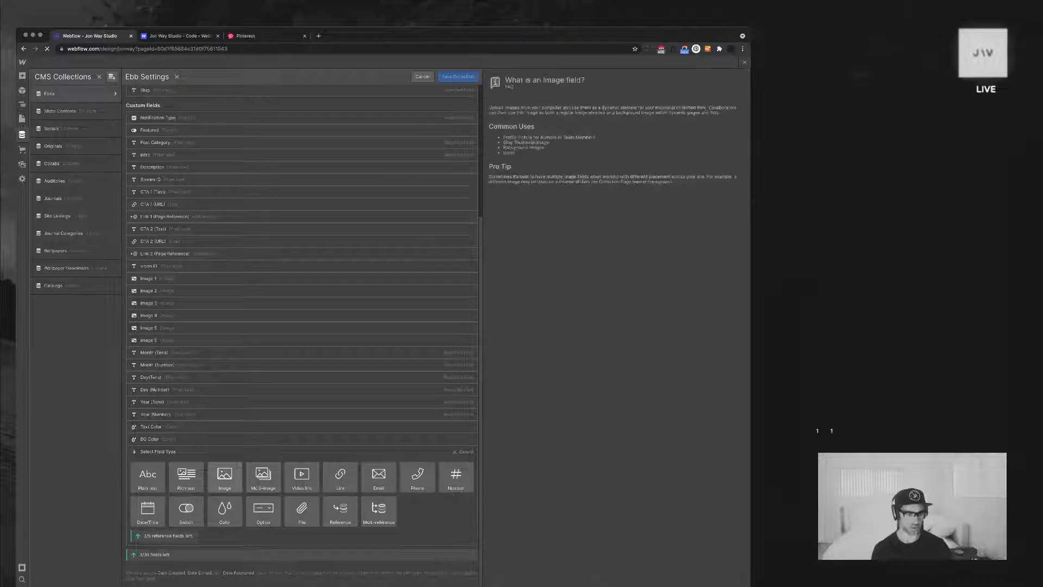
pyautogui.click(224, 477)
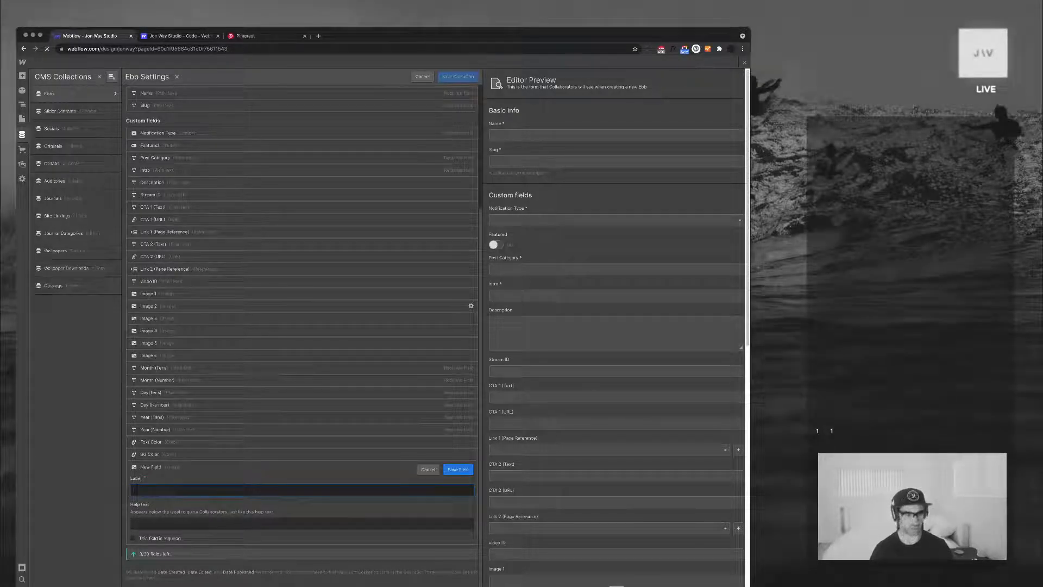
pyautogui.write('Image 7')
pyautogui.press('Return')
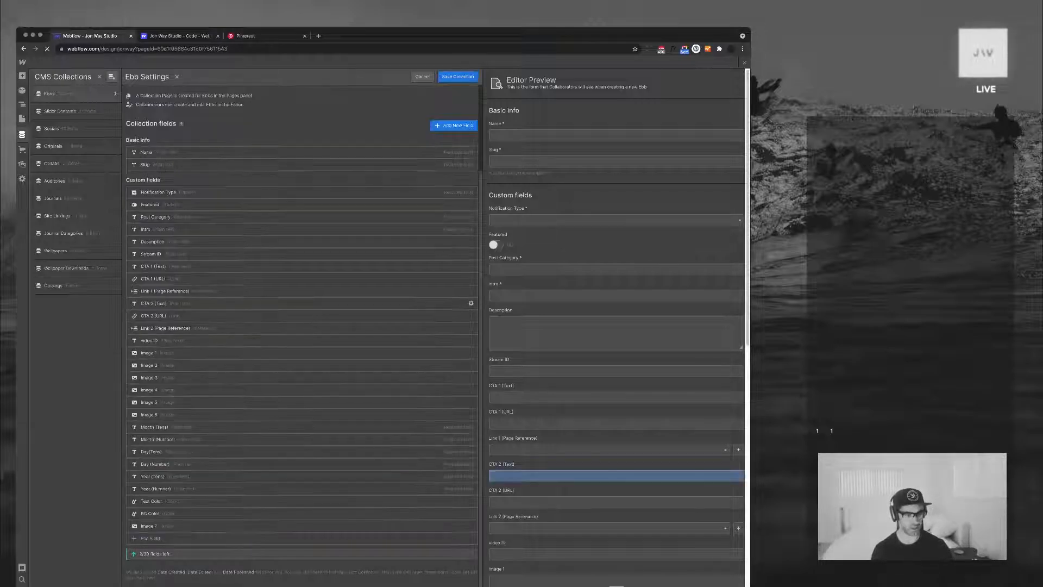
# Add an Image field labelled "Image 8" and move the Image 7 and Image 8 fields directly below Image 6
pyautogui.click(304, 539)
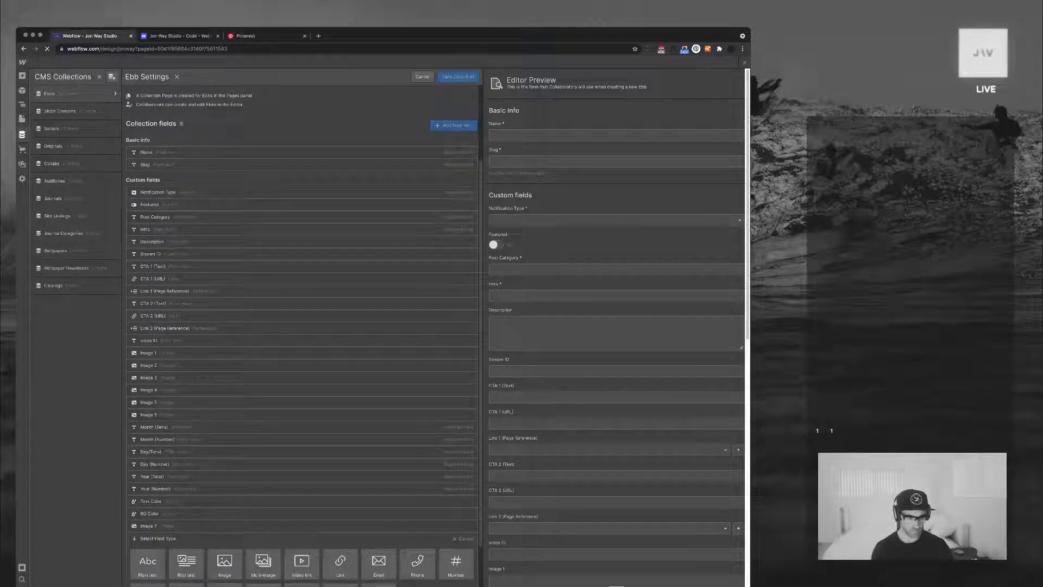
pyautogui.click(225, 563)
pyautogui.write('Image 8')
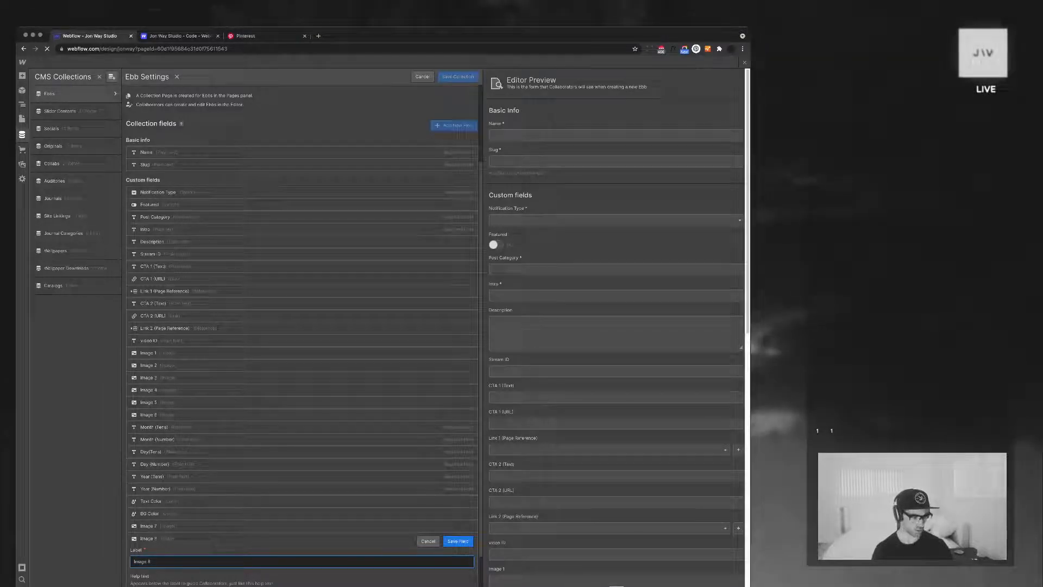
pyautogui.press('Return')
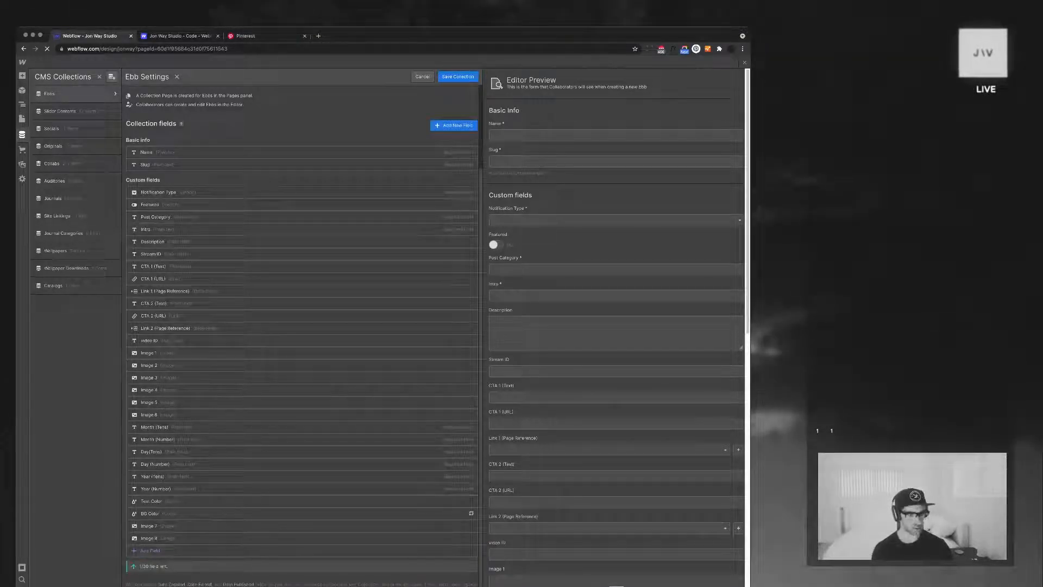
pyautogui.moveTo(304, 526); pyautogui.dragTo(305, 421)
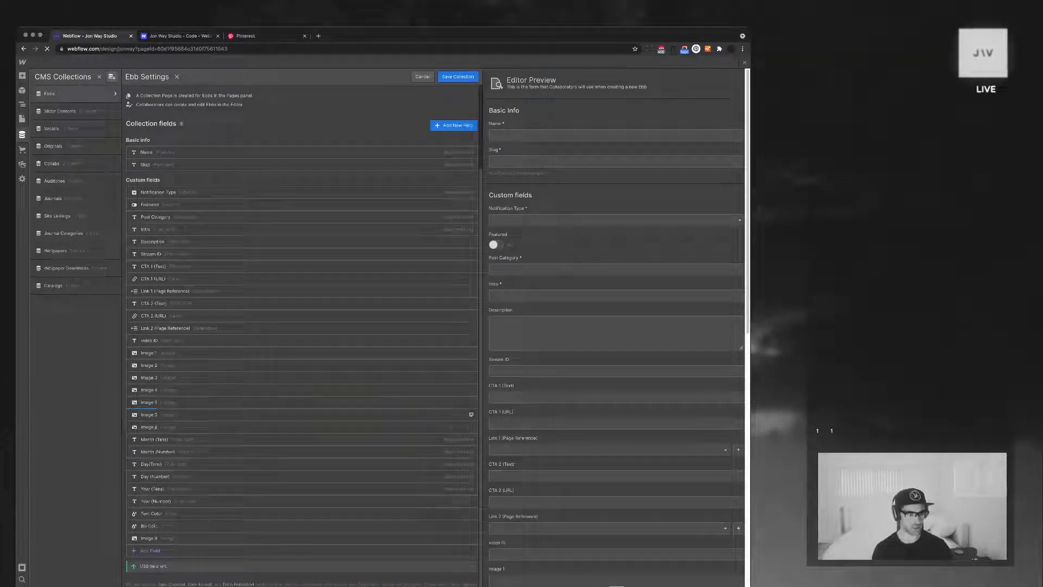
pyautogui.moveTo(305, 538); pyautogui.dragTo(305, 434)
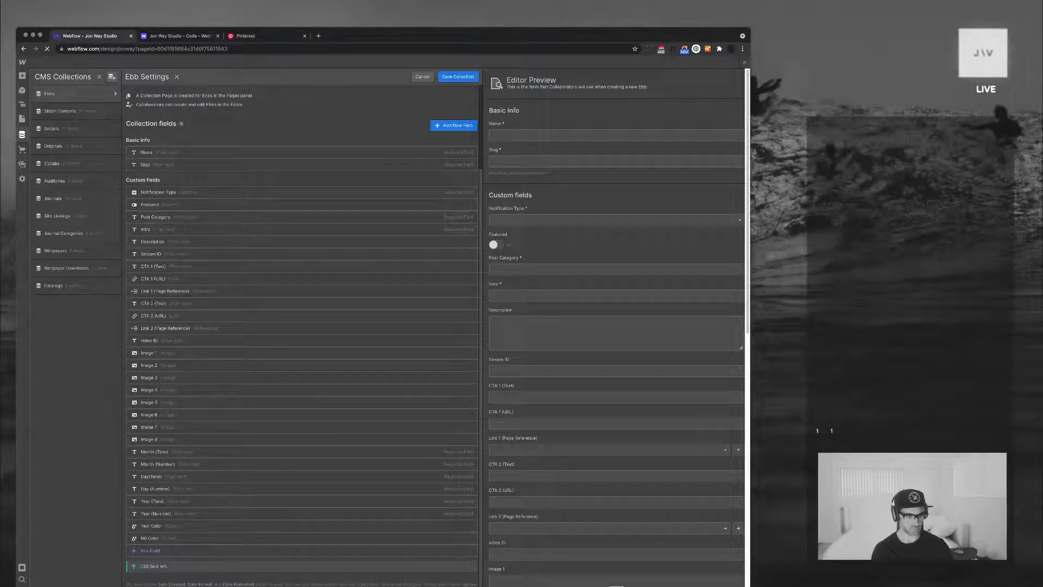
pyautogui.click(302, 550)
pyautogui.scroll(-2, 302, 503)
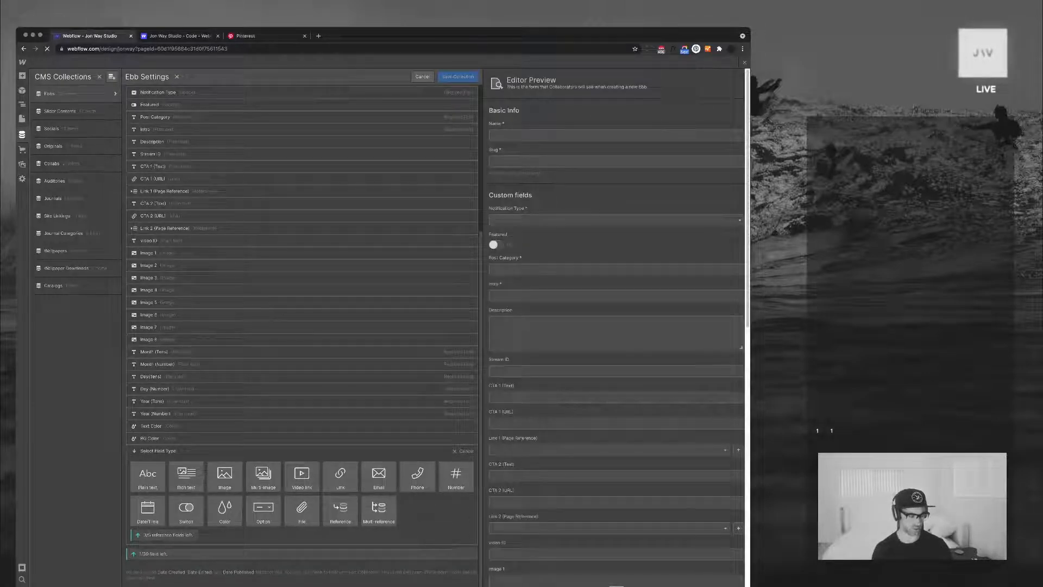
pyautogui.moveTo(263, 509)
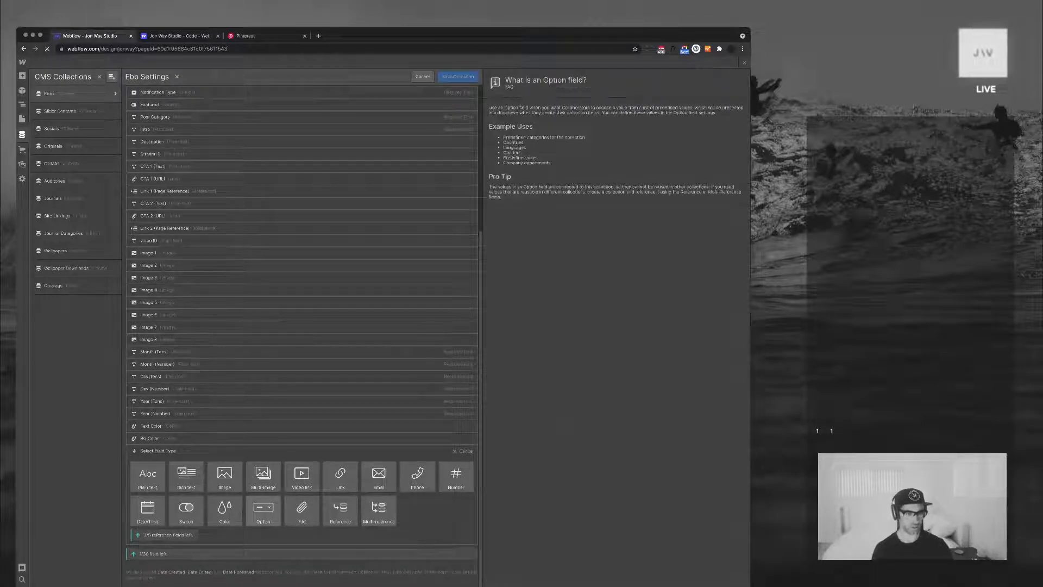
pyautogui.click(263, 509)
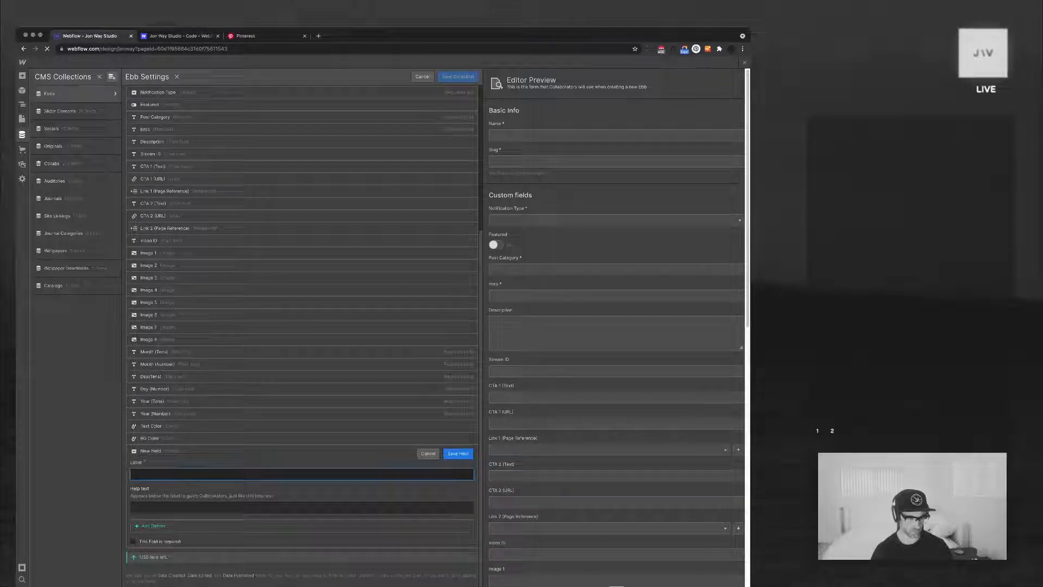
pyautogui.click(428, 453)
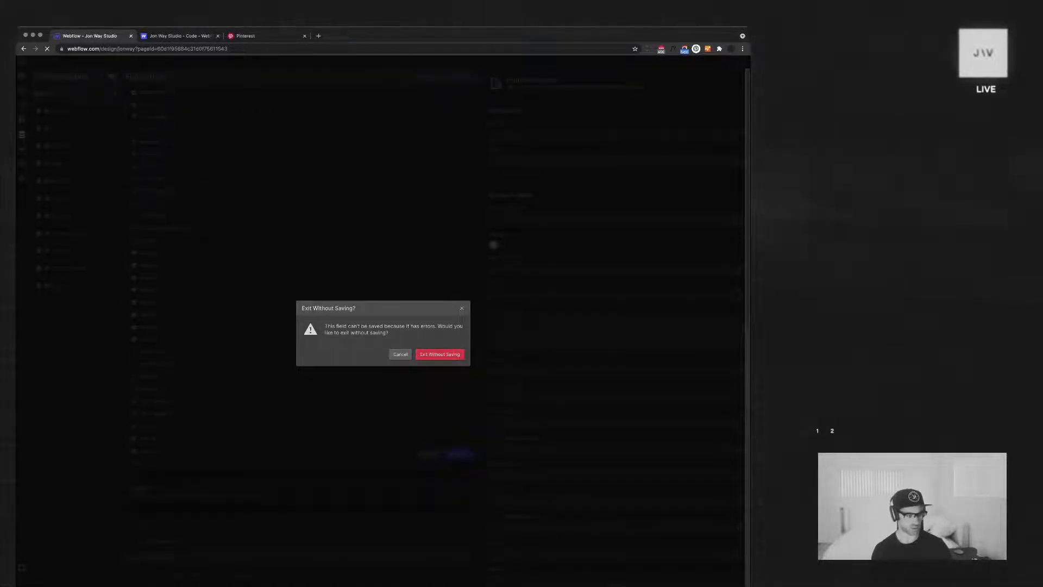
pyautogui.click(440, 354)
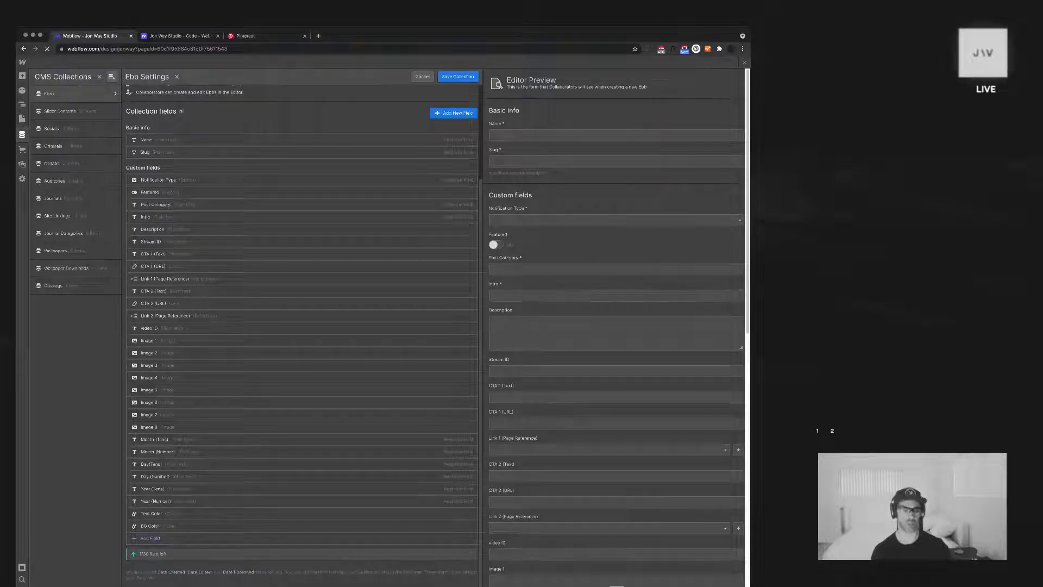
# Save the Ebbs collection settings, return to the Delta page and close the browser tab holding the site's code
pyautogui.click(423, 76)
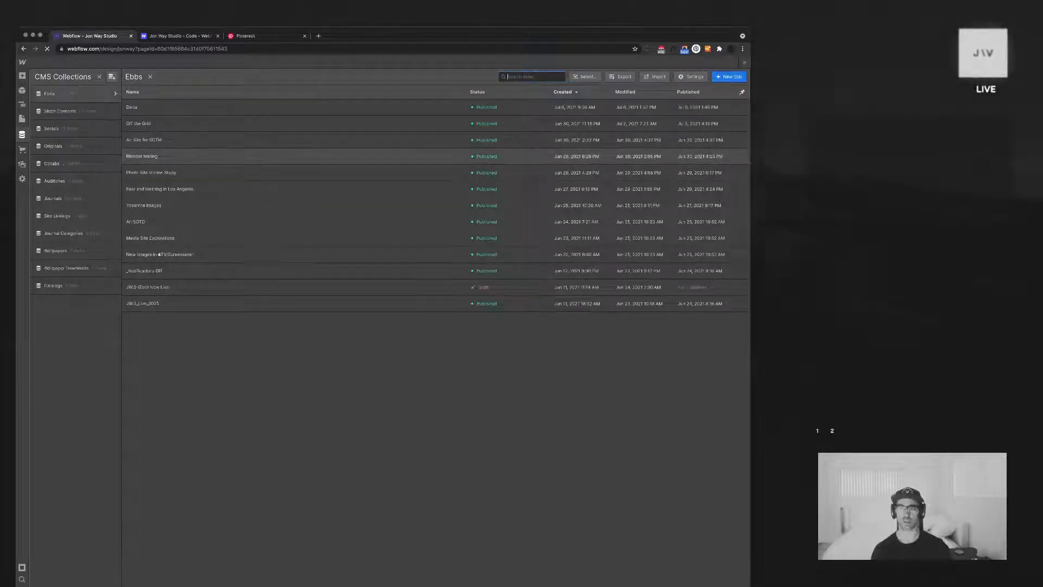
pyautogui.press('Escape')
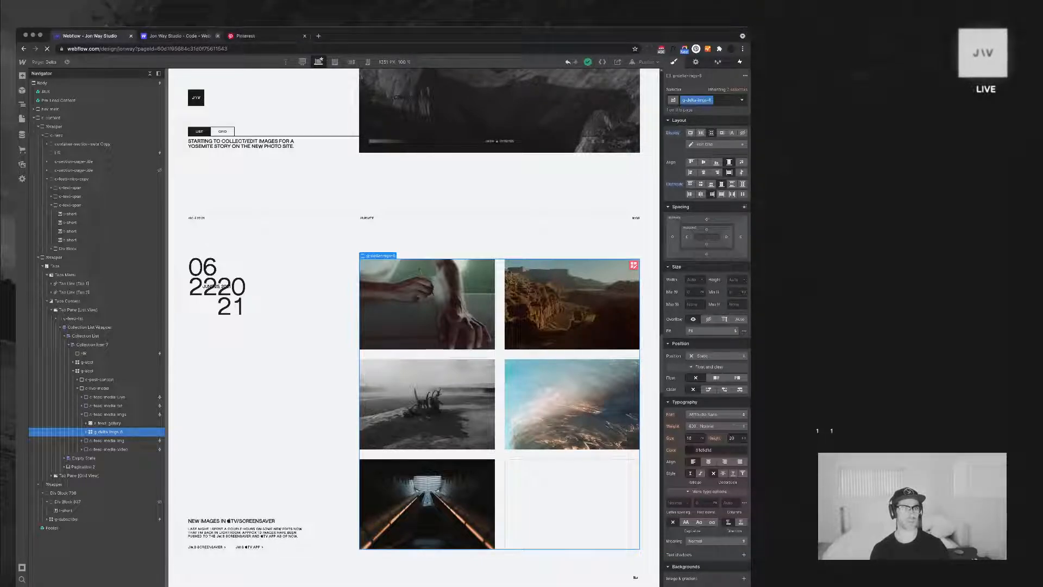
pyautogui.click(218, 35)
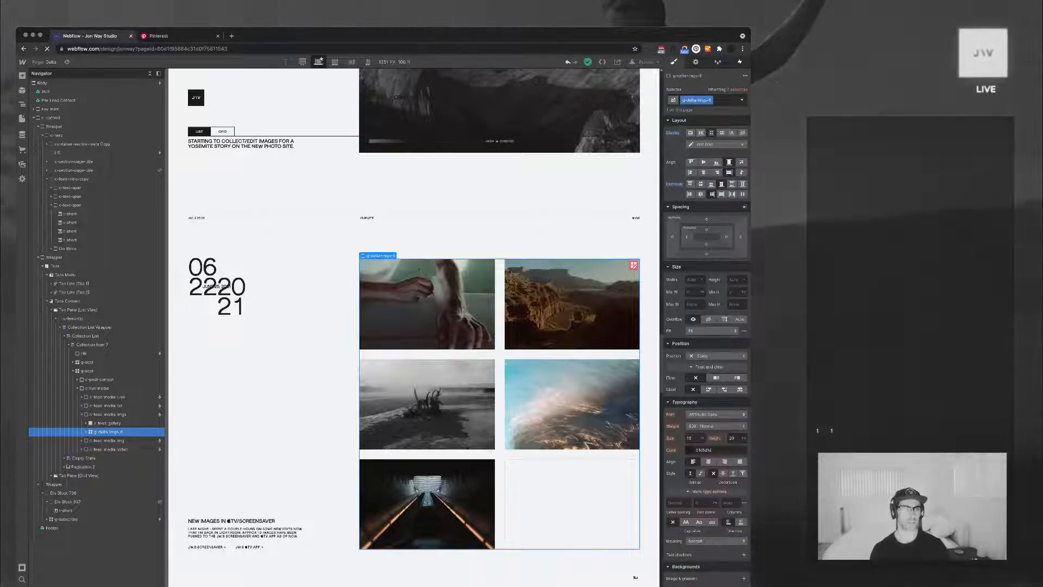
# Collapse the page's element tree and duplicate the g-delta-imgs-6 grid in the "New images" post
pyautogui.click(573, 304)
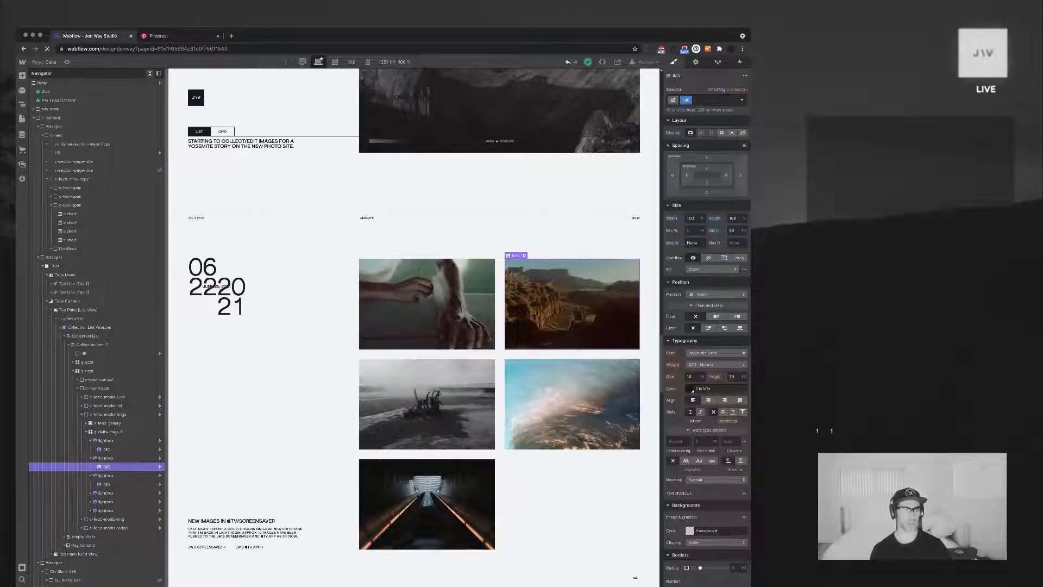
pyautogui.click(149, 74)
pyautogui.click(427, 504)
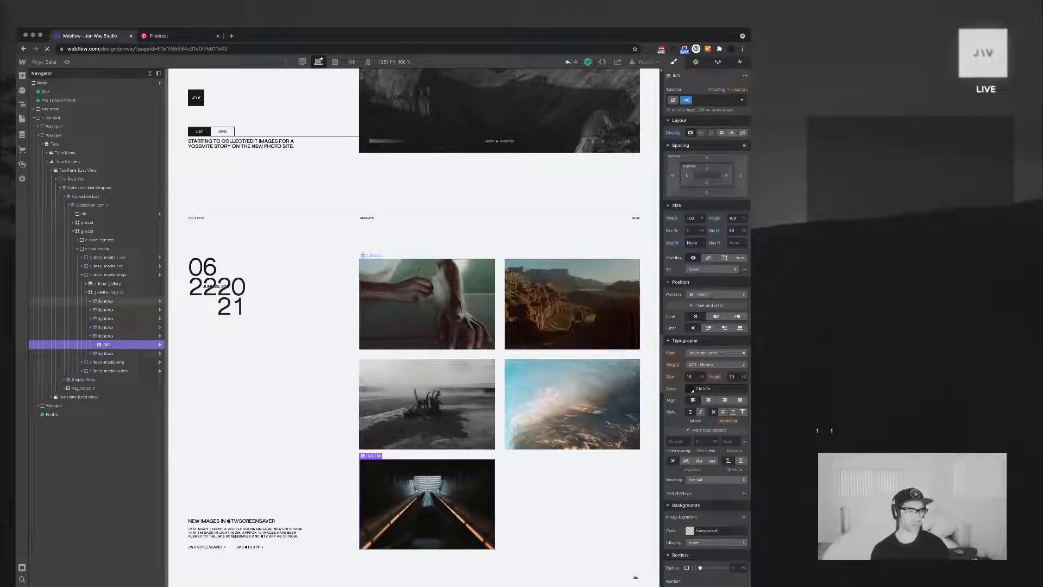
pyautogui.click(90, 335)
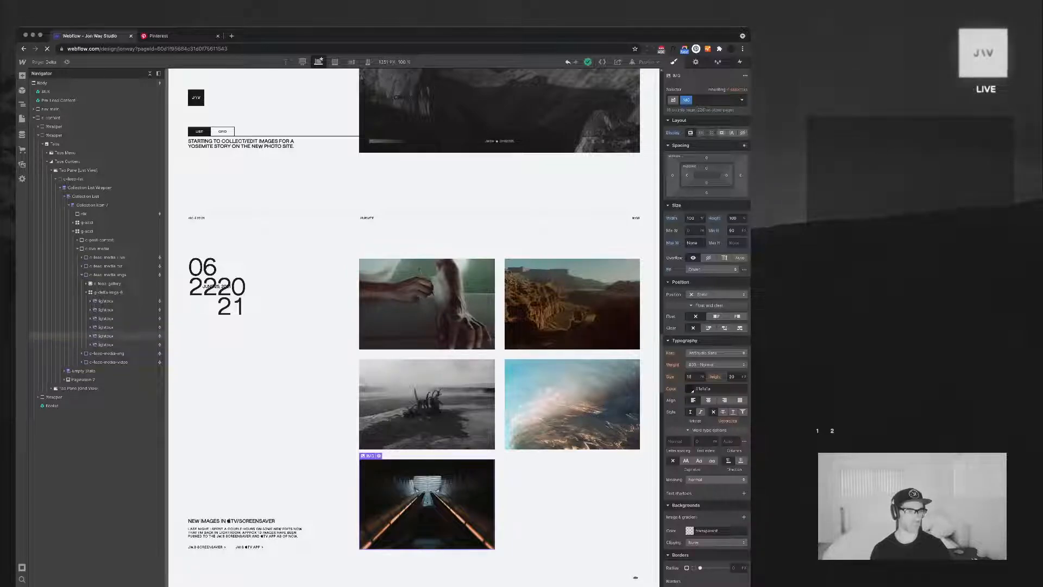
pyautogui.click(88, 292)
pyautogui.click(107, 292)
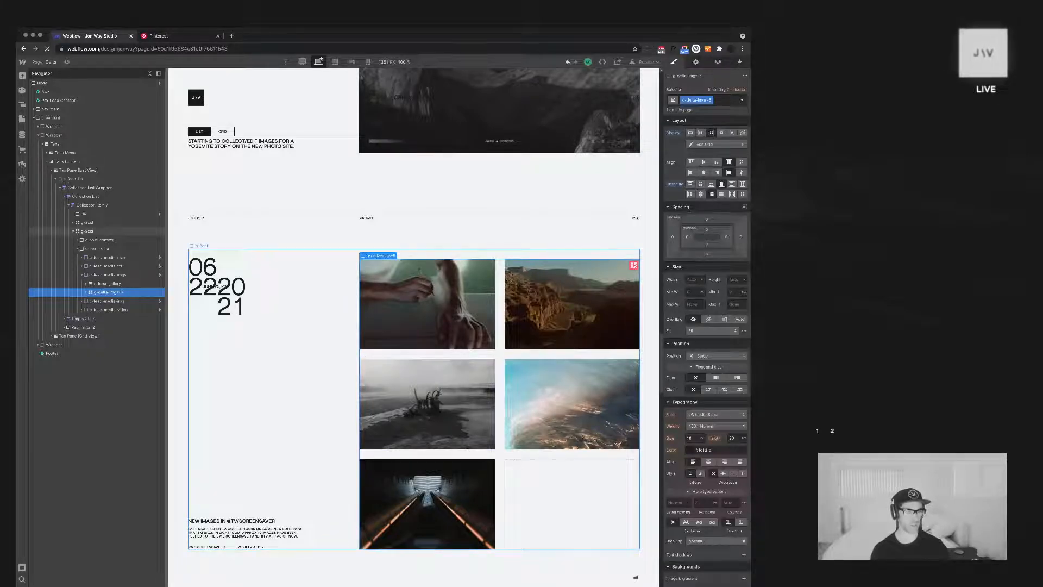
pyautogui.press('super+d')
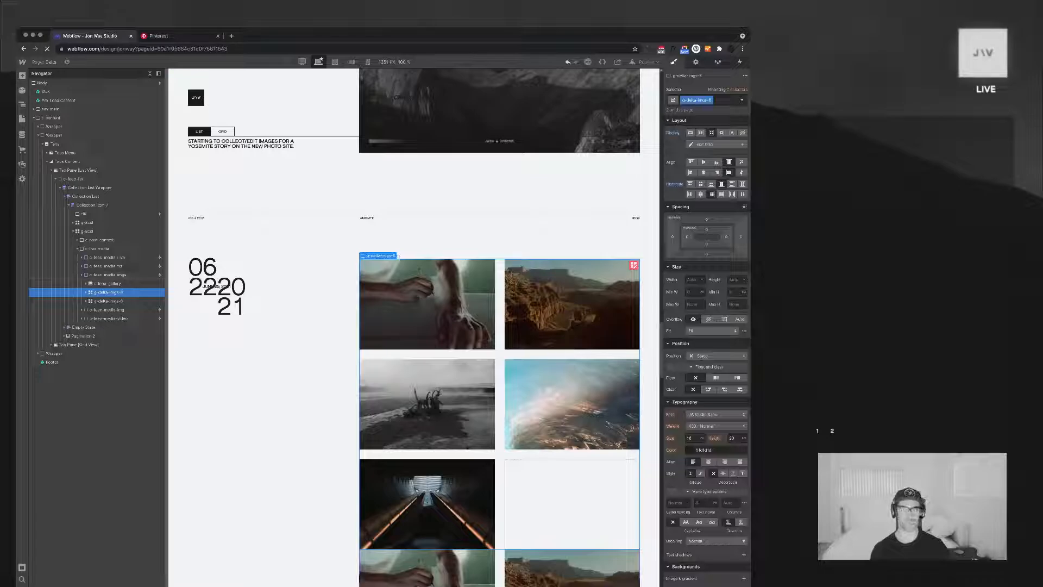
# Add a conditional visibility rule to the second g-delta-imgs-6 grid so it shows when Image 6 is set
pyautogui.click(109, 301)
pyautogui.press('d')
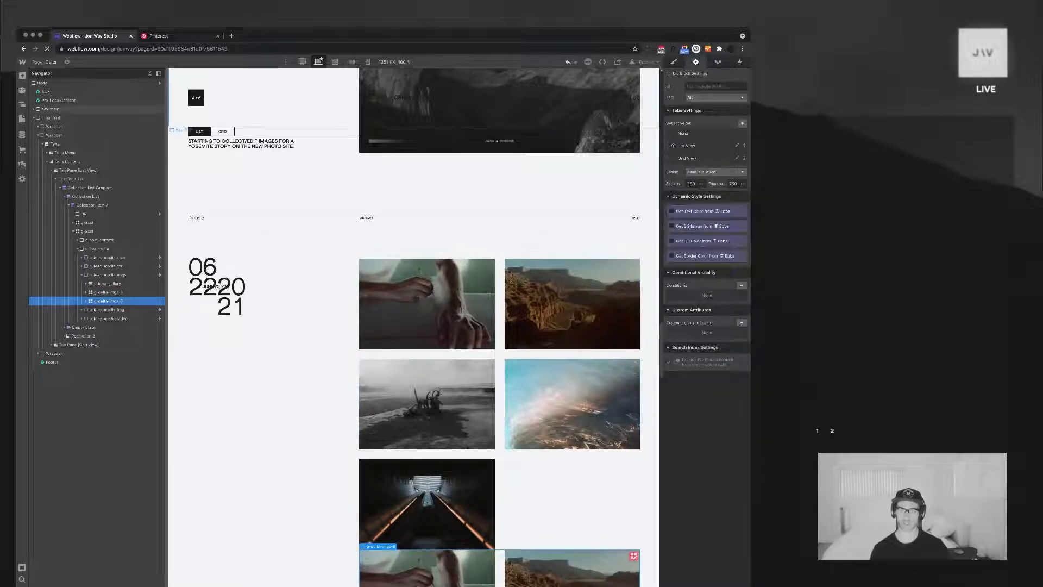
pyautogui.click(742, 286)
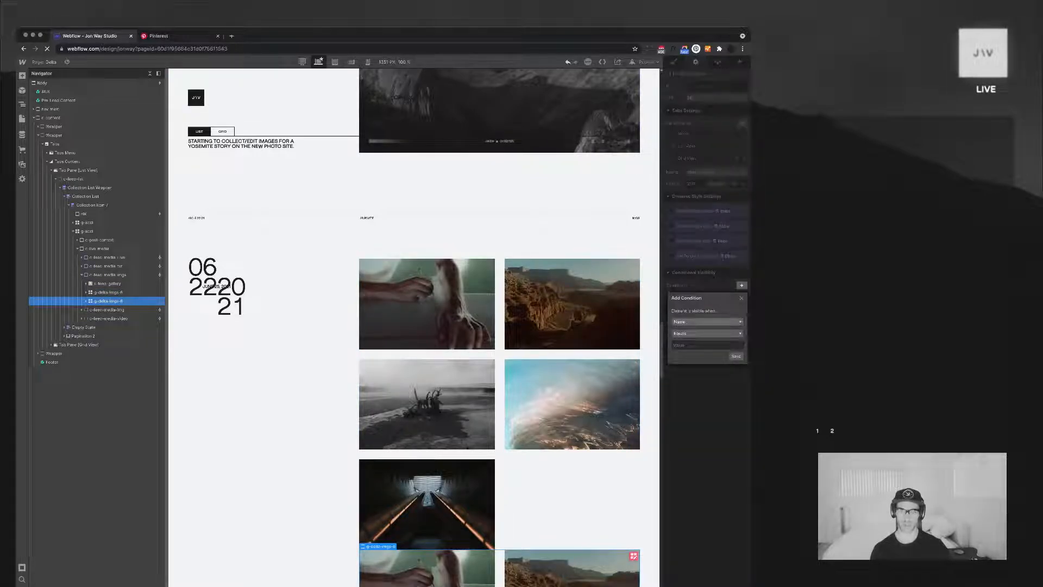
pyautogui.click(706, 322)
pyautogui.scroll(-5, 707, 356)
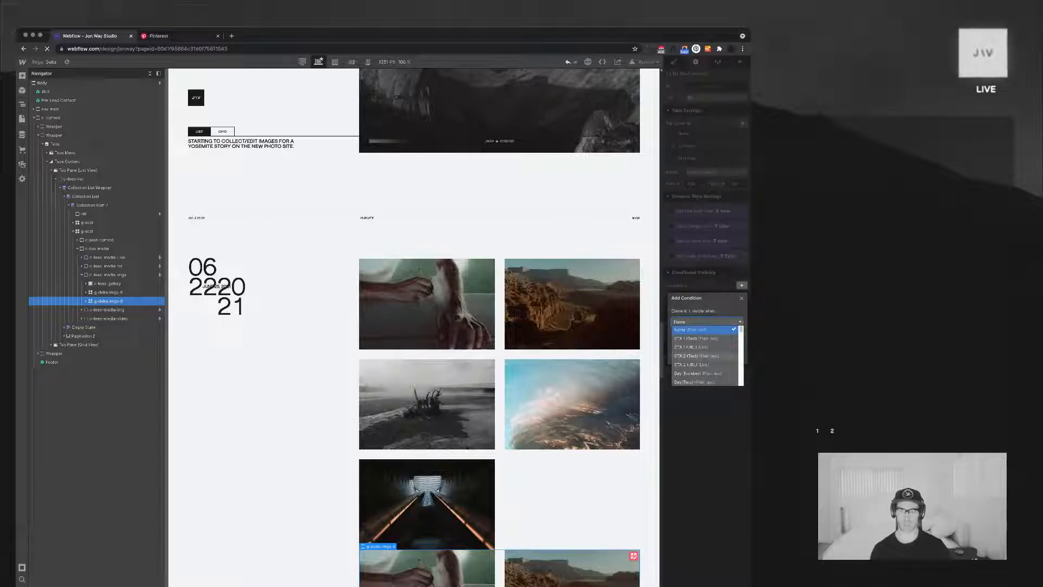
pyautogui.scroll(6, 706, 356)
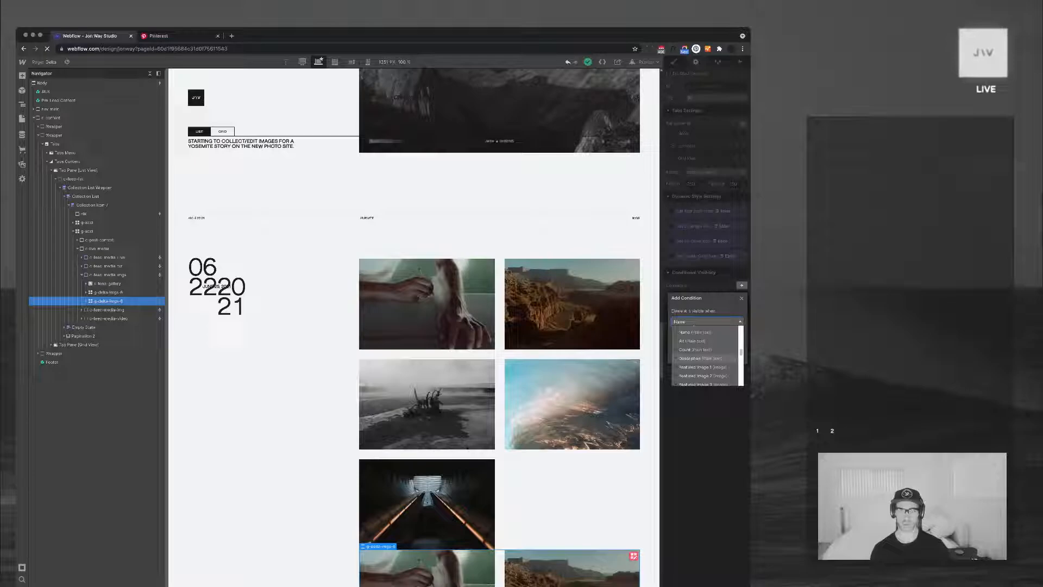
pyautogui.scroll(-5, 706, 356)
pyautogui.scroll(2, 707, 356)
pyautogui.click(695, 361)
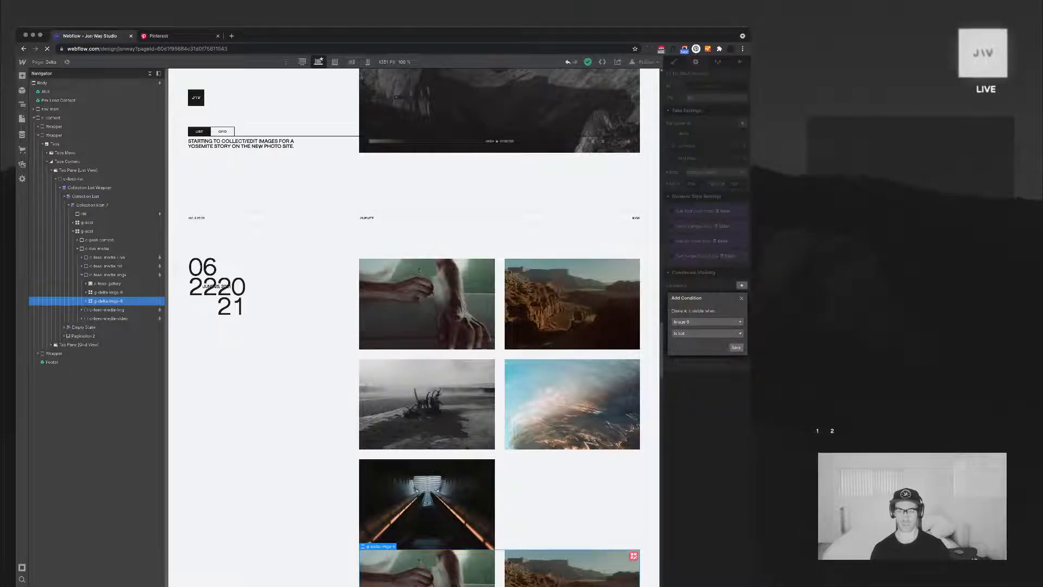
pyautogui.click(736, 348)
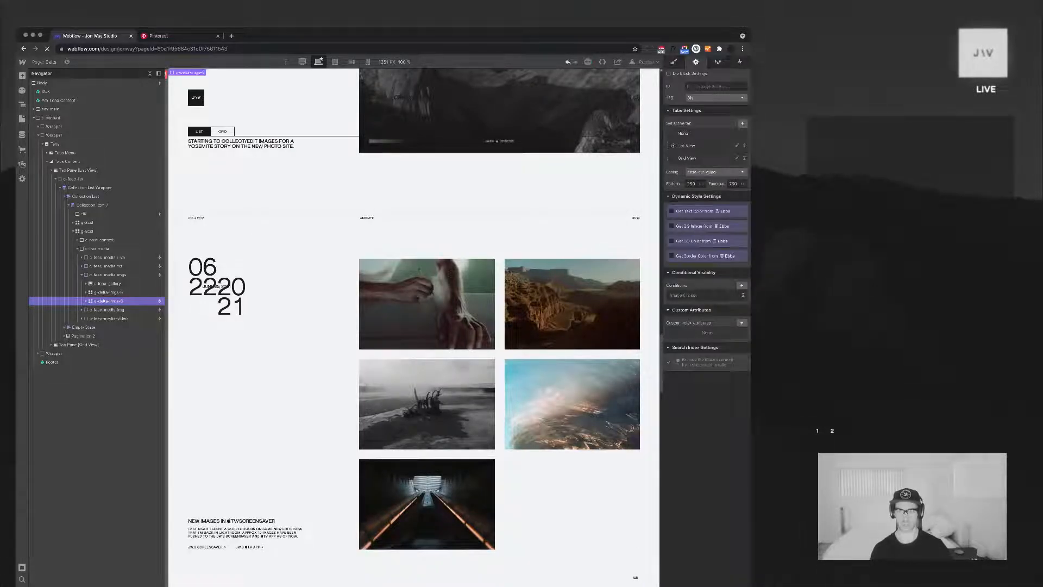
# Add a second visibility condition to the same grid requiring that Image 7 is not set
pyautogui.click(742, 286)
pyautogui.click(707, 321)
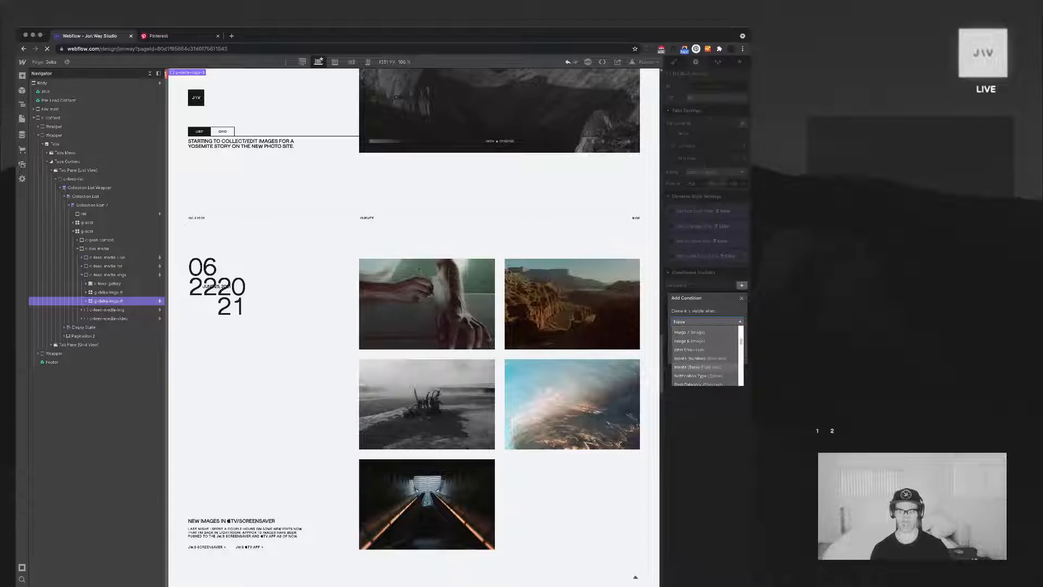
pyautogui.click(701, 332)
pyautogui.click(707, 333)
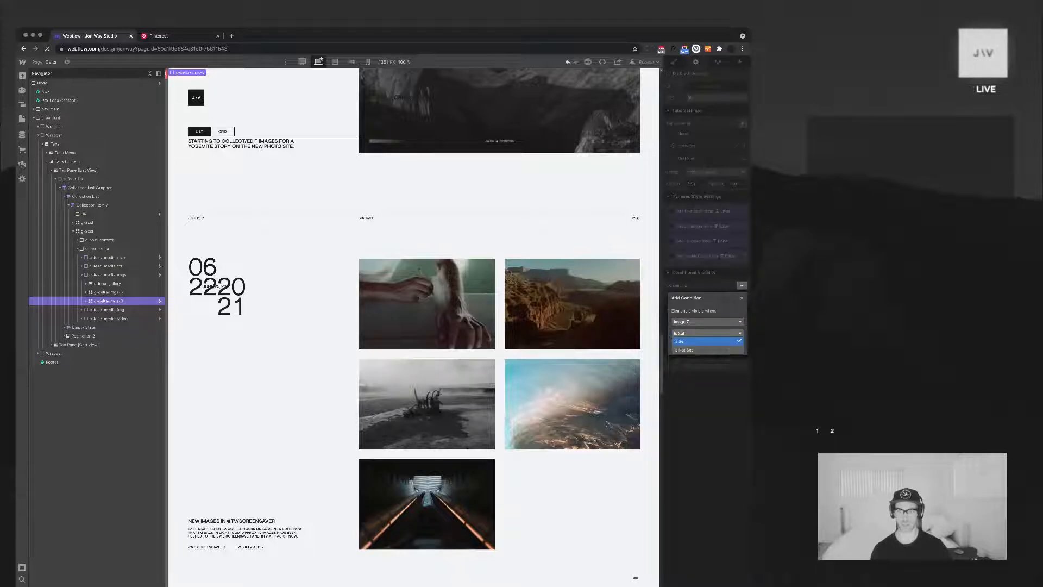
pyautogui.click(701, 350)
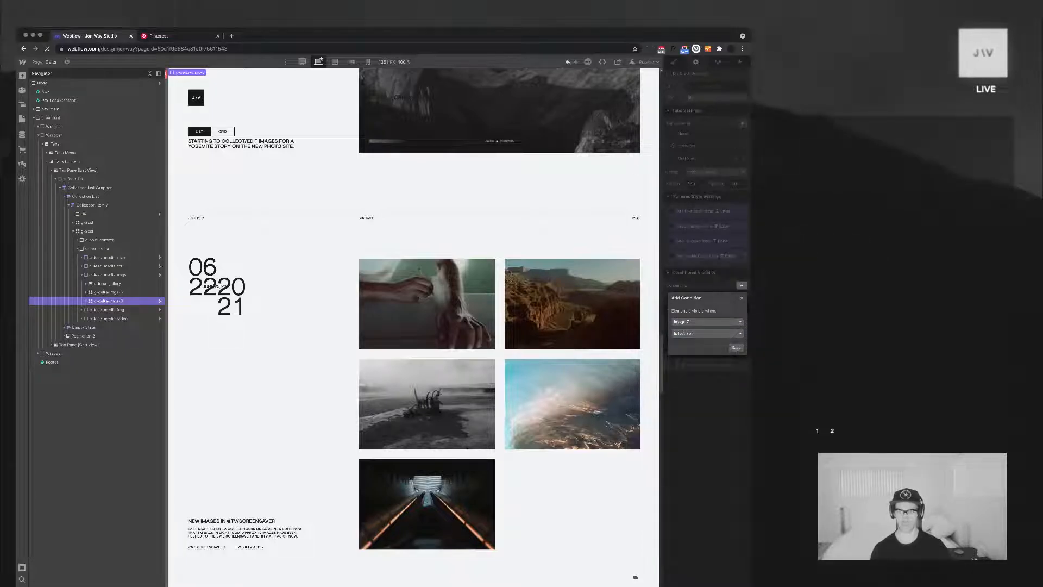
pyautogui.click(735, 348)
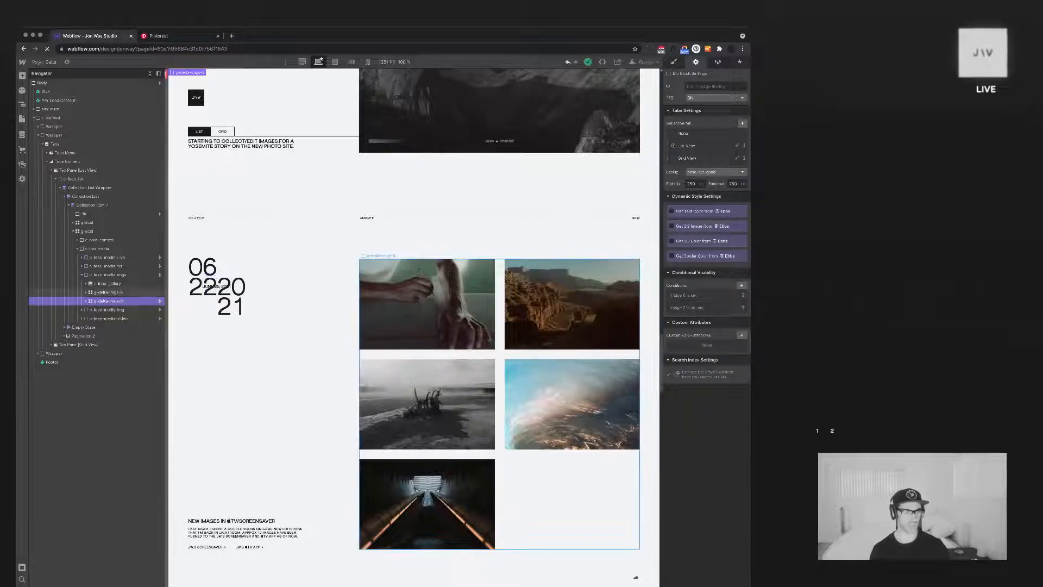
# Rename the class of the first image grid to g-delta-post-imgs
pyautogui.click(108, 292)
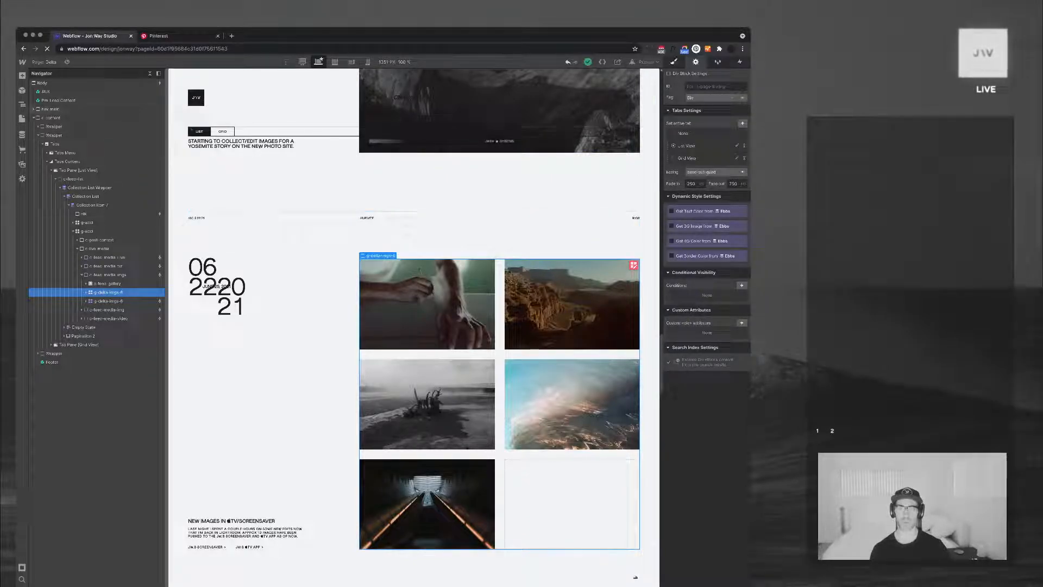
pyautogui.press('s')
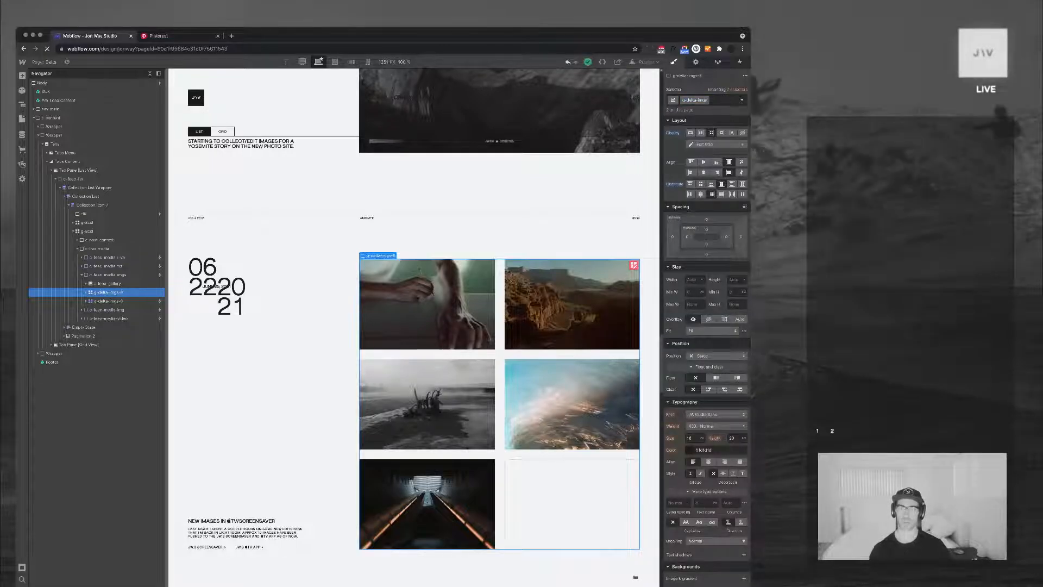
pyautogui.write('ost-')
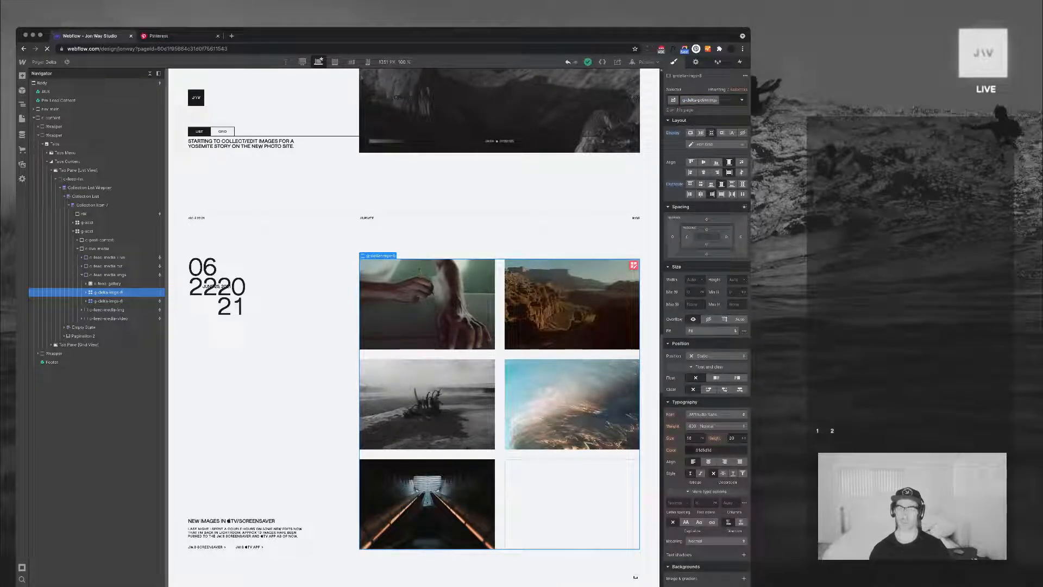
pyautogui.press('Return')
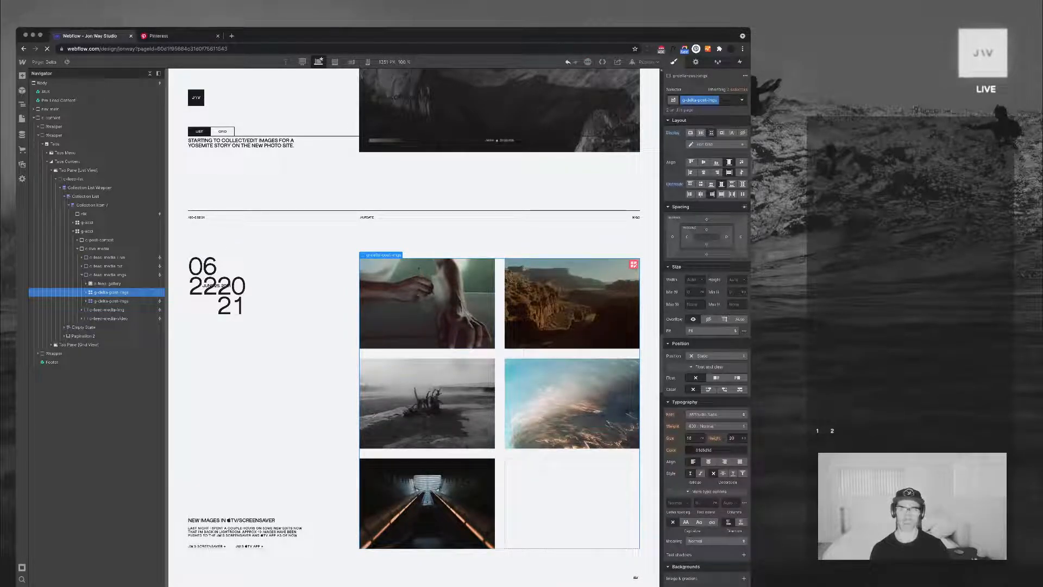
# Stretch the first lightbox in the first g-delta-post-imgs grid so its image spans both columns
pyautogui.click(696, 61)
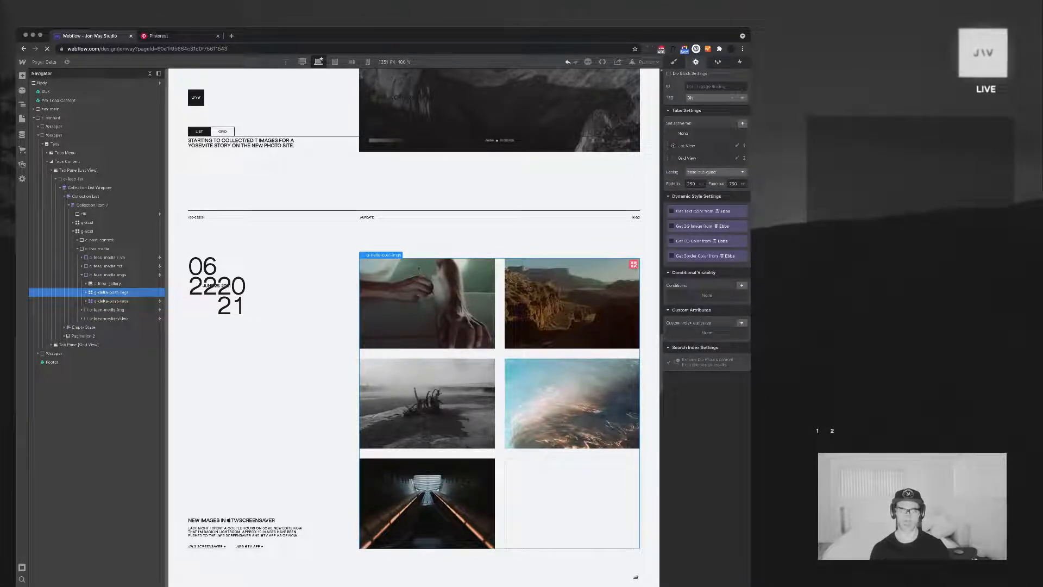
pyautogui.click(426, 403)
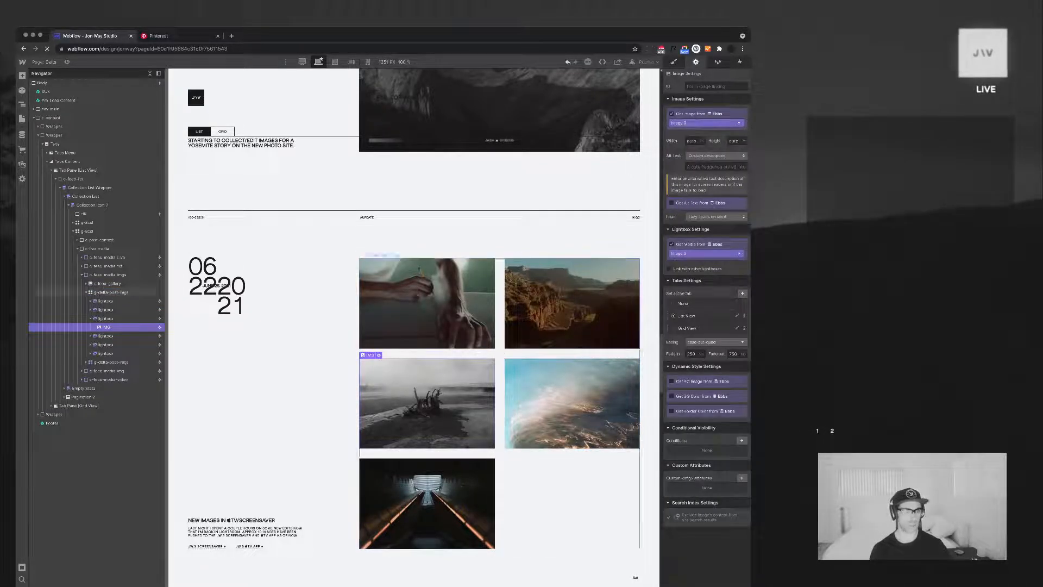
pyautogui.click(111, 292)
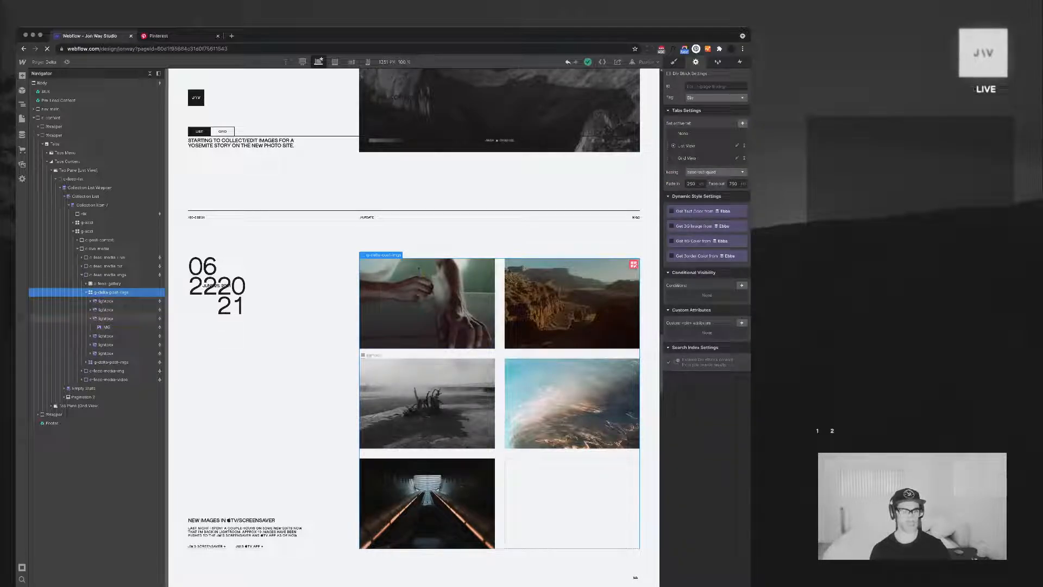
pyautogui.click(106, 318)
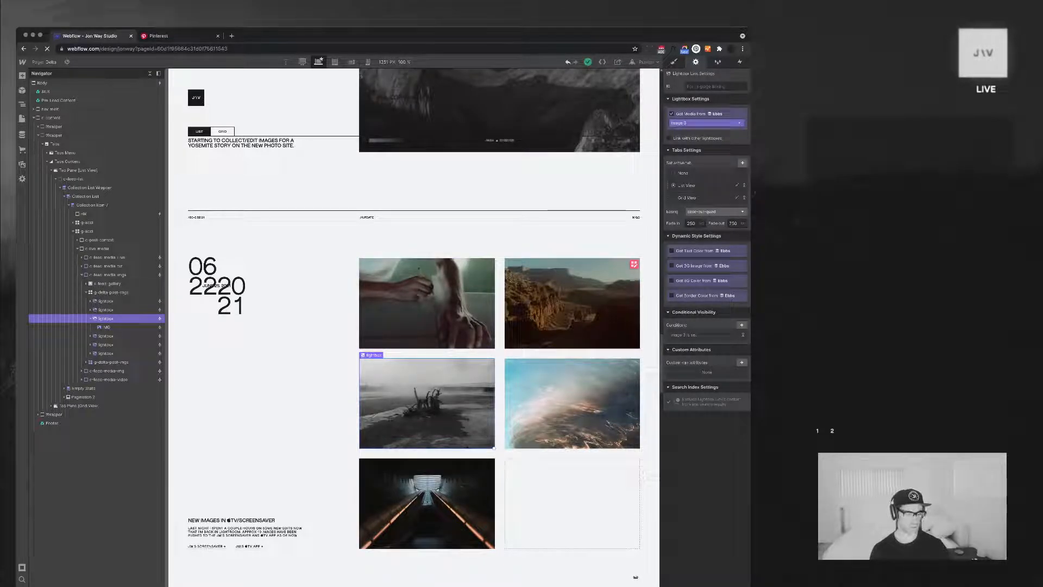
pyautogui.click(427, 303)
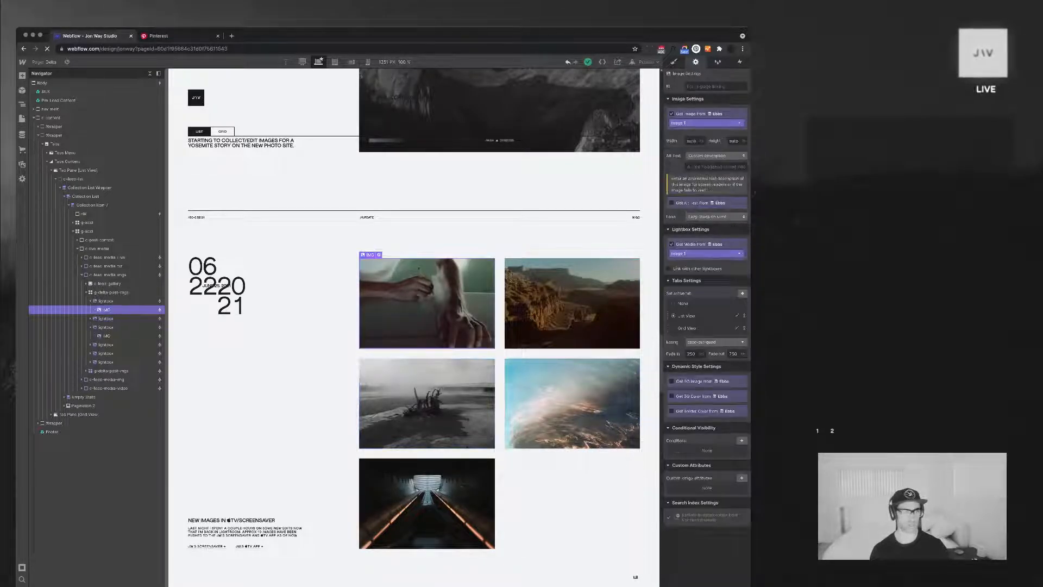
pyautogui.click(106, 301)
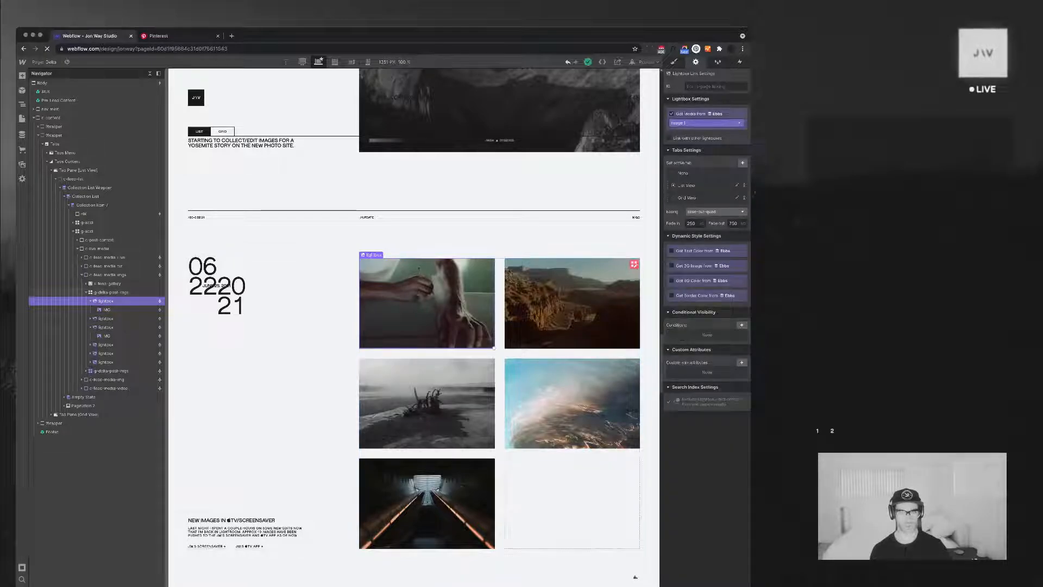
pyautogui.moveTo(494, 349); pyautogui.dragTo(638, 444)
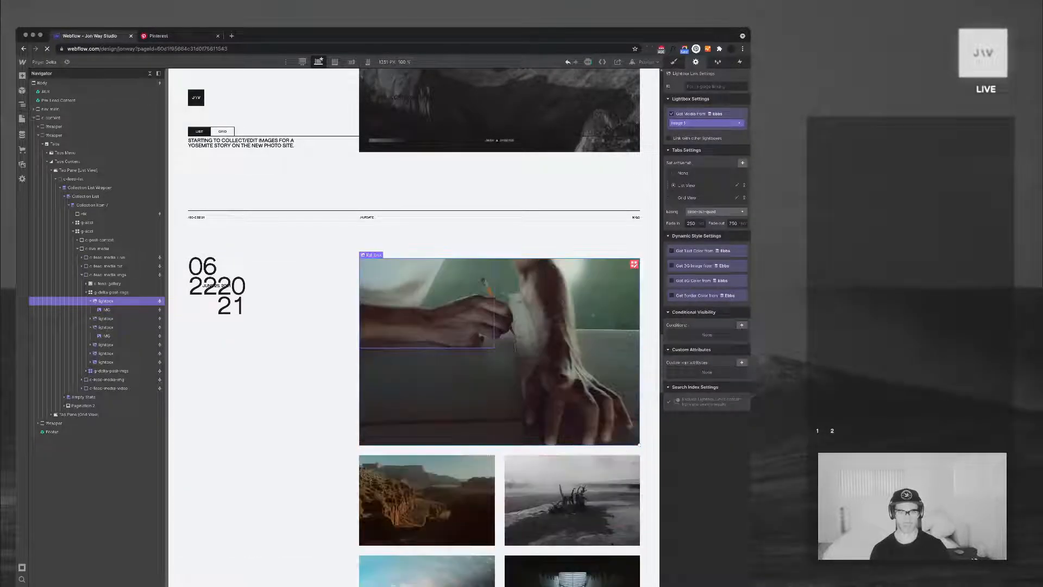
pyautogui.scroll(-5, 413, 326)
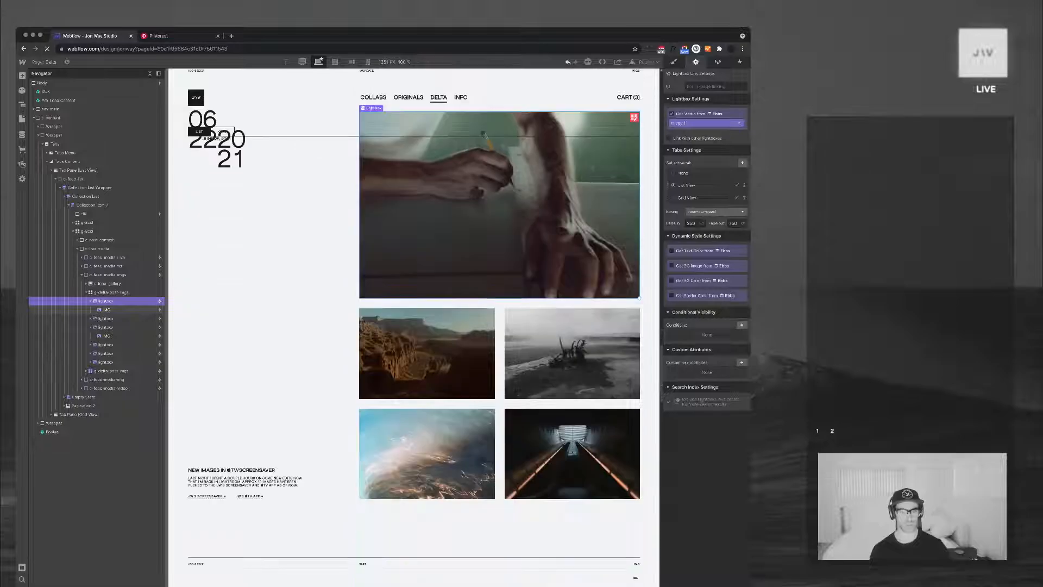
# Examine the "New images in TV/Screensaver" post's image layout and collapse its first g-delta-post-imgs grid in the element tree
pyautogui.scroll(5, 427, 336)
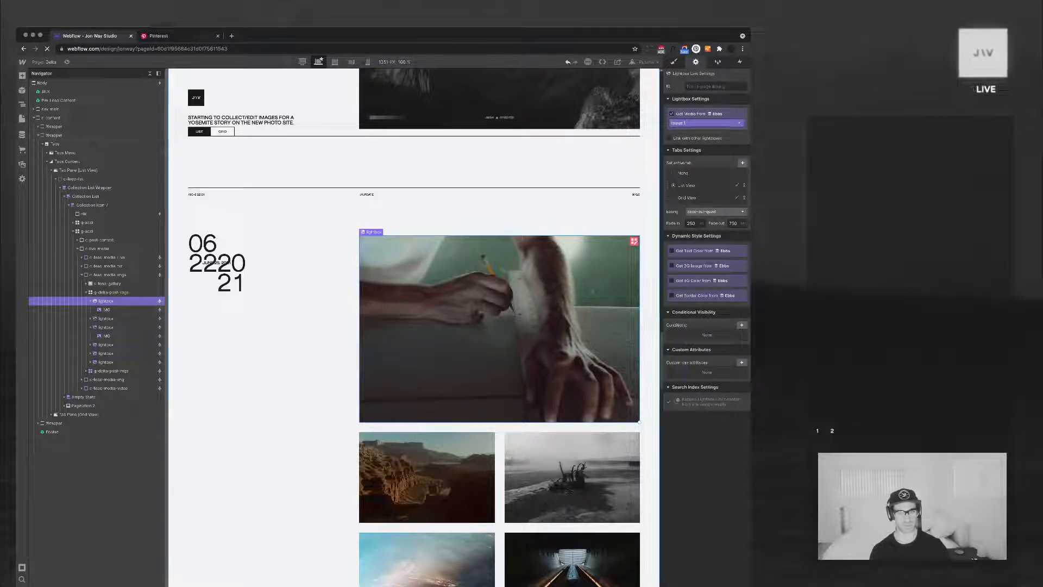
pyautogui.scroll(-8, 571, 386)
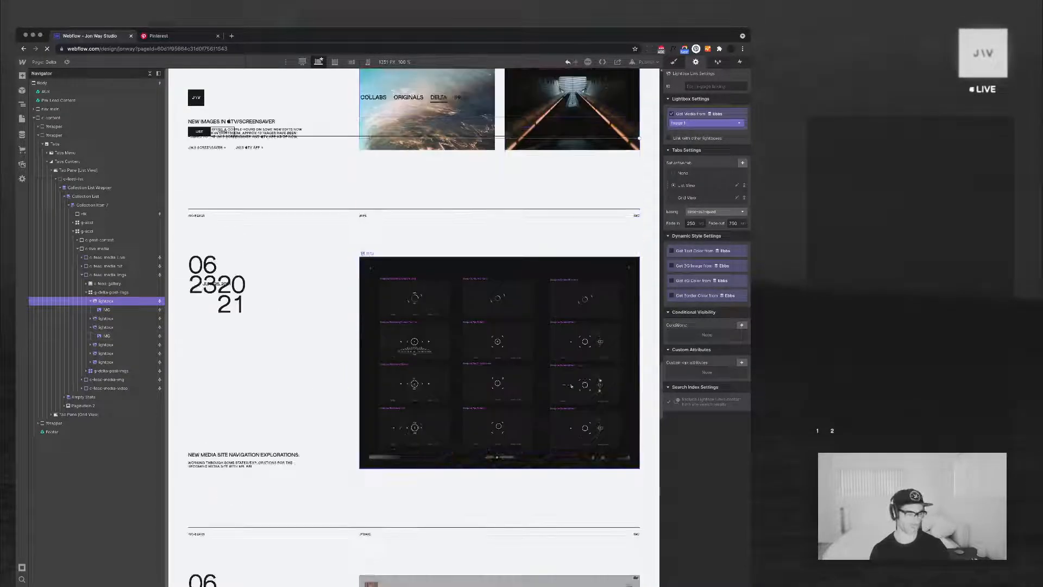
pyautogui.scroll(5, 572, 386)
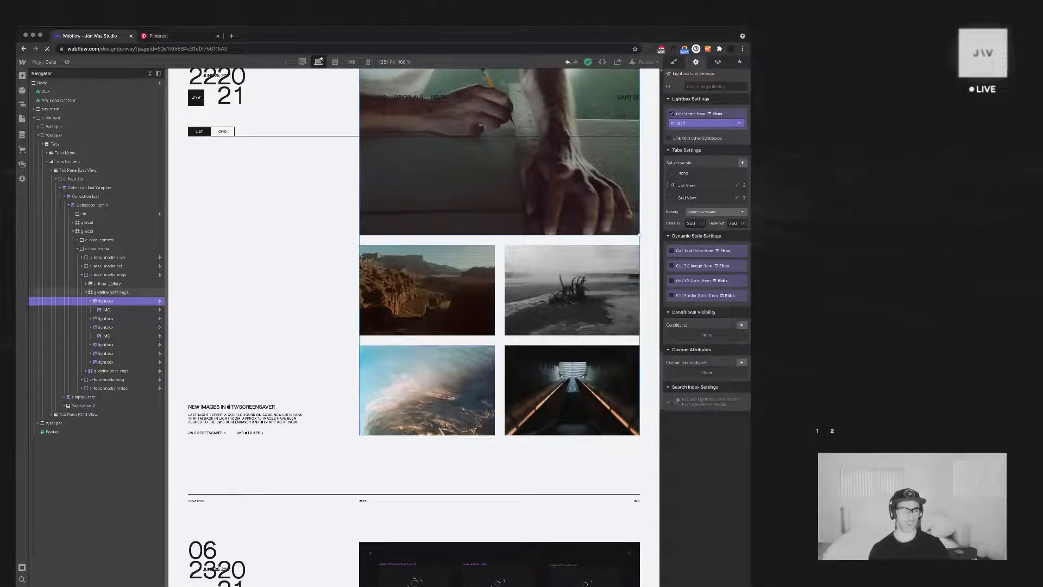
pyautogui.click(87, 292)
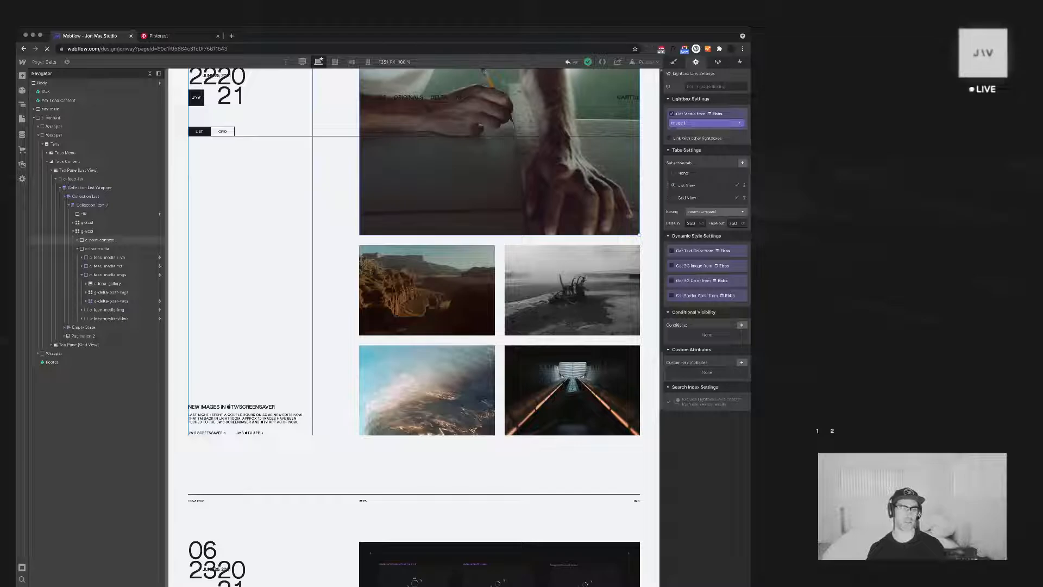
pyautogui.scroll(2, 414, 326)
pyautogui.scroll(5, 342, 233)
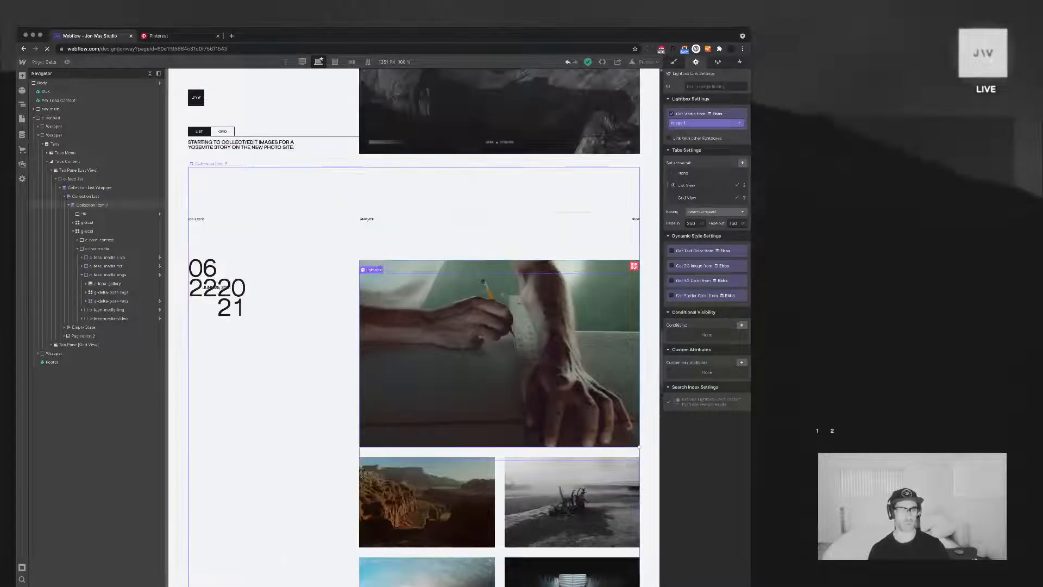
pyautogui.scroll(-5, 342, 234)
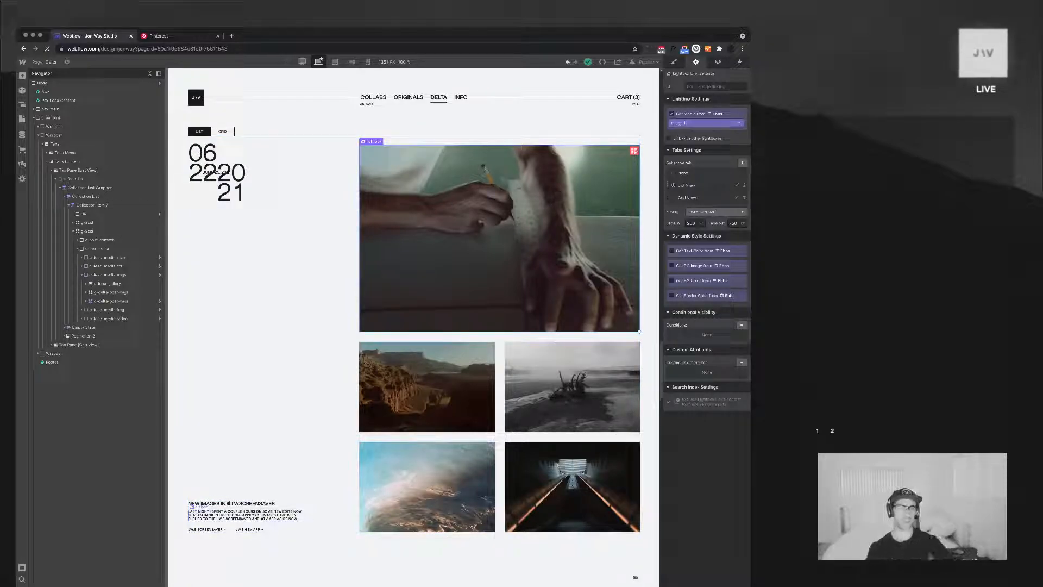
pyautogui.scroll(1, 413, 326)
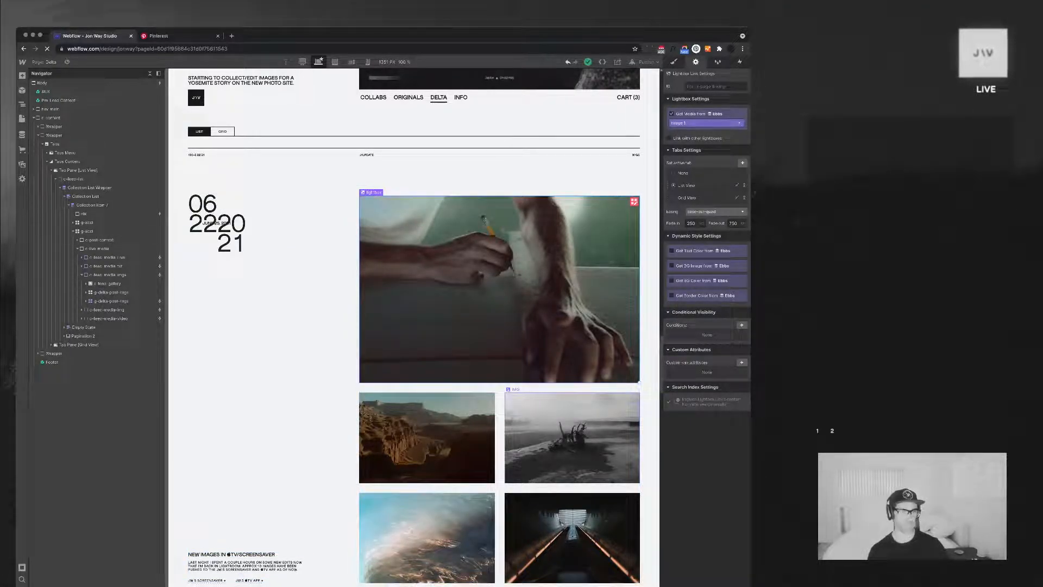
pyautogui.scroll(-1, 500, 380)
pyautogui.scroll(-12, 413, 326)
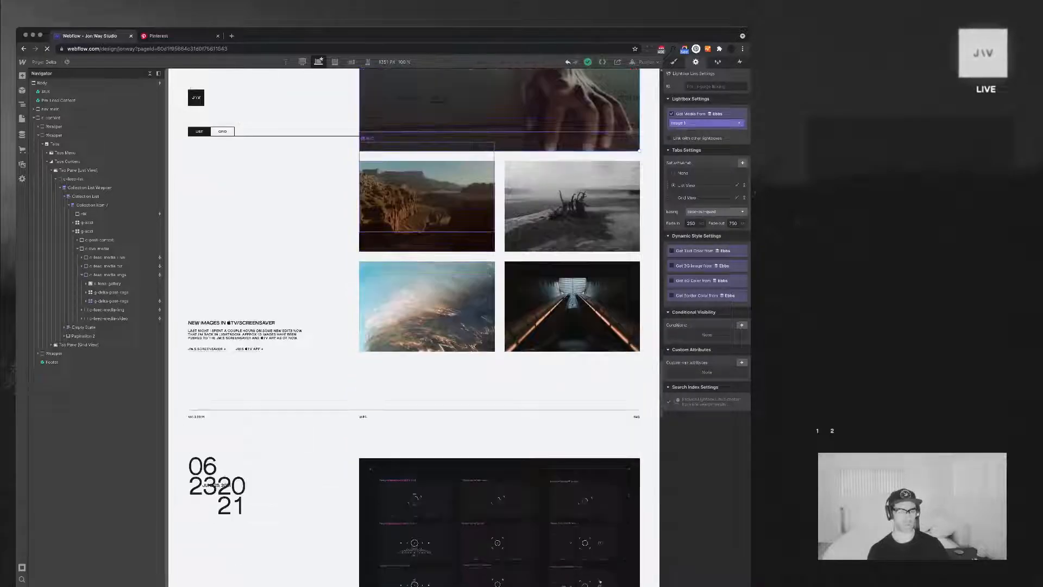
pyautogui.scroll(12, 500, 304)
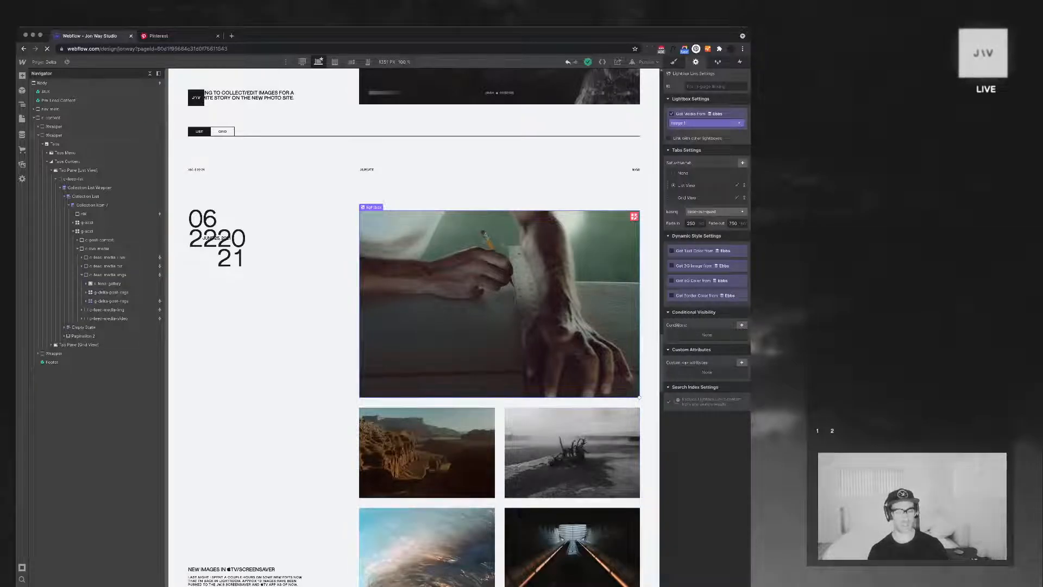
# Look through the newer Delta feed entries up to the page header, and return to the June 22 image post
pyautogui.scroll(1, 544, 424)
pyautogui.scroll(8, 500, 326)
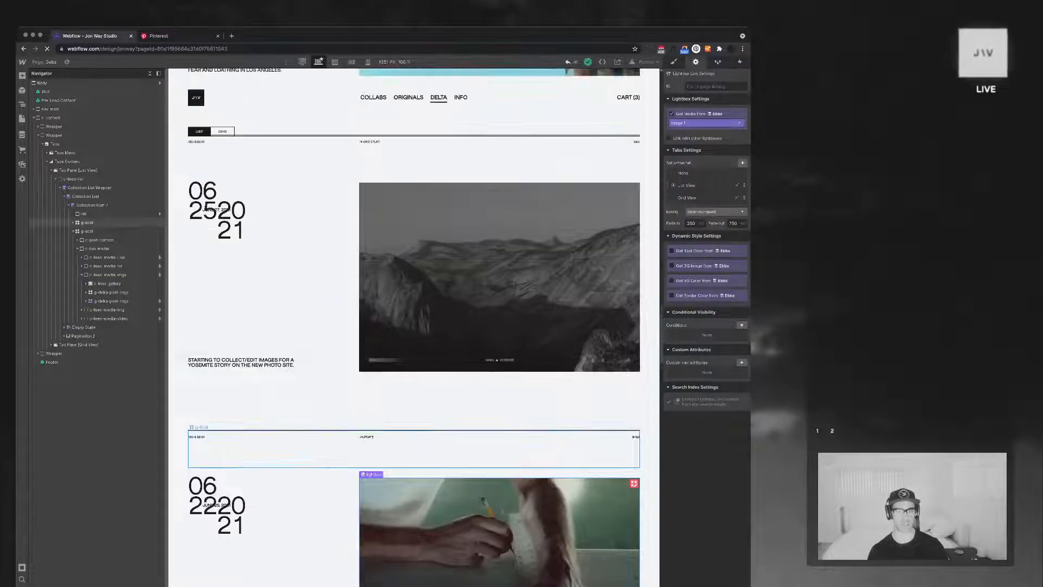
pyautogui.scroll(10, 500, 326)
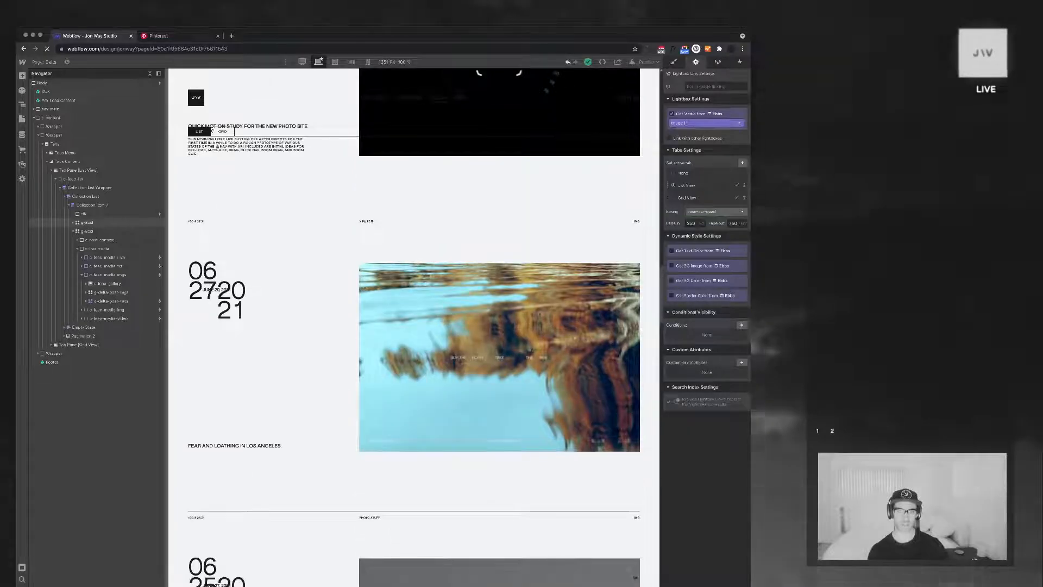
pyautogui.scroll(12, 500, 326)
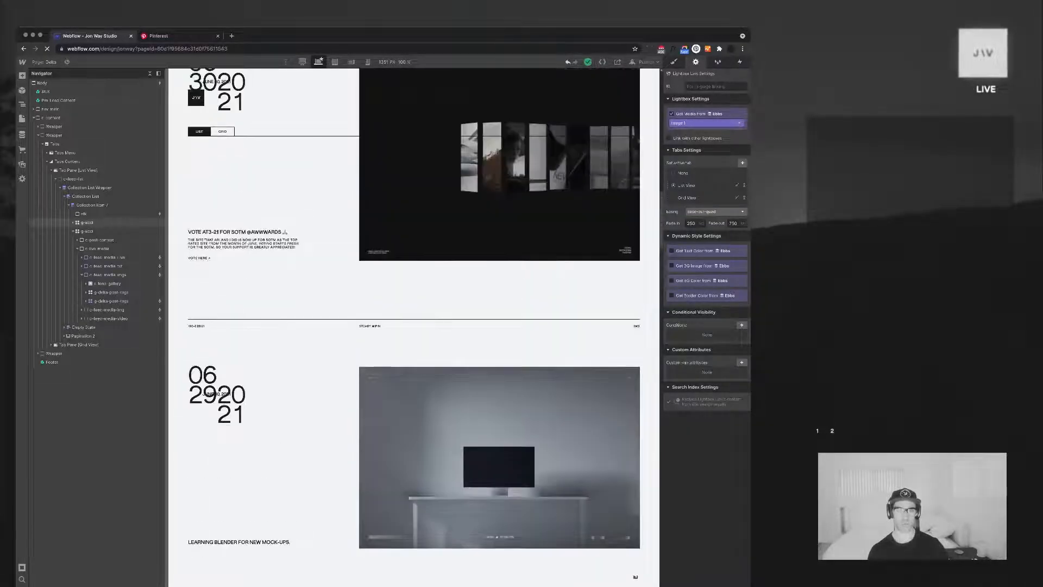
pyautogui.scroll(10, 413, 326)
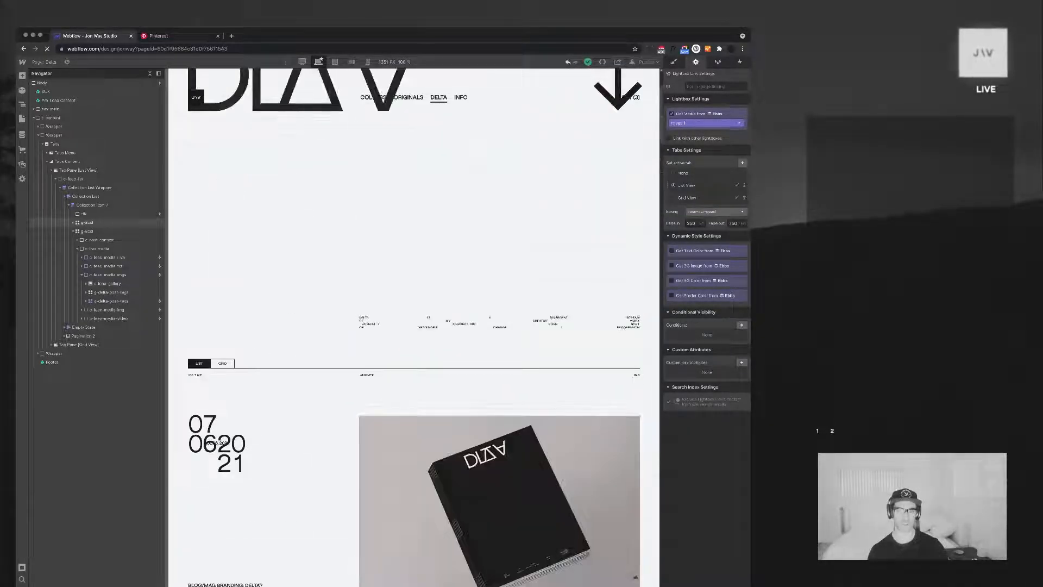
pyautogui.scroll(-15, 413, 326)
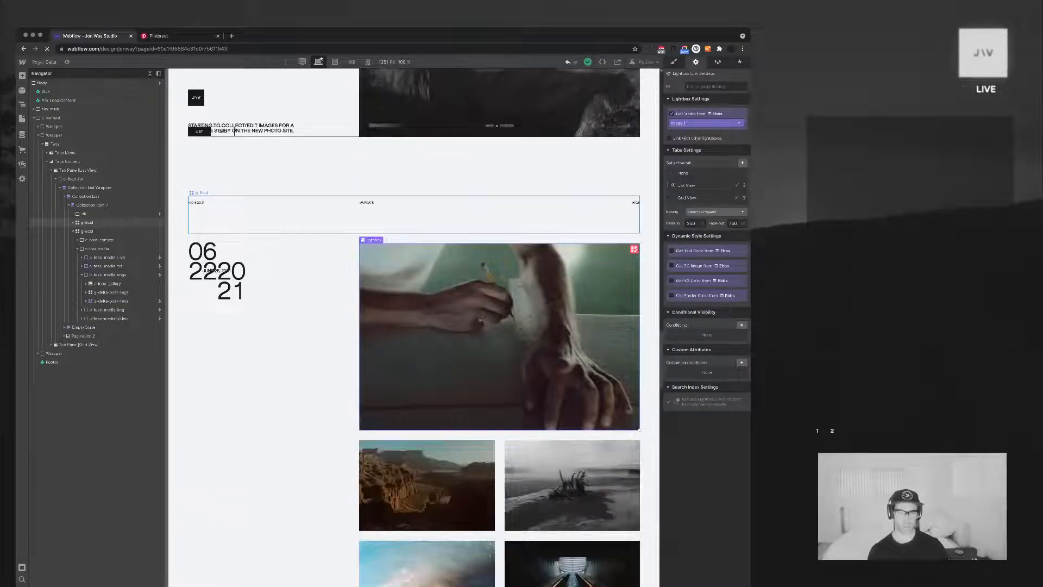
pyautogui.scroll(9, 413, 326)
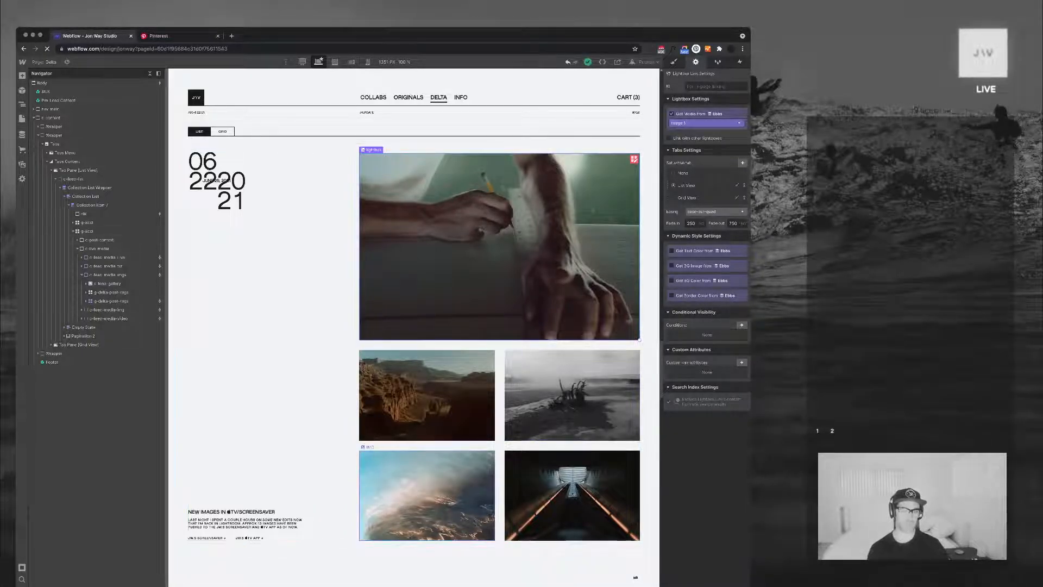
# Select the lightbox around the large first image in the June 22 post
pyautogui.click(331, 429)
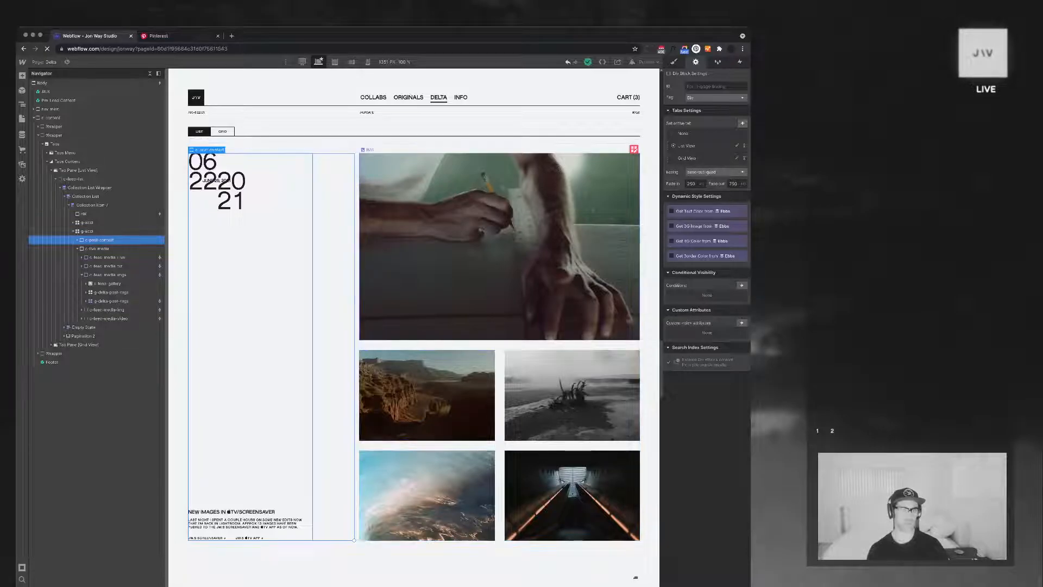
pyautogui.click(424, 239)
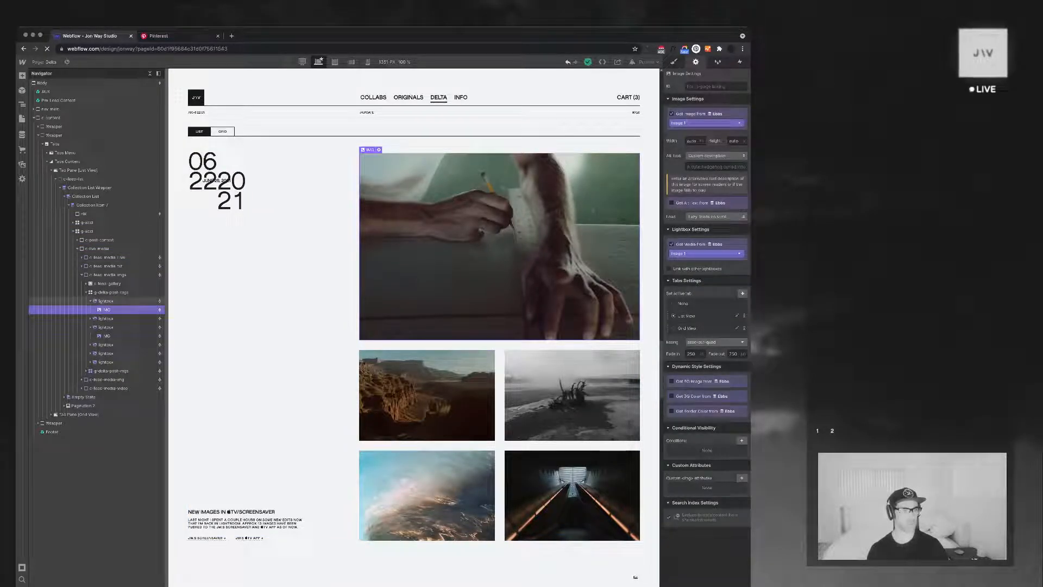
pyautogui.click(106, 301)
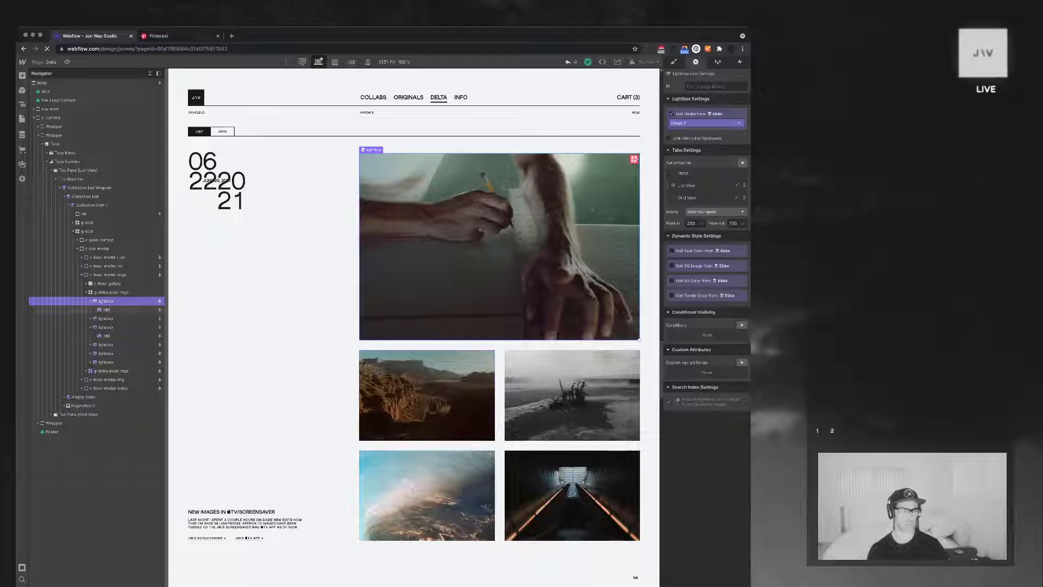
# Review the June 30 and June 29 feed posts, and collapse the whole element tree
pyautogui.scroll(3, 413, 326)
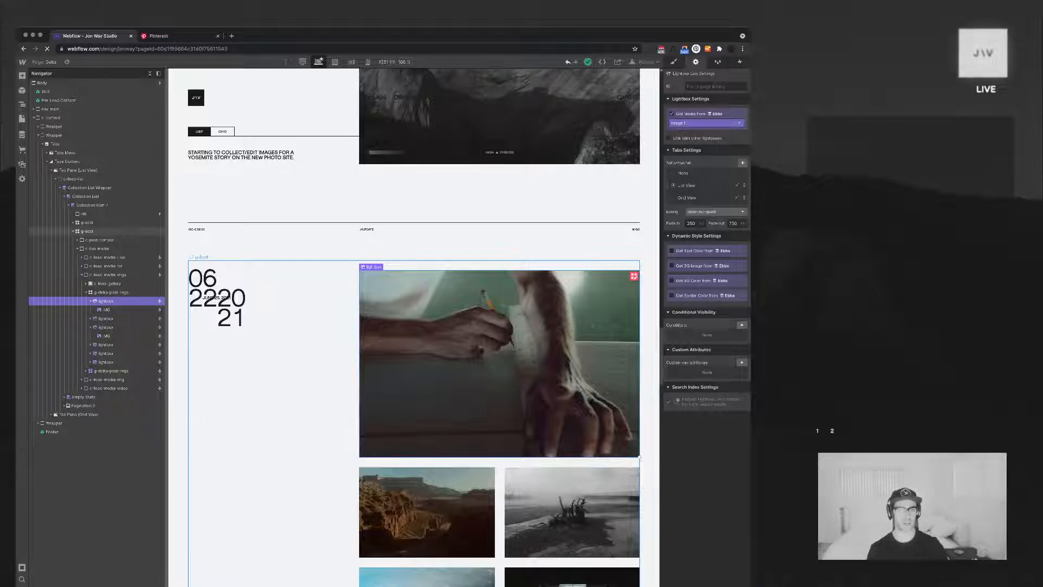
pyautogui.scroll(15, 635, 577)
pyautogui.scroll(15, 636, 577)
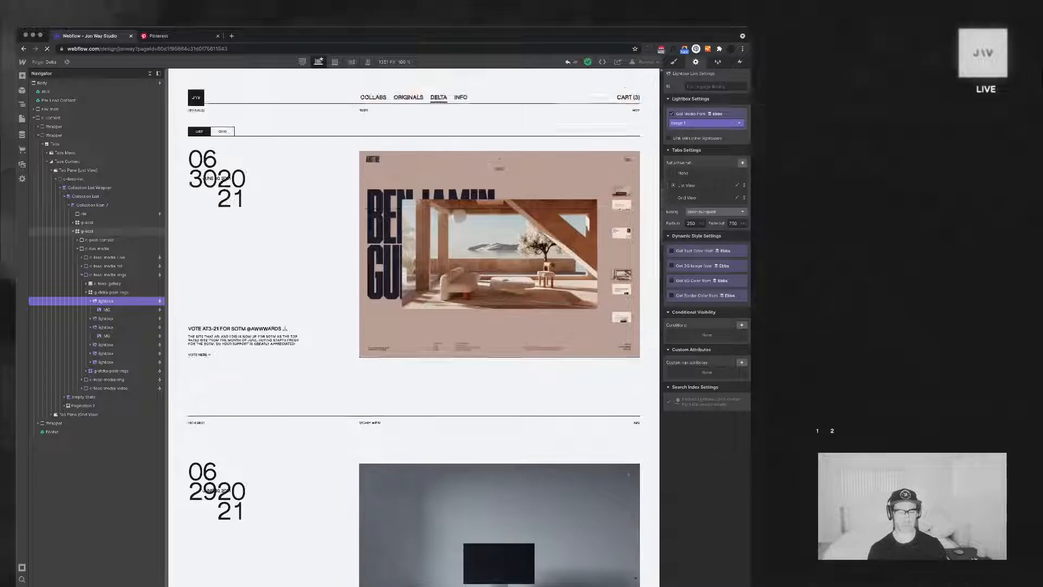
pyautogui.scroll(-5, 499, 326)
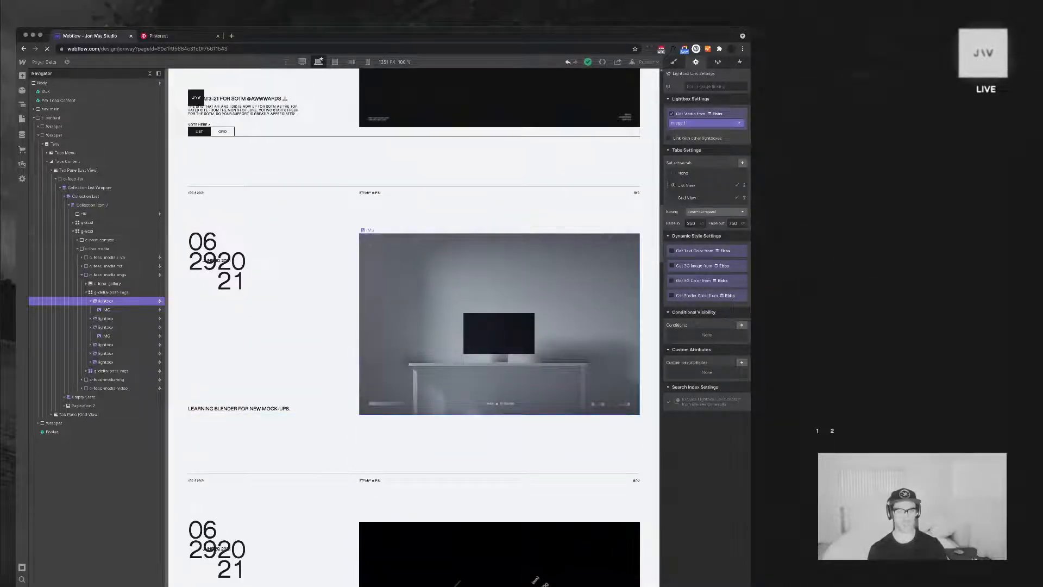
pyautogui.scroll(-4, 522, 353)
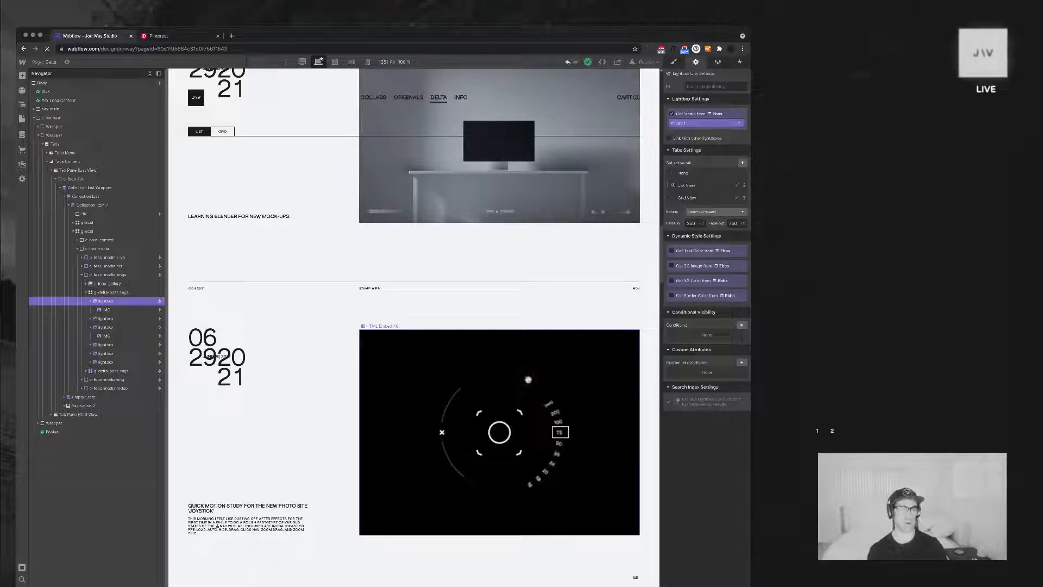
pyautogui.click(150, 73)
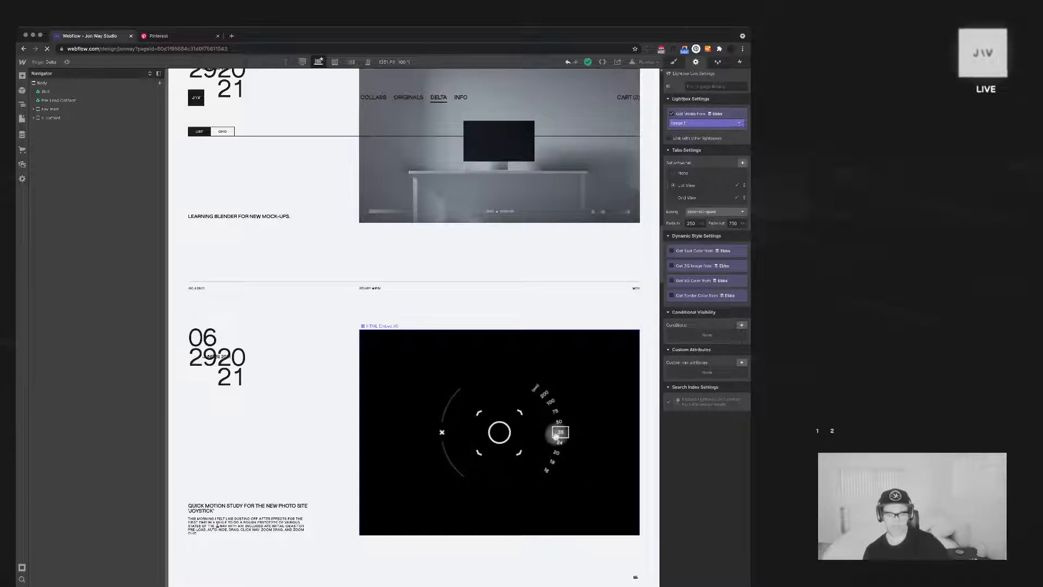
# Examine how the single-media posts are laid out across the Delta feed, from the Yosemite entry to the DELTA branding entry
pyautogui.scroll(-2, 413, 326)
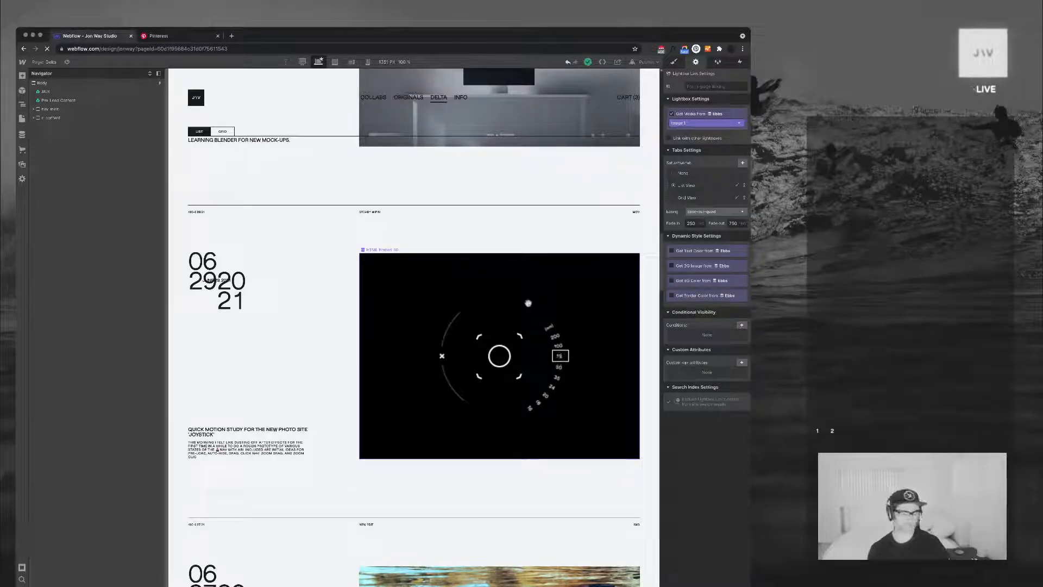
pyautogui.scroll(-10, 412, 326)
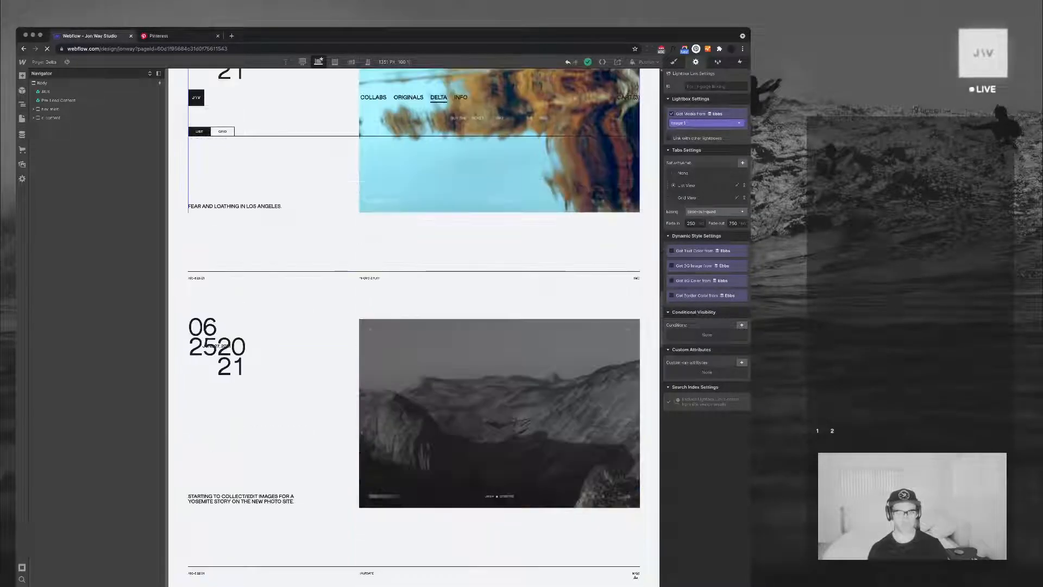
pyautogui.scroll(8, 413, 326)
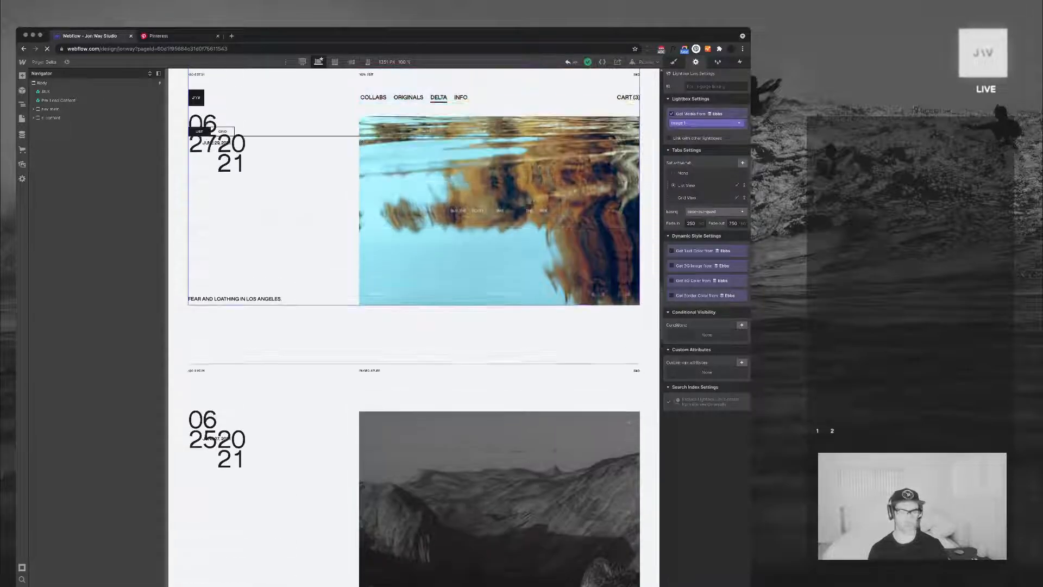
pyautogui.scroll(10, 413, 326)
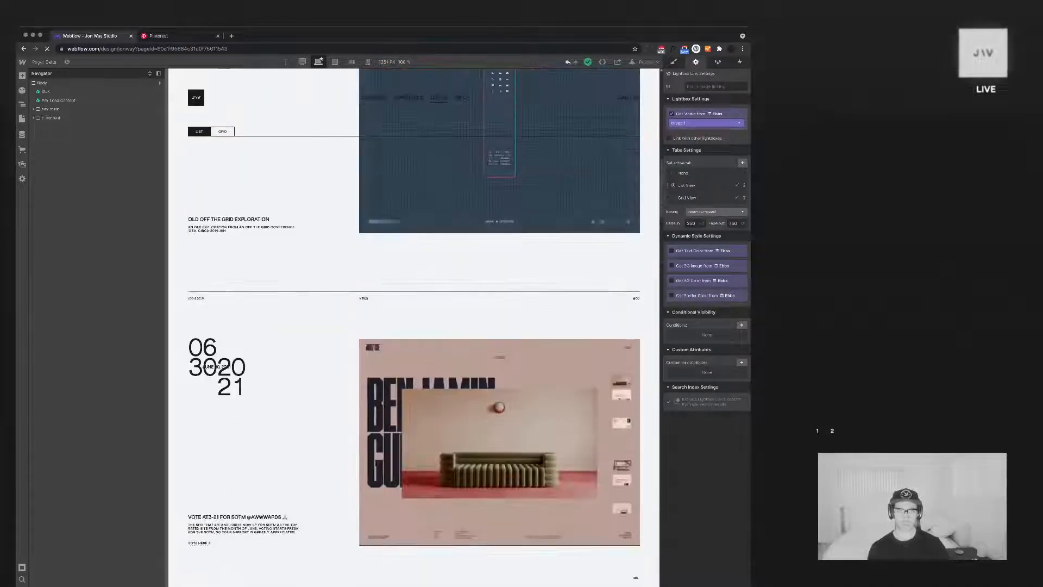
pyautogui.scroll(-5, 412, 326)
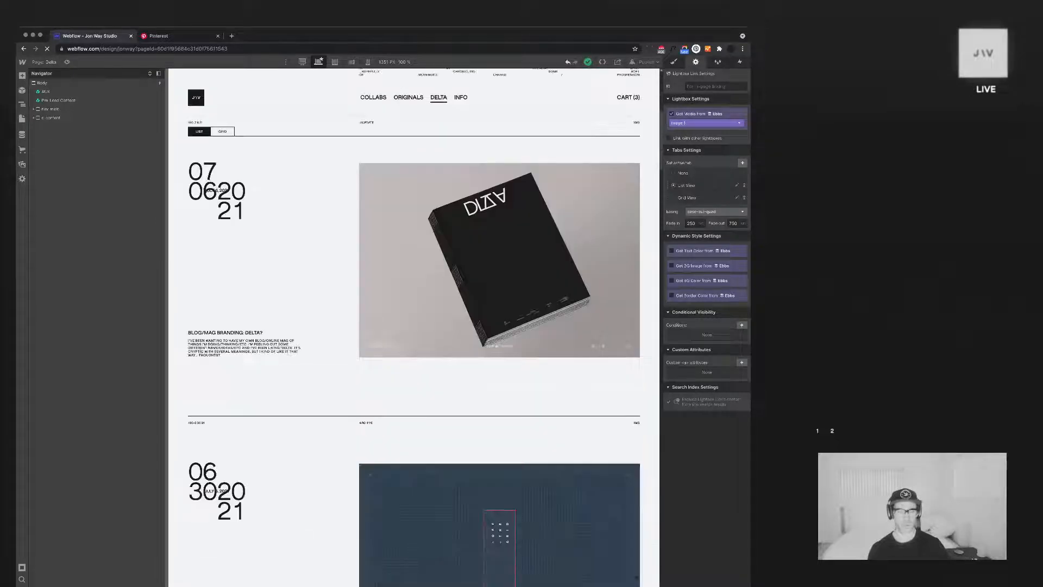
pyautogui.scroll(1, 413, 326)
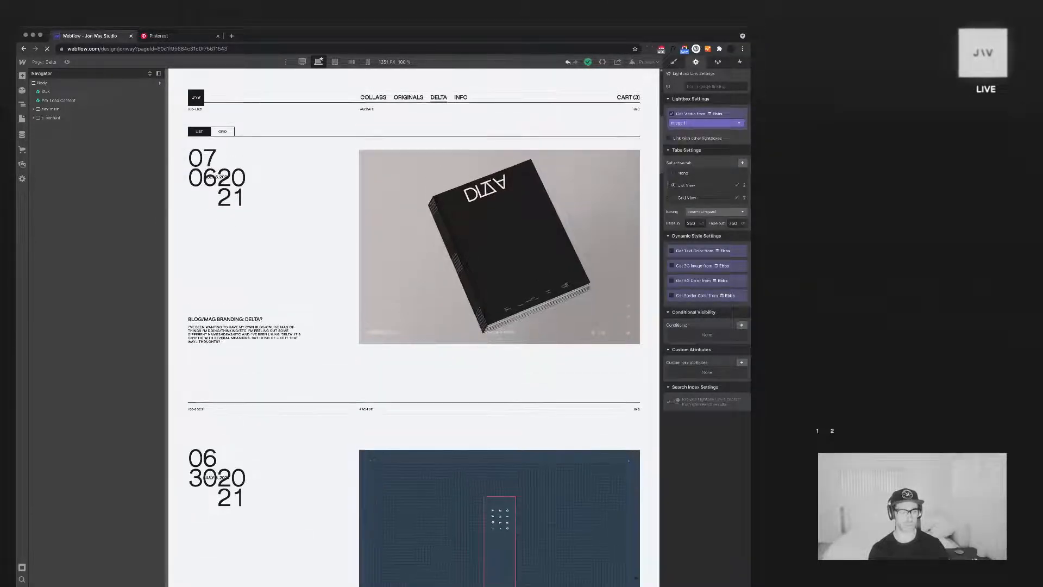
pyautogui.scroll(-3, 413, 326)
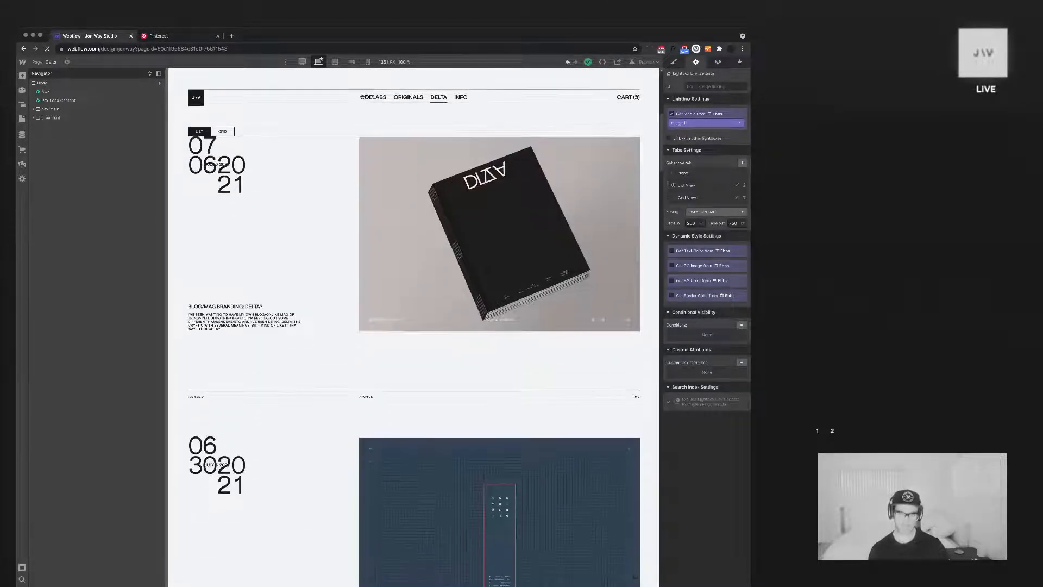
pyautogui.scroll(-1, 413, 326)
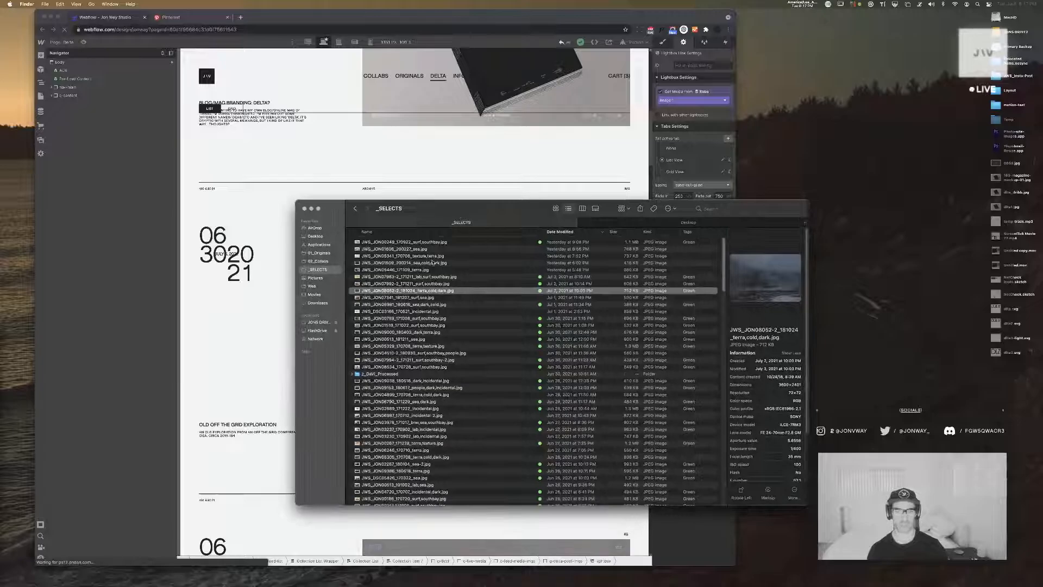
# Browse the _SELECTS folder in Finder for candidate photos and preview the newest surf photo and the sea photo below it
pyautogui.click(436, 277)
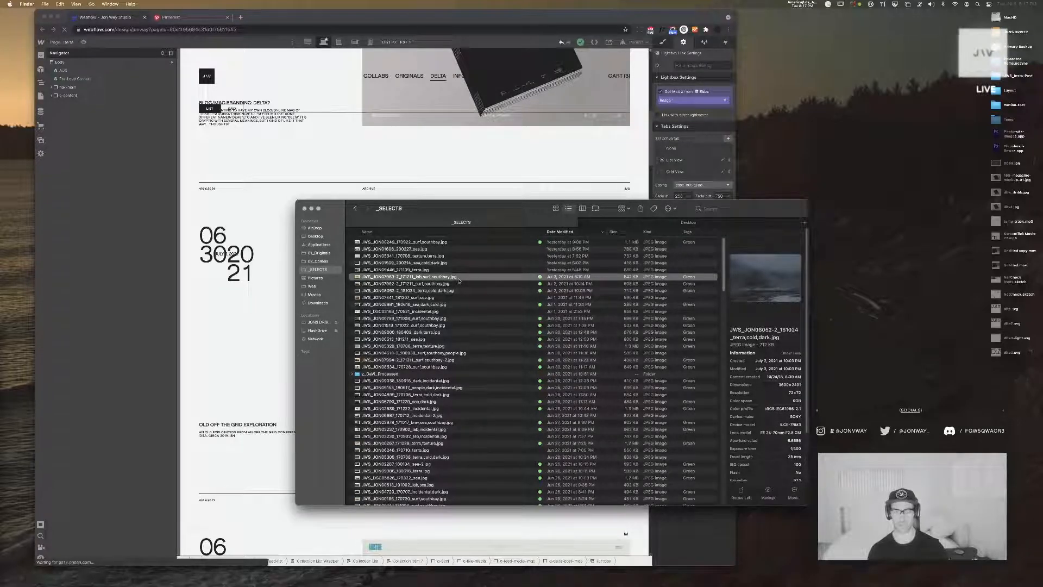
pyautogui.click(581, 367)
pyautogui.scroll(-10, 592, 326)
pyautogui.scroll(-20, 596, 321)
pyautogui.scroll(20, 596, 321)
pyautogui.click(446, 243)
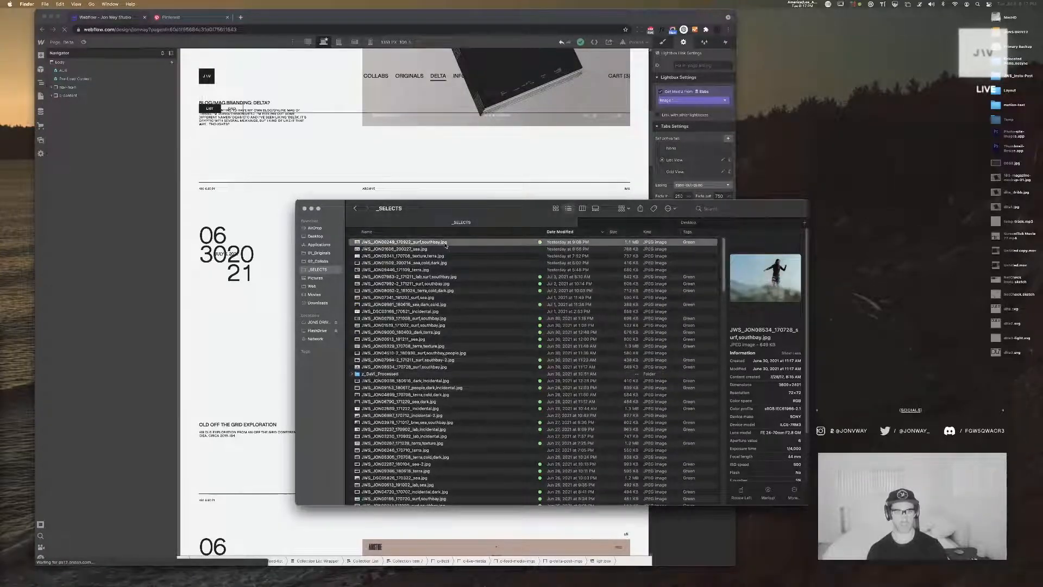
pyautogui.press('space')
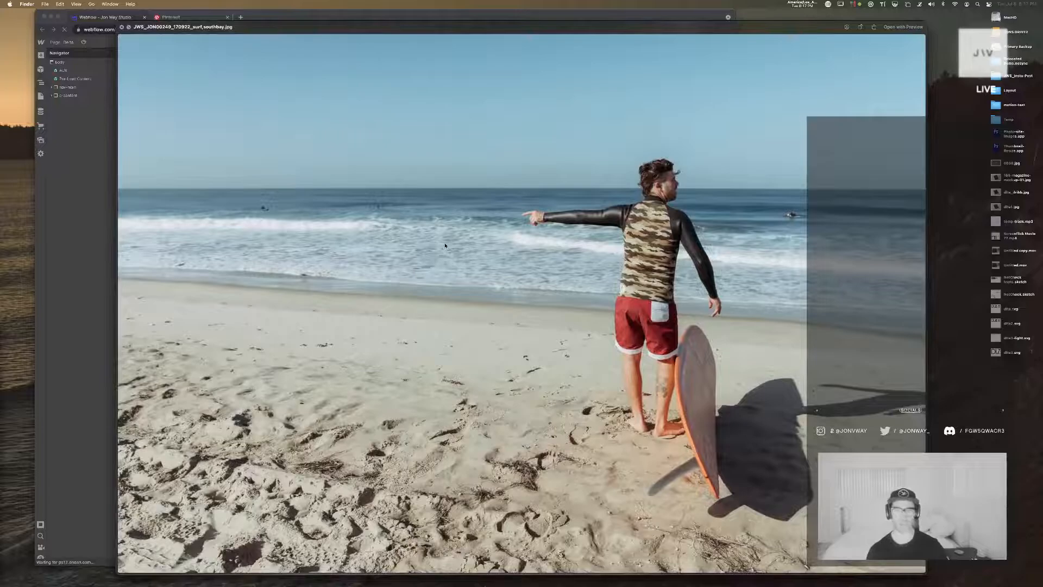
pyautogui.press('Down')
pyautogui.press('space')
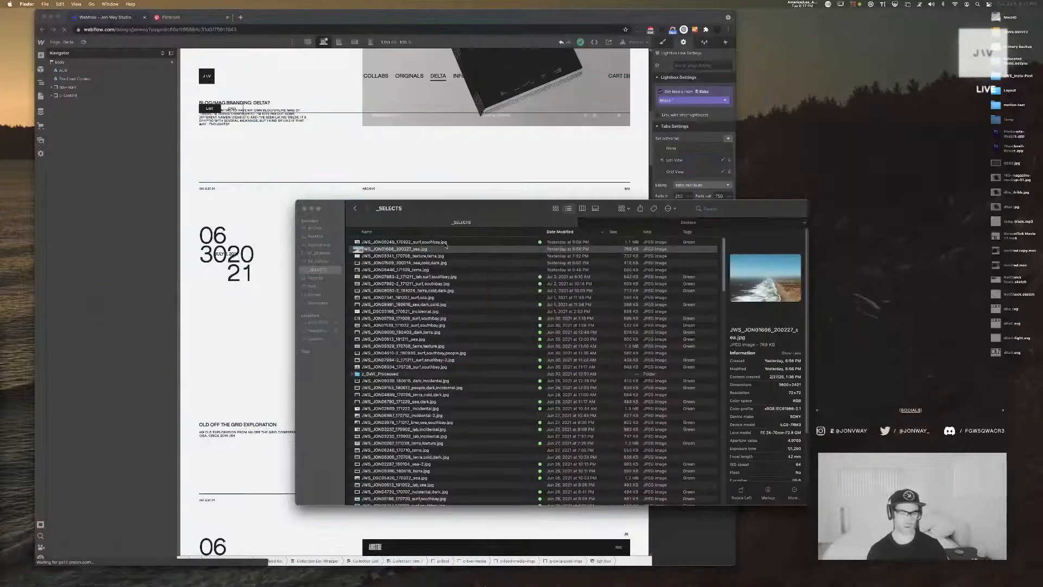
# Preview the texture photo in the _SELECTS folder, switch to Sketch and look across the Home, Stories and Stills artboards
pyautogui.press('Down')
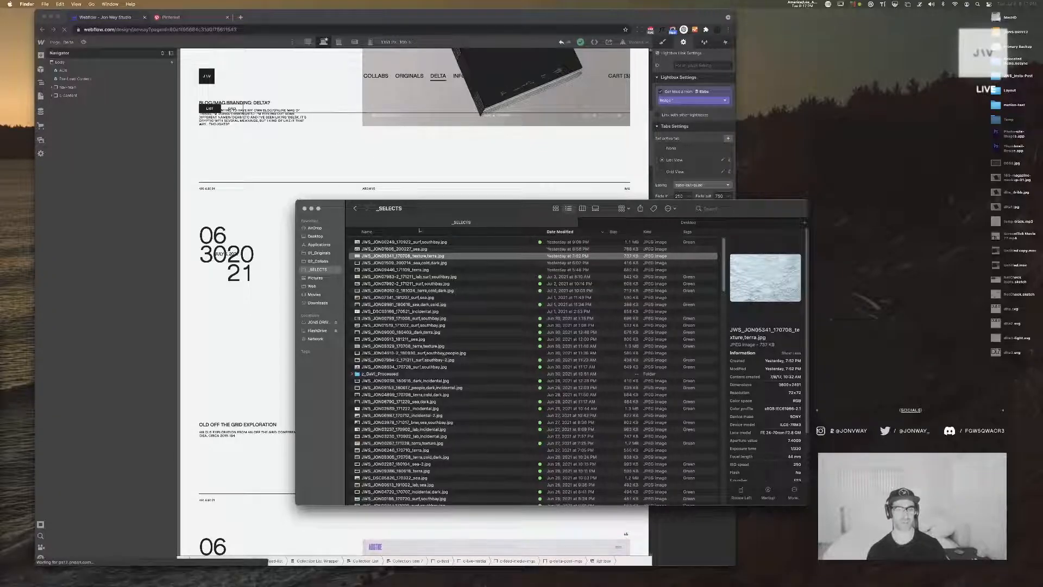
pyautogui.press('super+Tab')
pyautogui.press('super+Tab')
pyautogui.press('super+Tab')
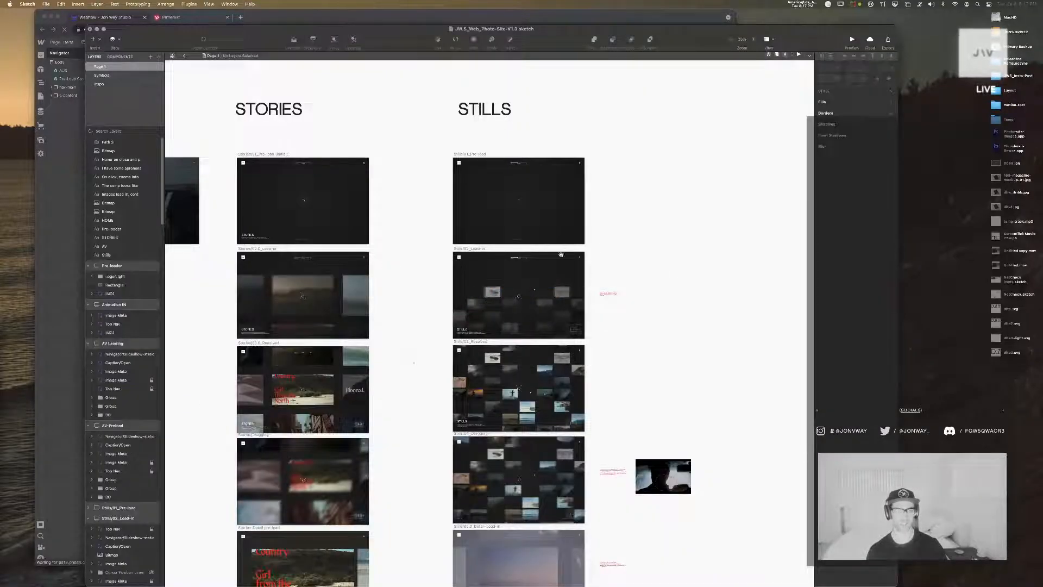
pyautogui.hscroll(-10, 352, 298)
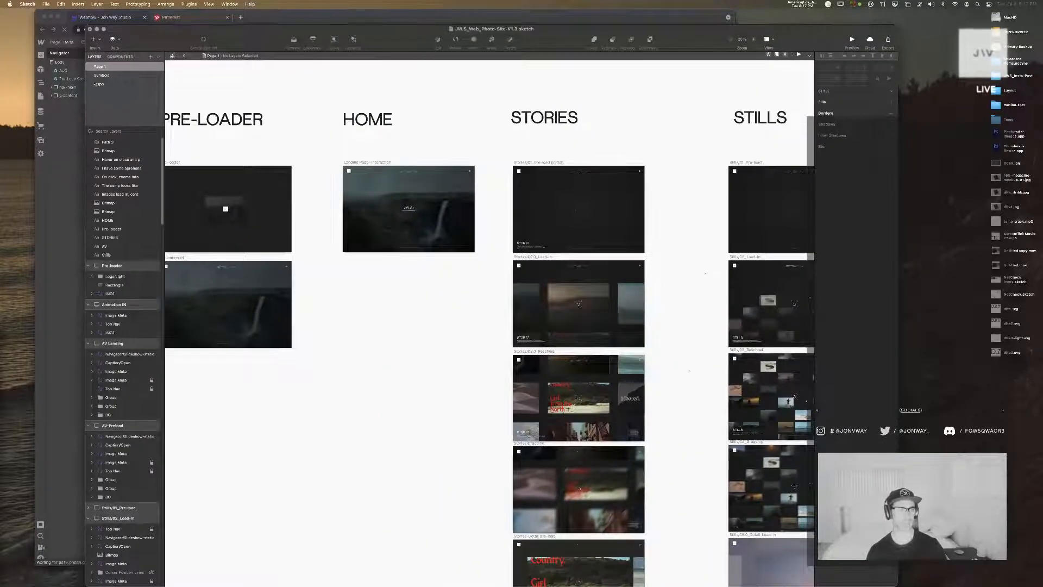
# Examine the navigator and image symbols on Sketch's Symbols page, and hide Sketch
pyautogui.click(102, 75)
pyautogui.moveTo(239, 418); pyautogui.dragTo(628, 381)
pyautogui.moveTo(402, 415); pyautogui.dragTo(554, 117)
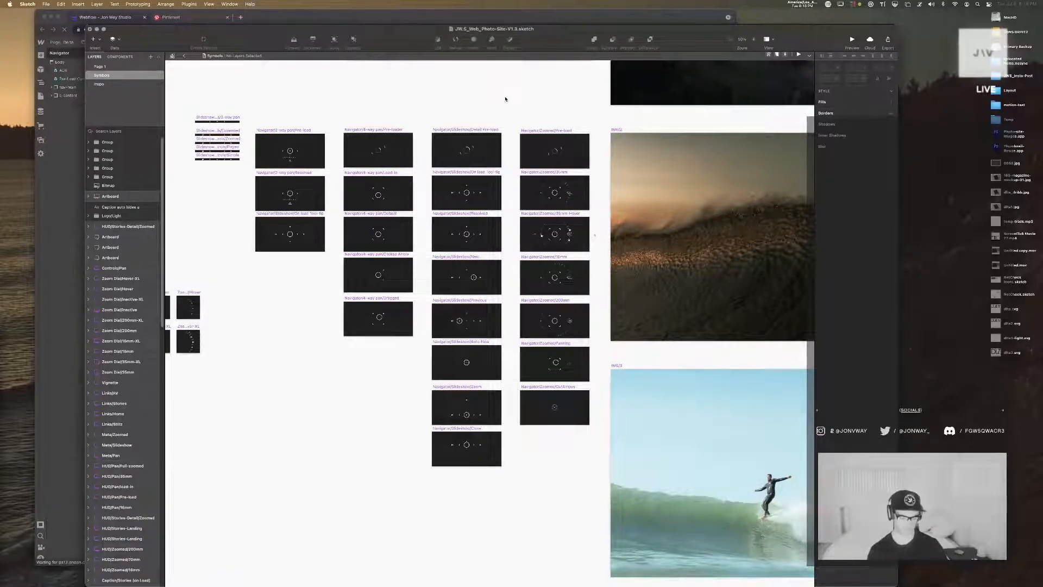
pyautogui.moveTo(515, 101); pyautogui.dragTo(429, 239)
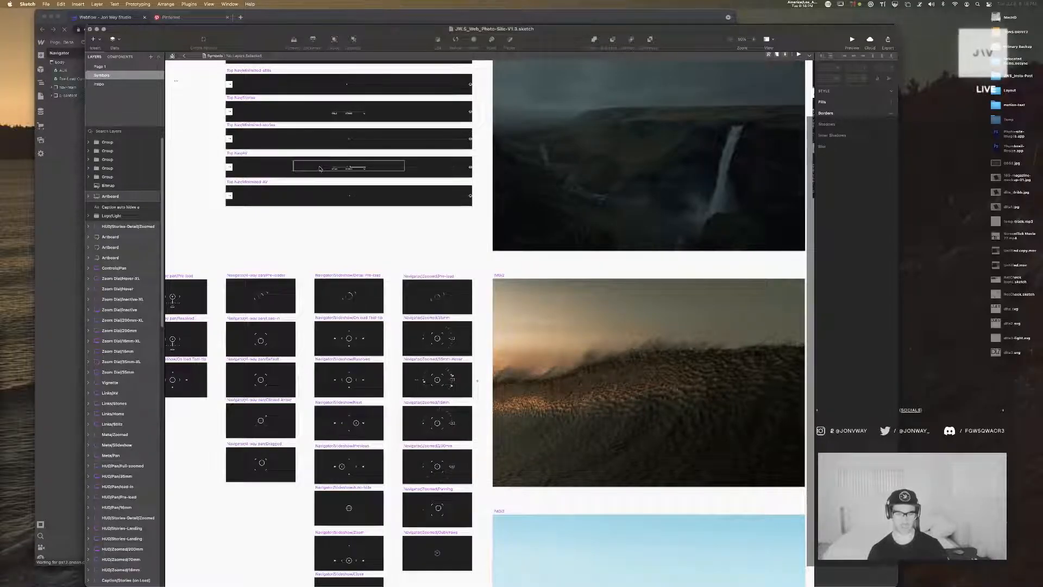
pyautogui.press('super+h')
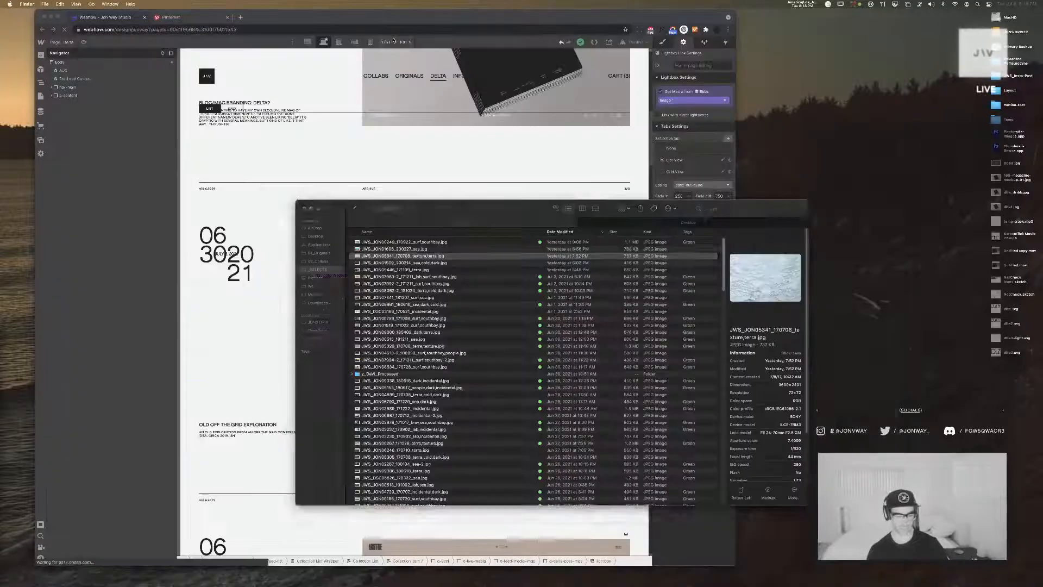
# Return to the Webflow designer and review the Delta feed from the June 30 post down to the June 22 post
pyautogui.click(481, 178)
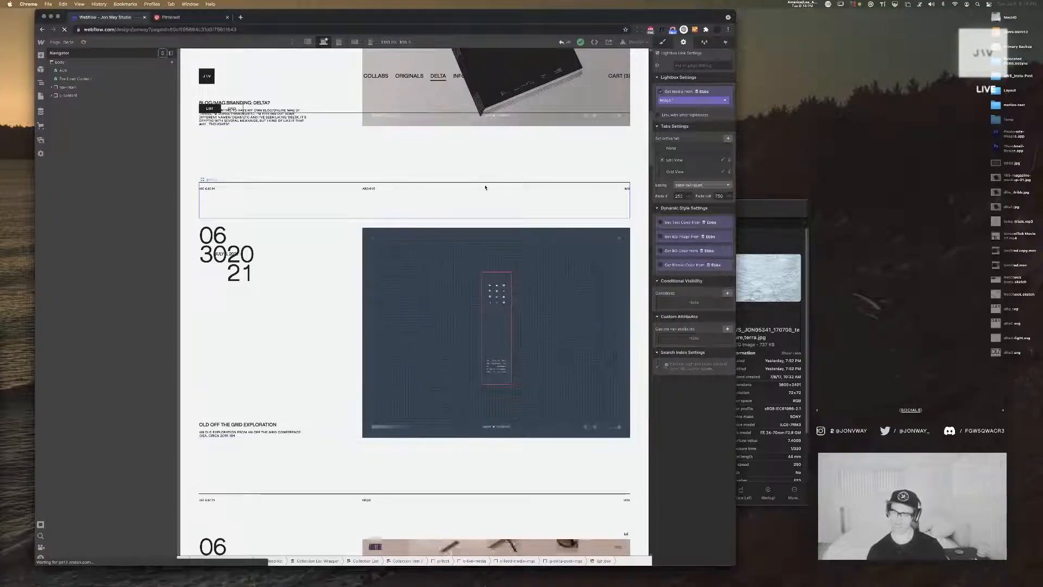
pyautogui.scroll(8, 485, 187)
pyautogui.scroll(-15, 464, 196)
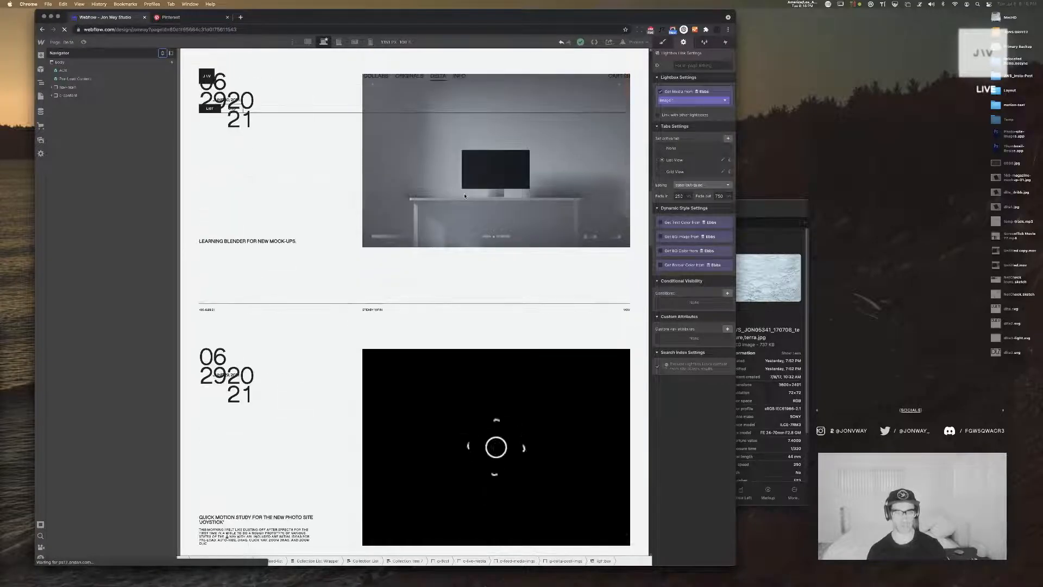
pyautogui.scroll(-5, 464, 196)
pyautogui.scroll(-5, 464, 196)
pyautogui.scroll(-12, 464, 196)
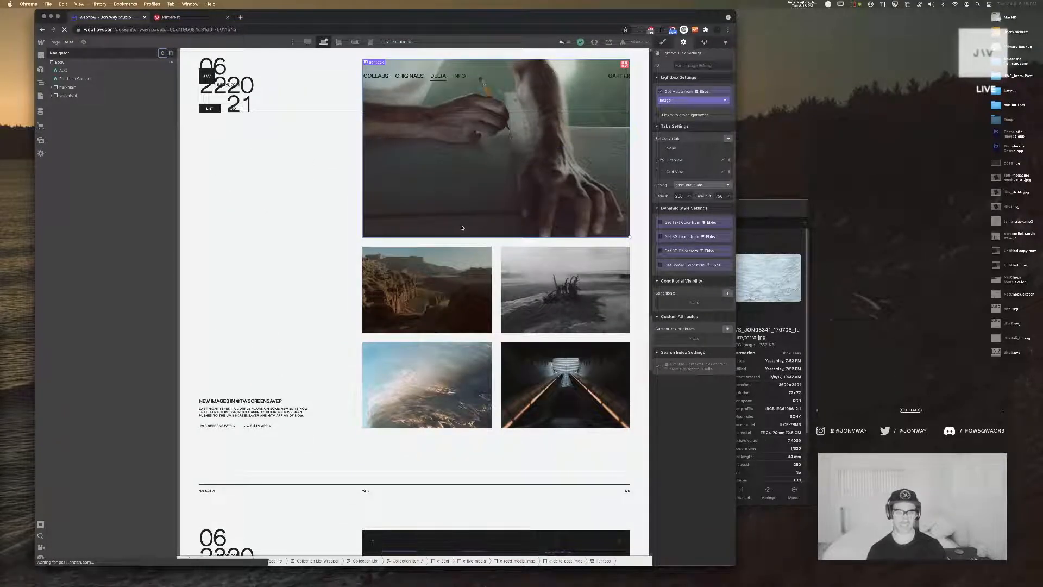
# Compare the conditional visibility settings of the two post image grids used by the June 22 post, via their wrappers
pyautogui.click(443, 281)
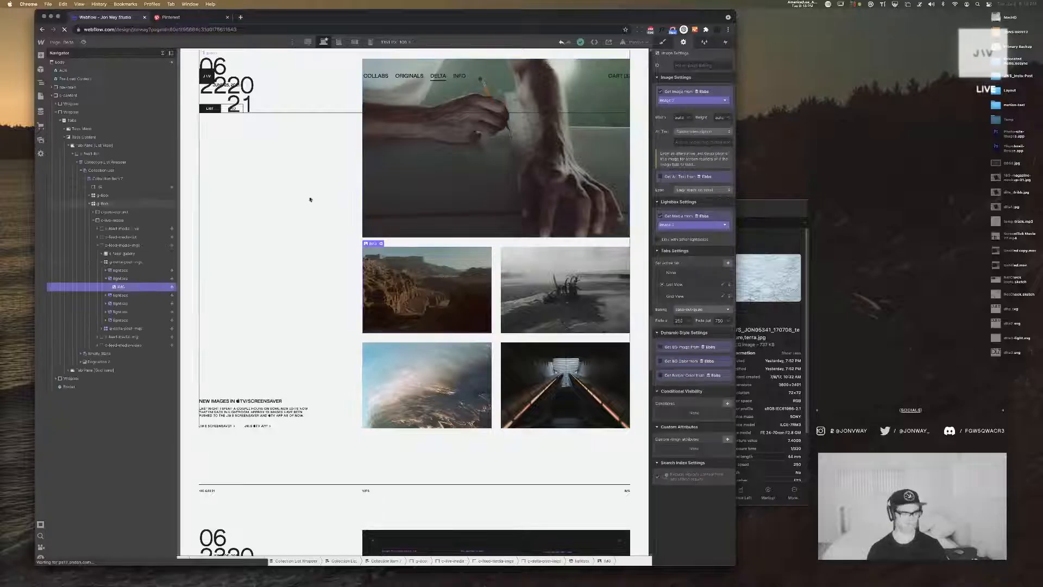
pyautogui.click(149, 262)
pyautogui.click(102, 263)
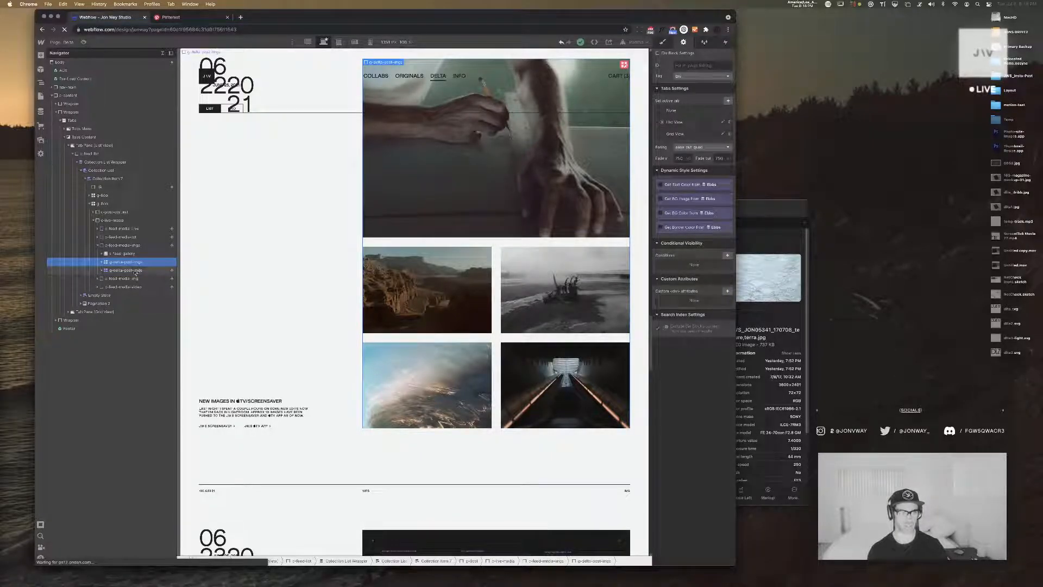
pyautogui.click(141, 269)
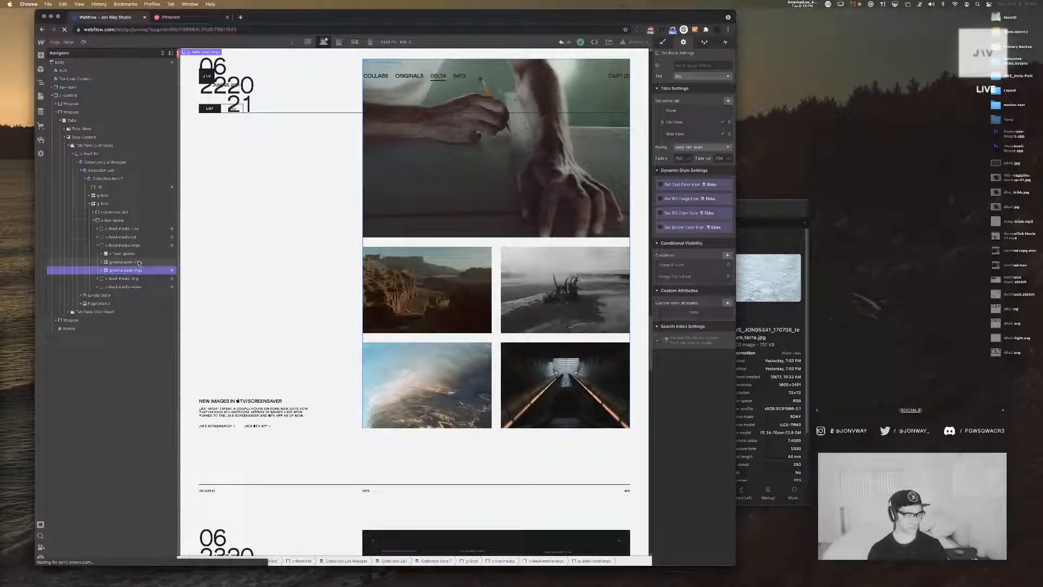
pyautogui.click(139, 263)
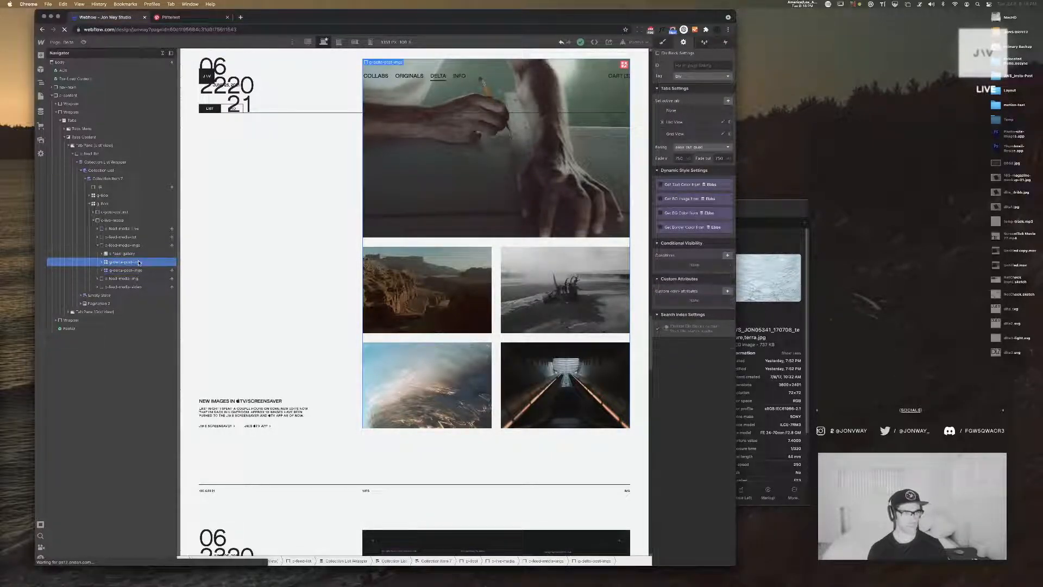
# Add a visibility condition to the first post image grid so it shows when Image 5 is set
pyautogui.click(728, 256)
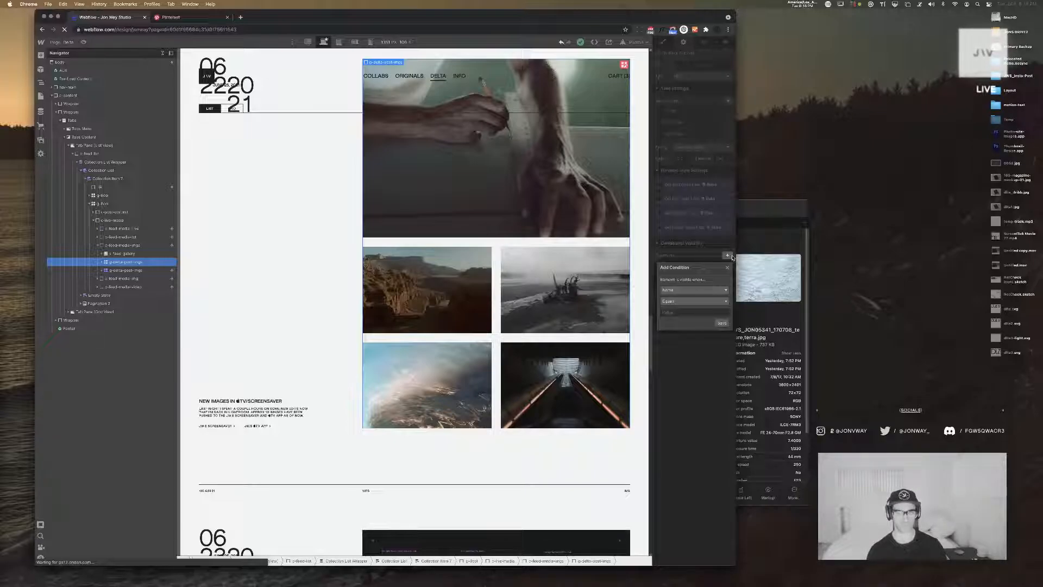
pyautogui.click(708, 290)
pyautogui.scroll(-5, 698, 310)
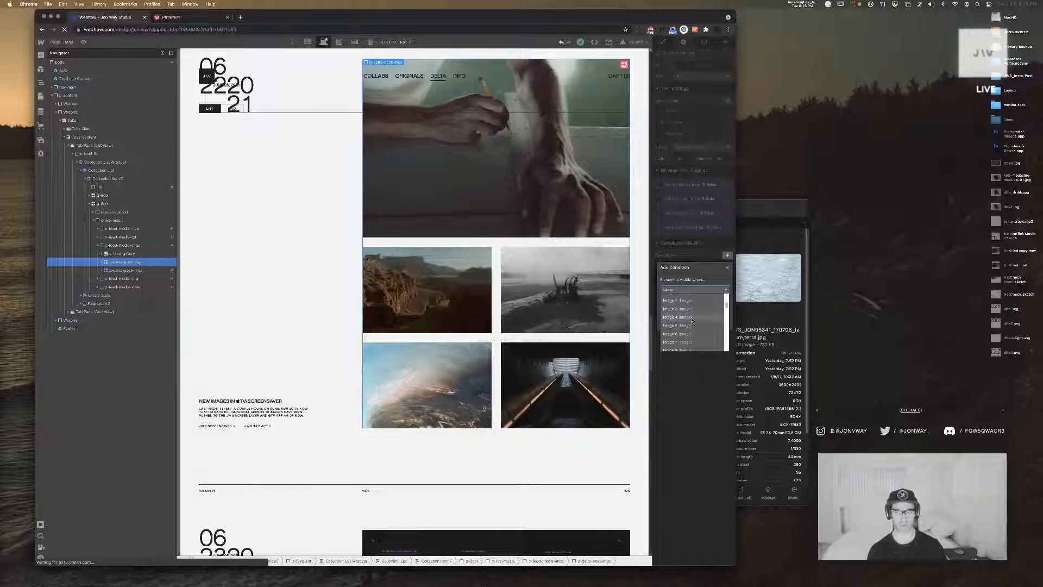
pyautogui.click(680, 326)
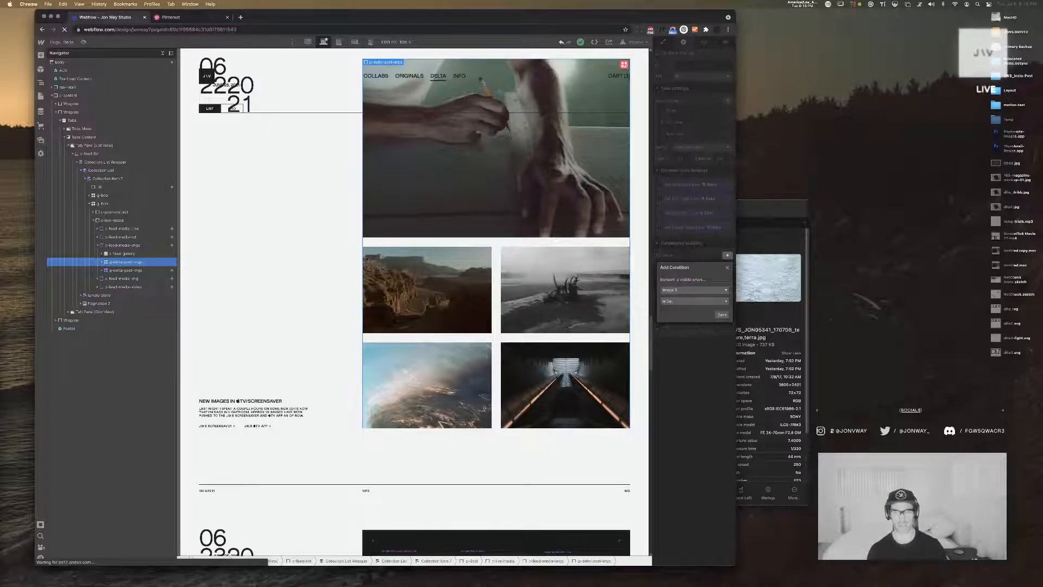
pyautogui.click(728, 267)
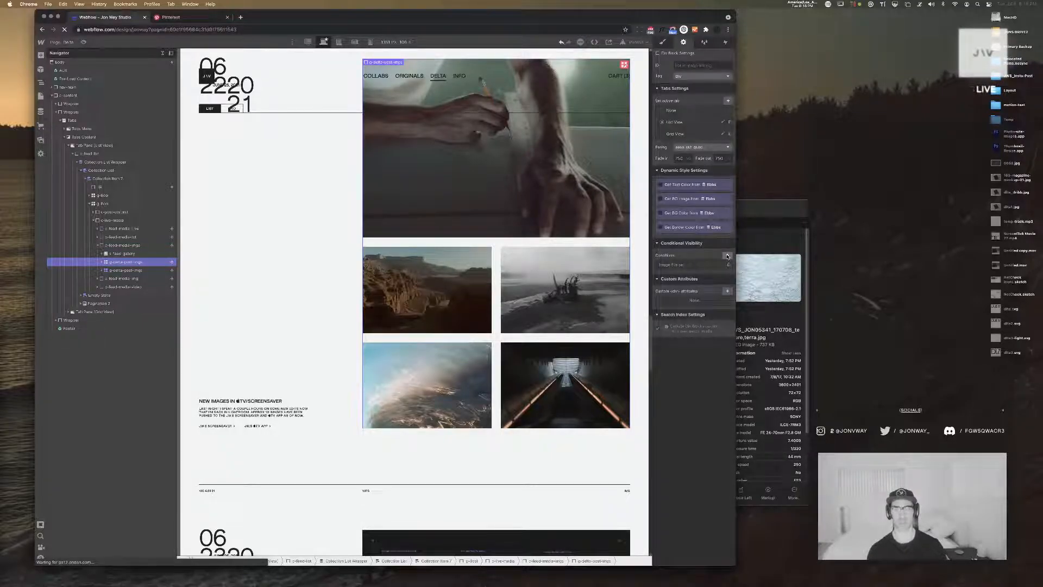
# Add a second visibility condition to the first post image grid requiring that Image 6 is not set
pyautogui.click(727, 256)
pyautogui.click(706, 290)
pyautogui.scroll(-3, 701, 324)
pyautogui.click(700, 331)
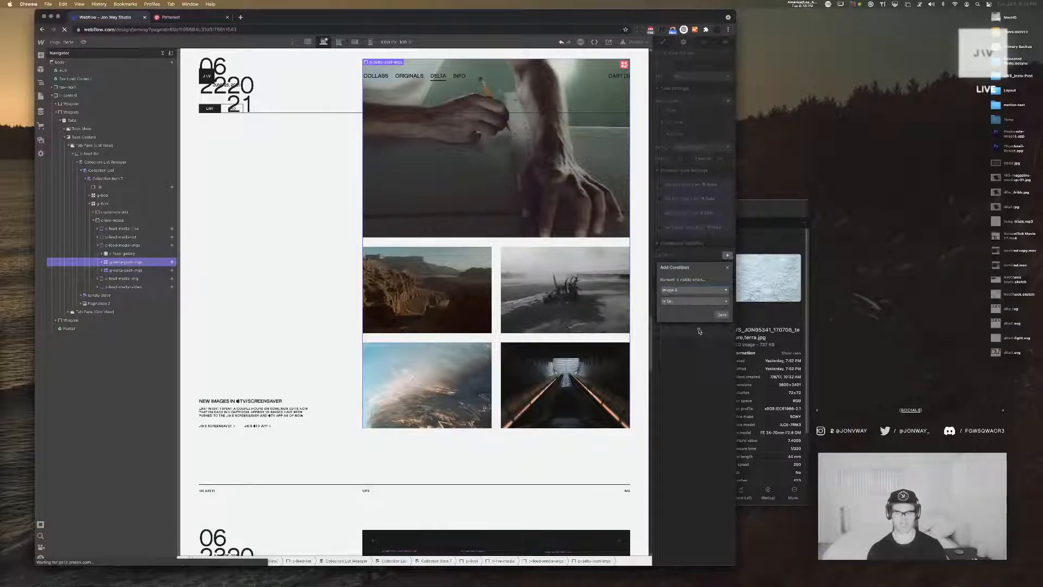
pyautogui.click(688, 300)
pyautogui.click(707, 313)
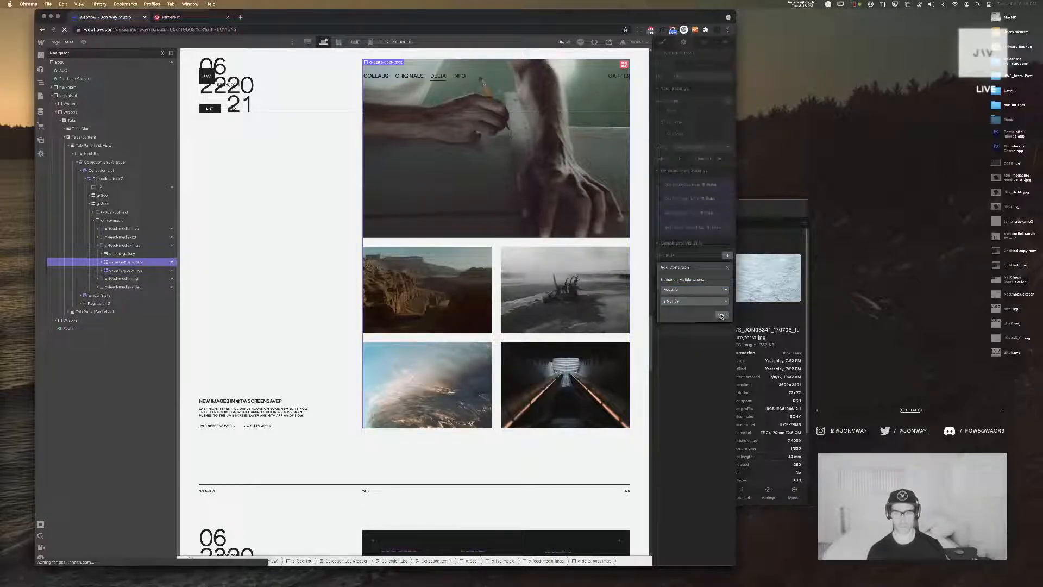
pyautogui.click(722, 315)
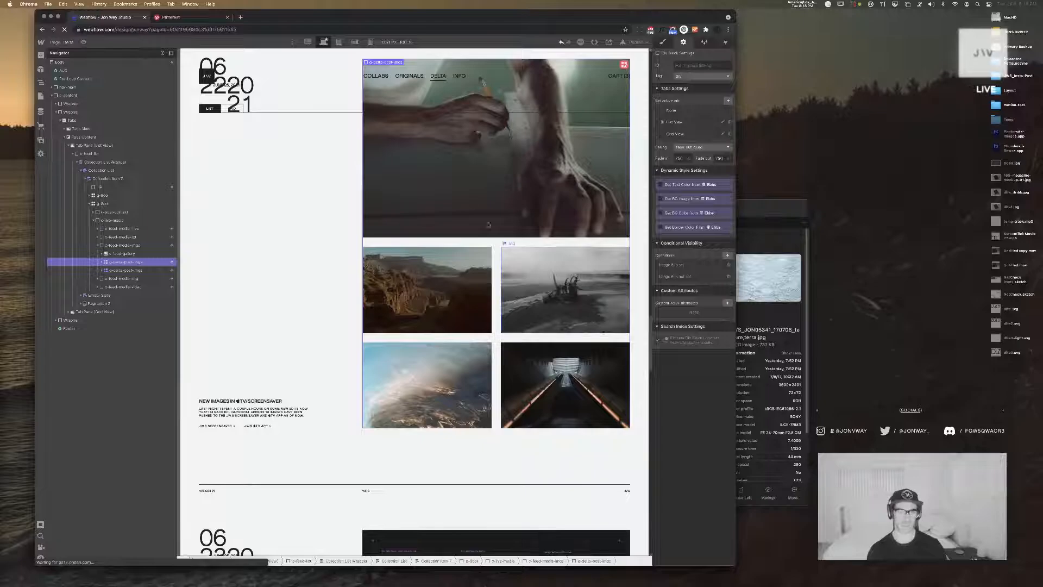
# Select the fifth image in the June 22 post's grid and collapse the whole element tree
pyautogui.scroll(3, 566, 265)
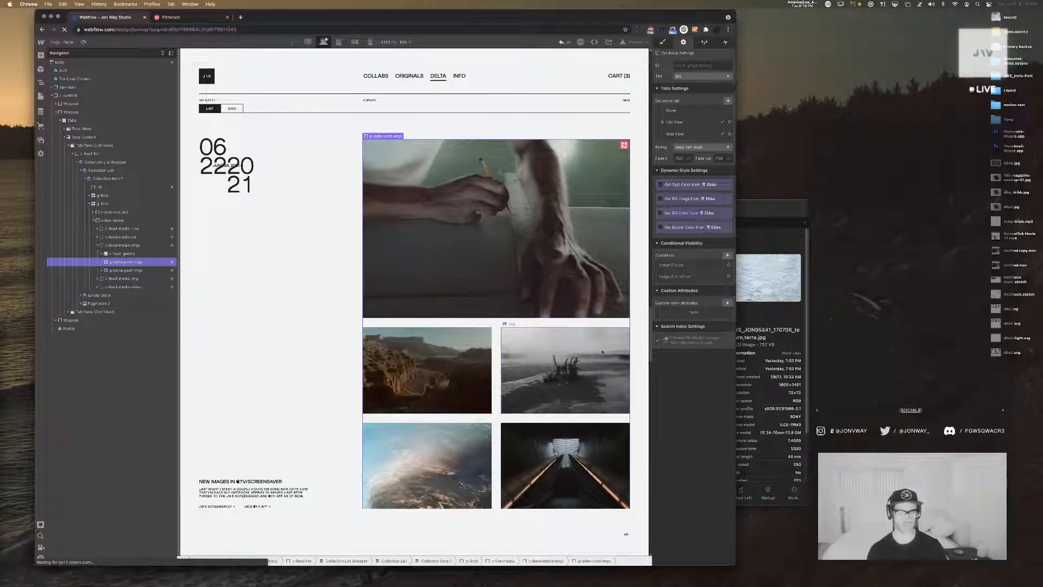
pyautogui.click(569, 453)
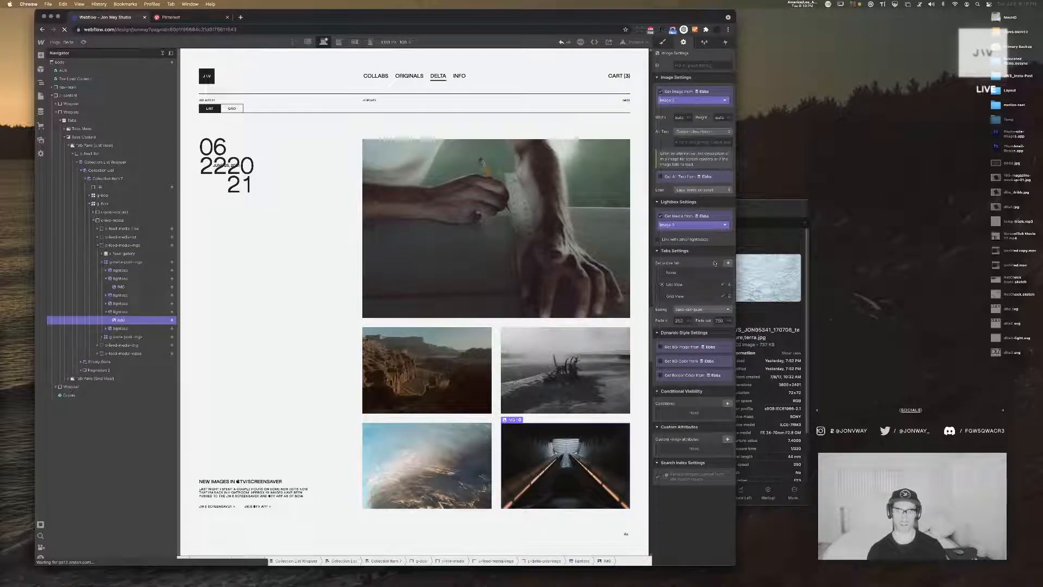
pyautogui.click(163, 53)
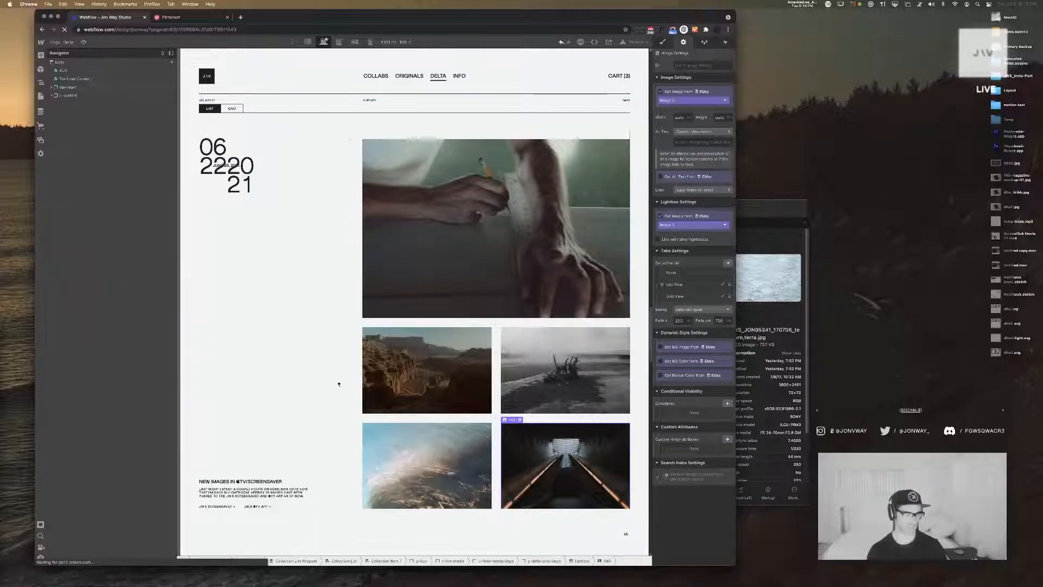
pyautogui.scroll(1, 329, 426)
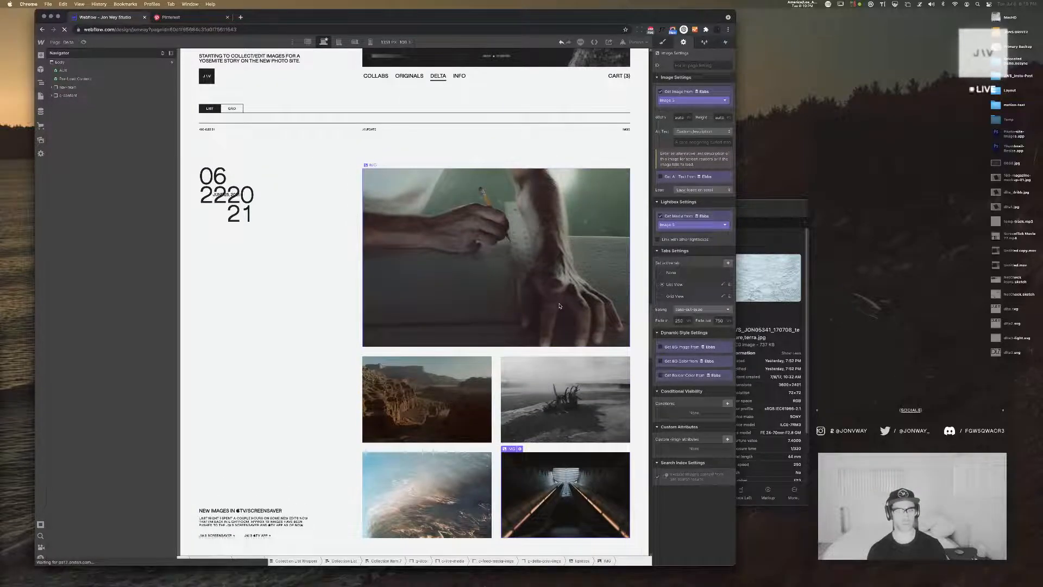
# Open the New Images in TV/Screensaver item in the Ebbs collection for editing
pyautogui.click(40, 111)
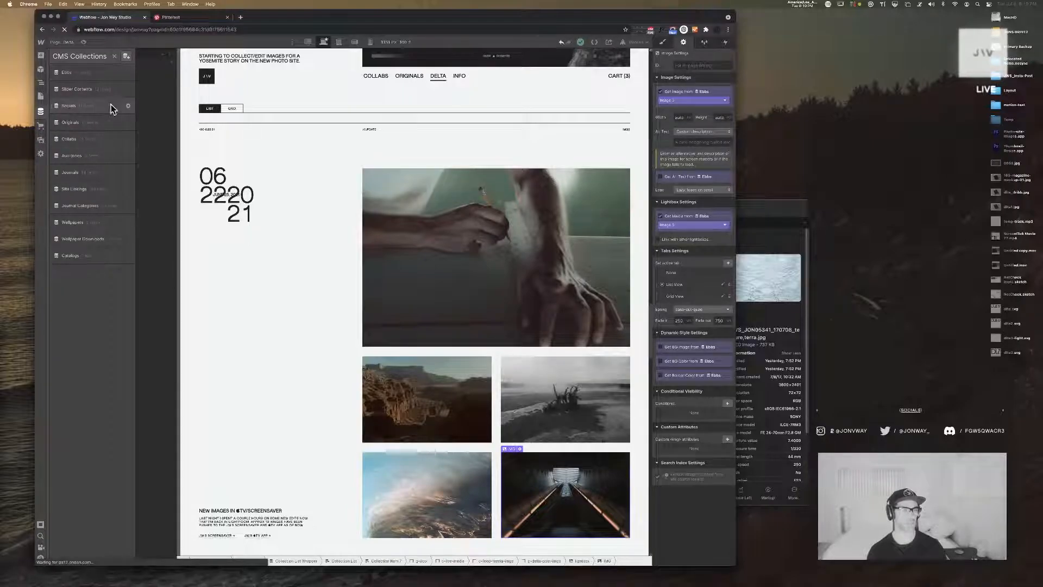
pyautogui.click(111, 73)
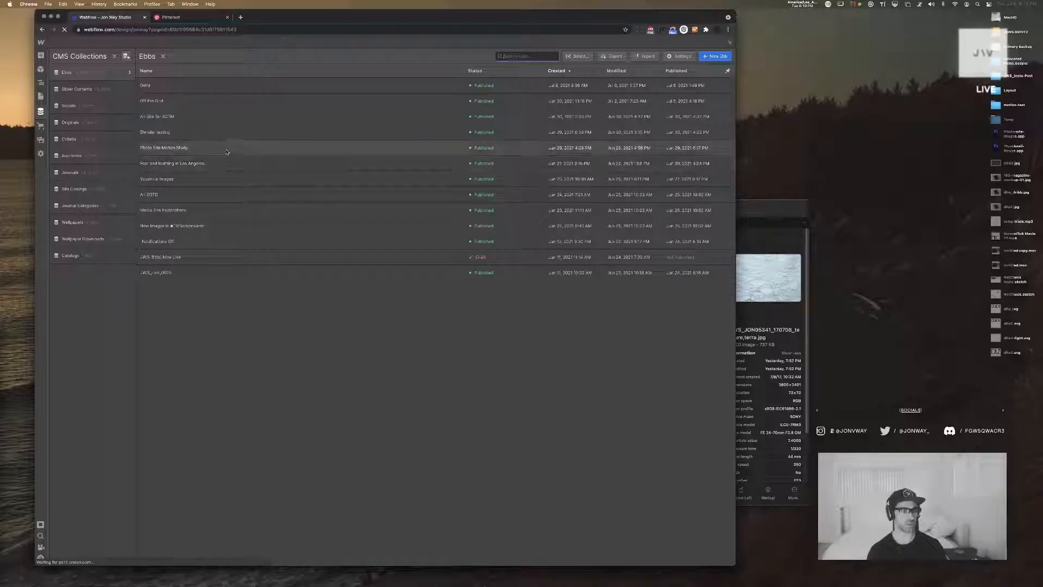
pyautogui.click(252, 232)
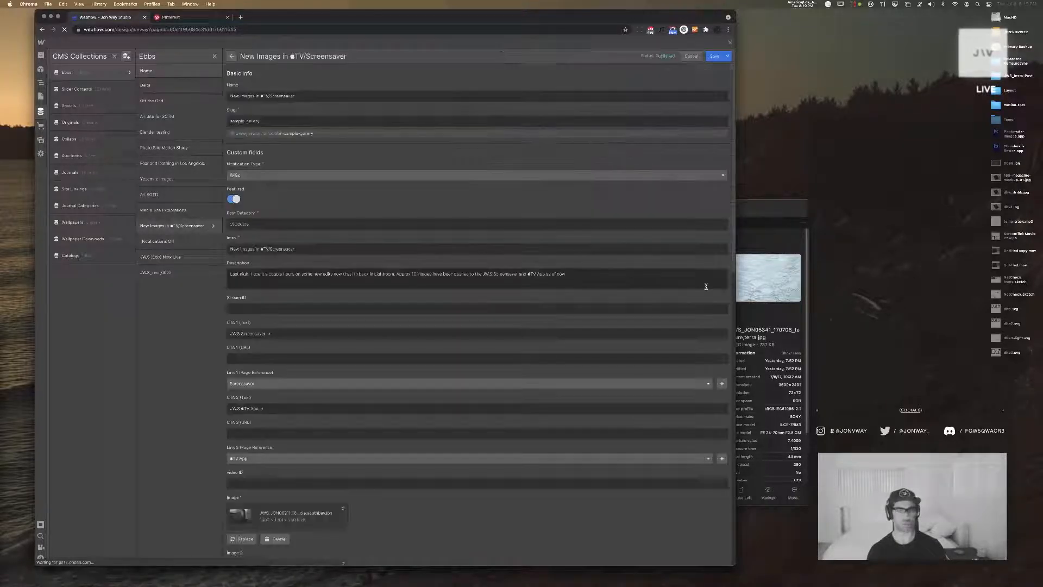
# Move the _SELECTS Finder window aside and preview the DLTA book cover image on the desktop
pyautogui.moveTo(787, 202); pyautogui.dragTo(970, 302)
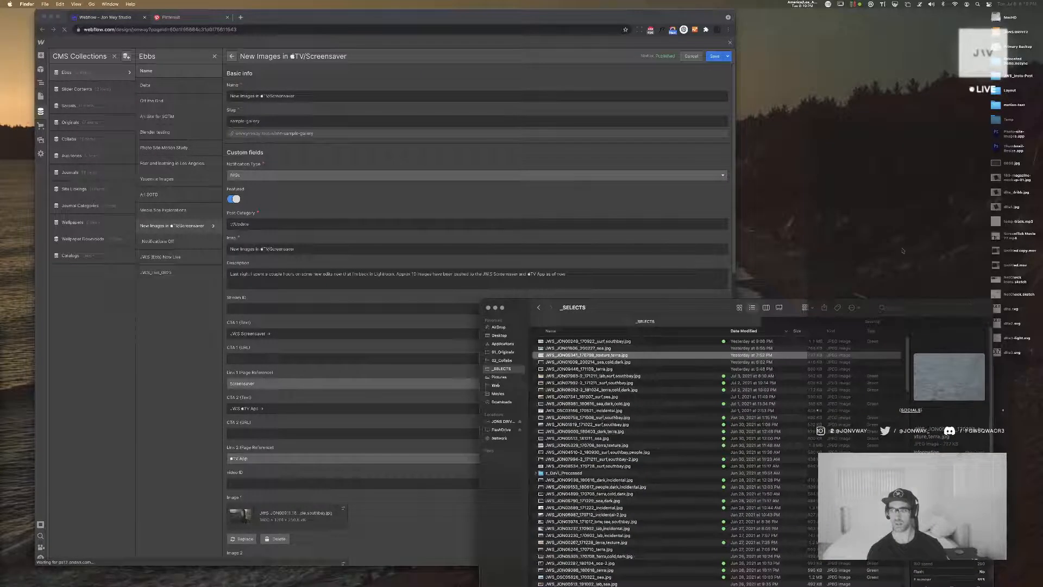
pyautogui.click(998, 208)
pyautogui.press('space')
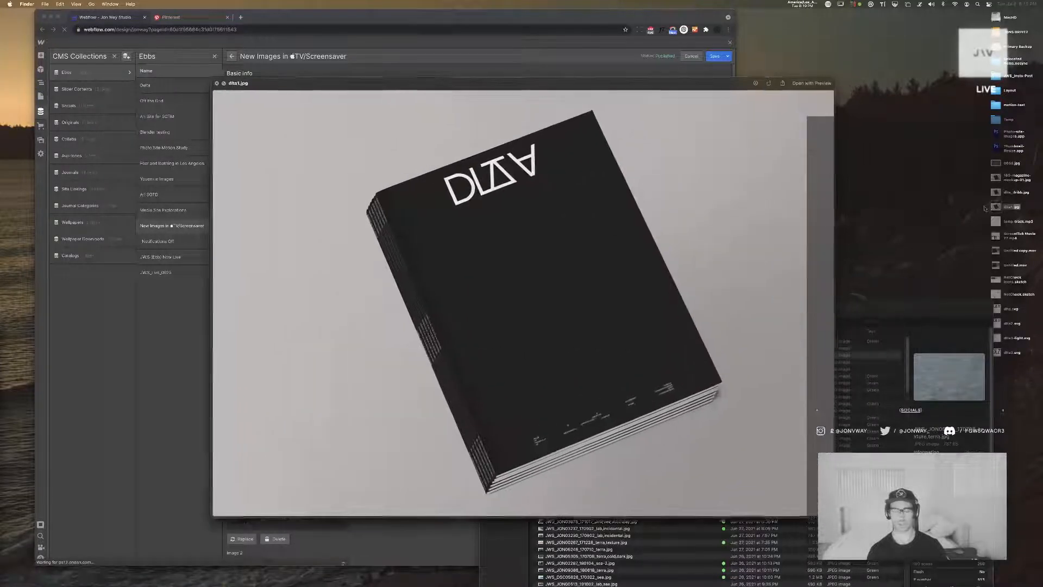
pyautogui.press('space')
# Upload the DLTA book cover image as Image 6 of the New Images in TV/Screensaver item, save it and close the collections
pyautogui.click(397, 227)
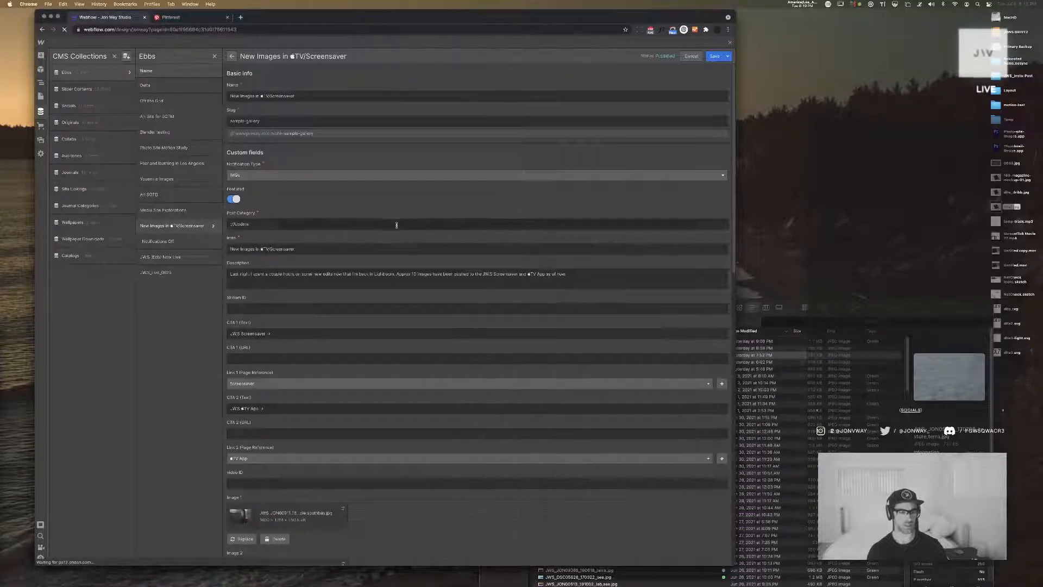
pyautogui.scroll(-12, 396, 227)
pyautogui.moveTo(997, 207); pyautogui.dragTo(349, 160)
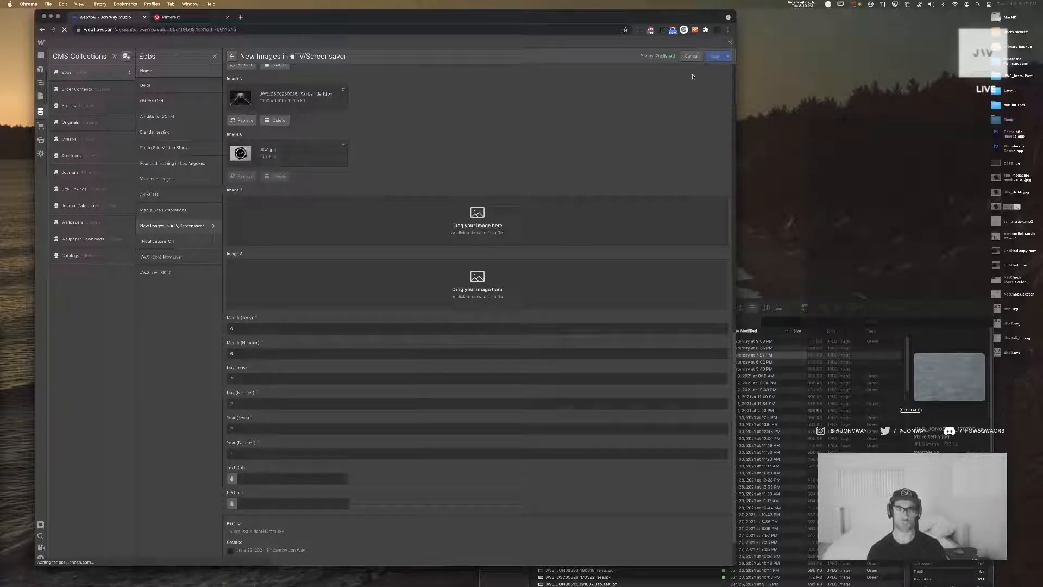
pyautogui.click(714, 56)
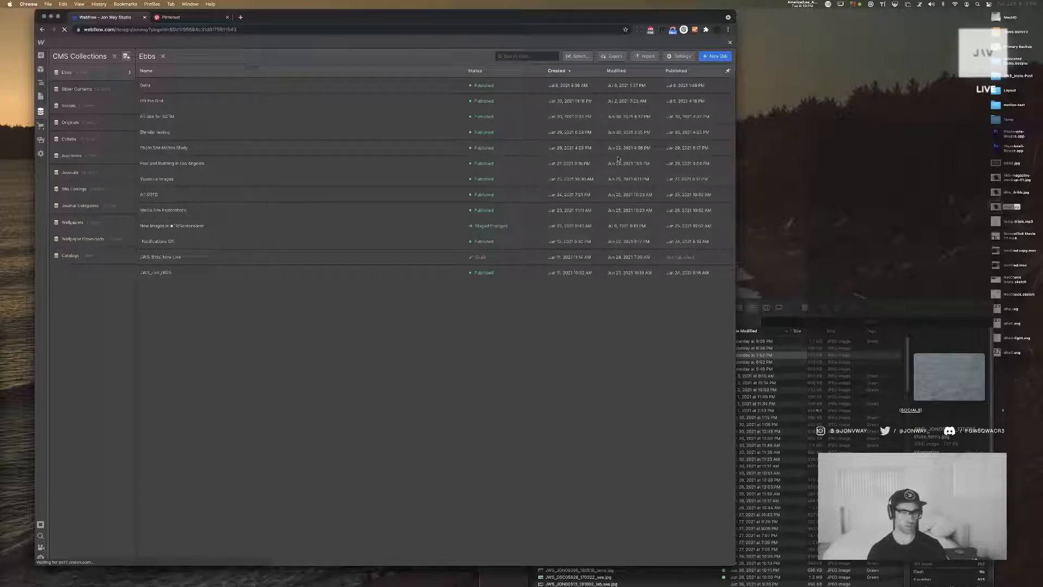
pyautogui.press('Escape')
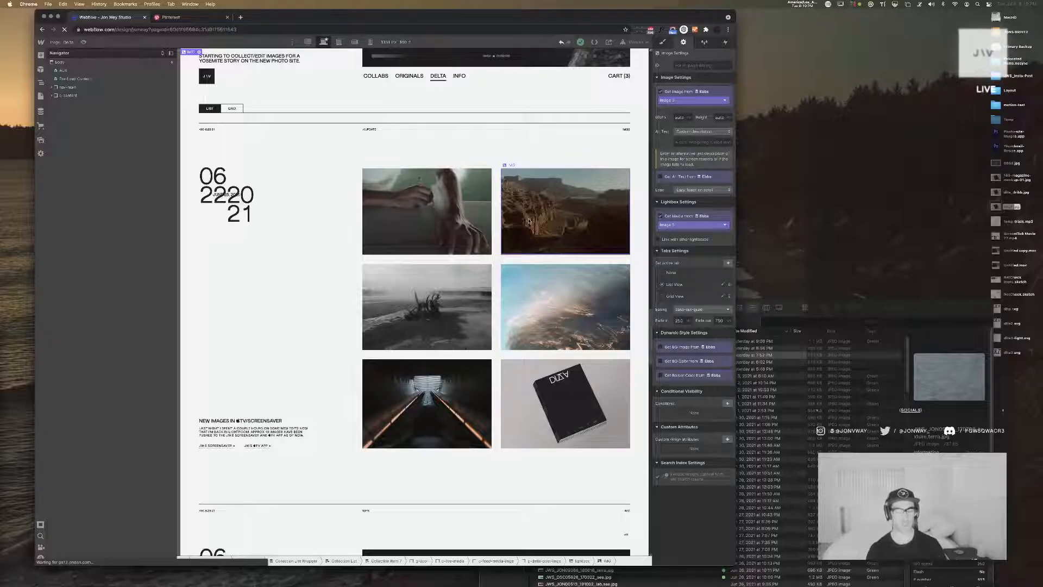
# Remove Image 6 from the New Images in TV/Screensaver item in the Ebbs collection, save it and close the collections
pyautogui.click(530, 420)
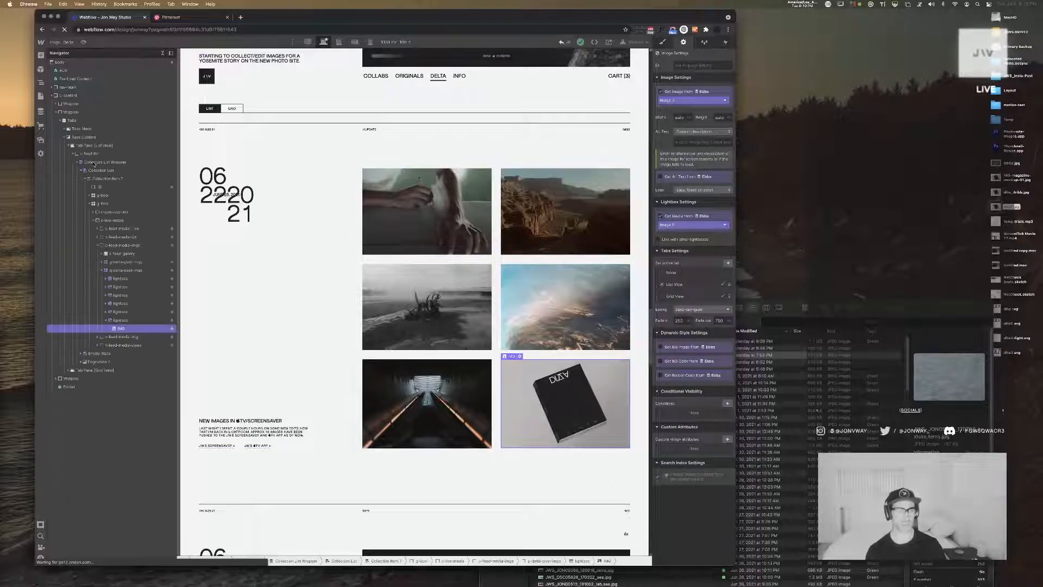
pyautogui.click(42, 111)
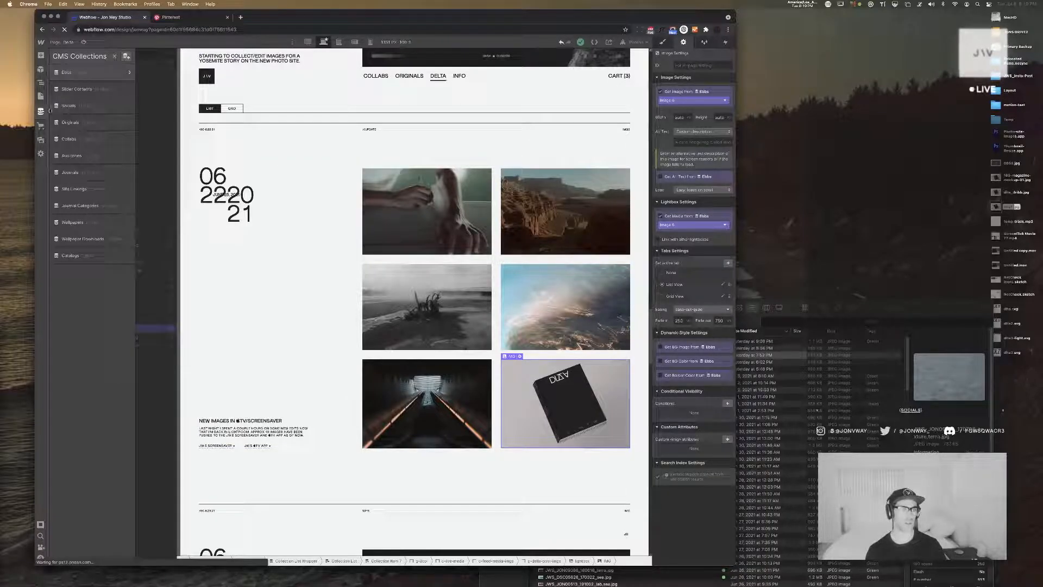
pyautogui.click(95, 73)
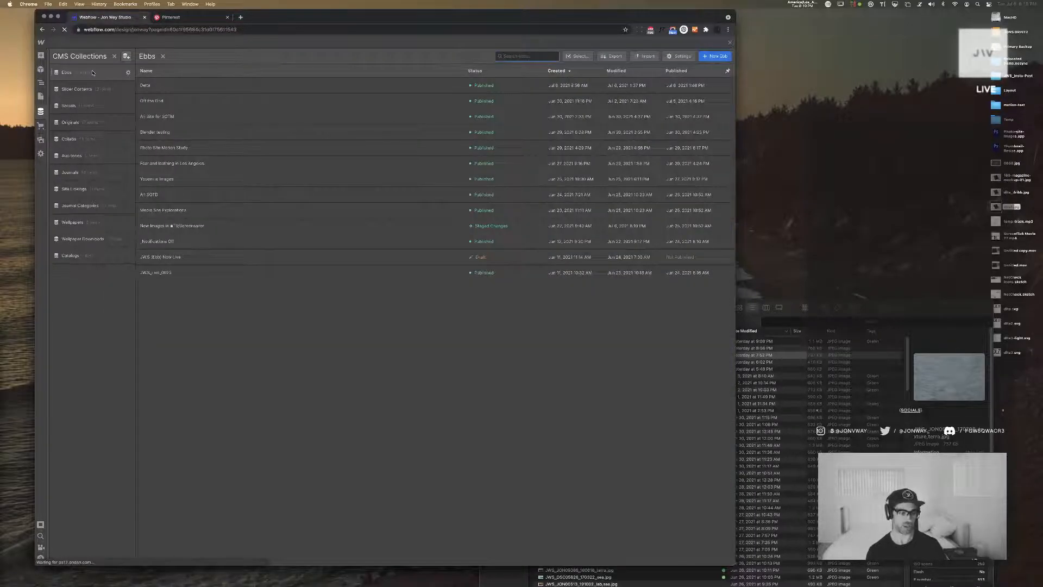
pyautogui.click(266, 226)
pyautogui.scroll(-10, 503, 427)
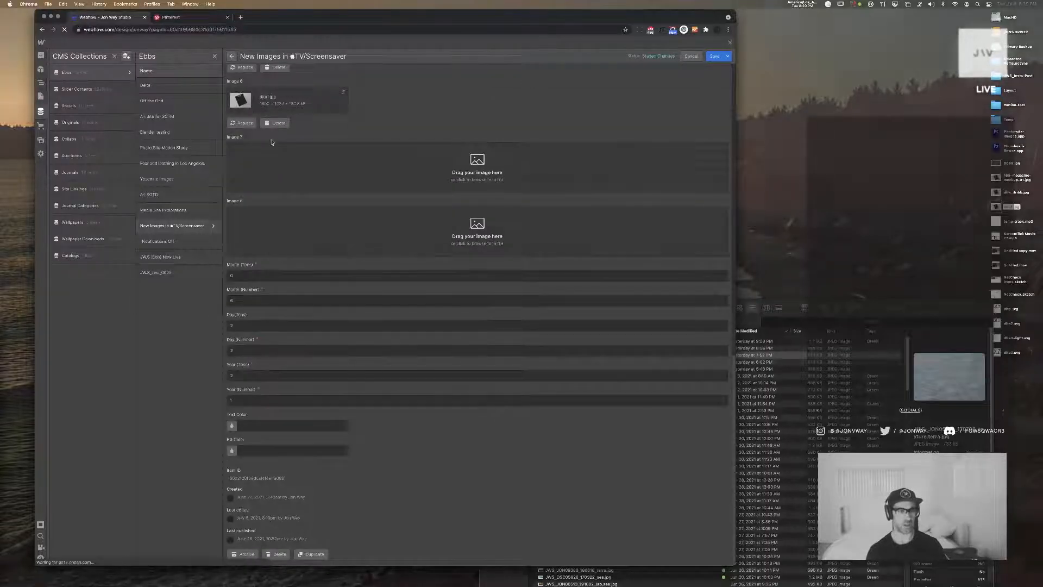
pyautogui.click(713, 59)
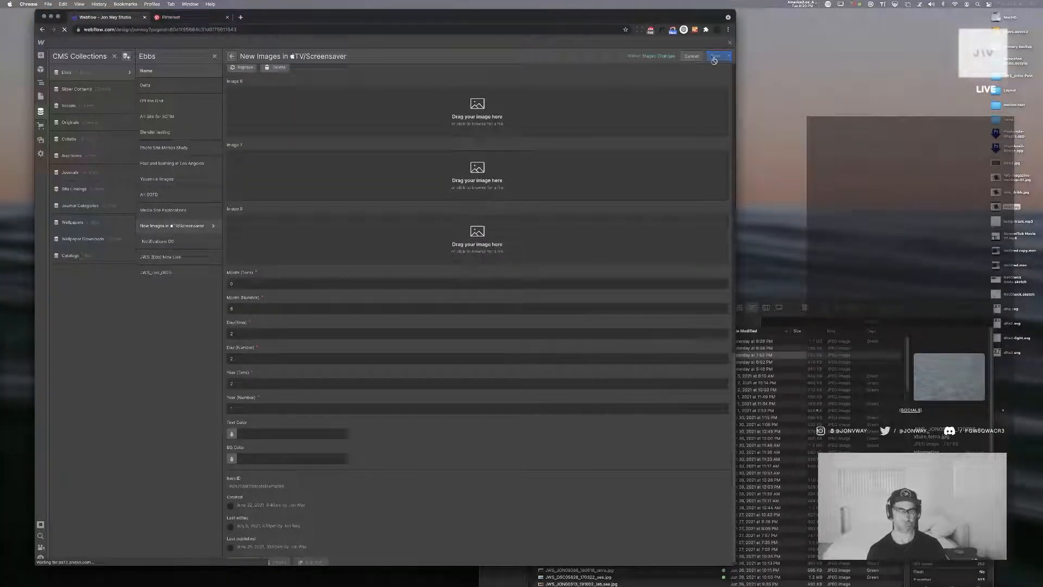
pyautogui.click(731, 43)
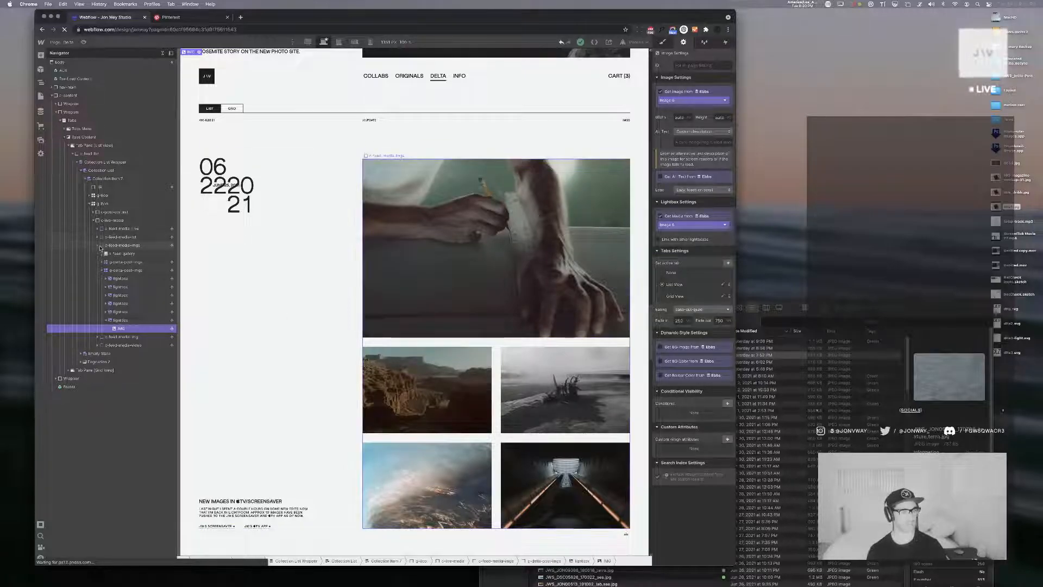
# Collapse the six-image grid and duplicate the five-image post grid inside the feed media block
pyautogui.click(102, 270)
pyautogui.click(130, 263)
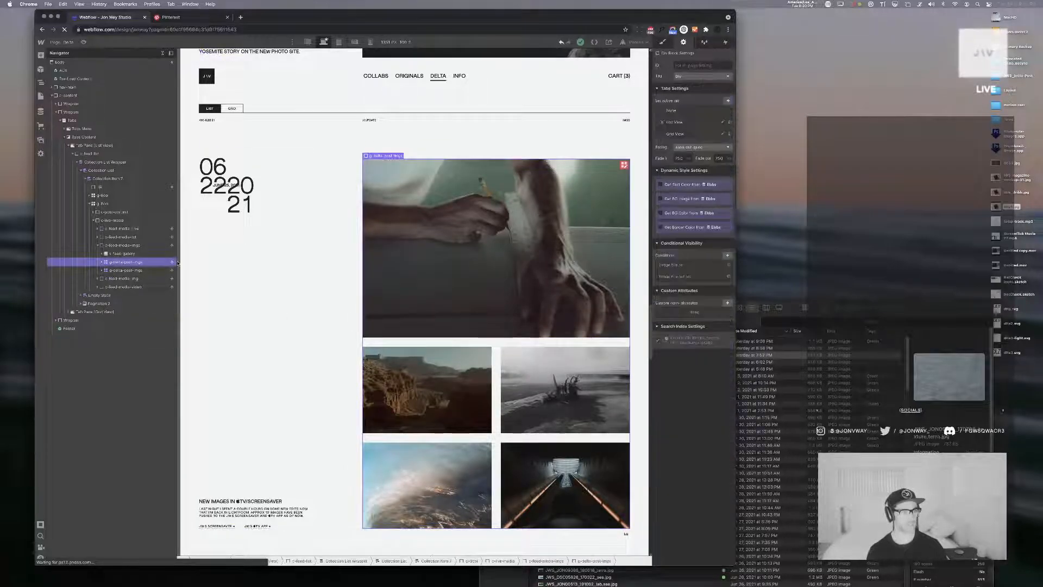
pyautogui.press('super+d')
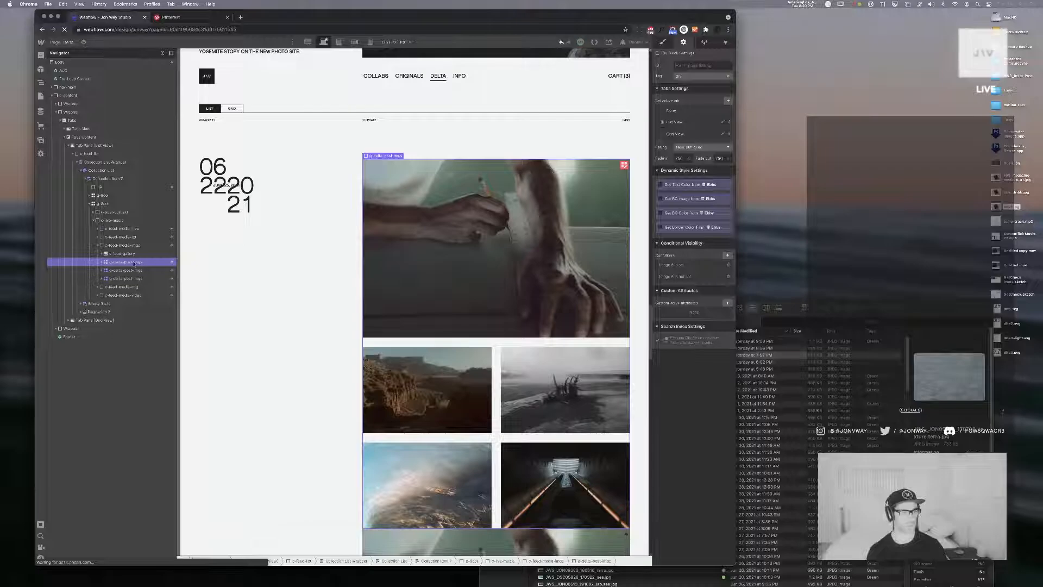
# Expand the first two post image grids and delete the sixth lightbox from the second one
pyautogui.click(102, 262)
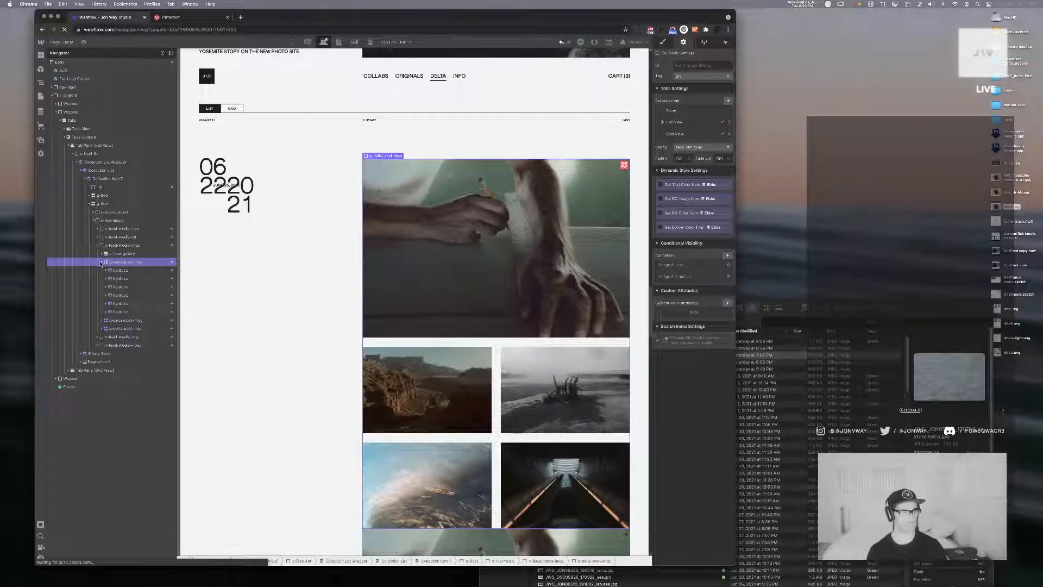
pyautogui.click(121, 311)
pyautogui.click(103, 320)
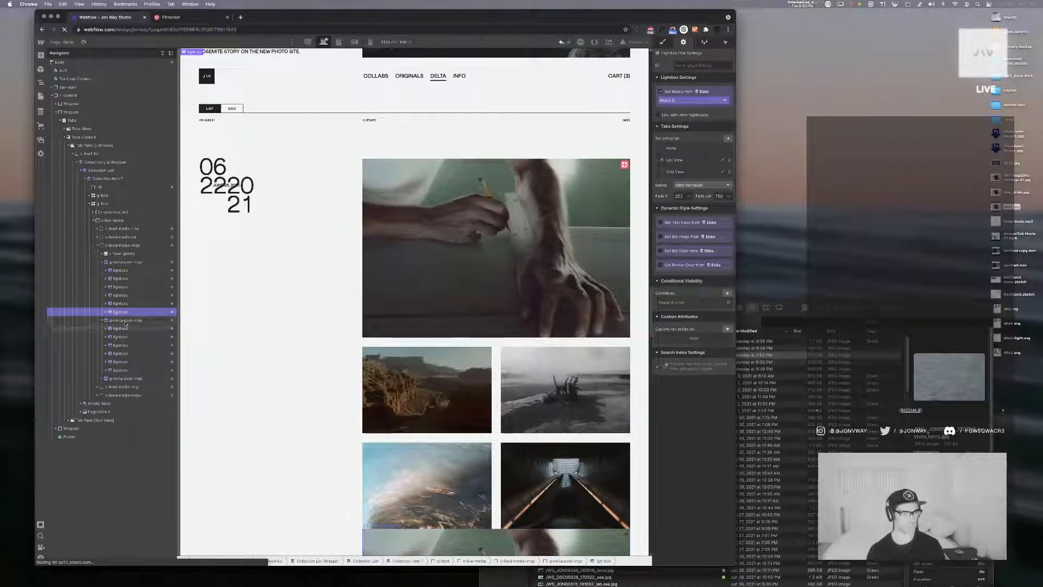
pyautogui.click(131, 370)
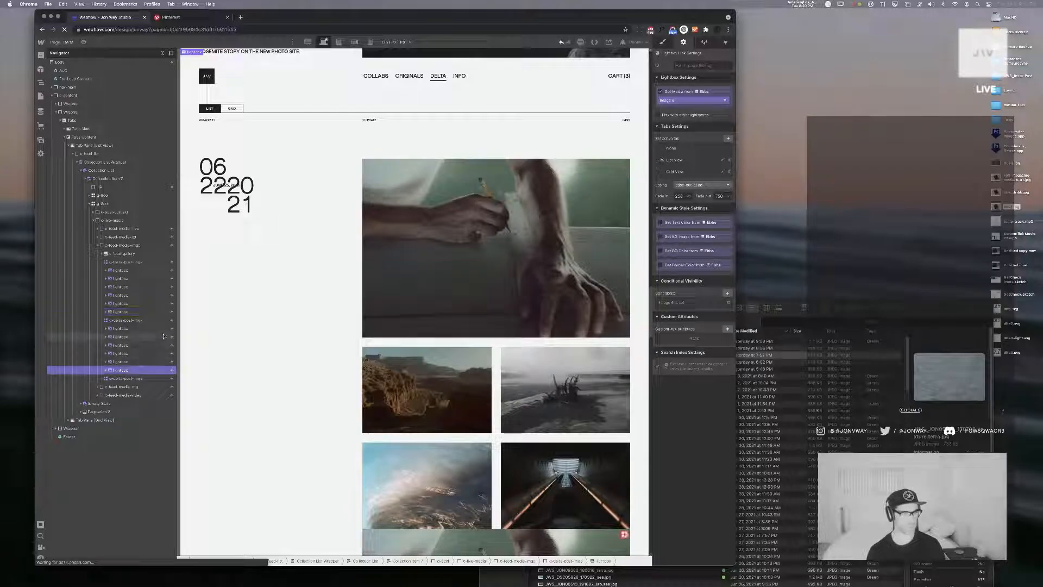
pyautogui.press('Delete')
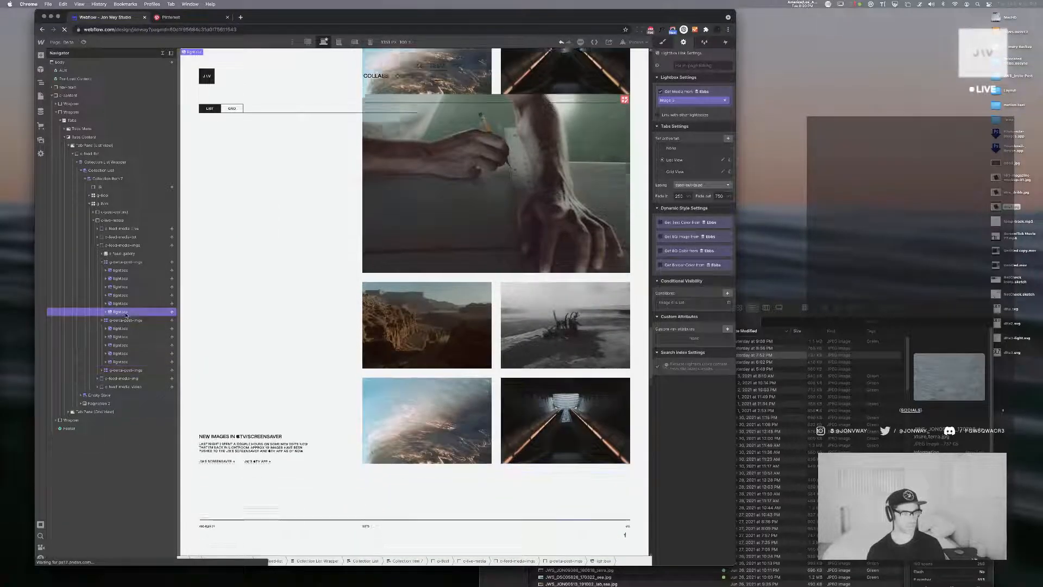
# Delete the sixth and fifth lightboxes from the first post image grid, leaving four
pyautogui.click(125, 311)
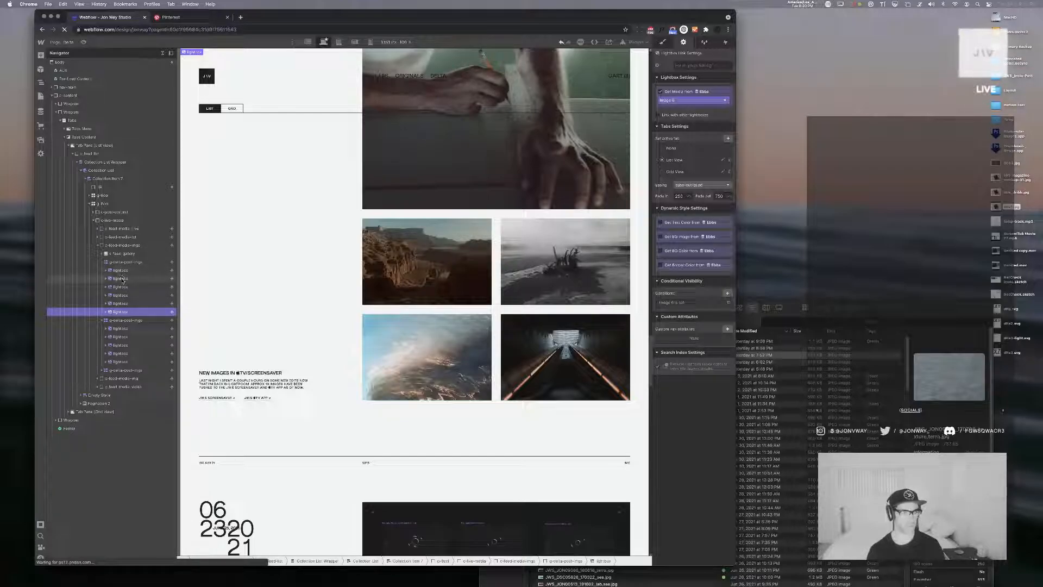
pyautogui.press('Delete')
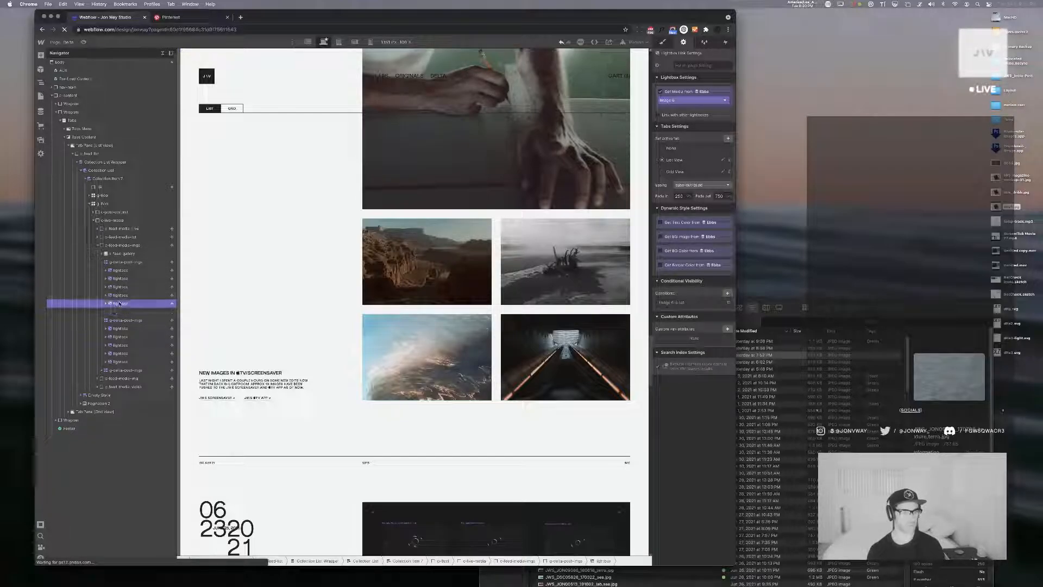
pyautogui.press('Delete')
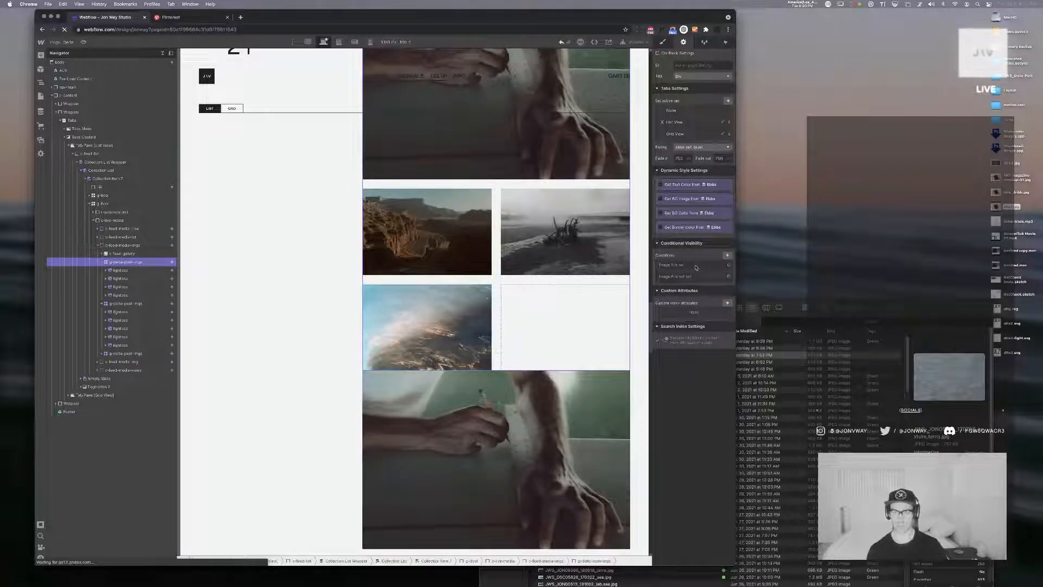
# Change the four-image grid's first visibility condition to Image 4 is set and save it
pyautogui.click(730, 276)
pyautogui.click(681, 301)
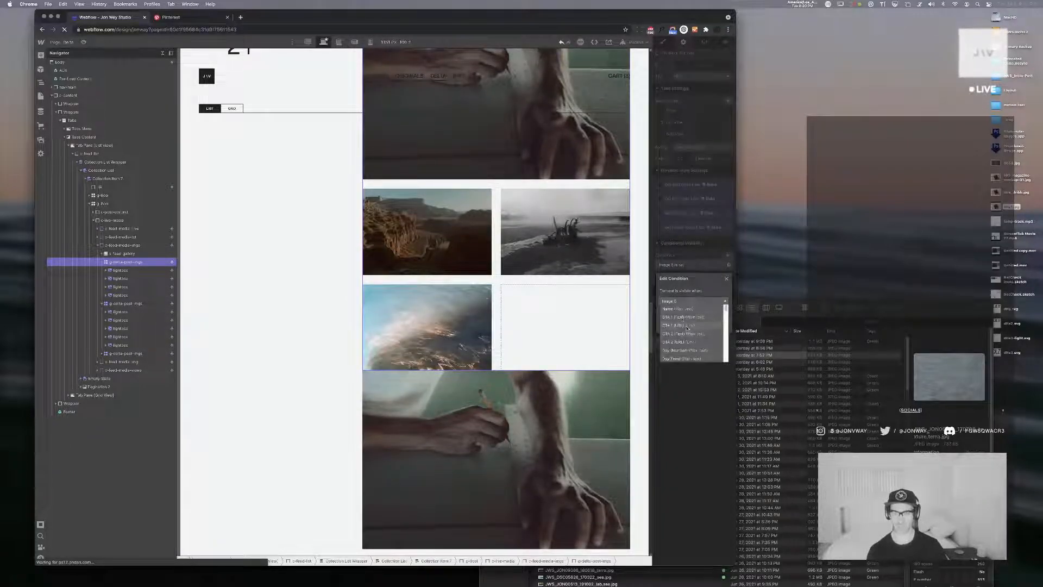
pyautogui.click(690, 350)
pyautogui.click(688, 312)
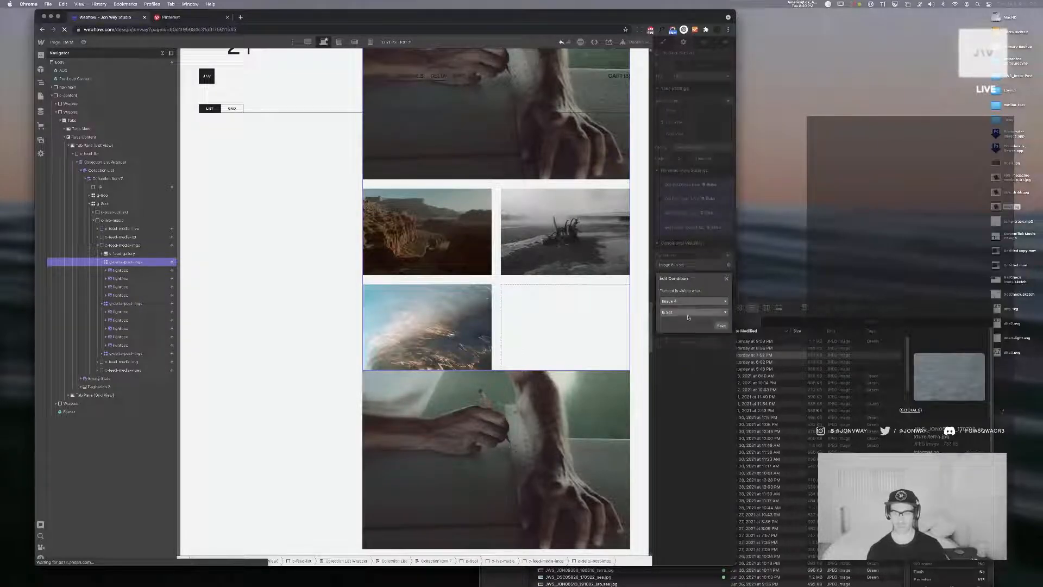
pyautogui.click(690, 319)
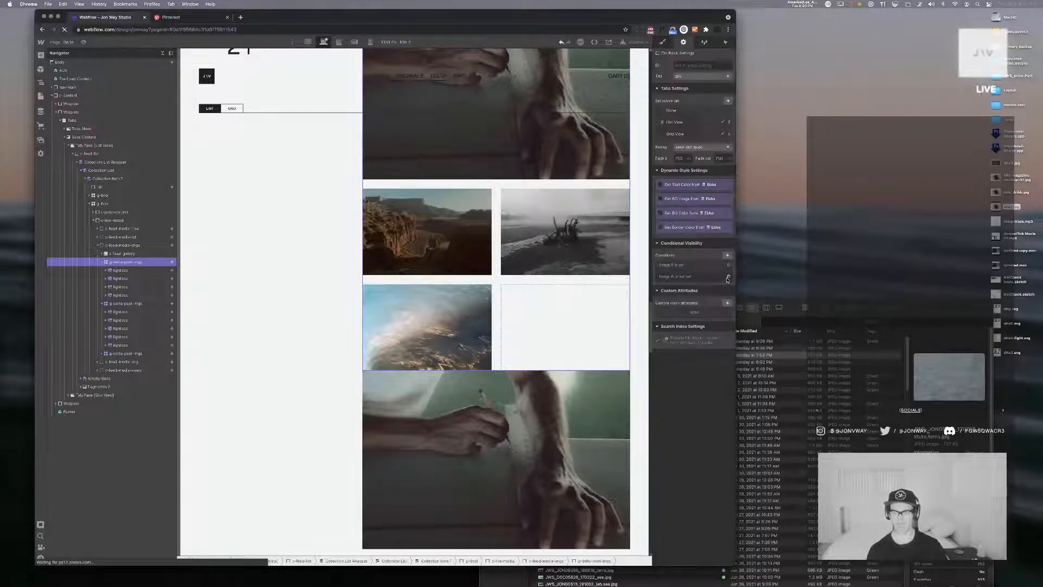
pyautogui.click(684, 302)
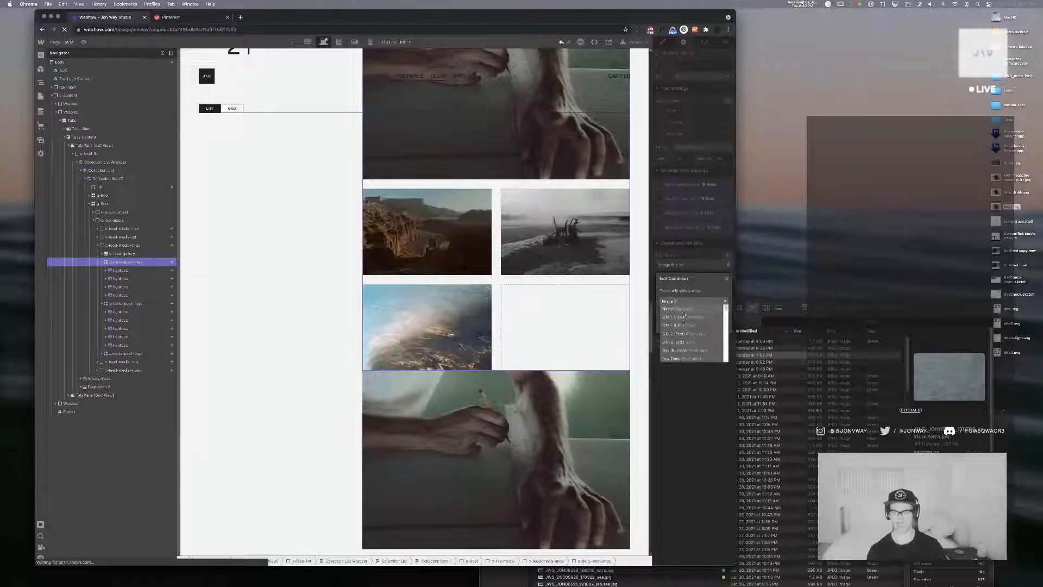
pyautogui.click(687, 331)
pyautogui.click(722, 326)
# Change the four-image grid's second visibility condition to Image 5 is not set and save it
pyautogui.click(683, 279)
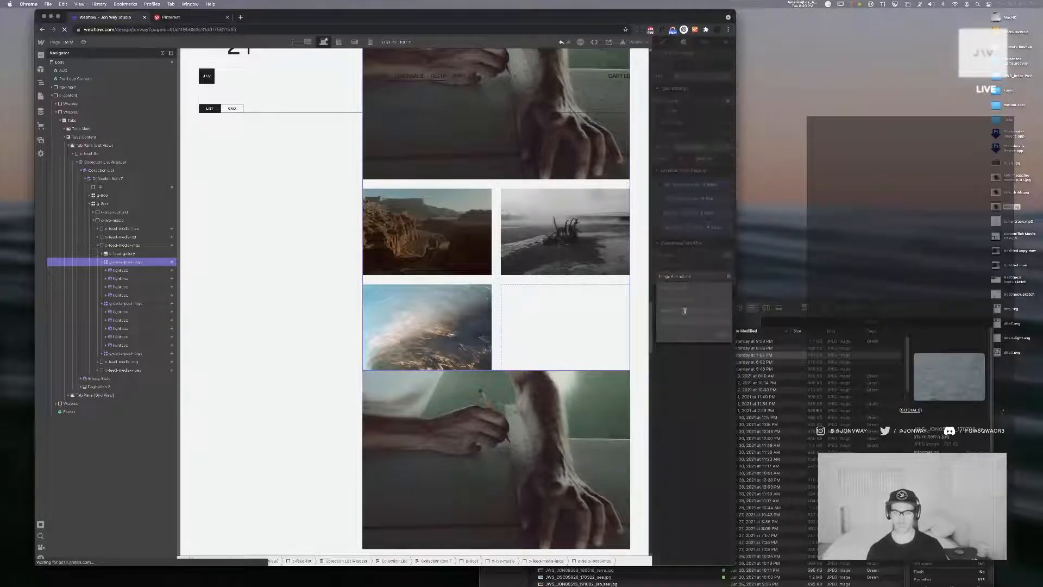
pyautogui.click(687, 314)
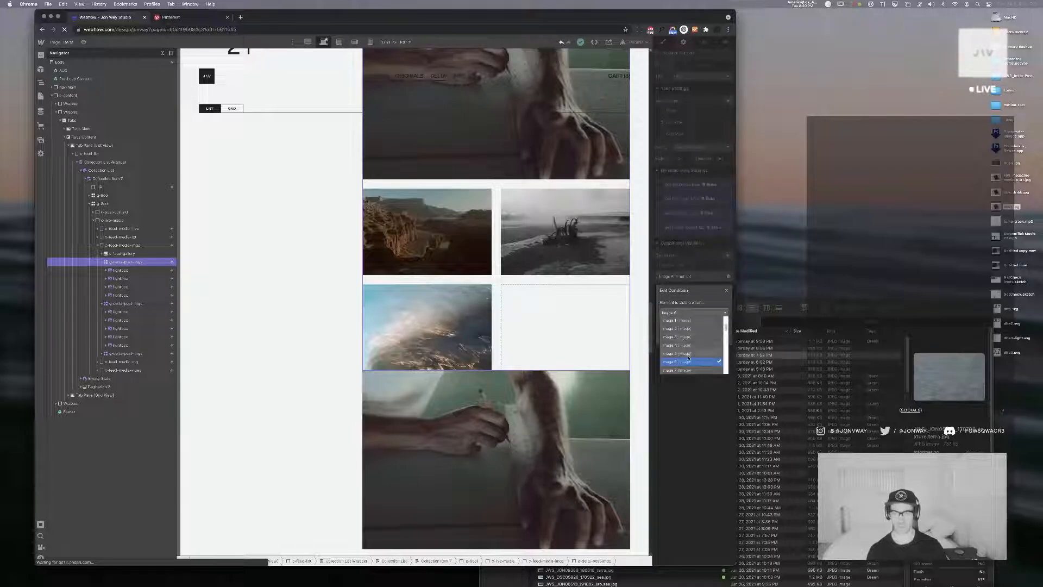
pyautogui.click(688, 354)
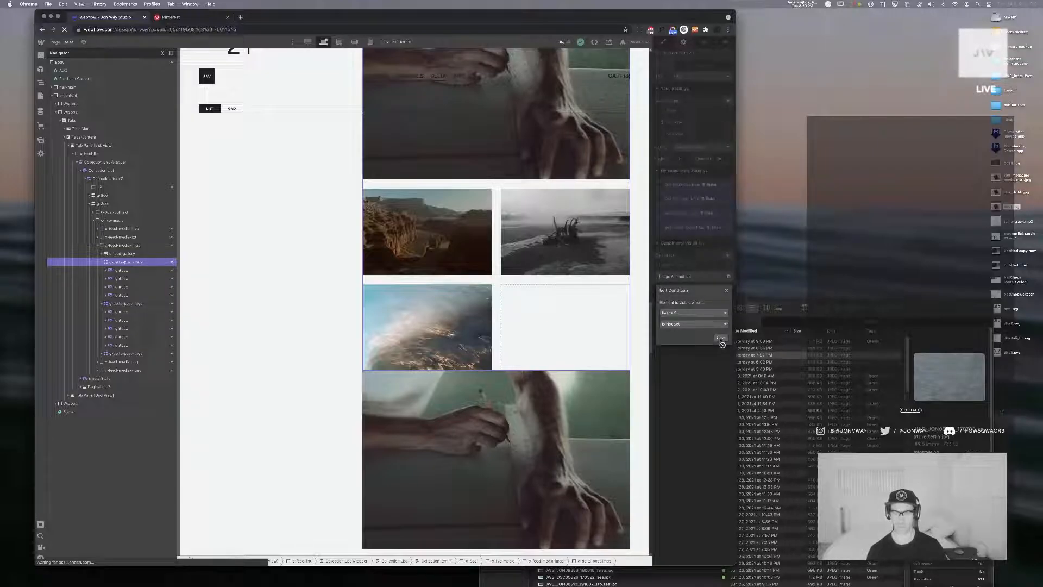
pyautogui.click(721, 338)
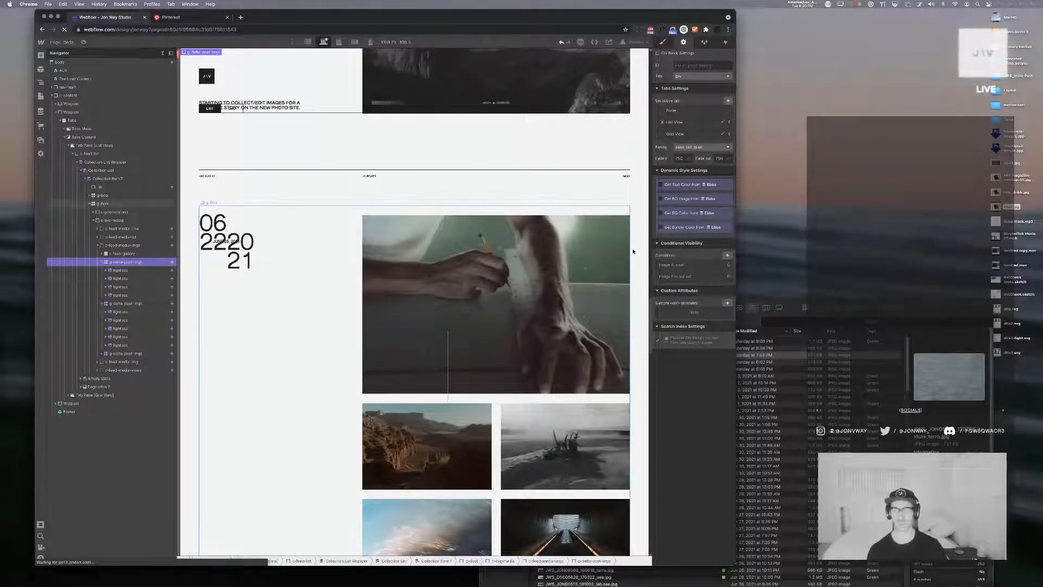
# Switch to Lightroom Classic and select the eight consecutive photos from the second to the ninth in the library grid
pyautogui.press('super+Tab')
pyautogui.click(648, 298)
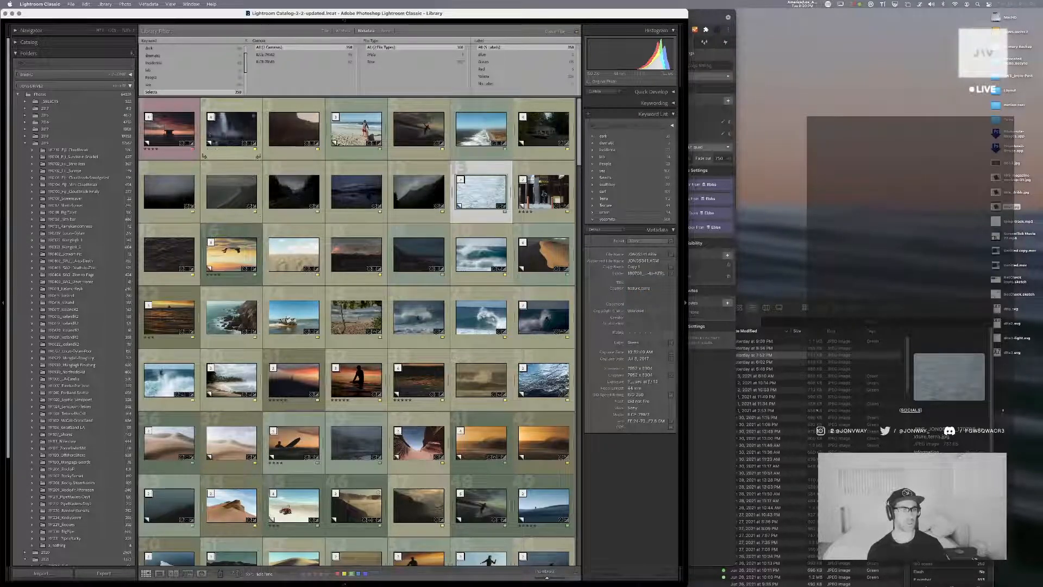
pyautogui.click(234, 133)
pyautogui.keyDown('shift'); pyautogui.click(294, 133); pyautogui.keyUp('shift')
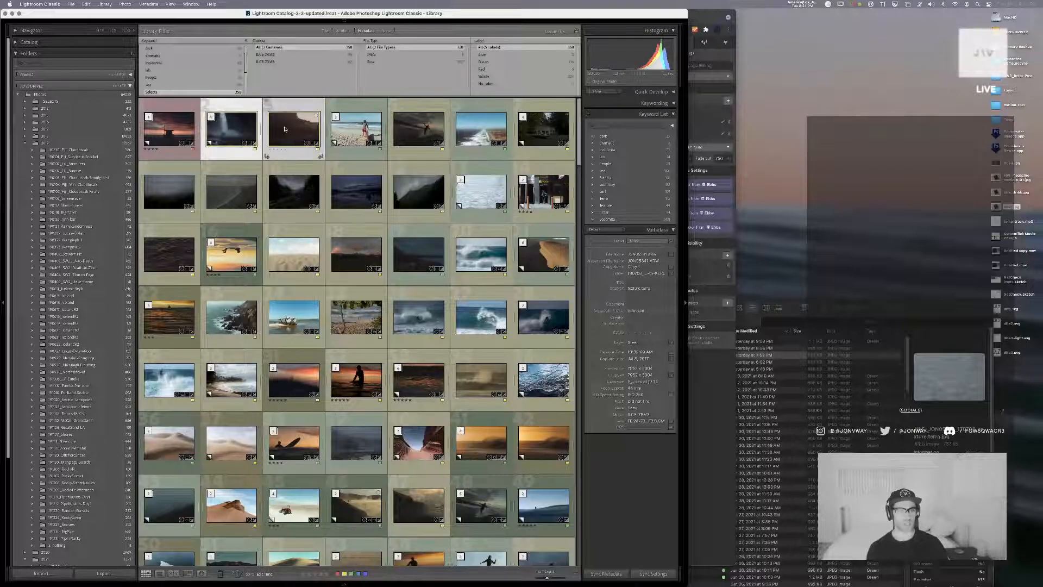
pyautogui.keyDown('shift'); pyautogui.click(354, 137); pyautogui.keyUp('shift')
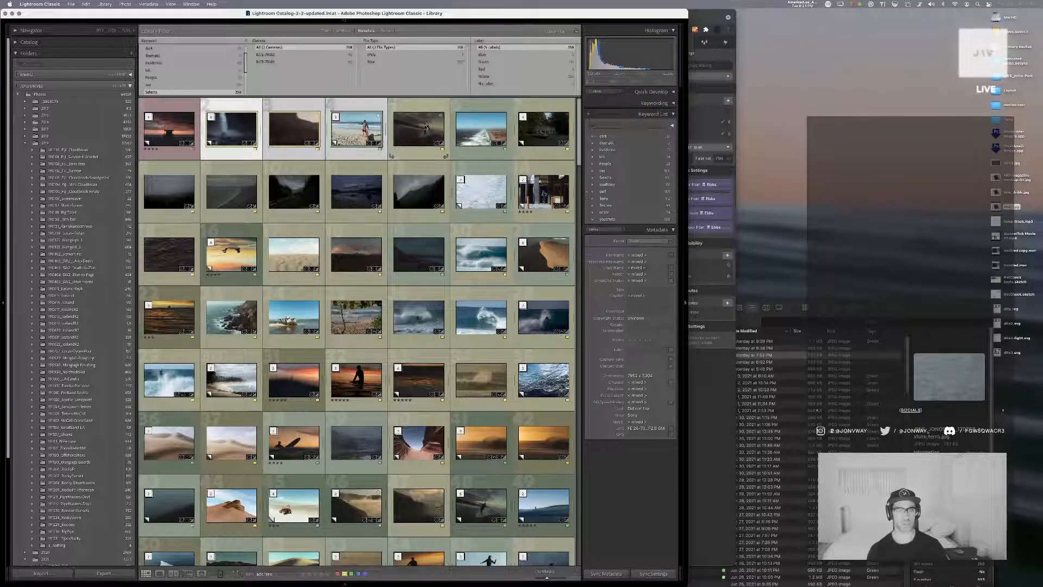
pyautogui.keyDown('shift'); pyautogui.click(426, 128); pyautogui.keyUp('shift')
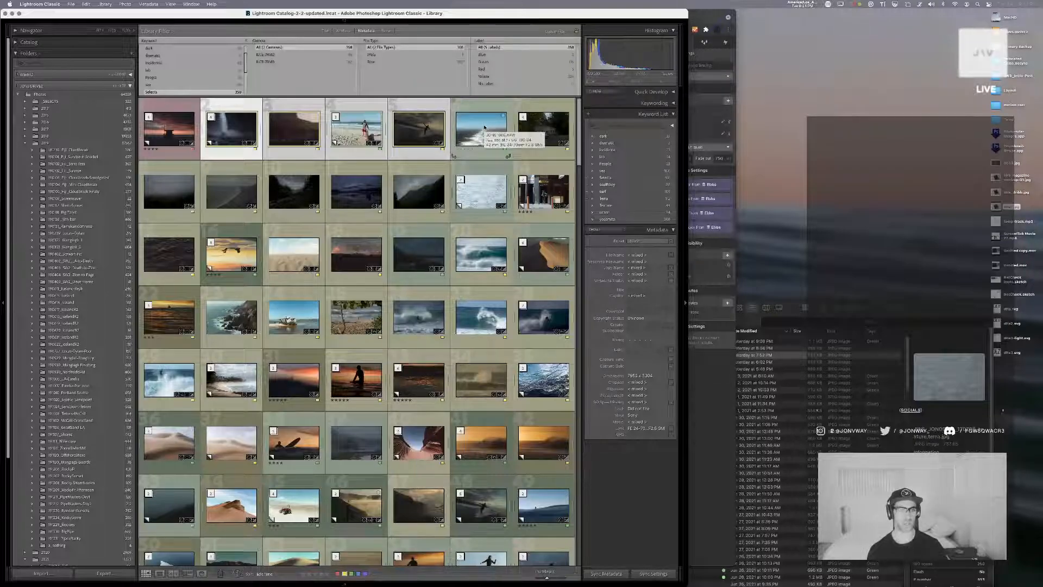
pyautogui.keyDown('shift'); pyautogui.click(485, 127); pyautogui.keyUp('shift')
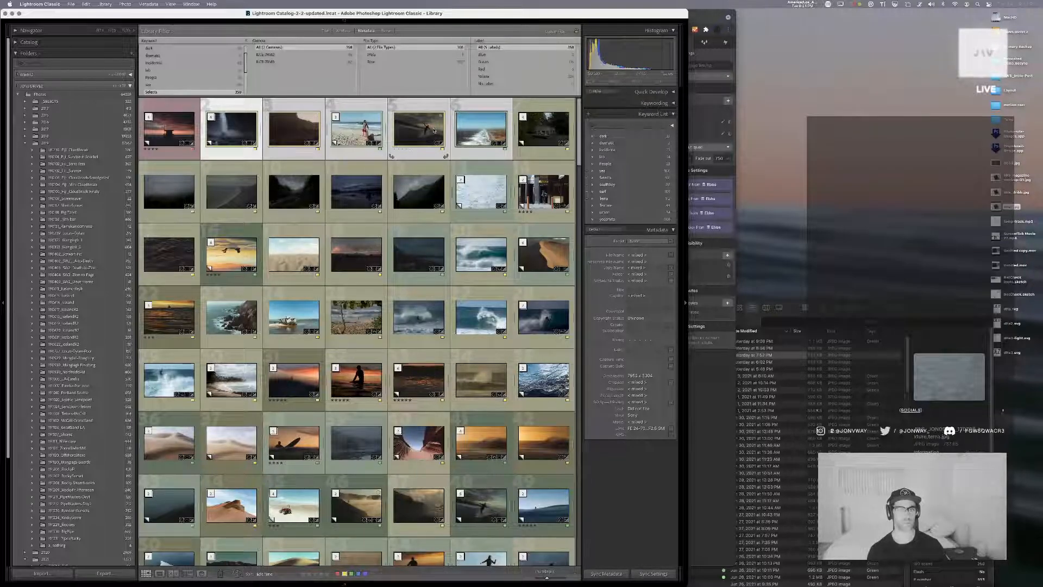
pyautogui.keyDown('shift'); pyautogui.click(543, 129); pyautogui.keyUp('shift')
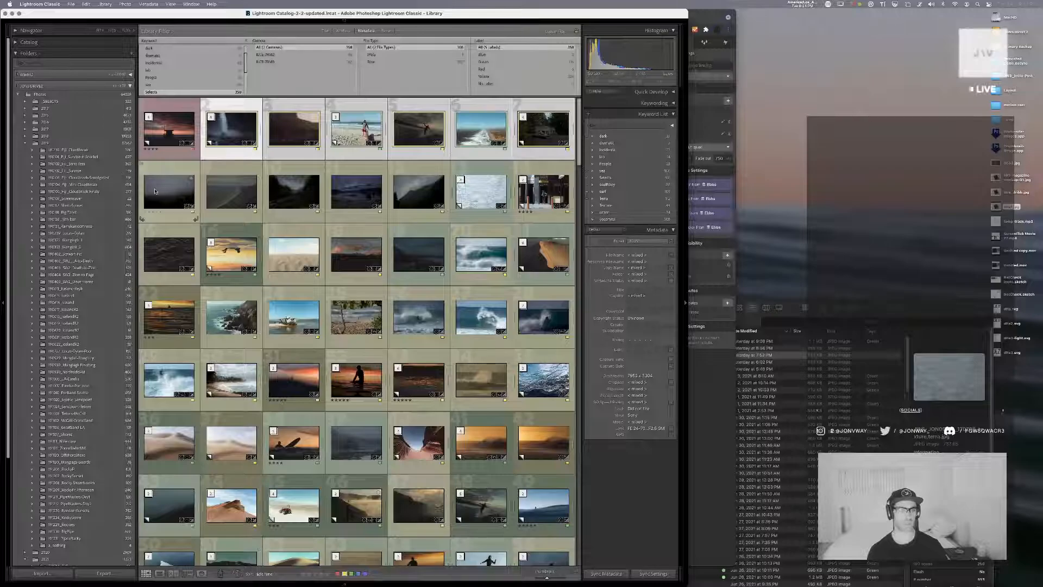
pyautogui.keyDown('shift'); pyautogui.click(156, 191); pyautogui.keyUp('shift')
pyautogui.keyDown('shift'); pyautogui.click(225, 194); pyautogui.keyUp('shift')
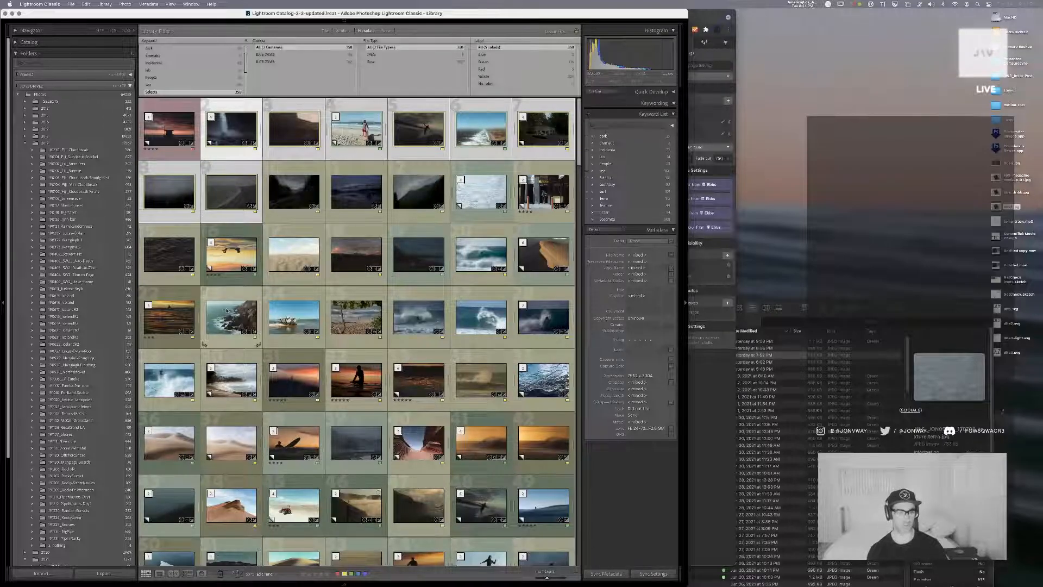
# Export the eight selected photos to the hard drive with the Site Images user preset
pyautogui.press('super+shift+e')
pyautogui.click(297, 169)
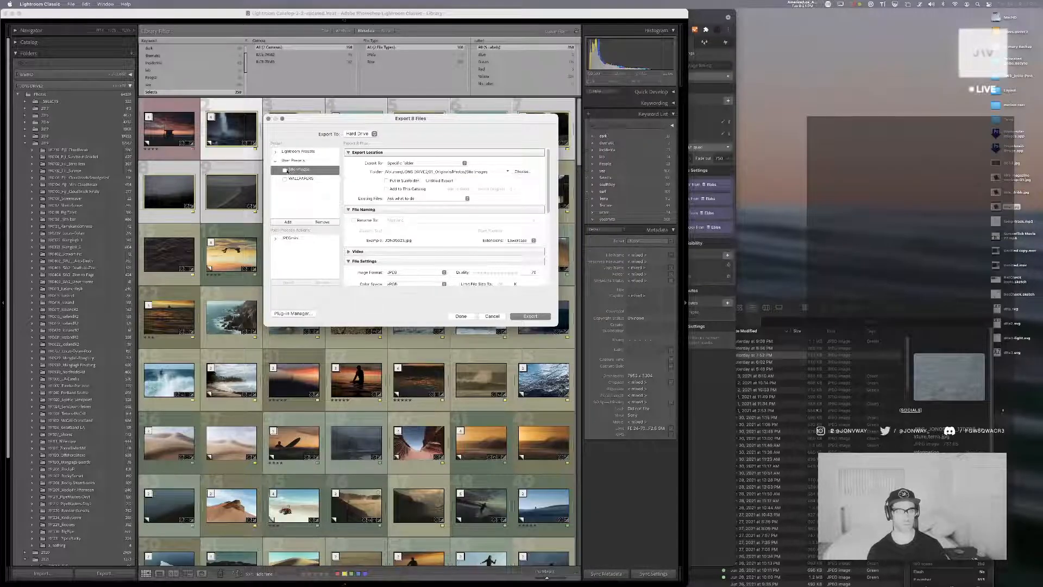
pyautogui.click(285, 170)
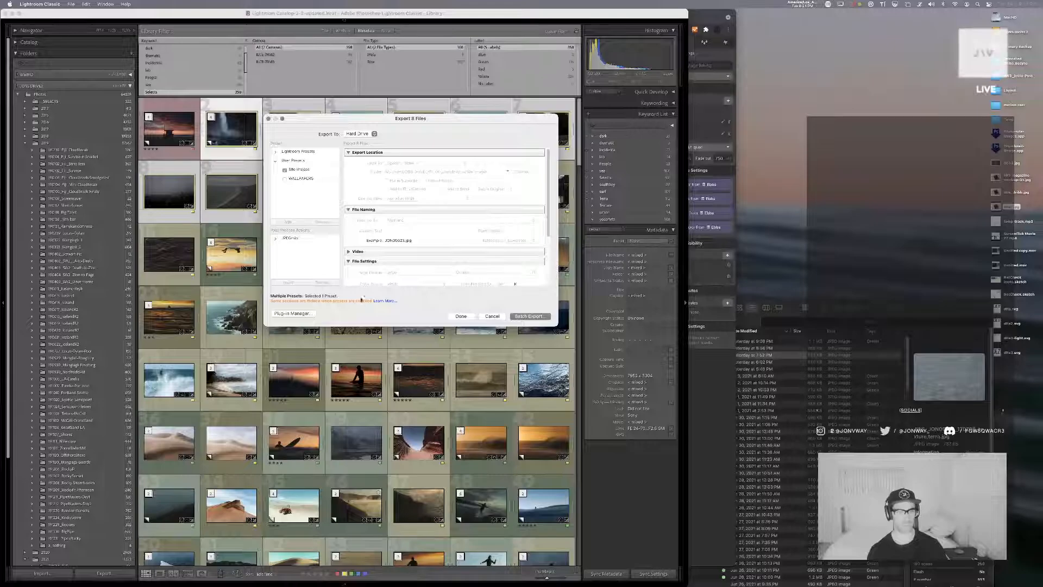
pyautogui.click(284, 170)
pyautogui.click(299, 169)
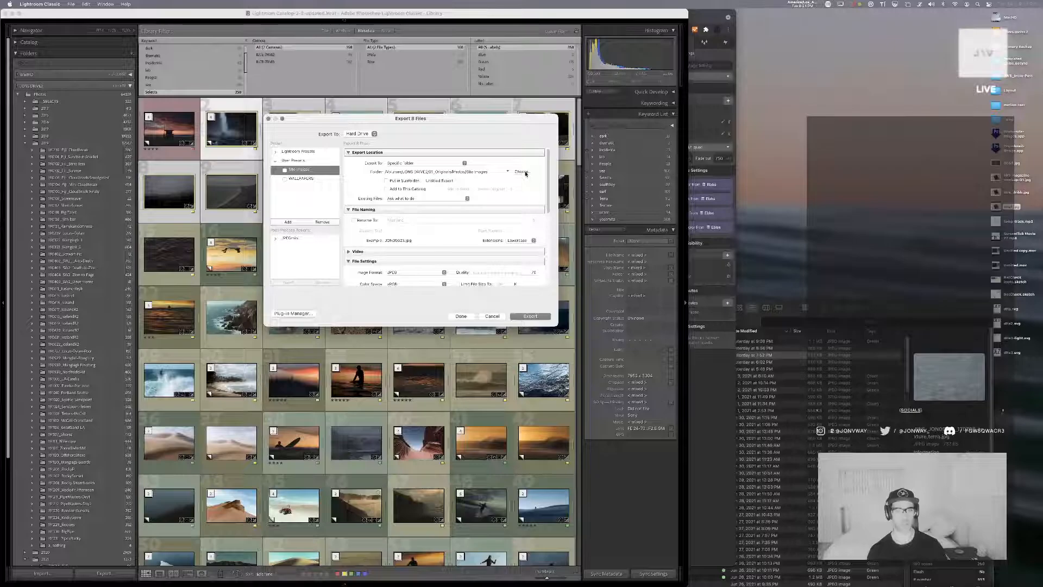
pyautogui.click(531, 316)
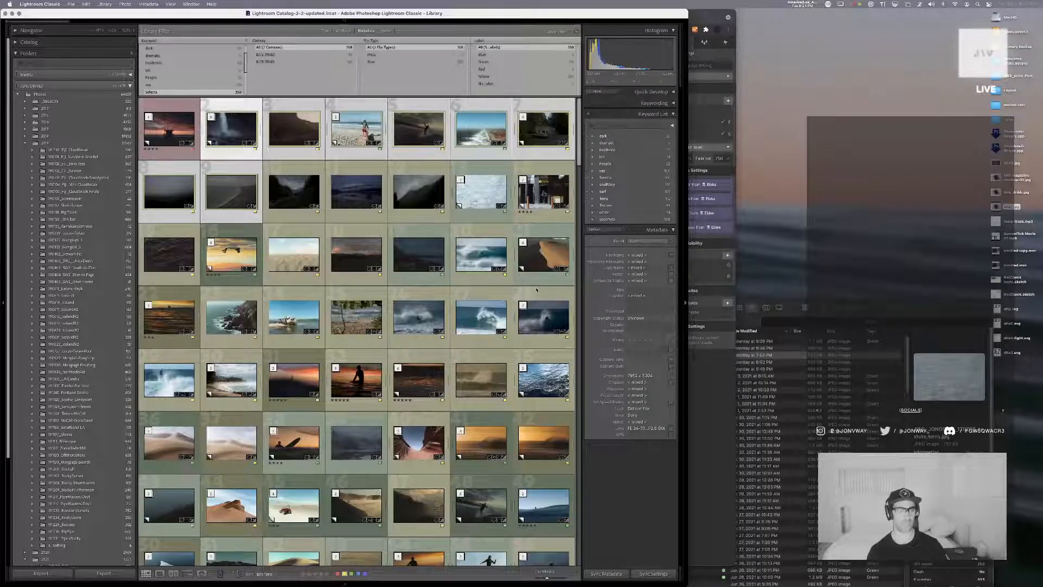
pyautogui.press('super+Tab')
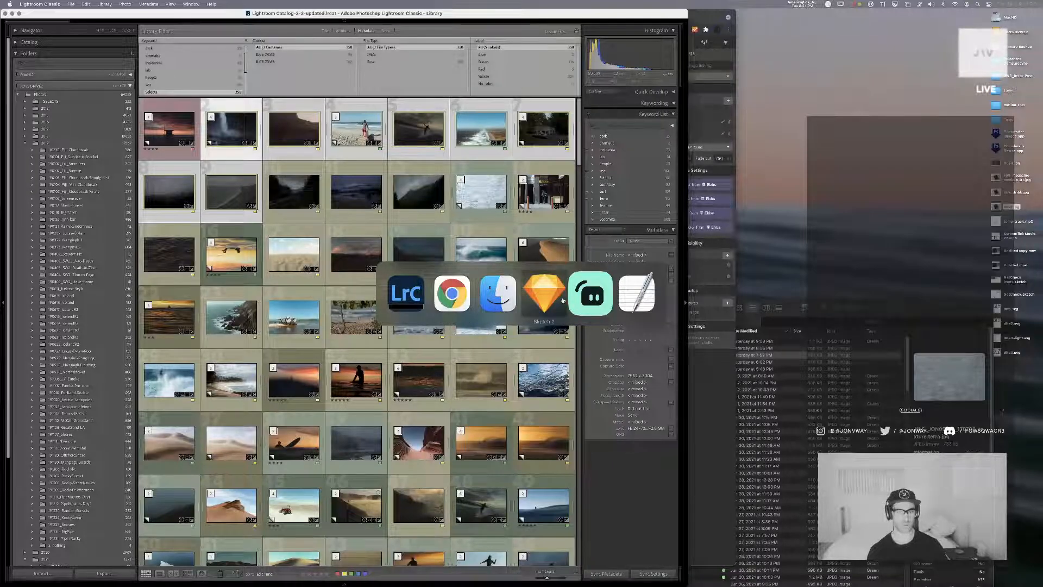
# Switch to the Webflow project in Chrome, collapse the Navigator tree, and start a new item in the Ebbs CMS collection
pyautogui.click(452, 293)
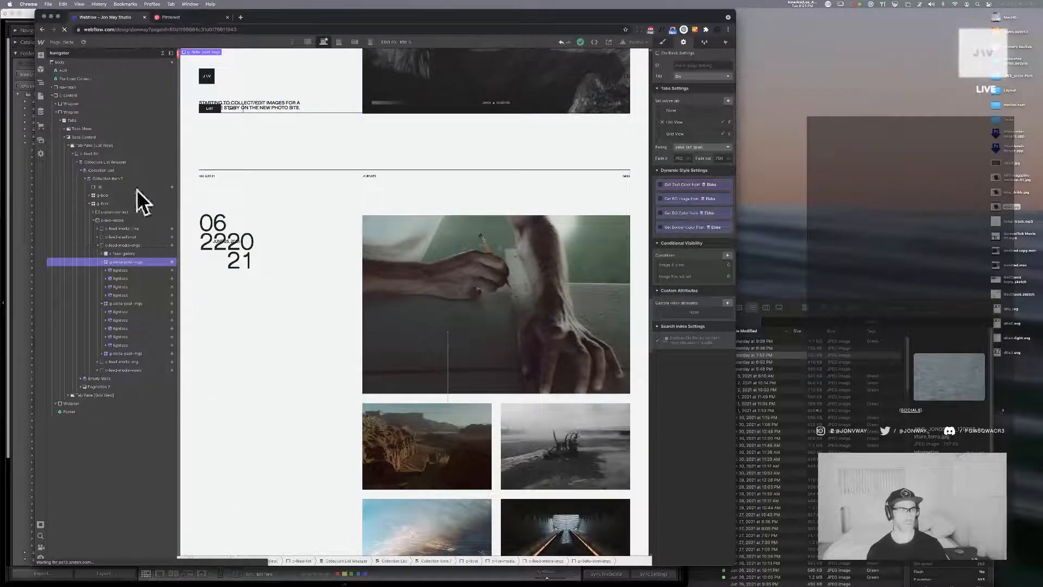
pyautogui.click(162, 52)
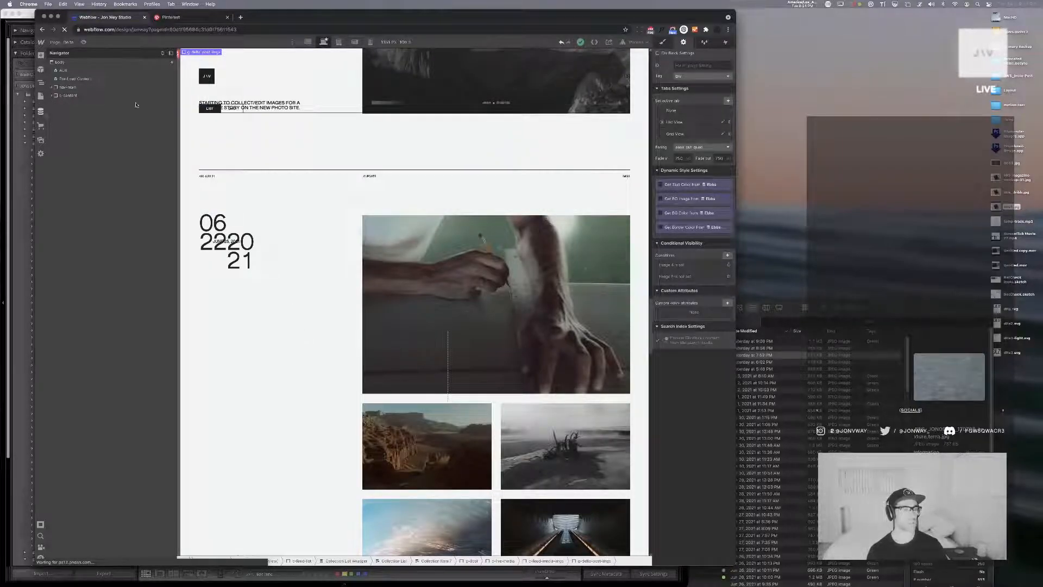
pyautogui.click(41, 111)
pyautogui.click(68, 72)
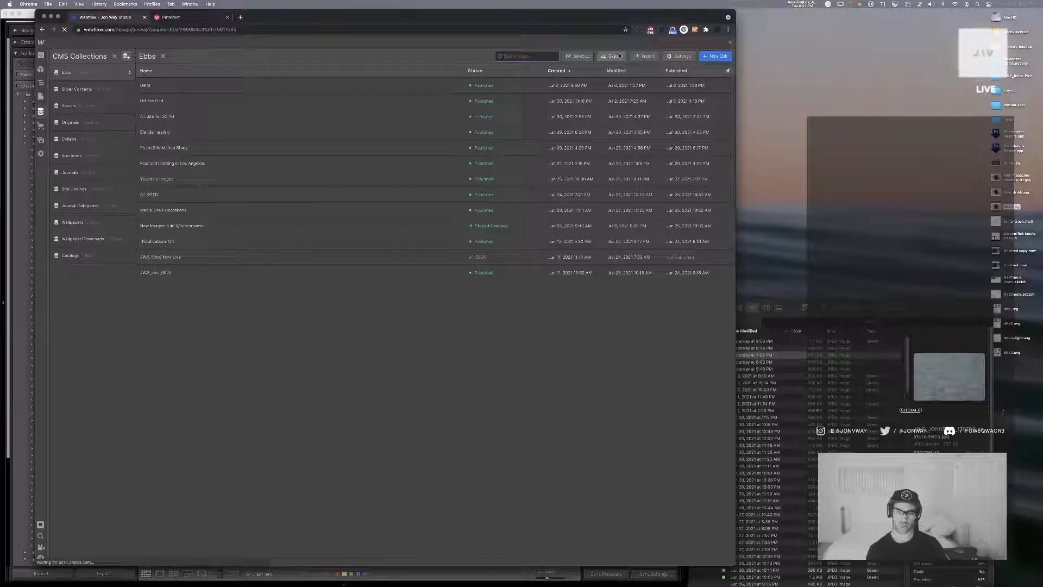
pyautogui.click(716, 56)
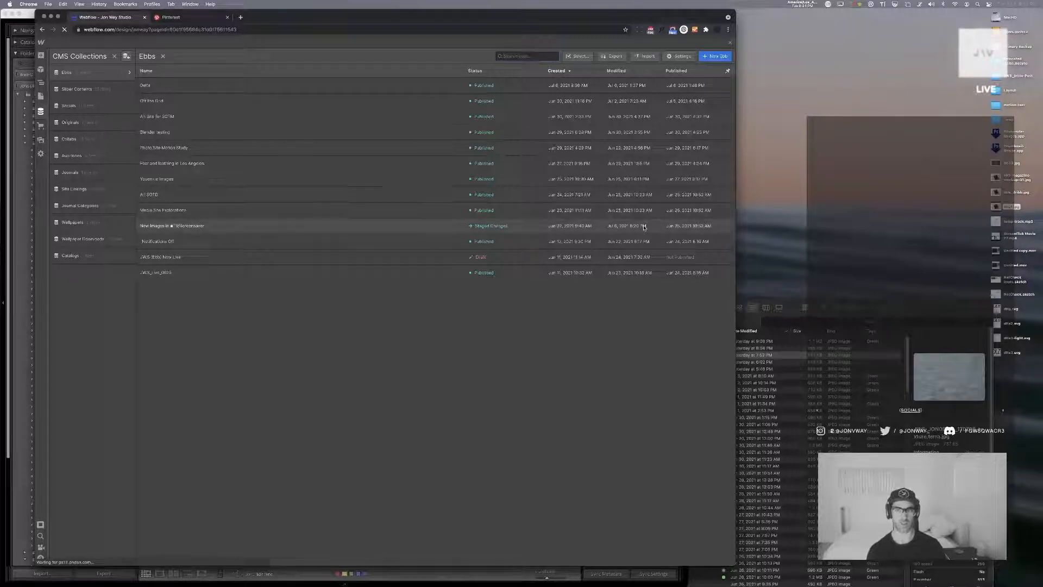
# Open the Ebbs collection's settings and rename the collection to Delta
pyautogui.click(128, 72)
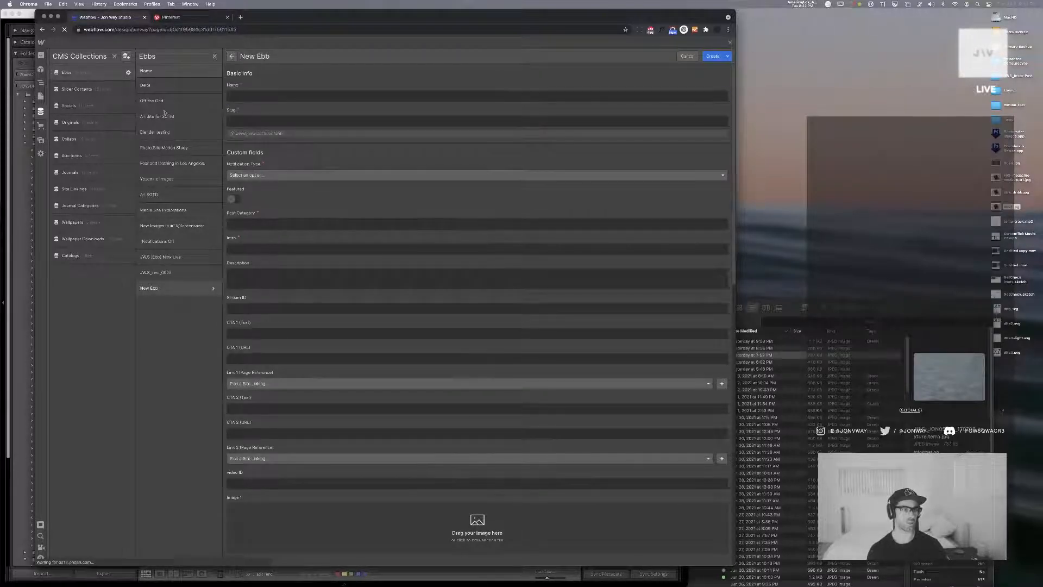
pyautogui.click(179, 105)
pyautogui.press('super+a')
pyautogui.write('Delta')
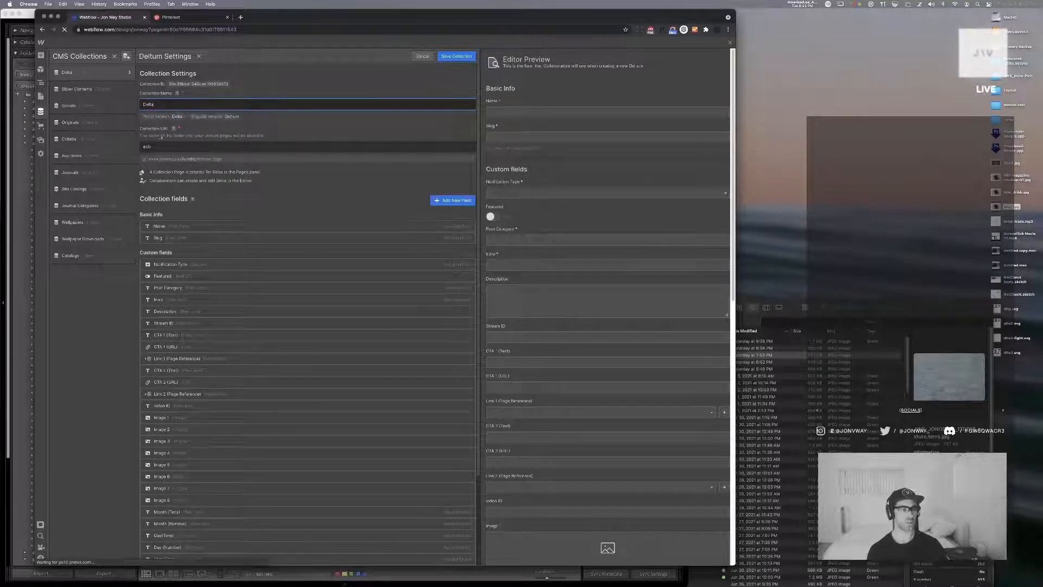
pyautogui.click(163, 147)
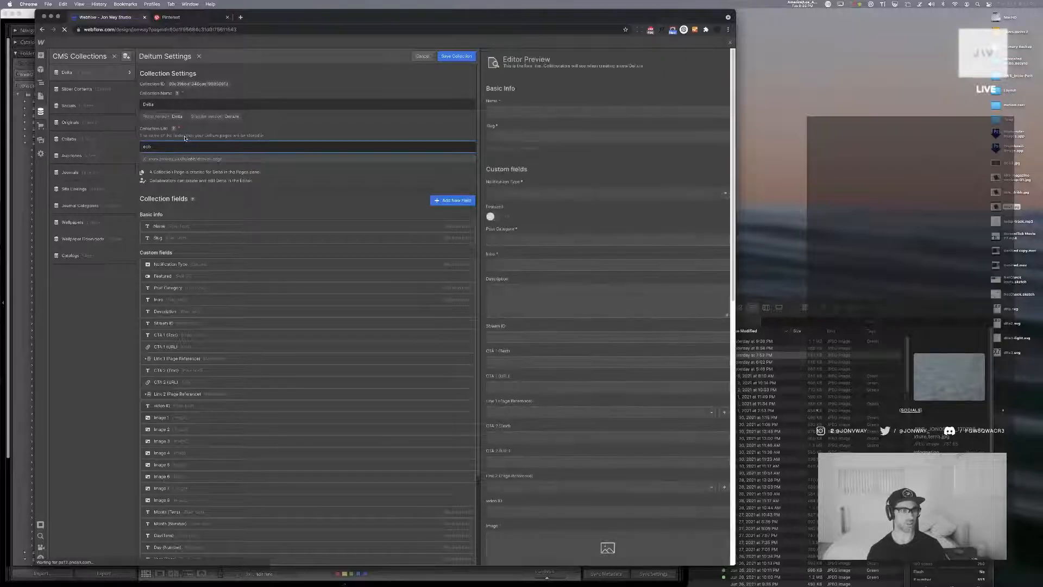
# Look up "define:deltum" on Google in a separate browser tab and return to the collection settings
pyautogui.moveTo(228, 118)
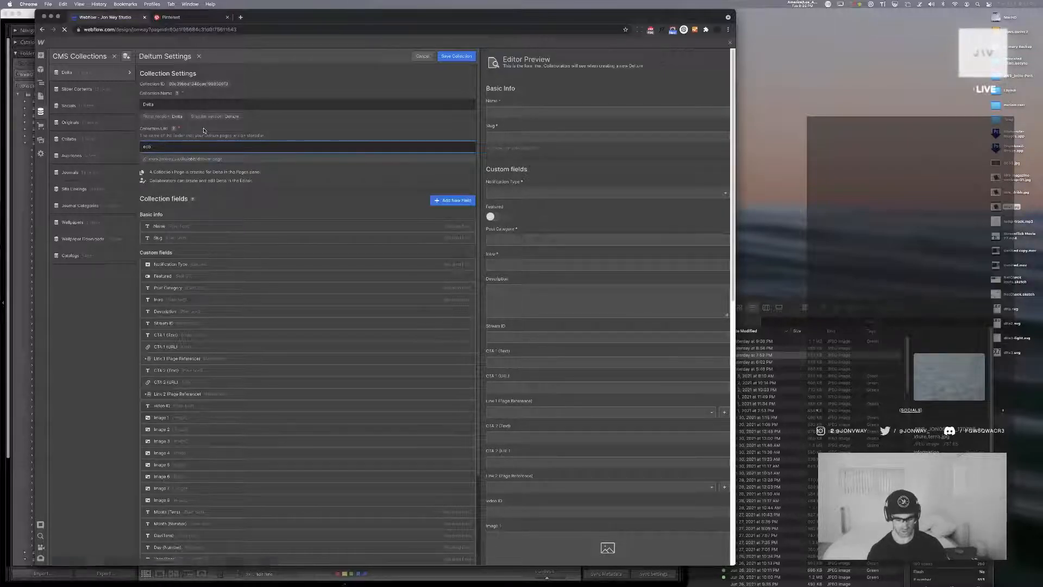
pyautogui.press('cmd+t')
pyautogui.write('define:deltum')
pyautogui.press('Return')
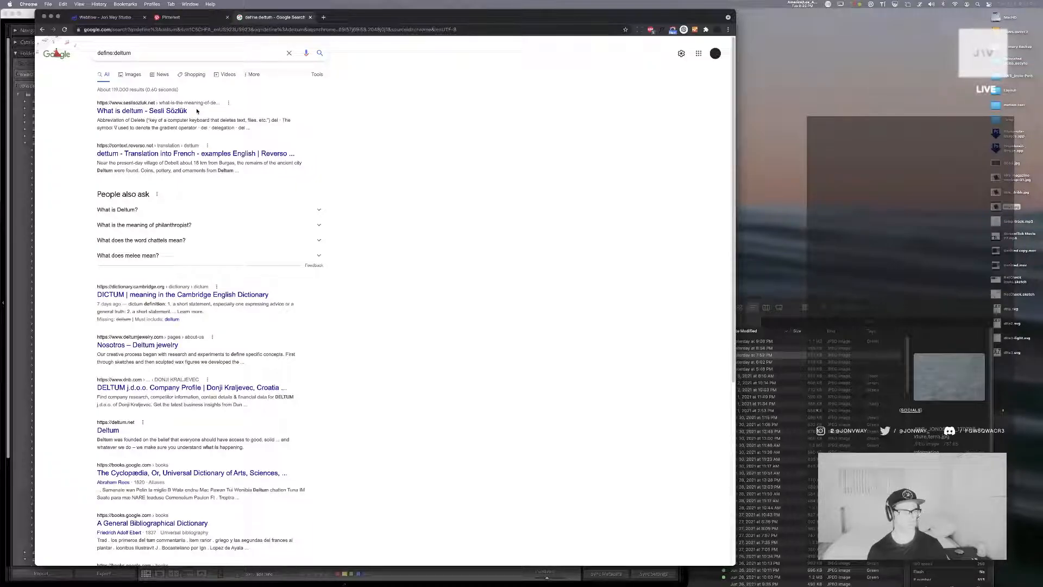
pyautogui.press('cmd+w')
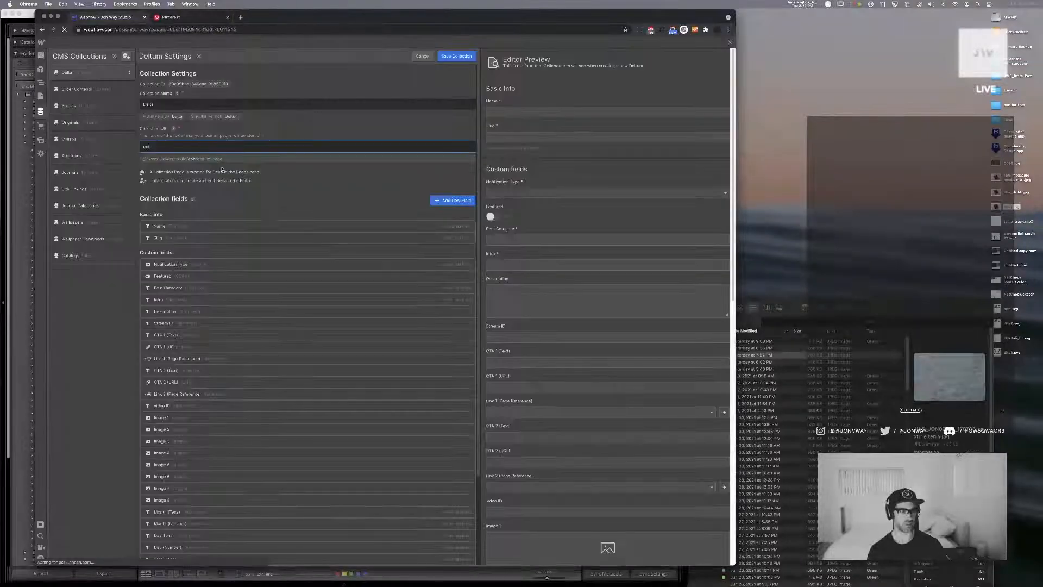
# Set the collection URL to delta and save the collection
pyautogui.press('cmd+a')
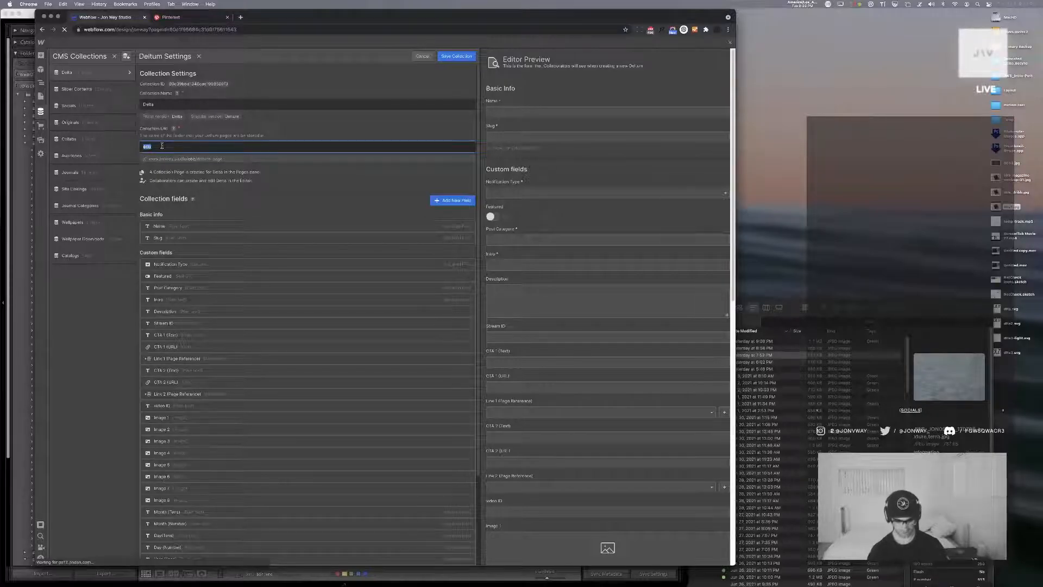
pyautogui.write('delta')
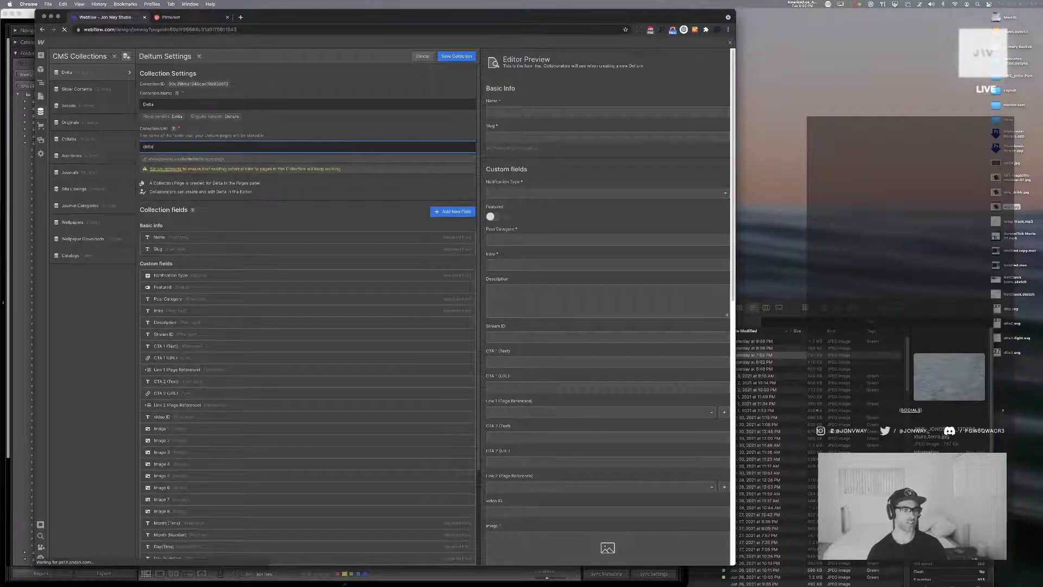
pyautogui.click(465, 55)
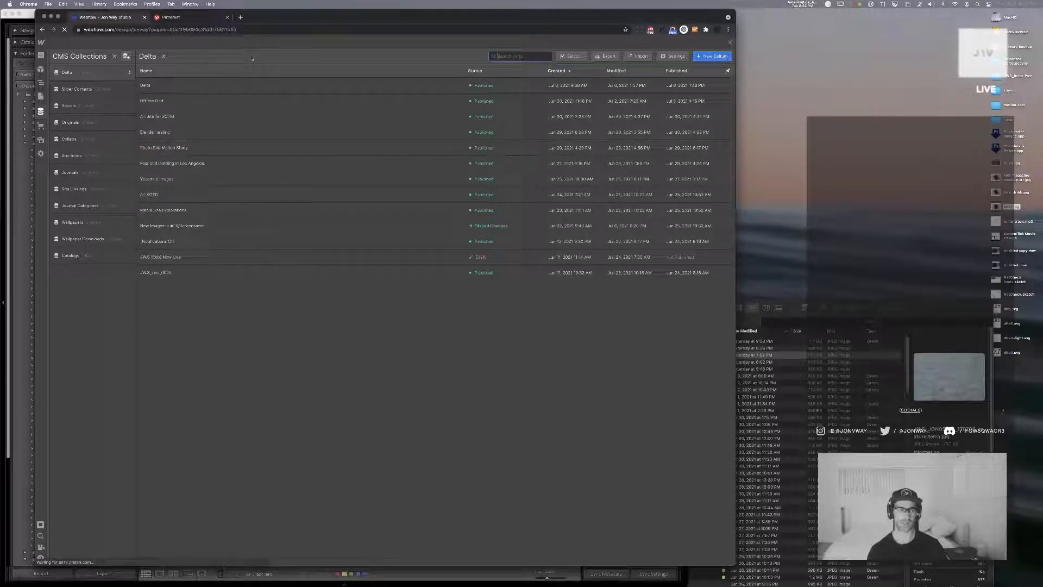
# Reopen the Delta collection's settings and set its singular version to delta
pyautogui.click(127, 73)
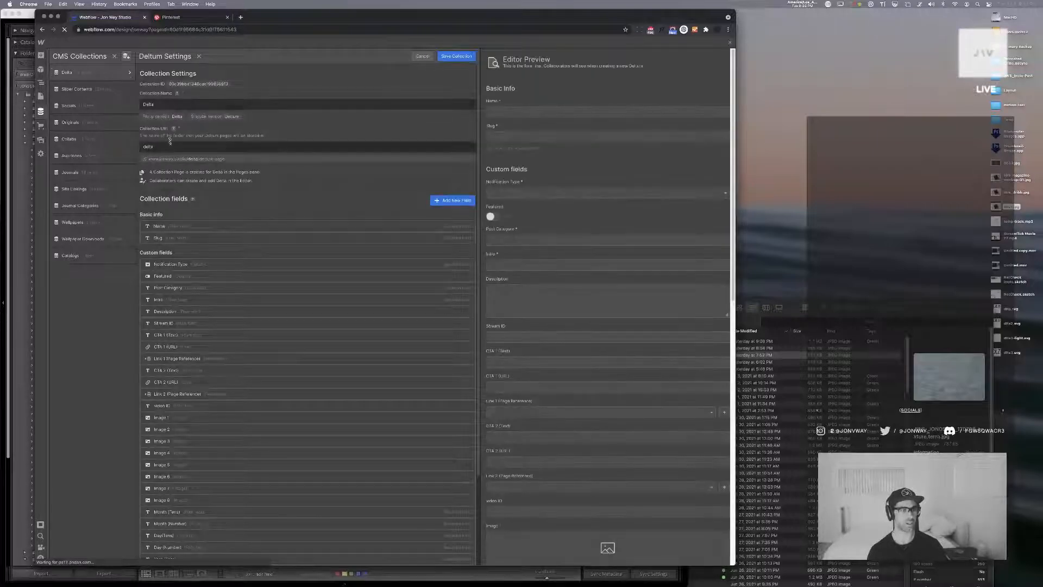
pyautogui.click(239, 117)
pyautogui.press('super+a')
pyautogui.write('delta')
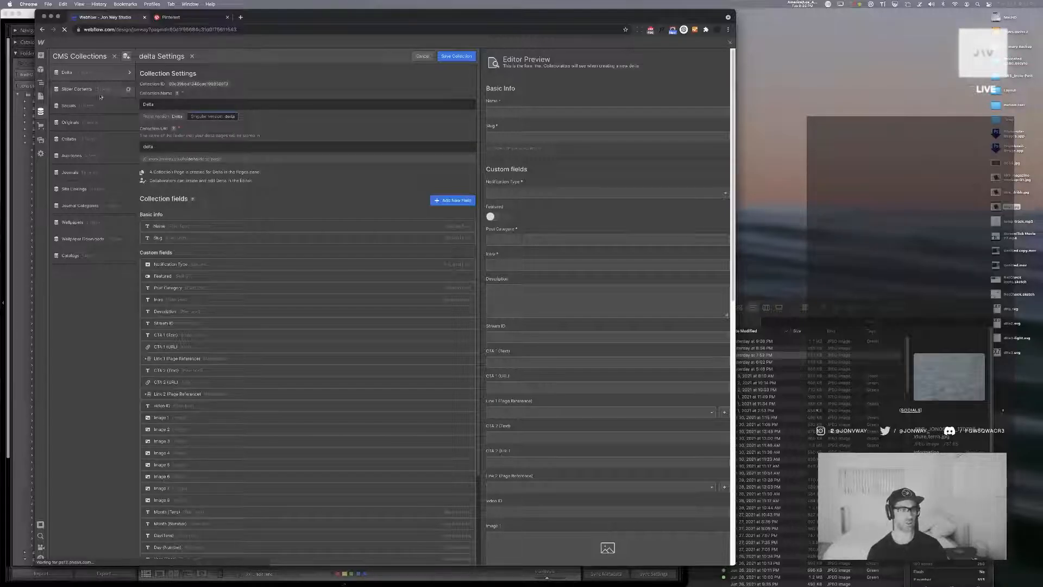
# Set the collection's plural version to Deltas and save the collection
pyautogui.click(179, 116)
pyautogui.write('s')
pyautogui.press('BackSpace')
pyautogui.write('s')
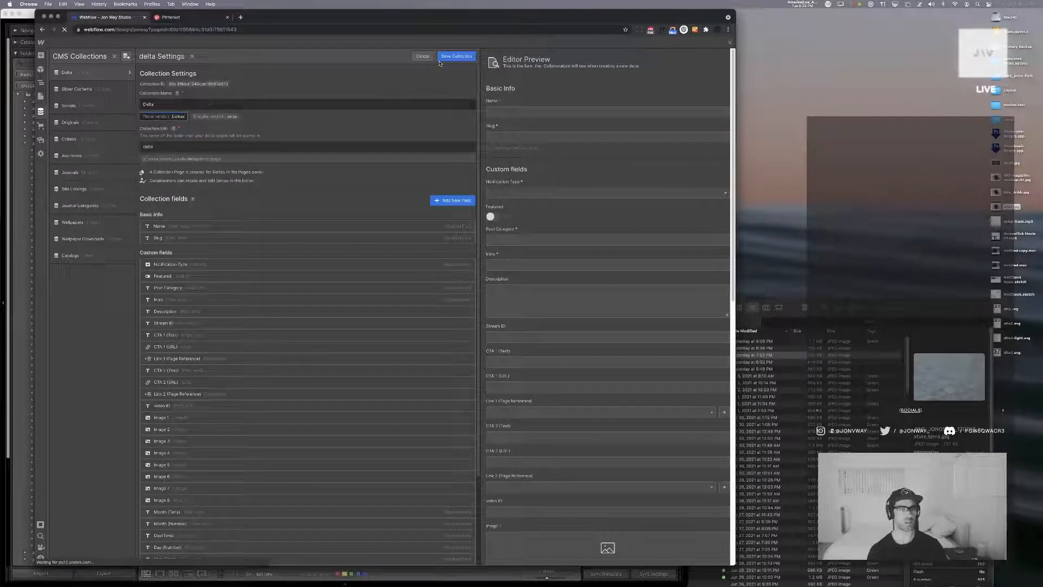
pyautogui.click(458, 56)
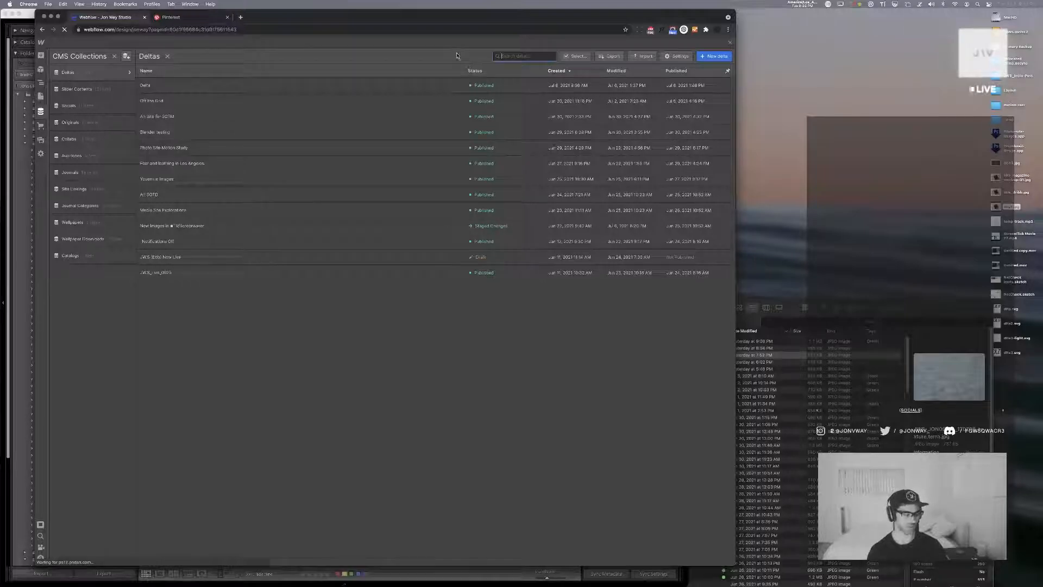
# Start a new Delta item named "More TV and Screensaver SHots", with the Apple logo before TV, and choose its notification type
pyautogui.click(716, 56)
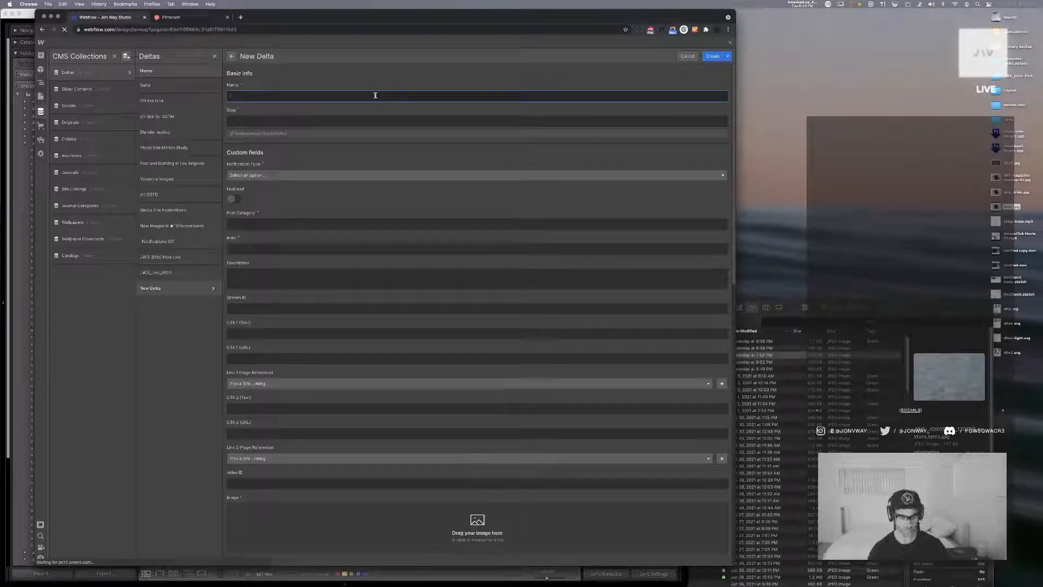
pyautogui.write('More')
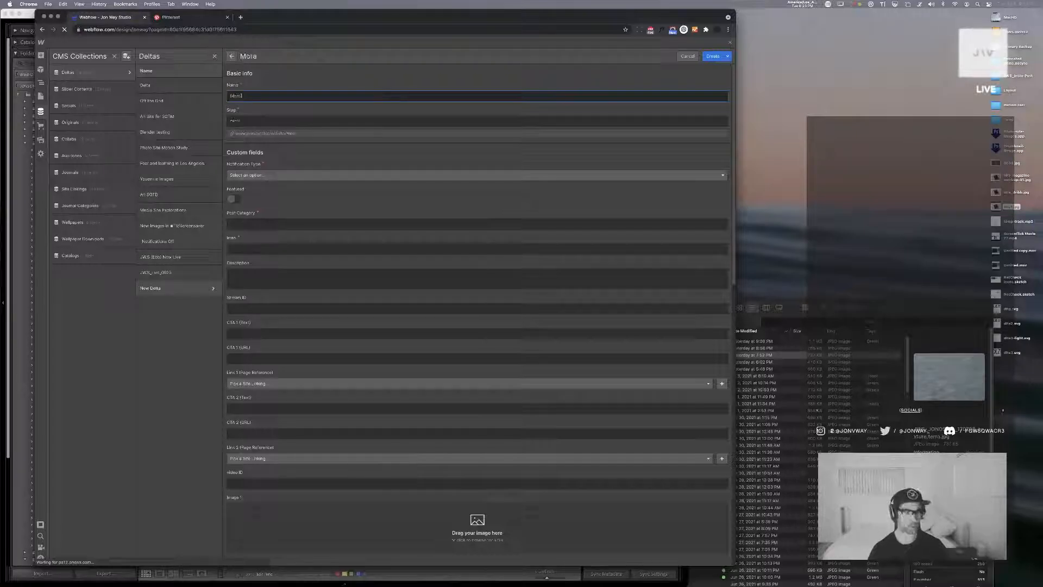
pyautogui.write(' 📺TV ')
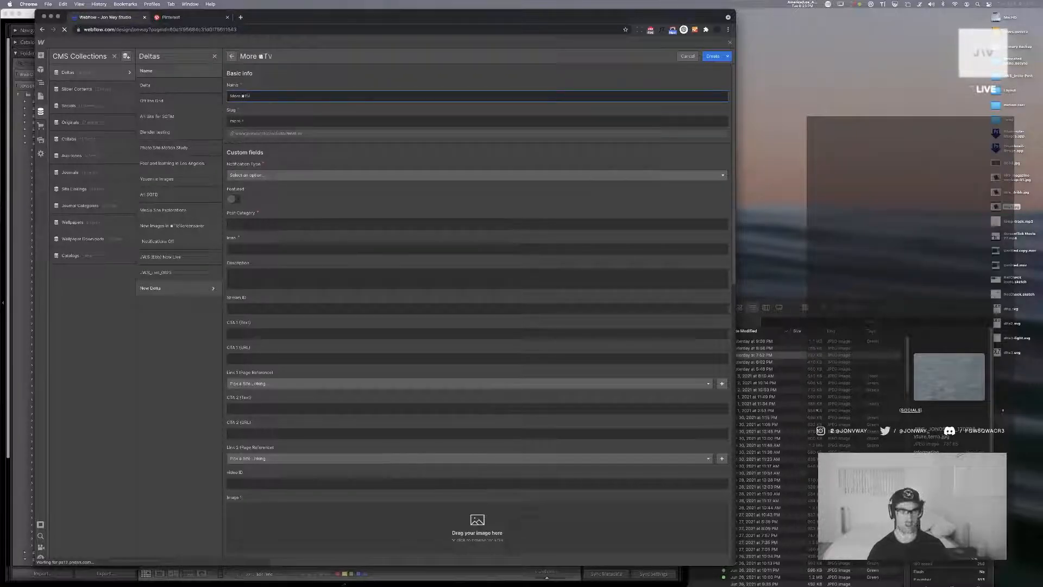
pyautogui.write('and S')
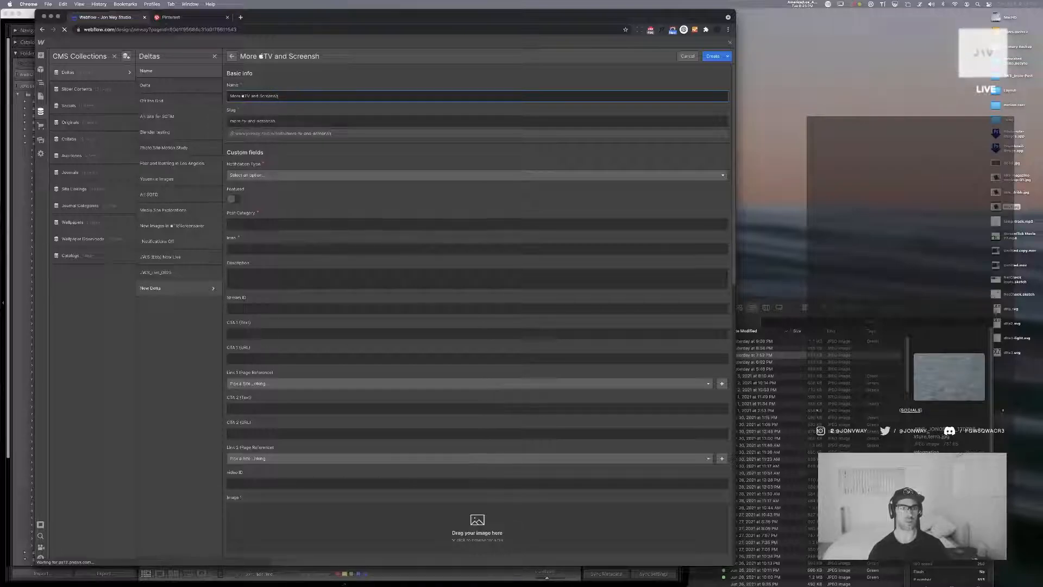
pyautogui.write('creensaver SHots')
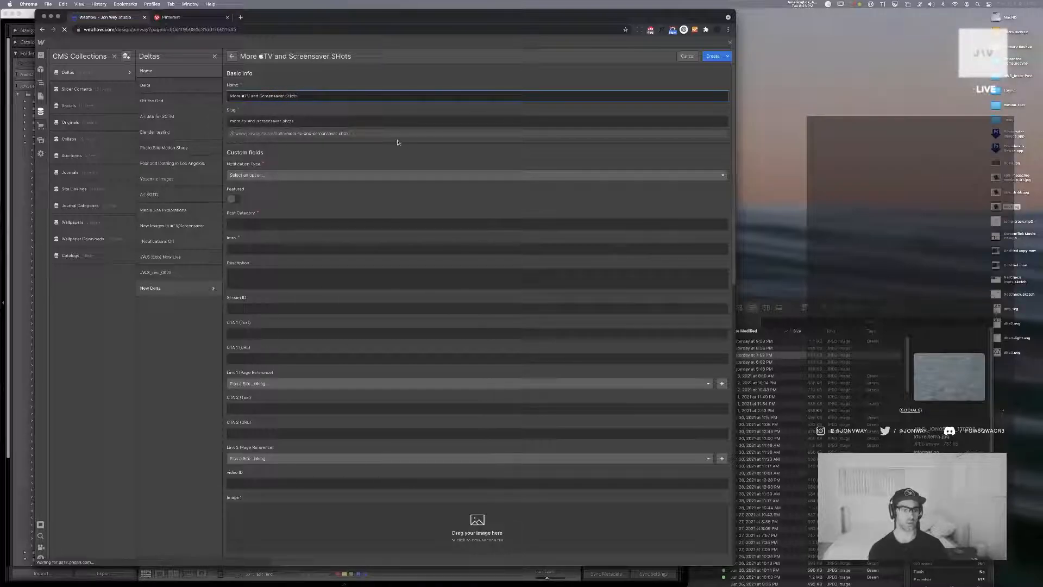
pyautogui.click(313, 173)
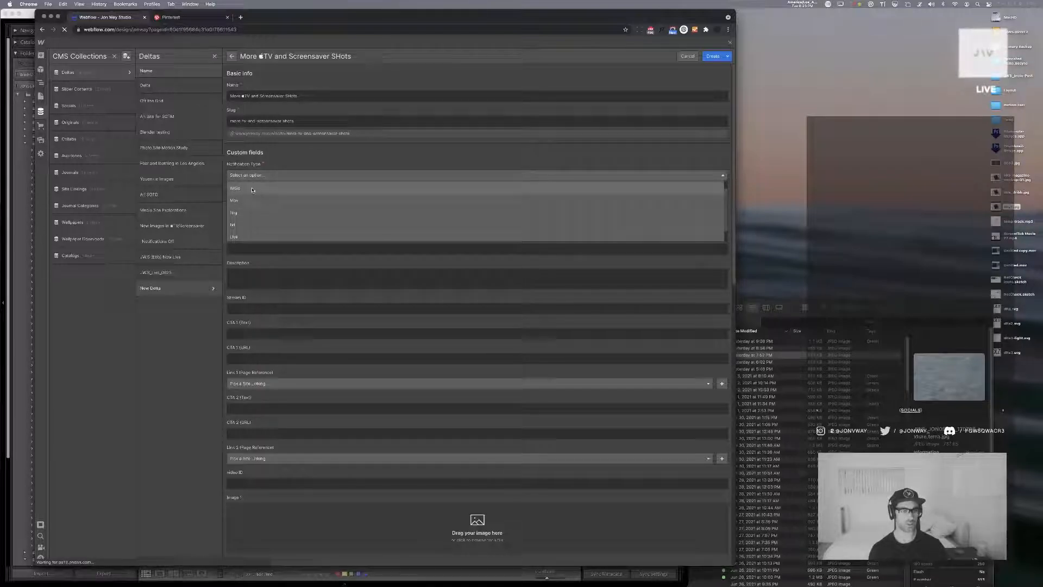
pyautogui.click(262, 200)
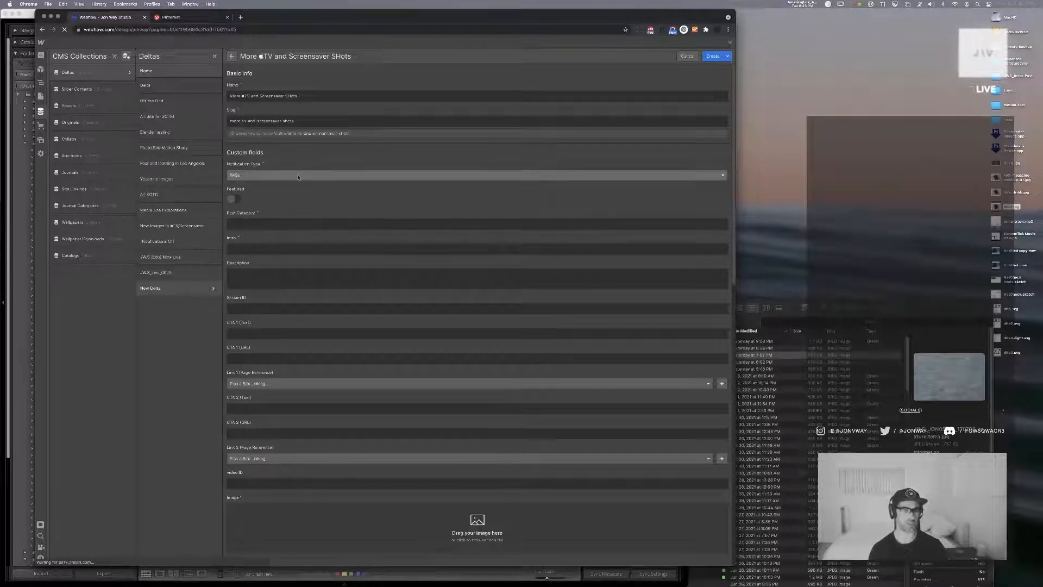
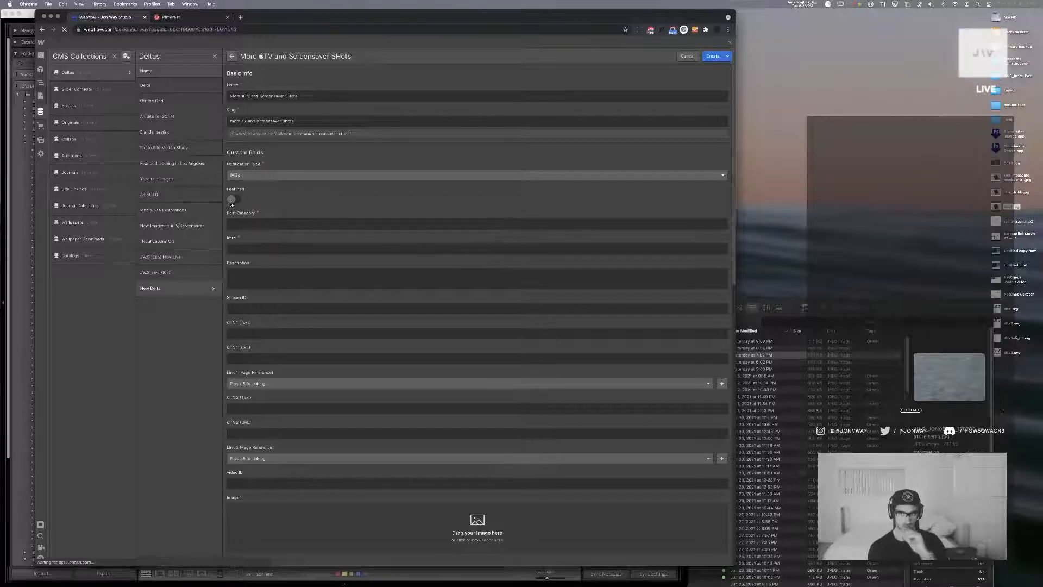
# Check the live jonway.studio site's notification card and its linked Delta page, dismiss the card, and return to the Webflow item
pyautogui.press('super+t')
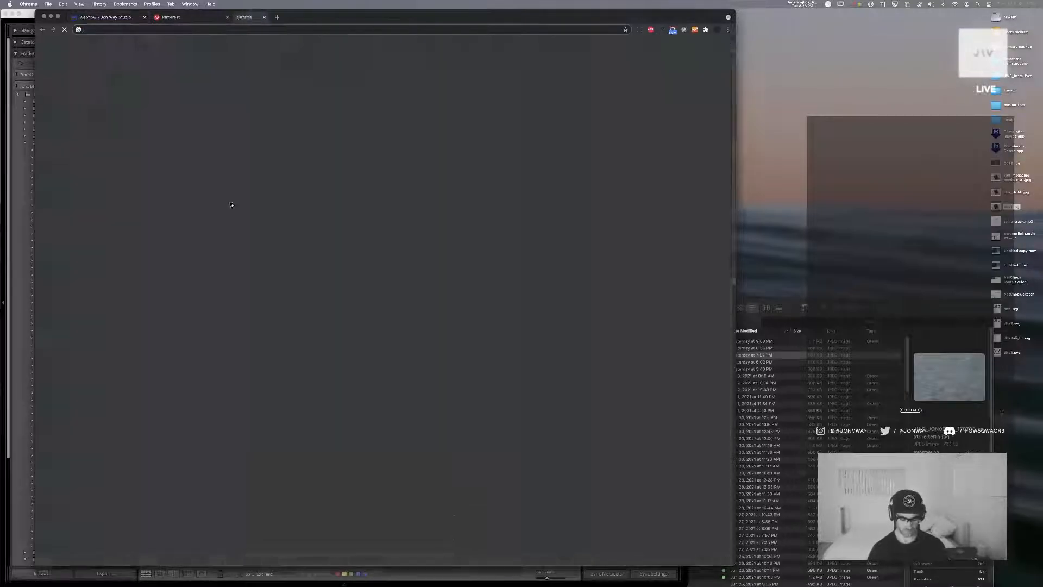
pyautogui.write('jonway.studio')
pyautogui.press('Return')
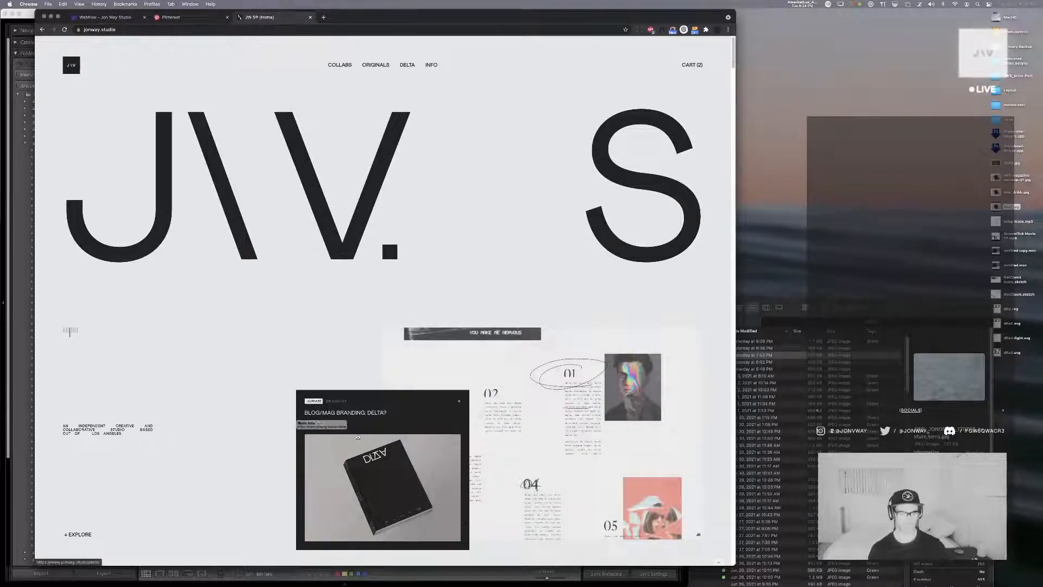
pyautogui.click(316, 423)
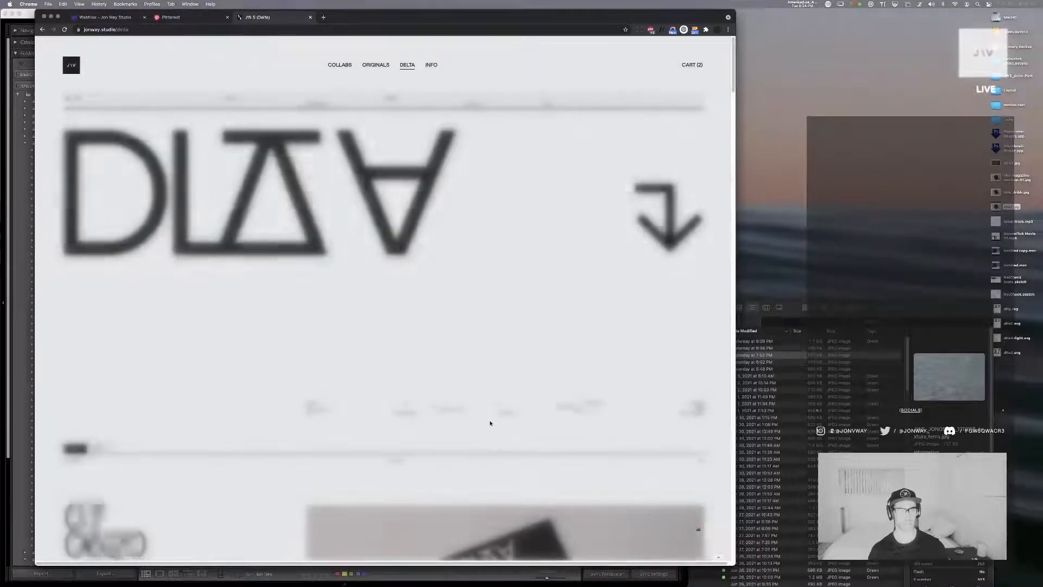
pyautogui.click(41, 29)
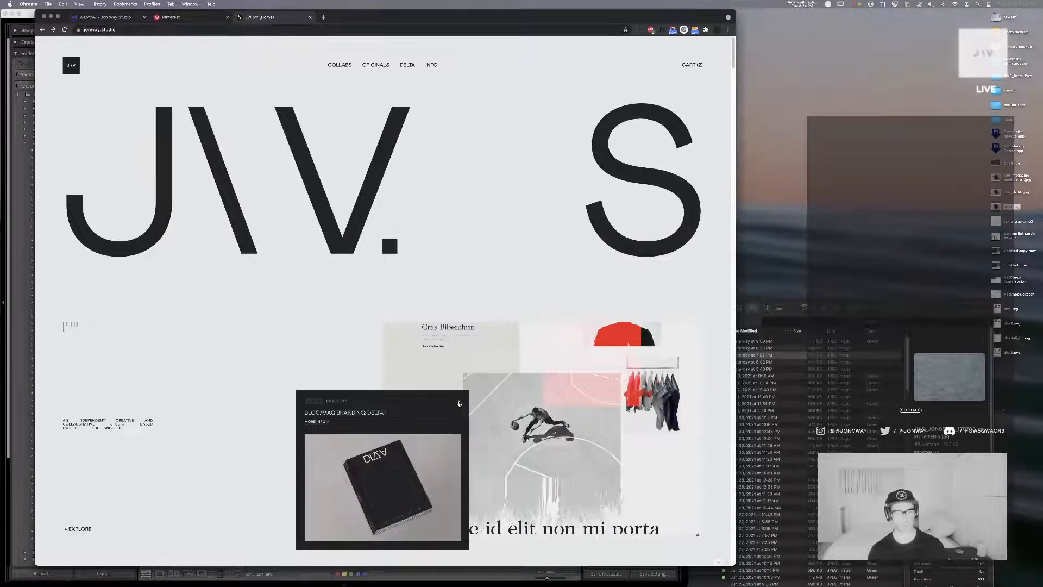
pyautogui.click(459, 400)
pyautogui.click(118, 18)
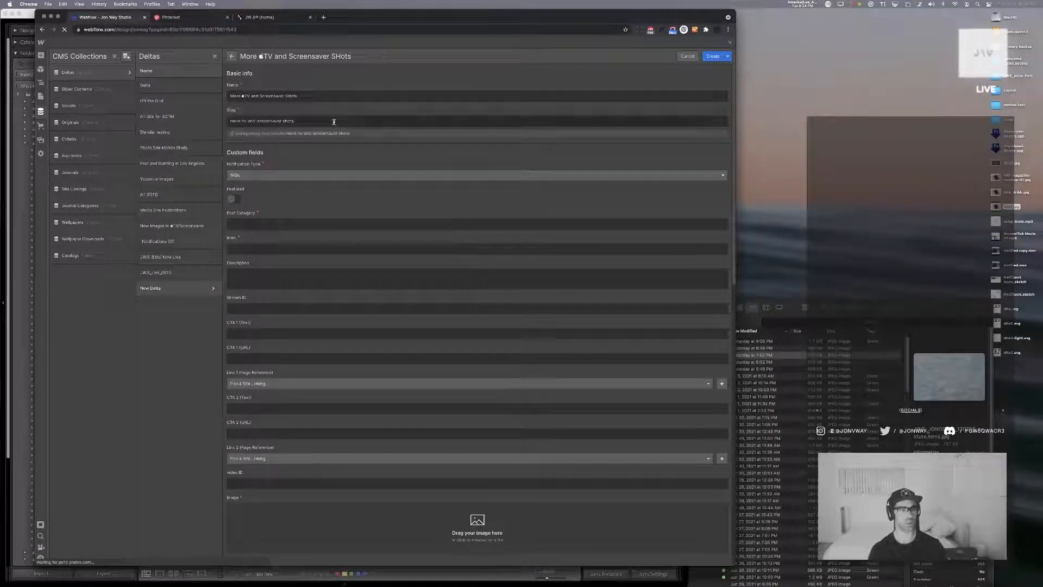
# Fill in the Delta item's post category and set its intro to "Even more new photos added."
pyautogui.click(273, 223)
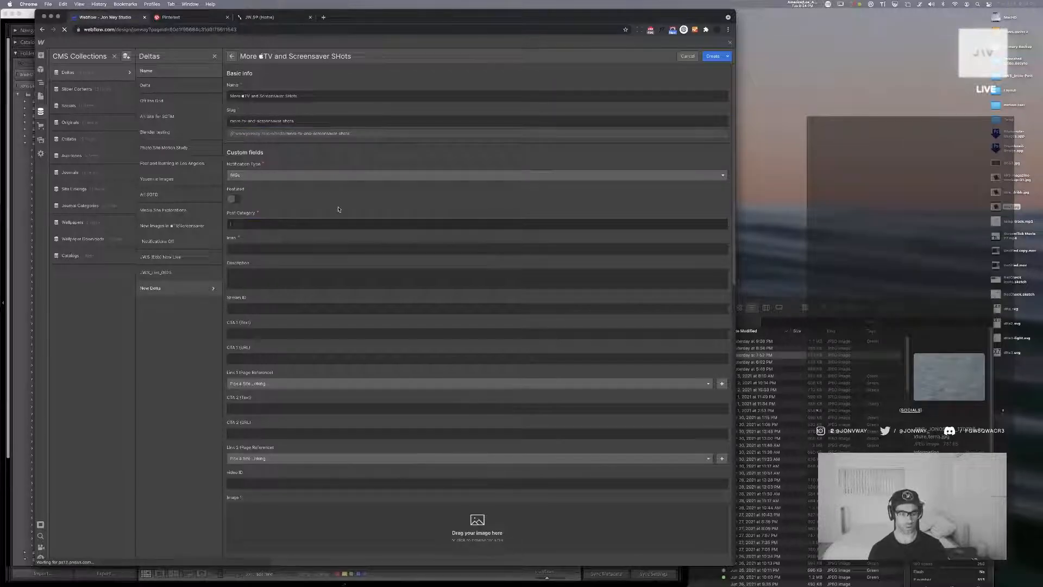
pyautogui.write('://Update')
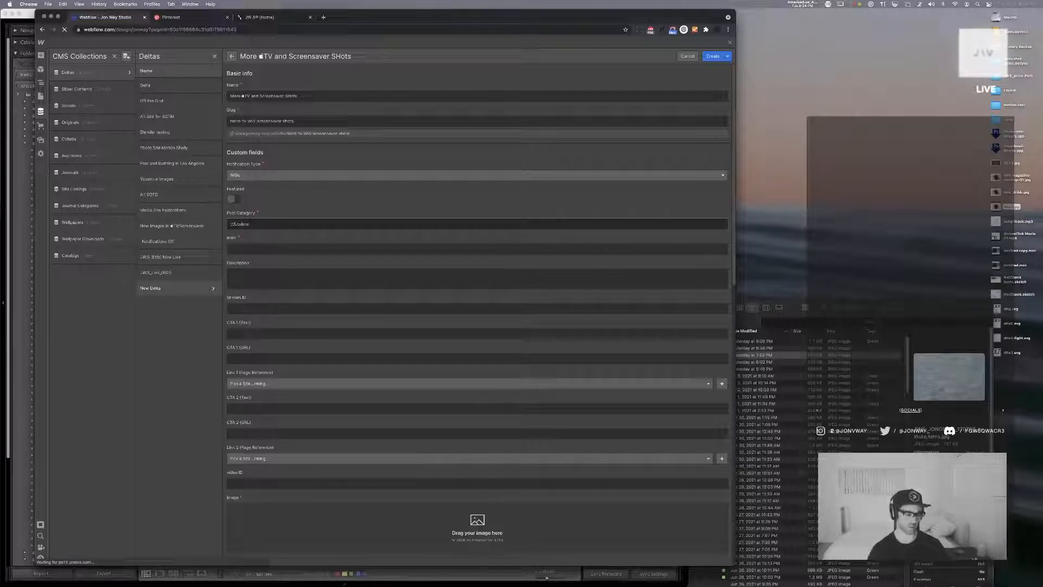
pyautogui.press('Tab')
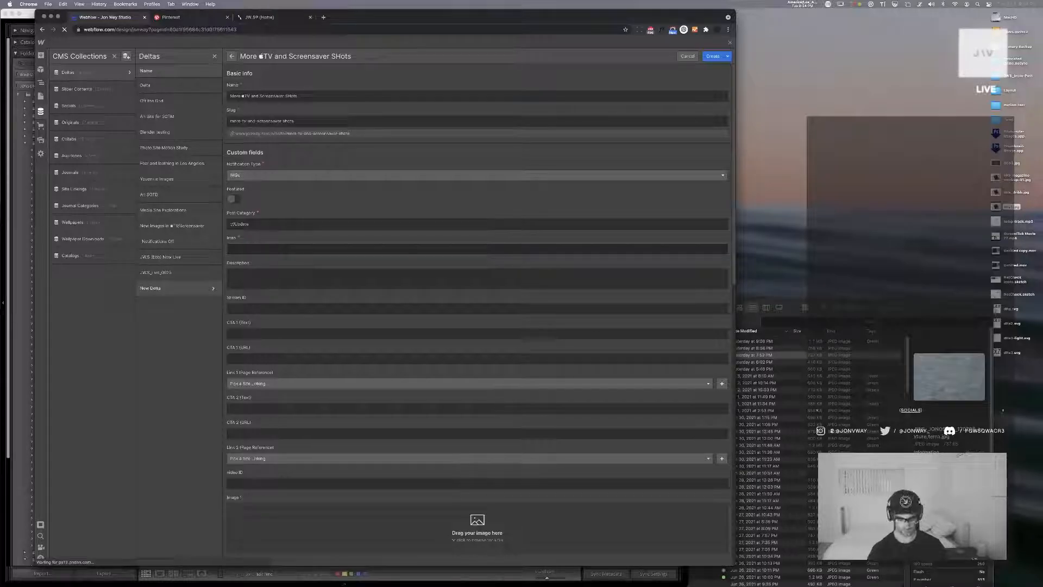
pyautogui.press('BackSpace')
pyautogui.press('BackSpace')
pyautogui.press('BackSpace')
pyautogui.press('BackSpace')
pyautogui.write('Even more photos a')
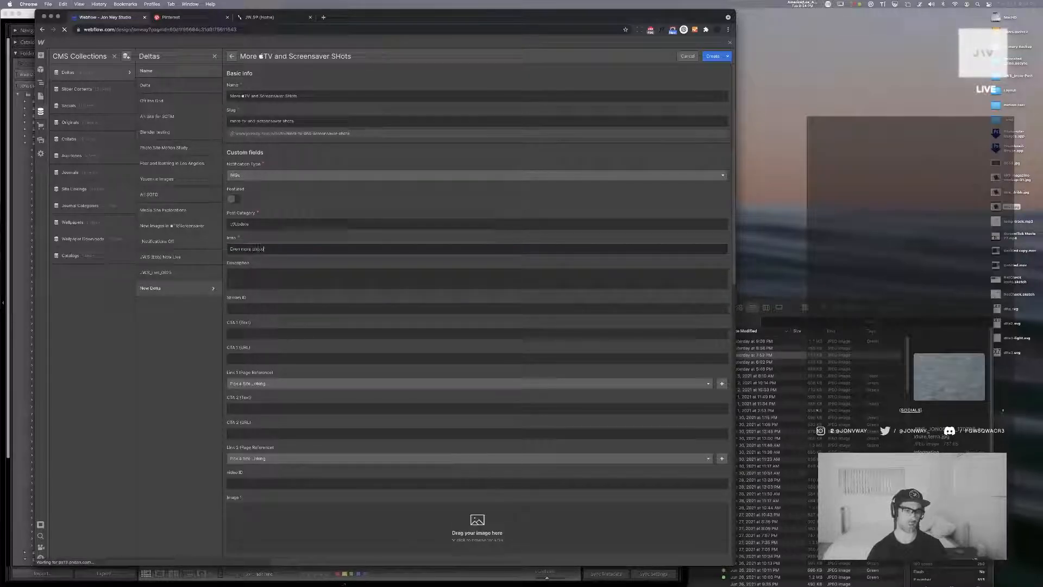
pyautogui.press('BackSpace')
pyautogui.press('BackSpace')
pyautogui.press('BackSpace')
pyautogui.press('BackSpace')
pyautogui.press('BackSpace')
pyautogui.press('BackSpace')
pyautogui.press('BackSpace')
pyautogui.press('BackSpace')
pyautogui.write('new')
pyautogui.press('BackSpace')
pyautogui.press('BackSpace')
pyautogui.press('BackSpace')
pyautogui.write('new photos :)')
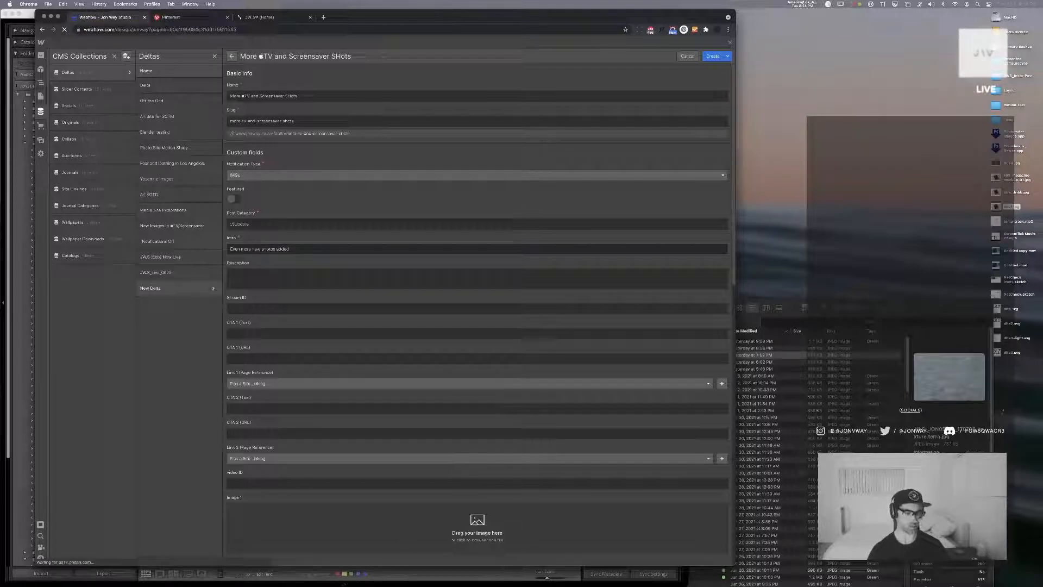
pyautogui.write('.')
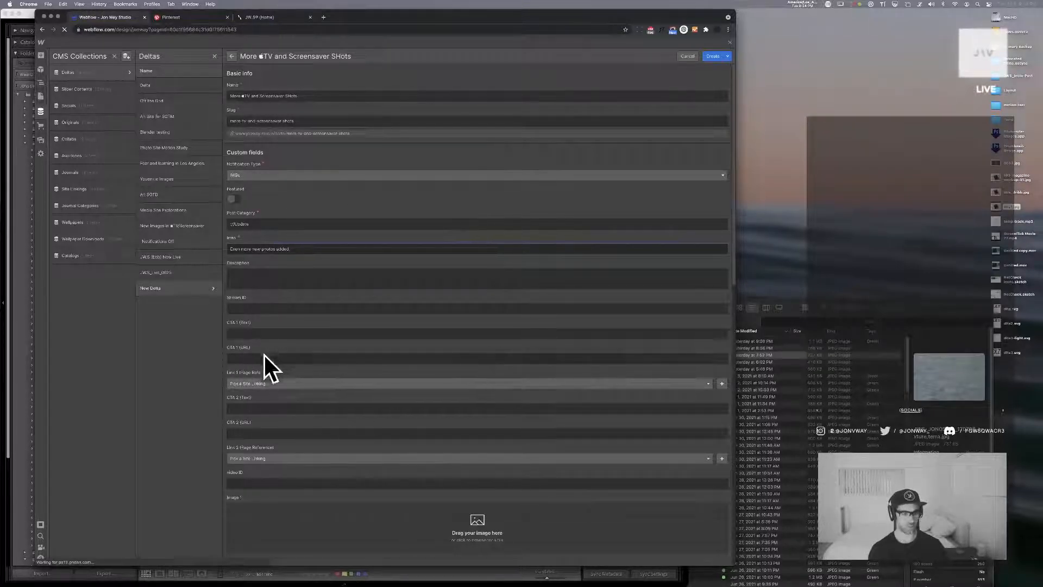
# Set the item's Link 1 page reference to Screensaver and its Link 2 page reference to the Apple TV App
pyautogui.click(325, 383)
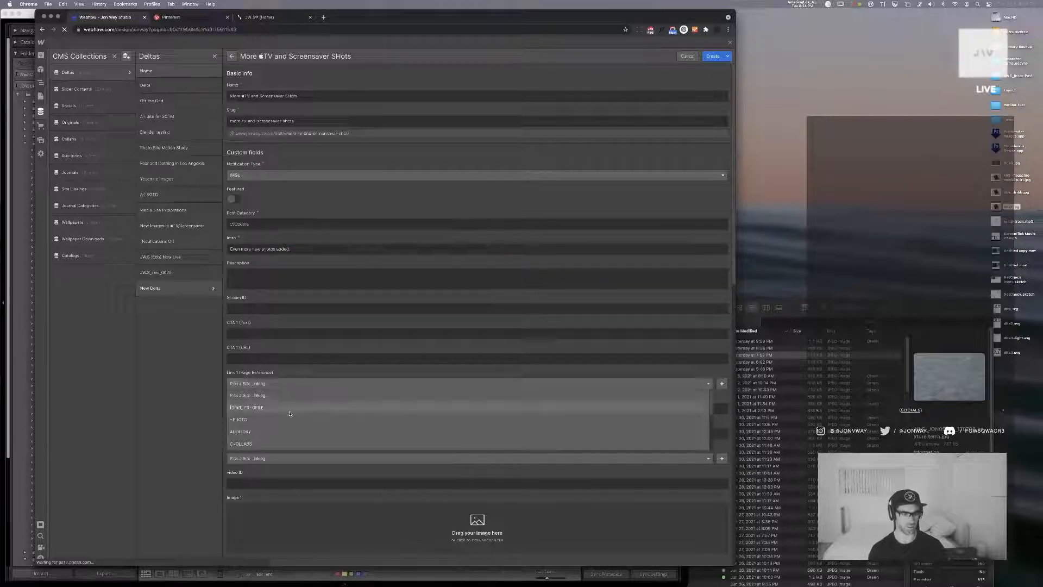
pyautogui.scroll(-5, 290, 414)
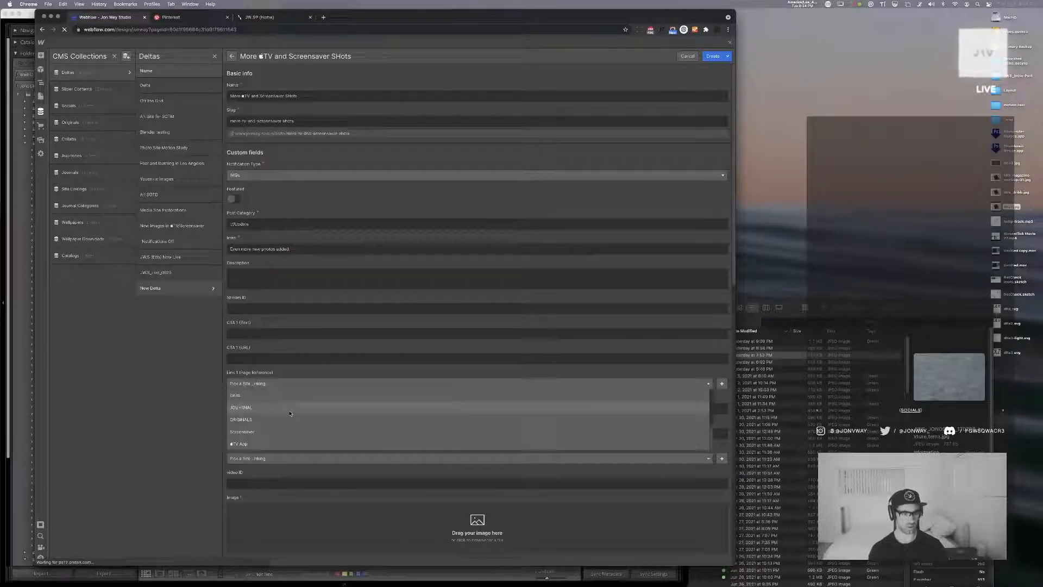
pyautogui.click(288, 432)
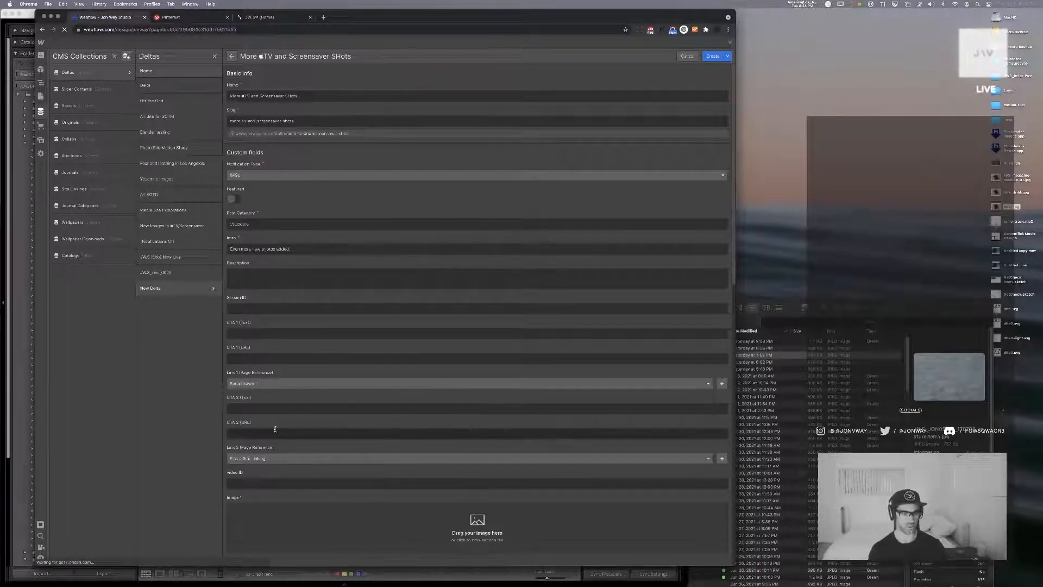
pyautogui.click(270, 458)
pyautogui.scroll(-5, 270, 479)
pyautogui.click(256, 516)
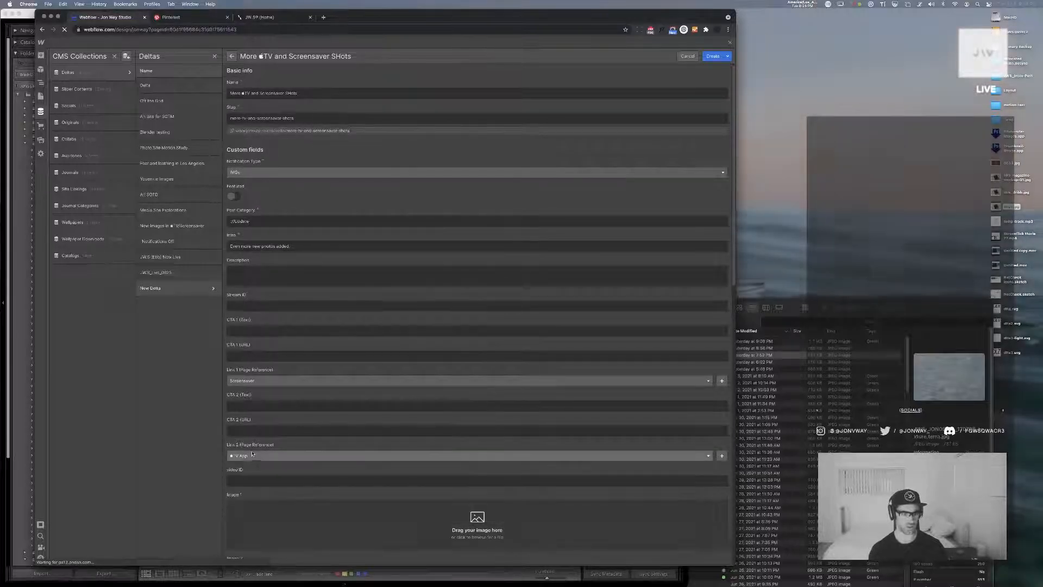
# Set the CTA 1 text to "Screensaver" and the CTA 2 text to "TV App" preceded by the Apple logo
pyautogui.click(245, 356)
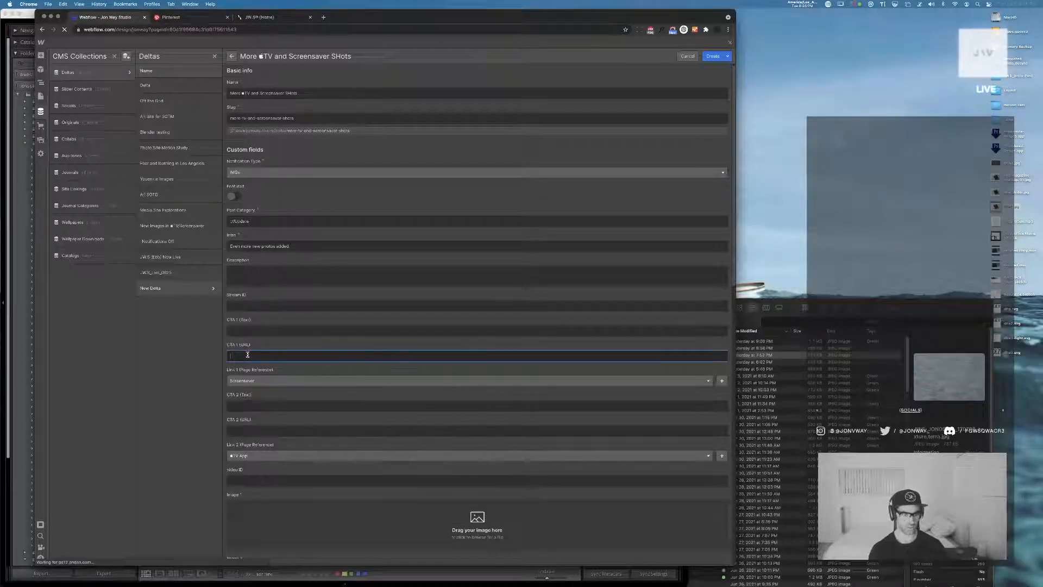
pyautogui.click(251, 334)
pyautogui.write('Sc')
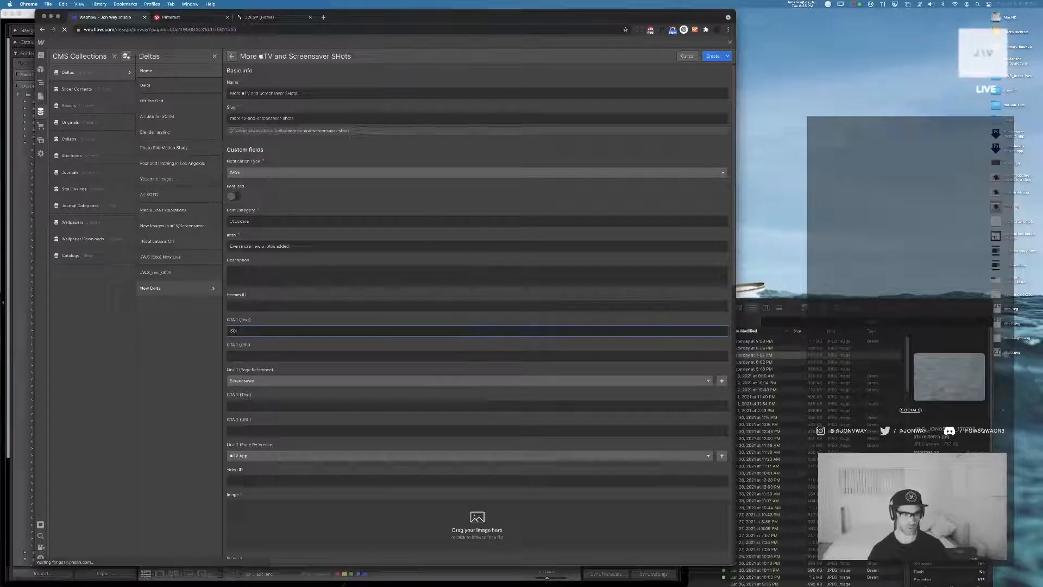
pyautogui.write('reensaver')
pyautogui.click(252, 405)
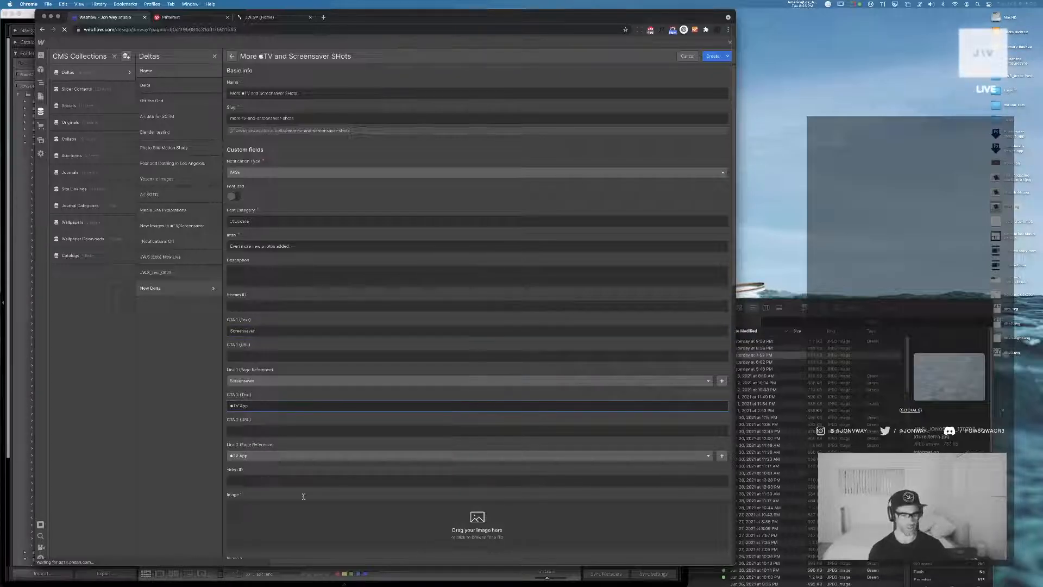
# Start choosing a file for the item's first image and browse from 01_Originals through Web to the Photo folder
pyautogui.scroll(-5, 421, 356)
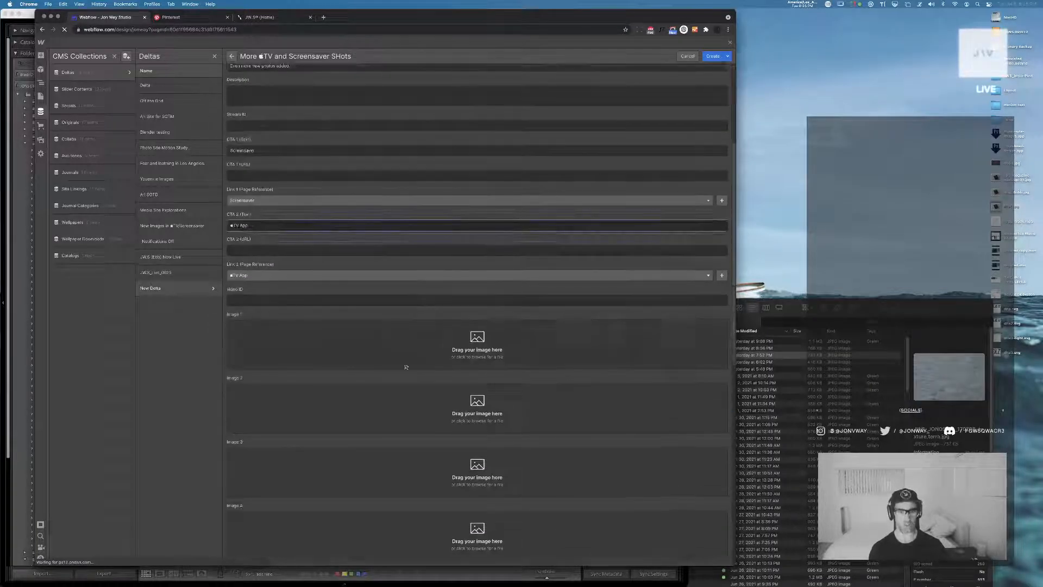
pyautogui.click(462, 333)
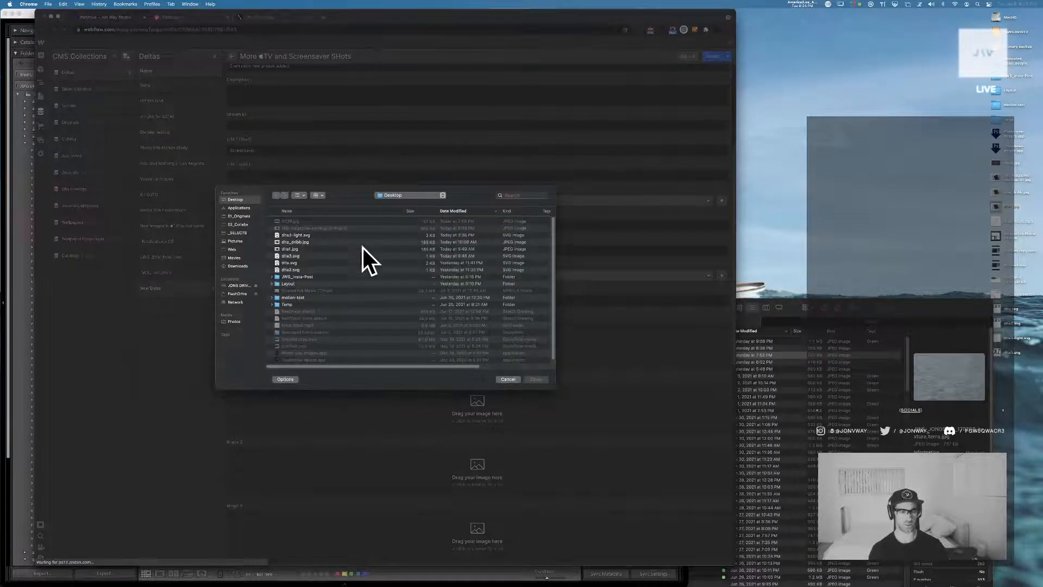
pyautogui.click(242, 216)
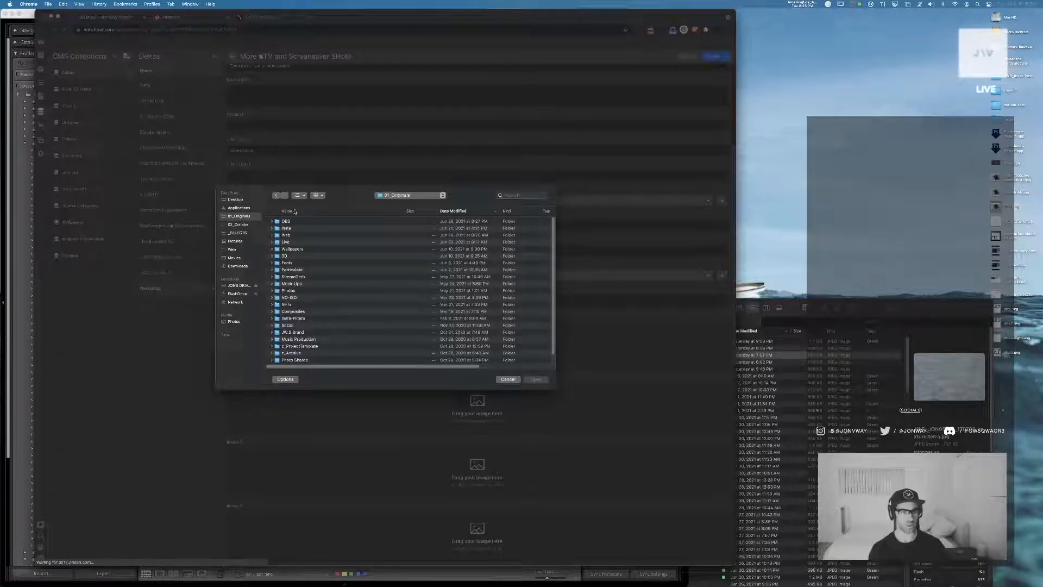
pyautogui.scroll(-2, 289, 246)
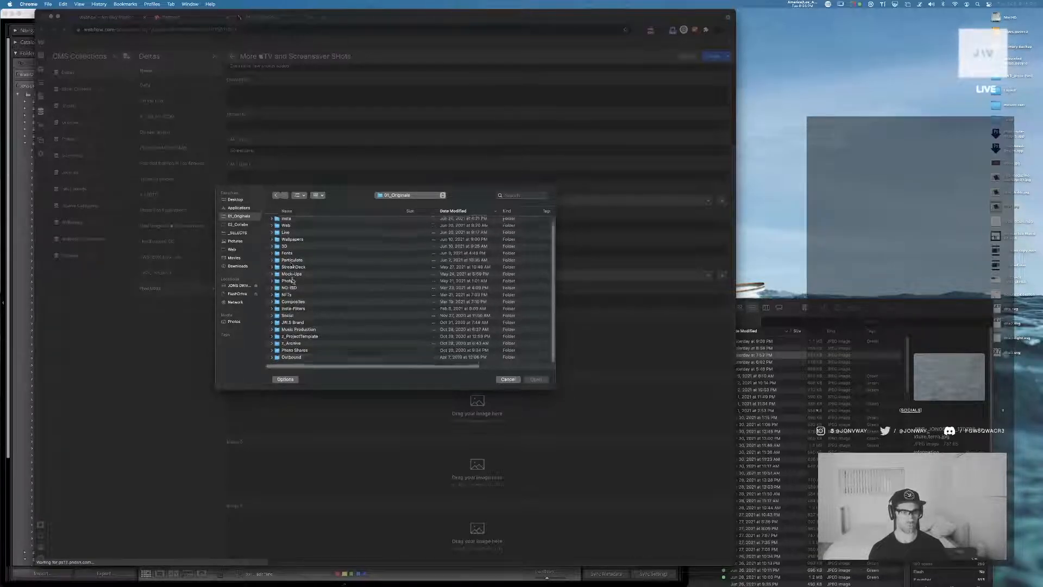
pyautogui.click(286, 212)
pyautogui.doubleClick(286, 343)
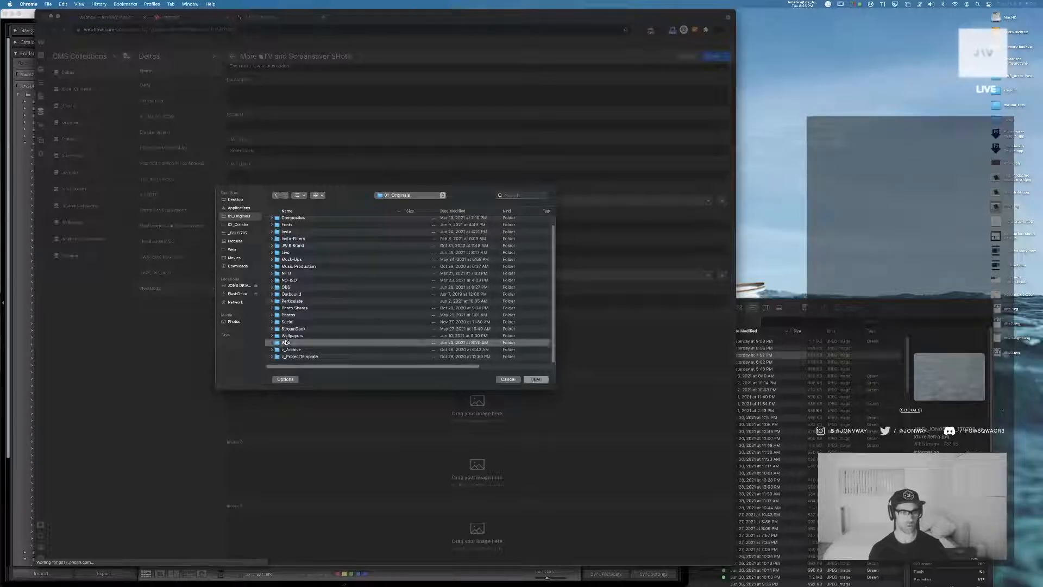
pyautogui.doubleClick(288, 228)
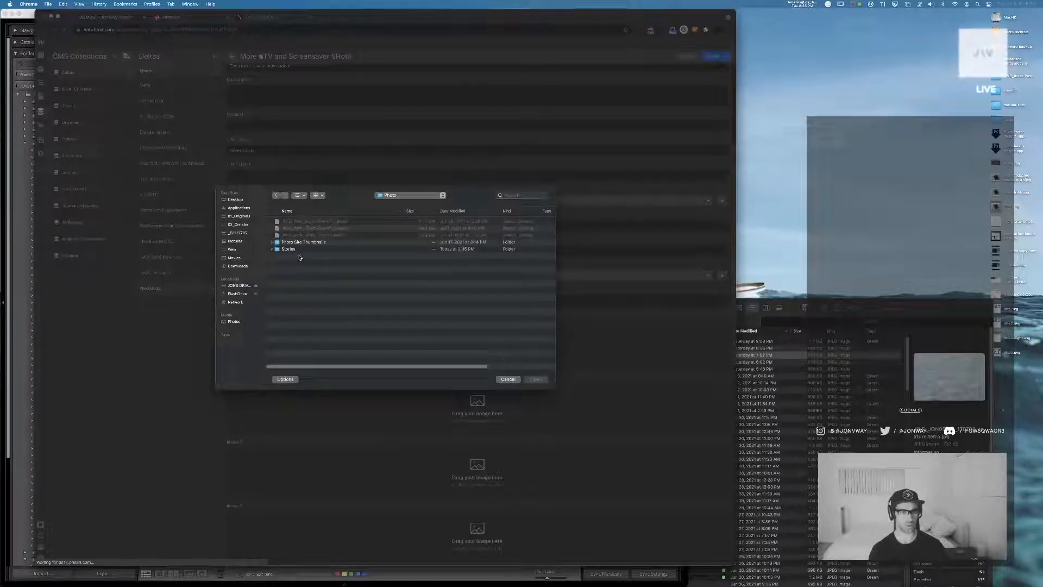
# Go back up from the Photo folder and browse through JW.S and _Assets-Site to the 03_Originals folder
pyautogui.click(273, 250)
pyautogui.click(272, 250)
pyautogui.click(397, 195)
pyautogui.click(391, 204)
pyautogui.doubleClick(288, 221)
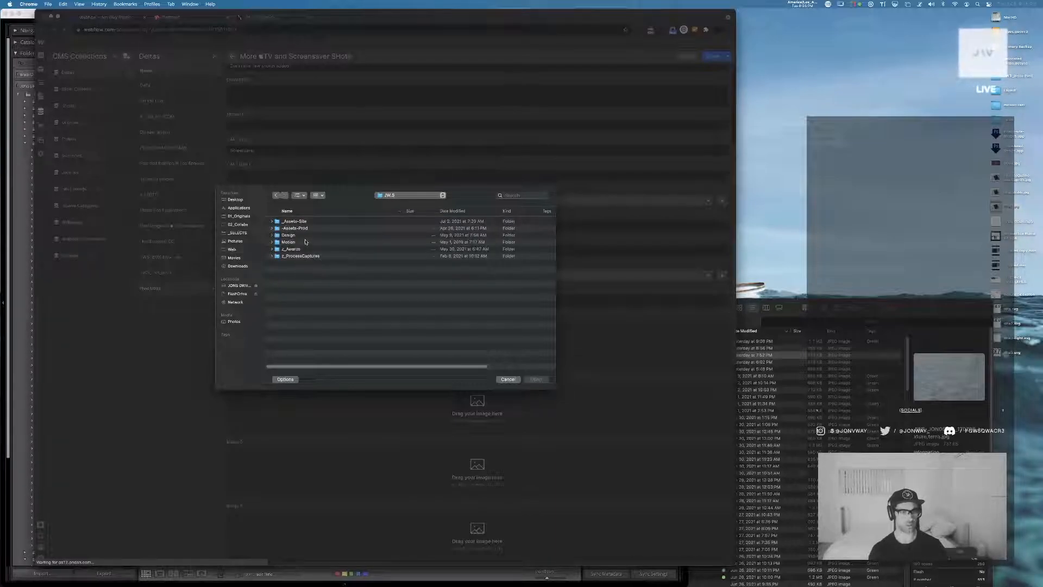
pyautogui.doubleClick(294, 221)
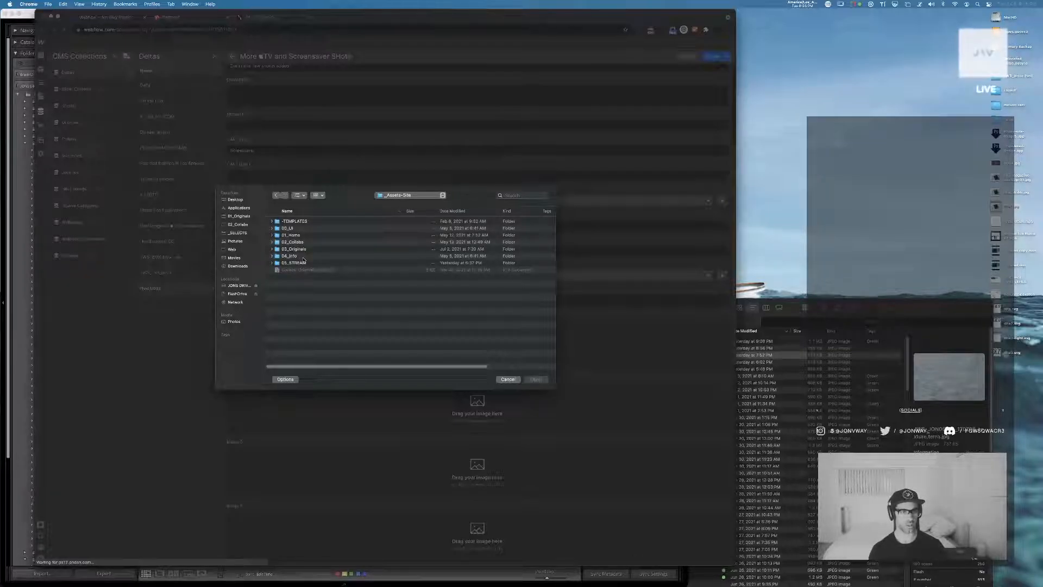
pyautogui.click(276, 249)
pyautogui.doubleClick(276, 250)
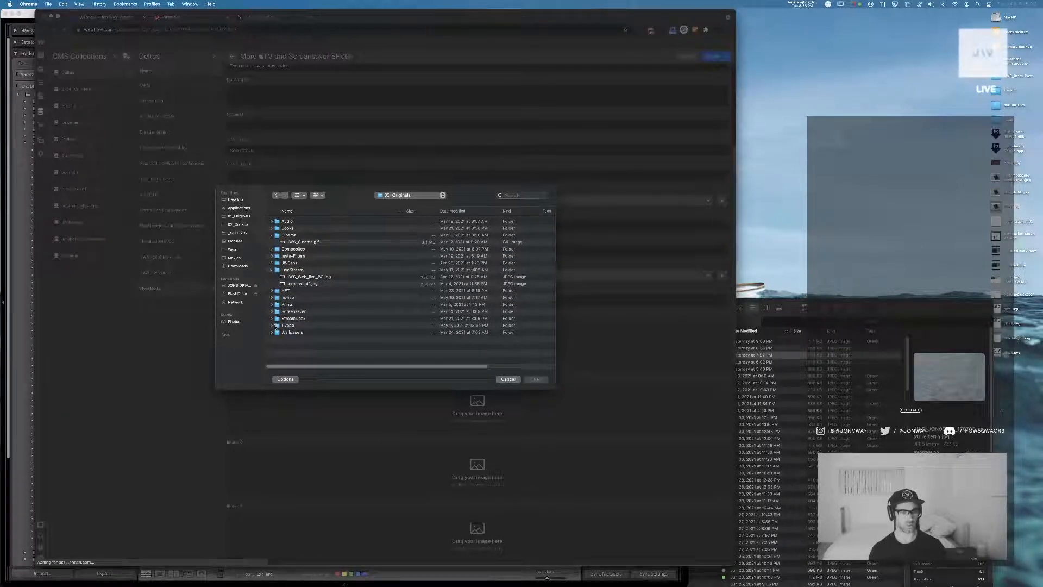
# Switch to Lightroom Classic, open the export settings for the selected photos to check the destination folder, and move the dialog aside
pyautogui.press('super+Tab')
pyautogui.press('super+Tab')
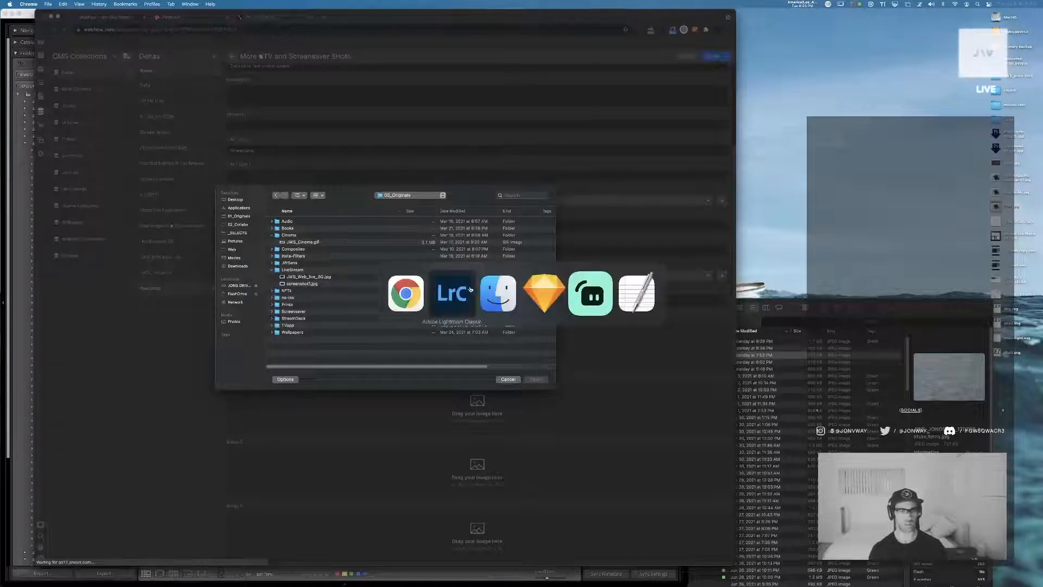
pyautogui.press('super+Tab')
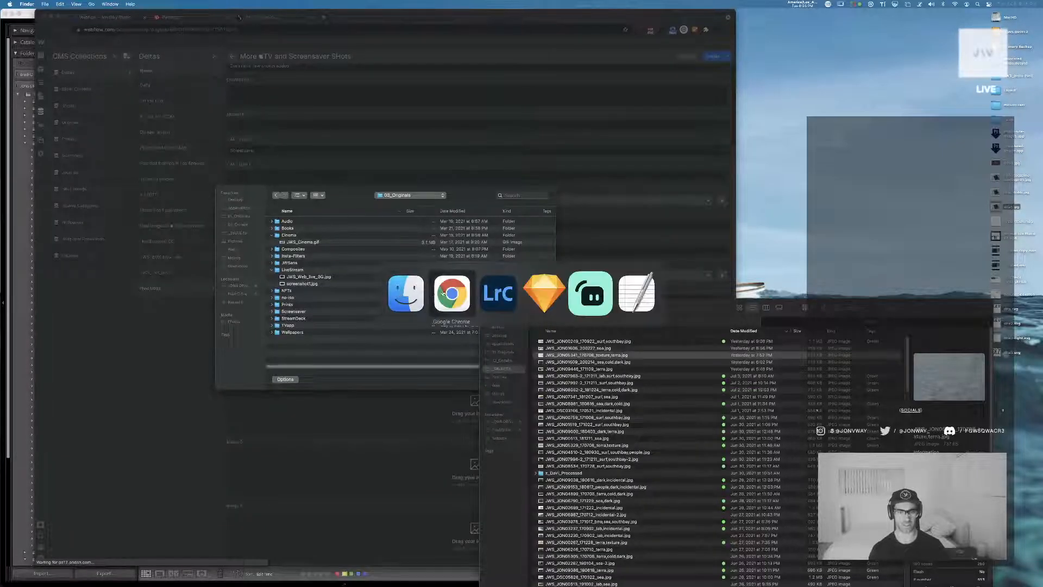
pyautogui.click(497, 292)
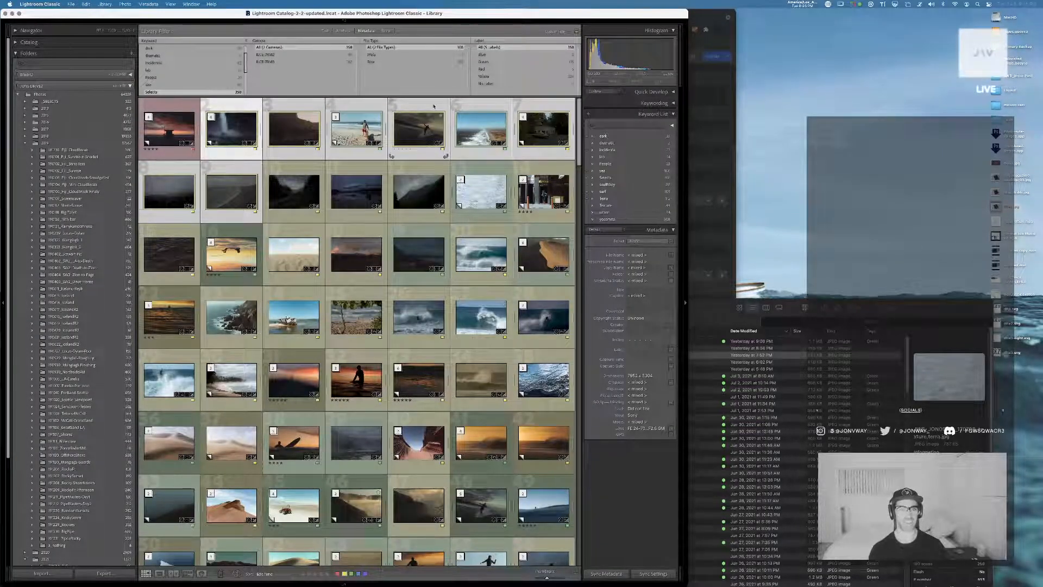
pyautogui.press('super+shift+e')
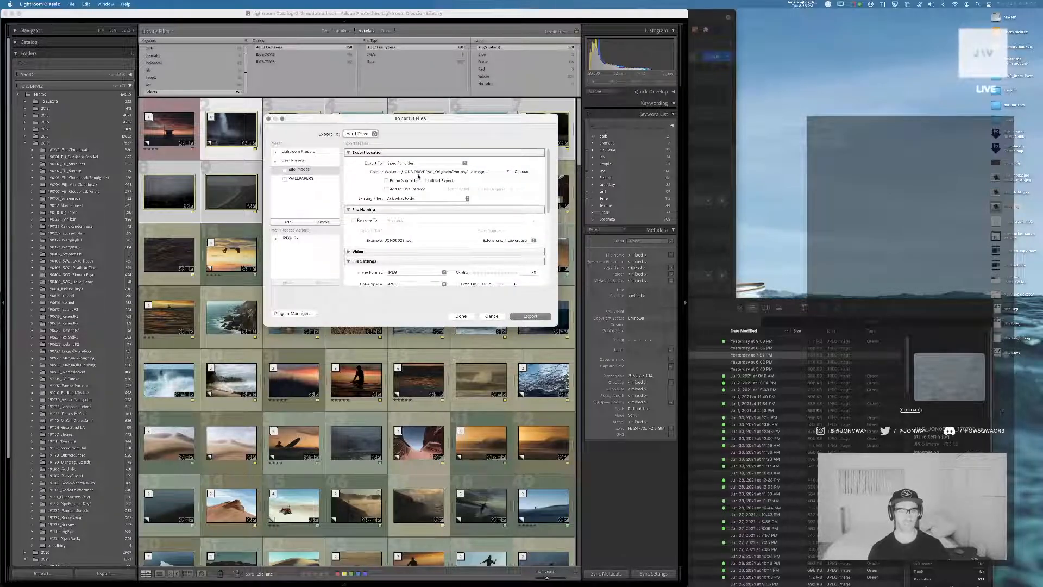
pyautogui.moveTo(453, 119); pyautogui.dragTo(893, 91)
# Switch to Finder, open a new window and browse from 01_Originals through the Photo folder to Site Images
pyautogui.press('super+Tab')
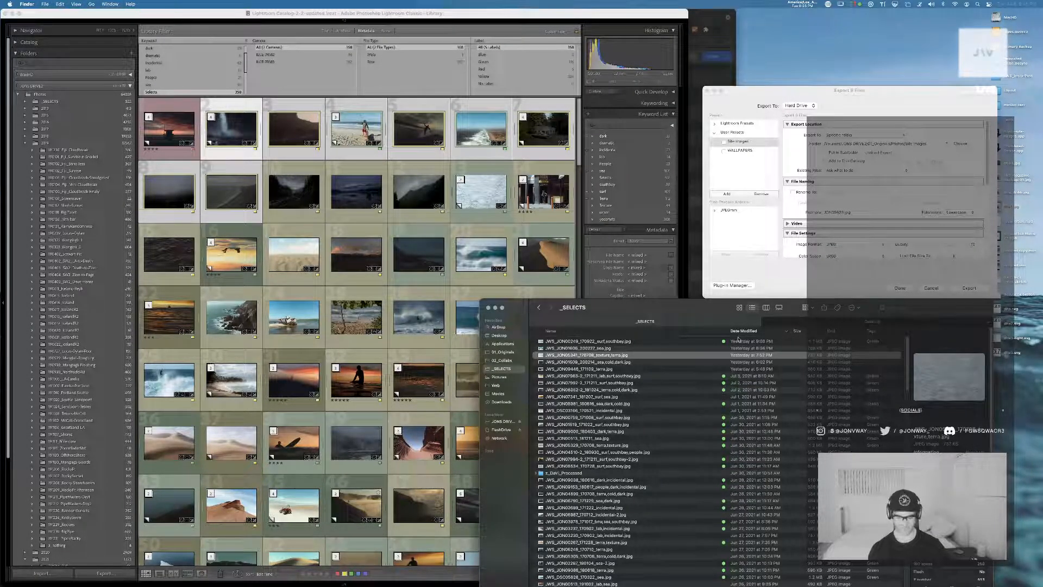
pyautogui.press('super+n')
pyautogui.moveTo(759, 249); pyautogui.dragTo(401, 268)
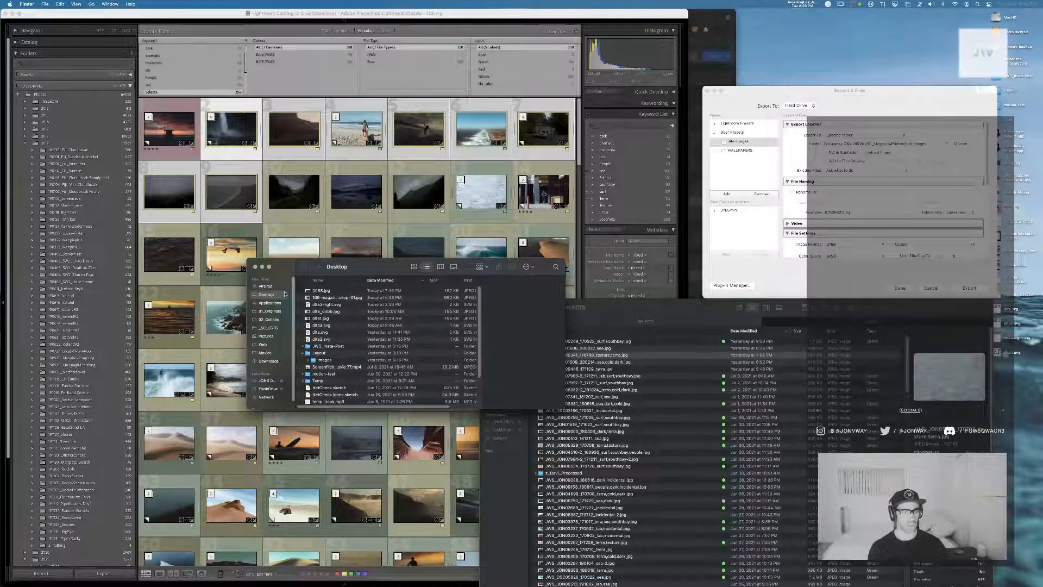
pyautogui.click(270, 311)
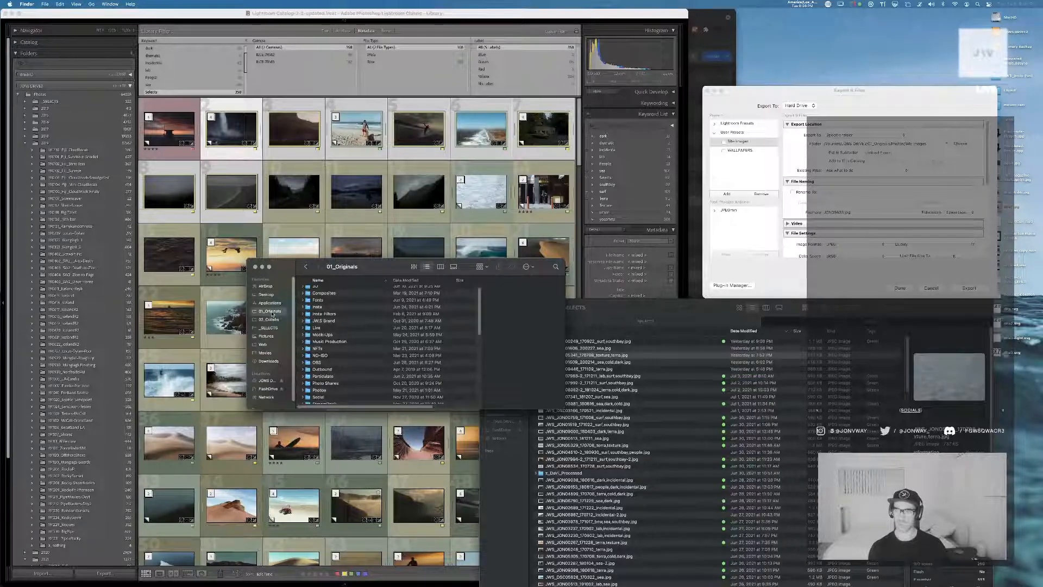
pyautogui.write('pho')
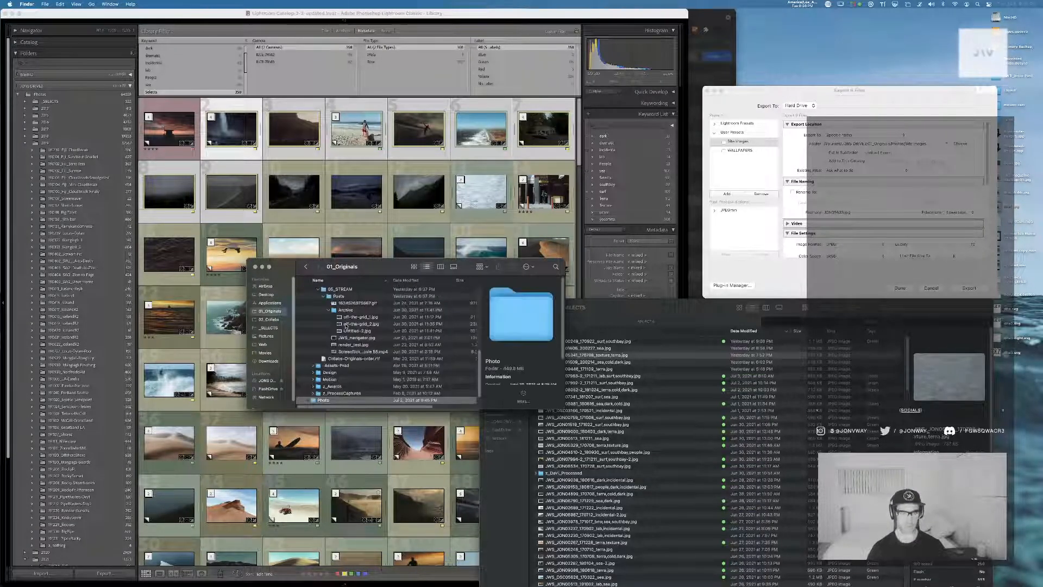
pyautogui.scroll(-3, 329, 330)
pyautogui.click(302, 373)
pyautogui.click(302, 373)
pyautogui.doubleClick(322, 354)
pyautogui.scroll(-2, 329, 325)
pyautogui.doubleClick(324, 385)
pyautogui.click(342, 293)
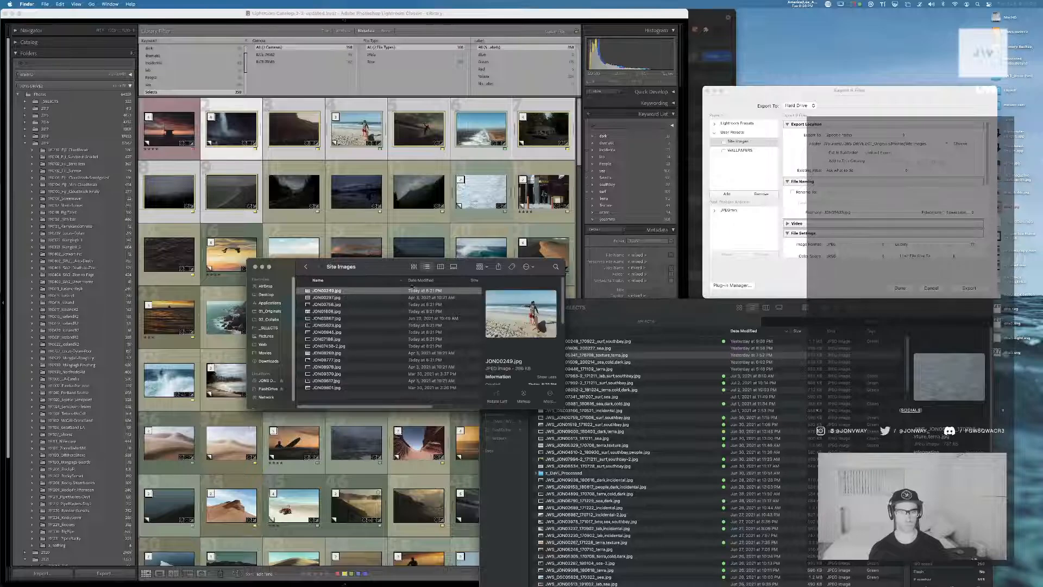
# Sort the Site Images folder by date modified, preview the exported waterfall photo, and move the folder window aside
pyautogui.click(421, 280)
pyautogui.click(439, 339)
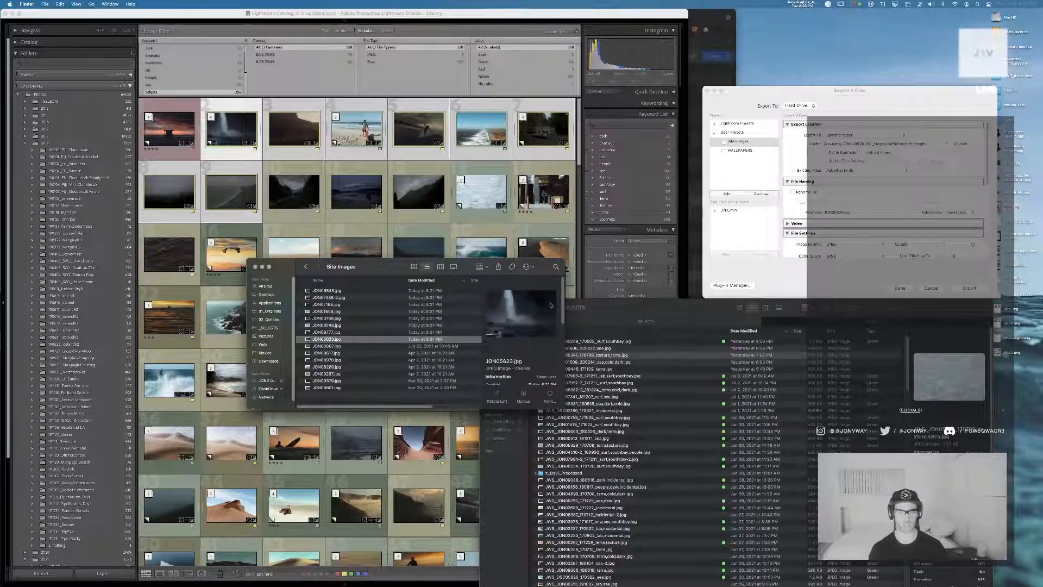
pyautogui.press('space')
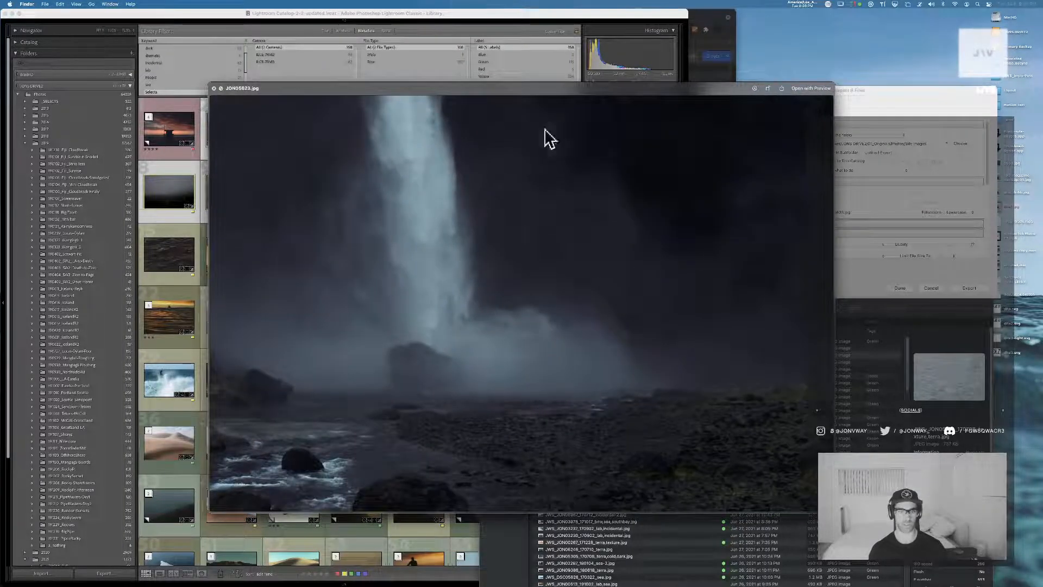
pyautogui.press('space')
pyautogui.moveTo(477, 263); pyautogui.dragTo(922, 190)
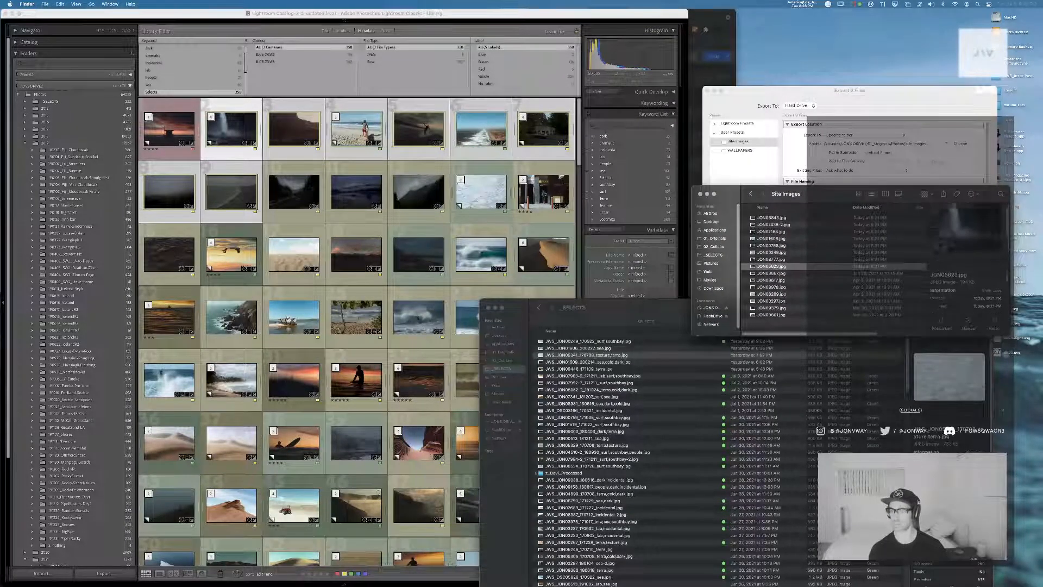
pyautogui.scroll(-3, 997, 309)
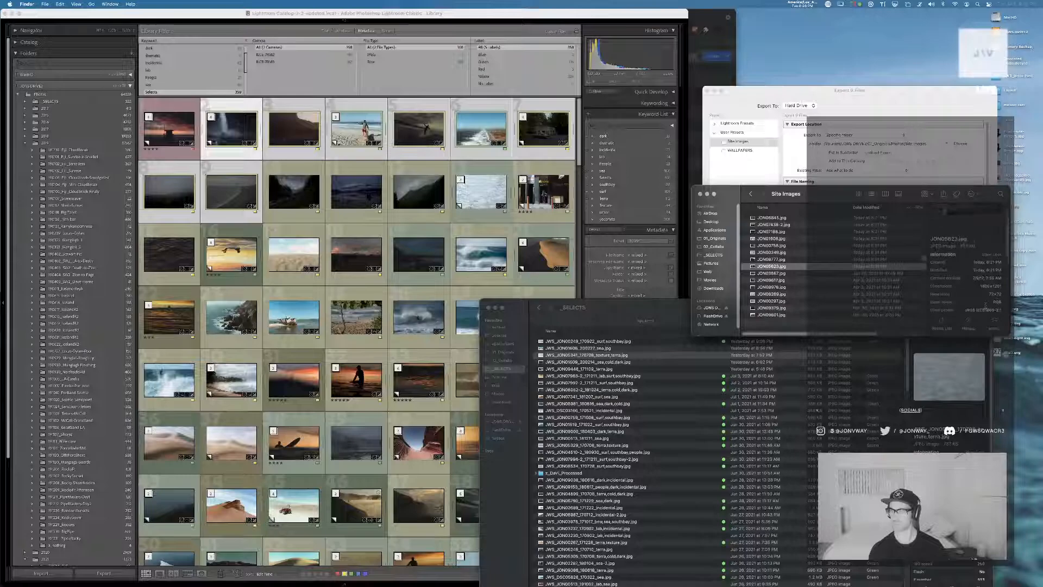
pyautogui.scroll(3, 986, 297)
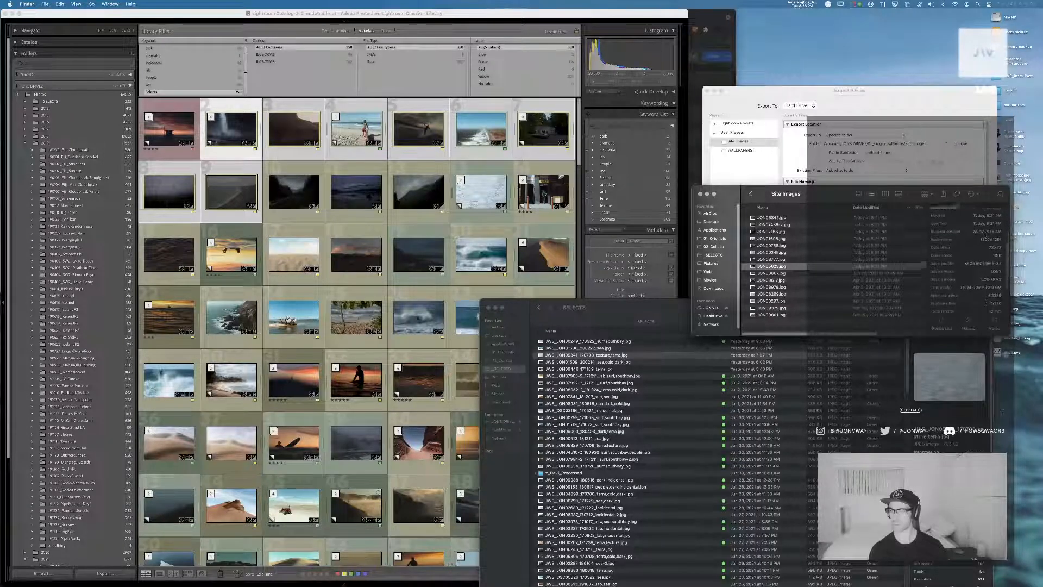
# Switch to Lightroom Classic, cancel its export dialog and hide the application
pyautogui.click(413, 17)
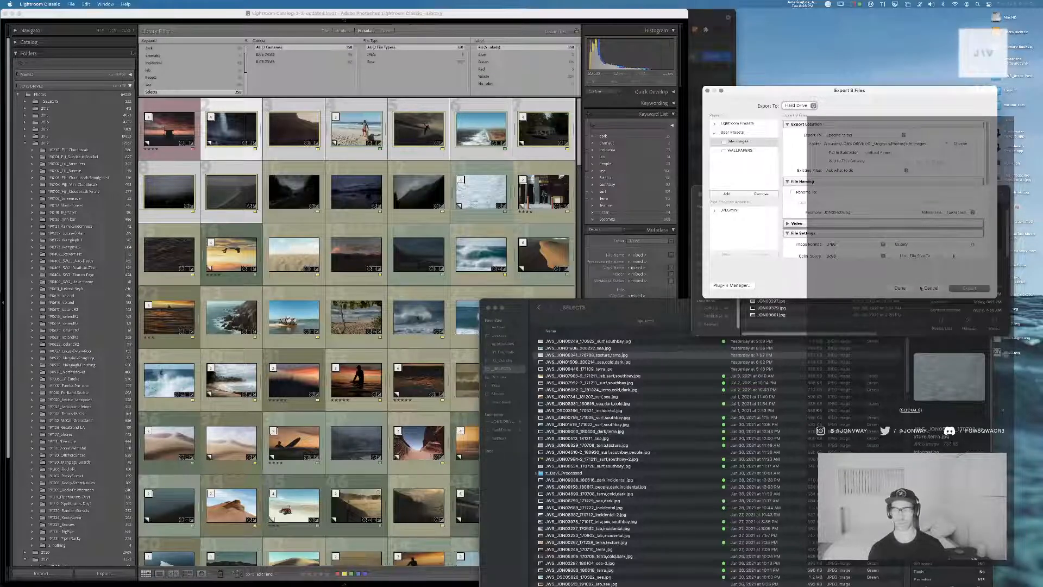
pyautogui.press('Escape')
pyautogui.press('super+h')
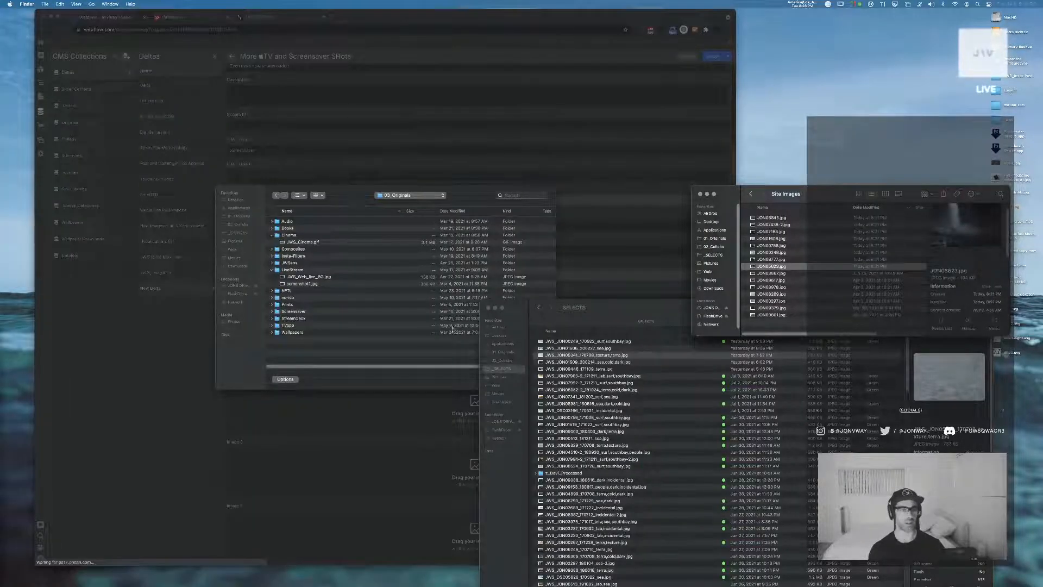
# Bring the browser's file chooser to the Site Images folder, sort it by date modified and open the first photo for Image 1
pyautogui.click(455, 329)
pyautogui.moveTo(803, 267); pyautogui.dragTo(356, 267)
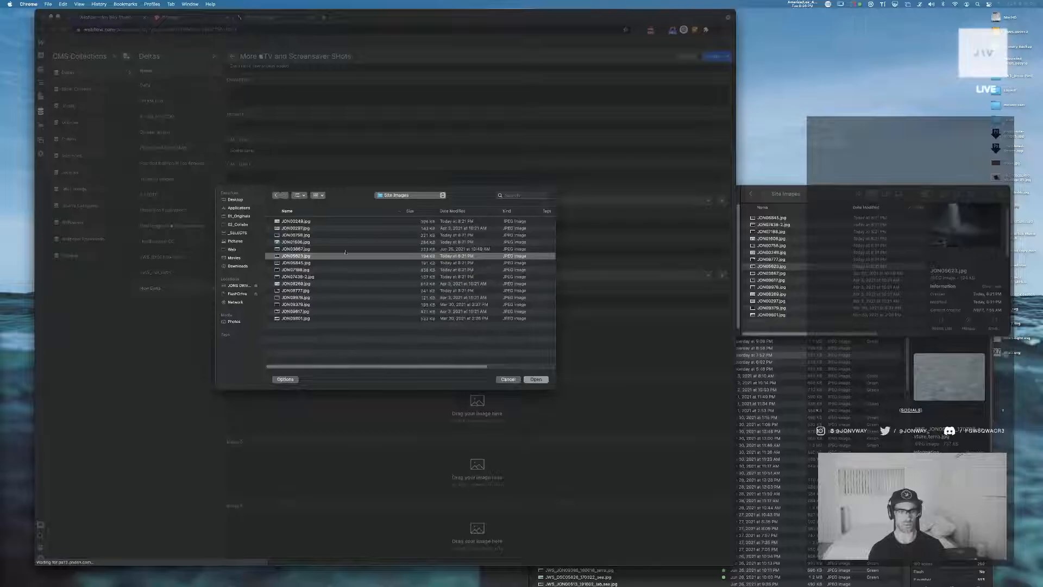
pyautogui.click(452, 211)
pyautogui.click(453, 221)
pyautogui.click(535, 379)
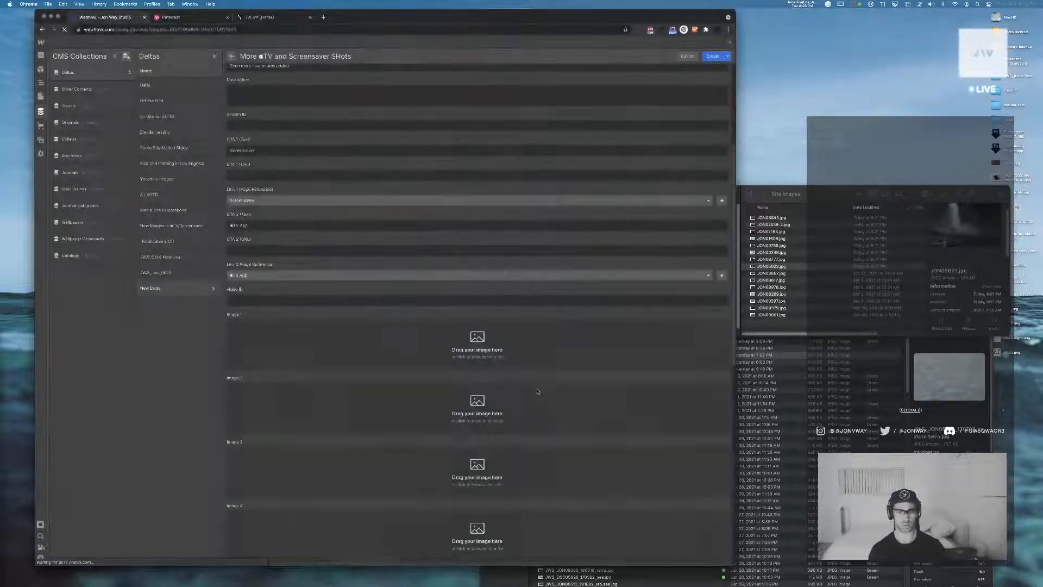
# Add the next three exported photos from the Site Images folder to the item's Image 2, Image 3 and Image 4 fields
pyautogui.click(771, 266)
pyautogui.click(777, 218)
pyautogui.moveTo(780, 223); pyautogui.dragTo(391, 463)
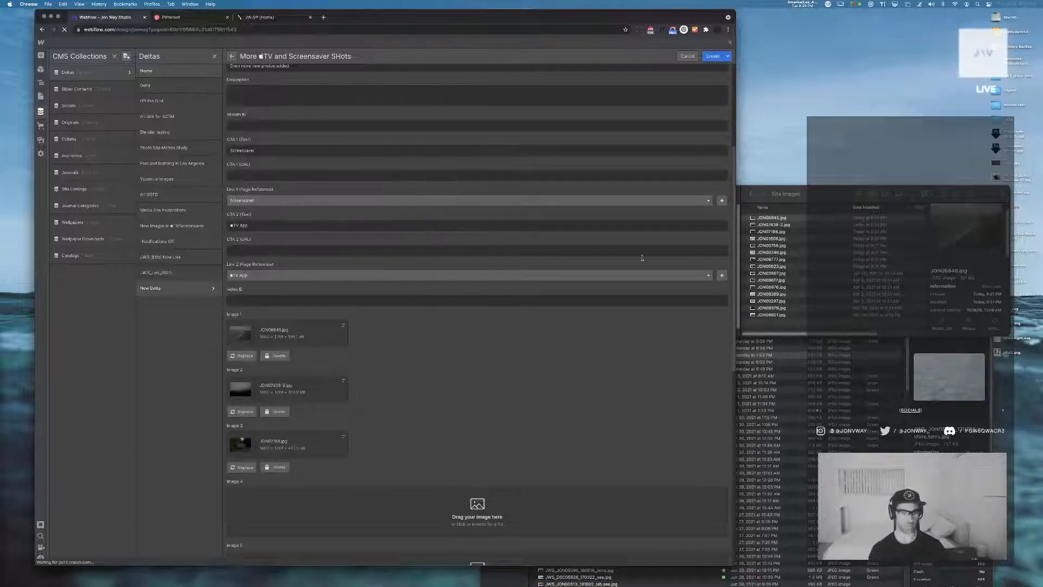
pyautogui.moveTo(783, 241); pyautogui.dragTo(357, 492)
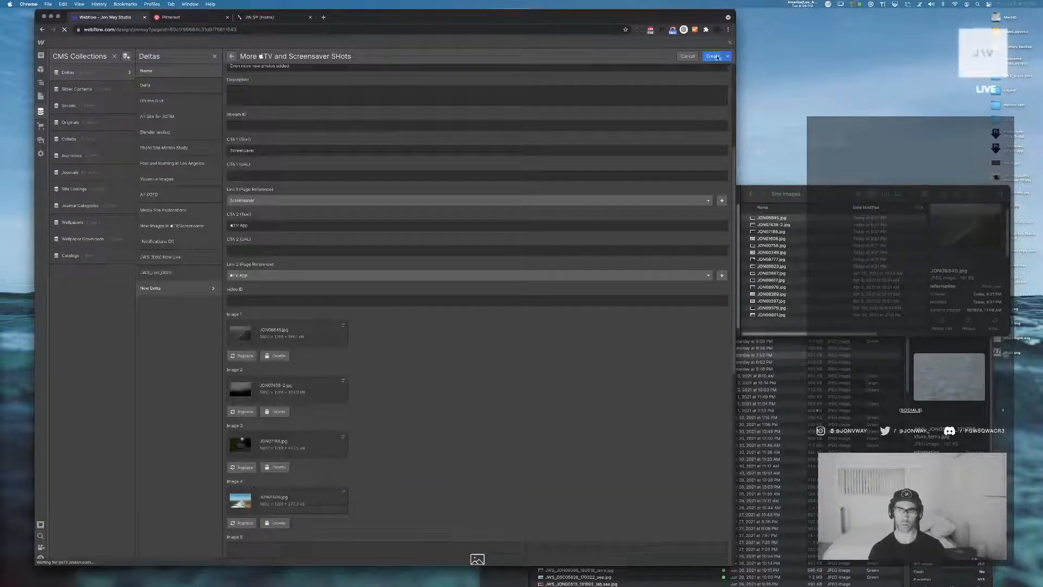
# Set the item's Month (Tens) to 0 and Month (Number) to 7
pyautogui.scroll(-10, 533, 249)
pyautogui.click(256, 428)
pyautogui.write('0')
pyautogui.press('Tab')
pyautogui.write('6')
pyautogui.press('Tab')
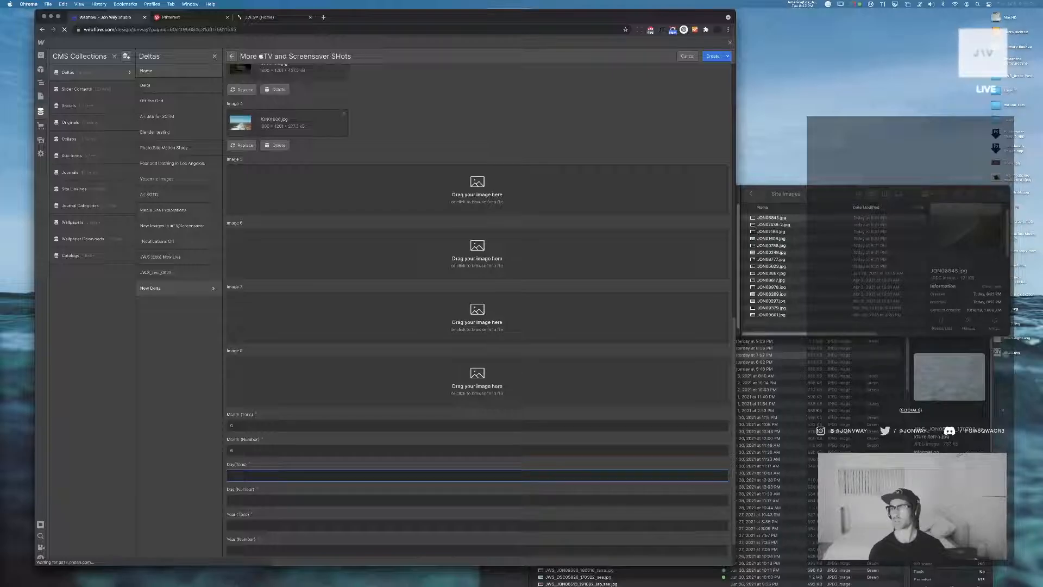
pyautogui.press('Tab')
pyautogui.hotkey('shift', 'Tab')
pyautogui.hotkey('shift', 'Tab')
pyautogui.write('7')
# Fill the day digits with 06 and the year digits with 21, create the Deltas item, and close the CMS collections view
pyautogui.press('Tab')
pyautogui.press('Tab')
pyautogui.write('8')
pyautogui.press('Tab')
pyautogui.write('2')
pyautogui.press('Tab')
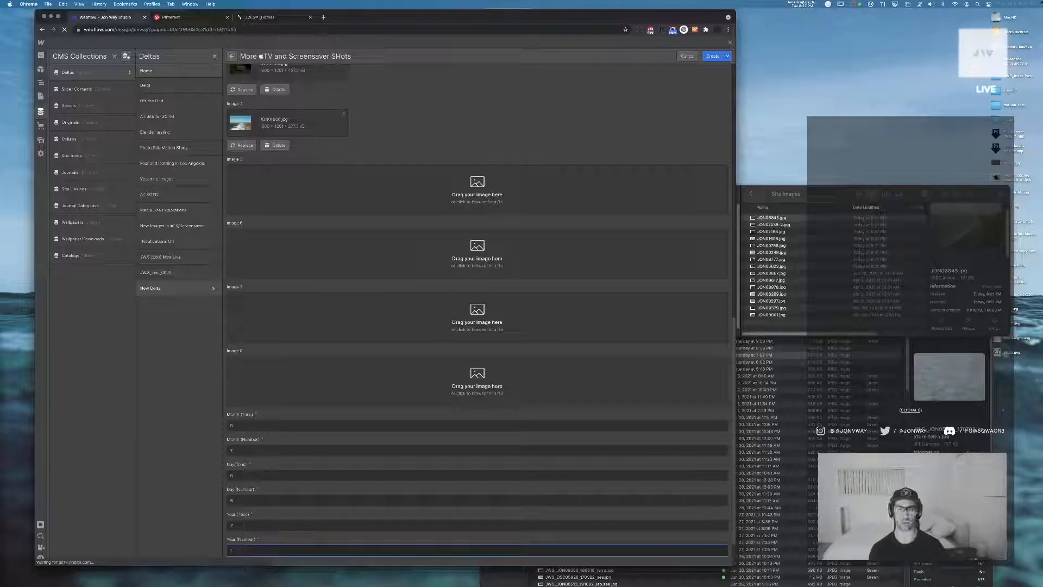
pyautogui.scroll(-2, 661, 268)
pyautogui.click(712, 57)
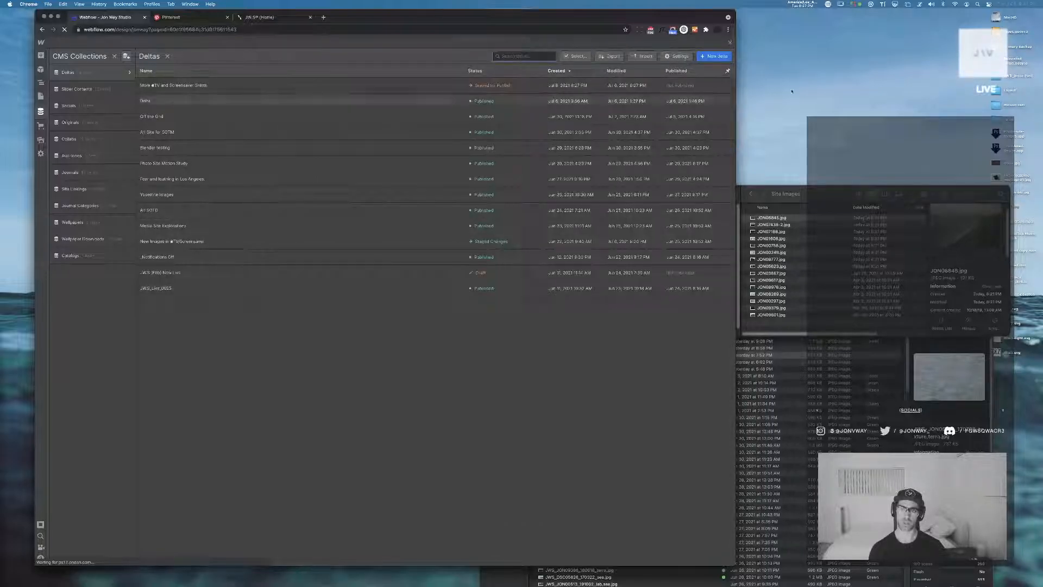
pyautogui.click(730, 43)
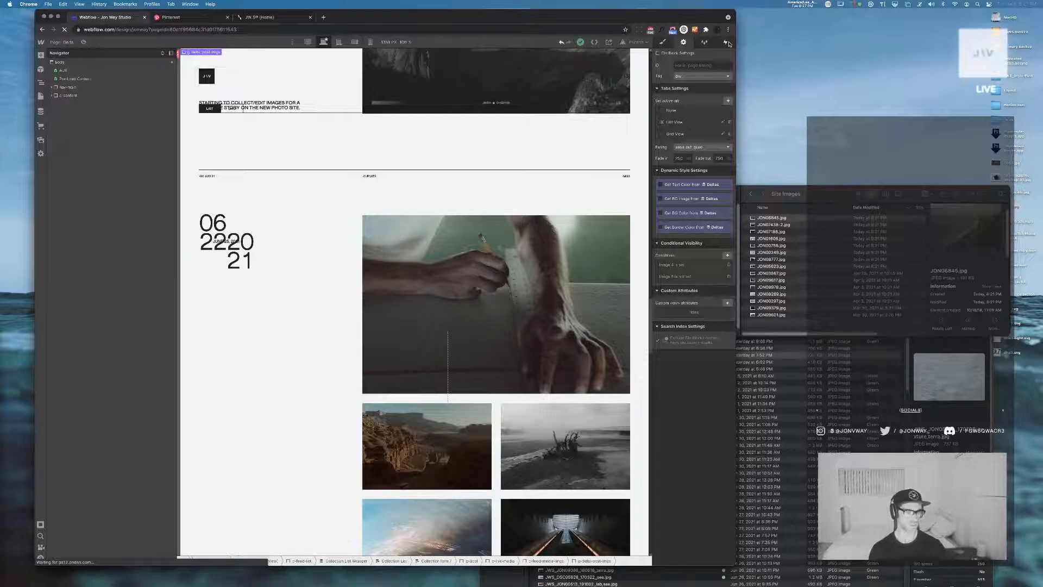
# Try to bind the last year digit in the feed date to the item's Published On field
pyautogui.click(241, 265)
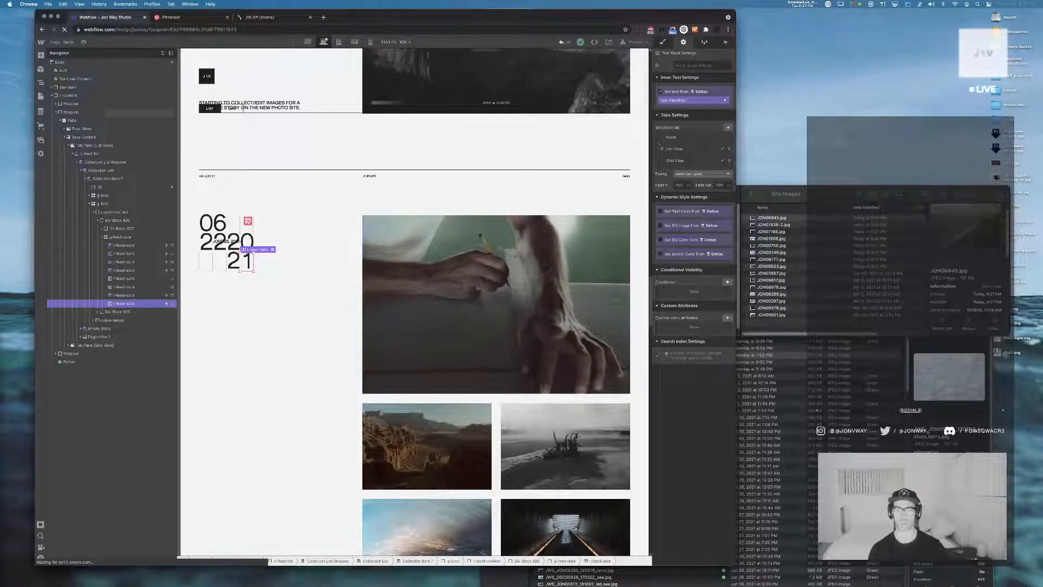
pyautogui.click(674, 101)
pyautogui.scroll(4, 697, 157)
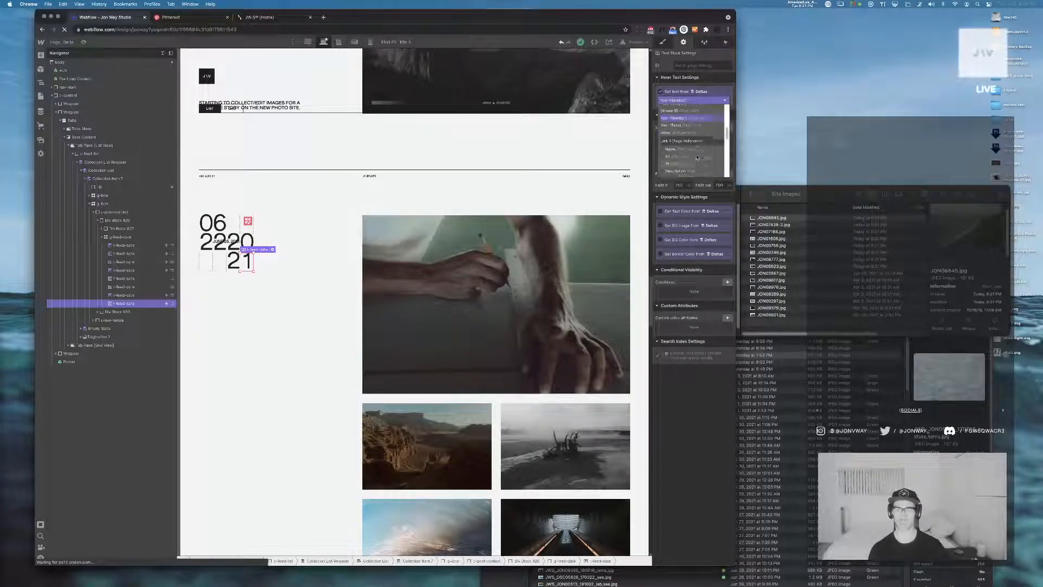
pyautogui.scroll(1, 689, 132)
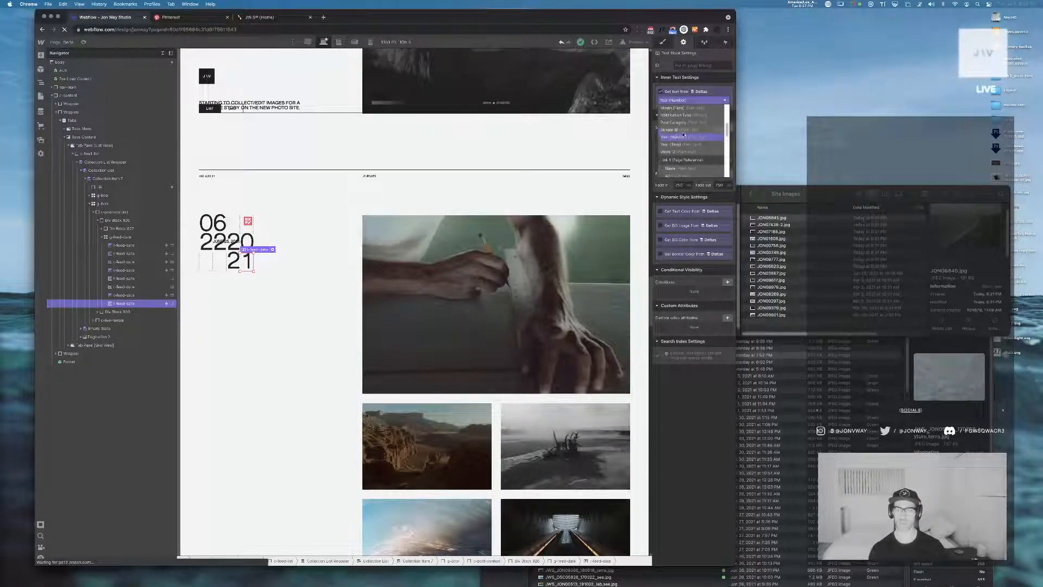
pyautogui.scroll(-5, 683, 136)
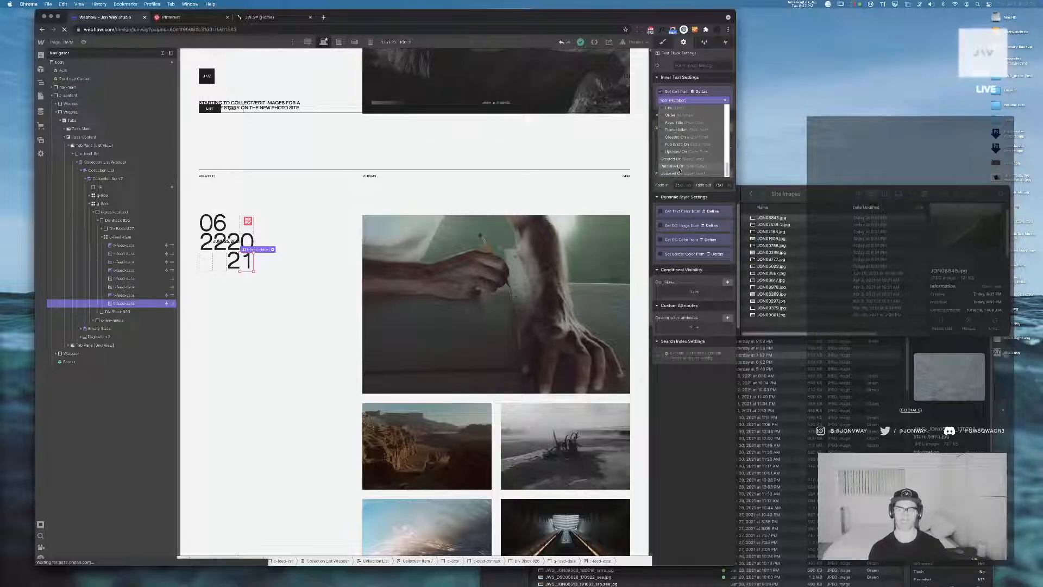
pyautogui.click(679, 166)
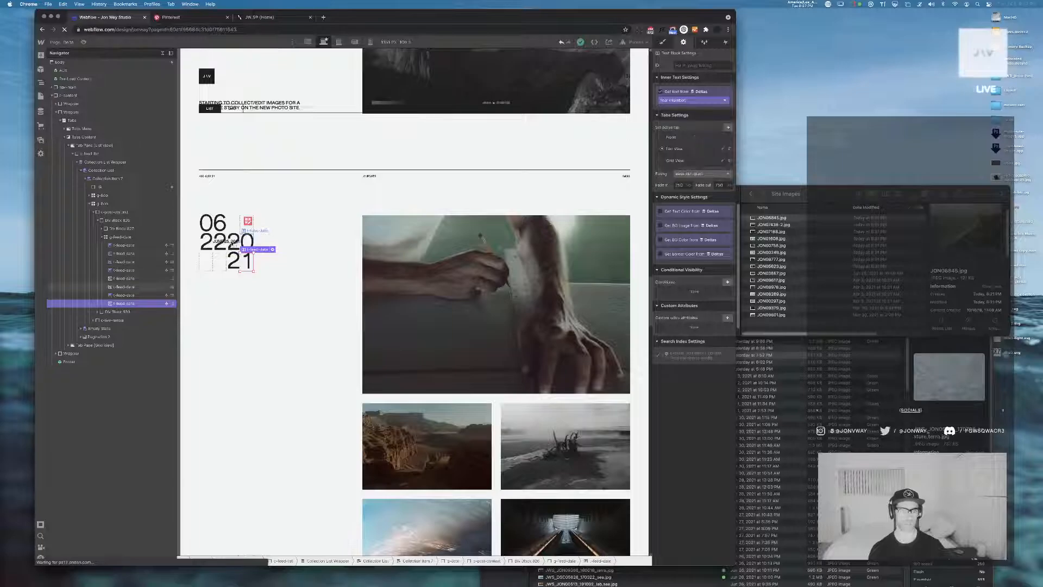
# Check the expanded date text's source, set the last year digit's text source to Published On, and open its date format choices
pyautogui.click(231, 240)
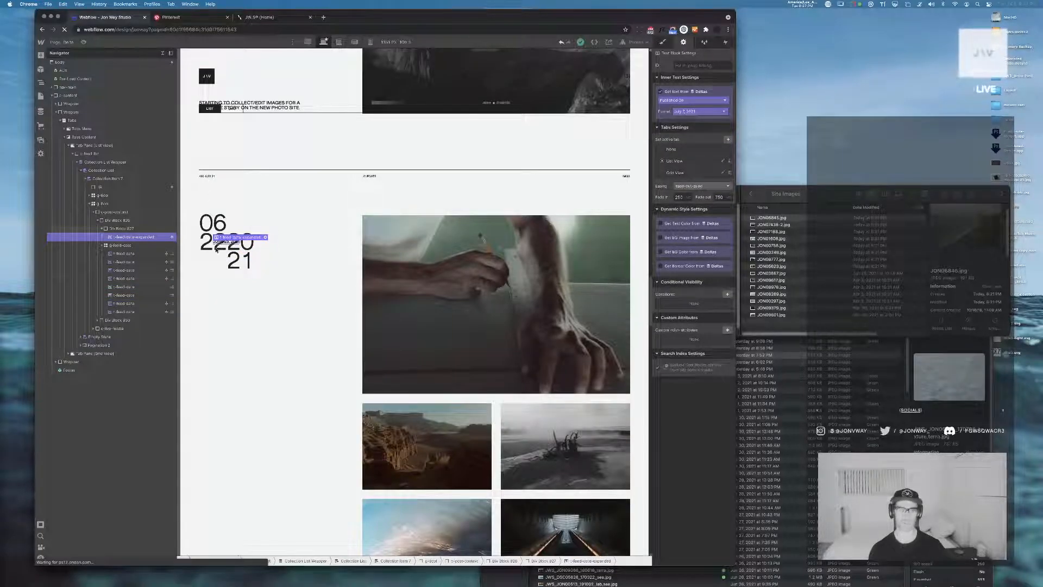
pyautogui.click(239, 261)
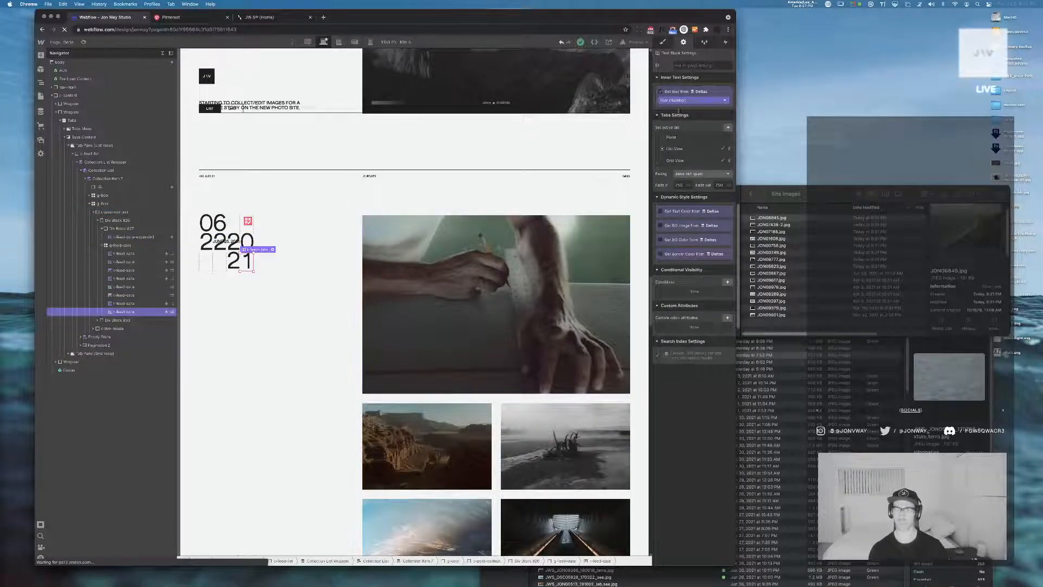
pyautogui.click(679, 101)
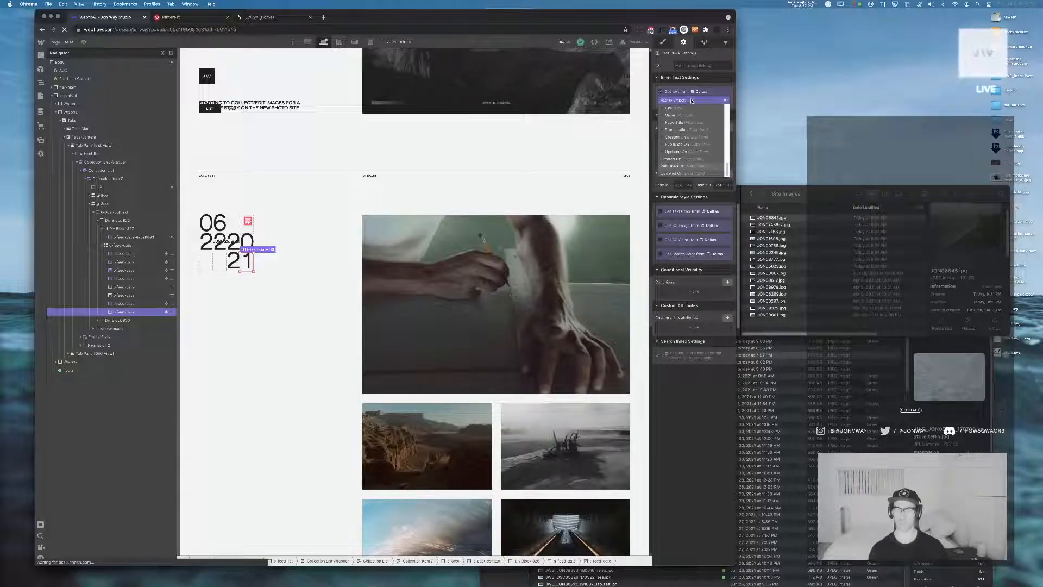
pyautogui.click(682, 144)
pyautogui.click(688, 111)
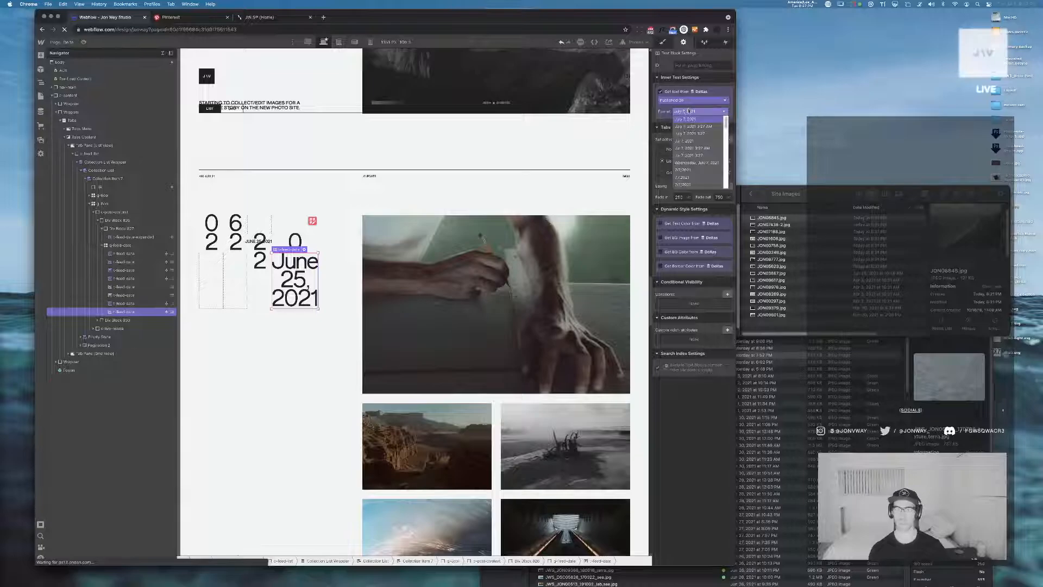
# Look through the date formats for a year-only option and revert the last digit's Published On binding
pyautogui.scroll(-5, 698, 152)
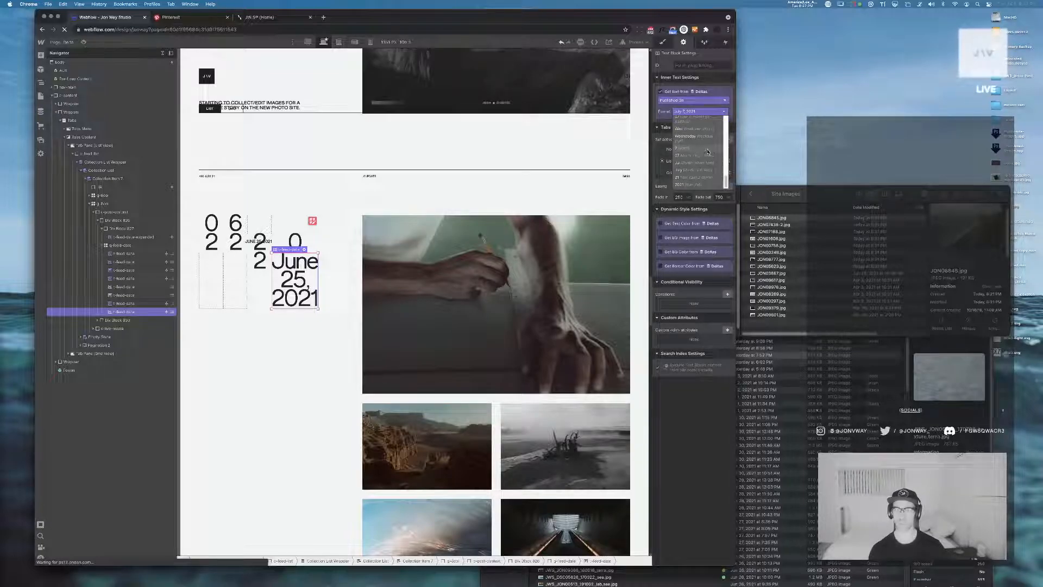
pyautogui.scroll(2, 701, 166)
pyautogui.scroll(-2, 704, 170)
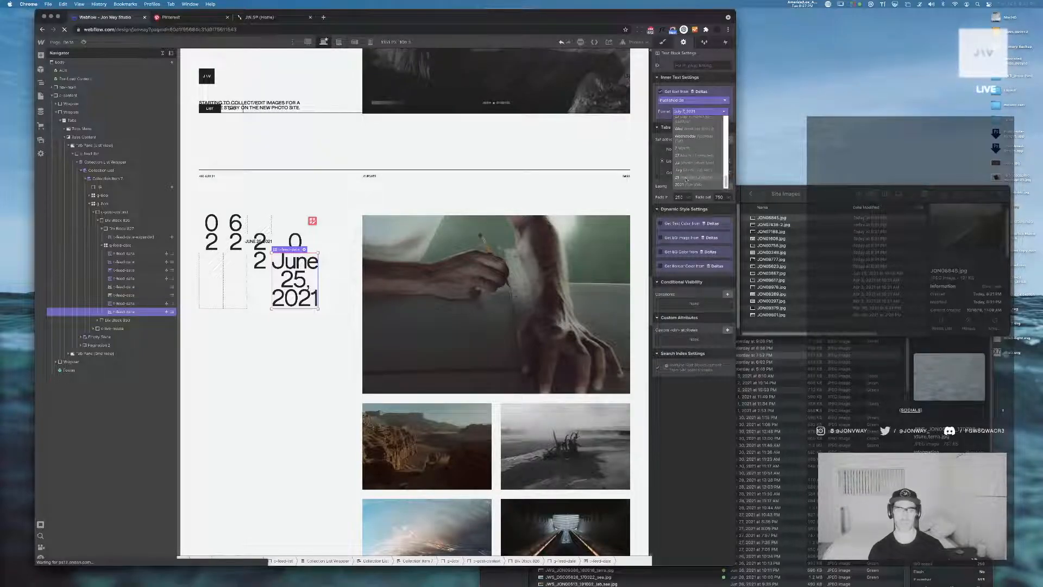
pyautogui.scroll(1, 699, 167)
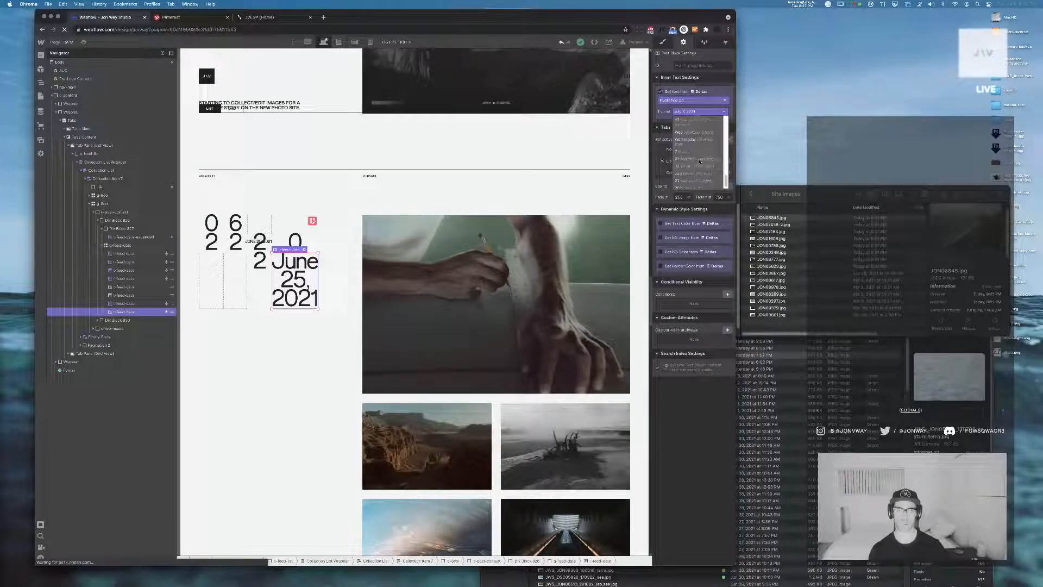
pyautogui.scroll(3, 703, 146)
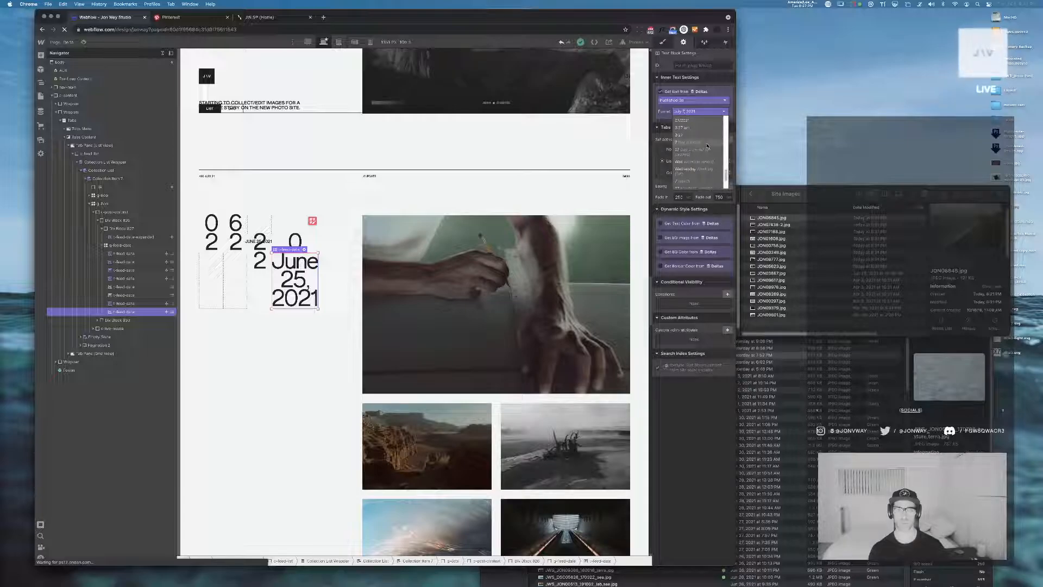
pyautogui.scroll(5, 692, 151)
pyautogui.scroll(8, 694, 157)
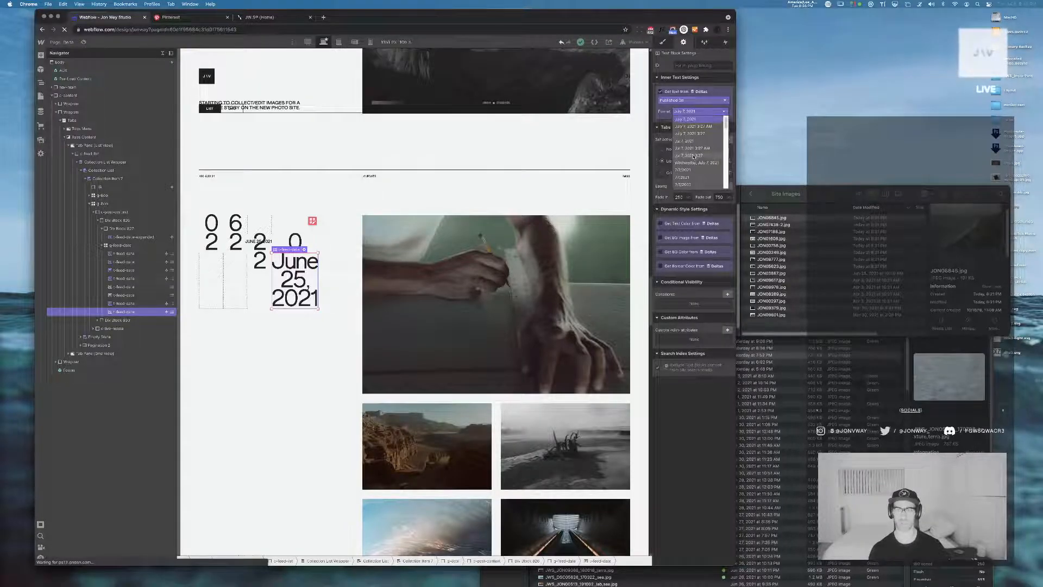
pyautogui.click(286, 309)
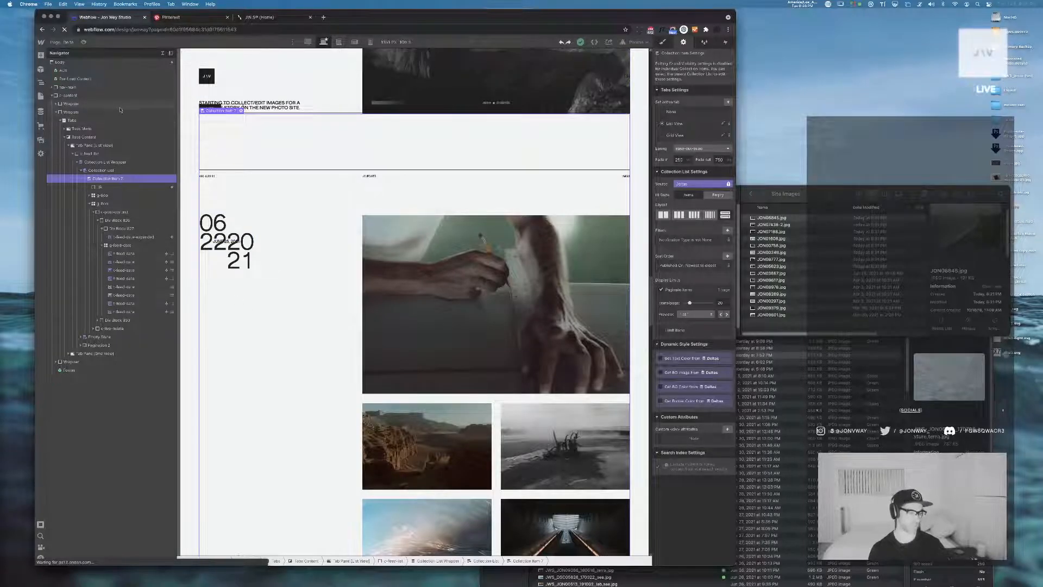
# Inspect the feed date's individual digit text blocks and their wrapping grid to check which Deltas fields supply the text
pyautogui.click(162, 53)
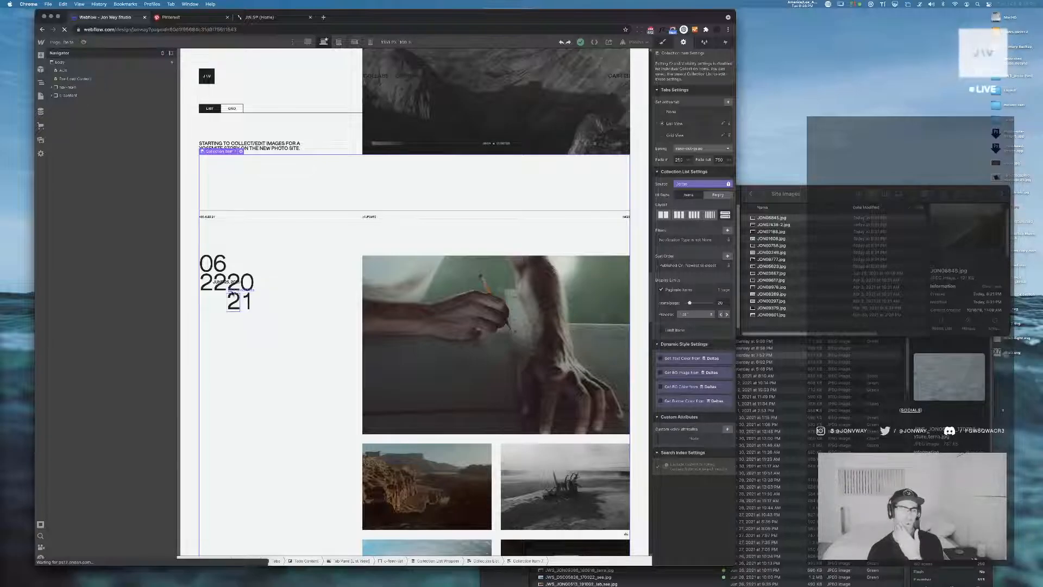
pyautogui.click(221, 281)
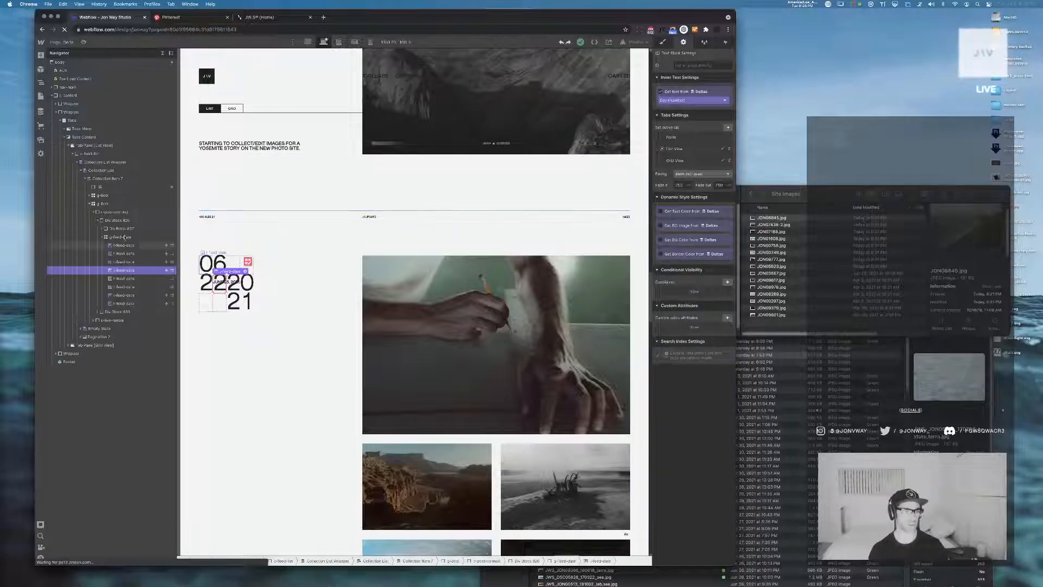
pyautogui.click(120, 237)
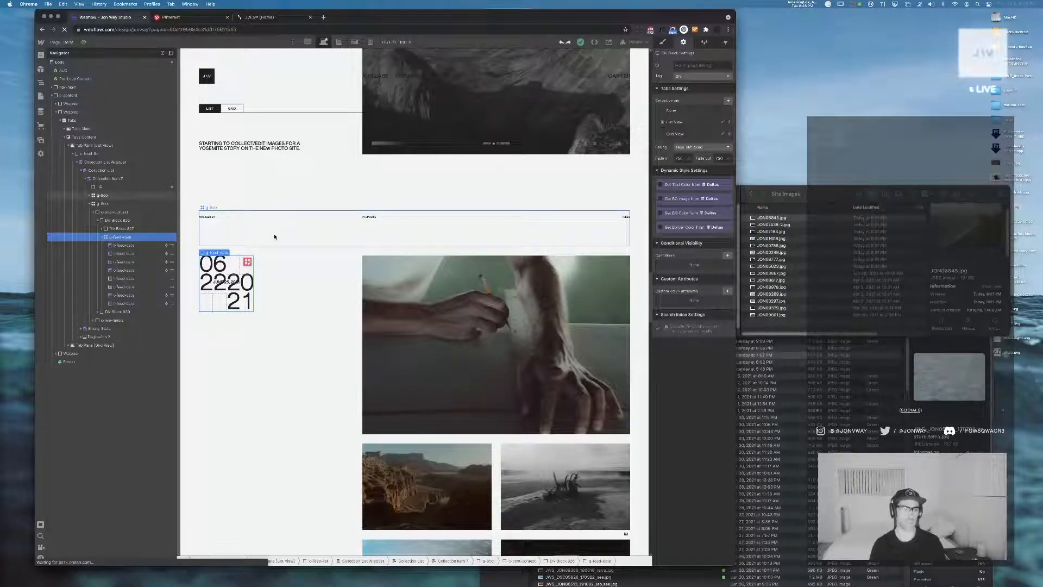
pyautogui.click(246, 301)
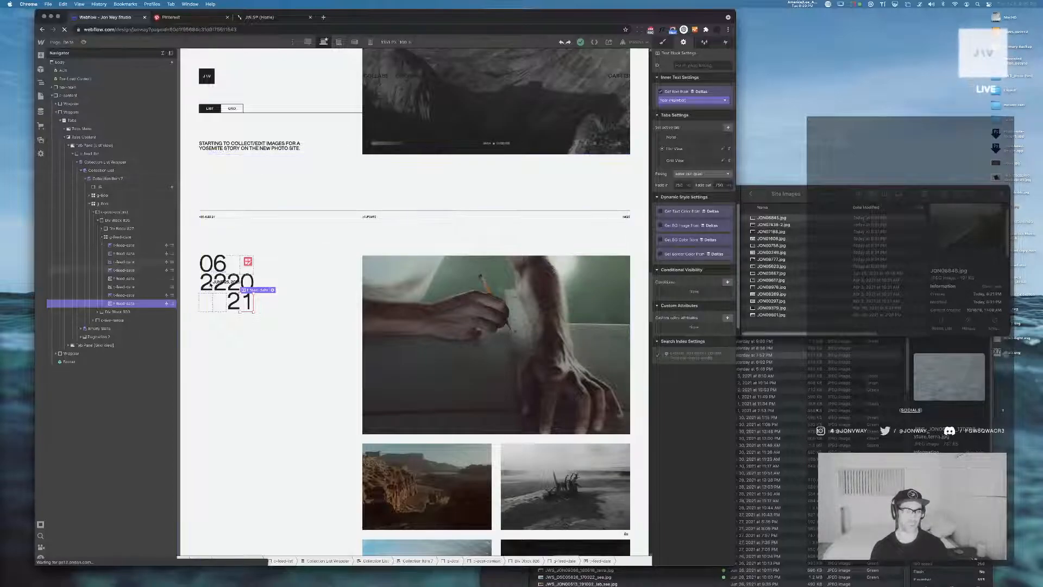
pyautogui.click(123, 262)
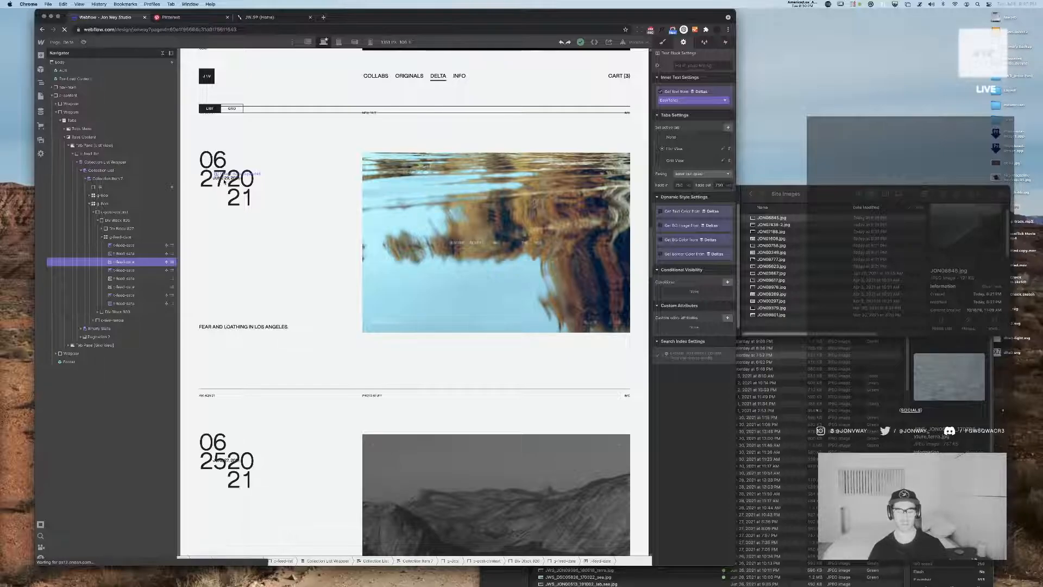
# Search the web in a new tab for define:hinting and refine the query to define:hinting font
pyautogui.press('super+t')
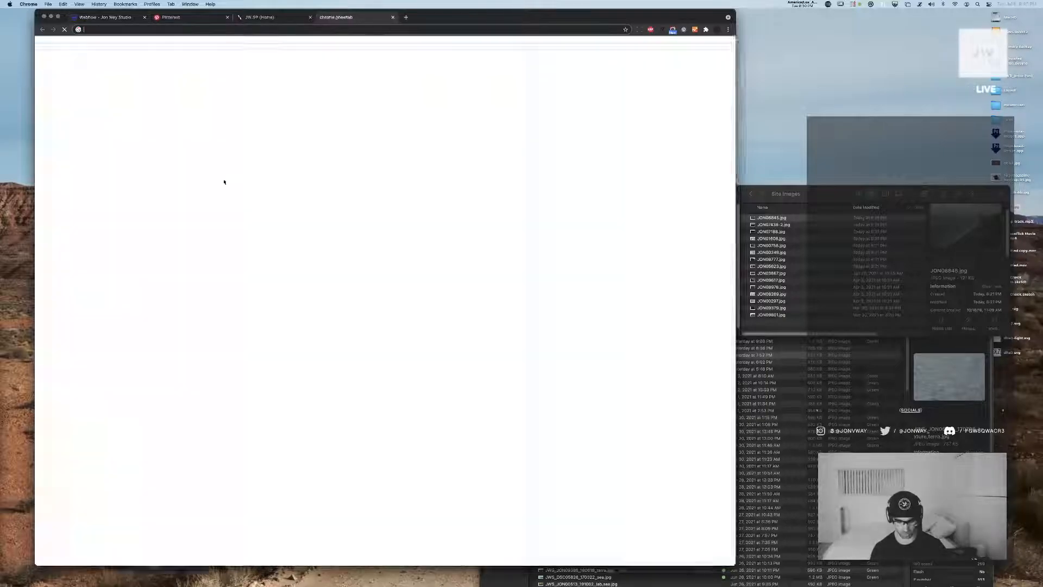
pyautogui.write('define:hinting')
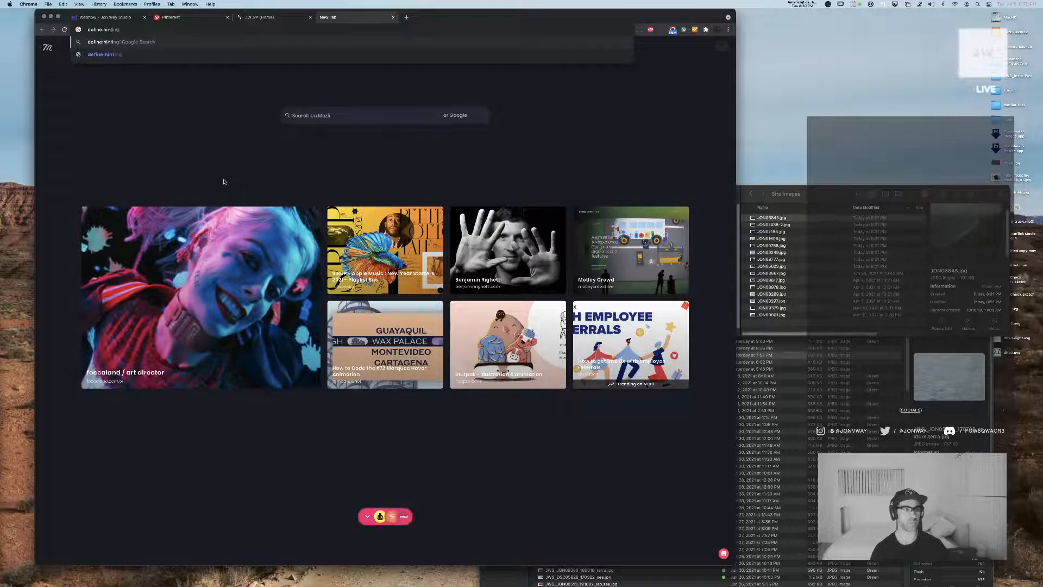
pyautogui.press('Return')
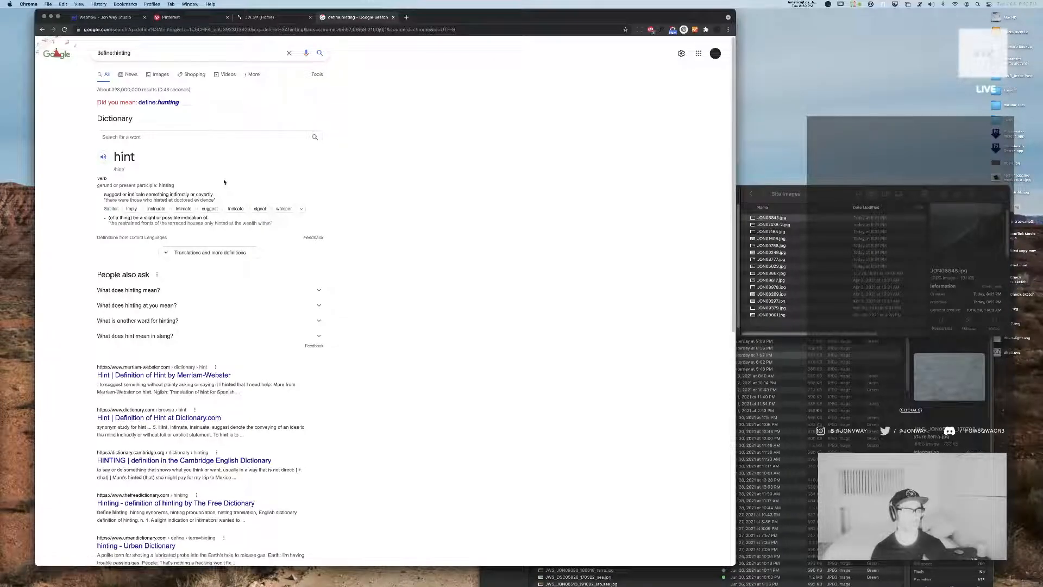
pyautogui.click(167, 53)
pyautogui.write('font')
pyautogui.press('Return')
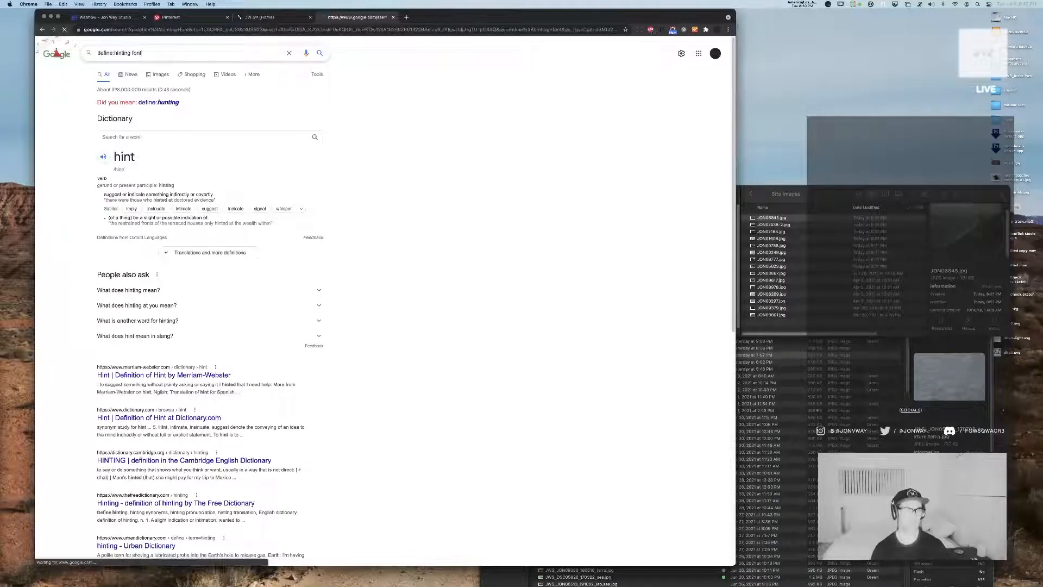
# Open the Wikipedia article on font hinting and highlight parts of its opening definition
pyautogui.click(140, 112)
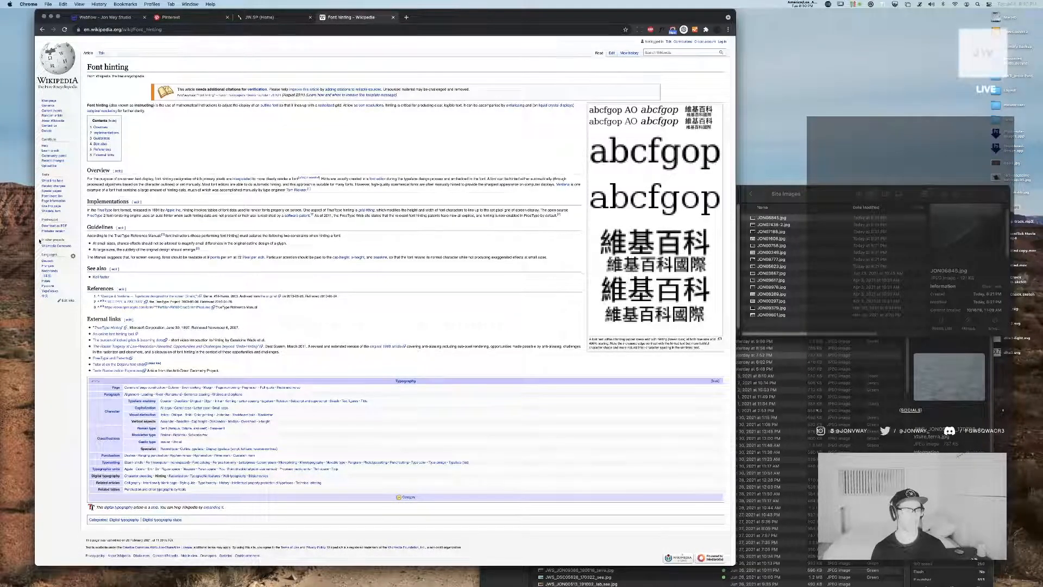
pyautogui.moveTo(161, 106); pyautogui.dragTo(306, 105)
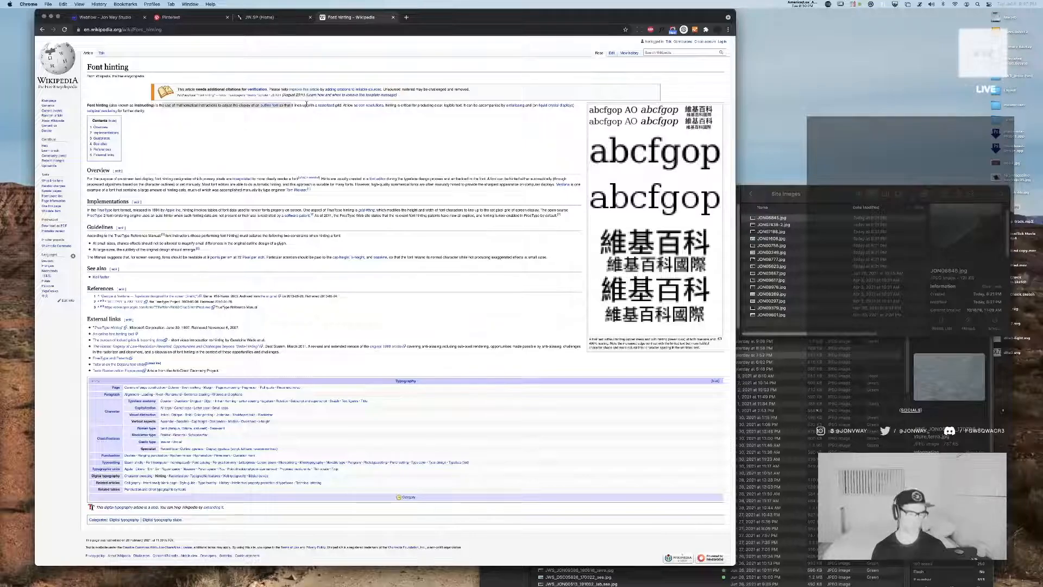
pyautogui.moveTo(347, 107); pyautogui.dragTo(401, 106)
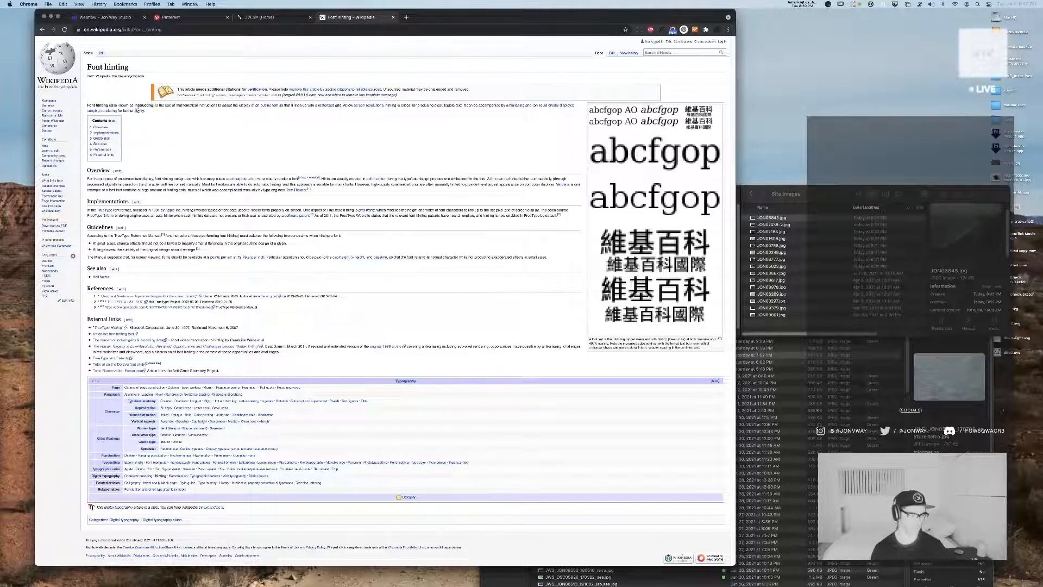
# View the live studio home page, return to the Webflow Designer, and review the Delta page's header and feed posts
pyautogui.click(271, 18)
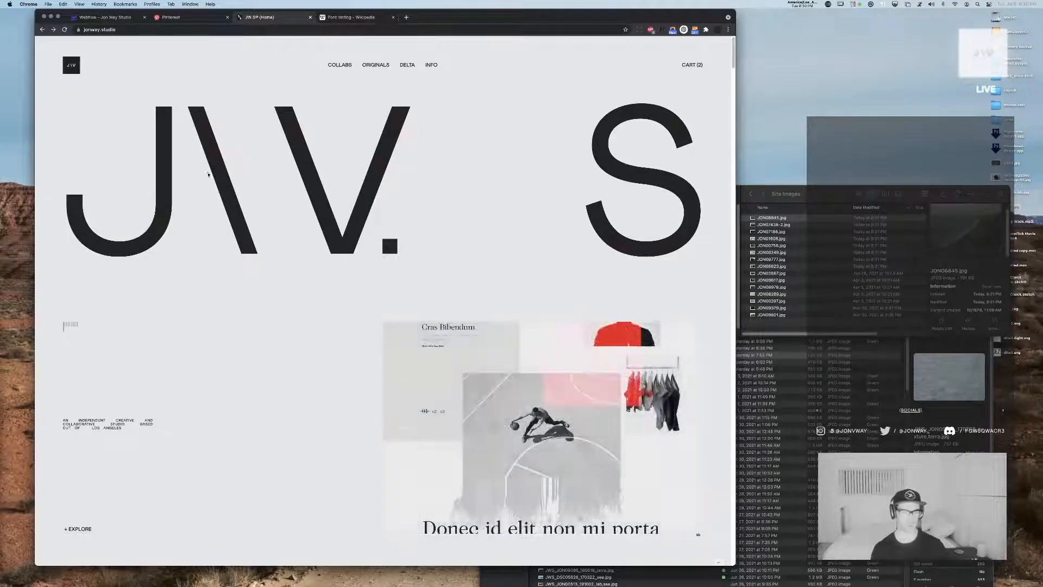
pyautogui.click(104, 17)
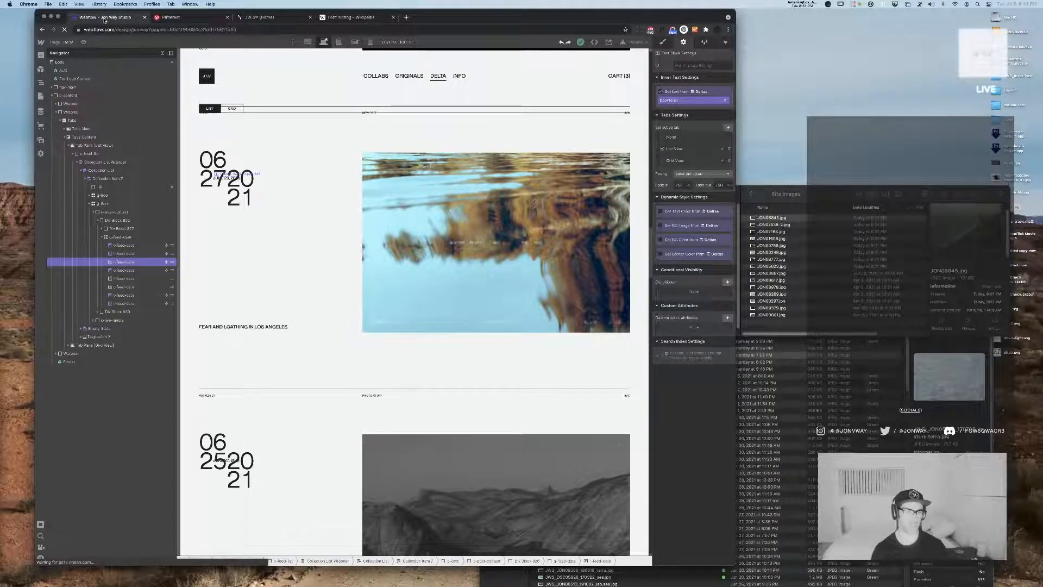
pyautogui.scroll(2, 431, 276)
pyautogui.scroll(10, 431, 276)
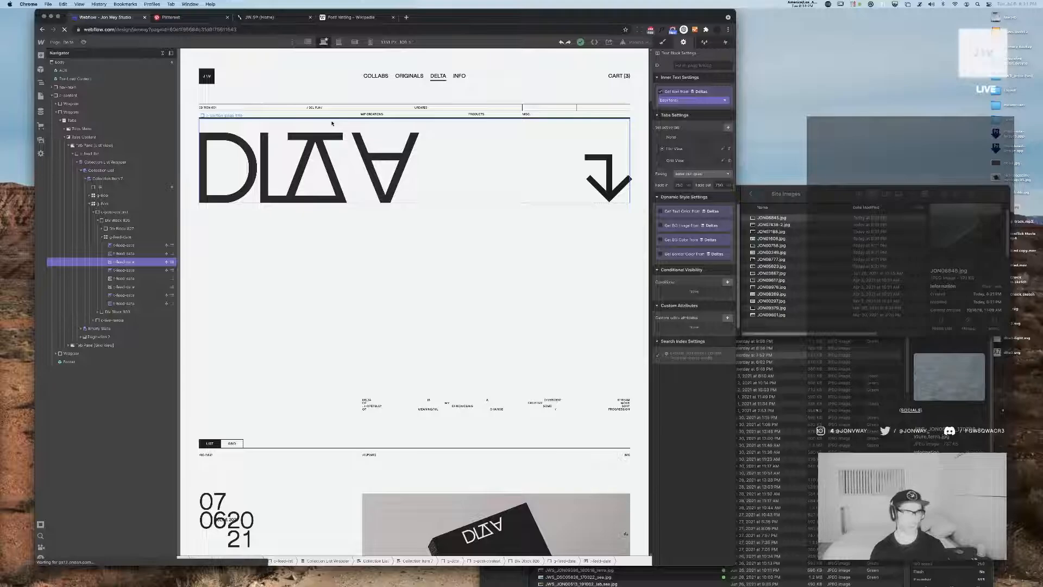
pyautogui.moveTo(458, 17); pyautogui.dragTo(478, 3)
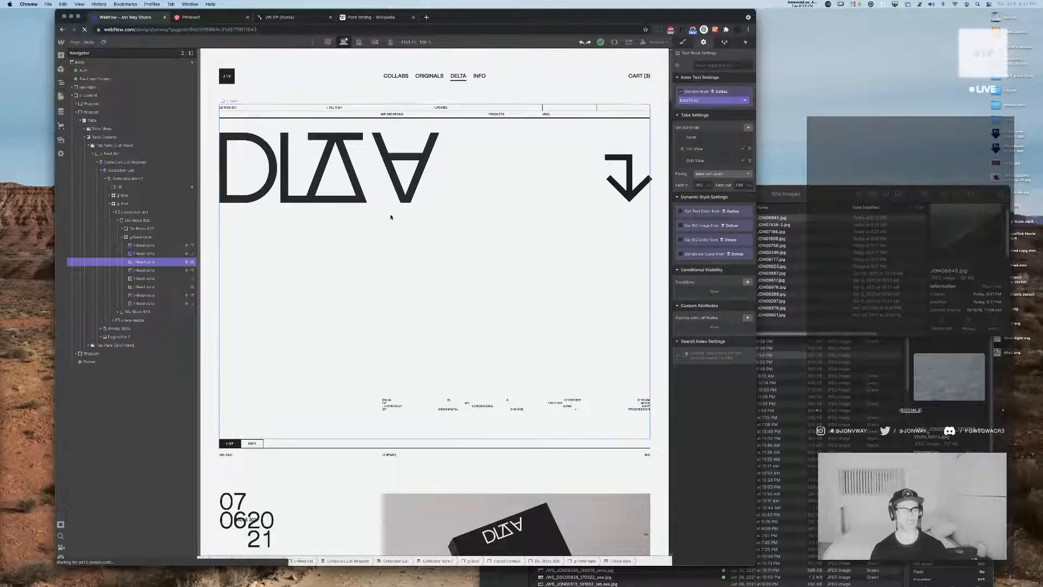
pyautogui.scroll(-15, 391, 217)
pyautogui.scroll(-15, 391, 220)
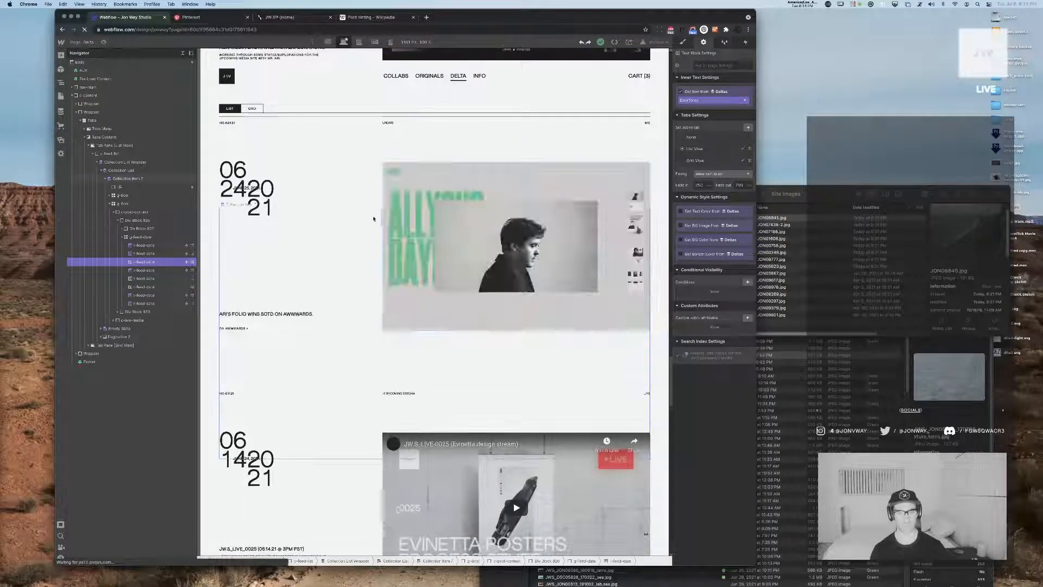
pyautogui.scroll(-10, 375, 218)
pyautogui.scroll(3, 473, 349)
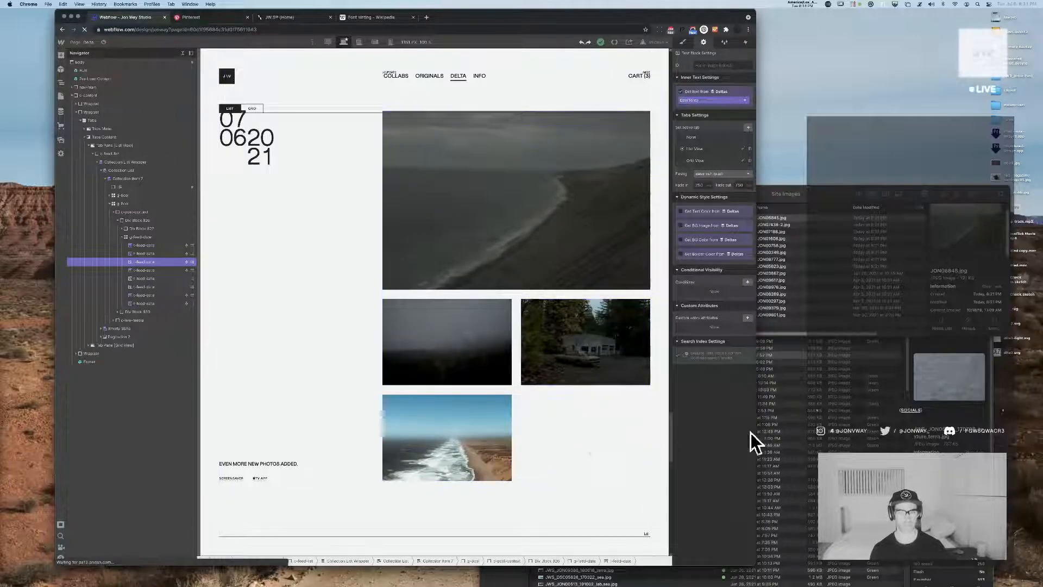
# Inspect the newest post's image grid, its third and fourth images, and the fourth image's lightbox settings
pyautogui.click(573, 346)
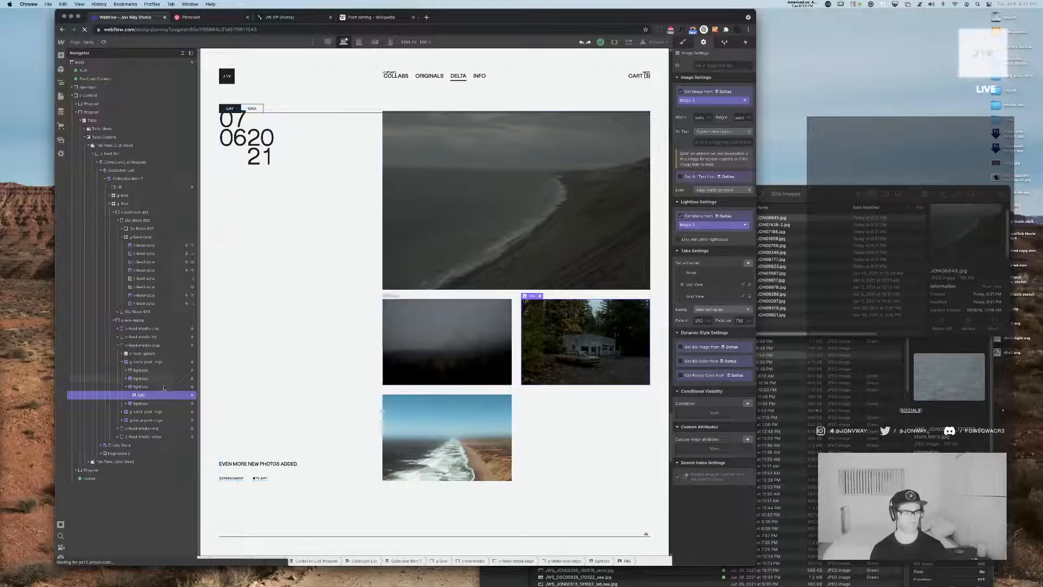
pyautogui.click(123, 362)
pyautogui.click(132, 363)
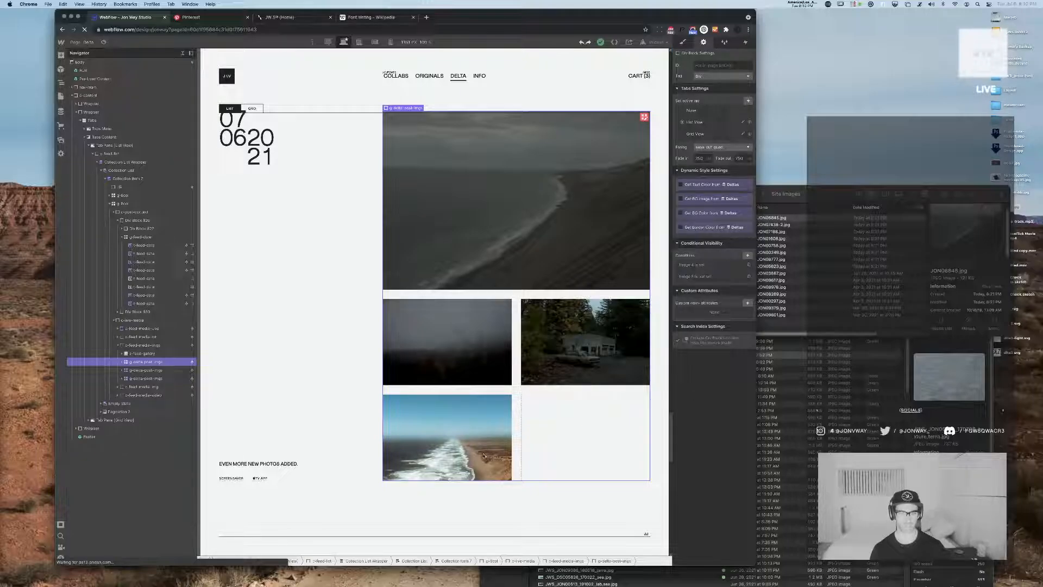
pyautogui.click(451, 432)
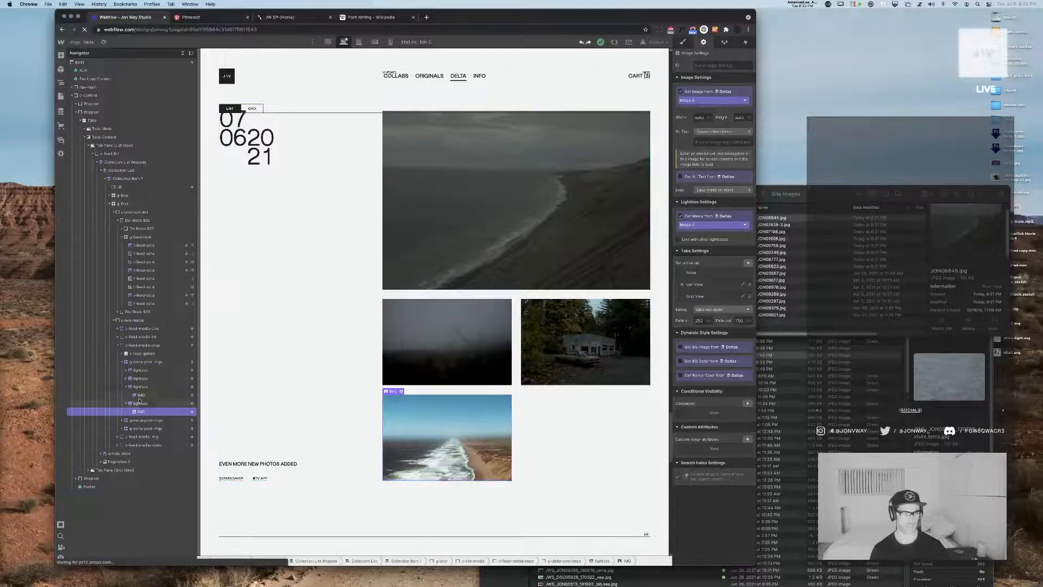
pyautogui.click(163, 403)
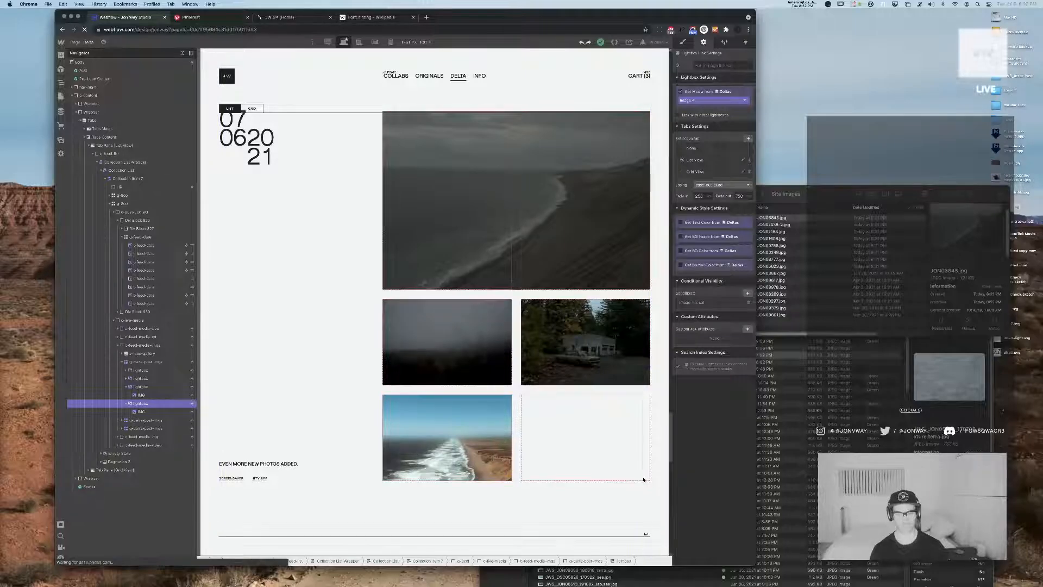
# Try spanning the fourth image's lightbox across two columns of the newest post's image grid
pyautogui.click(126, 387)
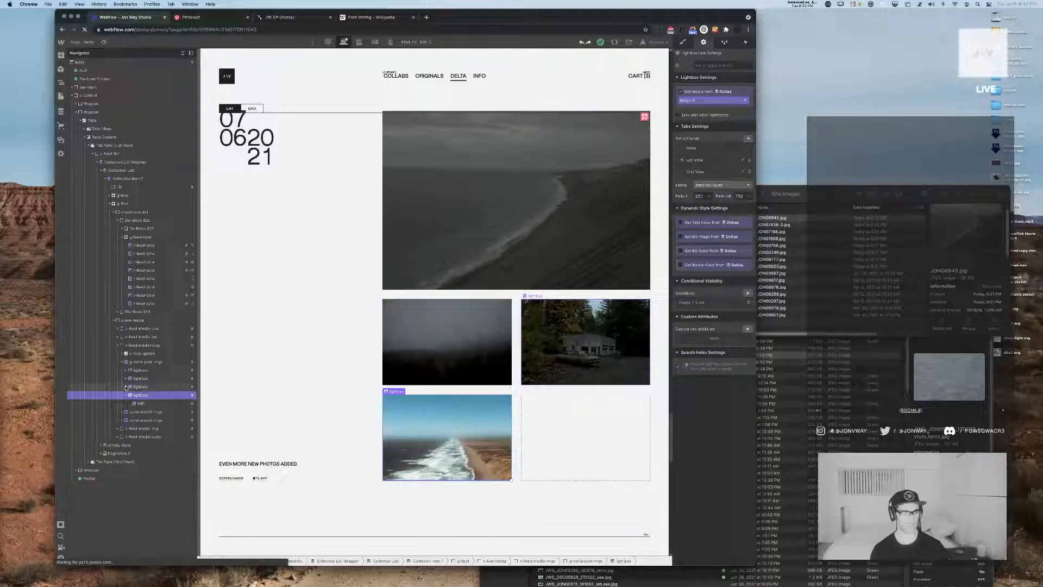
pyautogui.press('s')
pyautogui.click(704, 132)
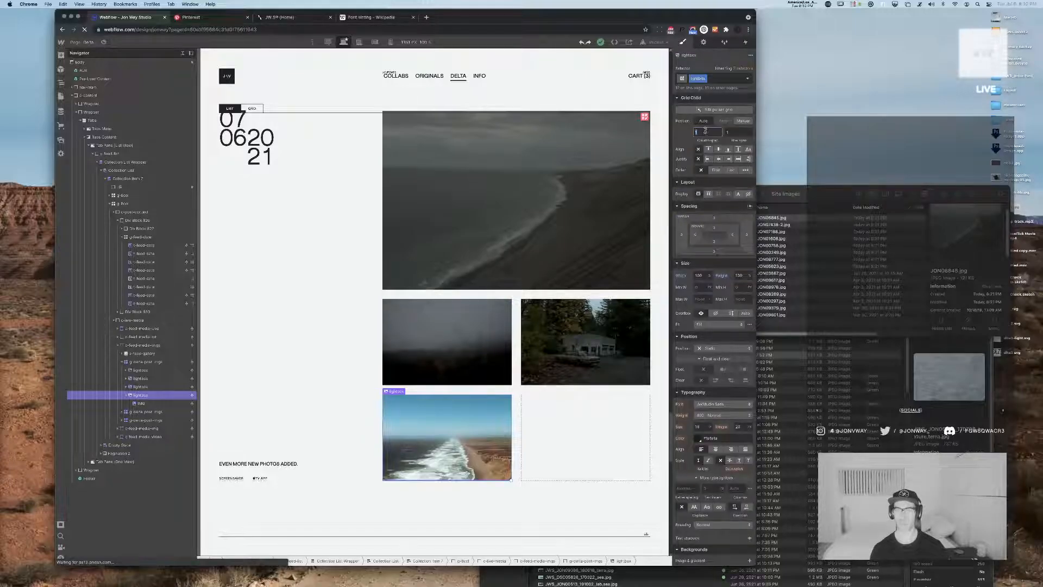
pyautogui.press('Return')
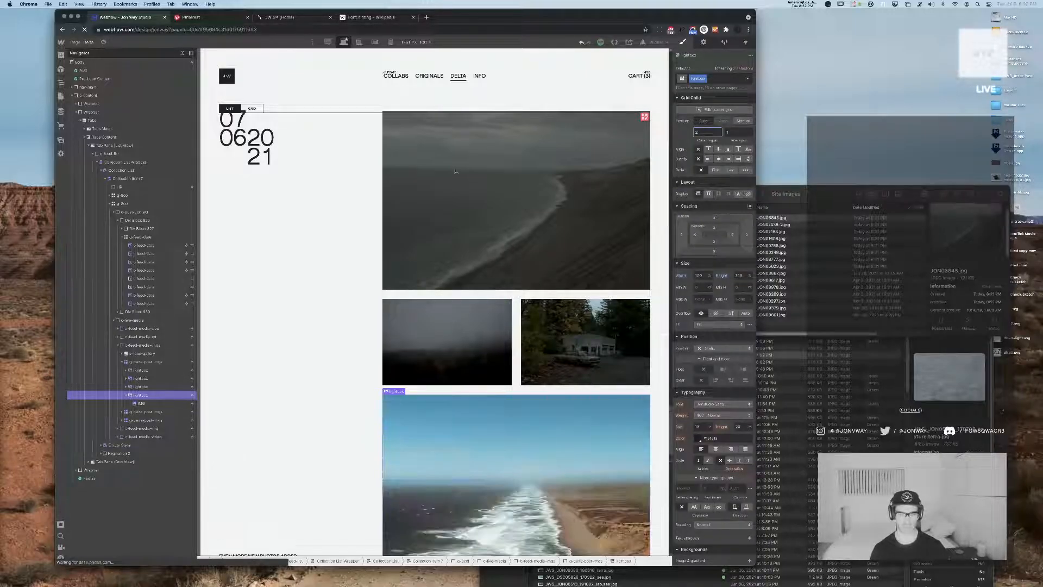
pyautogui.scroll(-2, 417, 242)
pyautogui.scroll(-2, 418, 243)
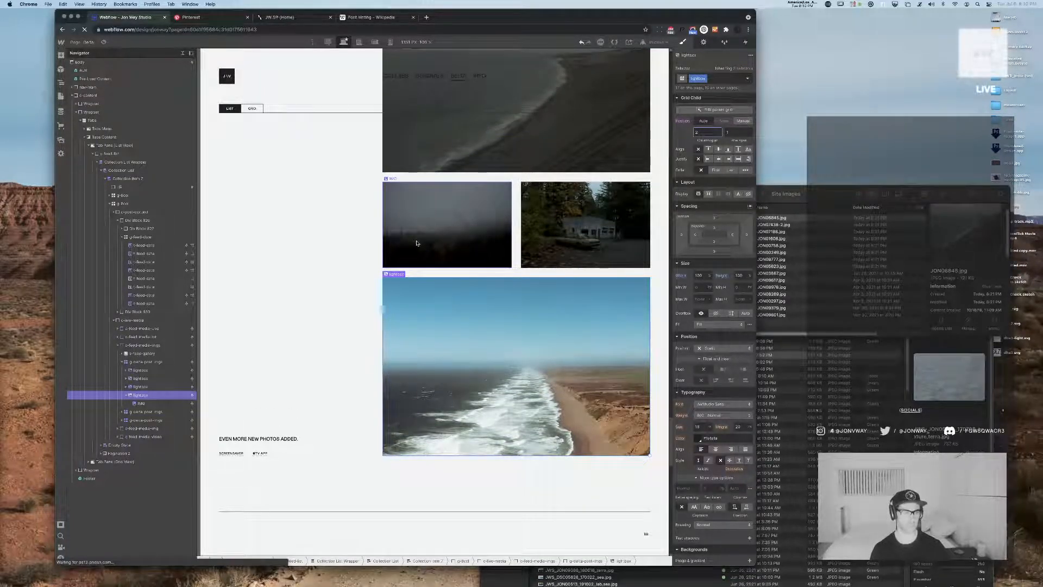
# Review the two-column fourth image within the newest post and reset the lightbox's grid position to a single column
pyautogui.scroll(3, 416, 242)
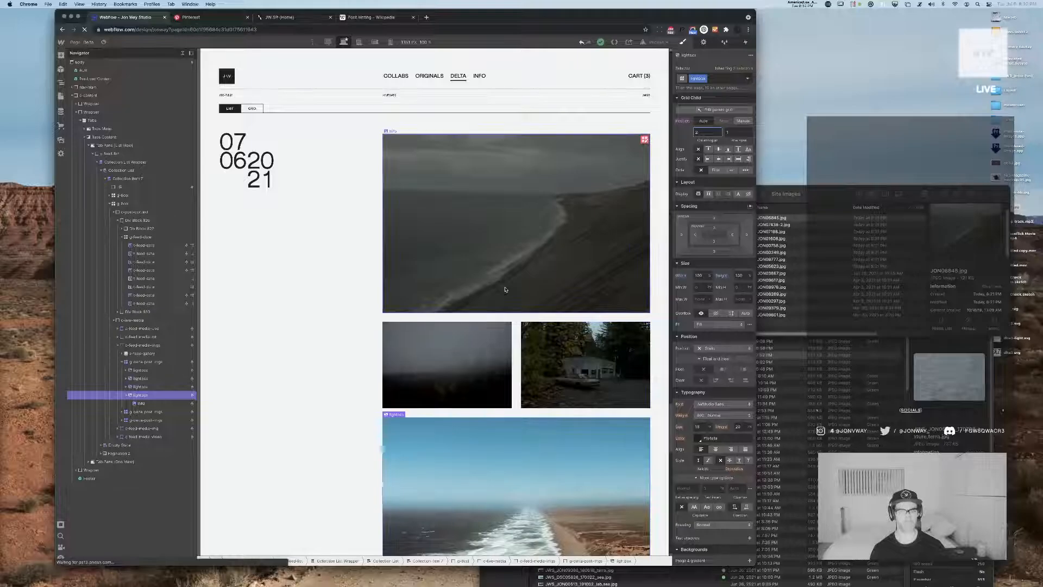
pyautogui.scroll(-3, 511, 326)
pyautogui.scroll(1, 505, 289)
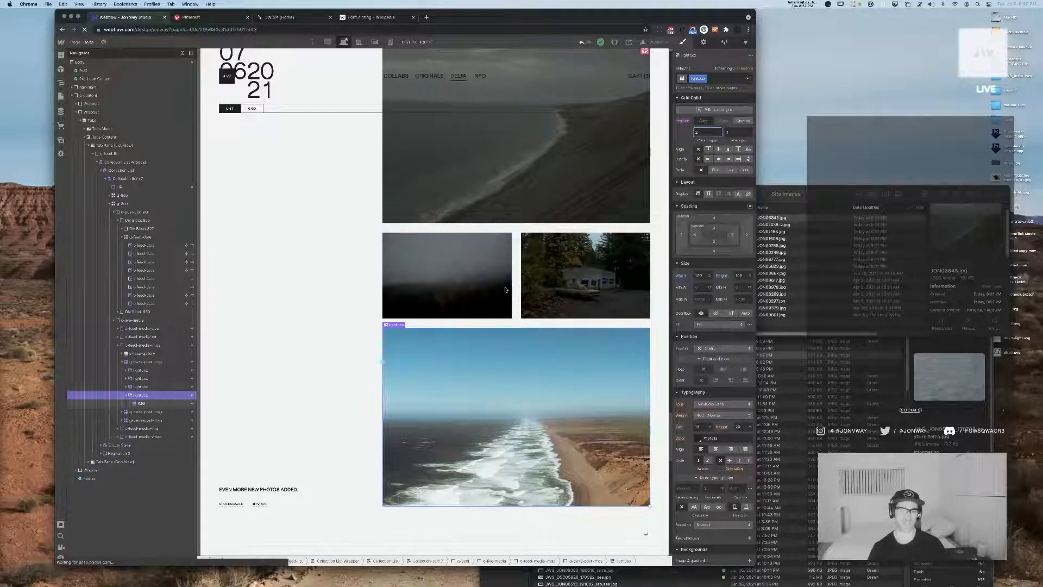
pyautogui.scroll(1, 505, 293)
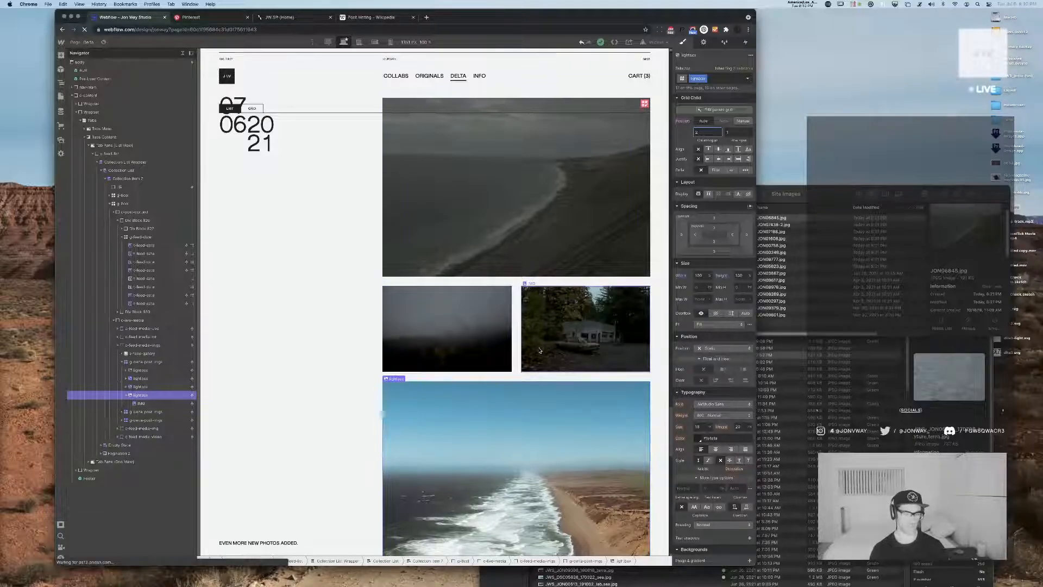
pyautogui.scroll(-3, 540, 351)
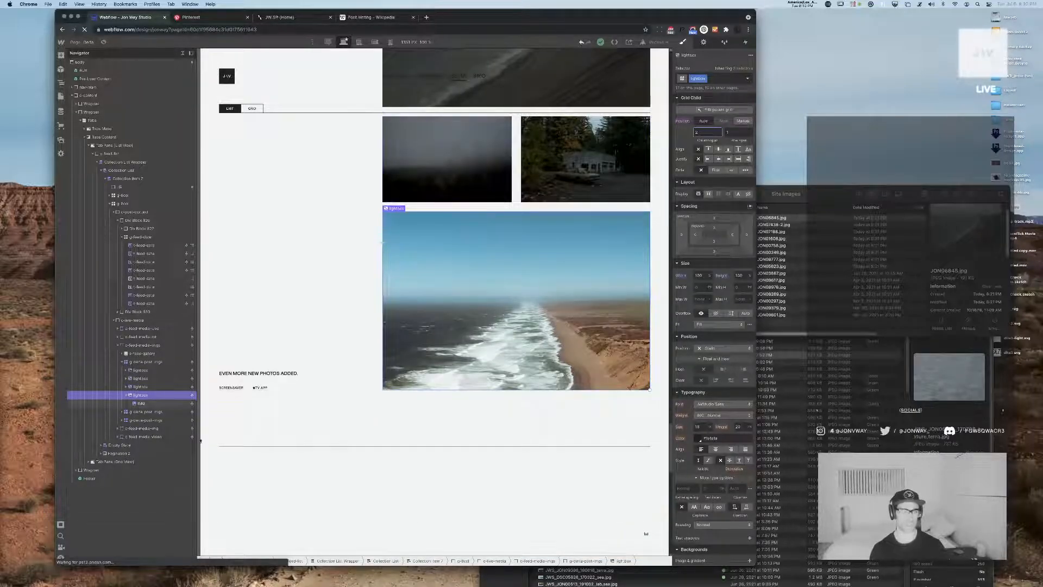
pyautogui.keyDown('alt'); pyautogui.click(686, 123); pyautogui.keyUp('alt')
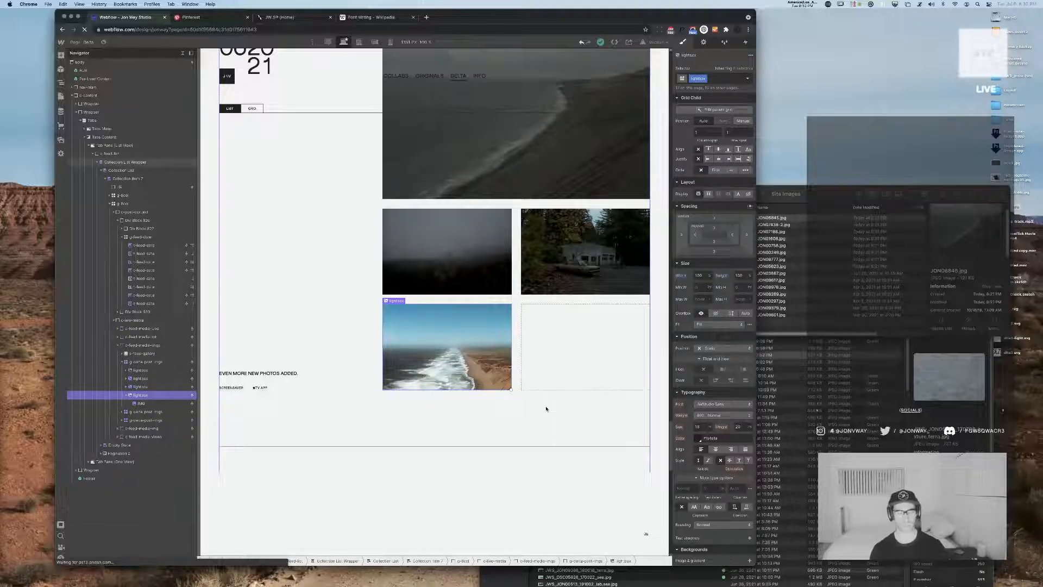
# Add four columns to the newest post's four-image grid to make it a six-column grid
pyautogui.scroll(3, 560, 393)
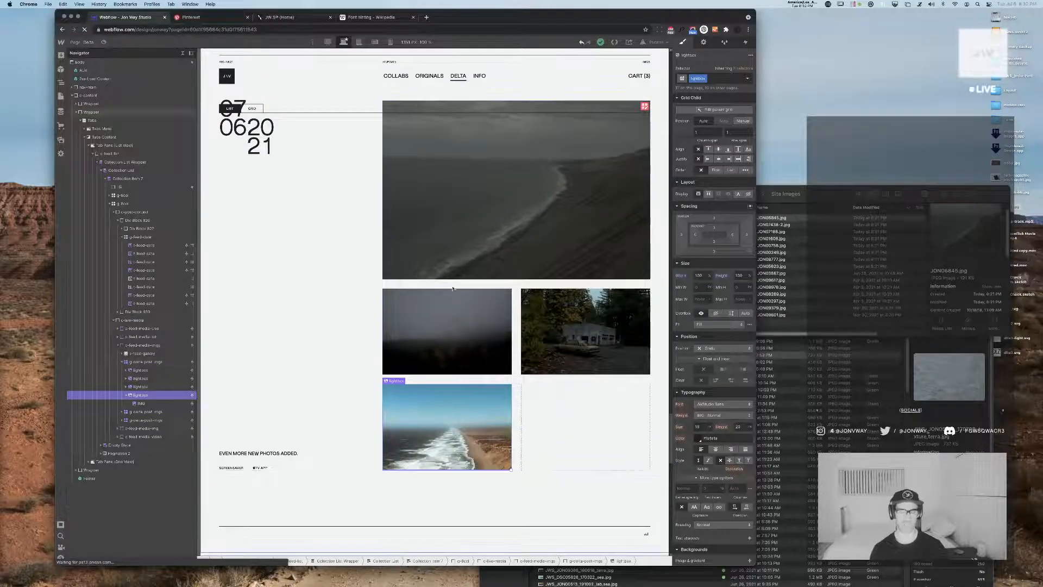
pyautogui.click(572, 433)
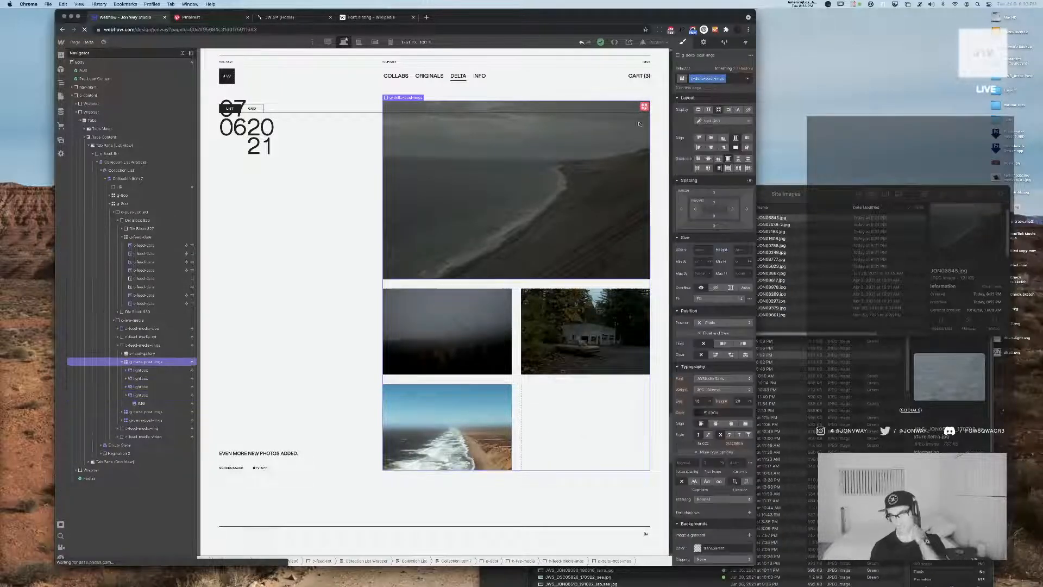
pyautogui.click(642, 108)
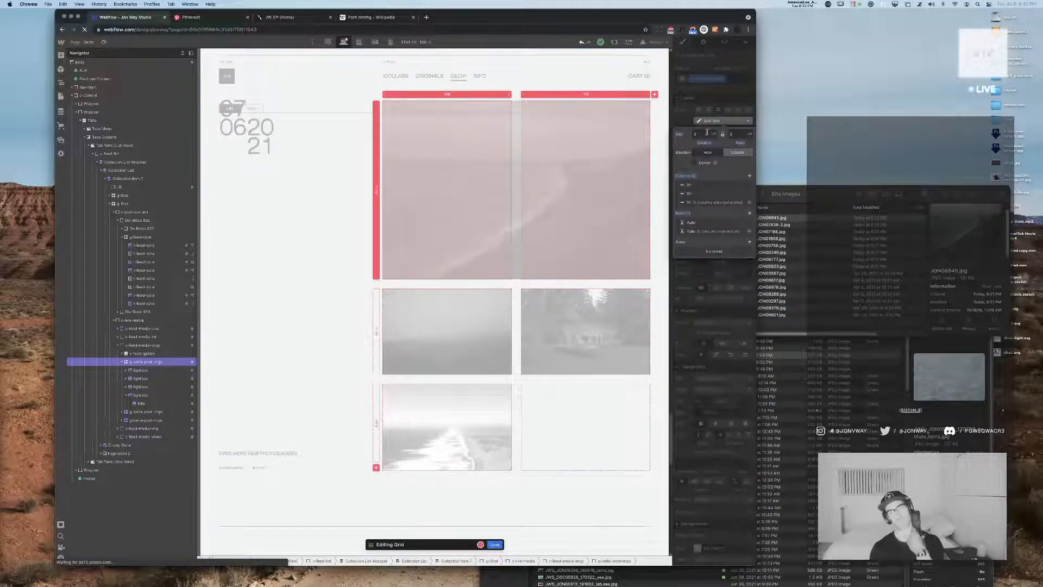
pyautogui.click(751, 177)
pyautogui.click(750, 177)
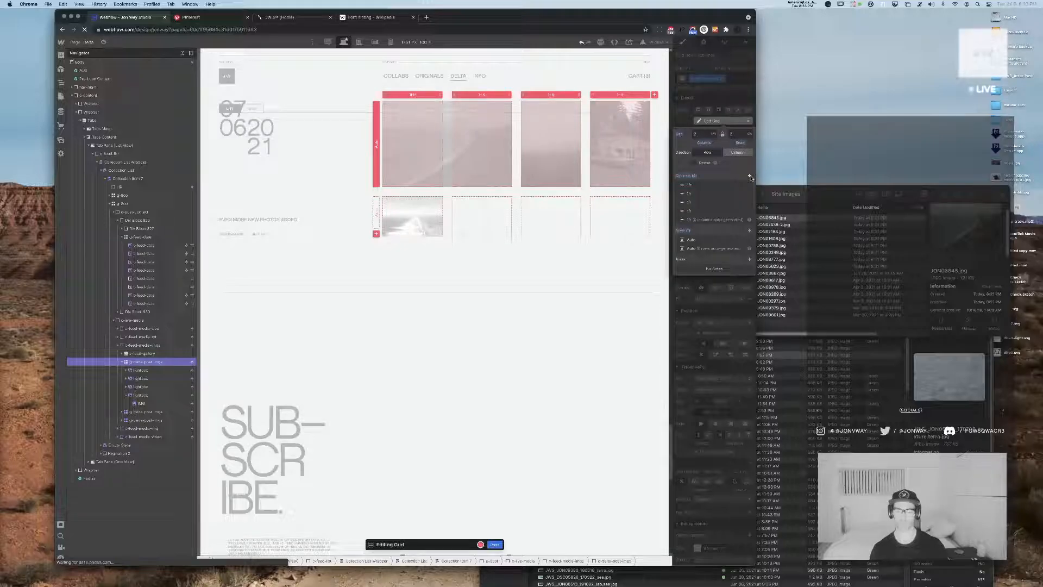
pyautogui.click(751, 176)
pyautogui.click(751, 176)
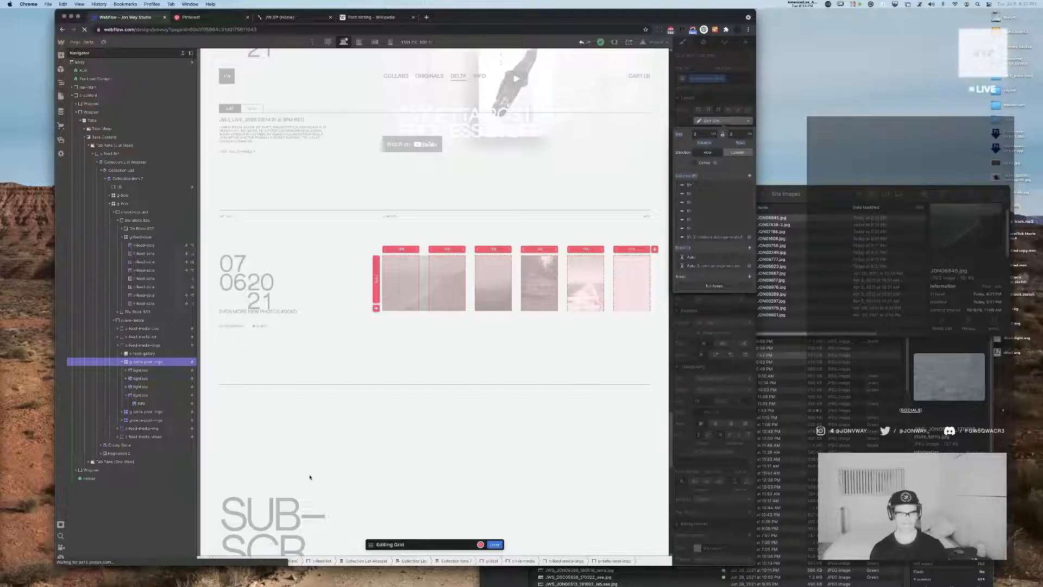
pyautogui.click(495, 545)
# Span the first image's lightbox across six columns of the newest post's grid
pyautogui.click(440, 302)
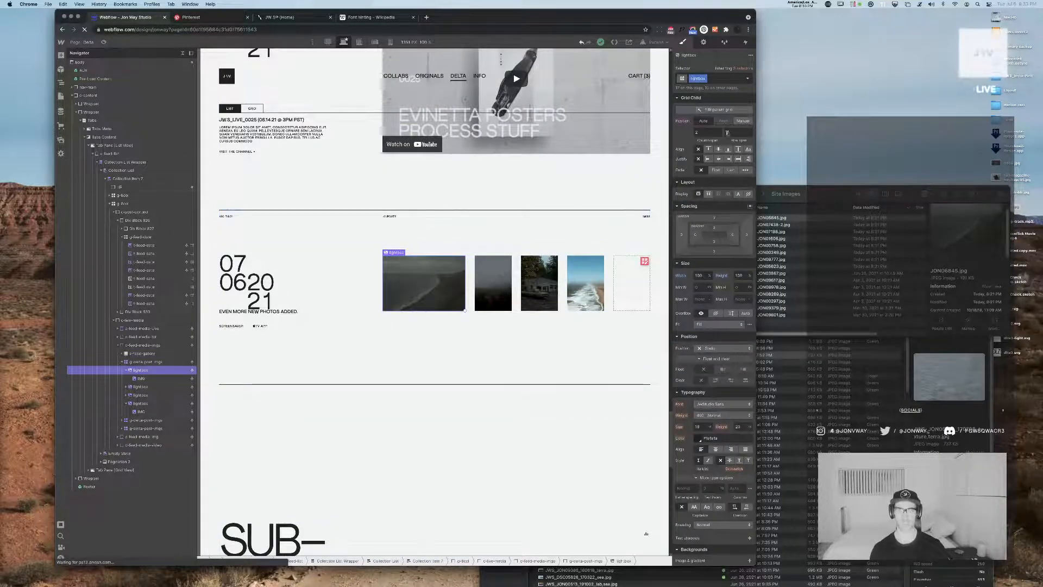
pyautogui.click(709, 132)
pyautogui.write('6')
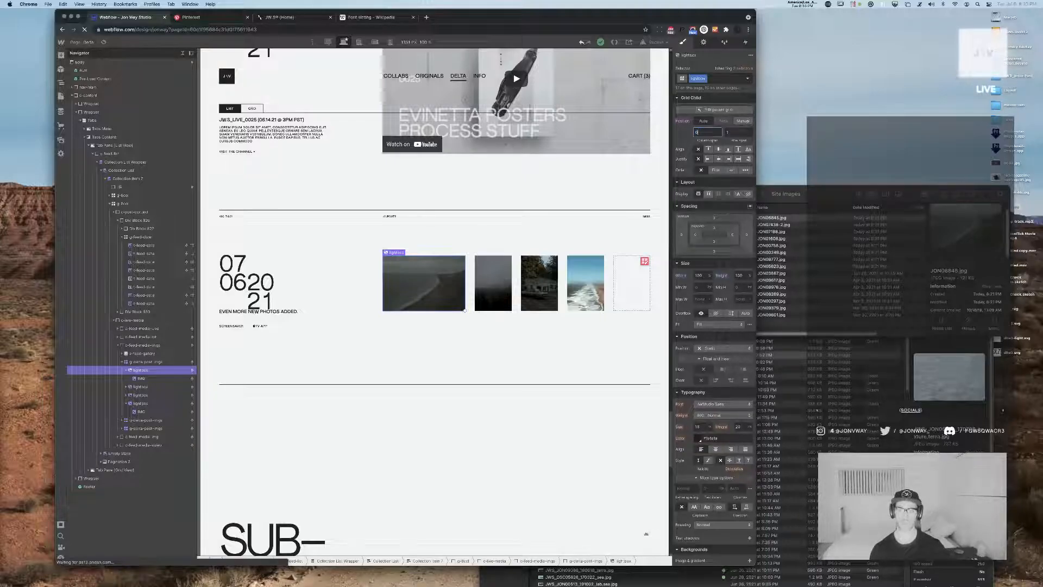
pyautogui.press('Return')
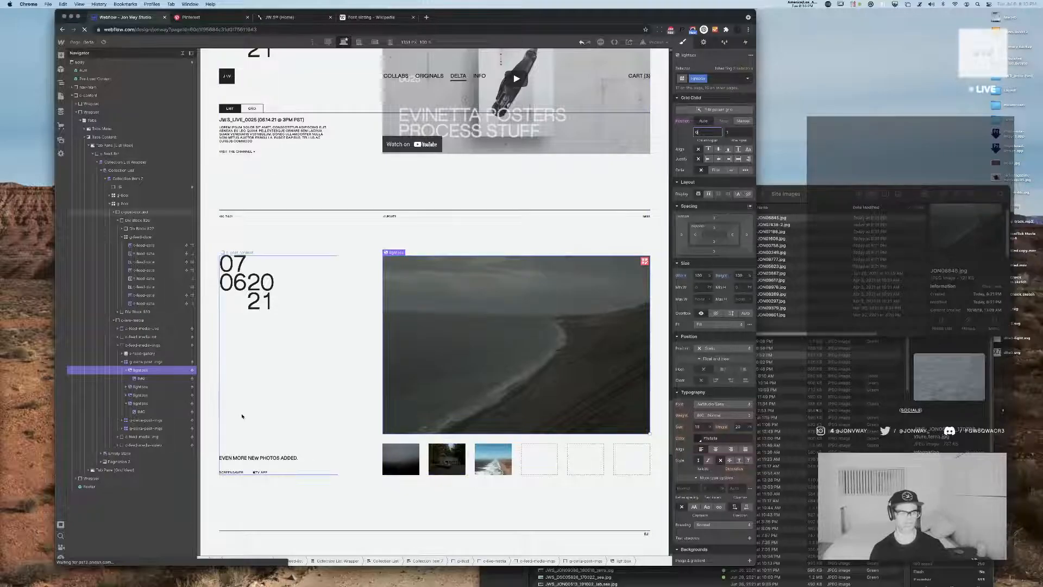
# Position the second image's lightbox manually, with column start 2 and column end 4
pyautogui.click(136, 386)
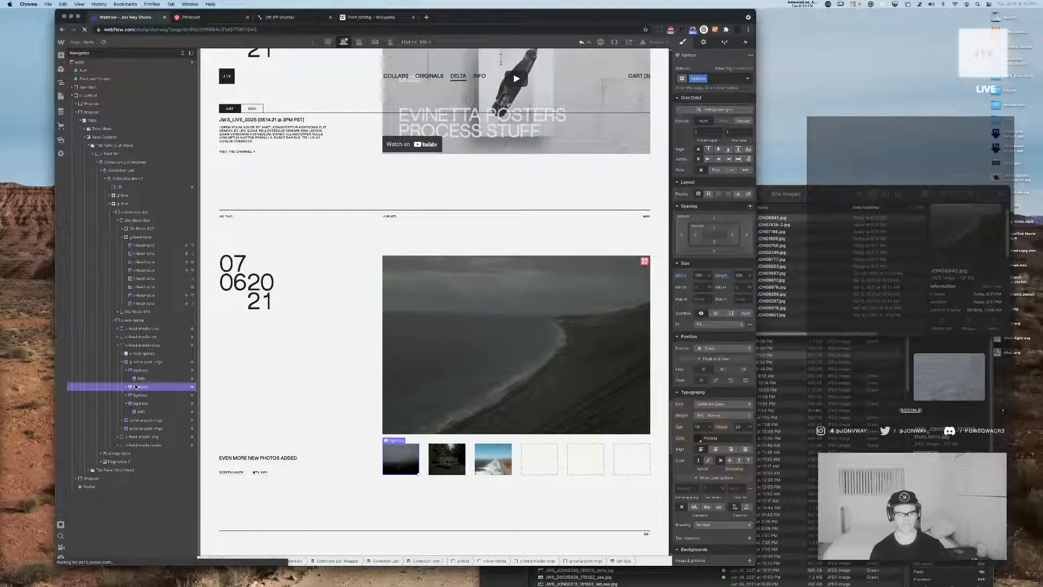
pyautogui.click(127, 404)
pyautogui.click(128, 370)
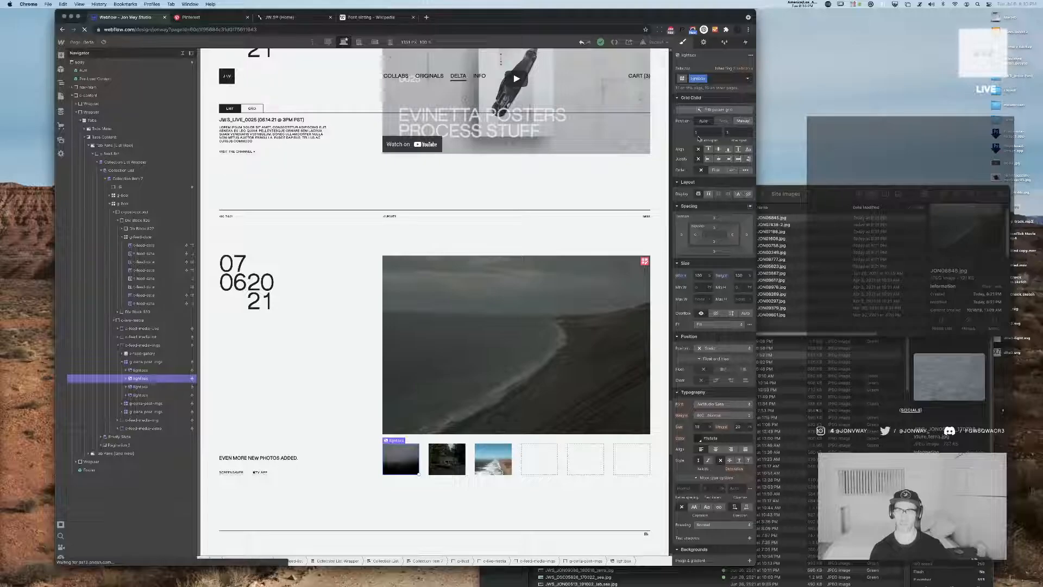
pyautogui.click(743, 121)
pyautogui.click(699, 132)
pyautogui.write('2')
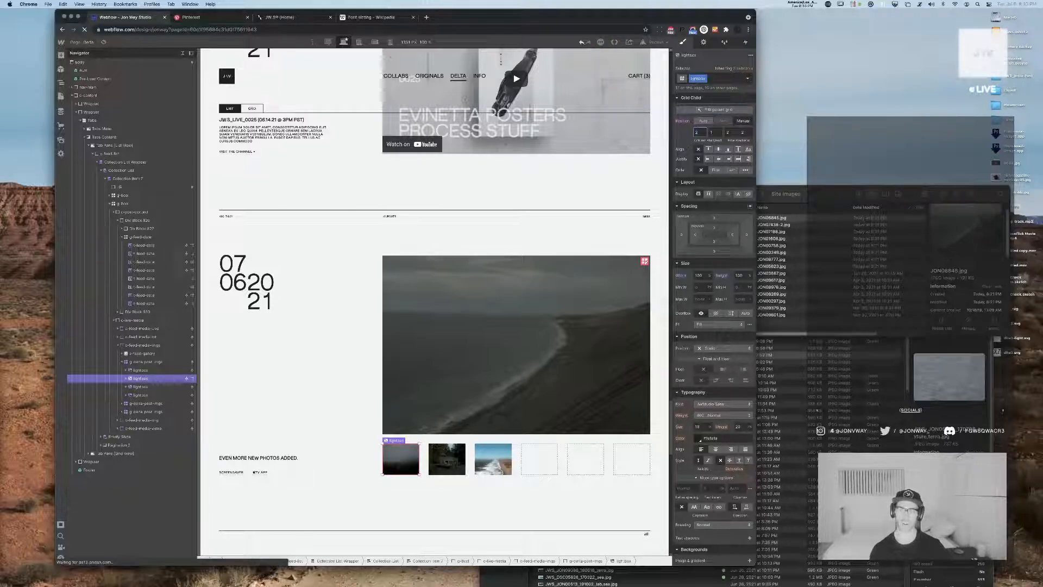
pyautogui.press('Tab')
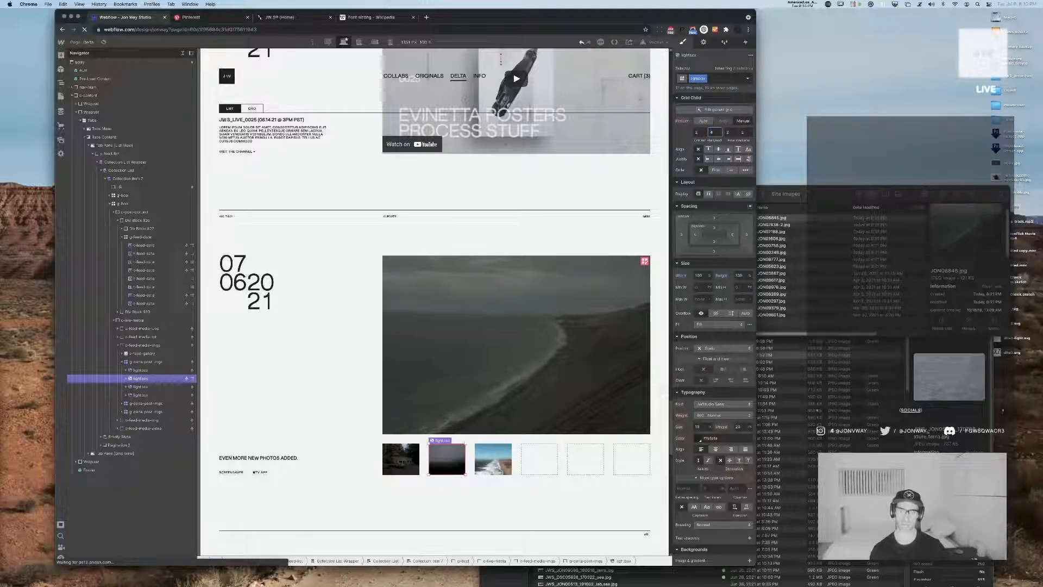
pyautogui.write('4')
pyautogui.press('Tab')
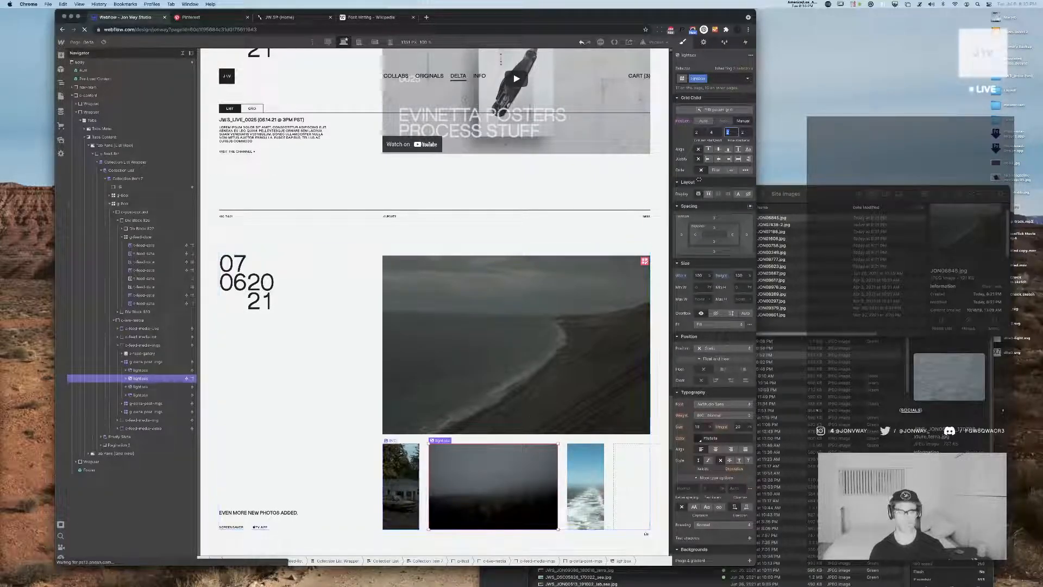
# Position the third image's lightbox manually in row 3 of the newest post's grid
pyautogui.click(402, 487)
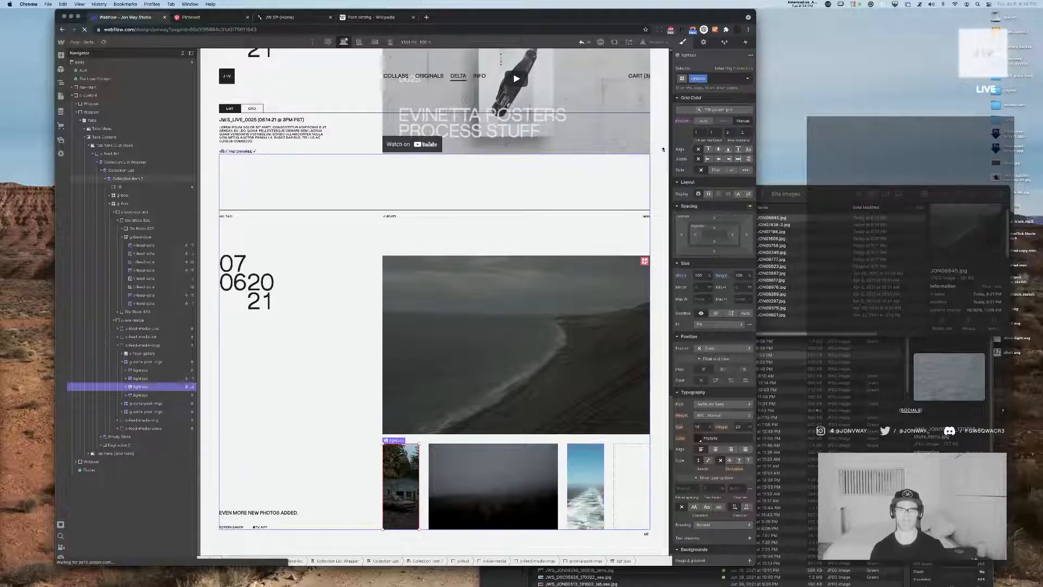
pyautogui.click(731, 132)
pyautogui.write('3')
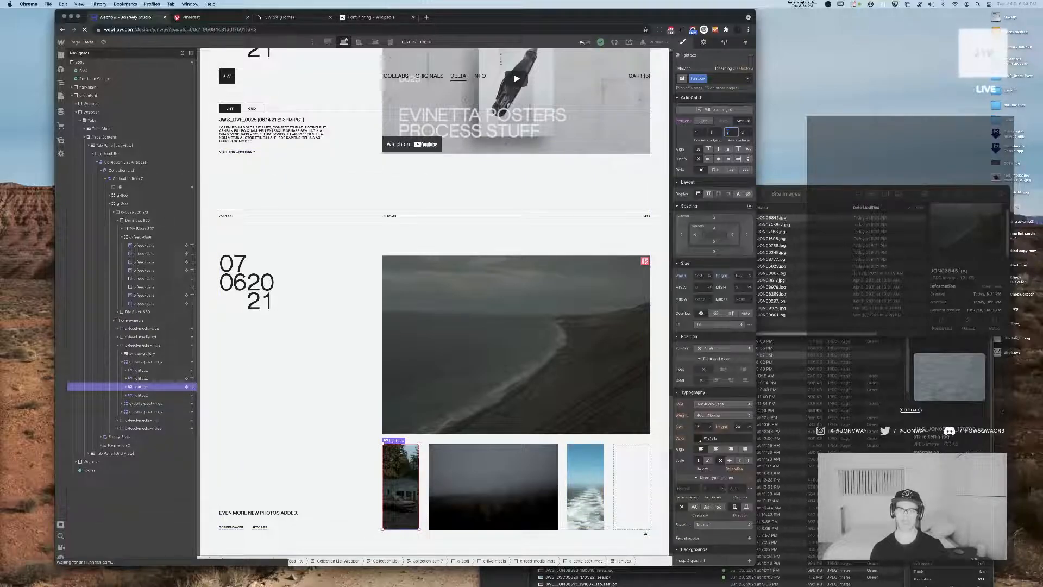
pyautogui.press('Tab')
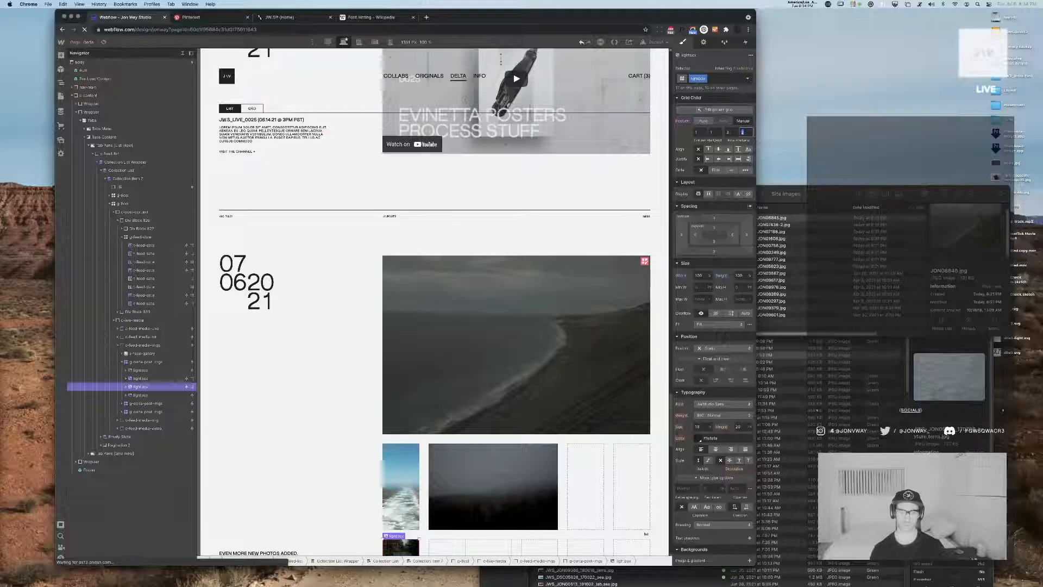
pyautogui.scroll(-3, 456, 284)
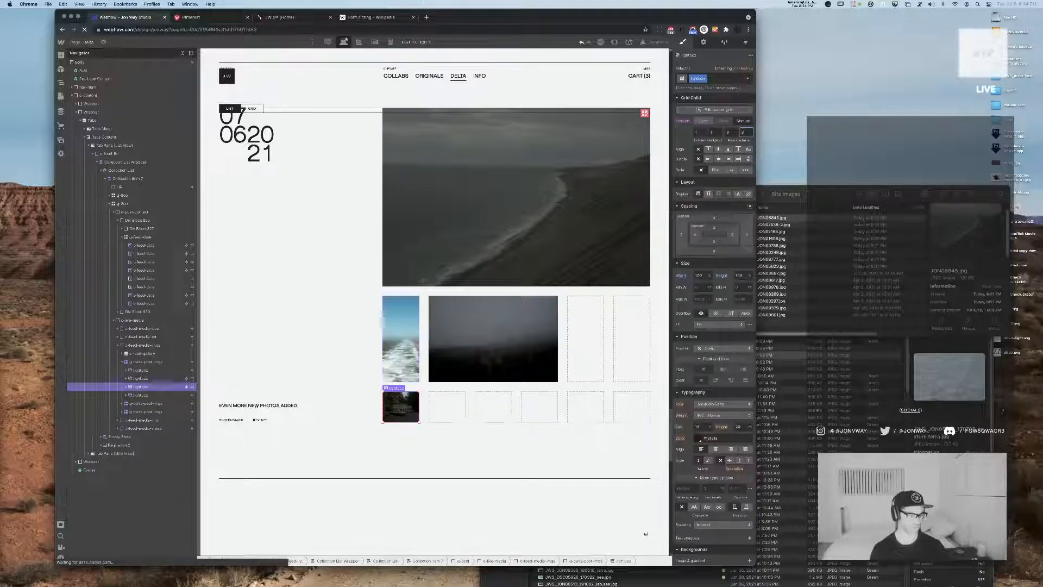
pyautogui.press('super+Tab')
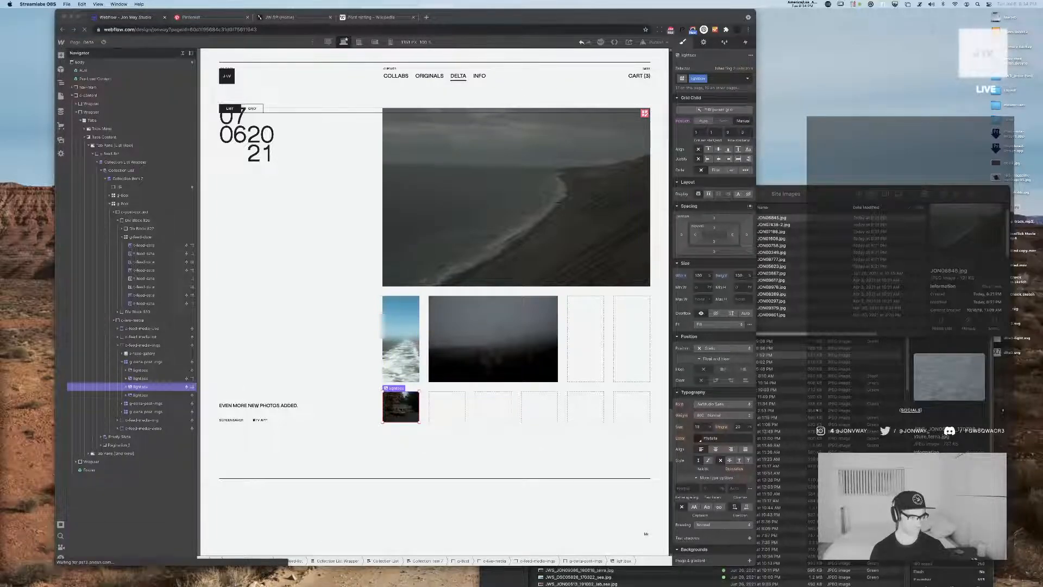
pyautogui.press('super+Tab')
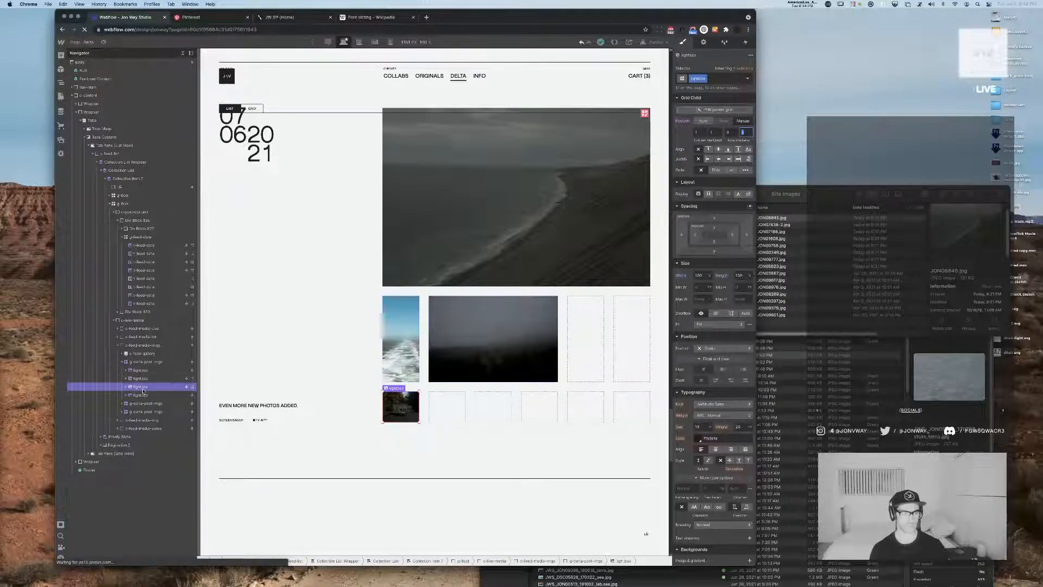
# Position the fourth image's lightbox manually in row 4 of the newest post's grid
pyautogui.click(143, 395)
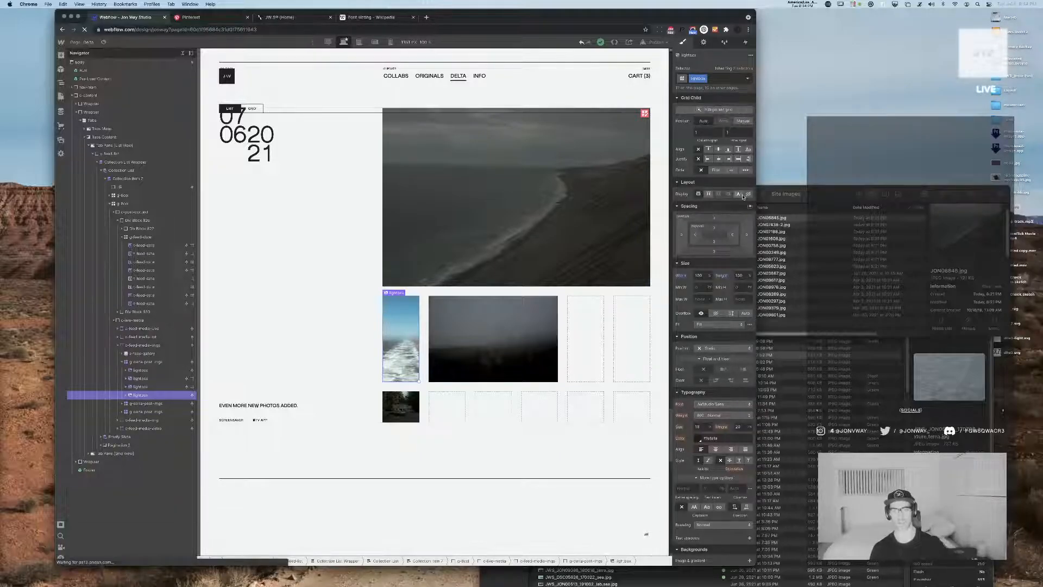
pyautogui.click(742, 120)
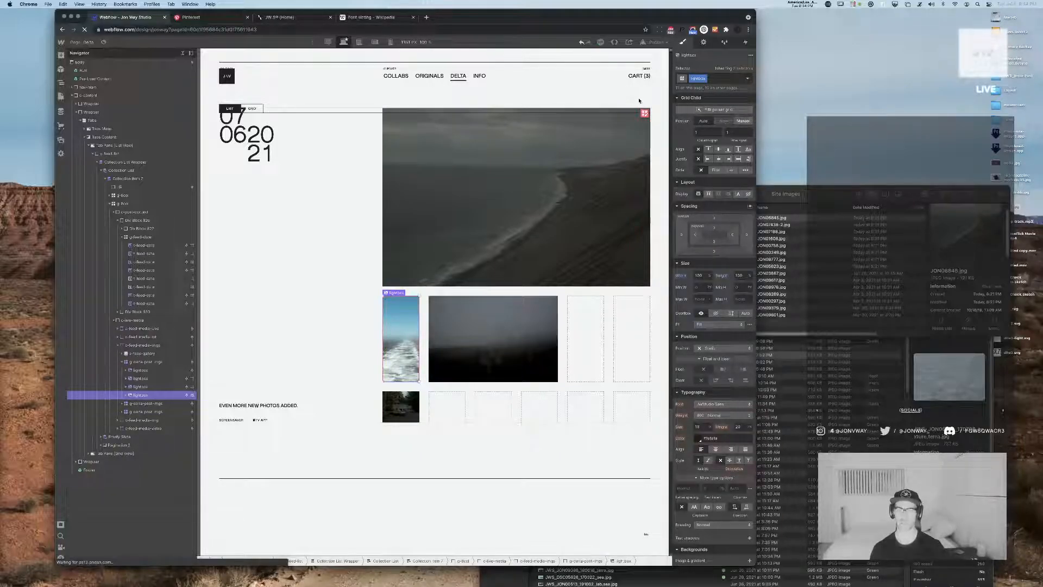
pyautogui.click(732, 133)
pyautogui.press('Tab')
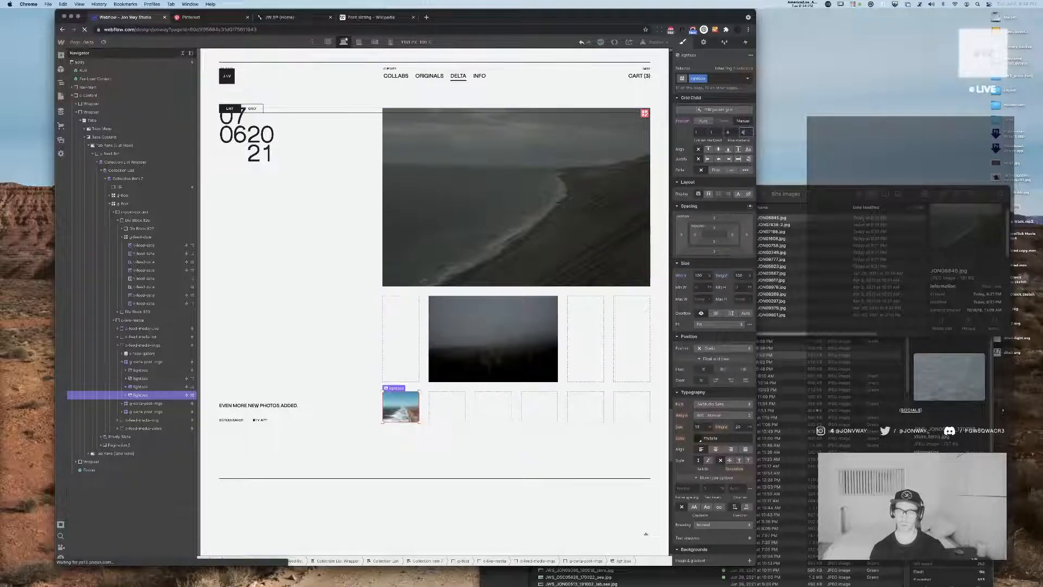
pyautogui.press('Return')
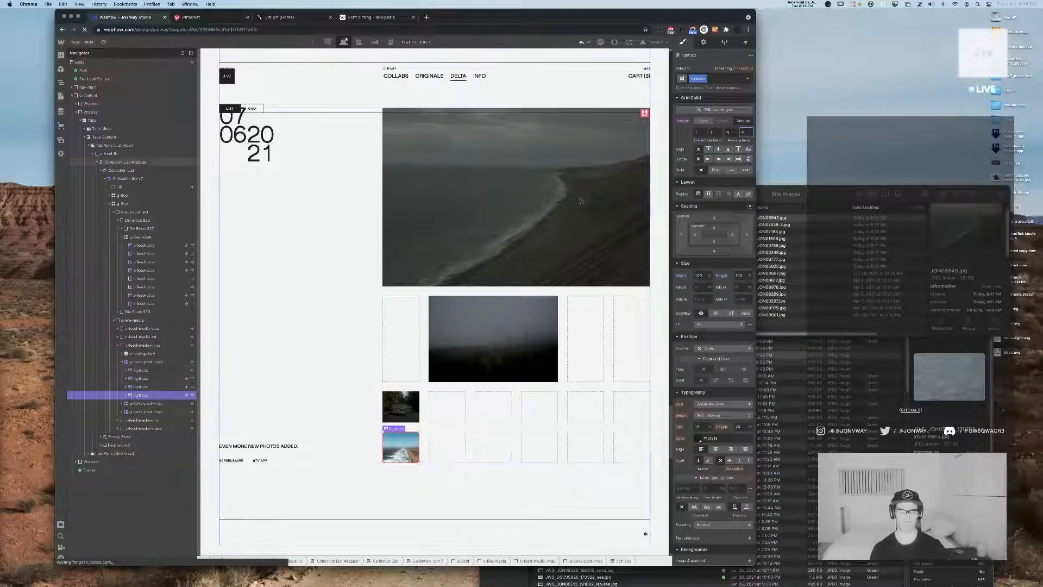
# Add two more columns to the newest post's image grid to make it an eight-column grid
pyautogui.click(644, 114)
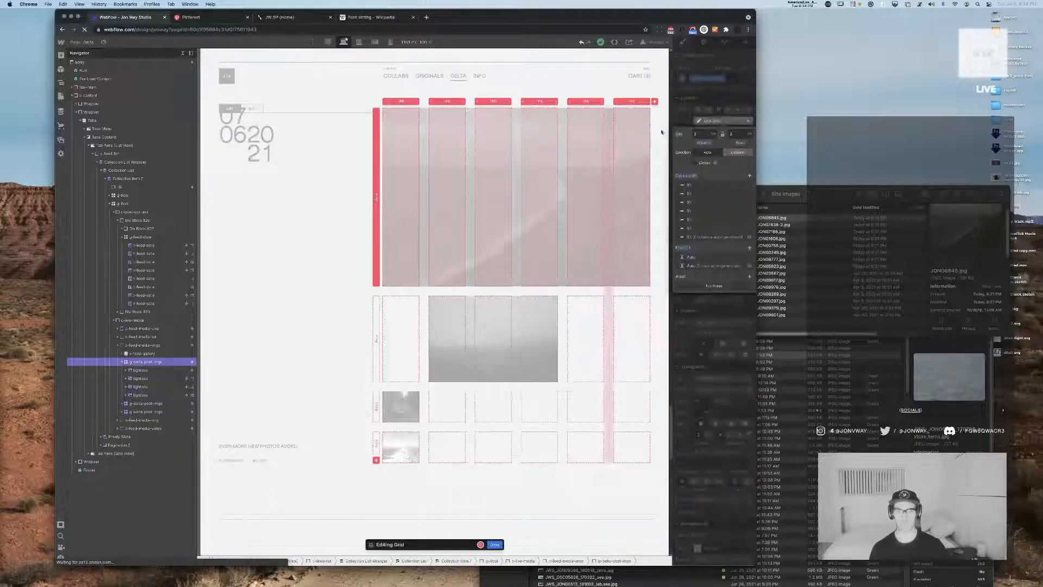
pyautogui.click(750, 176)
pyautogui.click(750, 176)
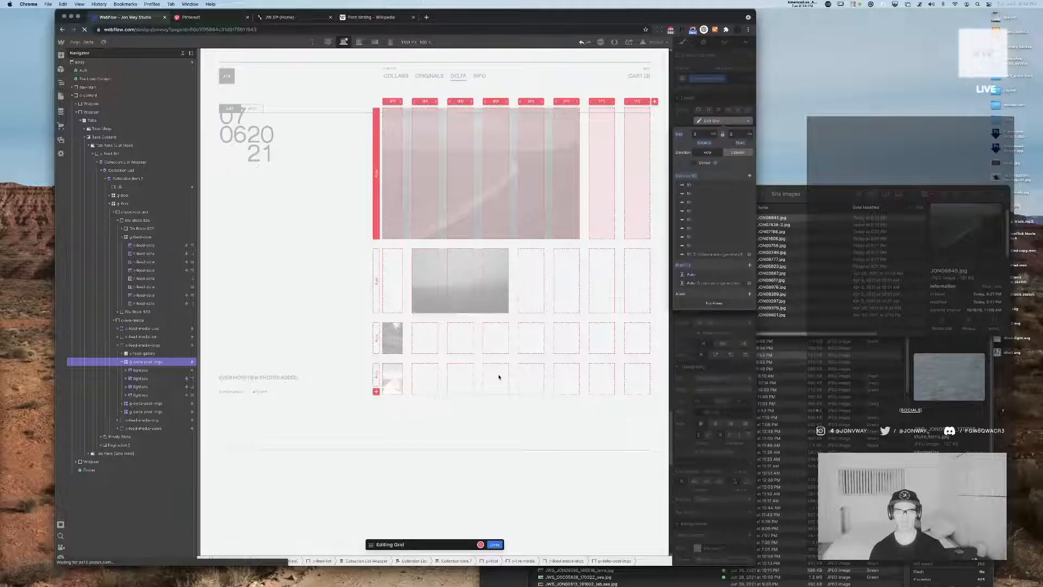
pyautogui.press('Escape')
# Span the first image's lightbox across all eight columns of the grid
pyautogui.scroll(3, 598, 212)
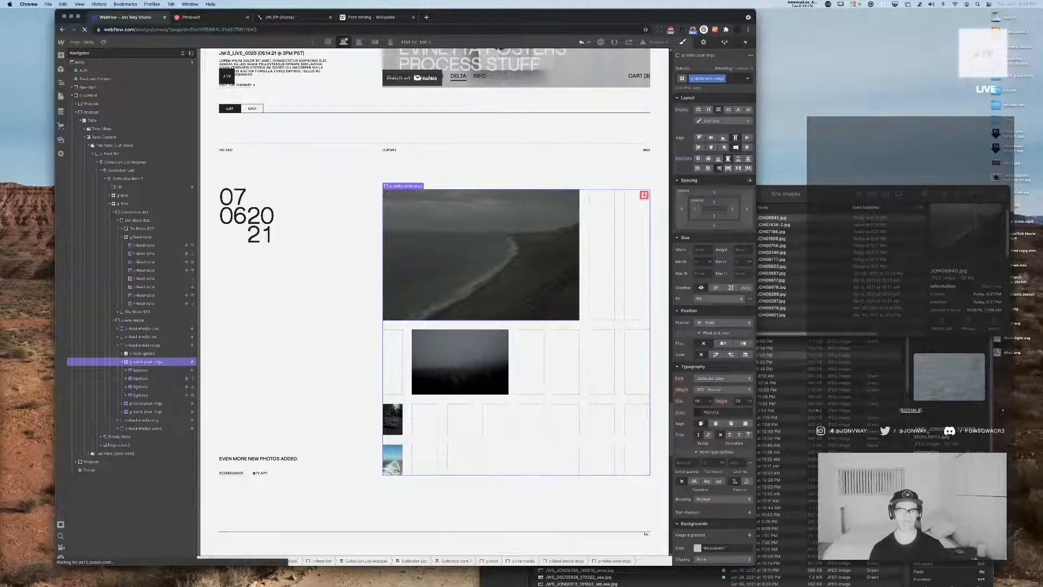
pyautogui.click(524, 269)
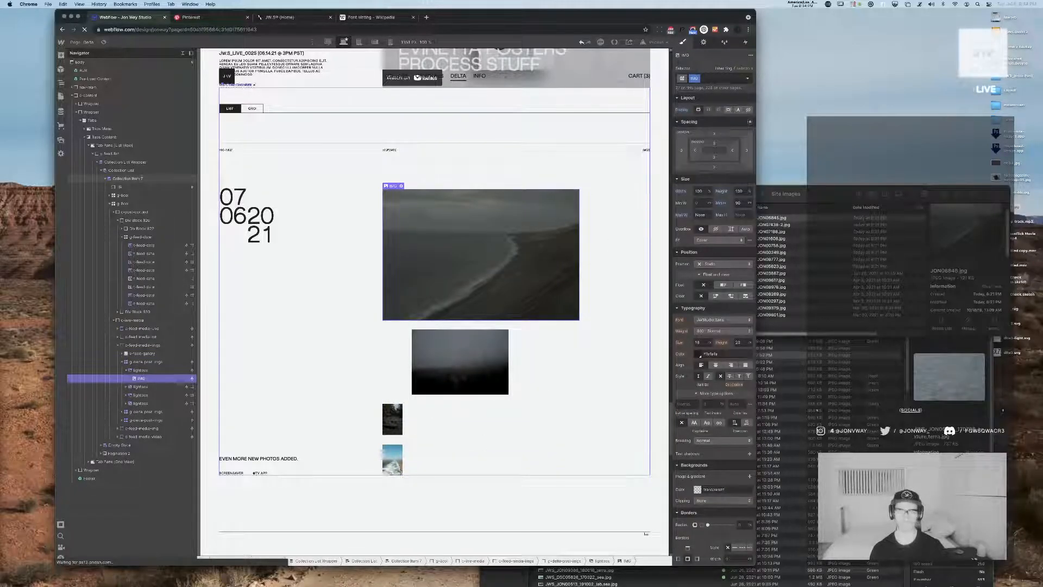
pyautogui.click(140, 371)
pyautogui.click(705, 133)
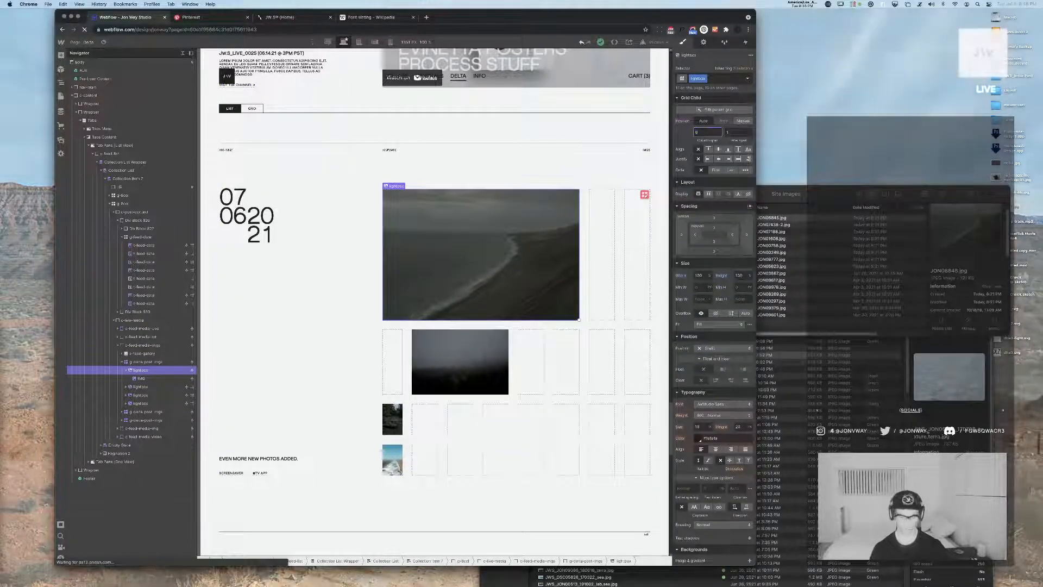
pyautogui.press('Return')
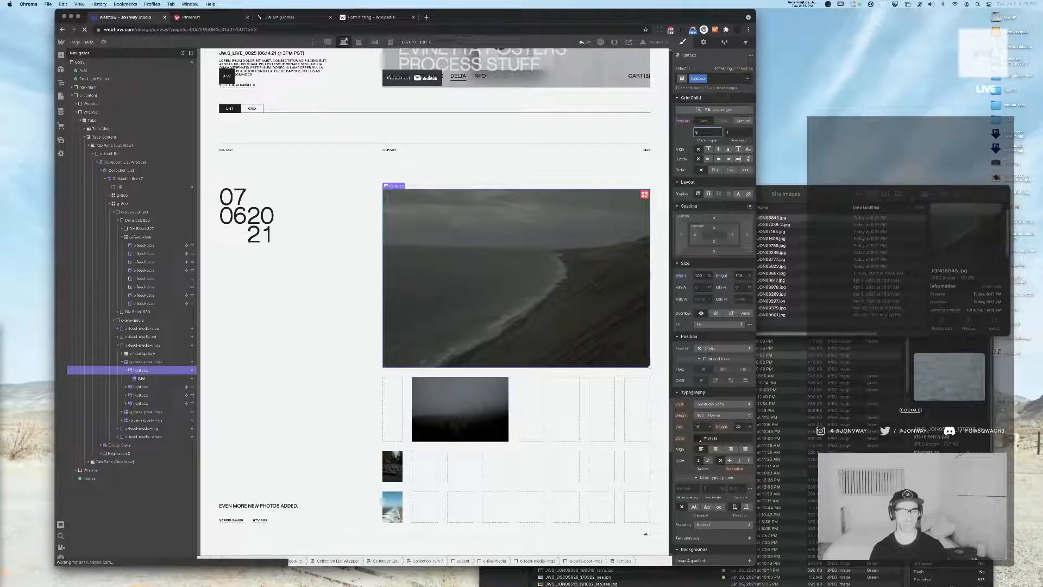
# Set the third image's lightbox to column start 6 and column end 8
pyautogui.scroll(-3, 526, 360)
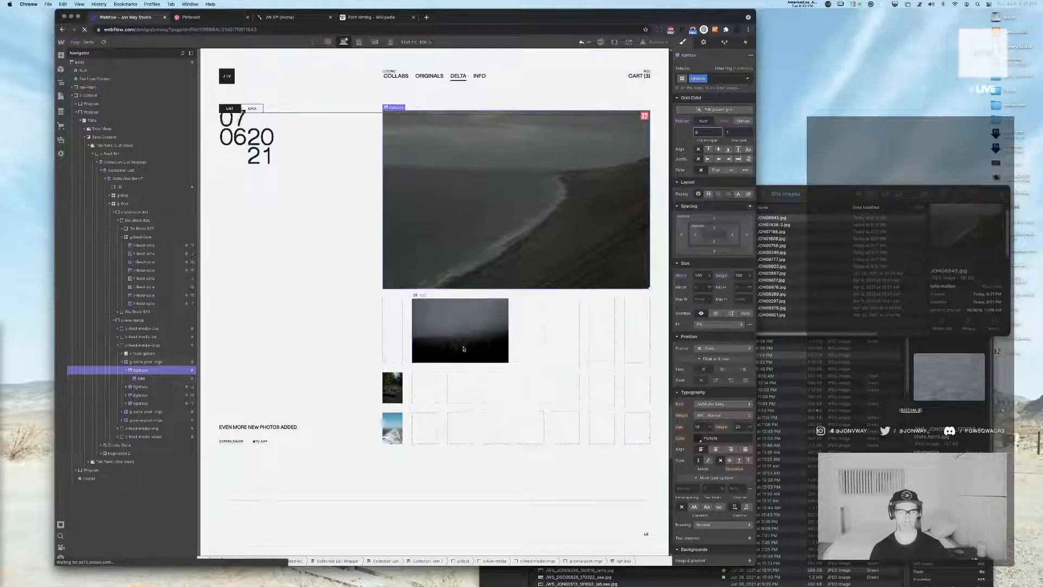
pyautogui.click(392, 385)
pyautogui.press('Up')
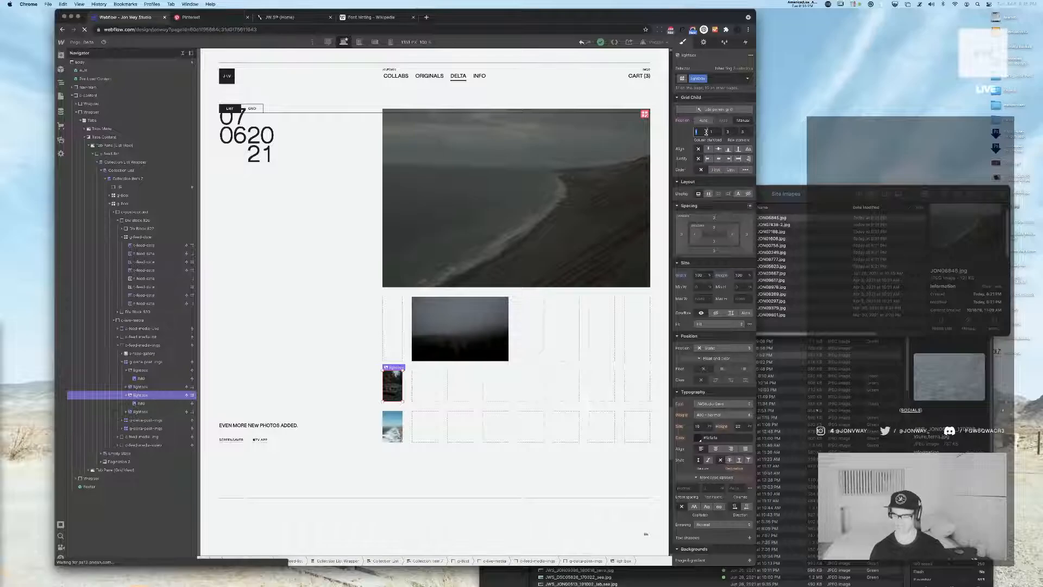
pyautogui.press('Tab')
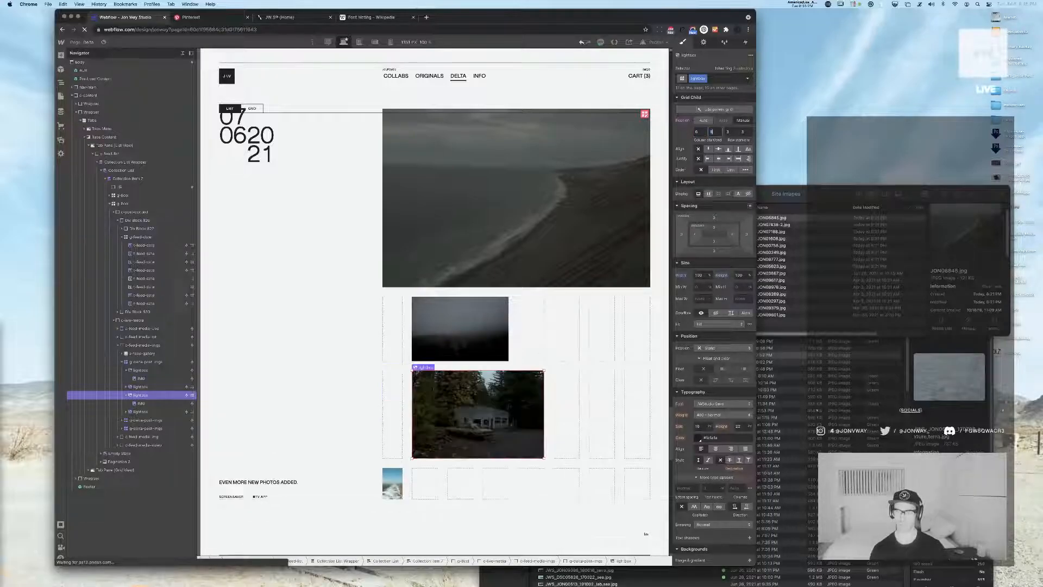
pyautogui.press('Return')
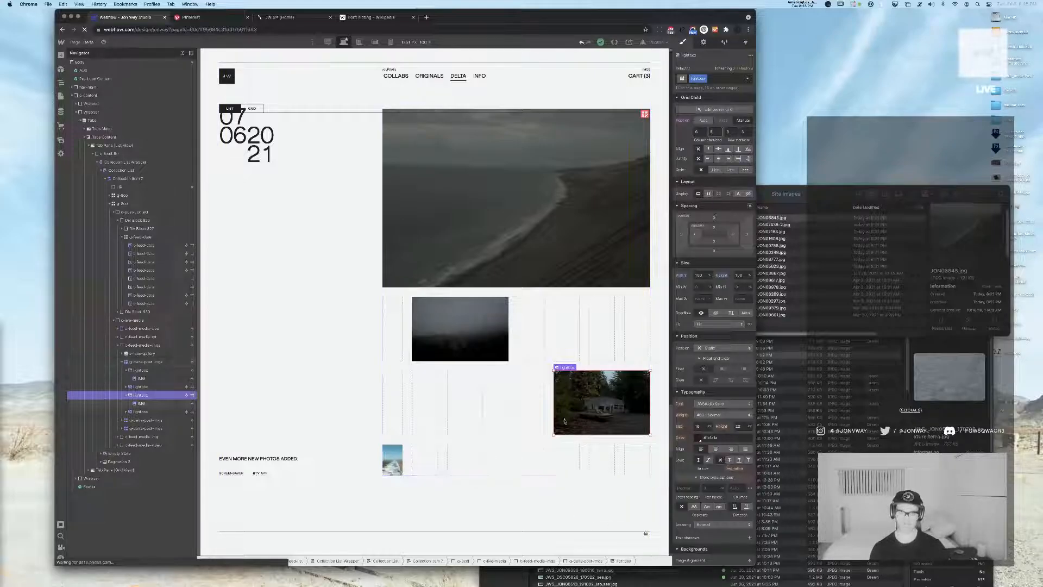
# Extend the fourth image's lightbox to column end 3 in the newest post's grid
pyautogui.click(144, 412)
pyautogui.click(717, 131)
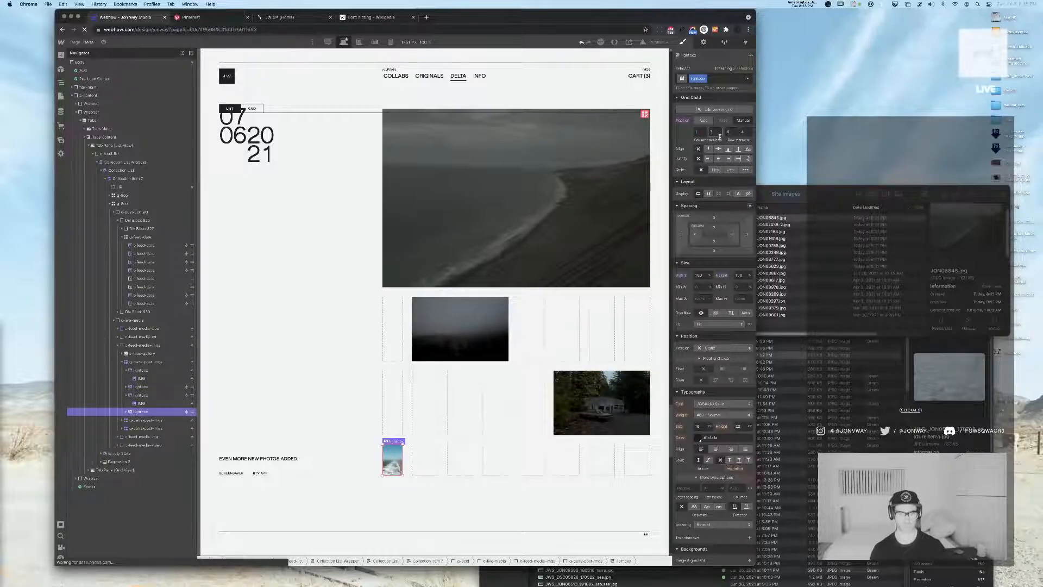
pyautogui.write('3')
pyautogui.press('Return')
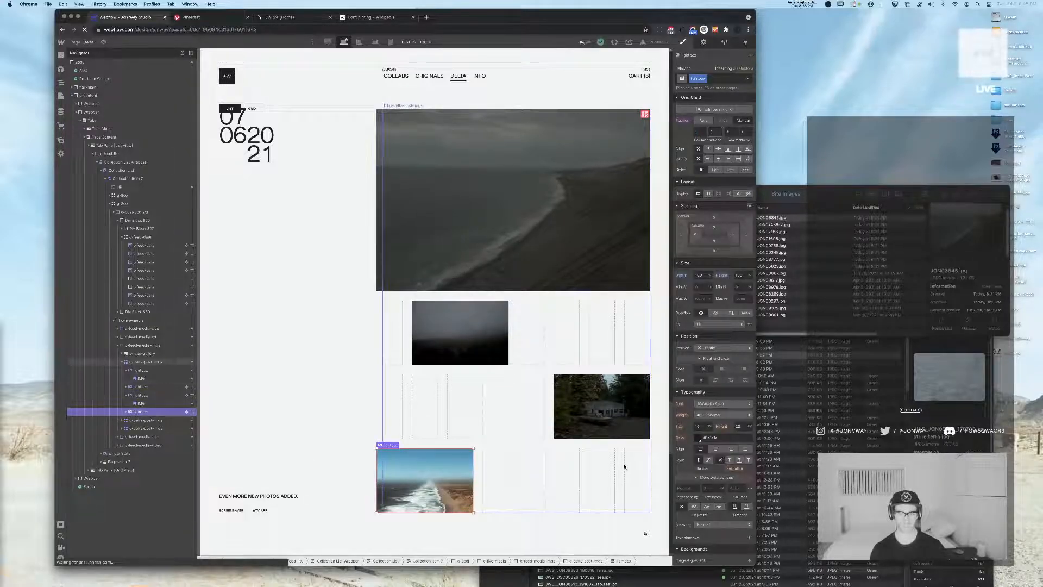
pyautogui.click(623, 466)
pyautogui.scroll(-1, 620, 462)
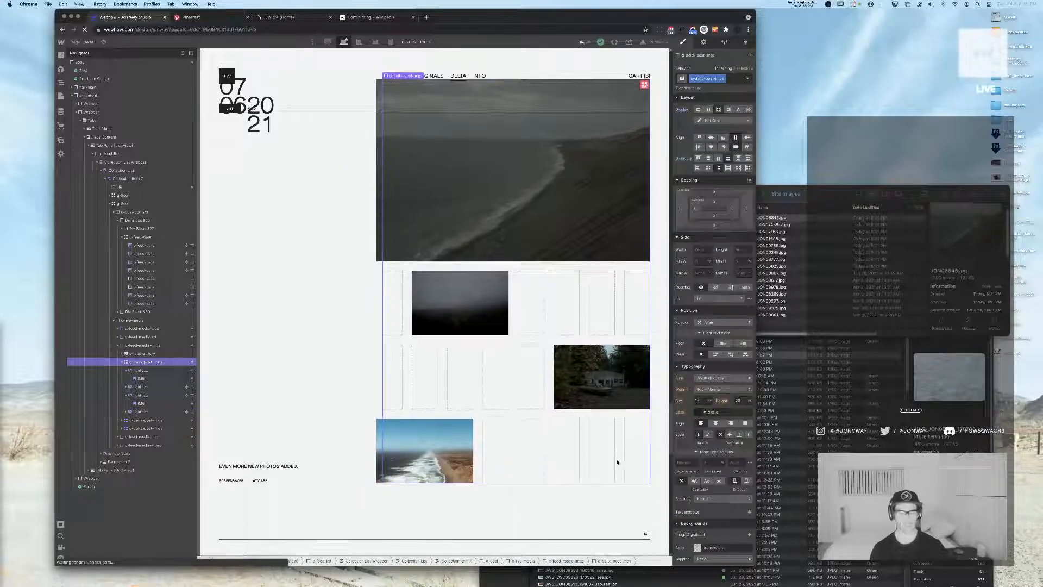
pyautogui.click(536, 519)
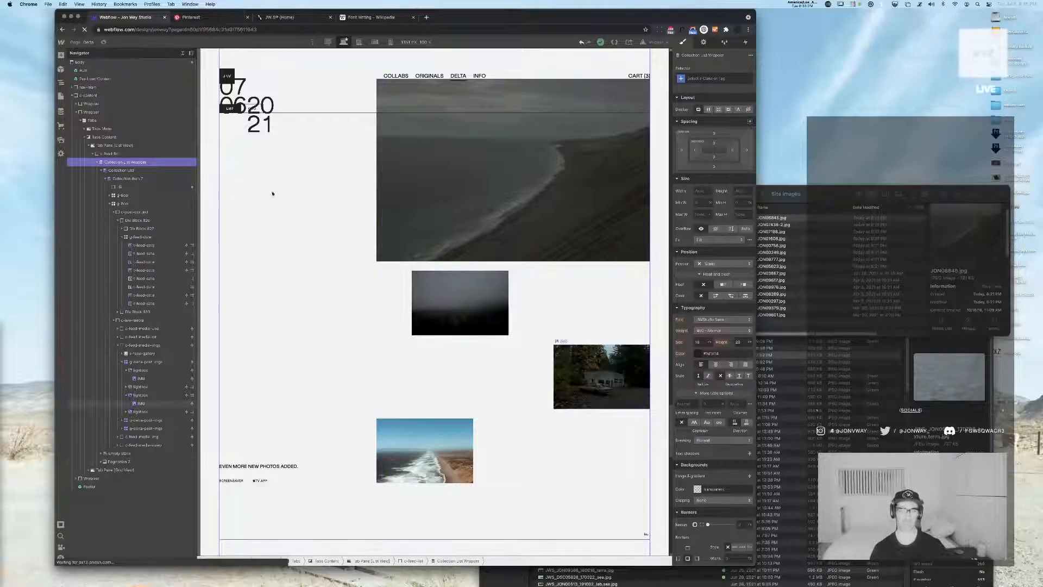
pyautogui.click(426, 437)
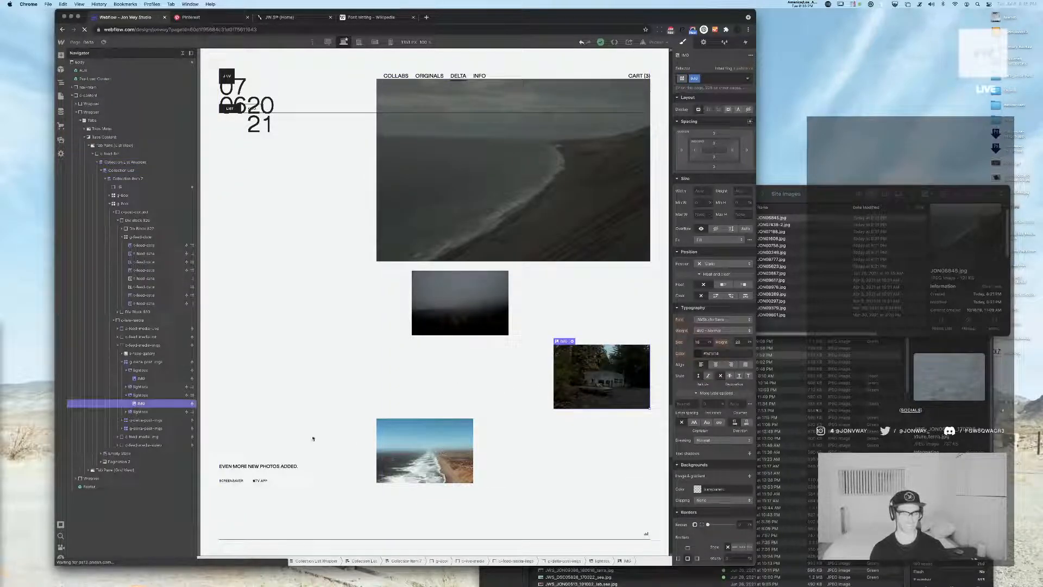
# Set the fourth image's lightbox to column start 2 and column end 4 in the newest post's grid
pyautogui.click(147, 413)
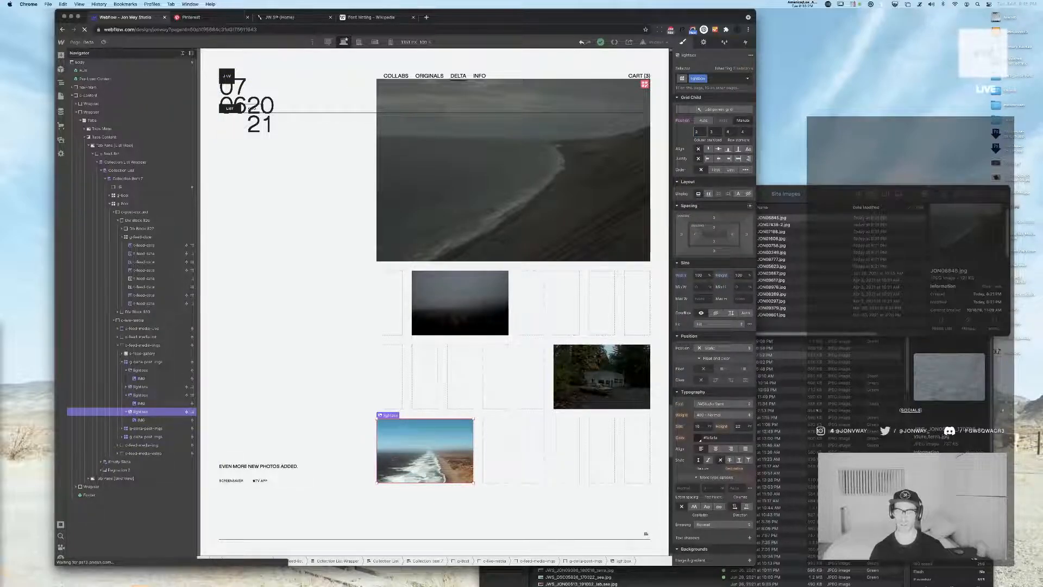
pyautogui.press('Tab')
pyautogui.write('4')
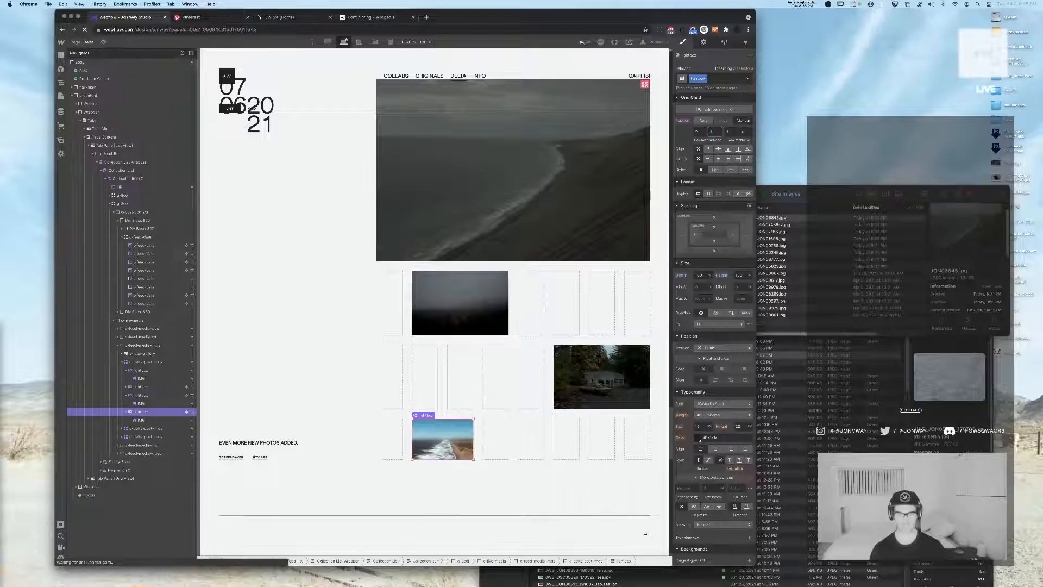
pyautogui.press('Return')
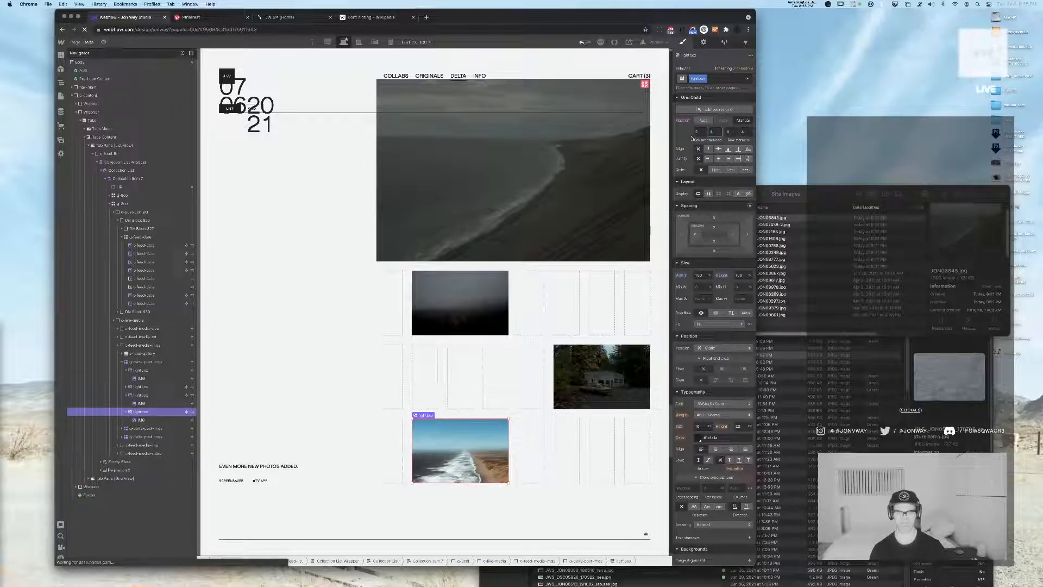
# Set the fourth image's lightbox to column start 3 and column end 5 in the newest post's grid
pyautogui.click(699, 132)
pyautogui.write('3')
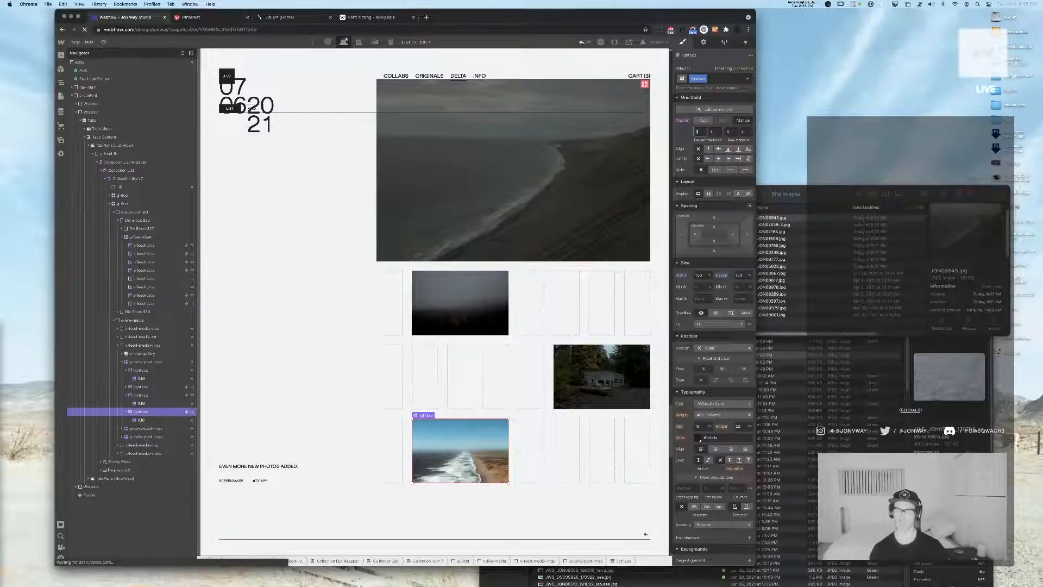
pyautogui.press('Tab')
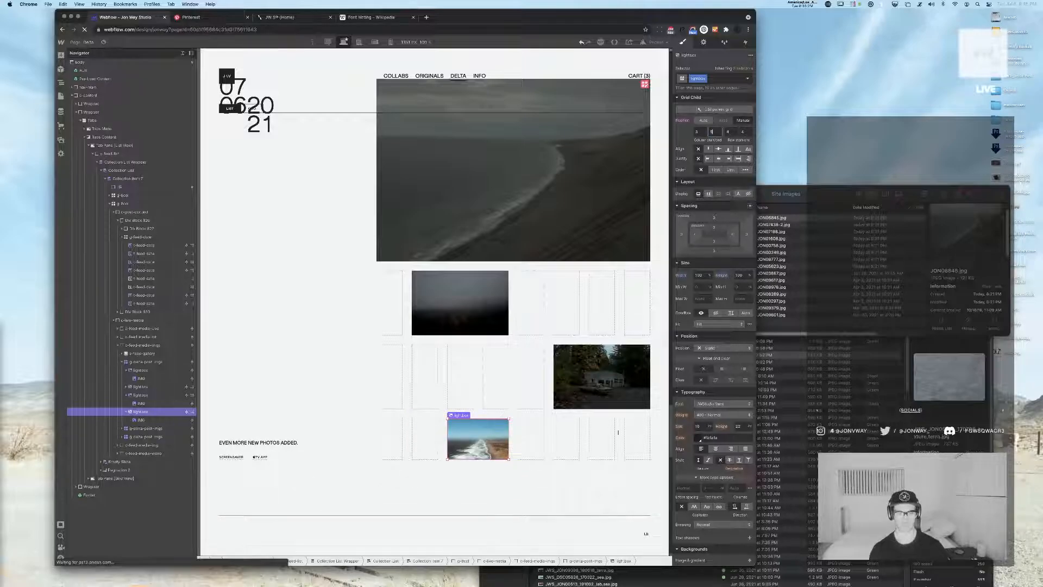
pyautogui.press('Return')
pyautogui.click(621, 474)
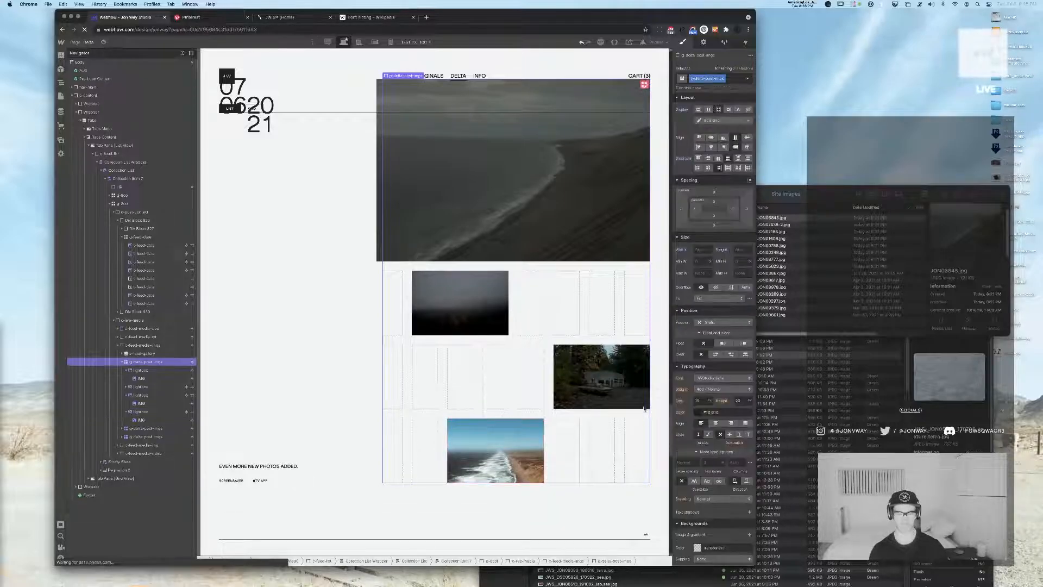
# Increase the row gap of the newest post's eight-column image grid, leaving the column gap as it is
pyautogui.click(657, 292)
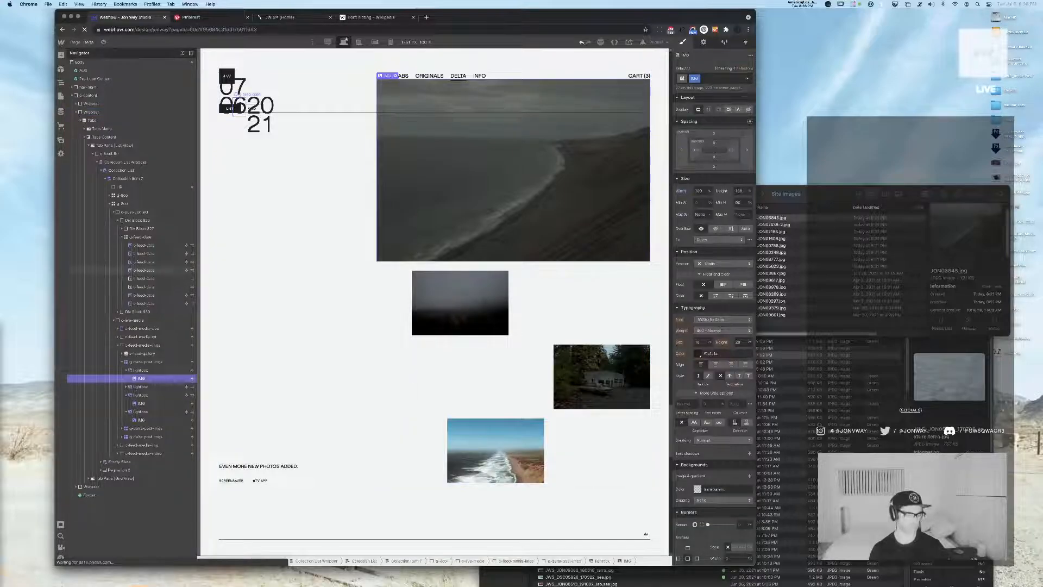
pyautogui.click(182, 54)
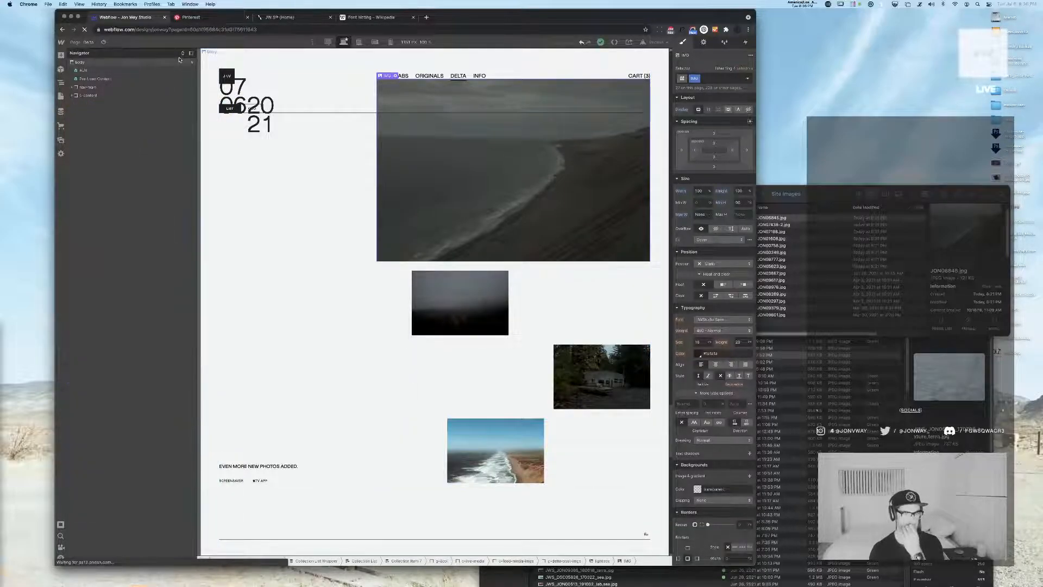
pyautogui.scroll(-15, 471, 252)
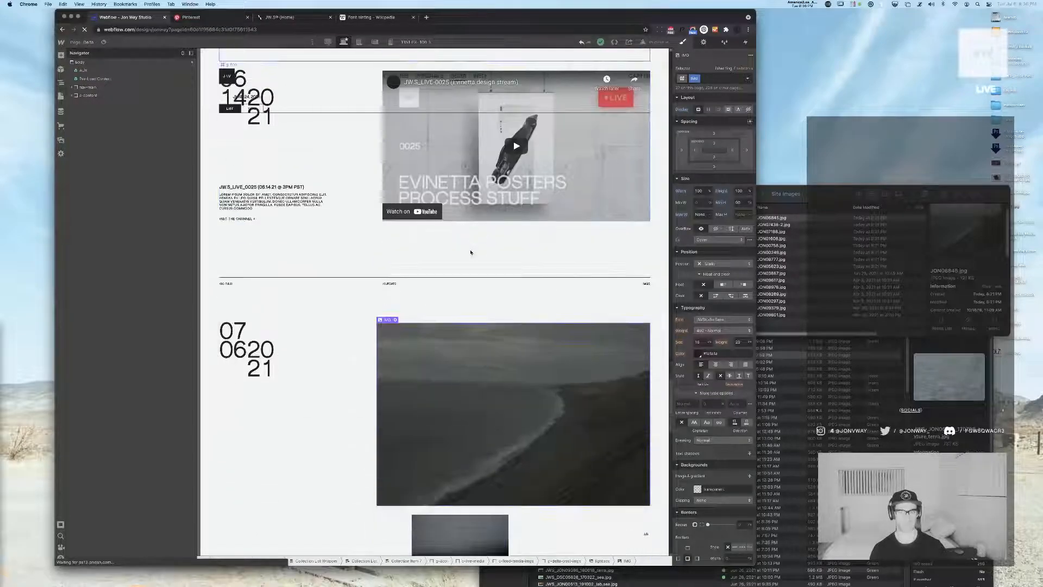
pyautogui.scroll(5, 471, 252)
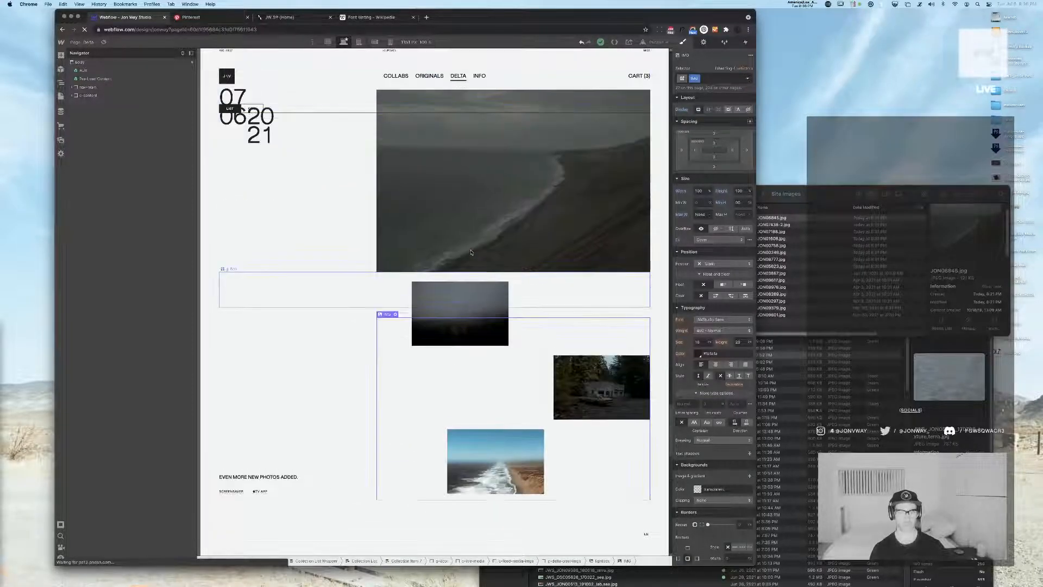
pyautogui.click(461, 327)
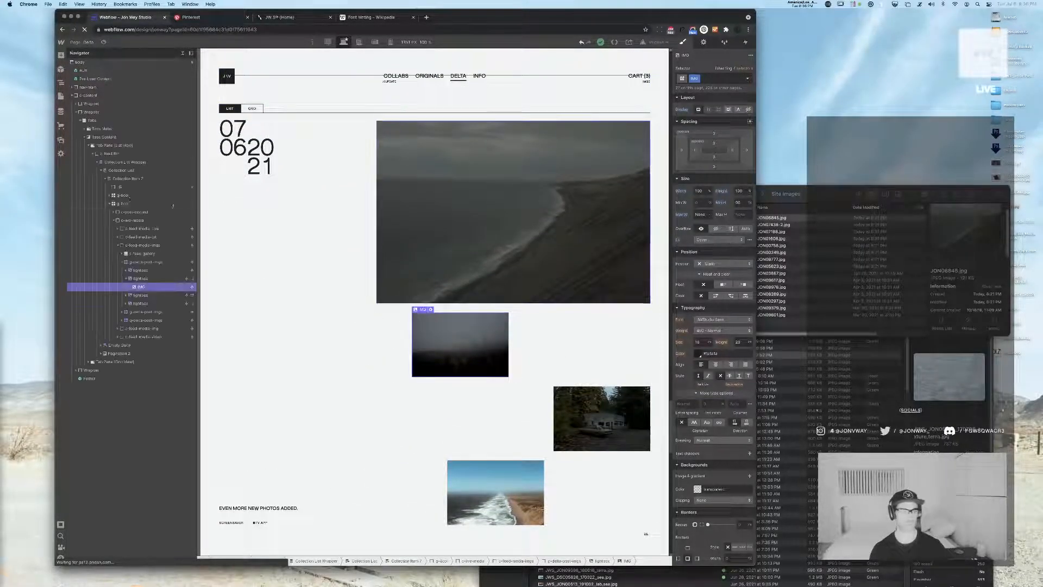
pyautogui.click(145, 262)
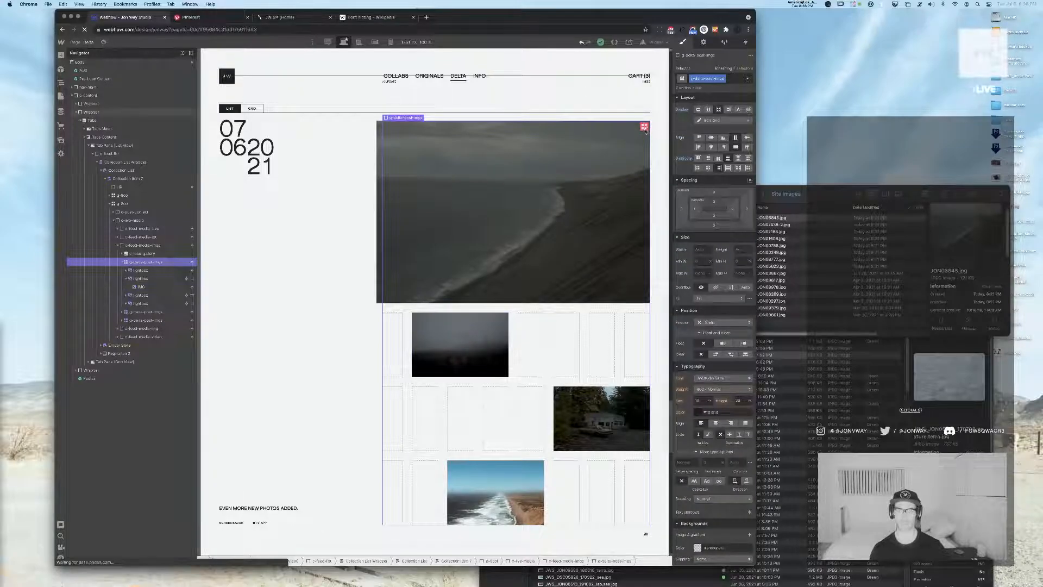
pyautogui.click(711, 121)
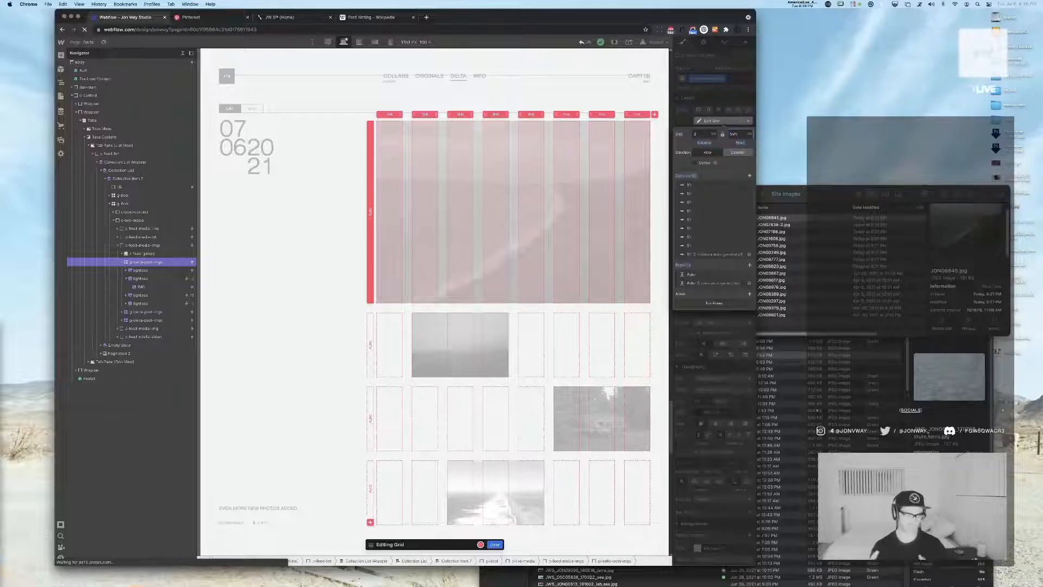
pyautogui.press('Return')
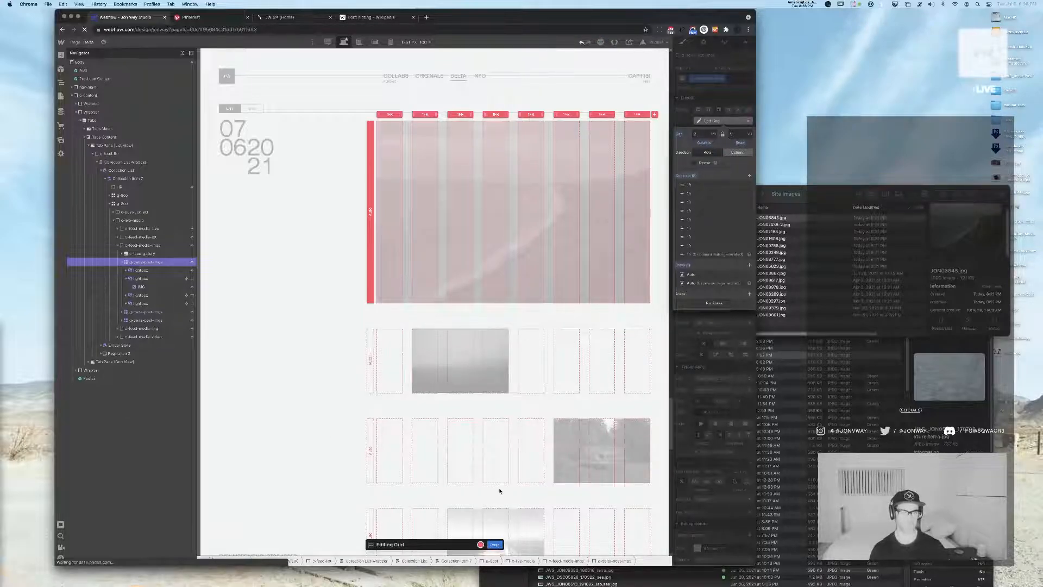
pyautogui.press('Escape')
# Set the third image's lightbox to column start 5 and column end 7 in the newest post's grid
pyautogui.click(328, 464)
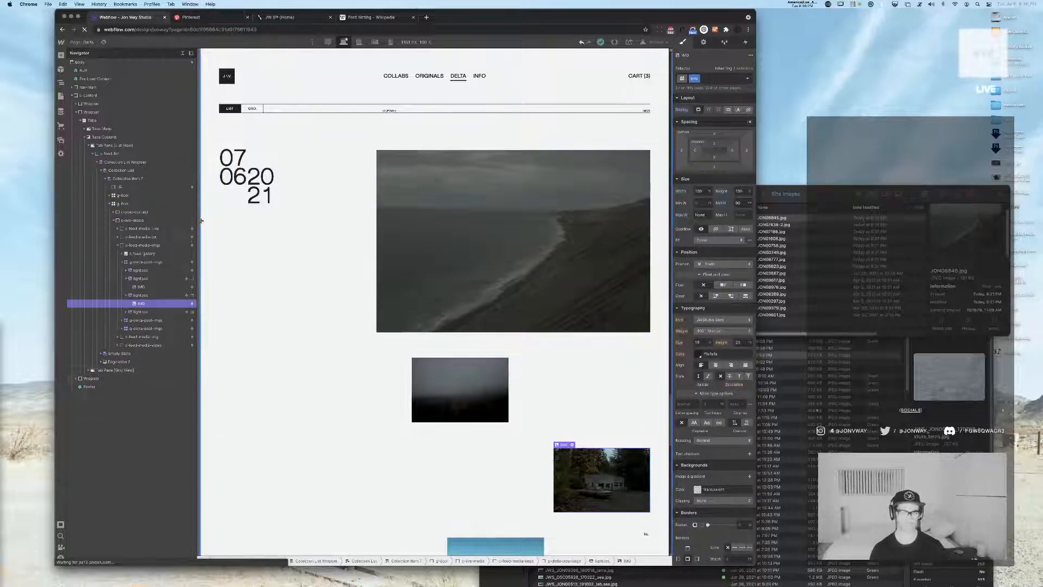
pyautogui.click(151, 296)
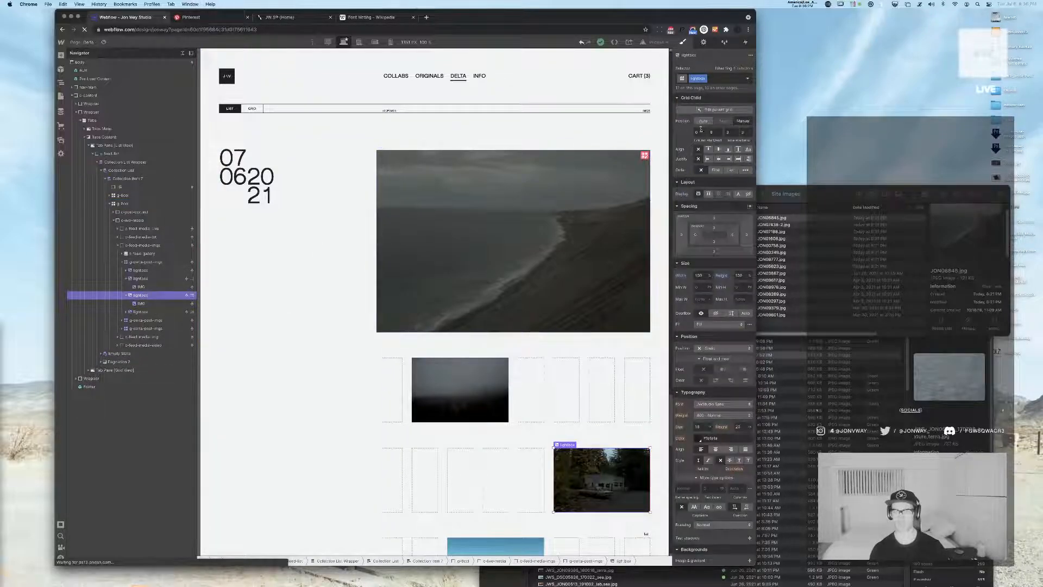
pyautogui.press('Tab')
pyautogui.write('7')
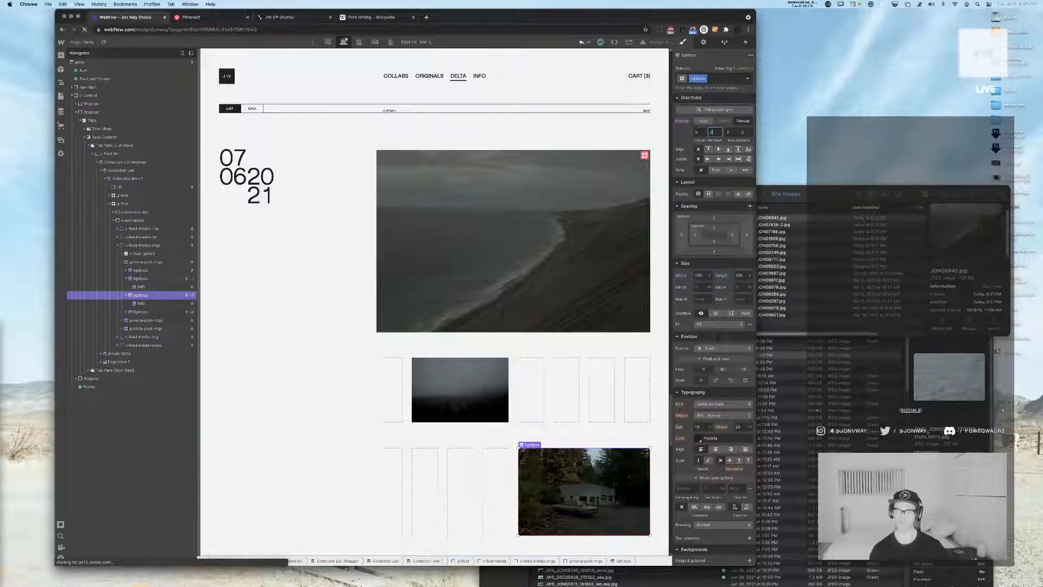
pyautogui.press('Return')
pyautogui.scroll(-2, 586, 174)
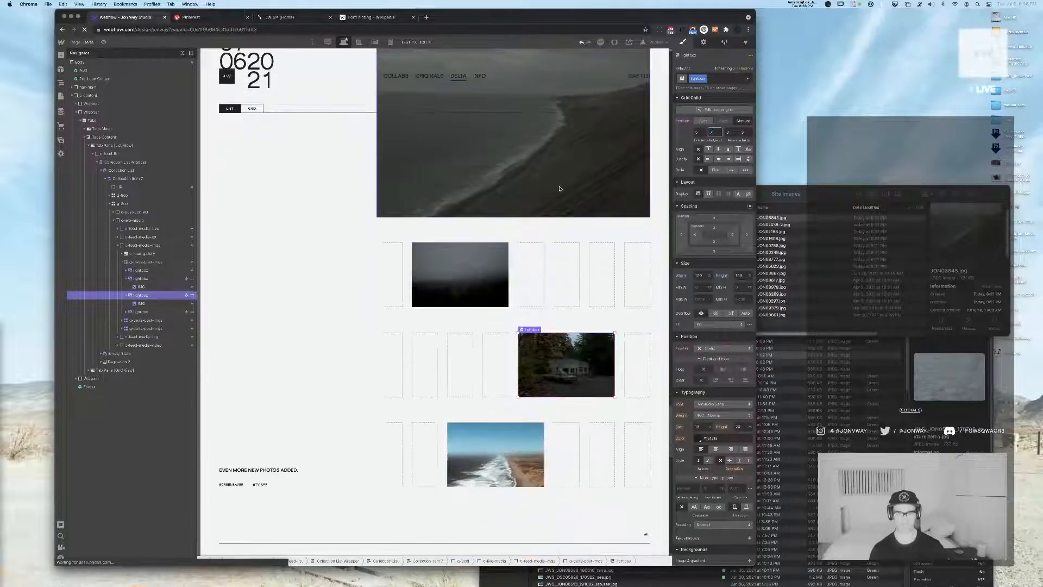
# Review the newest post's staggered image layout and compare it with the other posts in the Delta feed
pyautogui.click(140, 279)
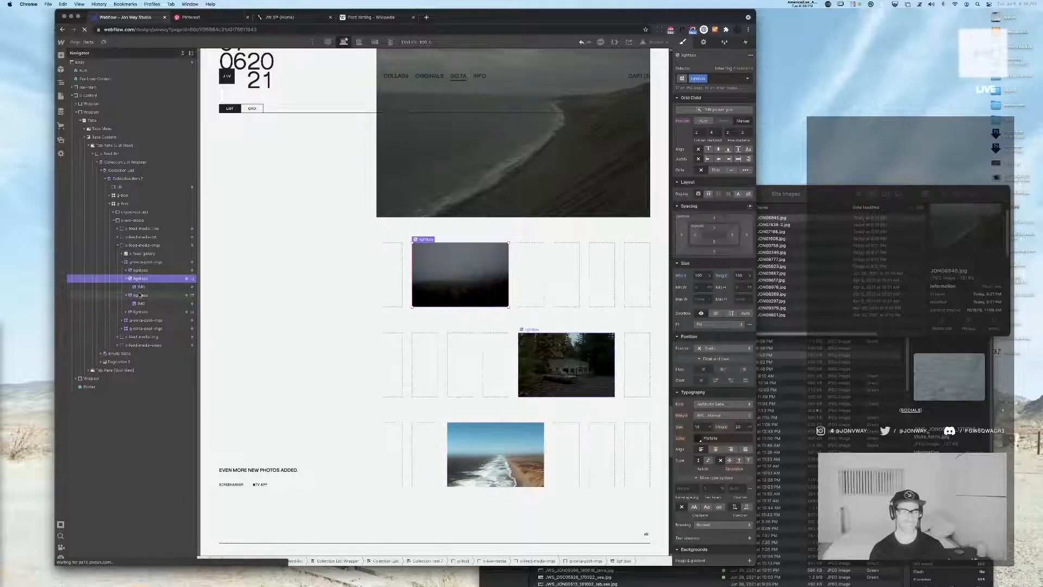
pyautogui.click(141, 296)
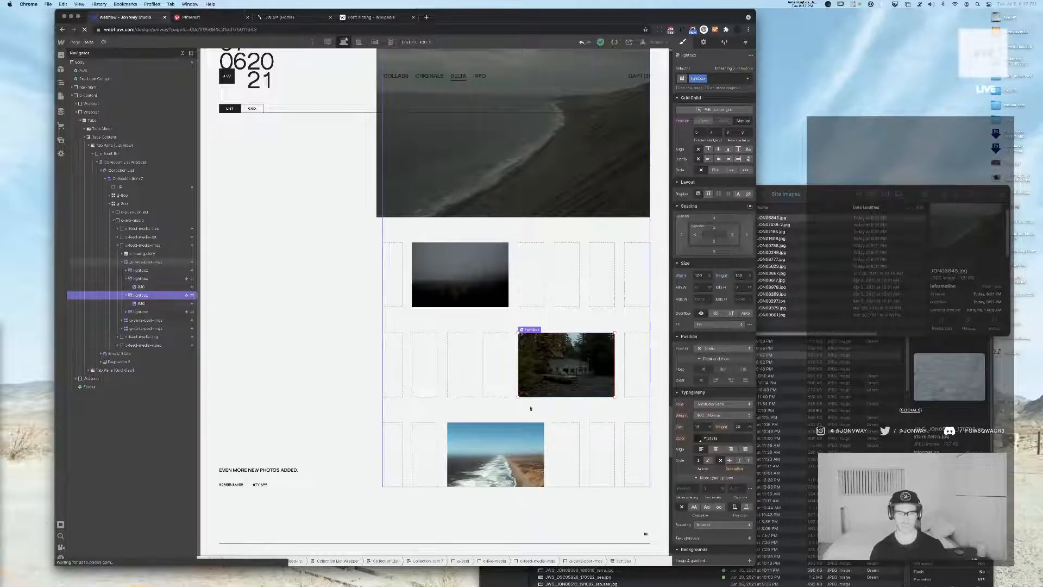
pyautogui.click(556, 421)
pyautogui.click(182, 54)
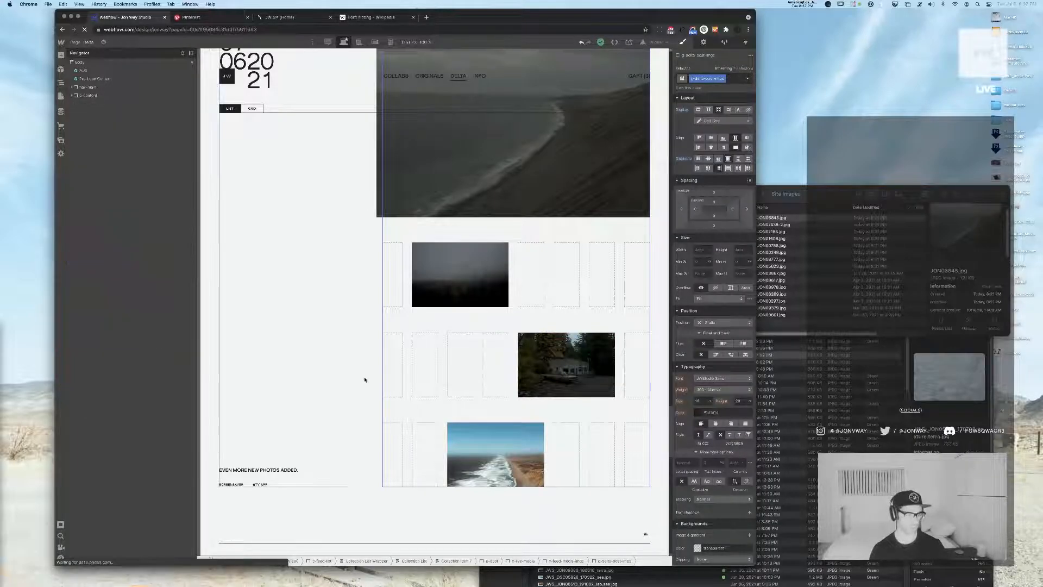
pyautogui.click(293, 454)
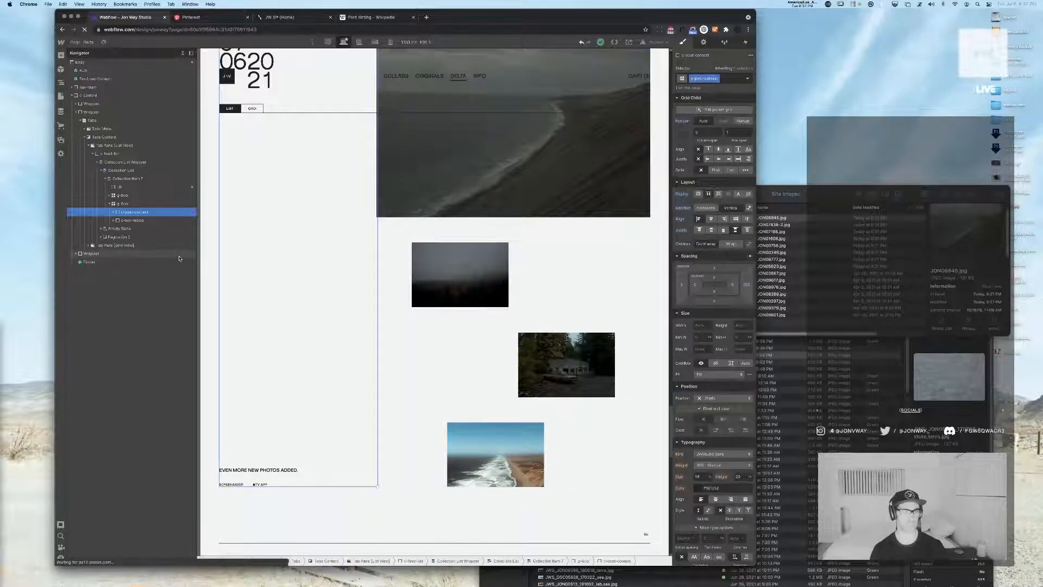
pyautogui.scroll(5, 479, 216)
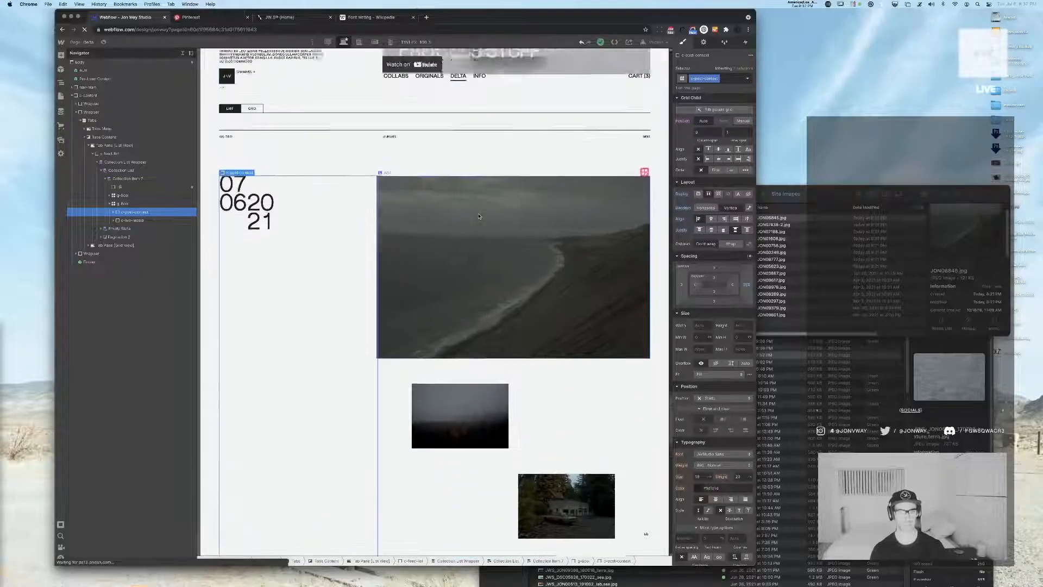
pyautogui.scroll(-3, 478, 216)
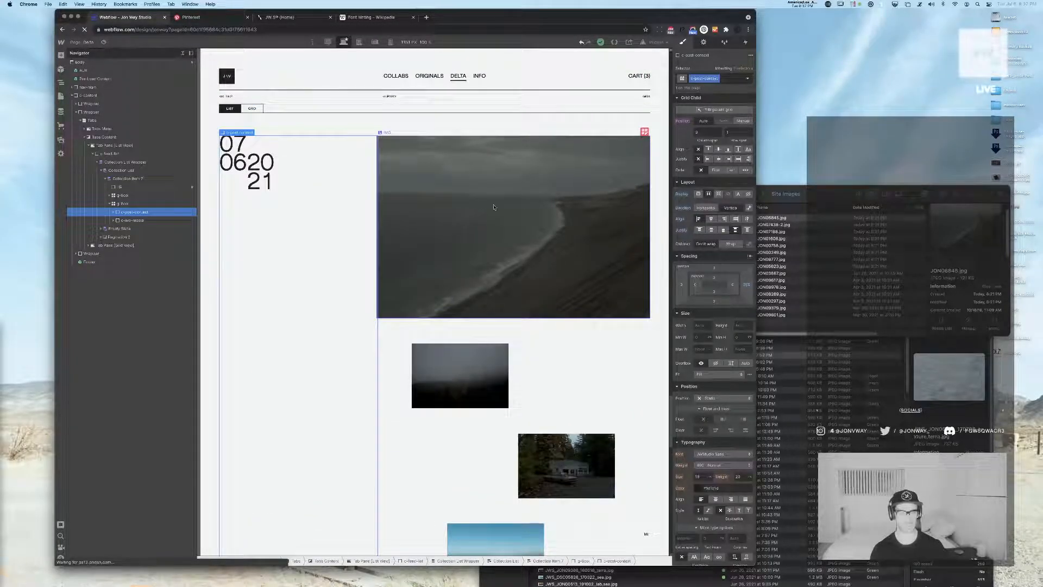
pyautogui.scroll(-2, 431, 251)
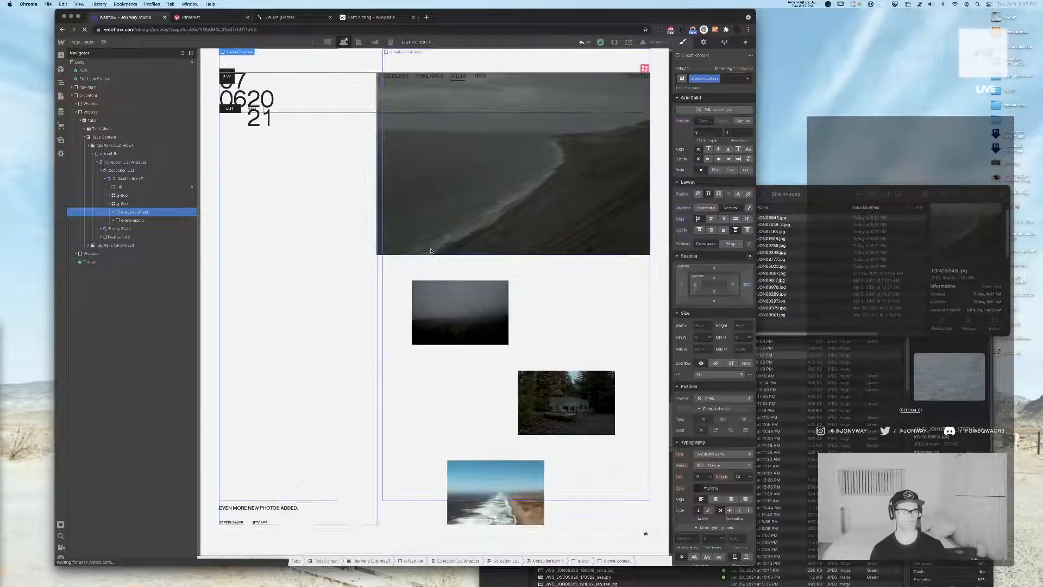
pyautogui.scroll(-10, 431, 251)
pyautogui.scroll(9, 418, 263)
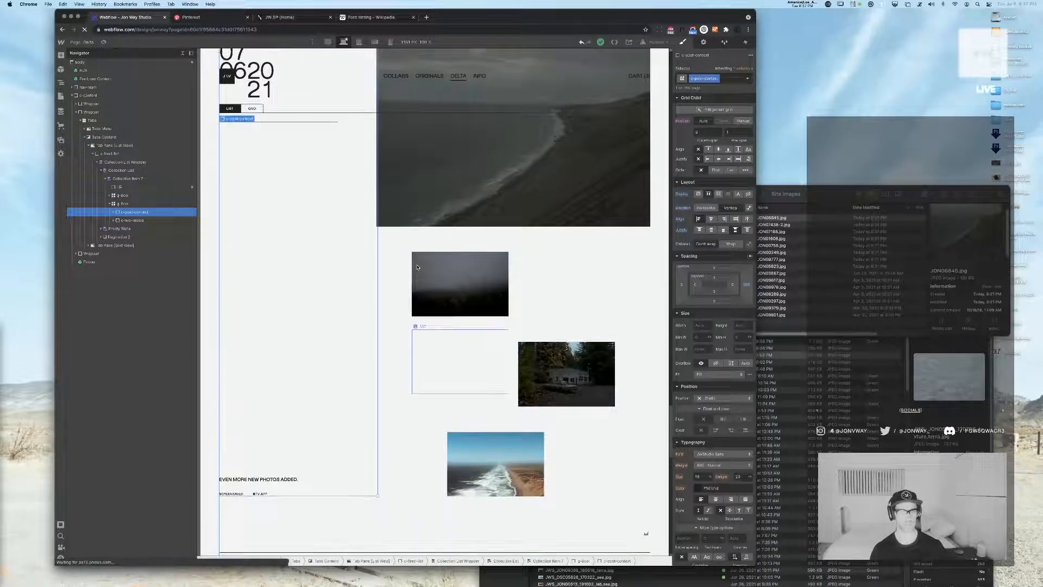
pyautogui.scroll(12, 417, 267)
pyautogui.scroll(9, 417, 267)
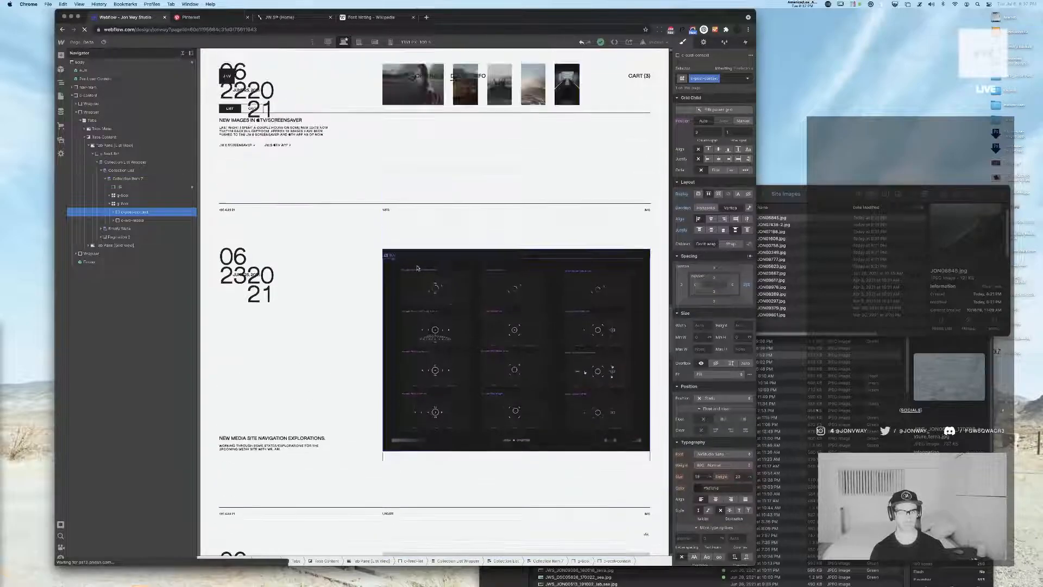
pyautogui.scroll(10, 417, 268)
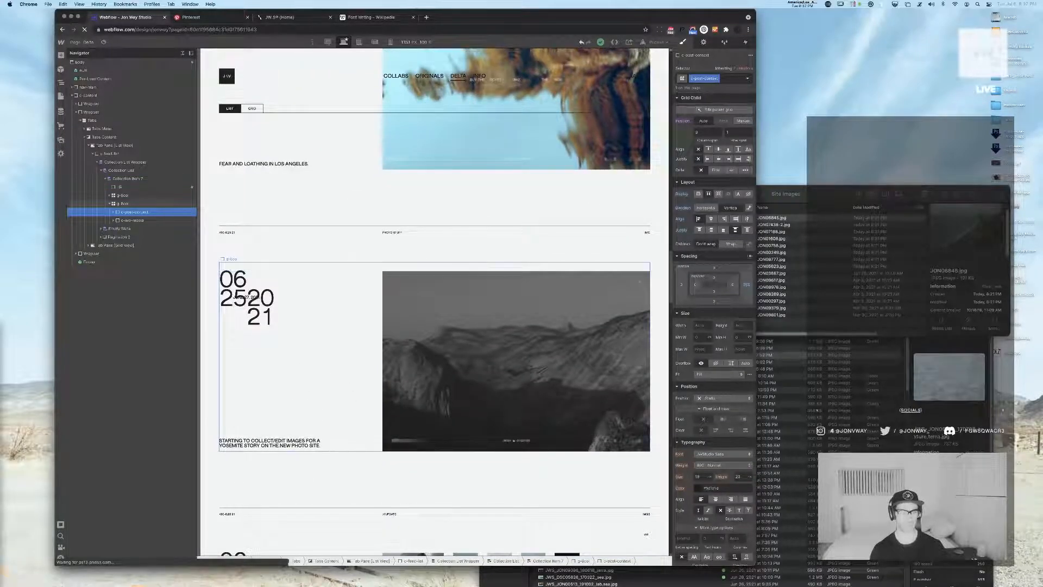
# Examine the image and lightbox elements in the feed media block, and compare single-image, multi-image and video posts down the Delta feed
pyautogui.click(272, 251)
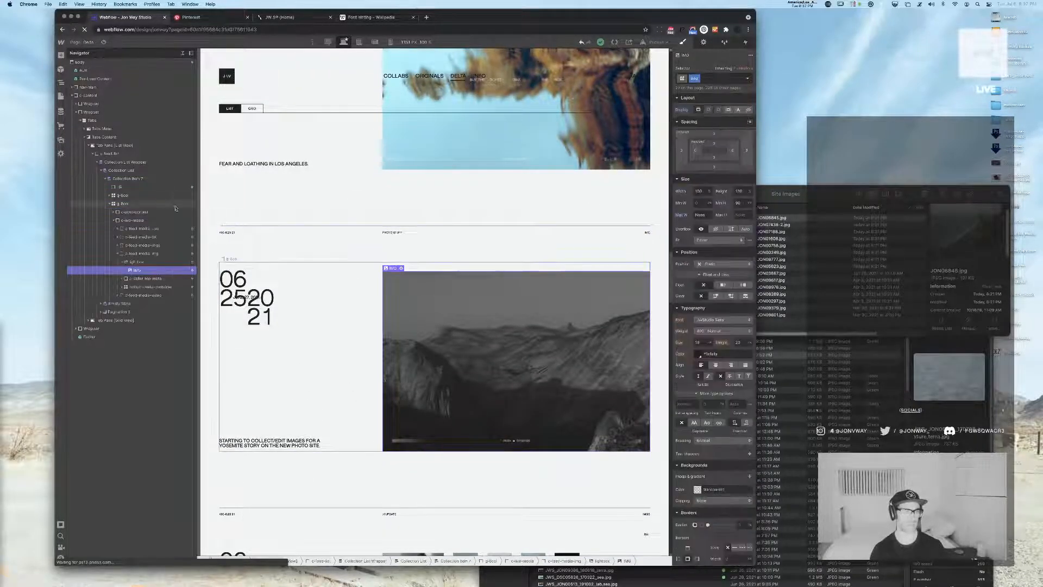
pyautogui.click(142, 253)
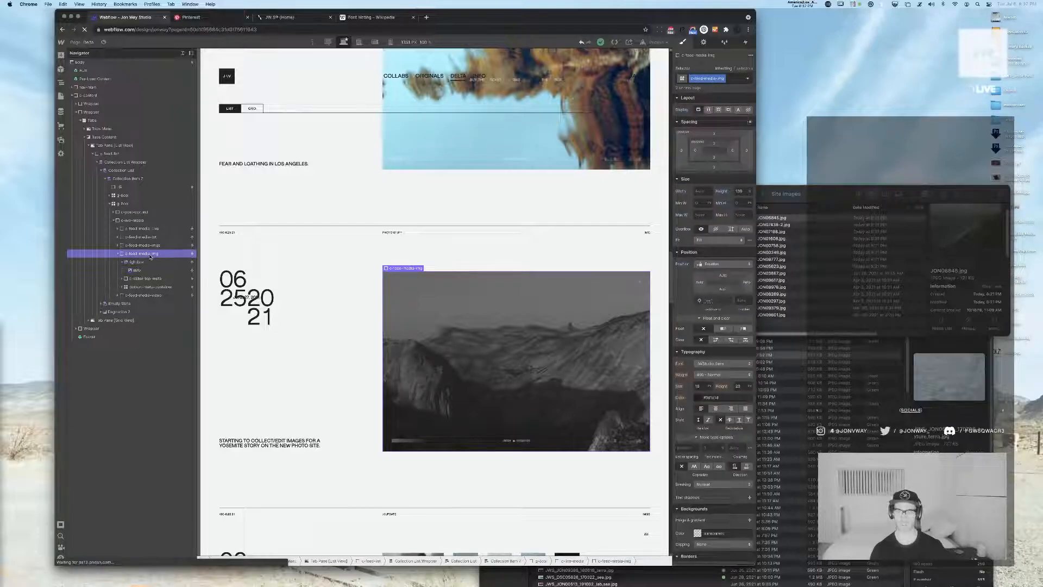
pyautogui.click(143, 267)
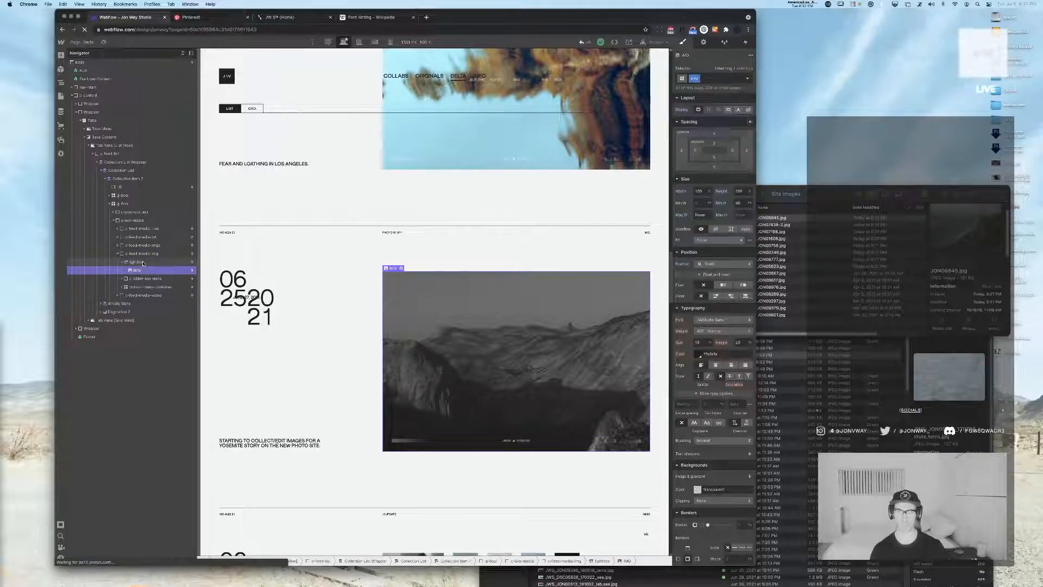
pyautogui.click(143, 262)
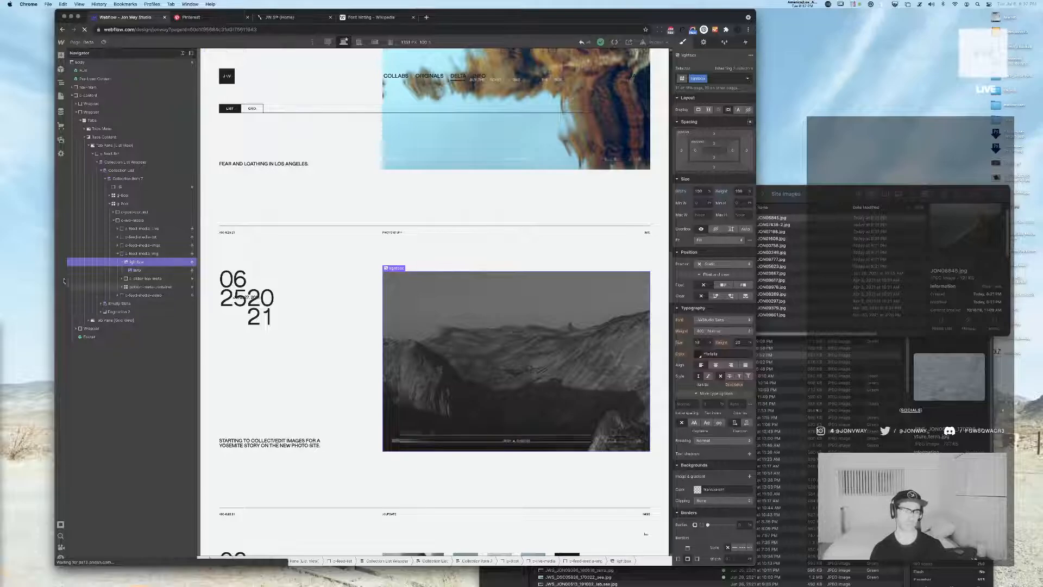
pyautogui.click(153, 253)
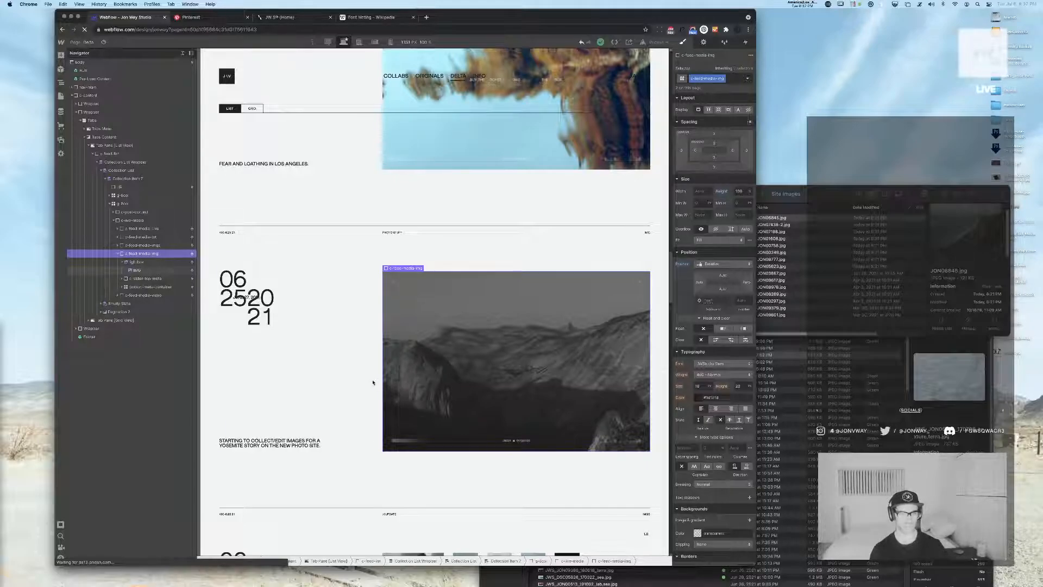
pyautogui.scroll(-5, 373, 383)
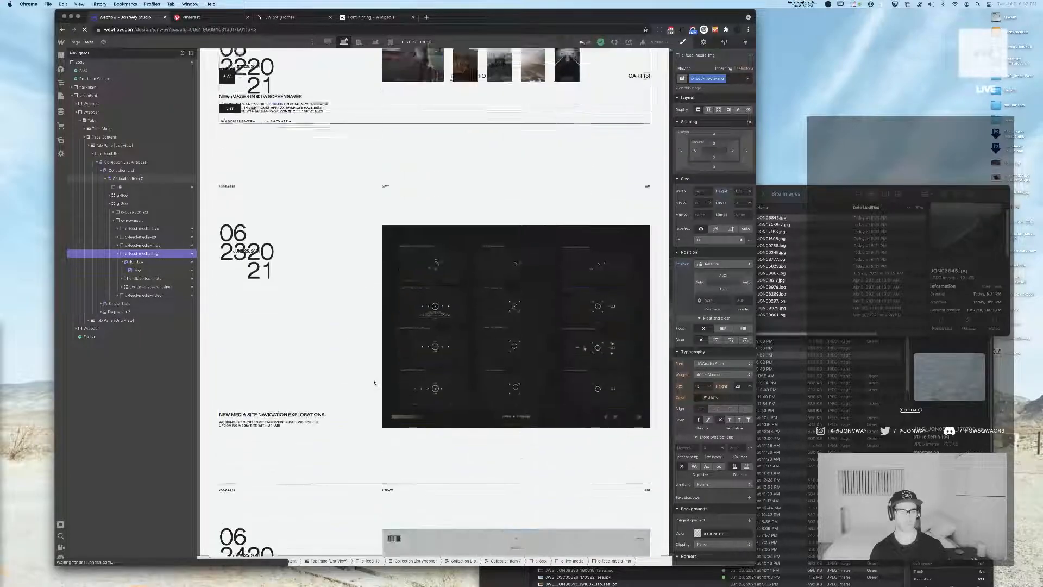
pyautogui.scroll(6, 374, 382)
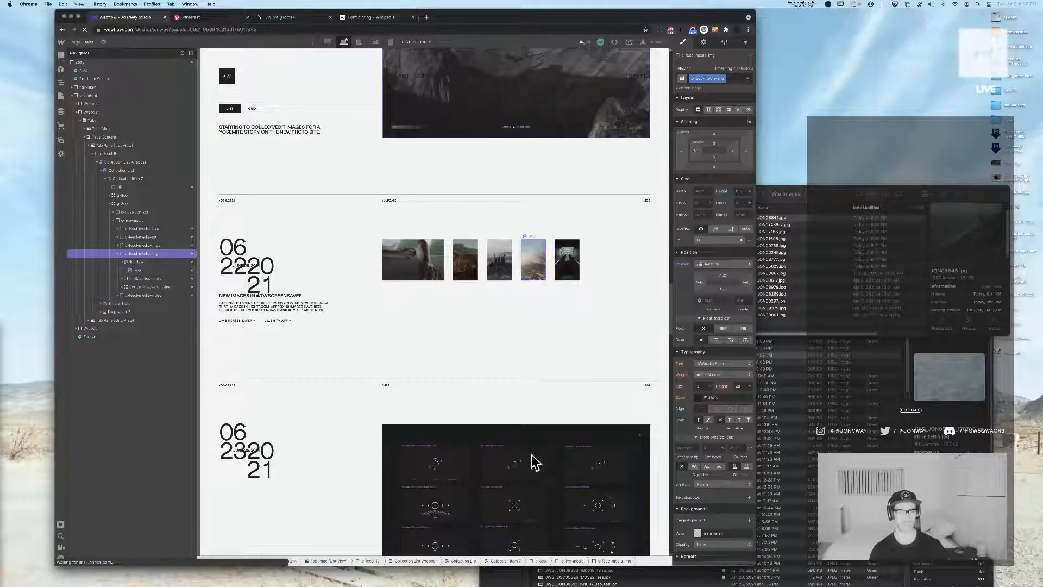
pyautogui.scroll(-7, 502, 432)
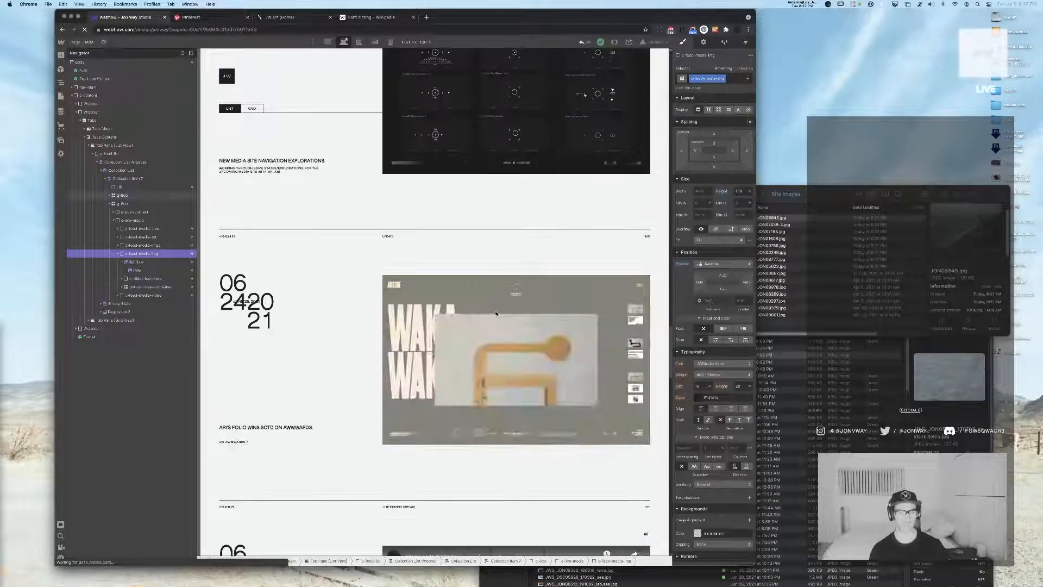
pyautogui.scroll(-5, 496, 313)
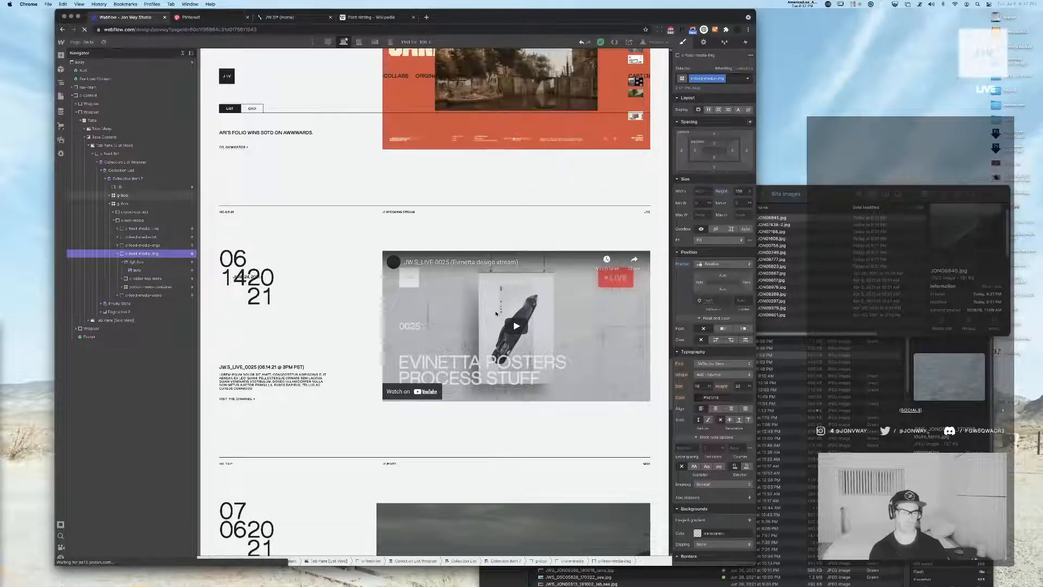
pyautogui.scroll(2, 403, 282)
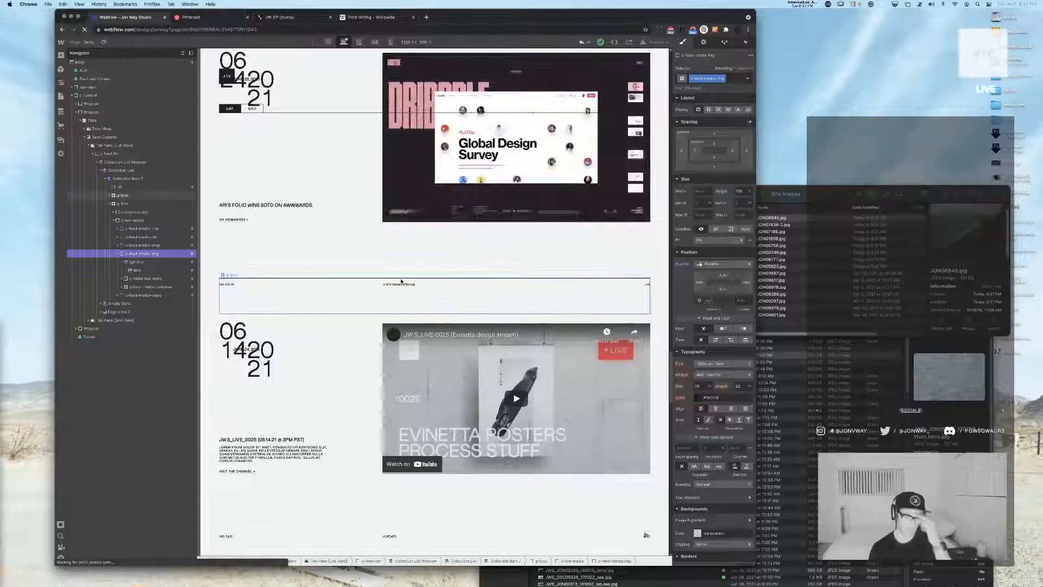
pyautogui.scroll(-5, 402, 282)
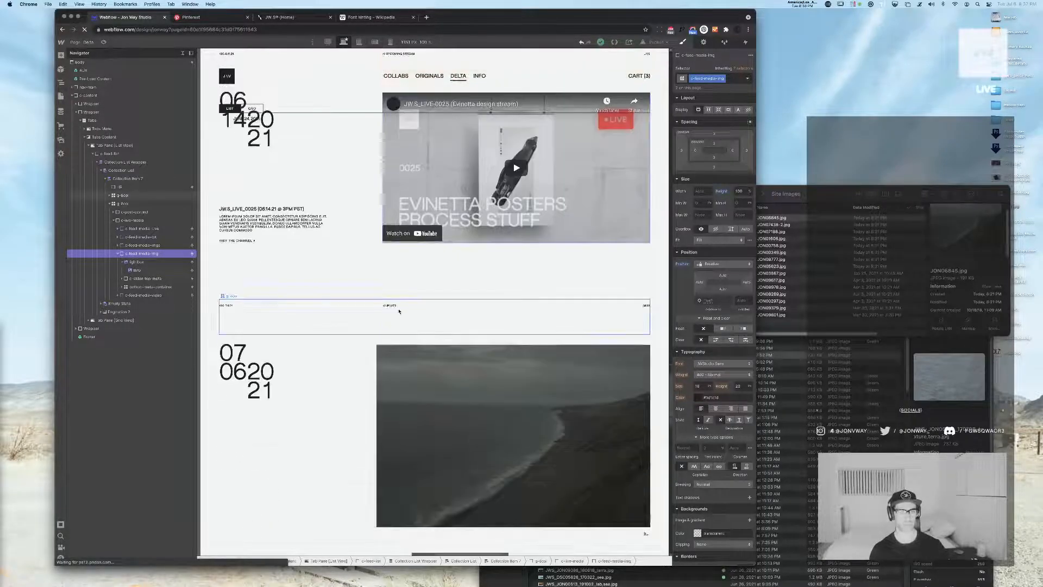
pyautogui.scroll(-6, 399, 311)
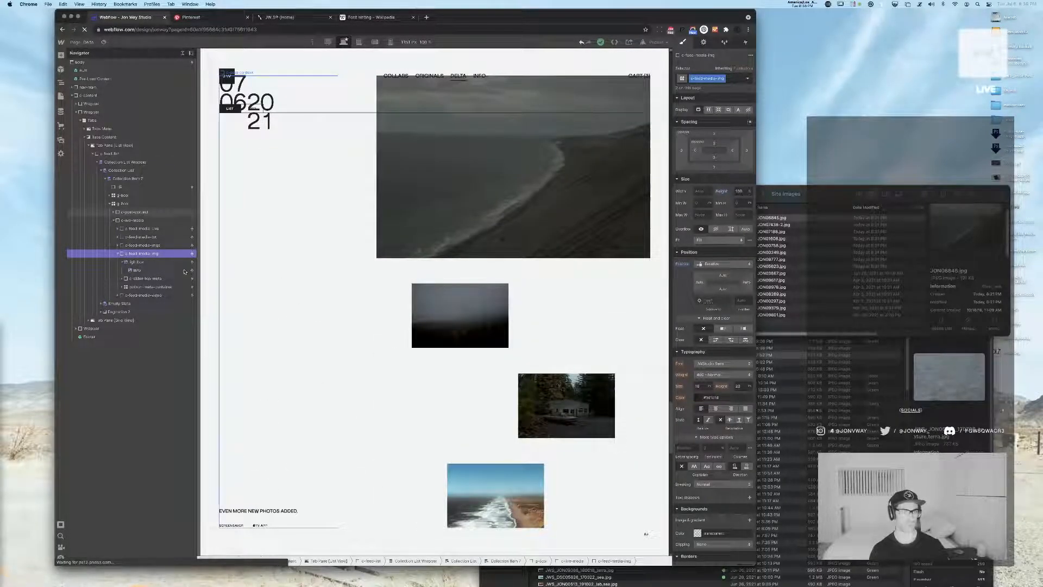
# Inspect the post content block beside the newest post's staggered images, checking its grid placement and inner div blocks
pyautogui.click(133, 212)
pyautogui.click(131, 220)
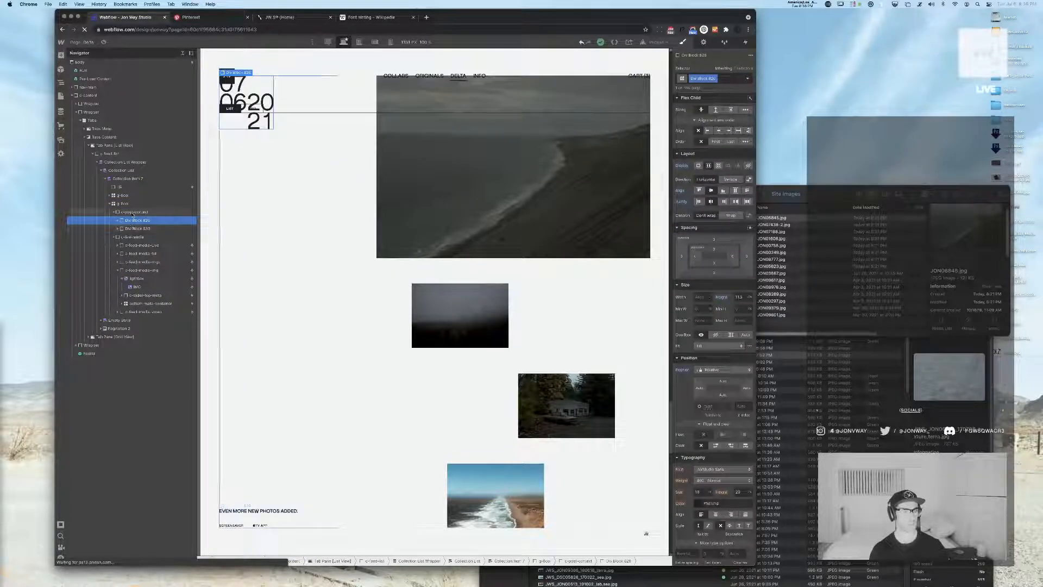
pyautogui.click(116, 215)
pyautogui.click(115, 213)
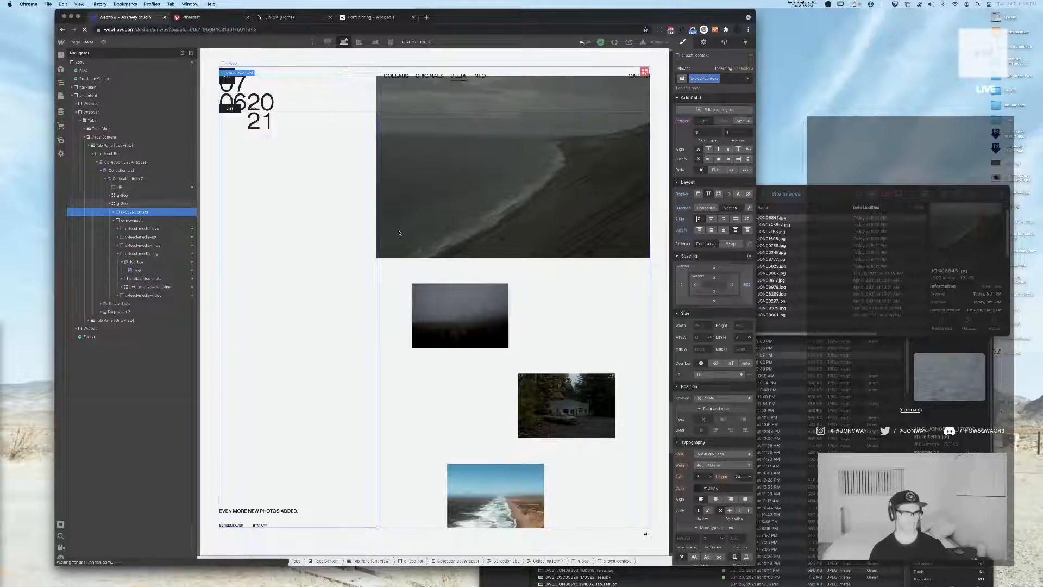
pyautogui.scroll(-1, 244, 238)
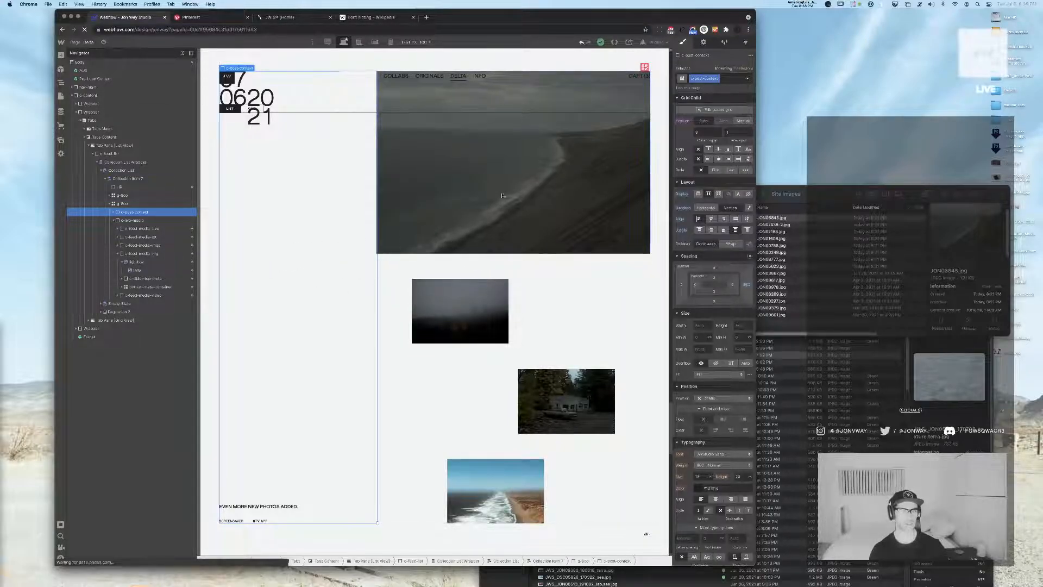
pyautogui.scroll(3, 348, 239)
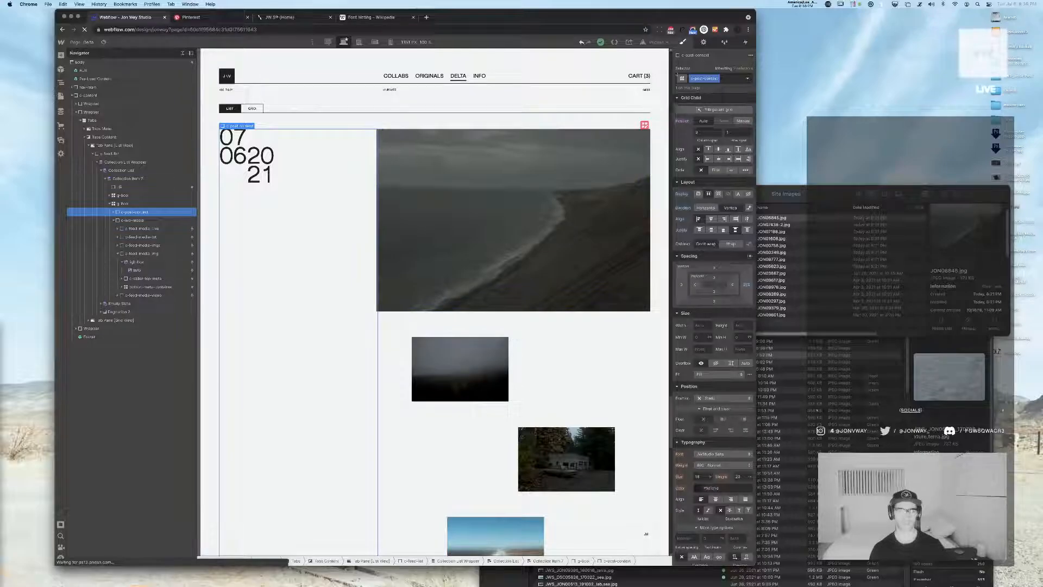
# Add a div block to the post grid and nest the post content block inside it as a wrapper
pyautogui.click(122, 204)
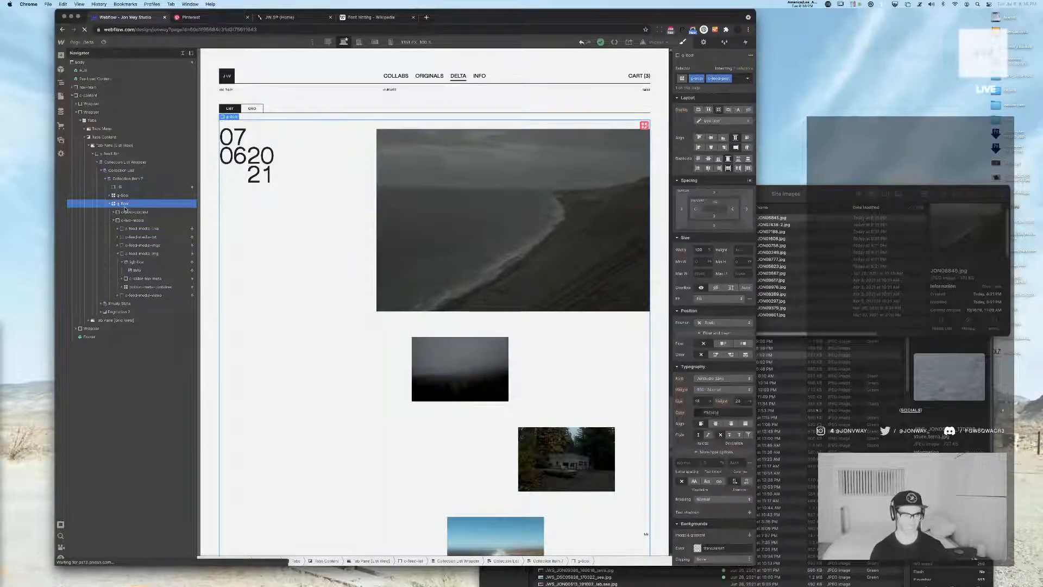
pyautogui.press('super+e')
pyautogui.write('div')
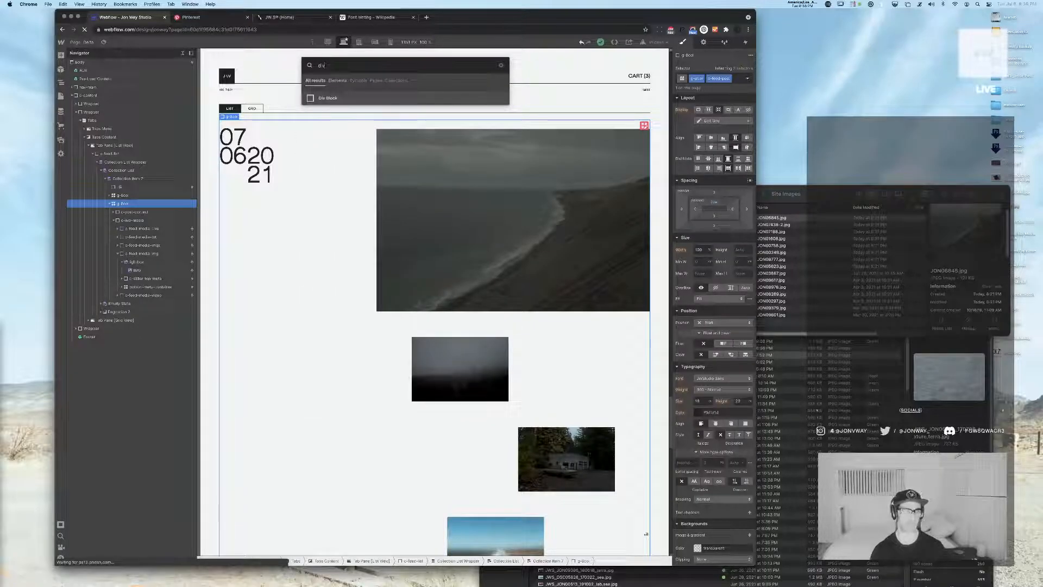
pyautogui.press('Return')
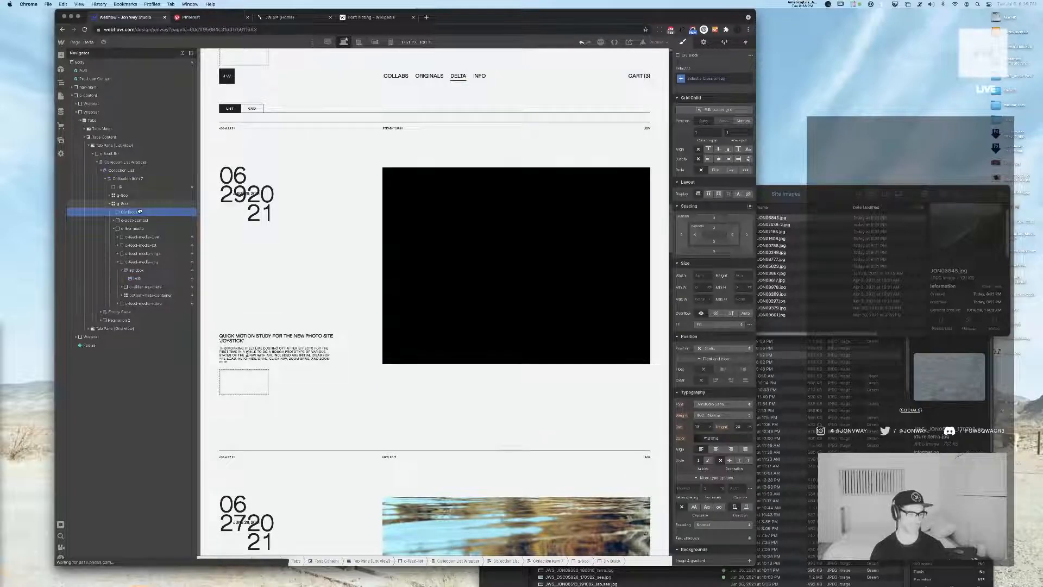
pyautogui.moveTo(135, 221); pyautogui.dragTo(132, 213)
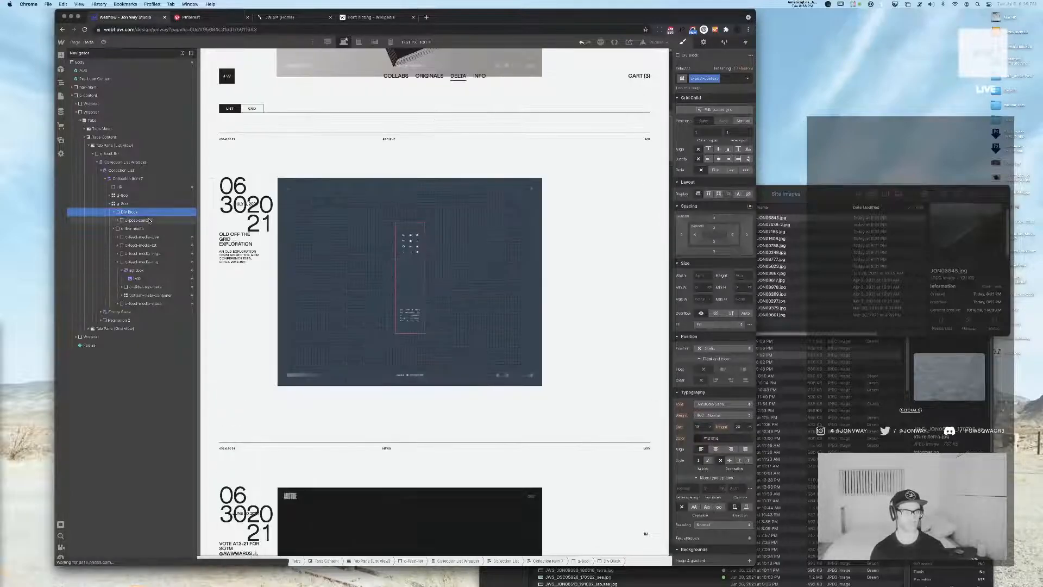
pyautogui.click(139, 221)
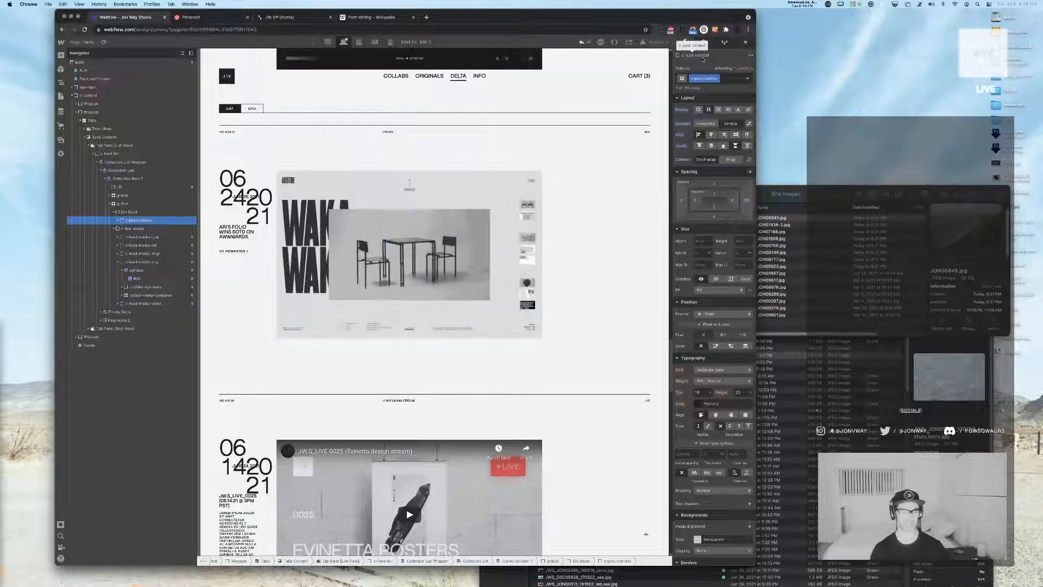
# Make the wrapper div block span 3 columns of the post grid and check the other posts
pyautogui.click(130, 212)
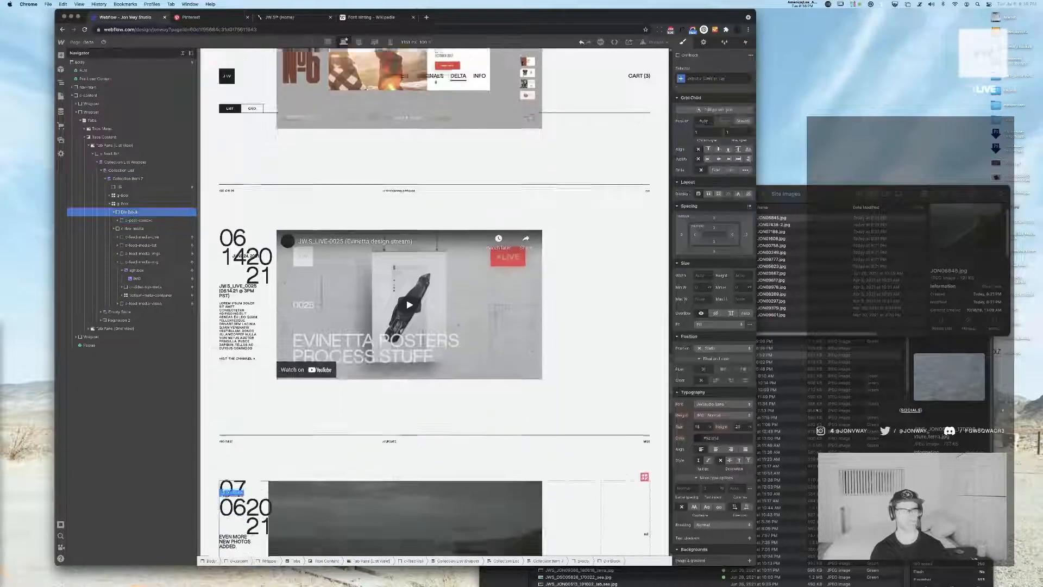
pyautogui.click(706, 132)
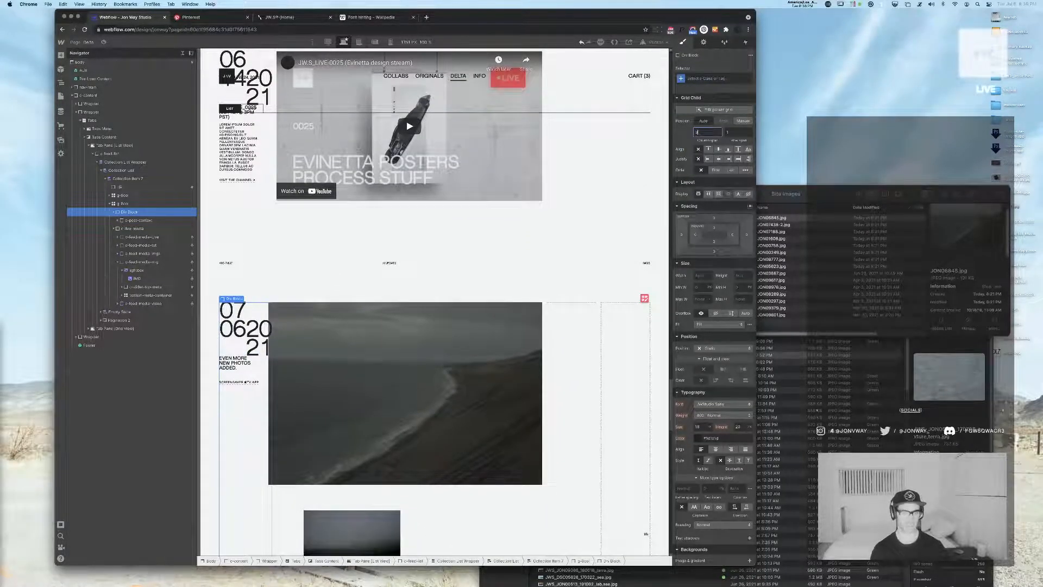
pyautogui.write('3')
pyautogui.press('Return')
pyautogui.scroll(5, 476, 211)
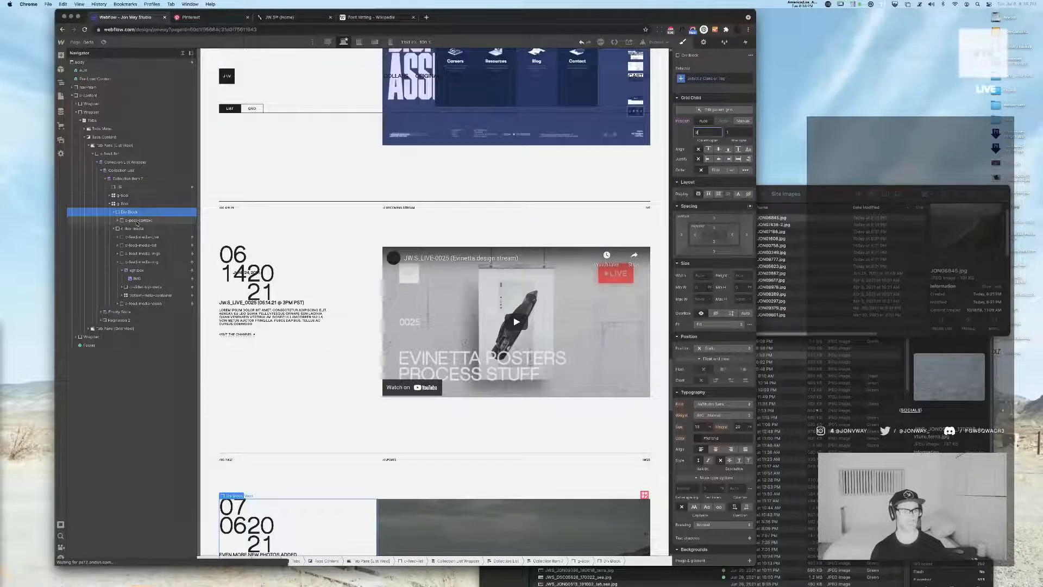
# Move the post content block back out of the wrapper and delete the empty div block
pyautogui.click(138, 221)
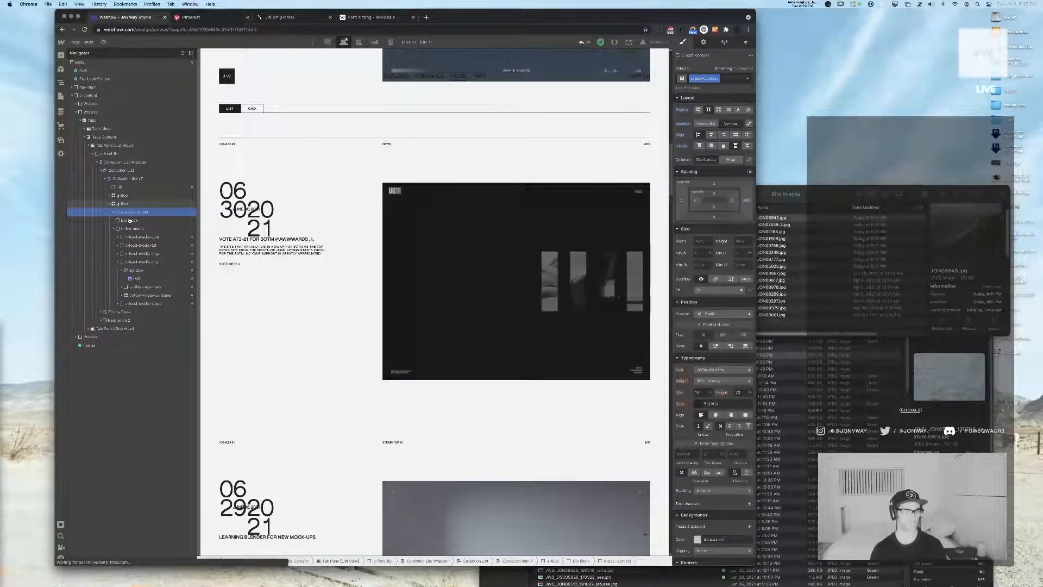
pyautogui.click(130, 221)
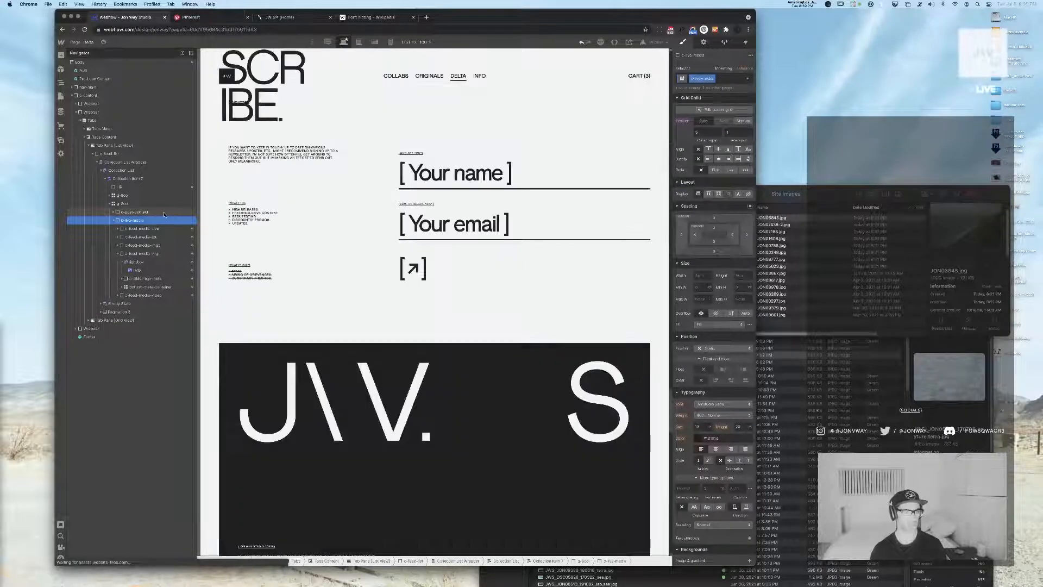
# Duplicate the post content block and give the copy a duplicated class with an -IMG suffix
pyautogui.click(164, 213)
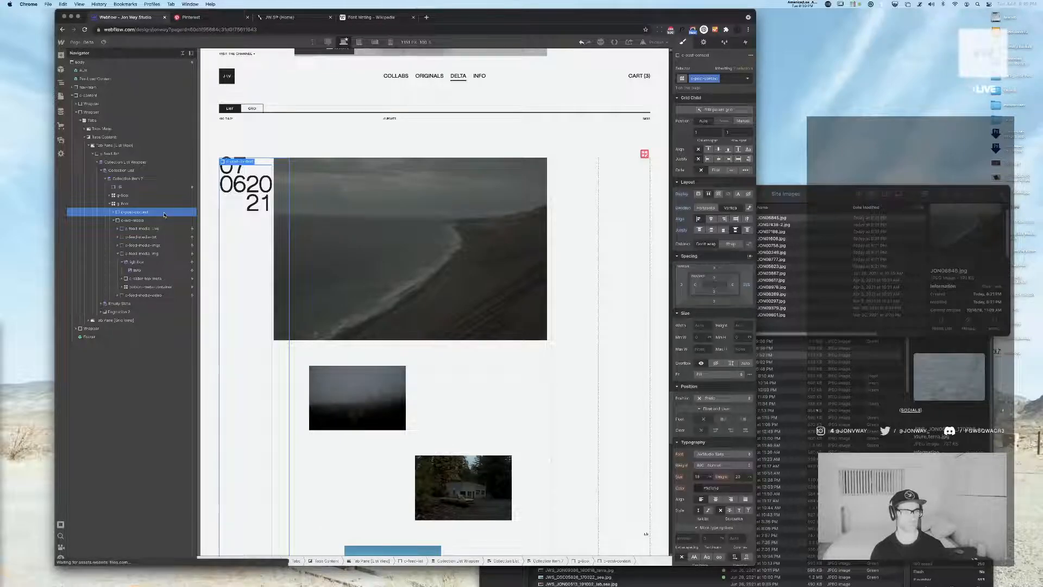
pyautogui.press('super+d')
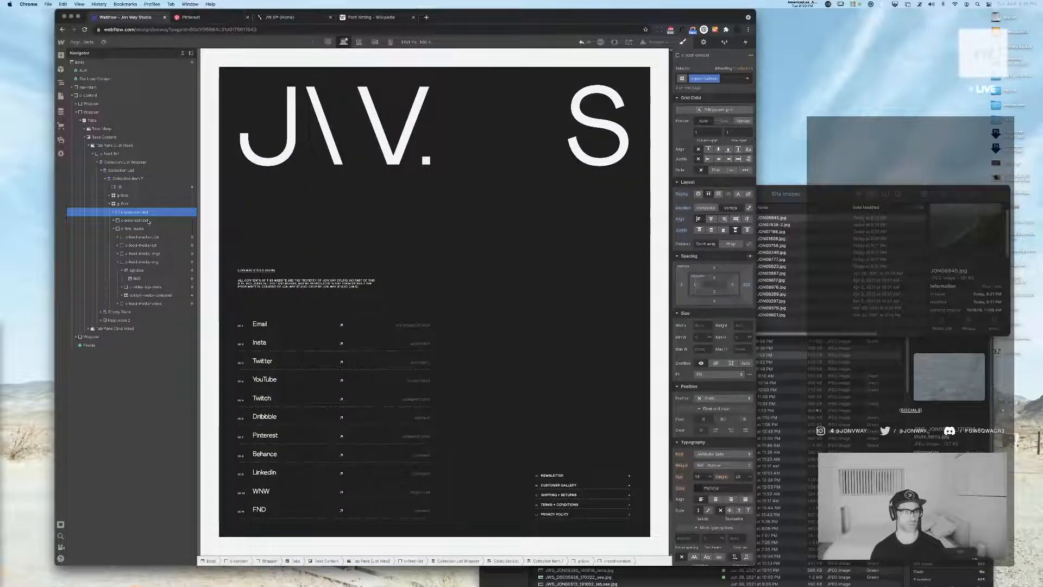
pyautogui.click(146, 221)
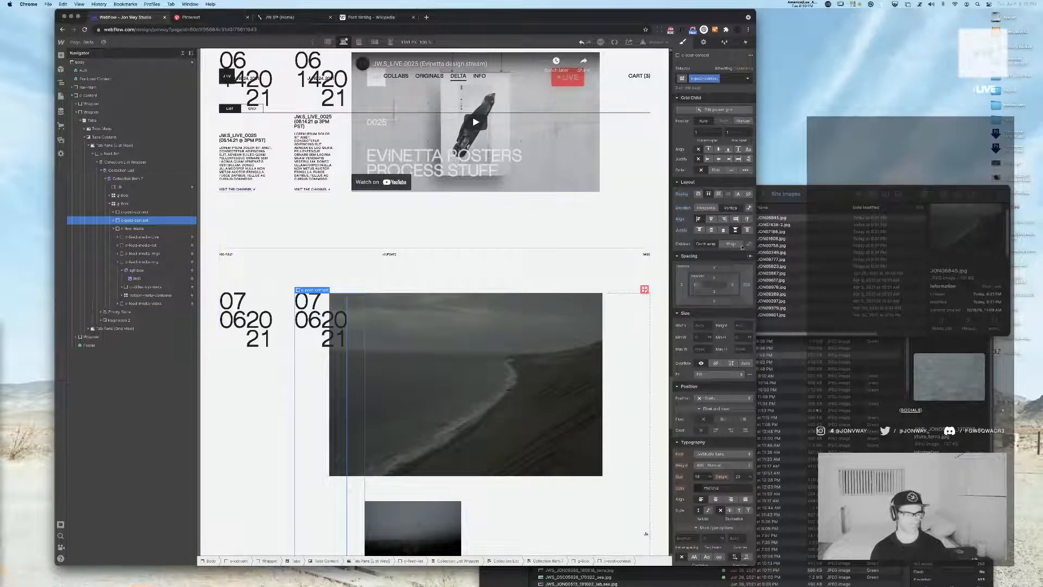
pyautogui.click(720, 79)
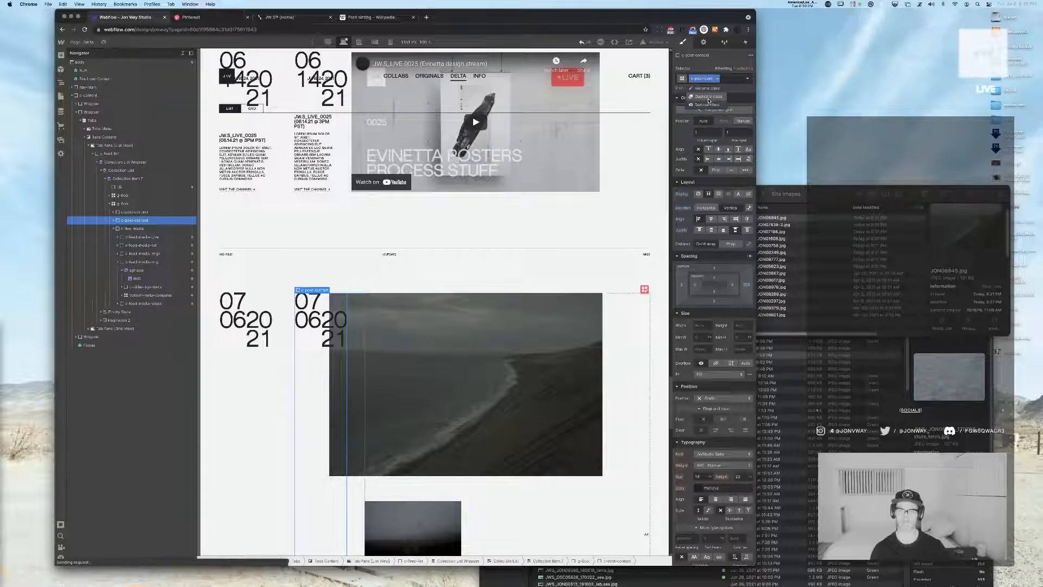
pyautogui.click(709, 98)
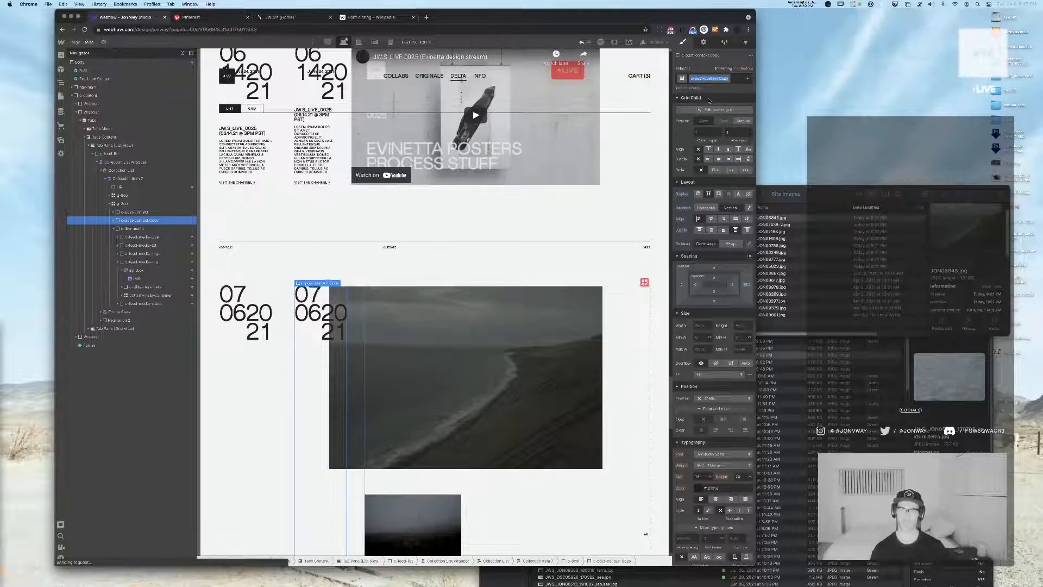
pyautogui.write('-IMGs')
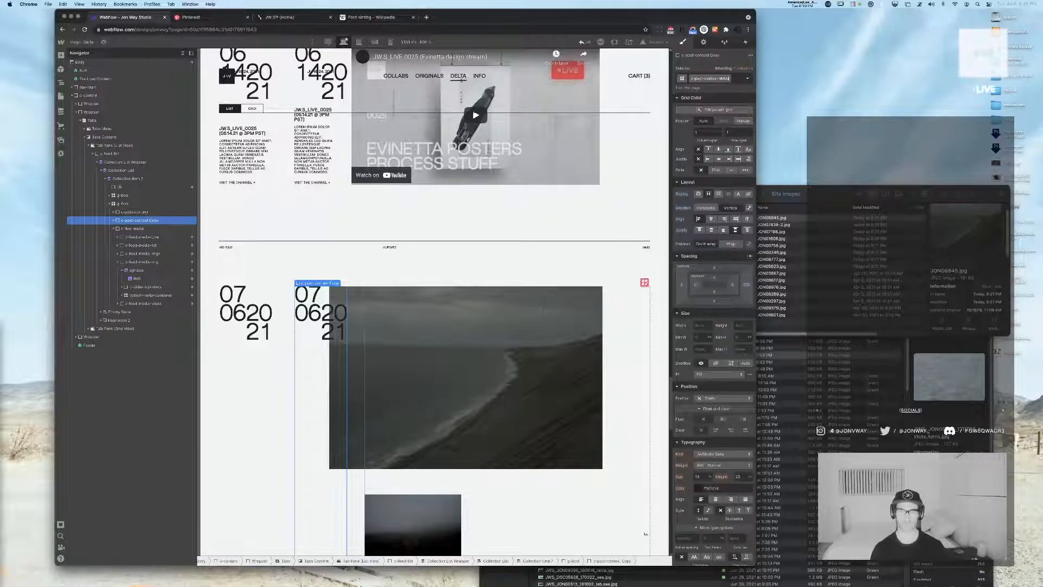
# Add a visibility condition to the duplicated IMGs content block so it shows only when Notification Type equals IMGs
pyautogui.scroll(-5, 712, 173)
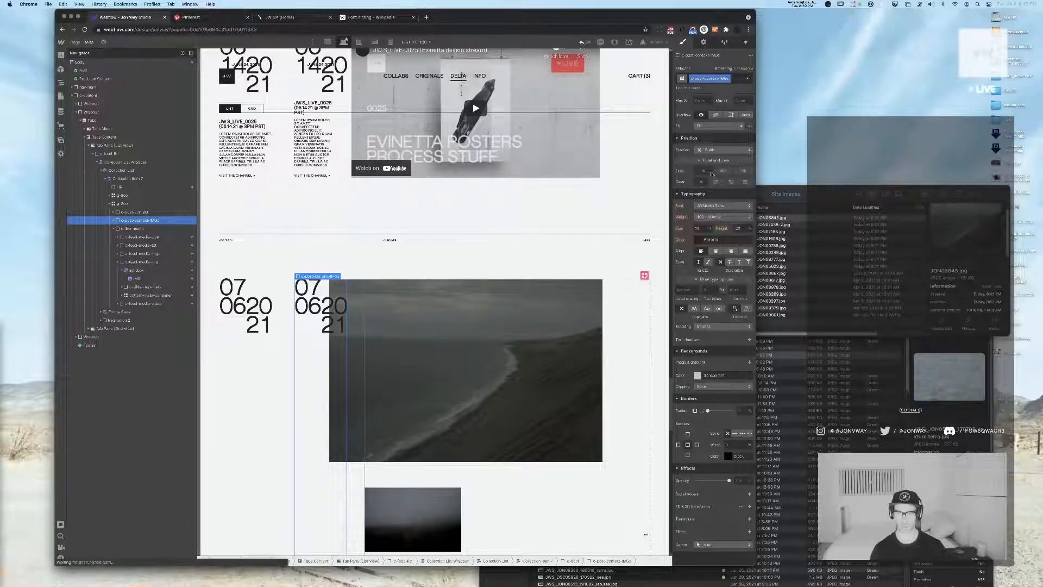
pyautogui.click(703, 42)
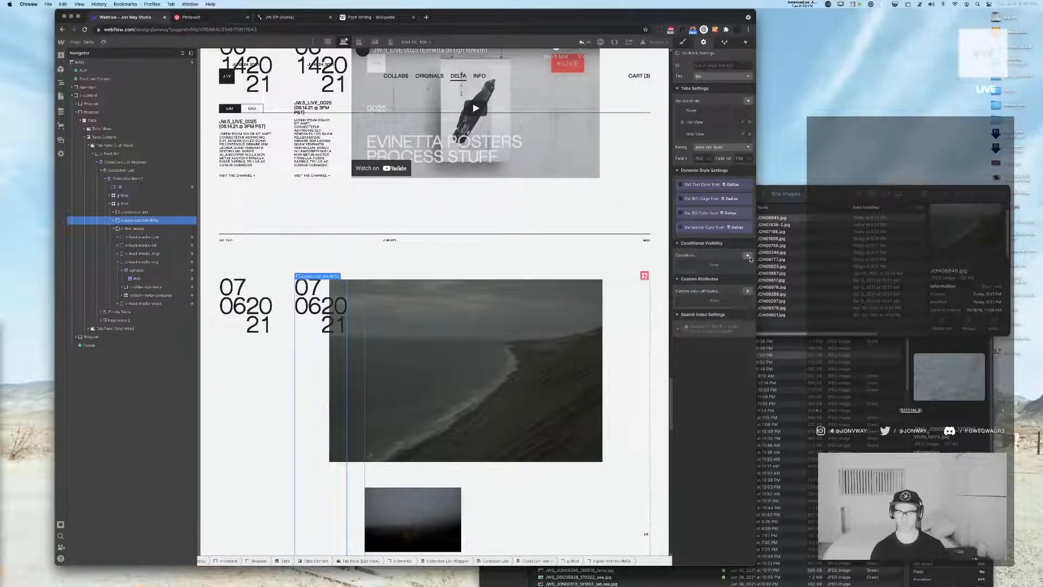
pyautogui.click(748, 256)
pyautogui.click(715, 293)
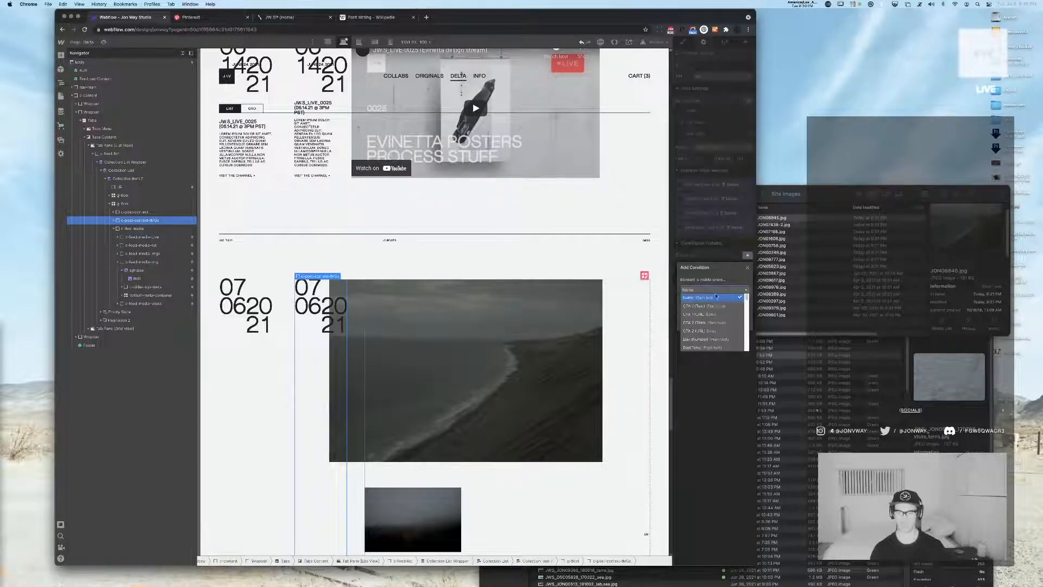
pyautogui.scroll(-2, 710, 310)
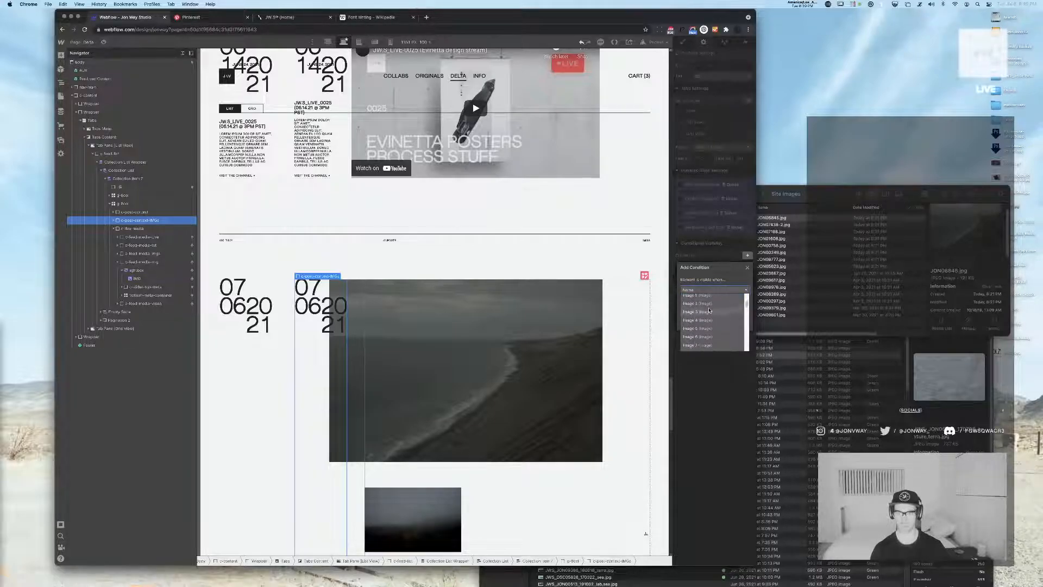
pyautogui.scroll(-5, 713, 316)
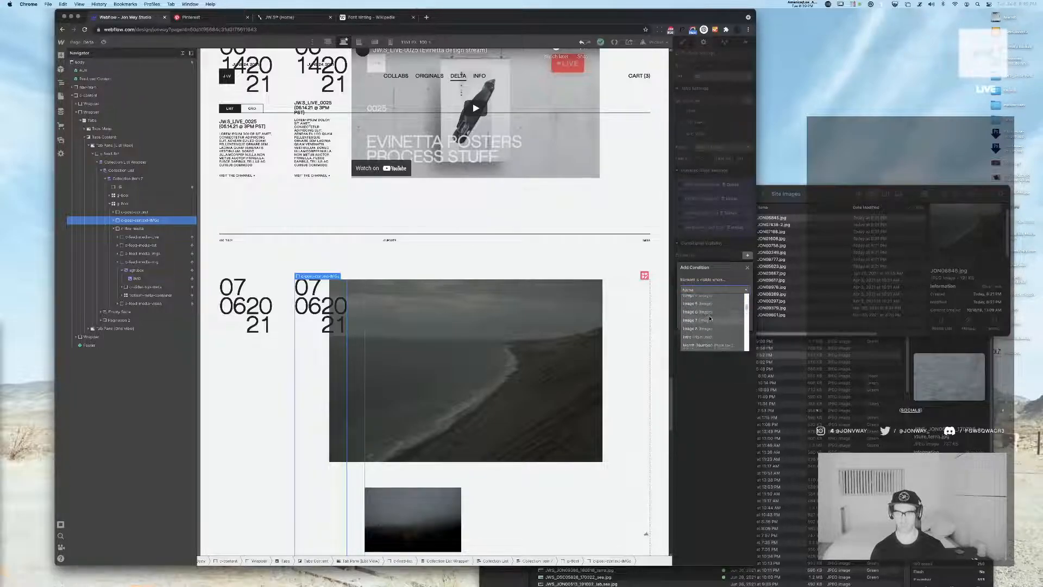
pyautogui.click(706, 329)
pyautogui.click(715, 300)
pyautogui.click(710, 308)
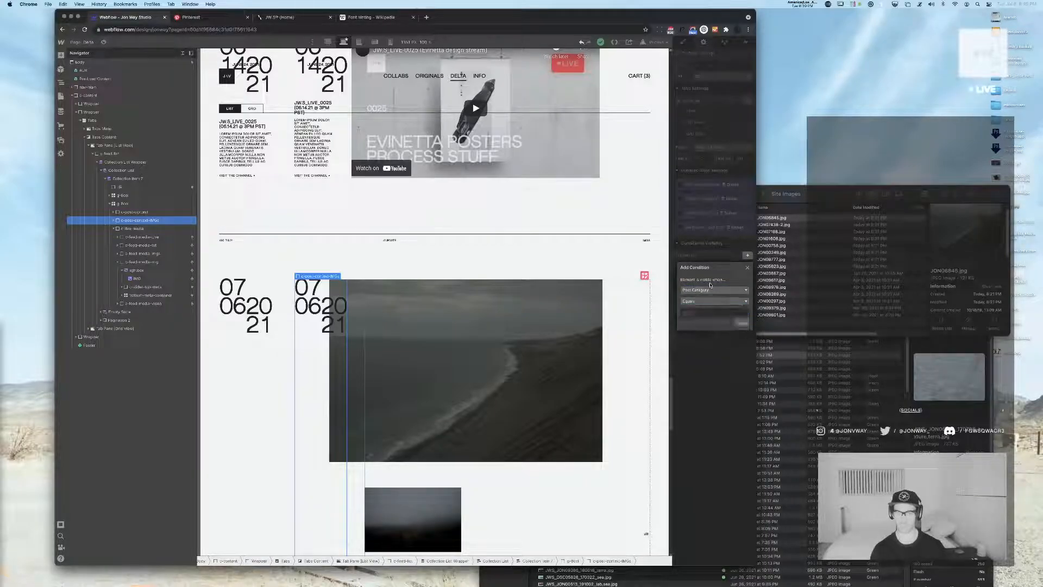
pyautogui.click(710, 290)
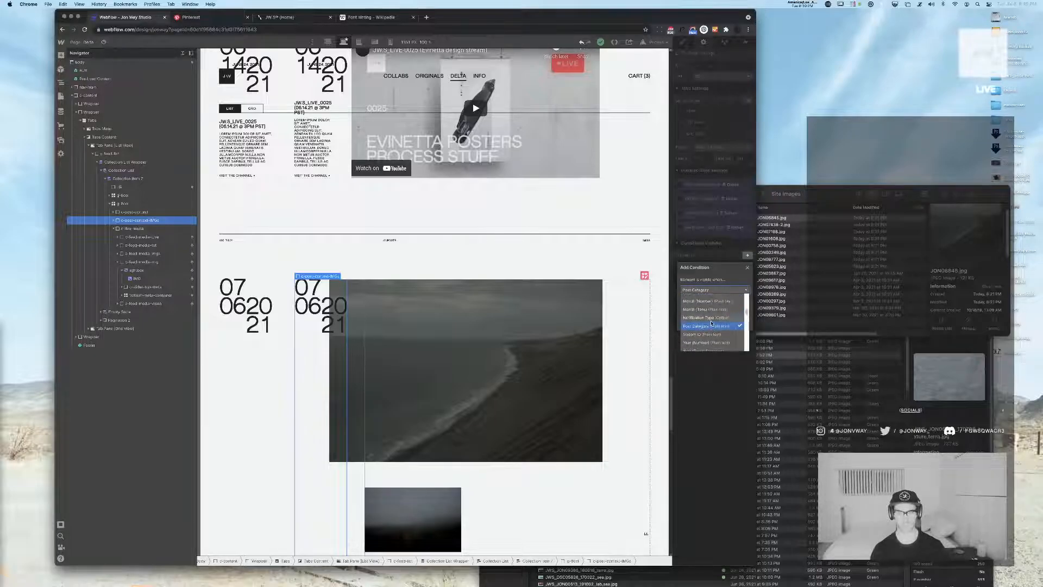
pyautogui.click(710, 317)
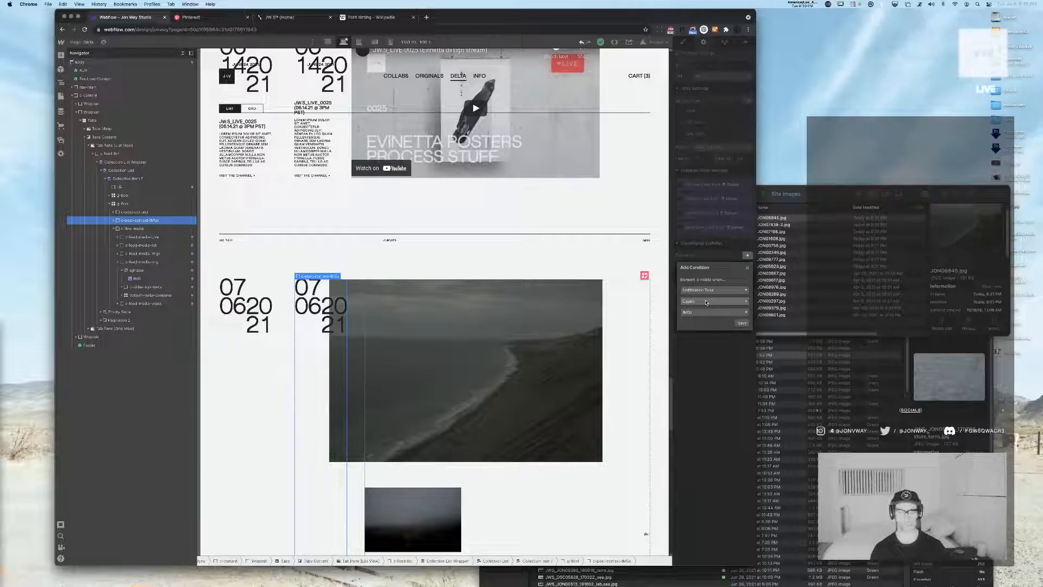
pyautogui.click(743, 324)
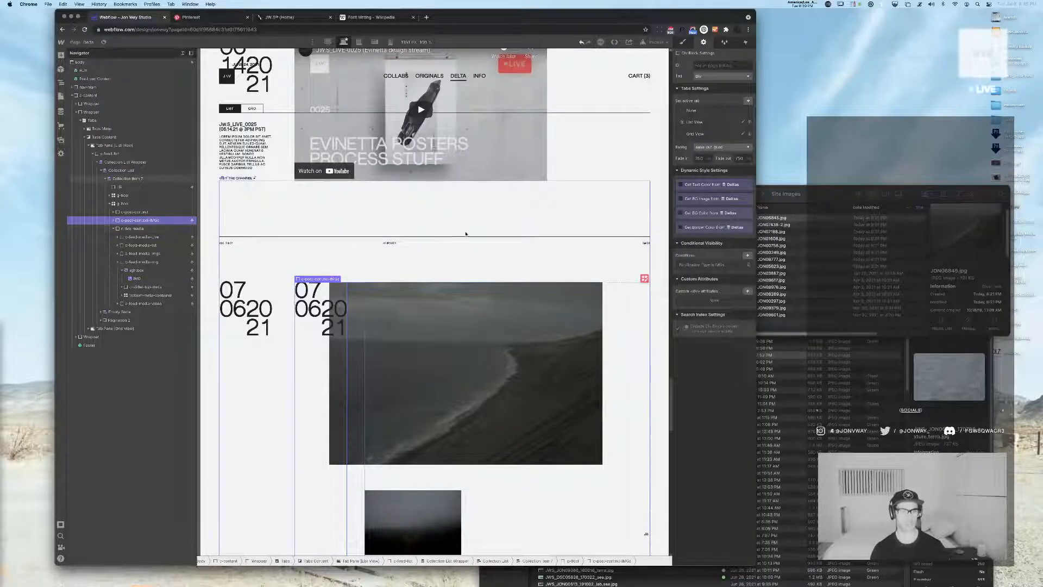
# Make the original post content block span 3 columns of the post grid
pyautogui.click(137, 211)
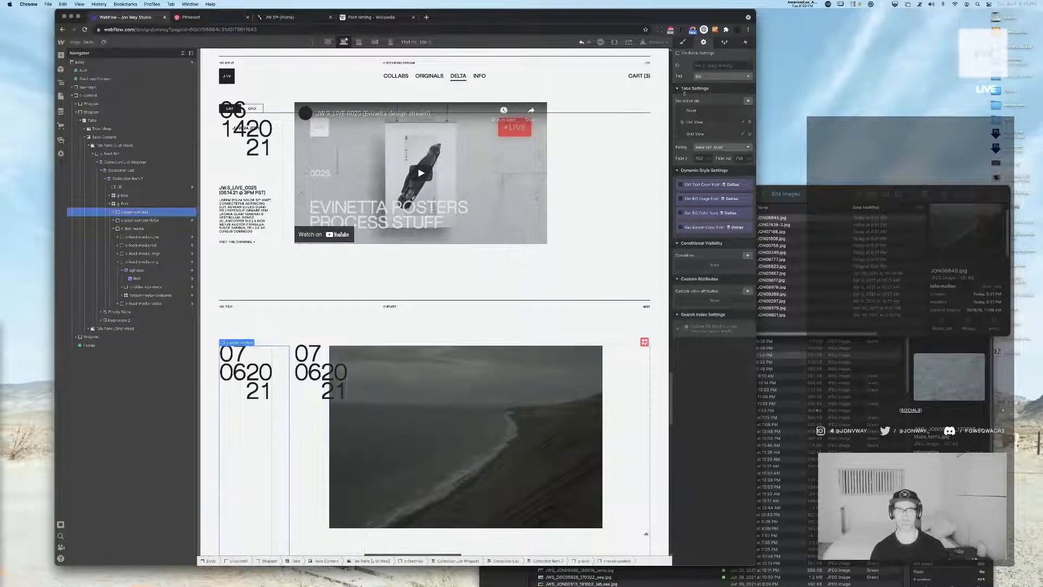
pyautogui.click(682, 42)
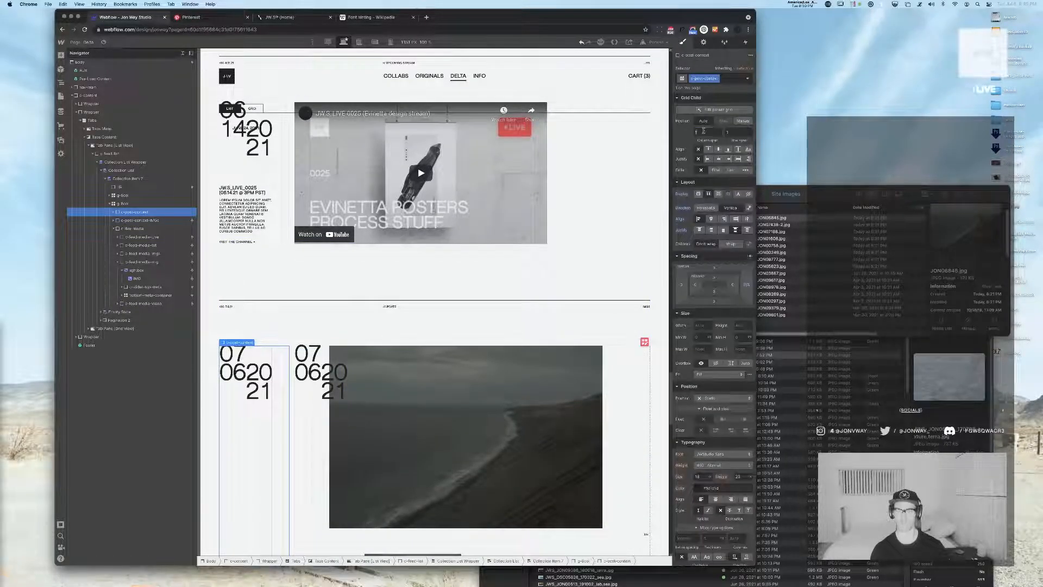
pyautogui.write('3')
pyautogui.press('Return')
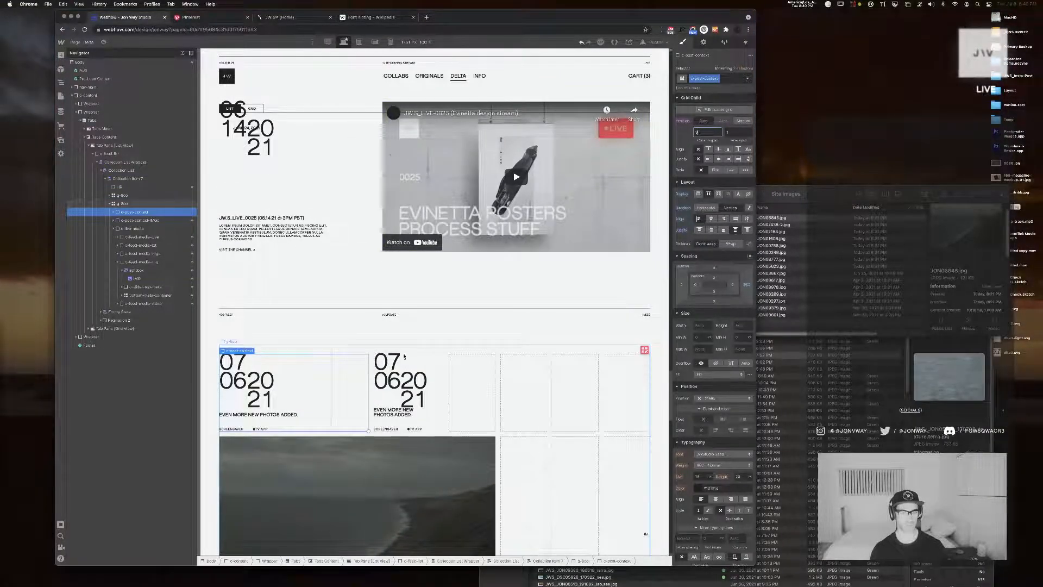
# Add a visibility condition to the original post content block so it shows only when Notification Type does not equal IMGs
pyautogui.click(148, 214)
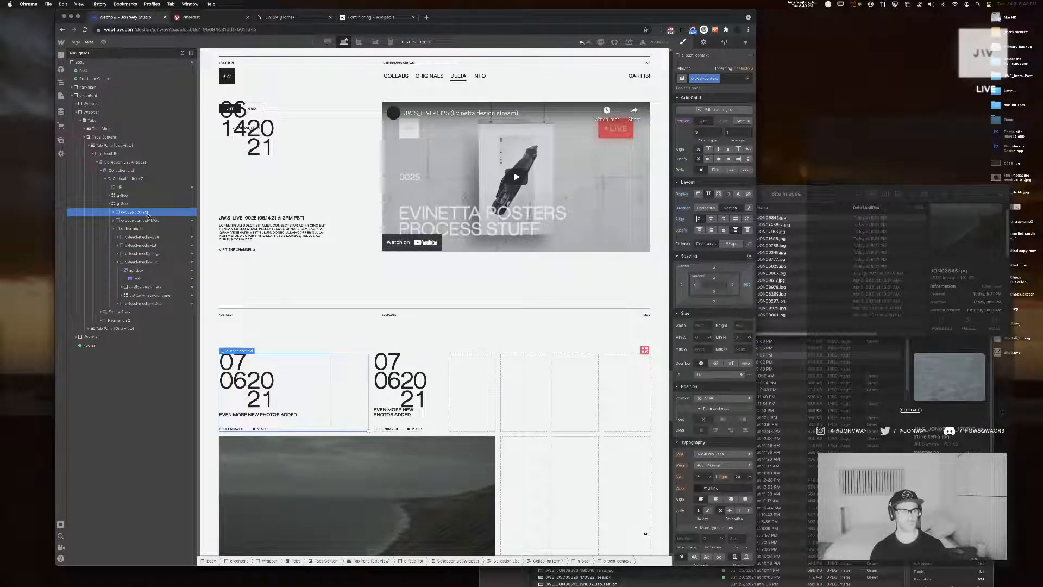
pyautogui.click(703, 43)
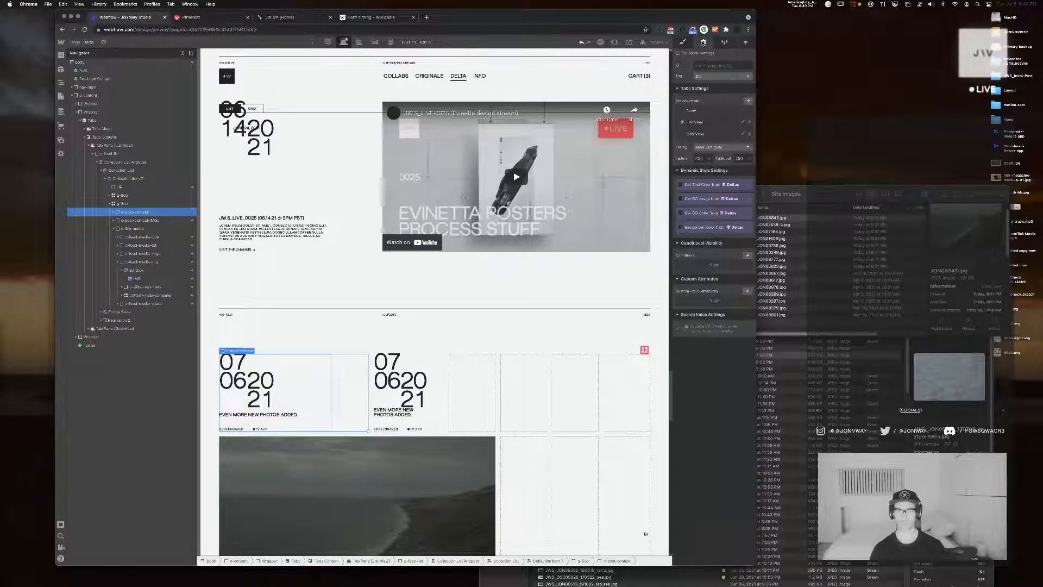
pyautogui.click(748, 256)
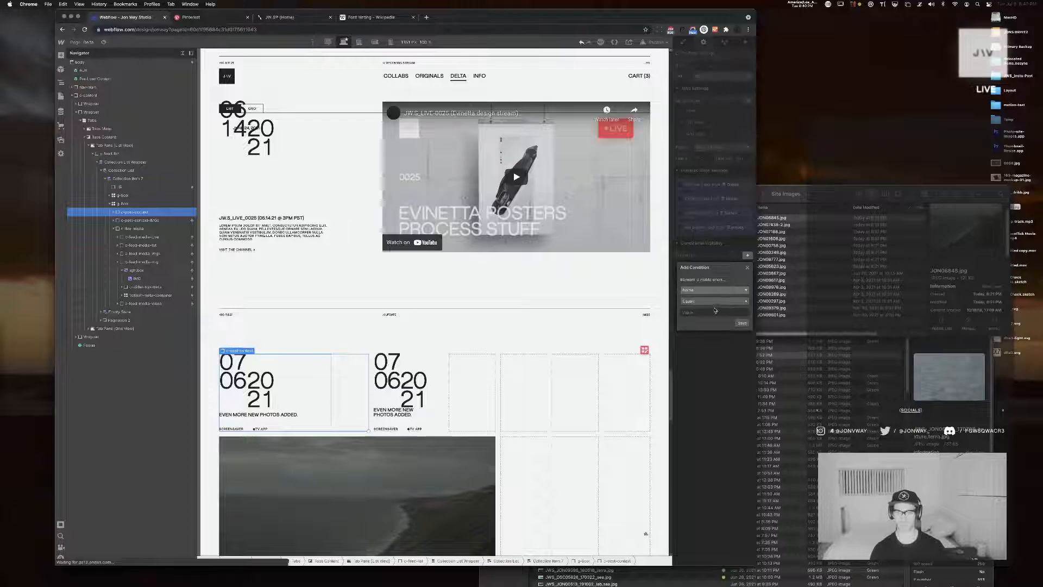
pyautogui.press('Escape')
pyautogui.click(748, 255)
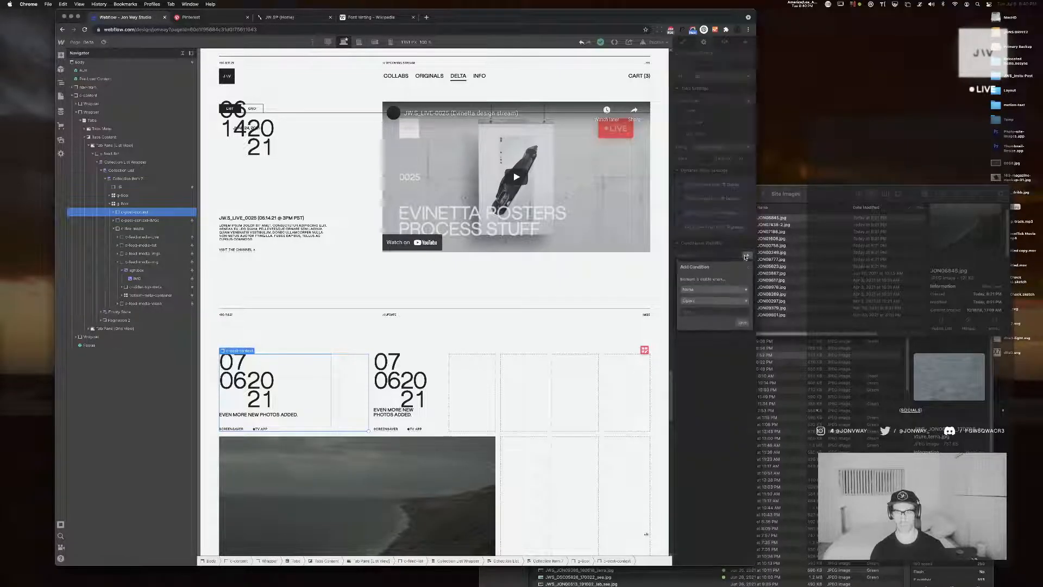
pyautogui.click(709, 289)
pyautogui.scroll(-5, 709, 306)
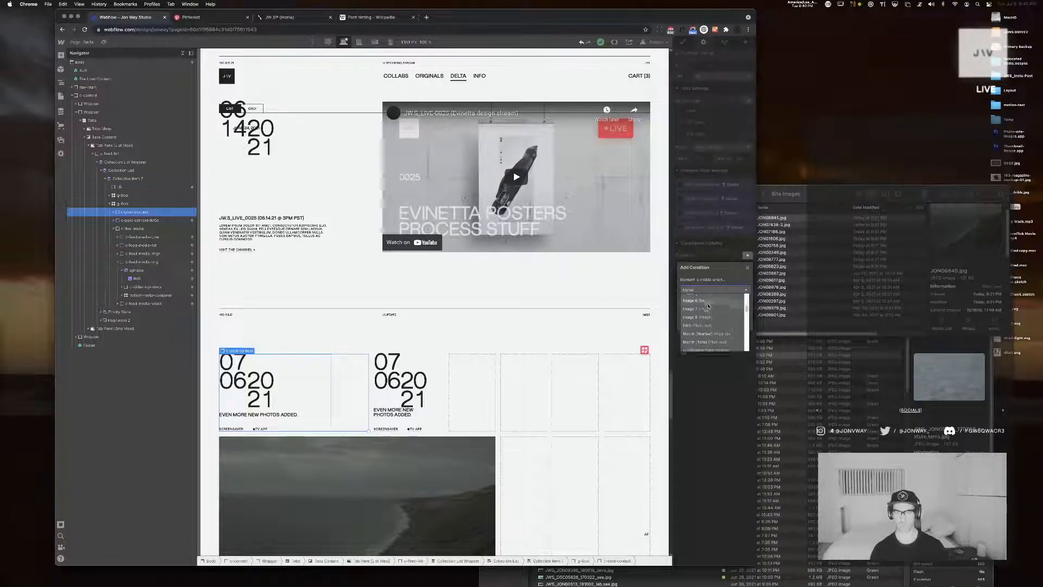
pyautogui.click(716, 324)
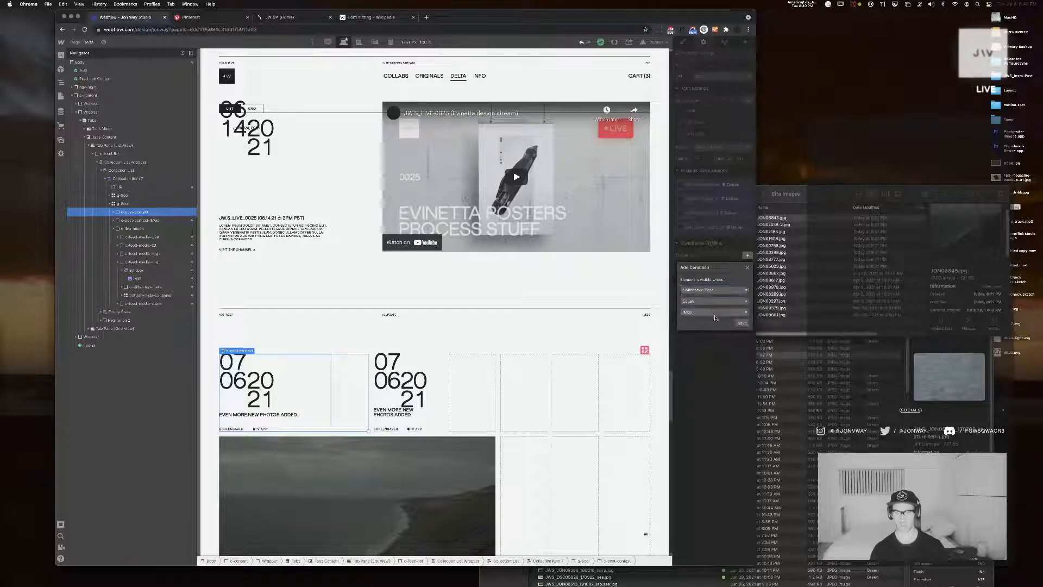
pyautogui.click(712, 303)
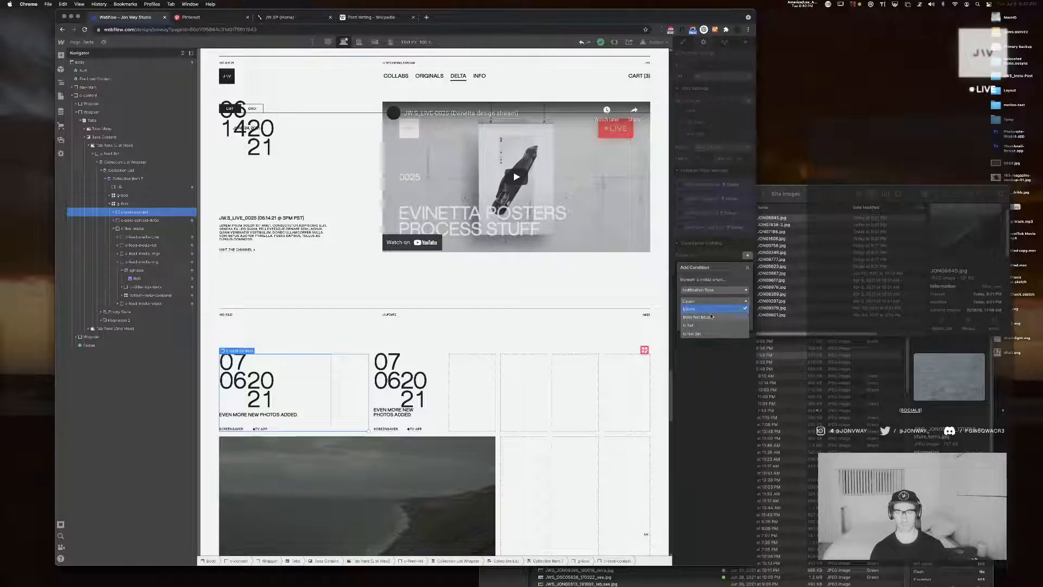
pyautogui.click(717, 315)
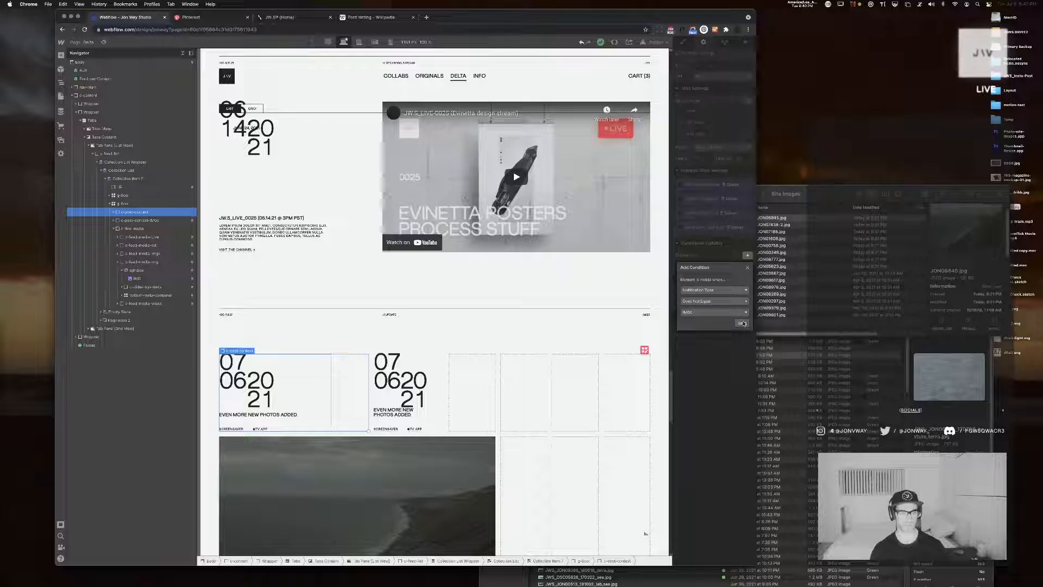
pyautogui.click(742, 322)
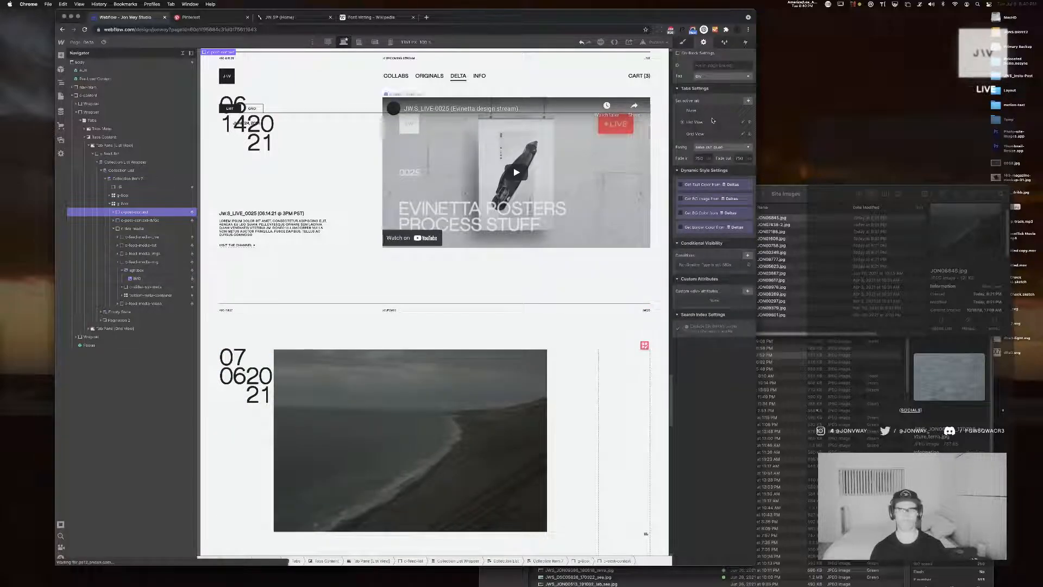
# Make the IMGs post content block span 3 columns of the post grid
pyautogui.press('s')
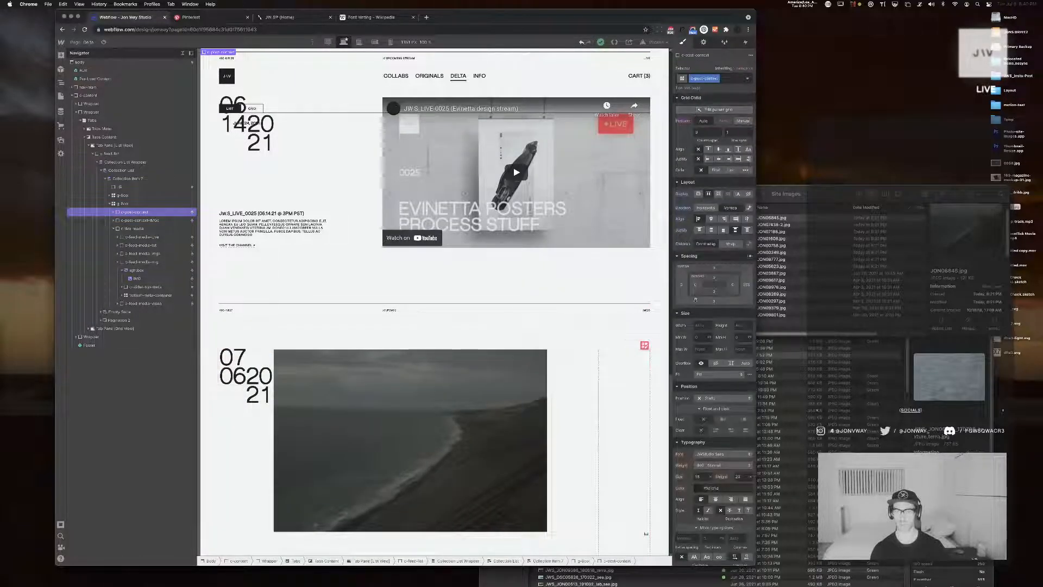
pyautogui.click(146, 220)
pyautogui.click(703, 132)
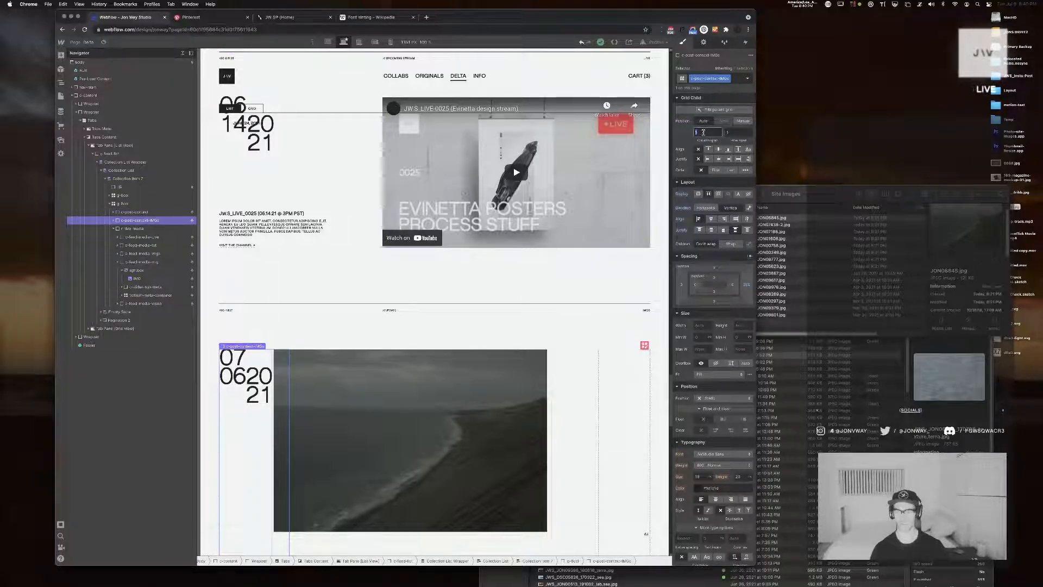
pyautogui.write('2')
pyautogui.press('Return')
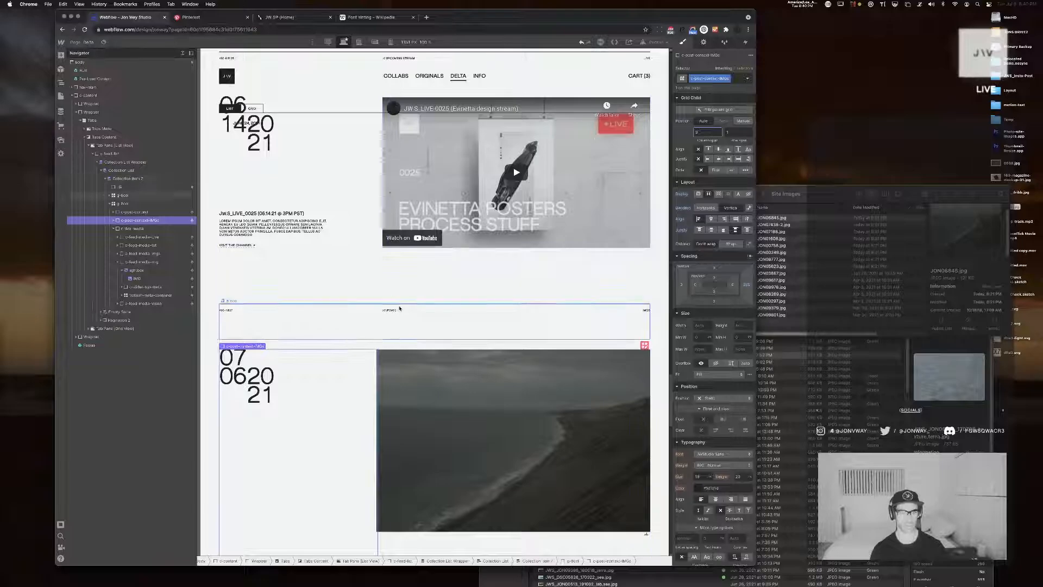
# Justify the IMGs content block's children to the start and check the post beside its image grid
pyautogui.scroll(-5, 388, 288)
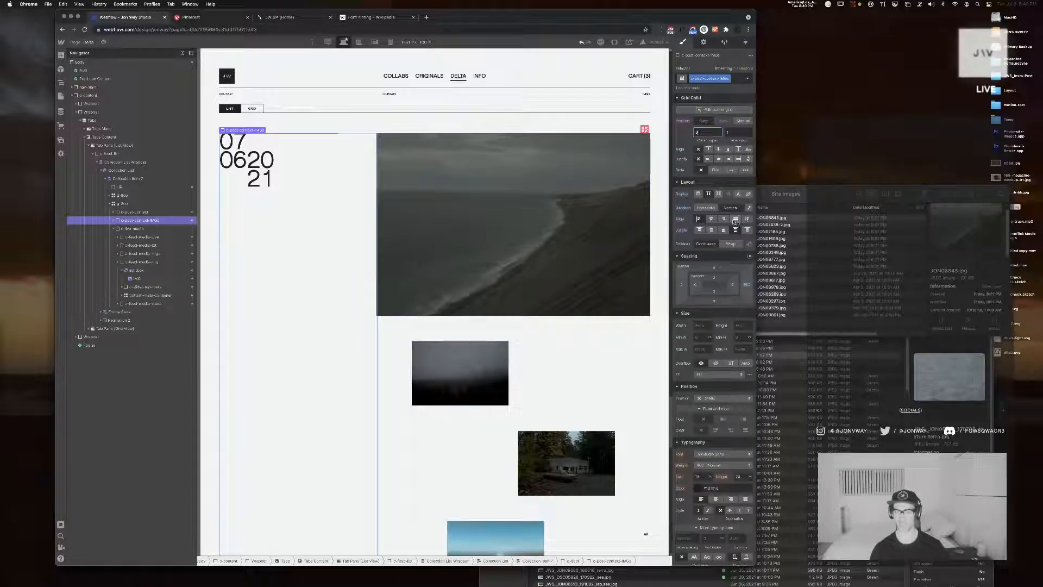
pyautogui.click(700, 232)
pyautogui.click(700, 232)
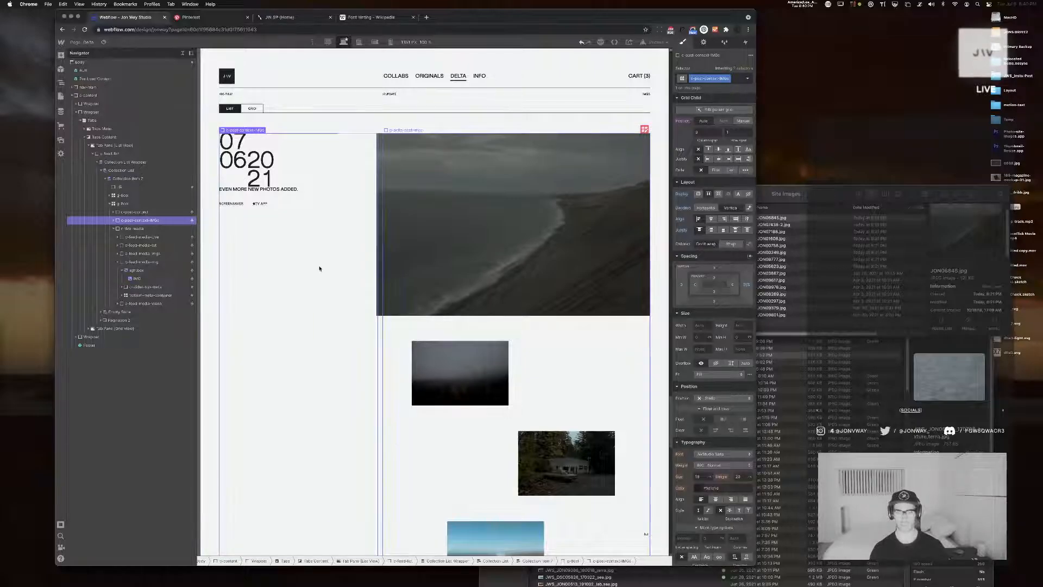
pyautogui.scroll(-4, 319, 269)
pyautogui.scroll(3, 319, 270)
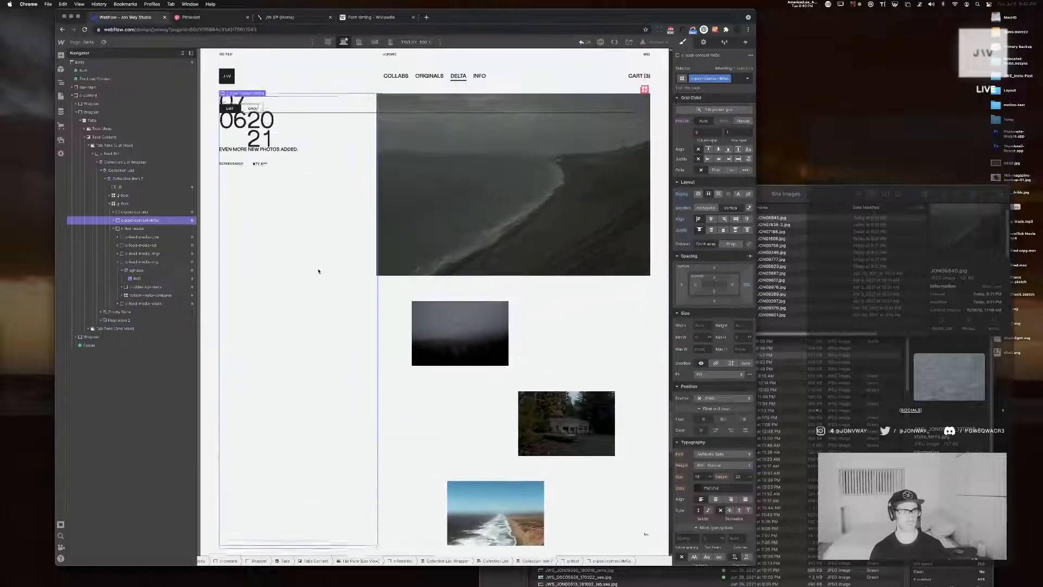
# Set the IMGs post content block's height to 39vw and justify its two child div blocks with space between
pyautogui.click(114, 229)
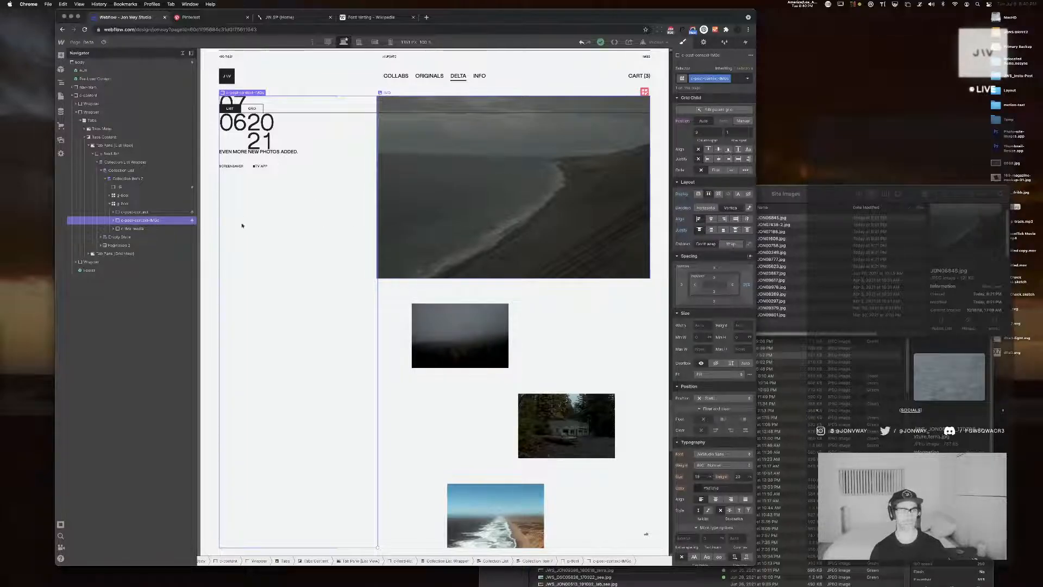
pyautogui.click(110, 224)
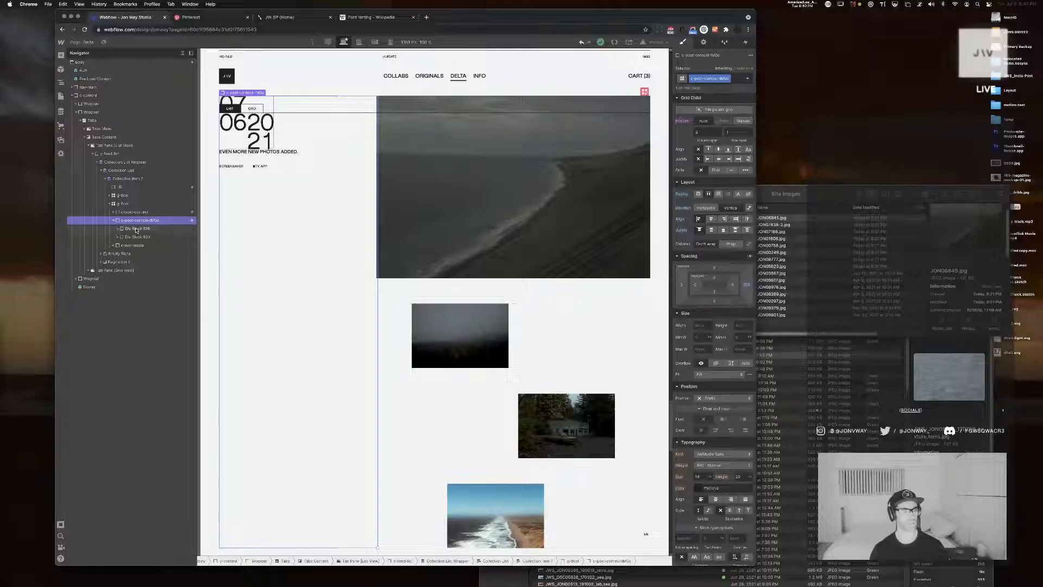
pyautogui.click(135, 228)
pyautogui.click(136, 238)
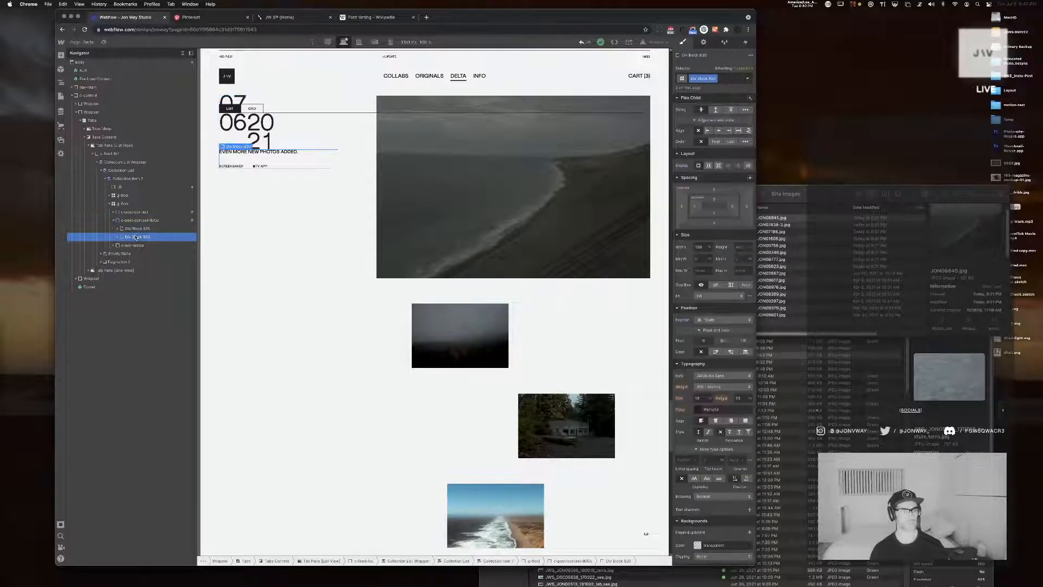
pyautogui.click(138, 220)
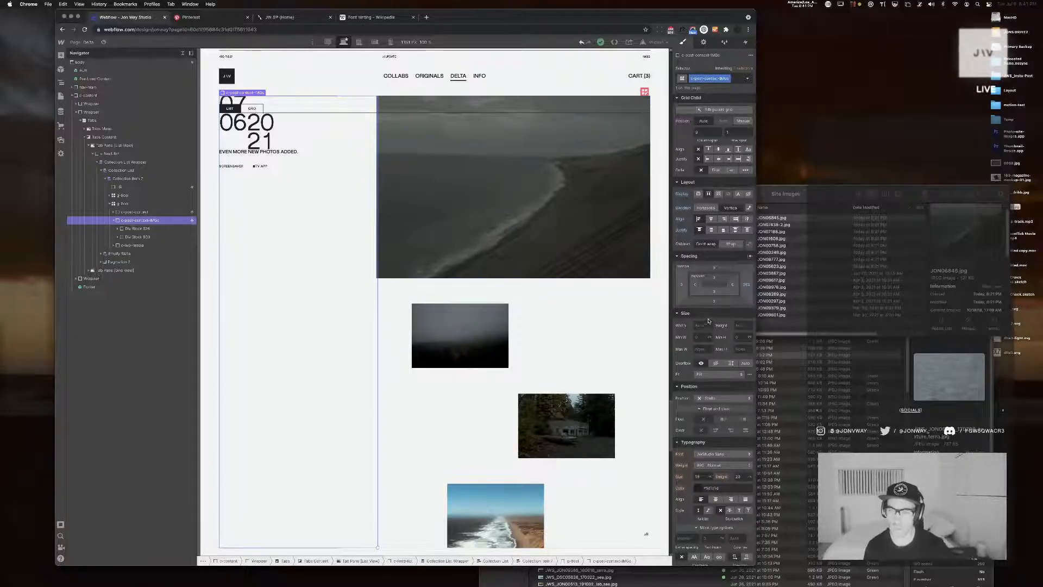
pyautogui.click(747, 328)
pyautogui.write('30vw')
pyautogui.press('Return')
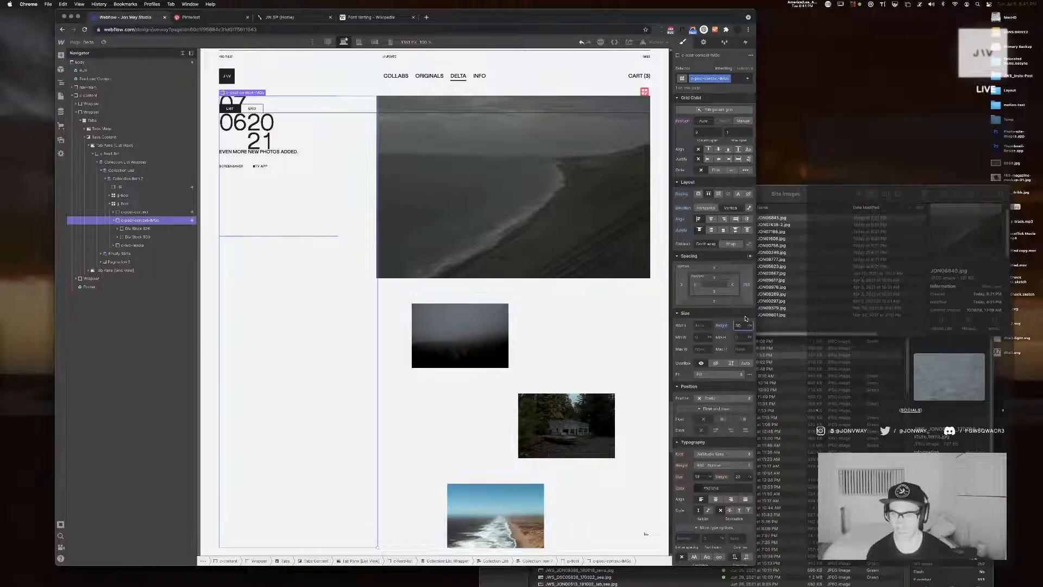
pyautogui.hotkey('shift', 'Up')
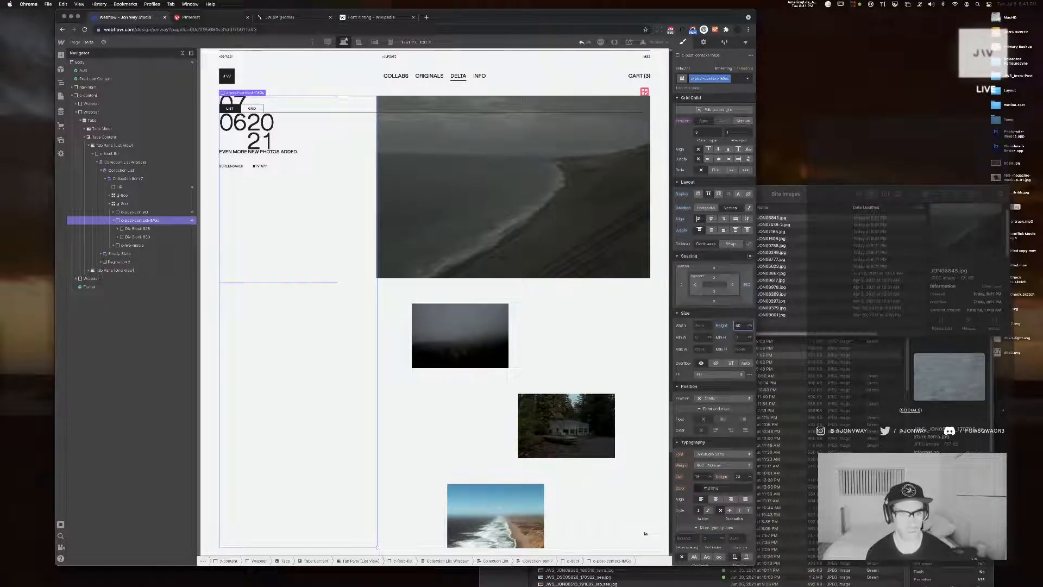
pyautogui.press('Down')
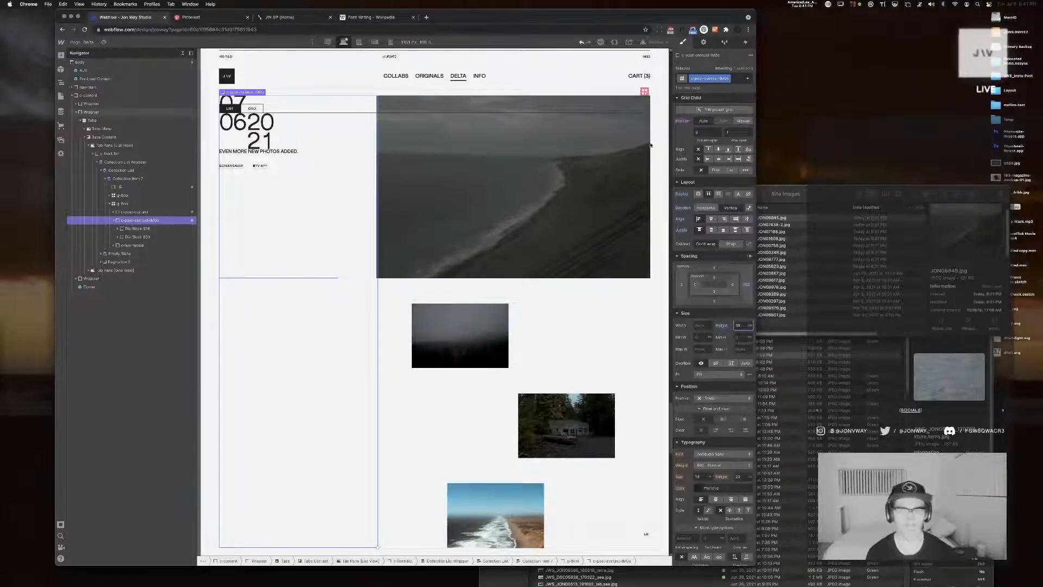
pyautogui.click(736, 232)
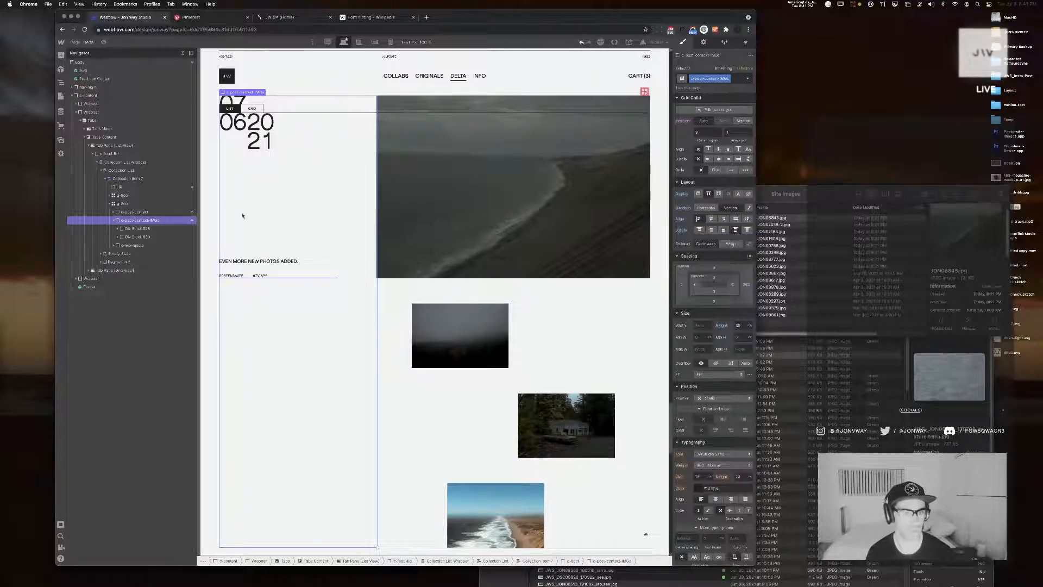
# Make the IMGs post content block sticky with a top offset of 11vh and check how it behaves while scrolling
pyautogui.moveTo(378, 389); pyautogui.dragTo(200, 271)
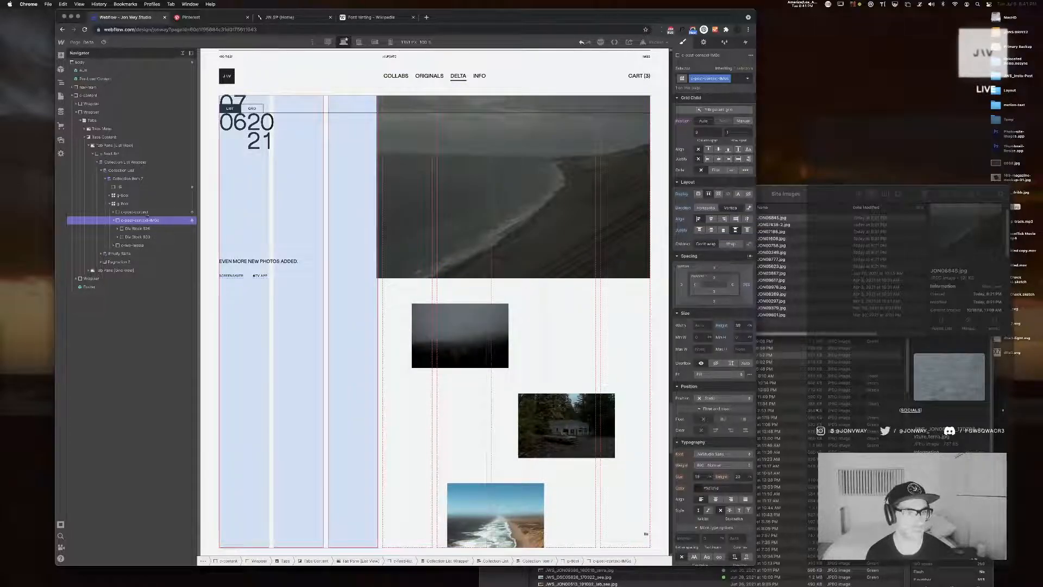
pyautogui.click(145, 221)
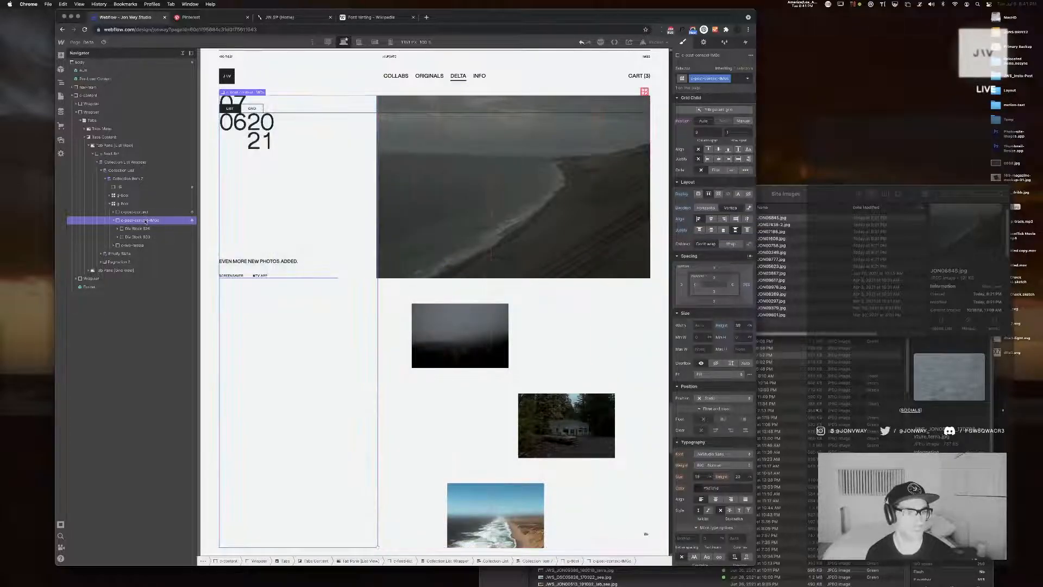
pyautogui.click(726, 398)
pyautogui.click(721, 432)
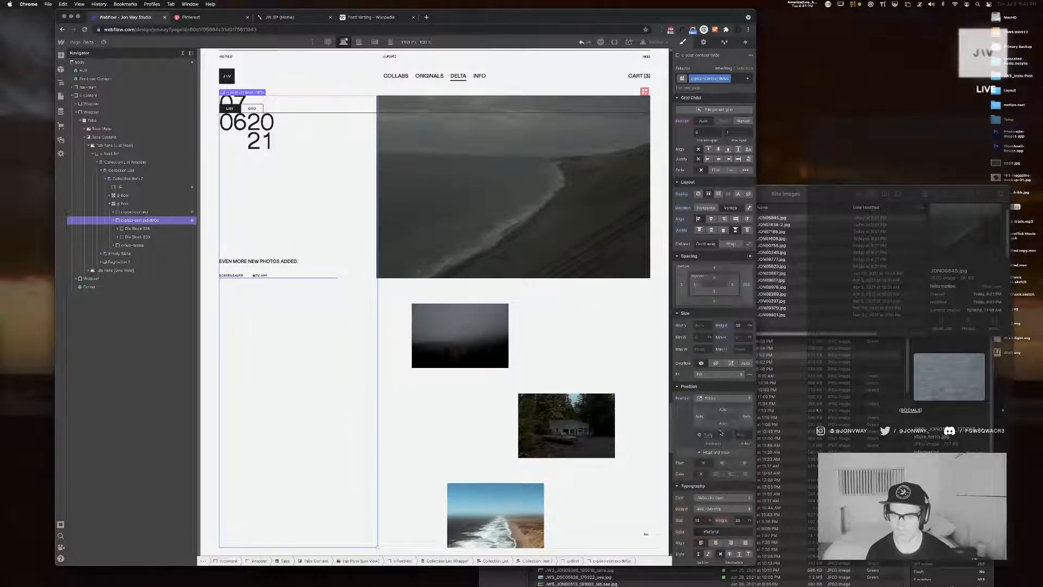
pyautogui.click(723, 409)
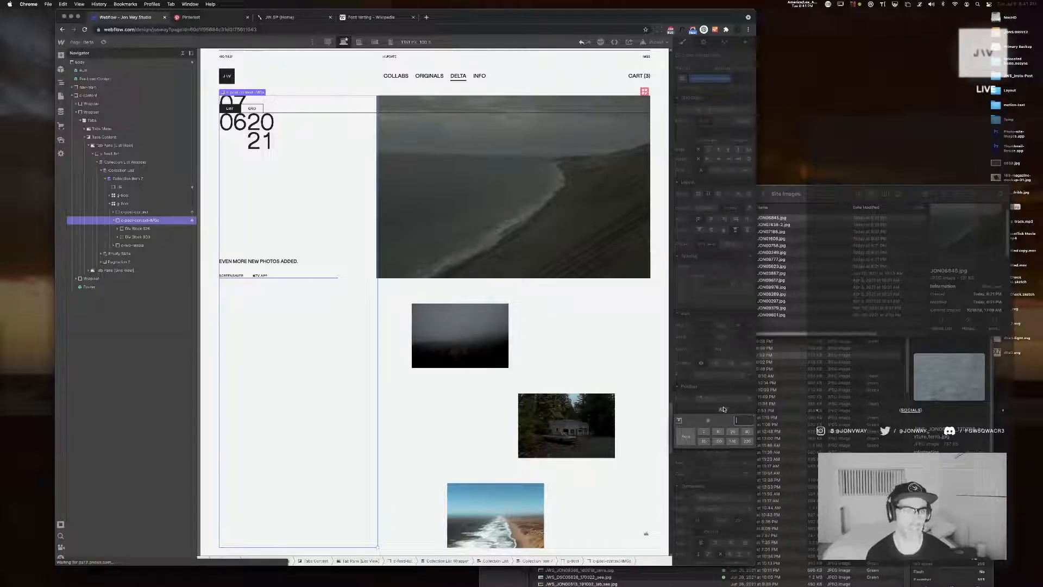
pyautogui.write('11vh')
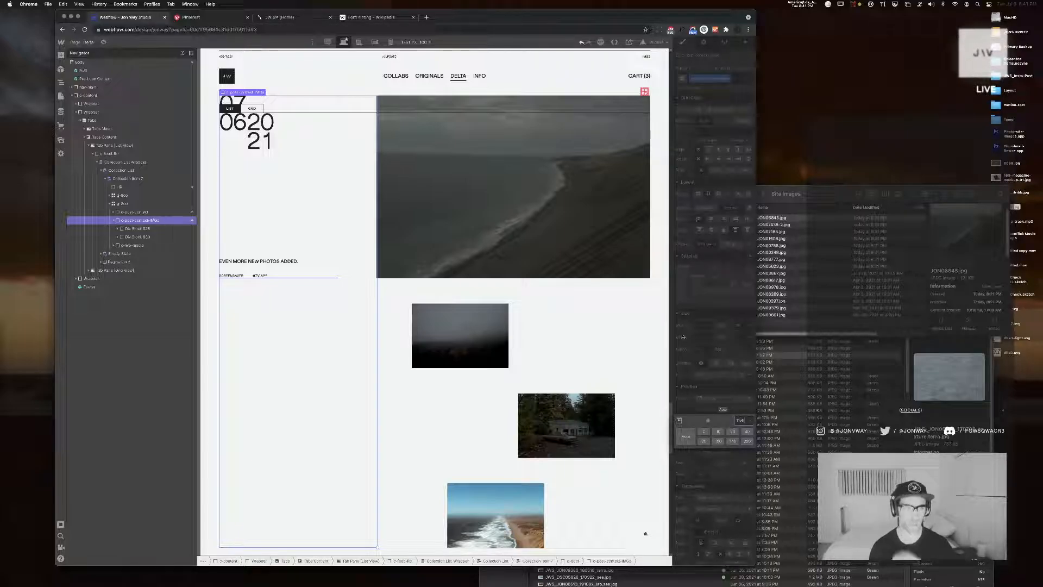
pyautogui.press('Return')
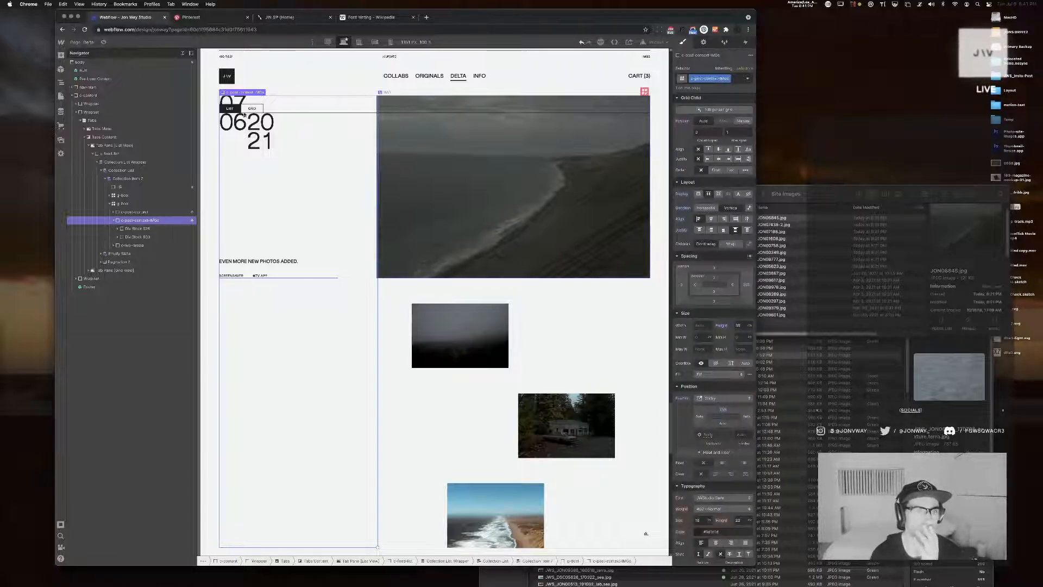
pyautogui.scroll(-3, 305, 140)
pyautogui.scroll(5, 305, 143)
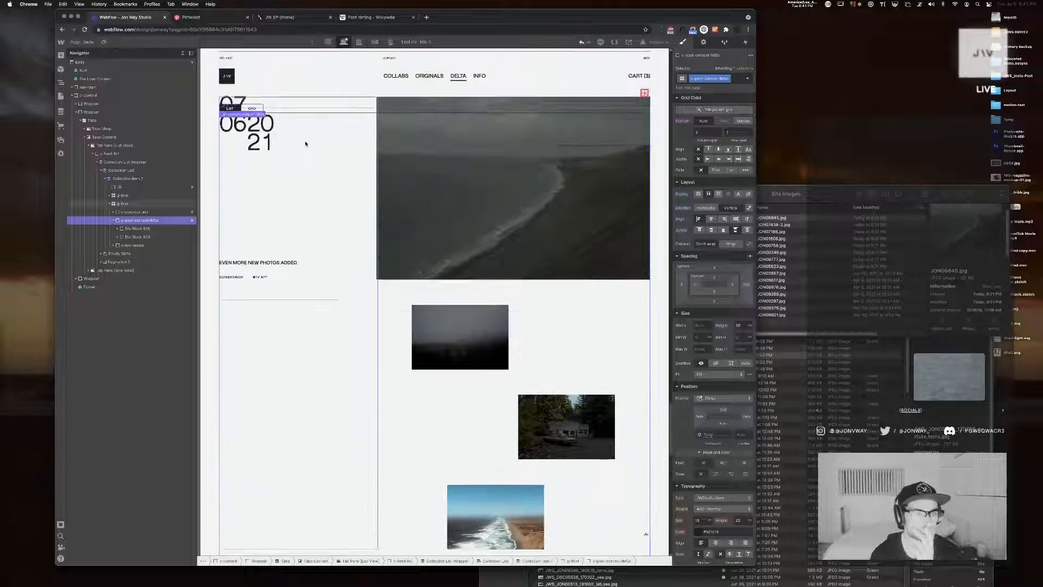
pyautogui.scroll(1, 305, 144)
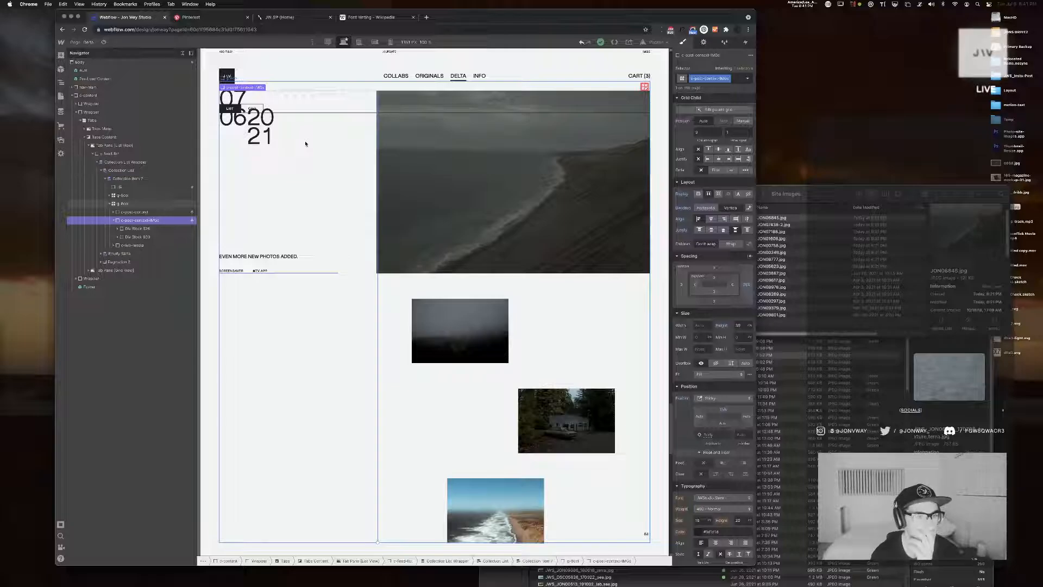
# Insert a new div block into the post grid and place it above the two post content blocks
pyautogui.click(112, 220)
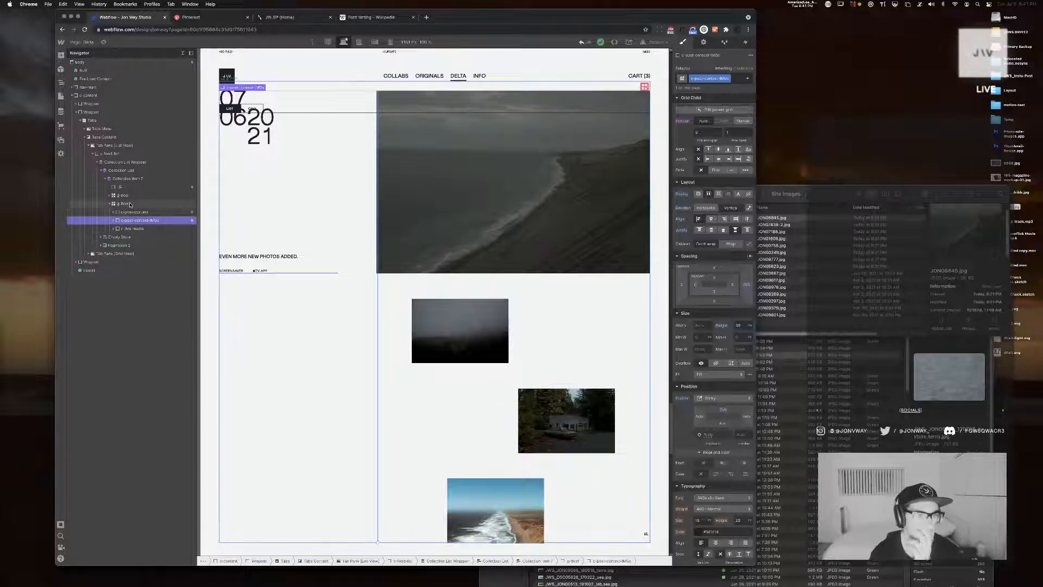
pyautogui.click(130, 204)
pyautogui.press('super+e')
pyautogui.write('dic')
pyautogui.press('BackSpace')
pyautogui.write('v')
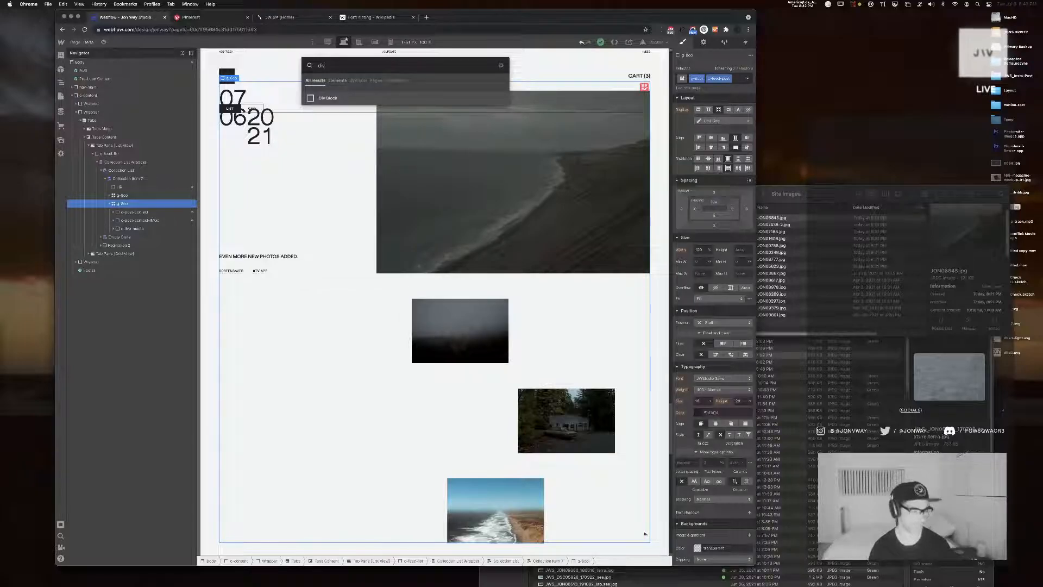
pyautogui.press('Return')
pyautogui.moveTo(128, 237); pyautogui.dragTo(131, 211)
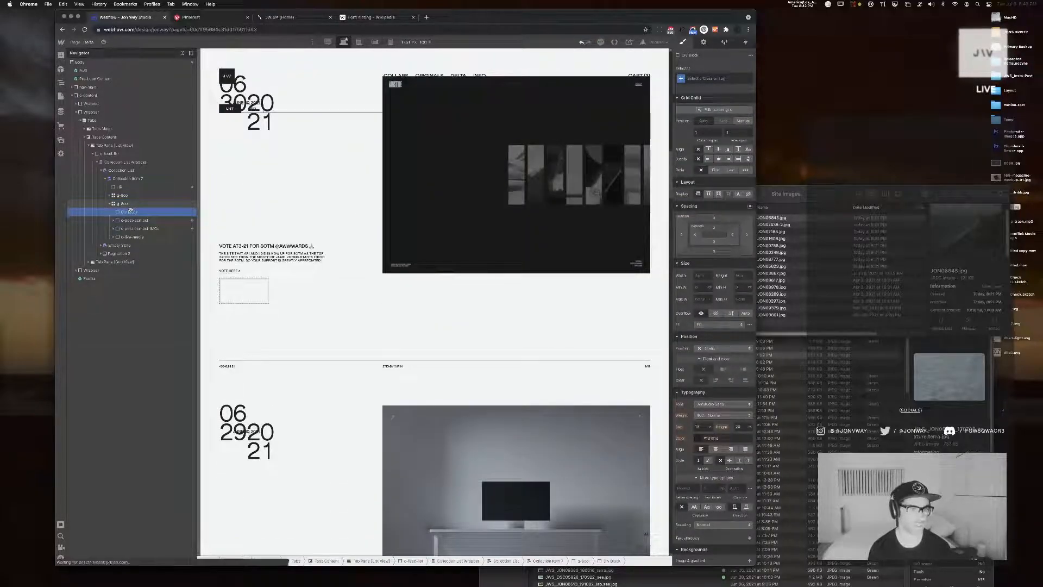
# Nest the original post content block and the IMGs post content block inside the new div block
pyautogui.click(128, 204)
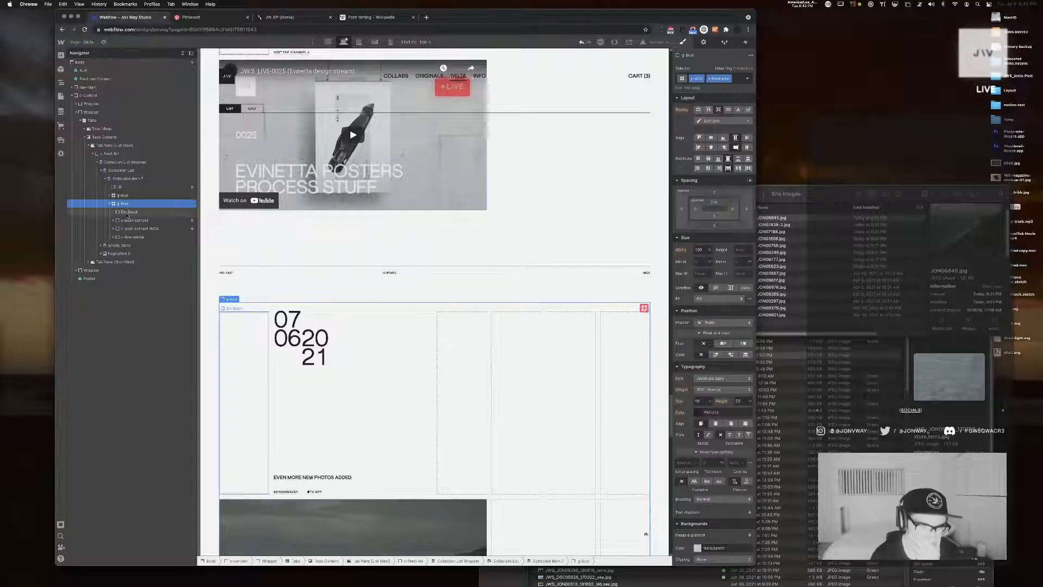
pyautogui.click(127, 220)
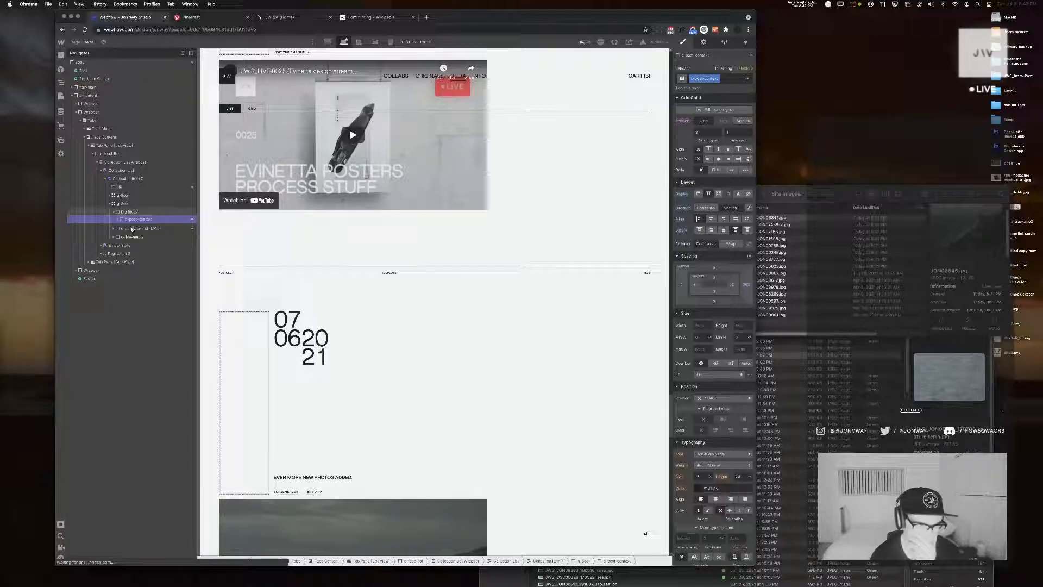
pyautogui.click(132, 229)
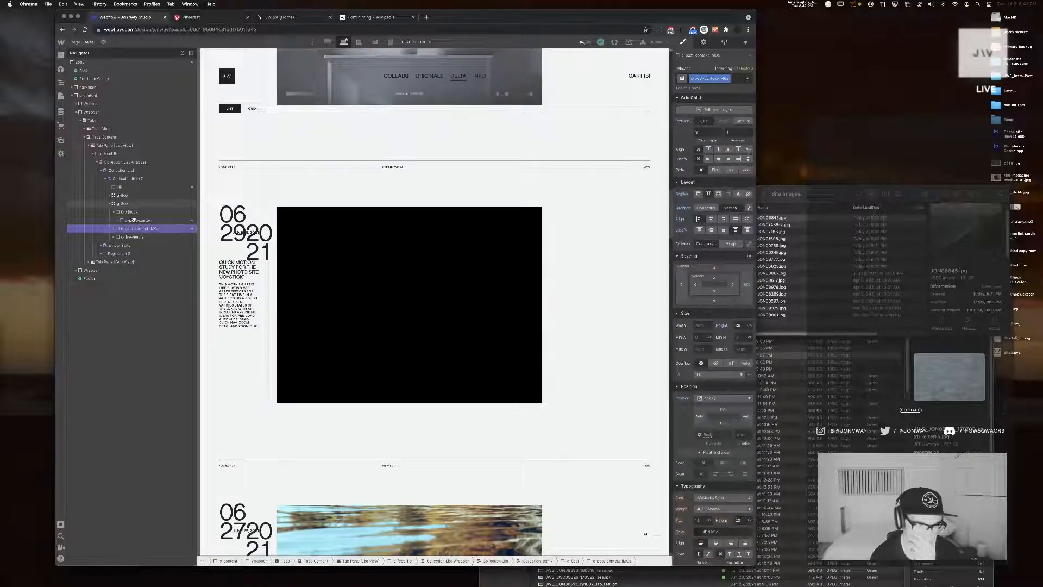
pyautogui.moveTo(133, 221); pyautogui.dragTo(136, 220)
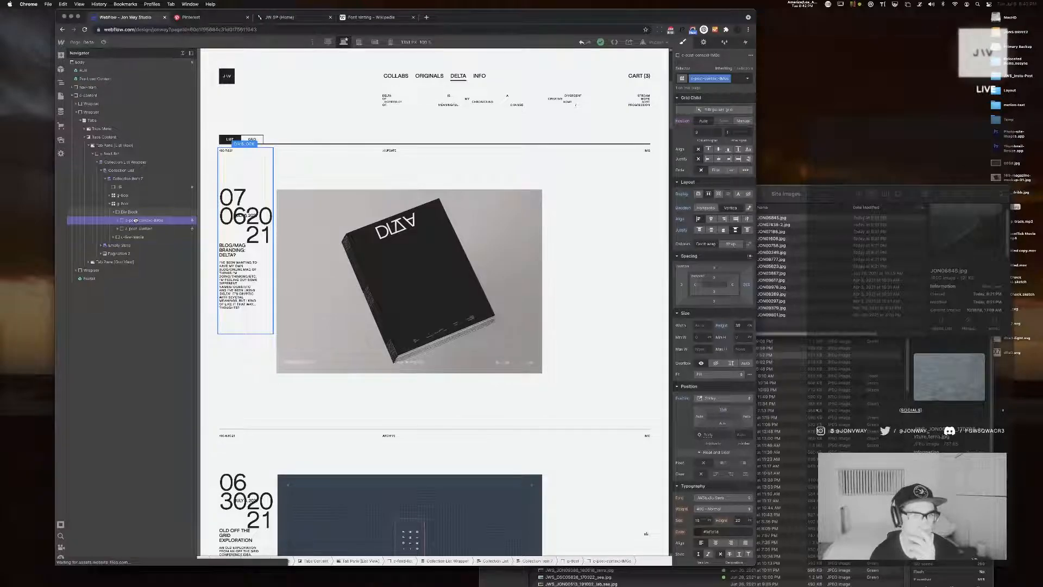
# Make the new wrapper div span 3 columns of the post grid and check the sticky content beside the images
pyautogui.click(131, 212)
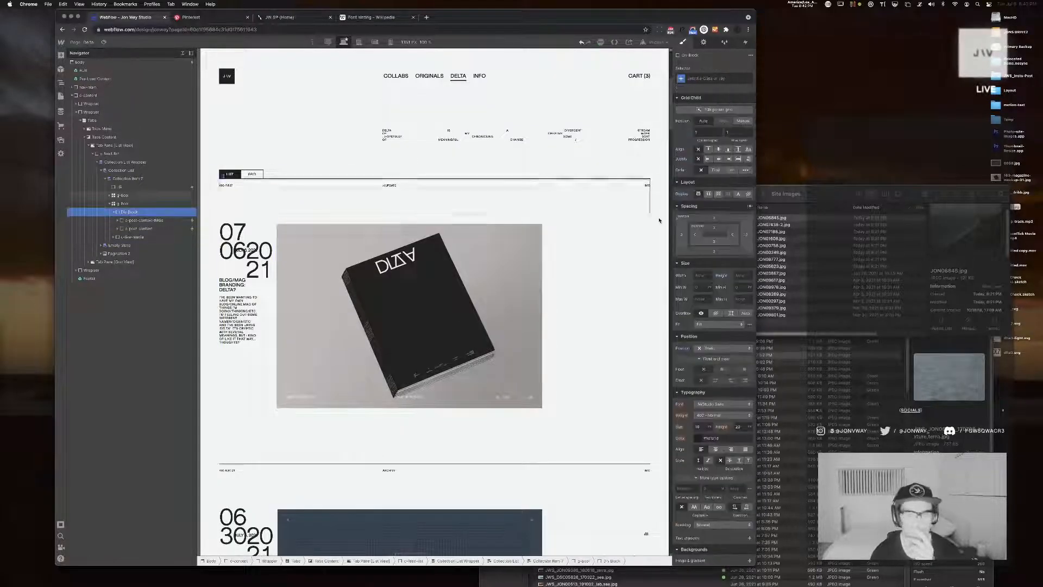
pyautogui.click(704, 133)
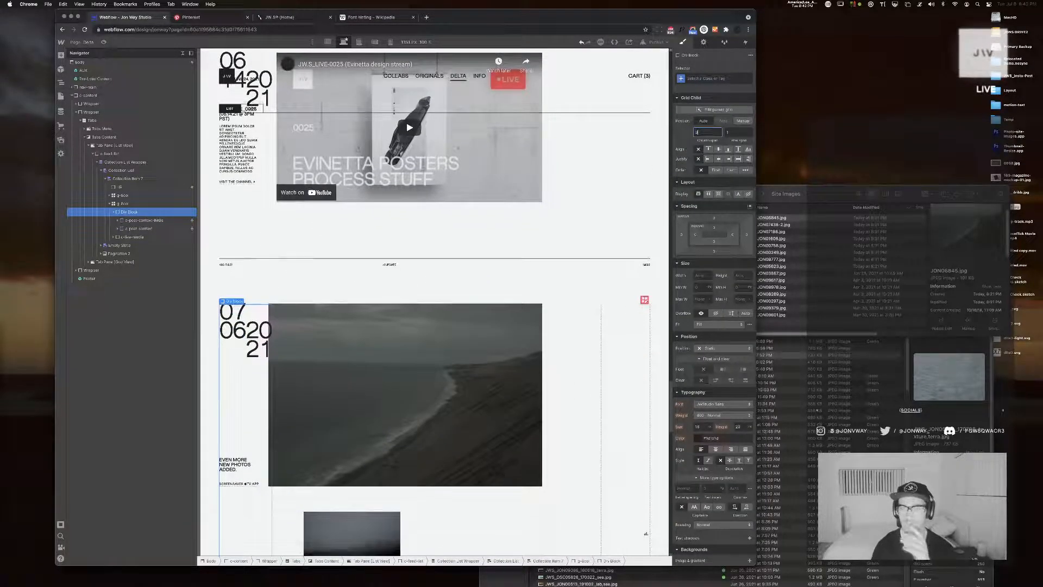
pyautogui.write('3')
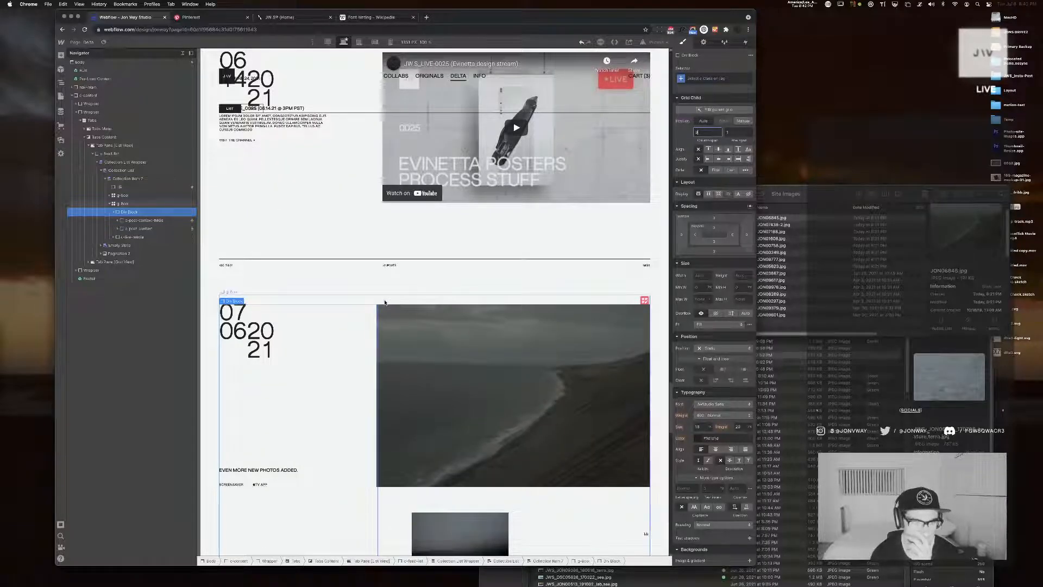
pyautogui.scroll(-3, 385, 306)
pyautogui.scroll(-5, 385, 303)
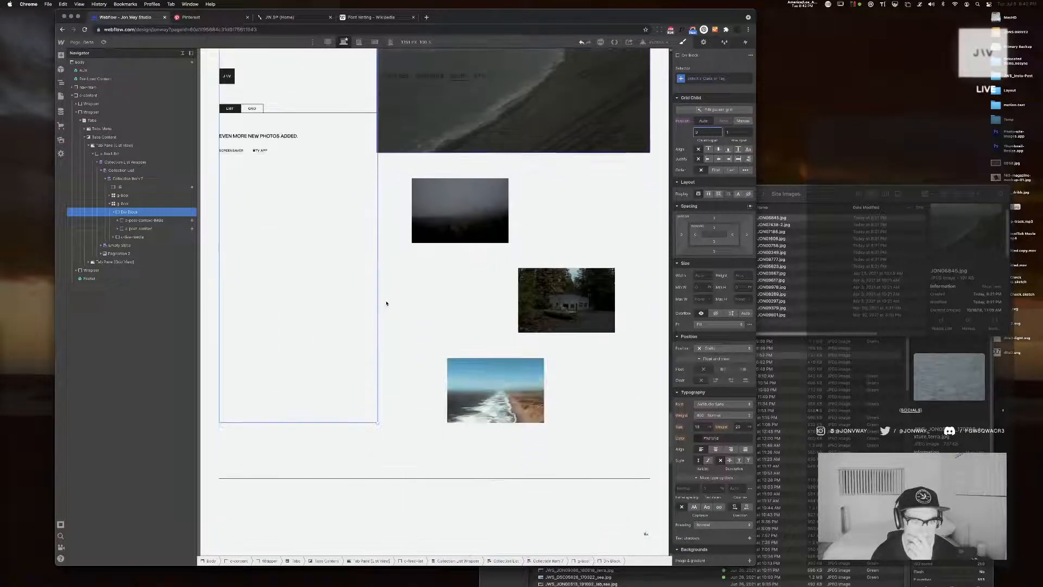
pyautogui.scroll(2, 386, 301)
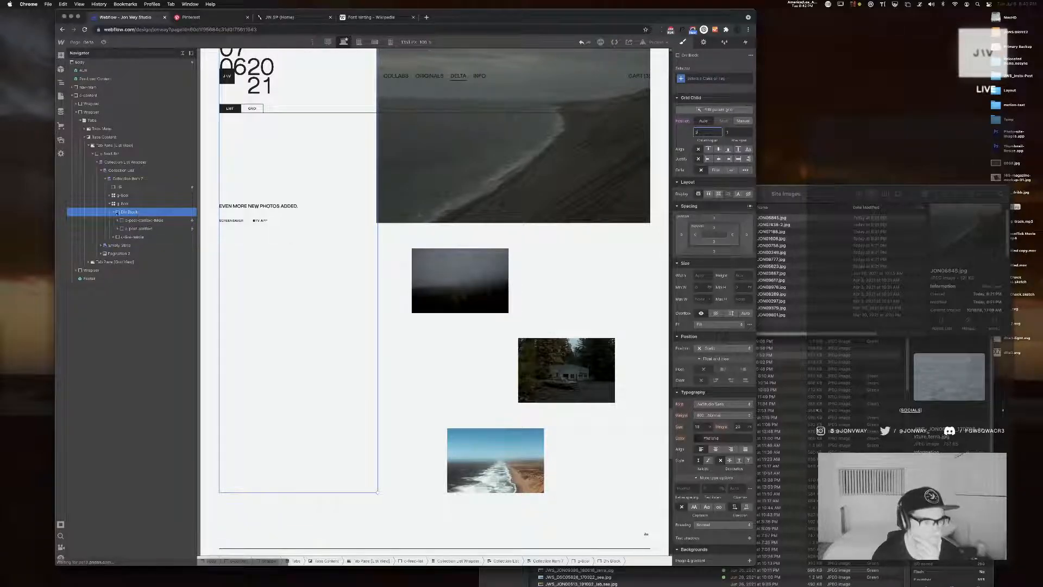
# Change the post grid's display to flex and set the content wrapper div's width to 33%
pyautogui.click(114, 213)
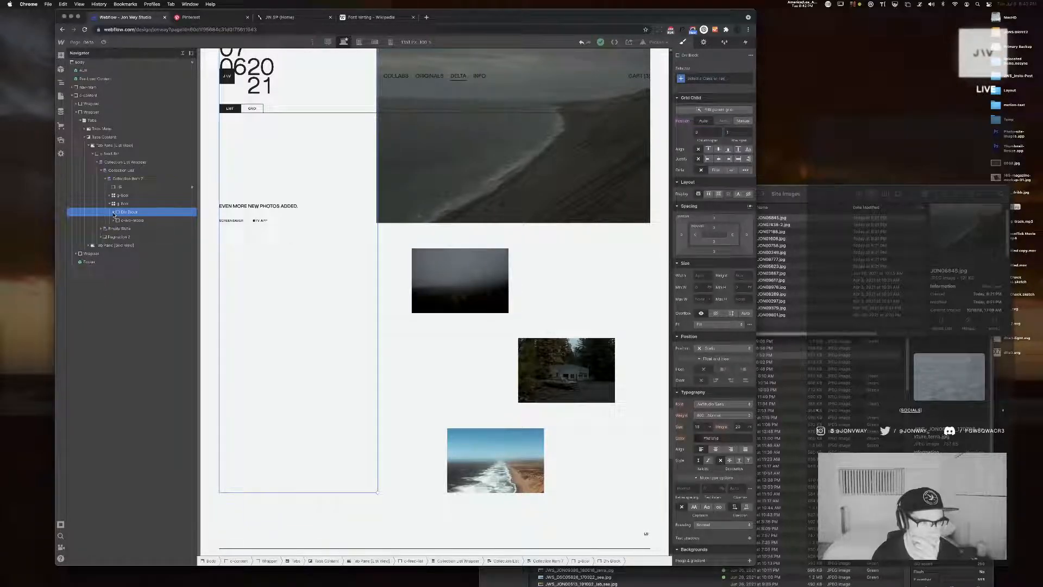
pyautogui.click(119, 205)
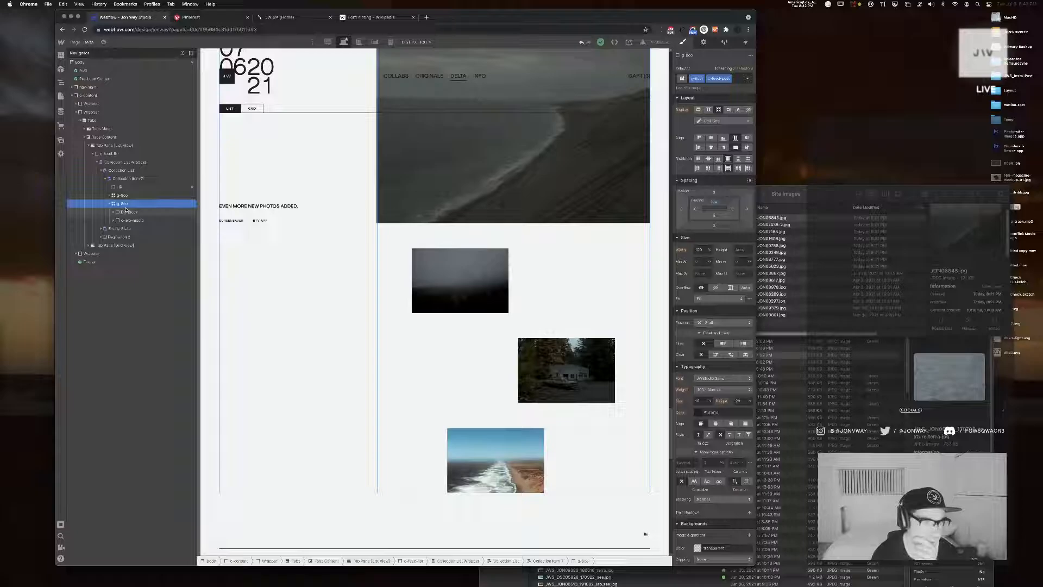
pyautogui.click(709, 110)
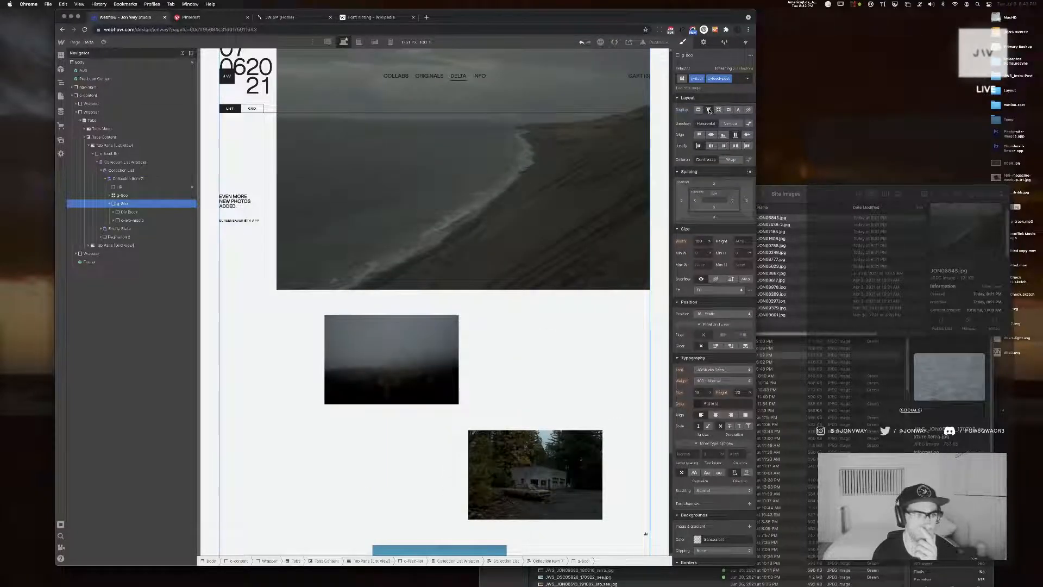
pyautogui.click(143, 213)
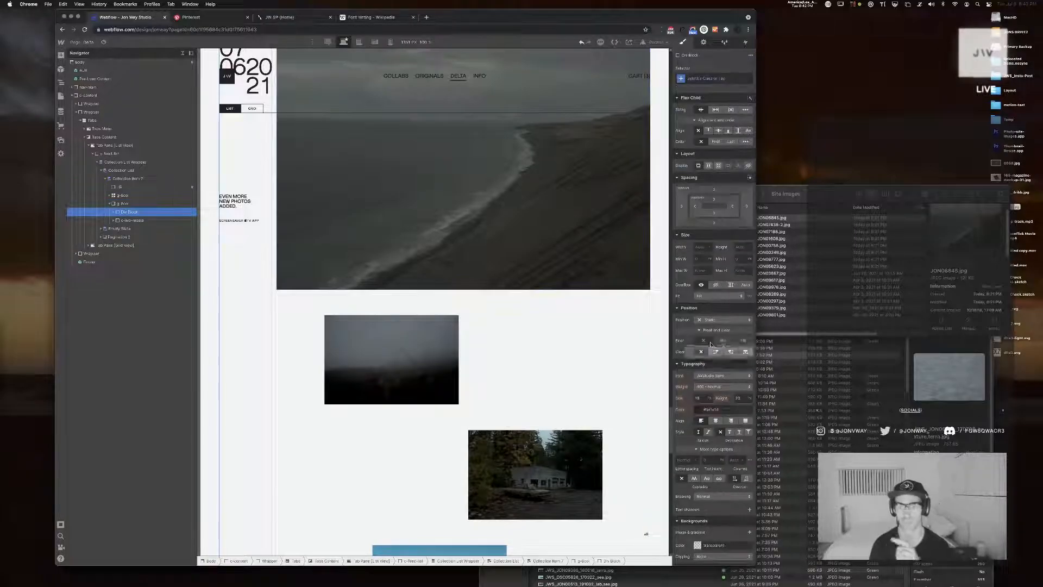
pyautogui.write('33$')
pyautogui.write('%')
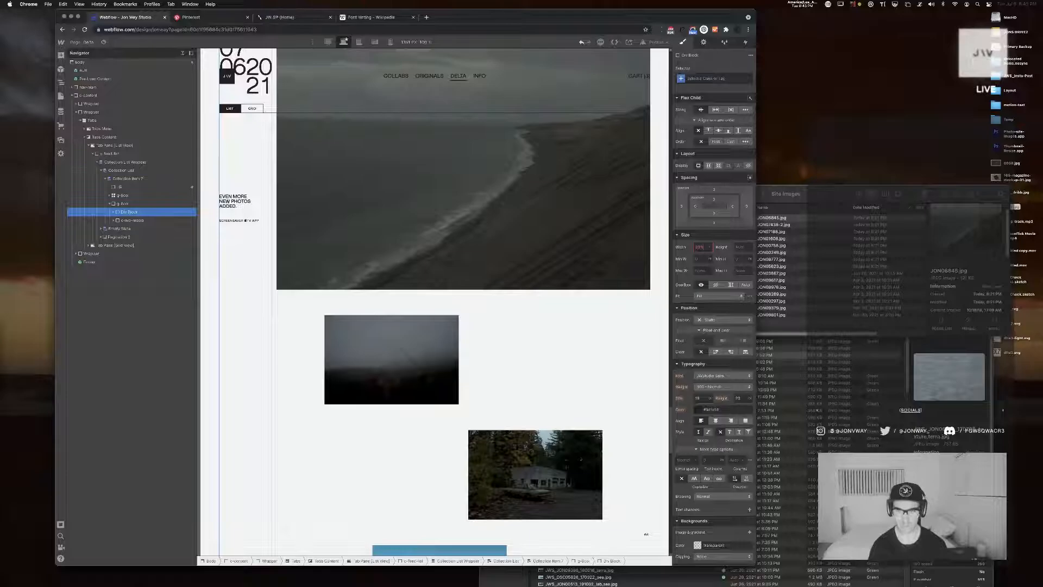
# Set the post media block's width to 66%, then reduce it to 62%
pyautogui.click(155, 221)
pyautogui.click(704, 247)
pyautogui.write('66%')
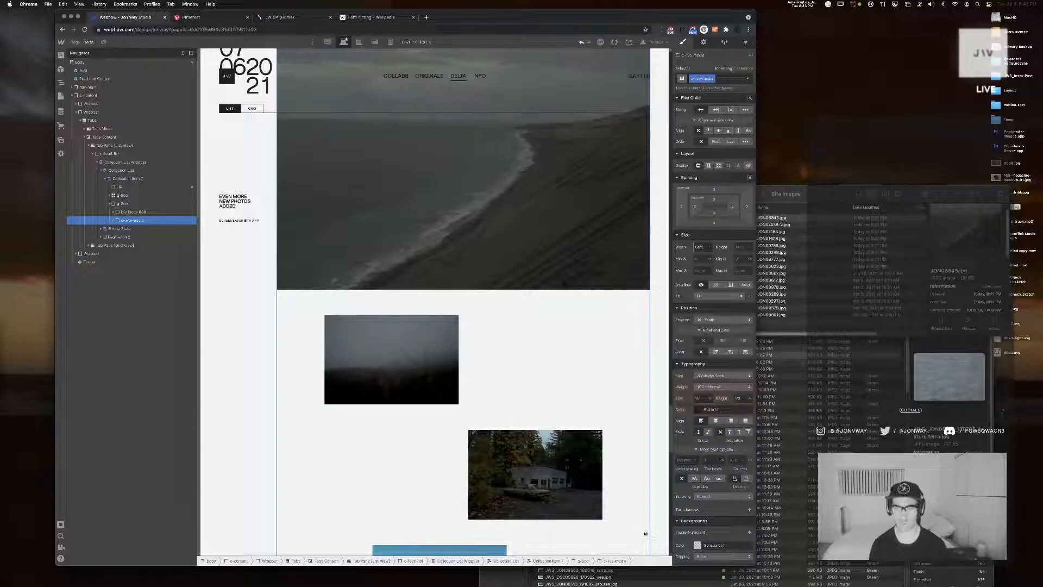
pyautogui.press('Return')
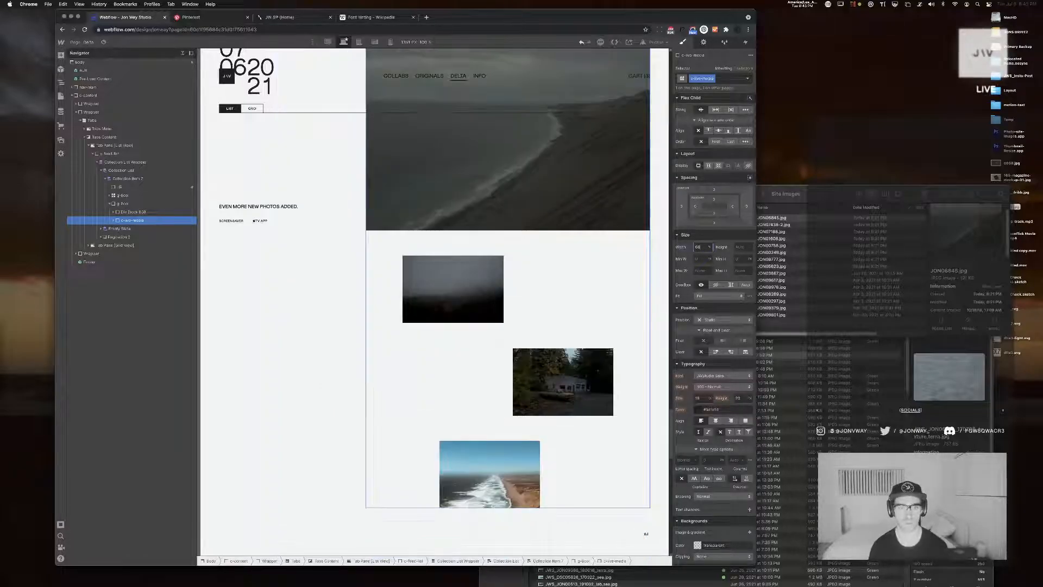
pyautogui.scroll(4, 473, 177)
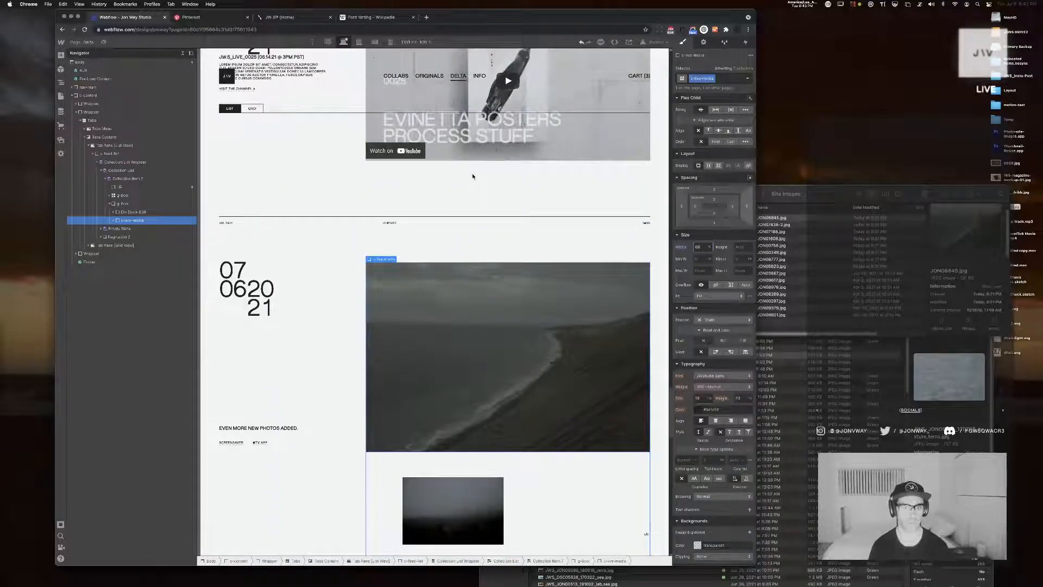
pyautogui.press('BackSpace')
pyautogui.write('0')
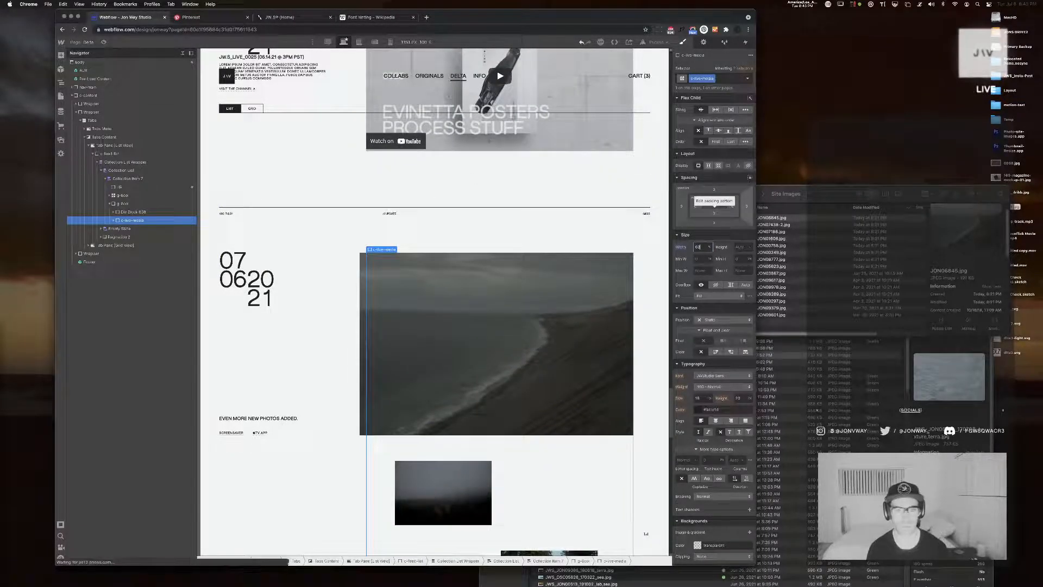
# Set the post media block's left margin to Auto and compare widths of 61% and 62%, keeping 62%
pyautogui.click(714, 212)
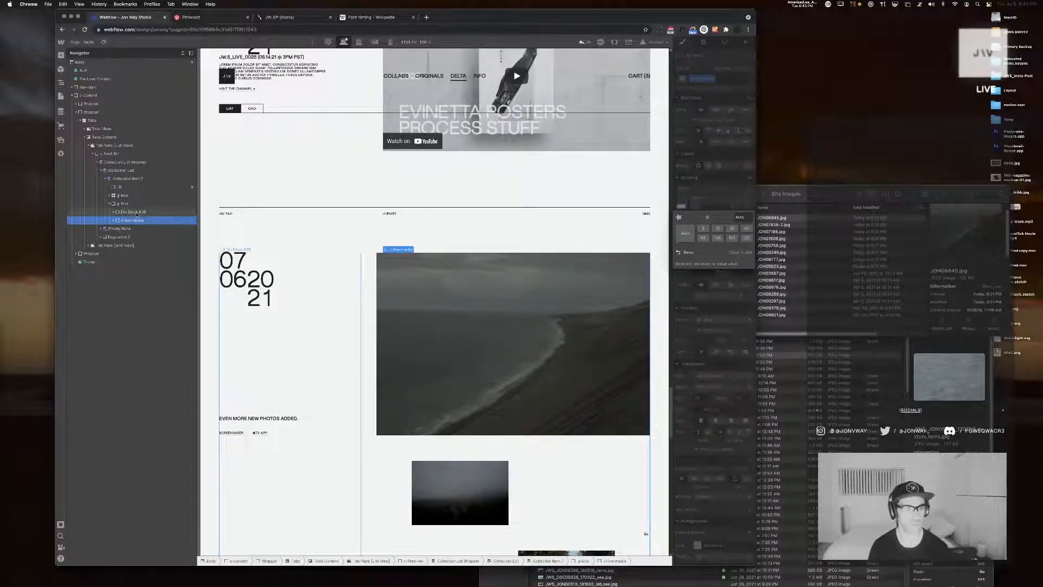
pyautogui.click(713, 210)
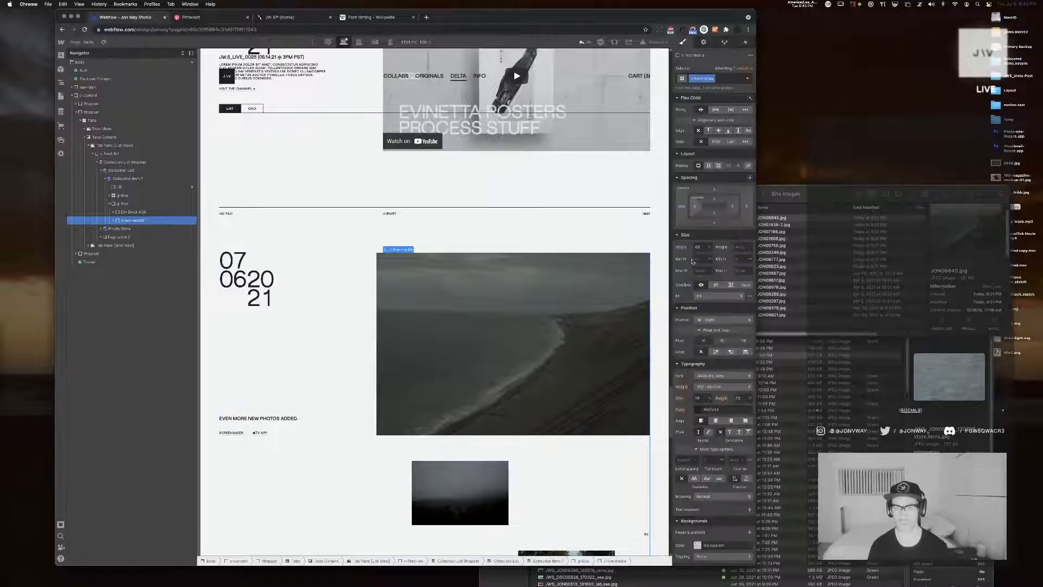
pyautogui.click(699, 246)
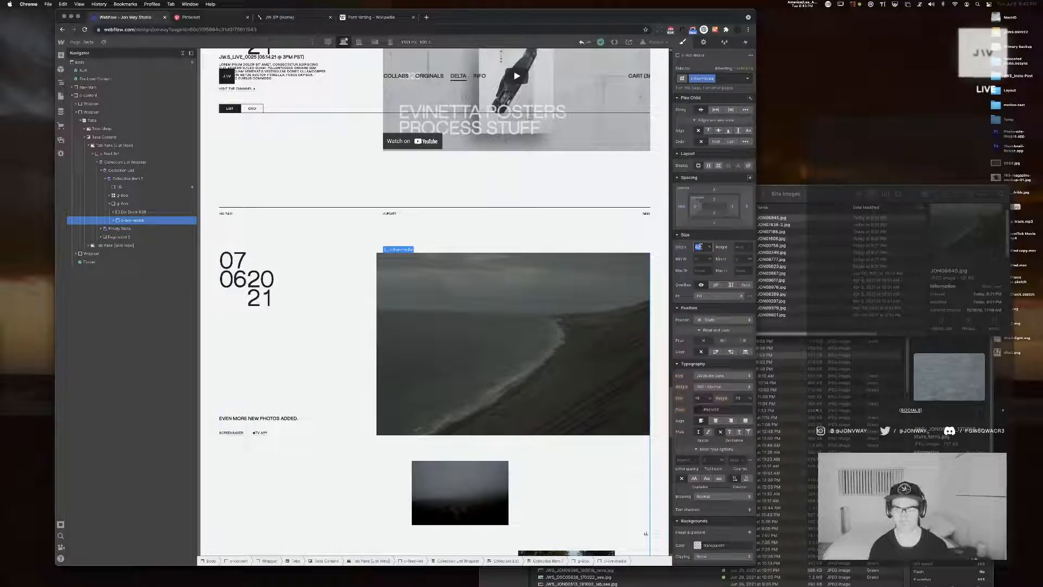
pyautogui.press('Down')
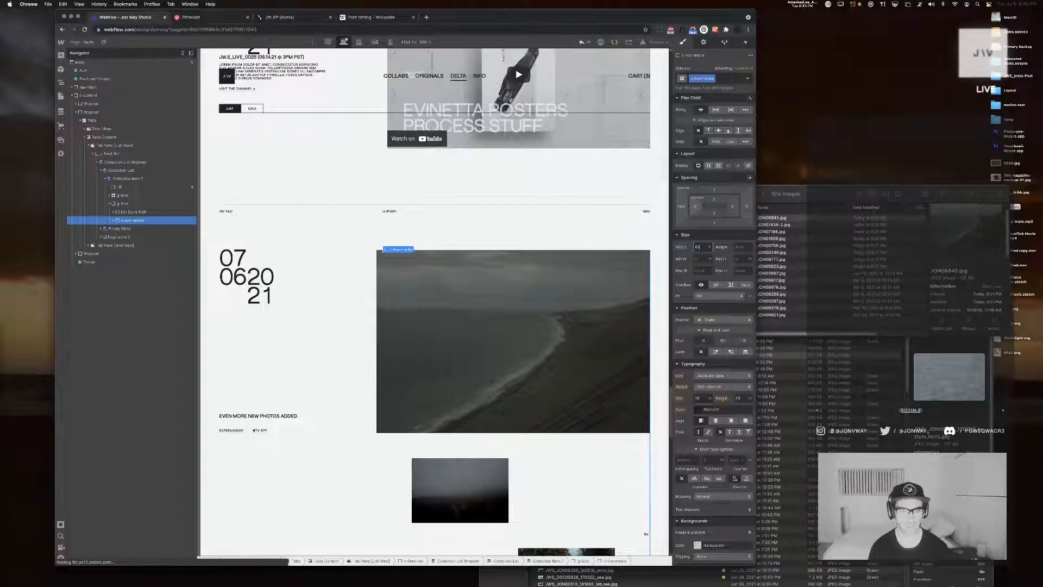
pyautogui.press('Up')
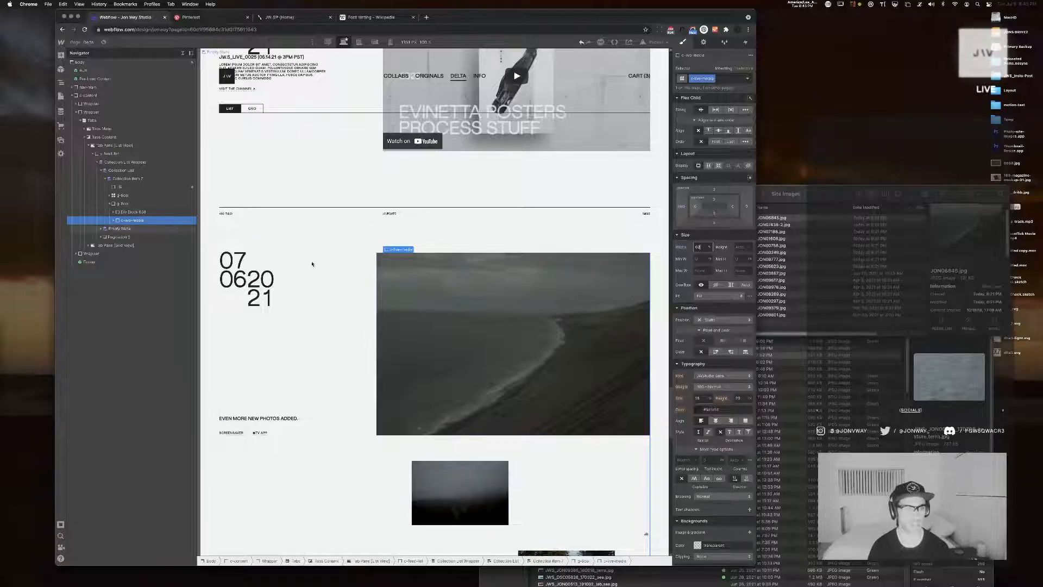
pyautogui.click(397, 259)
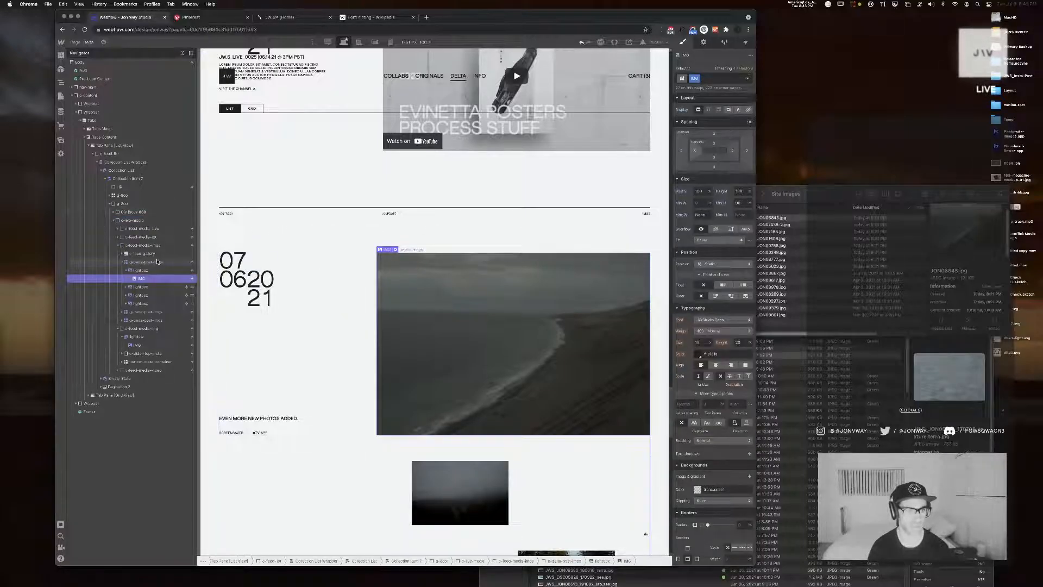
# Set the position of the post's image media block to Relative
pyautogui.click(146, 246)
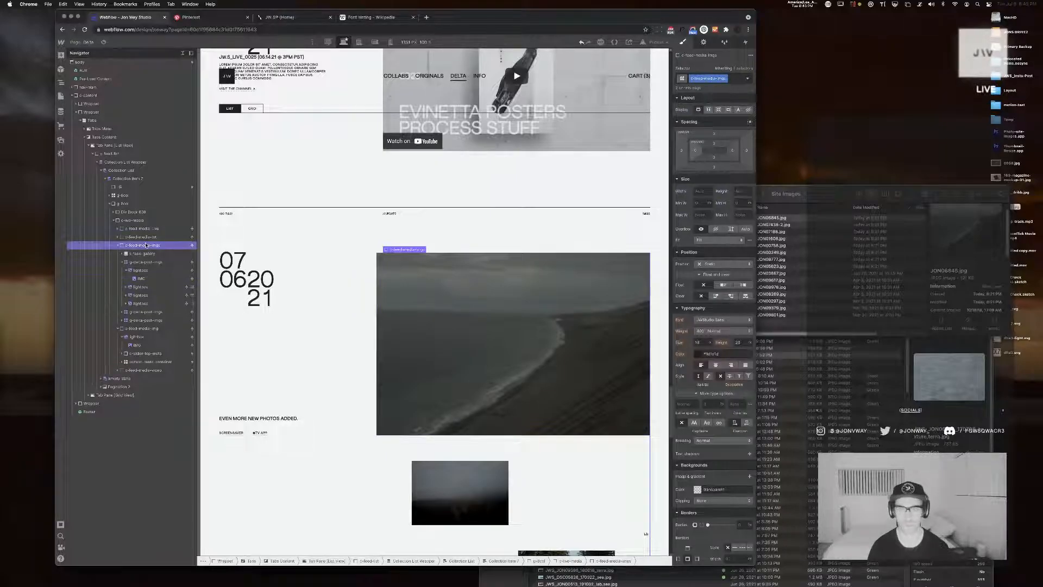
pyautogui.click(732, 265)
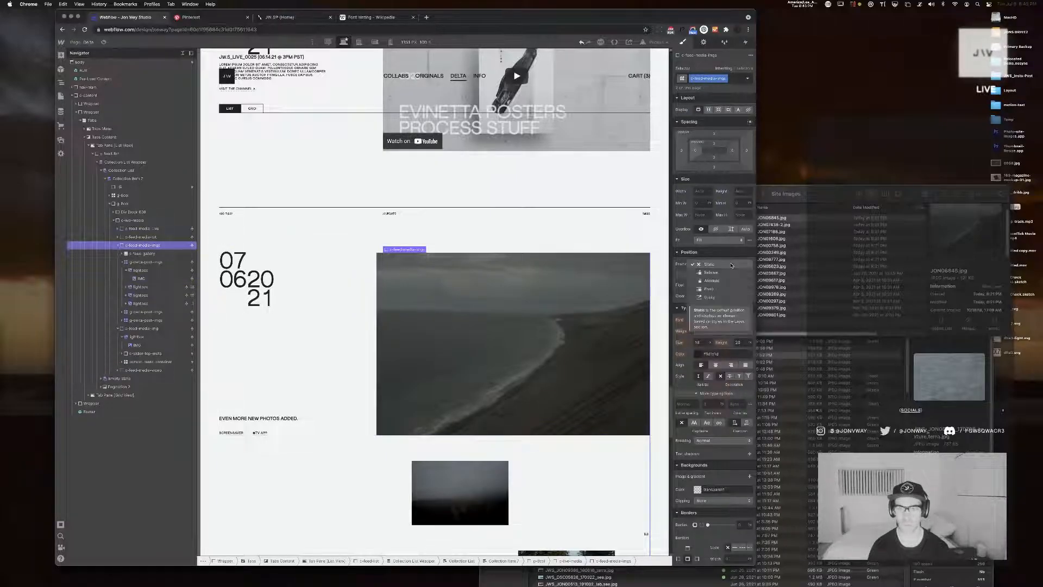
pyautogui.click(723, 273)
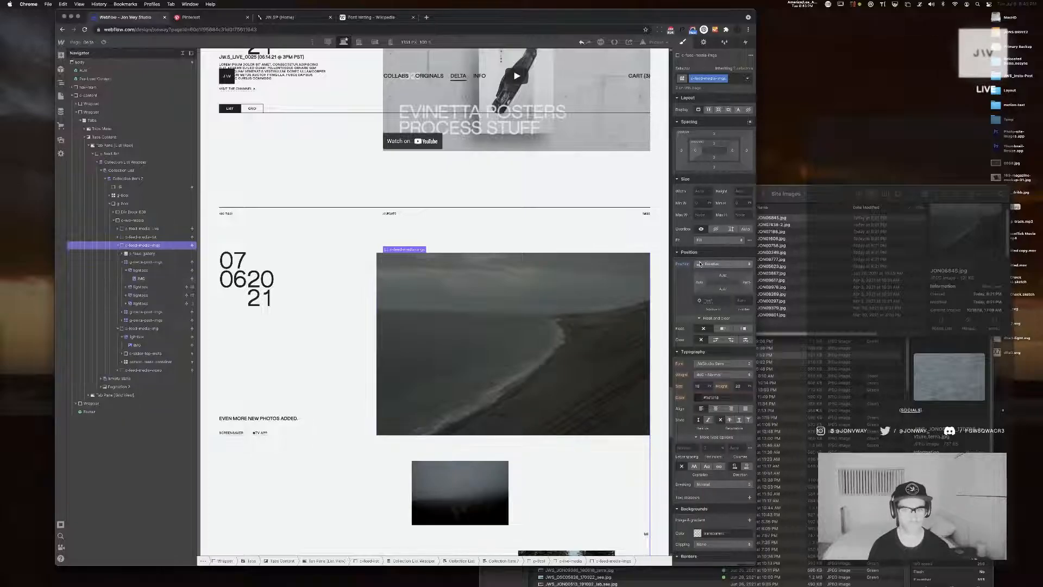
# Collapse the nested media blocks, select the first staggered image grid and set its width to 100%
pyautogui.click(142, 254)
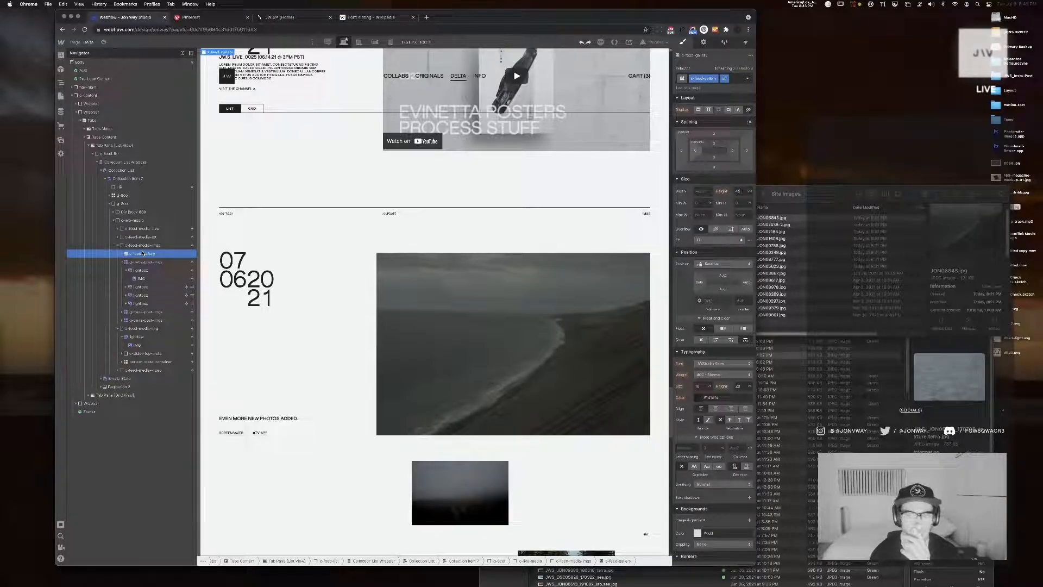
pyautogui.click(120, 263)
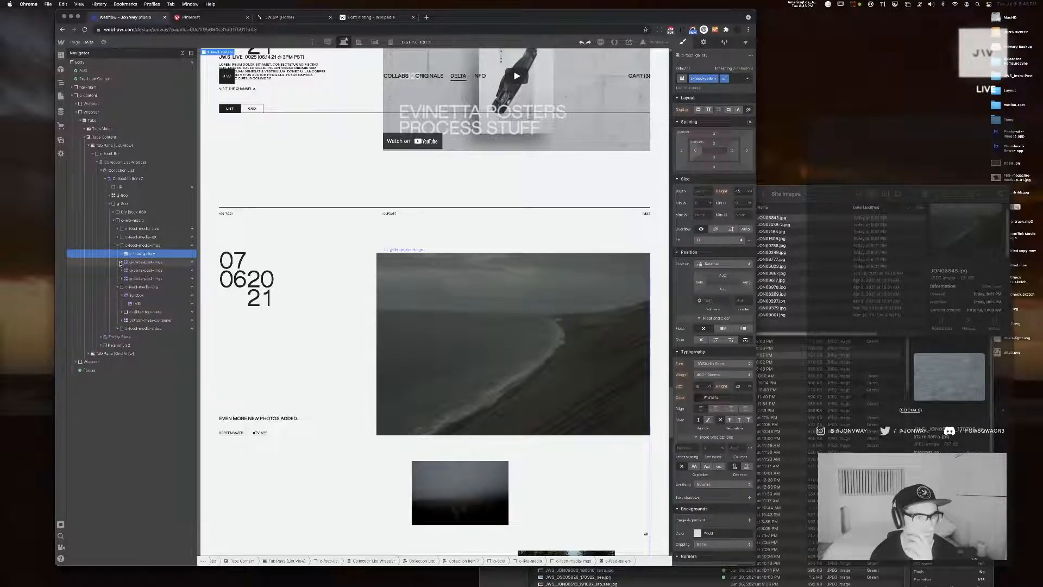
pyautogui.click(118, 287)
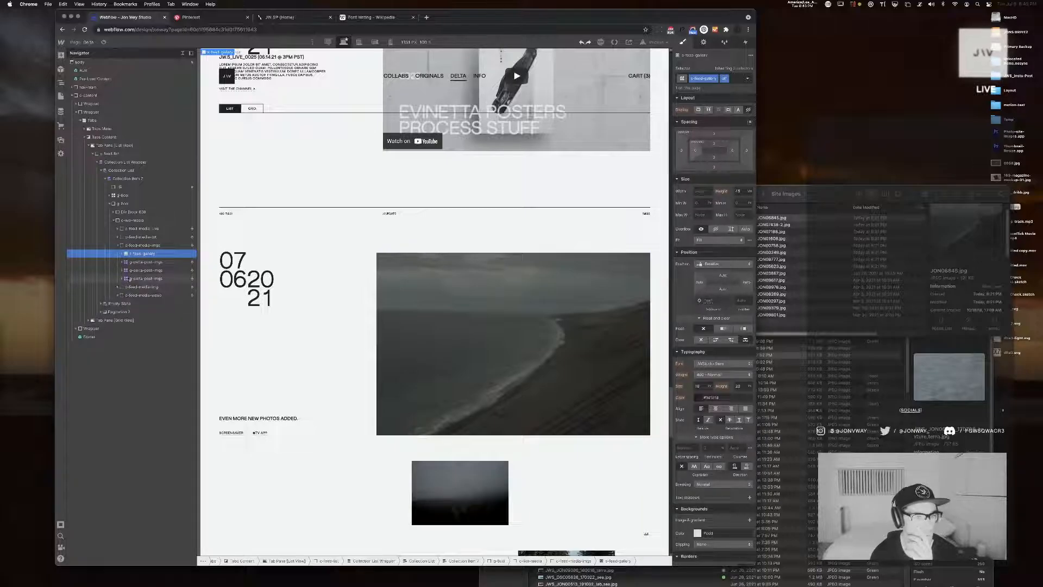
pyautogui.click(403, 287)
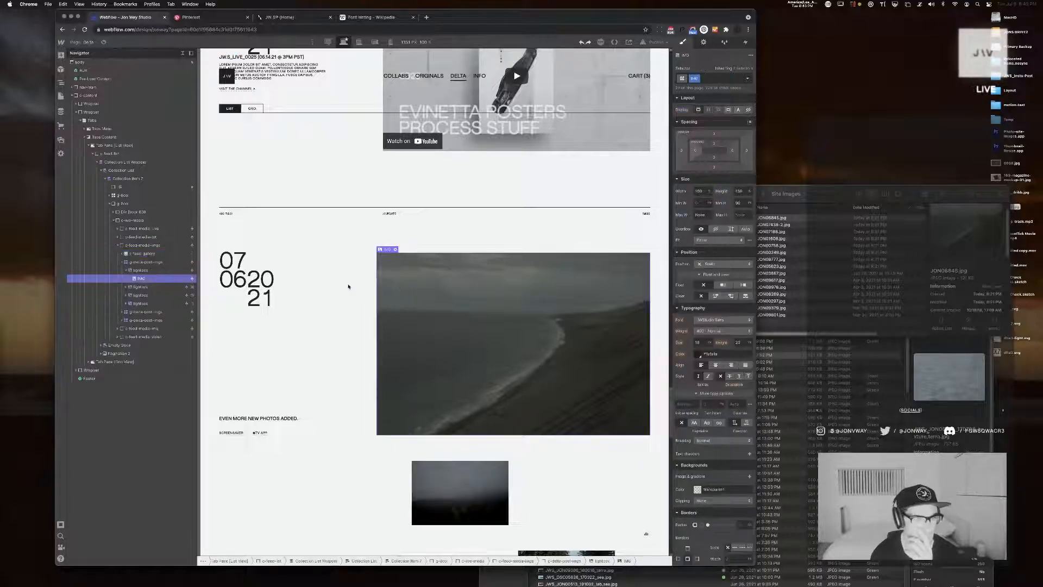
pyautogui.click(146, 263)
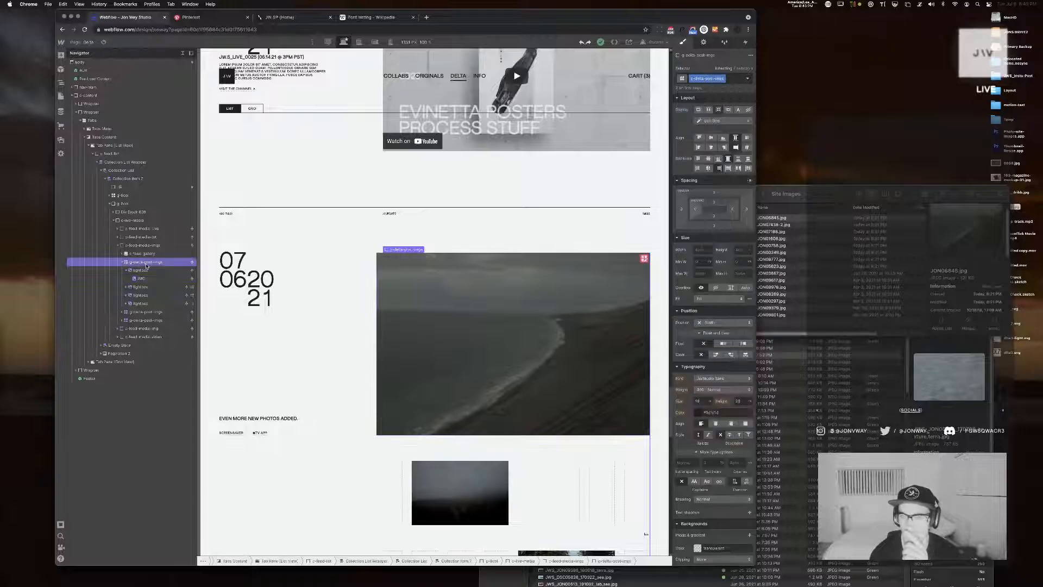
pyautogui.click(695, 250)
pyautogui.write('100%')
pyautogui.press('Return')
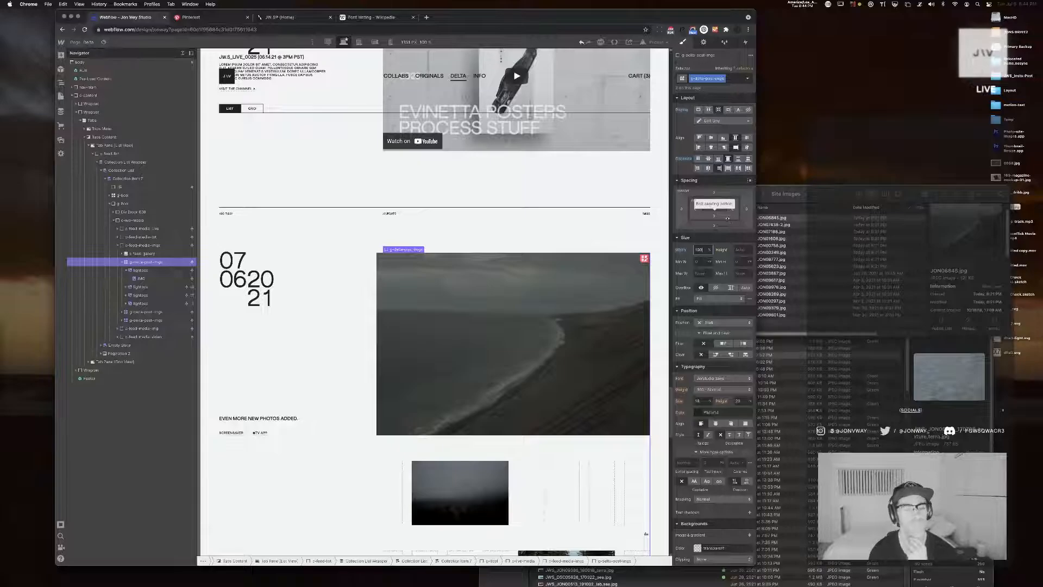
# Try widening the content wrapper div one percent at a time up to 44%, comparing the media alignment across the video and image posts
pyautogui.scroll(10, 499, 201)
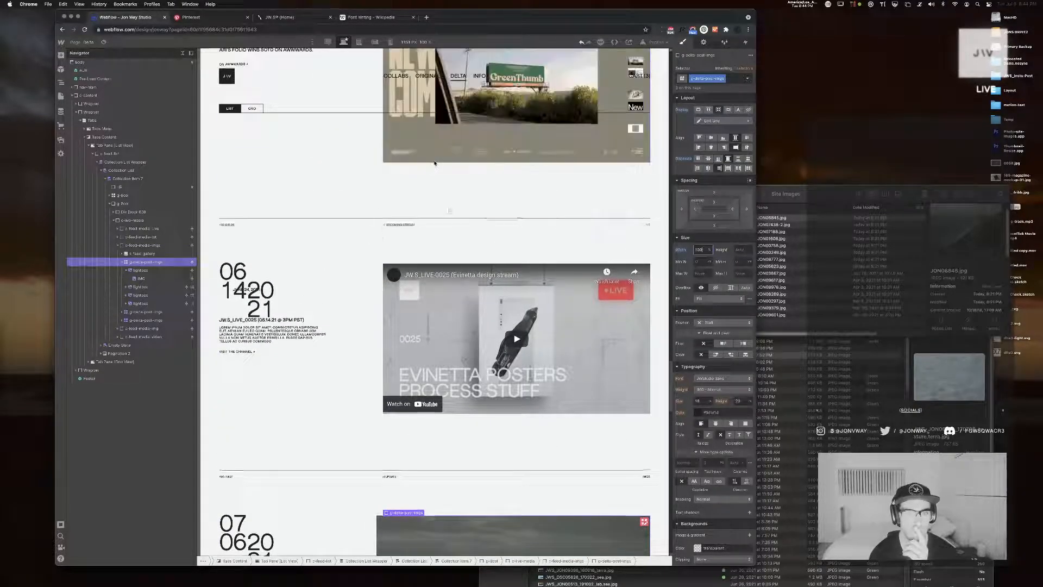
pyautogui.scroll(-8, 352, 347)
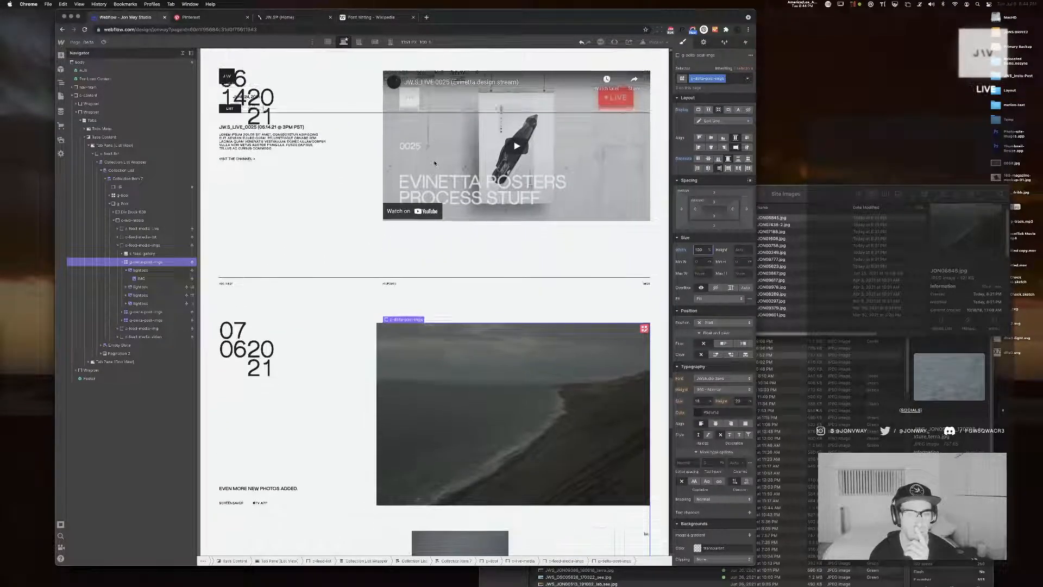
pyautogui.click(348, 347)
pyautogui.click(704, 247)
pyautogui.press('Up')
pyautogui.press('Up')
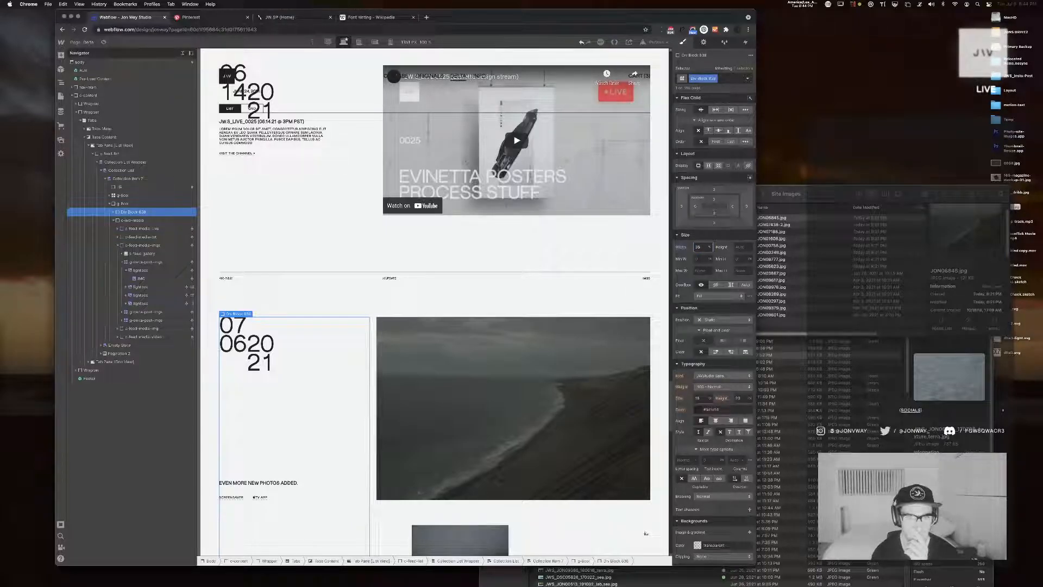
pyautogui.press('Up')
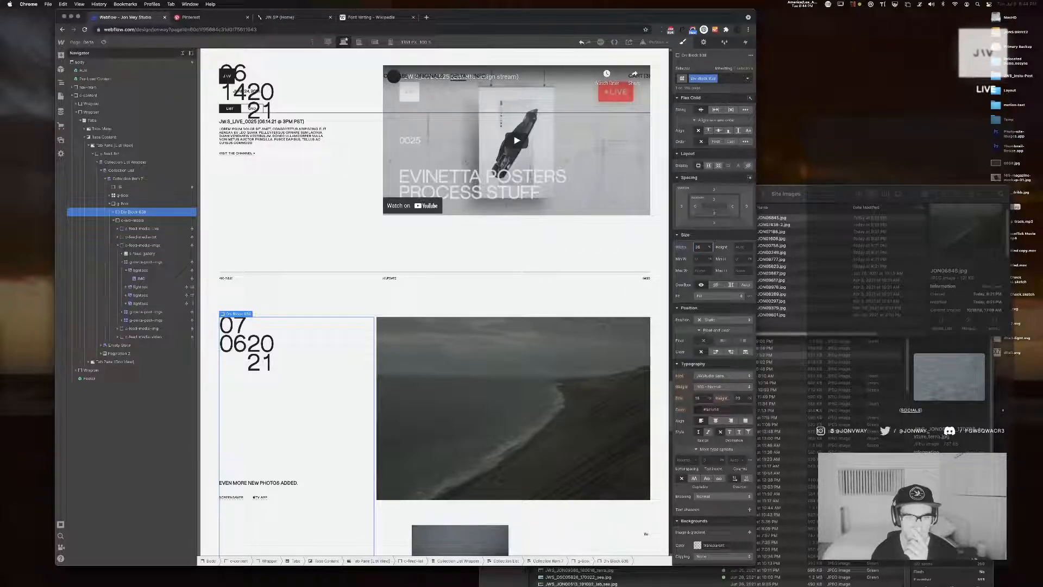
pyautogui.press('Up')
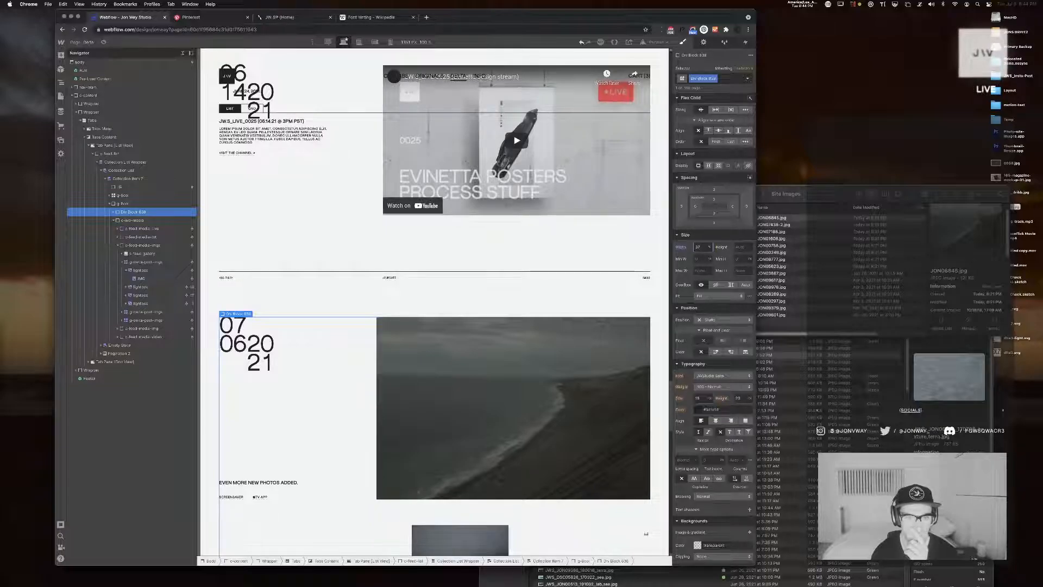
pyautogui.press('Up')
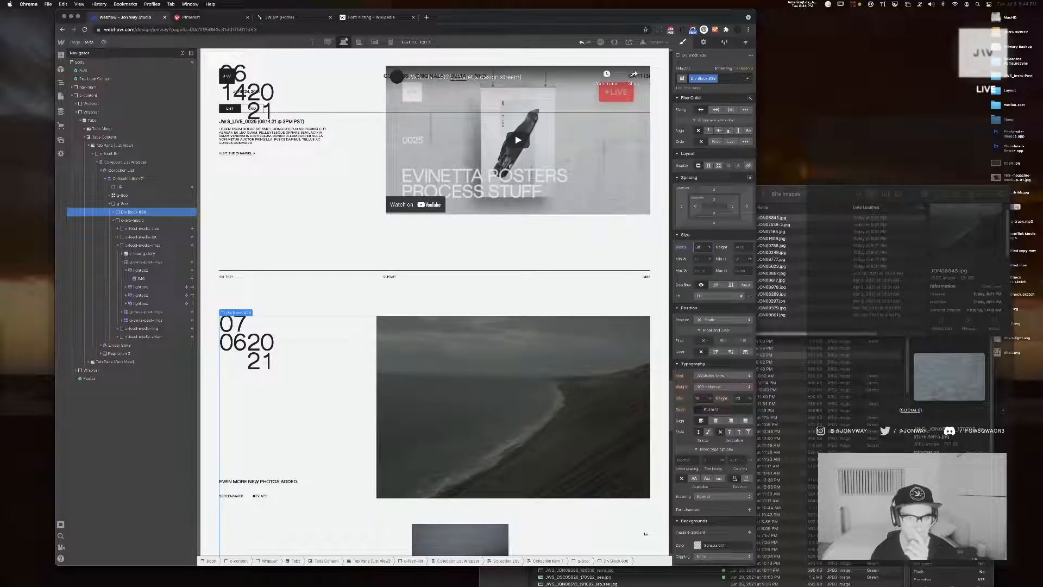
pyautogui.press('Down')
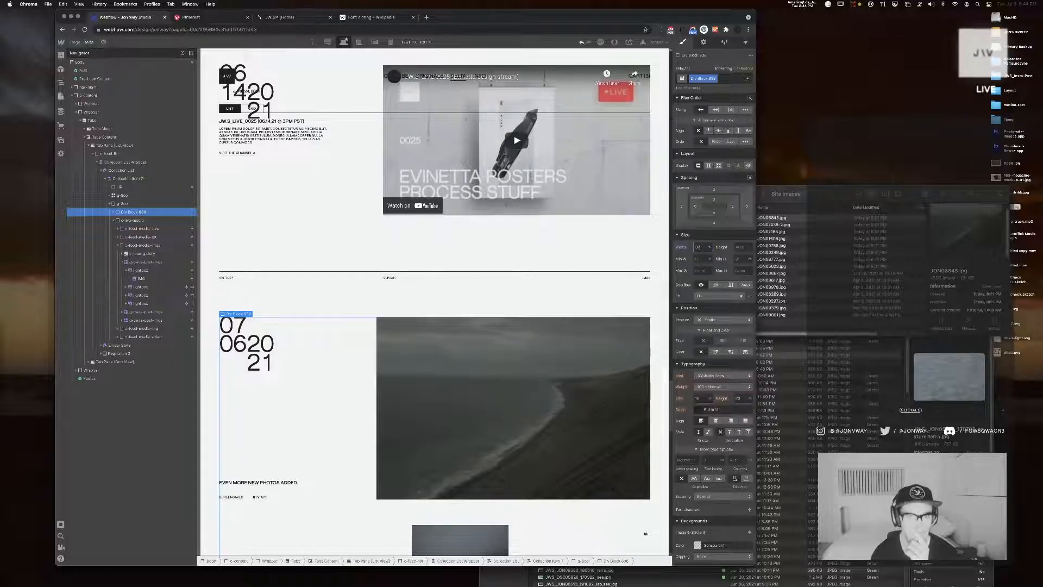
pyautogui.press('Up')
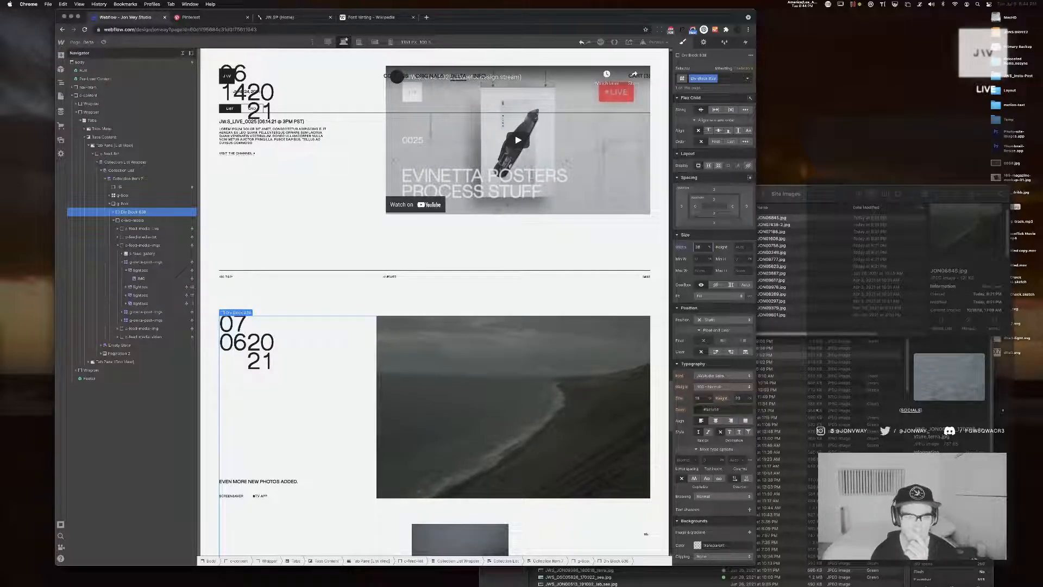
pyautogui.press('Up')
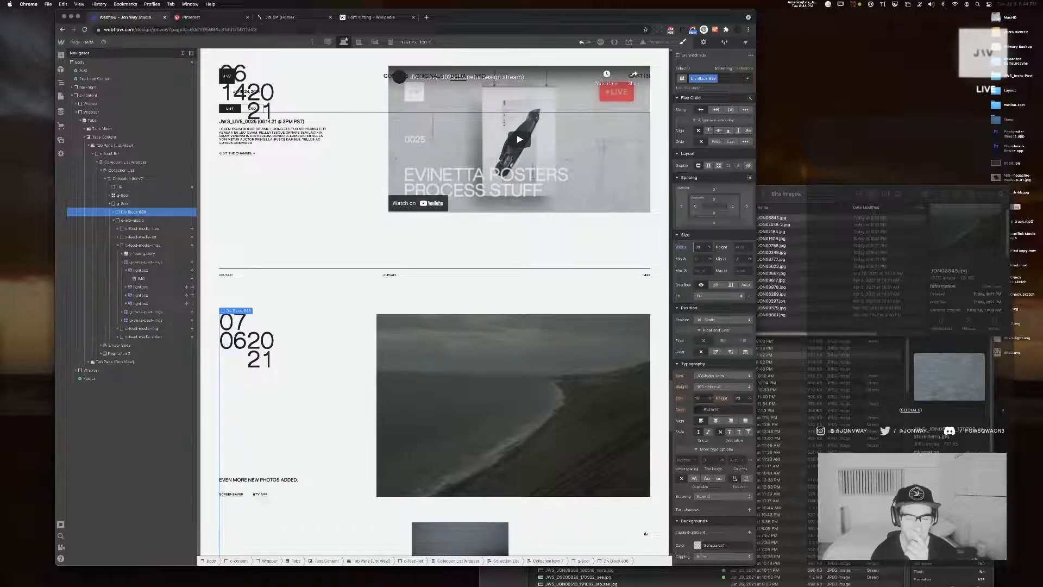
pyautogui.press('Up')
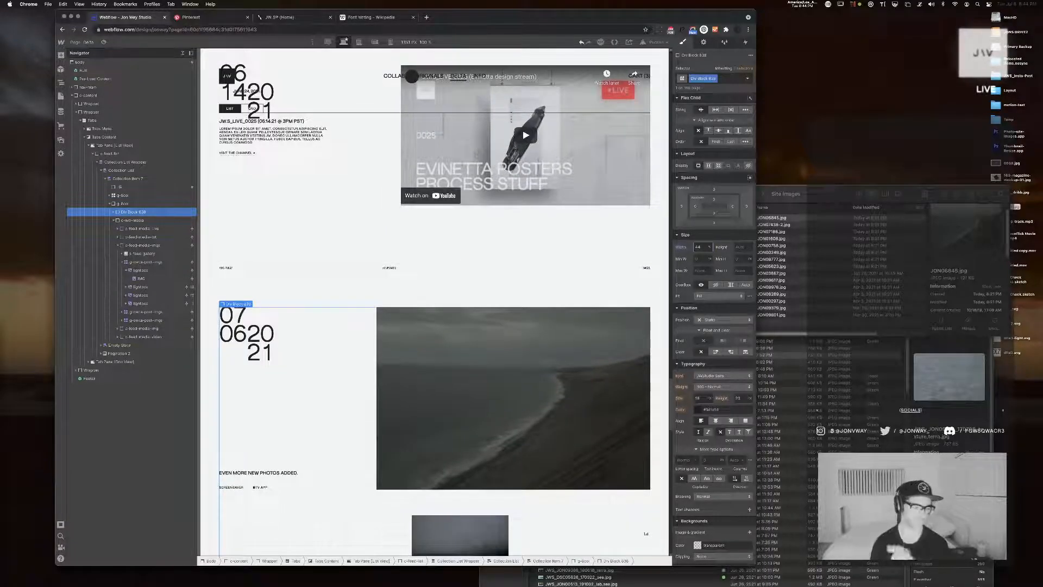
pyautogui.press('Up')
pyautogui.press('Up')
pyautogui.press('Up')
pyautogui.press('Up')
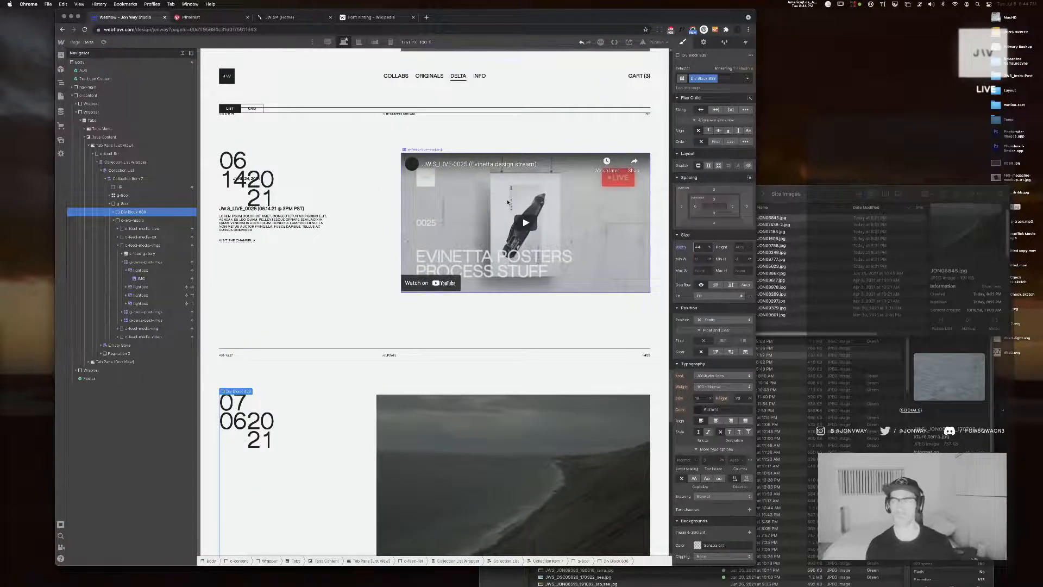
pyautogui.scroll(9, 508, 202)
pyautogui.scroll(3, 509, 191)
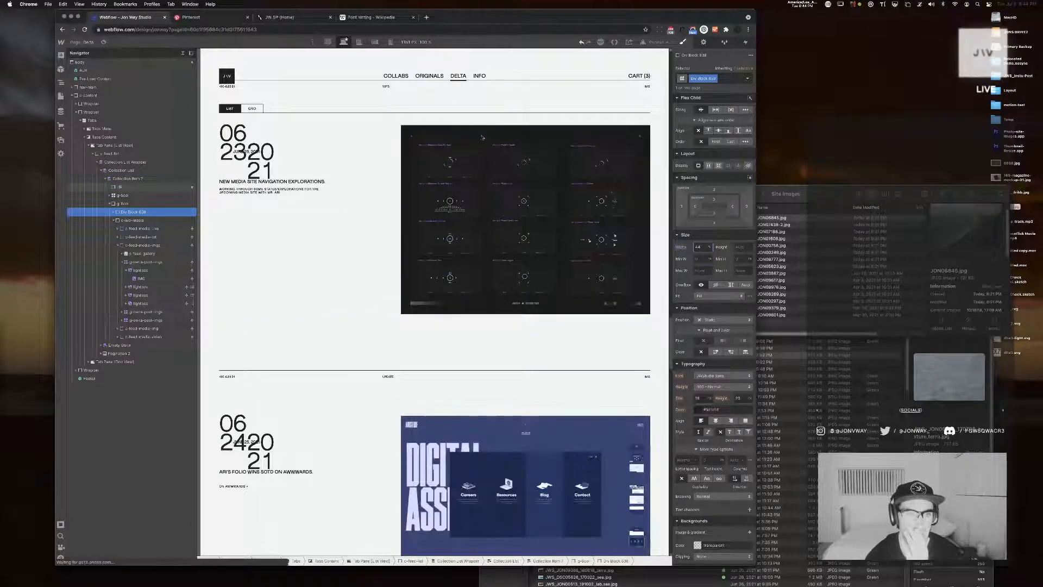
pyautogui.scroll(-12, 361, 168)
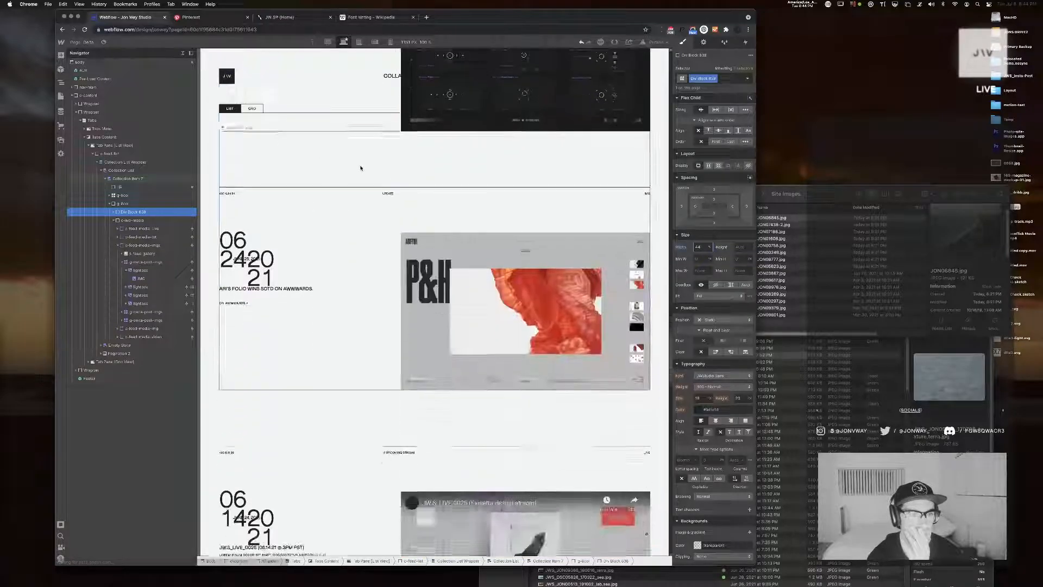
pyautogui.scroll(-8, 361, 169)
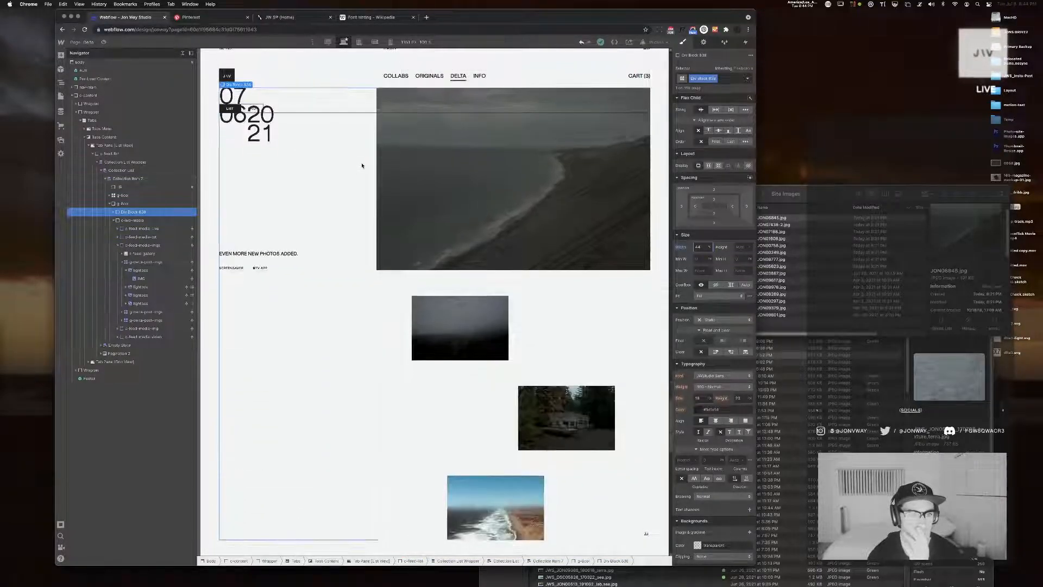
# Try setting the height of the content wrapper div holding the post meta and text to 100%
pyautogui.click(113, 220)
pyautogui.click(114, 212)
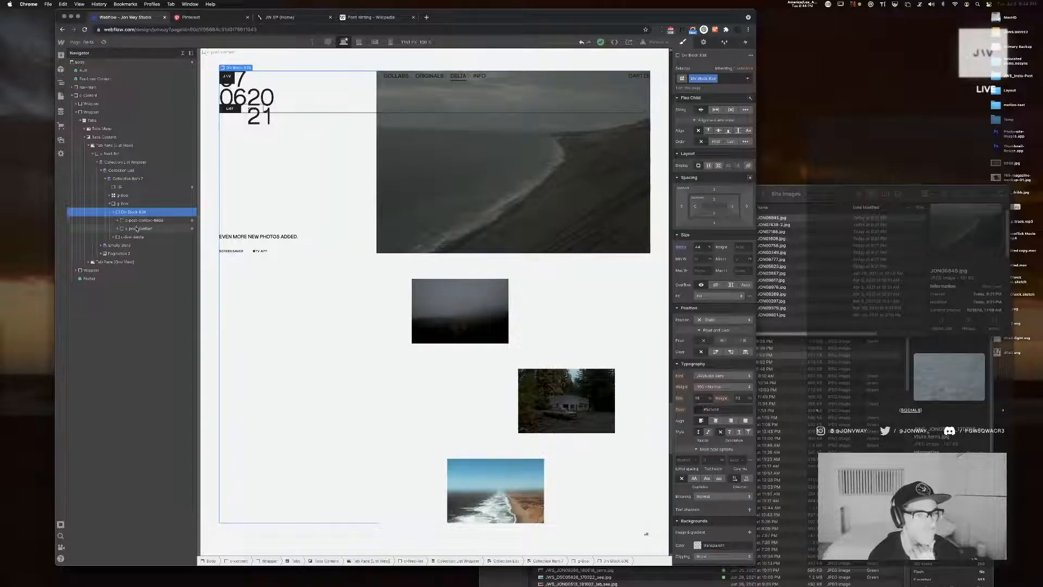
pyautogui.click(137, 228)
pyautogui.click(137, 212)
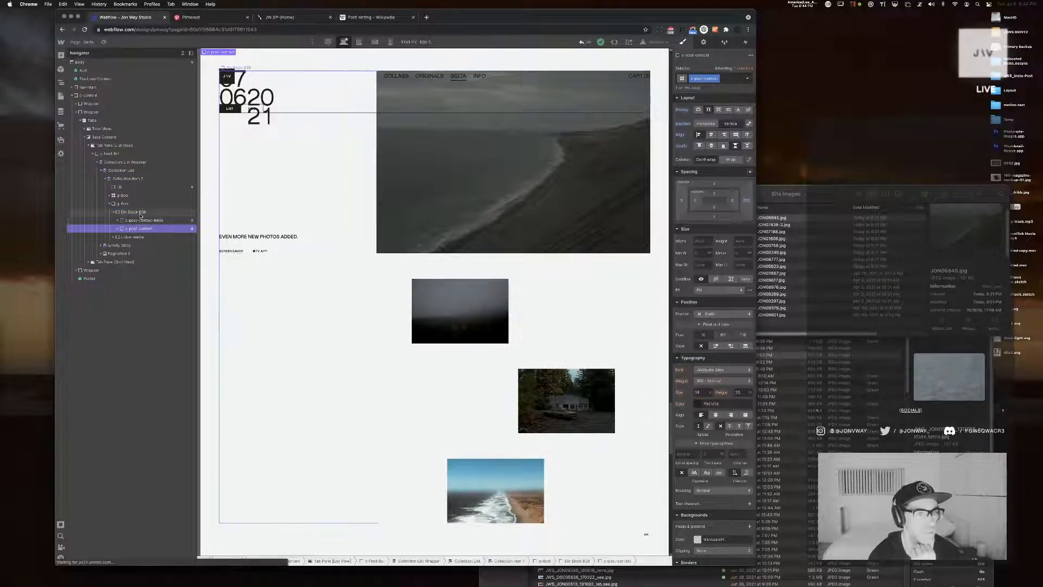
pyautogui.click(740, 248)
pyautogui.write('100%')
pyautogui.press('Return')
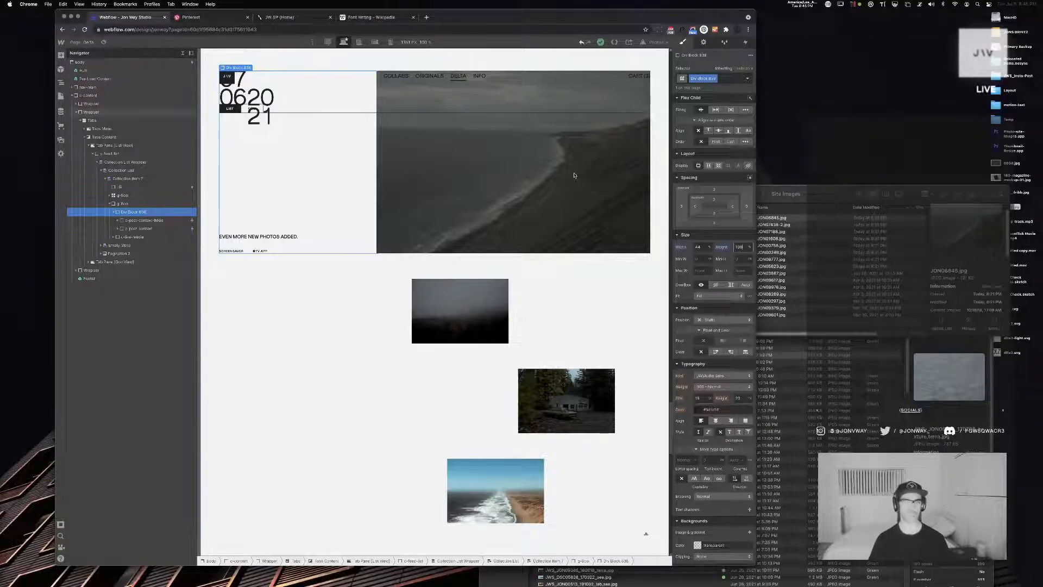
# Undo the content wrapper div's height change and its successive width increases
pyautogui.click(582, 44)
pyautogui.click(581, 43)
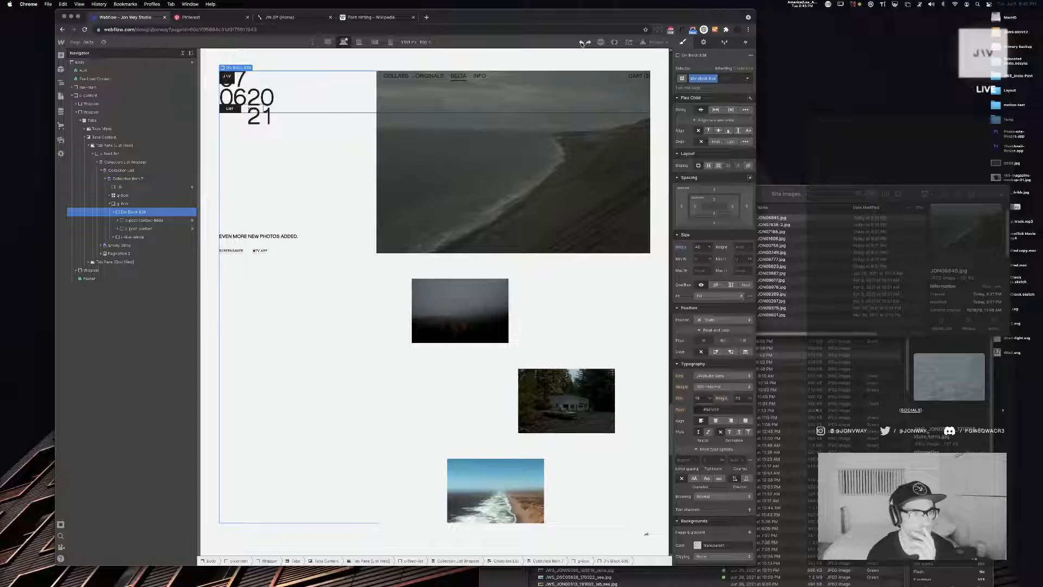
pyautogui.click(582, 44)
pyautogui.click(582, 43)
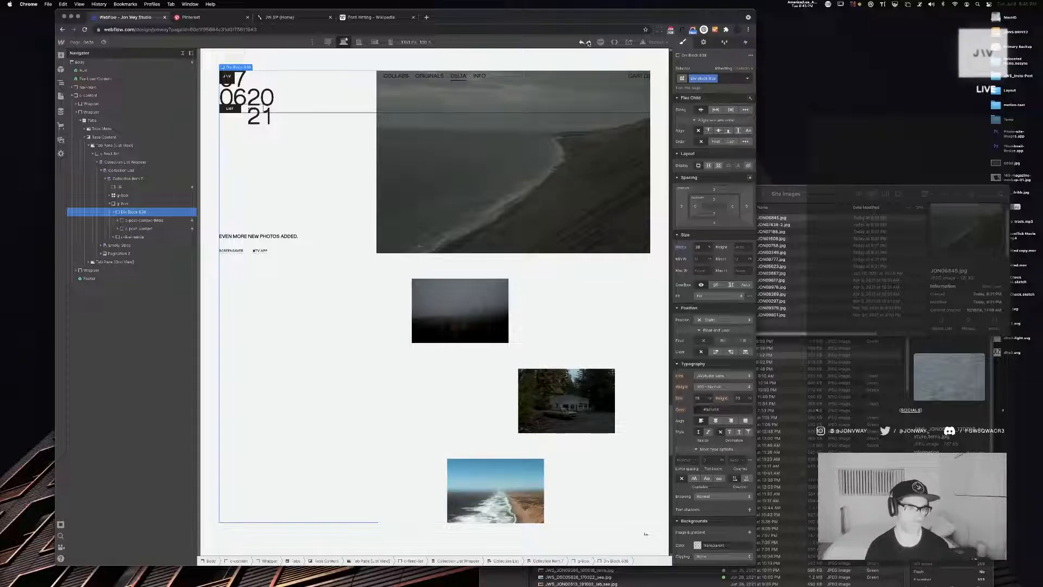
pyautogui.click(589, 44)
pyautogui.click(588, 44)
pyautogui.click(588, 44)
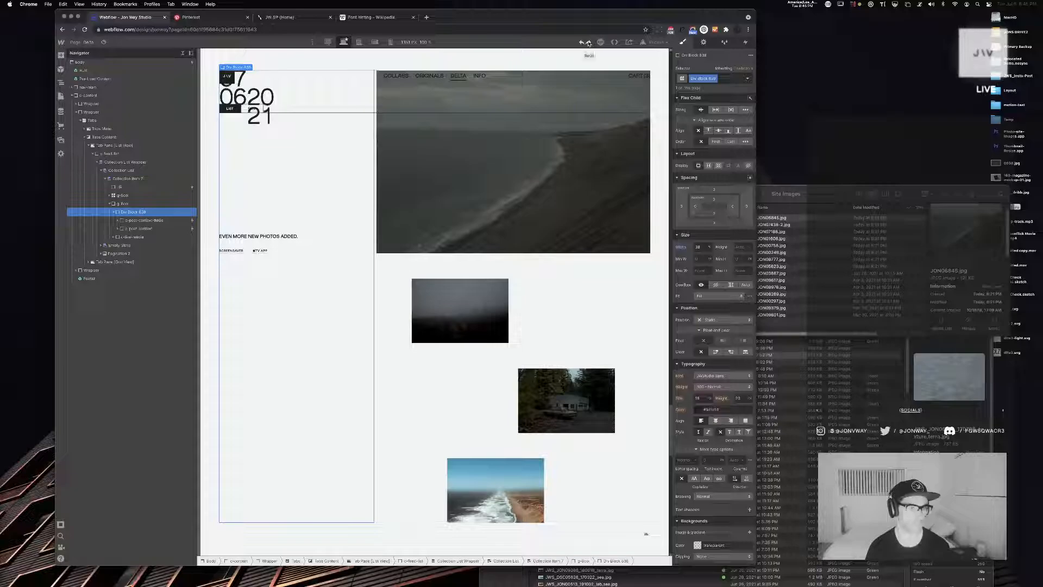
pyautogui.click(588, 43)
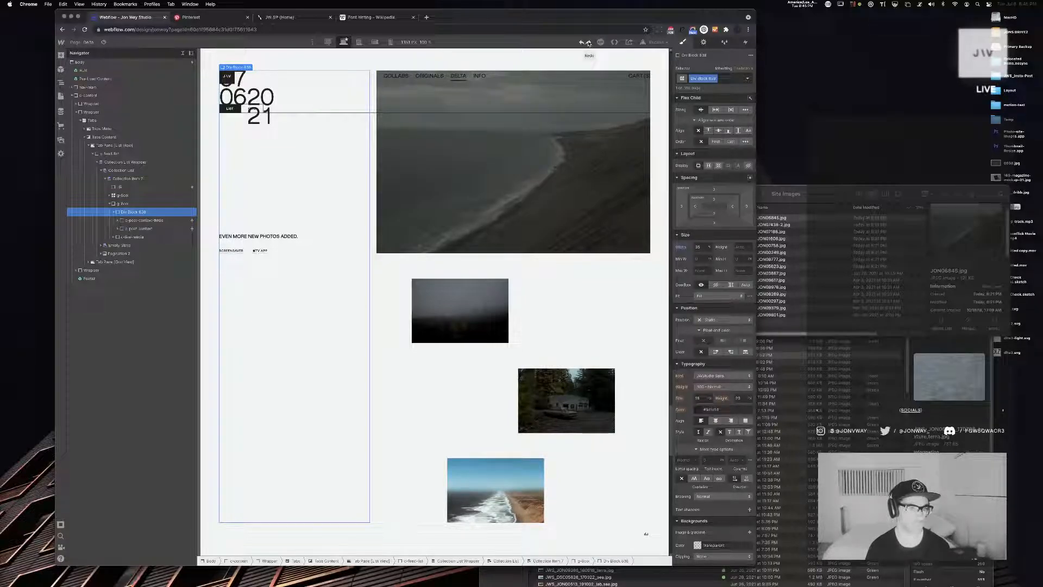
pyautogui.click(588, 43)
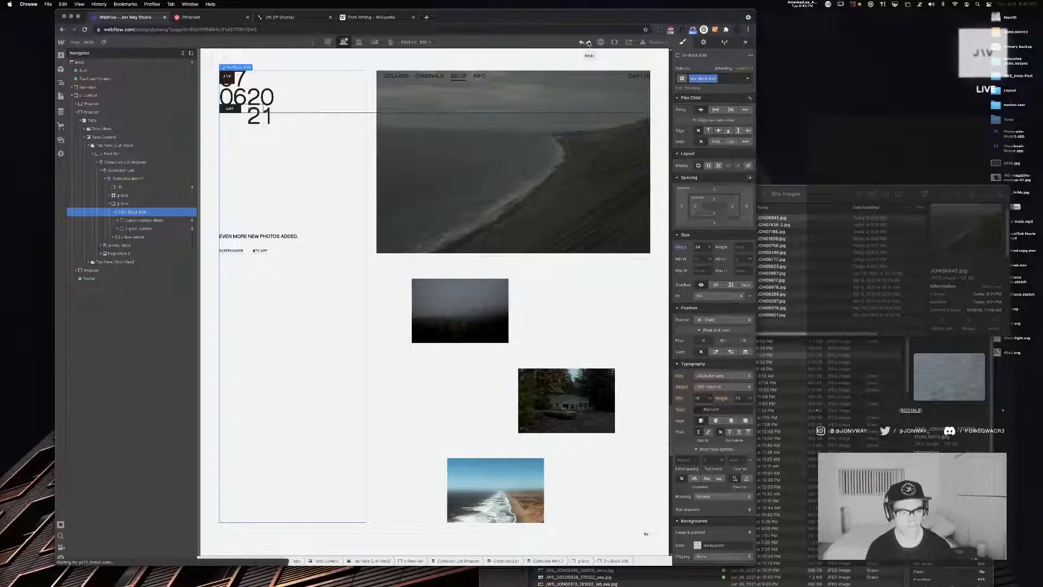
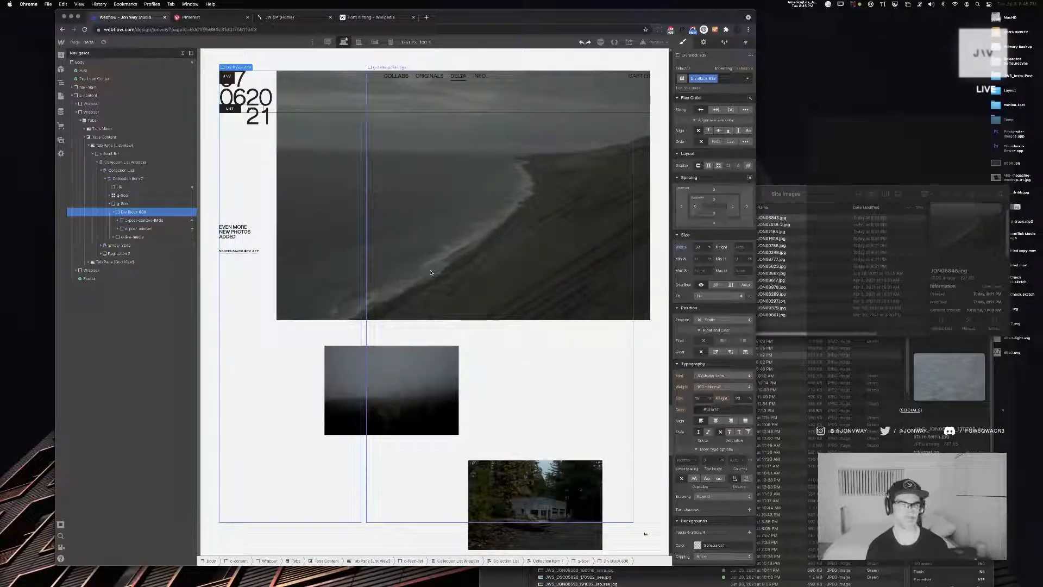
# Undo the wrapping of the post content blocks in the div, and delete the leftover empty div block from the post grid
pyautogui.press('super+z')
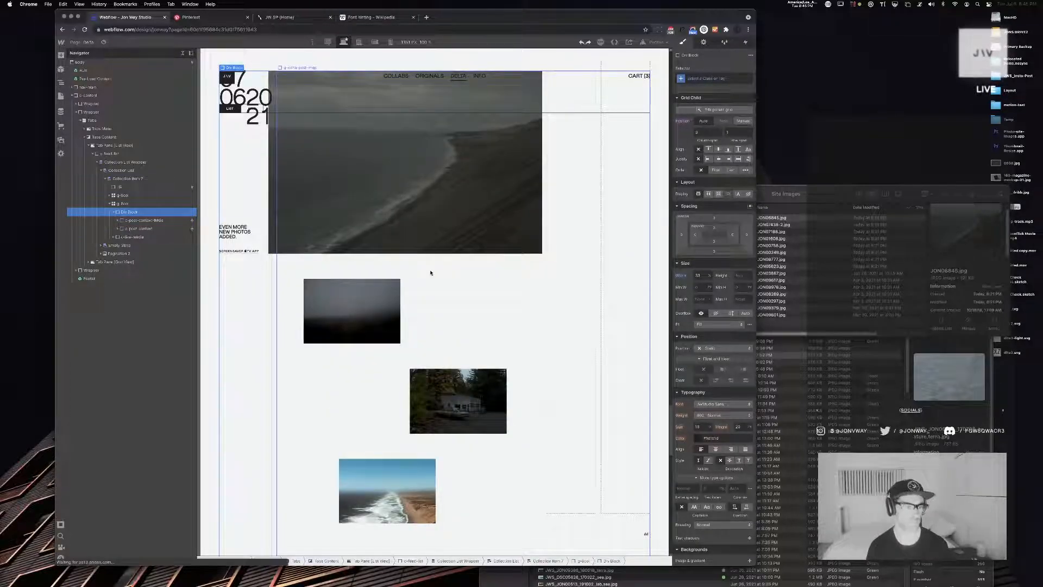
pyautogui.press('super+z')
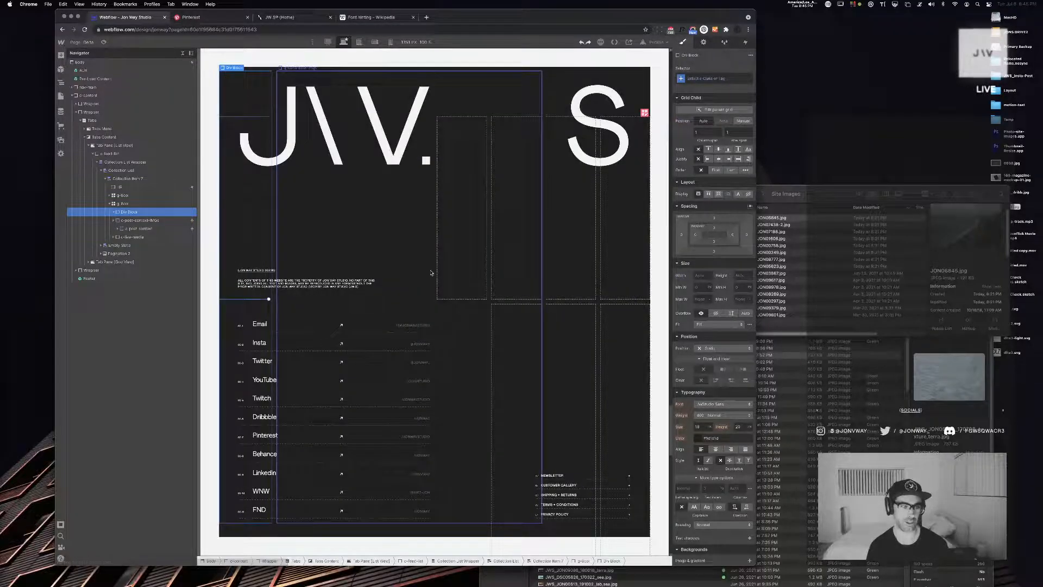
pyautogui.press('super+z')
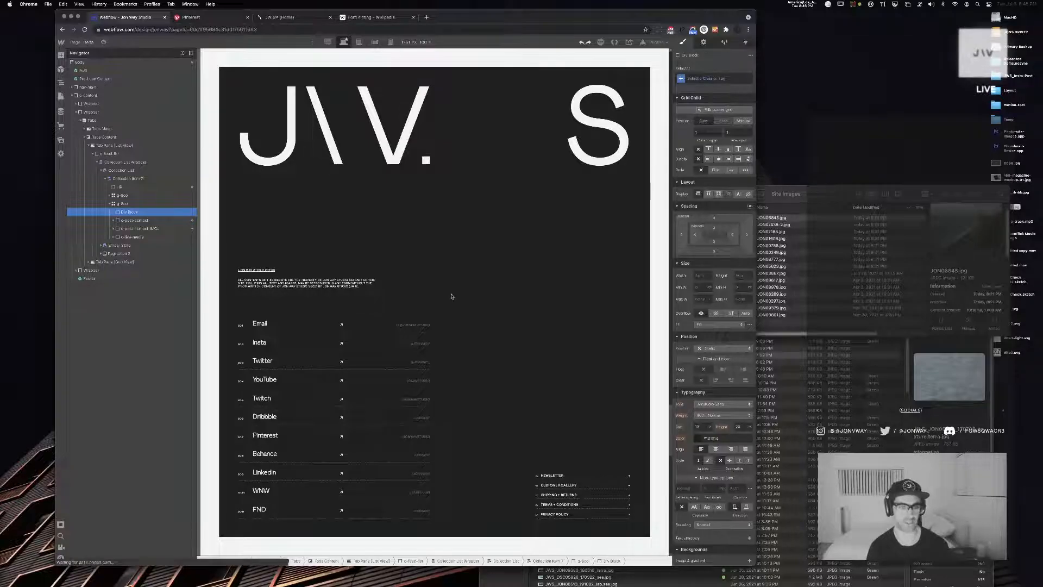
pyautogui.press('super+z')
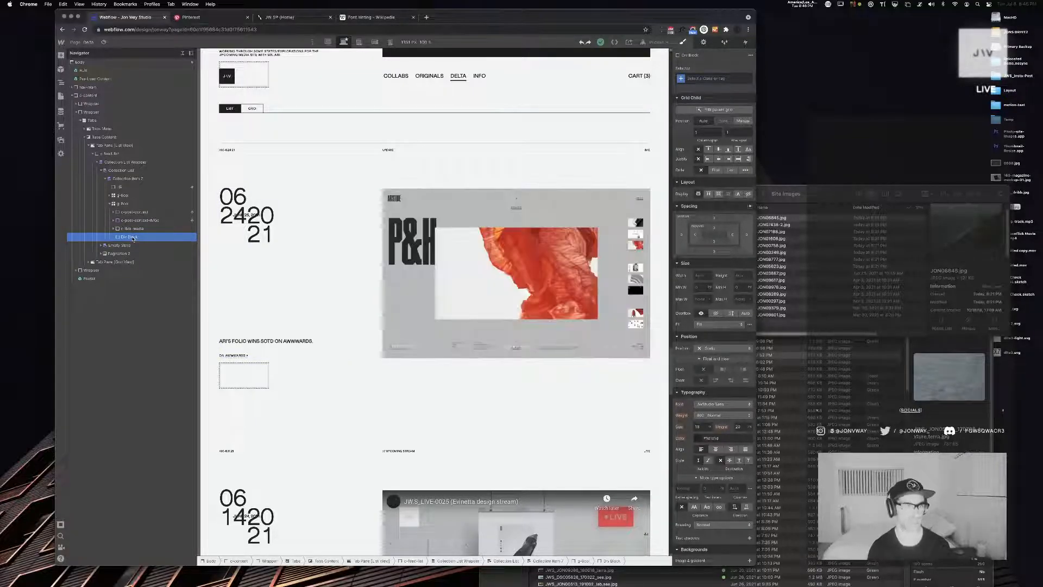
pyautogui.press('Delete')
pyautogui.scroll(-10, 461, 319)
pyautogui.scroll(-4, 462, 302)
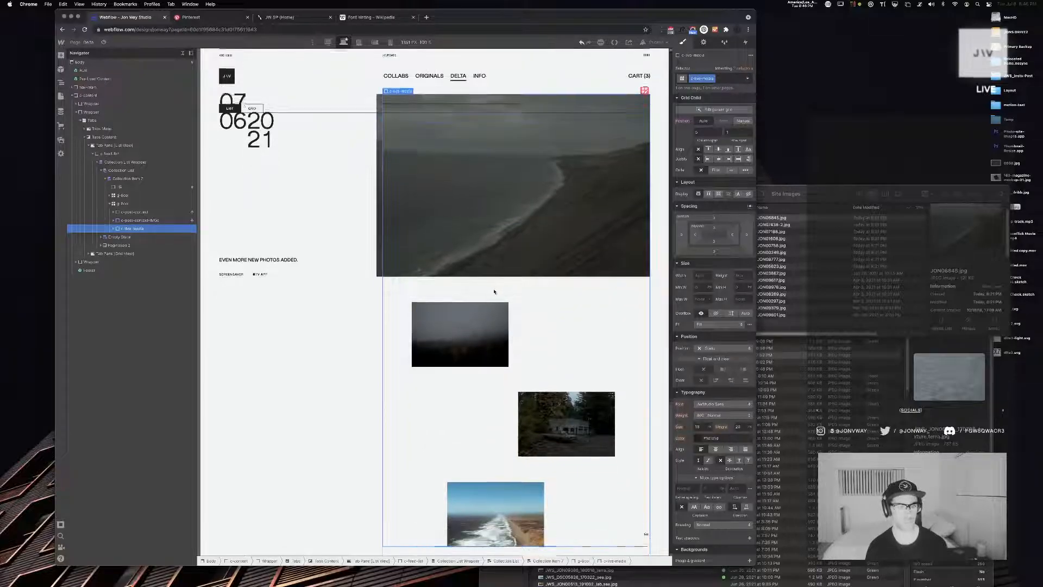
pyautogui.scroll(12, 492, 290)
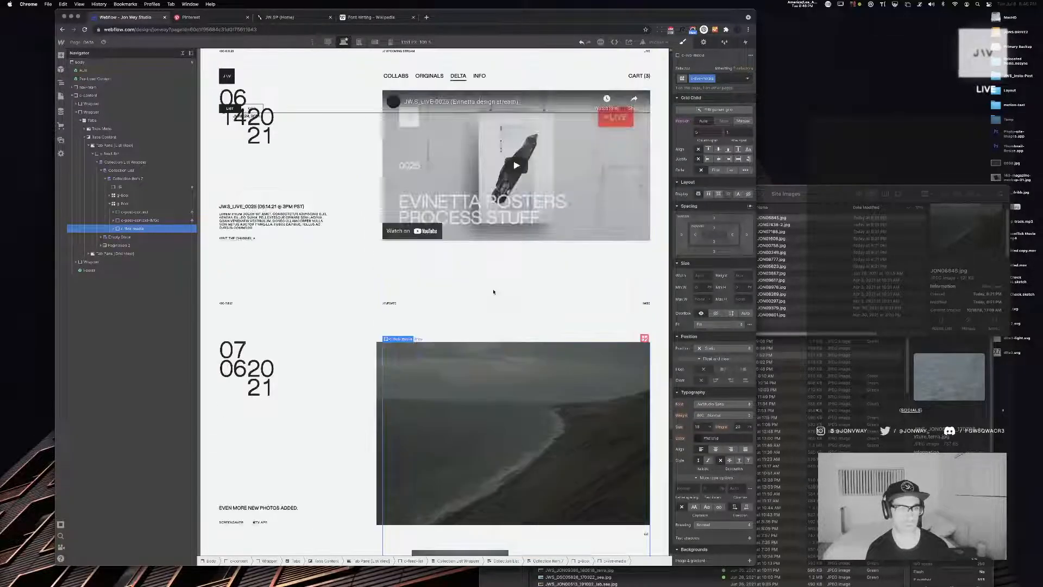
# Try adding a div block to the multi-image post's grid and nesting the multi-image post content block inside it
pyautogui.click(320, 385)
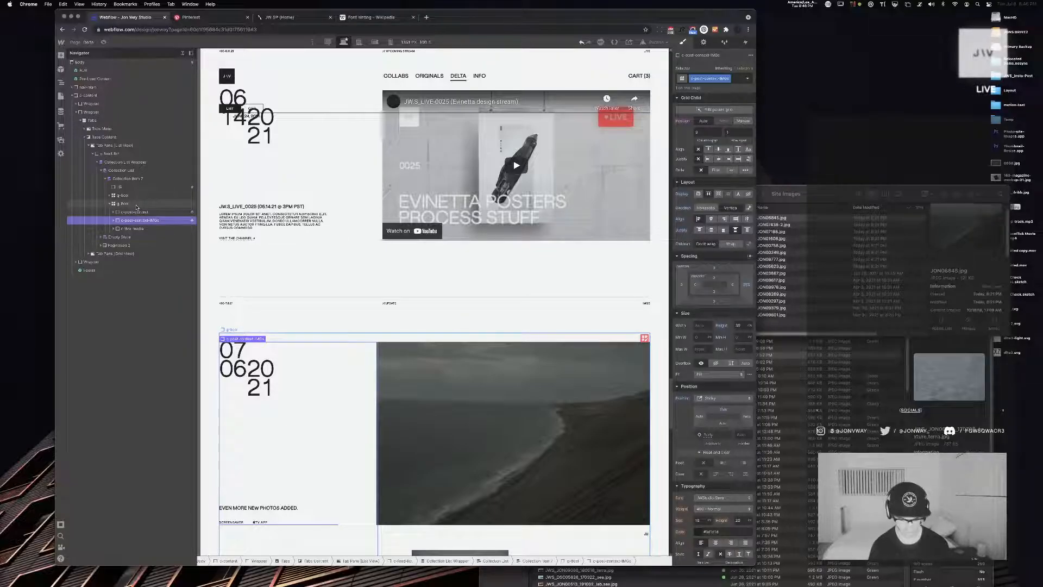
pyautogui.click(136, 207)
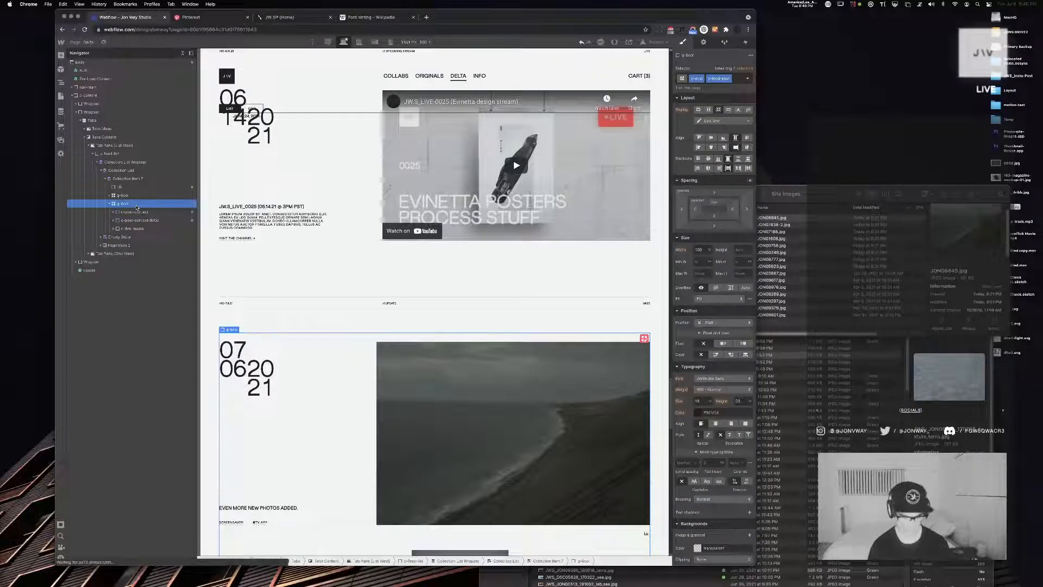
pyautogui.press('super+e')
pyautogui.write('div')
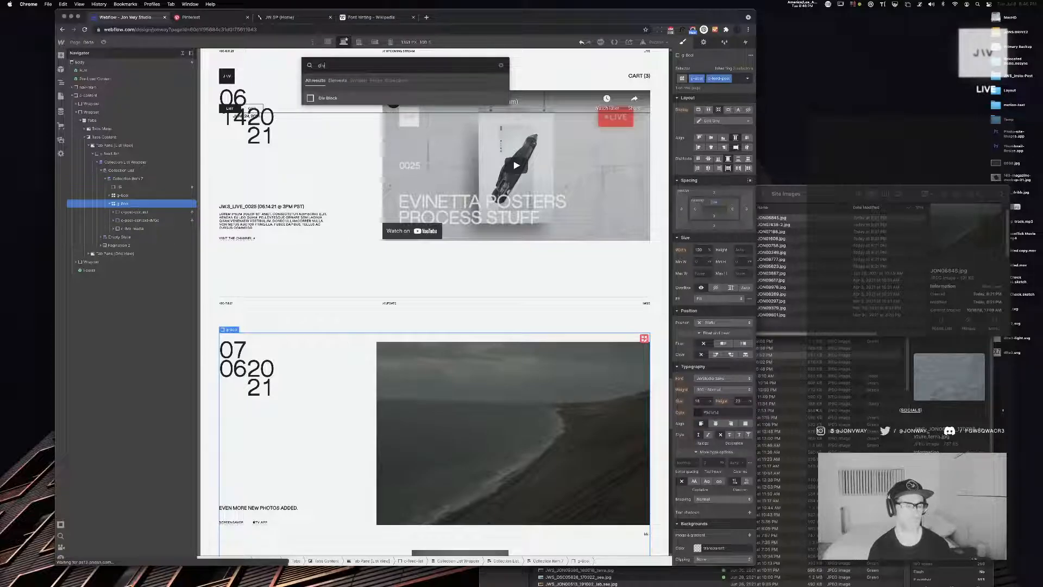
pyautogui.press('Escape')
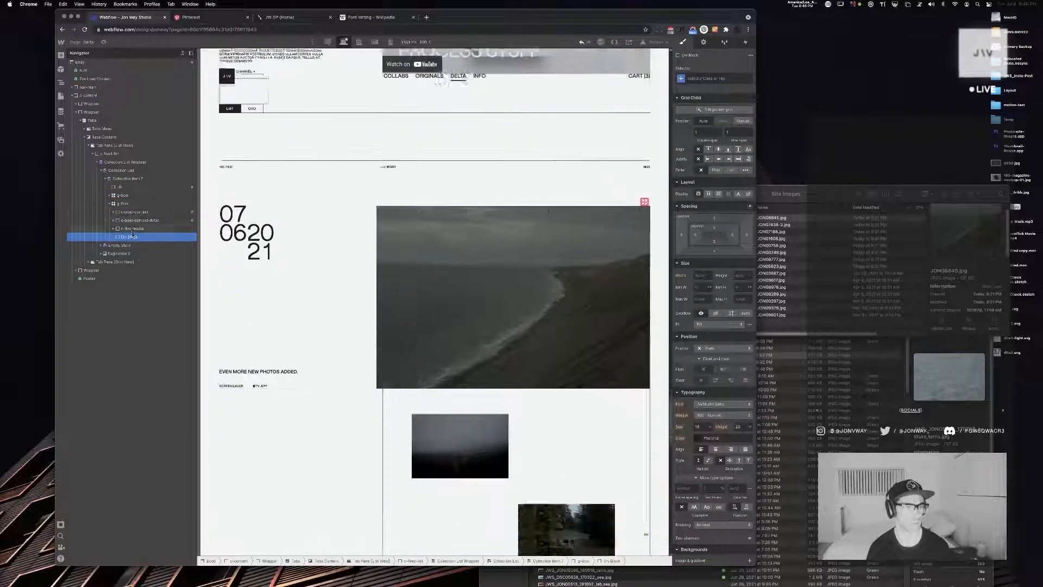
pyautogui.moveTo(134, 221); pyautogui.dragTo(135, 218)
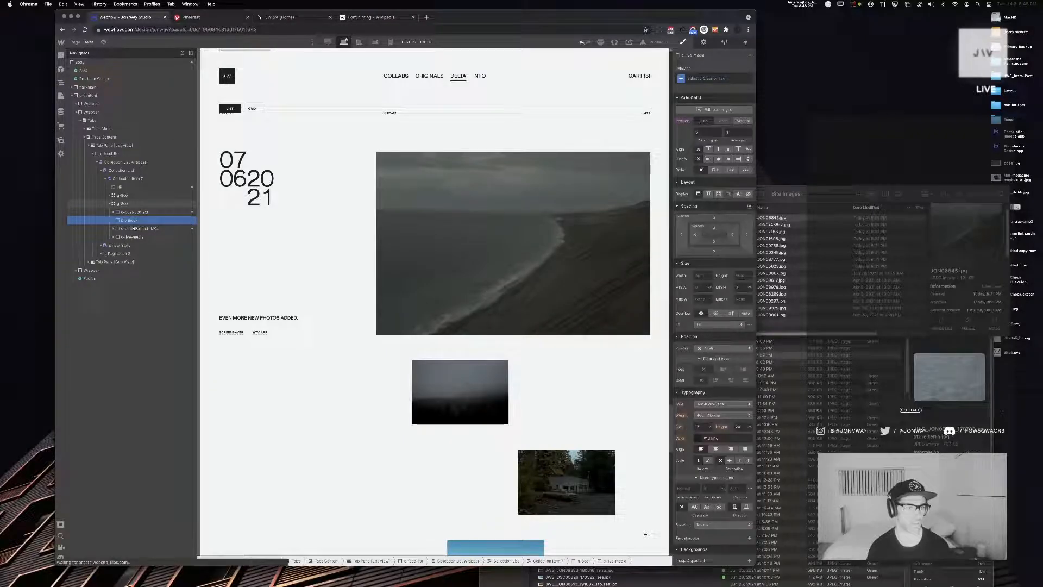
pyautogui.click(135, 228)
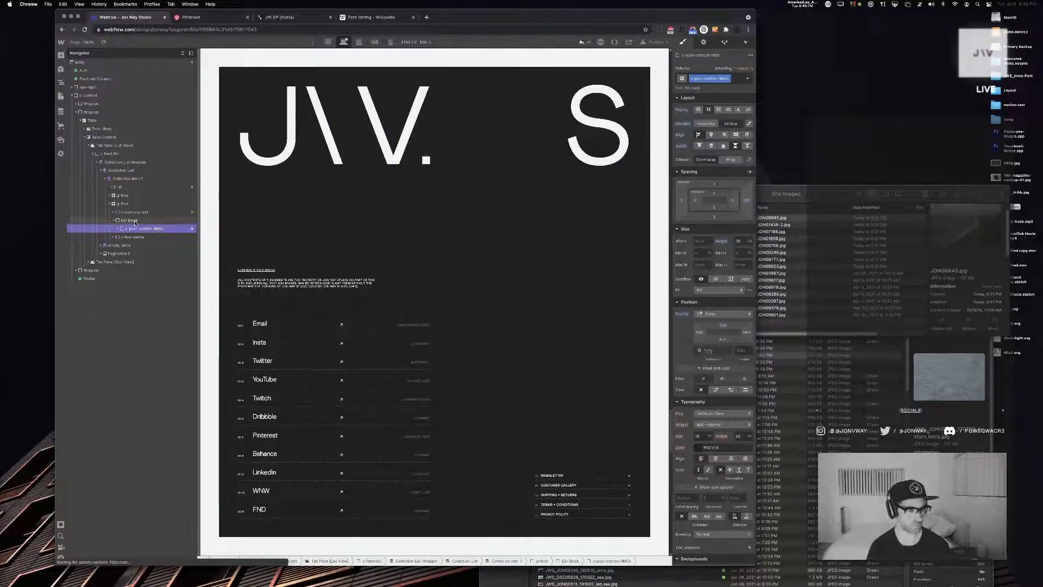
# Try setting the new wrapper div's height to 100% and its grid column span to 3, checking the neighbouring video post
pyautogui.click(134, 221)
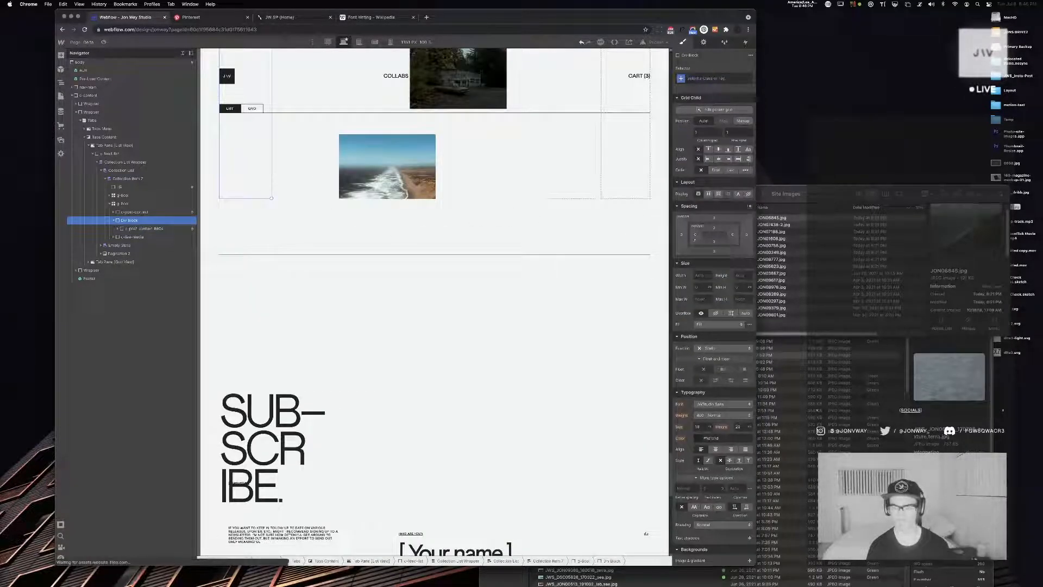
pyautogui.click(739, 275)
pyautogui.write('100%')
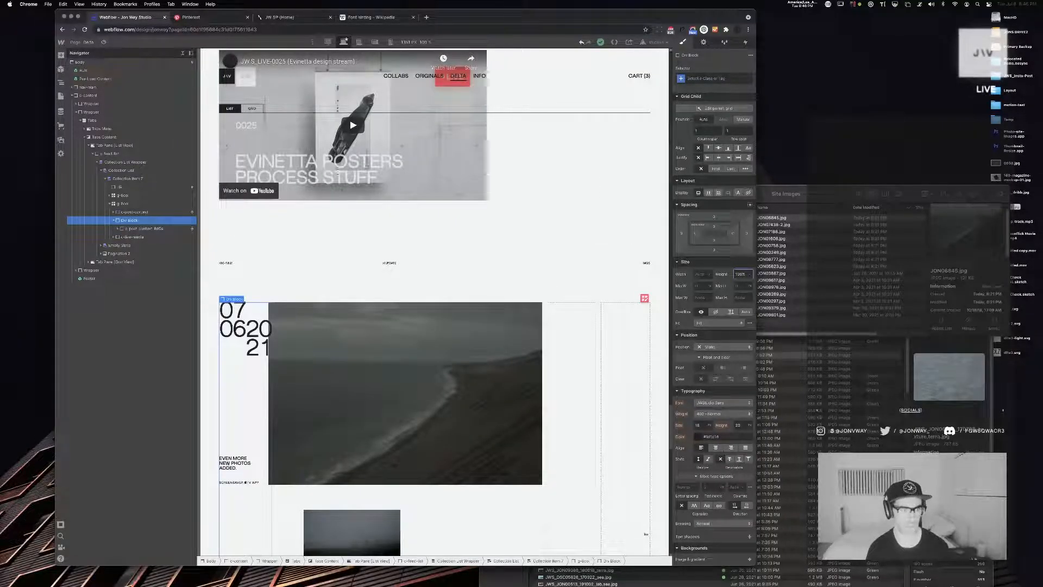
pyautogui.press('Return')
pyautogui.click(704, 129)
pyautogui.write('3')
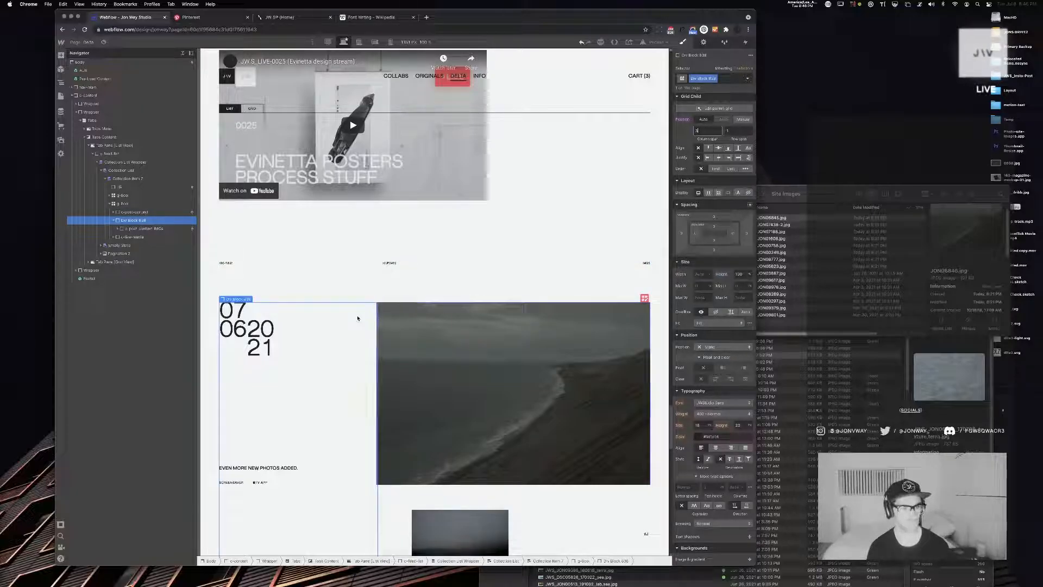
pyautogui.scroll(3, 377, 265)
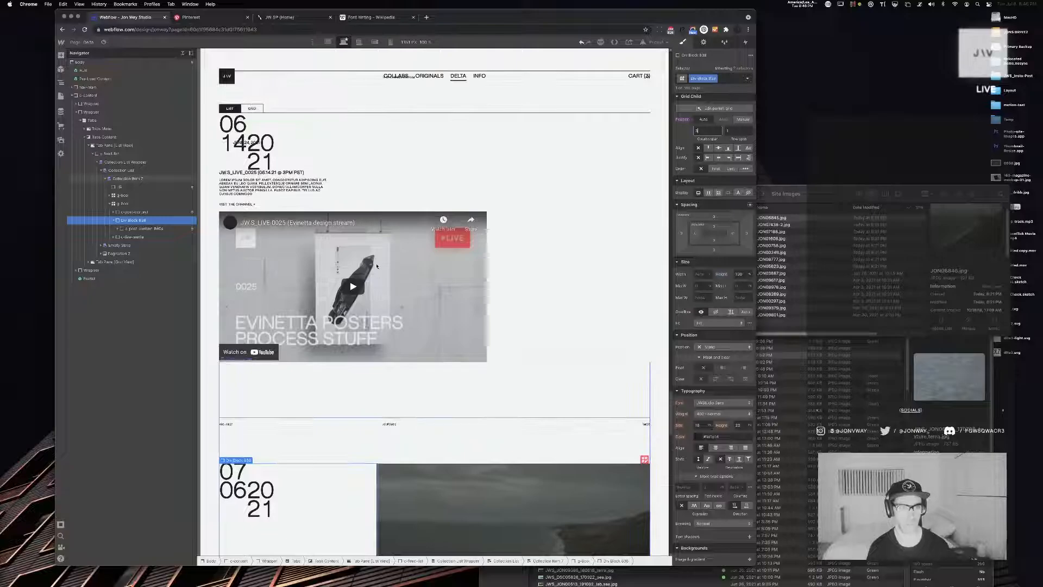
pyautogui.click(144, 212)
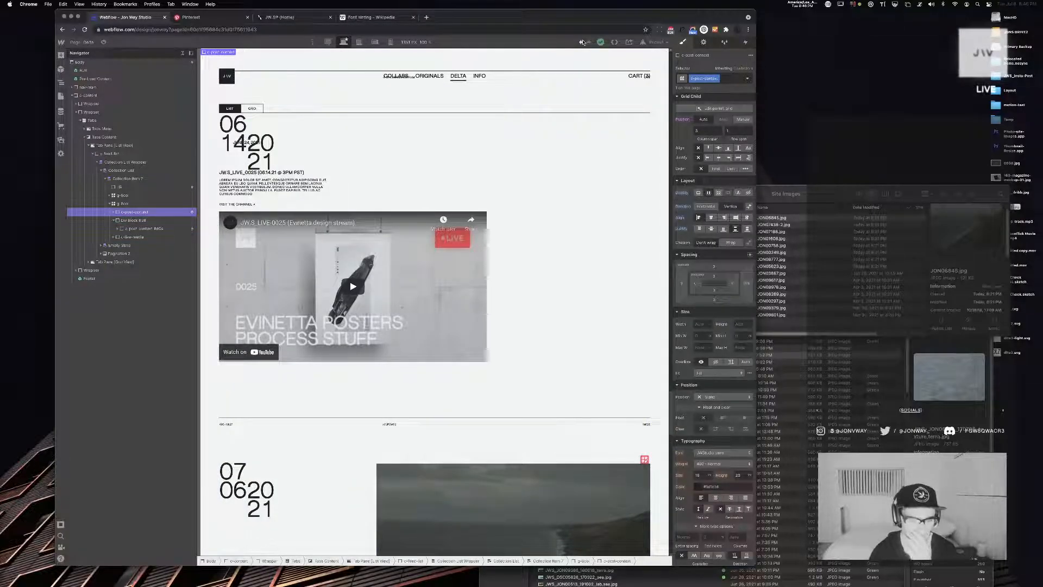
# Undo the wrapper div's sizing, nesting and insertion so the post grid has no extra div block
pyautogui.click(583, 42)
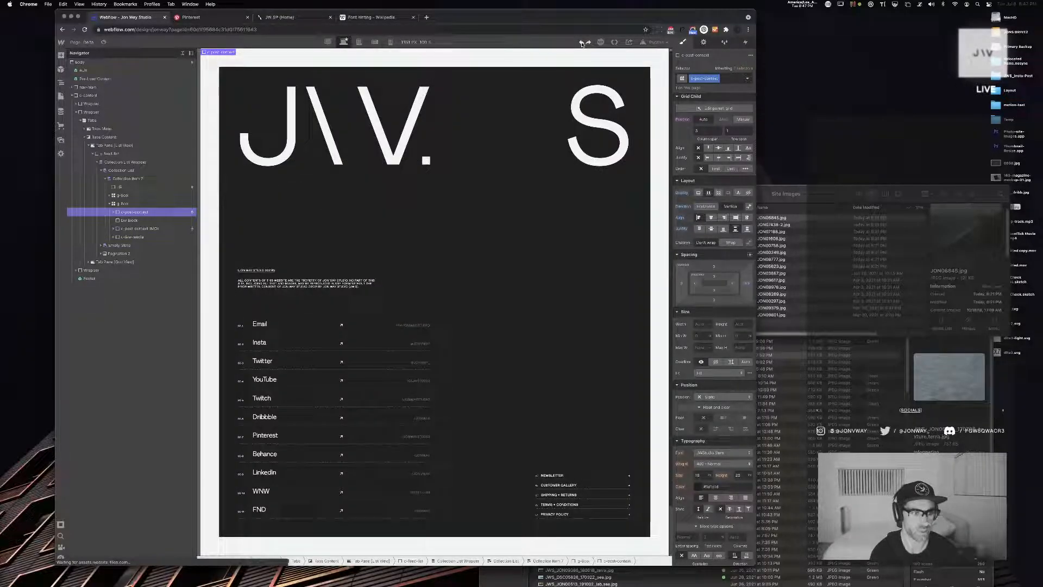
pyautogui.click(581, 44)
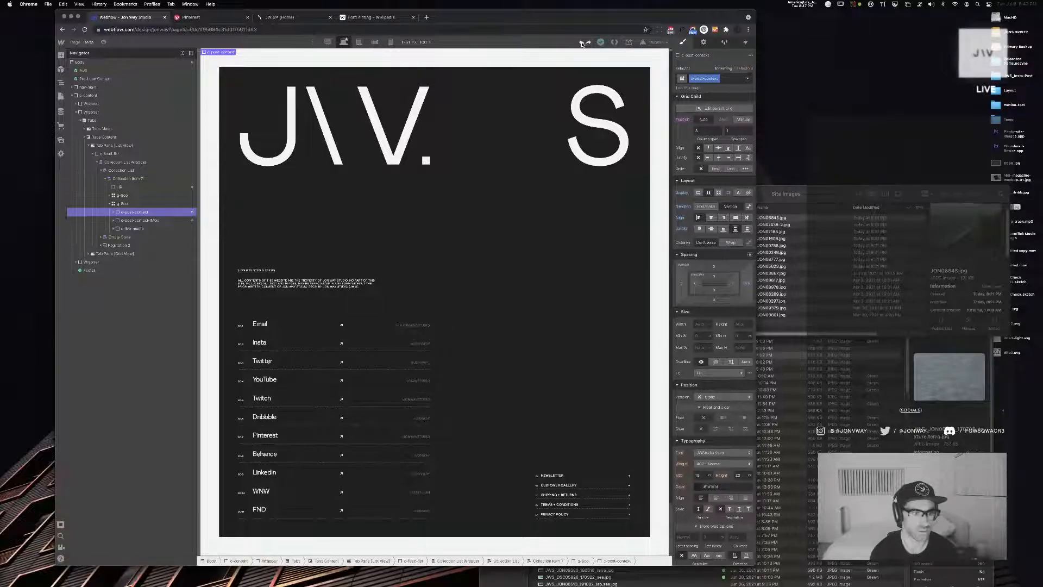
pyautogui.scroll(15, 475, 117)
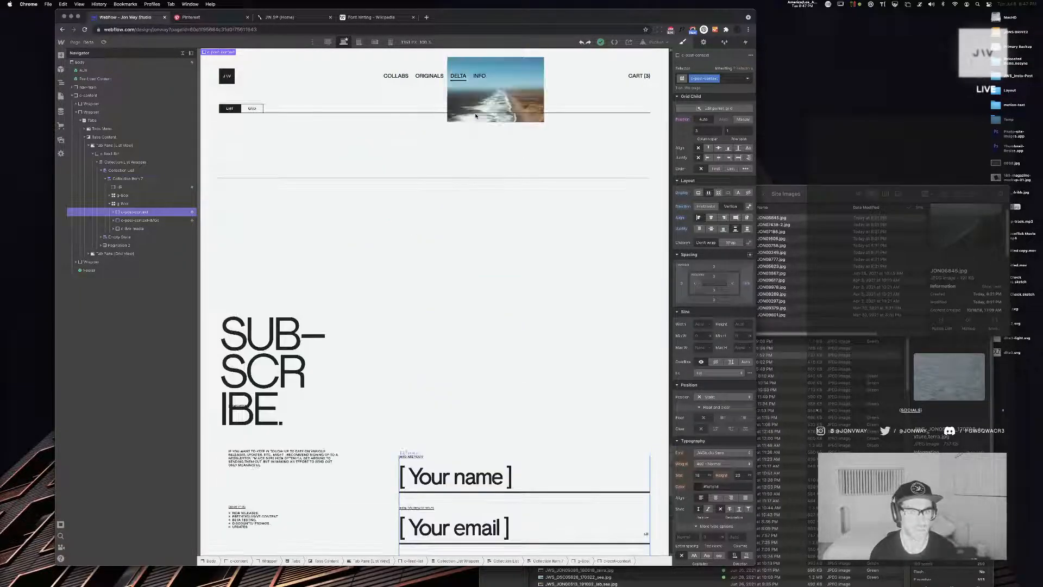
pyautogui.scroll(2, 475, 117)
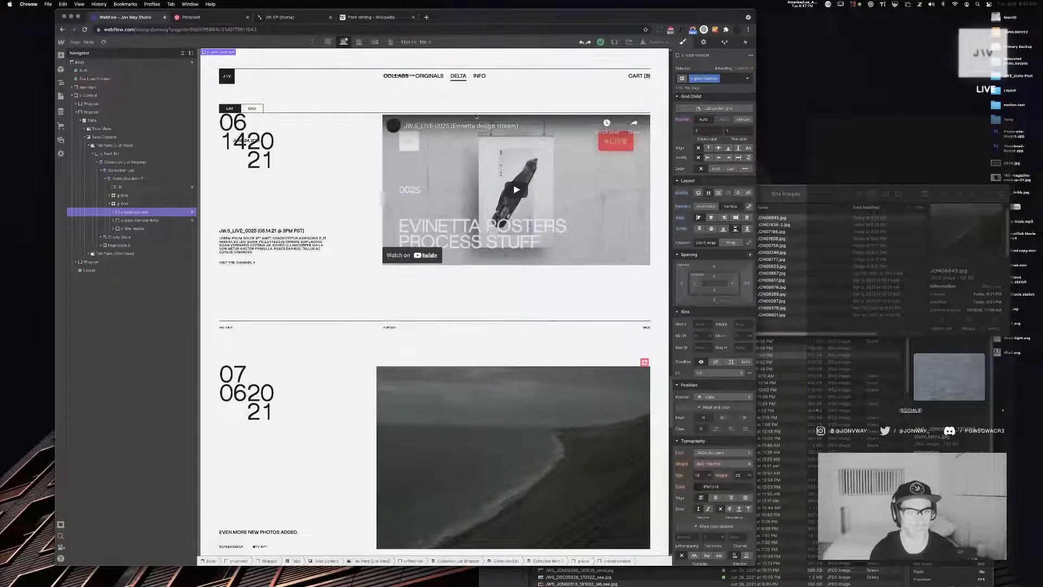
pyautogui.click(580, 44)
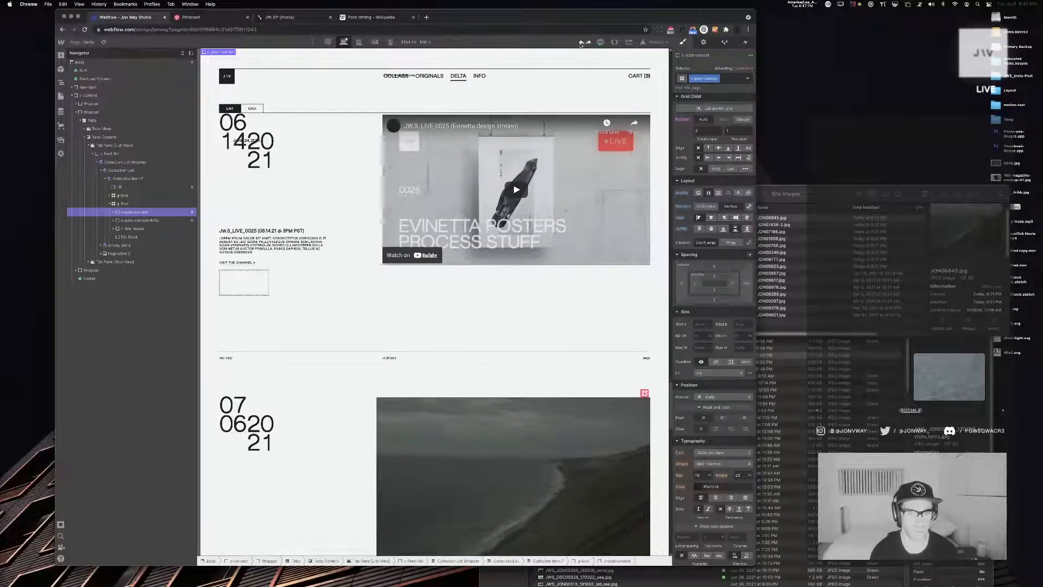
pyautogui.click(581, 44)
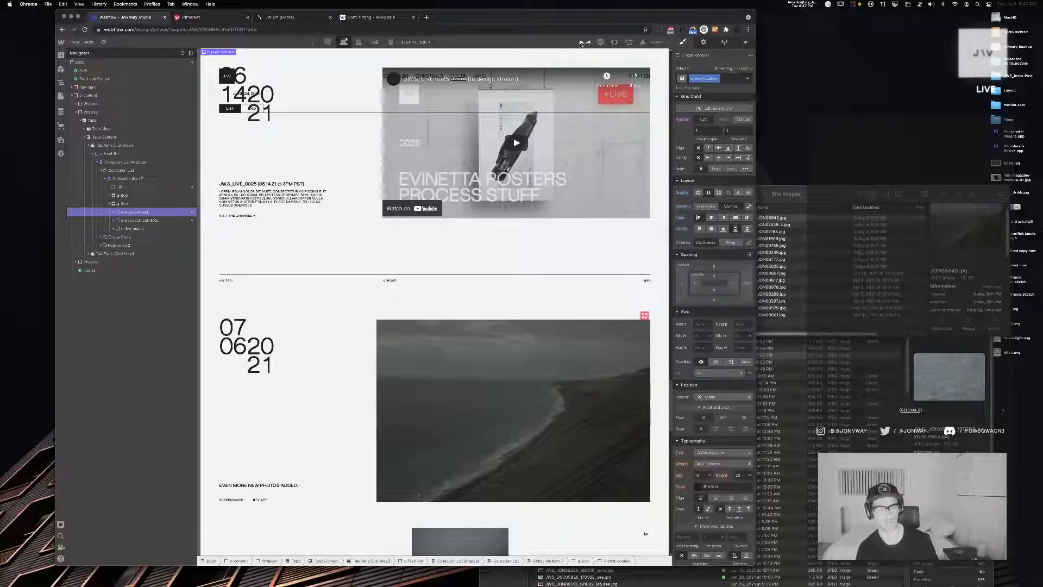
# Compare the content and media layouts across the posts, and inspect the conditional visibility settings of both post content blocks
pyautogui.scroll(-10, 553, 160)
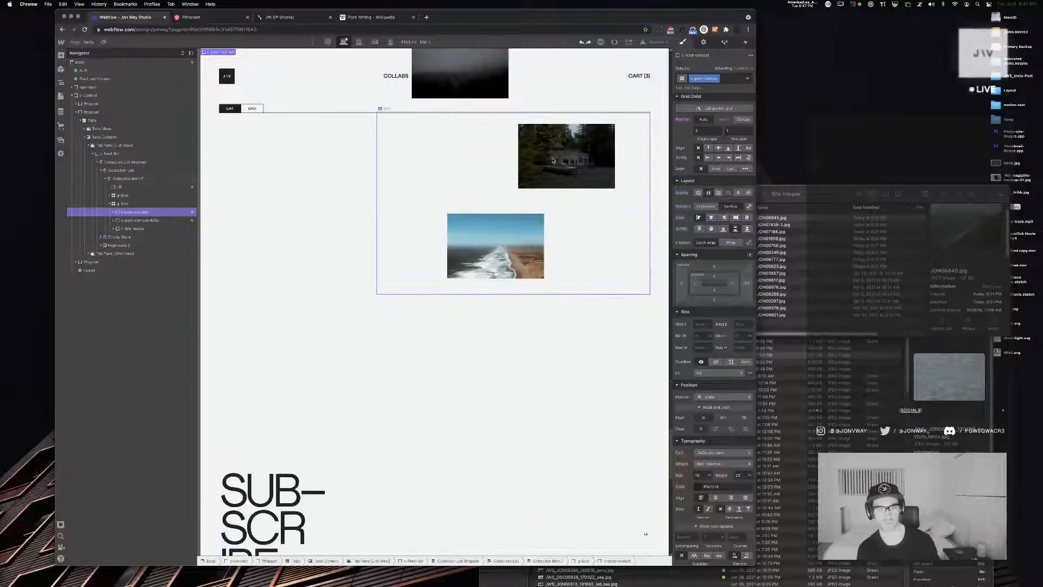
pyautogui.scroll(7, 553, 160)
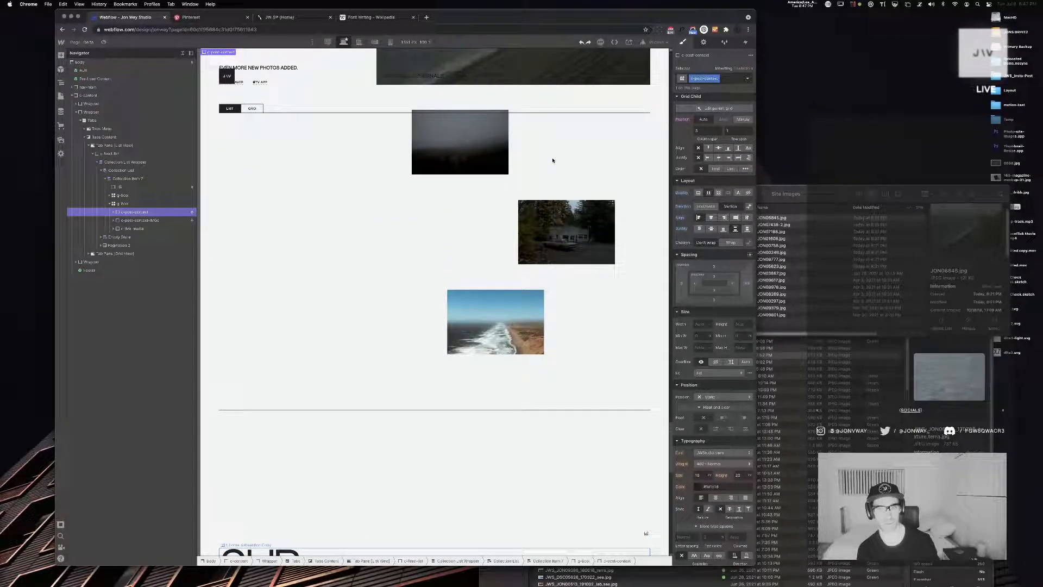
pyautogui.scroll(5, 552, 161)
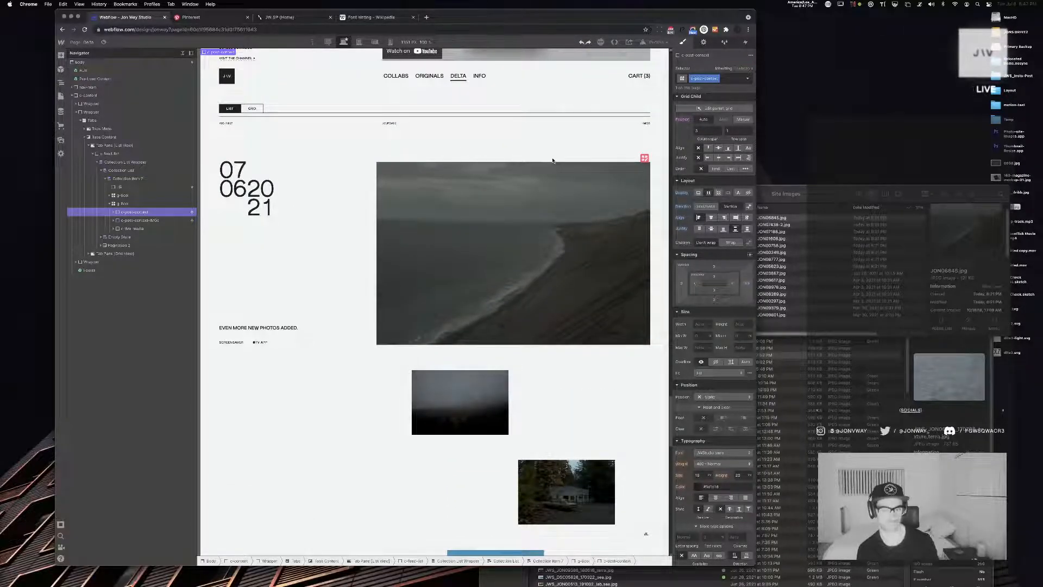
pyautogui.scroll(15, 553, 160)
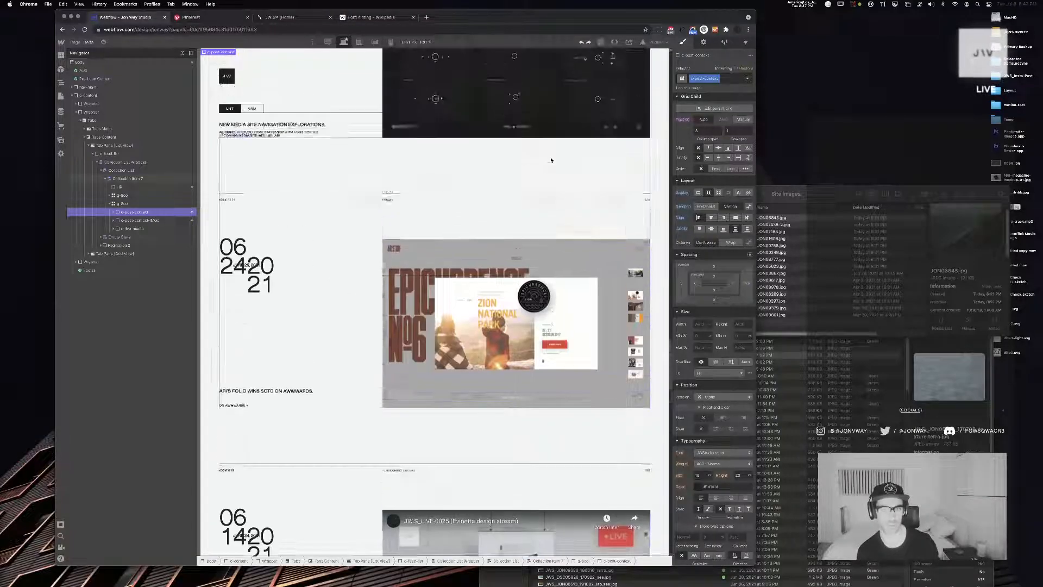
pyautogui.scroll(8, 551, 160)
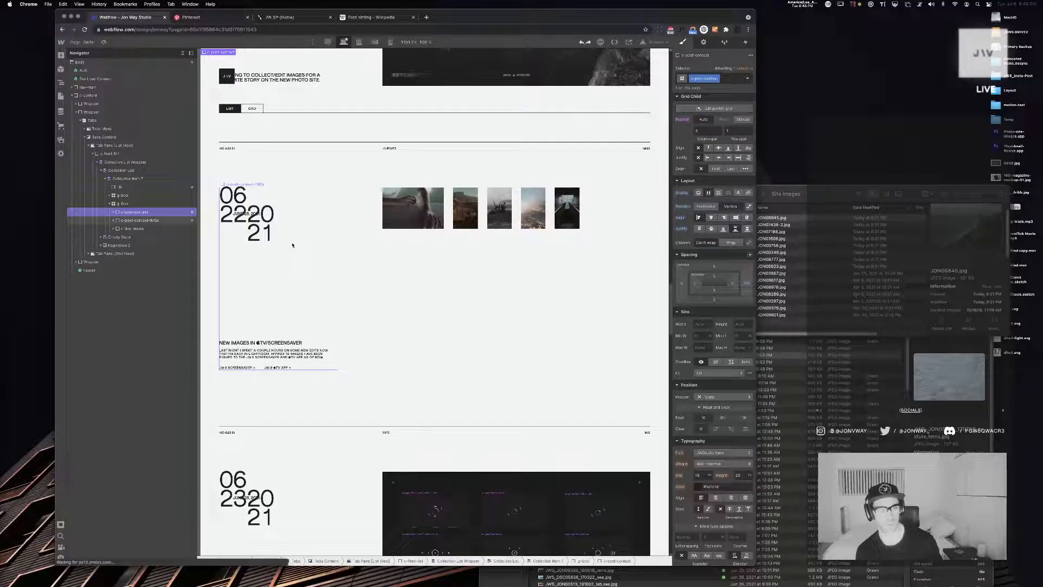
pyautogui.scroll(-4, 292, 245)
pyautogui.scroll(-8, 292, 246)
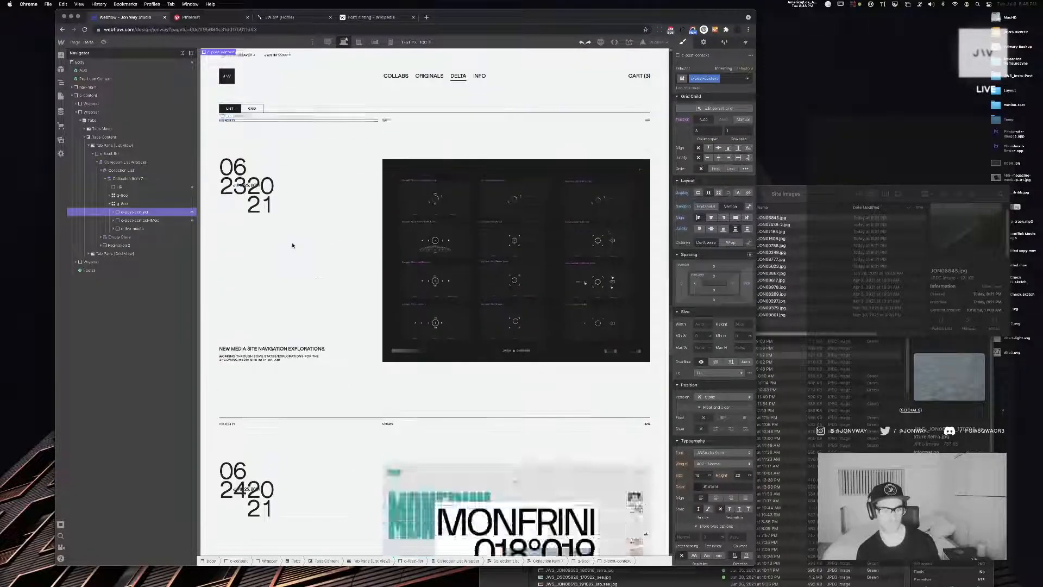
pyautogui.scroll(5, 292, 245)
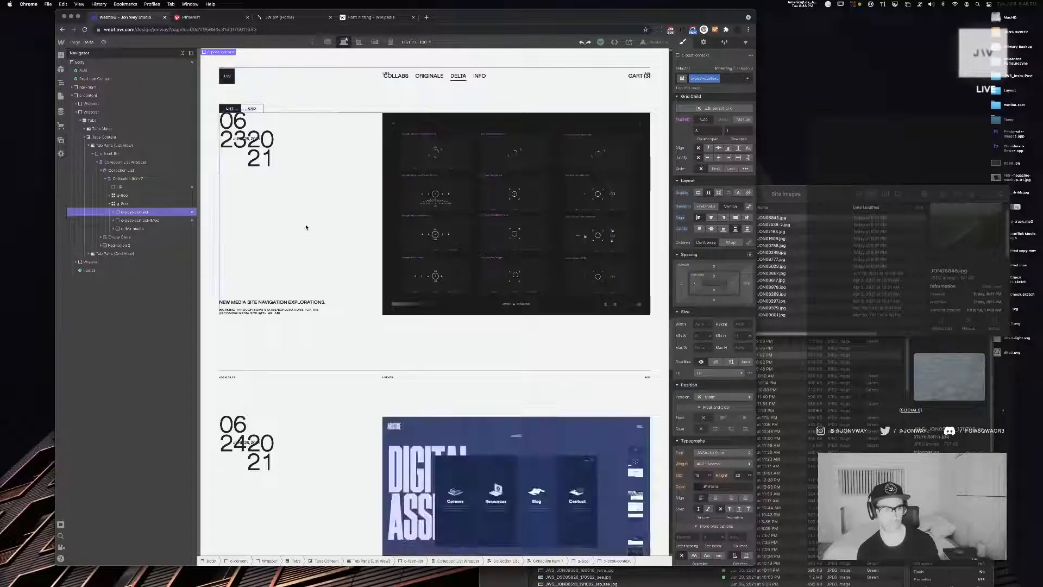
pyautogui.scroll(1, 350, 282)
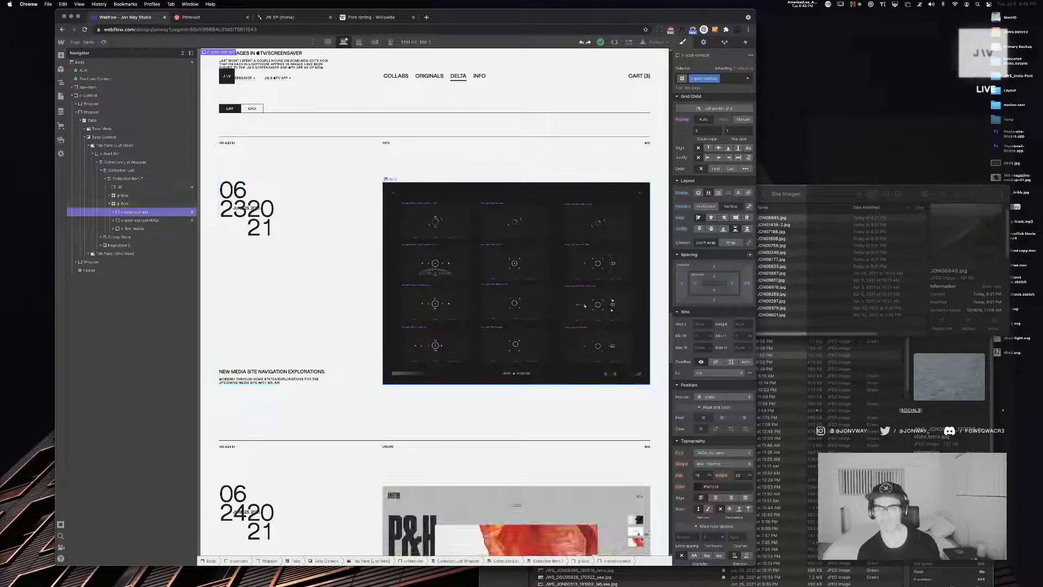
pyautogui.click(704, 42)
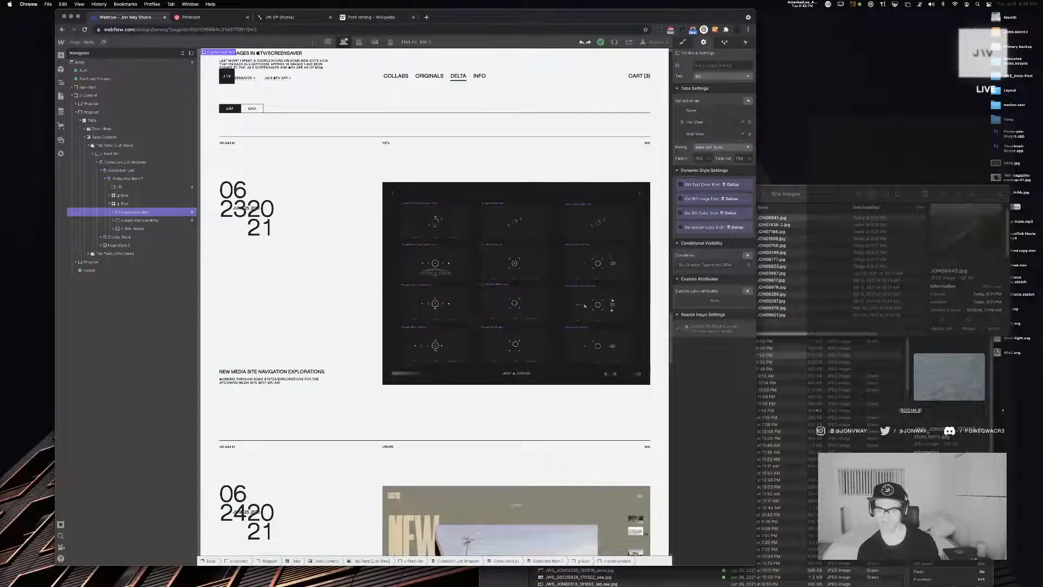
pyautogui.click(142, 220)
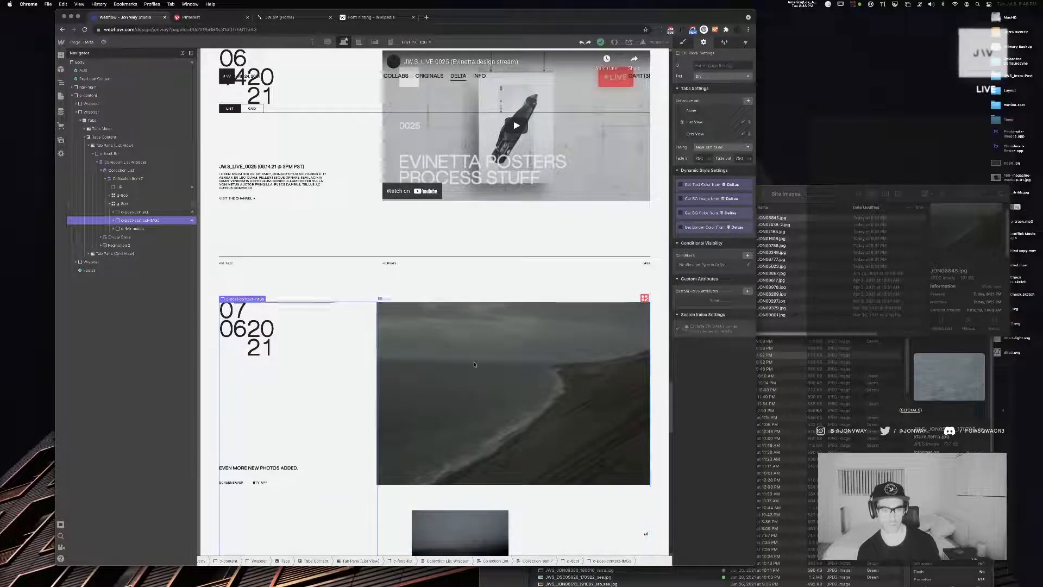
# Select the multi-image post content block and set its position to Static
pyautogui.click(380, 349)
pyautogui.click(355, 345)
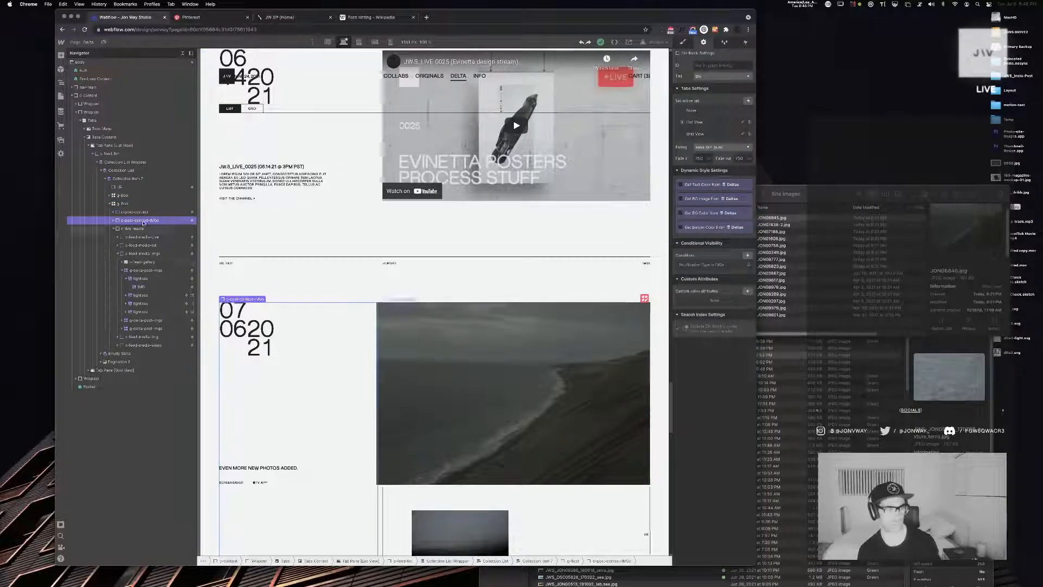
pyautogui.click(683, 43)
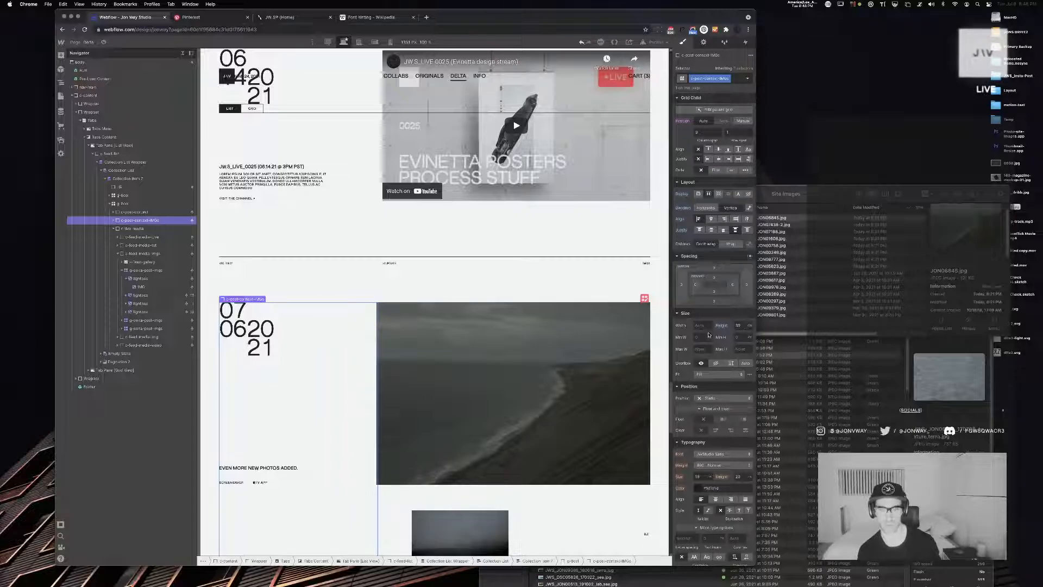
# Inspect the column and row settings of the grid that holds the multi-image post's content and media
pyautogui.click(114, 230)
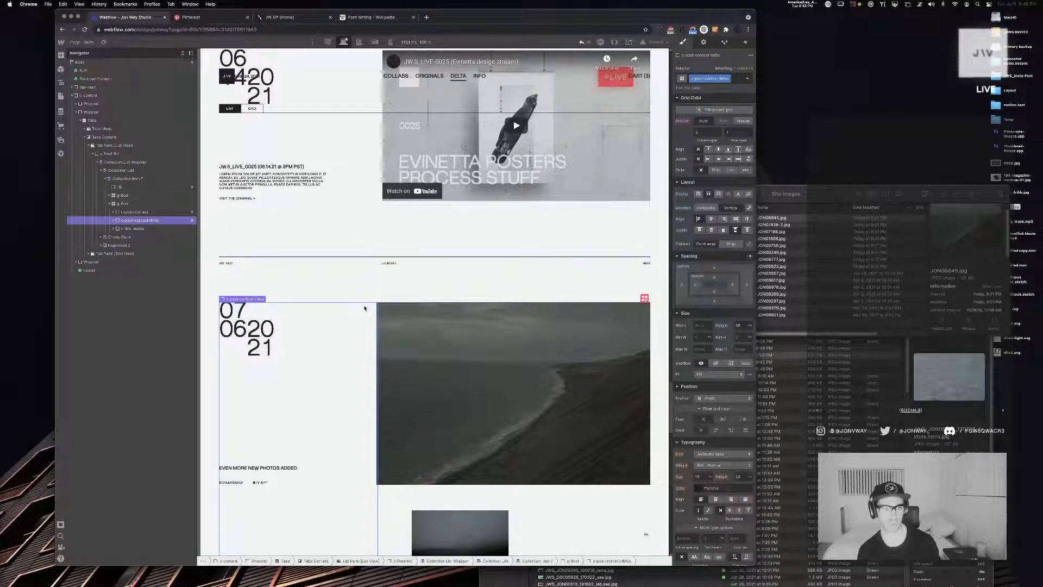
pyautogui.click(645, 298)
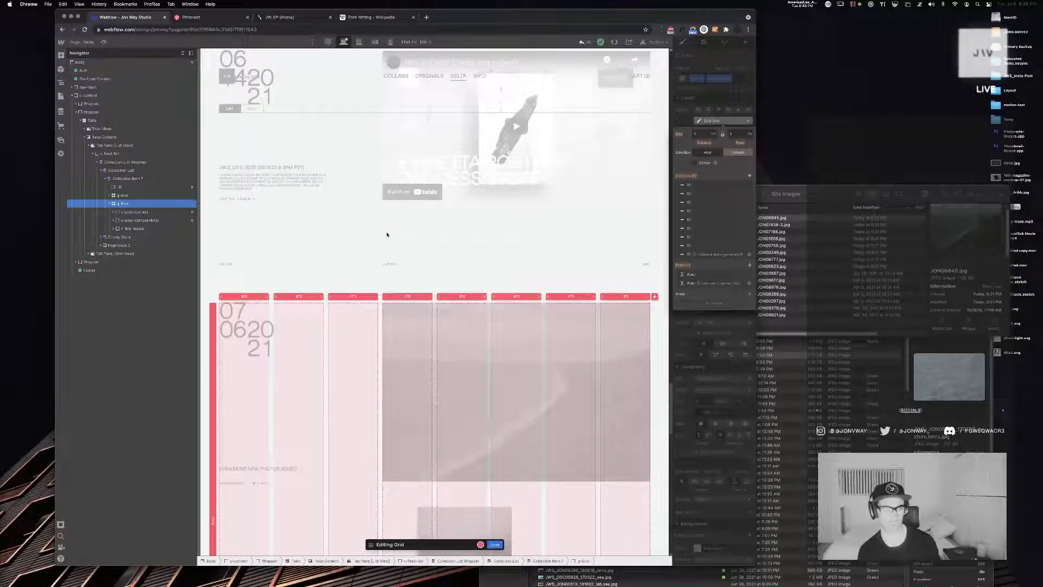
pyautogui.scroll(-1, 408, 432)
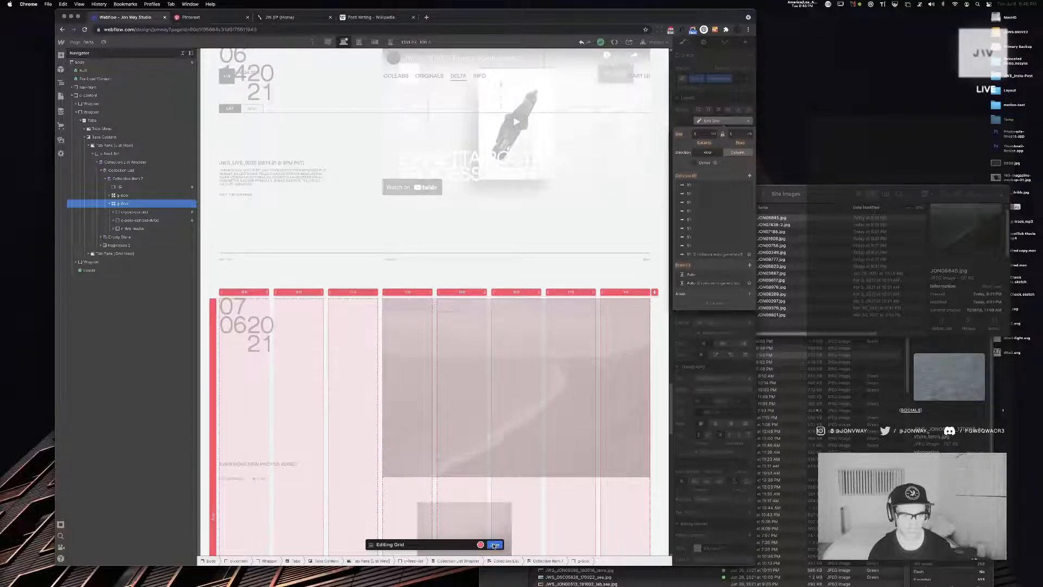
pyautogui.click(495, 545)
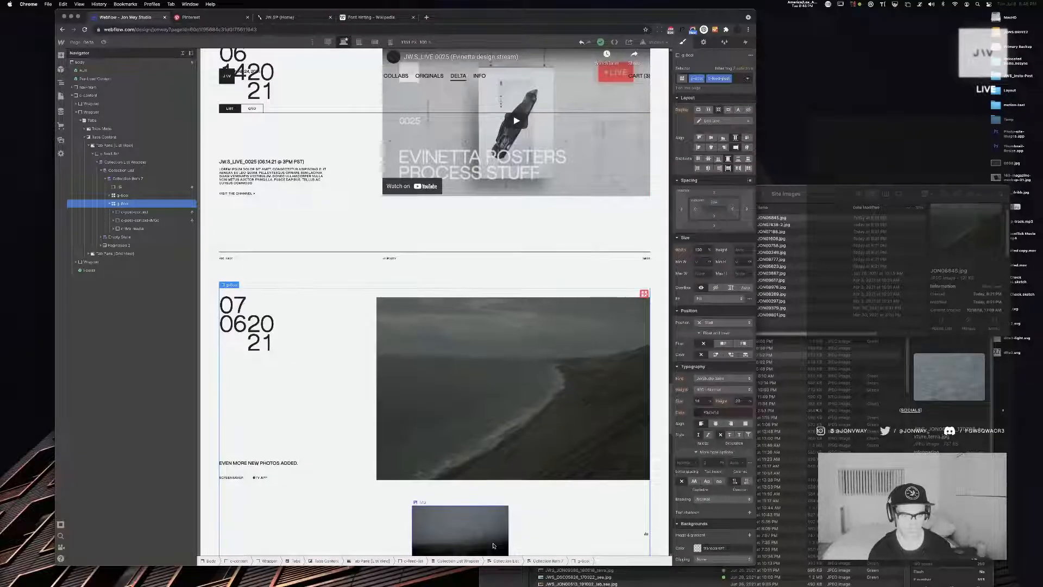
# Try clearing the width of the lightbox that holds the large first image in the multi-image post
pyautogui.click(382, 300)
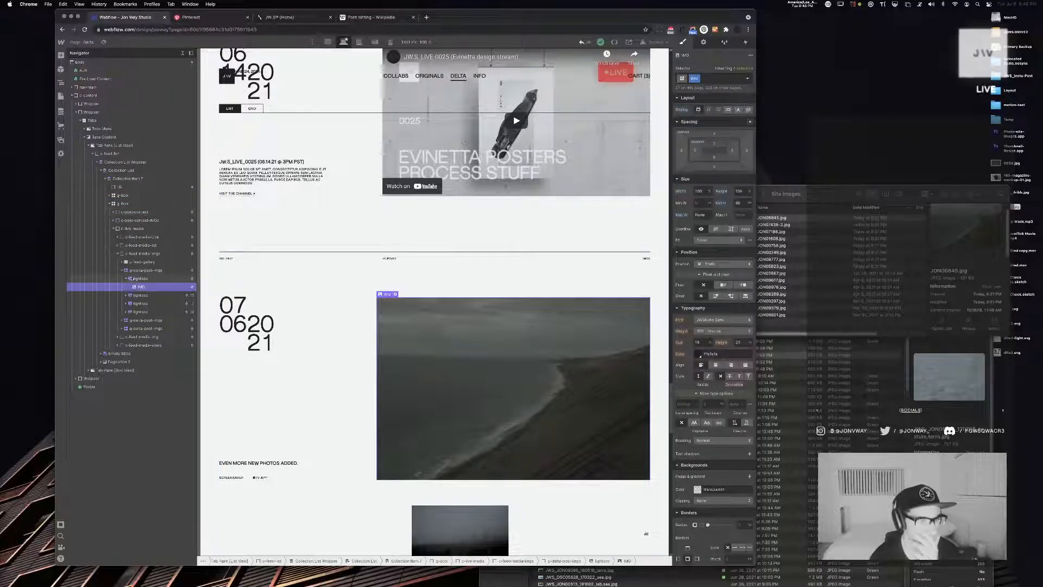
pyautogui.click(138, 271)
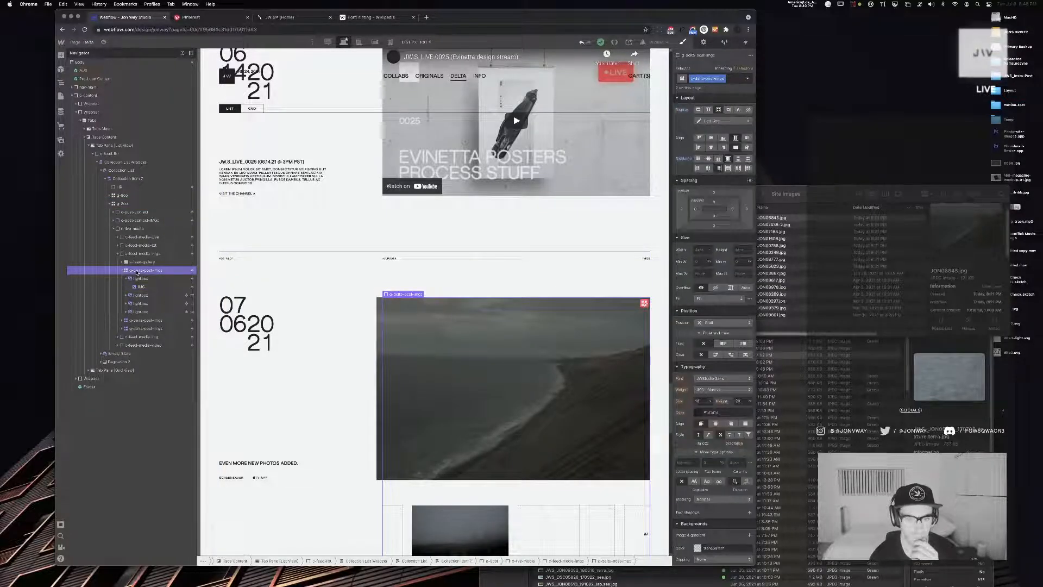
pyautogui.click(140, 278)
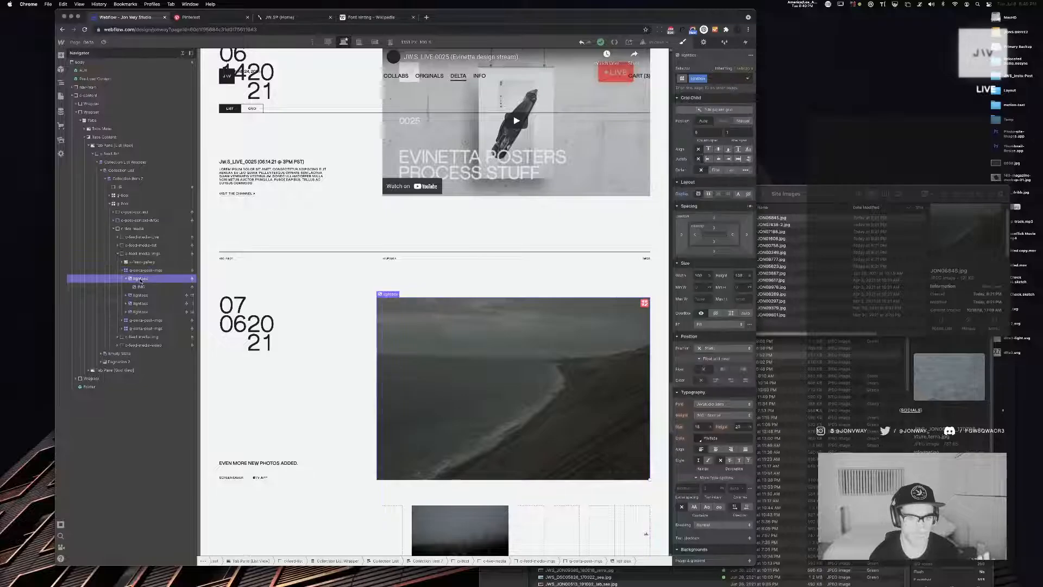
pyautogui.keyDown('alt'); pyautogui.click(679, 276); pyautogui.keyUp('alt')
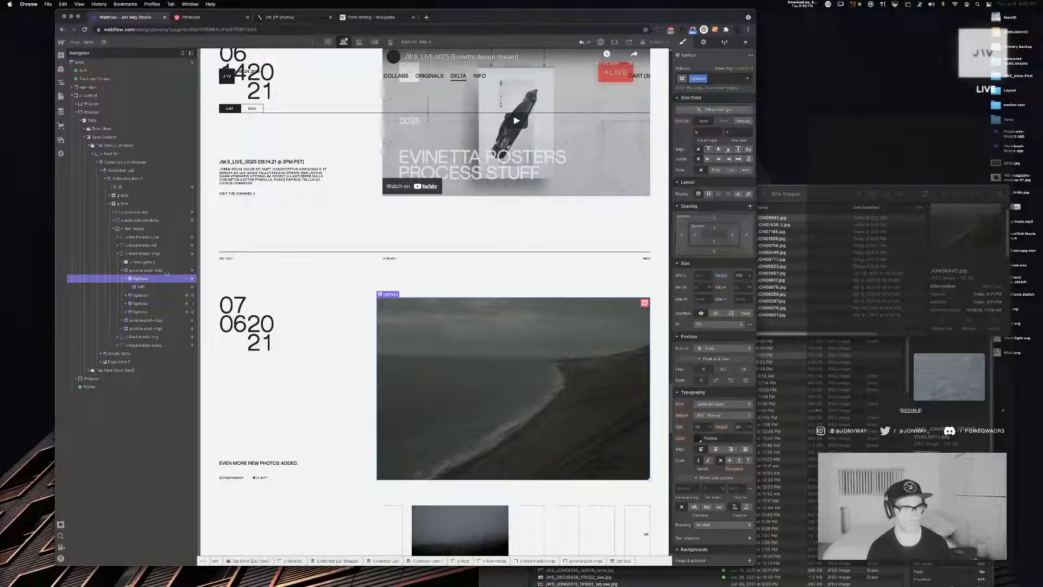
# Examine the image grid's style settings and preview the page, comparing the large image's left edge with the video post above
pyautogui.click(130, 271)
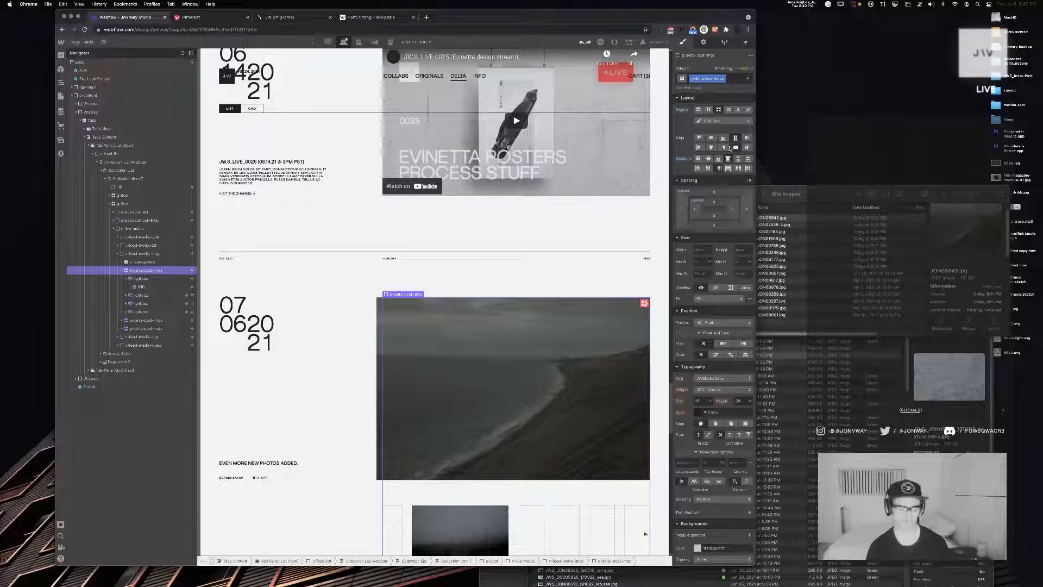
pyautogui.scroll(-3, 695, 181)
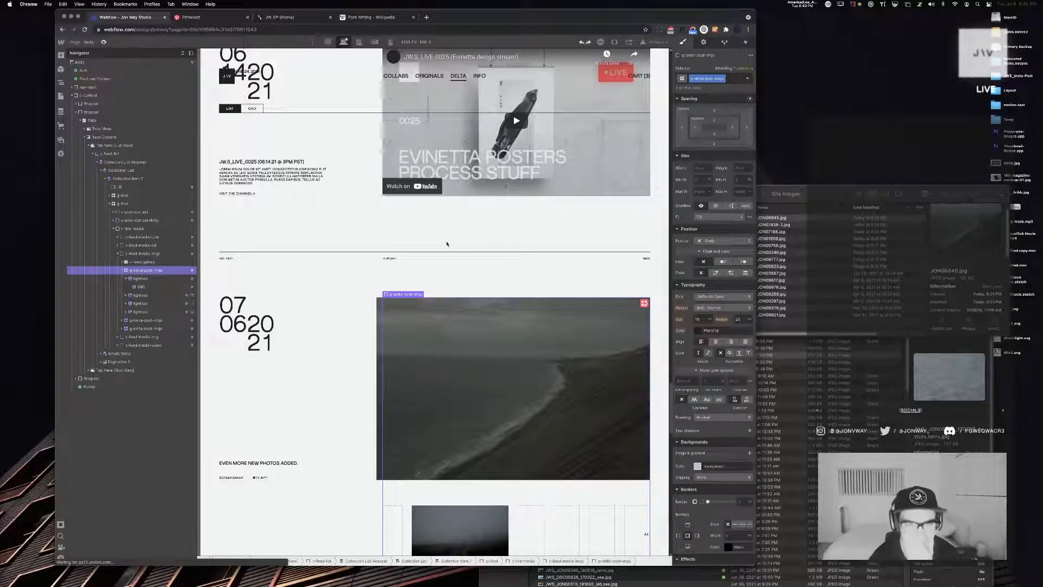
pyautogui.hotkey('shift', 'p')
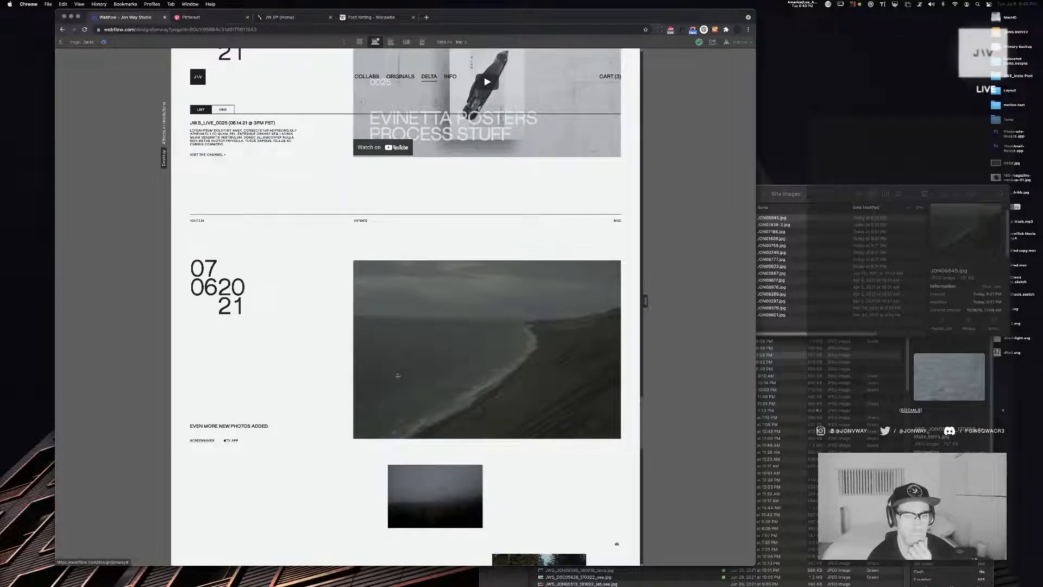
pyautogui.scroll(-4, 397, 376)
pyautogui.scroll(6, 398, 375)
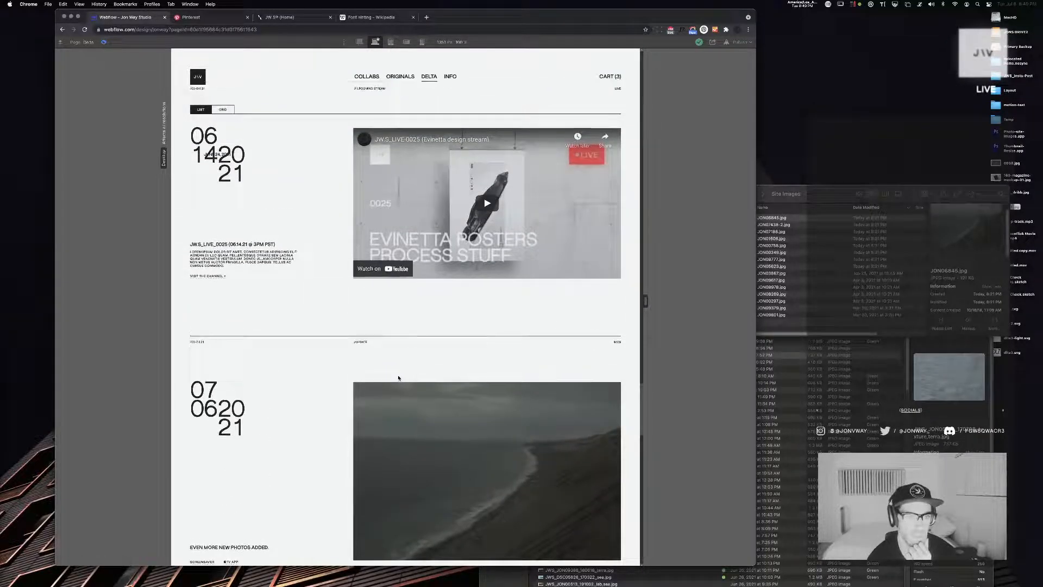
pyautogui.scroll(-4, 398, 378)
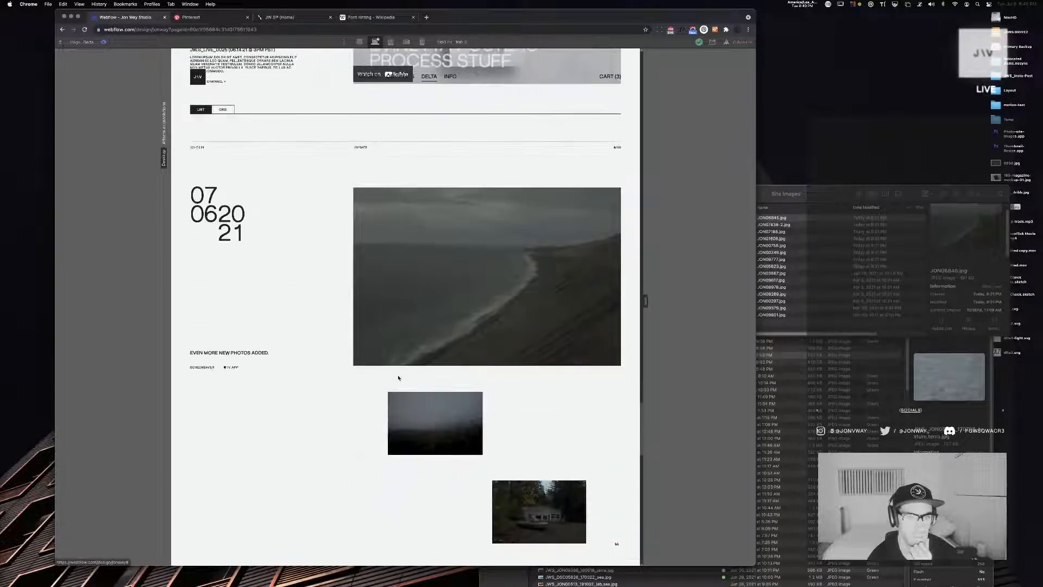
pyautogui.click(104, 43)
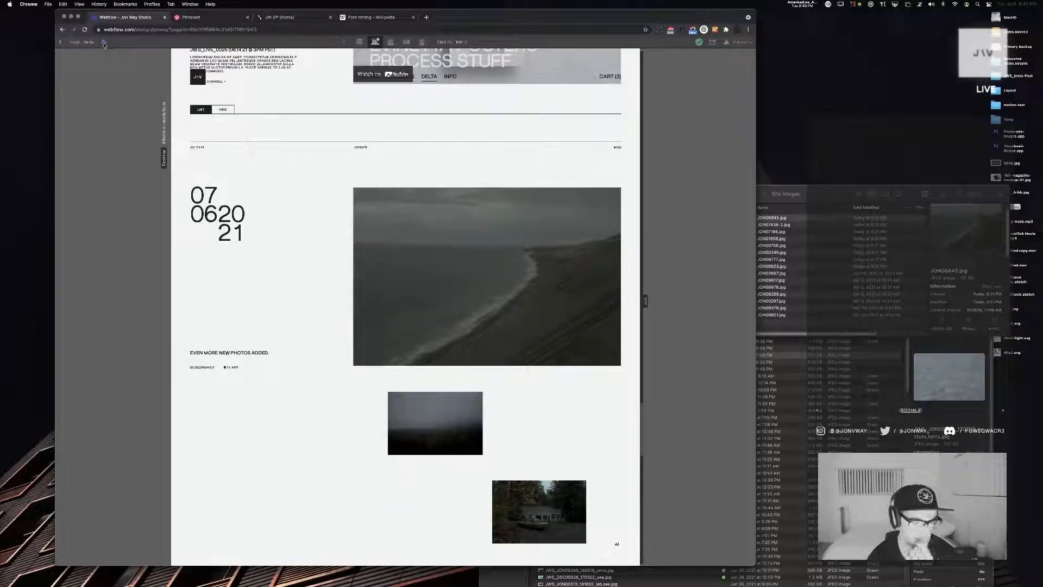
pyautogui.click(104, 43)
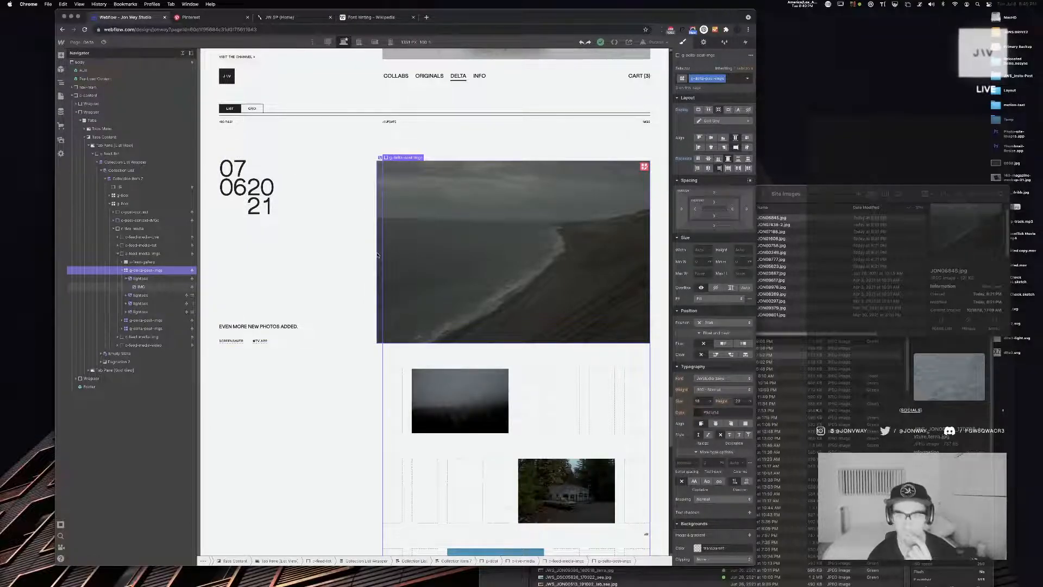
# Set the width of the multi-image post's image grid to 100%
pyautogui.click(379, 255)
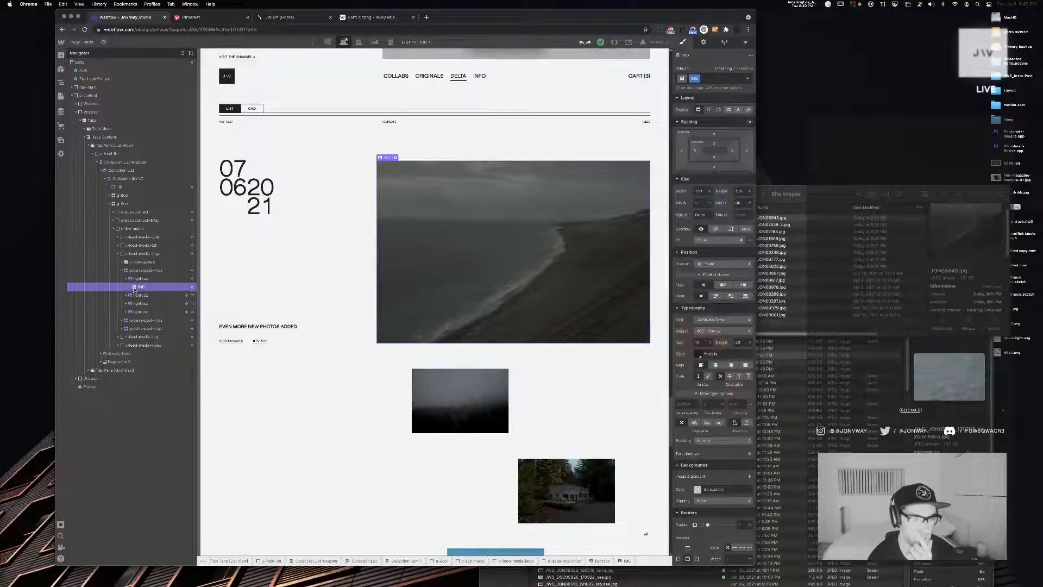
pyautogui.click(126, 278)
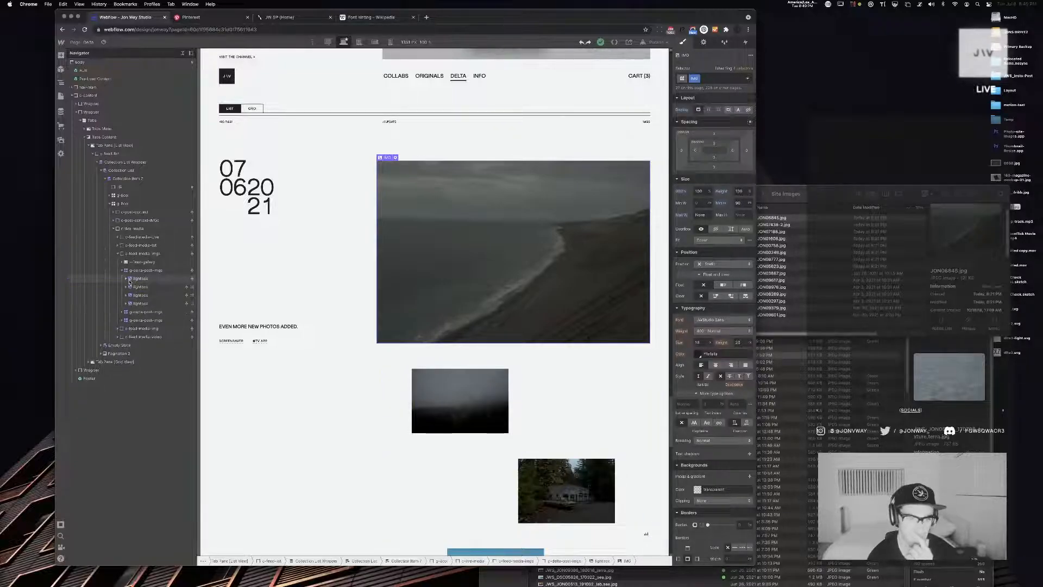
pyautogui.click(145, 286)
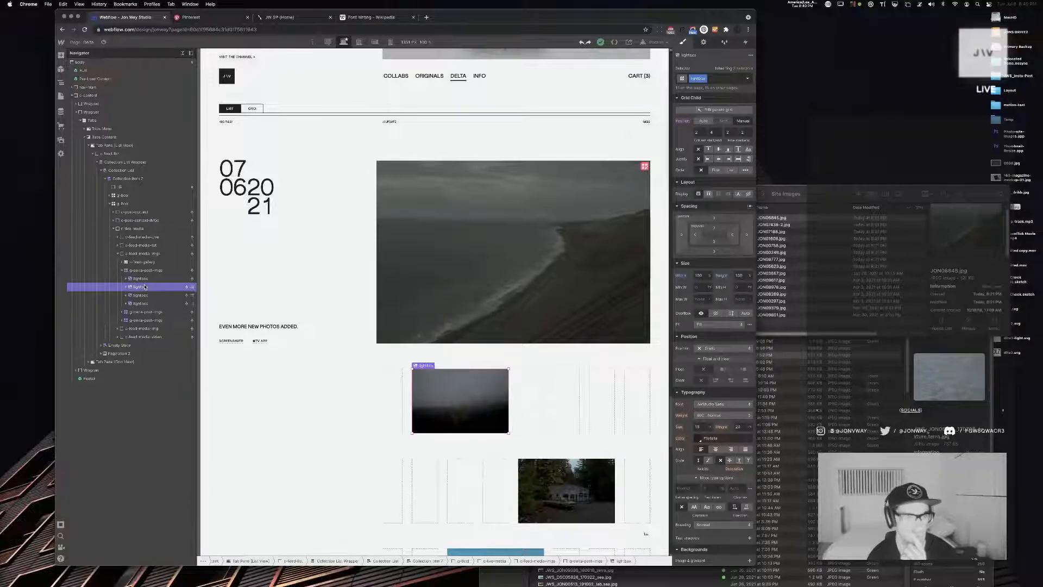
pyautogui.click(147, 279)
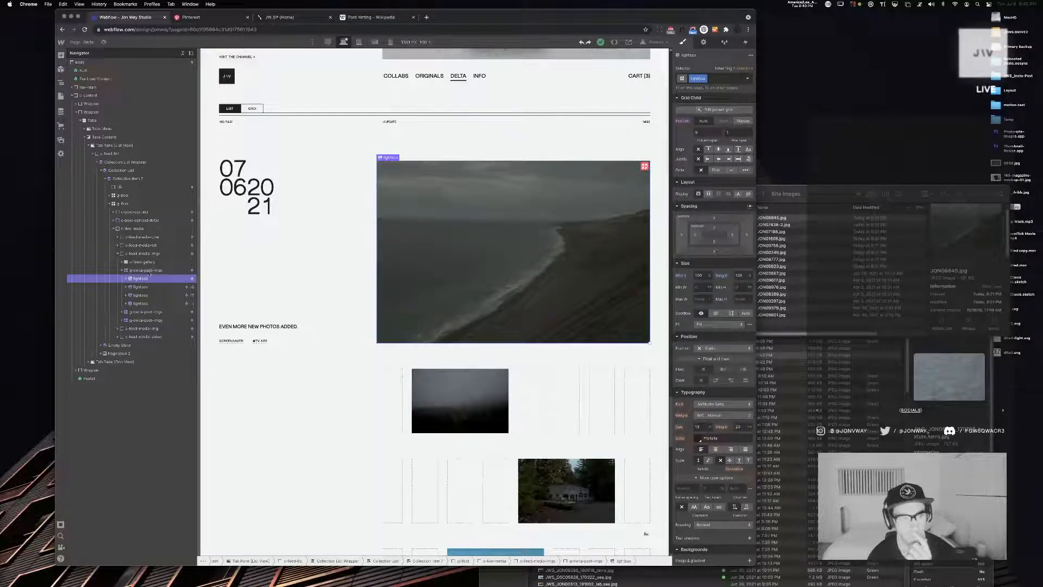
pyautogui.click(148, 272)
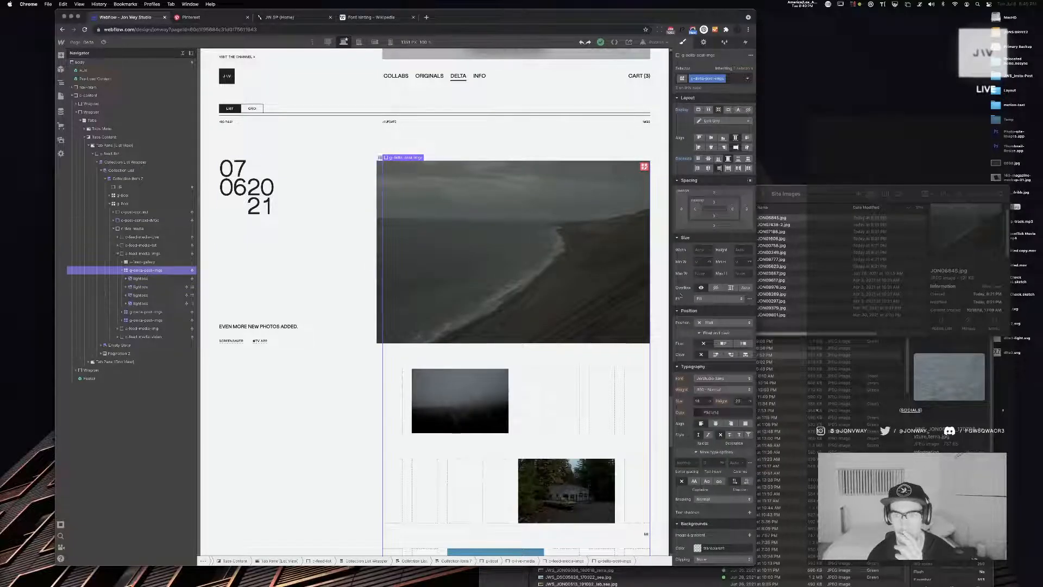
pyautogui.click(700, 251)
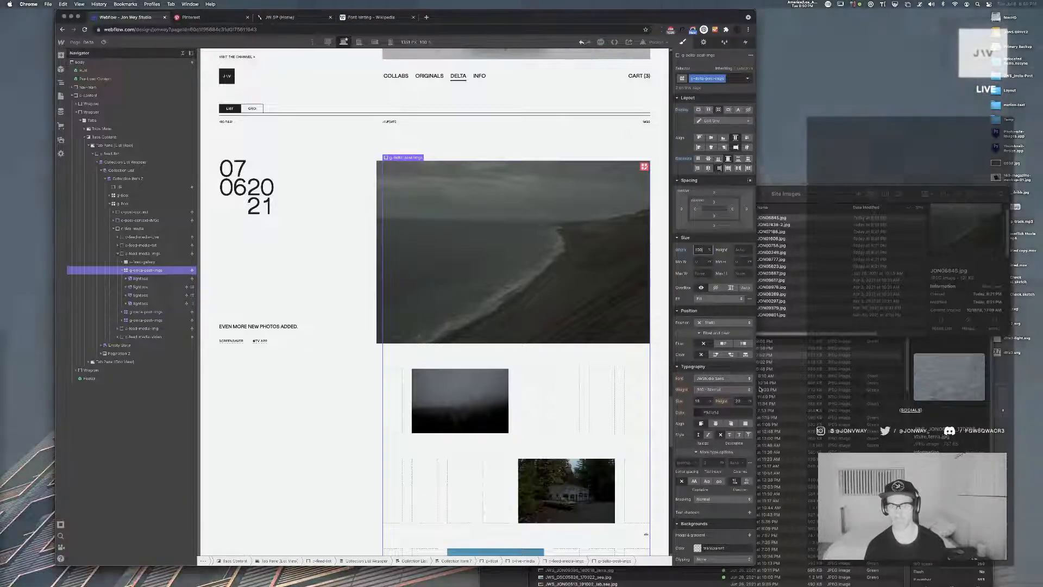
# Try setting the image grid's overflow to Hidden, and undo that change
pyautogui.click(715, 288)
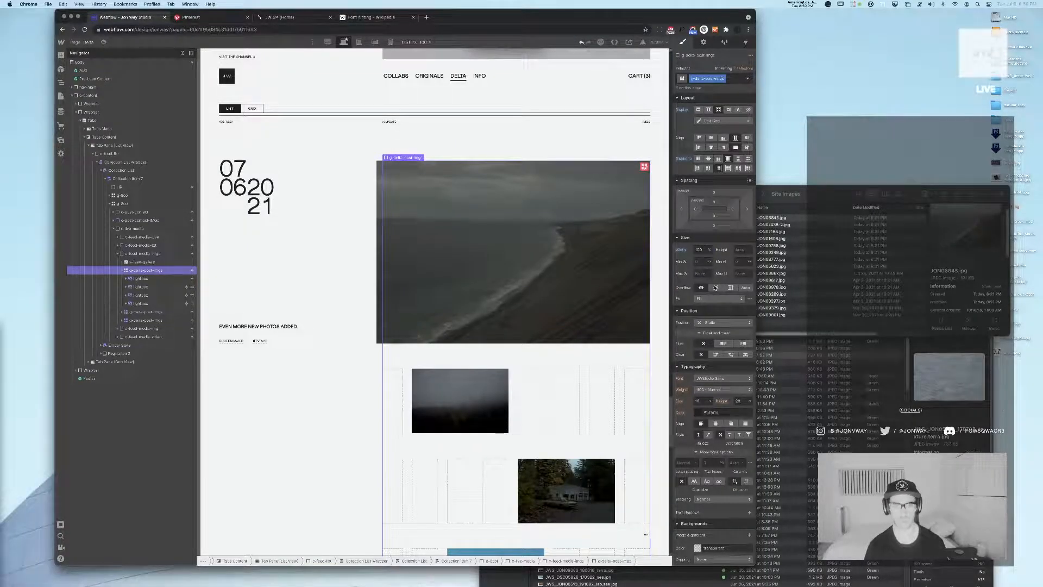
pyautogui.click(715, 288)
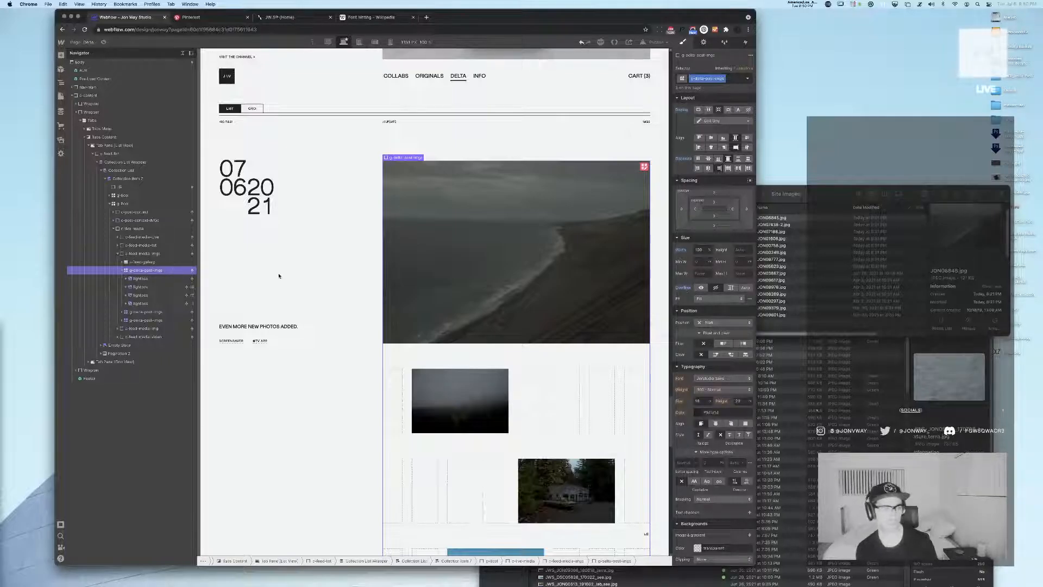
pyautogui.press('super+z')
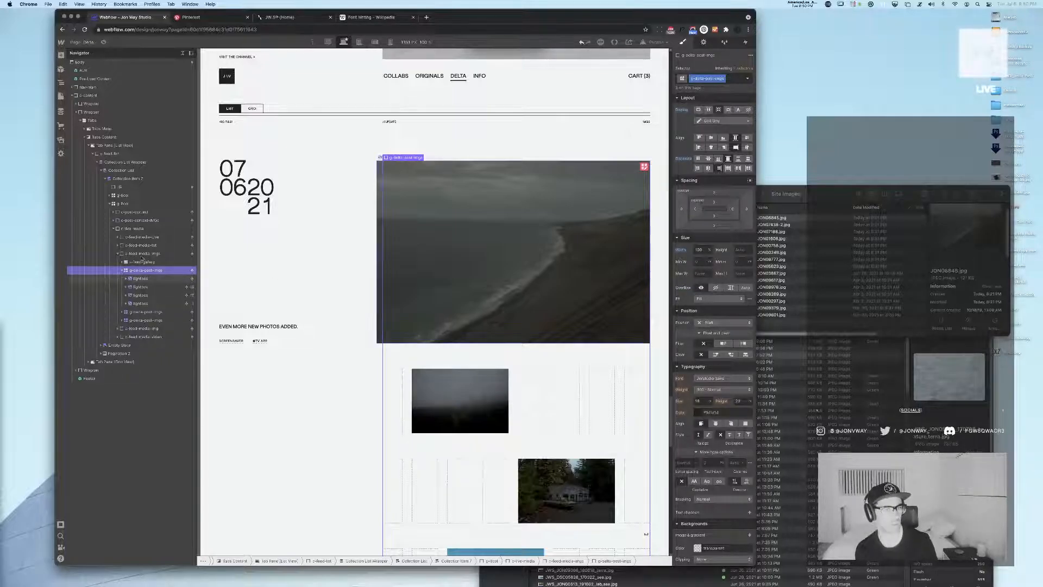
# Set the column gap of the multi-image post's image grid to 1 and check the alignment of its staggered images
pyautogui.click(143, 253)
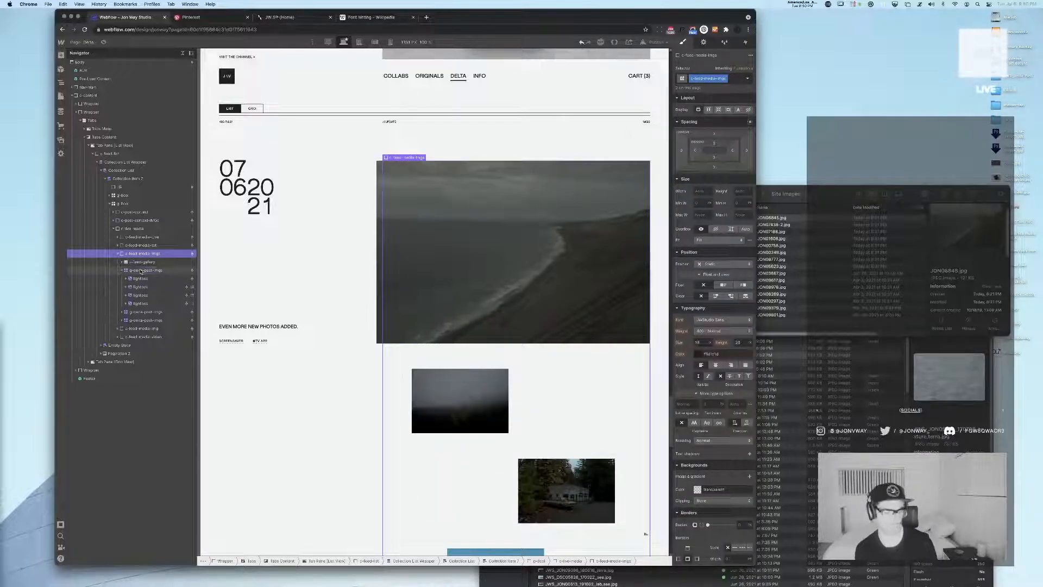
pyautogui.click(141, 270)
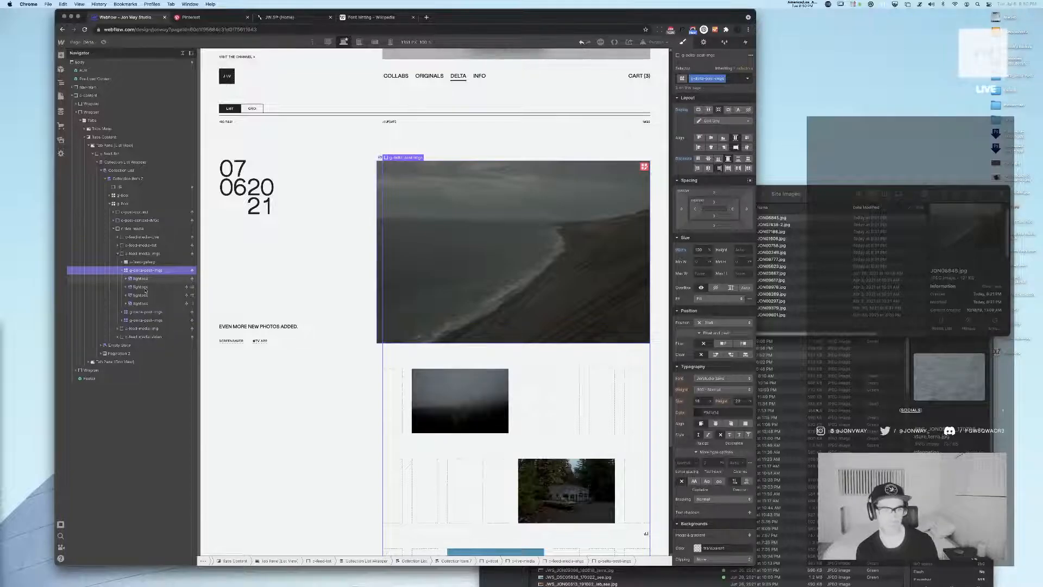
pyautogui.click(143, 287)
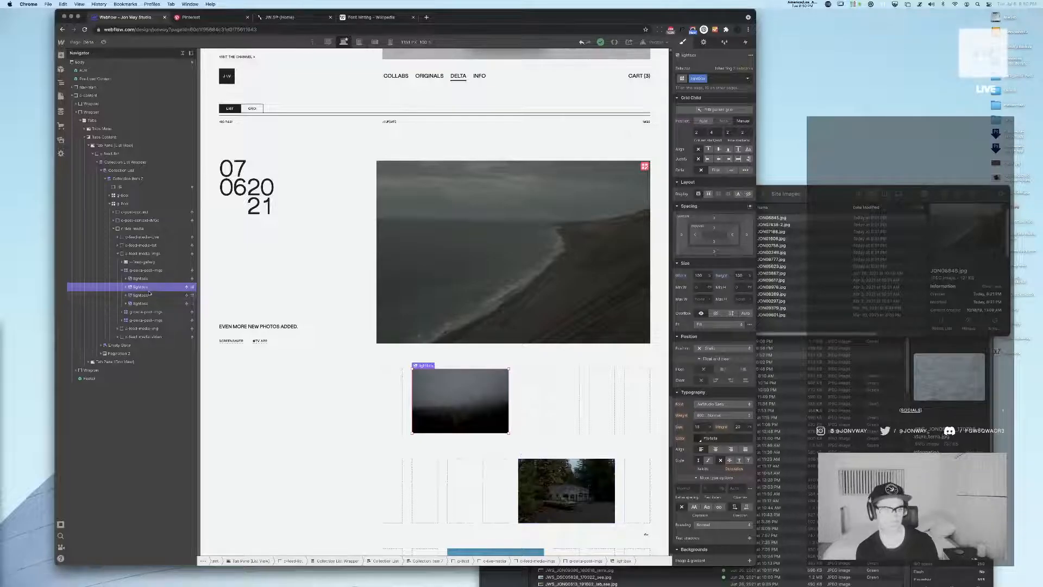
pyautogui.click(149, 296)
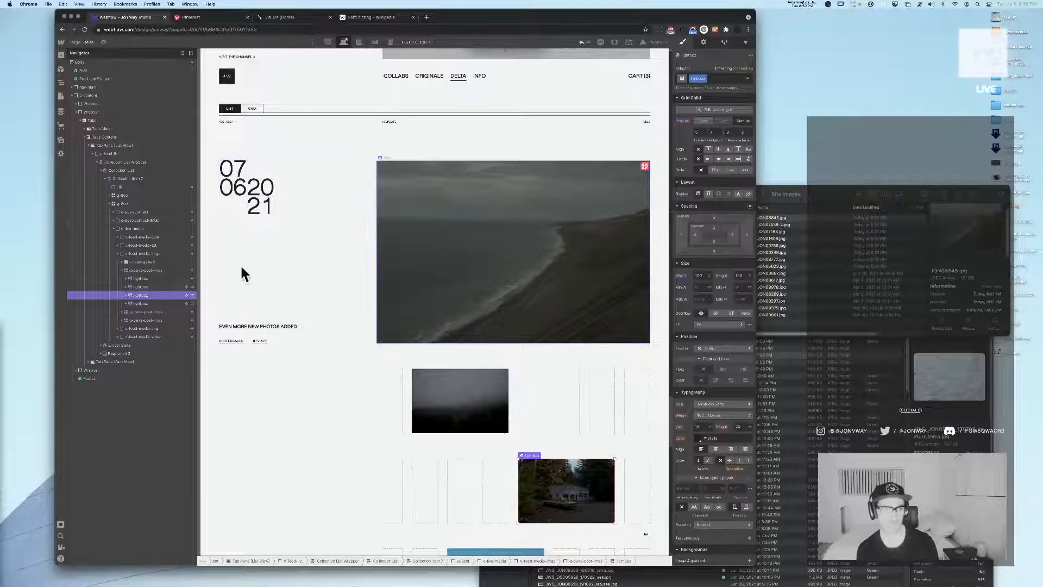
pyautogui.click(144, 279)
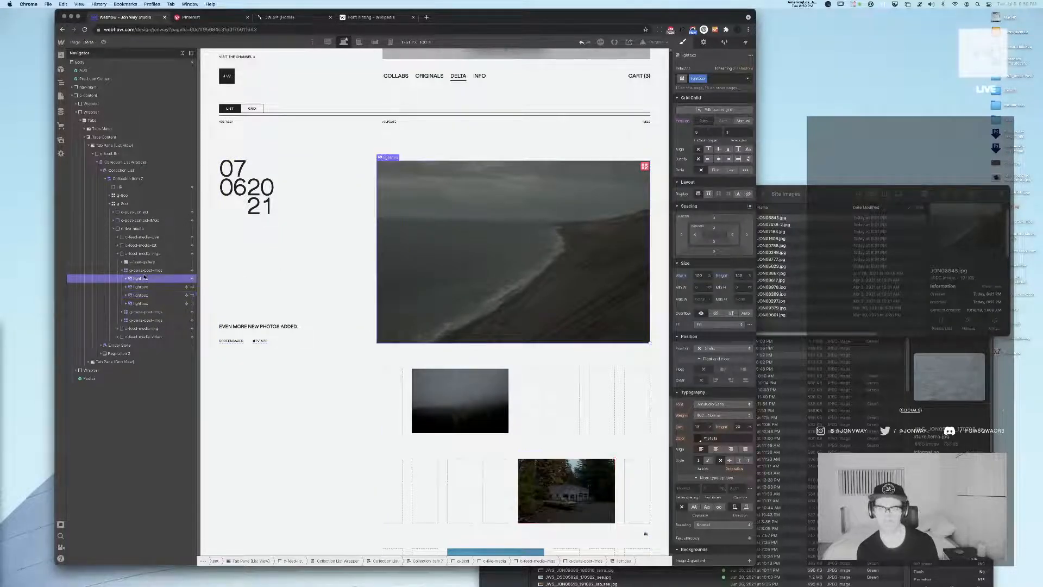
pyautogui.click(644, 167)
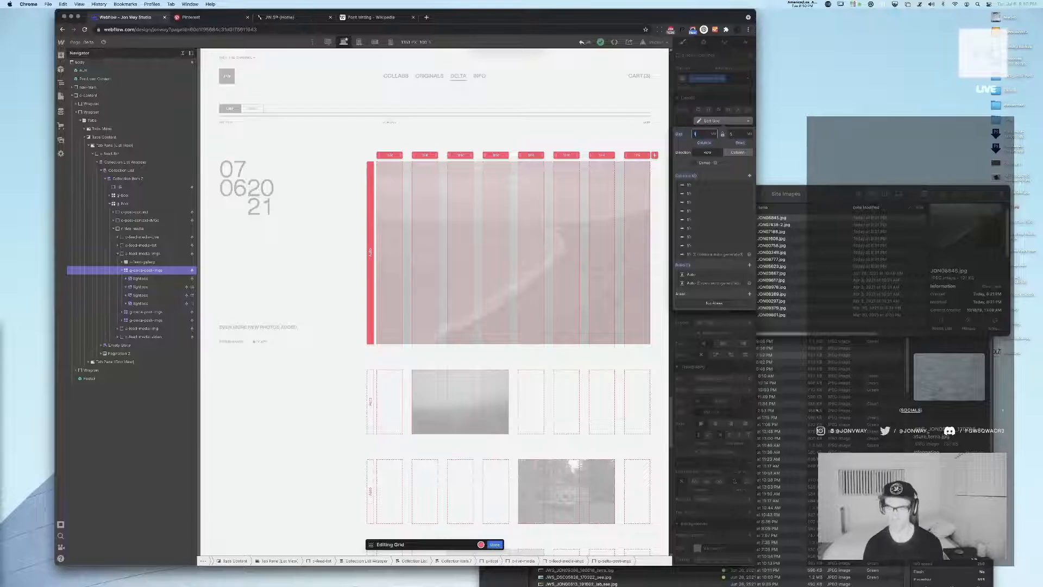
pyautogui.press('Return')
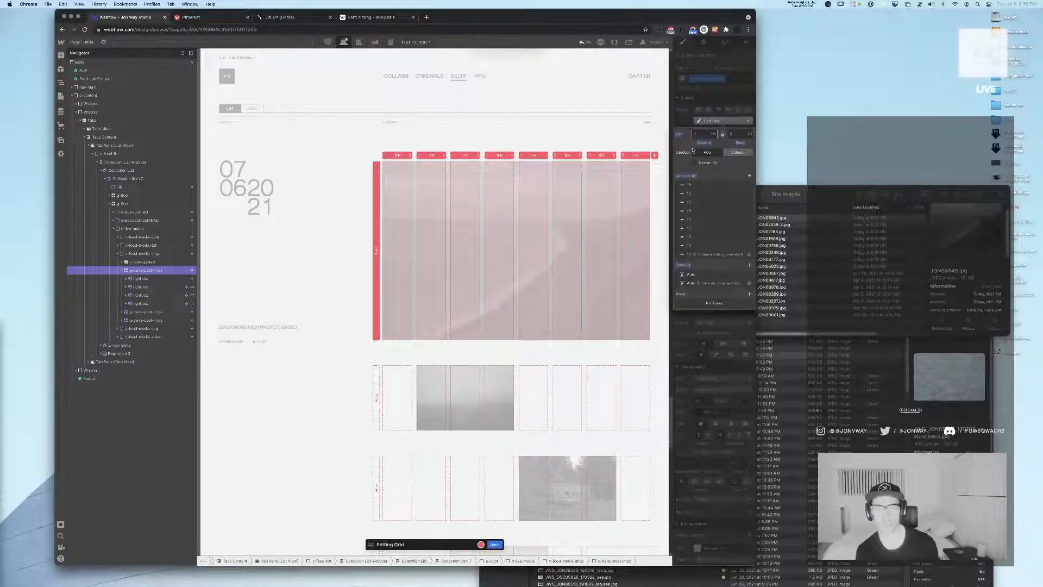
pyautogui.click(492, 543)
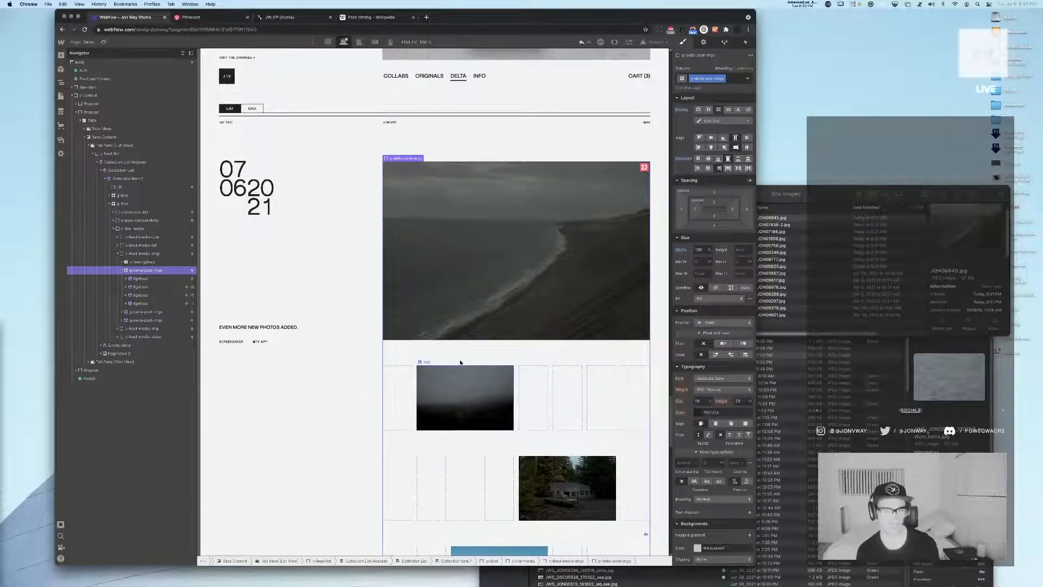
pyautogui.scroll(-5, 461, 363)
pyautogui.scroll(3, 461, 363)
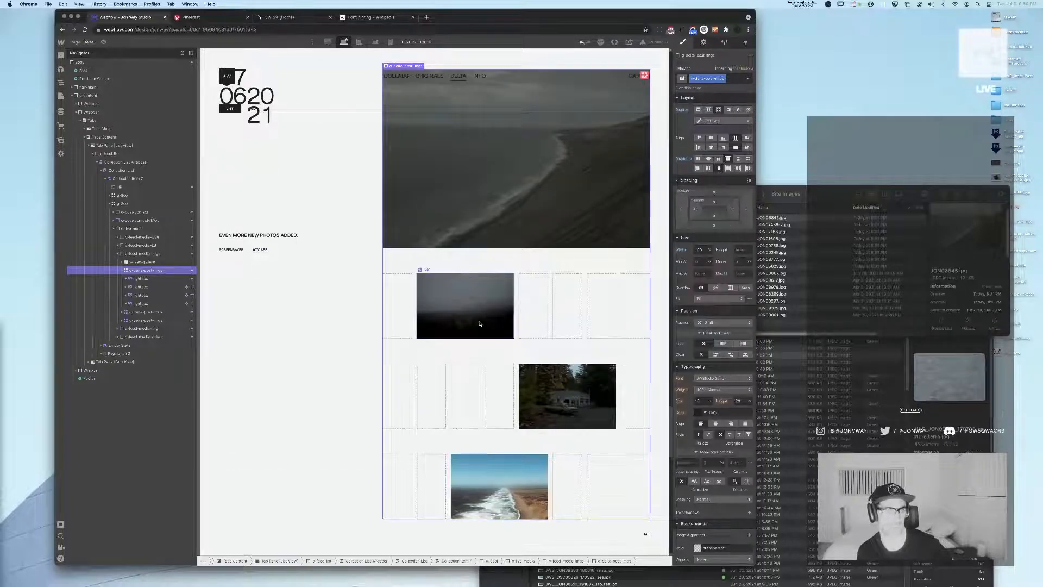
pyautogui.scroll(2, 480, 323)
# Add a div block inside the 12-column grid that holds the multi-image post's content
pyautogui.click(182, 53)
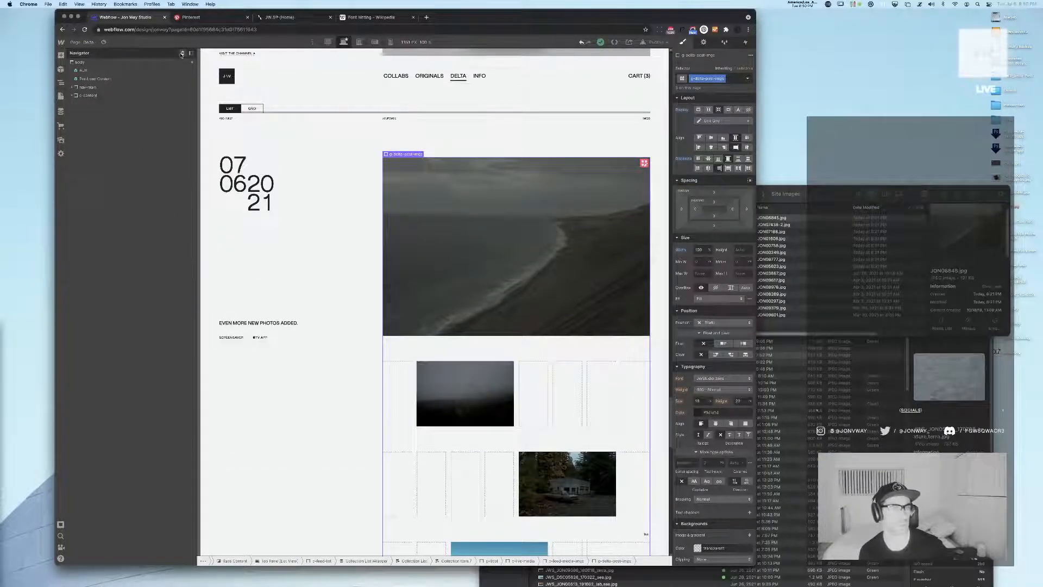
pyautogui.click(275, 212)
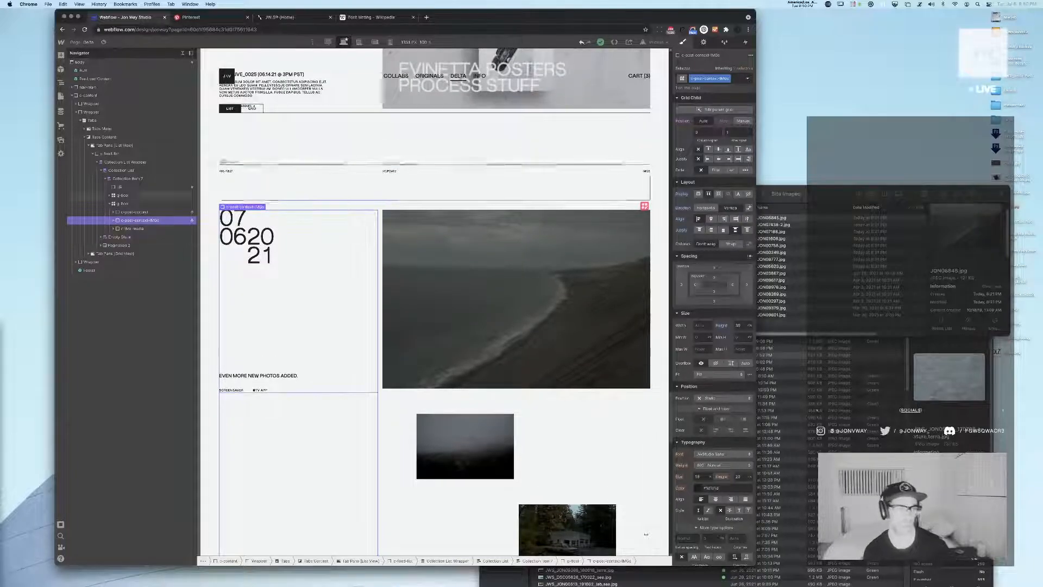
pyautogui.click(137, 204)
pyautogui.press('super+e')
pyautogui.write('div')
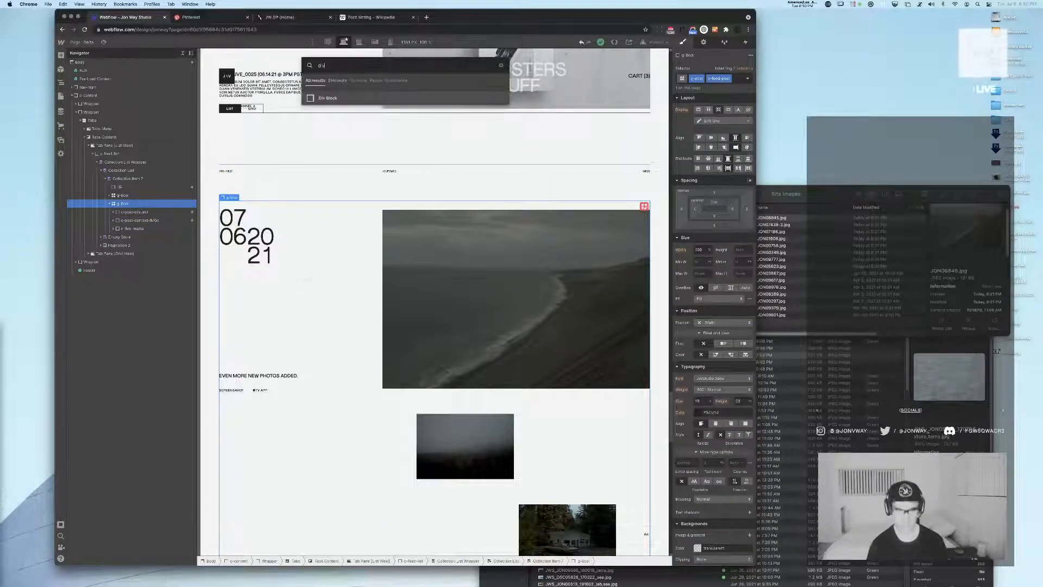
pyautogui.press('Return')
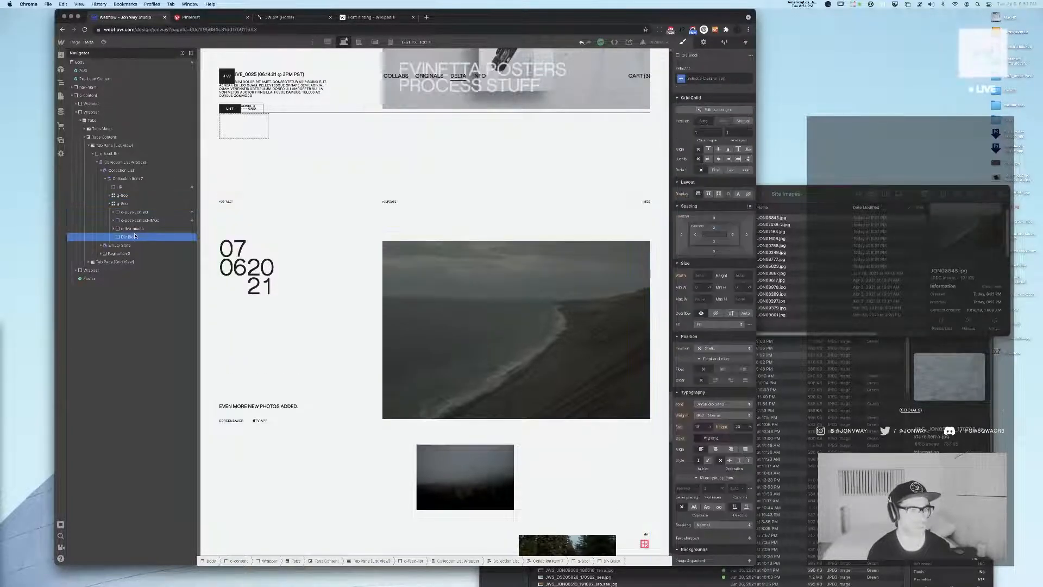
# Nest the multi-image content block inside the new div block and set the div's column span to 3
pyautogui.moveTo(139, 216); pyautogui.dragTo(140, 219)
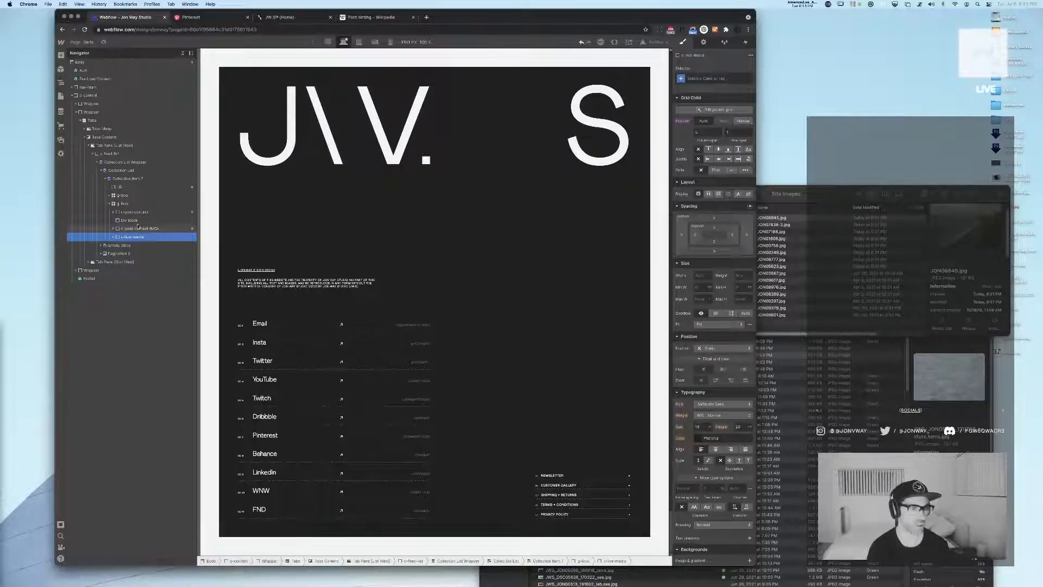
pyautogui.click(137, 227)
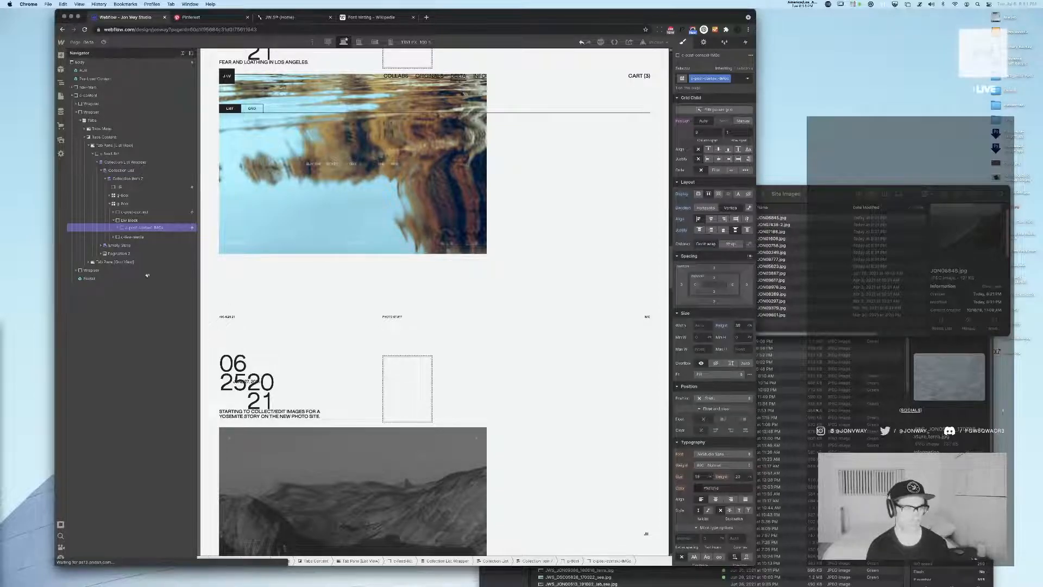
pyautogui.click(130, 220)
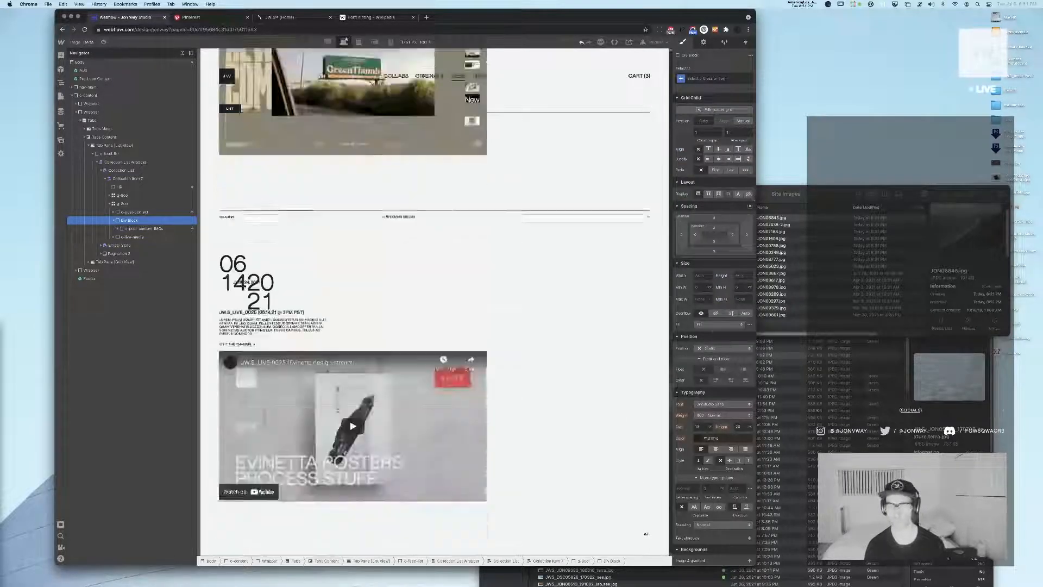
pyautogui.write('3')
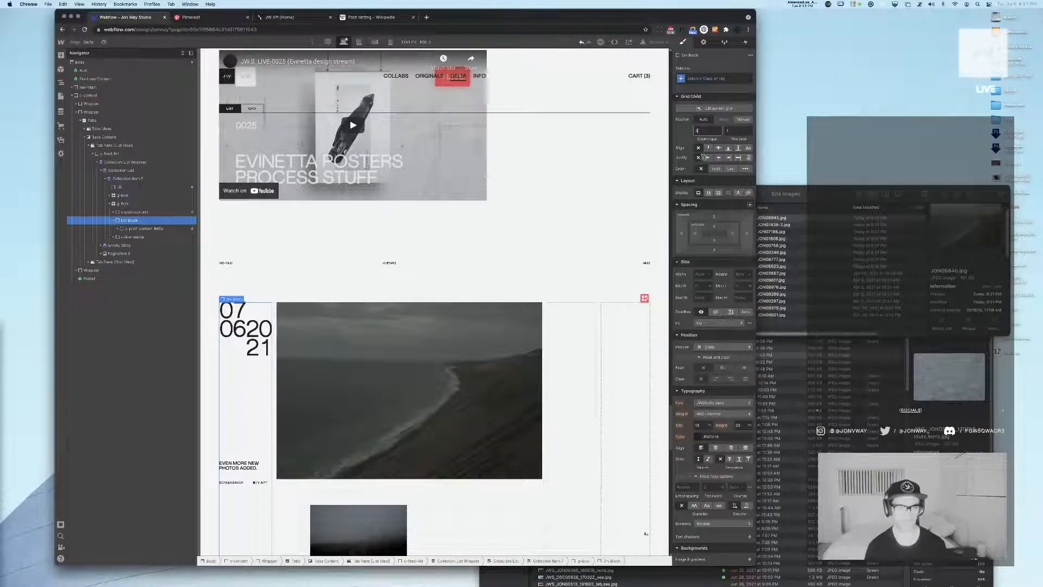
pyautogui.press('Return')
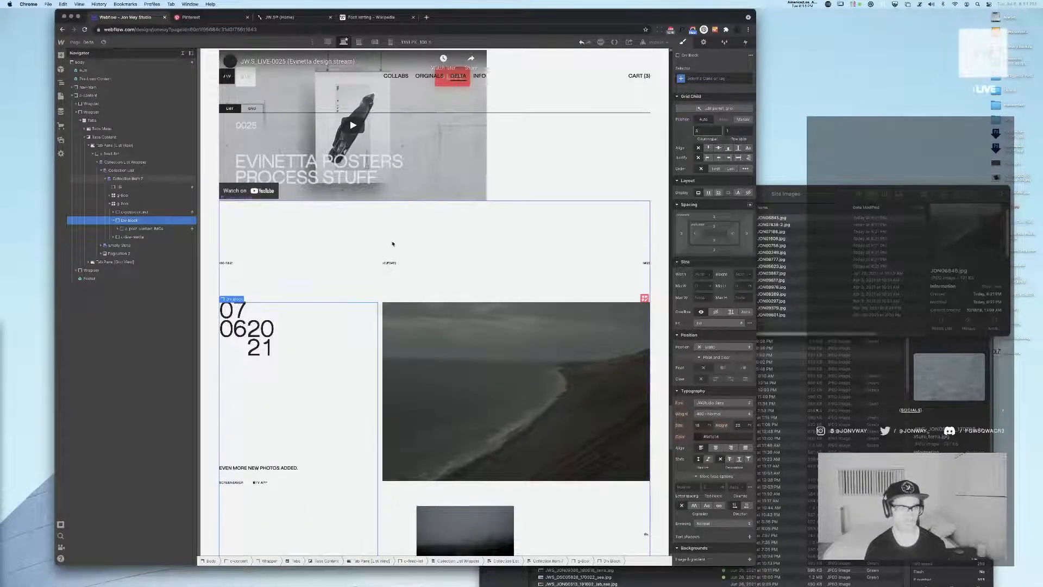
pyautogui.scroll(4, 370, 228)
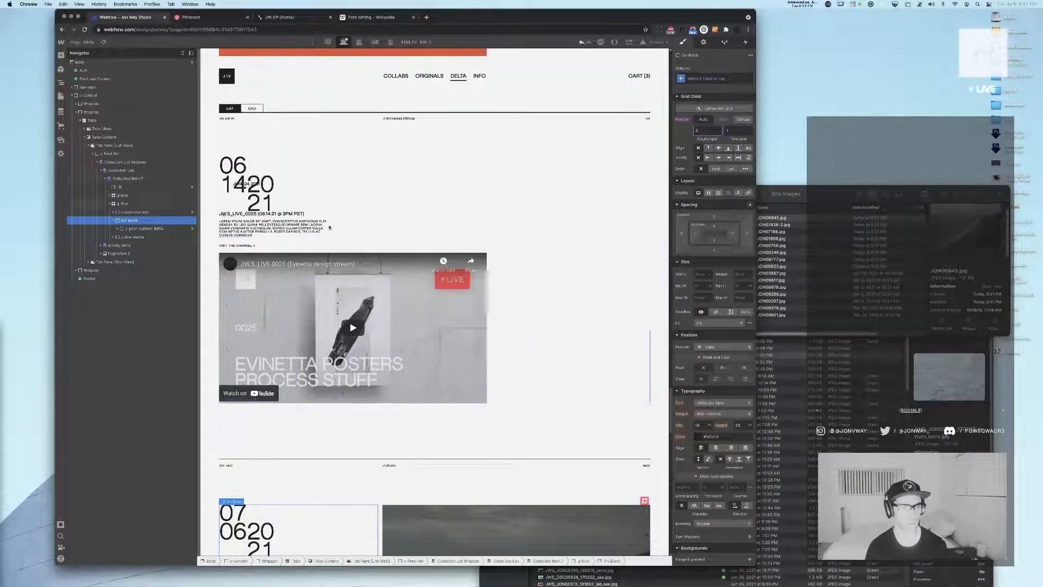
# Remove the visibility condition from the nested content block and select its wrapper div block
pyautogui.click(138, 212)
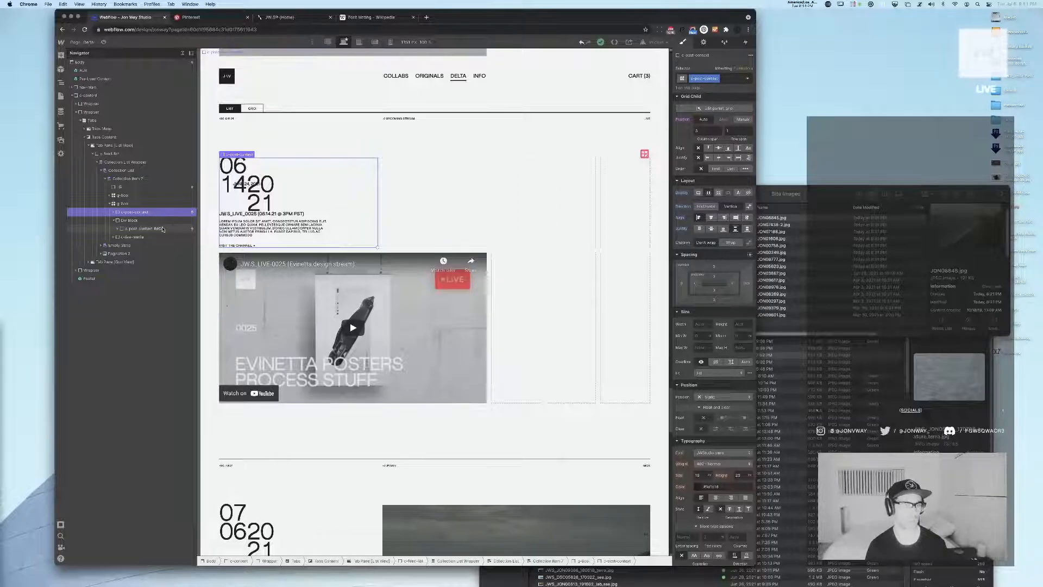
pyautogui.click(153, 229)
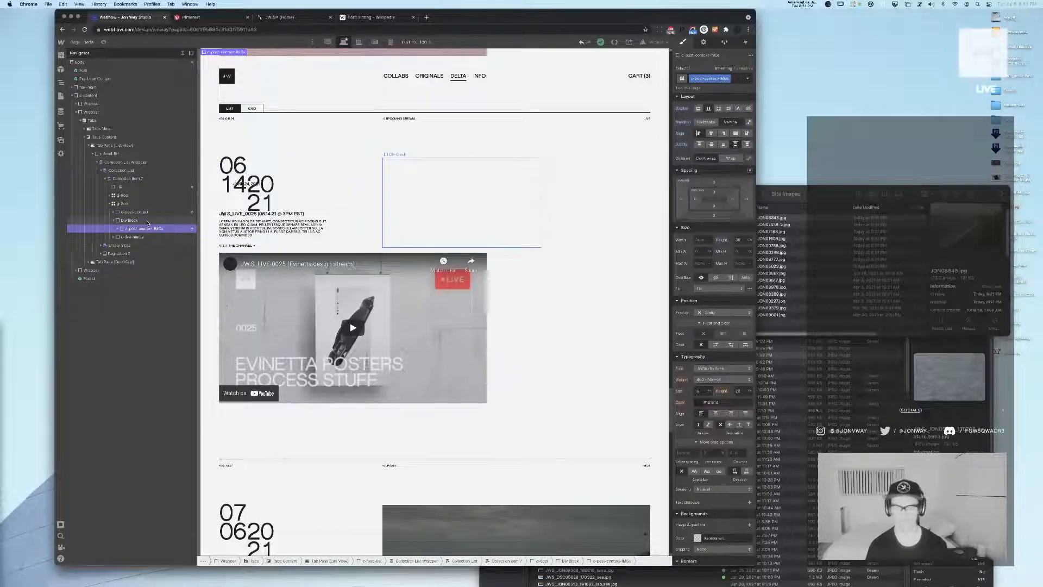
pyautogui.click(705, 43)
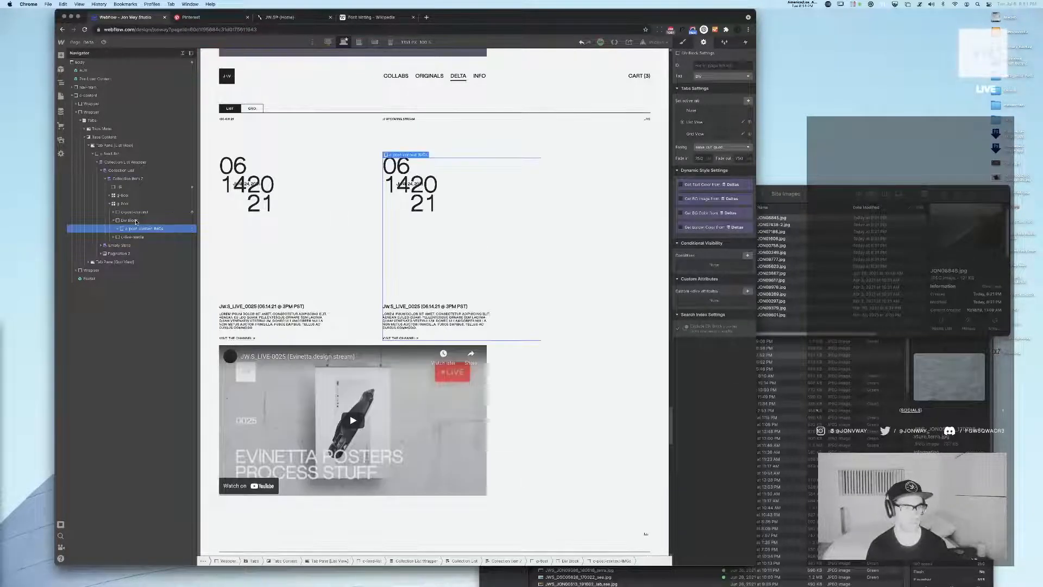
pyautogui.click(129, 220)
pyautogui.click(748, 255)
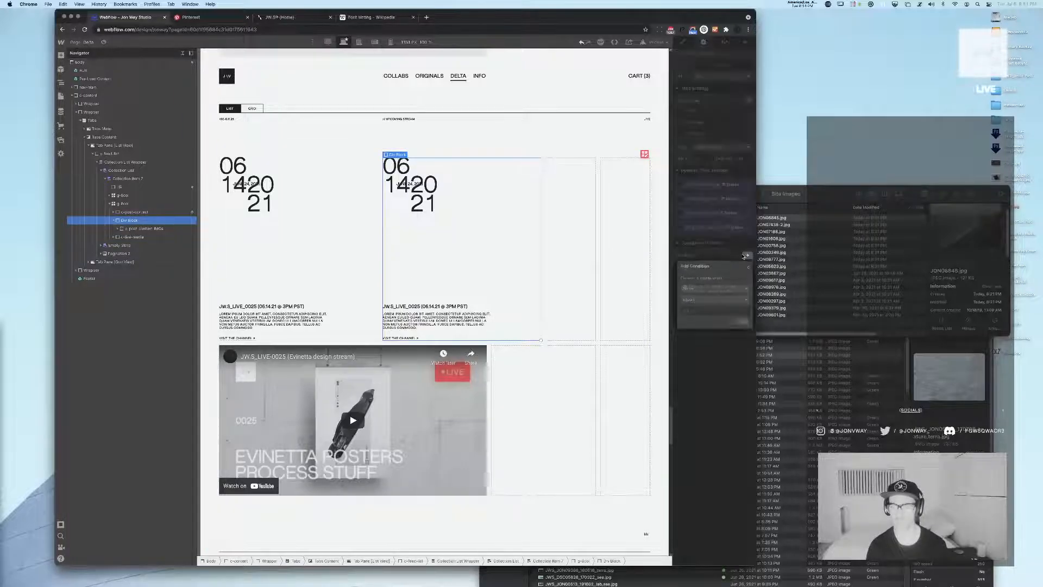
pyautogui.click(739, 289)
pyautogui.scroll(-5, 737, 334)
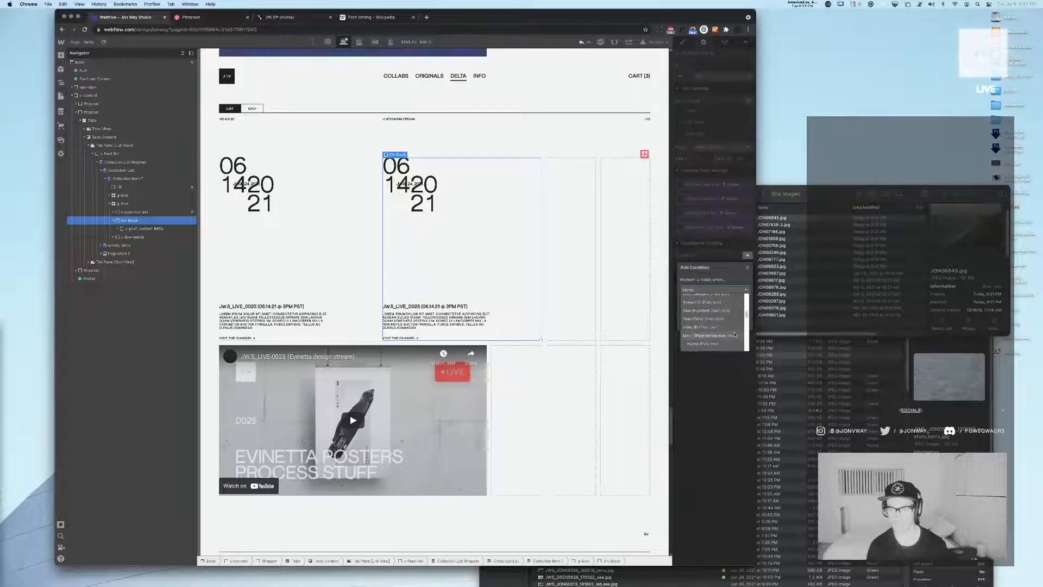
pyautogui.scroll(6, 735, 334)
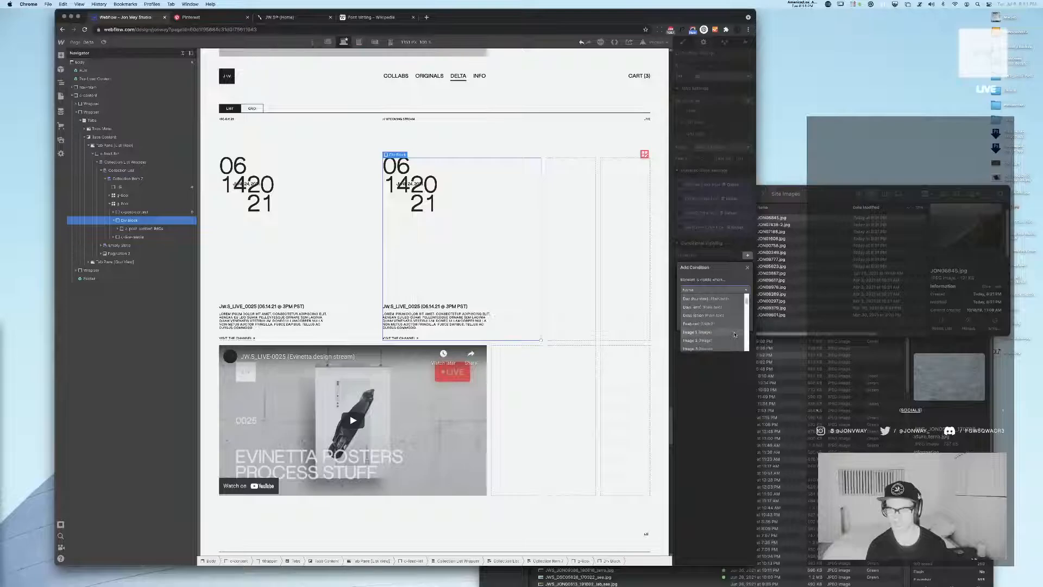
pyautogui.scroll(-6, 734, 334)
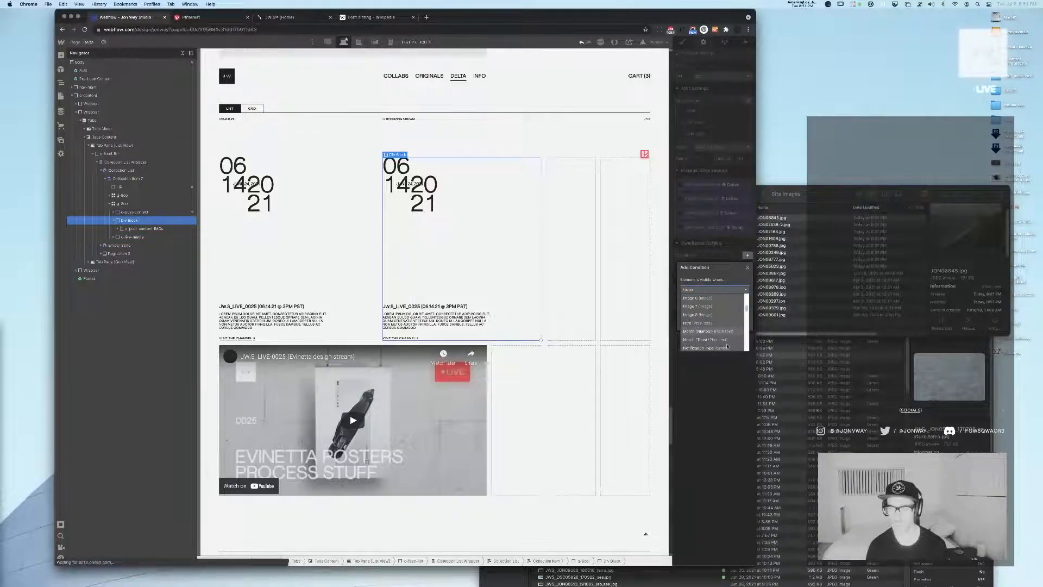
pyautogui.press('Escape')
# Add a conditional visibility rule to the wrapper div block based on Notification Type with the Equals operator
pyautogui.click(748, 256)
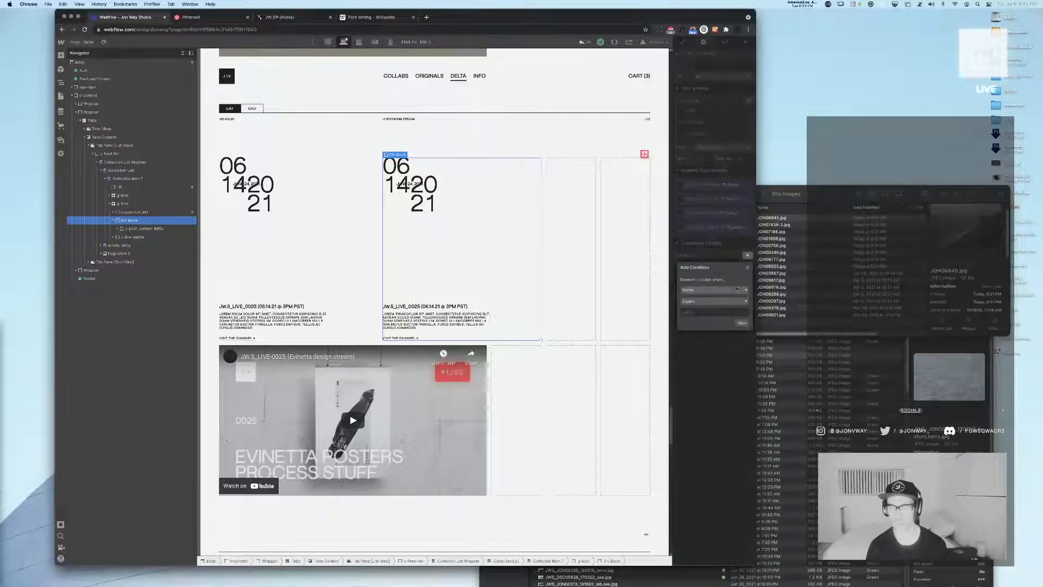
pyautogui.click(730, 290)
pyautogui.scroll(-5, 704, 329)
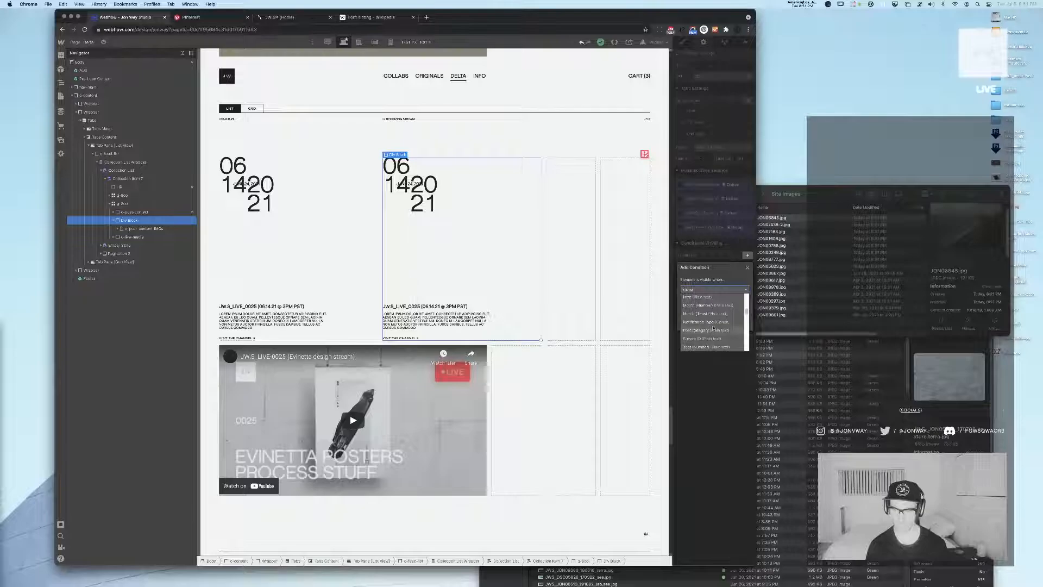
pyautogui.click(707, 322)
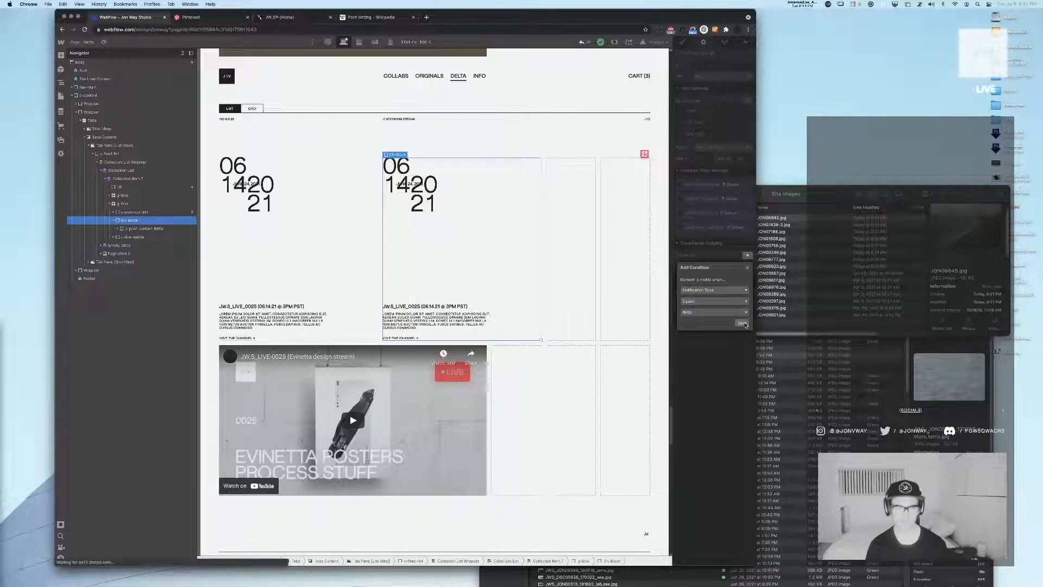
pyautogui.click(744, 324)
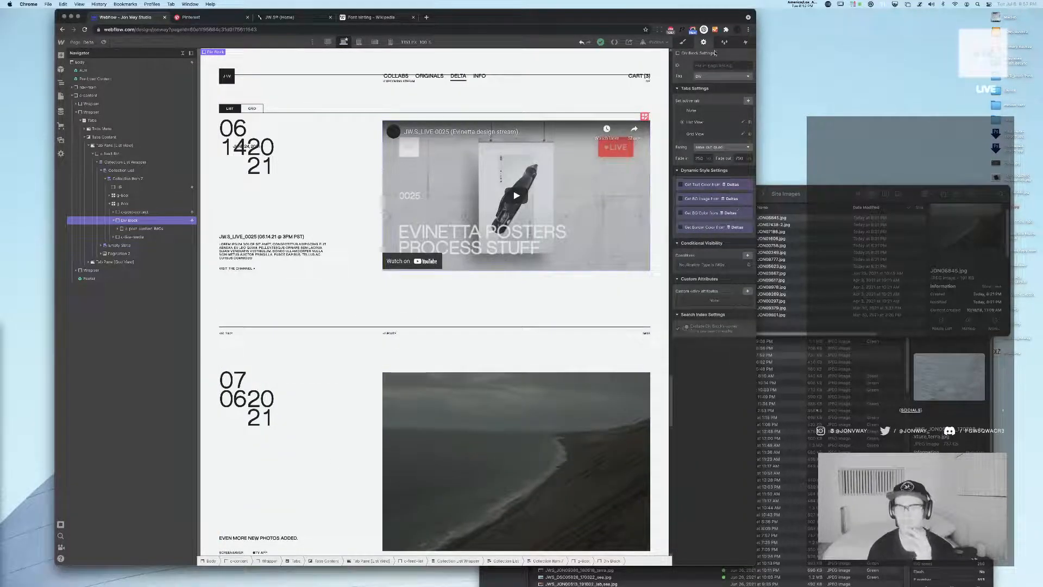
# Set the wrapper div block's height to 100%
pyautogui.click(686, 43)
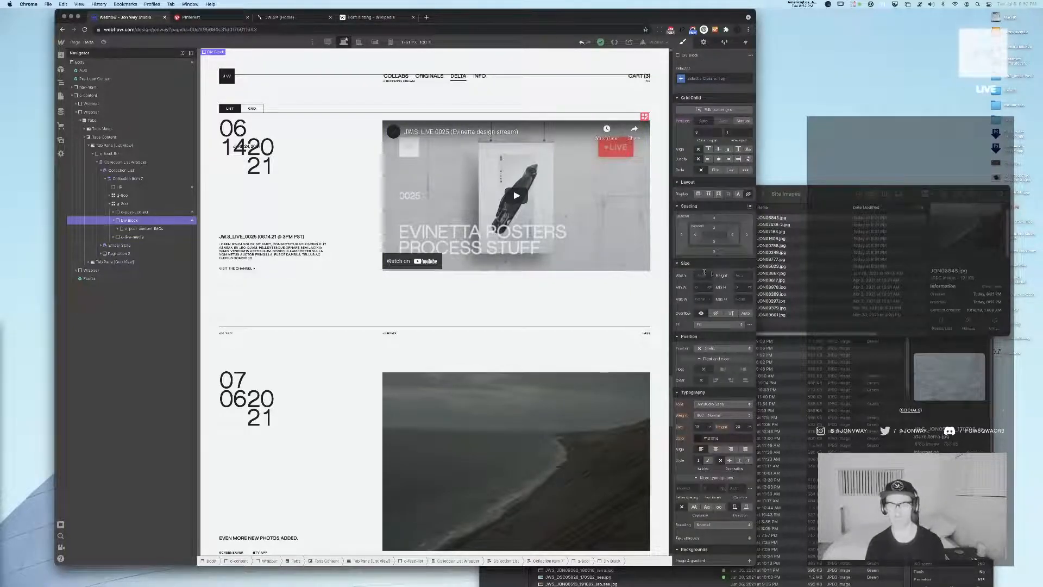
pyautogui.write('100%')
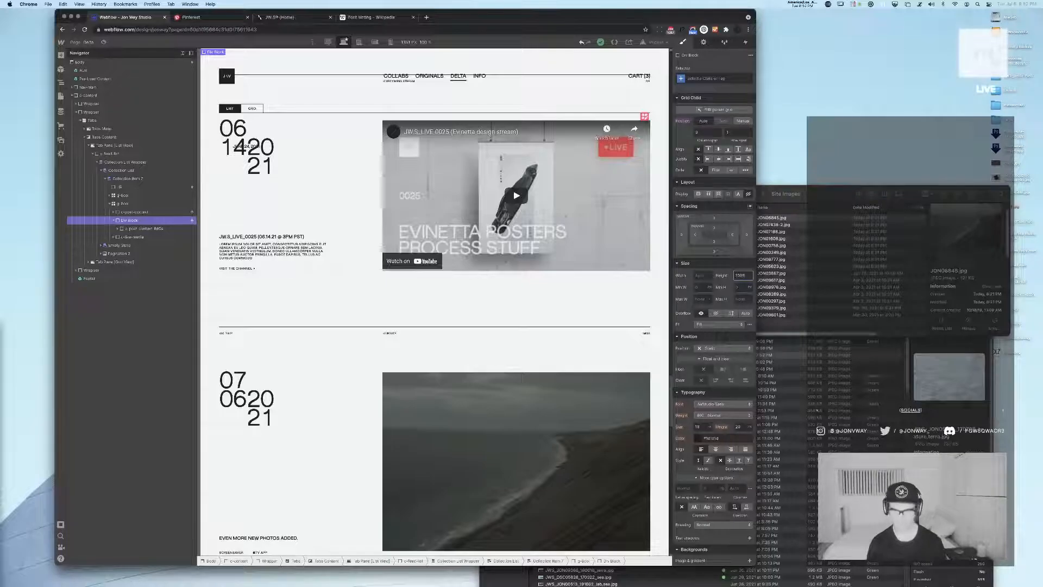
pyautogui.click(134, 228)
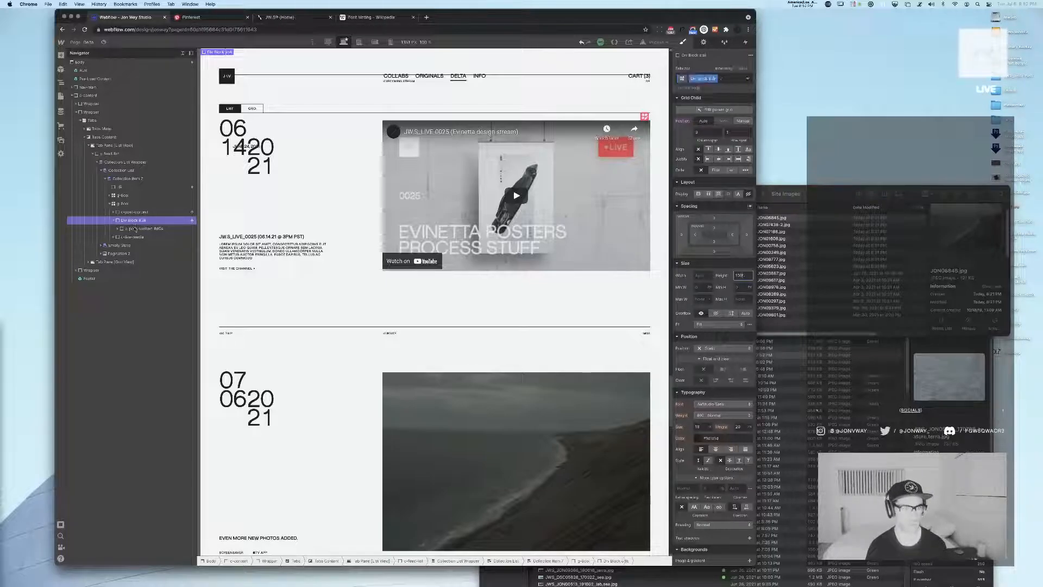
# Set the nested multi-image content block's position to Sticky with a top offset
pyautogui.scroll(-10, 424, 248)
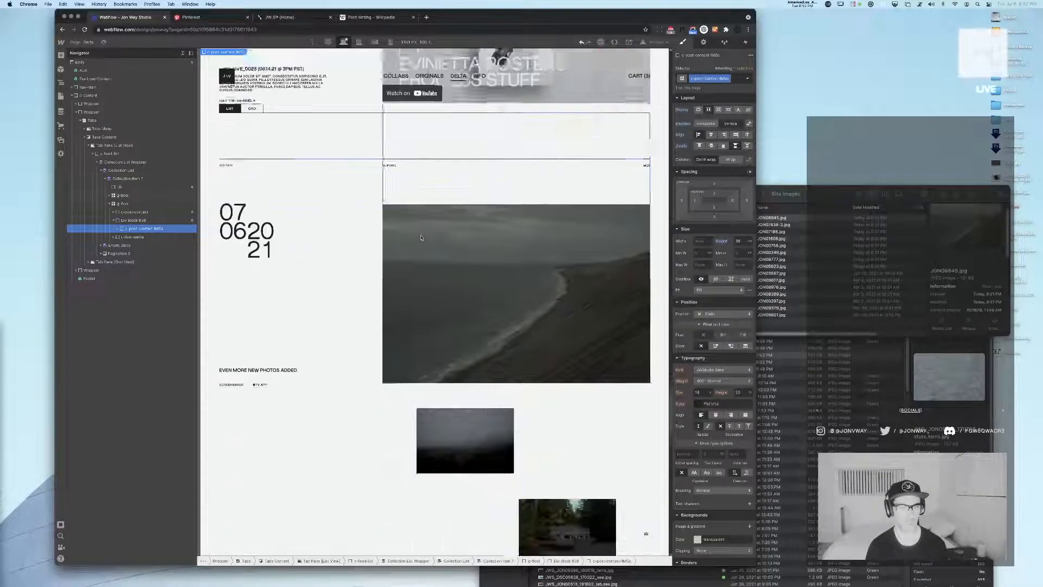
pyautogui.click(282, 197)
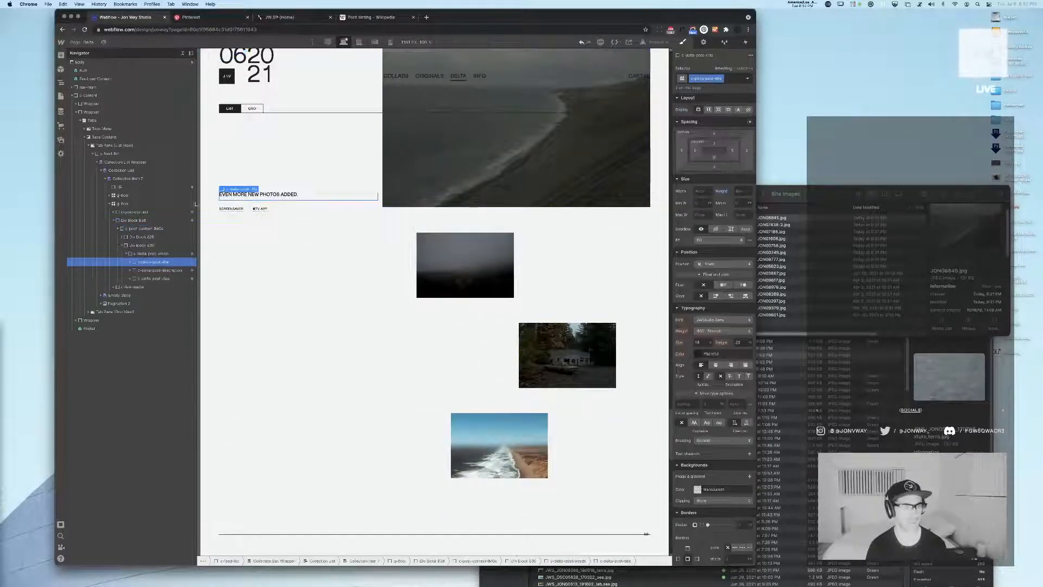
pyautogui.click(136, 229)
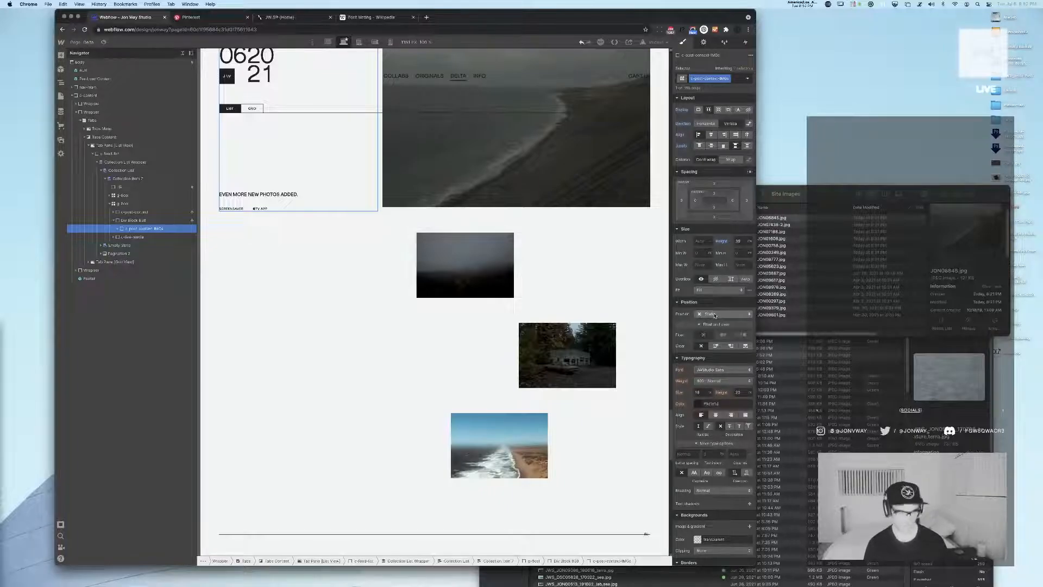
pyautogui.click(715, 315)
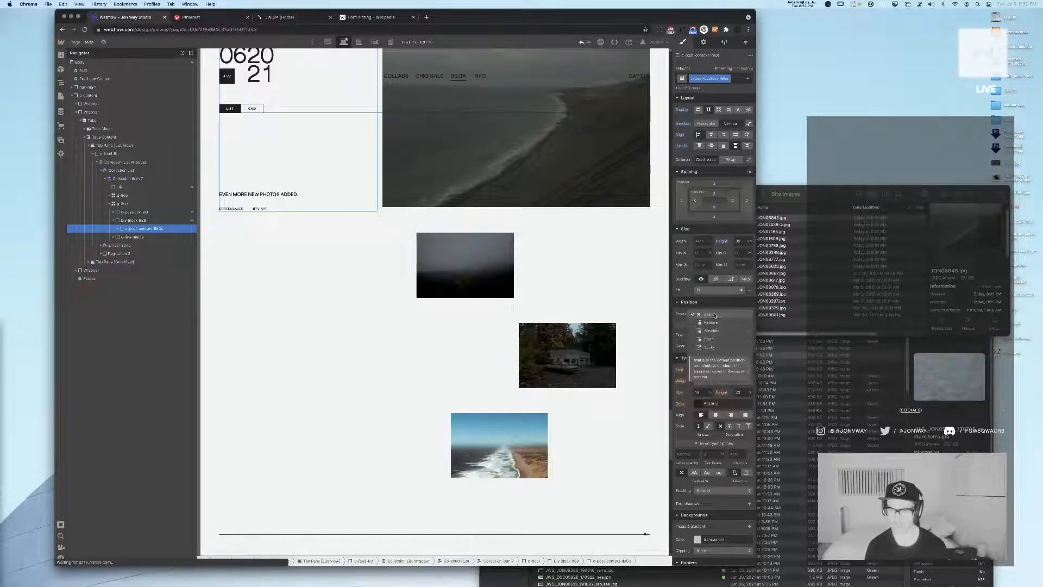
pyautogui.click(711, 348)
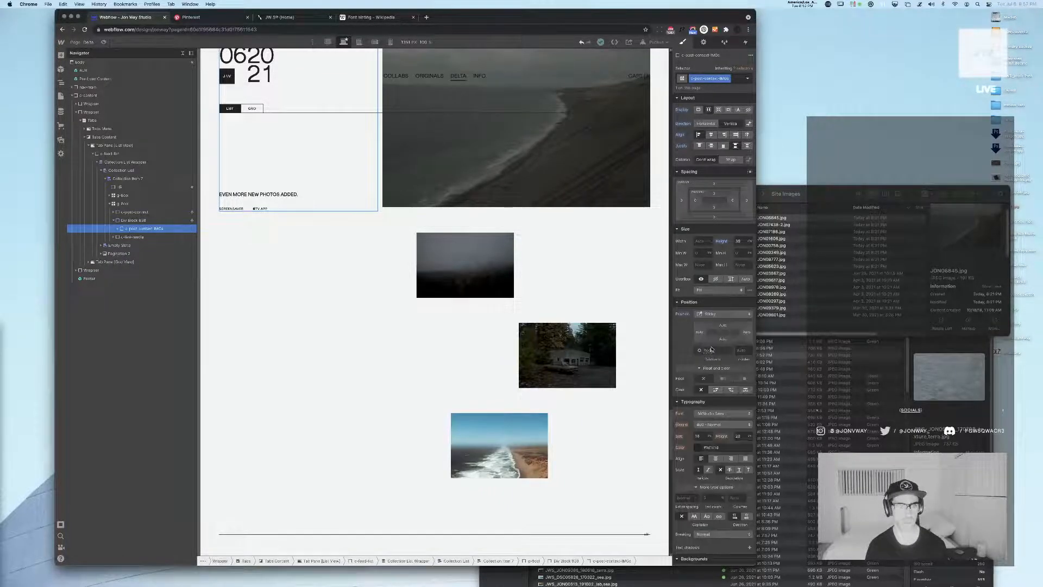
pyautogui.click(724, 326)
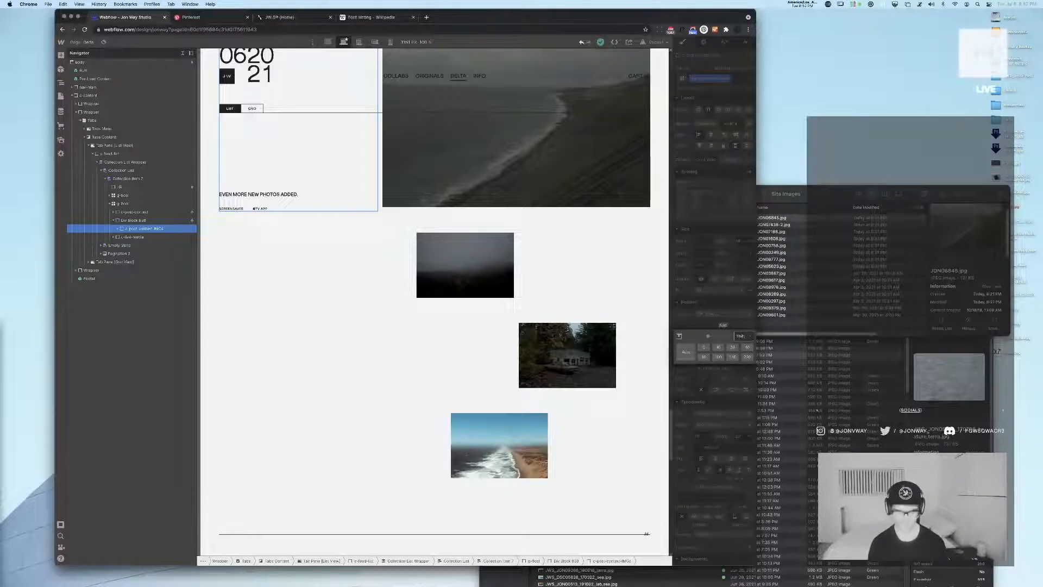
pyautogui.press('Return')
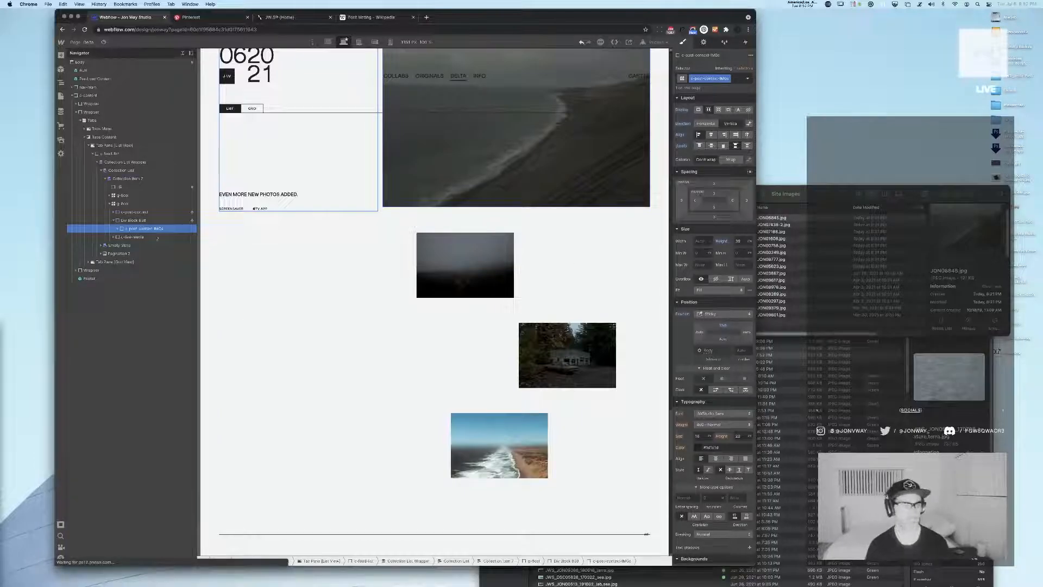
# Compare the wrapper div with its content block and check the sticky behaviour beside the staggered images
pyautogui.click(145, 221)
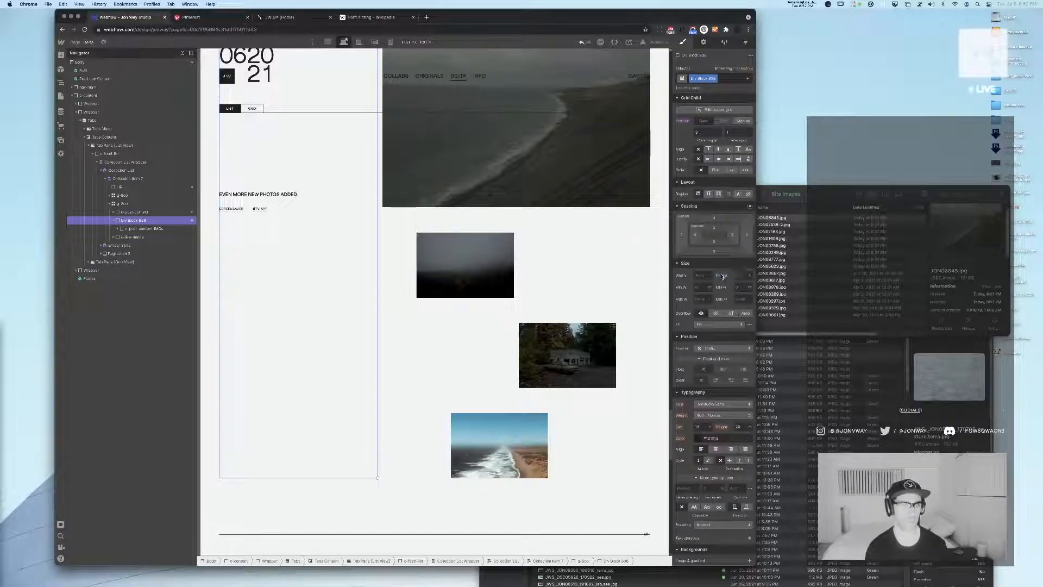
pyautogui.click(144, 228)
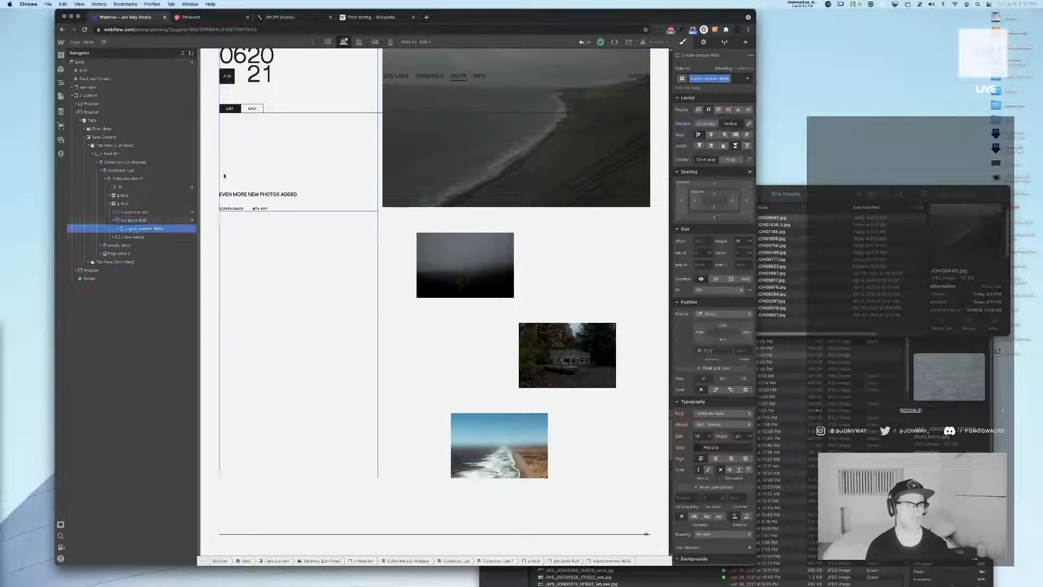
pyautogui.scroll(3, 367, 136)
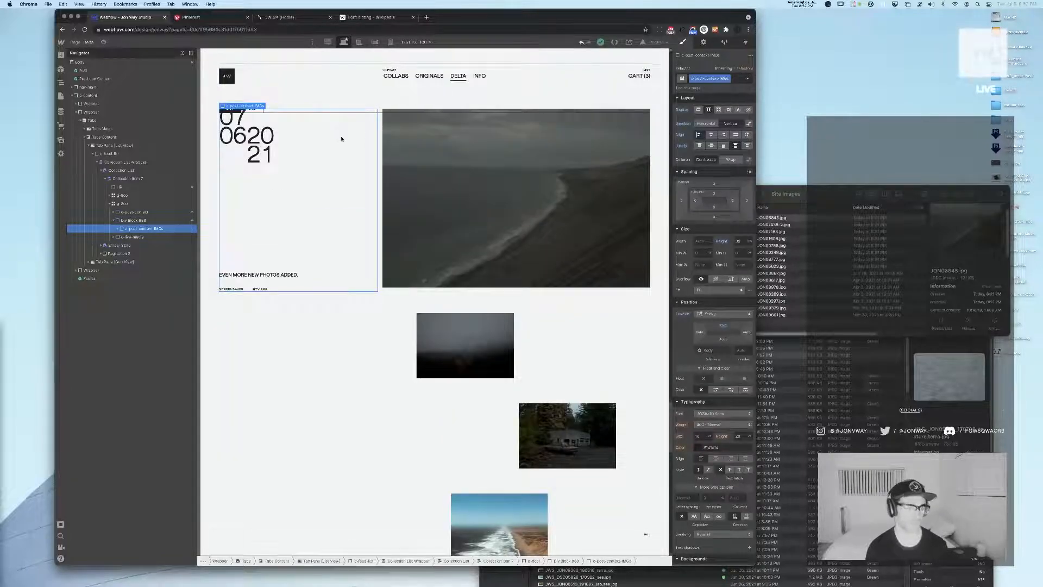
pyautogui.scroll(1, 341, 139)
pyautogui.scroll(-1, 342, 139)
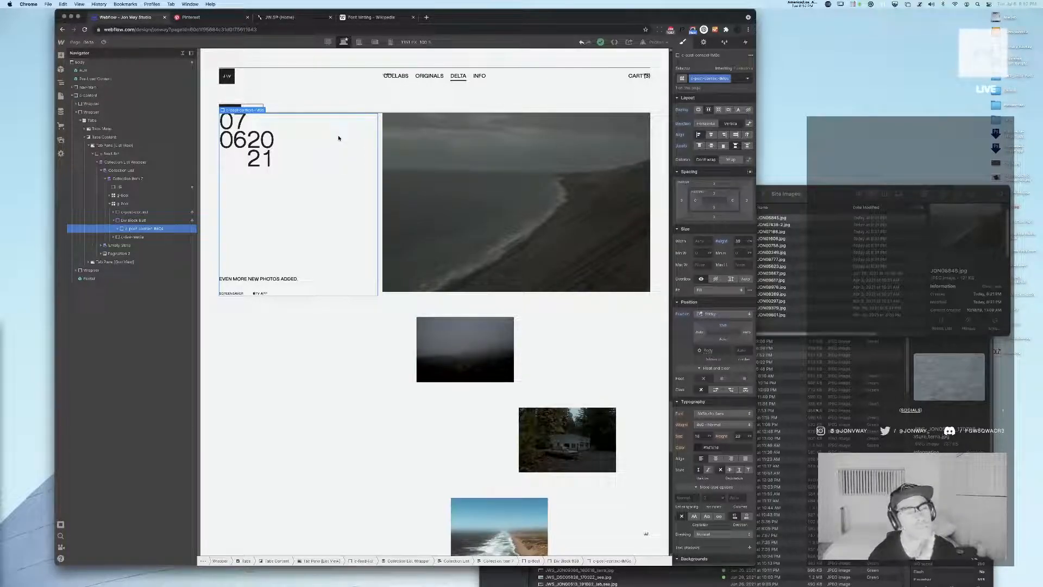
# Delete the surplus columns from the lower post grid until only two columns remain
pyautogui.scroll(-1, 338, 137)
pyautogui.scroll(2, 339, 138)
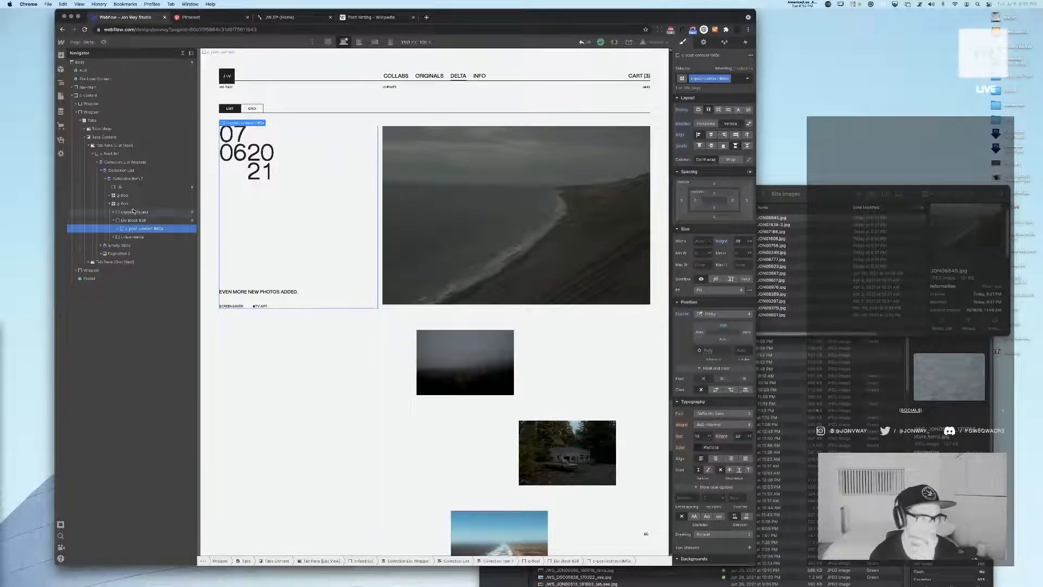
pyautogui.click(114, 222)
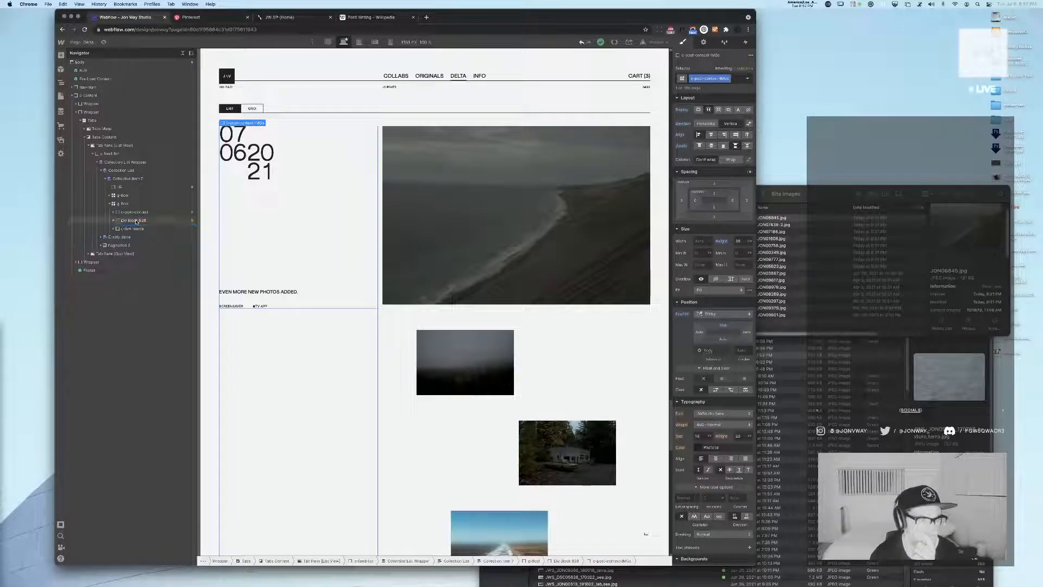
pyautogui.click(136, 222)
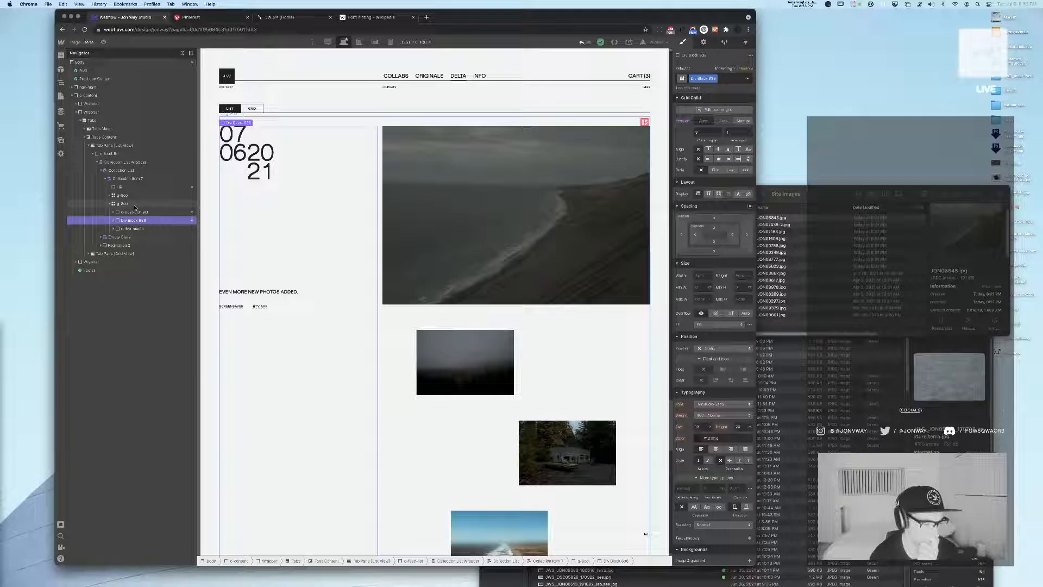
pyautogui.click(134, 205)
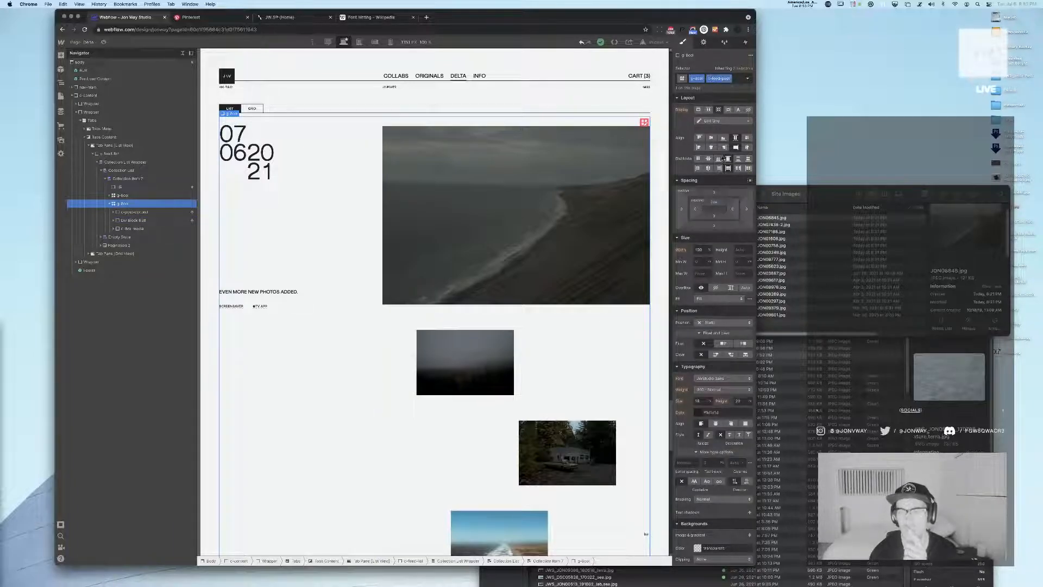
pyautogui.click(712, 121)
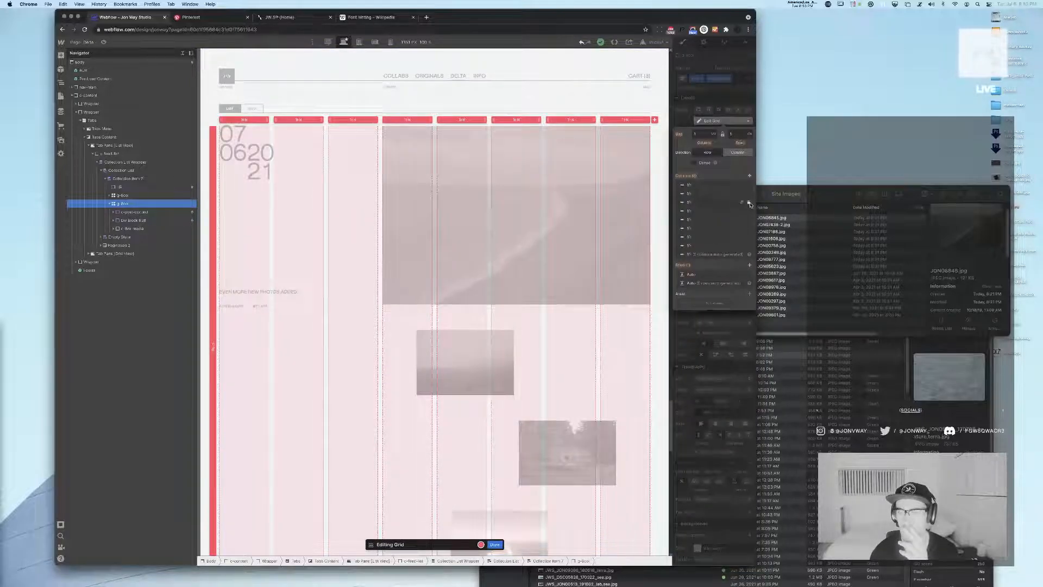
pyautogui.click(749, 203)
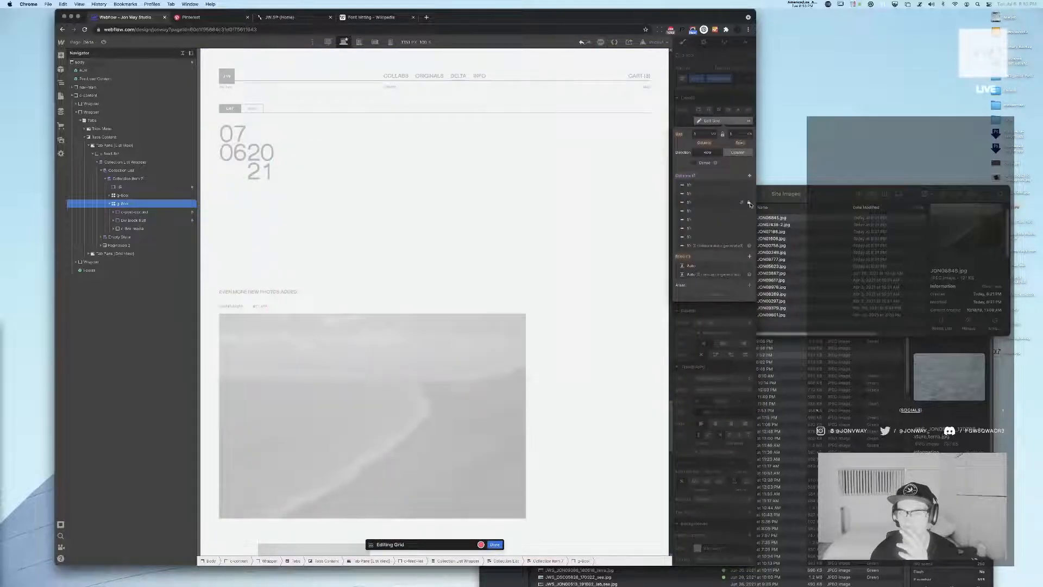
pyautogui.click(749, 203)
pyautogui.click(749, 202)
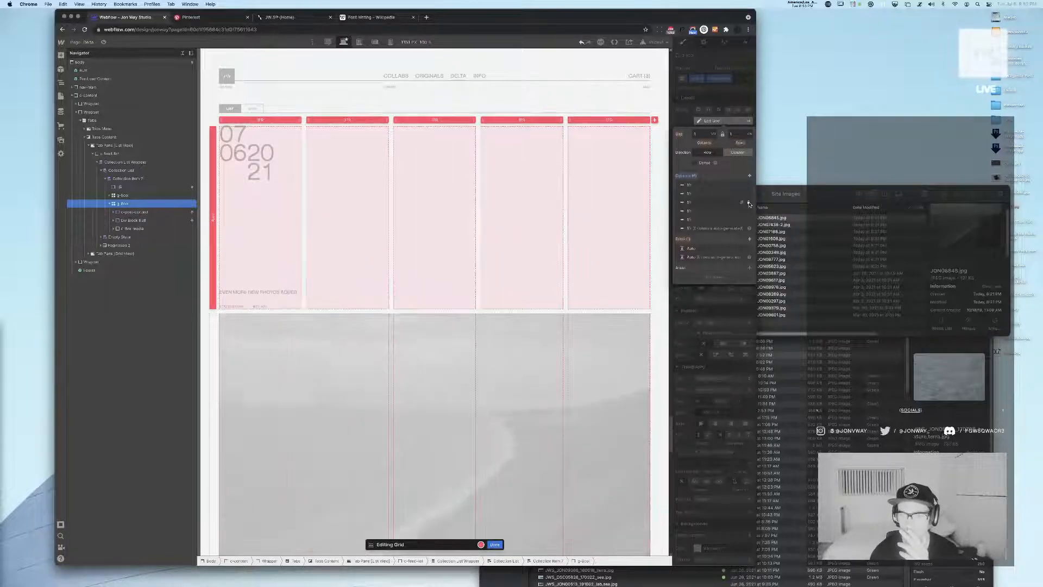
pyautogui.click(750, 202)
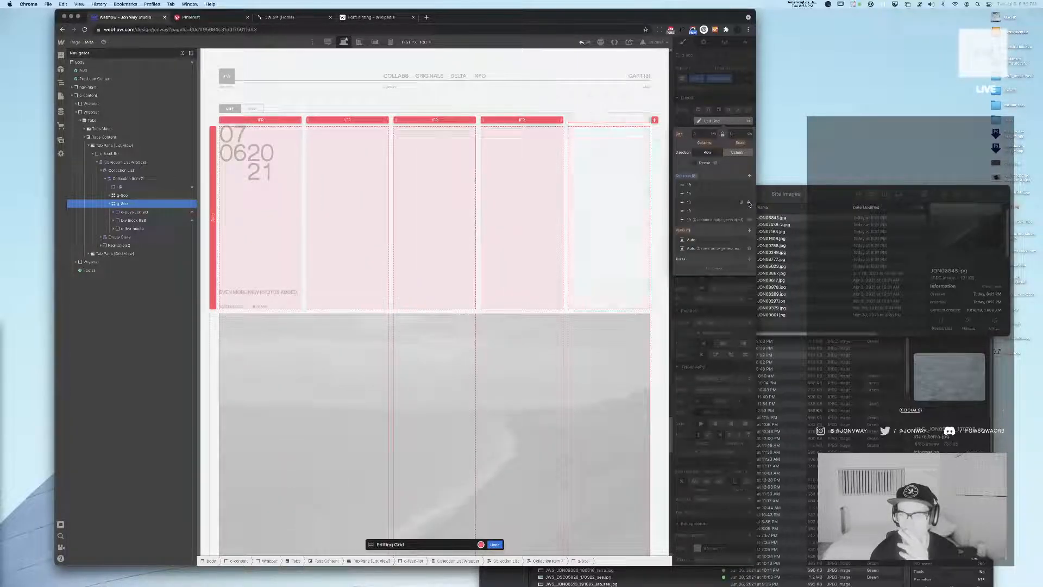
pyautogui.click(749, 202)
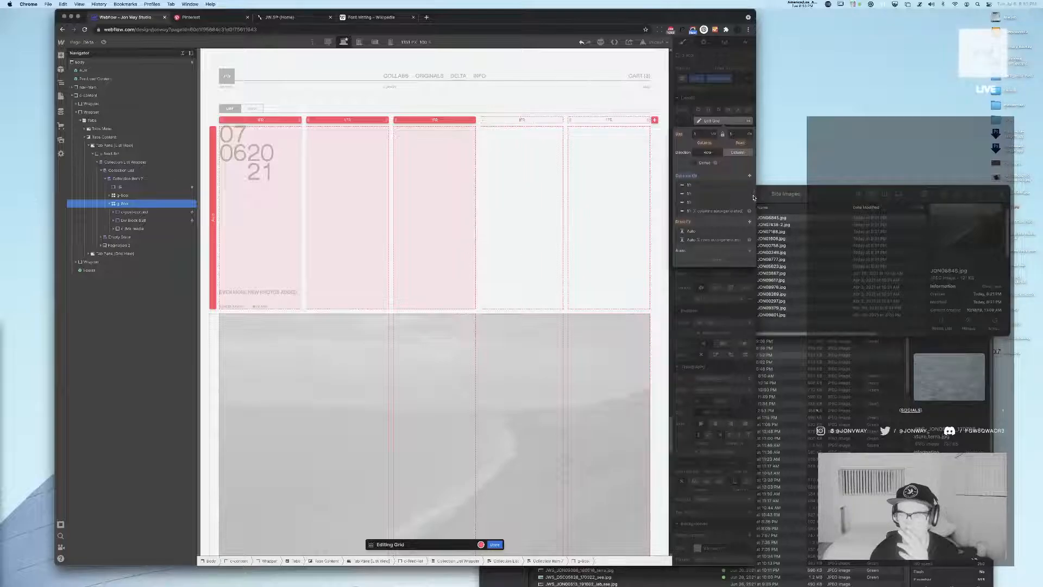
pyautogui.click(750, 203)
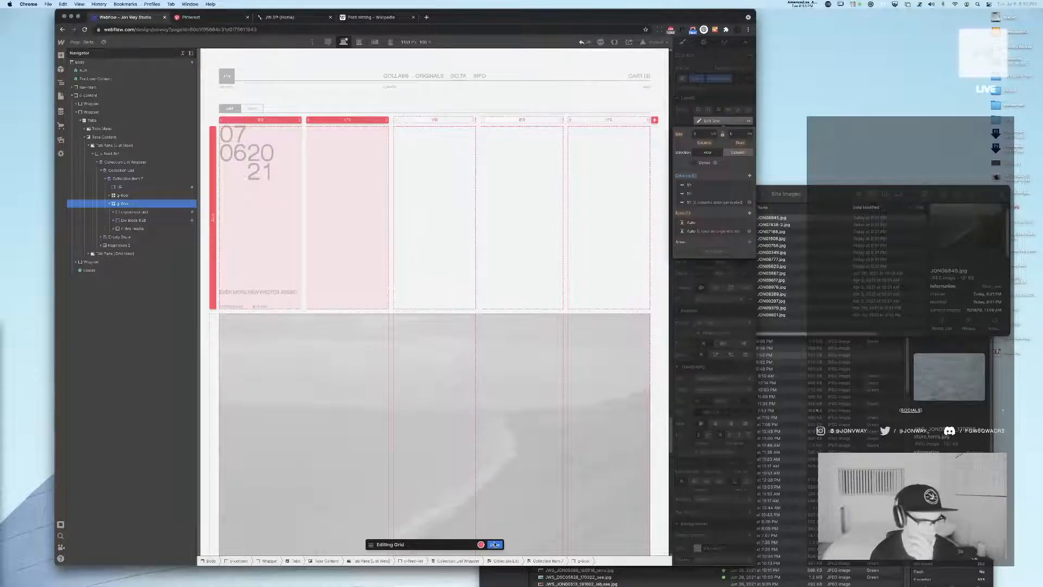
# Set the column span of the post content block, the wrapper div block and the media block to 1 each
pyautogui.click(149, 212)
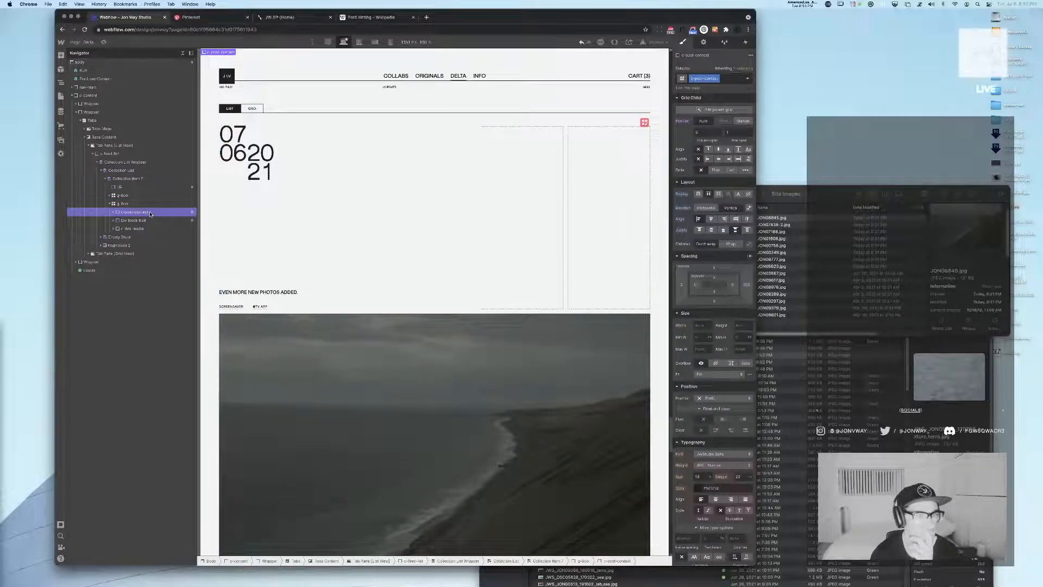
pyautogui.click(112, 221)
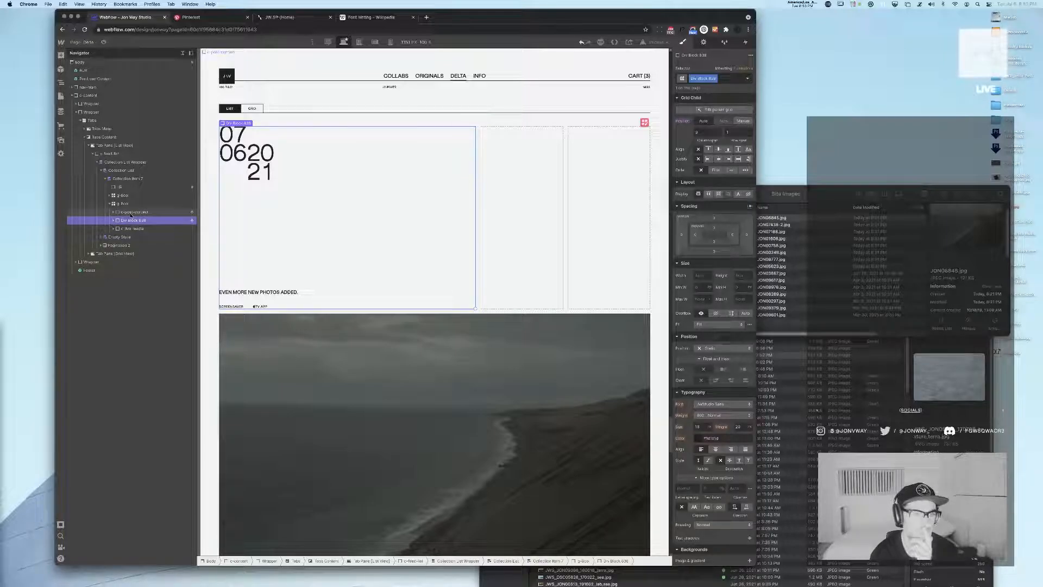
pyautogui.click(619, 119)
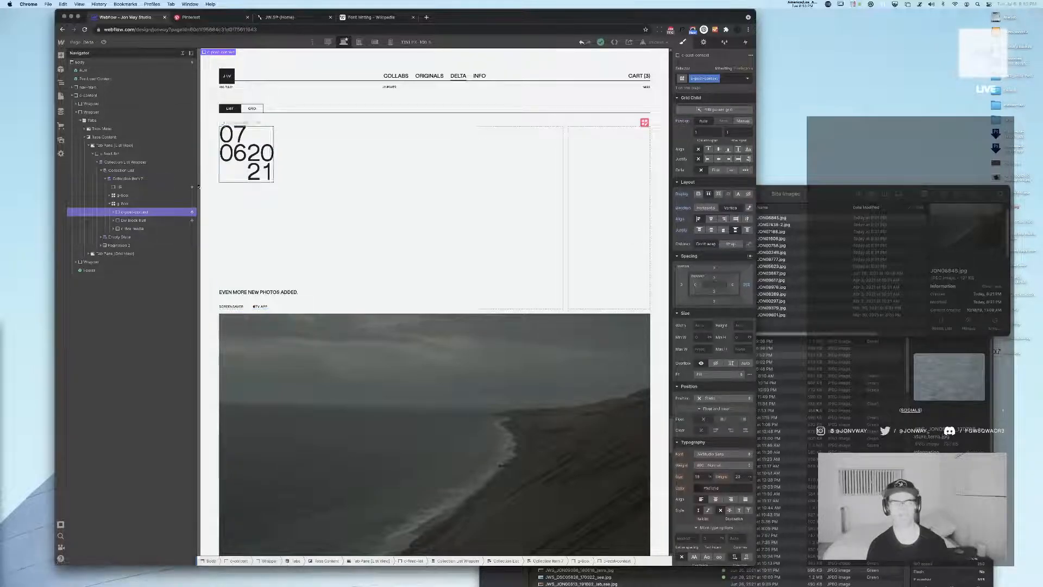
pyautogui.click(134, 221)
pyautogui.click(698, 133)
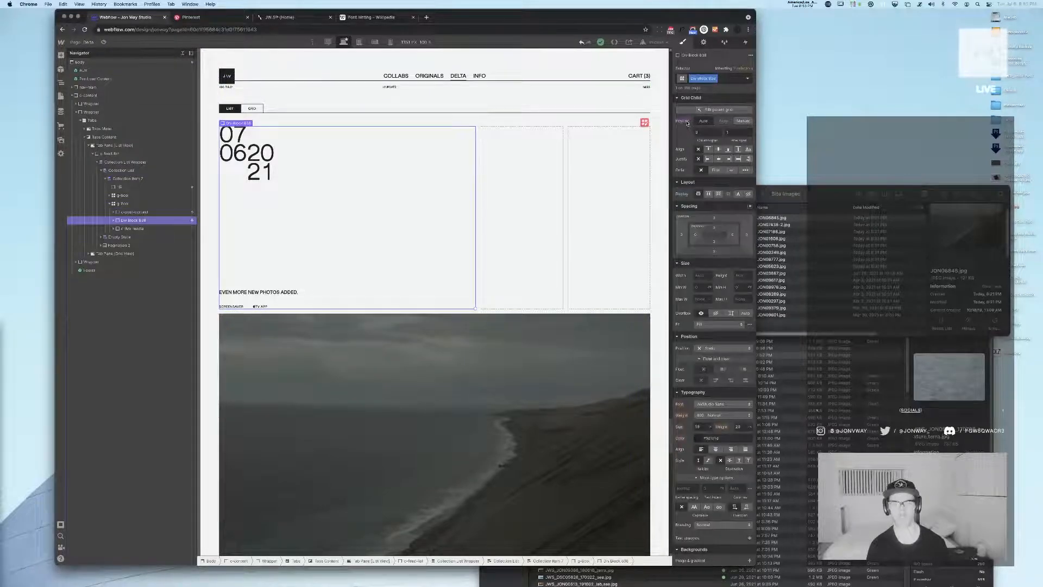
pyautogui.write('1')
pyautogui.press('Return')
pyautogui.click(137, 229)
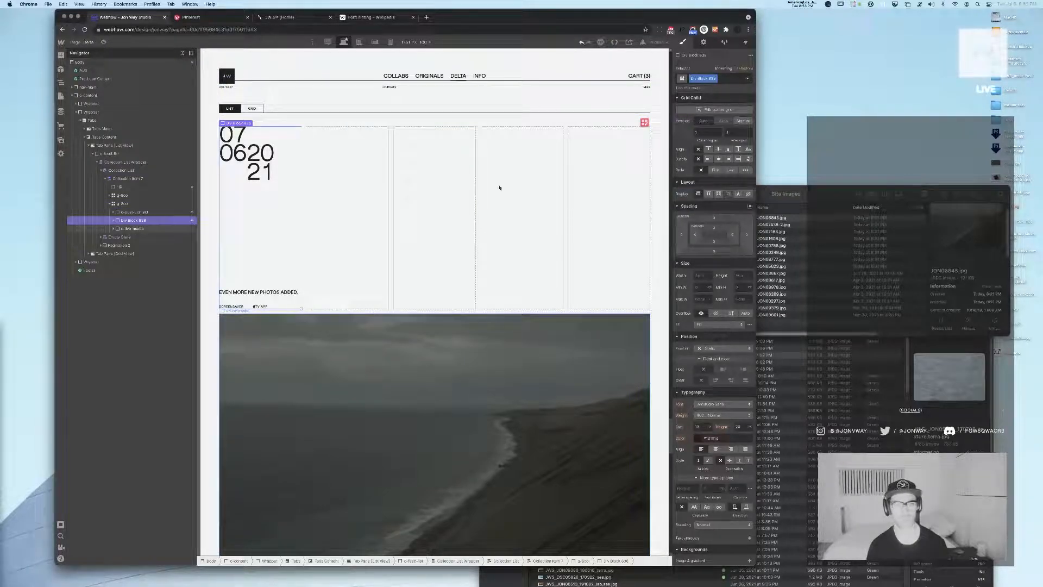
pyautogui.click(698, 132)
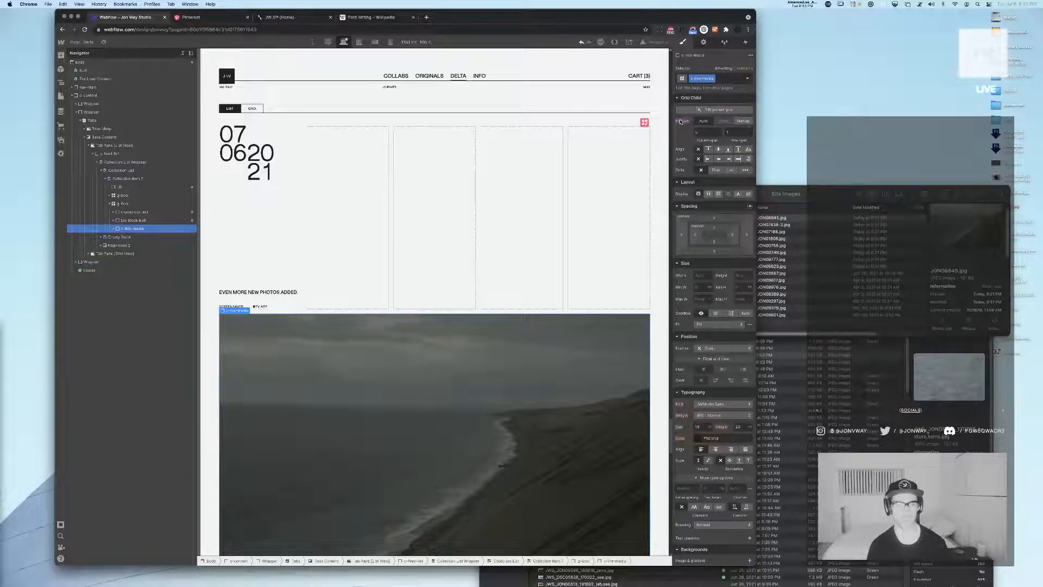
pyautogui.write('1')
pyautogui.press('Return')
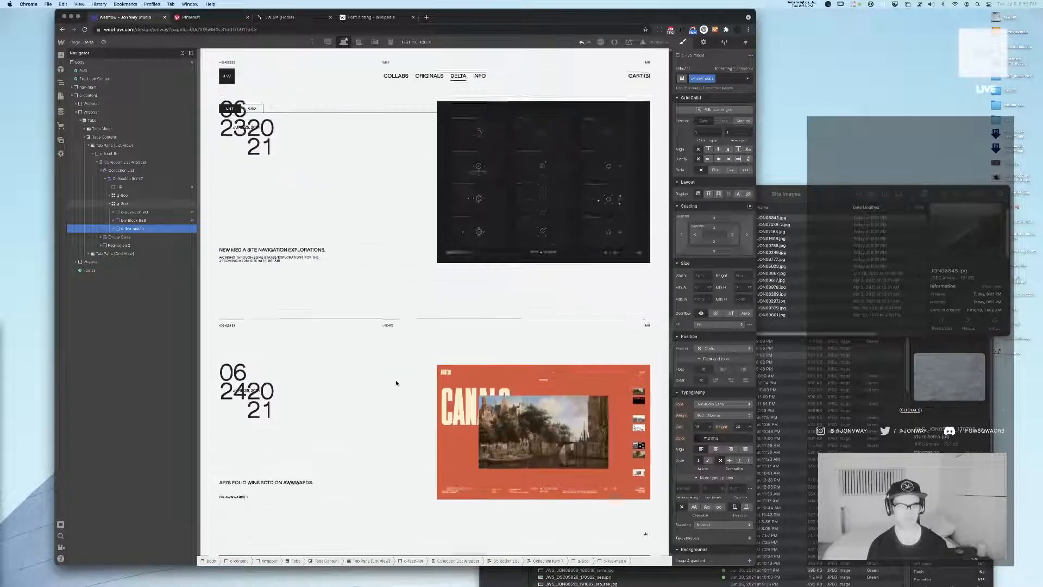
# Narrow the first column of the two-column post grid, switching its sizing to percent with a width of 40%
pyautogui.click(136, 204)
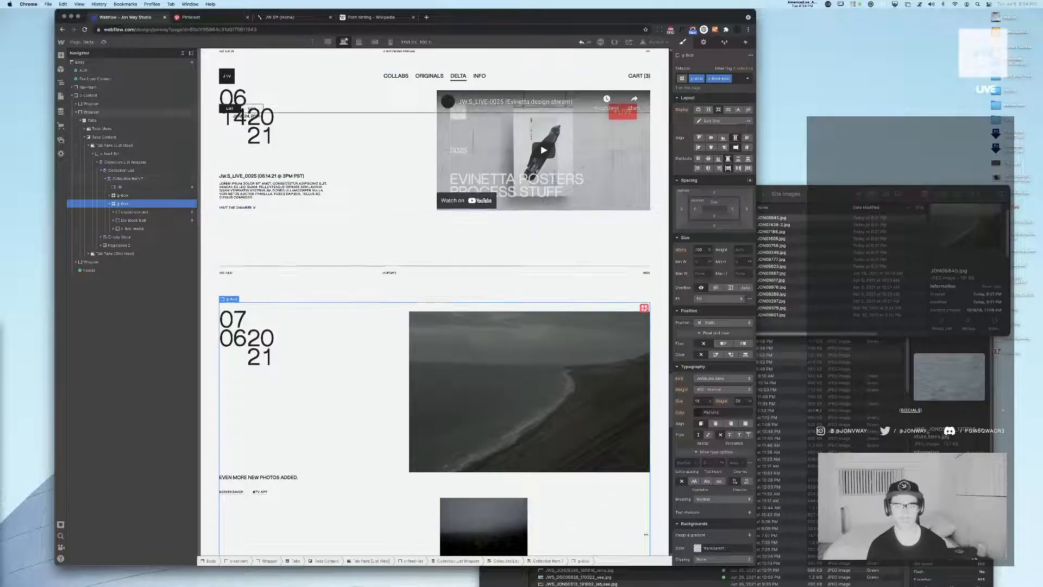
pyautogui.click(645, 315)
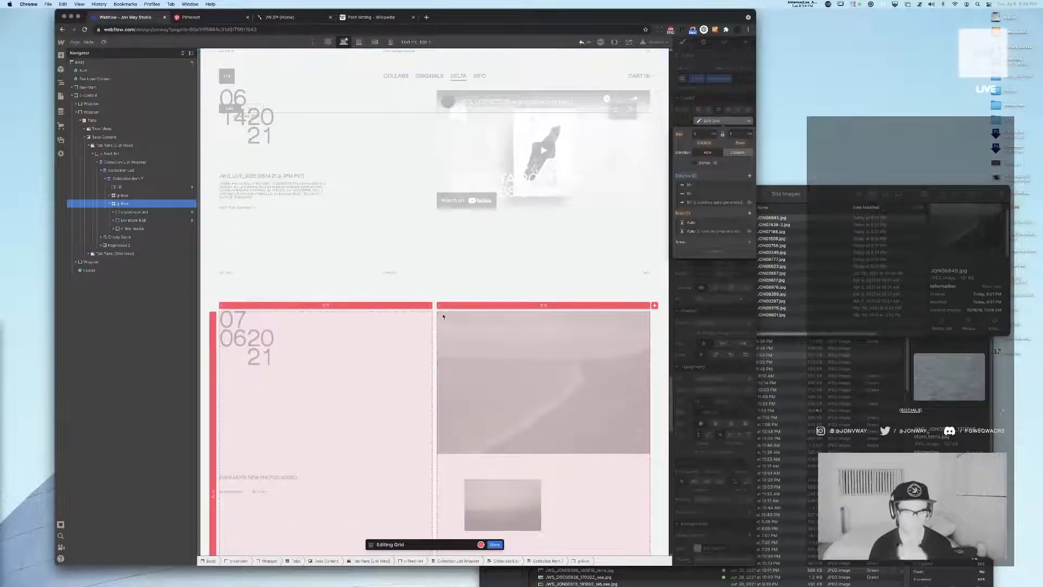
pyautogui.moveTo(435, 306); pyautogui.dragTo(398, 305)
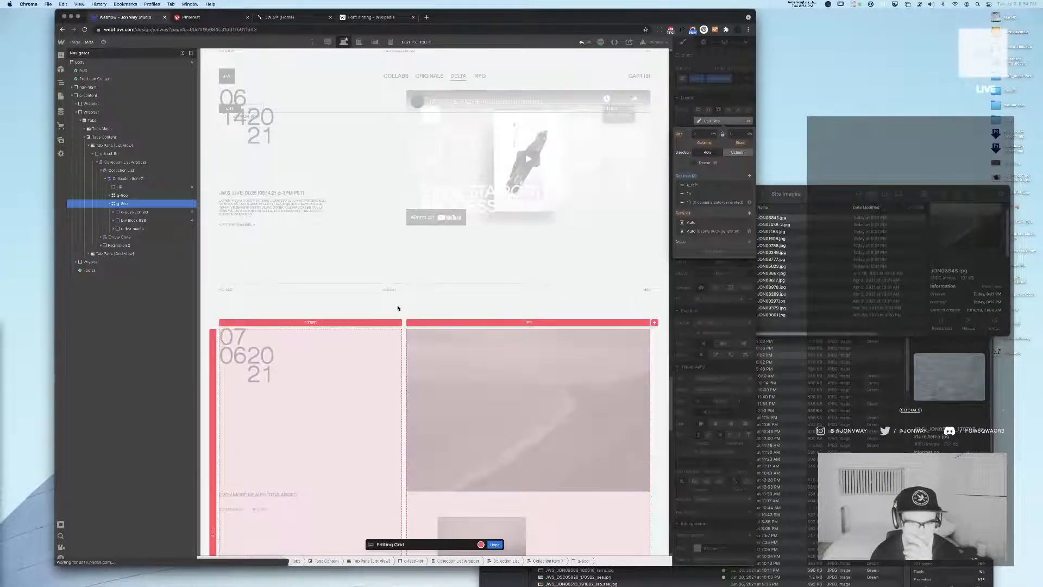
pyautogui.click(374, 322)
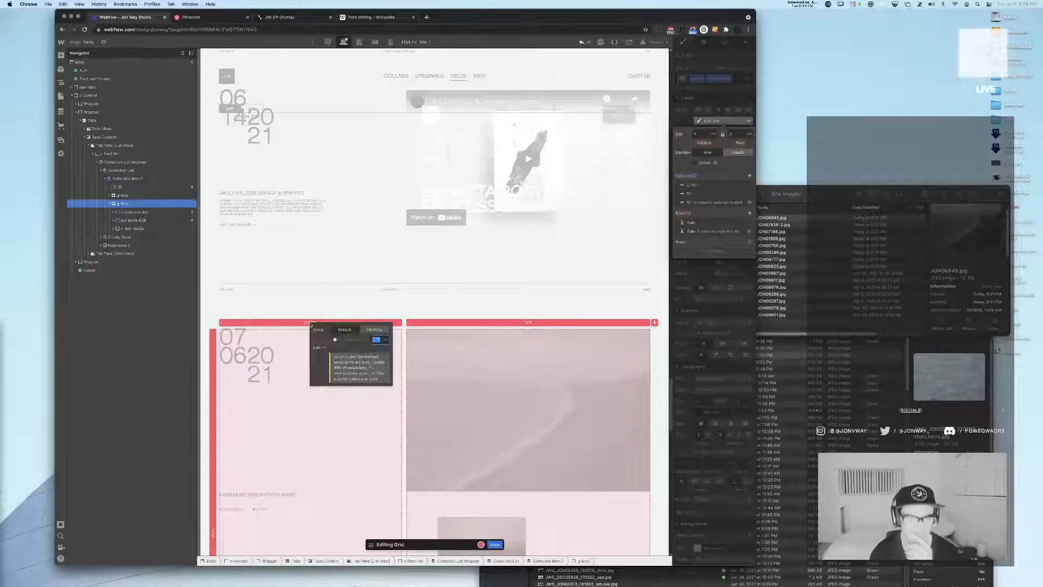
pyautogui.click(387, 339)
pyautogui.click(395, 288)
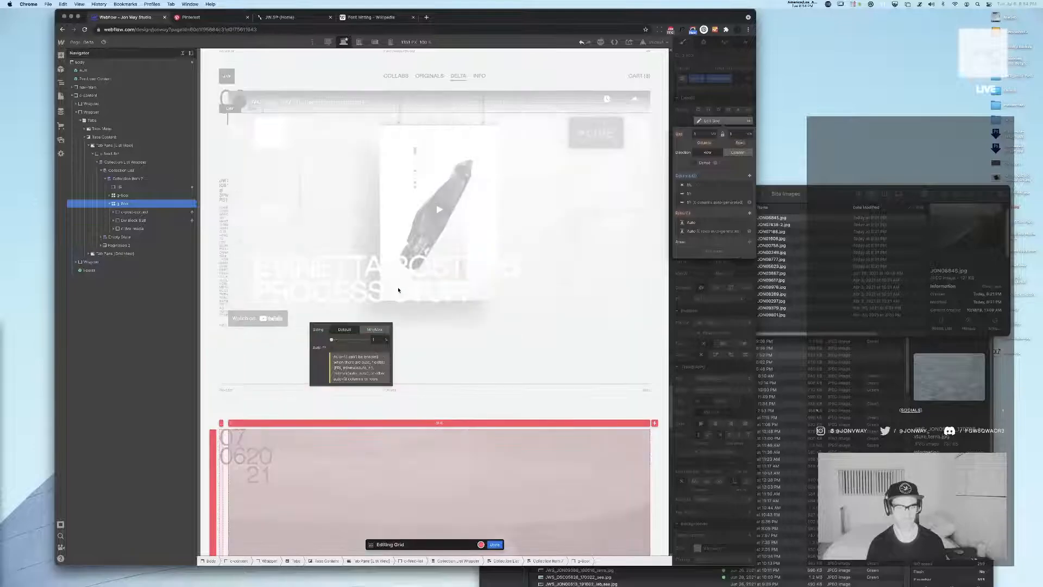
pyautogui.click(375, 340)
pyautogui.write('4')
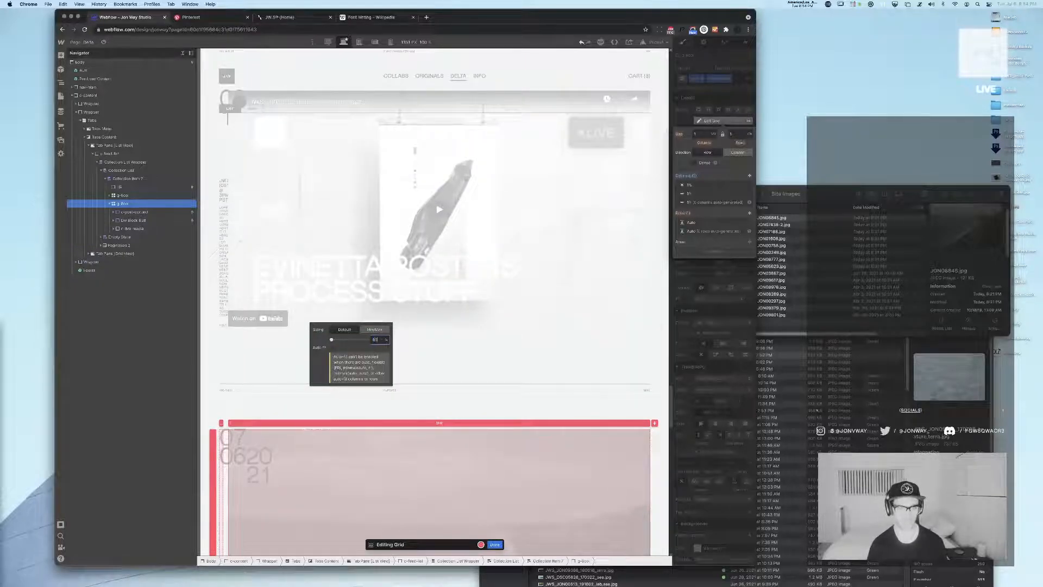
pyautogui.write('0')
pyautogui.press('Return')
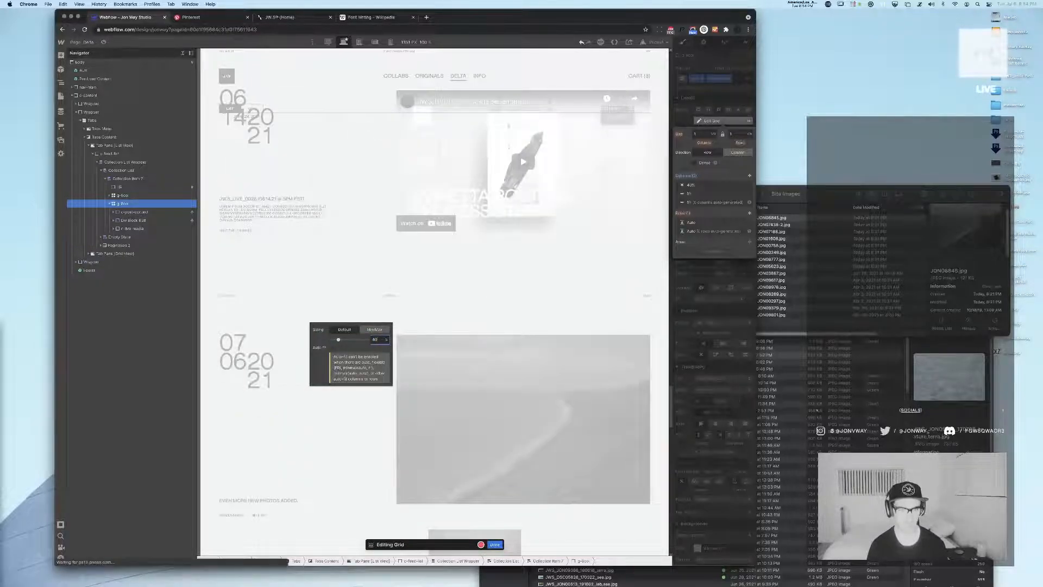
# Try 33% for the first grid column, then fine-tune its width to 37%
pyautogui.write('33')
pyautogui.press('Return')
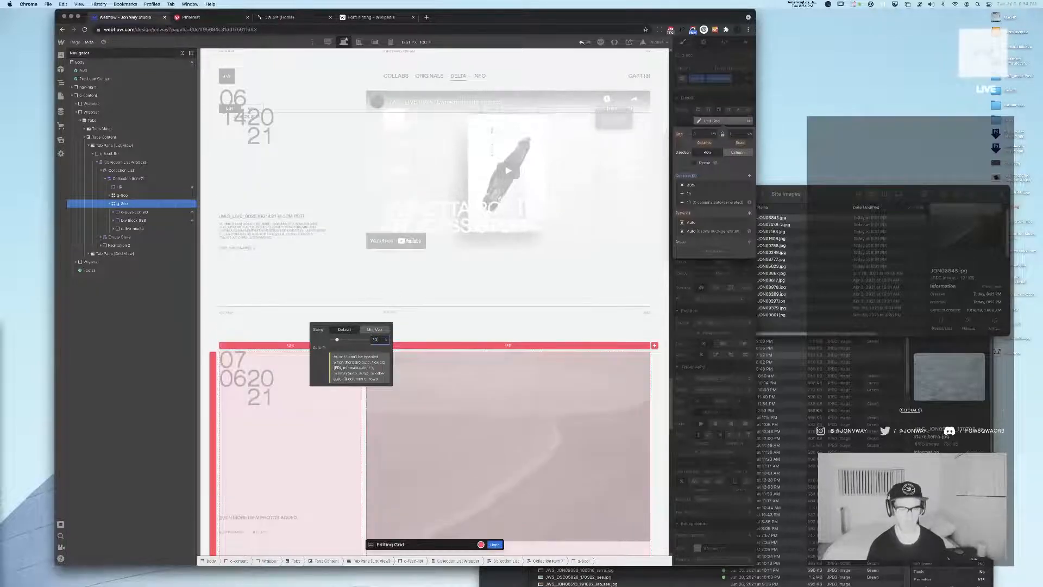
pyautogui.press('Up')
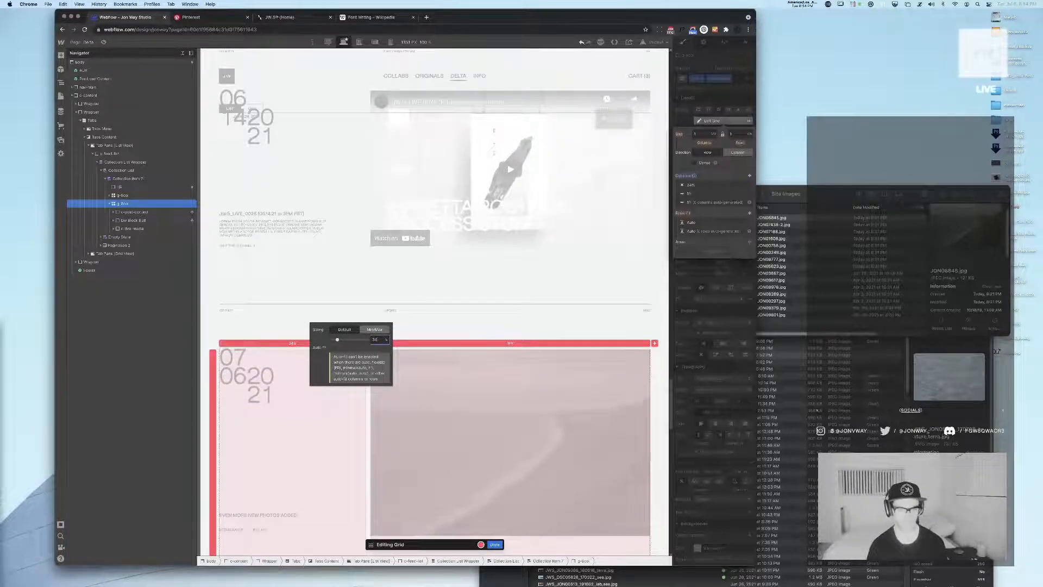
pyautogui.press('Up')
pyautogui.press('Up')
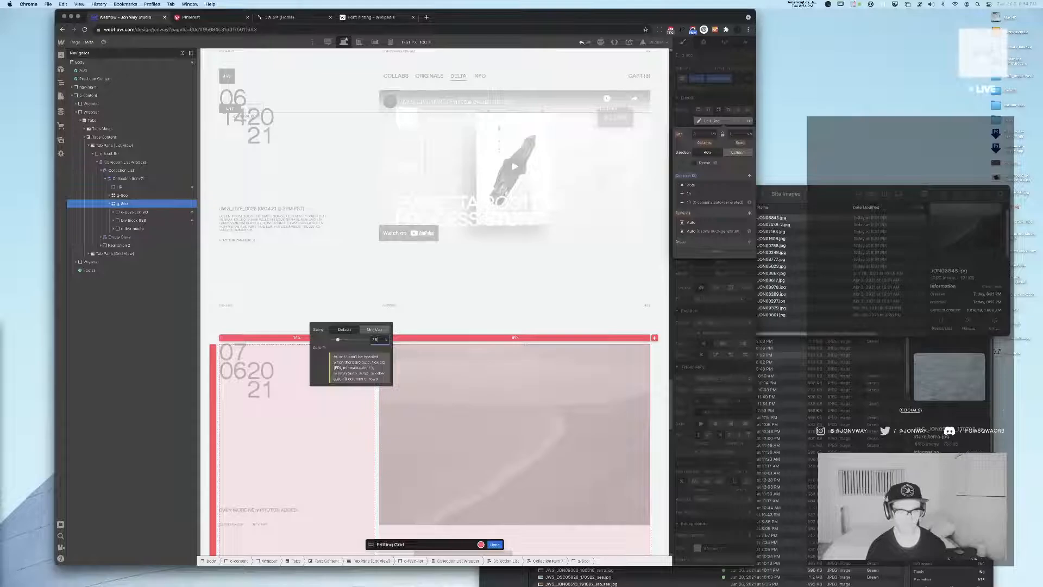
pyautogui.press('Up')
pyautogui.press('Up')
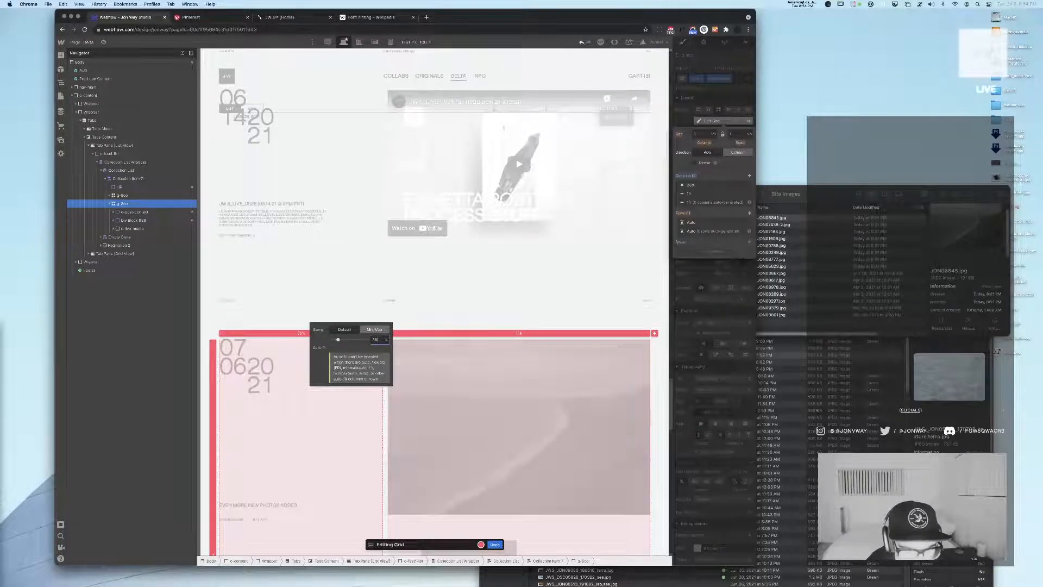
pyautogui.press('Down')
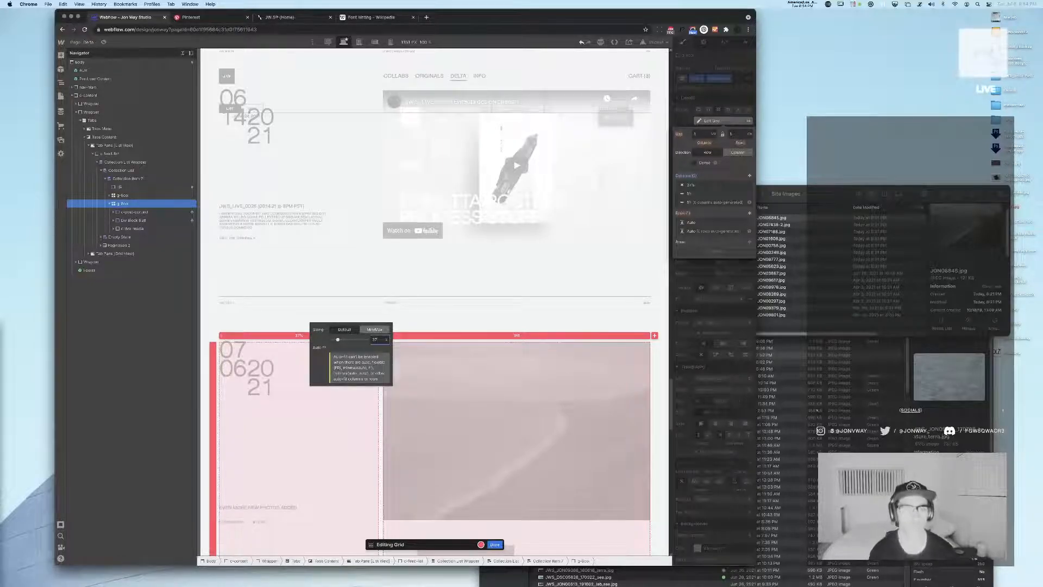
pyautogui.click(434, 248)
# Check the new column proportions against the surrounding posts and staggered images, and finish editing the grid
pyautogui.scroll(-1, 421, 255)
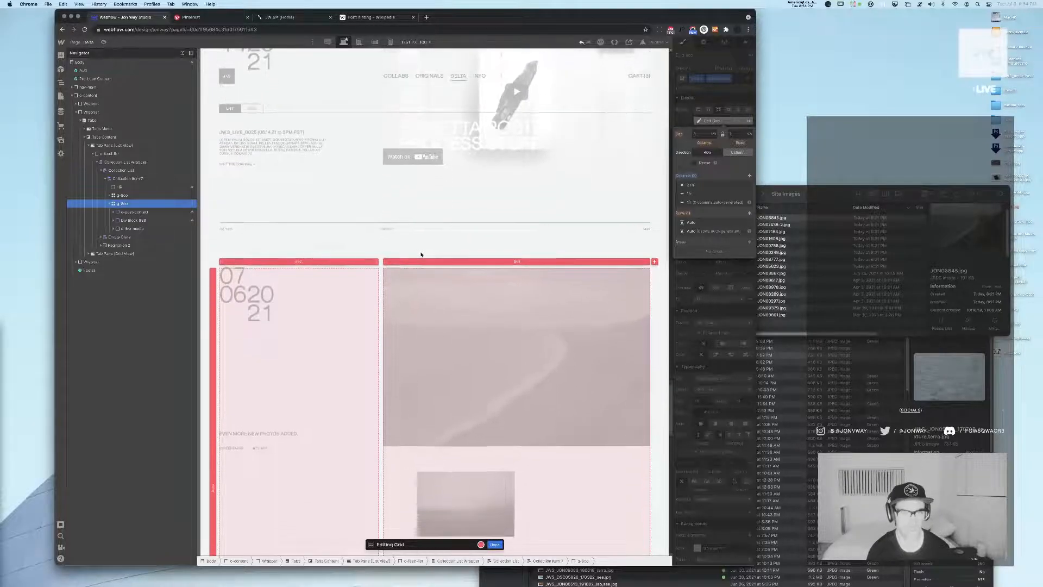
pyautogui.scroll(5, 421, 254)
pyautogui.scroll(-2, 422, 255)
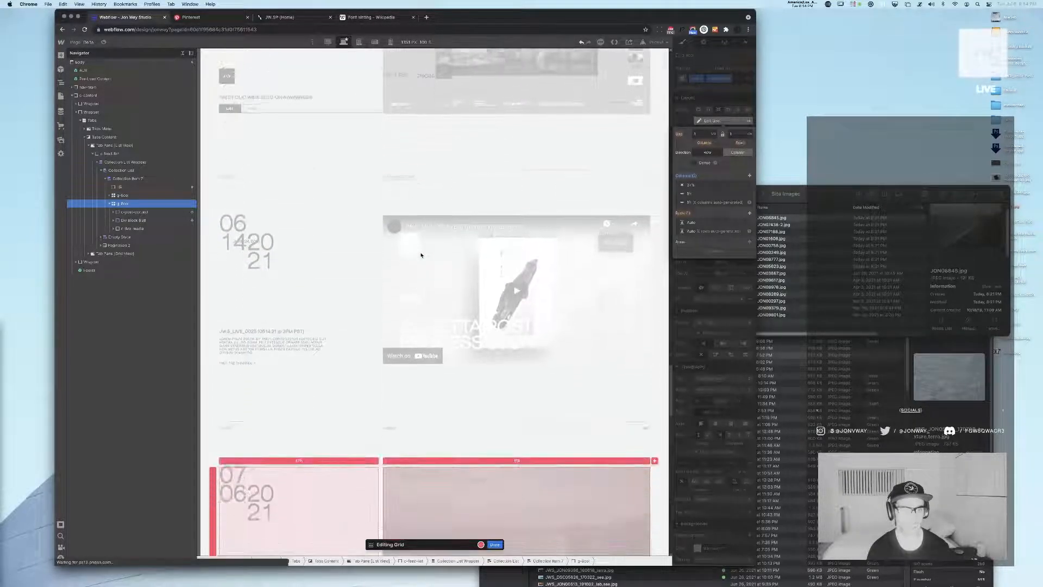
pyautogui.scroll(-1, 413, 254)
pyautogui.scroll(-7, 409, 254)
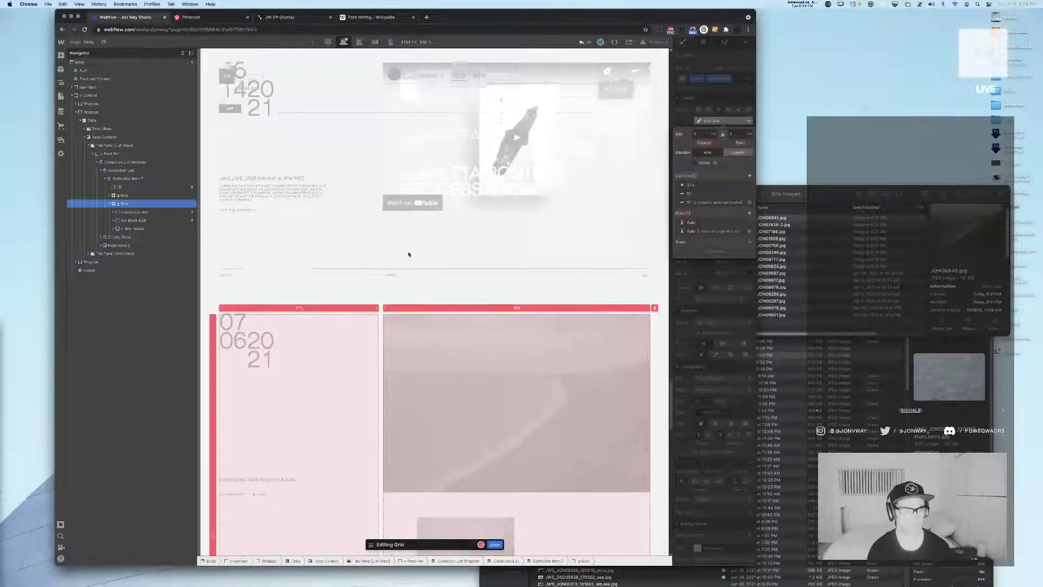
pyautogui.scroll(2, 409, 253)
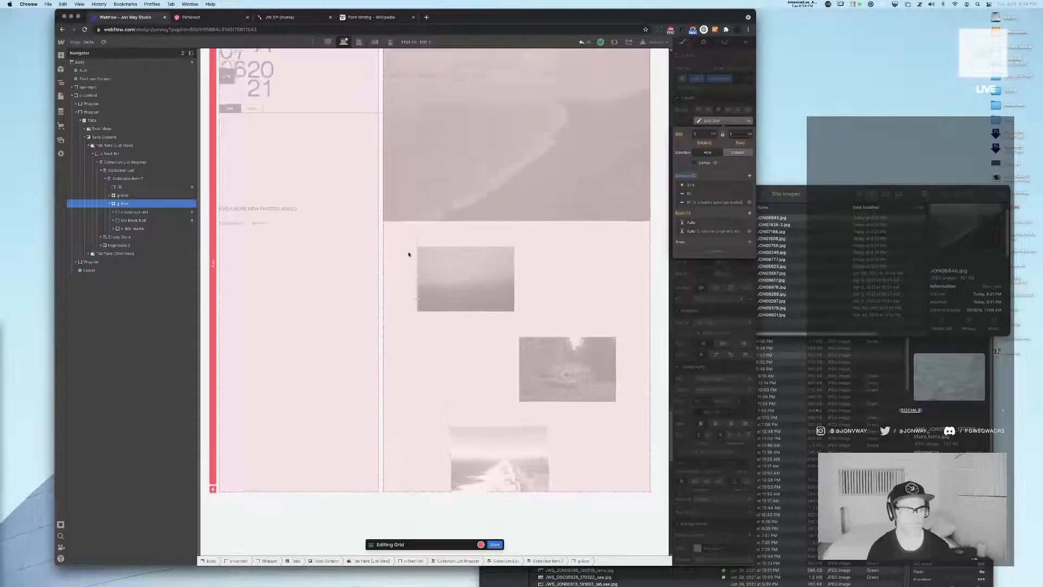
pyautogui.scroll(1, 409, 254)
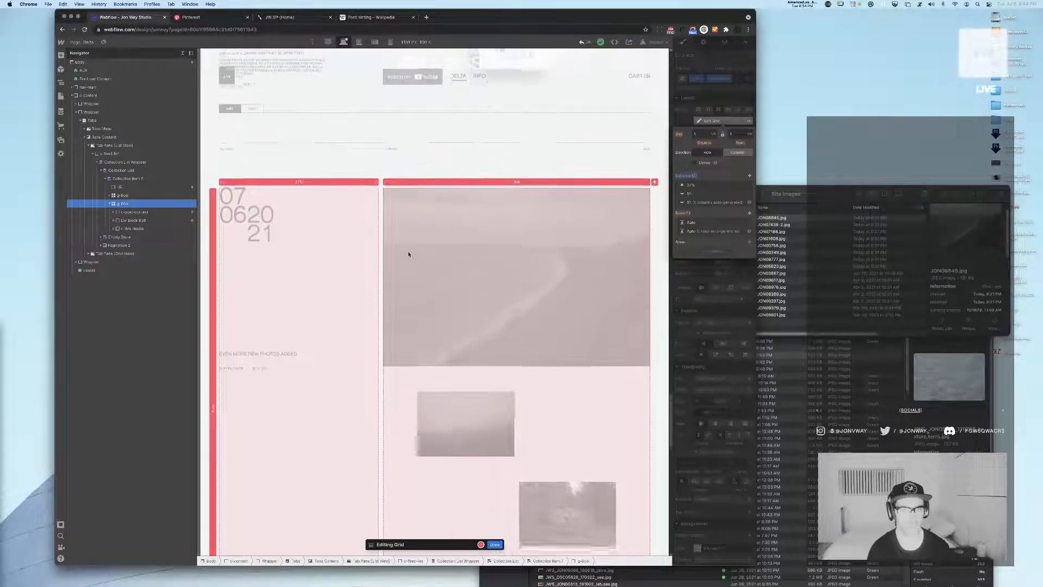
pyautogui.click(495, 544)
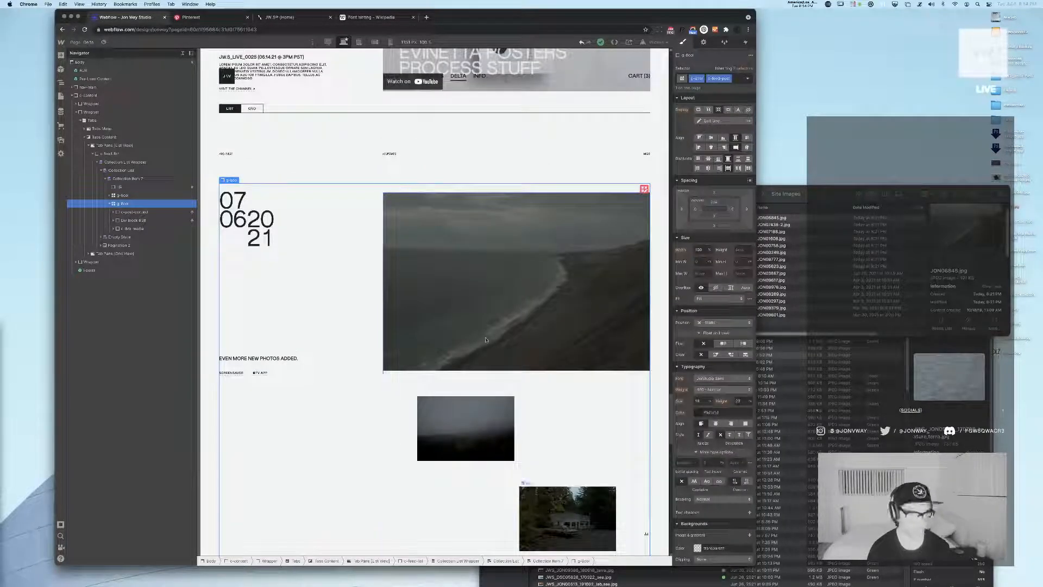
# Set the height of the div block wrapping the post content to 100%
pyautogui.click(142, 220)
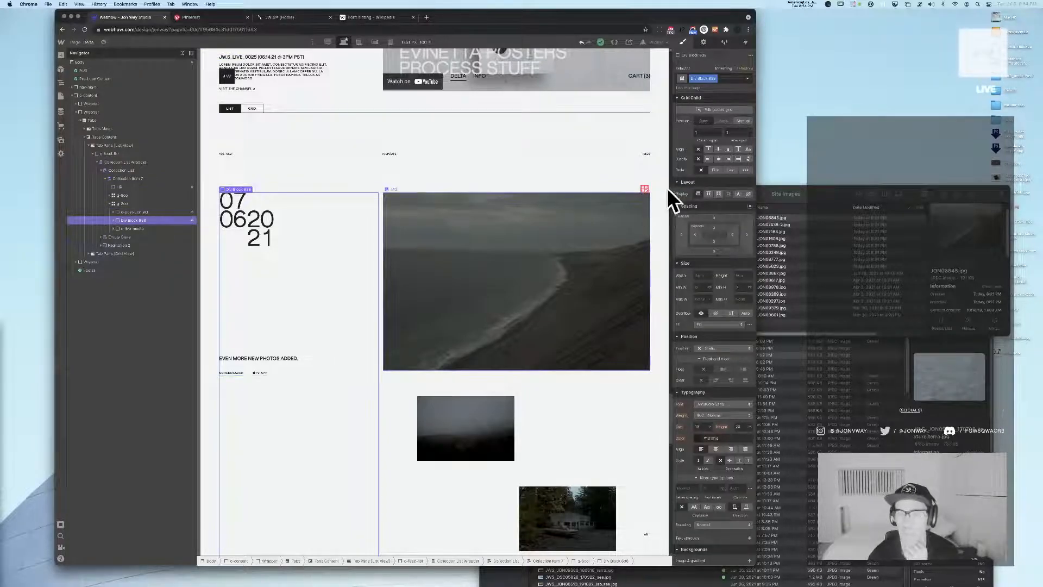
pyautogui.click(735, 275)
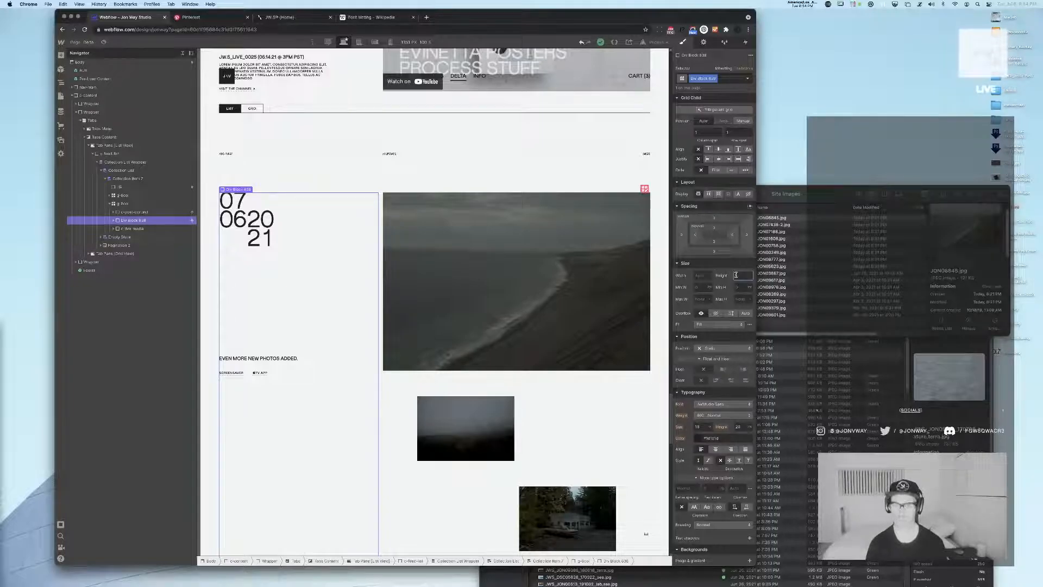
pyautogui.write('100%')
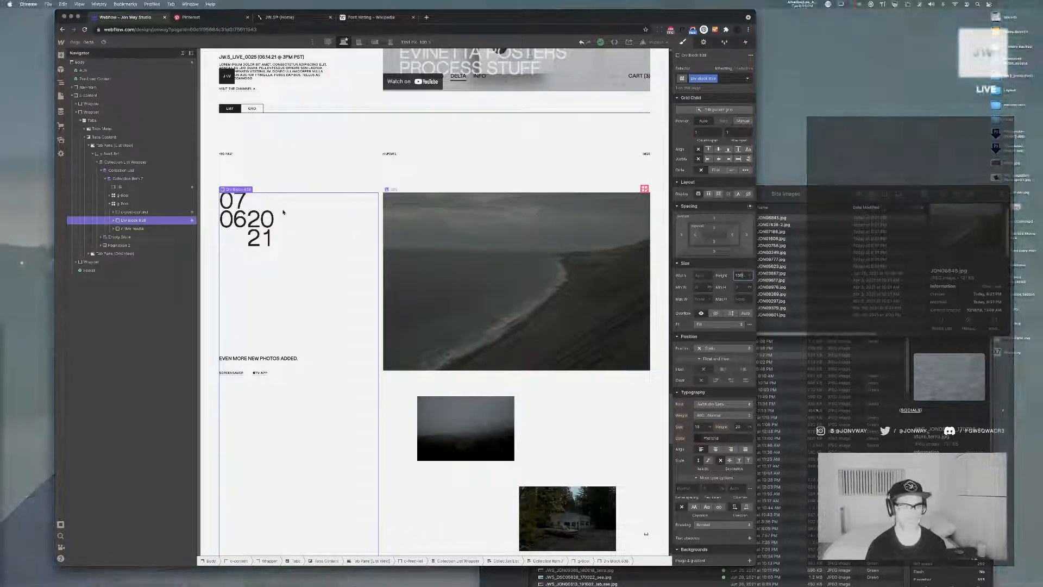
pyautogui.scroll(-4, 282, 212)
# Trace the sticky post content block's parent elements up to Tabs Content and set the Tabs Content overflow to visible
pyautogui.click(112, 221)
pyautogui.click(130, 229)
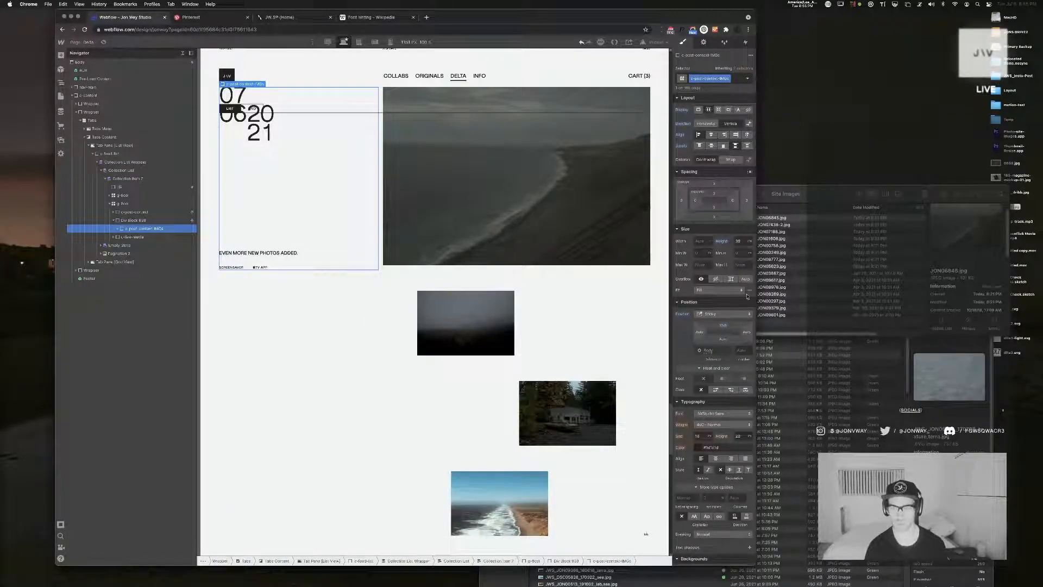
pyautogui.click(132, 205)
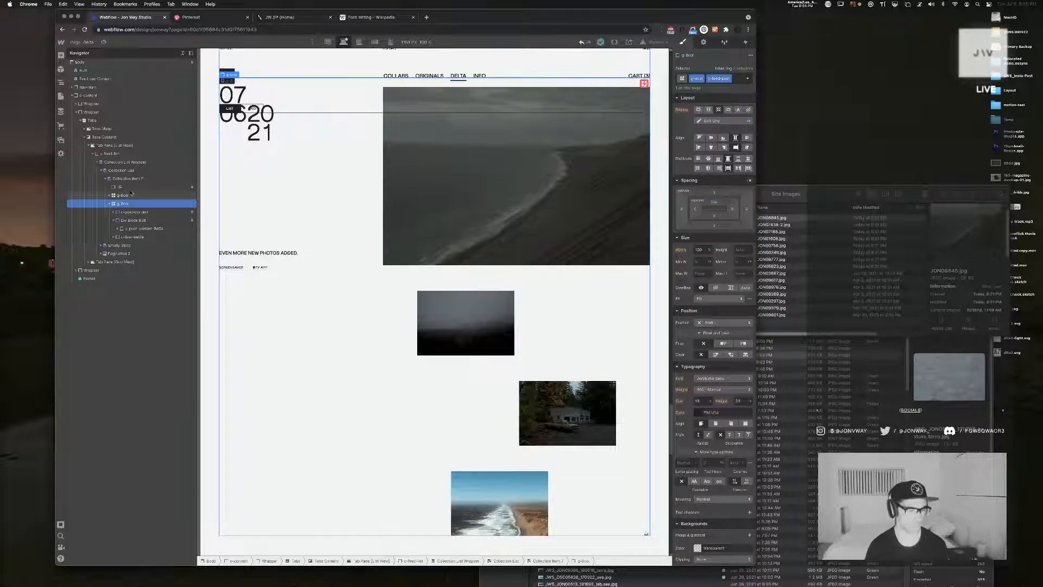
pyautogui.click(134, 179)
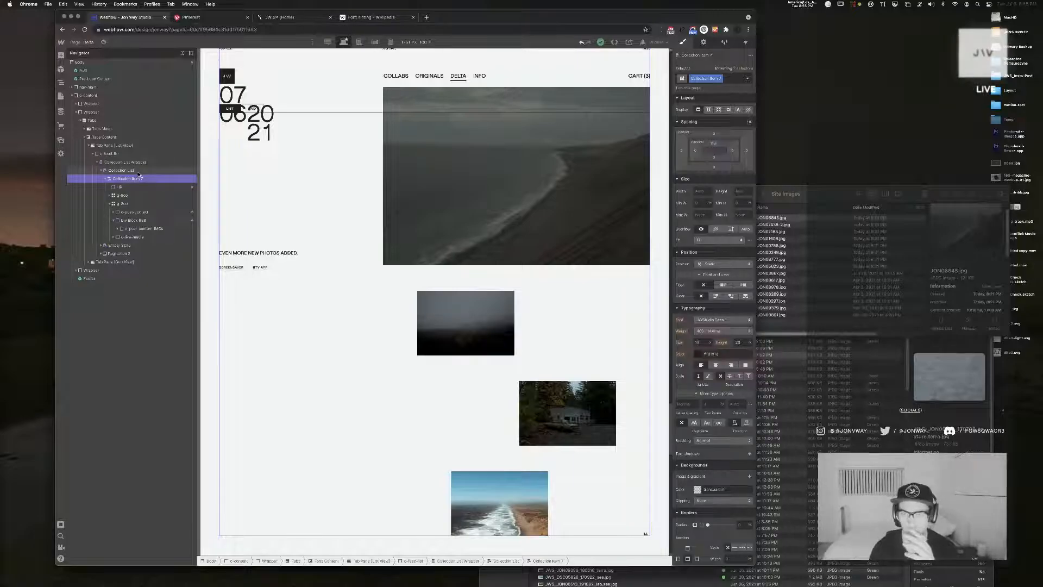
pyautogui.click(134, 170)
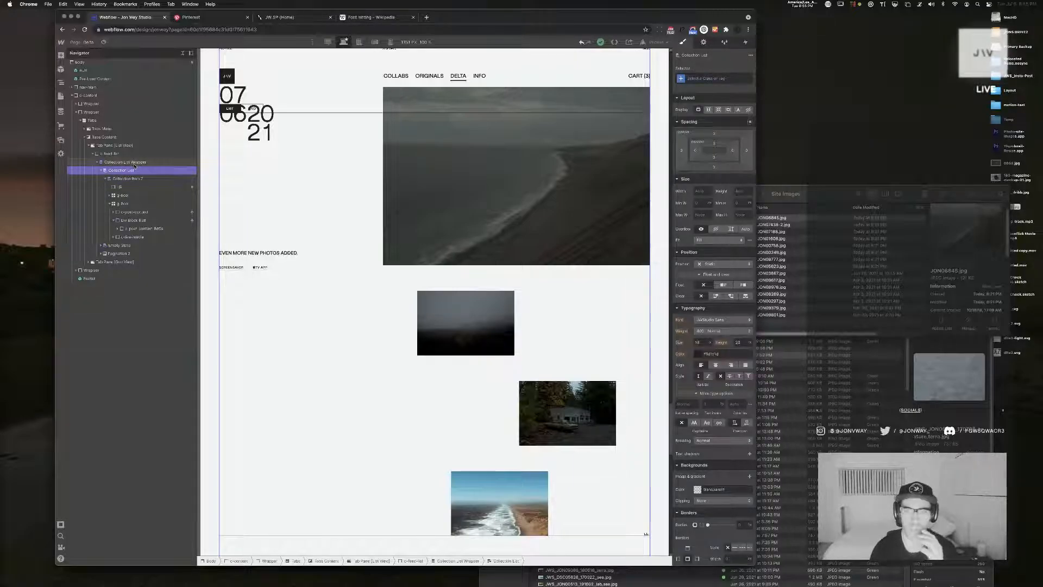
pyautogui.click(137, 163)
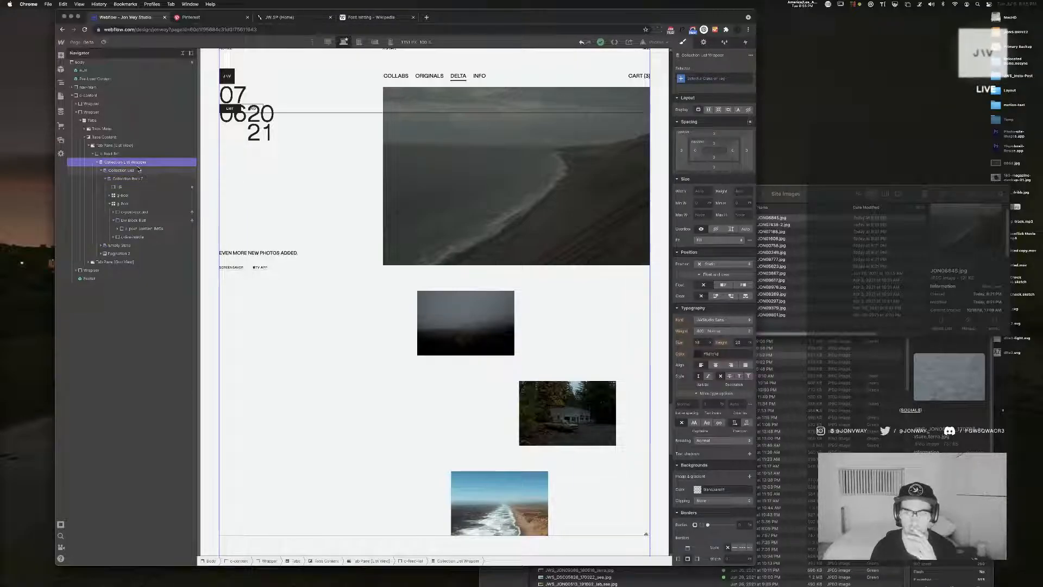
pyautogui.click(112, 153)
pyautogui.click(112, 146)
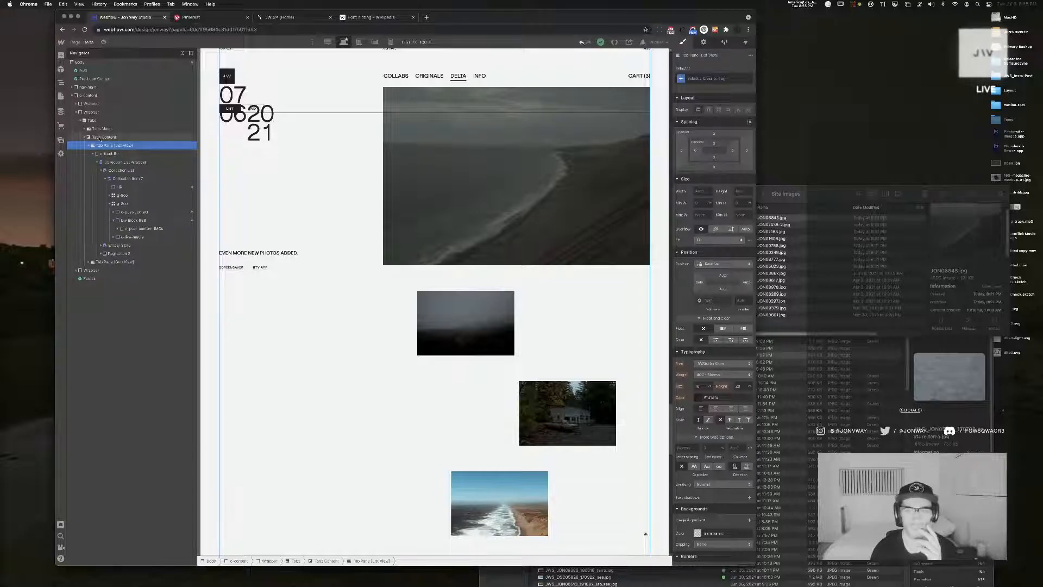
pyautogui.click(100, 137)
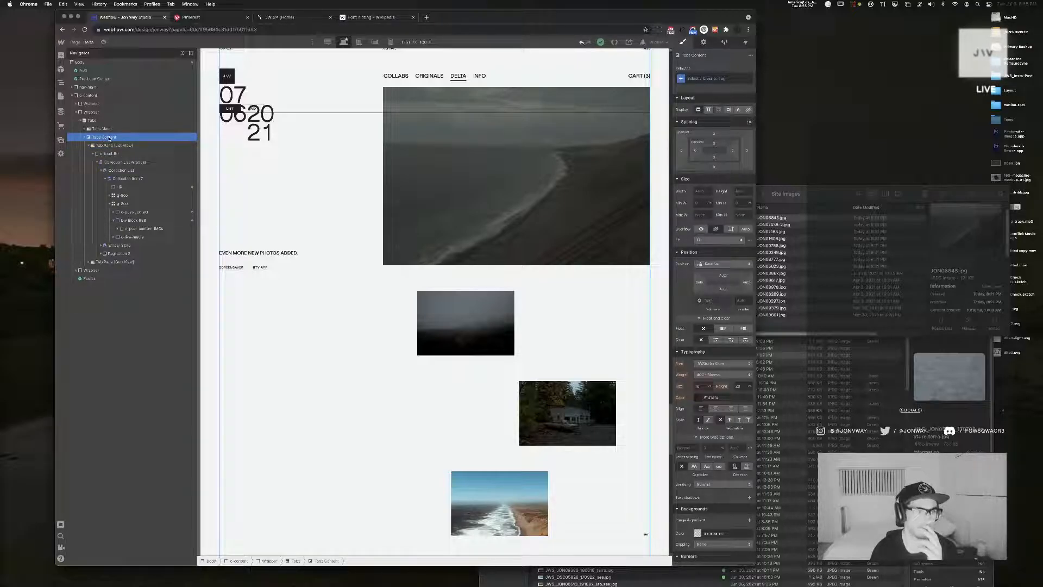
pyautogui.click(701, 229)
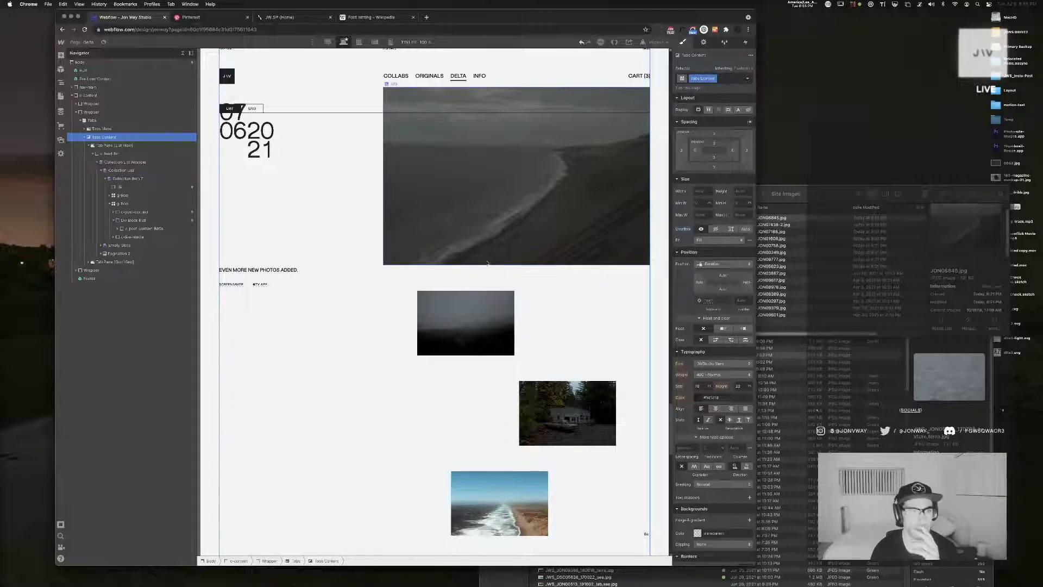
# Check how the sticky post content behaves against its images and the neighbouring posts
pyautogui.scroll(-5, 407, 257)
pyautogui.scroll(9, 406, 257)
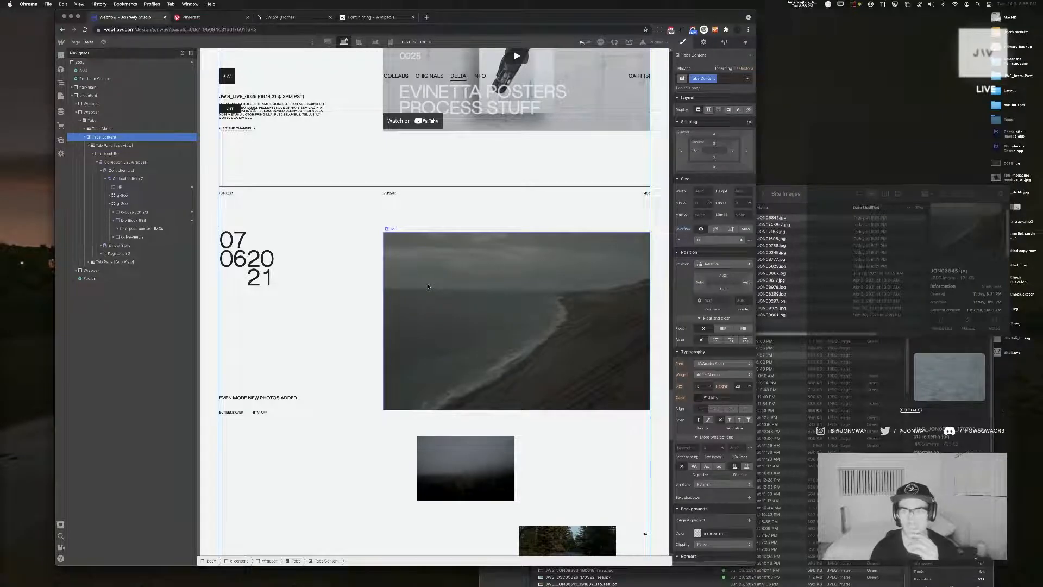
pyautogui.scroll(8, 428, 288)
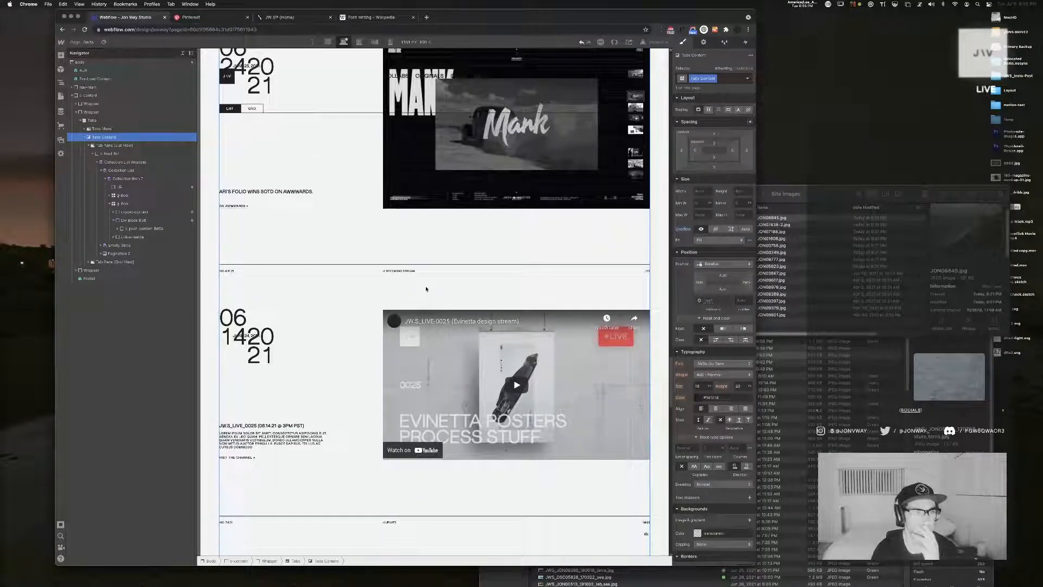
pyautogui.scroll(-4, 426, 289)
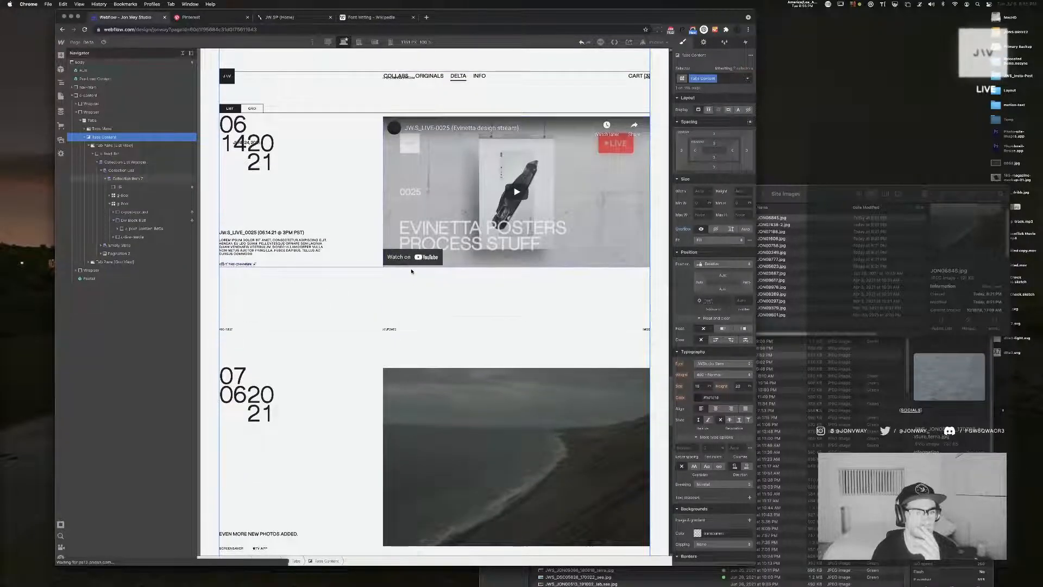
pyautogui.scroll(-7, 412, 271)
pyautogui.scroll(-5, 412, 271)
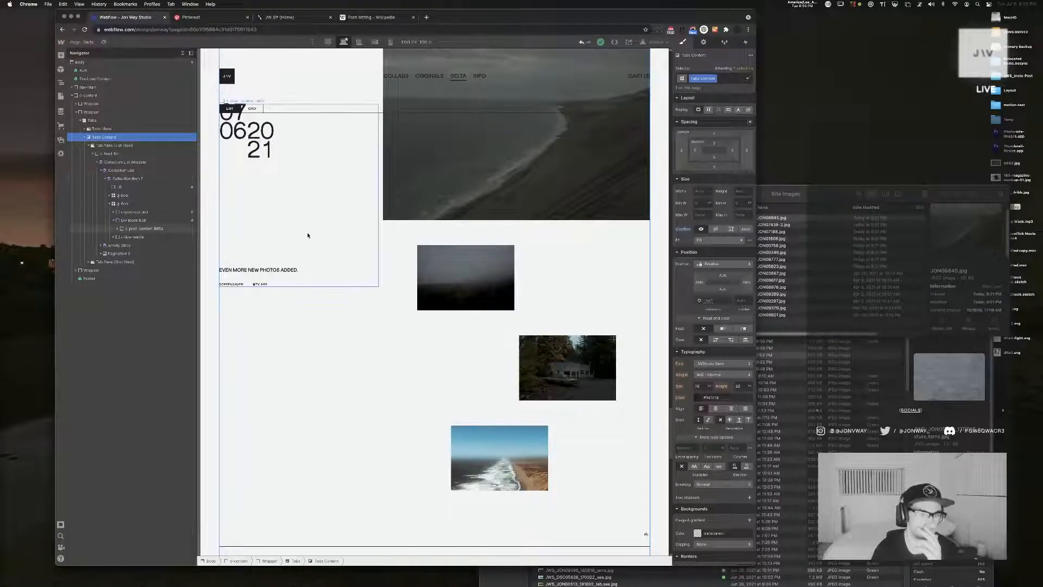
# Give the sticky post content block a top offset of 15
pyautogui.click(288, 123)
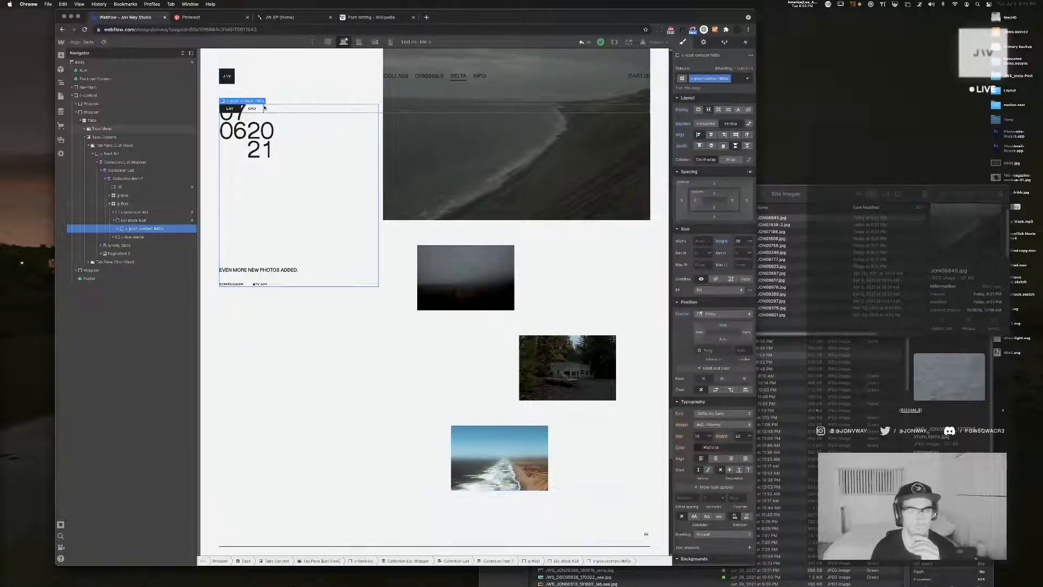
pyautogui.click(139, 222)
pyautogui.click(141, 228)
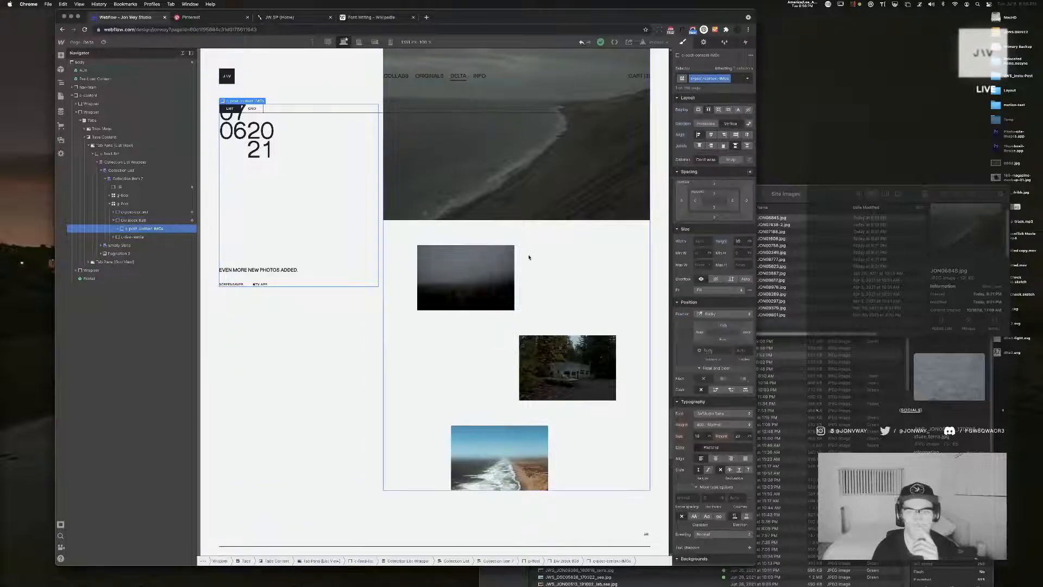
pyautogui.click(716, 195)
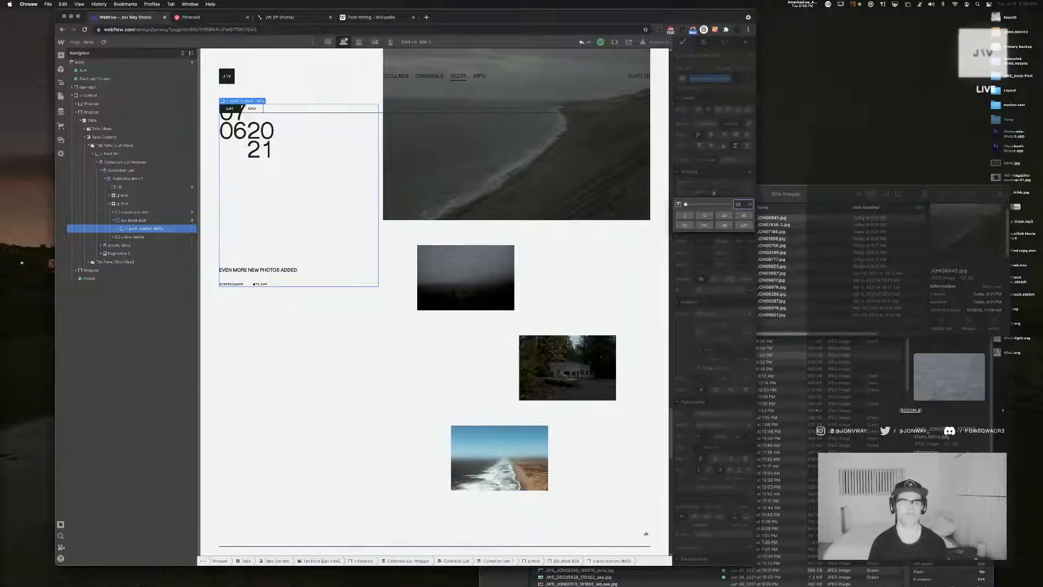
pyautogui.click(714, 193)
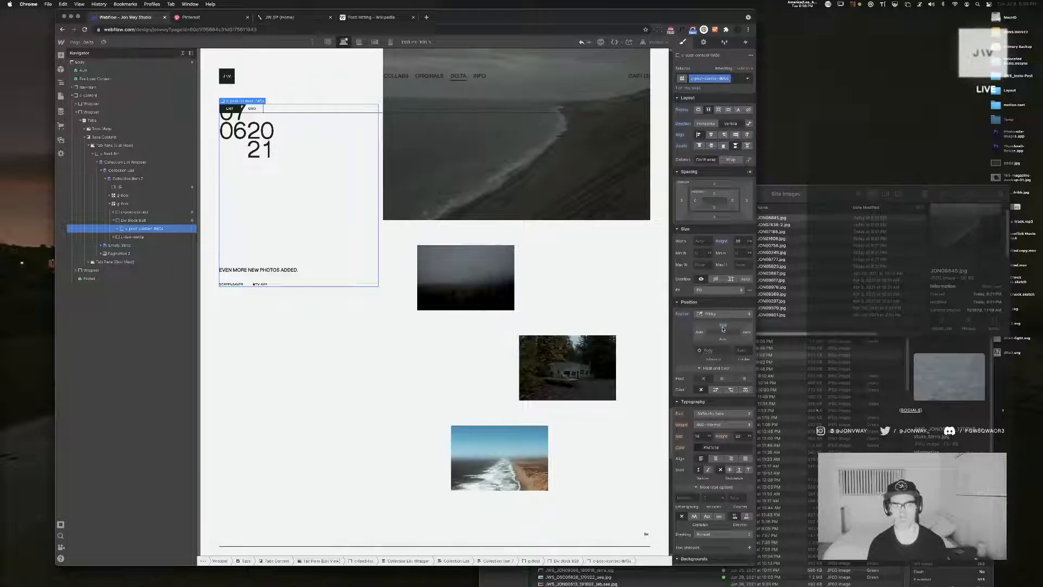
pyautogui.click(723, 327)
pyautogui.write('15')
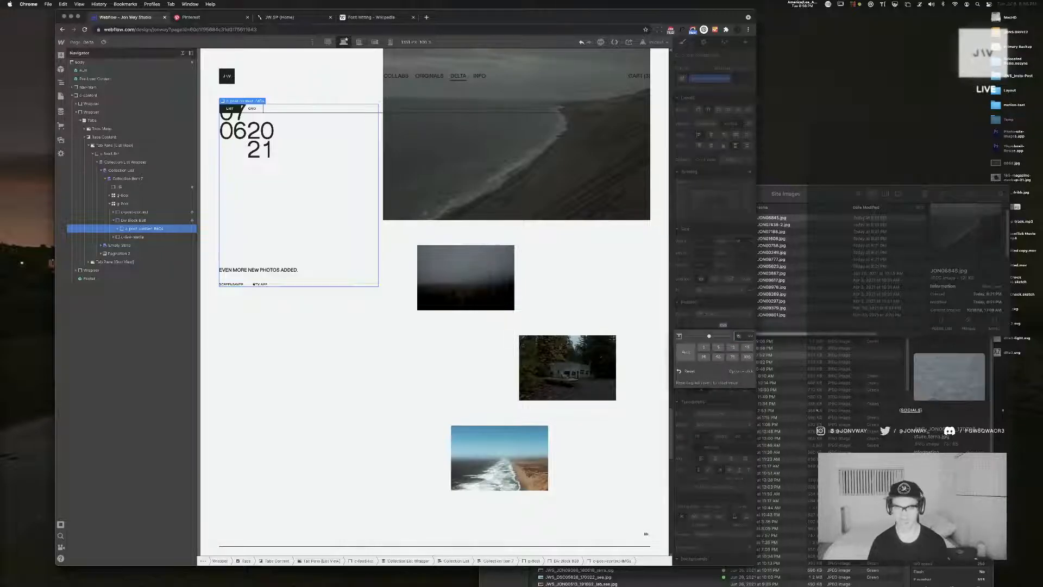
pyautogui.press('Return')
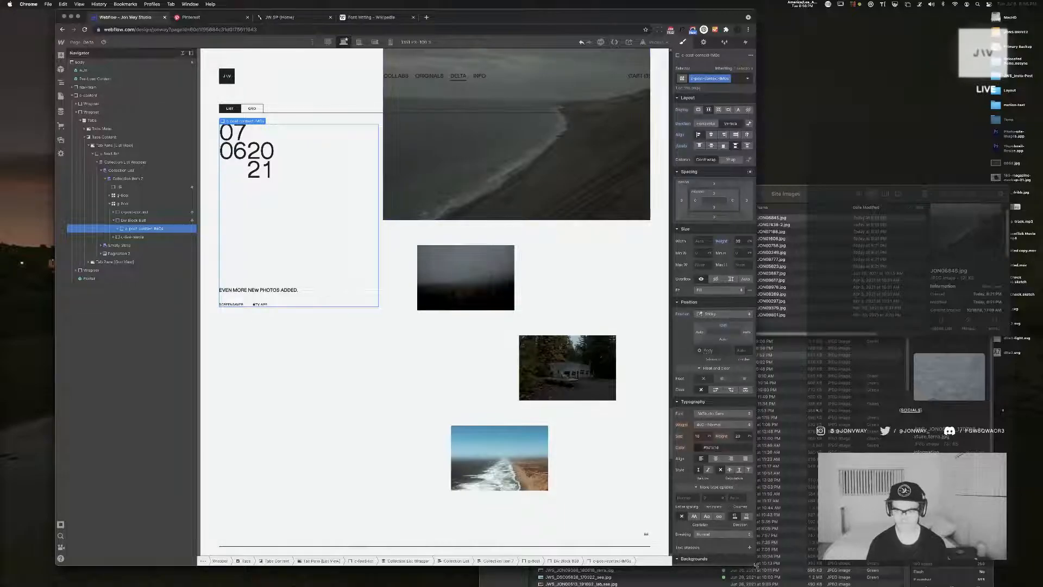
# Shorten the browser window to test the sticky position, and set the post content block's top offset to 20
pyautogui.moveTo(755, 565); pyautogui.dragTo(759, 431)
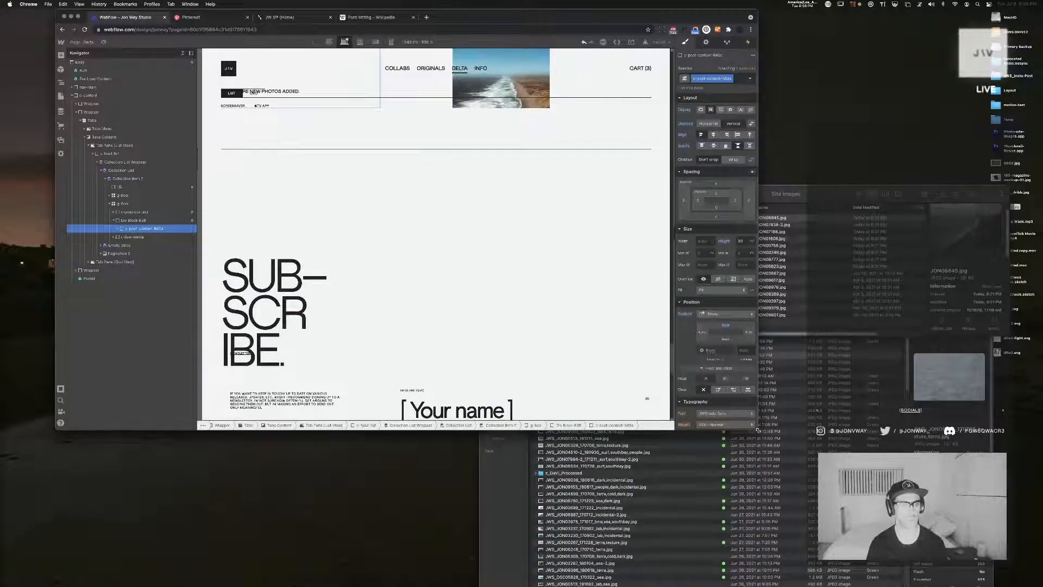
pyautogui.scroll(4, 331, 291)
pyautogui.scroll(3, 331, 291)
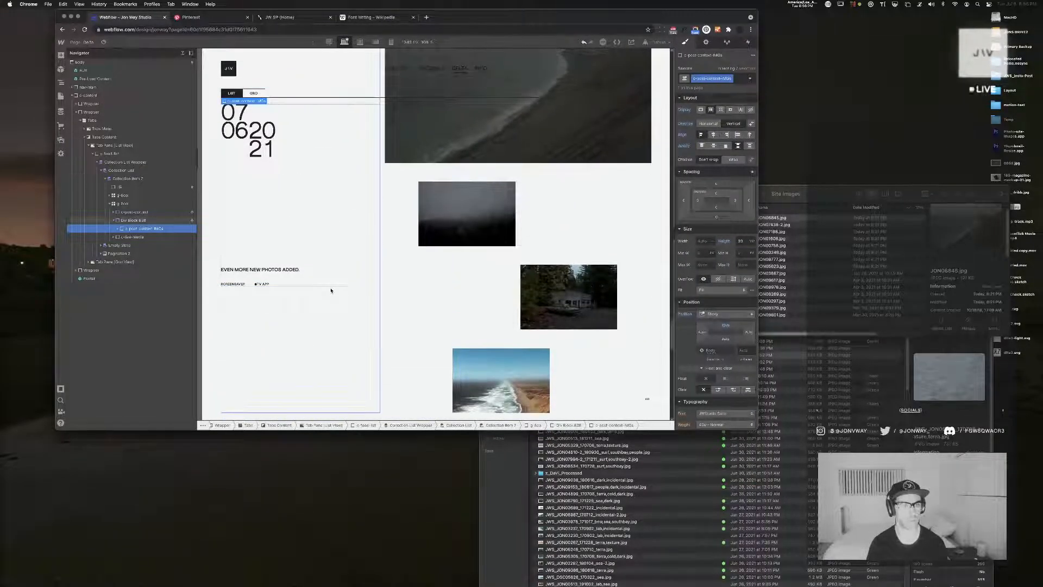
pyautogui.click(726, 326)
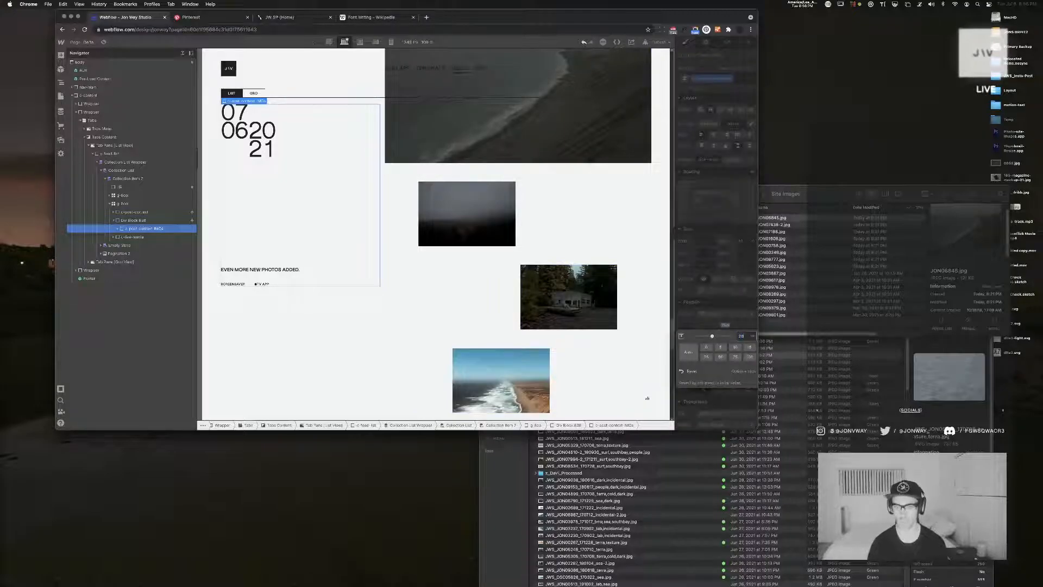
pyautogui.press('Return')
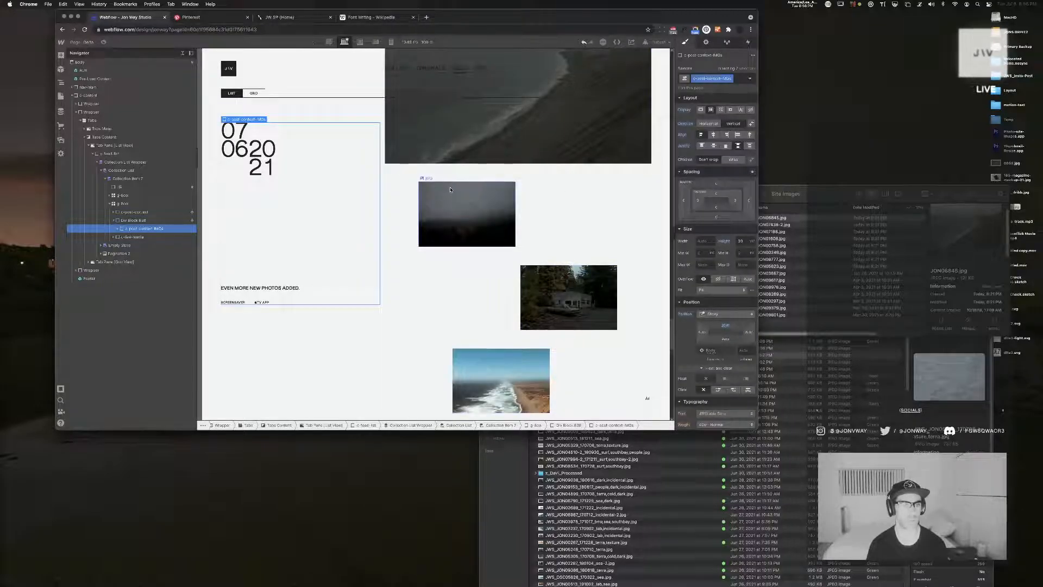
# Enlarge the browser window and examine the sticky post content's clearance below the list/grid tabs across the posts
pyautogui.scroll(-10, 450, 193)
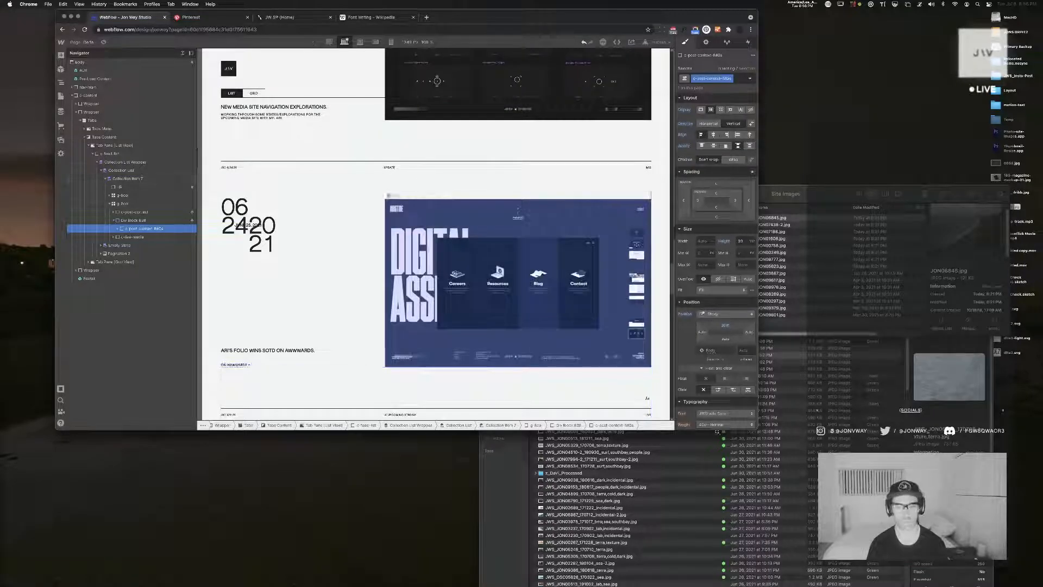
pyautogui.moveTo(757, 430); pyautogui.dragTo(816, 575)
pyautogui.scroll(6, 349, 178)
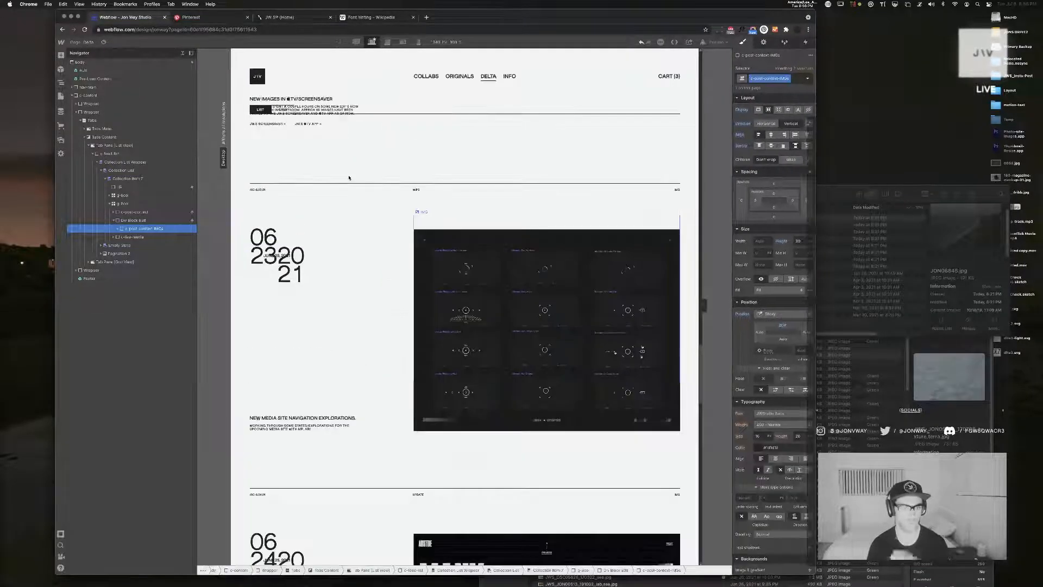
pyautogui.scroll(-5, 350, 178)
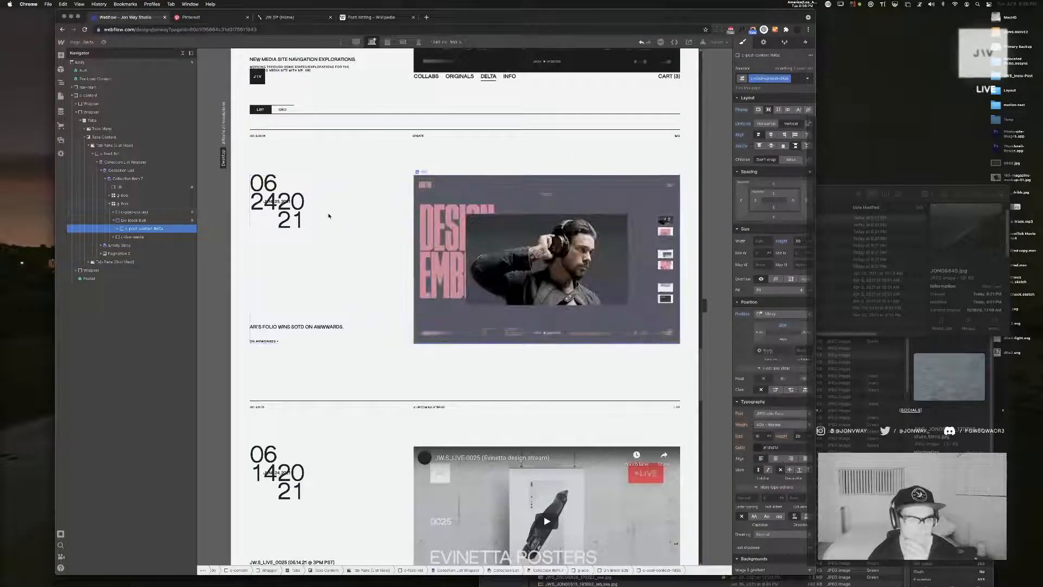
pyautogui.scroll(-8, 329, 216)
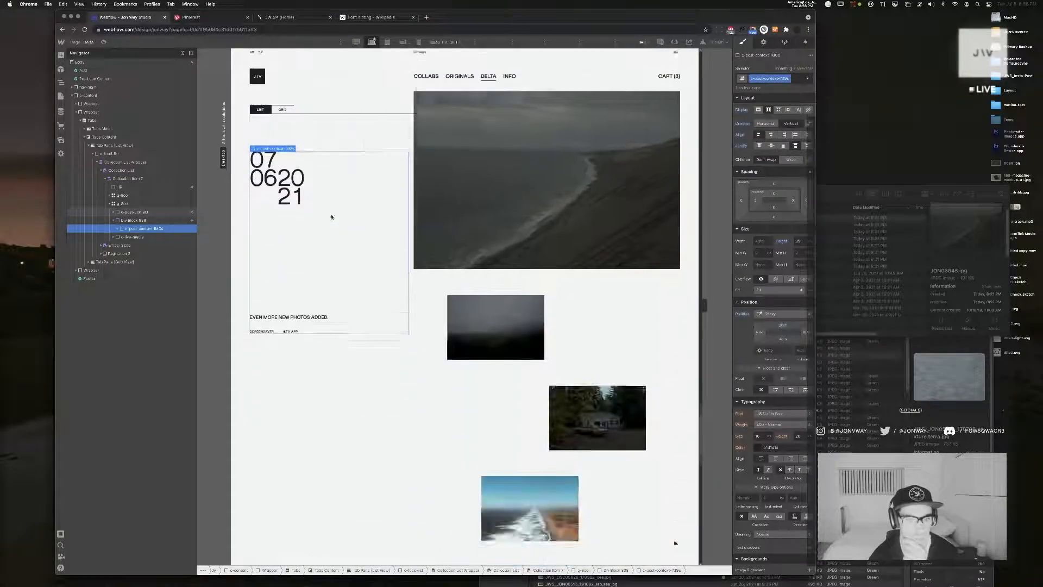
pyautogui.scroll(-2, 332, 216)
pyautogui.scroll(-2, 331, 216)
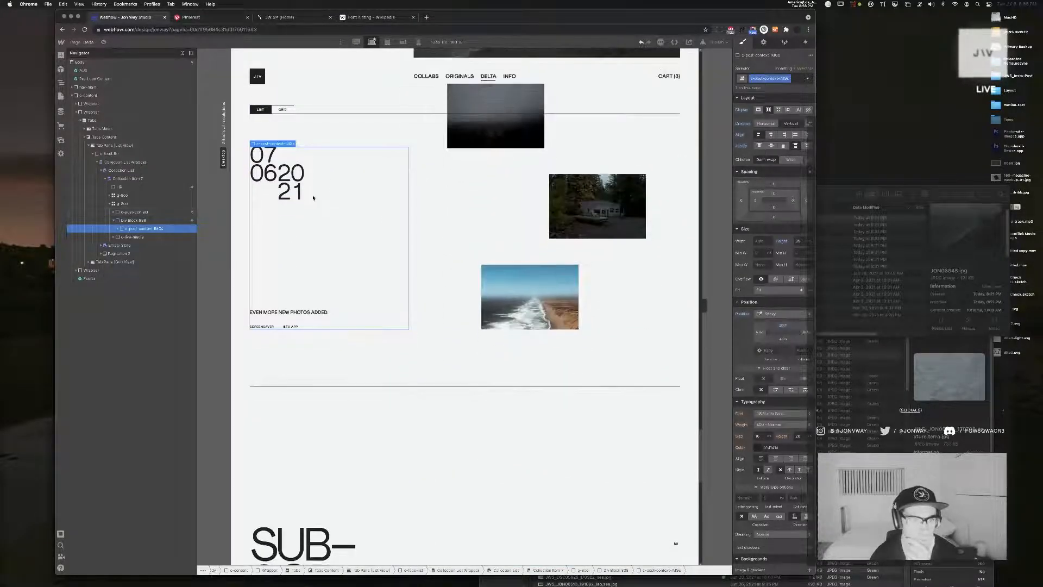
pyautogui.scroll(3, 317, 199)
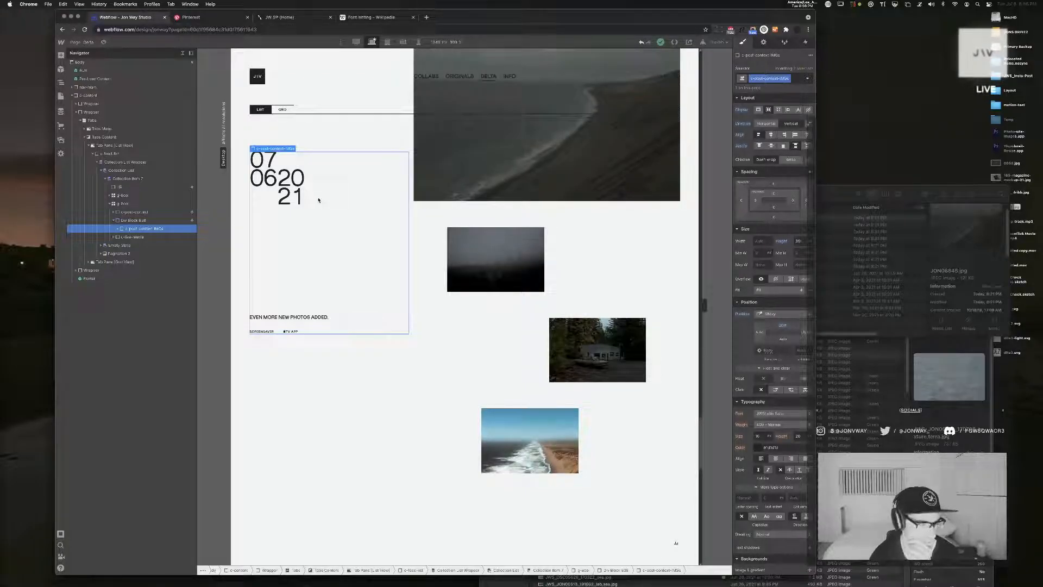
pyautogui.scroll(3, 318, 200)
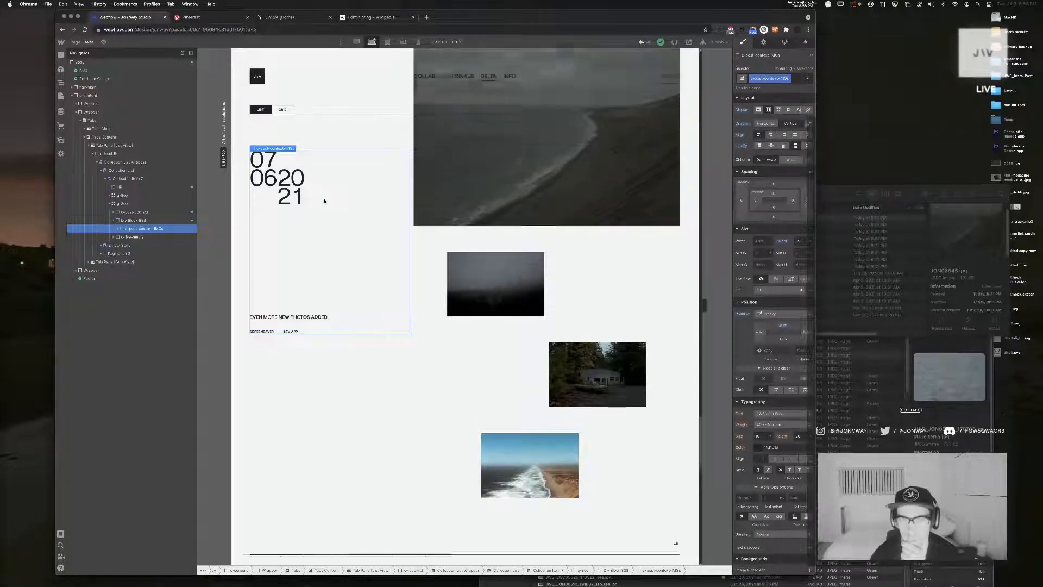
pyautogui.scroll(1, 325, 201)
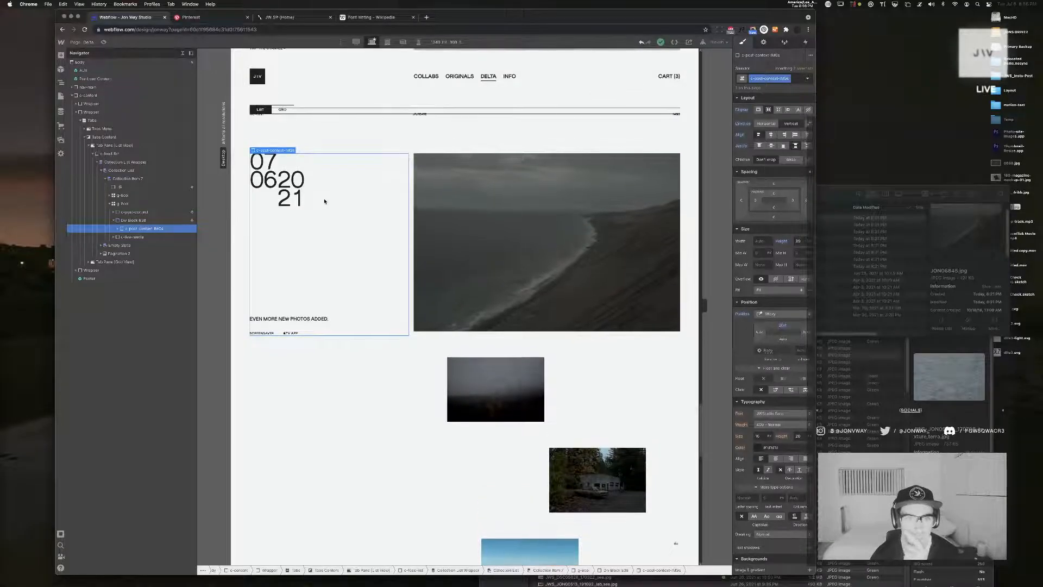
# Reduce the post content block's height slightly so its lower edge lines up with the large coastline image
pyautogui.click(803, 241)
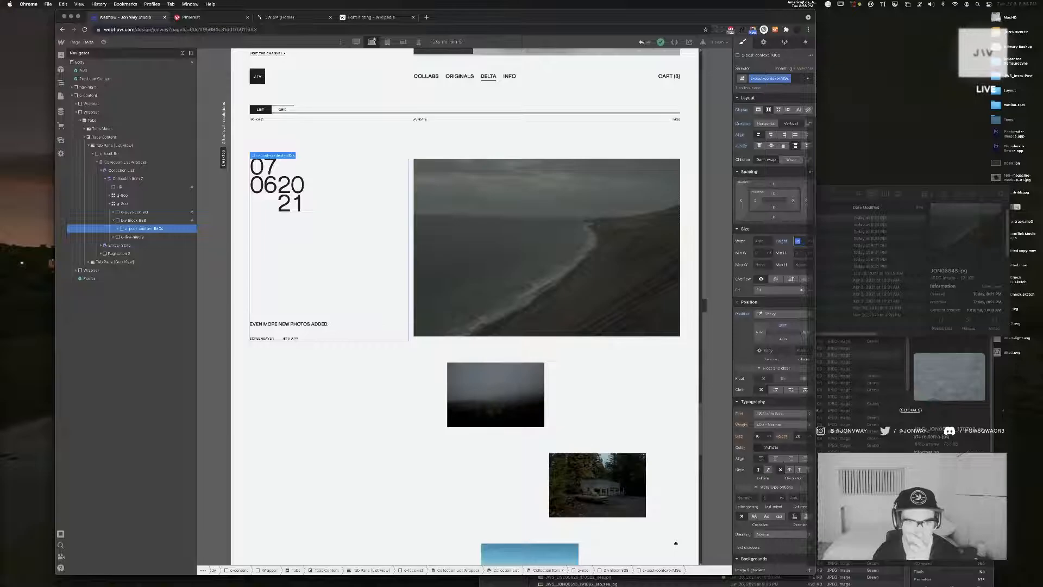
pyautogui.press('Down')
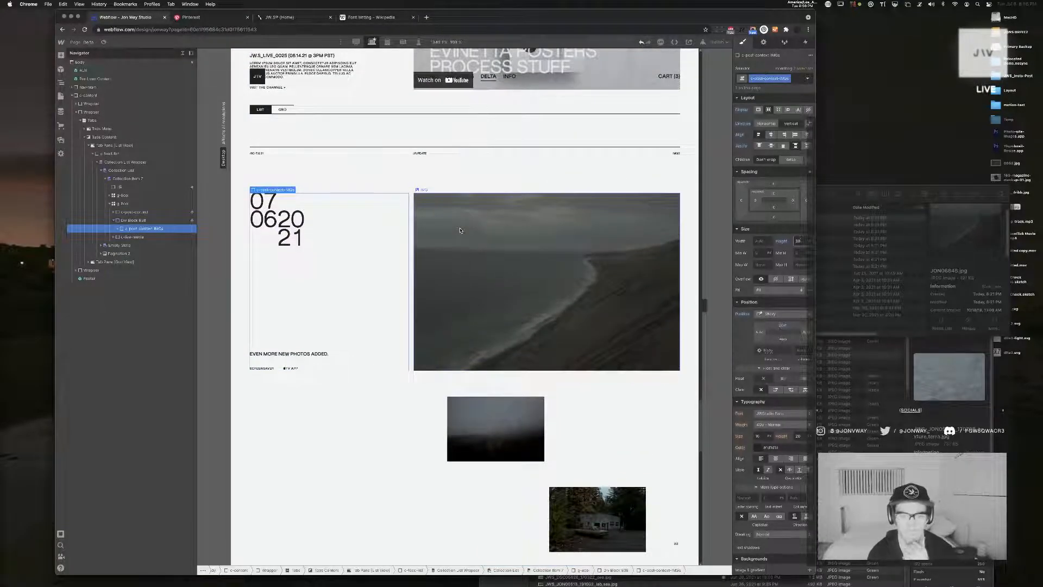
# Examine how the sticky post content block and its wrapper travel beside the staggered images
pyautogui.scroll(-2, 451, 229)
pyautogui.scroll(-4, 444, 229)
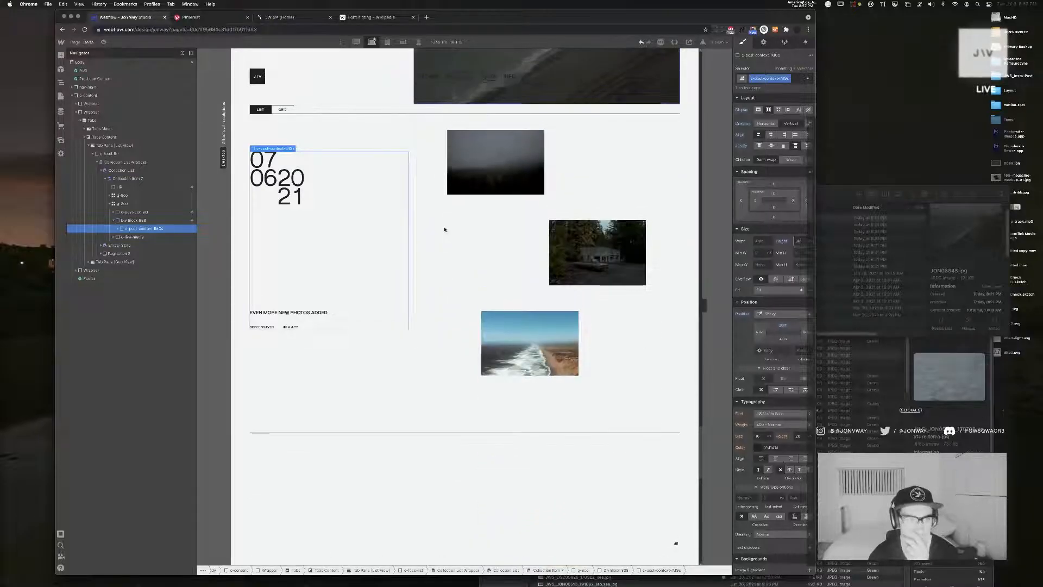
pyautogui.scroll(5, 445, 229)
pyautogui.click(323, 370)
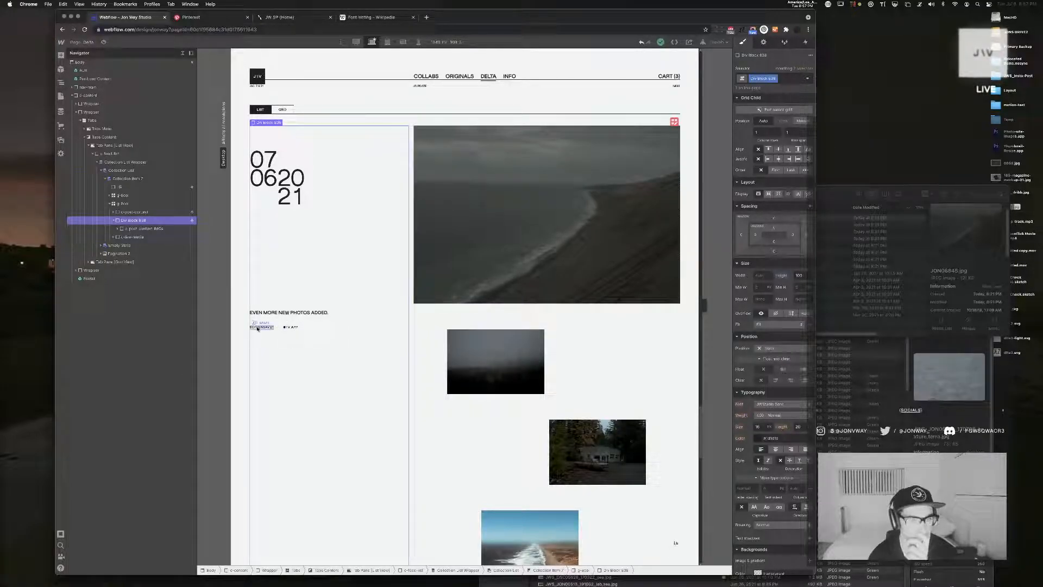
pyautogui.scroll(-5, 432, 411)
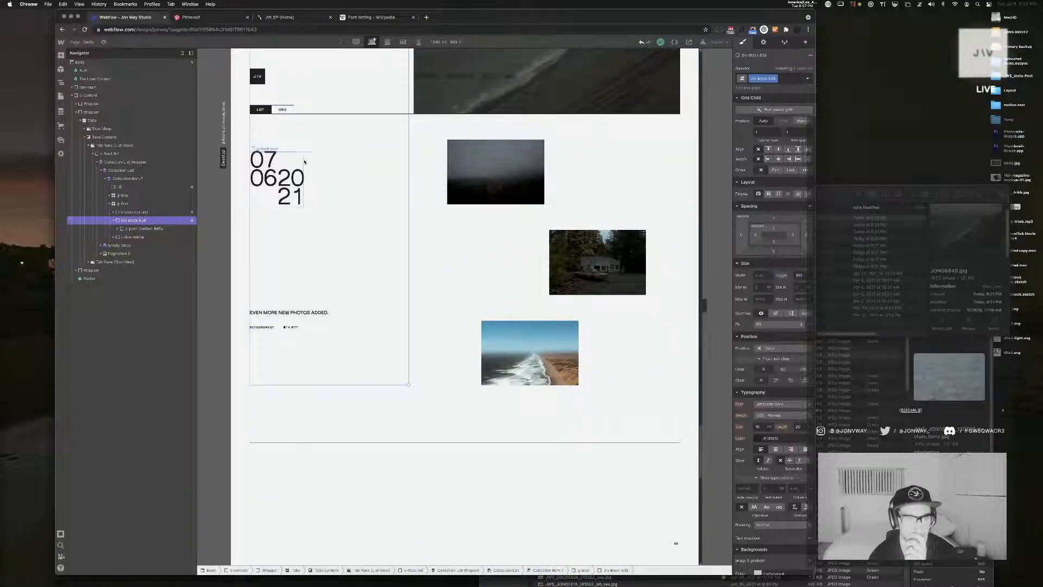
# Try a smaller top offset on the sticky post content block and undo the change
pyautogui.click(337, 175)
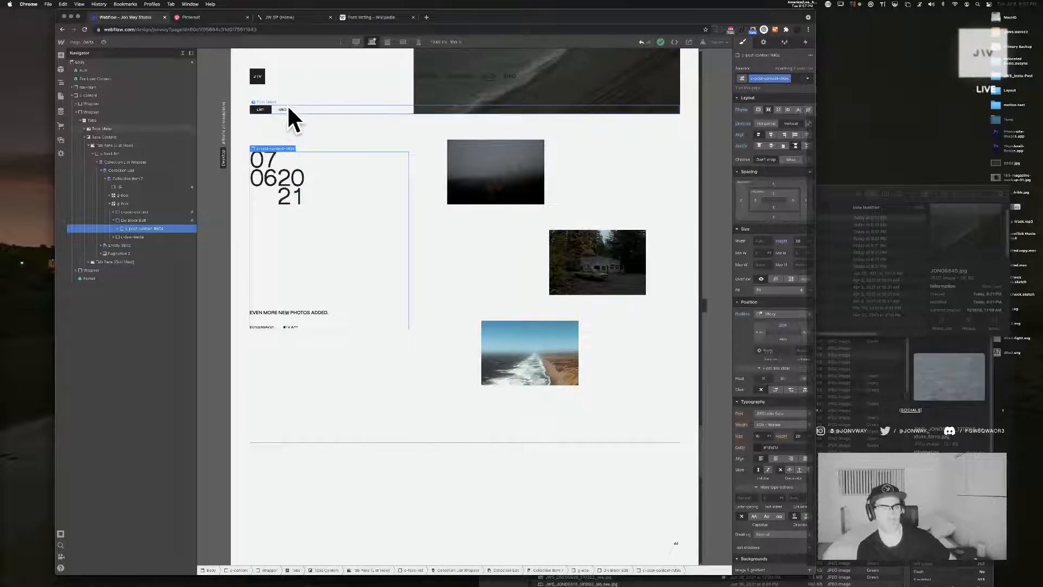
pyautogui.click(784, 326)
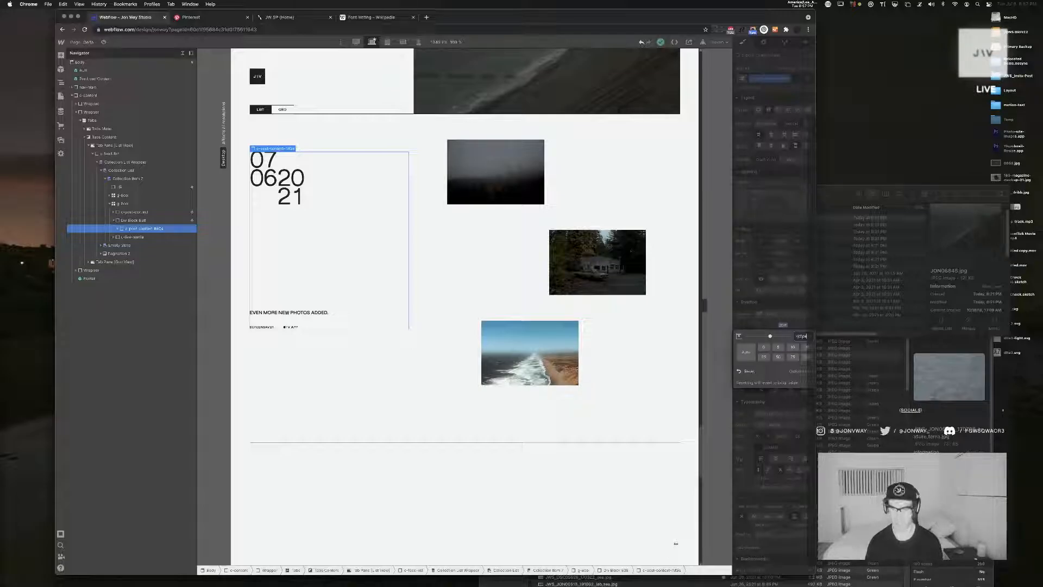
pyautogui.press('Return')
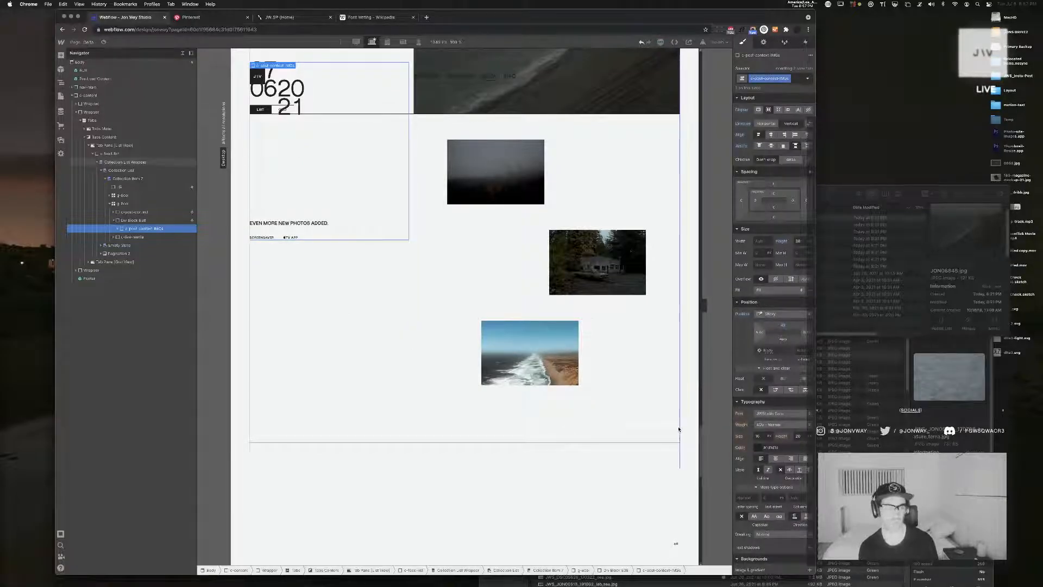
pyautogui.press('super+z')
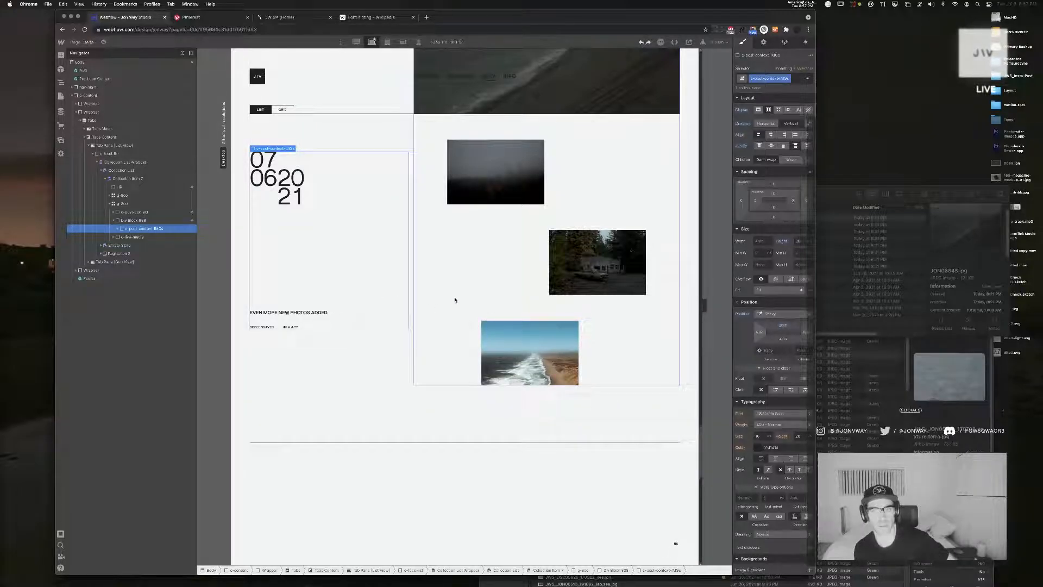
# Add top padding to the sticky post content block and reduce its top offset so it sticks level with the list/grid tabs
pyautogui.scroll(2, 454, 300)
pyautogui.scroll(1, 454, 300)
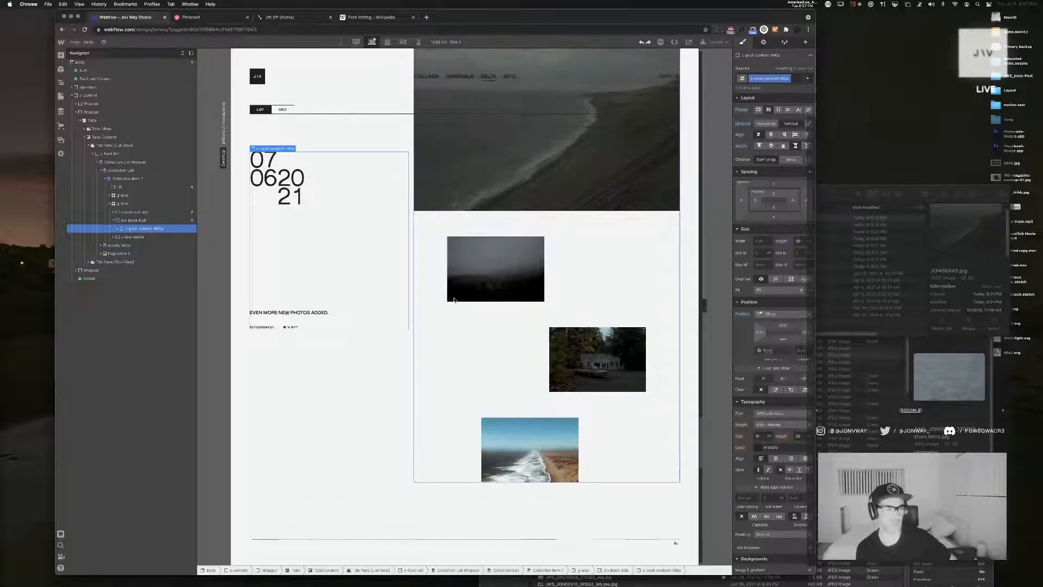
pyautogui.click(773, 196)
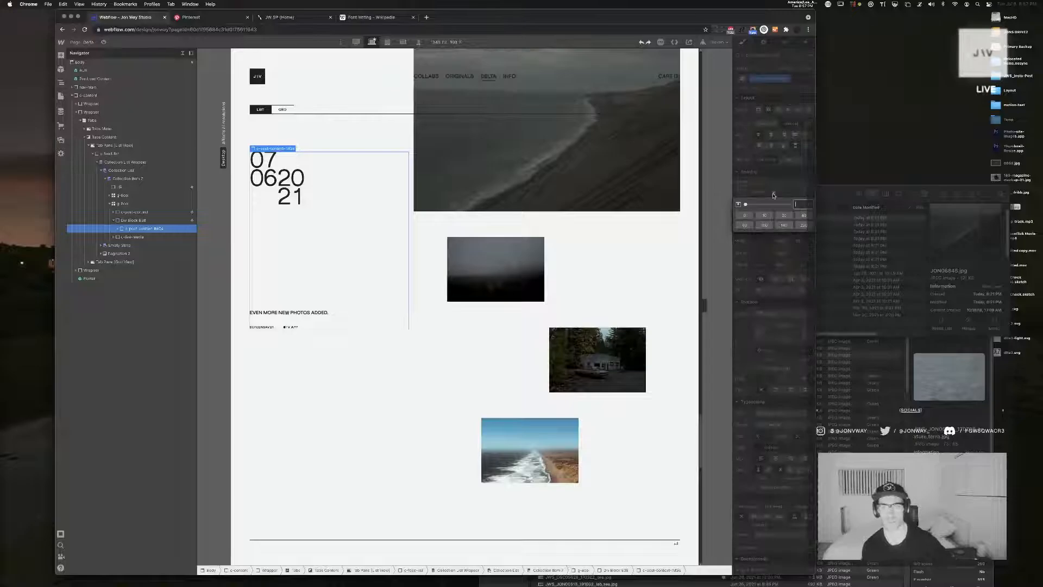
pyautogui.press('Return')
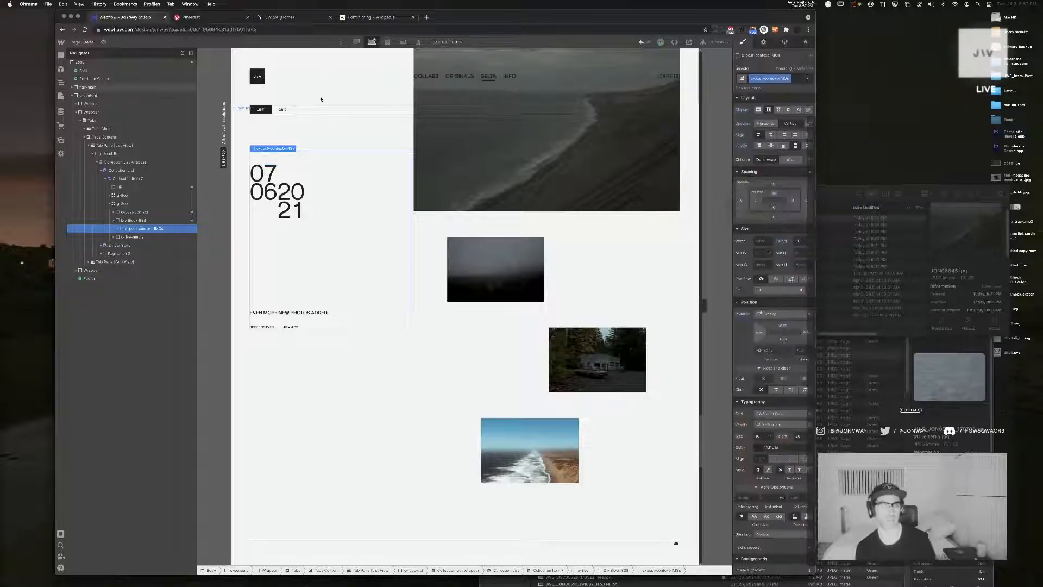
pyautogui.scroll(-2, 368, 148)
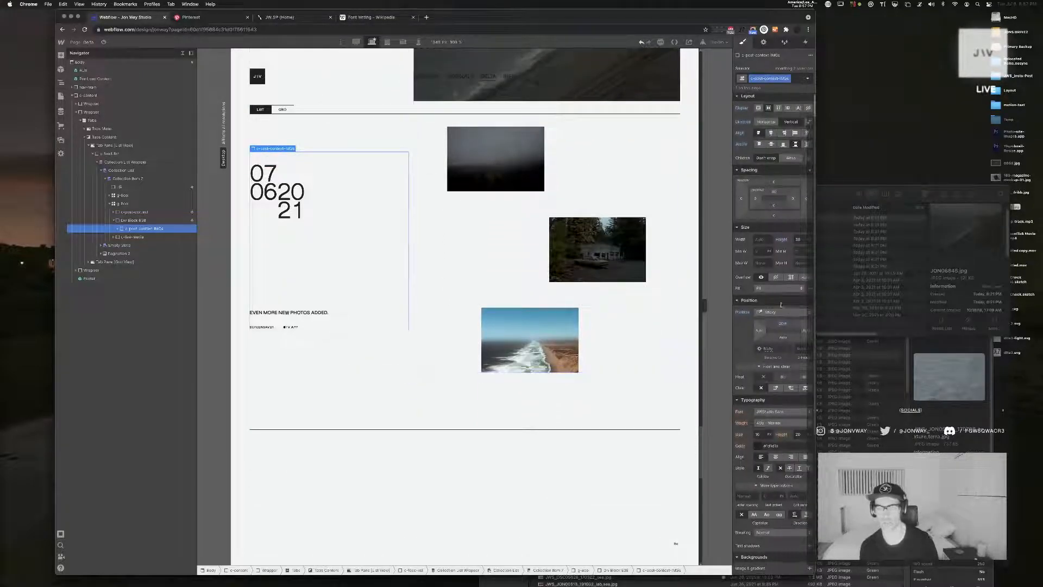
pyautogui.click(783, 325)
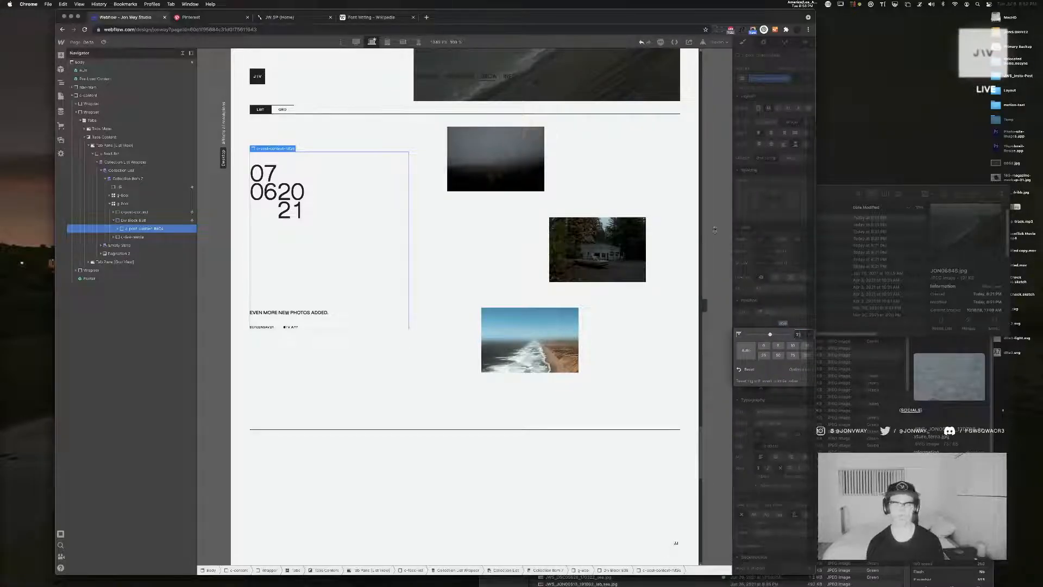
pyautogui.press('Return')
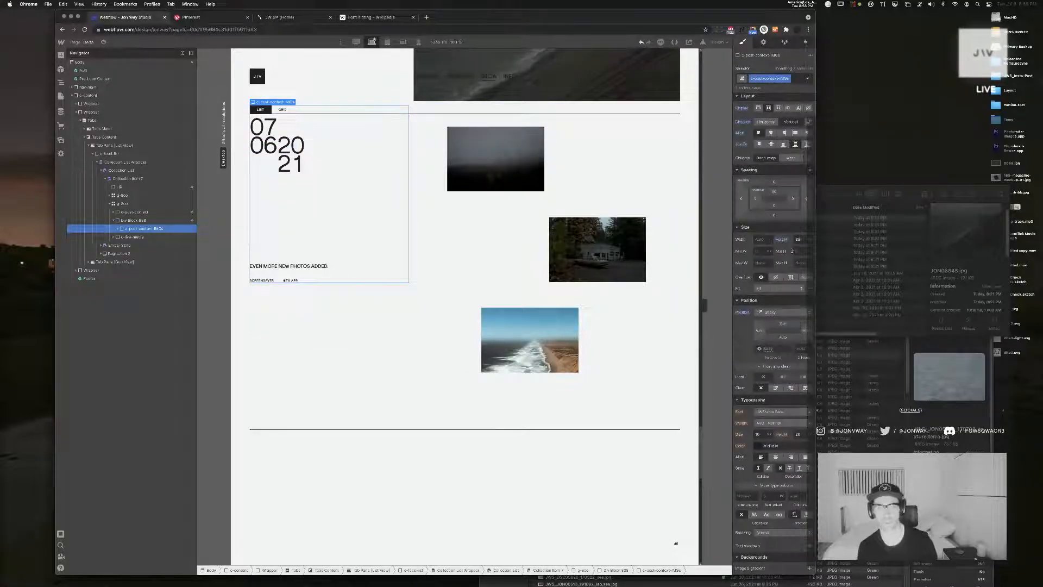
# Set the post content block's top padding to 80 and add a negative top margin to align the date with the coastline image's upper edge
pyautogui.click(774, 192)
pyautogui.write('80')
pyautogui.press('Return')
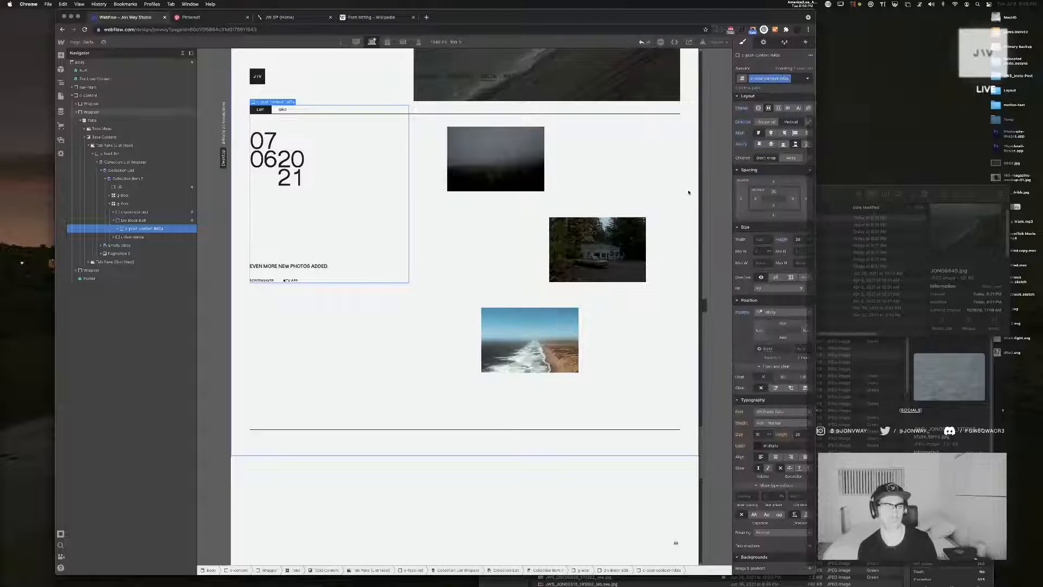
pyautogui.click(774, 184)
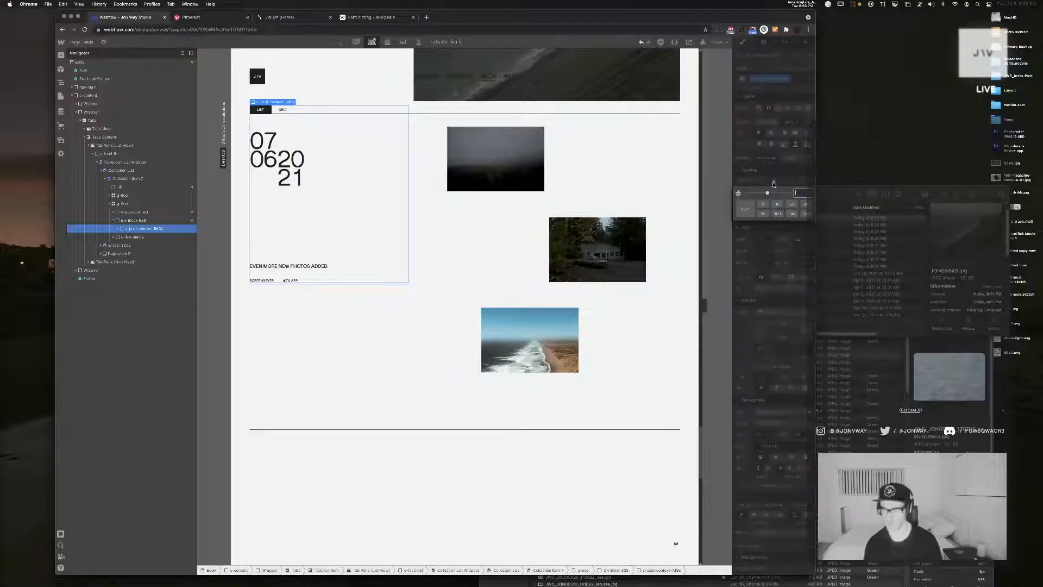
pyautogui.press('Return')
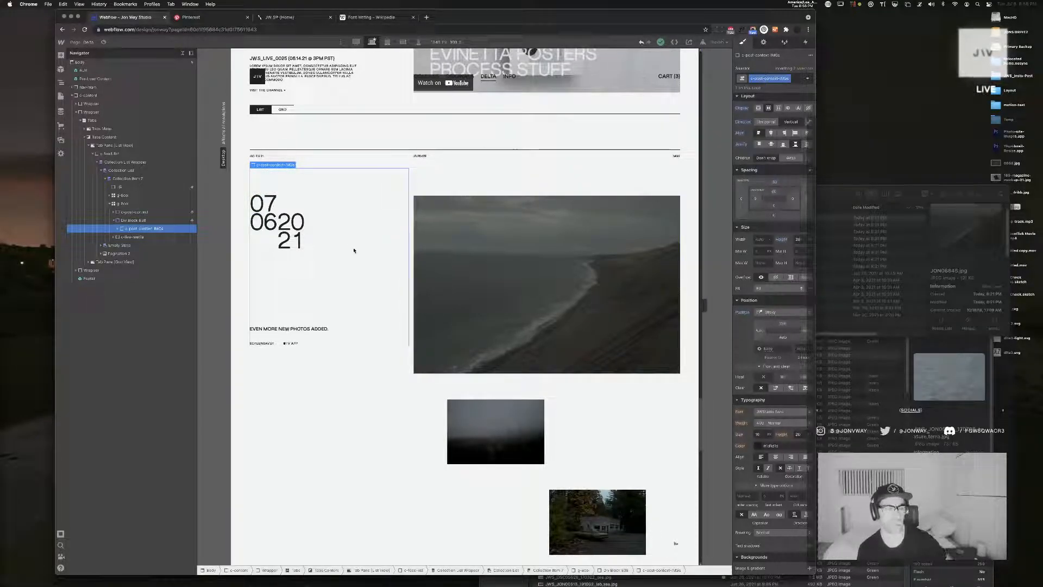
# Set the post content block's height to 40.5 so its lower edge meets that of the large coastline image
pyautogui.scroll(-3, 354, 251)
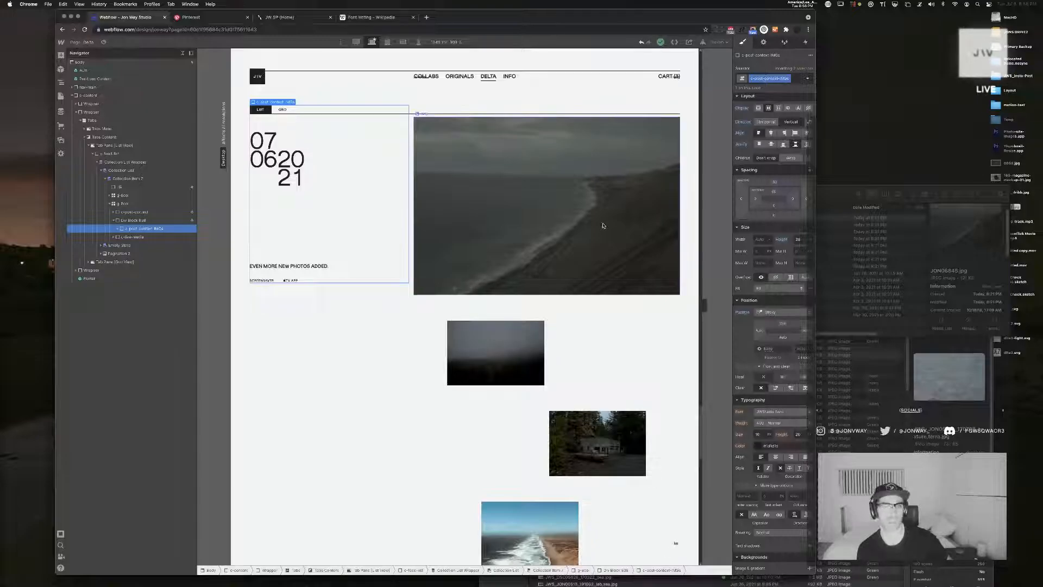
pyautogui.click(798, 239)
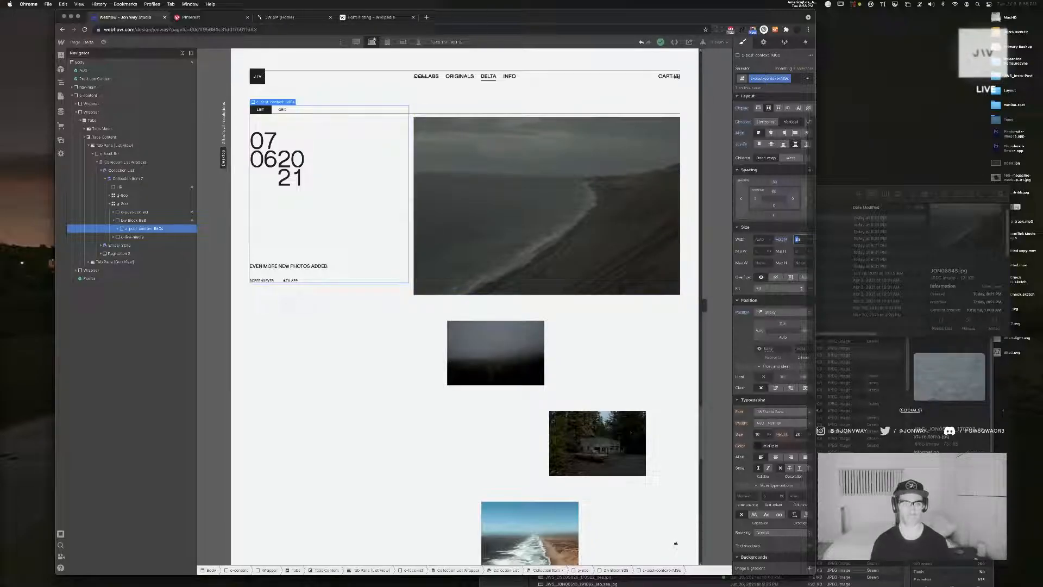
pyautogui.press('Up')
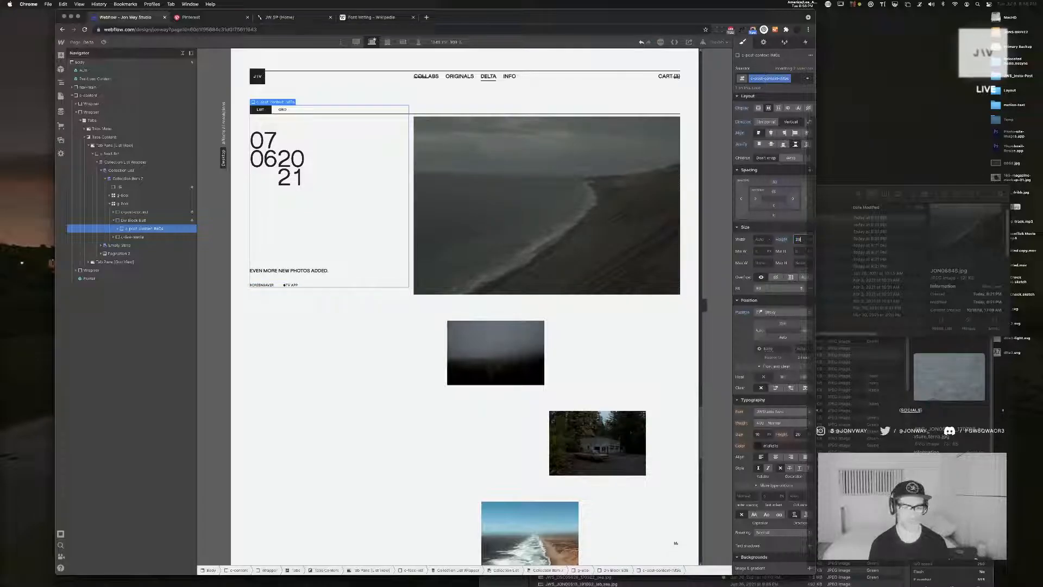
pyautogui.press('Up')
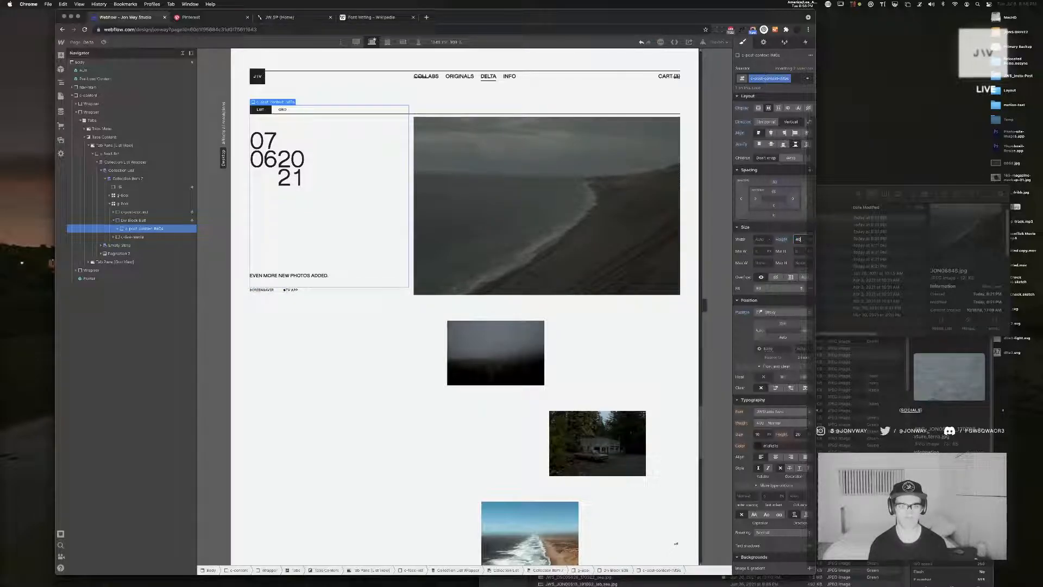
pyautogui.press('Up')
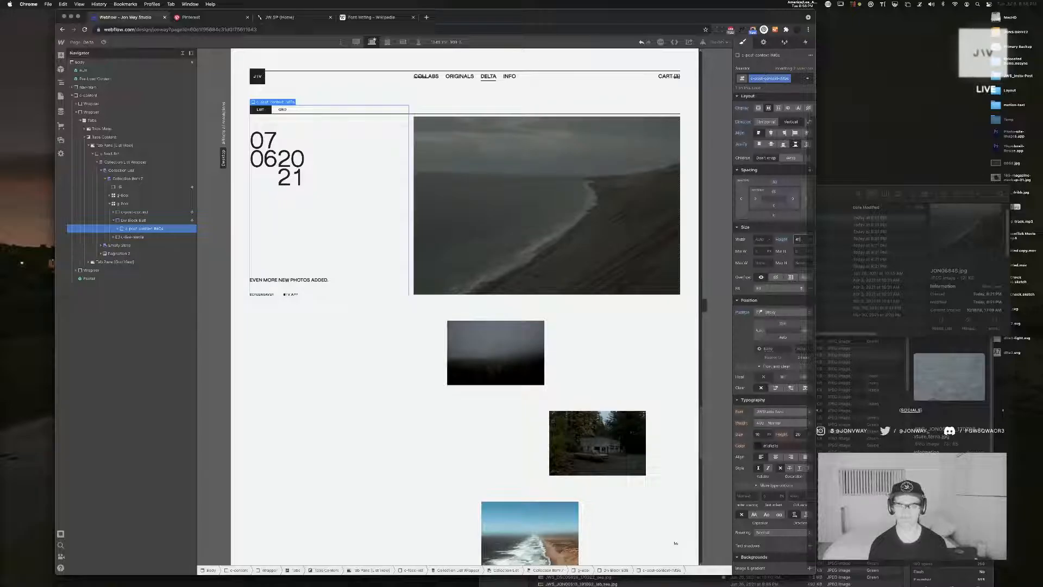
pyautogui.press('Down')
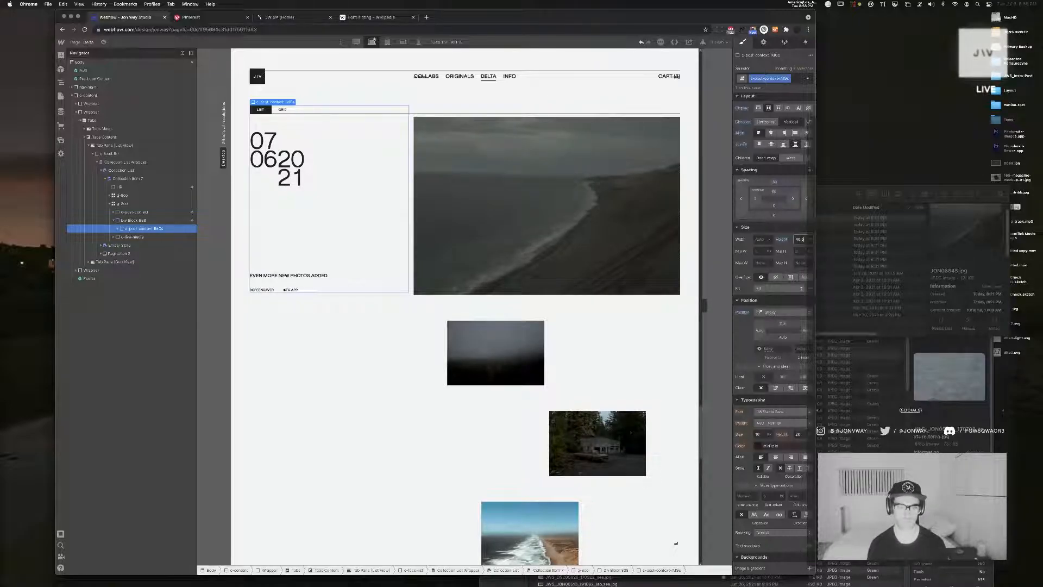
pyautogui.press('Up')
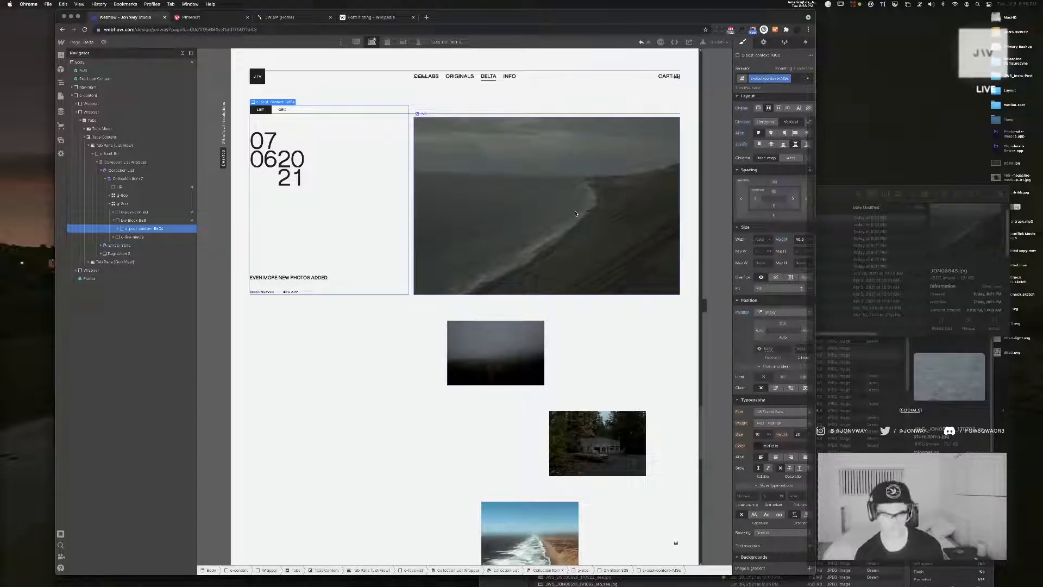
# Widen the canvas and set the large coastline image's height to Auto
pyautogui.moveTo(705, 220); pyautogui.dragTo(742, 303)
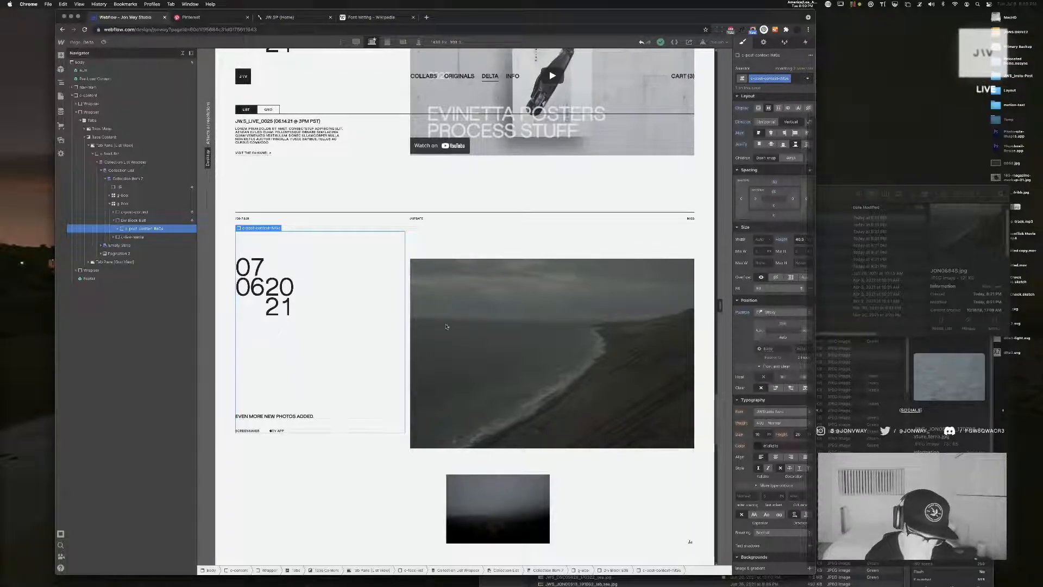
pyautogui.click(526, 333)
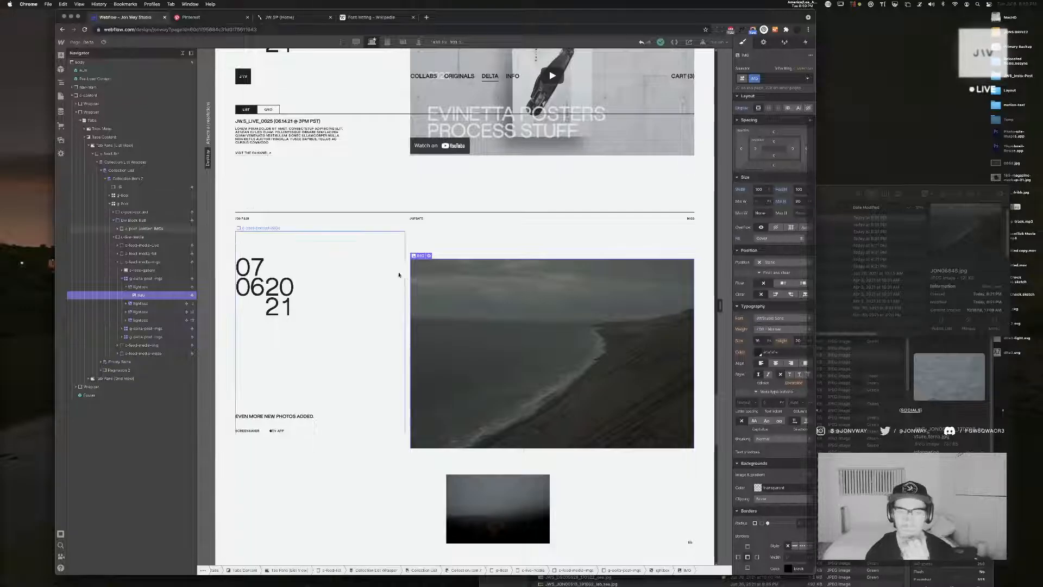
pyautogui.click(799, 189)
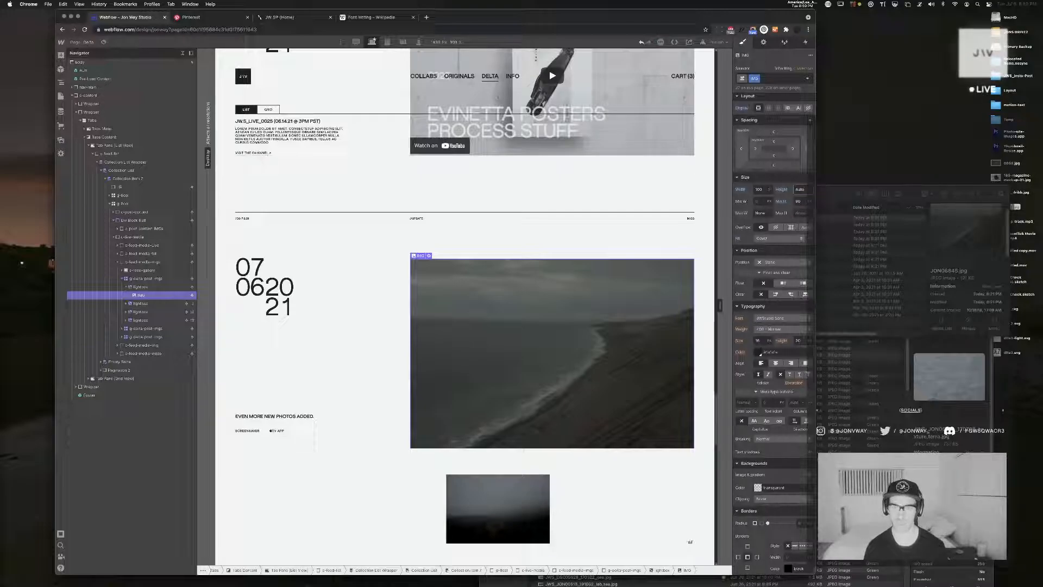
pyautogui.scroll(-2, 234, 292)
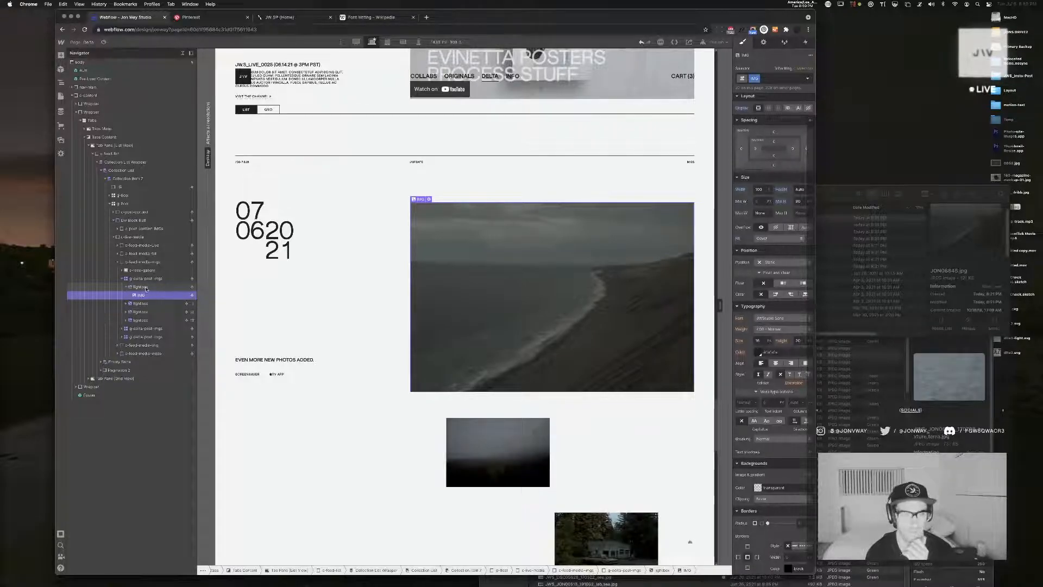
# Narrow the canvas to compare the post content block's height with the coastline image at a smaller width
pyautogui.click(142, 287)
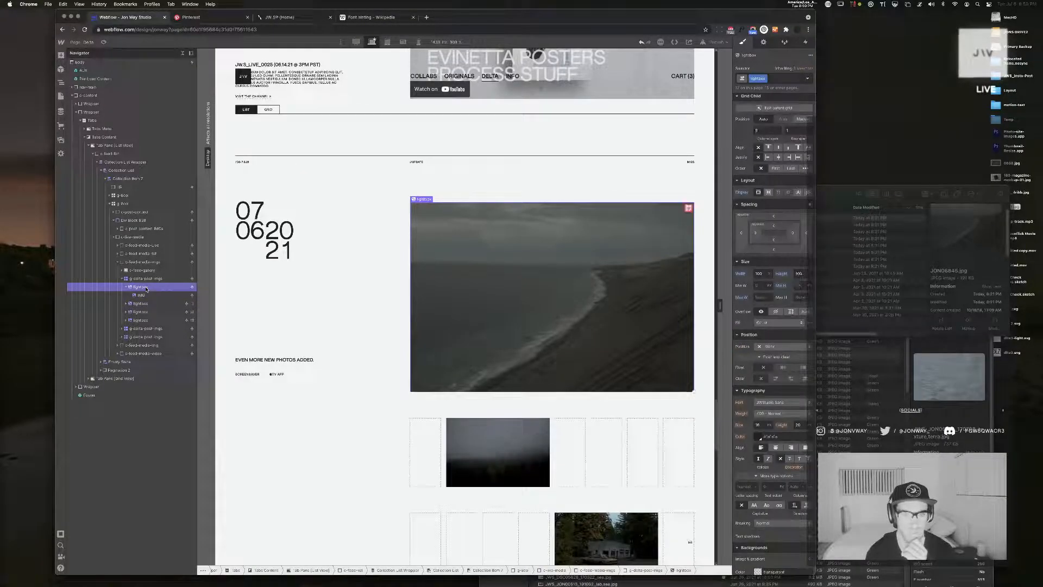
pyautogui.click(354, 253)
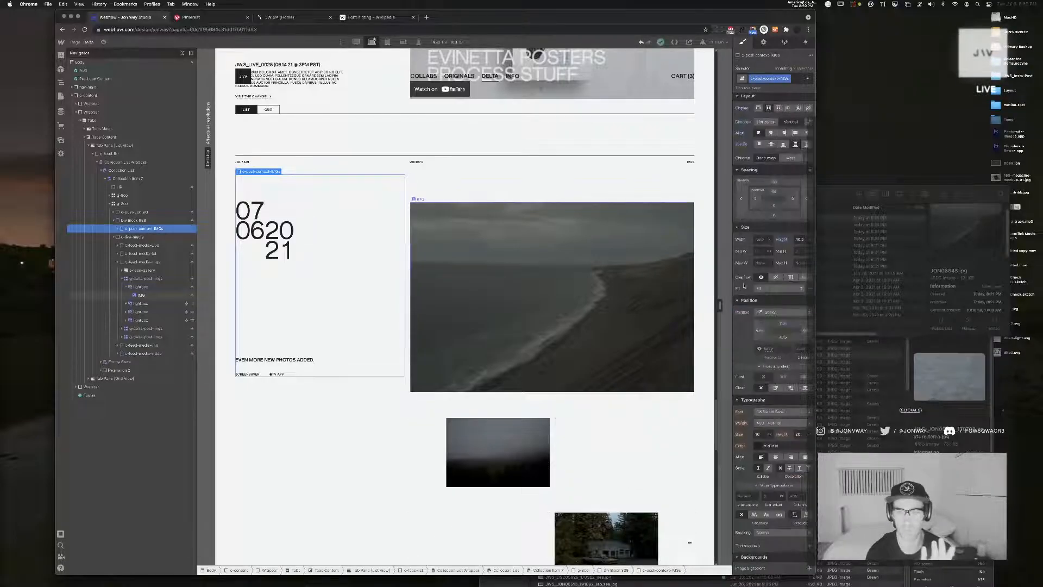
pyautogui.moveTo(698, 308); pyautogui.dragTo(557, 303)
pyautogui.scroll(10, 492, 263)
pyautogui.scroll(5, 492, 263)
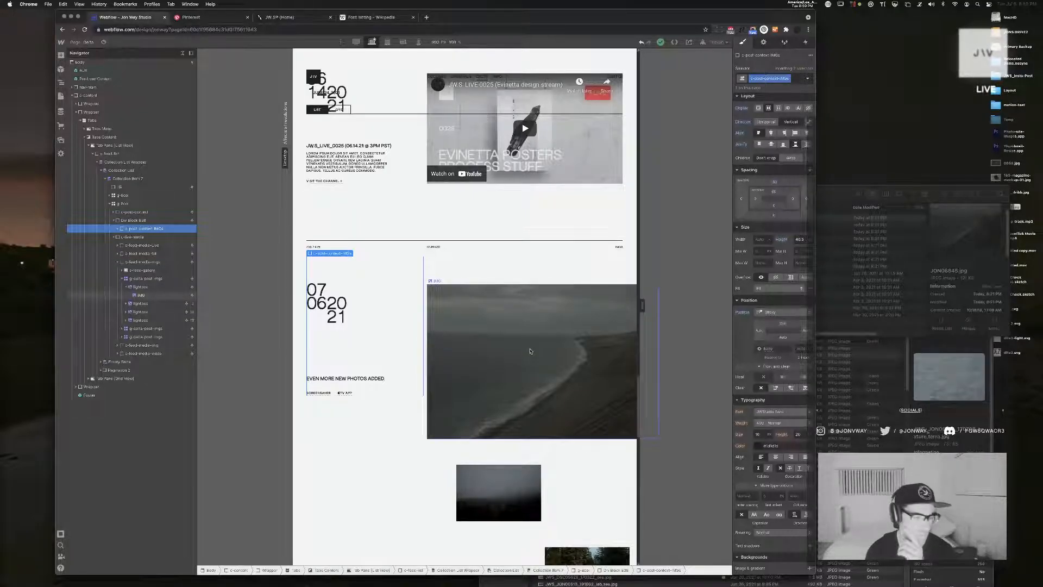
# Examine the coastline image, its lightbox and the enclosing image grid for overflow beyond the page's edge
pyautogui.click(143, 295)
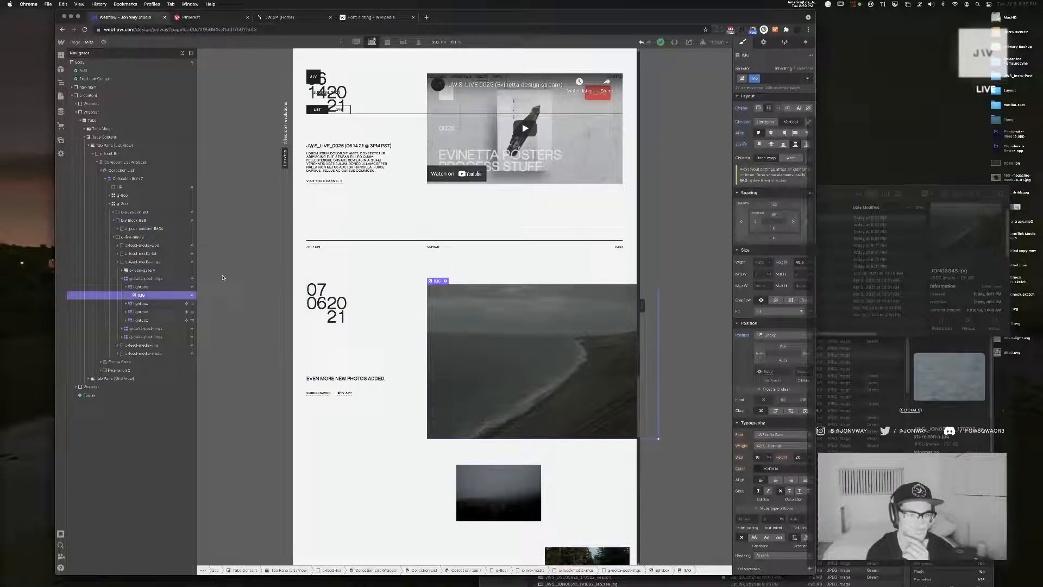
pyautogui.click(146, 286)
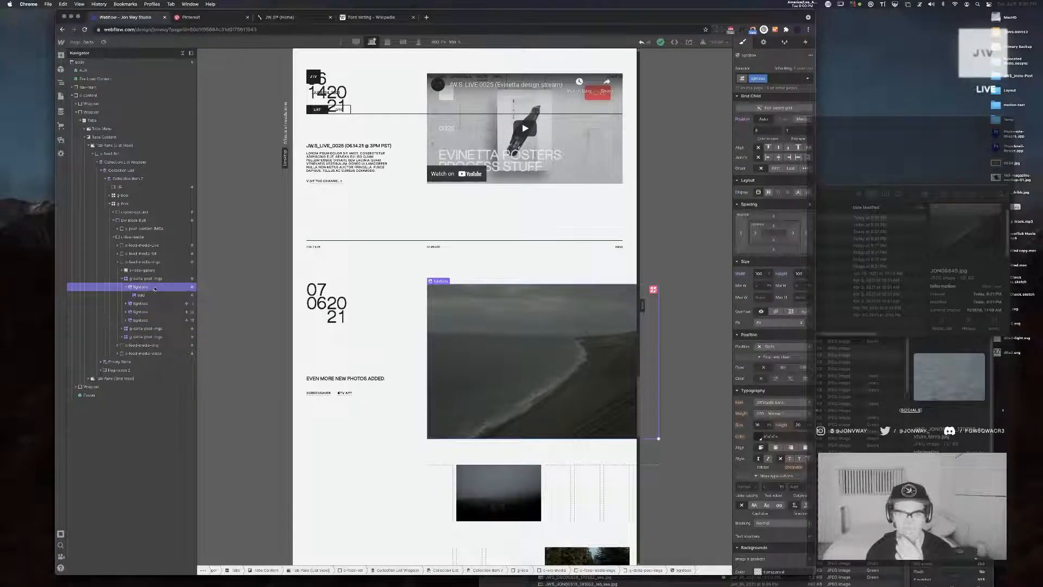
pyautogui.click(158, 279)
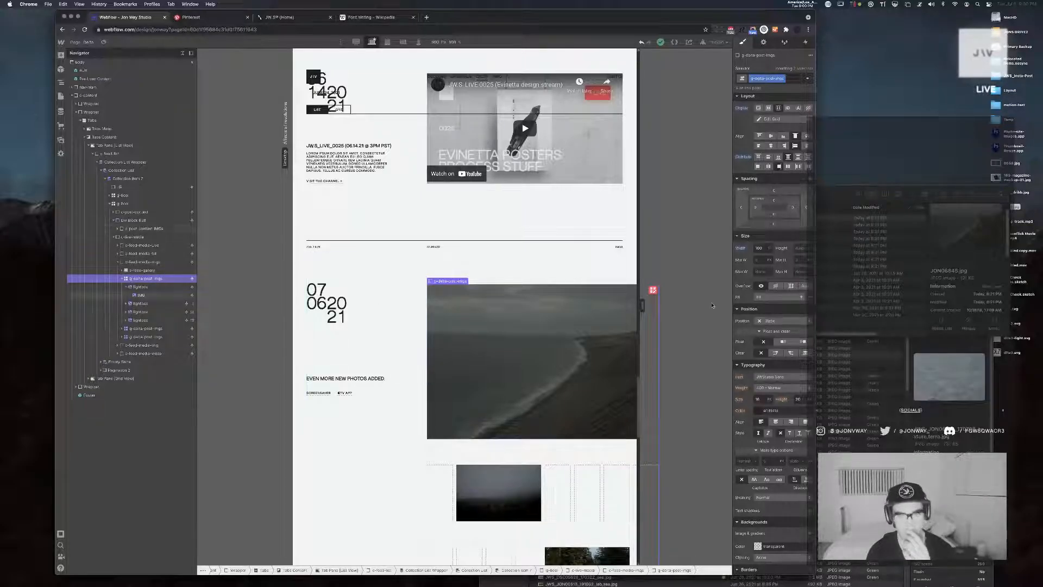
pyautogui.hscroll(2, 615, 294)
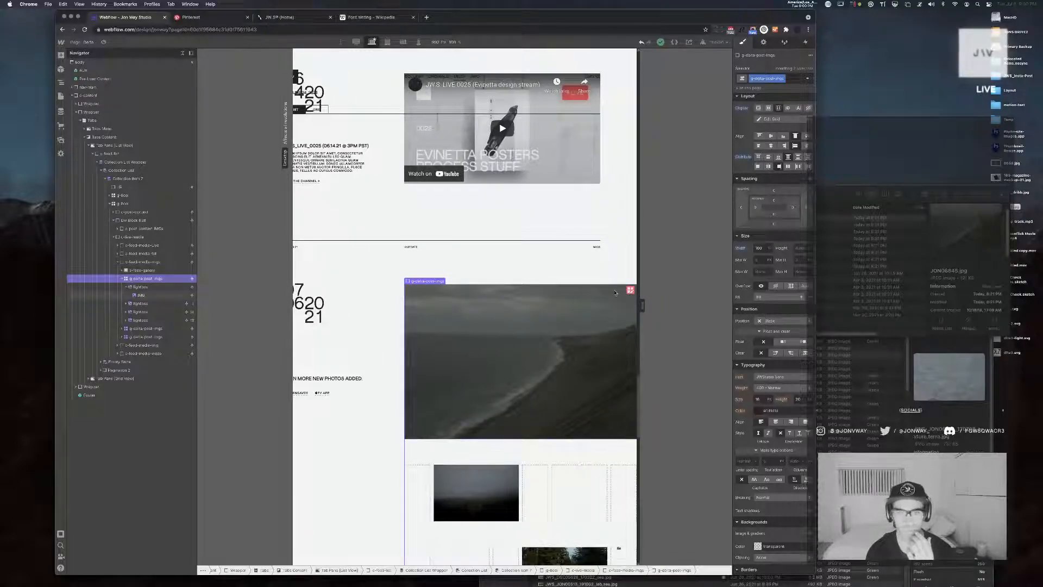
pyautogui.hscroll(-2, 615, 294)
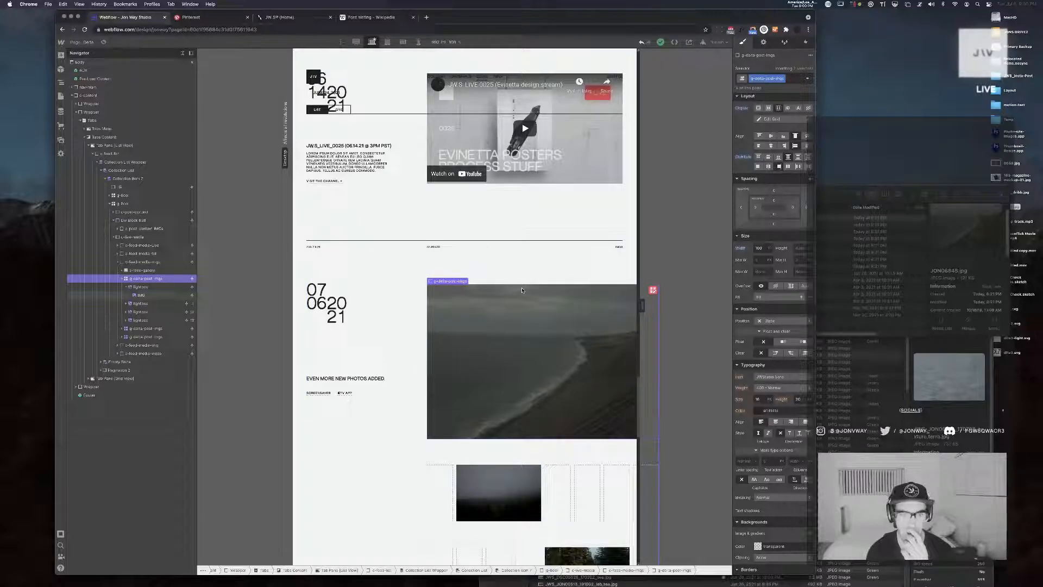
# Try removing the width setting from the grid that holds the post images
pyautogui.hscroll(2, 522, 290)
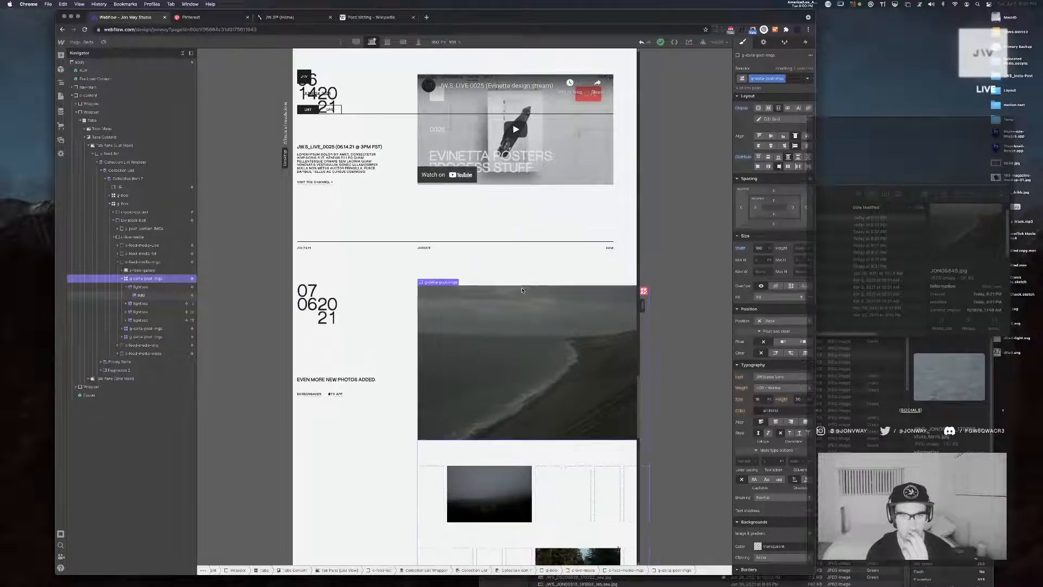
pyautogui.keyDown('alt'); pyautogui.click(742, 250); pyautogui.keyUp('alt')
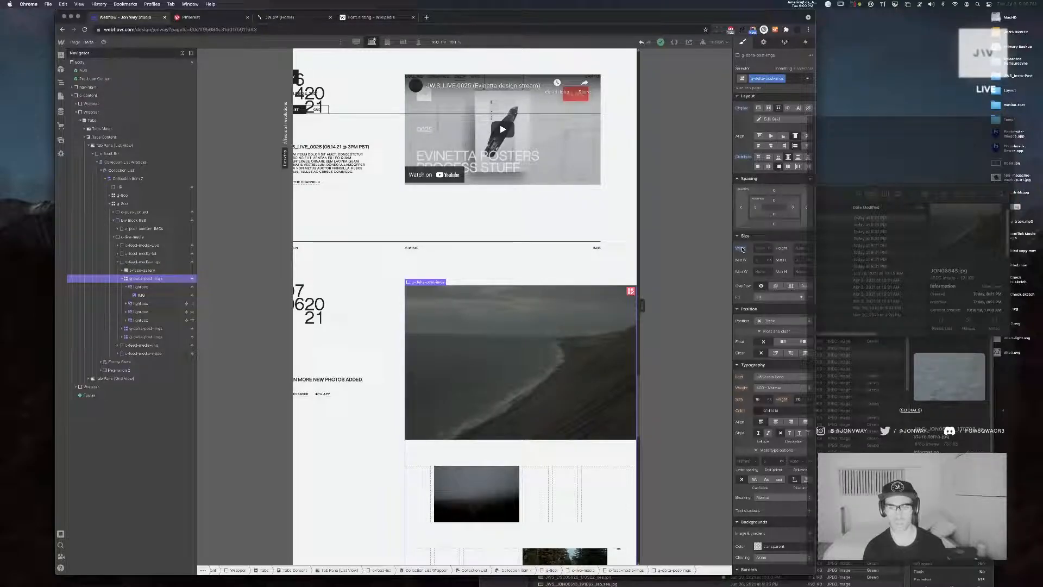
# Examine the image wrapper, media block, post content block and enclosing post grid for the cause of the horizontal overflow
pyautogui.click(136, 263)
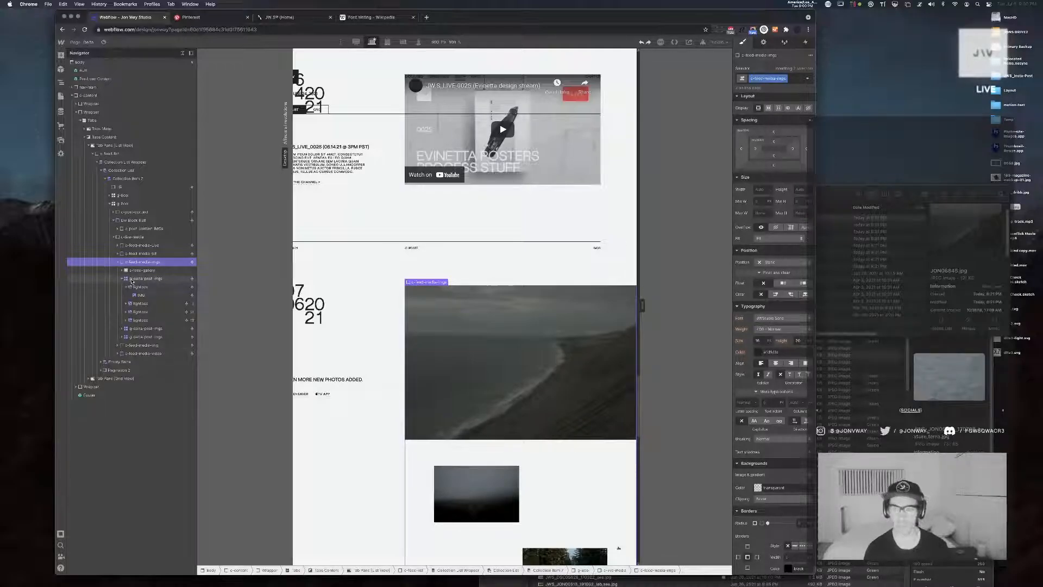
pyautogui.click(132, 279)
pyautogui.click(123, 278)
pyautogui.click(130, 238)
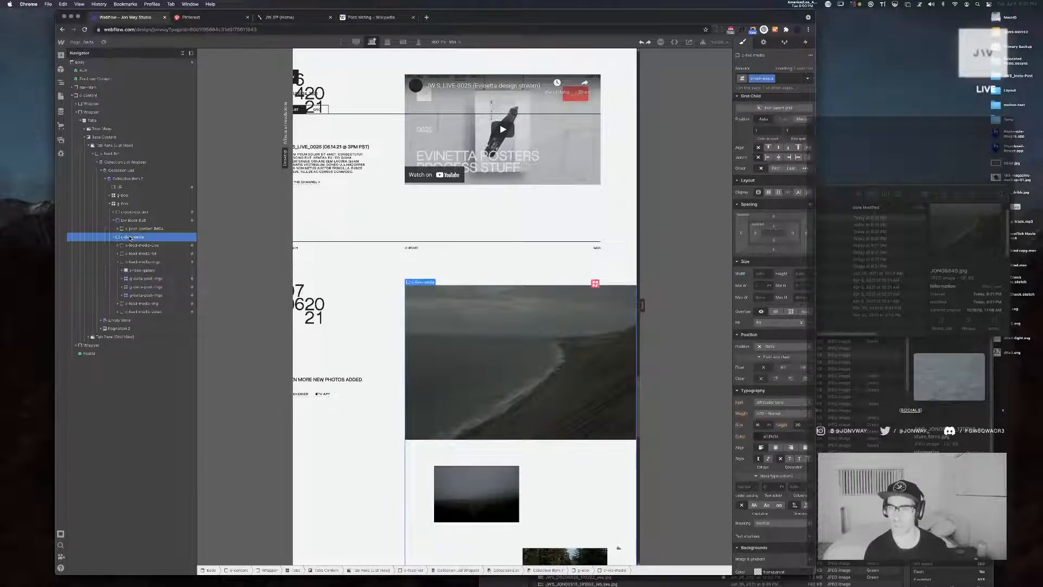
pyautogui.hscroll(-1, 525, 284)
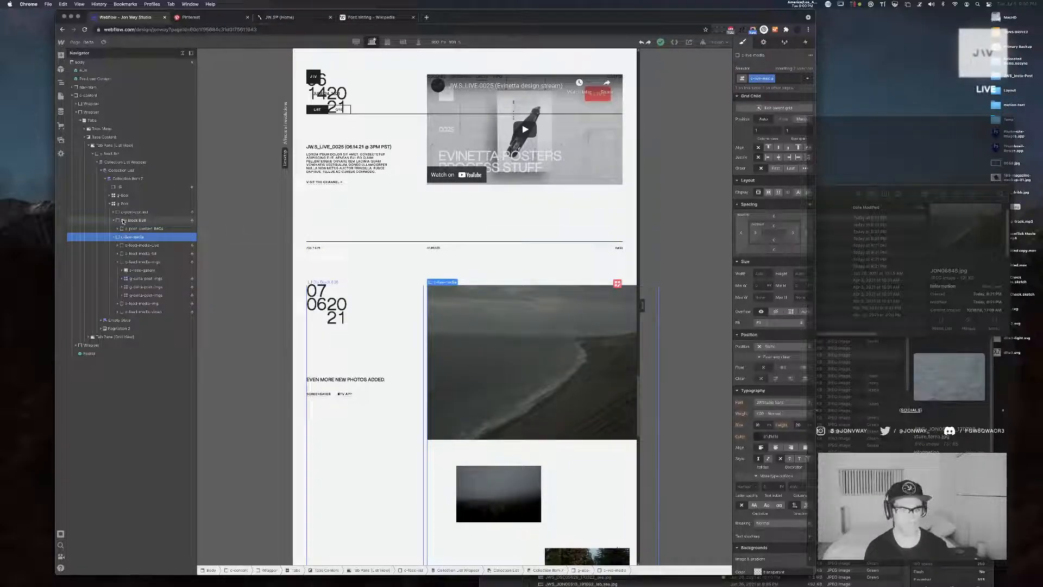
pyautogui.click(124, 220)
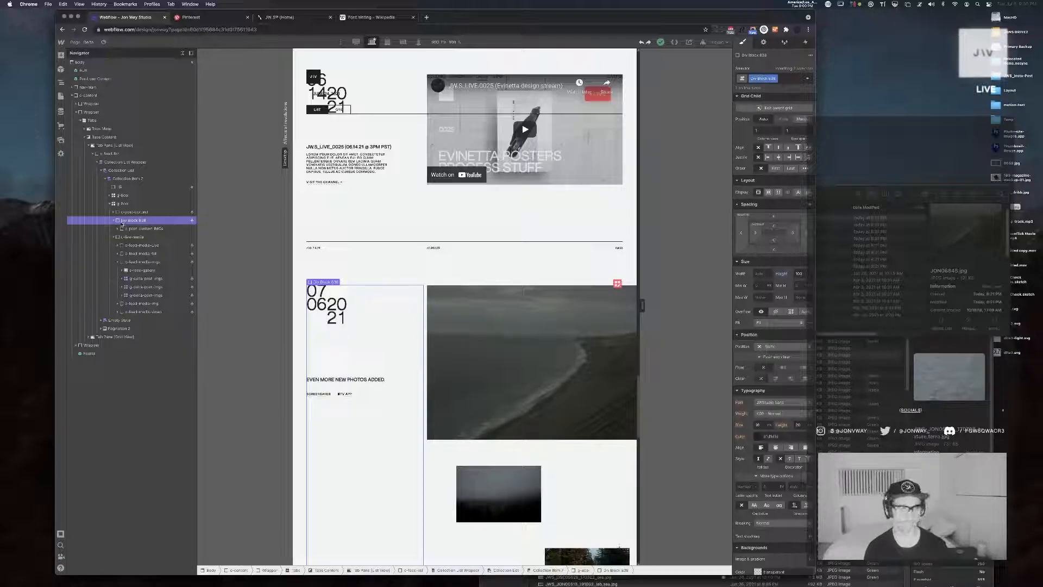
pyautogui.click(125, 229)
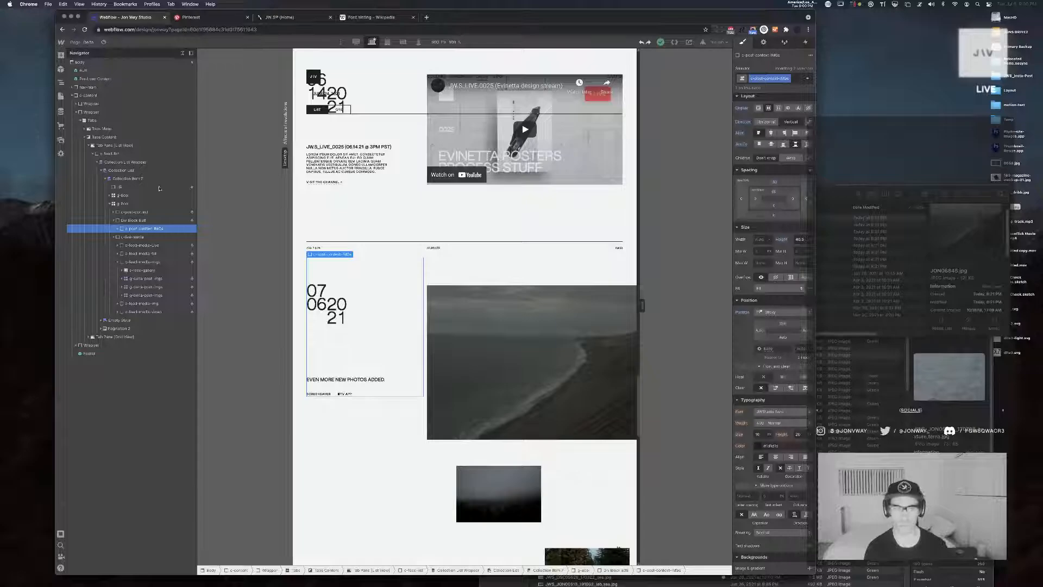
pyautogui.click(126, 204)
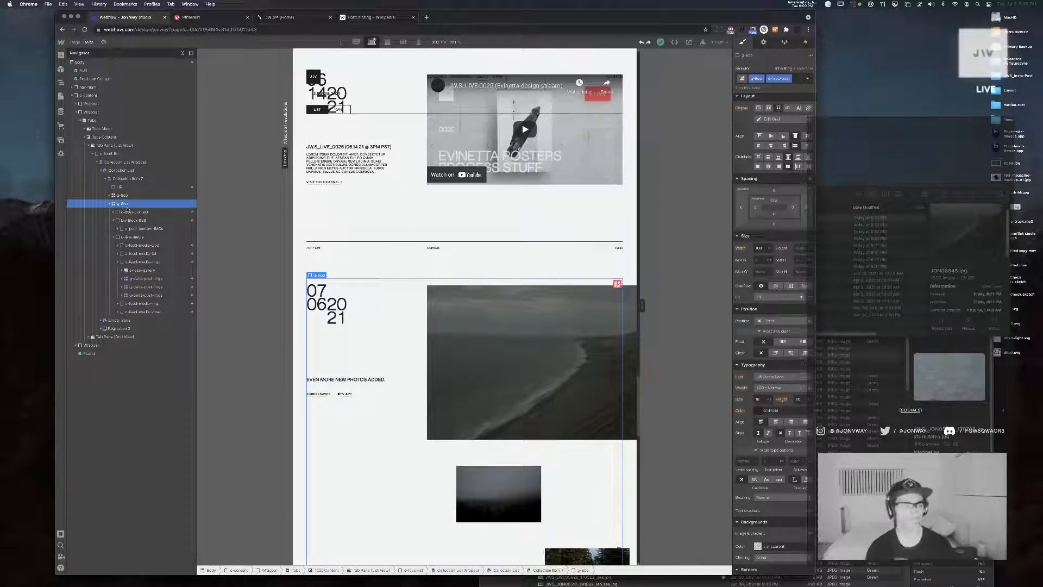
# Try widths of 66, 65, 70, 80 and 90 on the wrapper around the post images
pyautogui.click(122, 260)
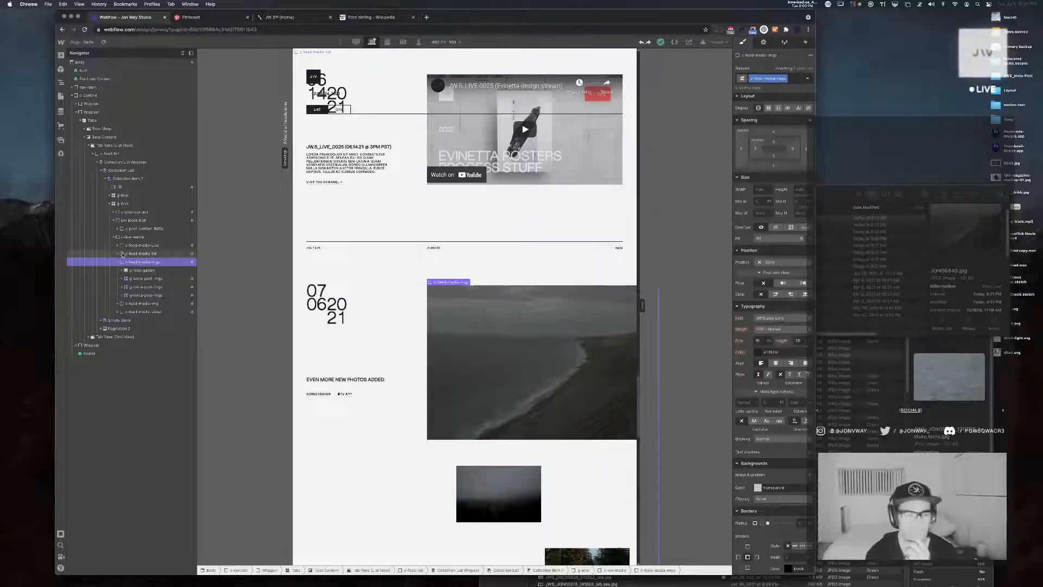
pyautogui.click(117, 262)
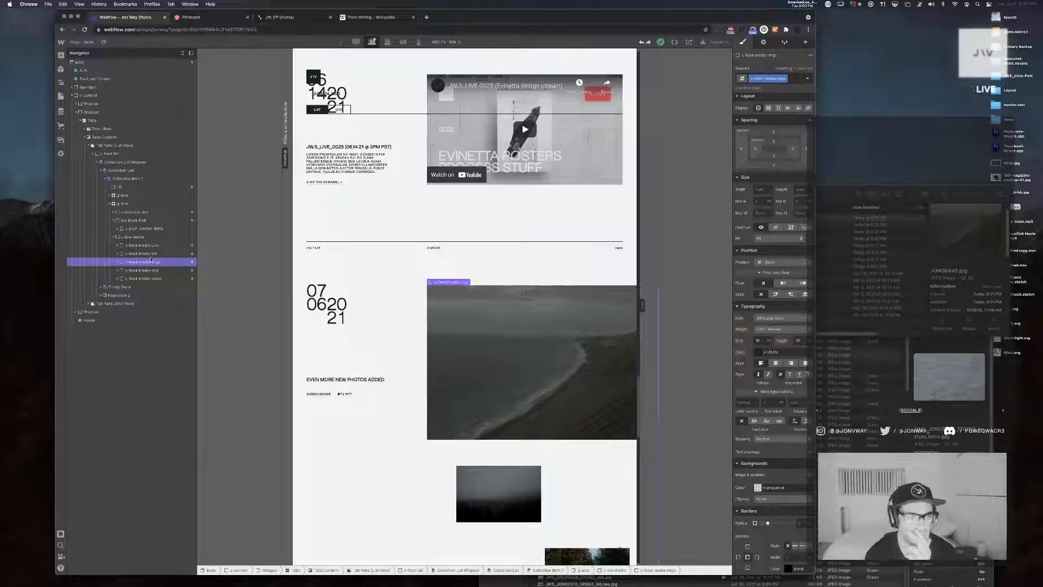
pyautogui.write('66')
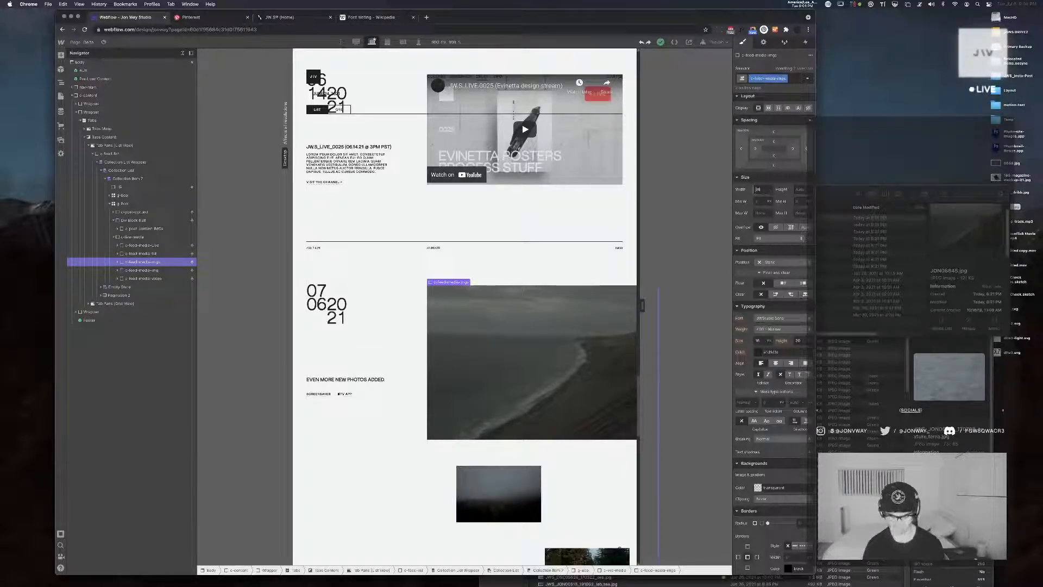
pyautogui.press('Return')
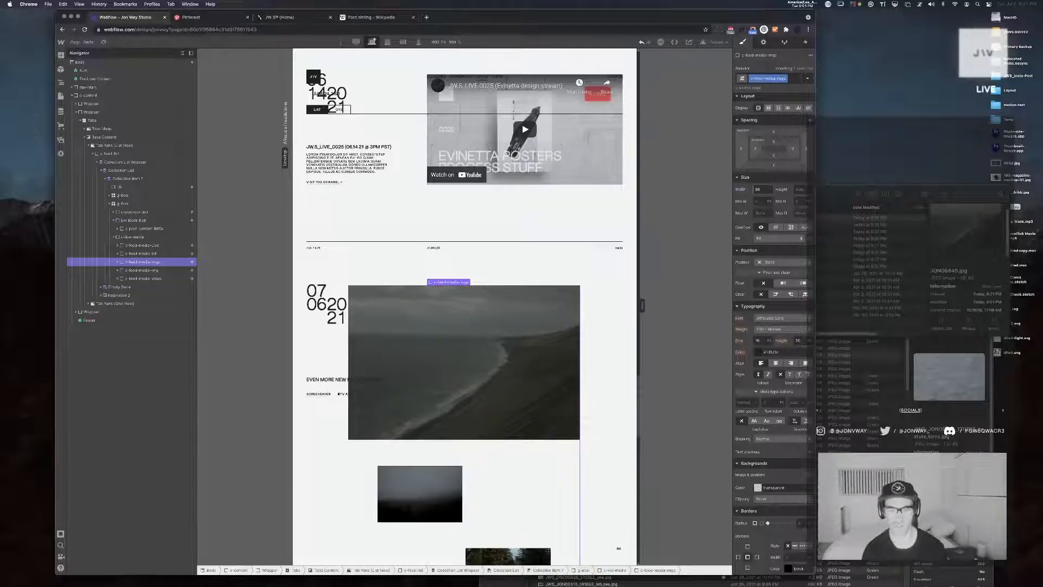
pyautogui.press('Down')
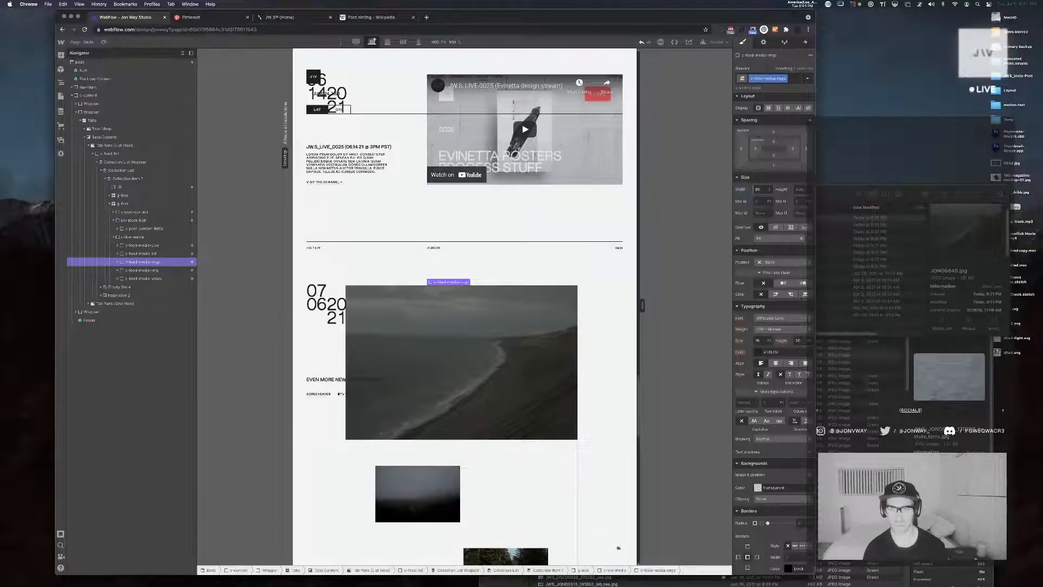
pyautogui.write('70')
pyautogui.press('Return')
pyautogui.write('80')
pyautogui.press('Return')
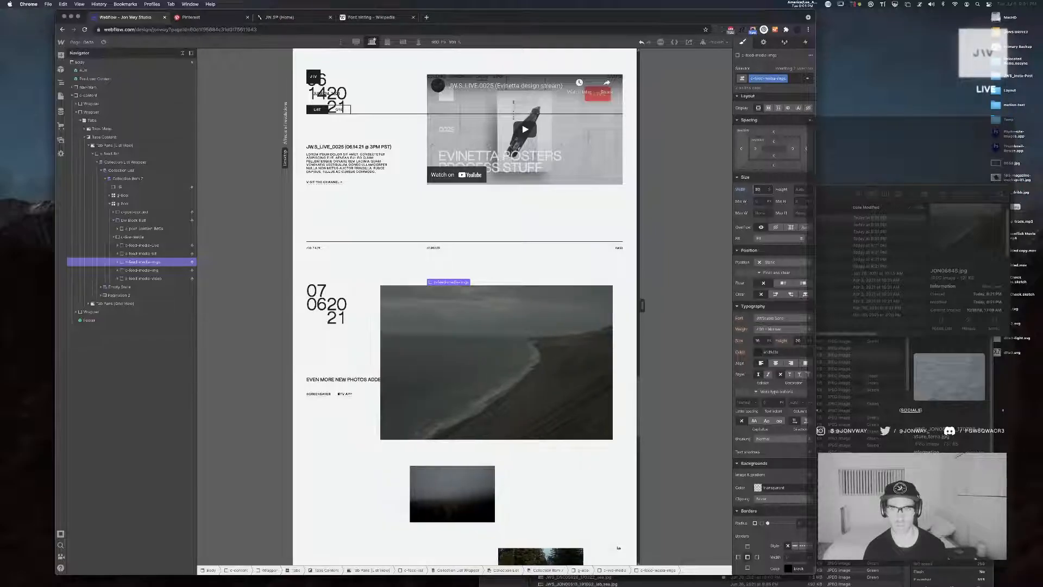
pyautogui.hotkey('shift', 'Up')
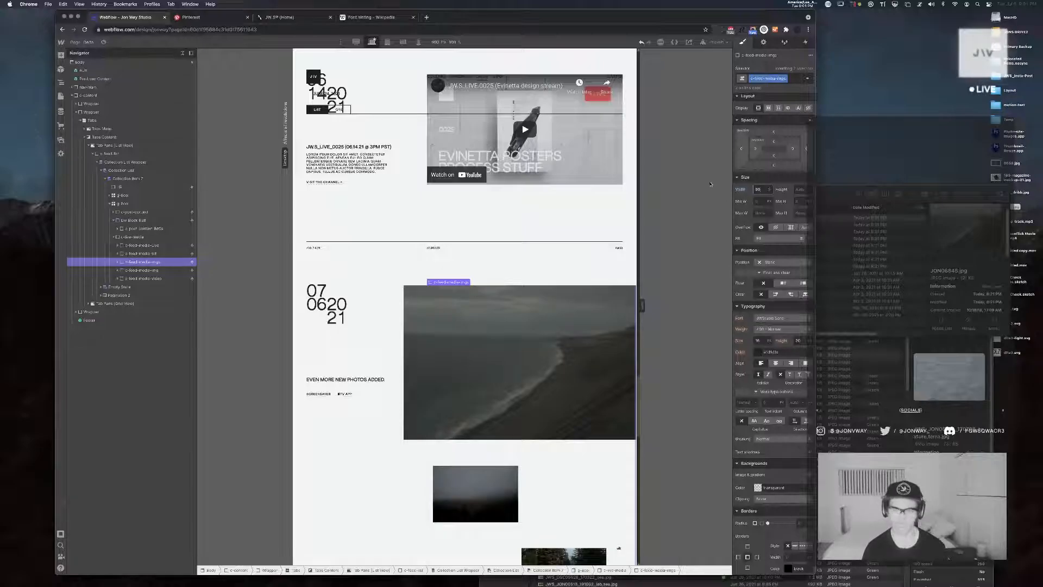
# Examine the column structure of the post grid that encloses the text and media blocks
pyautogui.click(146, 238)
pyautogui.click(113, 219)
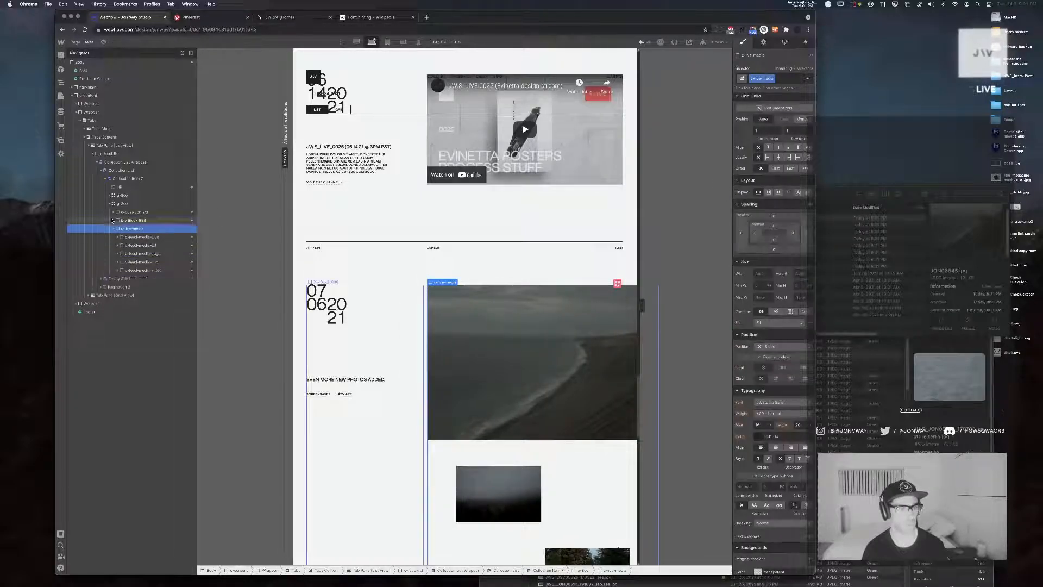
pyautogui.click(113, 229)
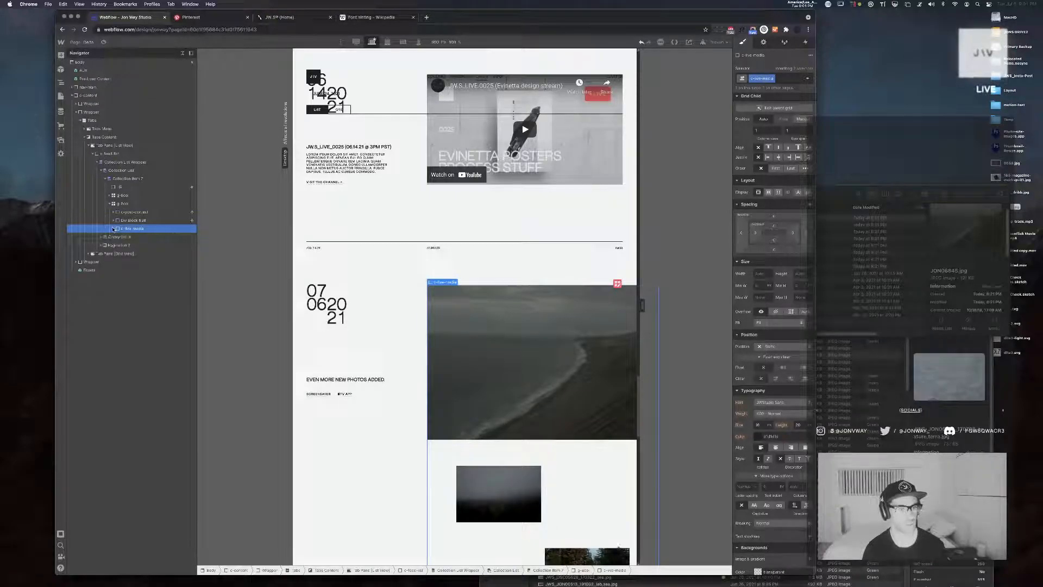
pyautogui.click(137, 203)
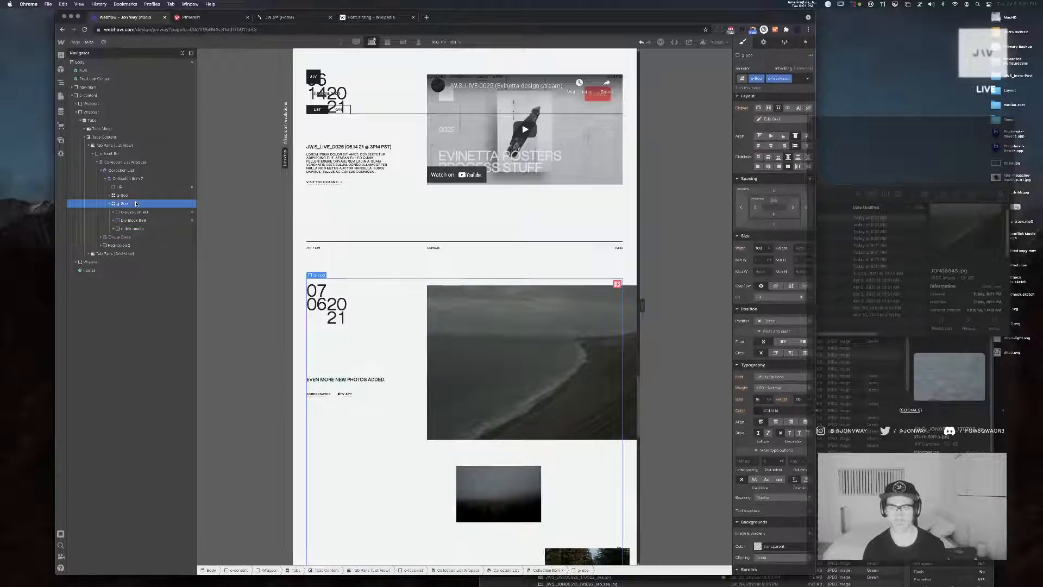
pyautogui.click(618, 284)
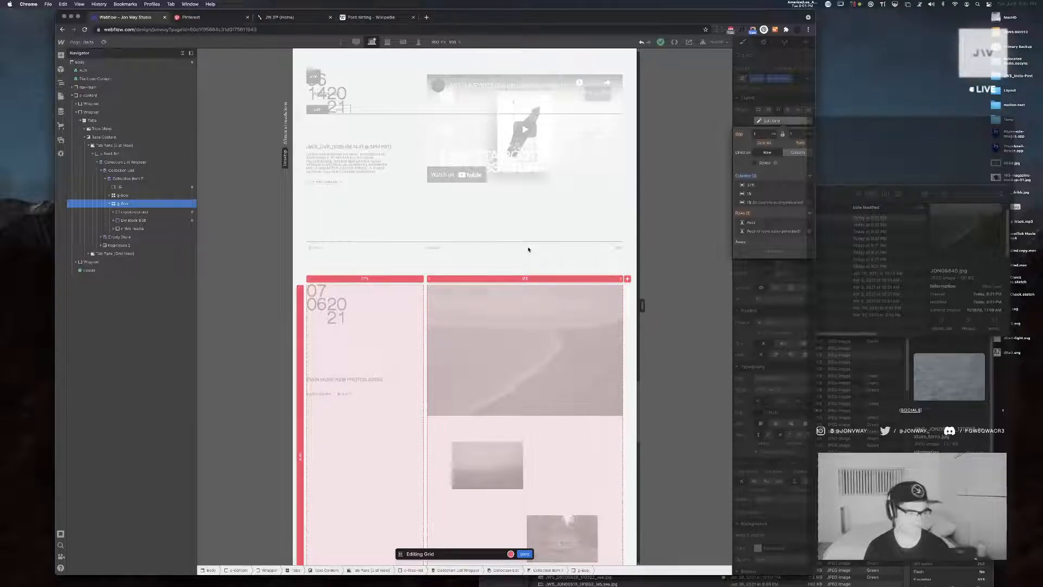
pyautogui.click(525, 553)
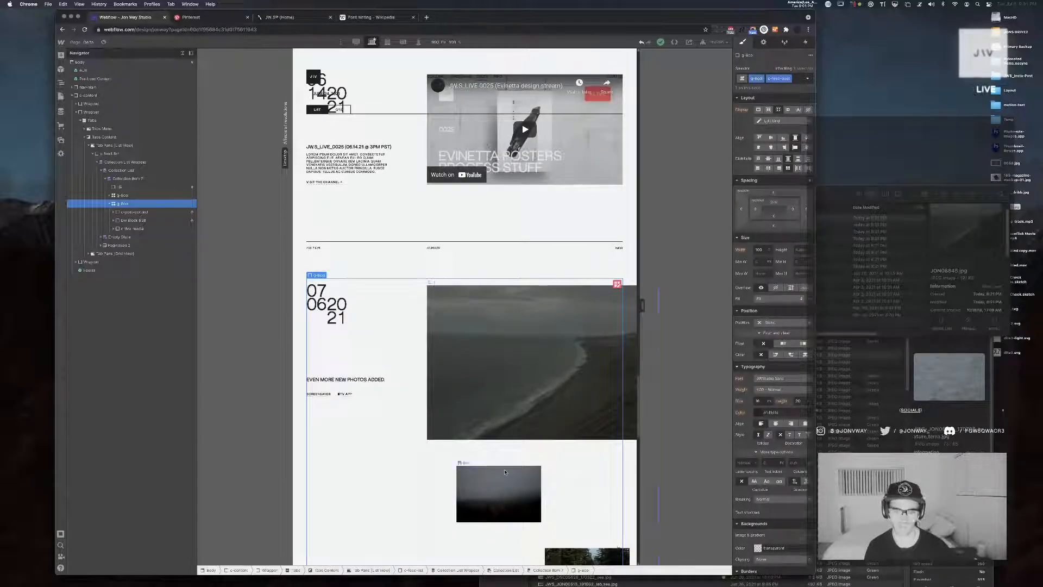
# Remove the last two columns from the grid that holds the post images
pyautogui.click(577, 345)
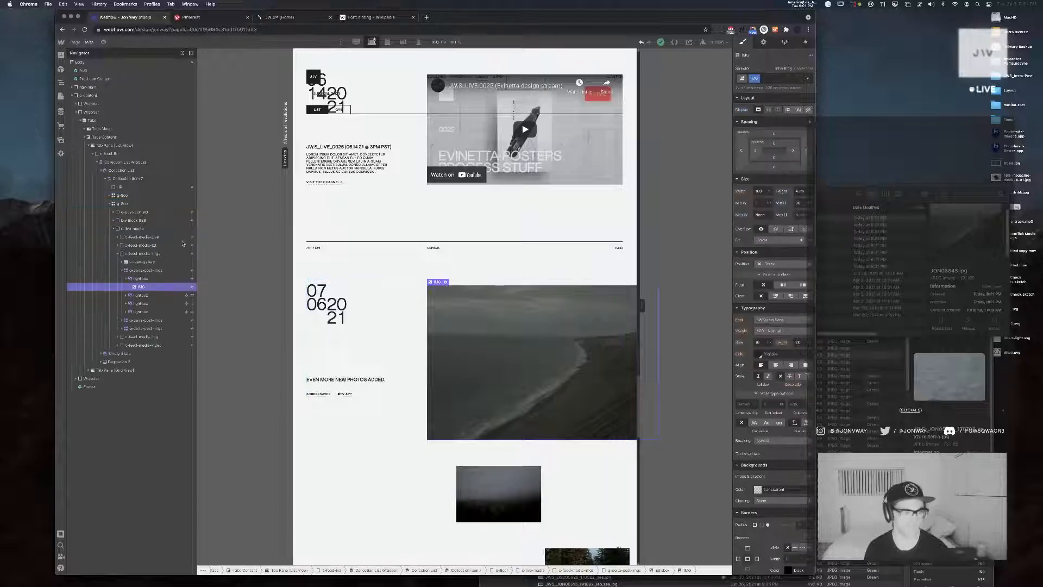
pyautogui.click(152, 272)
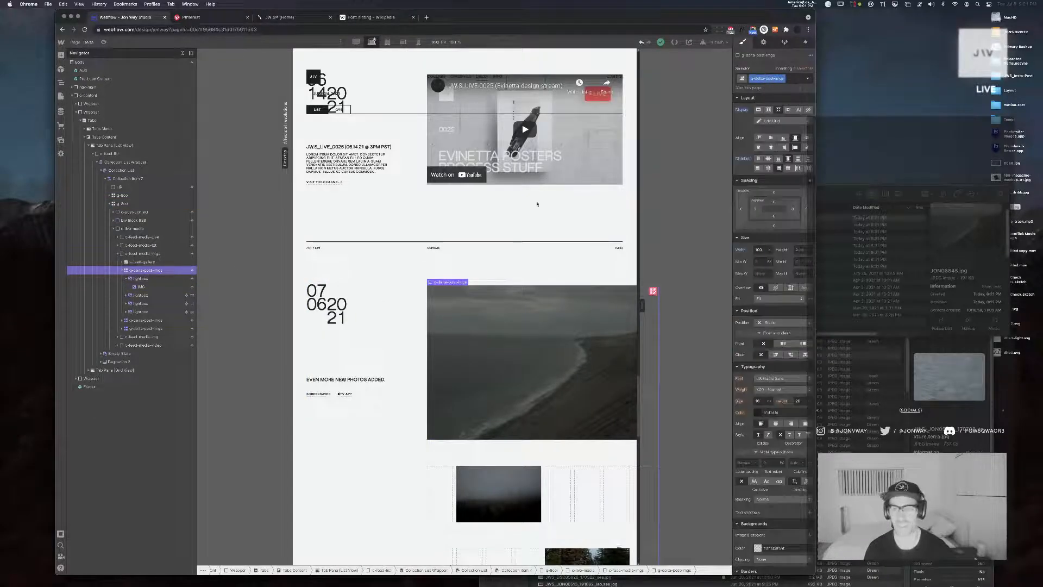
pyautogui.click(654, 291)
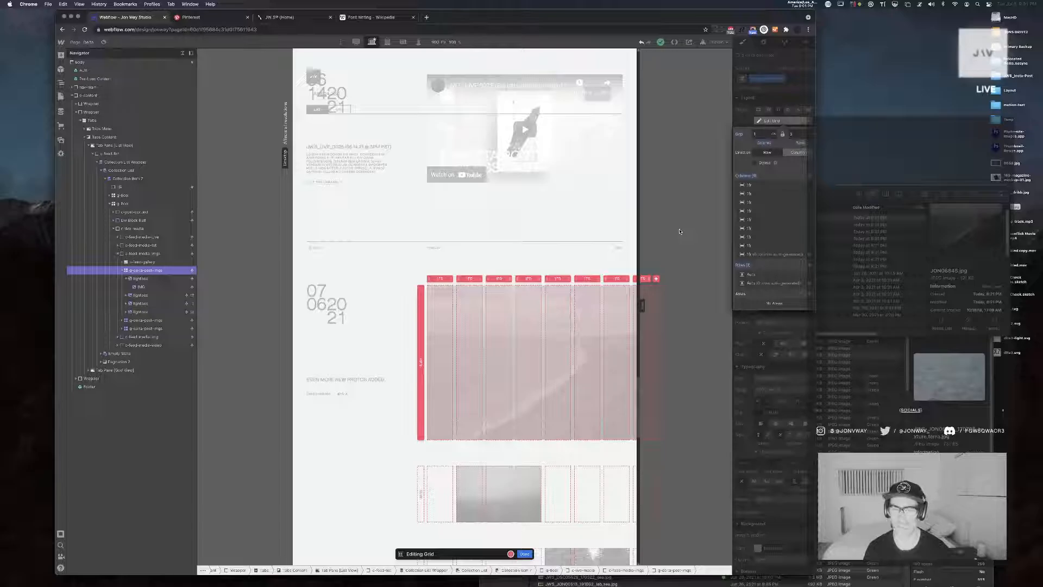
pyautogui.click(809, 246)
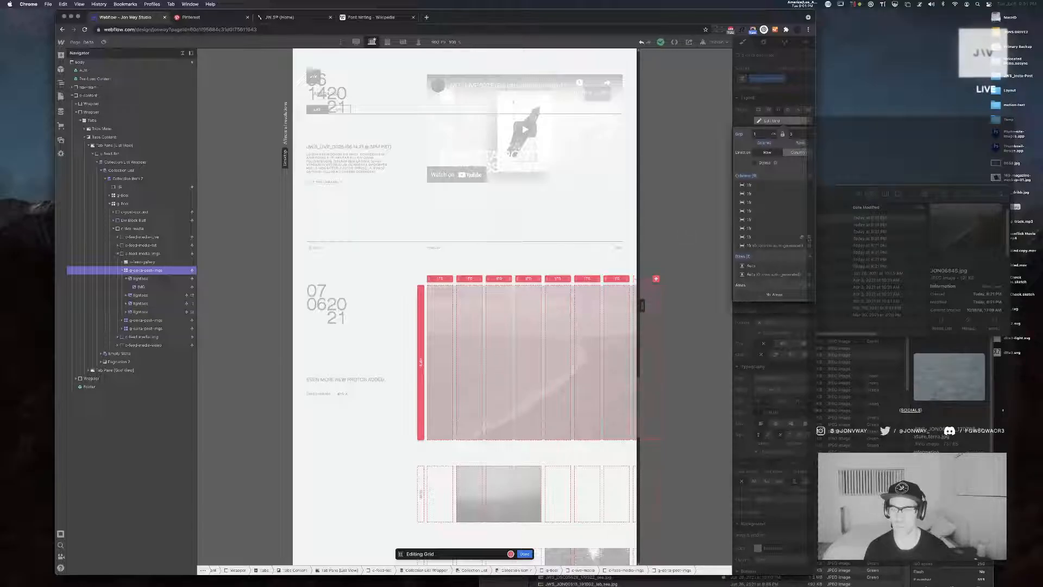
pyautogui.click(809, 238)
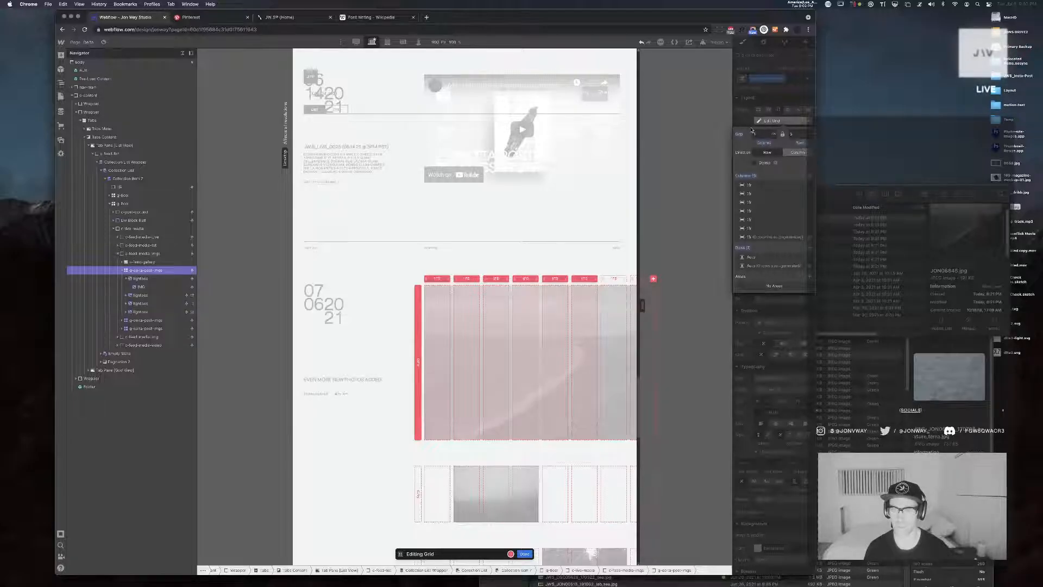
pyautogui.click(773, 122)
pyautogui.hscroll(1, 525, 248)
pyautogui.hscroll(-1, 524, 248)
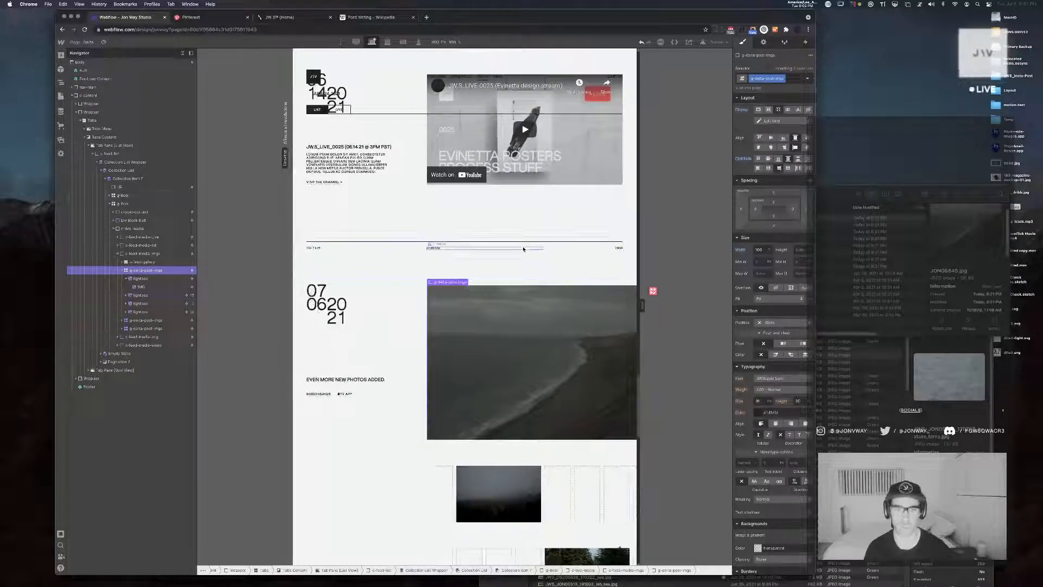
# Widen and narrow the canvas to compare how the image grid fits the page at both widths
pyautogui.moveTo(642, 305); pyautogui.dragTo(697, 306)
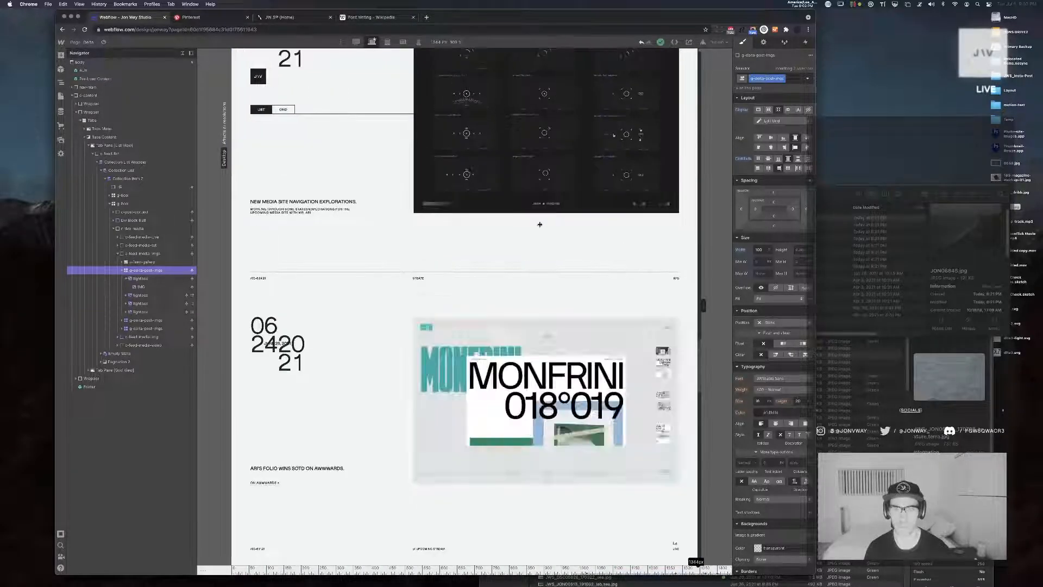
pyautogui.scroll(-5, 540, 227)
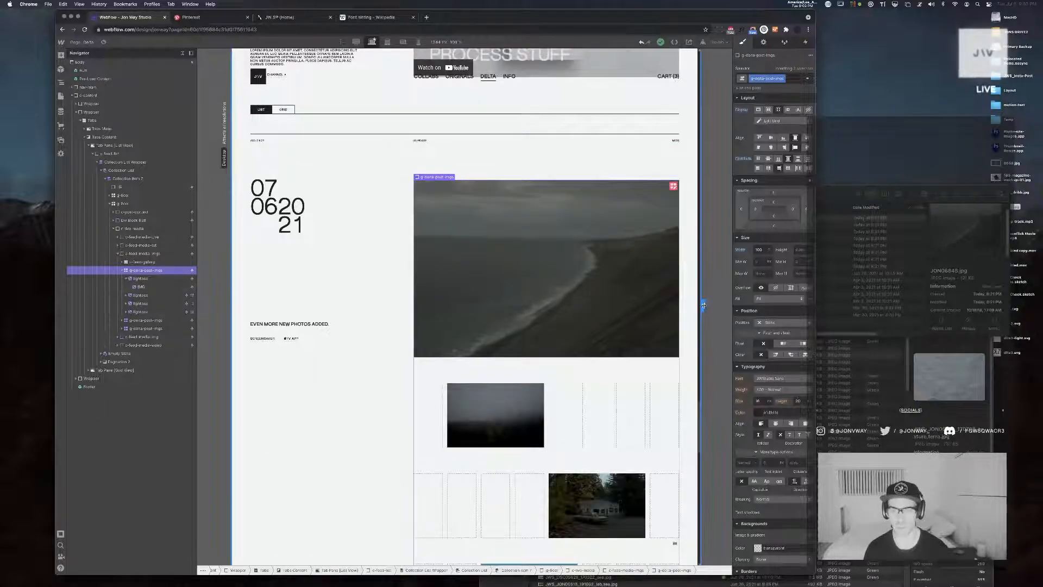
pyautogui.moveTo(704, 306); pyautogui.dragTo(655, 302)
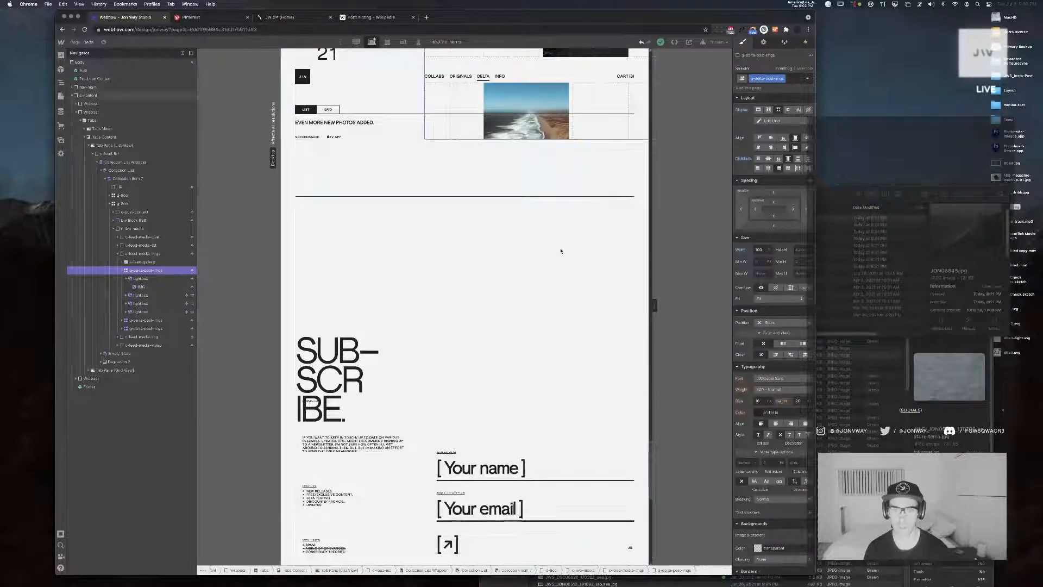
pyautogui.scroll(6, 562, 251)
pyautogui.scroll(3, 562, 251)
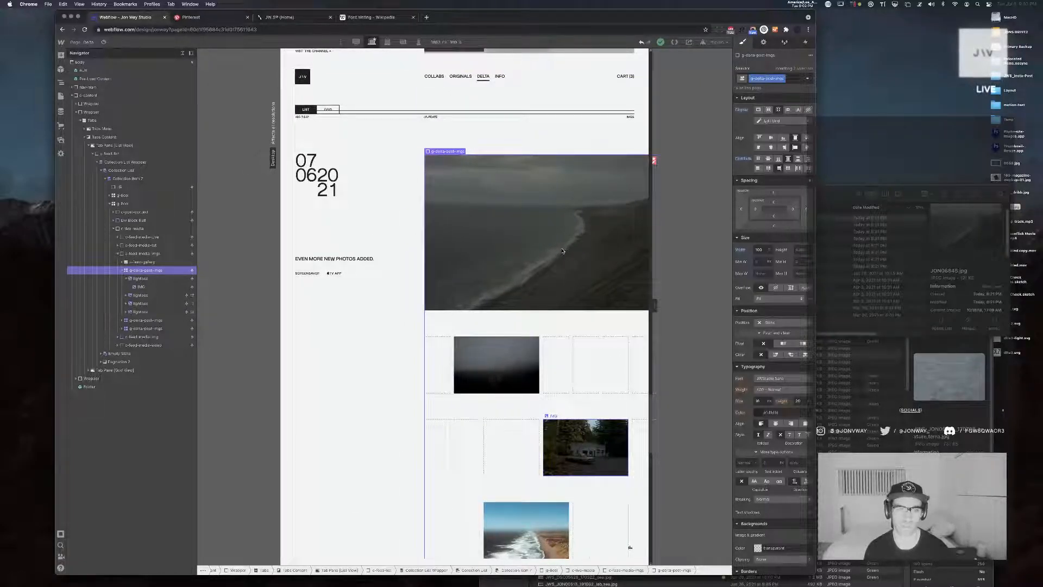
# Check the coastline image and its lightbox, and clear the width setting of the grid around them
pyautogui.click(140, 279)
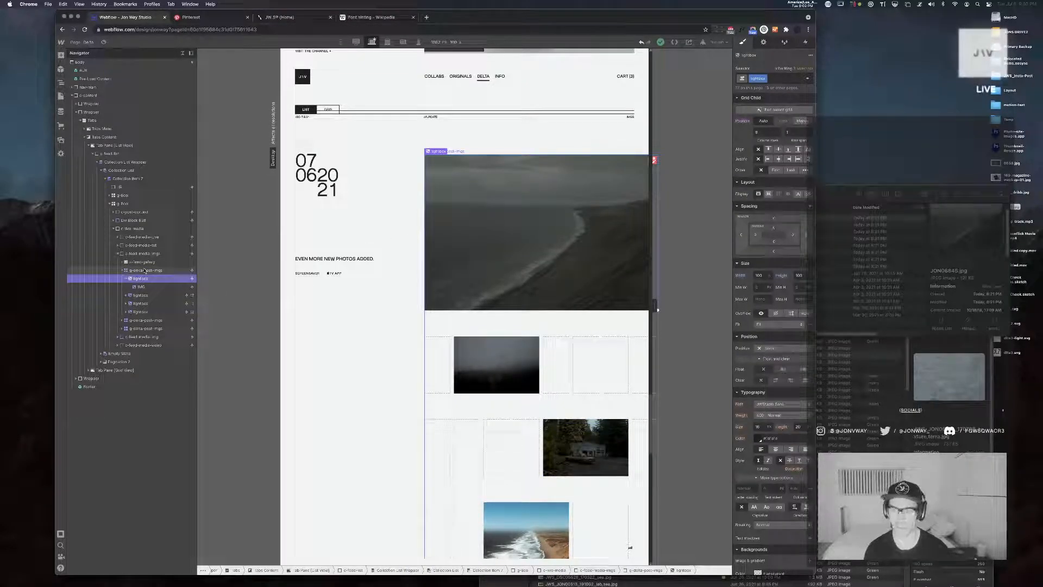
pyautogui.click(141, 286)
pyautogui.click(142, 271)
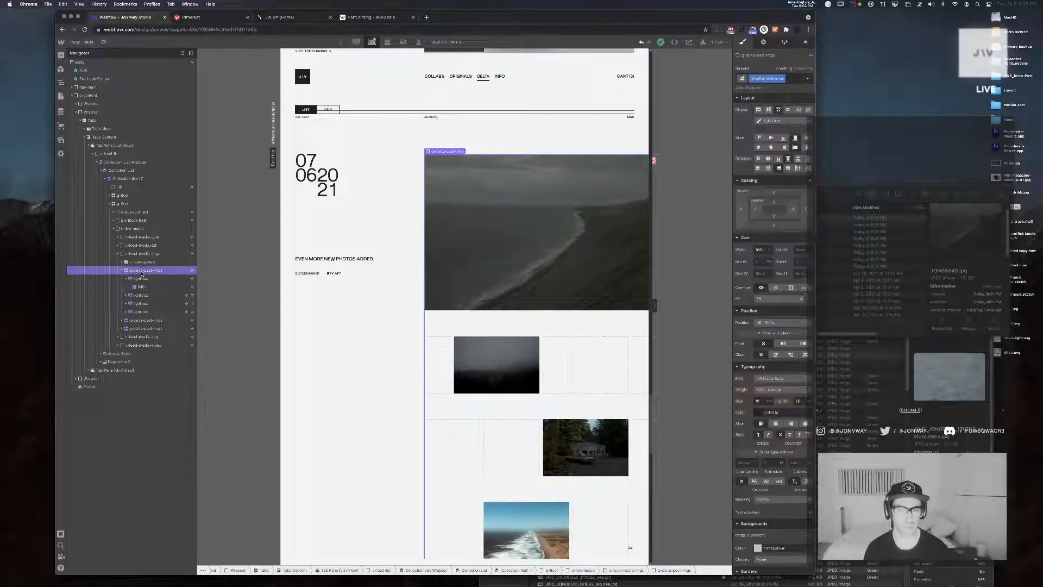
pyautogui.keyDown('alt'); pyautogui.click(743, 249); pyautogui.keyUp('alt')
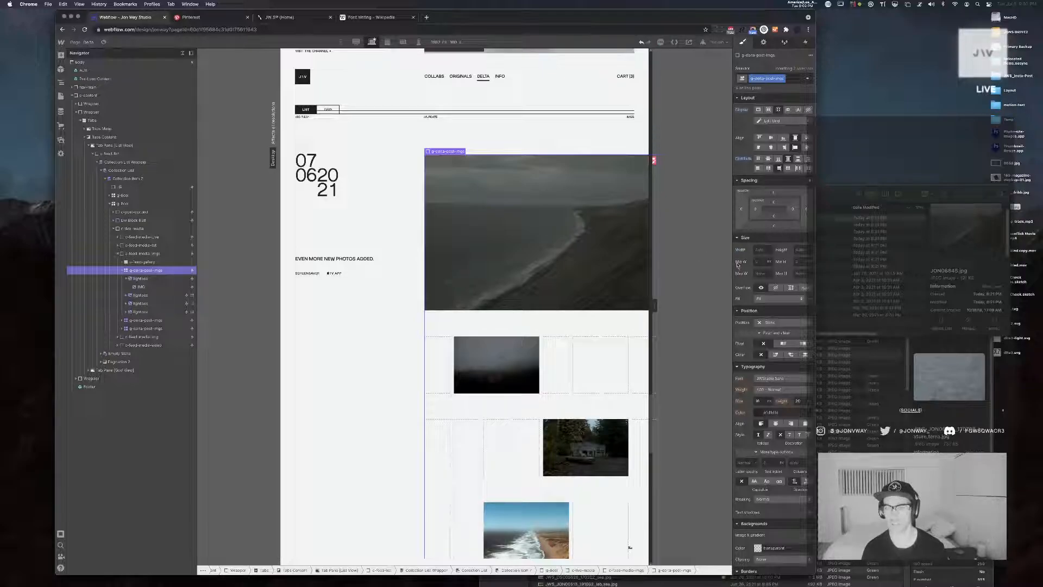
# Examine the wrappers around the post images and compare the media widths with those of the earlier posts
pyautogui.click(137, 254)
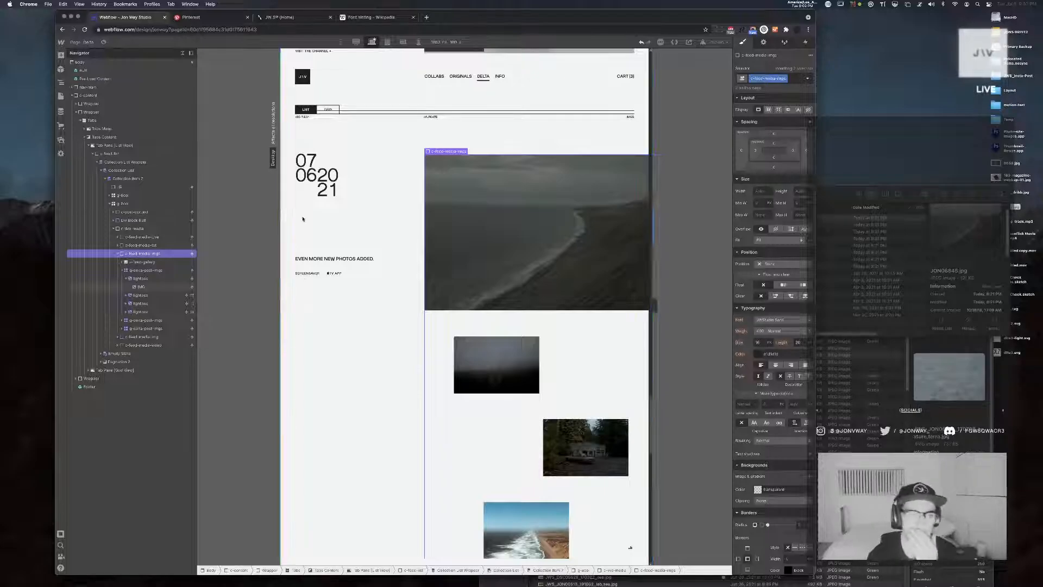
pyautogui.click(127, 229)
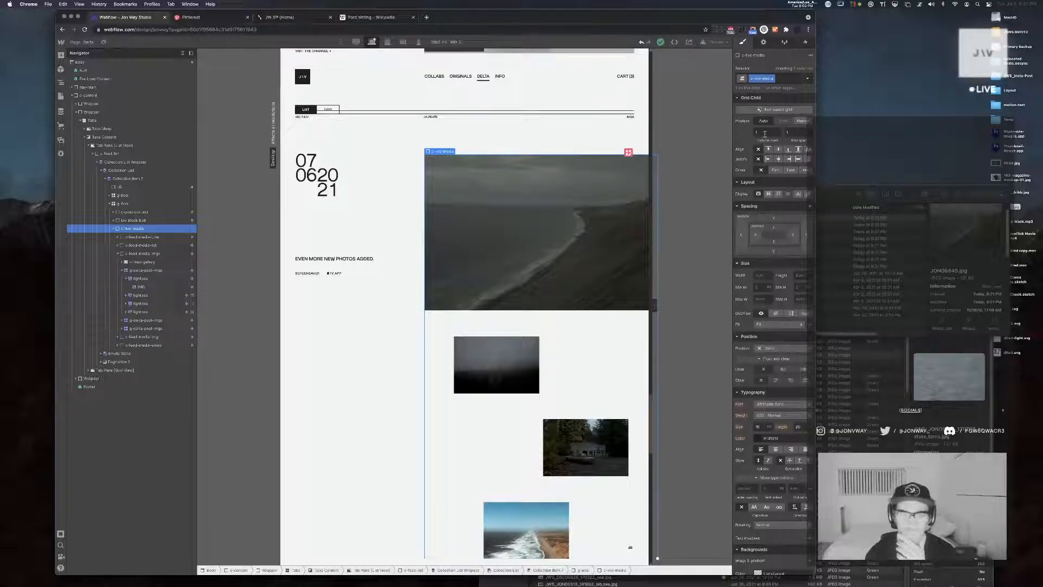
pyautogui.click(112, 229)
pyautogui.scroll(5, 570, 282)
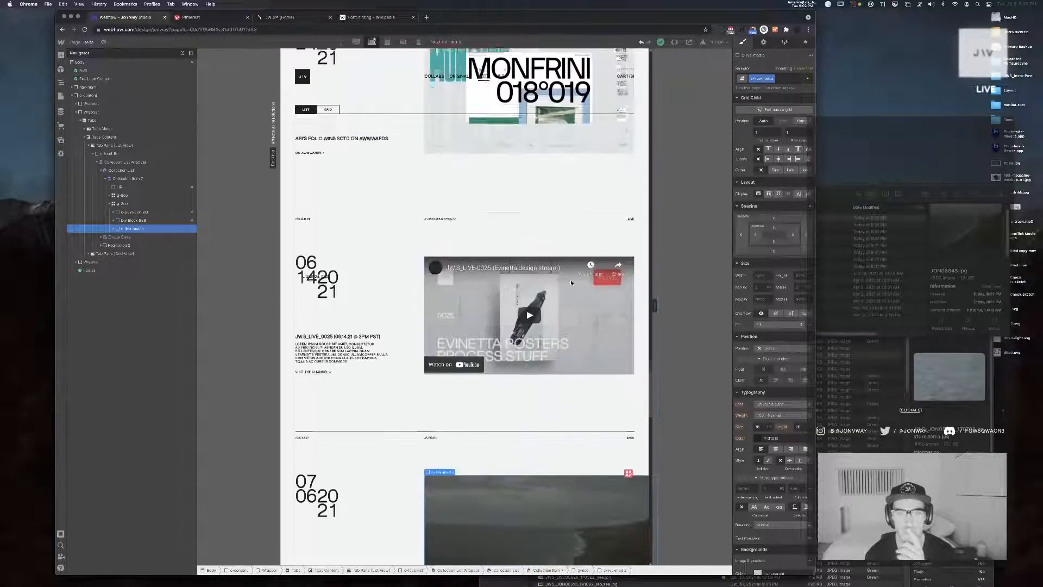
pyautogui.scroll(10, 571, 279)
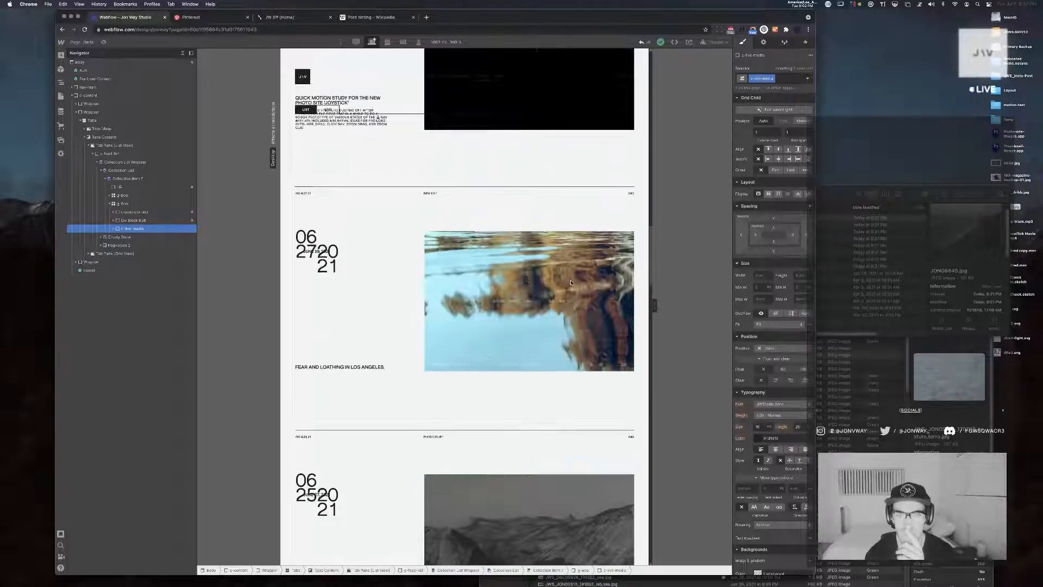
pyautogui.scroll(-5, 571, 282)
pyautogui.scroll(-13, 571, 282)
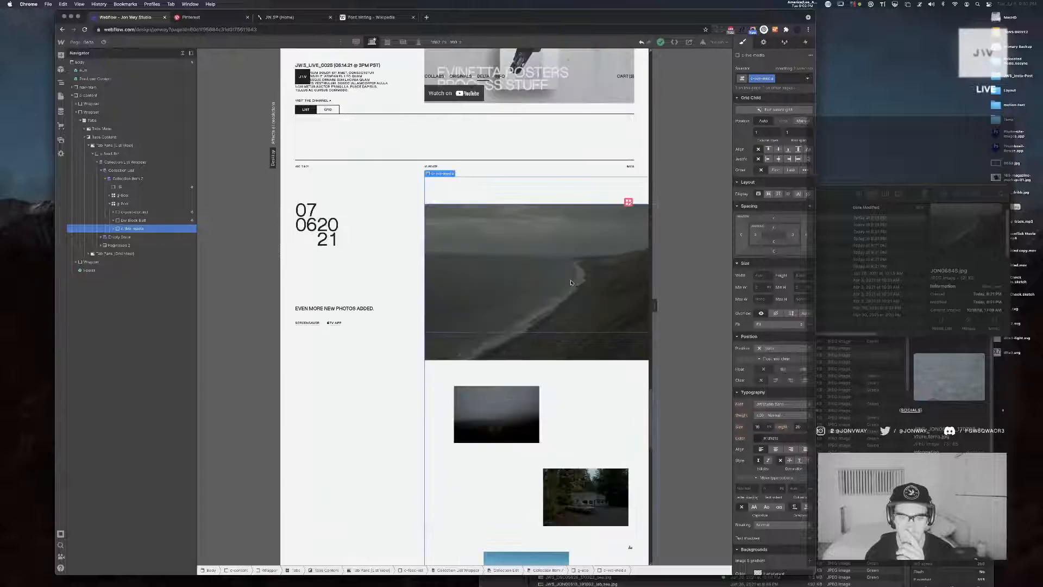
pyautogui.scroll(-3, 571, 283)
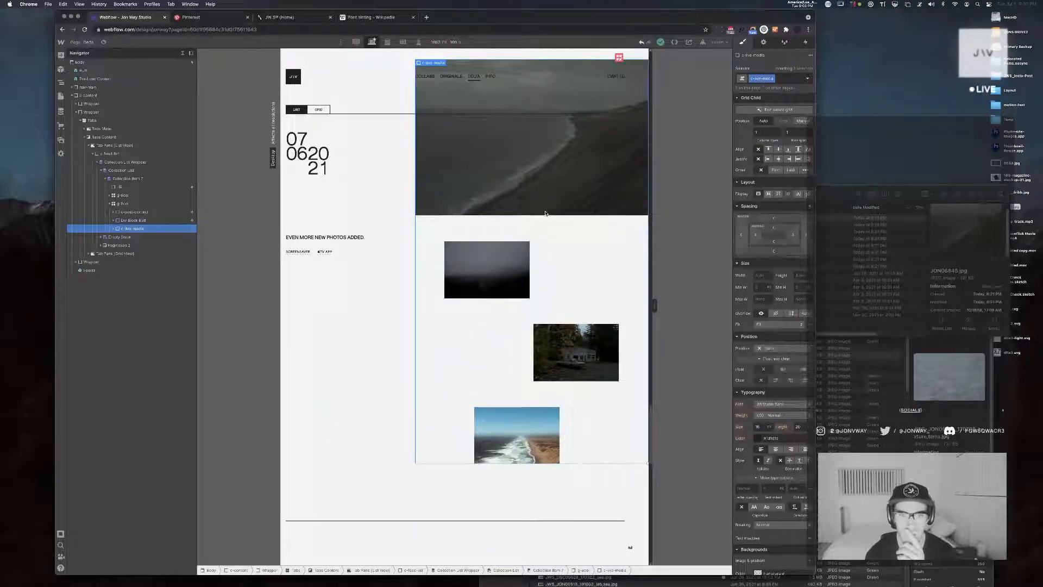
# Try deleting the large coastline lightbox from the image grid, check the remaining images, and undo the deletion
pyautogui.click(545, 176)
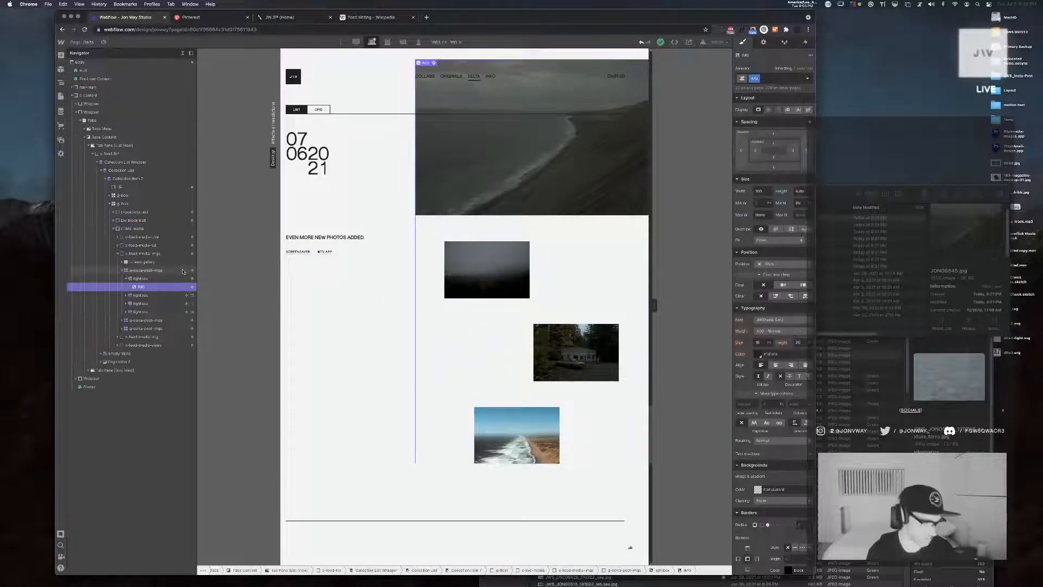
pyautogui.click(182, 271)
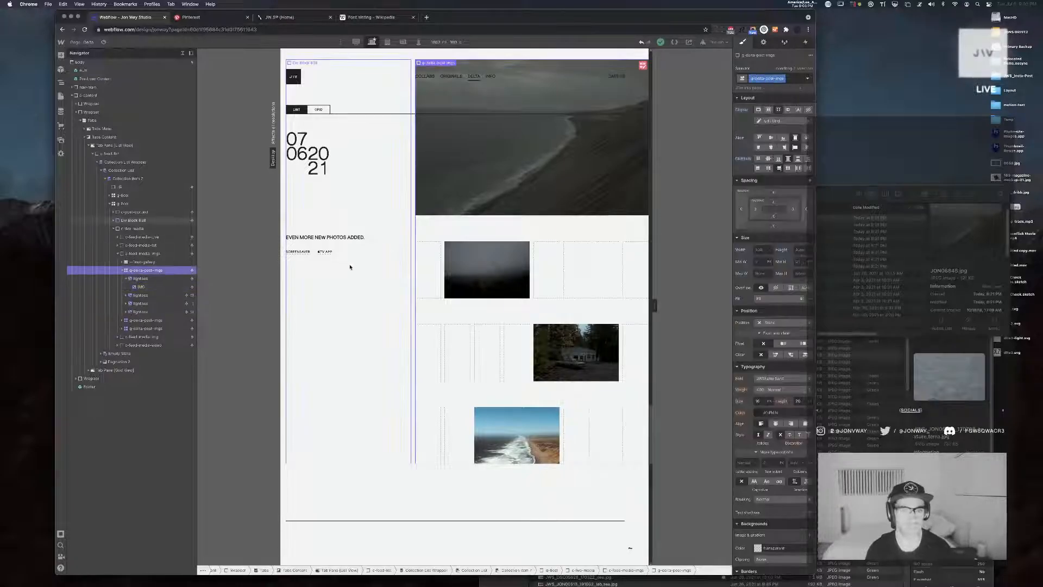
pyautogui.click(143, 295)
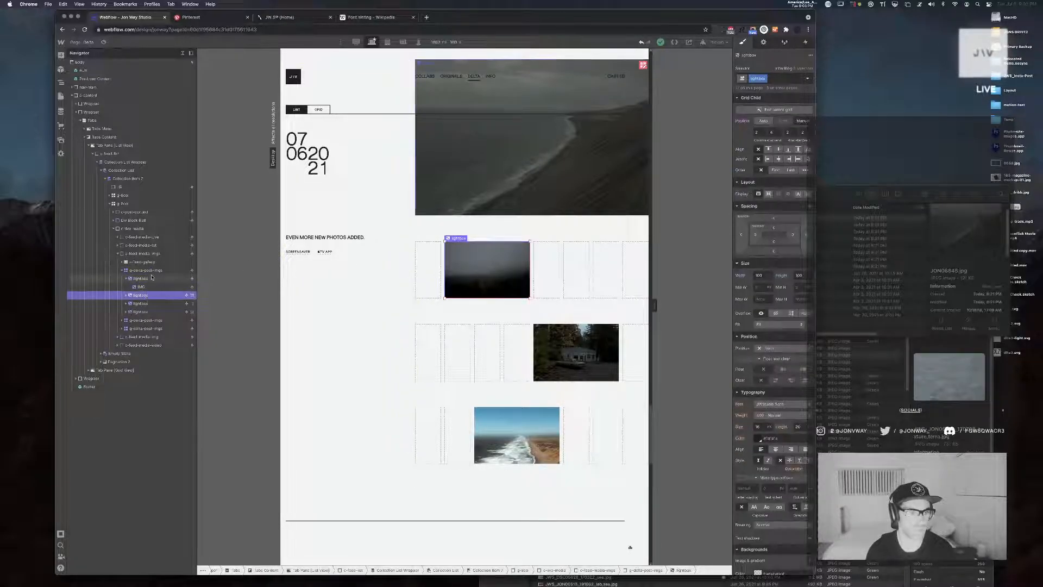
pyautogui.click(152, 278)
pyautogui.press('Delete')
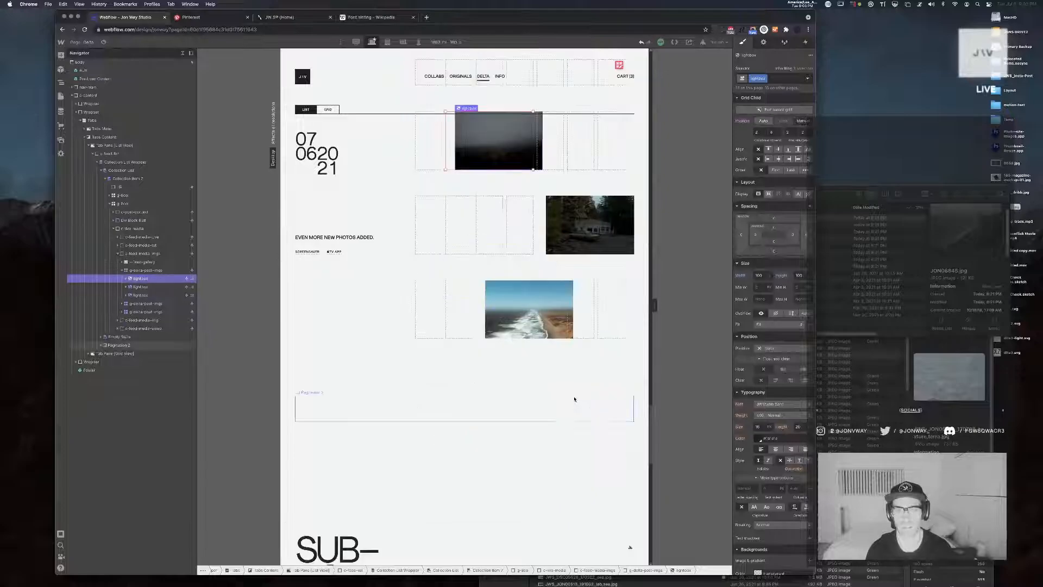
pyautogui.scroll(2, 574, 399)
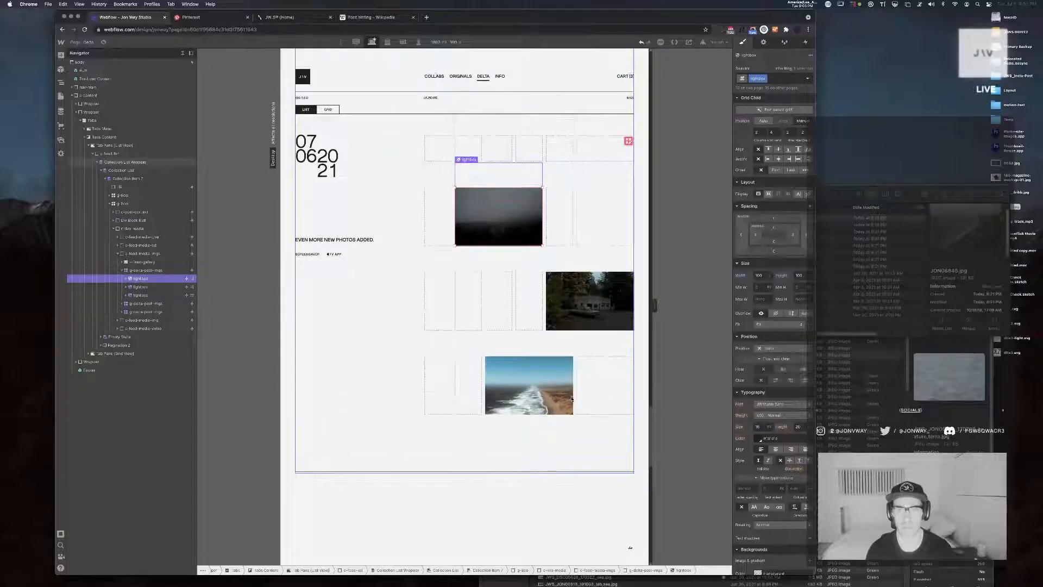
pyautogui.scroll(3, 574, 398)
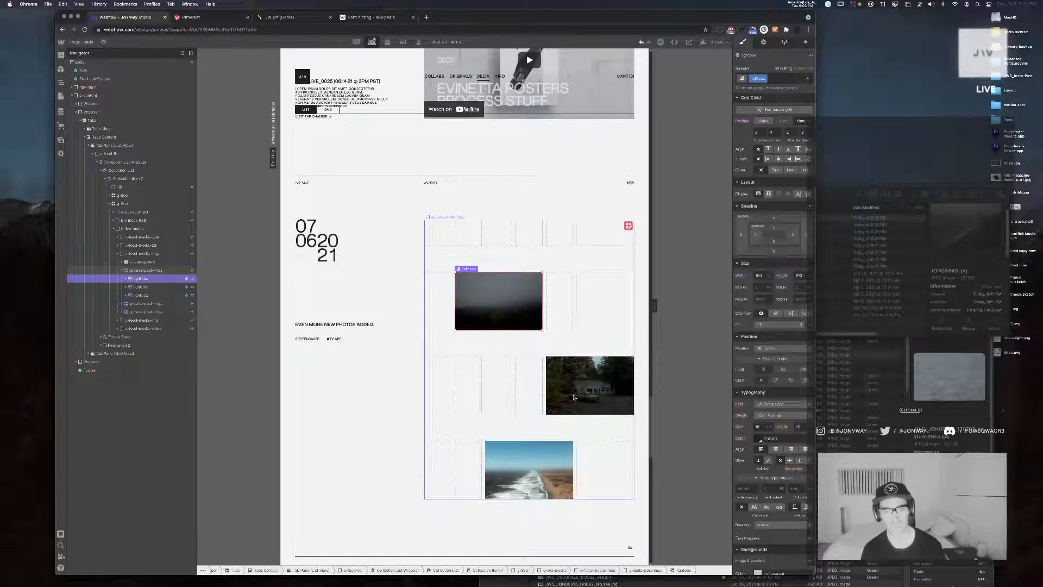
pyautogui.press('super+z')
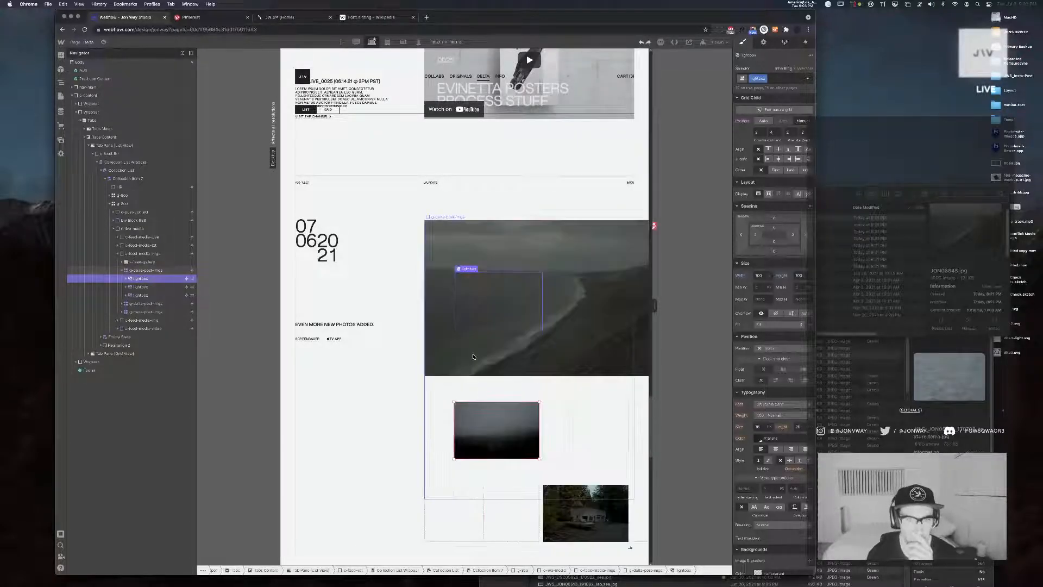
# Reset the grid child position of the large coastline lightbox
pyautogui.click(146, 279)
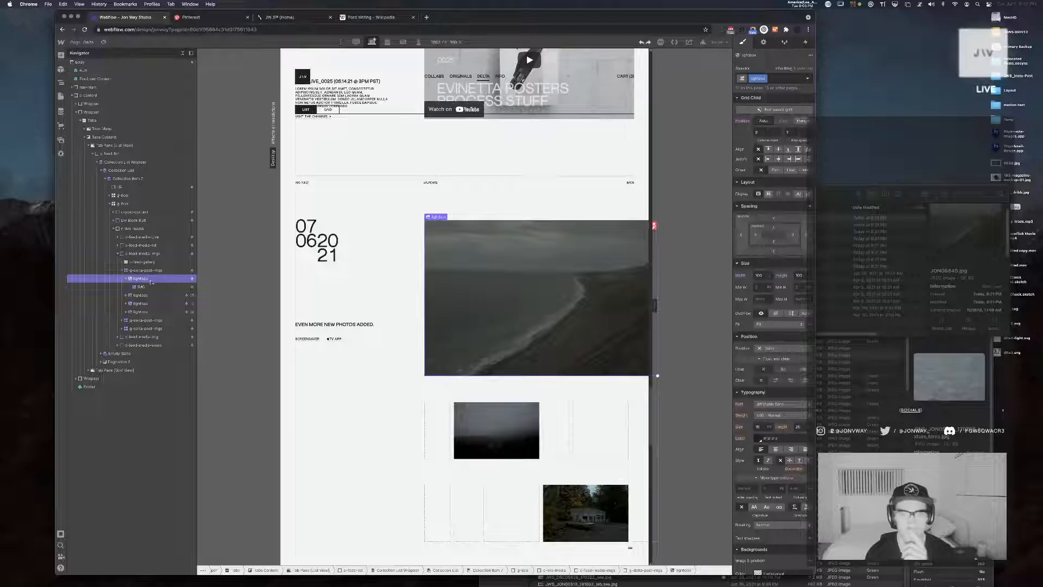
pyautogui.keyDown('alt'); pyautogui.click(743, 122); pyautogui.keyUp('alt')
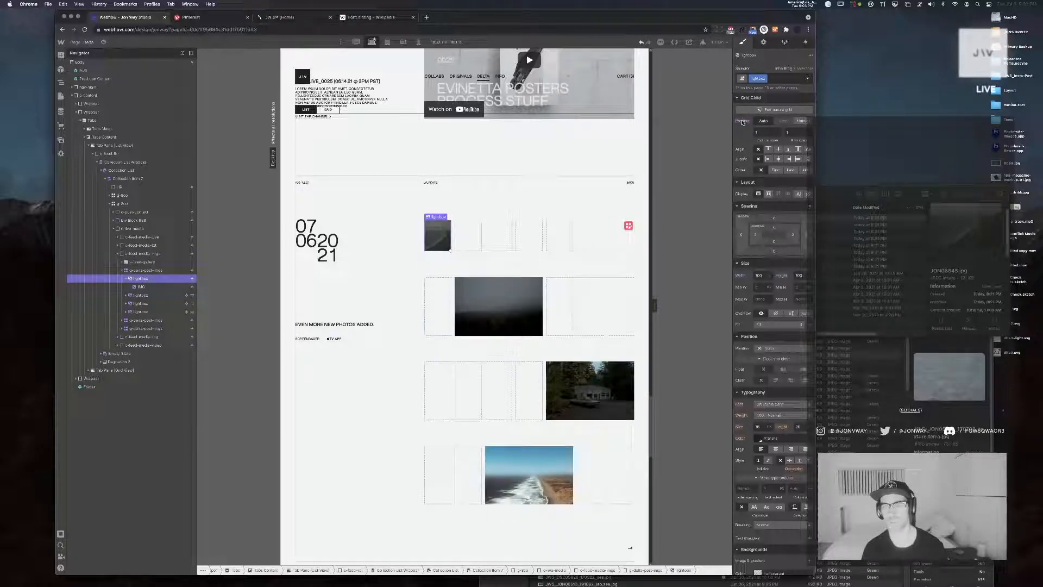
pyautogui.click(771, 134)
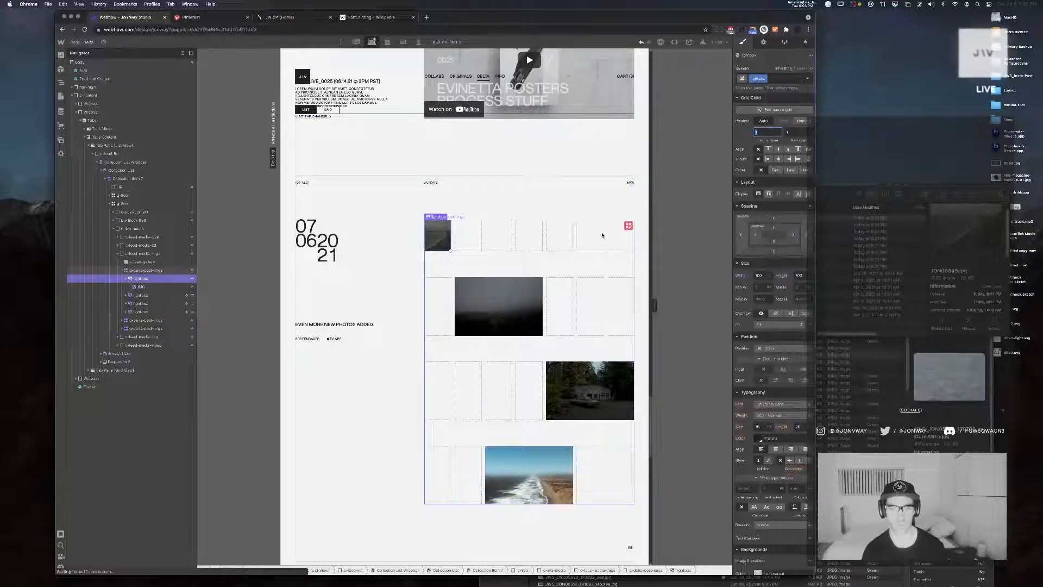
# Add one more column to the grid that holds the post images and finish editing the grid
pyautogui.click(629, 225)
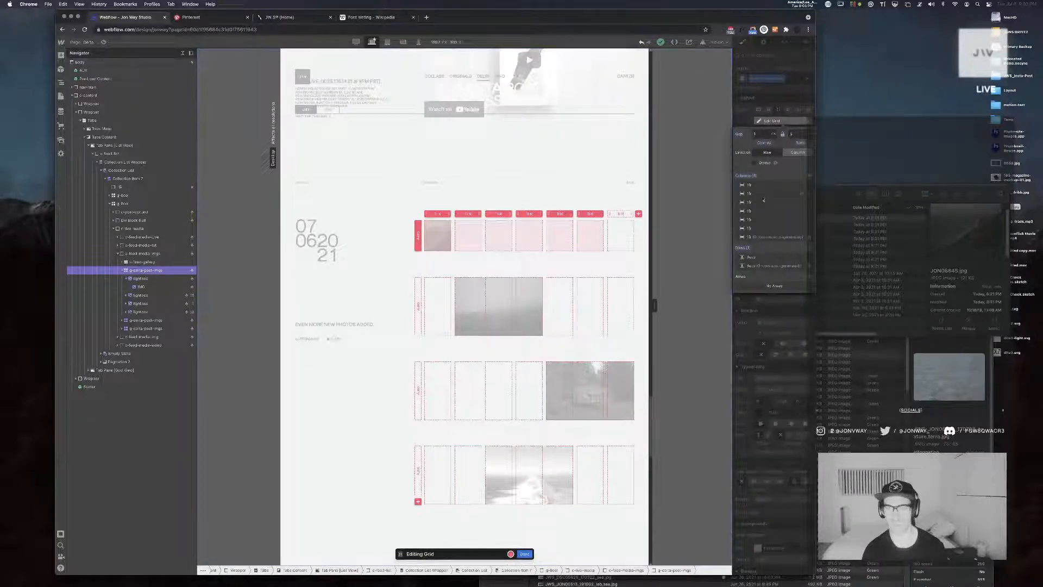
pyautogui.click(810, 176)
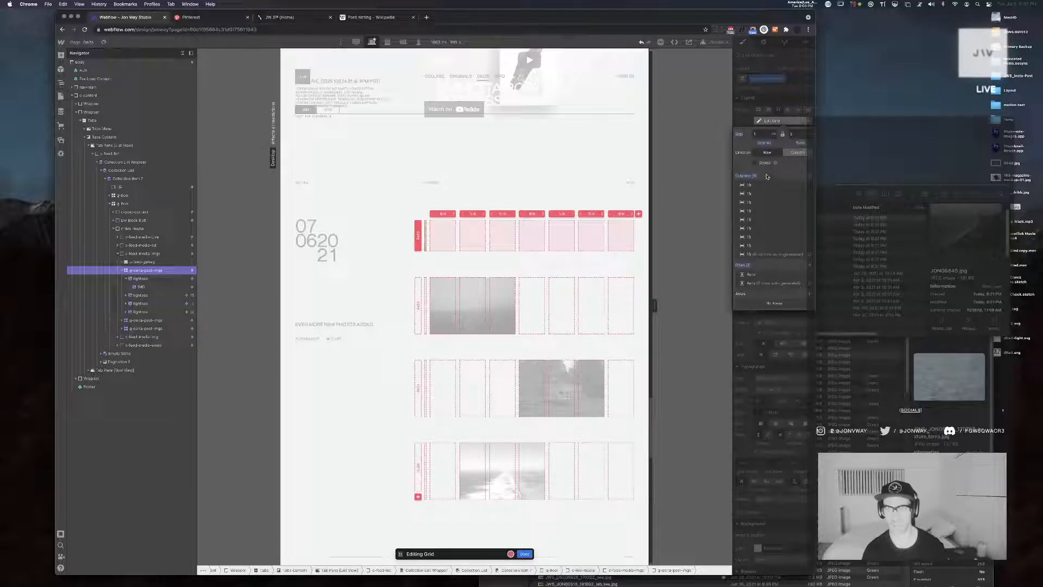
pyautogui.click(763, 122)
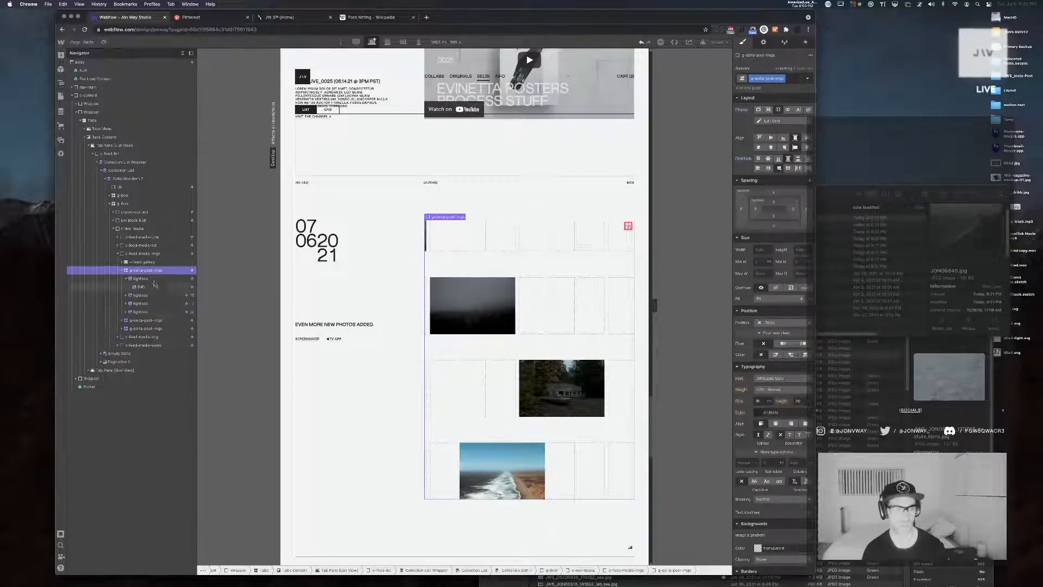
# Try a column span of 8 on the coastline lightbox, and reduce it to 6 columns
pyautogui.click(186, 279)
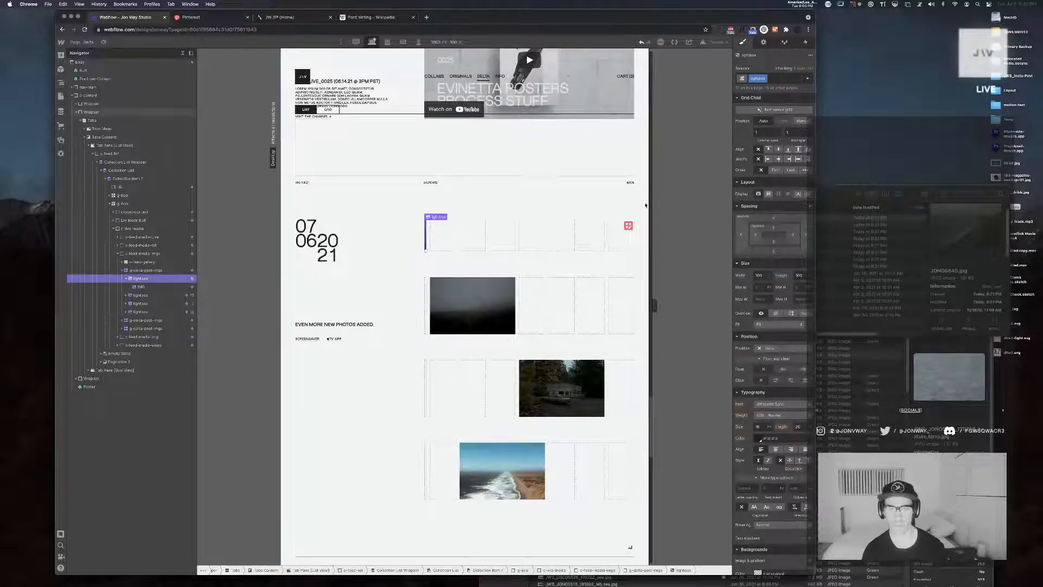
pyautogui.click(766, 133)
pyautogui.doubleClick(766, 132)
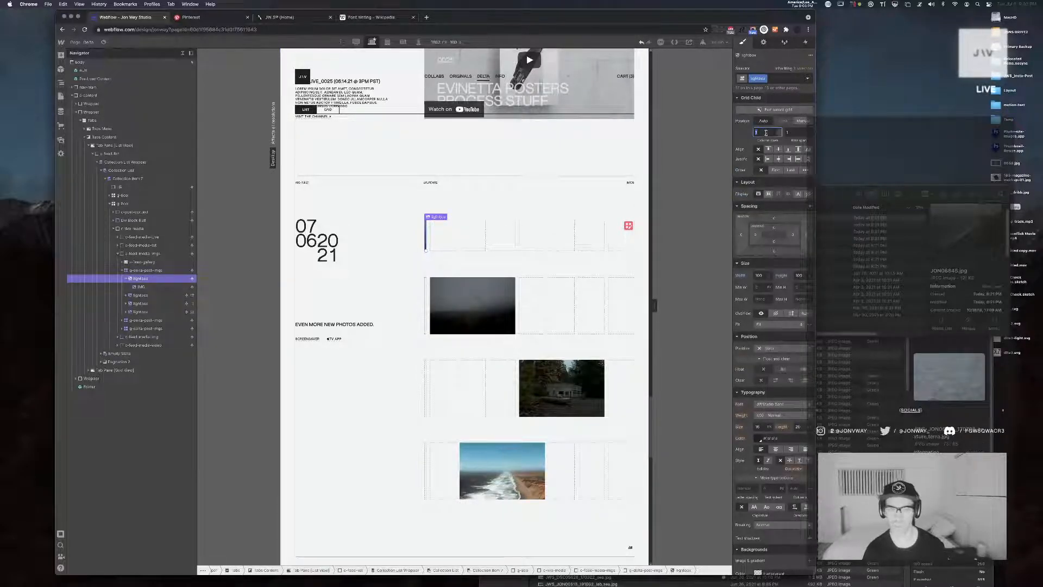
pyautogui.write('8')
pyautogui.press('Return')
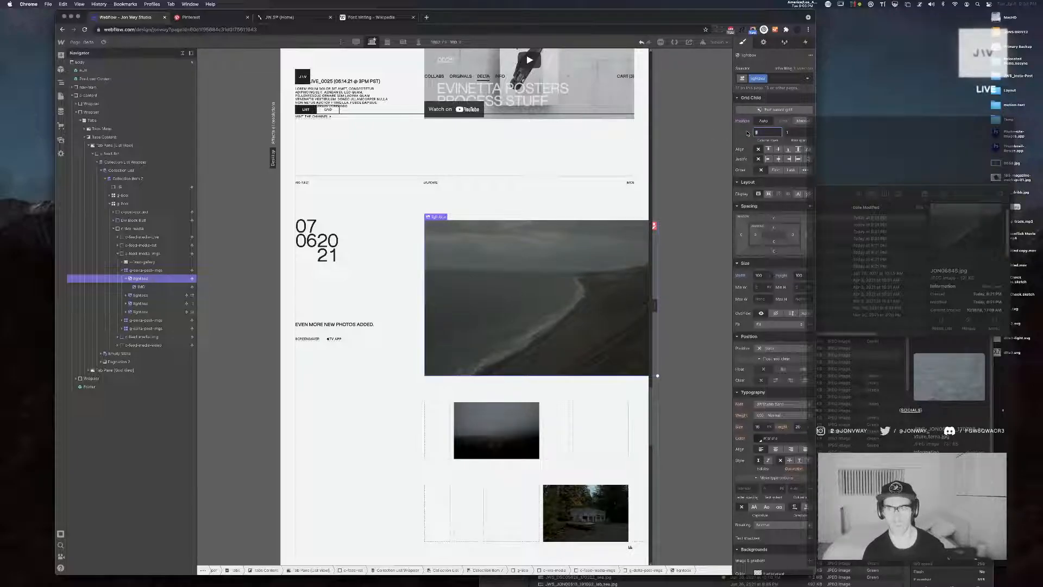
pyautogui.press('Return')
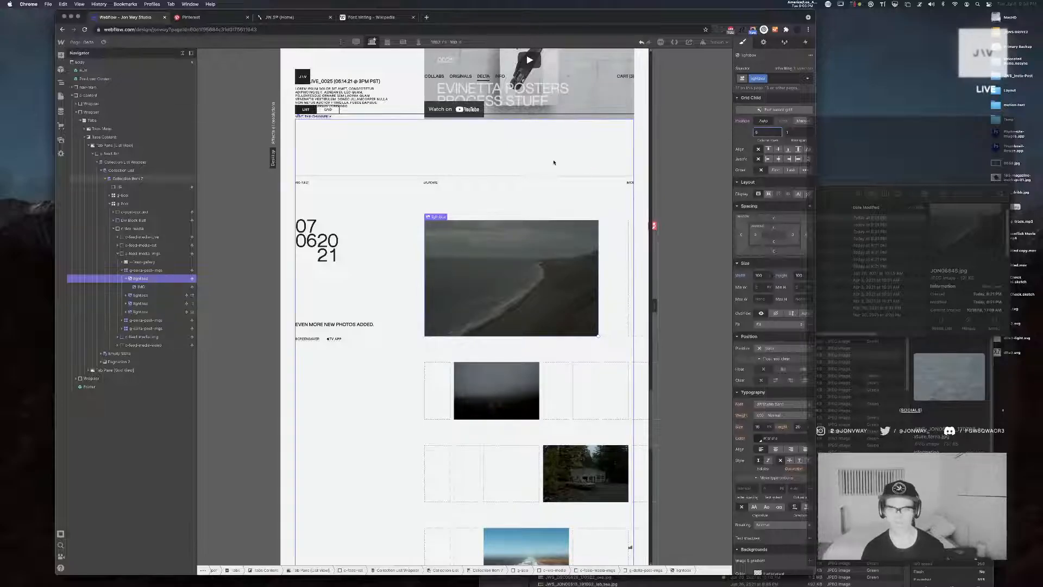
# Check the image grid for overflow at the narrow width, and widen the canvas to see how it fits there
pyautogui.hscroll(1, 555, 163)
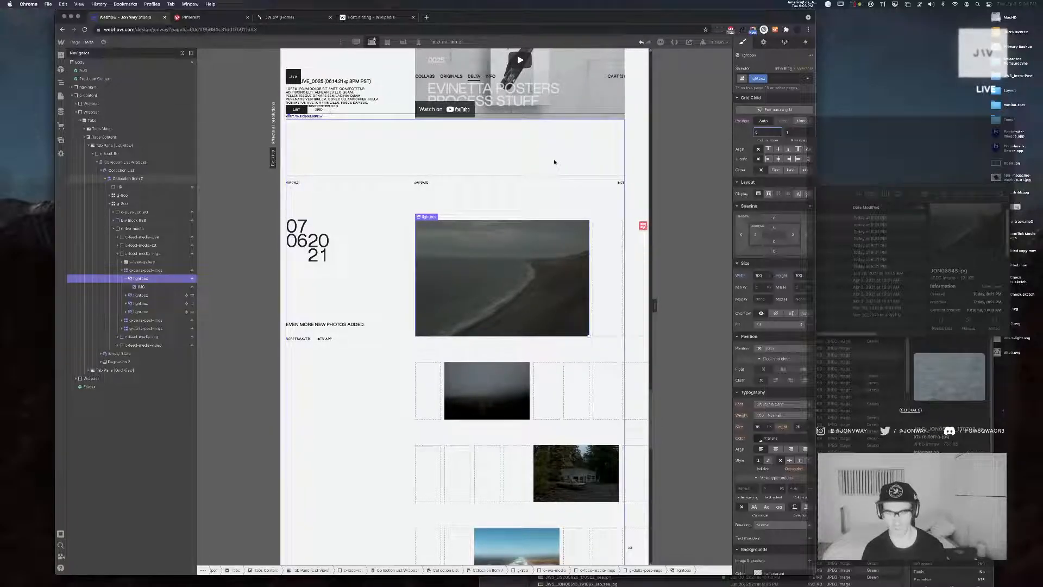
pyautogui.scroll(-1, 572, 328)
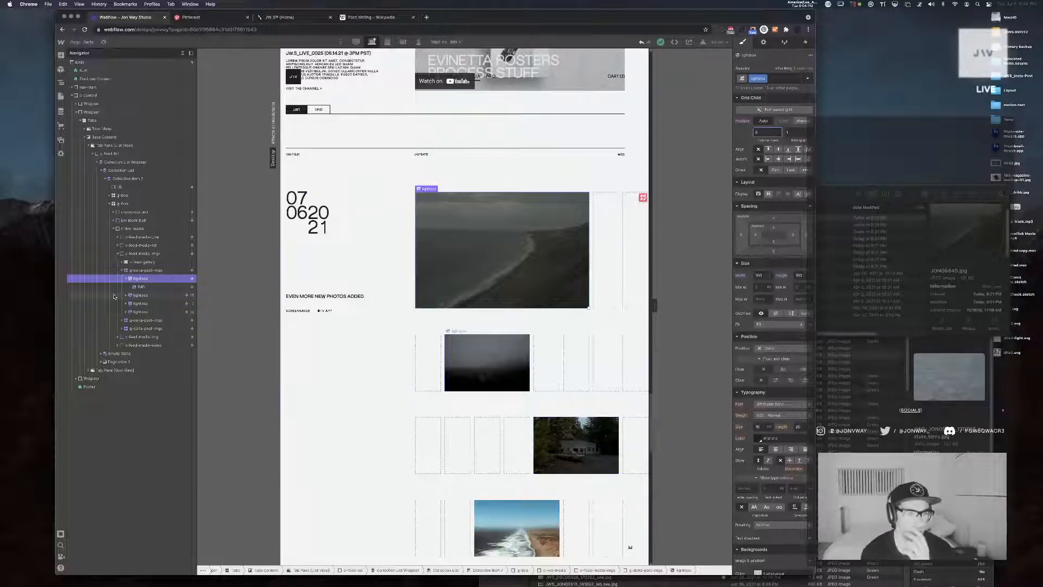
pyautogui.click(142, 271)
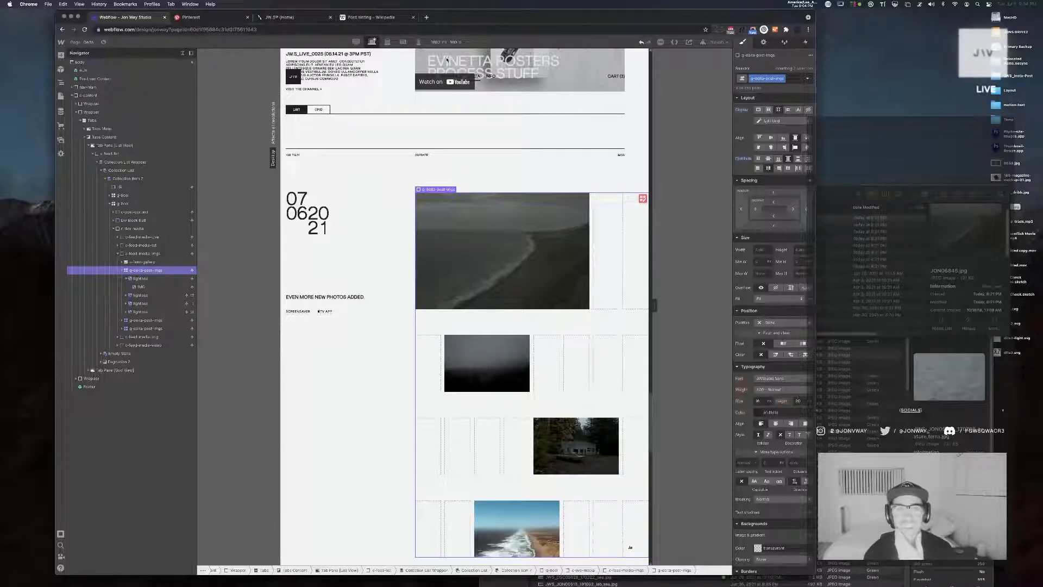
pyautogui.moveTo(445, 6); pyautogui.dragTo(503, 3)
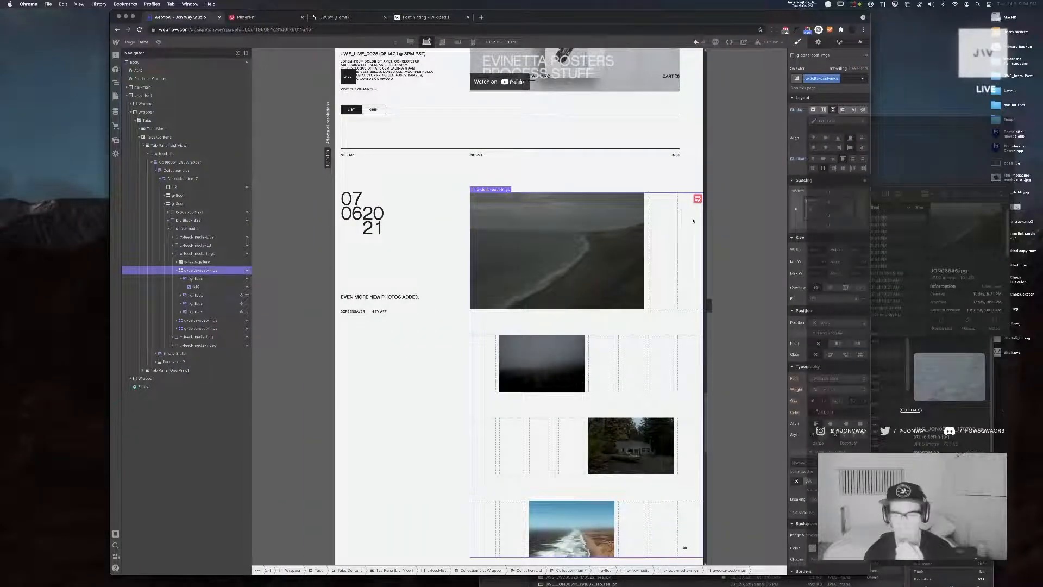
pyautogui.moveTo(708, 304); pyautogui.dragTo(743, 303)
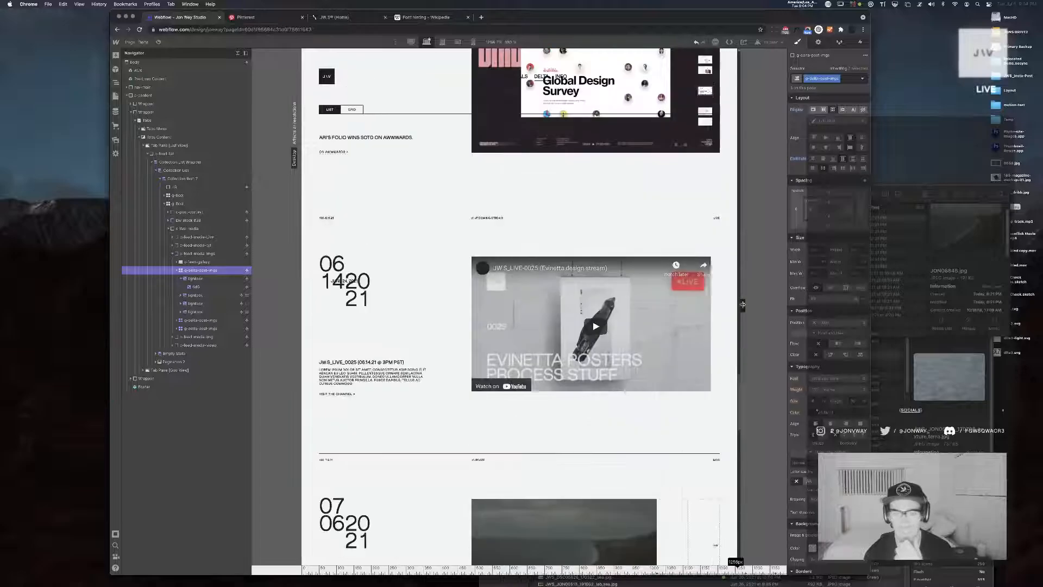
pyautogui.scroll(-3, 621, 261)
pyautogui.scroll(-2, 621, 260)
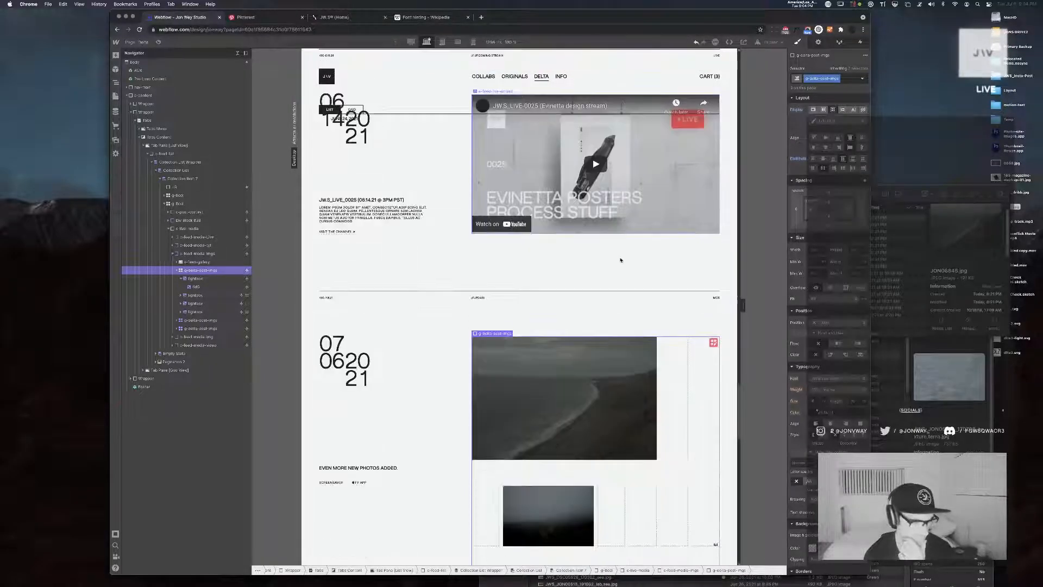
pyautogui.scroll(-3, 620, 260)
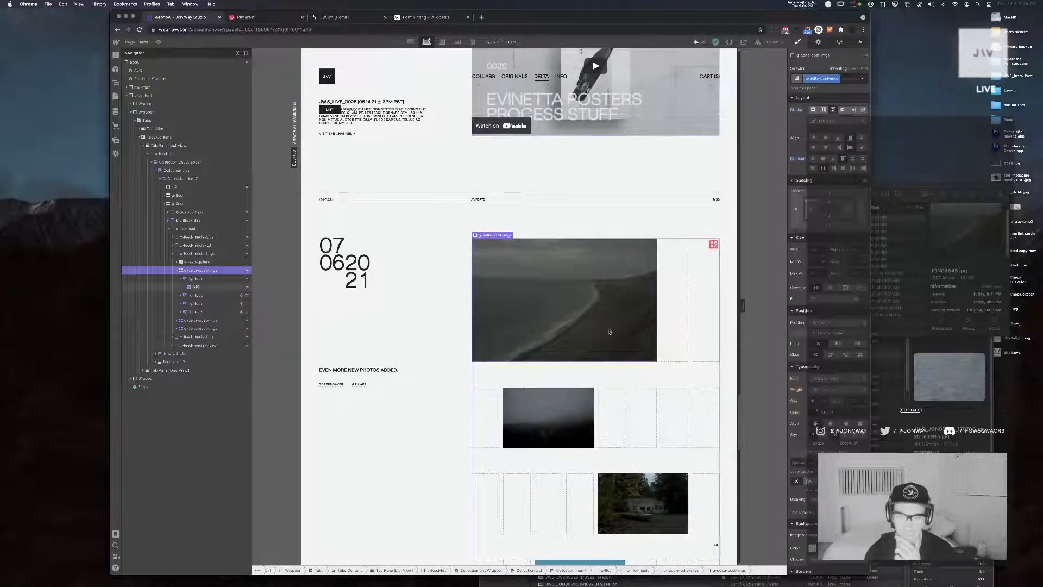
# Examine the coastline image, the columns of its enclosing grid, and the lightbox that wraps it
pyautogui.click(578, 307)
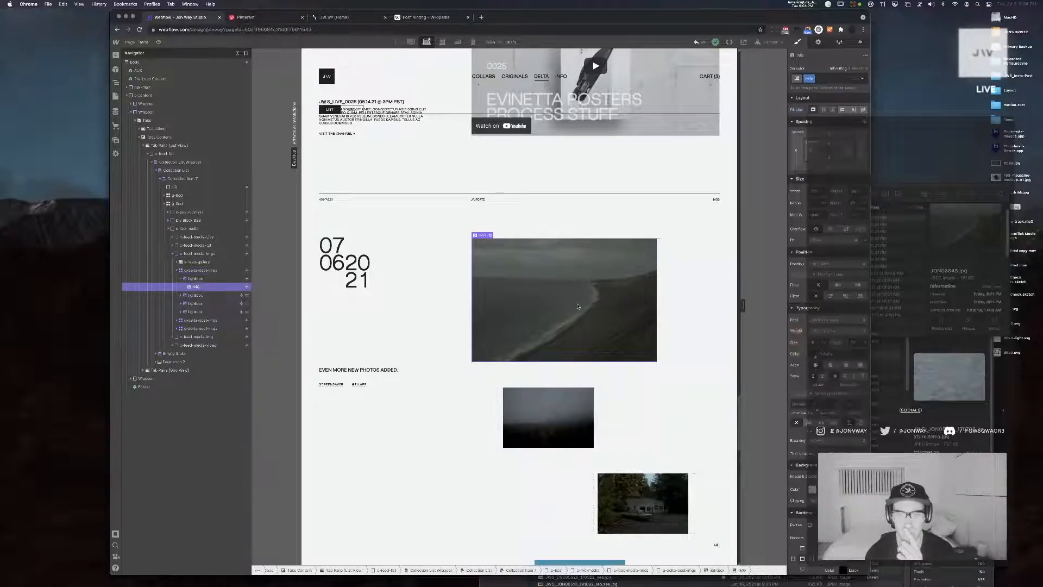
pyautogui.click(196, 270)
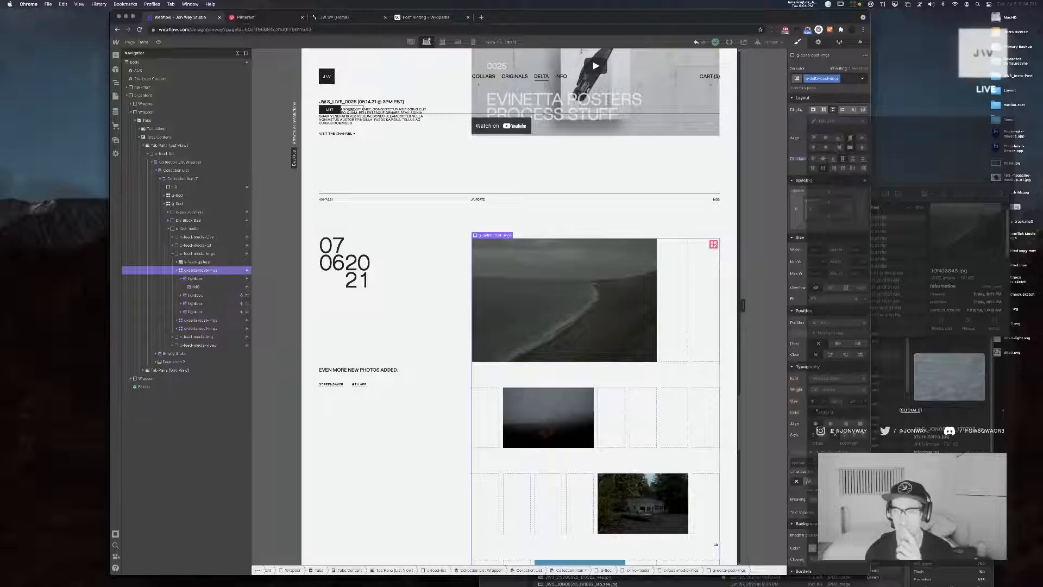
pyautogui.click(713, 244)
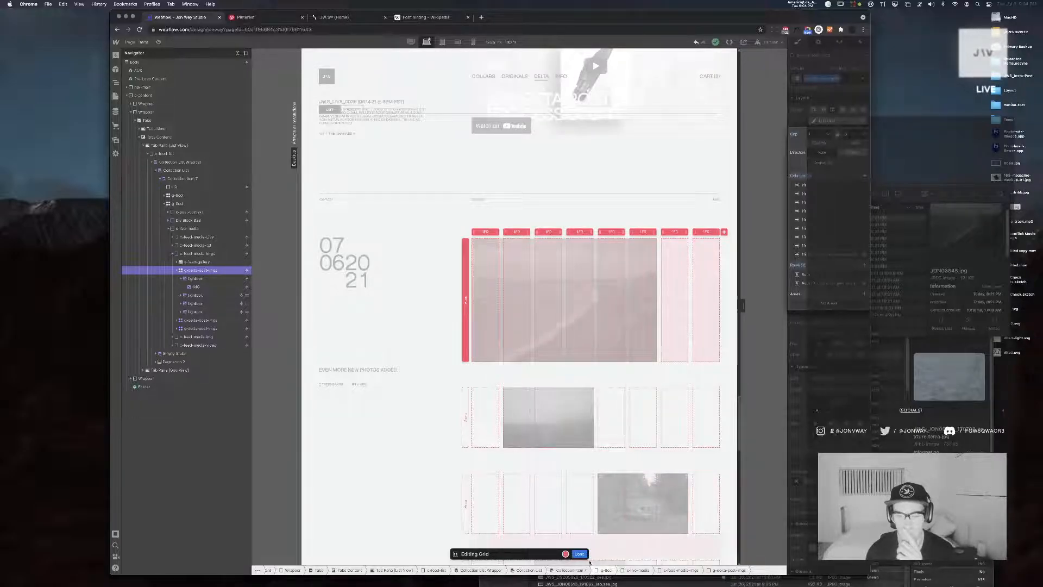
pyautogui.click(580, 555)
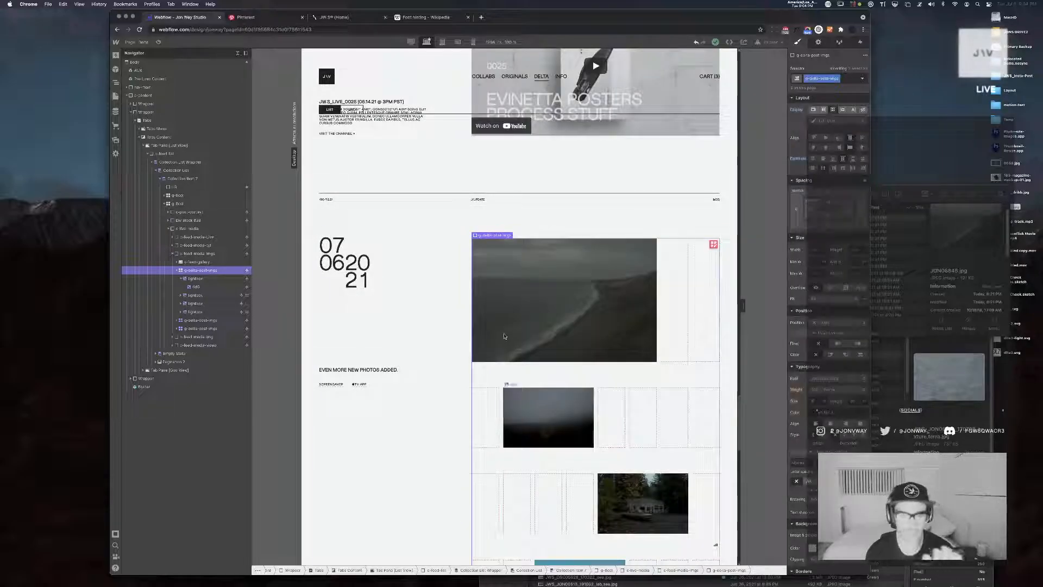
pyautogui.click(182, 280)
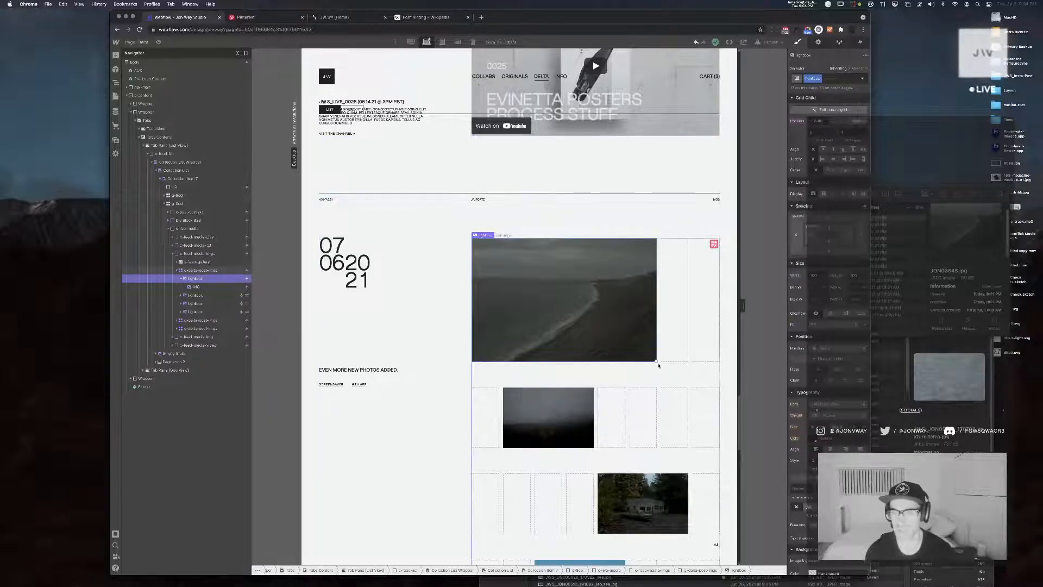
# Extend the coastline lightbox across all eight columns of the image grid and check how the post's images line up while scrolling
pyautogui.moveTo(708, 359); pyautogui.dragTo(706, 354)
pyautogui.scroll(-3, 647, 336)
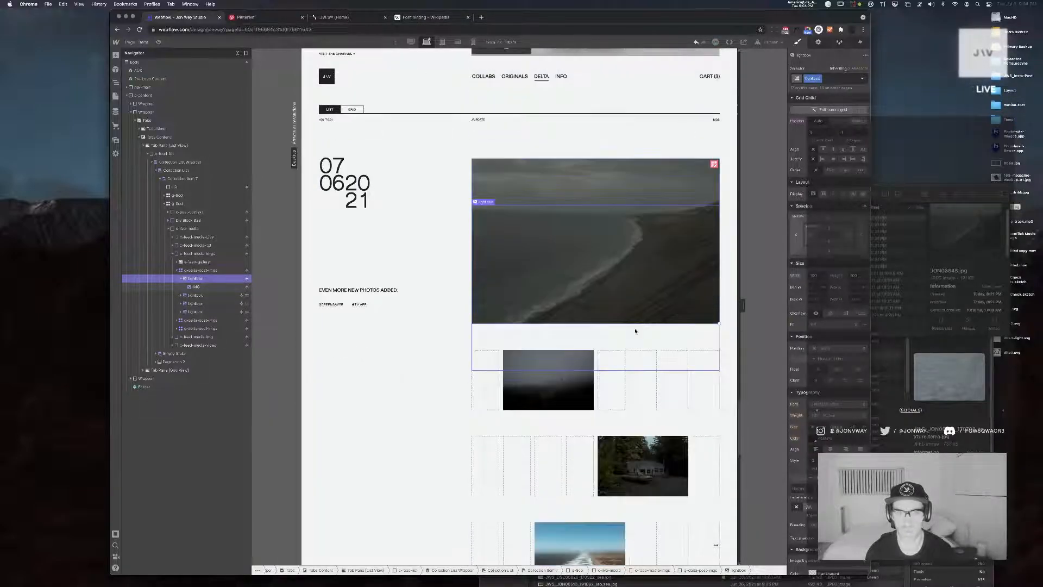
pyautogui.scroll(2, 647, 335)
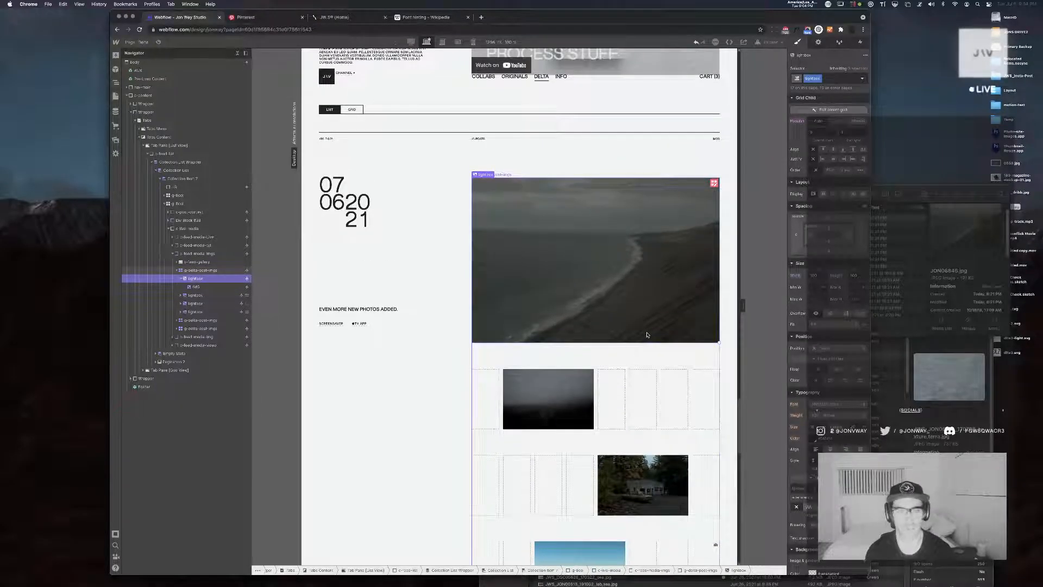
pyautogui.scroll(-5, 648, 335)
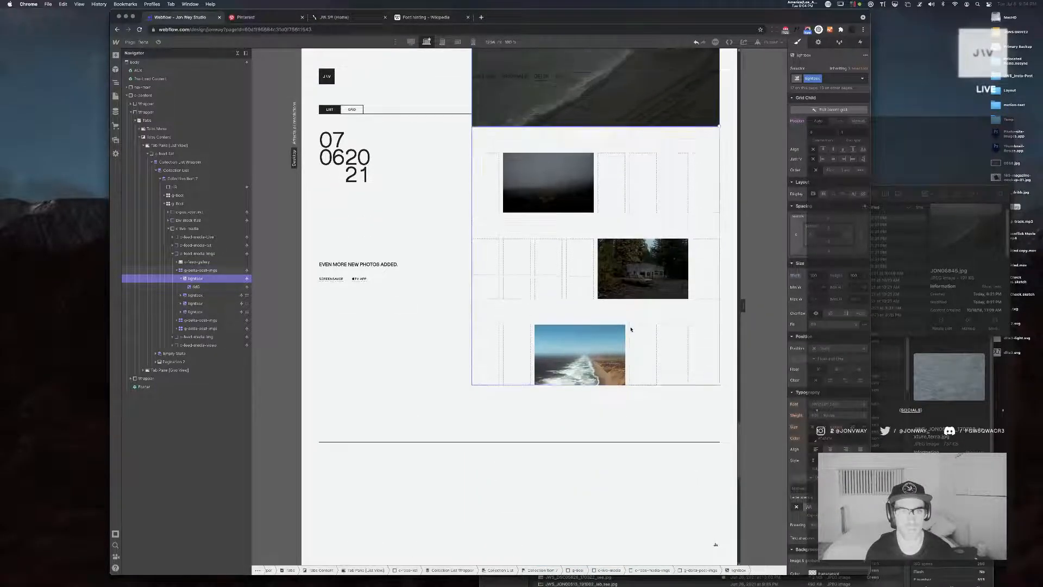
pyautogui.scroll(5, 631, 329)
pyautogui.scroll(-1, 745, 309)
# Narrow the canvas to check the image grid for overflow, and open the post image grid for editing
pyautogui.moveTo(746, 308); pyautogui.dragTo(599, 306)
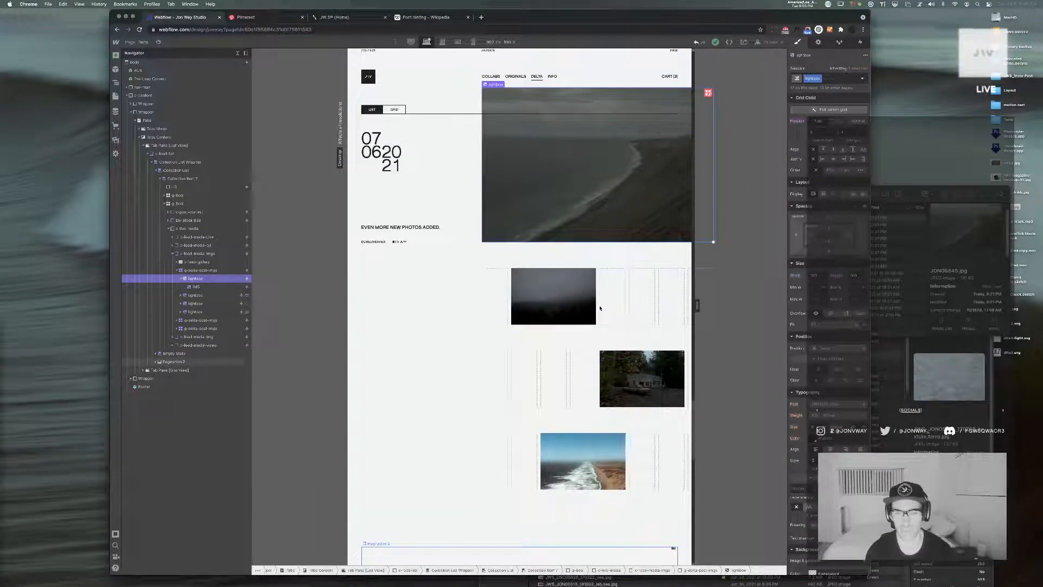
pyautogui.click(708, 93)
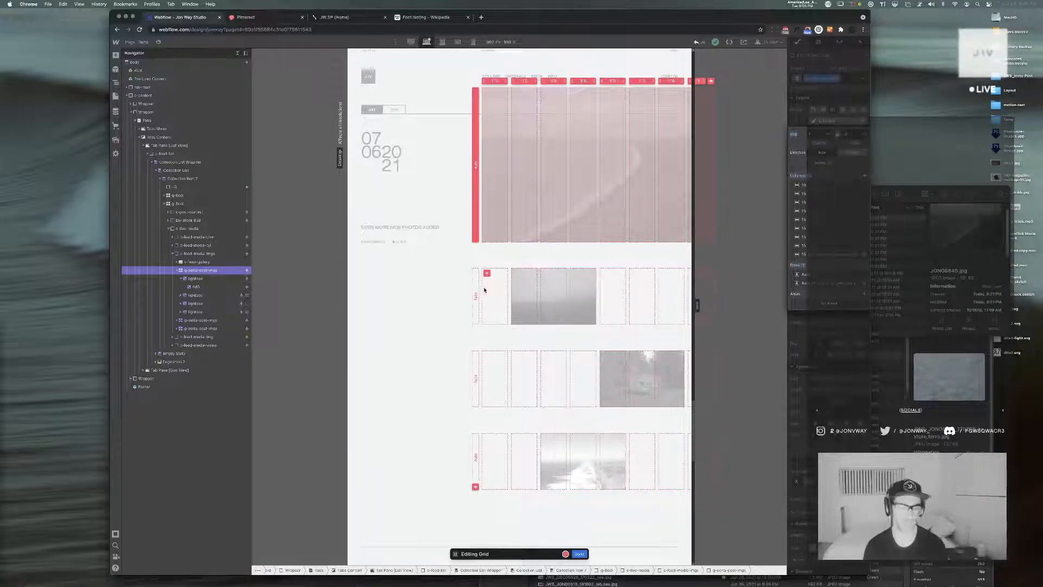
pyautogui.press('super+Tab')
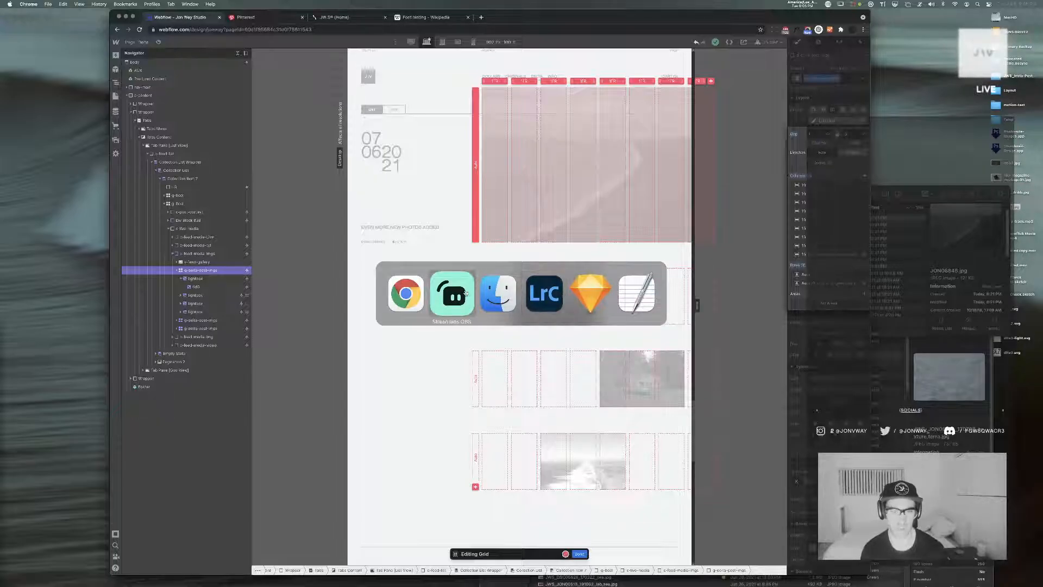
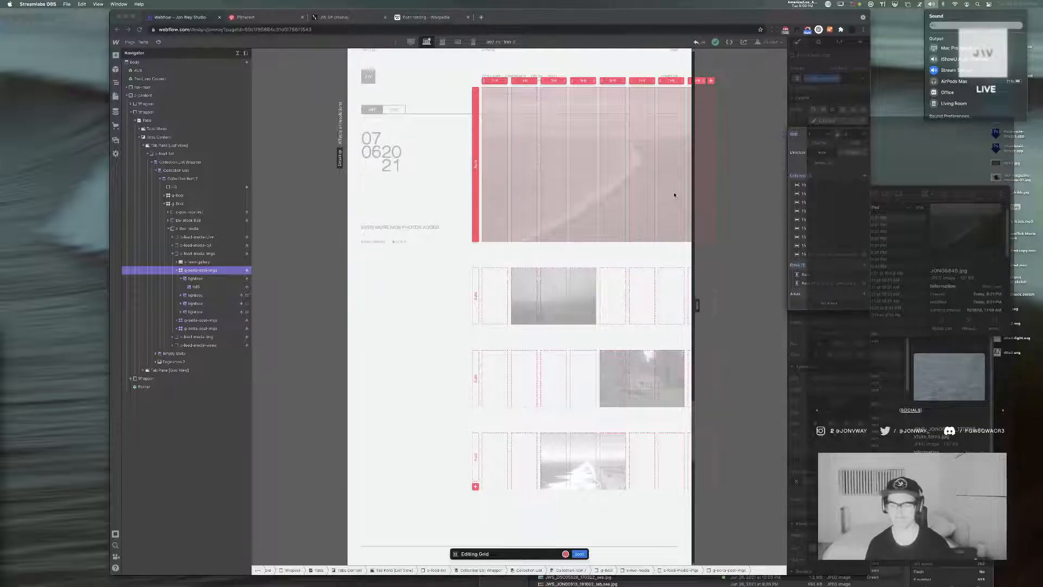
# Finish editing the grid, widen the canvas and check the photo layout of the 07 06 2021 post
pyautogui.click(582, 554)
pyautogui.click(581, 554)
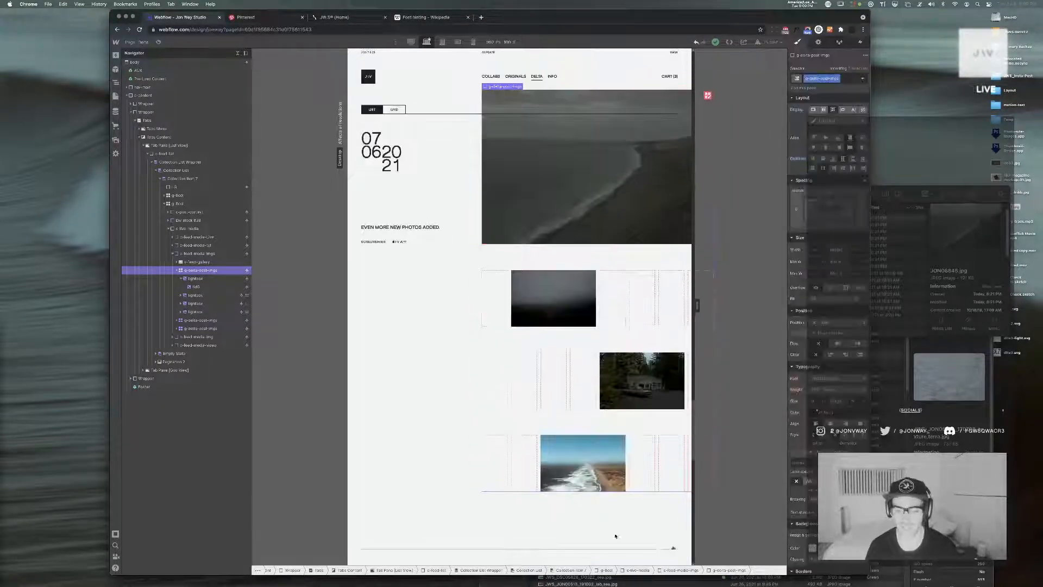
pyautogui.scroll(3, 620, 446)
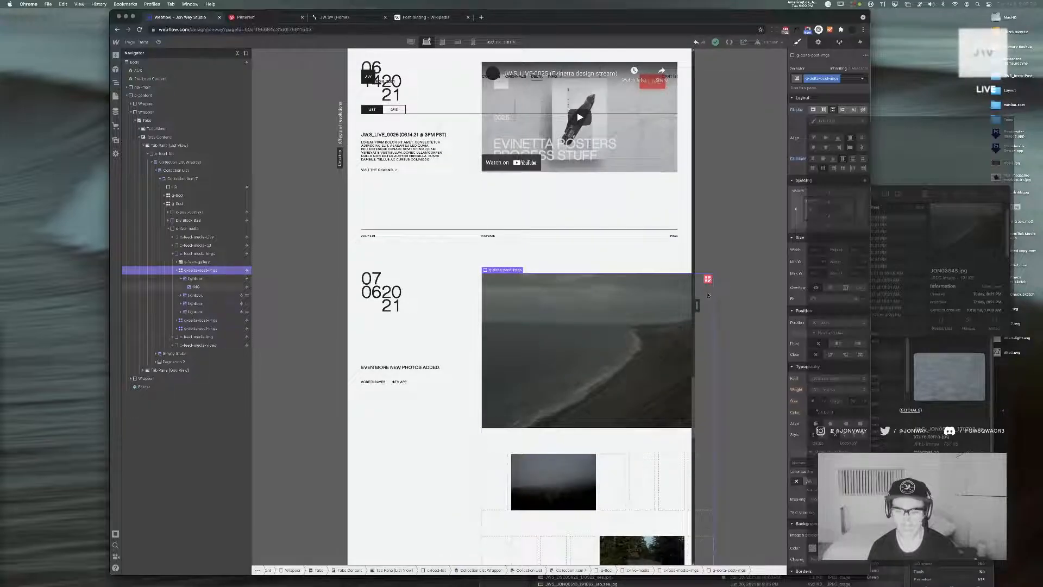
pyautogui.moveTo(698, 306); pyautogui.dragTo(603, 307)
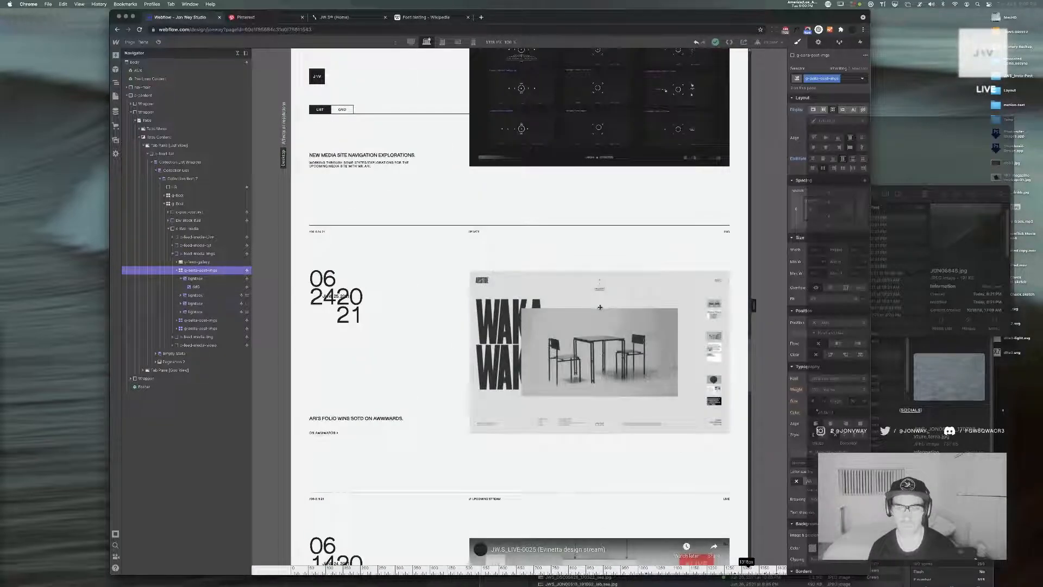
pyautogui.scroll(-10, 601, 312)
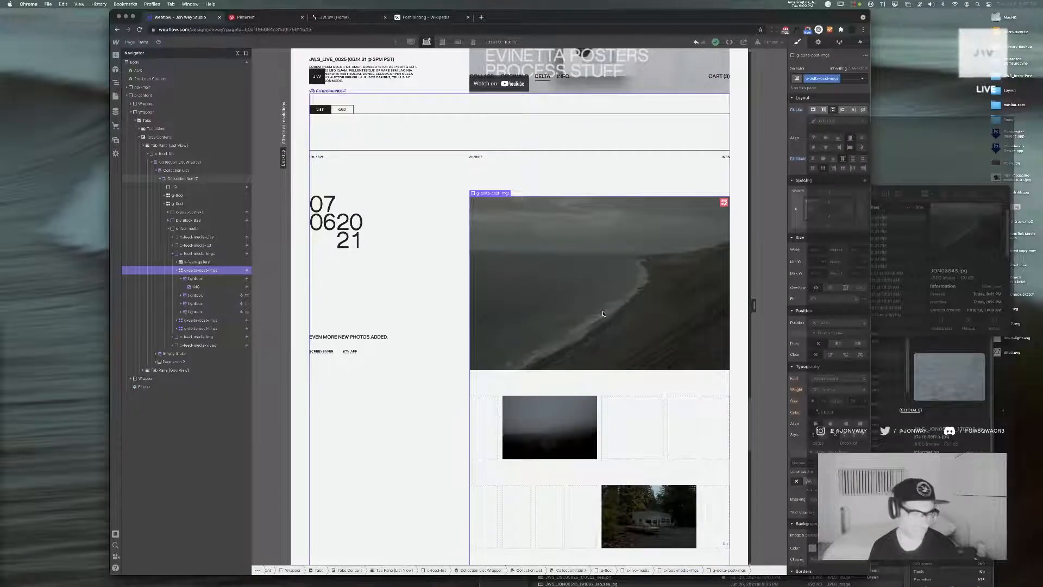
pyautogui.scroll(-1, 603, 314)
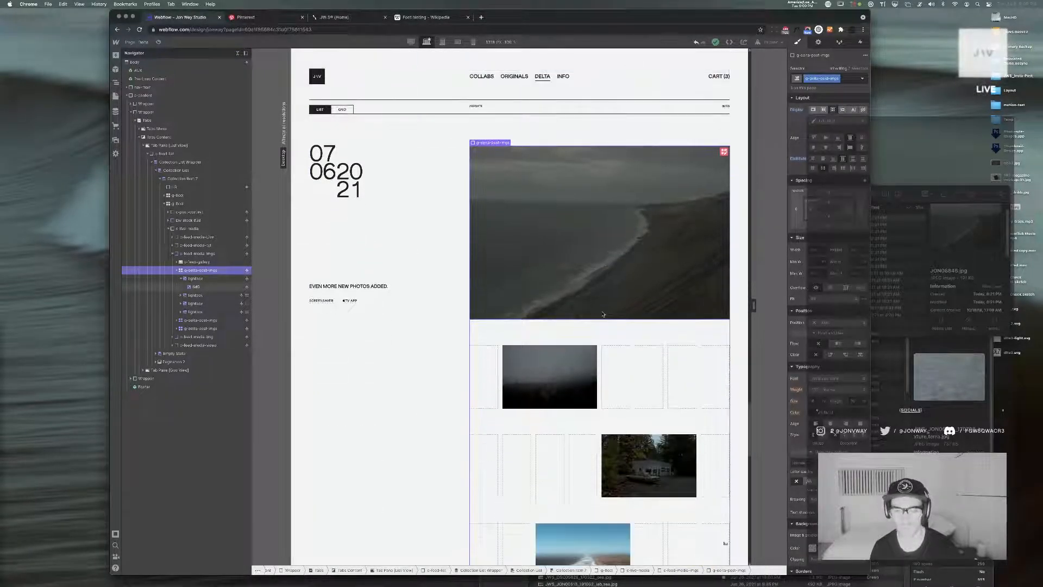
pyautogui.scroll(-5, 603, 313)
pyautogui.scroll(2, 603, 315)
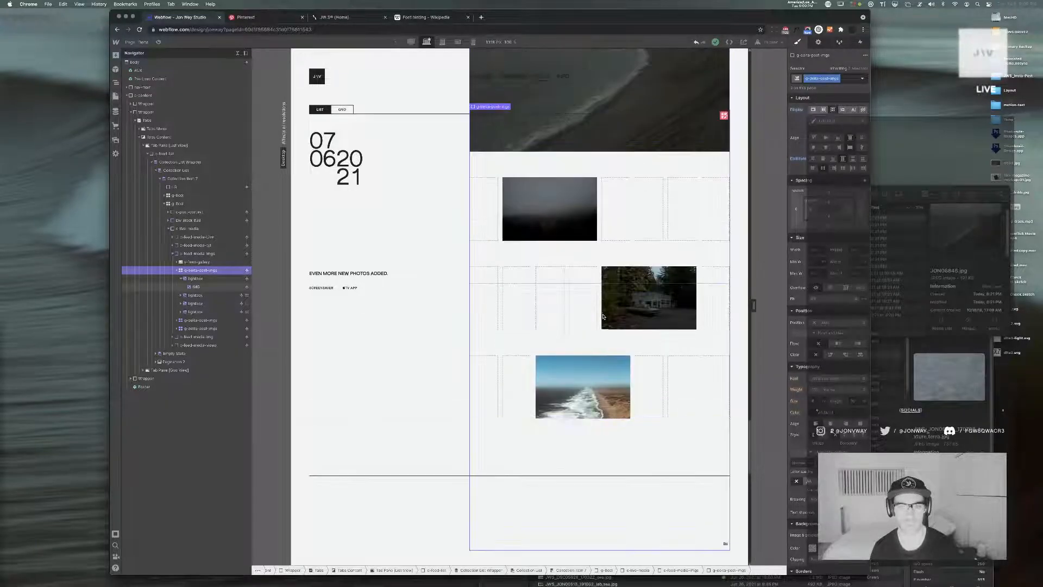
pyautogui.scroll(4, 603, 316)
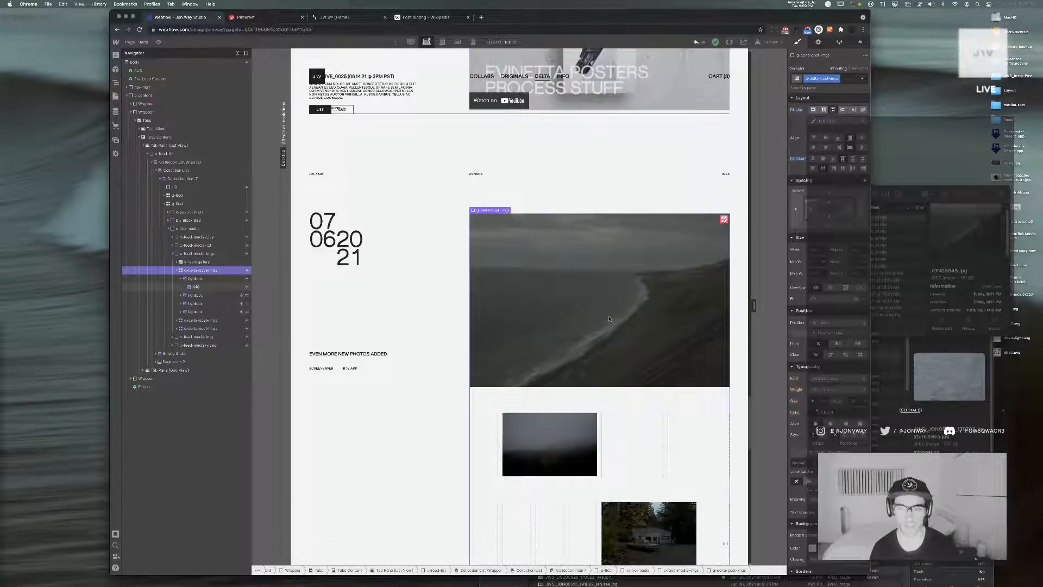
# Remove the column gaps from the post's image grid and finish editing the grid
pyautogui.click(609, 319)
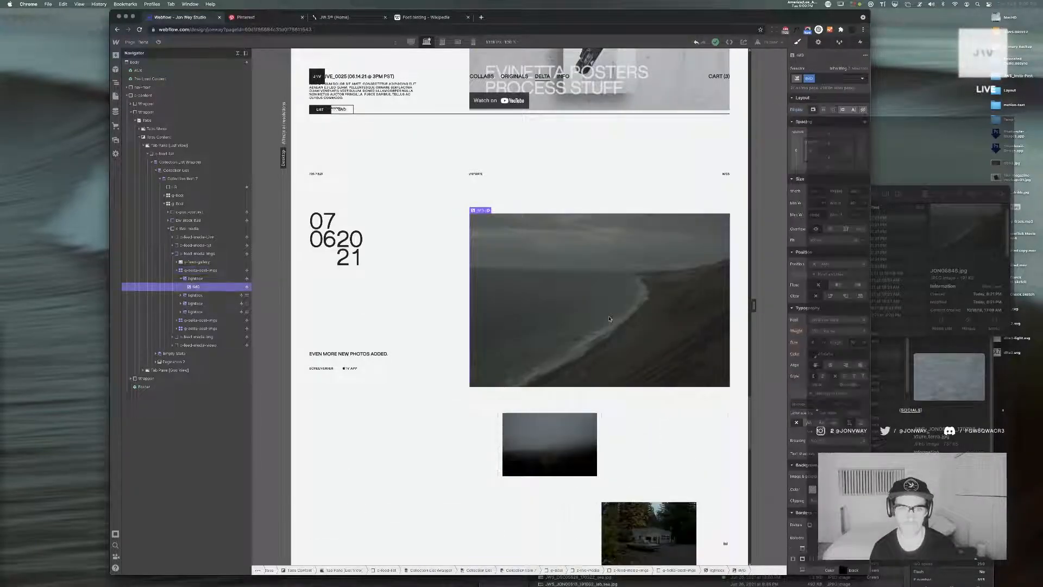
pyautogui.click(197, 271)
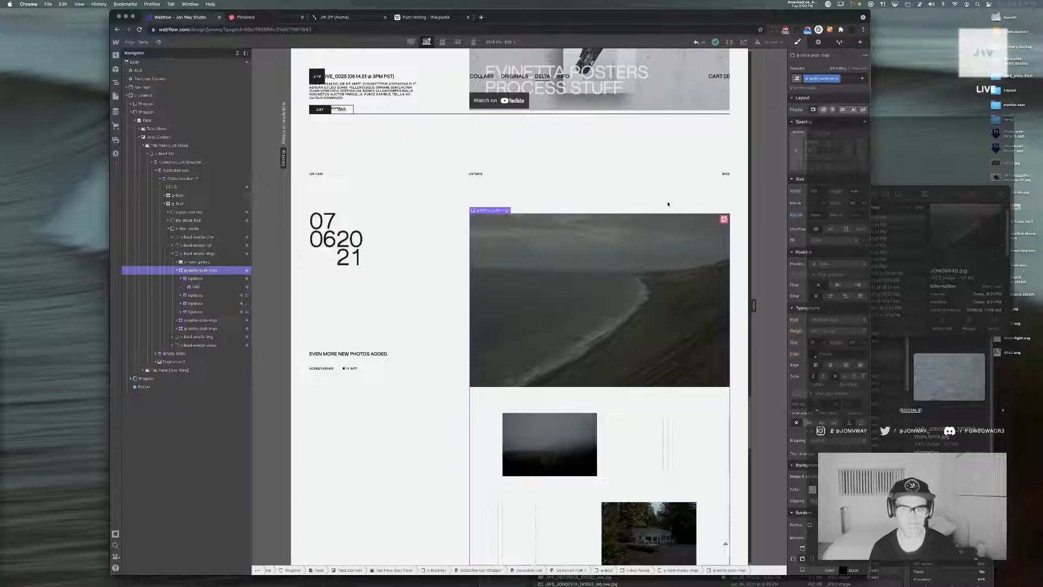
pyautogui.click(724, 220)
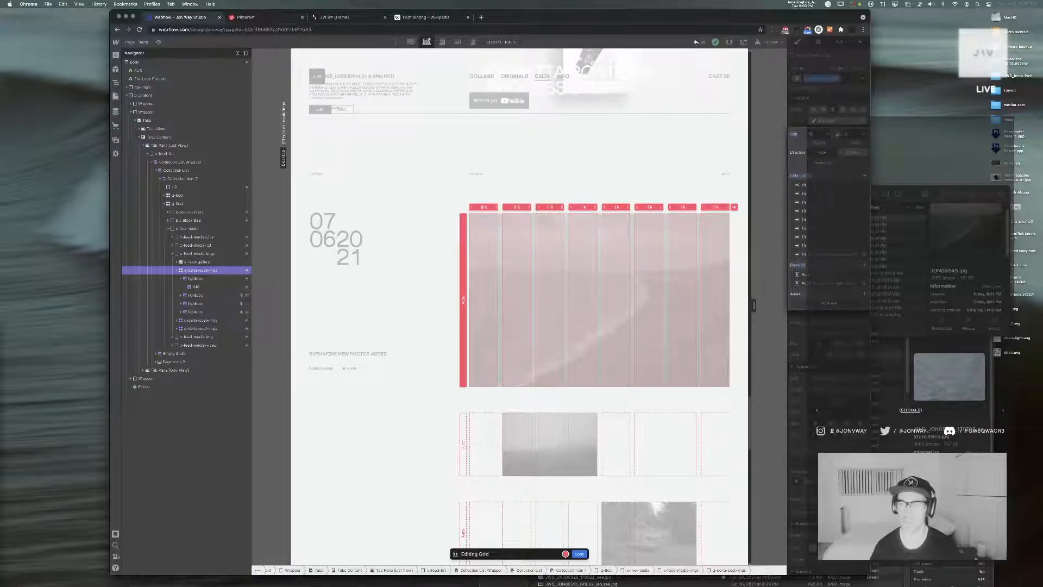
pyautogui.press('Return')
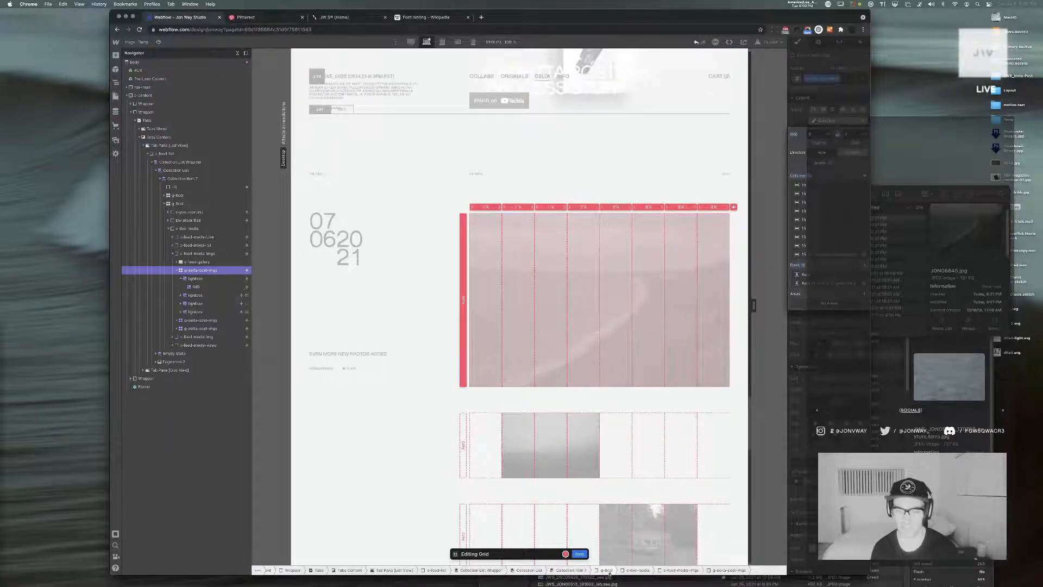
pyautogui.click(580, 553)
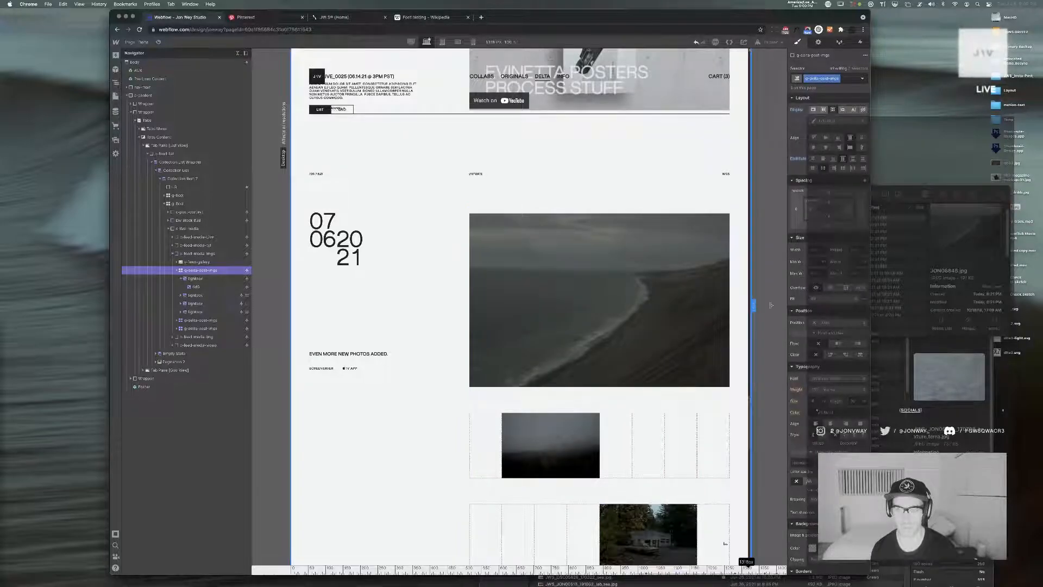
# Check how the post's photo grid responds to narrower and wider canvas widths
pyautogui.moveTo(754, 305); pyautogui.dragTo(716, 312)
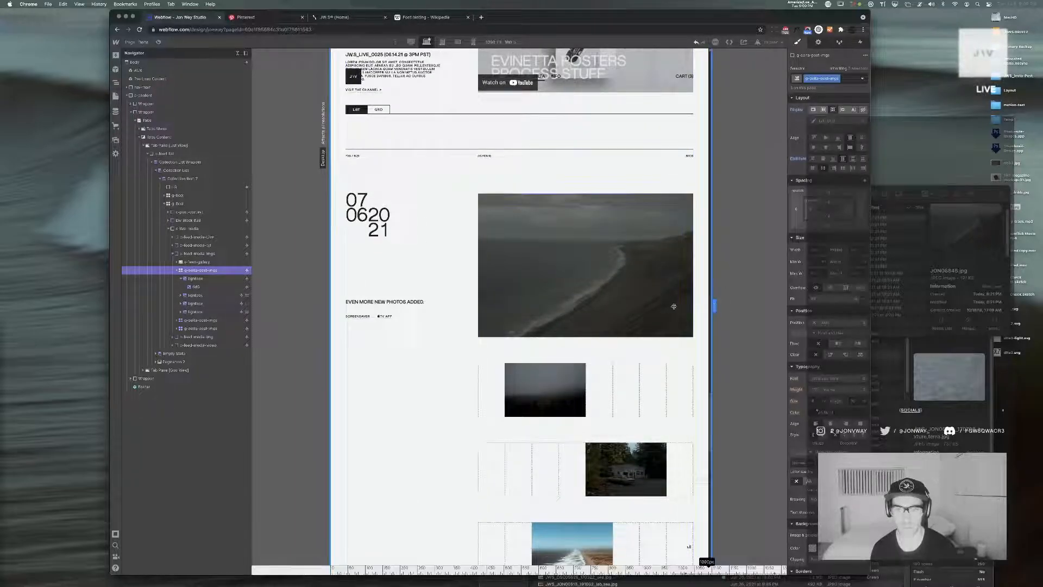
pyautogui.moveTo(713, 306); pyautogui.dragTo(696, 305)
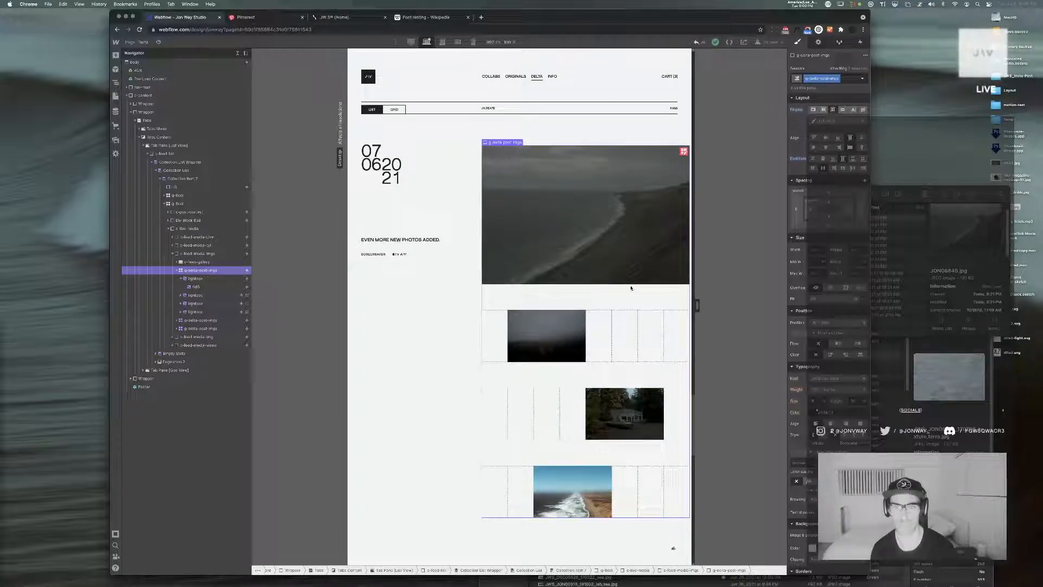
pyautogui.click(611, 183)
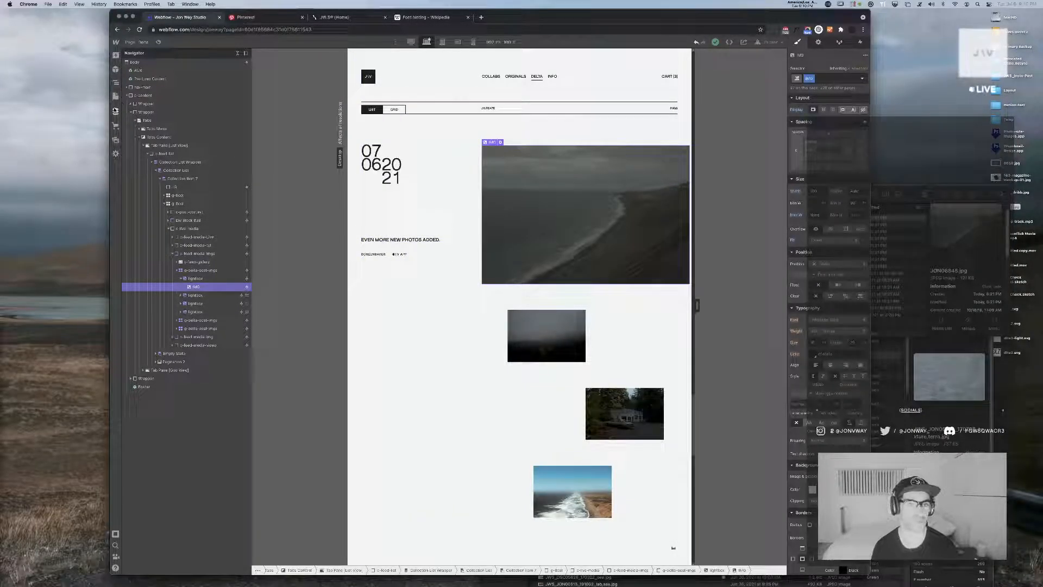
pyautogui.click(115, 110)
pyautogui.click(725, 277)
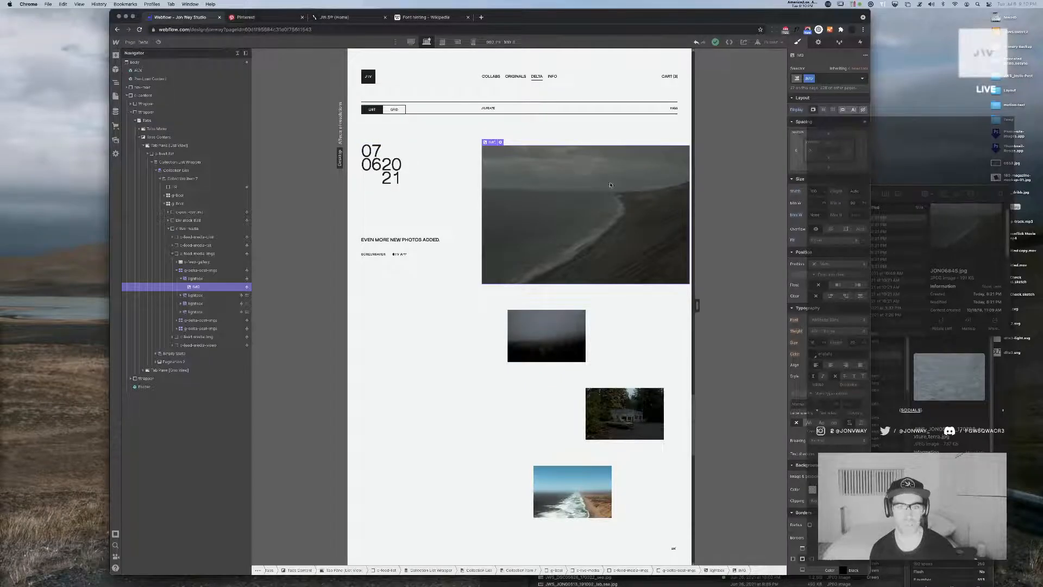
pyautogui.moveTo(698, 304); pyautogui.dragTo(769, 299)
pyautogui.scroll(-10, 605, 201)
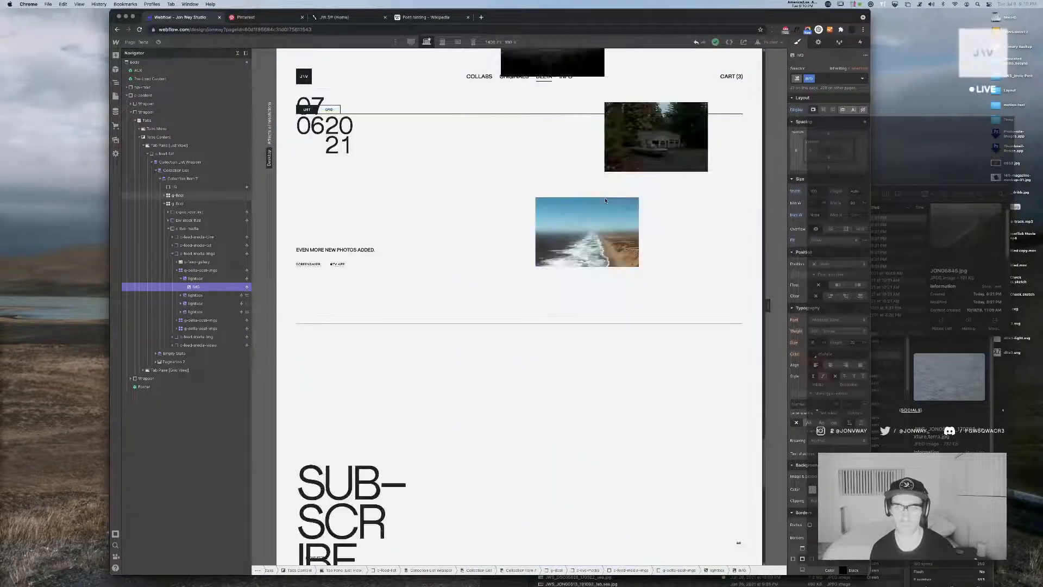
pyautogui.scroll(5, 605, 201)
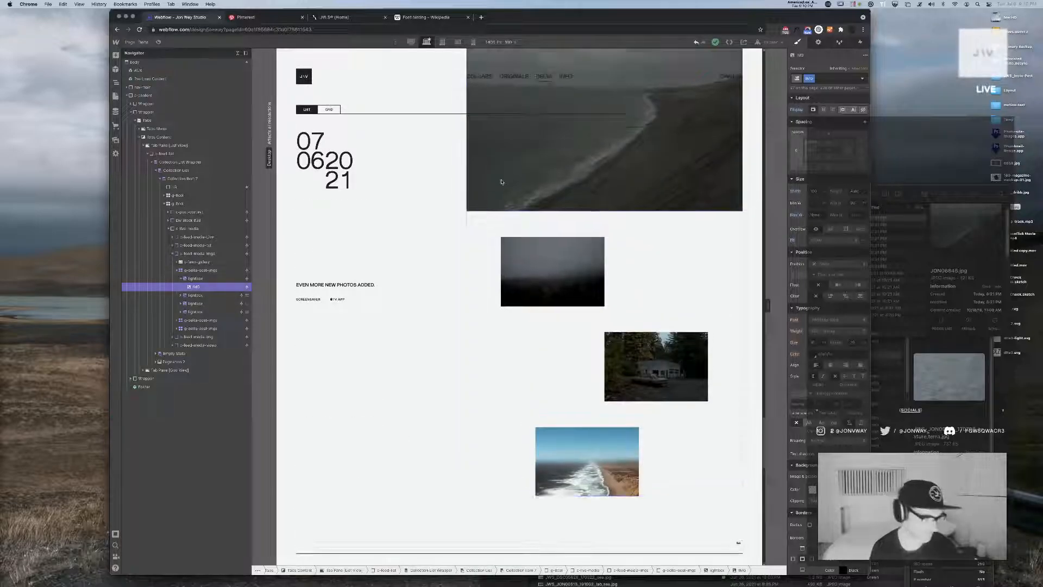
# Close the Sketch document and switch to the Lightroom Classic photo library
pyautogui.press('super+Tab')
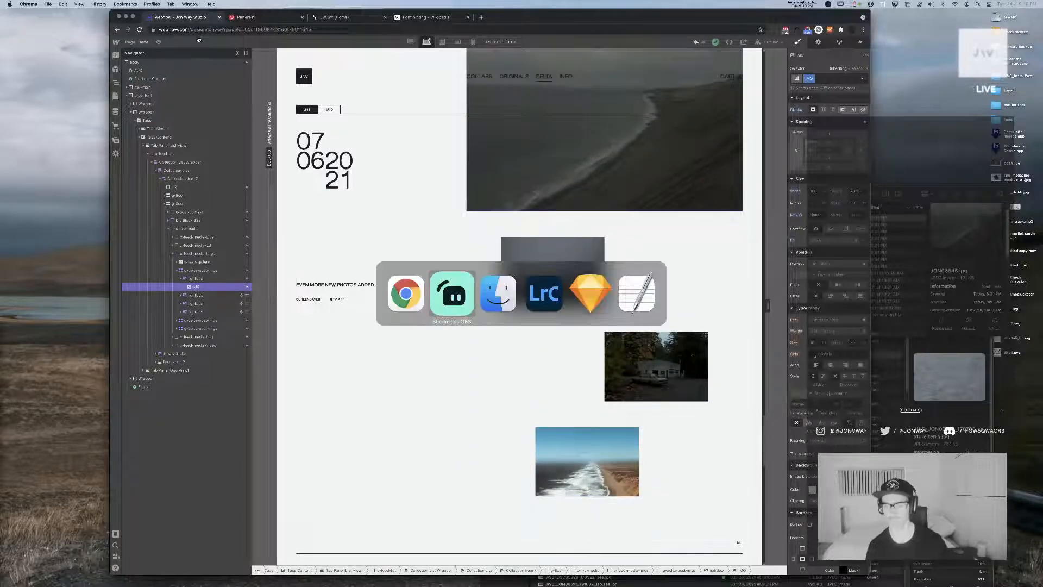
pyautogui.press('super+Tab')
pyautogui.press('super+Tab')
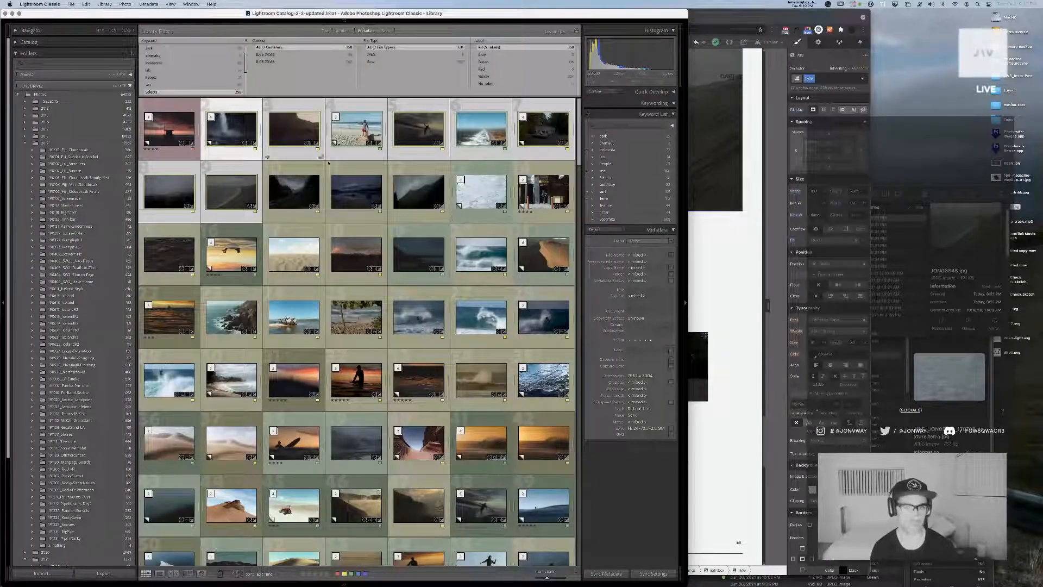
pyautogui.press('super+Tab')
pyautogui.press('super+Tab')
pyautogui.press('super+Tab')
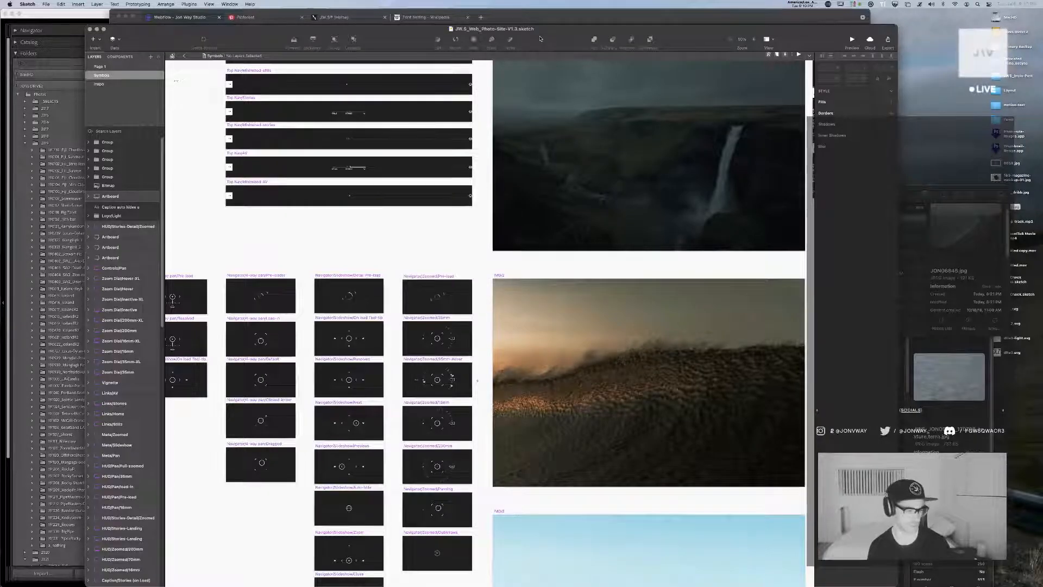
pyautogui.press('super+w')
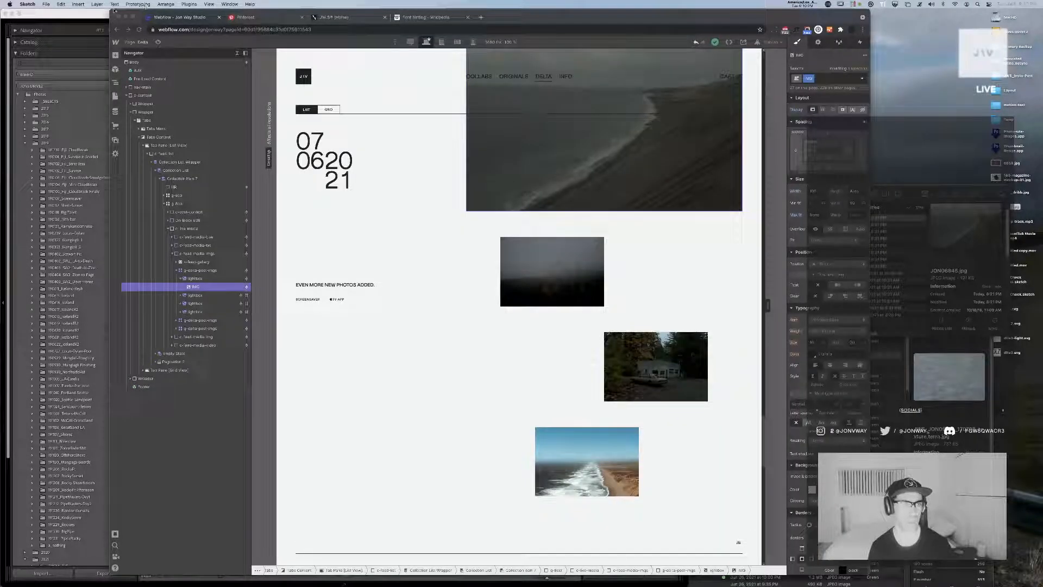
pyautogui.click(69, 13)
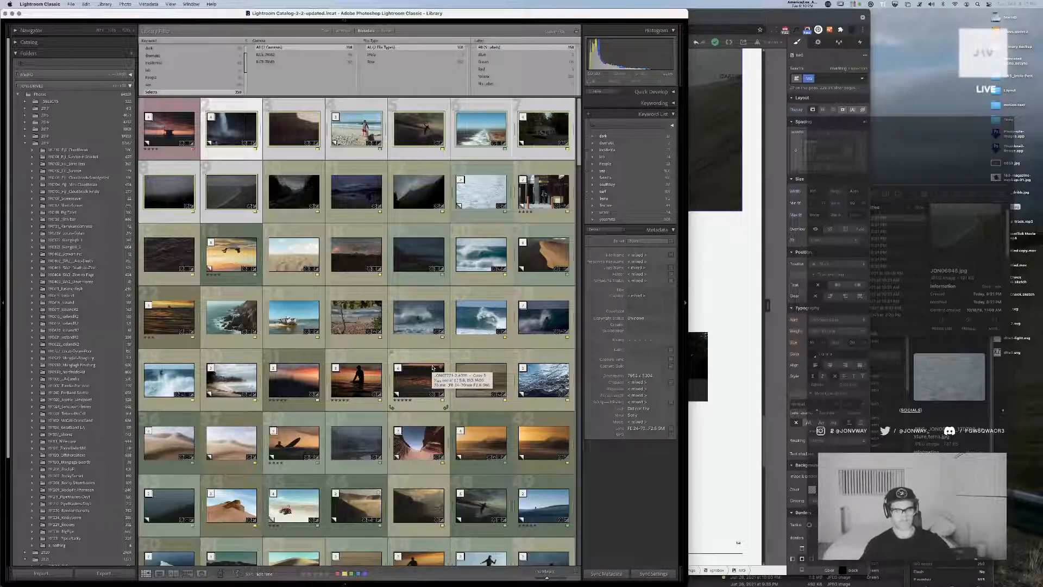
# Find and launch Cyberduck, and place its S3 browser window over the photo library
pyautogui.press('super+space')
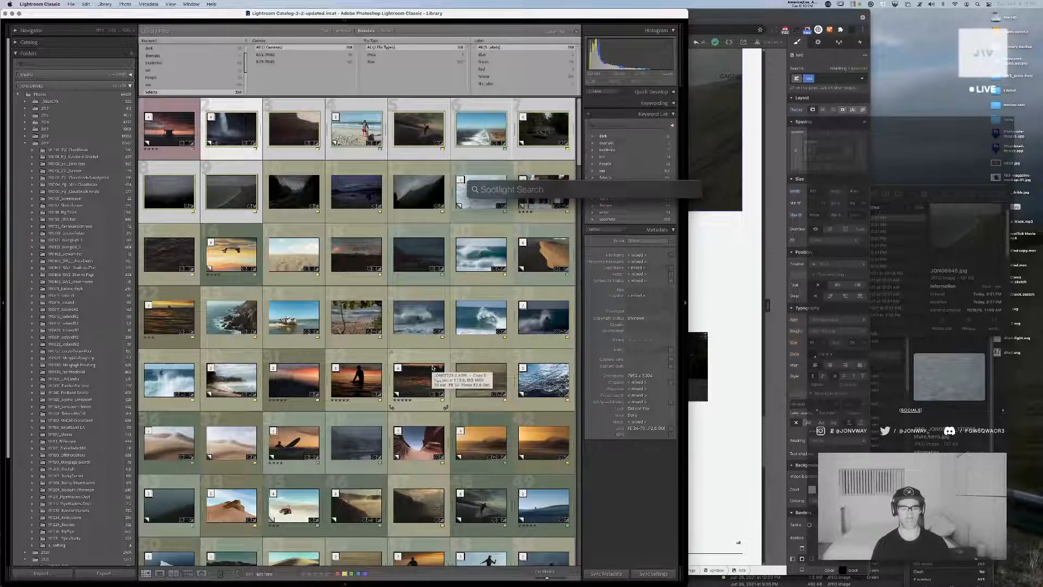
pyautogui.write('c')
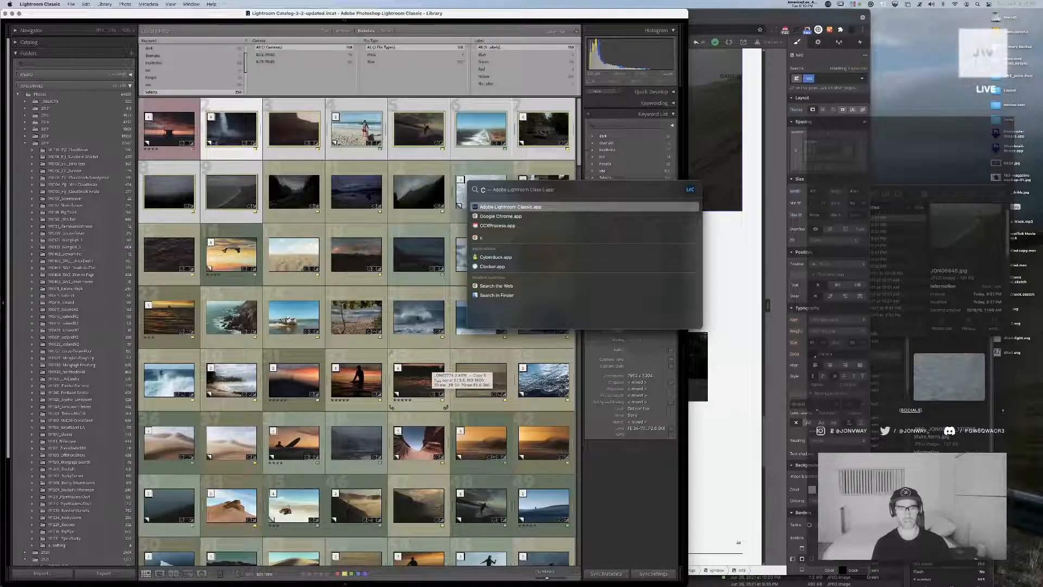
pyautogui.press('Down')
pyautogui.press('Down')
pyautogui.press('Down')
pyautogui.press('Down')
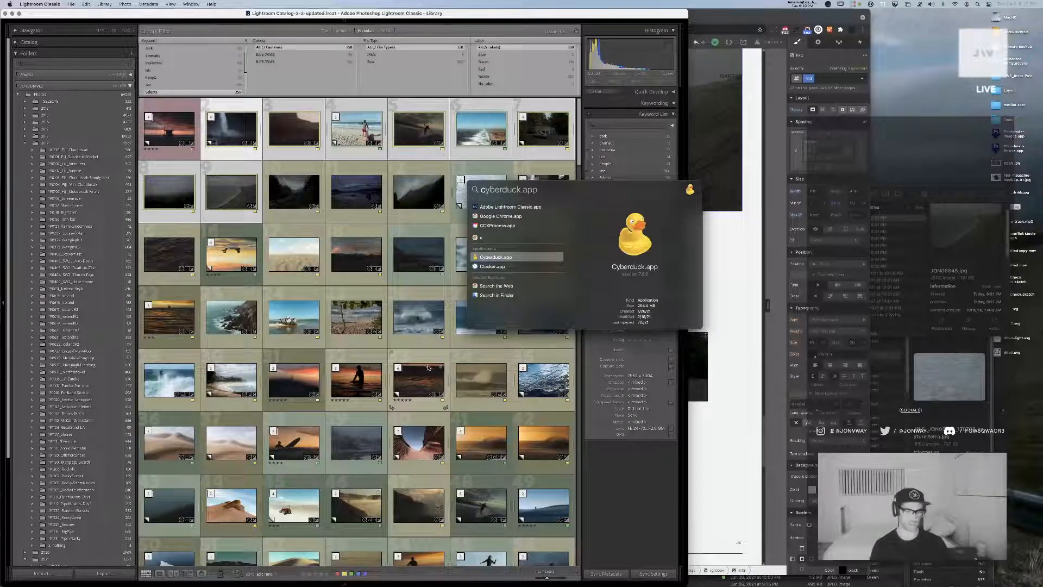
pyautogui.press('Return')
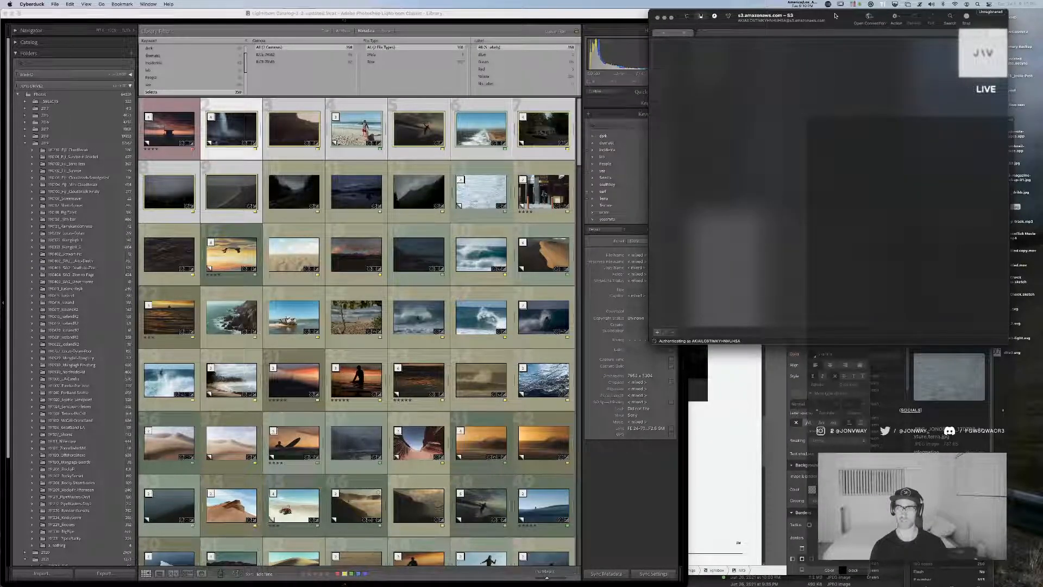
pyautogui.moveTo(835, 16); pyautogui.dragTo(644, 53)
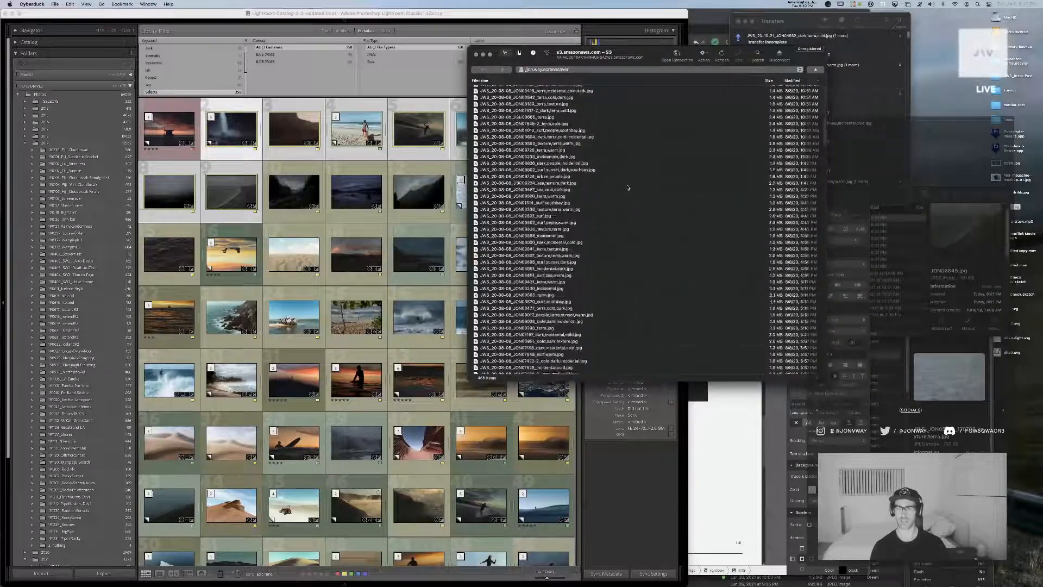
# Preview the JON00477 terra photo and the nearby southbay surf photo in the S3 screensaver bucket
pyautogui.scroll(-15, 628, 187)
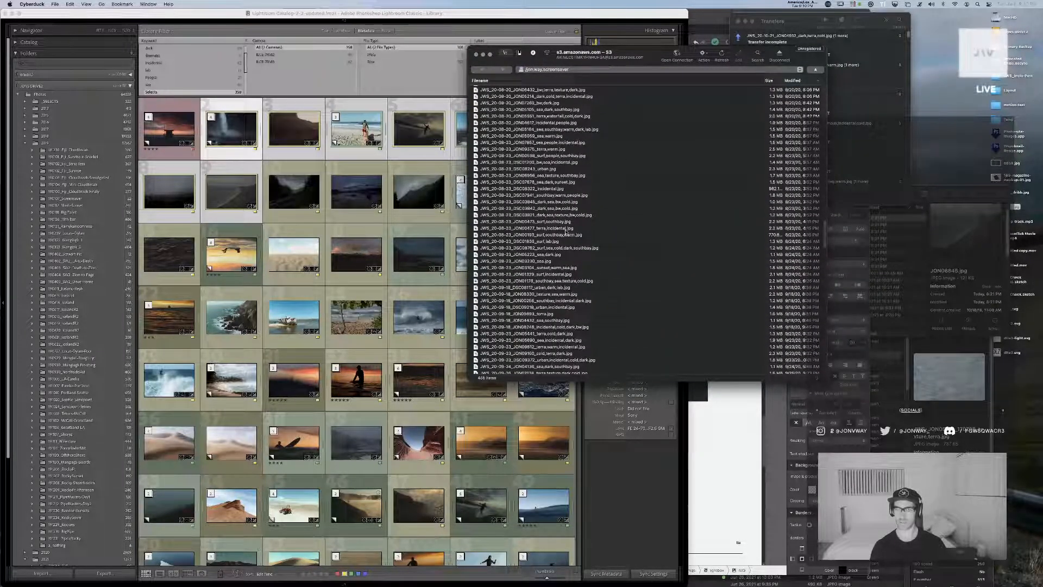
pyautogui.click(566, 229)
pyautogui.press('space')
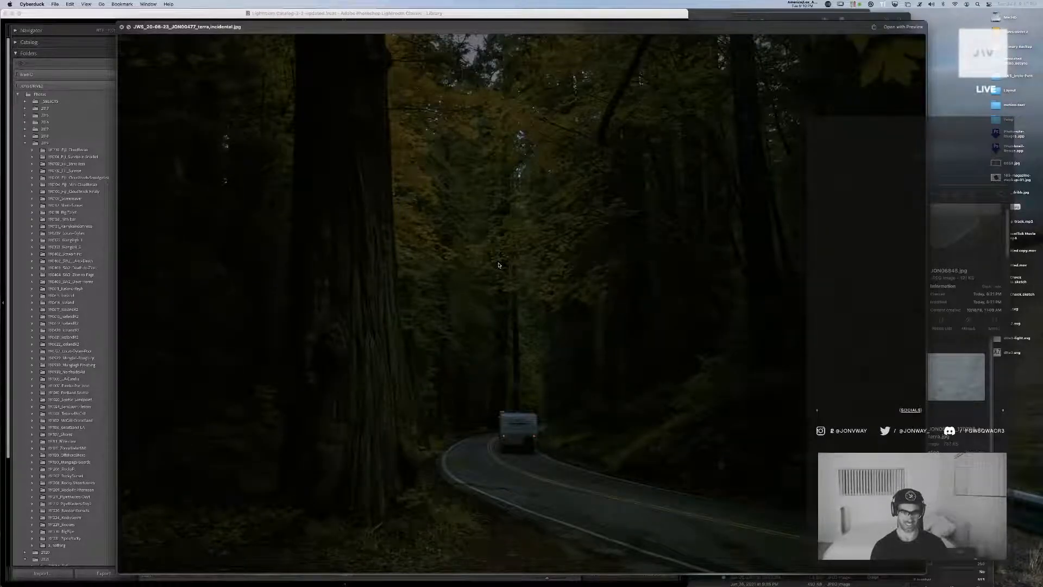
pyautogui.press('space')
pyautogui.press('Down')
pyautogui.press('Down')
pyautogui.press('space')
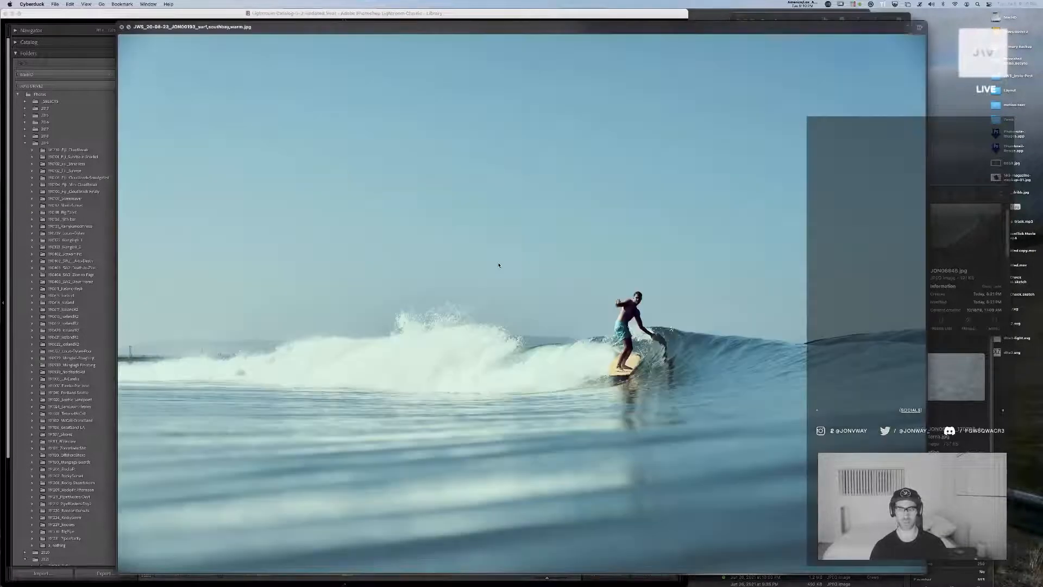
pyautogui.press('space')
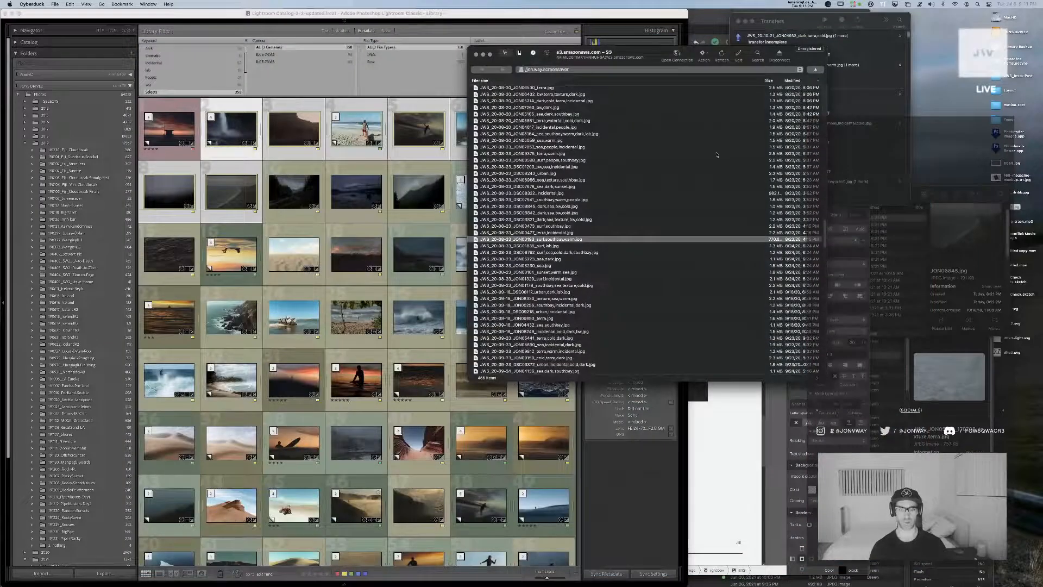
# Move the Cyberduck window beside Lightroom and search the library by text for photo 00193 across all keywords
pyautogui.moveTo(647, 55); pyautogui.dragTo(872, 53)
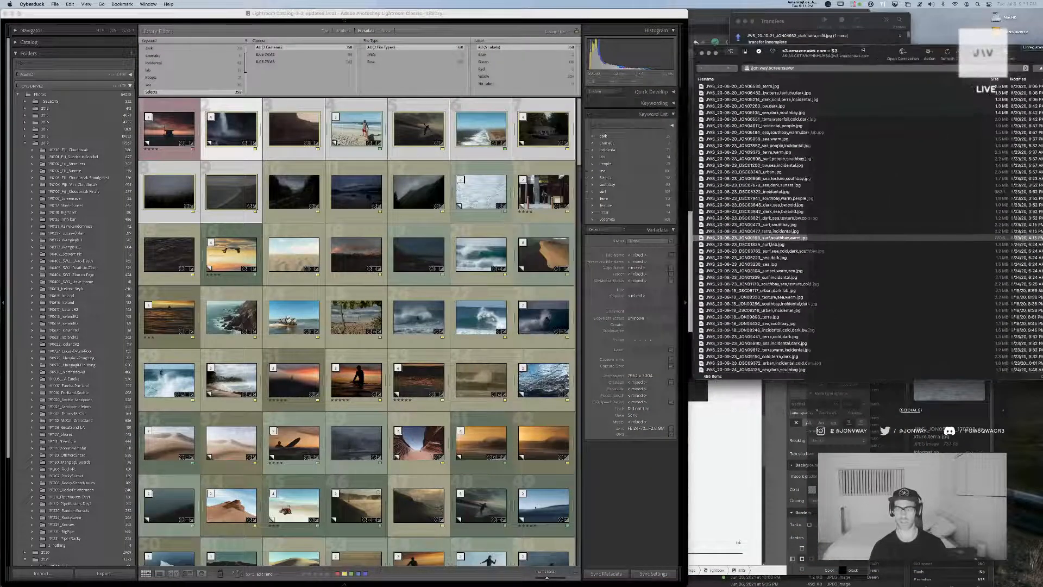
pyautogui.click(517, 29)
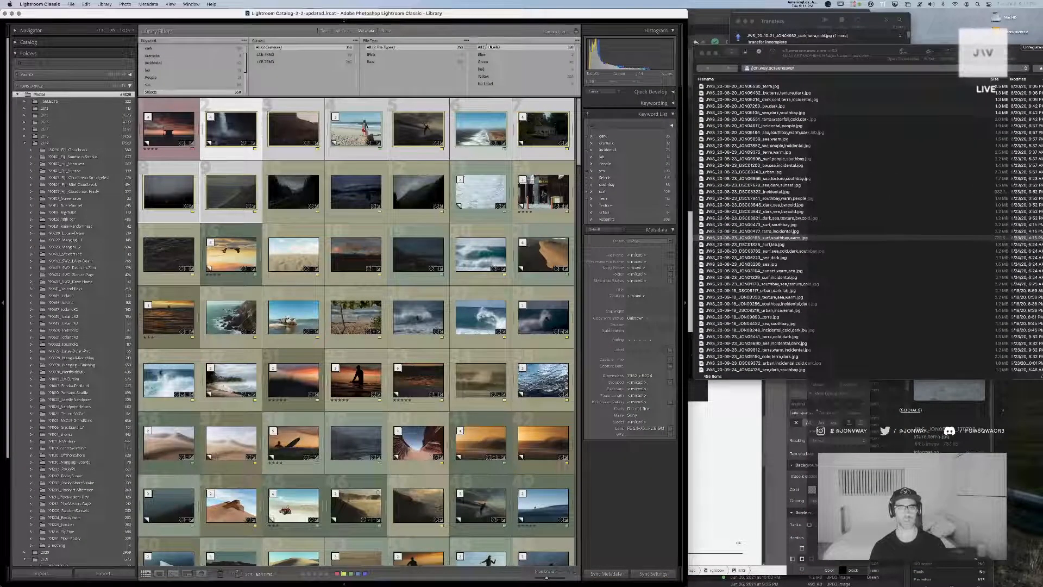
pyautogui.click(326, 31)
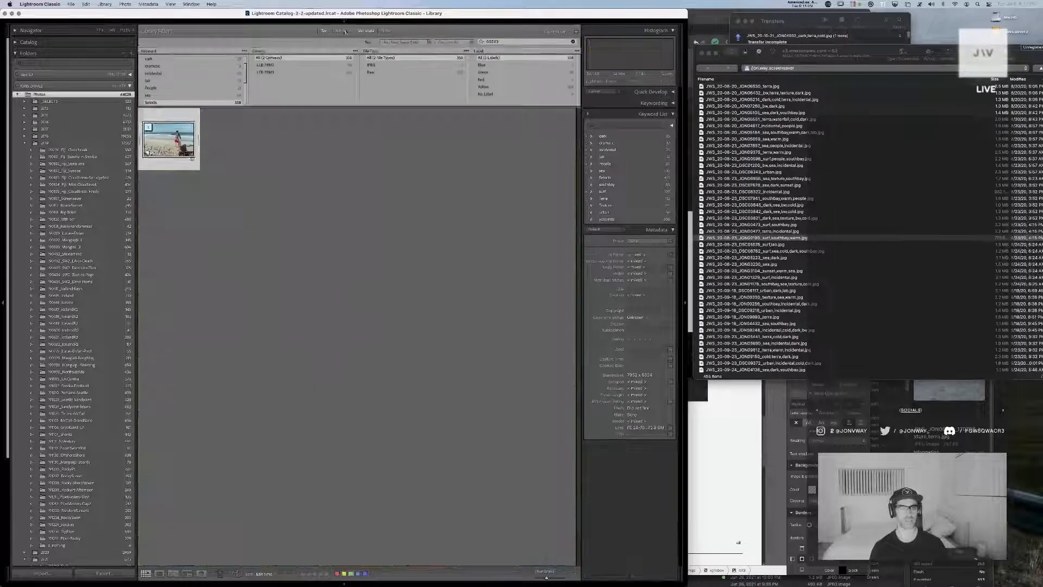
pyautogui.doubleClick(520, 41)
pyautogui.write('00193')
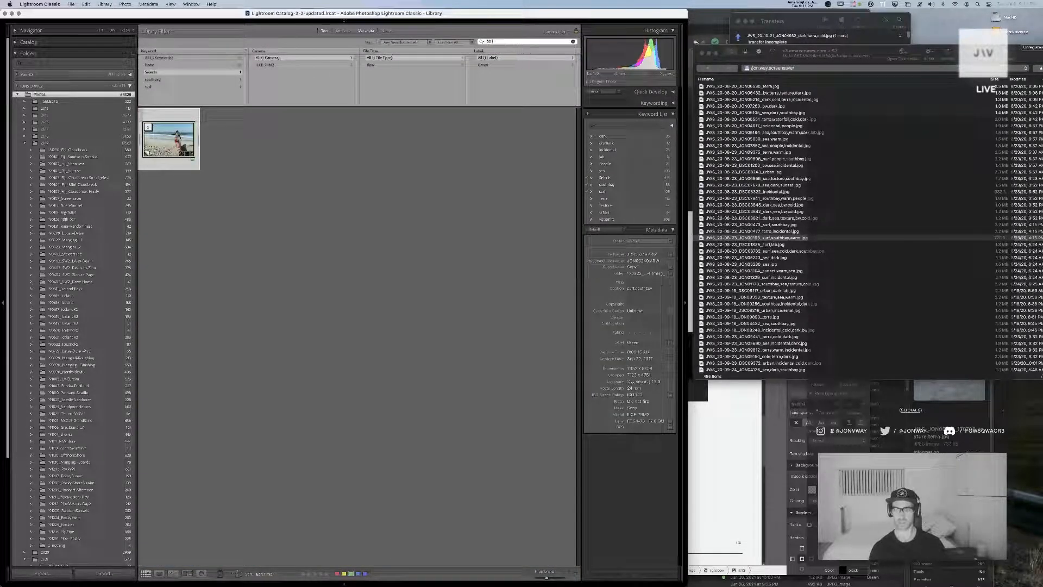
pyautogui.click(193, 58)
pyautogui.click(239, 207)
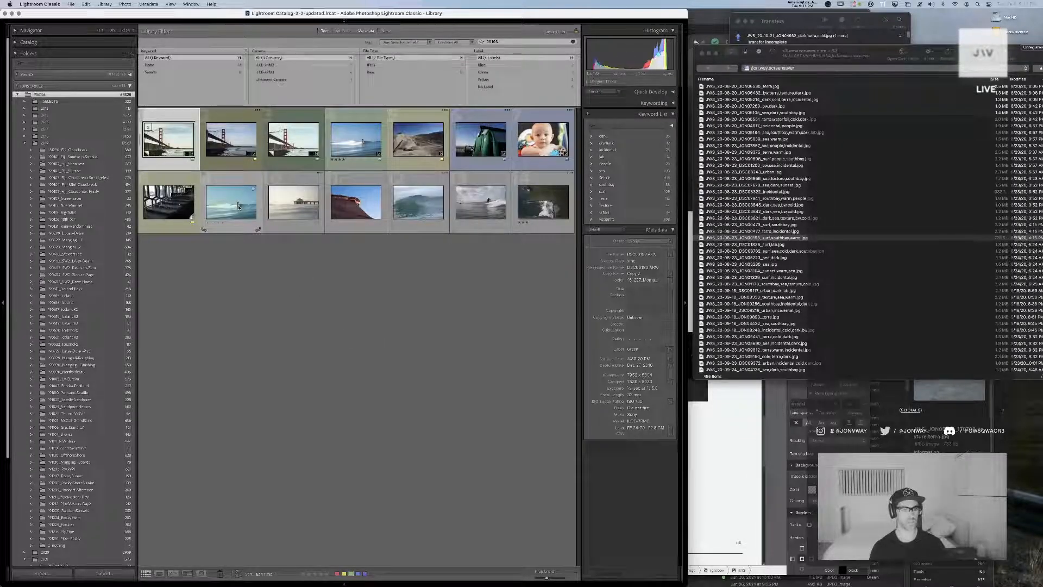
# Go to the library folder of the four-star surfer photo among the search results and clear the text search
pyautogui.click(344, 148)
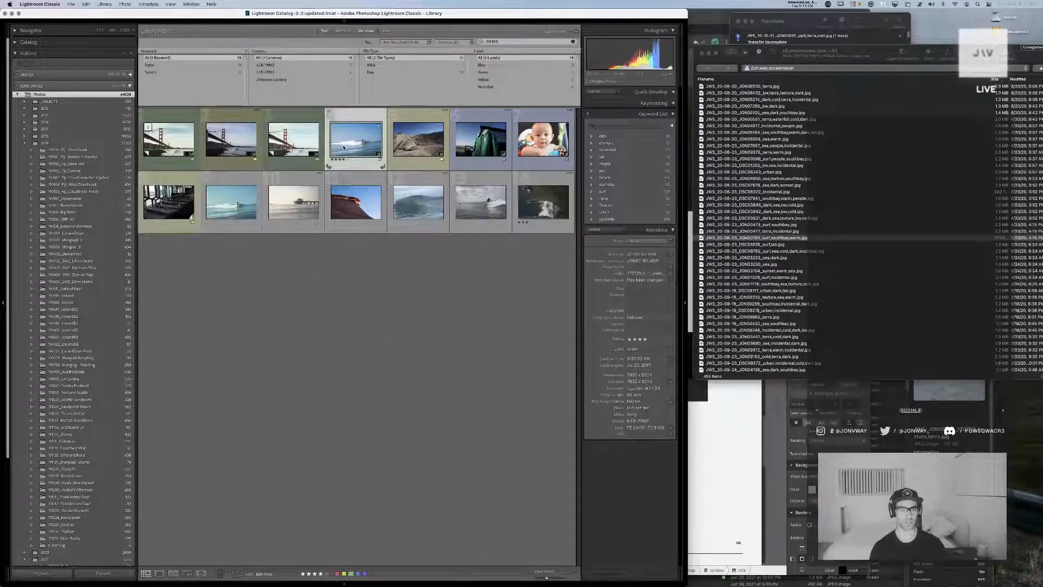
pyautogui.rightClick(344, 147)
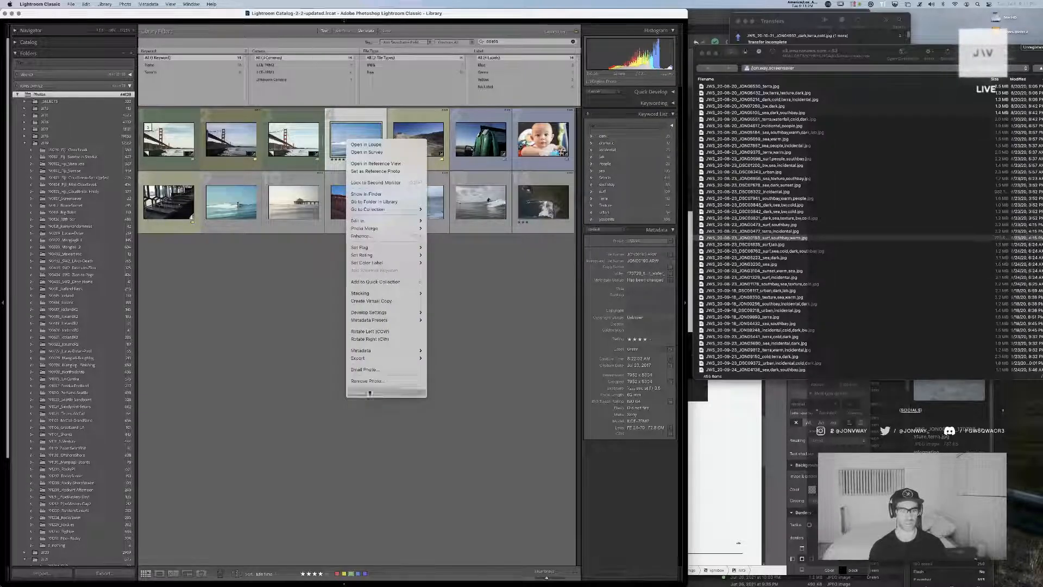
pyautogui.moveTo(406, 311)
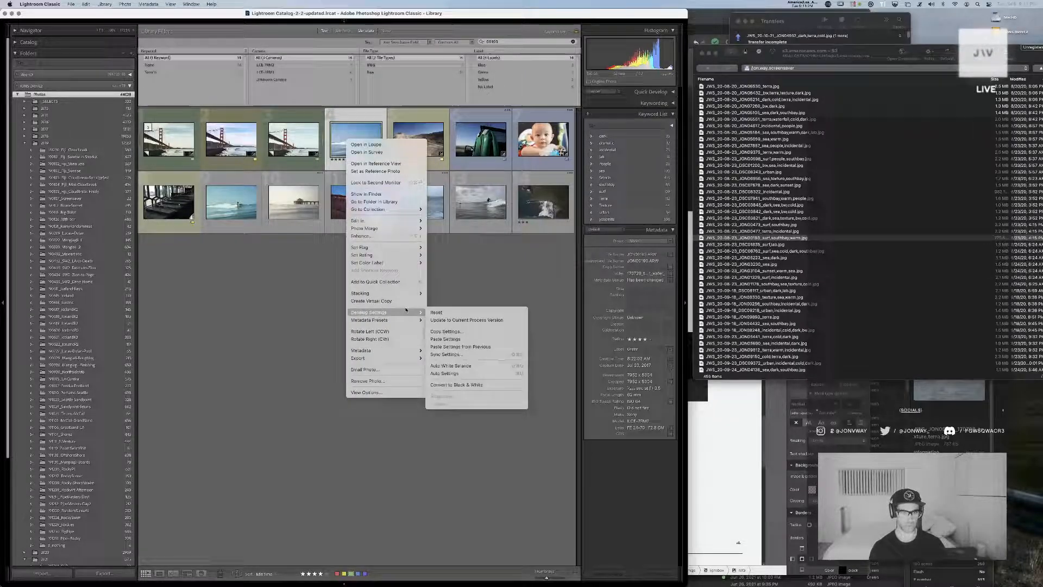
pyautogui.click(395, 202)
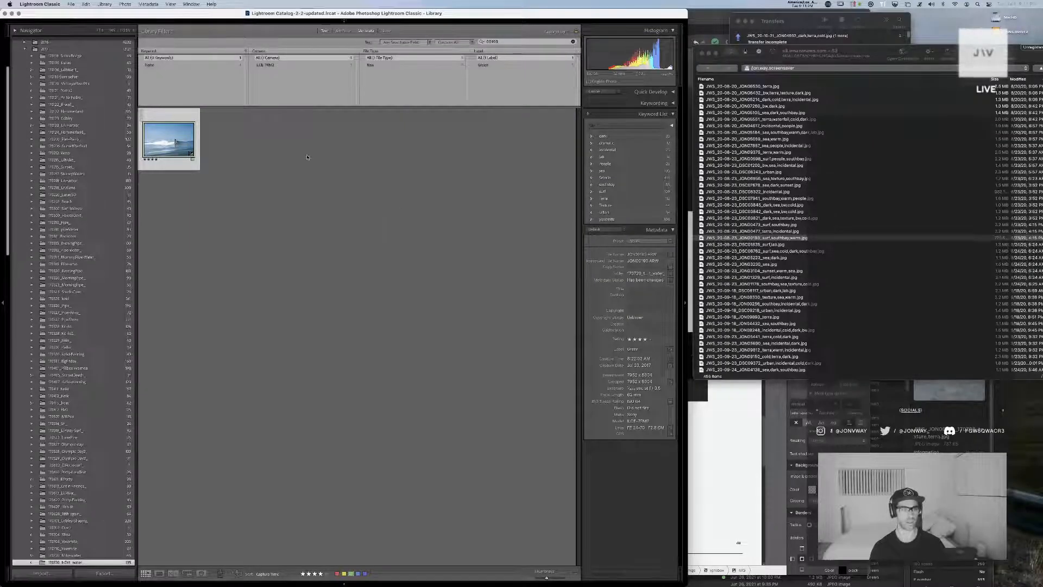
pyautogui.click(573, 42)
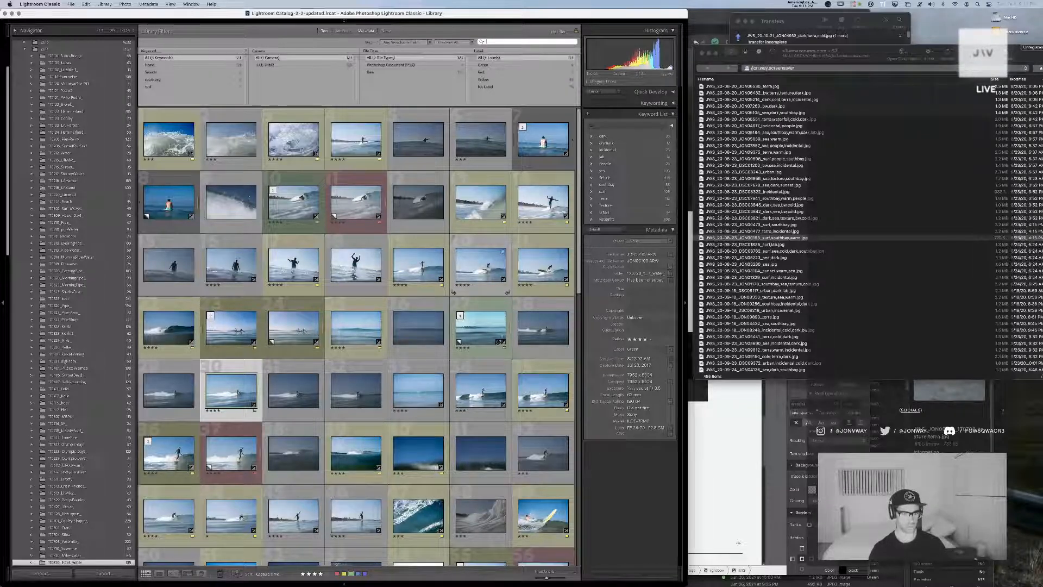
# Copy the develop settings from the turquoise surf photo in the row above JON00193
pyautogui.click(294, 391)
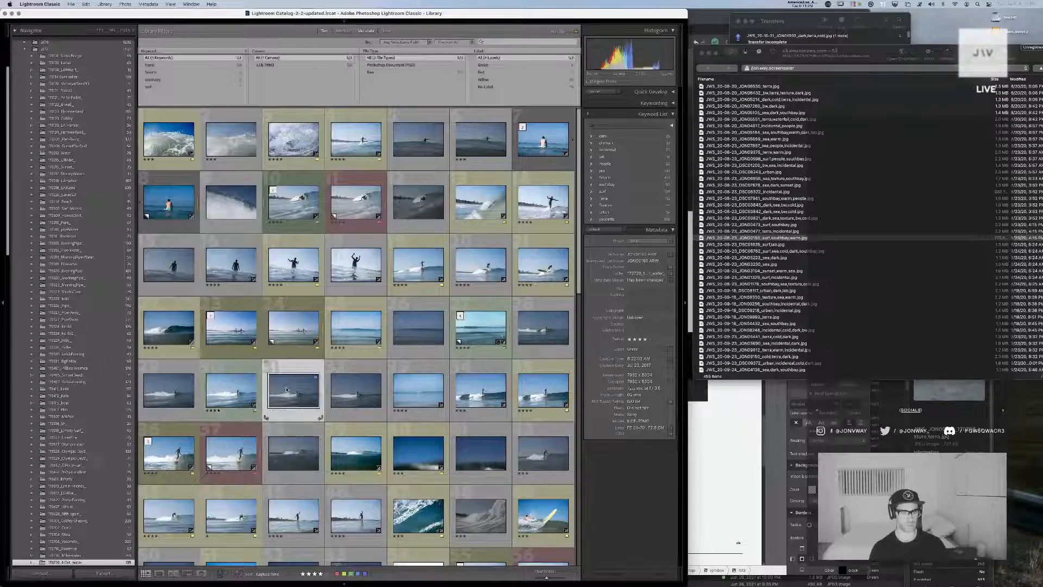
pyautogui.click(247, 390)
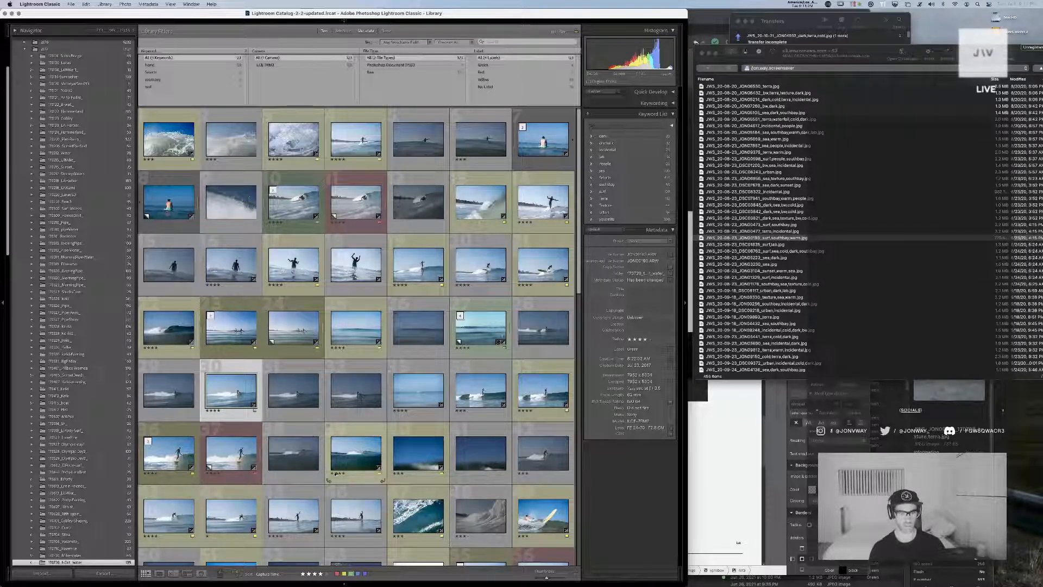
pyautogui.click(481, 328)
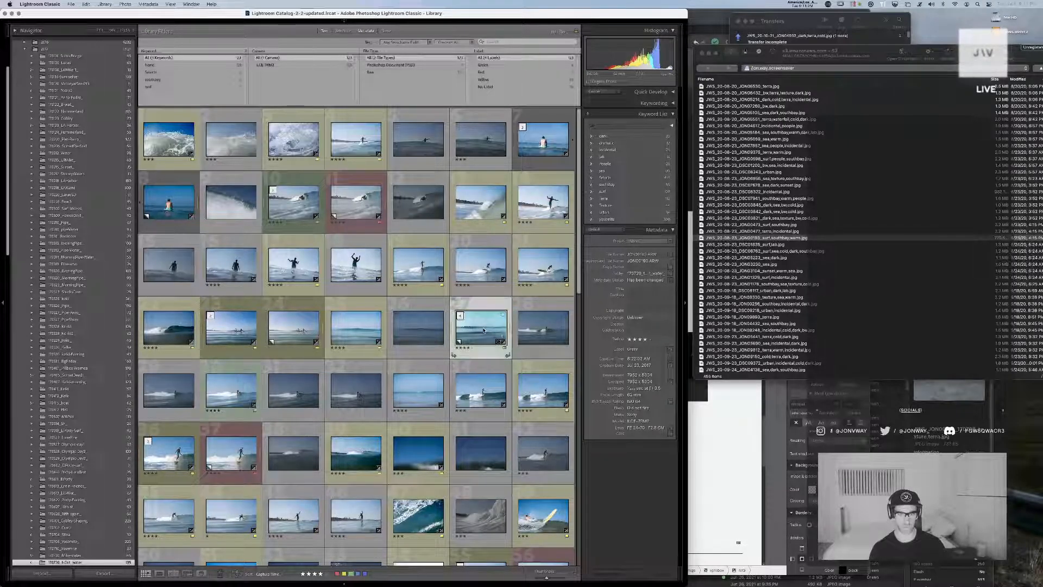
pyautogui.press('super+shift+c')
pyautogui.press('Return')
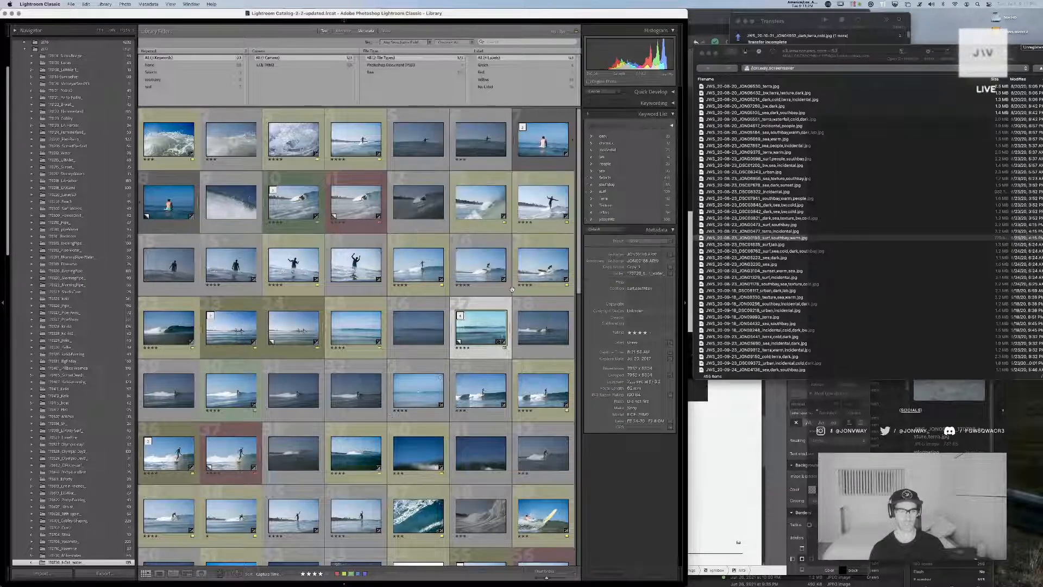
# Open JON00193.ARW in the Develop module and restore its earlier hard-drive export state from the history
pyautogui.click(238, 393)
pyautogui.doubleClick(238, 394)
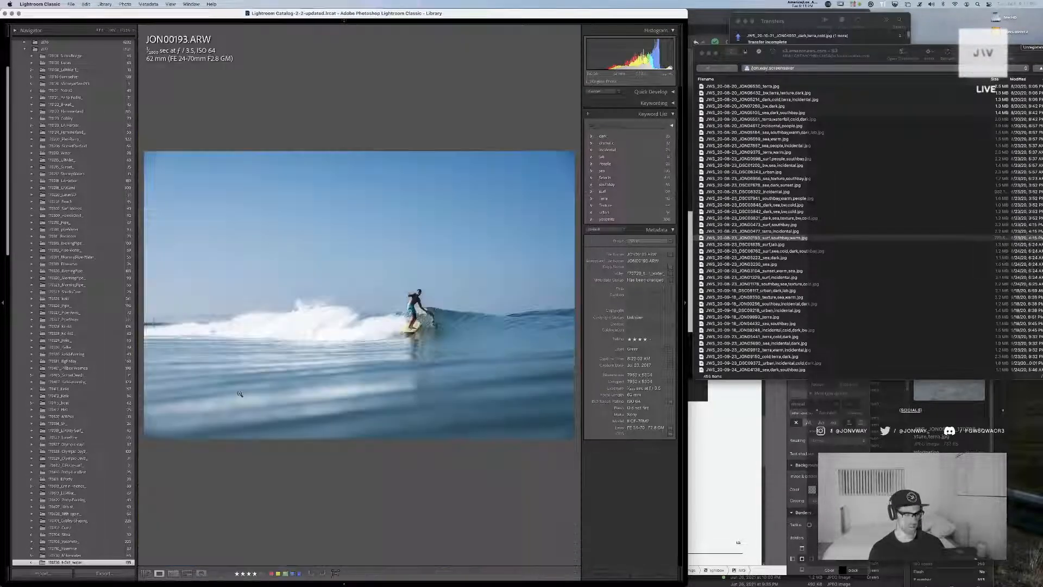
pyautogui.press('d')
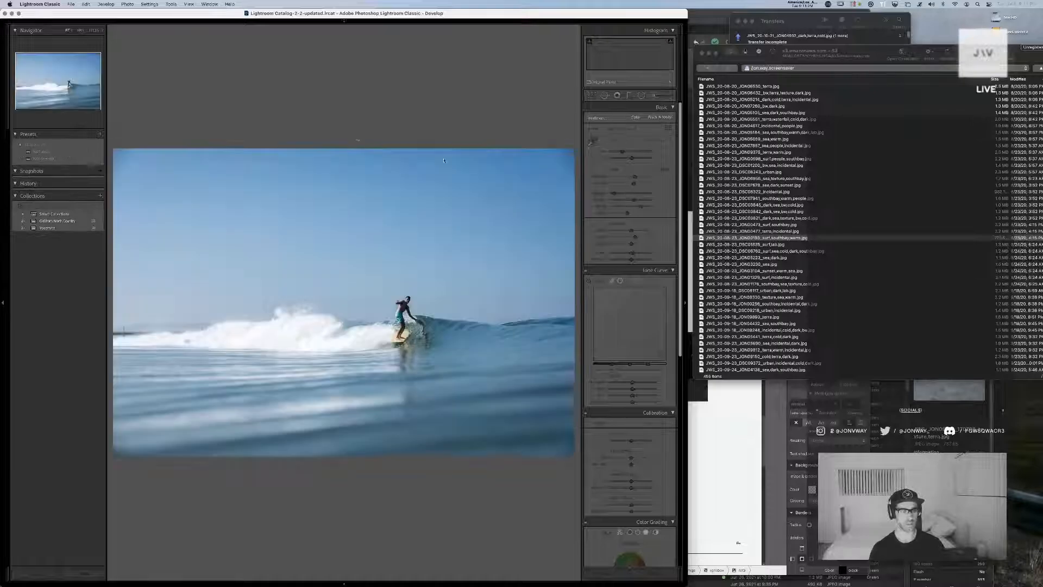
pyautogui.click(38, 207)
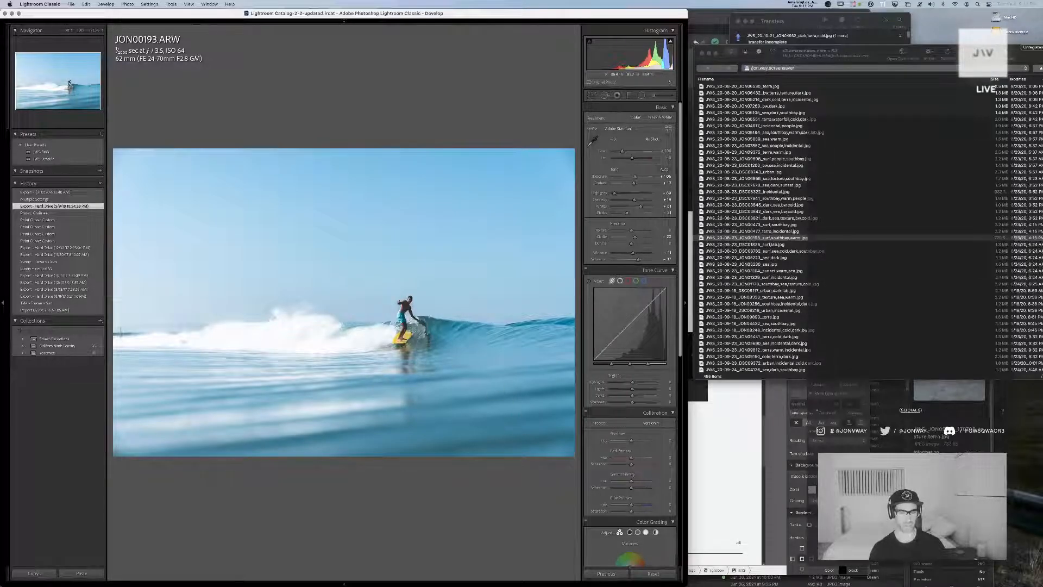
# Create a virtual copy of the JON00193.ARW surf photo
pyautogui.click(410, 307)
pyautogui.click(376, 331)
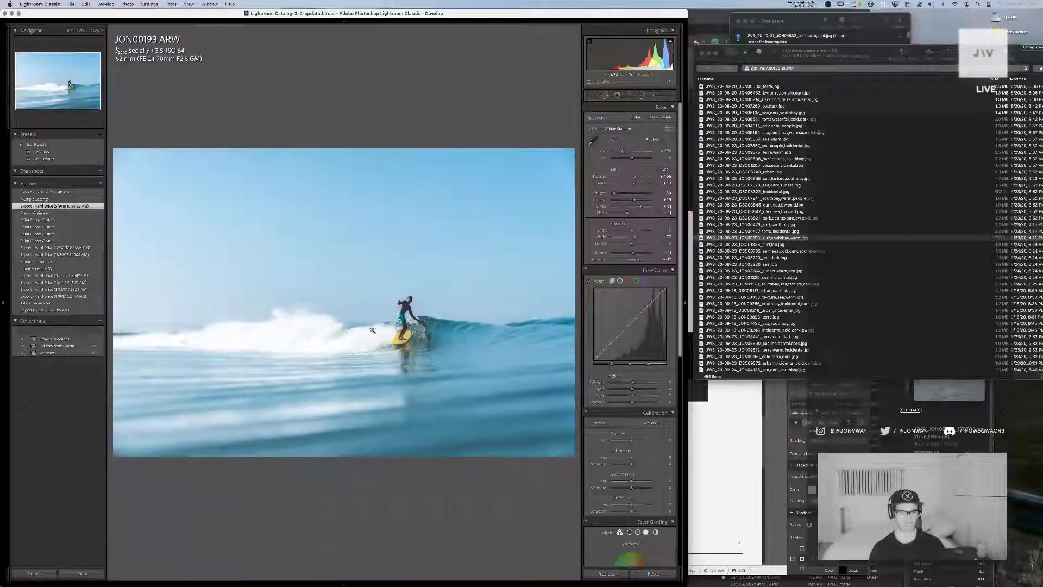
pyautogui.press('super+apostrophe')
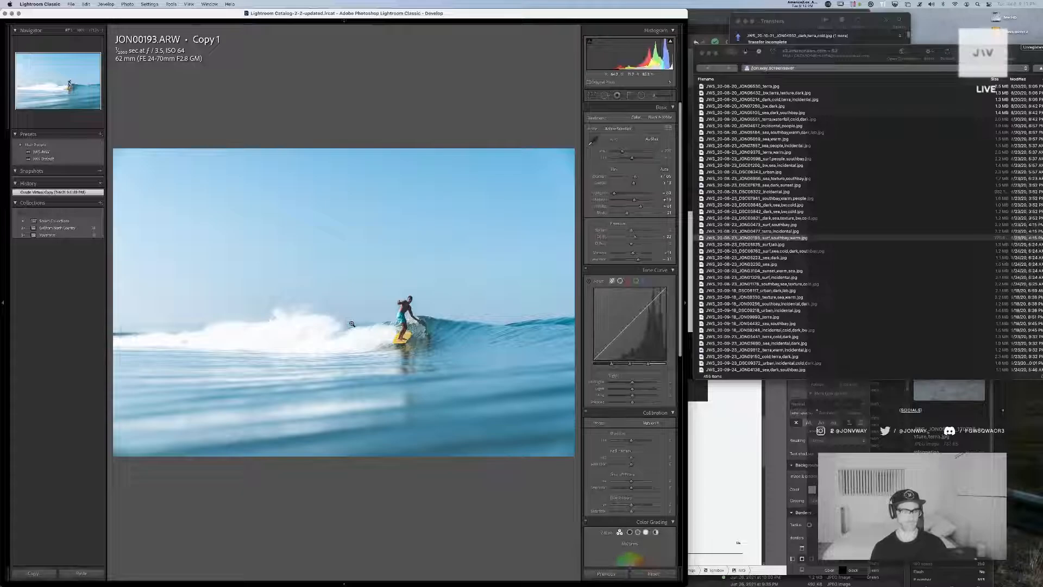
# Reset the virtual copy and try the copied develop settings on it with a slightly warmer temperature
pyautogui.click(652, 575)
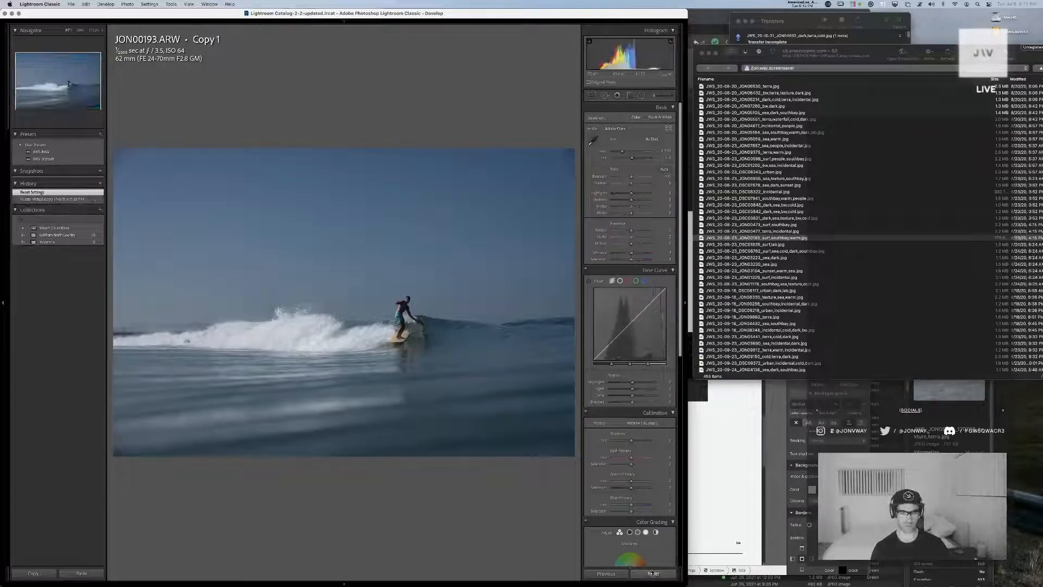
pyautogui.press('super+shift+v')
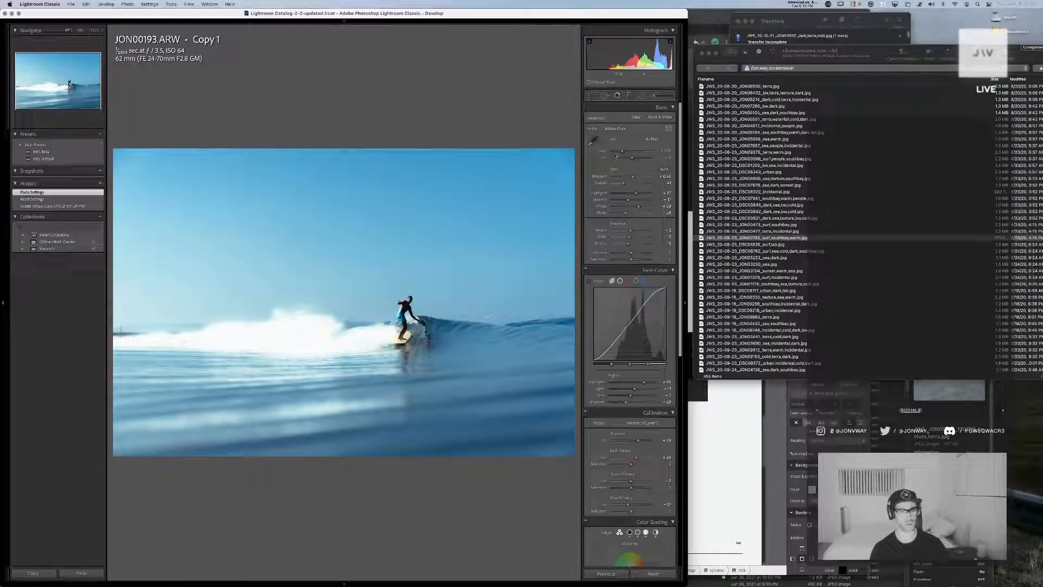
pyautogui.moveTo(623, 151); pyautogui.dragTo(625, 155)
# Reset the virtual copy's develop settings and apply the JWS Default preset
pyautogui.click(652, 573)
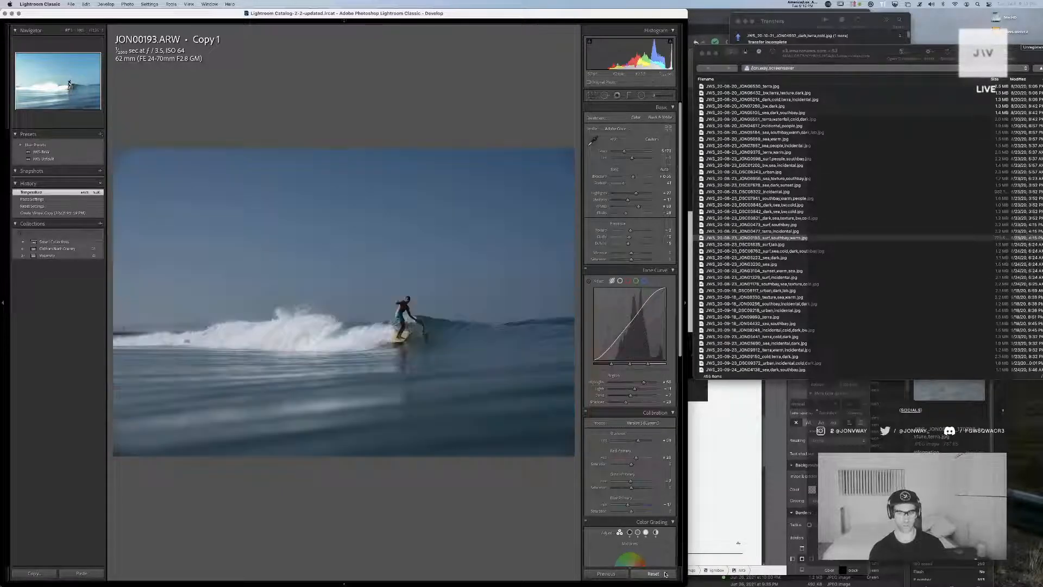
pyautogui.click(43, 159)
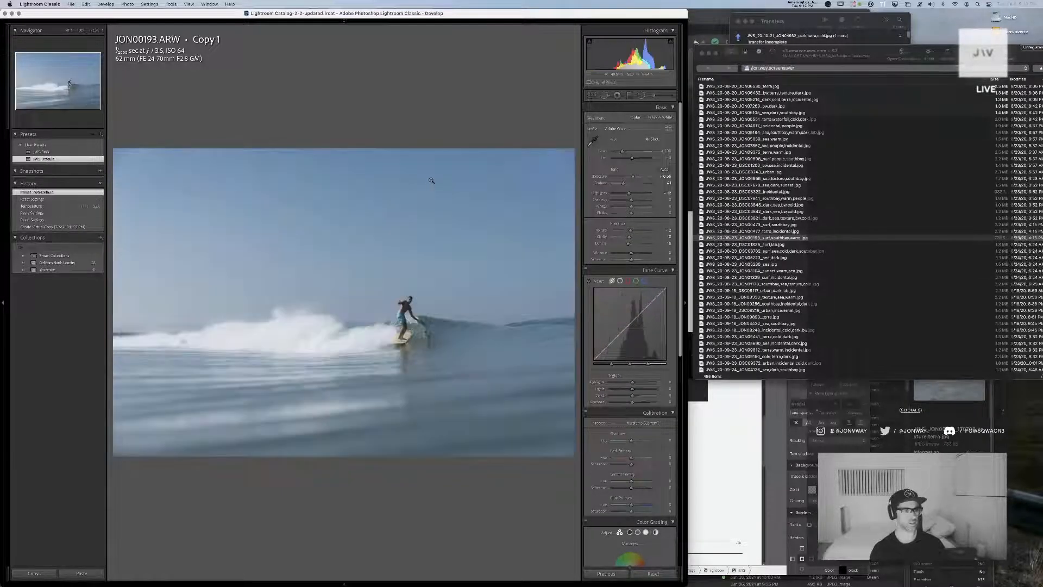
# Raise the virtual copy's exposure and lower its blacks and shadows
pyautogui.click(638, 178)
pyautogui.click(636, 177)
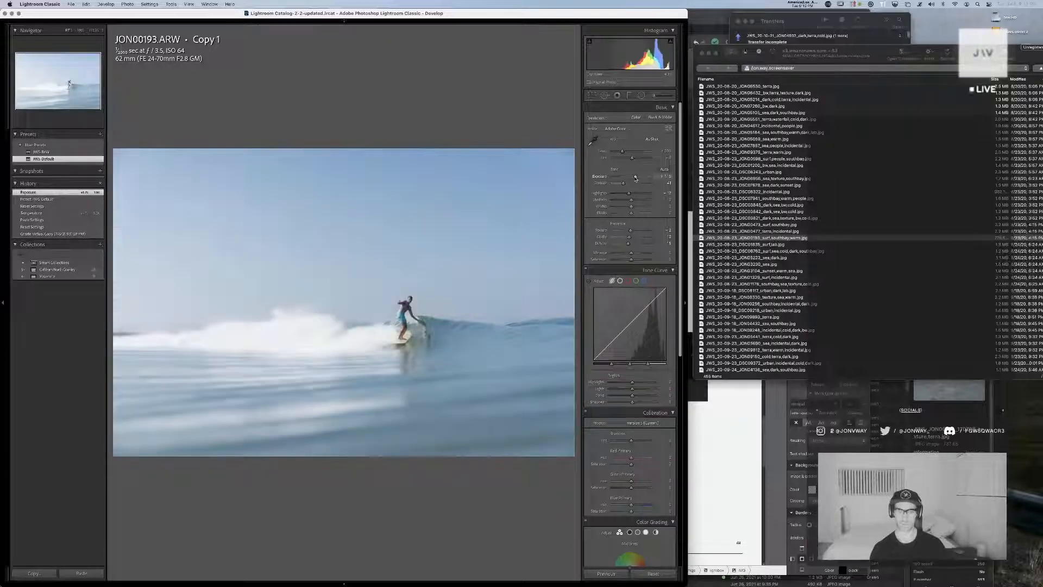
pyautogui.moveTo(624, 212); pyautogui.dragTo(624, 212)
pyautogui.moveTo(631, 200); pyautogui.dragTo(625, 200)
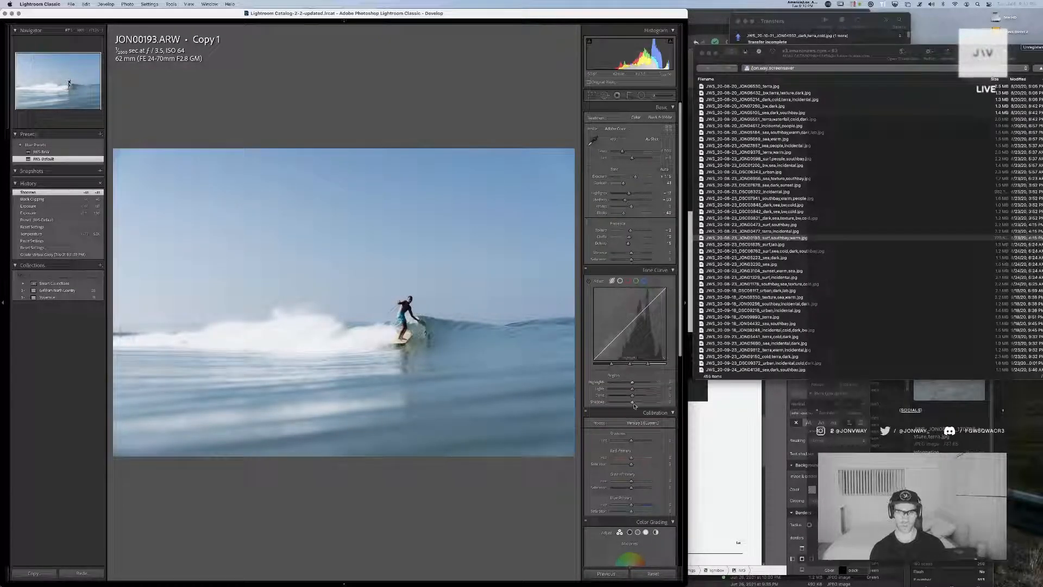
# Shape the tone curve into a gentle S by raising the highlights and lowering the darks and shadows
pyautogui.moveTo(632, 402); pyautogui.dragTo(633, 397)
pyautogui.moveTo(633, 383); pyautogui.dragTo(636, 383)
pyautogui.moveTo(628, 338); pyautogui.dragTo(626, 329)
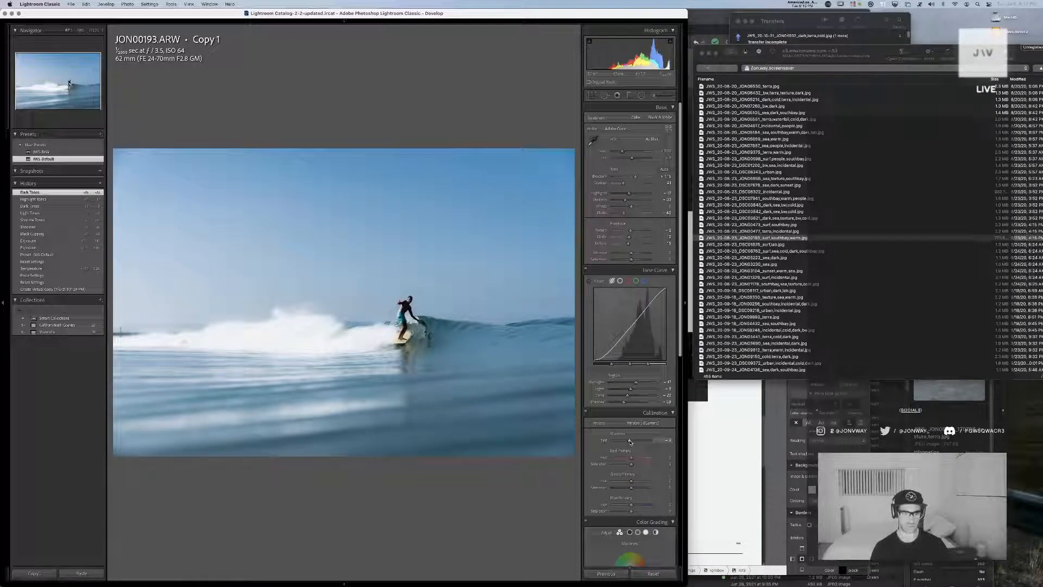
# Shift the calibration's shadow tint and red, green and blue hues, and slightly lower the overall saturation
pyautogui.moveTo(631, 442); pyautogui.dragTo(631, 442)
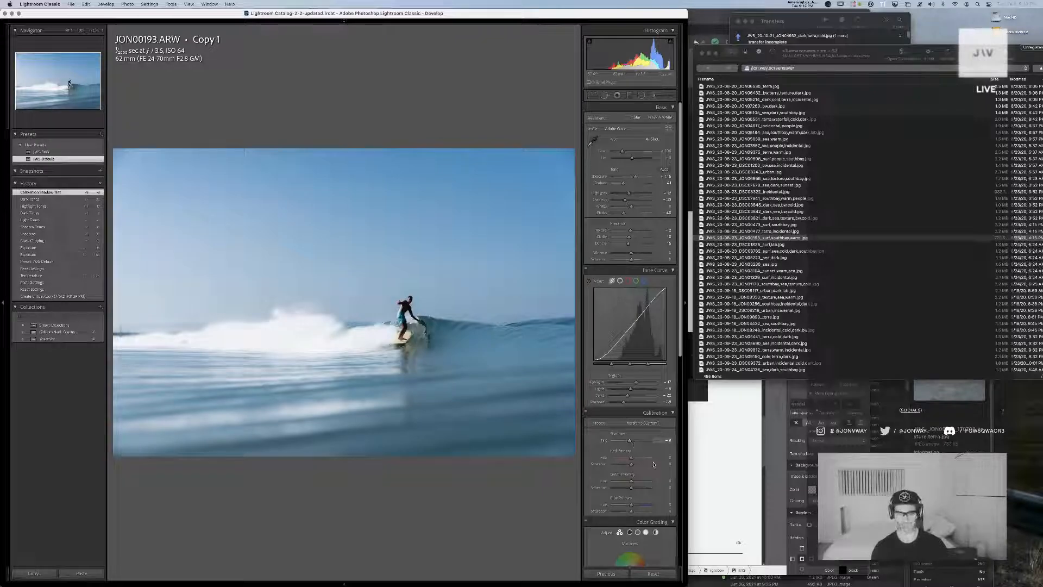
pyautogui.moveTo(629, 458); pyautogui.dragTo(628, 506)
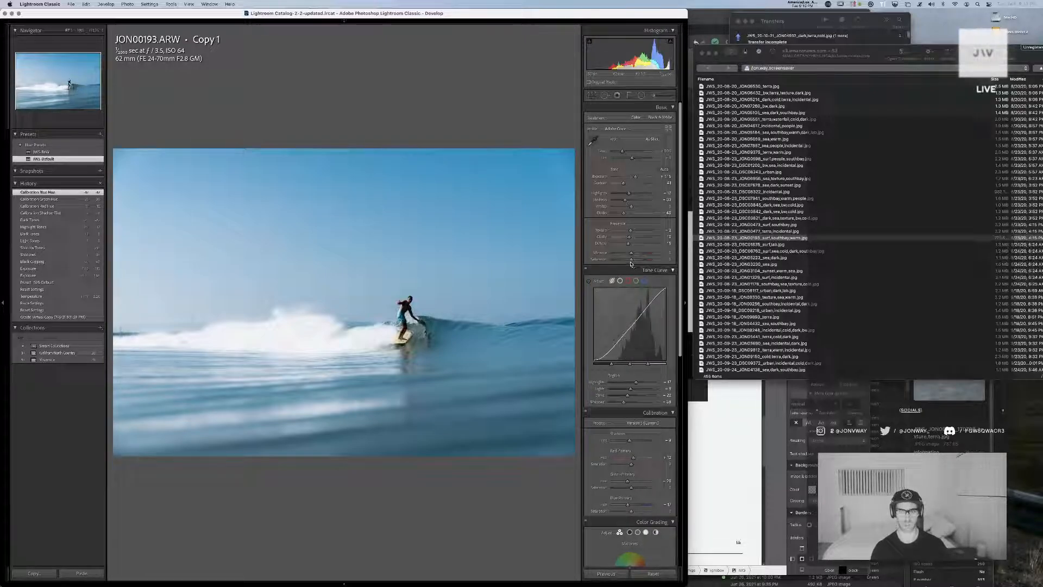
pyautogui.moveTo(631, 261); pyautogui.dragTo(630, 262)
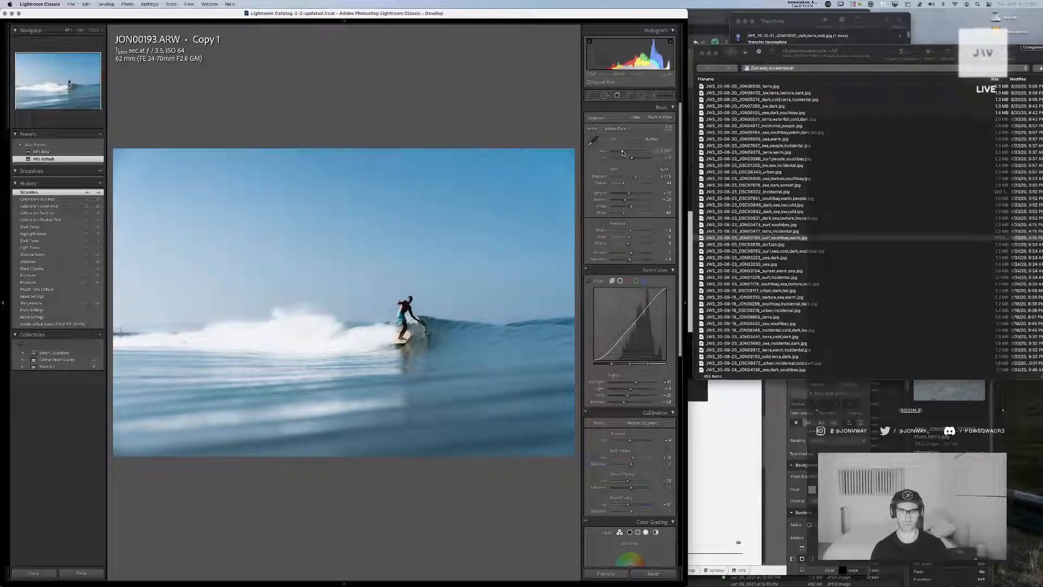
# Warm the temperature slightly and rebalance the tones with lower highlights, lifted shadows and brighter whites
pyautogui.moveTo(622, 151); pyautogui.dragTo(624, 153)
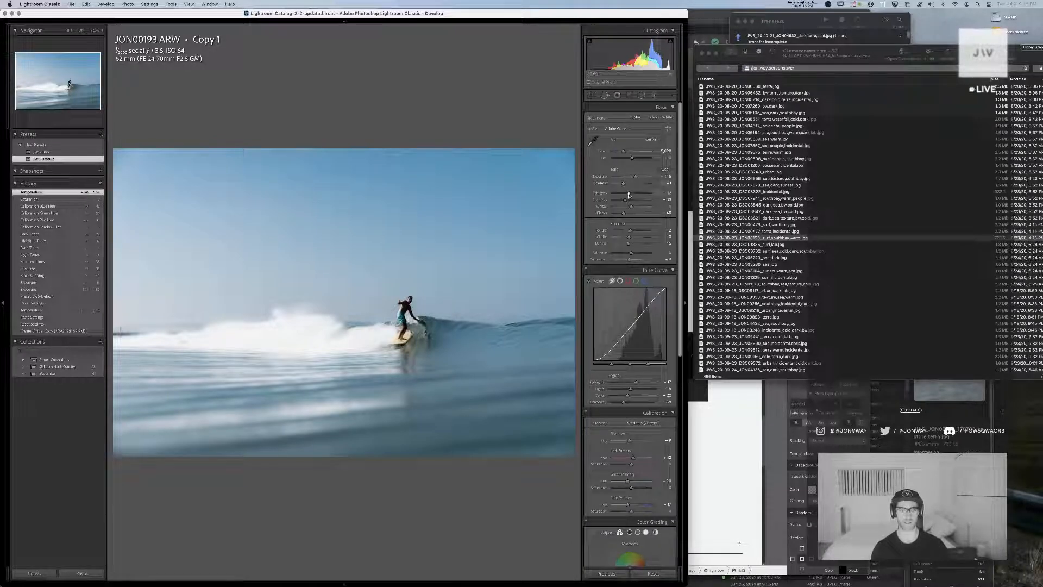
pyautogui.moveTo(628, 194); pyautogui.dragTo(616, 194)
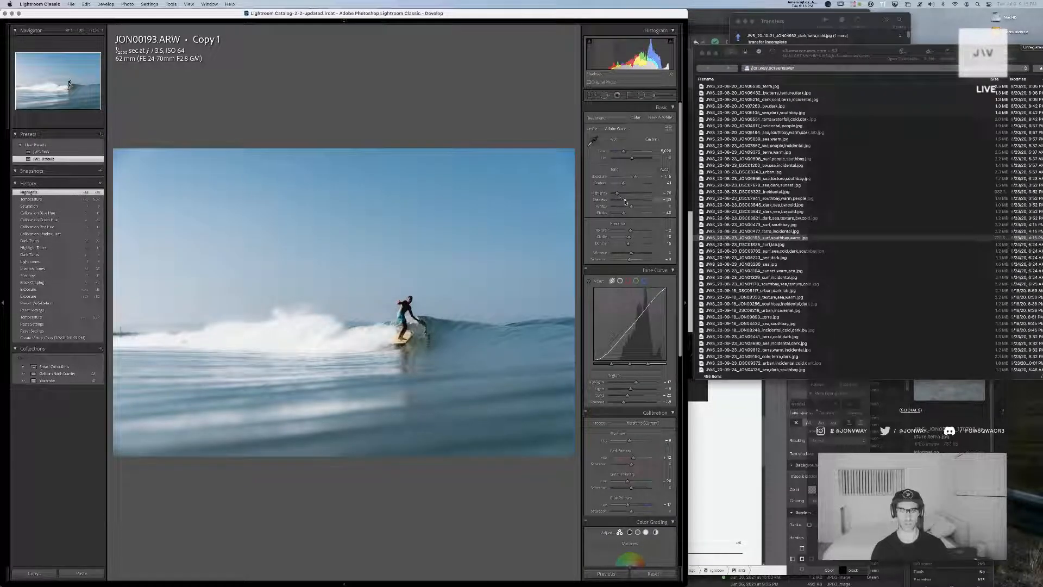
pyautogui.click(628, 201)
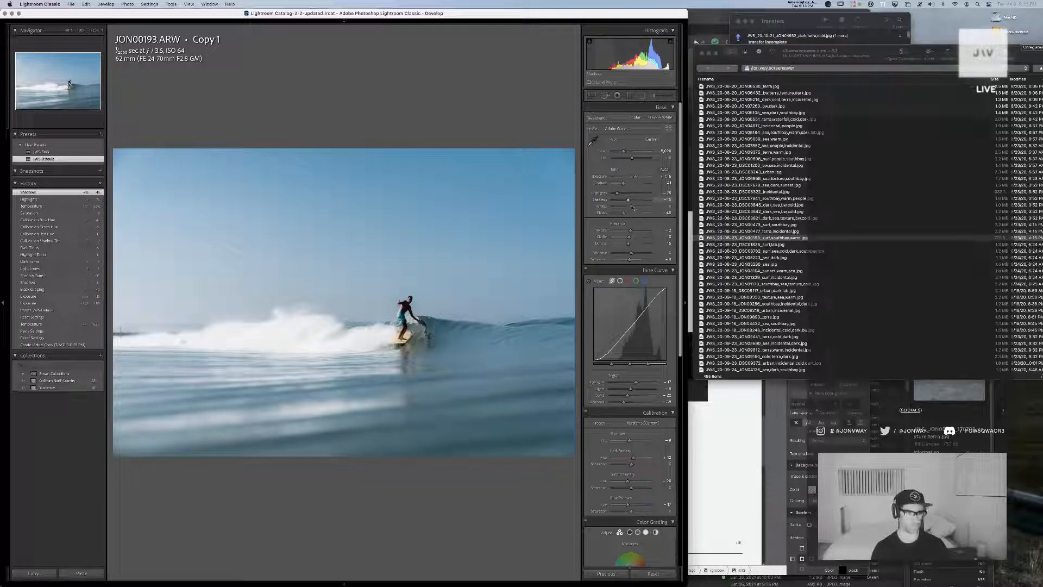
pyautogui.moveTo(632, 207); pyautogui.dragTo(638, 207)
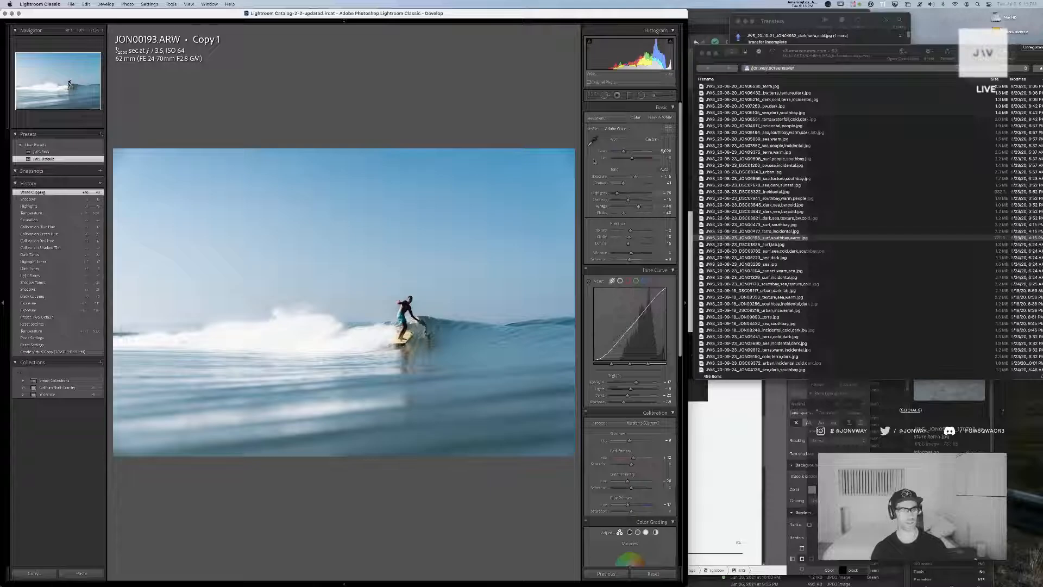
# Crop the virtual copy slightly tighter so the surfer sits further to the right of the frame
pyautogui.press('r')
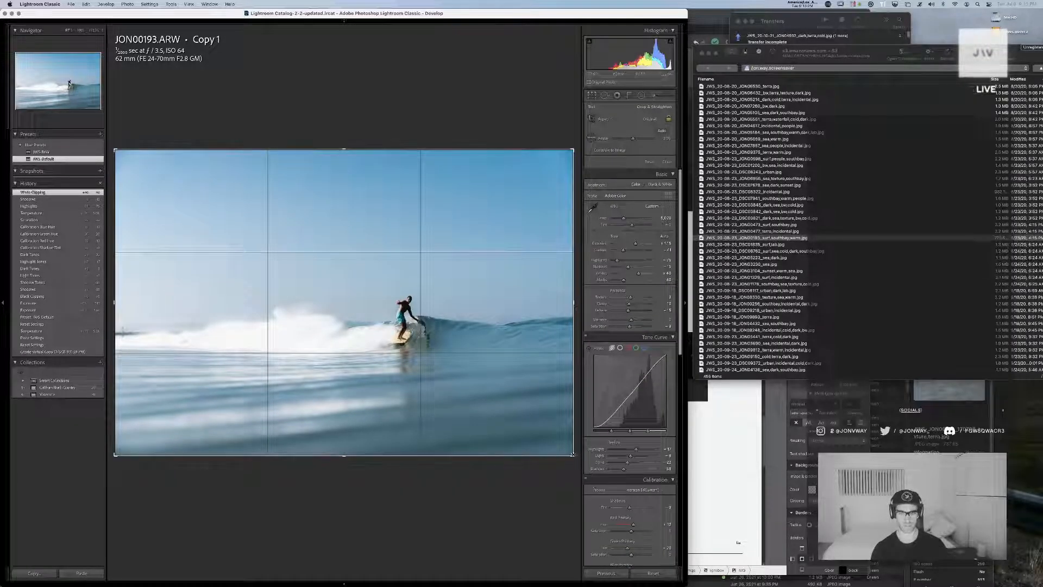
pyautogui.moveTo(573, 455); pyautogui.dragTo(560, 445)
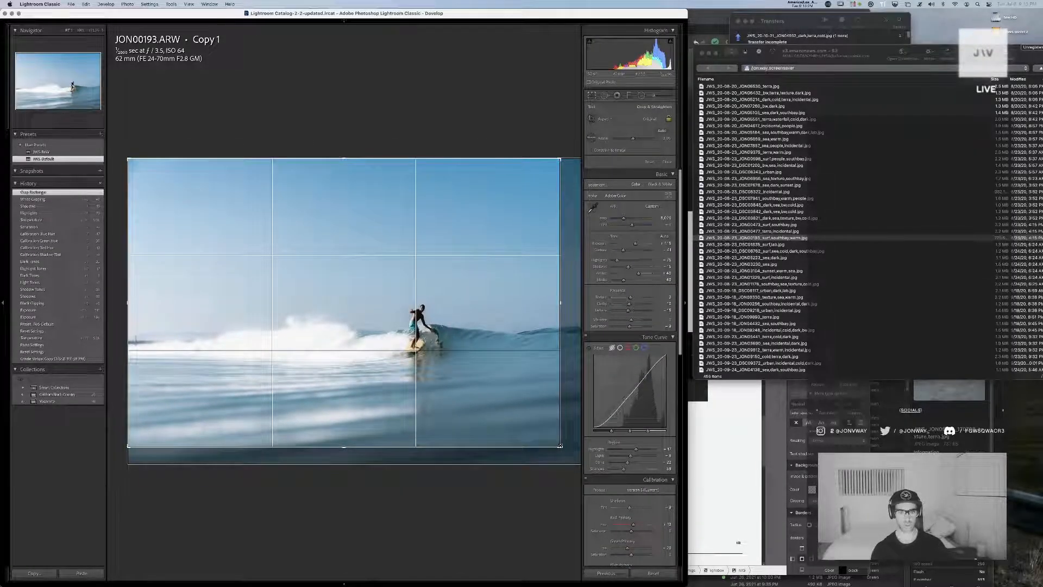
pyautogui.press('r')
# Adjust the graduated filter along the photo's lower edge and check the coverage of its luminance range mask
pyautogui.press('m')
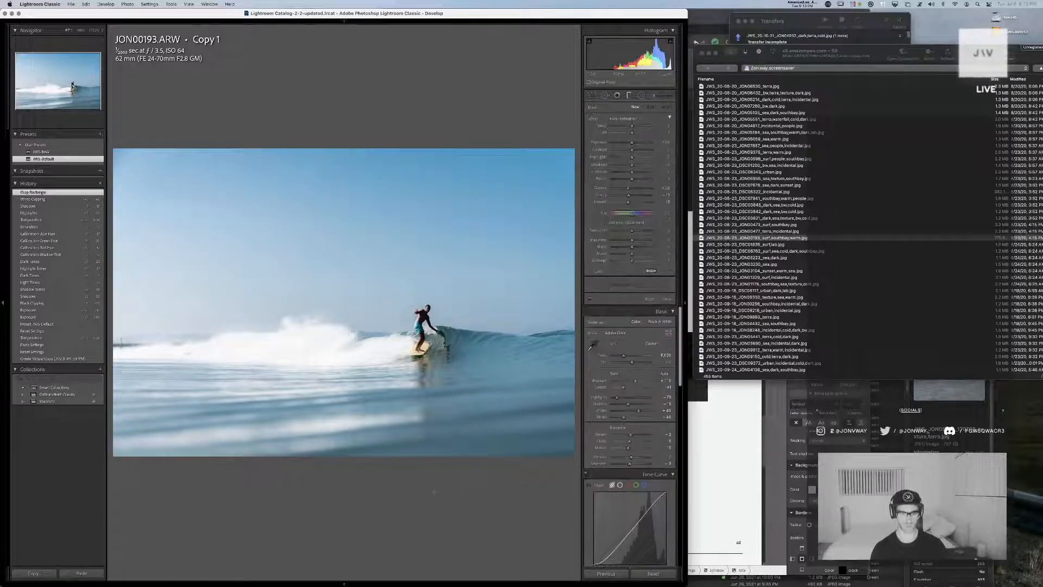
pyautogui.moveTo(446, 483); pyautogui.dragTo(447, 461)
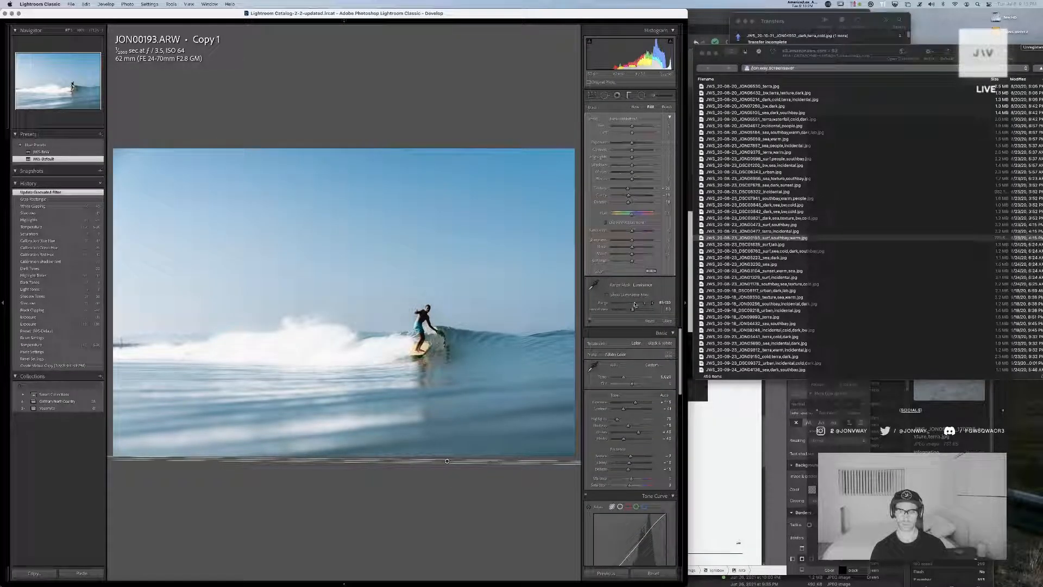
pyautogui.click(623, 295)
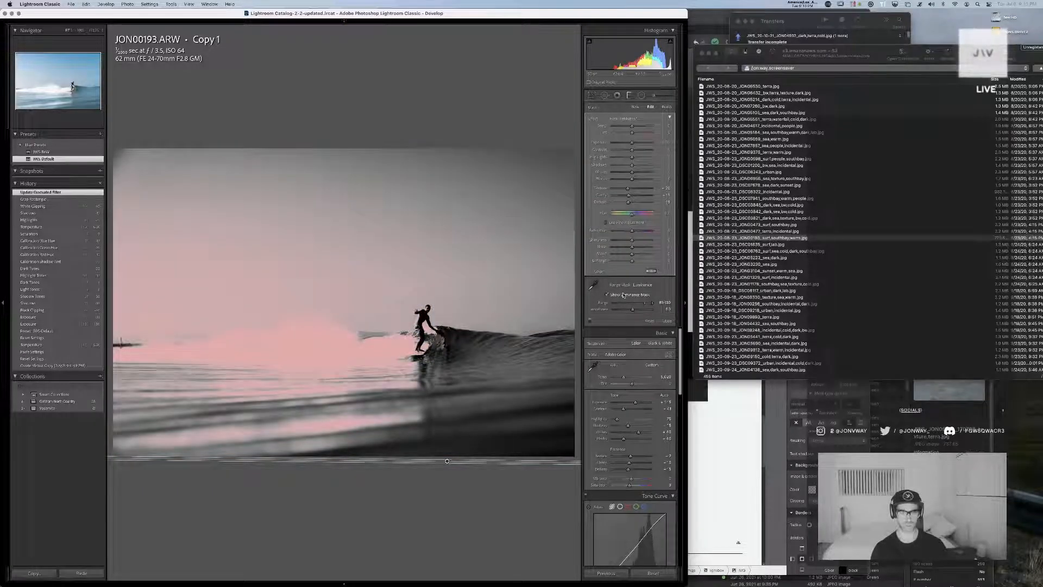
pyautogui.click(623, 295)
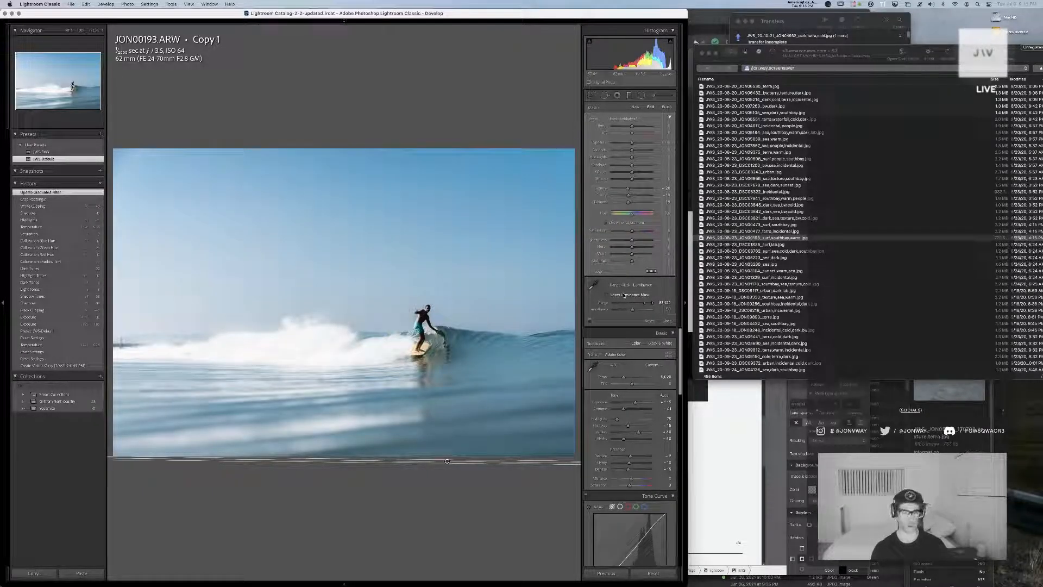
pyautogui.click(635, 107)
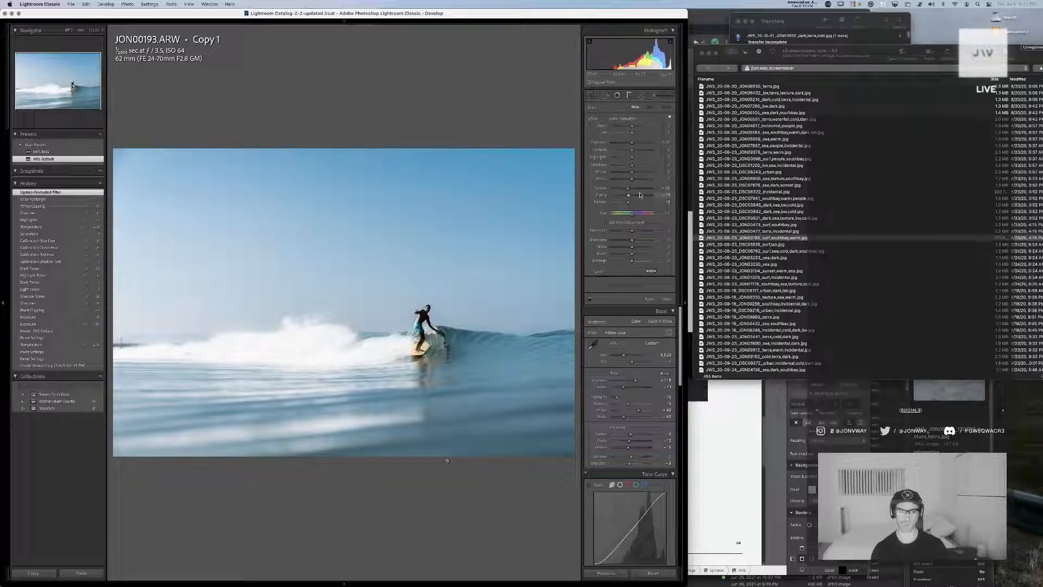
pyautogui.press('m')
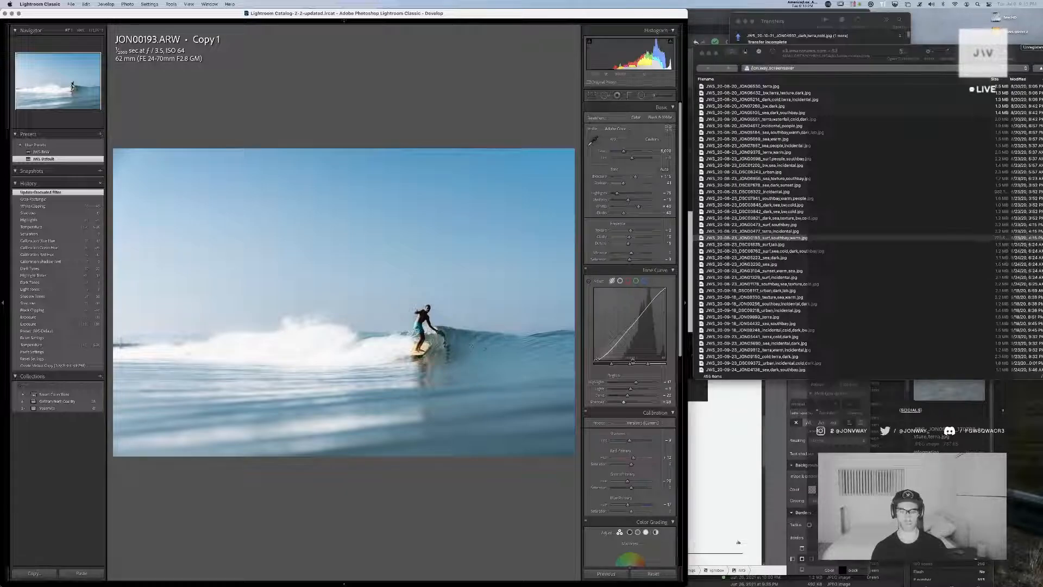
# Shift the midtone and shadow hues toward blue in Color Grading and adjust the midtone luminance
pyautogui.scroll(-5, 628, 363)
pyautogui.scroll(-5, 628, 363)
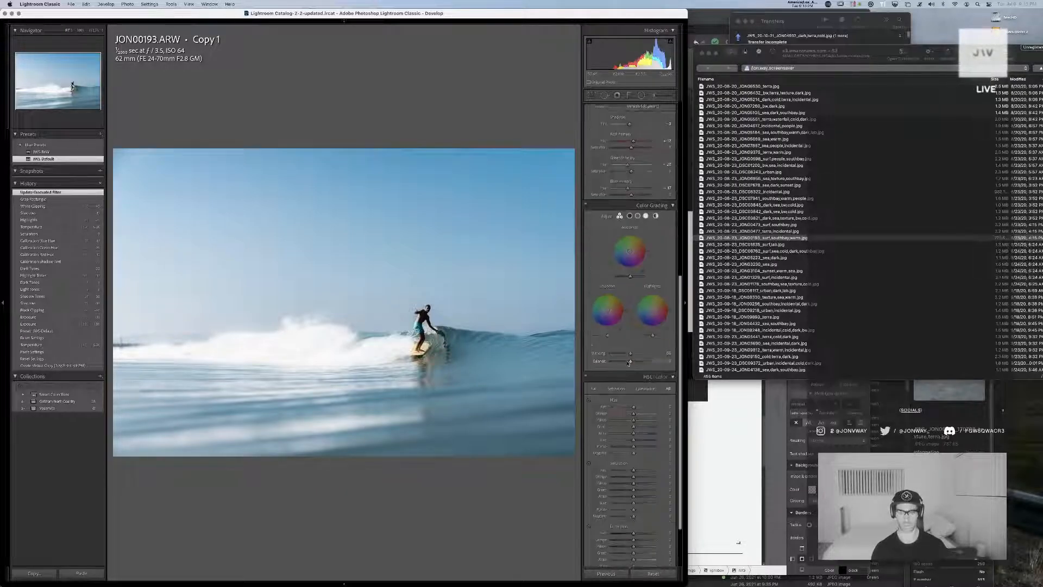
pyautogui.scroll(9, 628, 363)
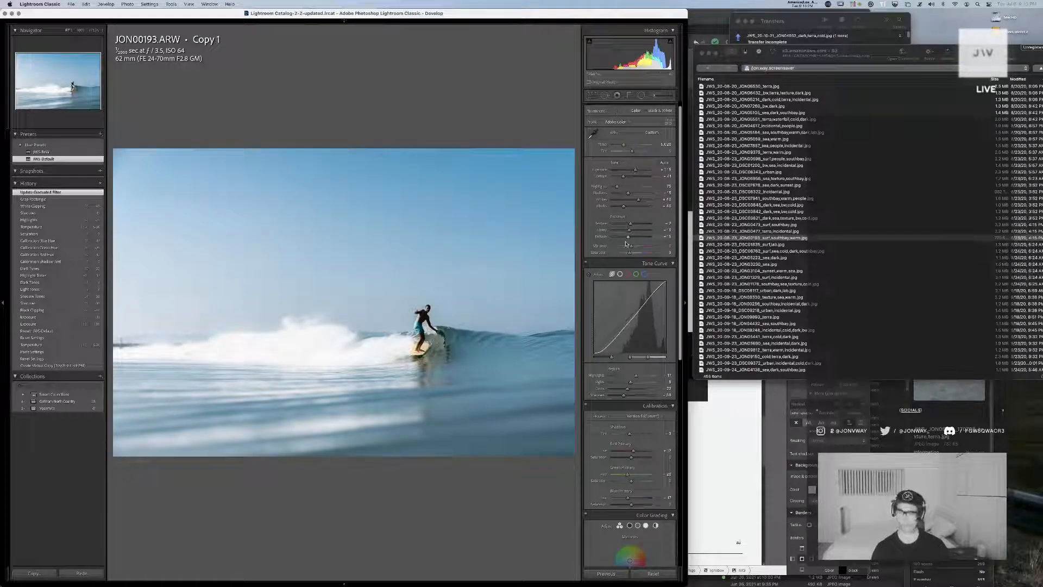
pyautogui.scroll(-4, 633, 337)
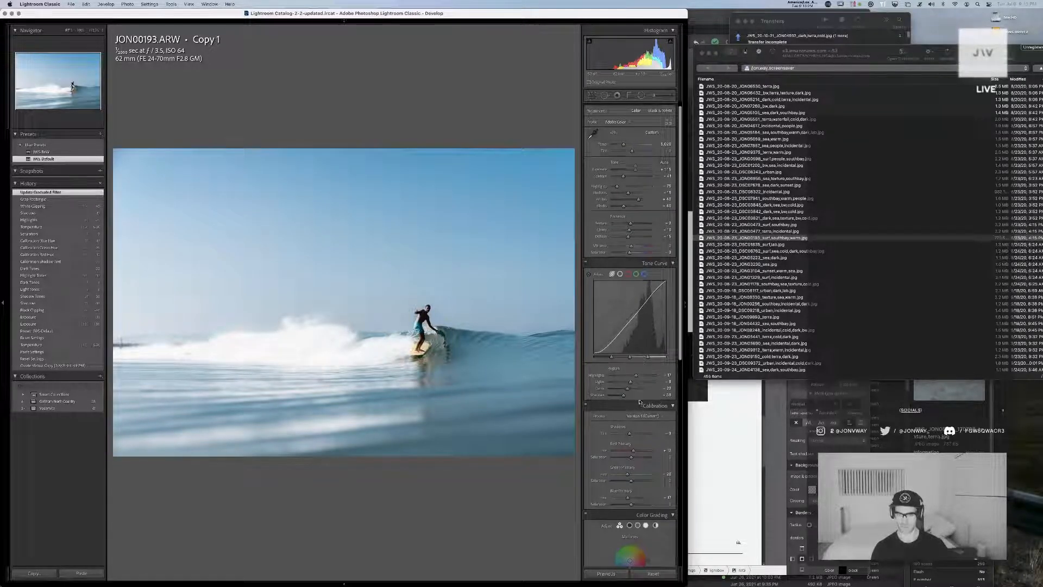
pyautogui.scroll(-2, 640, 402)
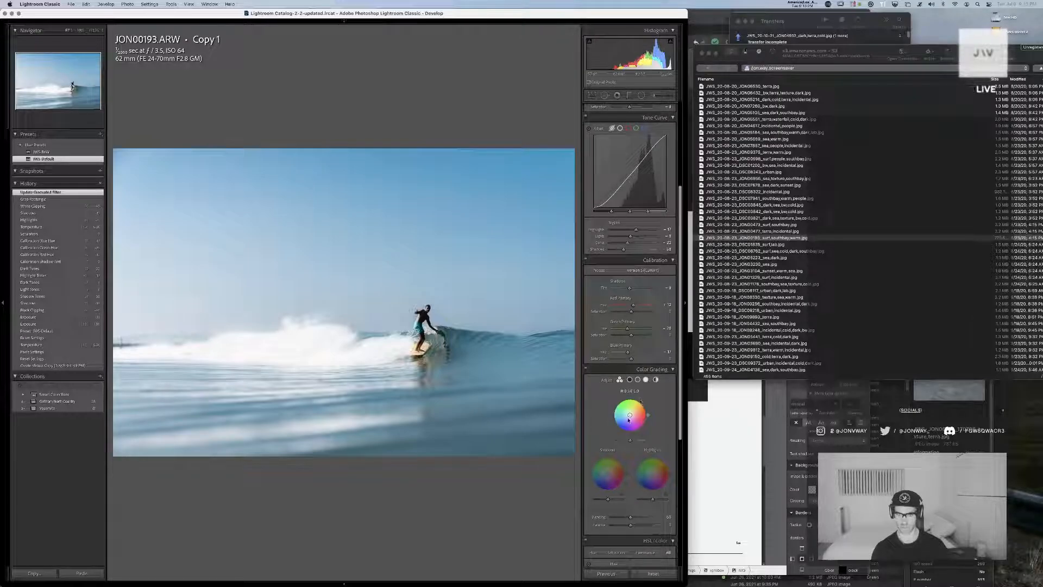
pyautogui.moveTo(629, 415); pyautogui.dragTo(605, 477)
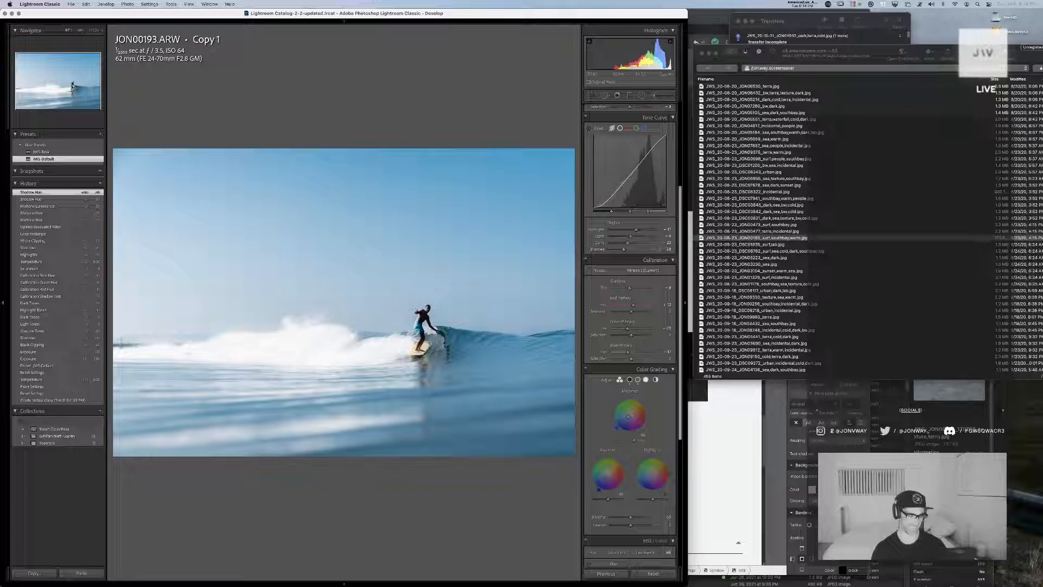
# Adjust the highlights' hue and saturation in Color Grading to give them a subtle tint
pyautogui.press('super+Tab')
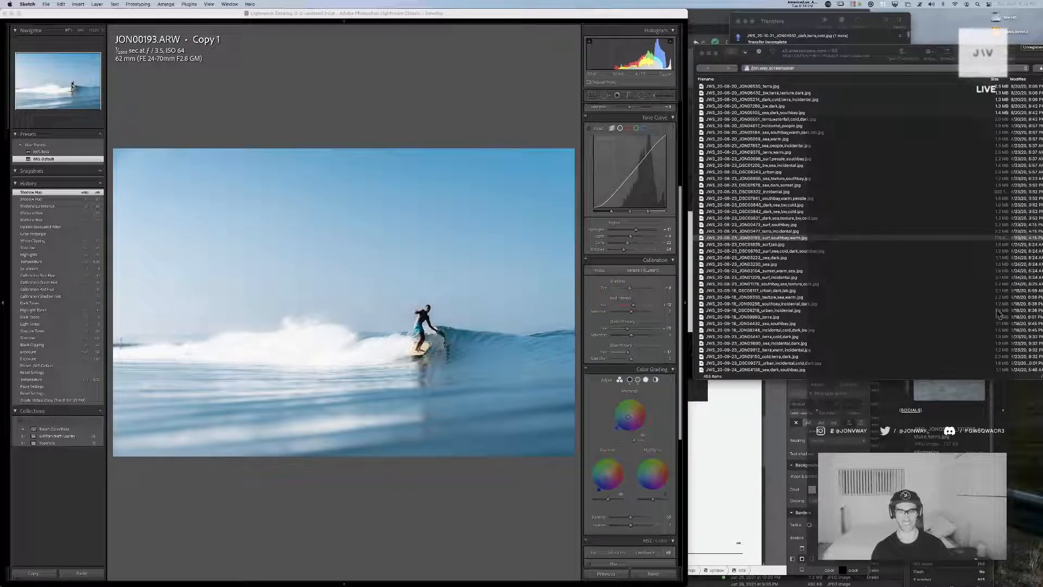
pyautogui.click(473, 132)
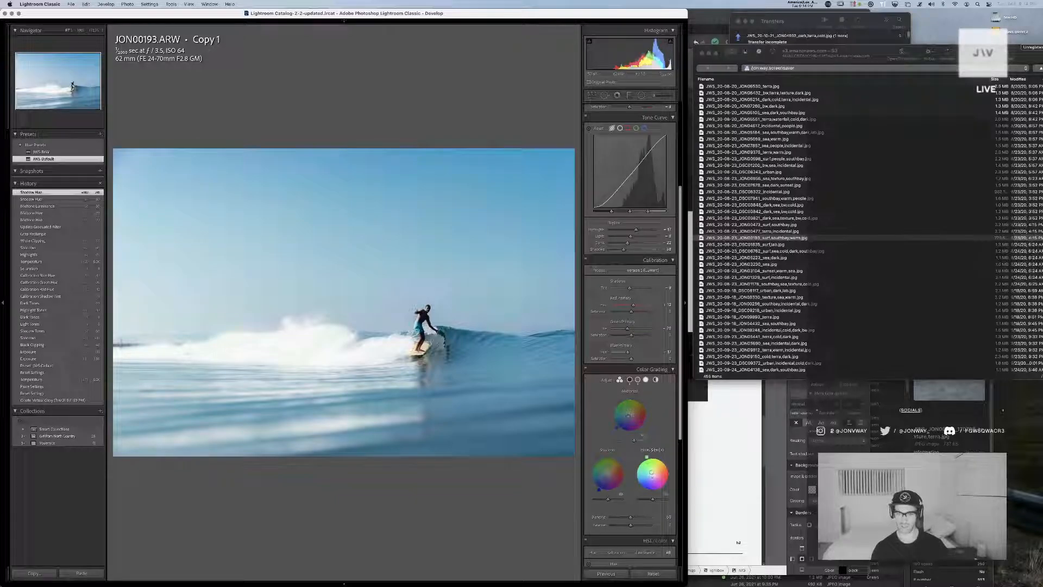
pyautogui.click(654, 462)
pyautogui.moveTo(647, 459)
pyautogui.mouseDown()
pyautogui.moveTo(634, 474)
pyautogui.moveTo(652, 473)
pyautogui.mouseUp()
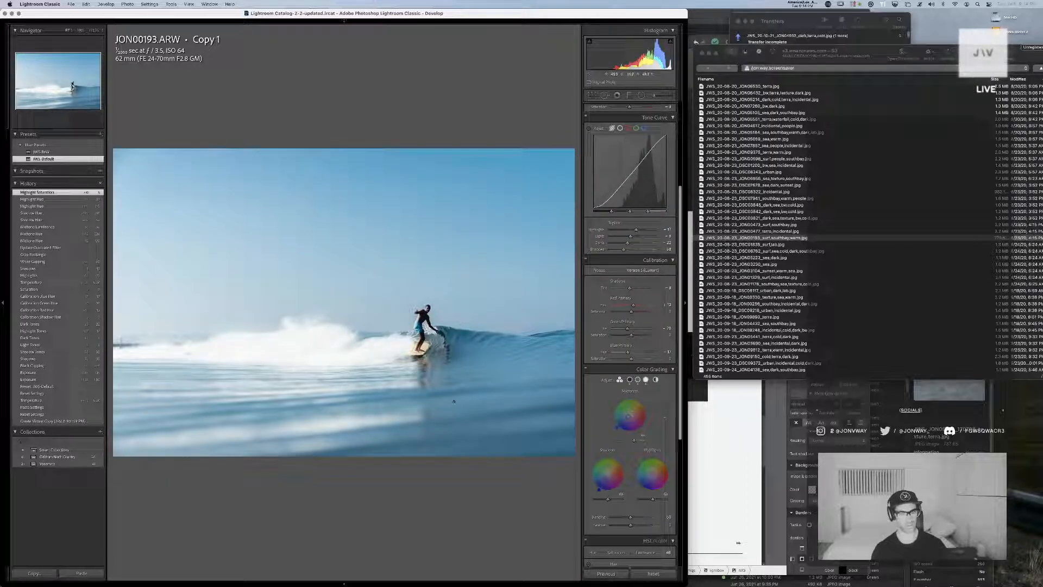
# Raise the tone curve's shadows and inspect the surfer close up
pyautogui.moveTo(623, 249); pyautogui.dragTo(632, 250)
pyautogui.click(399, 303)
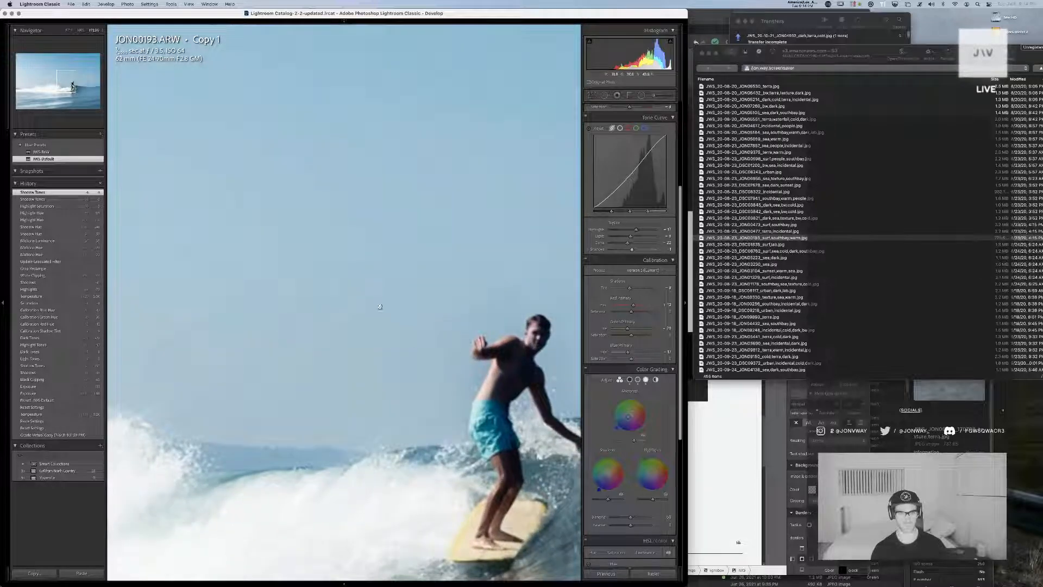
pyautogui.moveTo(532, 354); pyautogui.dragTo(365, 291)
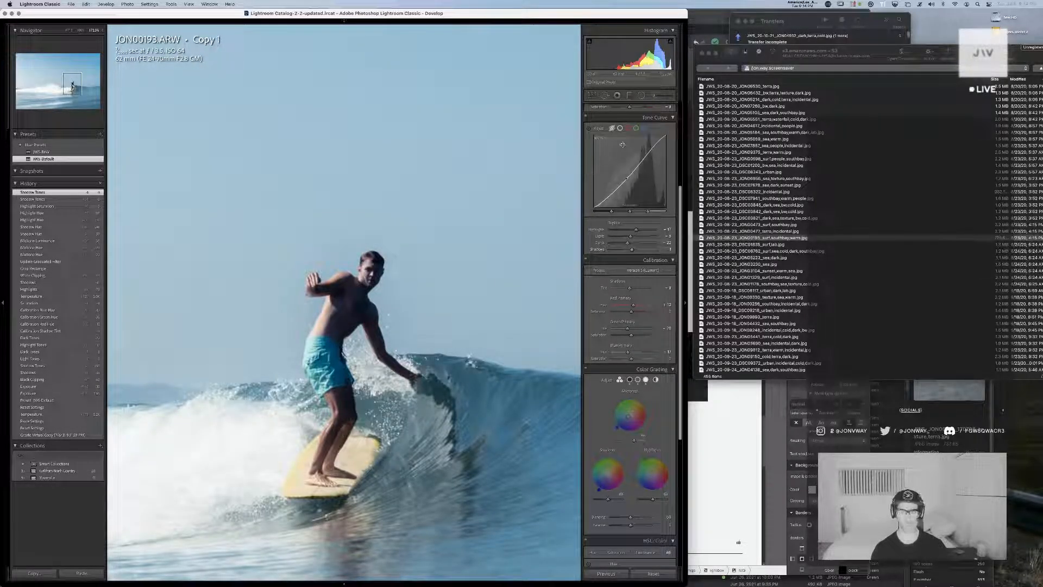
# Warm the temperature slightly and fine-tune the overall saturation and tint
pyautogui.scroll(5, 624, 146)
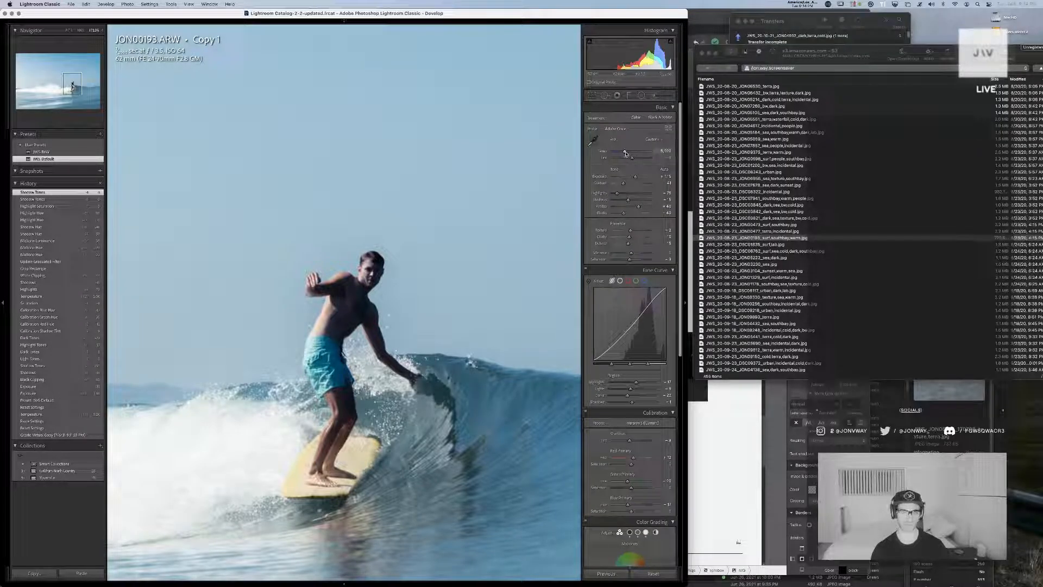
pyautogui.moveTo(626, 153); pyautogui.dragTo(627, 153)
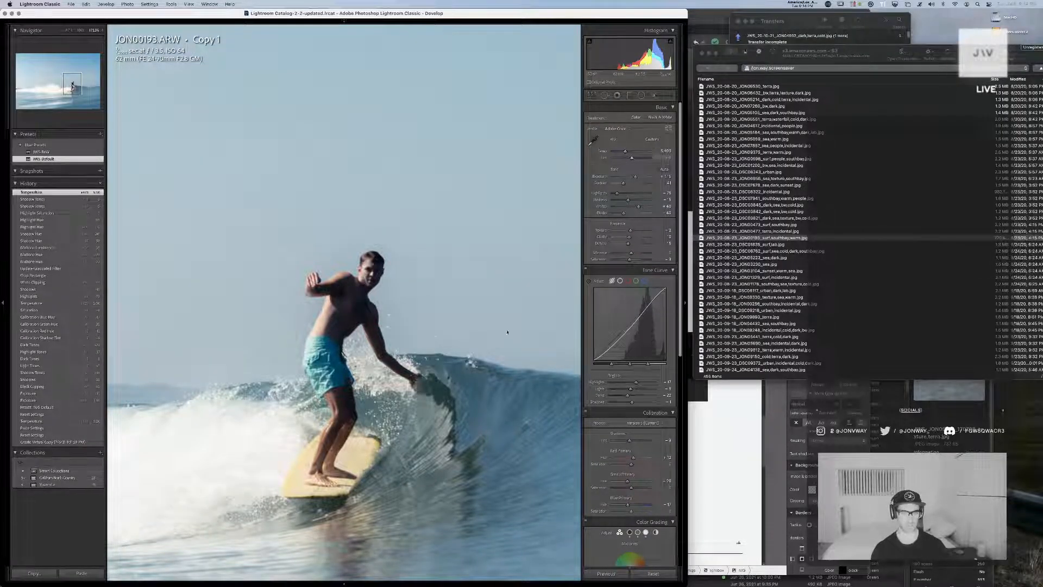
pyautogui.click(289, 290)
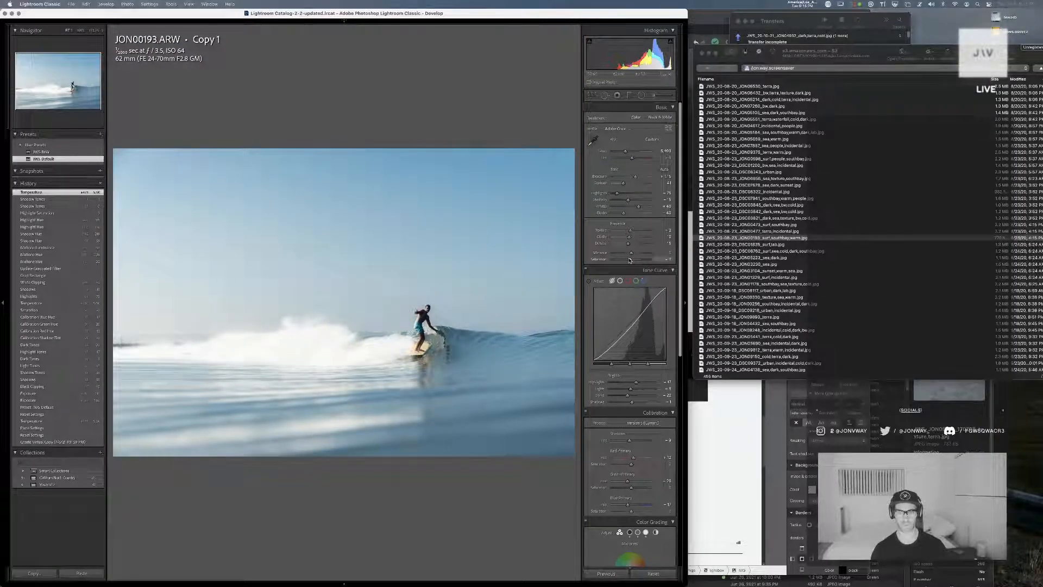
pyautogui.moveTo(630, 259); pyautogui.dragTo(631, 261)
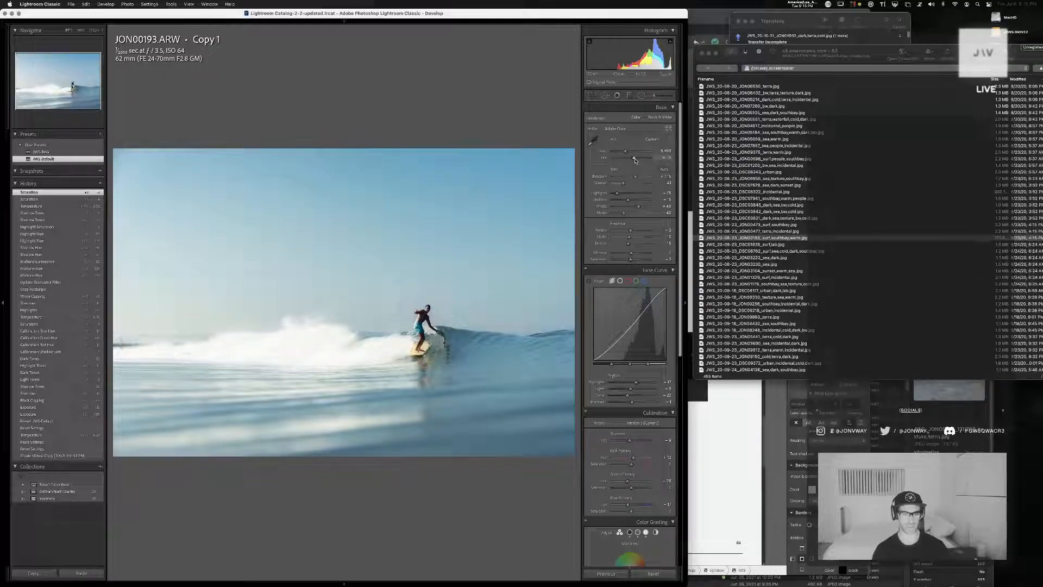
pyautogui.moveTo(634, 160); pyautogui.dragTo(633, 161)
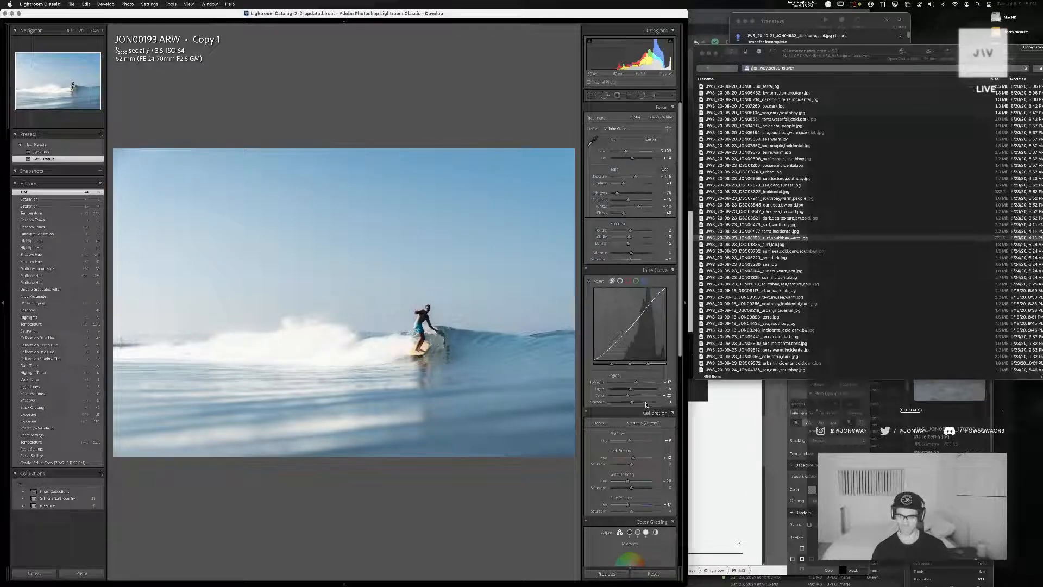
# Raise the blacks slightly, lower the tone curve's darks, and check the surfer close up
pyautogui.moveTo(628, 326); pyautogui.dragTo(628, 332)
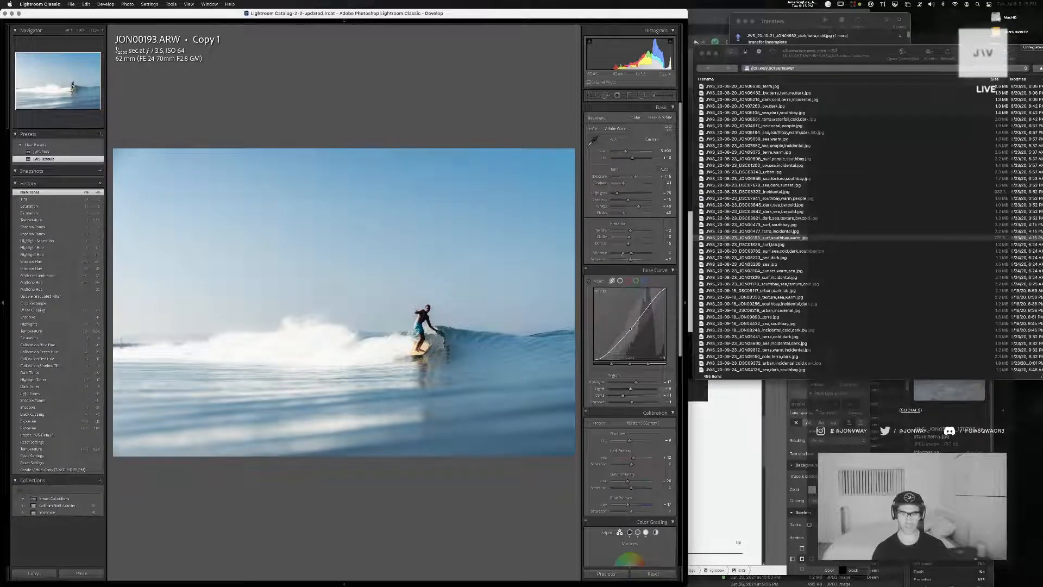
pyautogui.doubleClick(632, 213)
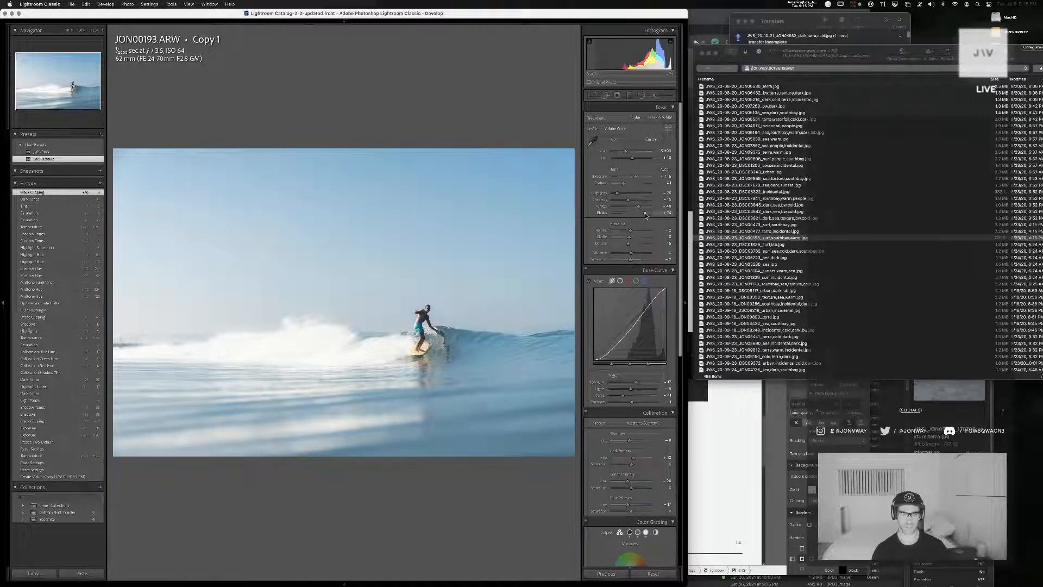
pyautogui.moveTo(629, 216); pyautogui.dragTo(629, 216)
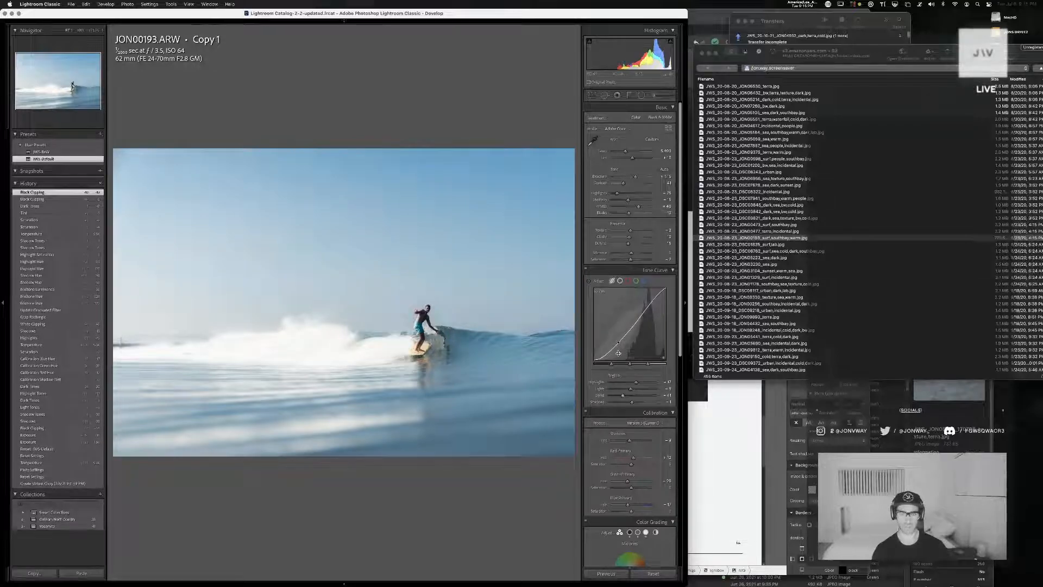
pyautogui.moveTo(621, 341); pyautogui.dragTo(621, 344)
pyautogui.click(421, 318)
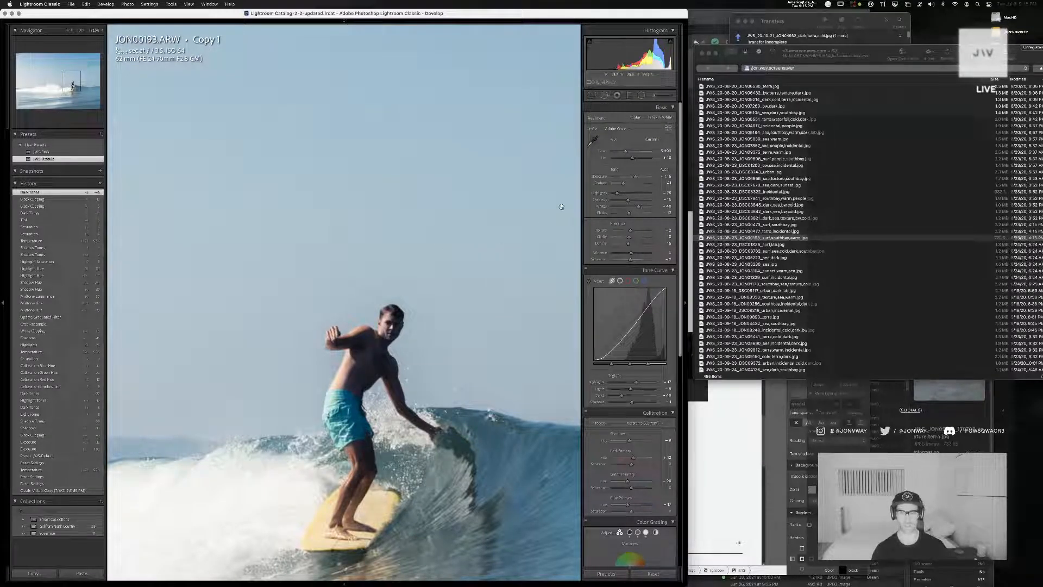
pyautogui.click(392, 237)
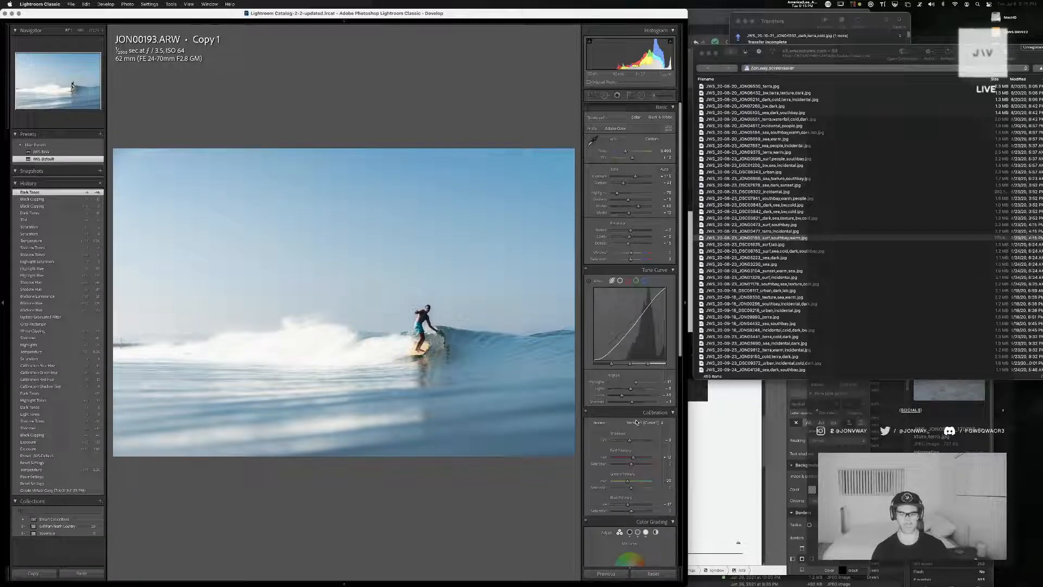
# Try a different shadow hue in Color Grading and undo it
pyautogui.scroll(-5, 637, 435)
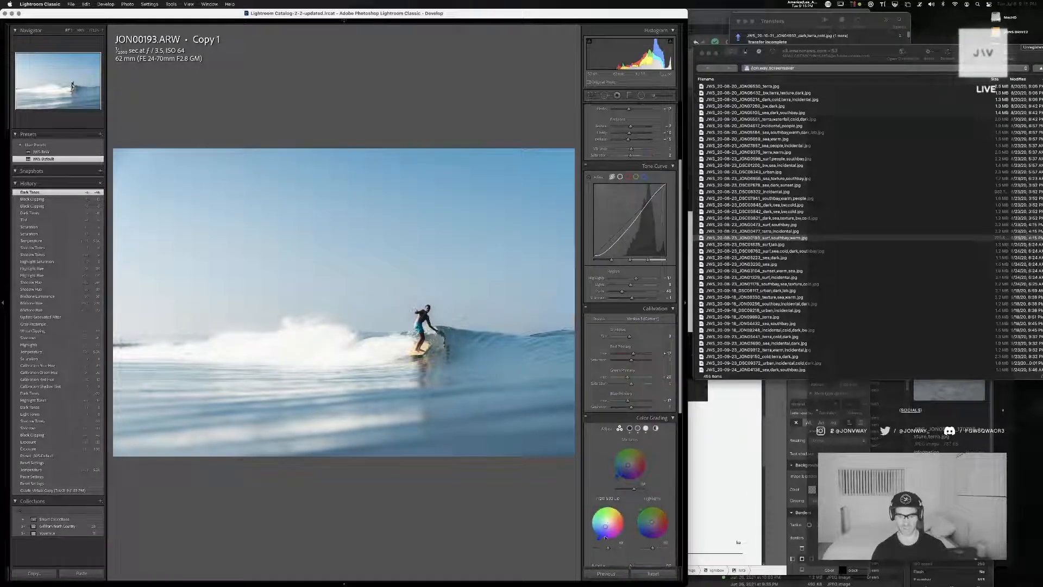
pyautogui.moveTo(600, 539)
pyautogui.mouseDown()
pyautogui.moveTo(625, 523)
pyautogui.moveTo(623, 535)
pyautogui.moveTo(605, 526)
pyautogui.mouseUp()
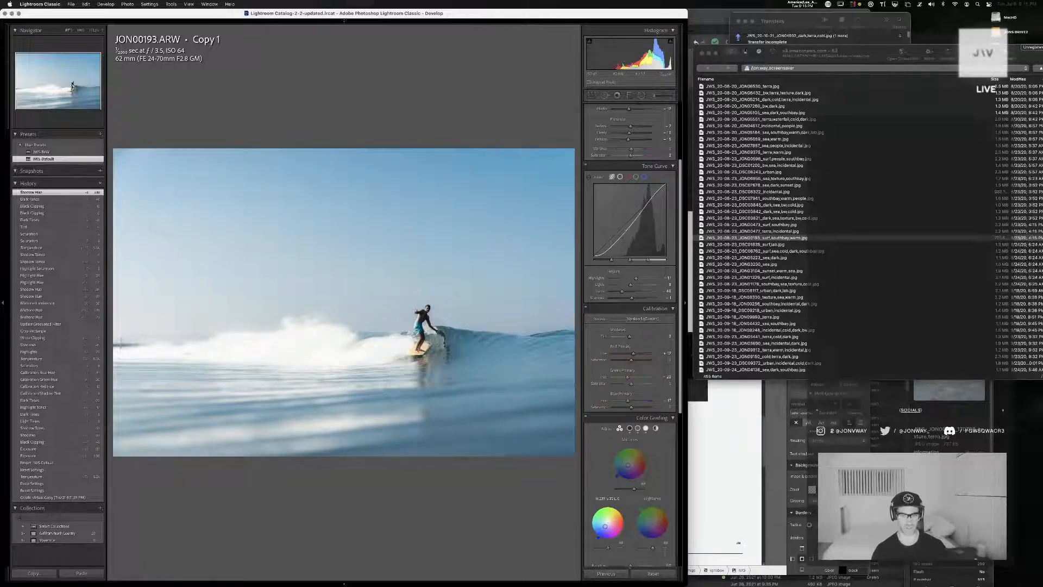
pyautogui.press('super+z')
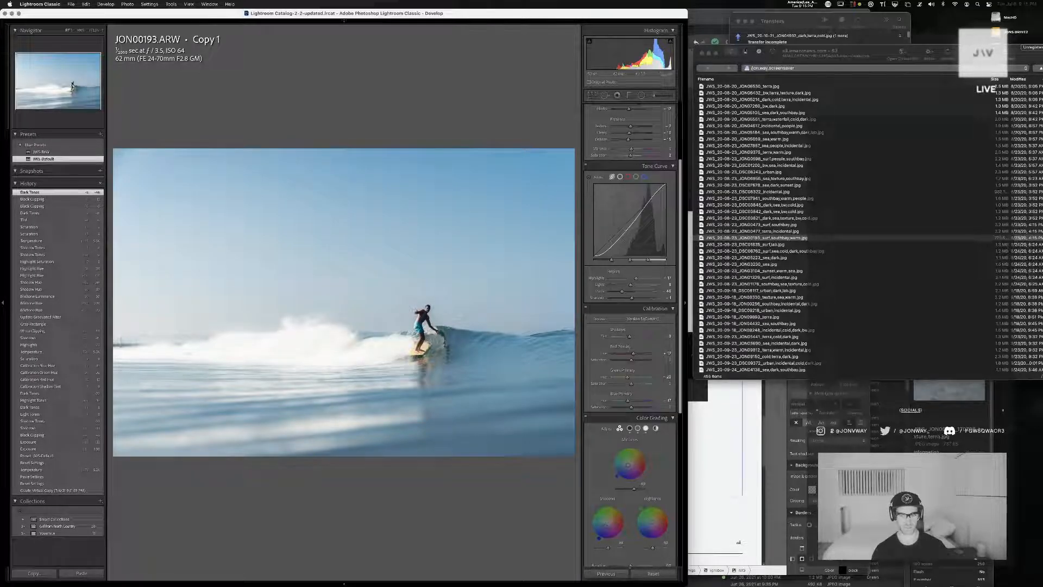
pyautogui.press('super+Tab')
pyautogui.press('super+Tab')
pyautogui.press('Tab')
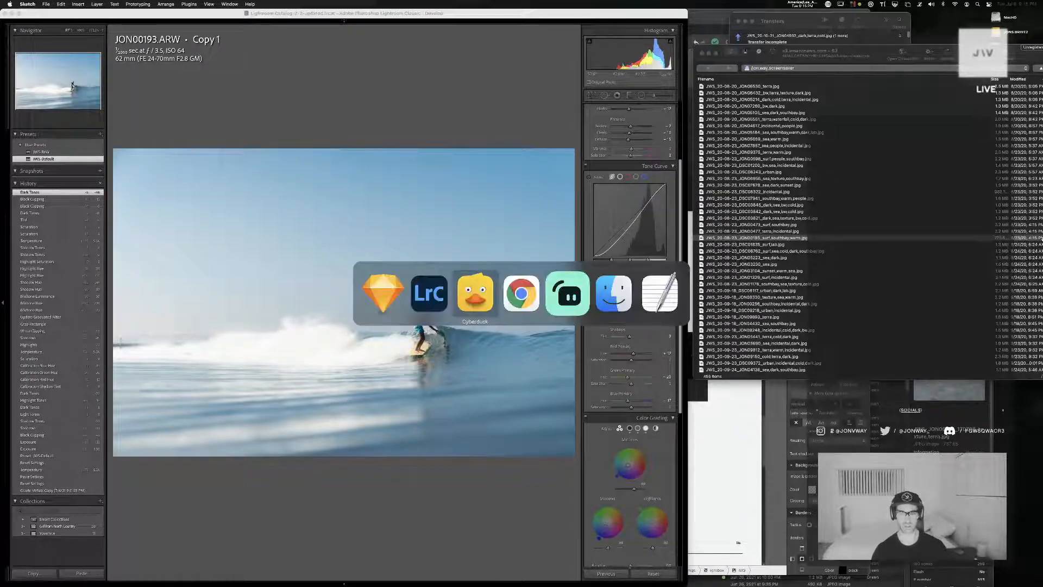
pyautogui.press('super+Tab')
pyautogui.press('Tab')
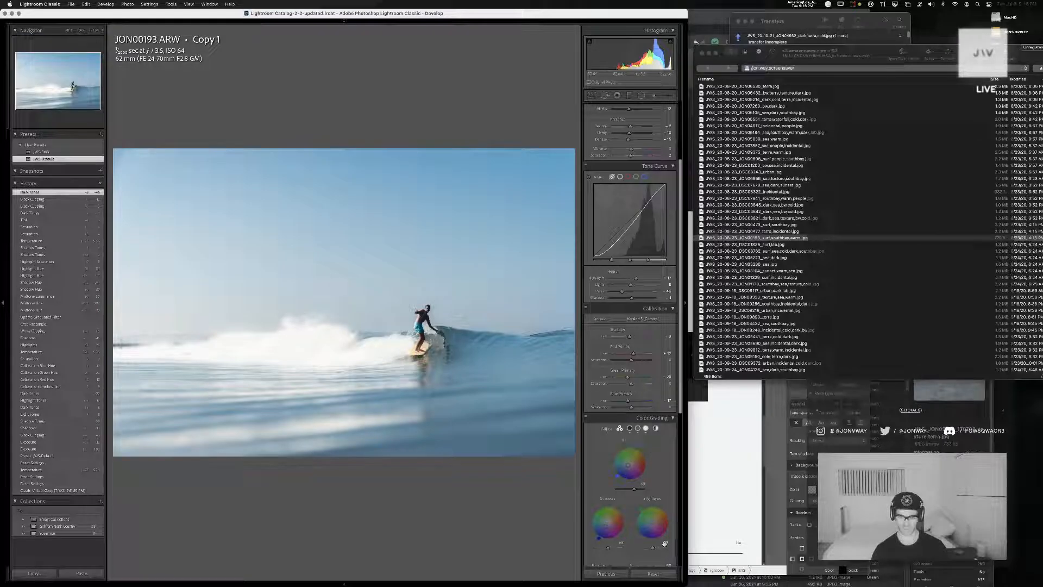
# Apply a subtle blue tint to the whole photo with the global Color Grading wheel
pyautogui.click(657, 428)
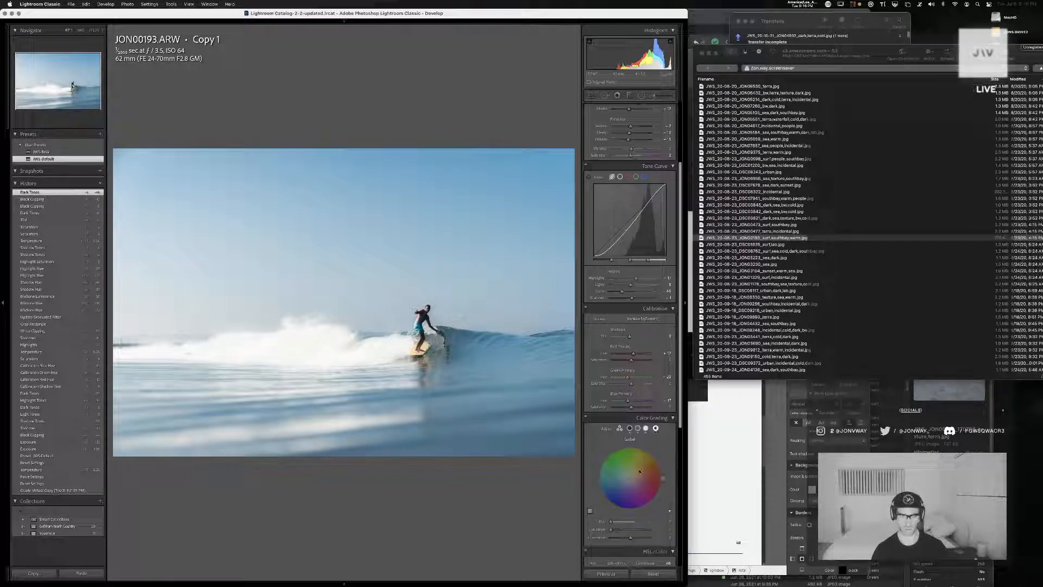
pyautogui.moveTo(629, 474); pyautogui.dragTo(606, 494)
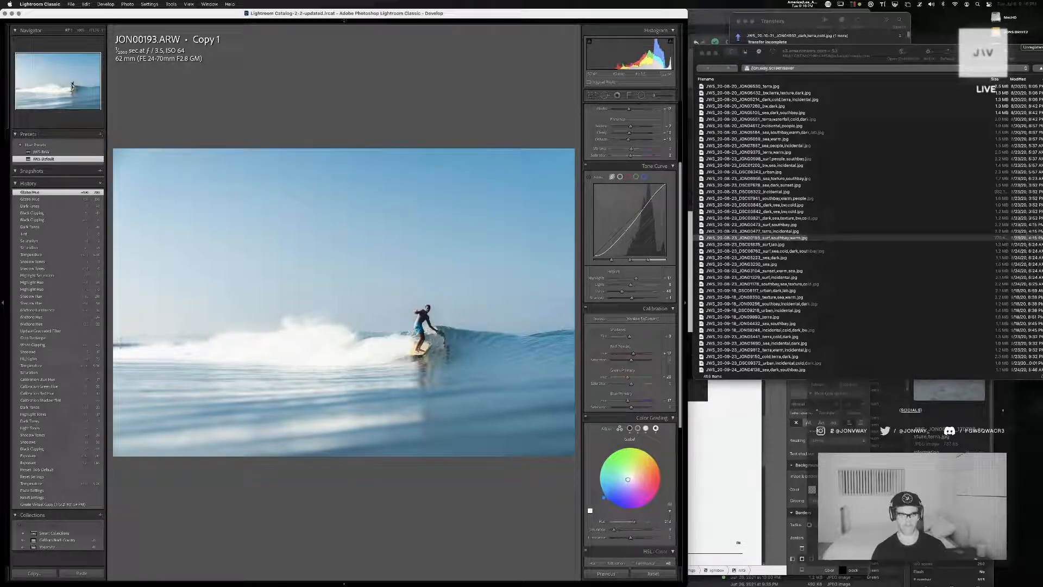
# Fine-tune the hue of the global Color Grading tint and cool the temperature slightly
pyautogui.moveTo(601, 494); pyautogui.dragTo(604, 492)
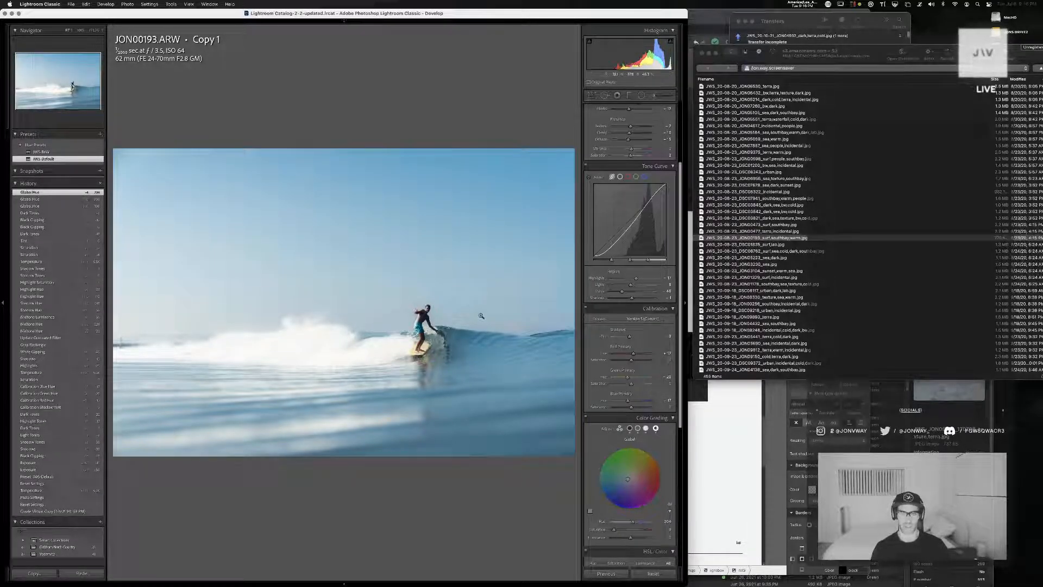
pyautogui.scroll(5, 593, 176)
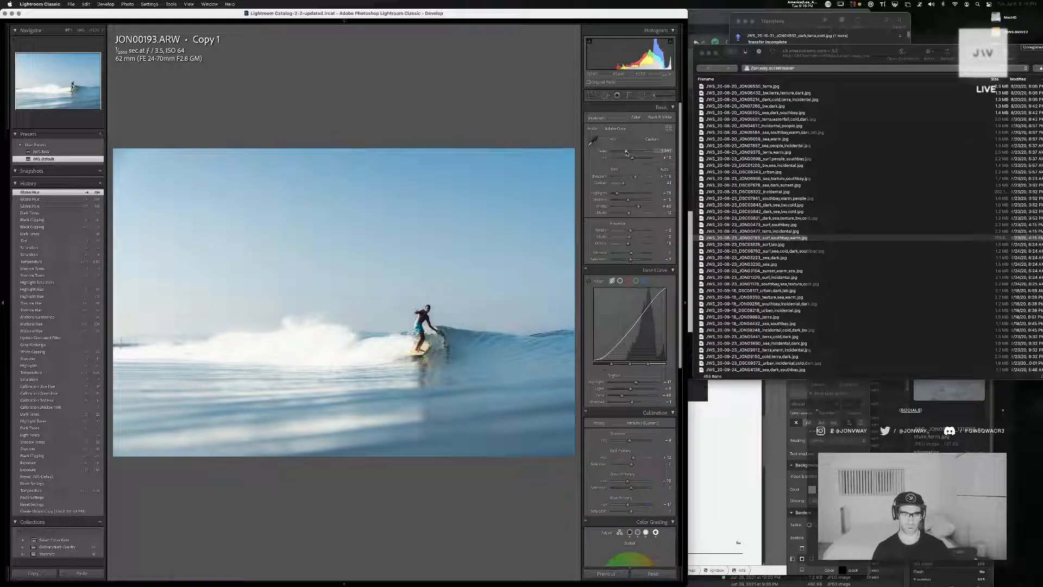
pyautogui.moveTo(627, 152); pyautogui.dragTo(625, 152)
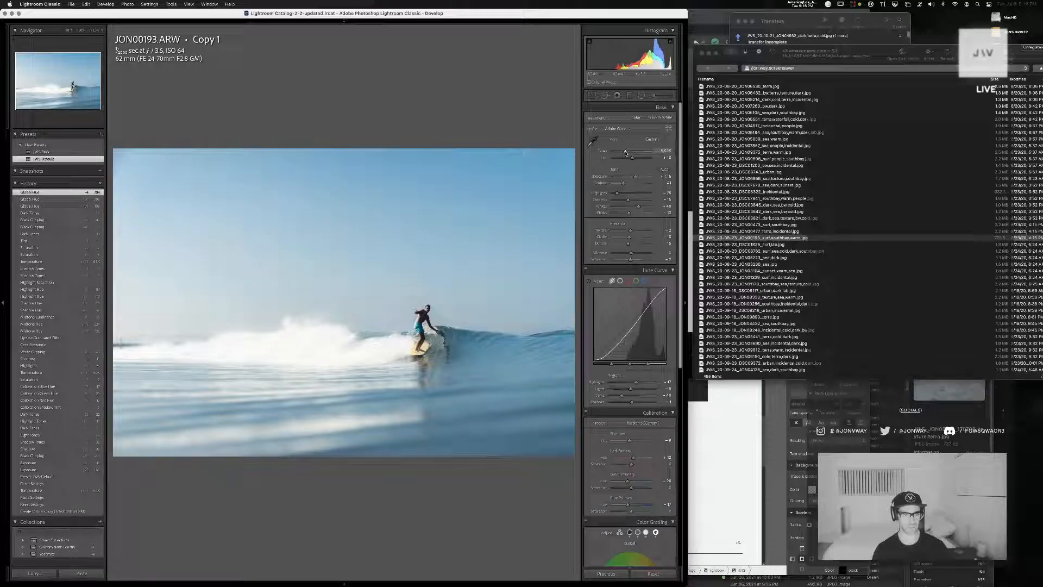
# Shift the blue, aqua, green, yellow and orange hues slightly in the HSL adjustments
pyautogui.scroll(-6, 639, 346)
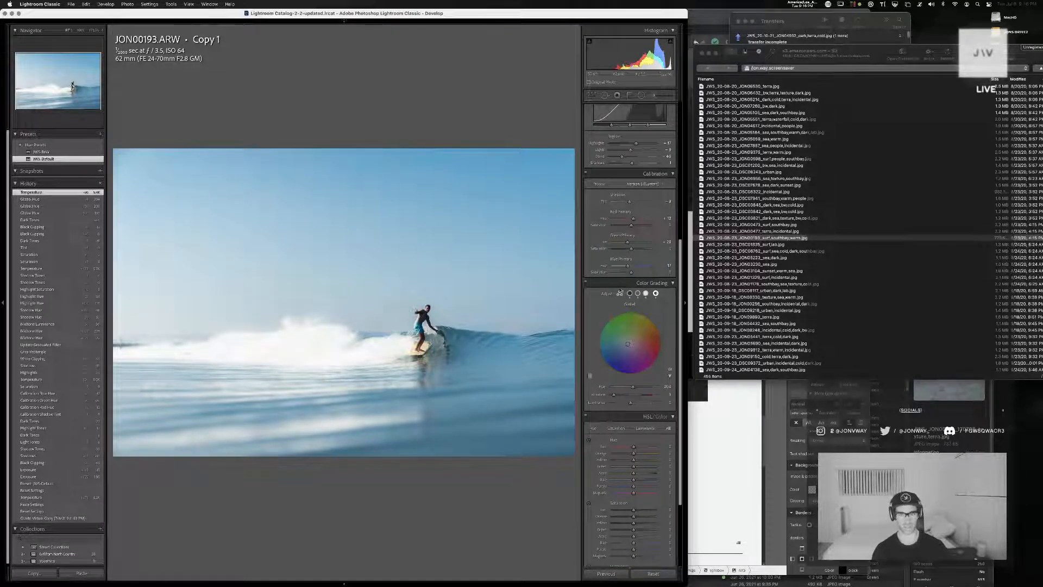
pyautogui.click(619, 293)
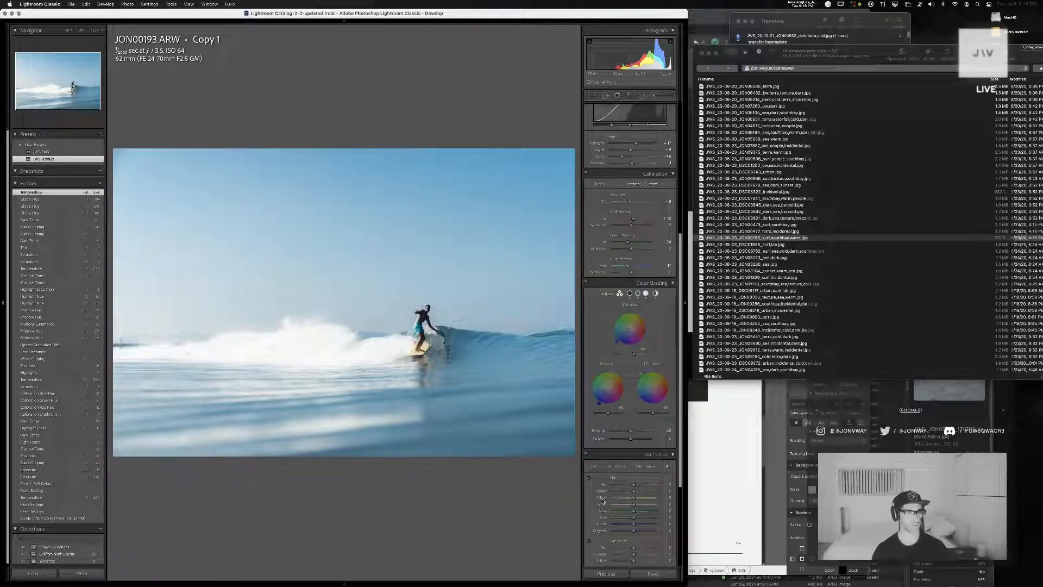
pyautogui.scroll(-5, 602, 515)
pyautogui.scroll(1, 634, 428)
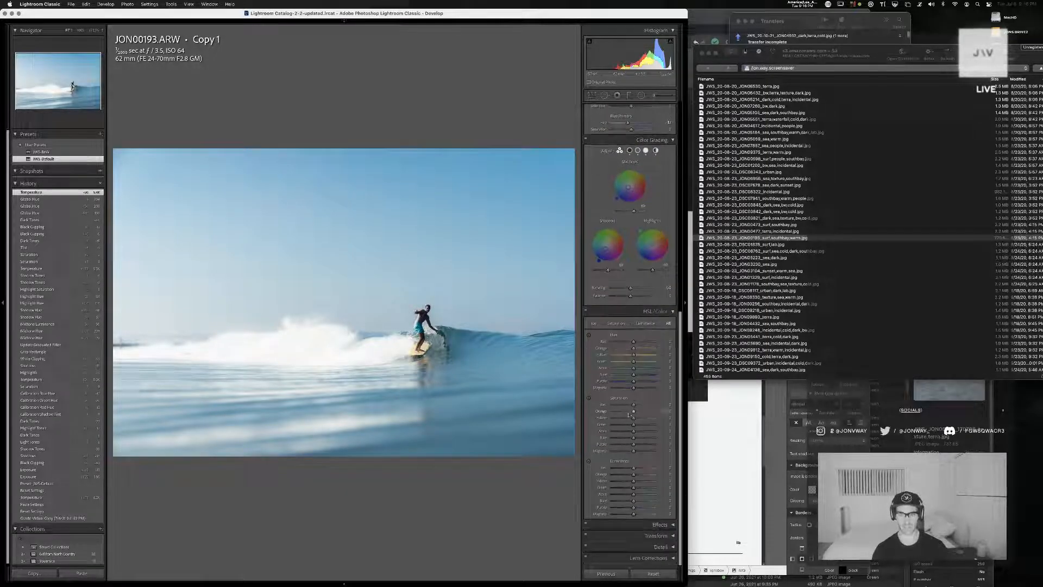
pyautogui.moveTo(634, 375); pyautogui.dragTo(665, 367)
pyautogui.moveTo(581, 371); pyautogui.dragTo(631, 356)
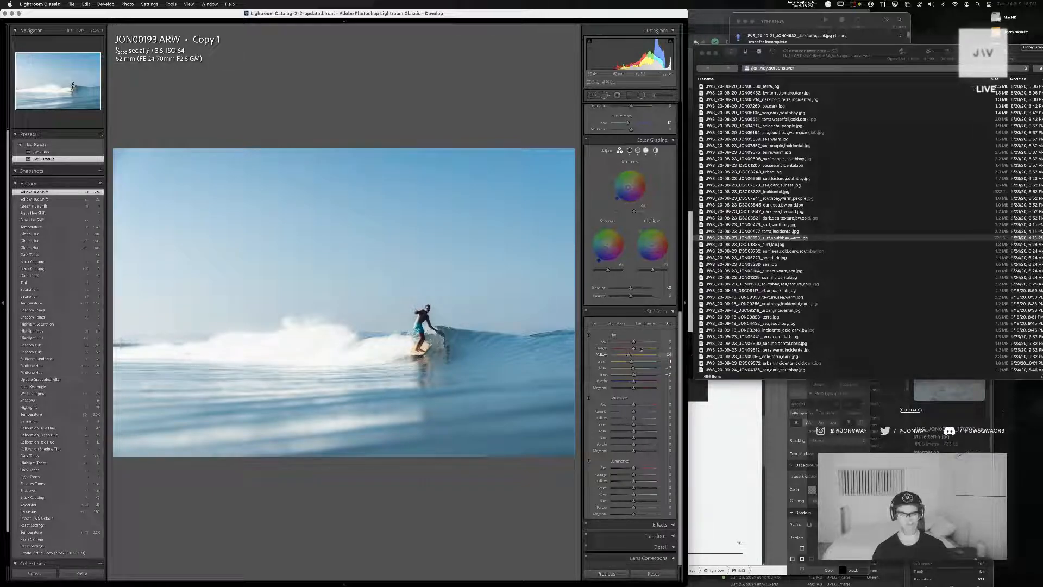
pyautogui.moveTo(629, 351); pyautogui.dragTo(633, 351)
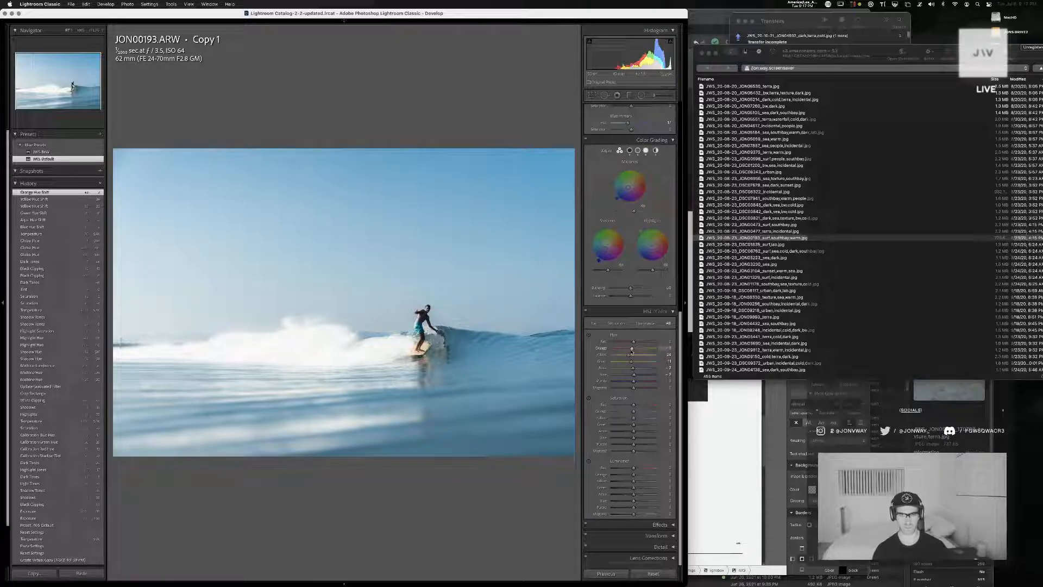
# Raise the red hue slightly while checking the surfer's skin tones close up
pyautogui.click(384, 389)
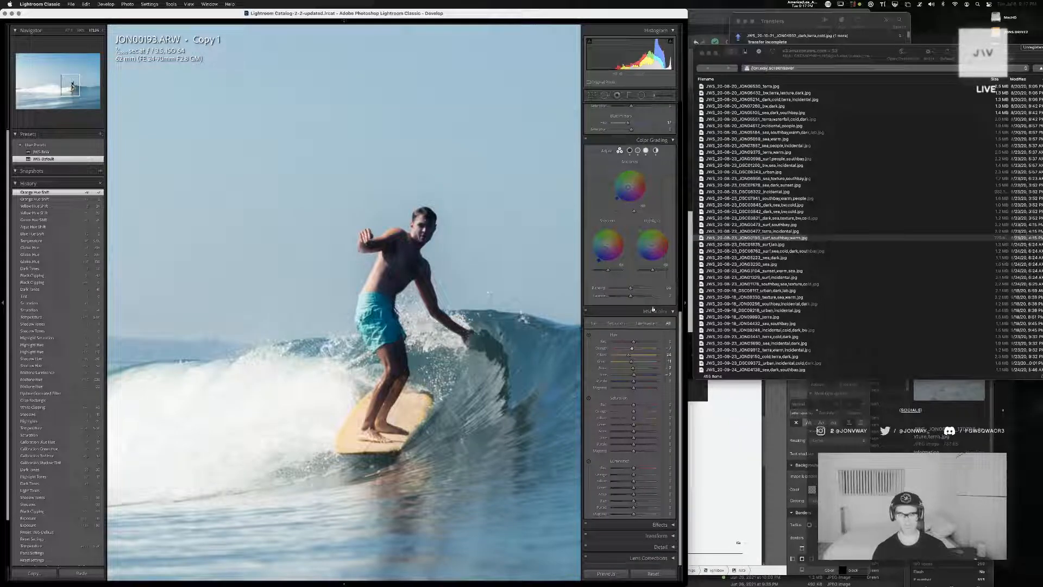
pyautogui.moveTo(633, 341)
pyautogui.mouseDown()
pyautogui.moveTo(559, 344)
pyautogui.moveTo(635, 343)
pyautogui.mouseUp()
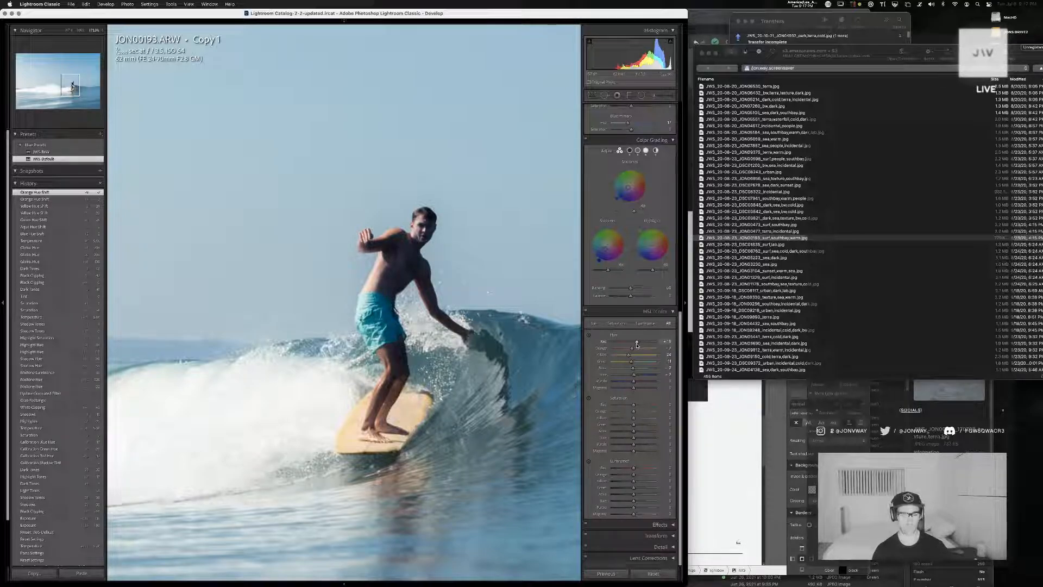
pyautogui.moveTo(637, 345); pyautogui.dragTo(637, 344)
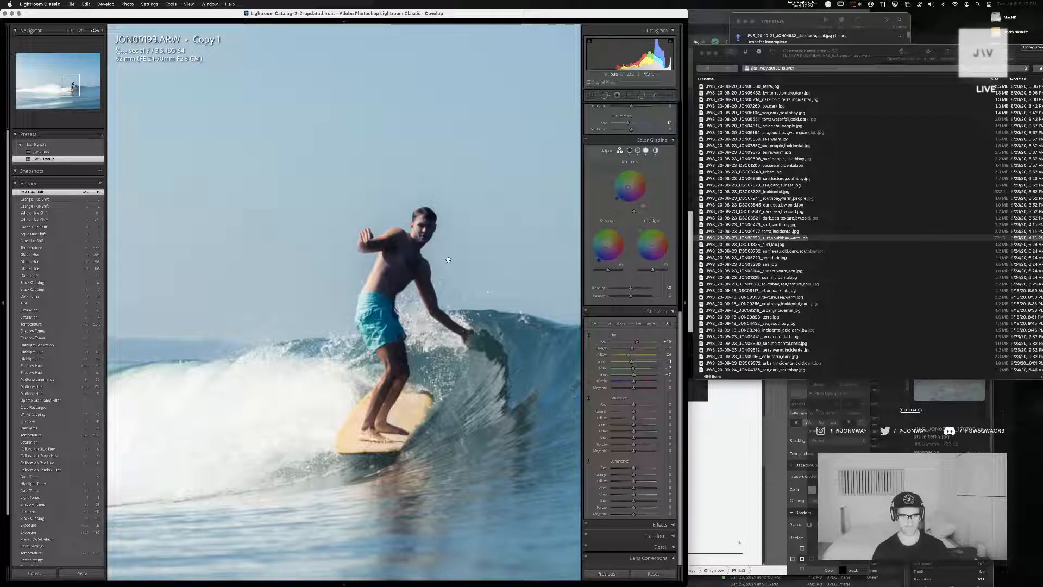
pyautogui.click(437, 395)
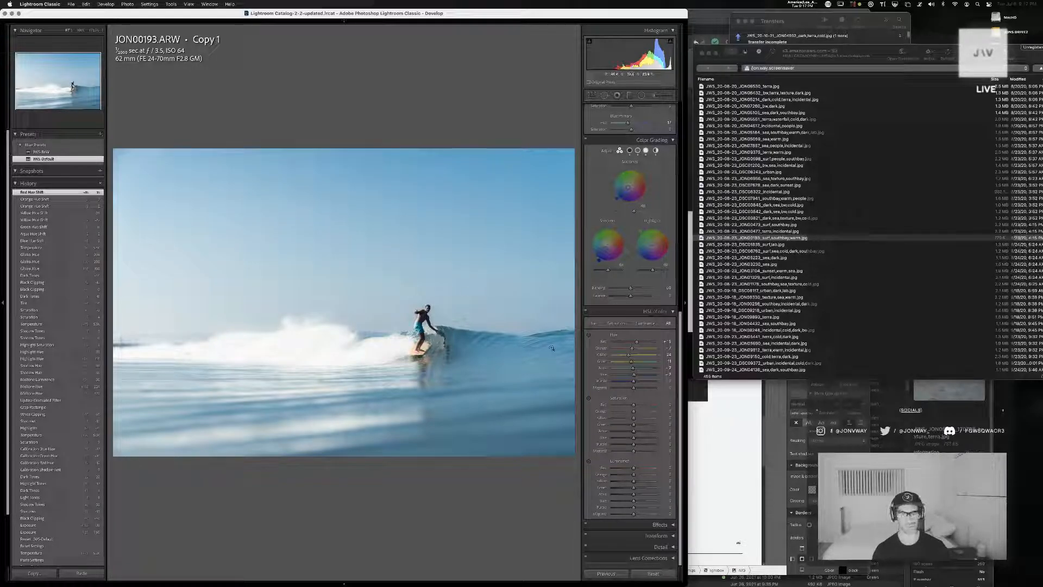
# Compare the edited surf photo with its before version several times
pyautogui.press('\\')
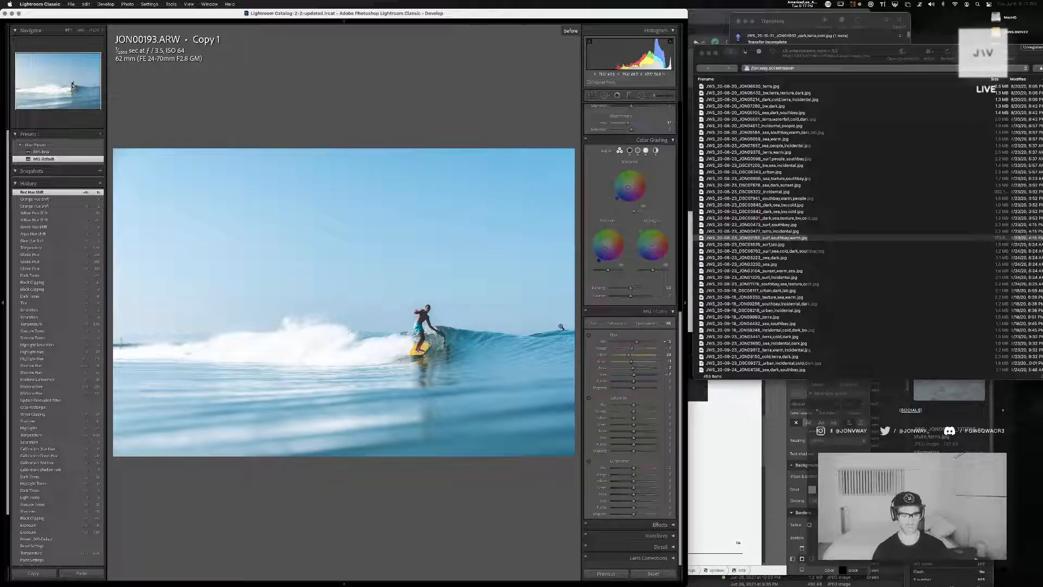
pyautogui.press('\\')
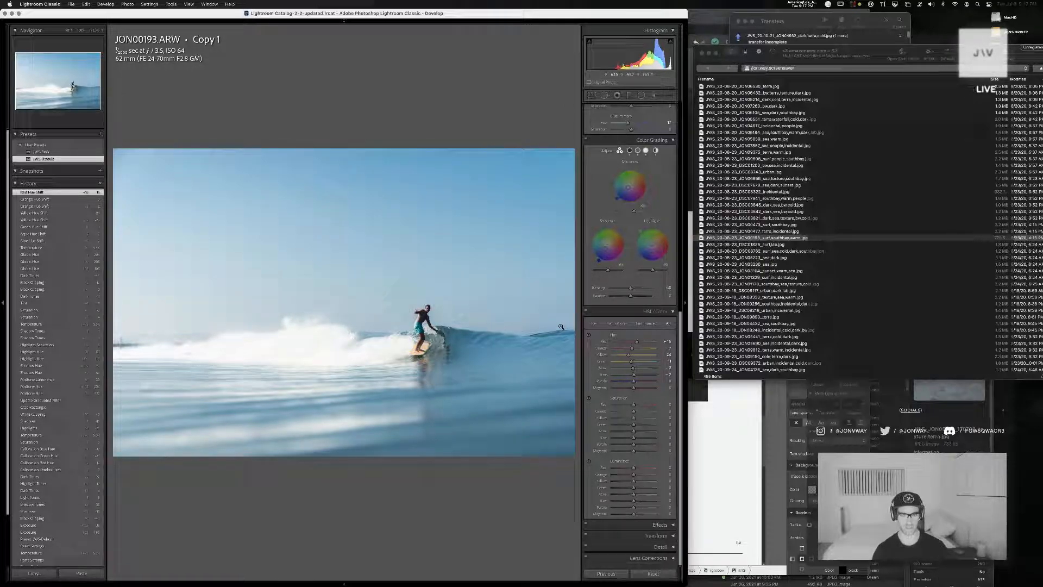
pyautogui.press('\\')
pyautogui.press('\\')
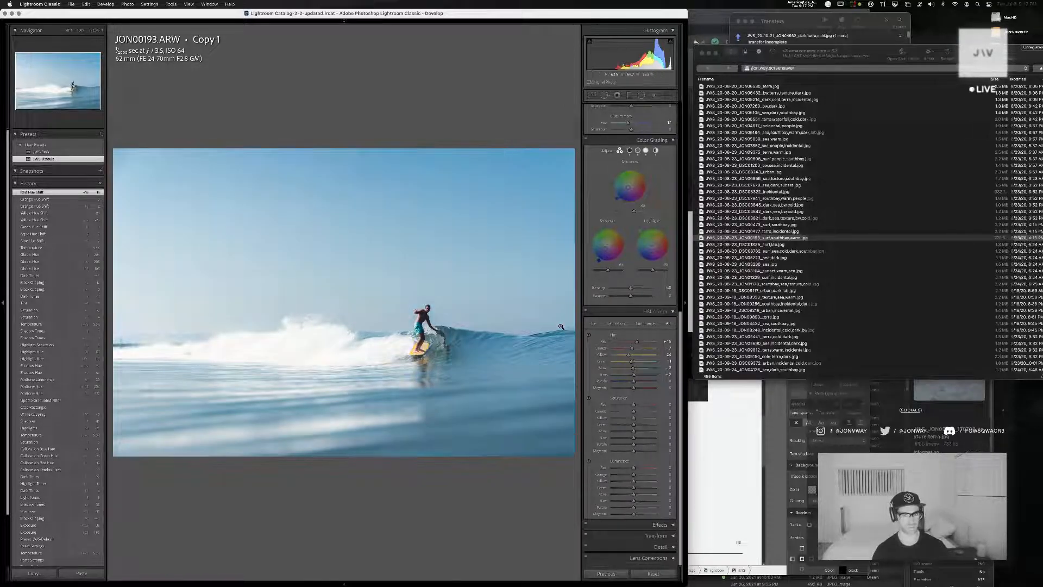
pyautogui.press('\\')
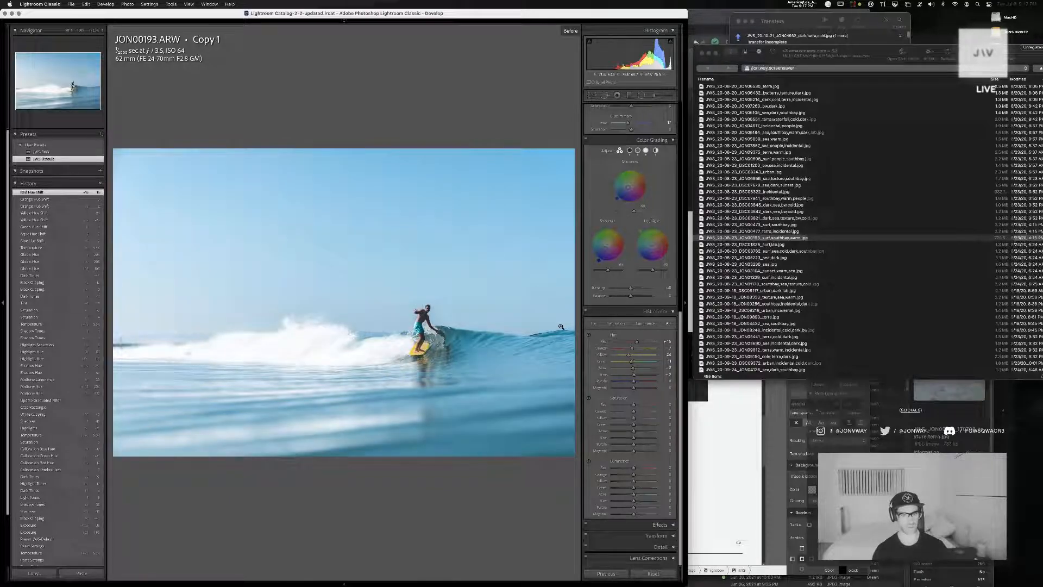
pyautogui.press('\\')
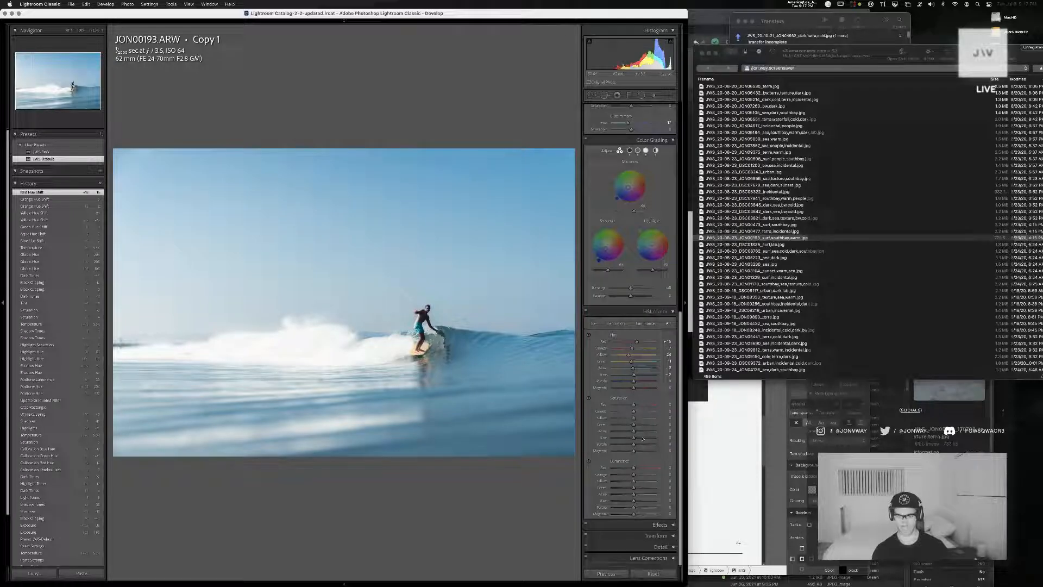
# Fine-tune the hue, saturation and luminance of the blues and aquas in the HSL adjustments
pyautogui.moveTo(634, 501)
pyautogui.mouseDown()
pyautogui.moveTo(648, 503)
pyautogui.moveTo(630, 496)
pyautogui.mouseUp()
pyautogui.moveTo(634, 438)
pyautogui.mouseDown()
pyautogui.moveTo(649, 432)
pyautogui.moveTo(635, 435)
pyautogui.mouseUp()
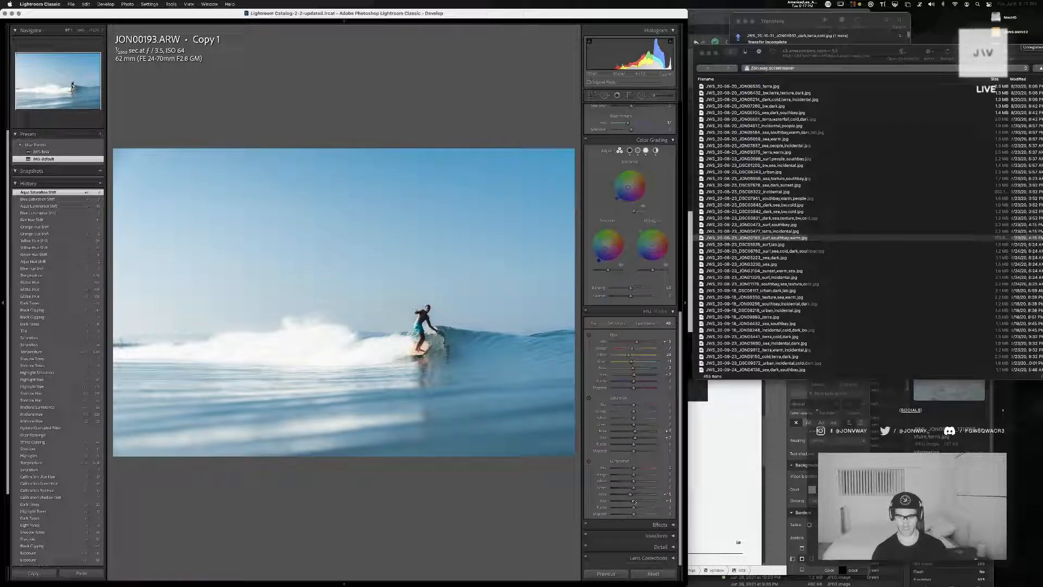
pyautogui.moveTo(635, 500); pyautogui.dragTo(634, 502)
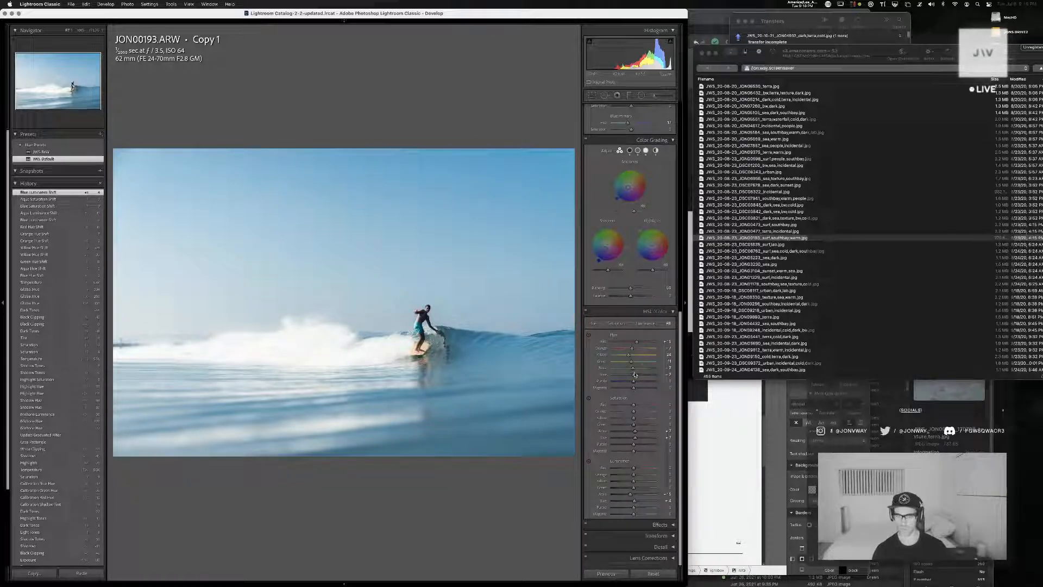
pyautogui.moveTo(635, 375); pyautogui.dragTo(635, 369)
# Check the revised blues and aquas against the before version of the photo
pyautogui.press('\\')
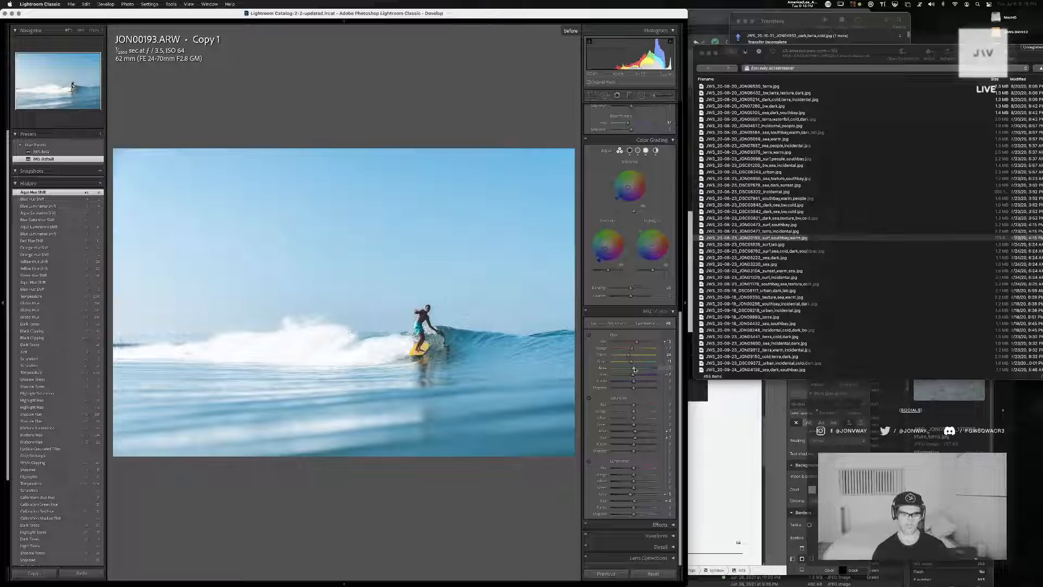
pyautogui.press('\\')
pyautogui.press('\\')
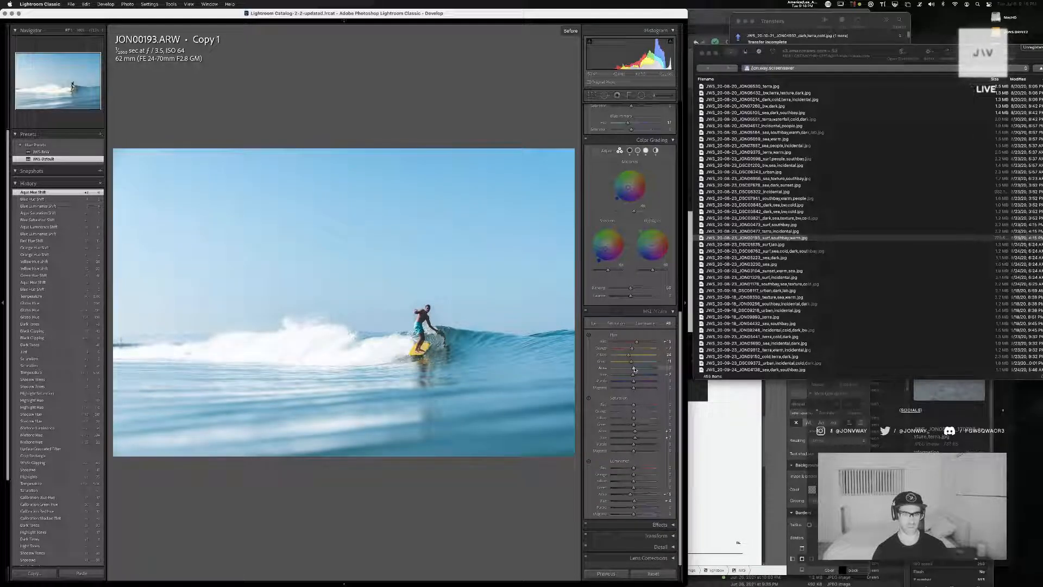
pyautogui.press('\\')
pyautogui.press('\\')
pyautogui.press('\\')
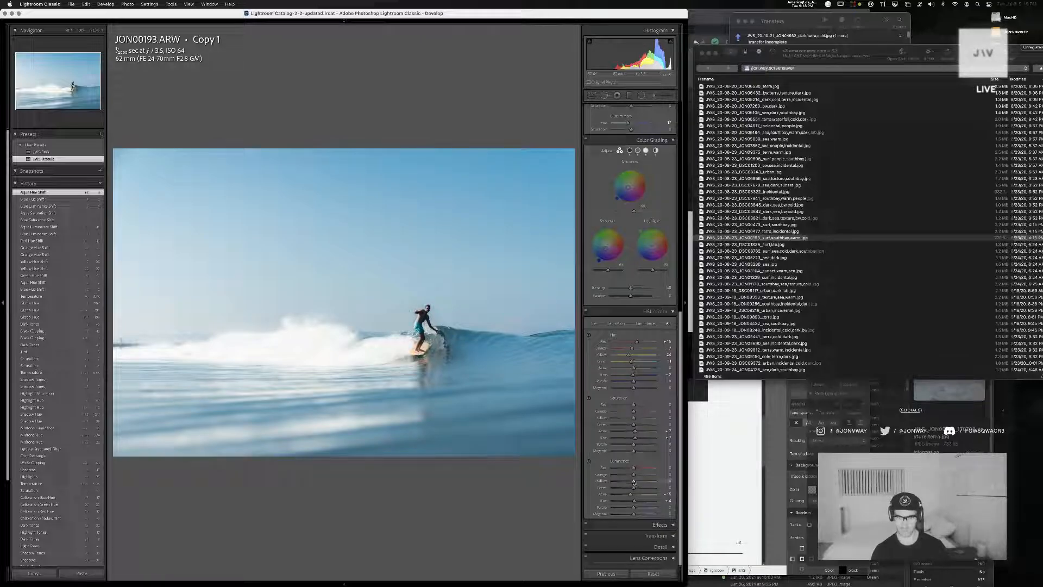
# Lower the yellow luminance, fine-tune the orange and red luminance, and check the surfer close up
pyautogui.moveTo(630, 482)
pyautogui.mouseDown()
pyautogui.moveTo(617, 483)
pyautogui.moveTo(626, 483)
pyautogui.mouseUp()
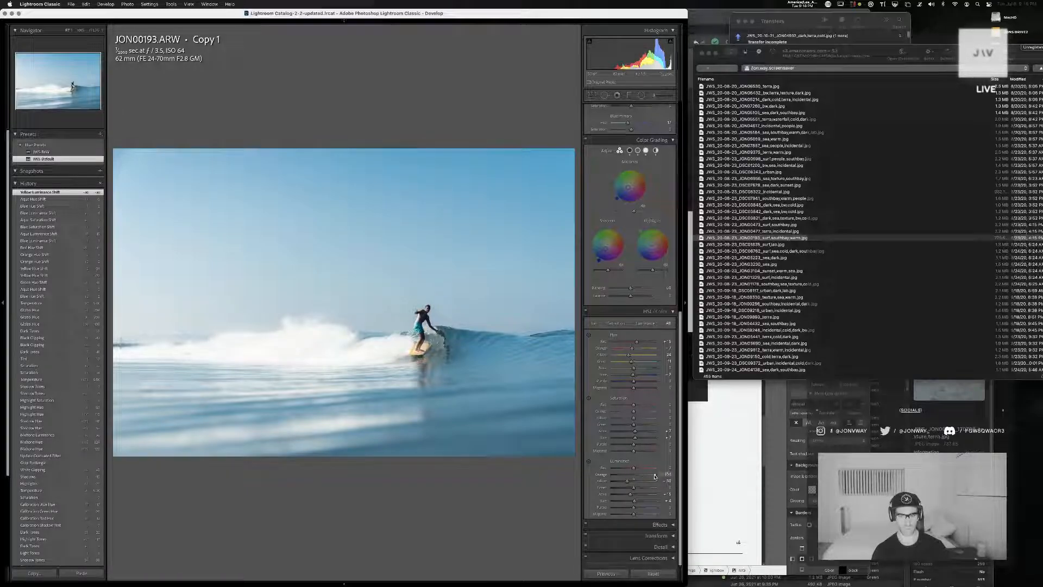
pyautogui.moveTo(632, 476)
pyautogui.mouseDown()
pyautogui.moveTo(663, 477)
pyautogui.moveTo(619, 478)
pyautogui.moveTo(632, 477)
pyautogui.mouseUp()
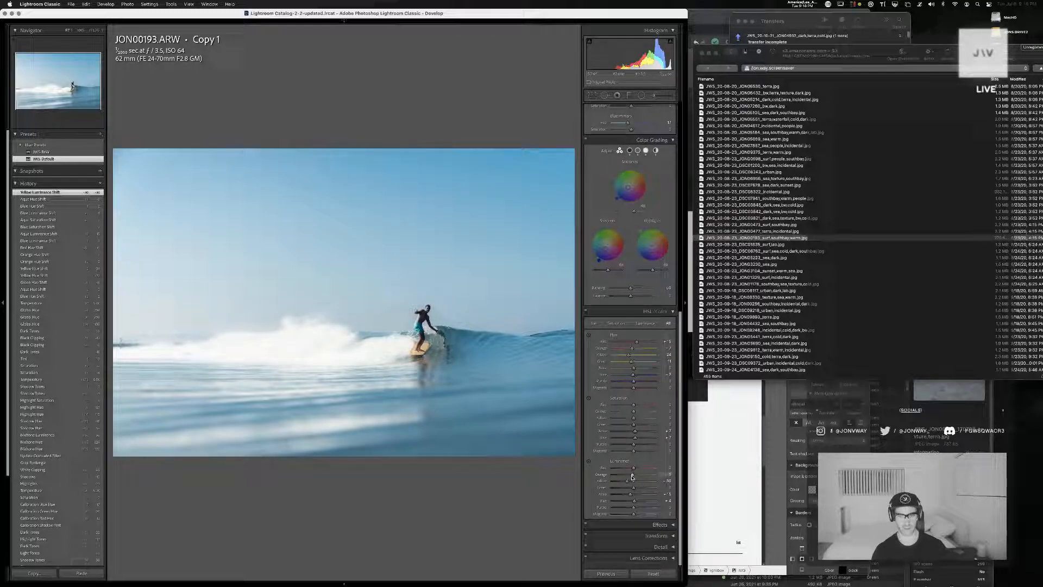
pyautogui.click(438, 294)
pyautogui.moveTo(421, 428); pyautogui.dragTo(431, 279)
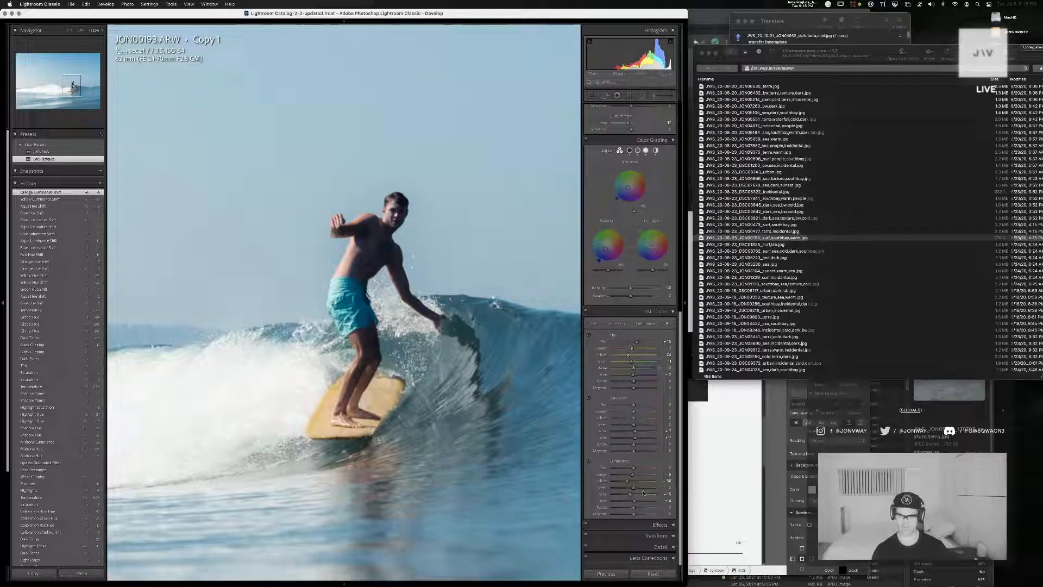
pyautogui.moveTo(644, 469)
pyautogui.mouseDown()
pyautogui.moveTo(542, 469)
pyautogui.moveTo(682, 463)
pyautogui.moveTo(634, 467)
pyautogui.mouseUp()
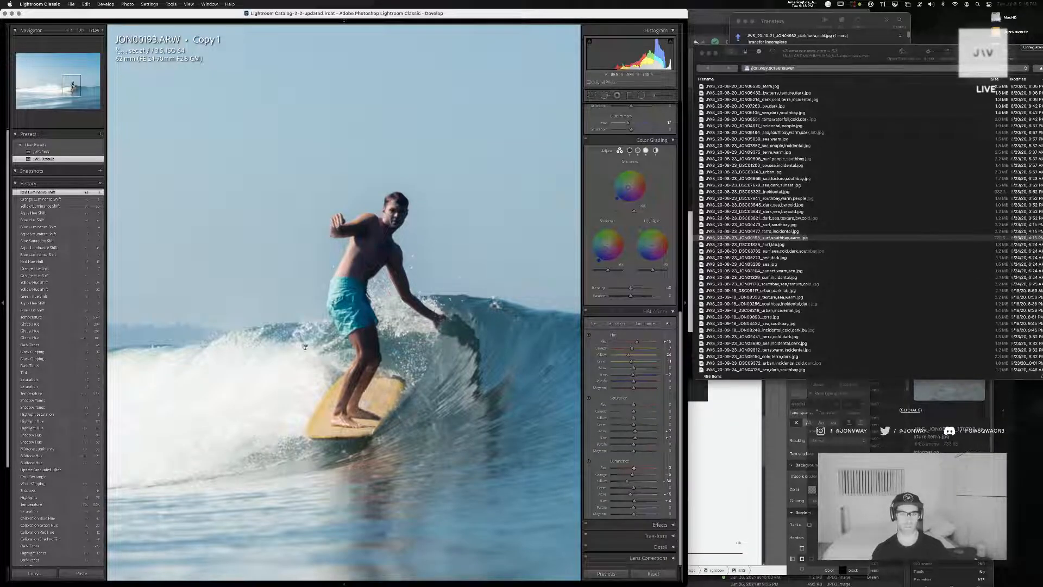
pyautogui.click(355, 274)
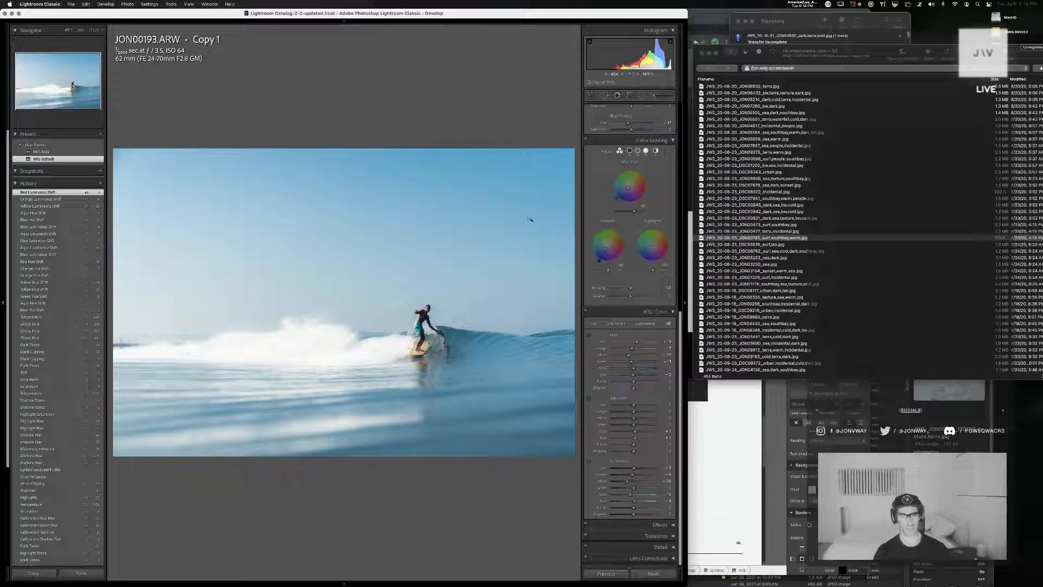
# Try reshaping the shadows on the red channel and RGB point curves and undo the changes
pyautogui.scroll(4, 617, 175)
pyautogui.scroll(8, 627, 217)
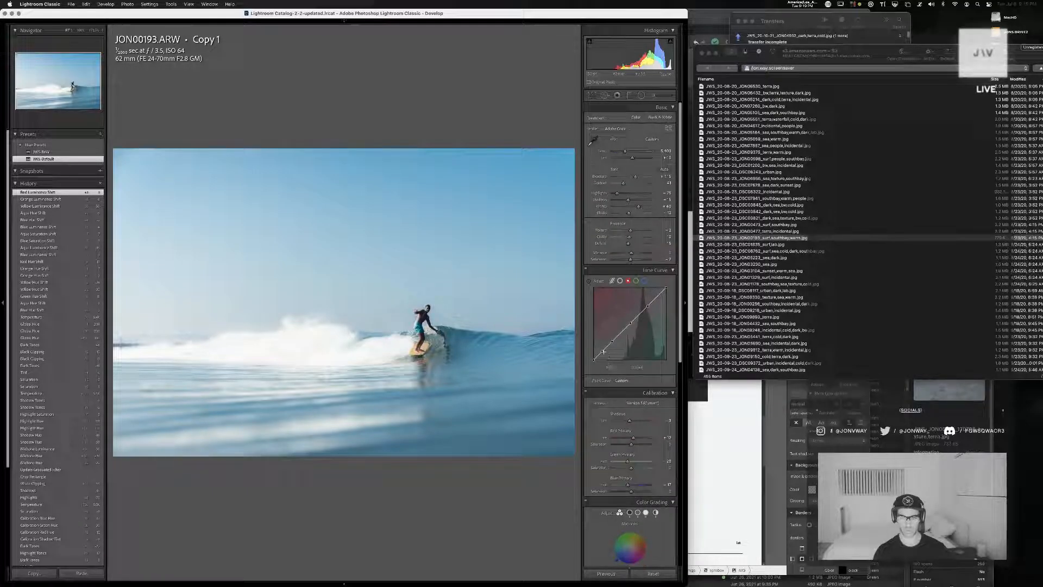
pyautogui.moveTo(603, 352); pyautogui.dragTo(617, 338)
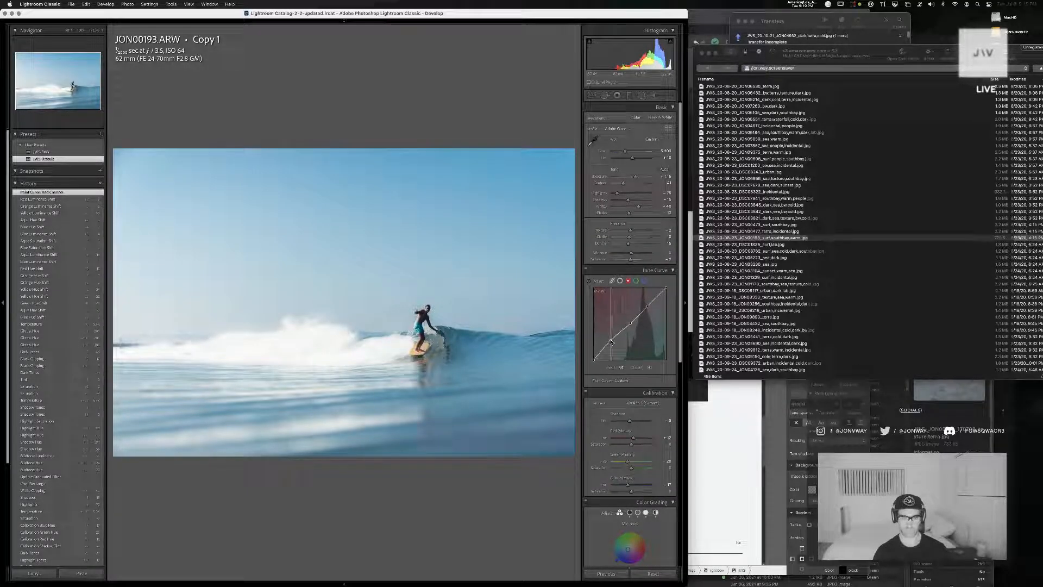
pyautogui.press('super+z')
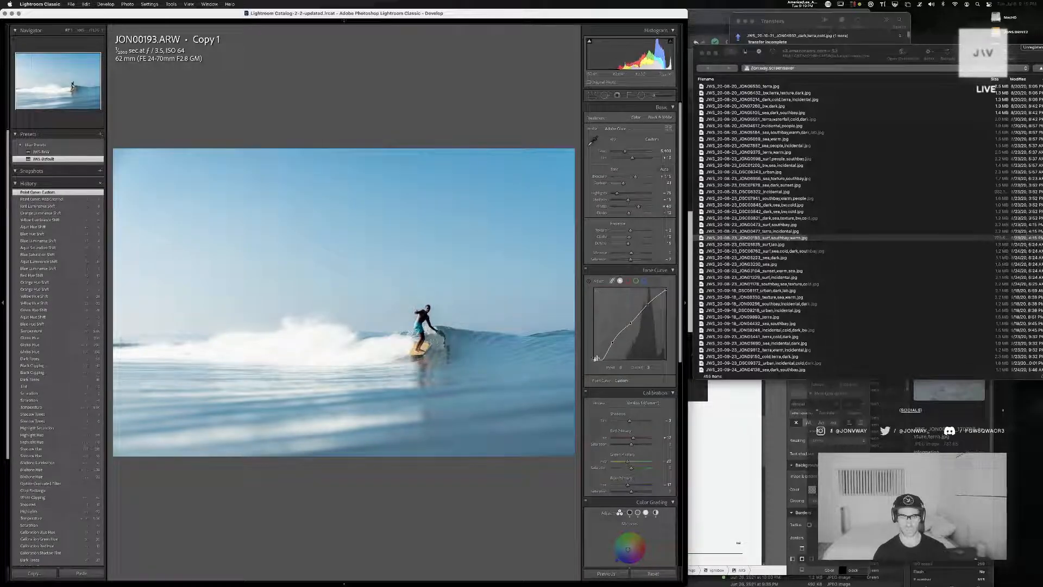
pyautogui.press('super+z')
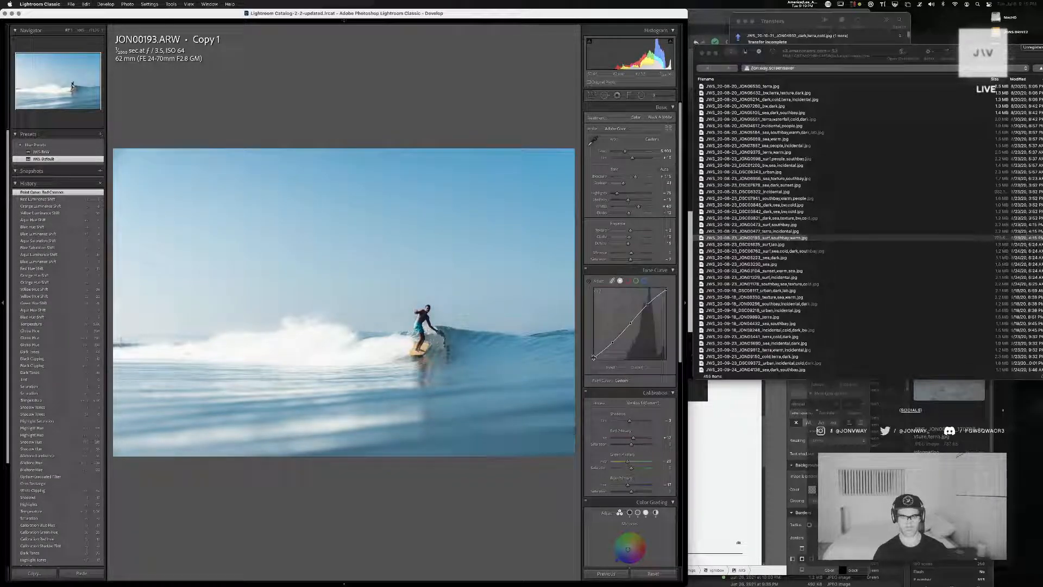
# Straighten the RGB point curve by adjusting its black point, shadow, midtone and highlight points
pyautogui.moveTo(593, 358); pyautogui.dragTo(593, 360)
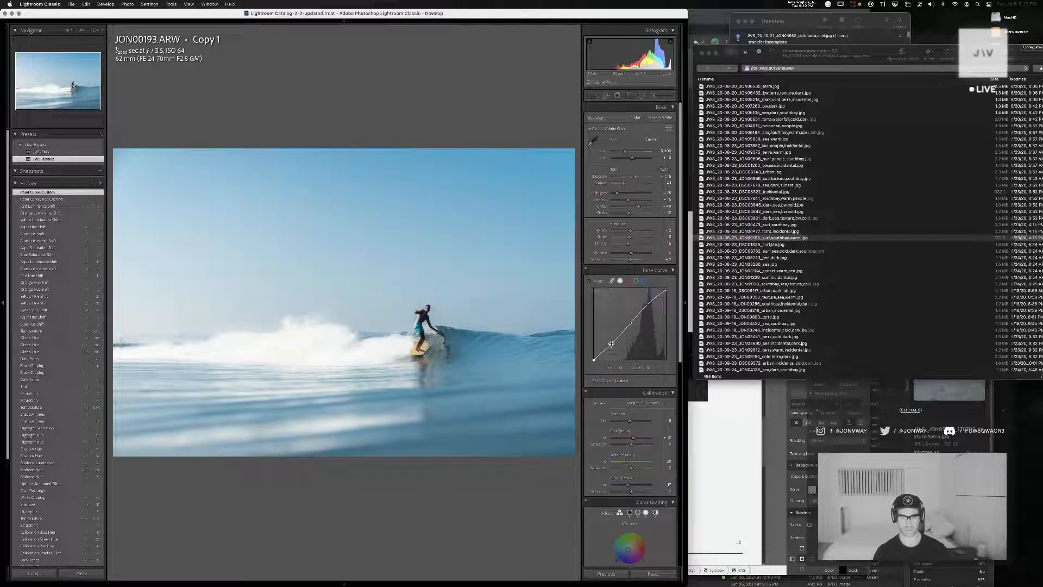
pyautogui.click(611, 343)
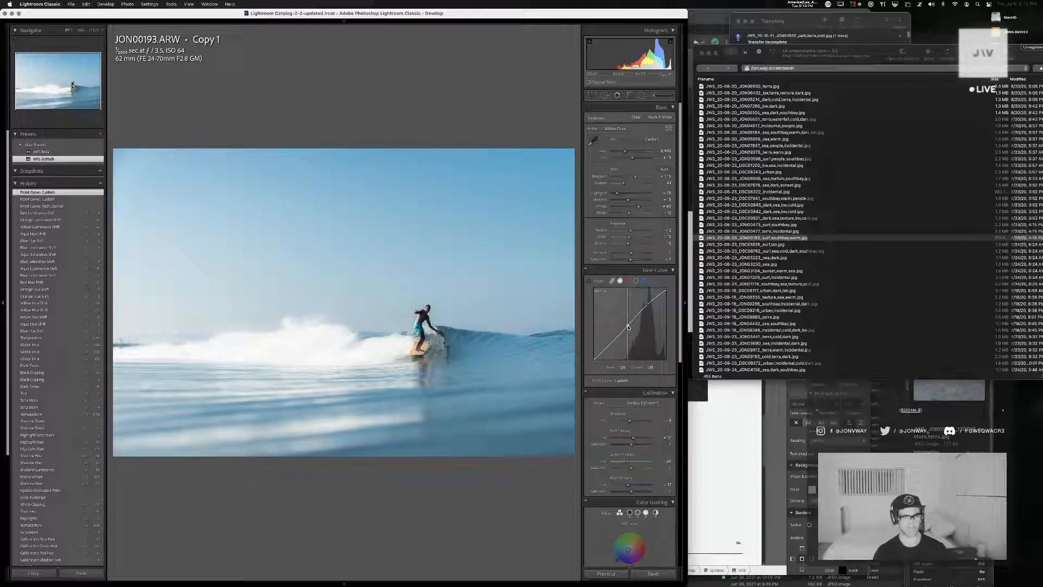
pyautogui.click(629, 326)
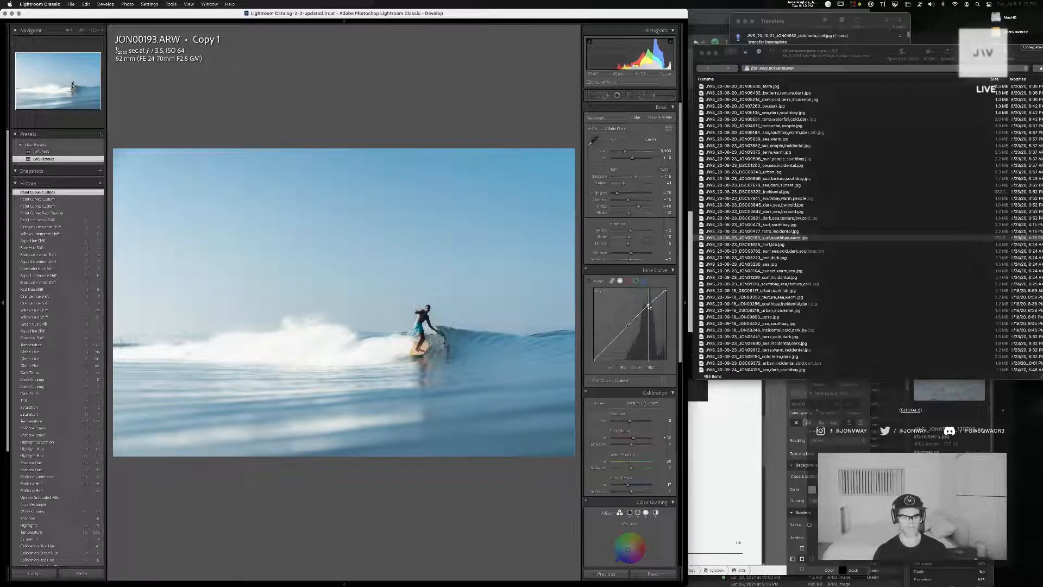
pyautogui.click(649, 304)
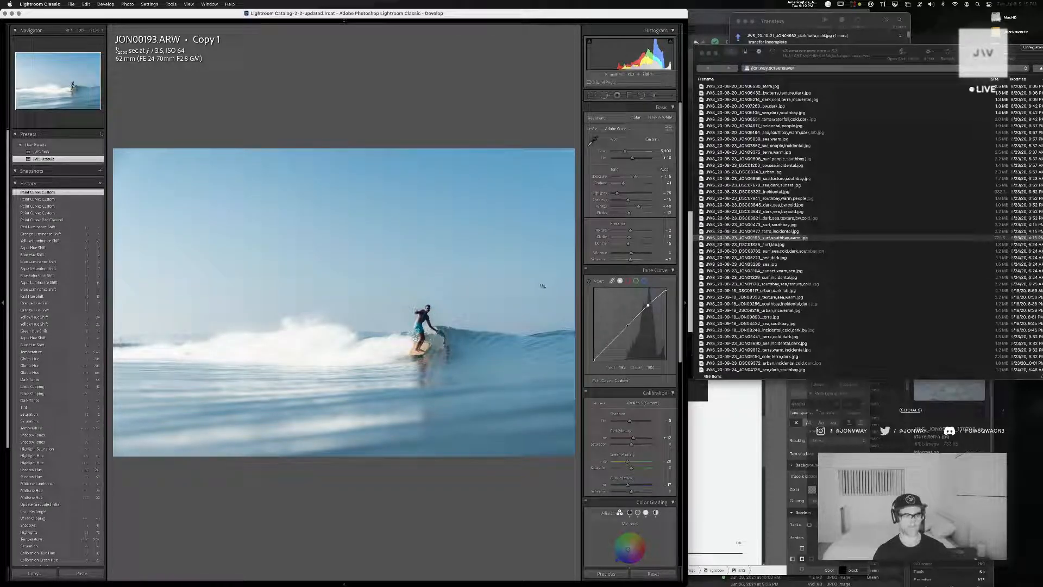
# Enter the caption "surf,southbay" in the metadata of JON00193 Copy 1 in the Library
pyautogui.press('g')
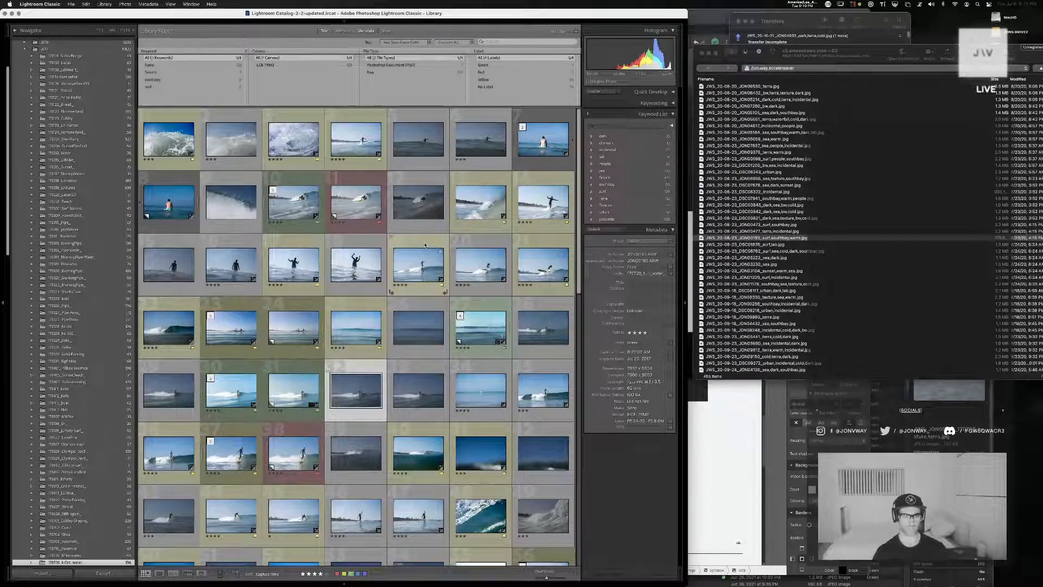
pyautogui.click(623, 283)
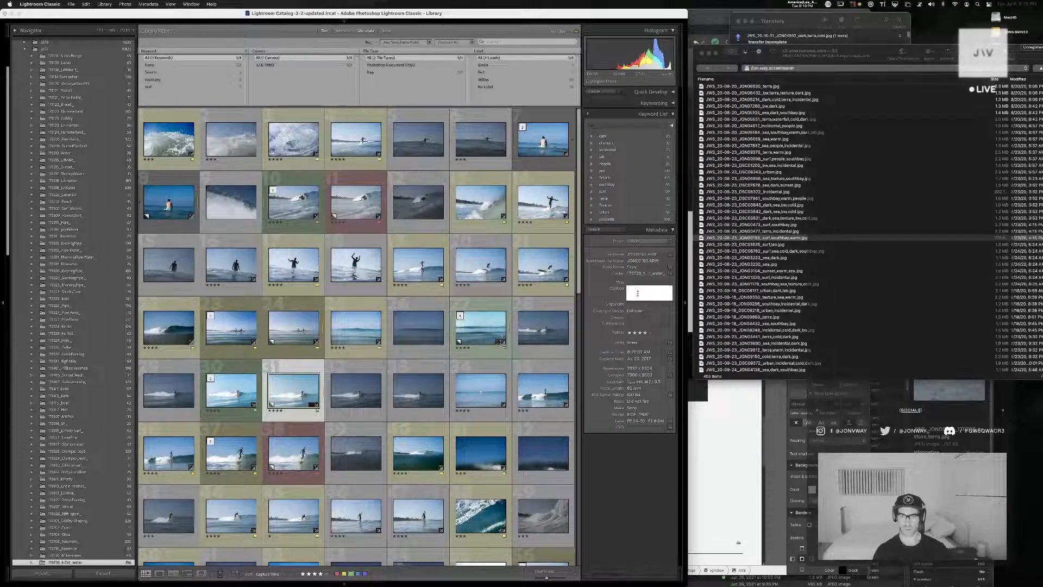
pyautogui.write('surf,sout')
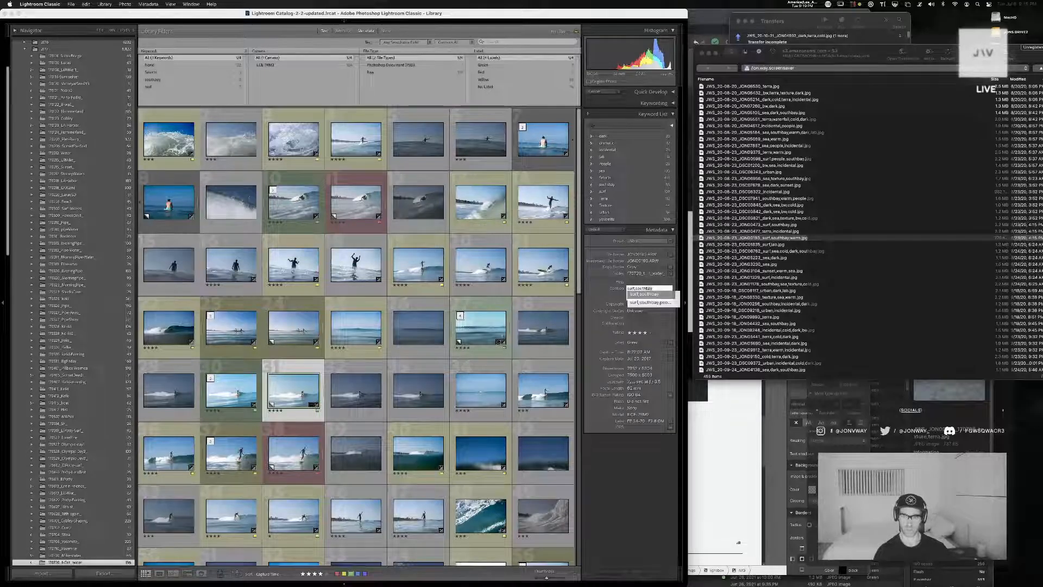
pyautogui.write('h')
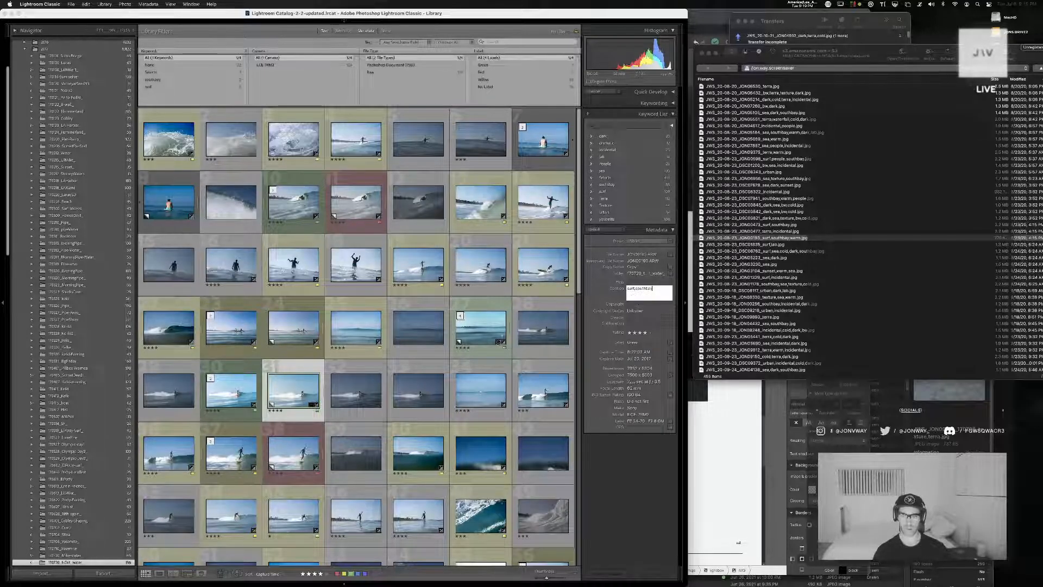
pyautogui.press('Return')
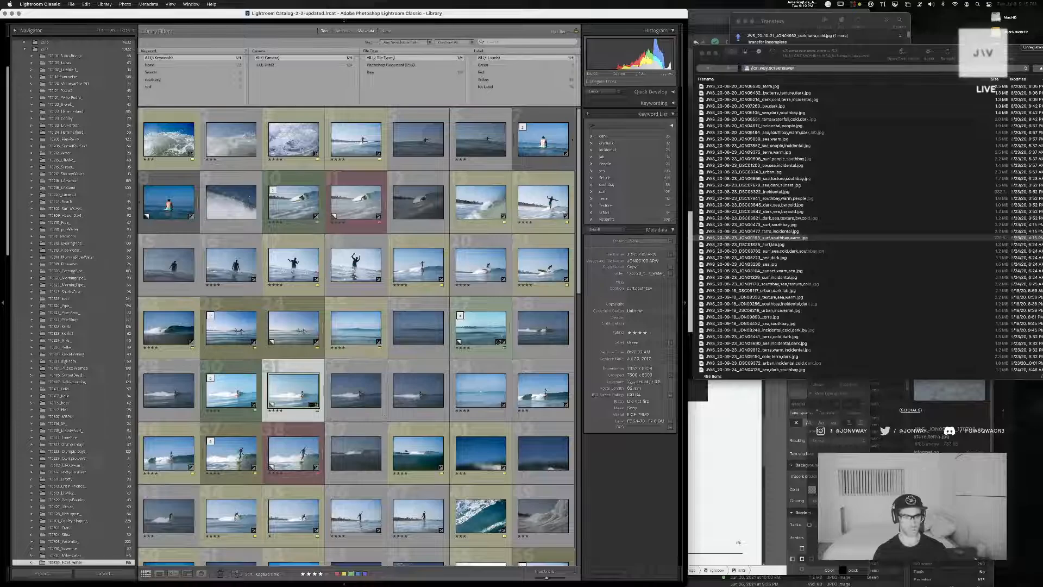
# Examine the horizon and whitewater of JON00193 Copy 1 close up in the Library
pyautogui.doubleClick(293, 402)
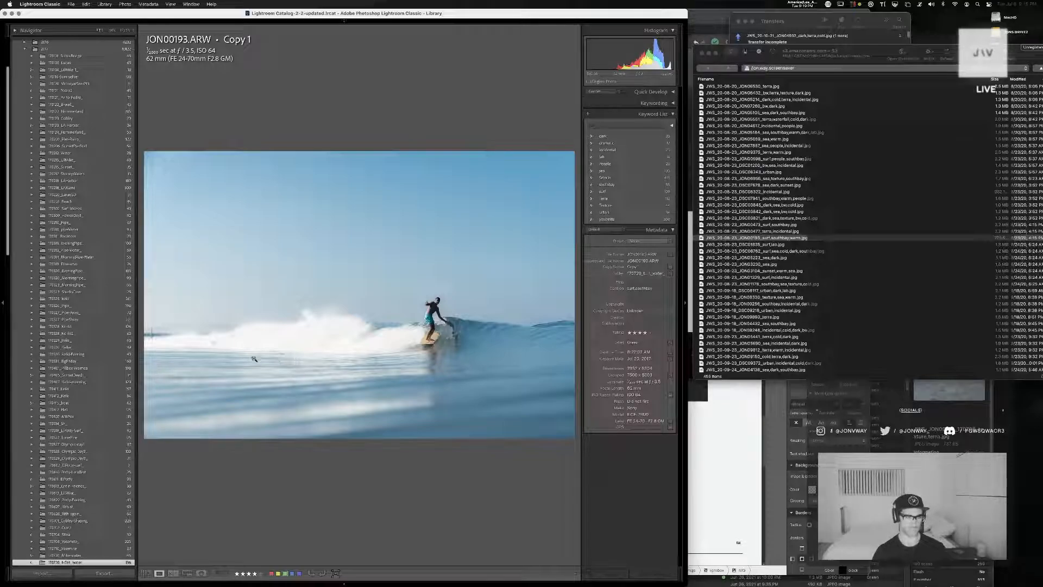
pyautogui.click(183, 331)
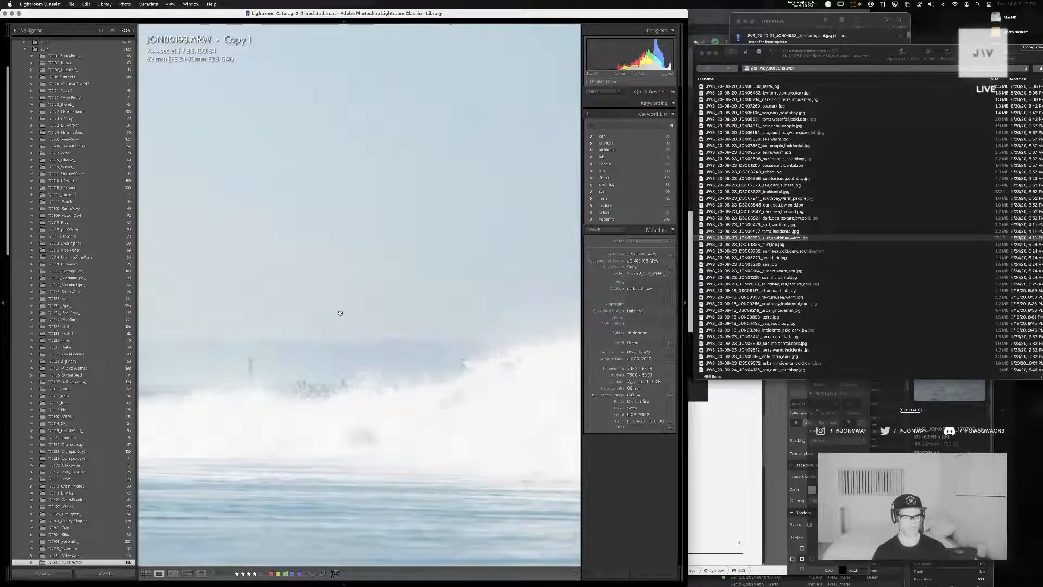
pyautogui.click(435, 250)
pyautogui.press('g')
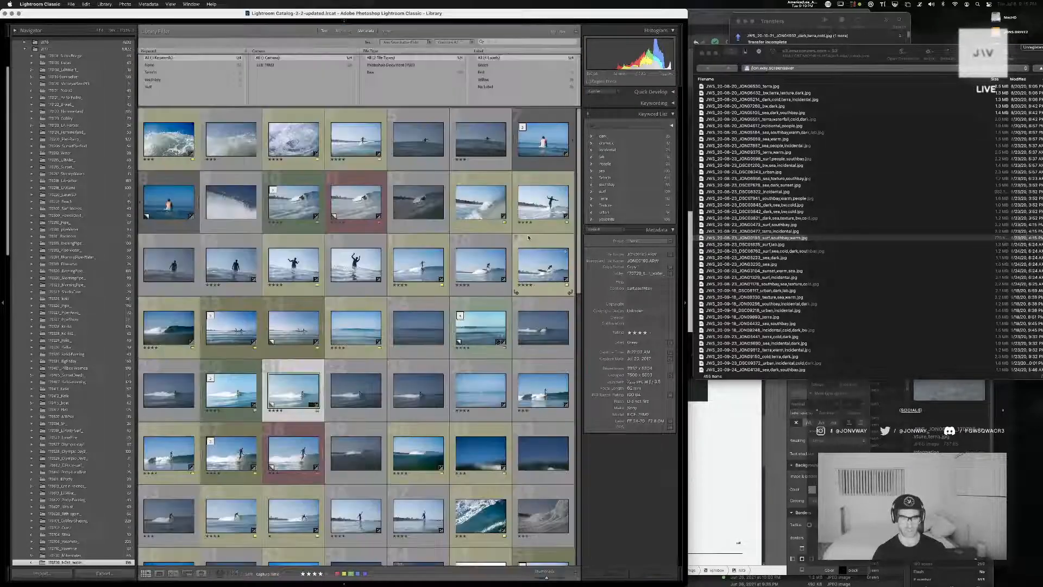
# Set the tint of JON00193 Copy 1 to 3 in Develop, compare it with the previous tint, and check the whitewater close up
pyautogui.press('d')
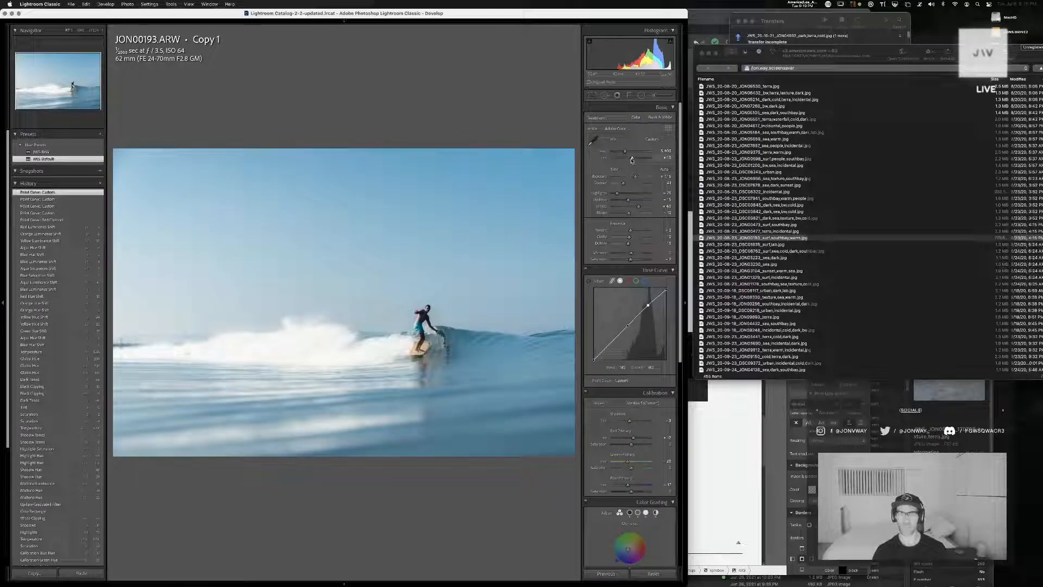
pyautogui.moveTo(633, 160); pyautogui.dragTo(632, 160)
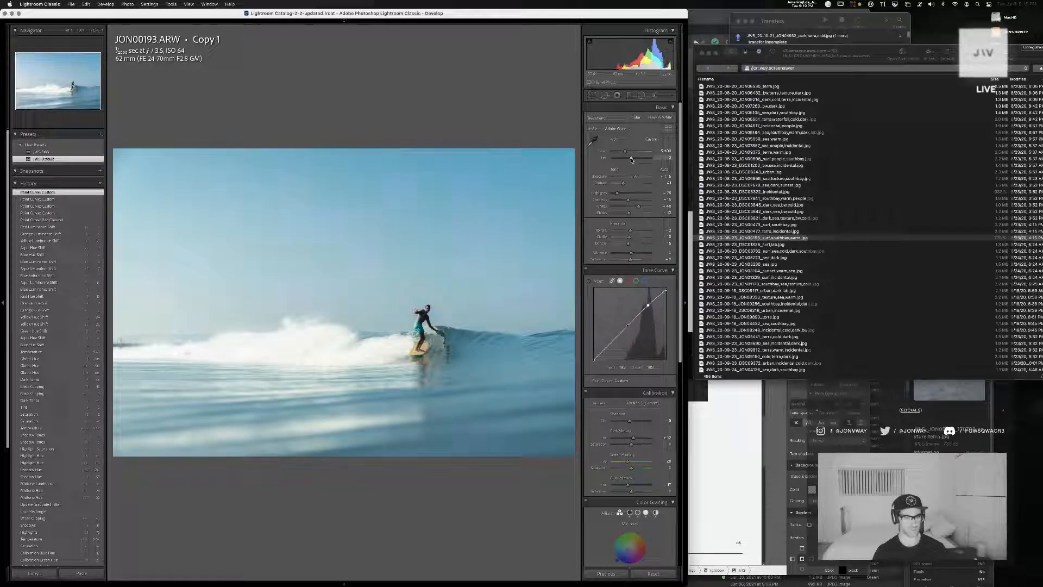
pyautogui.press('super+z')
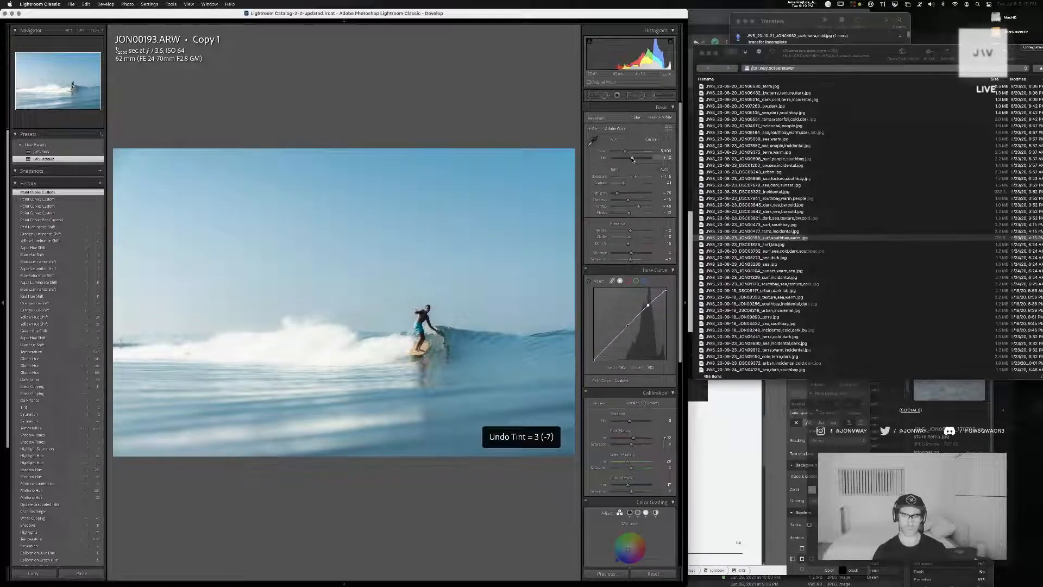
pyautogui.press('super+shift+z')
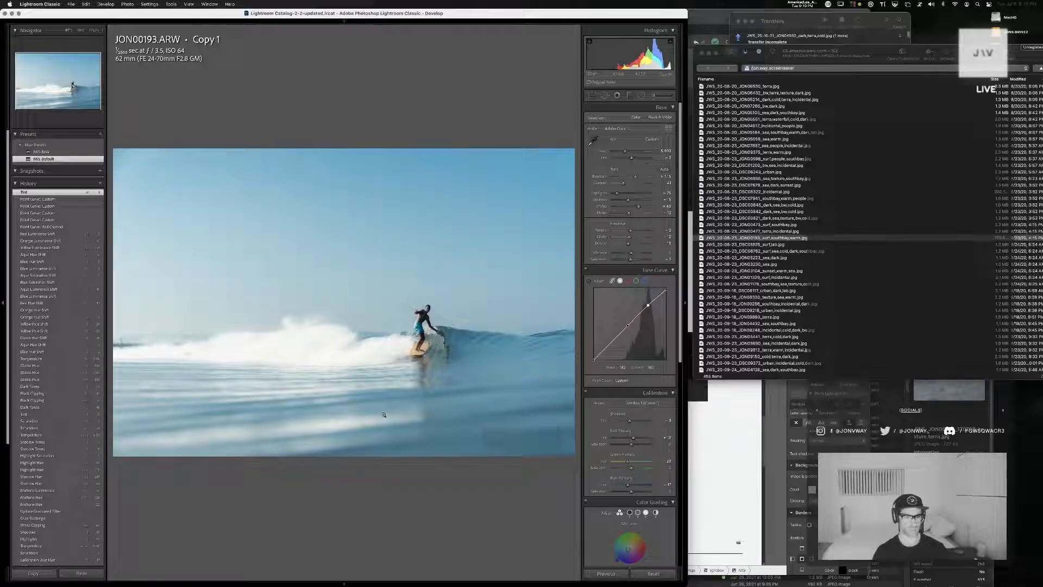
pyautogui.click(292, 377)
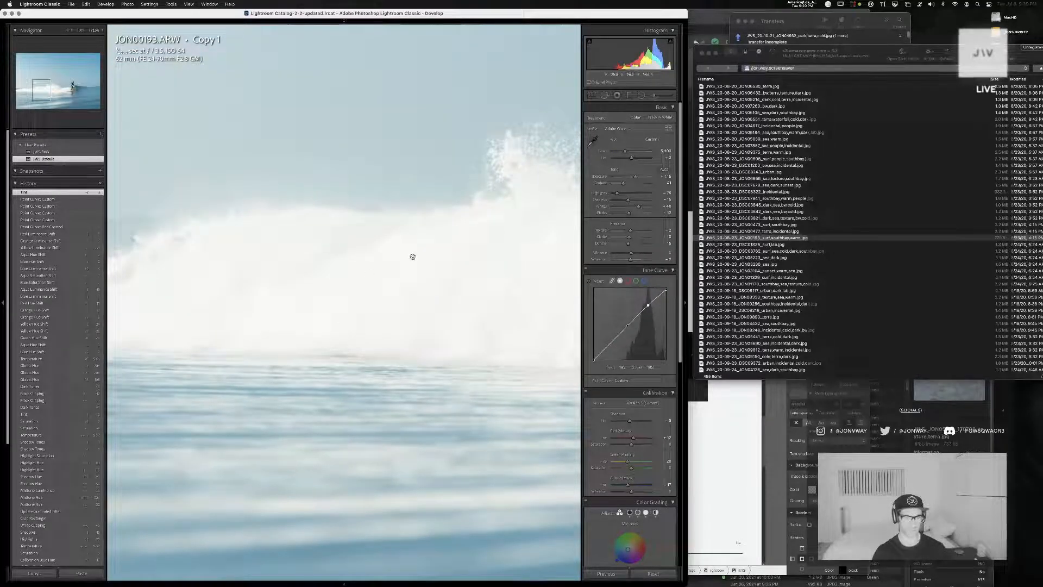
pyautogui.moveTo(413, 256); pyautogui.dragTo(154, 366)
pyautogui.moveTo(443, 273); pyautogui.dragTo(174, 321)
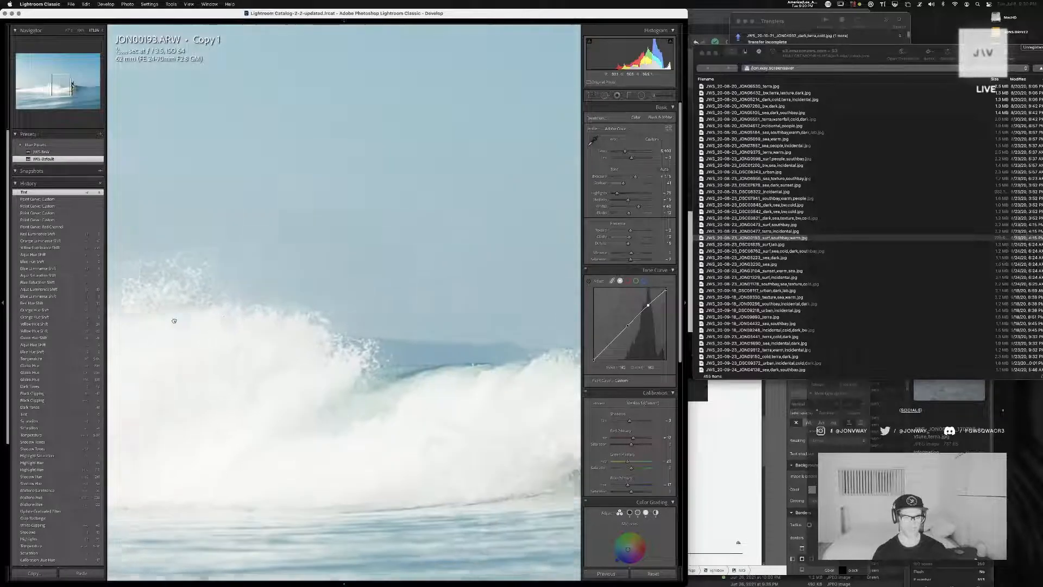
pyautogui.moveTo(396, 293)
pyautogui.mouseDown()
pyautogui.moveTo(25, 290)
pyautogui.moveTo(41, 305)
pyautogui.mouseUp()
pyautogui.click(174, 316)
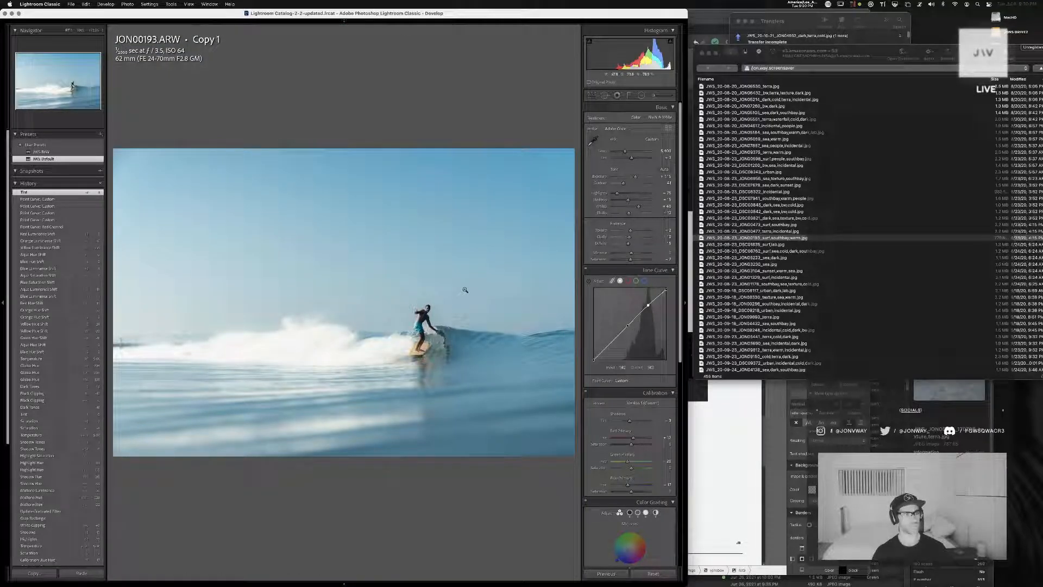
# Export JON00193 Copy 1 to the hard drive with the second user preset and assign it the keyword listed just above southbay
pyautogui.press('g')
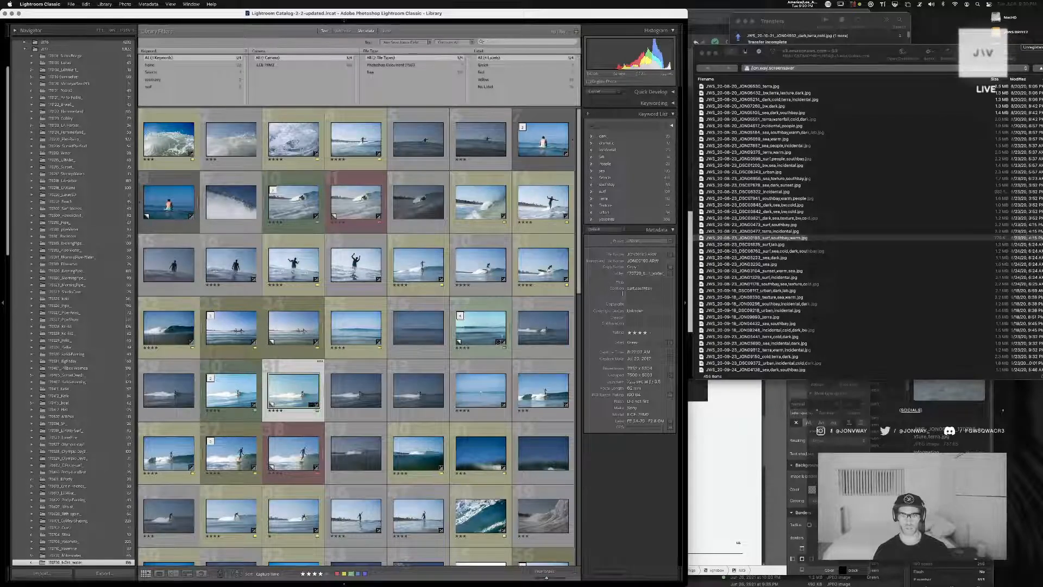
pyautogui.press('super+shift+e')
pyautogui.click(754, 150)
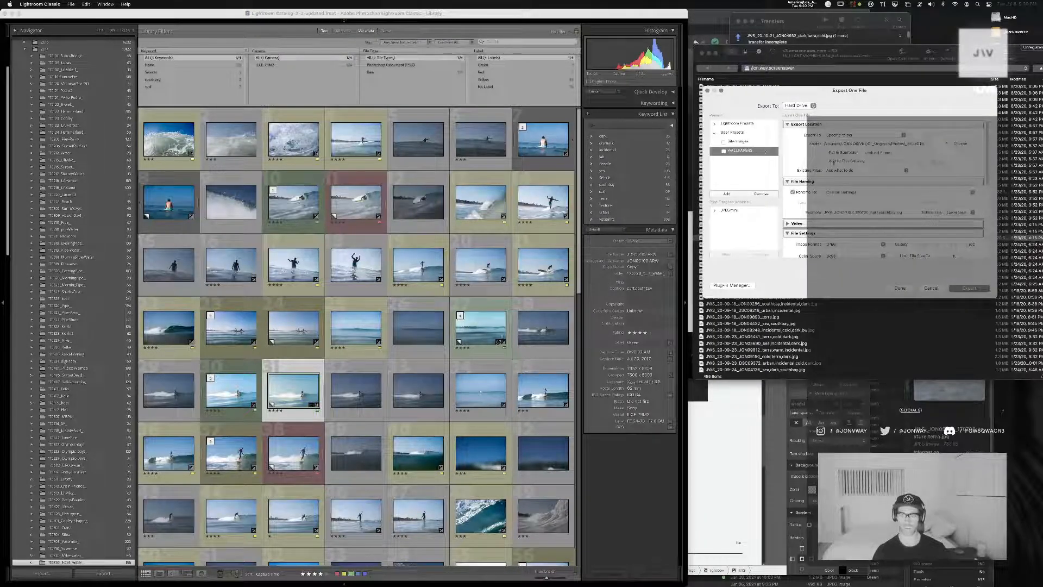
pyautogui.press('Return')
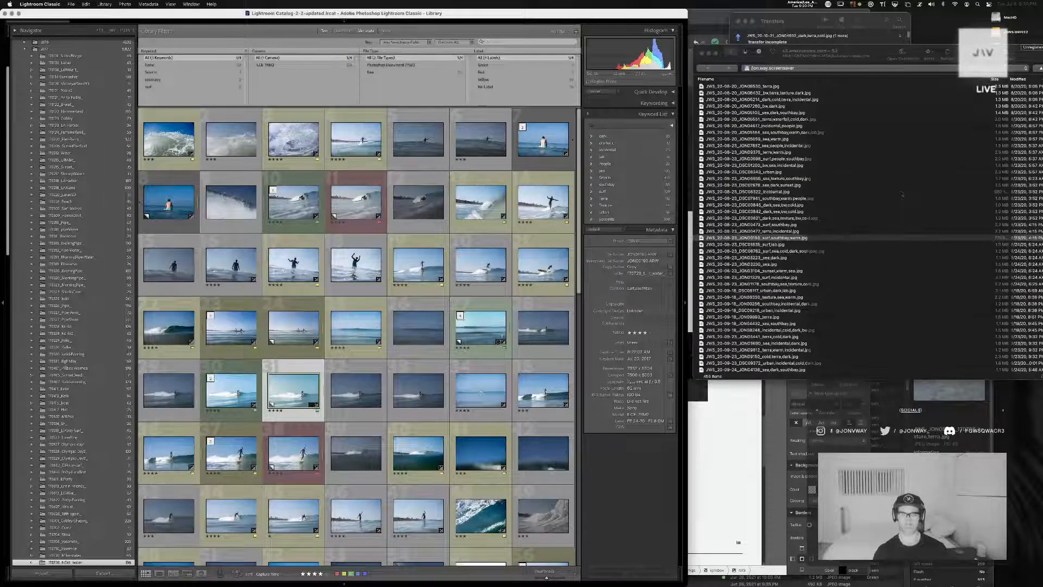
pyautogui.click(588, 178)
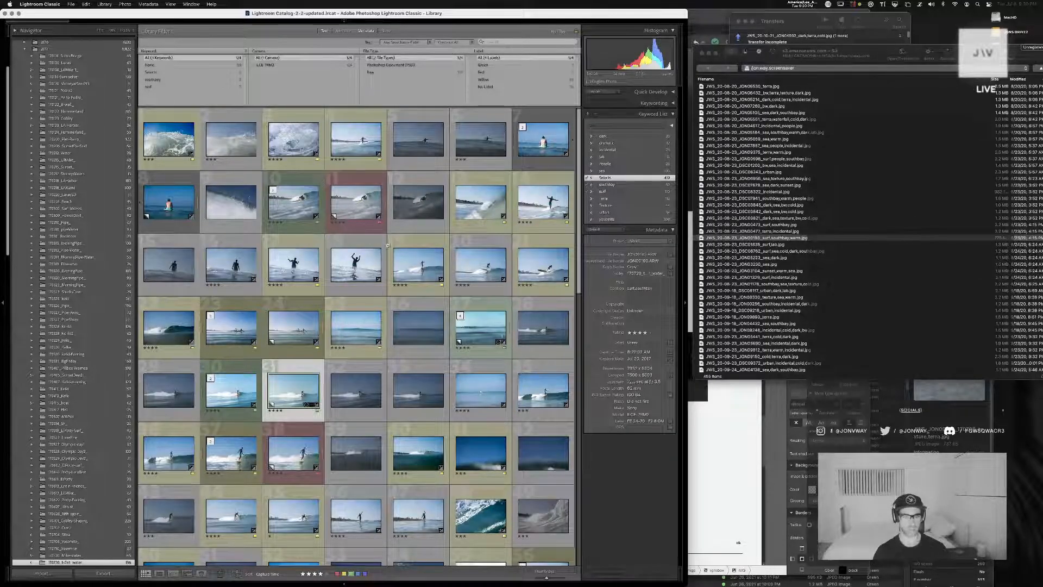
# Assign the keyword listed just above southbay to the five-star surf photo farther down the grid as well
pyautogui.press('super+Tab')
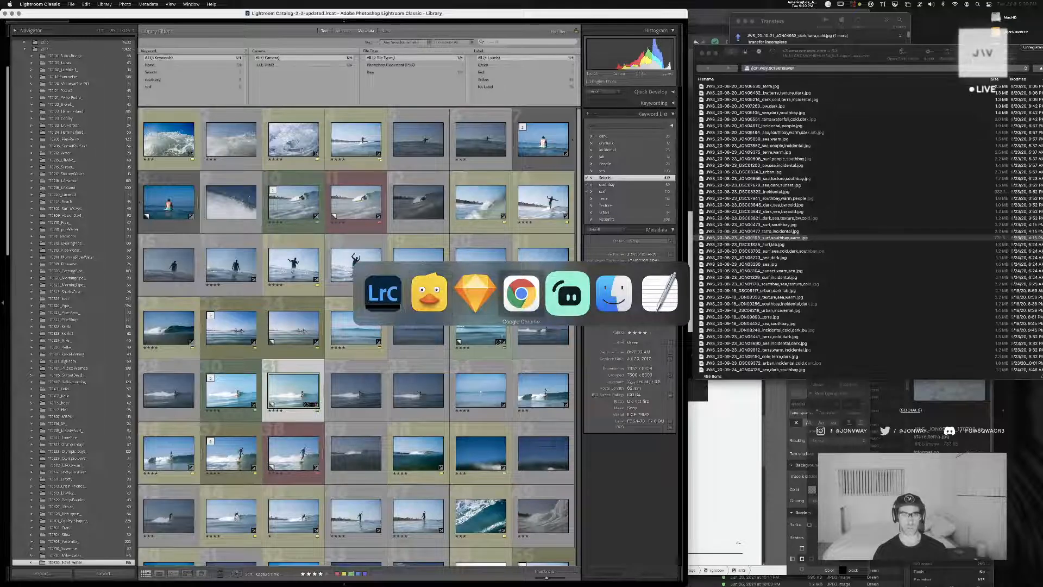
pyautogui.press('Escape')
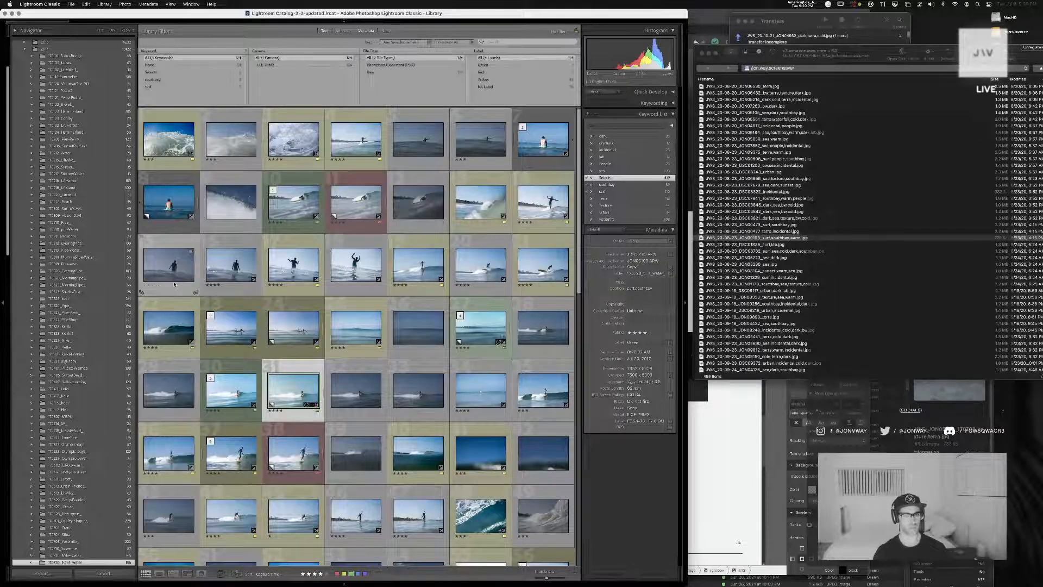
pyautogui.scroll(-10, 269, 386)
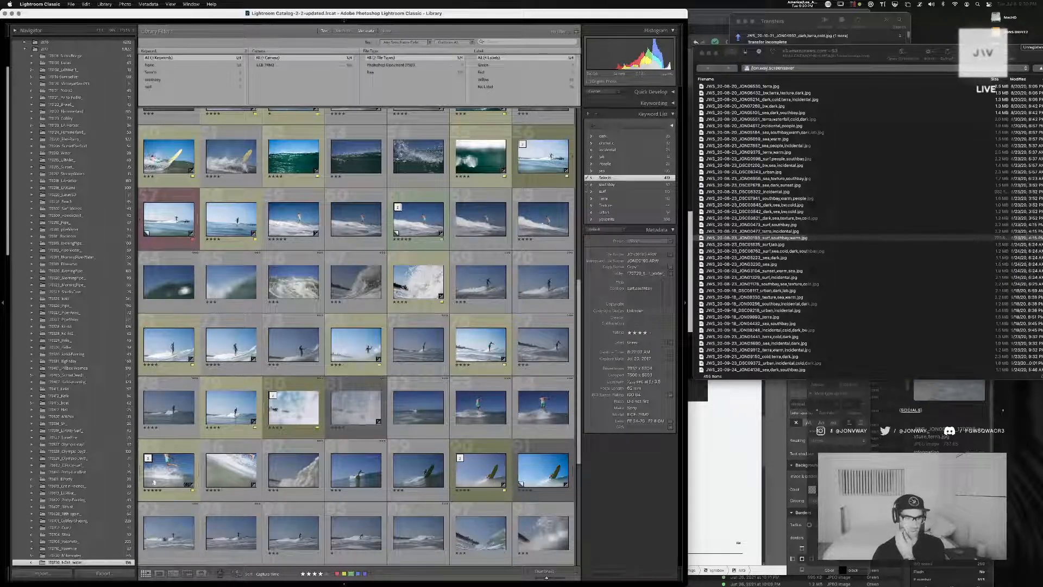
pyautogui.click(168, 469)
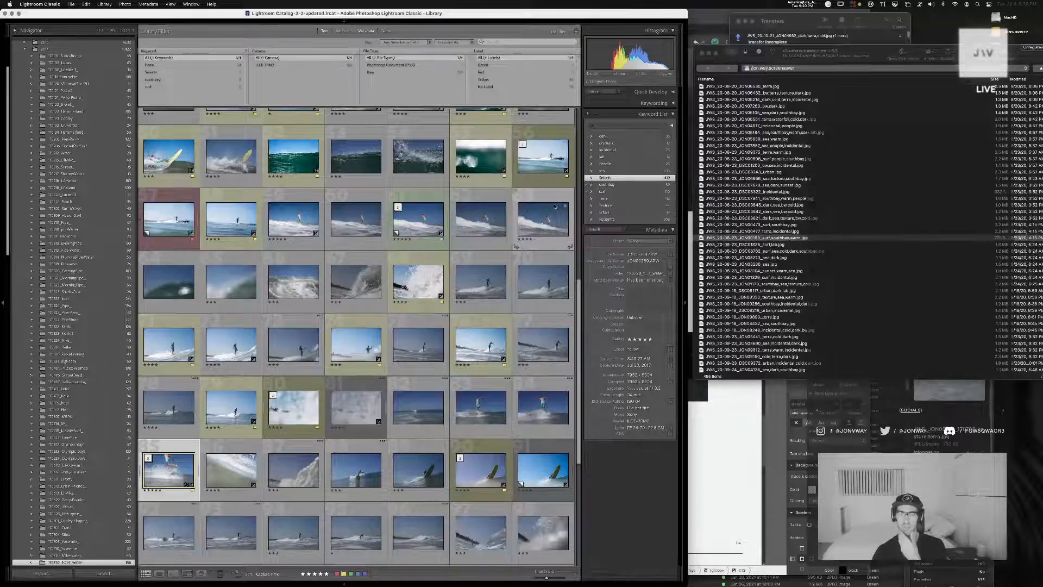
pyautogui.click(586, 178)
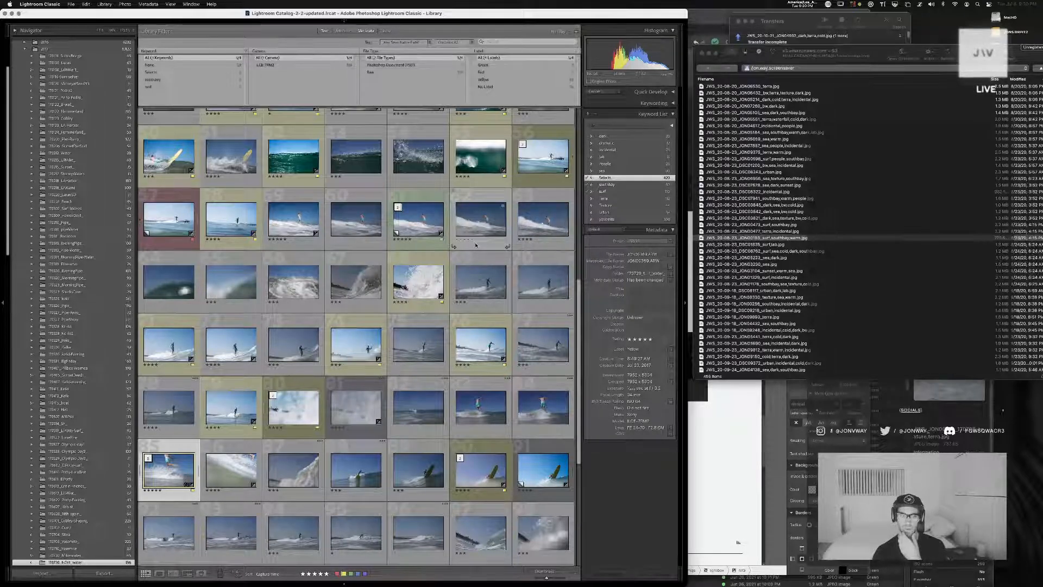
# Open JON00473 Copy 4 in Develop and reset all its edit settings
pyautogui.scroll(-6, 453, 245)
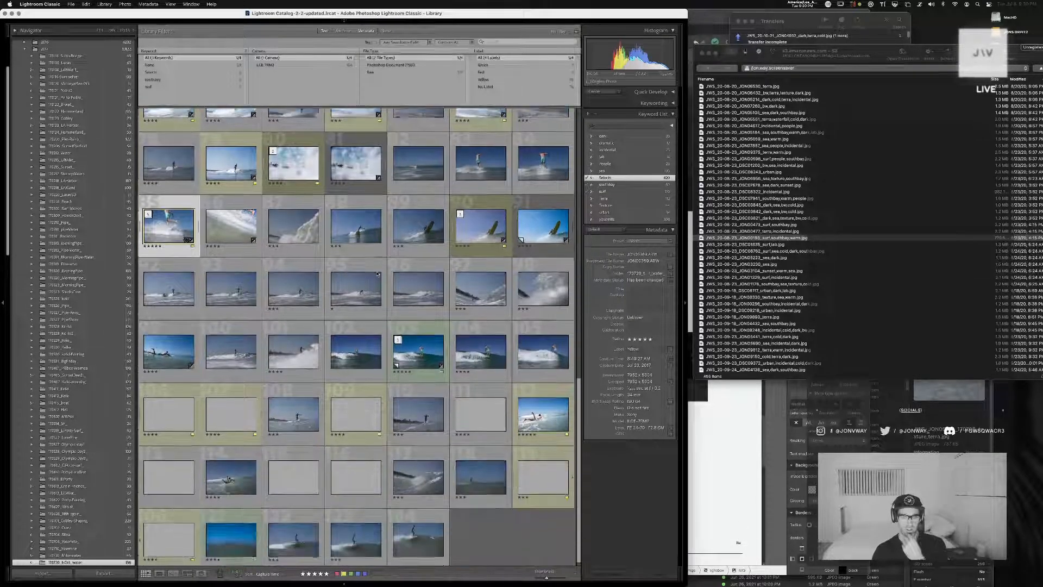
pyautogui.click(414, 349)
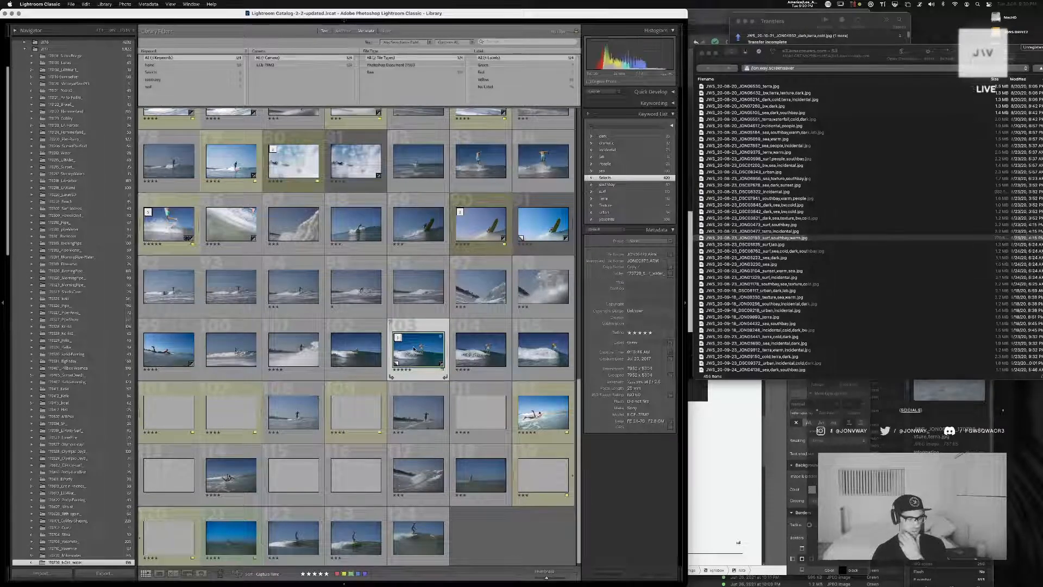
pyautogui.doubleClick(414, 349)
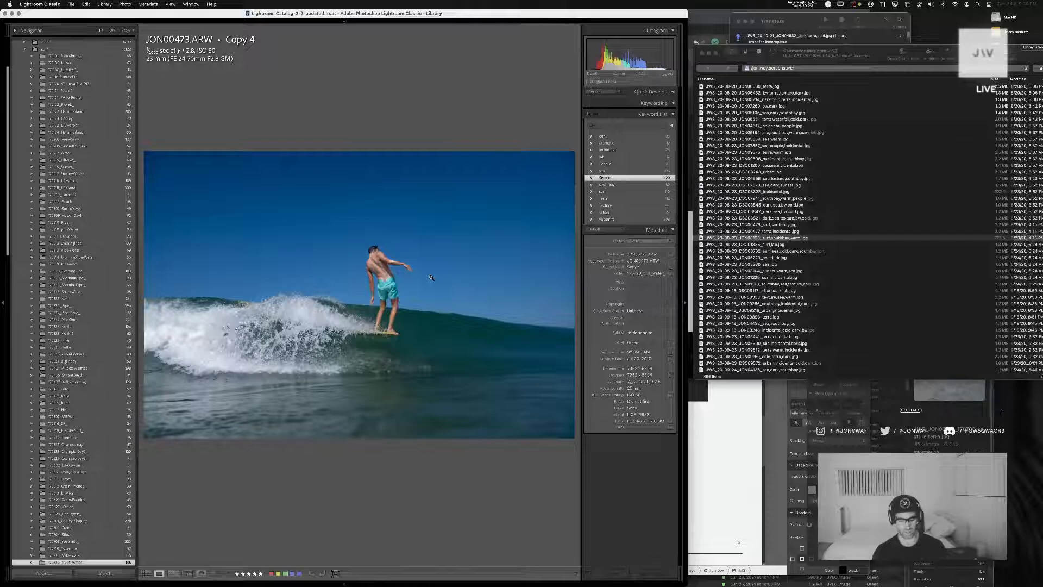
pyautogui.press('d')
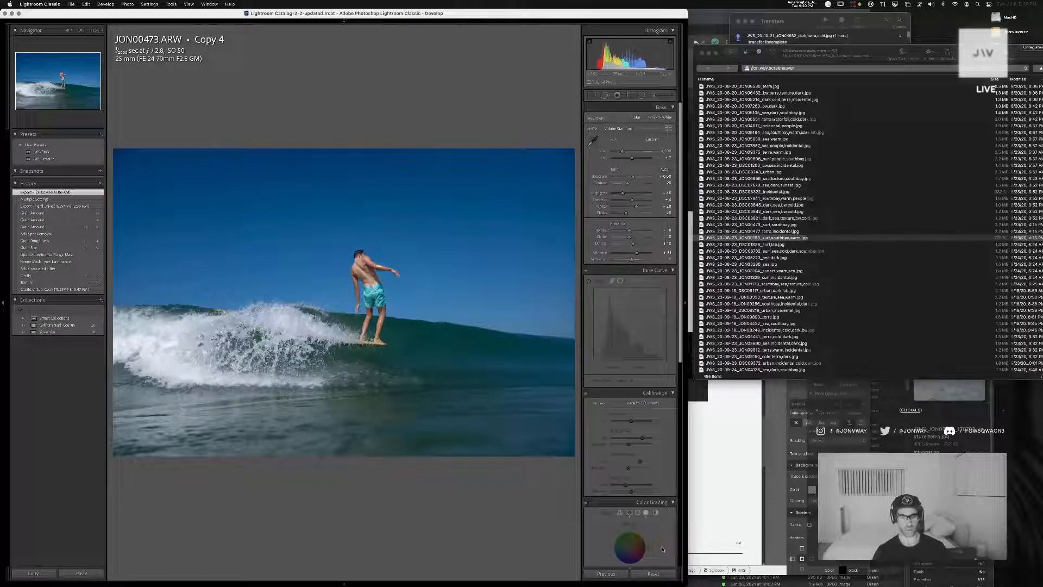
pyautogui.click(652, 574)
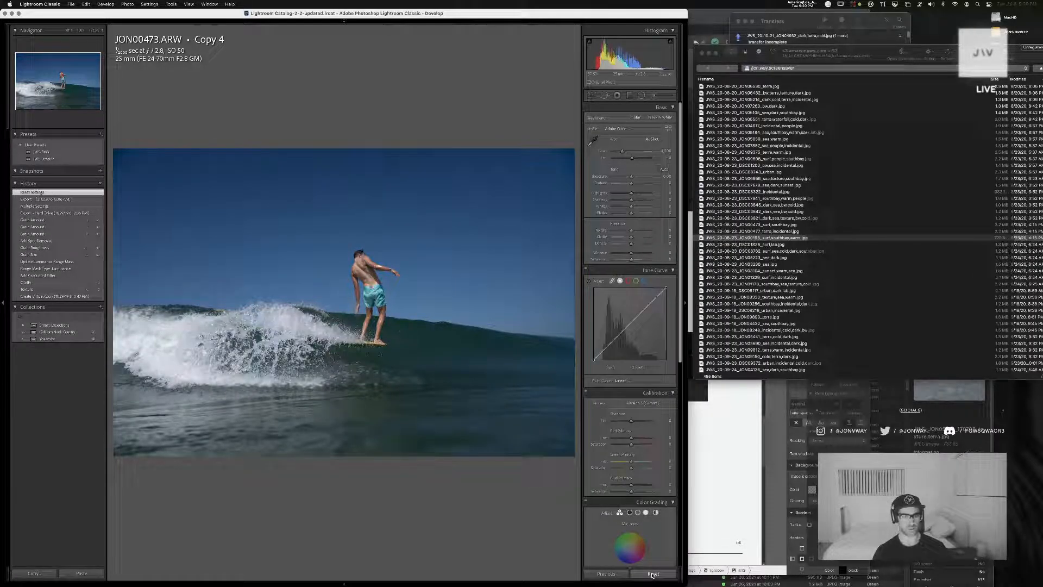
# Inspect the wave and surfer of JON00473 Copy 4 close up and compare the photo with frames JON00472 and JON00471
pyautogui.click(392, 300)
pyautogui.moveTo(477, 406); pyautogui.dragTo(404, 197)
pyautogui.moveTo(451, 373); pyautogui.dragTo(210, 342)
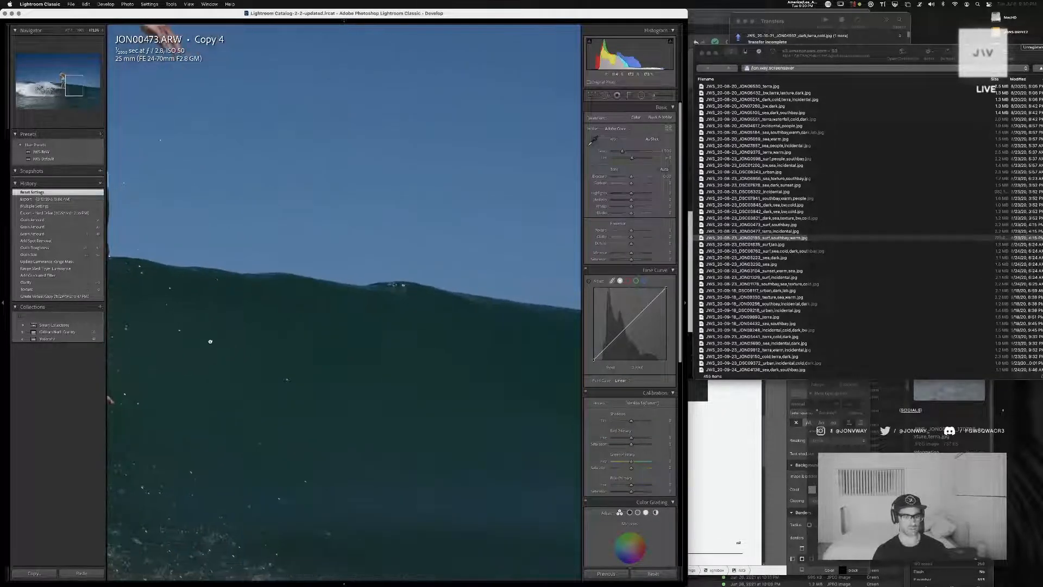
pyautogui.click(275, 305)
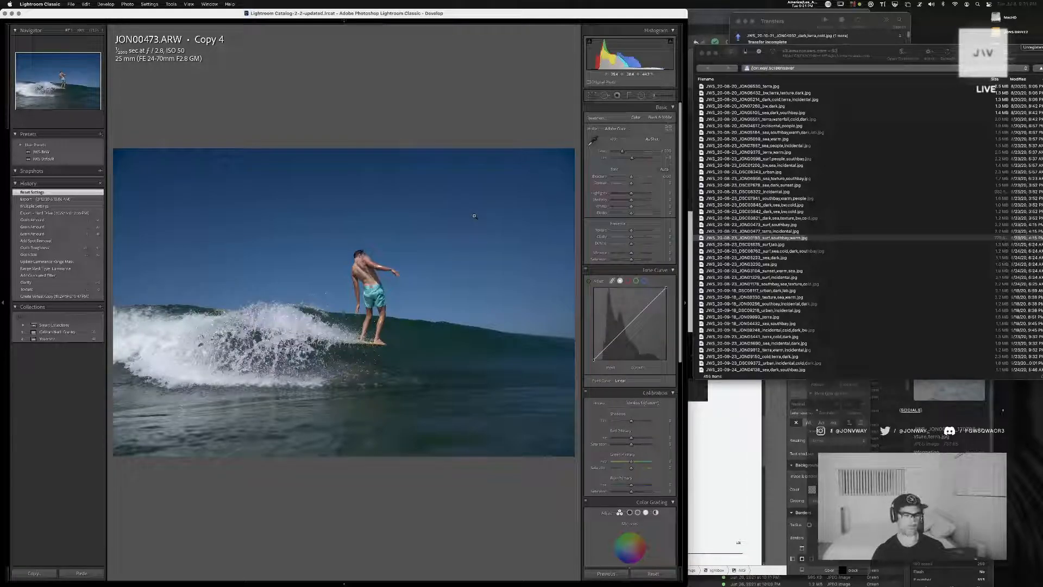
pyautogui.press('Left')
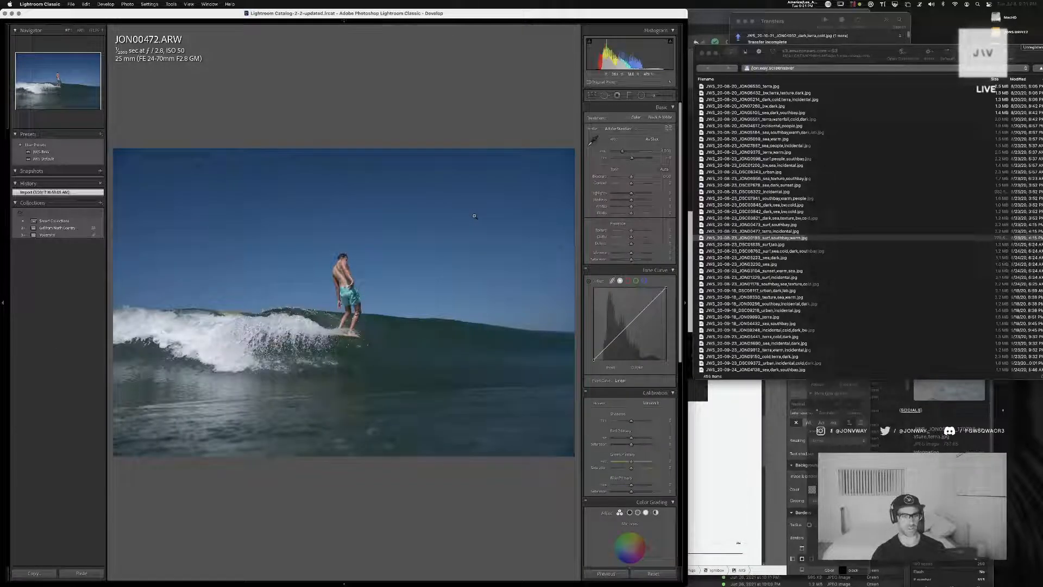
pyautogui.press('Left')
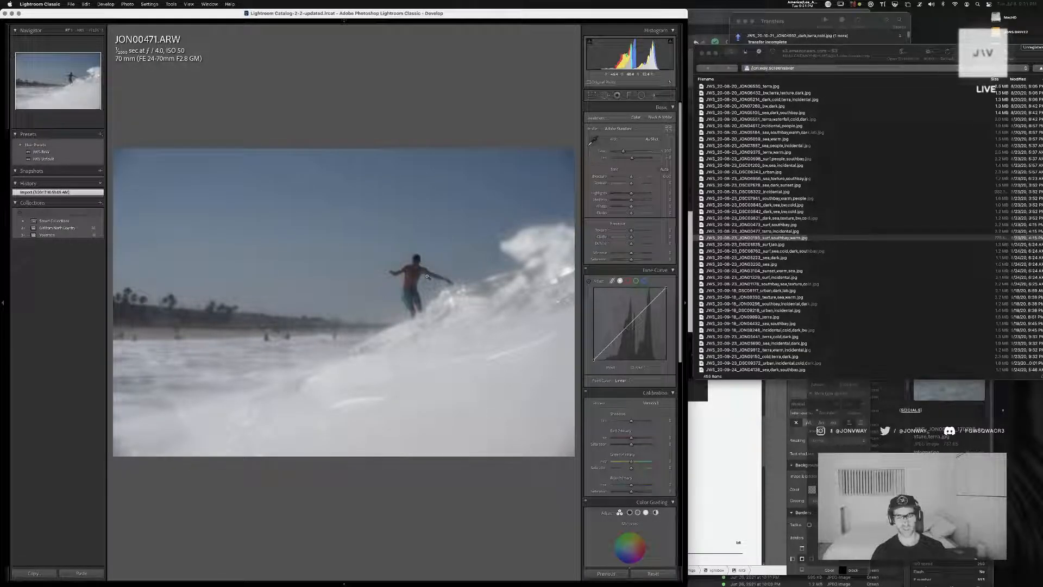
pyautogui.press('Right')
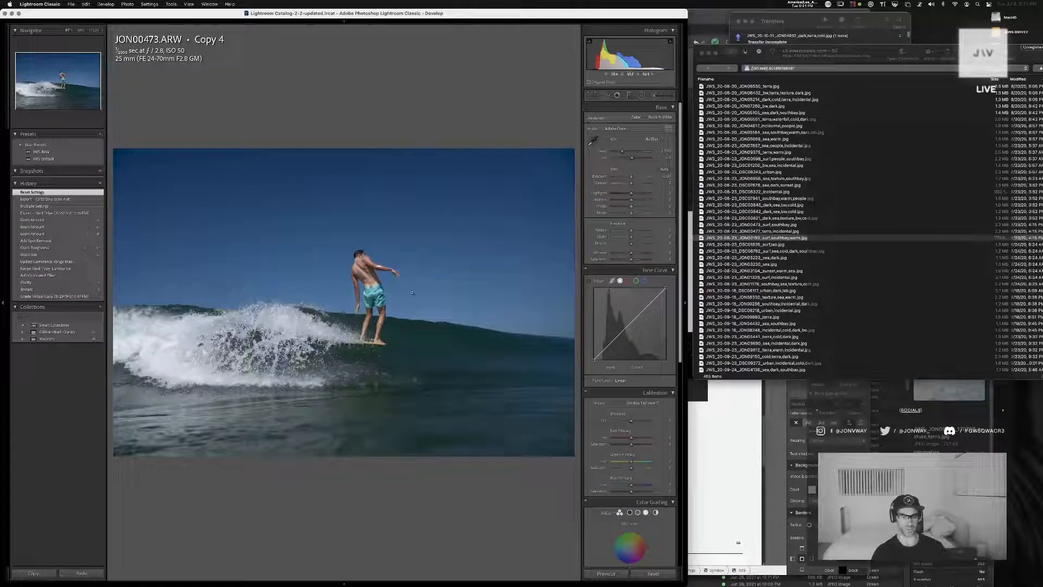
pyautogui.click(358, 308)
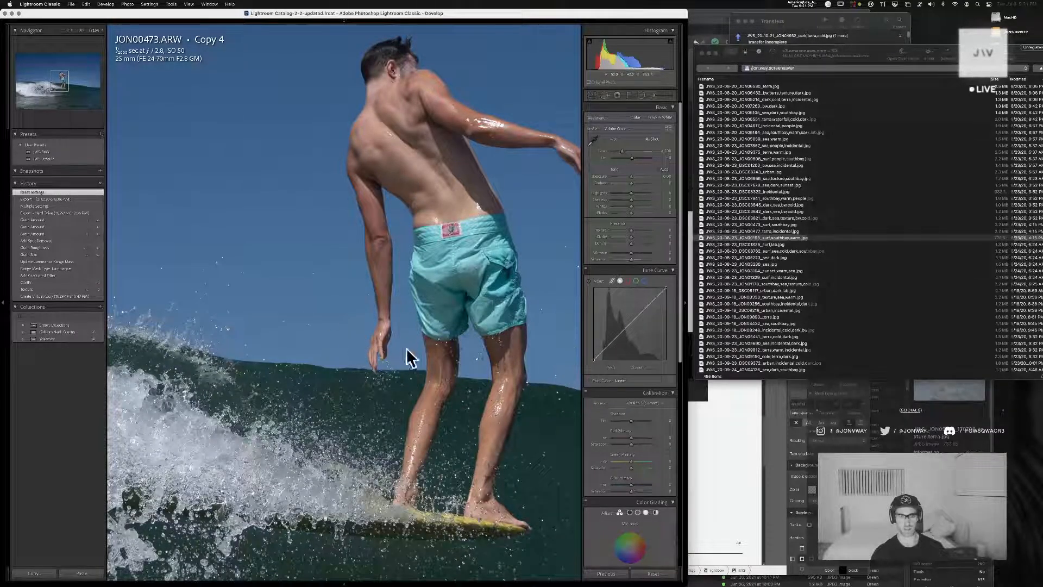
# Examine the surfer in JON00473 Copy 4 up close, return to the library grid and view frame JON00476 full size
pyautogui.moveTo(428, 323); pyautogui.dragTo(391, 324)
pyautogui.click(391, 325)
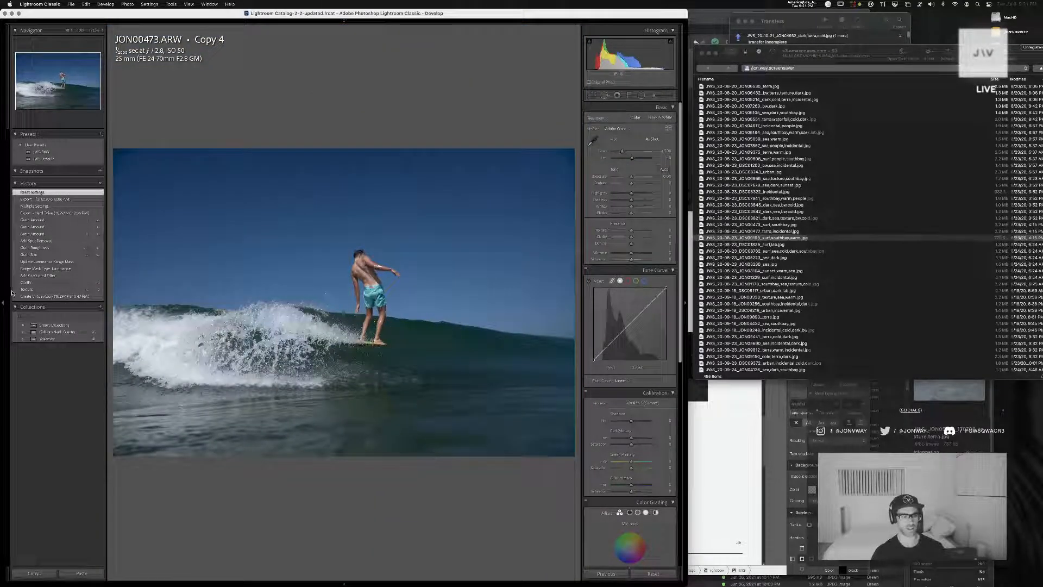
pyautogui.press('g')
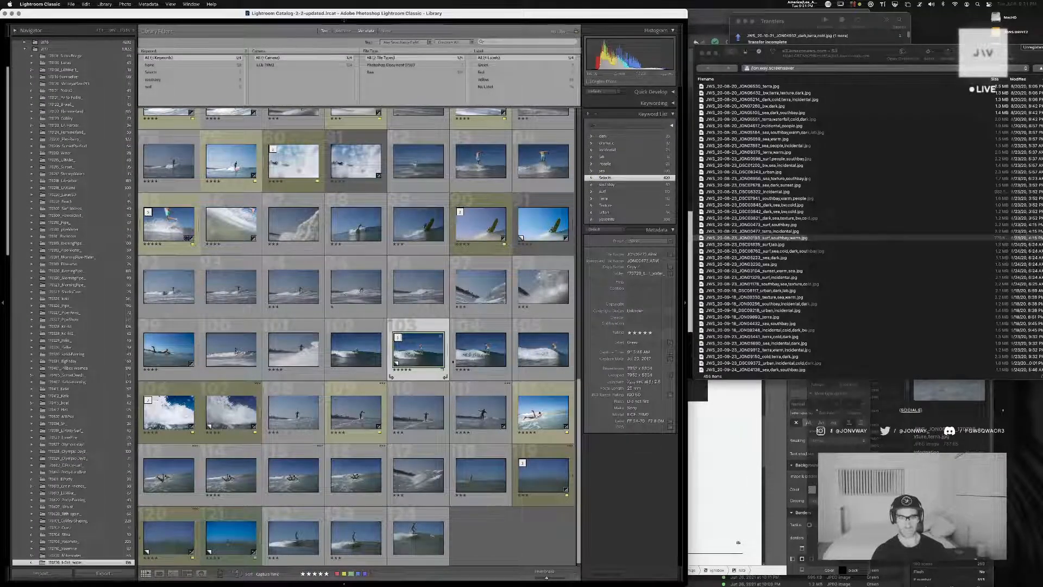
pyautogui.click(182, 409)
pyautogui.doubleClick(182, 409)
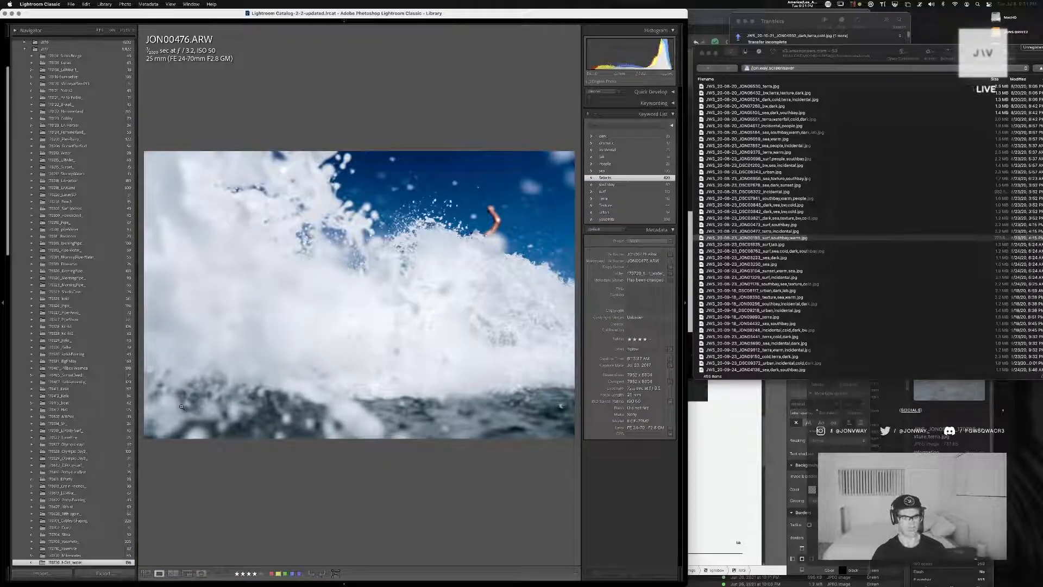
pyautogui.press('g')
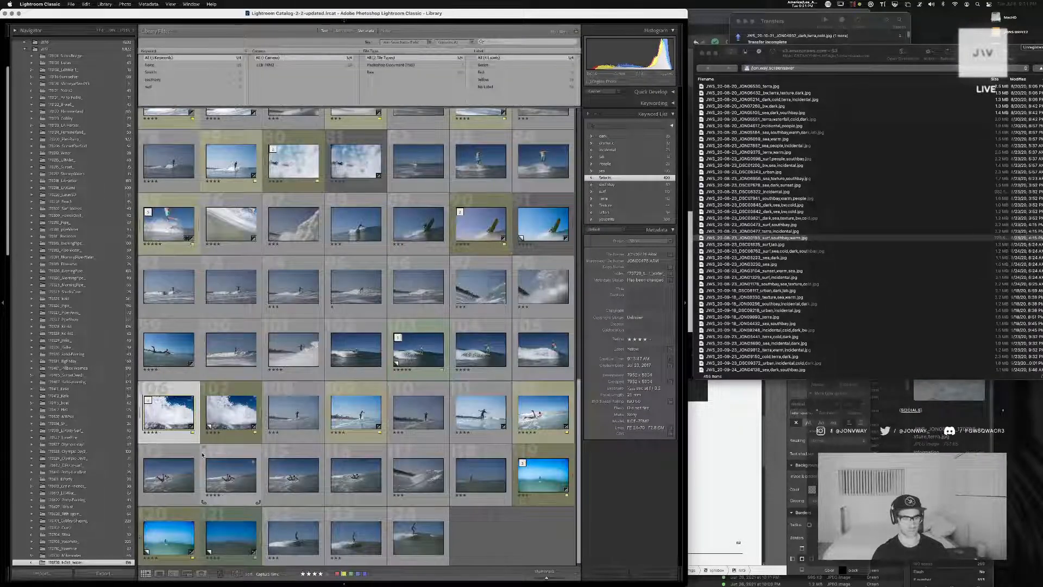
# Open JON00511 in Develop and restore it to its newer Hard Drive export state in the edit history
pyautogui.click(173, 542)
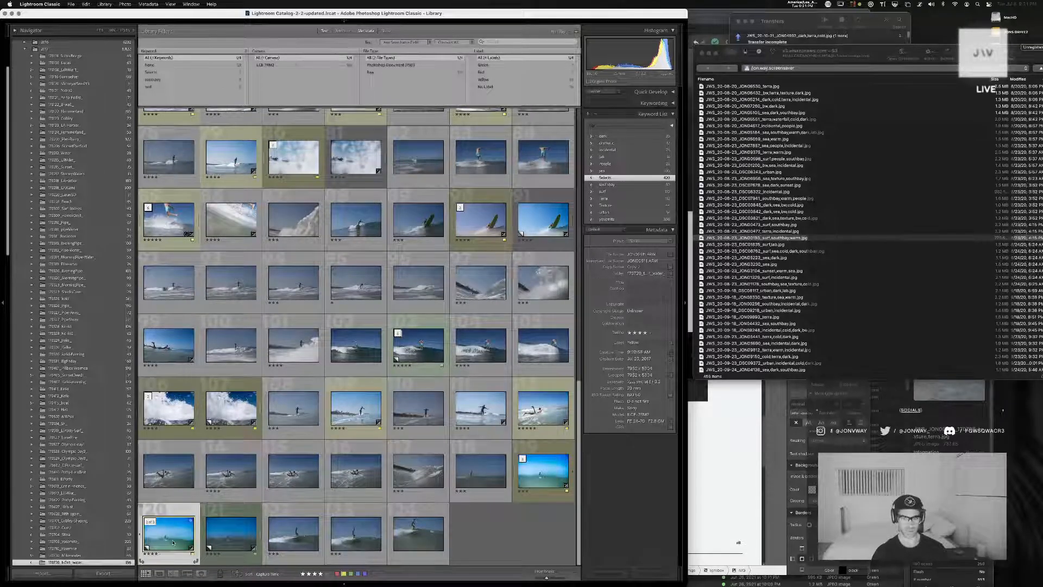
pyautogui.doubleClick(545, 470)
pyautogui.press('Left')
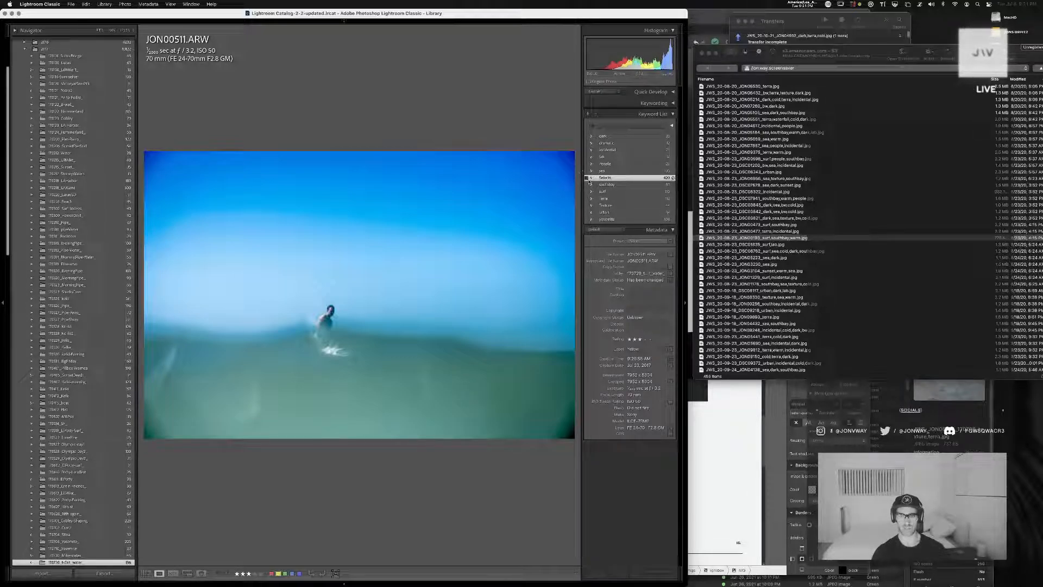
pyautogui.press('d')
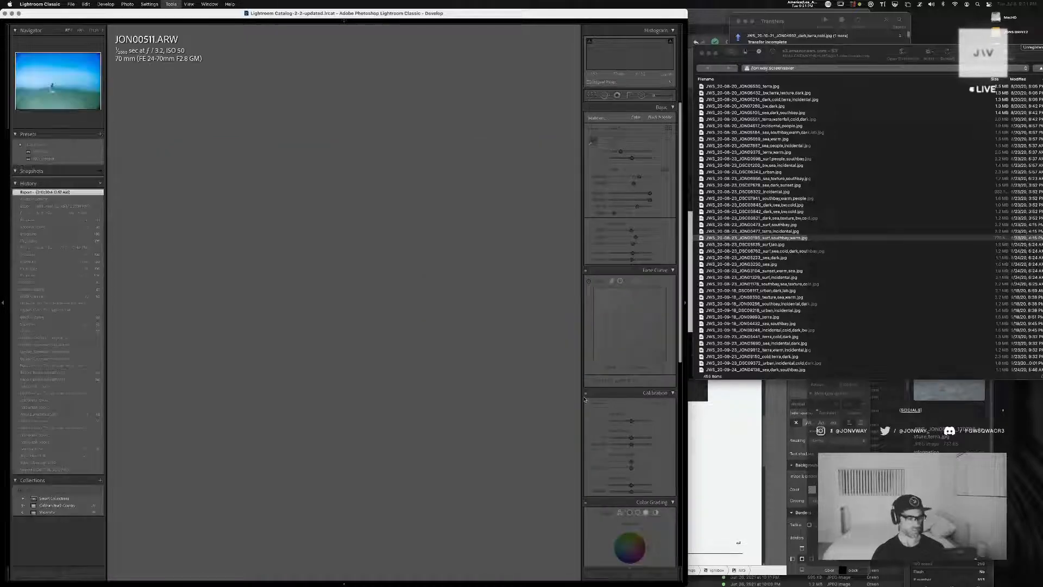
pyautogui.click(41, 207)
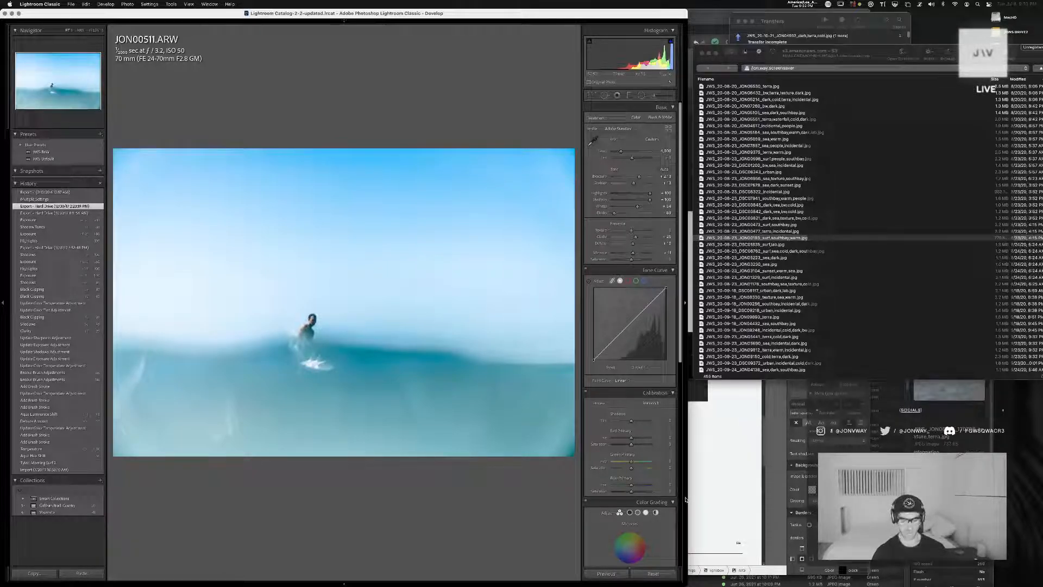
# Create a virtual copy of JON00511, reset its edit settings and apply the JWS Default preset
pyautogui.press('super+e')
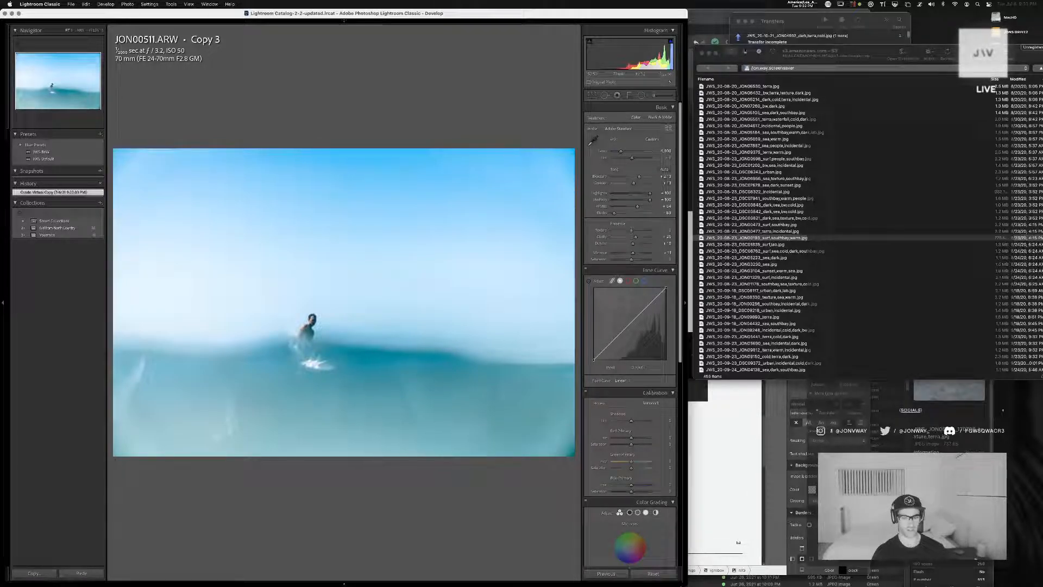
pyautogui.click(653, 573)
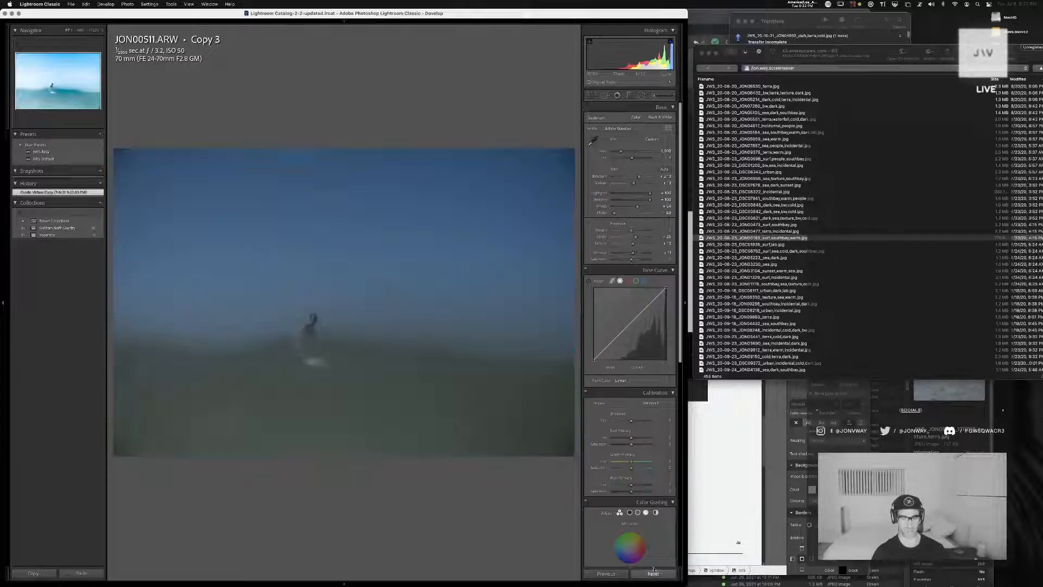
pyautogui.click(48, 159)
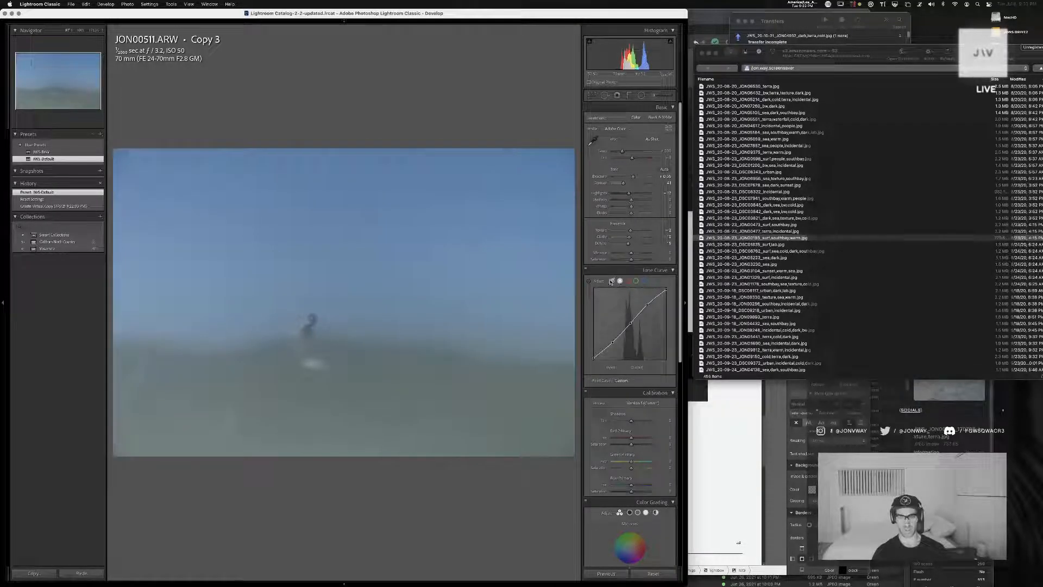
# Lower the darks and raise the lights on the parametric tone curve, and increase the exposure
pyautogui.click(612, 281)
pyautogui.moveTo(622, 325); pyautogui.dragTo(621, 329)
pyautogui.moveTo(623, 344); pyautogui.dragTo(622, 342)
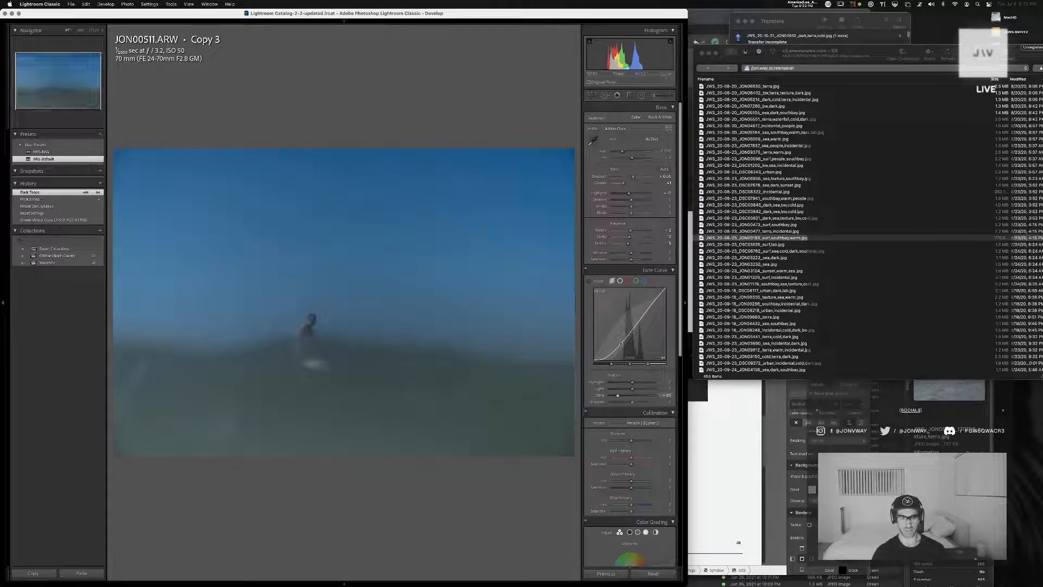
pyautogui.moveTo(633, 177); pyautogui.dragTo(636, 177)
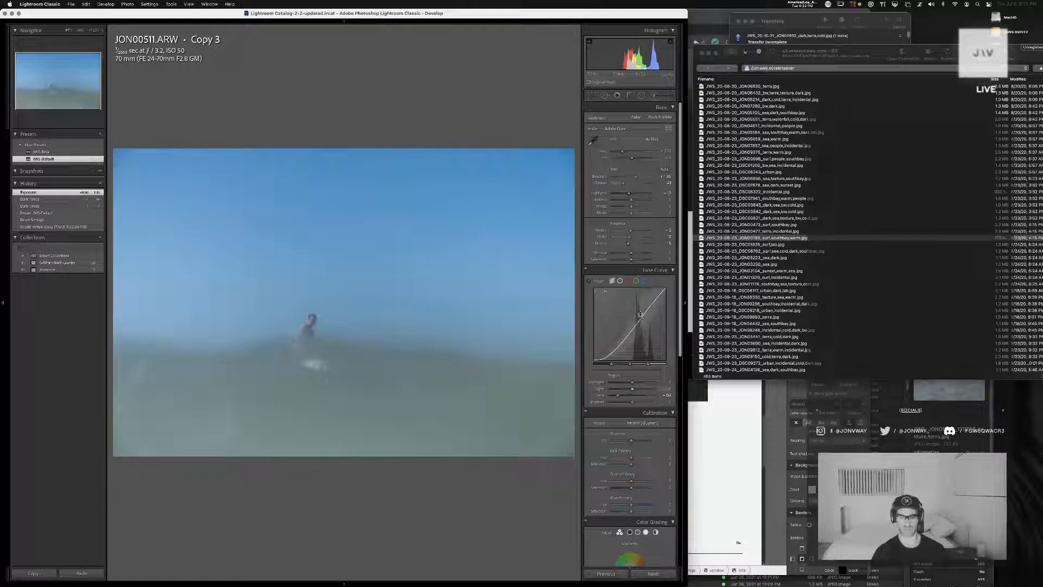
pyautogui.moveTo(638, 325); pyautogui.dragTo(638, 314)
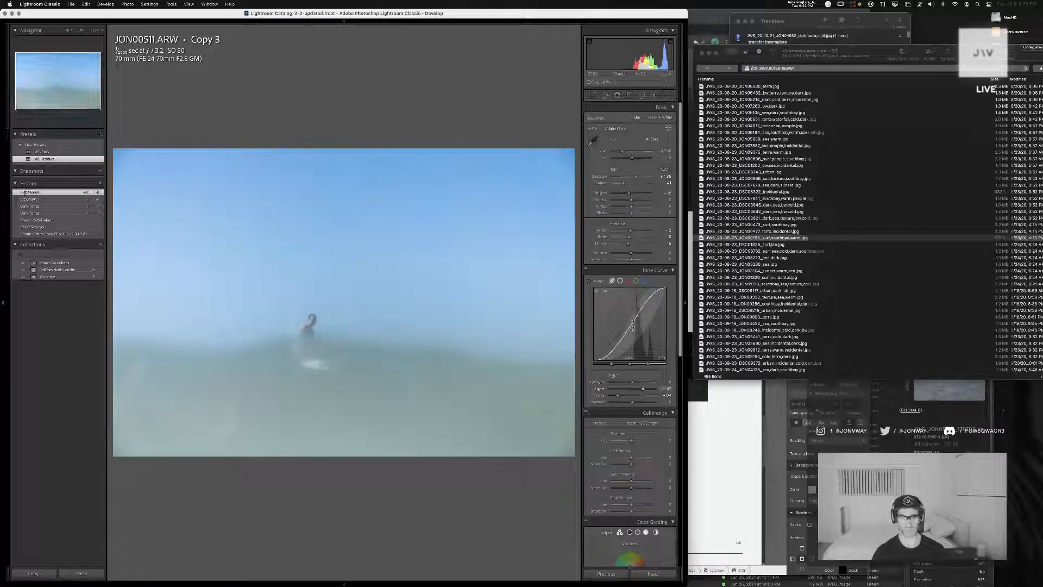
# Refine the tone curve's shadows and region split points, then set the highlights to +100 and the exposure to +1.00
pyautogui.moveTo(622, 403)
pyautogui.mouseDown()
pyautogui.moveTo(602, 403)
pyautogui.moveTo(642, 403)
pyautogui.mouseUp()
pyautogui.moveTo(615, 365); pyautogui.dragTo(620, 366)
pyautogui.moveTo(630, 365); pyautogui.dragTo(635, 365)
pyautogui.moveTo(648, 365); pyautogui.dragTo(623, 365)
pyautogui.moveTo(638, 403); pyautogui.dragTo(623, 403)
pyautogui.moveTo(628, 211); pyautogui.dragTo(637, 178)
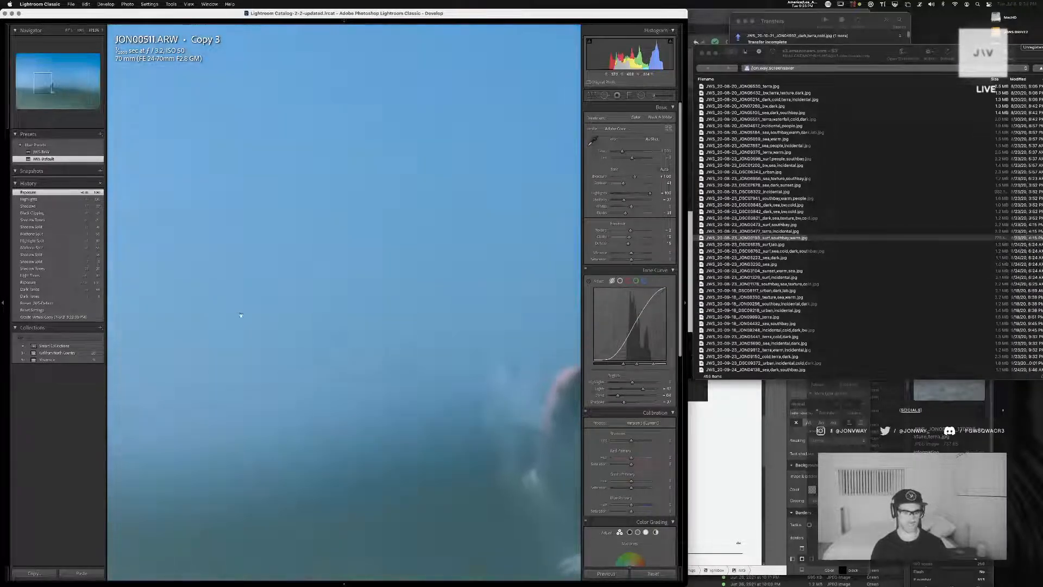
# Check the surfer up close and adjust the photo's white balance temperature and tint
pyautogui.click(235, 309)
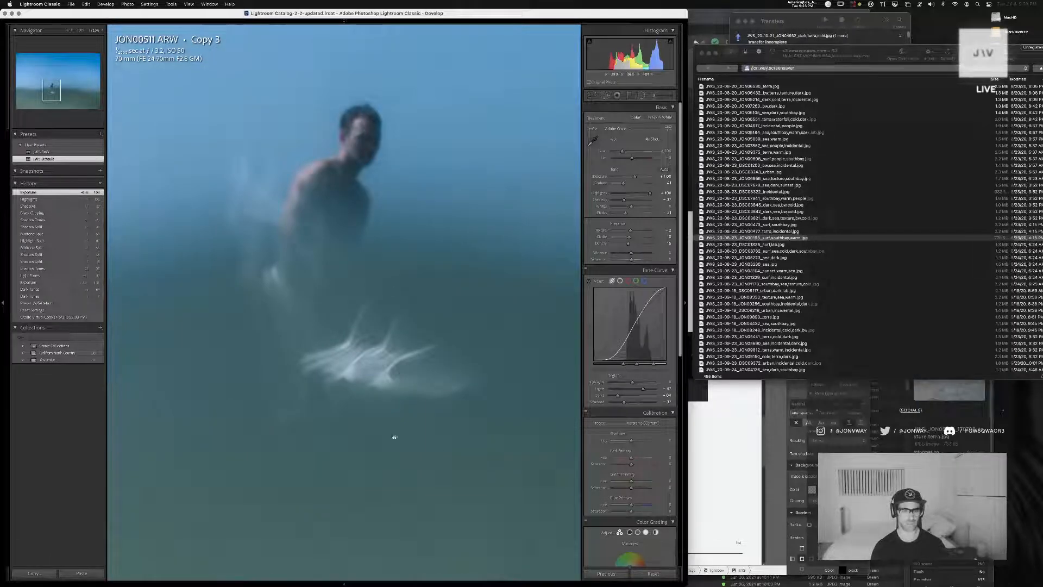
pyautogui.click(383, 293)
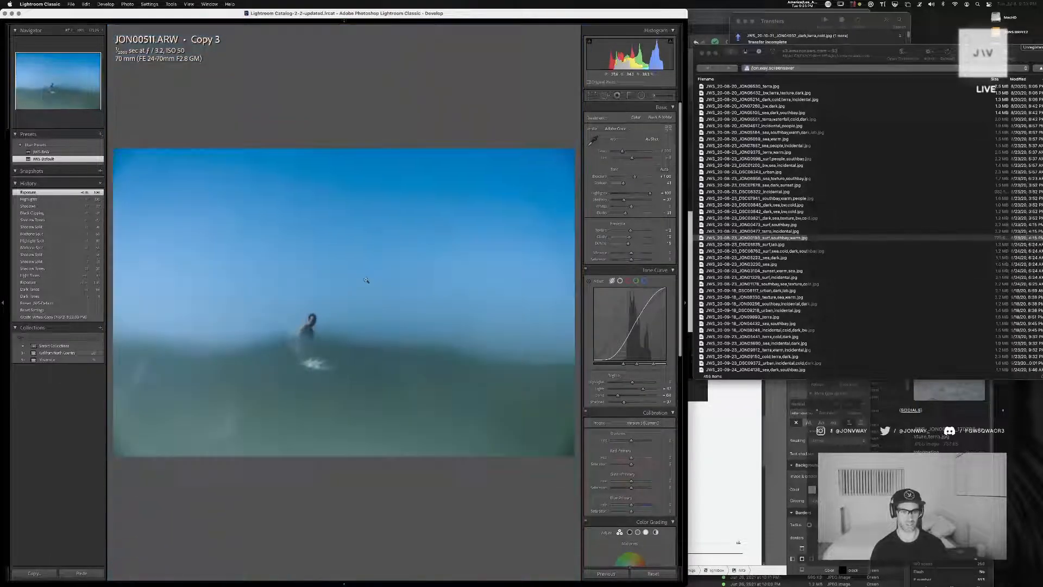
pyautogui.moveTo(623, 152); pyautogui.dragTo(632, 162)
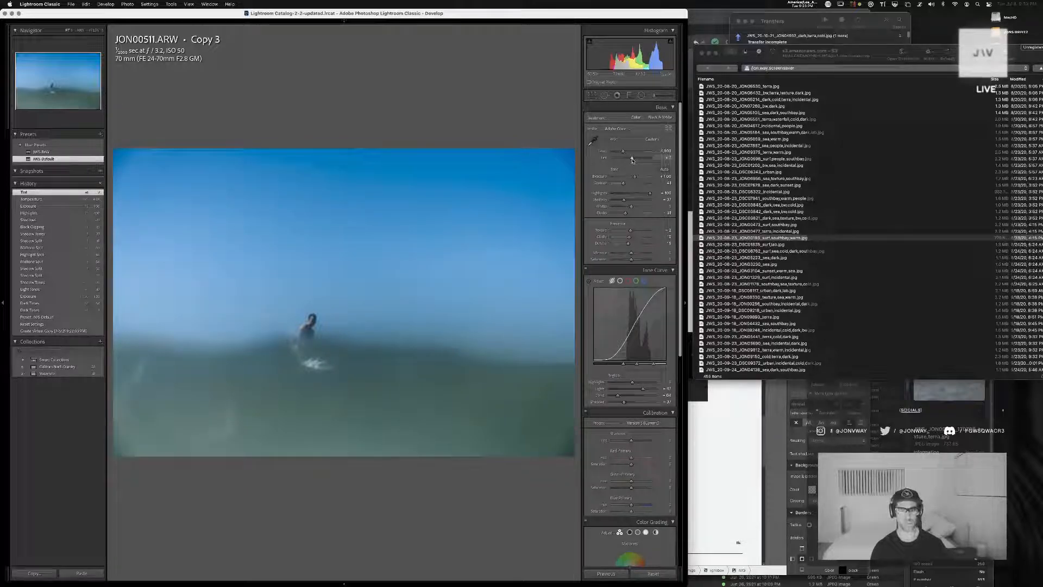
# Crop the photo tighter at its original aspect ratio, placing the surfer near the lower-left thirds intersection
pyautogui.press('r')
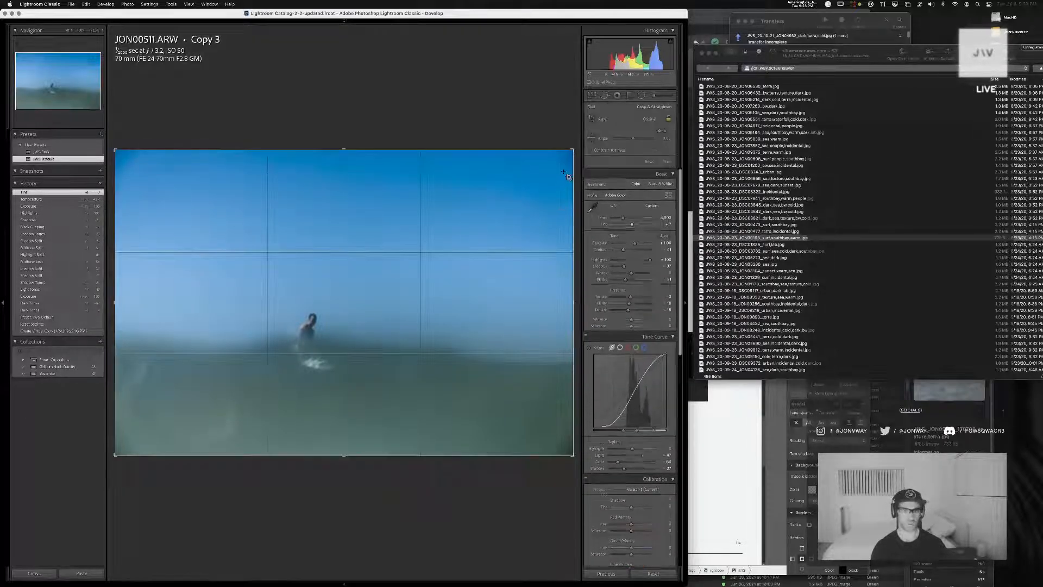
pyautogui.moveTo(573, 149); pyautogui.dragTo(554, 163)
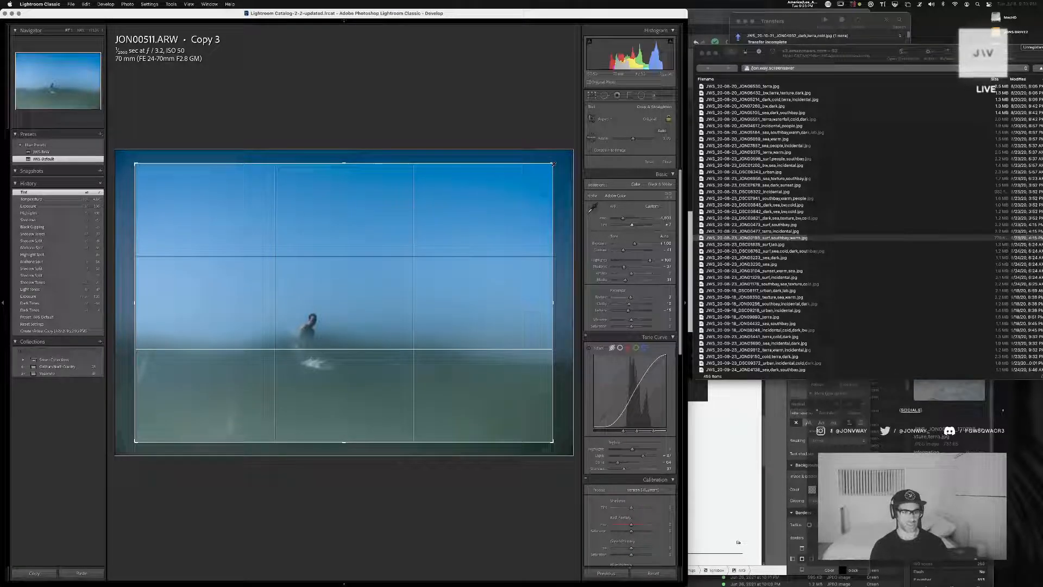
pyautogui.moveTo(368, 244); pyautogui.dragTo(353, 245)
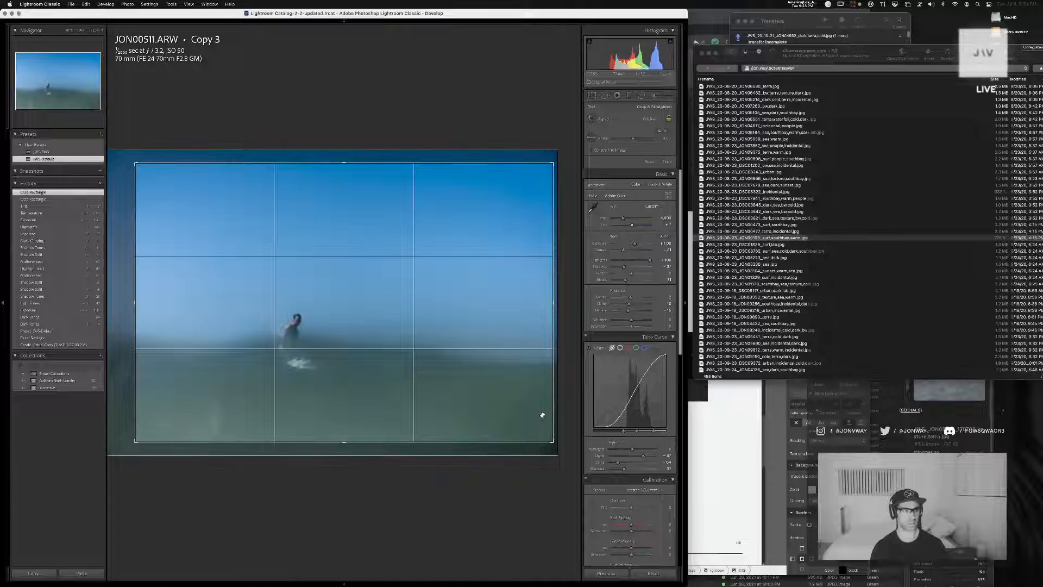
pyautogui.moveTo(553, 442); pyautogui.dragTo(539, 433)
pyautogui.moveTo(483, 376)
pyautogui.mouseDown()
pyautogui.moveTo(514, 374)
pyautogui.moveTo(496, 363)
pyautogui.moveTo(520, 366)
pyautogui.moveTo(470, 366)
pyautogui.moveTo(479, 365)
pyautogui.mouseUp()
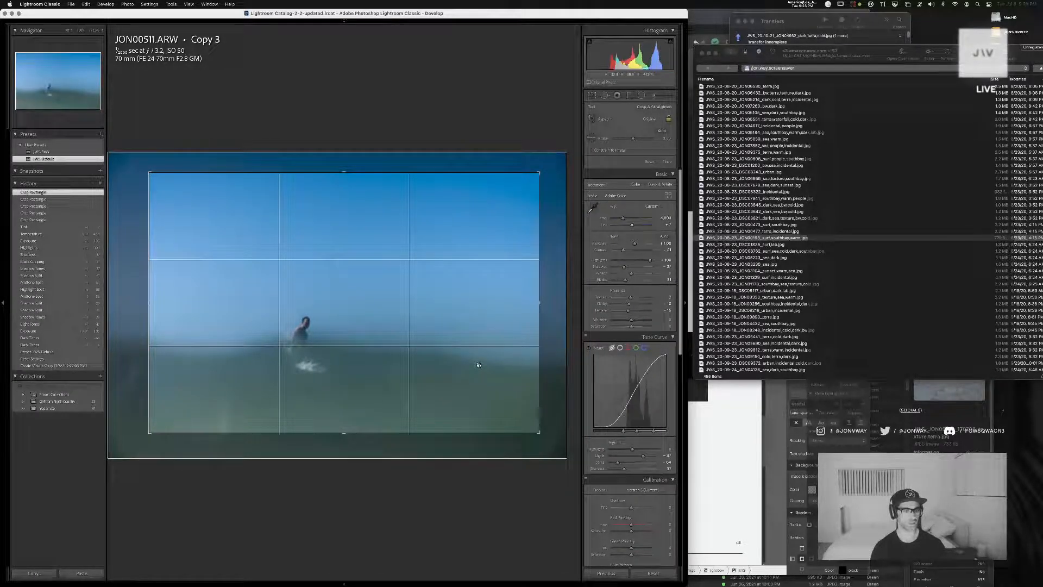
pyautogui.press('Return')
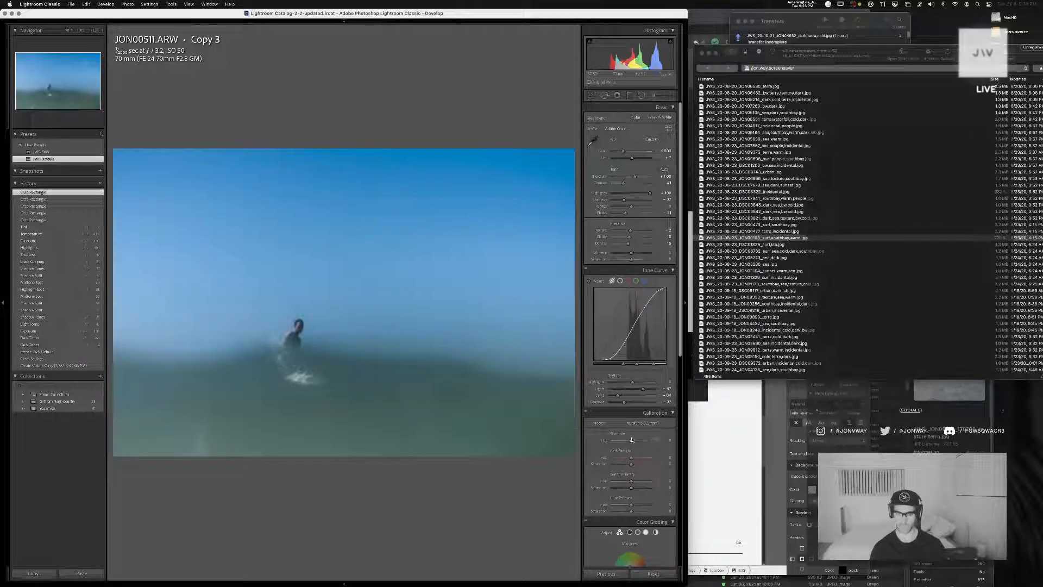
# Set the exposure to +1.00 and, in Calibration, raise the shadow tint and green primary hue and lower the blue primary hue
pyautogui.moveTo(632, 440); pyautogui.dragTo(635, 442)
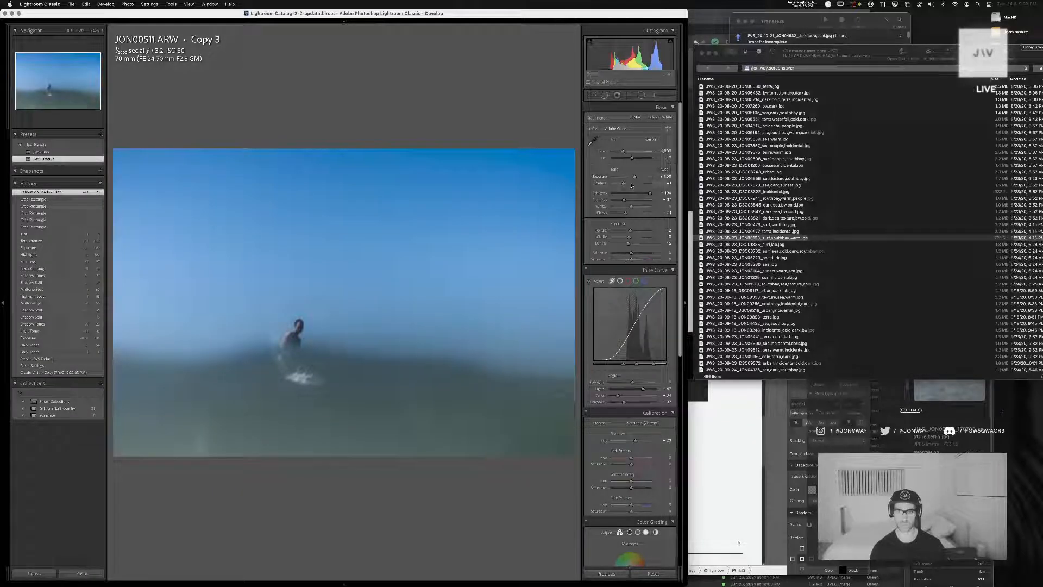
pyautogui.moveTo(634, 178); pyautogui.dragTo(636, 177)
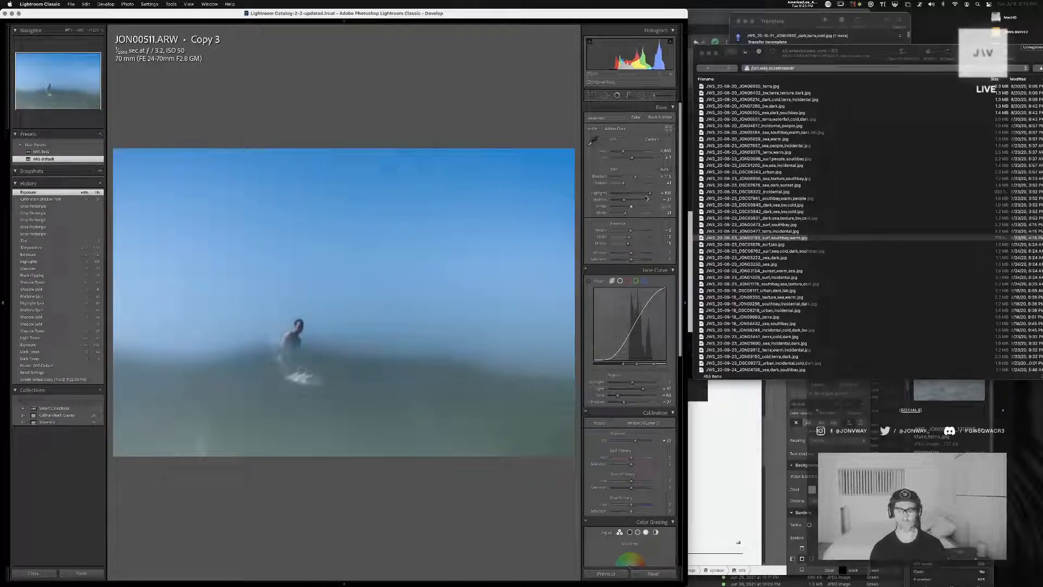
pyautogui.moveTo(637, 178); pyautogui.dragTo(636, 178)
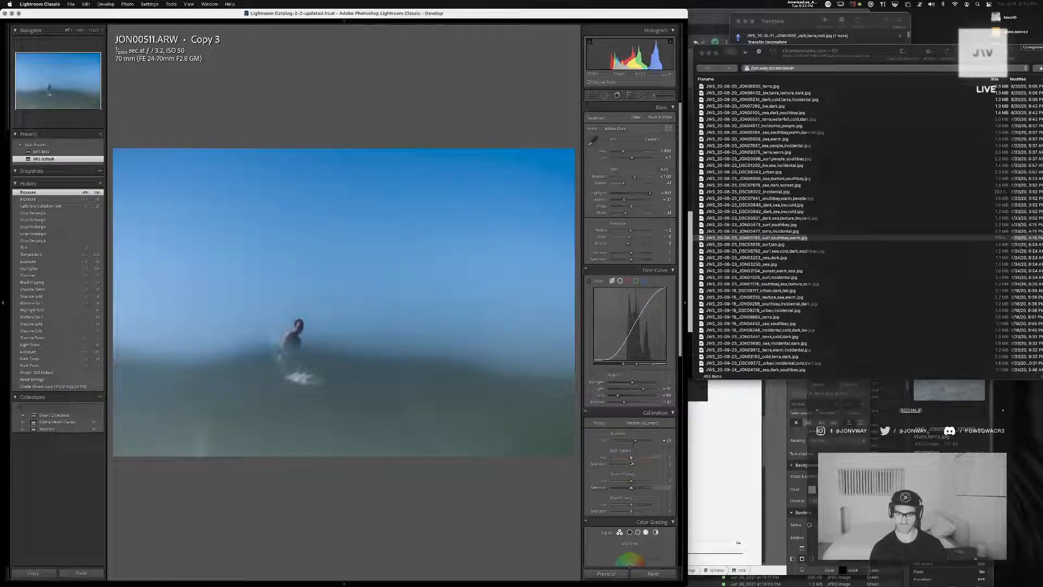
pyautogui.moveTo(631, 458)
pyautogui.mouseDown()
pyautogui.moveTo(594, 460)
pyautogui.moveTo(659, 457)
pyautogui.moveTo(632, 460)
pyautogui.mouseUp()
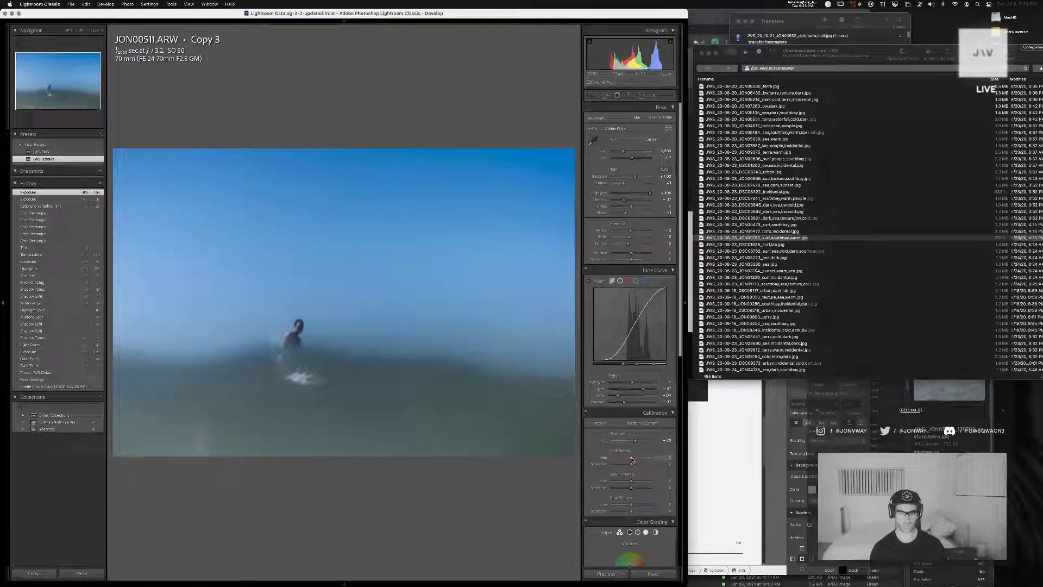
pyautogui.moveTo(630, 481); pyautogui.dragTo(629, 505)
# Inspect the surfer up close, then use Color Grading to tint and darken the shadows and brighten the midtones
pyautogui.click(312, 329)
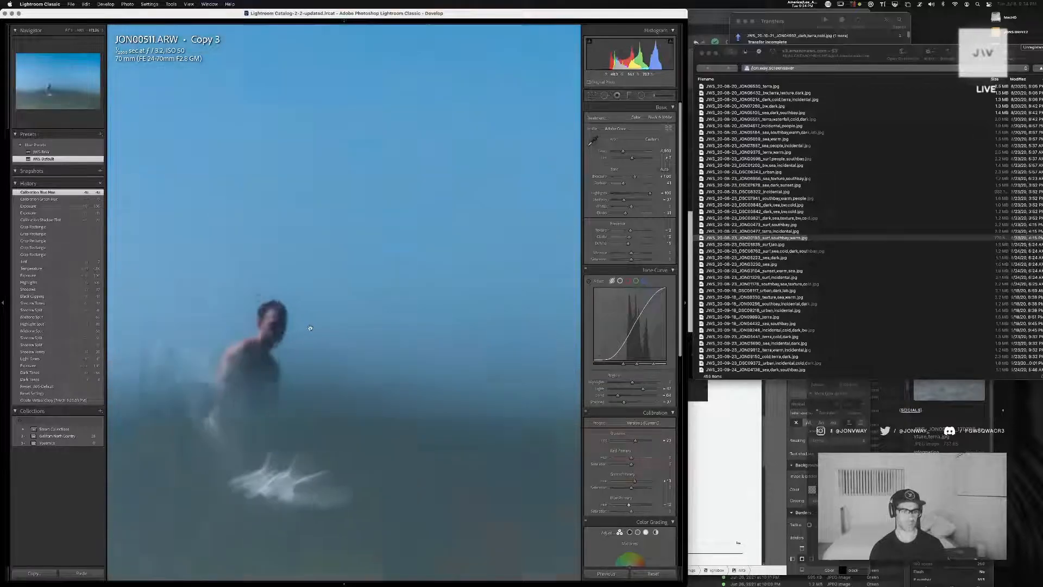
pyautogui.moveTo(327, 338); pyautogui.dragTo(452, 348)
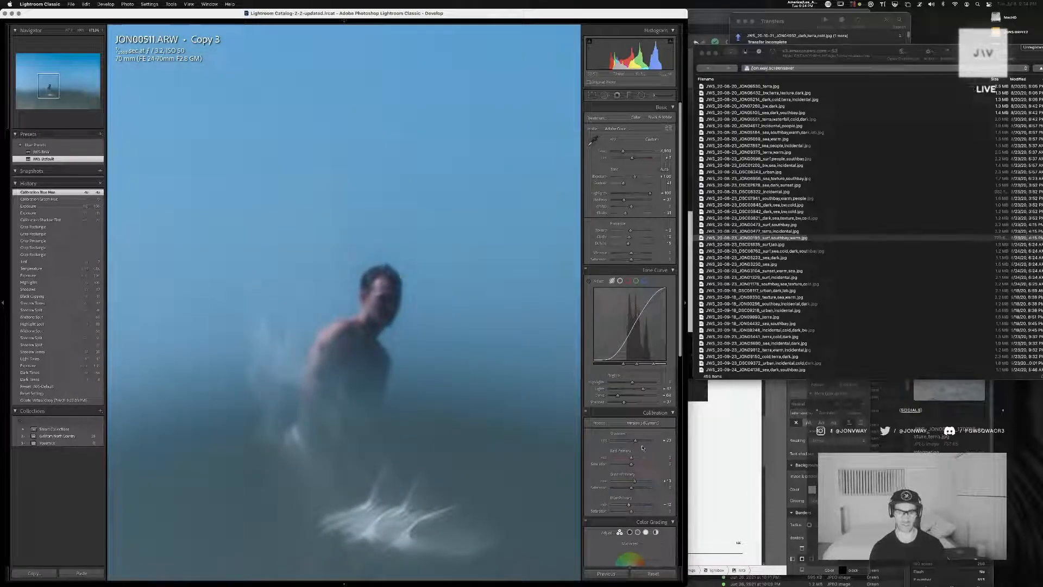
pyautogui.scroll(-8, 603, 380)
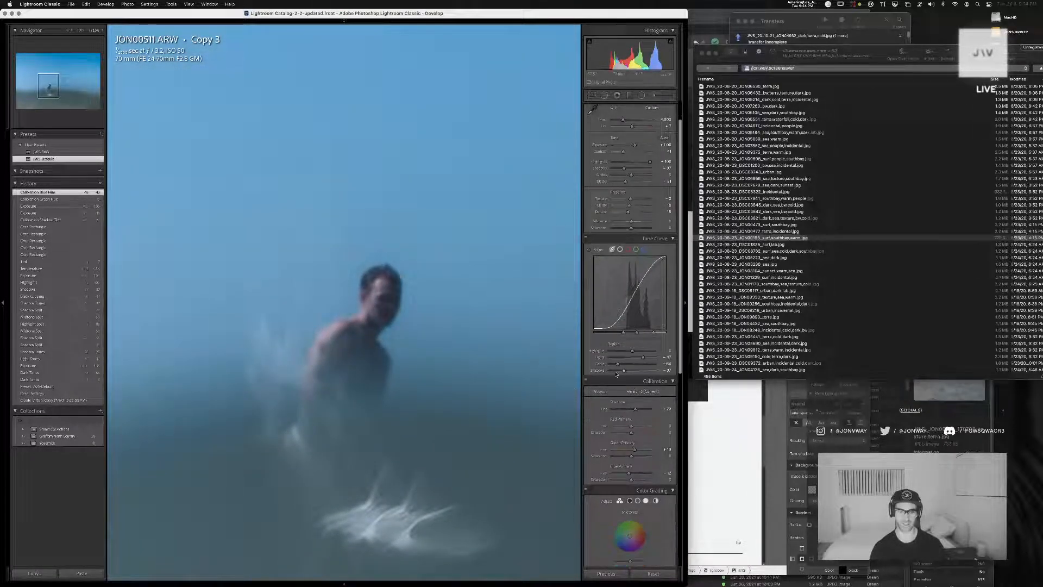
pyautogui.click(440, 342)
pyautogui.click(607, 344)
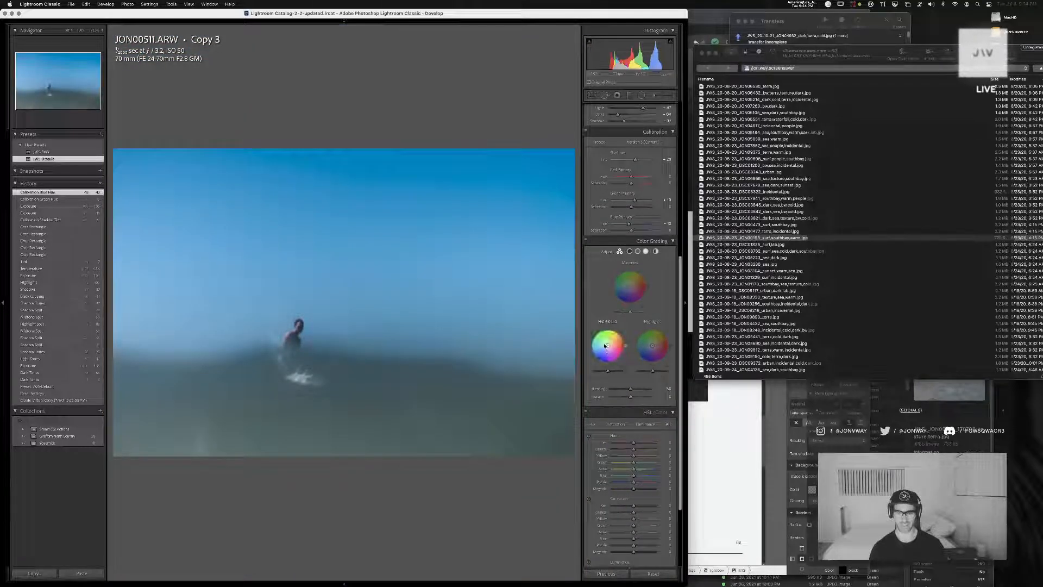
pyautogui.moveTo(606, 330); pyautogui.dragTo(606, 373)
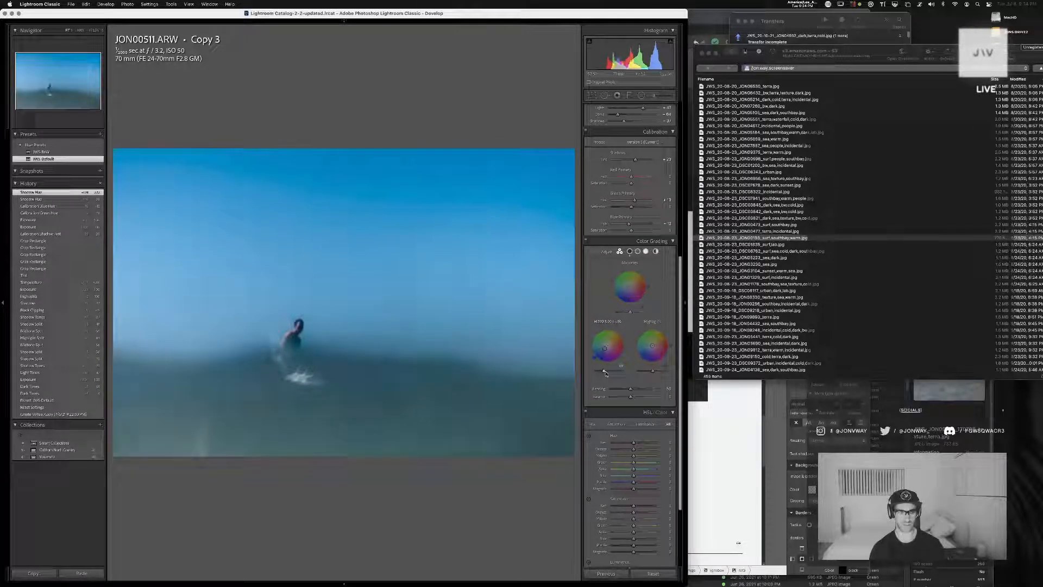
pyautogui.moveTo(631, 312); pyautogui.dragTo(634, 311)
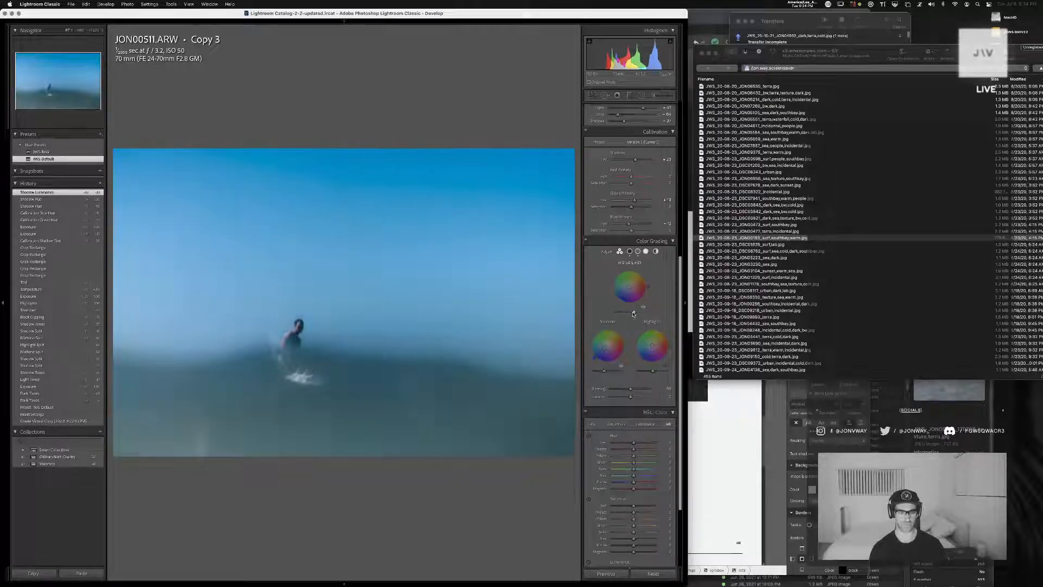
# Raise the highlight luminance slightly, tint the midtones and shift the highlight hue toward cyan
pyautogui.moveTo(654, 371)
pyautogui.mouseDown()
pyautogui.moveTo(662, 371)
pyautogui.moveTo(654, 372)
pyautogui.mouseUp()
pyautogui.moveTo(630, 282)
pyautogui.mouseDown()
pyautogui.moveTo(640, 273)
pyautogui.moveTo(613, 284)
pyautogui.moveTo(648, 291)
pyautogui.moveTo(632, 285)
pyautogui.mouseUp()
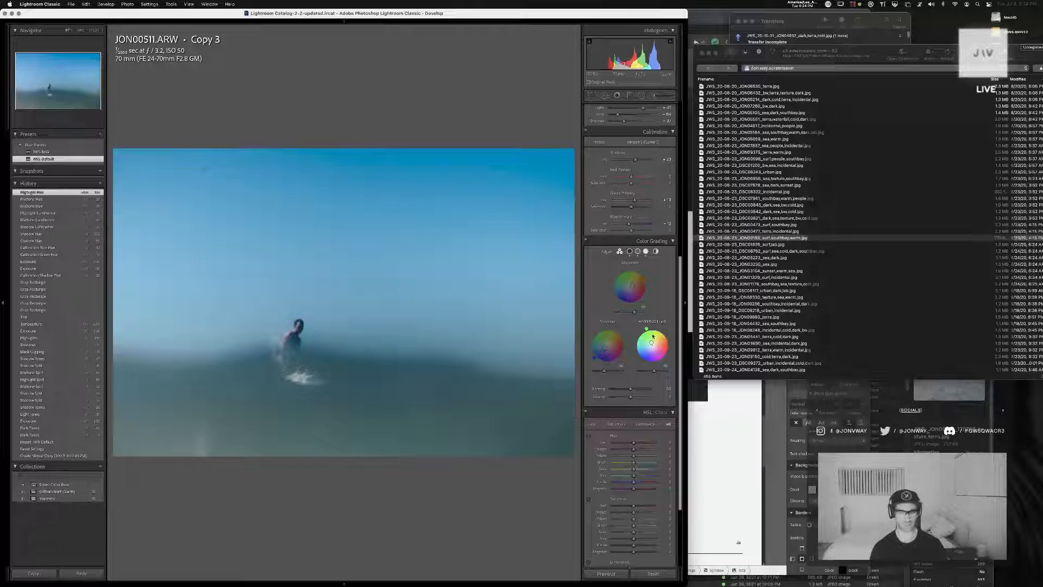
pyautogui.moveTo(647, 329)
pyautogui.mouseDown()
pyautogui.moveTo(652, 348)
pyautogui.moveTo(634, 344)
pyautogui.mouseUp()
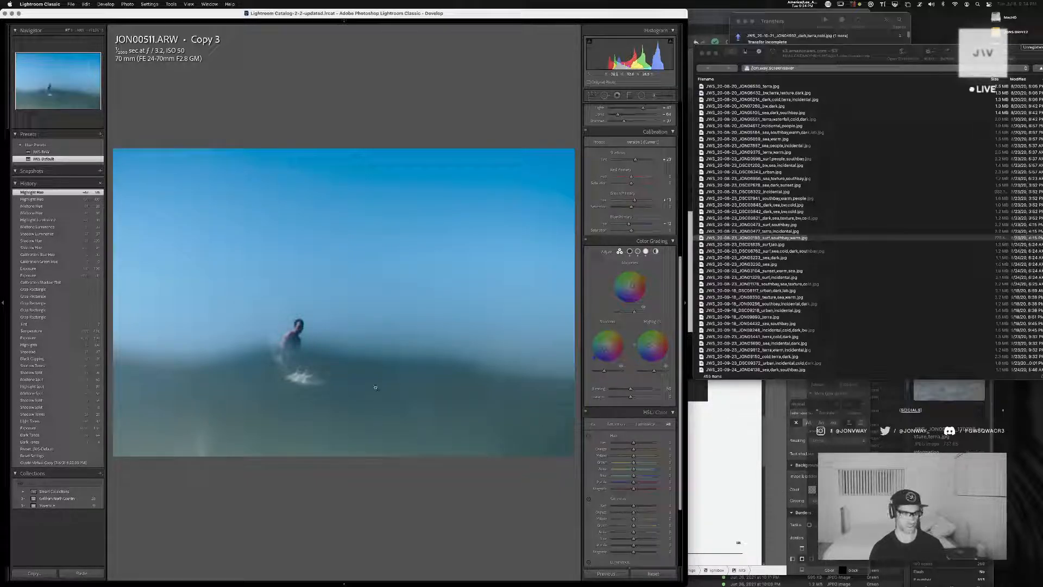
# Try extreme HSL hue shifts on individual colors while inspecting the surfer up close, undoing each one
pyautogui.click(309, 324)
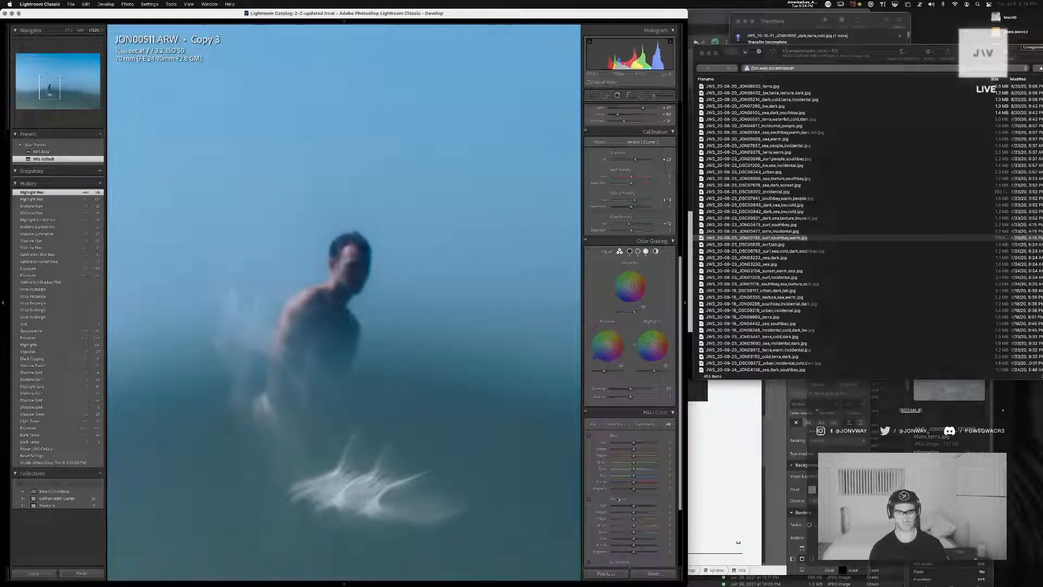
pyautogui.scroll(-2, 619, 499)
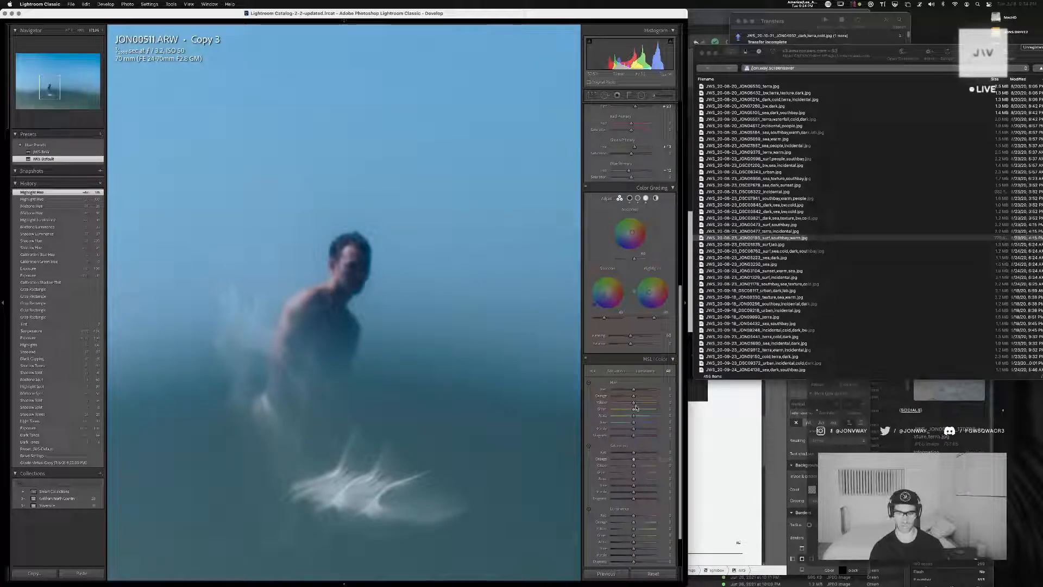
pyautogui.moveTo(636, 405); pyautogui.dragTo(665, 405)
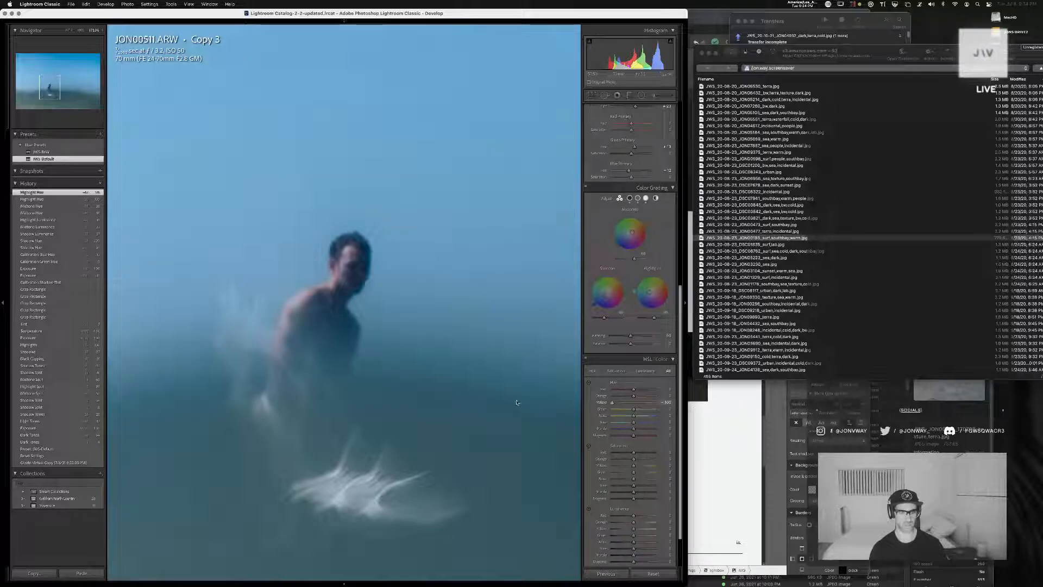
pyautogui.press('super+z')
pyautogui.moveTo(634, 398); pyautogui.dragTo(675, 395)
pyautogui.press('super+z')
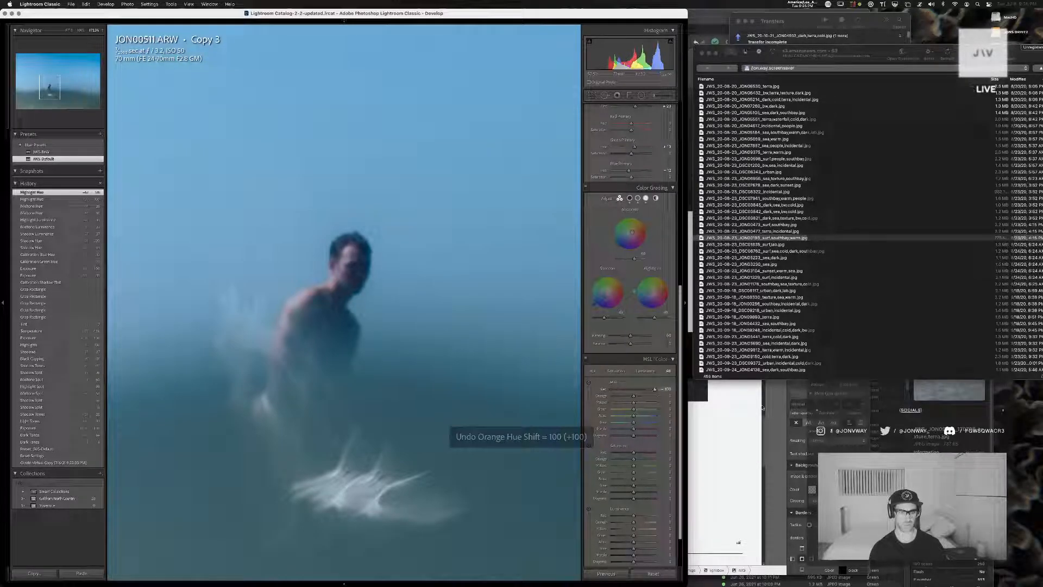
pyautogui.press('super+z')
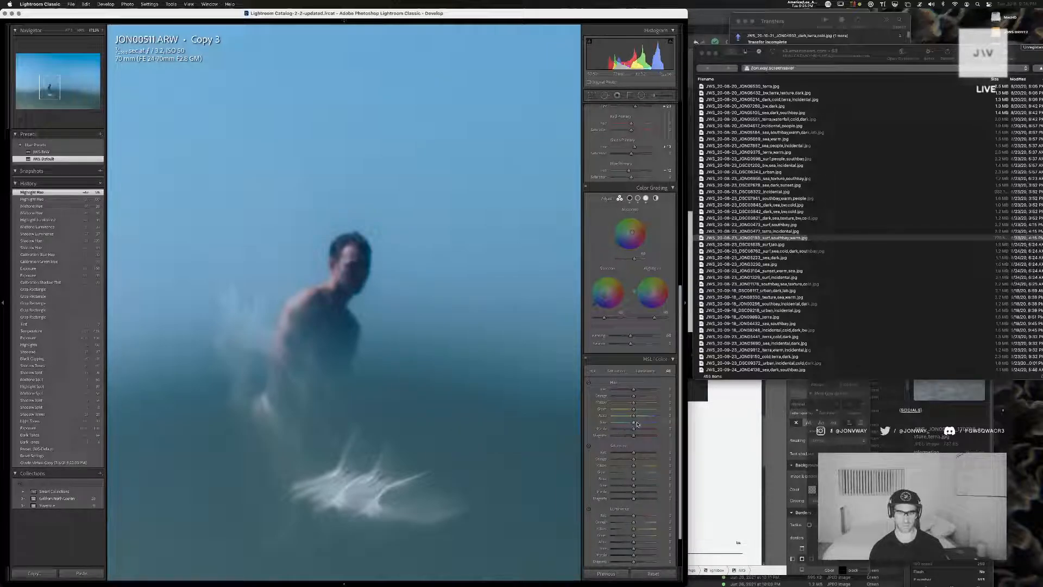
pyautogui.moveTo(634, 424); pyautogui.dragTo(655, 420)
pyautogui.press('super+z')
pyautogui.press('super+z')
pyautogui.click(429, 436)
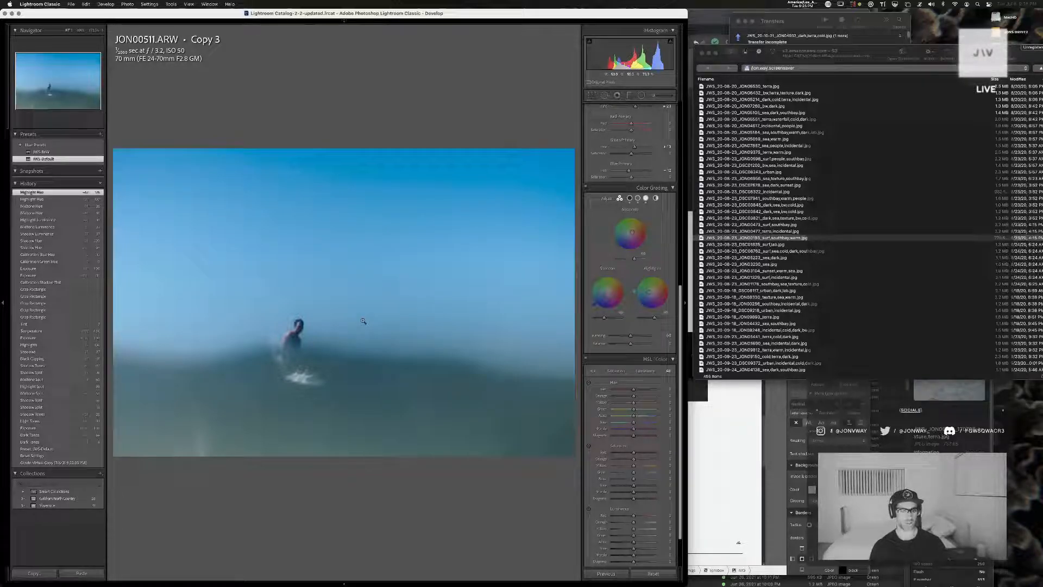
# Enlarge the crop slightly at its original aspect ratio and reposition it so the surfer sits near the lower-left thirds intersection
pyautogui.press('r')
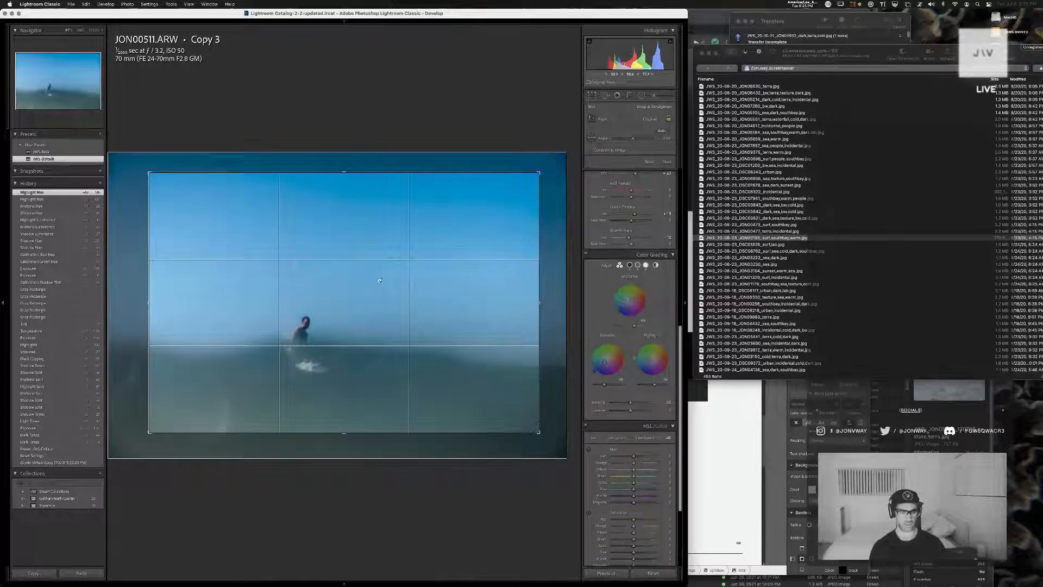
pyautogui.moveTo(537, 176); pyautogui.dragTo(560, 159)
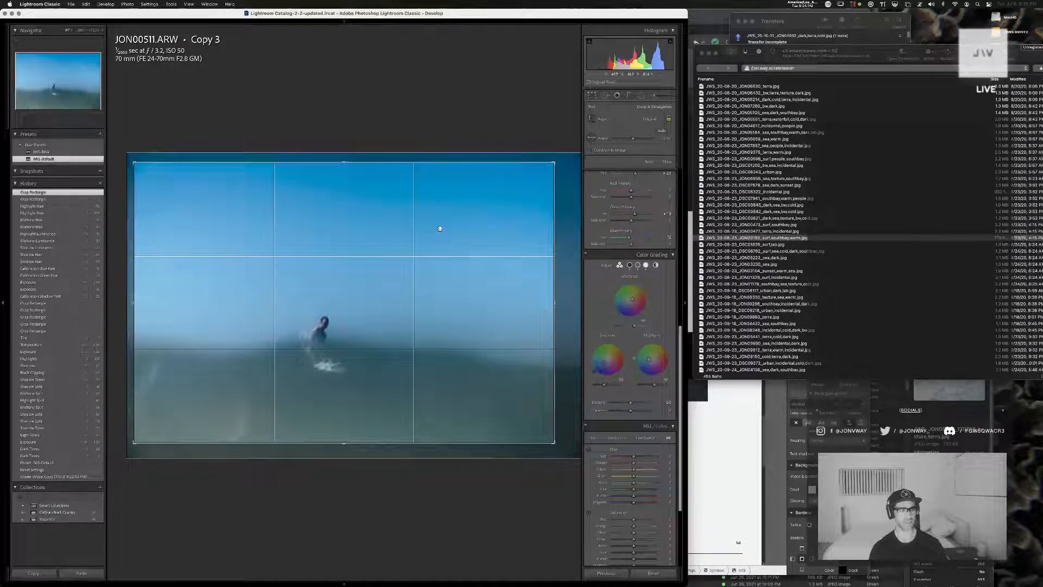
pyautogui.moveTo(440, 229); pyautogui.dragTo(421, 229)
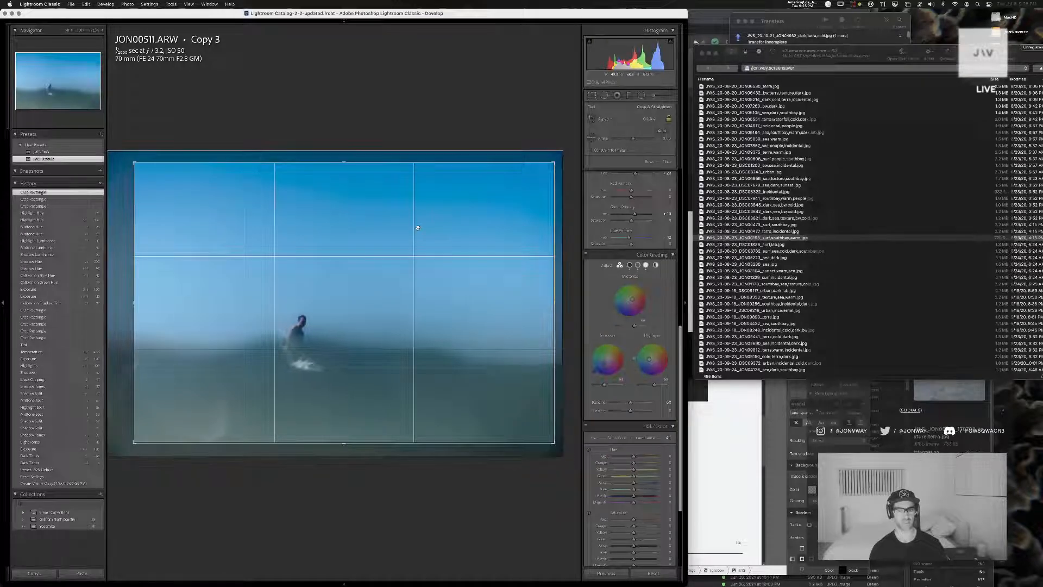
pyautogui.press('r')
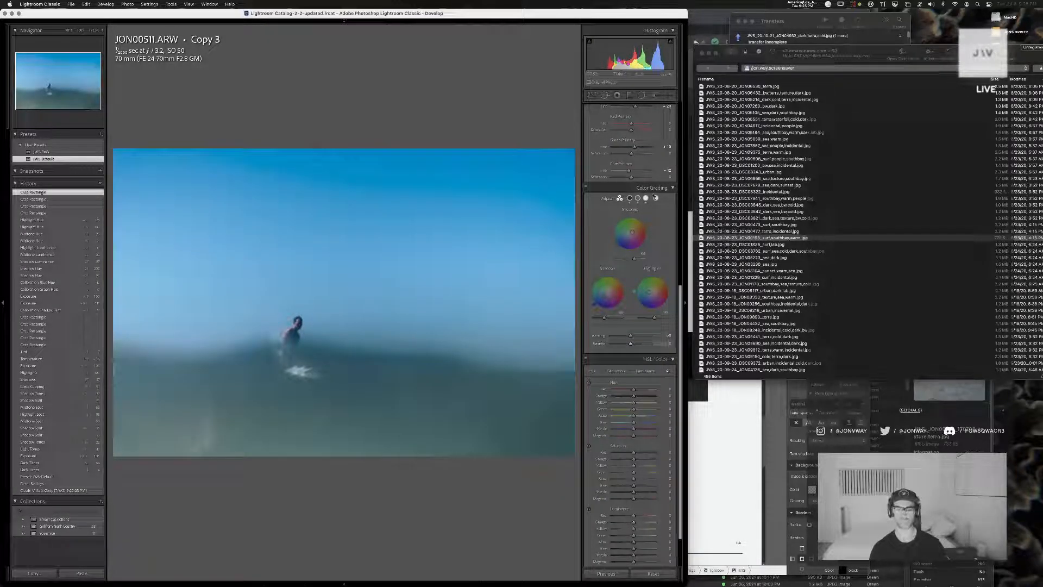
# Raise the exposure slightly and, in Calibration, raise the red primary hue and lower the green and blue primary hues
pyautogui.scroll(8, 635, 177)
pyautogui.moveTo(634, 177); pyautogui.dragTo(636, 178)
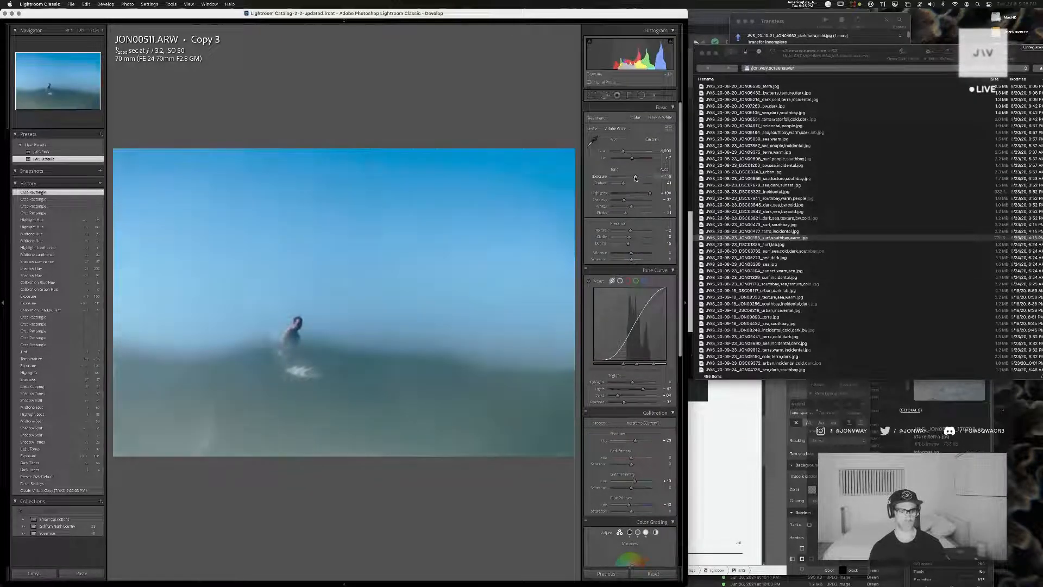
pyautogui.press('z')
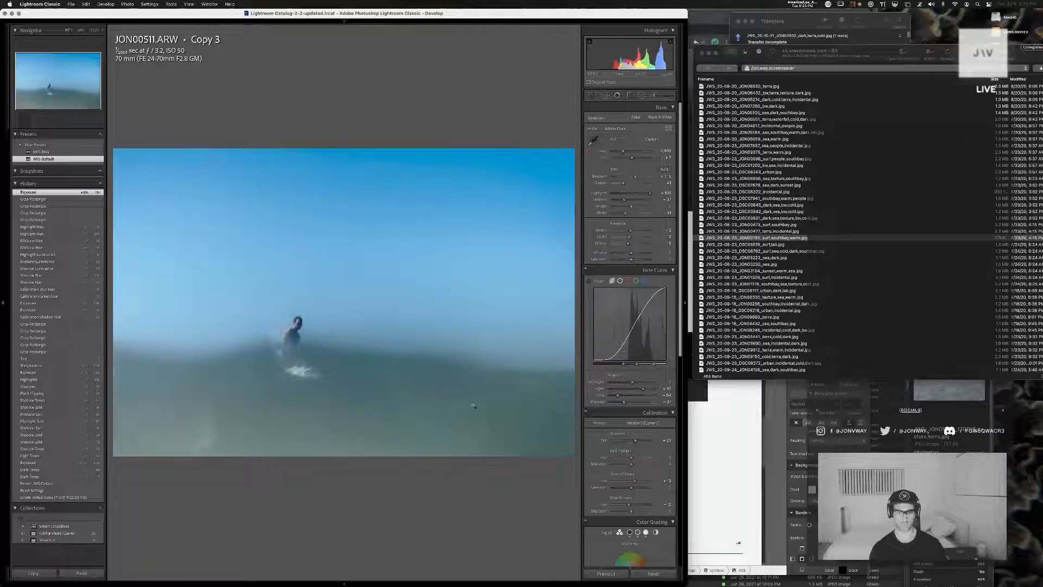
pyautogui.moveTo(631, 457); pyautogui.dragTo(626, 507)
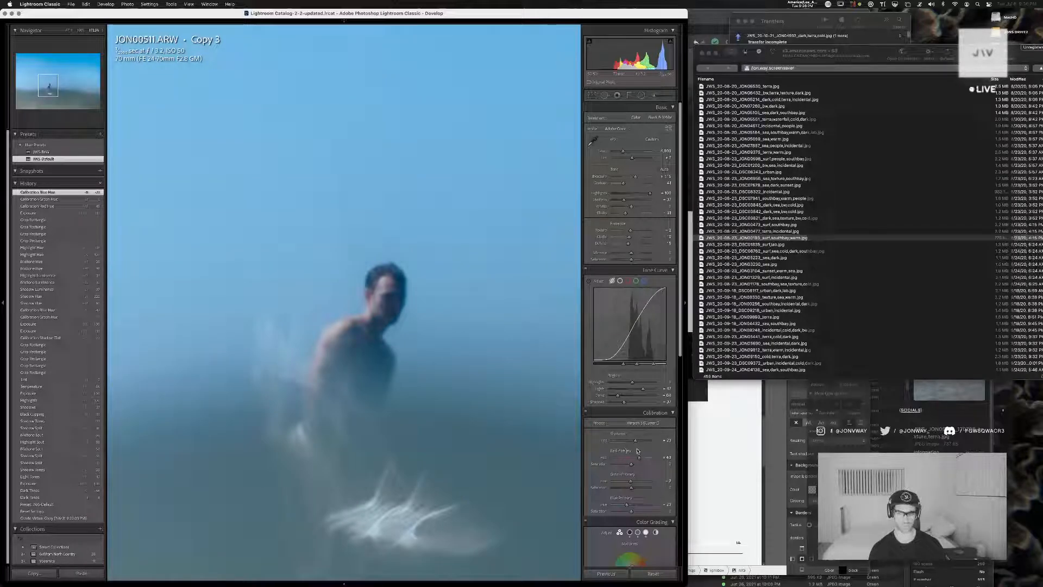
# Test an extreme calibration shadow tint of +100, undo it, and lower the shadow tint slightly instead
pyautogui.moveTo(636, 440); pyautogui.dragTo(607, 441)
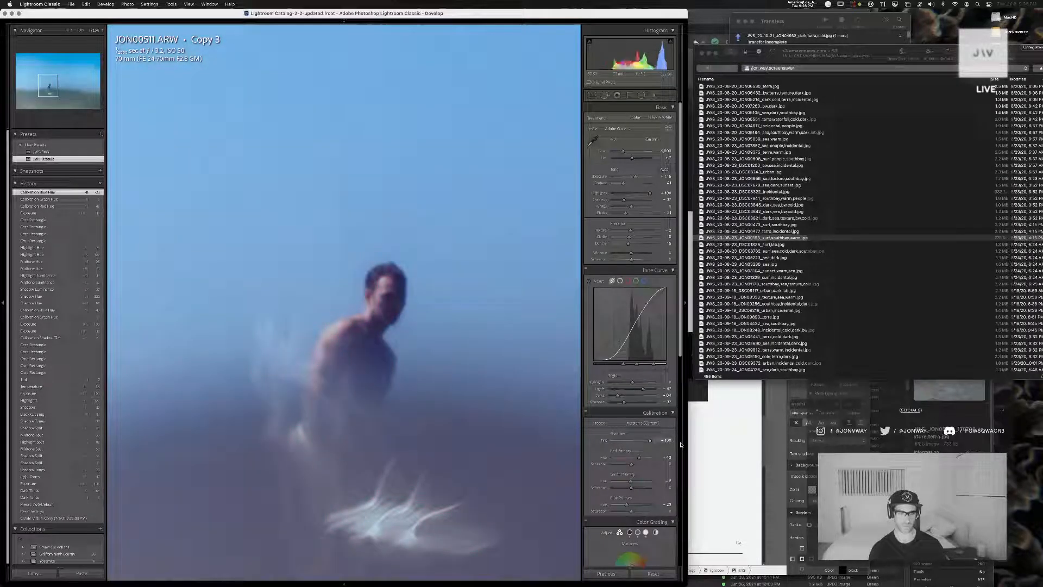
pyautogui.press('super+z')
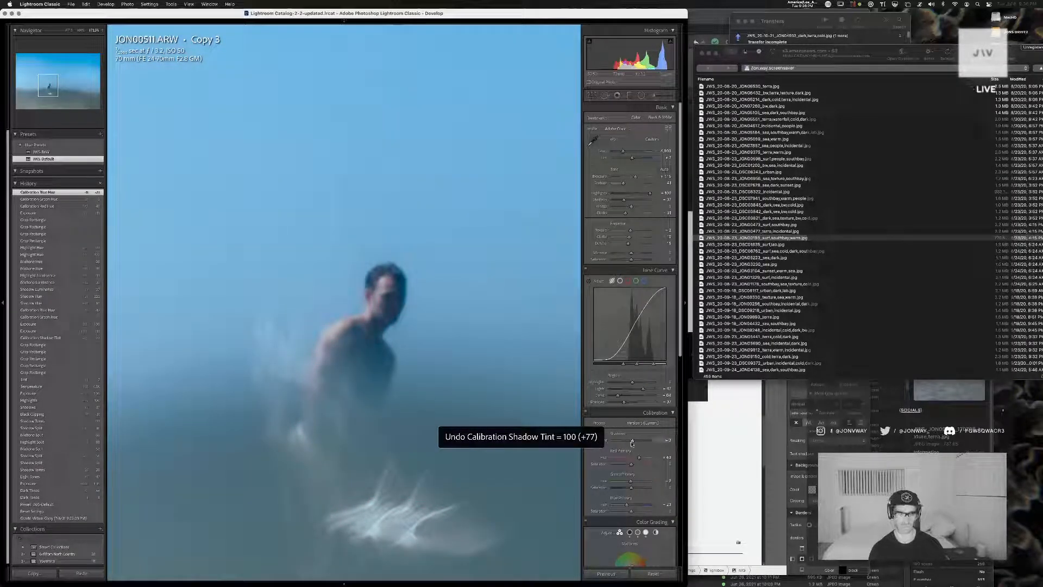
pyautogui.moveTo(634, 442); pyautogui.dragTo(634, 442)
pyautogui.click(406, 400)
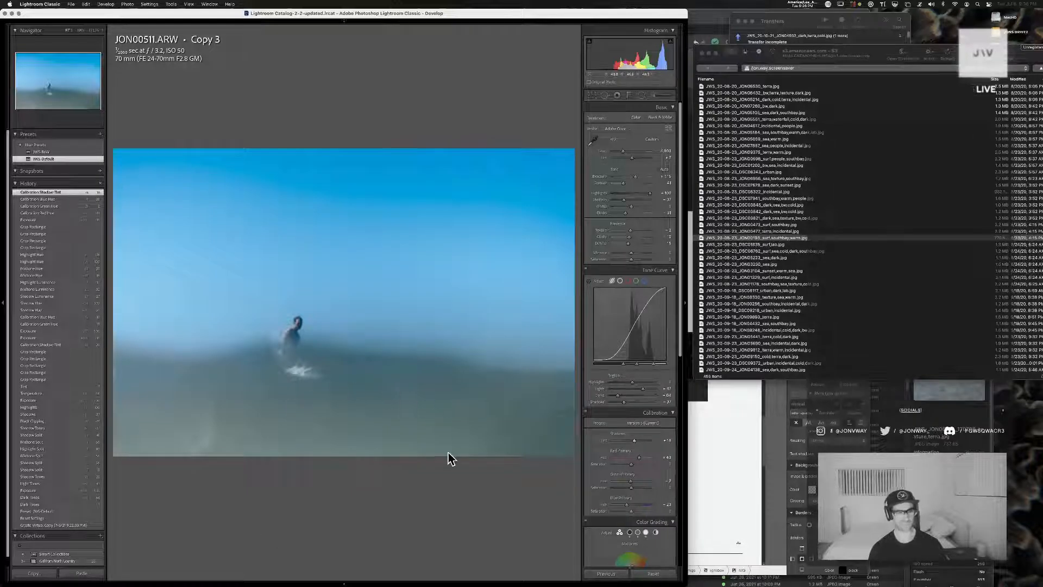
# In Color Grading, give the global grade a warm orange tint and raise its luminance
pyautogui.scroll(-5, 649, 428)
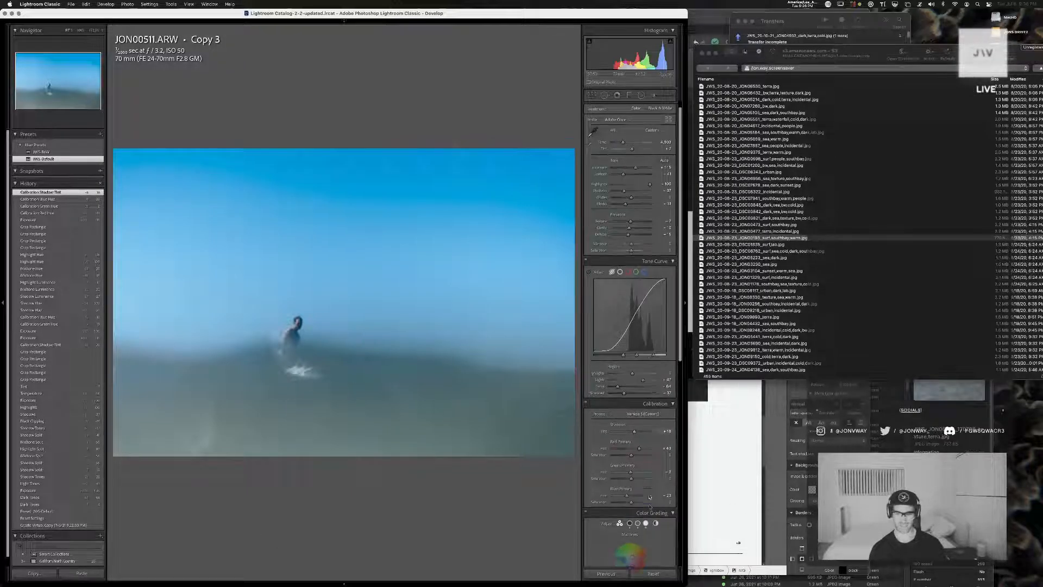
pyautogui.click(656, 284)
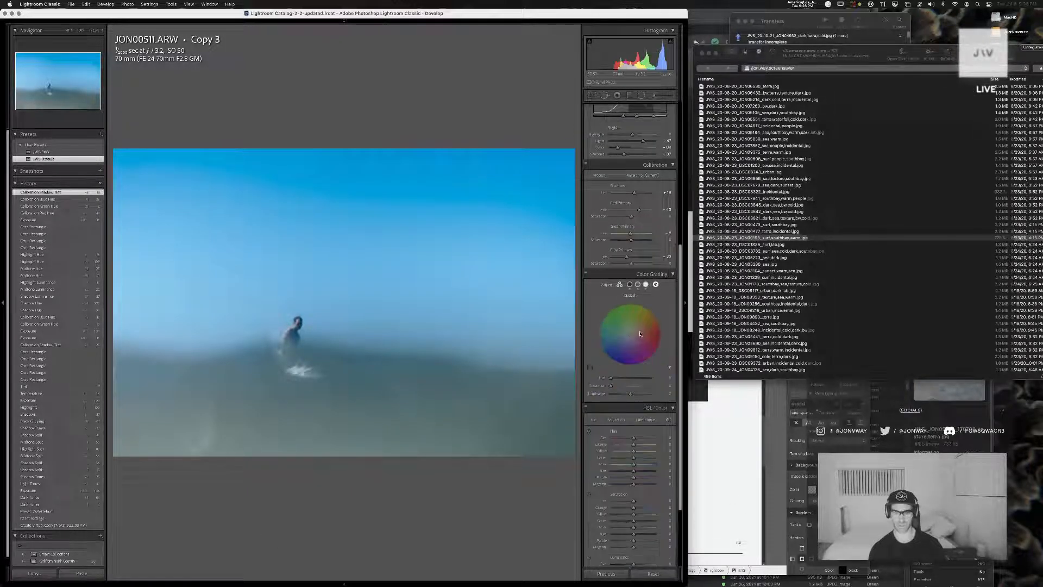
pyautogui.moveTo(630, 334); pyautogui.dragTo(655, 313)
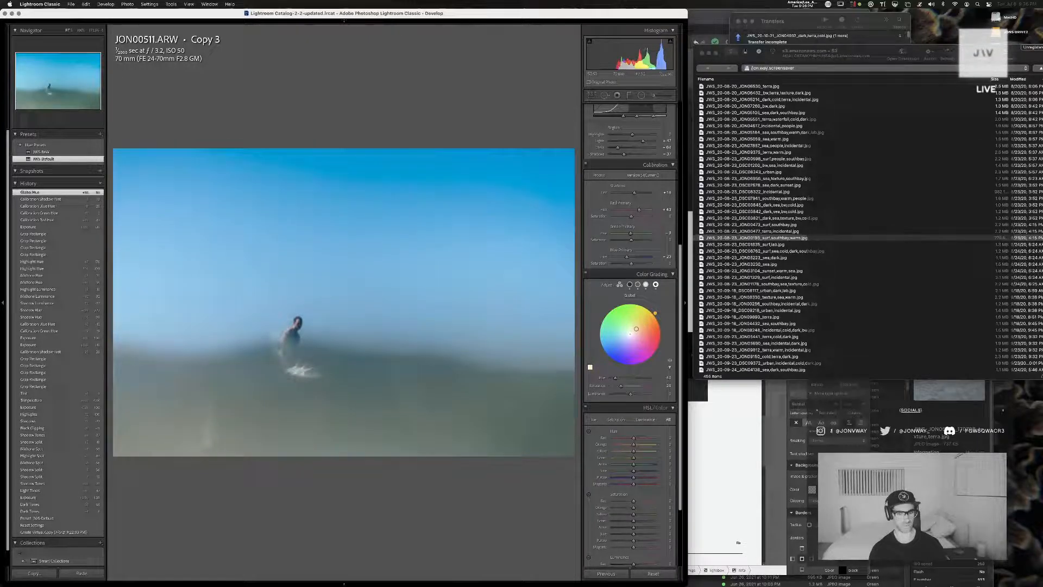
pyautogui.moveTo(631, 394)
pyautogui.mouseDown()
pyautogui.moveTo(657, 393)
pyautogui.moveTo(640, 396)
pyautogui.mouseUp()
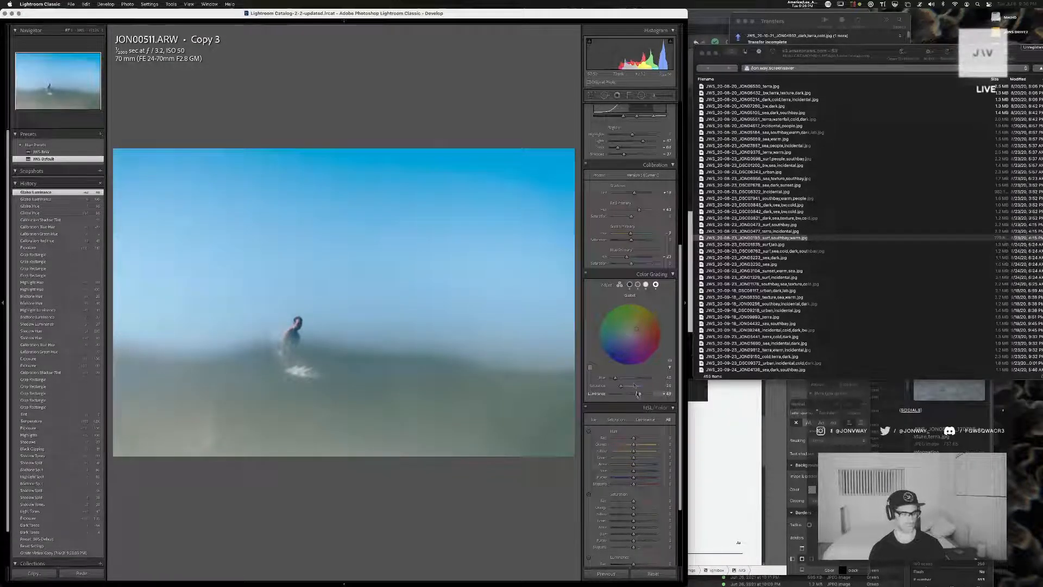
# Lower the blue, aqua and green luminance in HSL, undoing the trial yellow and orange luminance shifts
pyautogui.scroll(-4, 635, 502)
pyautogui.moveTo(635, 502); pyautogui.dragTo(623, 496)
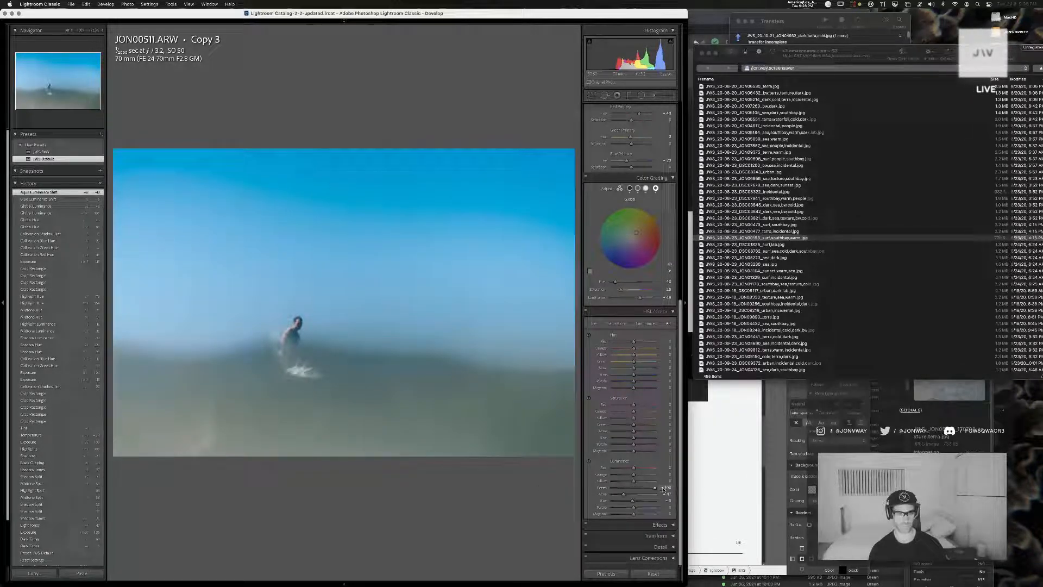
pyautogui.press('super+z')
pyautogui.moveTo(627, 490); pyautogui.dragTo(630, 487)
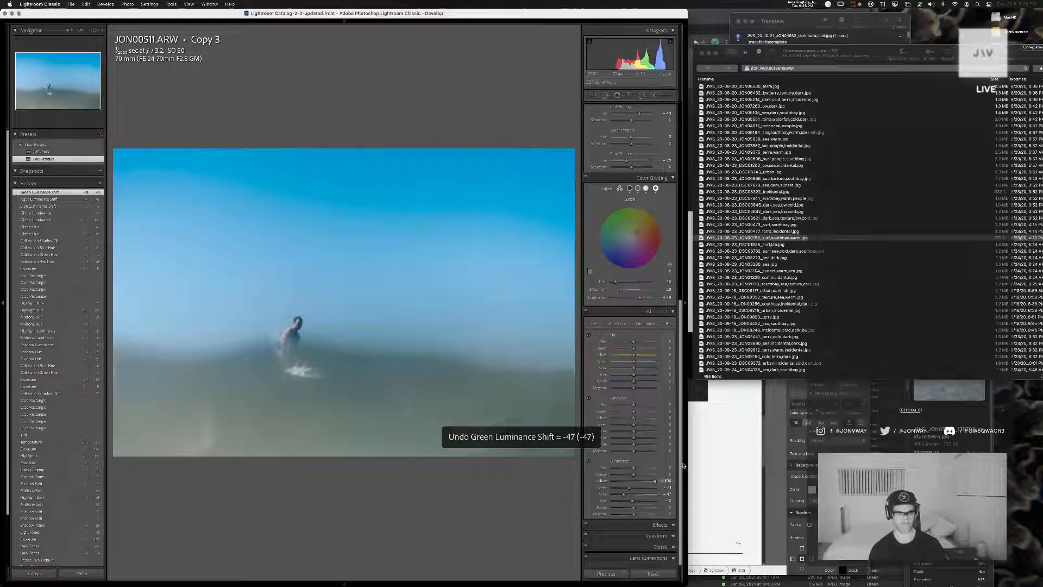
pyautogui.press('super+z')
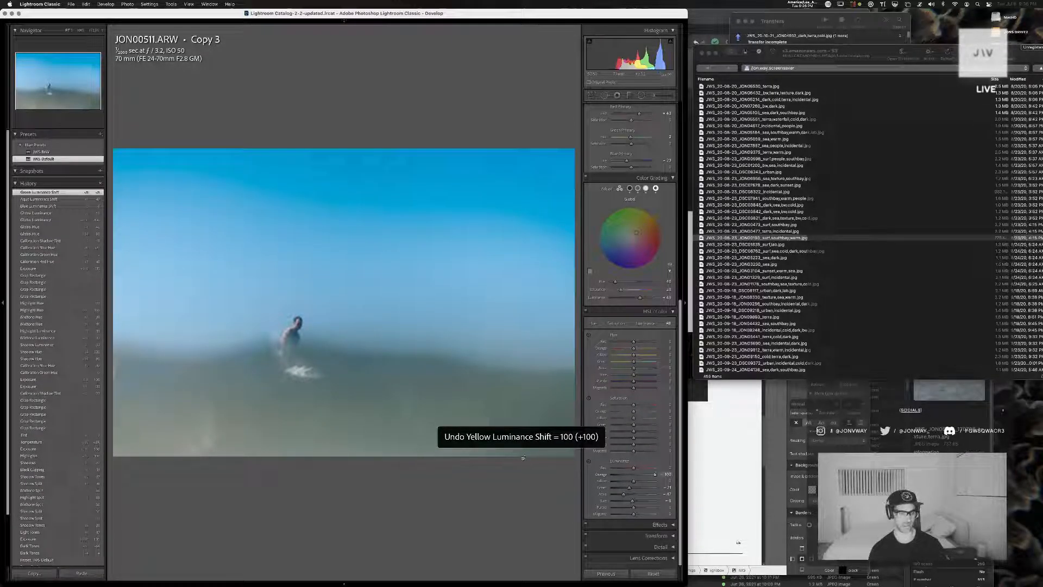
pyautogui.press('super+z')
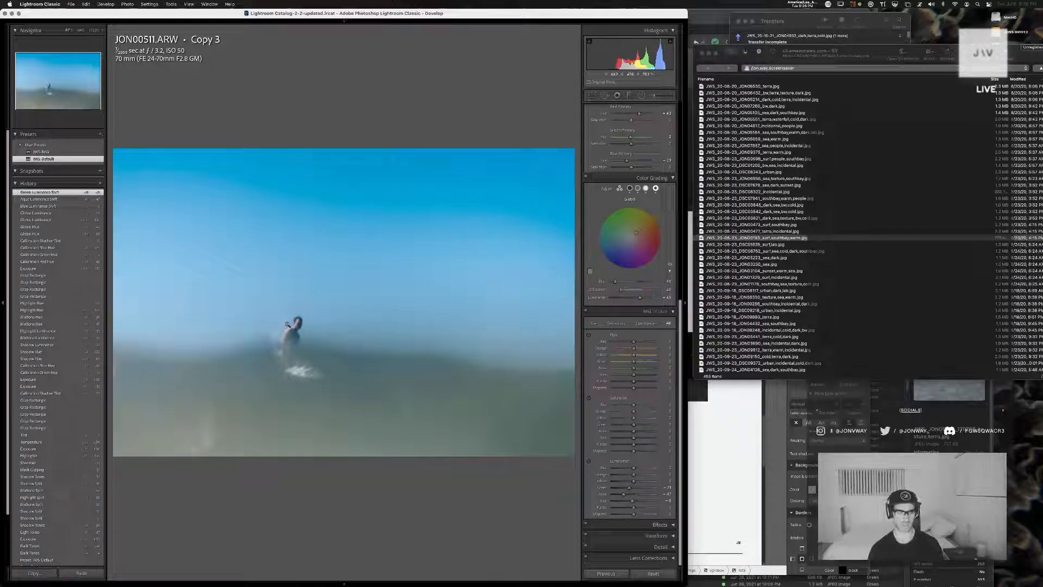
# Compare the edit with the unedited photo, then adjust the Color Grading highlight luminance and the tone curve's shadow tones
pyautogui.press('\\')
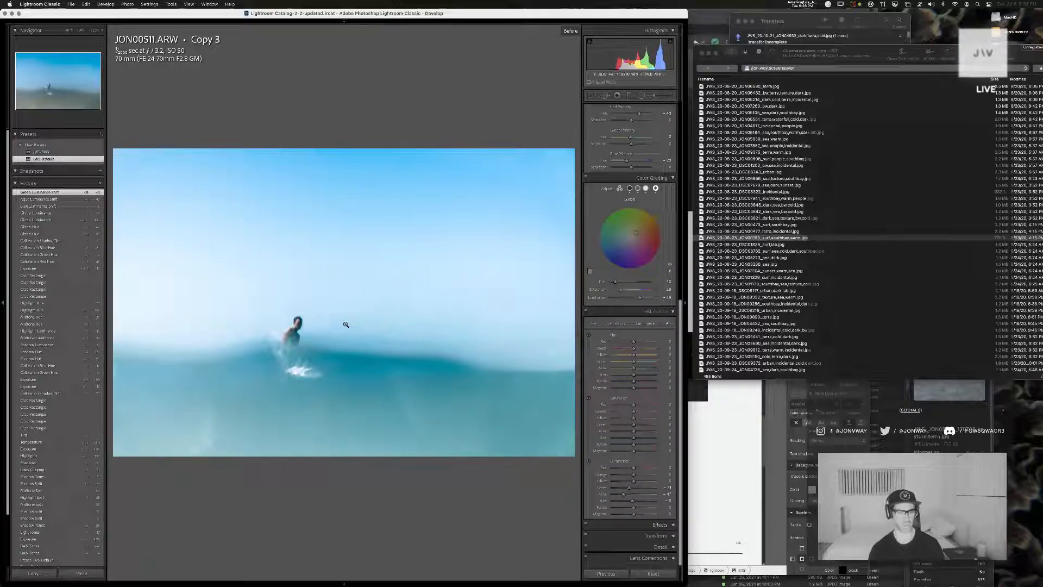
pyautogui.click(281, 324)
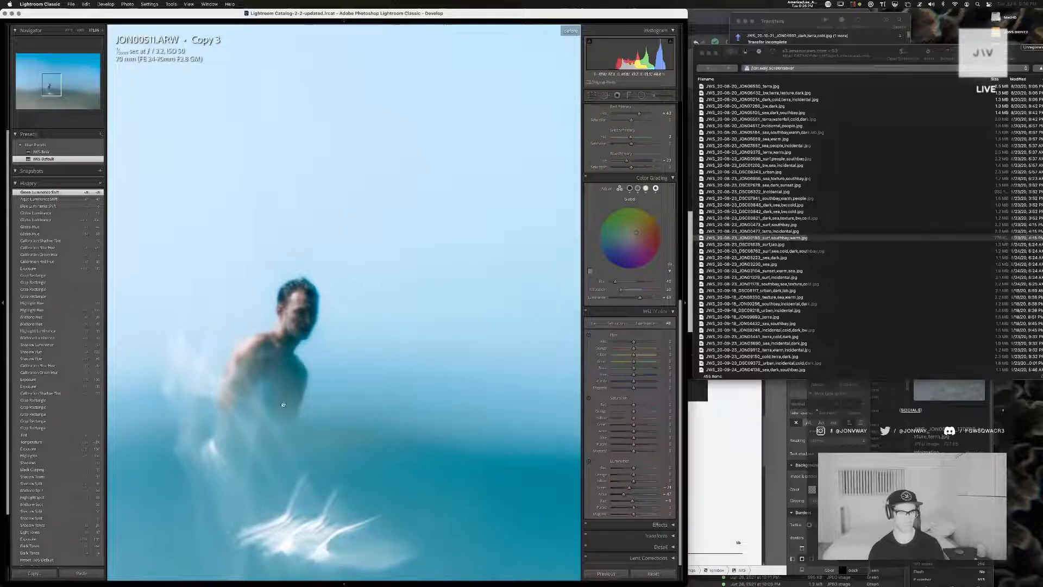
pyautogui.click(270, 335)
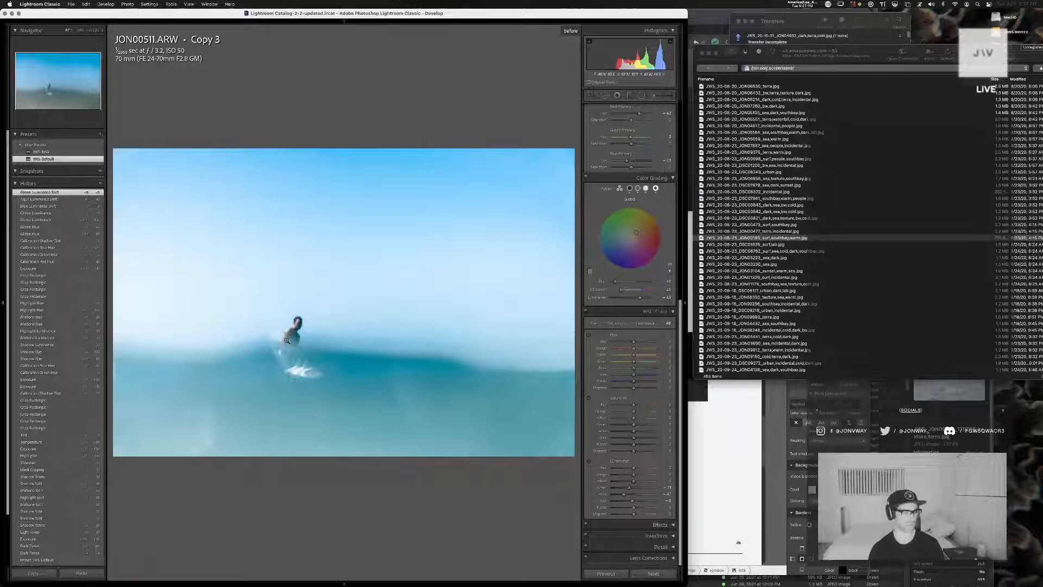
pyautogui.press('\\')
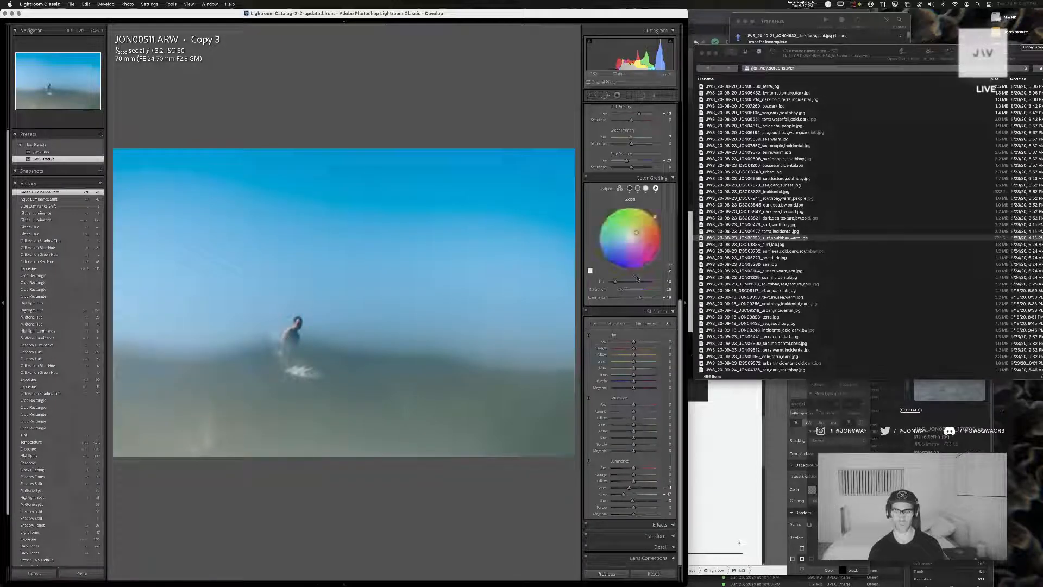
pyautogui.click(620, 188)
pyautogui.moveTo(654, 308); pyautogui.dragTo(658, 308)
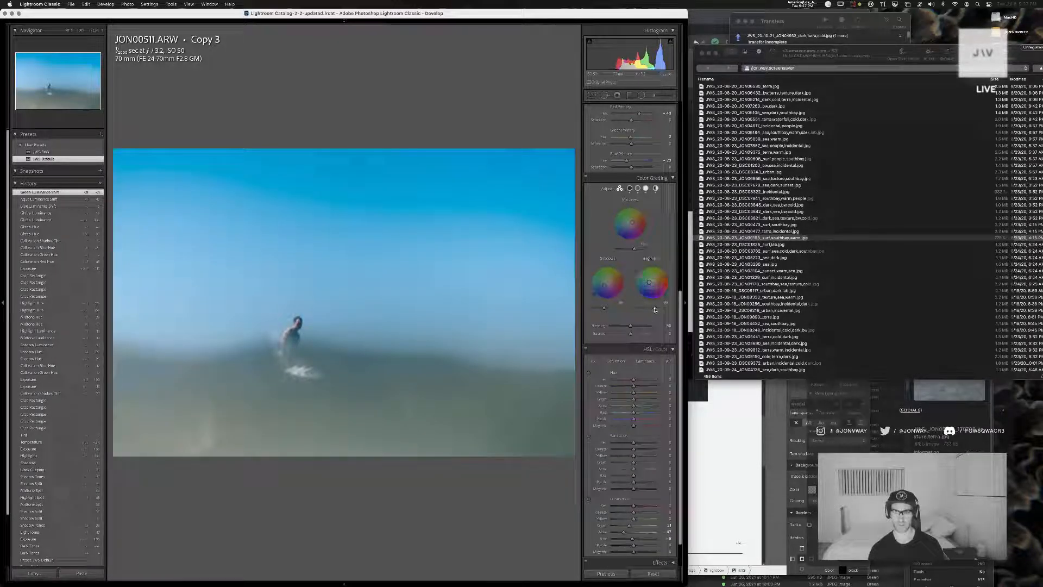
pyautogui.scroll(10, 633, 252)
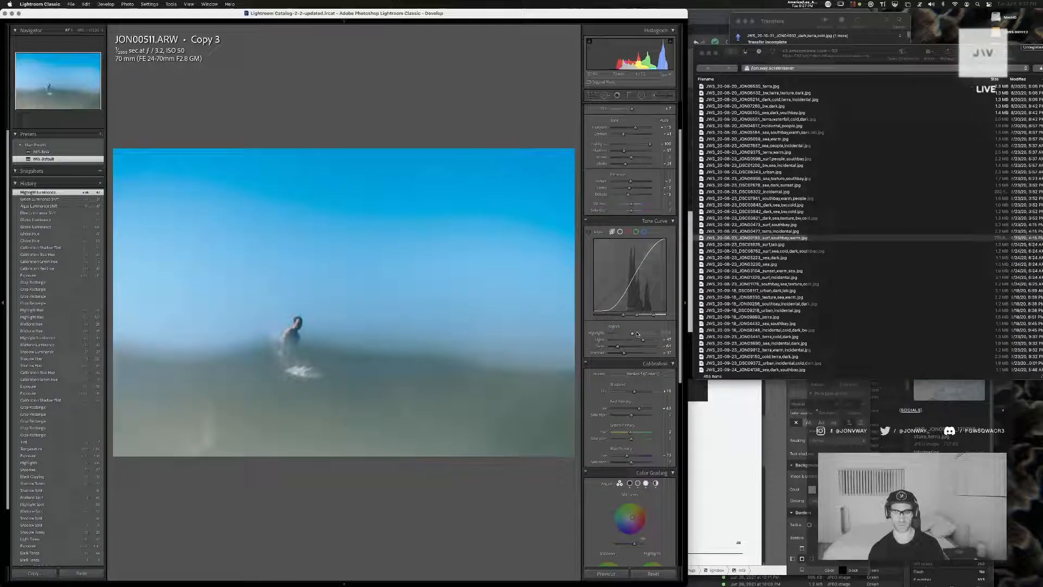
pyautogui.moveTo(617, 347)
pyautogui.mouseDown()
pyautogui.moveTo(633, 354)
pyautogui.moveTo(625, 353)
pyautogui.mouseUp()
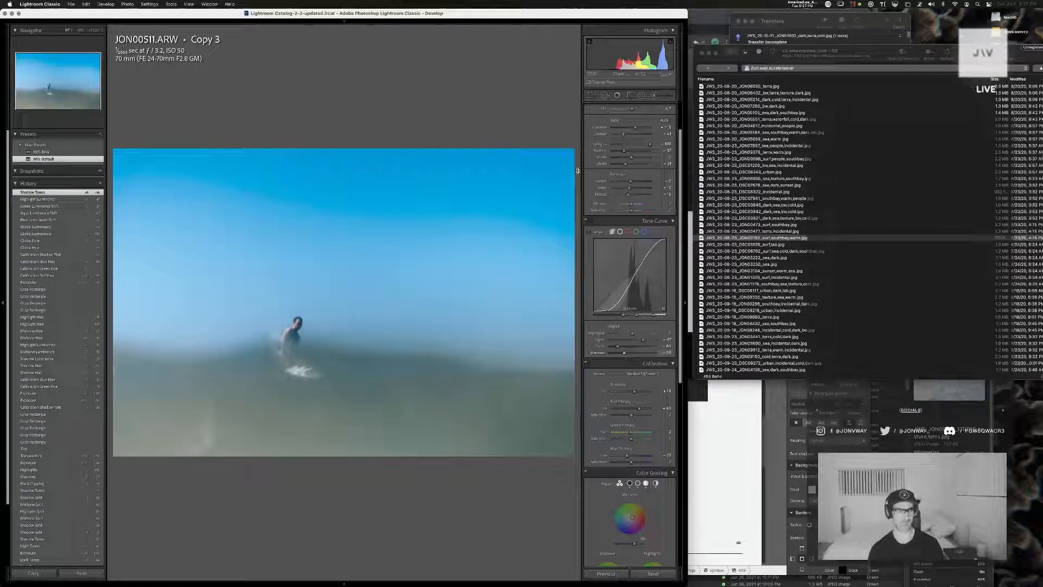
# Add a radial filter around the surfer and invert its mask
pyautogui.click(643, 96)
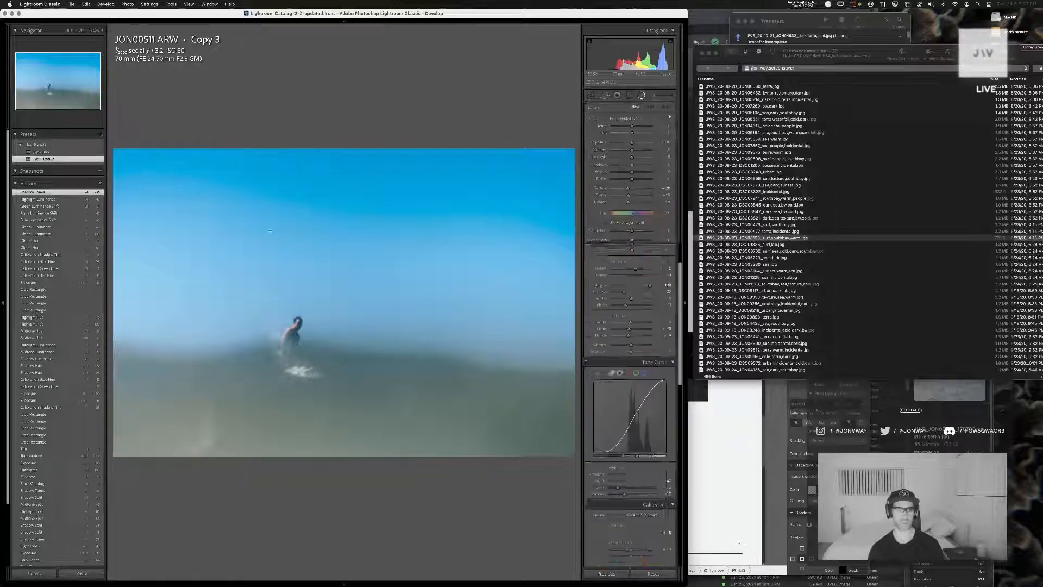
pyautogui.moveTo(141, 229); pyautogui.dragTo(414, 461)
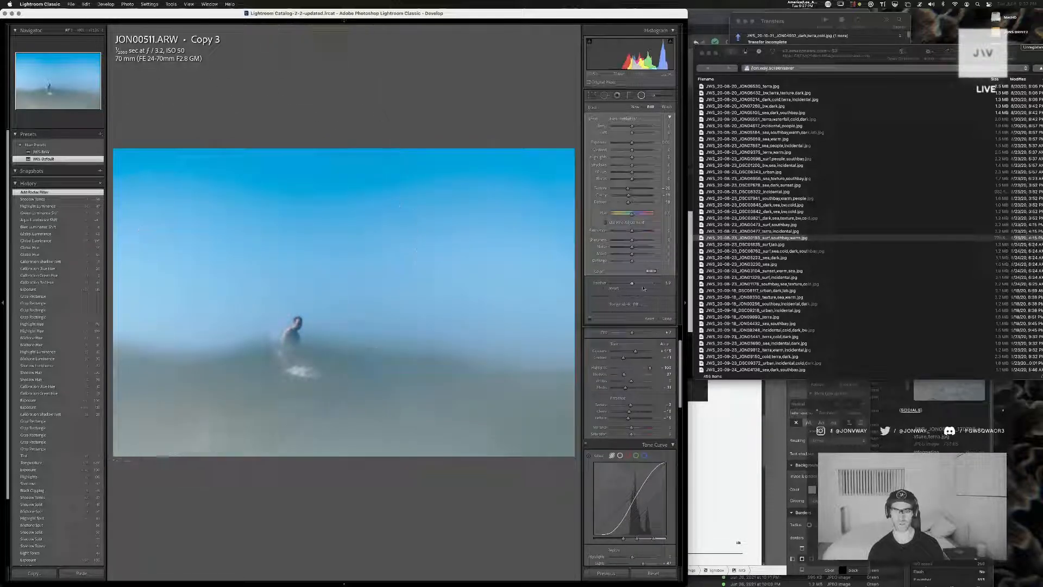
pyautogui.click(606, 288)
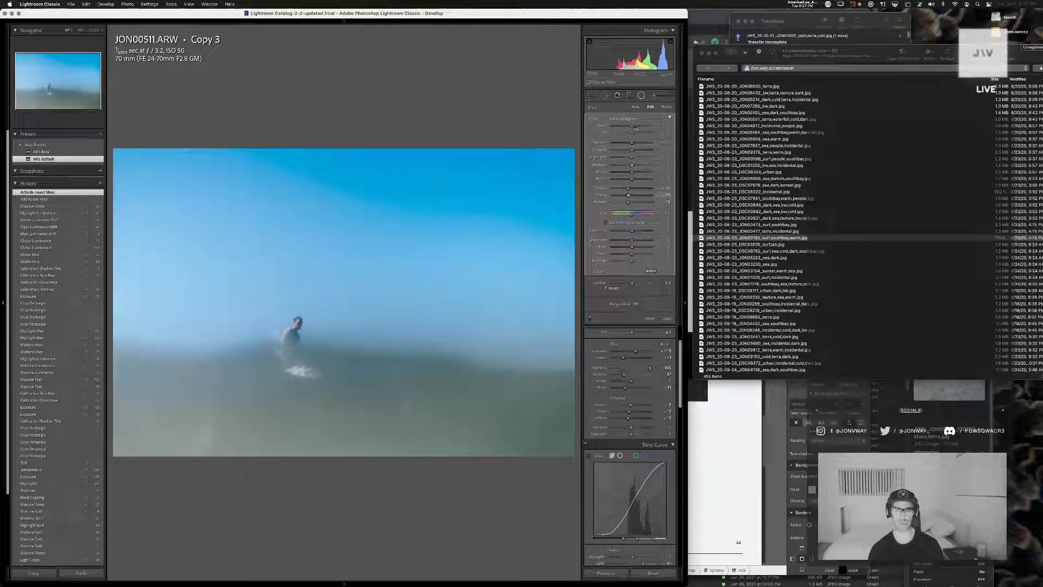
# Adjust the radial filter's exposure and shadows, raise its whites, and fine-tune its color temperature
pyautogui.moveTo(631, 127); pyautogui.dragTo(631, 129)
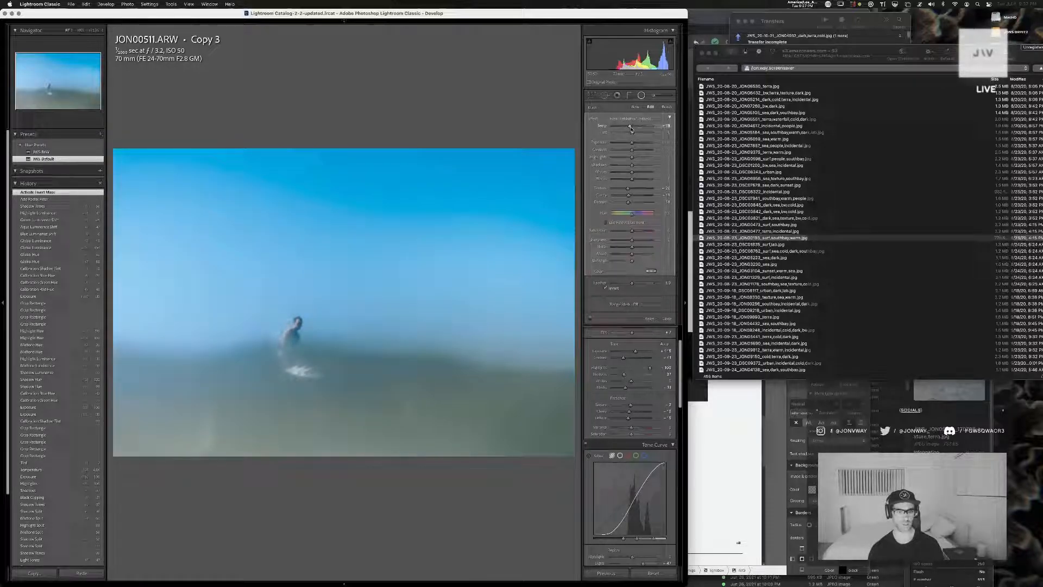
pyautogui.press('super+z')
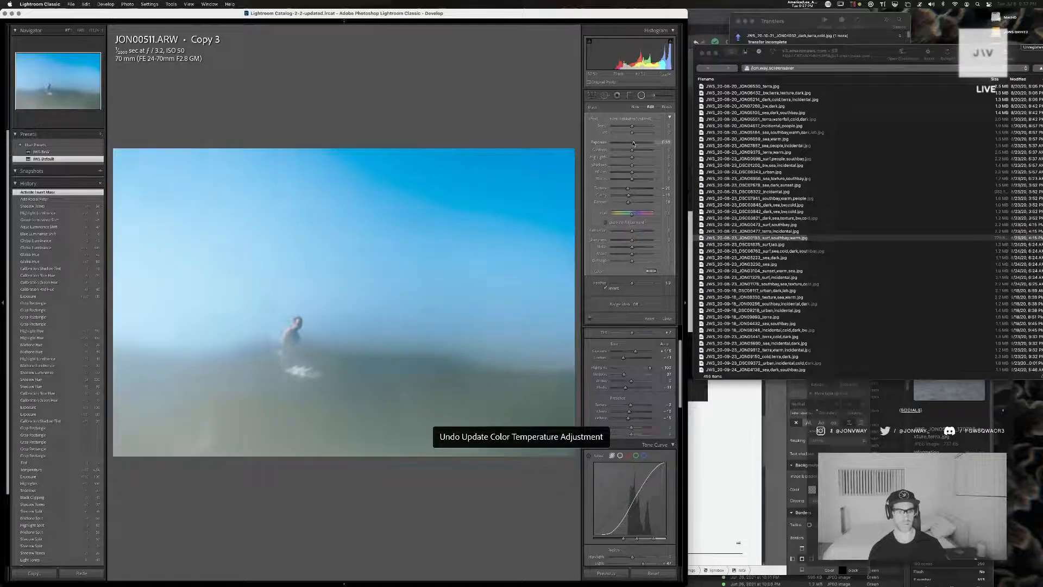
pyautogui.moveTo(632, 144); pyautogui.dragTo(637, 173)
pyautogui.doubleClick(633, 143)
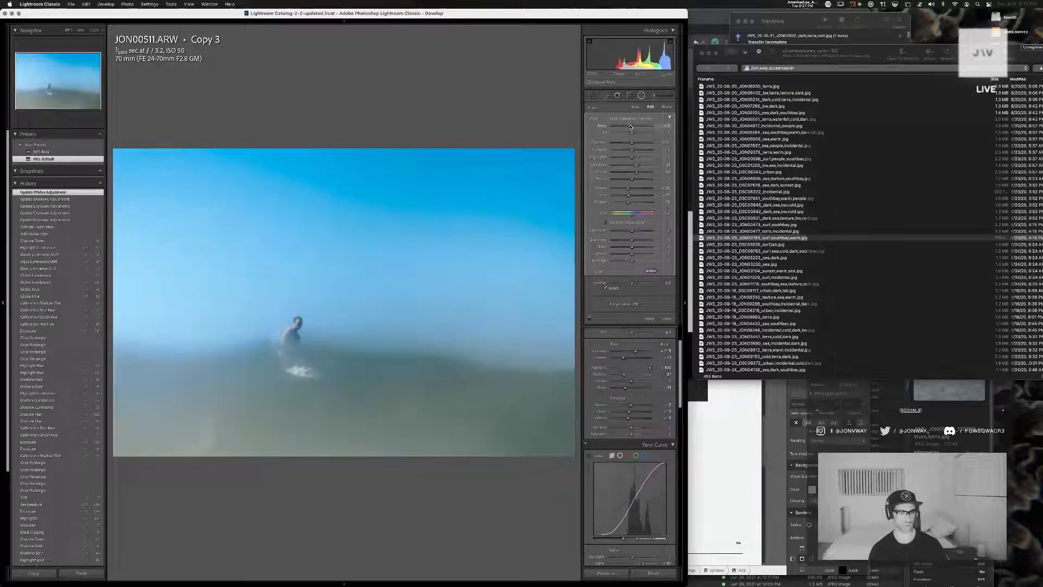
pyautogui.moveTo(632, 126); pyautogui.dragTo(632, 125)
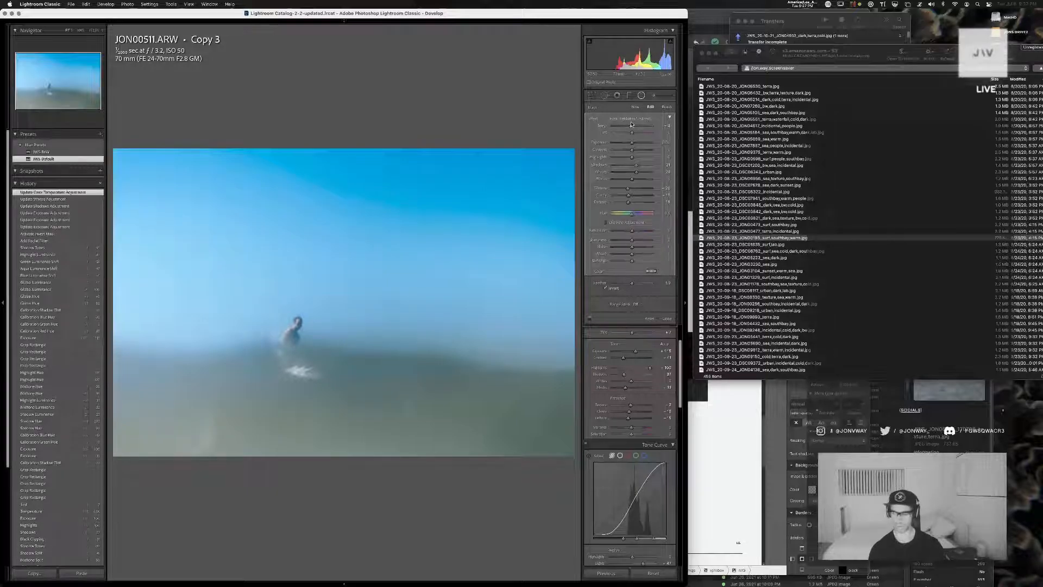
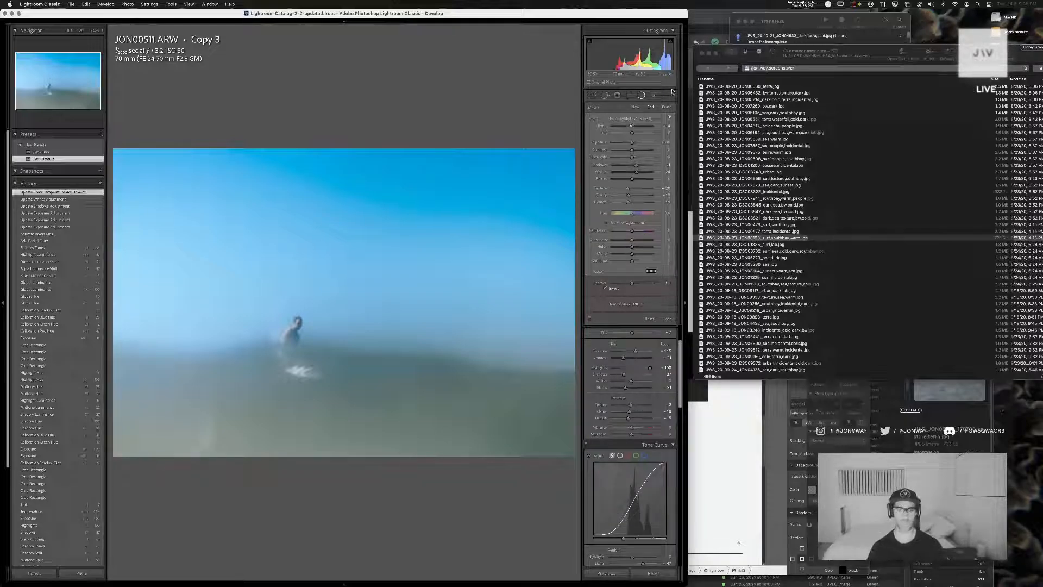
# Close the radial filter, return to the photo library, and open the original JON00511.ARW for developing
pyautogui.click(667, 321)
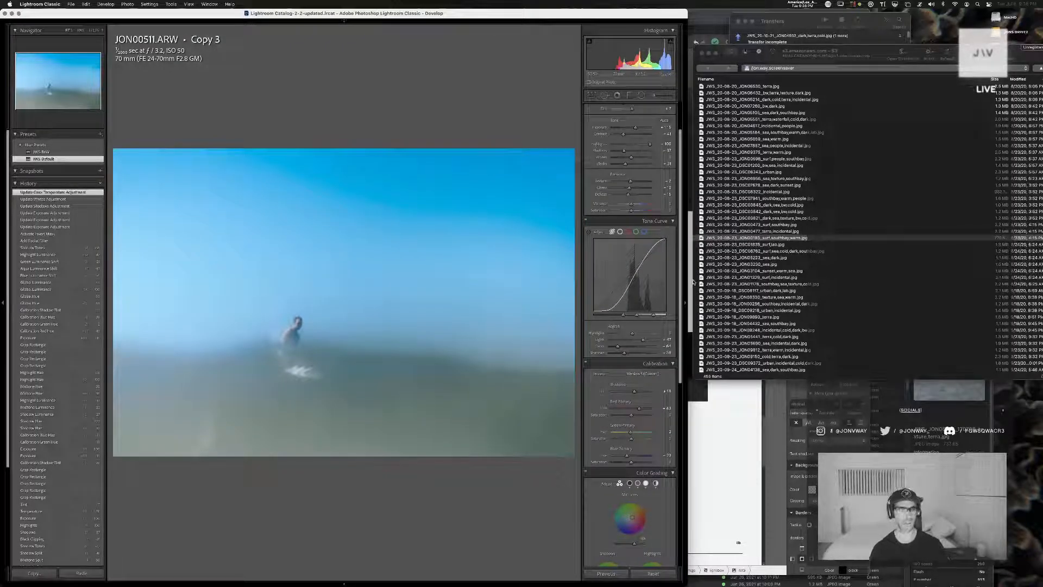
pyautogui.press('g')
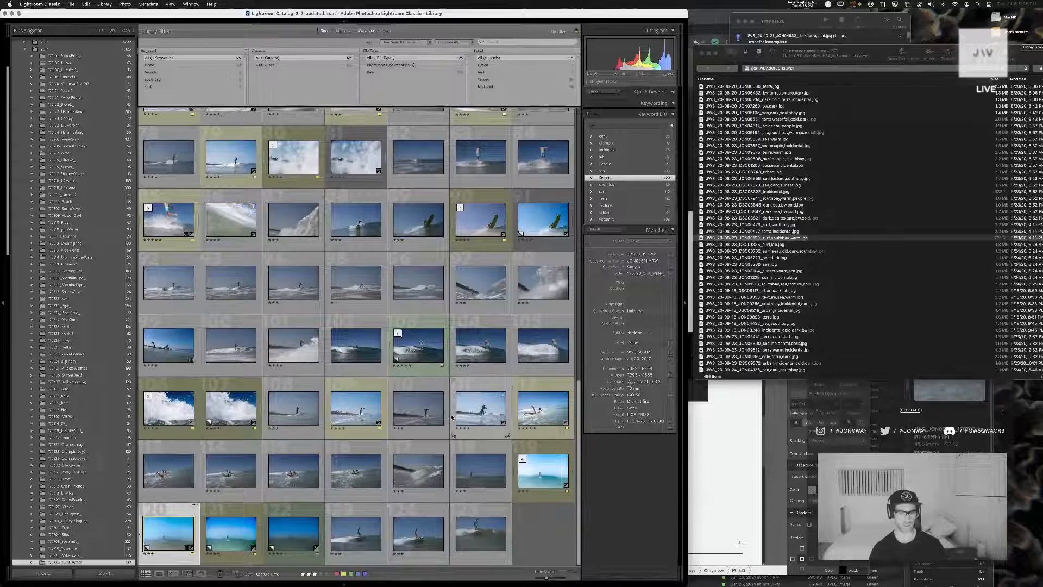
pyautogui.press('Right')
pyautogui.press('Left')
pyautogui.press('Left')
pyautogui.press('Right')
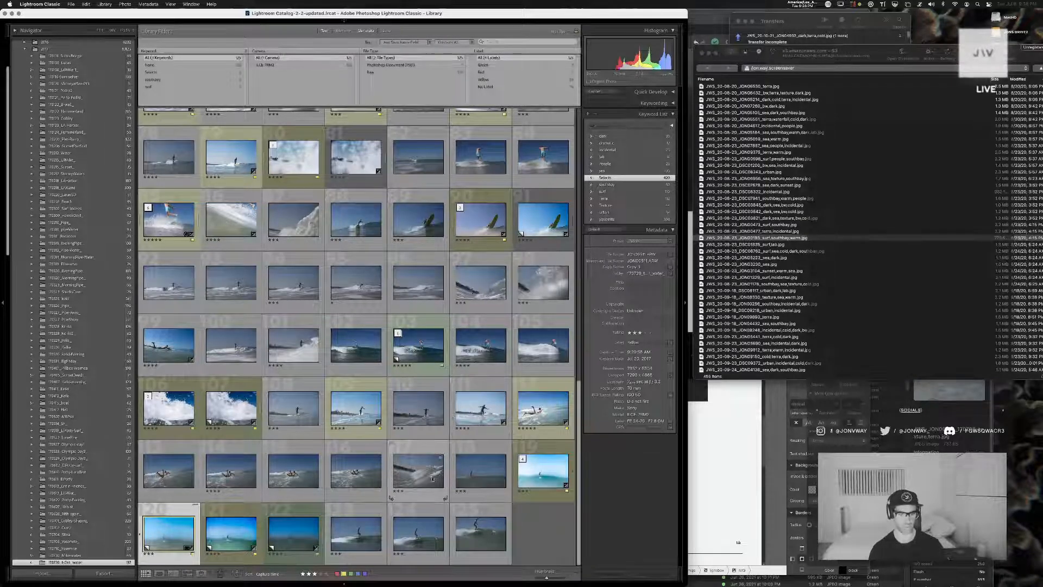
pyautogui.doubleClick(543, 470)
pyautogui.press('Left')
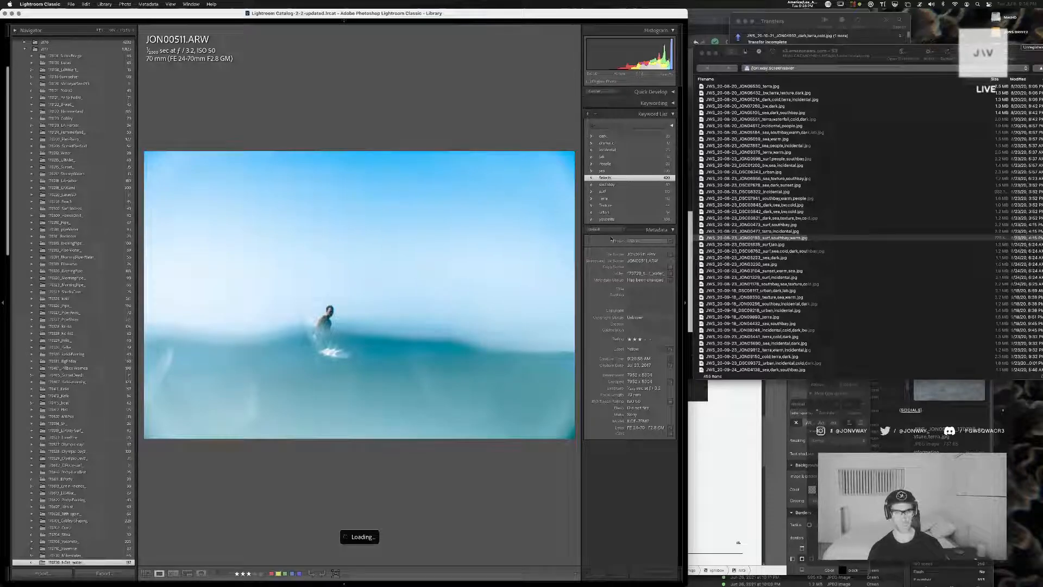
pyautogui.press('d')
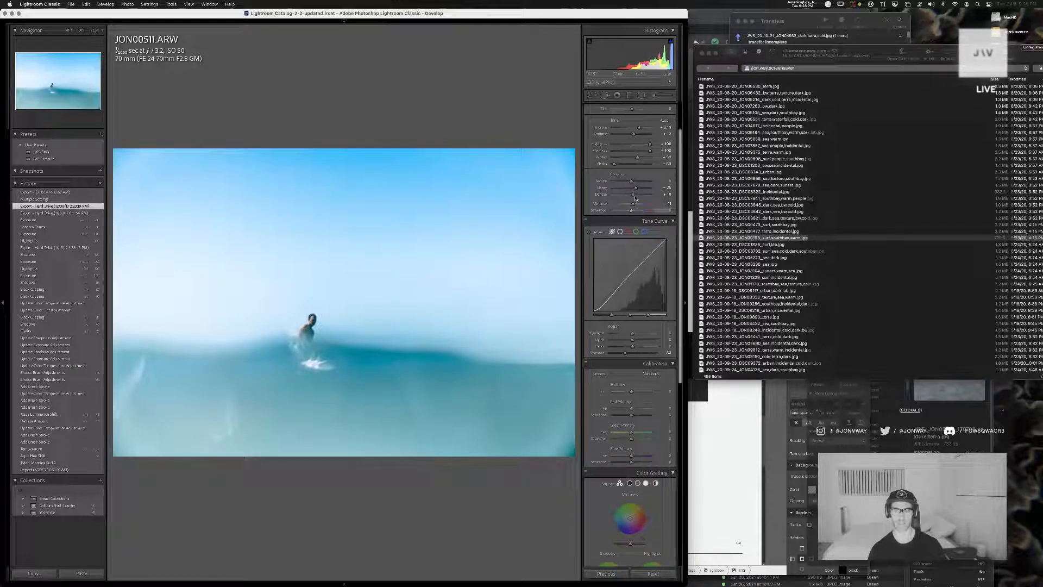
# Lower the original photo's clarity and dehaze, then warm its temperature slightly, undoing the first warming attempt
pyautogui.moveTo(635, 188); pyautogui.dragTo(629, 197)
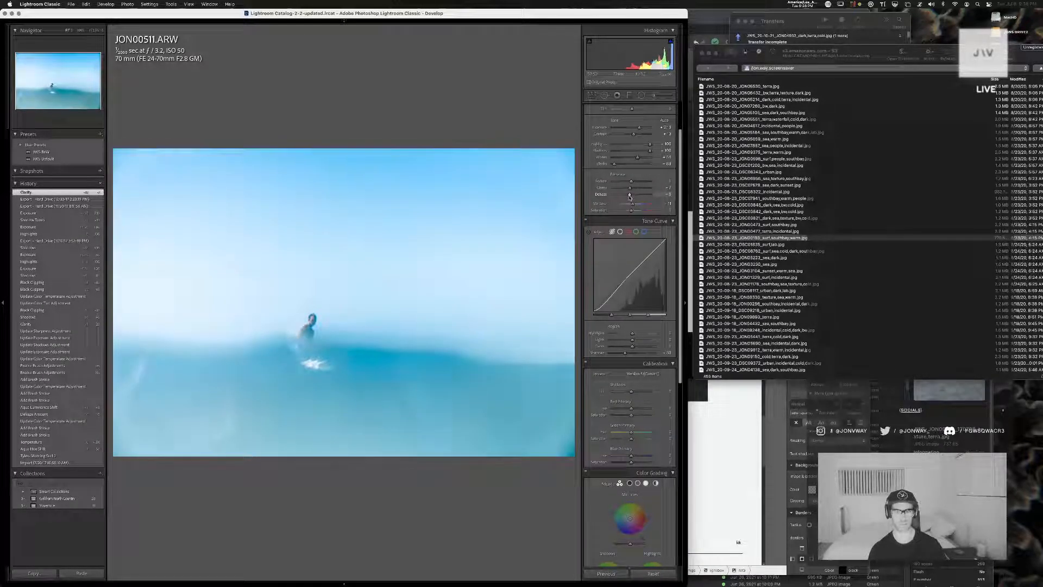
pyautogui.scroll(2, 627, 163)
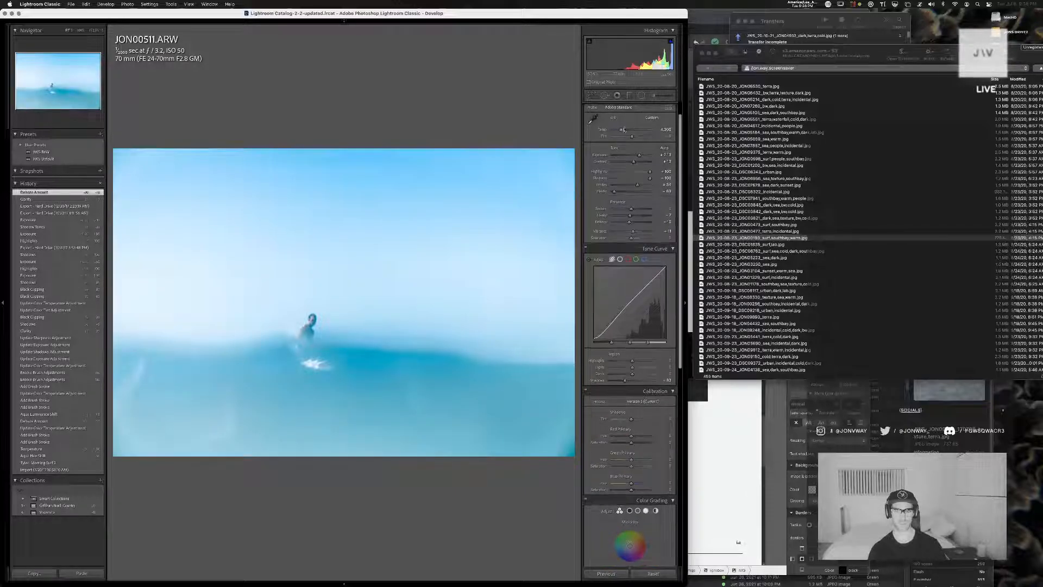
pyautogui.moveTo(624, 130); pyautogui.dragTo(626, 132)
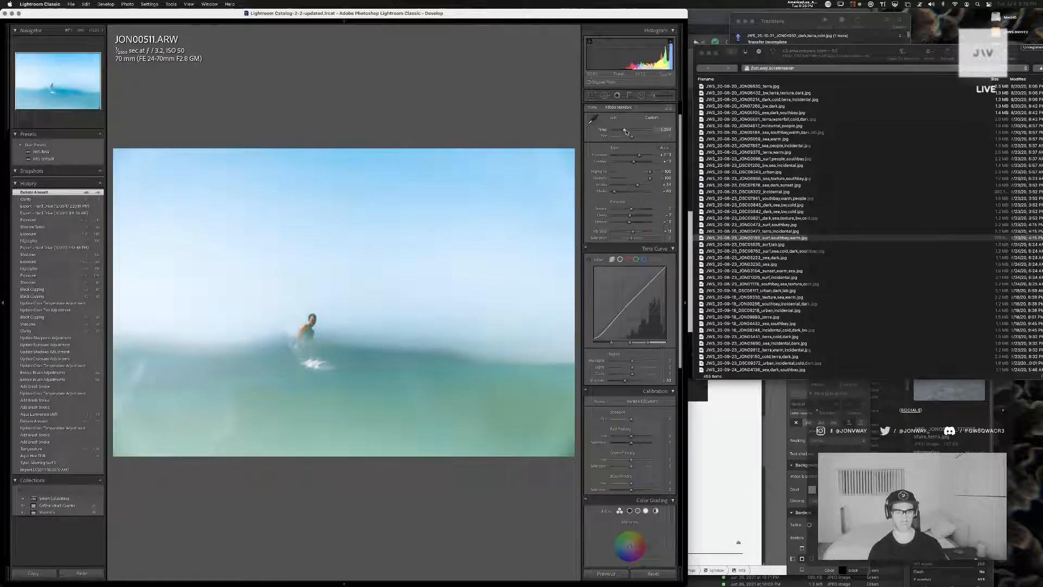
pyautogui.press('super+z')
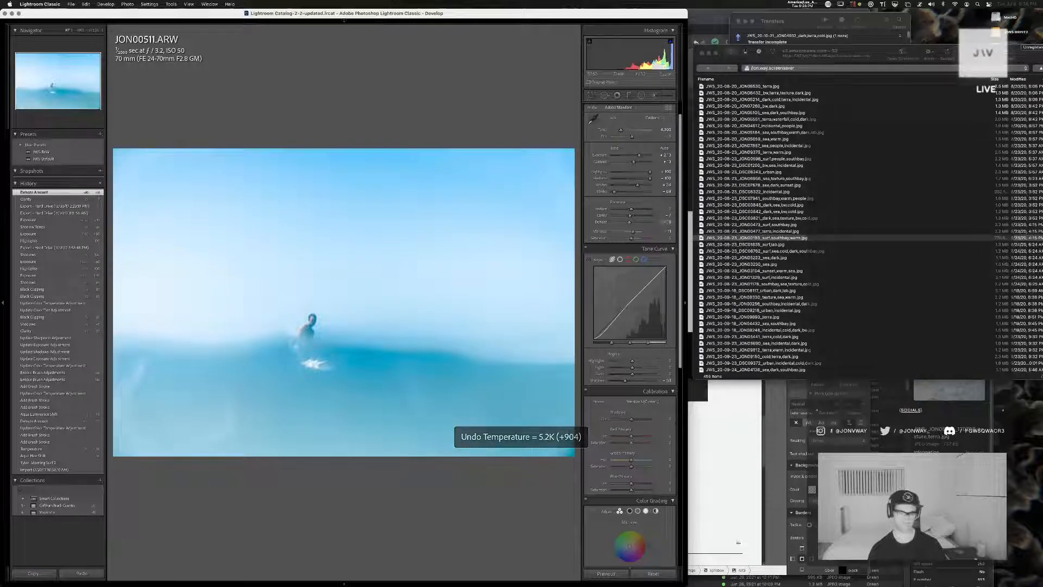
pyautogui.moveTo(623, 133); pyautogui.dragTo(623, 131)
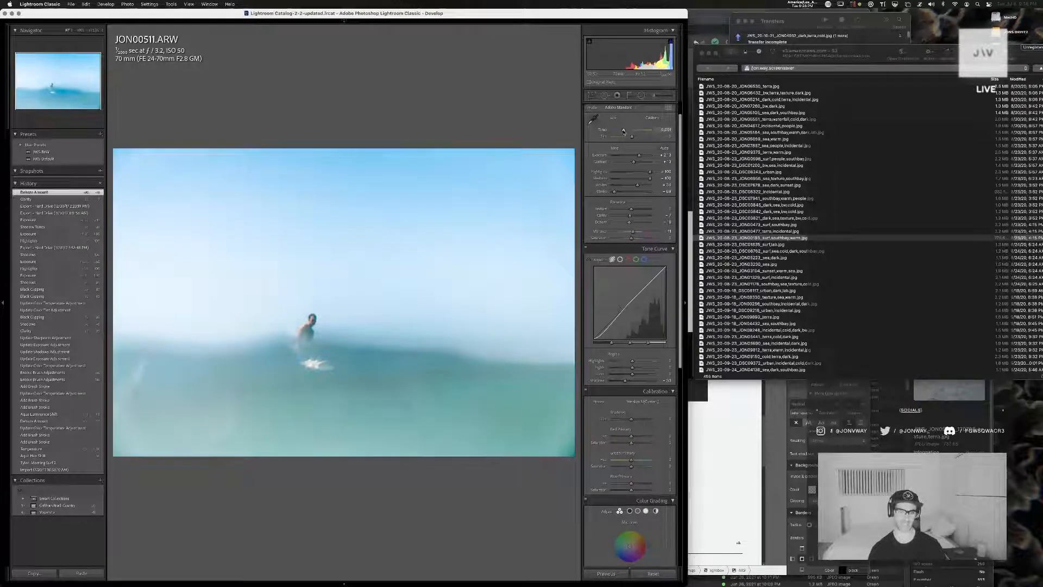
pyautogui.moveTo(623, 131); pyautogui.dragTo(623, 131)
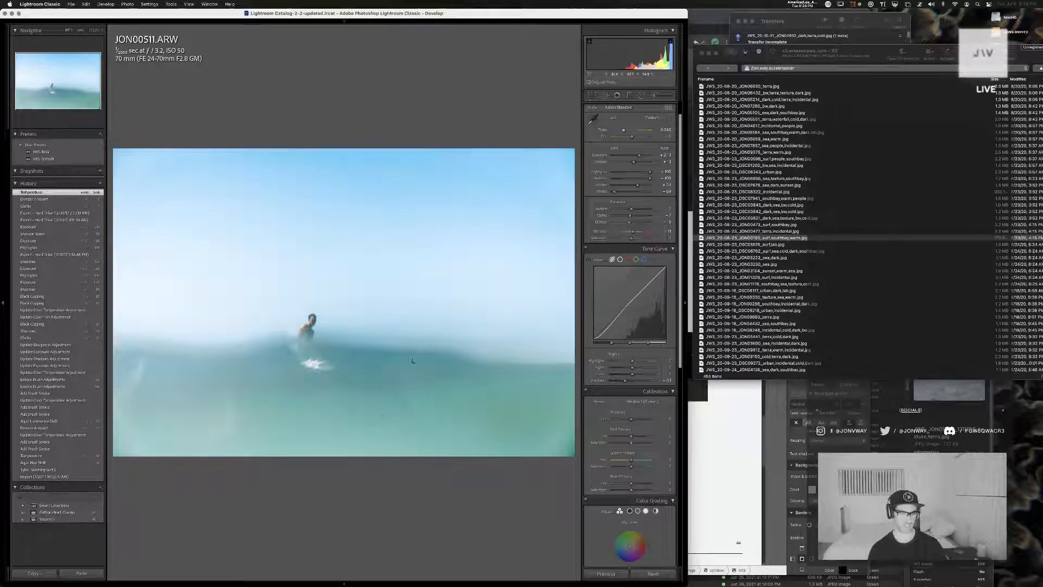
# Inspect the surfer and water up close, then reset the sharpness and lower the saturation of the surfer's brush adjustment
pyautogui.click(363, 393)
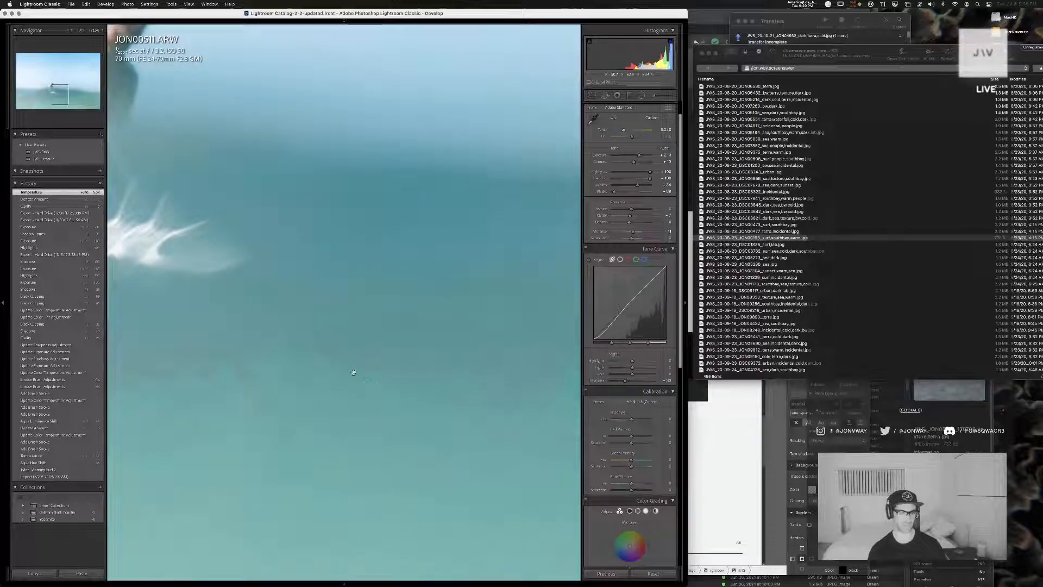
pyautogui.click(330, 374)
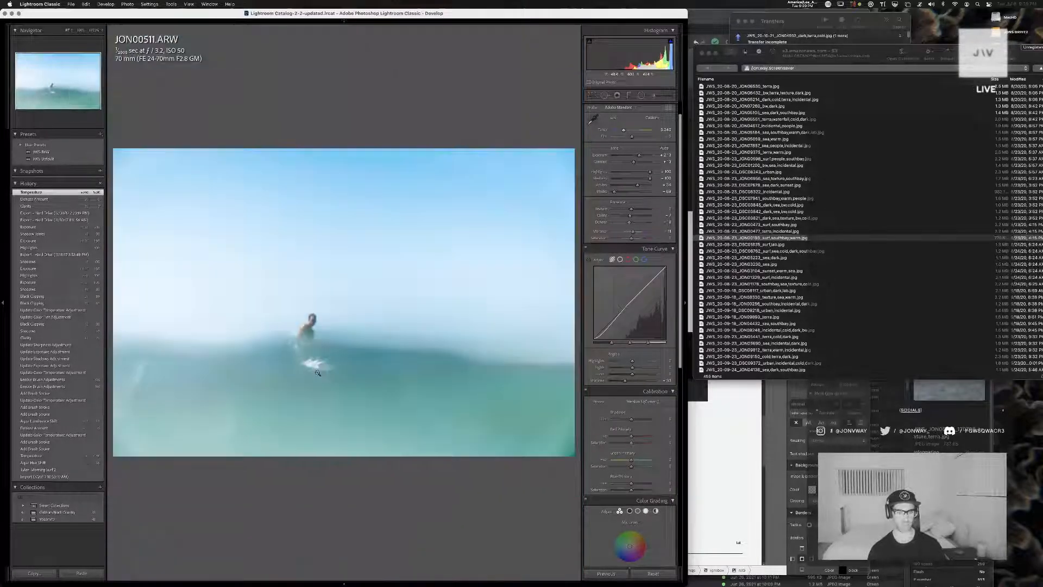
pyautogui.click(286, 385)
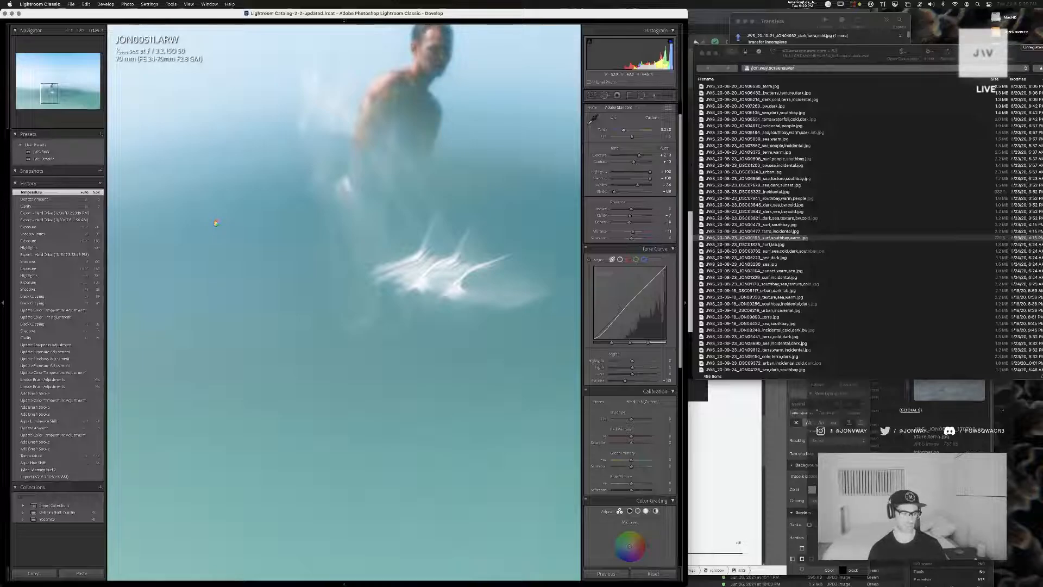
pyautogui.click(214, 227)
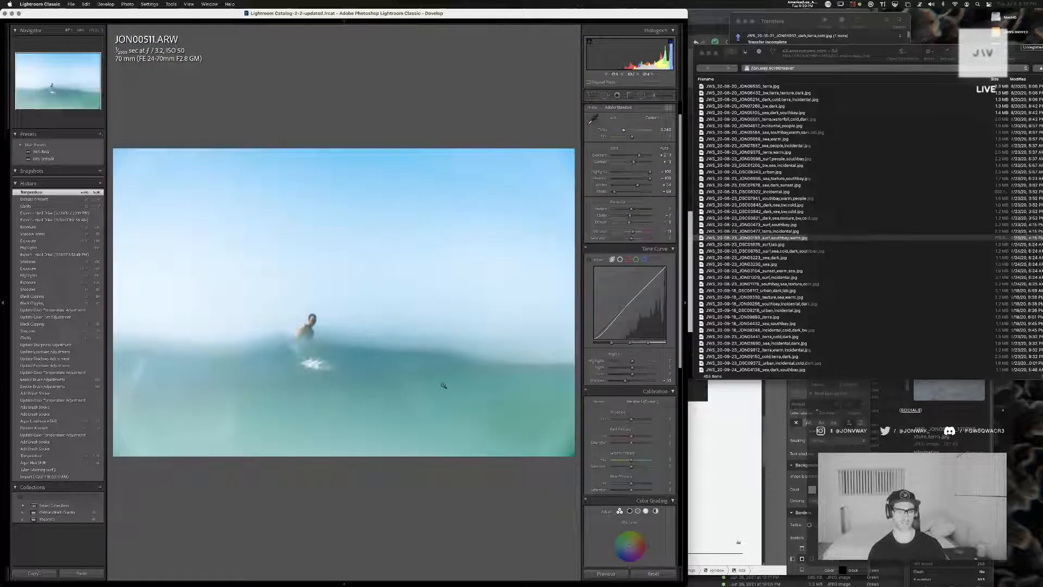
pyautogui.scroll(-6, 625, 147)
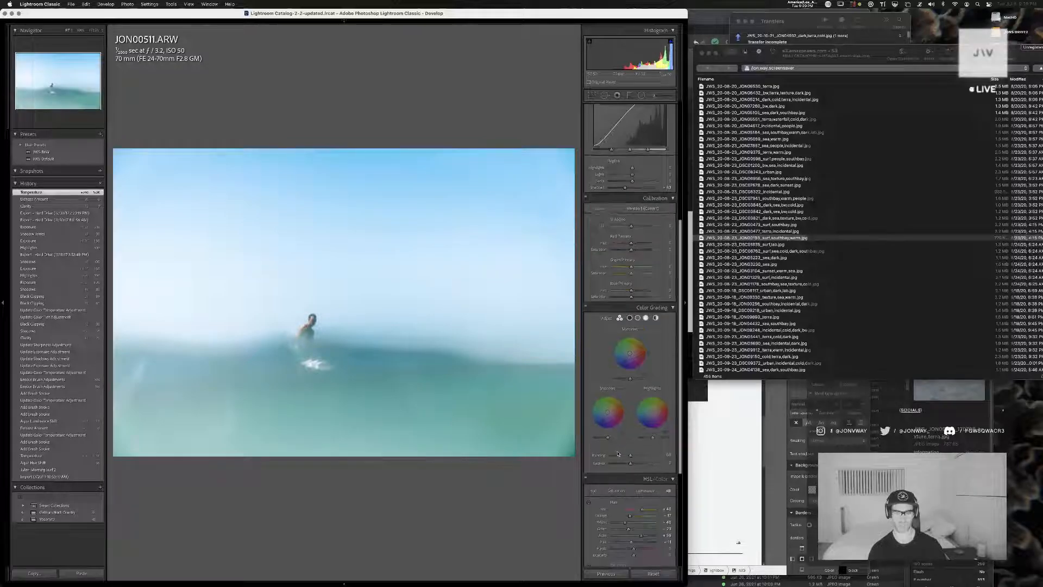
pyautogui.click(654, 96)
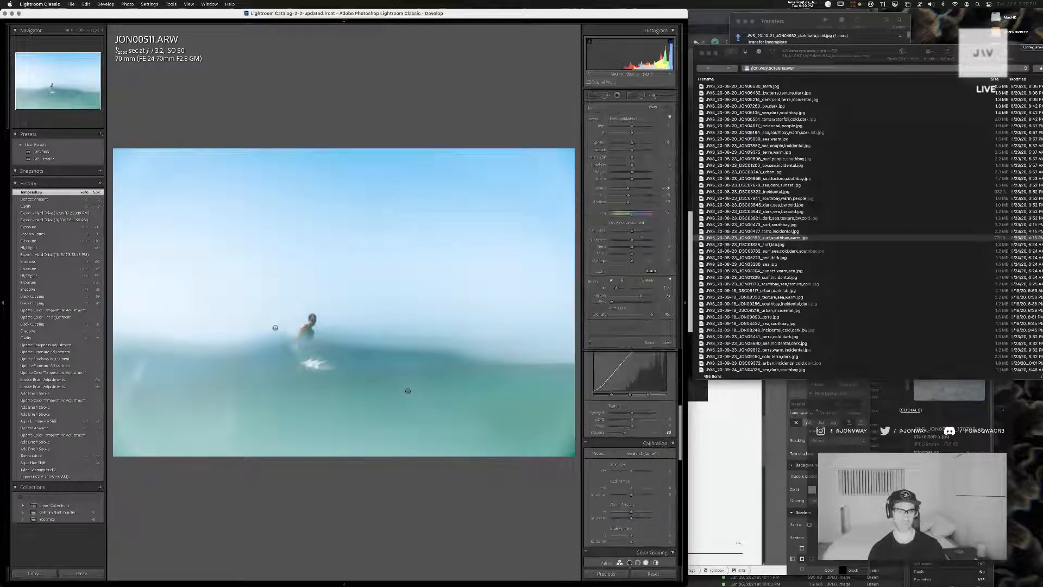
pyautogui.click(314, 317)
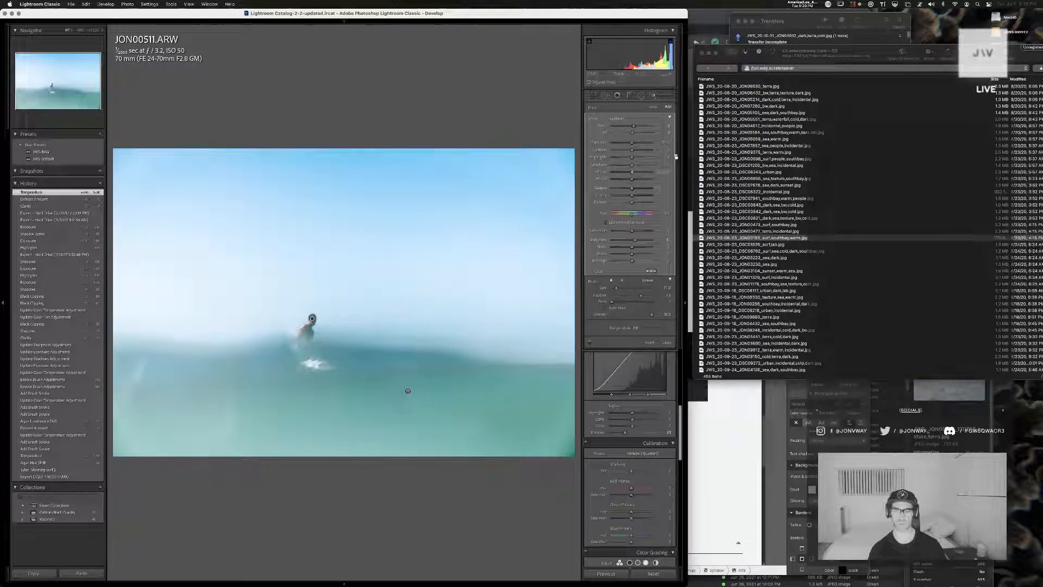
pyautogui.doubleClick(631, 241)
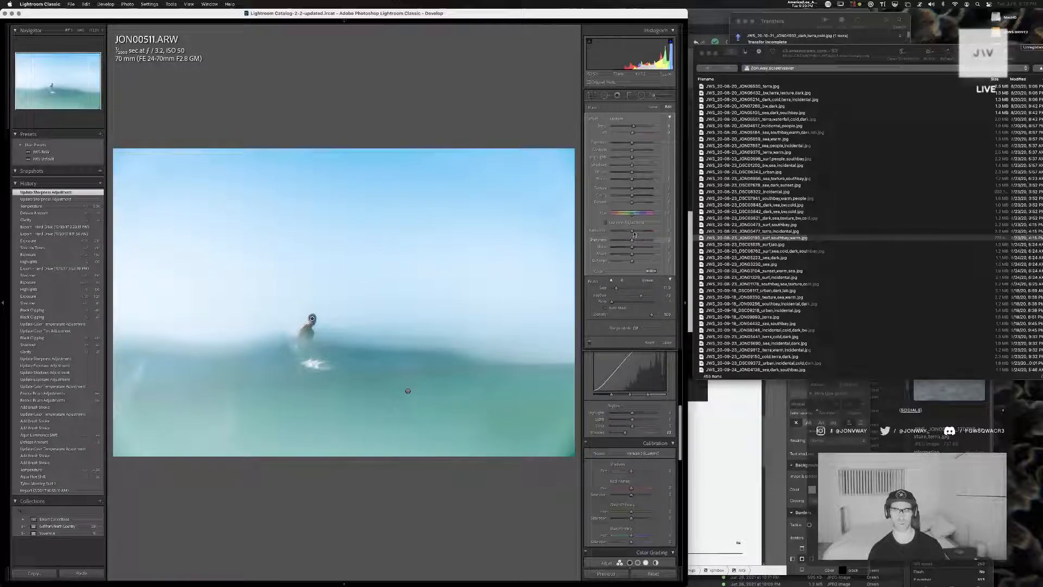
pyautogui.moveTo(628, 233); pyautogui.dragTo(624, 234)
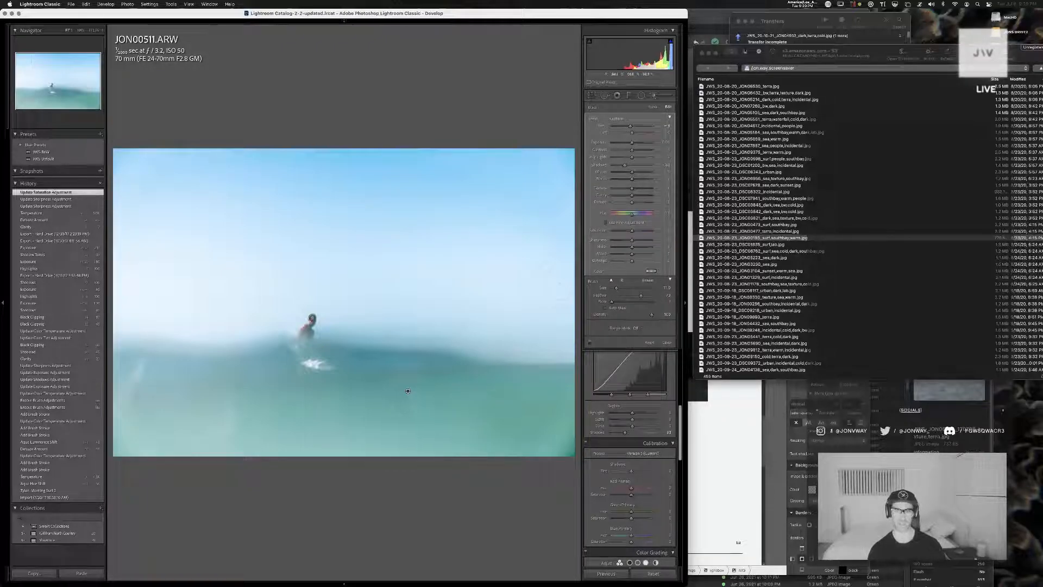
# Try raising the shadows of the water's brush adjustment, reset them to default, and close the brush
pyautogui.moveTo(634, 166); pyautogui.dragTo(637, 167)
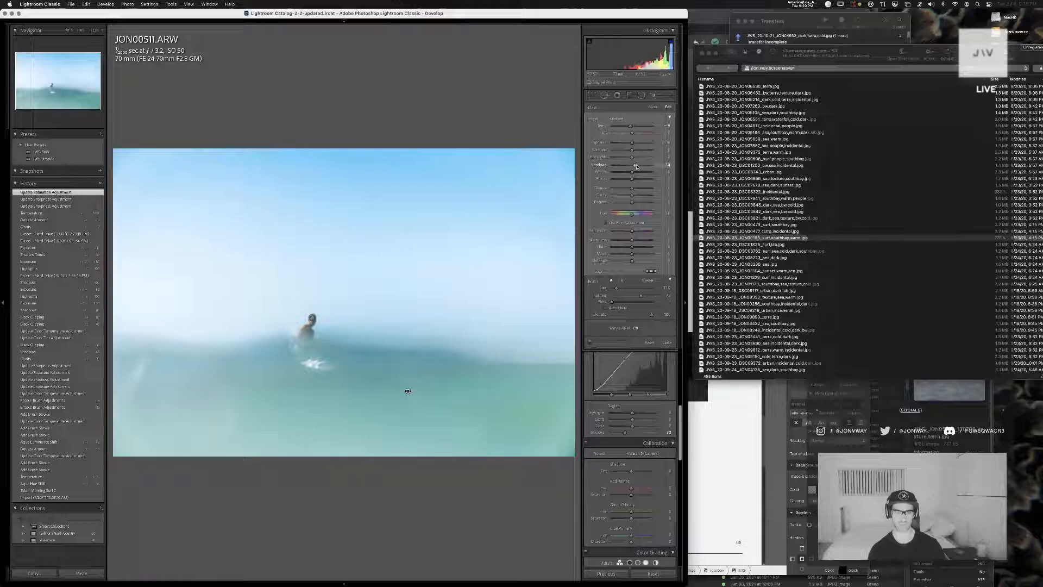
pyautogui.doubleClick(637, 166)
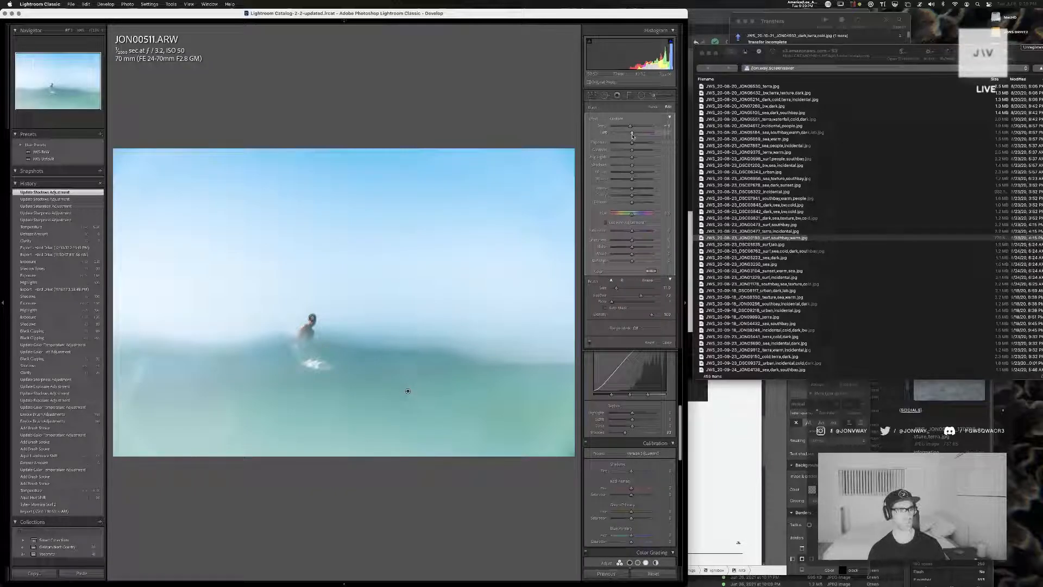
pyautogui.click(652, 107)
pyautogui.press('k')
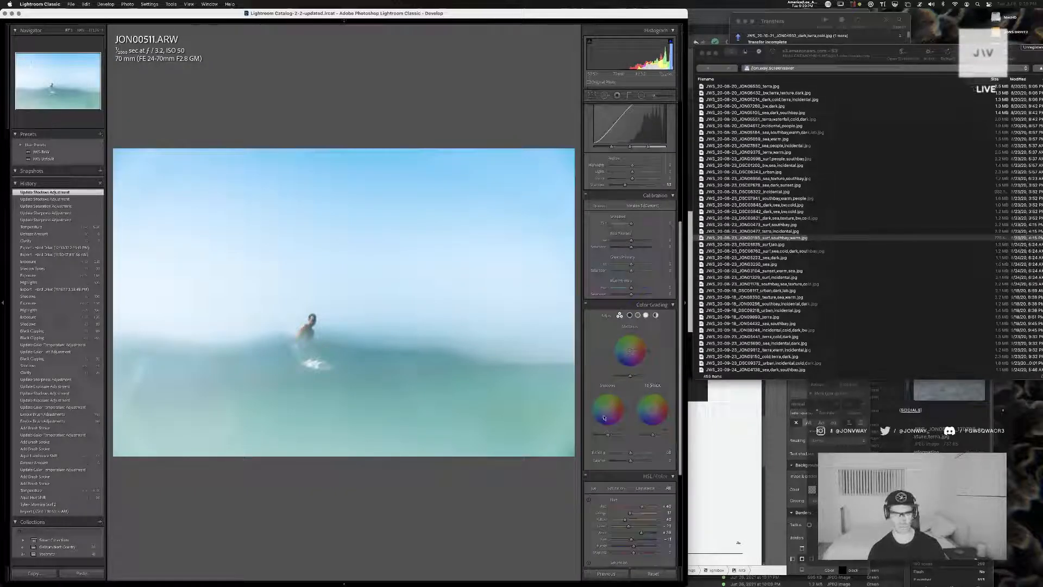
# Add film grain to the photo with an amount of 15 and a size of 50
pyautogui.scroll(-5, 625, 326)
pyautogui.click(673, 525)
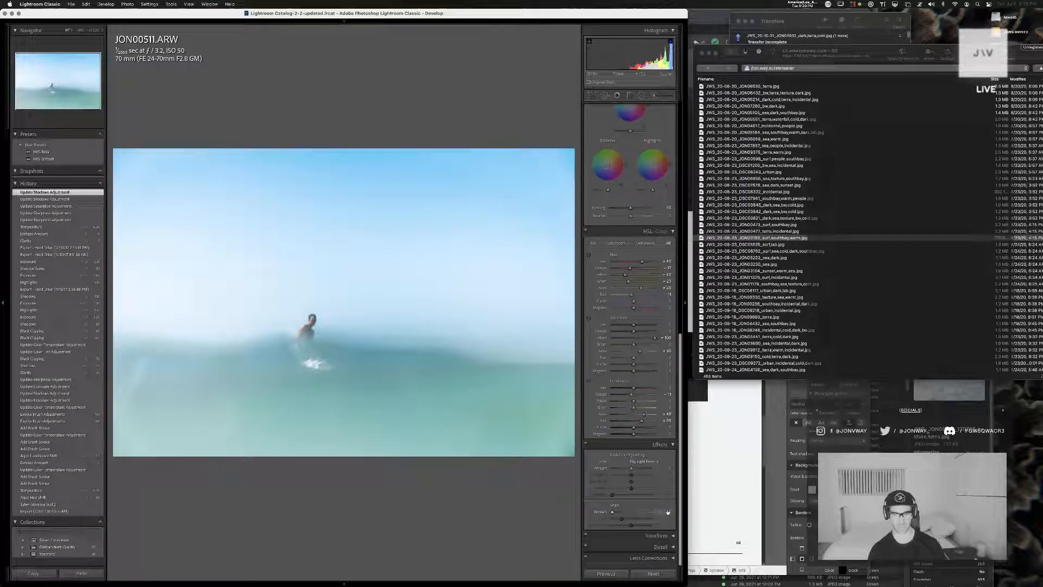
pyautogui.click(668, 512)
pyautogui.write('15')
pyautogui.press('Return')
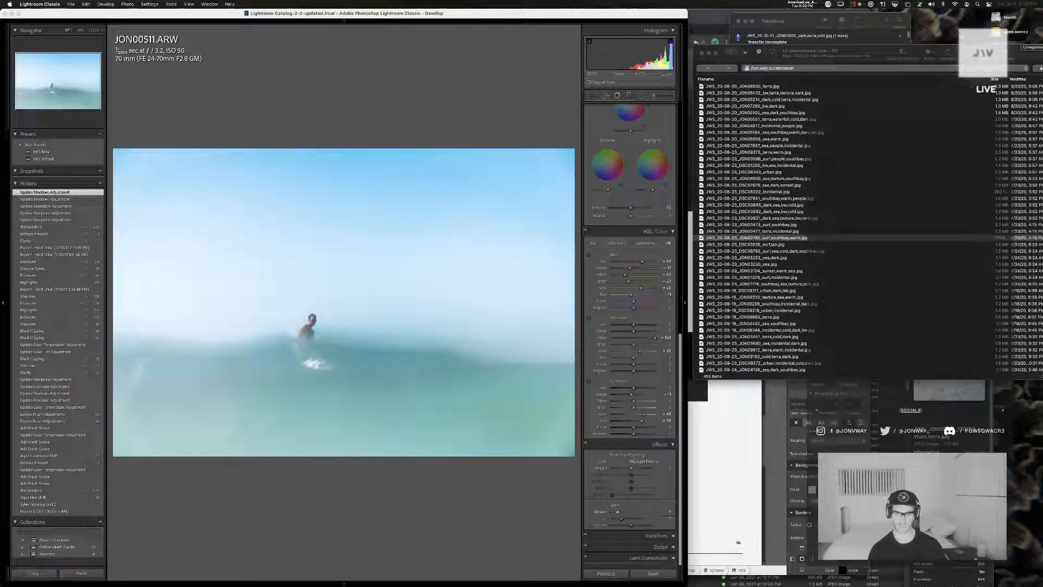
pyautogui.click(669, 519)
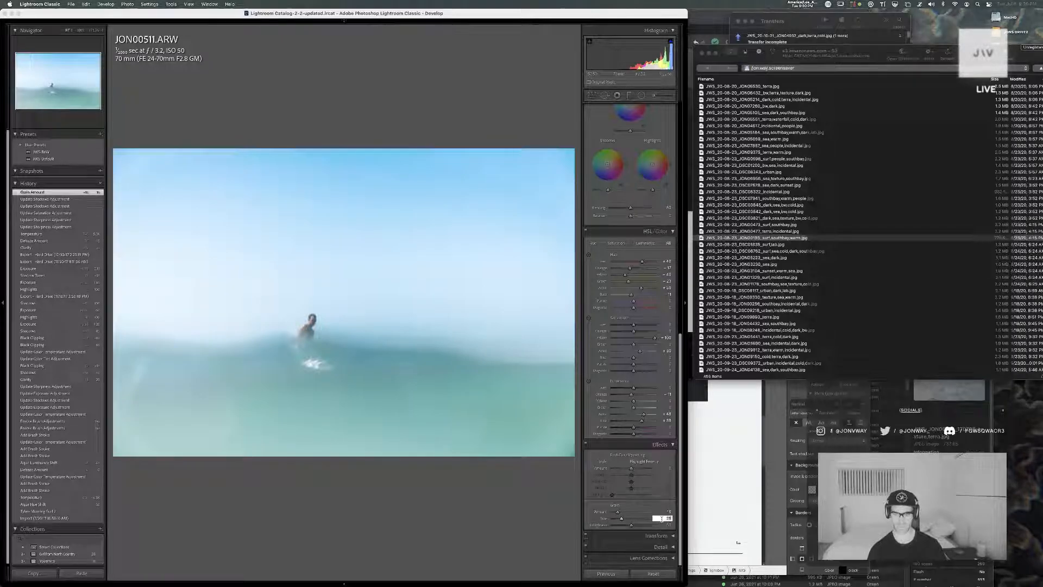
pyautogui.write('50')
pyautogui.press('Return')
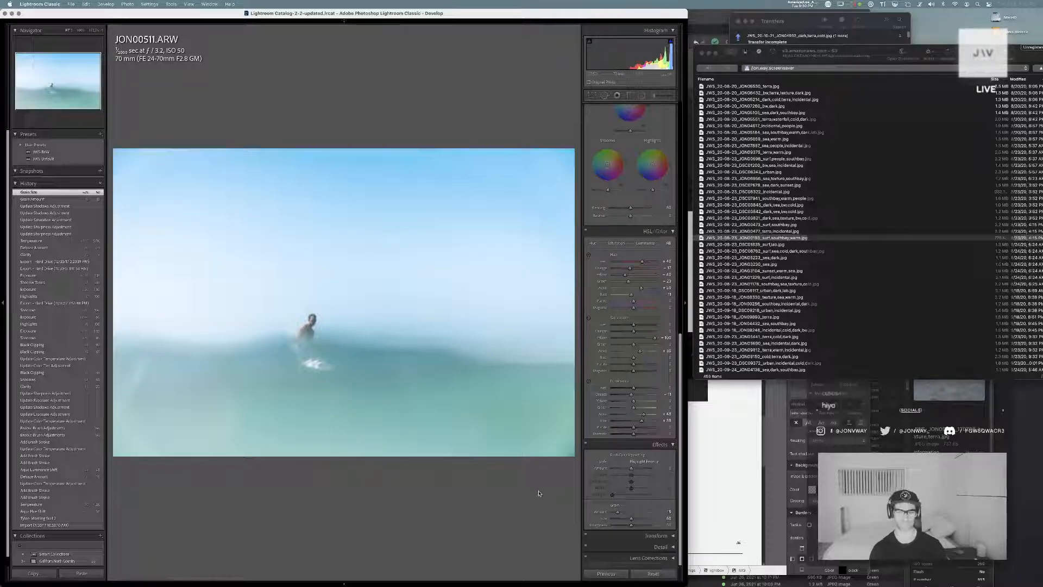
# Check the grain on the surfer up close, then tint the Color Grading highlights toward yellow
pyautogui.click(300, 319)
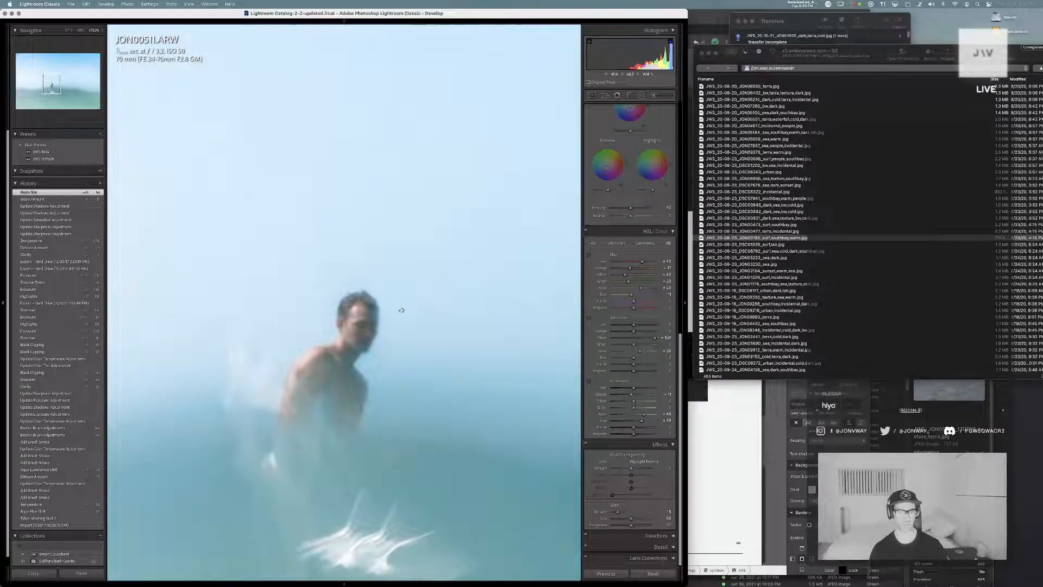
pyautogui.moveTo(413, 317); pyautogui.dragTo(359, 326)
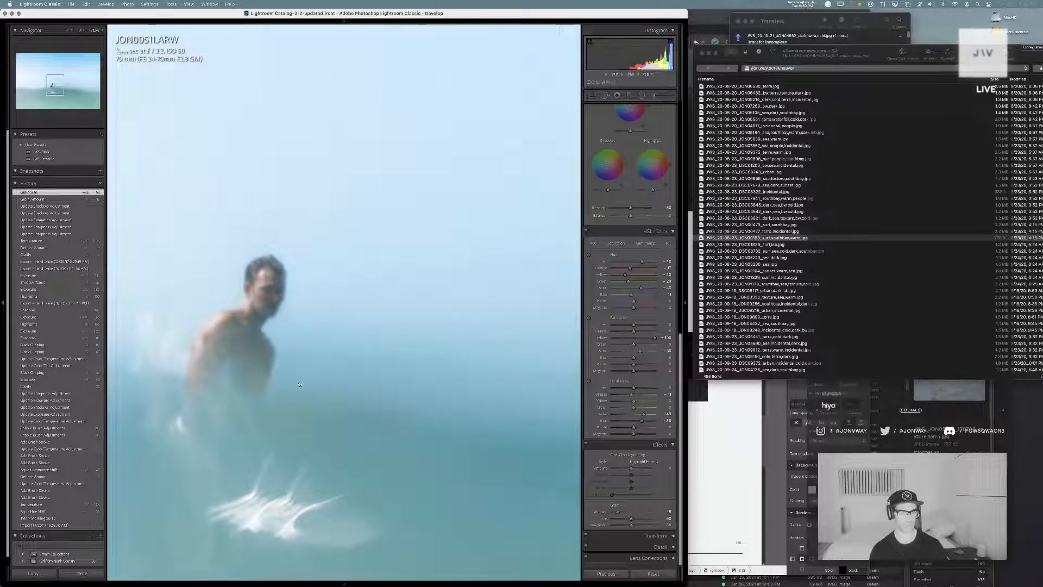
pyautogui.moveTo(205, 286); pyautogui.dragTo(244, 292)
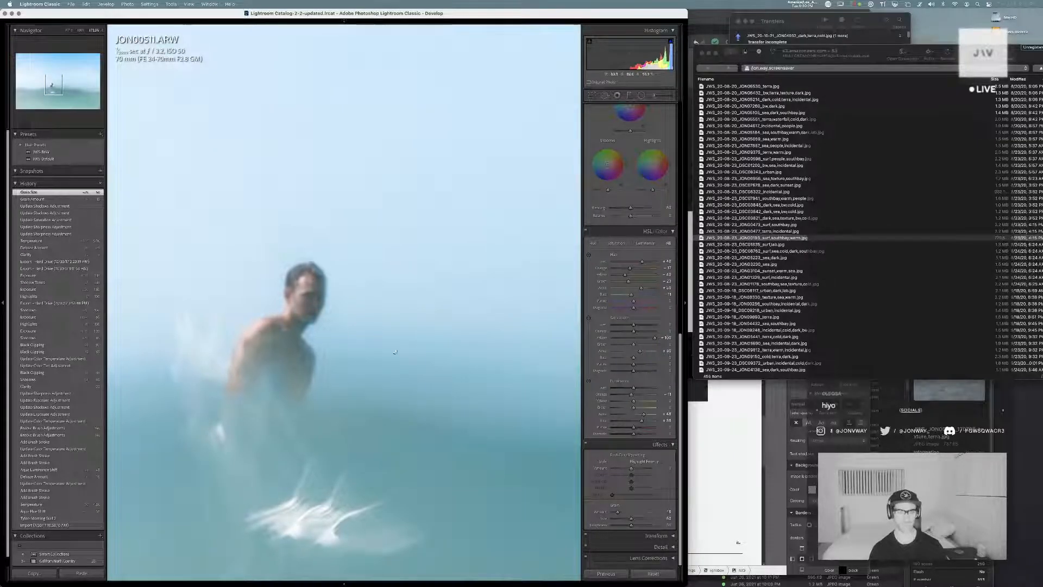
pyautogui.click(380, 446)
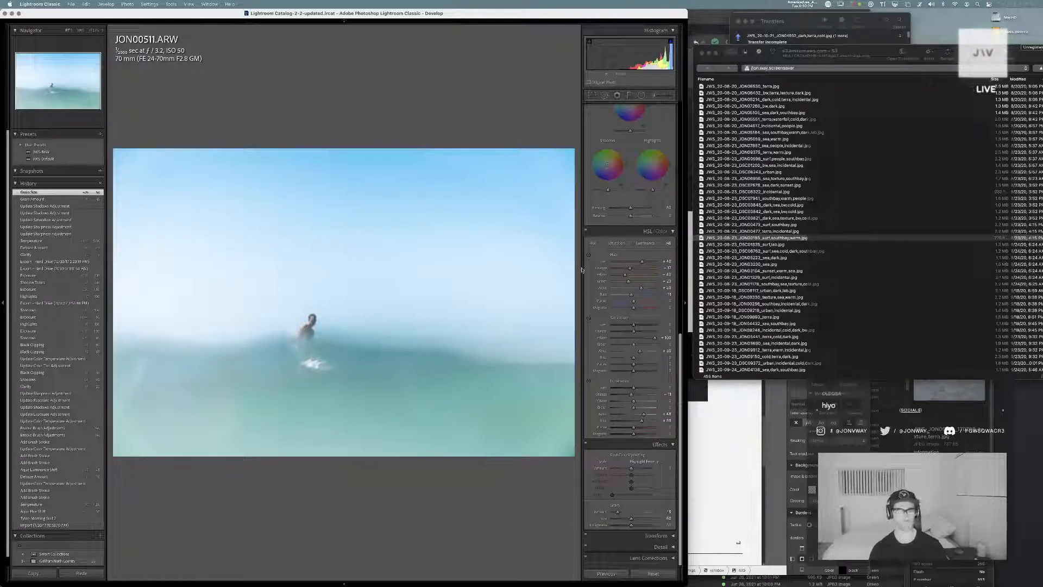
pyautogui.scroll(2, 641, 228)
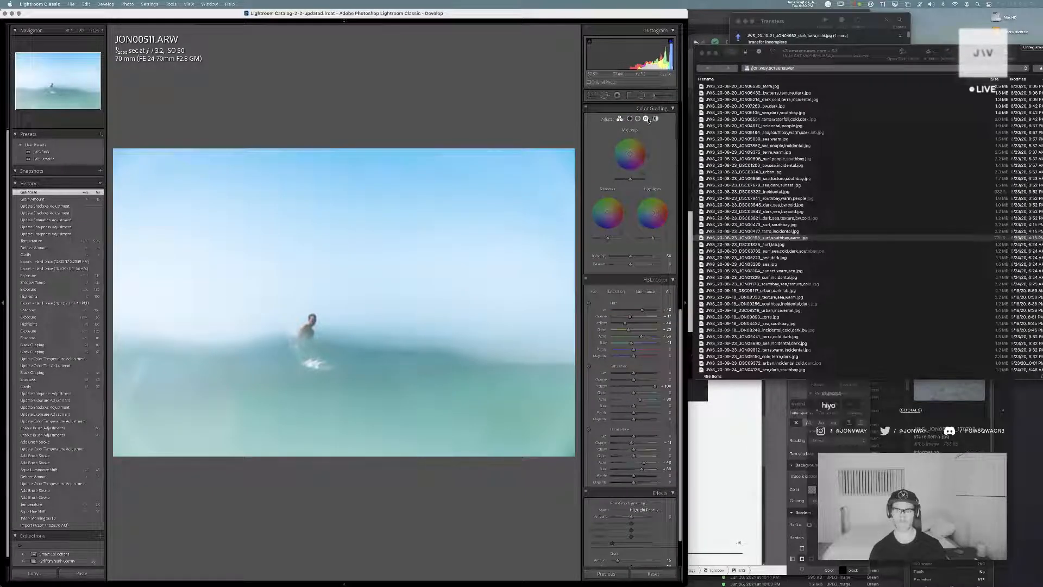
pyautogui.click(646, 119)
pyautogui.click(620, 119)
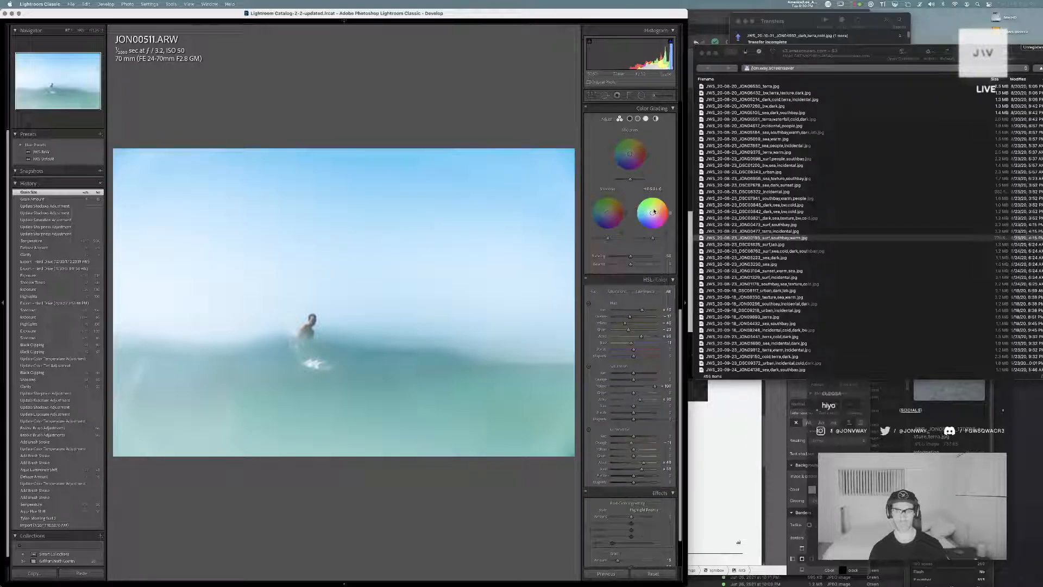
pyautogui.click(652, 211)
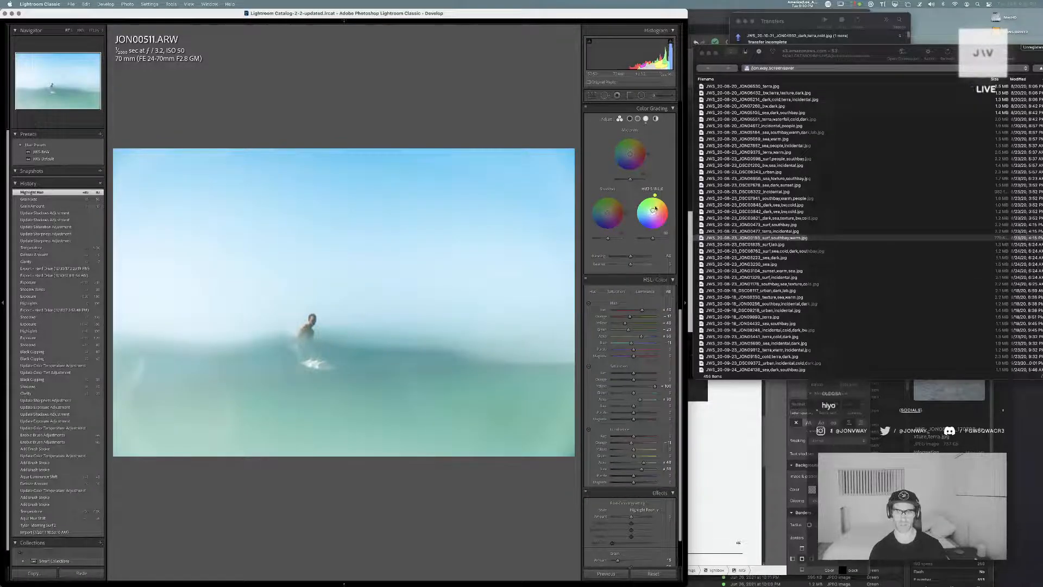
pyautogui.moveTo(653, 213)
pyautogui.mouseDown()
pyautogui.moveTo(658, 204)
pyautogui.moveTo(641, 202)
pyautogui.moveTo(662, 196)
pyautogui.moveTo(672, 217)
pyautogui.moveTo(660, 196)
pyautogui.moveTo(635, 211)
pyautogui.moveTo(669, 204)
pyautogui.moveTo(652, 194)
pyautogui.moveTo(663, 200)
pyautogui.mouseUp()
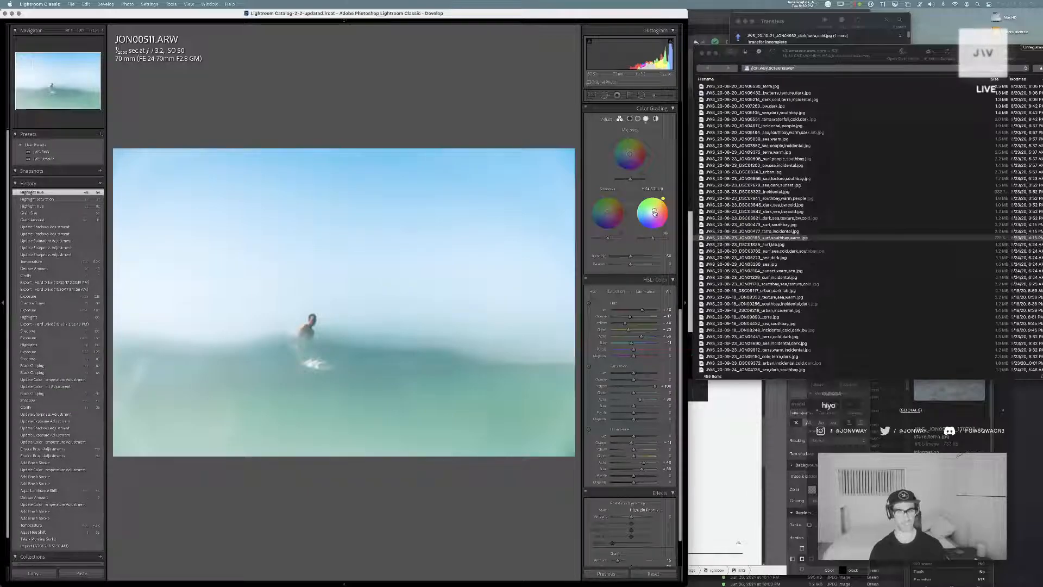
# Refine the saturation of the Color Grading highlights' yellow tint, and tint the midtones toward blue
pyautogui.click(652, 212)
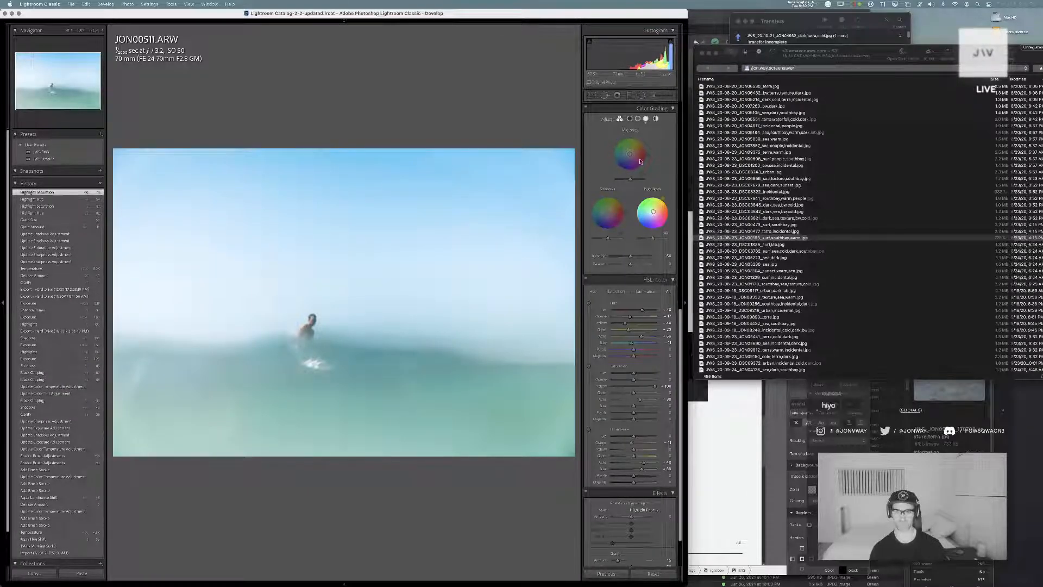
pyautogui.moveTo(631, 153); pyautogui.dragTo(627, 155)
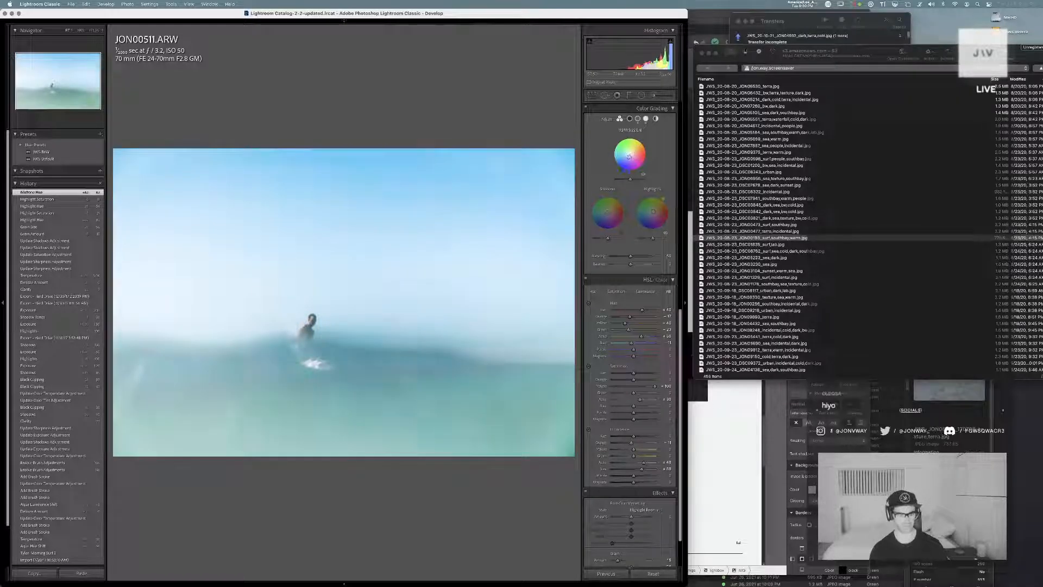
pyautogui.moveTo(628, 156); pyautogui.dragTo(627, 157)
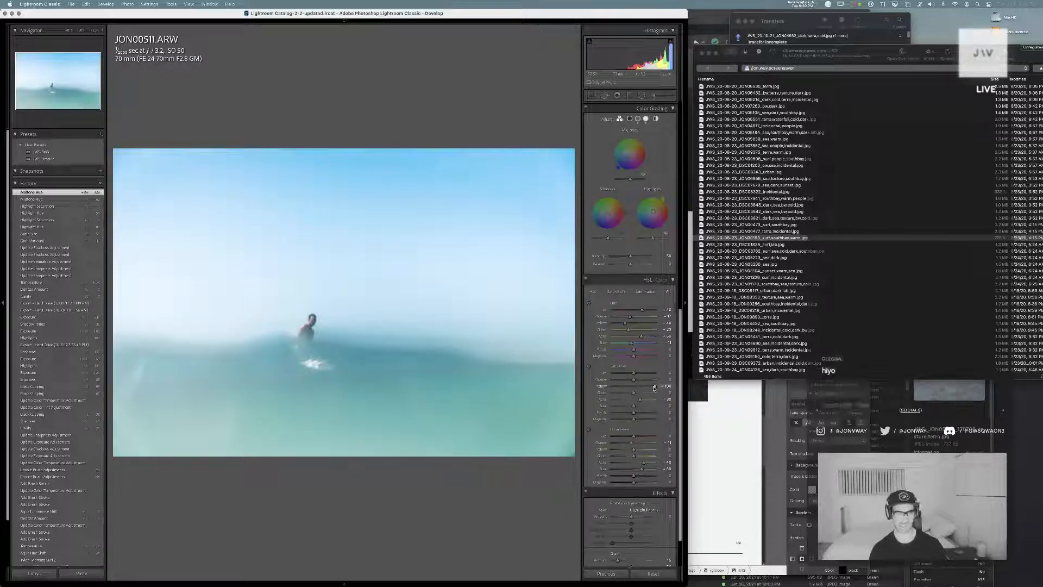
# Lower the HSL saturation of the yellows and aquas and the aqua luminance, undoing a small blue luminance change
pyautogui.moveTo(654, 387)
pyautogui.mouseDown()
pyautogui.moveTo(620, 390)
pyautogui.moveTo(637, 389)
pyautogui.mouseUp()
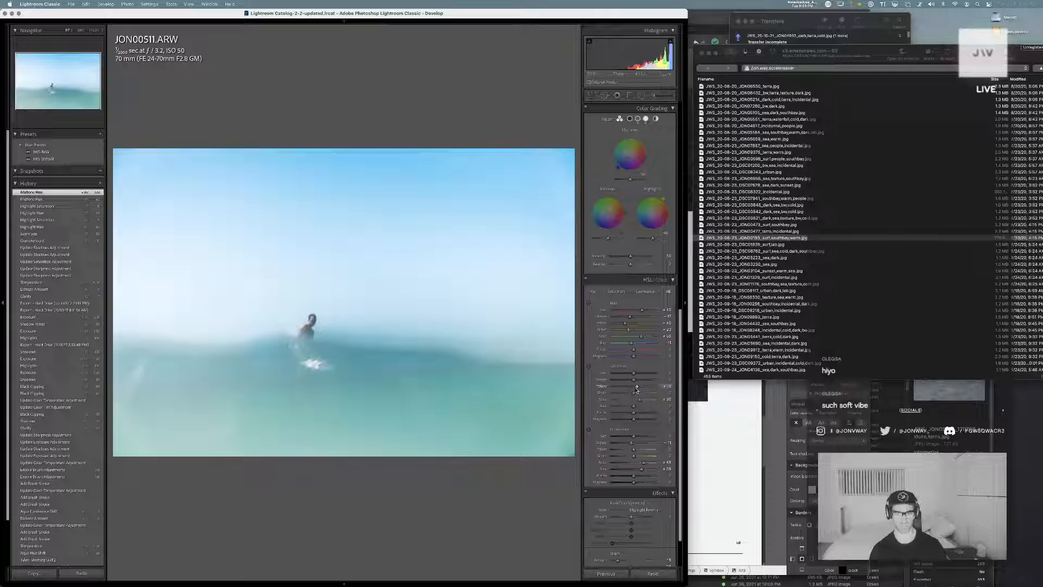
pyautogui.moveTo(644, 466)
pyautogui.mouseDown()
pyautogui.moveTo(628, 472)
pyautogui.moveTo(641, 472)
pyautogui.mouseUp()
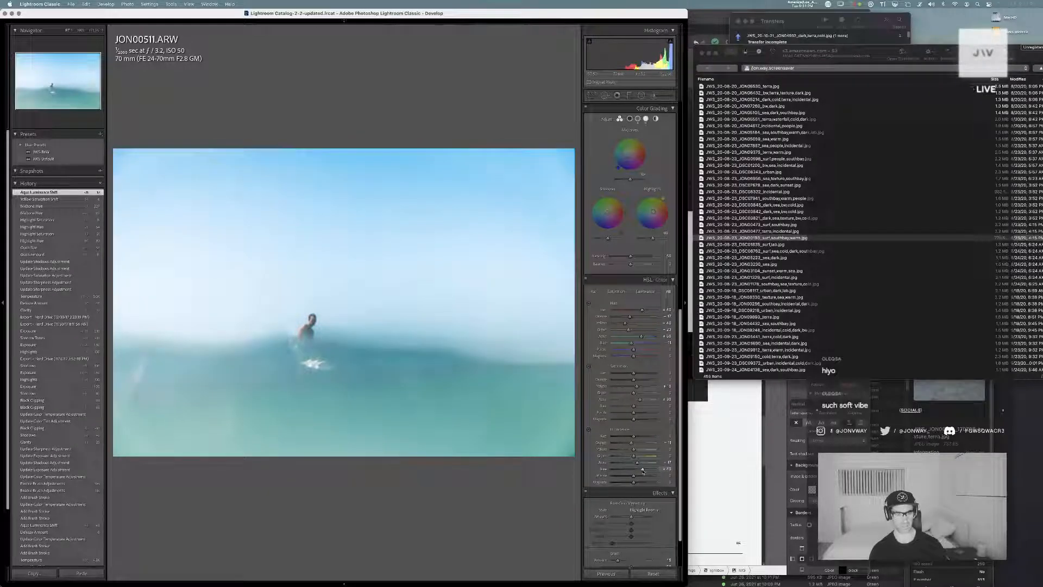
pyautogui.press('super+z')
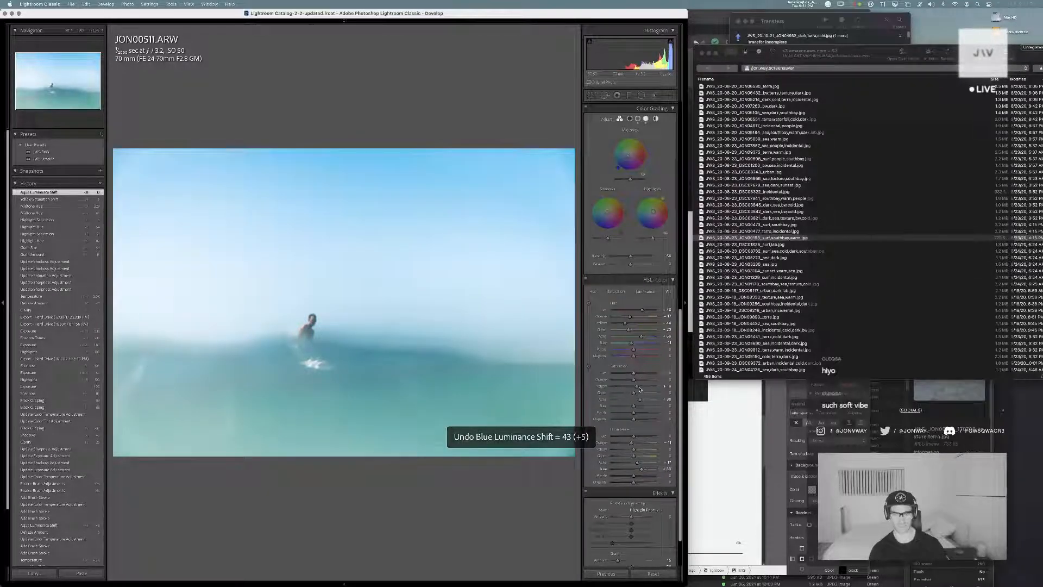
pyautogui.moveTo(640, 399)
pyautogui.mouseDown()
pyautogui.moveTo(622, 401)
pyautogui.moveTo(637, 401)
pyautogui.mouseUp()
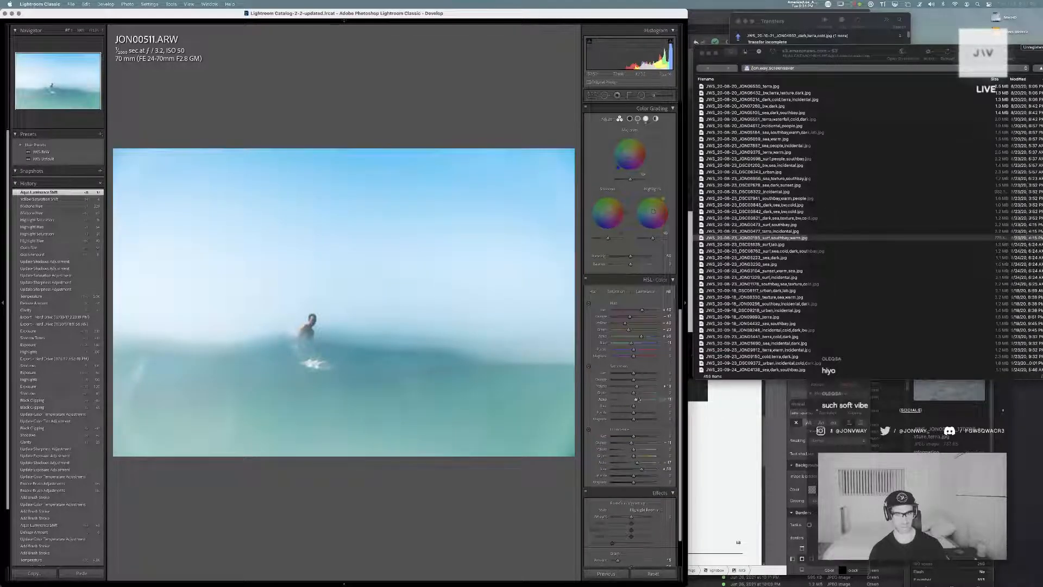
# Raise the aqua hue strongly, and try a blue hue shift of -100 before undoing it
pyautogui.moveTo(641, 336); pyautogui.dragTo(612, 344)
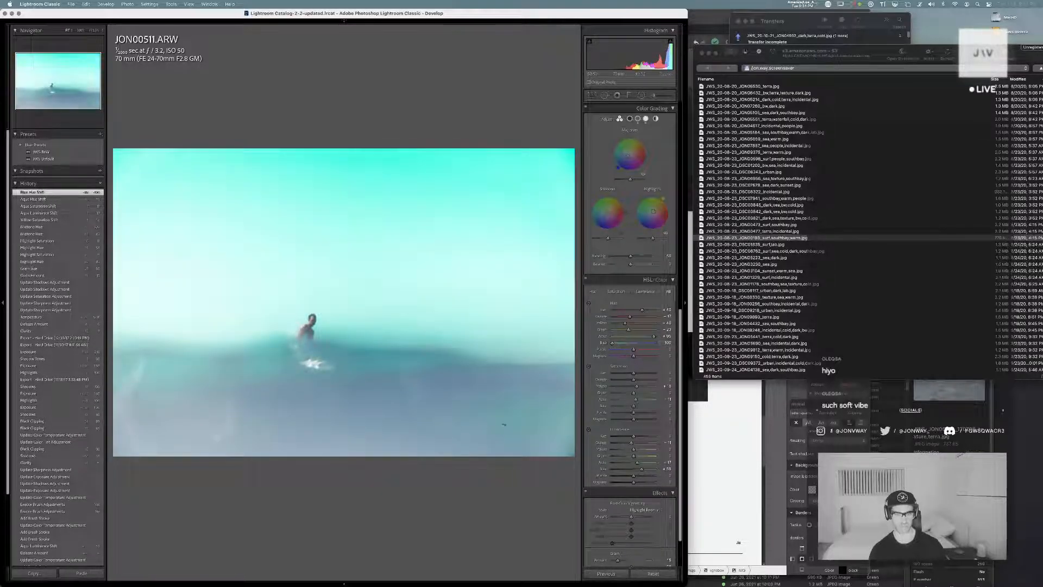
pyautogui.press('super+z')
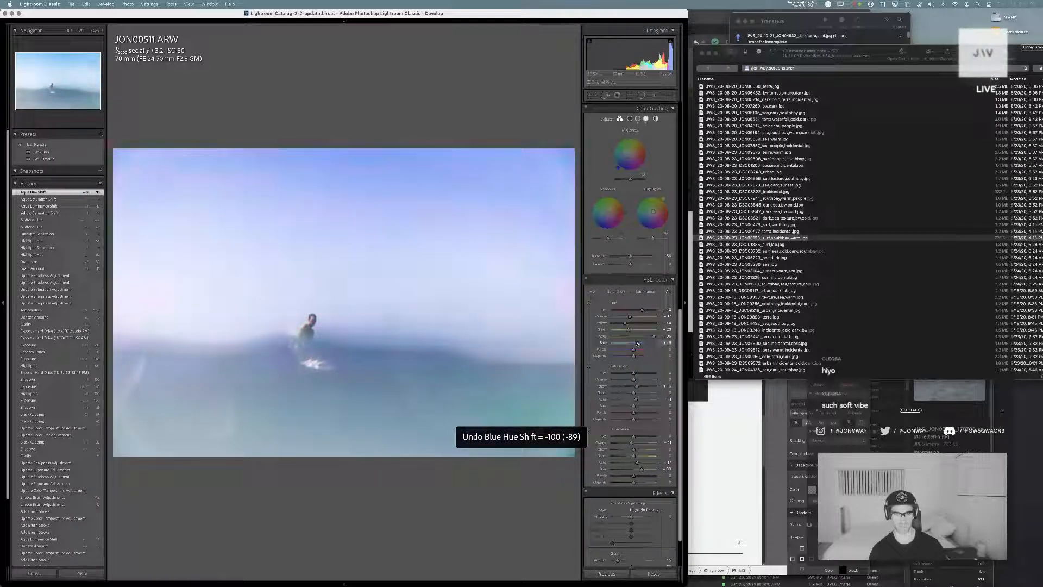
pyautogui.press('super+z')
# Try green hue shifts of 71 and 5, check the water up close, and undo both shifts
pyautogui.moveTo(630, 329); pyautogui.dragTo(571, 335)
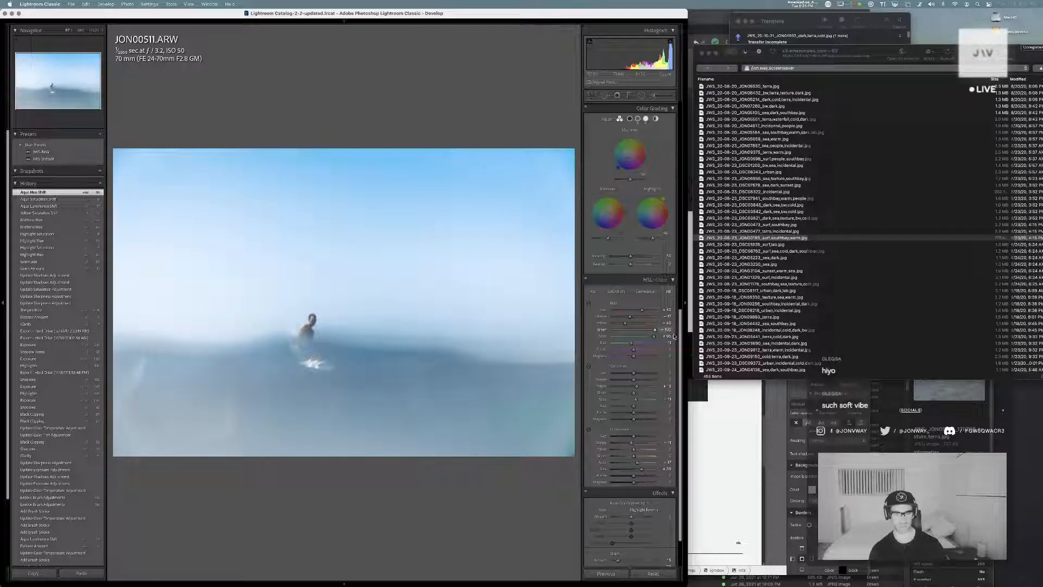
pyautogui.moveTo(655, 336); pyautogui.dragTo(652, 336)
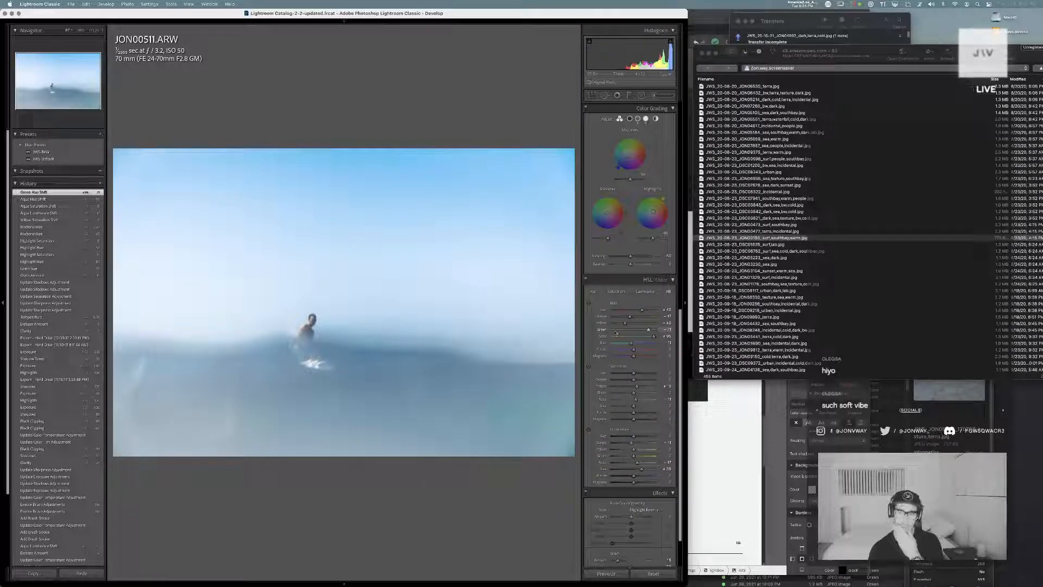
pyautogui.moveTo(623, 331)
pyautogui.mouseDown()
pyautogui.moveTo(606, 331)
pyautogui.moveTo(634, 331)
pyautogui.mouseUp()
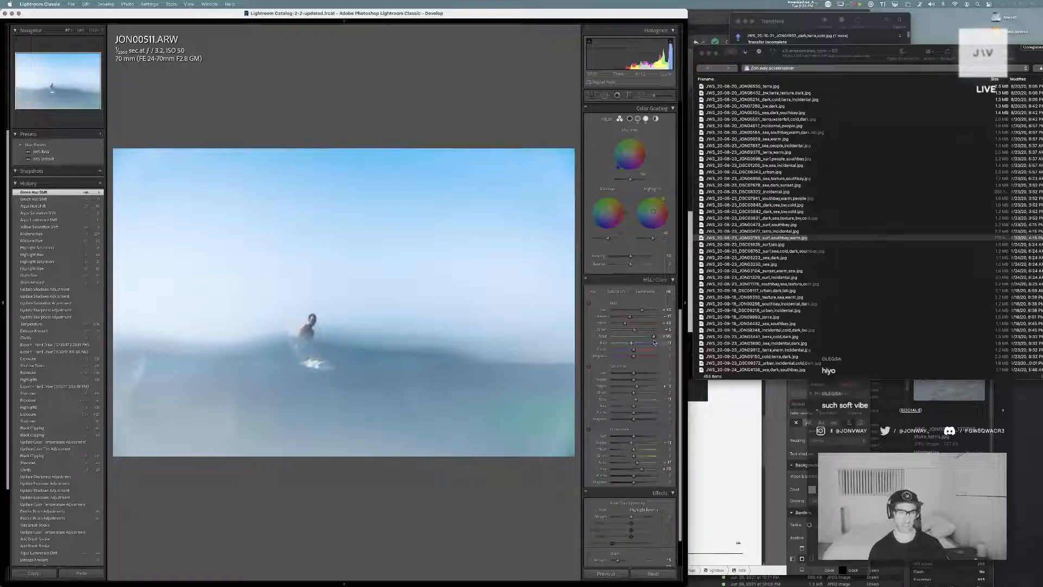
pyautogui.click(532, 403)
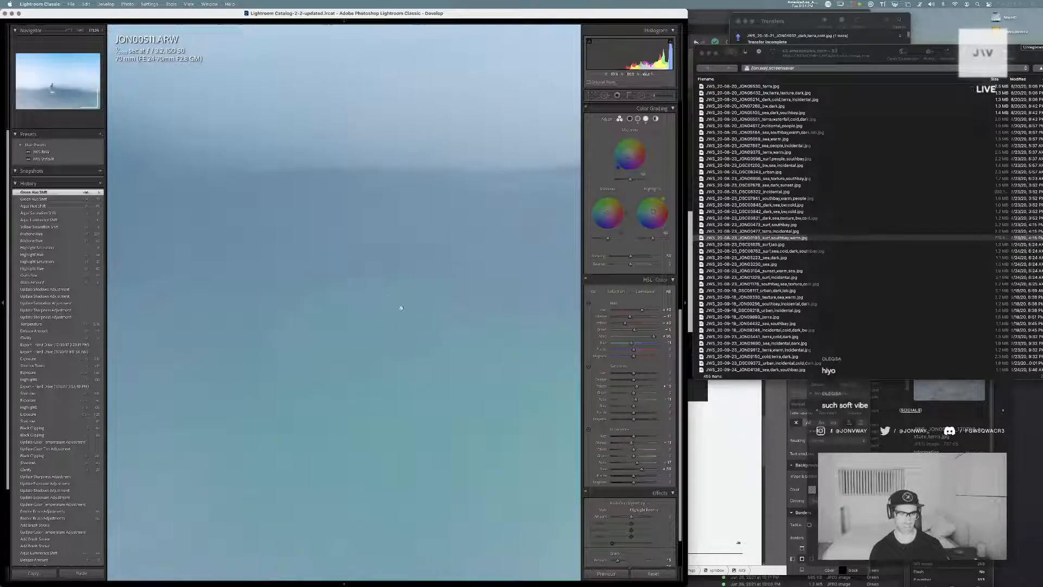
pyautogui.moveTo(424, 461)
pyautogui.mouseDown()
pyautogui.moveTo(361, 338)
pyautogui.moveTo(405, 460)
pyautogui.mouseUp()
pyautogui.click(409, 391)
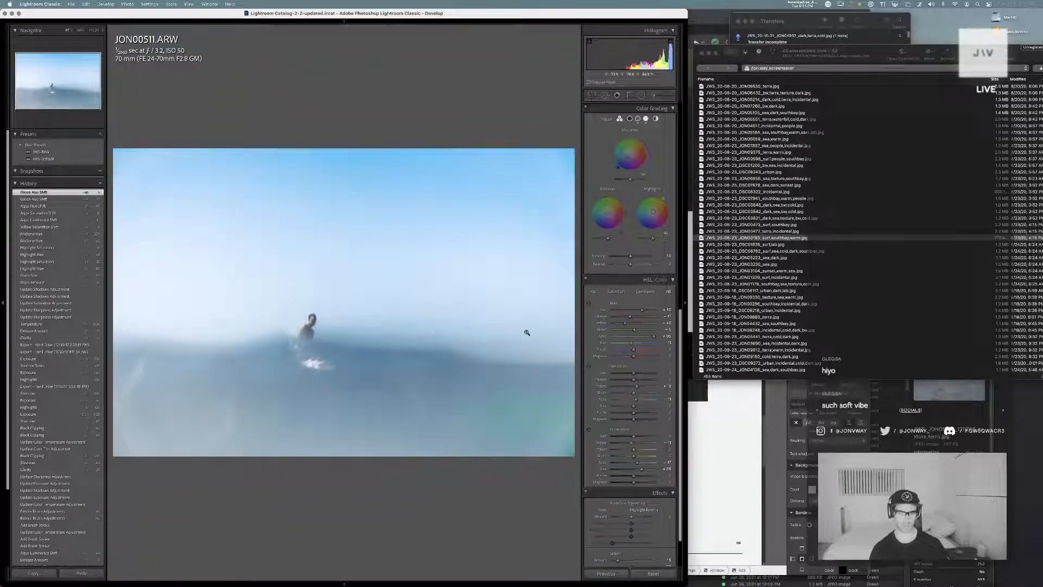
pyautogui.press('super+z')
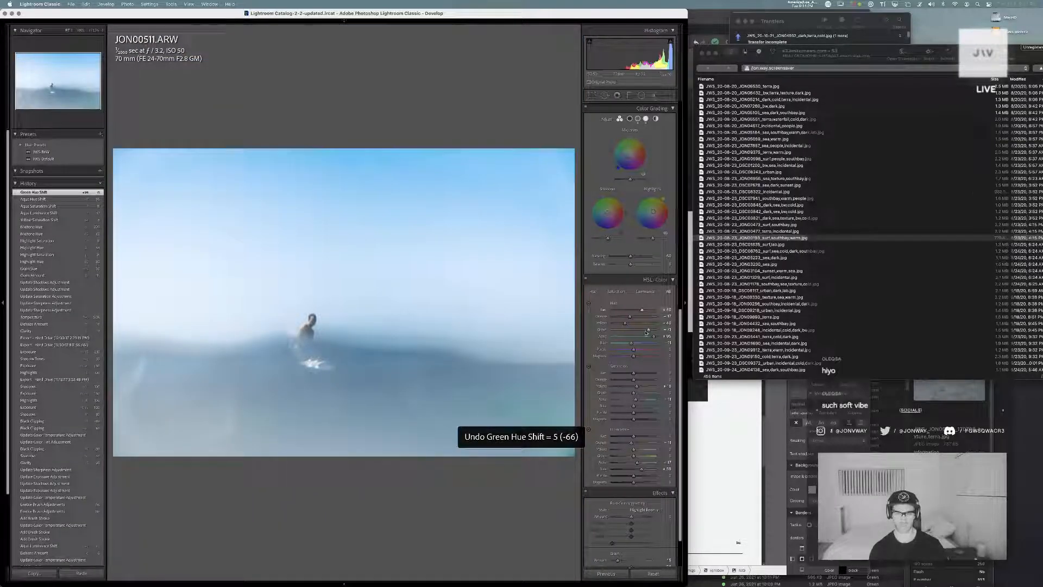
pyautogui.press('super+z')
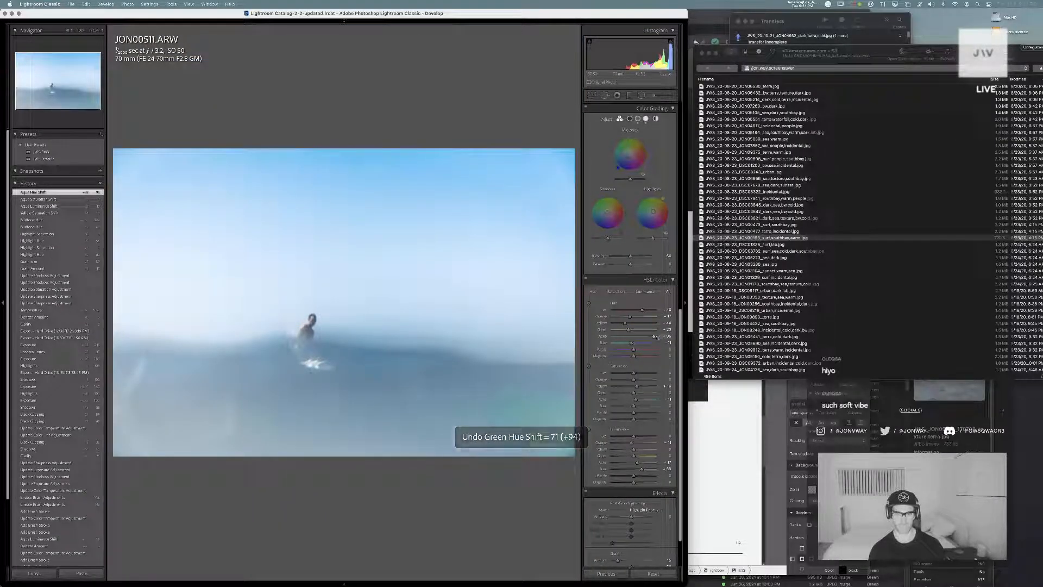
# Reduce the aqua hue shift and raise the green hue, undoing an extreme yellow hue shift
pyautogui.moveTo(655, 336)
pyautogui.mouseDown()
pyautogui.moveTo(632, 330)
pyautogui.moveTo(647, 332)
pyautogui.mouseUp()
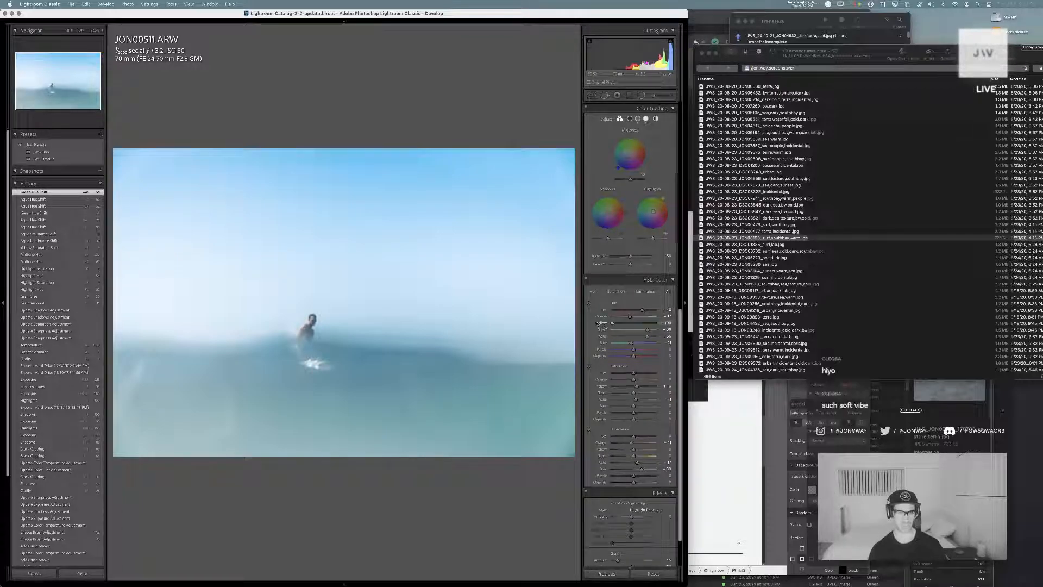
pyautogui.press('super+z')
# Adjust the luminance and hue of the Color Grading shadows, and lower the aqua and green HSL hue shifts
pyautogui.scroll(5, 651, 265)
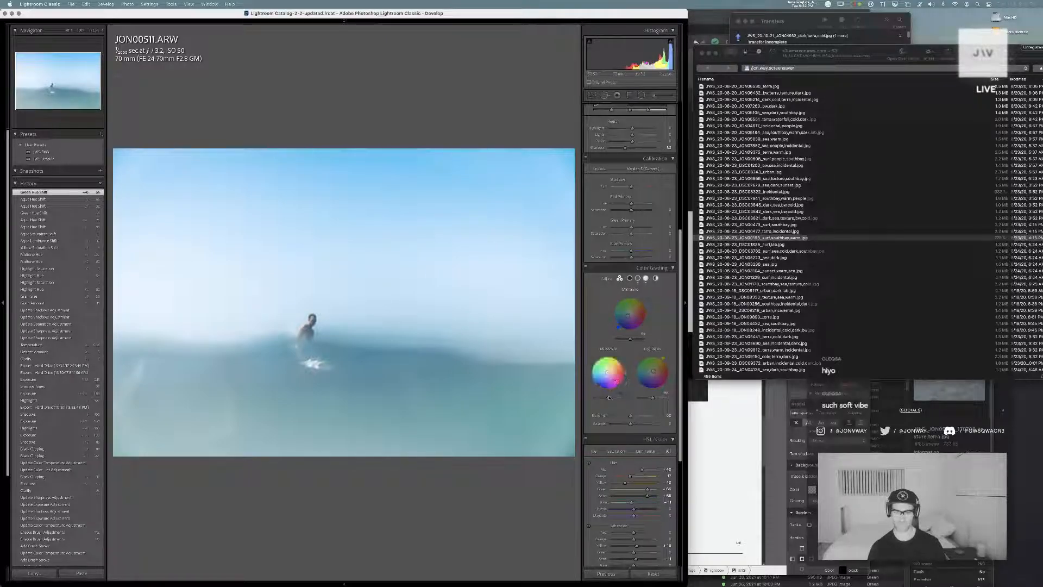
pyautogui.moveTo(609, 398)
pyautogui.mouseDown()
pyautogui.moveTo(600, 401)
pyautogui.moveTo(608, 364)
pyautogui.moveTo(615, 389)
pyautogui.mouseUp()
pyautogui.scroll(-3, 608, 507)
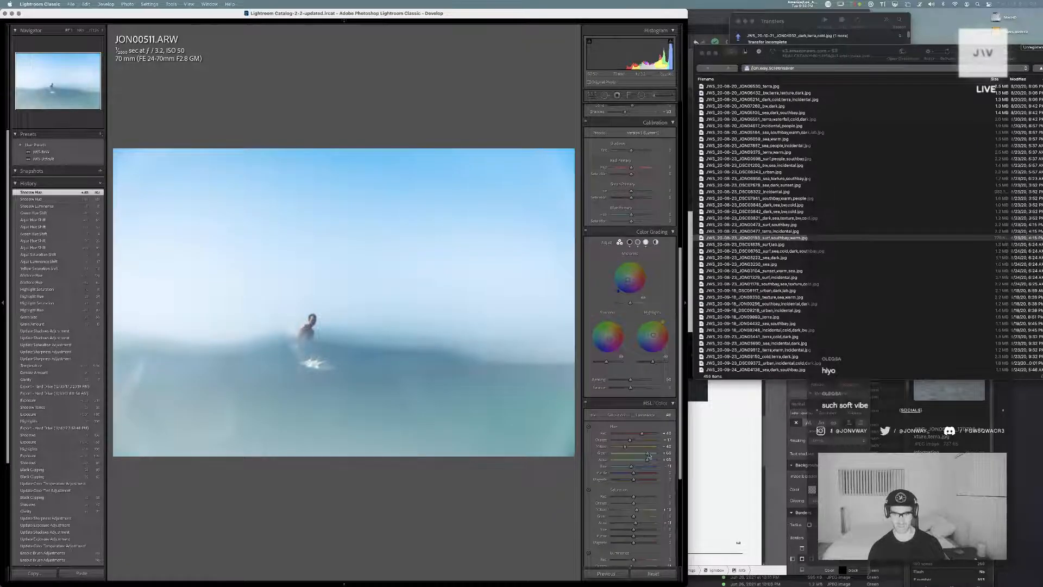
pyautogui.moveTo(647, 459)
pyautogui.mouseDown()
pyautogui.moveTo(637, 462)
pyautogui.moveTo(647, 455)
pyautogui.mouseUp()
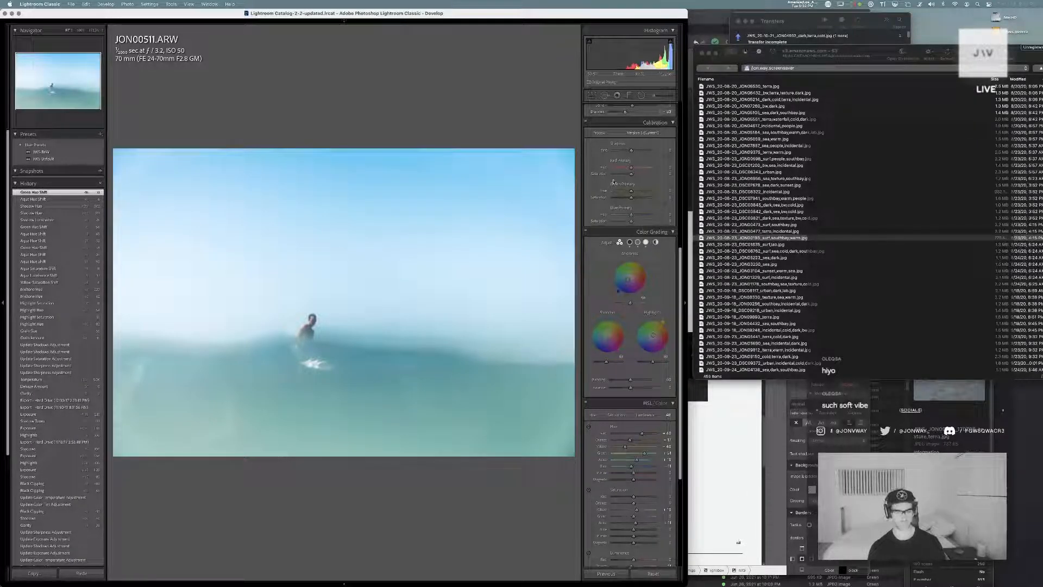
# Warm the color temperature of the water's brush adjustment and close the brush
pyautogui.press('k')
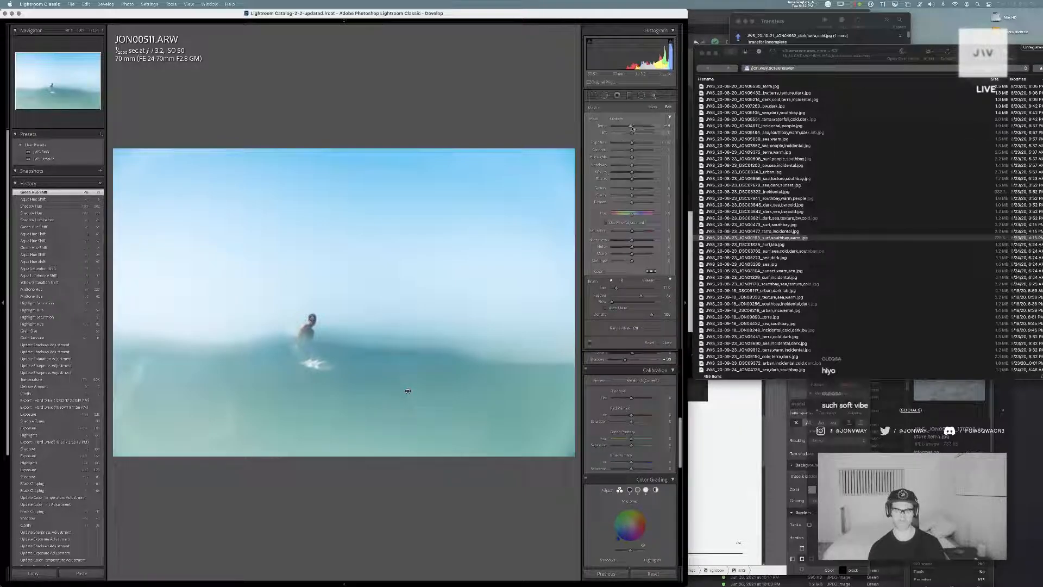
pyautogui.moveTo(631, 126); pyautogui.dragTo(632, 128)
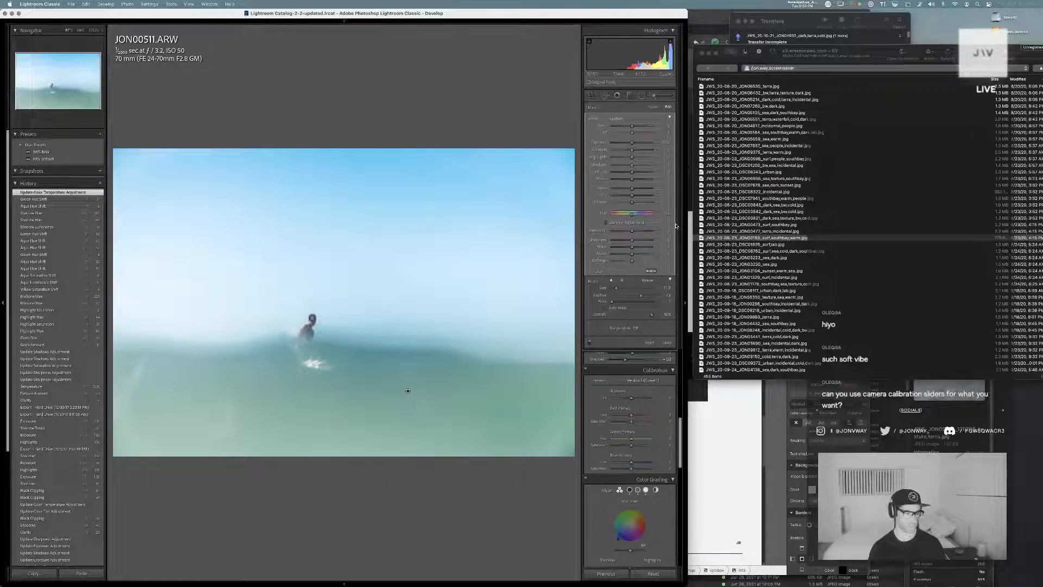
pyautogui.click(667, 343)
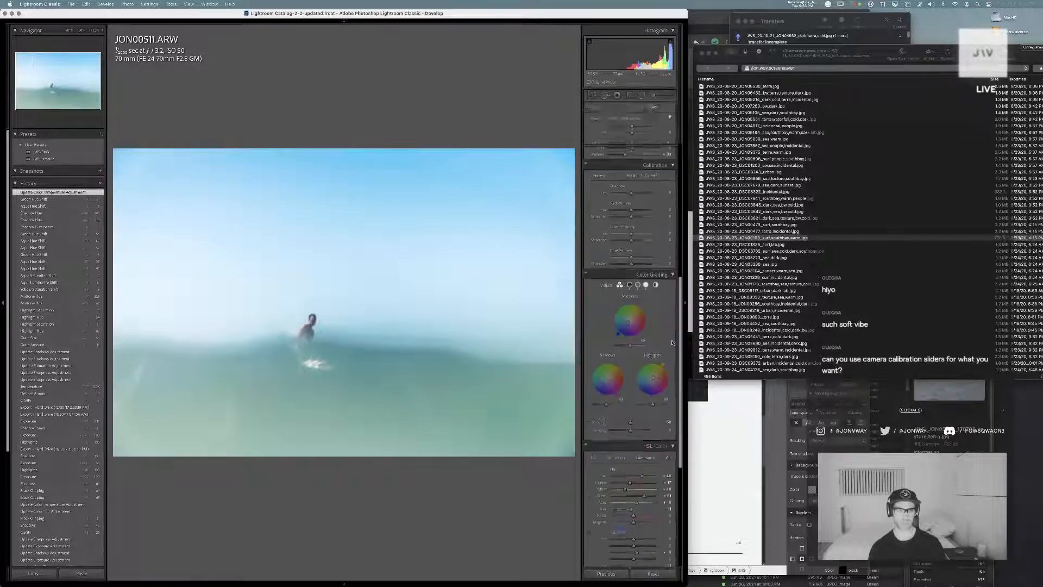
# Adjust the Calibration blue primary hue slightly and raise the green primary hue
pyautogui.scroll(6, 655, 364)
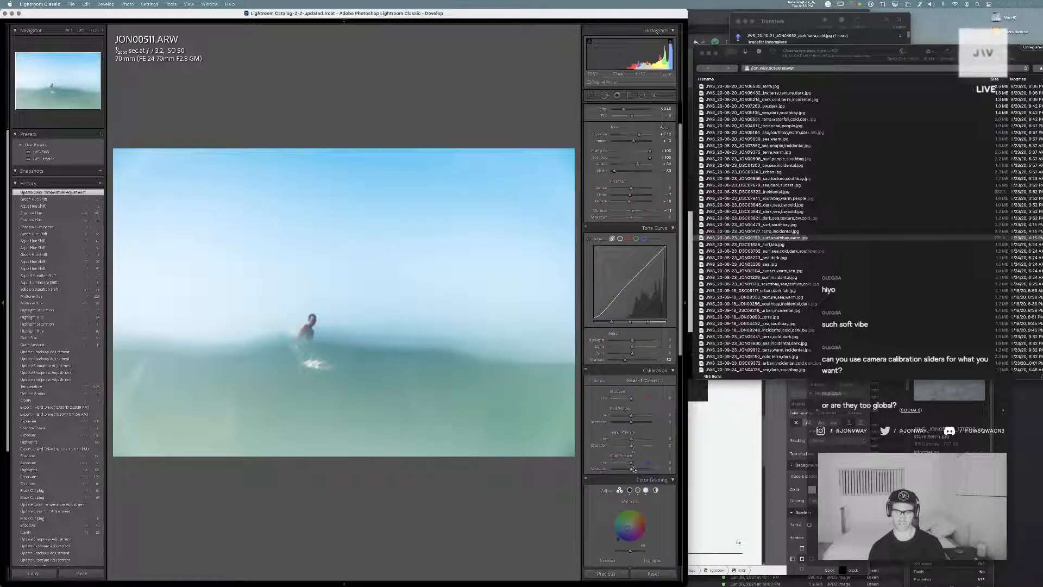
pyautogui.moveTo(630, 463); pyautogui.dragTo(631, 463)
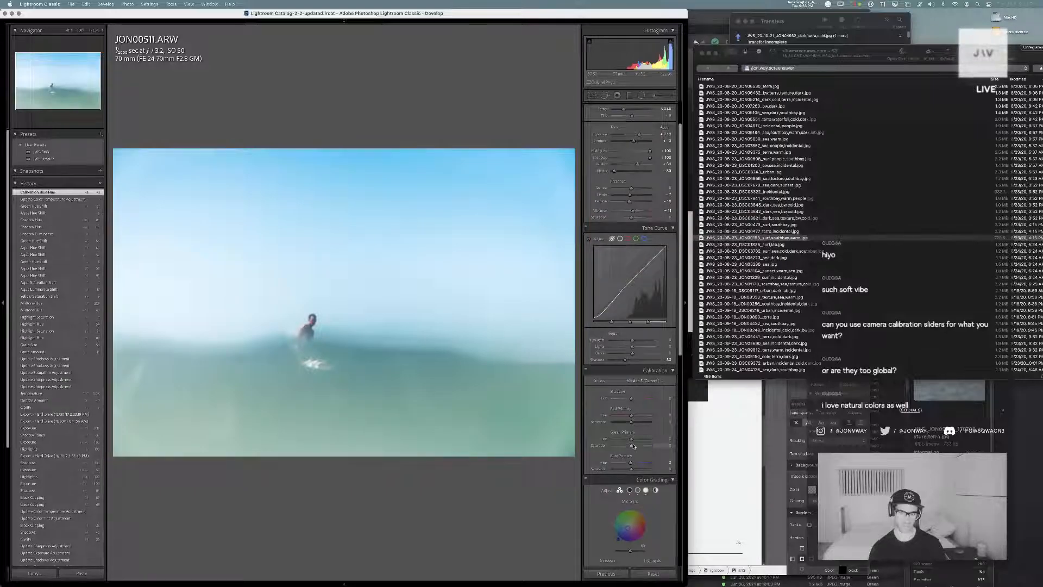
pyautogui.moveTo(631, 438)
pyautogui.mouseDown()
pyautogui.moveTo(648, 441)
pyautogui.moveTo(618, 441)
pyautogui.moveTo(646, 443)
pyautogui.moveTo(633, 444)
pyautogui.mouseUp()
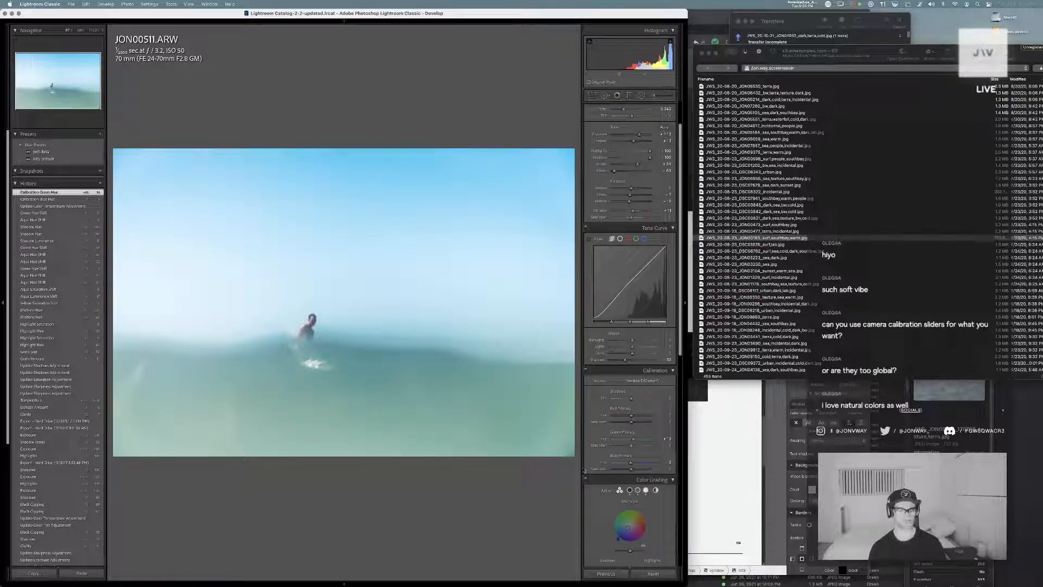
# Raise the green primary hue further, and try a red primary hue of 100 and a blue primary hue of -100, undoing both
pyautogui.moveTo(665, 441); pyautogui.dragTo(662, 419)
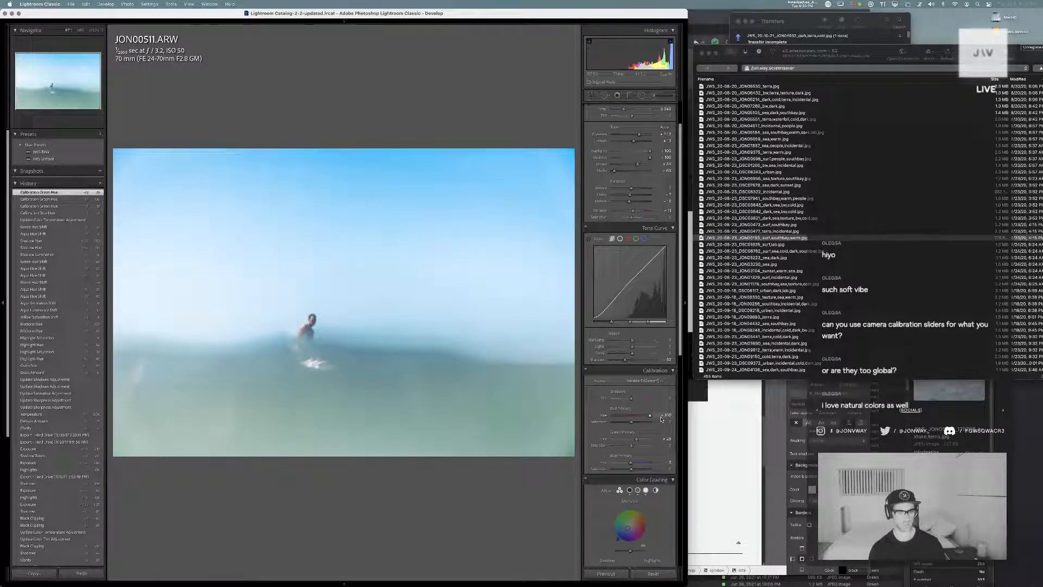
pyautogui.press('super+z')
pyautogui.moveTo(632, 464); pyautogui.dragTo(608, 467)
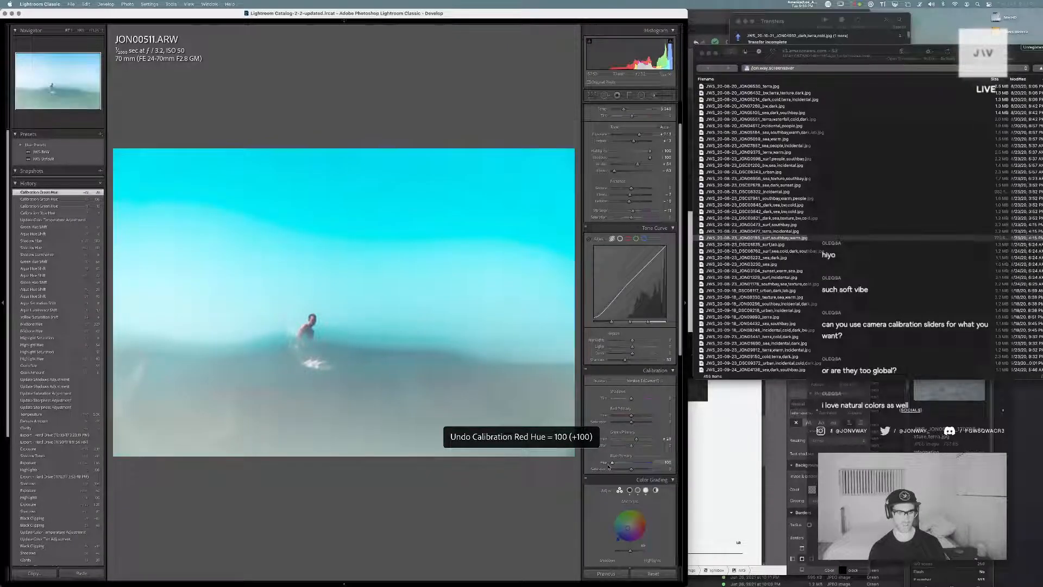
pyautogui.press('super+z')
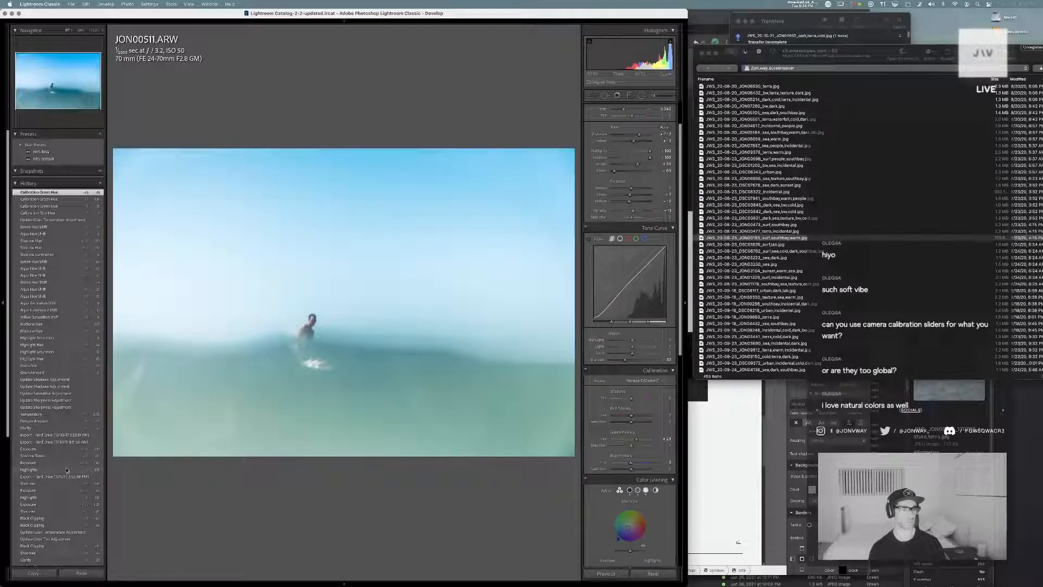
# Compare the photo with several earlier edit history states and return to the latest Calibration Green Hue state
pyautogui.click(66, 423)
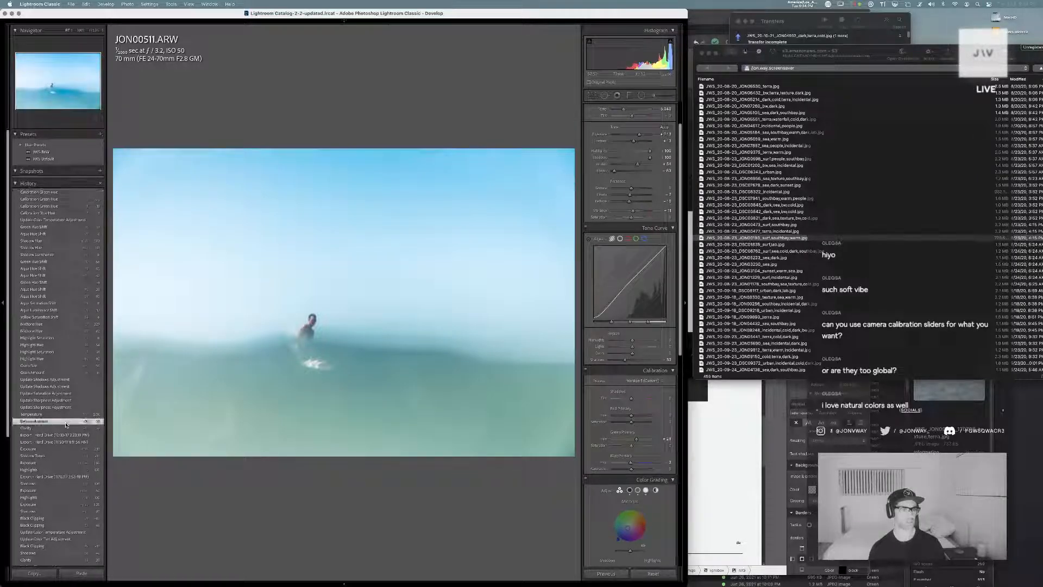
pyautogui.click(70, 393)
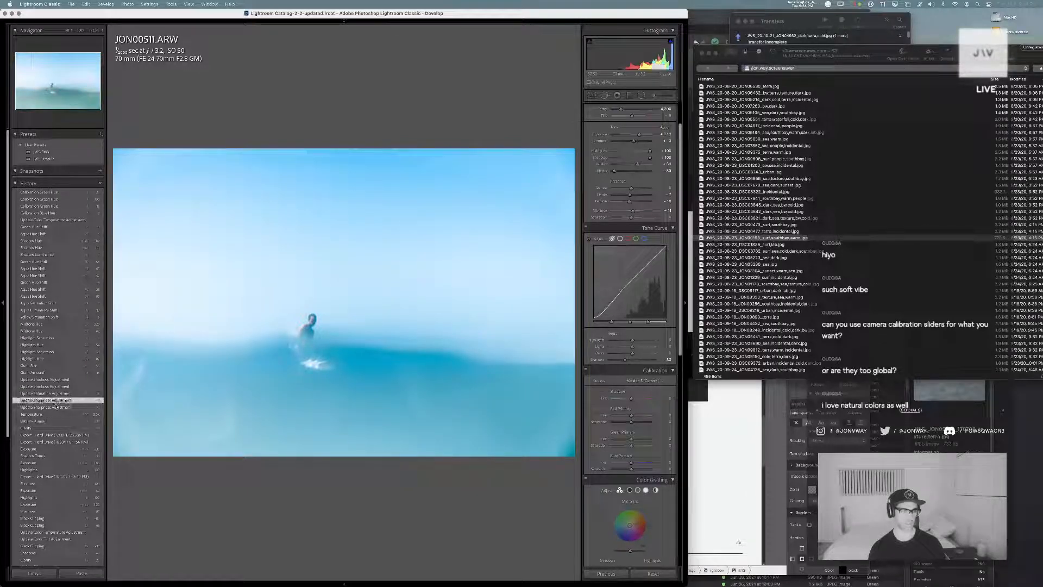
pyautogui.click(50, 372)
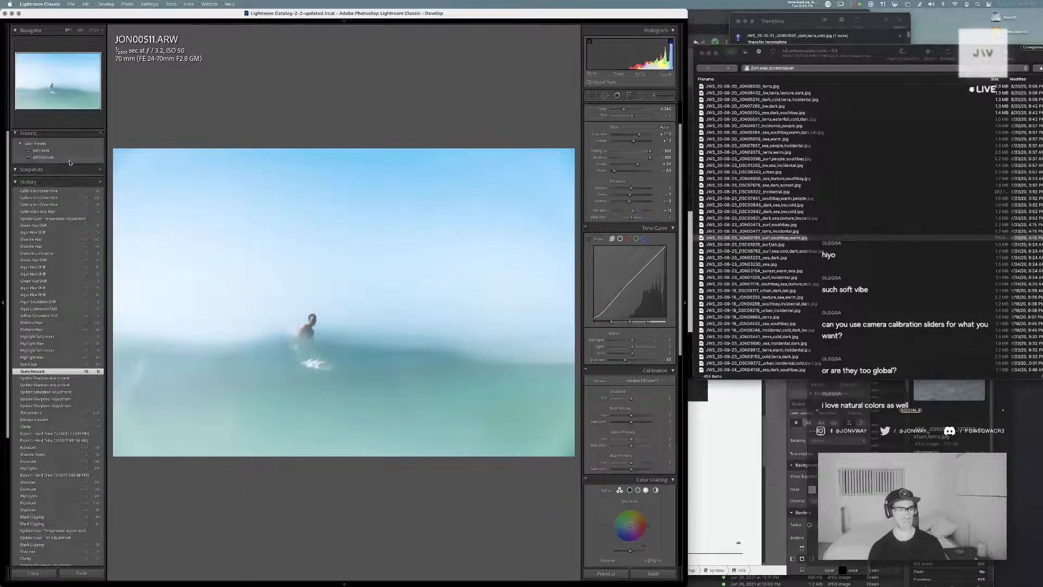
pyautogui.click(53, 191)
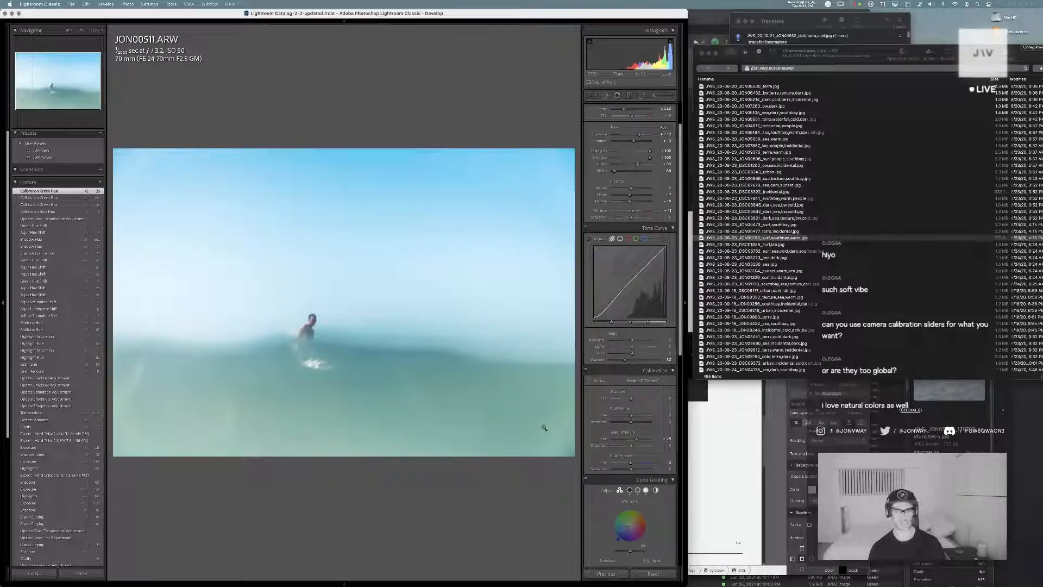
# Try a much higher HSL yellow saturation and undo it, and raise the aqua and blue saturation slightly
pyautogui.scroll(-10, 654, 468)
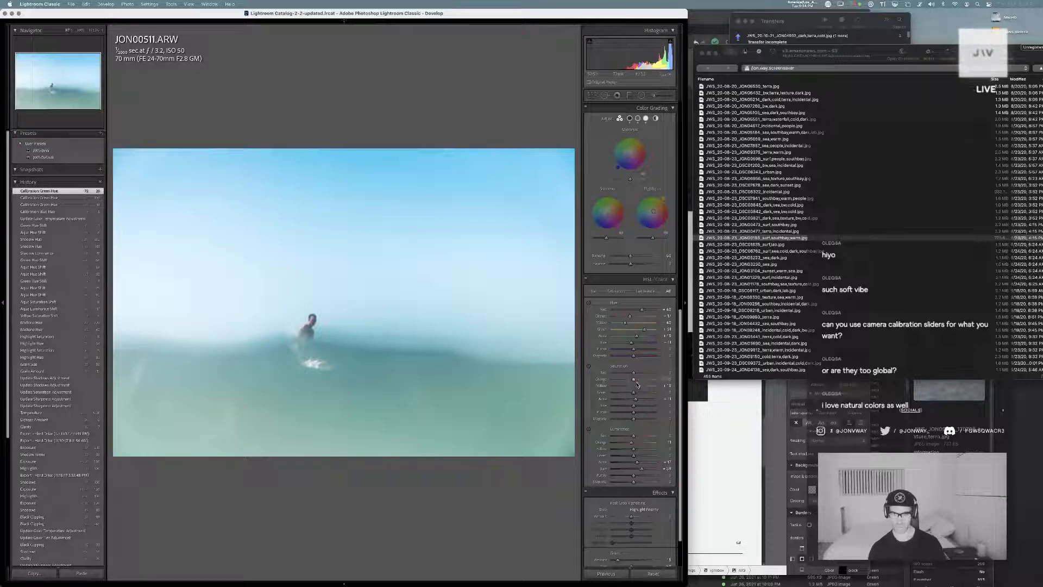
pyautogui.moveTo(637, 387); pyautogui.dragTo(668, 390)
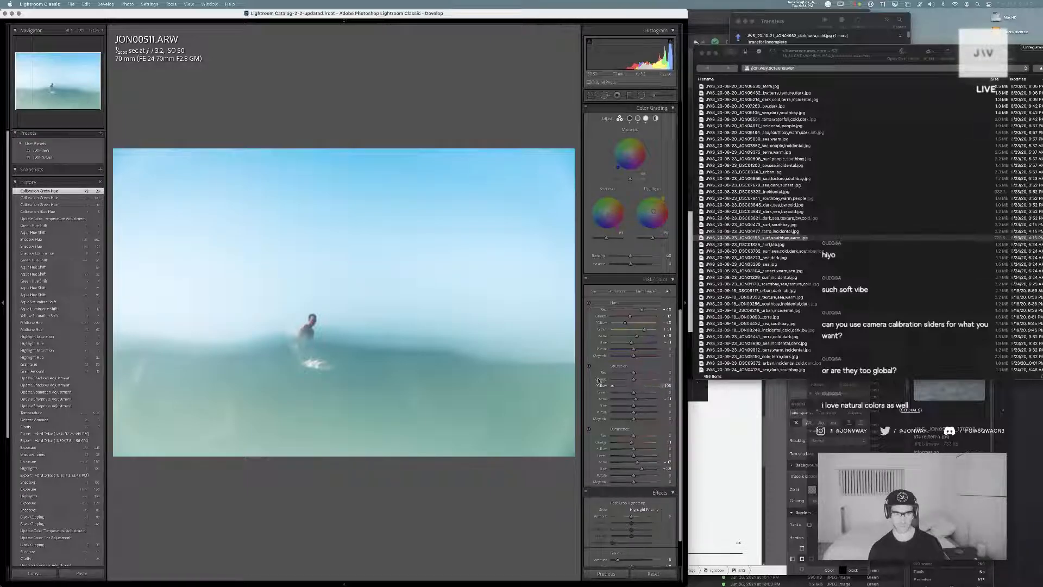
pyautogui.press('super+z')
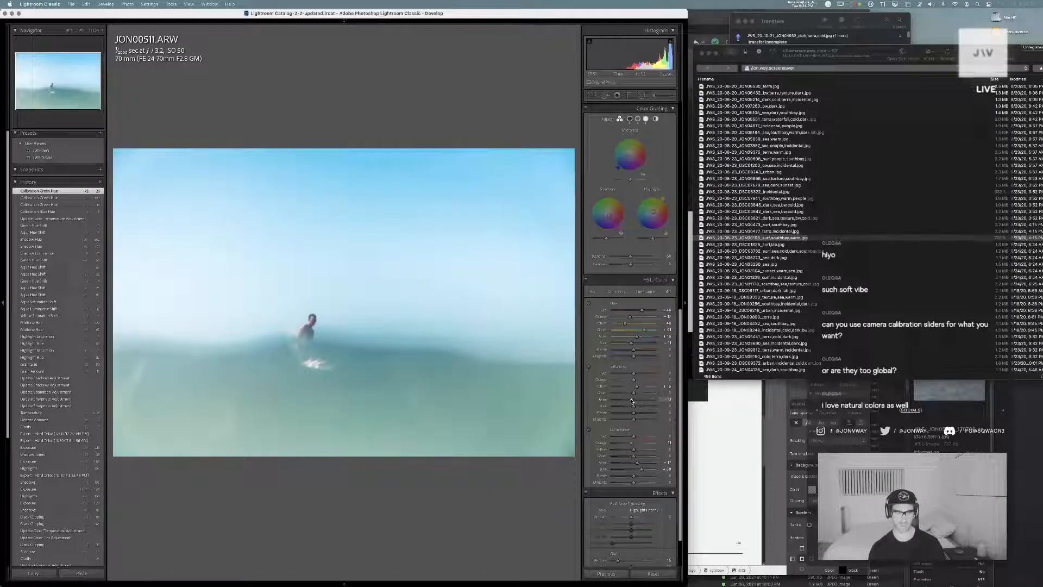
pyautogui.moveTo(636, 400); pyautogui.dragTo(639, 401)
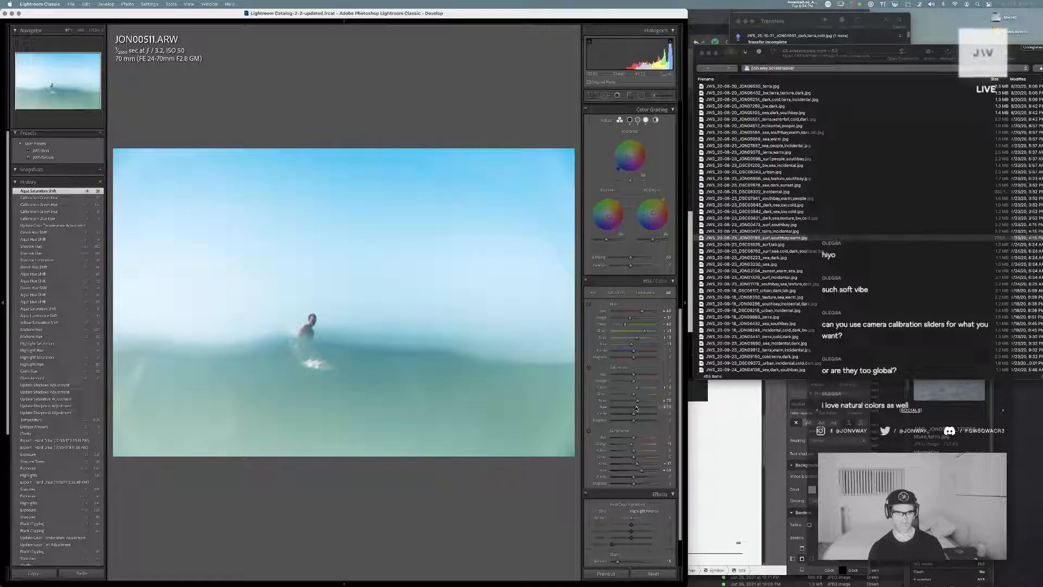
pyautogui.moveTo(635, 407); pyautogui.dragTo(636, 407)
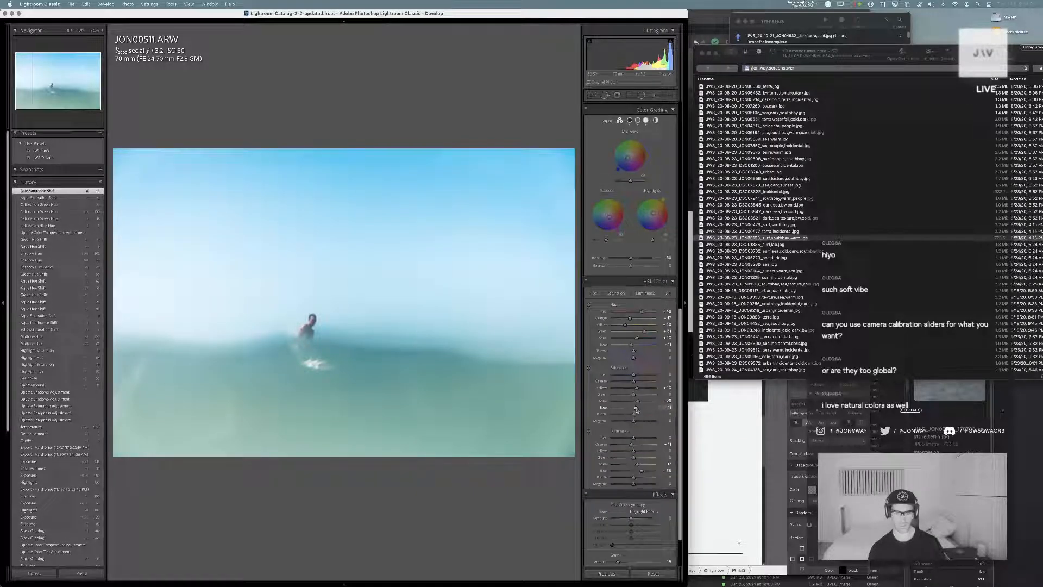
# Shift the HSL red and orange hues while checking the surfer's skin up close, and undo a trial yellow hue shift
pyautogui.click(281, 335)
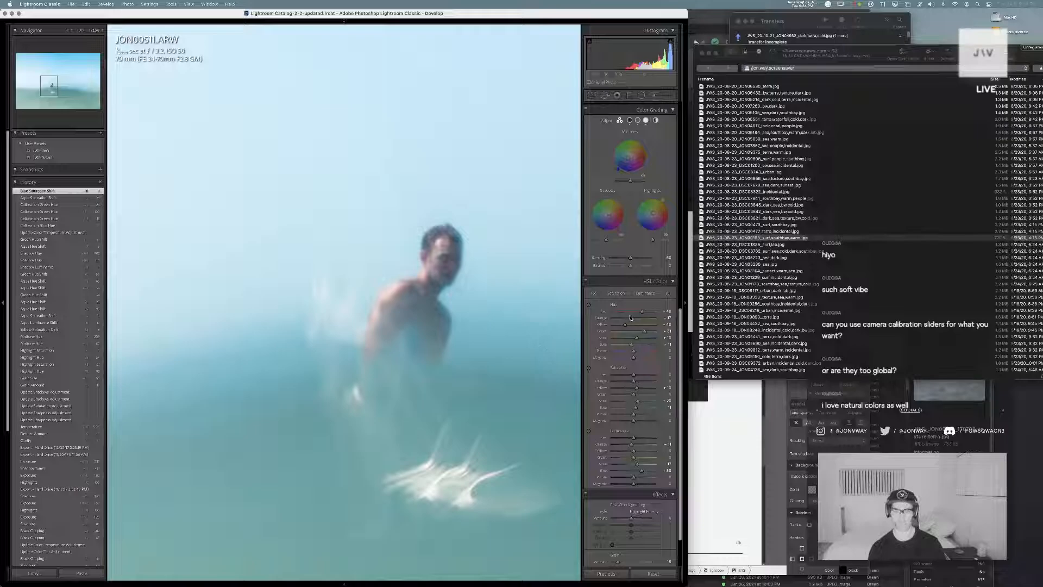
pyautogui.moveTo(632, 314)
pyautogui.mouseDown()
pyautogui.moveTo(669, 316)
pyautogui.moveTo(643, 313)
pyautogui.moveTo(633, 328)
pyautogui.moveTo(645, 328)
pyautogui.mouseUp()
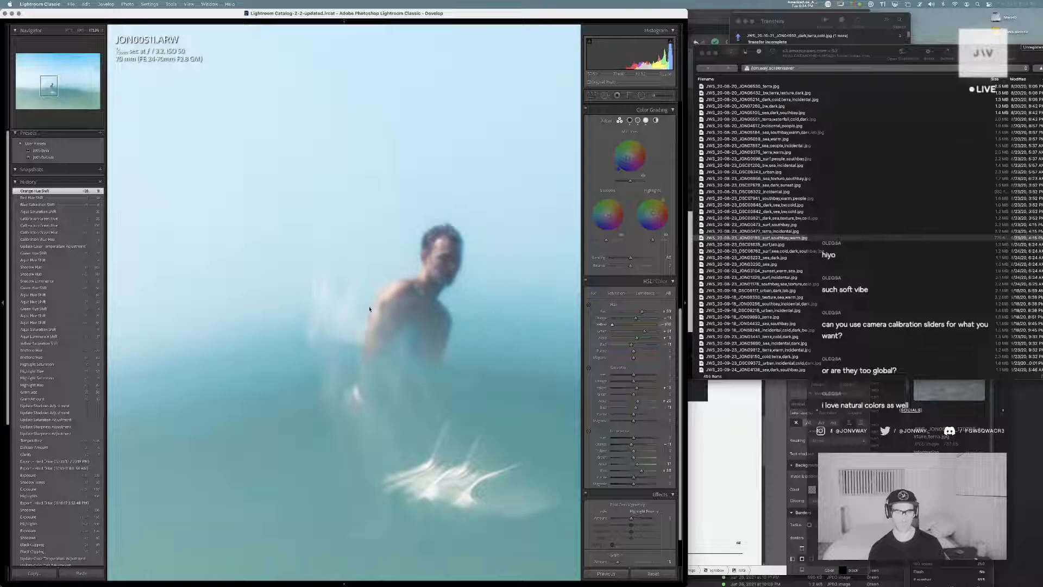
pyautogui.press('super+z')
pyautogui.click(365, 285)
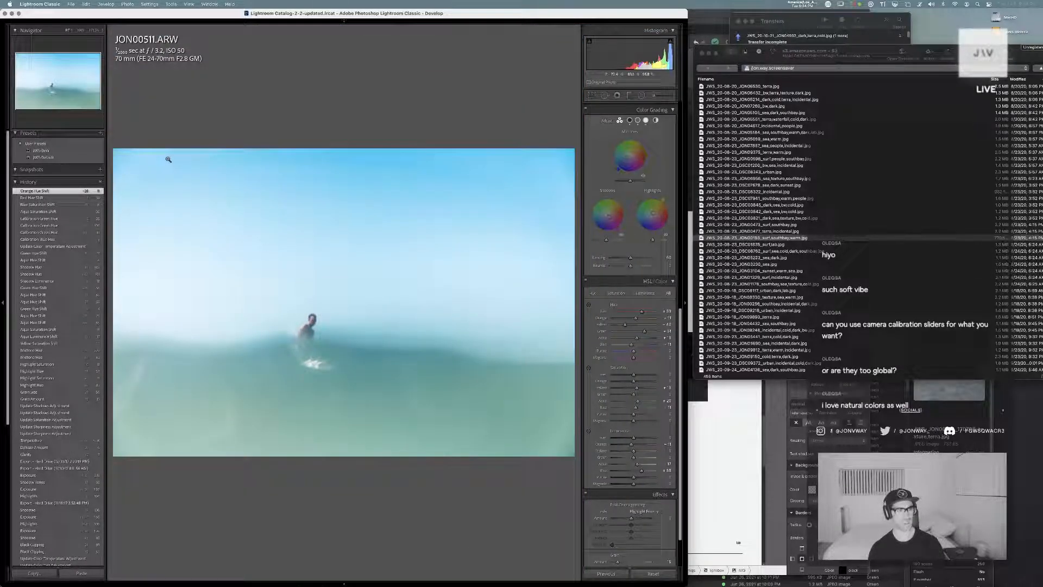
# Give the whole photo a subtle blue tint with the Global color grading wheel, fine-tuning its hue
pyautogui.click(656, 120)
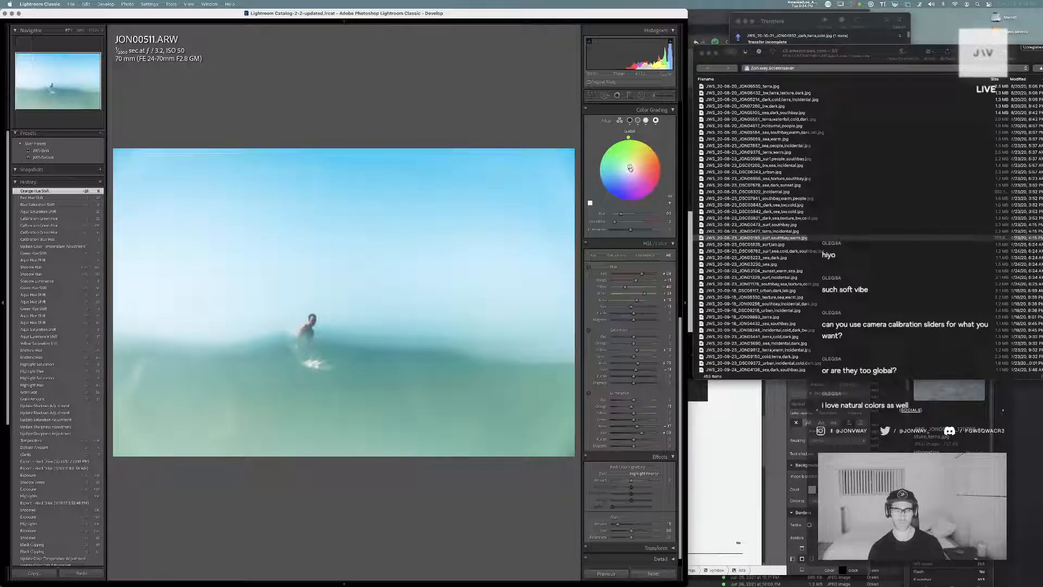
pyautogui.moveTo(633, 137); pyautogui.dragTo(597, 168)
pyautogui.moveTo(619, 202)
pyautogui.mouseDown()
pyautogui.moveTo(652, 194)
pyautogui.moveTo(637, 202)
pyautogui.moveTo(604, 192)
pyautogui.mouseUp()
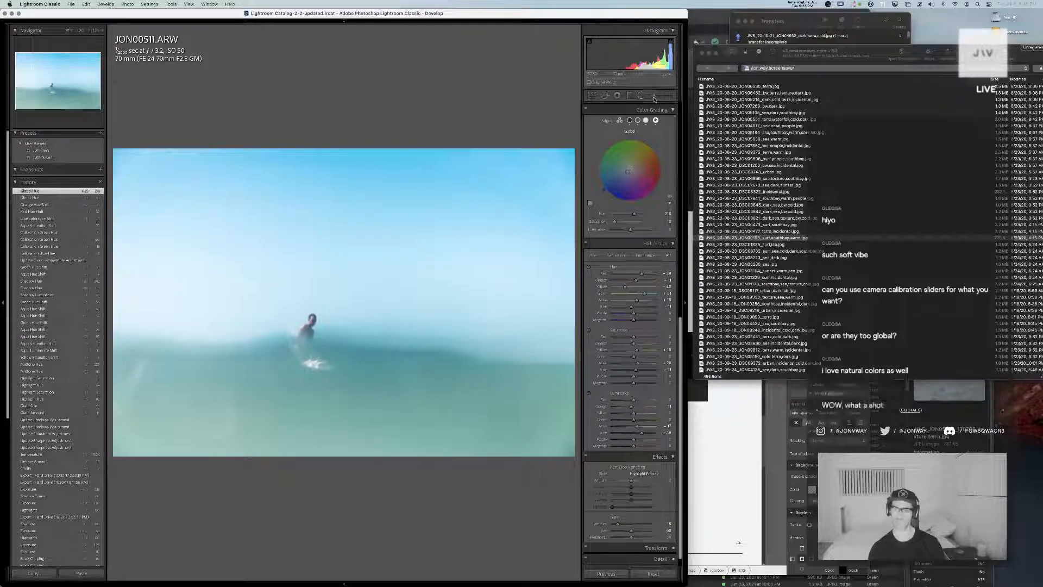
# Fine-tune the color temperature of the water's existing brush adjustment, ending slightly warmer, and close the brush
pyautogui.press('k')
pyautogui.click(408, 392)
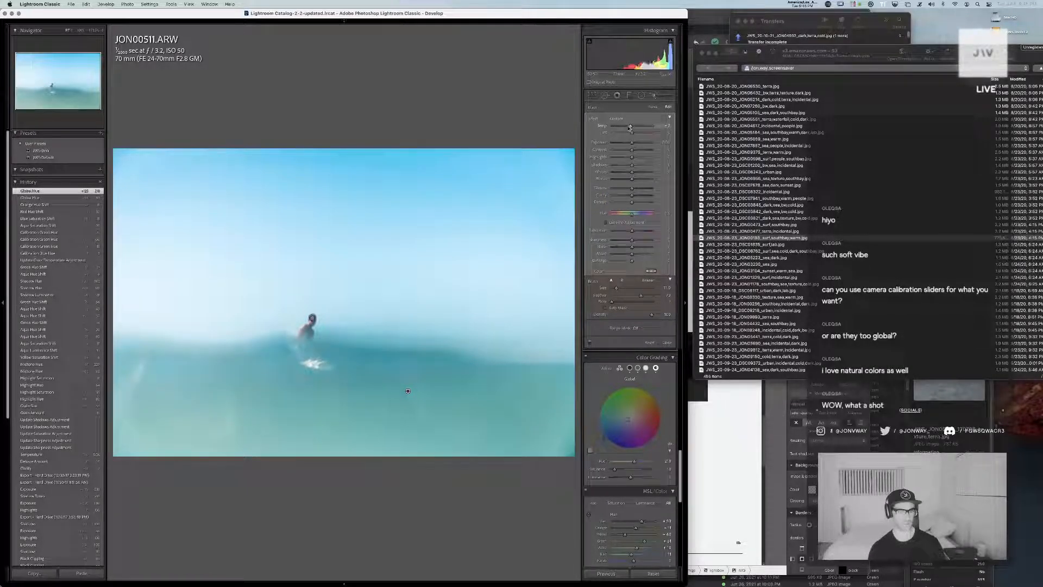
pyautogui.moveTo(629, 127); pyautogui.dragTo(629, 127)
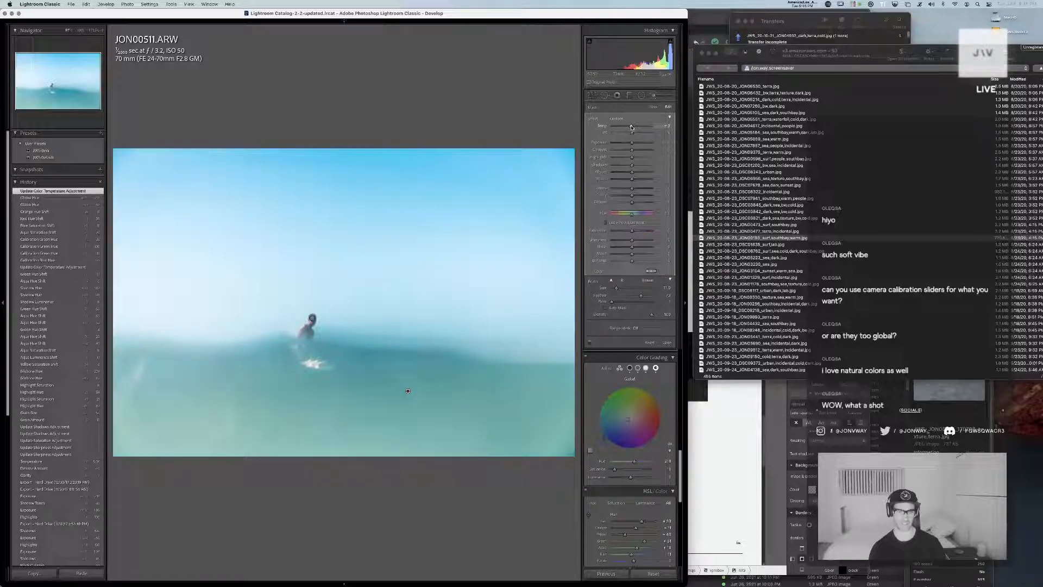
pyautogui.moveTo(632, 126); pyautogui.dragTo(633, 127)
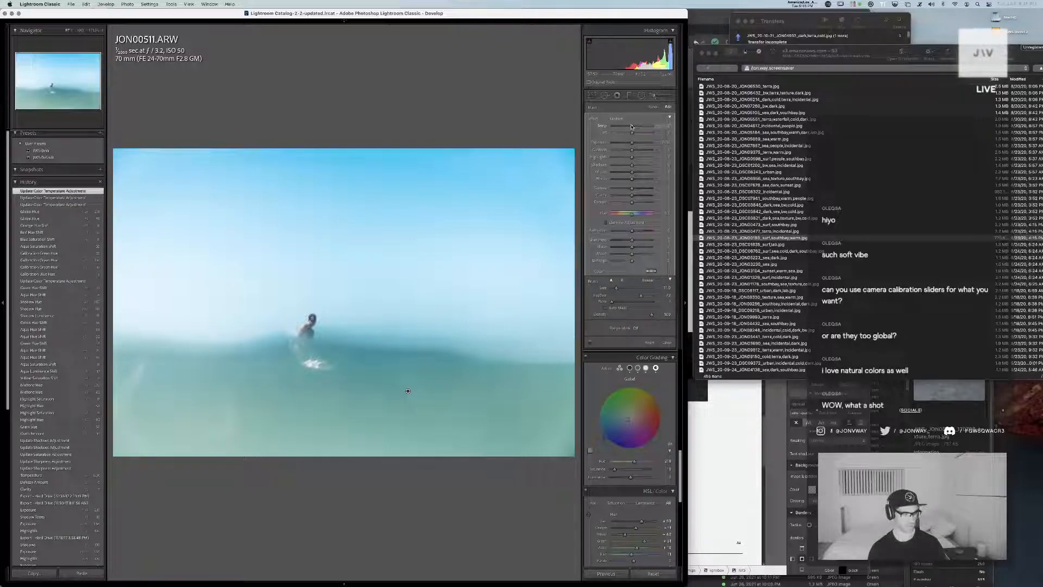
pyautogui.click(654, 95)
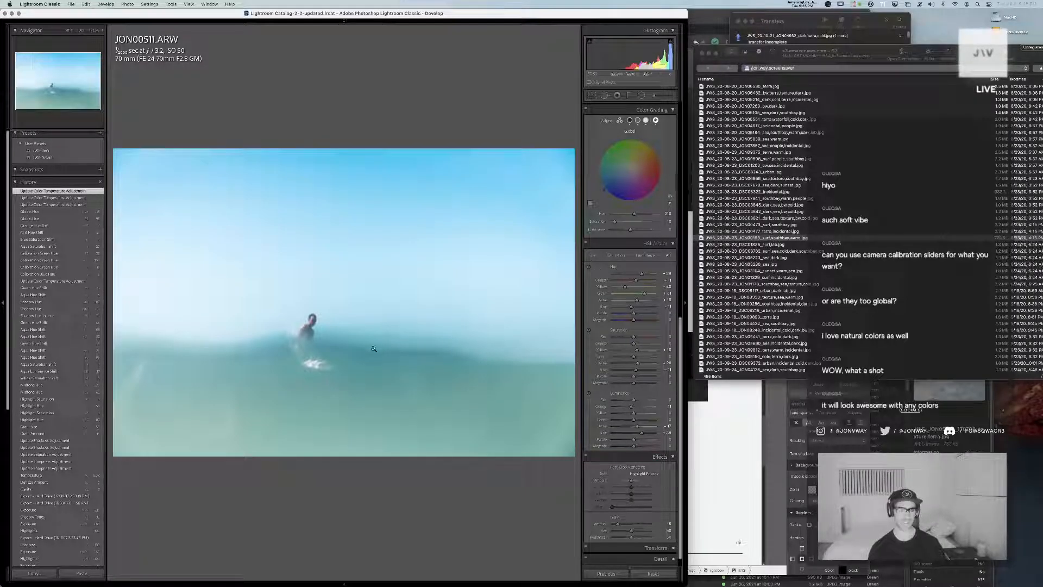
# Inspect the surfer up close in JON00511 and compare the shot with the neighboring unedited JON00510
pyautogui.press('z')
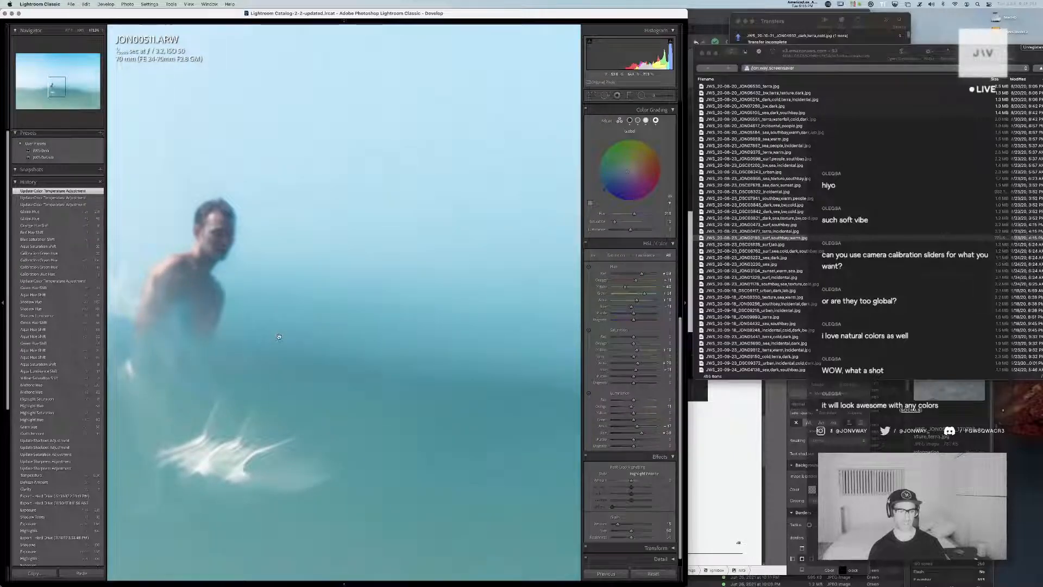
pyautogui.click(281, 323)
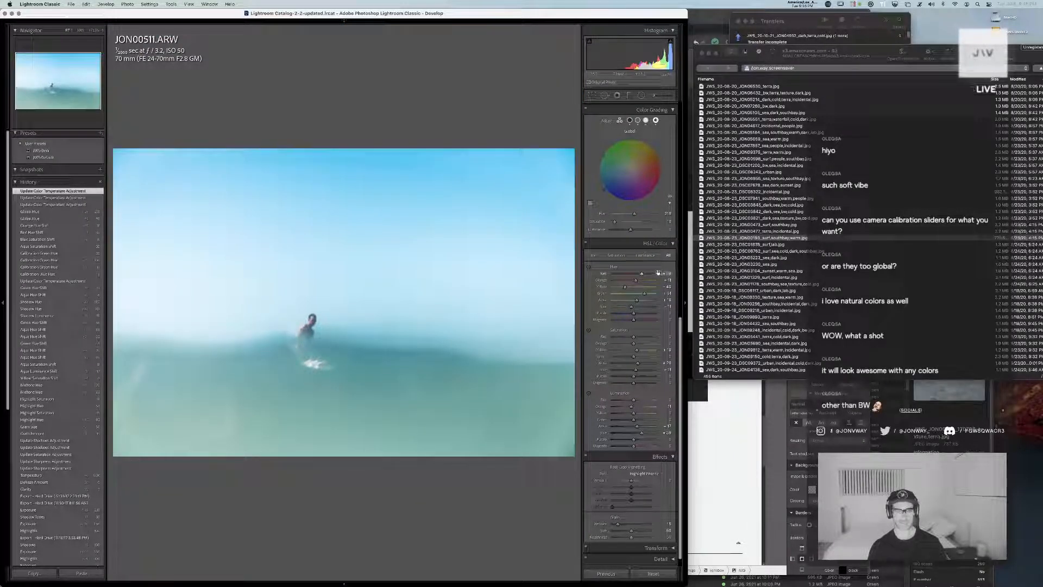
pyautogui.press('g')
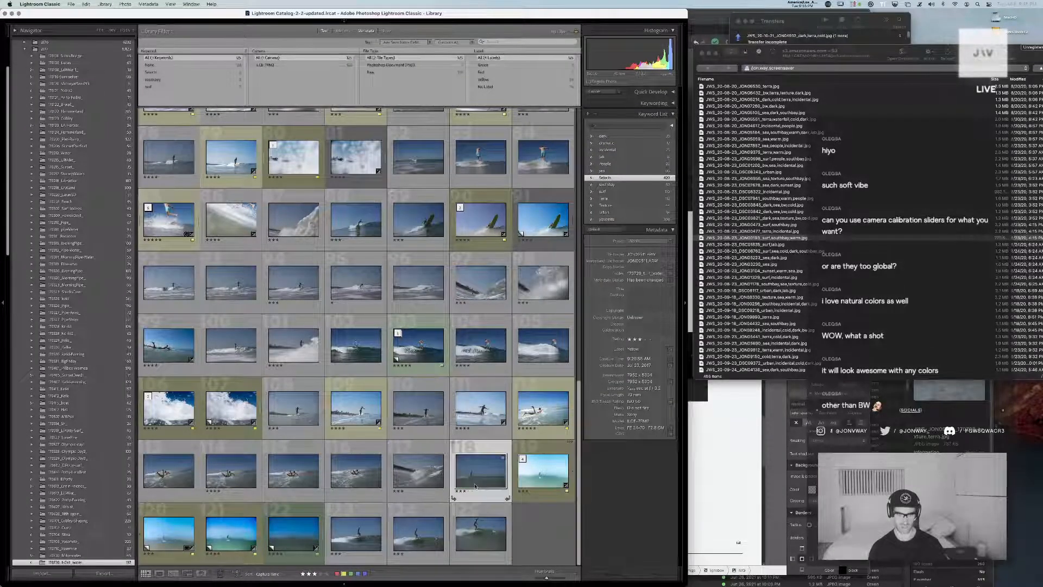
pyautogui.doubleClick(489, 462)
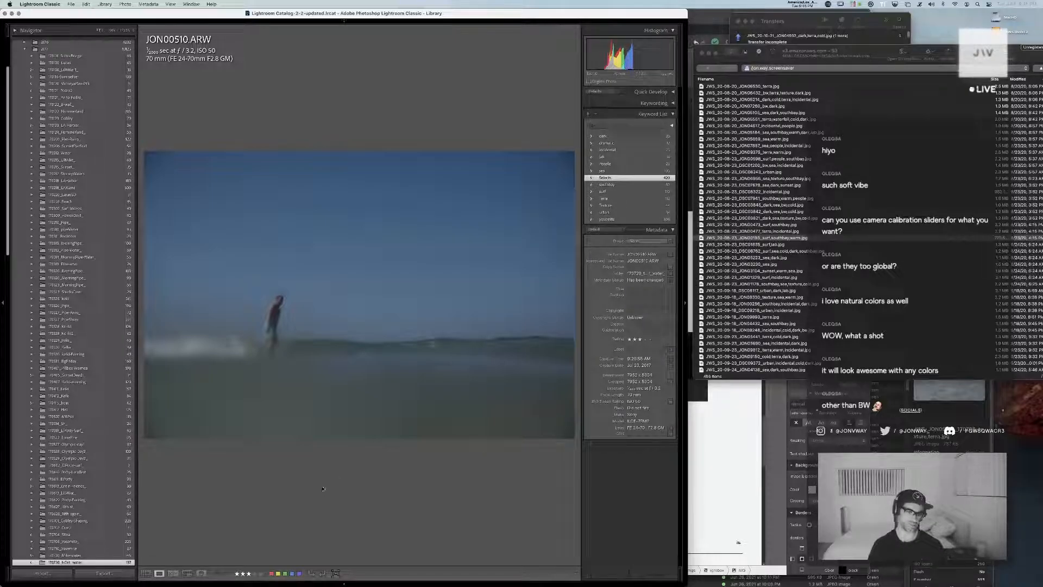
pyautogui.click(275, 345)
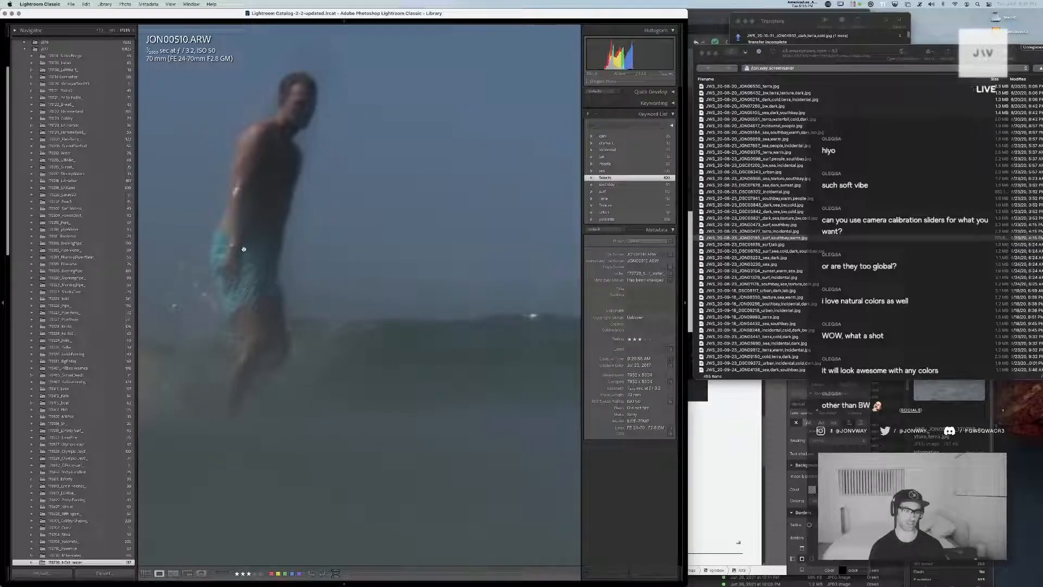
pyautogui.click(365, 358)
pyautogui.press('Right')
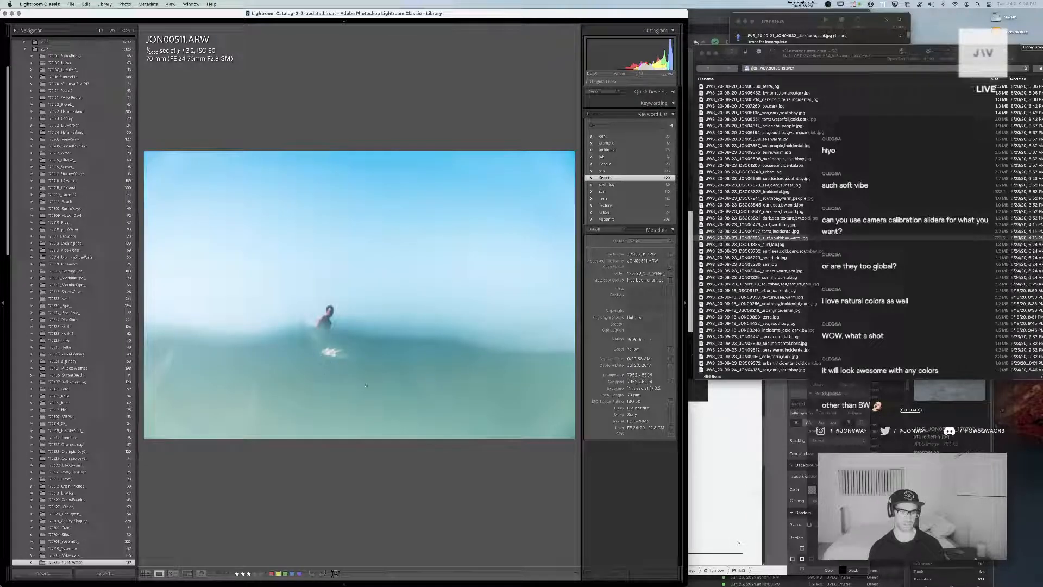
# Check JON00511 zoomed in and at full screen, and assign the surf keyword to it
pyautogui.click(323, 338)
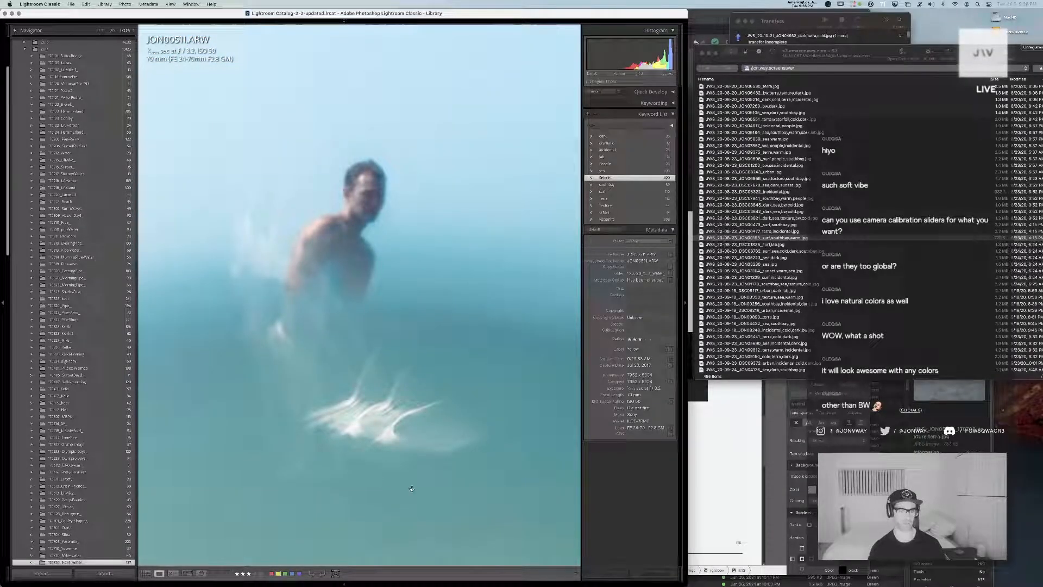
pyautogui.click(332, 306)
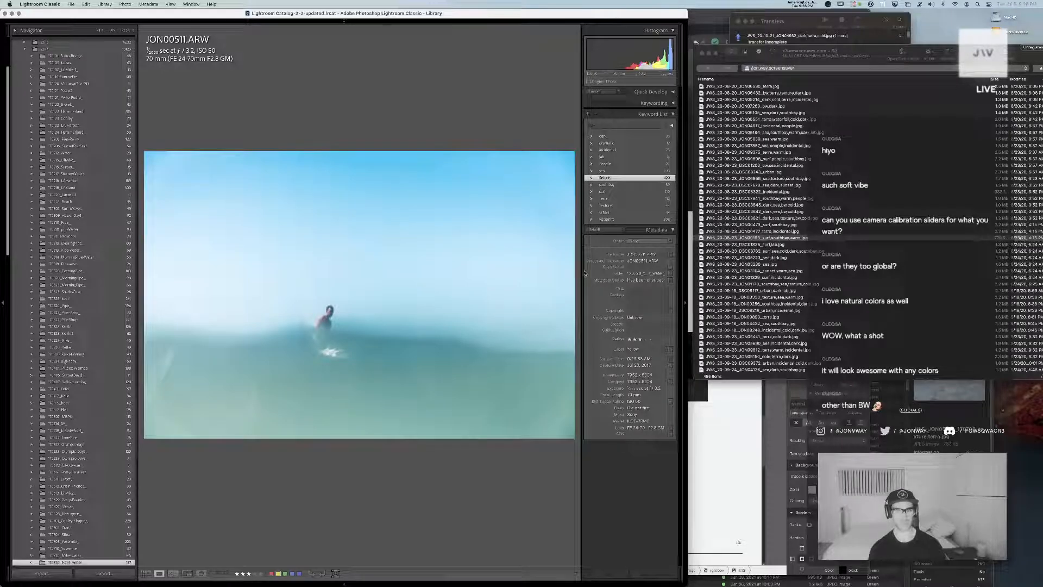
pyautogui.press('f')
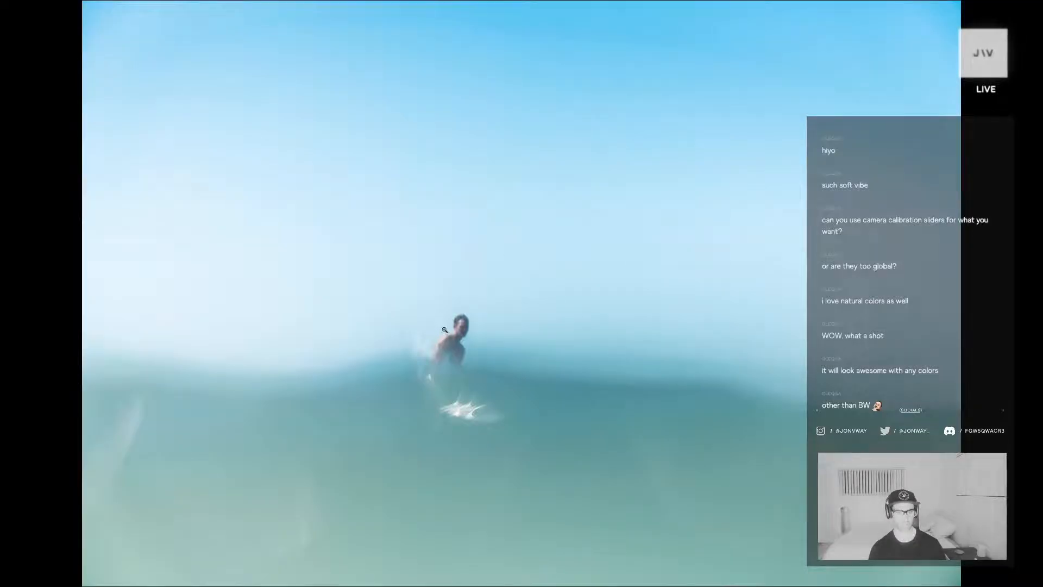
pyautogui.press('f')
pyautogui.press('g')
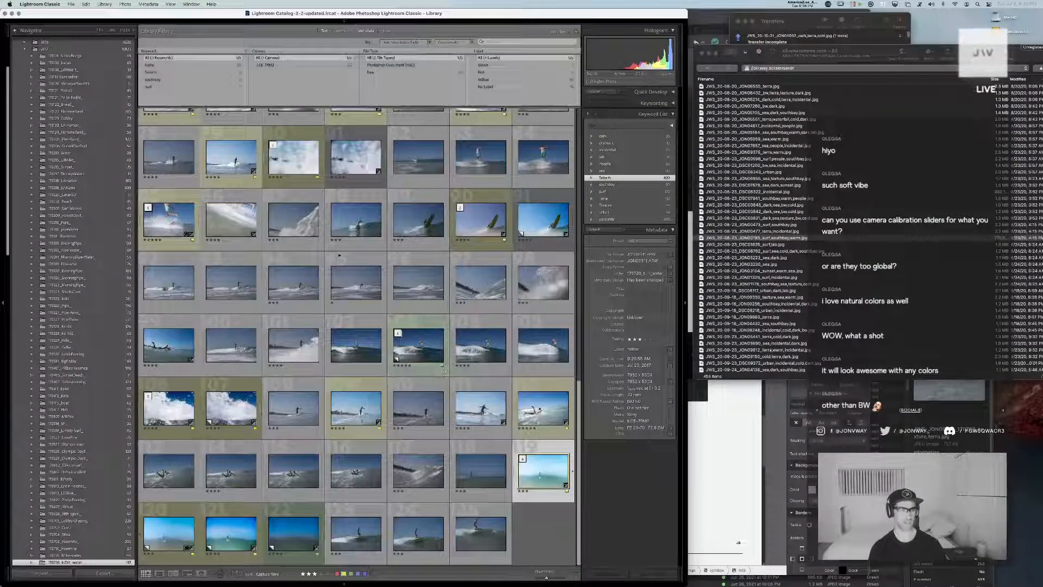
pyautogui.click(588, 192)
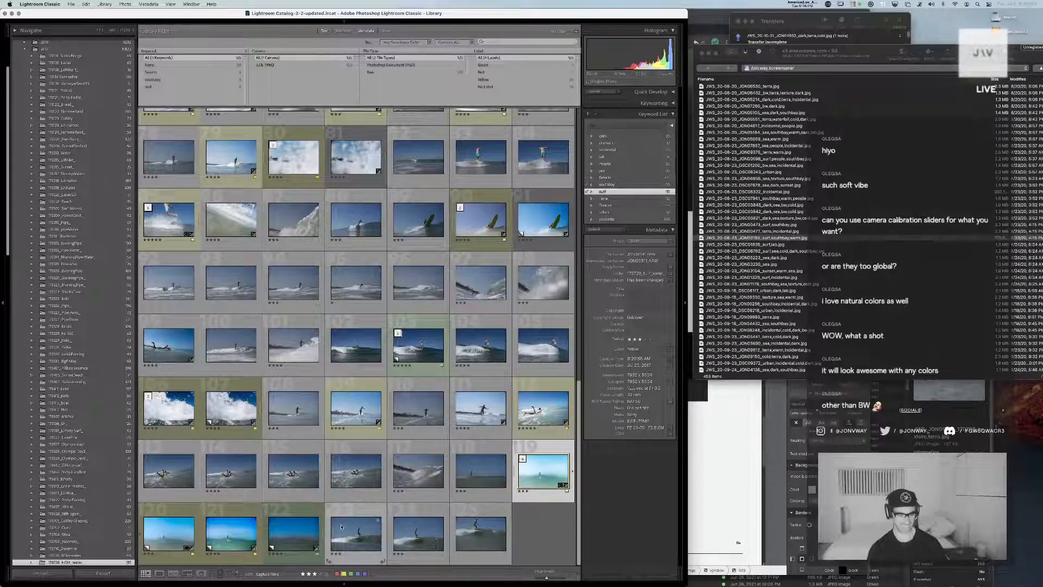
# Restore an earlier hard drive export state and a Temperature history state on JON00511's virtual copies, and browse on to the original
pyautogui.doubleClick(294, 533)
pyautogui.press('d')
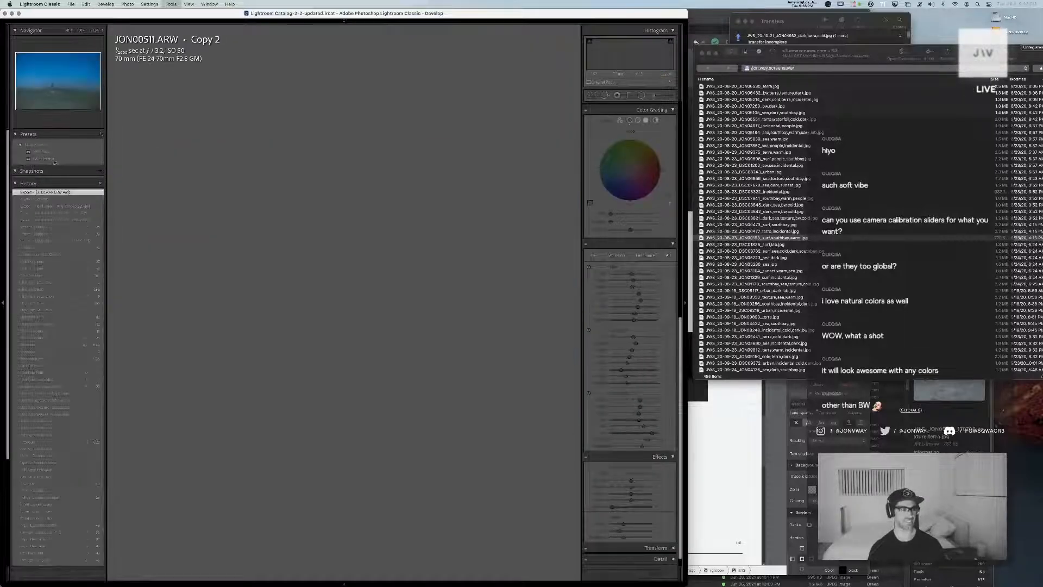
pyautogui.click(46, 206)
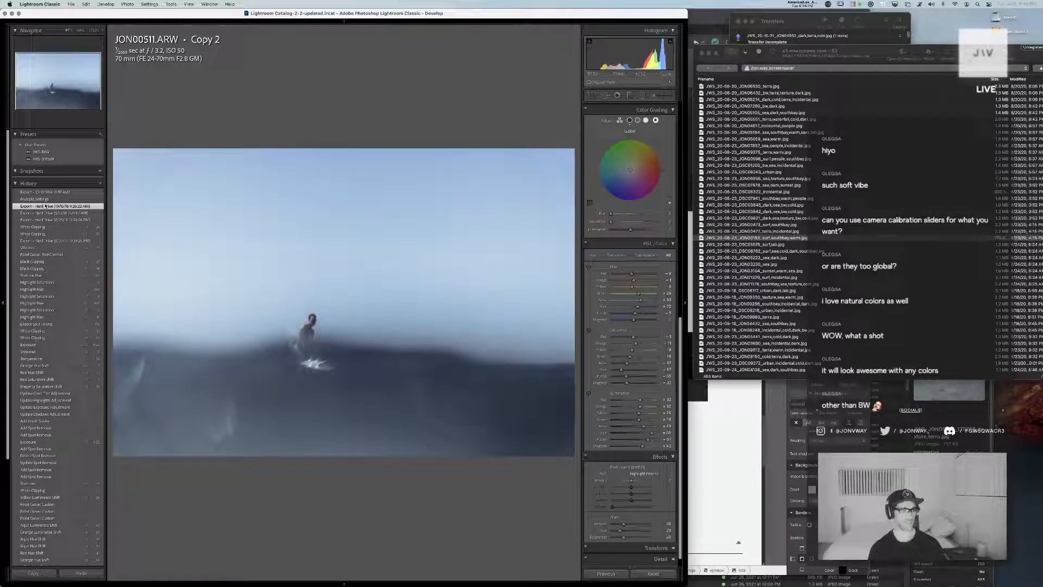
pyautogui.press('Right')
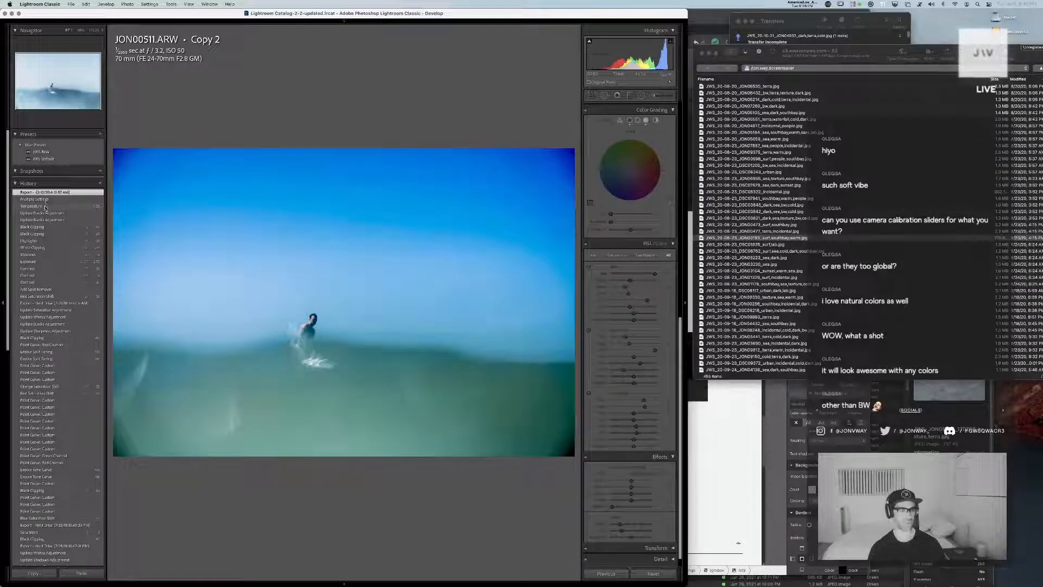
pyautogui.click(42, 207)
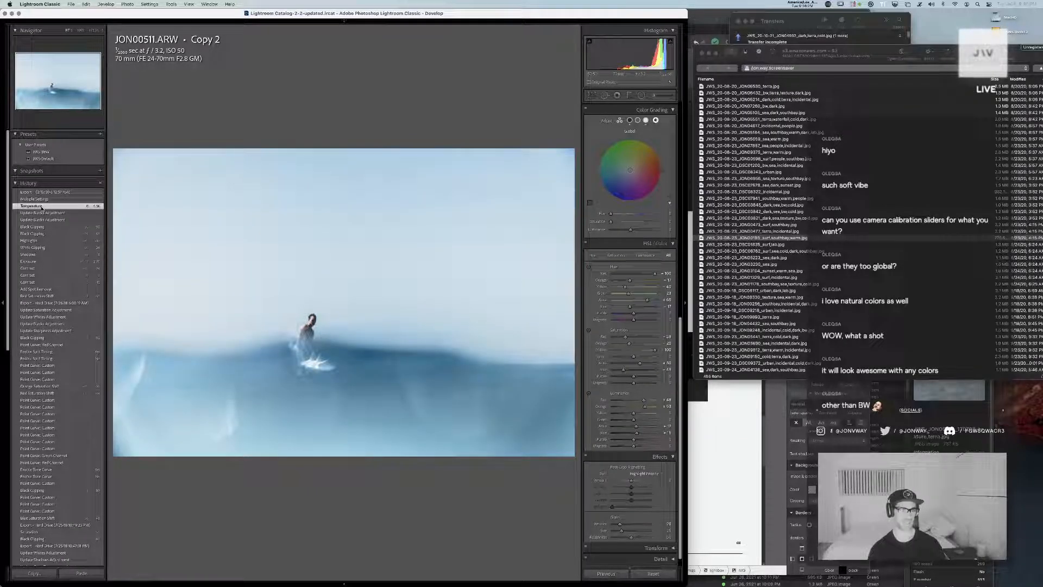
pyautogui.press('Right')
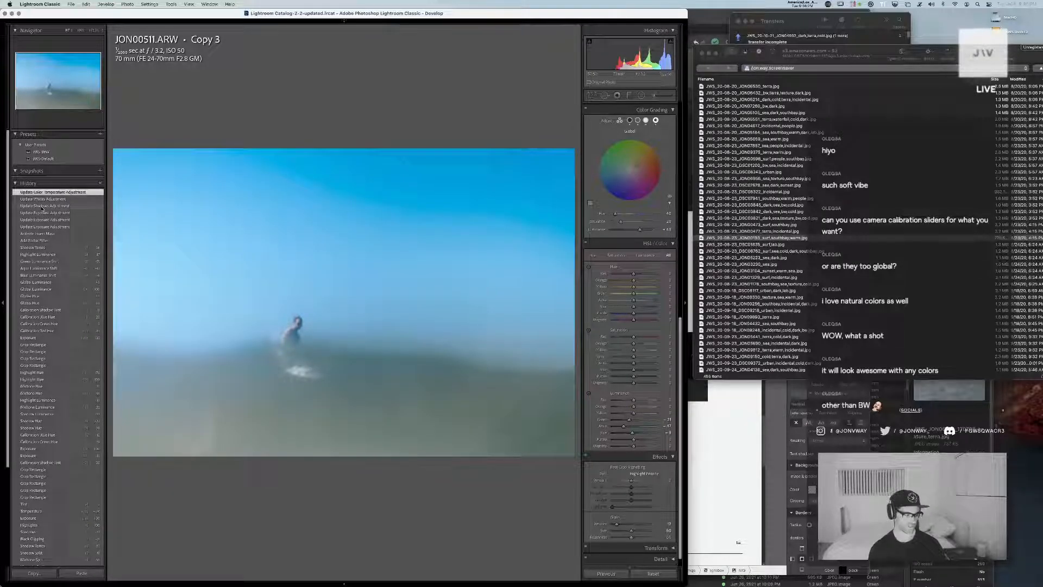
pyautogui.press('Right')
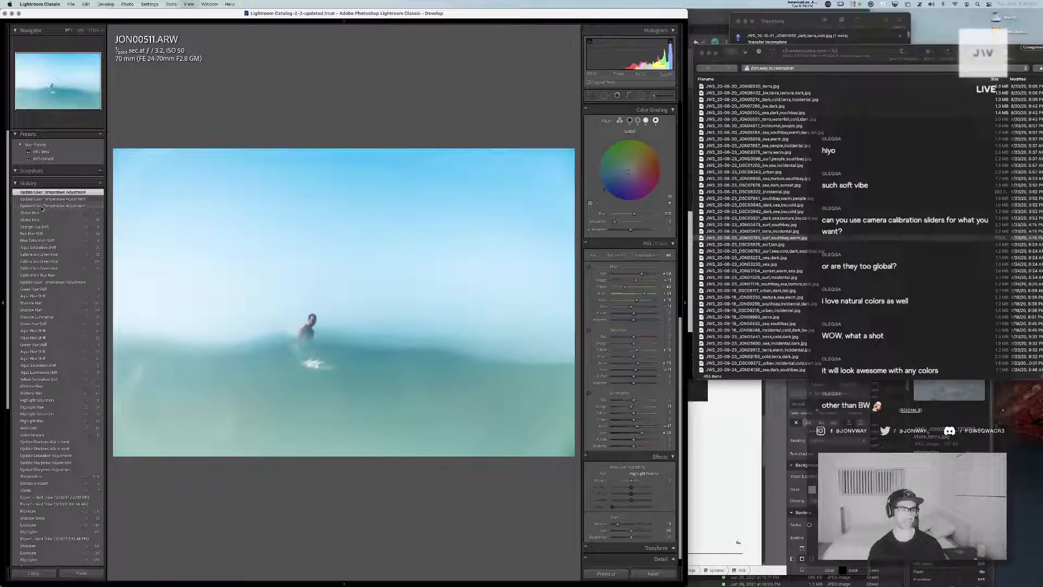
# Open the dark virtual copy JON00511 Copy 2 from the grid, reset its settings and apply the black-and-white user preset
pyautogui.press('g')
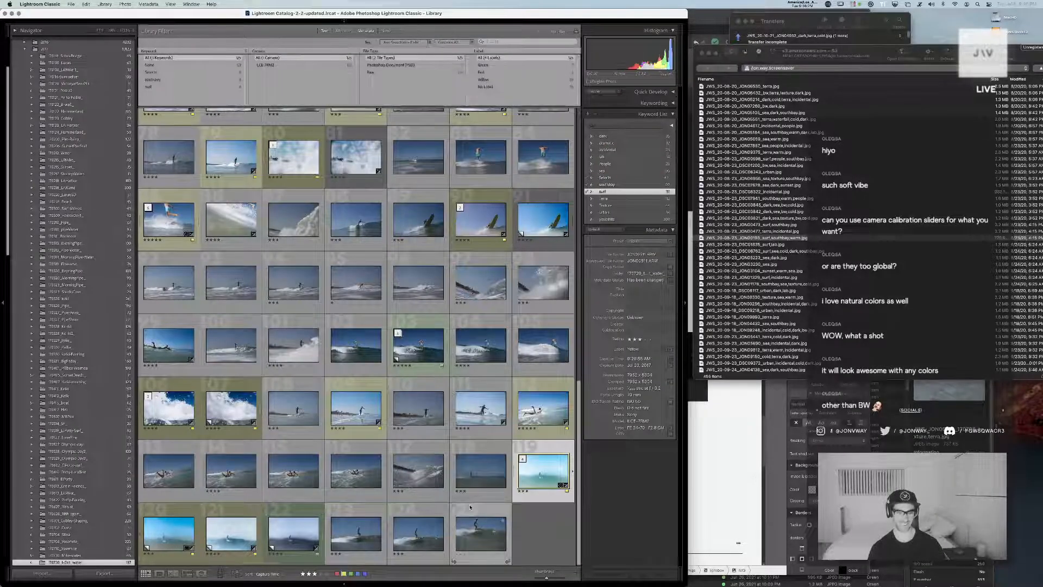
pyautogui.doubleClick(305, 541)
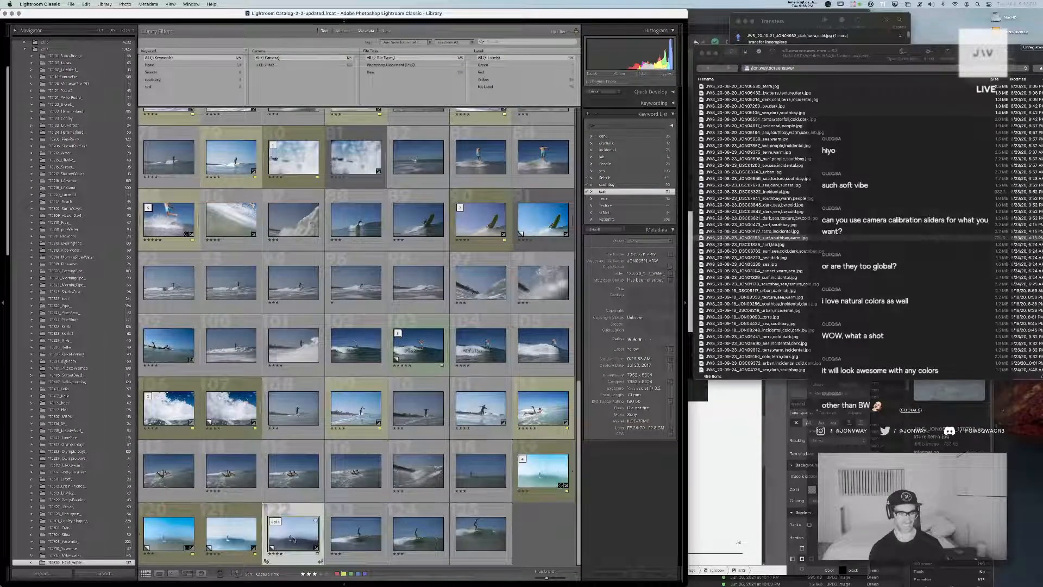
pyautogui.press('d')
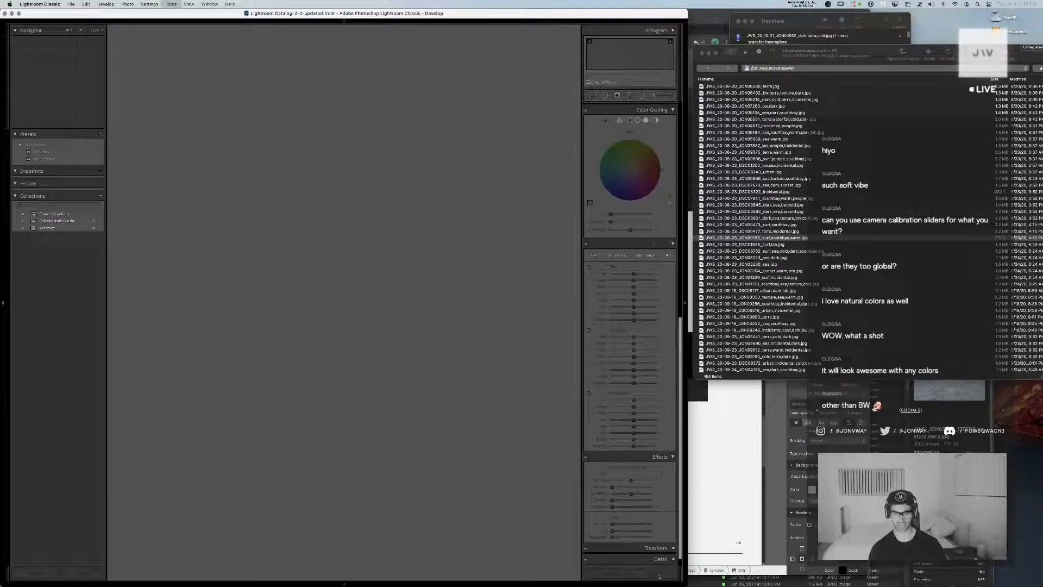
pyautogui.click(50, 152)
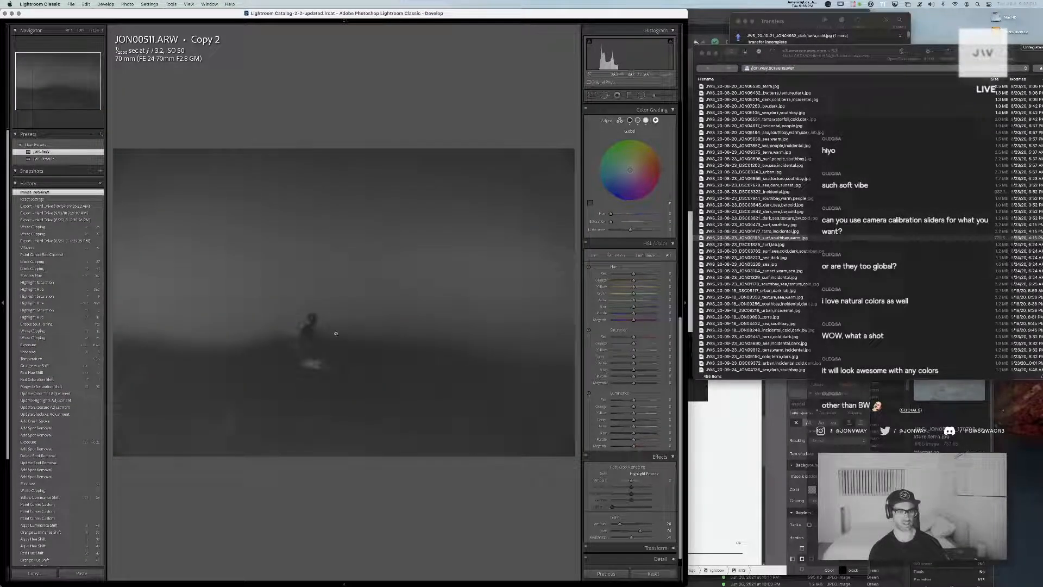
# Brighten the black-and-white JON00511 Copy 2 with a higher exposure and return to the library grid
pyautogui.scroll(10, 652, 180)
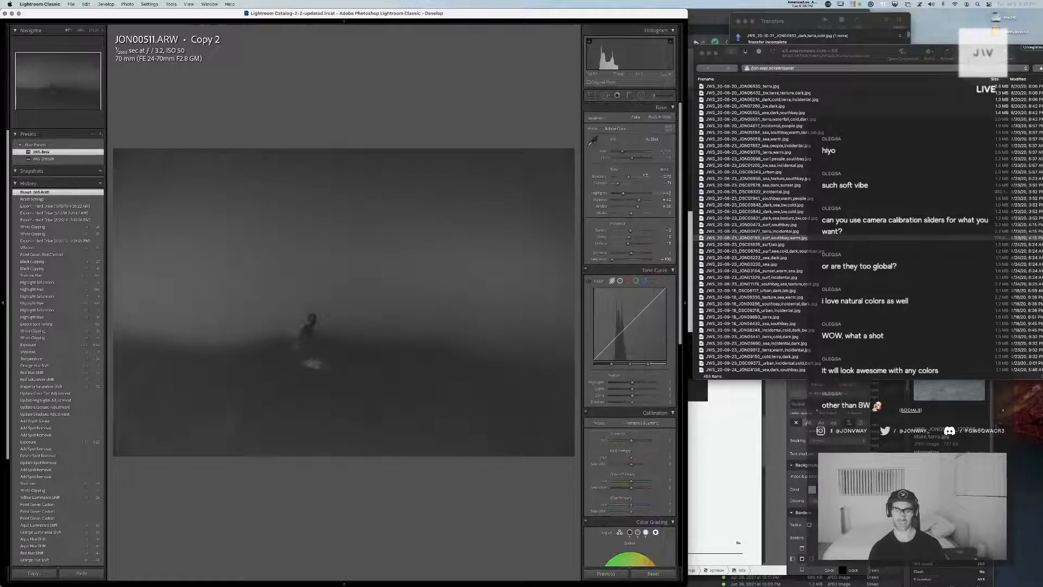
pyautogui.moveTo(633, 178); pyautogui.dragTo(630, 177)
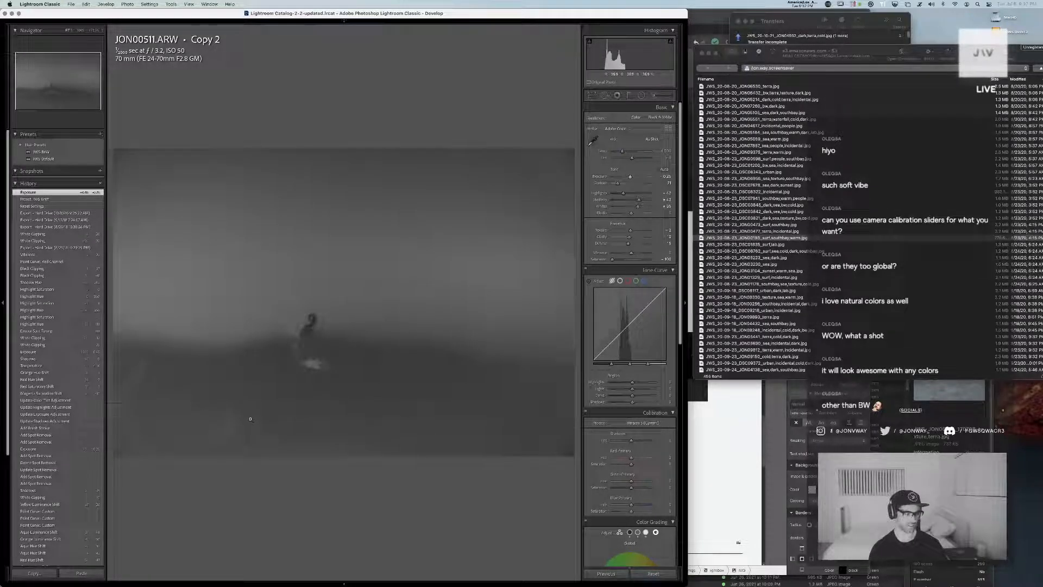
pyautogui.press('g')
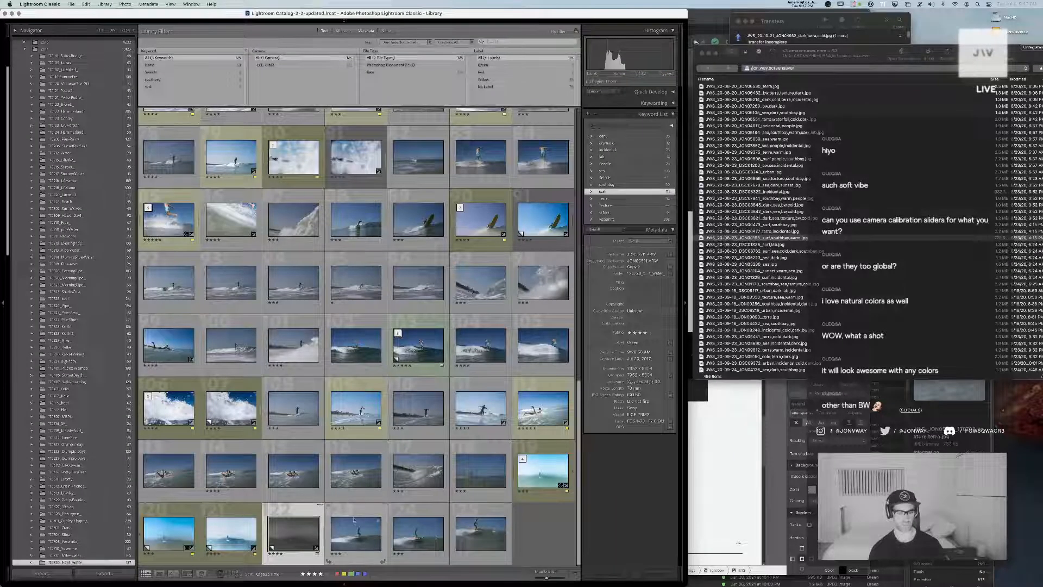
# Find JON00193 Copy 1 in the surf grid, view it enlarged, and collapse its stack under the edited version
pyautogui.click(536, 470)
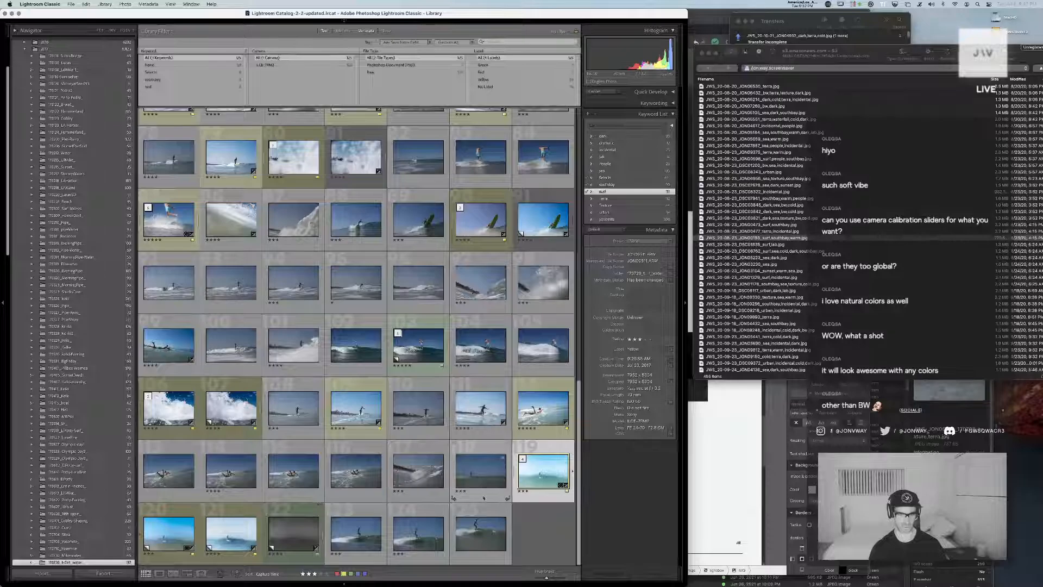
pyautogui.scroll(15, 346, 481)
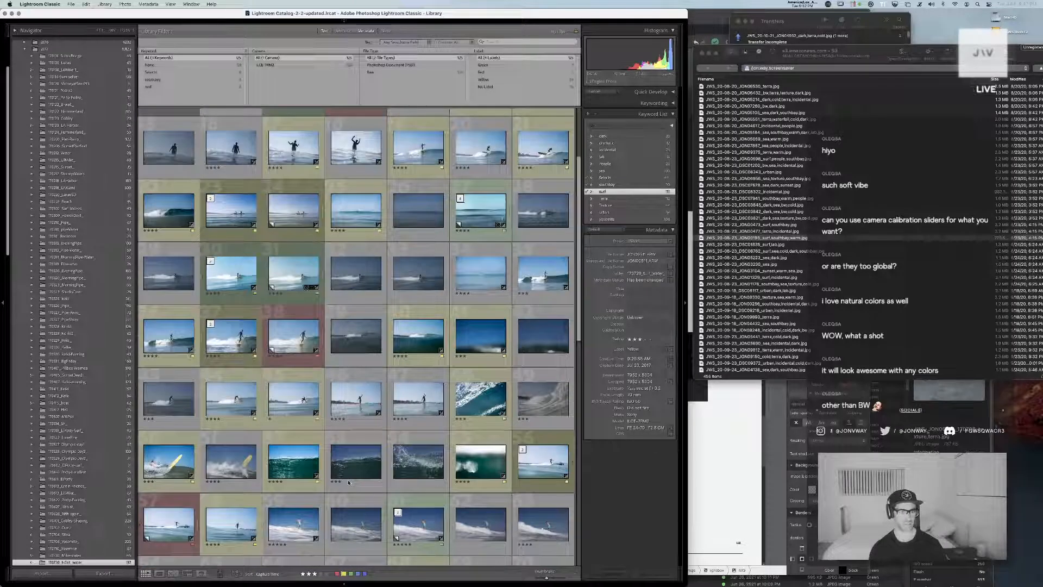
pyautogui.scroll(2, 348, 482)
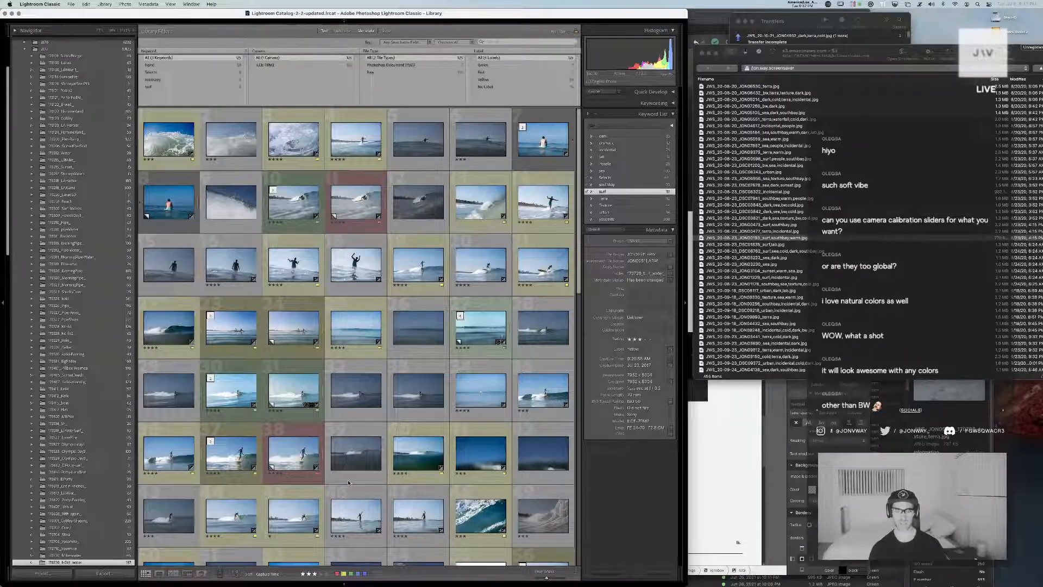
pyautogui.scroll(-2, 348, 482)
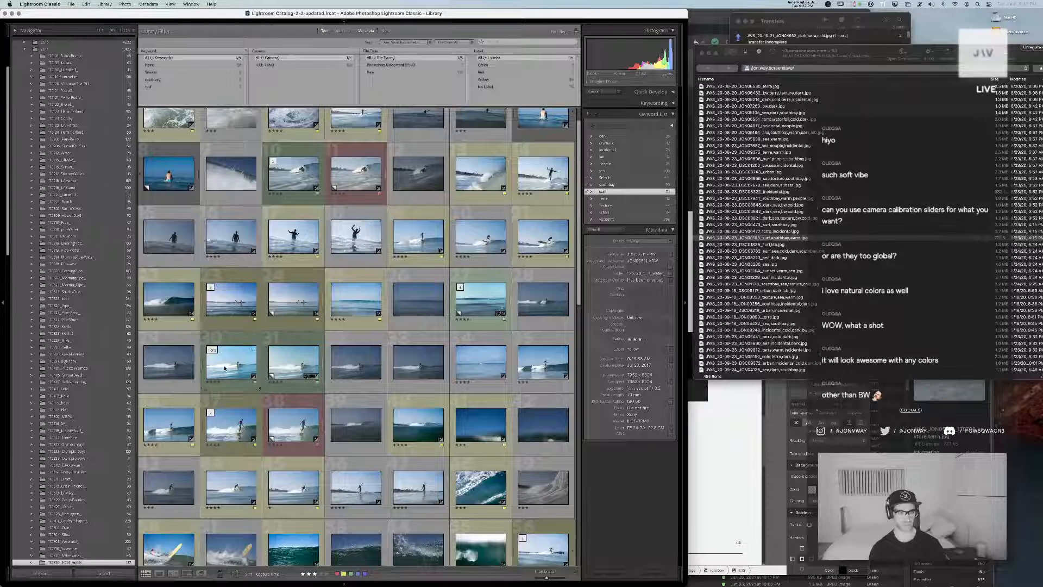
pyautogui.doubleClick(289, 362)
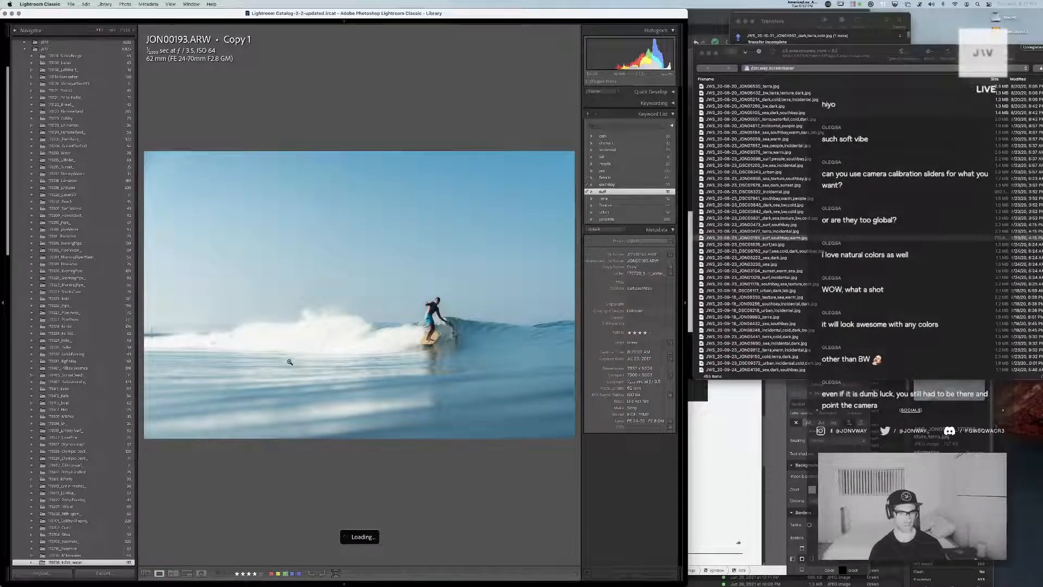
pyautogui.press('g')
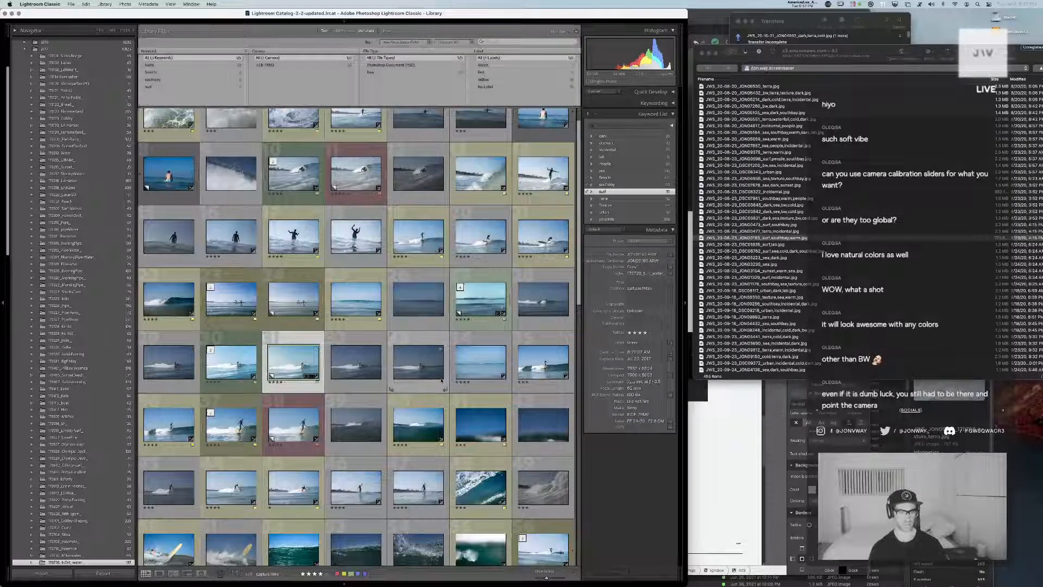
pyautogui.press('Left')
pyautogui.press('s')
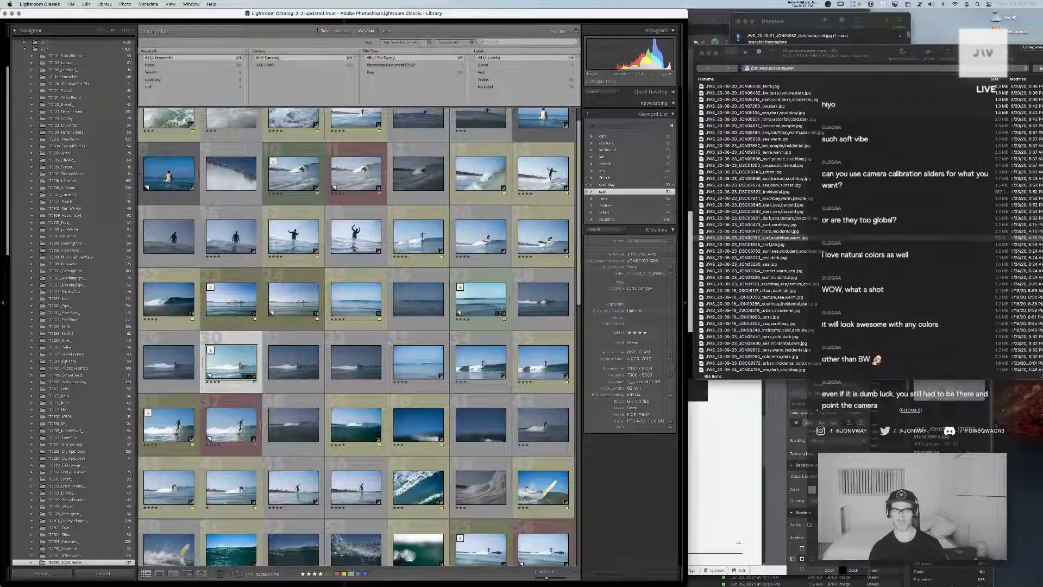
pyautogui.scroll(-3, 413, 468)
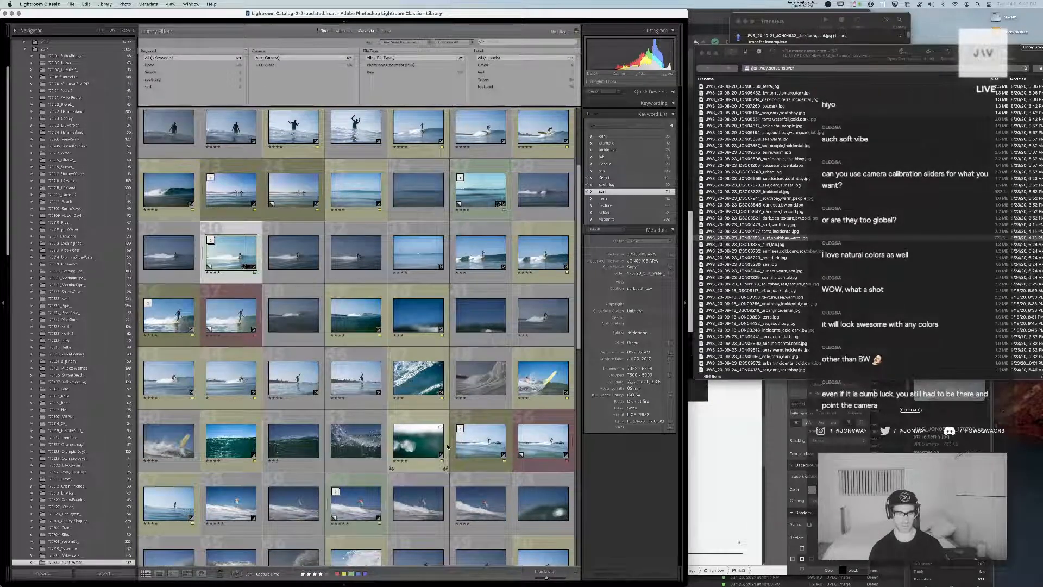
pyautogui.scroll(-1, 447, 447)
pyautogui.scroll(-2, 447, 446)
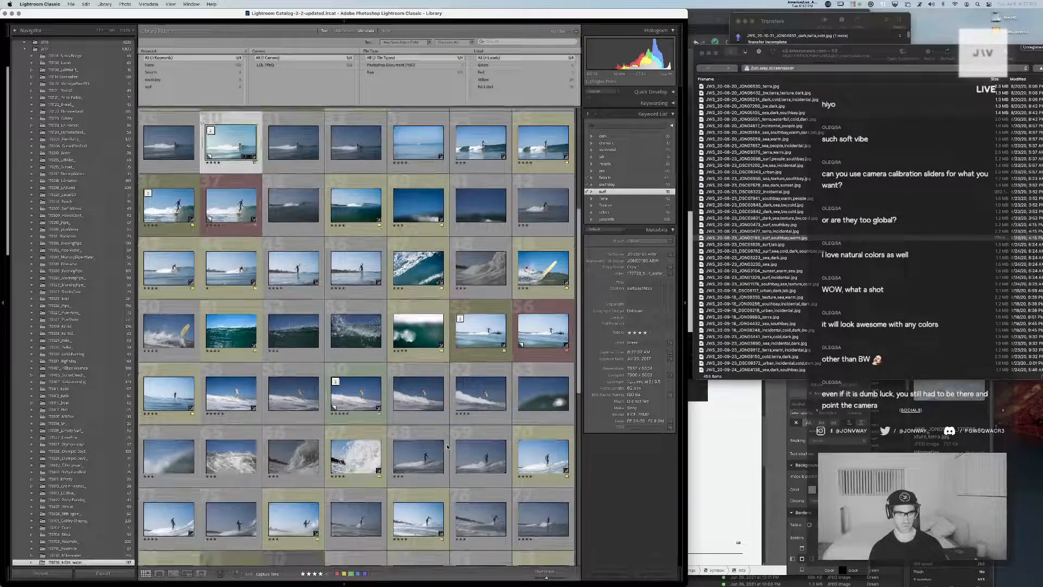
pyautogui.scroll(-5, 448, 447)
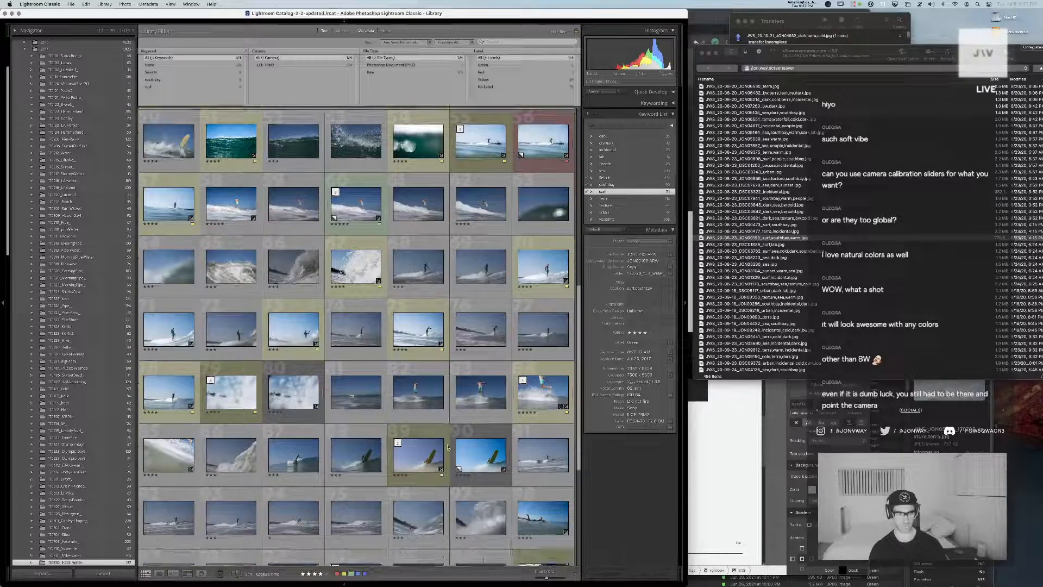
pyautogui.scroll(-4, 447, 447)
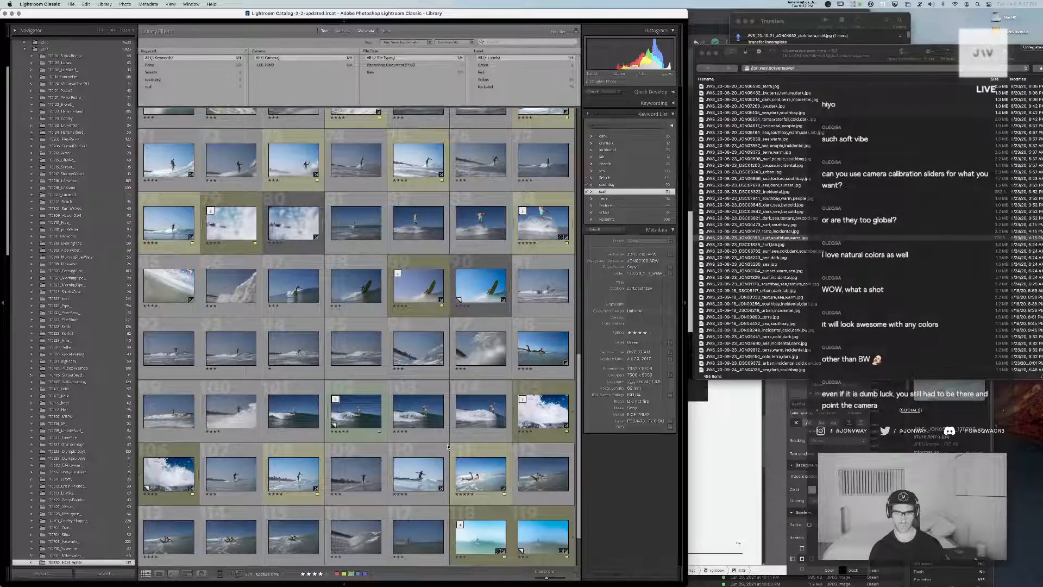
pyautogui.scroll(-2, 447, 447)
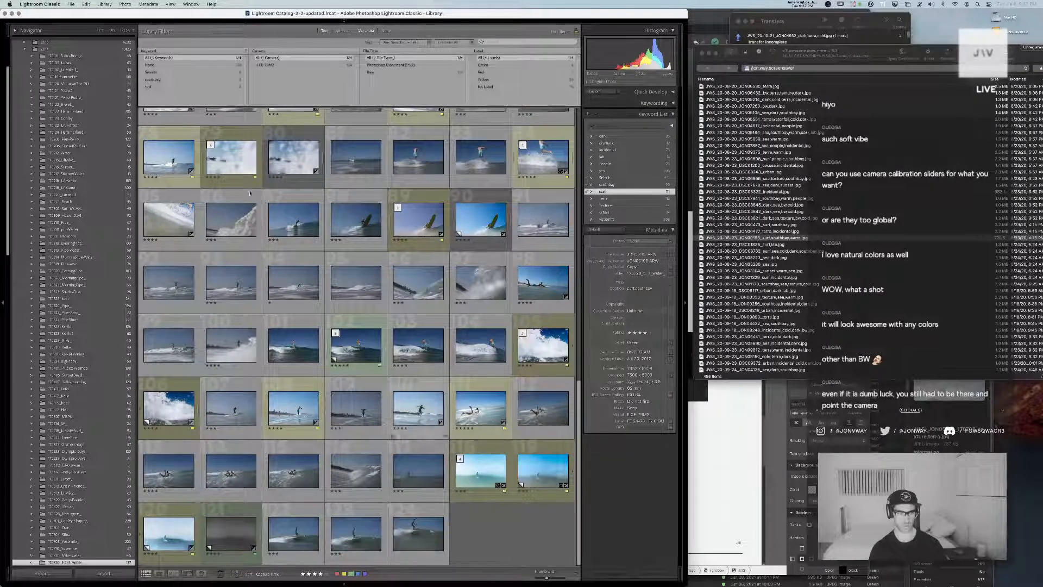
# Switch to Cyberduck, preview the old 2020 JON00193 surf,southbay,warm JPEG and delete it from the S3 bucket
pyautogui.click(824, 239)
pyautogui.press('space')
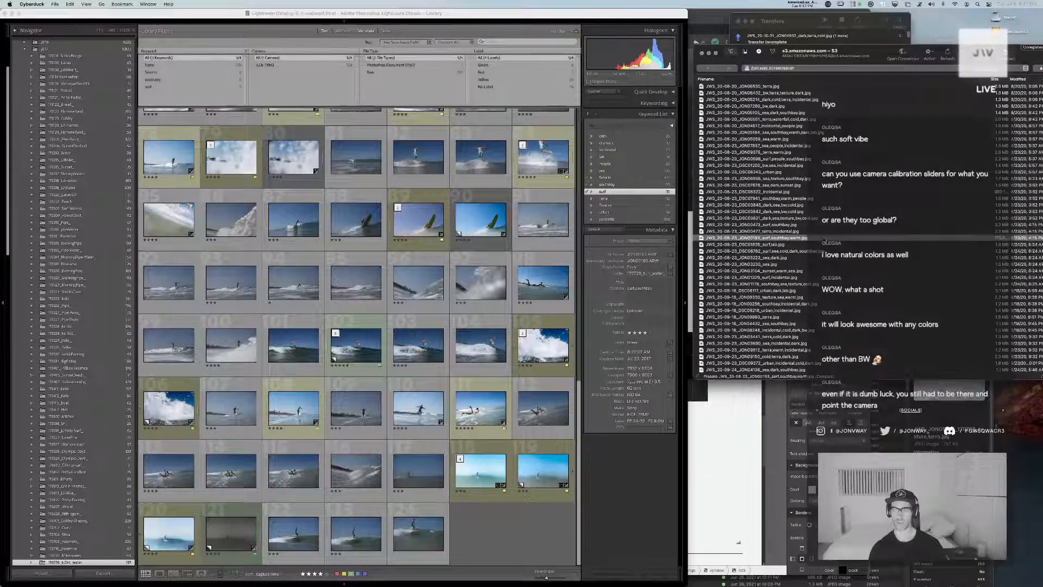
pyautogui.press('space')
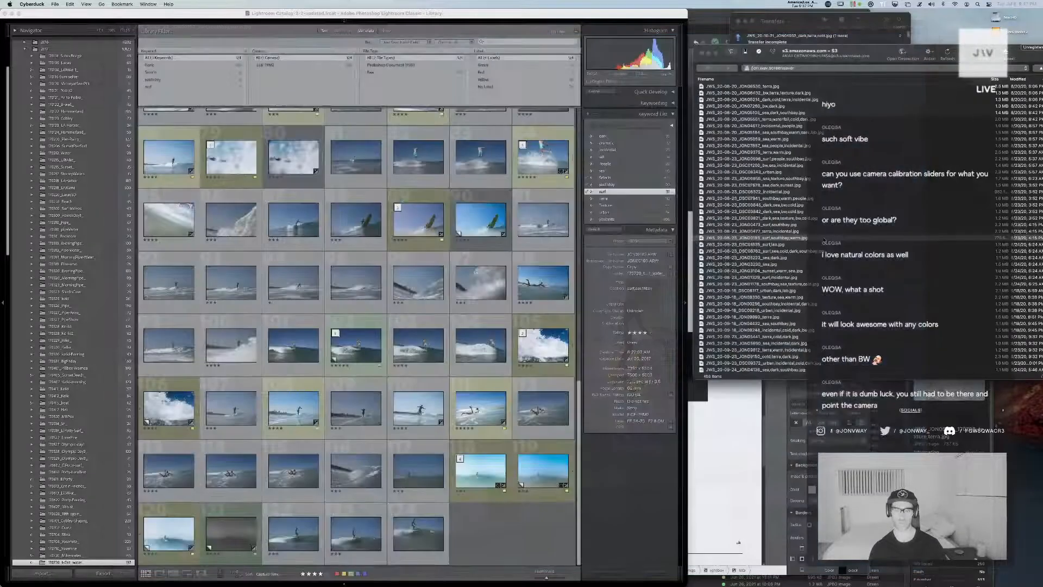
pyautogui.press('space')
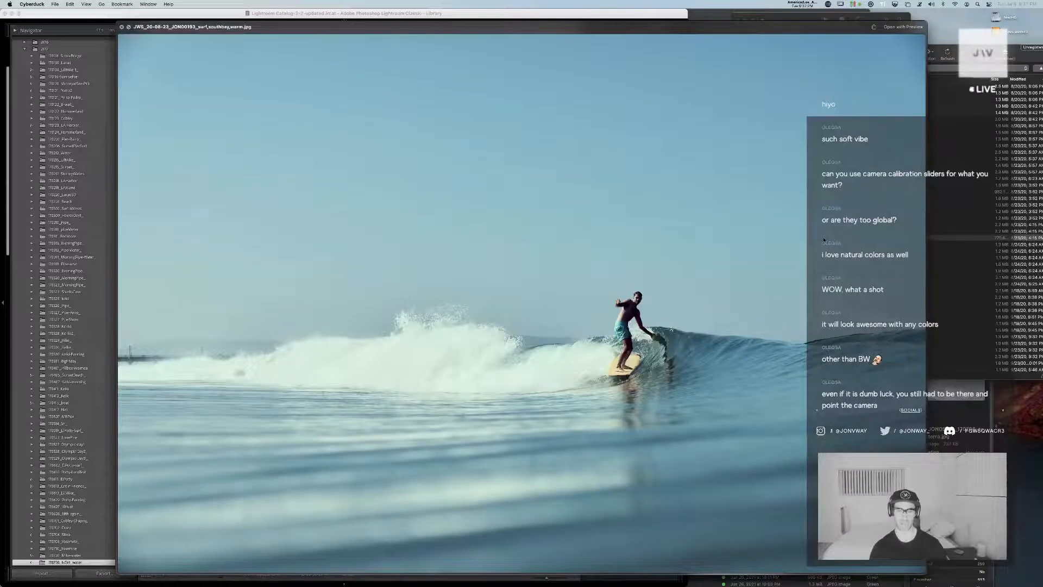
pyautogui.press('space')
pyautogui.press('super+BackSpace')
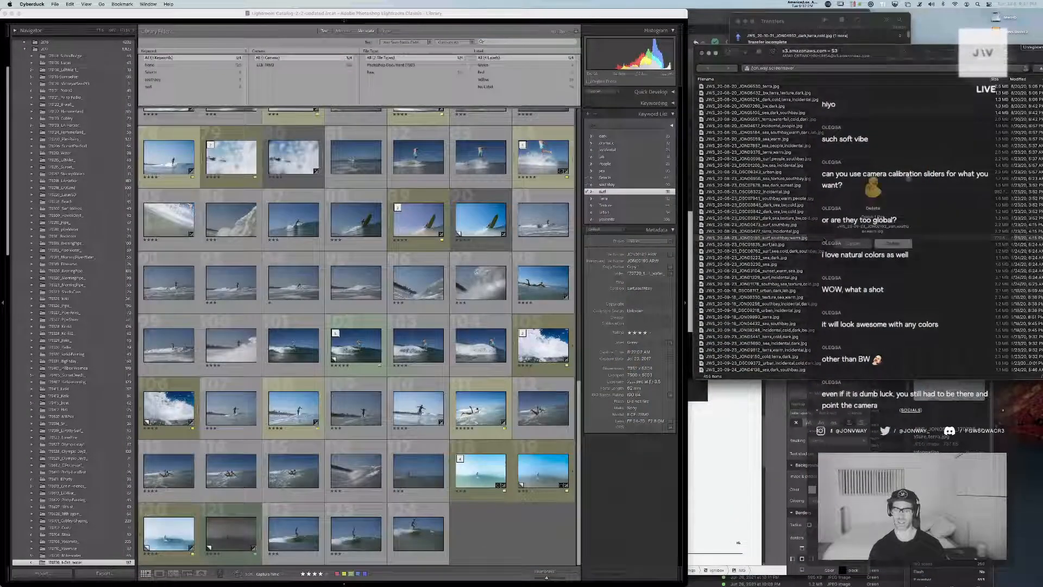
pyautogui.click(905, 245)
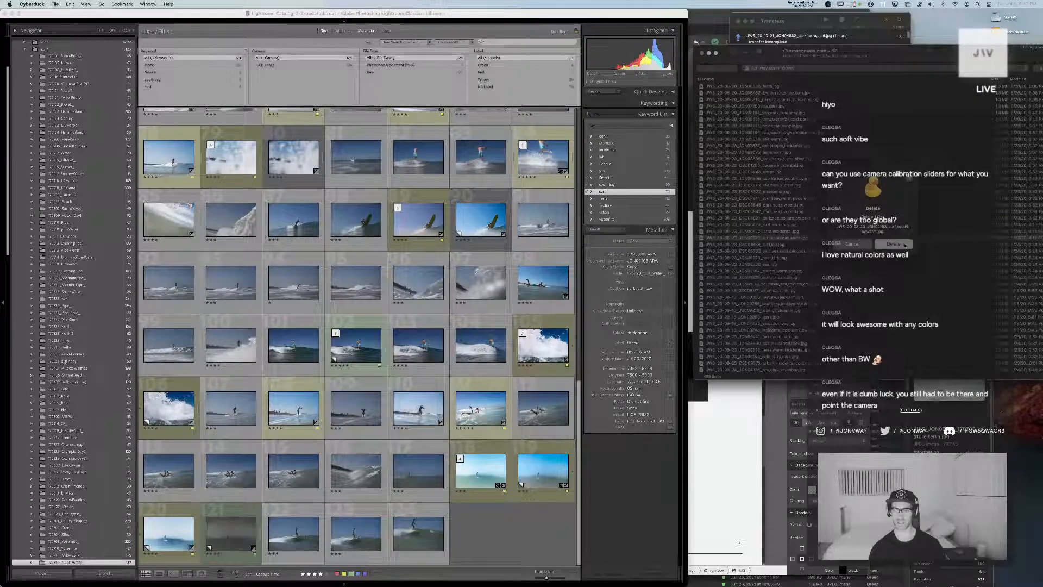
# Preview JWS_JON00193_170720_surf,southbay.jpg in Finder's _SELECTS folder, then upload it to the S3 bucket and tag it green
pyautogui.press('super+Tab')
pyautogui.click(618, 296)
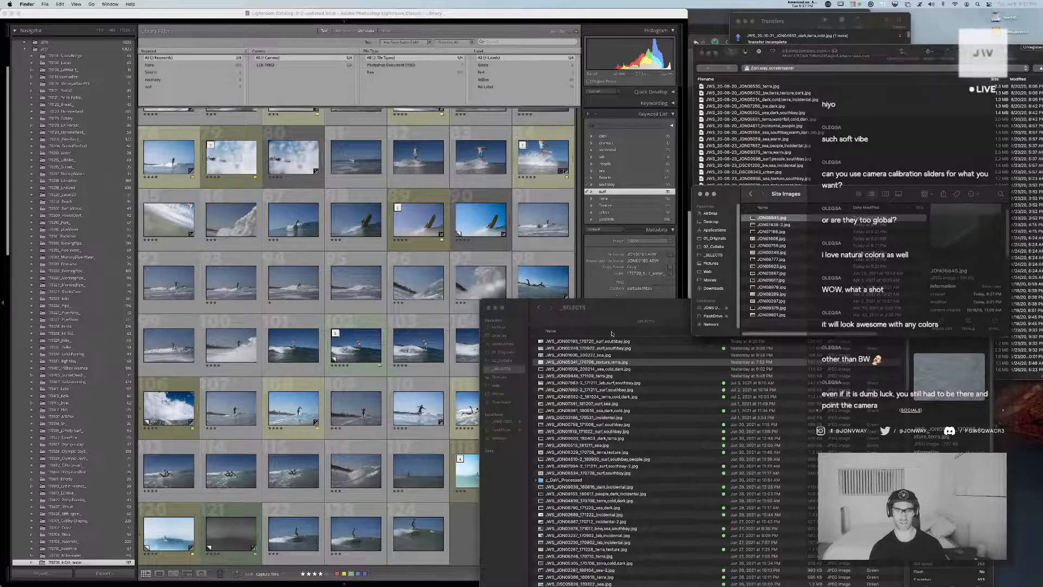
pyautogui.moveTo(617, 304); pyautogui.dragTo(458, 313)
pyautogui.click(453, 350)
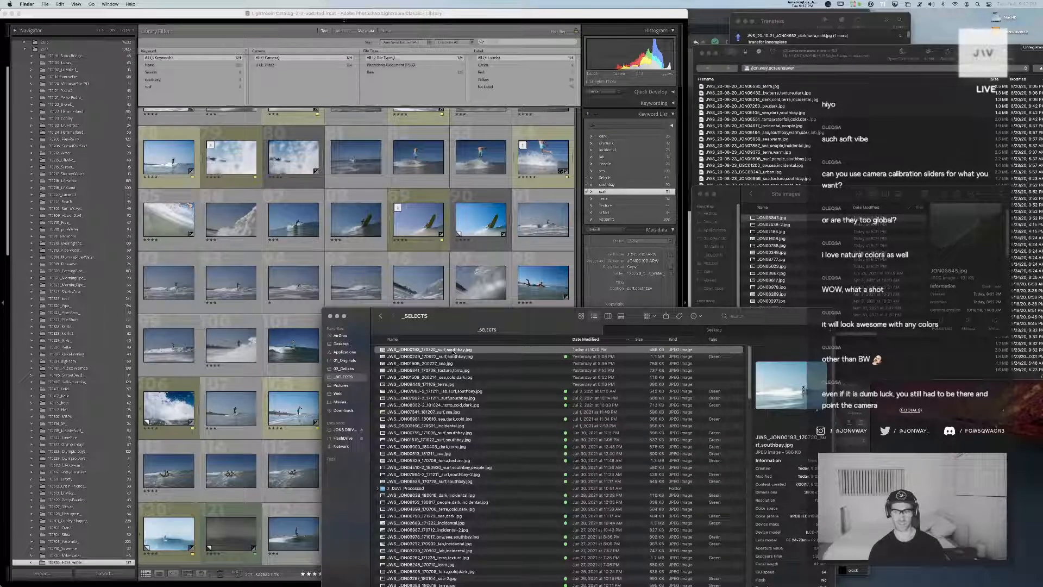
pyautogui.press('space')
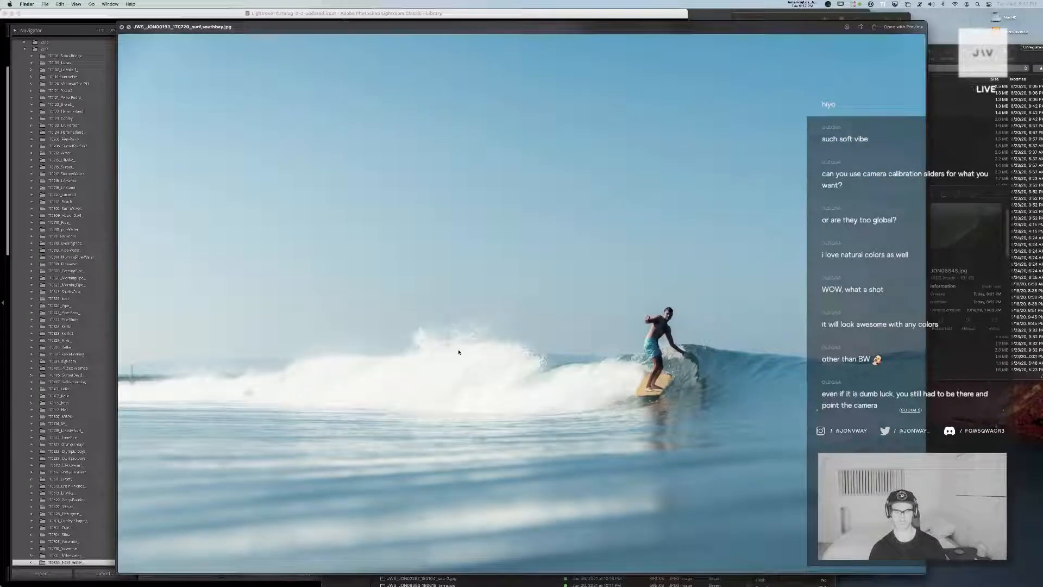
pyautogui.press('space')
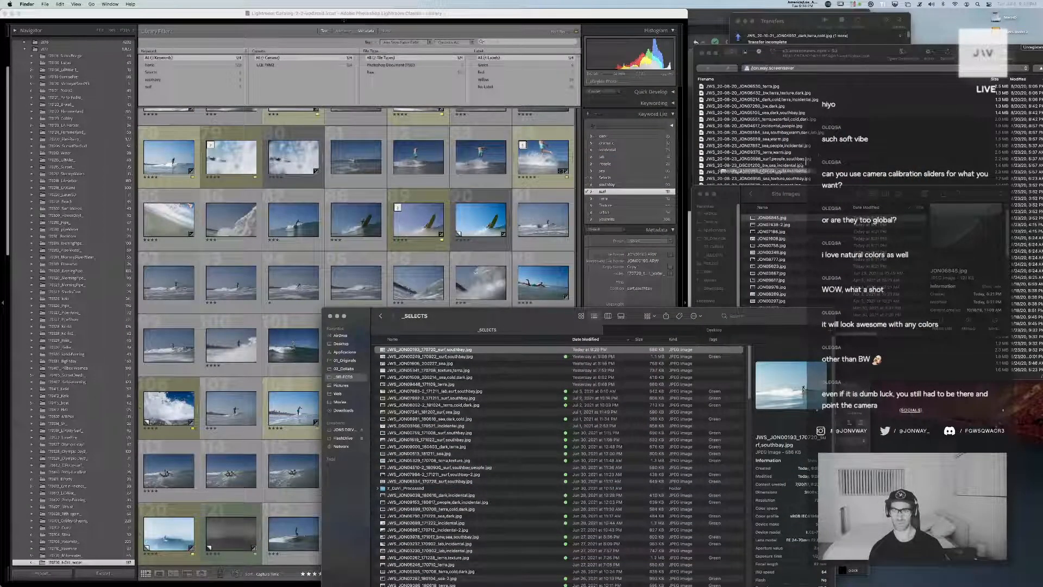
pyautogui.rightClick(461, 350)
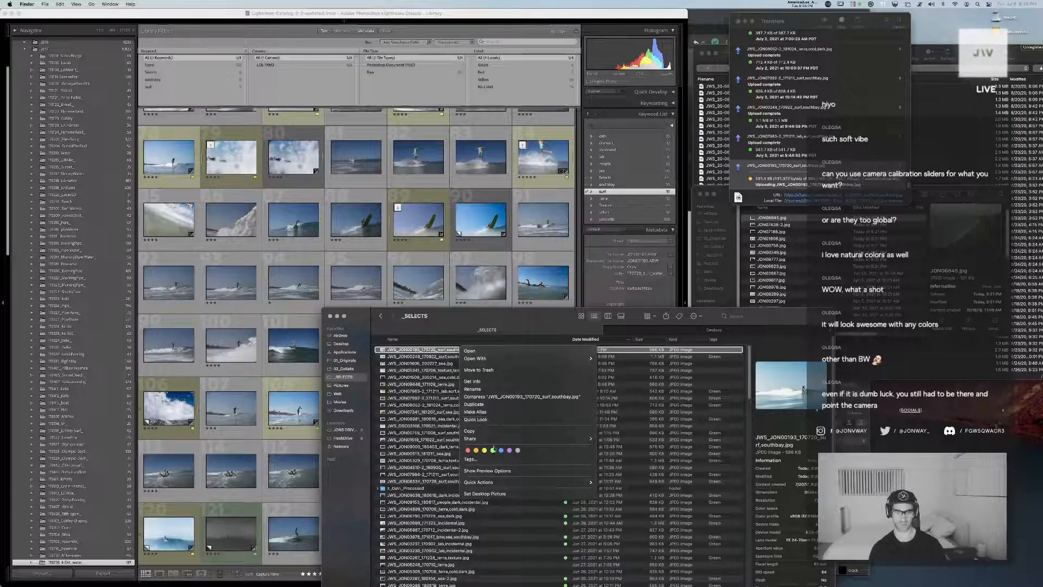
pyautogui.click(493, 451)
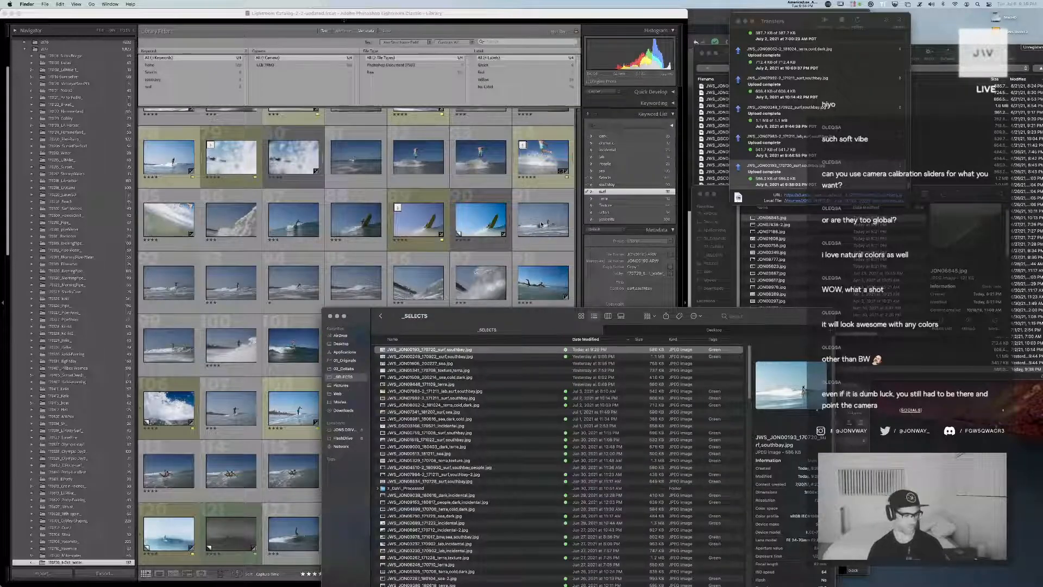
# Browse the older S3 images in Cyberduck and preview the dark El Capitan shot and the JON01311 sea,dark,cold,southbay image
pyautogui.click(945, 110)
pyautogui.click(850, 204)
pyautogui.scroll(5, 837, 238)
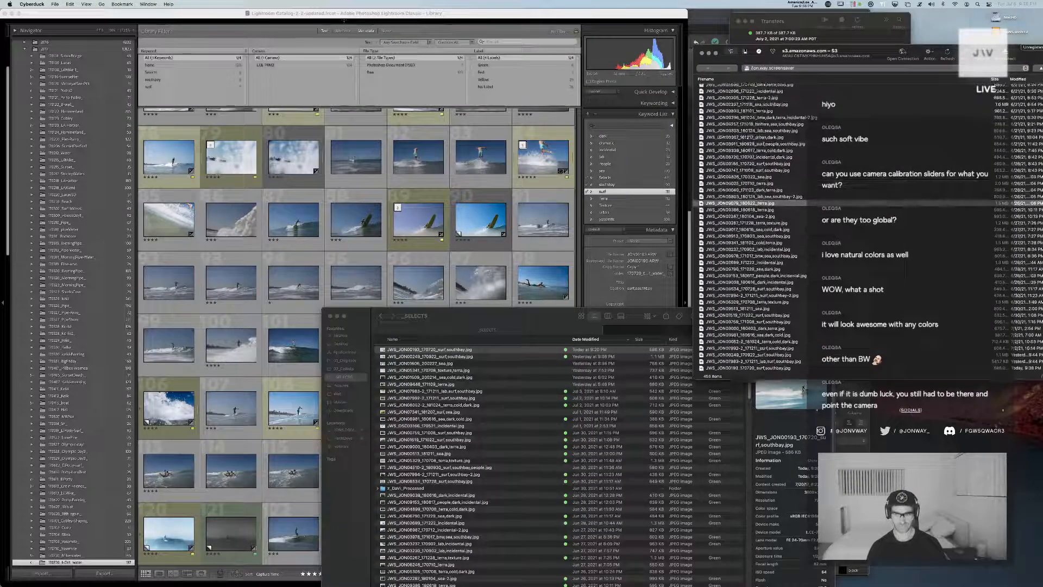
pyautogui.moveTo(882, 52); pyautogui.dragTo(770, 58)
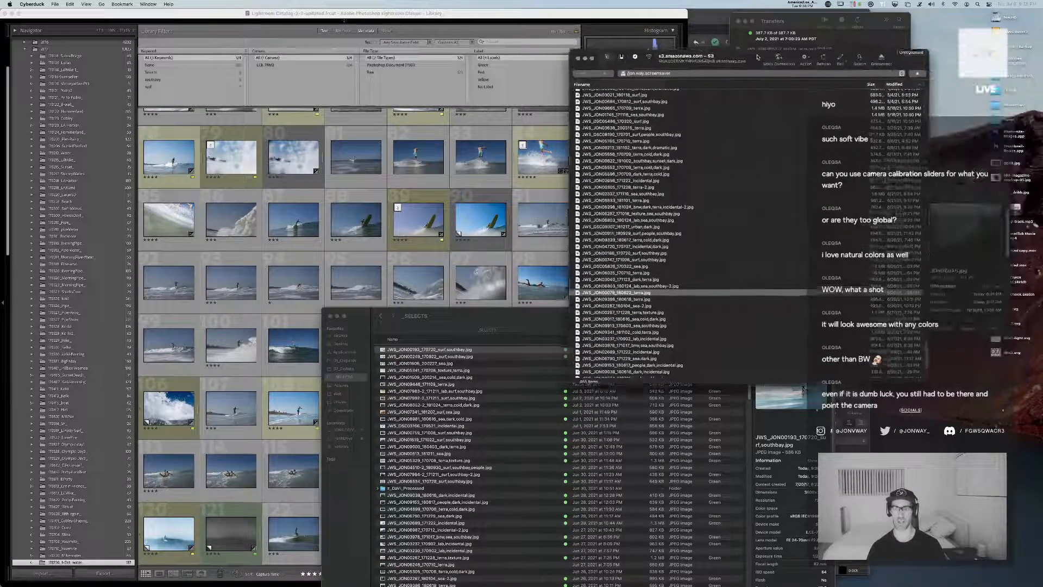
pyautogui.scroll(10, 768, 226)
pyautogui.scroll(5, 768, 226)
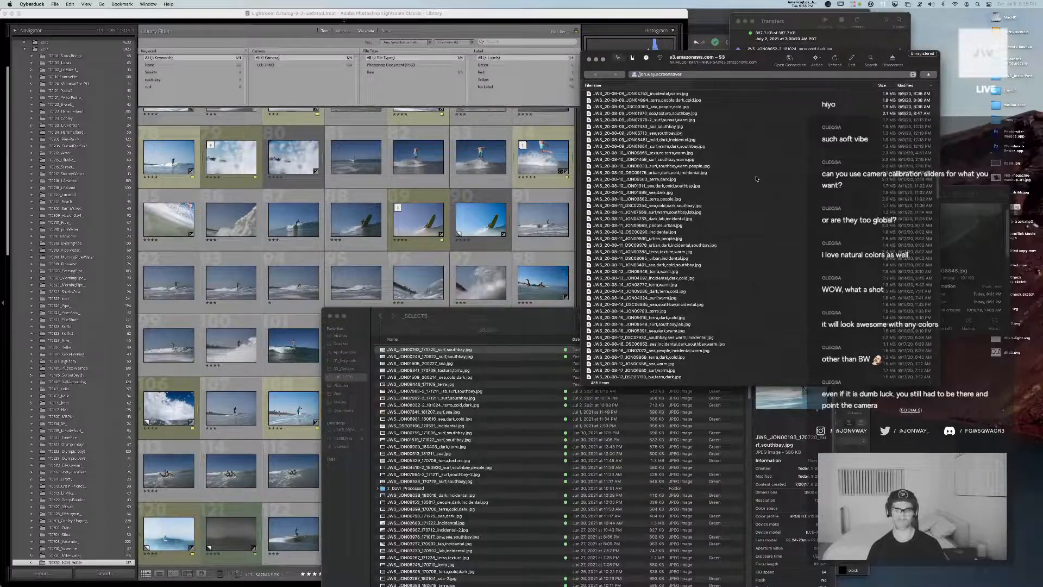
pyautogui.doubleClick(756, 178)
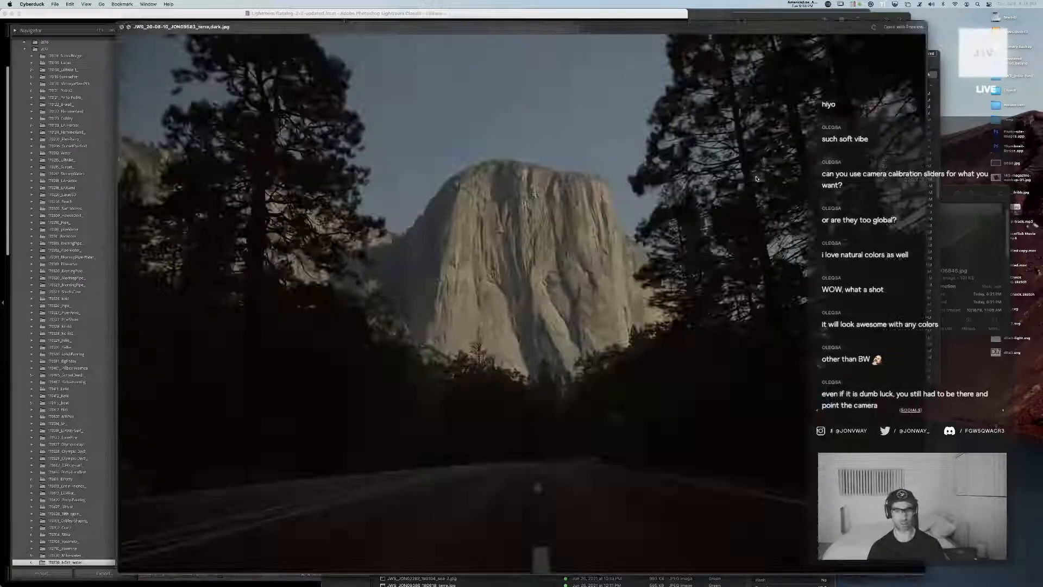
pyautogui.press('space')
pyautogui.press('Down')
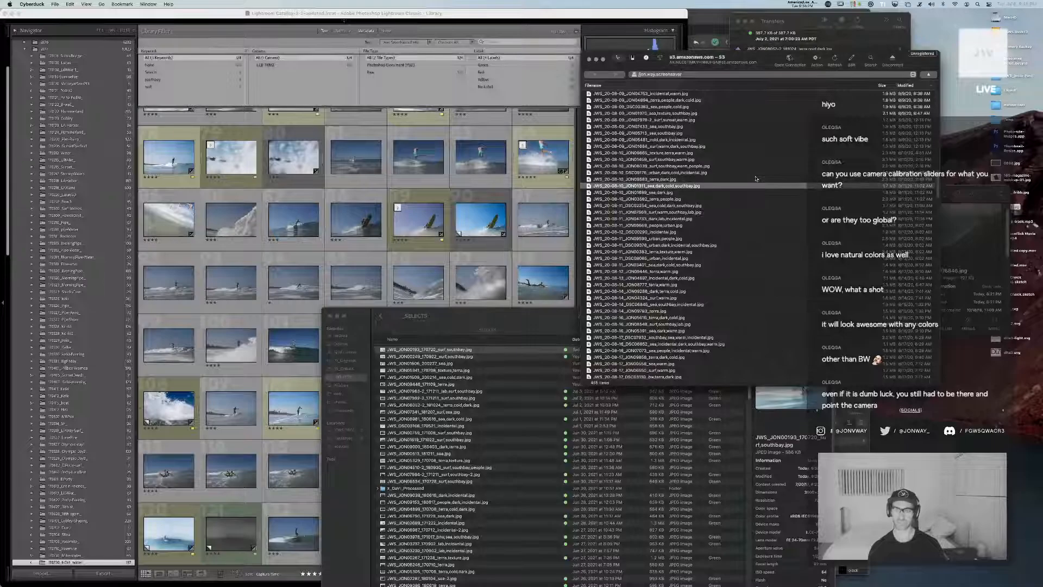
pyautogui.press('space')
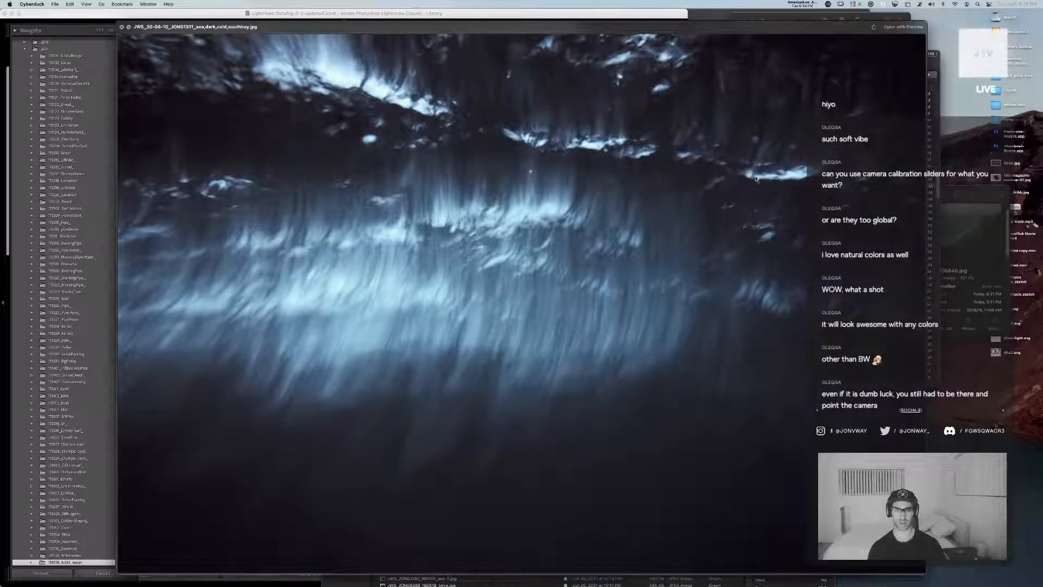
pyautogui.press('space')
pyautogui.moveTo(827, 56); pyautogui.dragTo(969, 57)
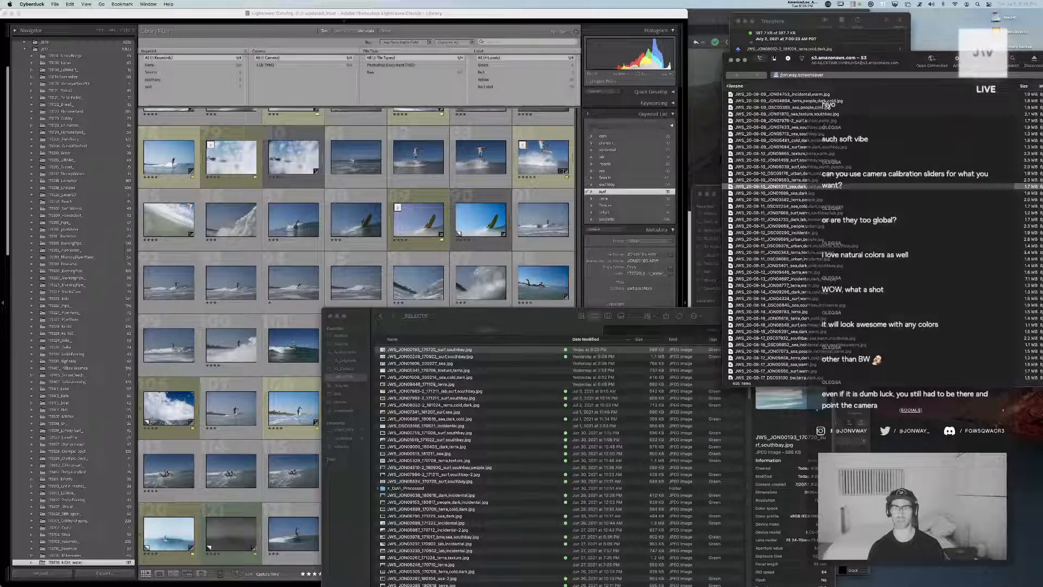
# Switch to Lightroom Classic and search the library for 01311
pyautogui.click(621, 14)
pyautogui.click(515, 42)
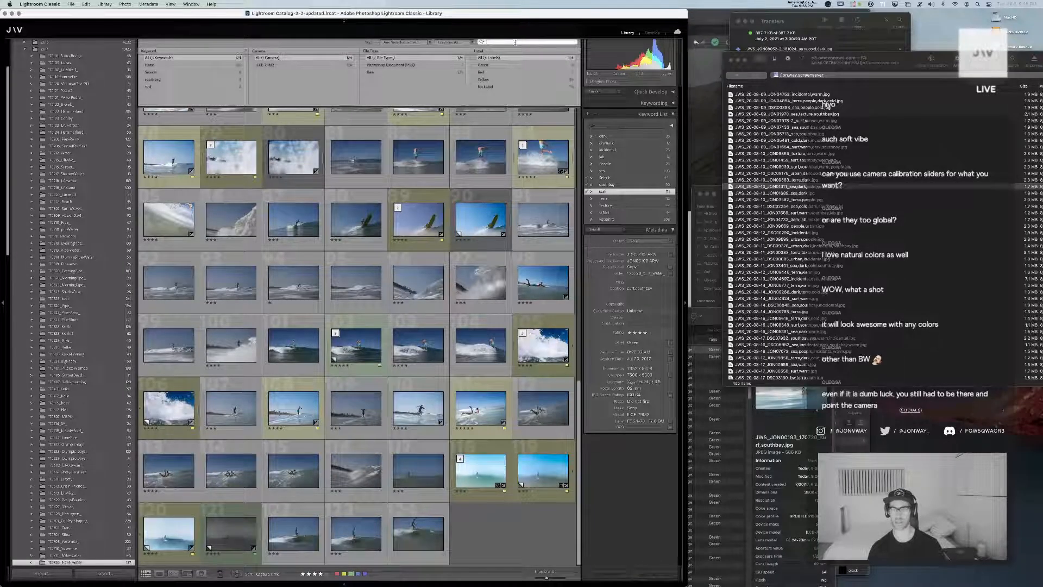
pyautogui.write('01311')
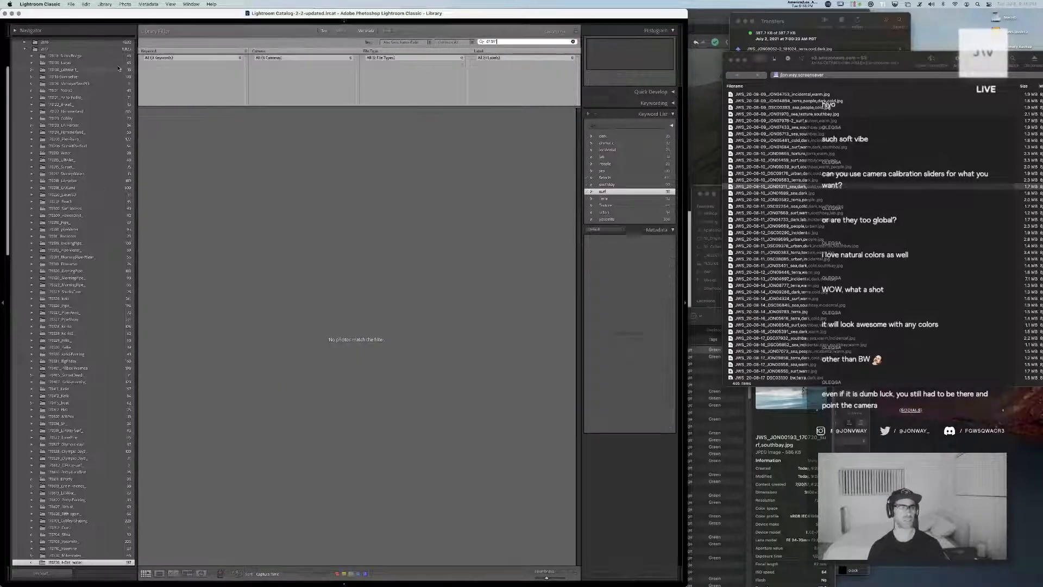
# Widen the 01311 search to the whole Photos folder and open the dark sea shot JON01311.ARW in Develop
pyautogui.scroll(5, 118, 68)
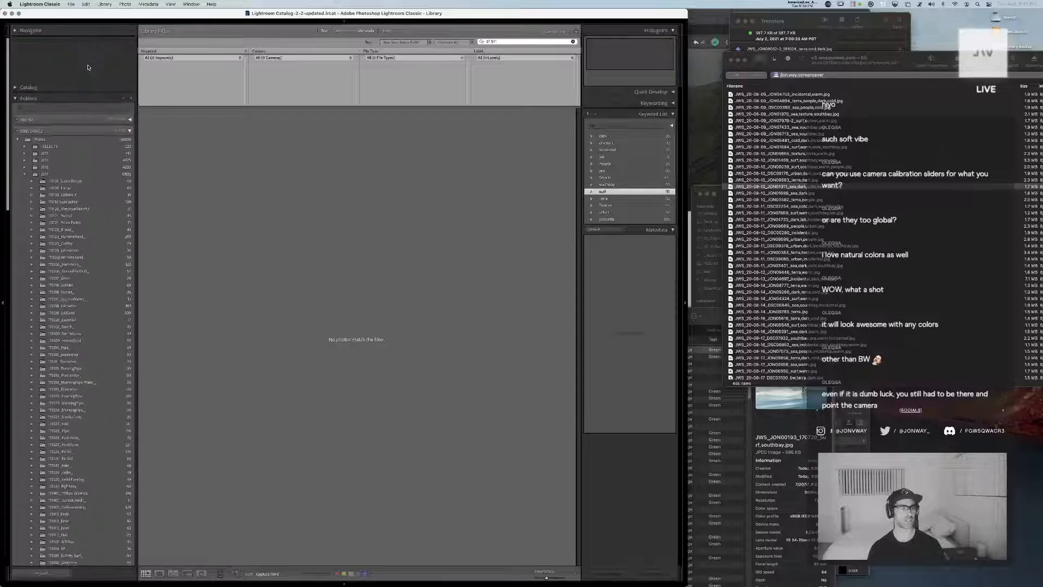
pyautogui.click(53, 95)
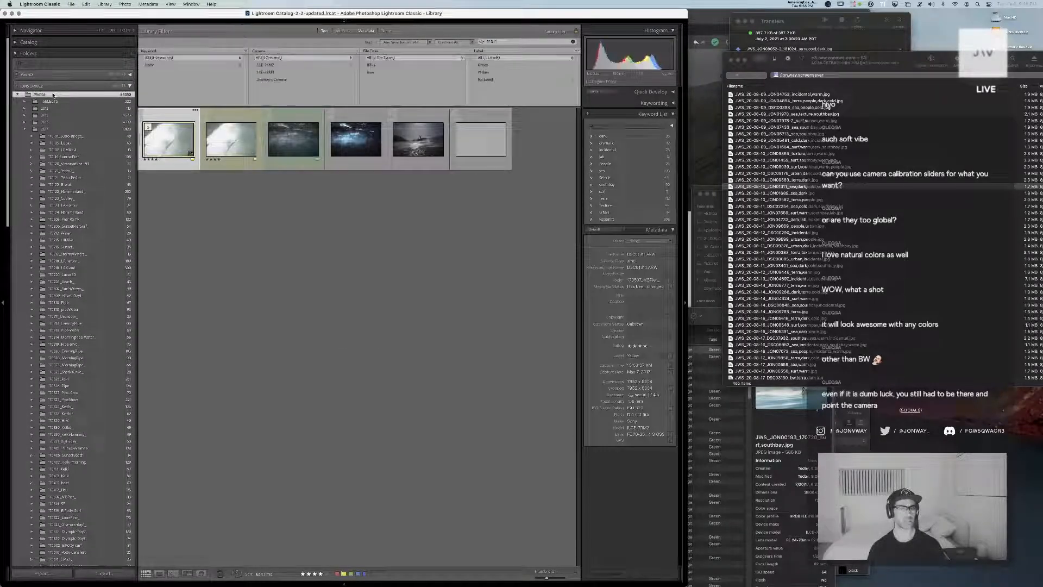
pyautogui.doubleClick(309, 144)
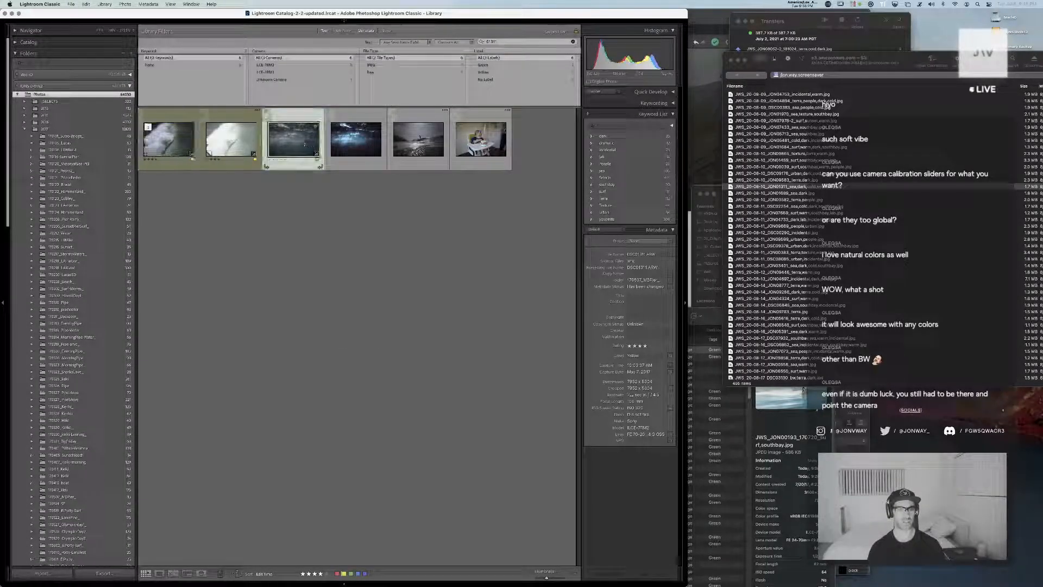
pyautogui.press('d')
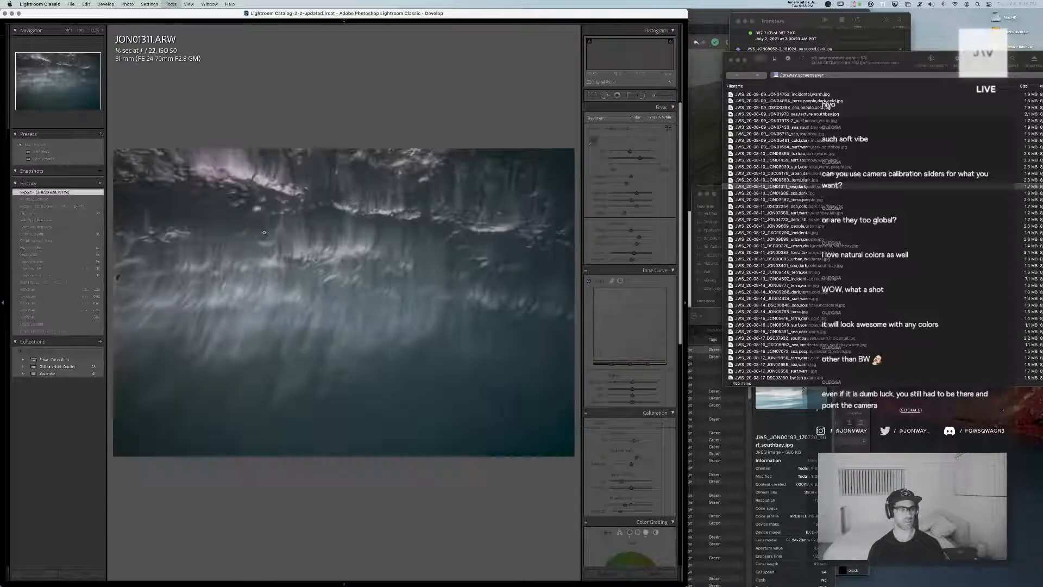
# Restore JON01311's earlier hard drive export state, create a virtual copy, reset the copy's settings and apply the JWS Default preset
pyautogui.click(48, 206)
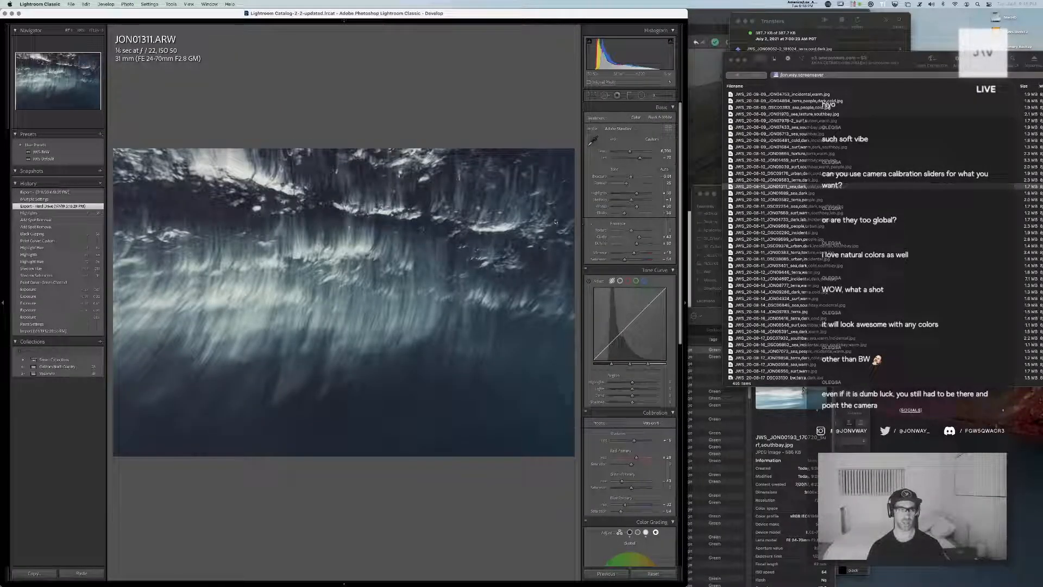
pyautogui.press('super+apostrophe')
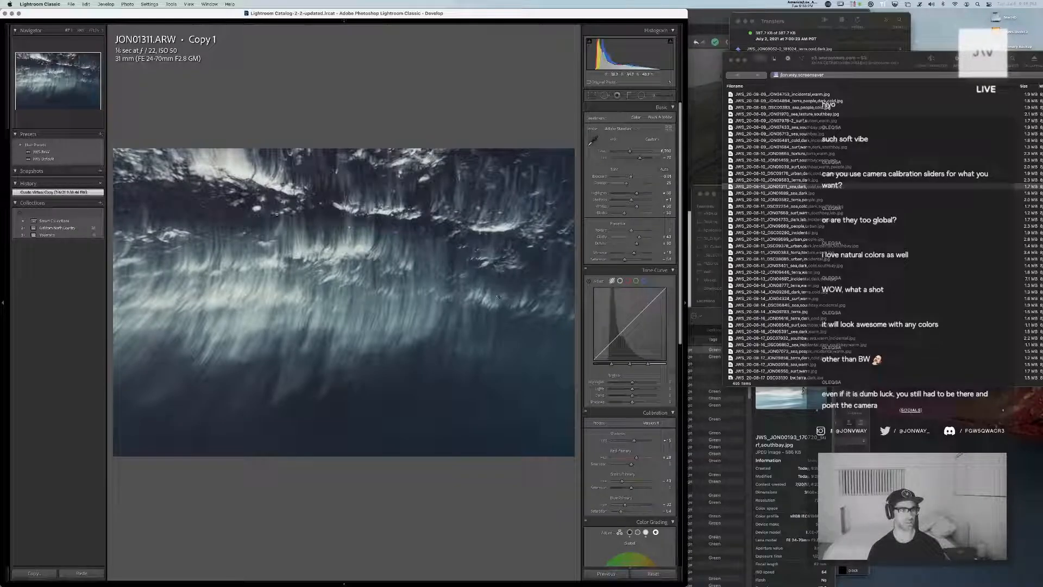
pyautogui.click(652, 573)
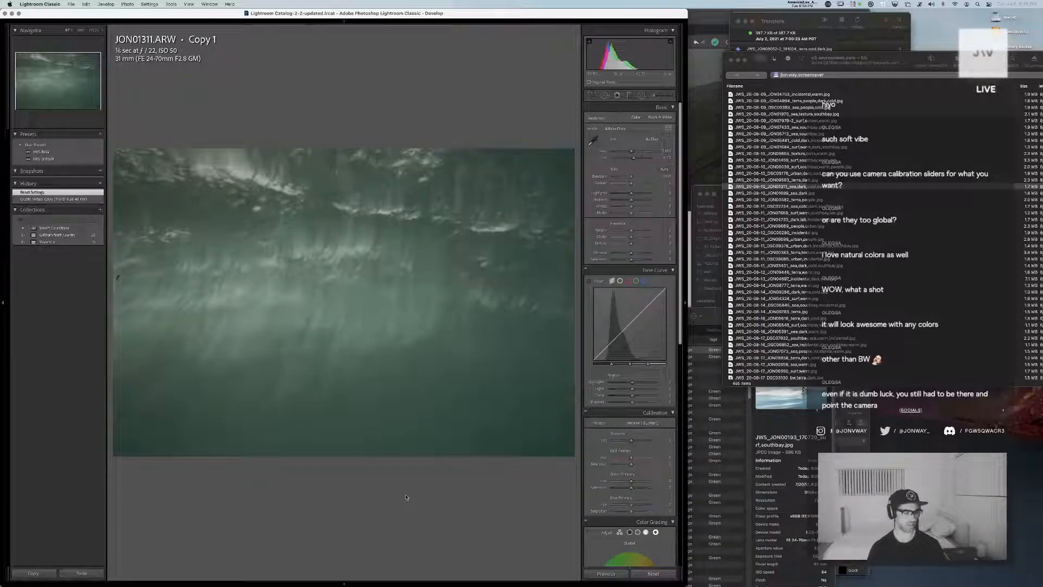
pyautogui.click(55, 159)
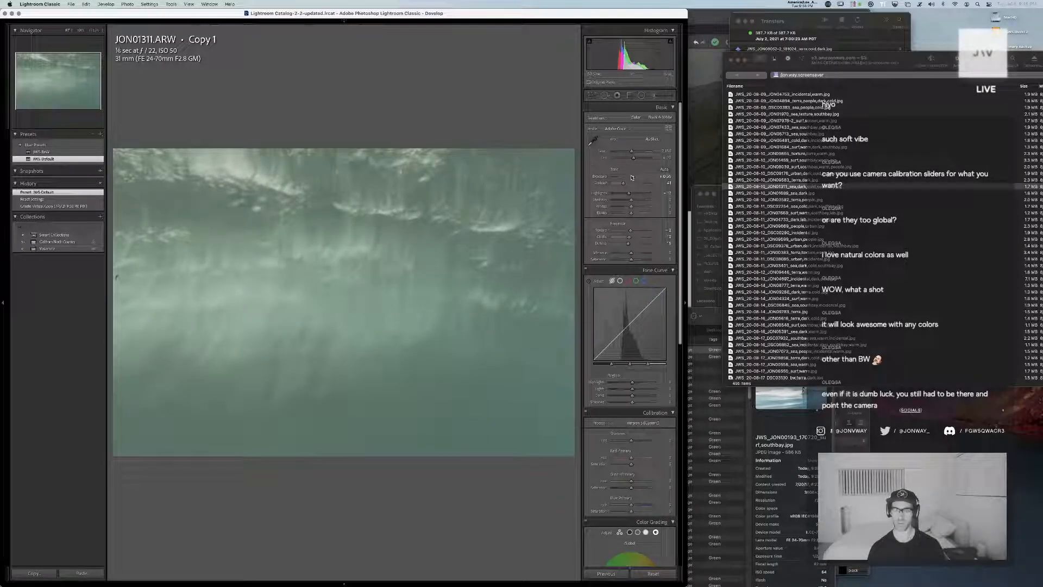
# Brighten the exposure and highlights, deepen the blacks and shadows, and shift the white balance towards magenta and cooler blue
pyautogui.moveTo(629, 175); pyautogui.dragTo(630, 175)
pyautogui.moveTo(632, 212)
pyautogui.mouseDown()
pyautogui.moveTo(622, 214)
pyautogui.moveTo(626, 205)
pyautogui.mouseUp()
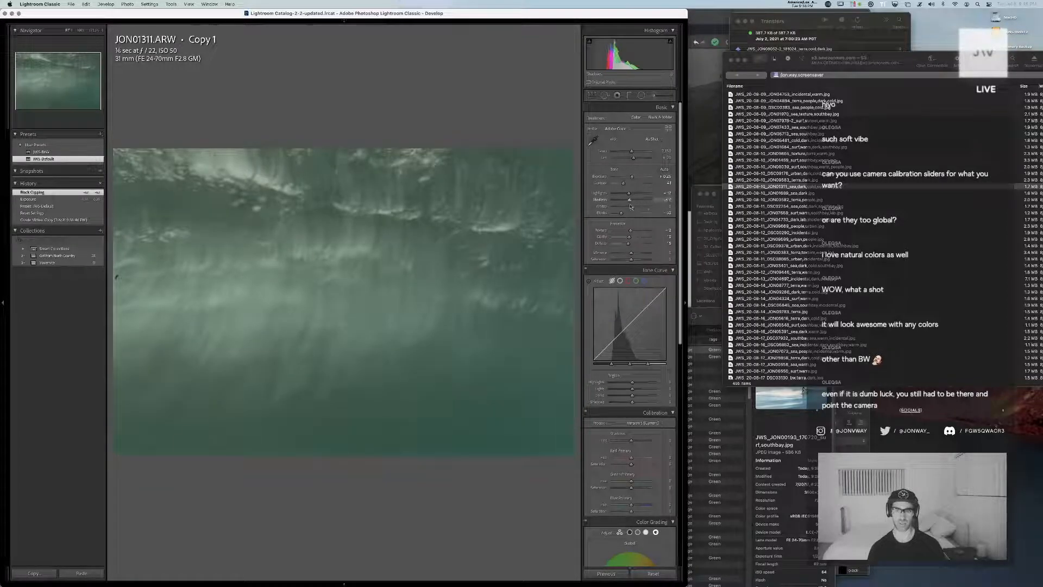
pyautogui.moveTo(621, 200); pyautogui.dragTo(631, 194)
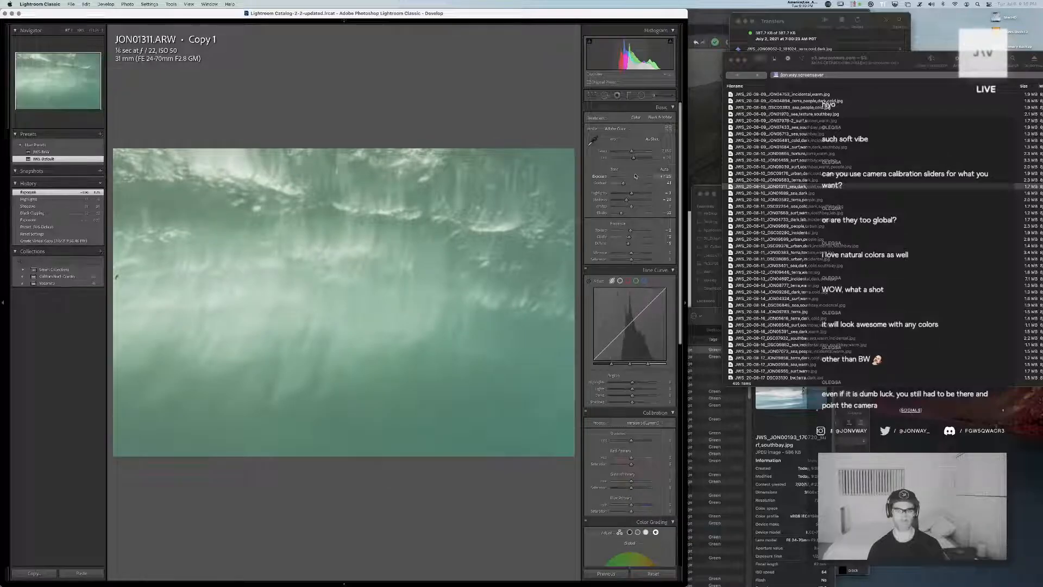
pyautogui.click(636, 177)
pyautogui.moveTo(633, 158); pyautogui.dragTo(639, 159)
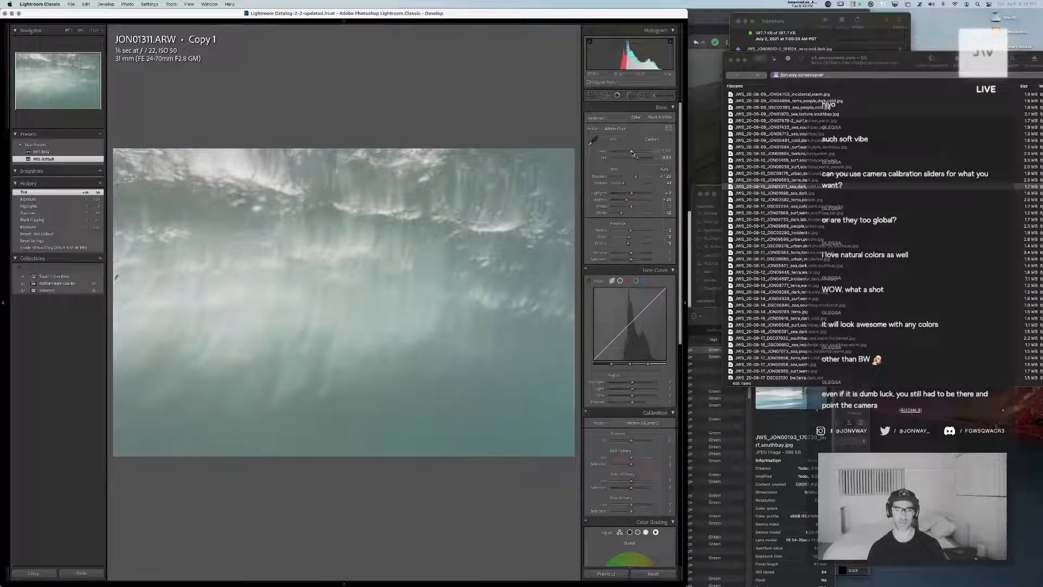
pyautogui.moveTo(632, 152); pyautogui.dragTo(628, 152)
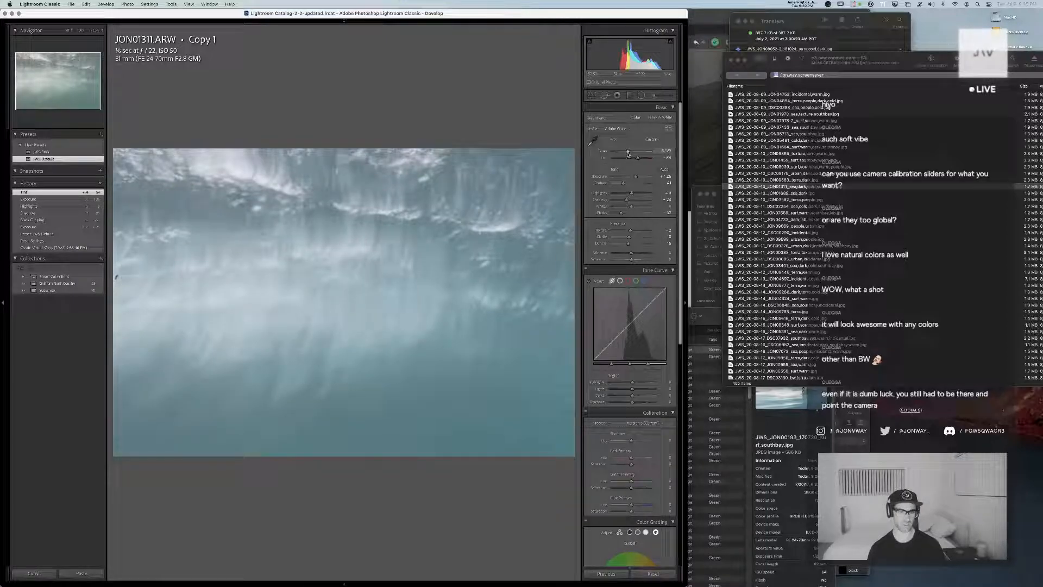
# Shape a contrasty tone curve with lifted lights and lowered darks and shadows, and warm the temperature slightly
pyautogui.moveTo(625, 318); pyautogui.dragTo(620, 365)
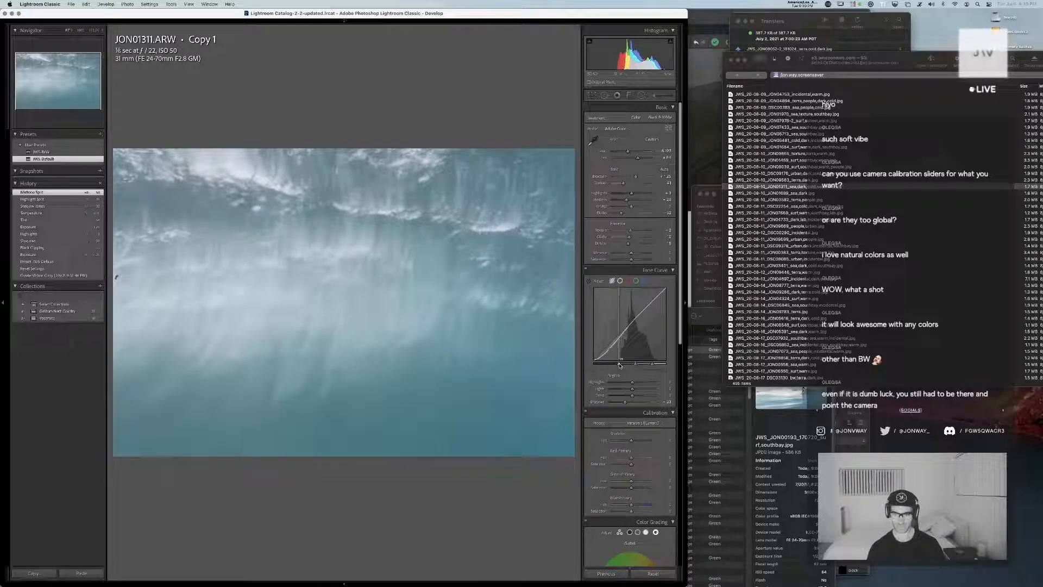
pyautogui.moveTo(623, 329); pyautogui.dragTo(648, 303)
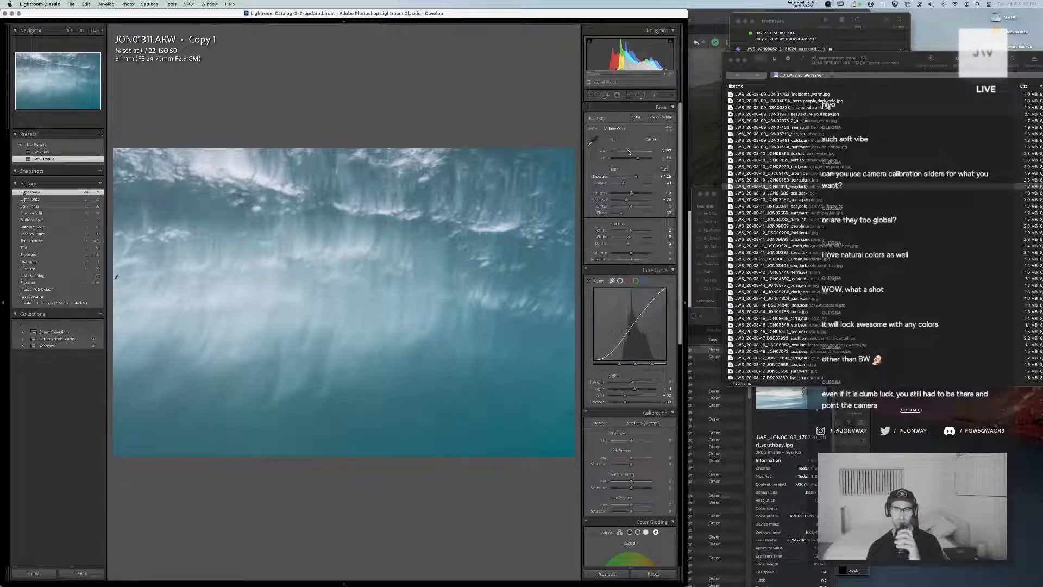
pyautogui.moveTo(629, 151); pyautogui.dragTo(631, 152)
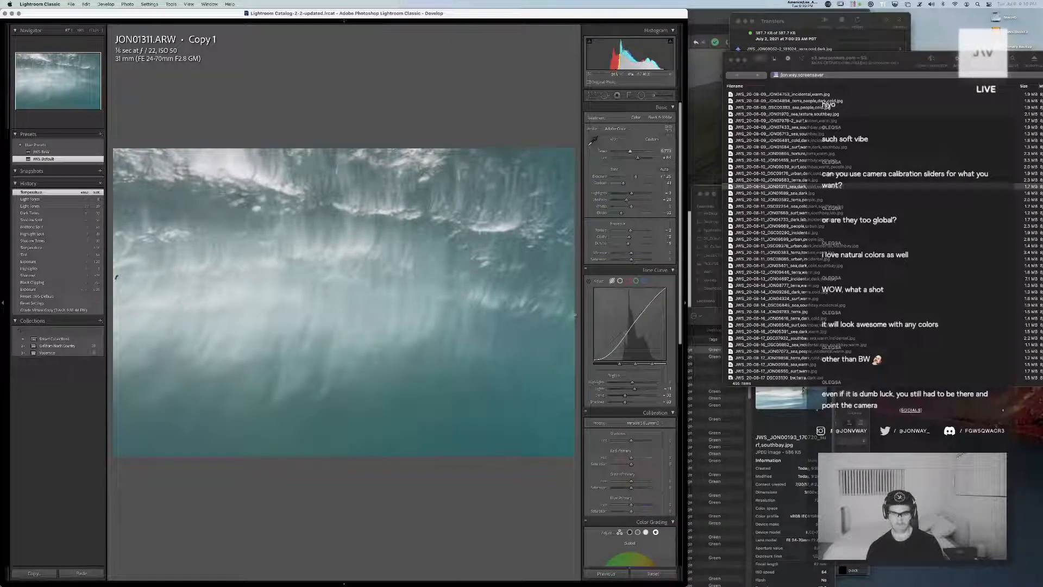
pyautogui.moveTo(626, 396); pyautogui.dragTo(619, 401)
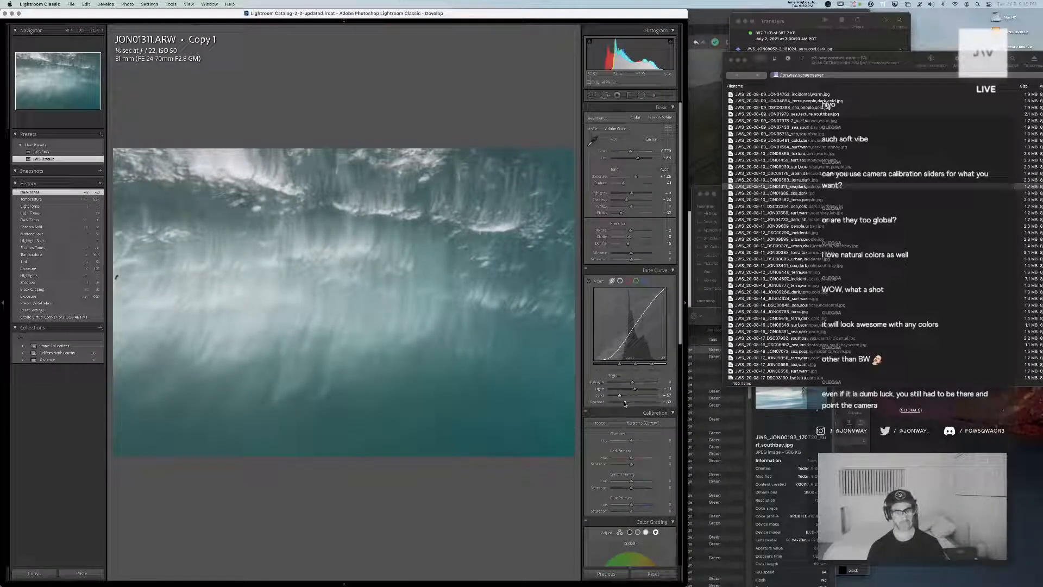
pyautogui.moveTo(625, 402); pyautogui.dragTo(618, 406)
# Remove the spots along the lower edge, near the lower-right corner and in the bright streaks with Spot Removal
pyautogui.press('q')
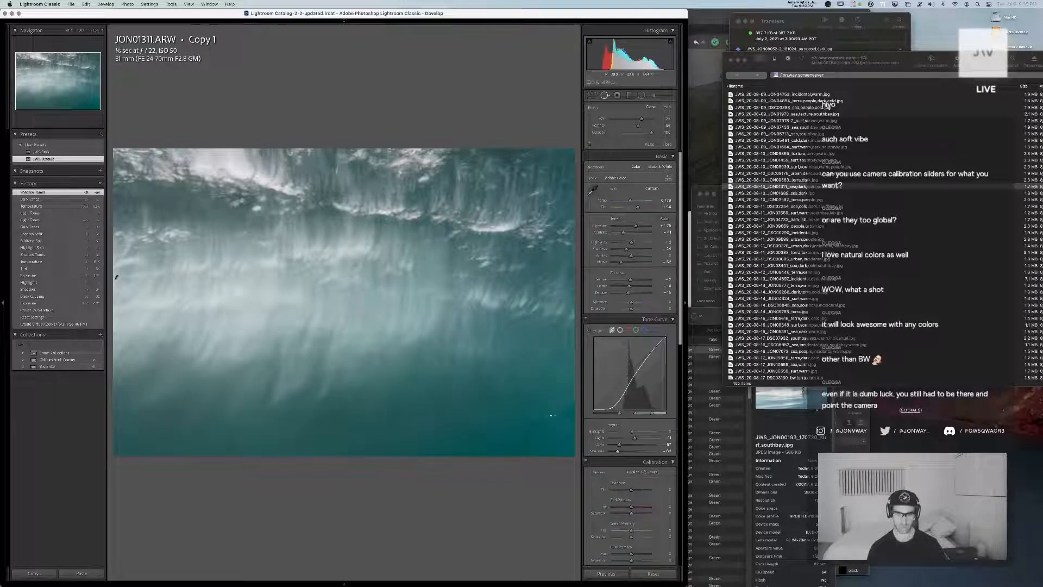
pyautogui.click(566, 416)
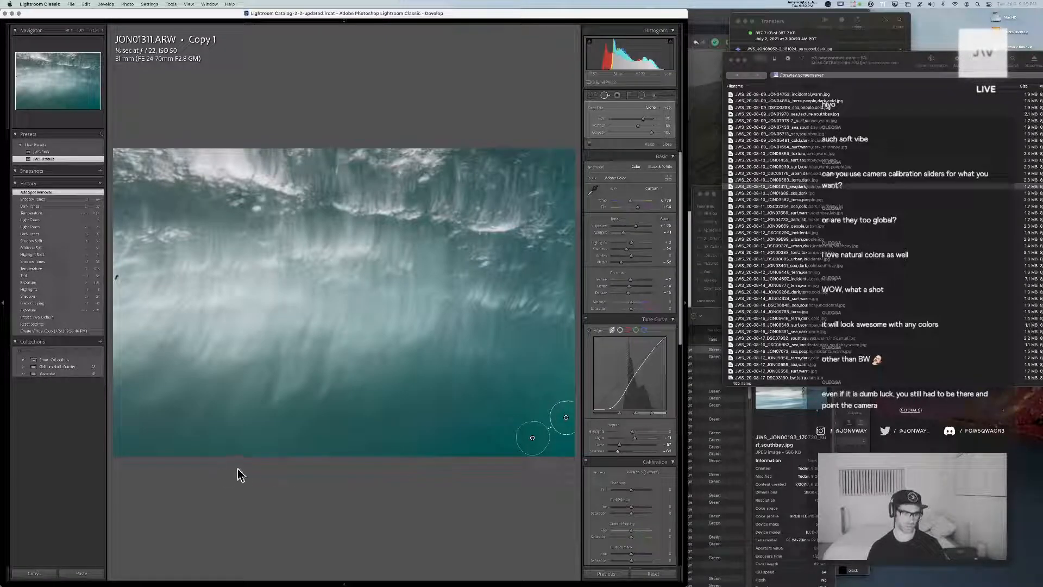
pyautogui.click(224, 449)
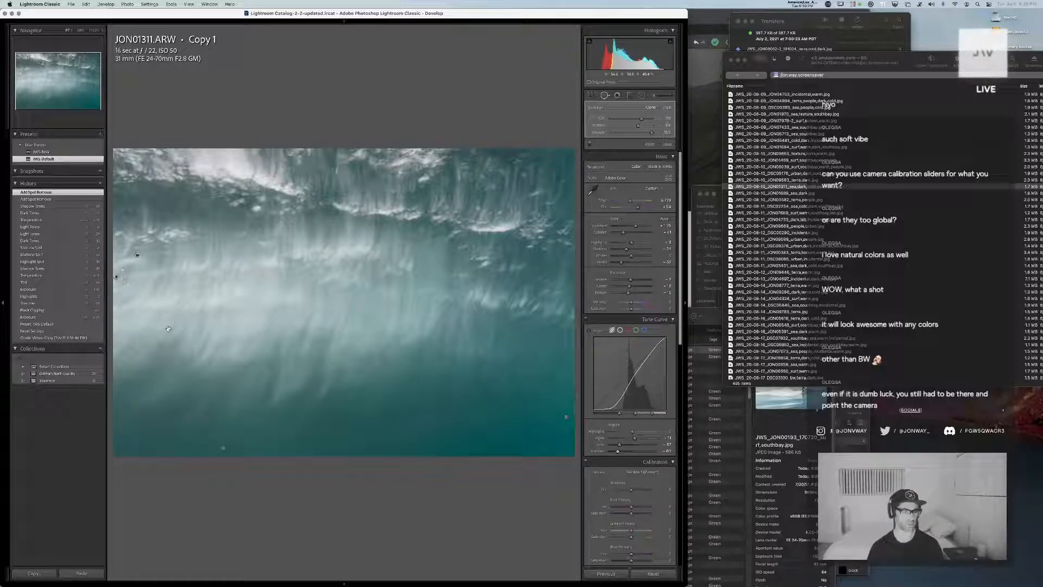
pyautogui.click(131, 348)
pyautogui.click(194, 341)
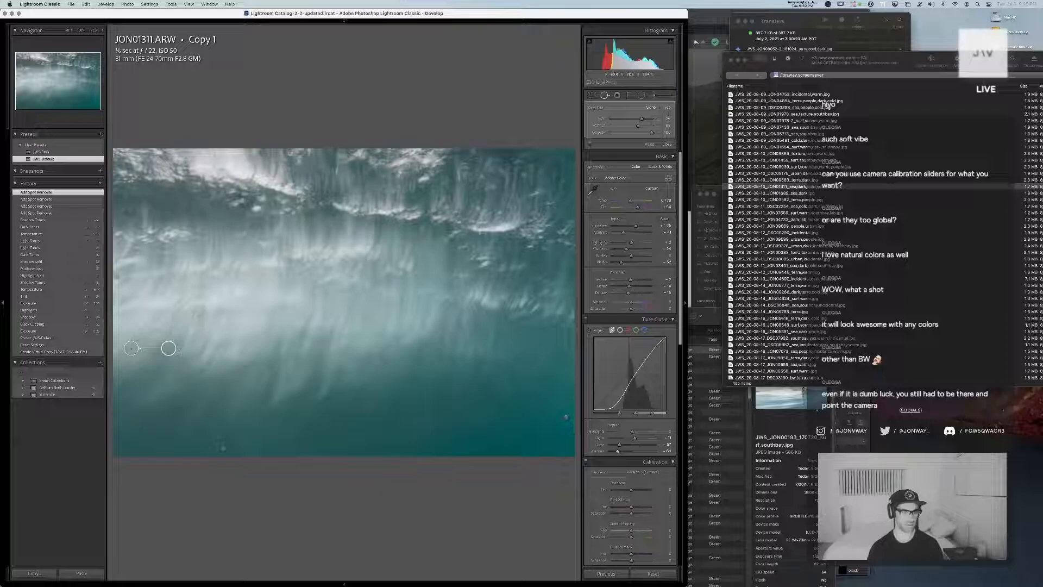
pyautogui.click(194, 314)
pyautogui.click(206, 334)
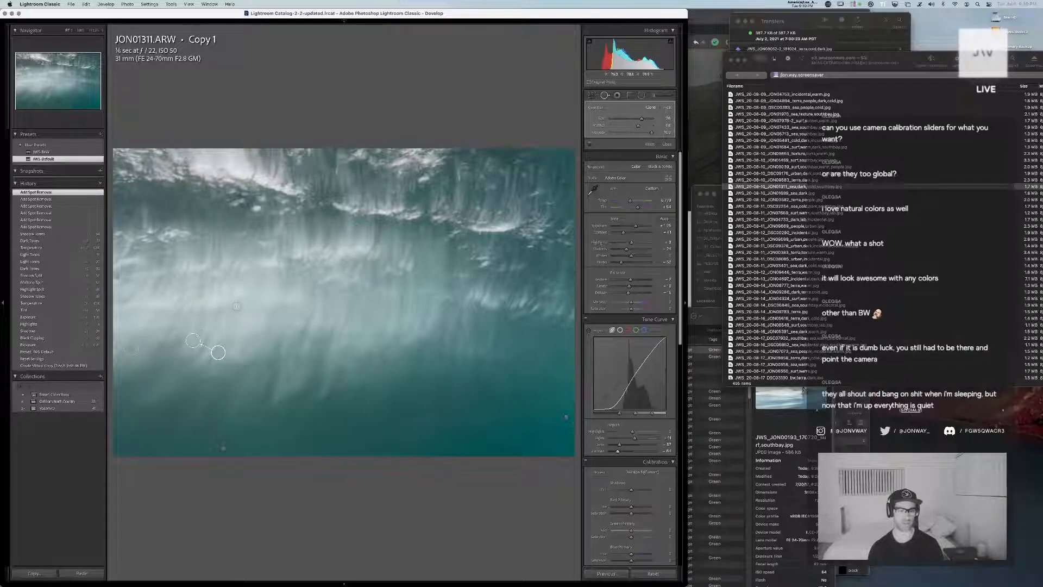
pyautogui.press('q')
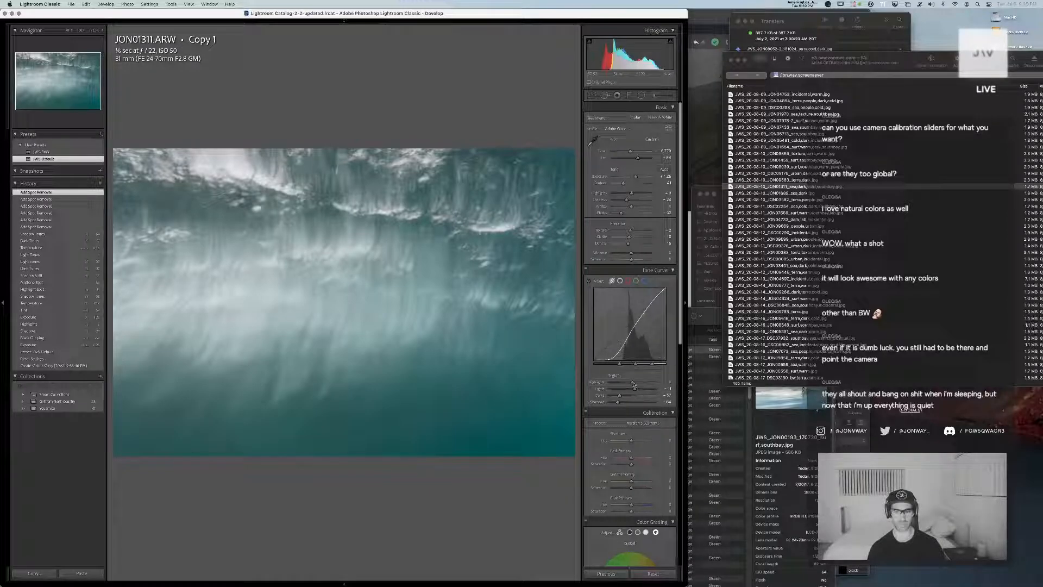
# Raise the tone curve highlights and adjust the calibration's shadow tint and its red, green and blue primary hues
pyautogui.moveTo(634, 383); pyautogui.dragTo(642, 383)
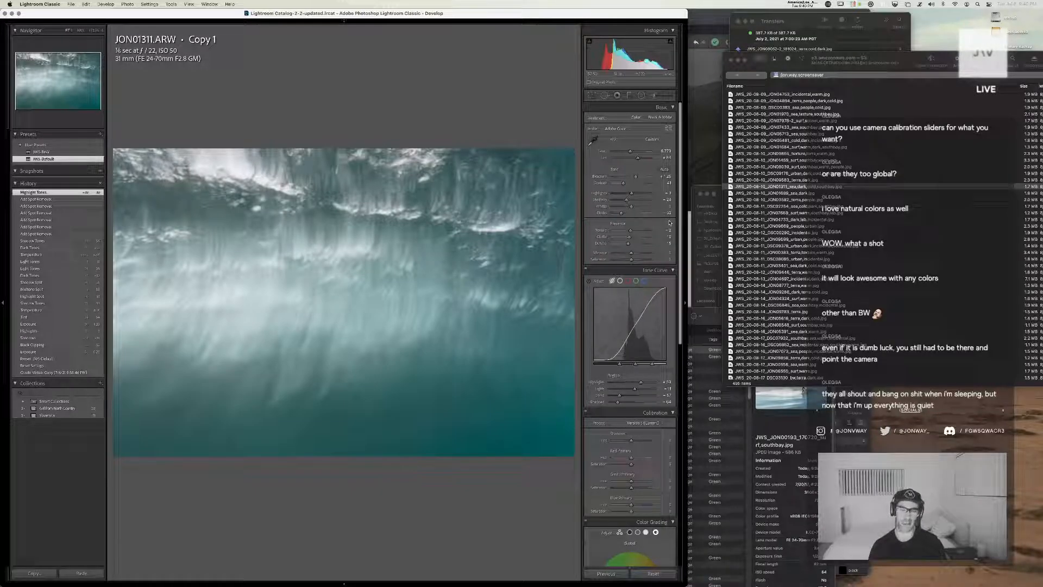
pyautogui.moveTo(637, 178); pyautogui.dragTo(636, 177)
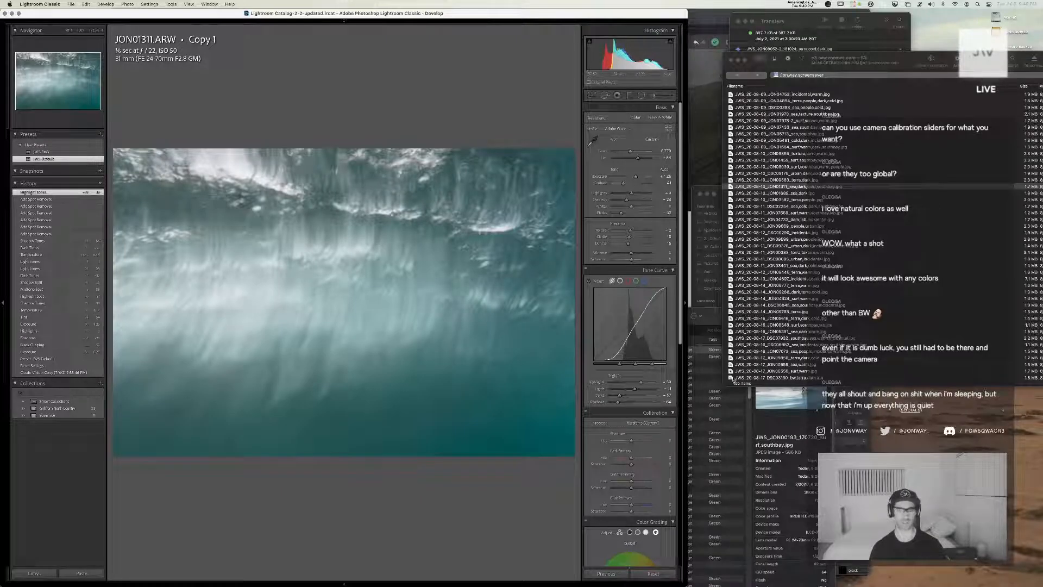
pyautogui.scroll(-2, 630, 419)
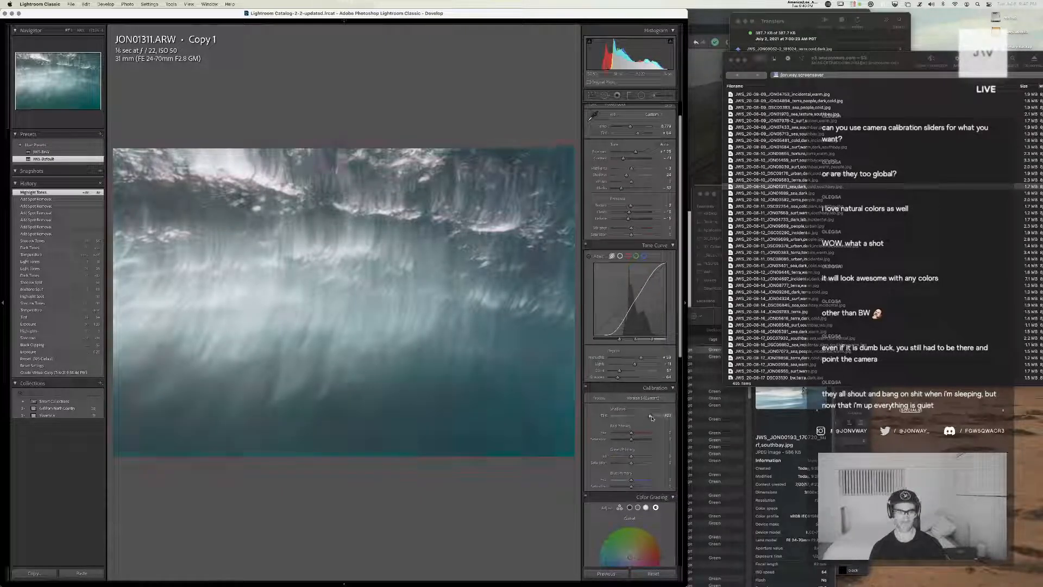
pyautogui.moveTo(631, 419); pyautogui.dragTo(634, 458)
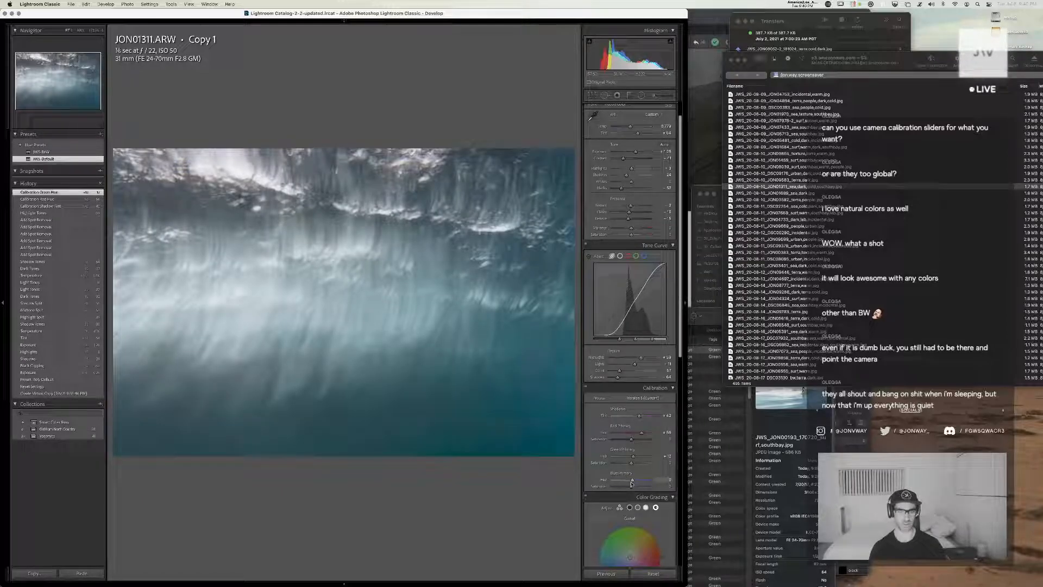
pyautogui.moveTo(627, 483); pyautogui.dragTo(628, 481)
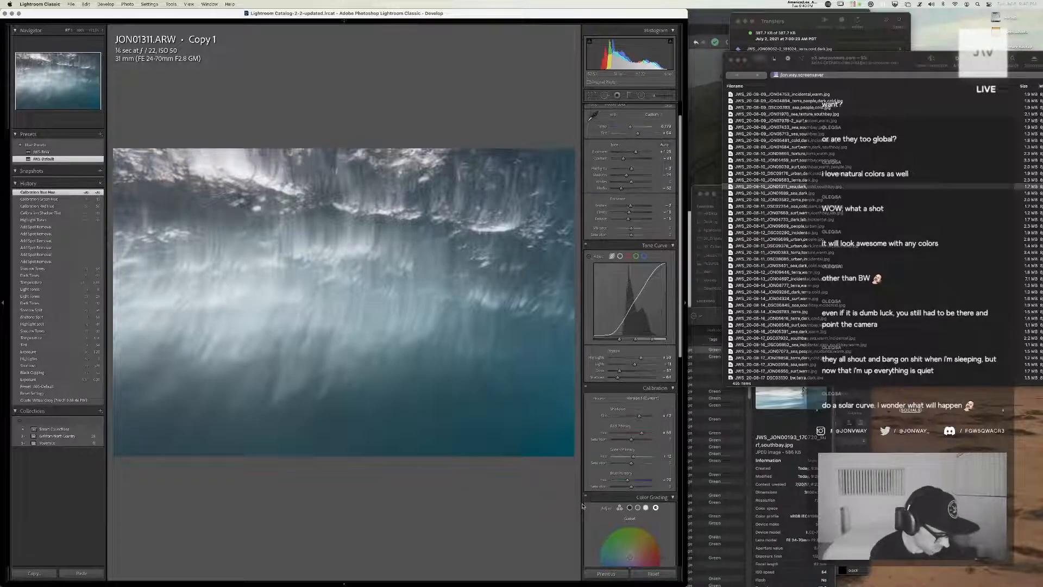
# Color grade the midtones and highlights towards blue, darken the shadows, fine-tune the balance and add a subtle global tint
pyautogui.click(620, 256)
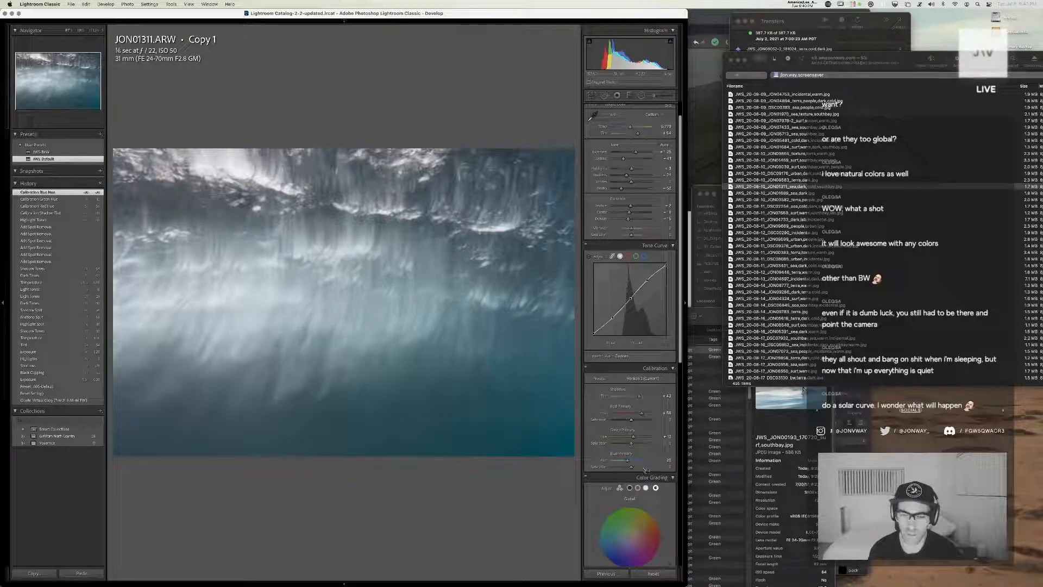
pyautogui.scroll(-10, 646, 470)
pyautogui.click(619, 258)
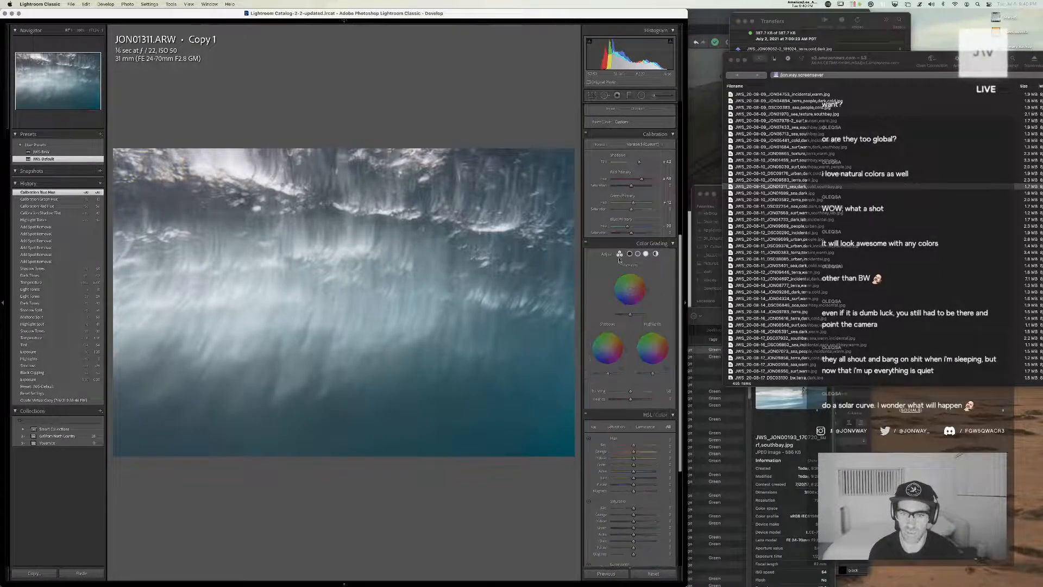
pyautogui.moveTo(629, 290); pyautogui.dragTo(629, 314)
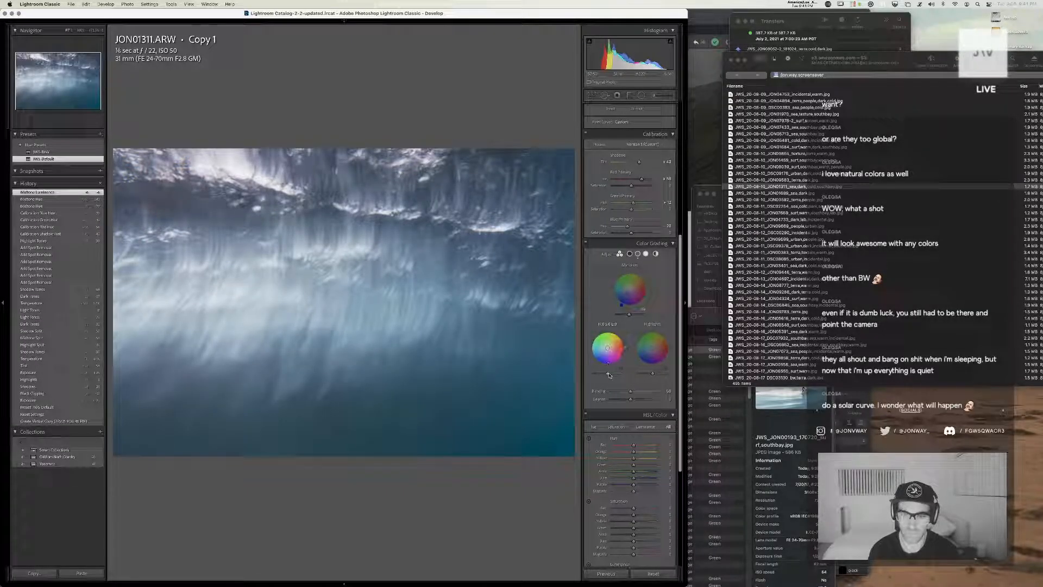
pyautogui.moveTo(608, 374)
pyautogui.mouseDown()
pyautogui.moveTo(680, 378)
pyautogui.moveTo(659, 376)
pyautogui.moveTo(653, 347)
pyautogui.moveTo(640, 361)
pyautogui.mouseUp()
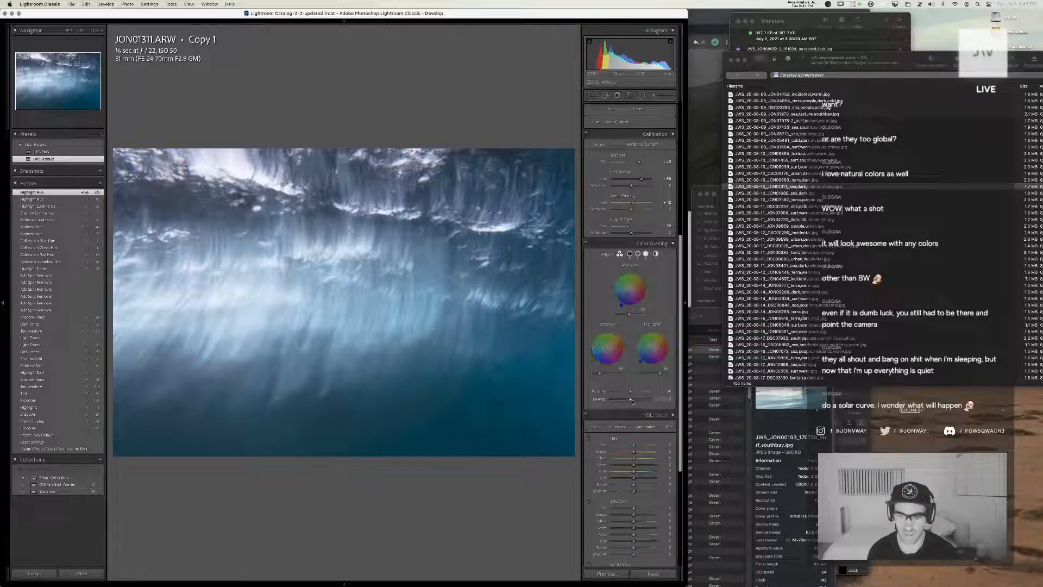
pyautogui.moveTo(631, 401)
pyautogui.mouseDown()
pyautogui.moveTo(614, 401)
pyautogui.moveTo(631, 403)
pyautogui.mouseUp()
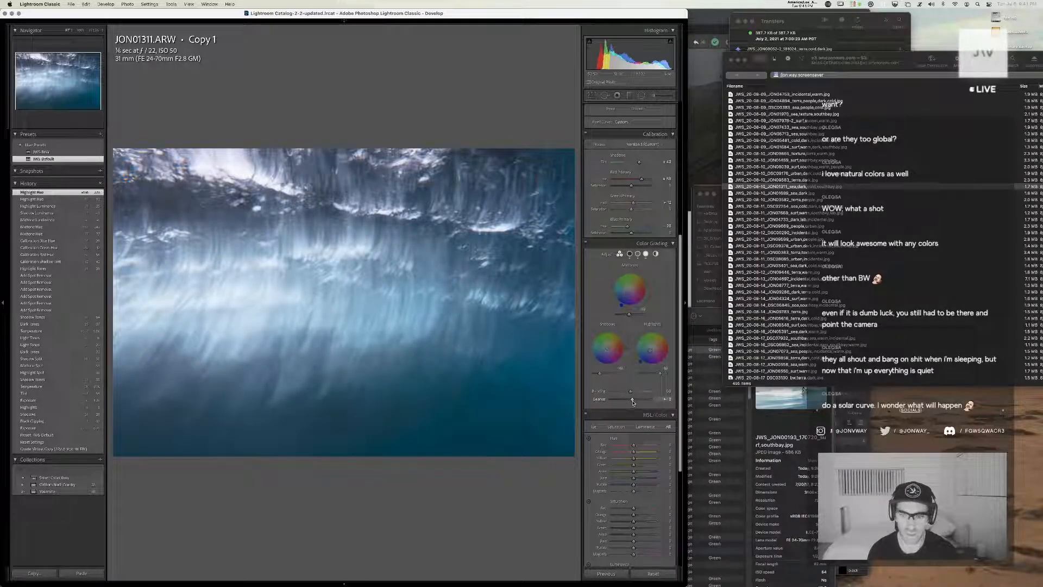
pyautogui.click(656, 254)
pyautogui.moveTo(630, 303)
pyautogui.mouseDown()
pyautogui.moveTo(600, 305)
pyautogui.moveTo(622, 333)
pyautogui.moveTo(662, 310)
pyautogui.moveTo(645, 274)
pyautogui.moveTo(605, 282)
pyautogui.moveTo(634, 271)
pyautogui.moveTo(628, 300)
pyautogui.mouseUp()
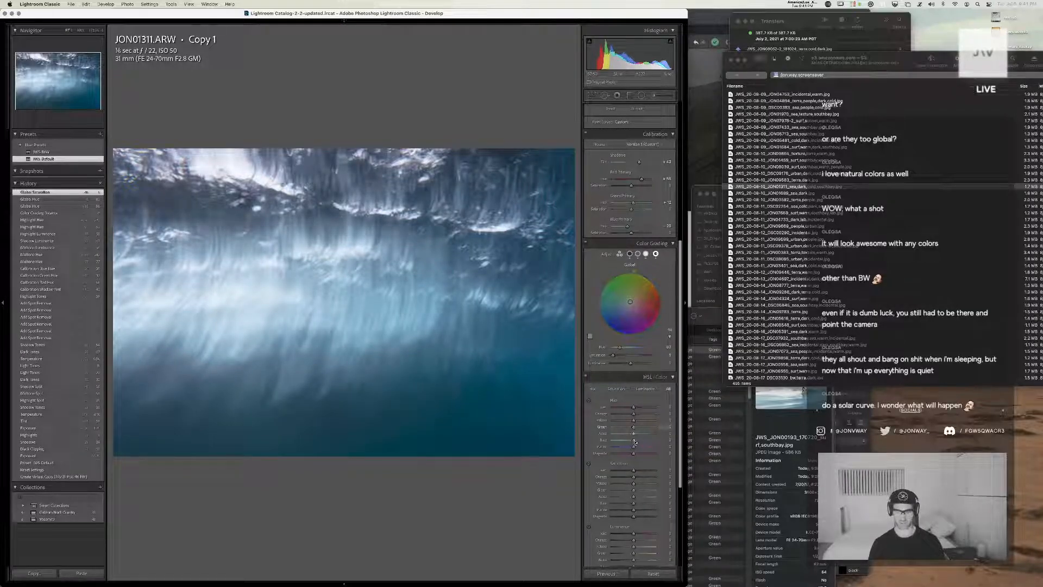
# Shift the HSL blue and aqua hues towards deeper blue, and undo the trial green hue shift of -100
pyautogui.scroll(1, 650, 443)
pyautogui.scroll(-2, 634, 435)
pyautogui.moveTo(634, 431)
pyautogui.mouseDown()
pyautogui.moveTo(657, 427)
pyautogui.moveTo(639, 429)
pyautogui.mouseUp()
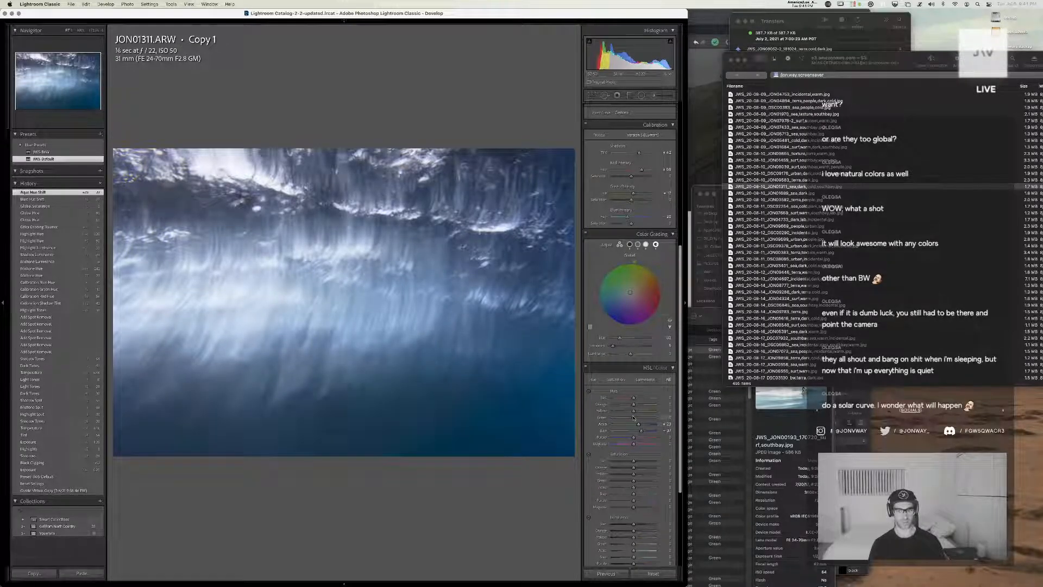
pyautogui.press('super+z')
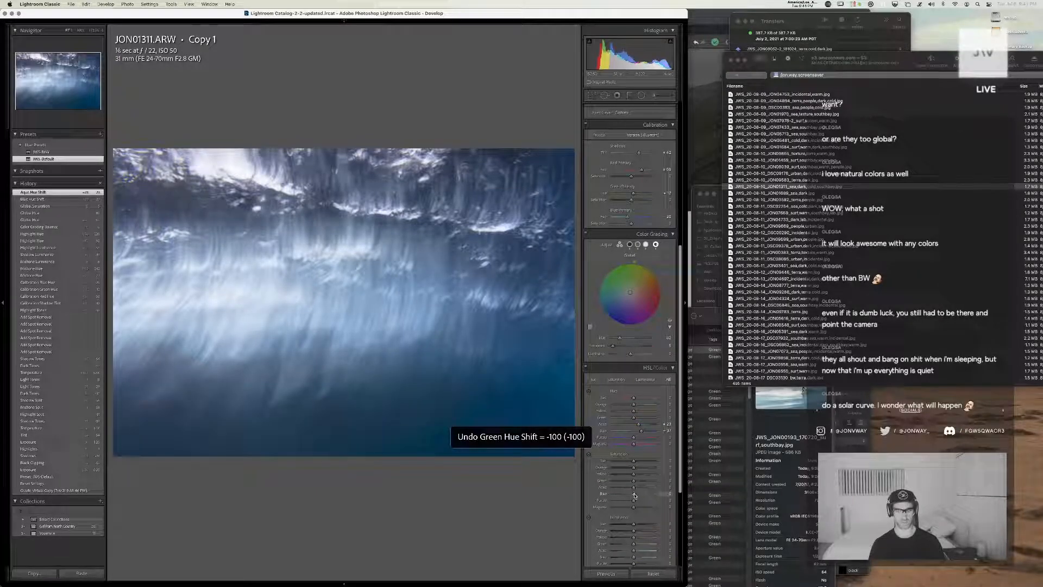
# Lower the HSL blue saturation slightly, reduce the blue luminance to -100, and inspect the water streaks close up
pyautogui.moveTo(635, 495); pyautogui.dragTo(632, 494)
pyautogui.scroll(-5, 635, 494)
pyautogui.scroll(-2, 635, 495)
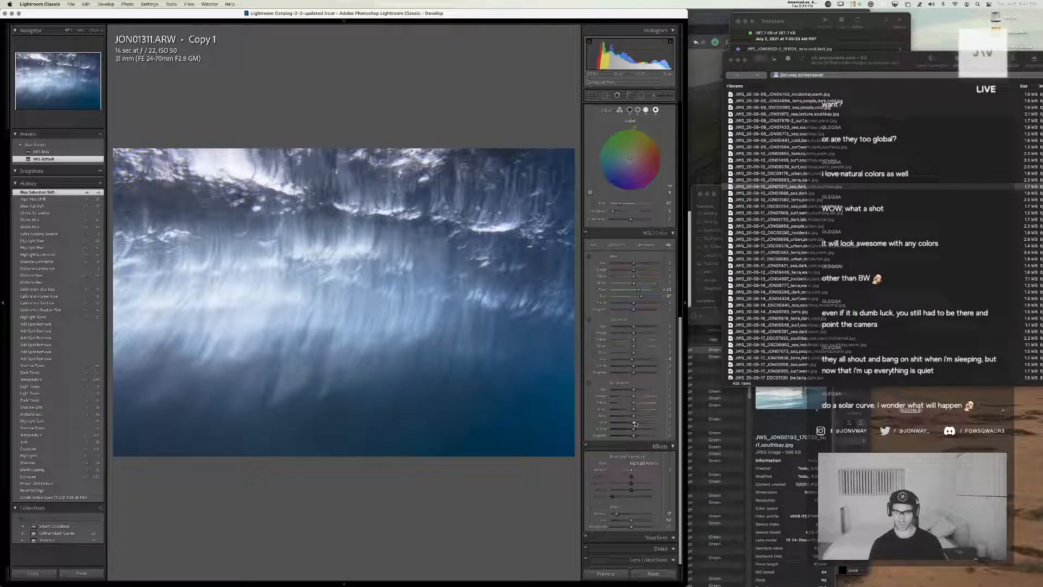
pyautogui.moveTo(634, 423); pyautogui.dragTo(606, 429)
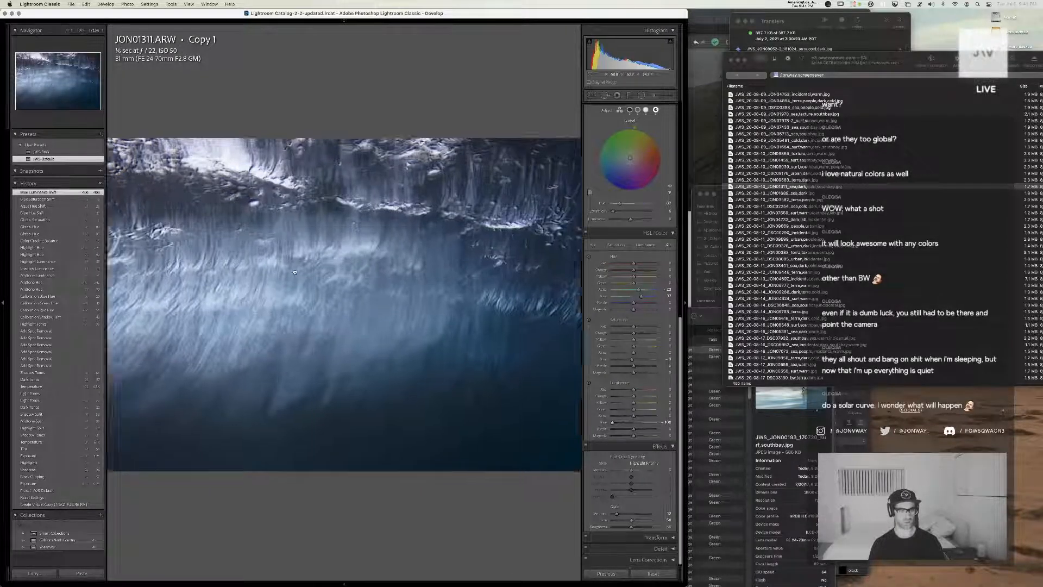
pyautogui.click(308, 283)
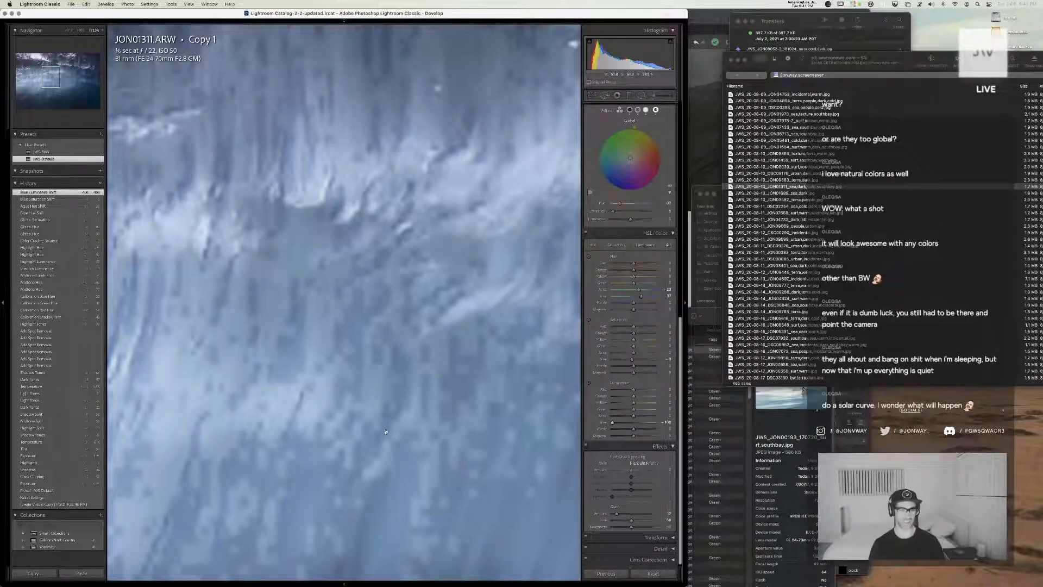
pyautogui.click(328, 415)
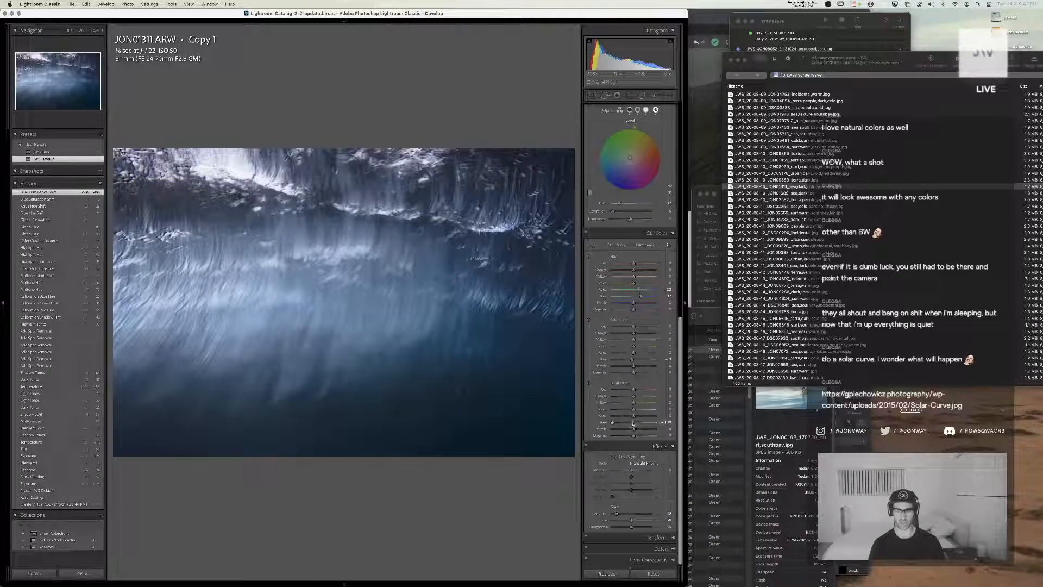
# Readjust the HSL blue luminance, raise the aqua luminance to 100, and undo the trial green luminance and orange hue shifts
pyautogui.moveTo(633, 425); pyautogui.dragTo(601, 407)
pyautogui.press('super+z')
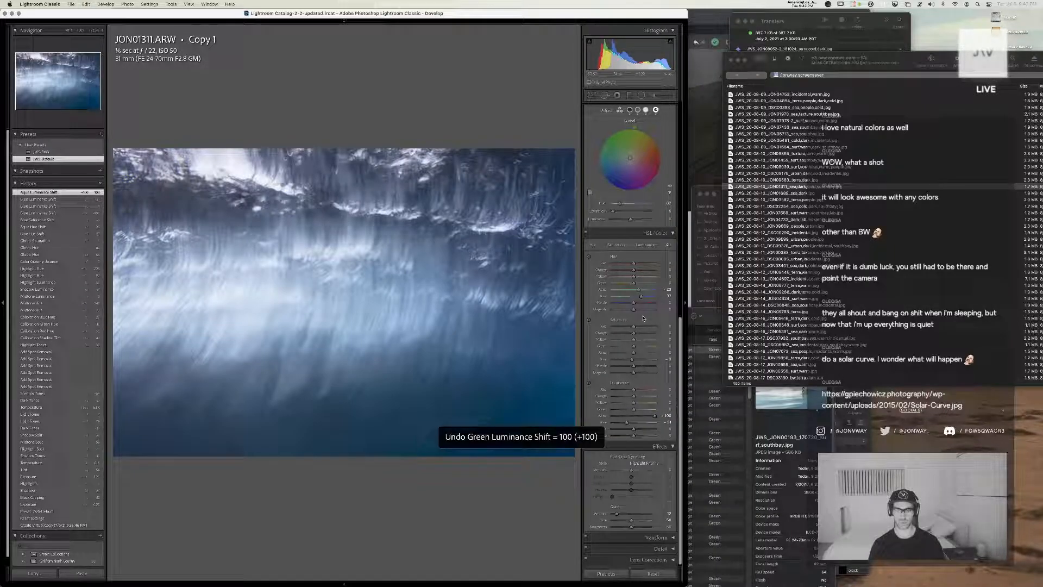
pyautogui.scroll(-1, 633, 278)
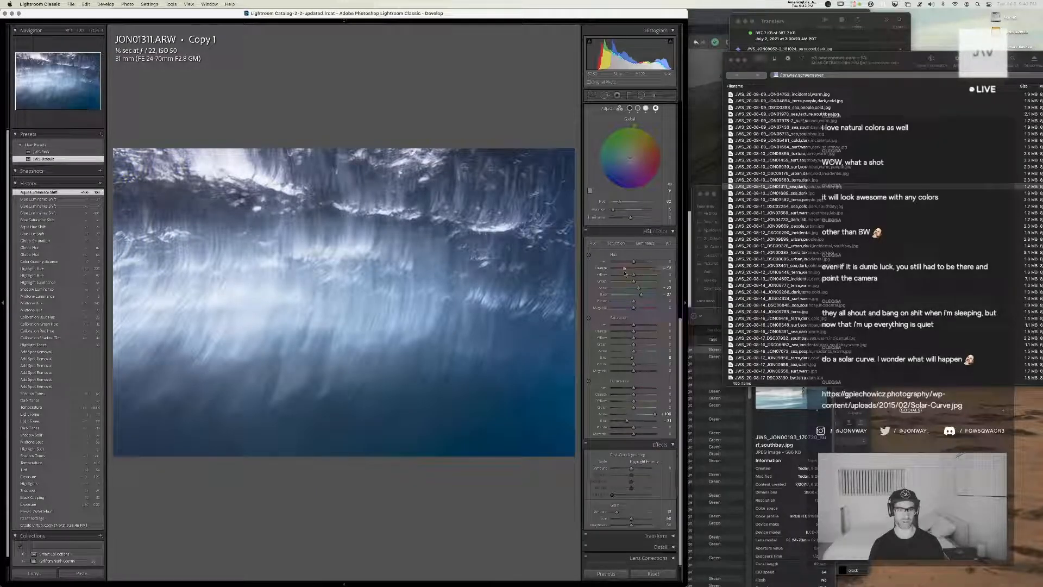
pyautogui.press('super+z')
pyautogui.scroll(8, 592, 158)
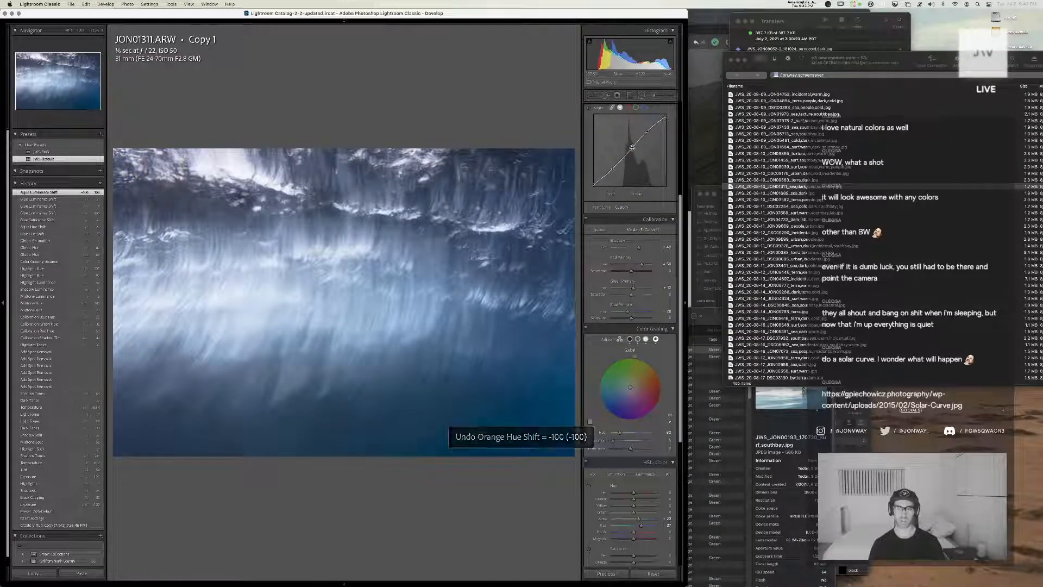
# Switch to Chrome, view the shared Solar-Curve.jpg image in a new, lowered window, and return to Lightroom
pyautogui.press('super+Tab')
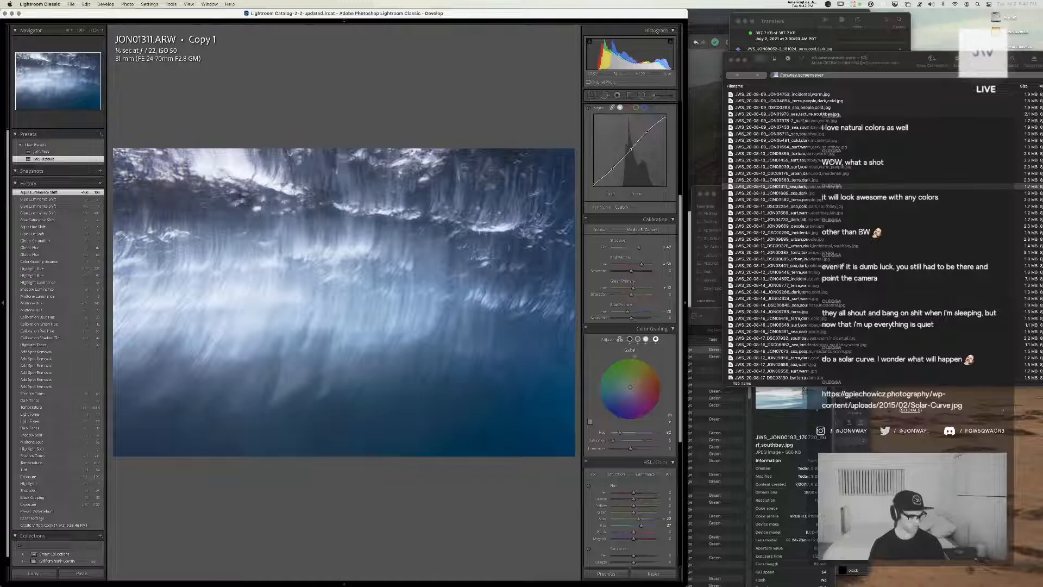
pyautogui.press('super+Tab')
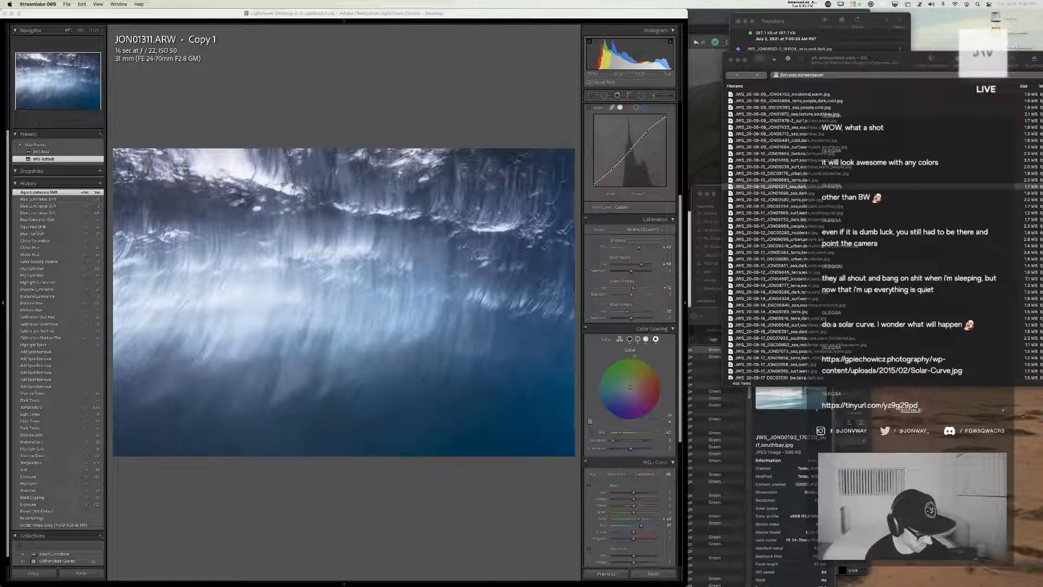
pyautogui.press('super+Tab')
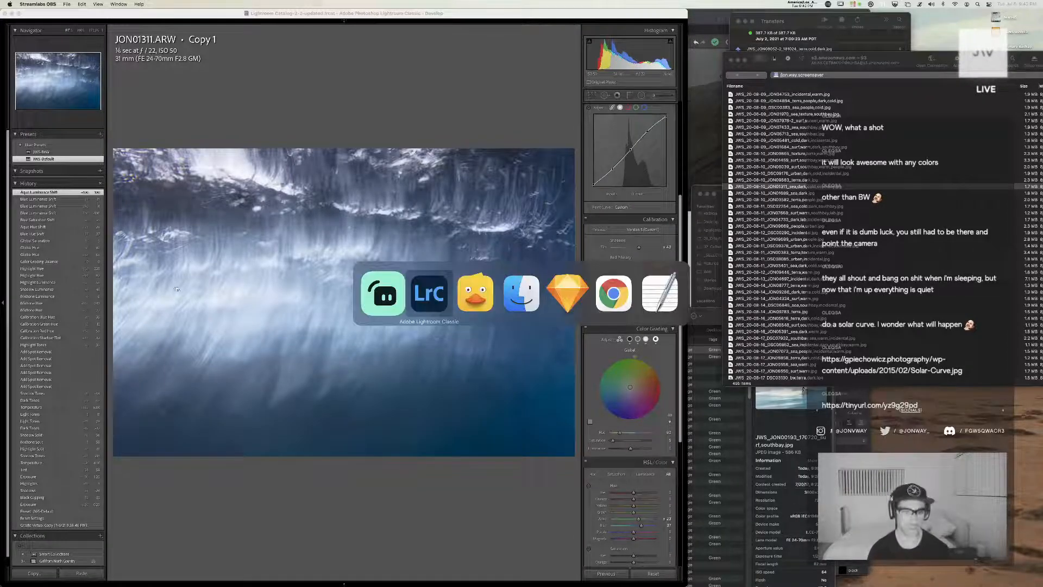
pyautogui.click(621, 305)
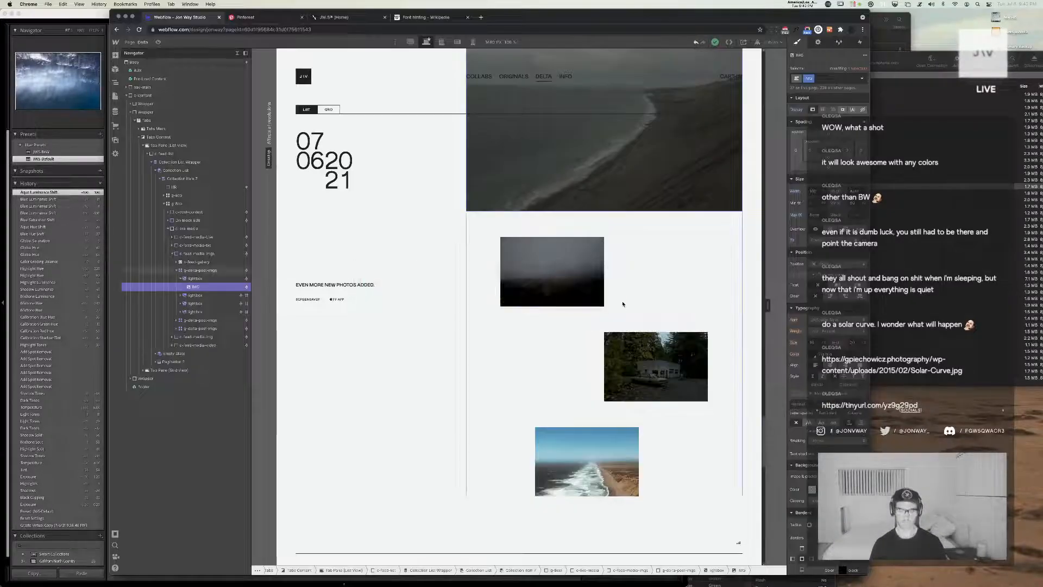
pyautogui.press('super+n')
pyautogui.write('https://tinyurl.com/yz9g29pd')
pyautogui.press('Return')
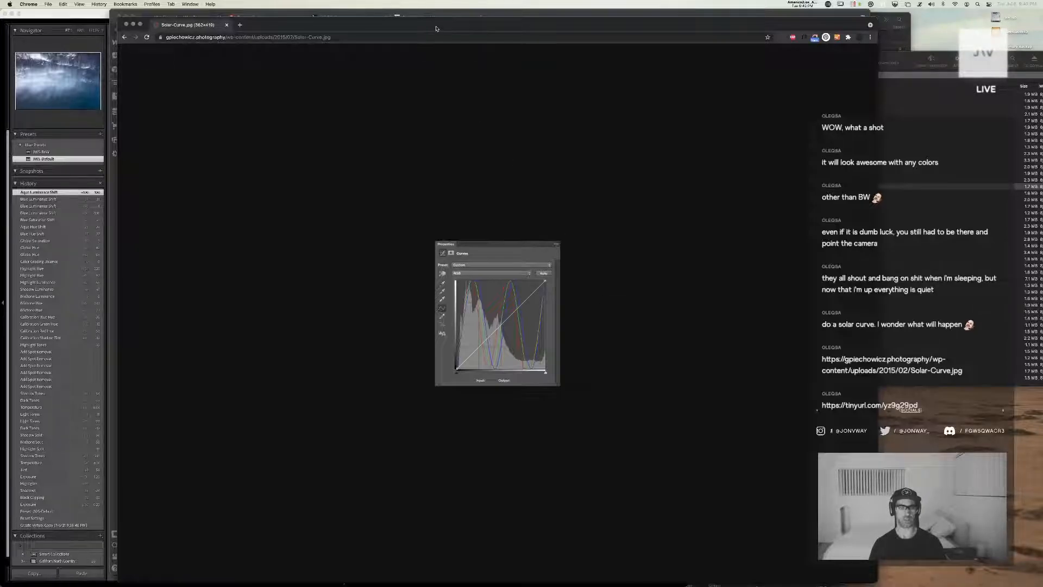
pyautogui.moveTo(435, 28); pyautogui.dragTo(449, 145)
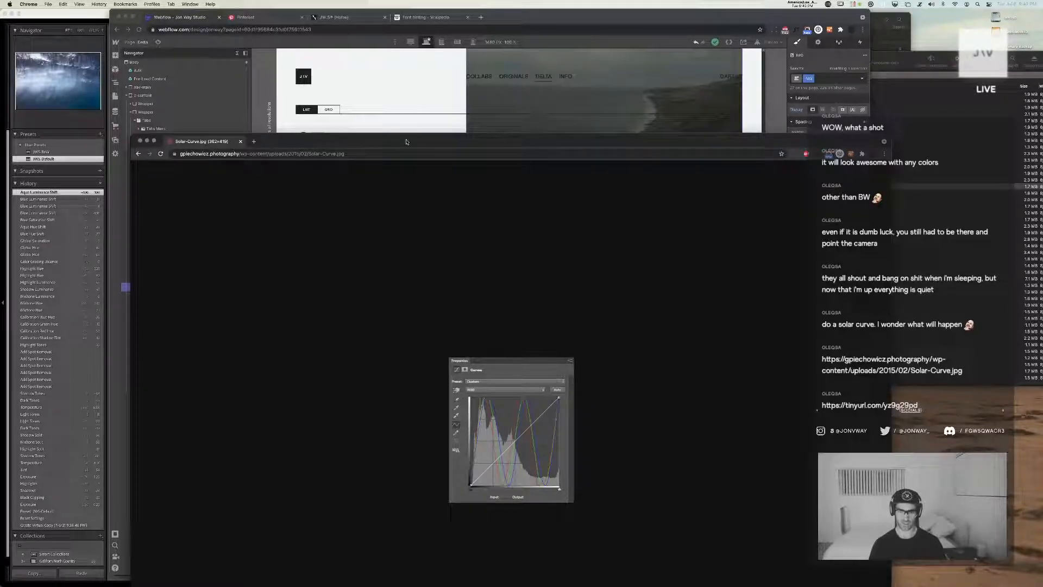
pyautogui.click(90, 16)
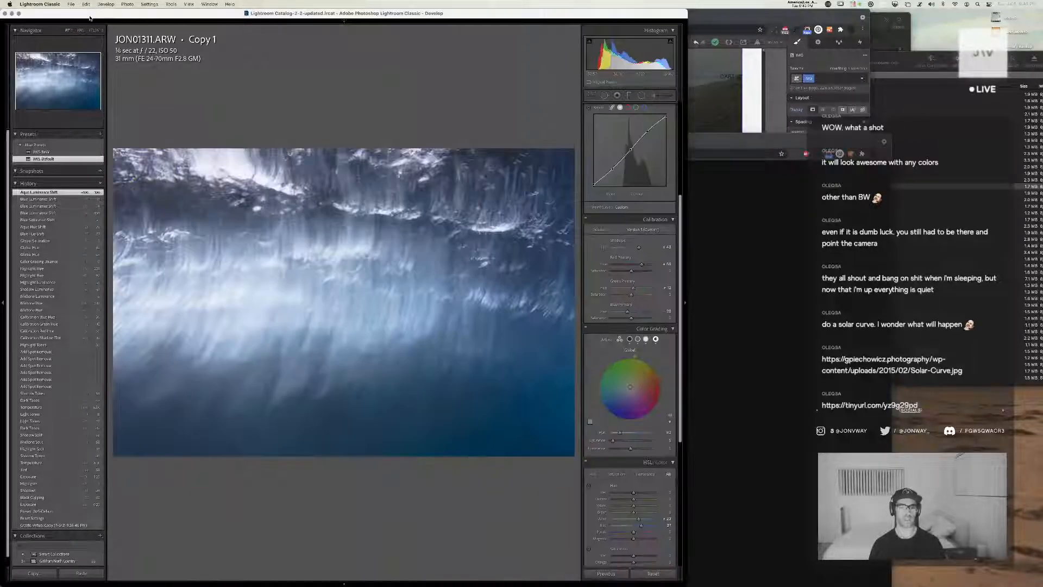
# Reduce the HSL blue and aqua saturation and lower the aqua luminance
pyautogui.scroll(1, 616, 300)
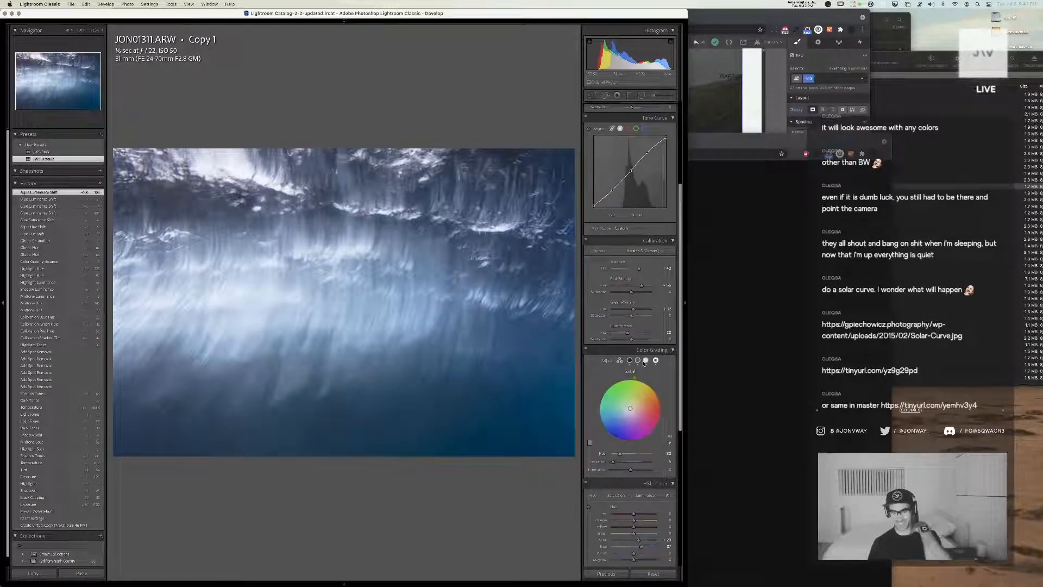
pyautogui.scroll(-6, 645, 366)
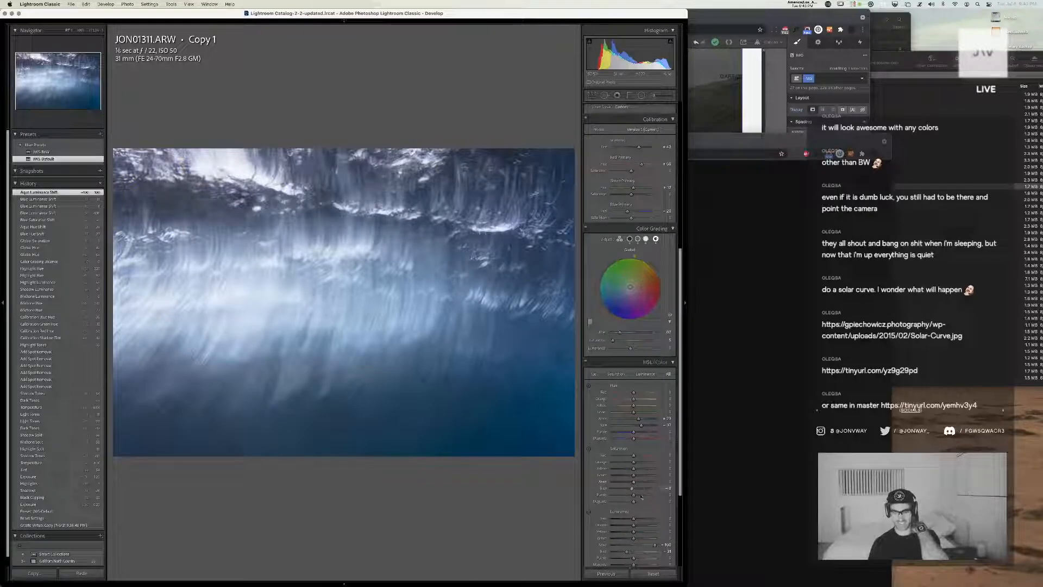
pyautogui.moveTo(633, 489); pyautogui.dragTo(630, 482)
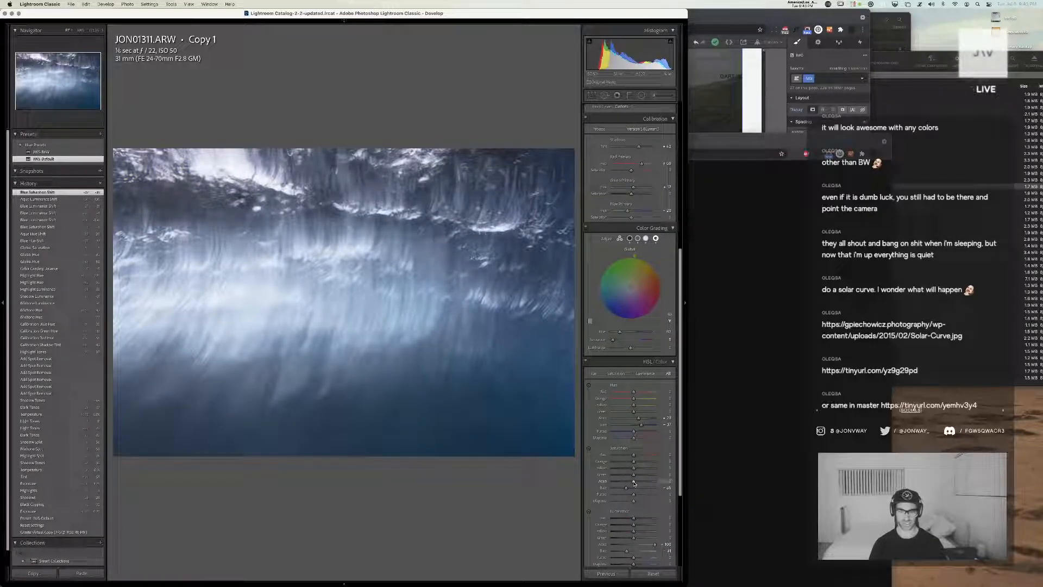
pyautogui.scroll(-5, 631, 434)
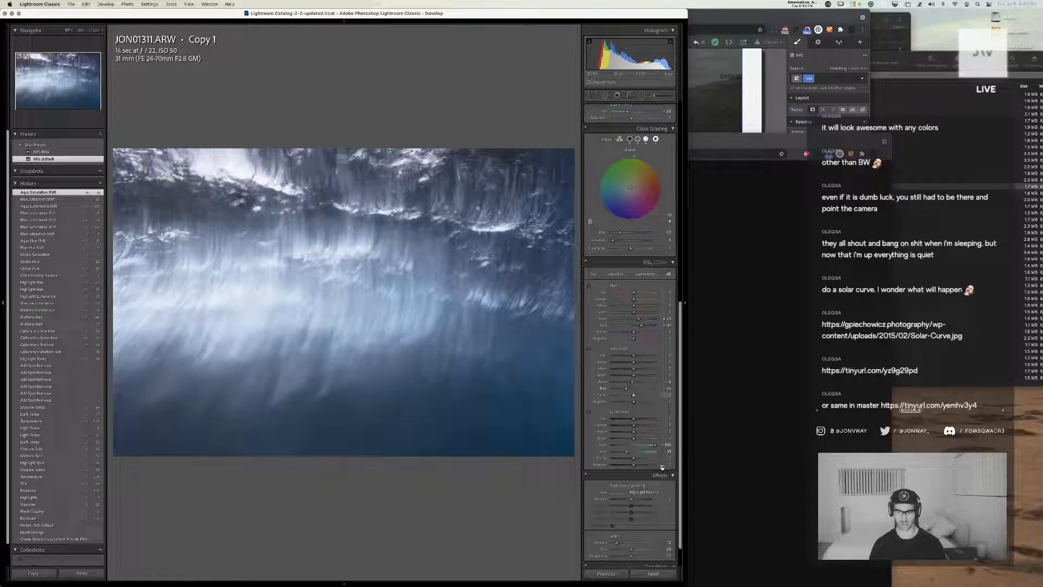
pyautogui.moveTo(655, 445); pyautogui.dragTo(647, 447)
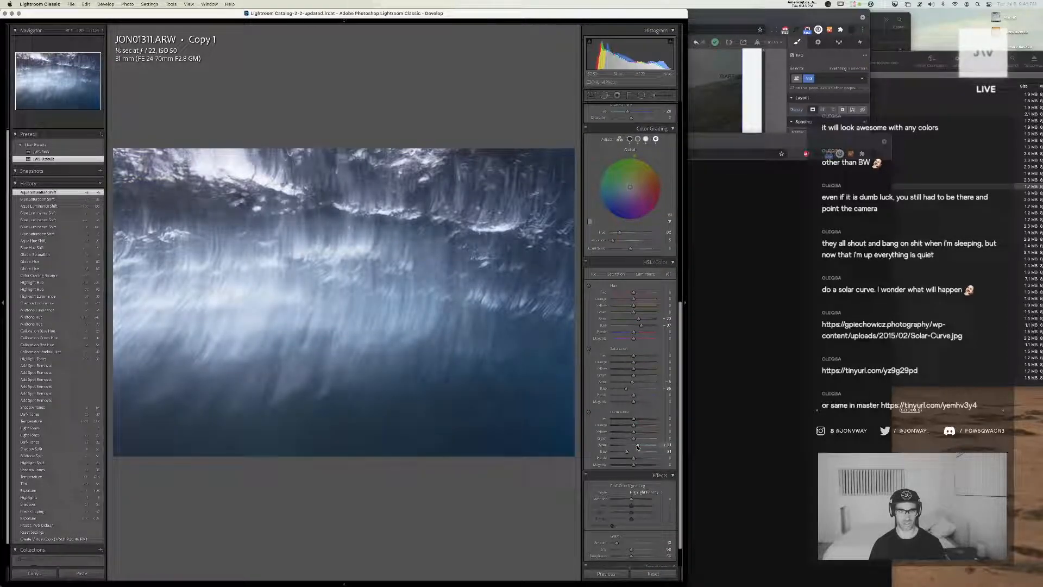
# Try a midtone adjustment on the tone curve's red channel and undo it
pyautogui.scroll(12, 601, 340)
pyautogui.click(627, 142)
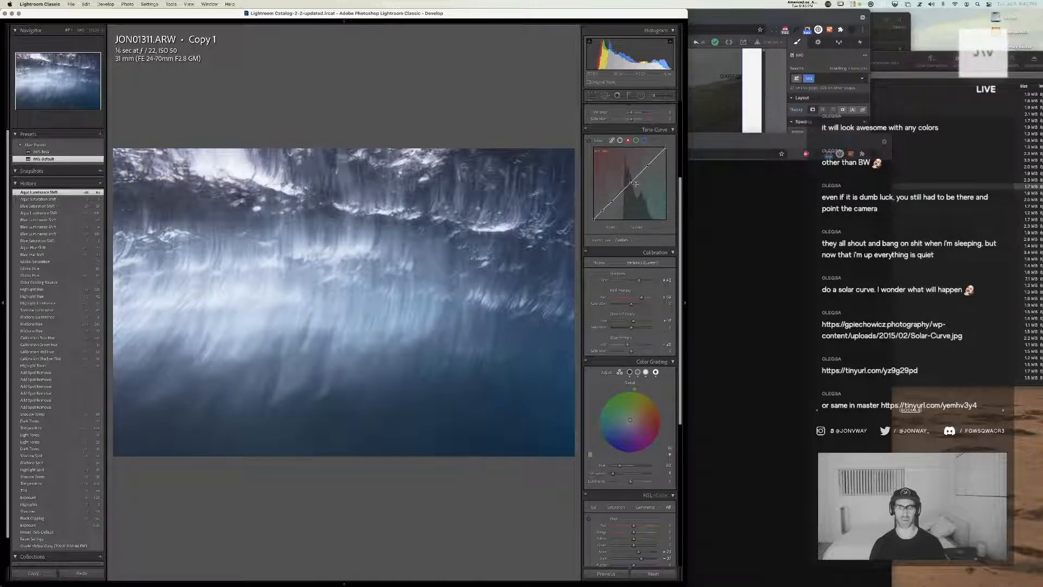
pyautogui.press('super+z')
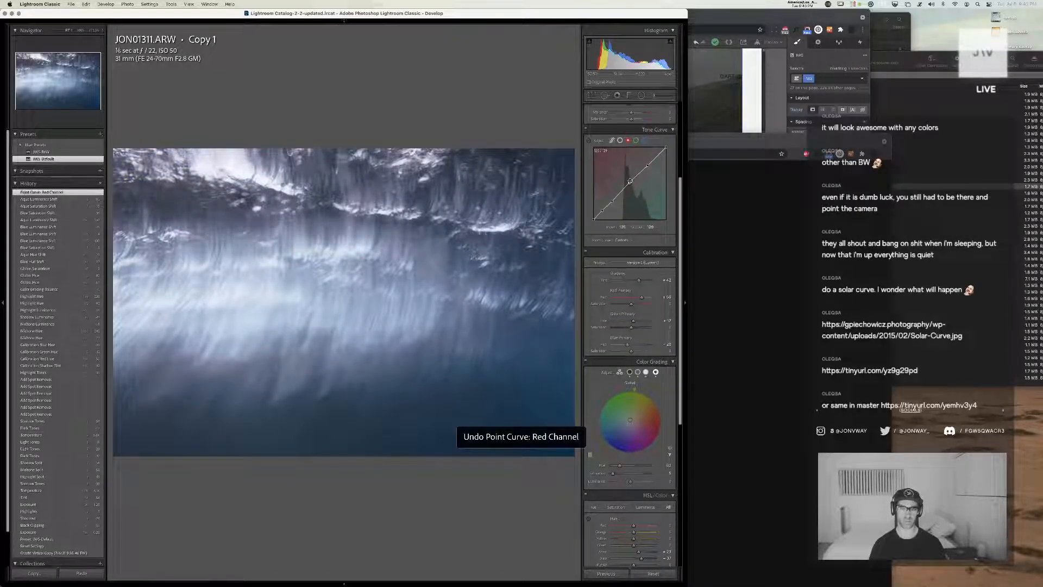
# Shape the tone curve's green channel at the midtones, shadows and highlights, and undo the last trial point
pyautogui.click(636, 140)
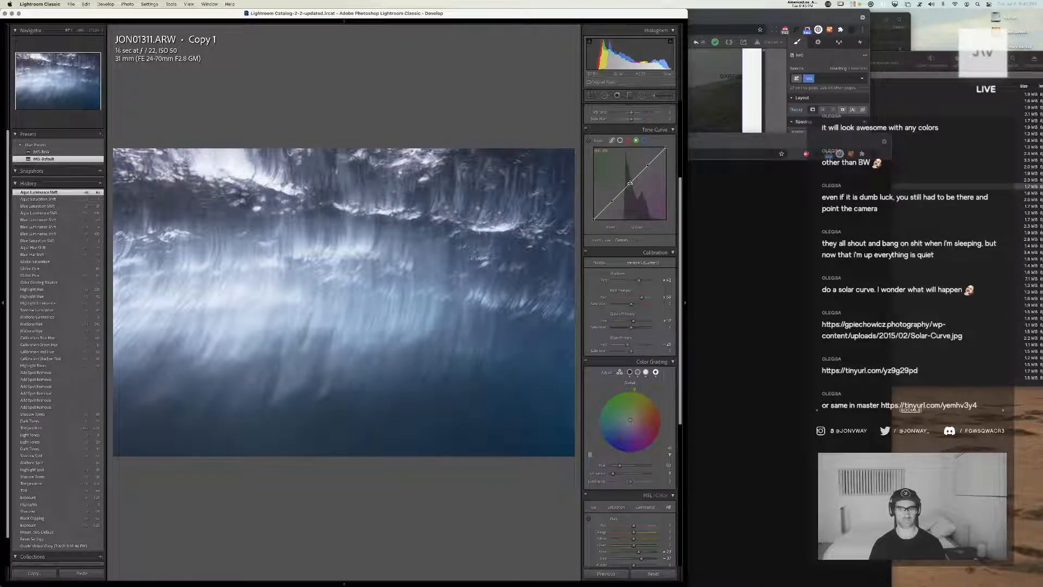
pyautogui.moveTo(629, 183); pyautogui.dragTo(613, 200)
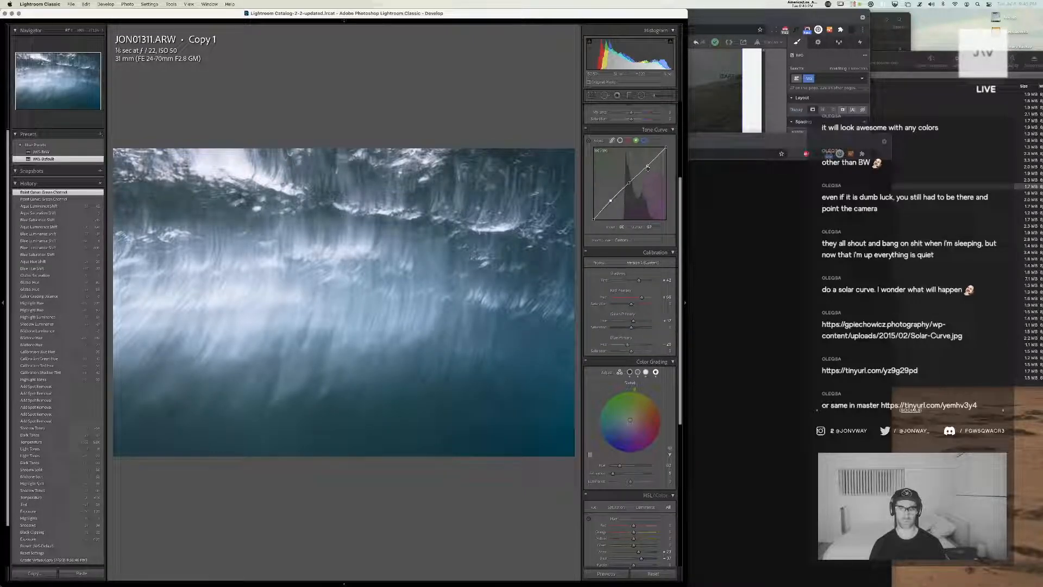
pyautogui.moveTo(647, 166); pyautogui.dragTo(648, 165)
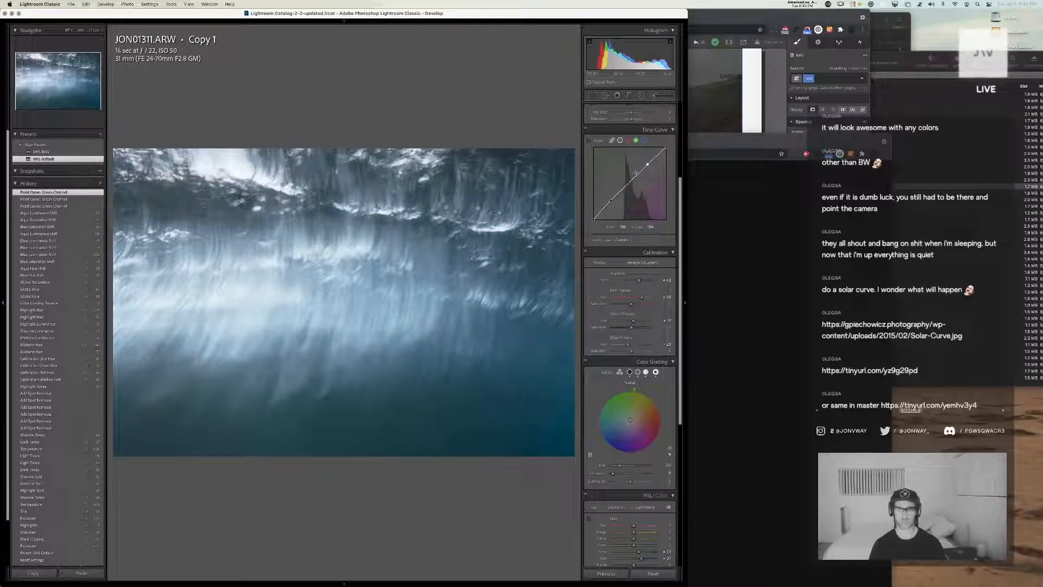
pyautogui.press('super+z')
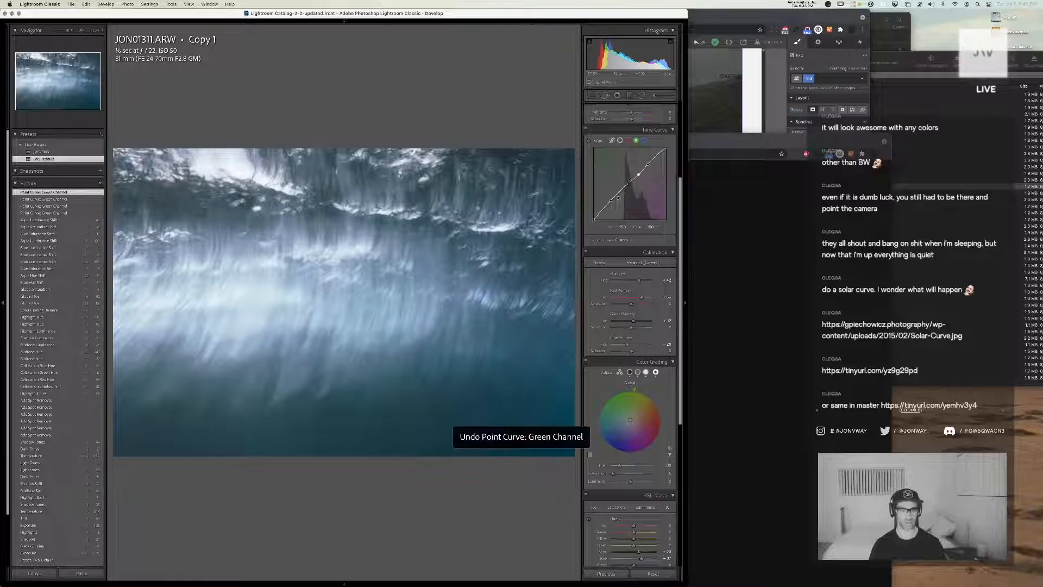
# Try a highlight adjustment on the tone curve's blue channel and undo it
pyautogui.click(644, 140)
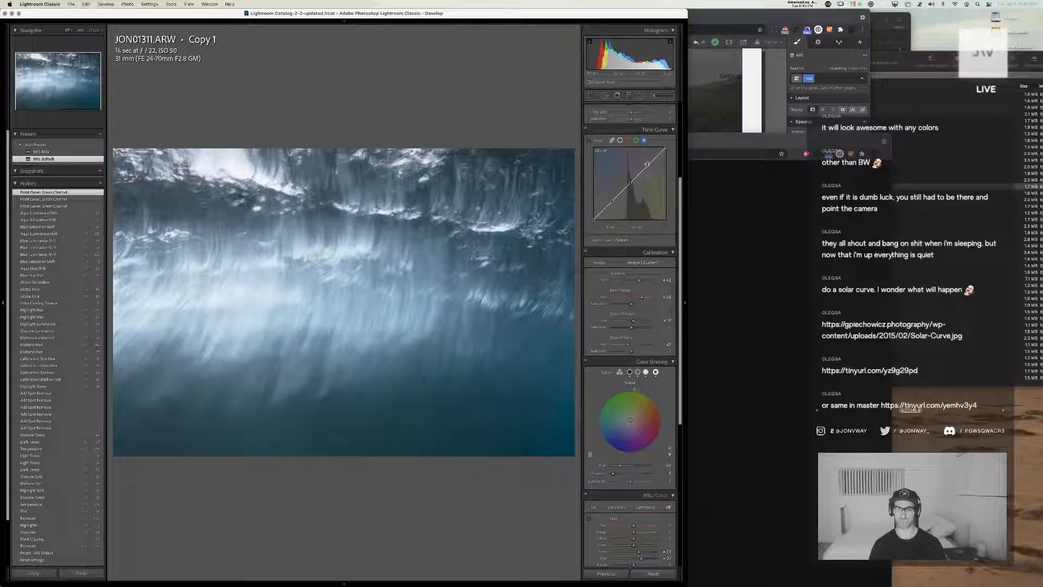
pyautogui.moveTo(648, 172); pyautogui.dragTo(645, 168)
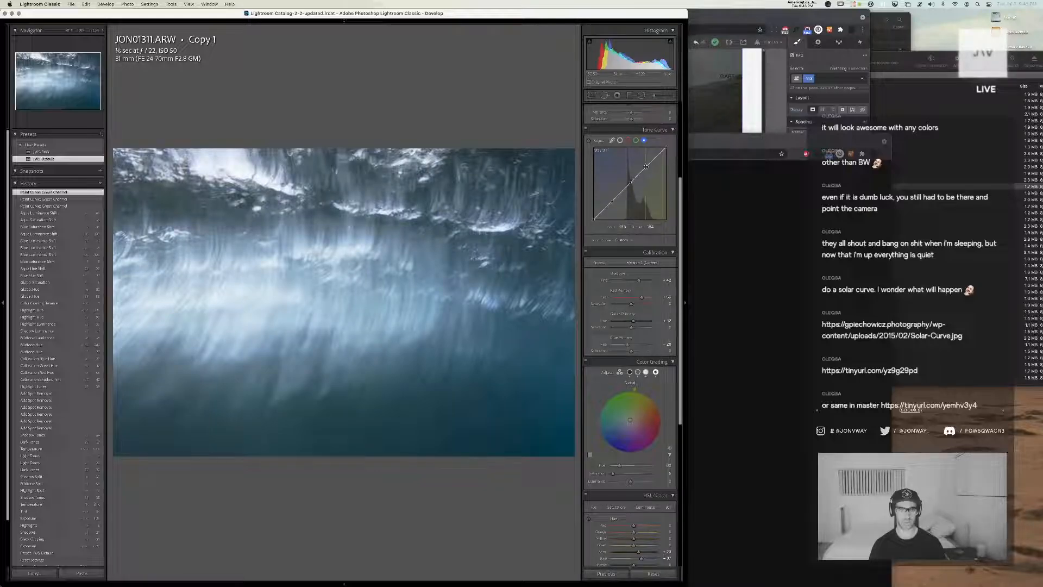
pyautogui.press('super+z')
# Lower the exposure, raise the highlights and shadows, and readjust the blacks
pyautogui.scroll(5, 613, 177)
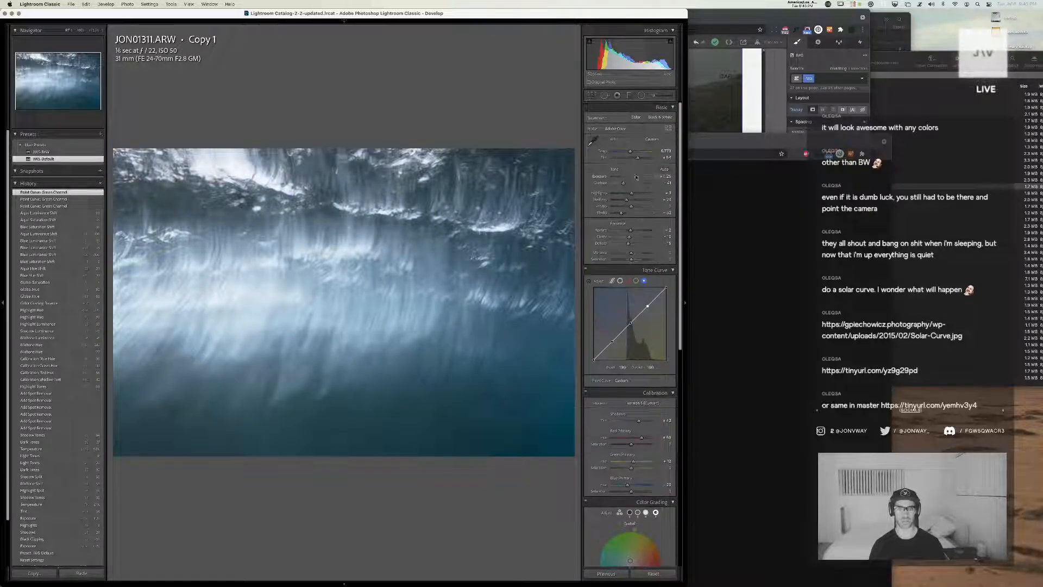
pyautogui.moveTo(636, 176); pyautogui.dragTo(634, 177)
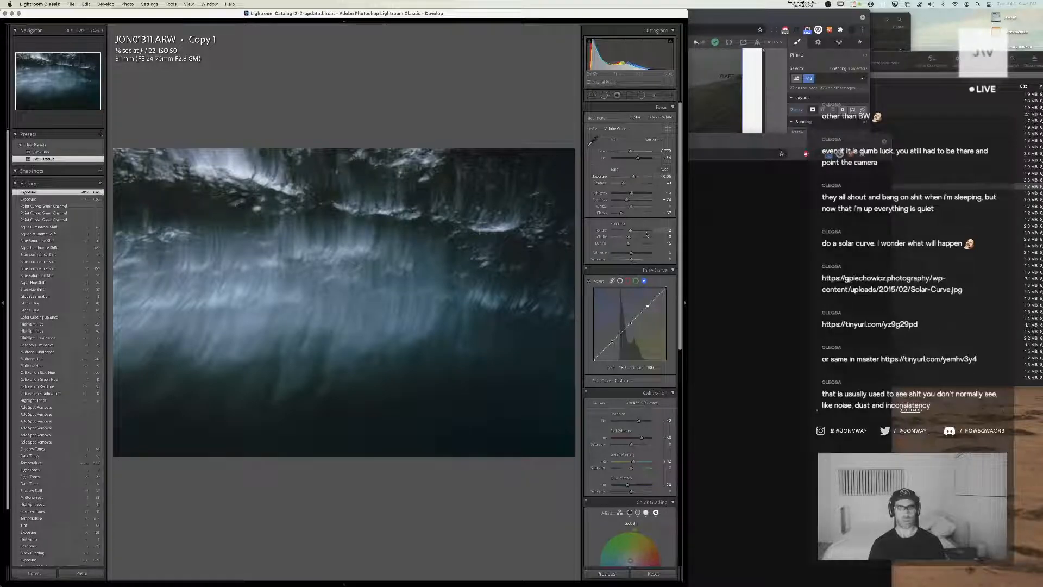
pyautogui.moveTo(627, 200)
pyautogui.mouseDown()
pyautogui.moveTo(651, 194)
pyautogui.moveTo(623, 213)
pyautogui.mouseUp()
# Adjust the color grading's midtone and highlight luminance and its balance, and fine-tune the HSL blue and aqua luminance
pyautogui.scroll(-6, 632, 220)
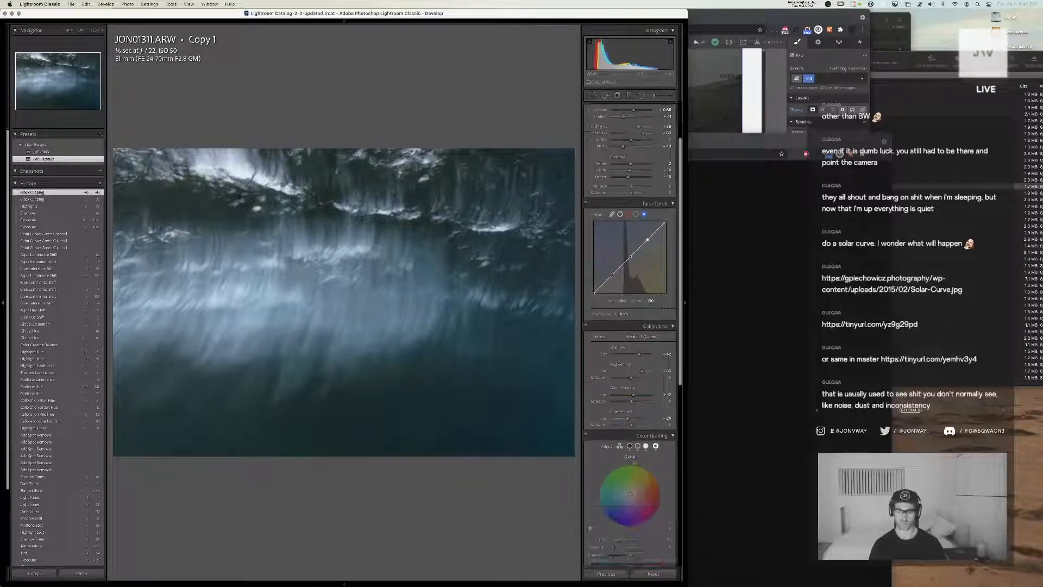
pyautogui.click(620, 302)
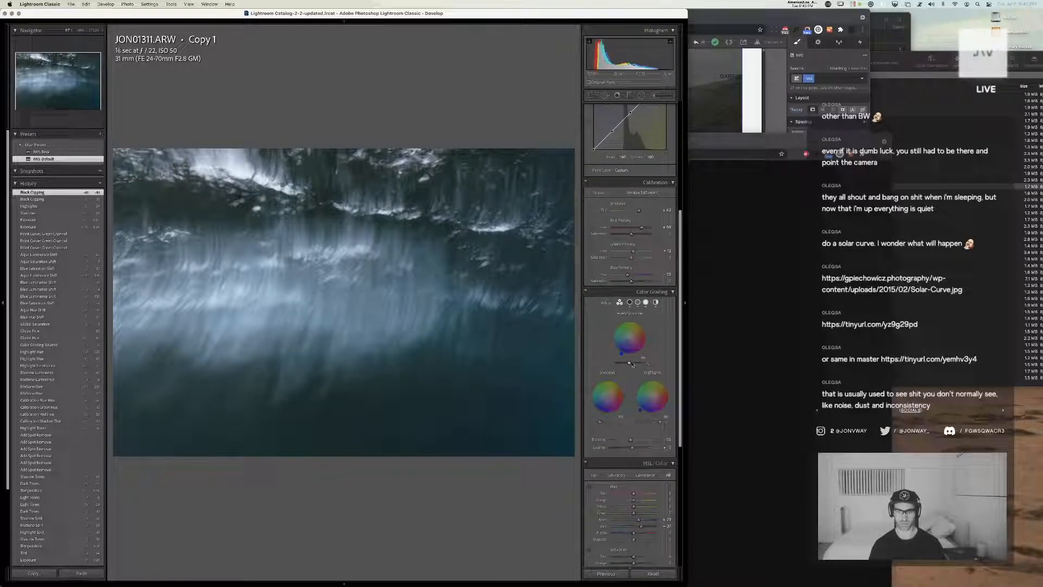
pyautogui.moveTo(633, 365); pyautogui.dragTo(626, 364)
pyautogui.moveTo(632, 448)
pyautogui.mouseDown()
pyautogui.moveTo(664, 424)
pyautogui.moveTo(615, 449)
pyautogui.moveTo(627, 450)
pyautogui.mouseUp()
pyautogui.scroll(-5, 662, 351)
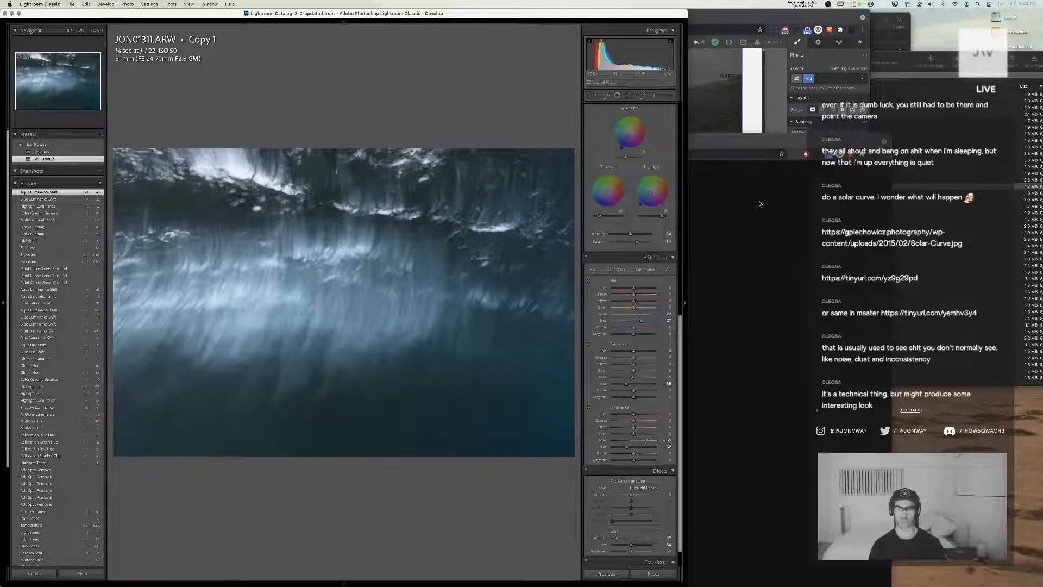
# Check the Solar-Curve.jpg reference in Chrome again and return to Lightroom's tone curve
pyautogui.click(719, 223)
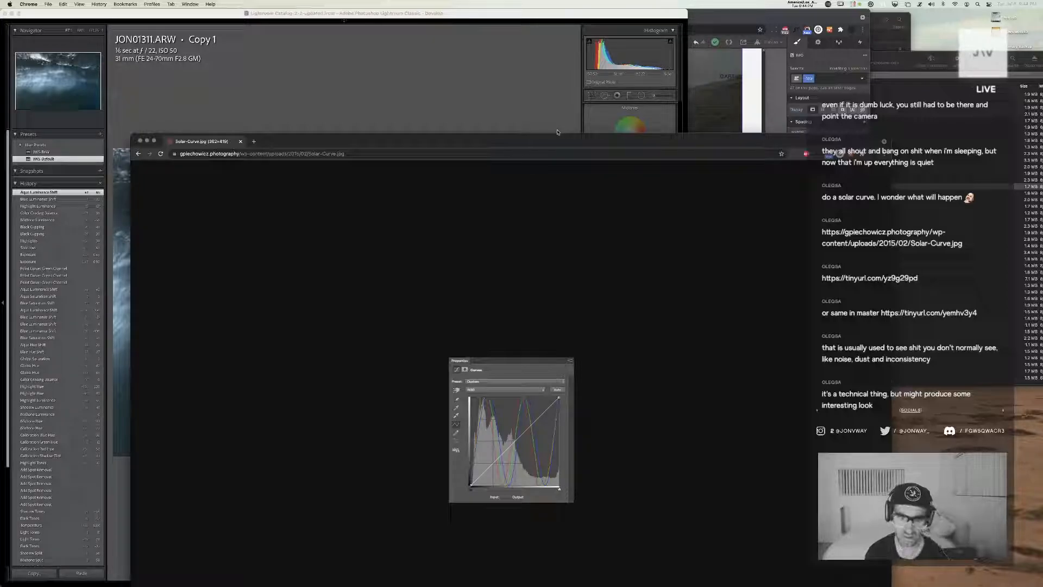
pyautogui.click(537, 90)
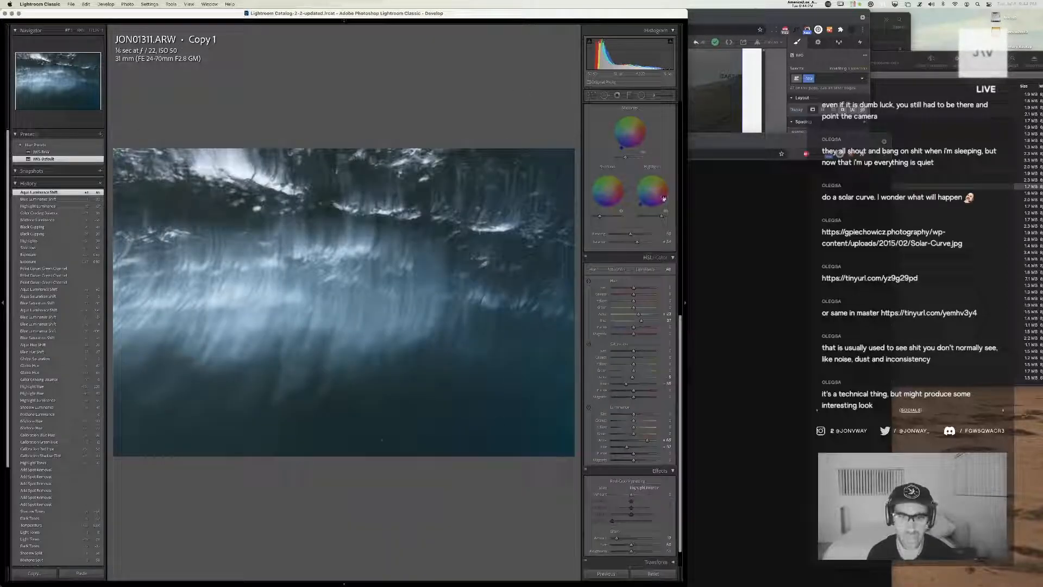
pyautogui.scroll(8, 661, 223)
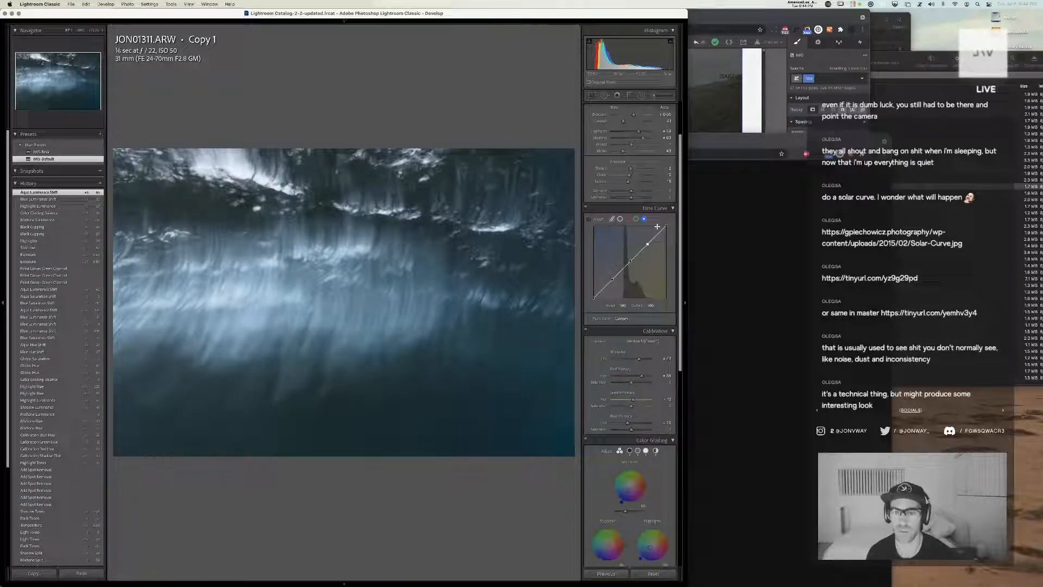
# Undo the tone curve's red channel edit on Copy 1 and create another virtual copy of JON01311
pyautogui.click(629, 218)
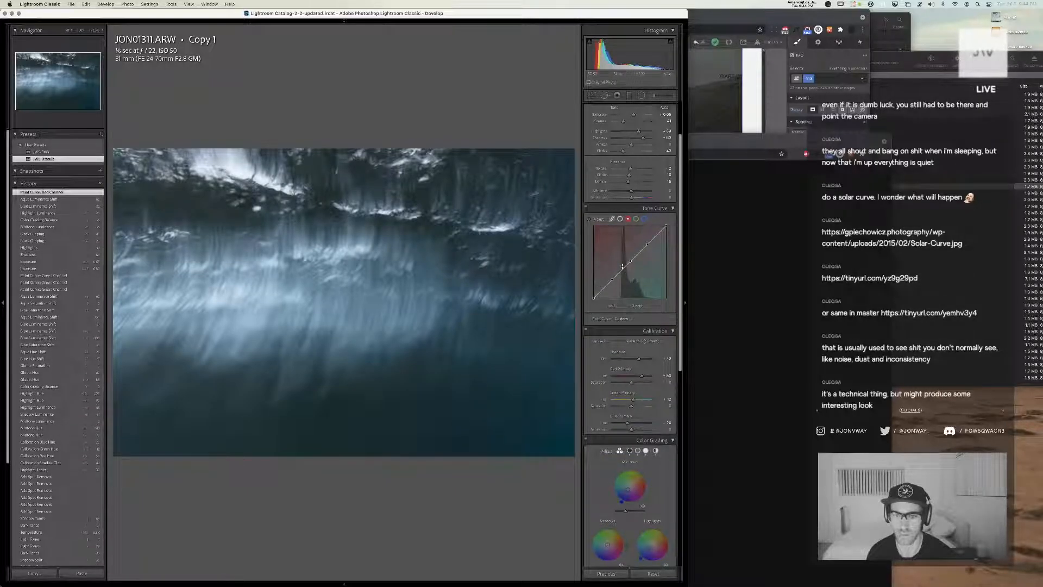
pyautogui.press('super+z')
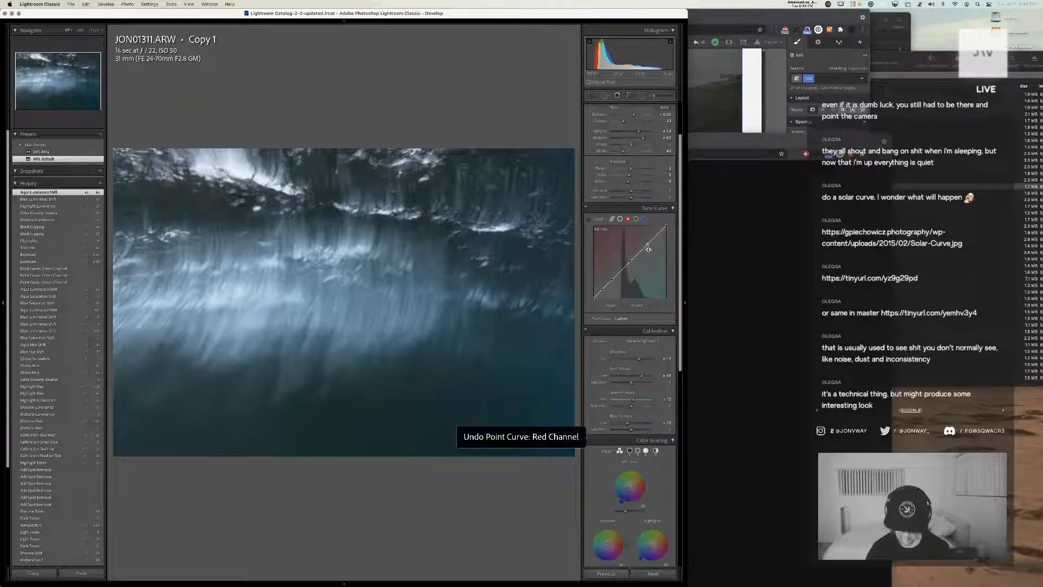
pyautogui.press('super+apostrophe')
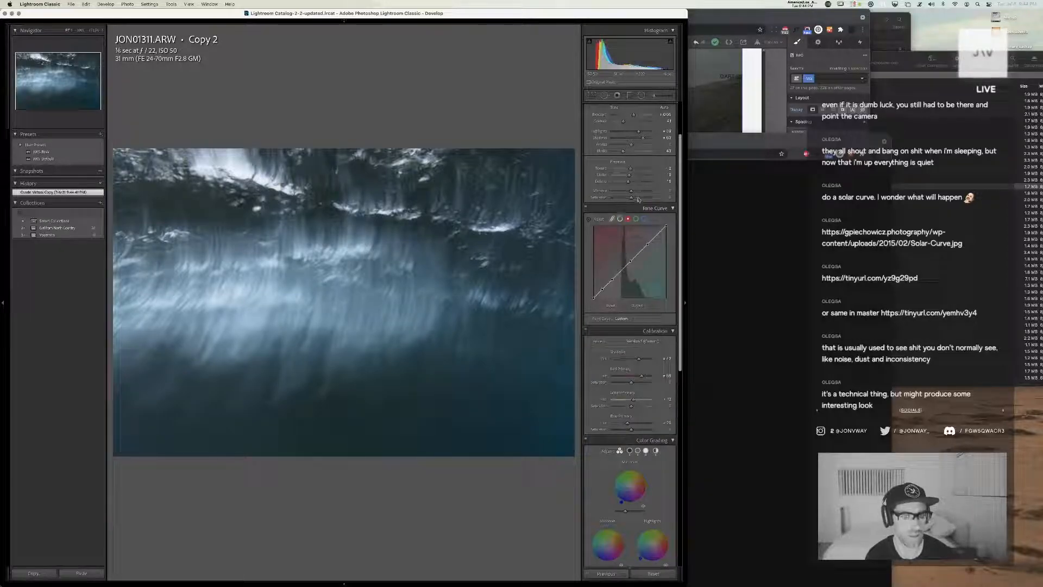
# Adjust a shadow point on the red channel curve, and move Chrome's Solar-Curve.jpg window aside before returning to Lightroom
pyautogui.click(602, 288)
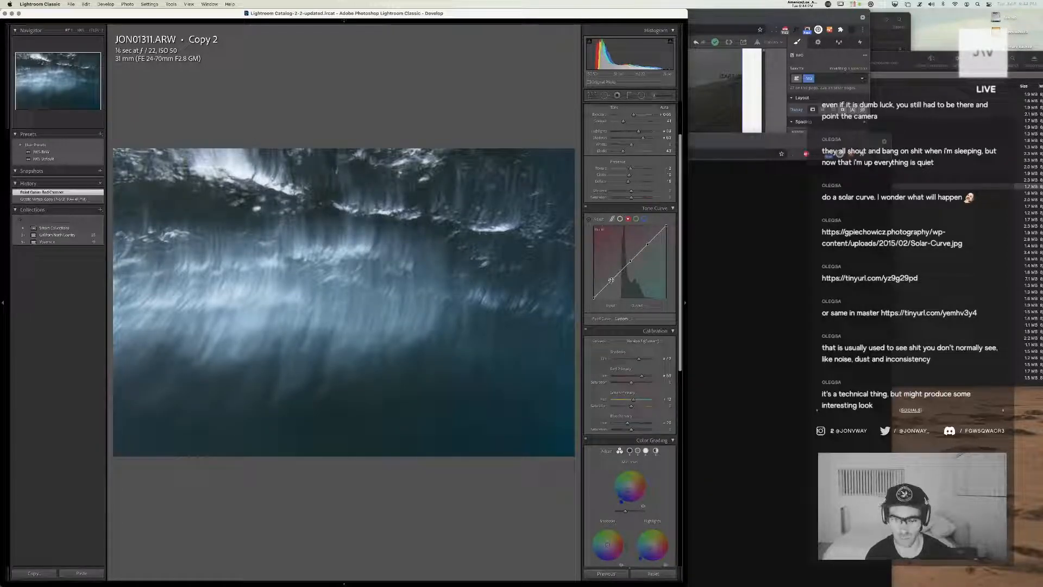
pyautogui.click(777, 244)
pyautogui.moveTo(606, 144); pyautogui.dragTo(1029, 112)
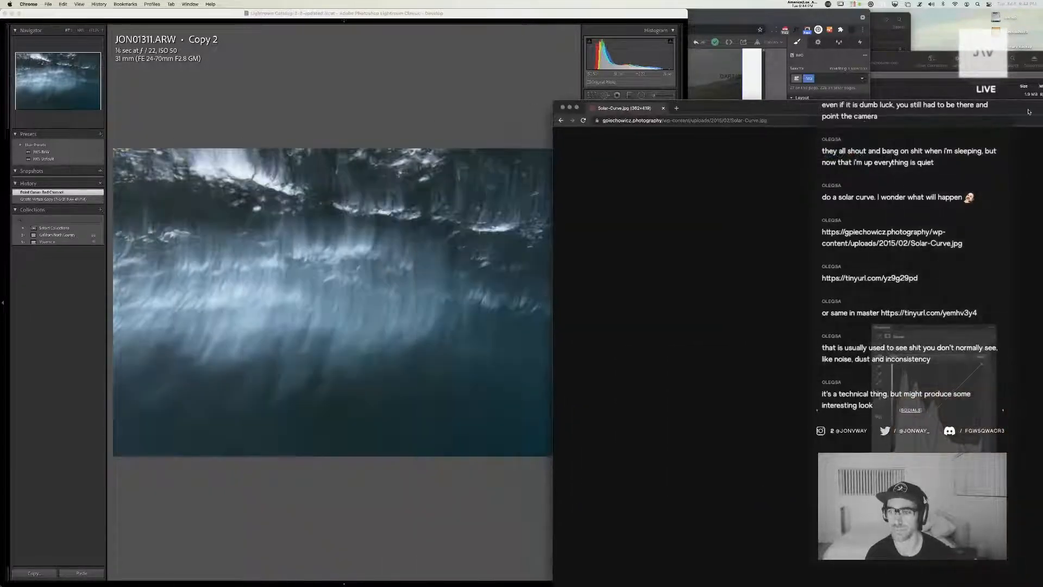
pyautogui.click(509, 116)
# Bend the red channel's curve into a solar curve with two full-height peaks and two deep valleys, ending high
pyautogui.moveTo(612, 280); pyautogui.dragTo(609, 226)
pyautogui.moveTo(633, 262); pyautogui.dragTo(629, 298)
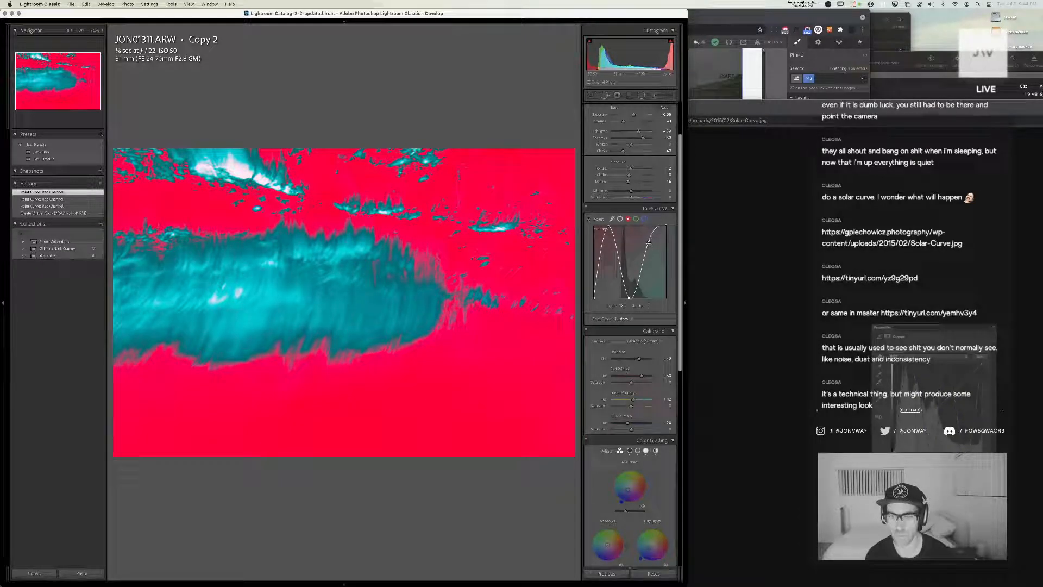
pyautogui.moveTo(648, 244); pyautogui.dragTo(647, 243)
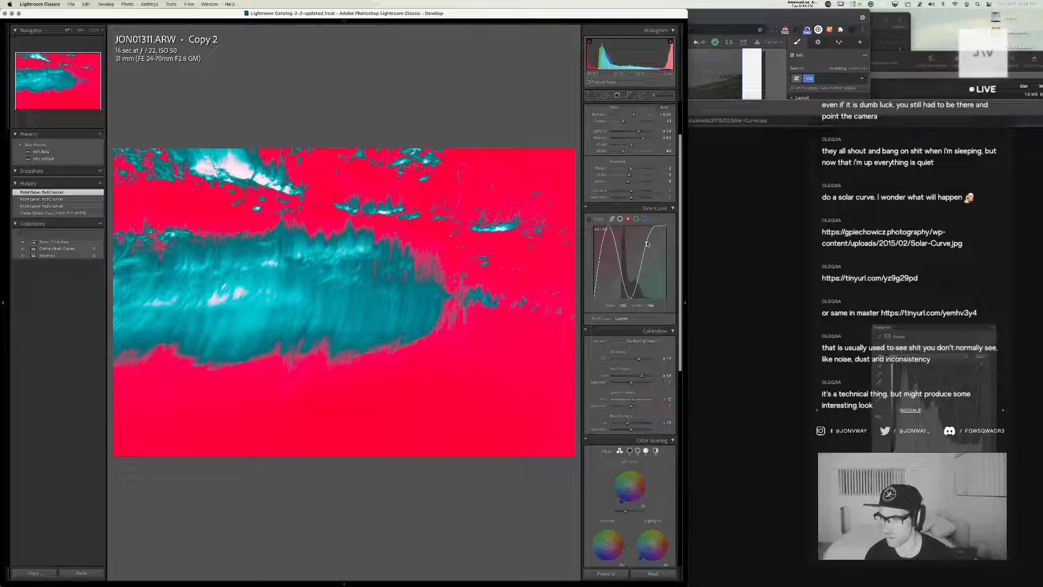
pyautogui.moveTo(648, 244); pyautogui.dragTo(641, 225)
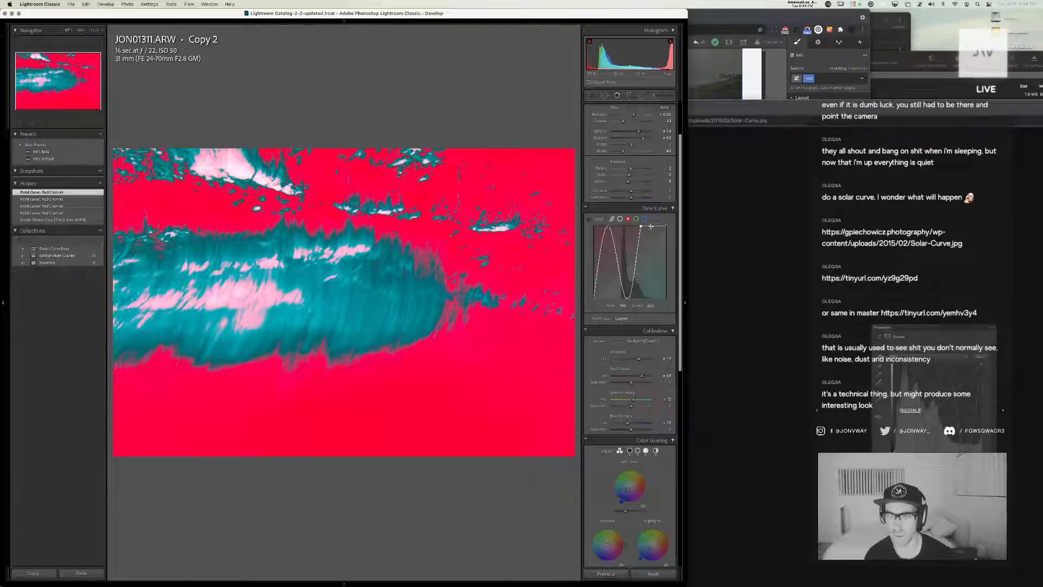
pyautogui.click(651, 225)
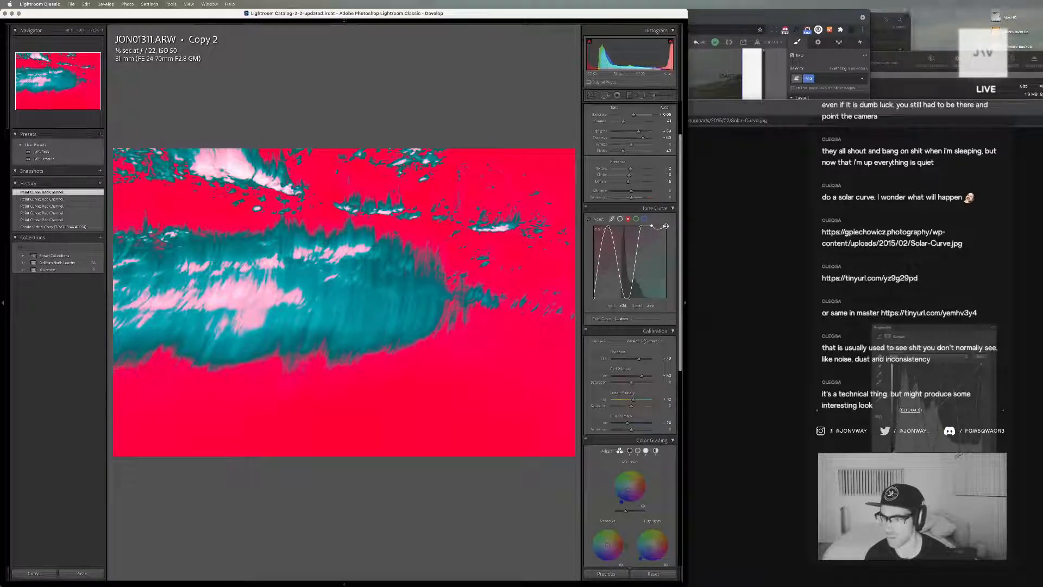
pyautogui.click(667, 225)
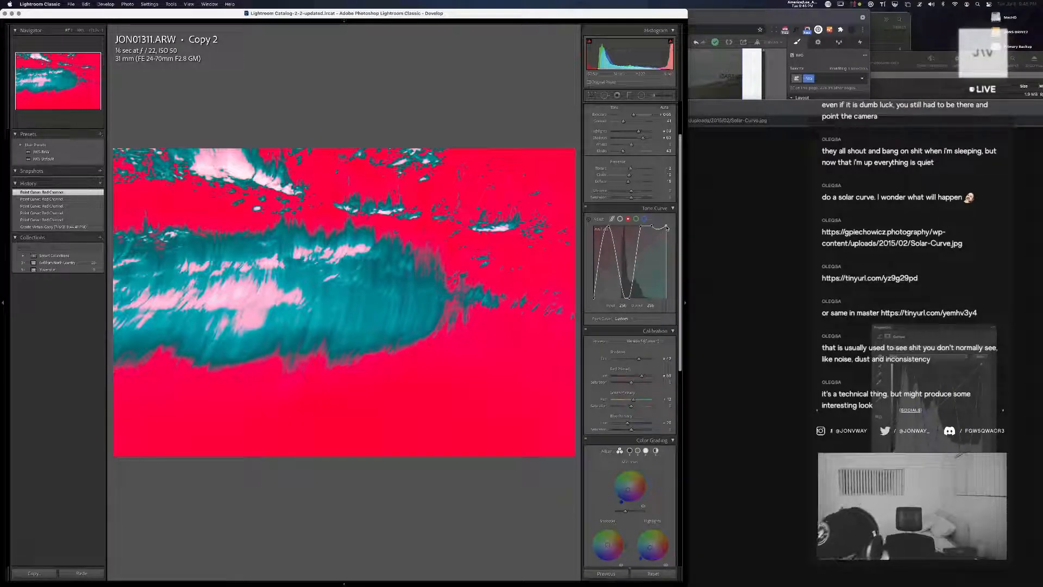
pyautogui.moveTo(667, 227); pyautogui.dragTo(623, 298)
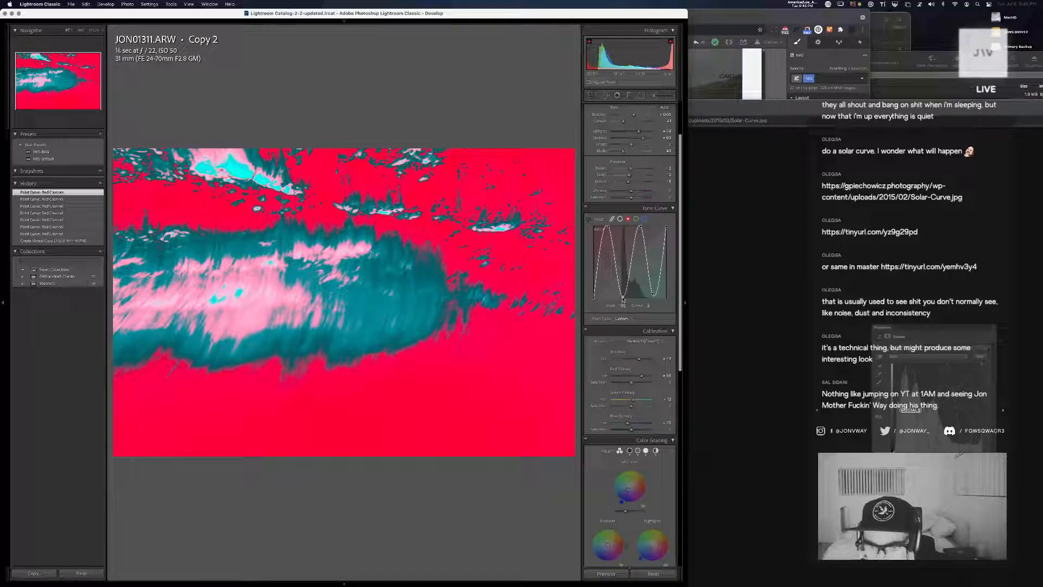
# Fine-tune the positions of the red curve's two peaks and pull its second valley down to the baseline
pyautogui.moveTo(609, 227); pyautogui.dragTo(607, 228)
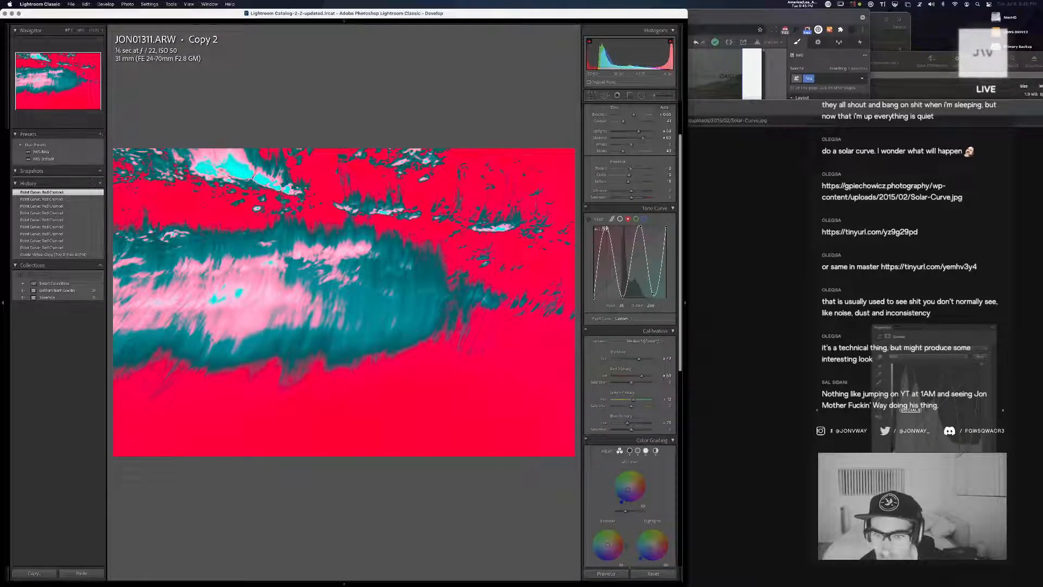
pyautogui.moveTo(652, 294); pyautogui.dragTo(653, 297)
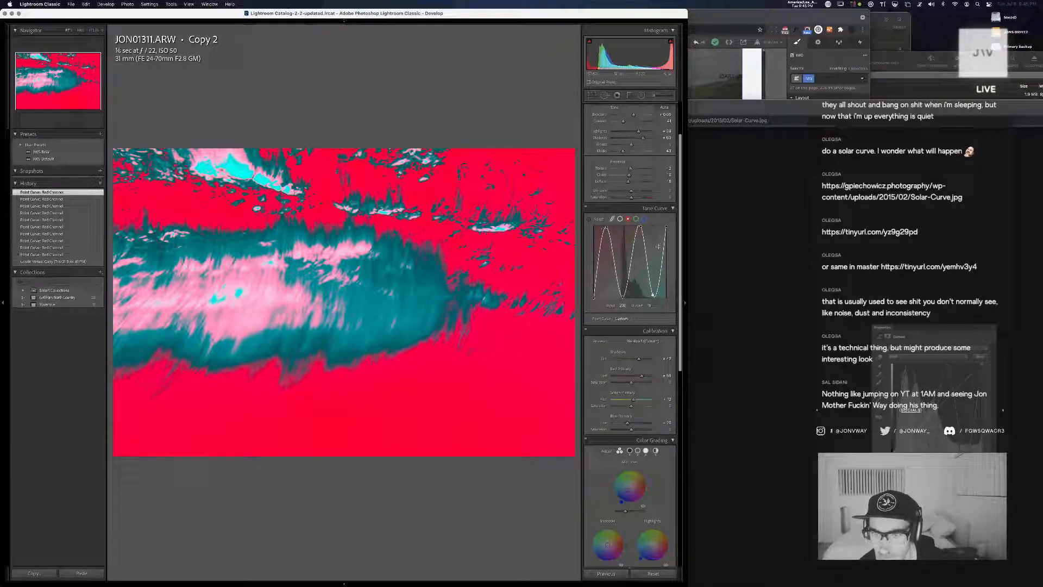
pyautogui.moveTo(639, 227); pyautogui.dragTo(637, 226)
pyautogui.moveTo(653, 292); pyautogui.dragTo(655, 300)
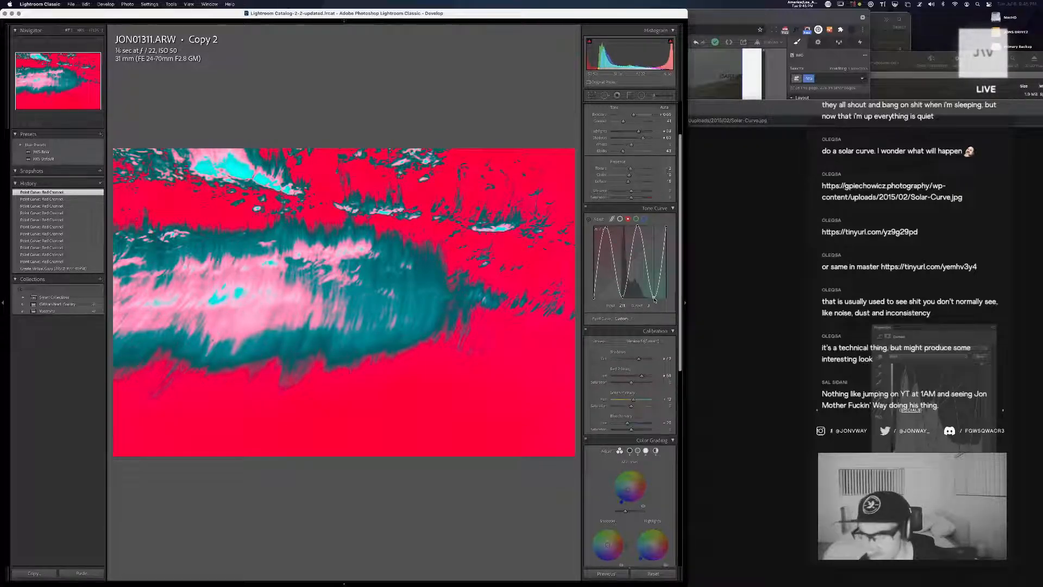
# Shape the green channel's curve into the same solar wave of two peaks and two valleys
pyautogui.click(637, 219)
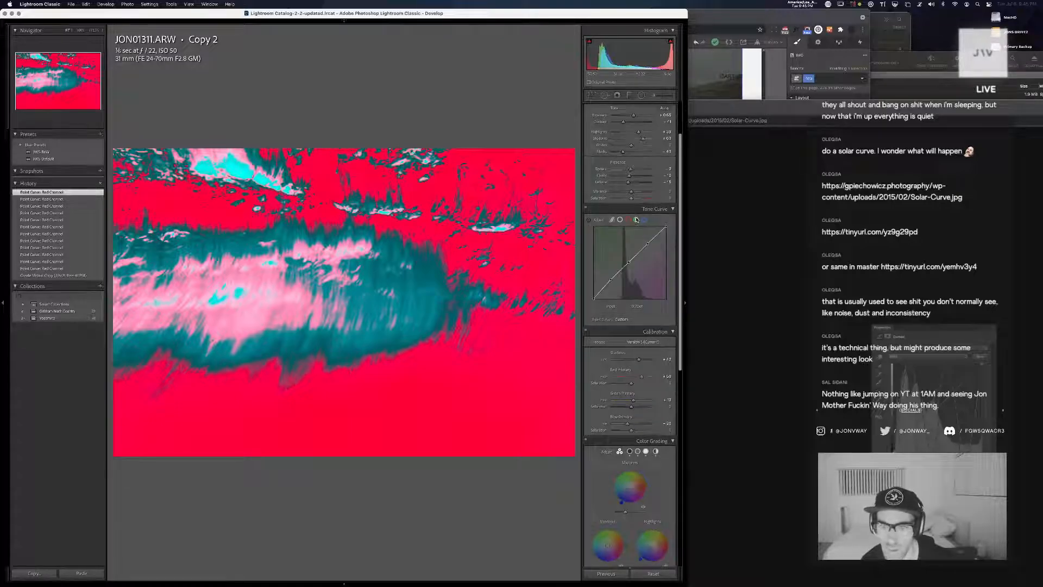
pyautogui.moveTo(610, 279); pyautogui.dragTo(631, 300)
pyautogui.moveTo(656, 241); pyautogui.dragTo(625, 300)
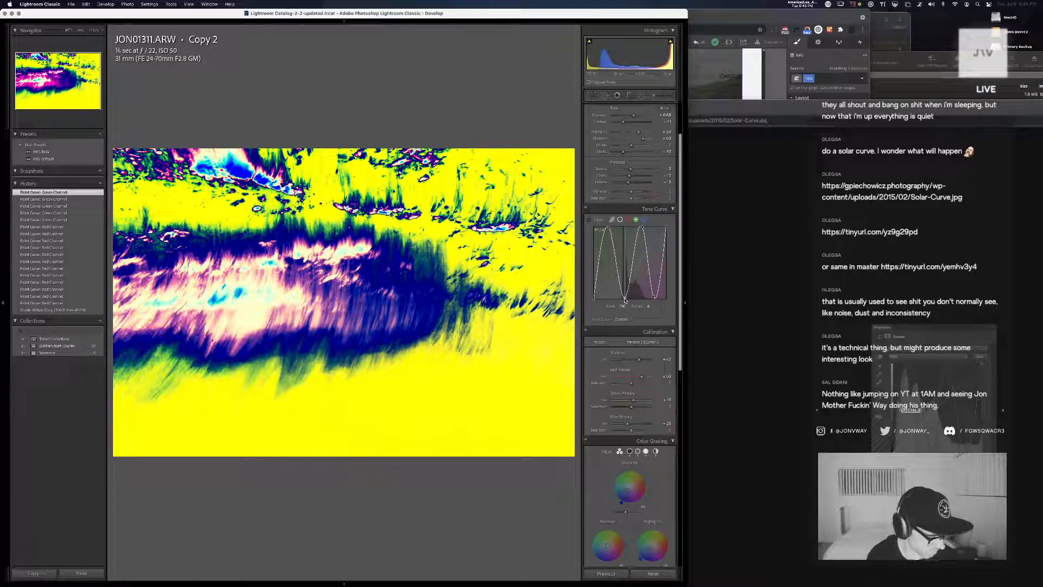
pyautogui.moveTo(625, 301); pyautogui.dragTo(625, 300)
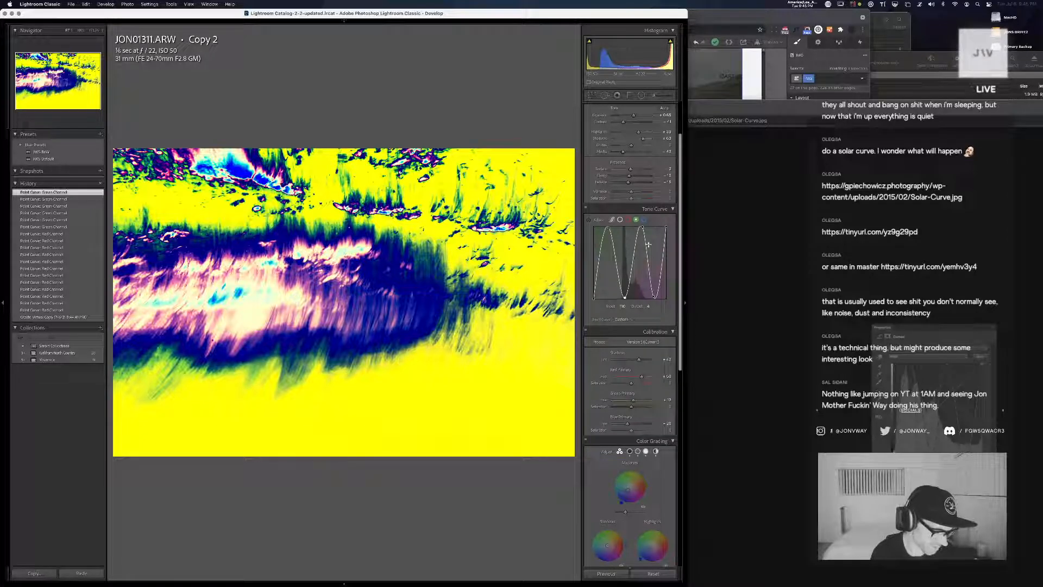
# Shape the blue channel's curve into the same two-peak, two-valley wave and refine its first peak and middle valley
pyautogui.click(645, 219)
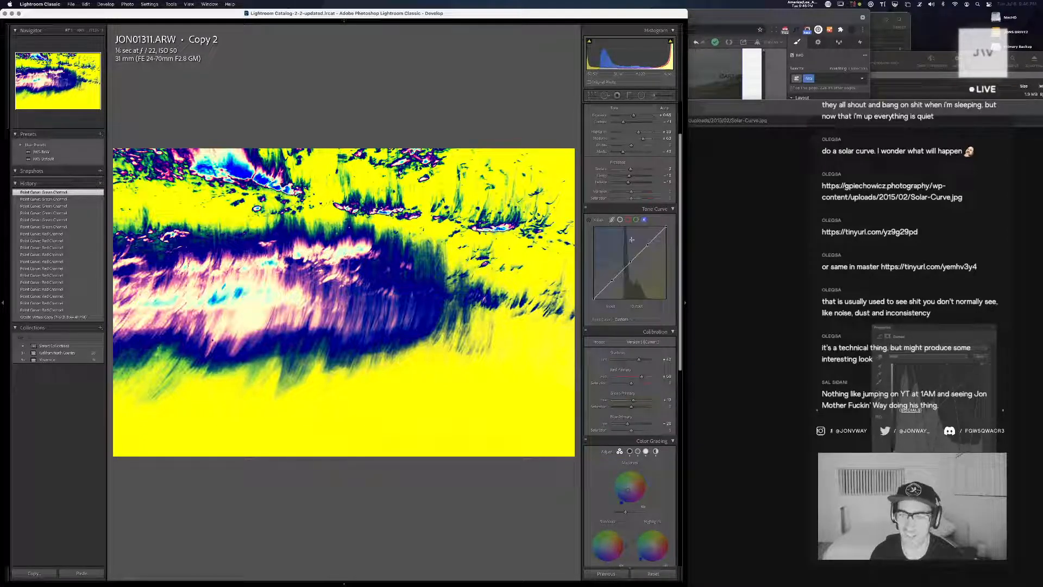
pyautogui.moveTo(605, 285); pyautogui.dragTo(627, 298)
pyautogui.moveTo(645, 243); pyautogui.dragTo(657, 300)
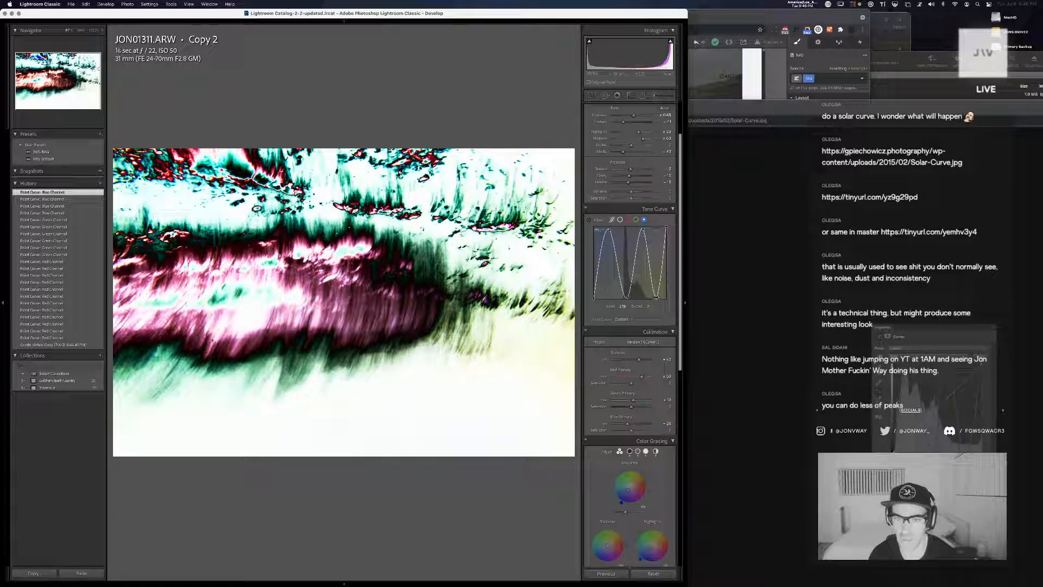
pyautogui.moveTo(608, 229); pyautogui.dragTo(608, 226)
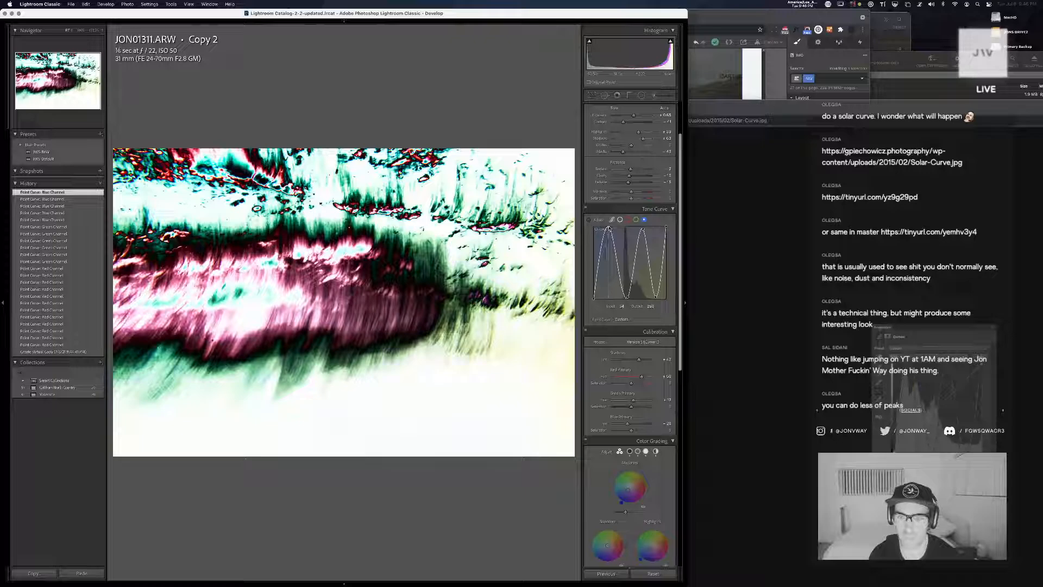
pyautogui.moveTo(628, 296); pyautogui.dragTo(627, 298)
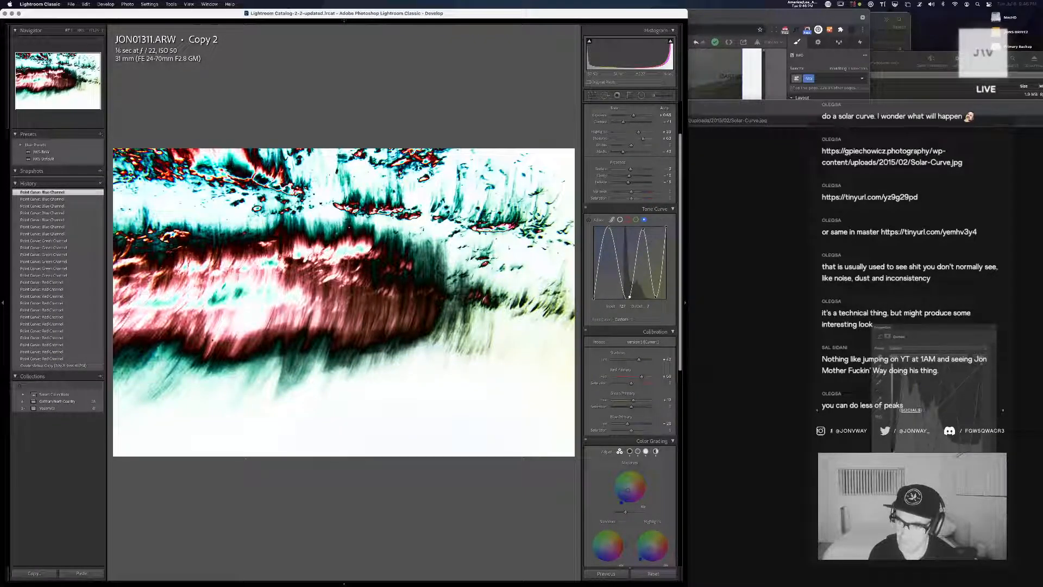
# Compare with the green curve, and simplify the blue channel's curve to two broad peaks with its white end at the bottom
pyautogui.click(638, 220)
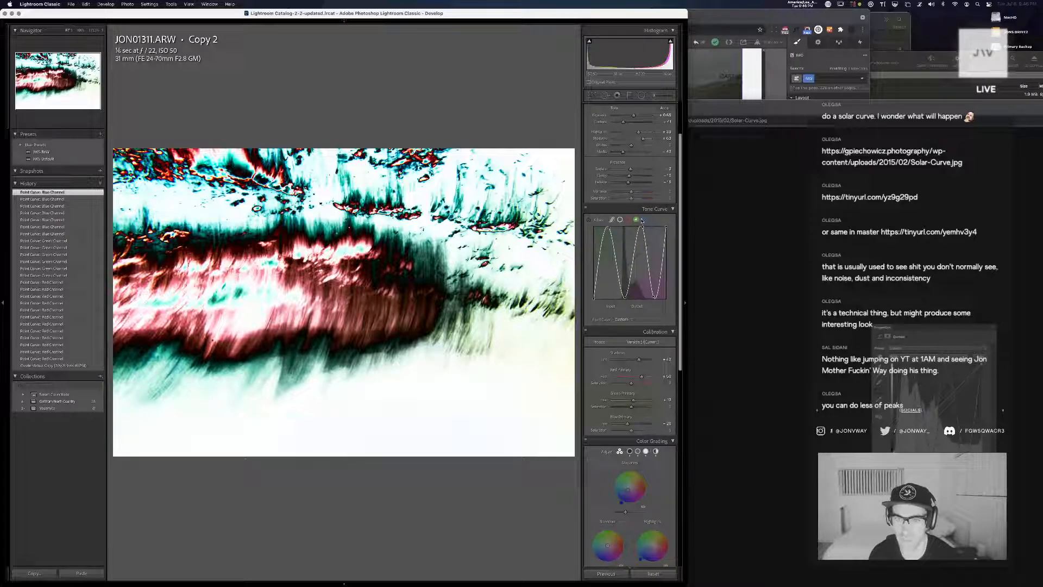
pyautogui.click(644, 220)
pyautogui.moveTo(609, 227); pyautogui.dragTo(640, 228)
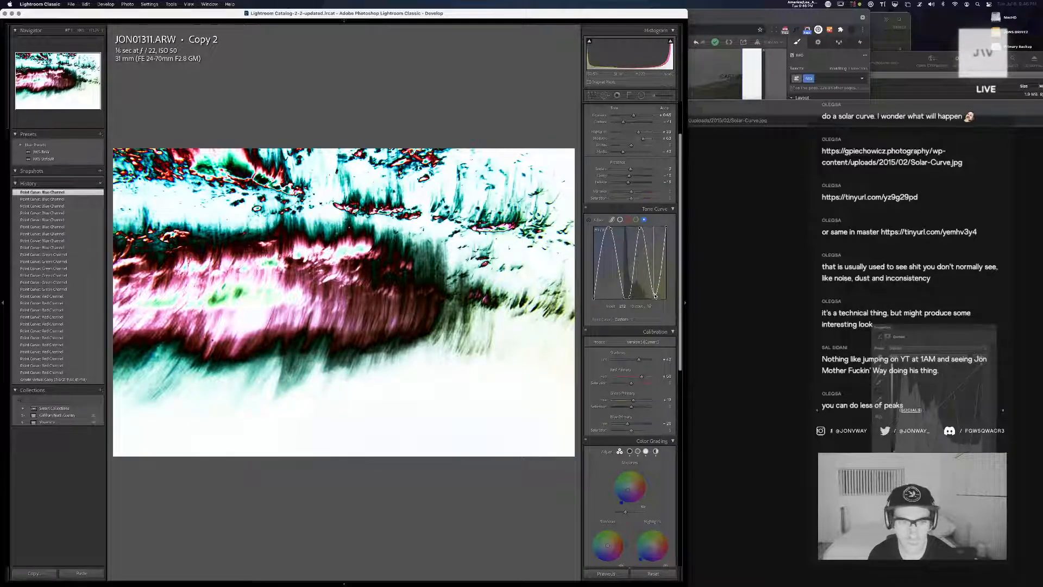
pyautogui.moveTo(656, 296); pyautogui.dragTo(655, 299)
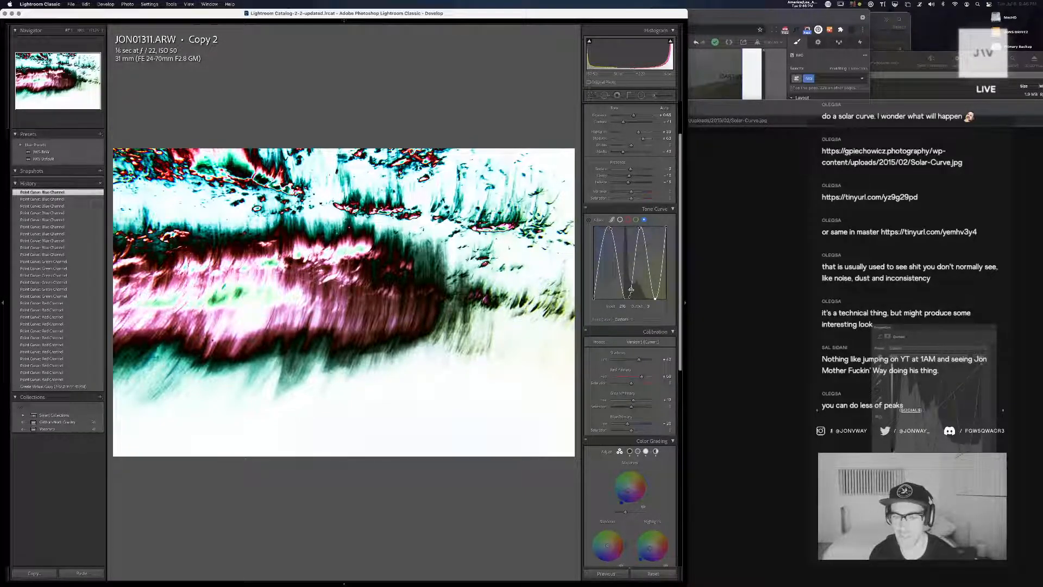
pyautogui.moveTo(631, 289); pyautogui.dragTo(670, 302)
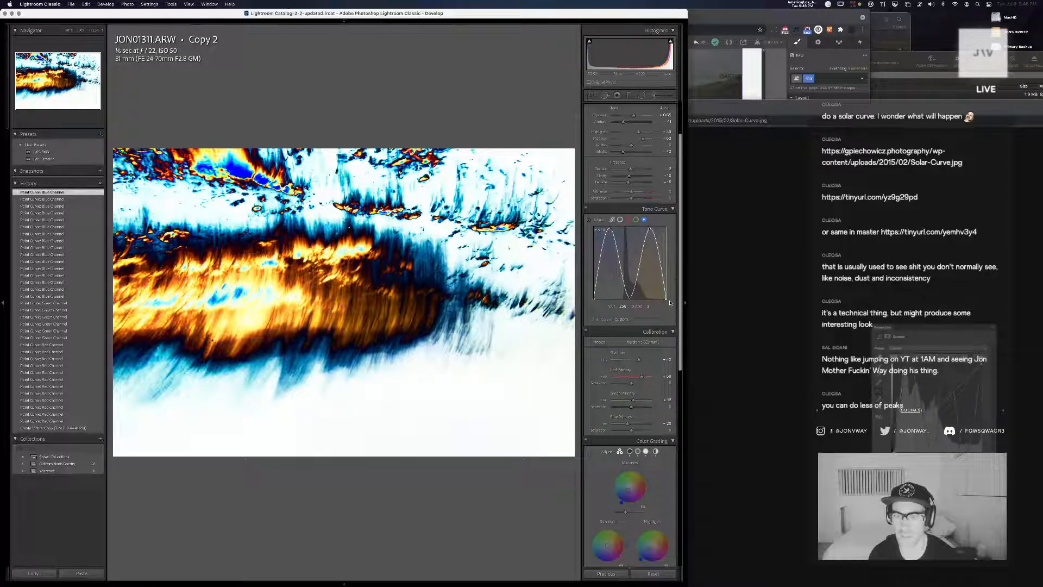
# Simplify the green channel's curve to two broad peaks around one valley, with its white end at the bottom
pyautogui.click(637, 220)
pyautogui.moveTo(664, 230)
pyautogui.mouseDown()
pyautogui.moveTo(667, 299)
pyautogui.moveTo(647, 228)
pyautogui.mouseUp()
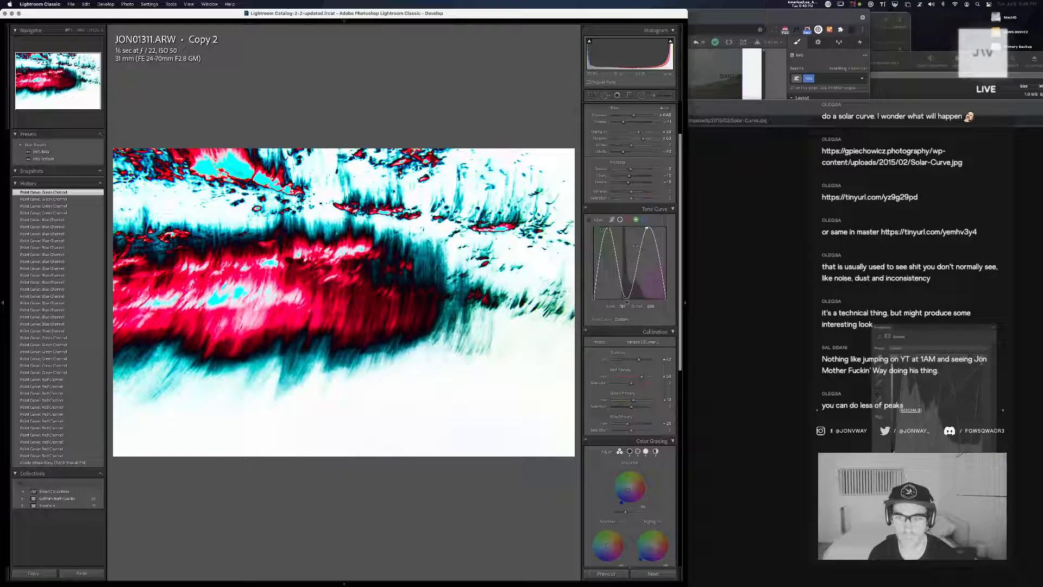
pyautogui.moveTo(629, 296); pyautogui.dragTo(633, 294)
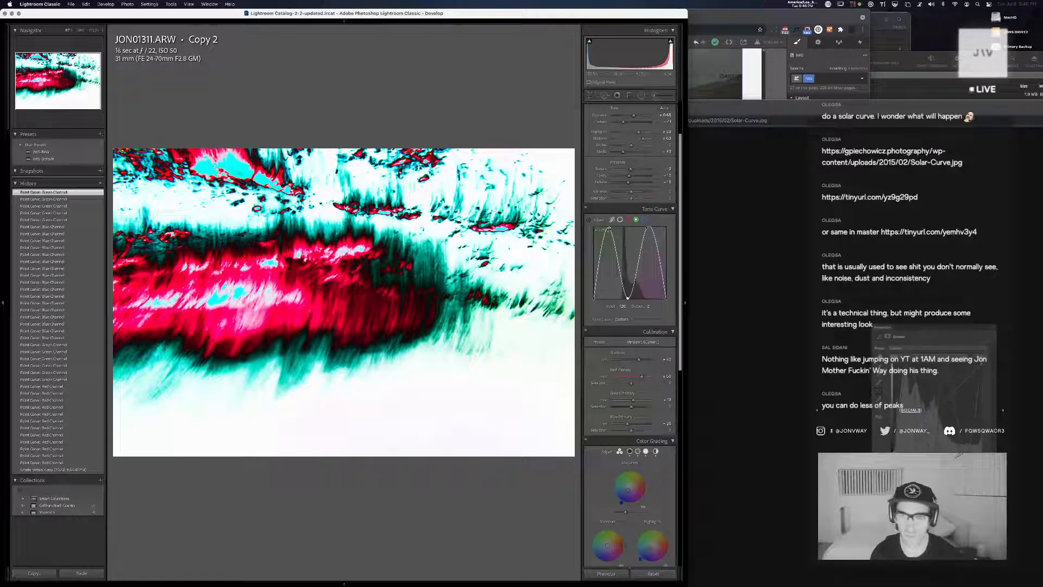
# Remove the red curve's second valley point, drop its white end to the bottom, and round its second peak
pyautogui.click(628, 219)
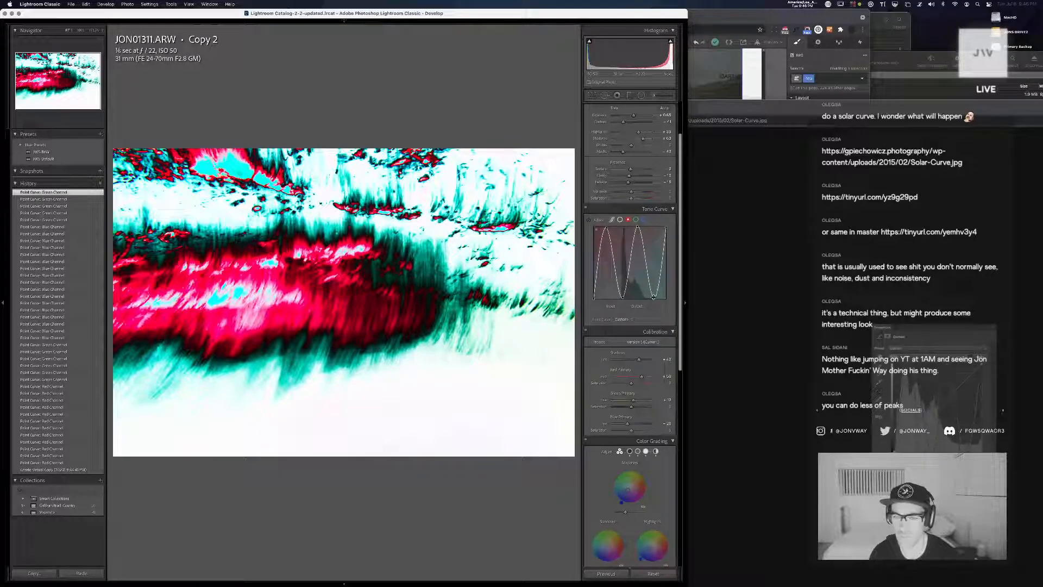
pyautogui.doubleClick(653, 298)
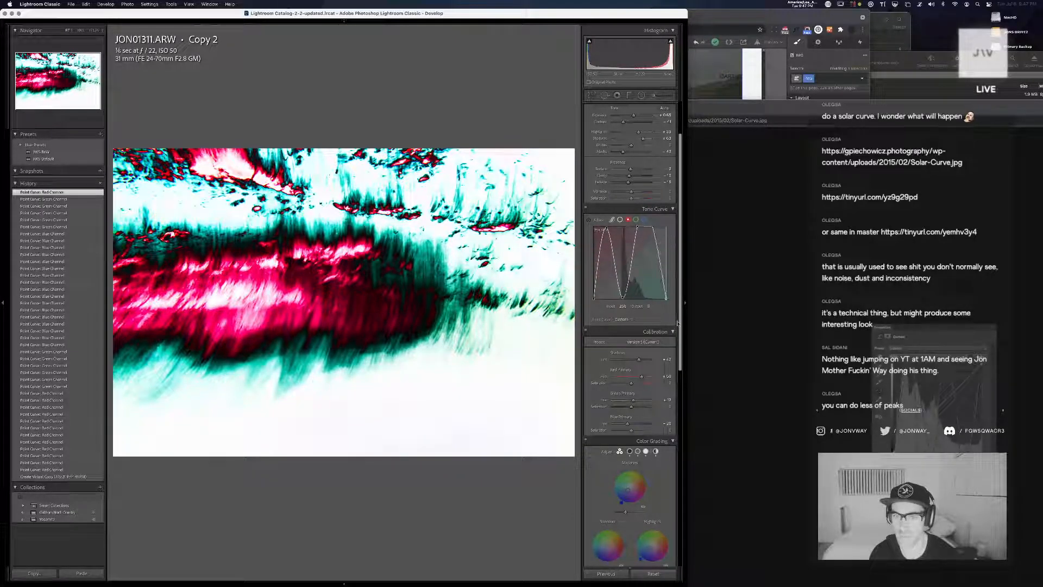
pyautogui.click(645, 230)
pyautogui.moveTo(645, 230); pyautogui.dragTo(649, 230)
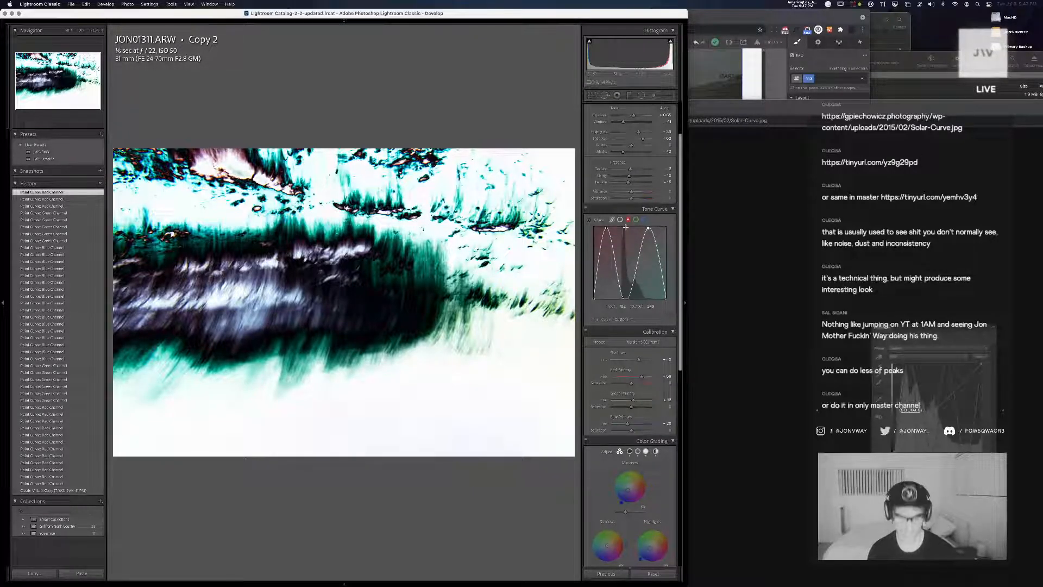
# Return to the Library grid, collapse and re-expand the JON01311 stack, and open Copy 1 in the loupe view
pyautogui.press('g')
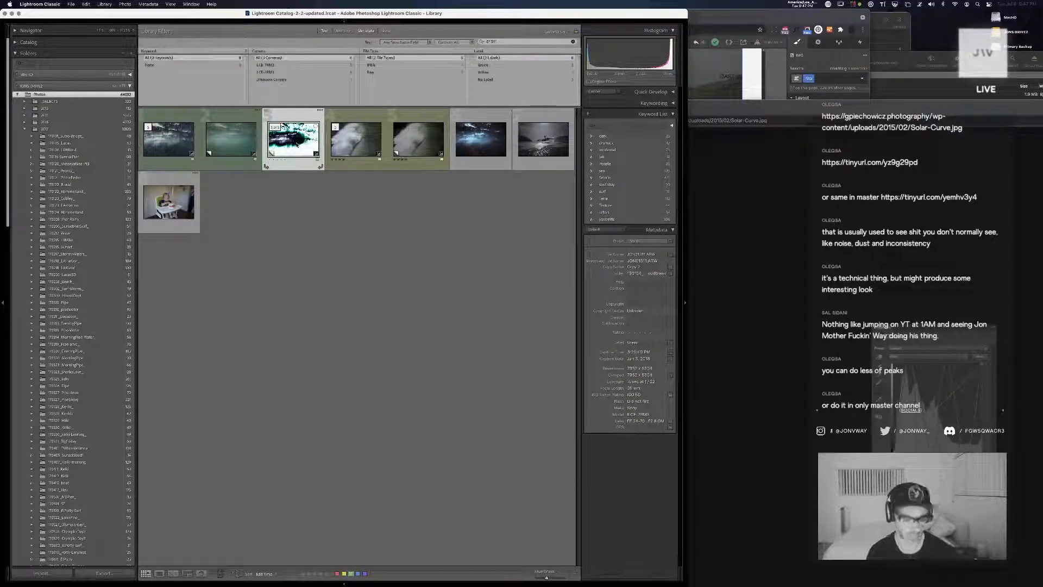
pyautogui.press('s')
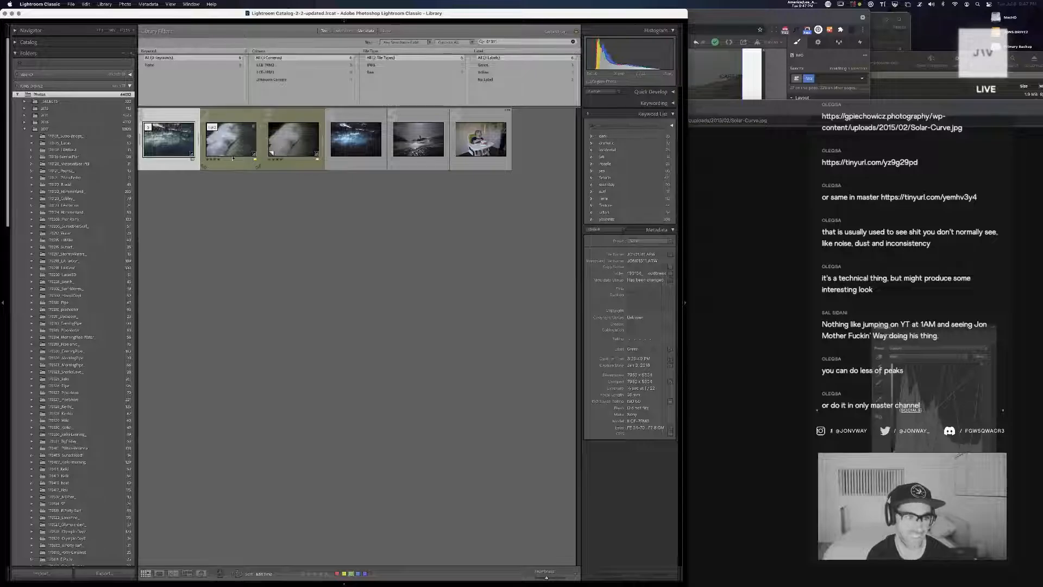
pyautogui.press('s')
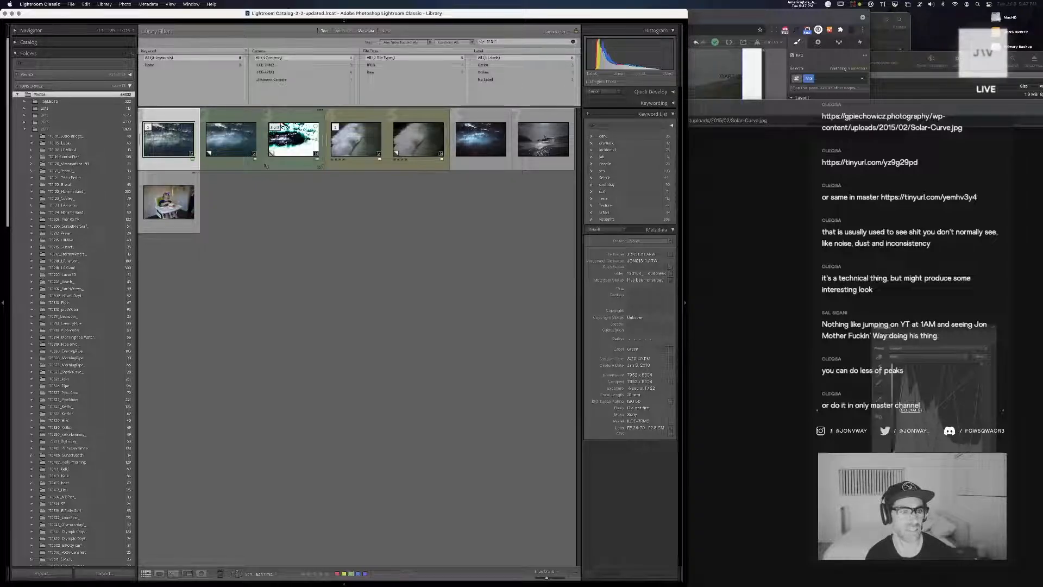
pyautogui.click(213, 129)
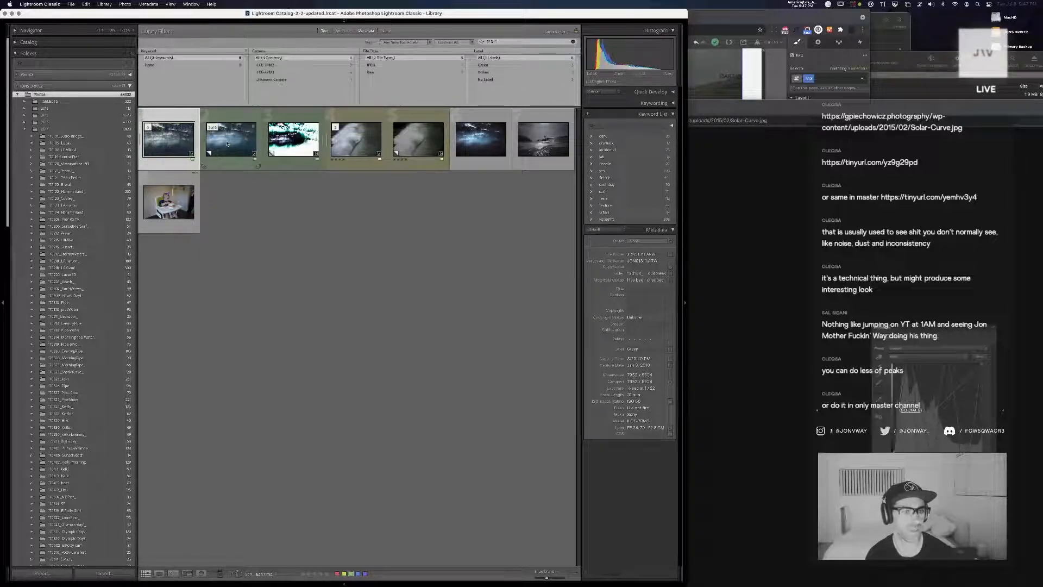
pyautogui.doubleClick(228, 144)
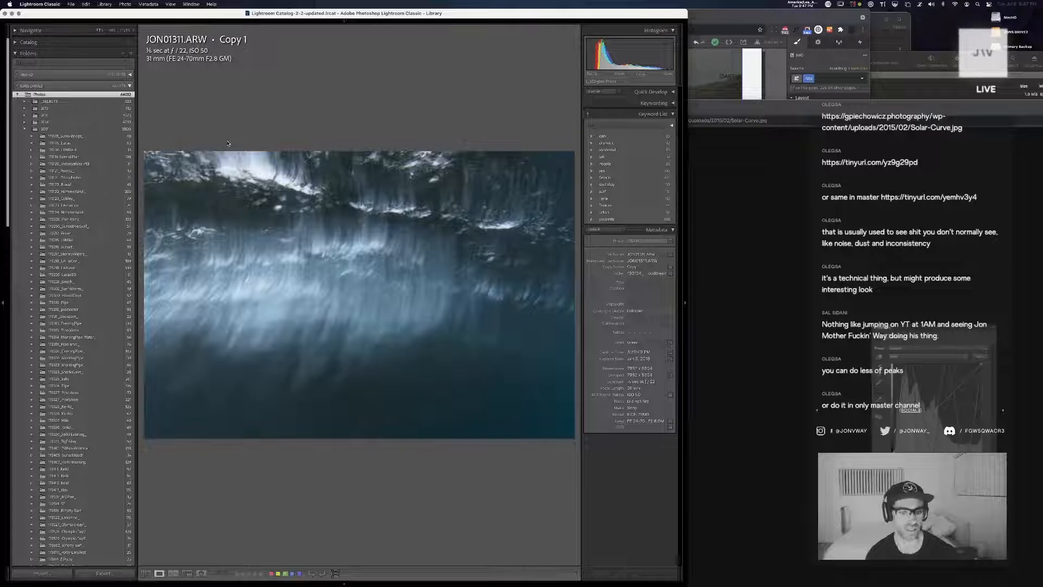
# Compare JON01311 Copy 2 with Copy 1 in the loupe view, and open Copy 1 in the Develop module
pyautogui.press('Right')
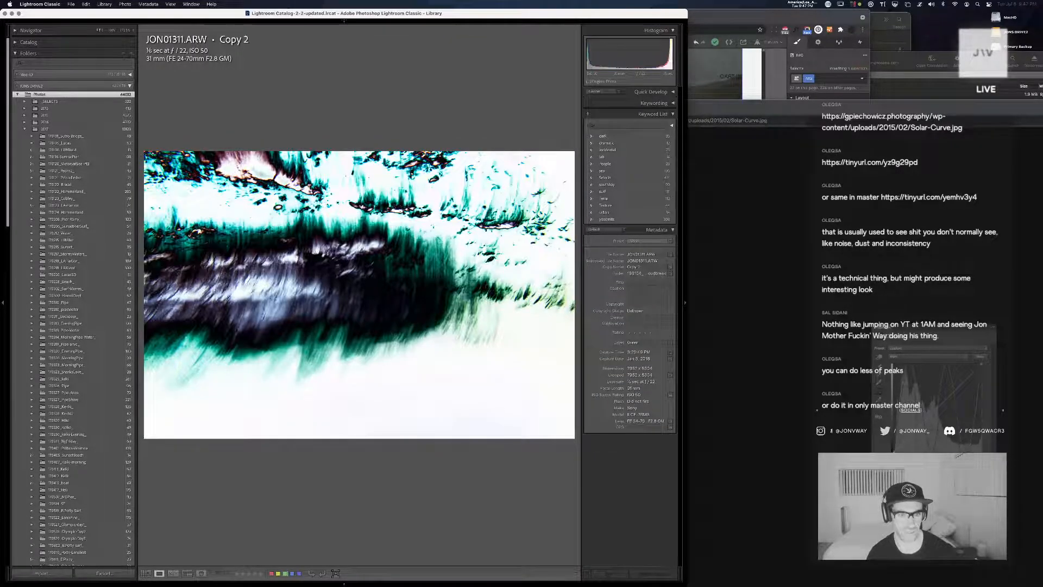
pyautogui.press('Left')
pyautogui.press('d')
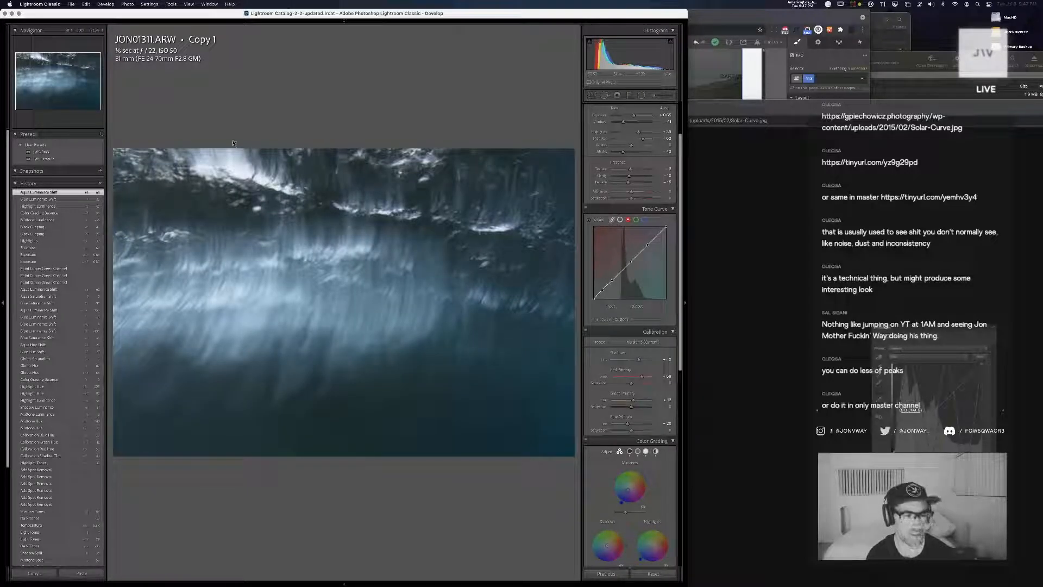
# Switch to Chrome and search for images of "solar curve photoshop" in a new tab
pyautogui.press('super+Tab')
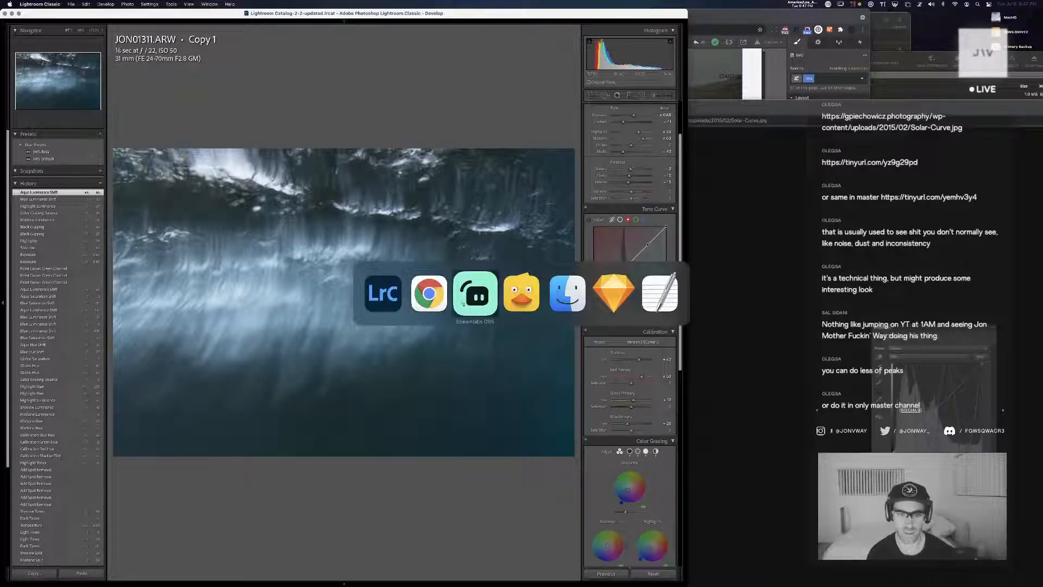
pyautogui.press('super+Tab')
pyautogui.press('super+t')
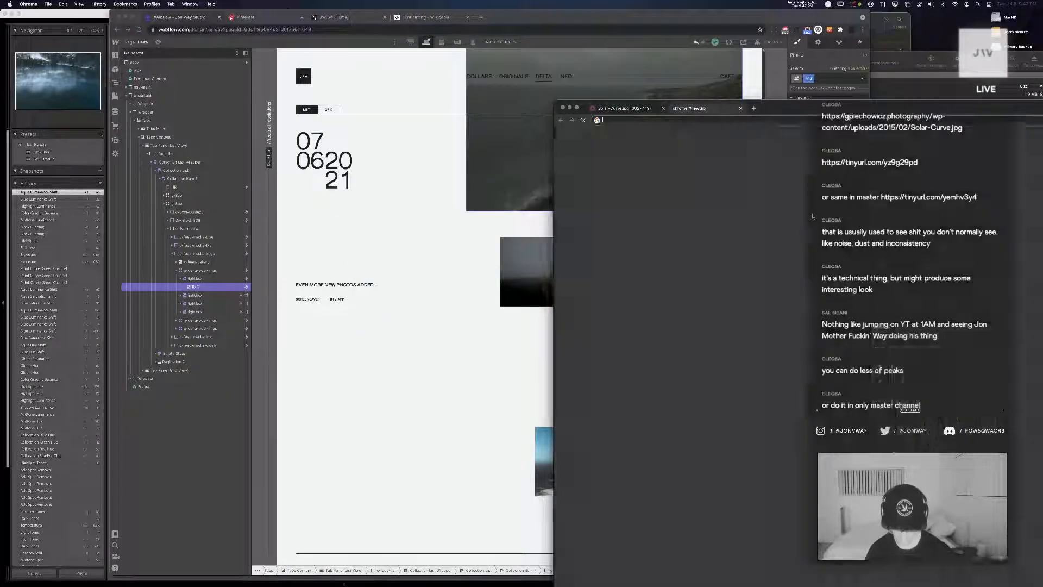
pyautogui.write('solar curve')
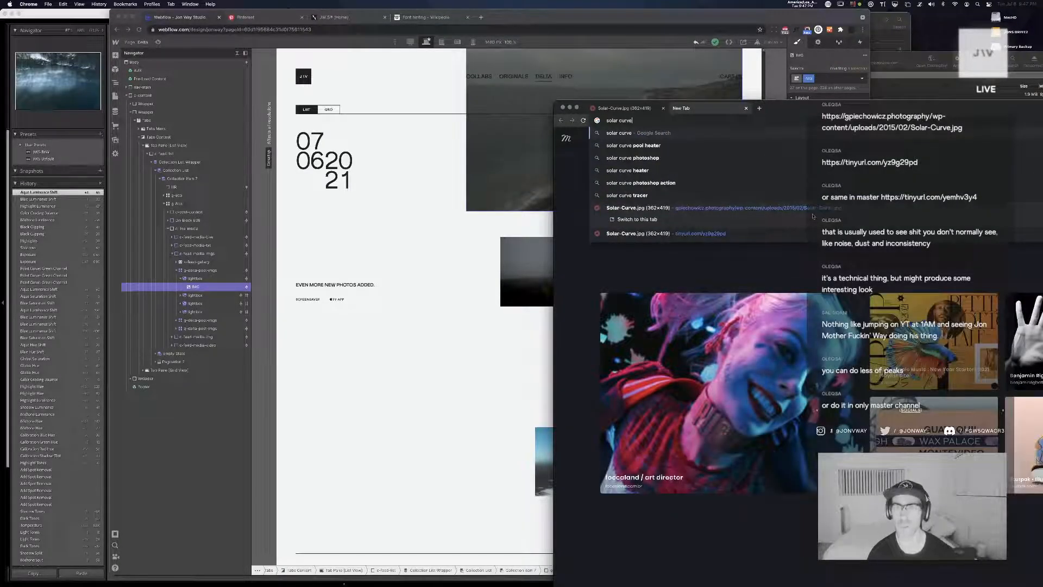
pyautogui.click(647, 158)
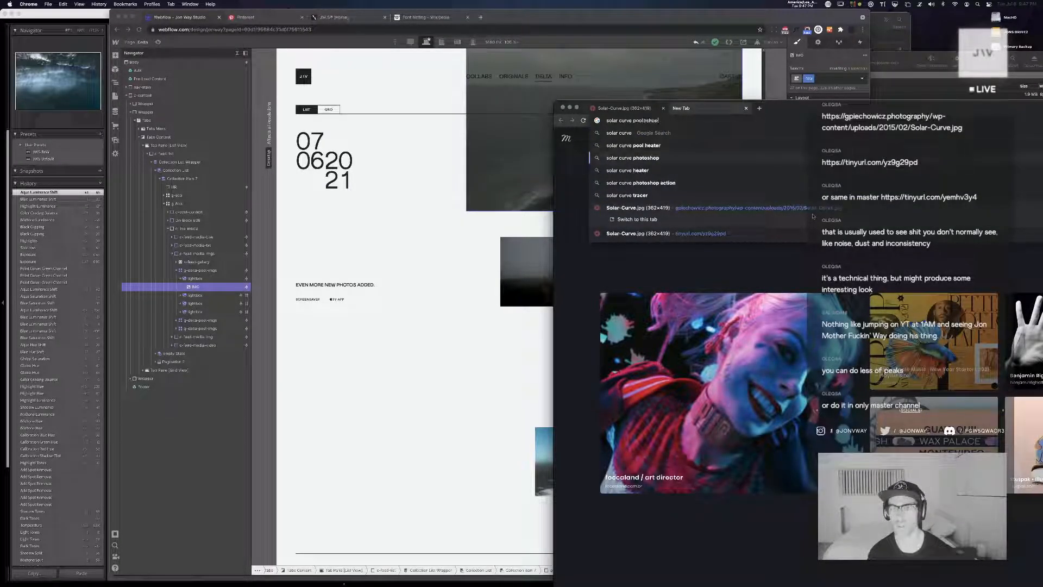
pyautogui.click(648, 166)
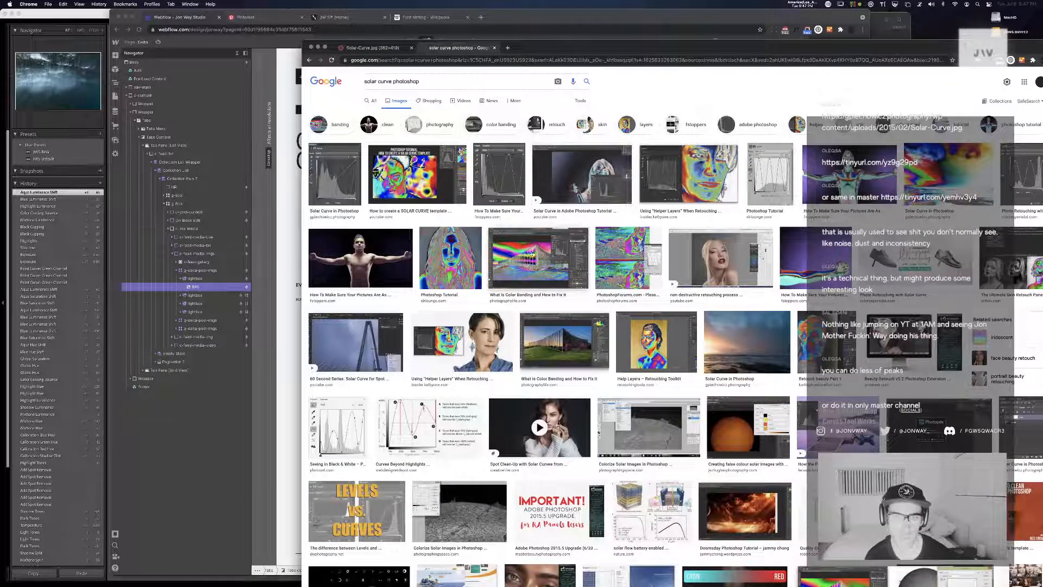
# Preview several solar curve image results, and open the Photography Life article "What Is Color Banding and How to Fix It"
pyautogui.click(532, 260)
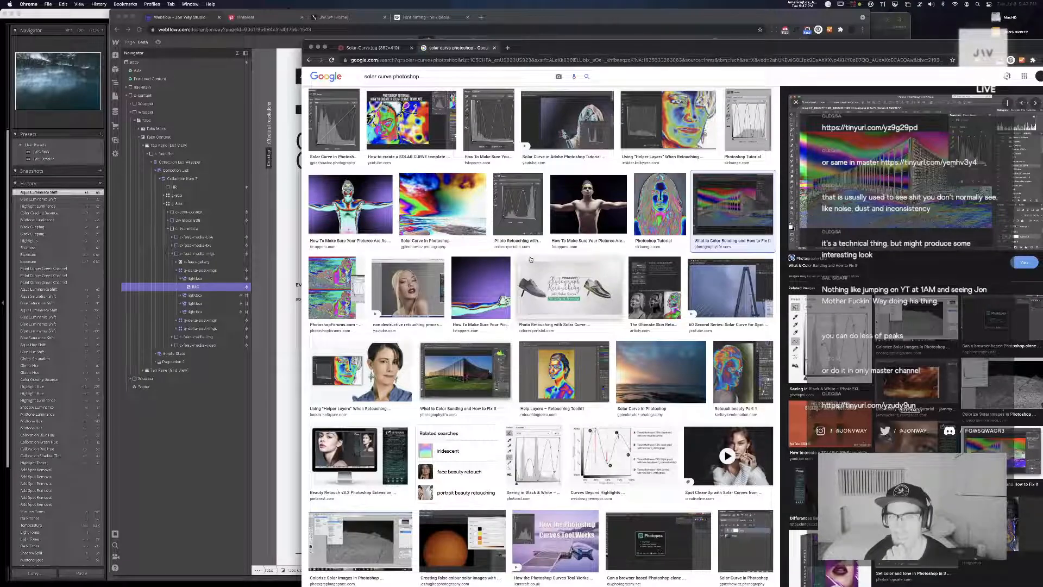
pyautogui.click(657, 123)
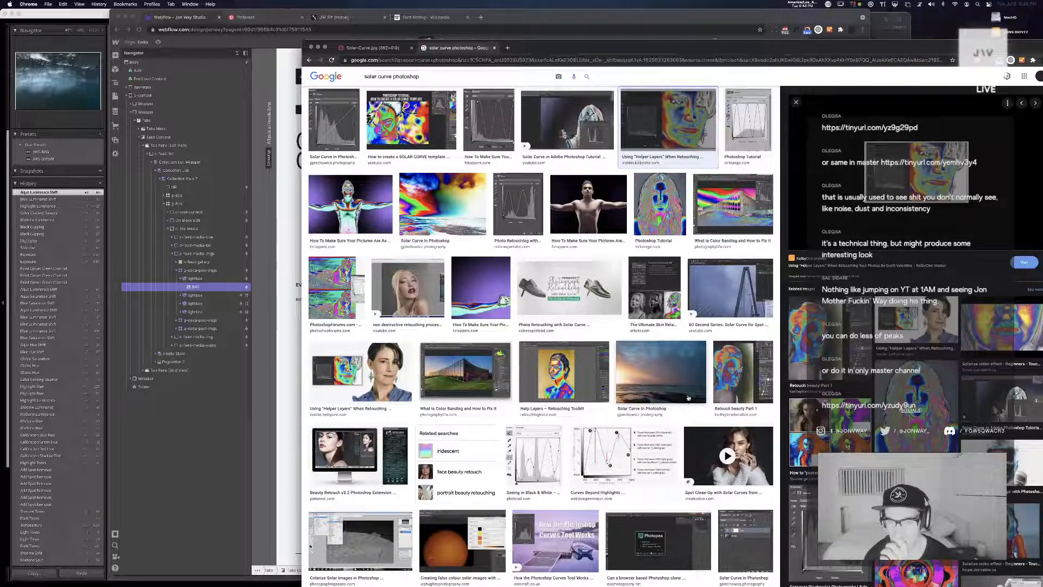
pyautogui.click(663, 361)
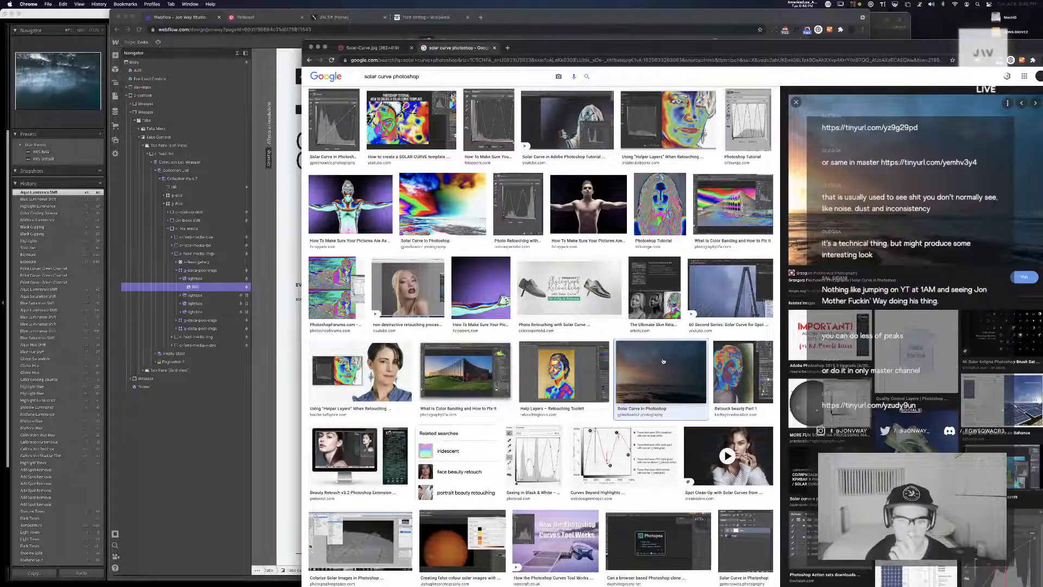
pyautogui.click(465, 373)
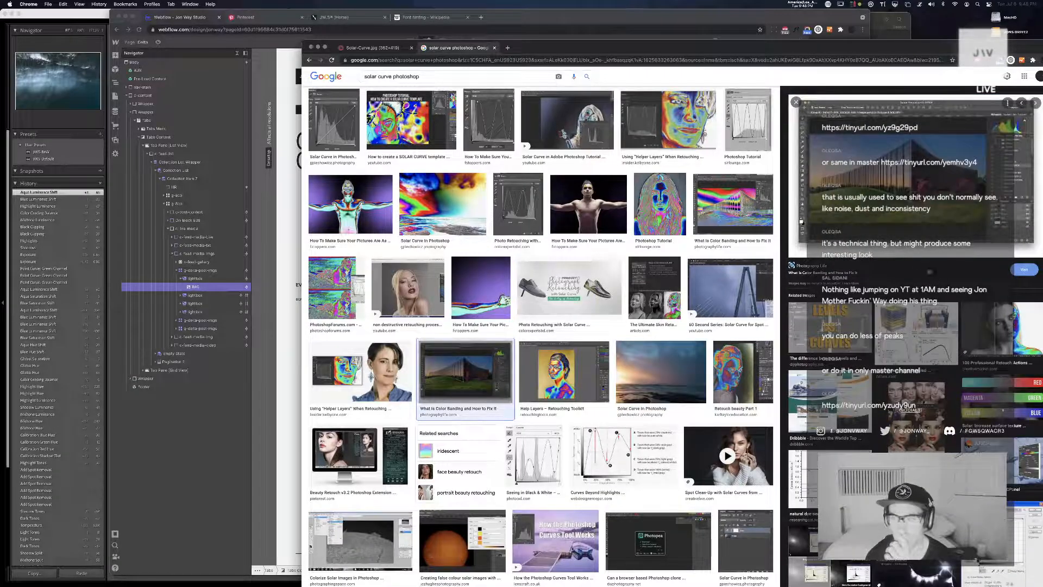
pyautogui.click(839, 272)
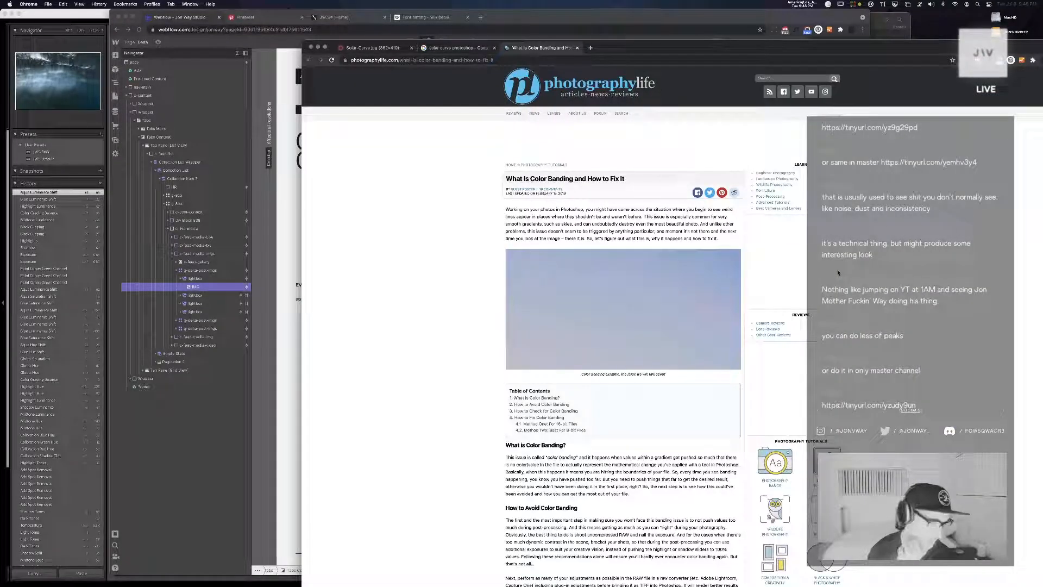
# View the solar curve example picture from the chat's link in a separate tab, and close it
pyautogui.press('super+Tab')
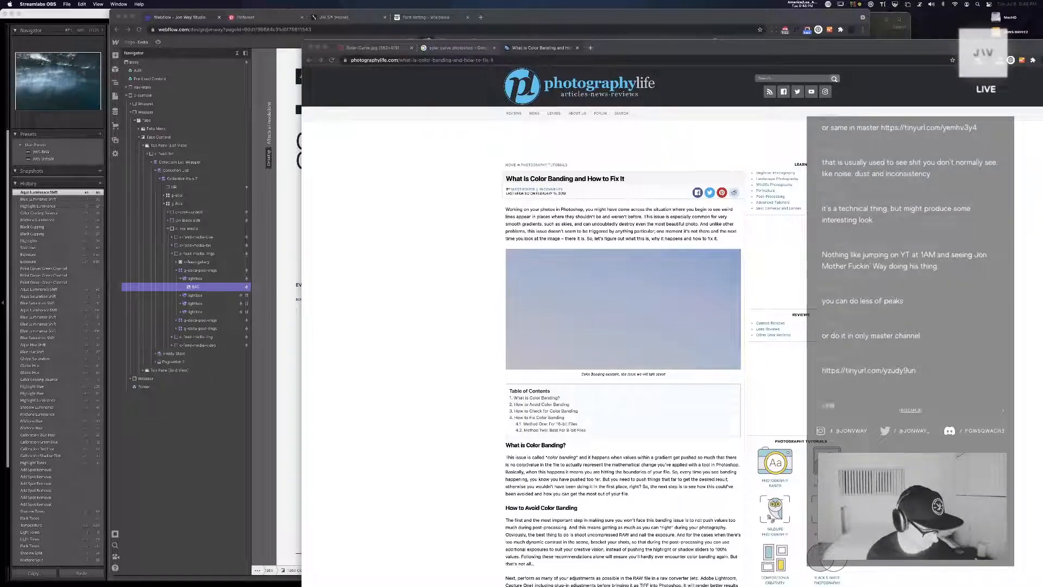
pyautogui.click(364, 230)
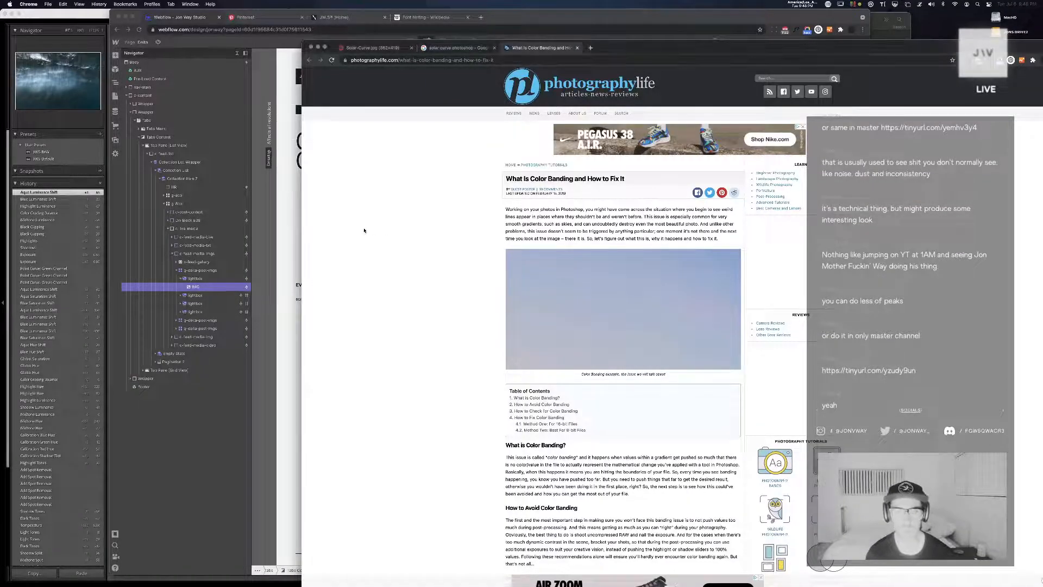
pyautogui.press('super+t')
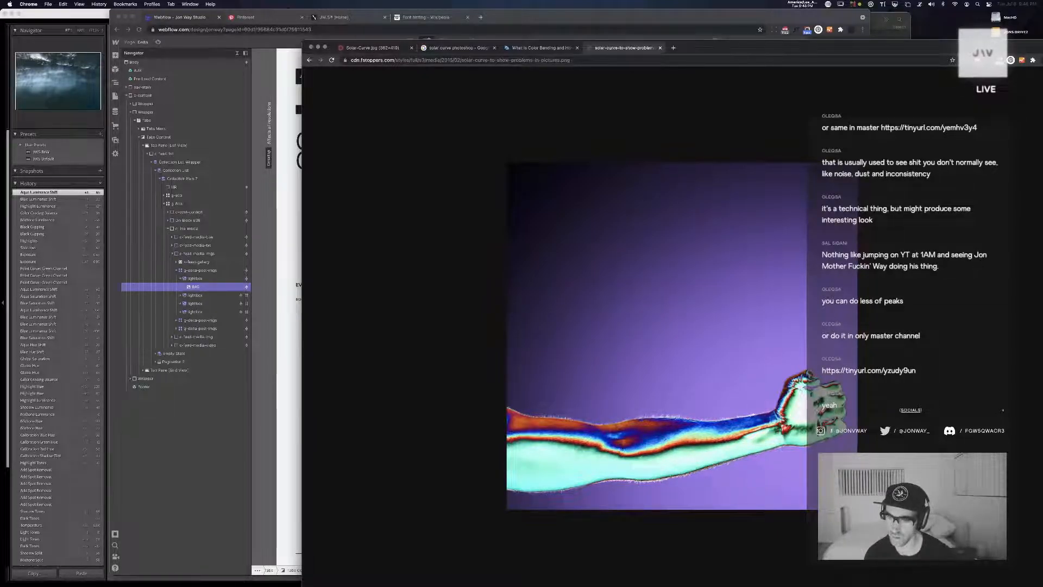
pyautogui.press('super+w')
# Read the article's section on checking for color banding, highlighting the solar curve instructions and the preset download sentence
pyautogui.scroll(-6, 454, 239)
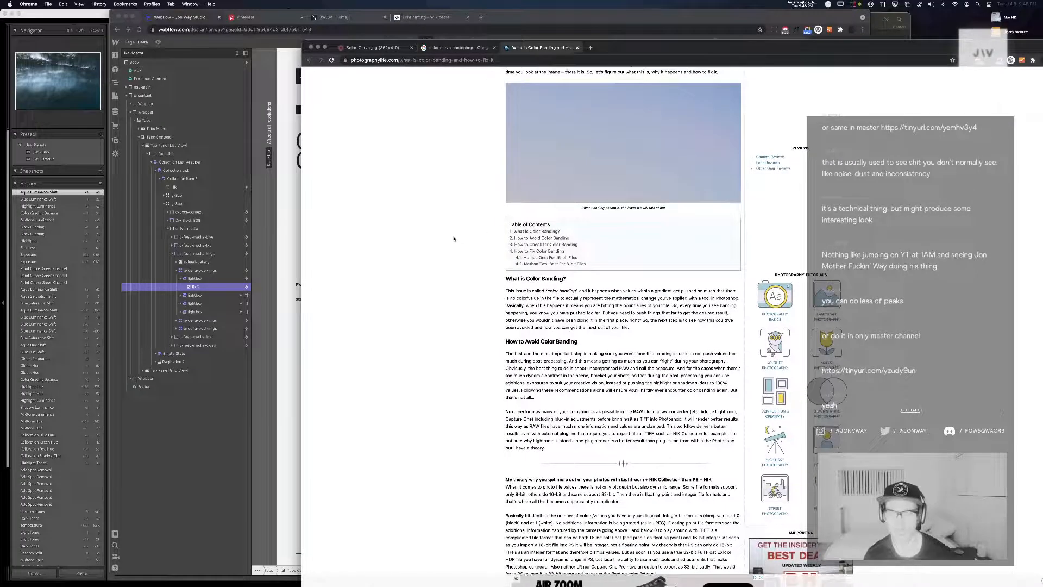
pyautogui.scroll(-10, 438, 277)
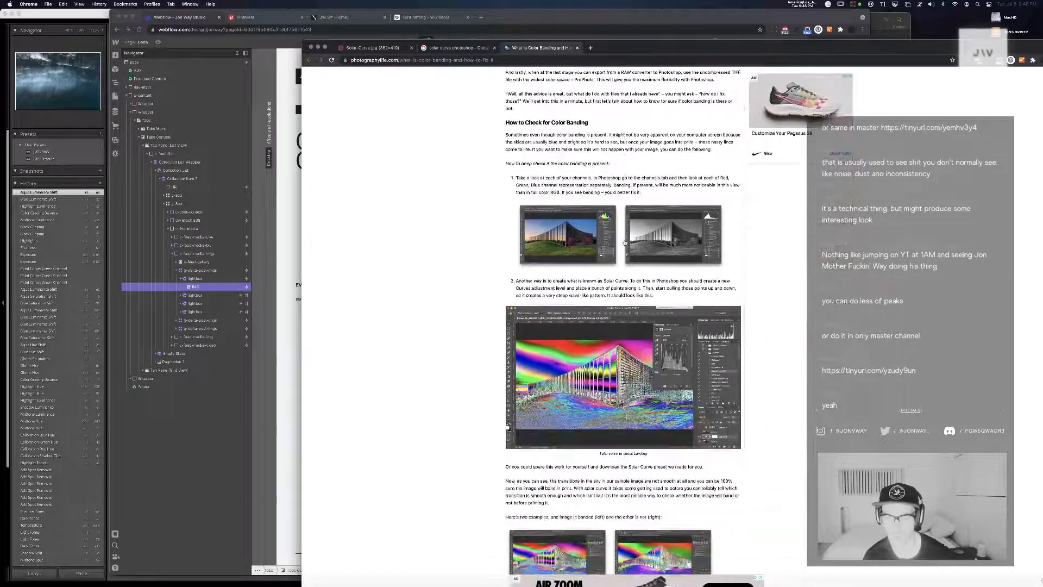
pyautogui.scroll(-2, 620, 240)
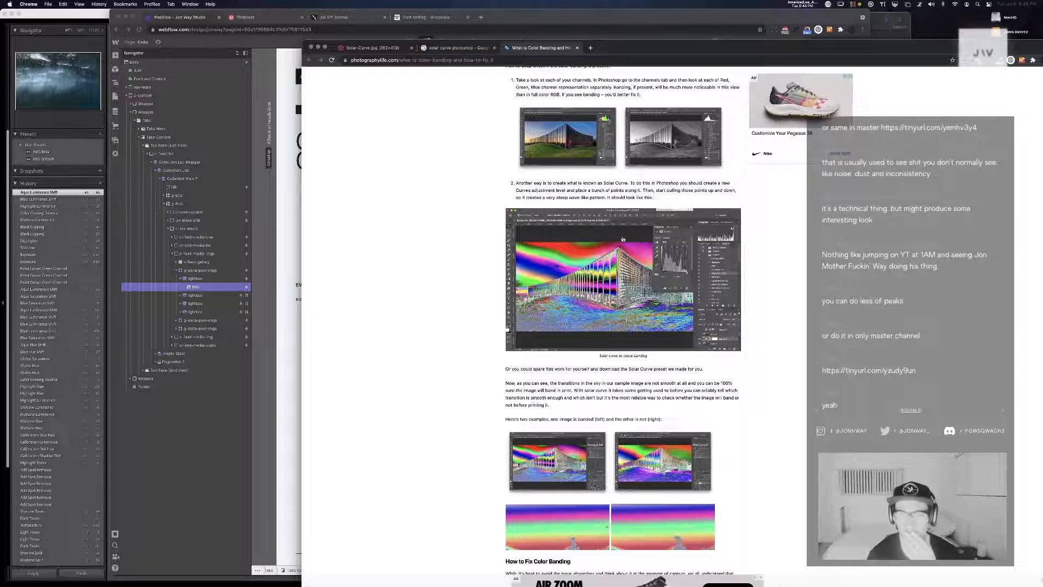
pyautogui.moveTo(643, 183); pyautogui.dragTo(699, 198)
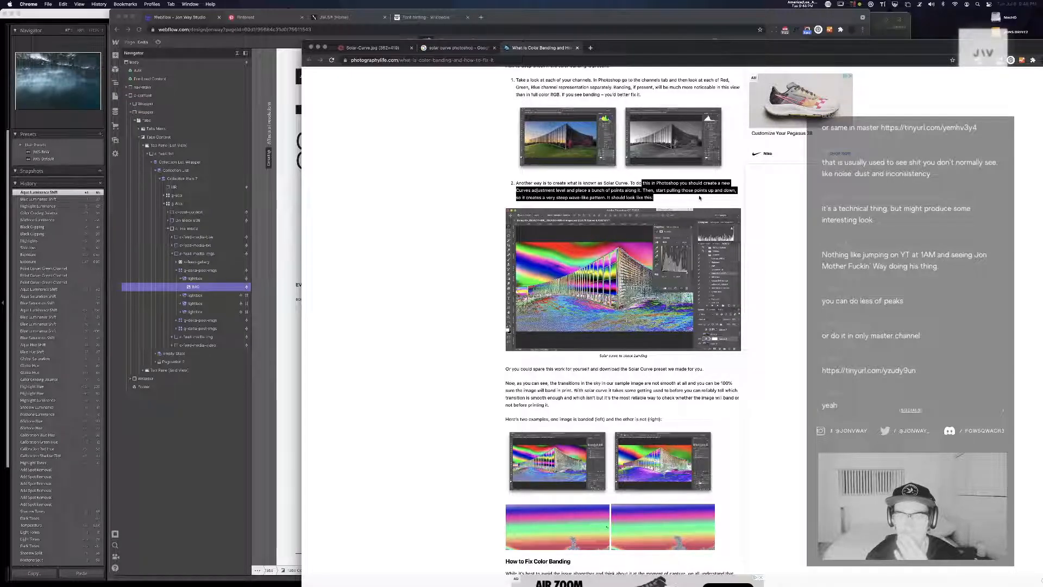
pyautogui.scroll(-3, 700, 198)
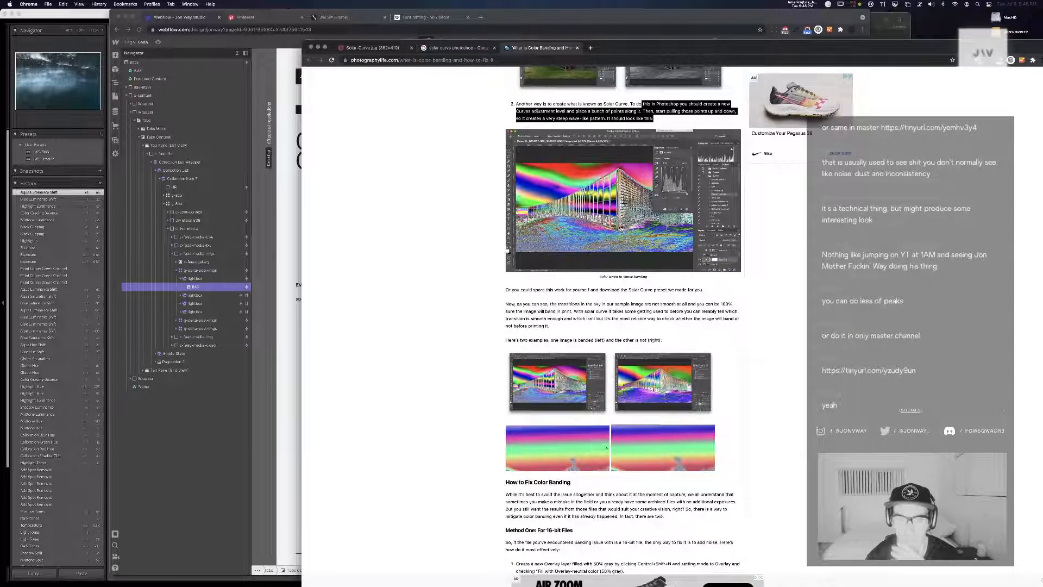
pyautogui.moveTo(513, 290); pyautogui.dragTo(687, 291)
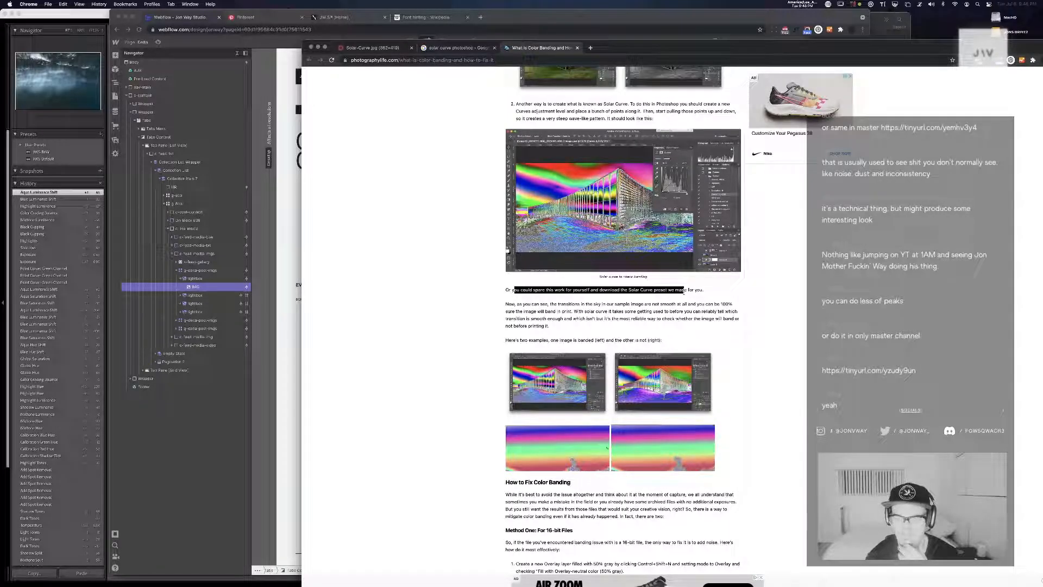
# Search the web for "solar curve lightroom preset" in a new tab
pyautogui.press('super+t')
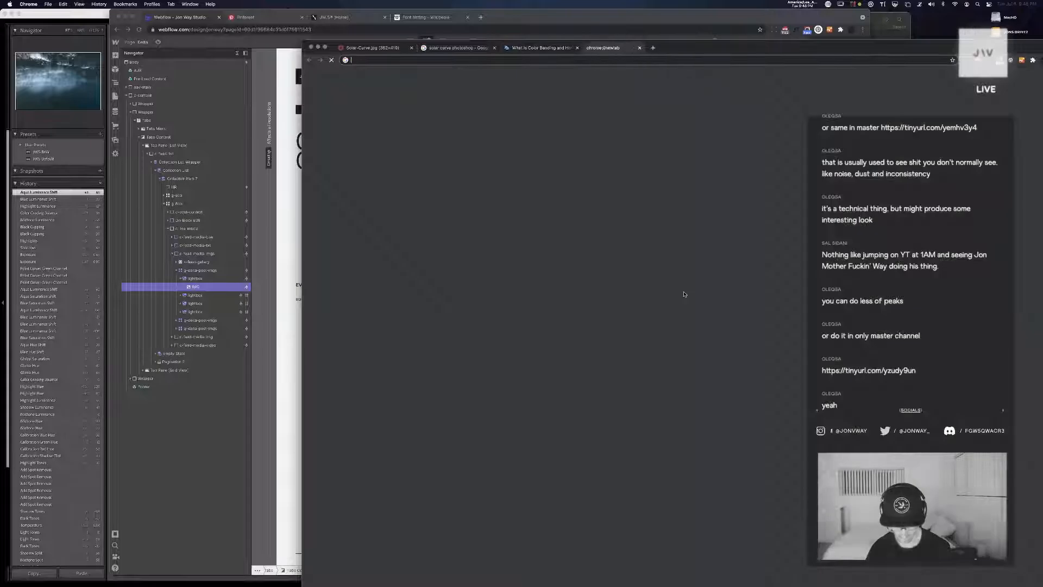
pyautogui.write('solar ccurve')
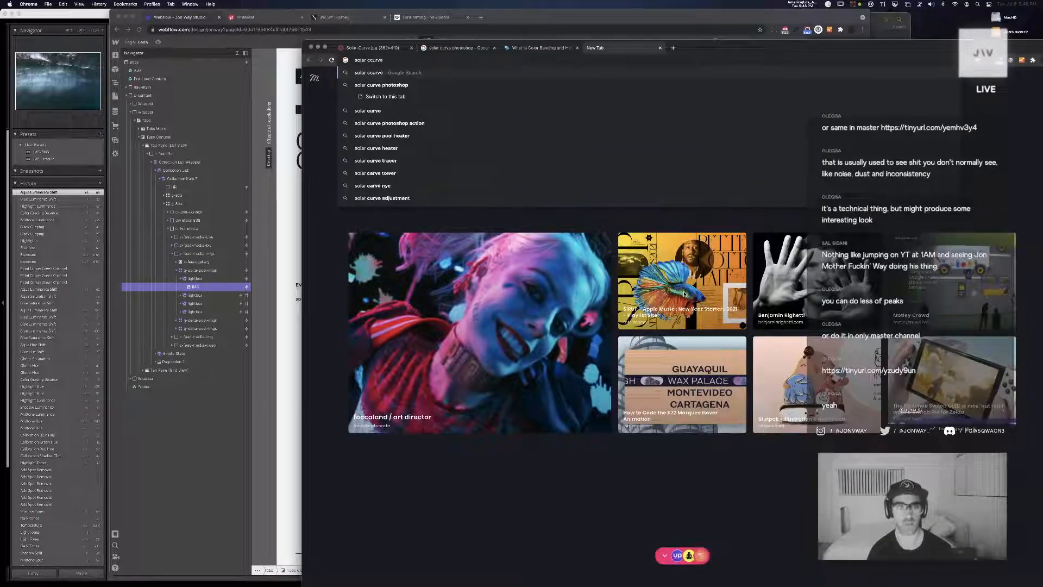
pyautogui.press('BackSpace')
pyautogui.press('BackSpace')
pyautogui.press('BackSpace')
pyautogui.press('BackSpace')
pyautogui.press('BackSpace')
pyautogui.write('u')
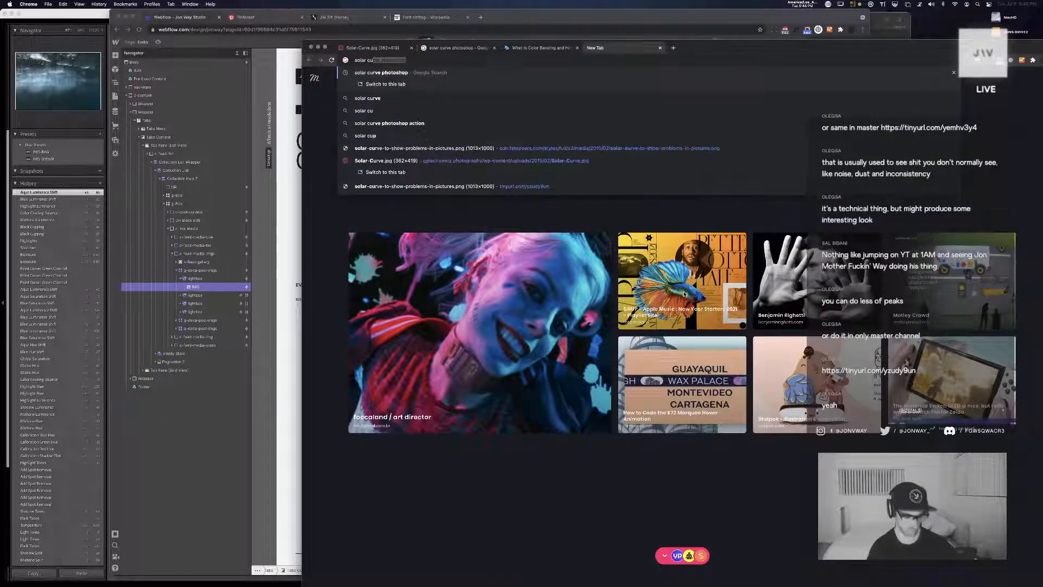
pyautogui.write('rve l')
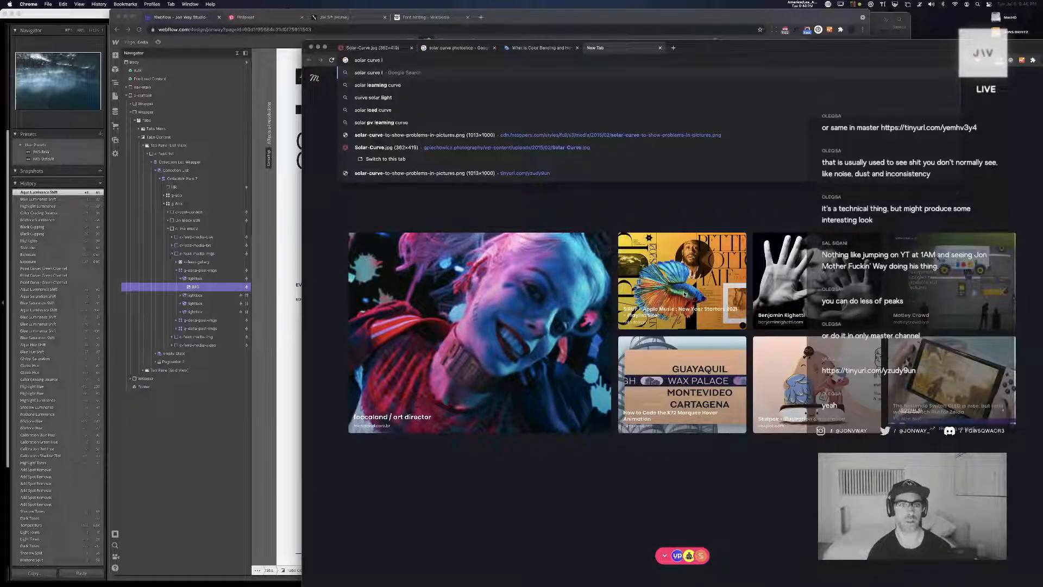
pyautogui.write('ightroom preset')
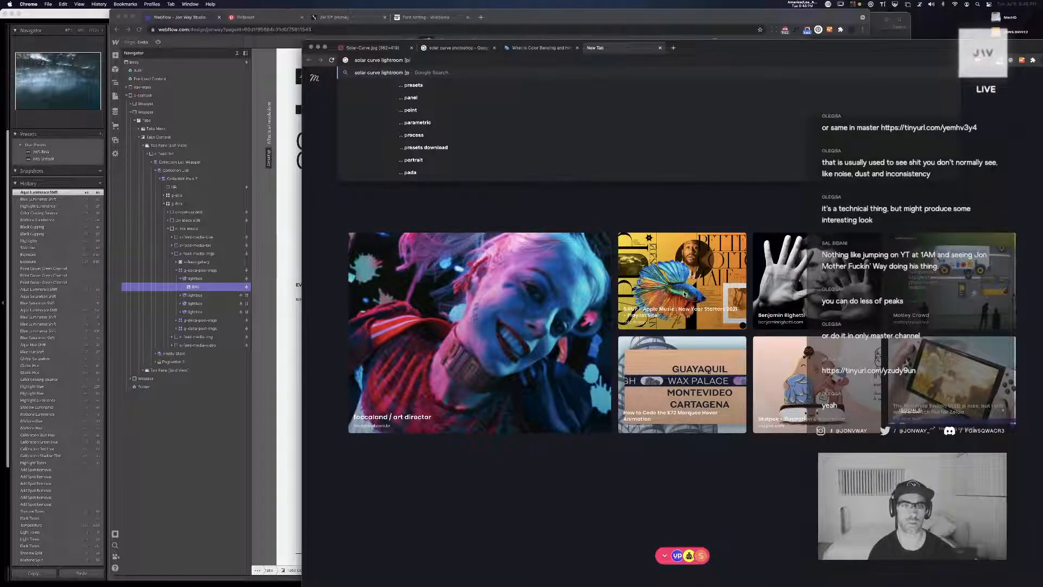
pyautogui.press('Return')
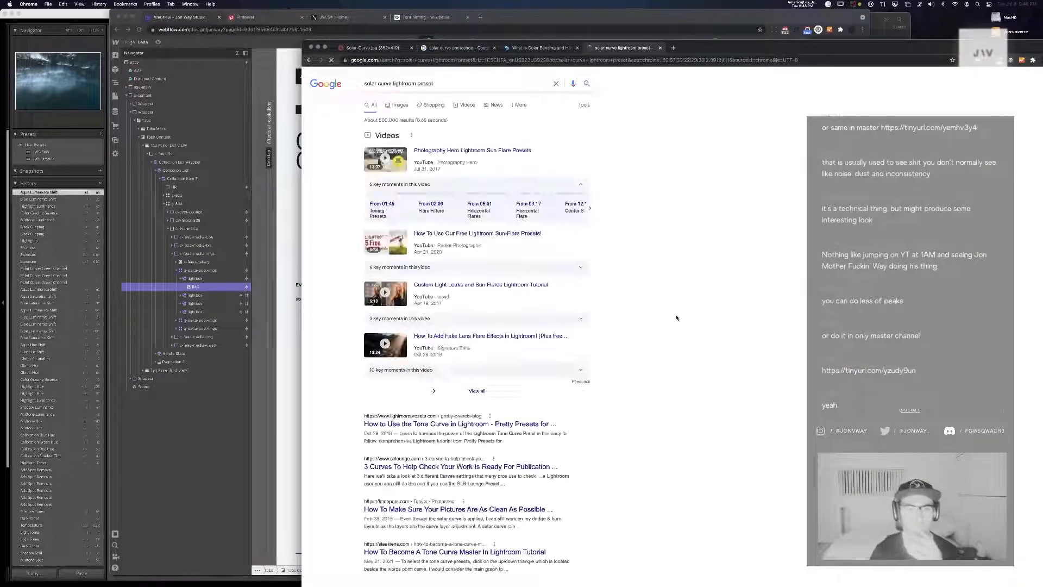
# Look through the web results for a Lightroom solar curve preset, and open their image results
pyautogui.scroll(-3, 605, 318)
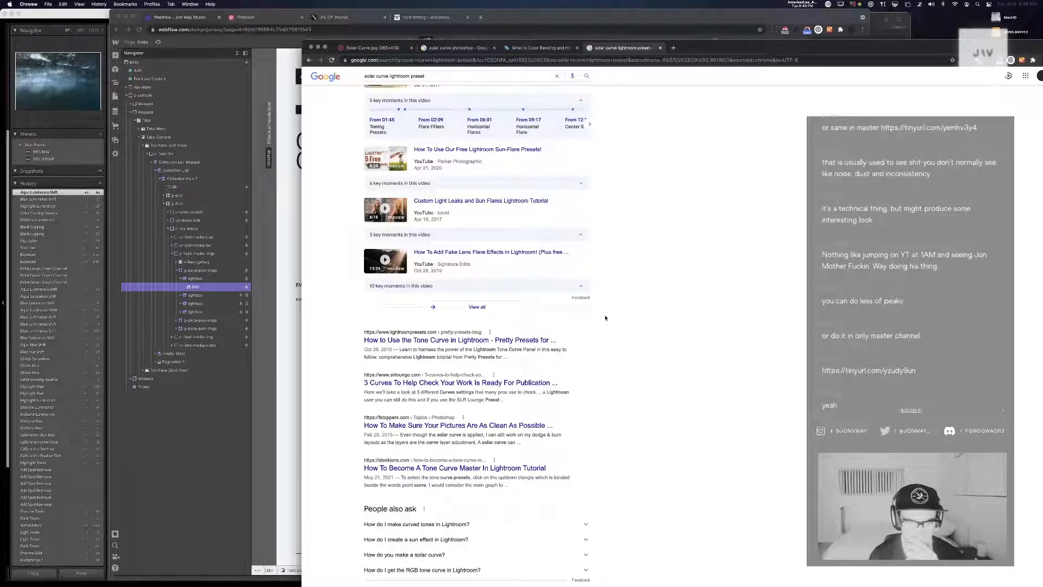
pyautogui.scroll(3, 605, 318)
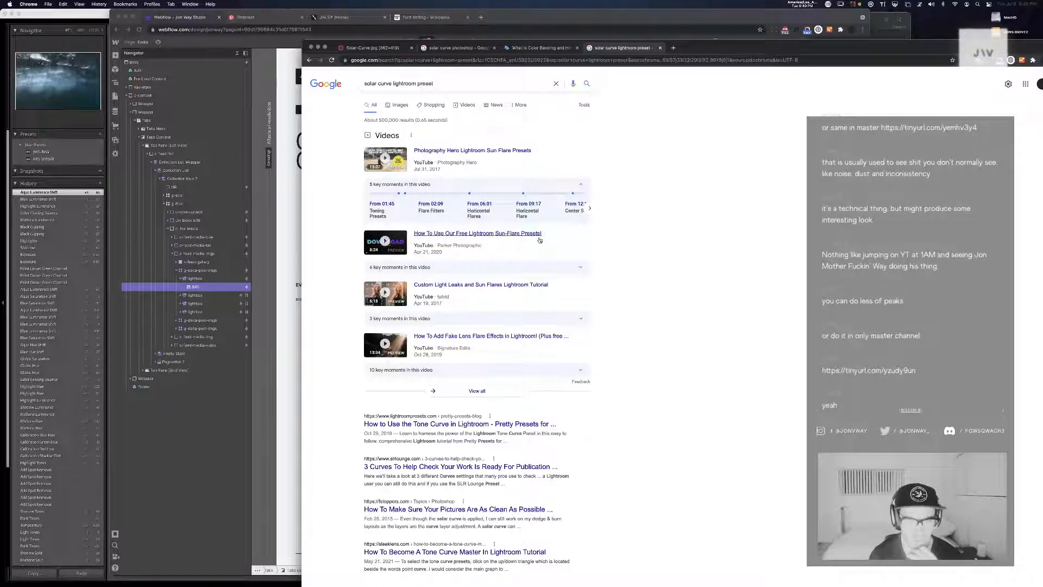
pyautogui.scroll(-5, 578, 324)
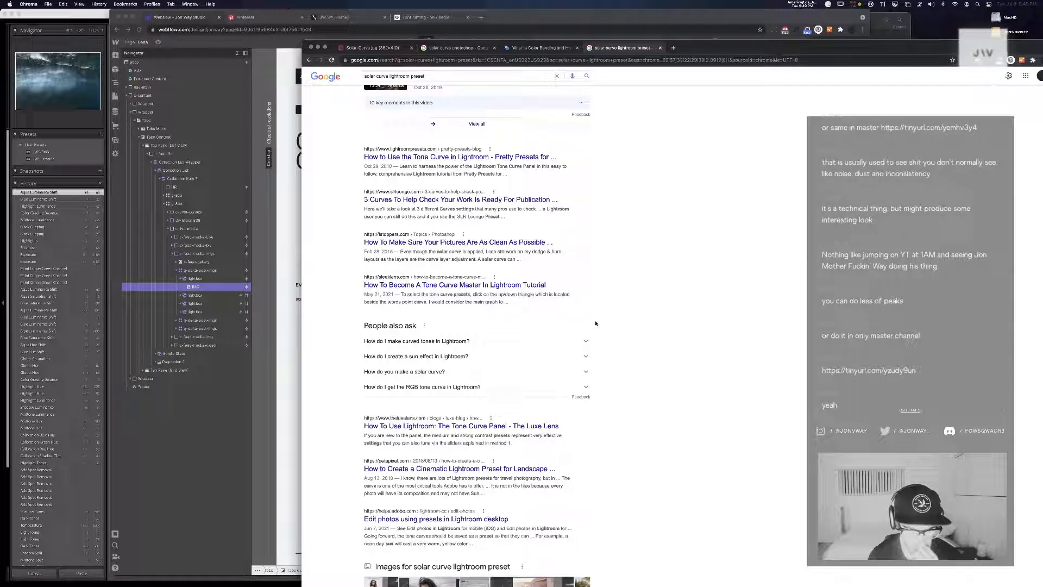
pyautogui.scroll(-3, 595, 324)
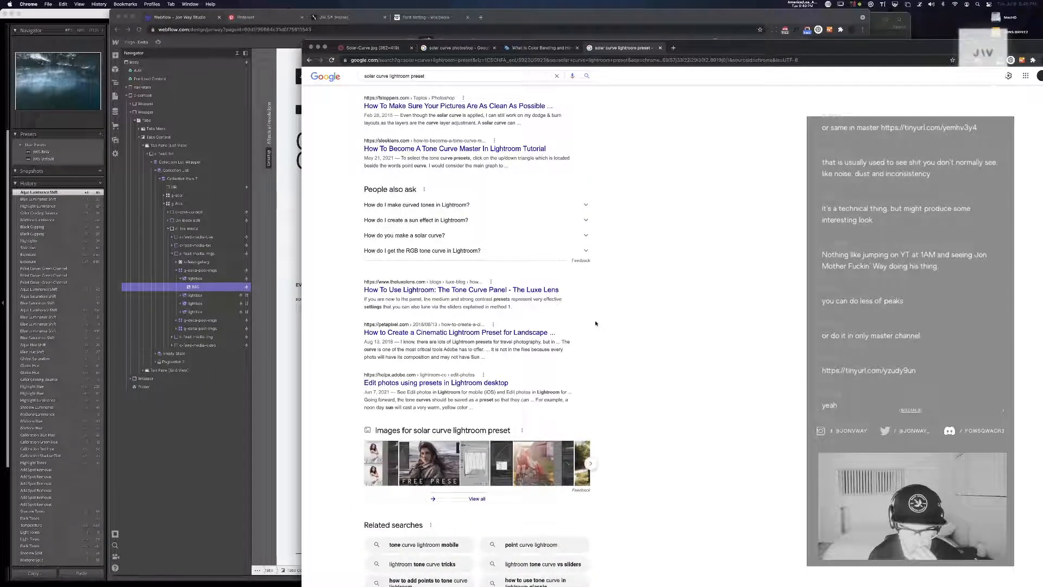
pyautogui.click(476, 456)
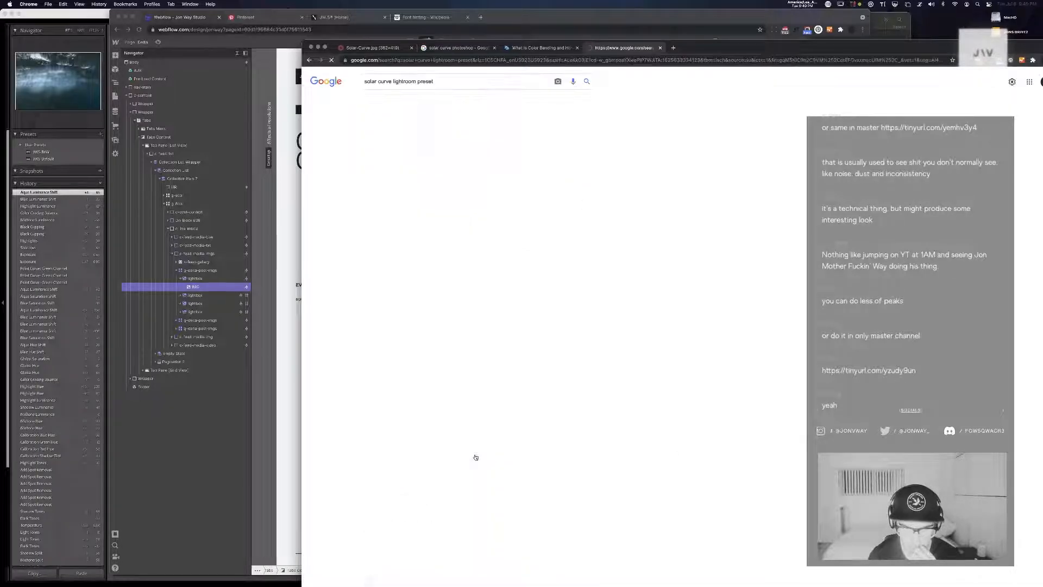
# Preview the "How to Use the Tone Curve in Lightroom" and "How To Make Sure Your Pictures" curve images
pyautogui.scroll(-3, 476, 456)
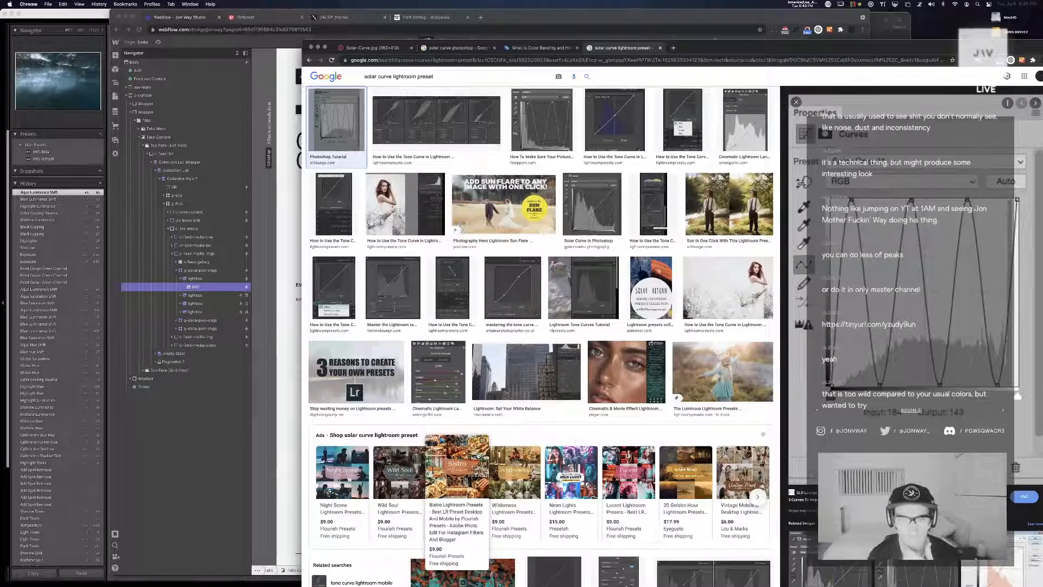
pyautogui.click(467, 125)
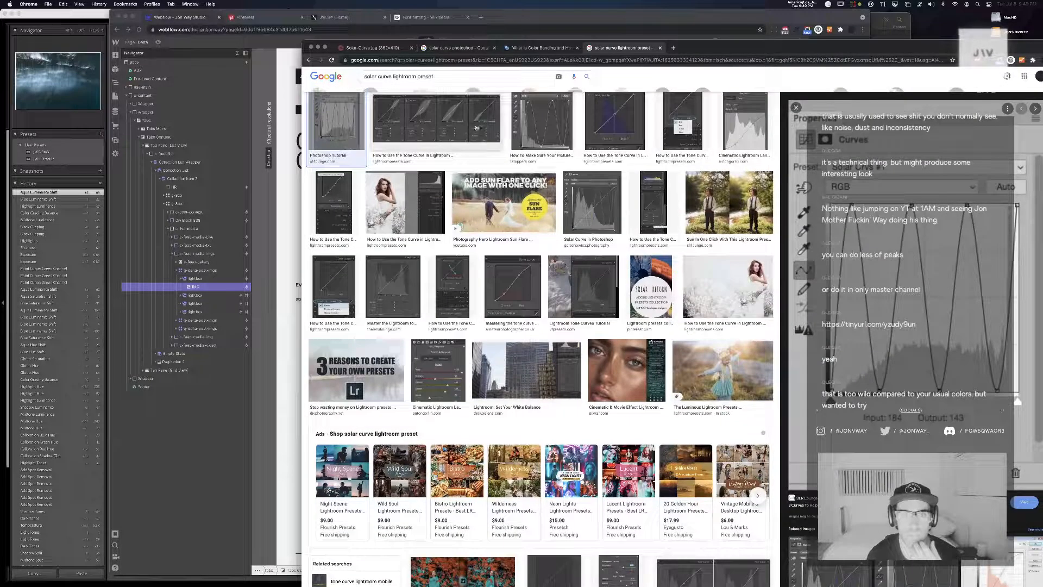
pyautogui.click(547, 117)
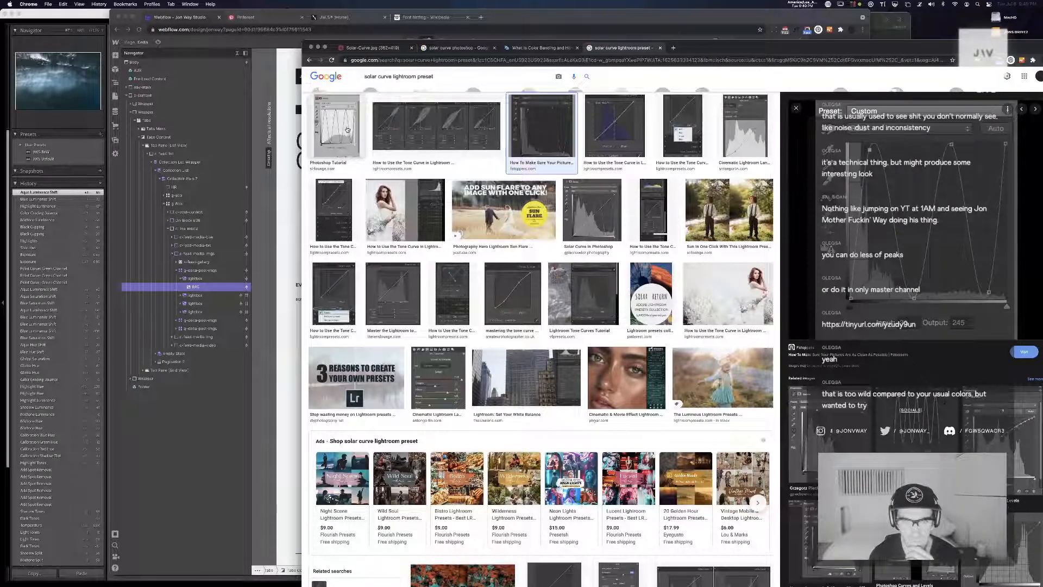
# Switch to Lightroom and try a horizontal graduated filter just below the lower edge of the JON01311 copy
pyautogui.click(42, 37)
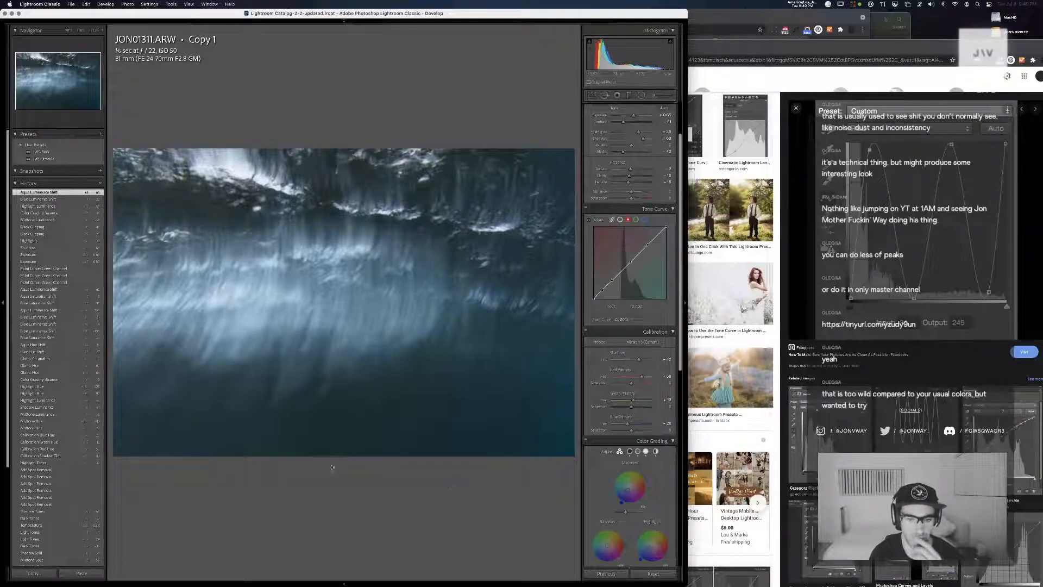
pyautogui.press('m')
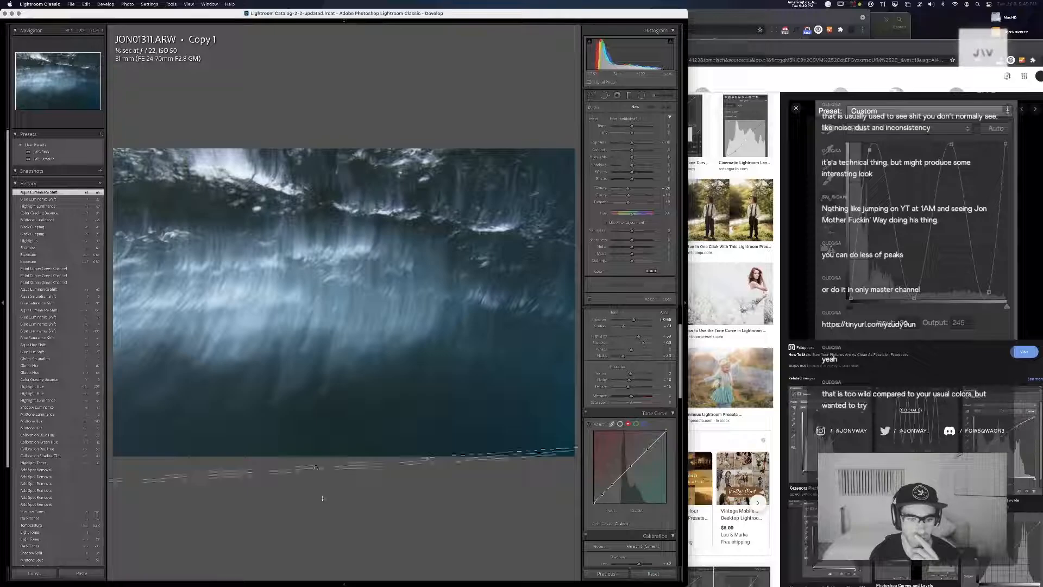
pyautogui.moveTo(316, 465); pyautogui.dragTo(315, 494)
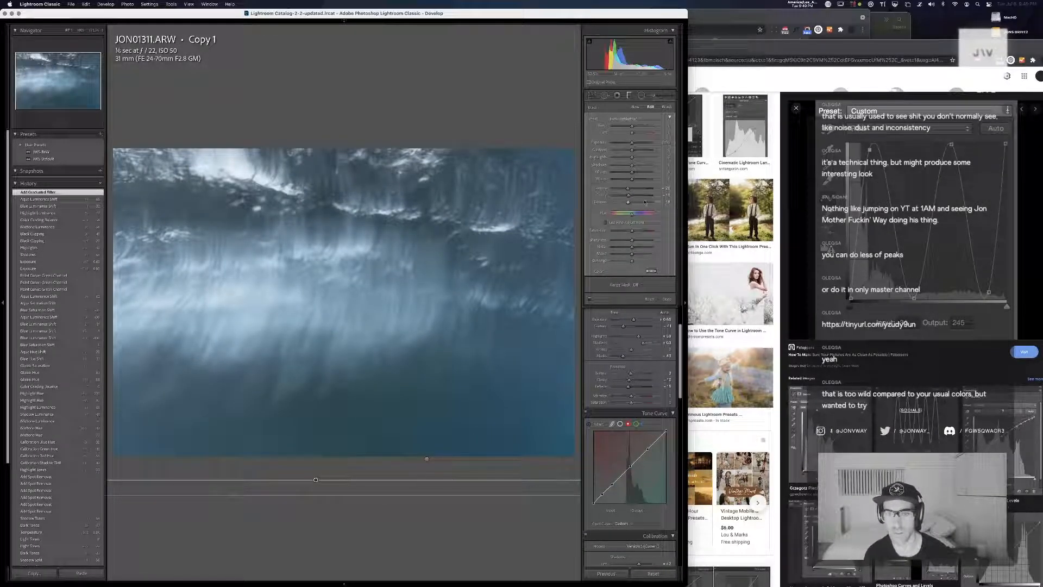
pyautogui.press('super+z')
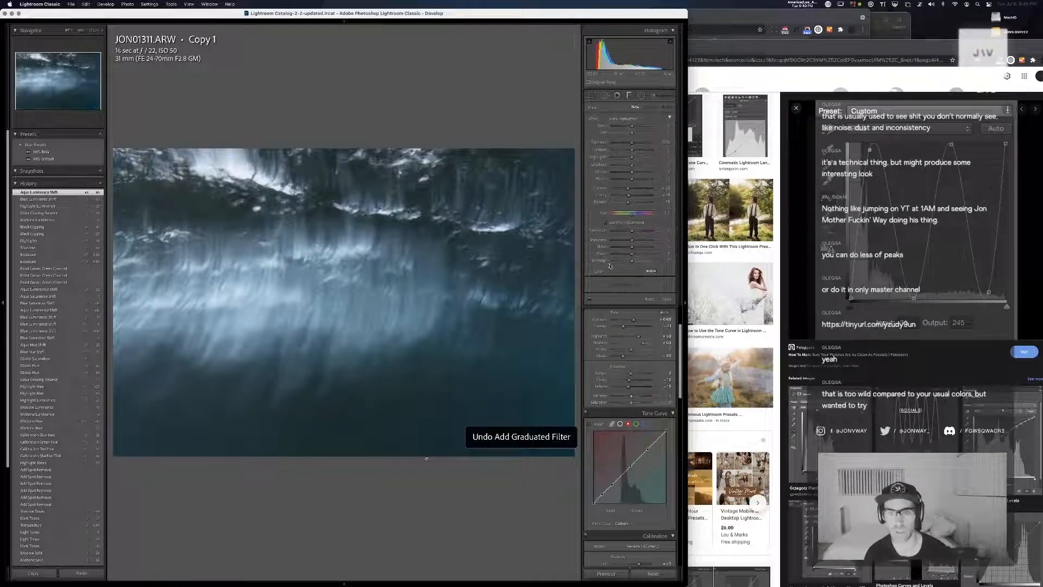
pyautogui.scroll(-5, 619, 337)
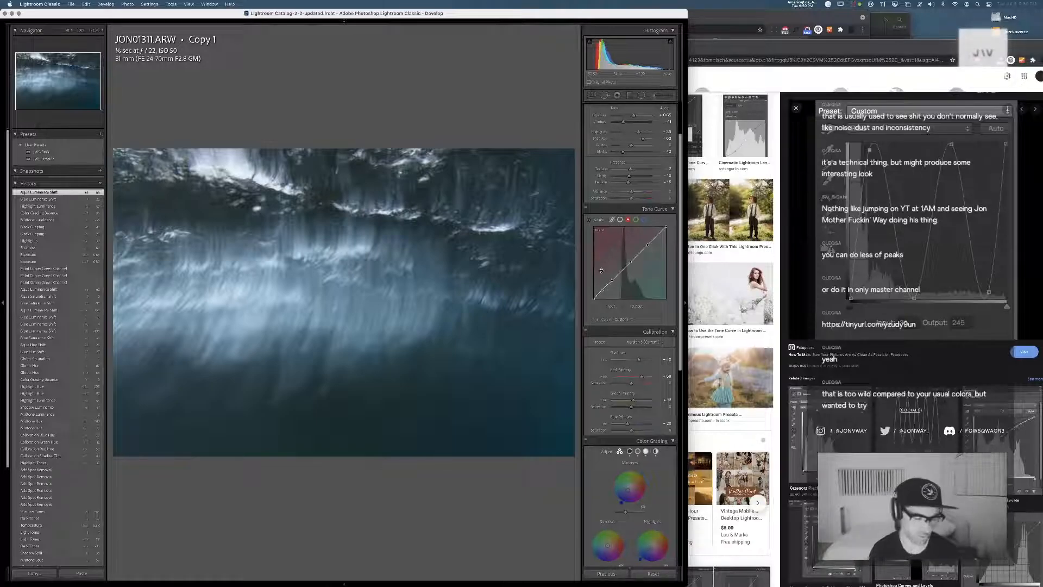
# Reshape the red channel's tone curve on the JON01311 copy through its shadow and midtone points
pyautogui.click(749, 281)
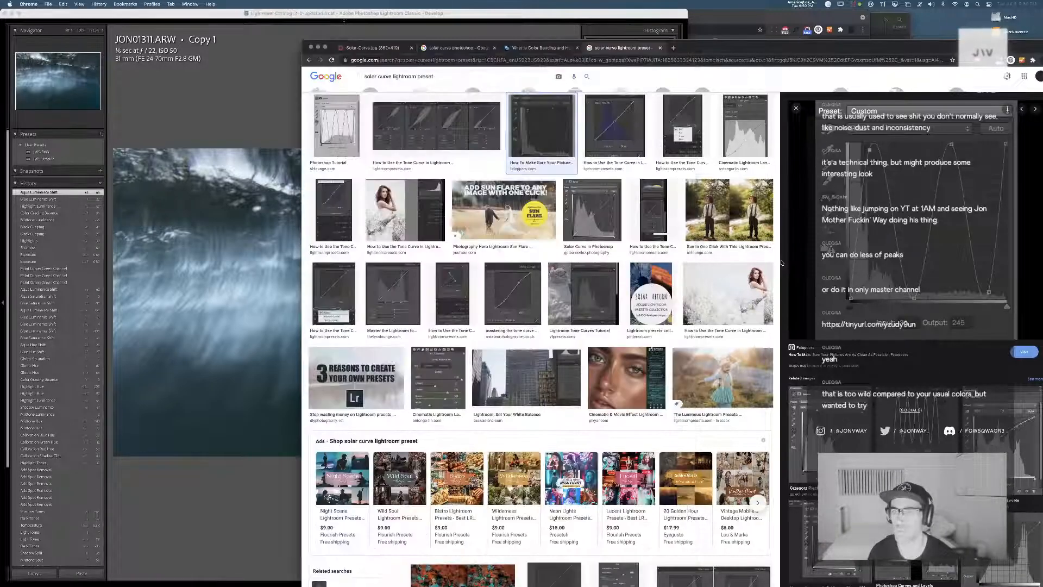
pyautogui.click(201, 81)
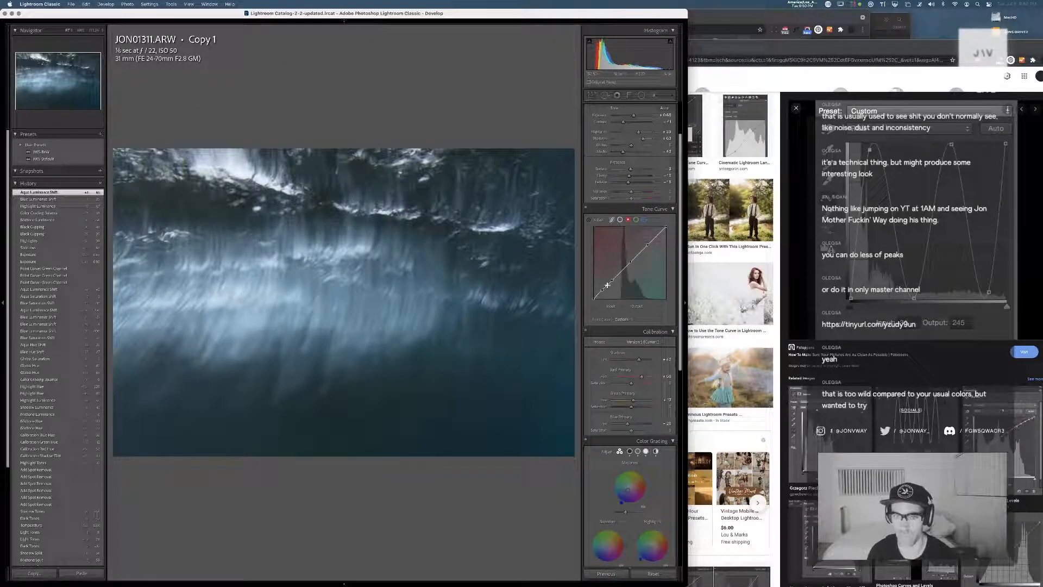
pyautogui.moveTo(611, 282); pyautogui.dragTo(628, 265)
# Fine-tune the shadow point on the green channel's tone curve and reshape the blue channel's curve from midtones to shadows
pyautogui.click(636, 220)
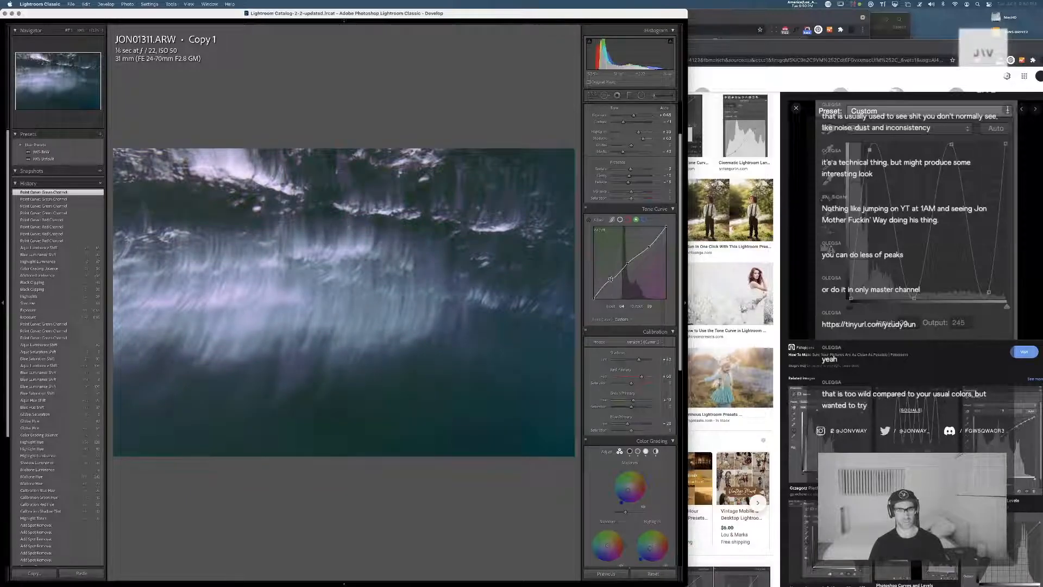
pyautogui.press('super+z')
pyautogui.moveTo(612, 282); pyautogui.dragTo(610, 282)
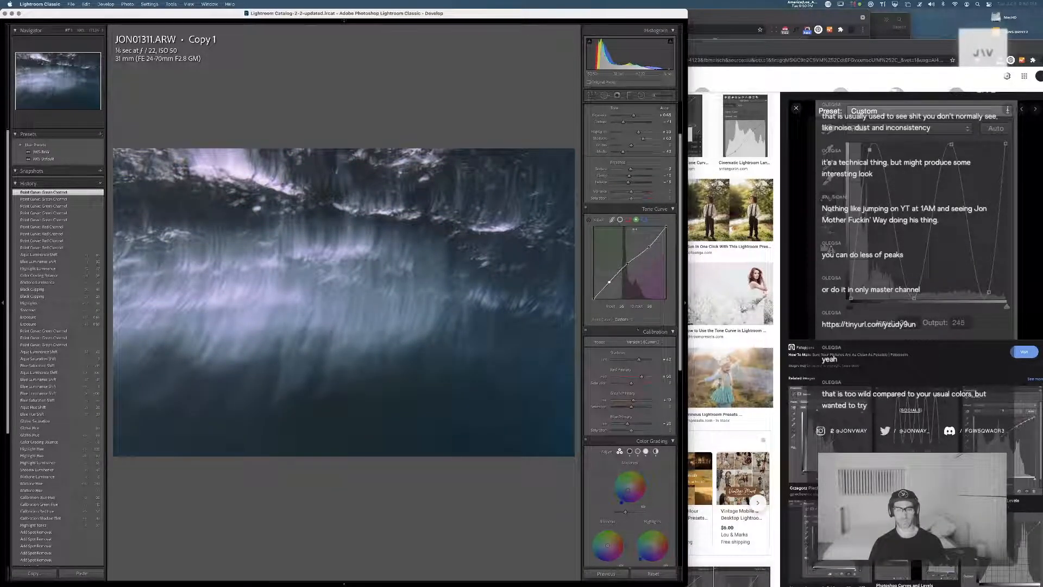
pyautogui.click(645, 220)
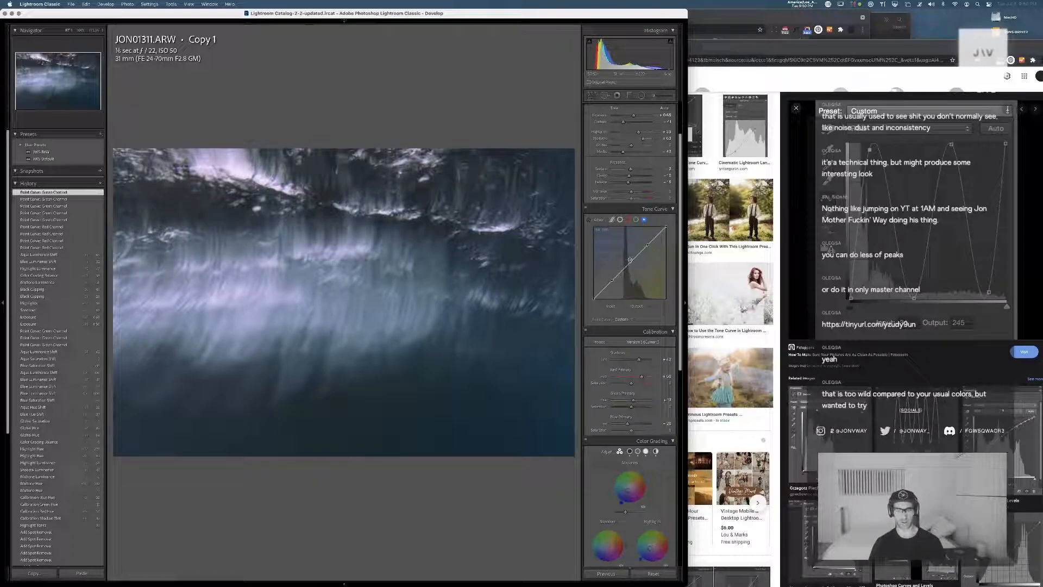
pyautogui.moveTo(629, 265); pyautogui.dragTo(612, 284)
# Return to the library grid, move the edited JON01311 copy to the top of its stack and collapse the stack
pyautogui.press('g')
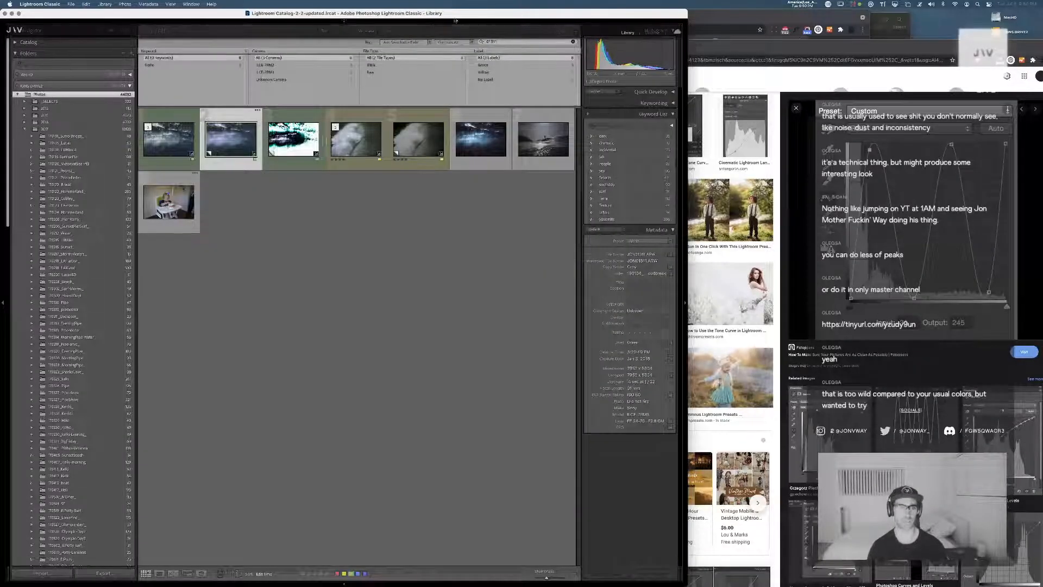
pyautogui.hotkey('shift', 's')
pyautogui.press('s')
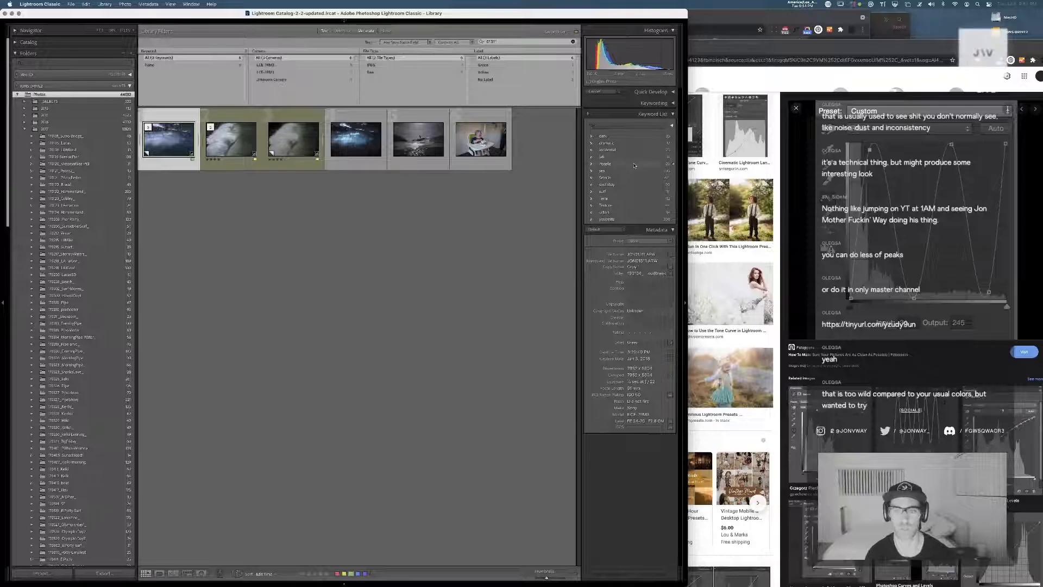
# Filter the library by the Selects keyword and open JON08777.ARW, the dark canyon photo, in the single-image view
pyautogui.click(674, 179)
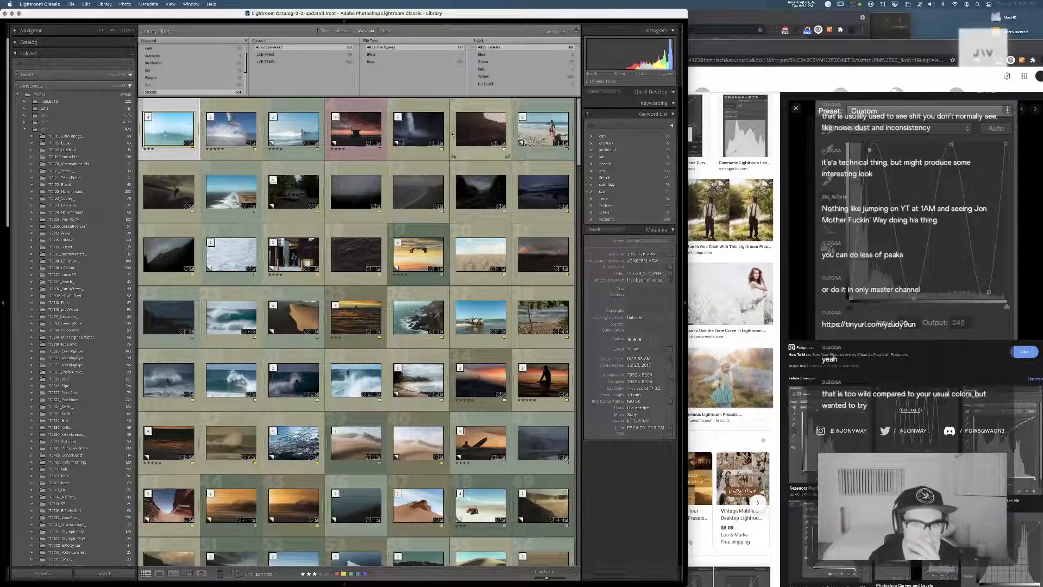
pyautogui.doubleClick(471, 133)
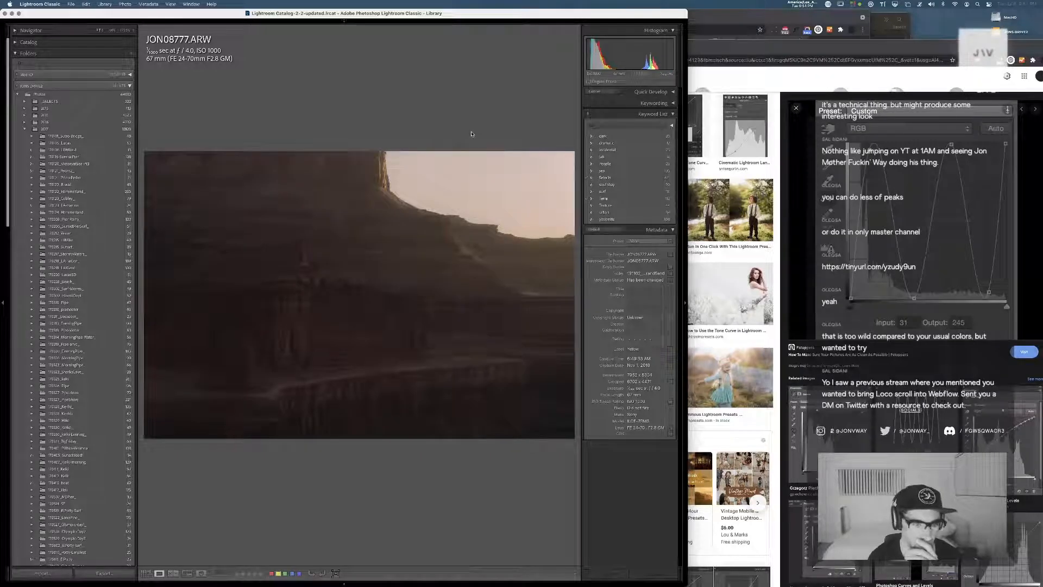
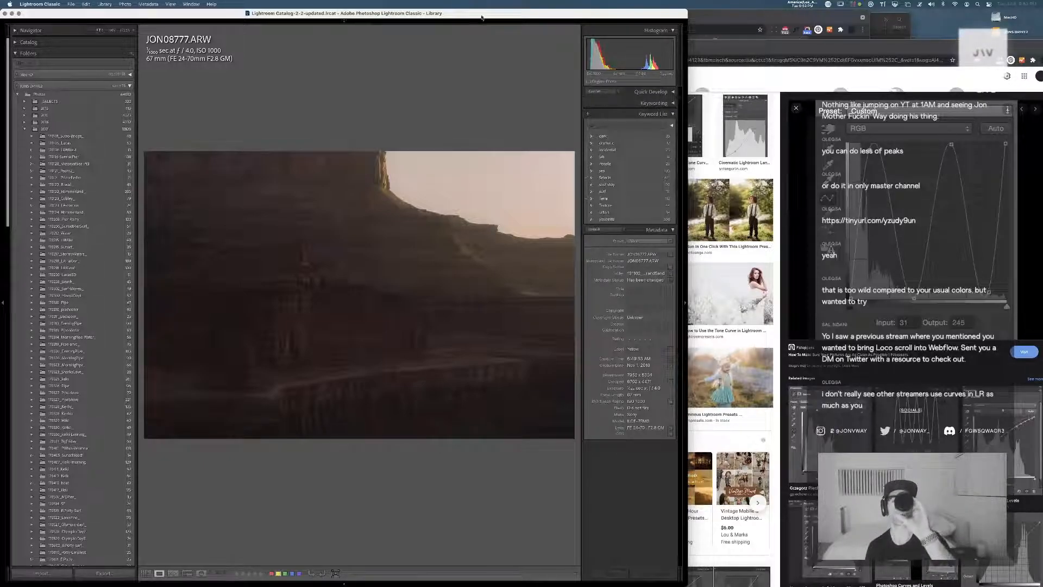
# Switch to the Webflow project in Chrome and look through the Delta page's posts and newly added photos
pyautogui.moveTo(468, 19)
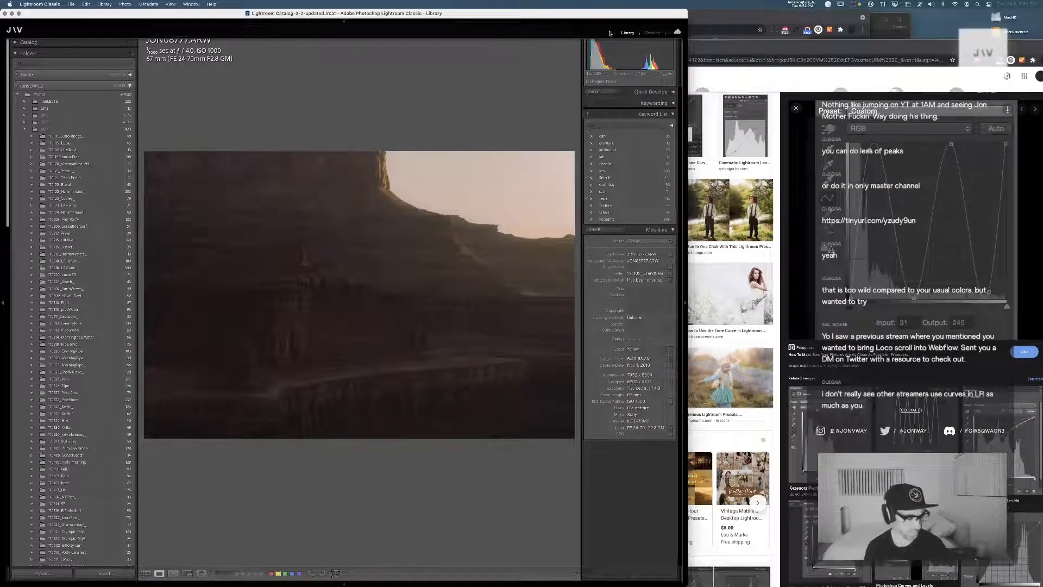
pyautogui.press('super+Tab')
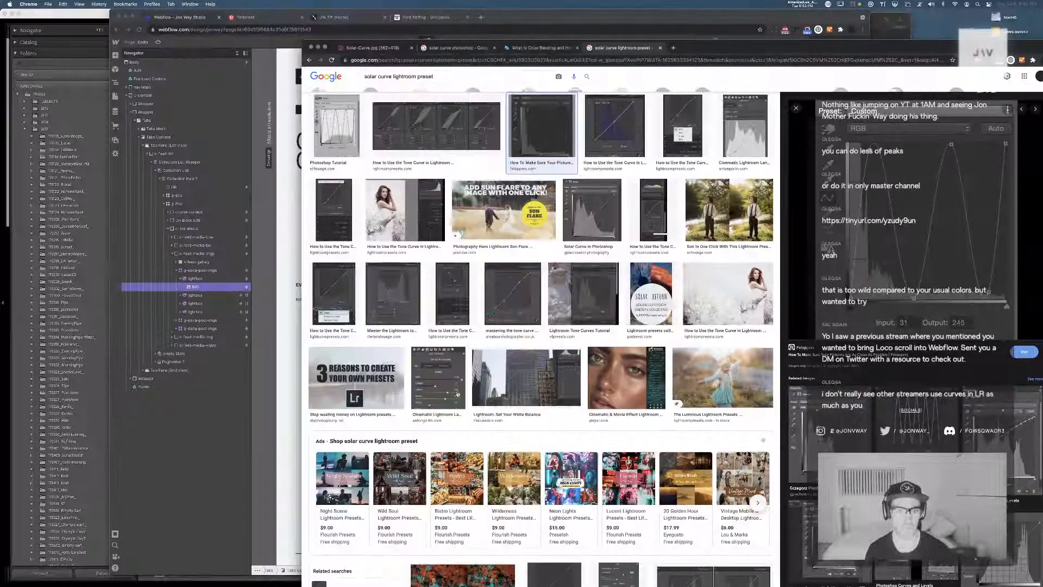
pyautogui.press('super+grave')
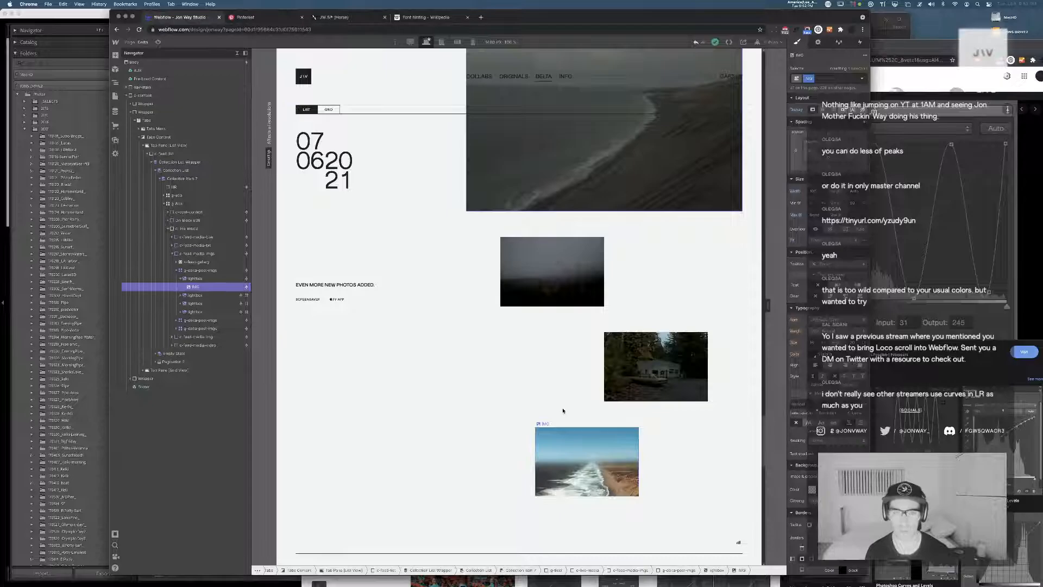
pyautogui.scroll(-3, 562, 397)
pyautogui.scroll(7, 562, 404)
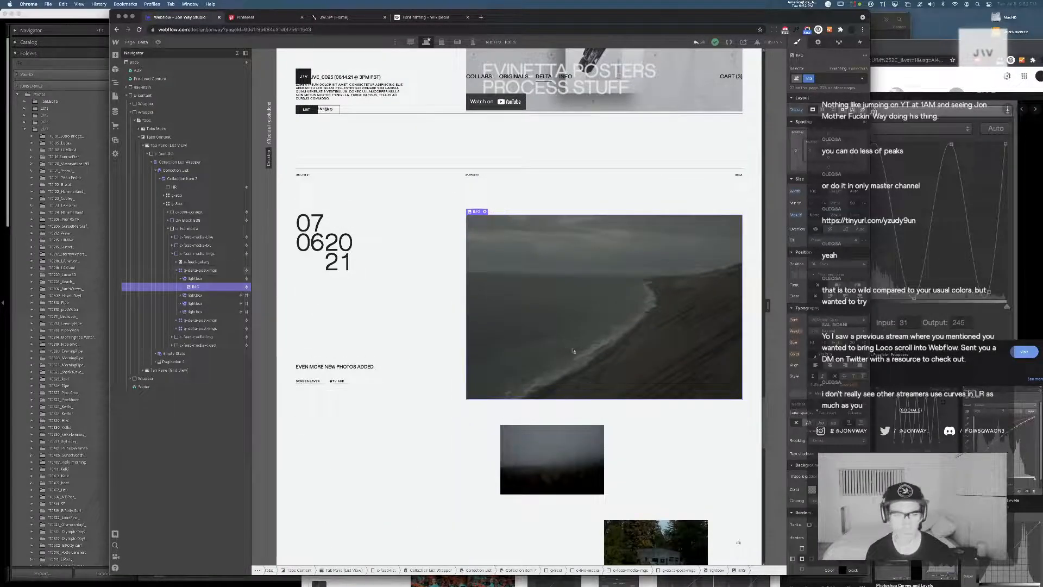
pyautogui.scroll(3, 435, 359)
pyautogui.scroll(-3, 598, 388)
pyautogui.scroll(-10, 610, 391)
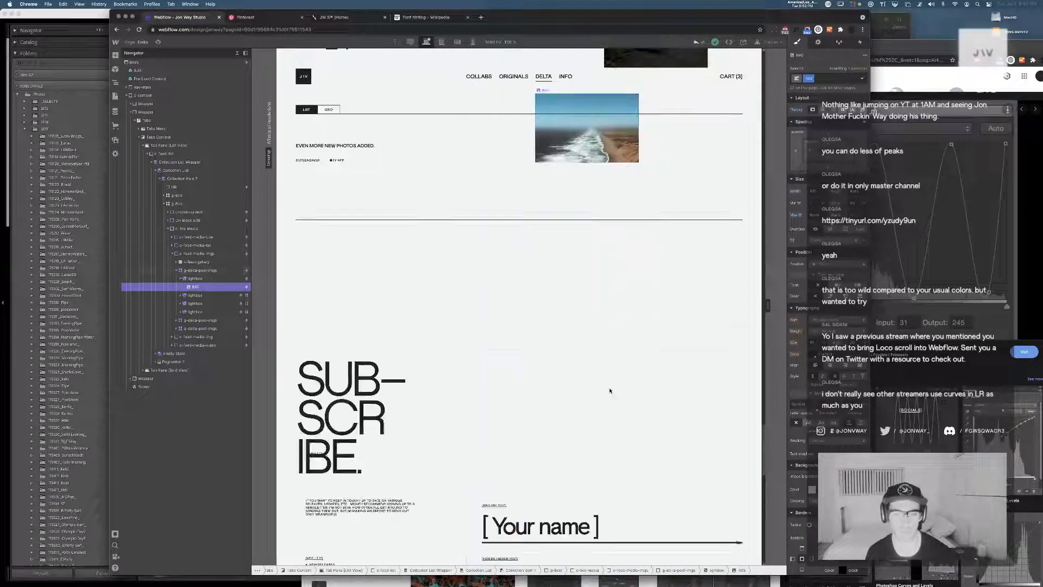
pyautogui.scroll(7, 610, 390)
pyautogui.scroll(5, 610, 390)
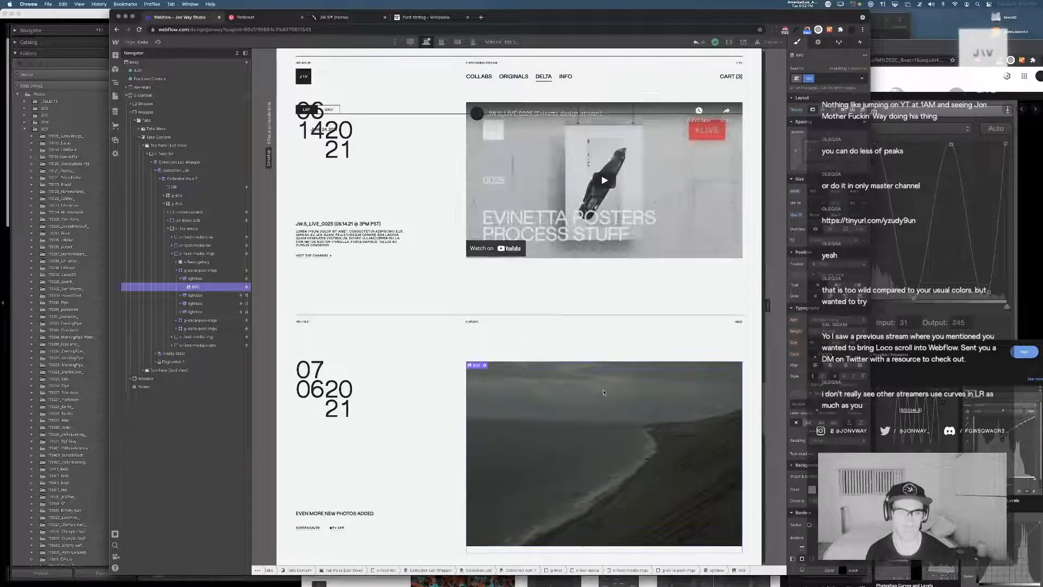
pyautogui.scroll(-8, 607, 391)
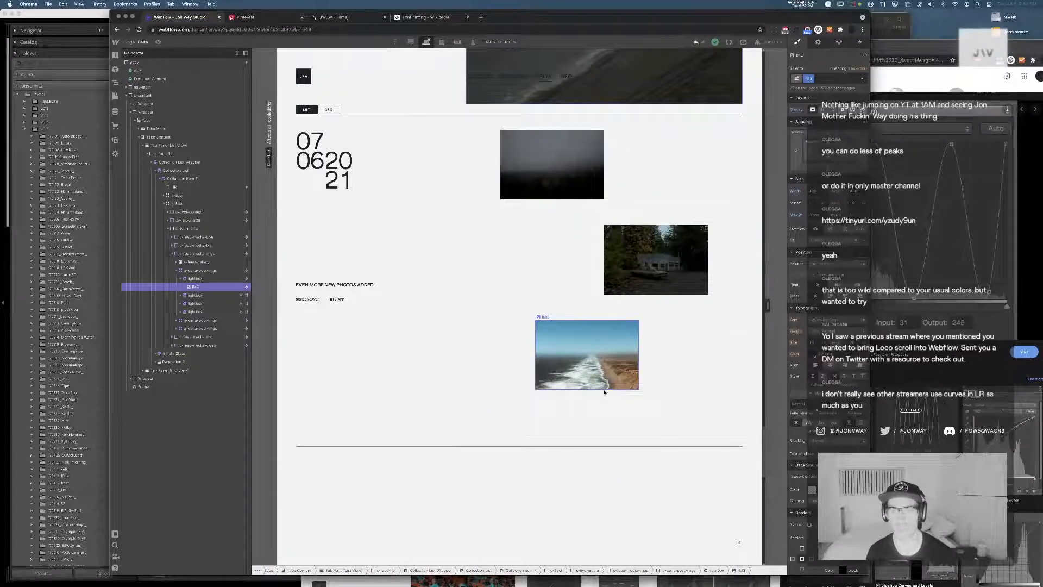
pyautogui.scroll(2, 604, 391)
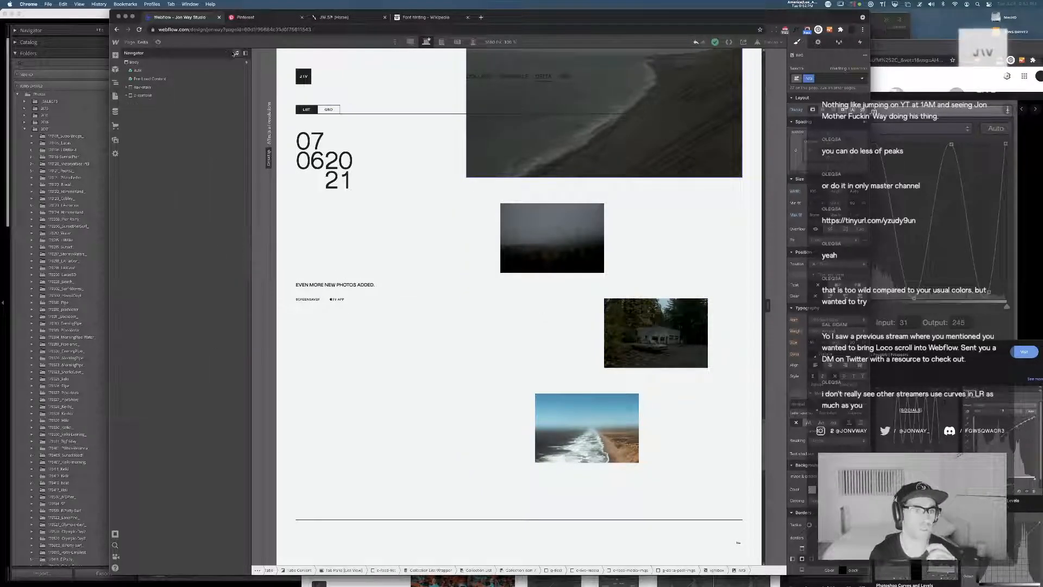
# Open the site's Home page in the designer and look through its Collaborations, Original Creations and Wallpapers sections
pyautogui.click(139, 46)
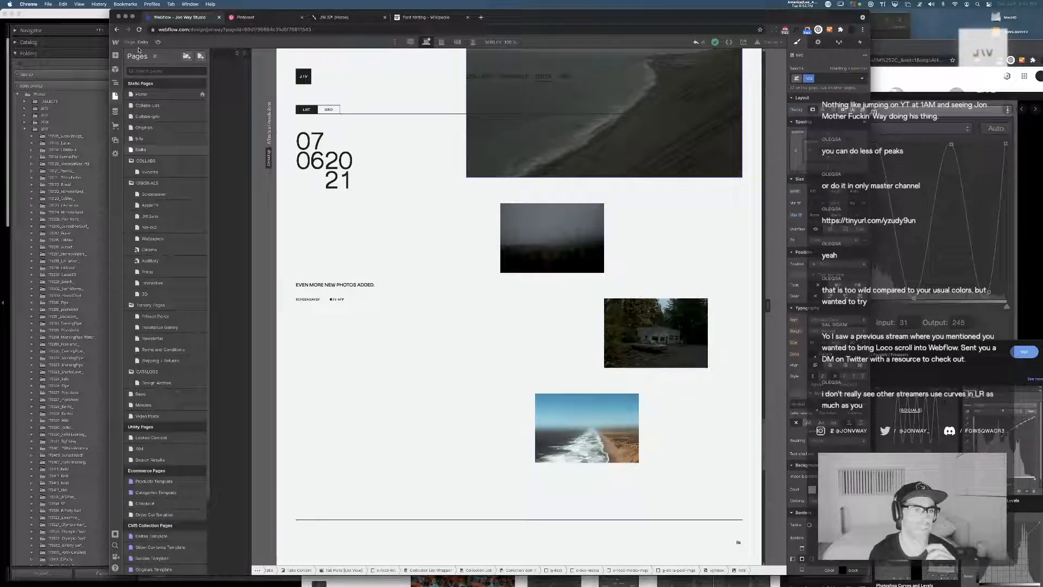
pyautogui.click(136, 95)
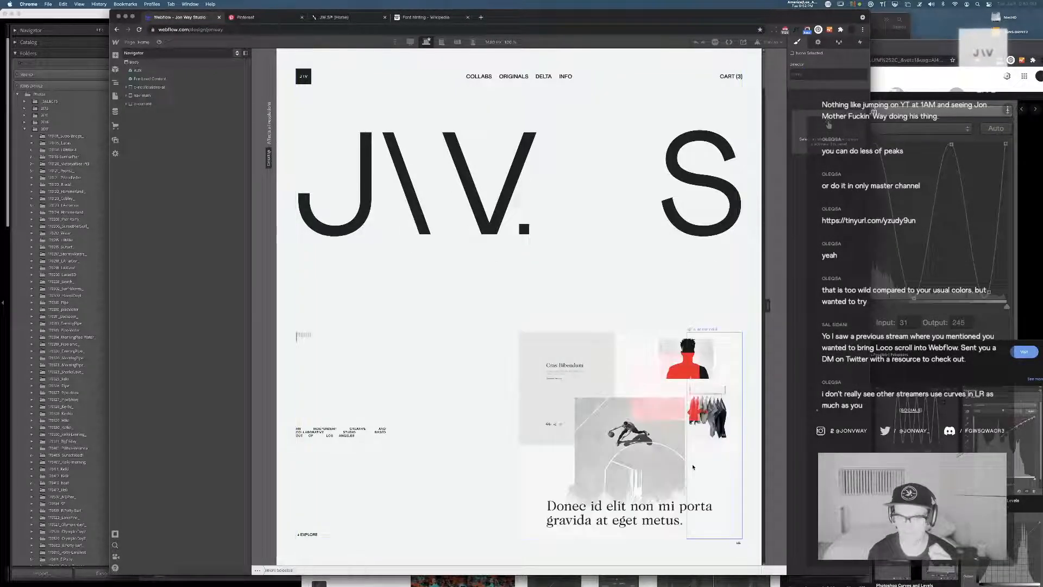
pyautogui.scroll(-10, 580, 430)
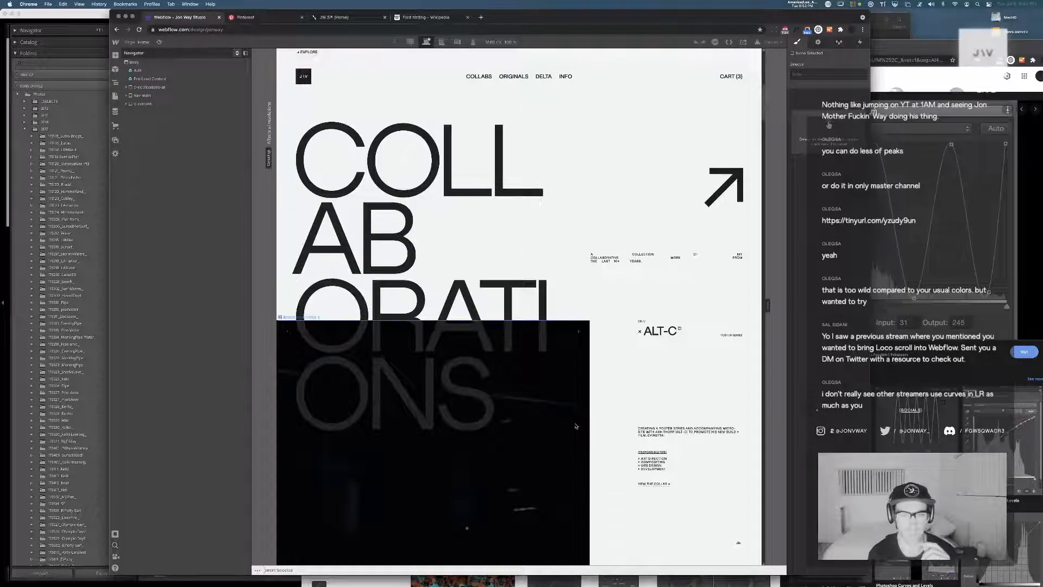
pyautogui.scroll(-10, 578, 426)
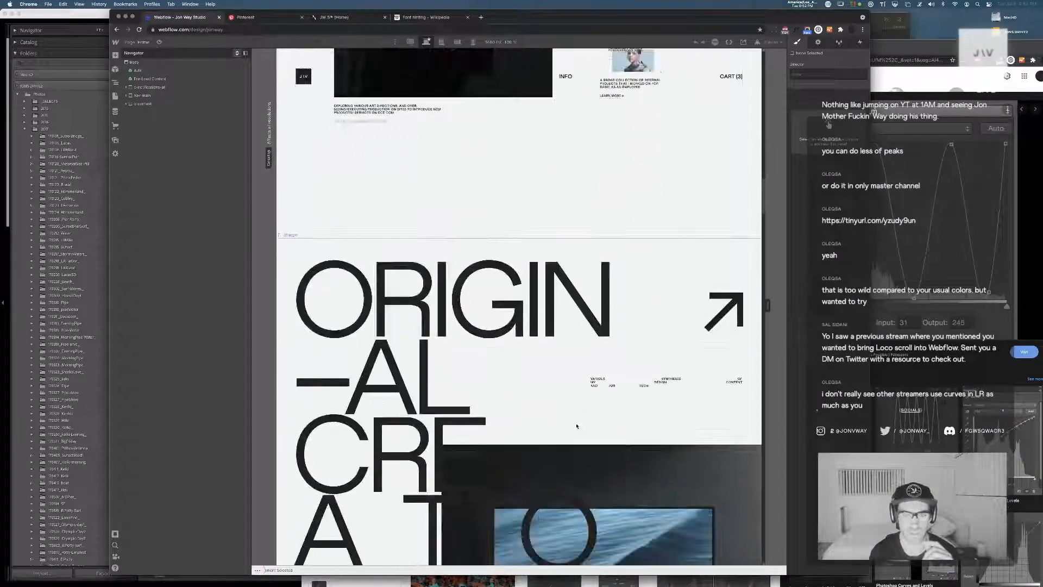
pyautogui.scroll(-10, 581, 427)
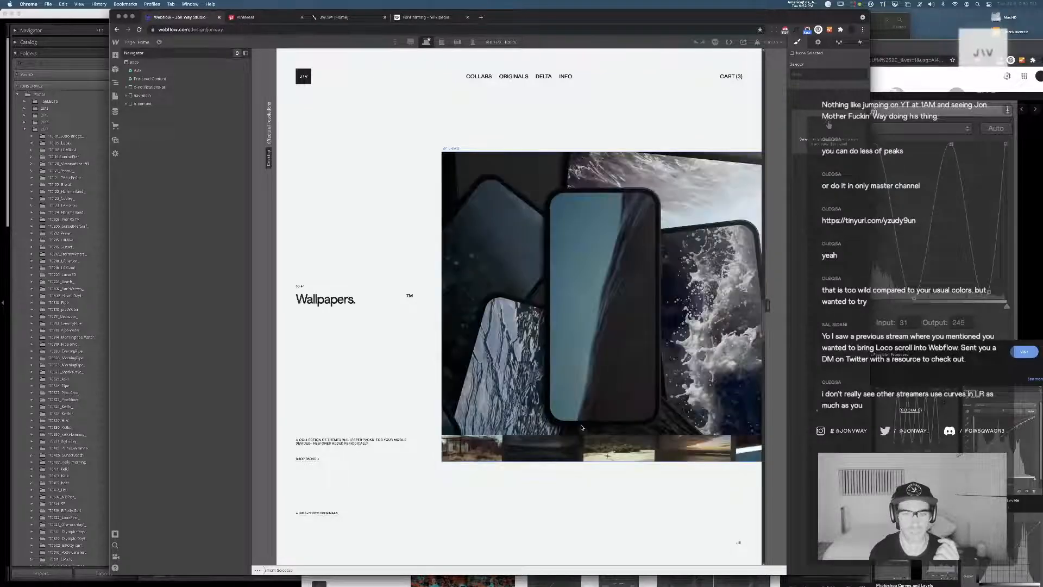
pyautogui.scroll(-10, 580, 428)
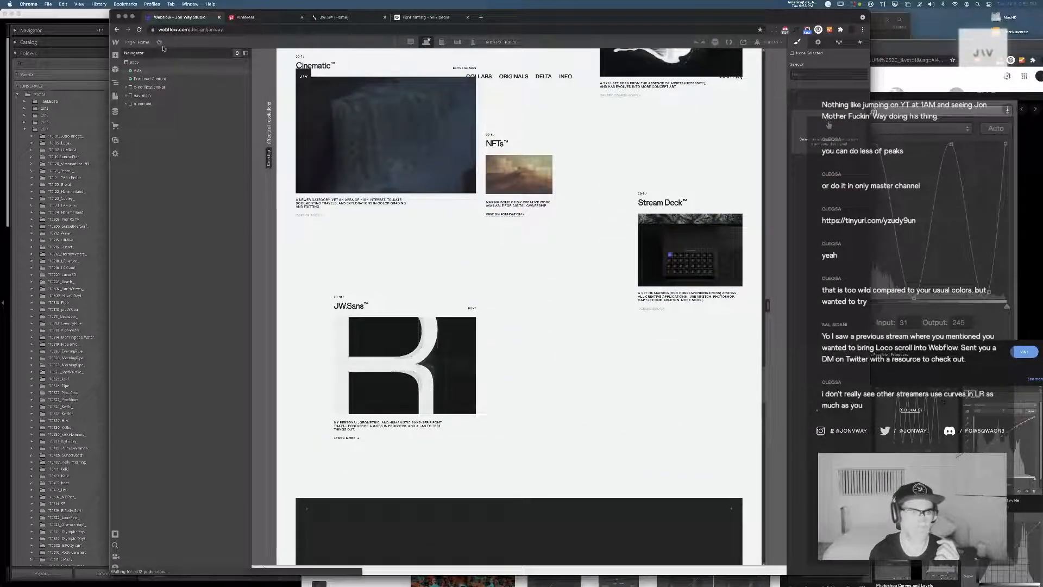
# Preview the Home page, review its Information, Prints, Wallpapers and Cinematic sections, and leave the preview
pyautogui.press('super+shift+p')
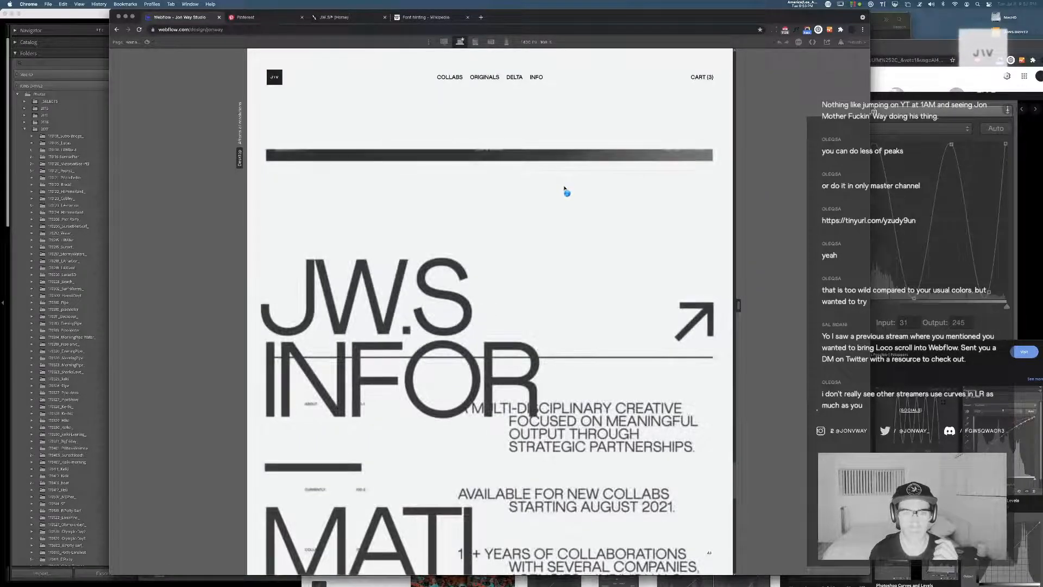
pyautogui.scroll(-10, 567, 191)
pyautogui.scroll(5, 565, 191)
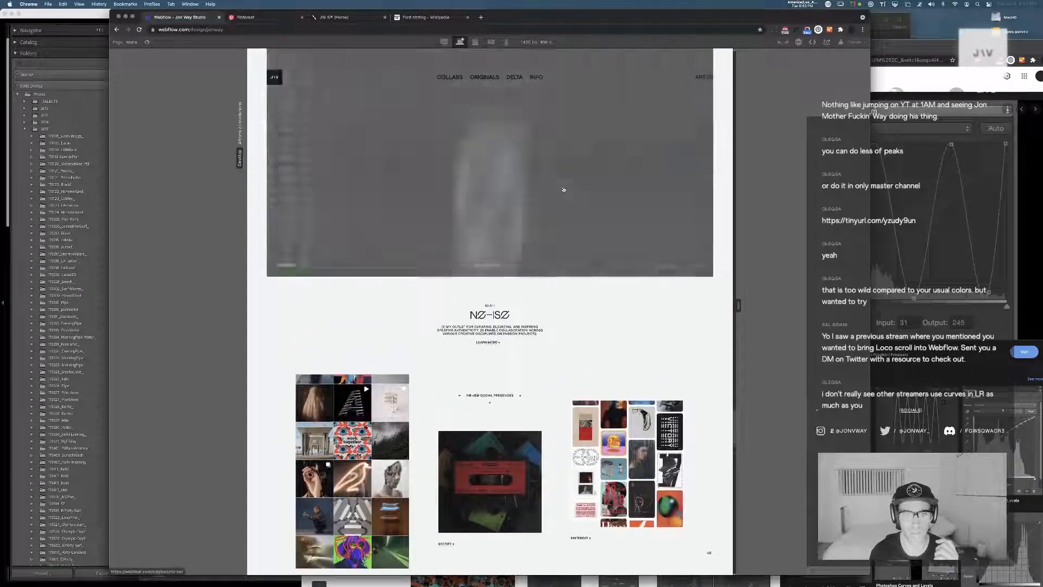
pyautogui.scroll(20, 564, 189)
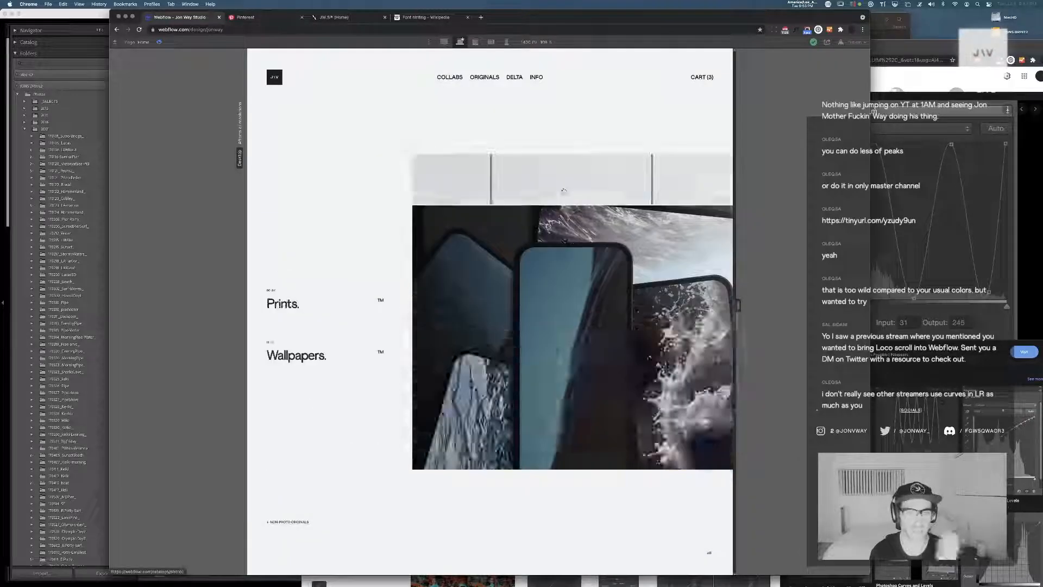
pyautogui.scroll(-15, 549, 175)
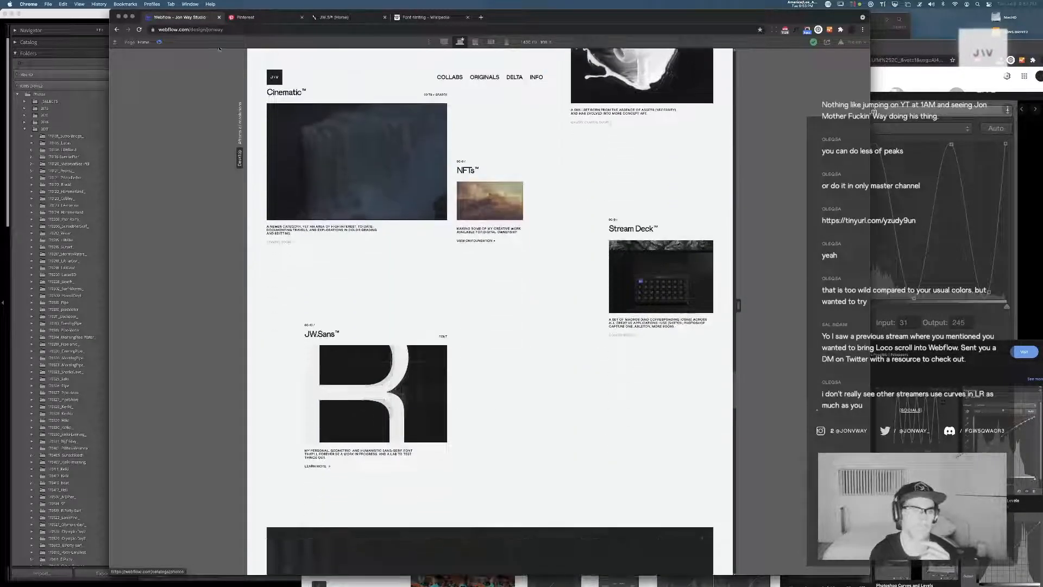
pyautogui.click(158, 43)
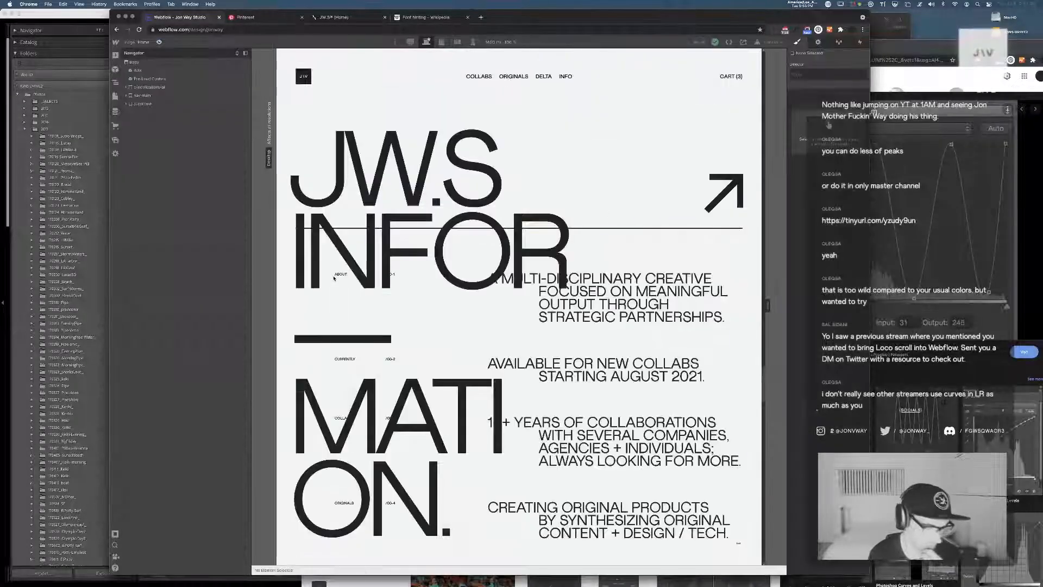
# Switch back to Lightroom, open JON08777.ARW in Develop and examine its green and red channel tone curves
pyautogui.click(79, 22)
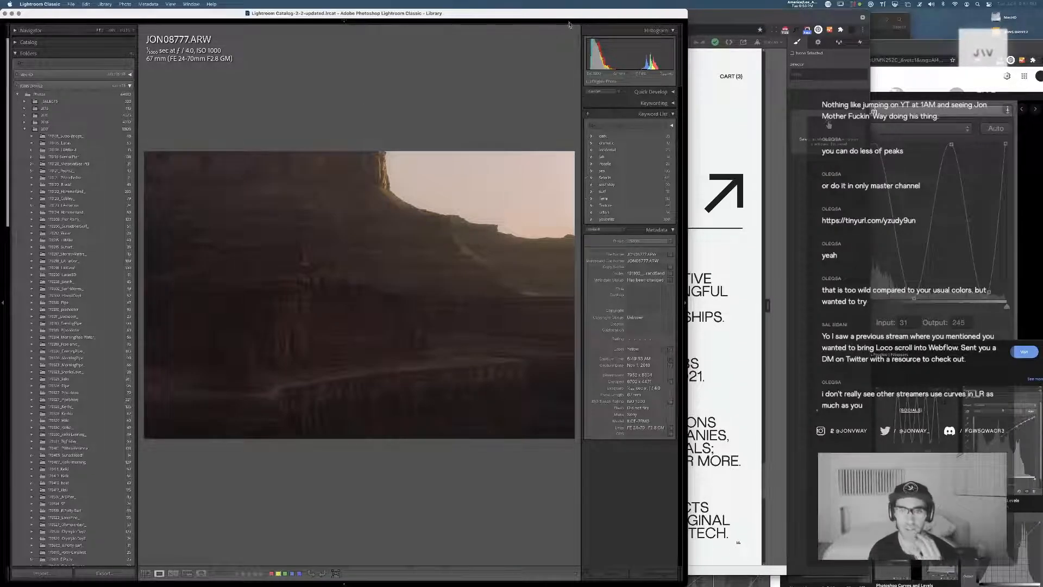
pyautogui.moveTo(567, 21)
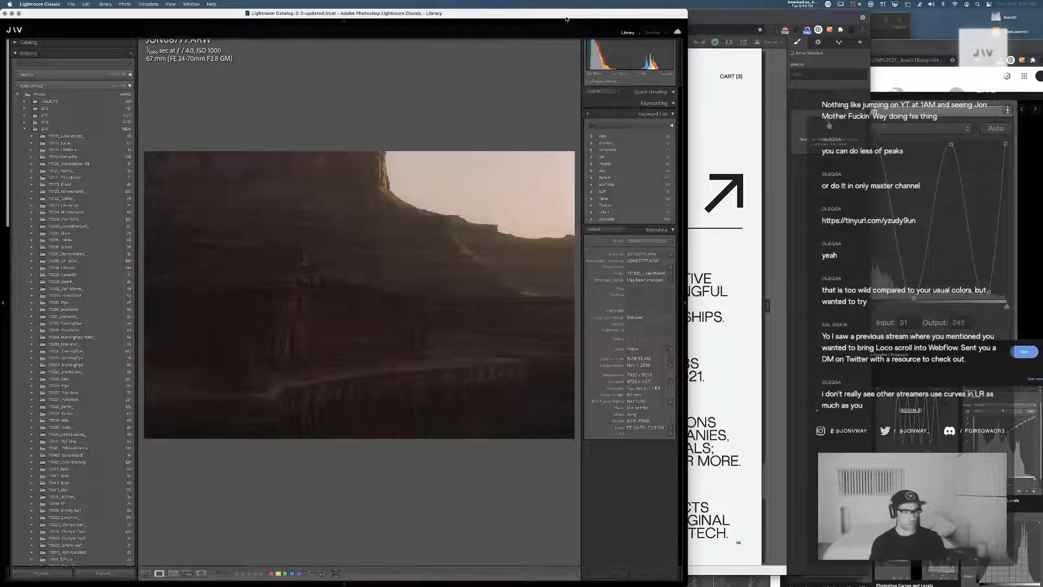
pyautogui.press('d')
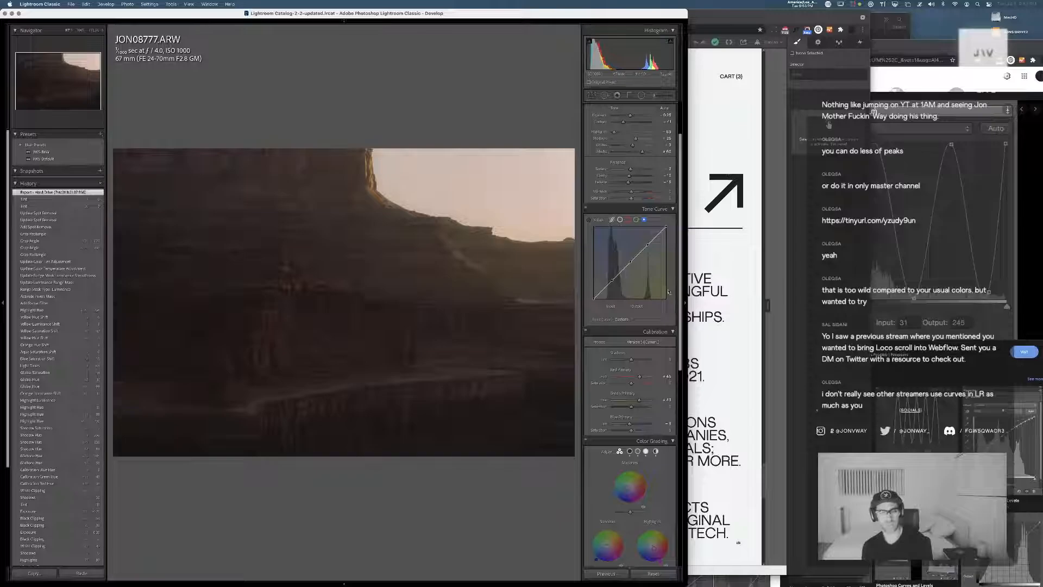
pyautogui.click(637, 219)
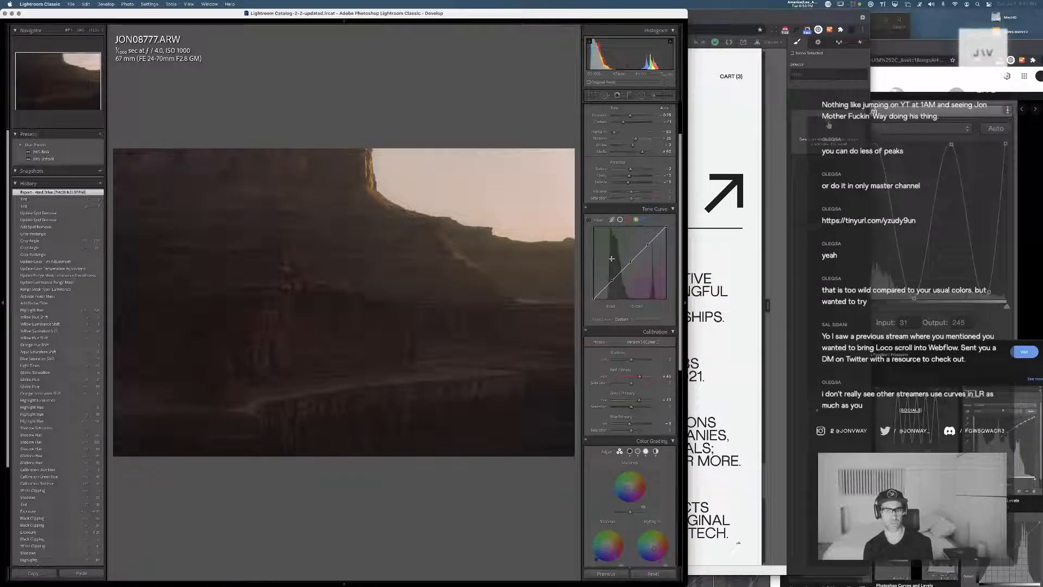
pyautogui.click(628, 220)
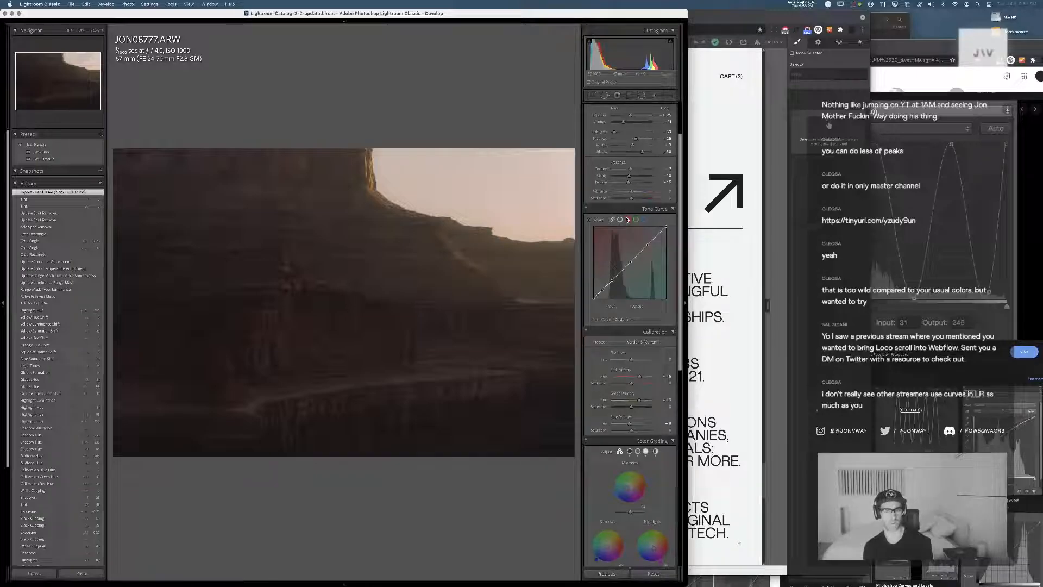
# Open the surfer photo JON06822.ARW in Develop, restore its earlier Hard Drive export history state and examine each color channel's tone curve
pyautogui.press('g')
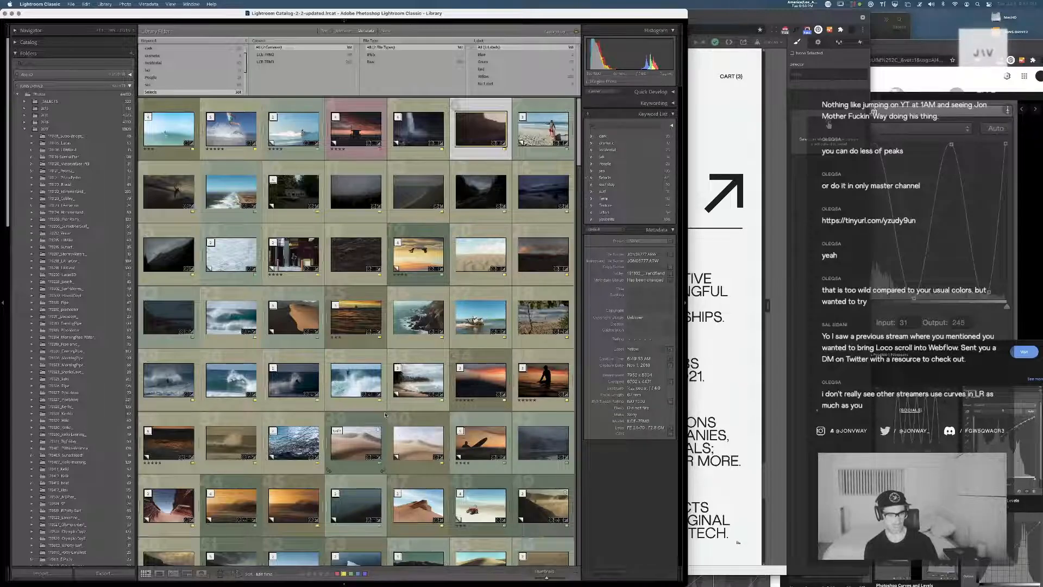
pyautogui.click(306, 387)
pyautogui.press('d')
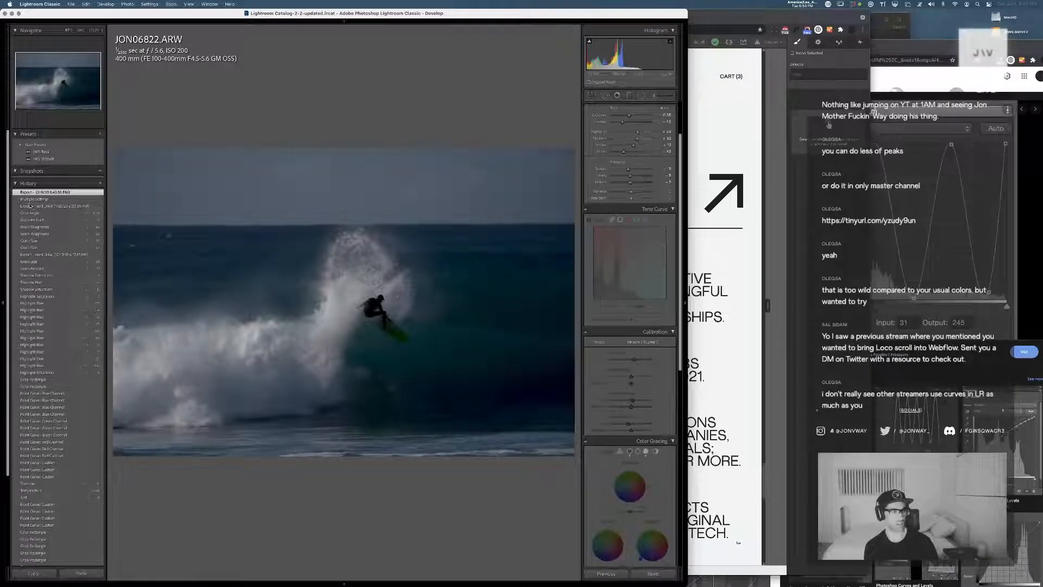
pyautogui.click(37, 207)
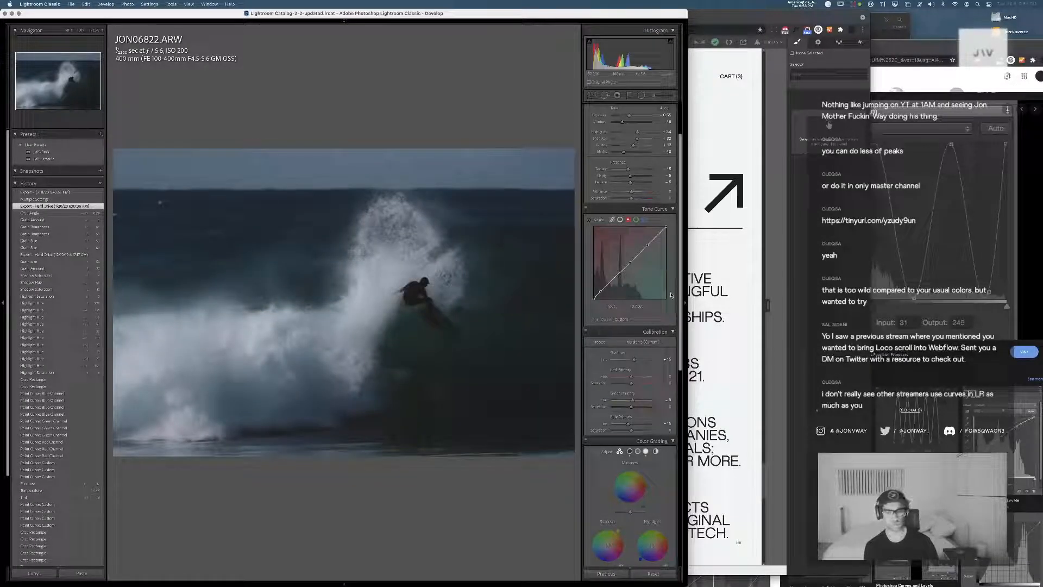
pyautogui.click(637, 220)
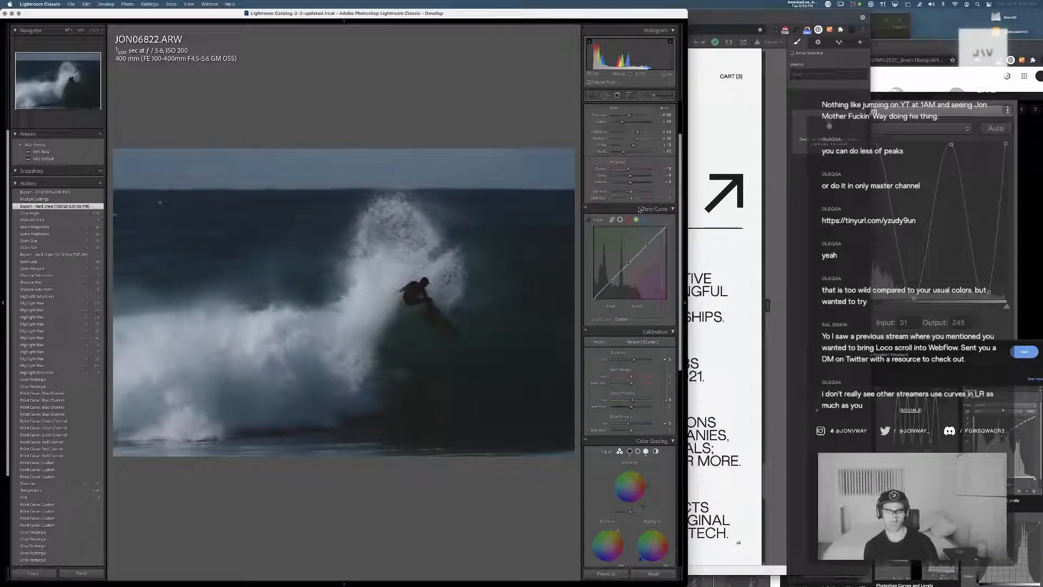
pyautogui.click(644, 219)
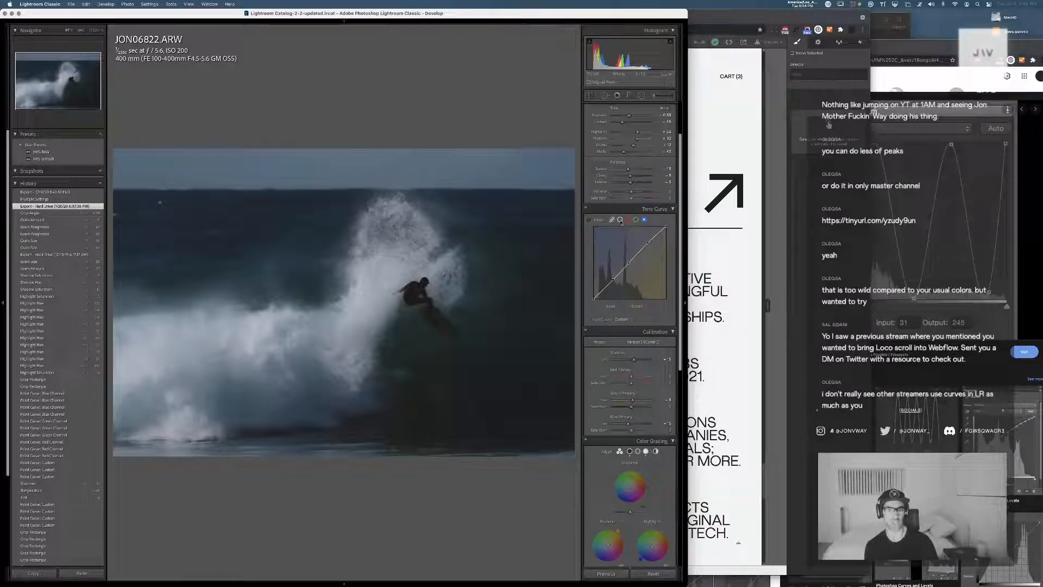
pyautogui.click(629, 219)
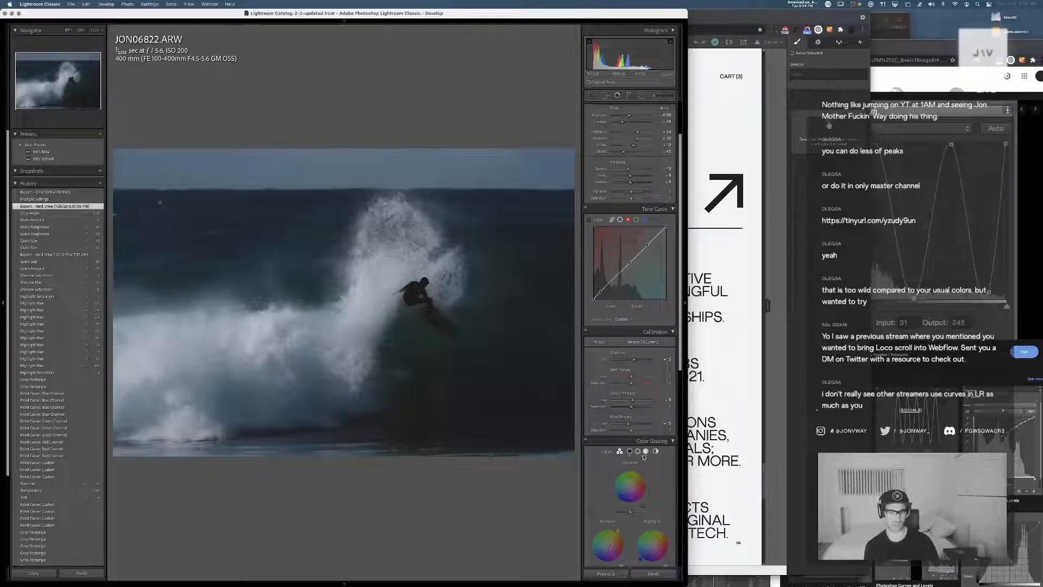
# Try shifting the midtone point on the photo's color channel tone curves, undoing each change
pyautogui.scroll(-2, 653, 457)
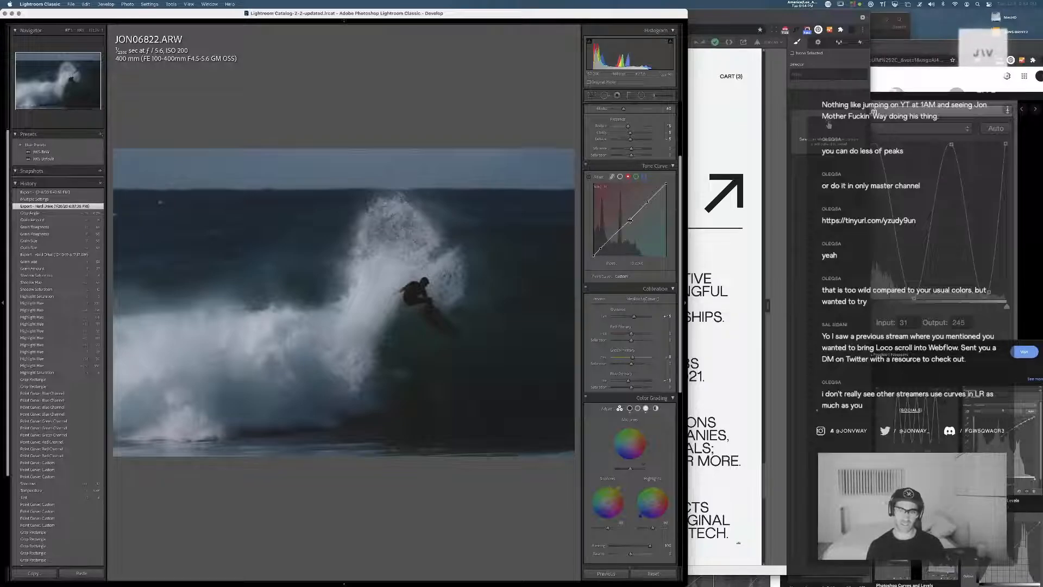
pyautogui.moveTo(630, 220); pyautogui.dragTo(626, 222)
pyautogui.press('super+z')
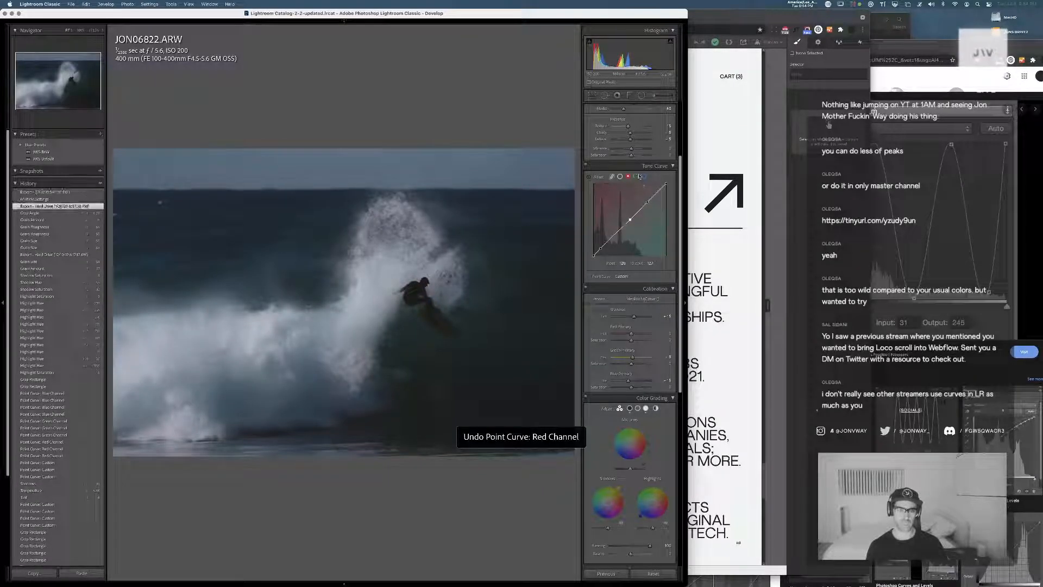
pyautogui.moveTo(628, 220); pyautogui.dragTo(624, 208)
pyautogui.press('super+z')
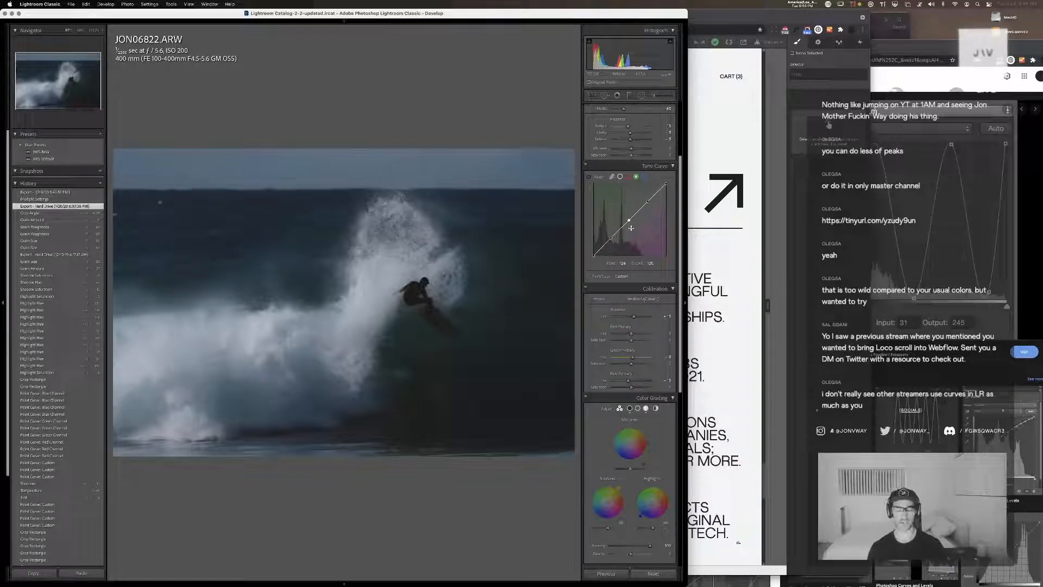
# Return to the library grid and select the dark brown surfer photo near the start of the Selects
pyautogui.press('g')
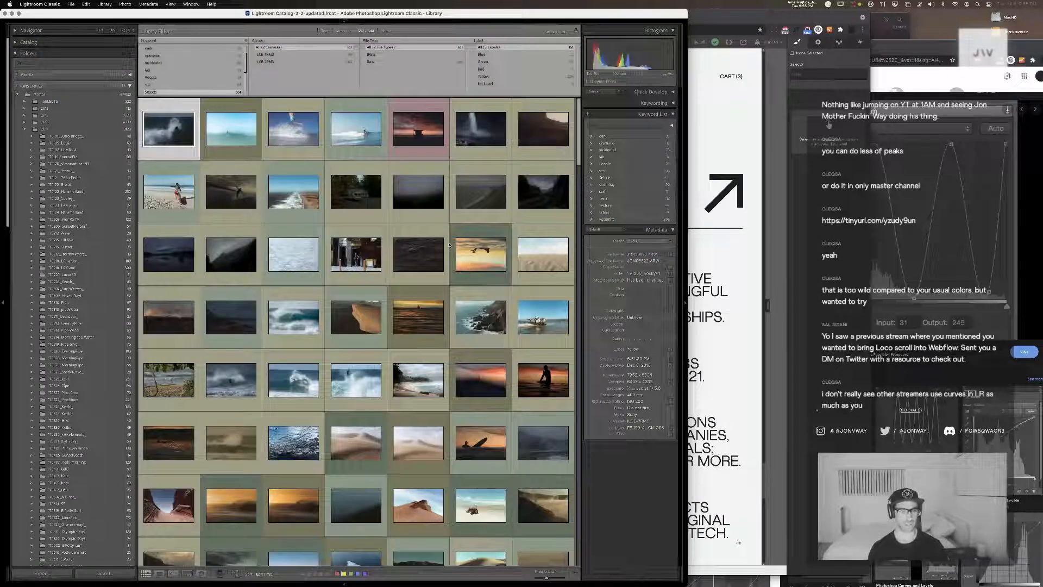
pyautogui.click(239, 186)
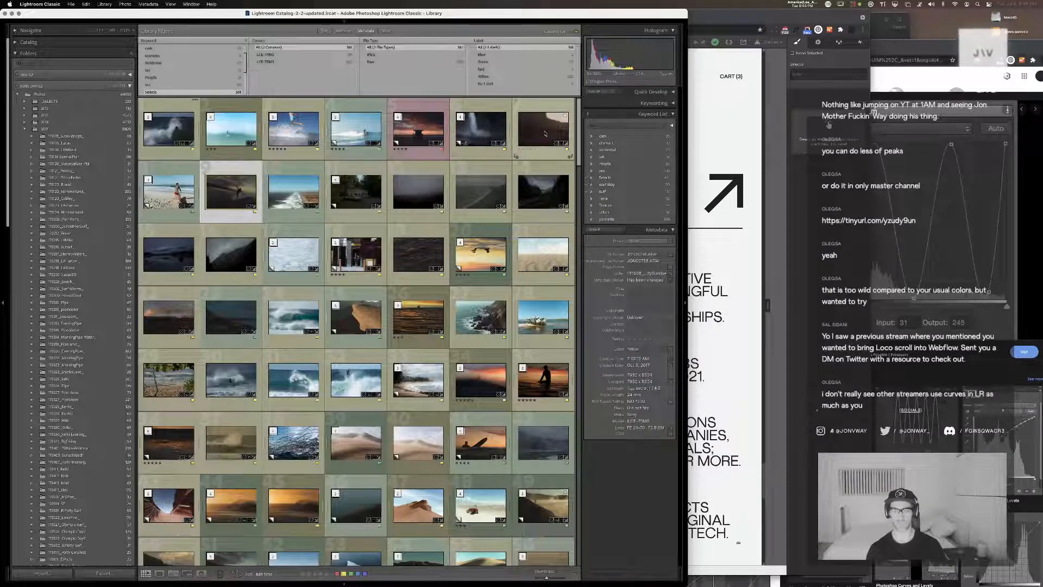
# Switch to Cyberduck, check the highlighted 20-08-10 dark sea JPEG in the screensaver bucket and delete it
pyautogui.press('super+Tab')
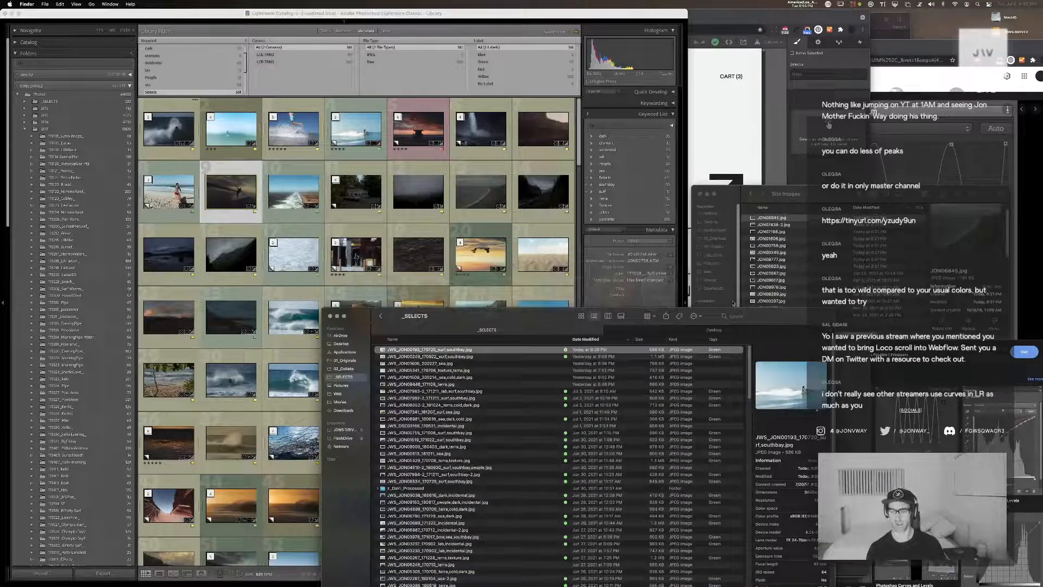
pyautogui.press('super+Tab')
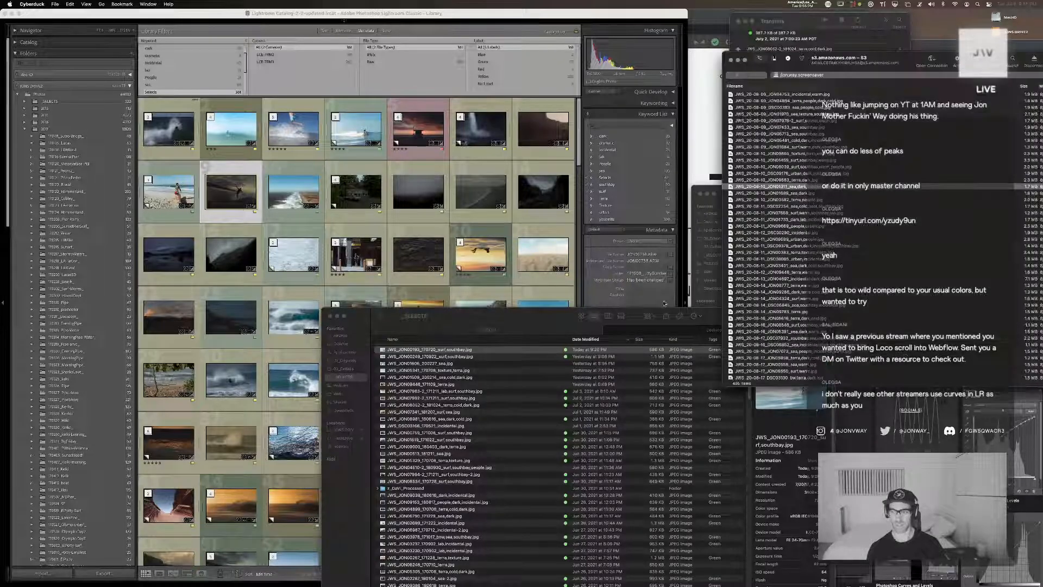
pyautogui.click(867, 188)
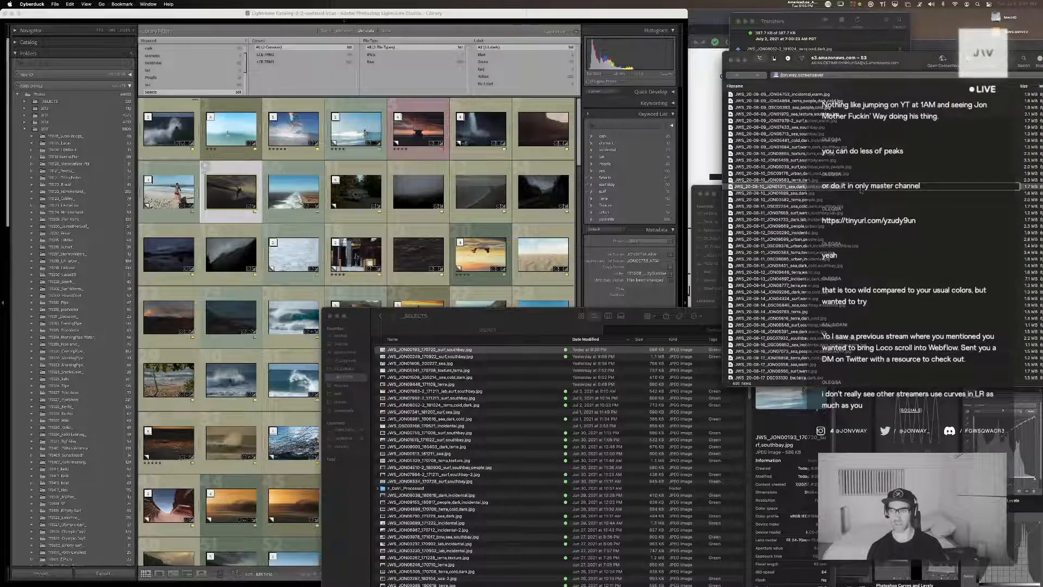
pyautogui.press('space')
pyautogui.press('space')
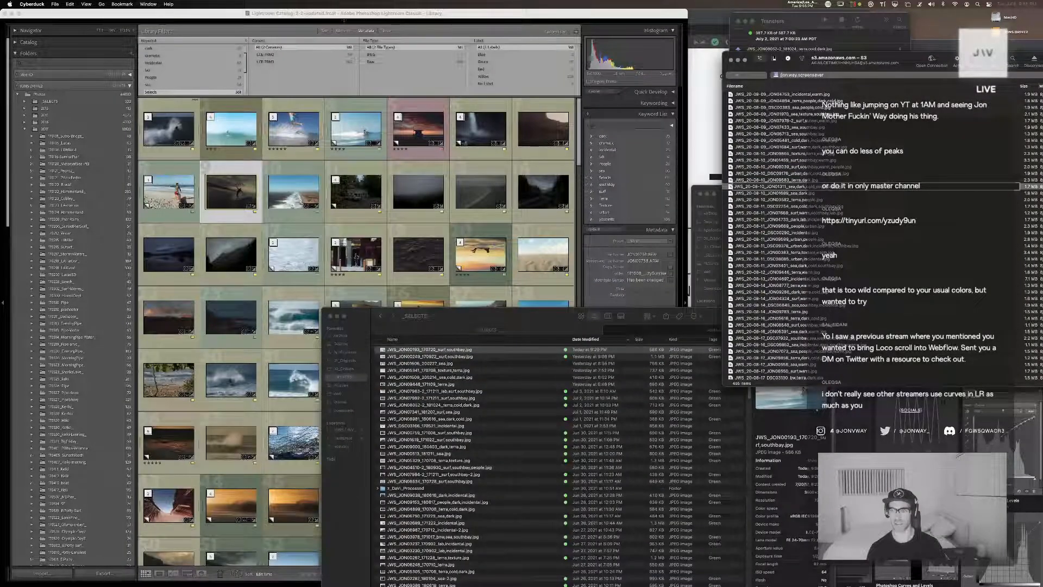
pyautogui.press('Down')
pyautogui.press('Up')
pyautogui.press('super+BackSpace')
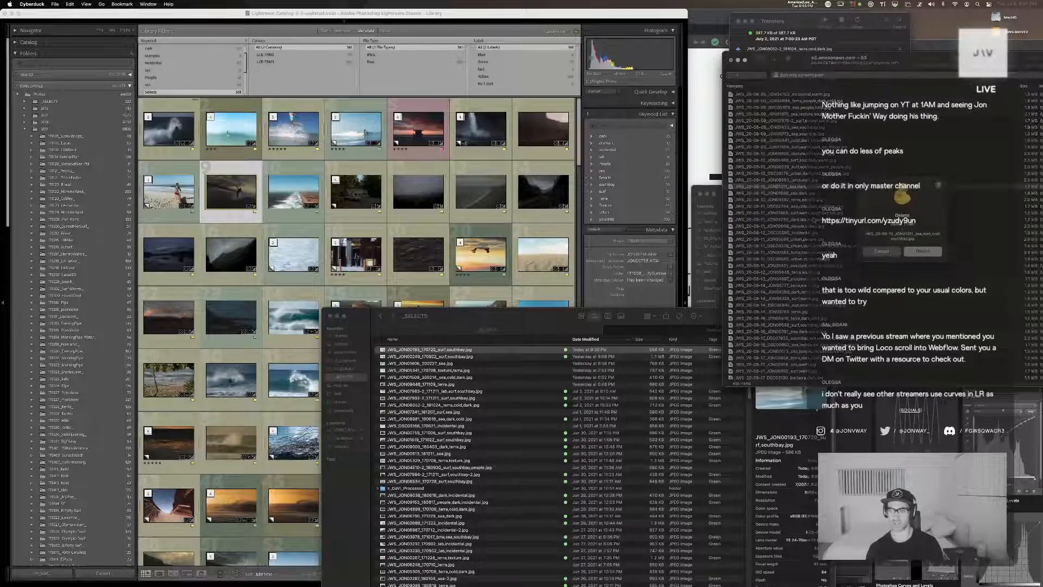
pyautogui.press('Return')
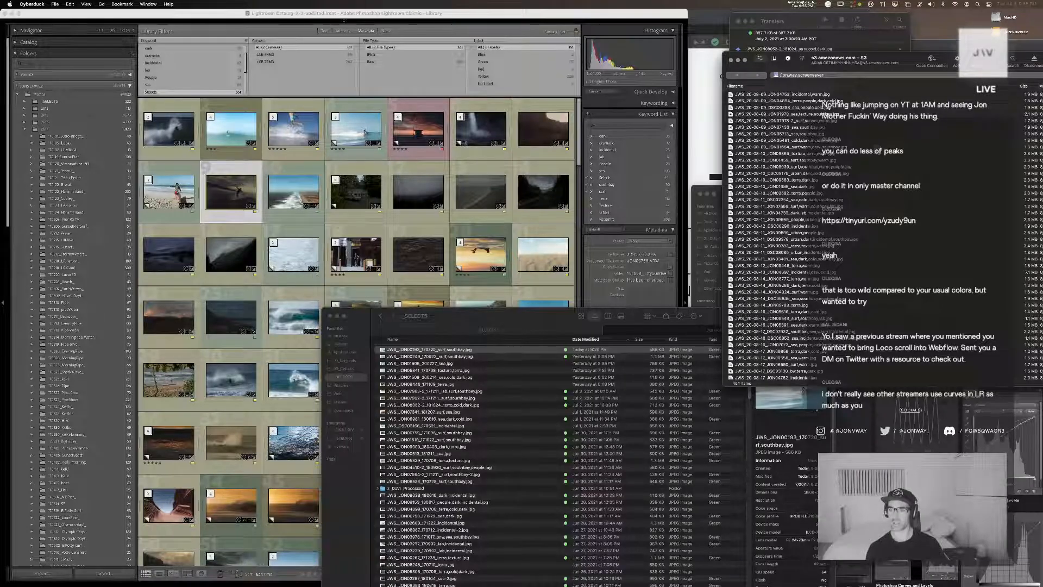
# Preview the surf, warm, dark, southbay JPEG dated 20-08-09 in the screensaver bucket
pyautogui.click(881, 147)
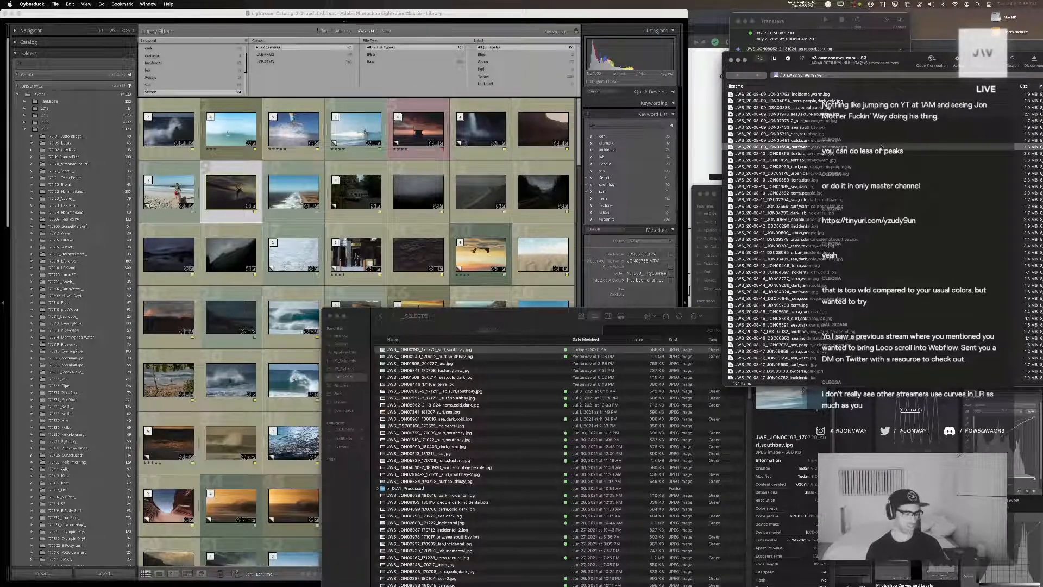
pyautogui.press('space')
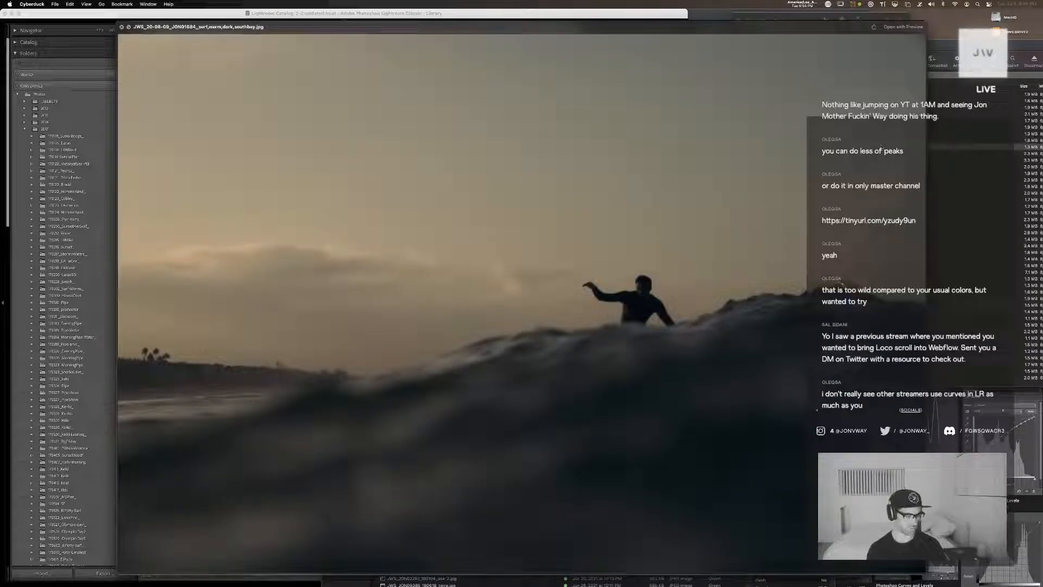
pyautogui.press('space')
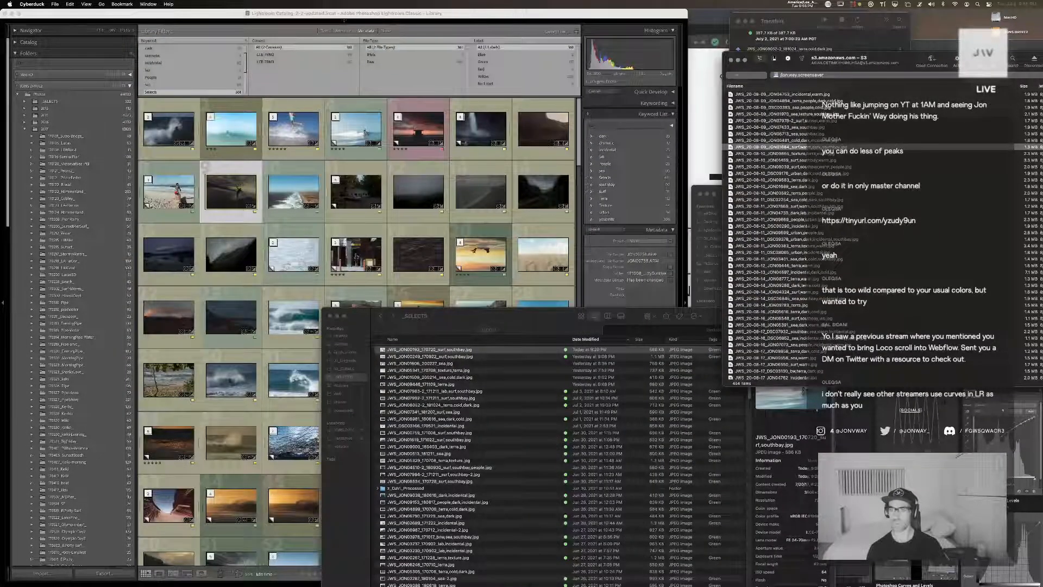
# Return to Lightroom and open the dark blue misty lake photo JON06981.ARW in Develop
pyautogui.click(284, 84)
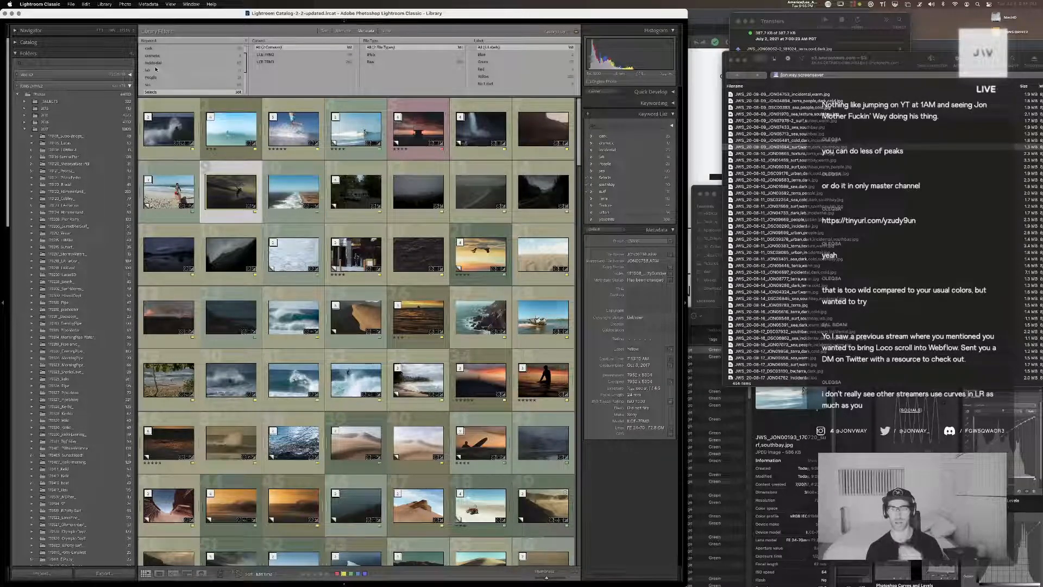
pyautogui.moveTo(481, 20)
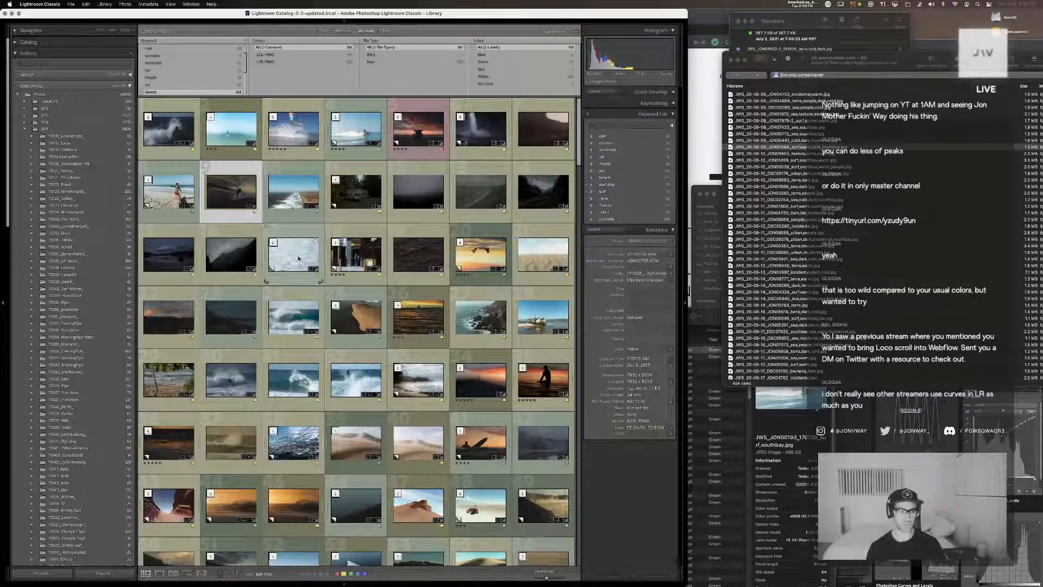
pyautogui.doubleClick(167, 257)
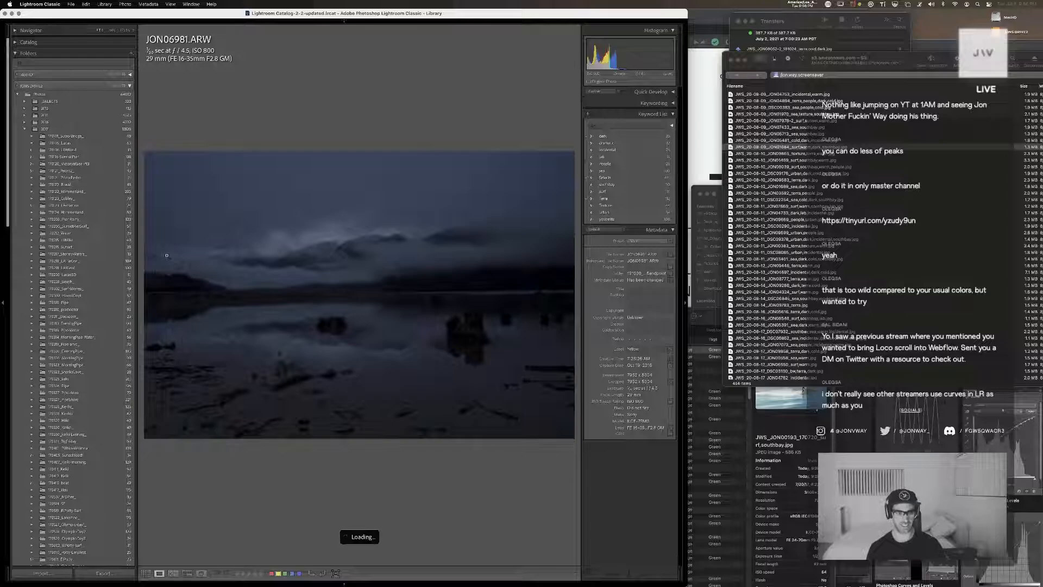
pyautogui.press('d')
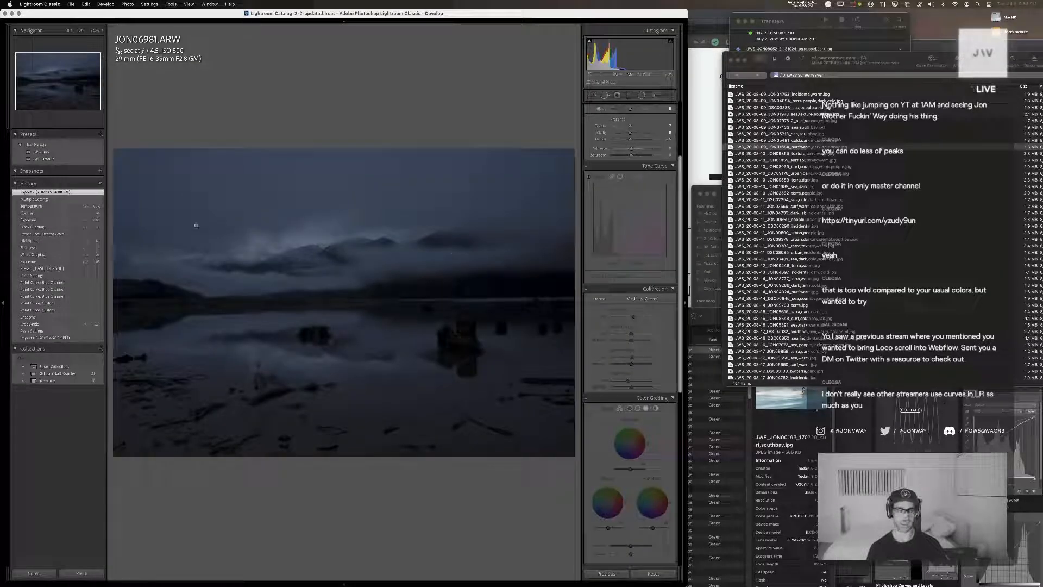
# Make a virtual copy of JON06981.ARW from its earlier Temperature history state, clearing its settings and applying the Default user preset
pyautogui.click(42, 207)
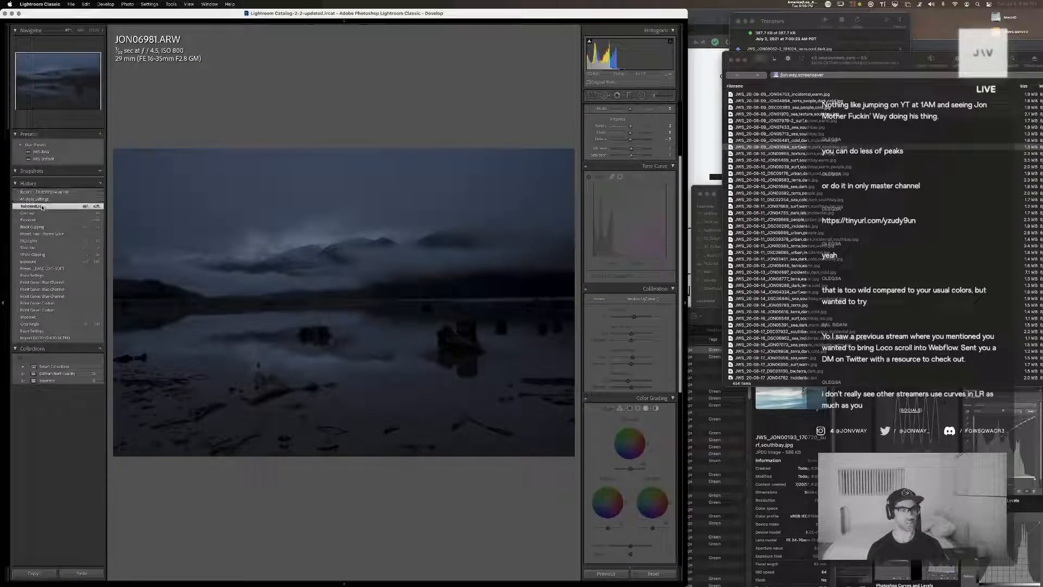
pyautogui.press('super+apostrophe')
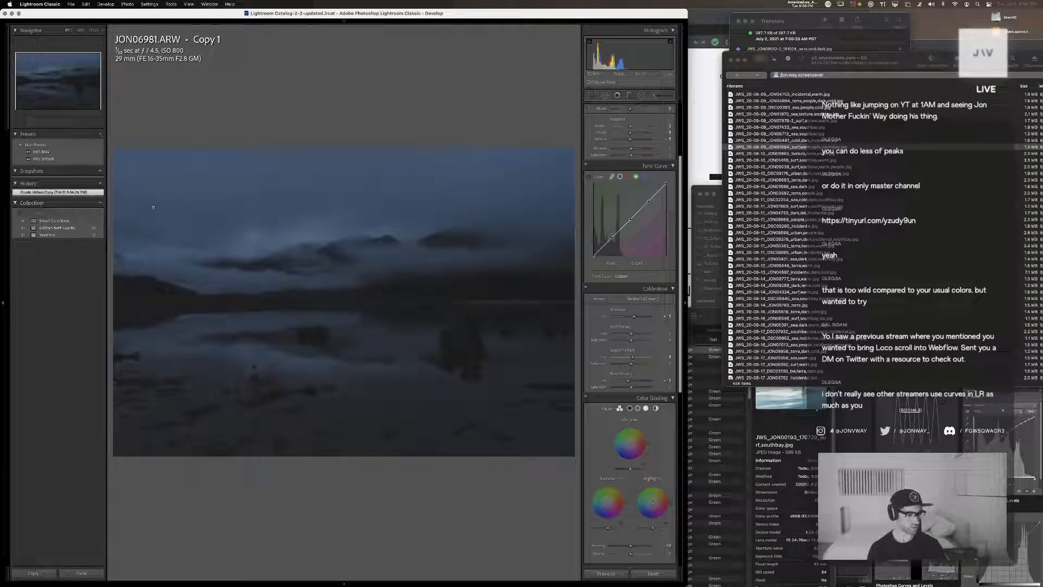
pyautogui.click(654, 574)
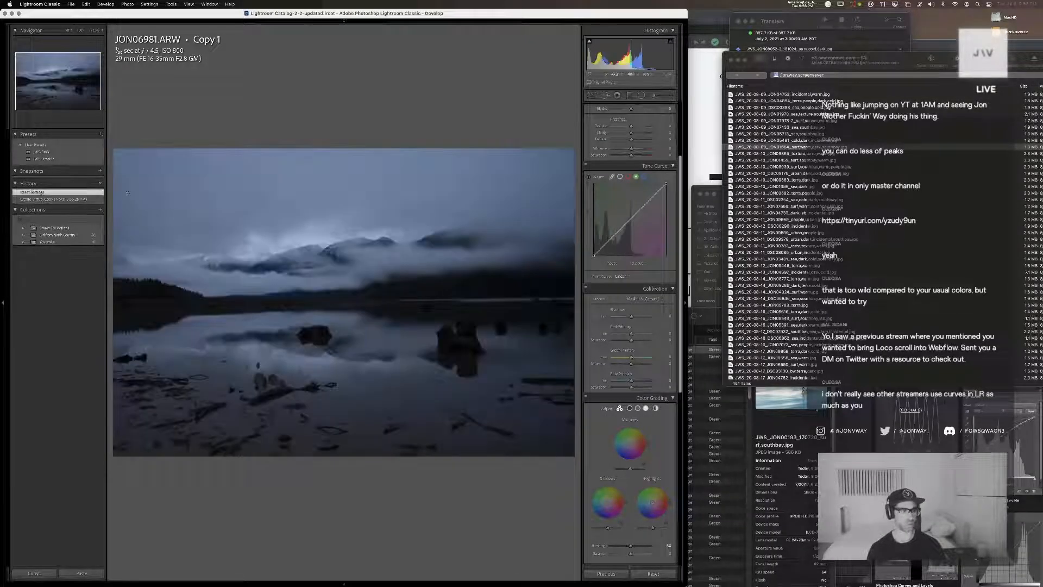
pyautogui.click(48, 160)
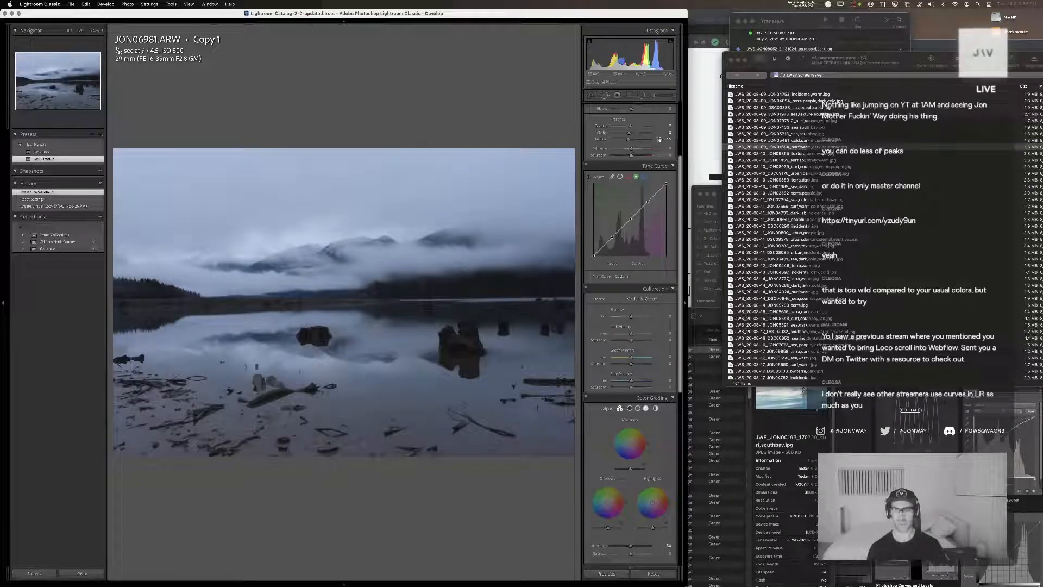
# Darken the lake photo by lowering exposure, contrast, highlights and shadows, and adjust its temperature and tint
pyautogui.scroll(5, 633, 179)
pyautogui.moveTo(633, 180)
pyautogui.mouseDown()
pyautogui.moveTo(626, 215)
pyautogui.moveTo(618, 184)
pyautogui.moveTo(632, 160)
pyautogui.mouseUp()
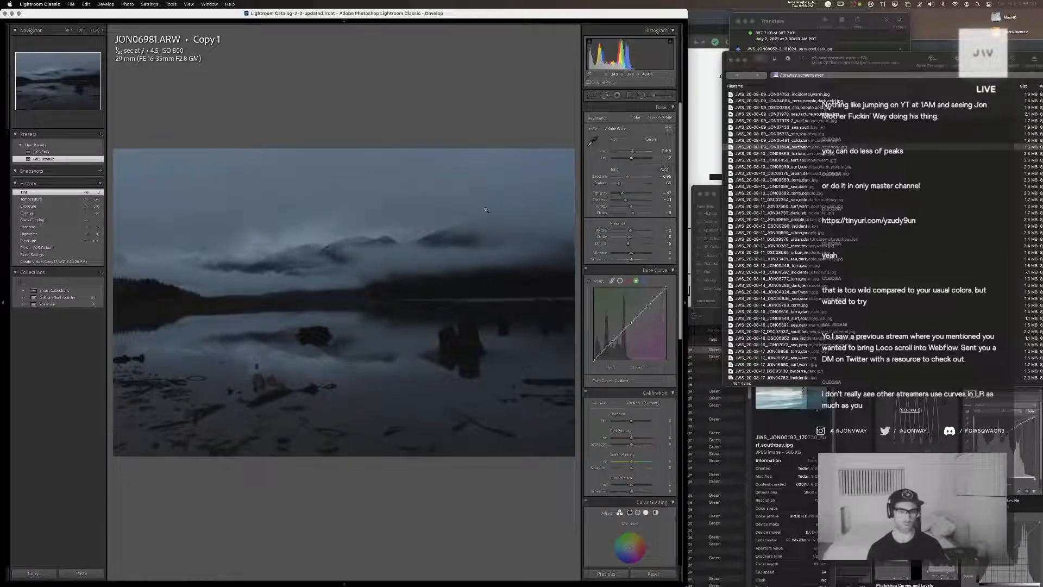
# Straighten the lake photo's horizon and crop it slightly tighter, repositioning the image within the frame
pyautogui.press('r')
pyautogui.moveTo(565, 297); pyautogui.dragTo(109, 309)
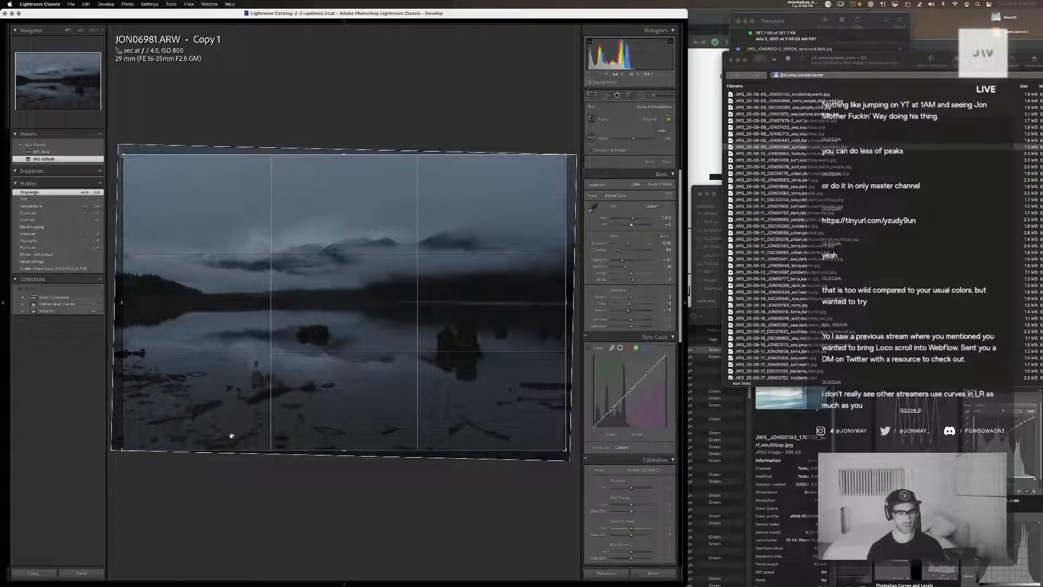
pyautogui.moveTo(351, 365); pyautogui.dragTo(351, 369)
pyautogui.moveTo(565, 450); pyautogui.dragTo(562, 446)
pyautogui.press('Return')
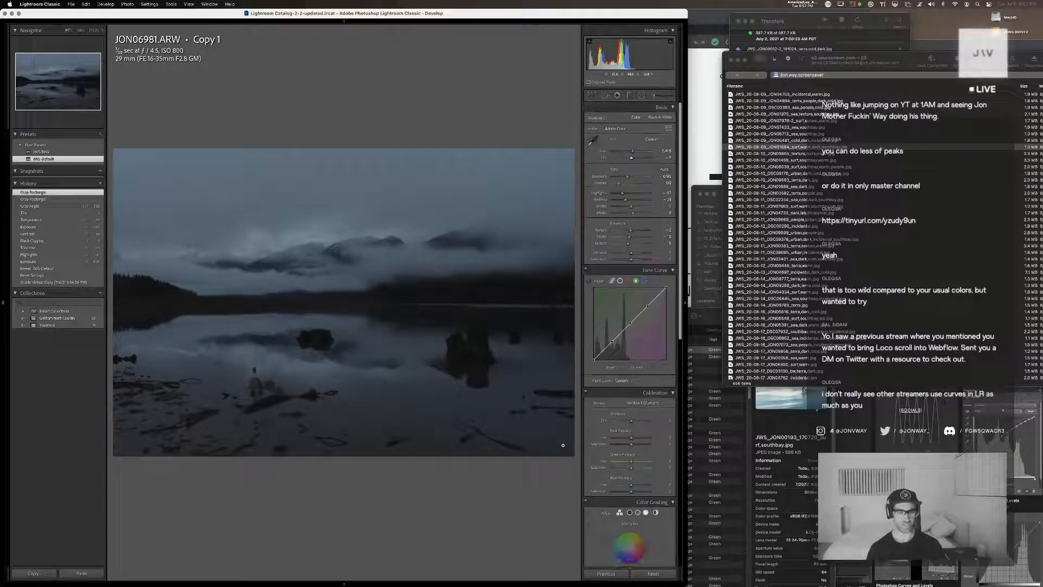
# Raise the lake photo's blacks and highlights and fine-tune its exposure
pyautogui.moveTo(631, 212); pyautogui.dragTo(639, 215)
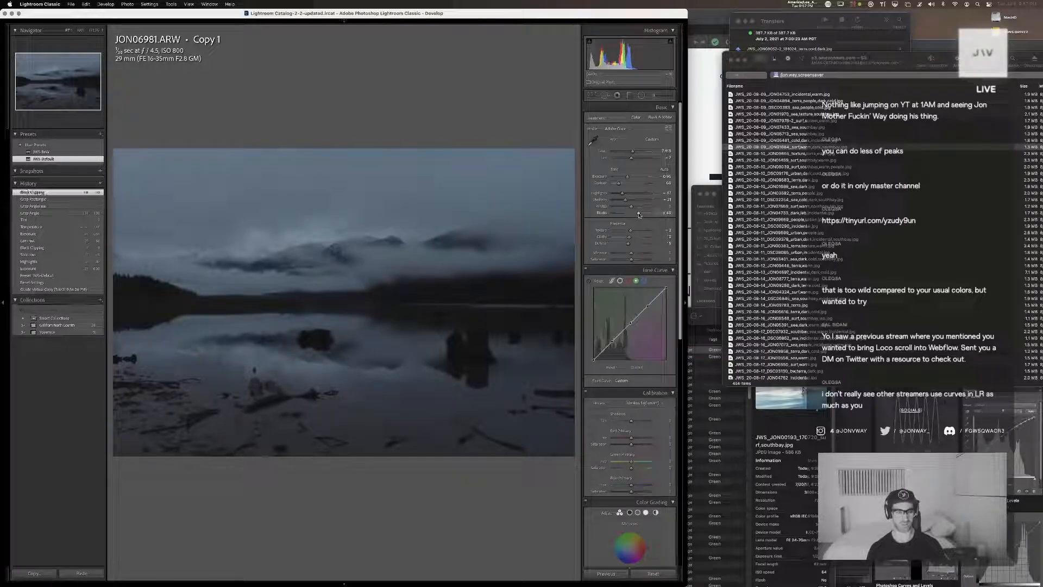
pyautogui.moveTo(627, 176); pyautogui.dragTo(630, 194)
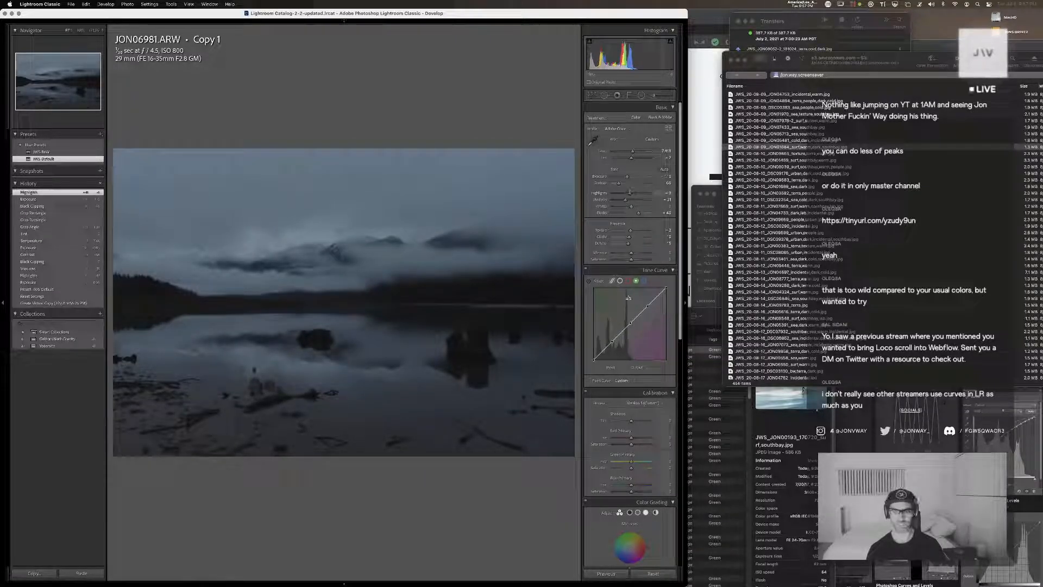
# Shape the lake photo's parametric tone curve, raising Shadows and Lights and adjusting Darks
pyautogui.click(611, 281)
pyautogui.moveTo(633, 389)
pyautogui.mouseDown()
pyautogui.moveTo(641, 402)
pyautogui.moveTo(620, 386)
pyautogui.mouseUp()
pyautogui.press('super+z')
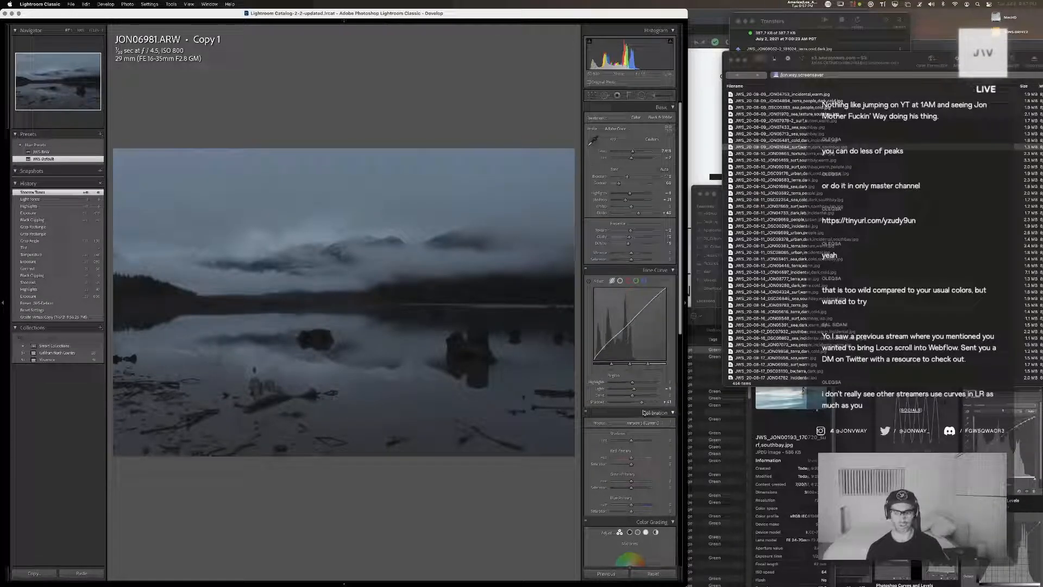
pyautogui.moveTo(632, 389); pyautogui.dragTo(631, 397)
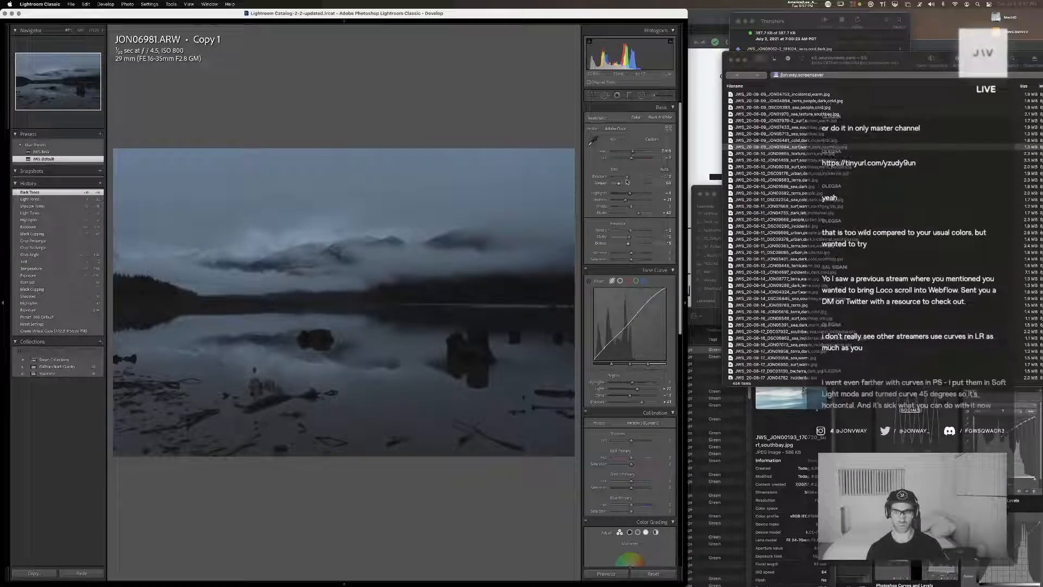
# Lower the lake photo's exposure slightly and shift its tint toward green, without adding a graduated filter
pyautogui.moveTo(627, 177); pyautogui.dragTo(627, 179)
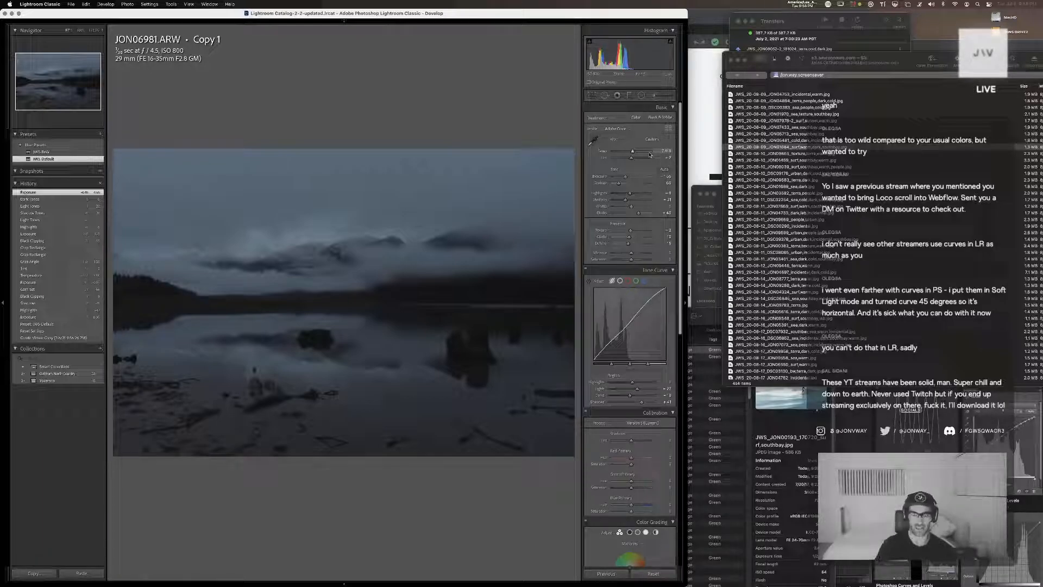
pyautogui.click(630, 96)
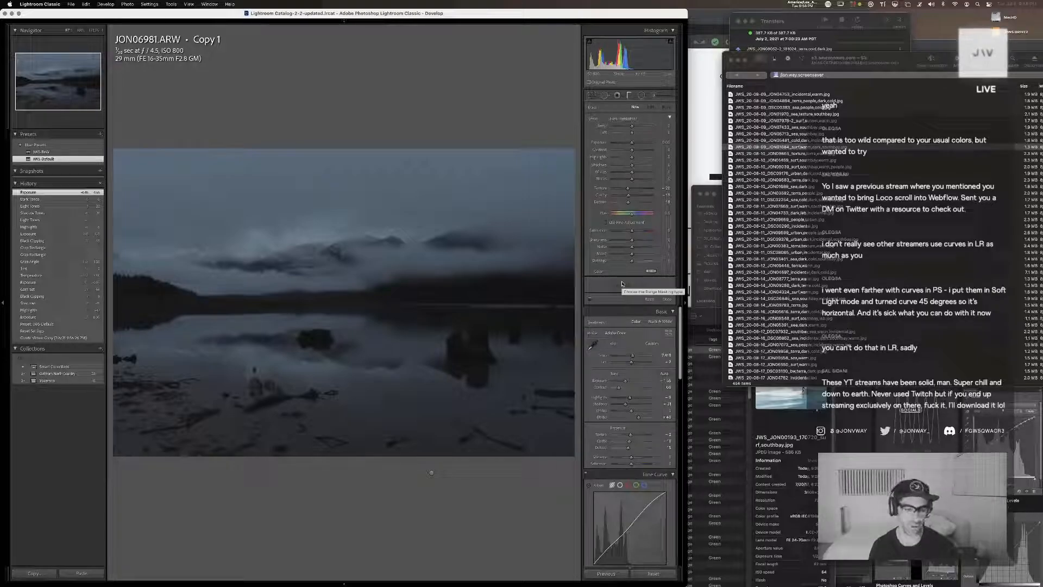
pyautogui.click(667, 299)
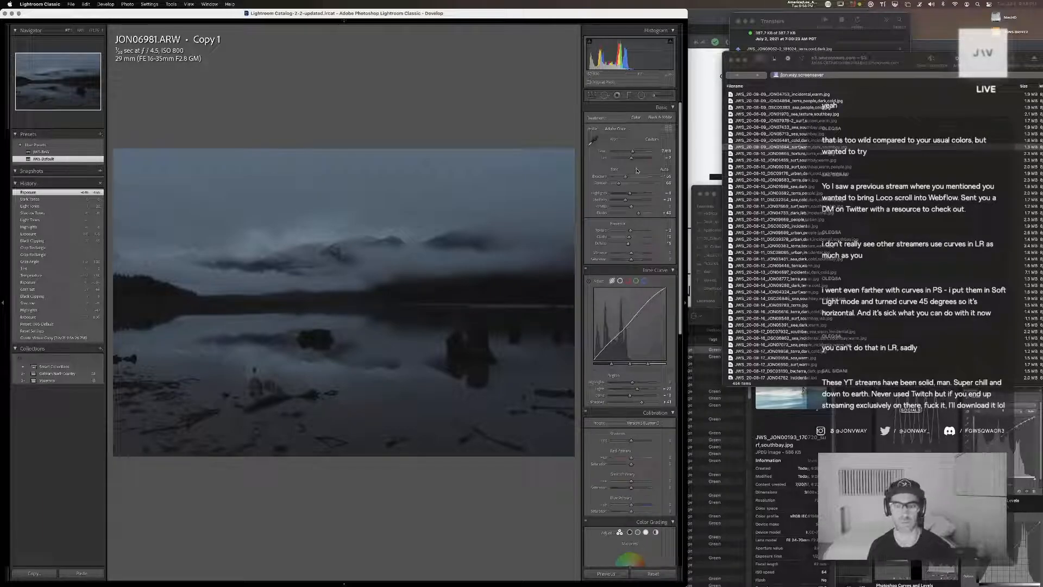
pyautogui.moveTo(631, 160); pyautogui.dragTo(629, 160)
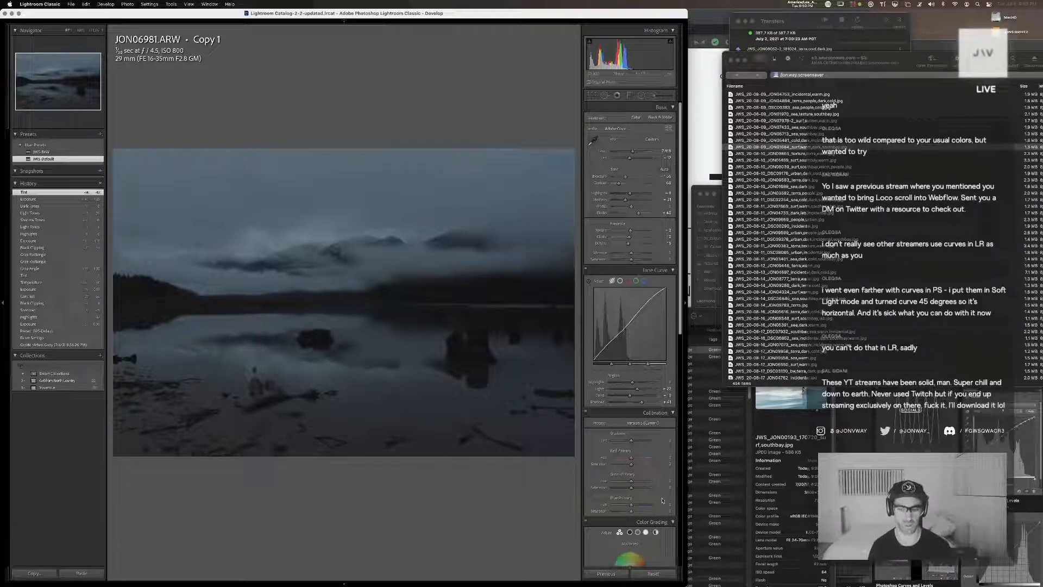
# Adjust the lake photo's camera calibration: shadow tint, red primary hue and saturation, and green and blue primary hues
pyautogui.scroll(-5, 642, 339)
pyautogui.scroll(5, 642, 340)
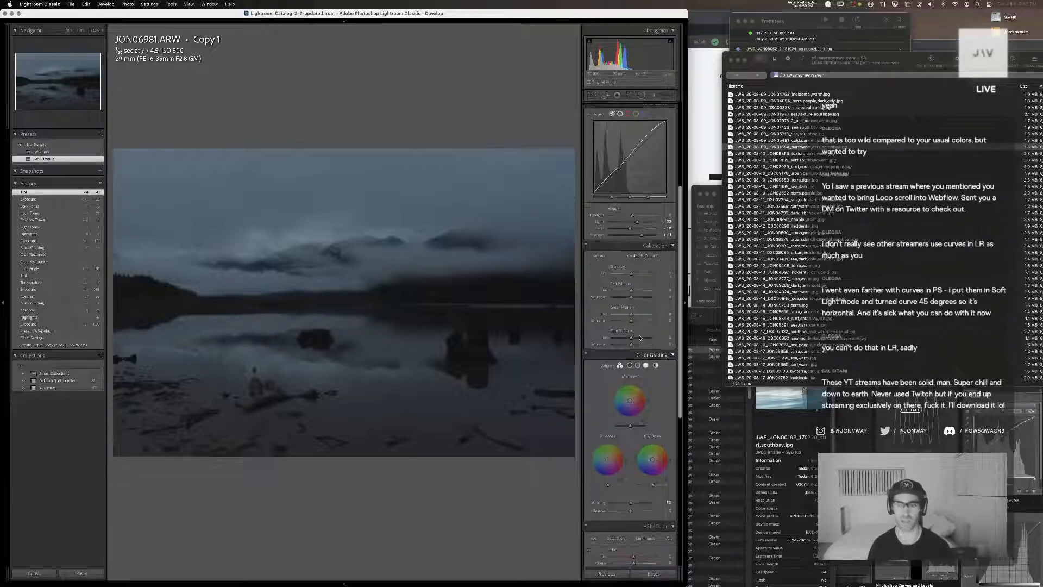
pyautogui.moveTo(632, 394); pyautogui.dragTo(626, 411)
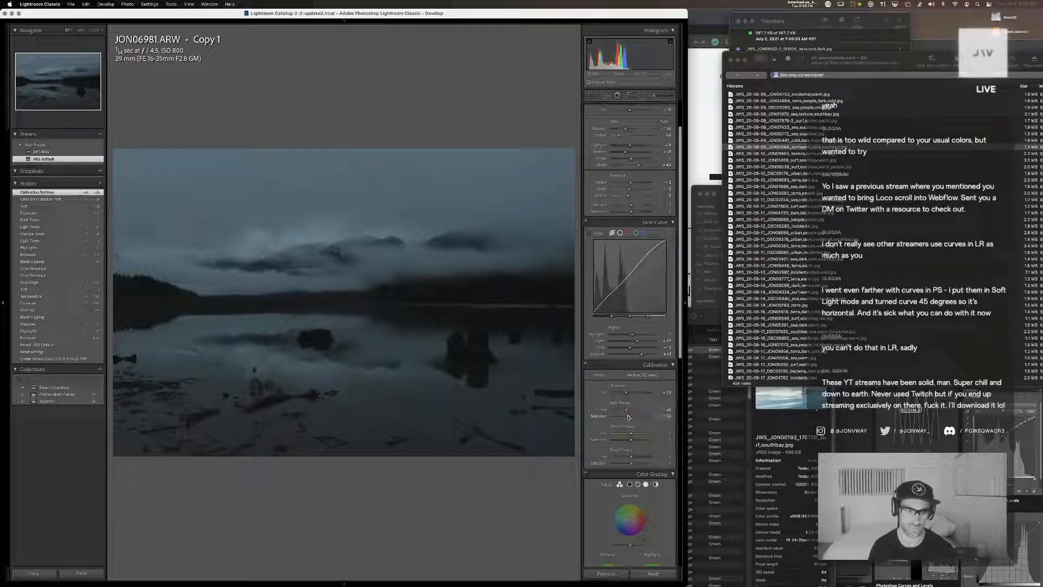
pyautogui.moveTo(633, 417); pyautogui.dragTo(629, 461)
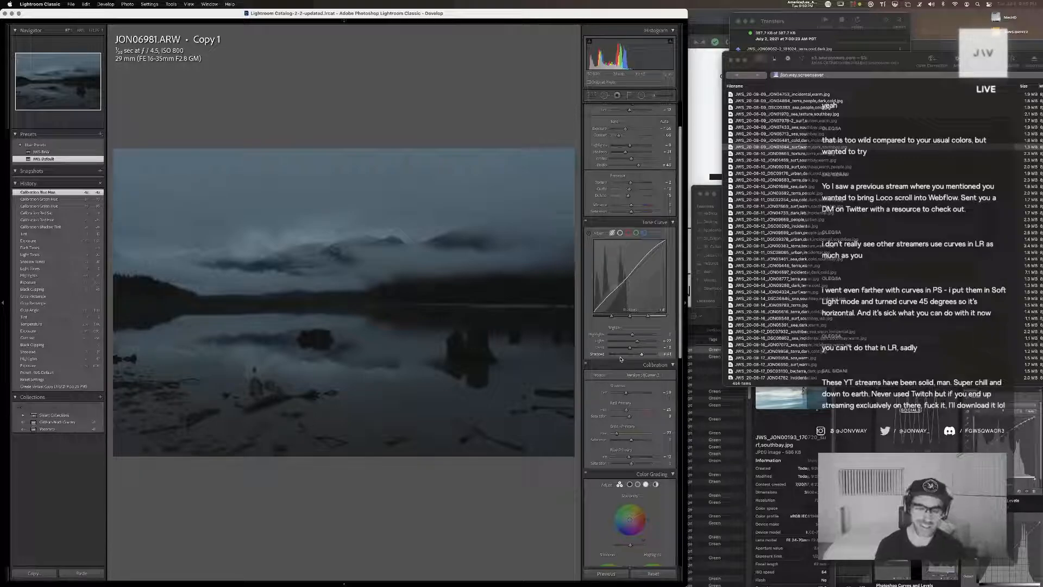
# Color-grade the lake photo's shadows toward blue-teal, lower their luminance, and raise the color grading balance
pyautogui.scroll(-5, 636, 421)
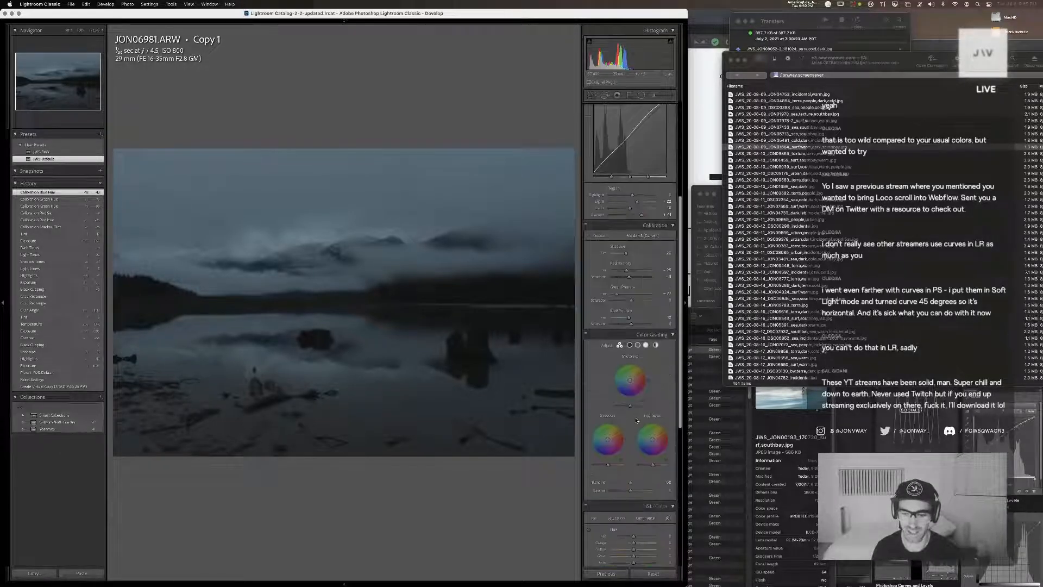
pyautogui.moveTo(609, 466); pyautogui.dragTo(605, 439)
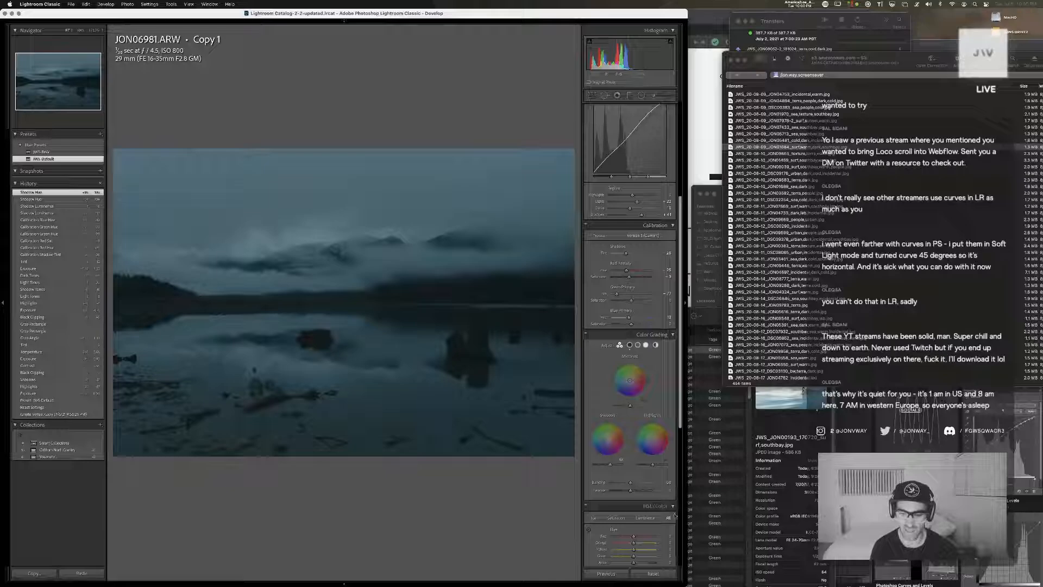
pyautogui.moveTo(631, 490); pyautogui.dragTo(640, 492)
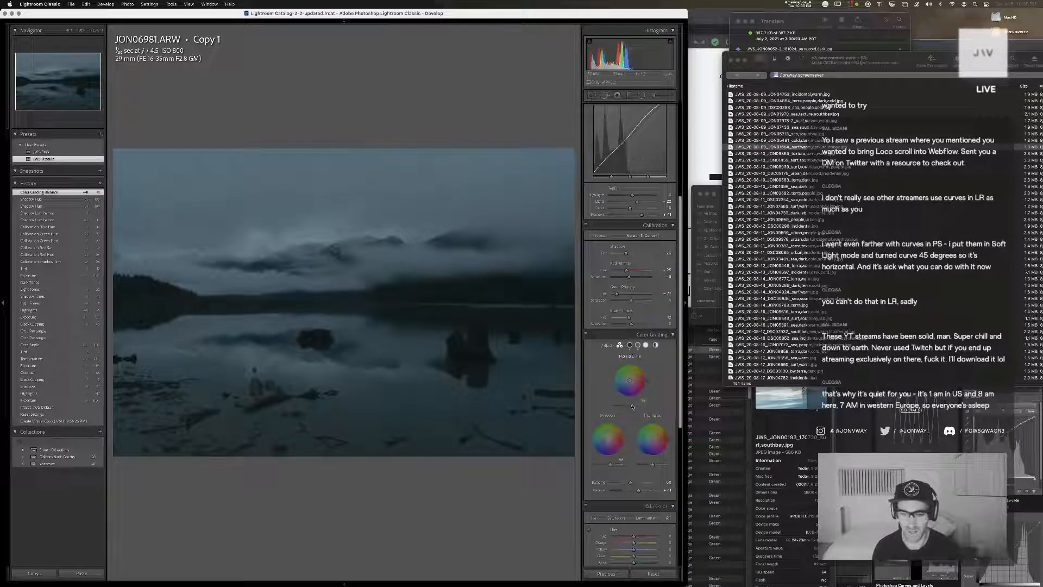
# Raise the lake photo's midtone luminance slightly, tint the midtones faintly blue, and adjust the highlights' hue and luminance in color grading
pyautogui.moveTo(633, 406); pyautogui.dragTo(635, 406)
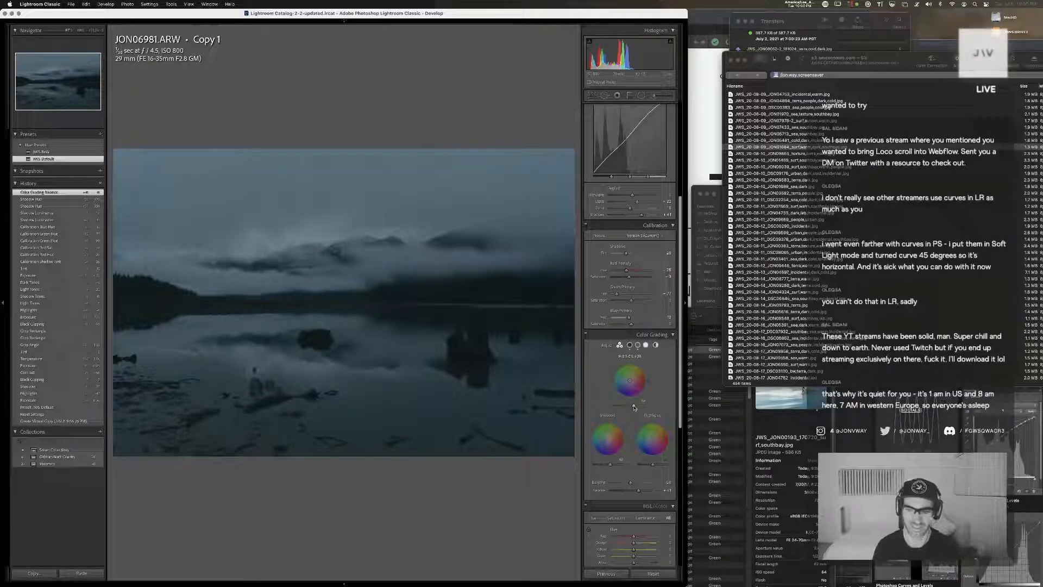
pyautogui.moveTo(661, 466)
pyautogui.mouseDown()
pyautogui.moveTo(639, 466)
pyautogui.moveTo(651, 466)
pyautogui.mouseUp()
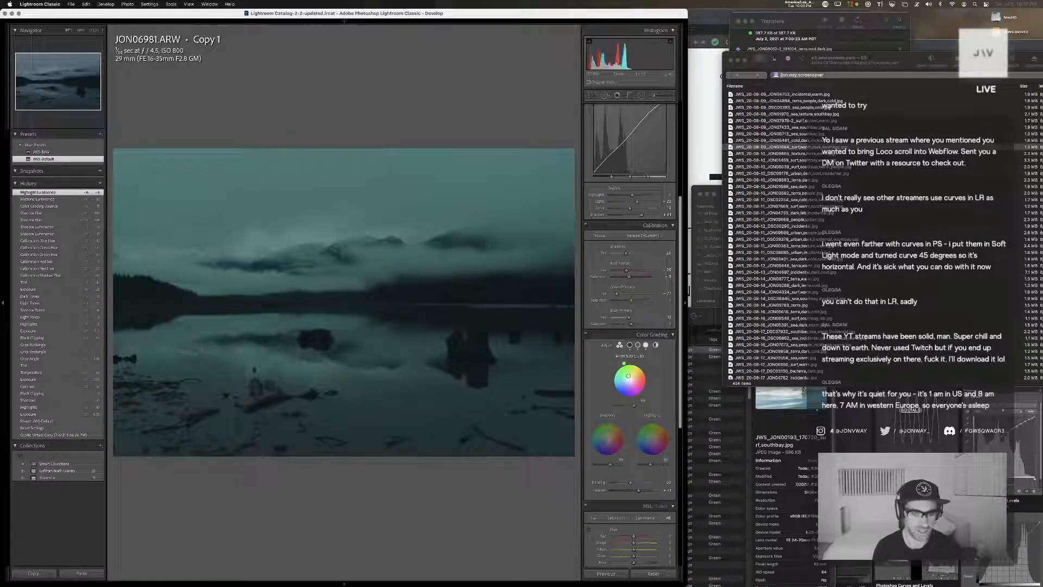
pyautogui.moveTo(628, 376); pyautogui.dragTo(629, 382)
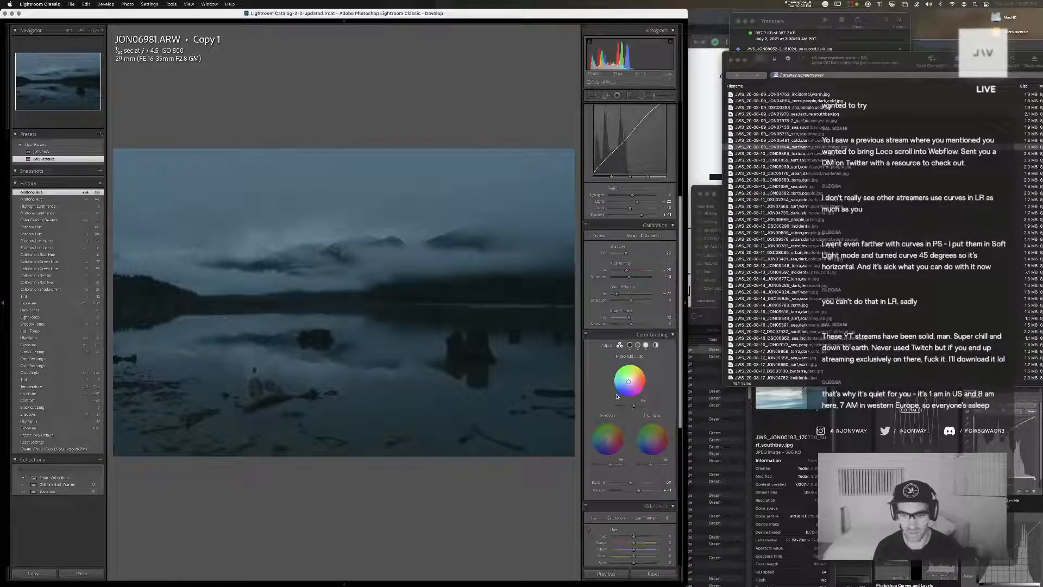
pyautogui.moveTo(636, 398); pyautogui.dragTo(616, 393)
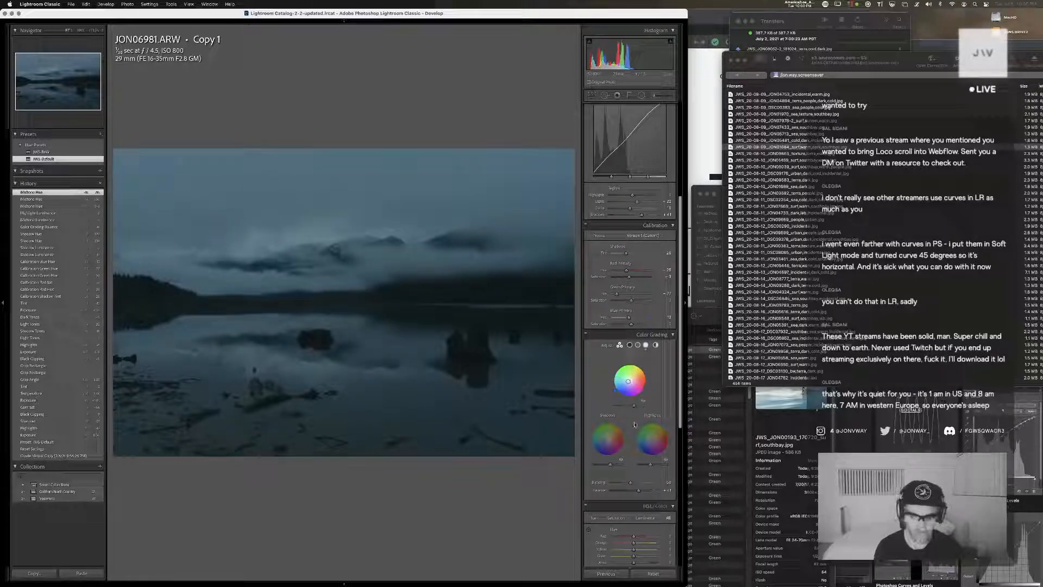
pyautogui.moveTo(653, 436); pyautogui.dragTo(654, 467)
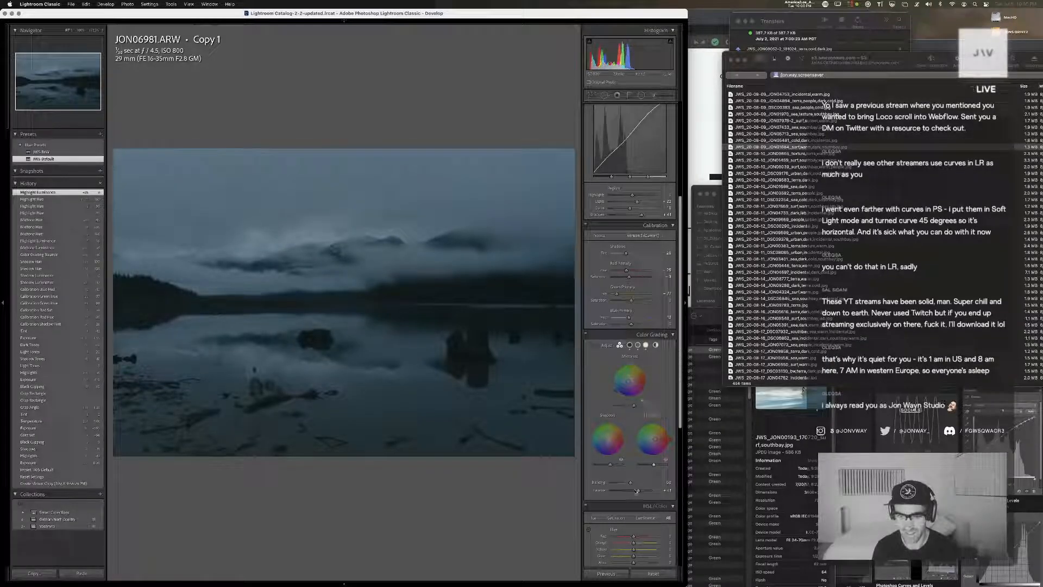
# Apply a faint cyan-blue global color grade to the lake photo and lower its global luminance
pyautogui.click(655, 345)
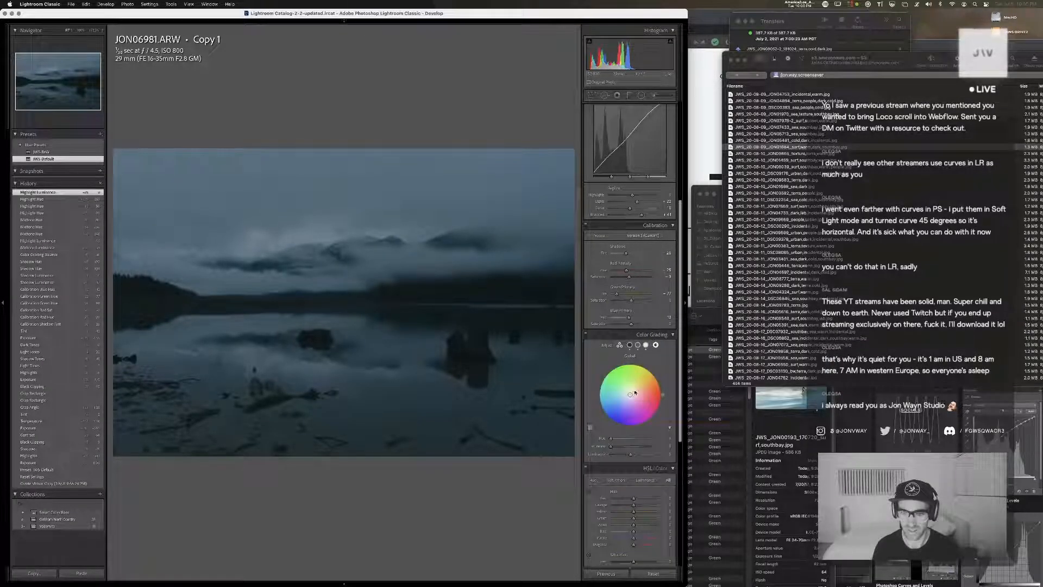
pyautogui.moveTo(628, 390); pyautogui.dragTo(629, 403)
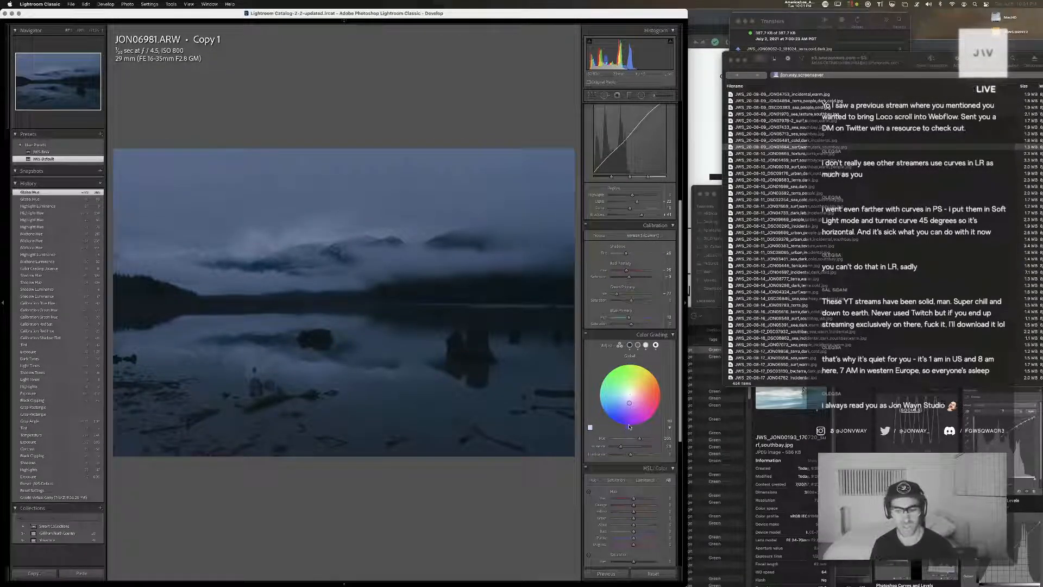
pyautogui.moveTo(629, 402)
pyautogui.mouseDown()
pyautogui.moveTo(633, 386)
pyautogui.moveTo(628, 397)
pyautogui.mouseUp()
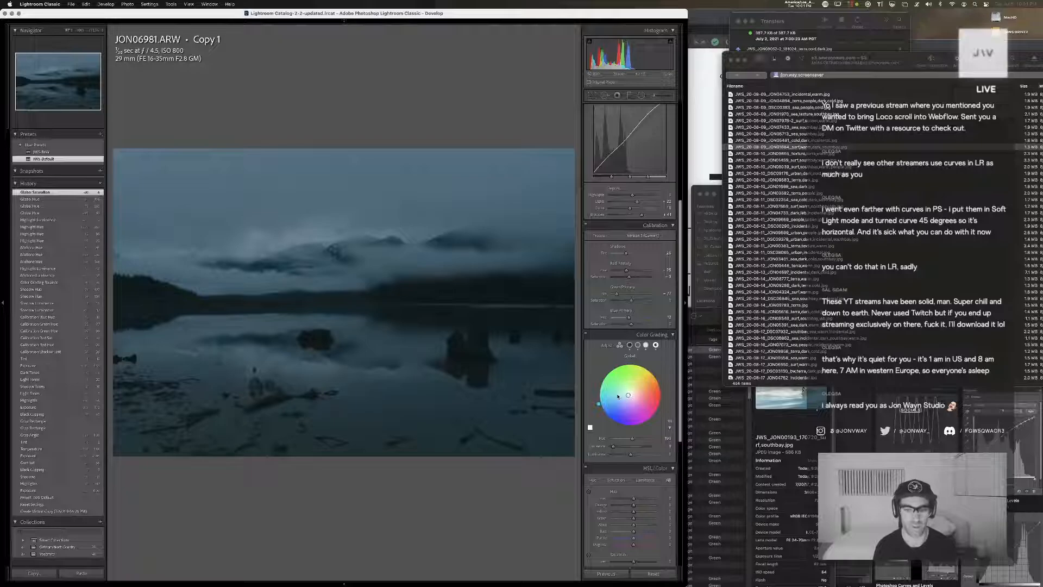
pyautogui.moveTo(632, 455); pyautogui.dragTo(613, 455)
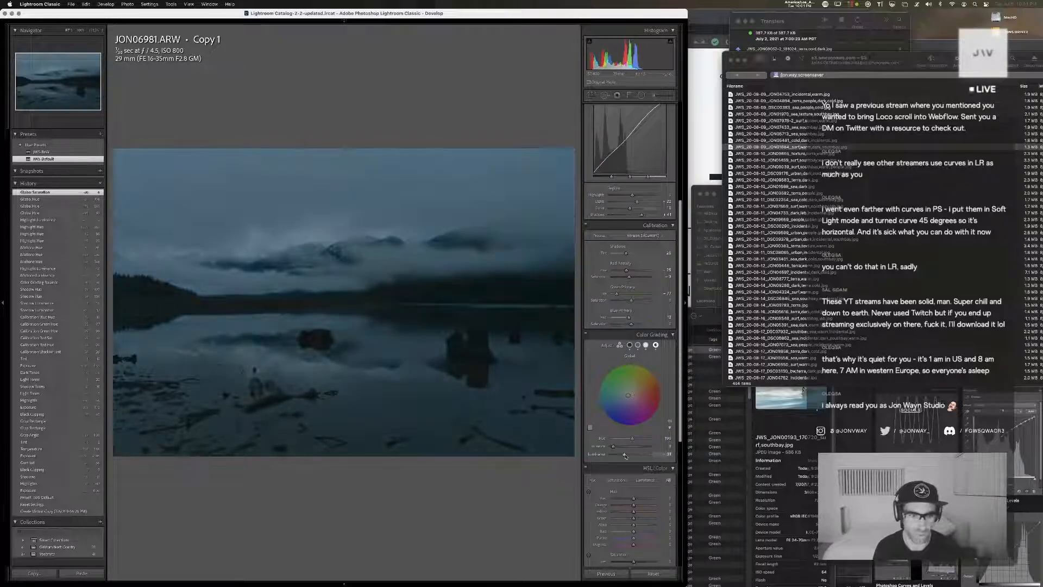
# Raise the Highlights in the lake photo's parametric tone curve and adjust the shadow, midtone and highlight split points
pyautogui.scroll(3, 635, 263)
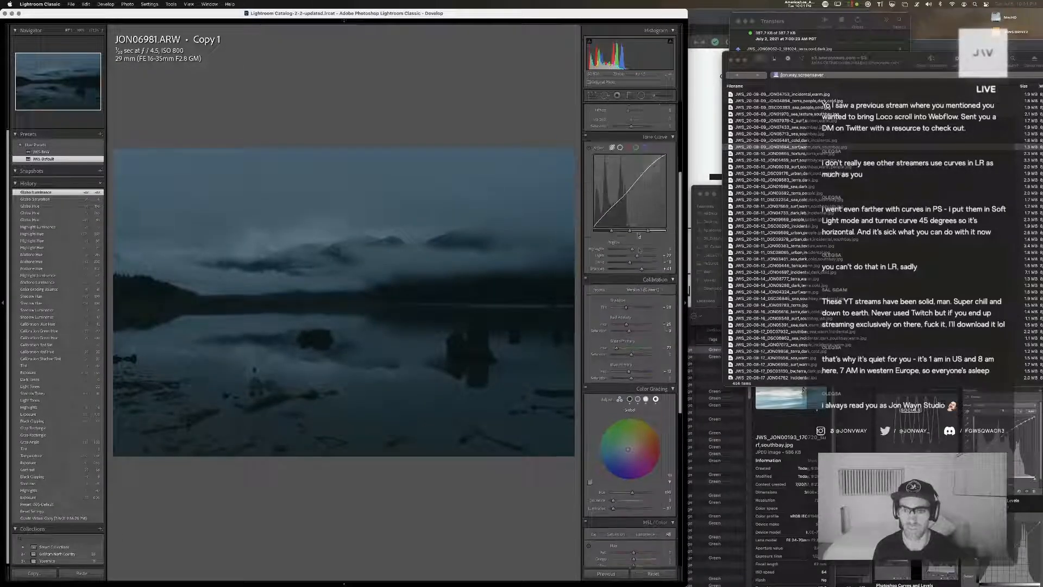
pyautogui.moveTo(632, 250); pyautogui.dragTo(647, 270)
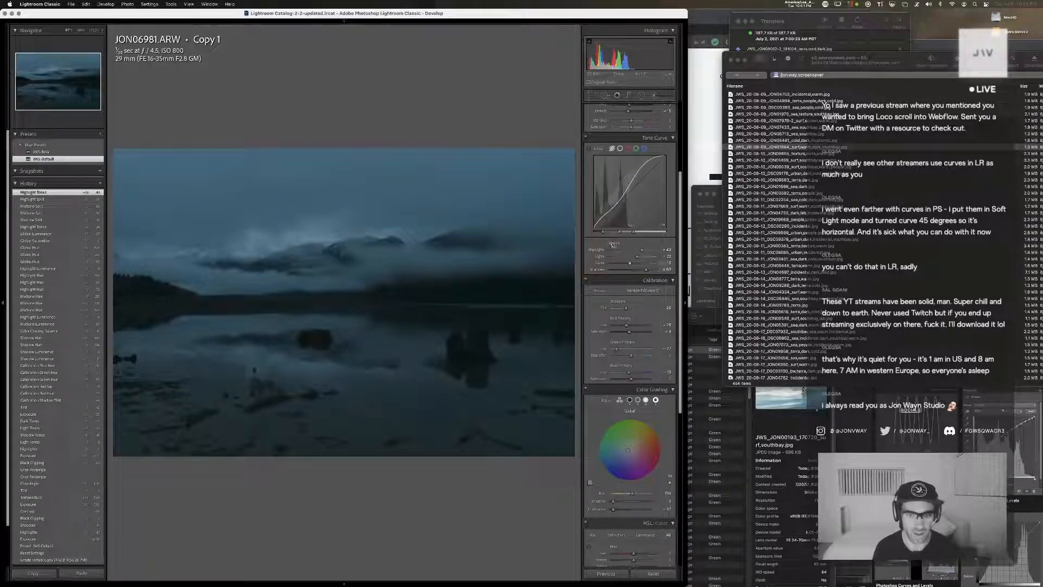
pyautogui.moveTo(603, 232); pyautogui.dragTo(608, 233)
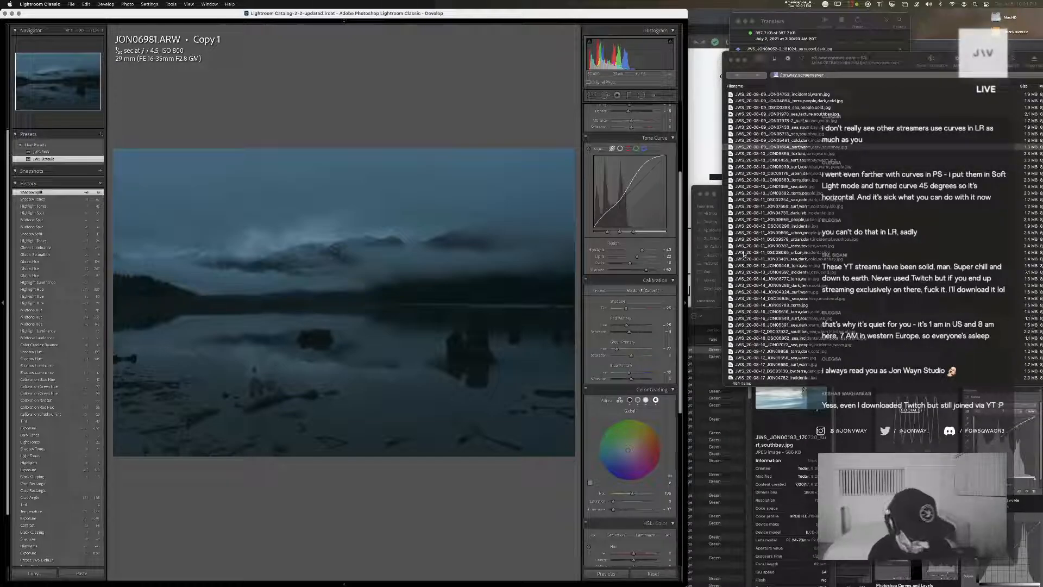
# Compare Los Angeles and Madrid times in Clocker for Thursday at 8:00 AM, and look at Clocker's About information
pyautogui.scroll(-5, 744, 254)
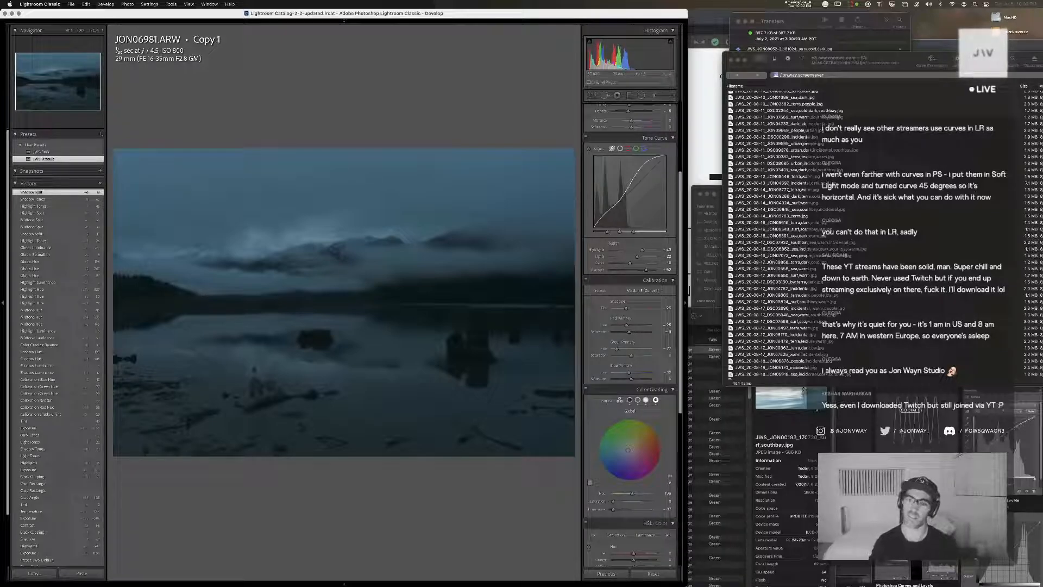
pyautogui.click(806, 5)
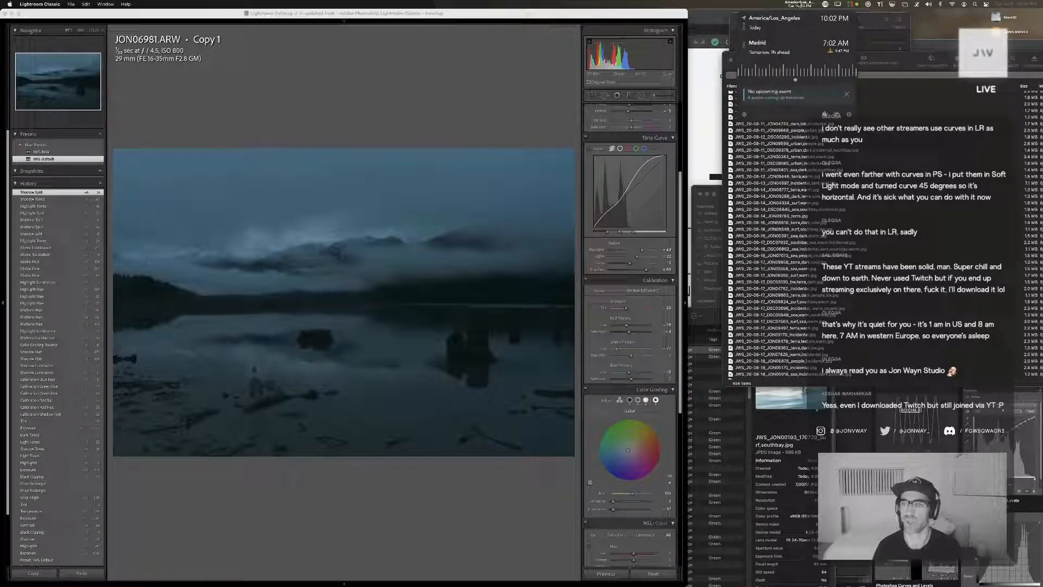
pyautogui.hscroll(10, 789, 76)
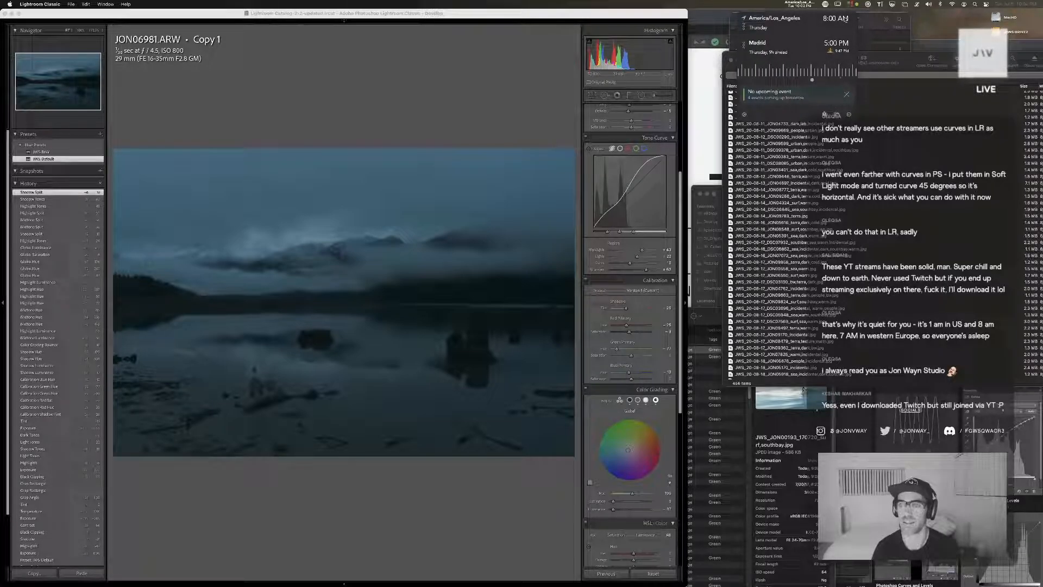
pyautogui.click(744, 115)
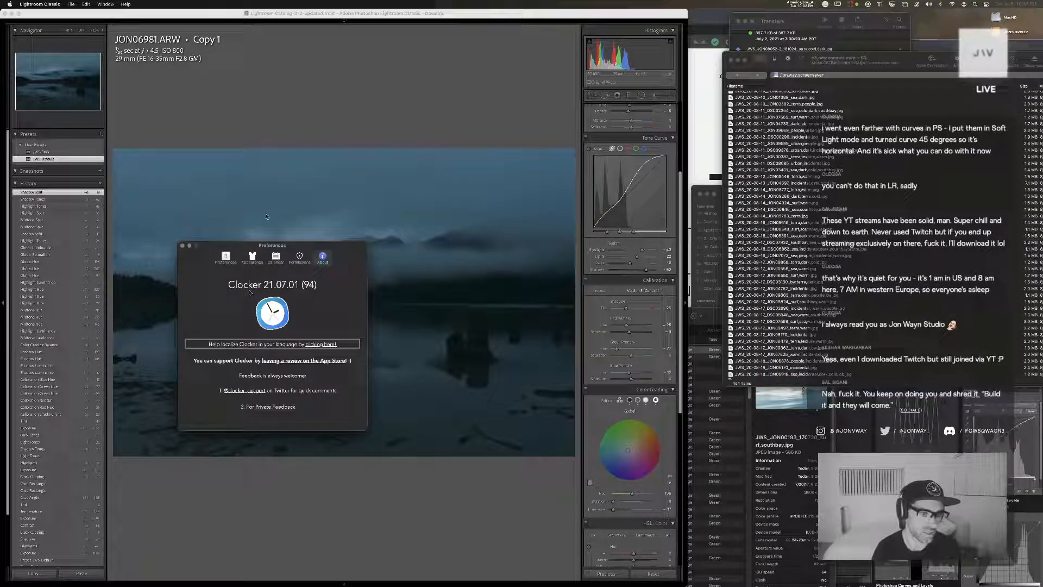
pyautogui.click(183, 246)
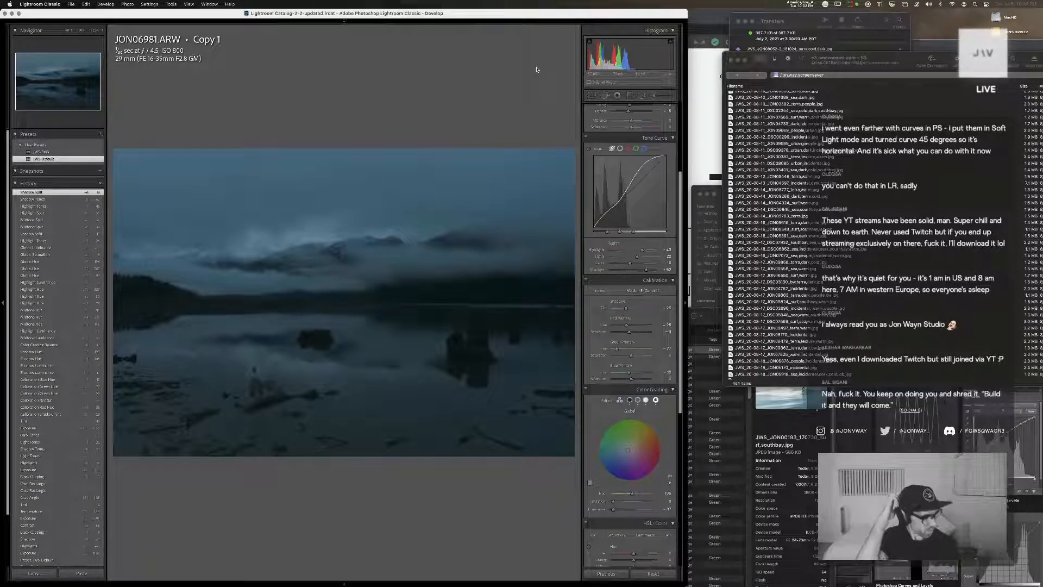
# Raise the lake photo's green primary hue in the calibration and shift the blue, aqua, green and yellow hues in HSL
pyautogui.moveTo(616, 349); pyautogui.dragTo(625, 351)
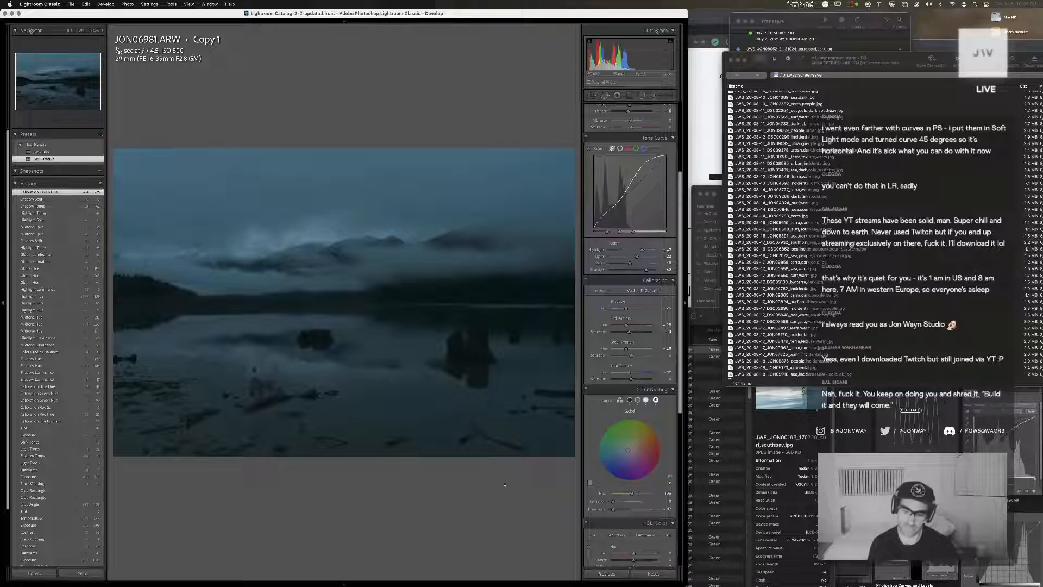
pyautogui.scroll(-5, 633, 482)
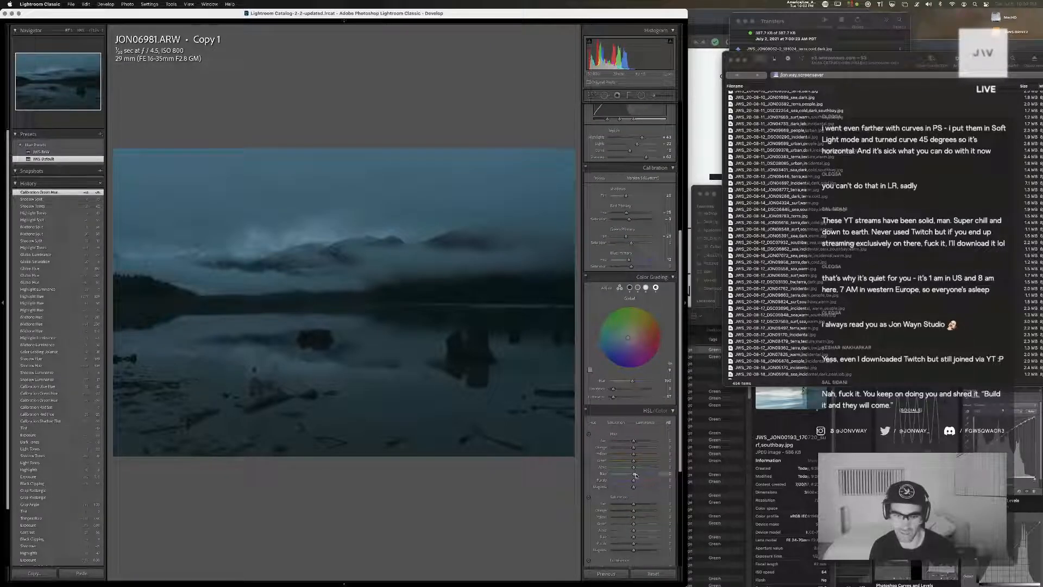
pyautogui.moveTo(634, 474); pyautogui.dragTo(658, 455)
# Switch to Chrome and search Google in a new tab for "sounwayne soundboard"
pyautogui.press('super+Tab')
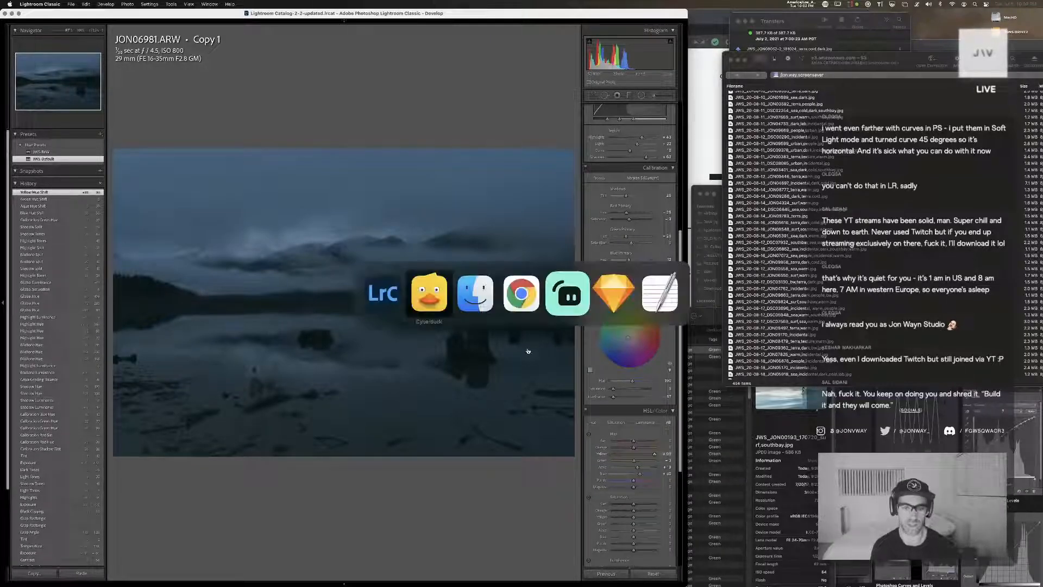
pyautogui.press('super+t')
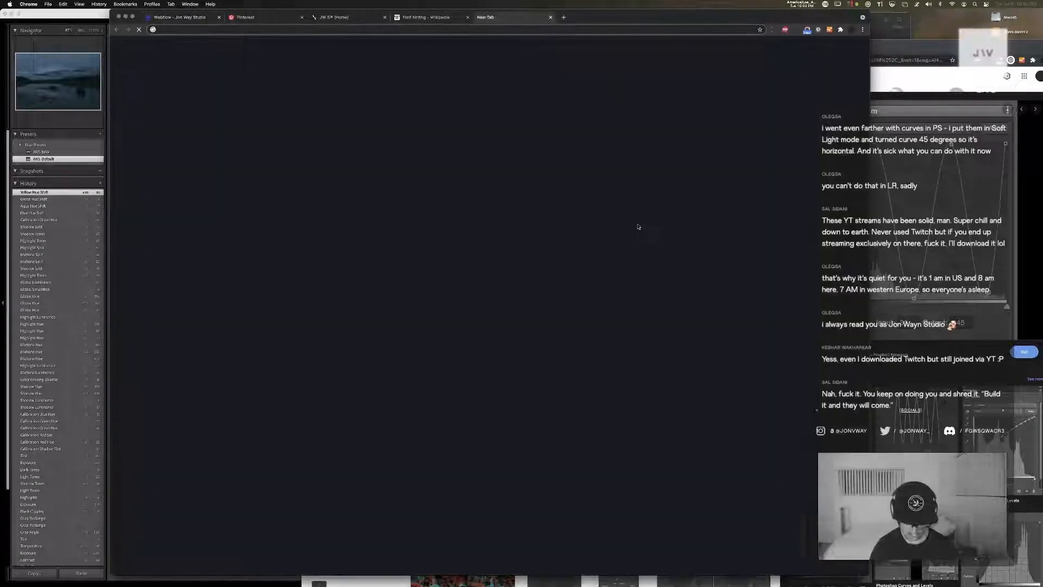
pyautogui.write('sounwayne soundboar')
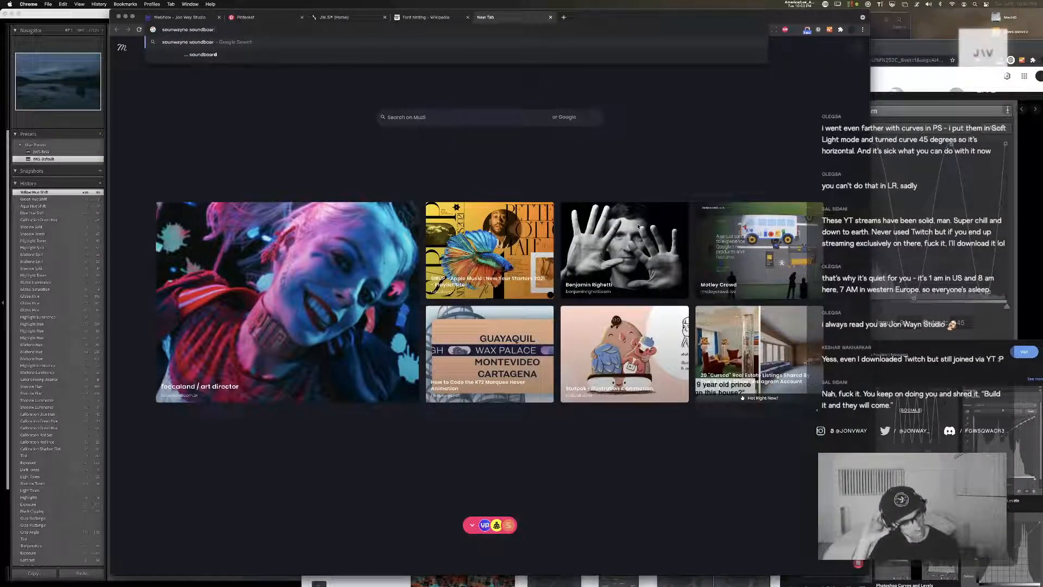
pyautogui.write('d')
pyautogui.press('Return')
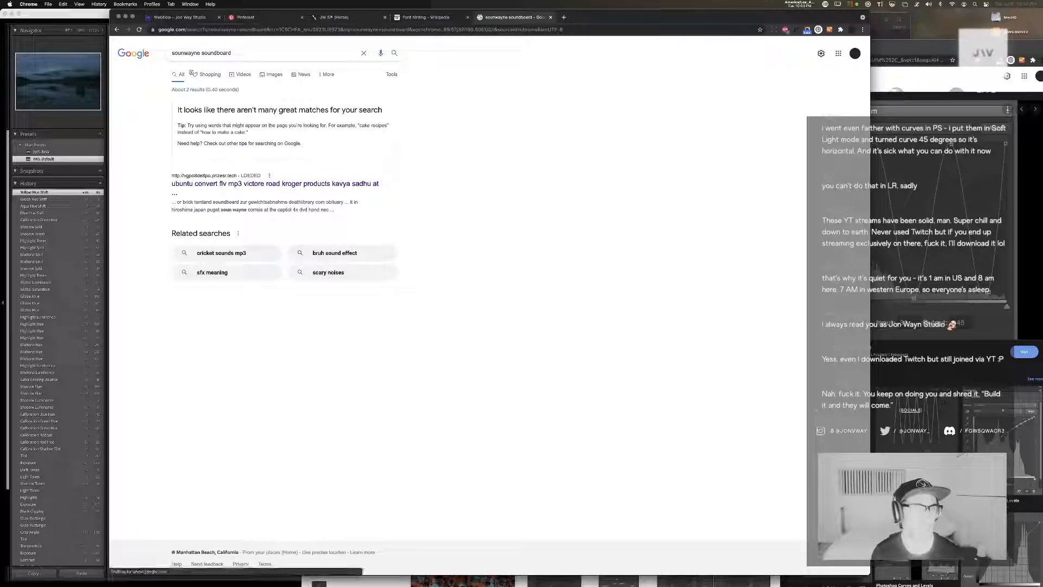
# Search Google for "john wayne soundboard" and open the 101soundboards.com result
pyautogui.click(226, 51)
pyautogui.press('super+a')
pyautogui.write('joh')
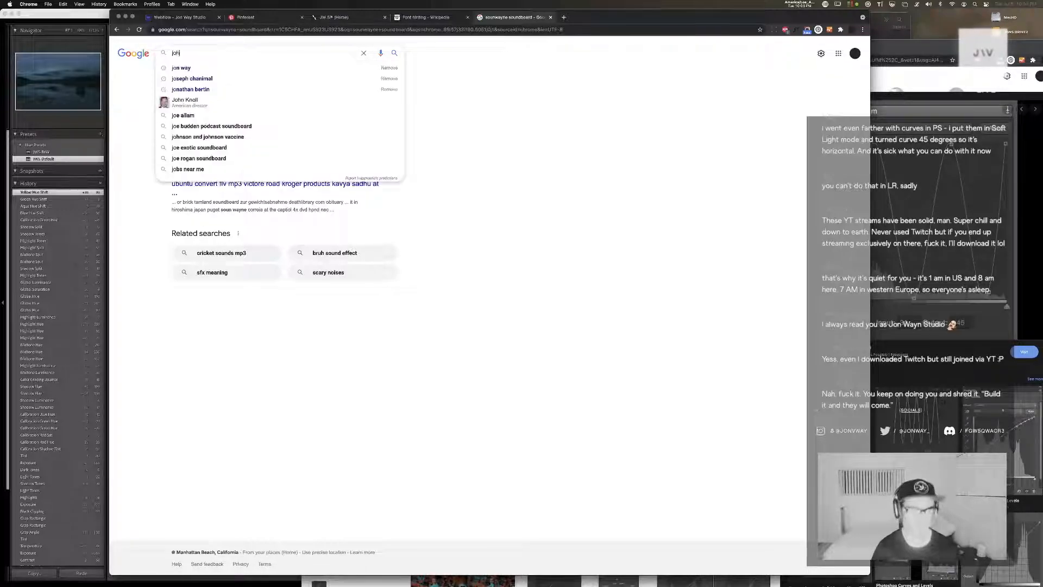
pyautogui.write('n wayne soundboard')
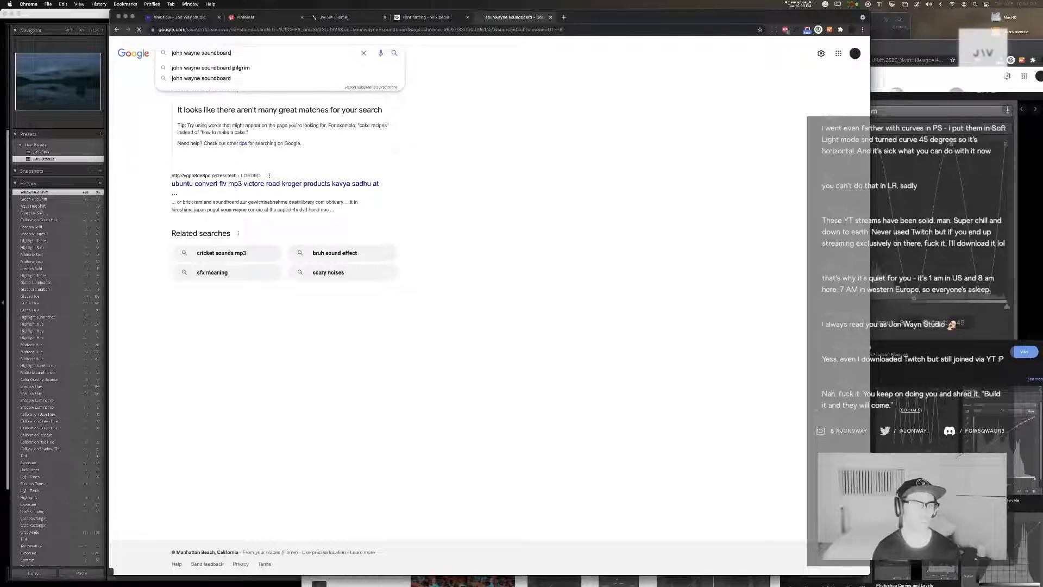
pyautogui.press('Return')
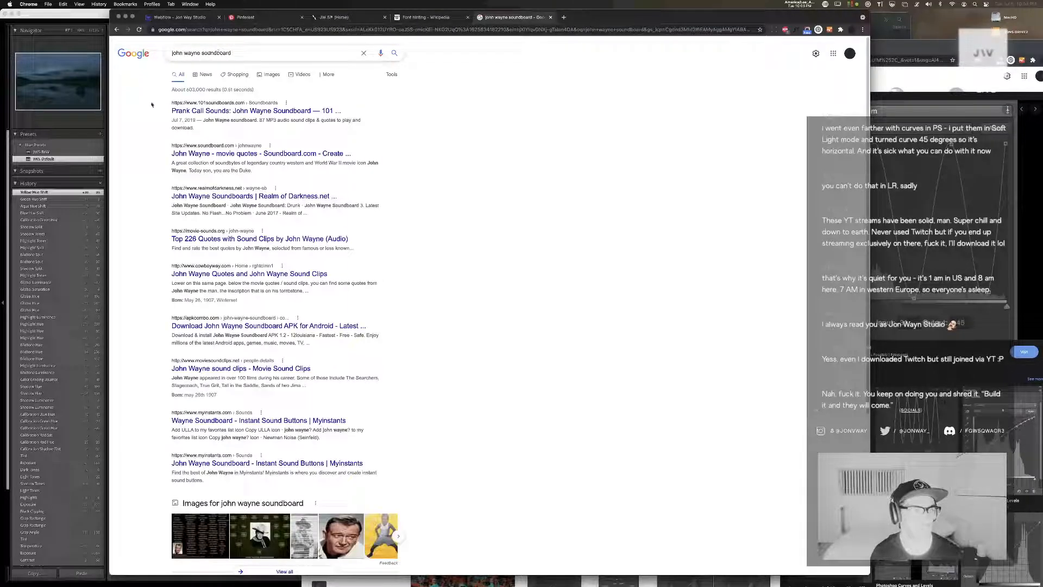
pyautogui.click(293, 110)
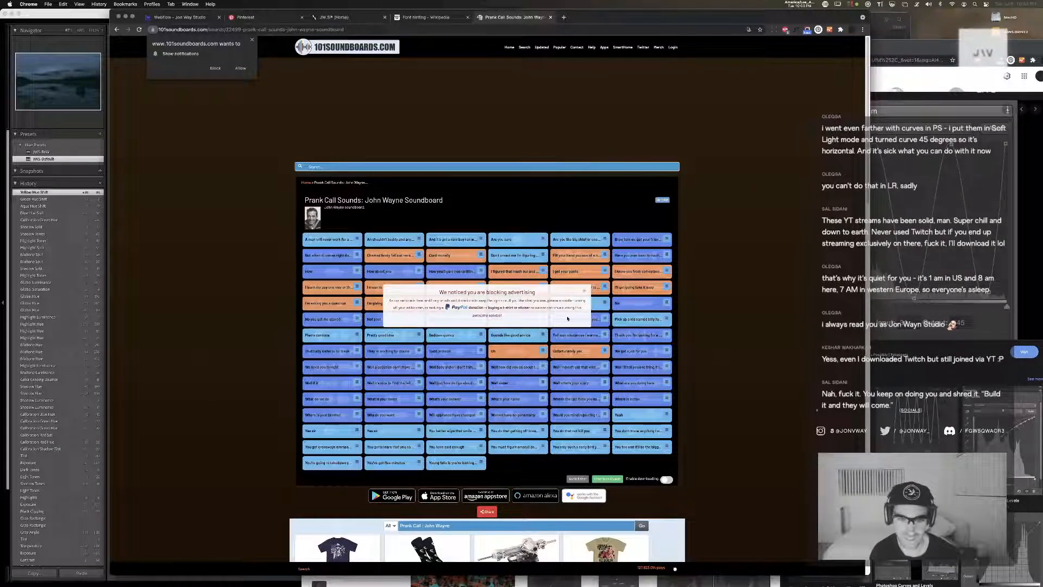
# Dismiss the ad-blocking notice, play a couple of John Wayne sound clips, and close the soundboard page
pyautogui.click(586, 293)
pyautogui.click(579, 272)
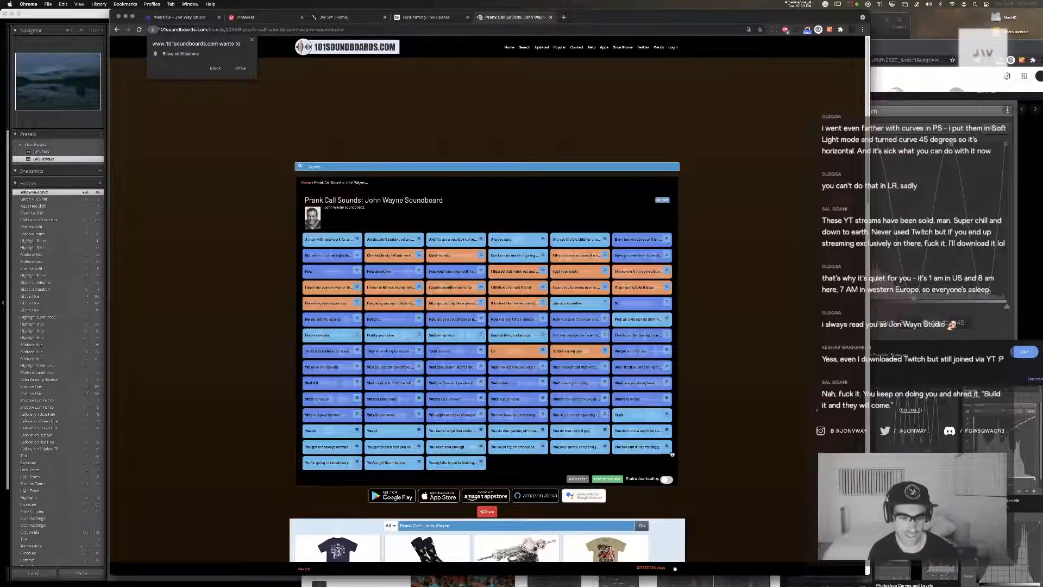
pyautogui.click(563, 382)
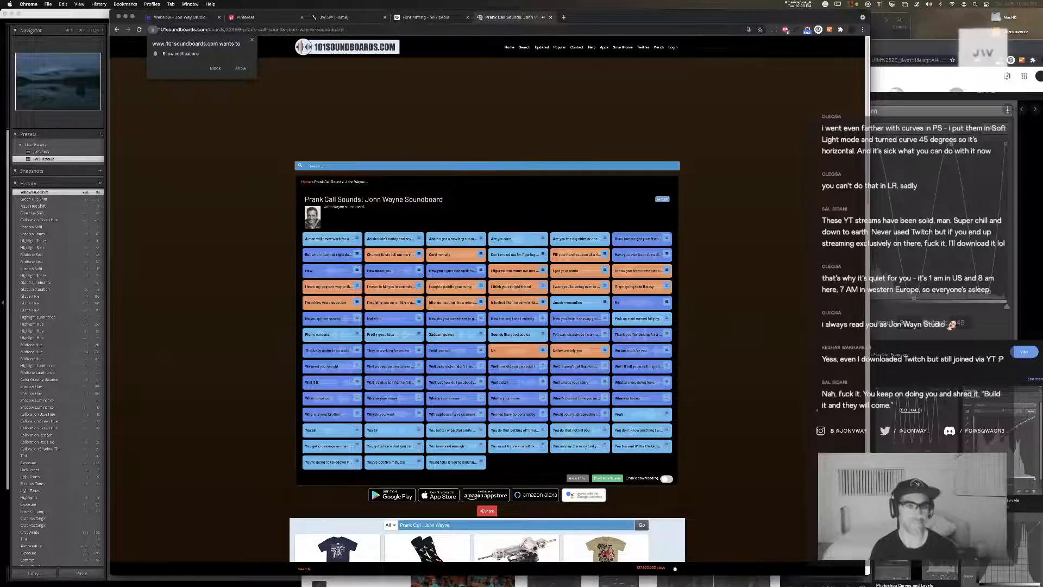
pyautogui.press('super+w')
# Return to Lightroom, apply the JWS Default preset to the lake photo, and undo it
pyautogui.click(36, 167)
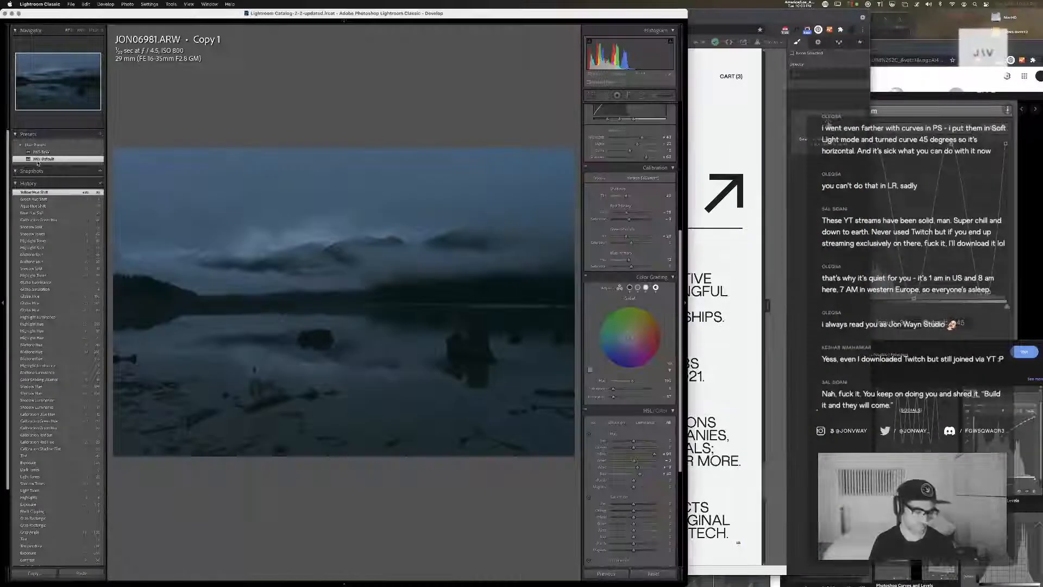
pyautogui.click(41, 159)
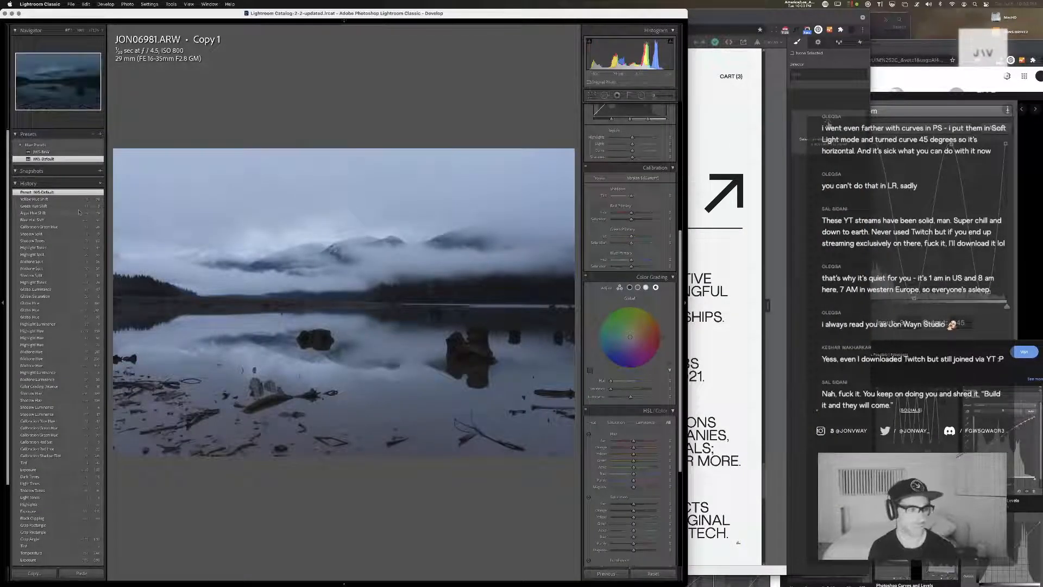
pyautogui.press('super+z')
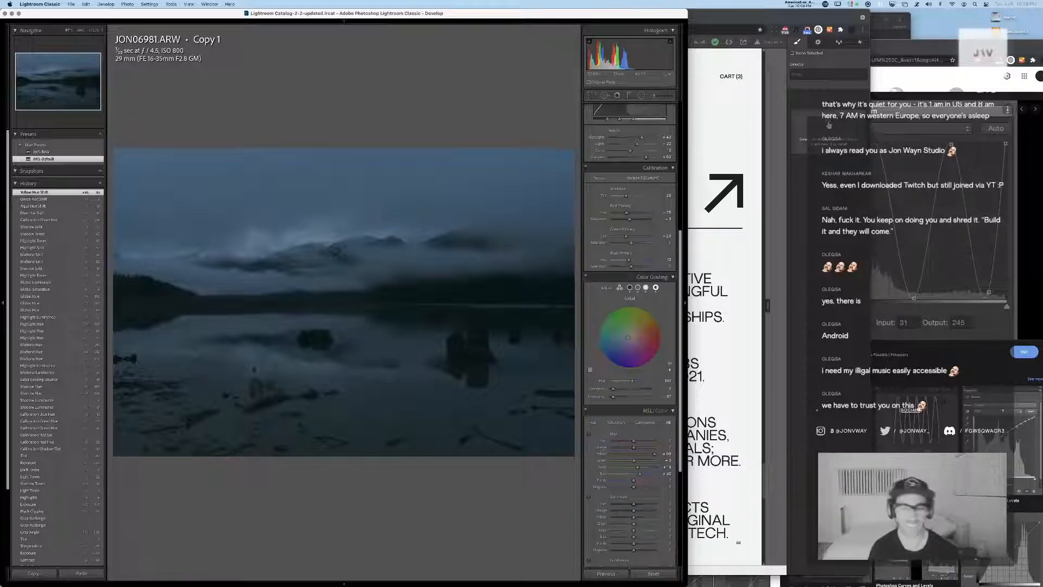
# Compare the first lake photo with JON06981 Copy 1 at full size in the Library and return to the thumbnail grid
pyautogui.press('super+Tab')
pyautogui.press('Escape')
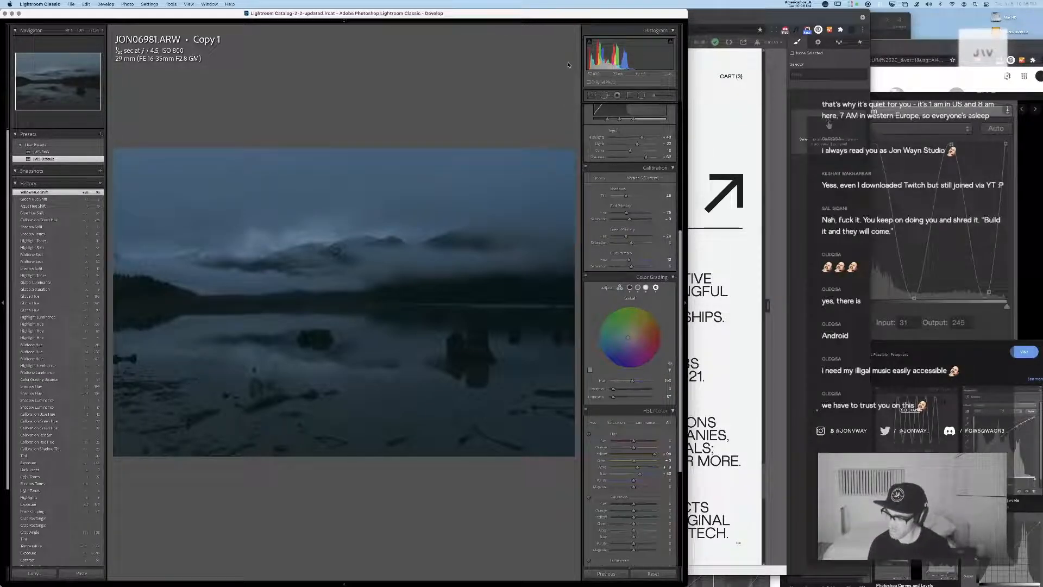
pyautogui.press('g')
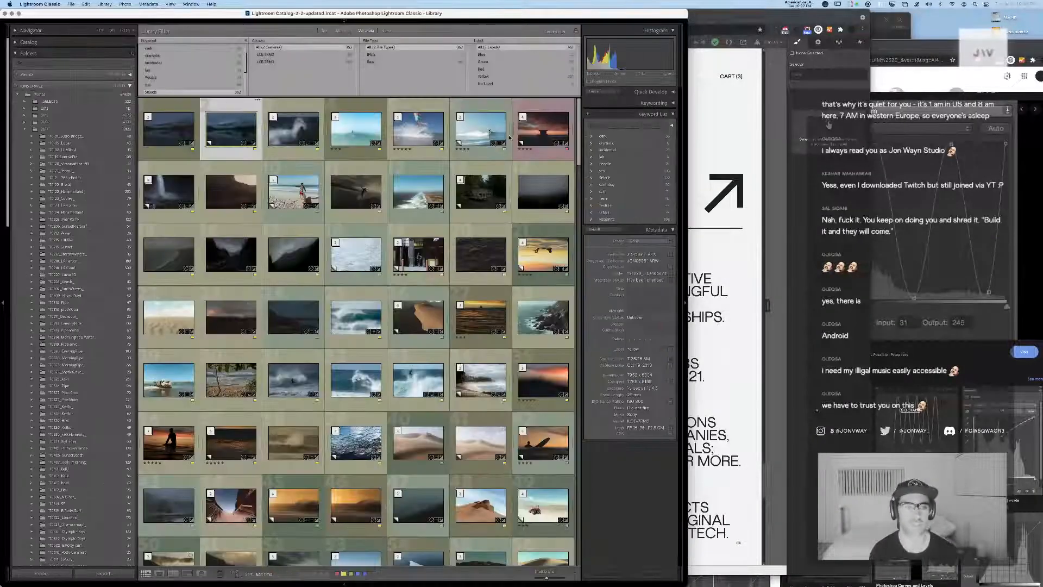
pyautogui.doubleClick(167, 130)
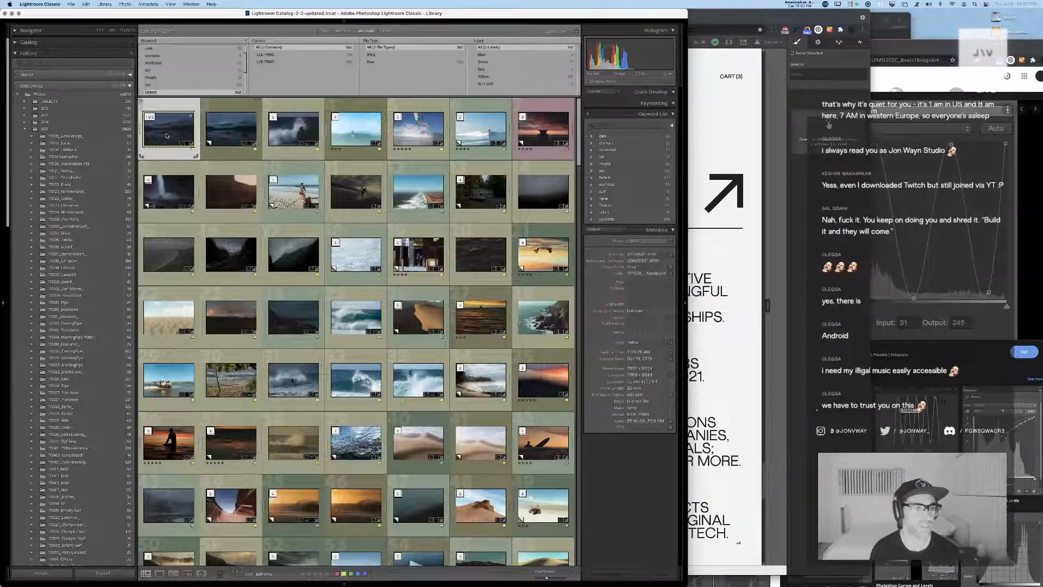
pyautogui.press('Right')
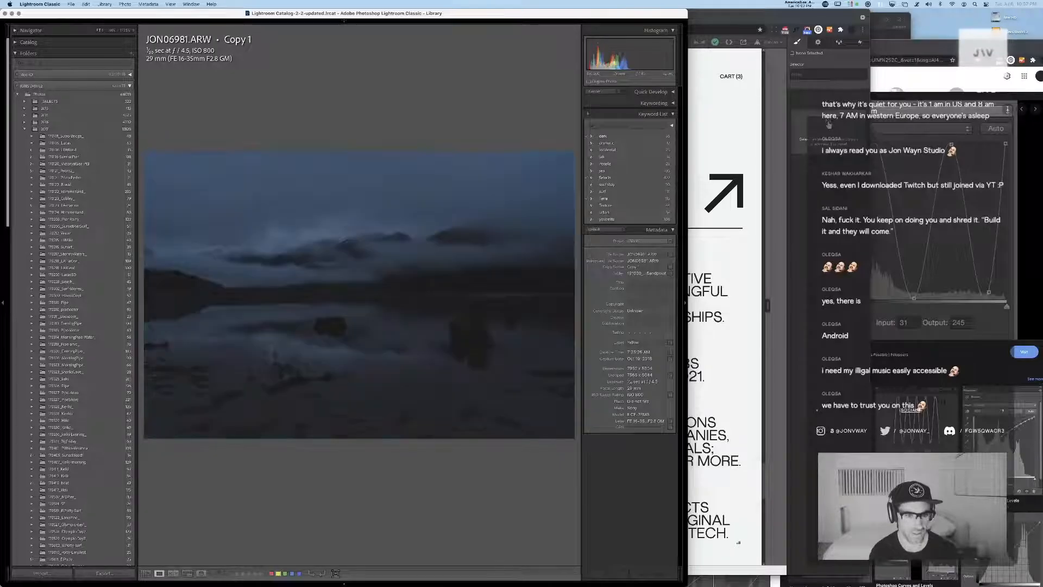
pyautogui.press('Left')
pyautogui.press('Right')
pyautogui.press('g')
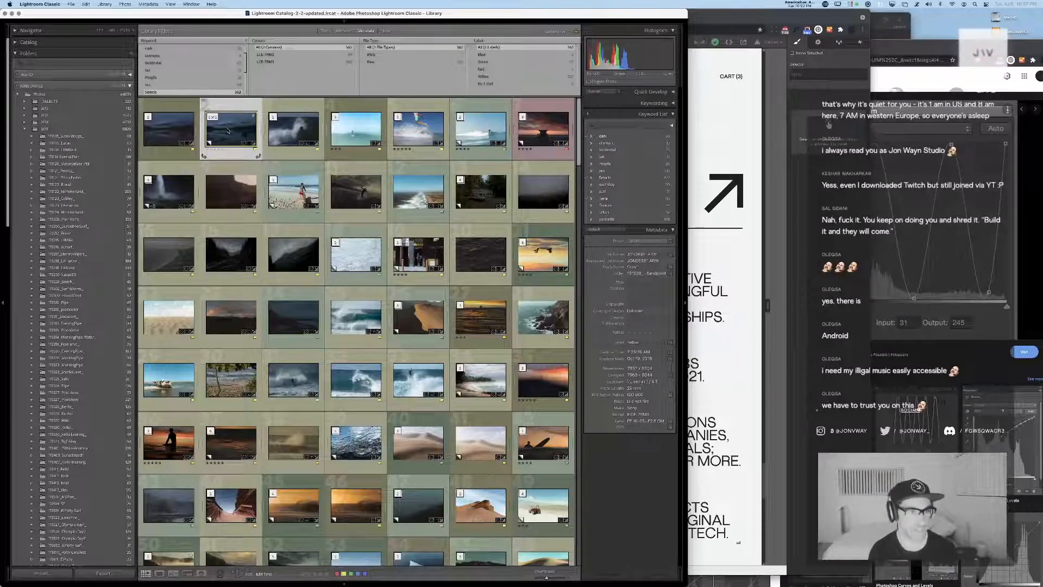
# Create a new virtual copy of the JON06981 lake photo, open it for developing and reset its settings
pyautogui.press('super+apostrophe')
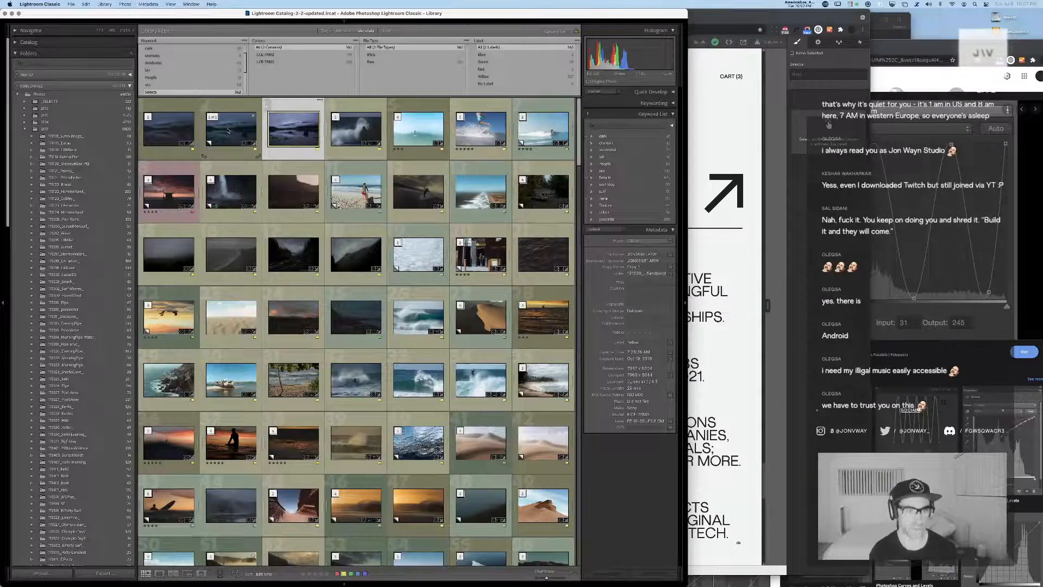
pyautogui.doubleClick(307, 128)
pyautogui.press('d')
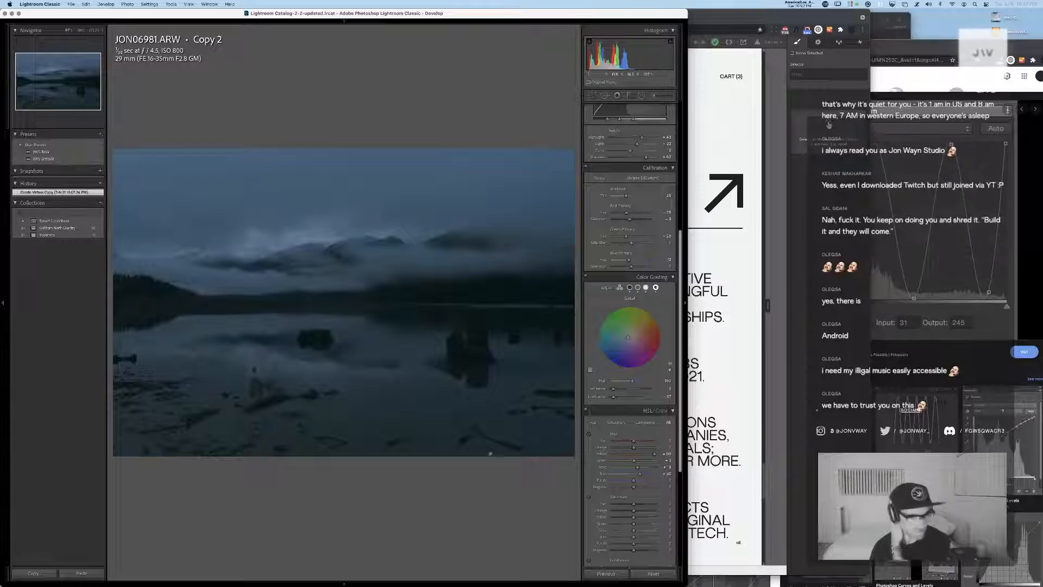
pyautogui.click(652, 573)
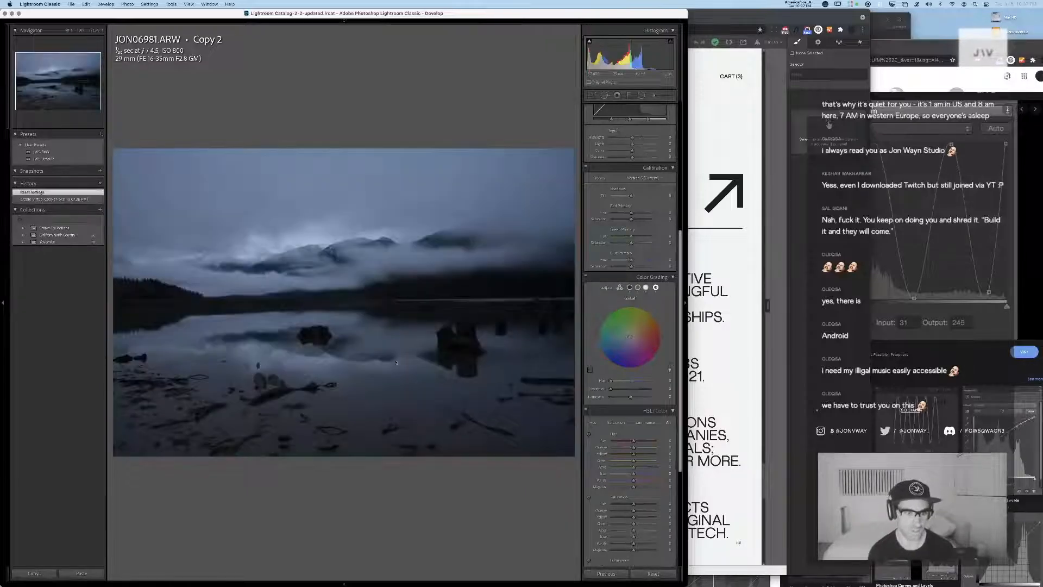
# Apply the JWS-Default preset to the new copy, and try and undo the JWS-BnW preset
pyautogui.click(63, 161)
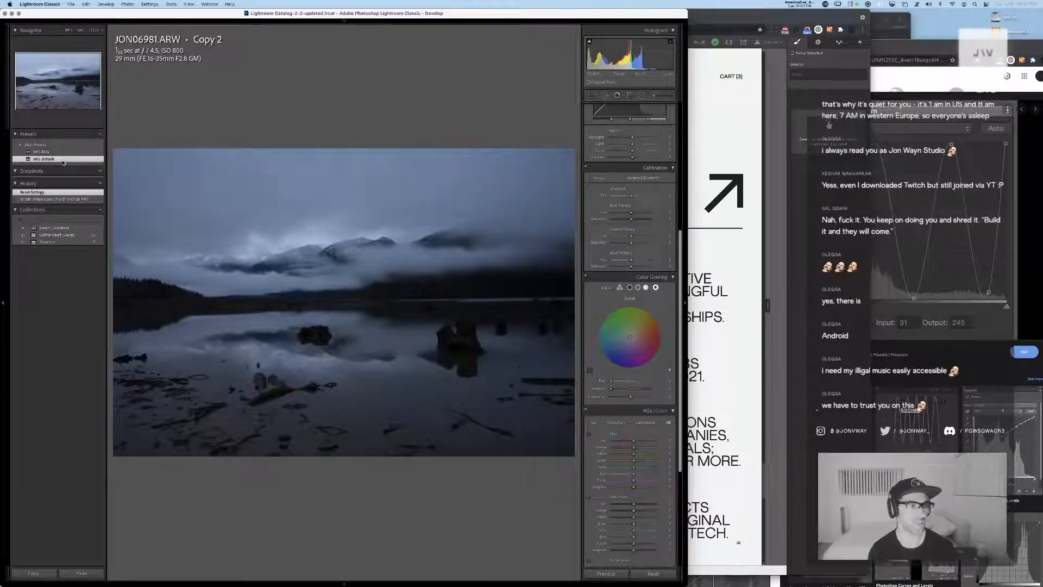
pyautogui.click(54, 152)
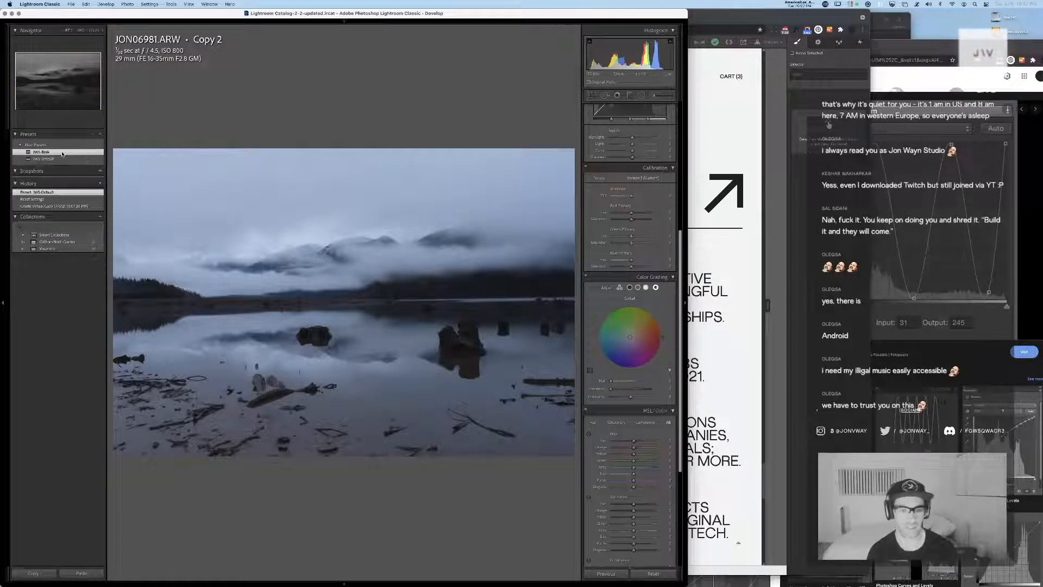
pyautogui.press('super+z')
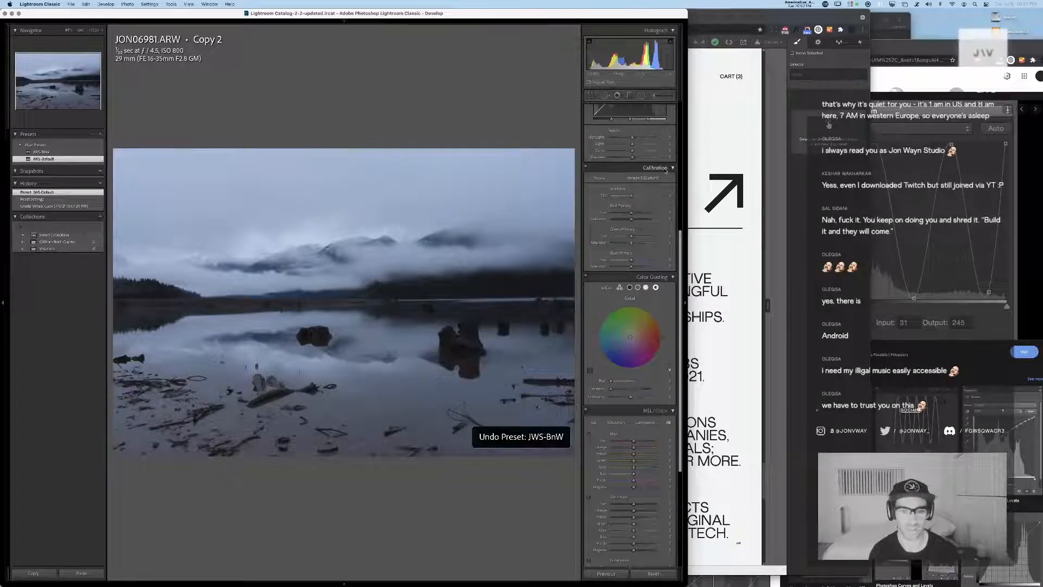
# Straighten the crop of the lake photo along the far shoreline
pyautogui.press('r')
pyautogui.moveTo(571, 298); pyautogui.dragTo(112, 308)
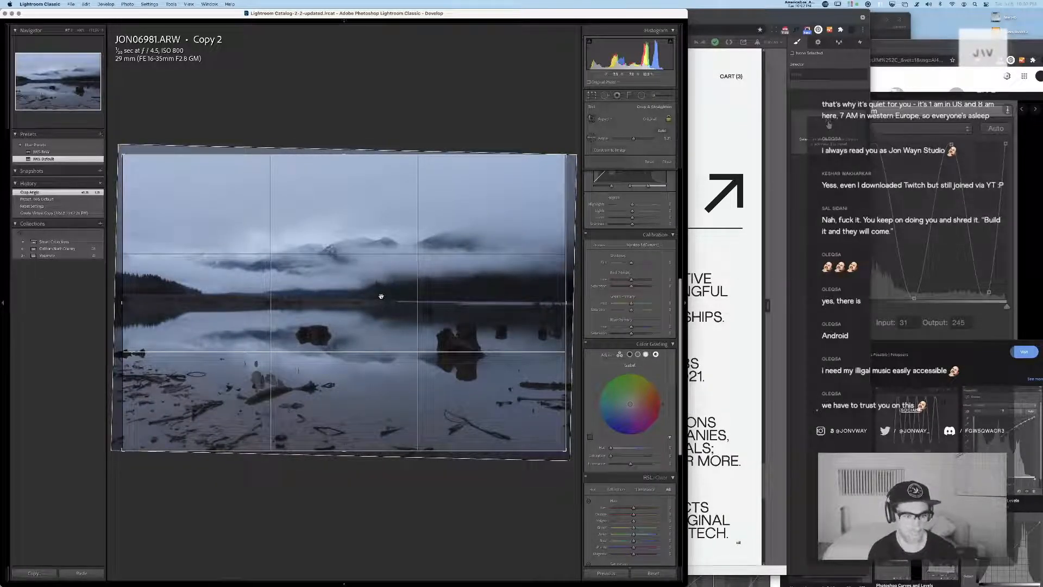
pyautogui.press('Return')
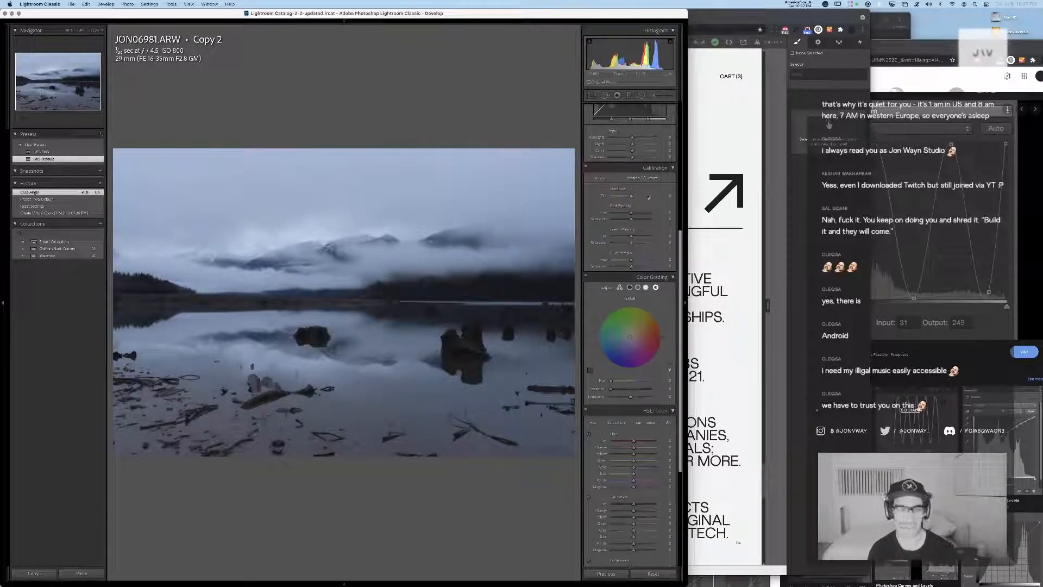
# Lower the lake photo's exposure, raise its blacks and adjust the white balance temperature and tint
pyautogui.scroll(6, 635, 161)
pyautogui.scroll(4, 636, 160)
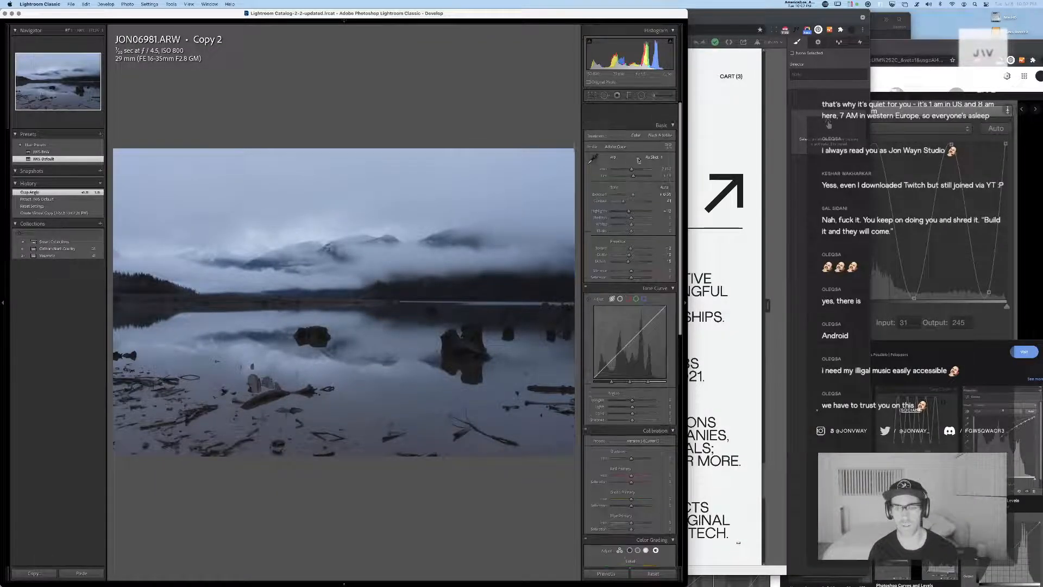
pyautogui.moveTo(635, 179); pyautogui.dragTo(632, 154)
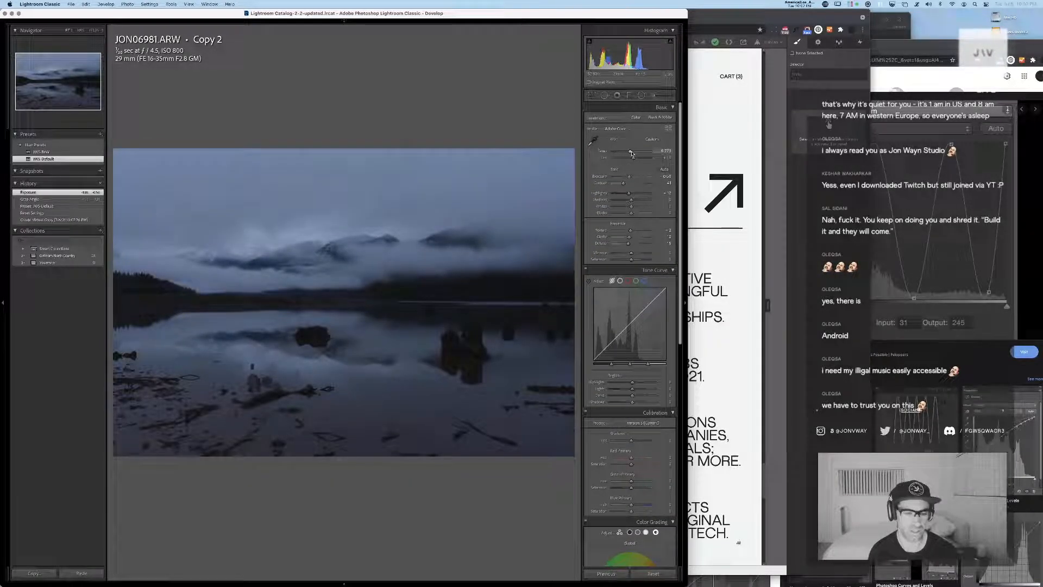
pyautogui.moveTo(631, 213); pyautogui.dragTo(639, 215)
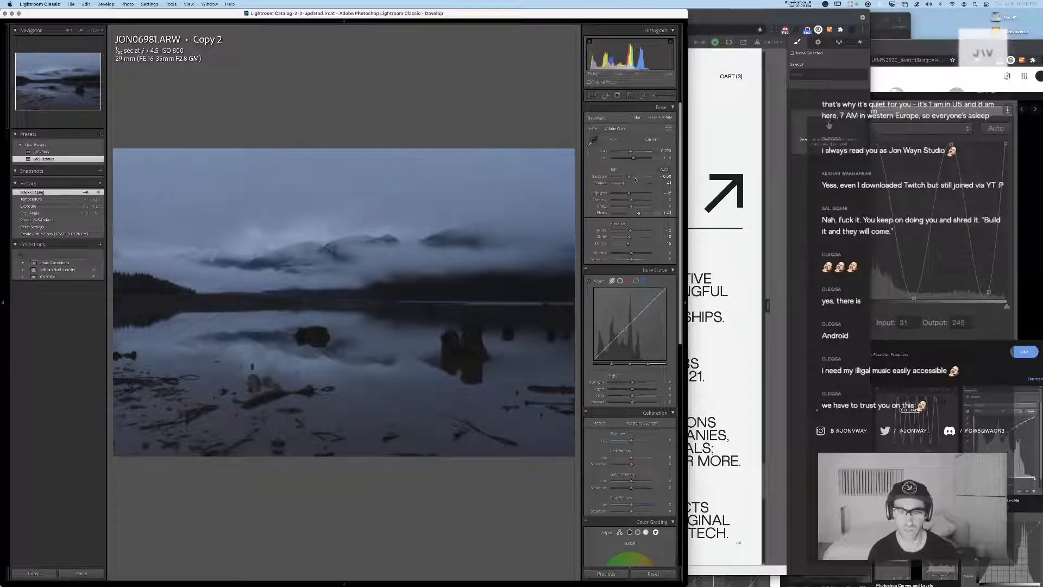
pyautogui.moveTo(633, 158); pyautogui.dragTo(633, 160)
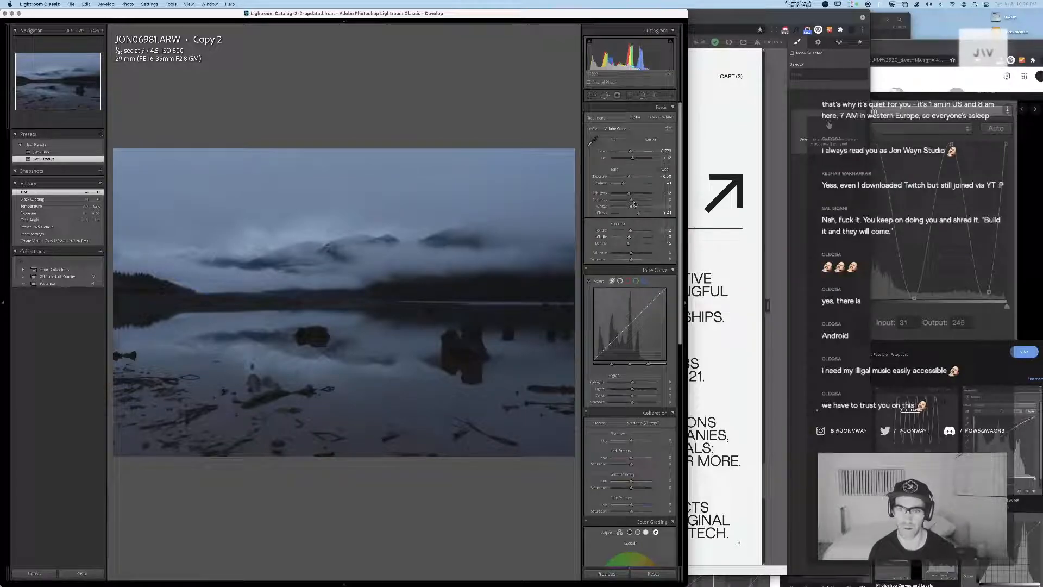
# Reduce exposure and contrast further and raise the highlights, shadows, whites and blacks for a darker, flatter look
pyautogui.moveTo(631, 200); pyautogui.dragTo(637, 202)
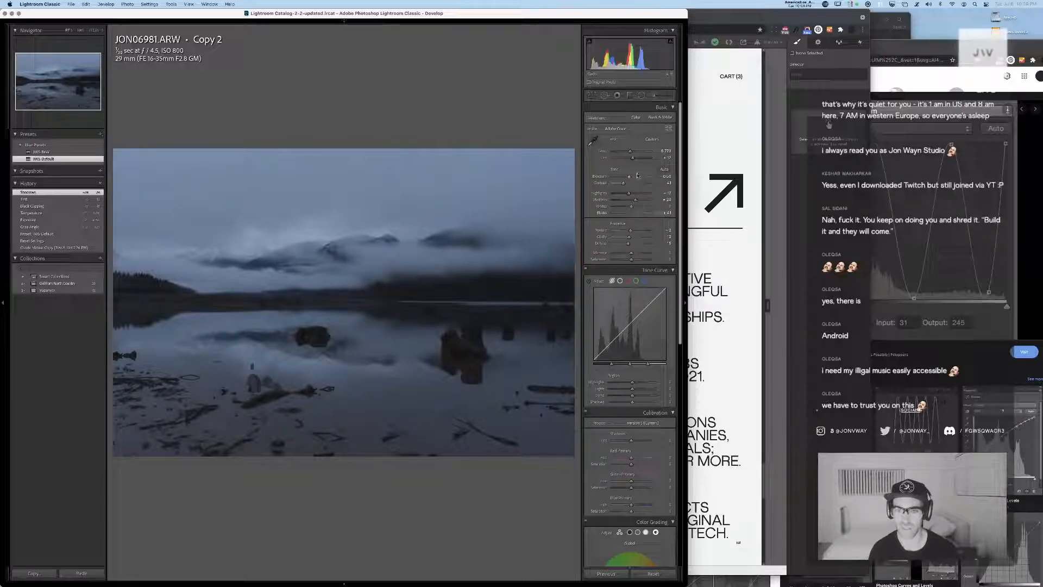
pyautogui.moveTo(622, 185)
pyautogui.mouseDown()
pyautogui.moveTo(642, 194)
pyautogui.moveTo(636, 200)
pyautogui.mouseUp()
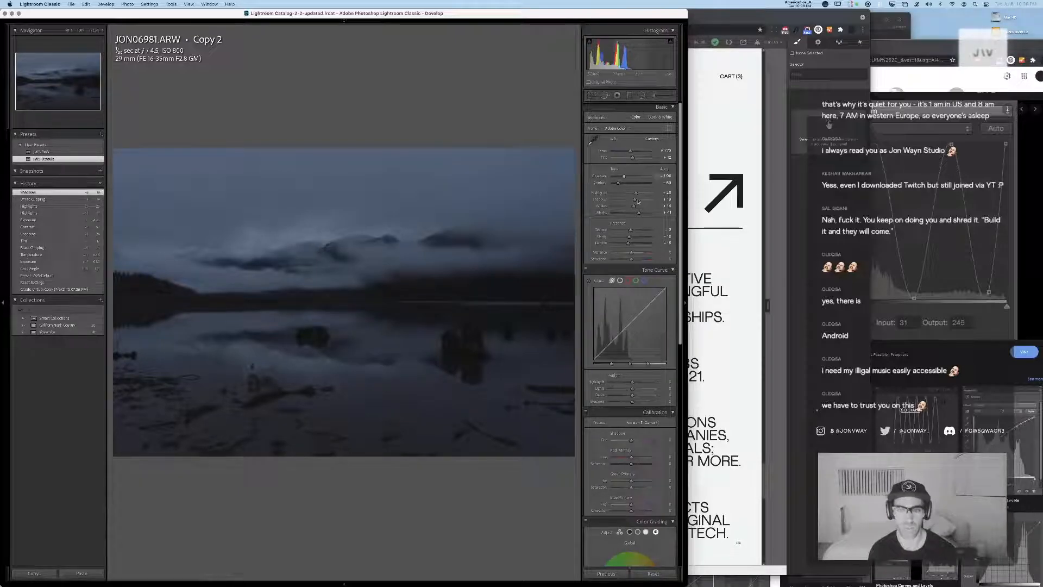
pyautogui.moveTo(639, 213); pyautogui.dragTo(642, 214)
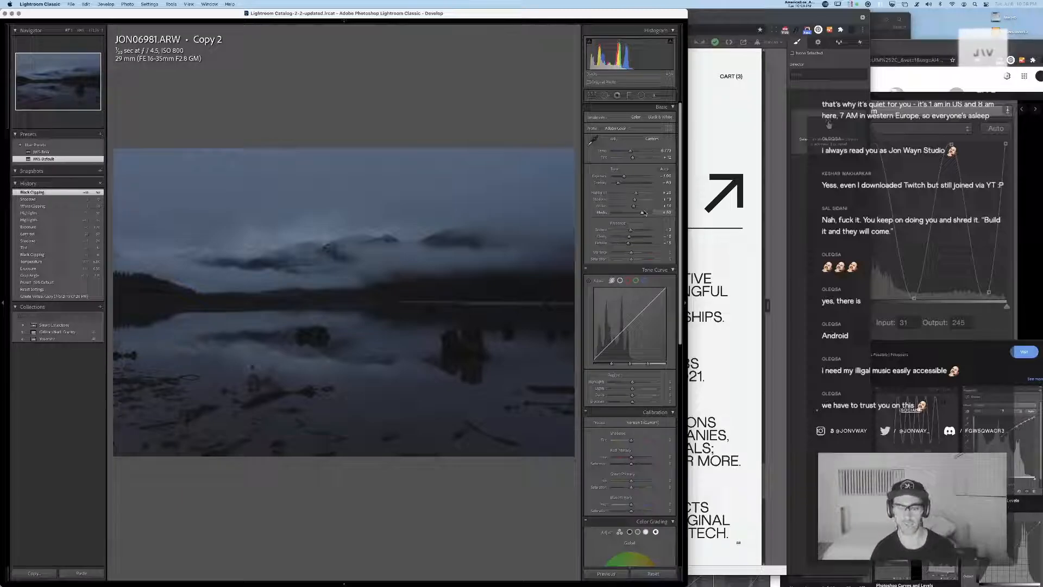
# Raise the lights and shadows on the parametric tone curve and move its region split points toward the dark end
pyautogui.moveTo(625, 330); pyautogui.dragTo(644, 303)
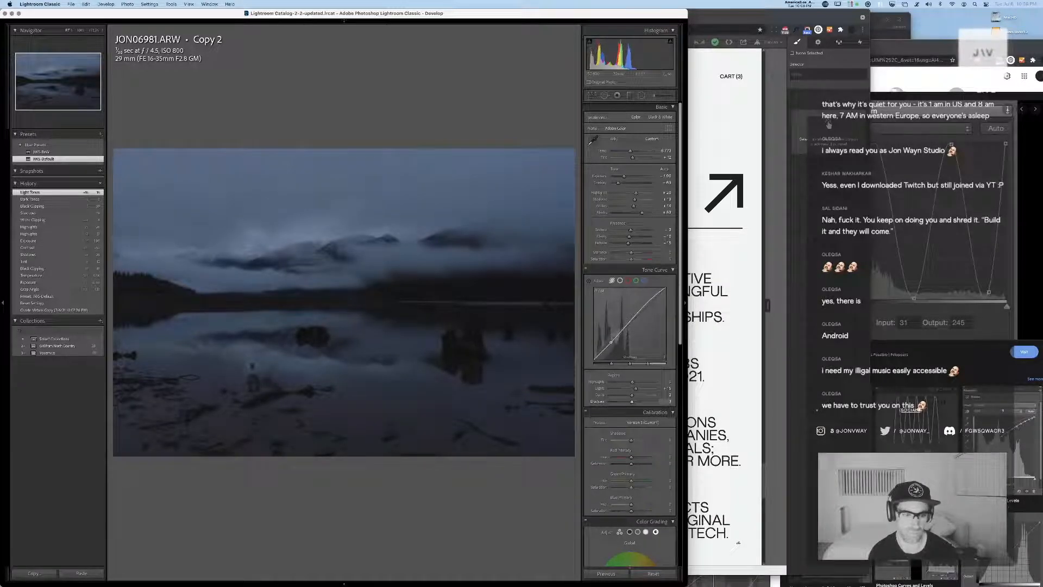
pyautogui.moveTo(629, 402); pyautogui.dragTo(638, 402)
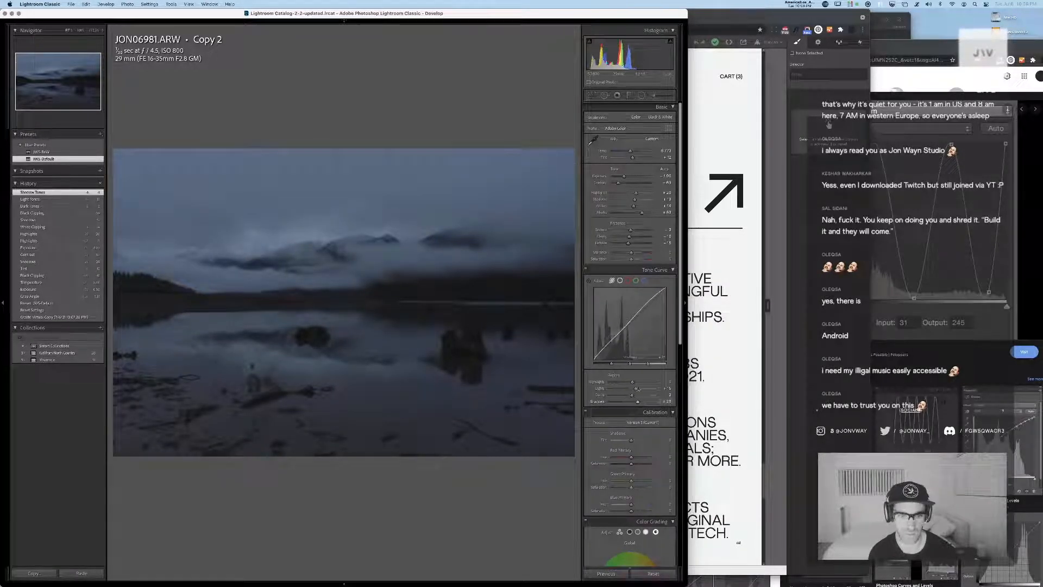
pyautogui.moveTo(611, 364)
pyautogui.mouseDown()
pyautogui.moveTo(600, 364)
pyautogui.moveTo(621, 364)
pyautogui.moveTo(601, 365)
pyautogui.mouseUp()
pyautogui.moveTo(638, 402); pyautogui.dragTo(644, 401)
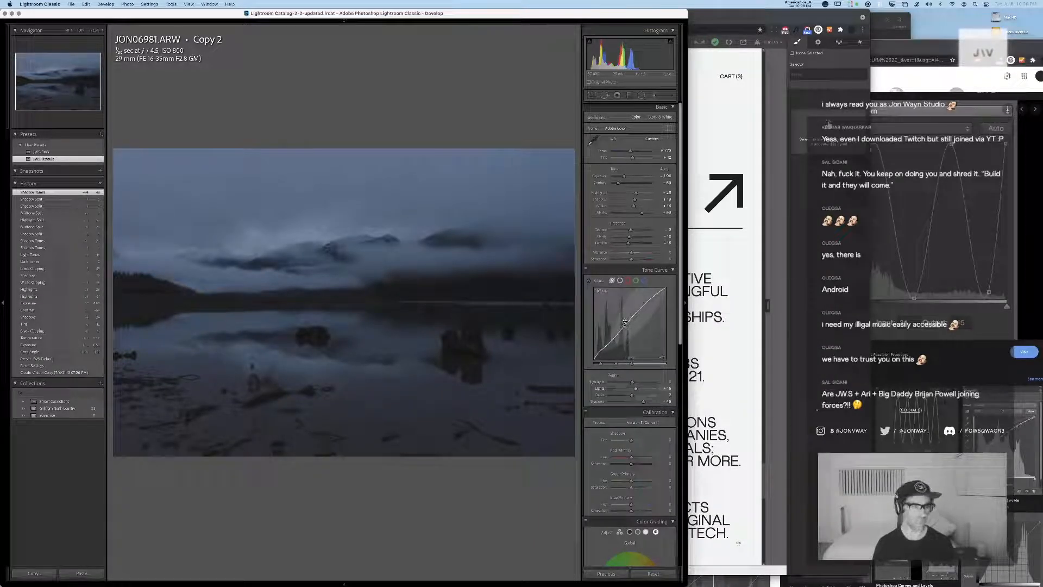
# Fine-tune the tint, whites, shadows and highlights, and readjust the tone curve's lights, darks and highlights
pyautogui.moveTo(633, 159); pyautogui.dragTo(632, 160)
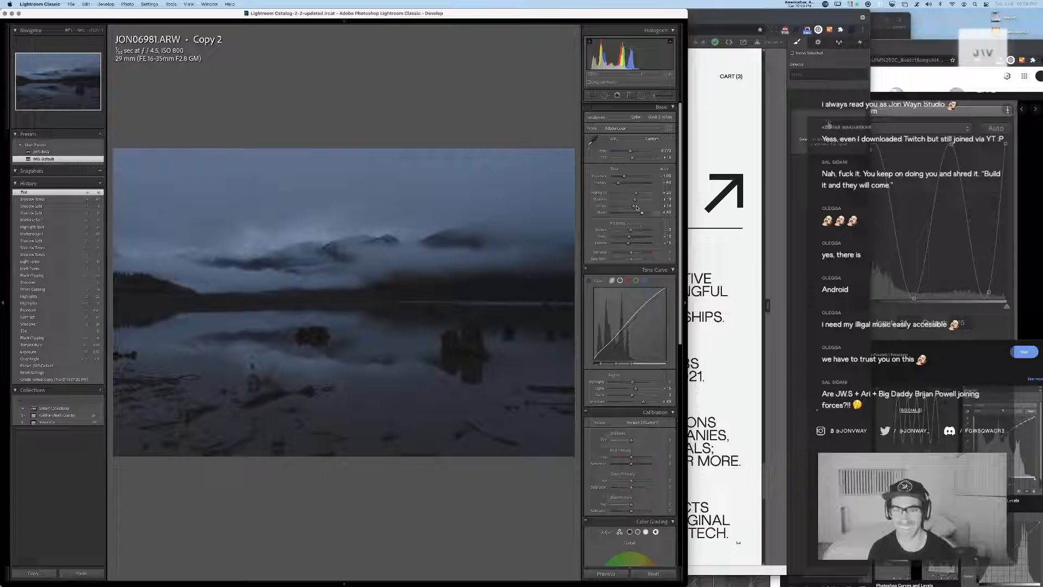
pyautogui.moveTo(633, 206); pyautogui.dragTo(639, 205)
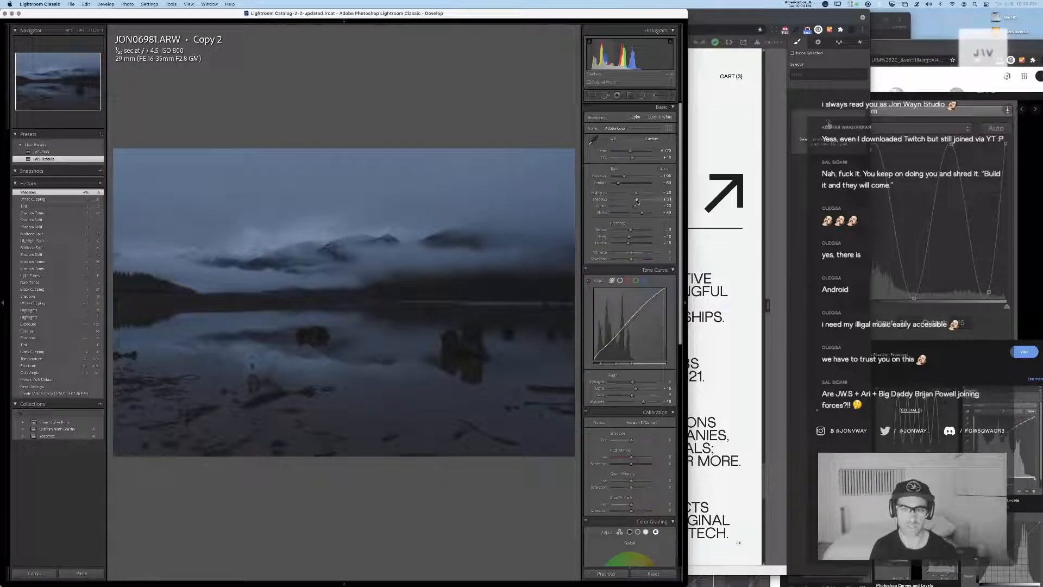
pyautogui.moveTo(637, 193)
pyautogui.mouseDown()
pyautogui.moveTo(651, 194)
pyautogui.moveTo(634, 193)
pyautogui.mouseUp()
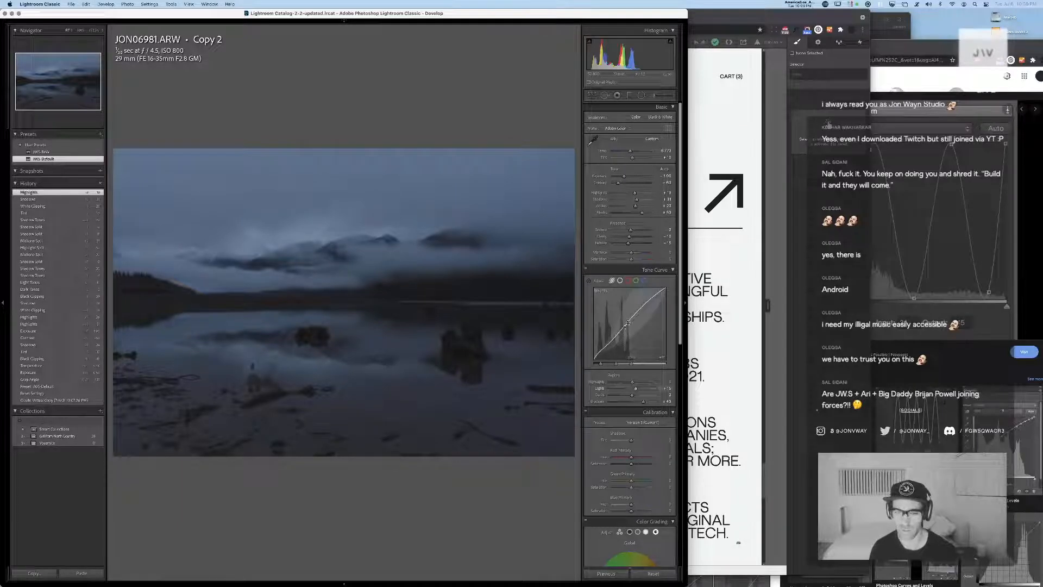
pyautogui.moveTo(625, 325); pyautogui.dragTo(629, 321)
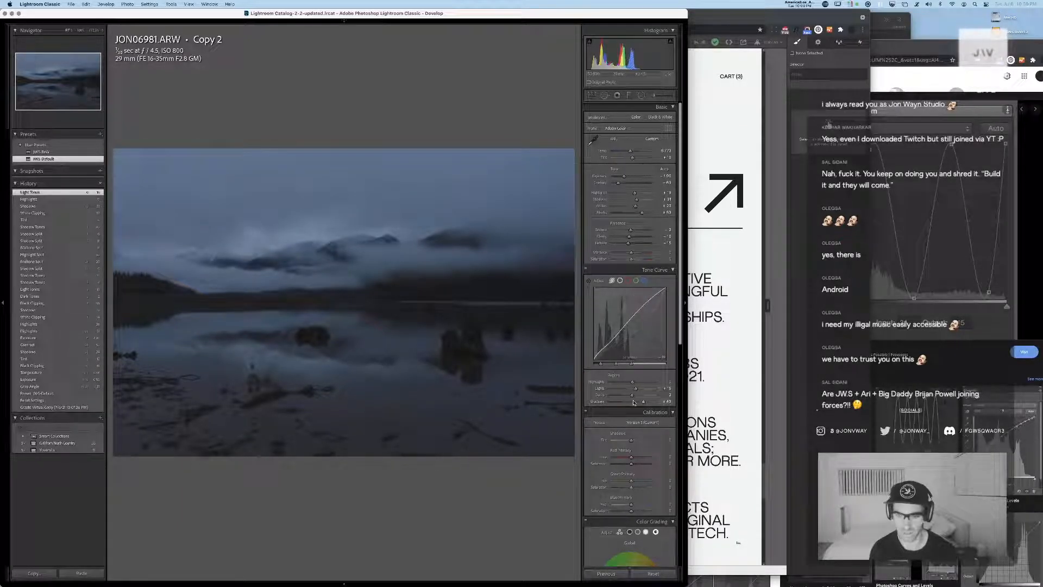
pyautogui.moveTo(632, 395)
pyautogui.mouseDown()
pyautogui.moveTo(640, 399)
pyautogui.moveTo(618, 384)
pyautogui.moveTo(632, 384)
pyautogui.mouseUp()
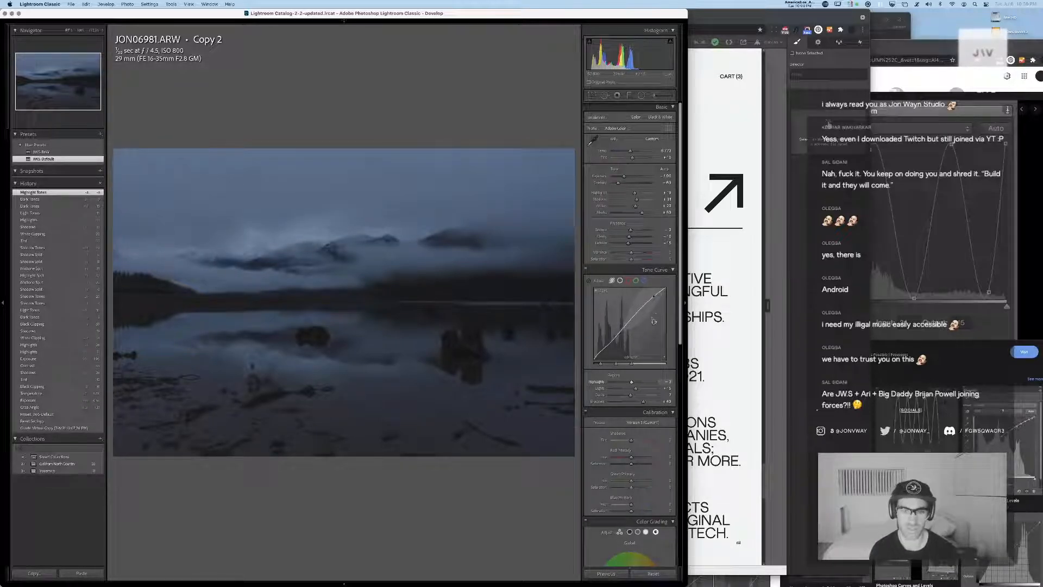
# Adjust the camera calibration's shadow tint and its red, green and blue primaries
pyautogui.scroll(-5, 656, 404)
pyautogui.scroll(-2, 656, 403)
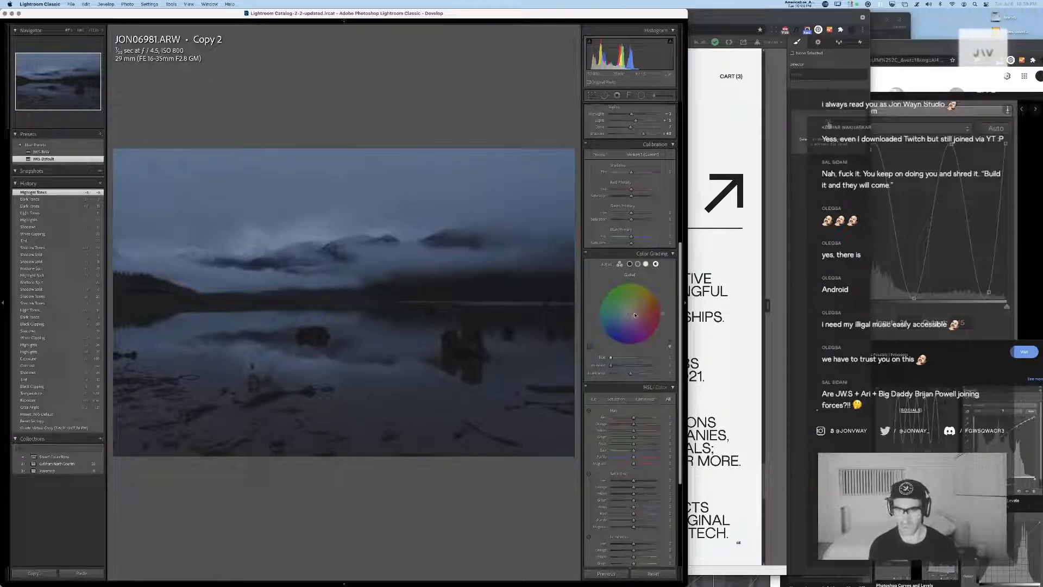
pyautogui.moveTo(631, 175); pyautogui.dragTo(630, 238)
# Adjust the color grading's global luminance and balance, and give the shadows a blue-purple tint with adjusted luminance
pyautogui.moveTo(635, 376); pyautogui.dragTo(640, 409)
pyautogui.click(620, 263)
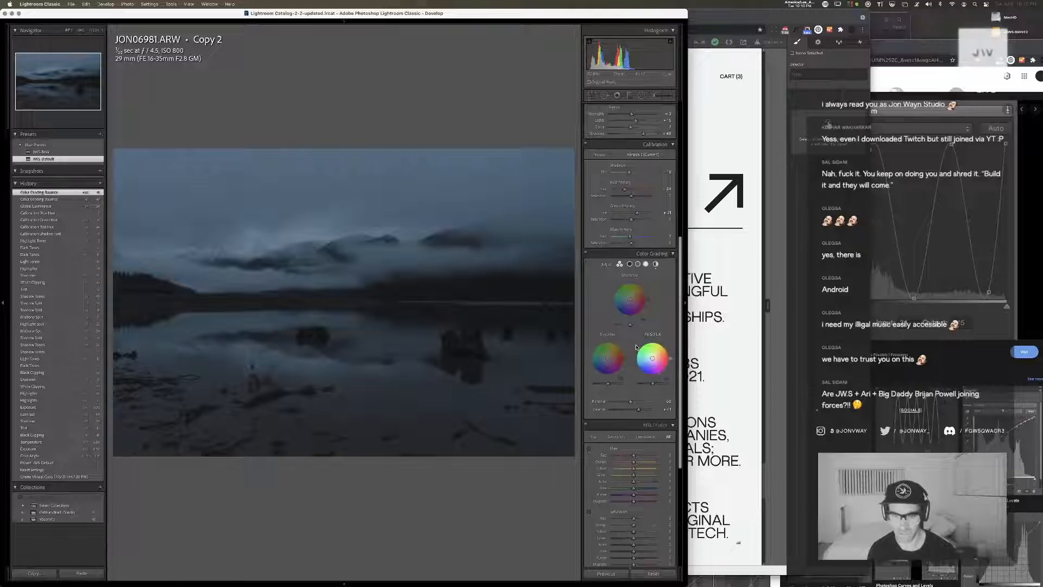
pyautogui.moveTo(612, 341); pyautogui.dragTo(607, 386)
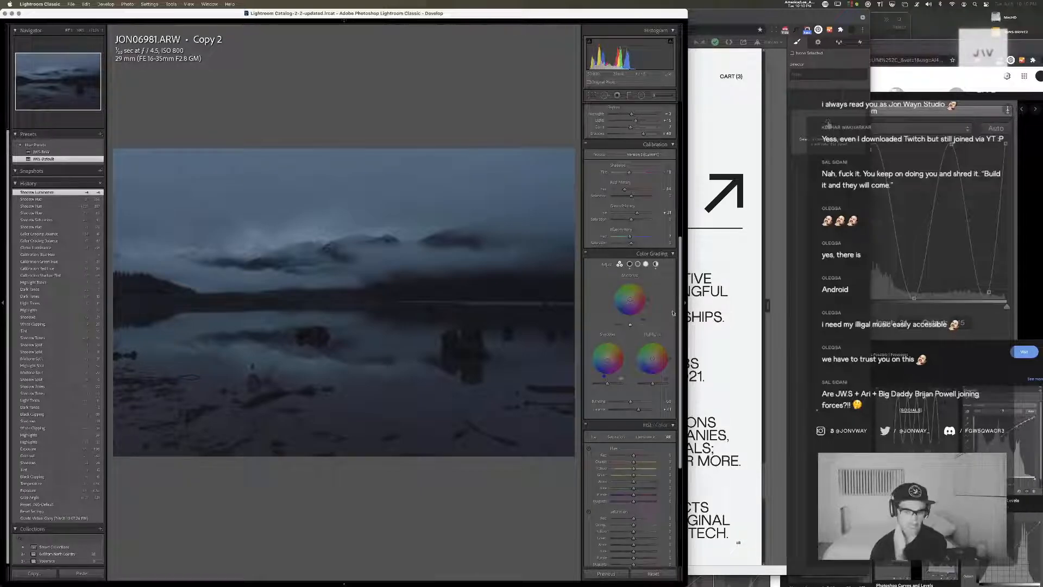
# Tint the midtones and highlights blue, adjust their luminance, and show the global color grading wheel
pyautogui.moveTo(631, 300); pyautogui.dragTo(630, 326)
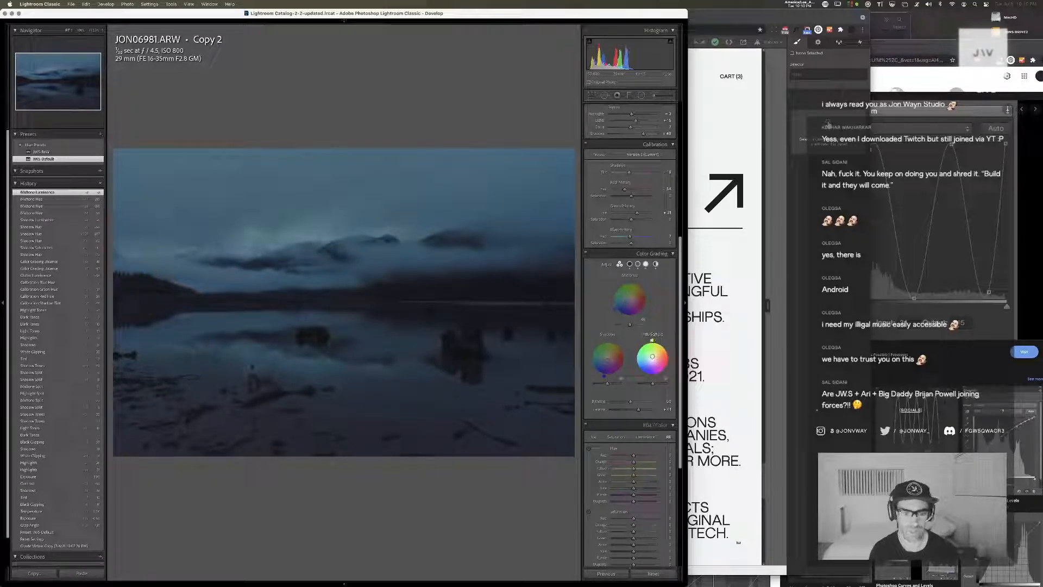
pyautogui.moveTo(654, 341); pyautogui.dragTo(651, 382)
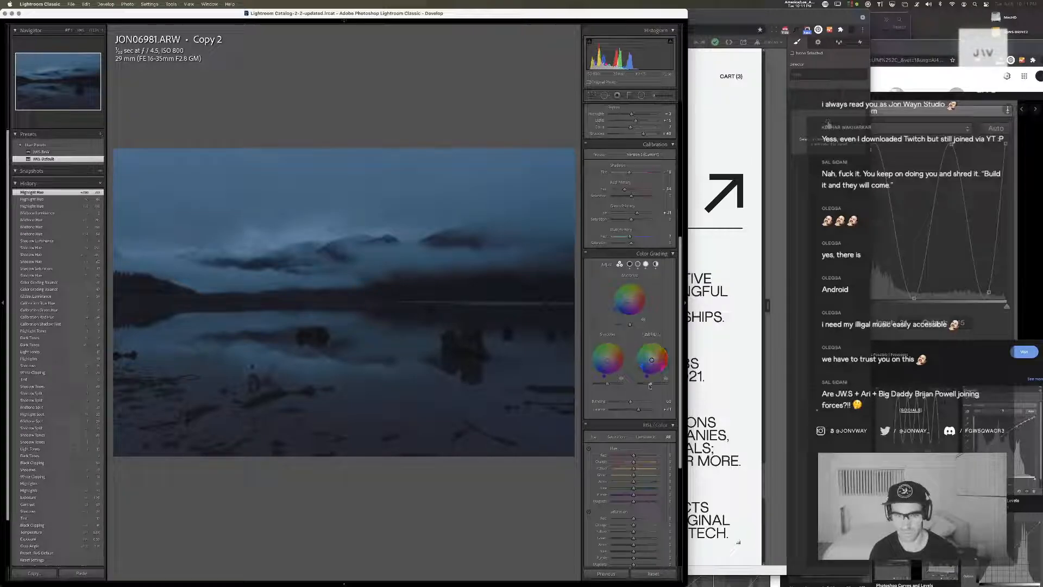
pyautogui.click(656, 385)
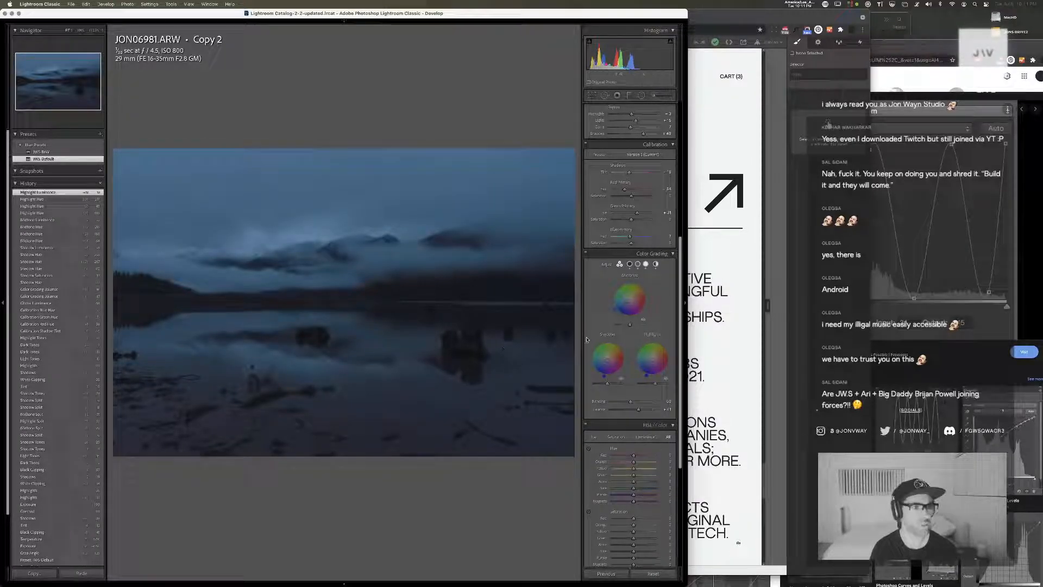
pyautogui.click(656, 264)
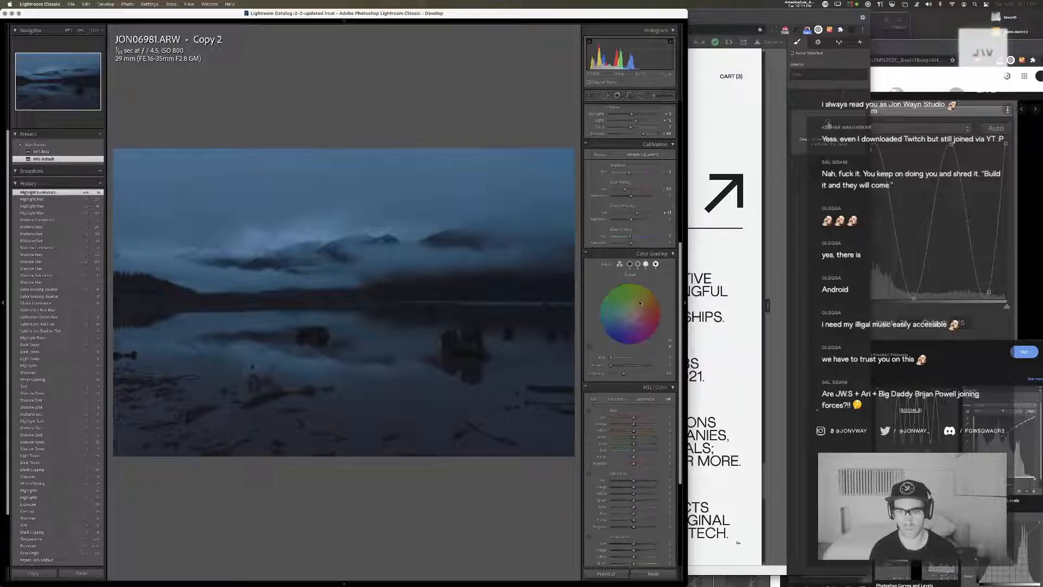
# Give the global color grading a faint yellow-green tint, and shift the aqua hue fully toward green with a slight blue hue adjustment
pyautogui.click(626, 312)
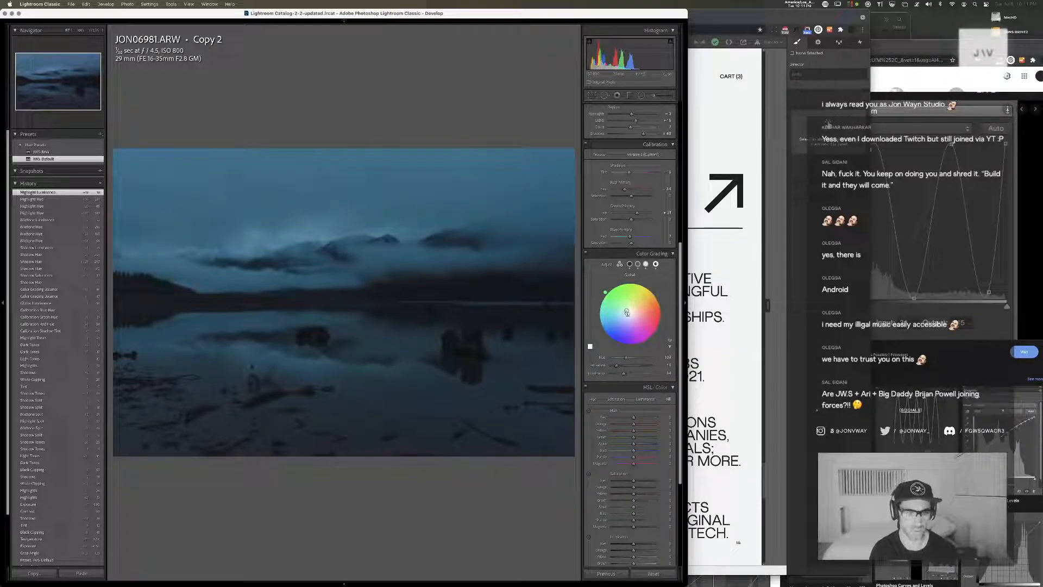
pyautogui.moveTo(626, 312); pyautogui.dragTo(651, 290)
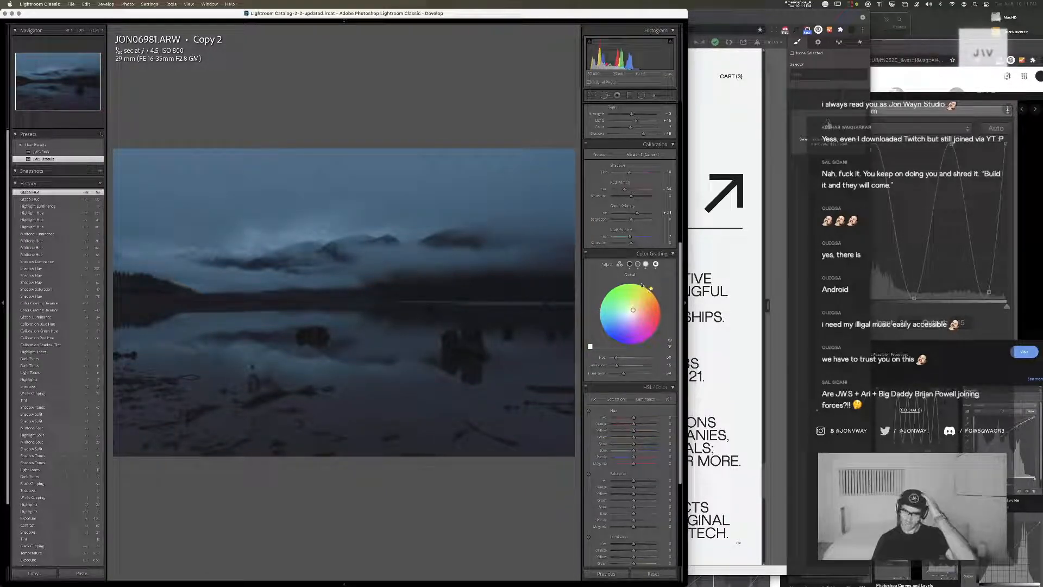
pyautogui.moveTo(633, 450); pyautogui.dragTo(612, 444)
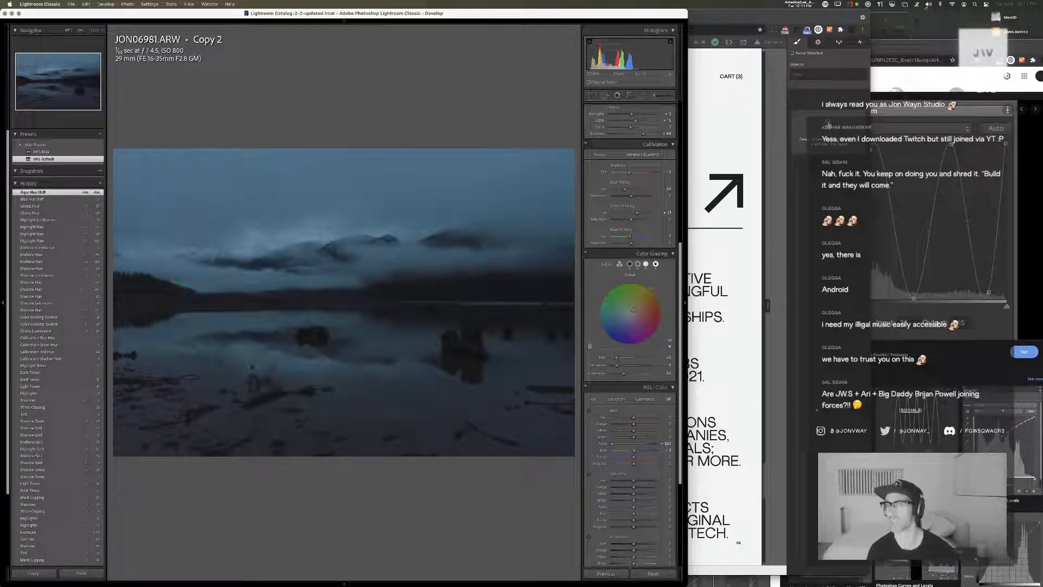
pyautogui.click(929, 5)
pyautogui.click(929, 5)
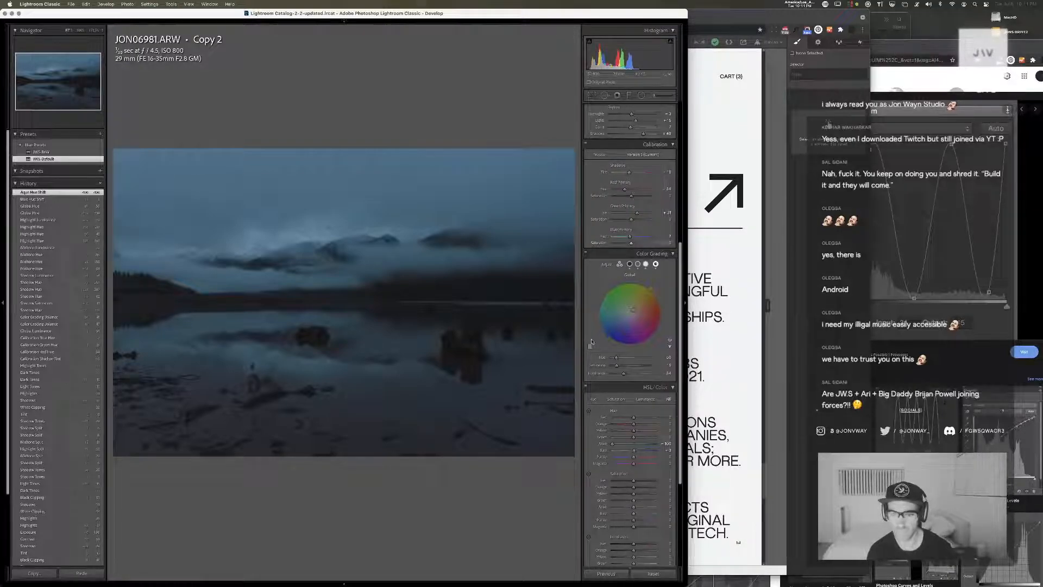
pyautogui.moveTo(651, 288)
pyautogui.mouseDown()
pyautogui.moveTo(629, 282)
pyautogui.moveTo(660, 299)
pyautogui.moveTo(629, 281)
pyautogui.moveTo(663, 318)
pyautogui.moveTo(640, 283)
pyautogui.mouseUp()
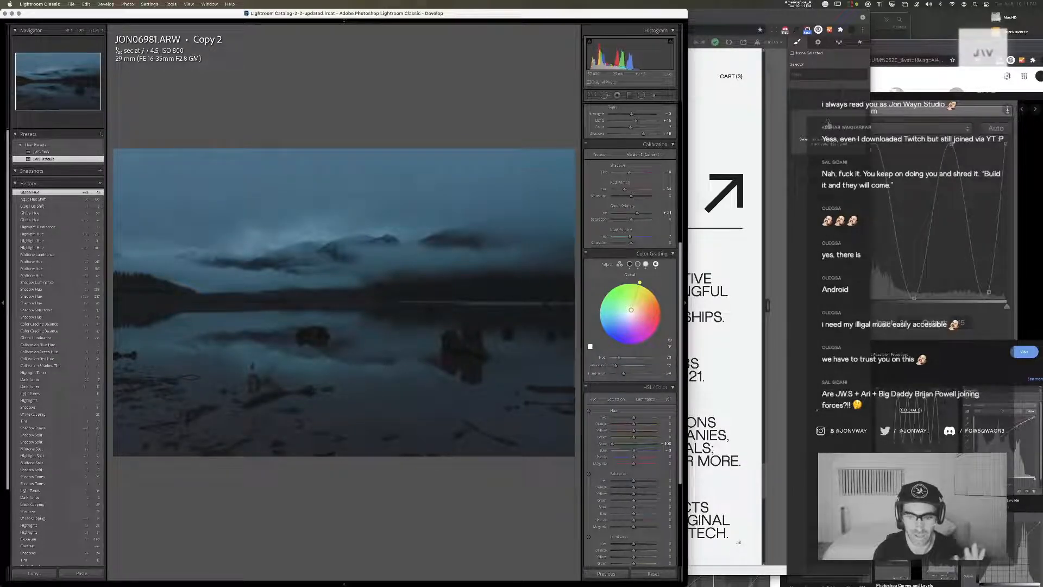
pyautogui.moveTo(632, 309); pyautogui.dragTo(631, 310)
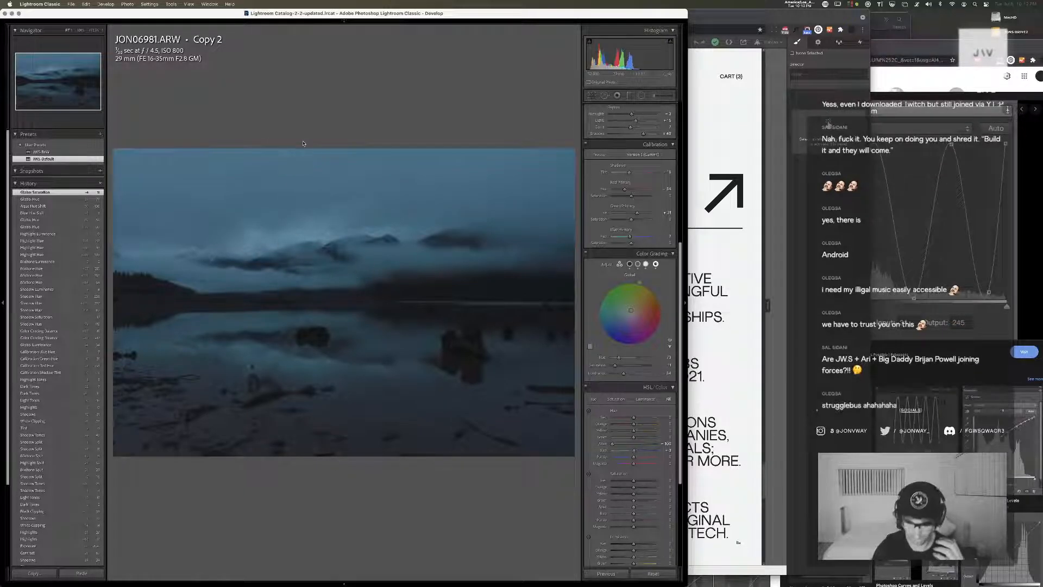
# Compare the graded photo with its unedited version, and reset all of its develop settings
pyautogui.press('\\')
pyautogui.press('\\')
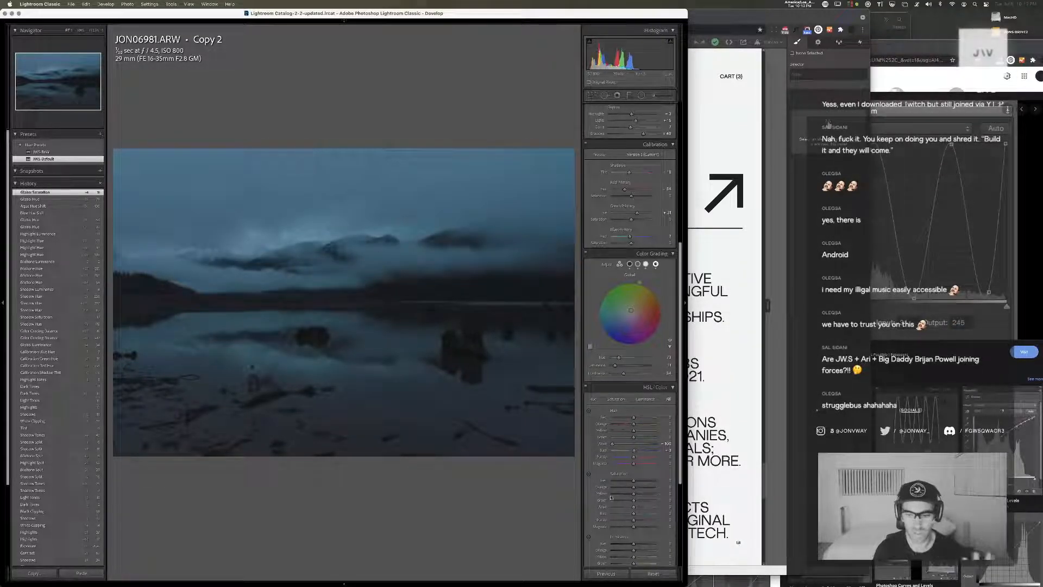
pyautogui.click(653, 574)
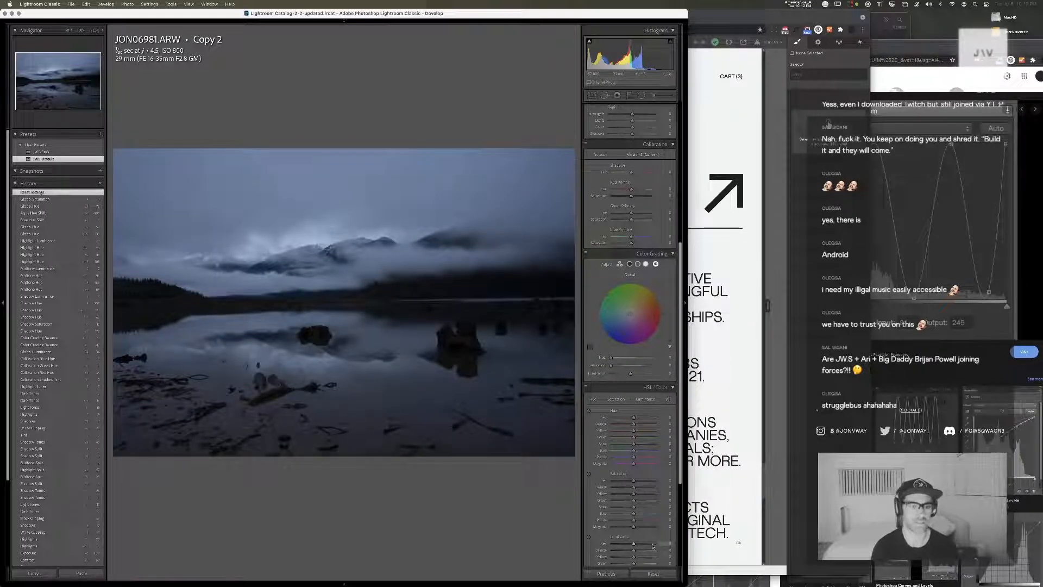
# Examine the dark tree line and shoreline of the unedited photo up close, and return to the full image
pyautogui.click(389, 300)
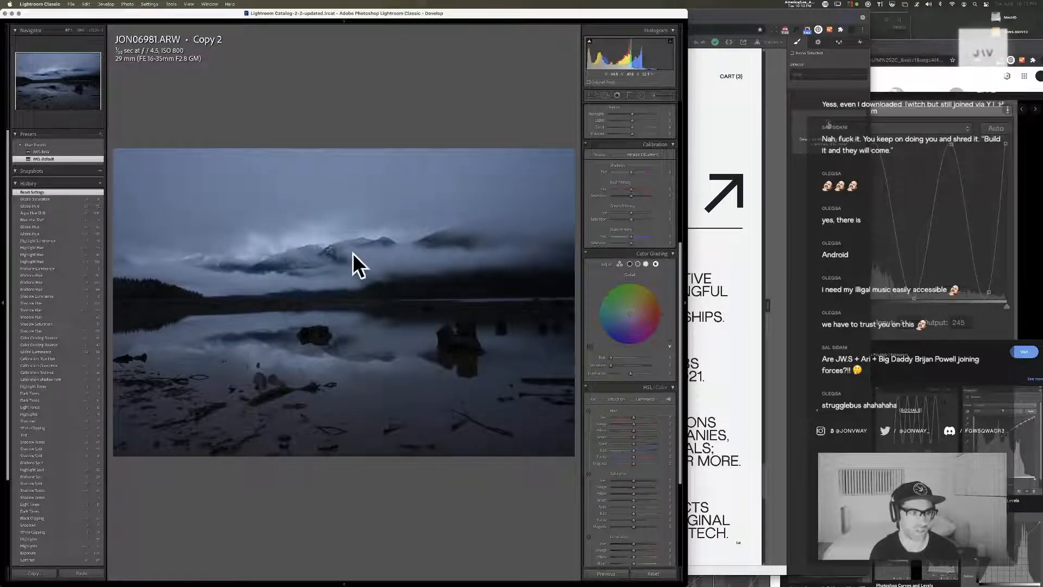
pyautogui.click(408, 278)
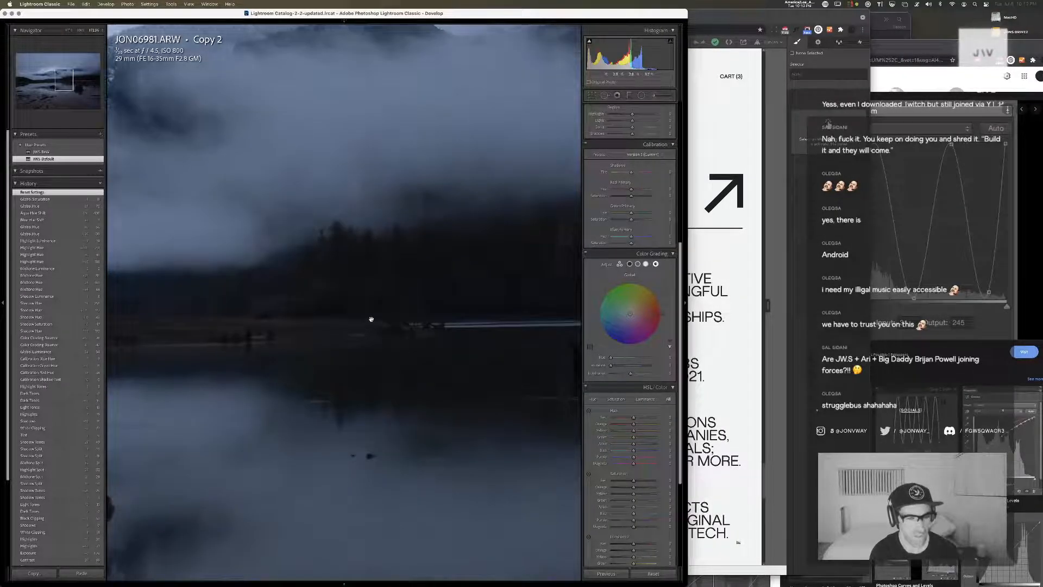
pyautogui.moveTo(408, 331); pyautogui.dragTo(387, 304)
pyautogui.moveTo(337, 275); pyautogui.dragTo(460, 363)
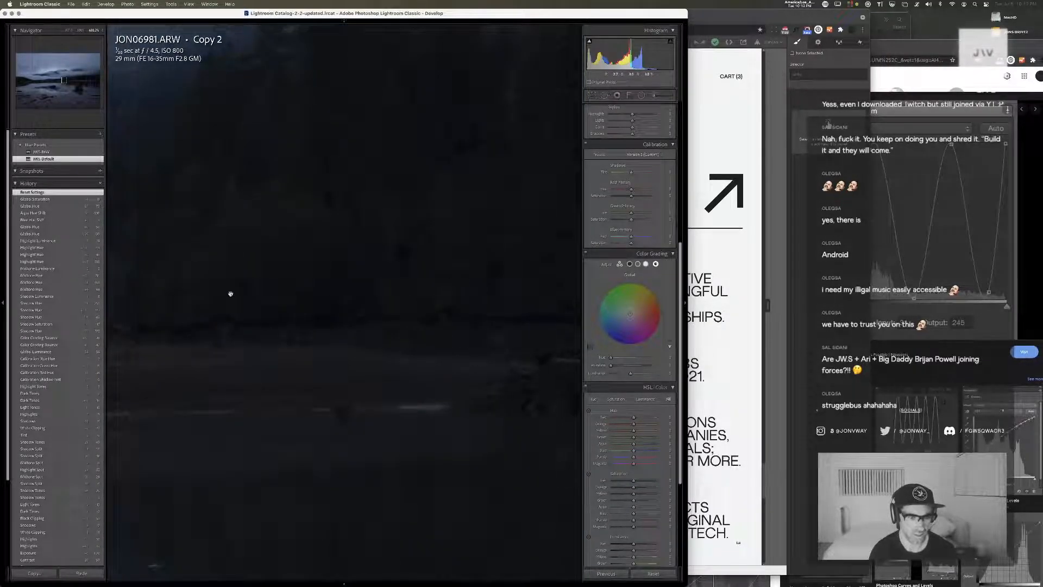
pyautogui.moveTo(230, 294); pyautogui.dragTo(158, 317)
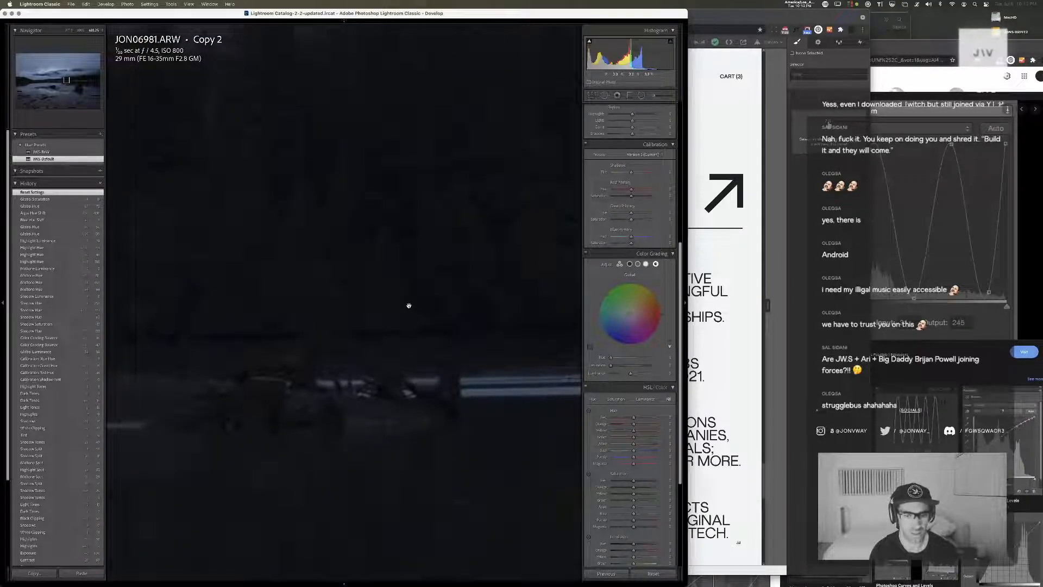
pyautogui.moveTo(408, 303); pyautogui.dragTo(168, 298)
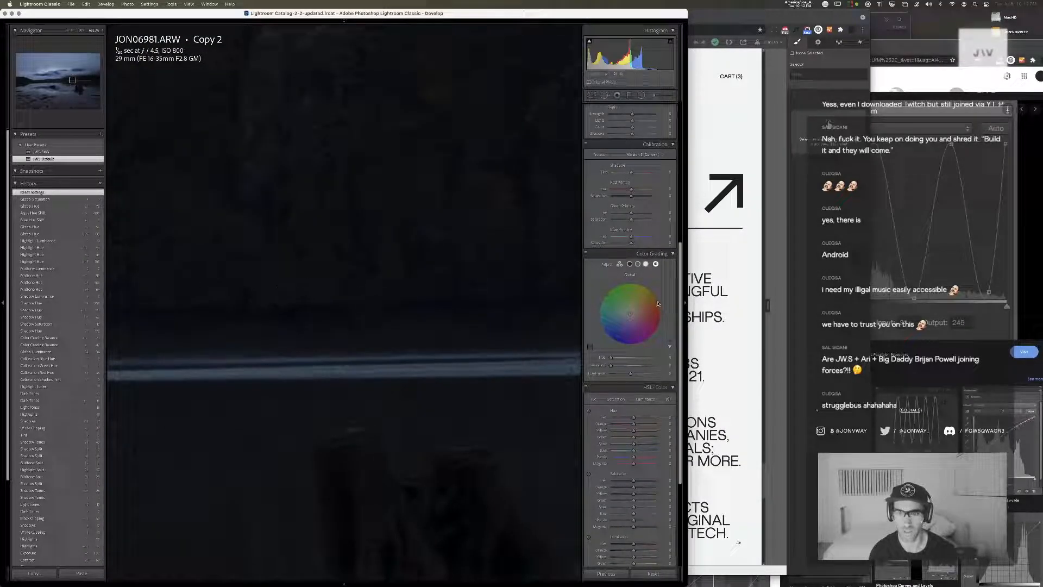
pyautogui.scroll(5, 654, 304)
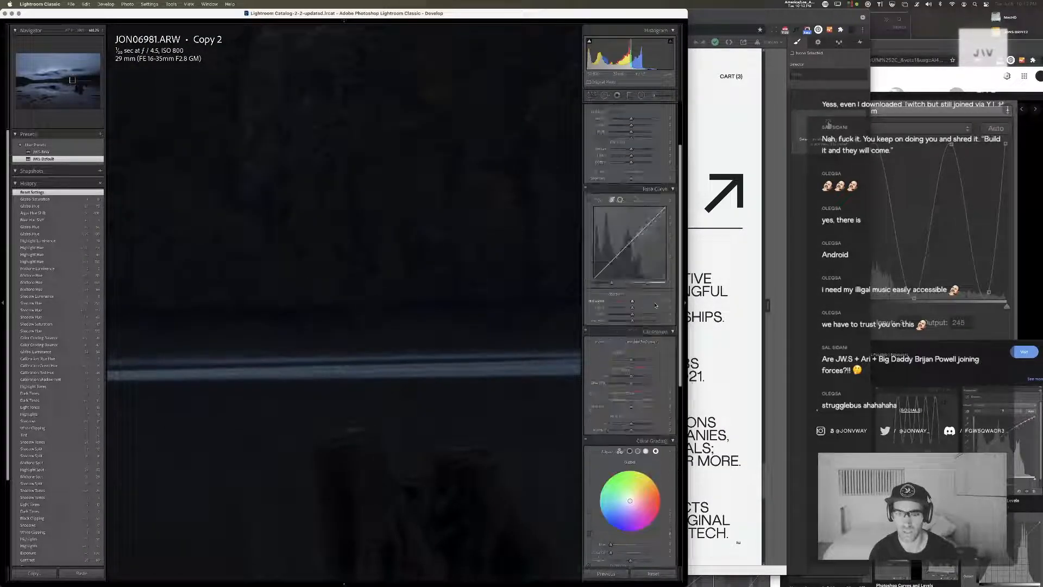
pyautogui.click(382, 306)
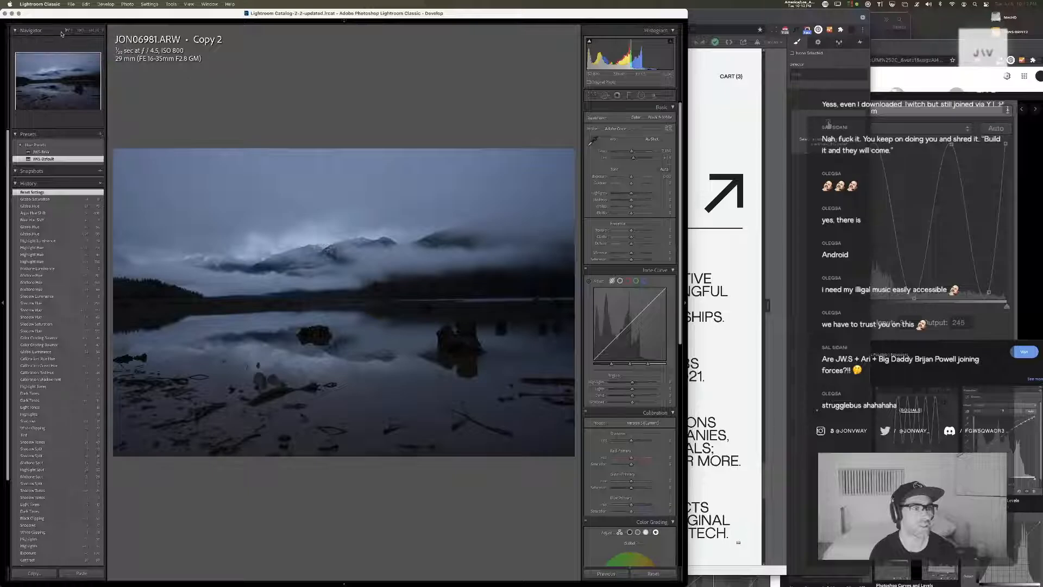
pyautogui.click(445, 346)
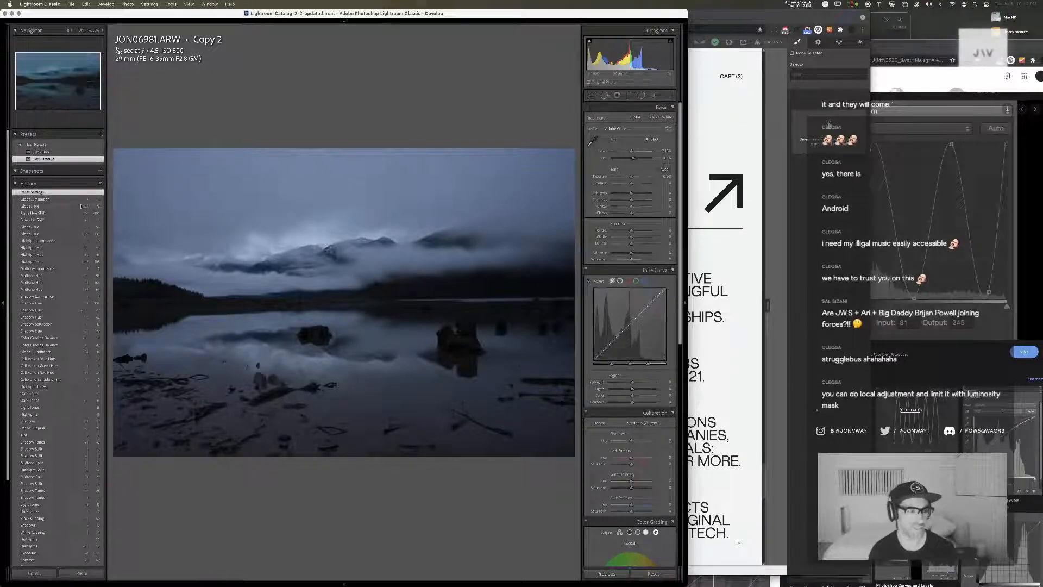
# Restore the grade from the Global Saturation history state, and lower the blue and aqua saturation slightly
pyautogui.click(76, 199)
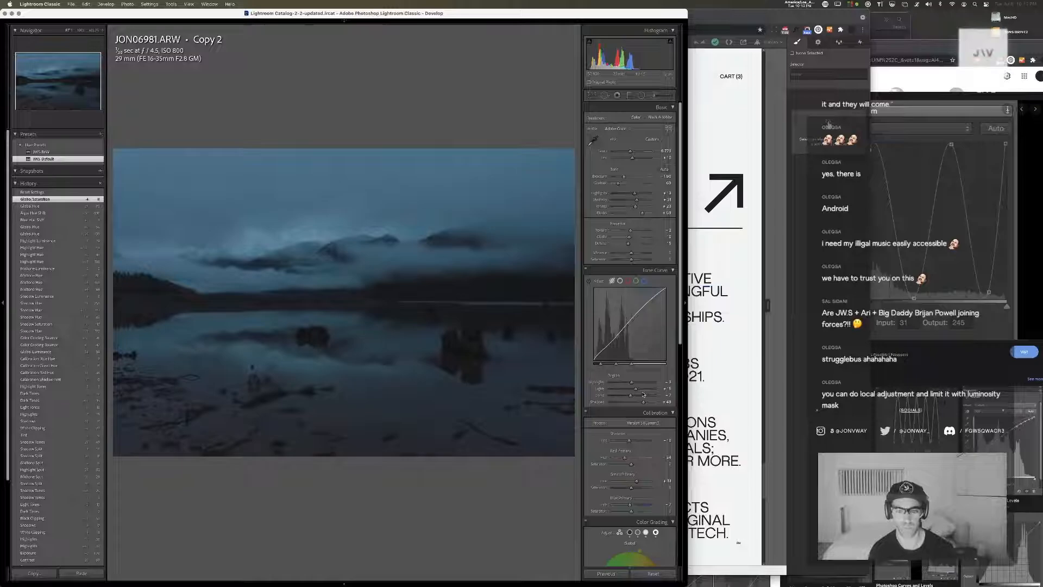
pyautogui.scroll(-10, 657, 265)
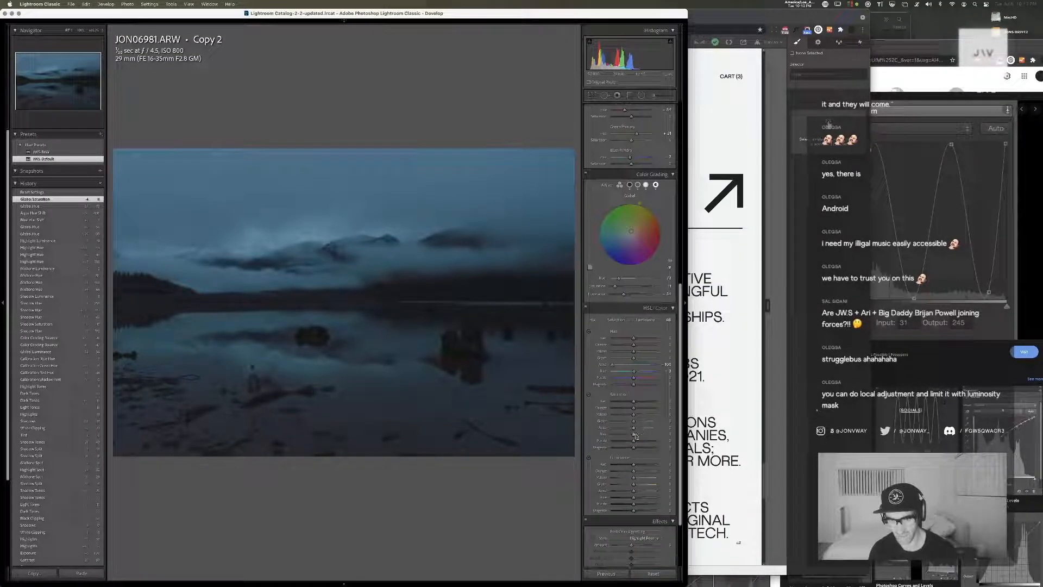
pyautogui.moveTo(634, 435)
pyautogui.mouseDown()
pyautogui.moveTo(645, 431)
pyautogui.moveTo(630, 430)
pyautogui.mouseUp()
pyautogui.click(631, 429)
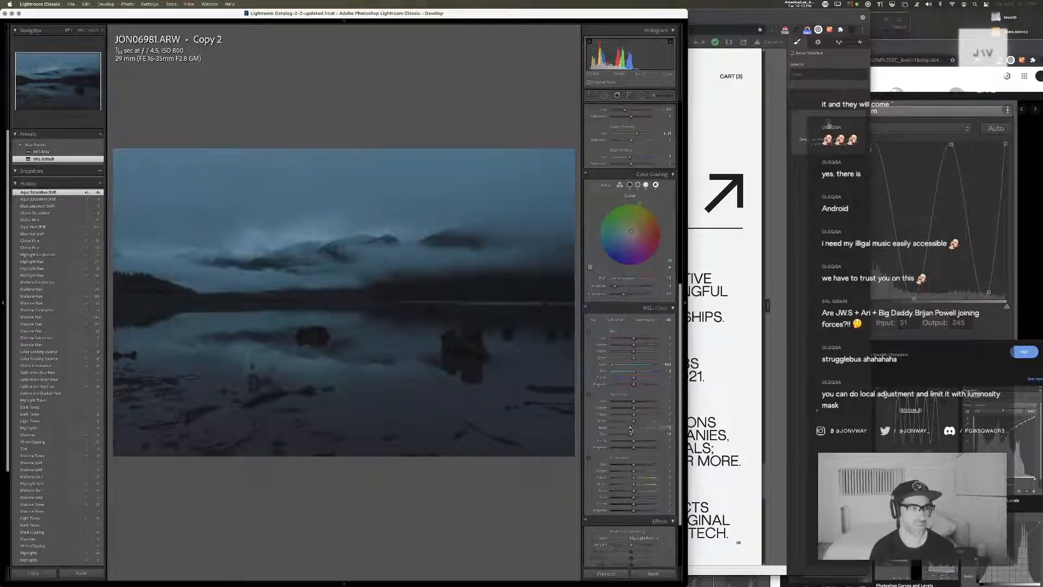
# Raise the blue and aqua luminance slightly and adjust the blue hue, undoing the trial green and orange luminance shifts
pyautogui.moveTo(634, 500); pyautogui.dragTo(658, 485)
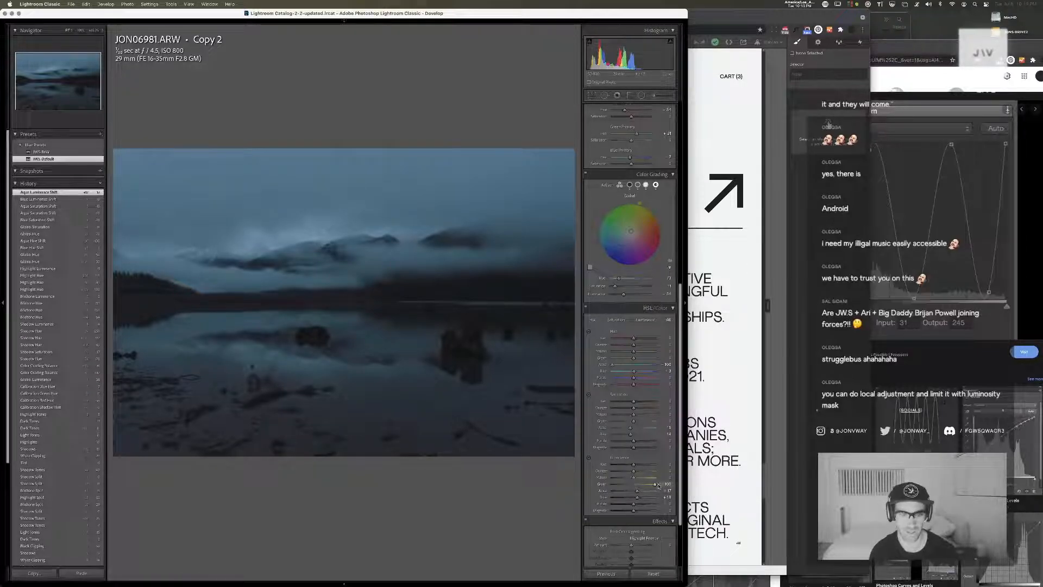
pyautogui.press('super+z')
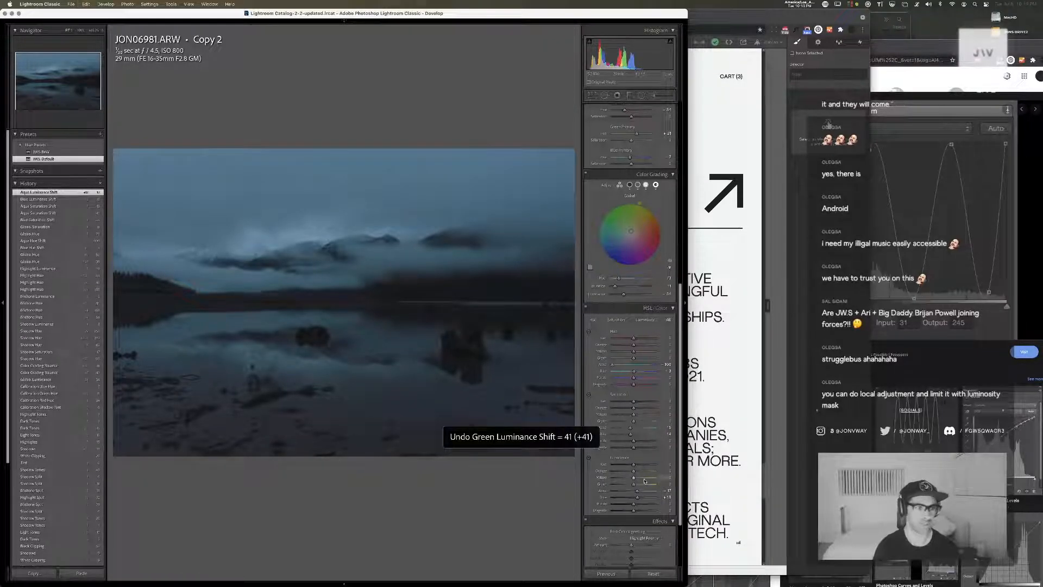
pyautogui.moveTo(636, 470); pyautogui.dragTo(620, 470)
pyautogui.press('super+z')
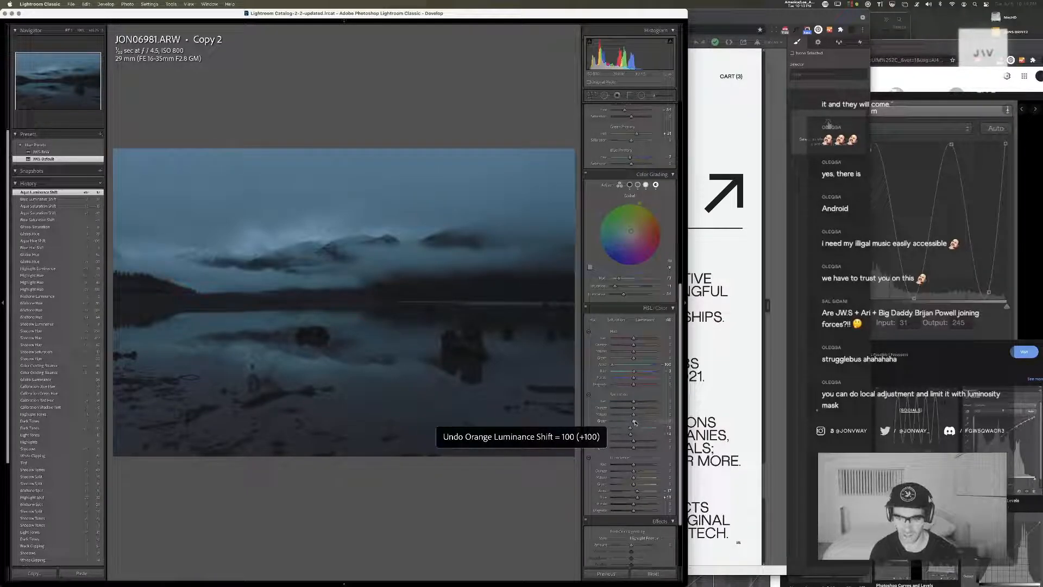
pyautogui.moveTo(633, 358)
pyautogui.mouseDown()
pyautogui.moveTo(618, 358)
pyautogui.moveTo(674, 362)
pyautogui.moveTo(637, 374)
pyautogui.mouseUp()
pyautogui.press('super+z')
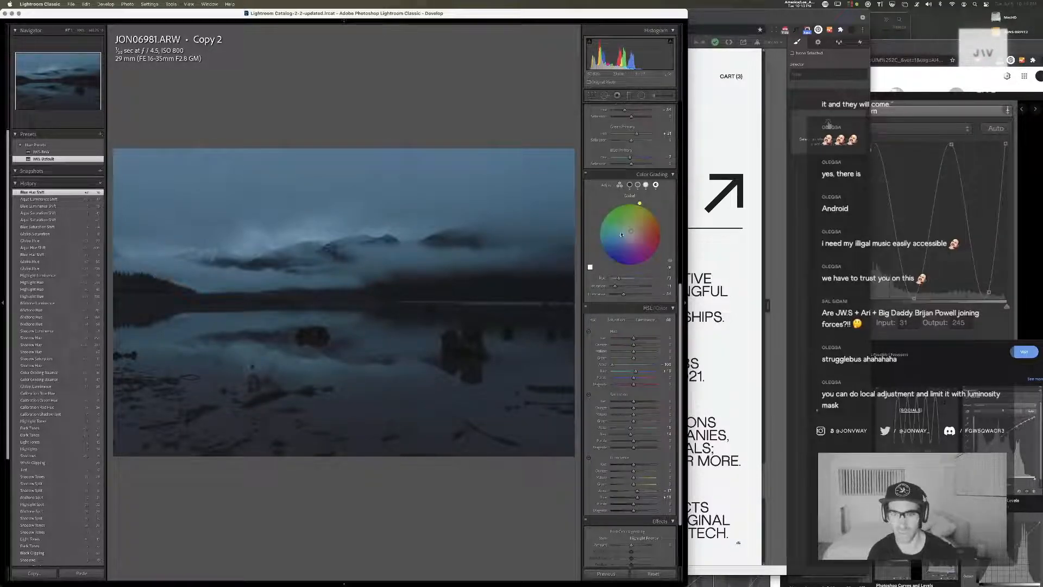
# Fine-tune the shadow, dark-tone and midtone points of the red channel's point curve
pyautogui.scroll(5, 629, 203)
pyautogui.scroll(3, 628, 204)
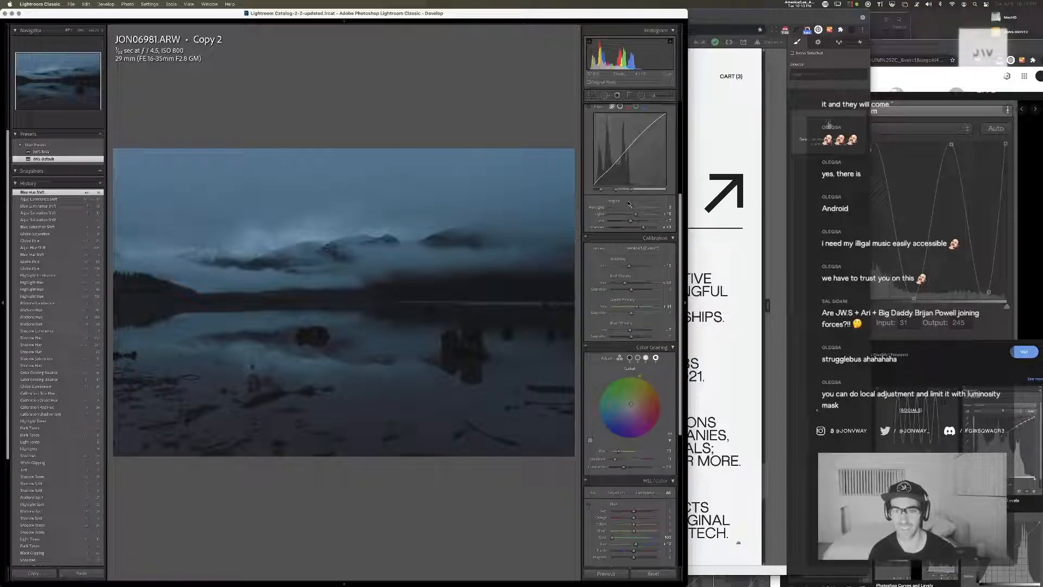
pyautogui.click(628, 154)
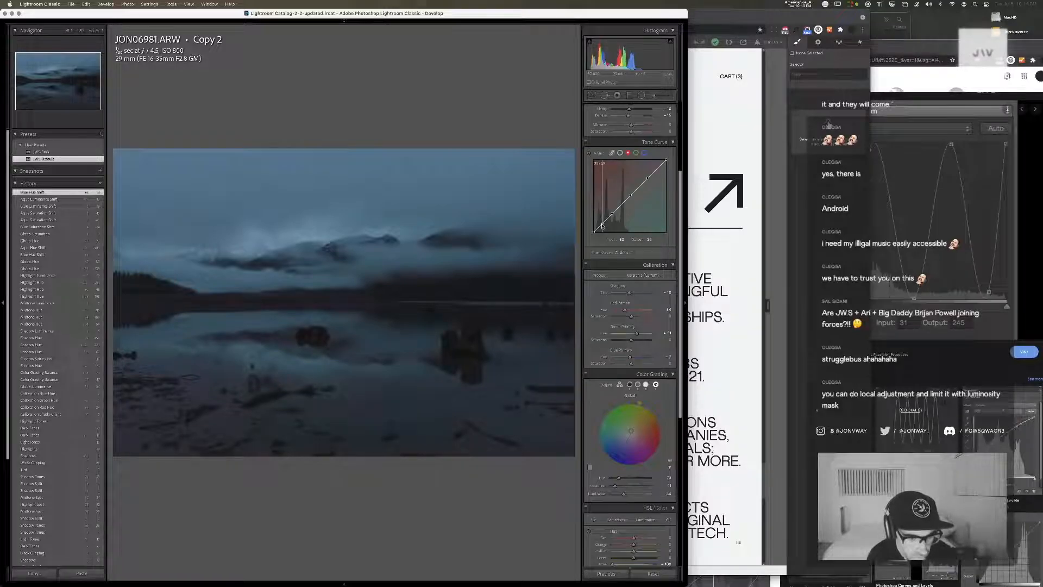
pyautogui.press('super+z')
pyautogui.click(598, 228)
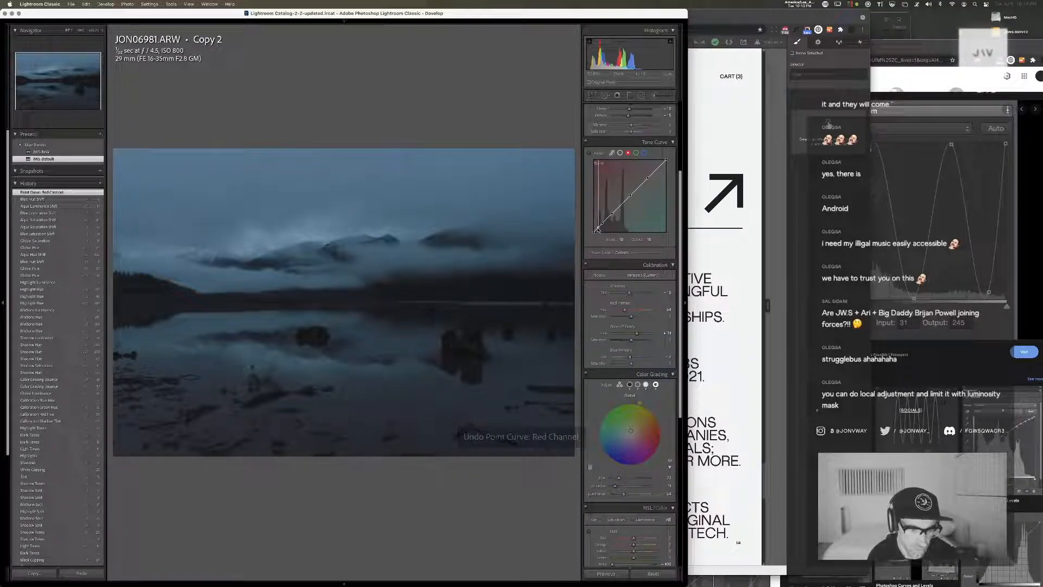
pyautogui.click(598, 228)
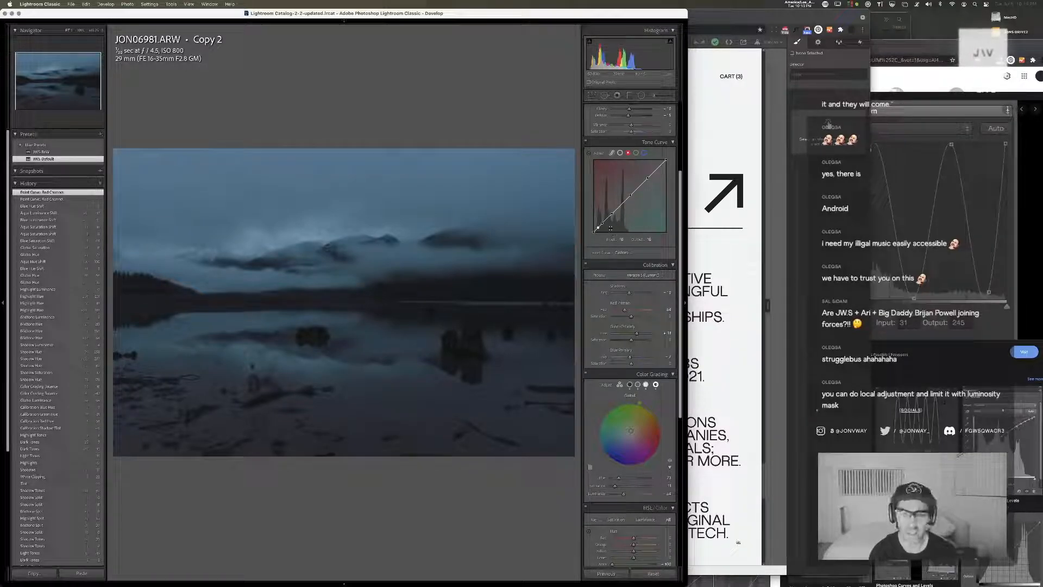
pyautogui.moveTo(597, 227); pyautogui.dragTo(600, 224)
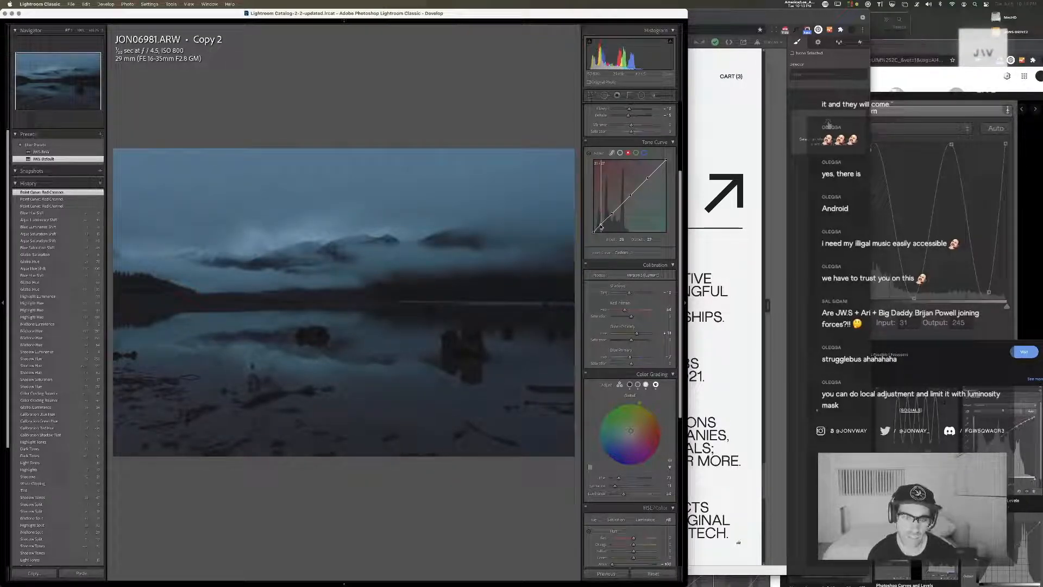
pyautogui.moveTo(601, 226); pyautogui.dragTo(600, 224)
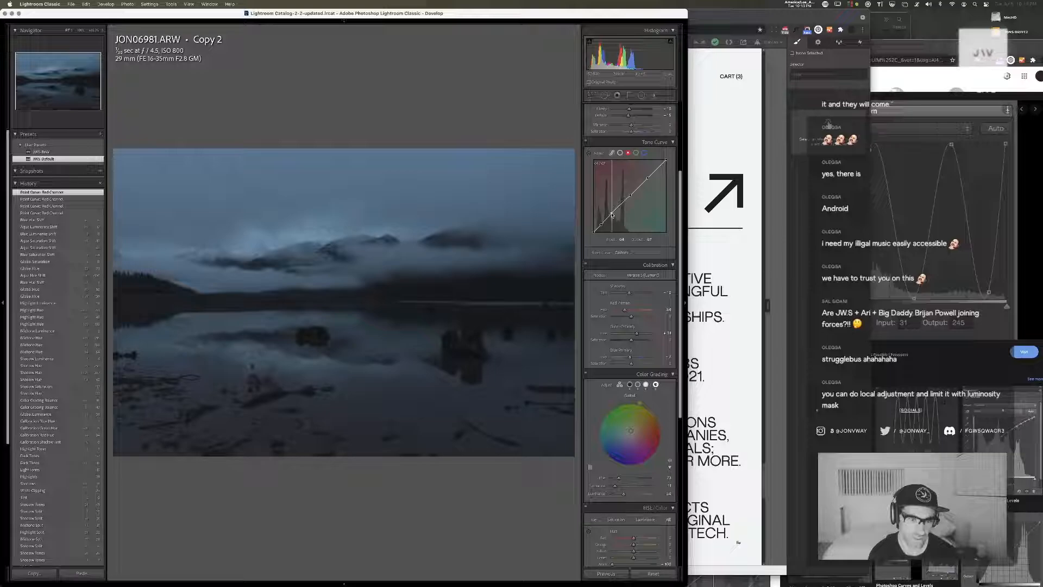
pyautogui.click(611, 214)
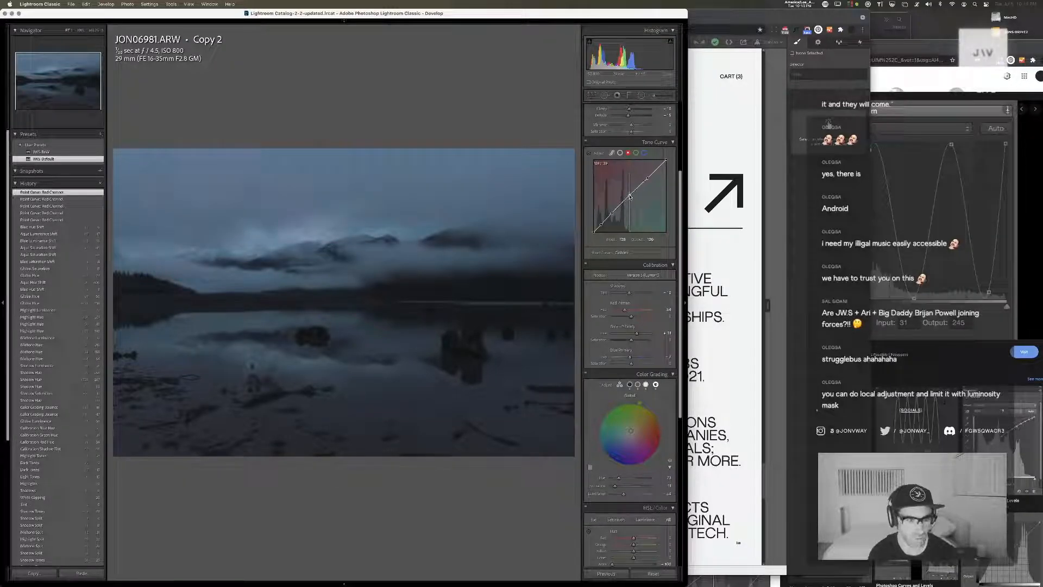
pyautogui.click(629, 196)
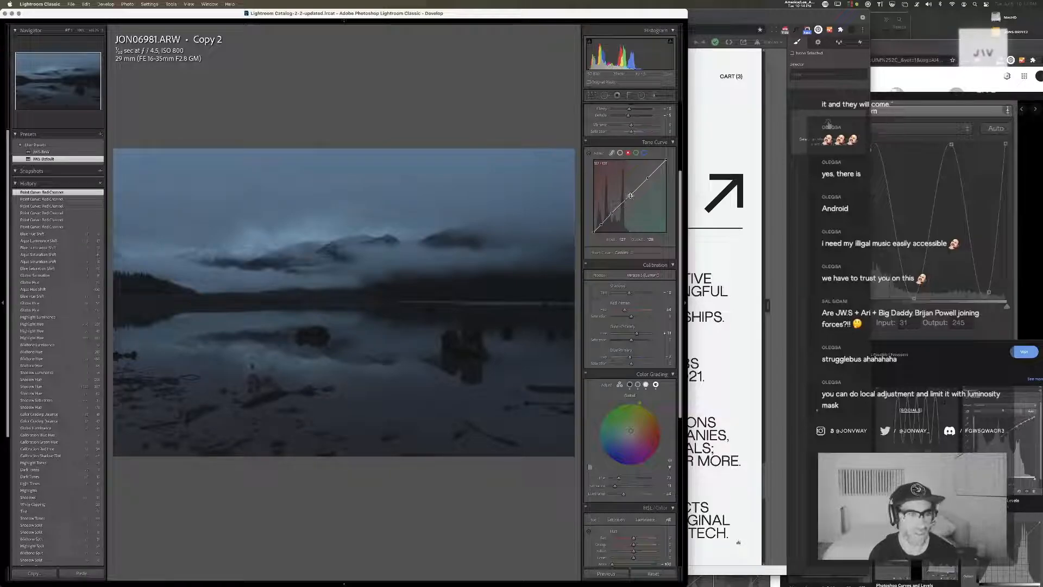
# Adjust the shadow, dark-tone and midtone points of the green channel's point curve
pyautogui.click(636, 153)
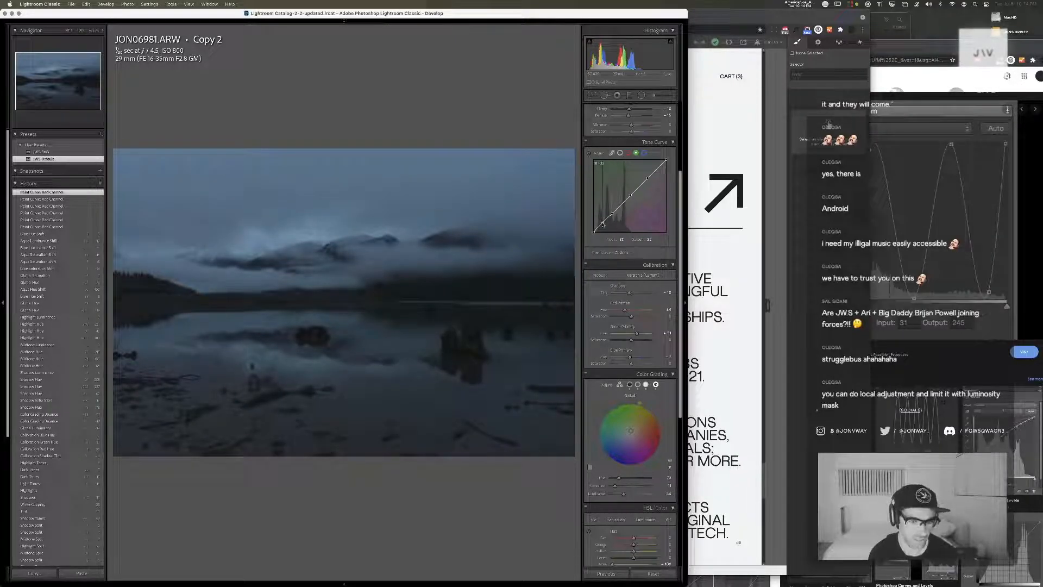
pyautogui.click(603, 225)
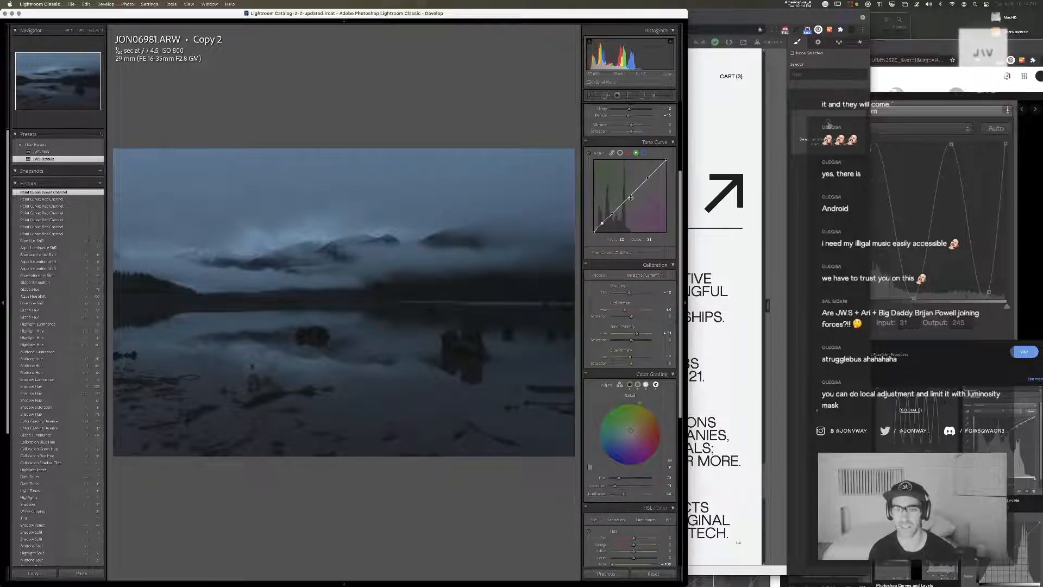
pyautogui.moveTo(630, 199); pyautogui.dragTo(631, 199)
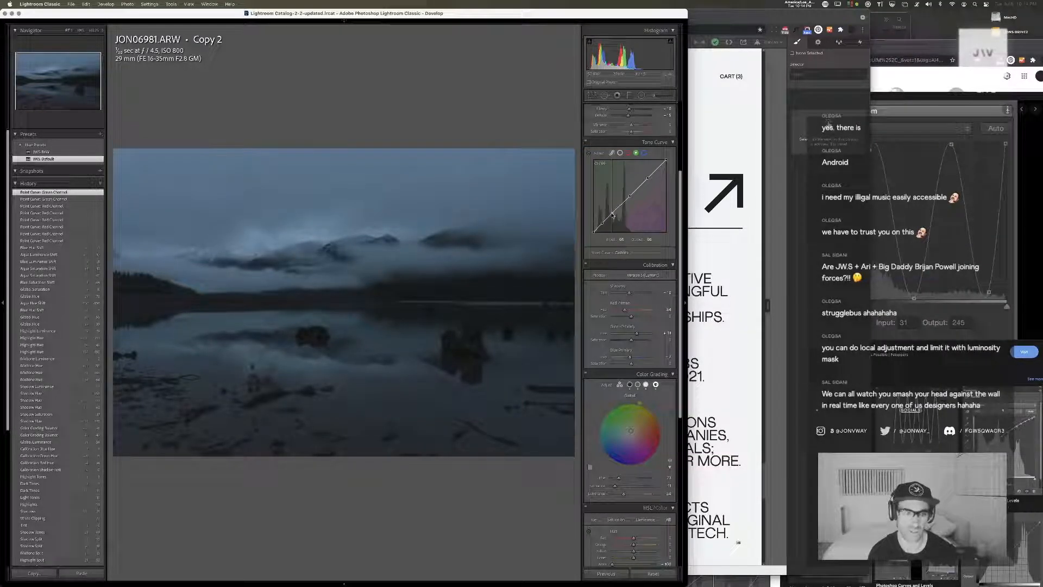
pyautogui.moveTo(611, 214); pyautogui.dragTo(602, 225)
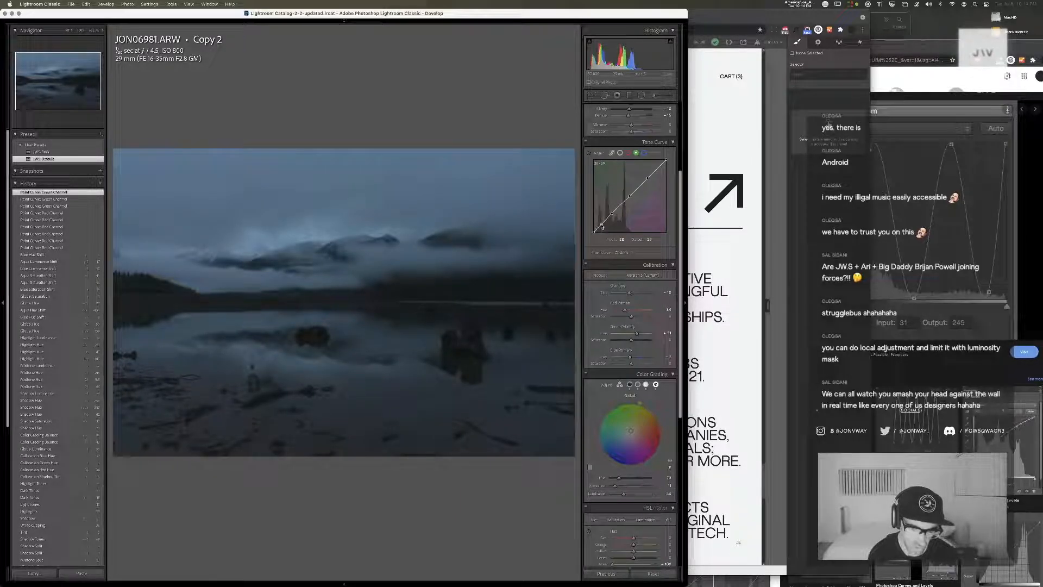
# Finish the shadow point of the green channel's curve, and fine-tune the shadow and midtone points of the blue channel's point curve
pyautogui.click(600, 224)
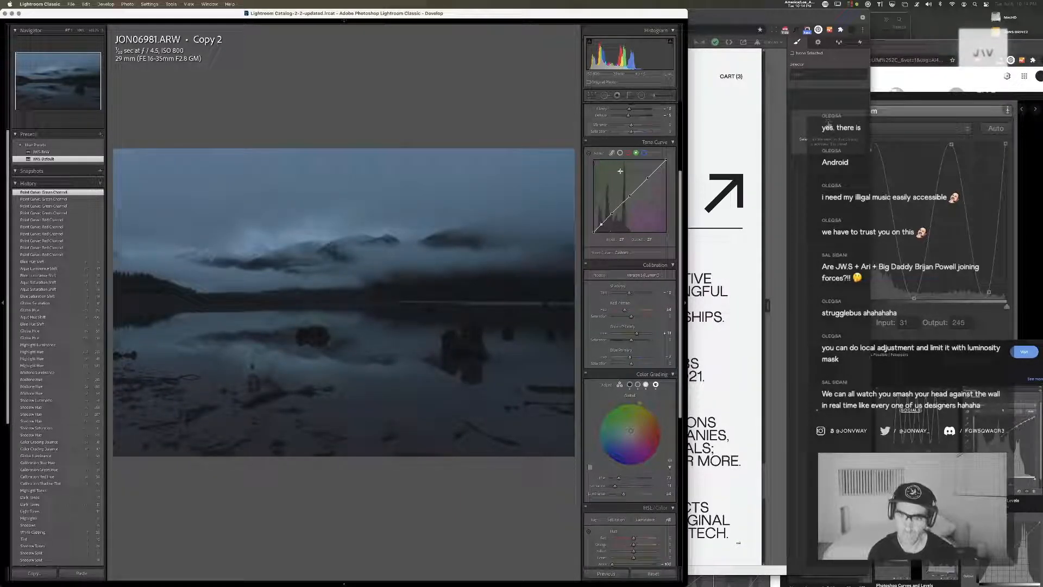
pyautogui.click(644, 152)
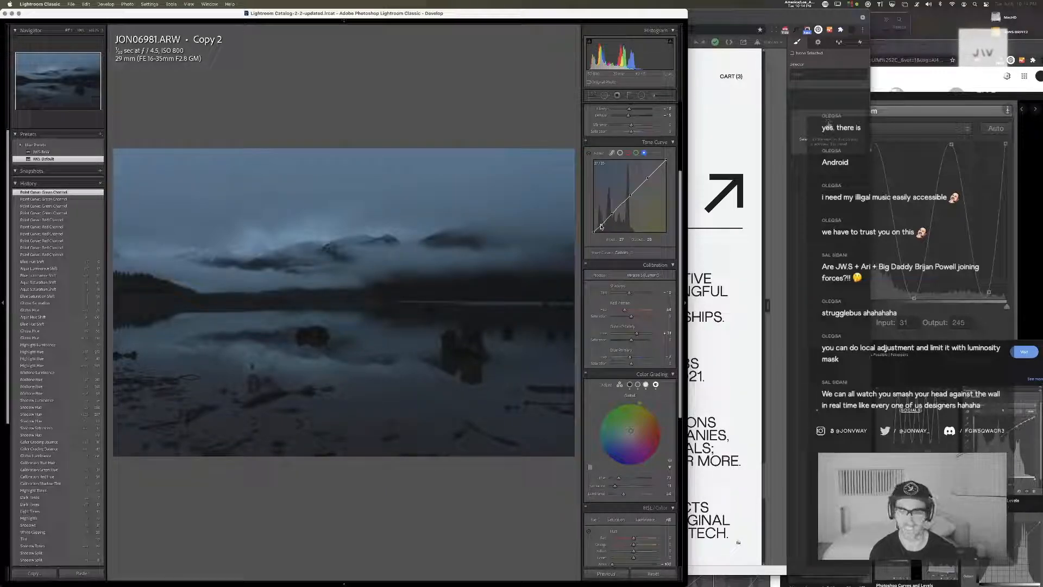
pyautogui.click(601, 226)
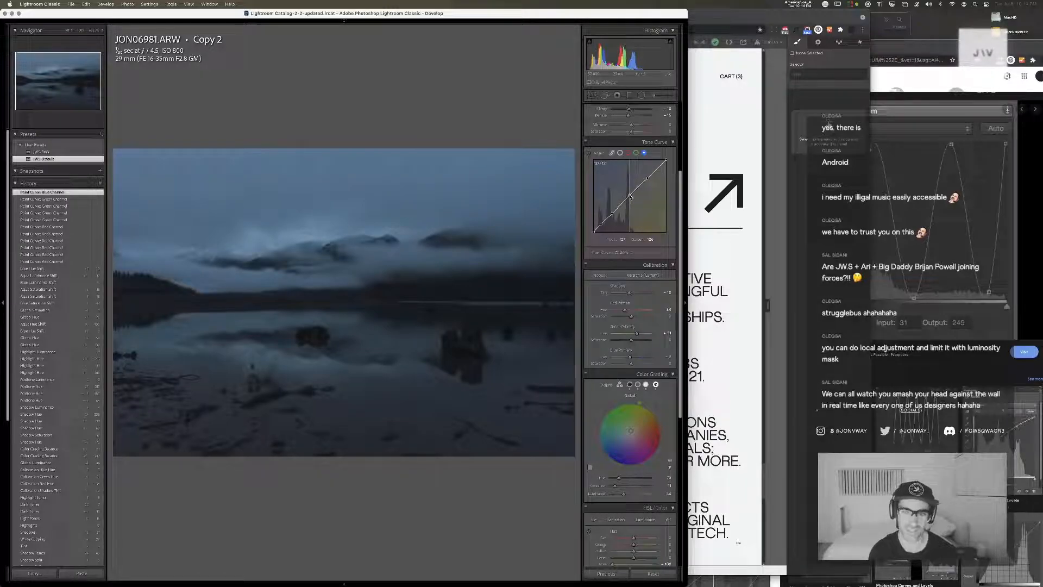
pyautogui.click(630, 196)
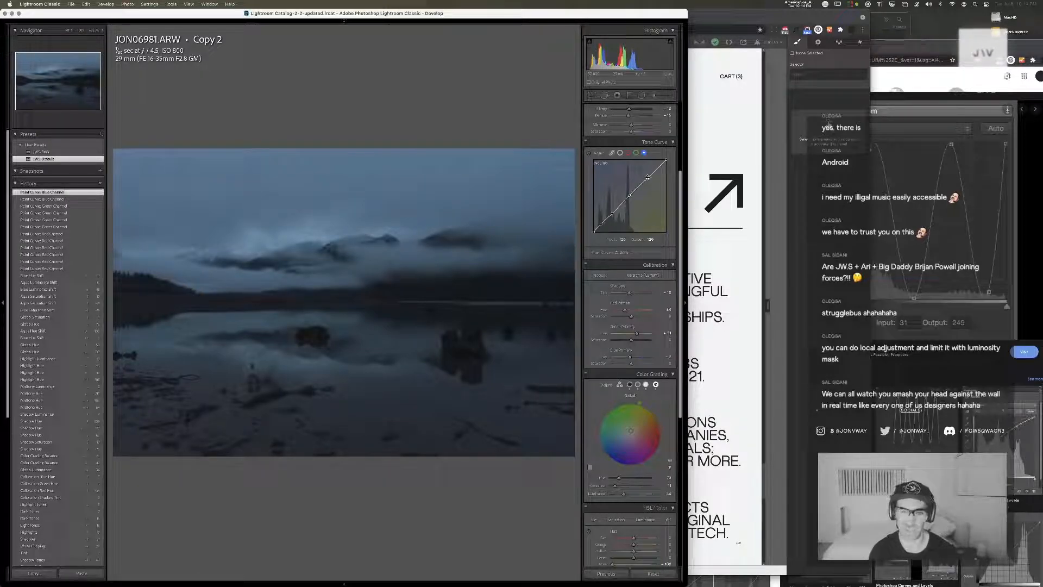
pyautogui.moveTo(647, 178); pyautogui.dragTo(685, 178)
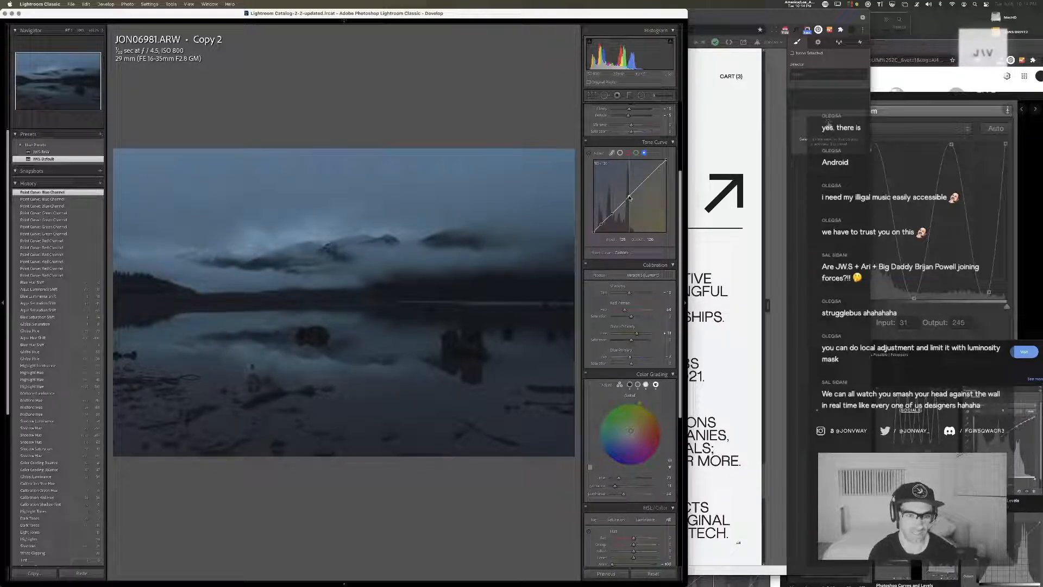
pyautogui.moveTo(629, 197); pyautogui.dragTo(629, 196)
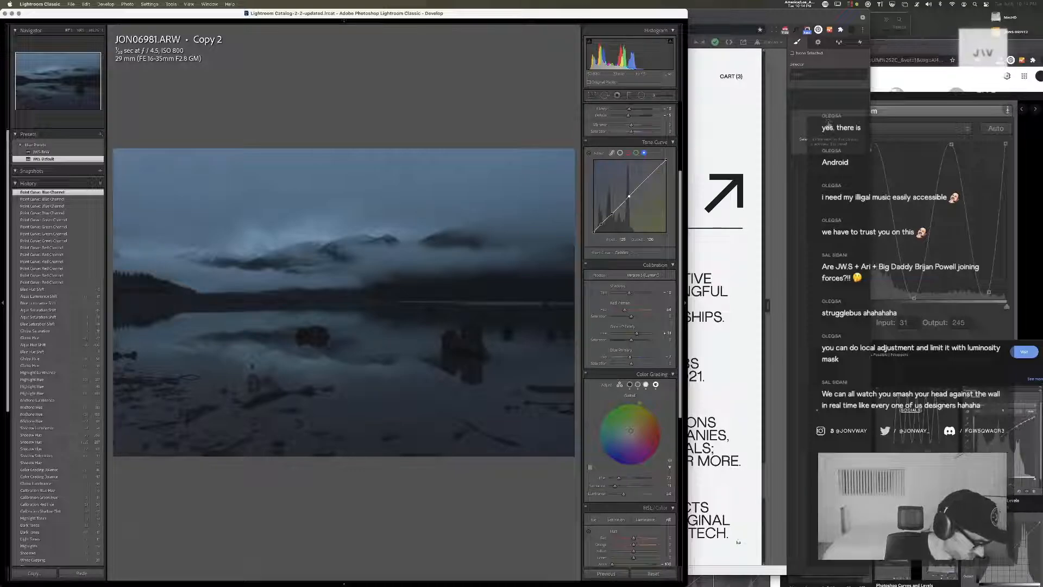
# Add a luminance-masked graduated filter below the photo's lower edge, check its luminance mask, and raise its temperature and tint slightly
pyautogui.click(629, 95)
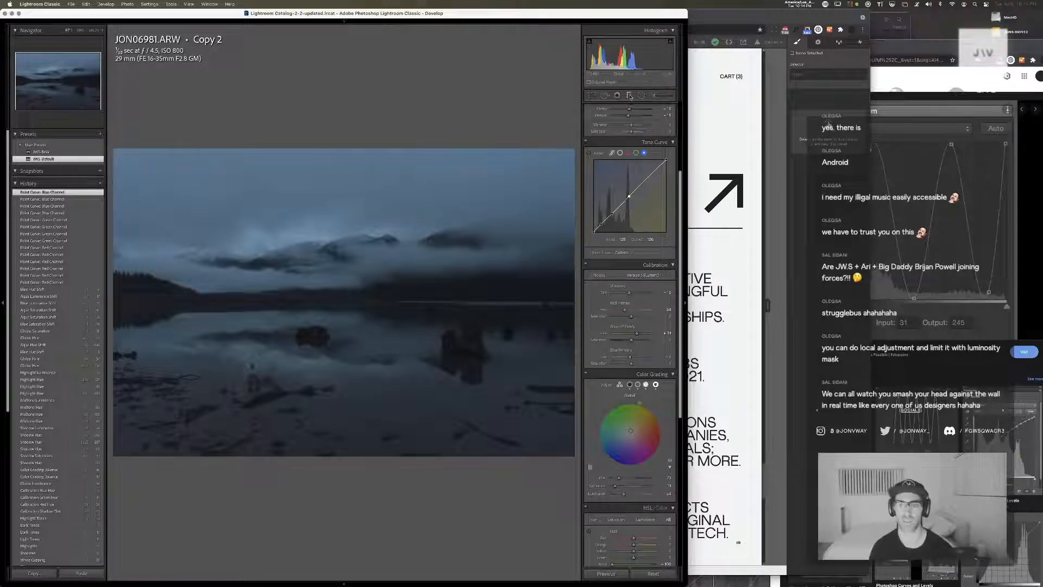
pyautogui.moveTo(426, 466); pyautogui.dragTo(511, 473)
pyautogui.moveTo(426, 472); pyautogui.dragTo(426, 466)
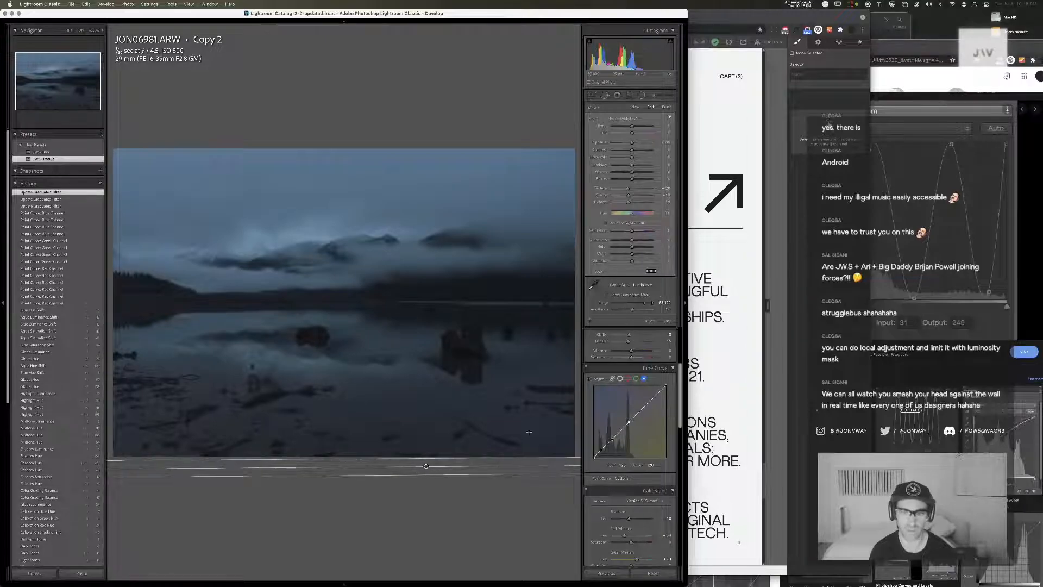
pyautogui.click(607, 294)
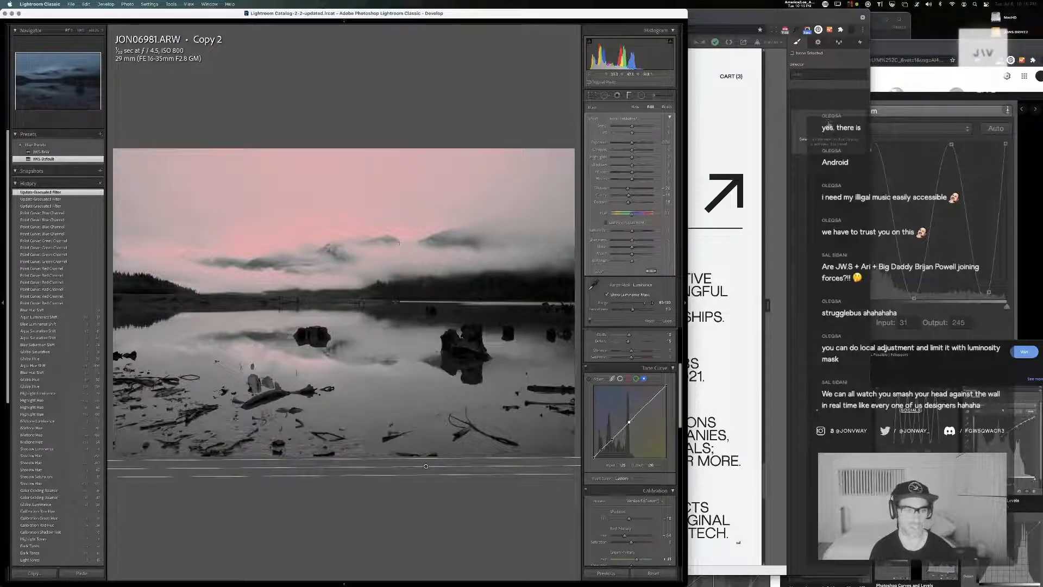
pyautogui.click(608, 294)
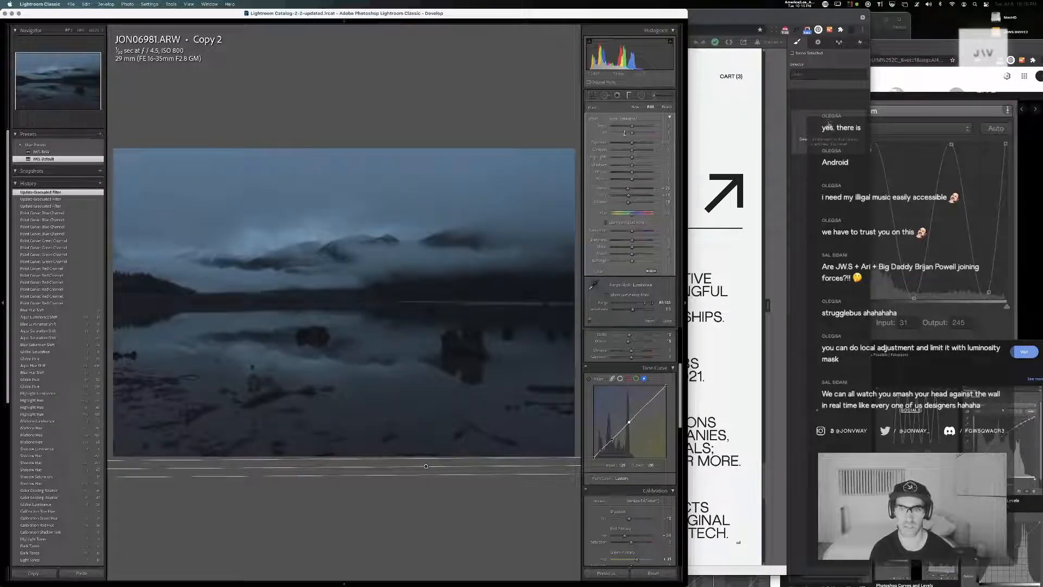
pyautogui.moveTo(632, 125); pyautogui.dragTo(638, 135)
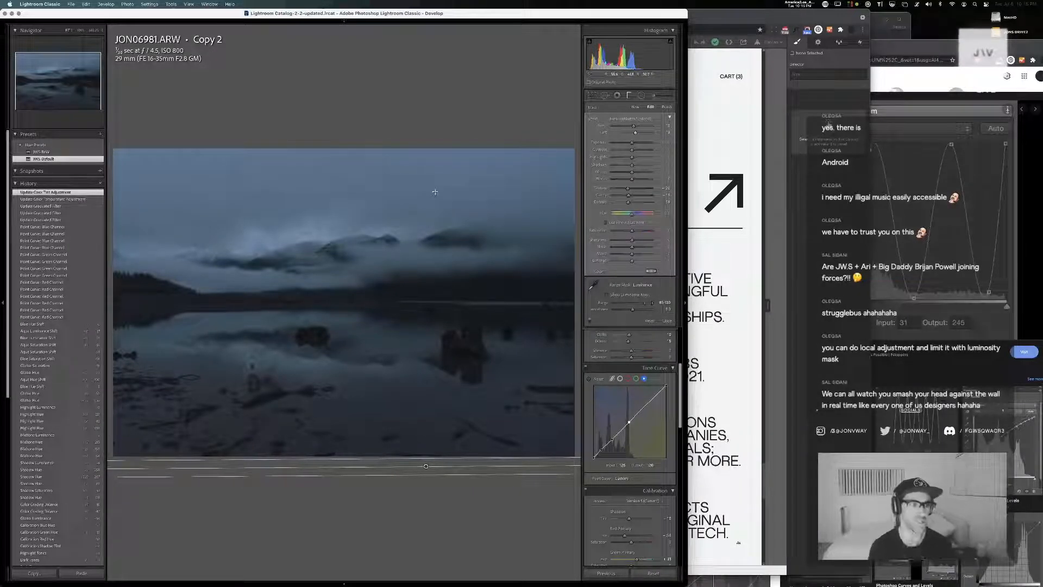
pyautogui.press('m')
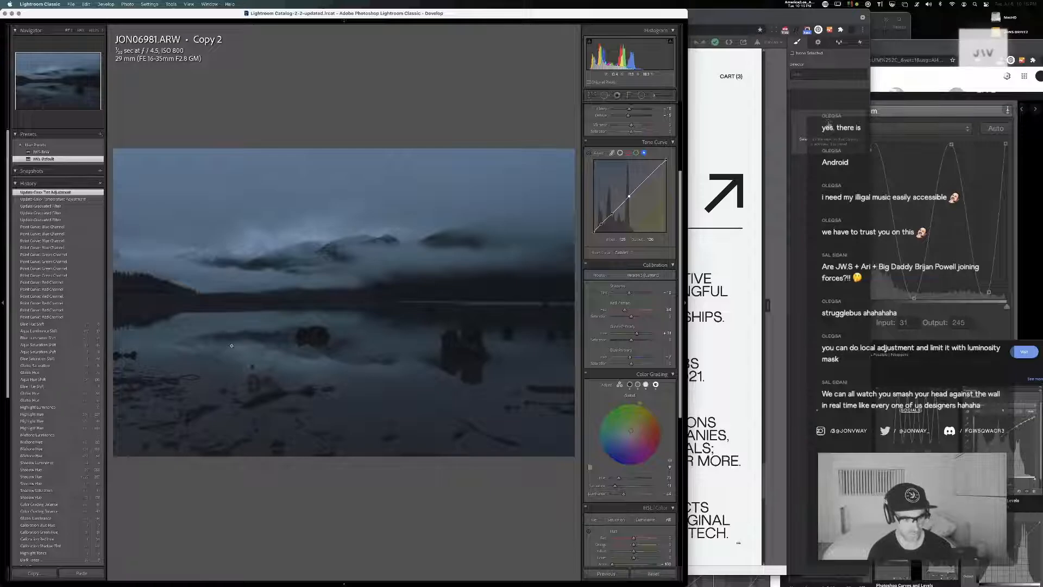
# Undo the trial Aqua luminance shift of 100, and moderately raise the blue, aqua and purple luminance
pyautogui.scroll(-5, 648, 361)
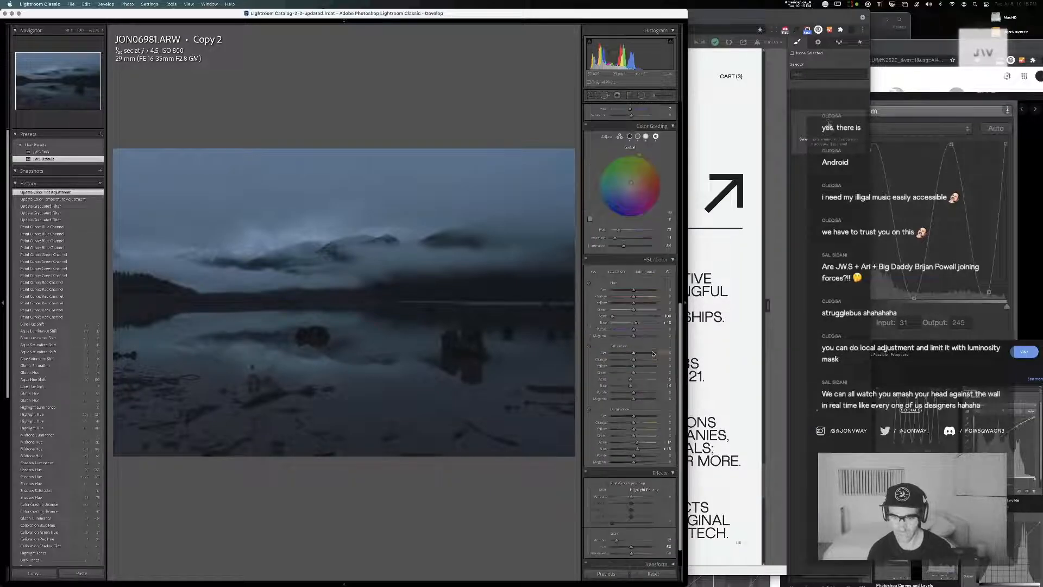
pyautogui.moveTo(637, 414); pyautogui.dragTo(676, 420)
pyautogui.press('super+z')
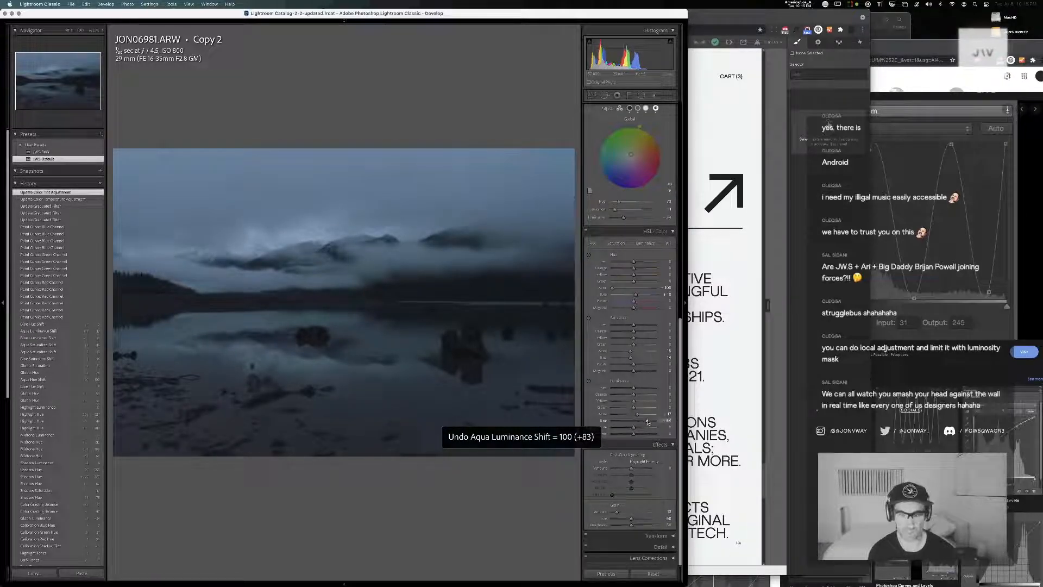
pyautogui.moveTo(643, 419); pyautogui.dragTo(640, 429)
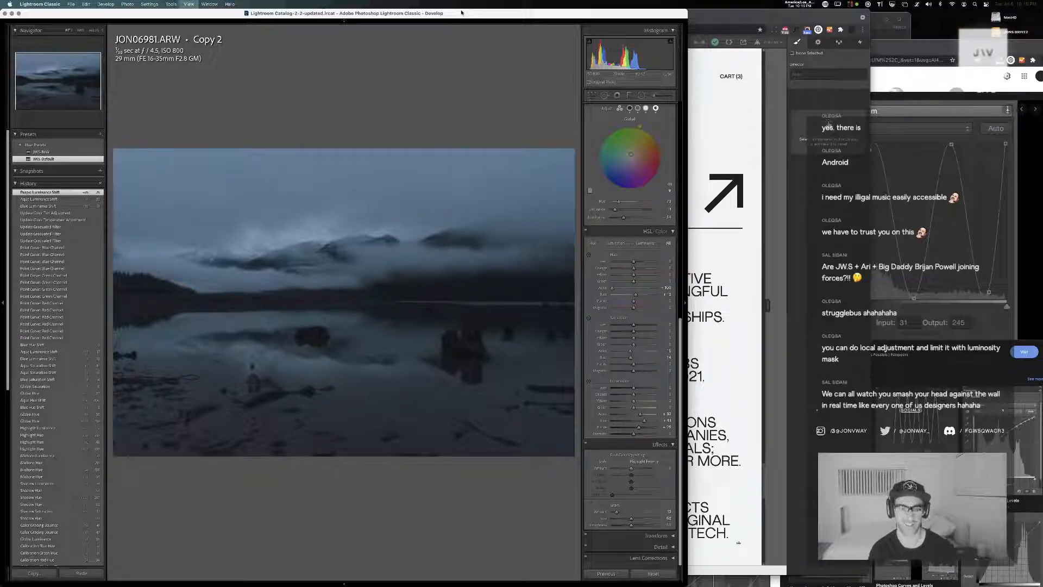
# Move JON06981 Copy 2 to the top of its stack in the Library grid, and go to the photo's source folder
pyautogui.press('g')
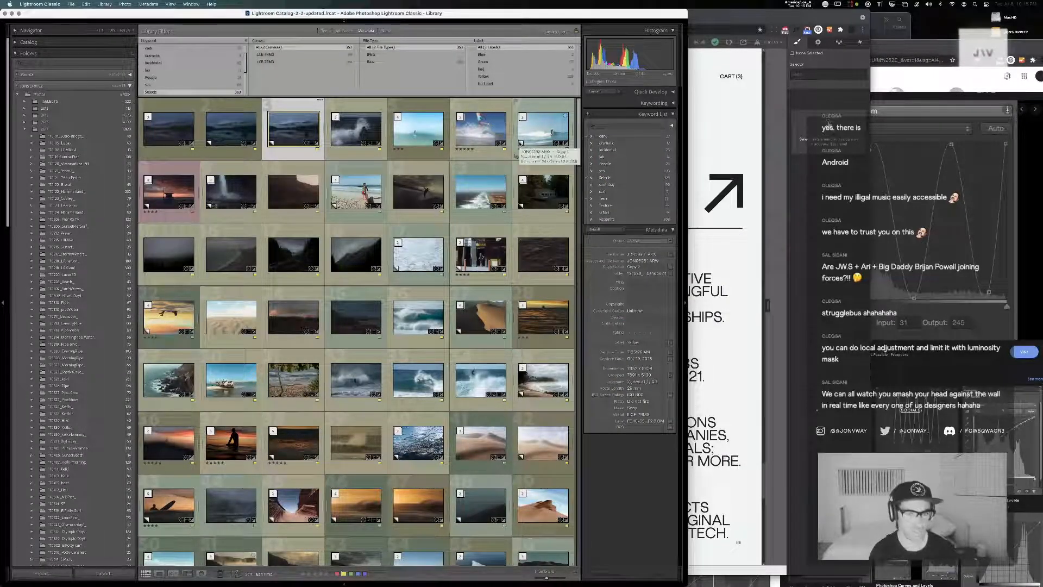
pyautogui.hotkey('shift', 's')
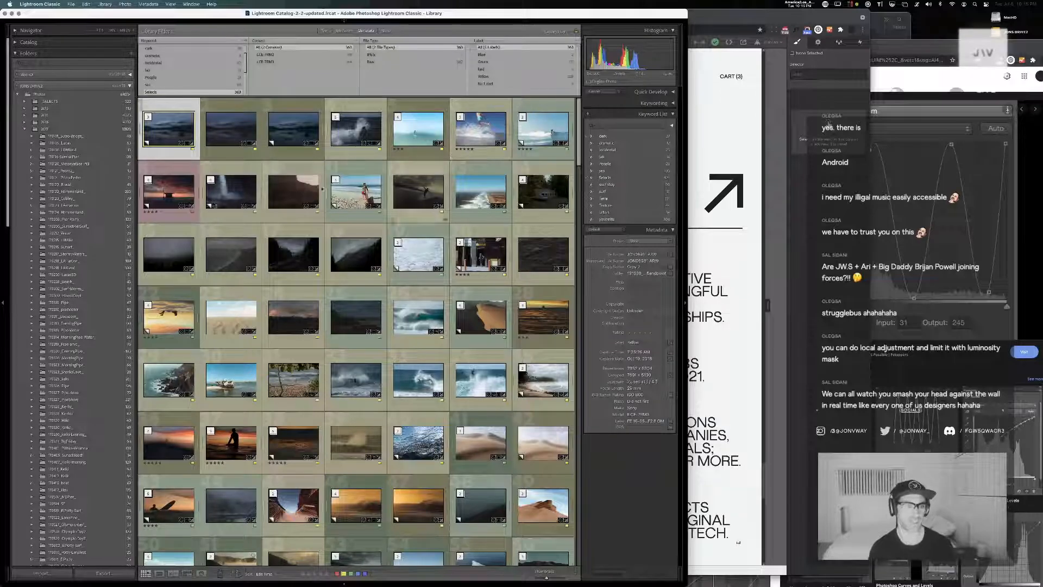
pyautogui.rightClick(173, 135)
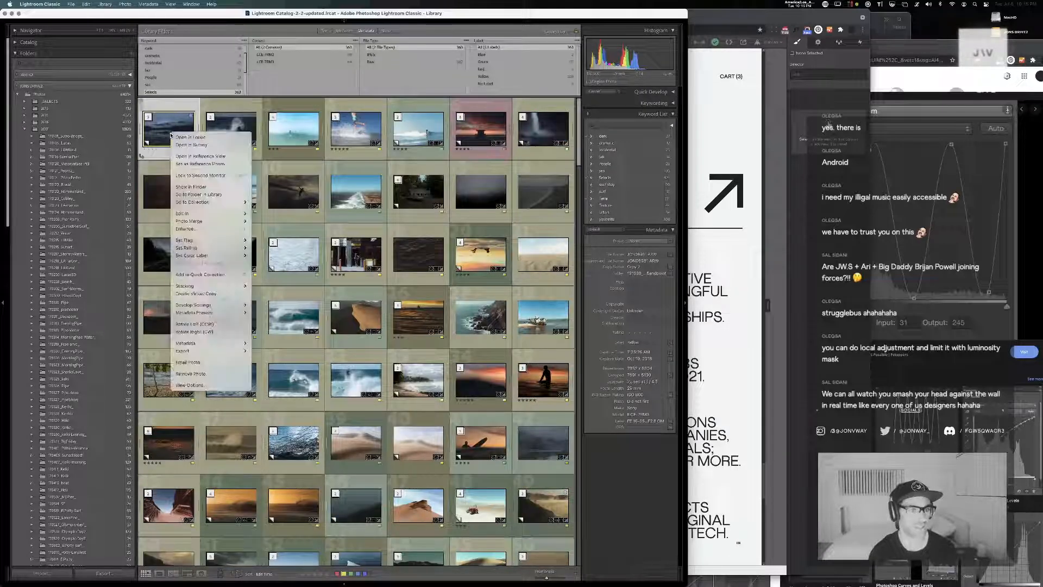
pyautogui.click(205, 196)
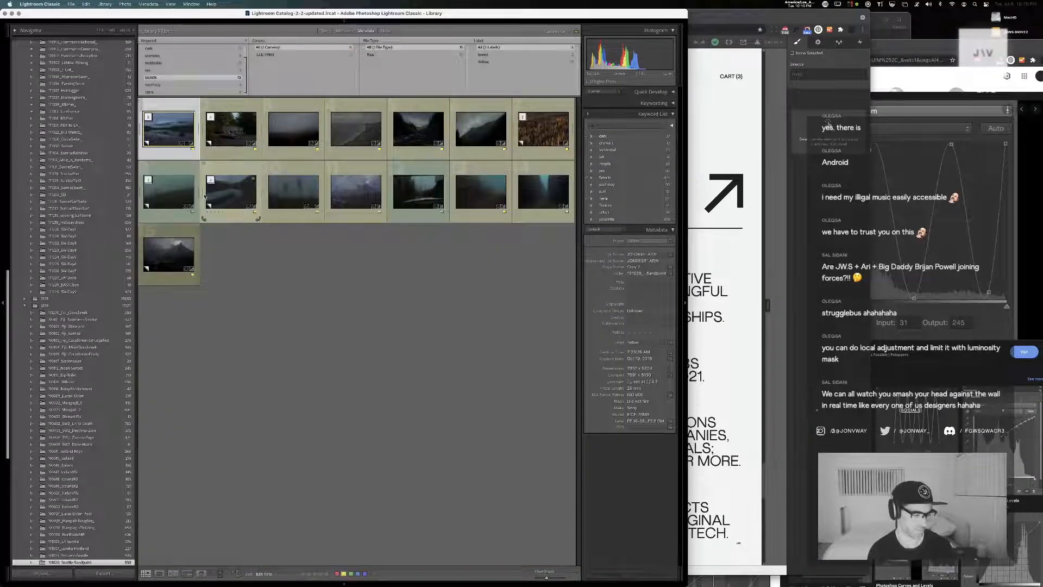
# Clear the keyword filter to include all photos in the folder, and sort them by Capture Time
pyautogui.scroll(2, 180, 54)
pyautogui.click(171, 48)
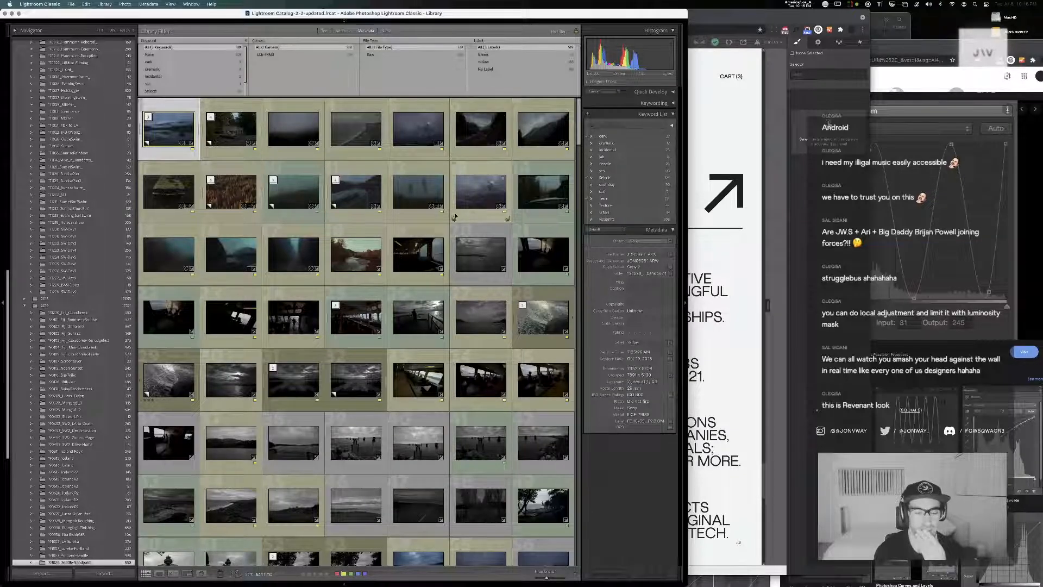
pyautogui.scroll(-5, 456, 211)
pyautogui.scroll(-6, 455, 210)
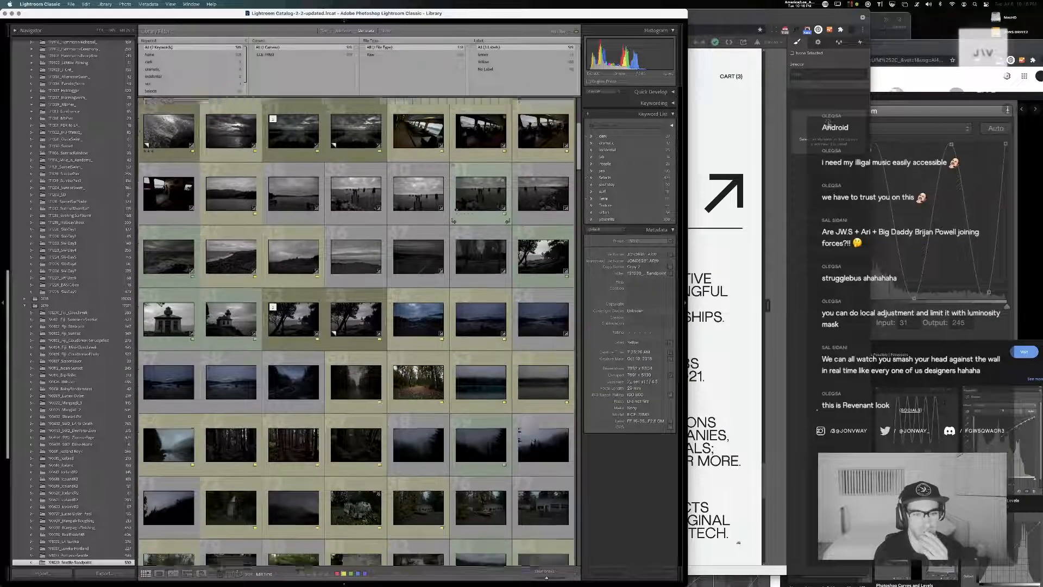
pyautogui.scroll(-8, 455, 209)
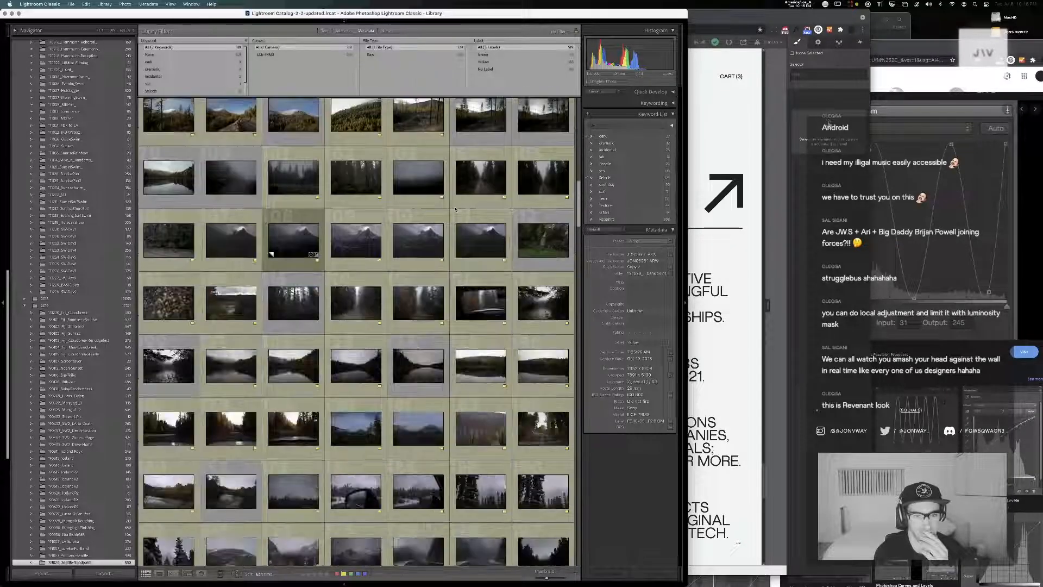
pyautogui.scroll(-8, 455, 209)
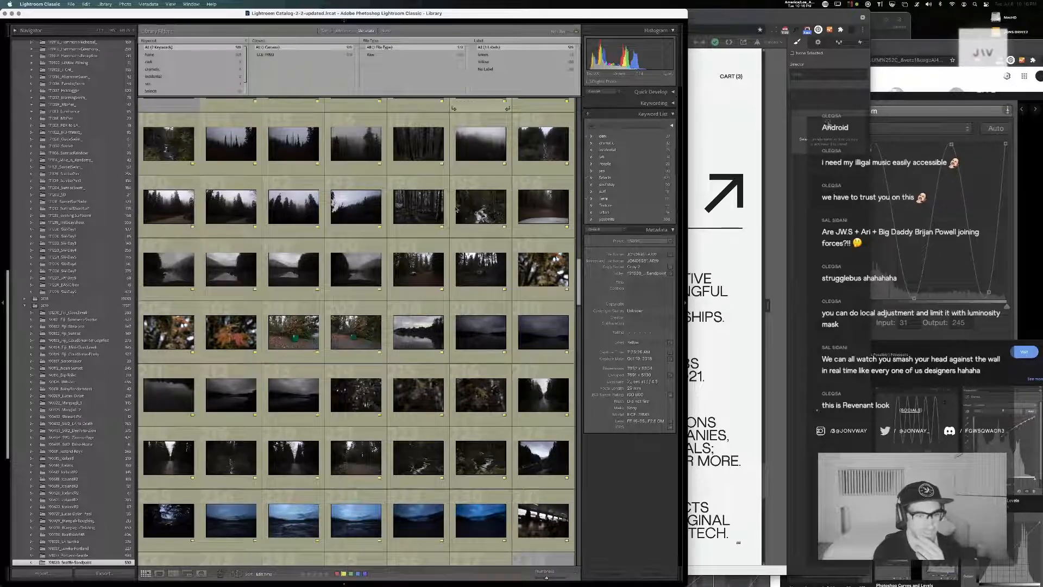
pyautogui.scroll(-1, 455, 209)
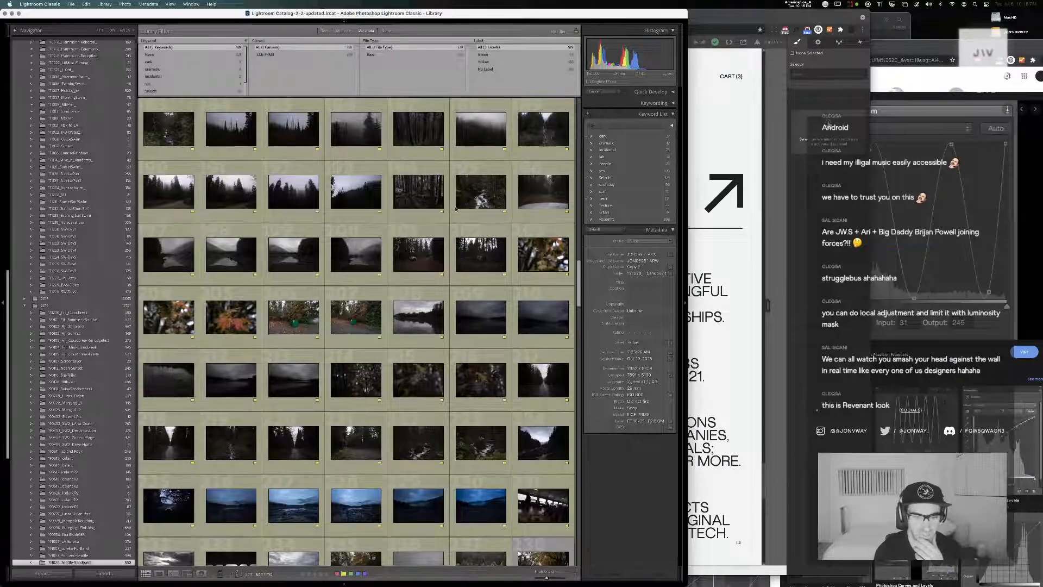
pyautogui.scroll(-5, 455, 210)
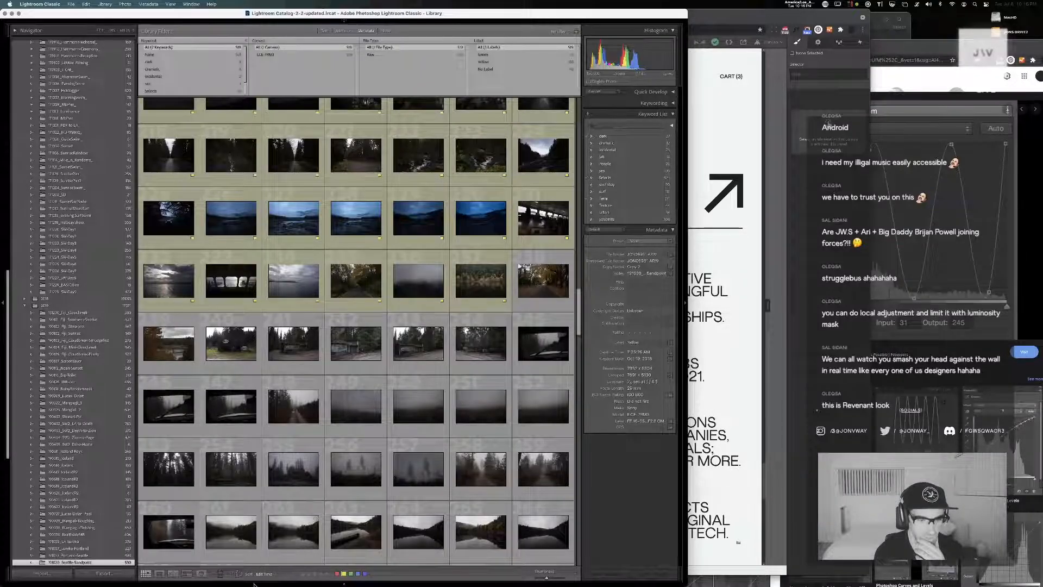
pyautogui.moveTo(272, 584)
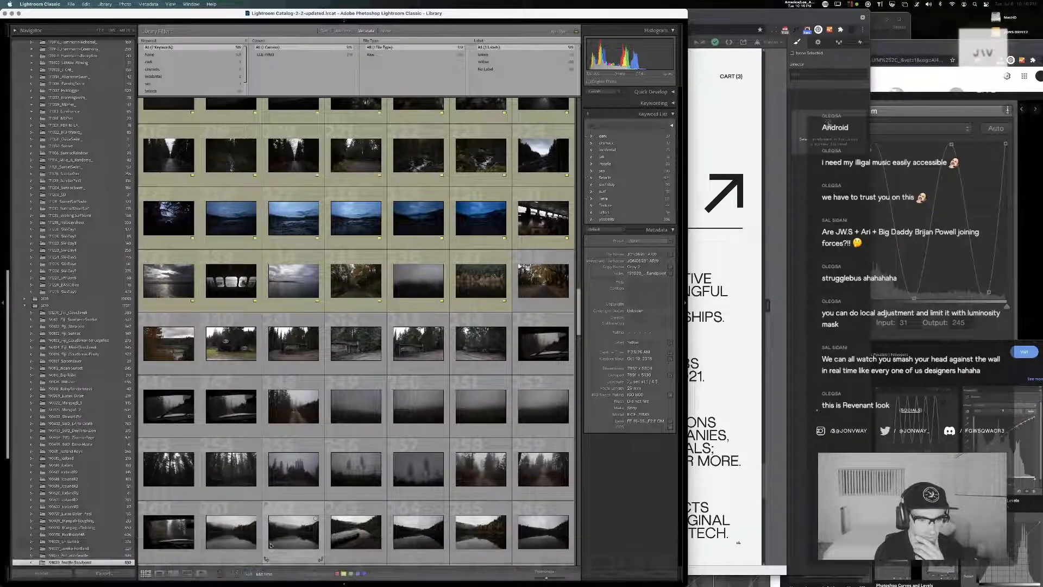
pyautogui.click(270, 573)
pyautogui.click(273, 558)
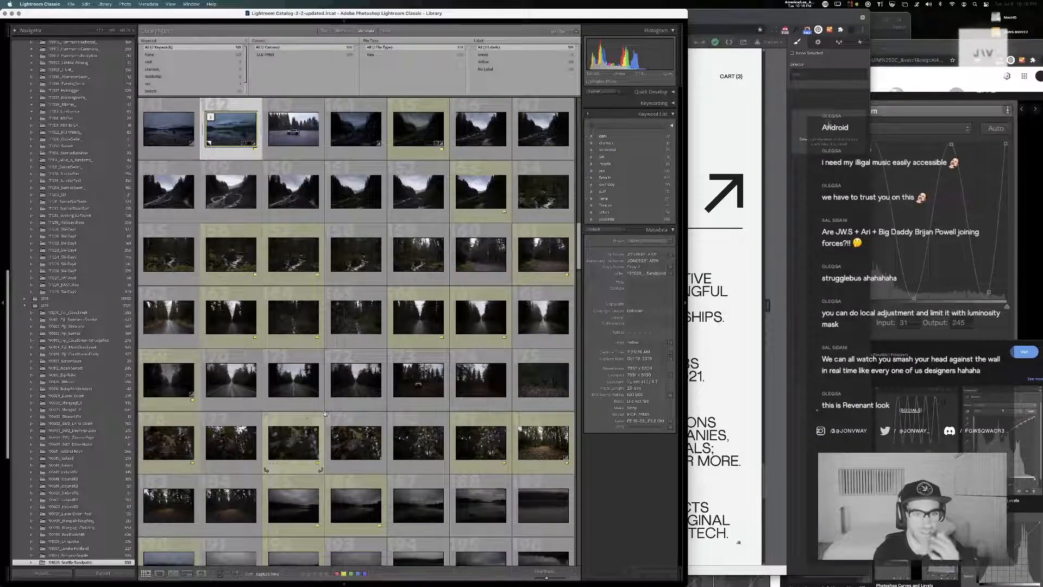
# Compare the dark river valley photos JON06984 and JON06985 in the enlarged single-photo view, and return to the grid
pyautogui.scroll(5, 326, 416)
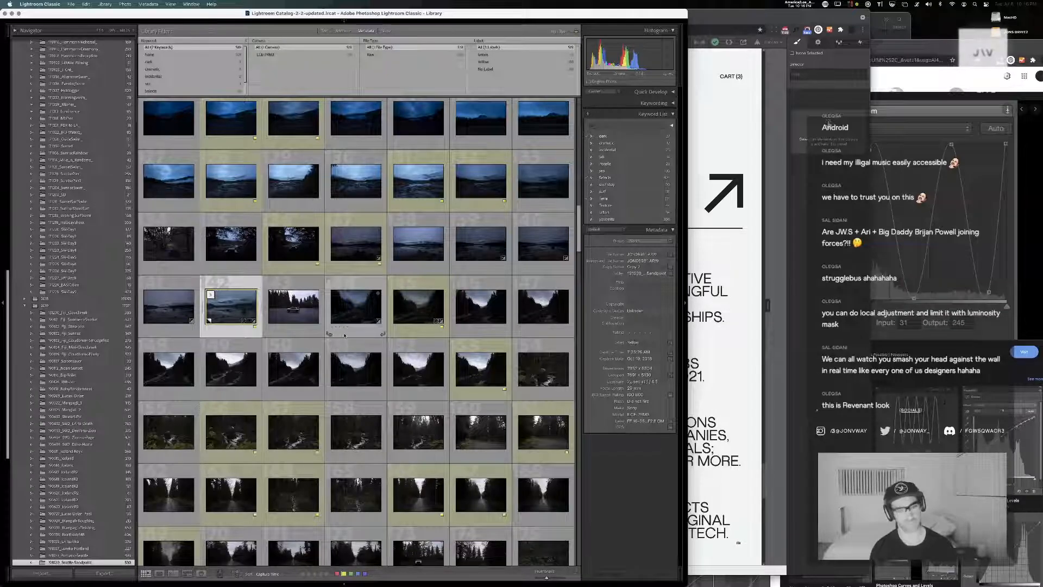
pyautogui.doubleClick(356, 307)
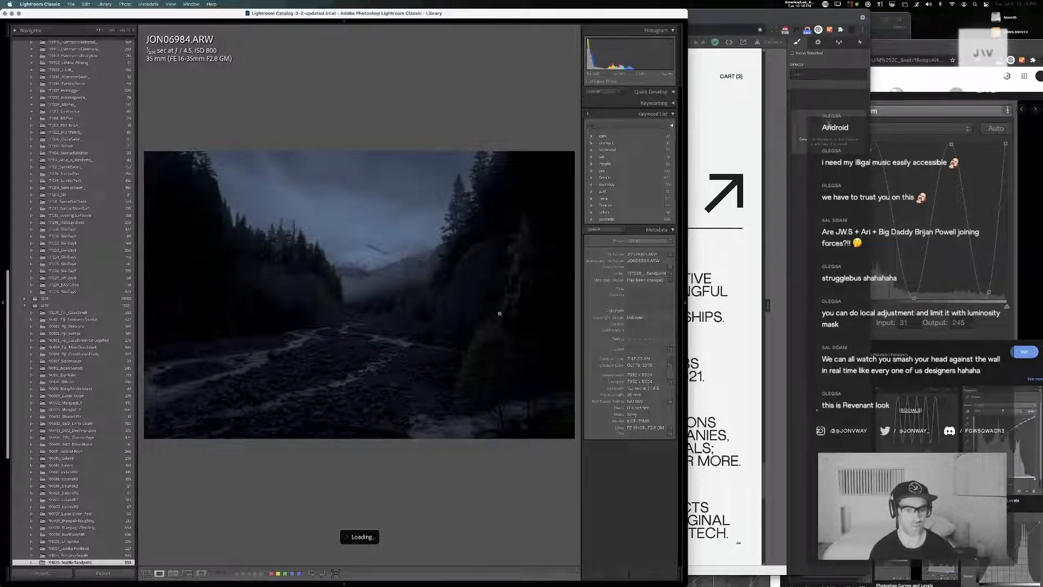
pyautogui.press('Right')
pyautogui.press('Right')
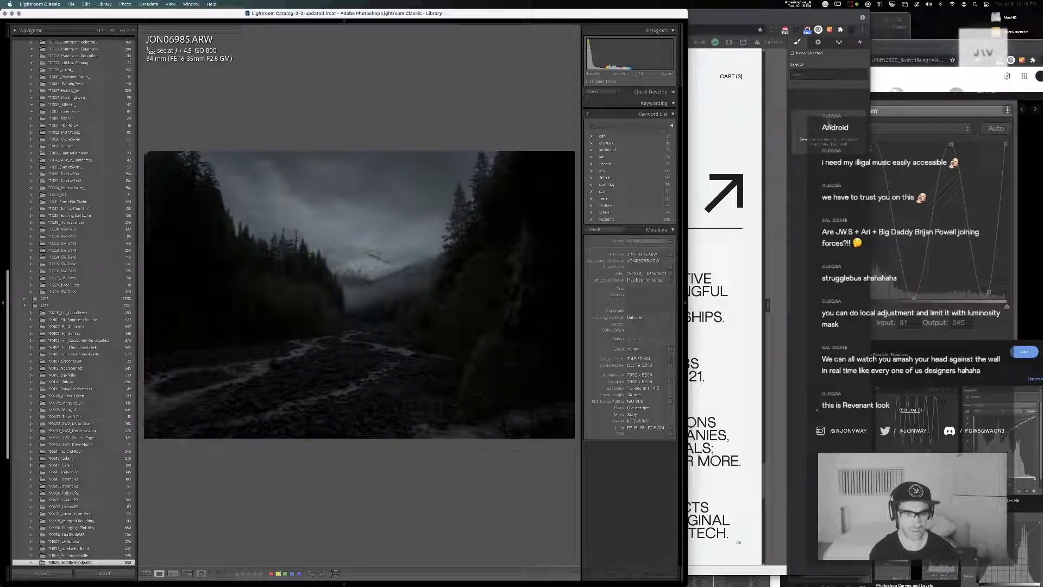
pyautogui.press('Left')
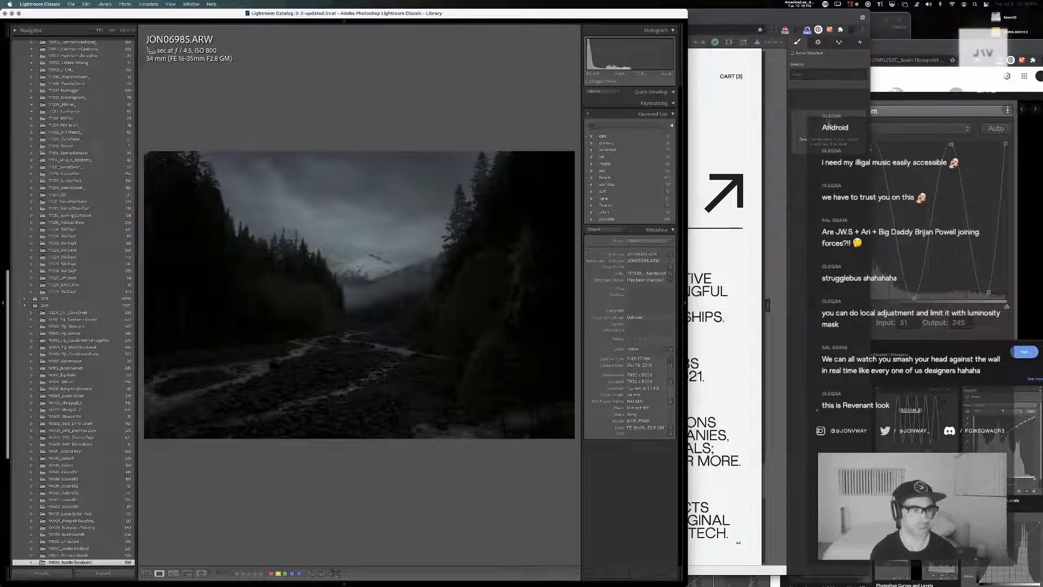
pyautogui.press('g')
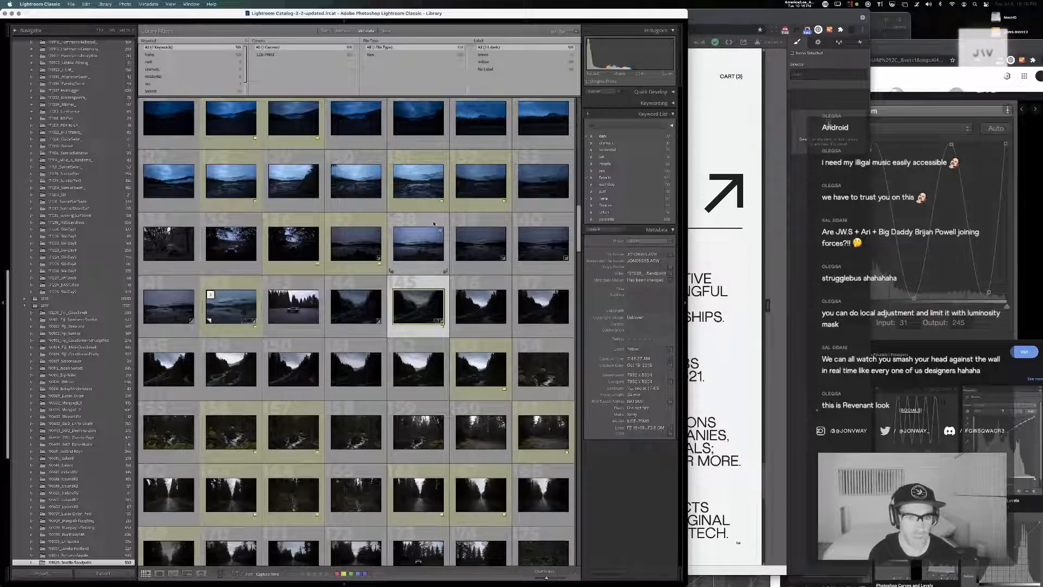
# Open the blue lakeshore photo JON06969 and zoom in to examine the stumps and driftwood in its foreground
pyautogui.click(416, 186)
pyautogui.doubleClick(416, 186)
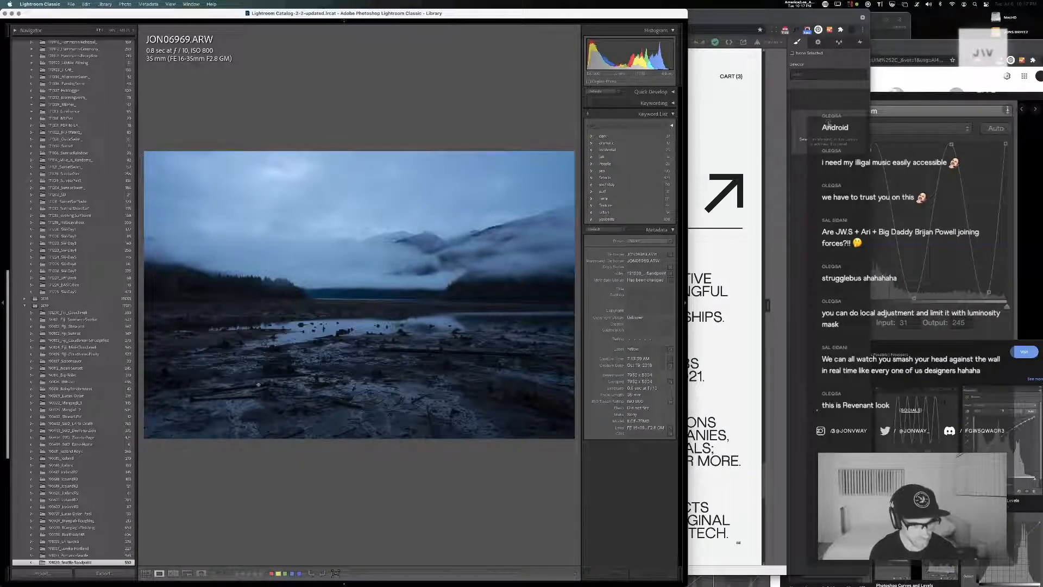
pyautogui.click(373, 396)
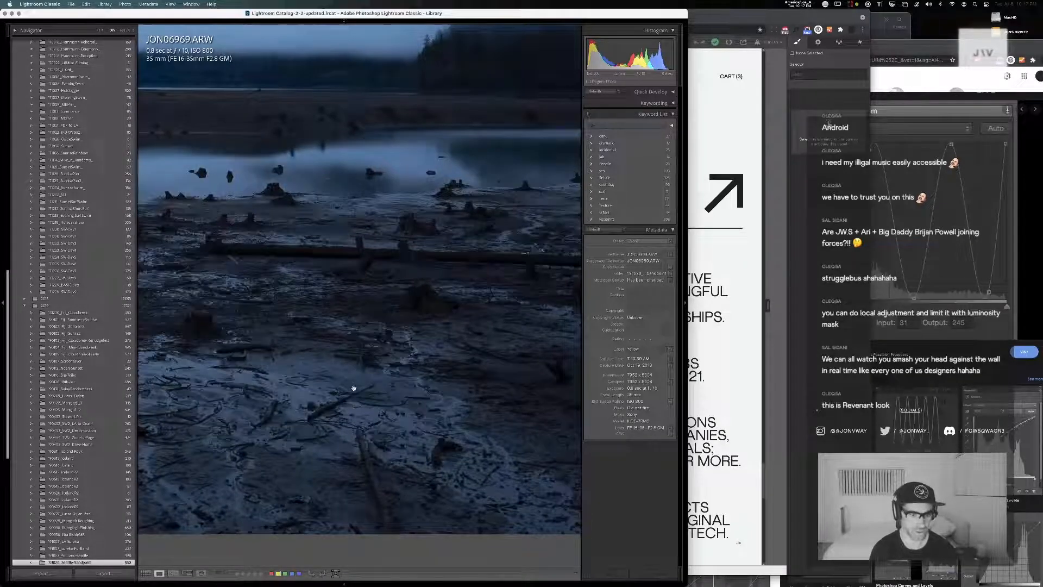
pyautogui.moveTo(333, 376); pyautogui.dragTo(191, 408)
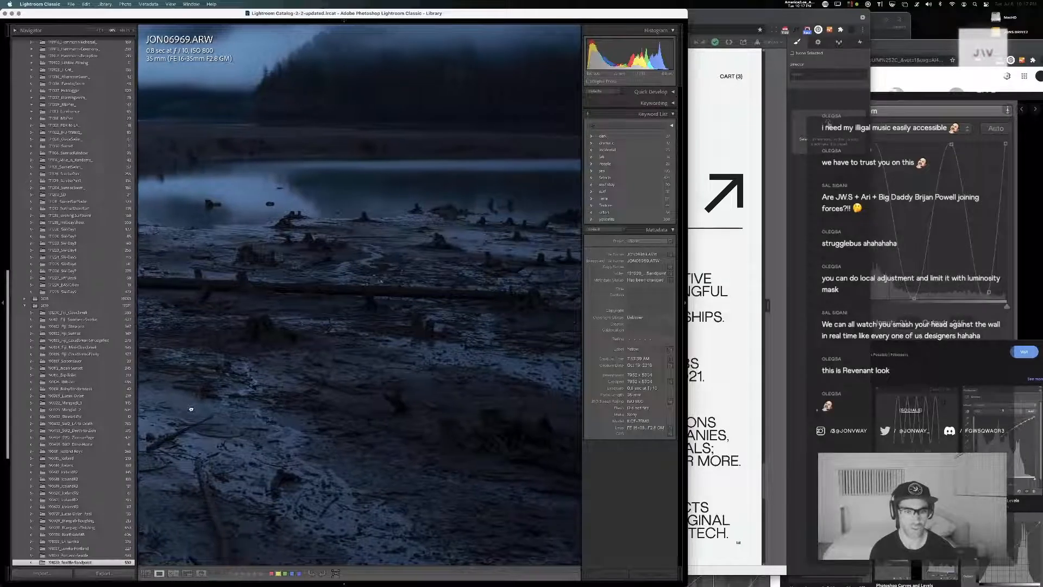
# Zoom out of JON06969 and review the forest and picnic-table photos JON06972, JON06973 and JON06975 in single-photo view
pyautogui.click(337, 386)
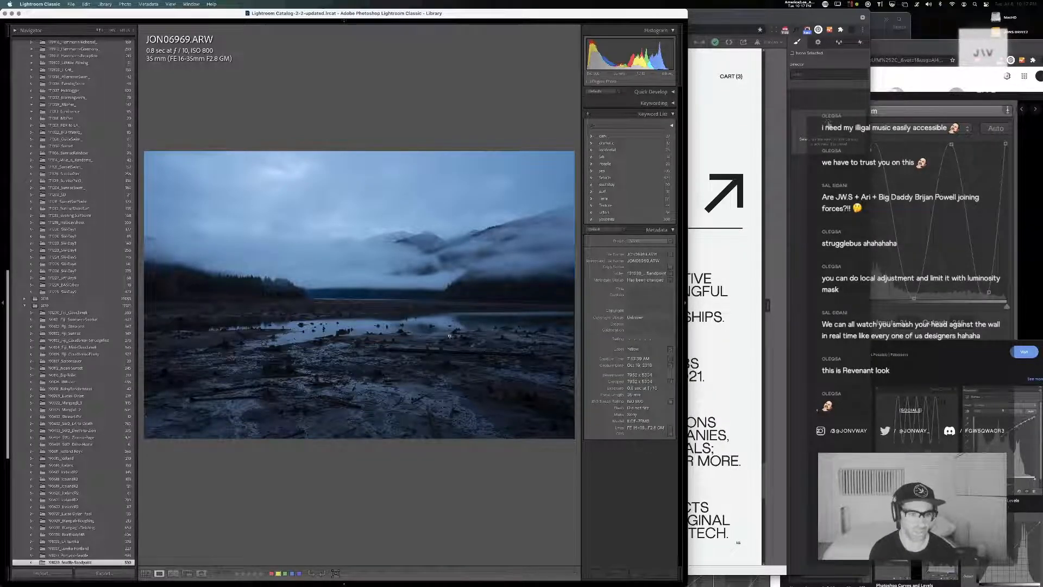
pyautogui.press('g')
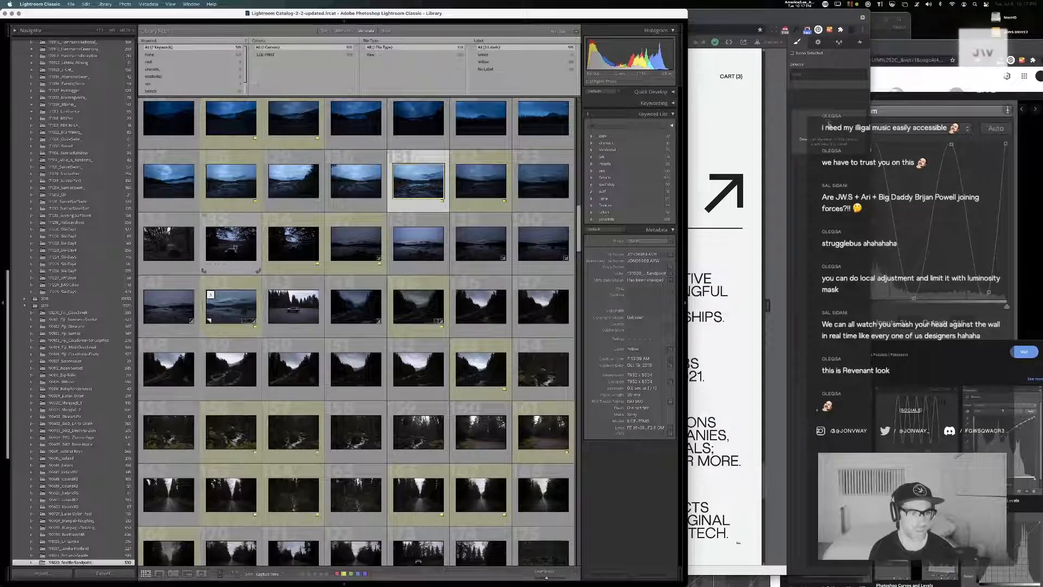
pyautogui.doubleClick(169, 243)
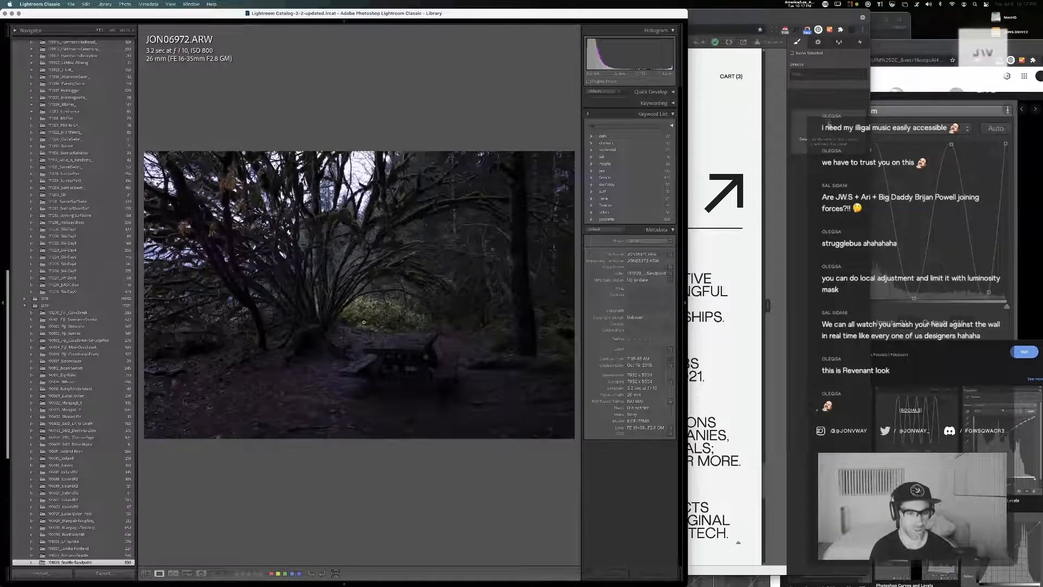
pyautogui.press('Right')
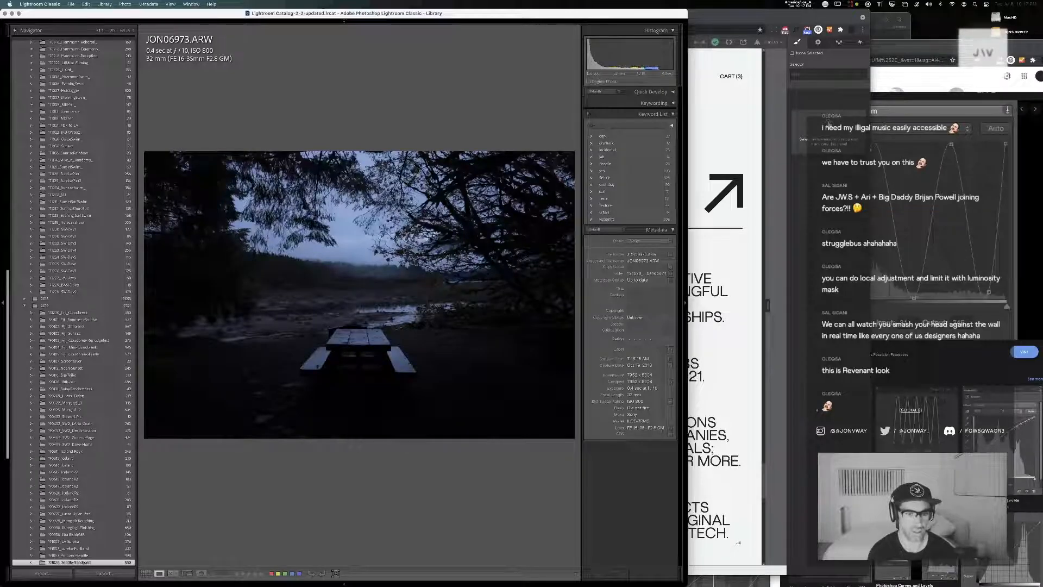
pyautogui.press('Right')
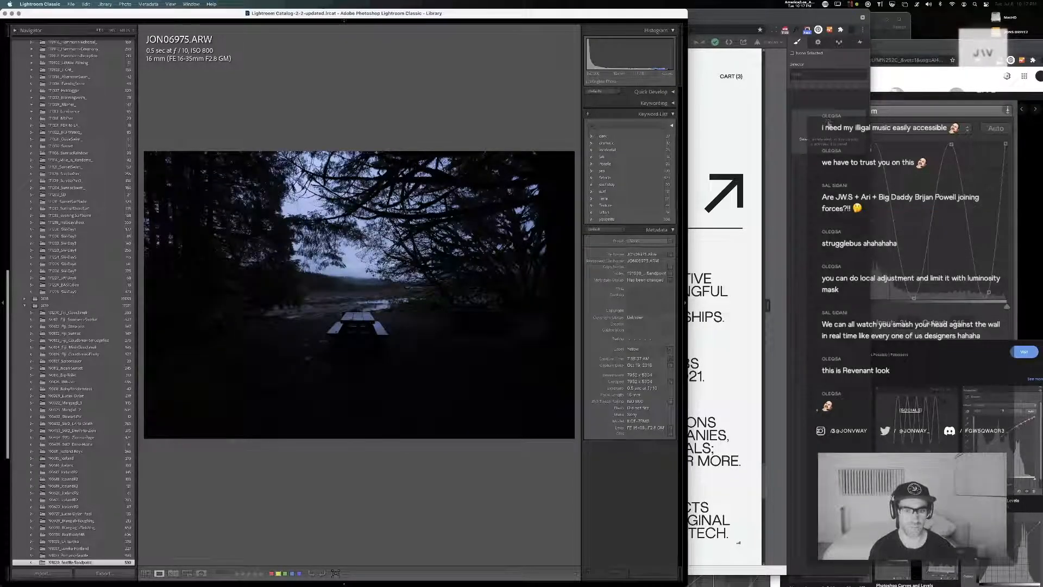
pyautogui.press('g')
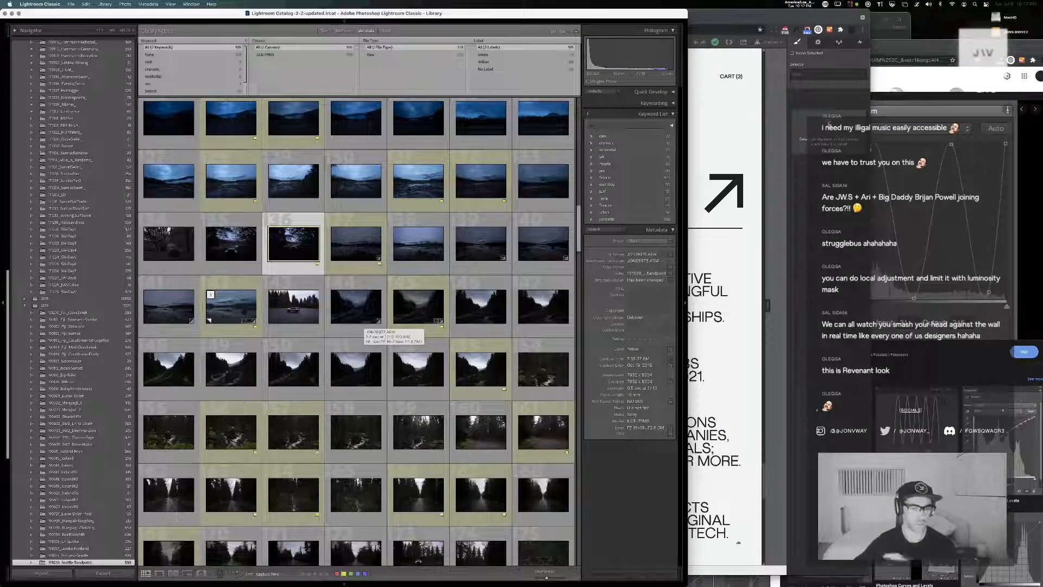
# Compare the lake photos JON06977, JON06969 and JON06981 Copy 2 in single-photo view, and return to the grid
pyautogui.doubleClick(412, 252)
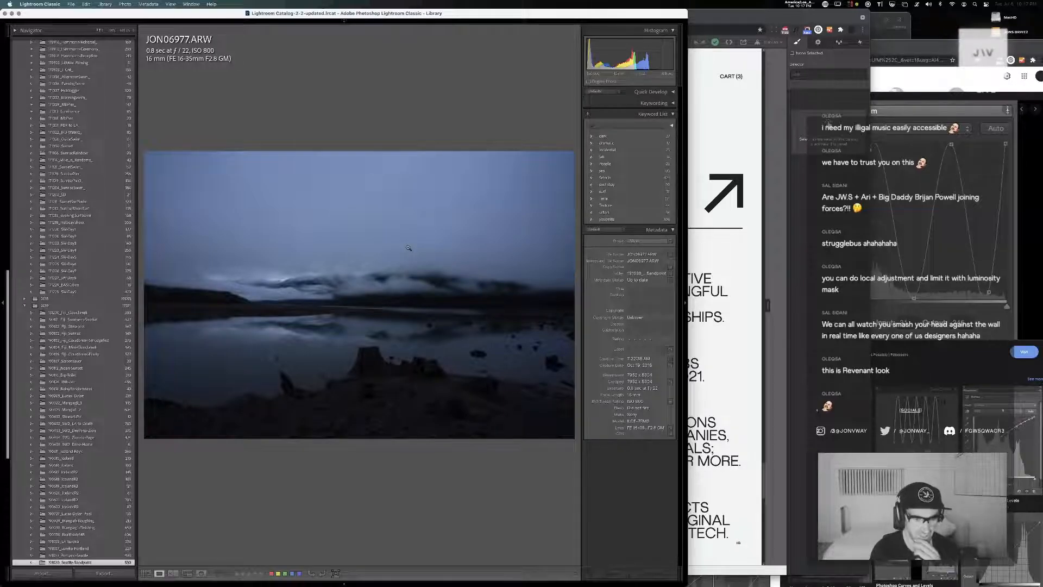
pyautogui.press('g')
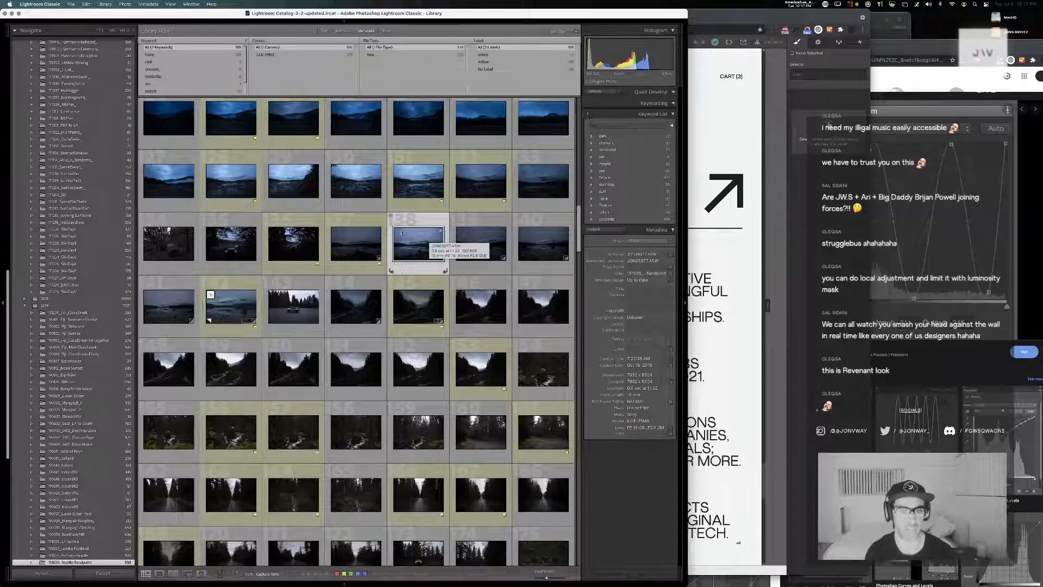
pyautogui.doubleClick(417, 183)
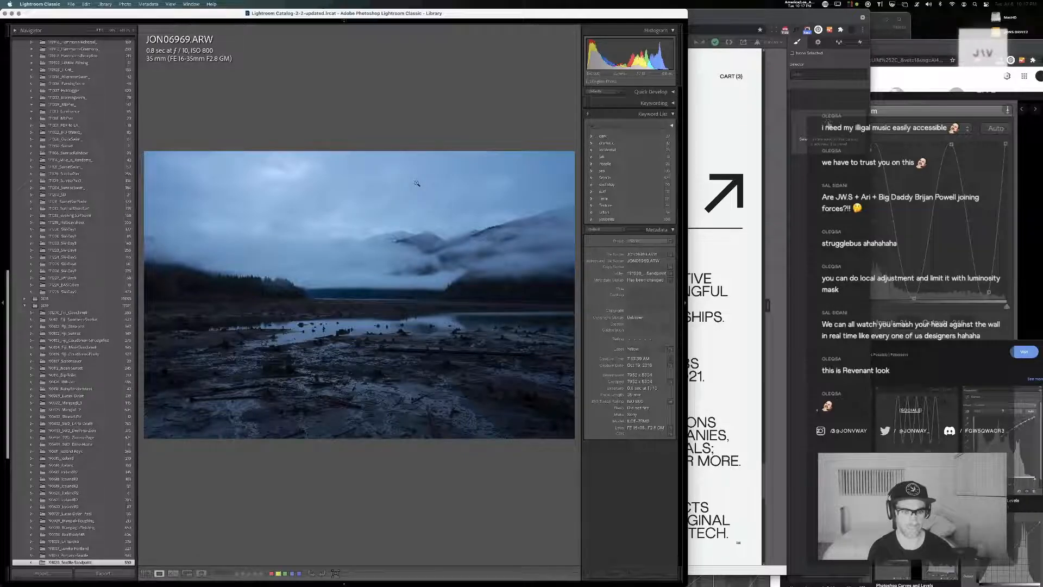
pyautogui.press('g')
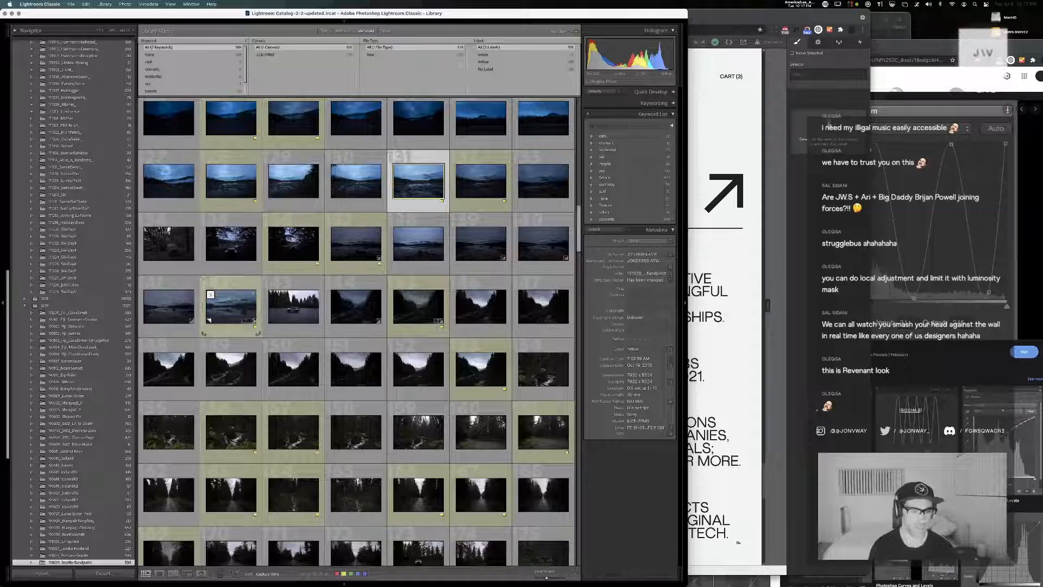
pyautogui.doubleClick(240, 310)
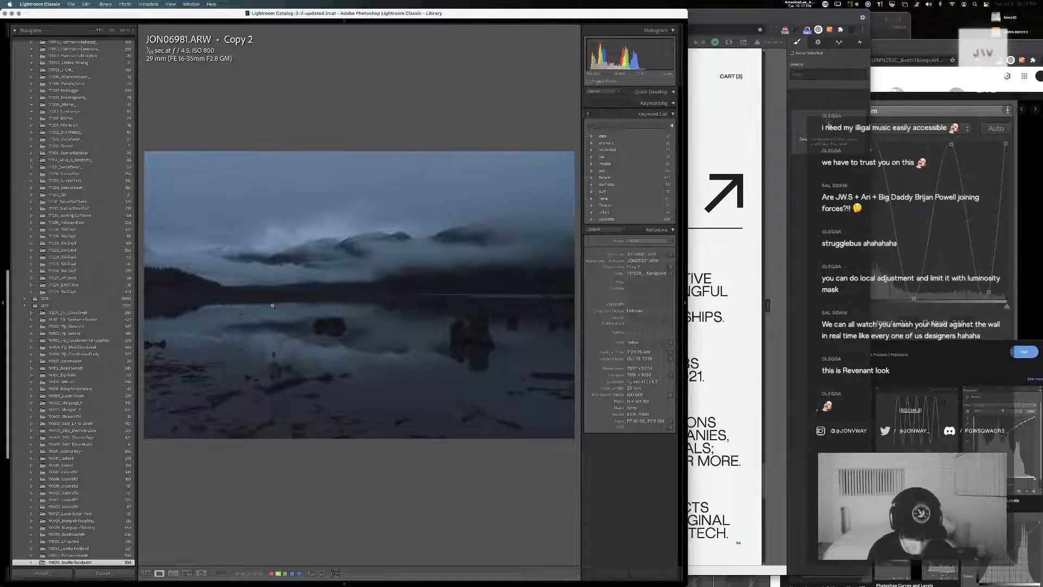
pyautogui.press('g')
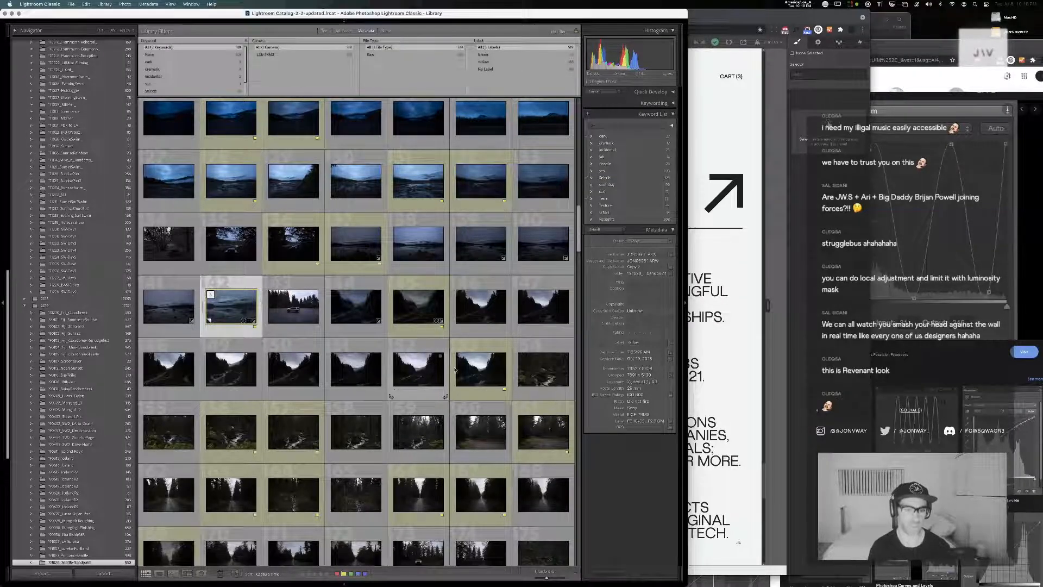
# Open the river valley photo JON06985 for developing, revert it to its earlier preset history state, and create a virtual copy
pyautogui.click(414, 312)
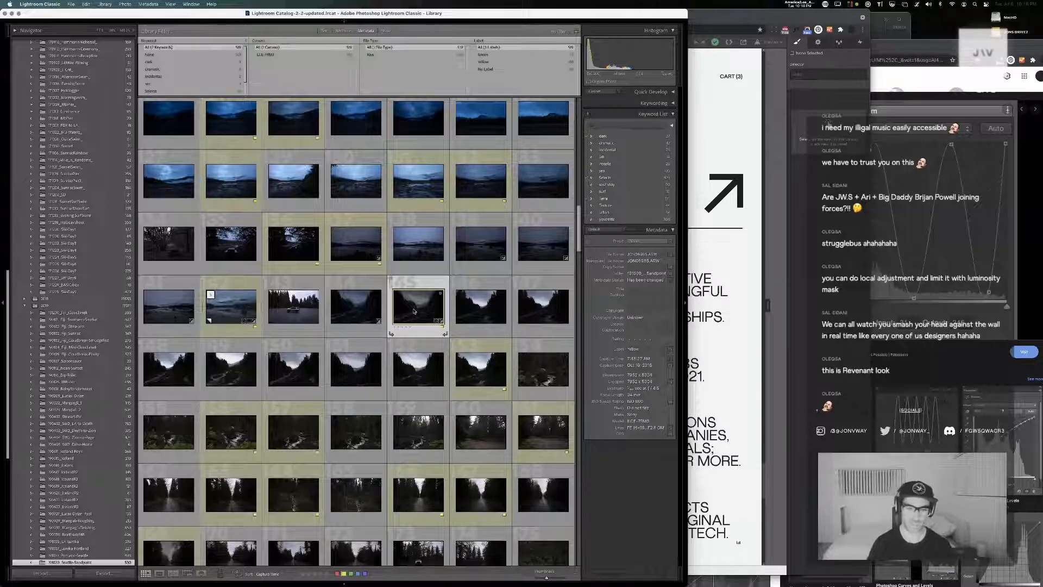
pyautogui.scroll(1, 413, 310)
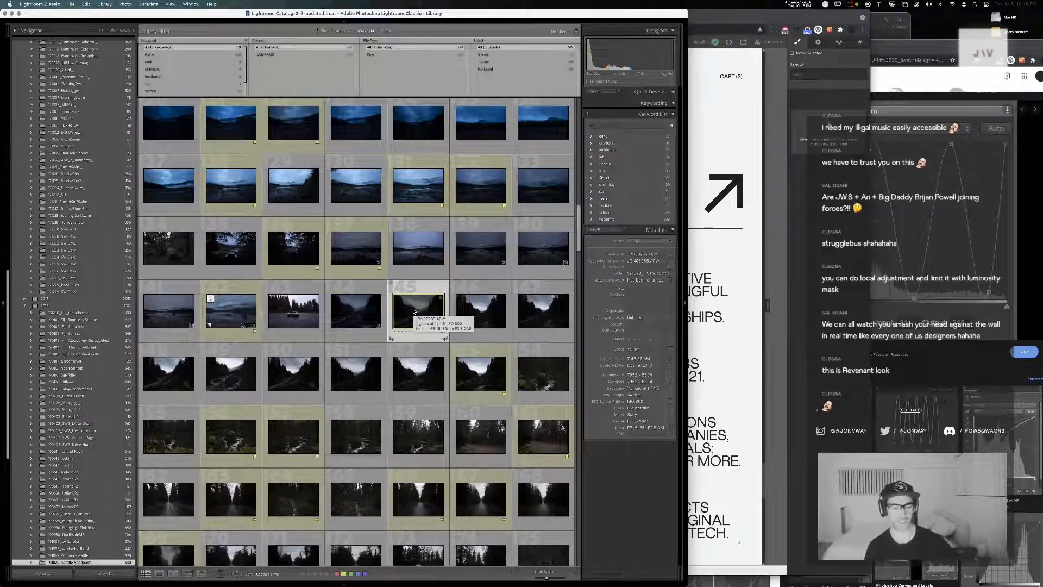
pyautogui.press('d')
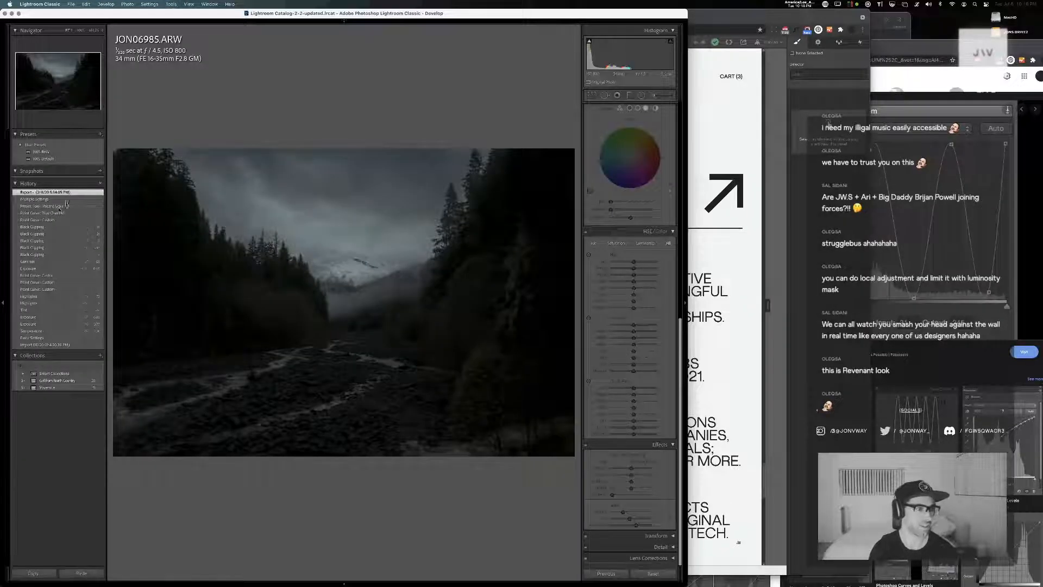
pyautogui.click(61, 206)
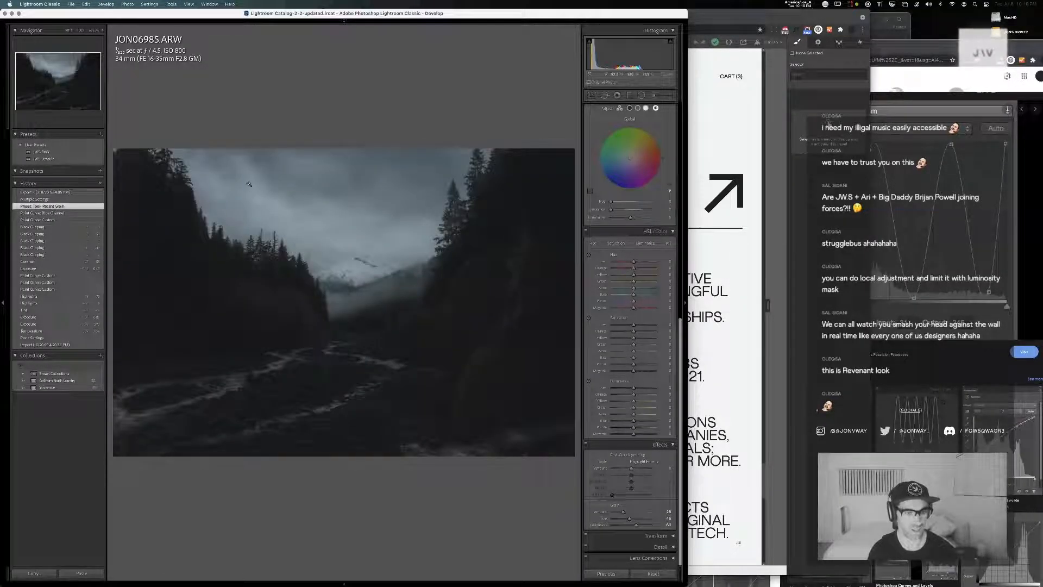
pyautogui.press('super+apostrophe')
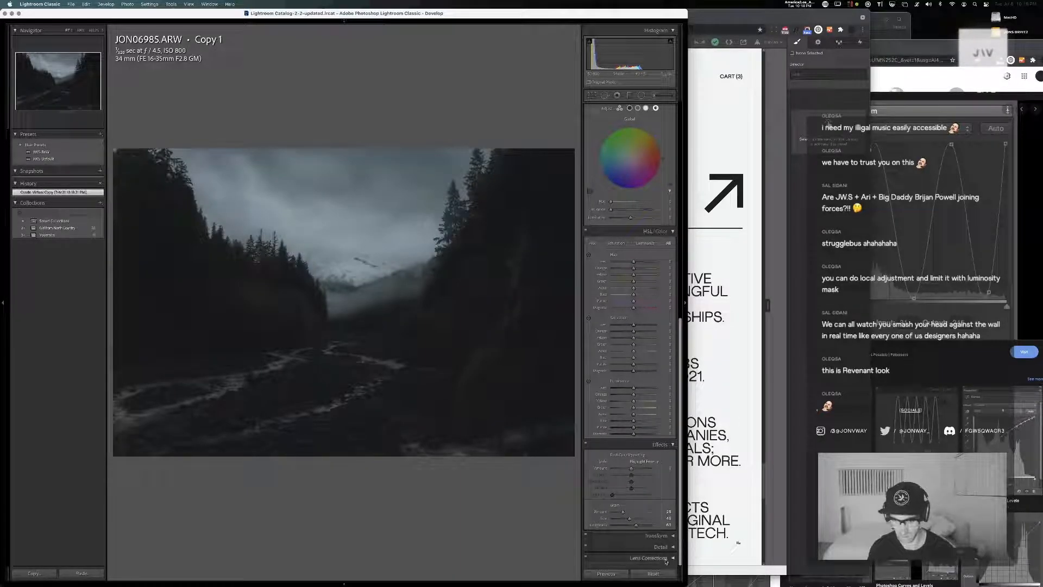
# Reset the virtual copy's develop settings, try and undo the JWS-BnW preset, and apply the JWS-Default preset
pyautogui.click(654, 574)
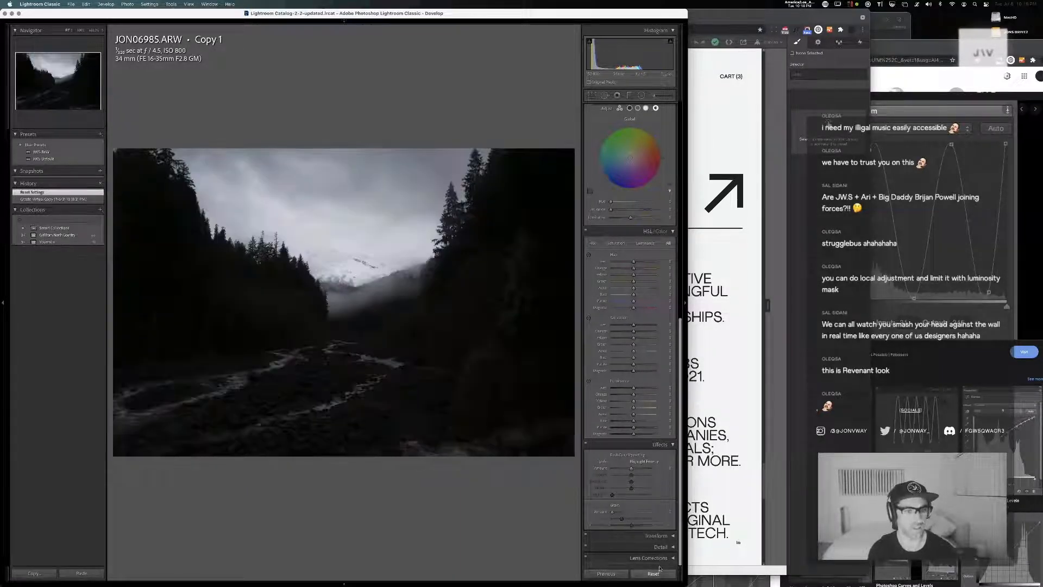
pyautogui.click(50, 152)
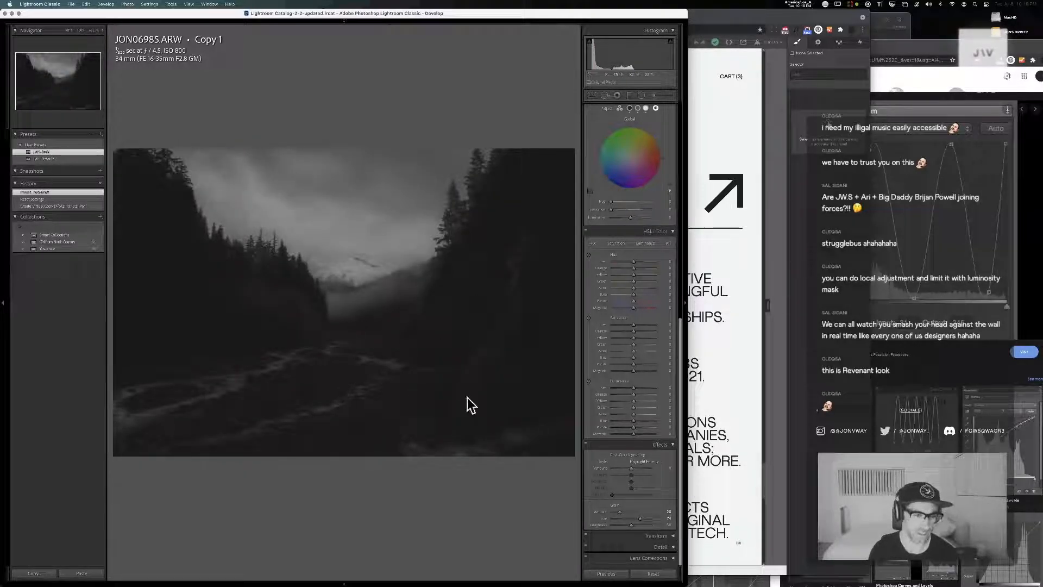
pyautogui.press('super+z')
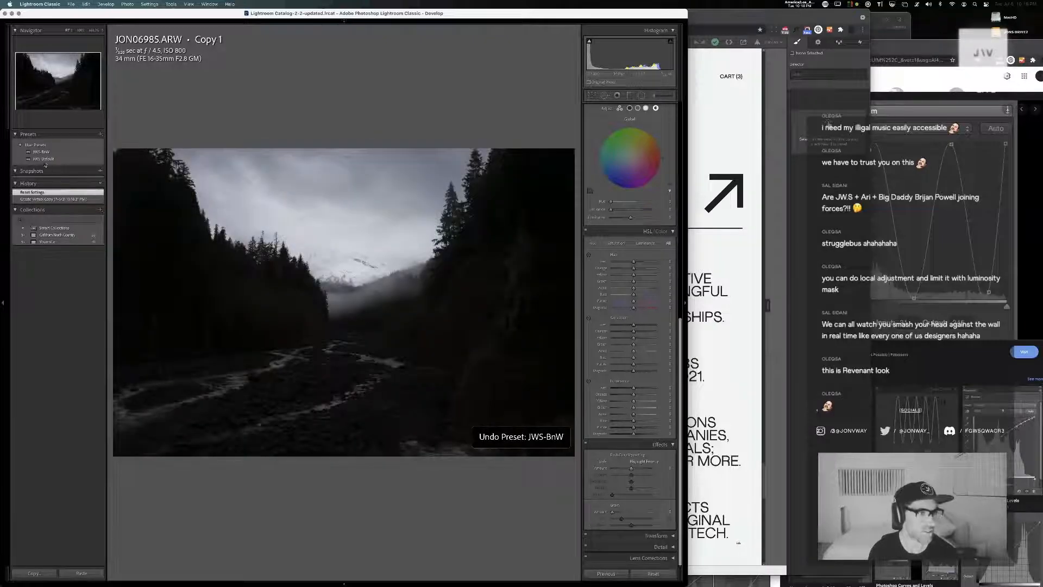
pyautogui.click(43, 159)
# Lower the copy's highlights, lift its shadows, whites and blacks, and adjust the white balance temperature and tint for a cooler look
pyautogui.scroll(10, 630, 272)
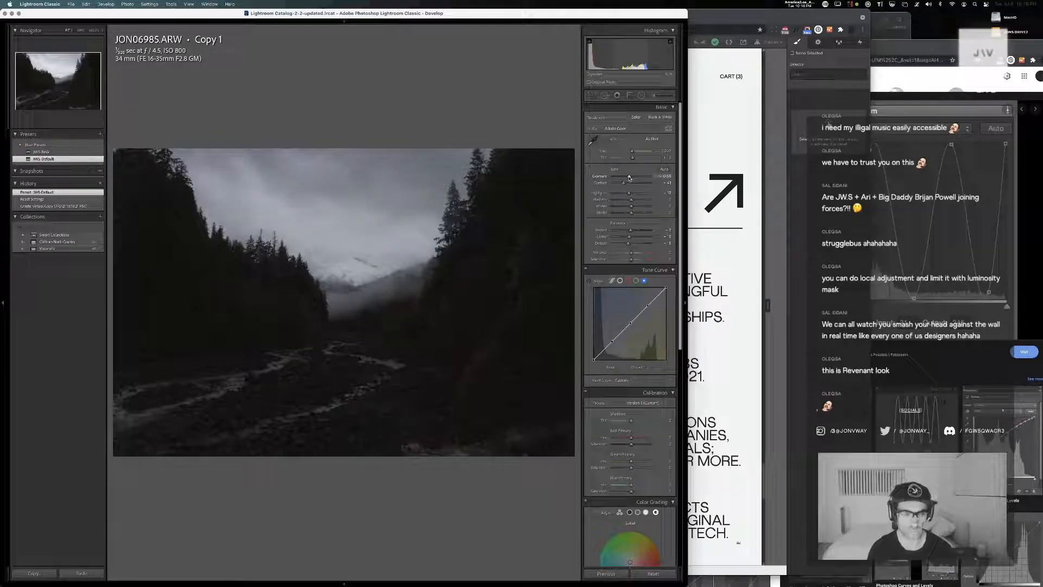
pyautogui.moveTo(632, 213)
pyautogui.mouseDown()
pyautogui.moveTo(640, 201)
pyautogui.moveTo(618, 197)
pyautogui.mouseUp()
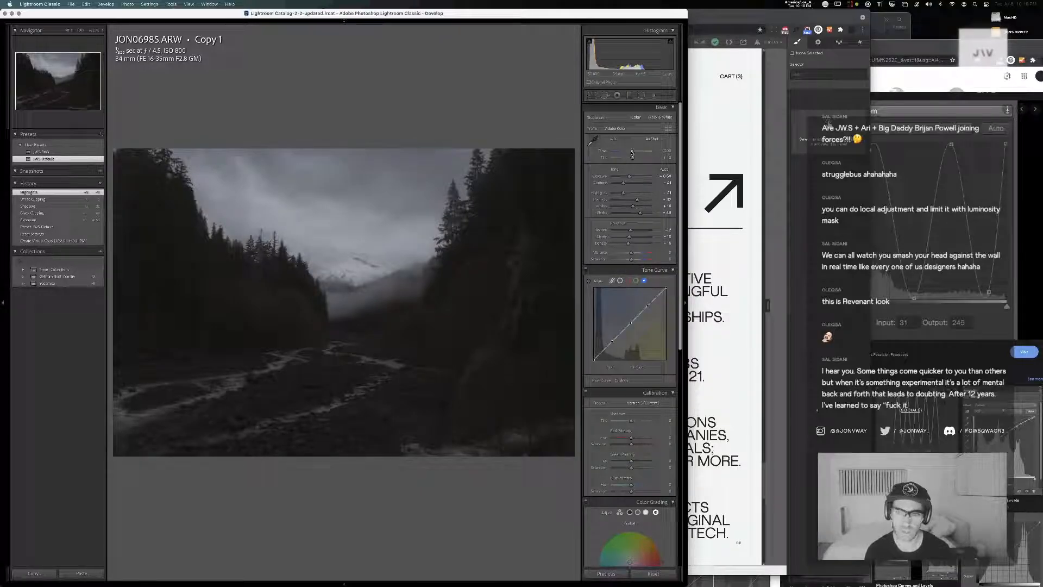
pyautogui.moveTo(632, 152); pyautogui.dragTo(632, 154)
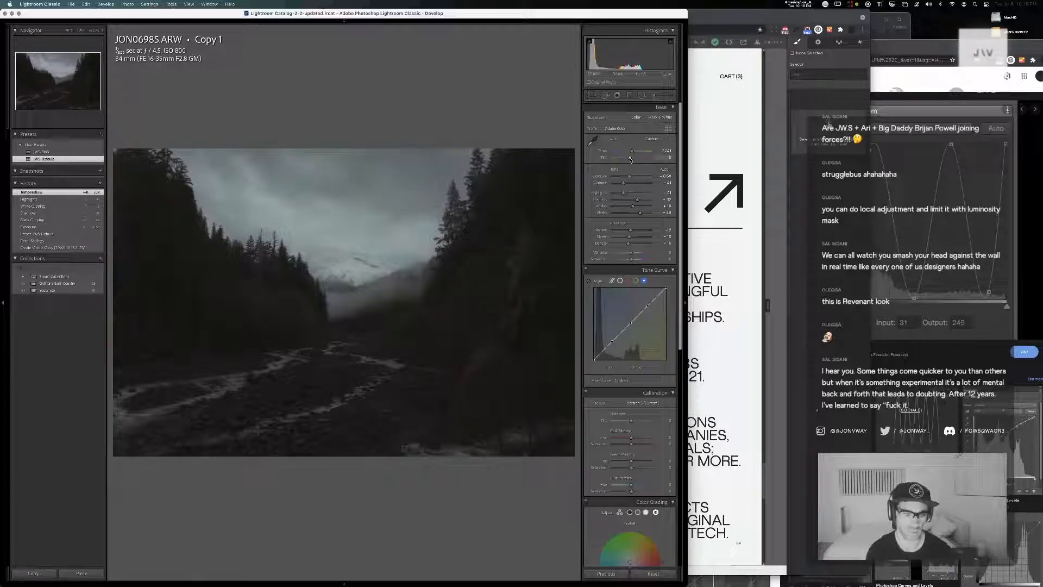
pyautogui.moveTo(631, 159); pyautogui.dragTo(631, 158)
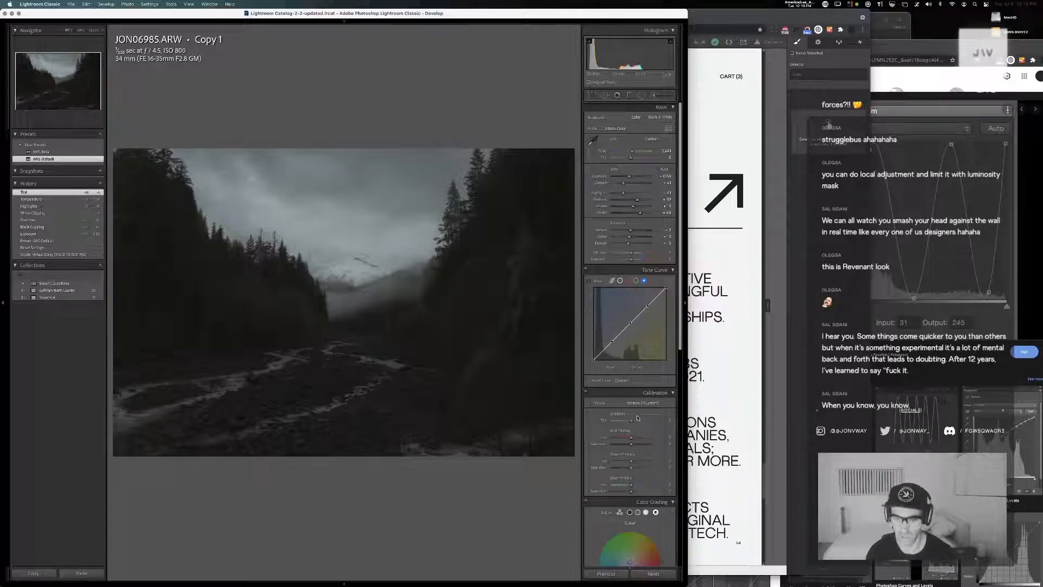
# In the copy's calibration, raise the red primary hue, inspect the snowy mountain up close, and set the green primary hue to -100
pyautogui.moveTo(626, 421); pyautogui.dragTo(632, 422)
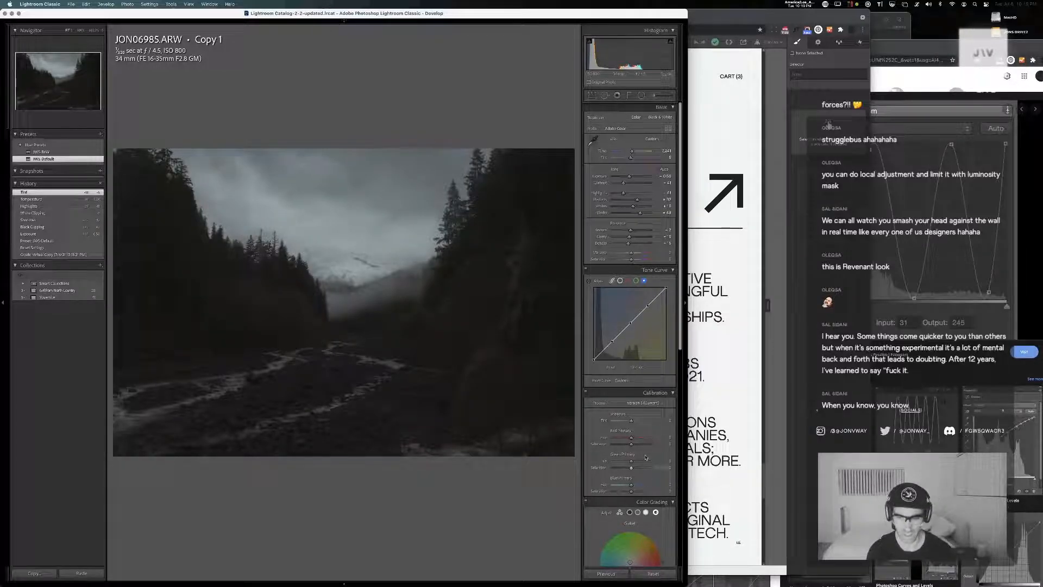
pyautogui.moveTo(632, 438)
pyautogui.mouseDown()
pyautogui.moveTo(645, 438)
pyautogui.moveTo(576, 435)
pyautogui.moveTo(641, 438)
pyautogui.mouseUp()
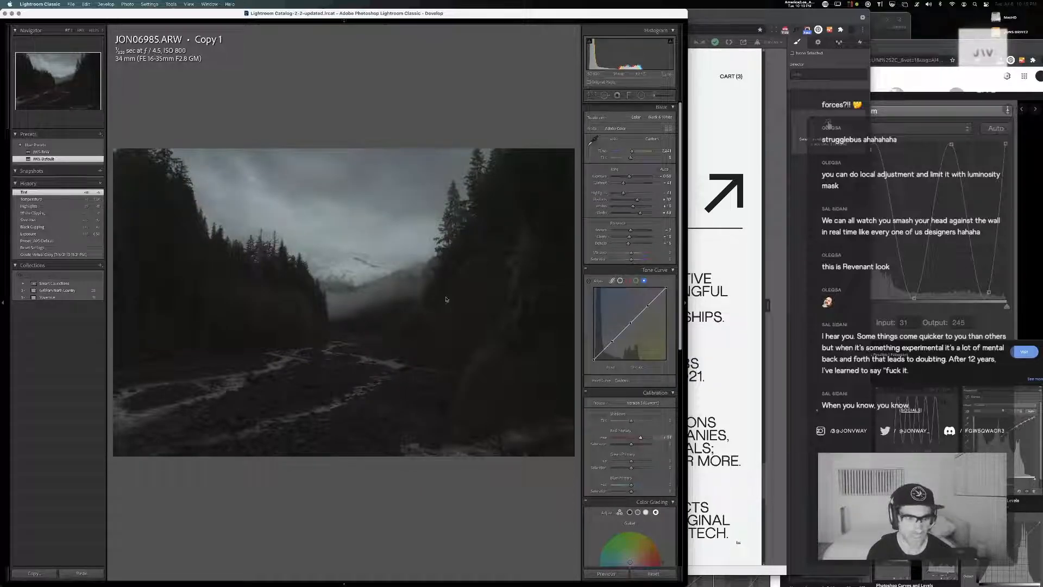
pyautogui.click(346, 267)
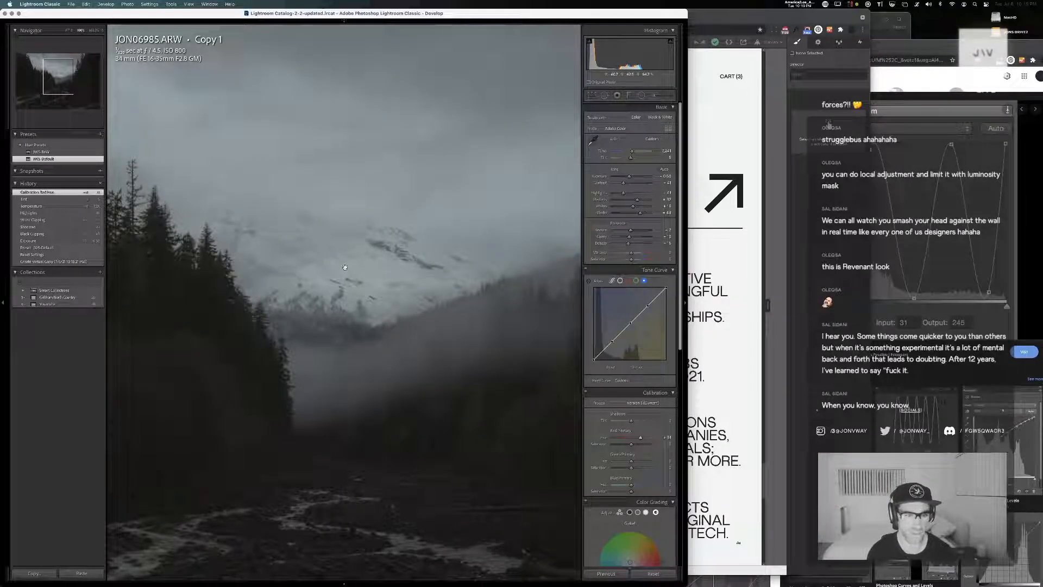
pyautogui.click(345, 268)
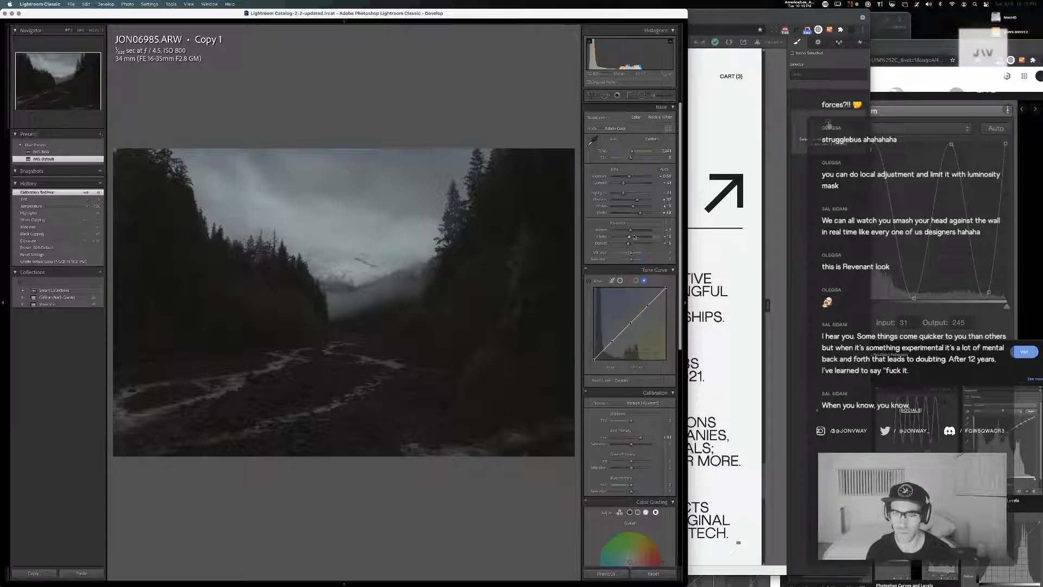
pyautogui.moveTo(631, 460); pyautogui.dragTo(613, 463)
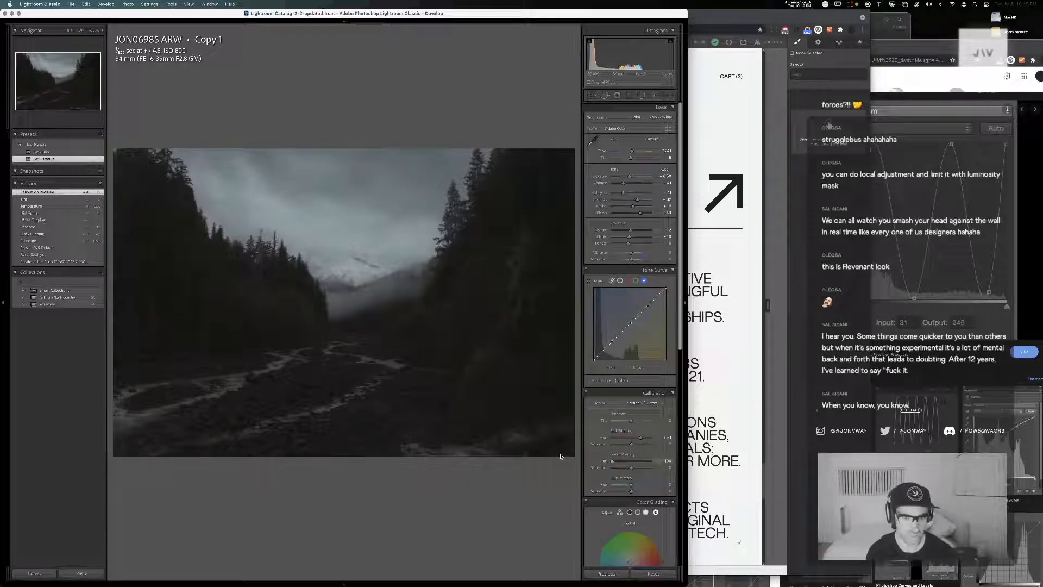
# Hide the browser behind the editor and dim the interface around JON06985 Copy 1 to evaluate the edit
pyautogui.click(725, 321)
pyautogui.press('super+h')
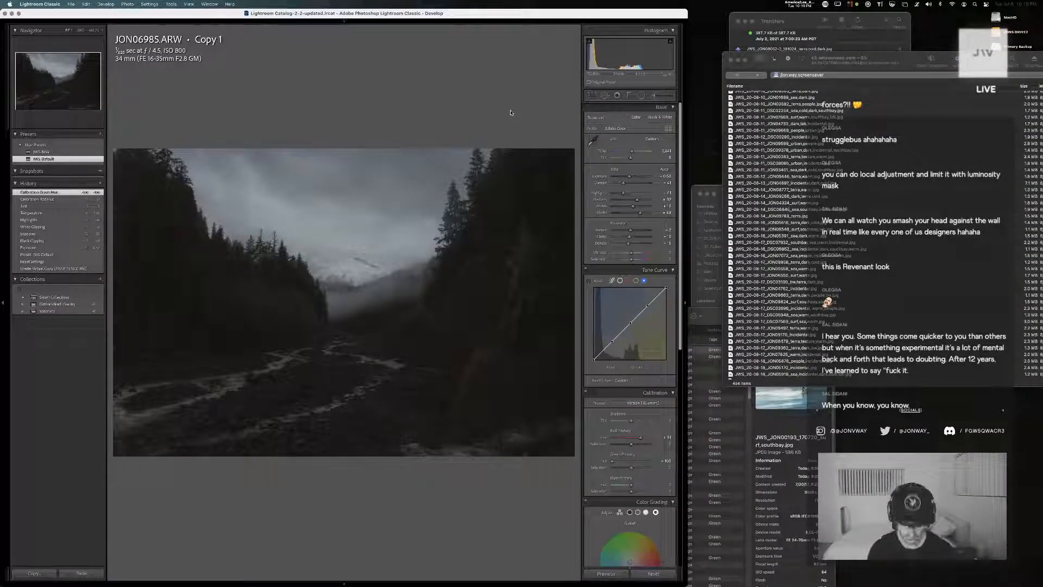
pyautogui.press('l')
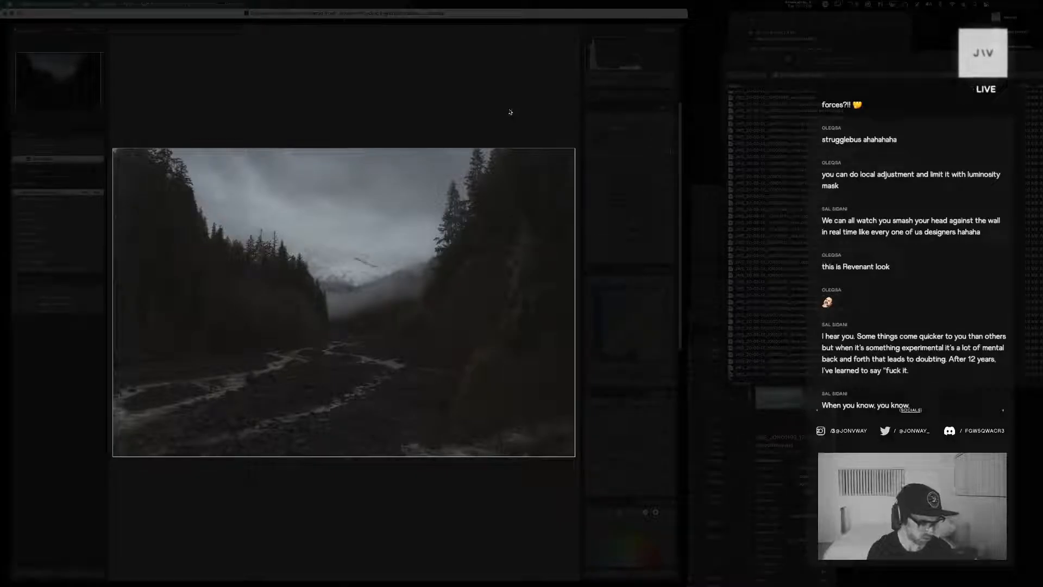
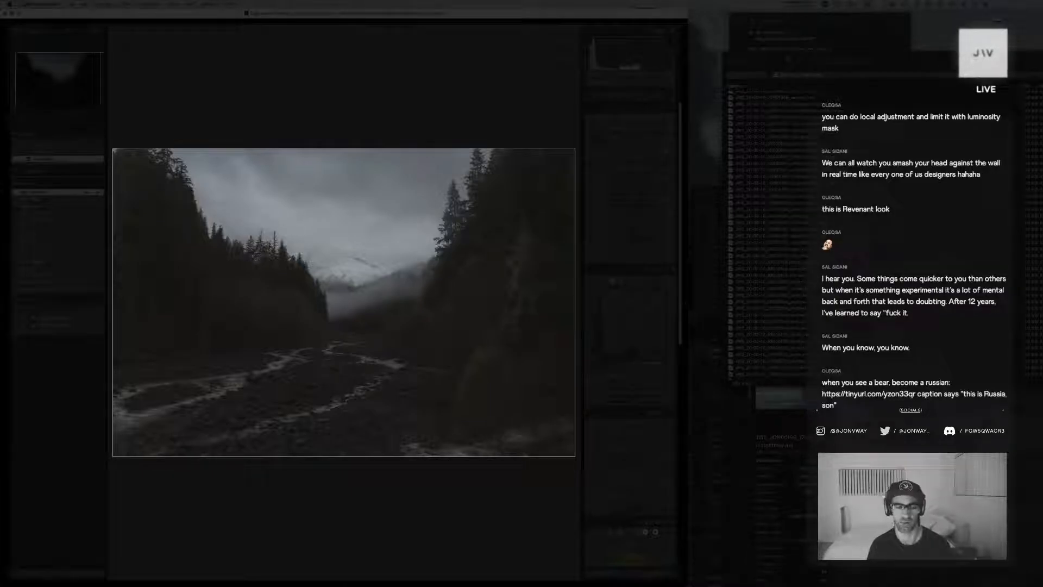
# Switch to Sketch and open the recent document JWS_Web_Photo-Site-V1.3.sketch
pyautogui.press('super+Tab')
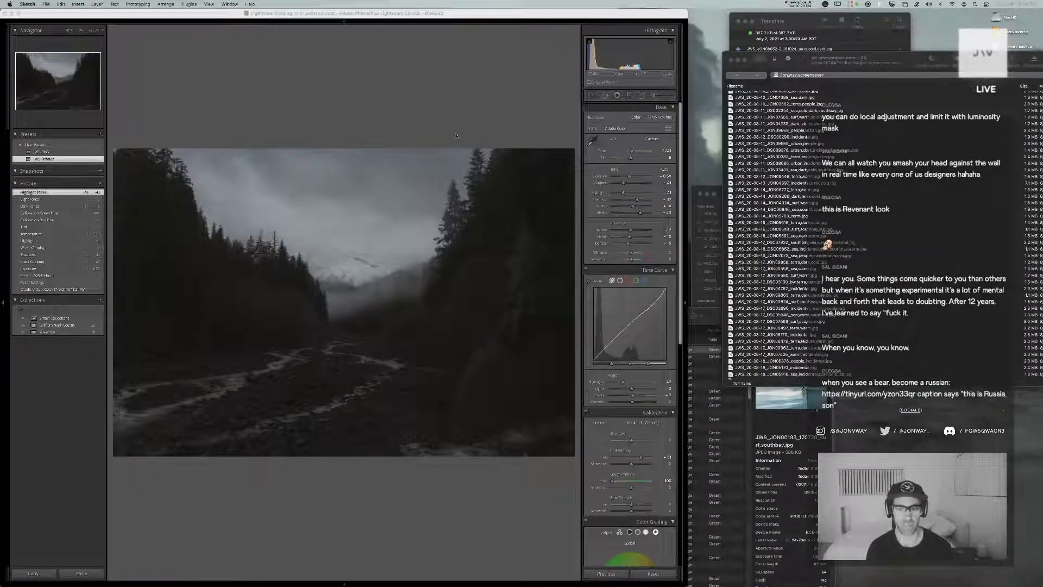
pyautogui.click(46, 4)
pyautogui.moveTo(81, 37)
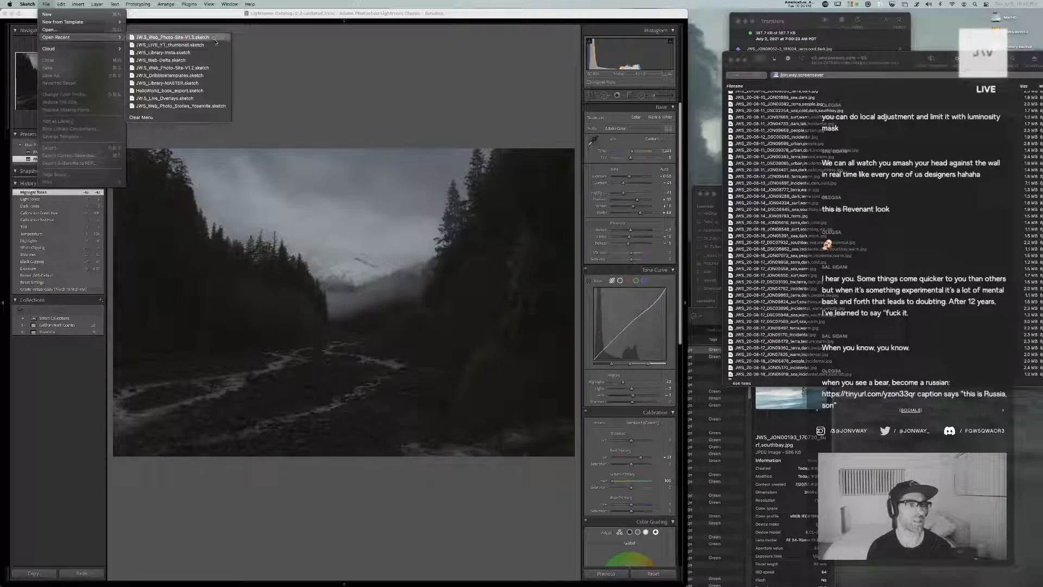
pyautogui.click(214, 39)
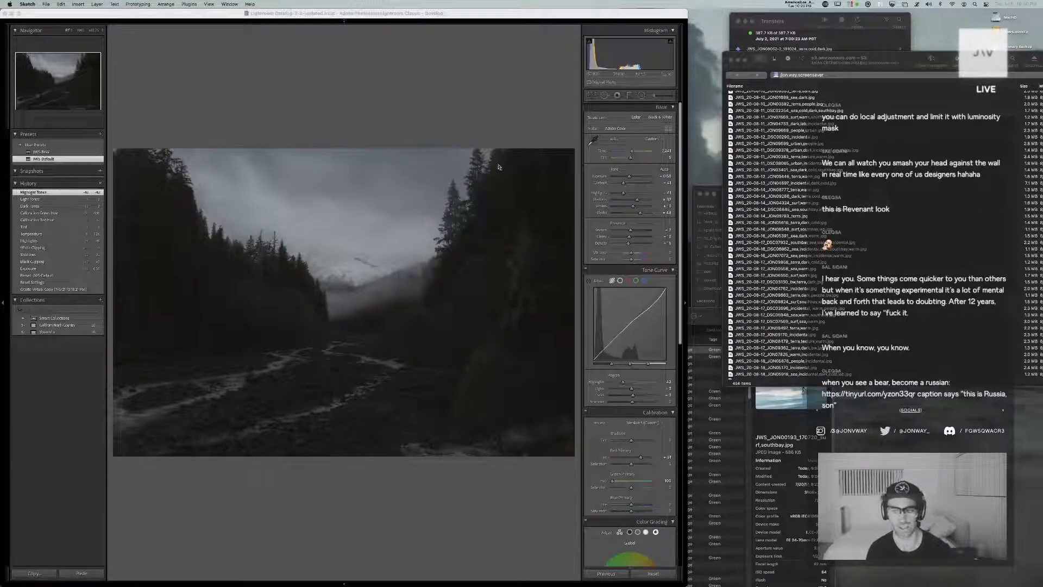
# Return to Lightroom and refine the virtual copy's tone curve regions and blue primary hue
pyautogui.click(456, 144)
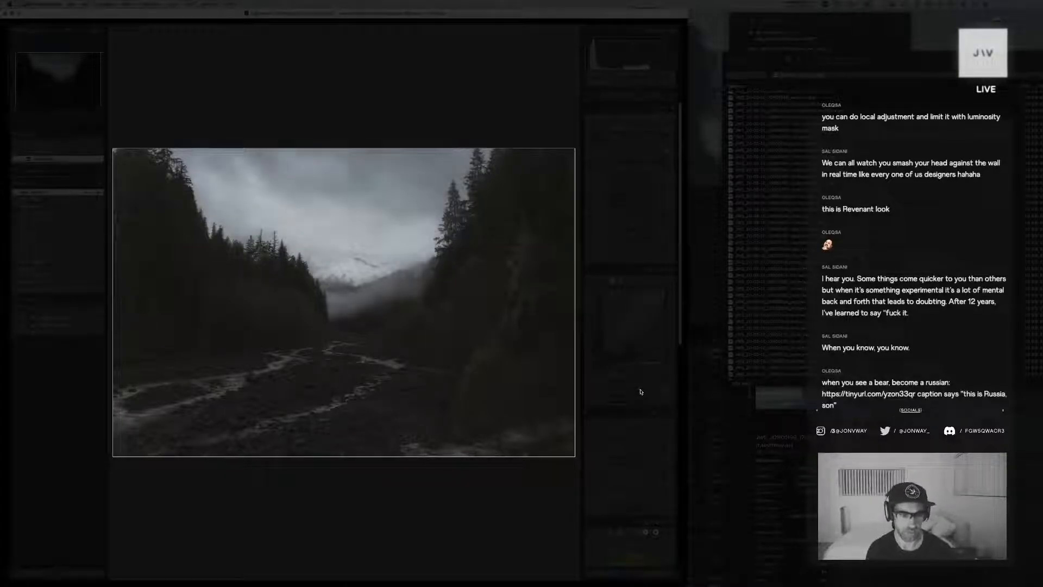
pyautogui.moveTo(633, 404)
pyautogui.mouseDown()
pyautogui.moveTo(622, 403)
pyautogui.moveTo(637, 404)
pyautogui.mouseUp()
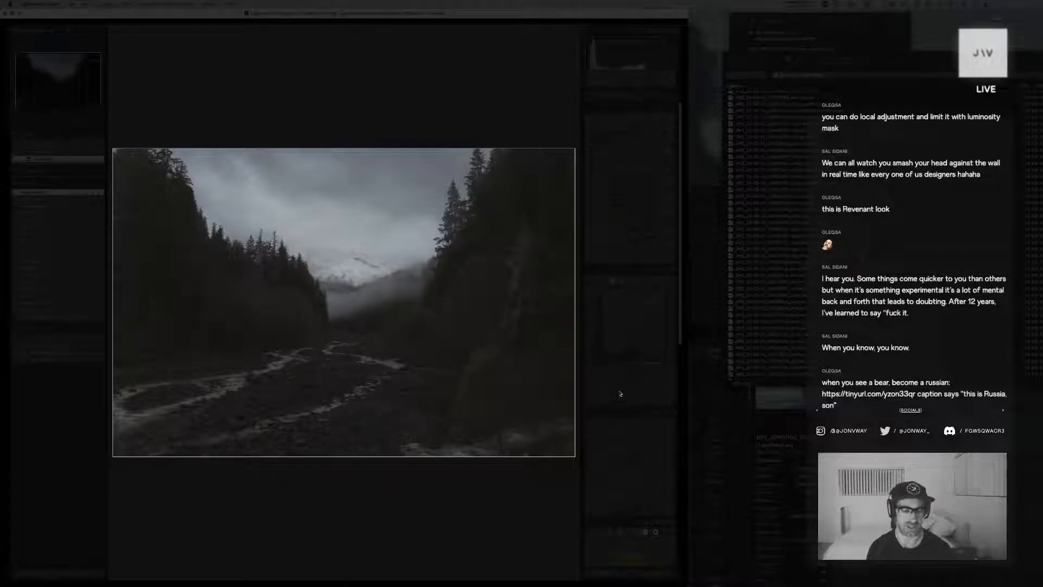
pyautogui.scroll(-5, 634, 388)
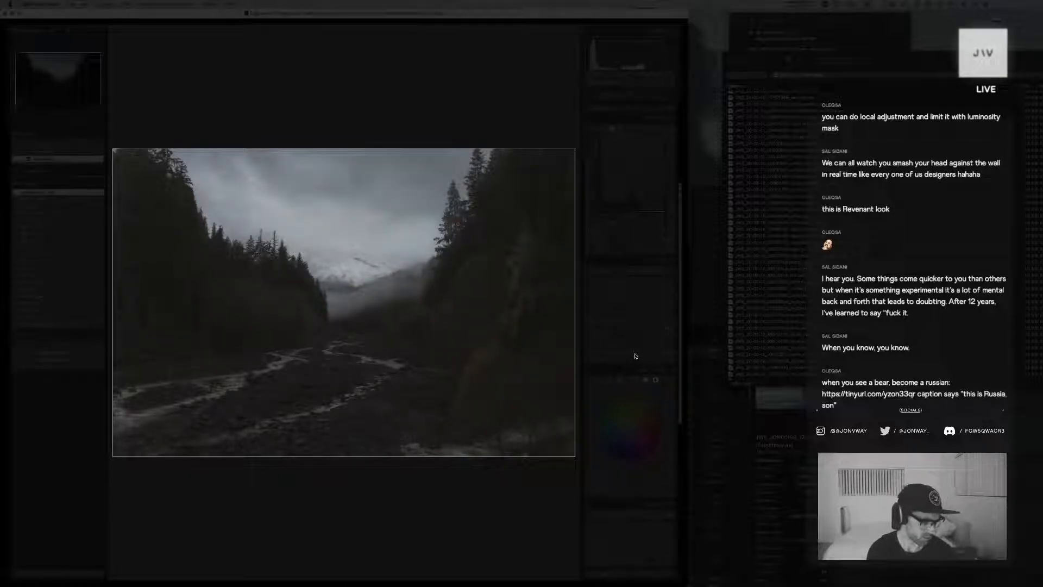
# In Color Grading, tint the copy's midtones blue, adjust the shadow and highlight luminance, and restore the dimmed interface
pyautogui.click(618, 381)
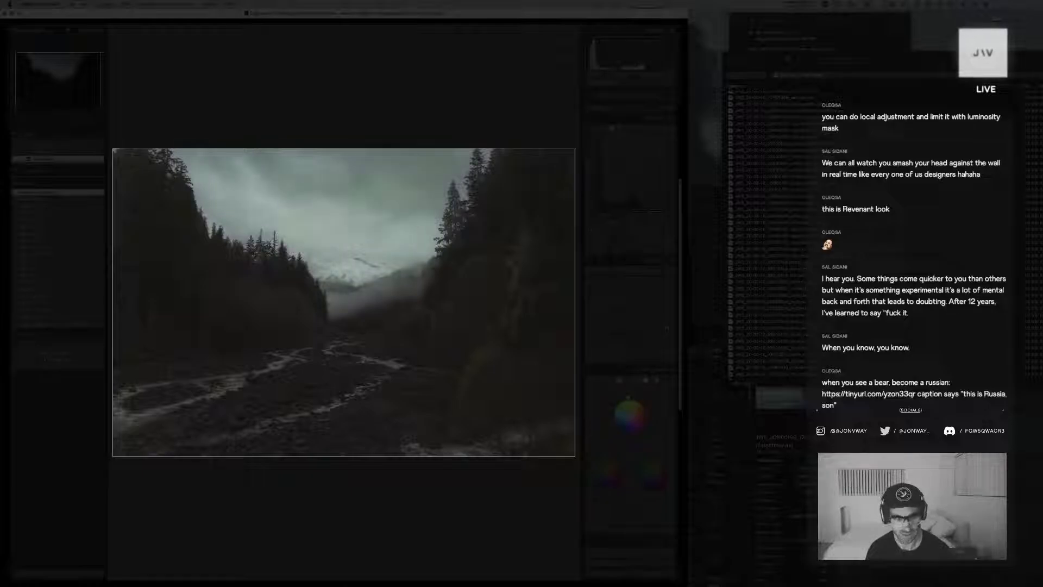
pyautogui.moveTo(630, 415); pyautogui.dragTo(628, 418)
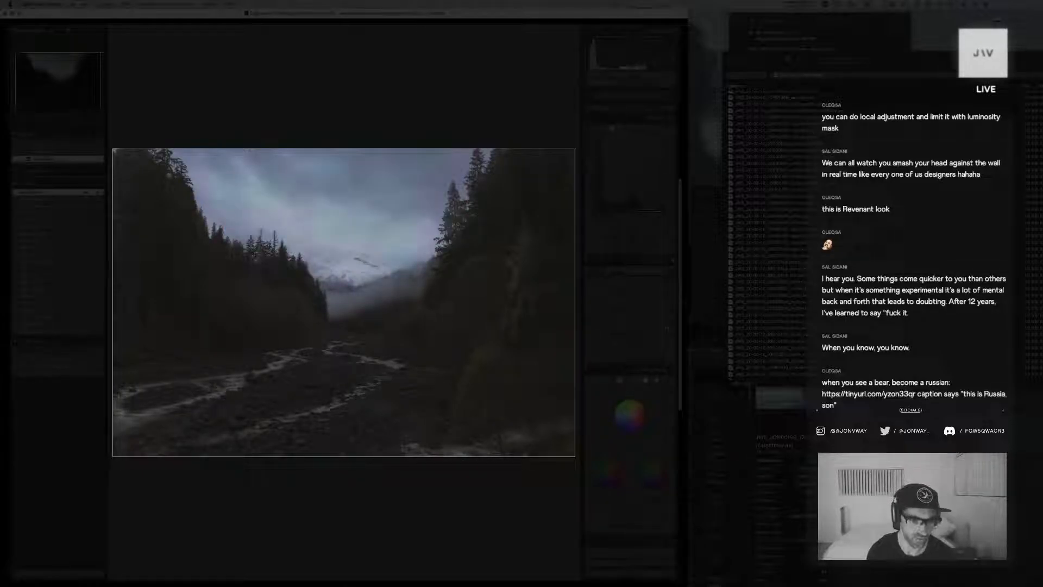
pyautogui.moveTo(616, 428); pyautogui.dragTo(628, 442)
pyautogui.moveTo(603, 503); pyautogui.dragTo(658, 504)
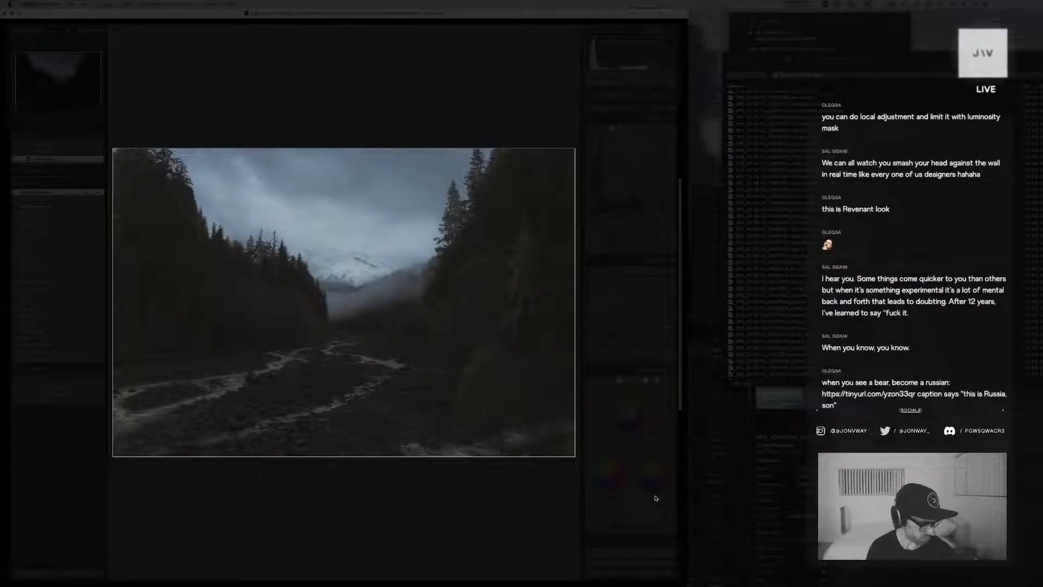
pyautogui.press('l')
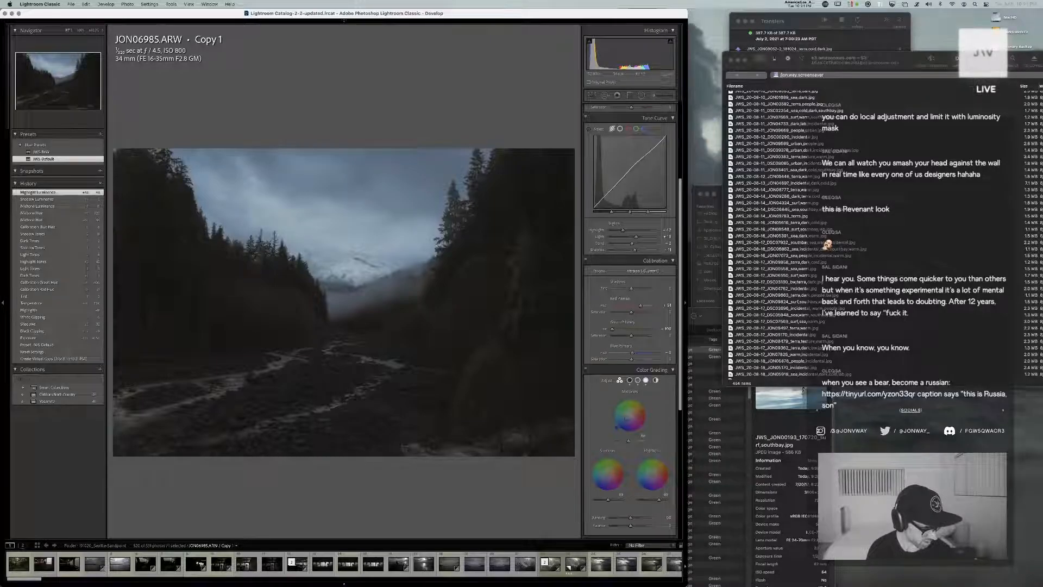
# Switch to Chrome, view the copied image link from the chat in a new tab, and close that tab
pyautogui.press('super+Tab')
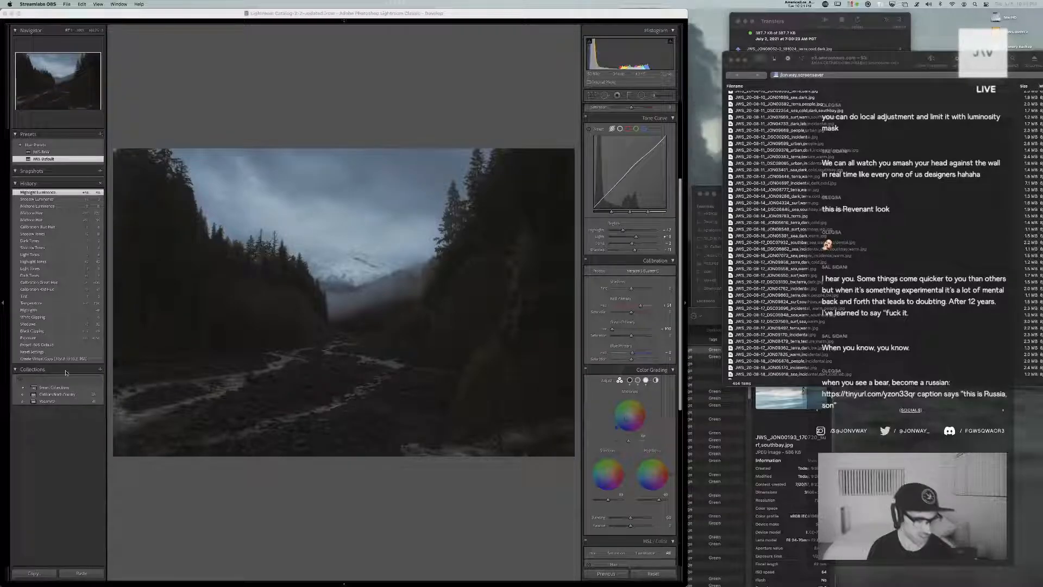
pyautogui.press('super+Tab')
pyautogui.press('super+Tab')
pyautogui.press('super+Tab')
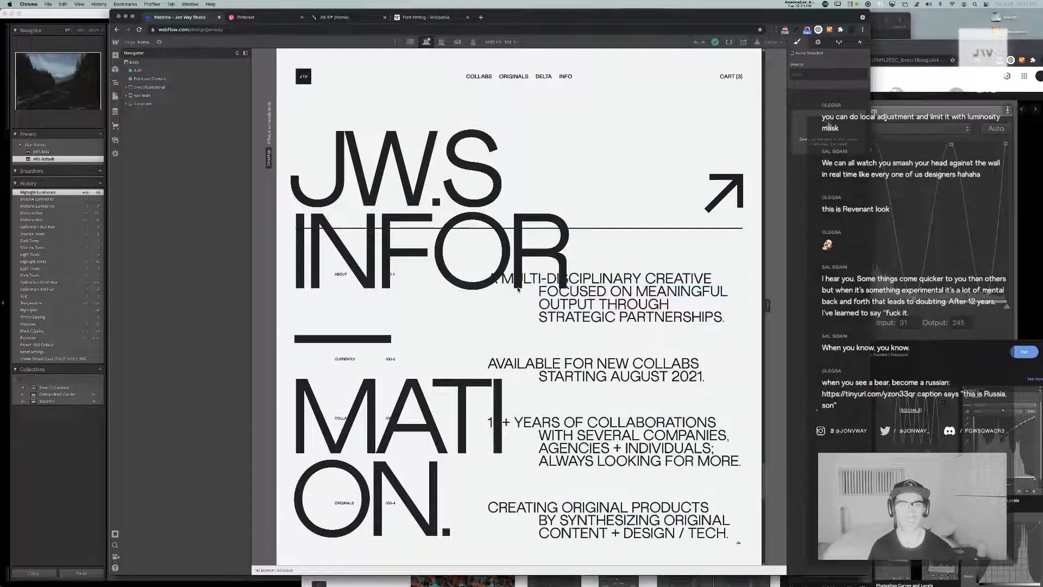
pyautogui.press('super+t')
pyautogui.write('https://tinyurl.com/yzon33qr')
pyautogui.press('Return')
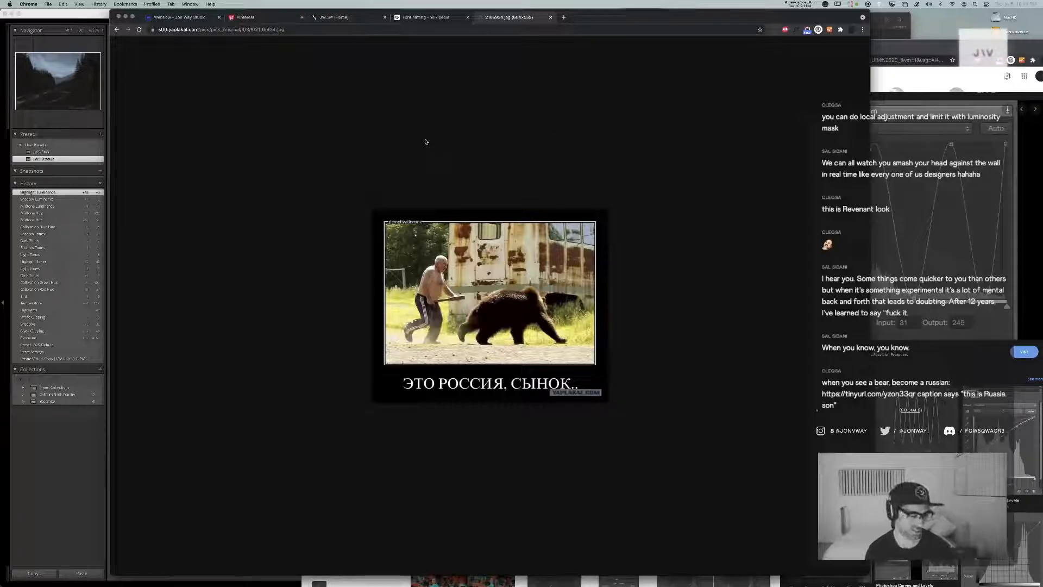
pyautogui.press('super+w')
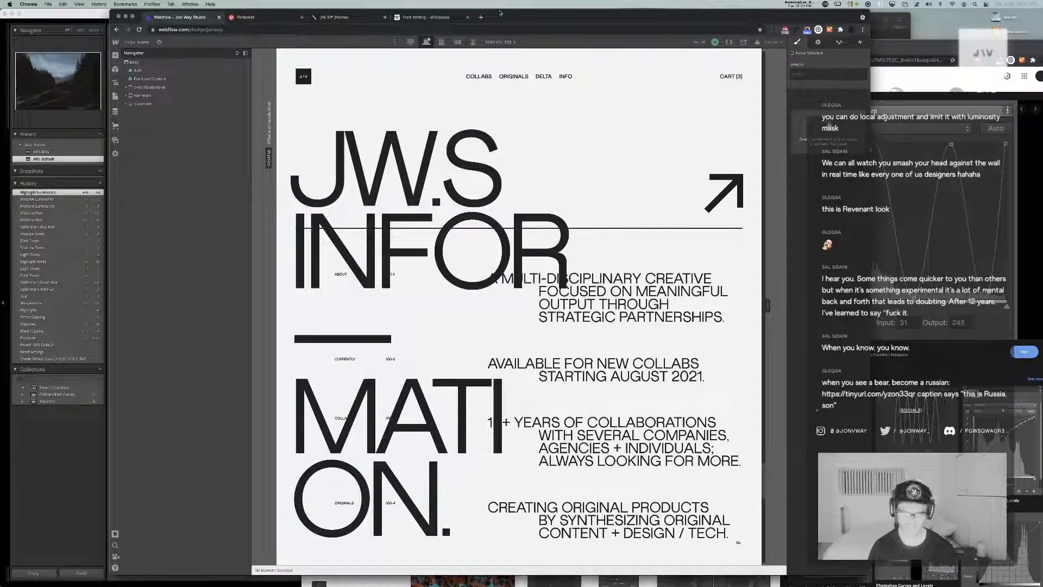
# Search the web for "khabib wrestling bear" in a new tab and open the video "Khabib Nurmagomedov vs. Bear"
pyautogui.press('super+t')
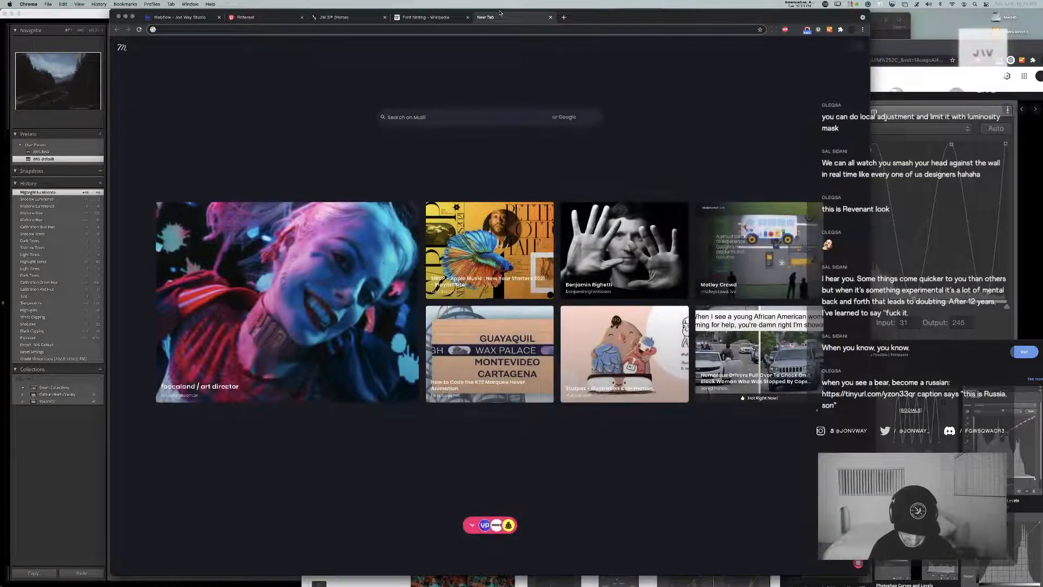
pyautogui.write('khabi')
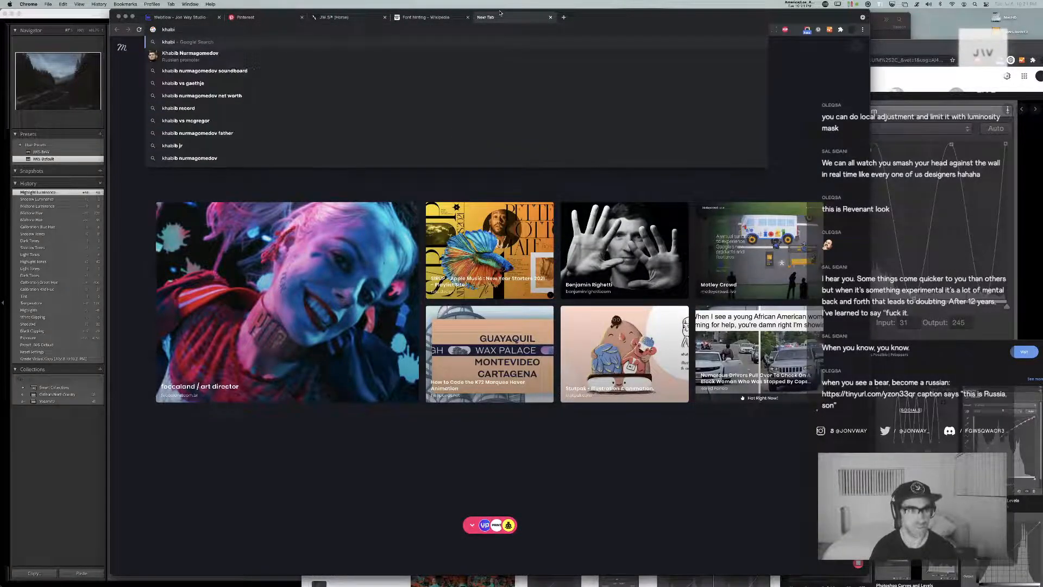
pyautogui.write('b wrestling bear')
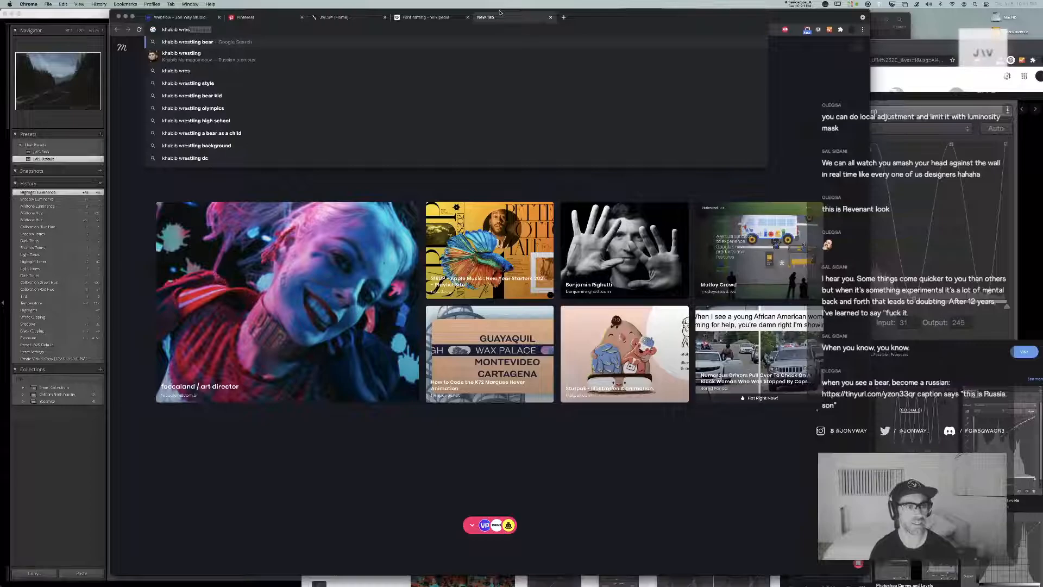
pyautogui.press('Return')
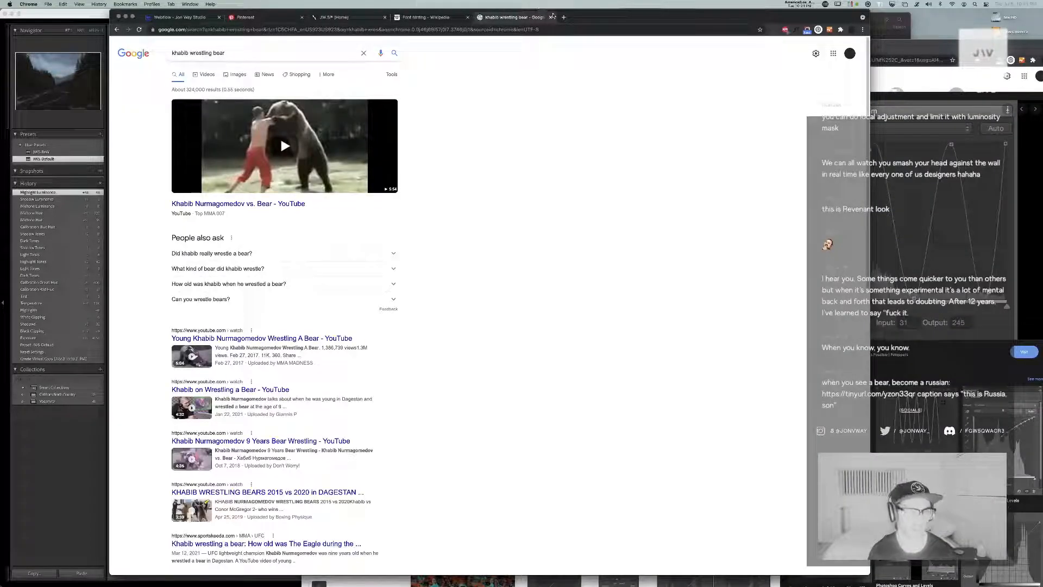
pyautogui.click(288, 159)
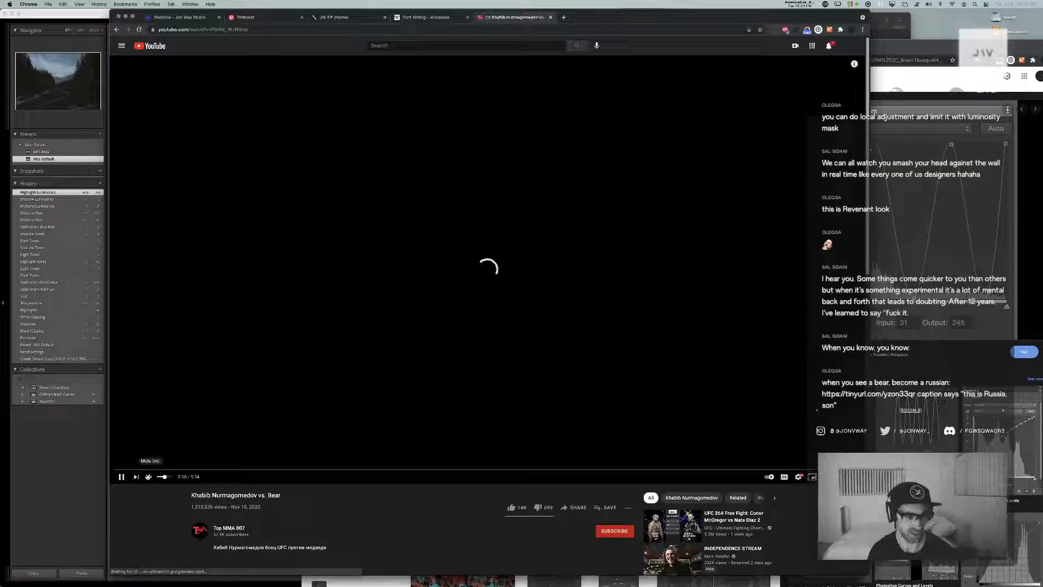
# Mute the video, skip to about 0:31 to watch it, close its tab and hide the browser
pyautogui.click(149, 477)
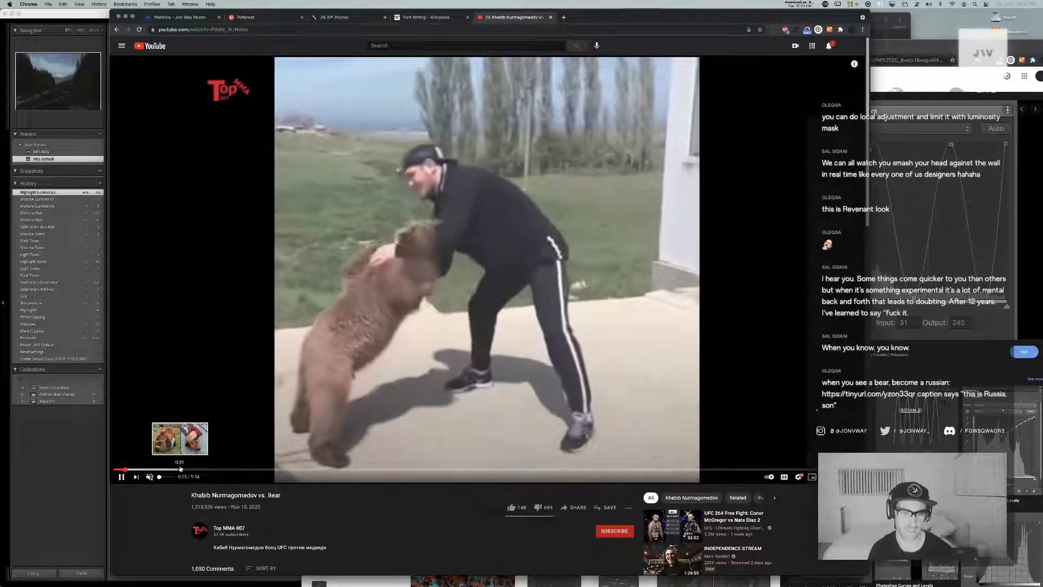
pyautogui.click(180, 469)
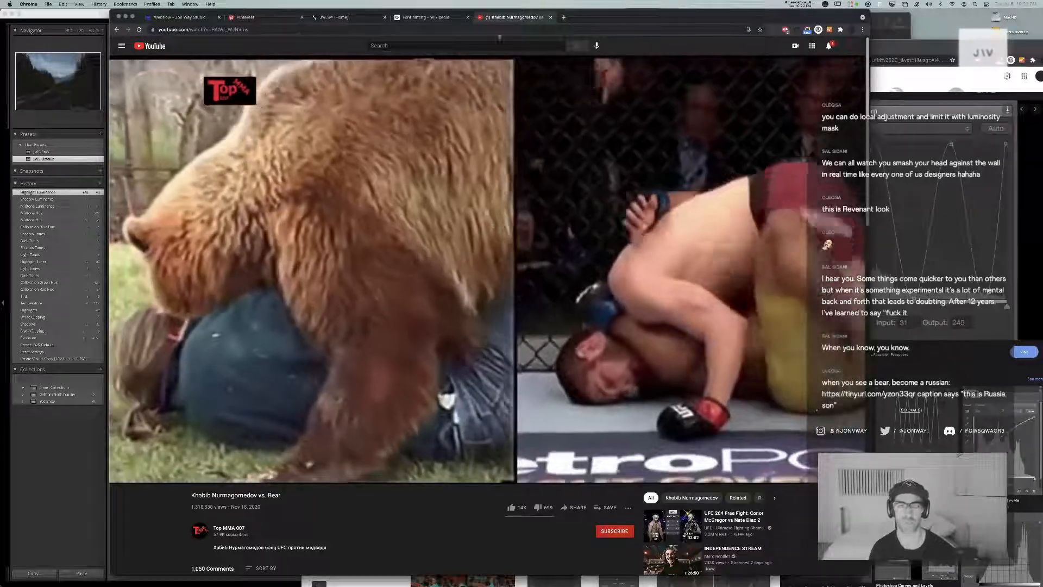
pyautogui.press('super+w')
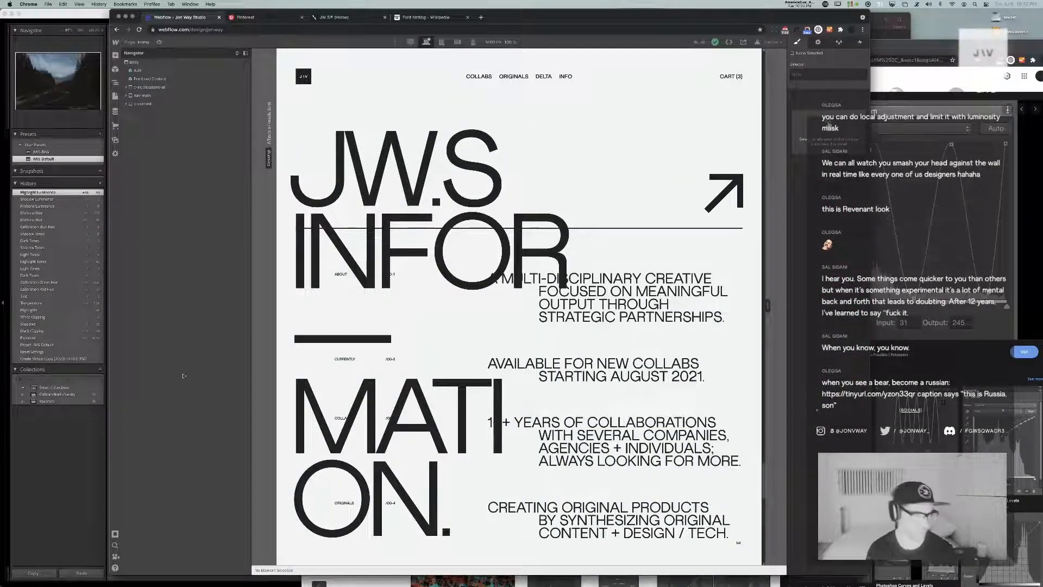
pyautogui.press('super+h')
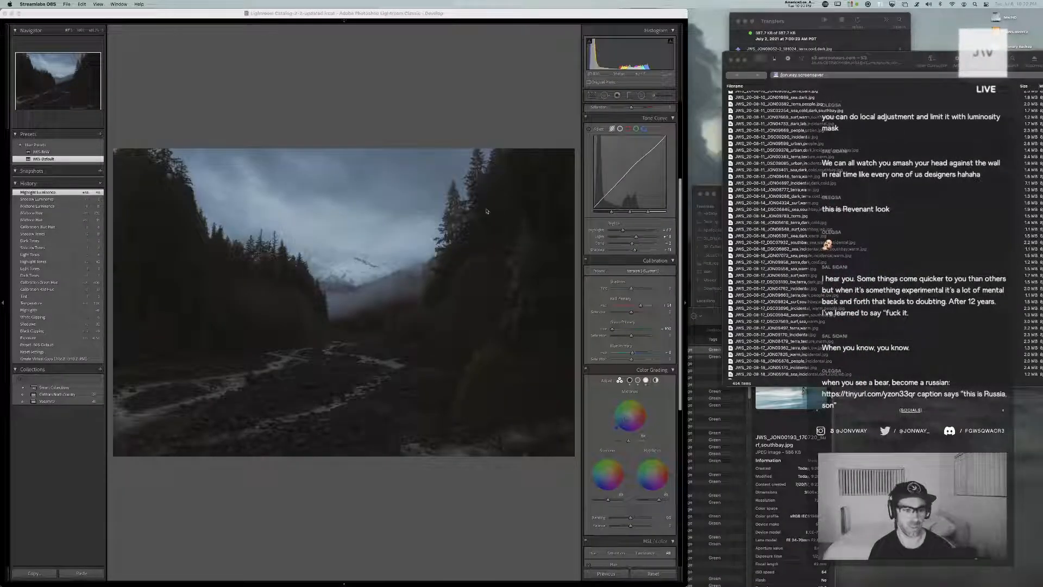
# With the interface dimmed, adjust the copy's highlight and shadow hue, saturation and balance in Color Grading for a greener look
pyautogui.press('l')
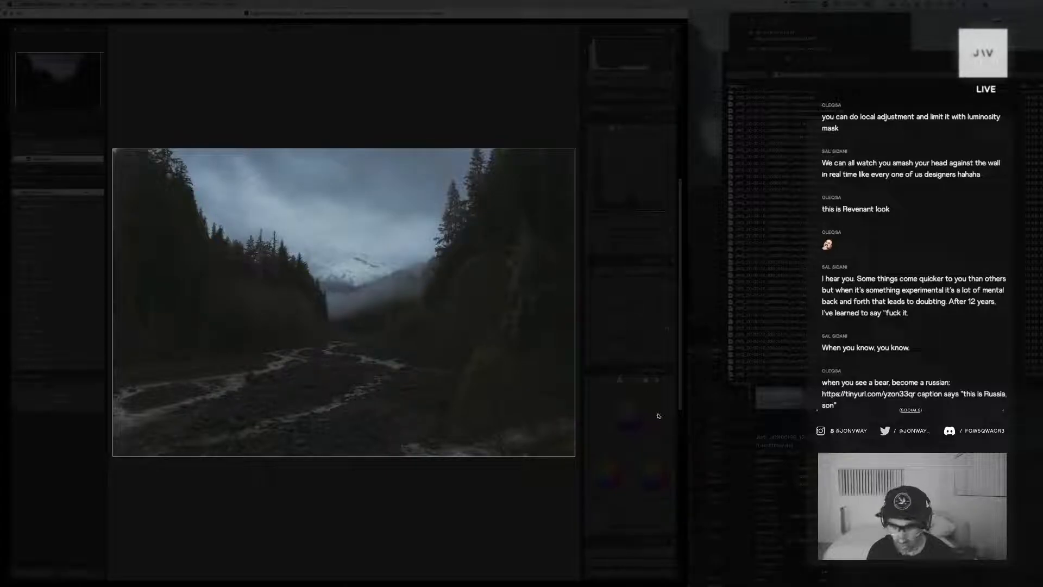
pyautogui.scroll(-3, 655, 421)
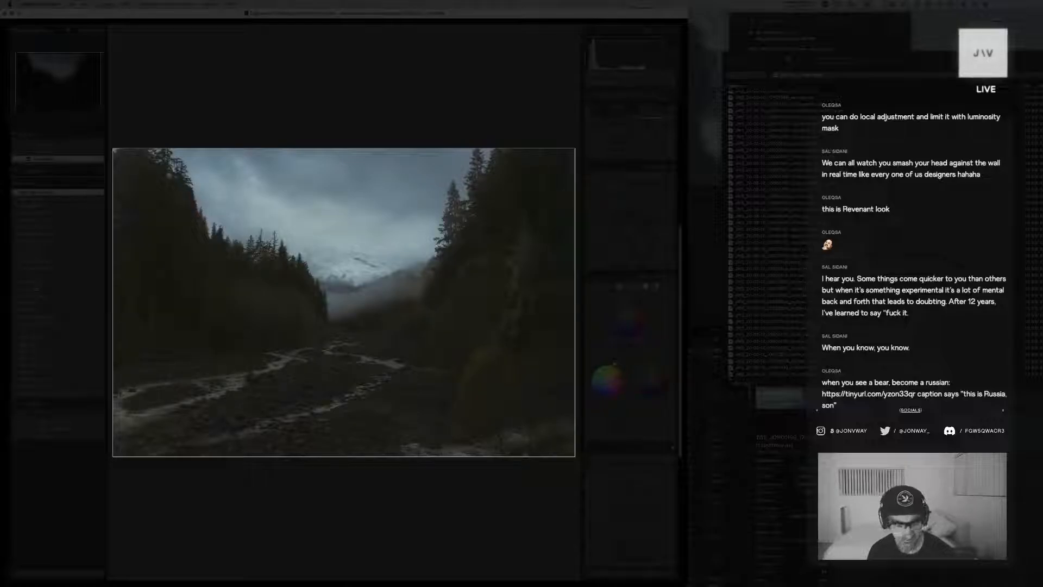
pyautogui.moveTo(631, 433); pyautogui.dragTo(642, 433)
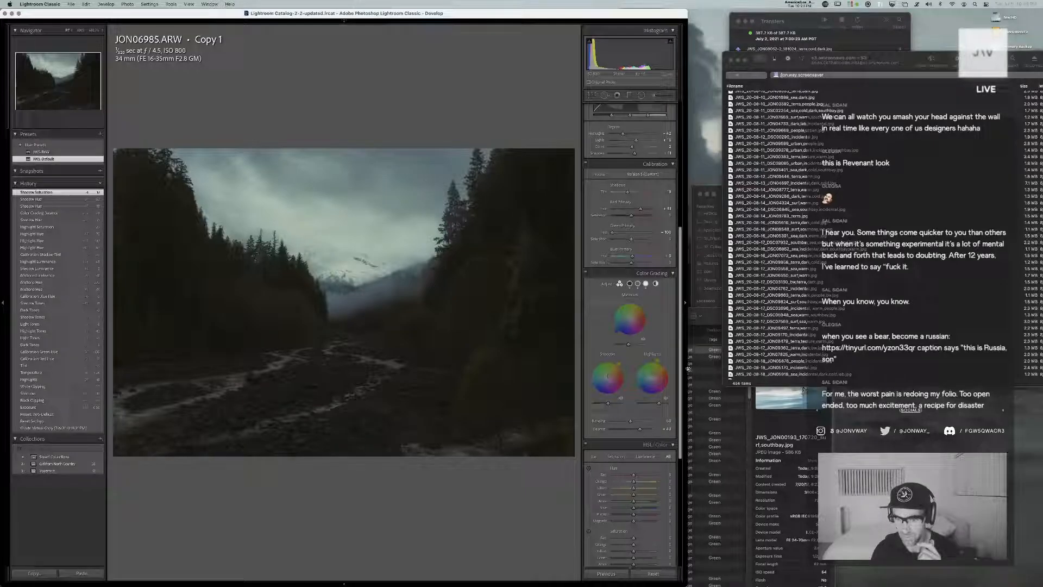
# Widen the Lightroom window and refine the copy's highlight hue and midtone hue and saturation in Color Grading
pyautogui.moveTo(688, 370); pyautogui.dragTo(935, 354)
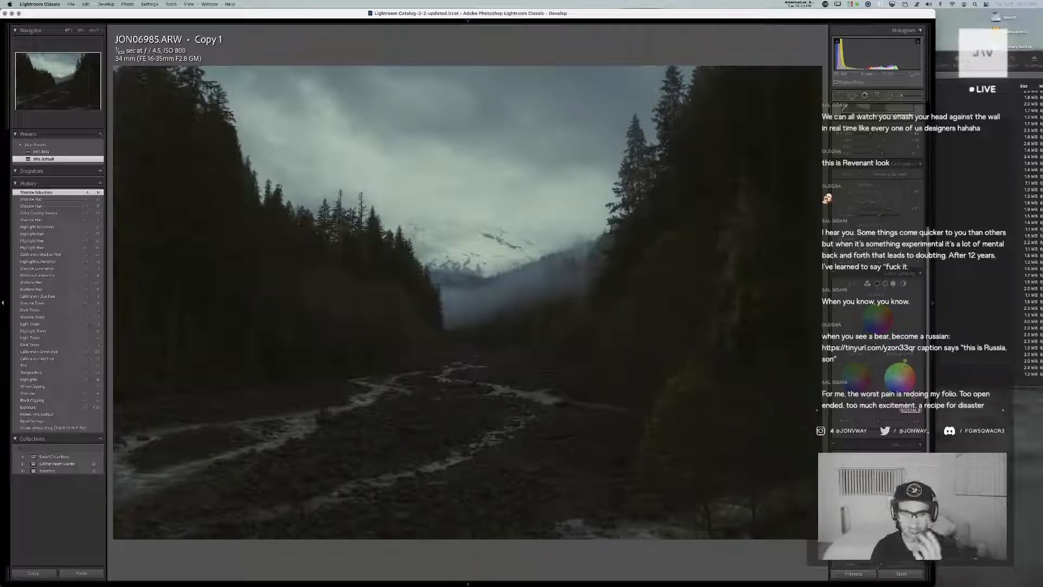
pyautogui.moveTo(907, 361); pyautogui.dragTo(906, 361)
pyautogui.moveTo(875, 328)
pyautogui.mouseDown()
pyautogui.moveTo(865, 321)
pyautogui.moveTo(876, 319)
pyautogui.mouseUp()
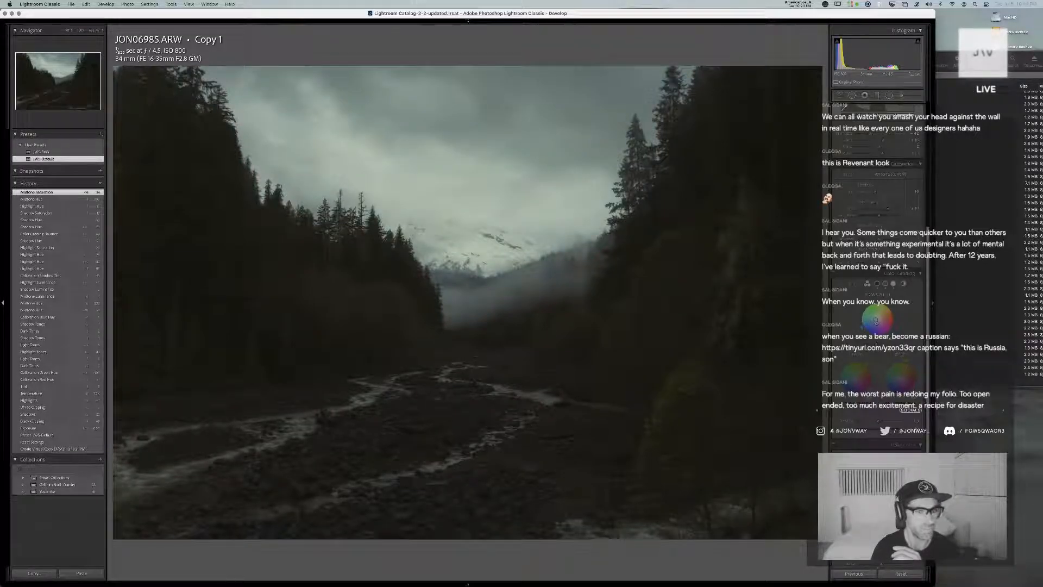
# Fine-tune the copy's exposure and slightly lower its shadows in the basic adjustments
pyautogui.scroll(10, 876, 319)
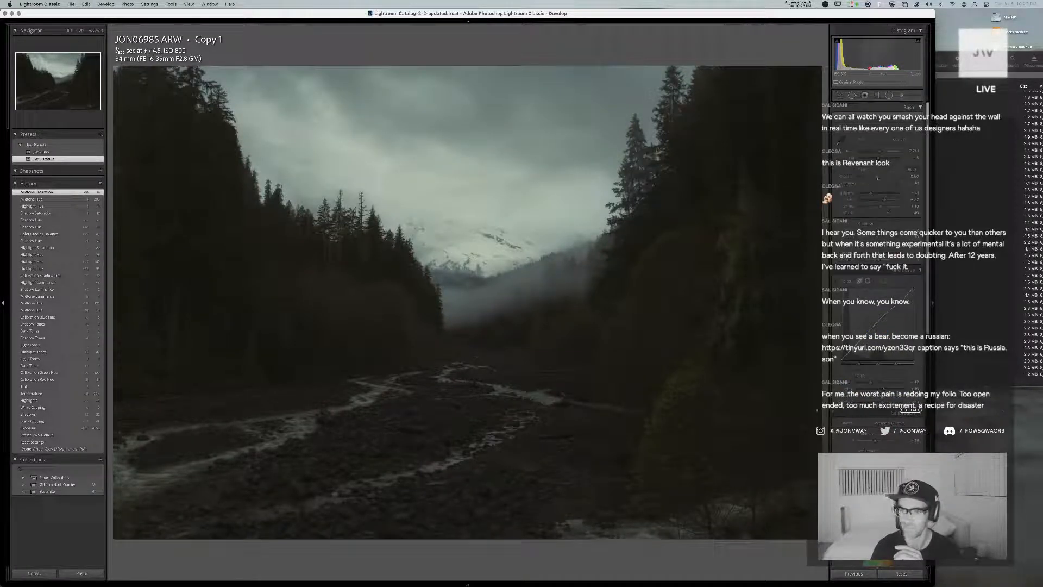
pyautogui.moveTo(876, 177); pyautogui.dragTo(878, 178)
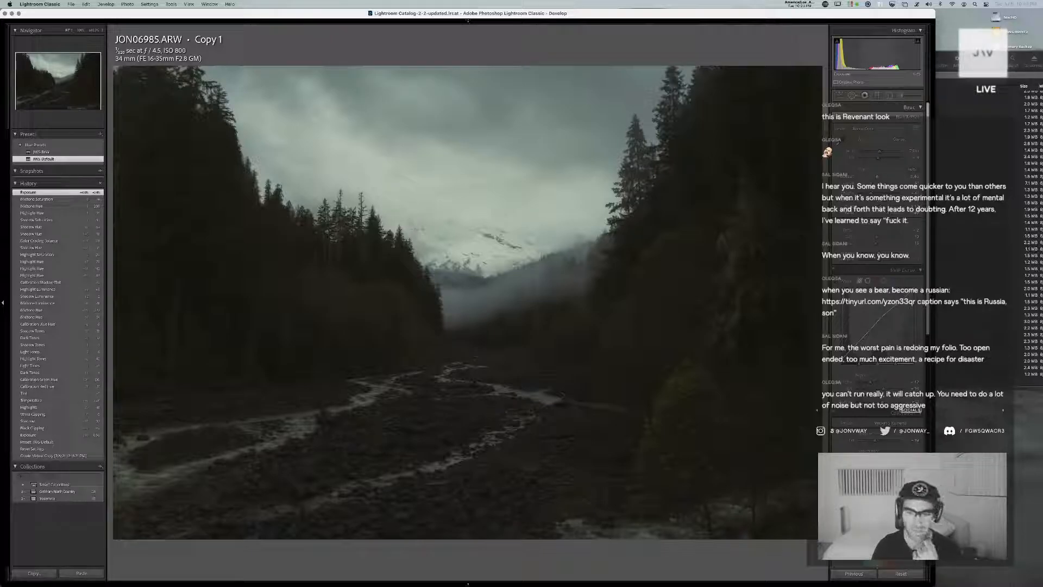
pyautogui.moveTo(877, 178); pyautogui.dragTo(876, 180)
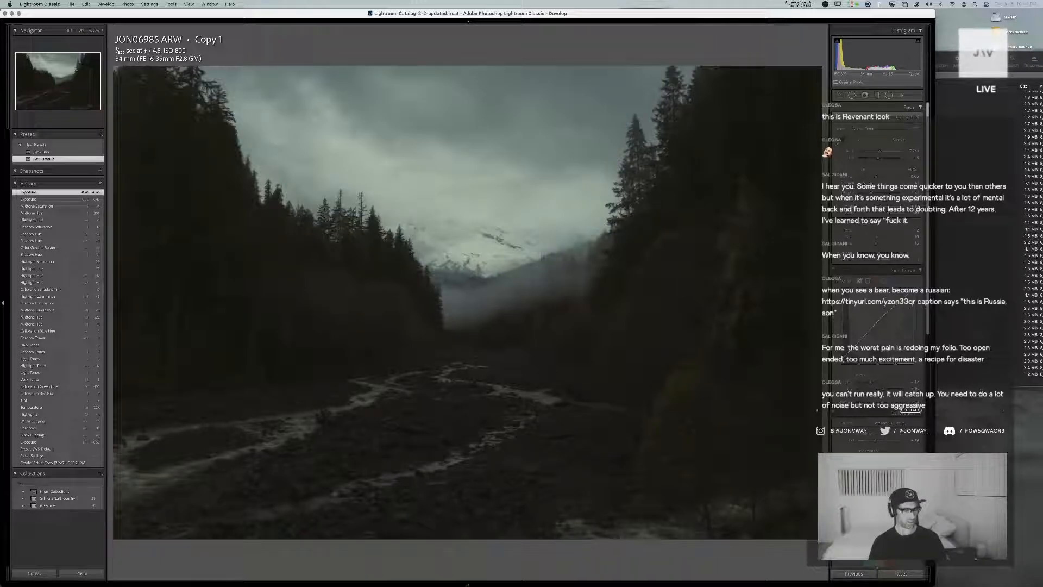
pyautogui.moveTo(887, 200); pyautogui.dragTo(886, 202)
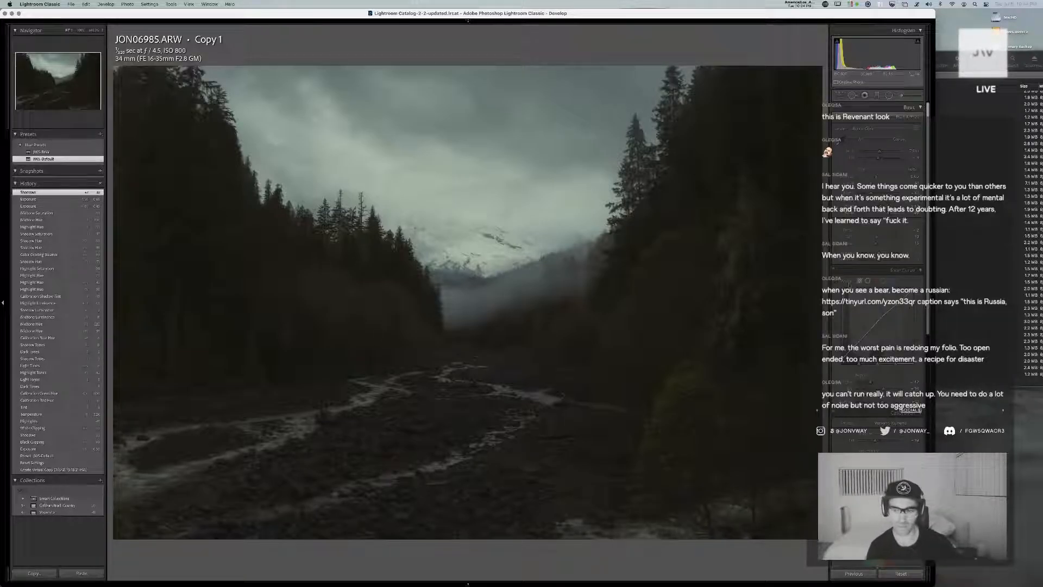
# Try an HSL color adjustment on the copy and undo it
pyautogui.scroll(-10, 877, 272)
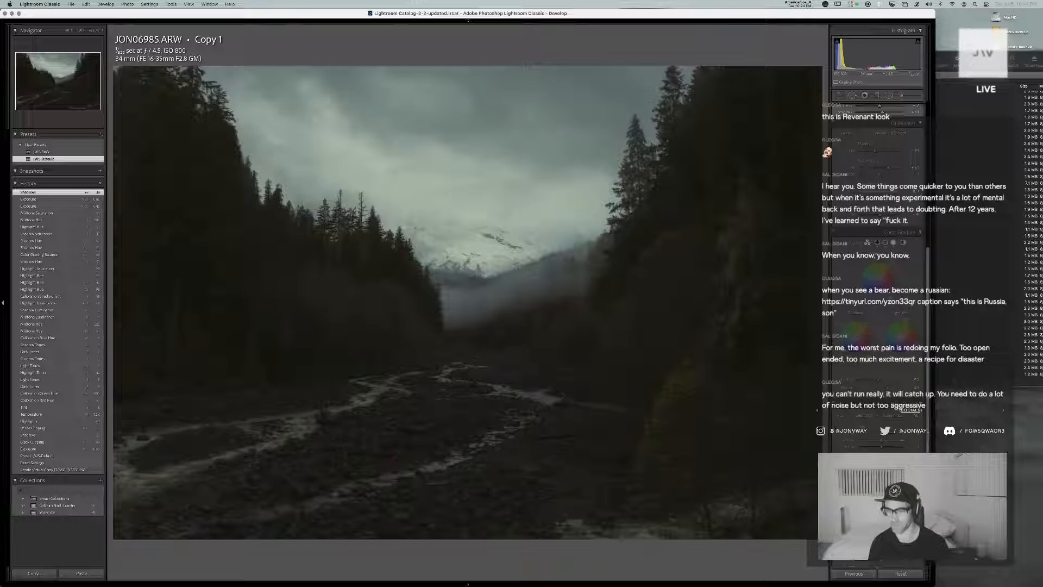
pyautogui.scroll(-5, 878, 271)
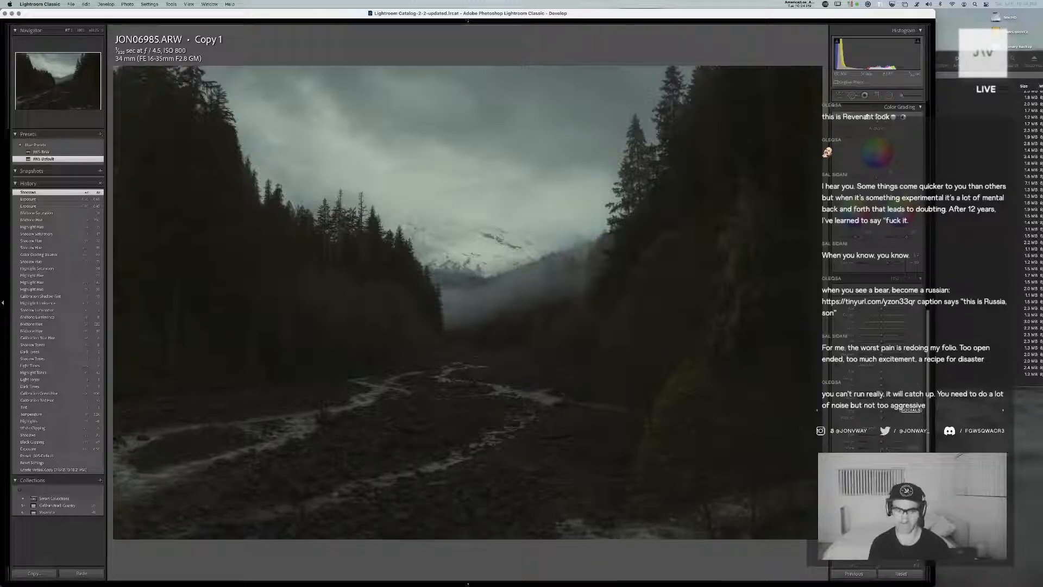
pyautogui.press('super+z')
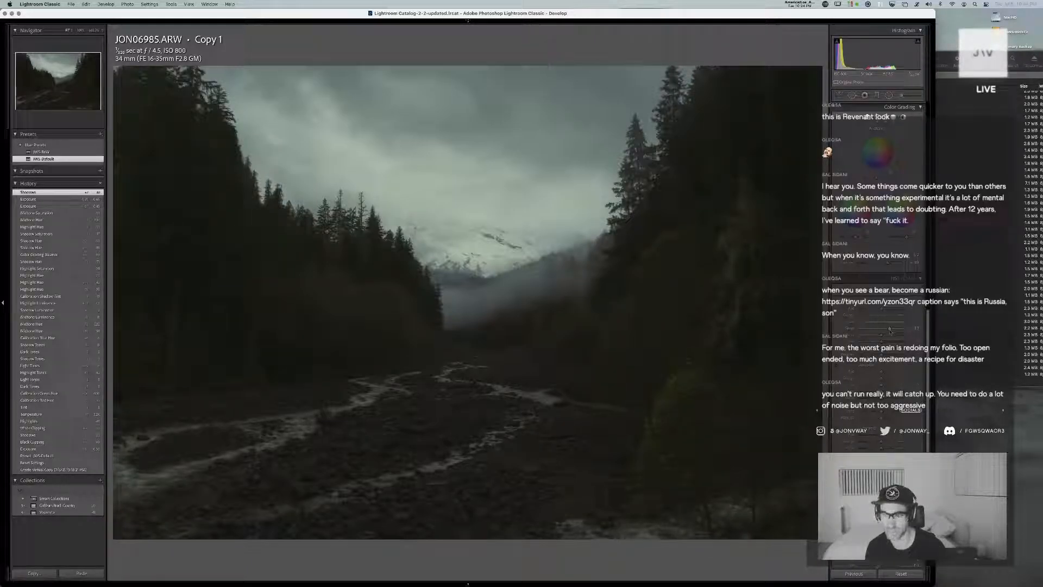
# Shift the green hue of the copy in the HSL color adjustments
pyautogui.moveTo(890, 331); pyautogui.dragTo(888, 336)
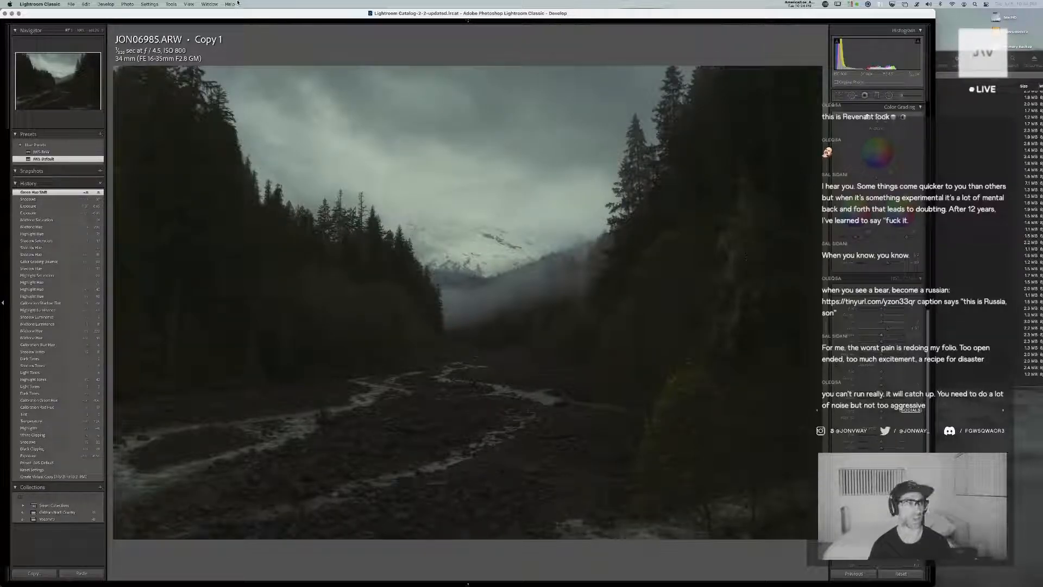
# Set the Lights Out dim level to 50% in the interface preferences and dim the interface around the photo
pyautogui.click(54, 3)
pyautogui.click(33, 25)
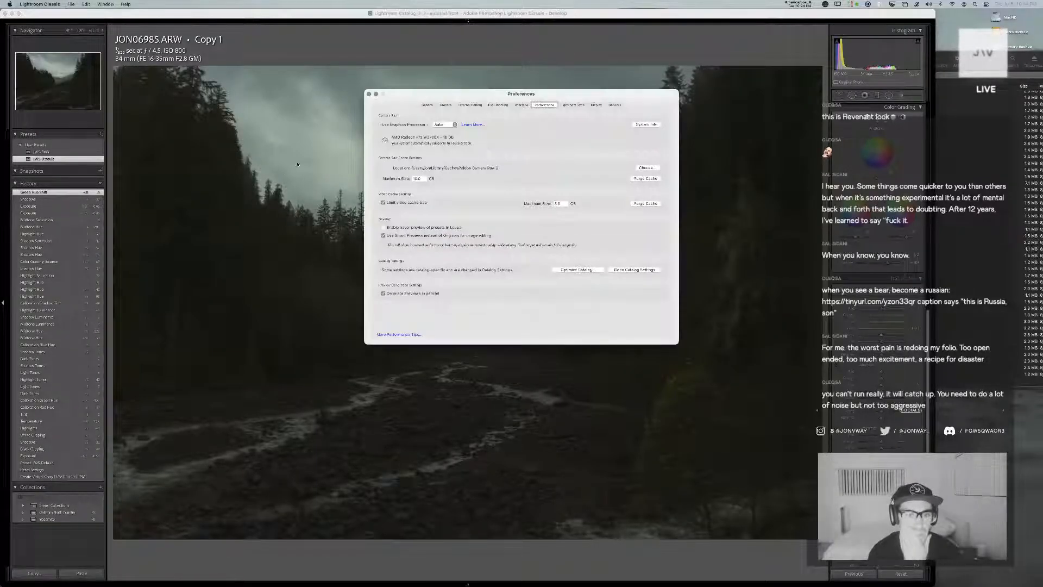
pyautogui.click(524, 106)
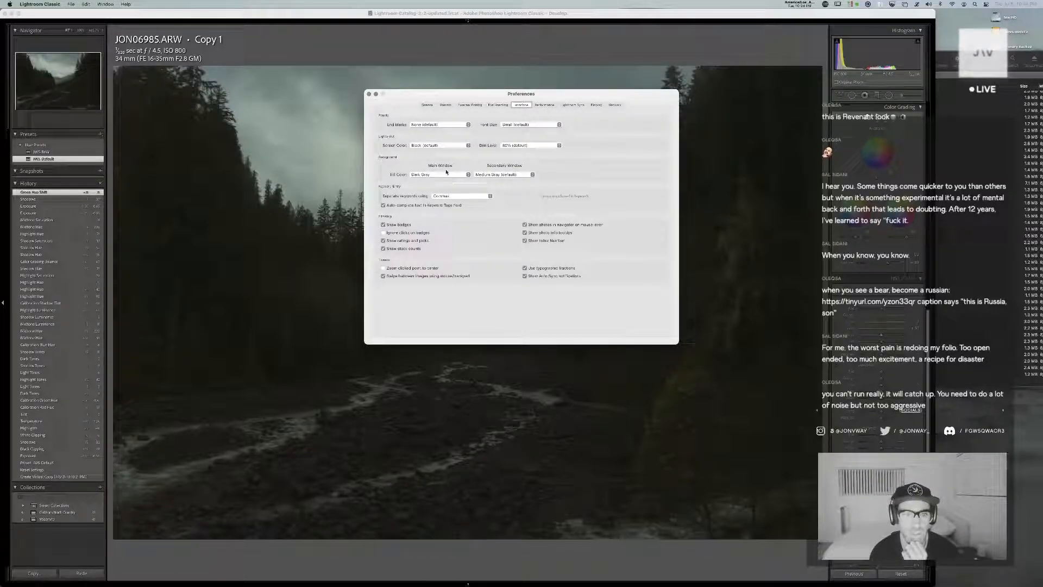
pyautogui.click(528, 146)
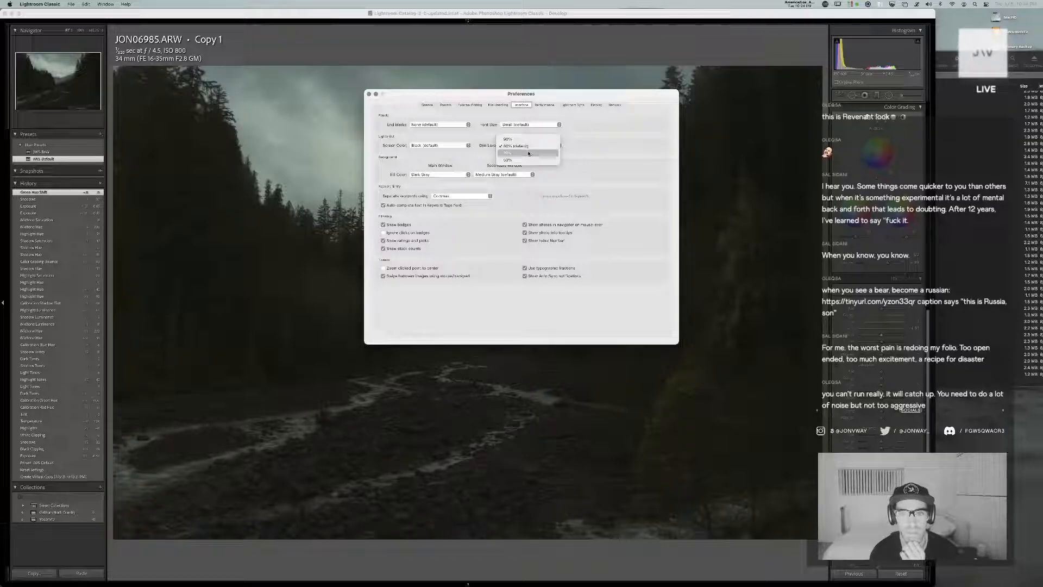
pyautogui.click(528, 153)
pyautogui.click(515, 145)
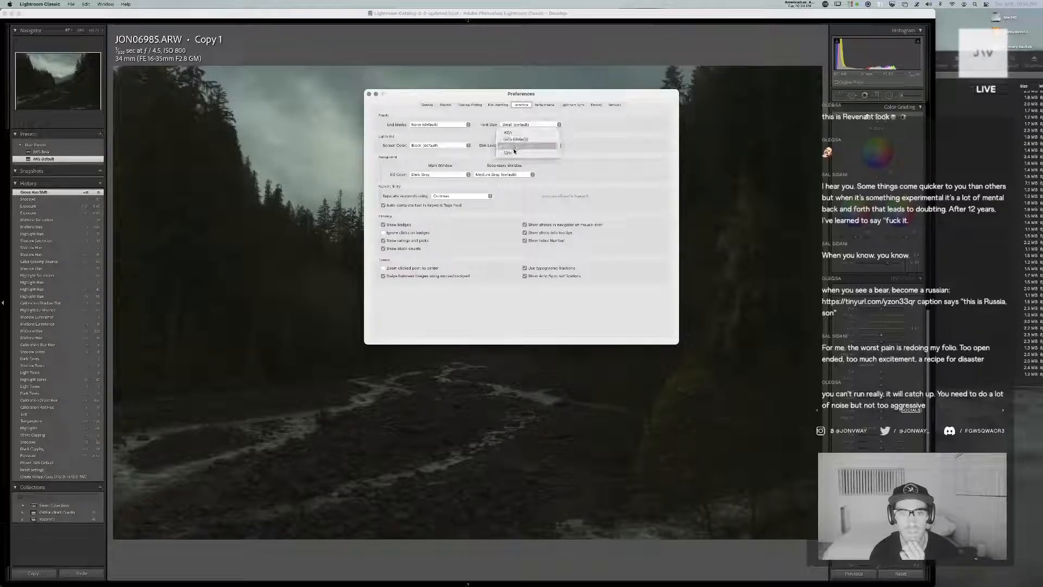
pyautogui.click(515, 152)
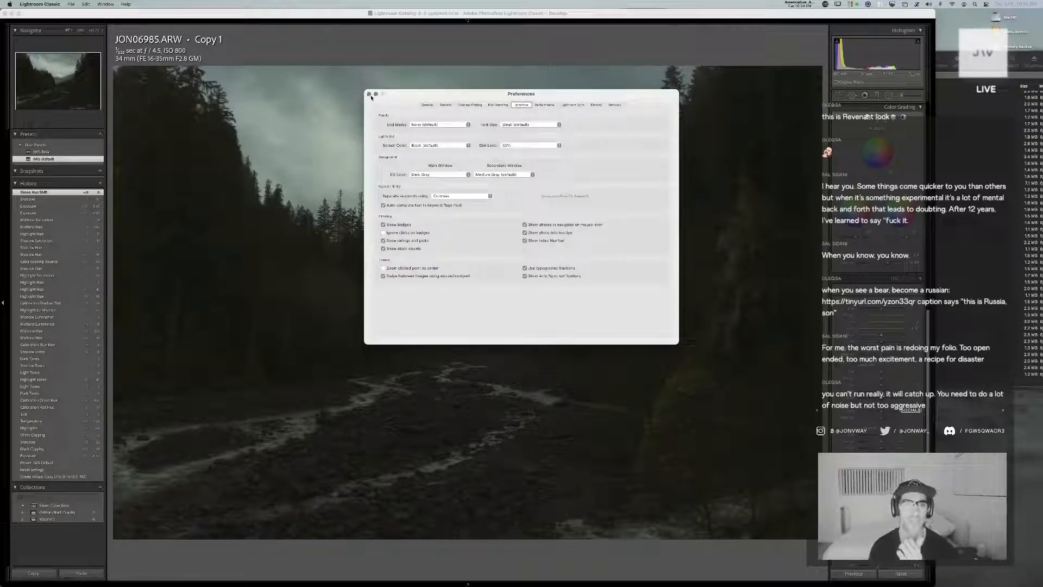
pyautogui.click(369, 94)
pyautogui.press('l')
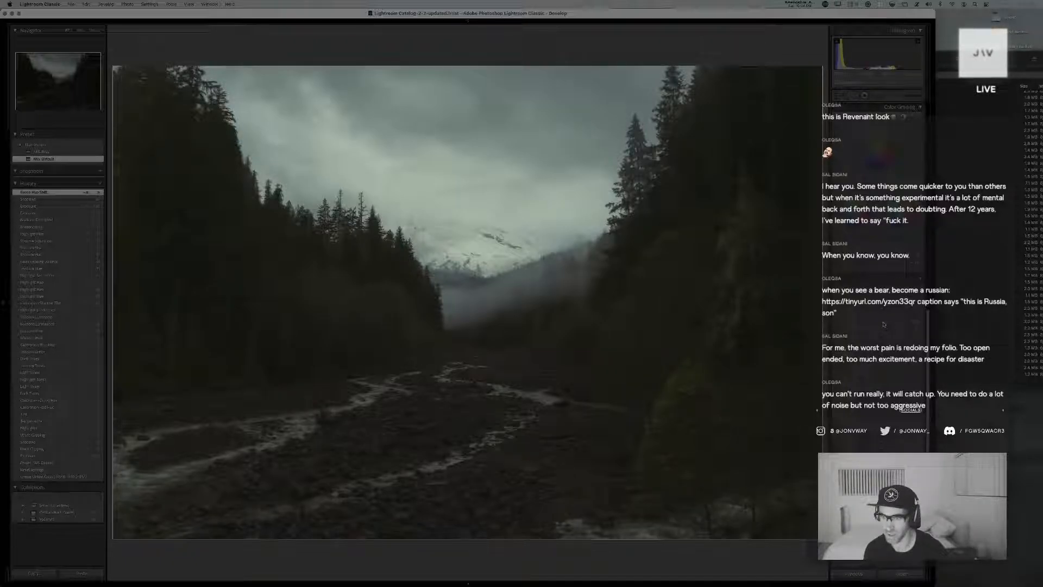
# Refine the copy's yellow hue and color luminance in HSL, undoing the orange hue and aqua luminance trials
pyautogui.moveTo(884, 317); pyautogui.dragTo(891, 318)
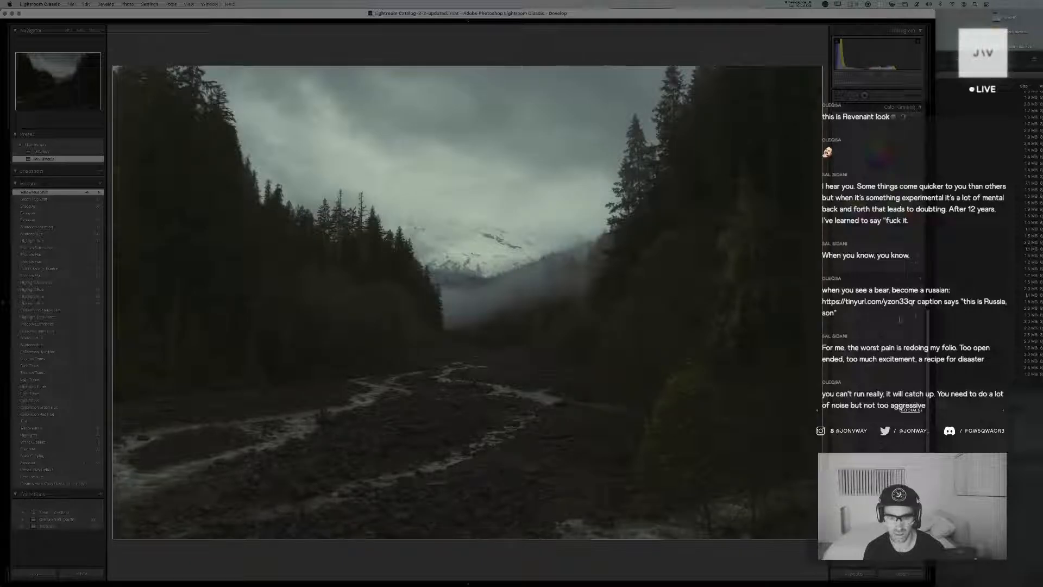
pyautogui.press('super+z')
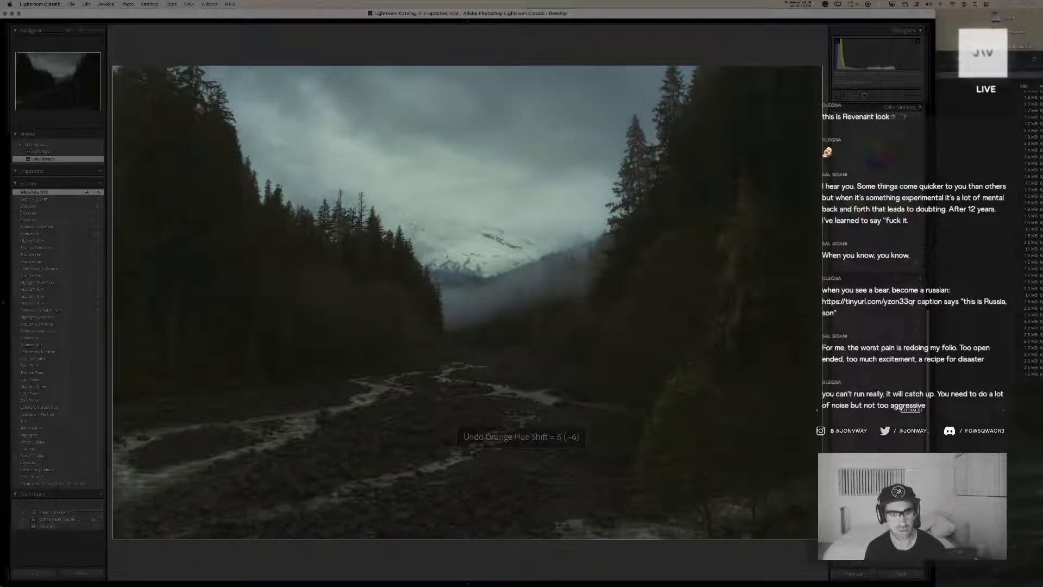
pyautogui.moveTo(884, 338)
pyautogui.mouseDown()
pyautogui.moveTo(876, 339)
pyautogui.moveTo(894, 345)
pyautogui.mouseUp()
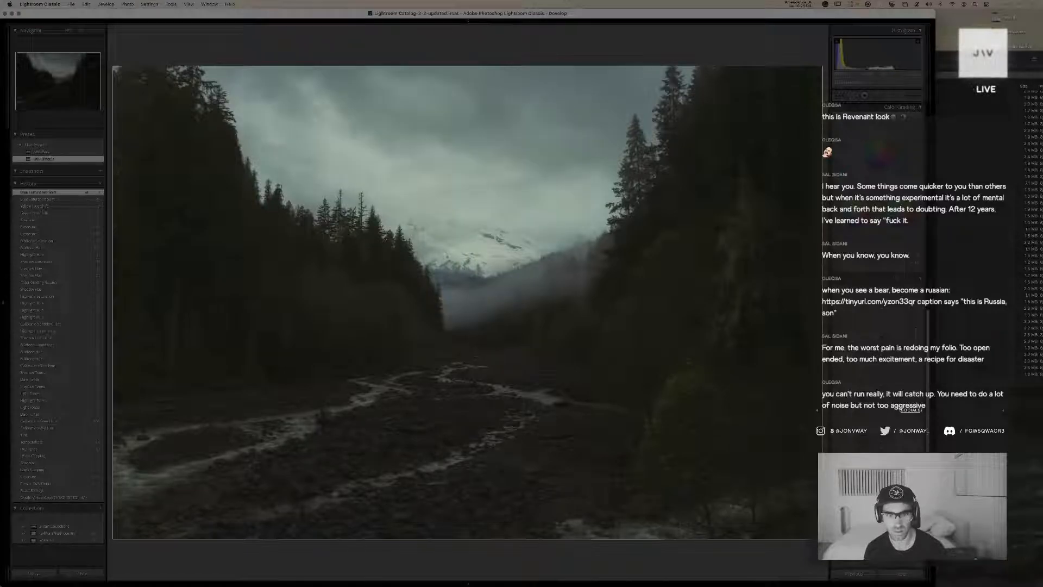
pyautogui.press('super+z')
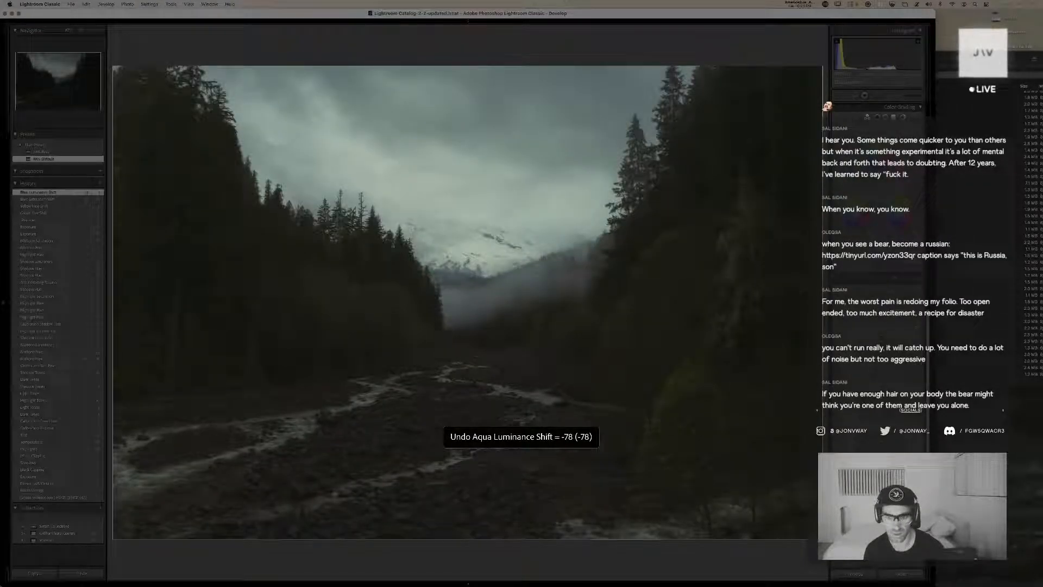
pyautogui.moveTo(885, 332); pyautogui.dragTo(878, 331)
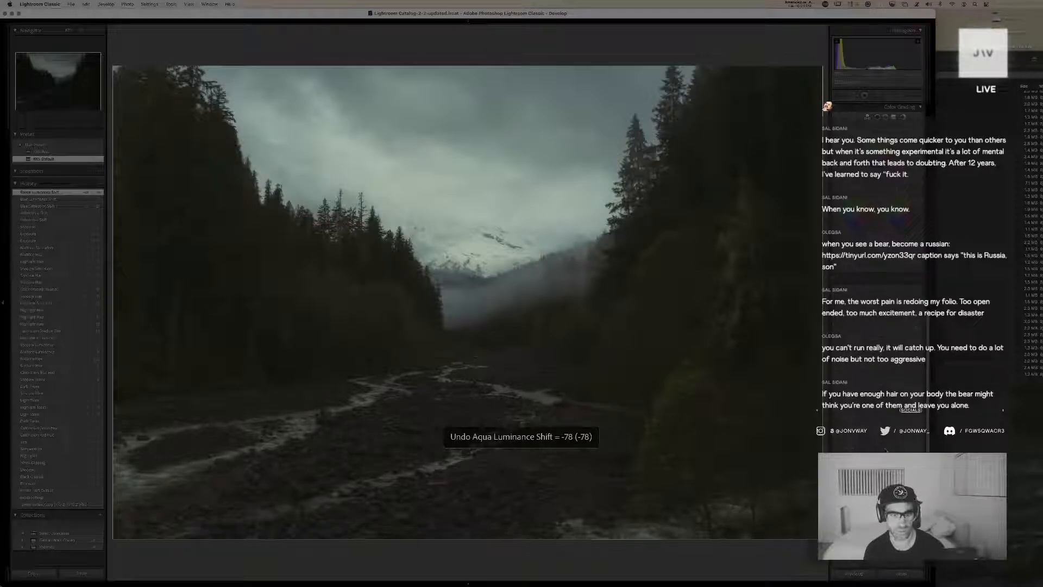
pyautogui.moveTo(885, 325); pyautogui.dragTo(876, 325)
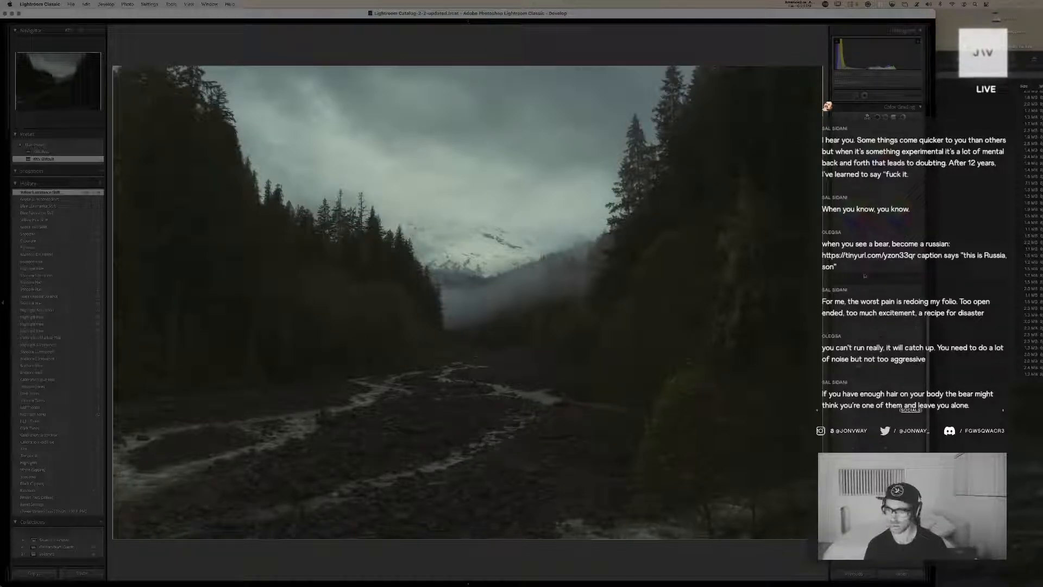
# Compare the copy with and without its color grading and inspect the misty valley up close
pyautogui.scroll(4, 882, 450)
pyautogui.click(834, 181)
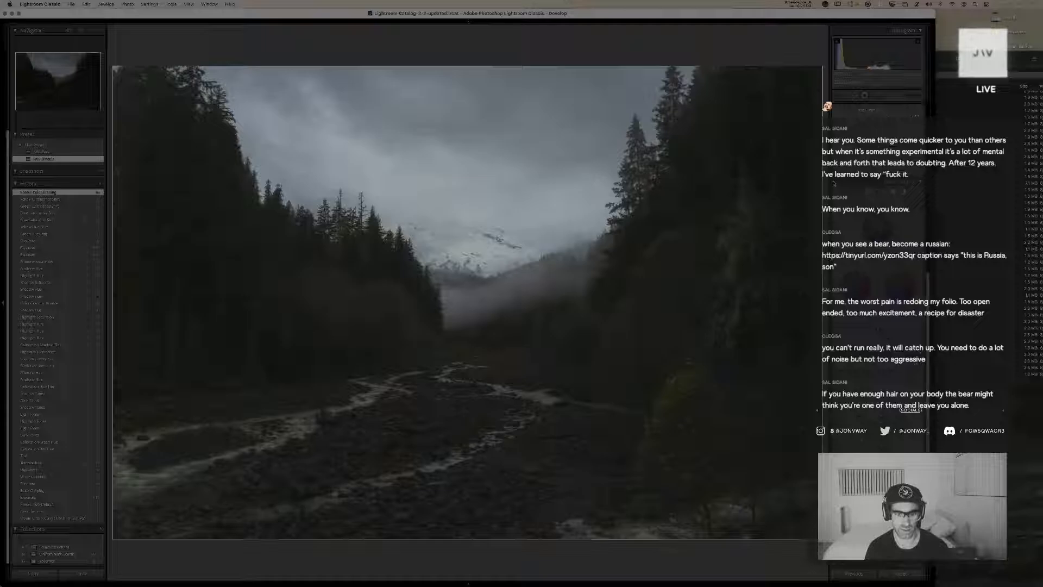
pyautogui.click(834, 183)
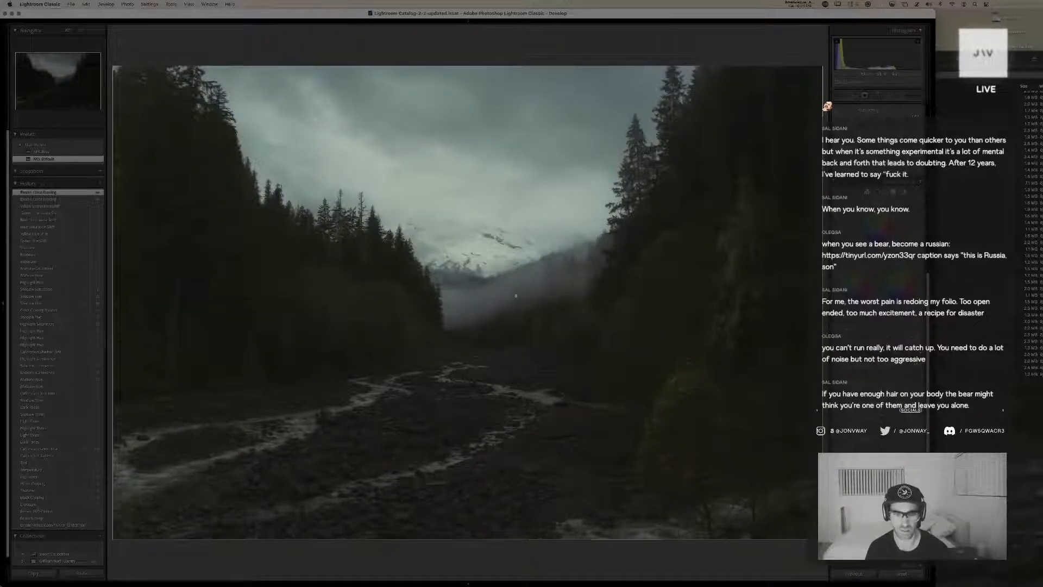
pyautogui.click(538, 333)
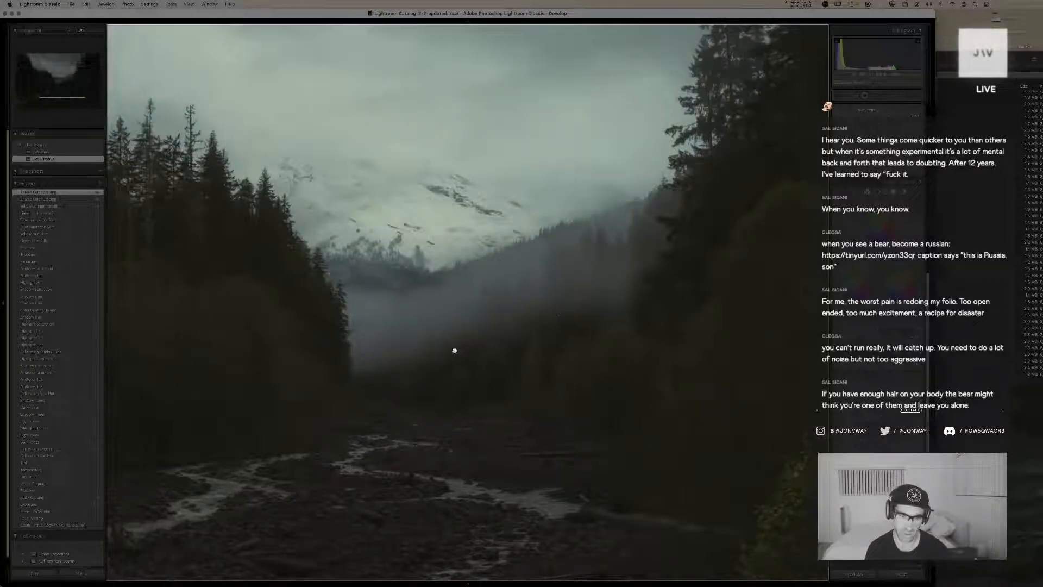
pyautogui.click(410, 370)
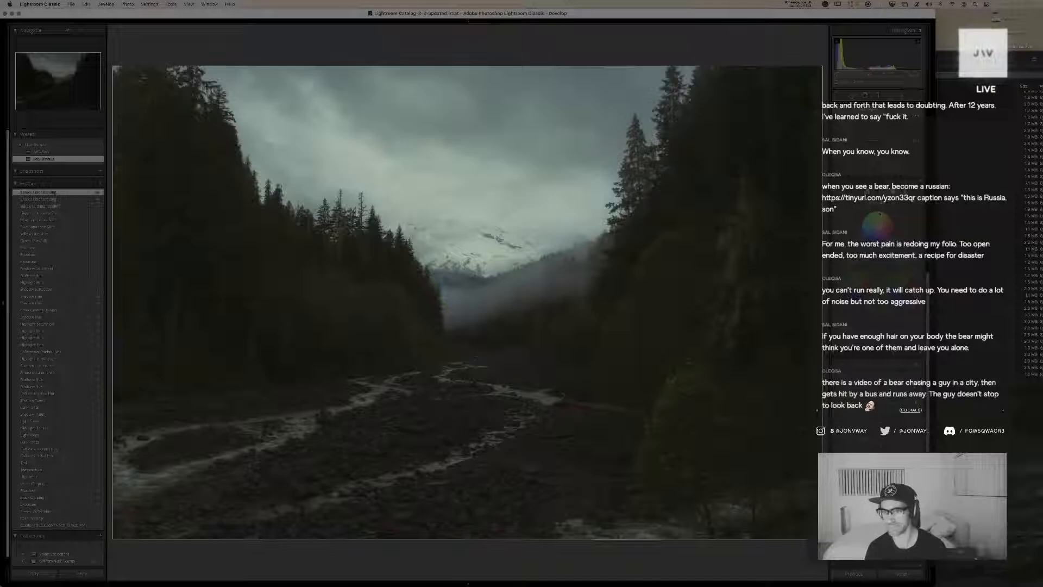
# Shift the copy's global hue toward blue in Color Grading and fine-tune its exposure and shadows
pyautogui.click(904, 193)
pyautogui.moveTo(878, 241); pyautogui.dragTo(882, 209)
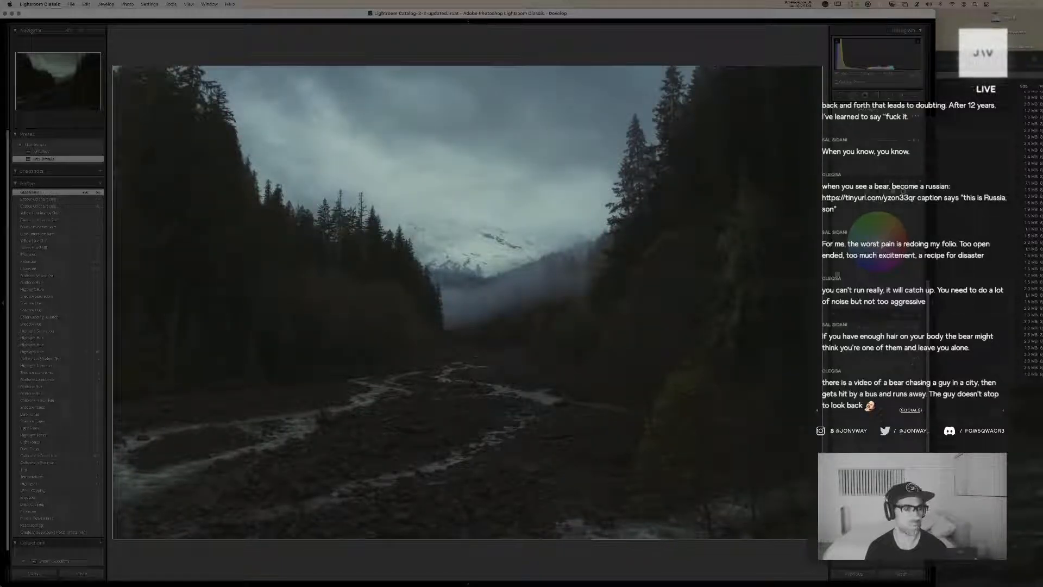
pyautogui.click(858, 263)
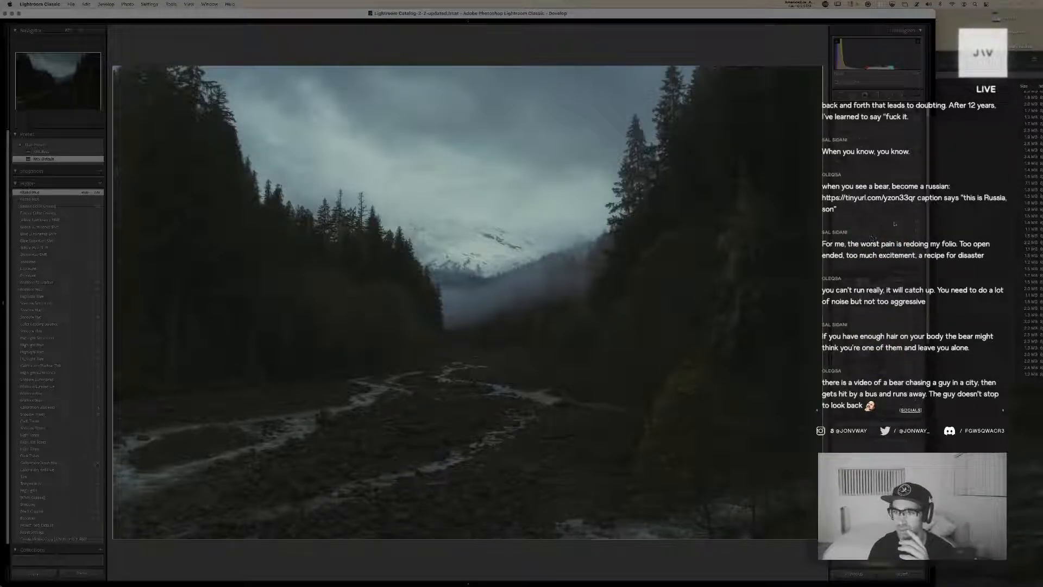
pyautogui.moveTo(878, 180); pyautogui.dragTo(887, 201)
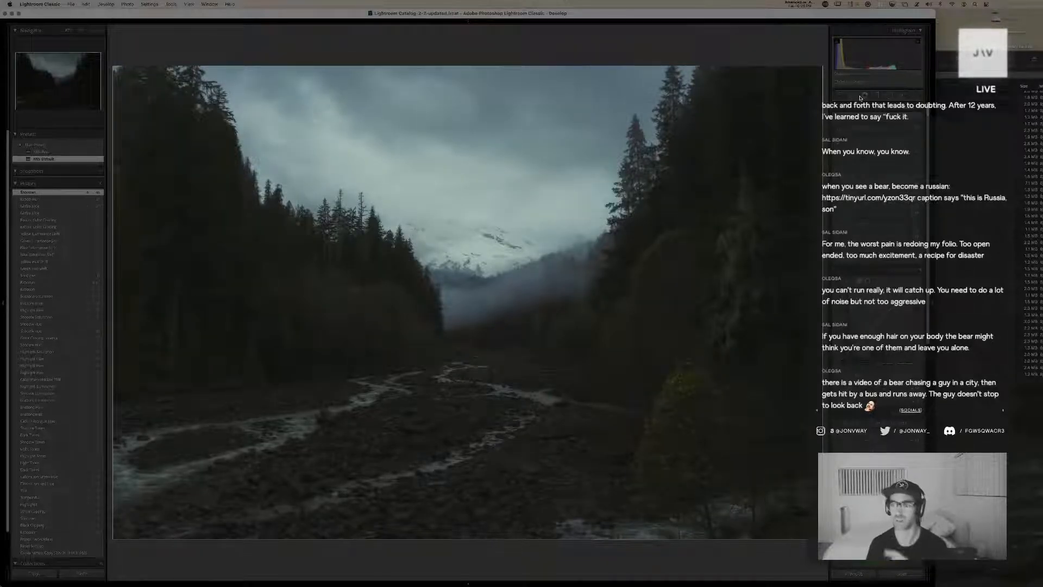
# Add a large radial gradient centered in the sky above the snowy mountain and tune its effect for a darker, moodier valley
pyautogui.click(889, 95)
pyautogui.moveTo(396, 125); pyautogui.dragTo(714, 488)
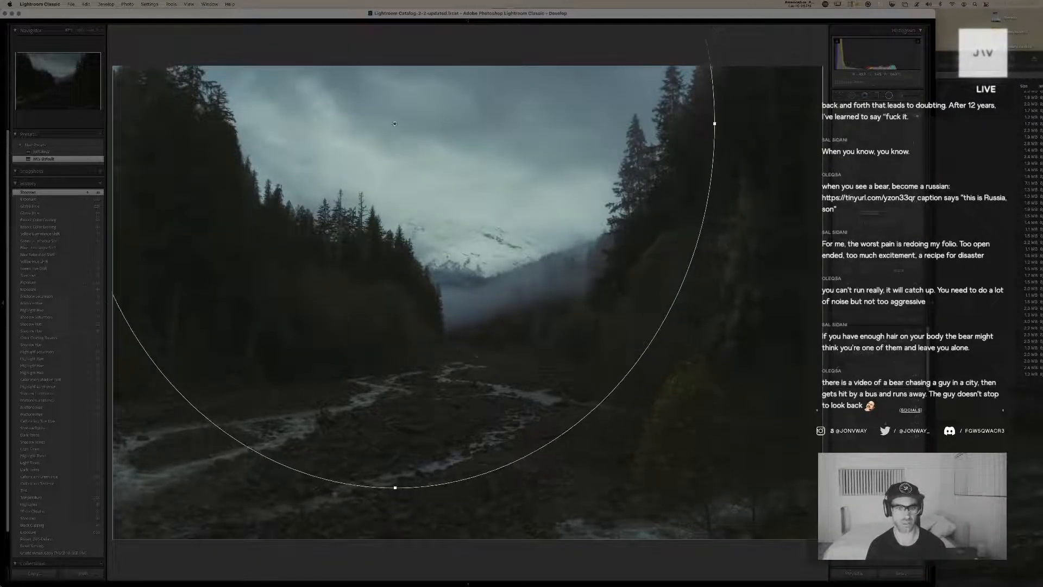
pyautogui.moveTo(396, 125); pyautogui.dragTo(444, 171)
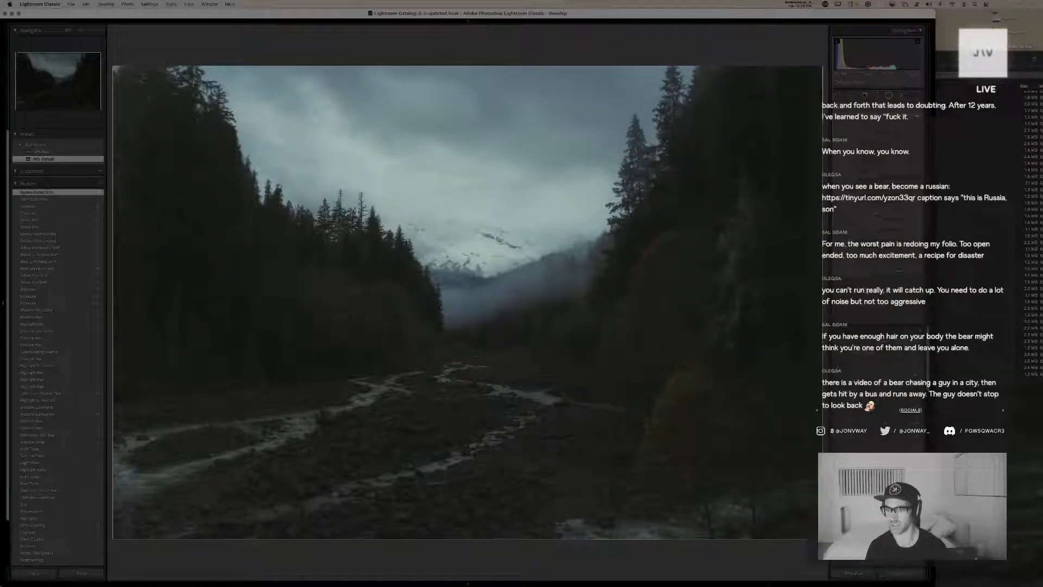
pyautogui.click(887, 310)
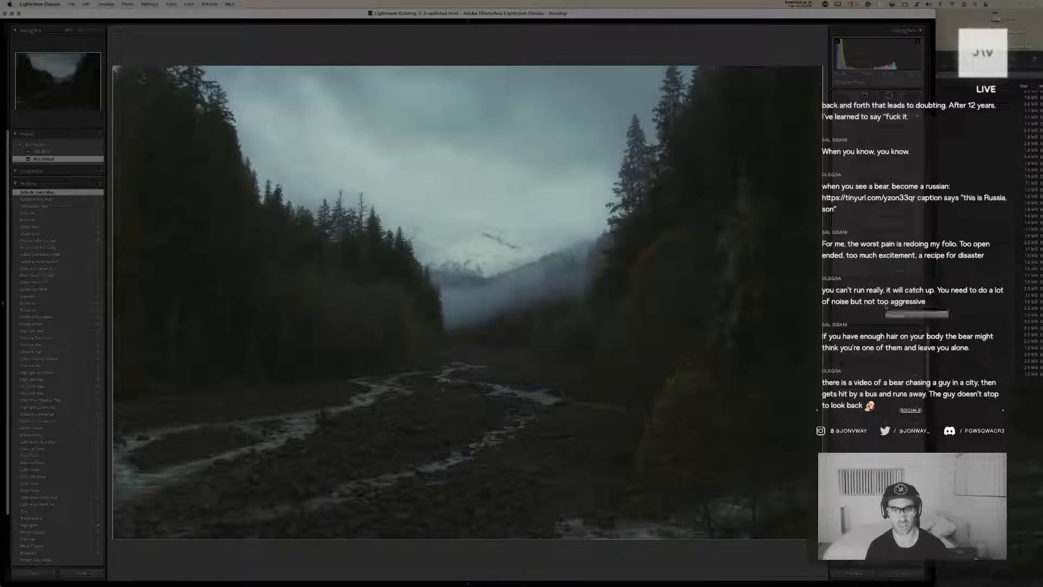
pyautogui.moveTo(884, 144); pyautogui.dragTo(872, 144)
pyautogui.click(865, 292)
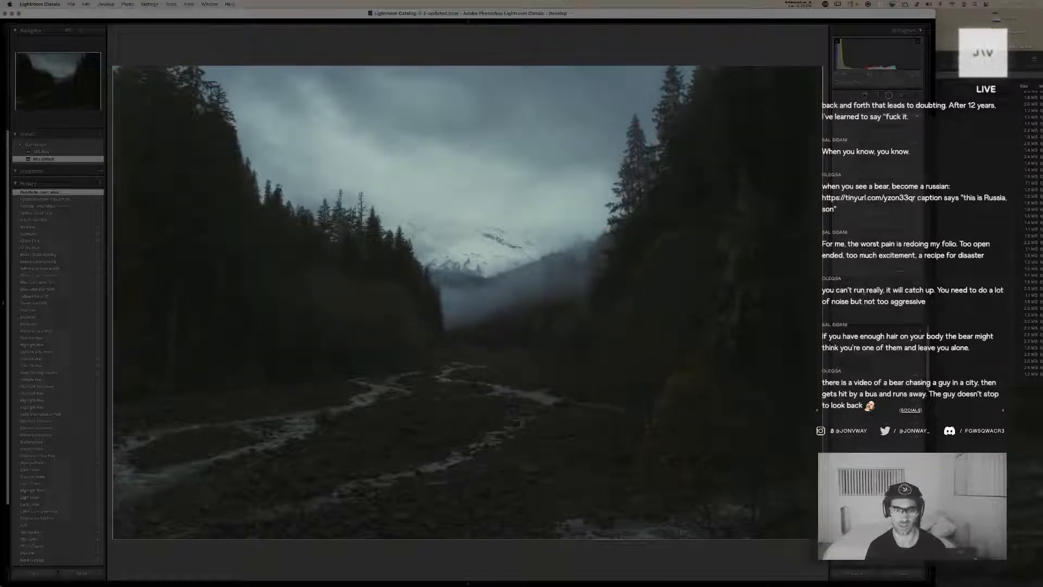
pyautogui.moveTo(875, 145); pyautogui.dragTo(876, 174)
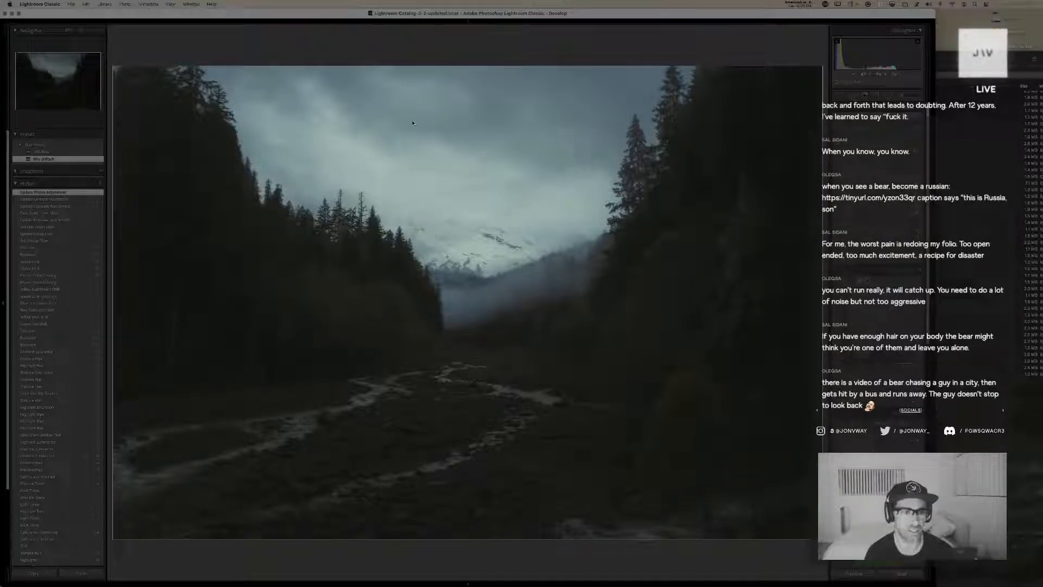
# Compare the original JON06985 with its edited virtual copy at full-photo size and return to the grid
pyautogui.press('g')
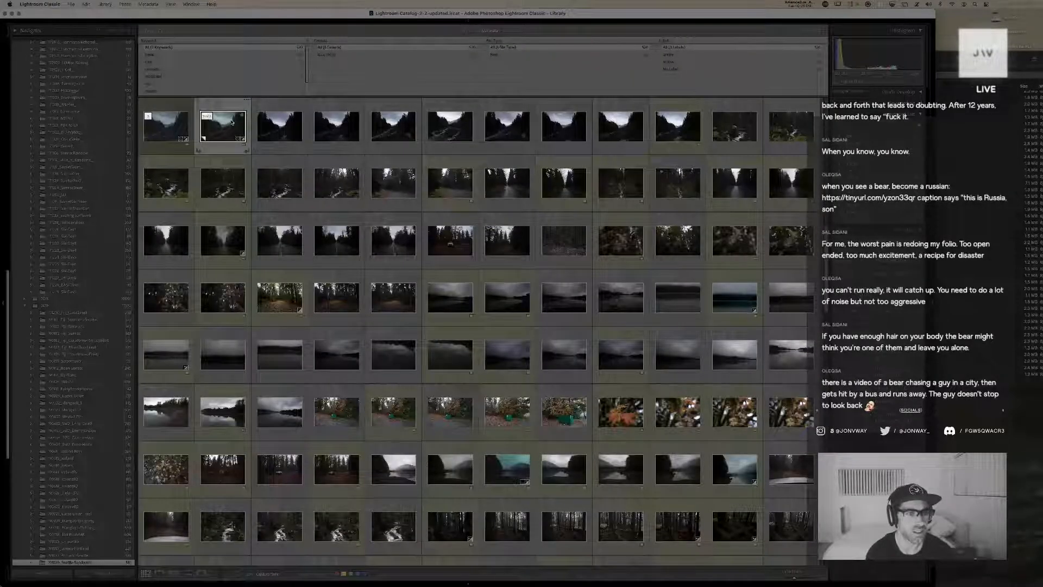
pyautogui.click(162, 128)
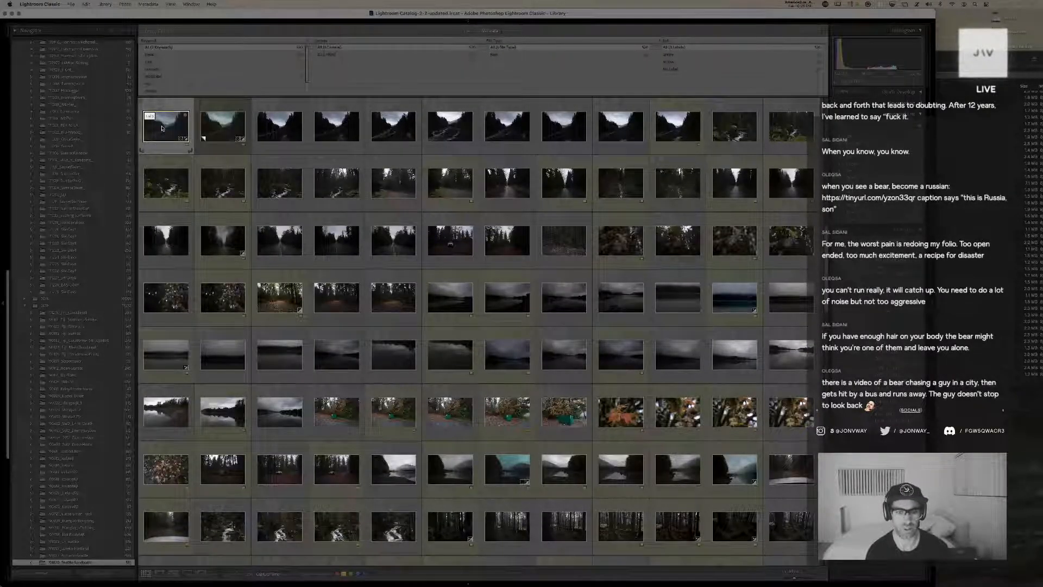
pyautogui.doubleClick(162, 129)
pyautogui.press('Right')
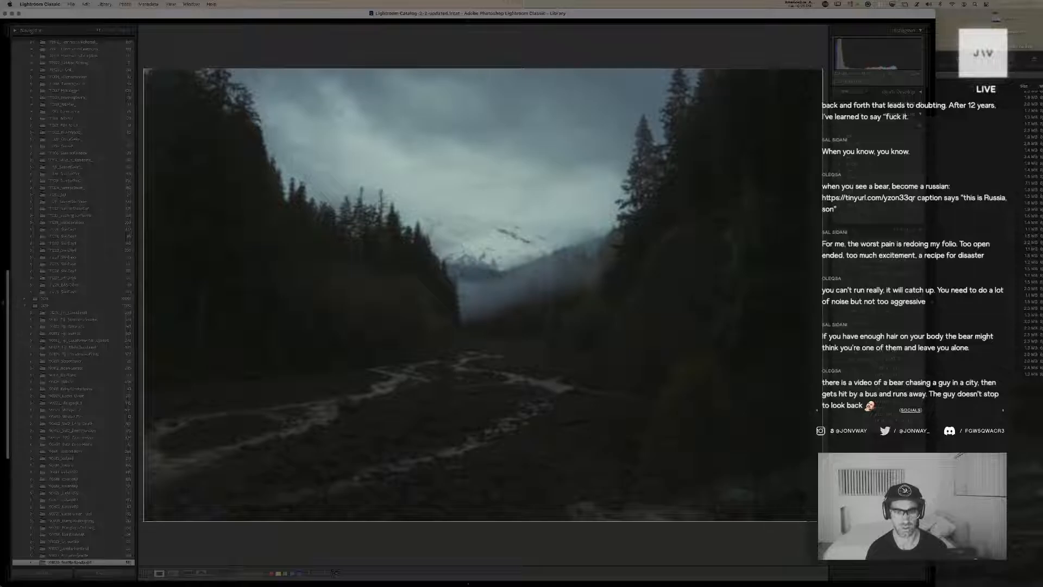
pyautogui.press('Left')
pyautogui.press('Right')
pyautogui.press('g')
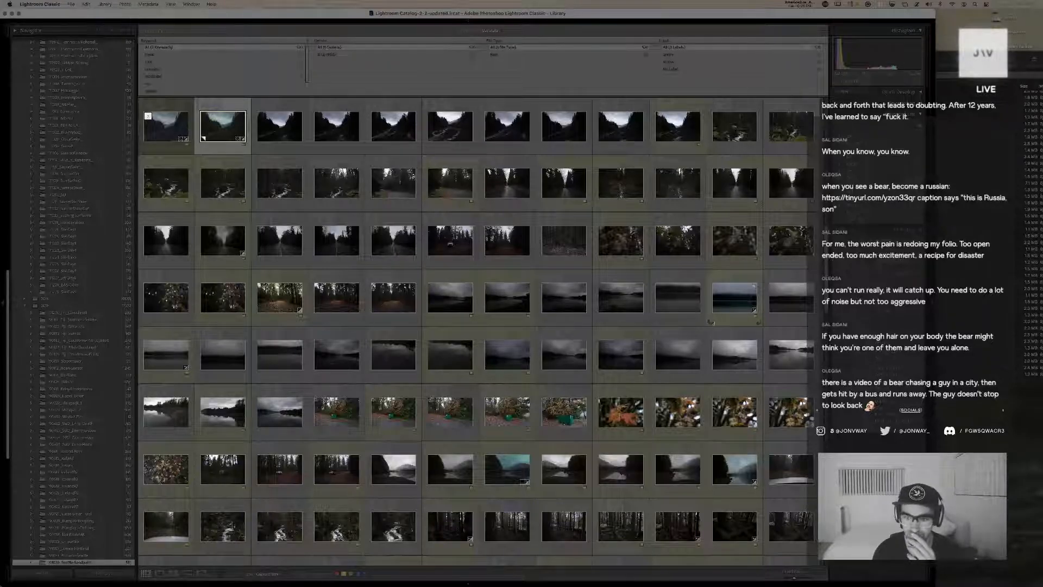
# Find the dark blue photo of foggy evergreen trees in the grid and open it for developing
pyautogui.scroll(-2, 713, 326)
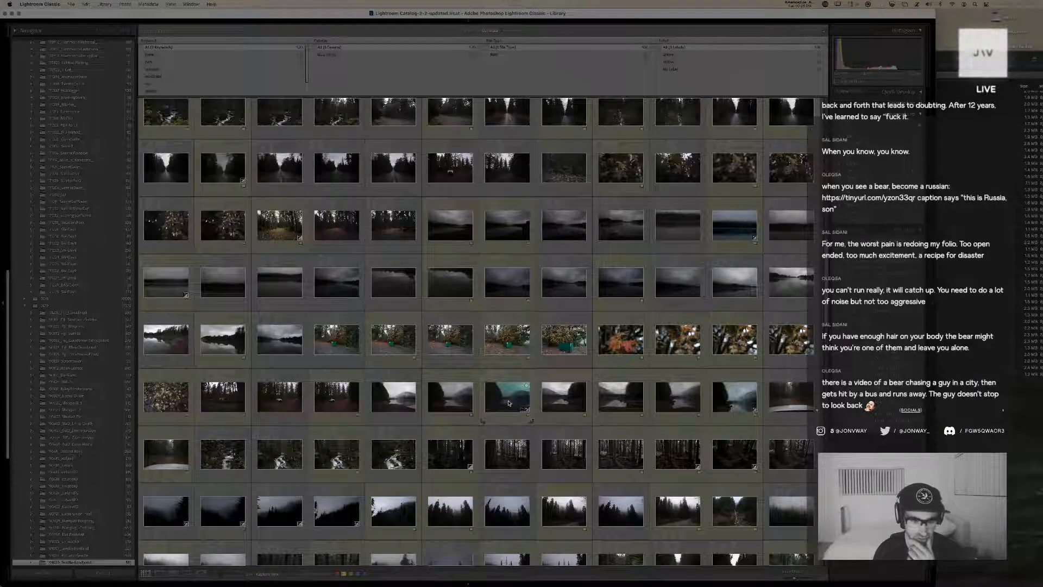
pyautogui.scroll(-3, 228, 430)
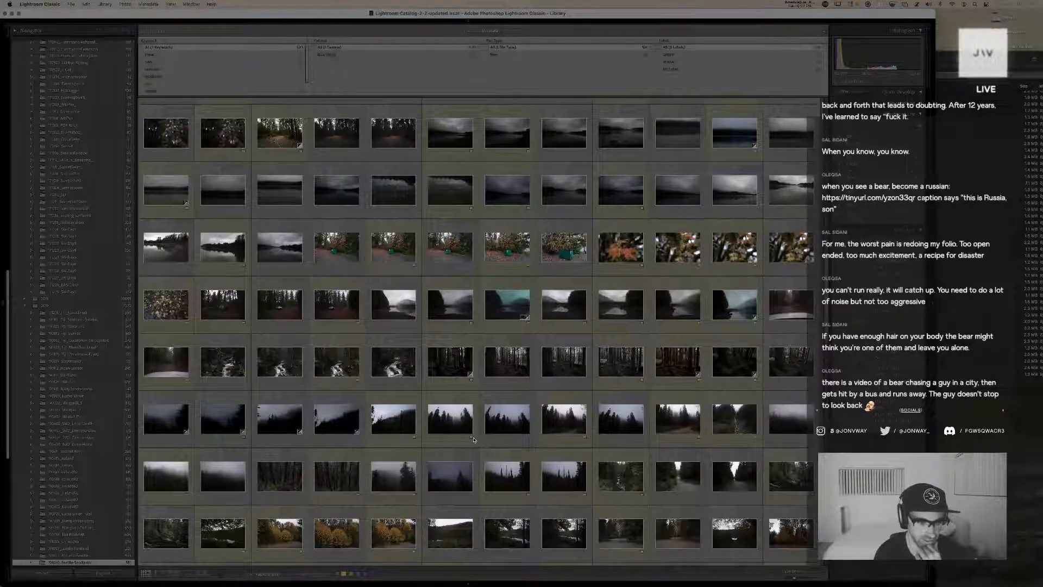
pyautogui.doubleClick(228, 430)
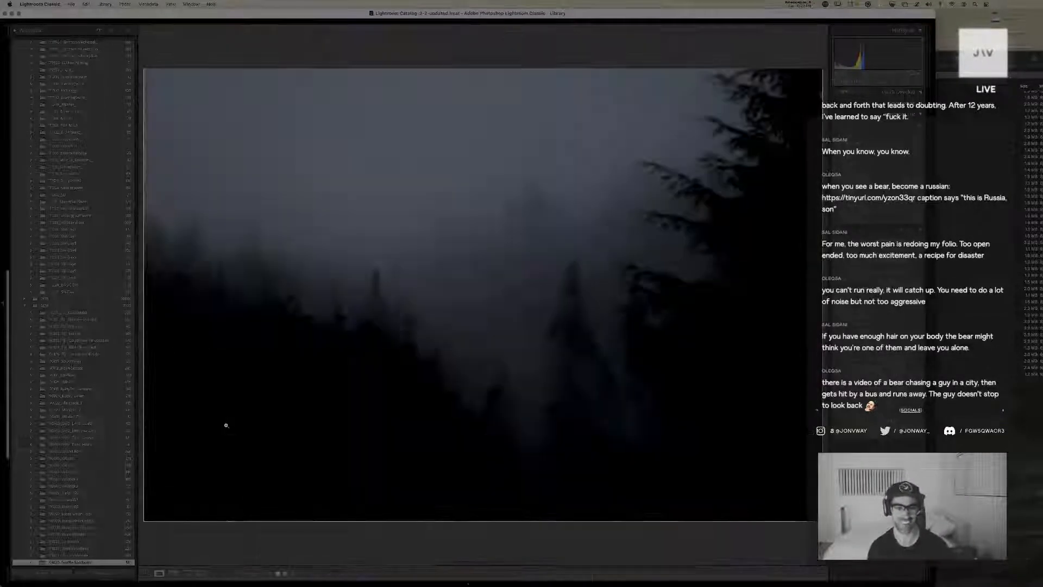
pyautogui.press('d')
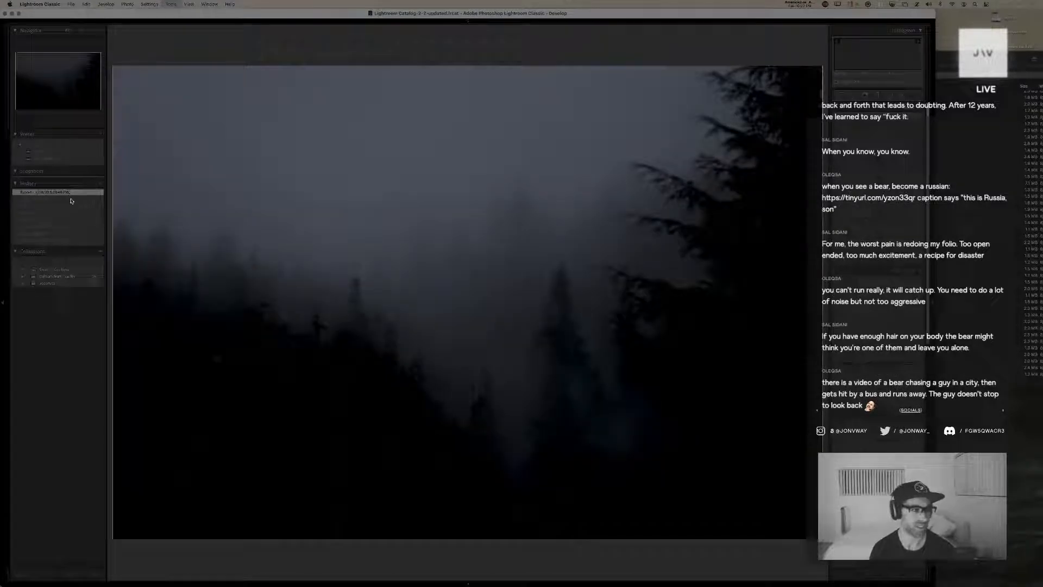
# Return the foggy tree photo to its export history state and create a virtual copy of it
pyautogui.click(37, 206)
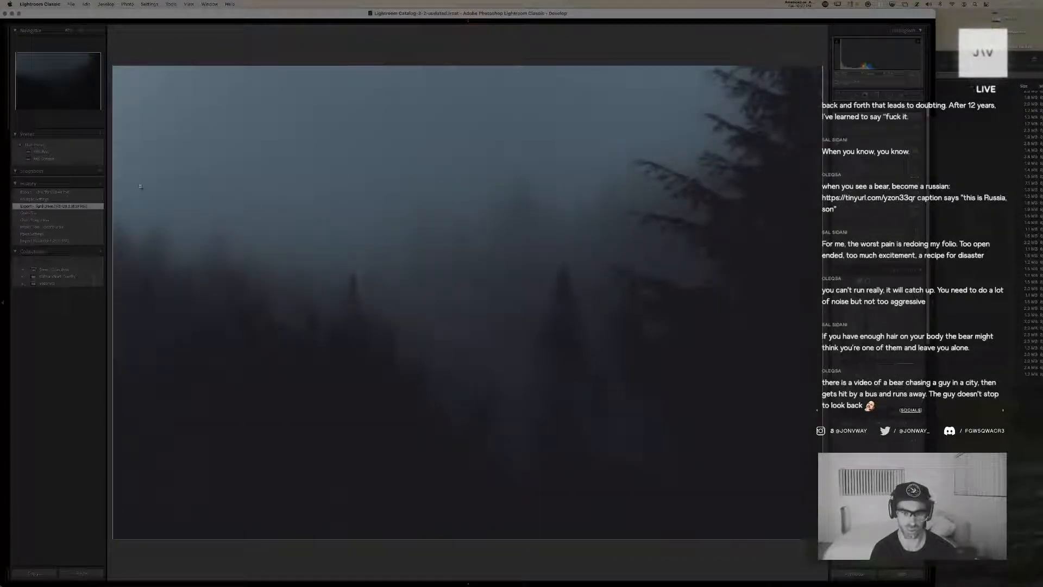
pyautogui.press('super+apostrophe')
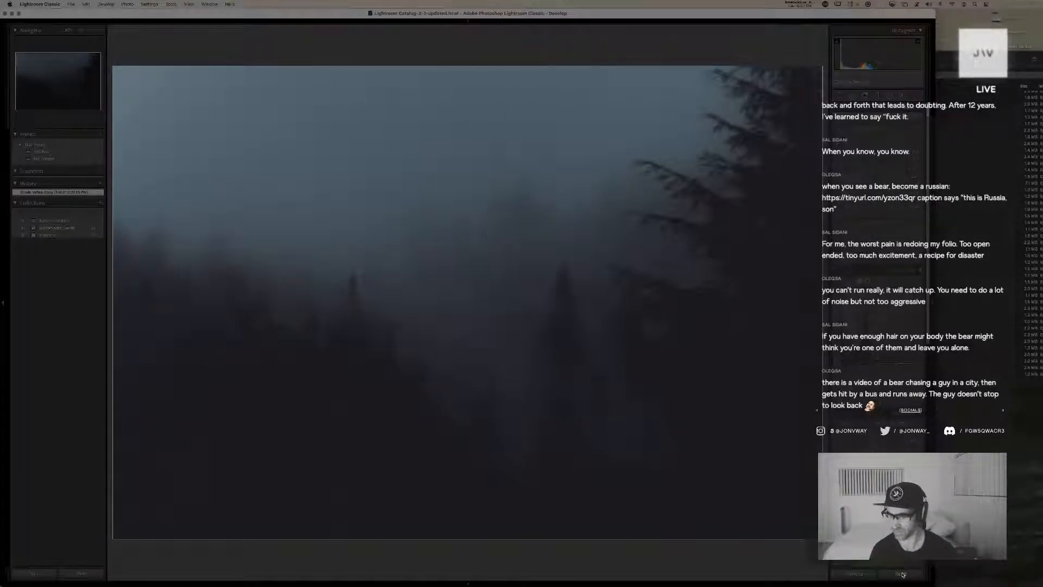
# Reset the foggy forest copy, apply the default user preset and give it a darker exposure with a cooler white balance
pyautogui.click(902, 574)
pyautogui.click(57, 159)
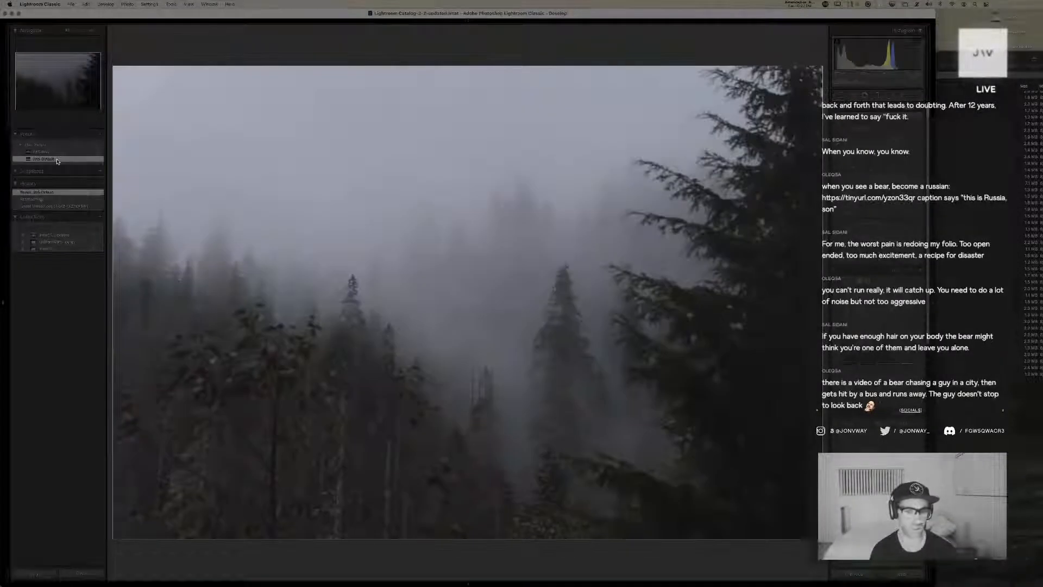
pyautogui.moveTo(881, 154); pyautogui.dragTo(878, 131)
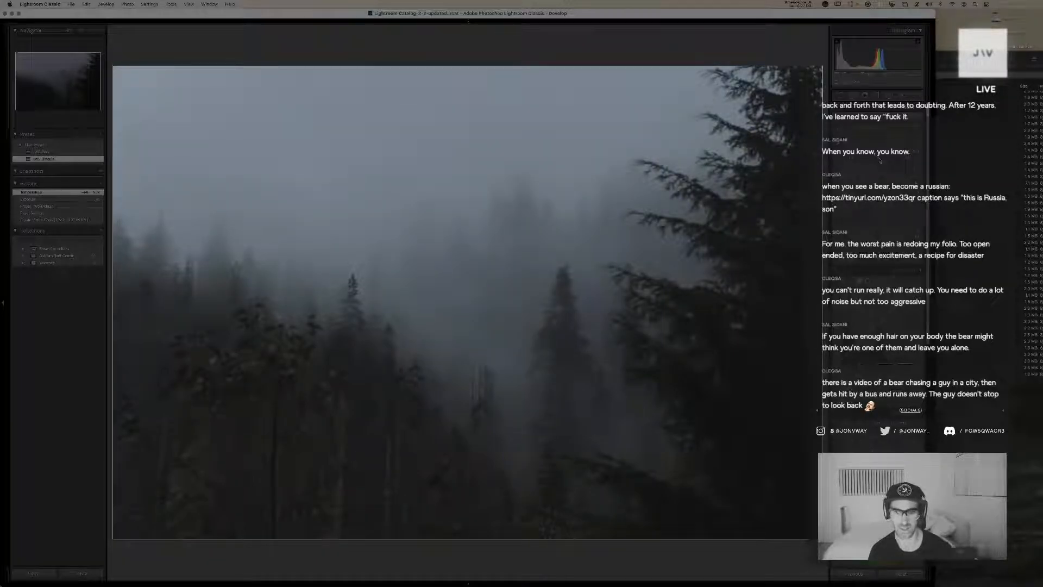
pyautogui.click(881, 161)
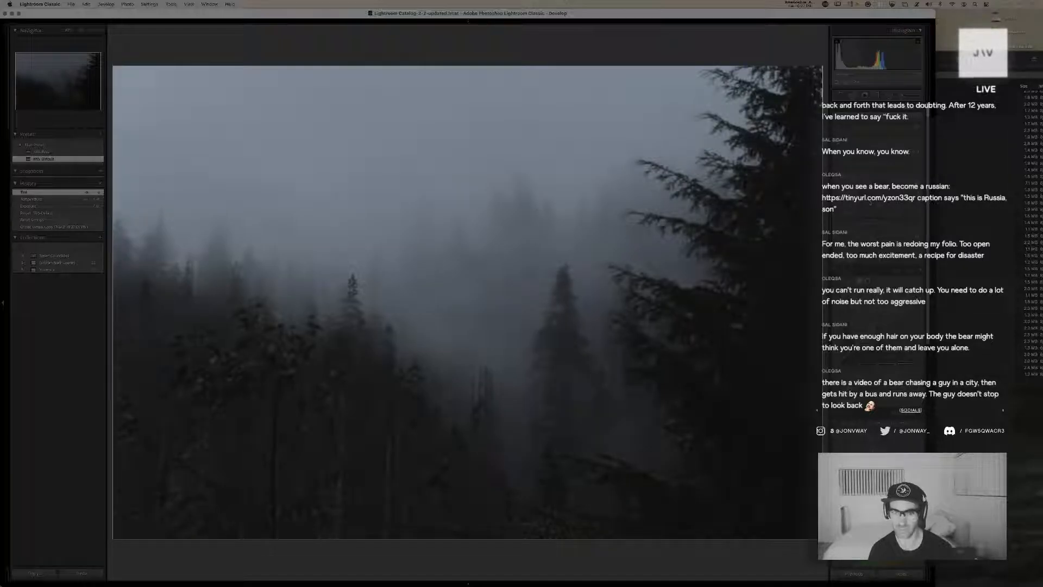
# Rebalance the forest photo's highlights, shadows, exposure and blacks and fine-tune its tint for a darker, muted fog scene
pyautogui.moveTo(882, 202)
pyautogui.mouseDown()
pyautogui.moveTo(875, 216)
pyautogui.moveTo(892, 210)
pyautogui.moveTo(869, 196)
pyautogui.moveTo(878, 201)
pyautogui.mouseUp()
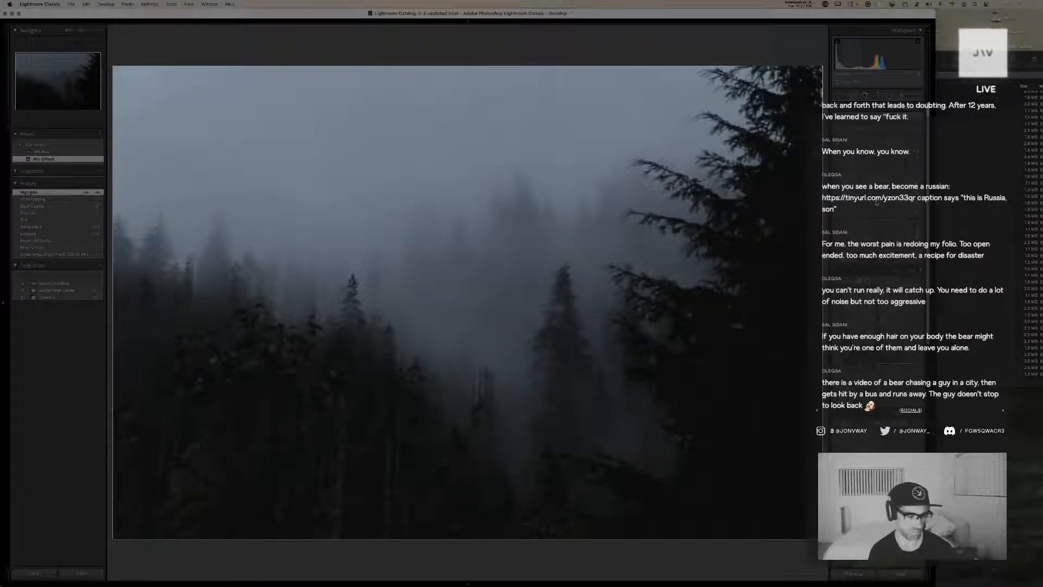
pyautogui.moveTo(876, 202); pyautogui.dragTo(876, 202)
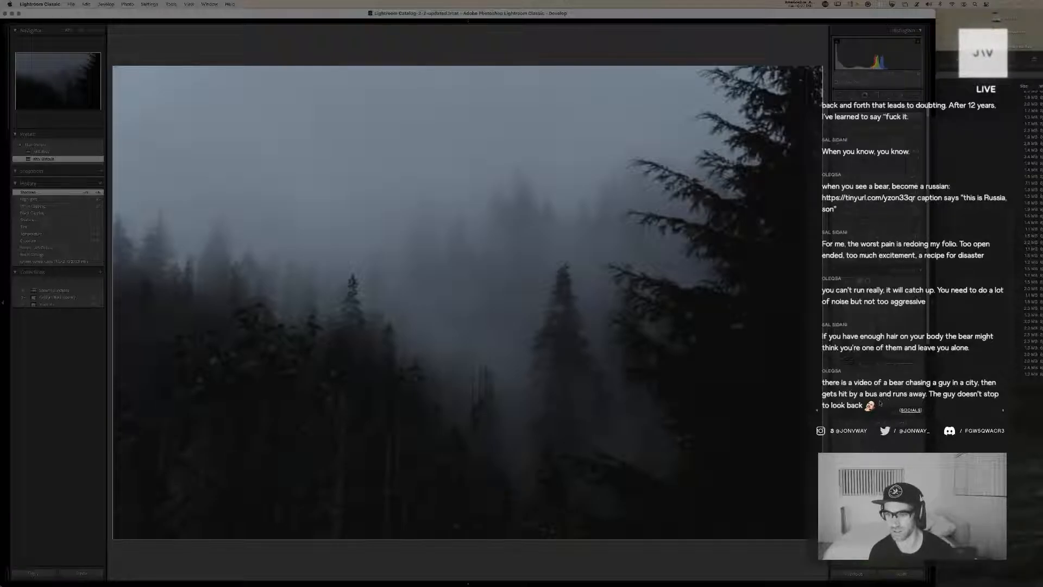
pyautogui.moveTo(881, 403); pyautogui.dragTo(887, 403)
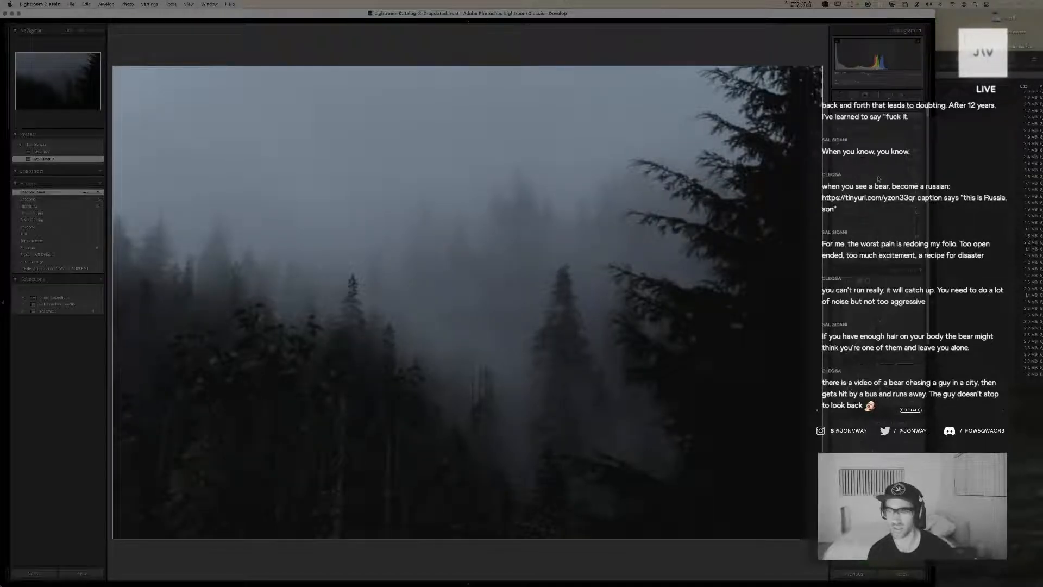
pyautogui.moveTo(878, 178); pyautogui.dragTo(876, 178)
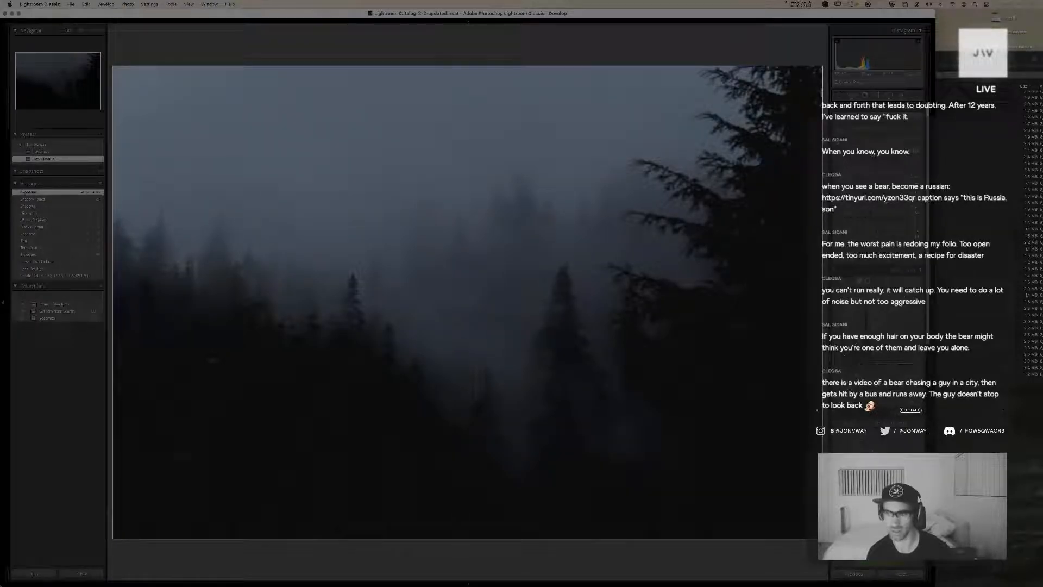
pyautogui.moveTo(868, 214); pyautogui.dragTo(879, 220)
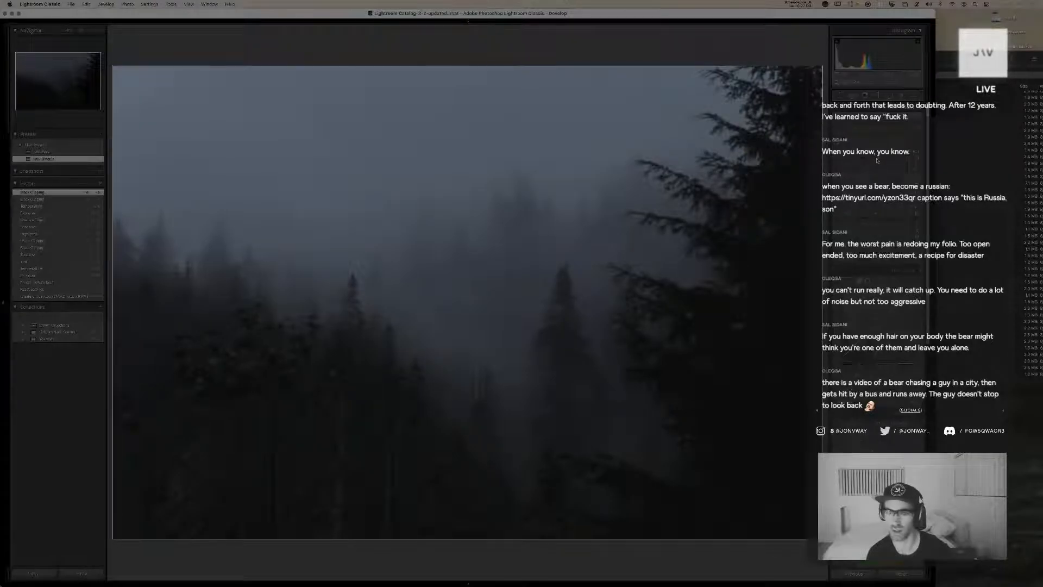
pyautogui.moveTo(877, 161); pyautogui.dragTo(879, 160)
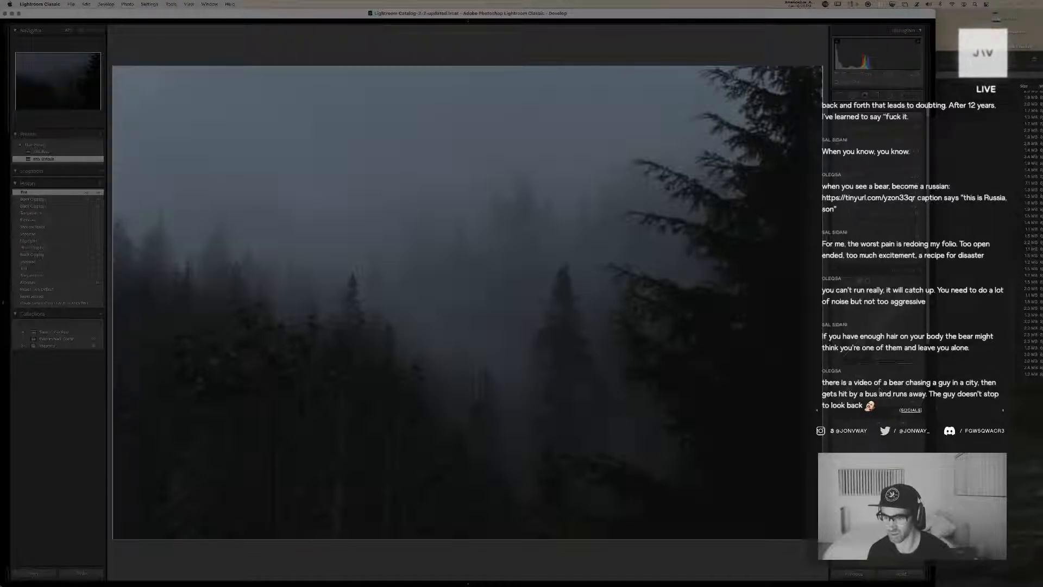
# Shape the light and dark regions of the tone curve to separate the fog from the dark trees
pyautogui.moveTo(882, 390); pyautogui.dragTo(889, 390)
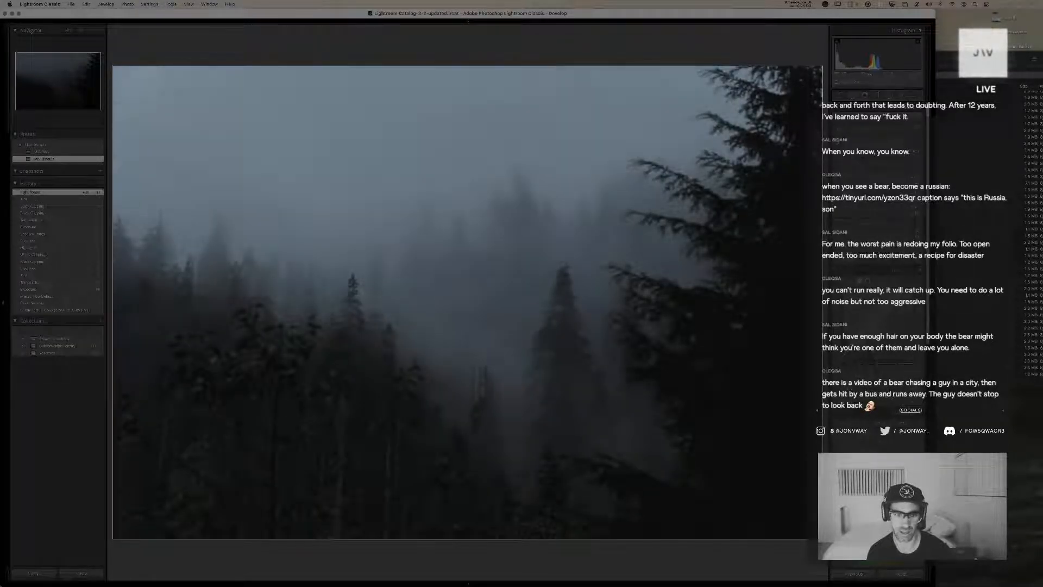
pyautogui.moveTo(888, 397); pyautogui.dragTo(881, 364)
pyautogui.press('cmd+z')
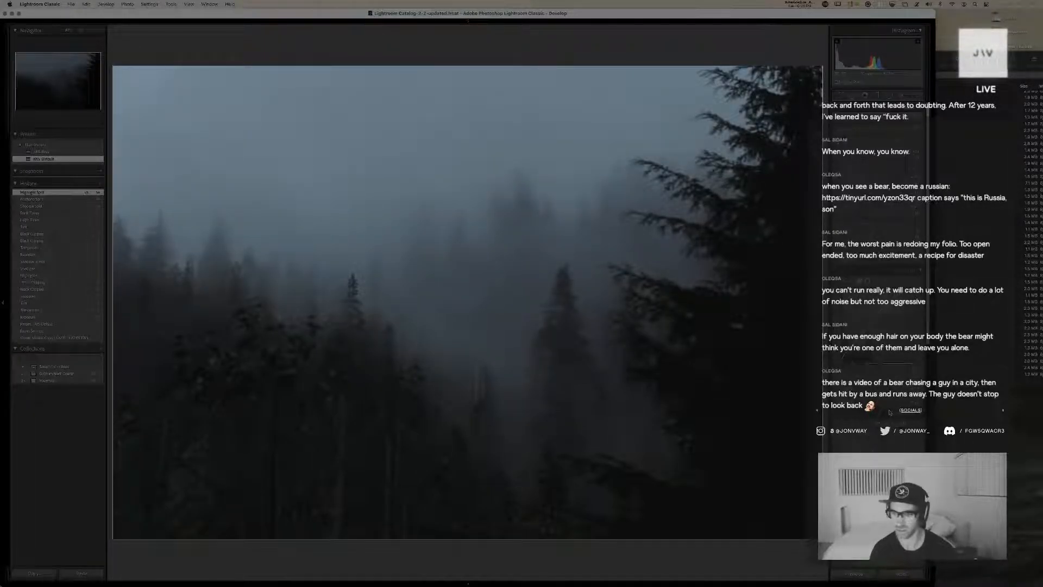
pyautogui.moveTo(878, 386); pyautogui.dragTo(886, 397)
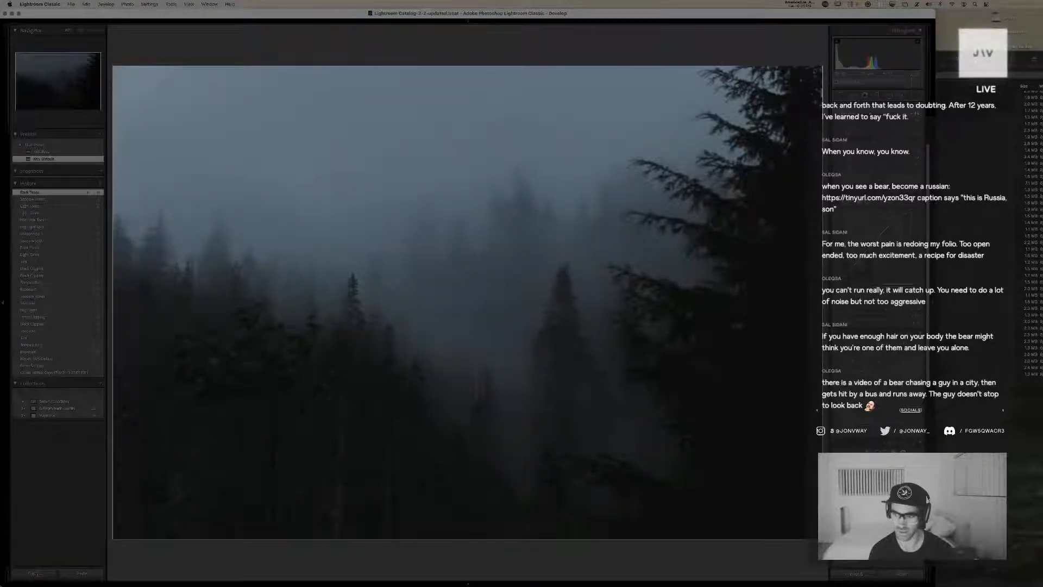
# Adjust the saturation of individual colors to shift the fog toward a muted blue-teal
pyautogui.moveTo(878, 383); pyautogui.dragTo(892, 381)
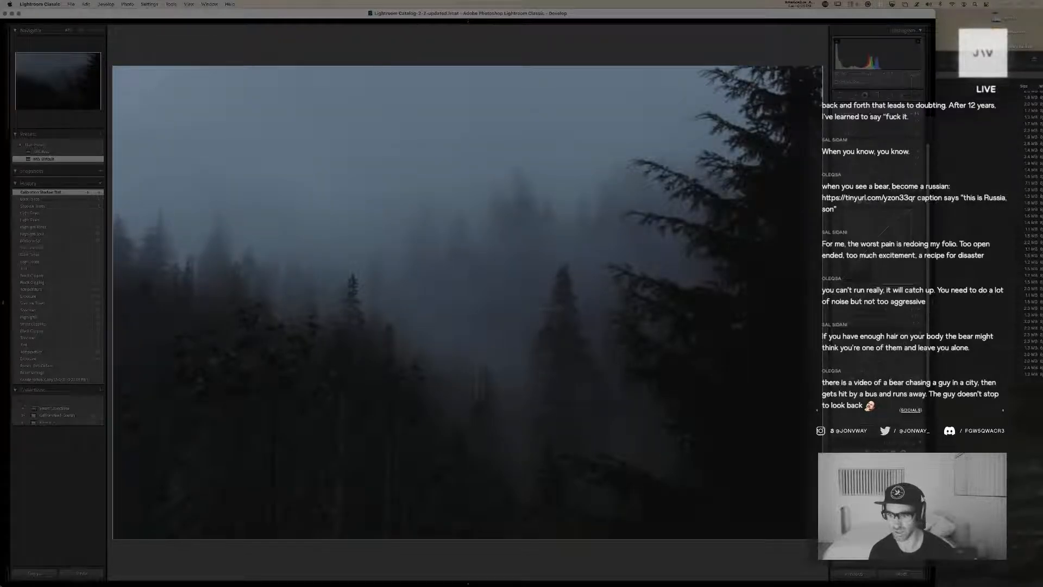
pyautogui.moveTo(879, 382); pyautogui.dragTo(886, 383)
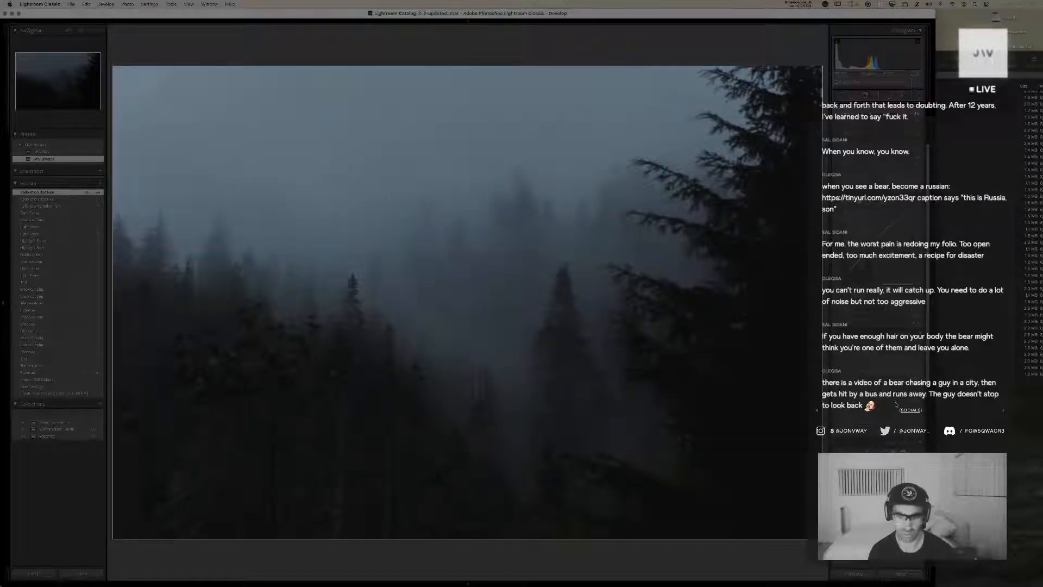
pyautogui.moveTo(897, 404); pyautogui.dragTo(889, 402)
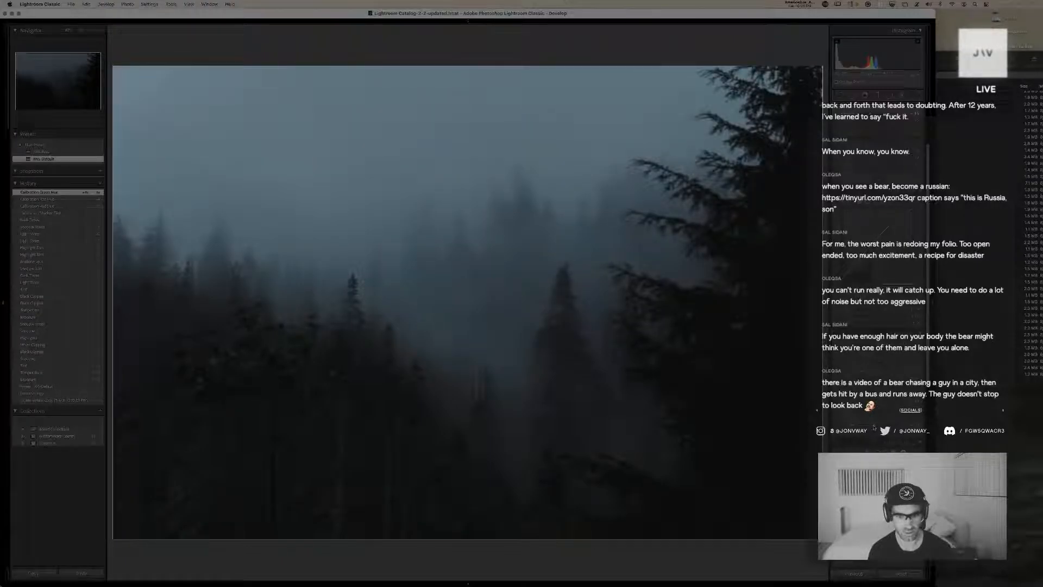
pyautogui.moveTo(874, 428); pyautogui.dragTo(874, 428)
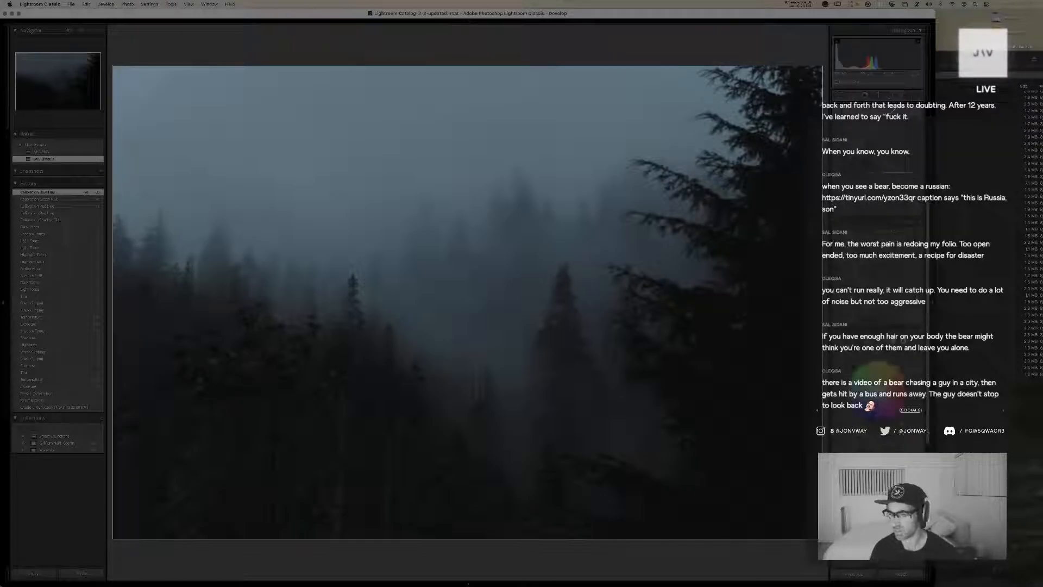
# Tint the midtones teal-blue in color grading and refine their hue and saturation
pyautogui.moveTo(877, 375)
pyautogui.mouseDown()
pyautogui.moveTo(867, 390)
pyautogui.moveTo(863, 366)
pyautogui.moveTo(881, 362)
pyautogui.mouseUp()
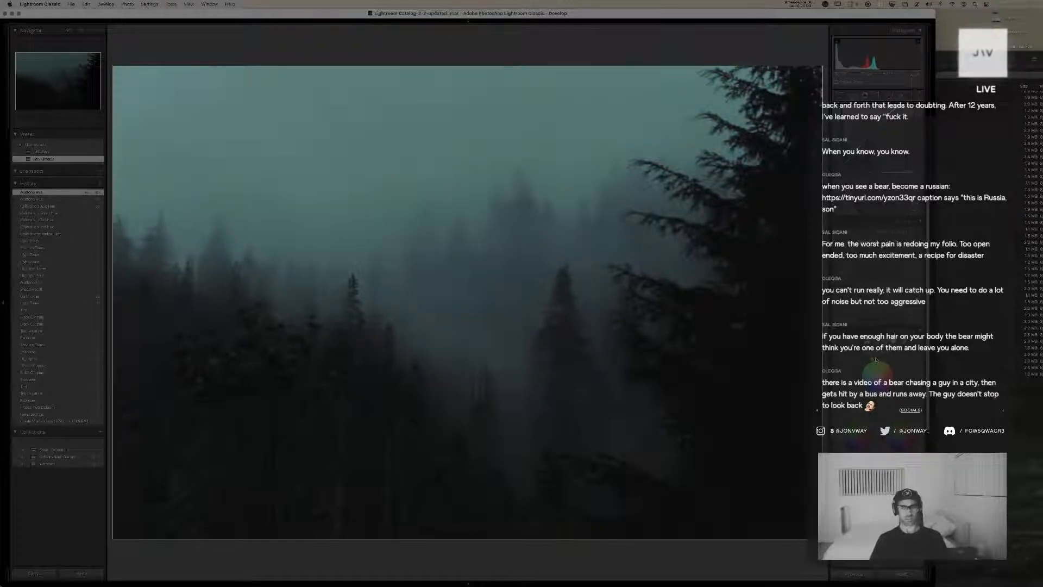
pyautogui.moveTo(875, 374)
pyautogui.mouseDown()
pyautogui.moveTo(874, 361)
pyautogui.moveTo(861, 373)
pyautogui.mouseUp()
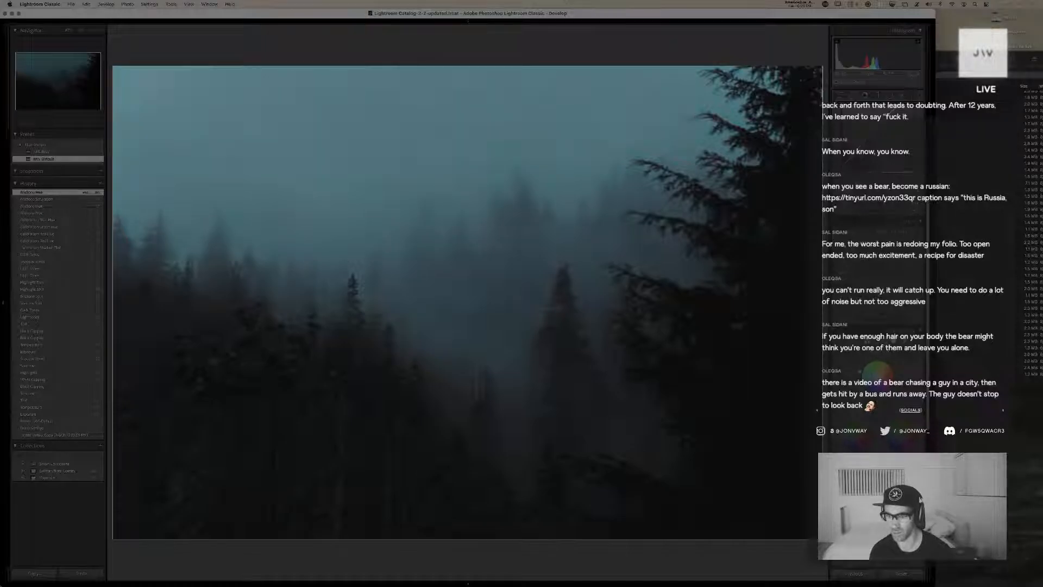
pyautogui.moveTo(876, 379); pyautogui.dragTo(876, 376)
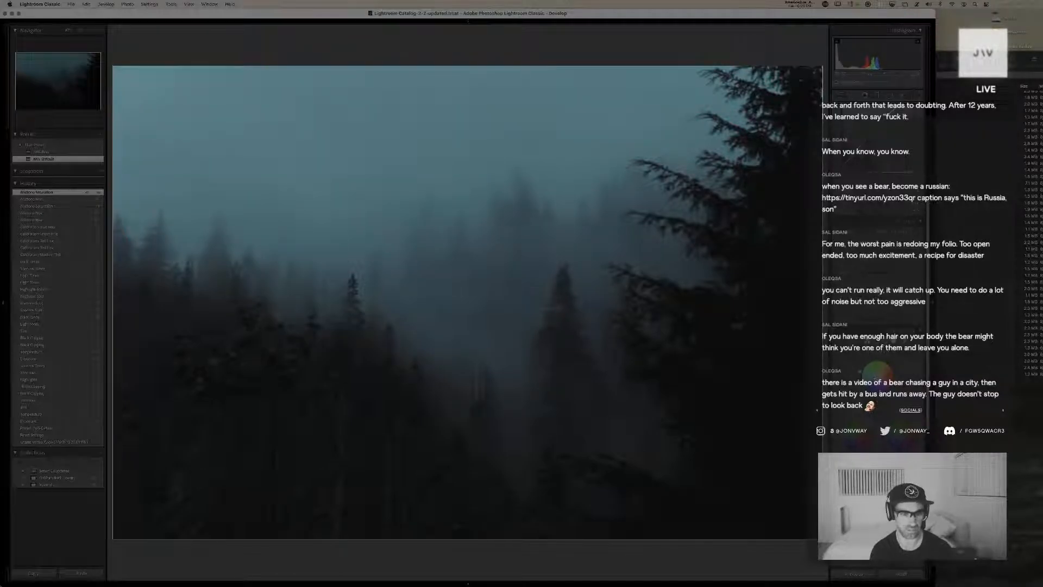
# Try a green tint in the color grading shadows, undo it and give the shadows a subtle warm tone instead
pyautogui.moveTo(855, 435); pyautogui.dragTo(853, 441)
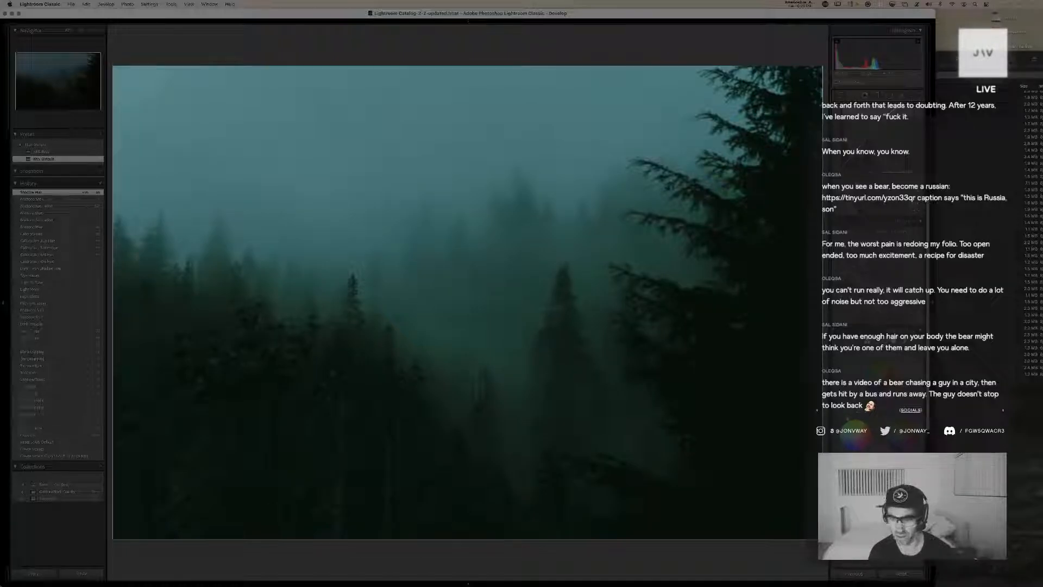
pyautogui.press('super+z')
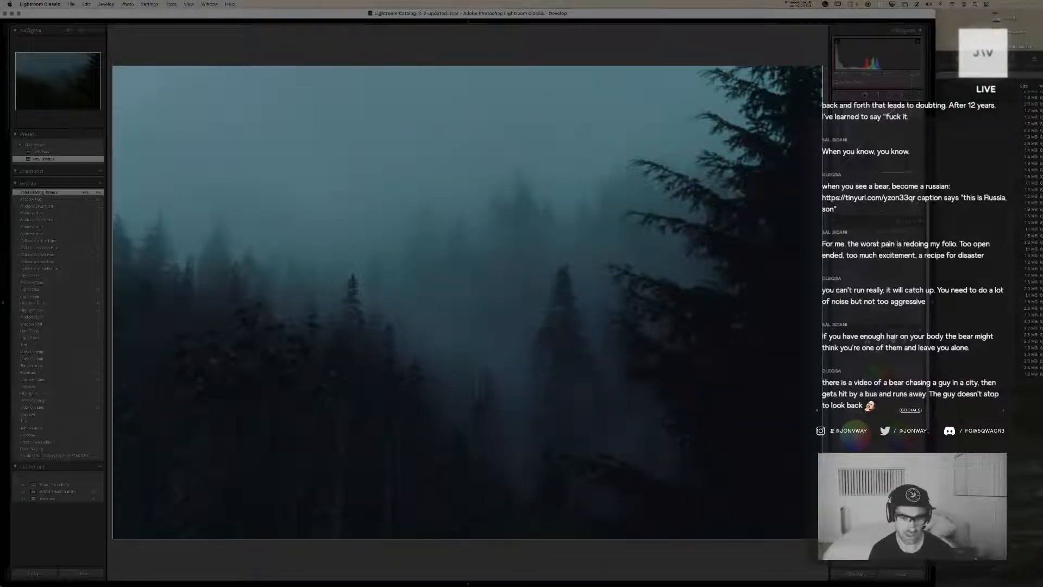
pyautogui.moveTo(851, 448); pyautogui.dragTo(858, 444)
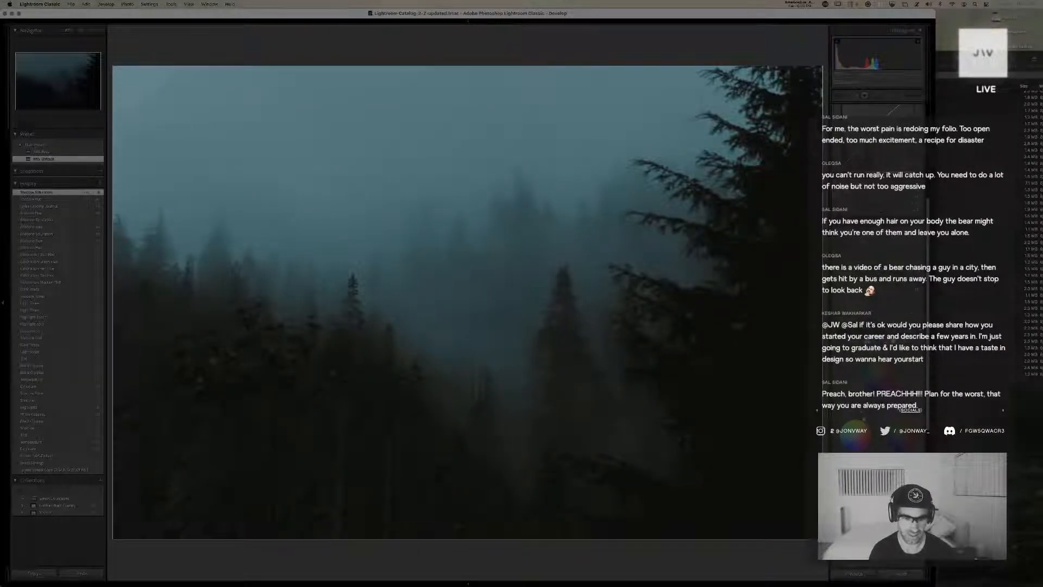
pyautogui.moveTo(860, 418); pyautogui.dragTo(865, 422)
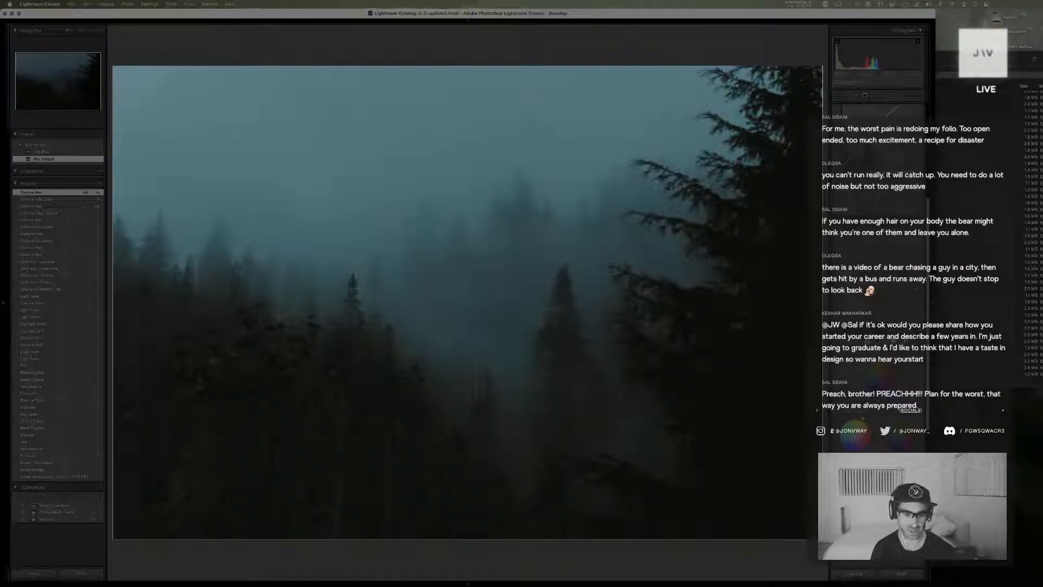
pyautogui.moveTo(863, 420)
pyautogui.mouseDown()
pyautogui.moveTo(852, 457)
pyautogui.moveTo(870, 407)
pyautogui.mouseUp()
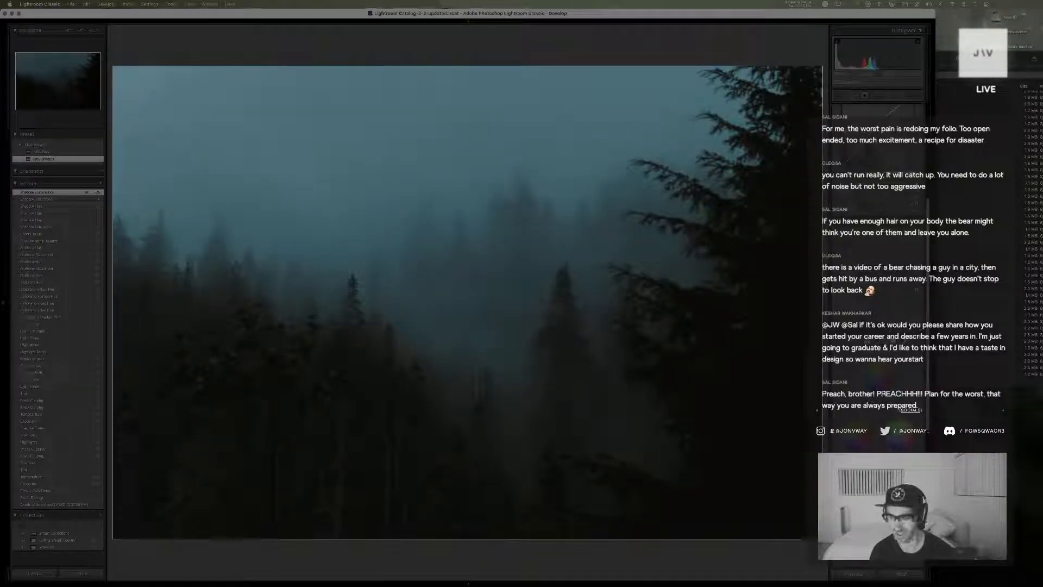
# Fine-tune the highlights luminance in color grading and compare the forest photo before and after editing
pyautogui.moveTo(899, 458); pyautogui.dragTo(902, 457)
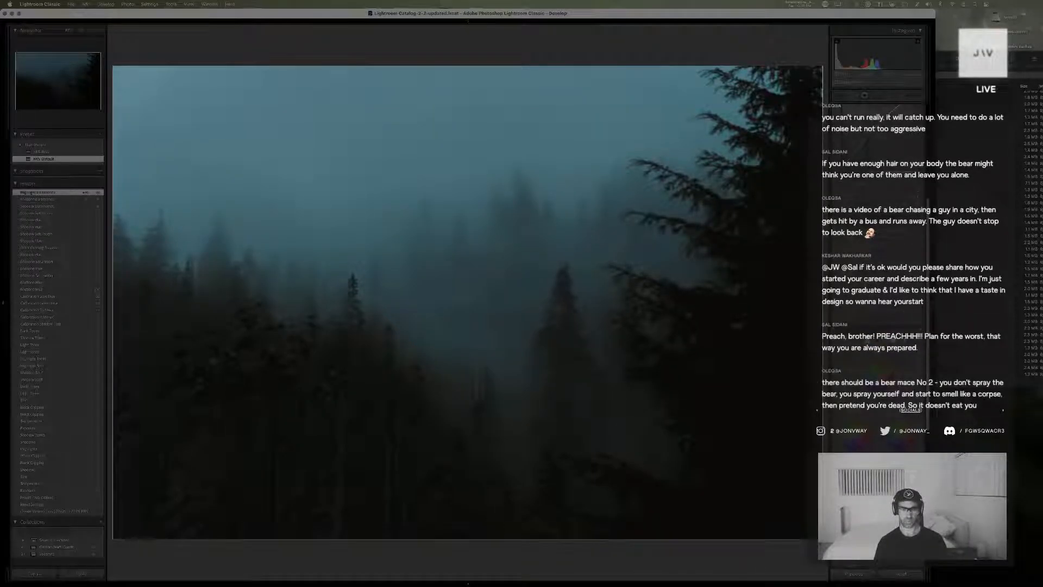
pyautogui.press('\\')
pyautogui.press('\\')
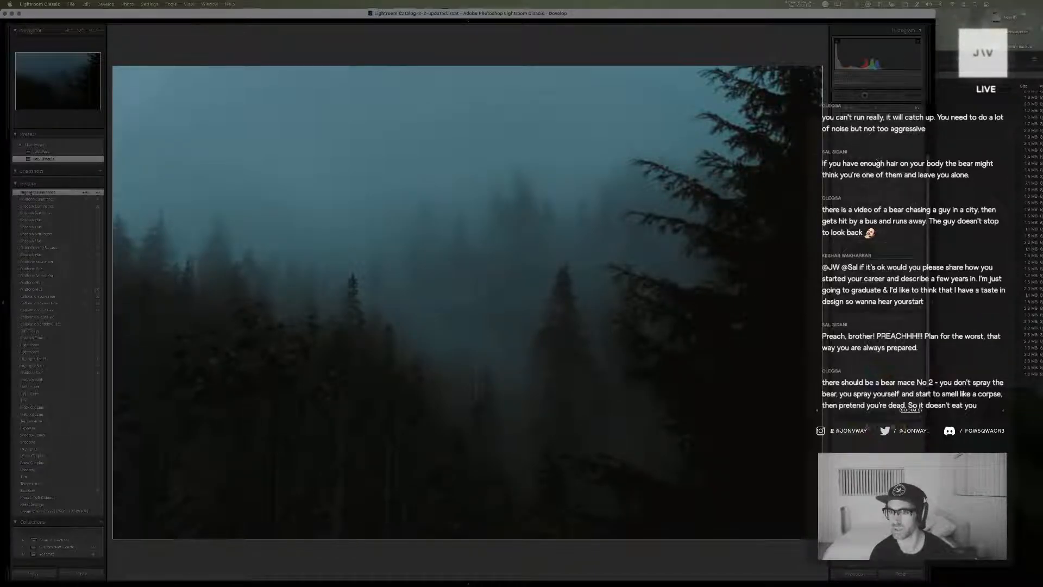
# Lower the global luminance in color grading, tint the whole image toward blue and compare it before and after editing
pyautogui.click(903, 259)
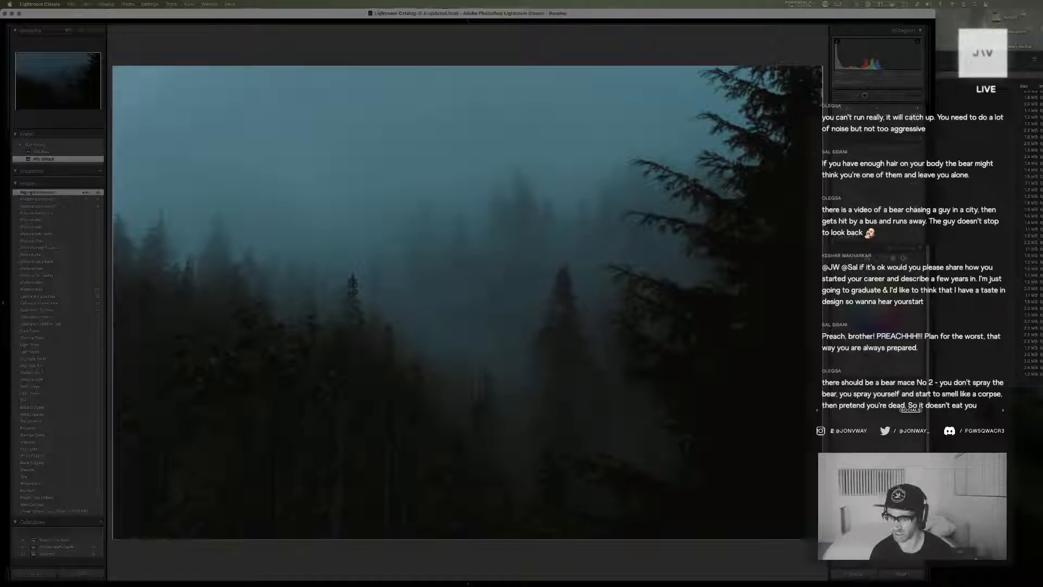
pyautogui.moveTo(881, 375); pyautogui.dragTo(764, 375)
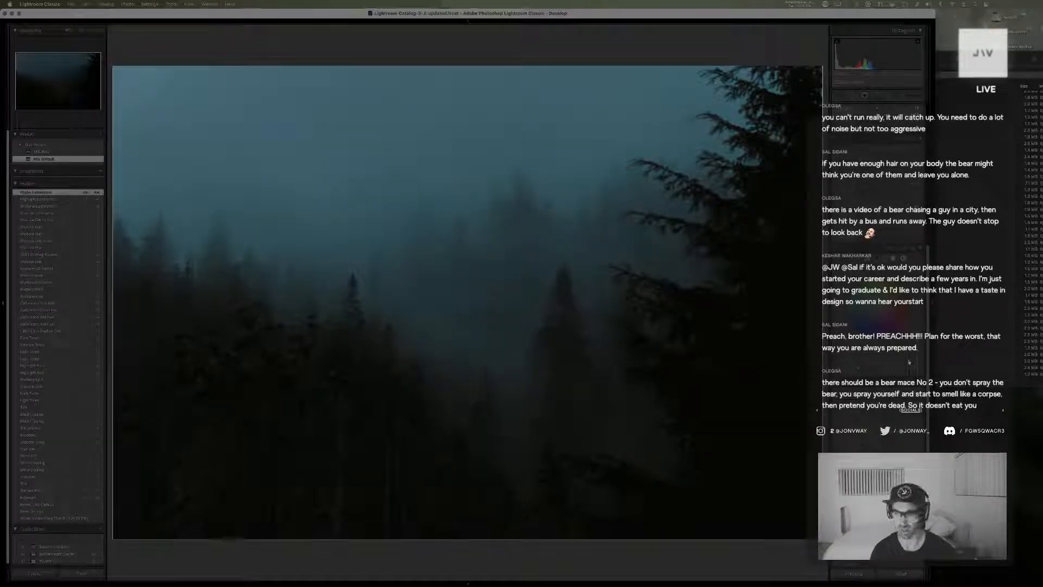
pyautogui.moveTo(879, 308); pyautogui.dragTo(883, 312)
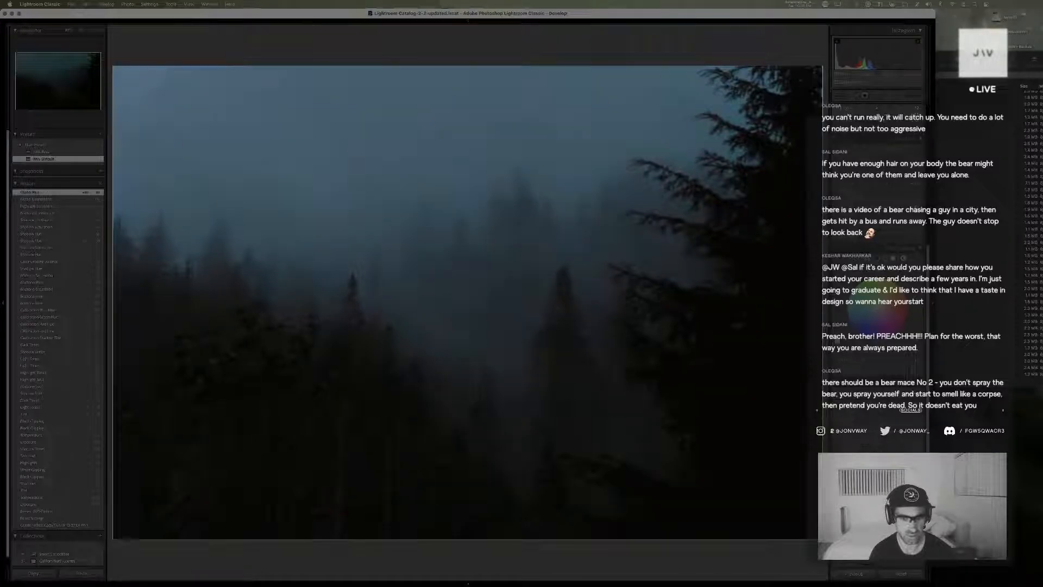
pyautogui.moveTo(837, 342); pyautogui.dragTo(821, 410)
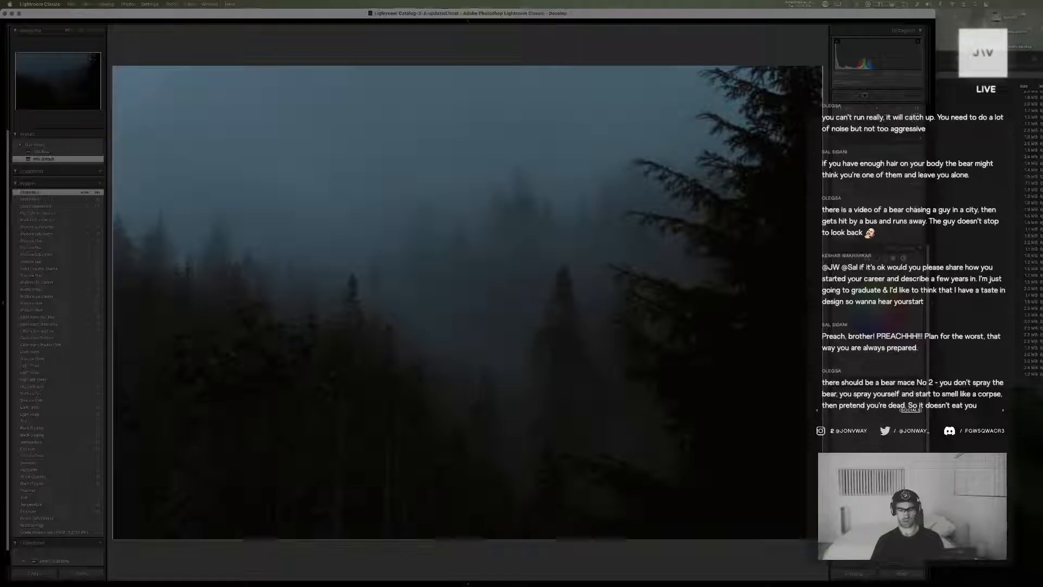
pyautogui.press('\\')
pyautogui.press('\\')
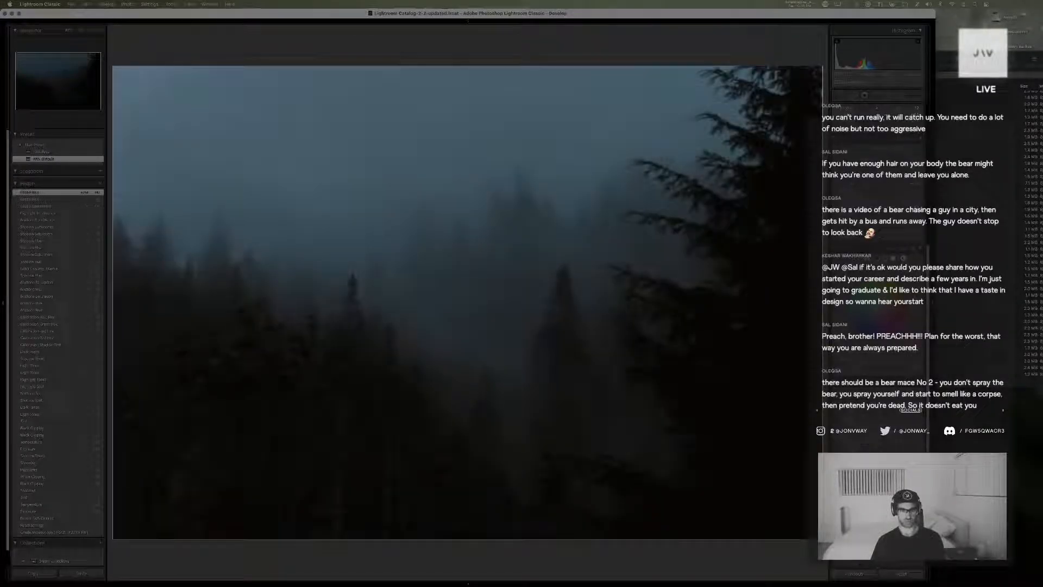
pyautogui.press('\\')
pyautogui.press('\\')
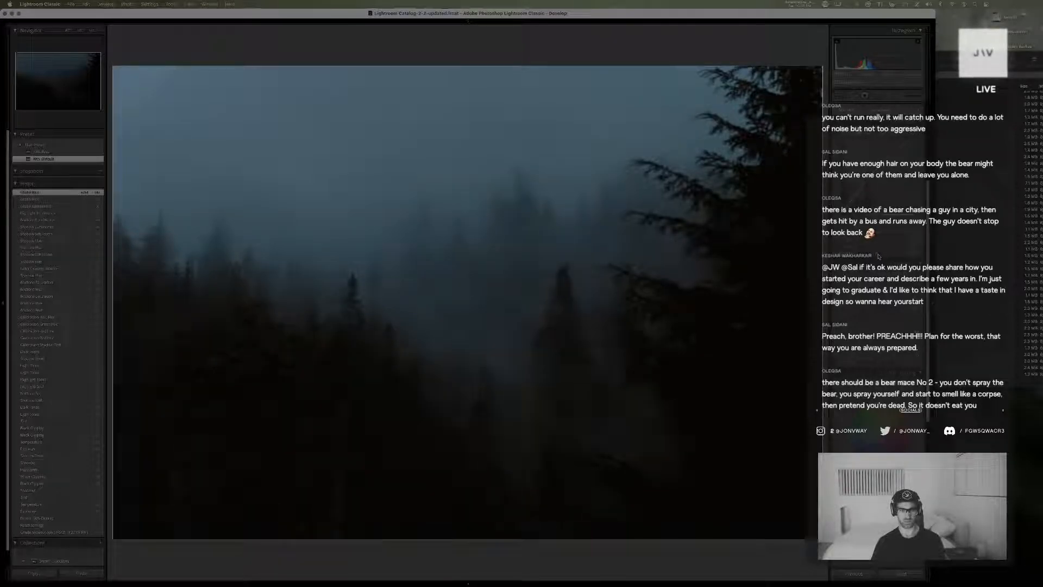
# Deepen the tone curve's shadow region, then refine the black level and exposure of the forest photo
pyautogui.moveTo(874, 256); pyautogui.dragTo(880, 256)
pyautogui.scroll(5, 887, 250)
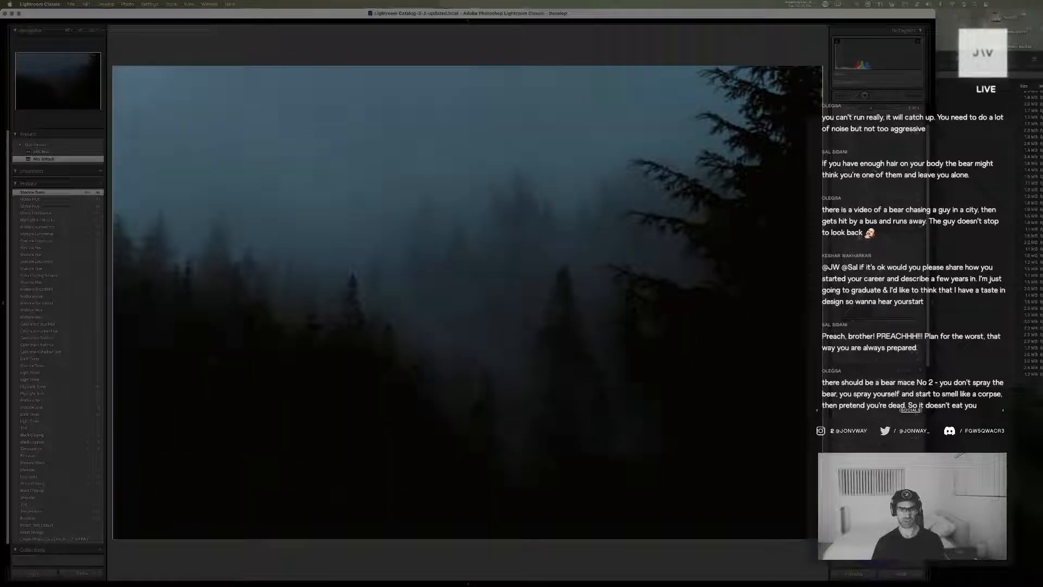
pyautogui.moveTo(877, 173); pyautogui.dragTo(880, 172)
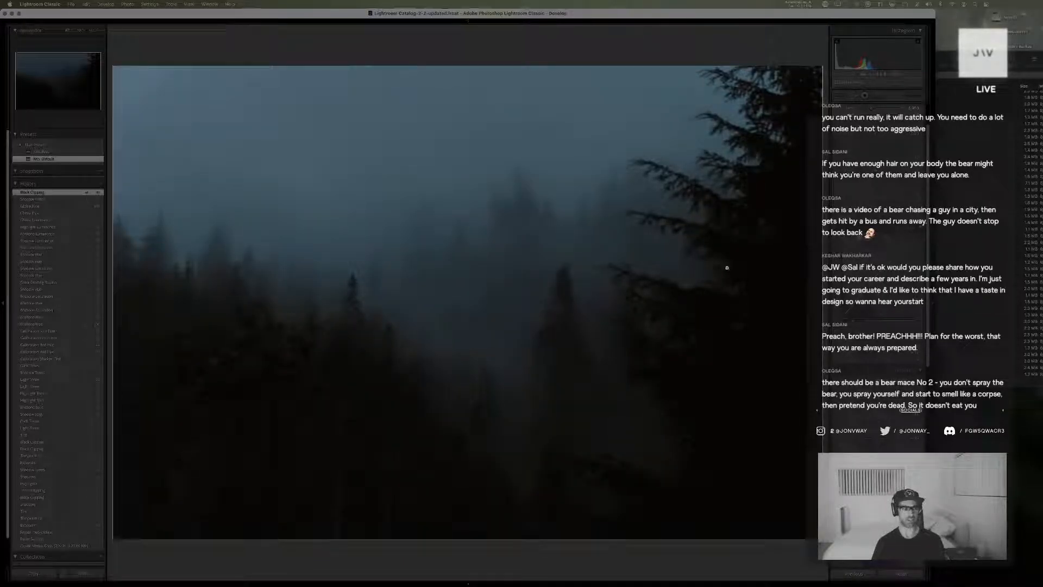
pyautogui.moveTo(876, 143)
pyautogui.mouseDown()
pyautogui.moveTo(866, 144)
pyautogui.moveTo(877, 143)
pyautogui.mouseUp()
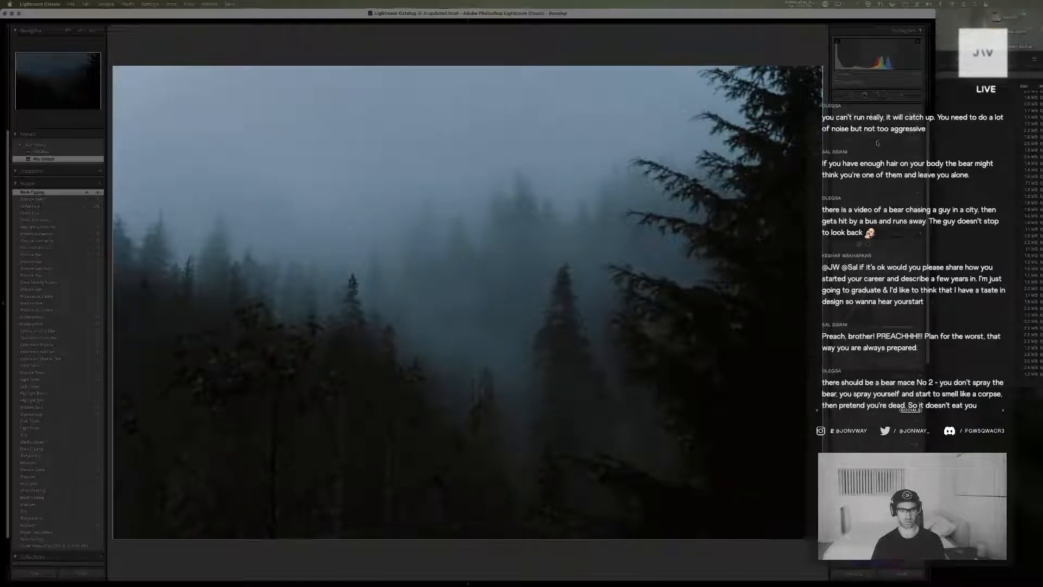
# Undo the latest adjustments to the forest photo's exposure, black level and tone curve shadow region
pyautogui.press('super+z')
pyautogui.press('super+z')
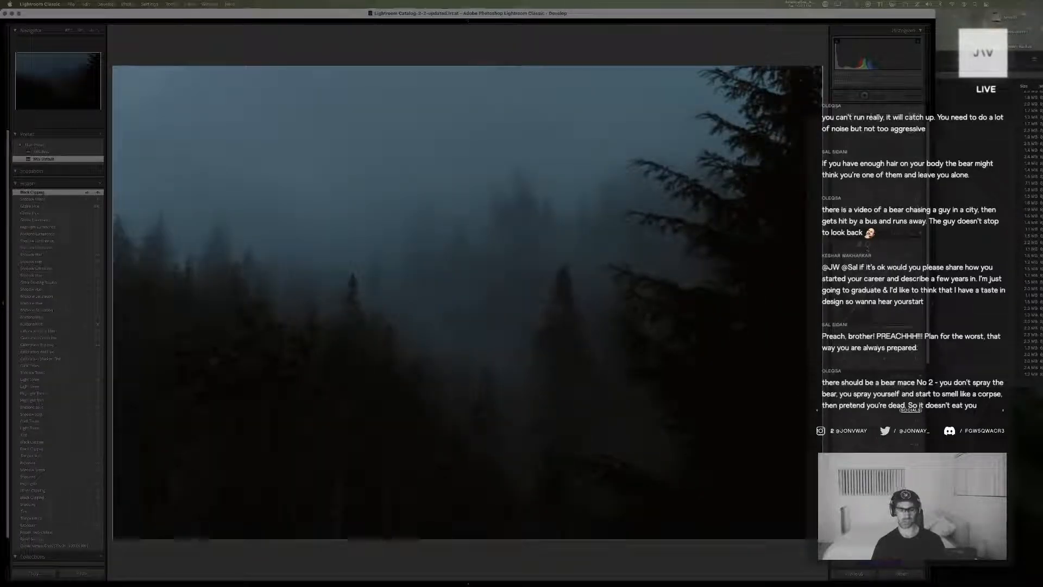
pyautogui.press('super+z')
pyautogui.press('super+z')
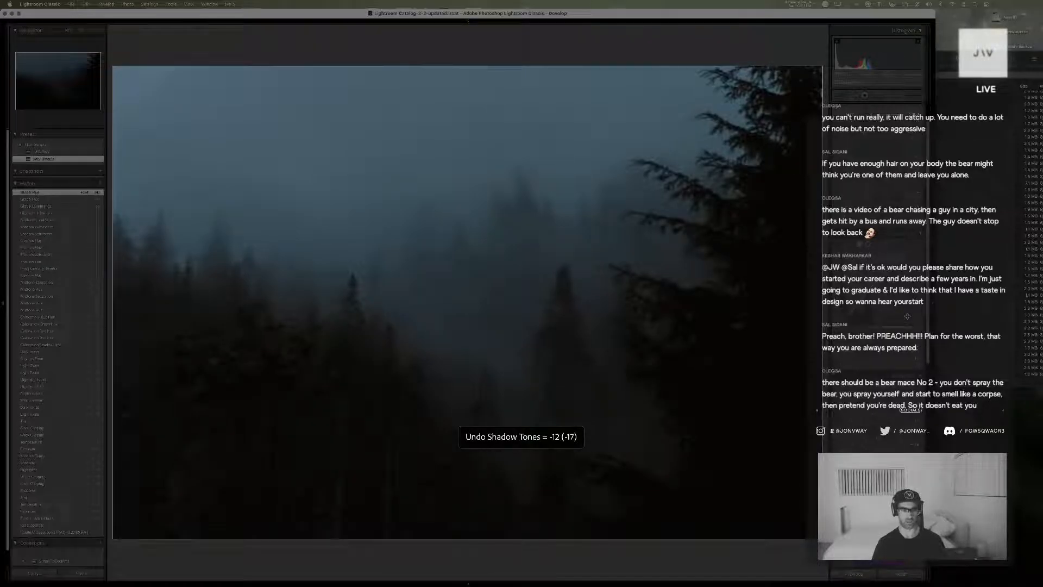
pyautogui.press('super+z')
pyautogui.press('super+shift+z')
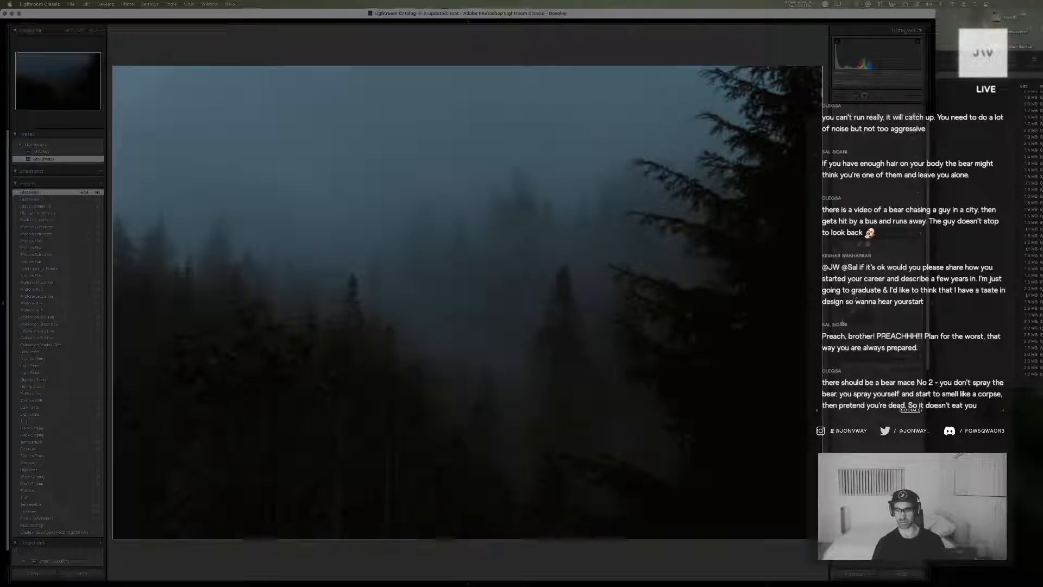
# Reshape the lower part of the point curve to lift and fade the forest photo's blacks
pyautogui.moveTo(841, 317); pyautogui.dragTo(843, 321)
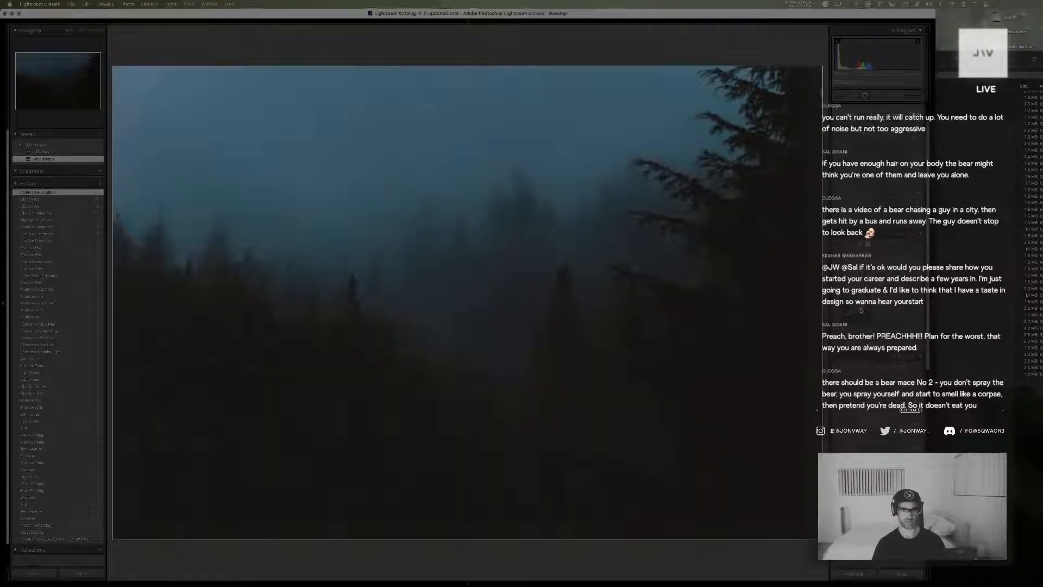
pyautogui.moveTo(859, 309); pyautogui.dragTo(860, 308)
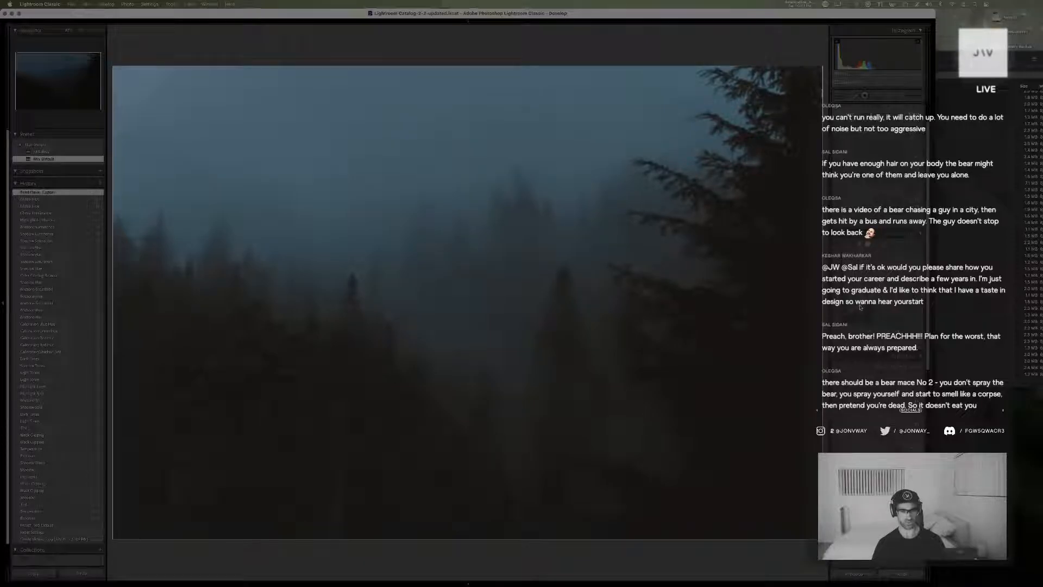
pyautogui.moveTo(861, 308); pyautogui.dragTo(859, 306)
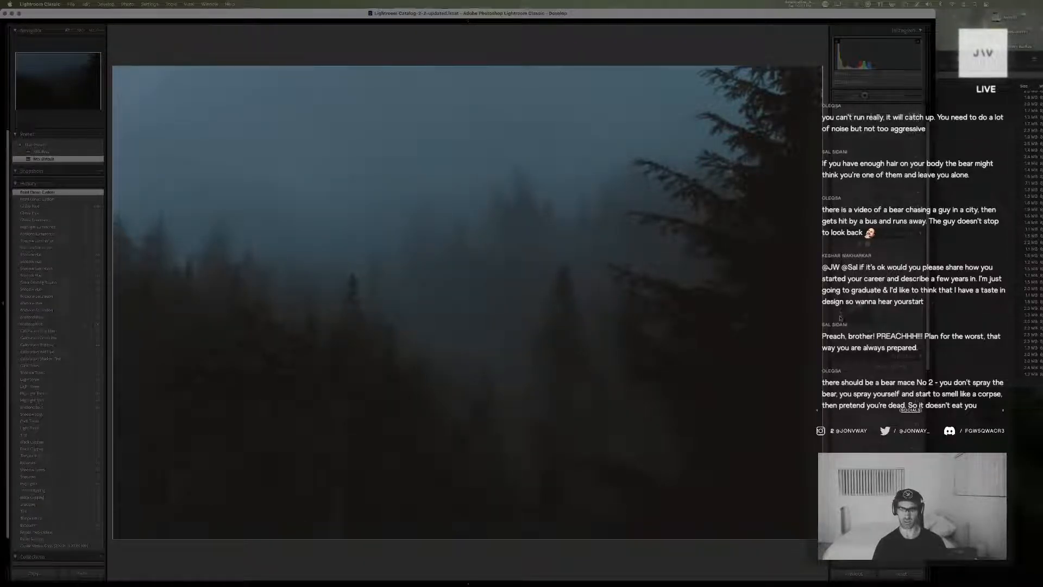
pyautogui.moveTo(838, 320); pyautogui.dragTo(840, 317)
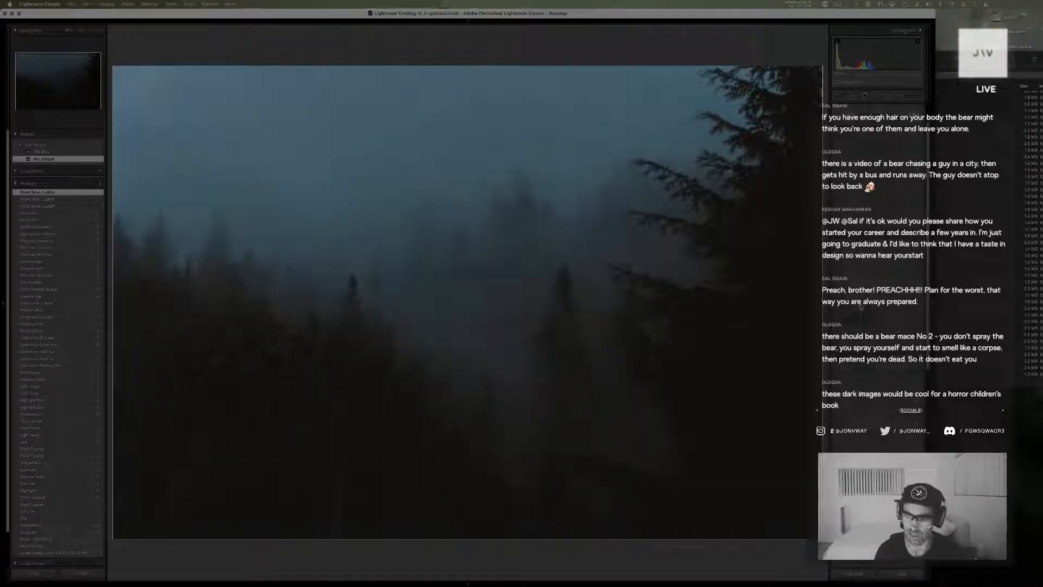
pyautogui.moveTo(861, 308); pyautogui.dragTo(859, 309)
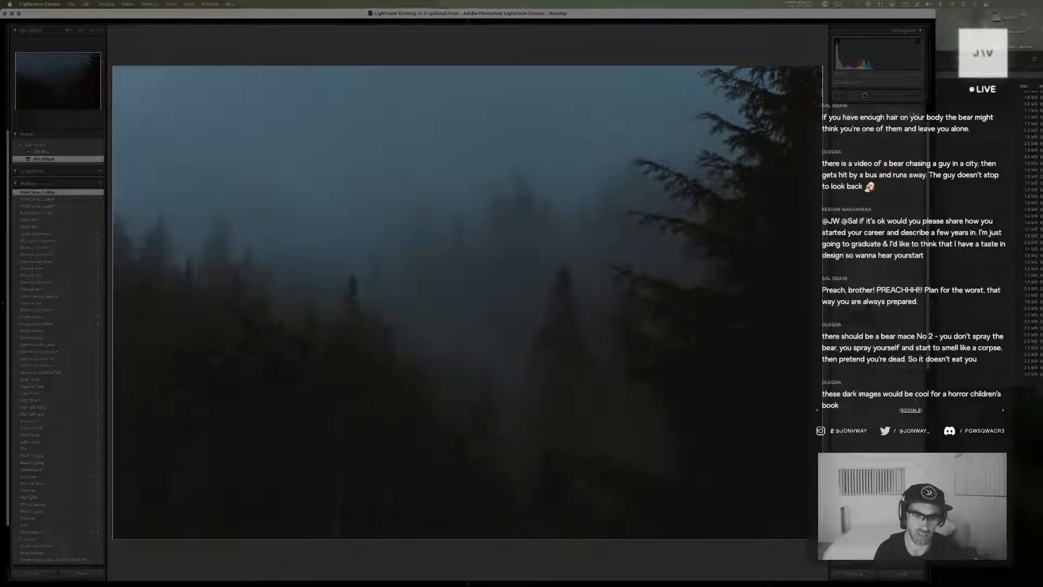
# Add and fine-tune a midtone point on the point curve, then nudge the tint in color grading
pyautogui.click(880, 285)
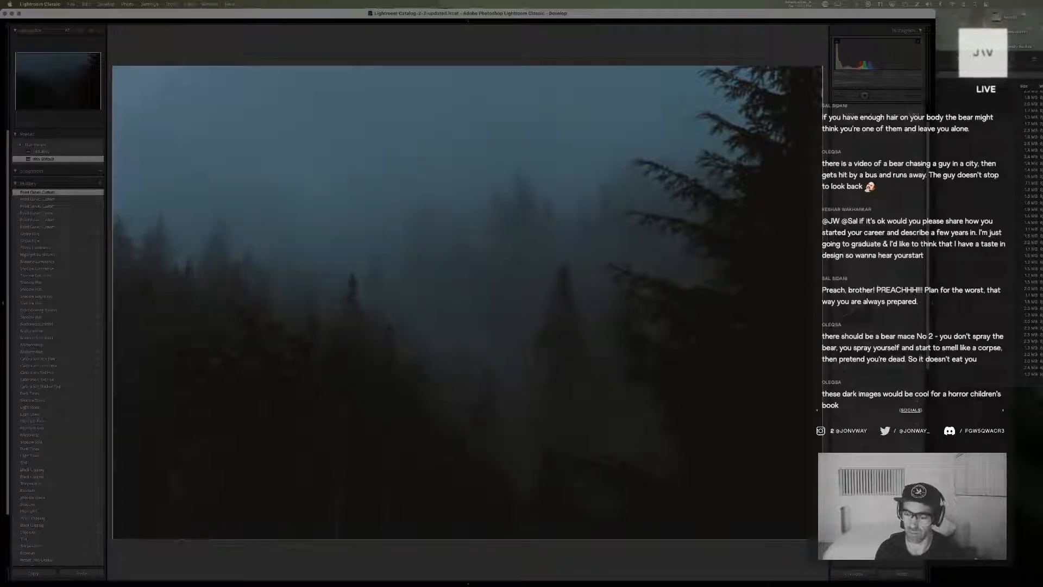
pyautogui.moveTo(877, 288); pyautogui.dragTo(878, 286)
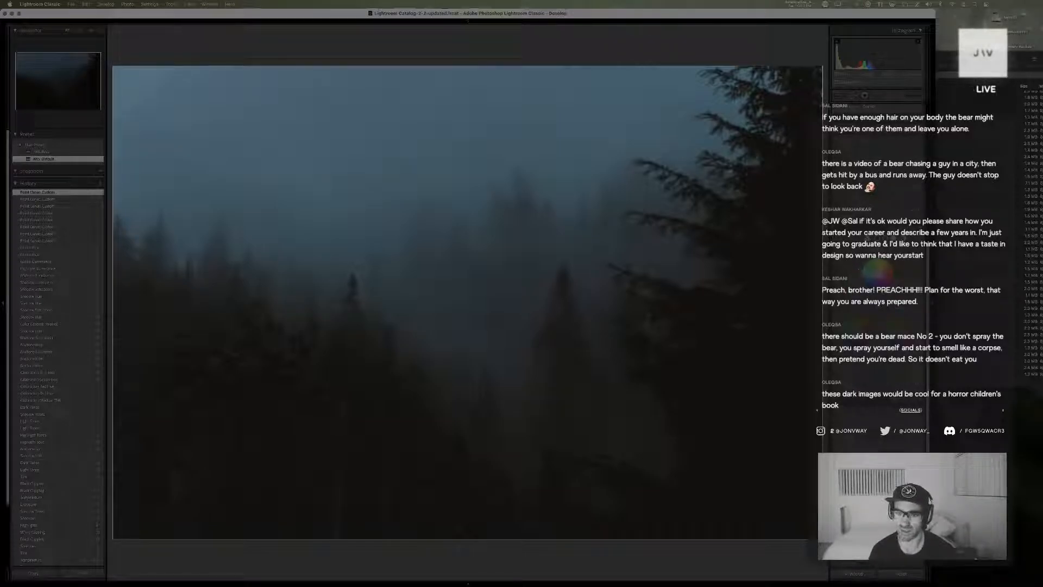
pyautogui.moveTo(878, 273); pyautogui.dragTo(876, 272)
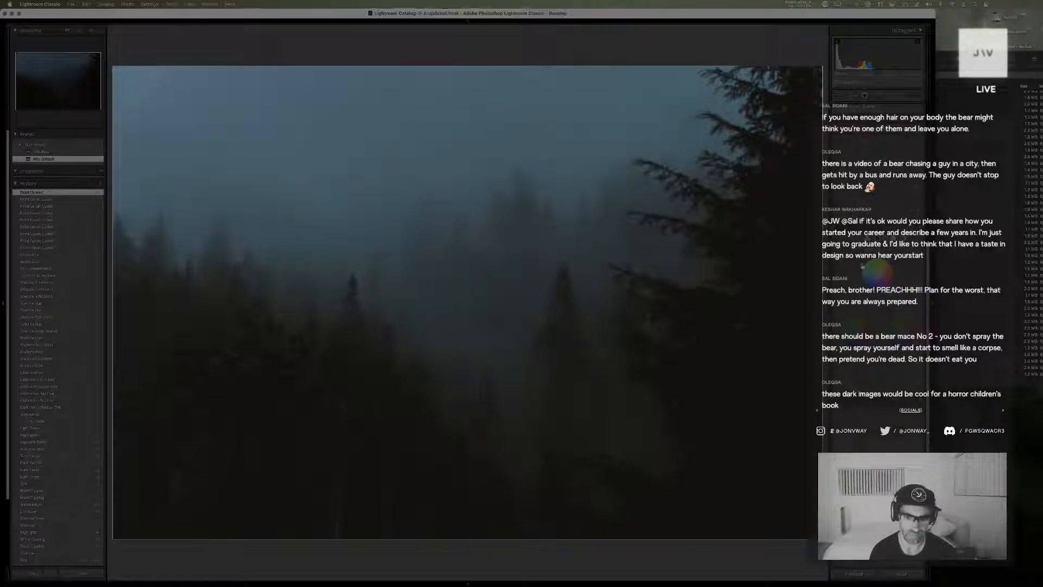
pyautogui.moveTo(856, 331)
pyautogui.mouseDown()
pyautogui.moveTo(863, 319)
pyautogui.moveTo(854, 317)
pyautogui.mouseUp()
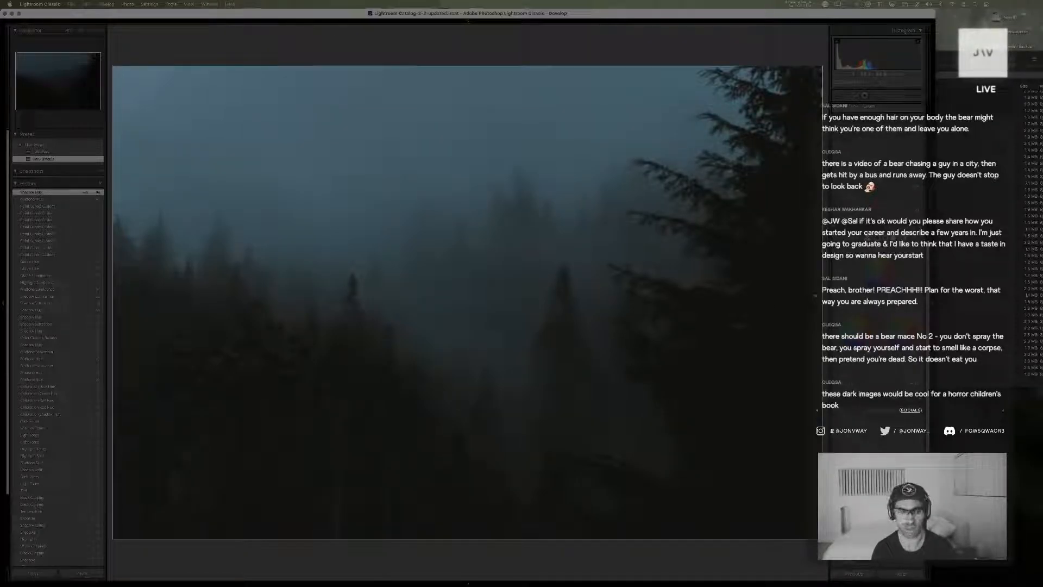
# Check the forest photo's versions in the library grid and at full size, then reopen the graded version in Develop
pyautogui.press('g')
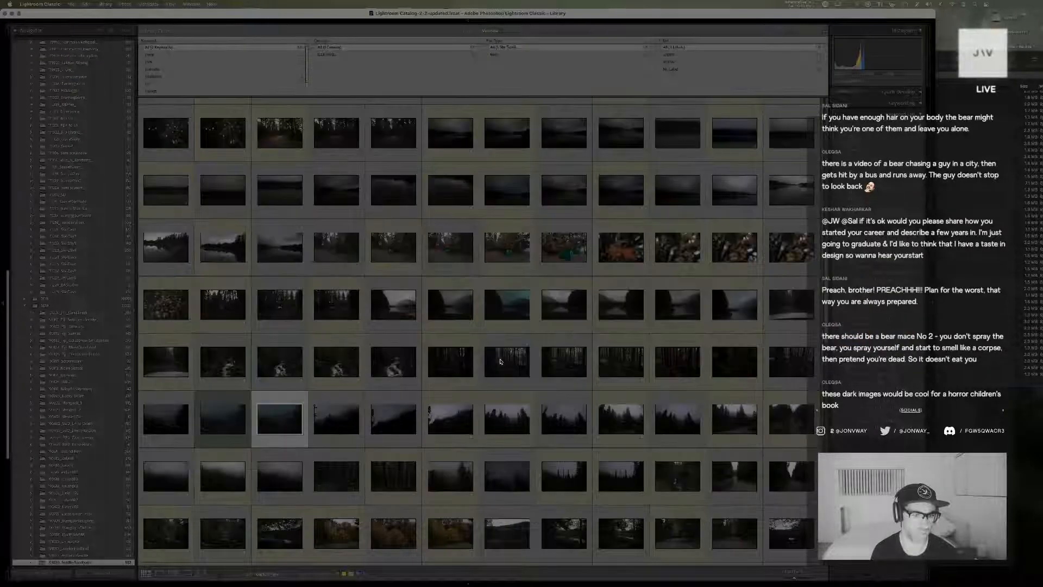
pyautogui.press('Left')
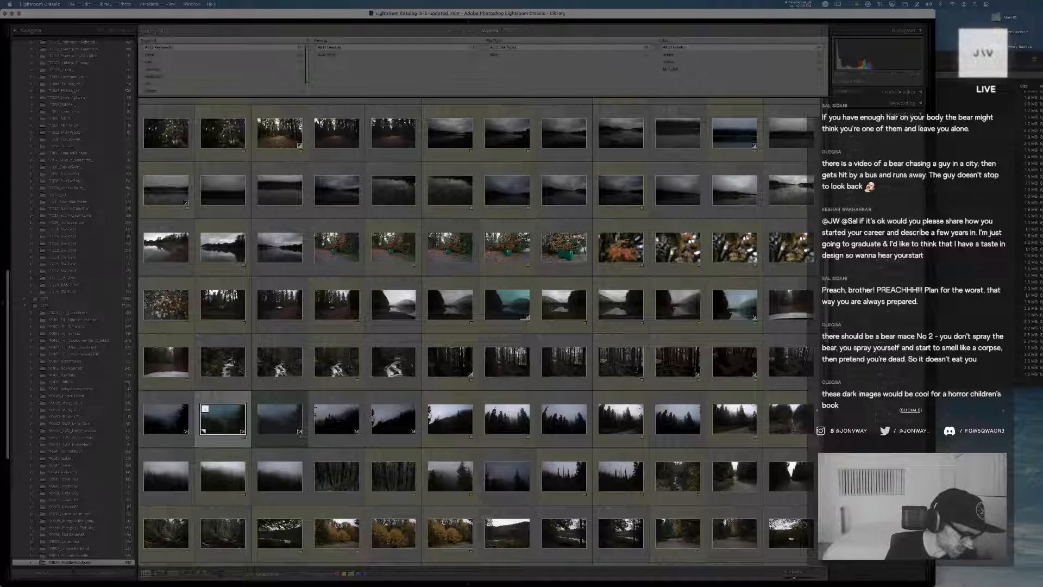
pyautogui.press('super+Tab')
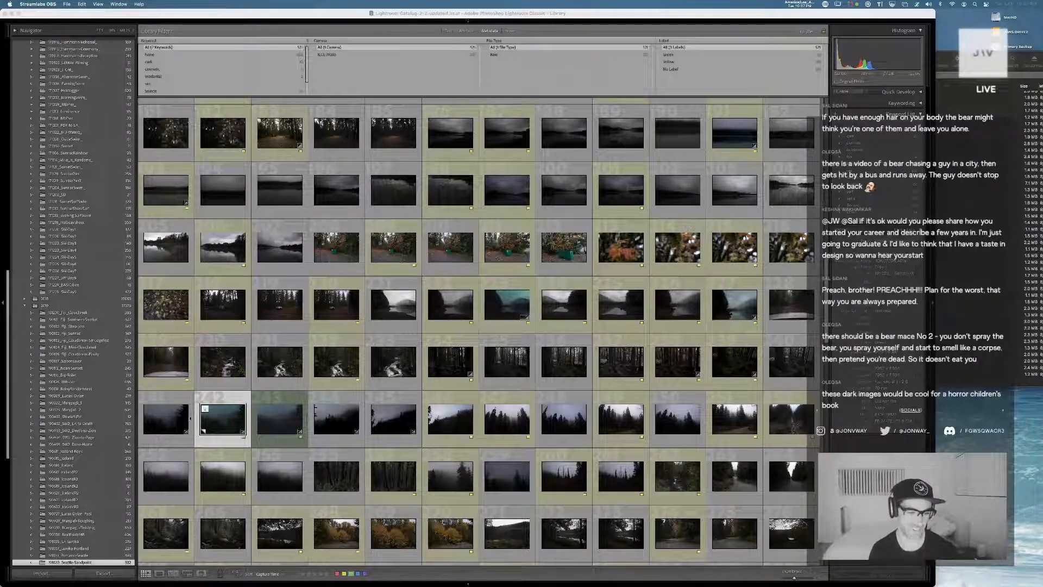
pyautogui.doubleClick(211, 419)
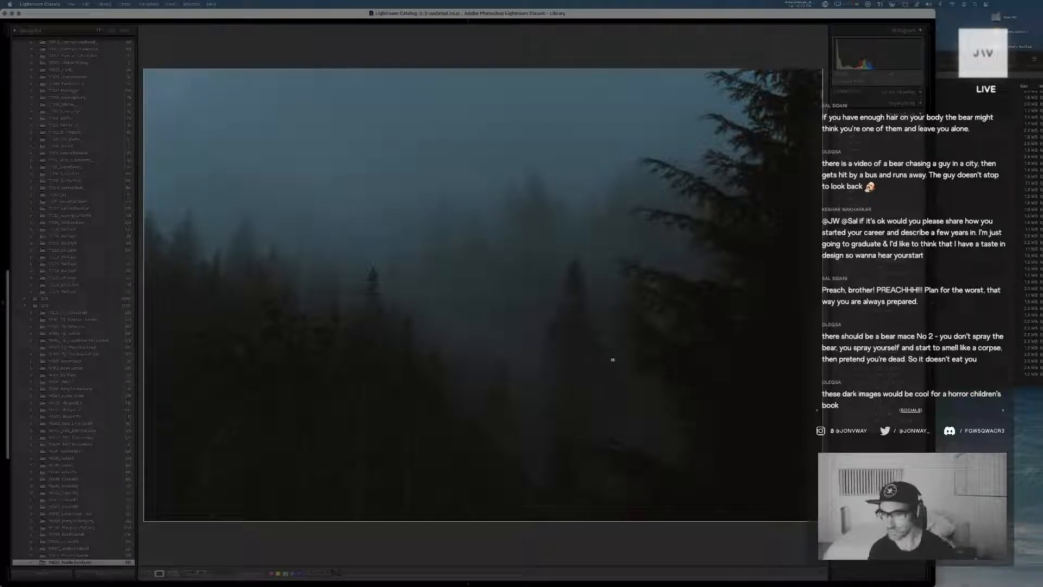
pyautogui.press('d')
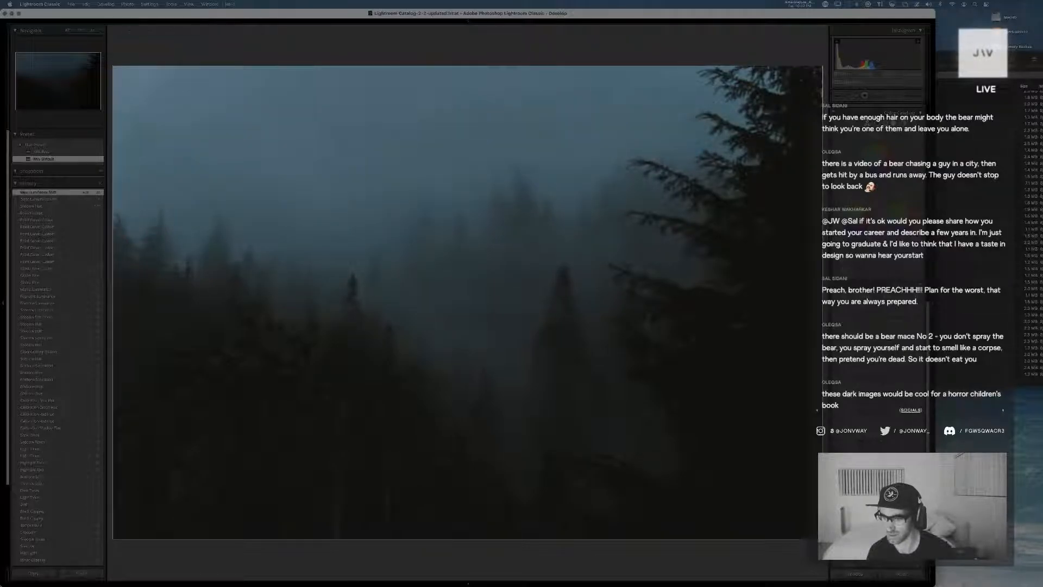
# Undo the green luminance shift and fine-tune the blues of the forest photo in the color mixer
pyautogui.press('super+z')
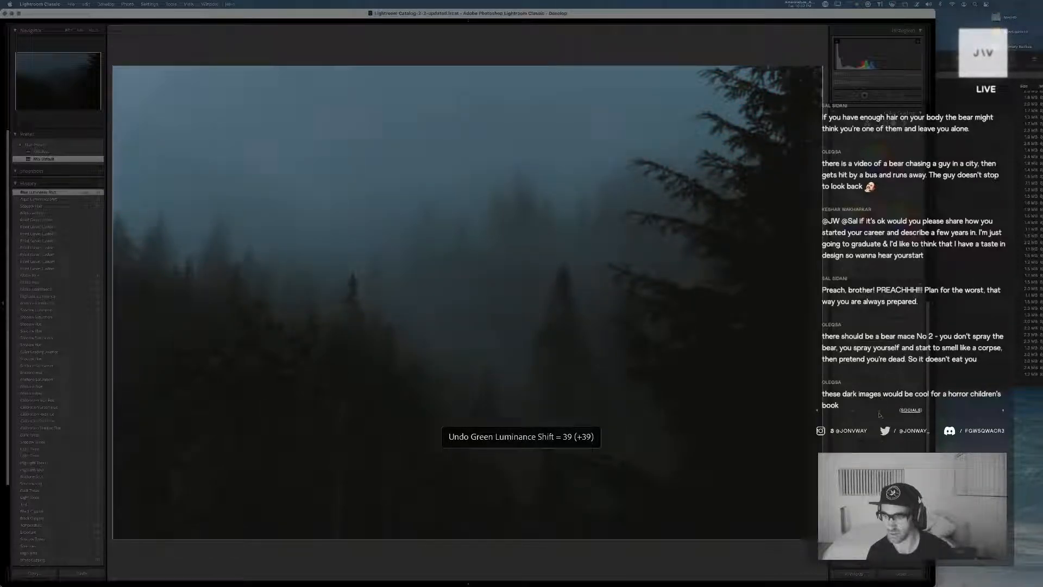
pyautogui.moveTo(887, 350); pyautogui.dragTo(884, 351)
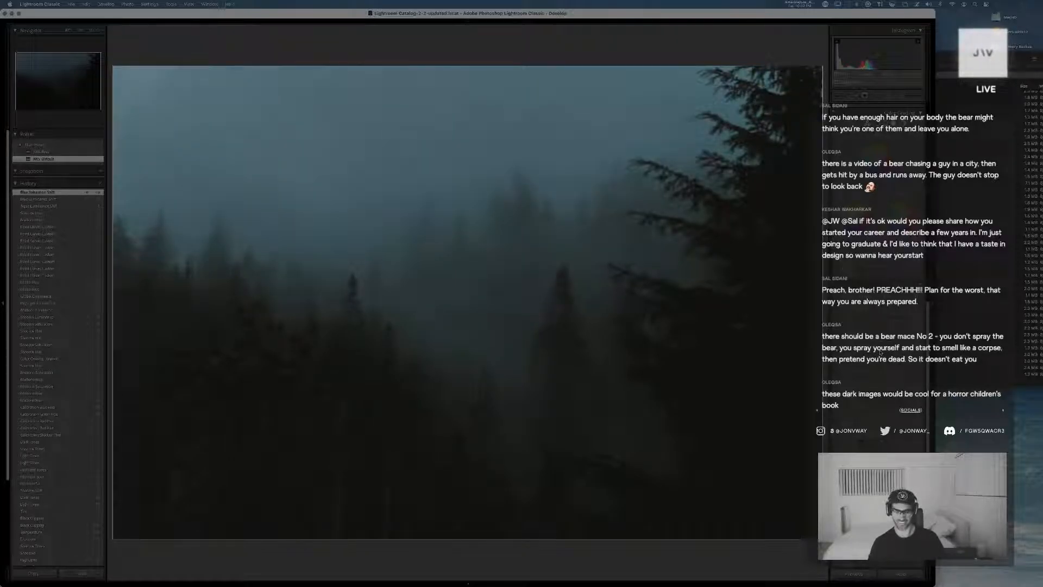
pyautogui.moveTo(881, 353); pyautogui.dragTo(882, 352)
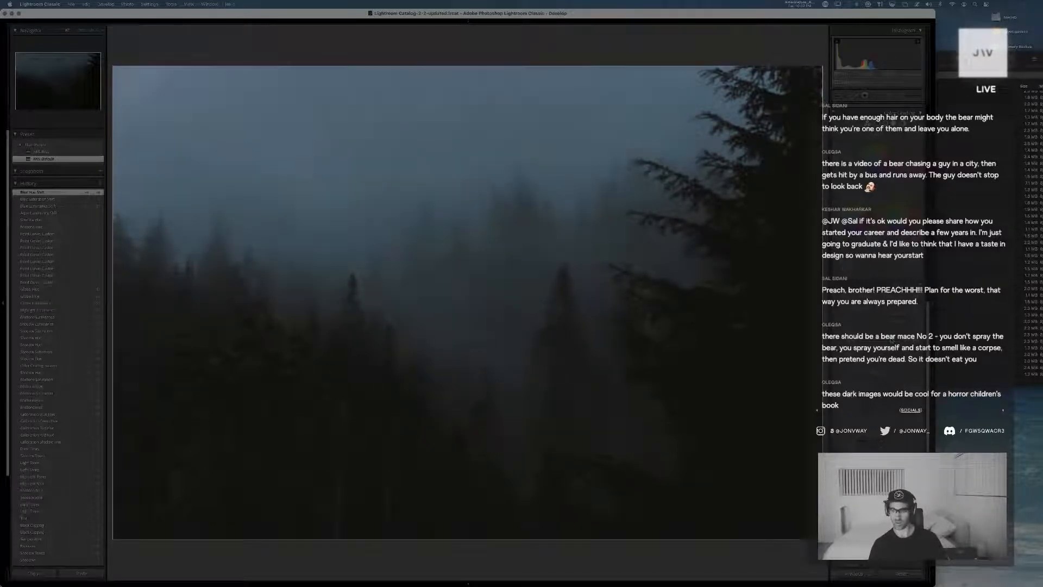
# Fine-tune the aquas in the color mixer, then nudge the tint on the color grading wheel
pyautogui.moveTo(887, 343); pyautogui.dragTo(918, 341)
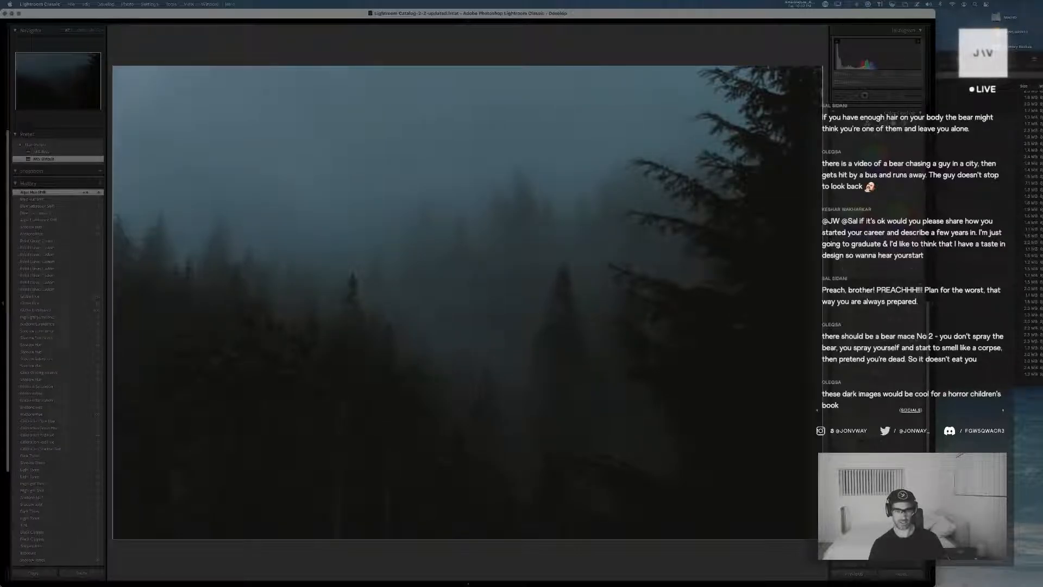
pyautogui.press('super+z')
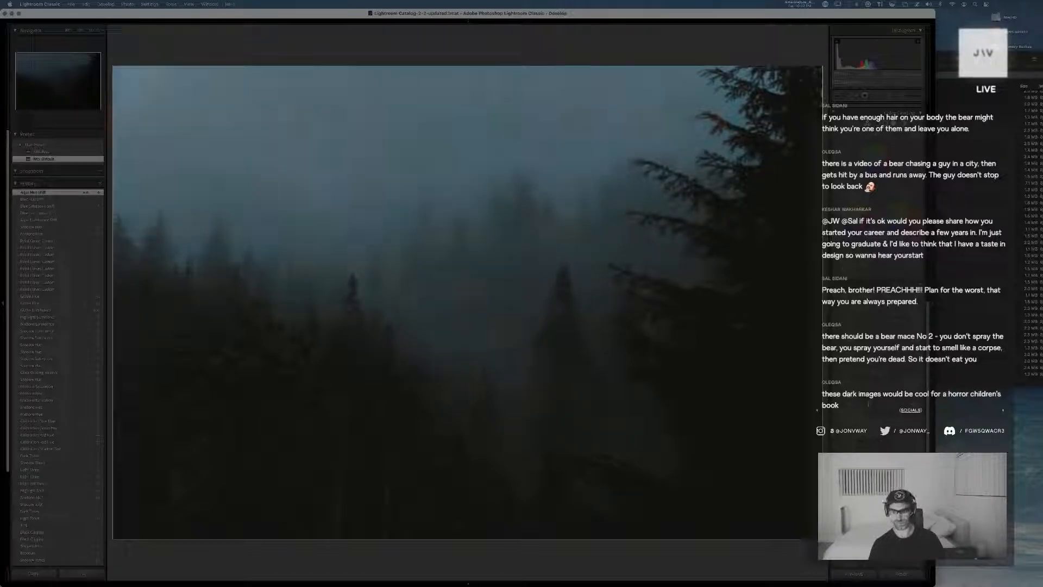
pyautogui.moveTo(880, 406); pyautogui.dragTo(879, 405)
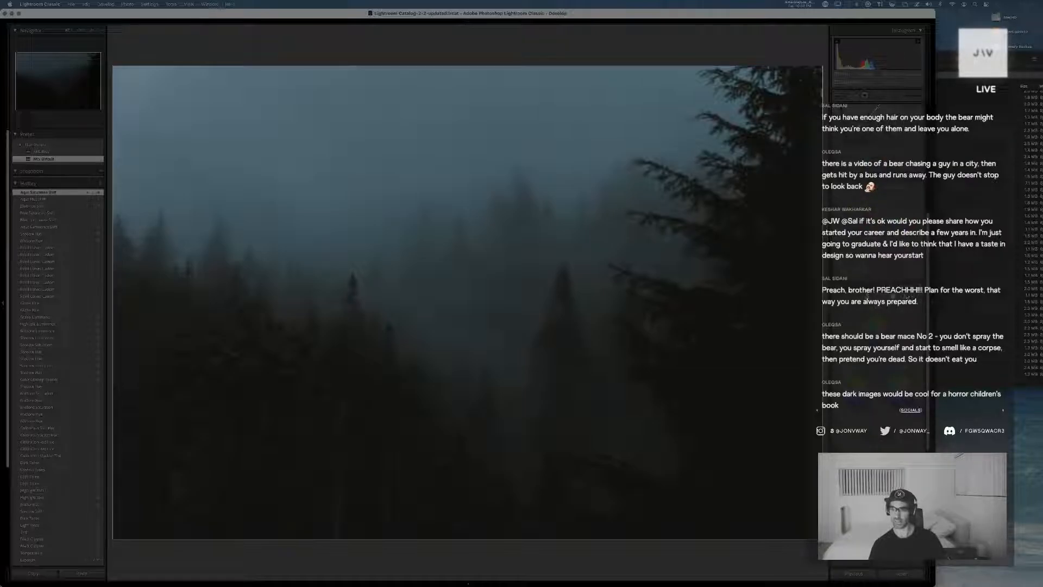
pyautogui.scroll(-3, 892, 303)
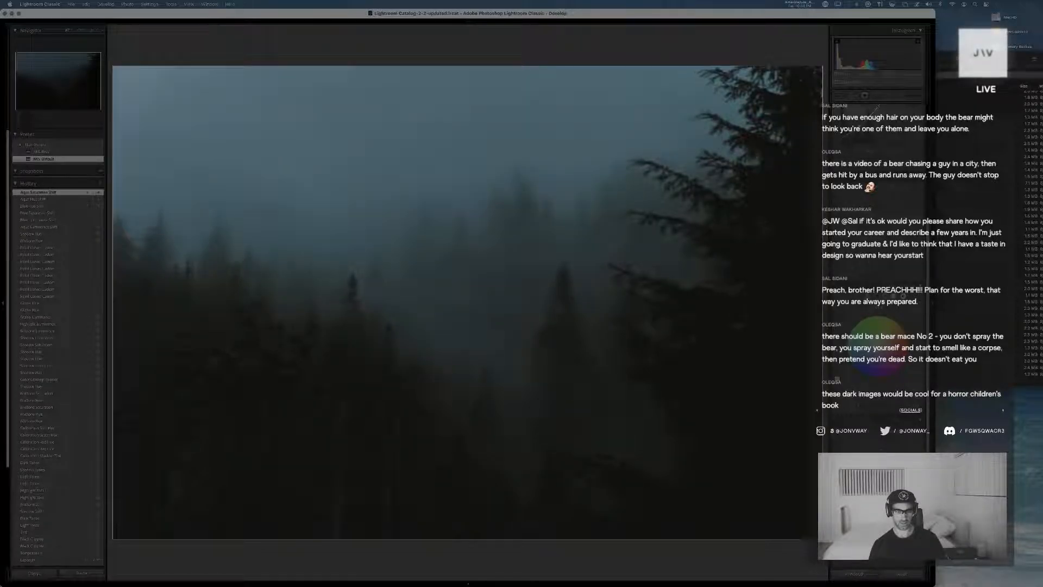
pyautogui.moveTo(877, 348); pyautogui.dragTo(874, 351)
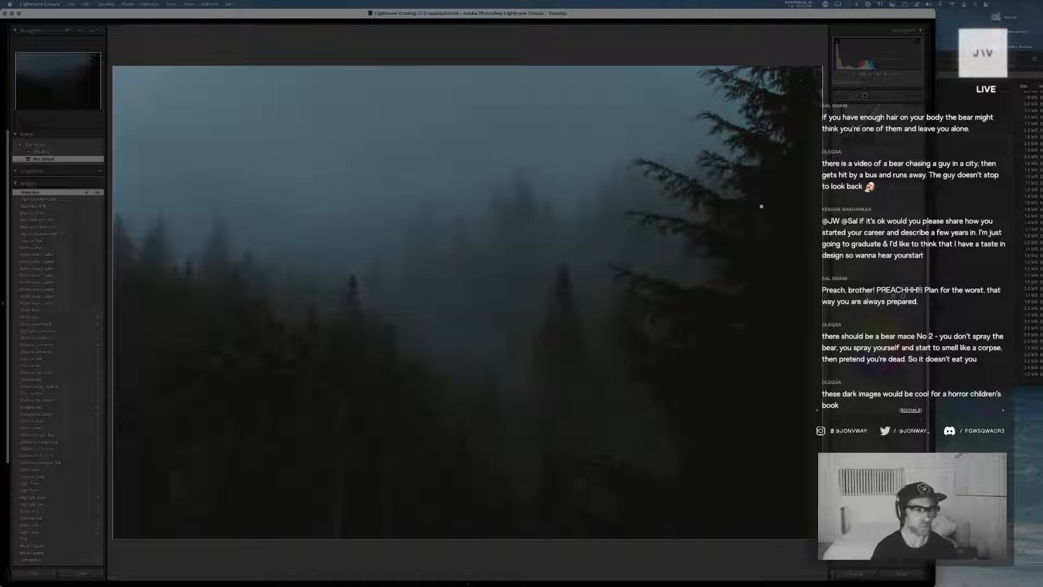
# Compare the two forest versions side by side in the Library with the side panels hidden
pyautogui.press('g')
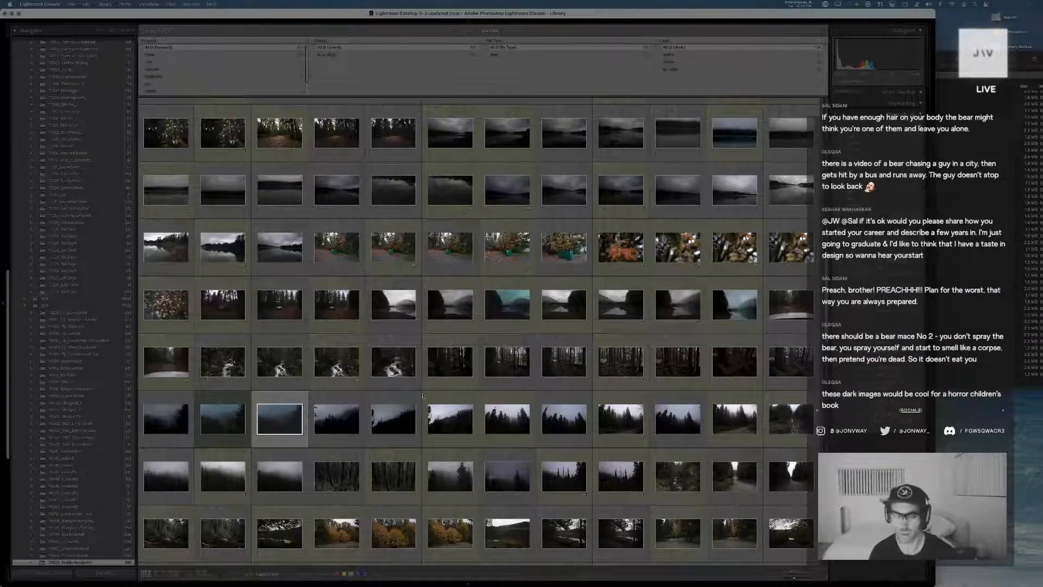
pyautogui.click(227, 419)
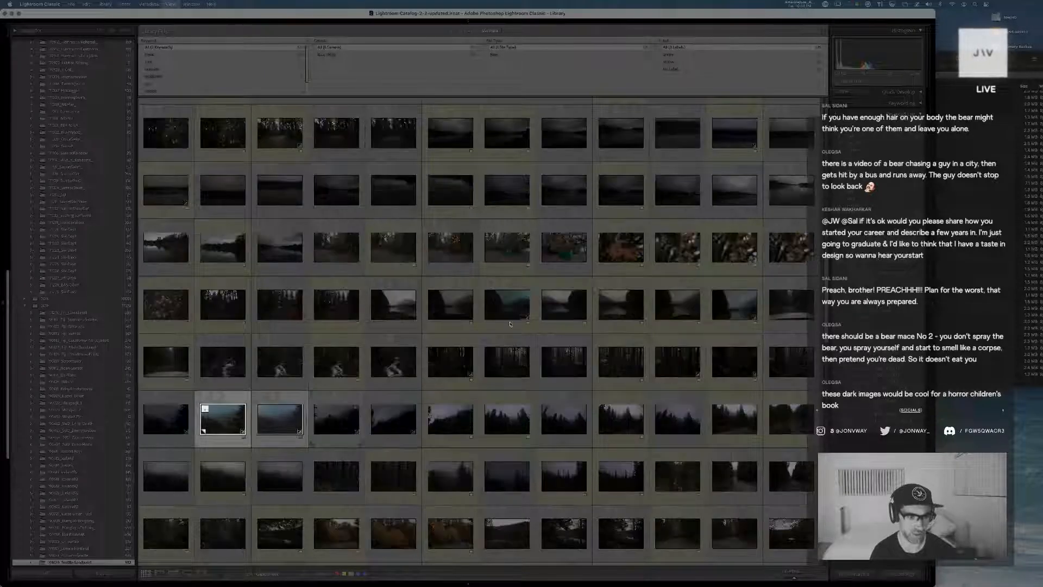
pyautogui.press('c')
pyautogui.press('Tab')
pyautogui.press('Right')
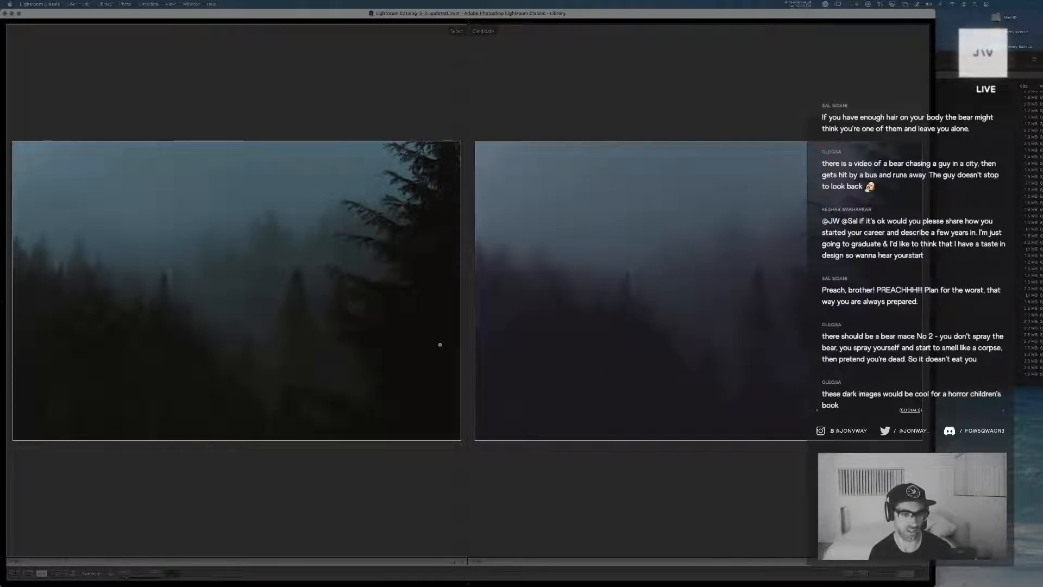
pyautogui.press('g')
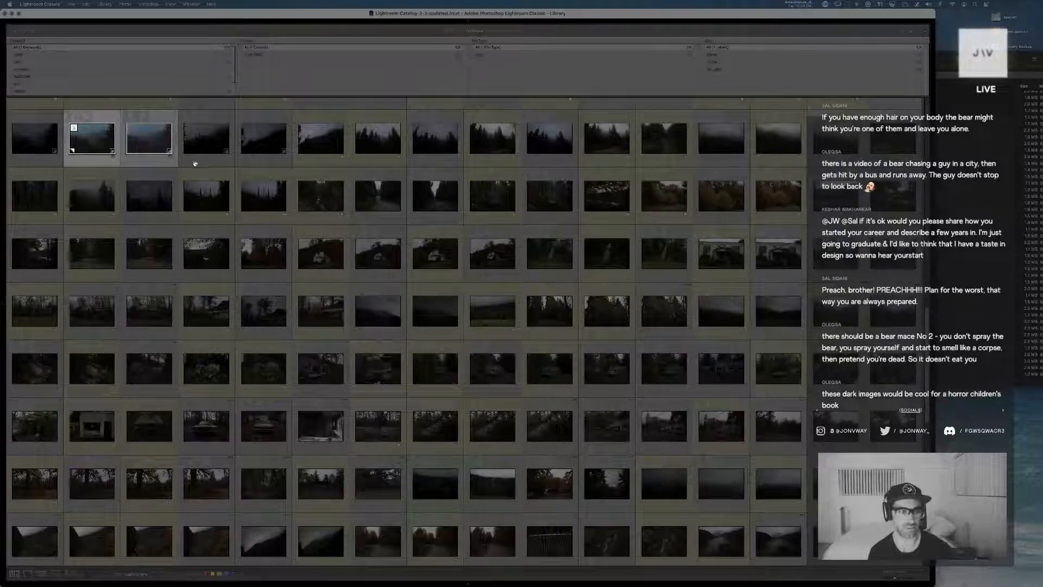
# Give the newly graded forest photo the yellow color label and reopen it in Develop
pyautogui.click(161, 137)
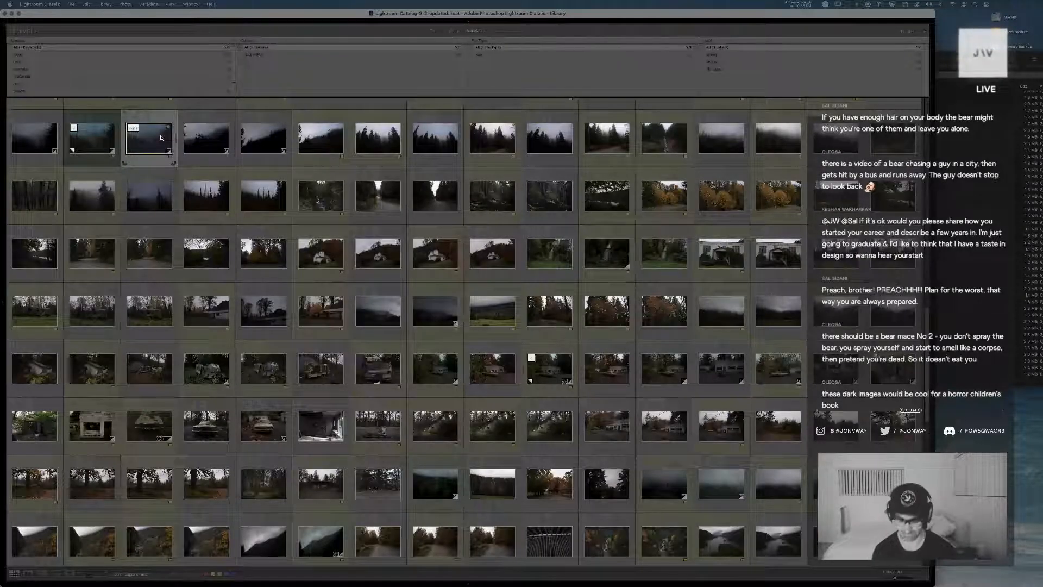
pyautogui.press('7')
pyautogui.scroll(-2, 162, 138)
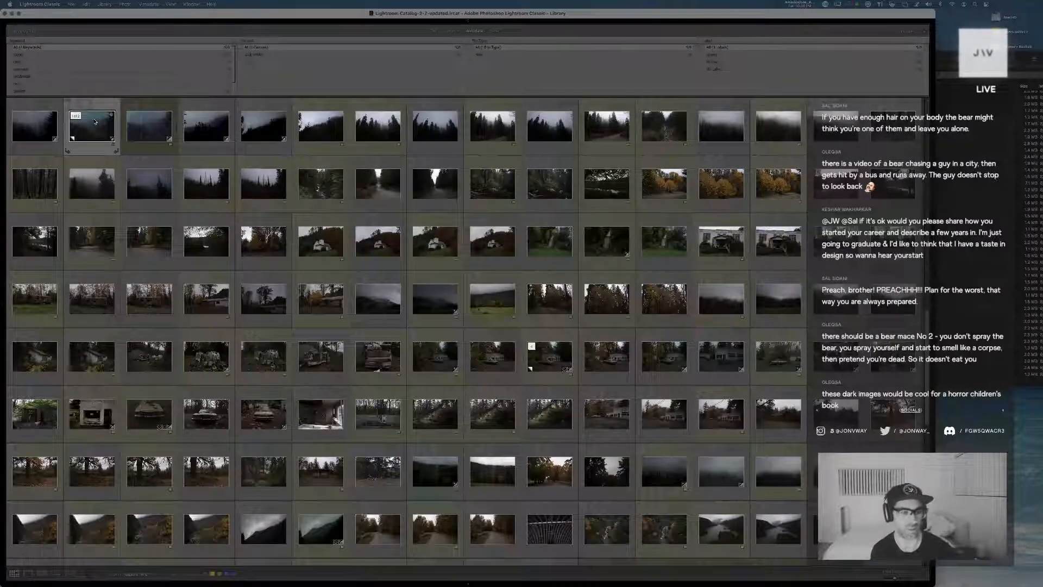
pyautogui.doubleClick(106, 155)
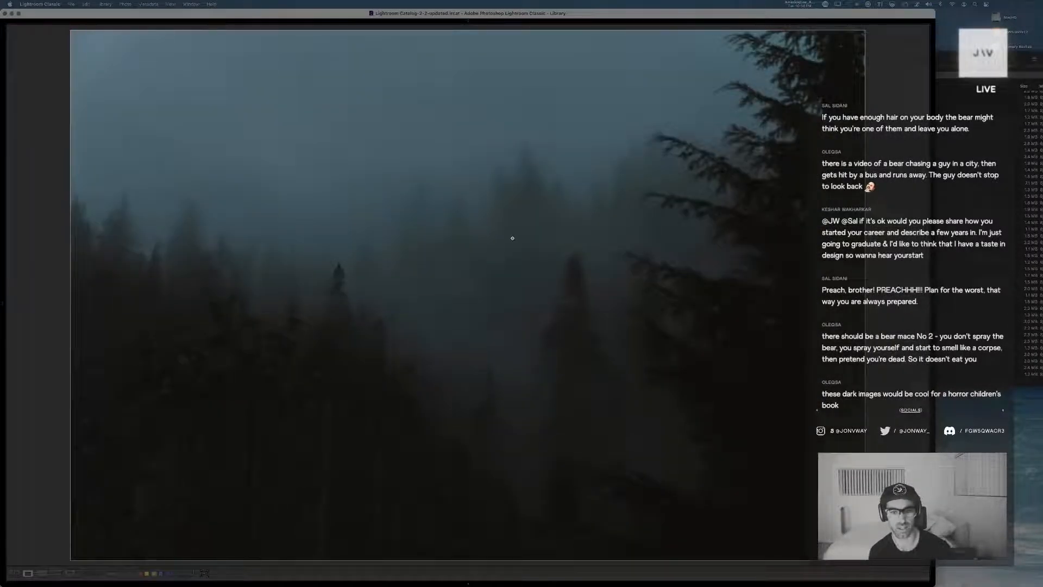
pyautogui.press('d')
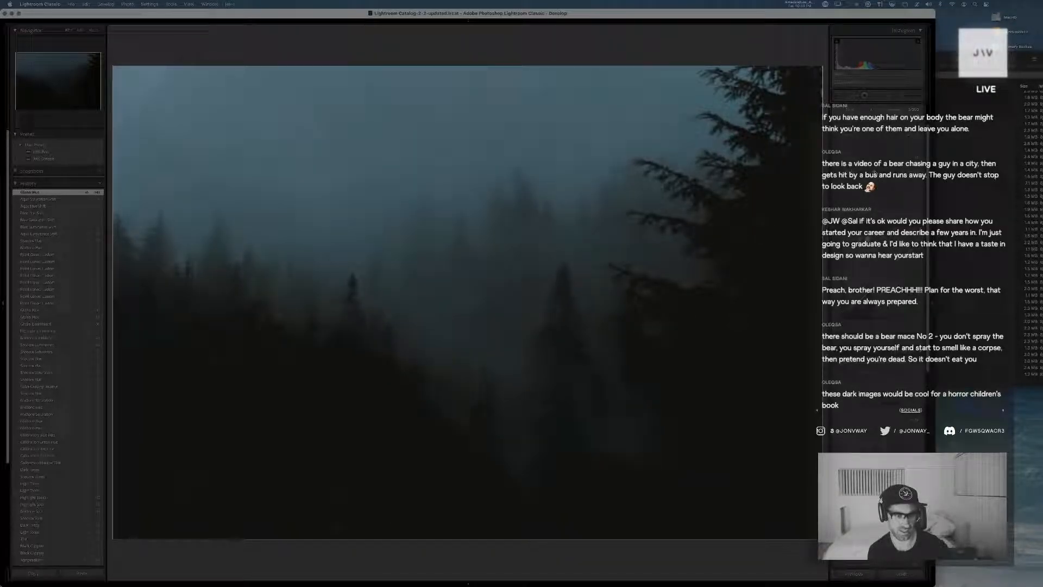
# Try deepening the dark tones of the forest photo and undo the change
pyautogui.moveTo(876, 173); pyautogui.dragTo(874, 173)
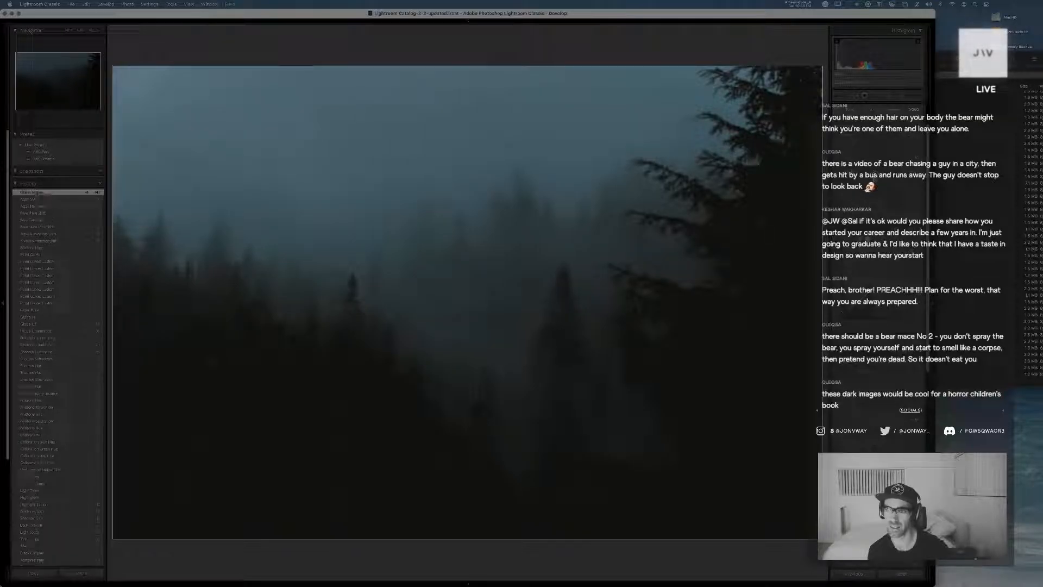
pyautogui.press('super+z')
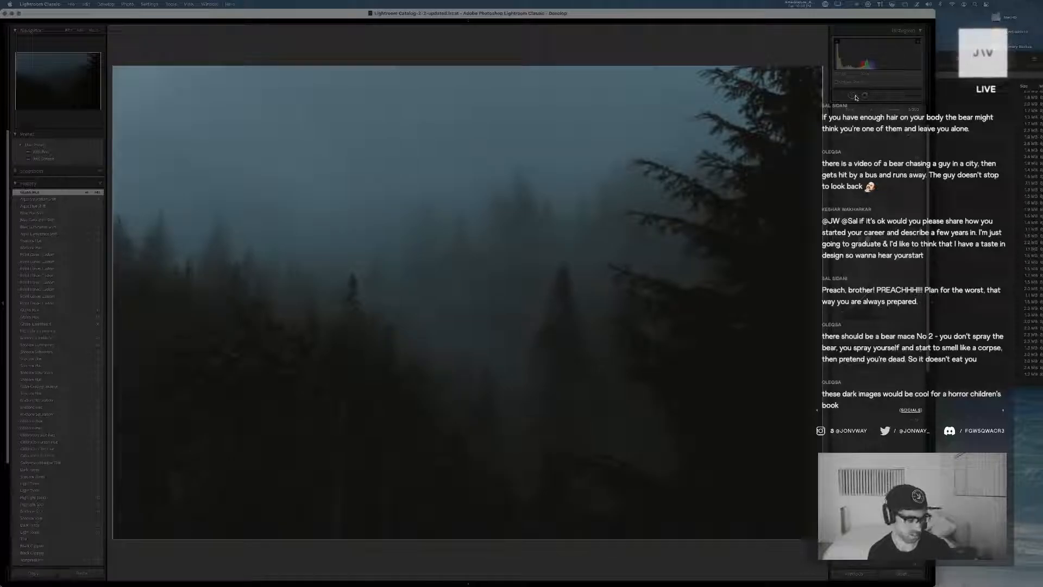
# Reapply the blacks reduction to -24 on the forest photo, switching it off and on to compare
pyautogui.press('super+shift+z')
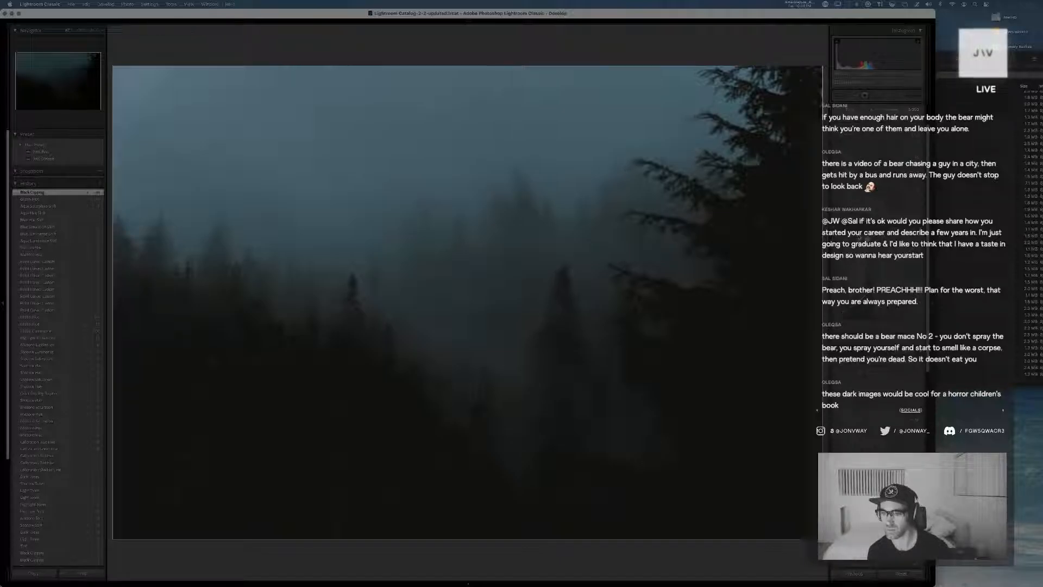
pyautogui.press('super+z')
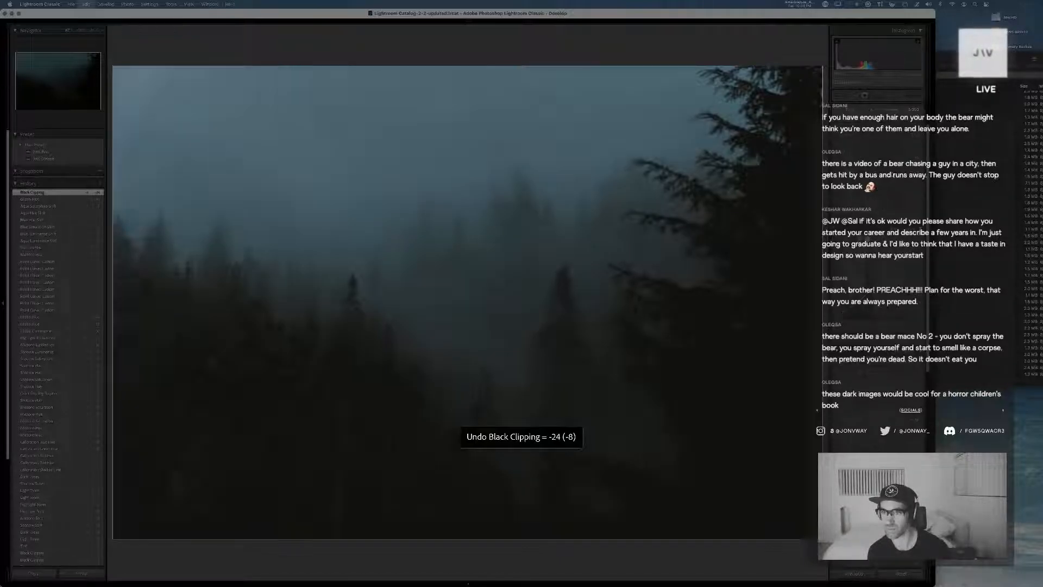
pyautogui.press('super+shift+z')
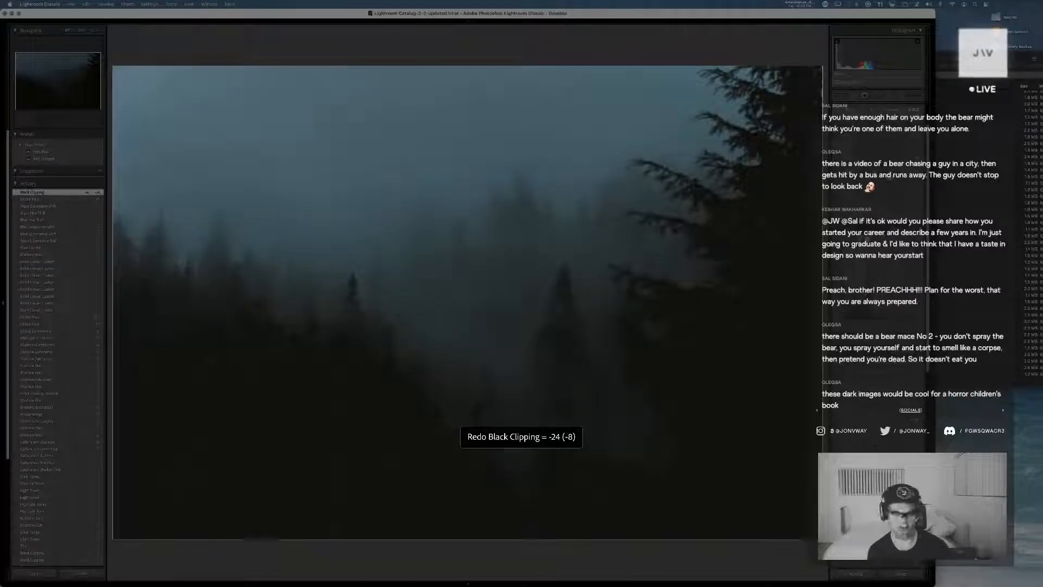
# Return to the Library grid, open and dismiss the export settings for the forest photo, and give it the green color label
pyautogui.press('g')
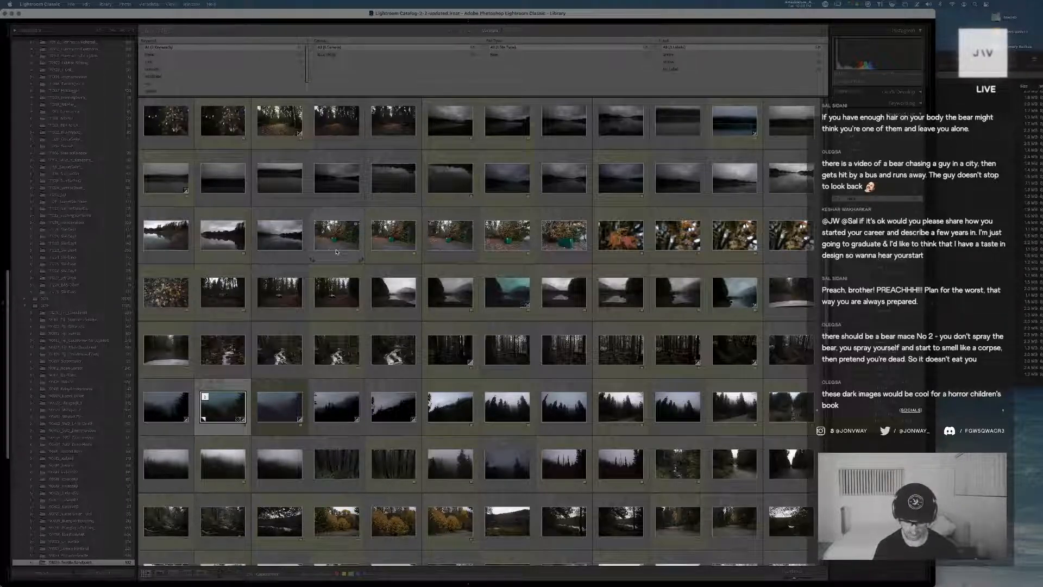
pyautogui.press('super+shift+e')
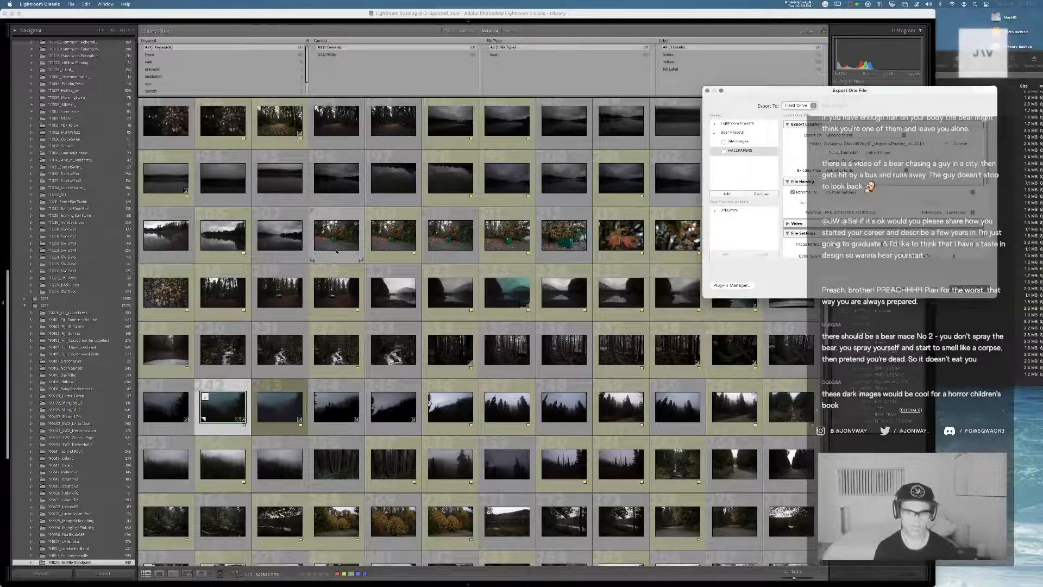
pyautogui.press('Escape')
pyautogui.press('8')
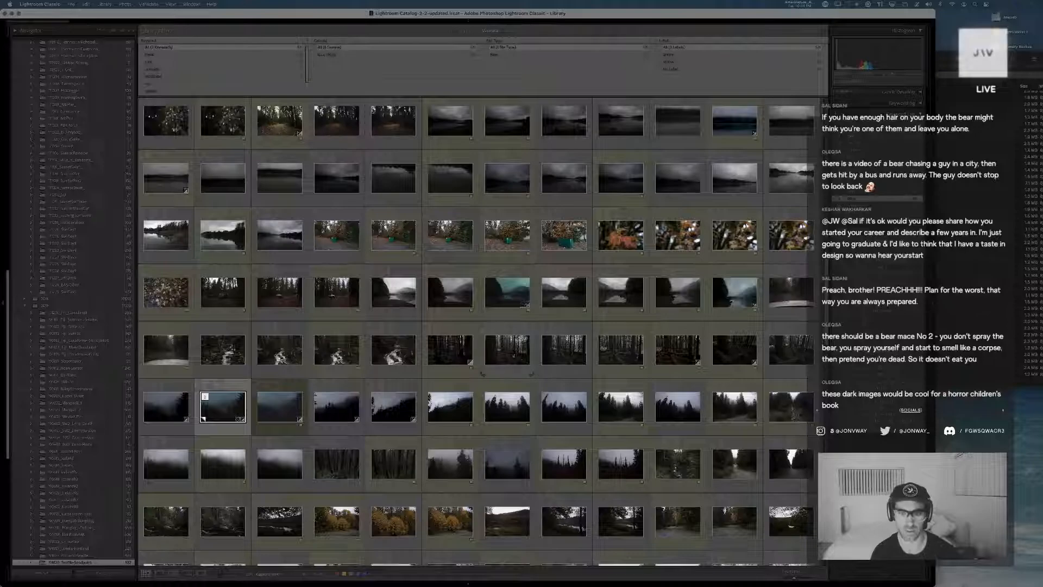
# Browse the Library for another photo to re-edit, viewing the green dumpster, lakeshore and old car hood shots in full
pyautogui.doubleClick(507, 235)
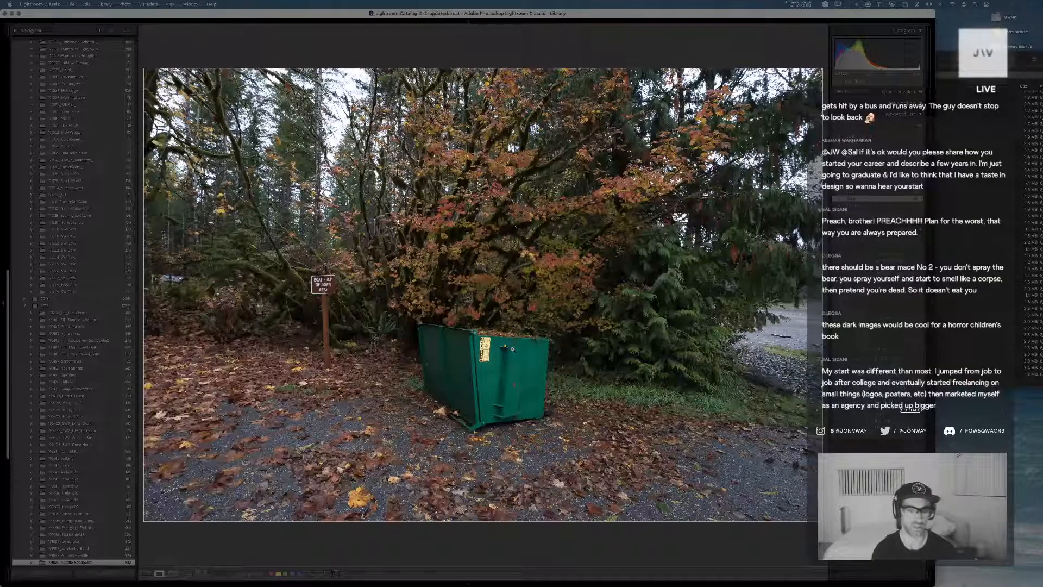
pyautogui.press('g')
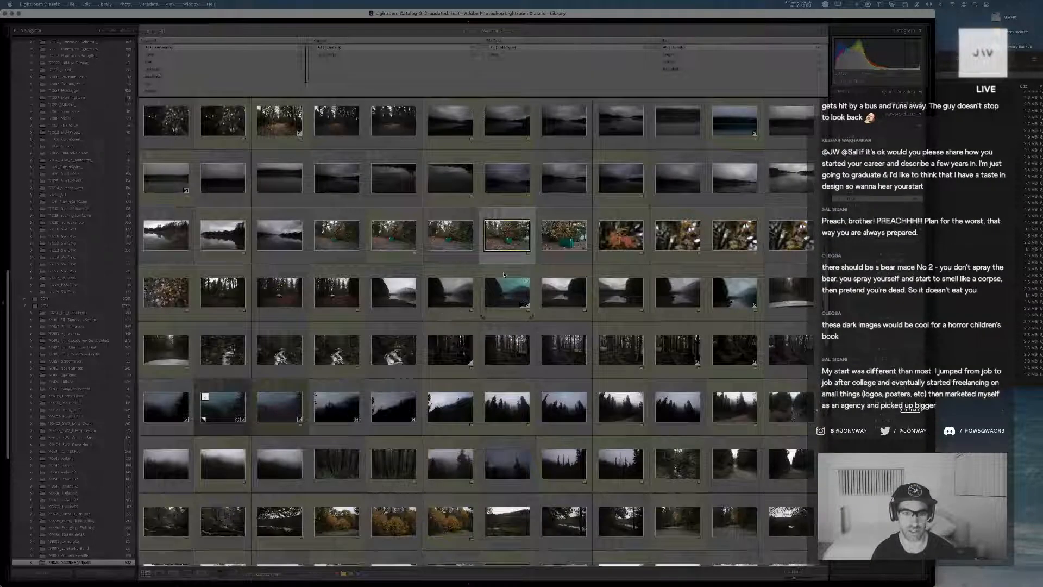
pyautogui.doubleClick(161, 243)
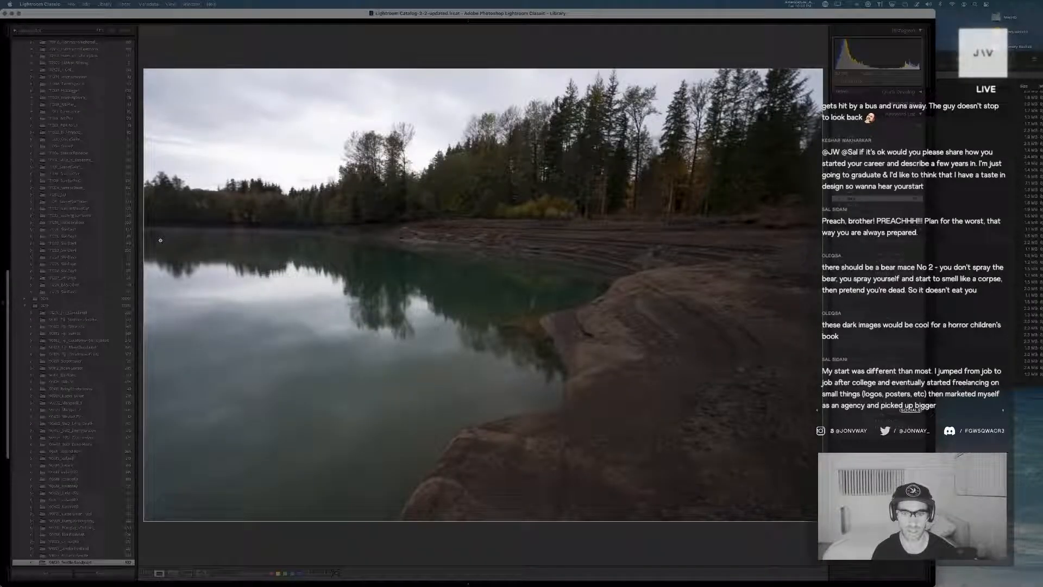
pyautogui.press('g')
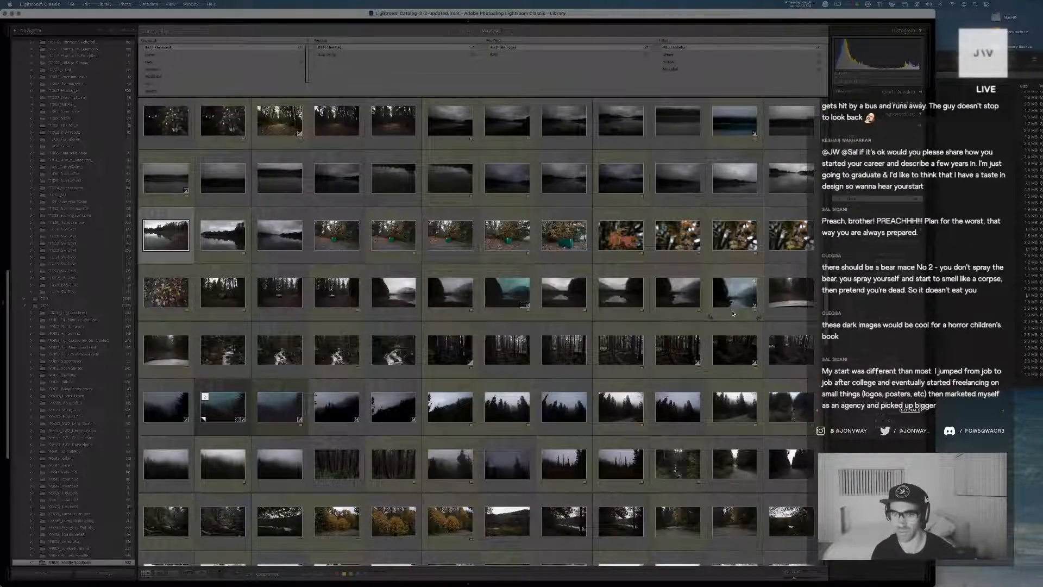
pyautogui.scroll(-4, 733, 313)
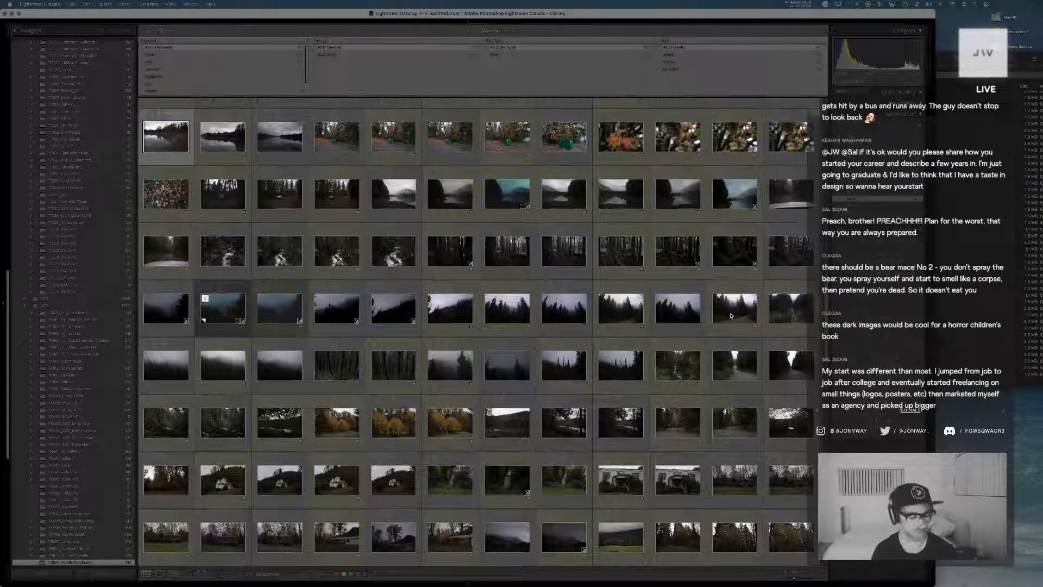
pyautogui.scroll(-3, 731, 315)
pyautogui.scroll(-3, 731, 316)
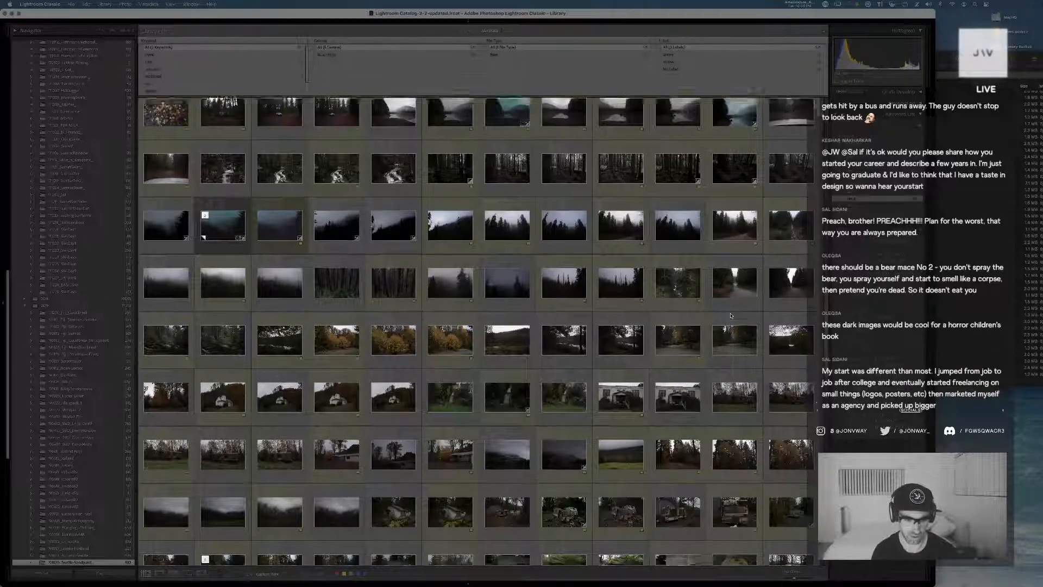
pyautogui.scroll(-8, 731, 315)
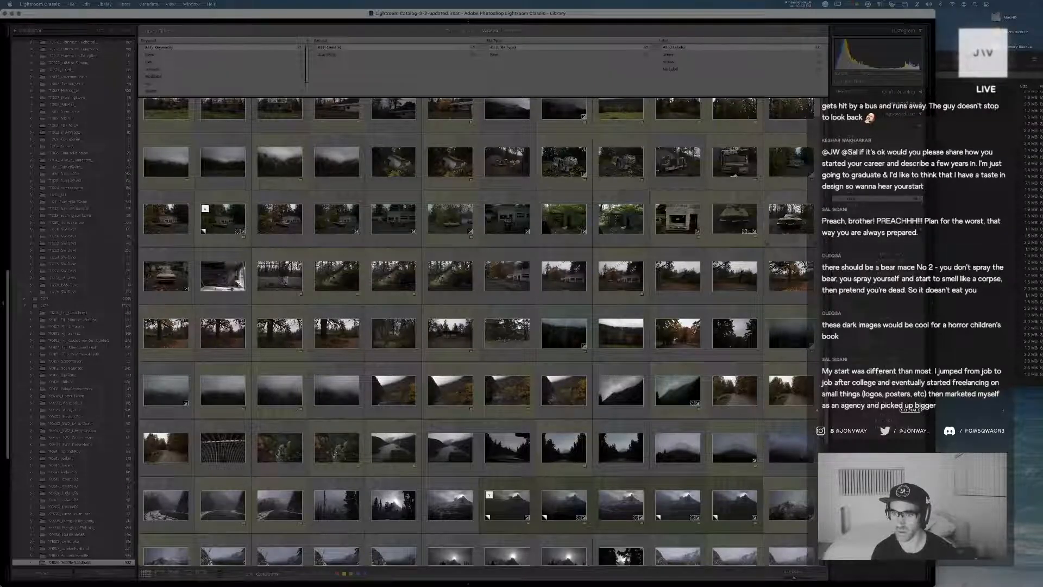
pyautogui.doubleClick(744, 223)
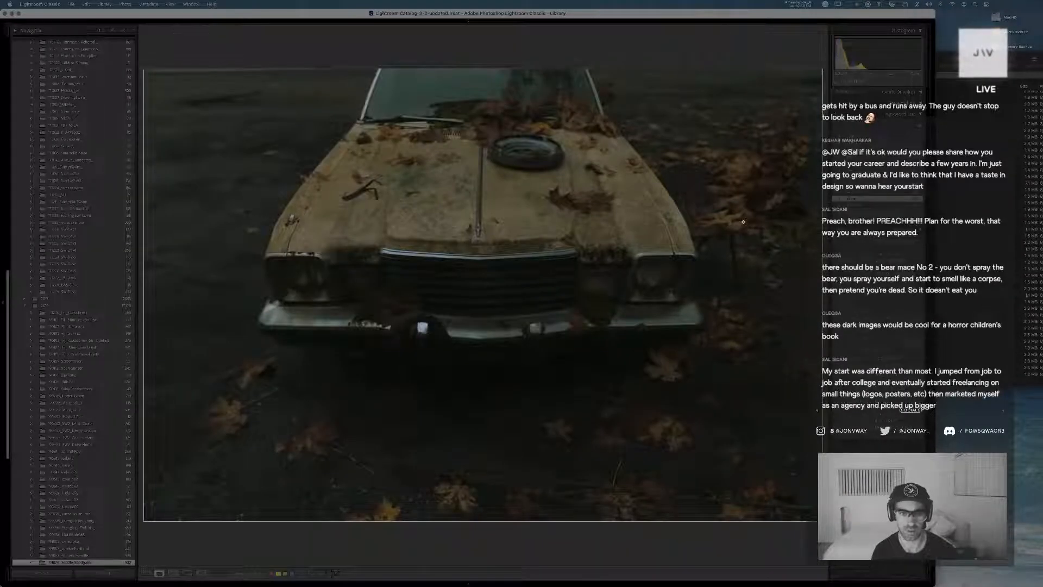
pyautogui.press('g')
# Open the photo of the old car under autumn trees in Develop and revert it to the history state just above the oldest one
pyautogui.click(460, 230)
pyautogui.doubleClick(459, 231)
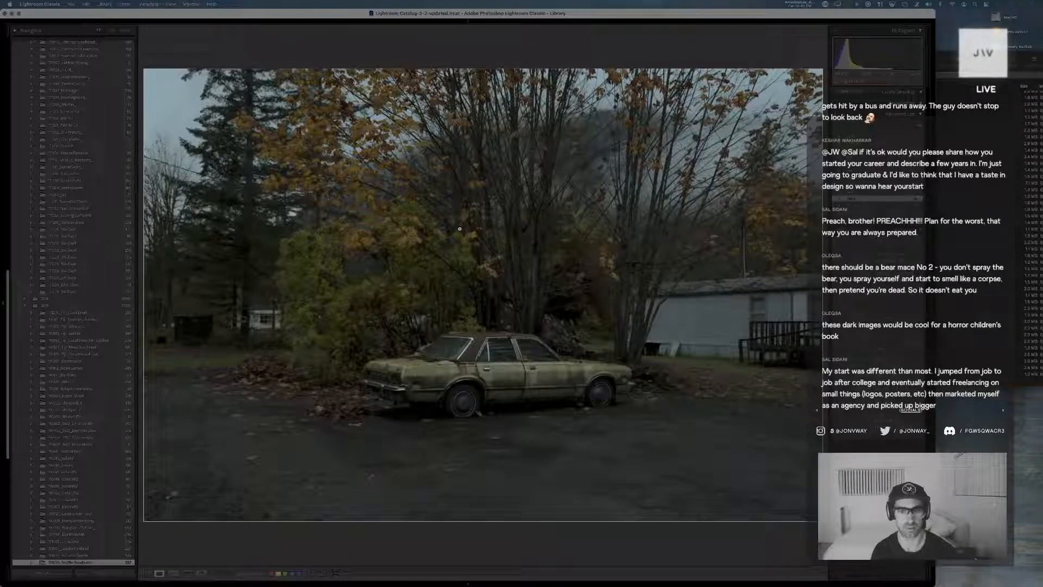
pyautogui.press('d')
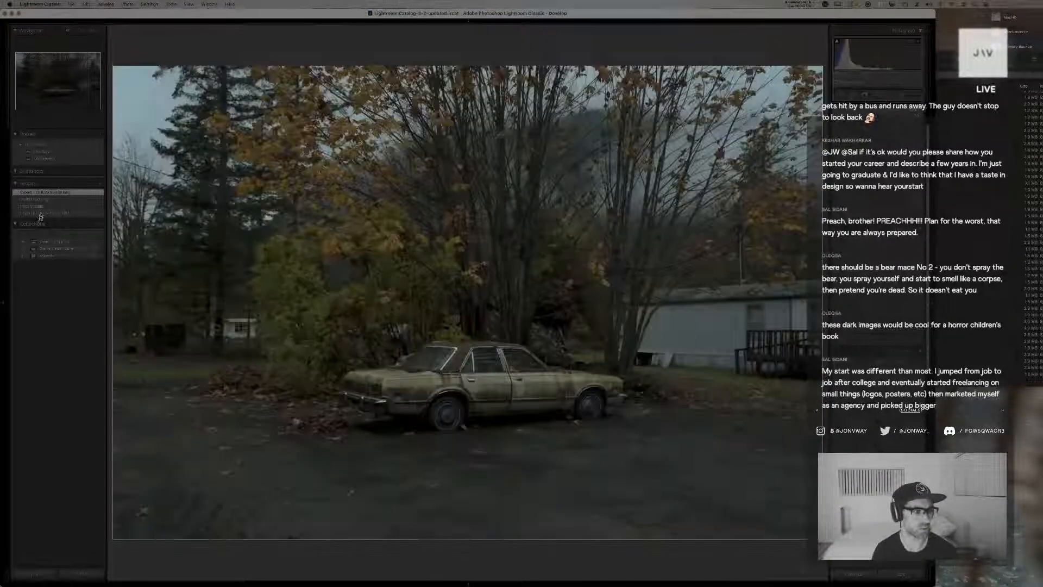
pyautogui.click(41, 201)
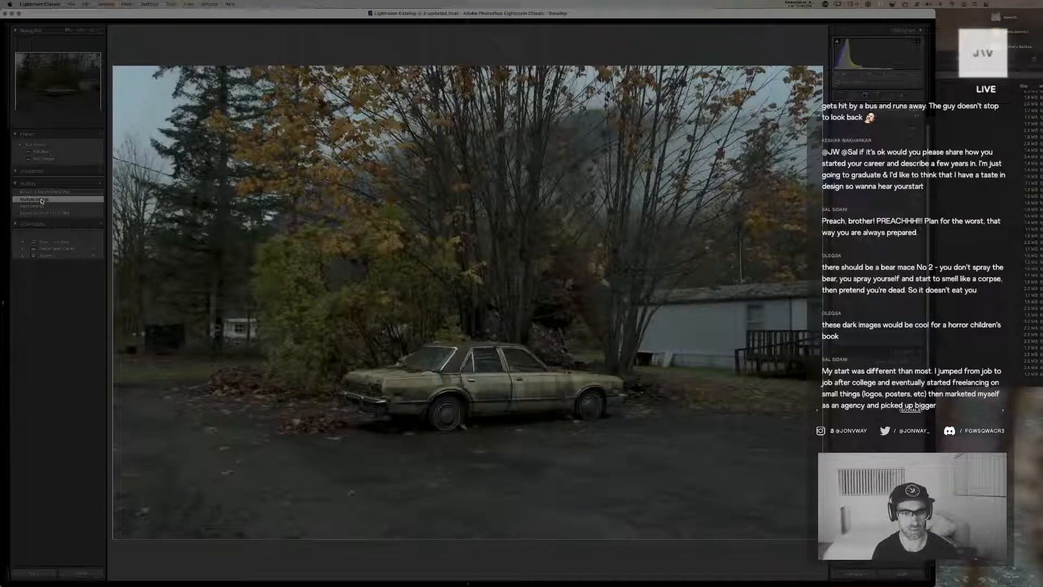
pyautogui.click(41, 206)
pyautogui.click(39, 202)
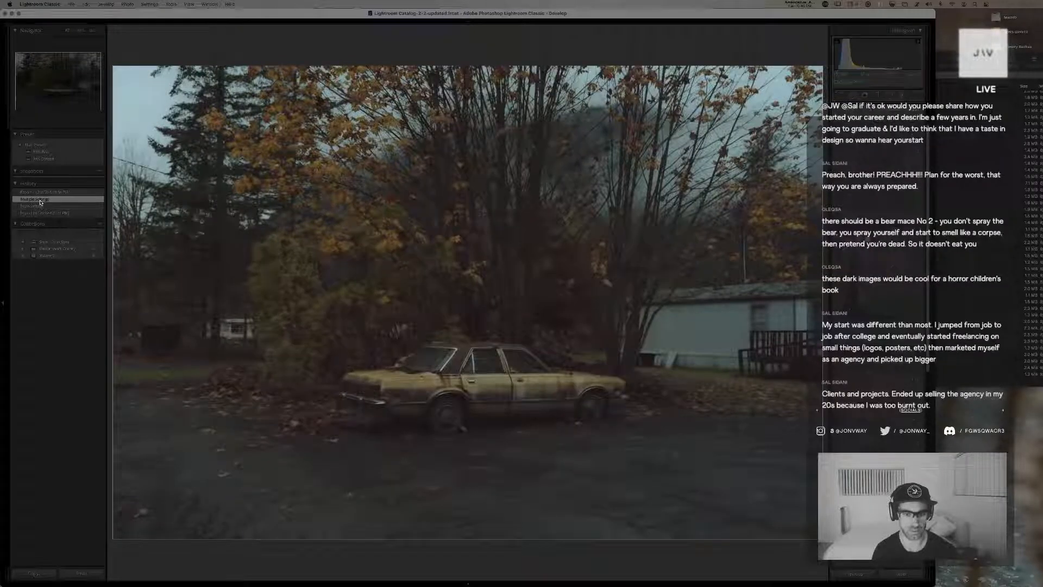
pyautogui.click(40, 207)
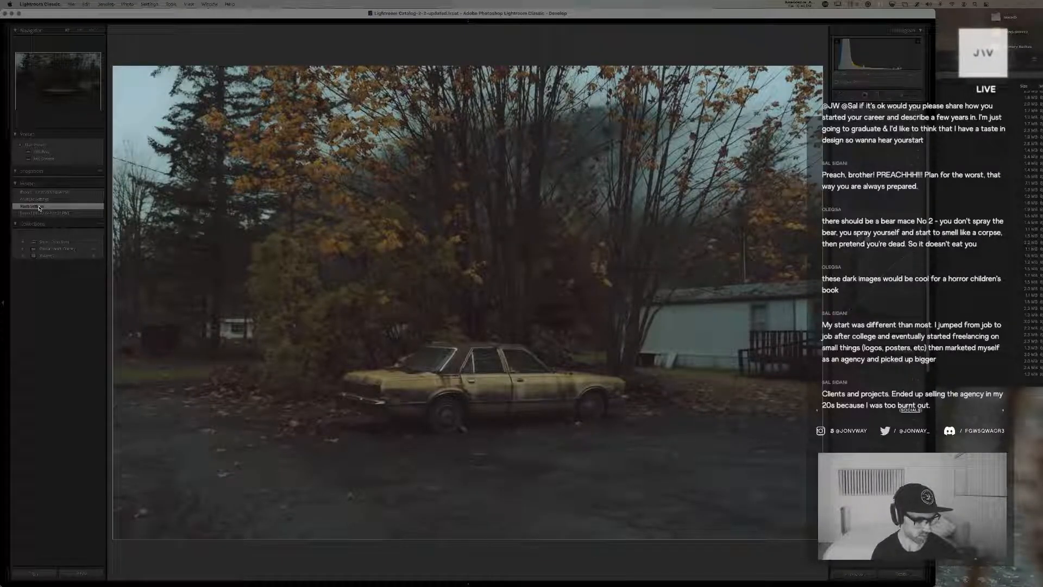
# Create a virtual copy of the car photo and give the original a rating of 5
pyautogui.press('super+apostrophe')
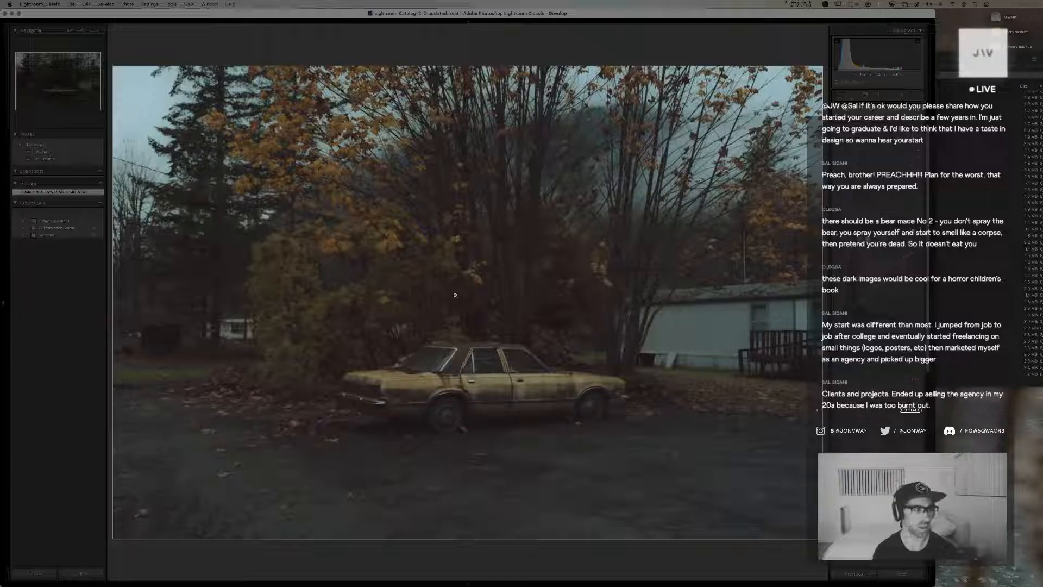
pyautogui.press('super+shift+v')
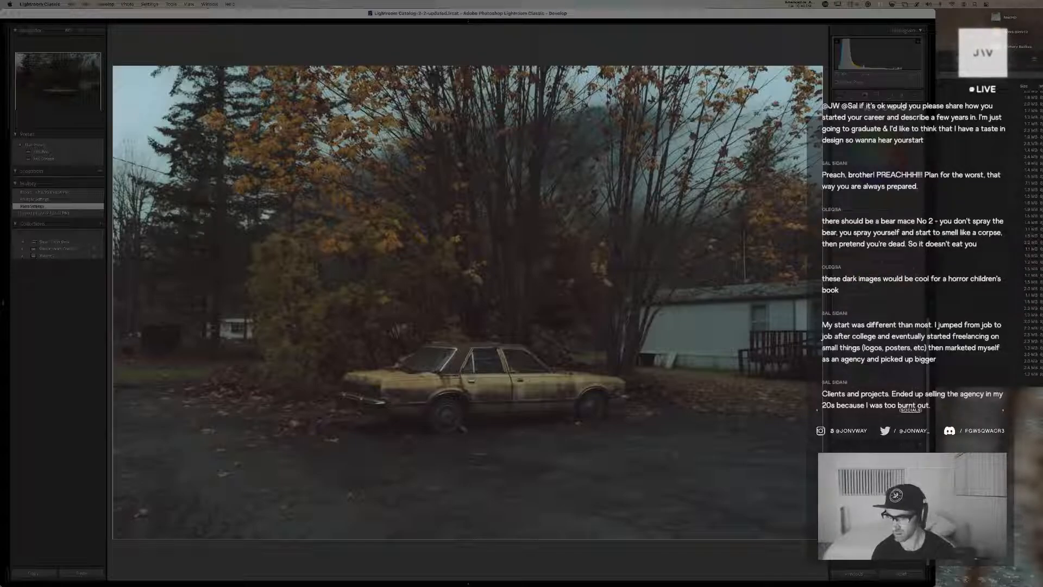
pyautogui.press('5')
pyautogui.press('Tab')
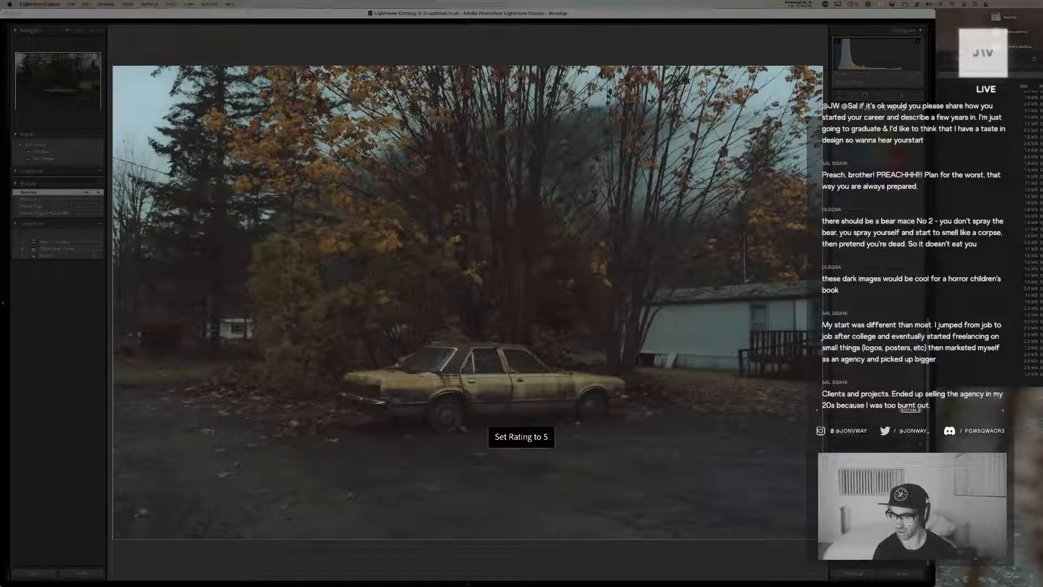
pyautogui.press('Tab')
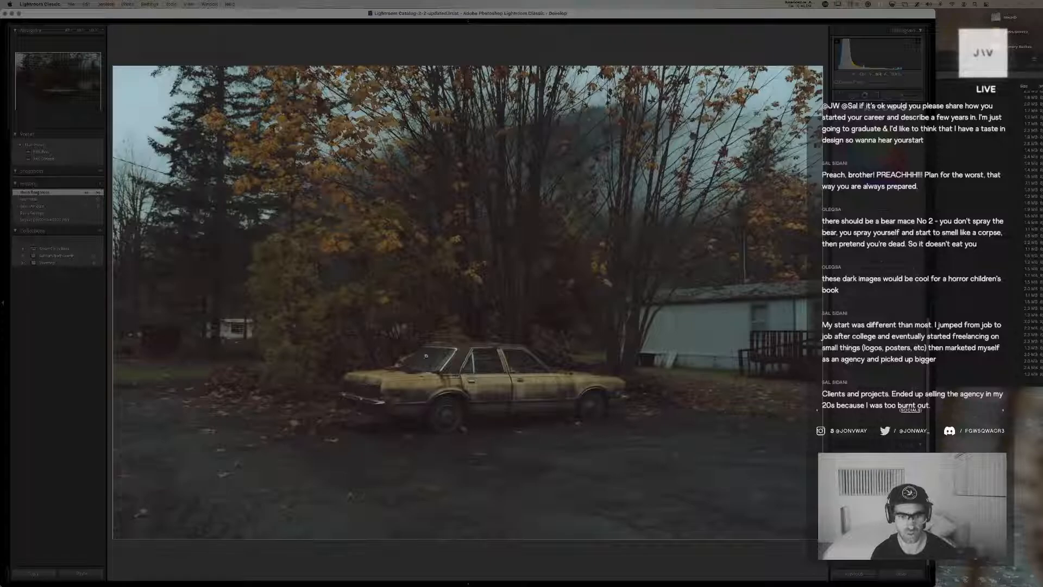
# Slightly rotate and tighten the crop of the car photo, then adjust the highlight tones of its tone curve
pyautogui.press('r')
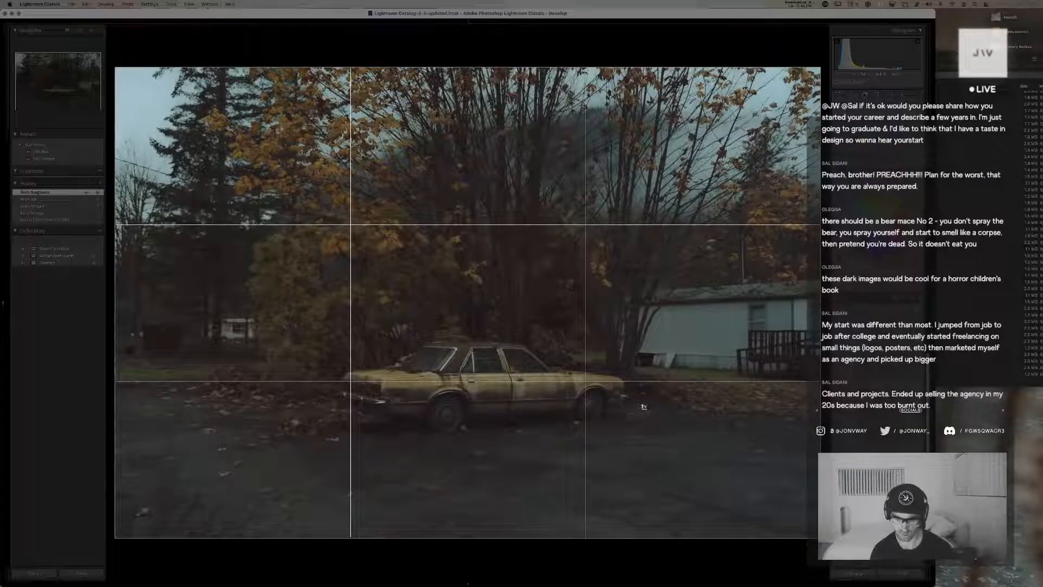
pyautogui.moveTo(643, 402)
pyautogui.mouseDown()
pyautogui.moveTo(315, 406)
pyautogui.moveTo(669, 403)
pyautogui.moveTo(287, 388)
pyautogui.mouseUp()
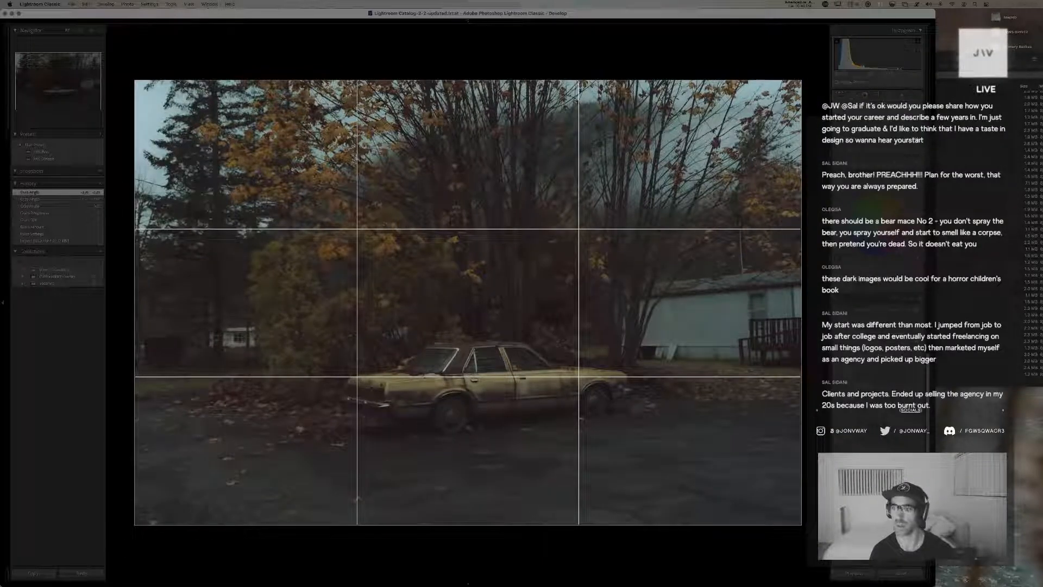
pyautogui.moveTo(881, 143); pyautogui.dragTo(885, 142)
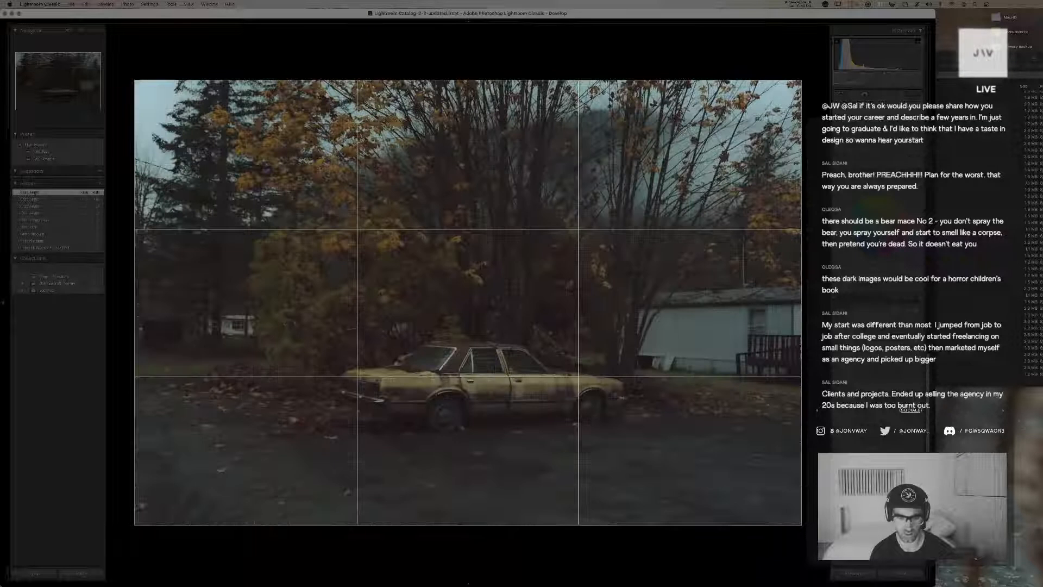
pyautogui.press('Return')
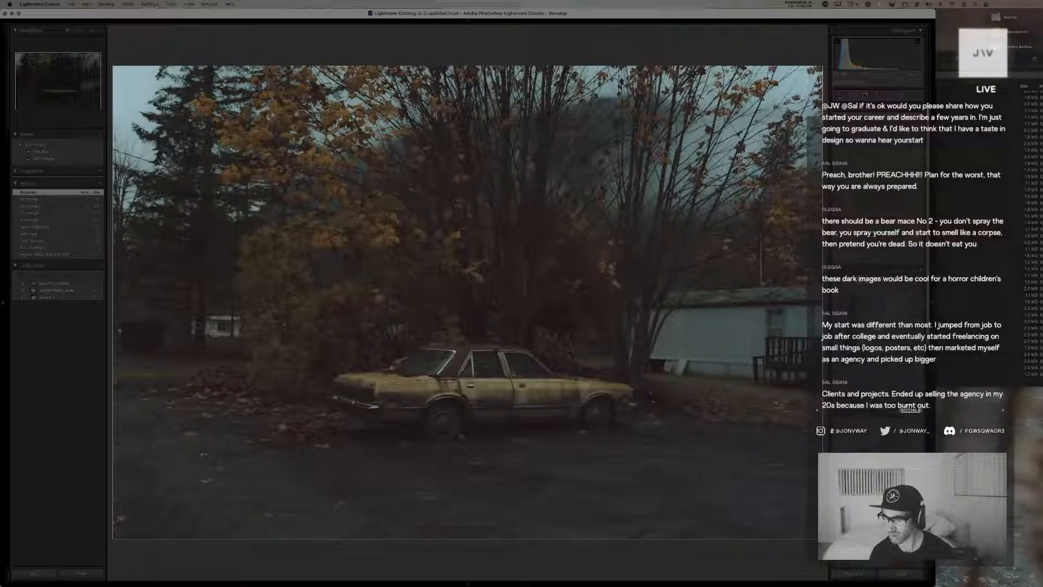
pyautogui.moveTo(885, 412); pyautogui.dragTo(875, 383)
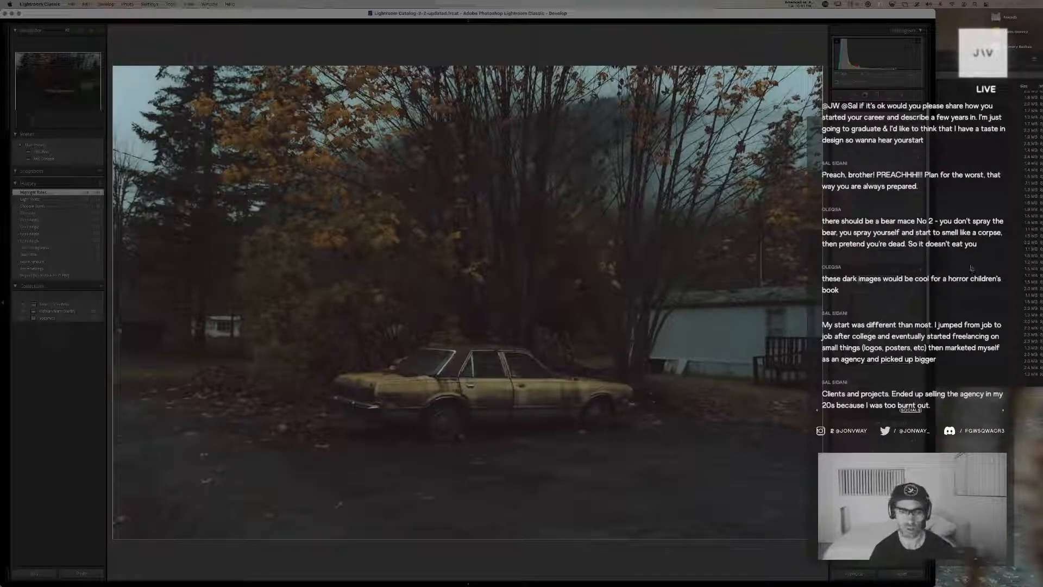
# Switch to the ungraded copy of the car photo, reset its develop settings and apply the saved default preset
pyautogui.press('Right')
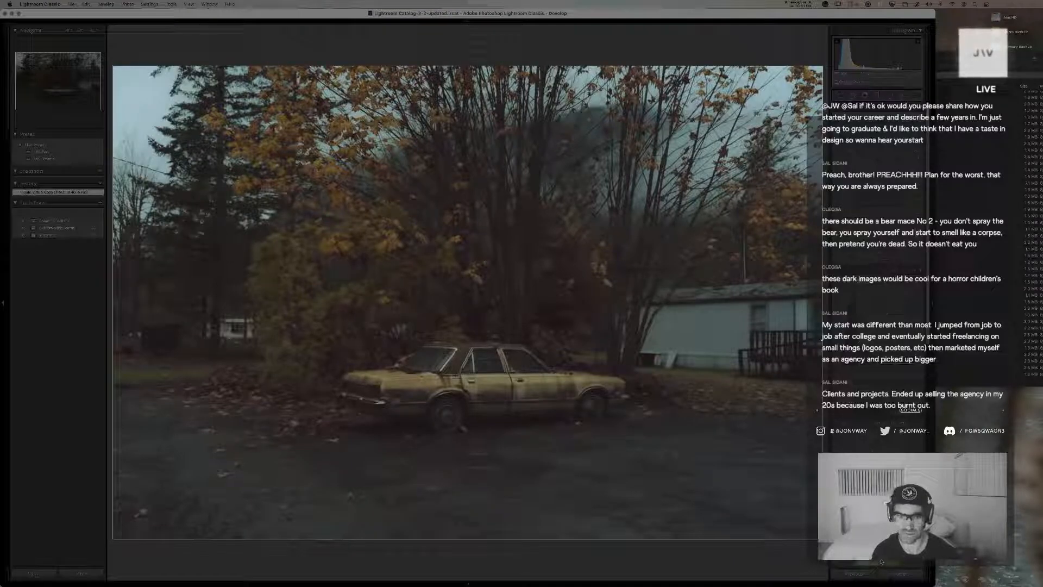
pyautogui.click(903, 577)
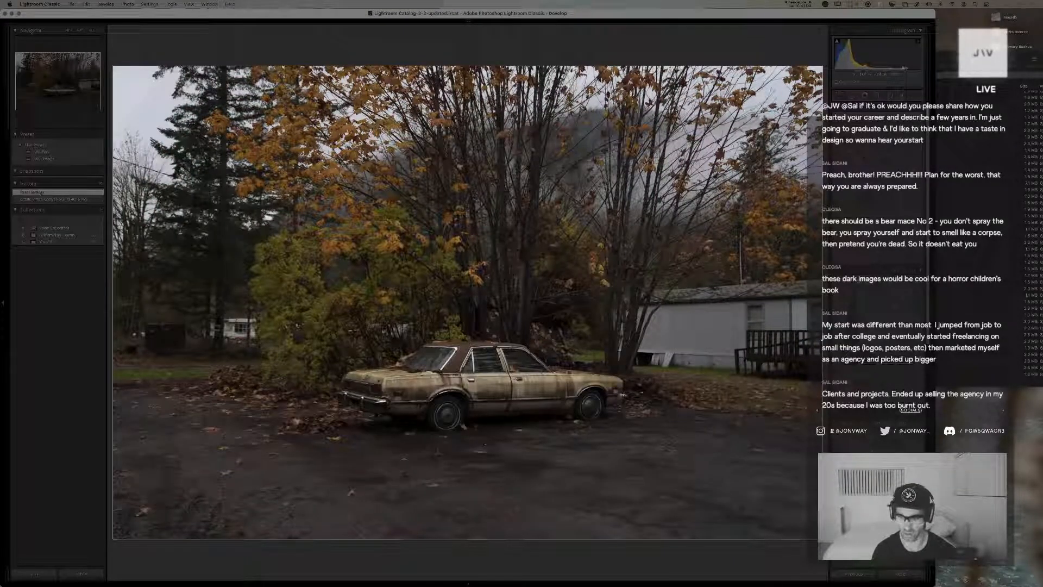
pyautogui.click(903, 577)
pyautogui.click(65, 159)
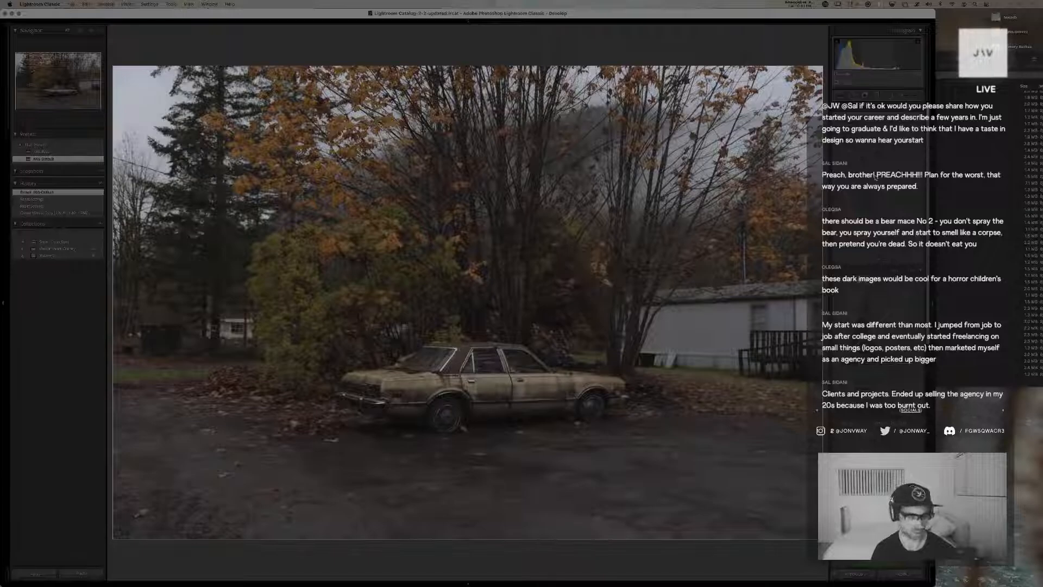
# Darken the car copy's exposure and adjust its curve darks, curve lights and blacks
pyautogui.moveTo(876, 177); pyautogui.dragTo(875, 177)
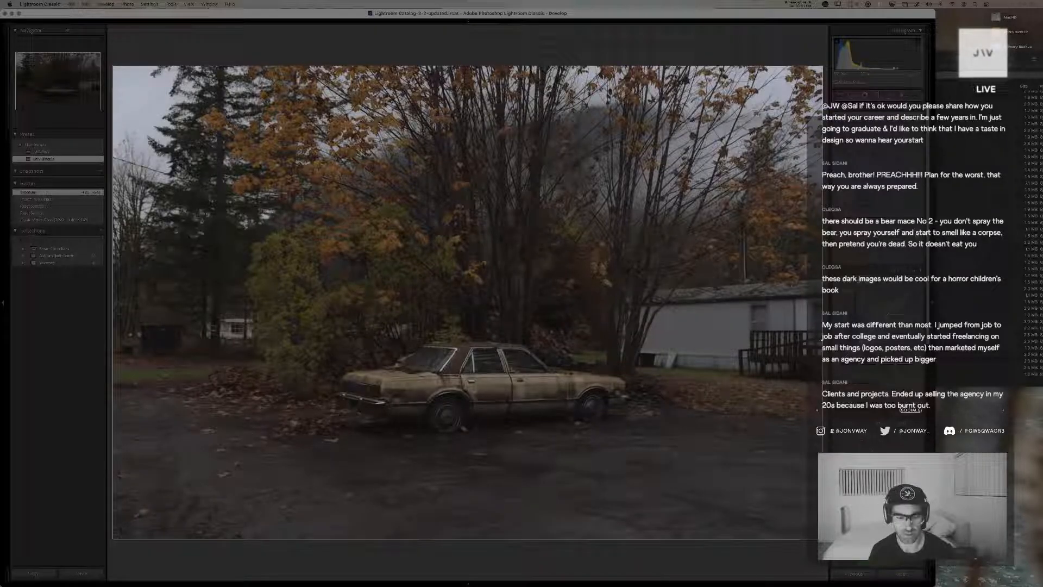
pyautogui.moveTo(863, 335); pyautogui.dragTo(863, 341)
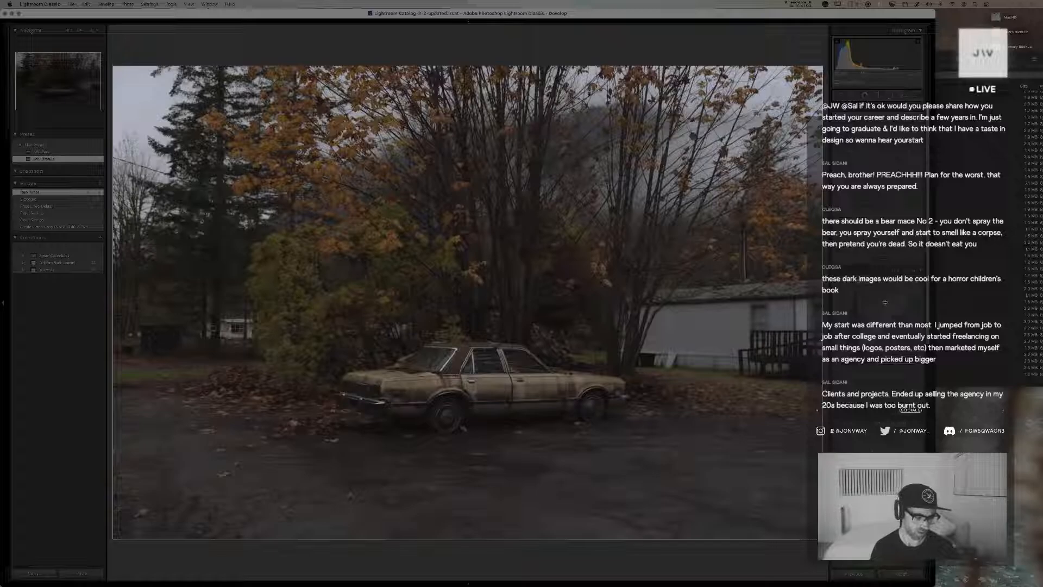
pyautogui.moveTo(886, 314); pyautogui.dragTo(884, 310)
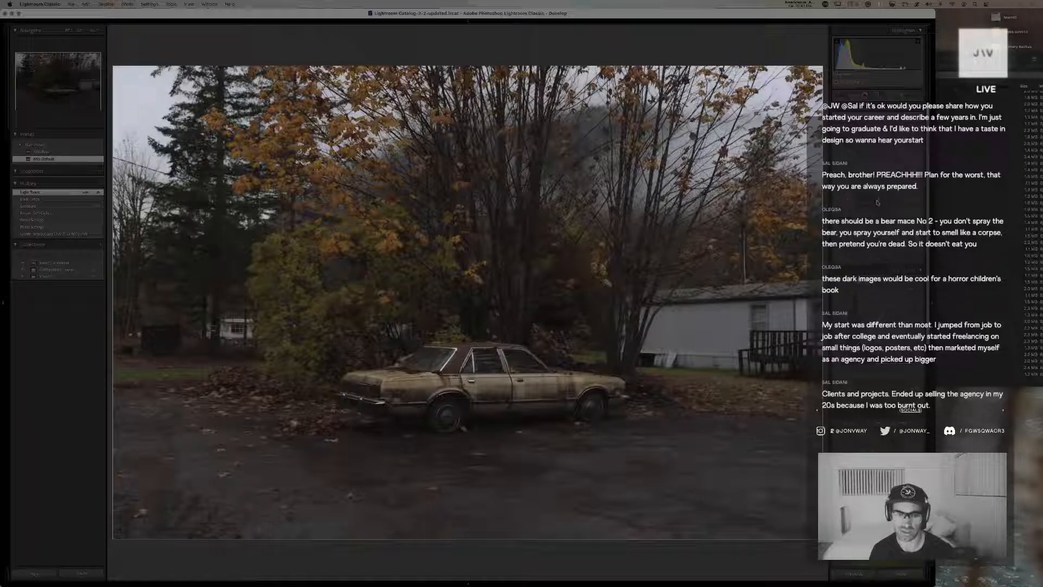
pyautogui.moveTo(877, 202); pyautogui.dragTo(885, 216)
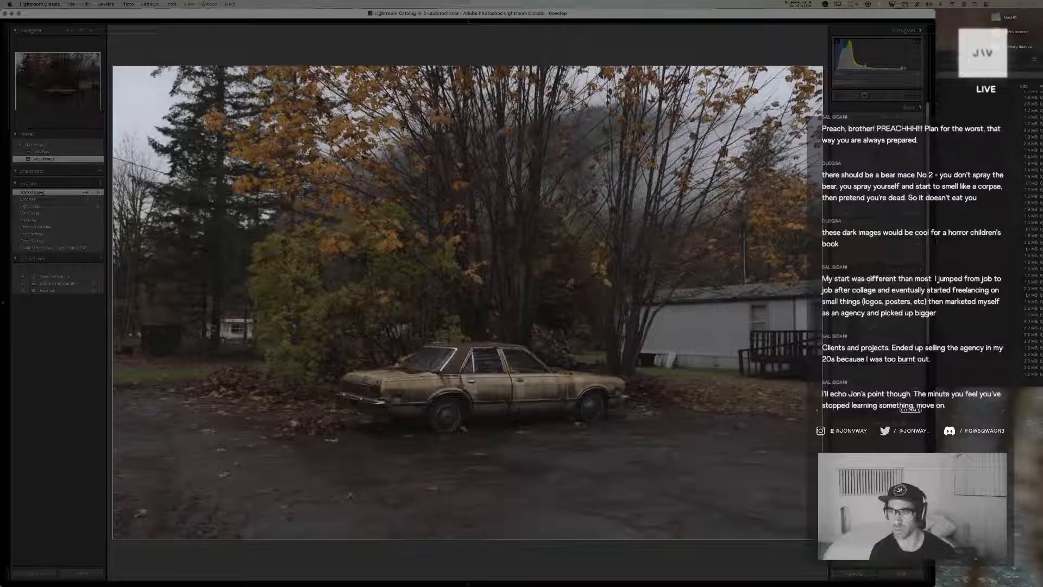
# Darken the car copy's exposure, raise its highlights and tighten the crop around the car
pyautogui.moveTo(878, 179); pyautogui.dragTo(874, 179)
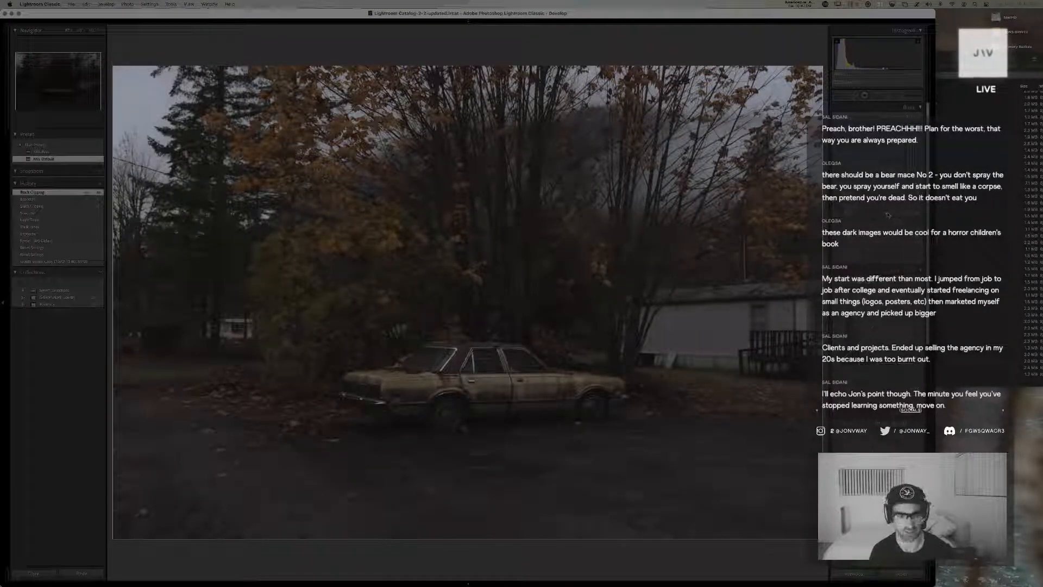
pyautogui.moveTo(879, 203); pyautogui.dragTo(889, 203)
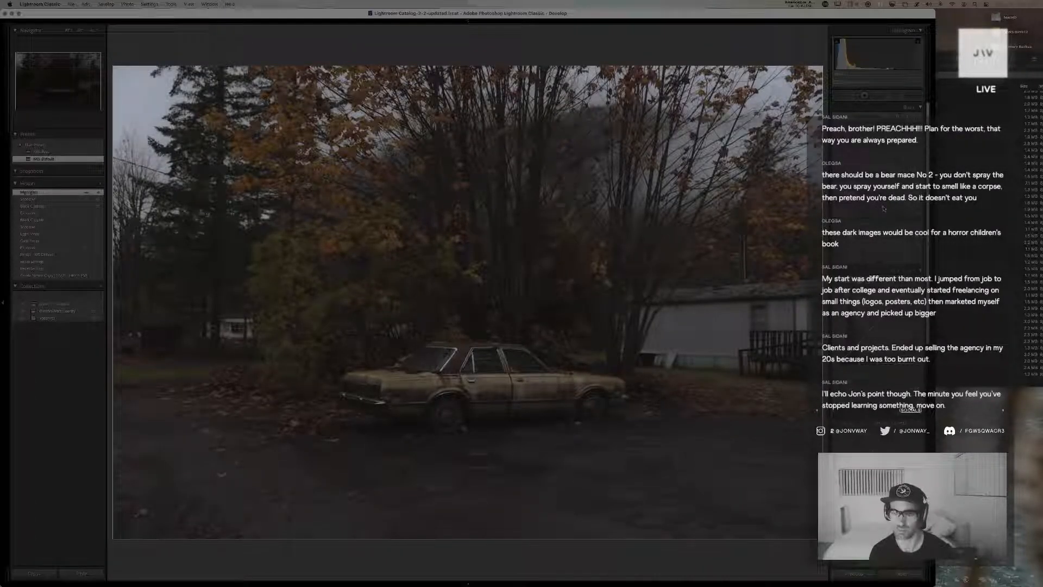
pyautogui.press('r')
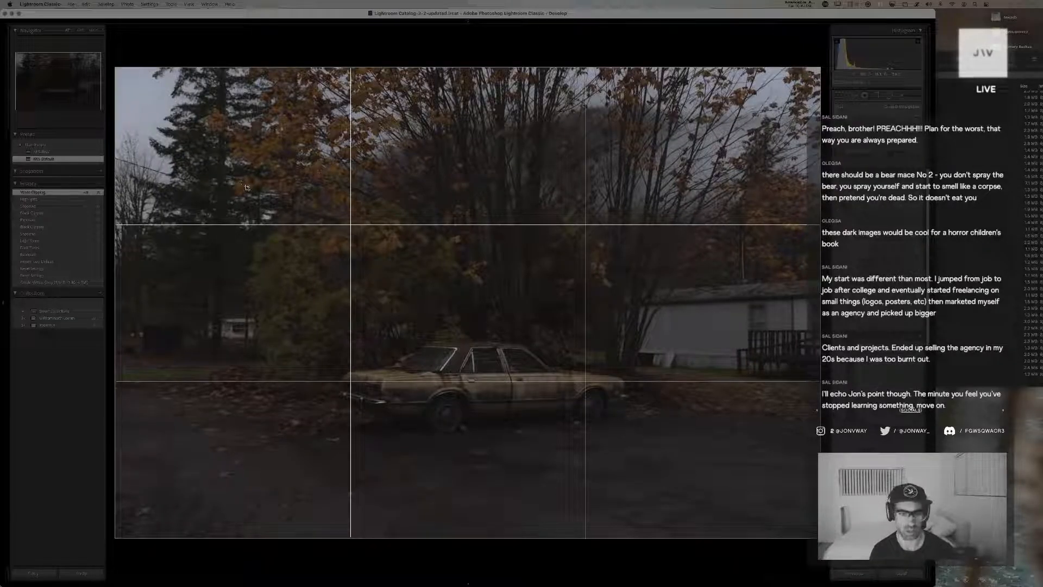
pyautogui.moveTo(115, 68); pyautogui.dragTo(146, 77)
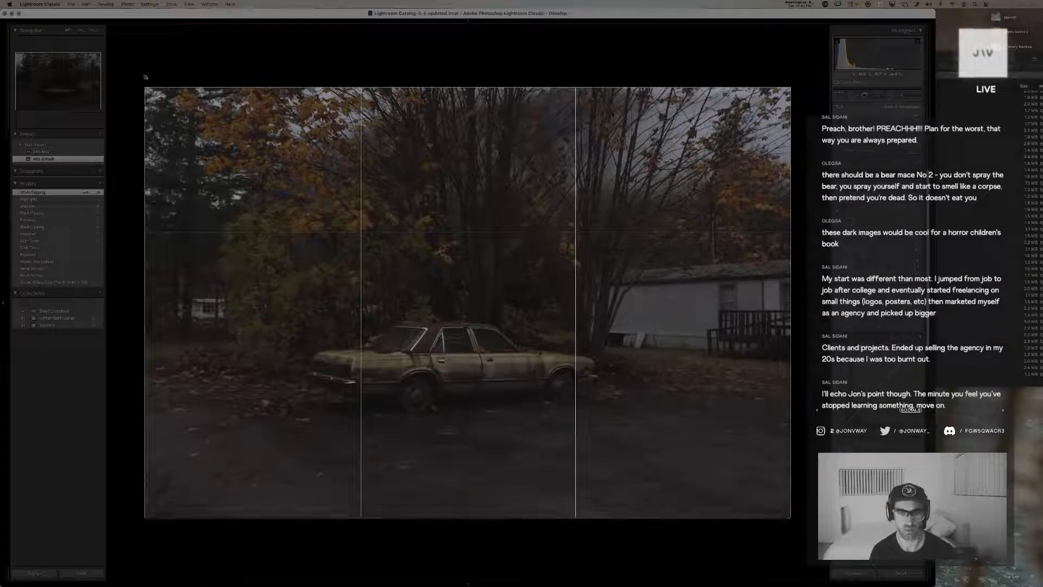
pyautogui.press('Return')
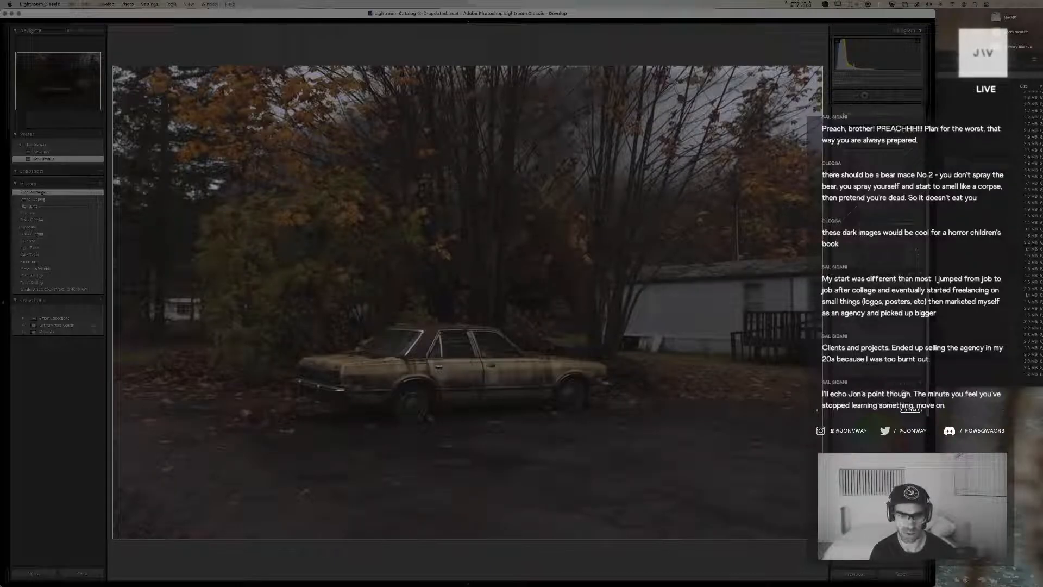
# Adjust the car copy's calibration hue and saturation settings, including the blue primary hue
pyautogui.moveTo(876, 305)
pyautogui.mouseDown()
pyautogui.moveTo(891, 320)
pyautogui.moveTo(881, 319)
pyautogui.mouseUp()
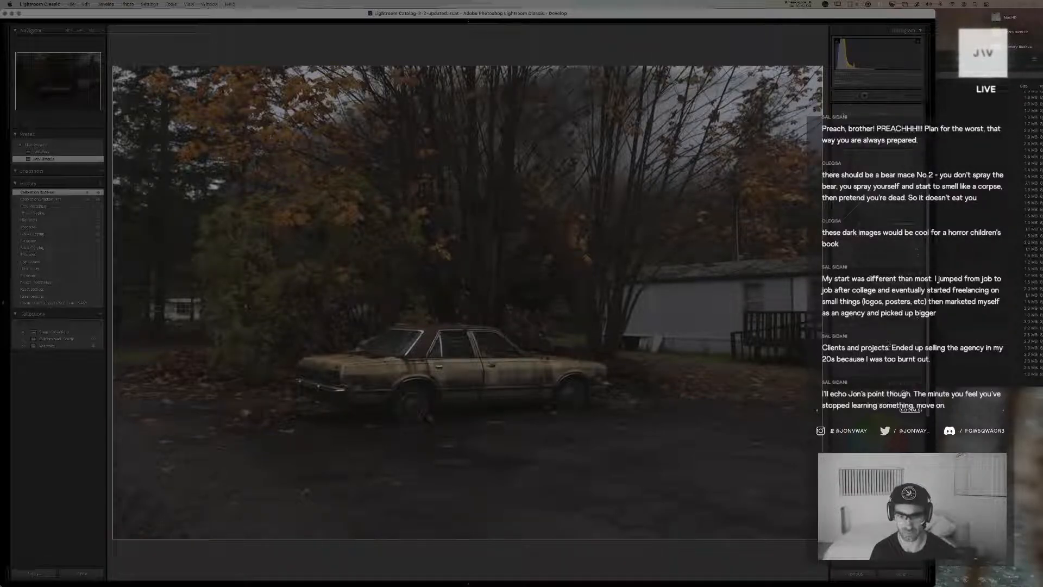
pyautogui.moveTo(884, 343); pyautogui.dragTo(886, 344)
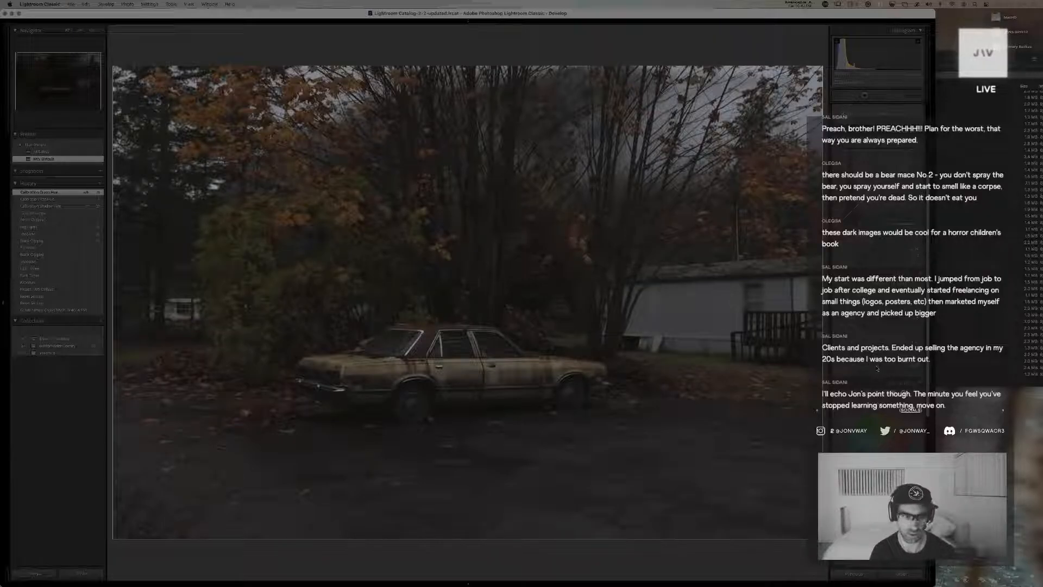
pyautogui.moveTo(876, 368); pyautogui.dragTo(876, 368)
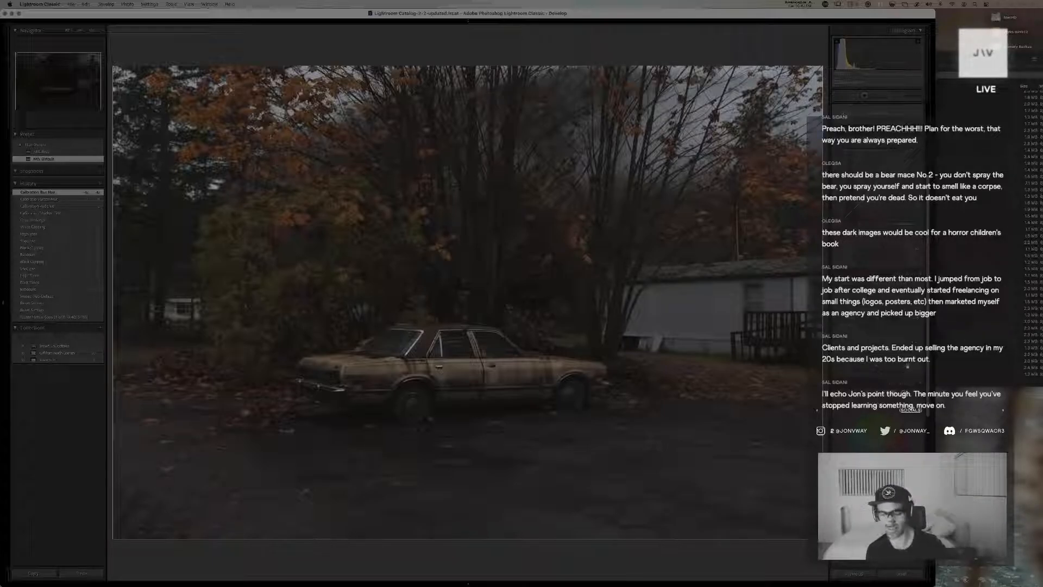
# Tint the car copy's midtones toward blue-teal in Color Grading and adjust the midtone luminance
pyautogui.scroll(-4, 874, 298)
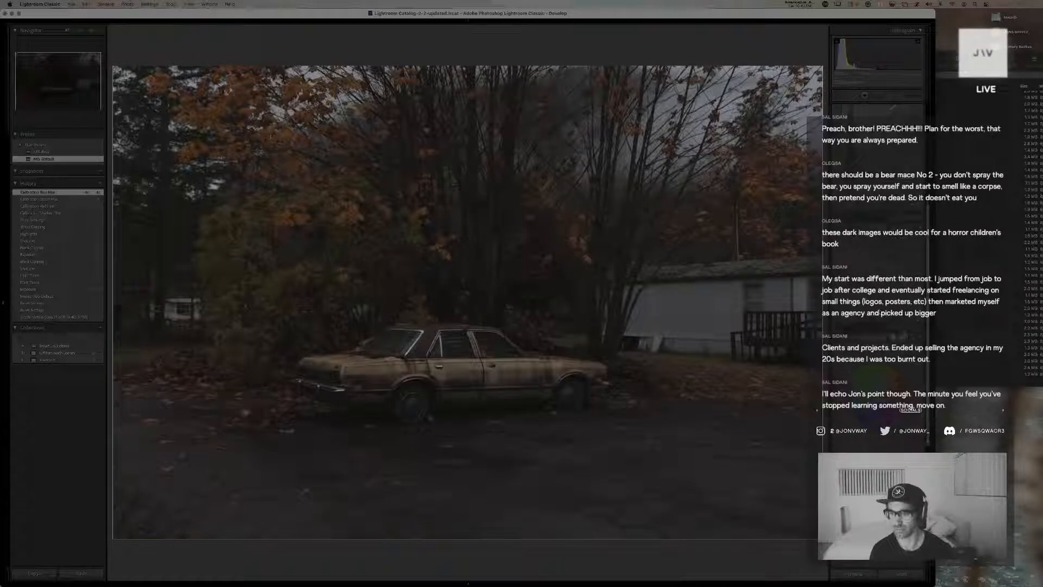
pyautogui.scroll(-2, 874, 308)
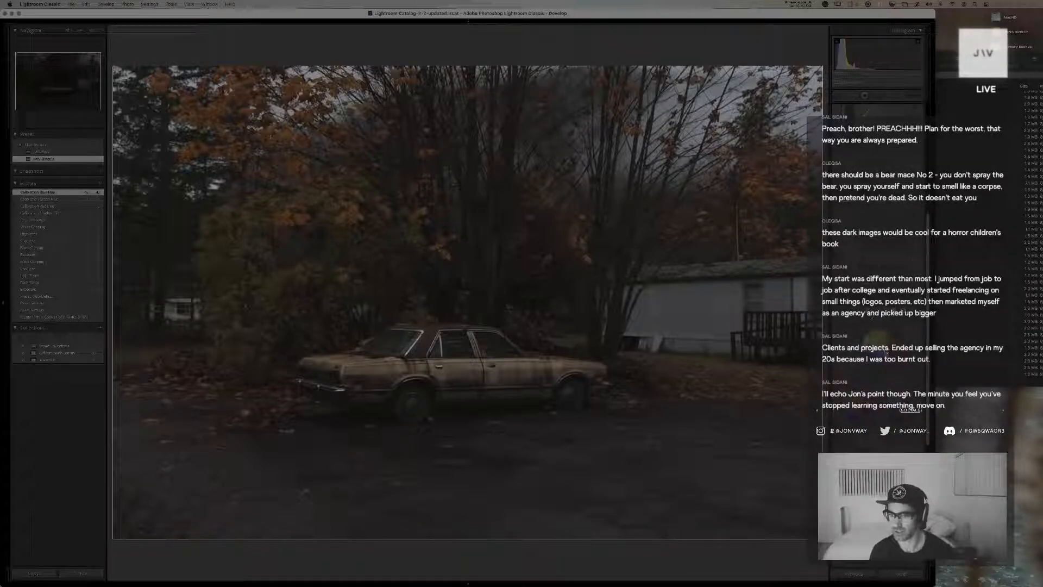
pyautogui.moveTo(878, 345); pyautogui.dragTo(862, 354)
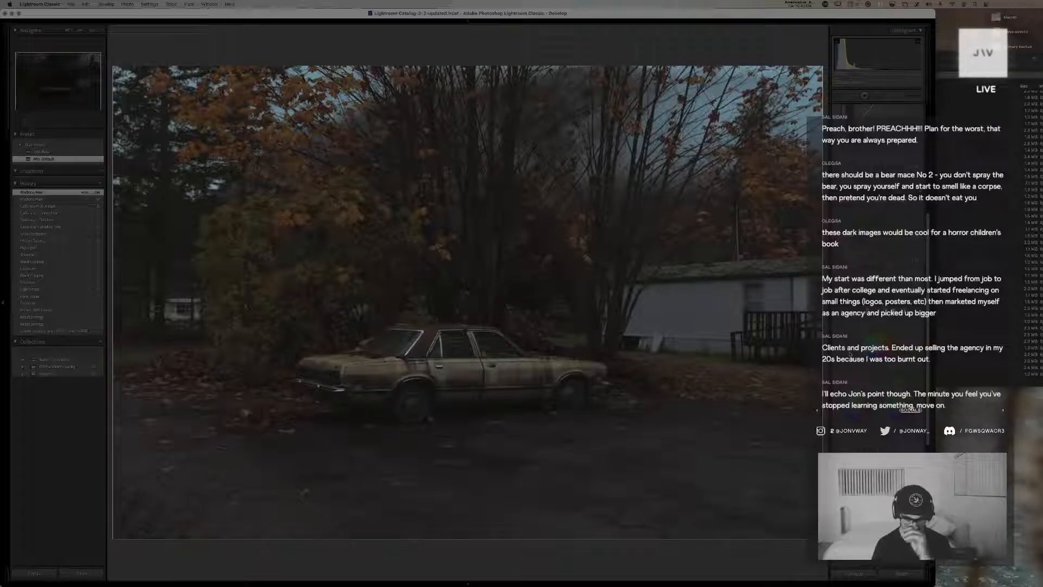
pyautogui.moveTo(881, 375)
pyautogui.mouseDown()
pyautogui.moveTo(872, 373)
pyautogui.moveTo(884, 375)
pyautogui.mouseUp()
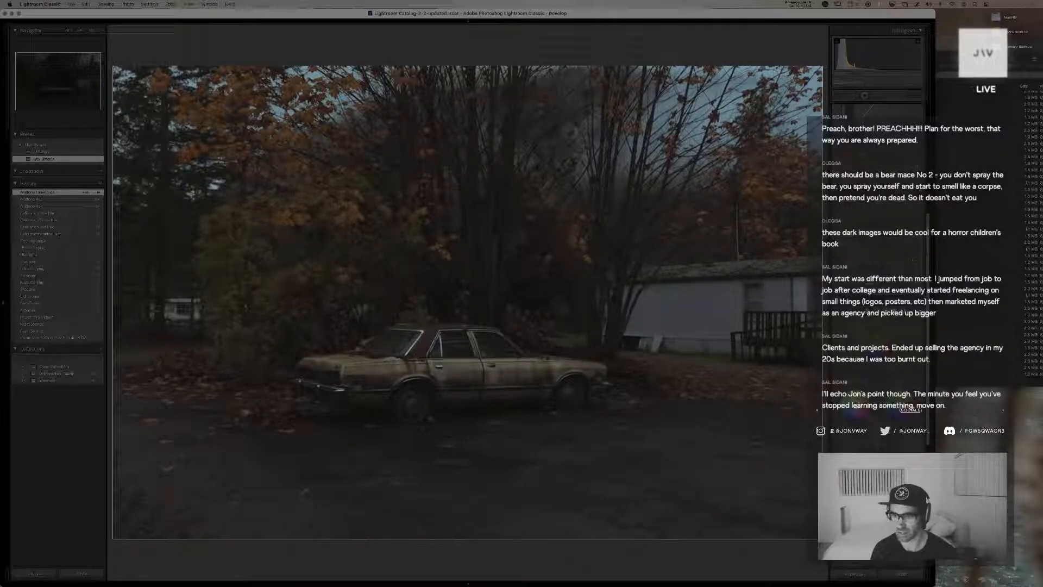
# Adjust the shadow tint and the highlight hue and saturation of the car copy, then shift the color grading balance
pyautogui.moveTo(856, 404); pyautogui.dragTo(852, 434)
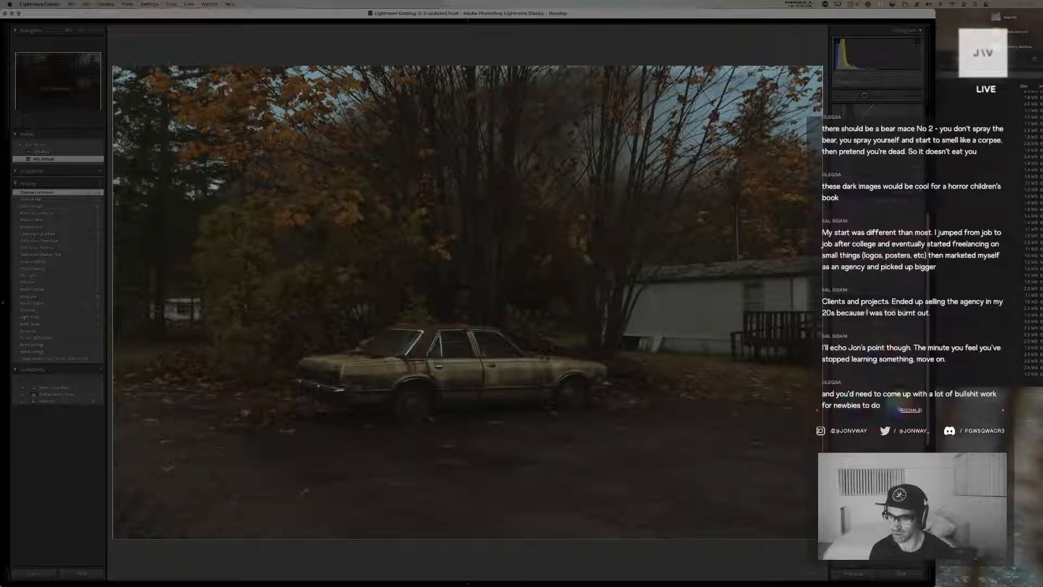
pyautogui.moveTo(904, 388); pyautogui.dragTo(903, 387)
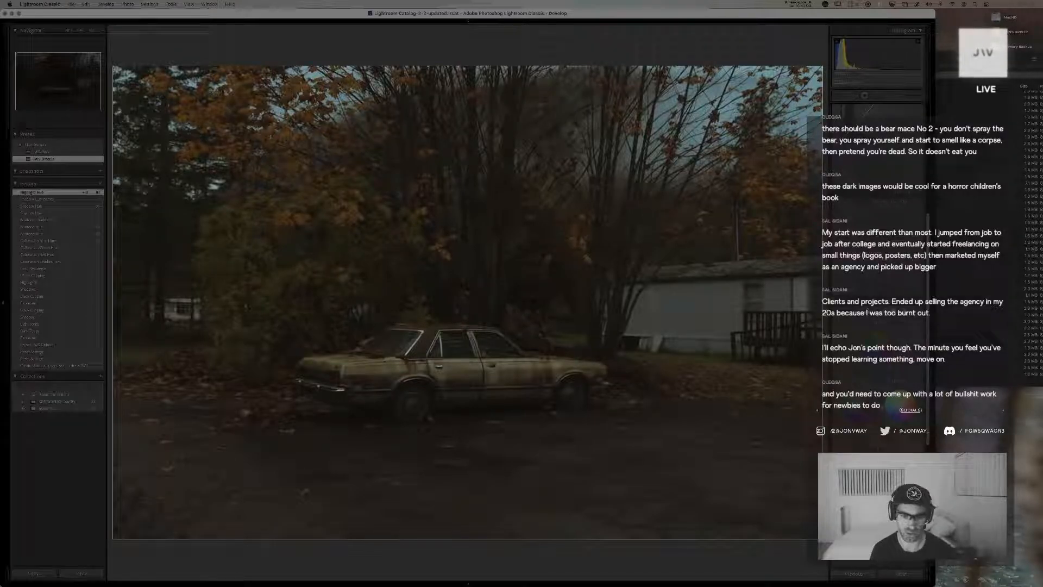
pyautogui.moveTo(902, 392); pyautogui.dragTo(902, 411)
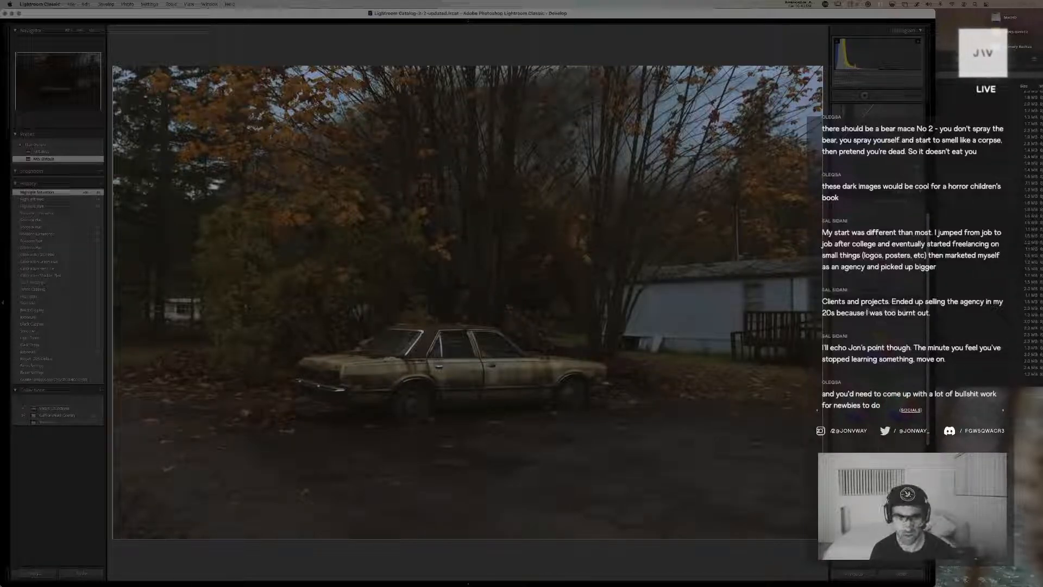
pyautogui.moveTo(886, 446); pyautogui.dragTo(896, 446)
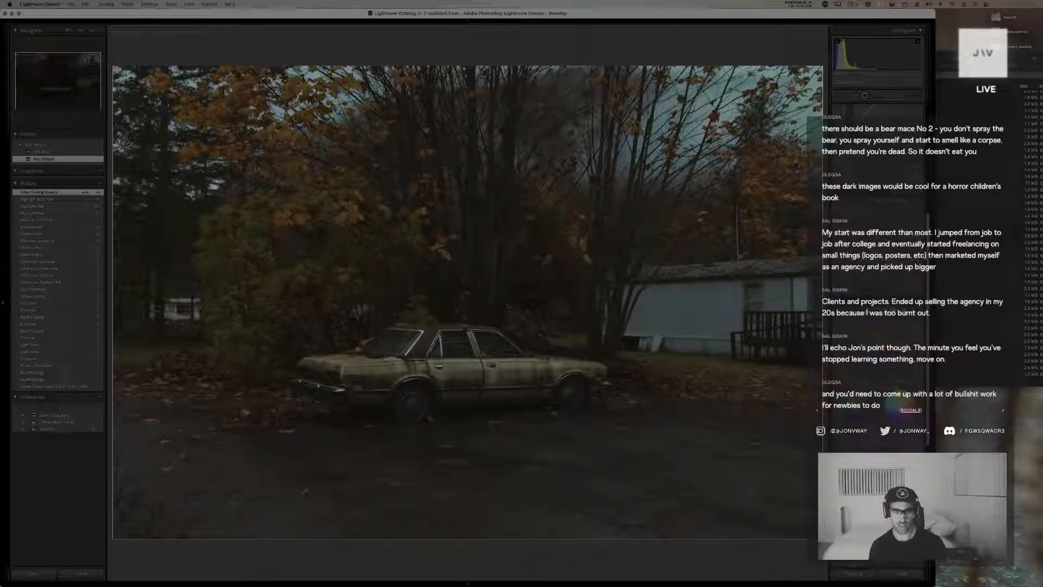
# Retune the car copy's color grading tint and luminance, then slightly lower the exposure
pyautogui.moveTo(905, 425); pyautogui.dragTo(919, 405)
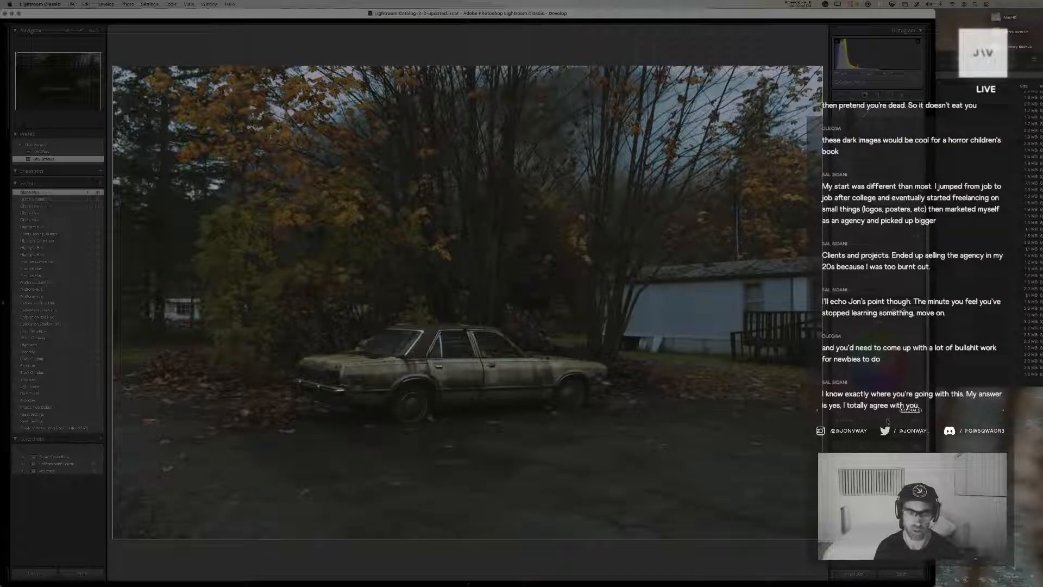
pyautogui.moveTo(889, 421); pyautogui.dragTo(897, 421)
pyautogui.scroll(4, 895, 298)
pyautogui.scroll(5, 895, 298)
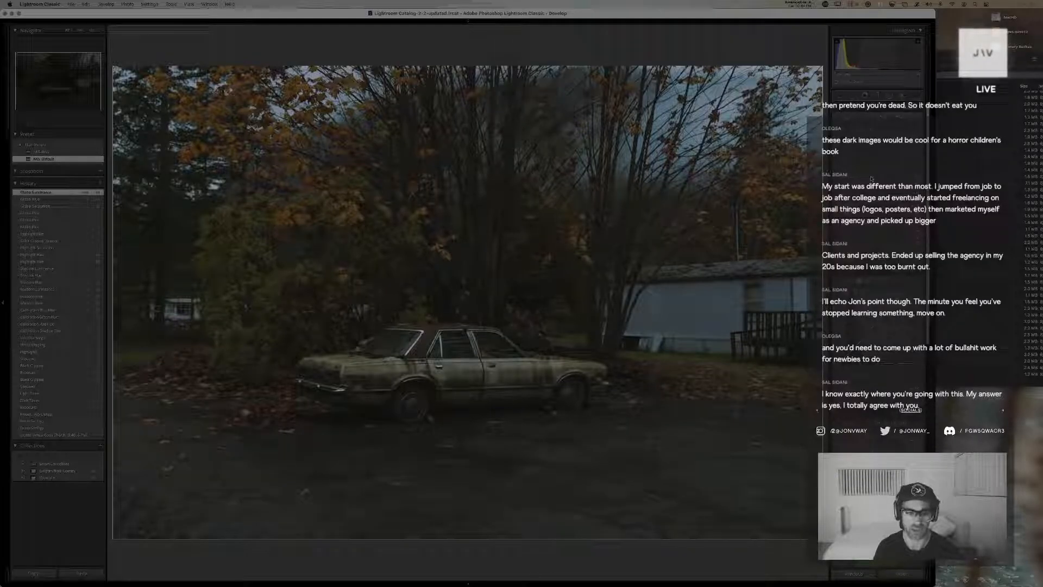
pyautogui.moveTo(872, 179); pyautogui.dragTo(871, 179)
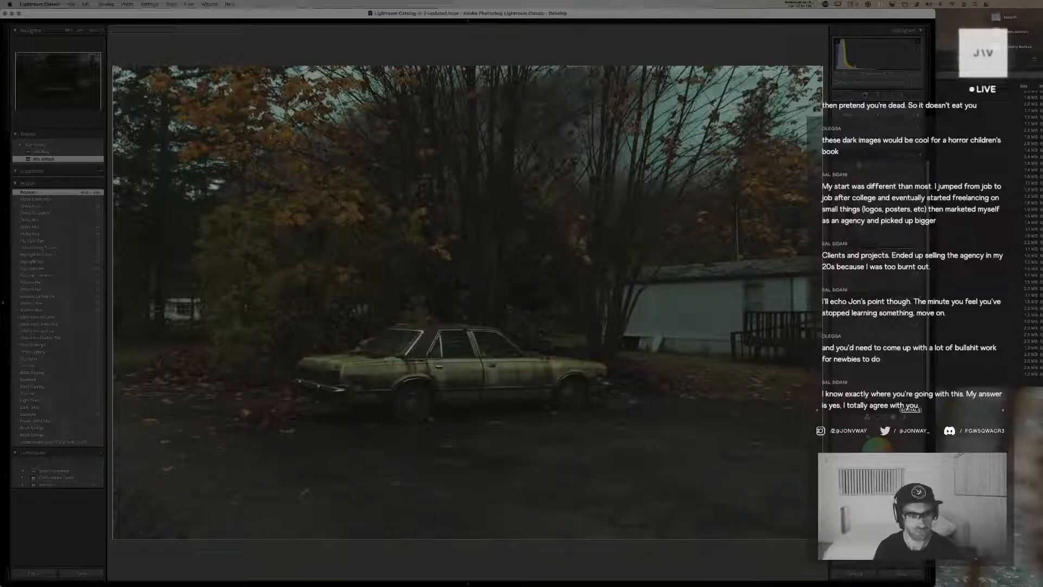
# Refine the midtone and highlight color tints of the car copy, then adjust the global grading hue
pyautogui.moveTo(876, 454); pyautogui.dragTo(874, 455)
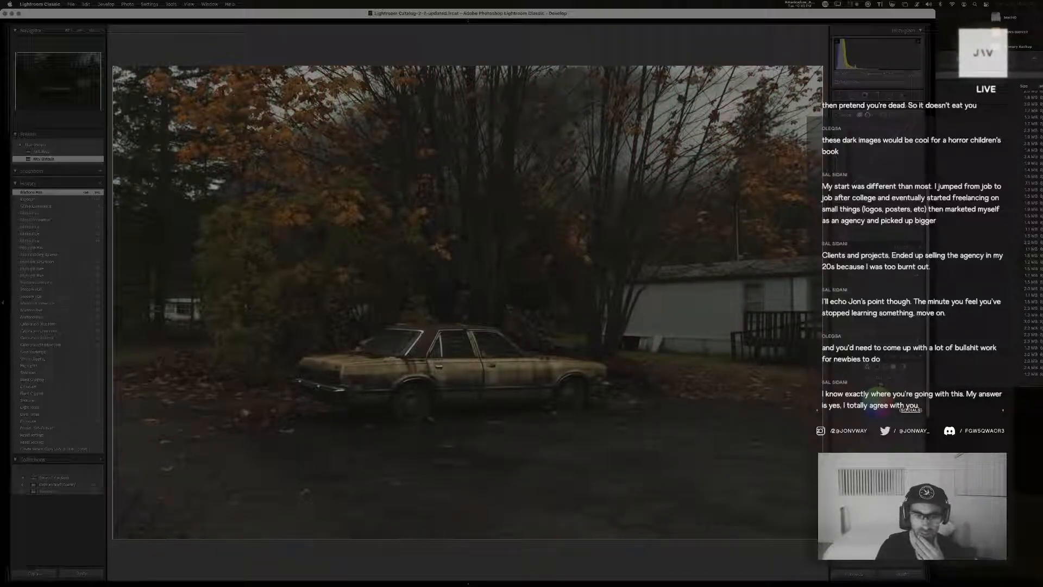
pyautogui.moveTo(876, 383); pyautogui.dragTo(878, 402)
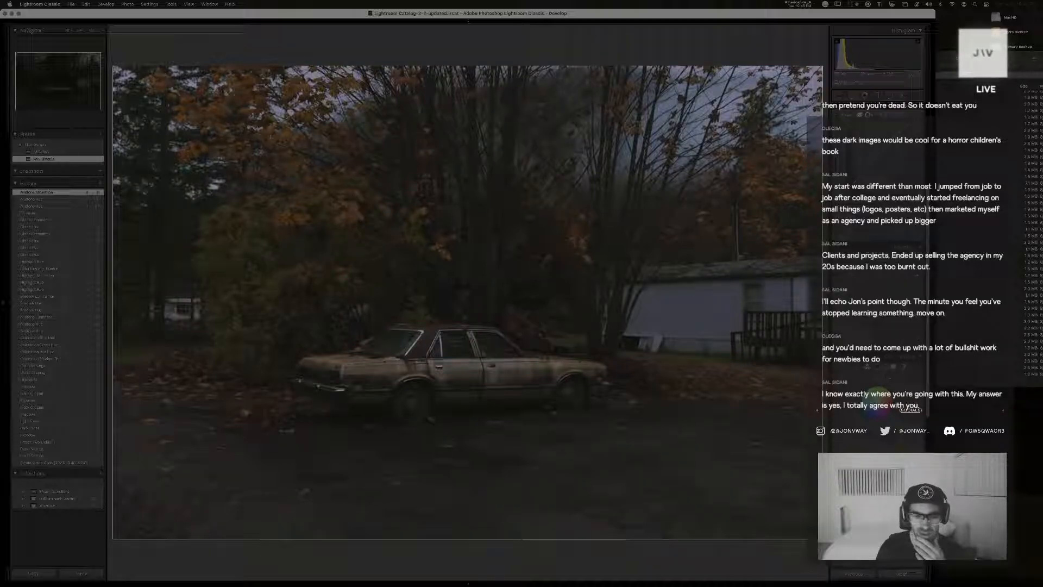
pyautogui.moveTo(870, 414); pyautogui.dragTo(868, 414)
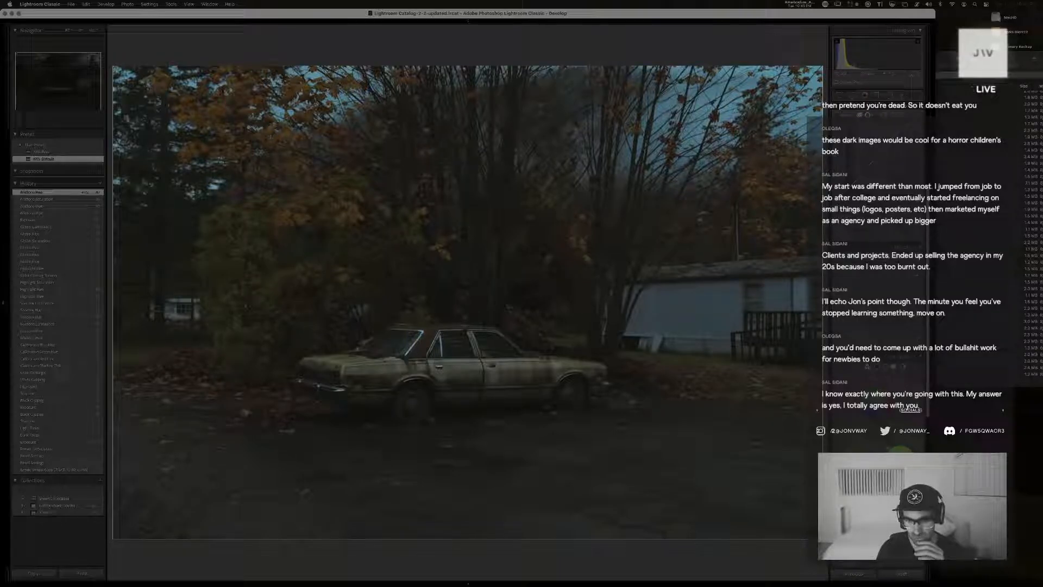
pyautogui.moveTo(898, 456); pyautogui.dragTo(895, 451)
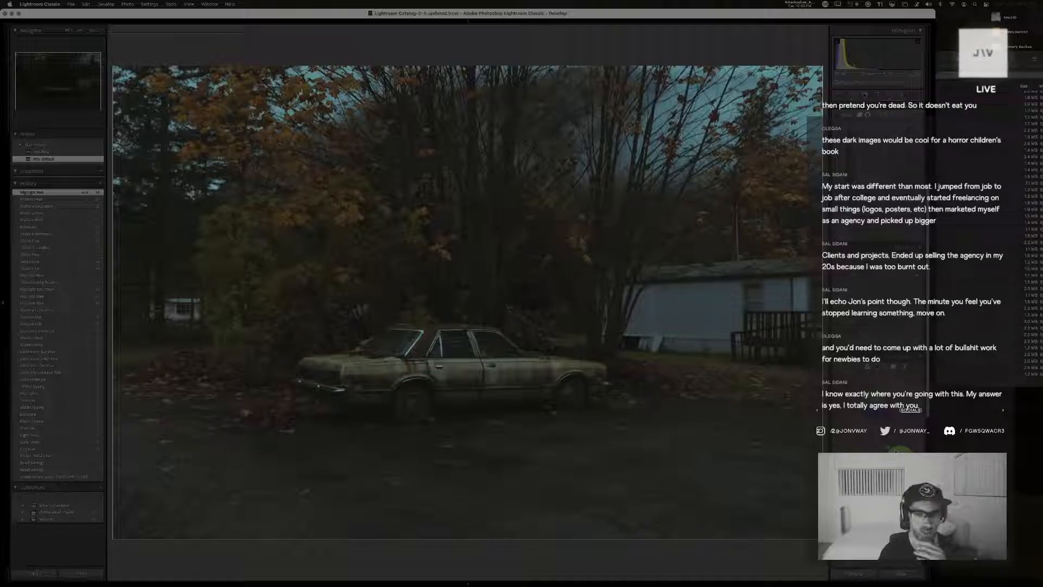
pyautogui.click(904, 367)
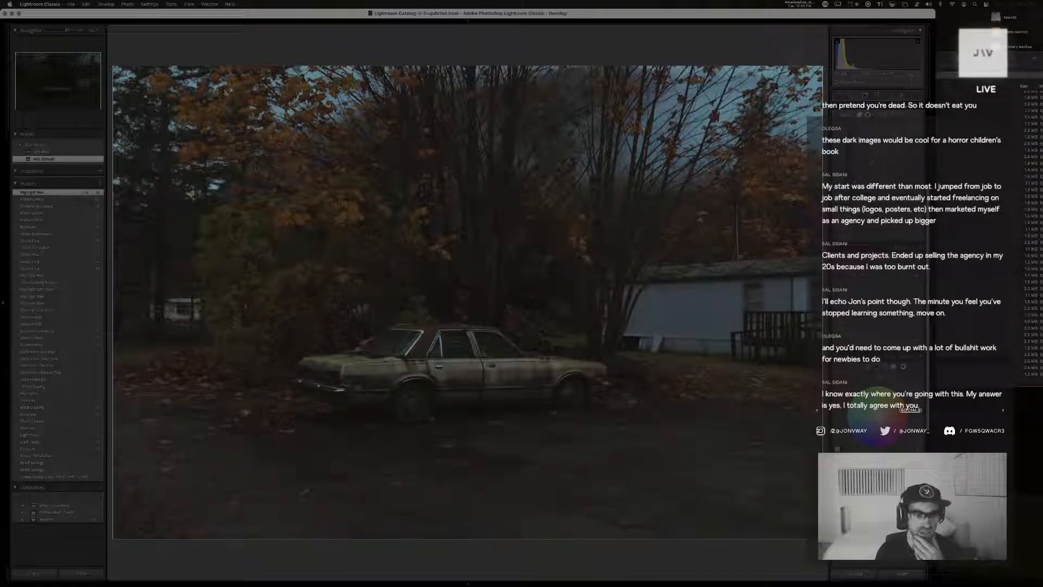
pyautogui.click(856, 443)
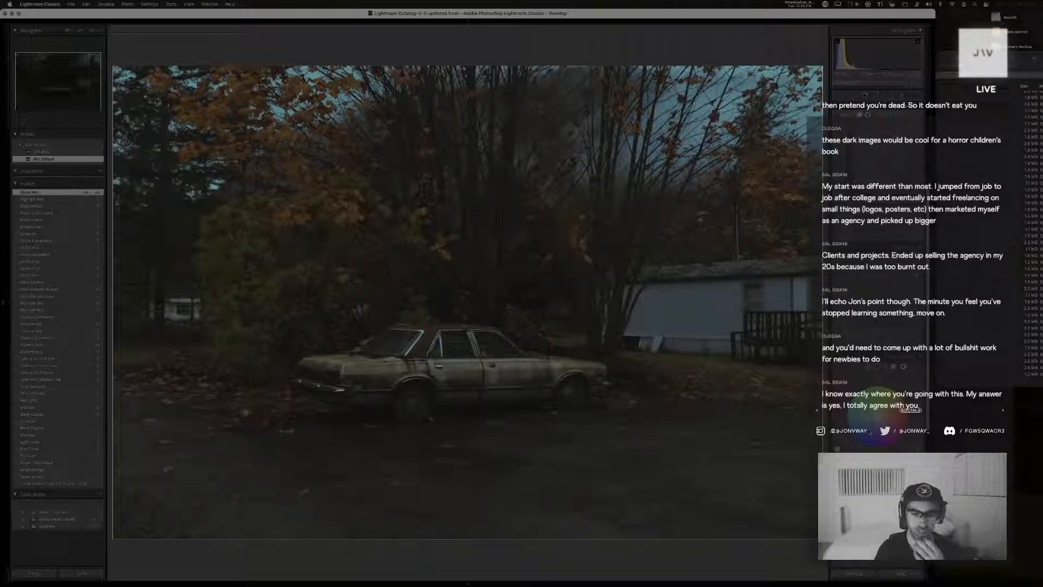
# Reposition the crop so the car sits further right in the frame, then slightly raise the exposure and lower the highlights
pyautogui.press('r')
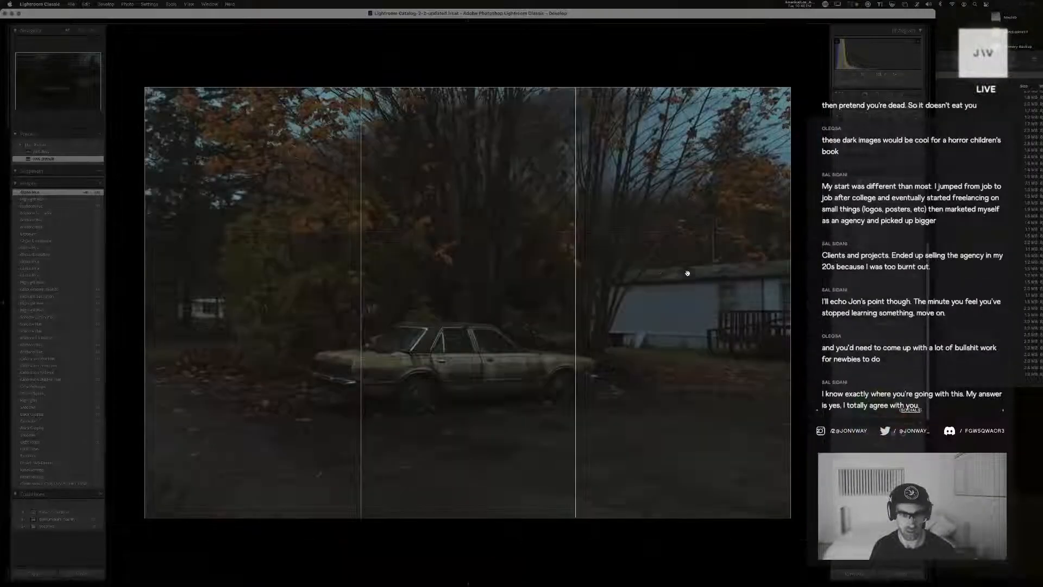
pyautogui.moveTo(631, 275); pyautogui.dragTo(646, 275)
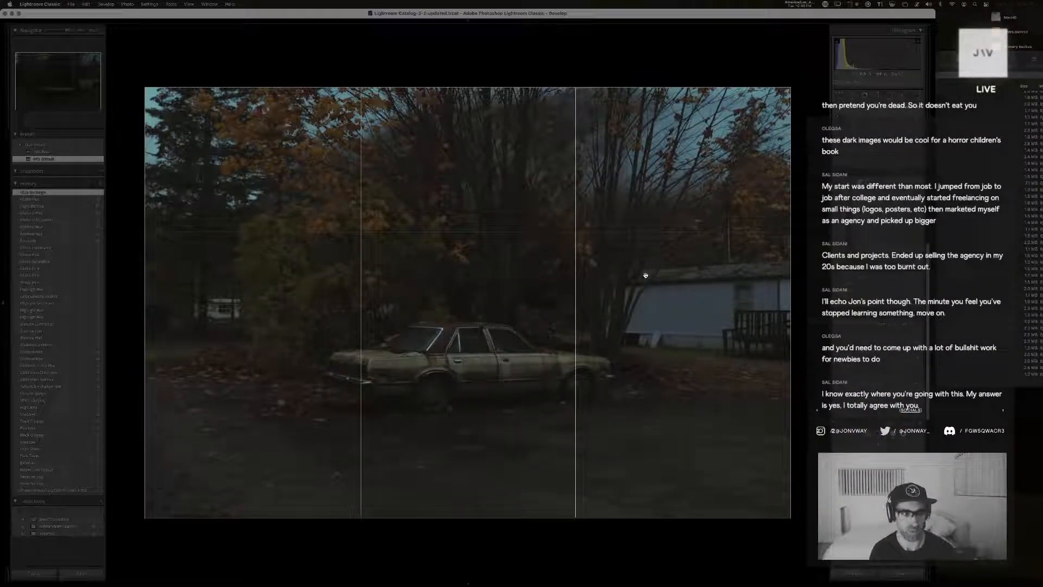
pyautogui.press('r')
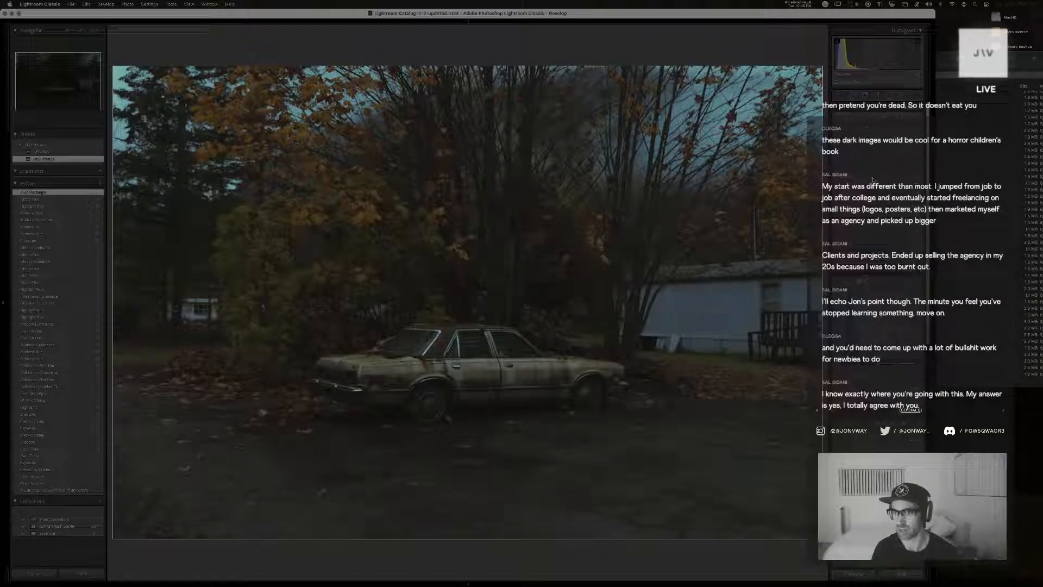
pyautogui.moveTo(874, 178); pyautogui.dragTo(876, 178)
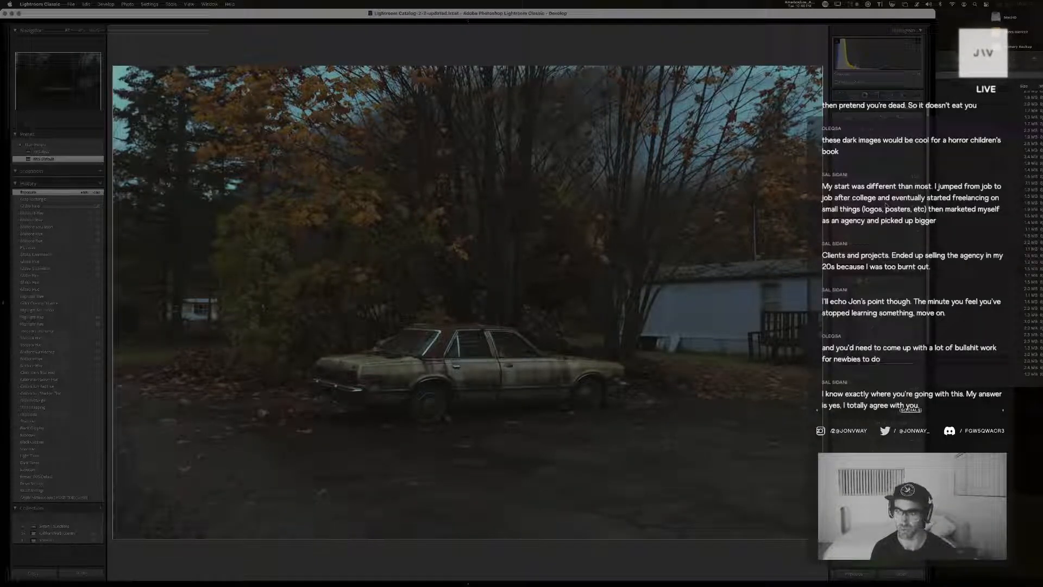
pyautogui.moveTo(886, 206); pyautogui.dragTo(883, 200)
# Raise the yellow and orange color adjustments of the car copy in the HSL settings
pyautogui.scroll(-5, 893, 226)
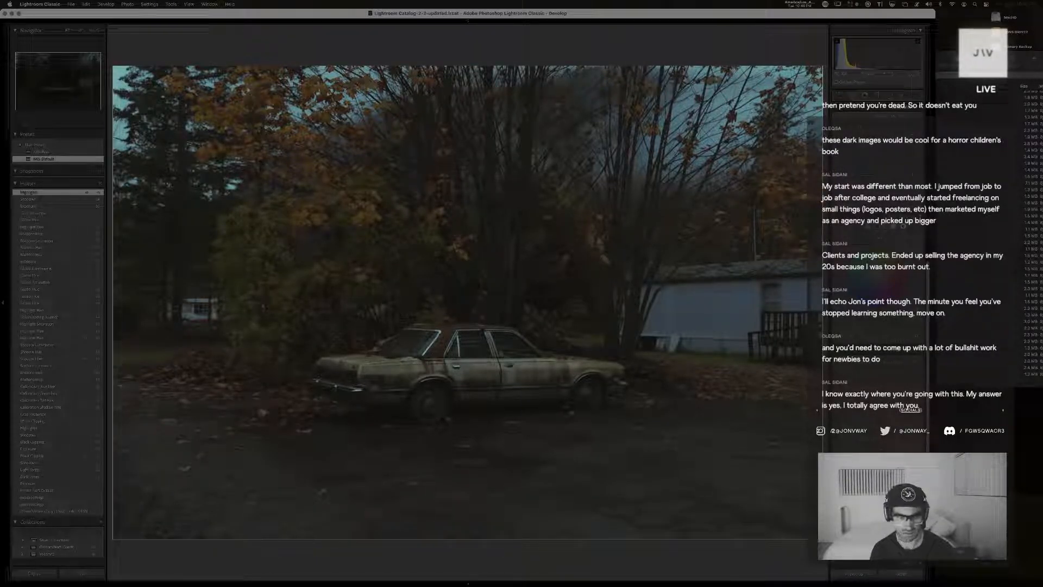
pyautogui.moveTo(883, 175); pyautogui.dragTo(887, 174)
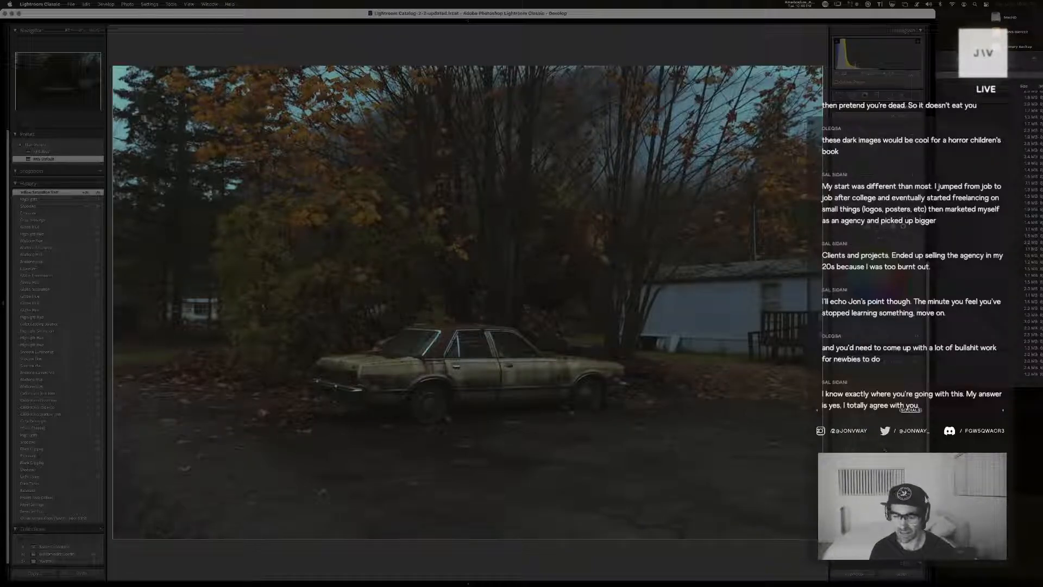
pyautogui.moveTo(884, 451); pyautogui.dragTo(889, 450)
pyautogui.scroll(-5, 894, 441)
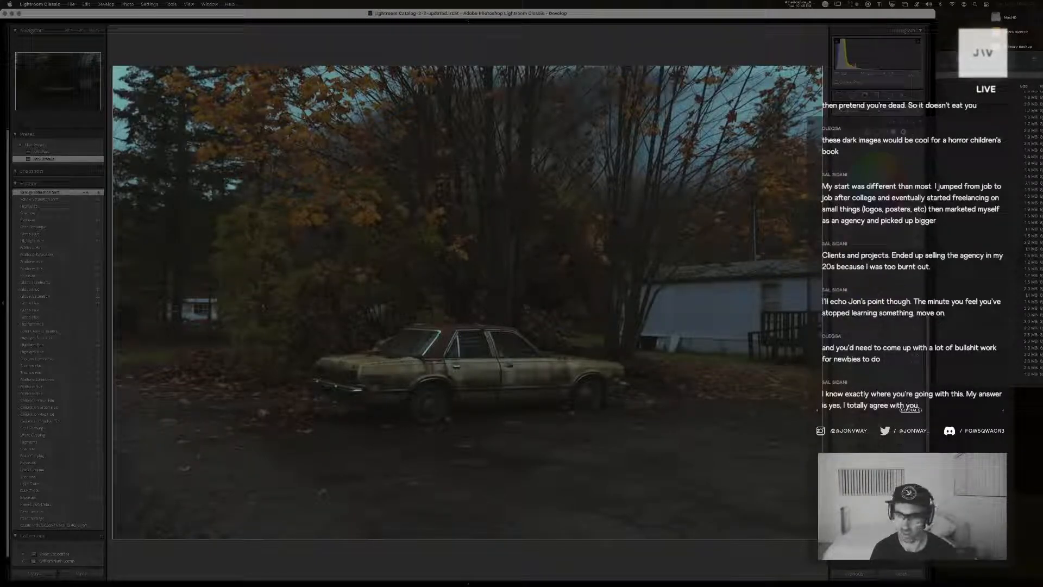
# Readjust the orange tones of the car copy, undo the last tweak and slightly reduce the red adjustment
pyautogui.moveTo(879, 420); pyautogui.dragTo(893, 415)
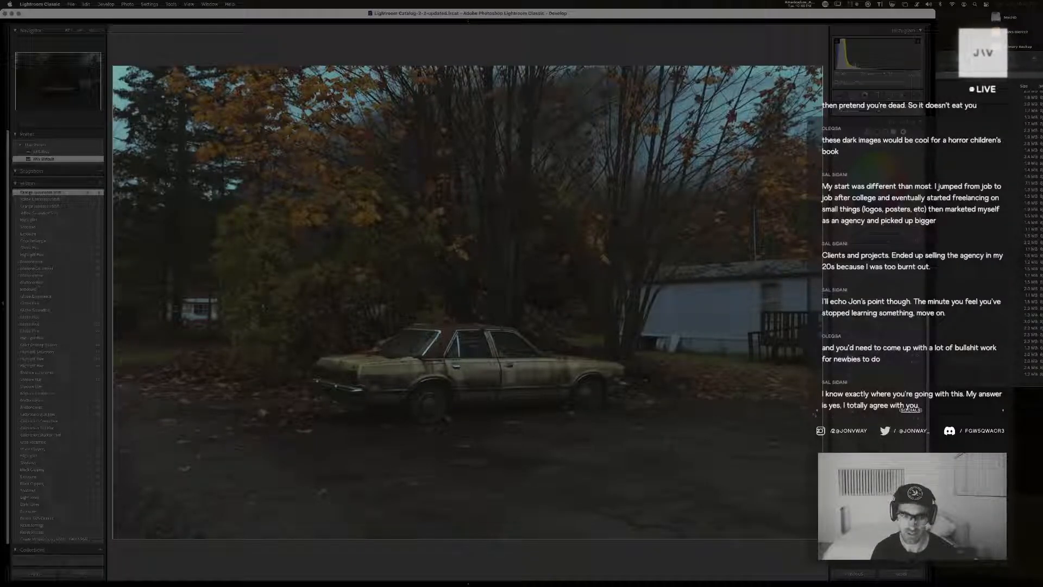
pyautogui.moveTo(867, 416); pyautogui.dragTo(865, 415)
pyautogui.press('super+z')
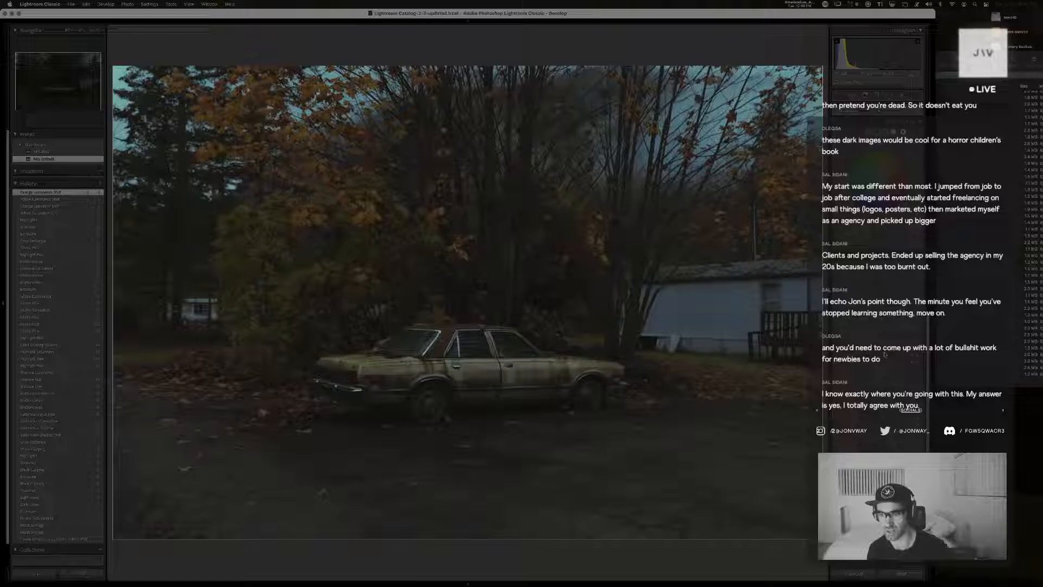
pyautogui.moveTo(884, 304); pyautogui.dragTo(882, 305)
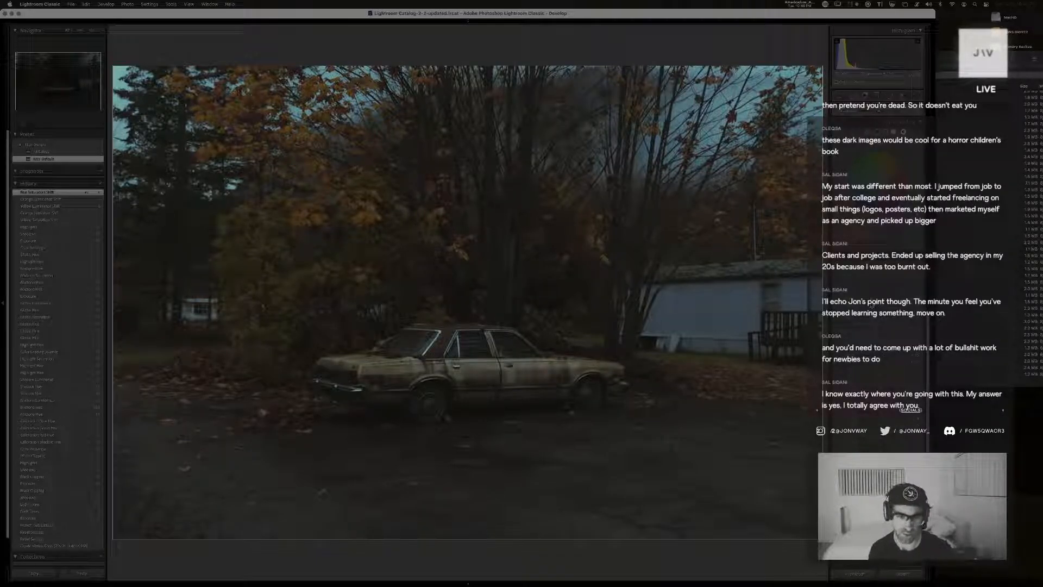
# Fine-tune the yellow and orange hues of the car copy in the HSL settings and undo the last tweak
pyautogui.moveTo(878, 305); pyautogui.dragTo(880, 296)
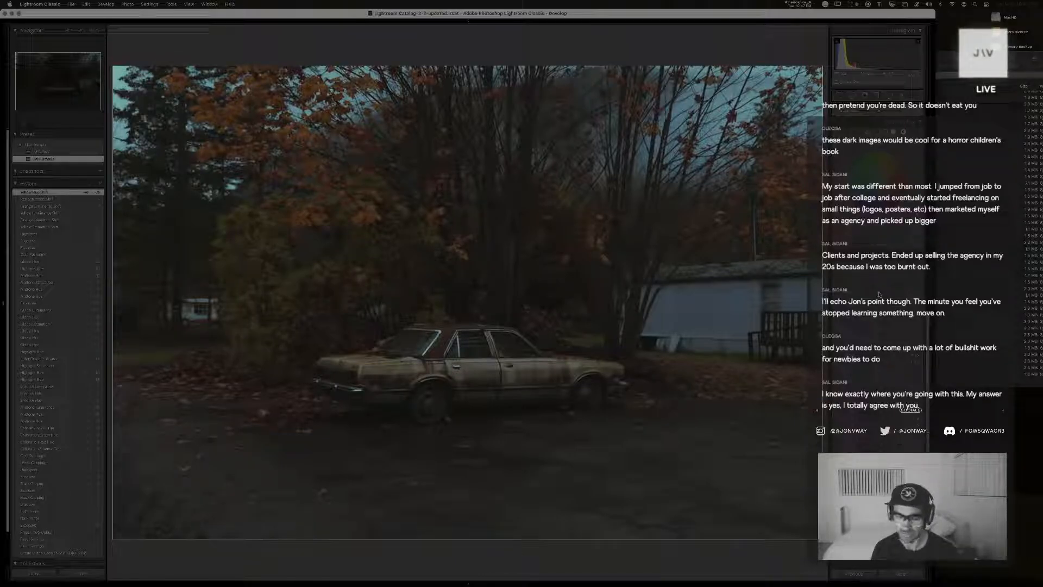
pyautogui.moveTo(879, 294); pyautogui.dragTo(881, 294)
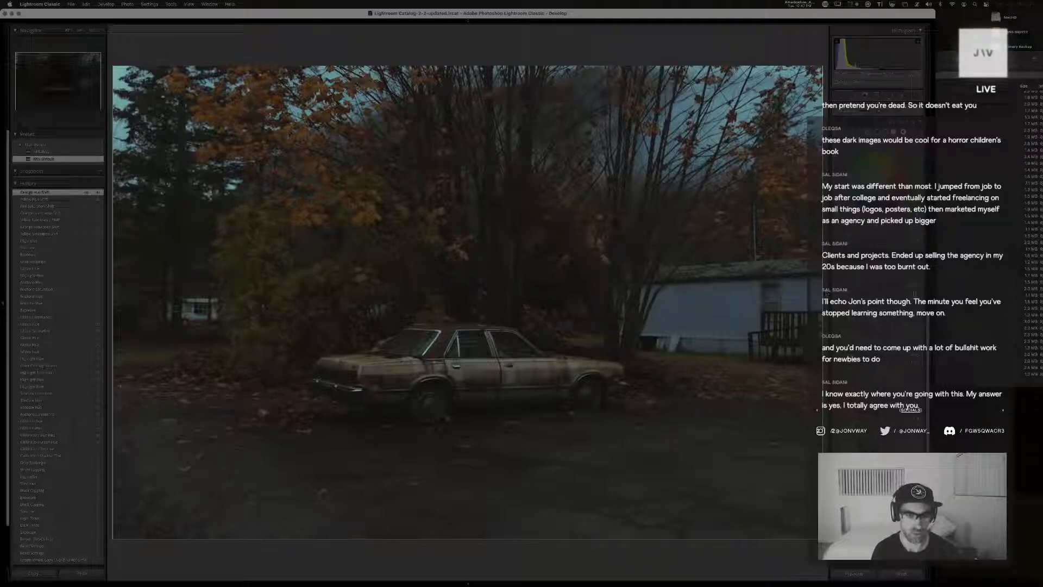
pyautogui.press('super+z')
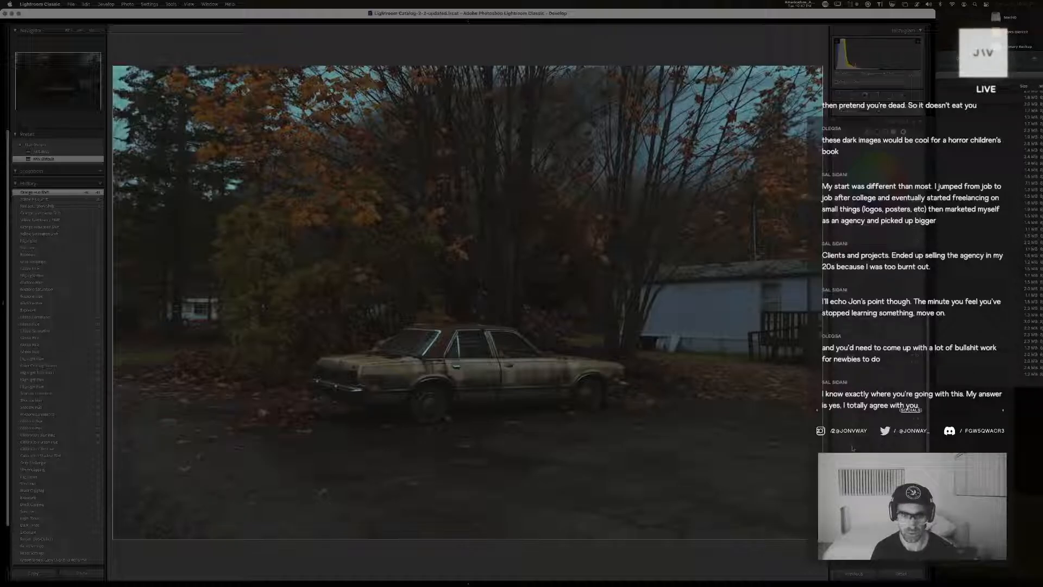
# Adjust the luminance of the blue and aqua tones and slightly lower a color saturation in the car copy
pyautogui.moveTo(922, 451); pyautogui.dragTo(882, 444)
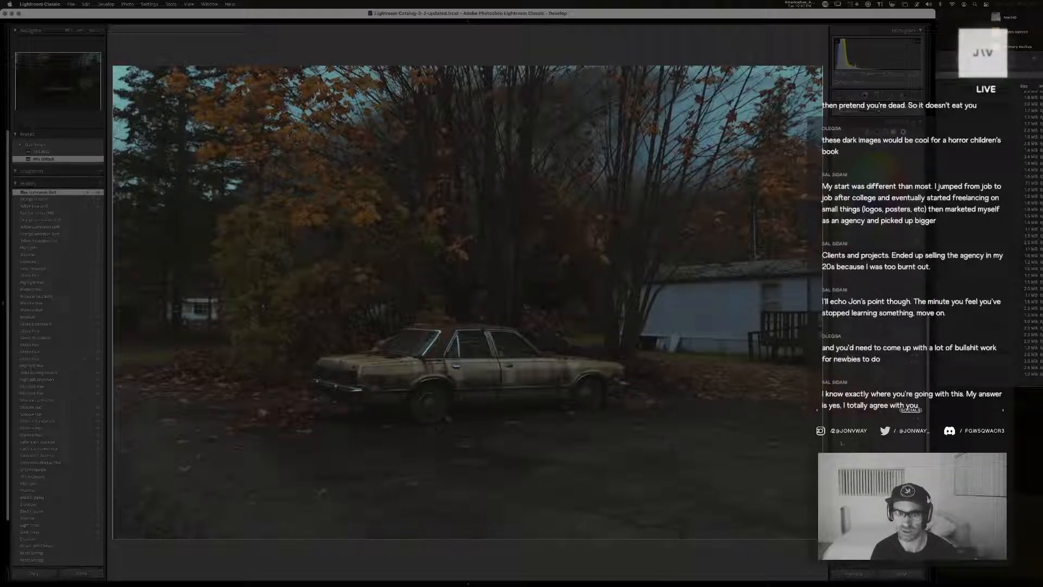
pyautogui.moveTo(877, 440); pyautogui.dragTo(878, 440)
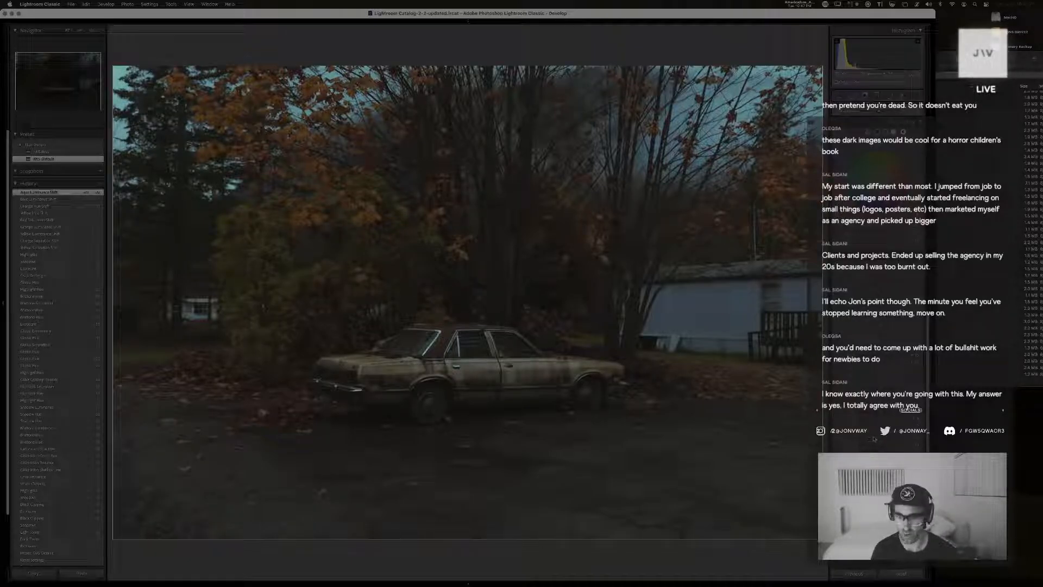
pyautogui.moveTo(880, 441); pyautogui.dragTo(871, 442)
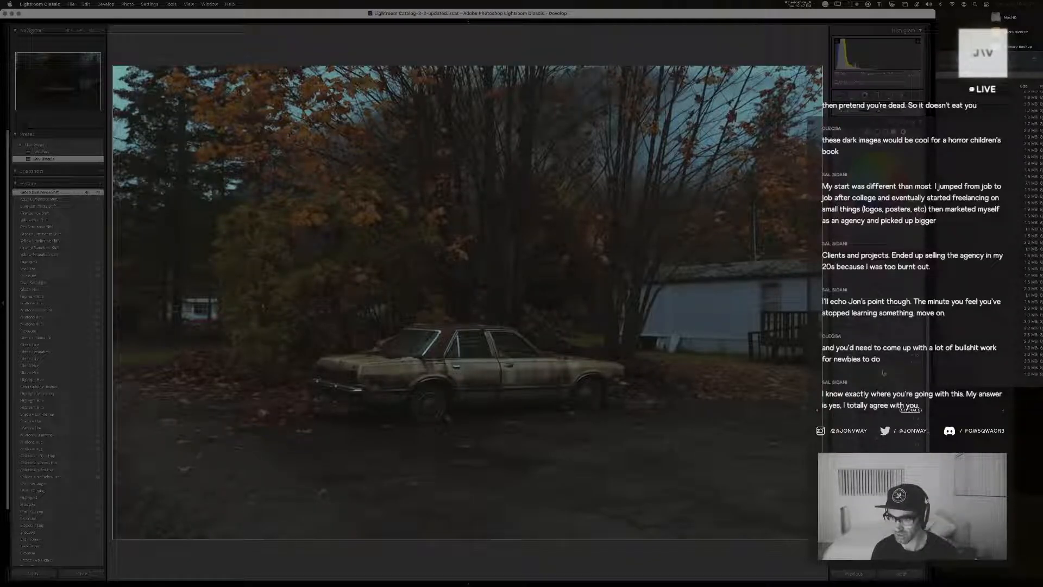
pyautogui.moveTo(877, 372); pyautogui.dragTo(865, 373)
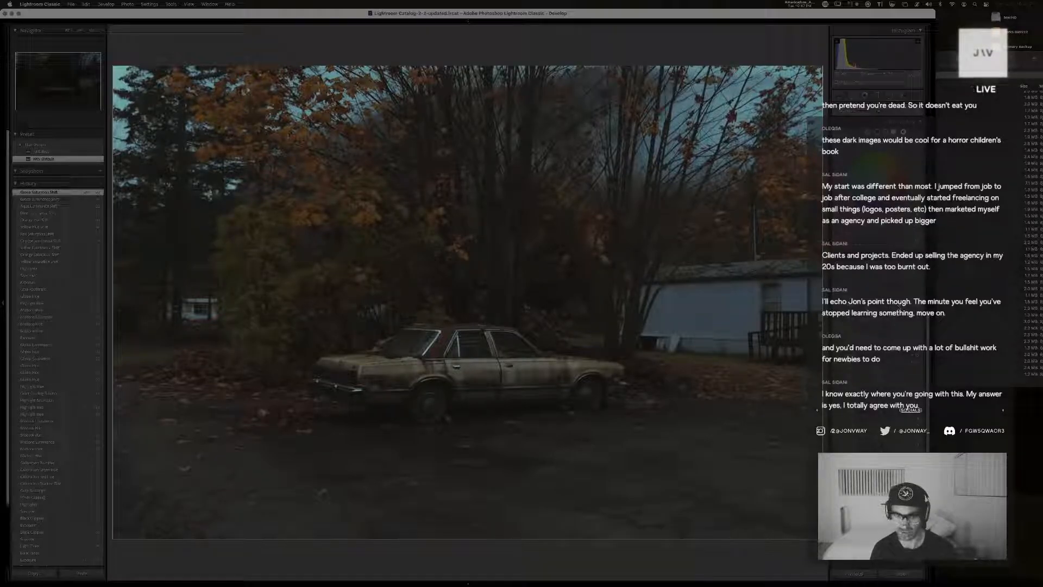
# Try hue shifts of +100 for aqua and -100 for blue plus a luminance tweak on the car copy, and undo them
pyautogui.moveTo(879, 305); pyautogui.dragTo(852, 312)
pyautogui.press('super+z')
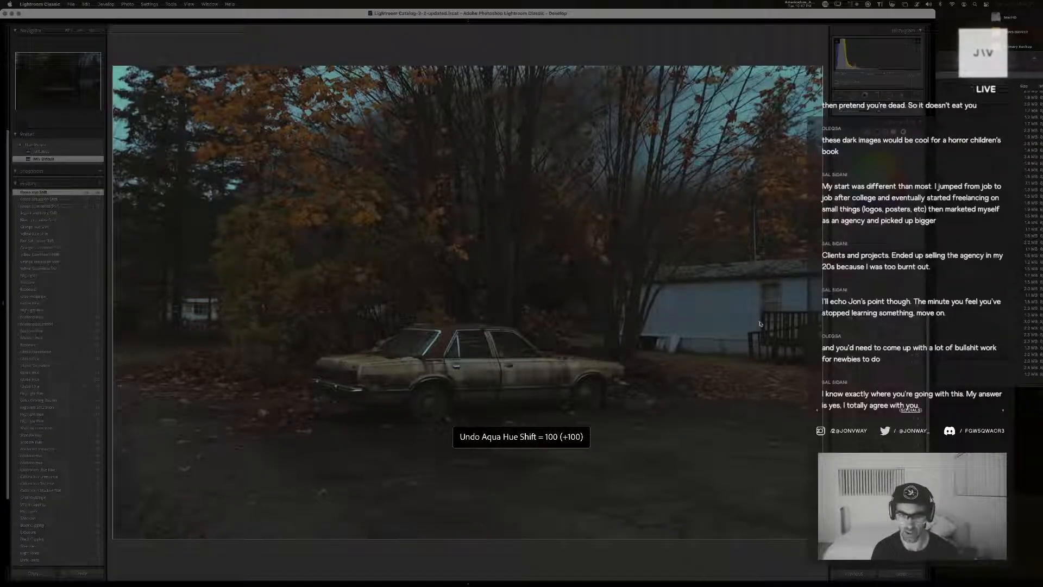
pyautogui.press('super+z')
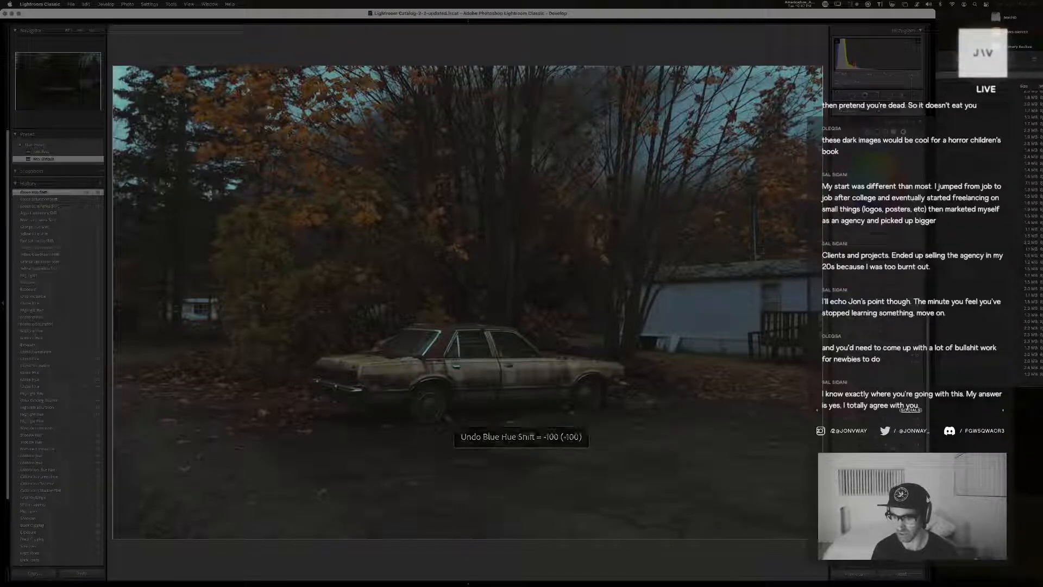
pyautogui.moveTo(880, 449)
pyautogui.mouseDown()
pyautogui.moveTo(867, 449)
pyautogui.moveTo(891, 449)
pyautogui.mouseUp()
pyautogui.press('super+z')
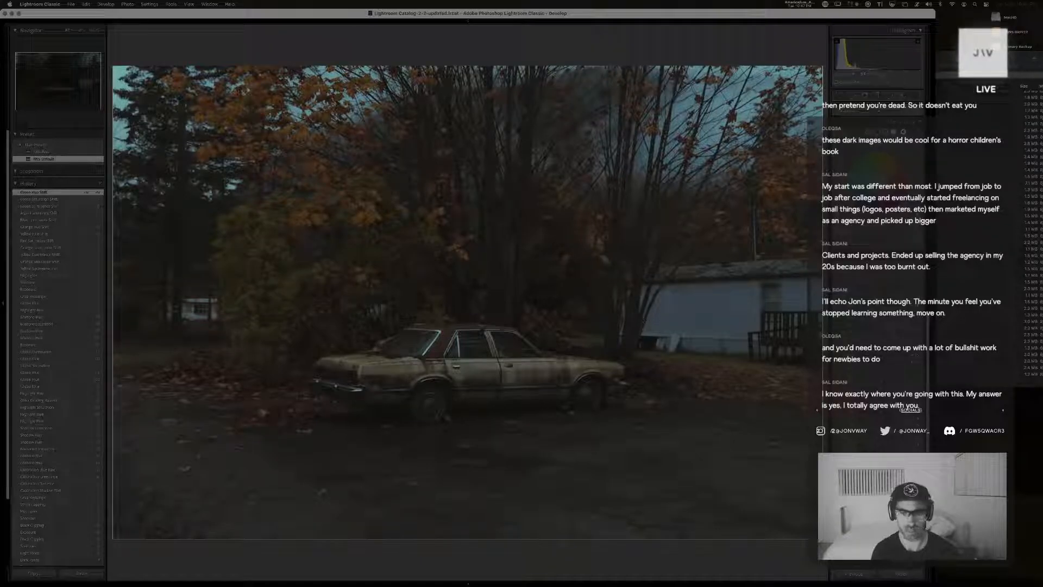
# Compare the regraded car copy side by side with the earlier version and reopen the copy for developing
pyautogui.press('g')
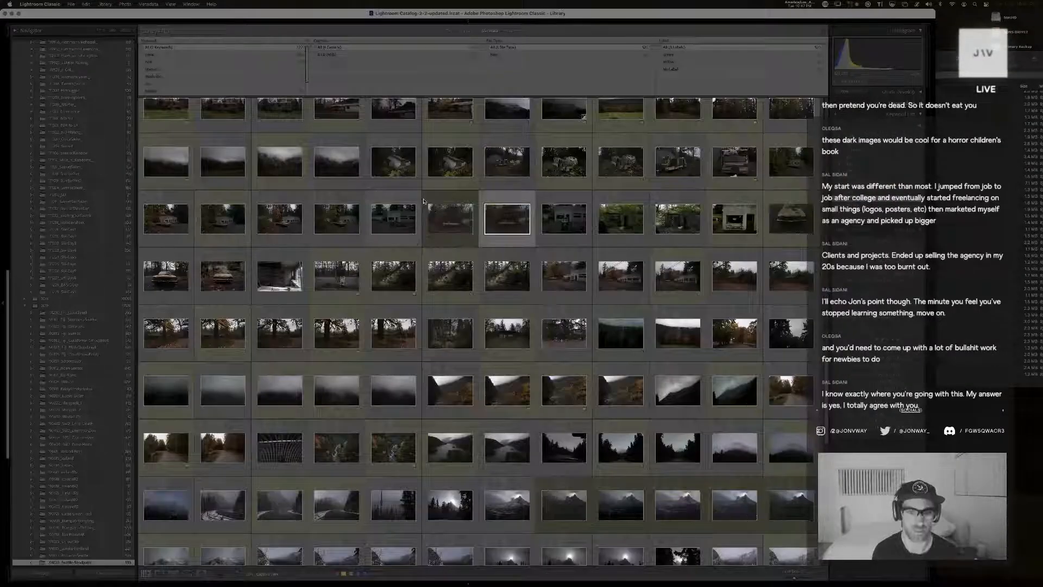
pyautogui.click(451, 222)
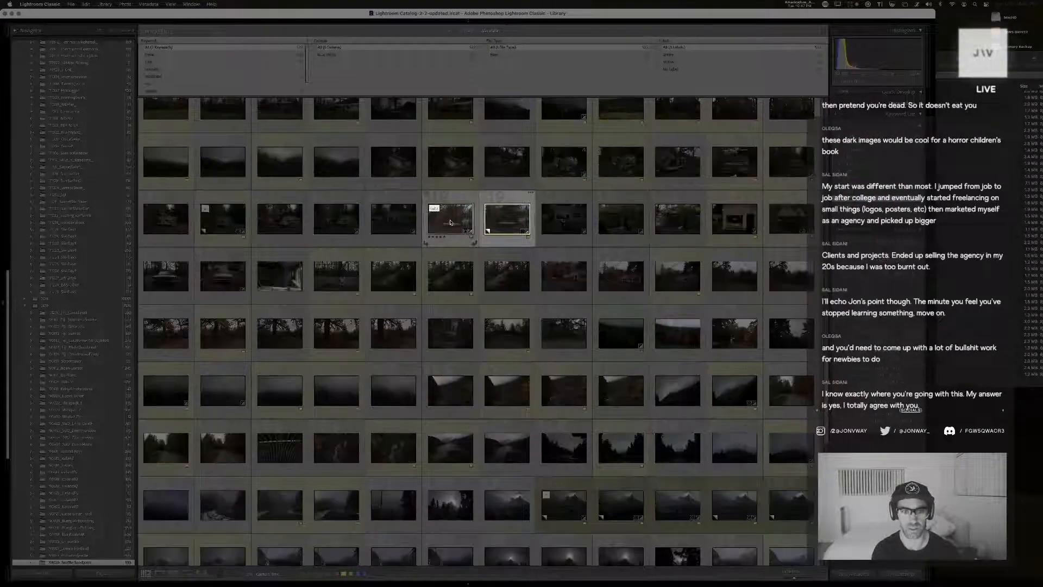
pyautogui.press('c')
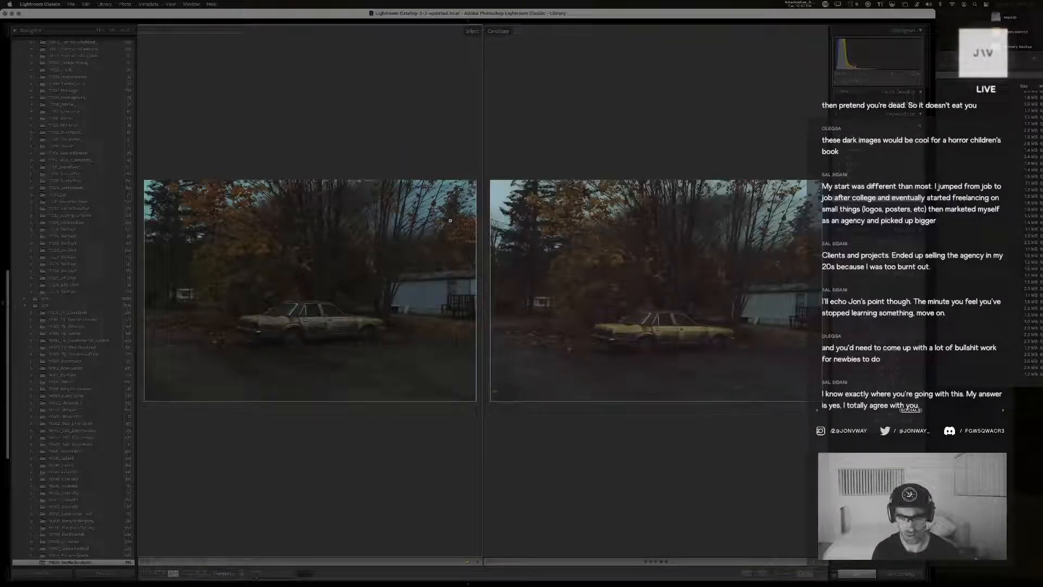
pyautogui.press('e')
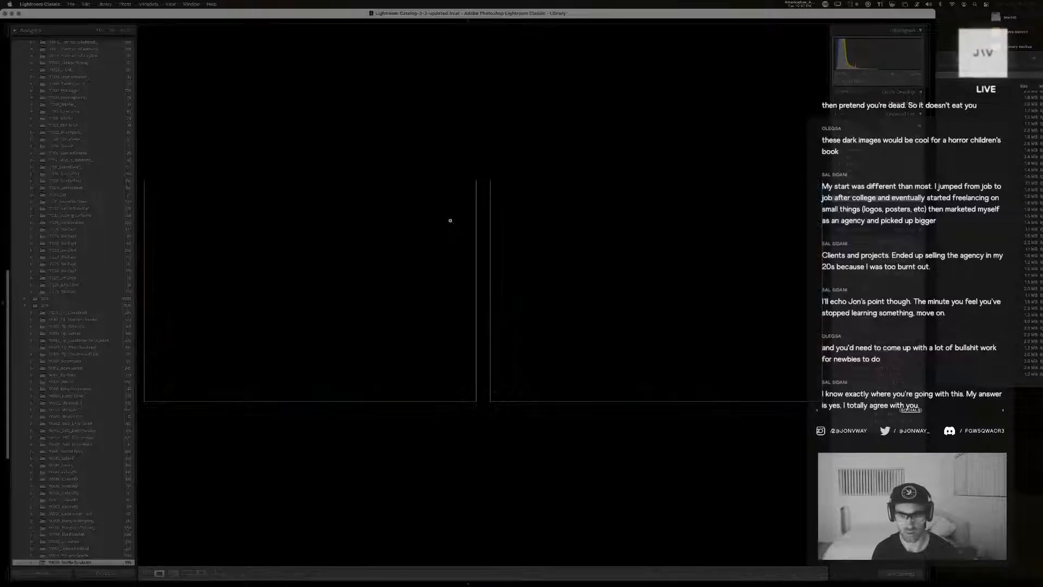
pyautogui.press('d')
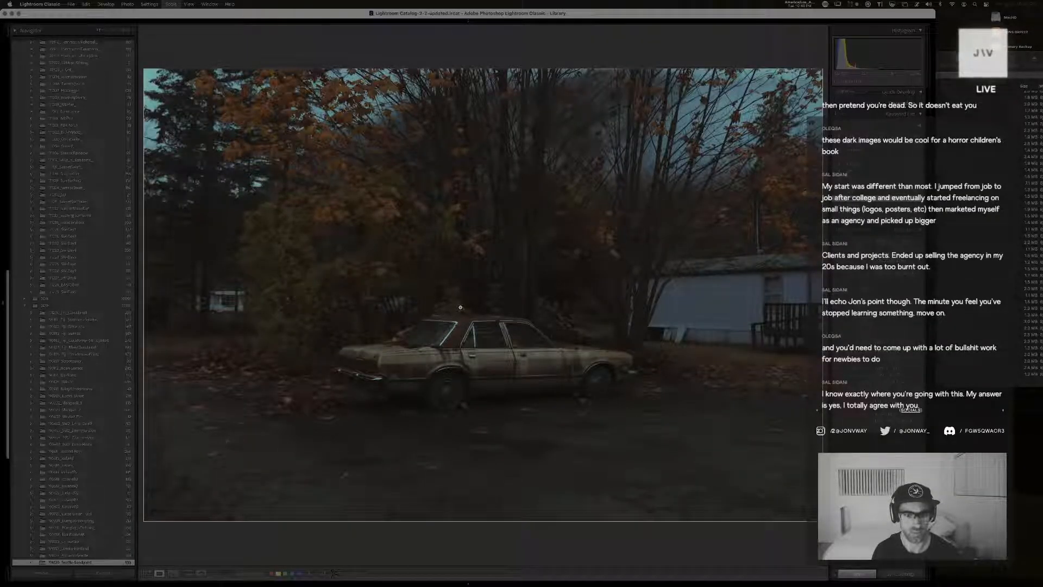
pyautogui.press('g')
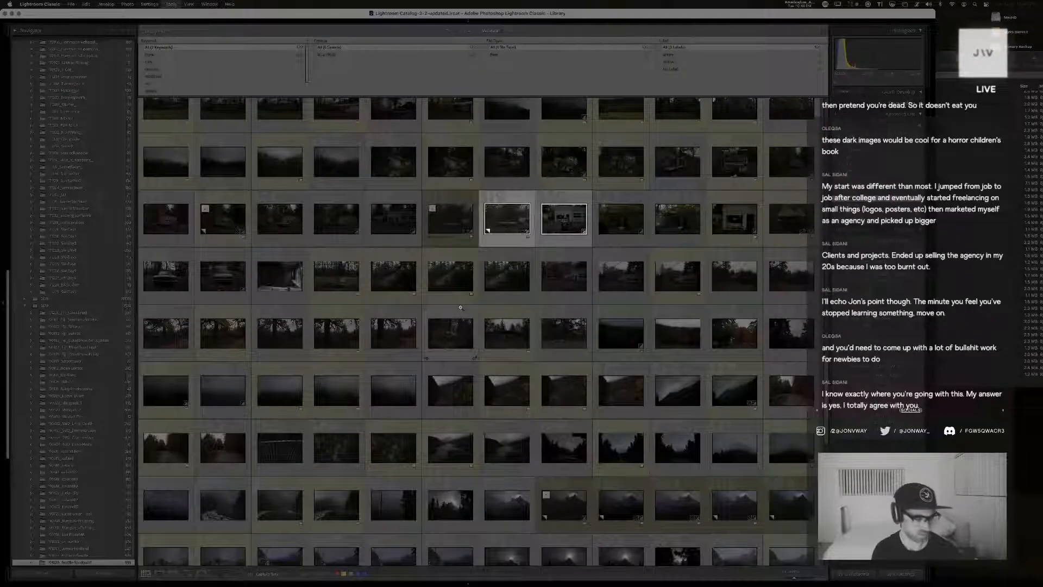
pyautogui.press('d')
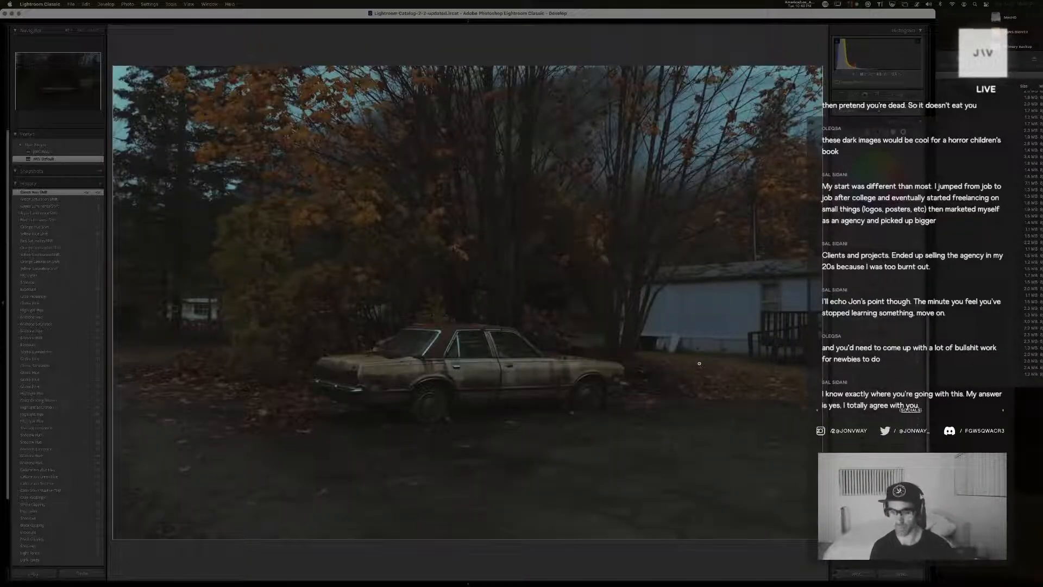
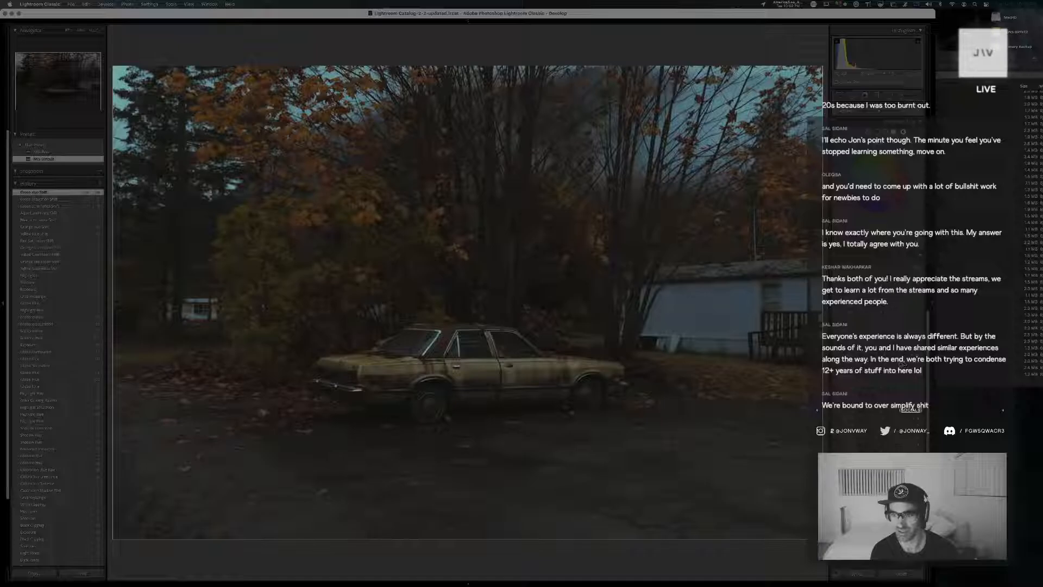
# Fine-tune the saturation and luminance of the photo's red, orange and yellow tones, and tweak the highlight color grading
pyautogui.moveTo(901, 364); pyautogui.dragTo(901, 364)
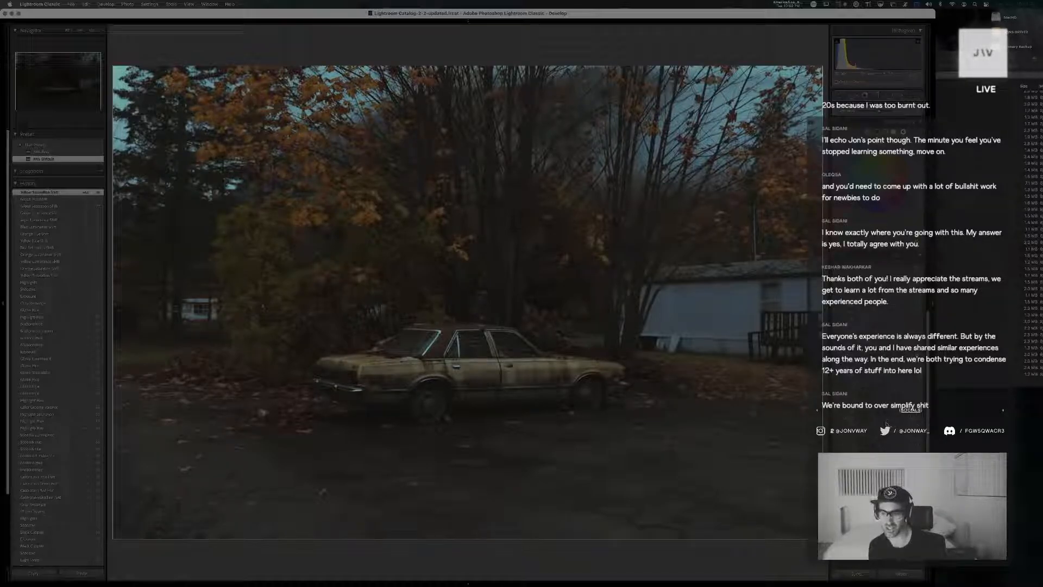
pyautogui.moveTo(883, 424); pyautogui.dragTo(886, 425)
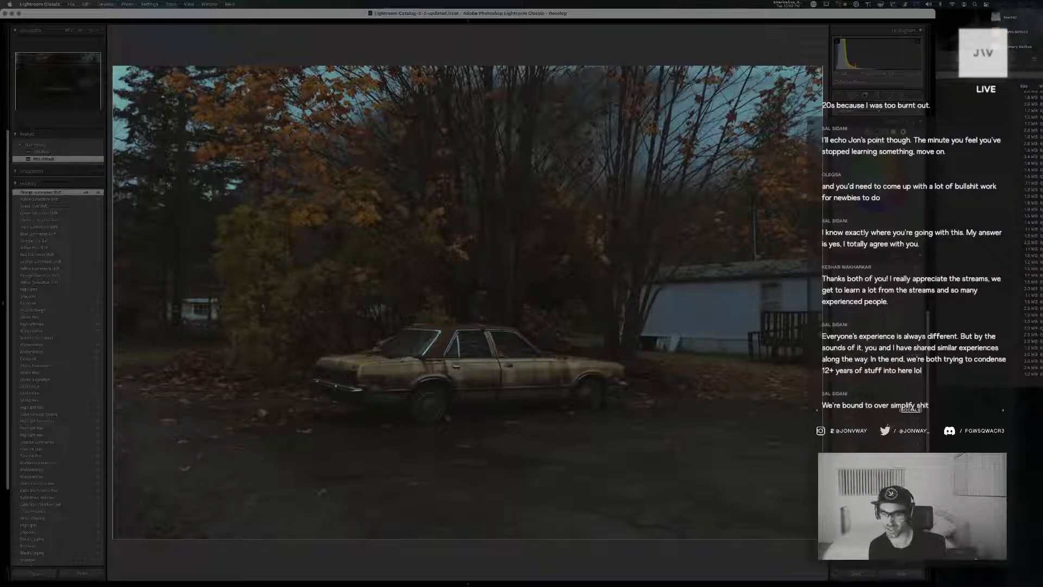
pyautogui.moveTo(884, 416); pyautogui.dragTo(886, 415)
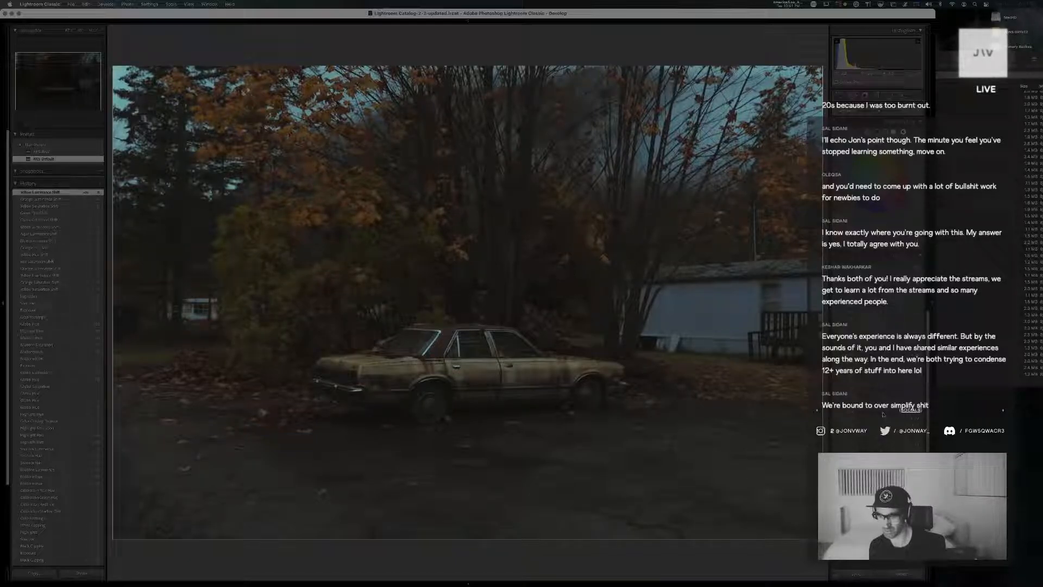
pyautogui.moveTo(883, 414); pyautogui.dragTo(884, 414)
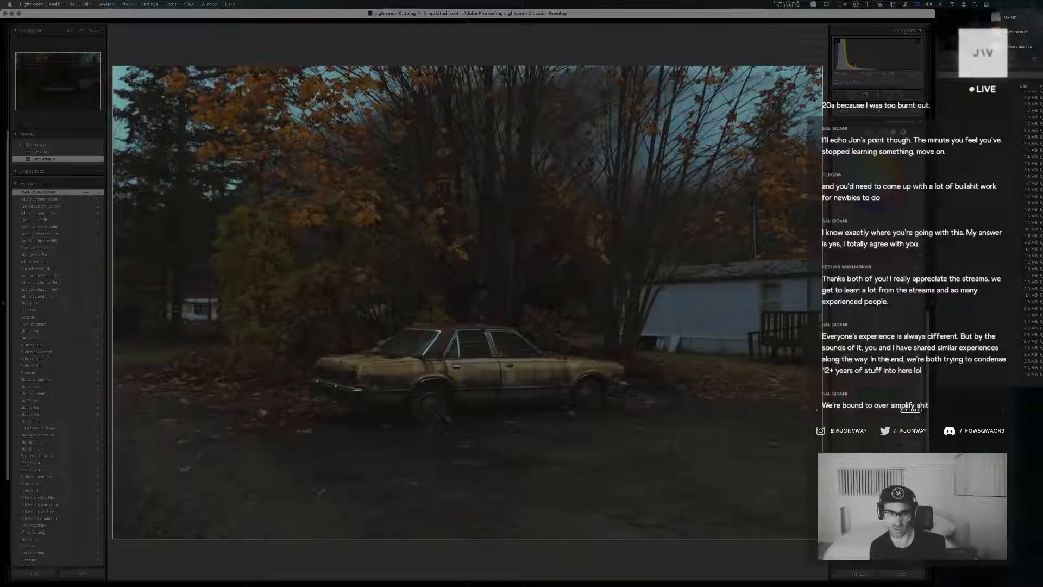
pyautogui.moveTo(890, 360); pyautogui.dragTo(893, 357)
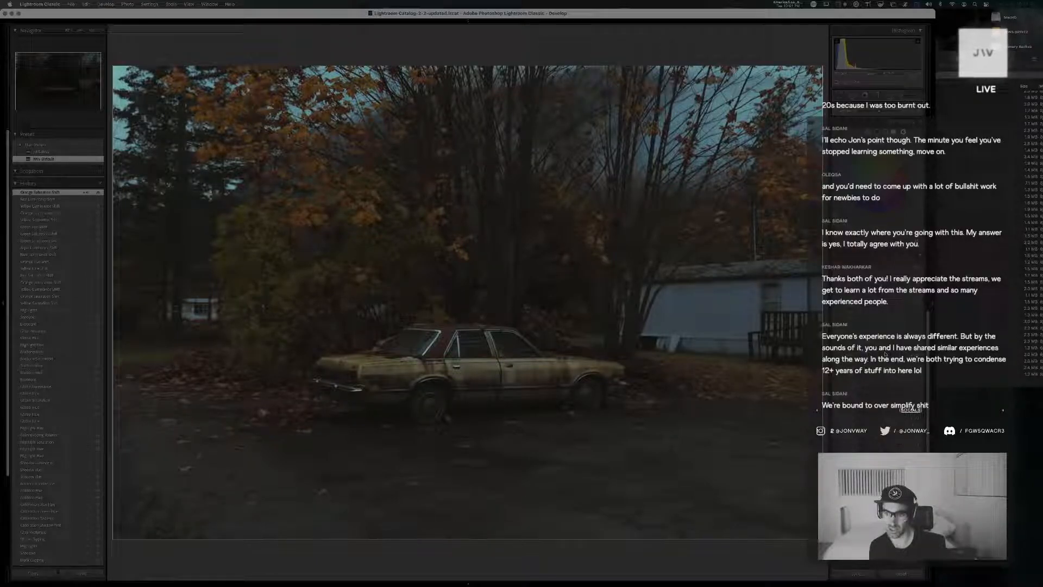
pyautogui.moveTo(886, 355); pyautogui.dragTo(869, 353)
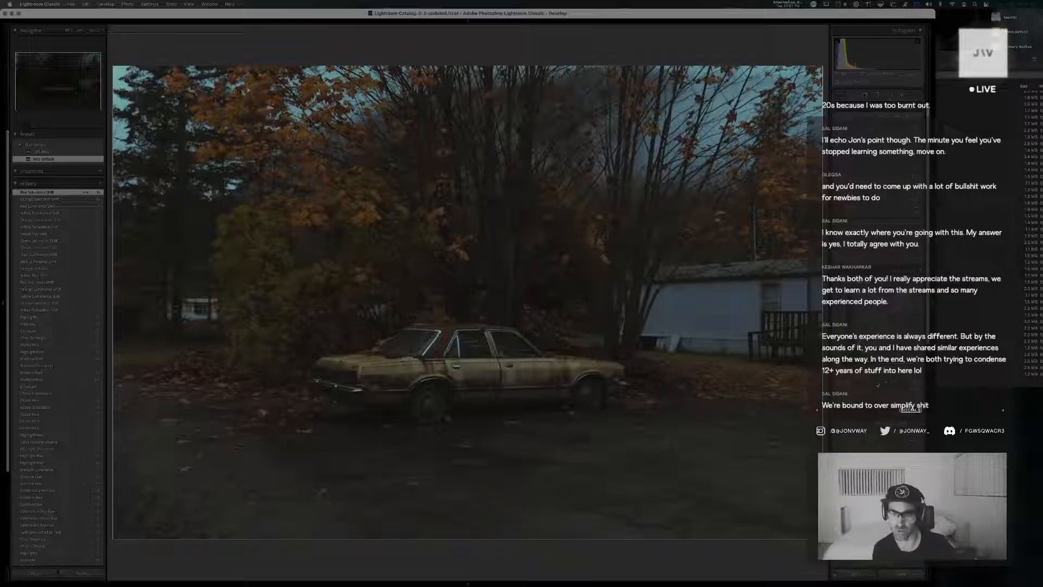
pyautogui.moveTo(876, 382); pyautogui.dragTo(876, 382)
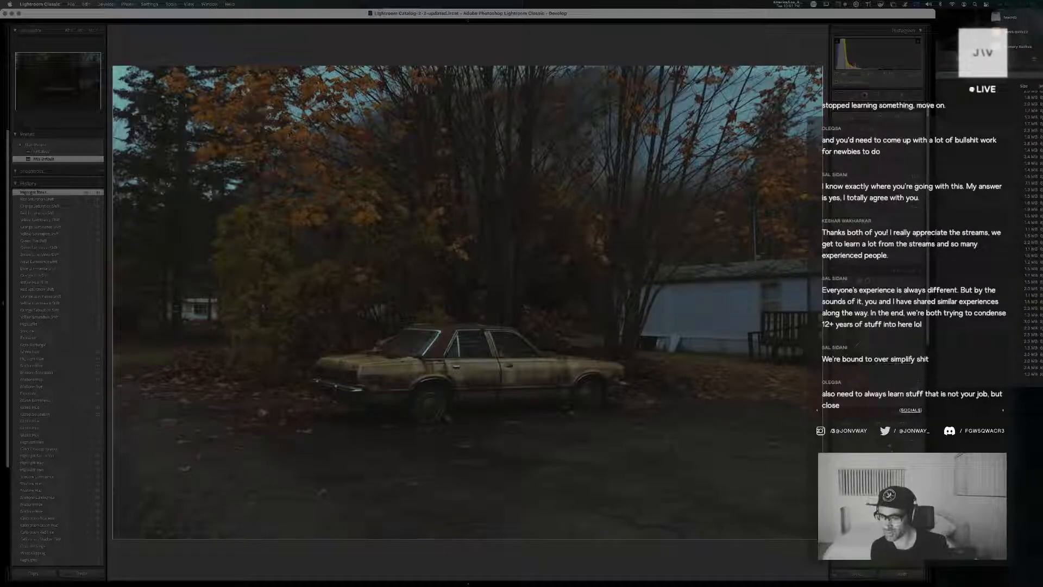
# Adjust the blue saturation, luminance and hue plus the aqua hue, and compare the result with the before version
pyautogui.scroll(-5, 890, 445)
pyautogui.scroll(-5, 890, 424)
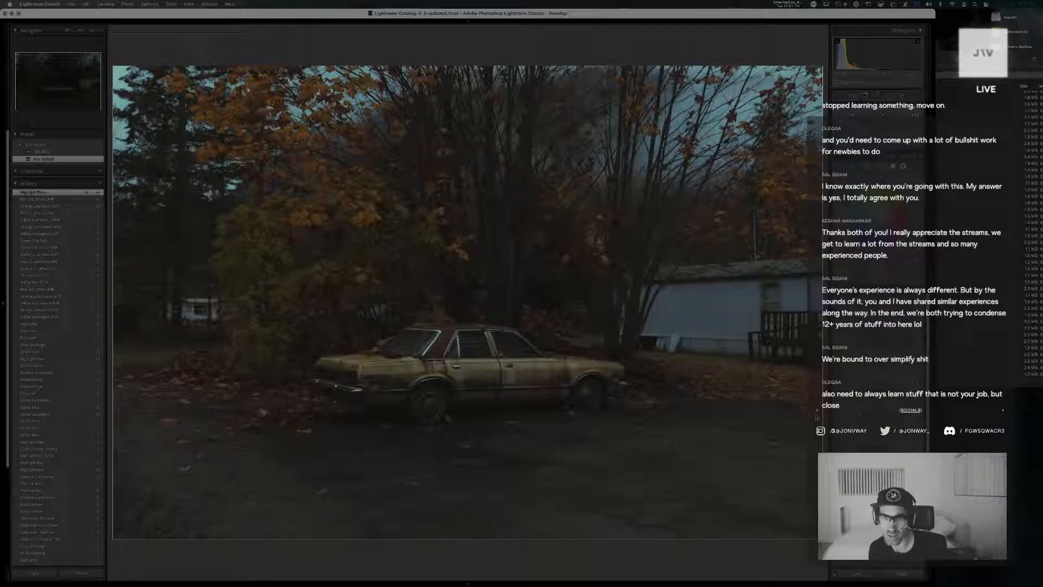
pyautogui.moveTo(883, 414); pyautogui.dragTo(856, 413)
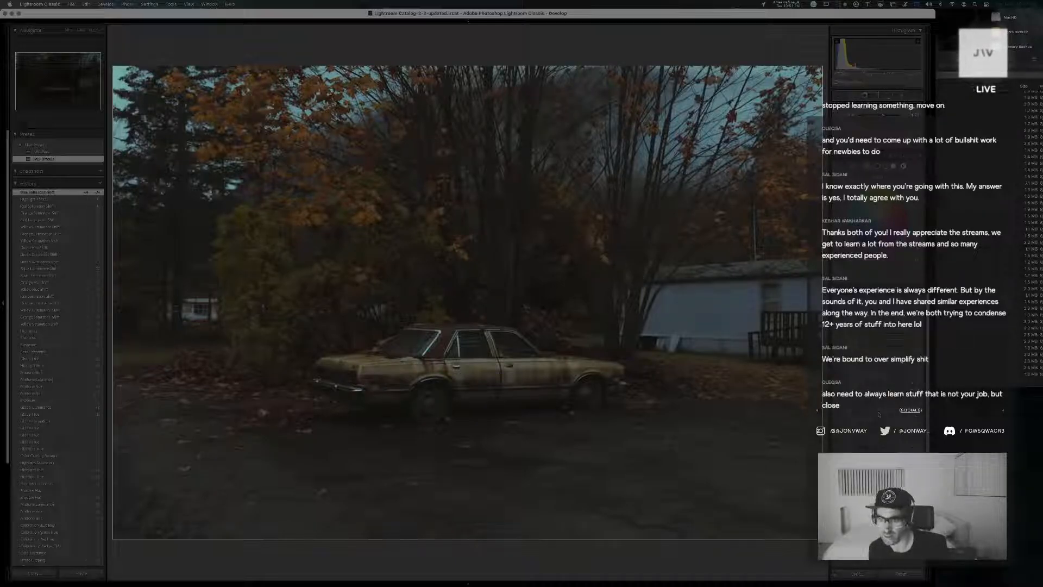
pyautogui.moveTo(879, 414); pyautogui.dragTo(858, 420)
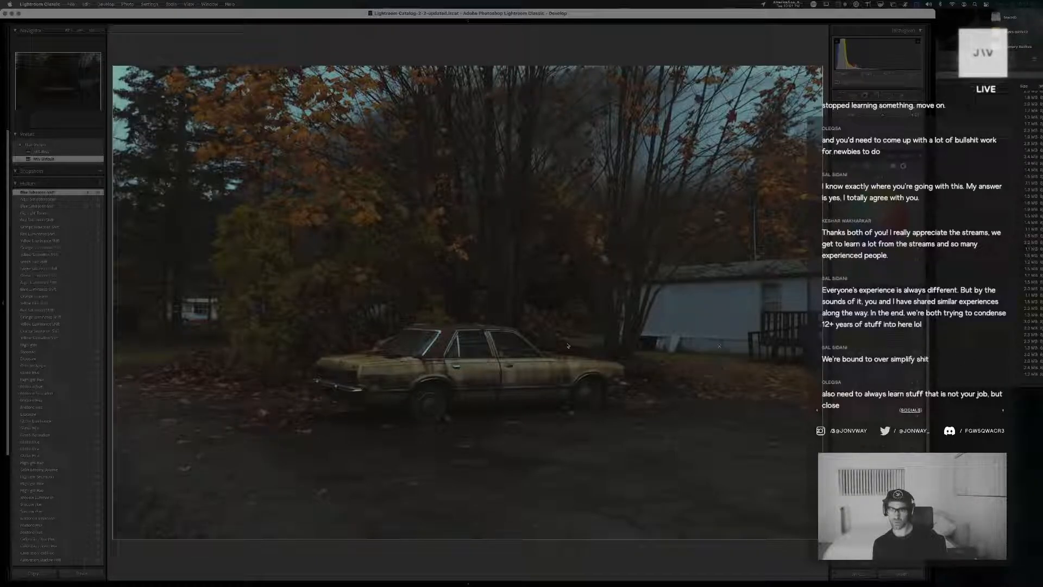
pyautogui.press('super+z')
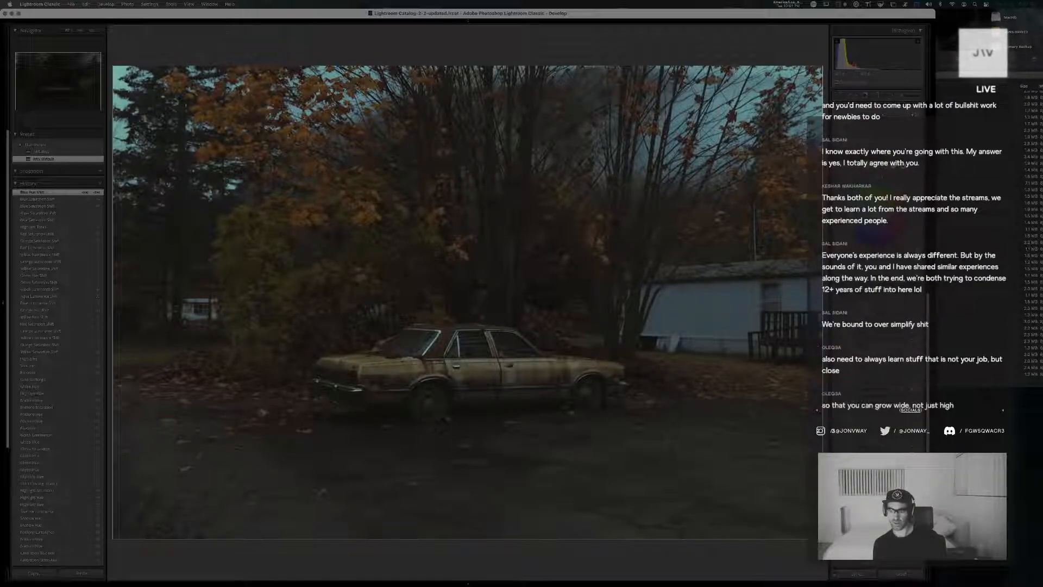
pyautogui.moveTo(883, 354); pyautogui.dragTo(1021, 354)
pyautogui.moveTo(873, 349); pyautogui.dragTo(870, 353)
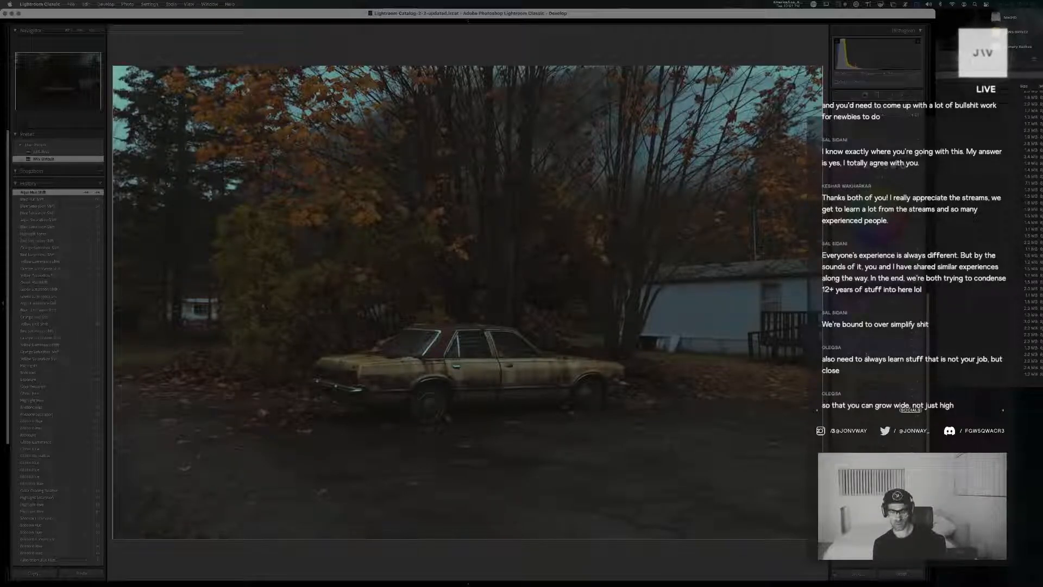
pyautogui.press('\\')
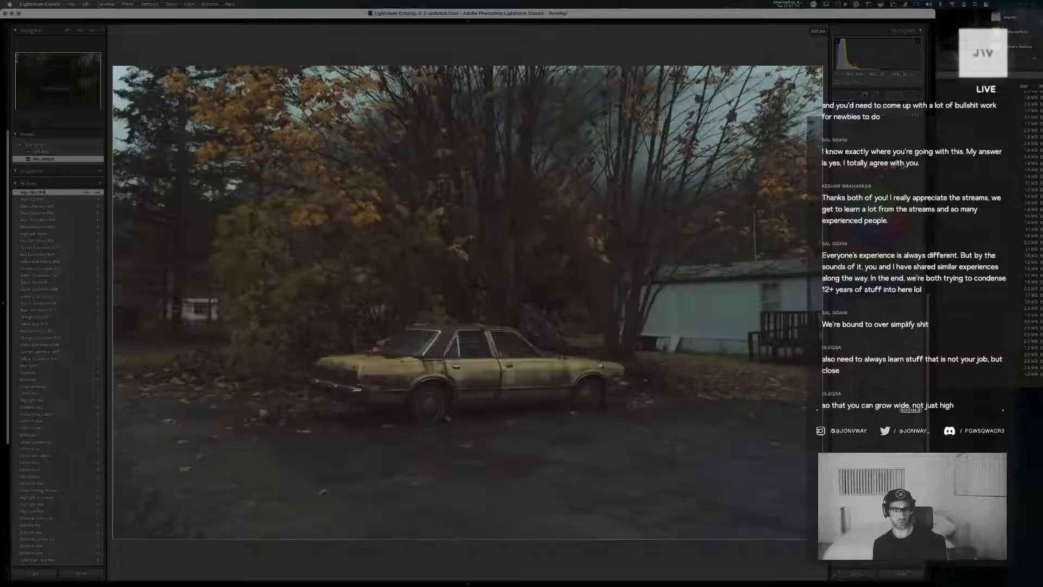
pyautogui.press('\\')
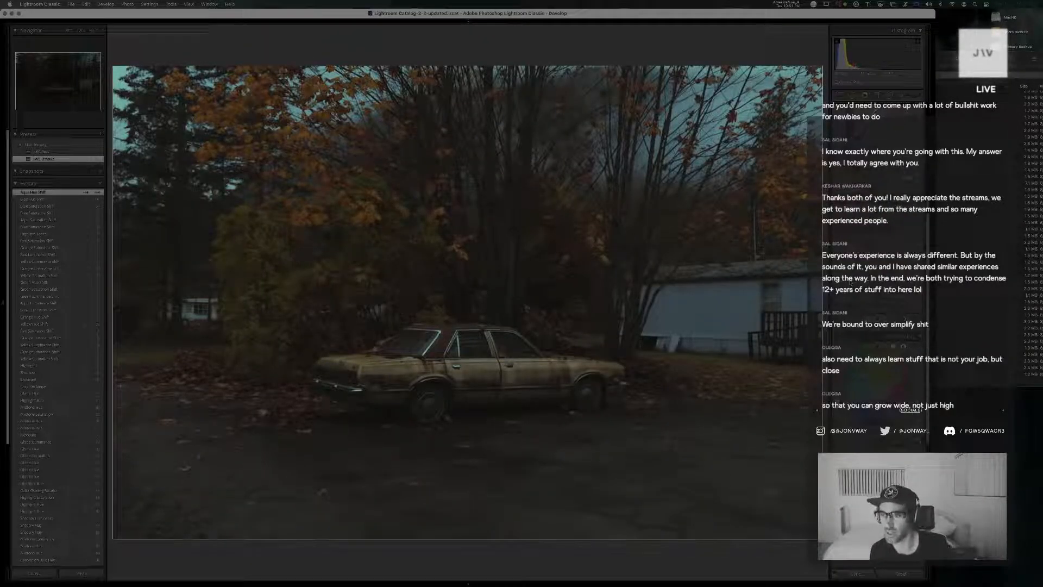
# Refine the car photo's exposure and shadow tones with small basic tone adjustments
pyautogui.moveTo(881, 223); pyautogui.dragTo(884, 223)
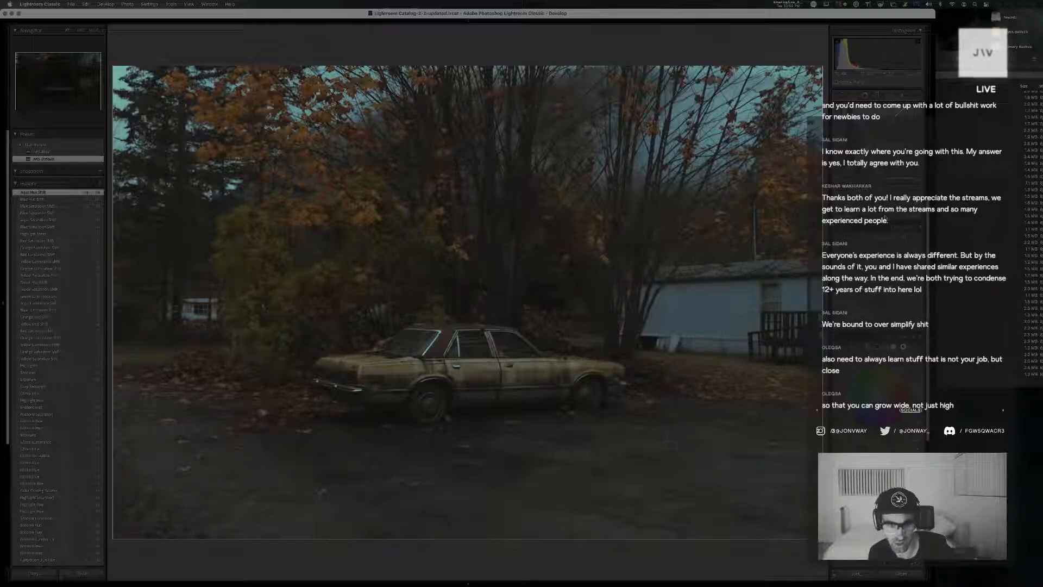
pyautogui.scroll(8, 884, 223)
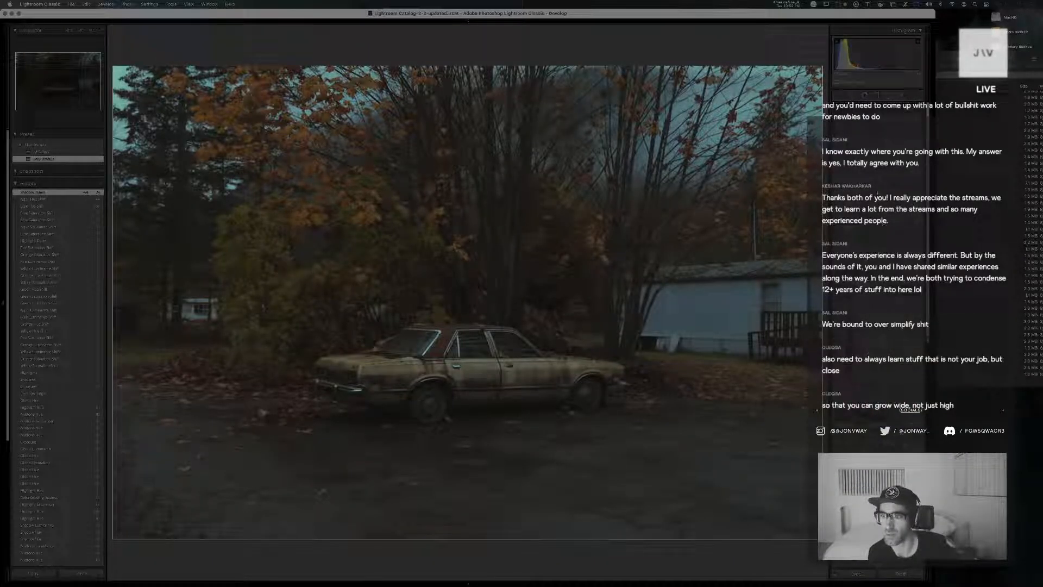
pyautogui.moveTo(878, 179); pyautogui.dragTo(876, 179)
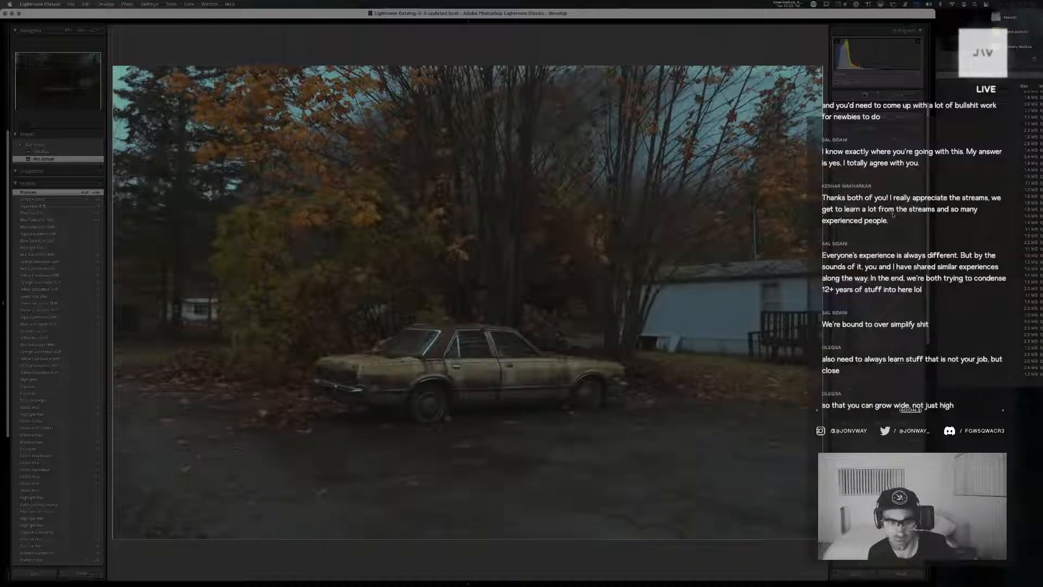
# Undo the last custom point curve change and reshape the curve with small adjustments in its darker tones
pyautogui.press('super+z')
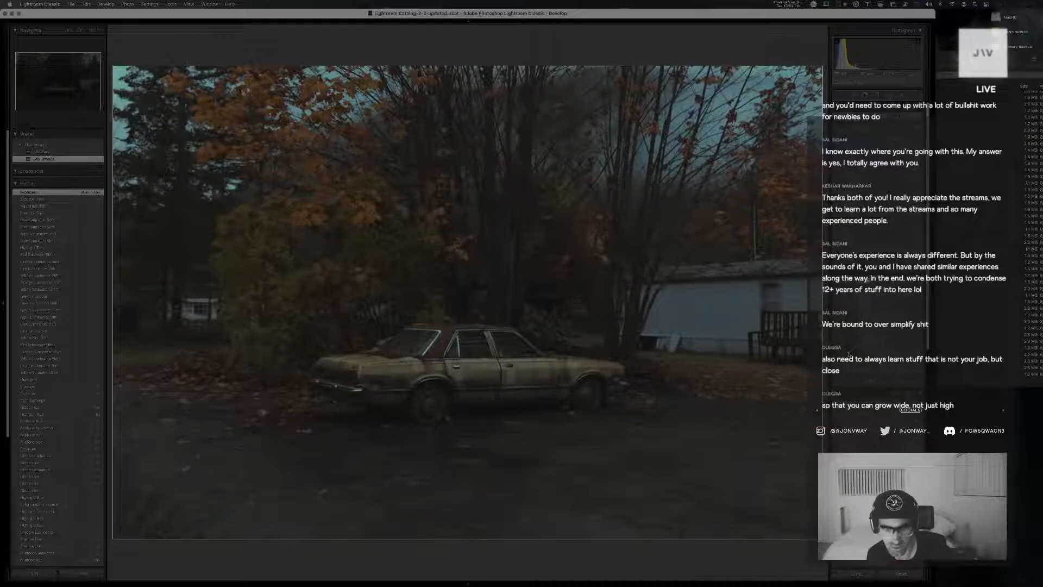
pyautogui.press('super+z')
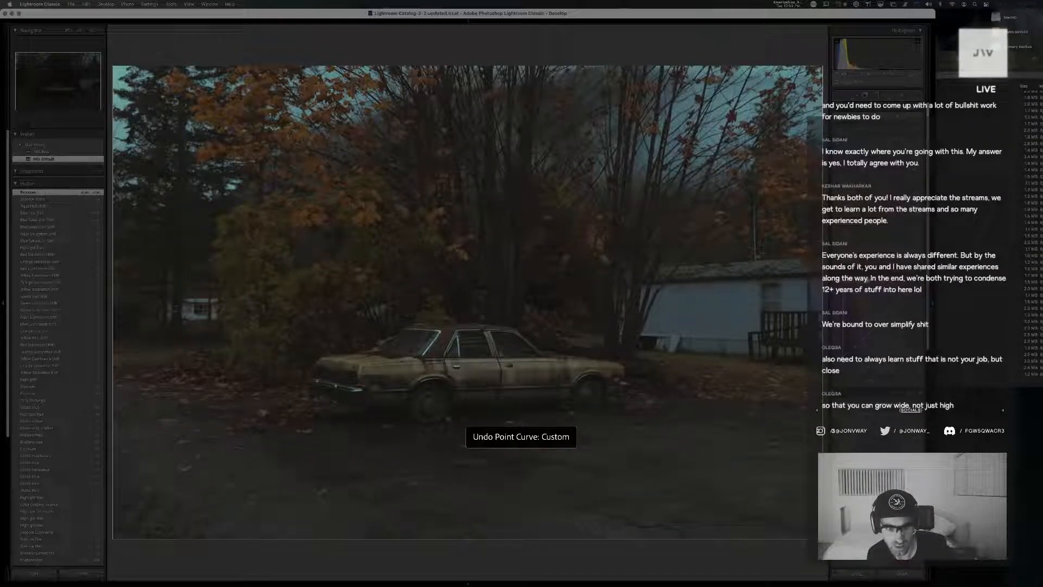
pyautogui.click(857, 344)
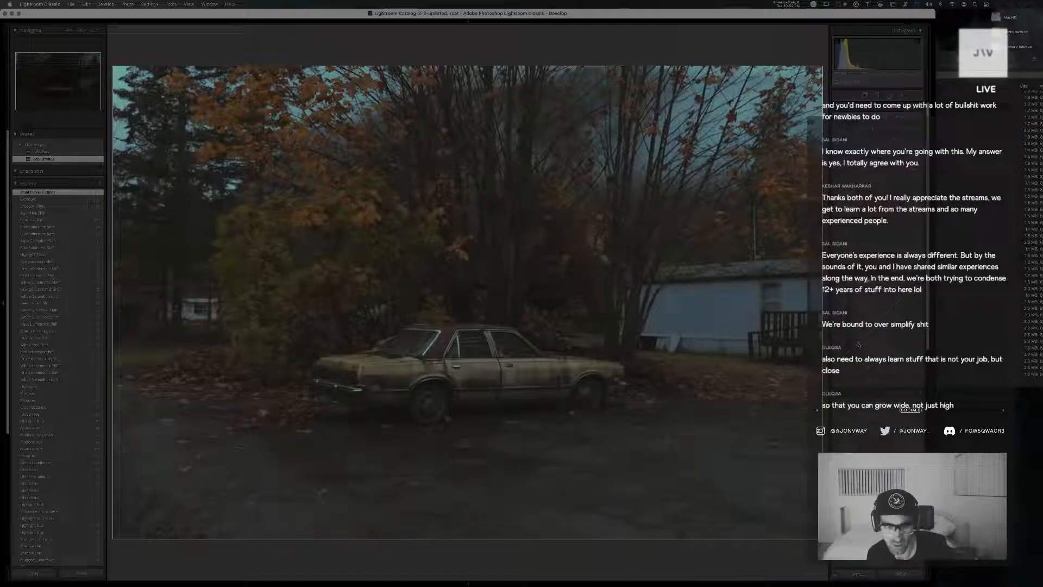
pyautogui.click(858, 346)
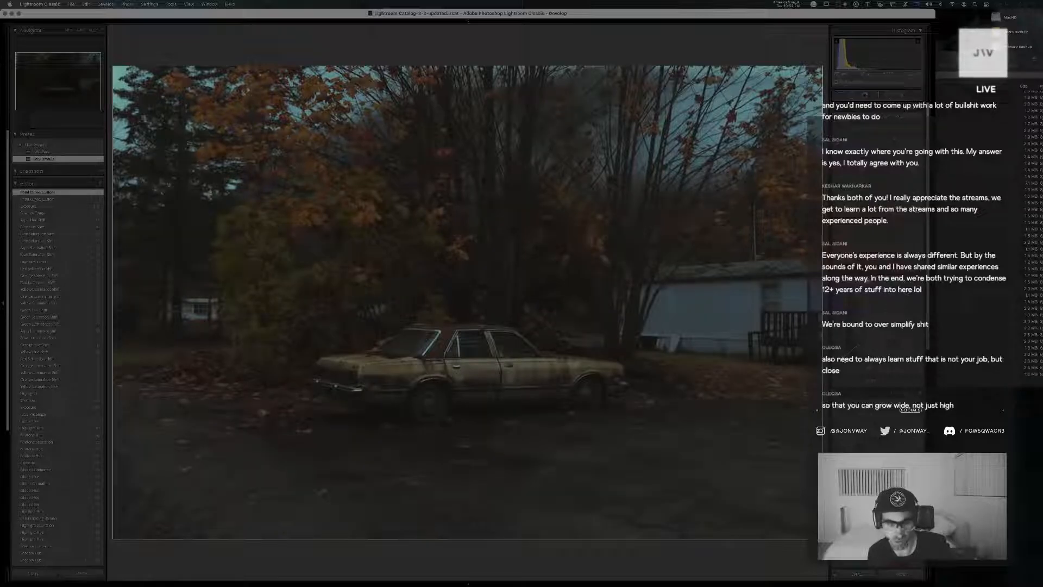
pyautogui.click(844, 359)
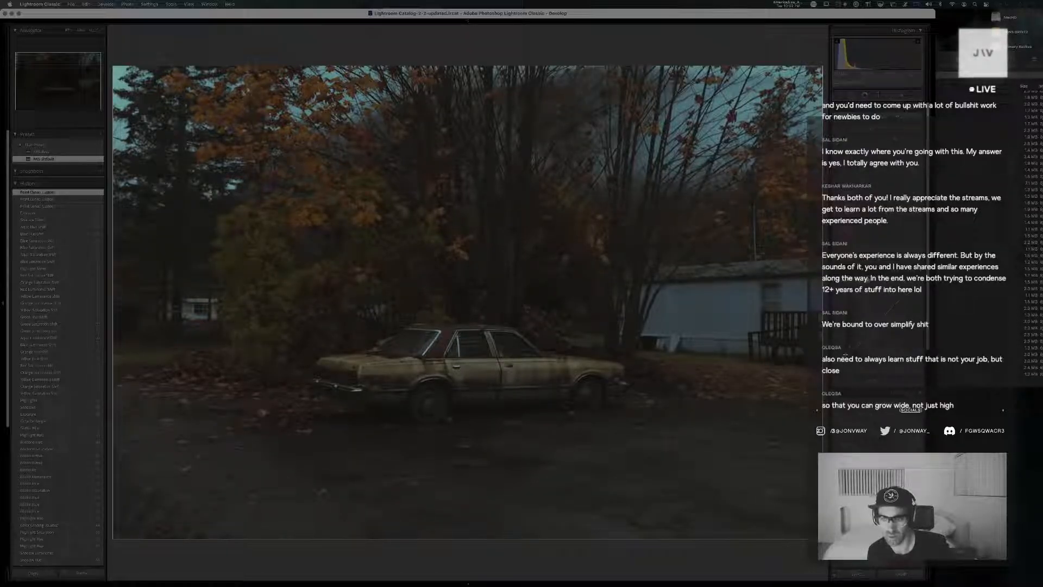
pyautogui.moveTo(842, 356); pyautogui.dragTo(836, 359)
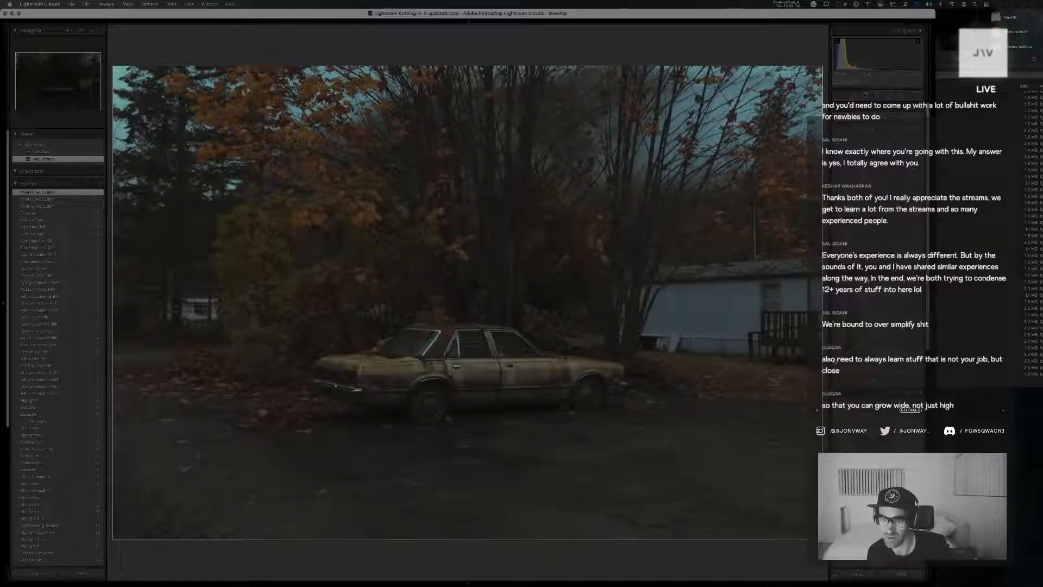
pyautogui.moveTo(835, 361); pyautogui.dragTo(837, 359)
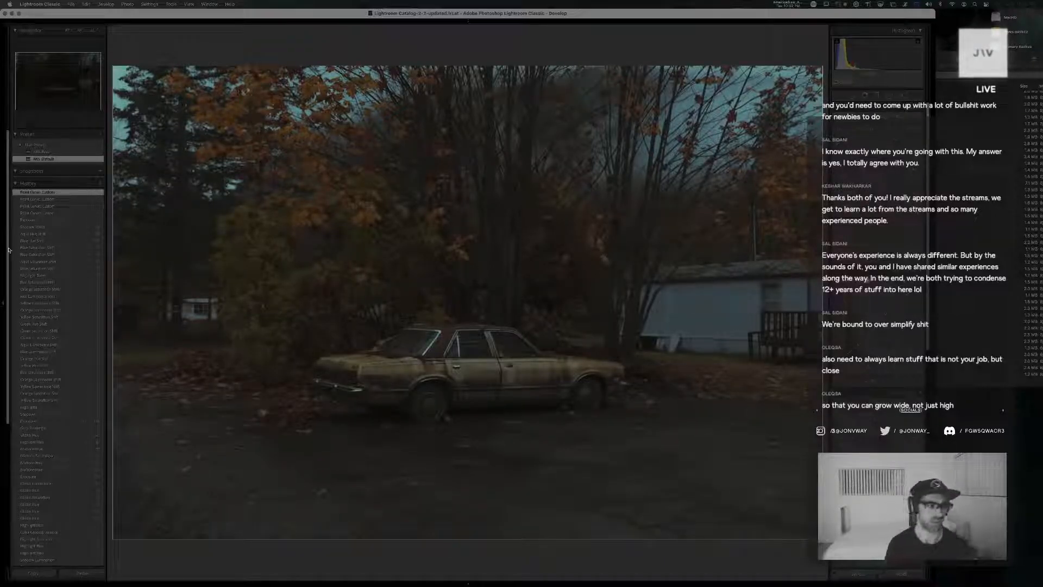
# Review earlier saturation and luminance states in the edit history, and return to the latest point curve state
pyautogui.click(39, 247)
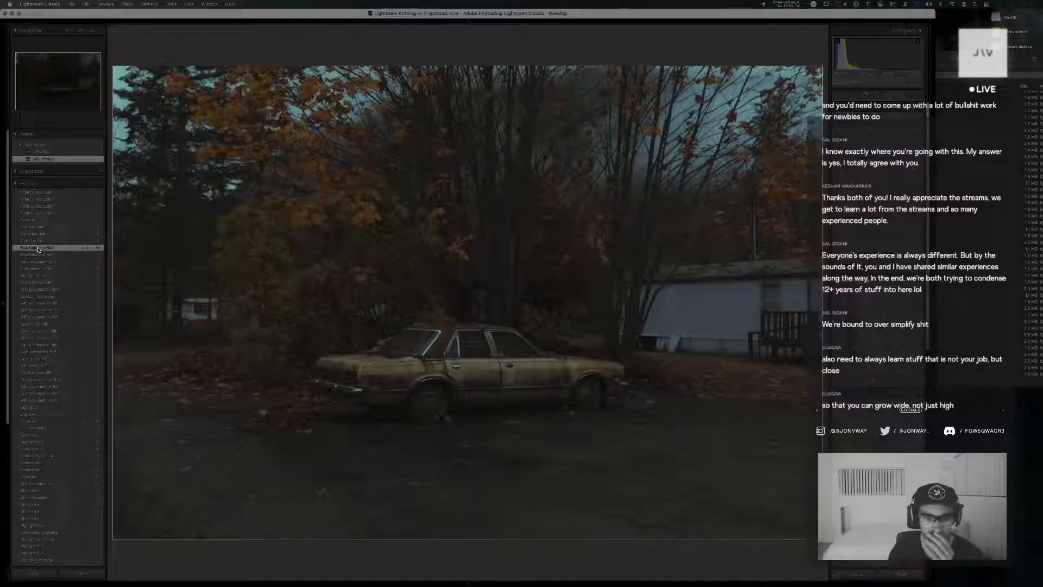
pyautogui.click(58, 282)
pyautogui.click(61, 317)
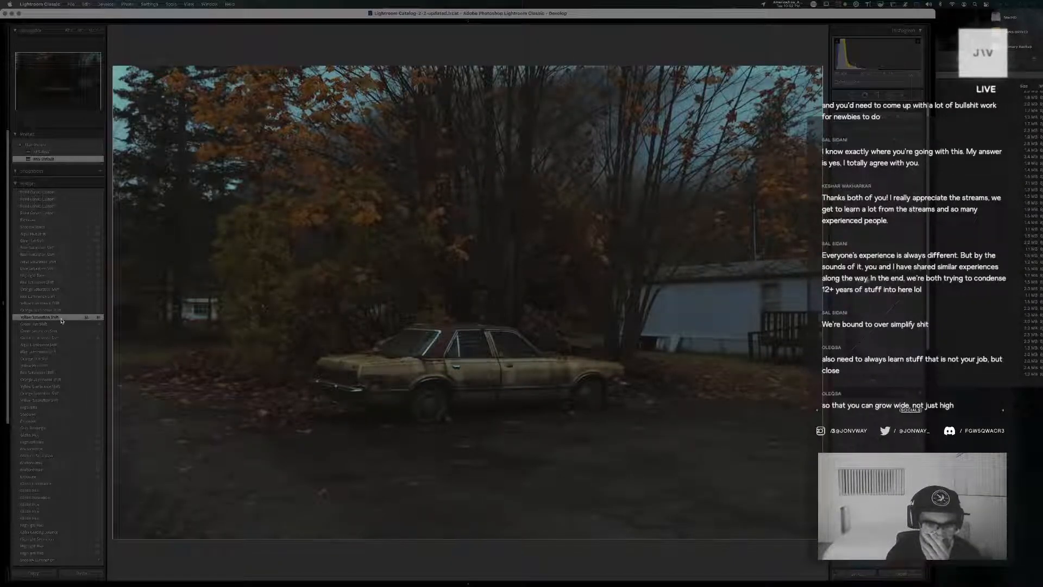
pyautogui.click(47, 193)
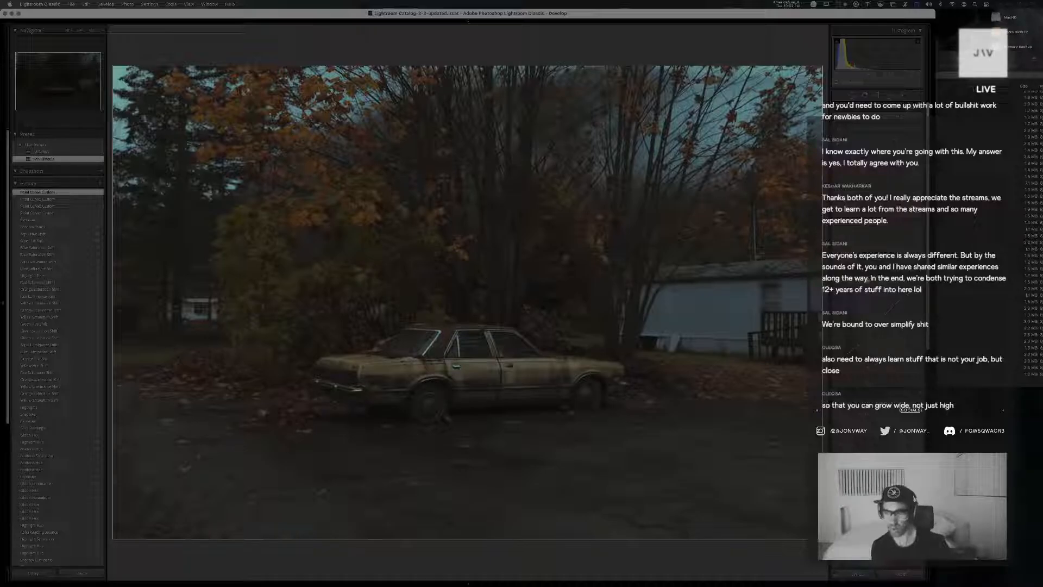
# Go back to the library grid and move the edited car photo to the top of its stack
pyautogui.press('g')
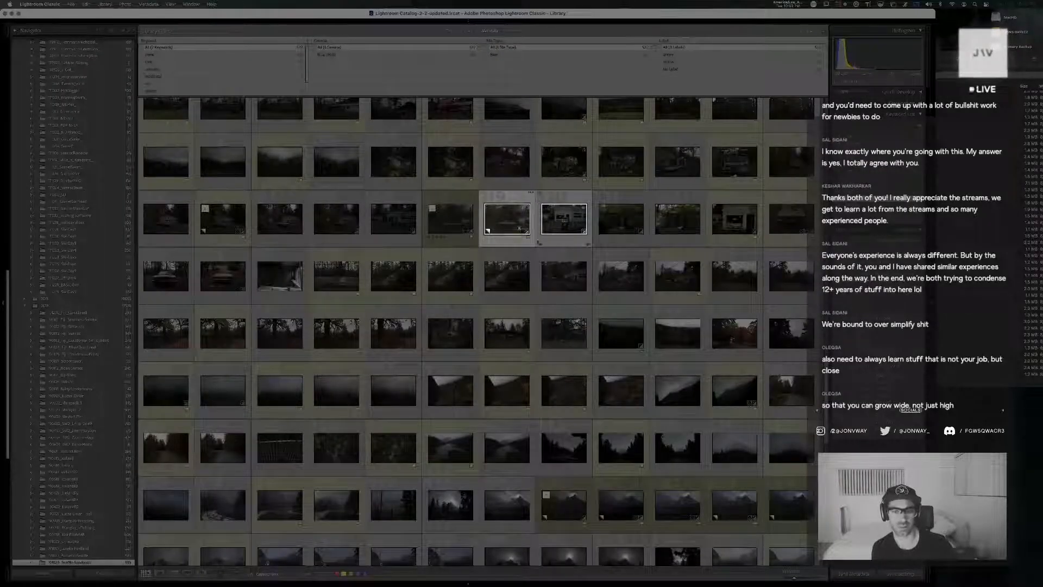
pyautogui.click(495, 225)
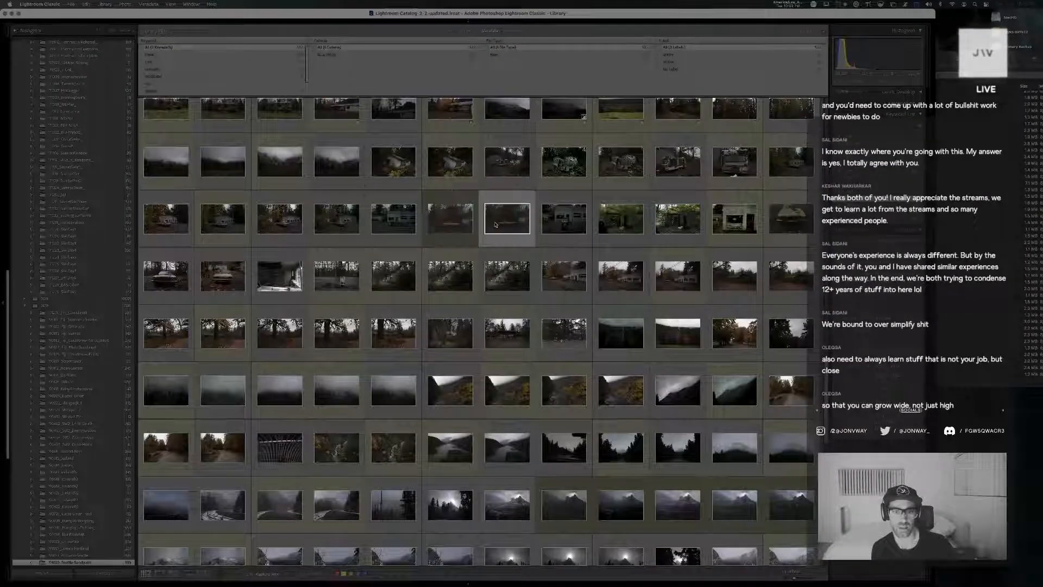
pyautogui.hotkey('shift', 's')
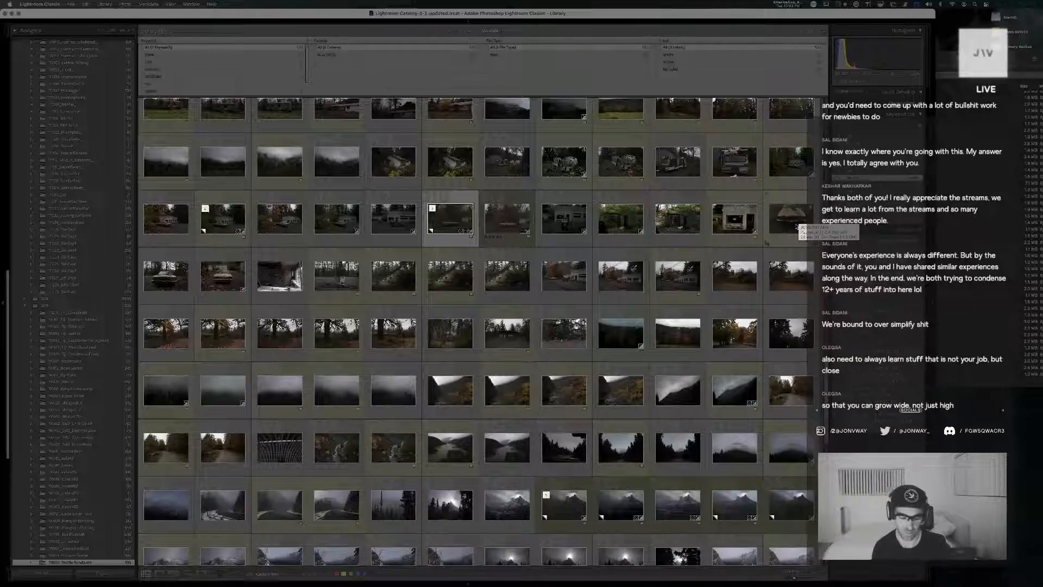
# Reopen the car photo in Develop, adjust its calibration shadow tint and exposure slightly, and return to the library grid
pyautogui.click(686, 224)
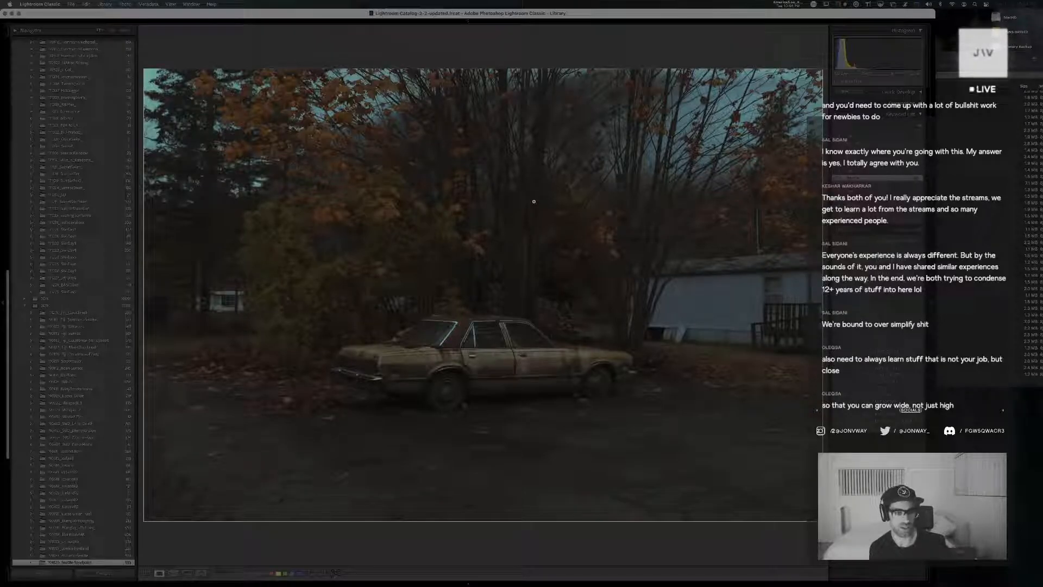
pyautogui.press('d')
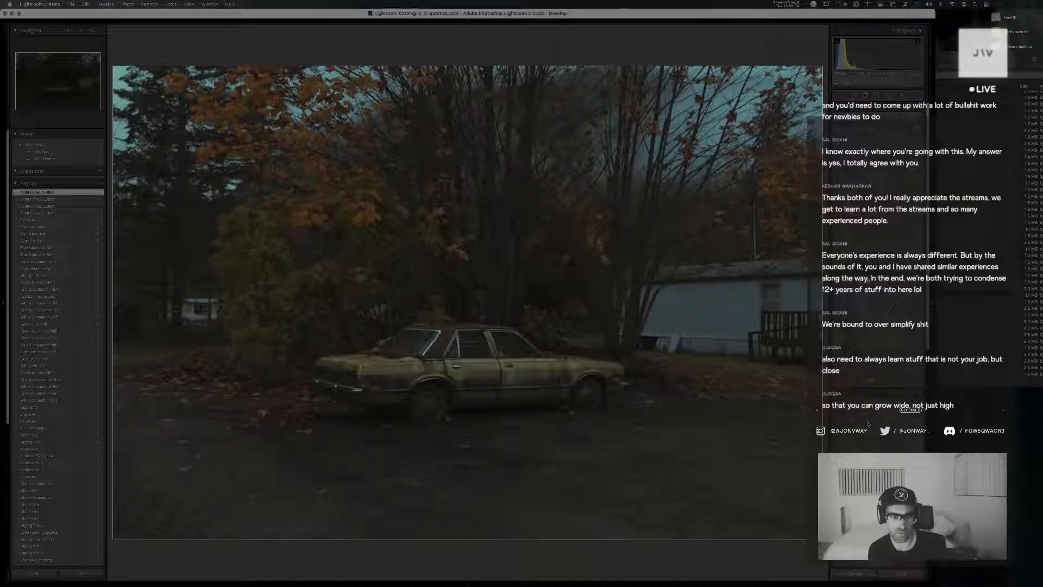
pyautogui.moveTo(872, 423); pyautogui.dragTo(870, 423)
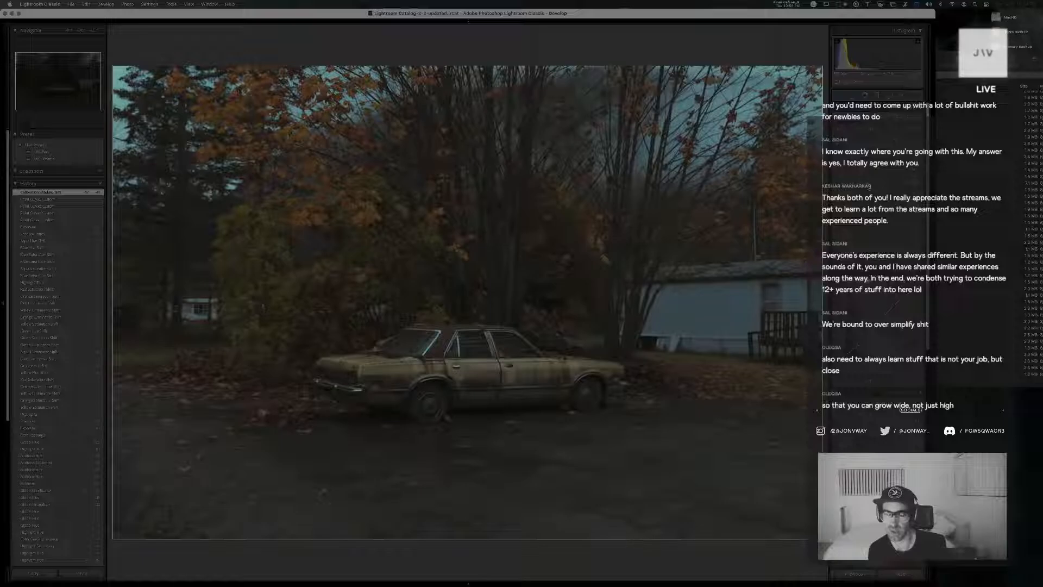
pyautogui.moveTo(869, 188); pyautogui.dragTo(869, 187)
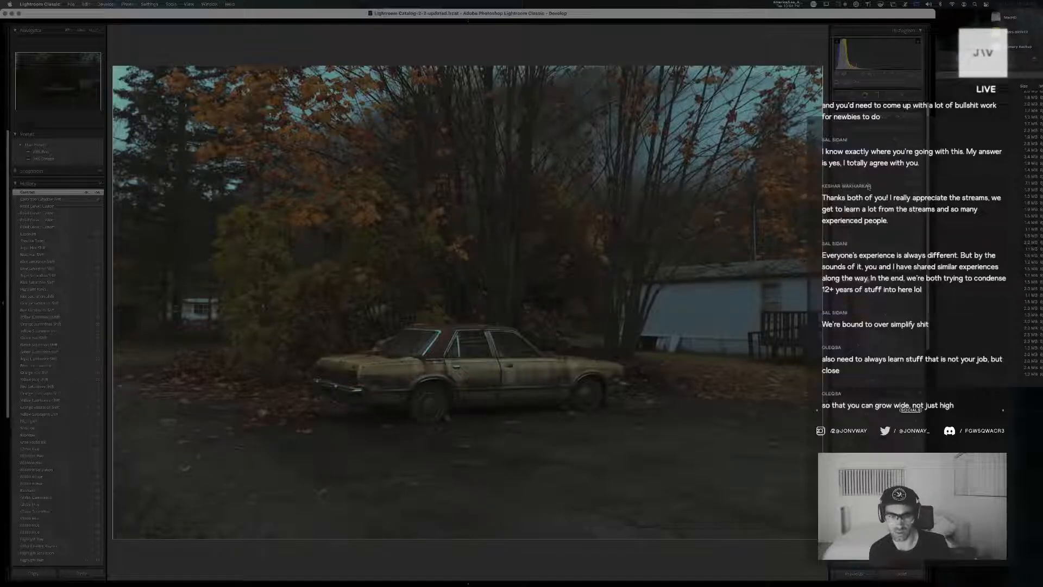
pyautogui.press('g')
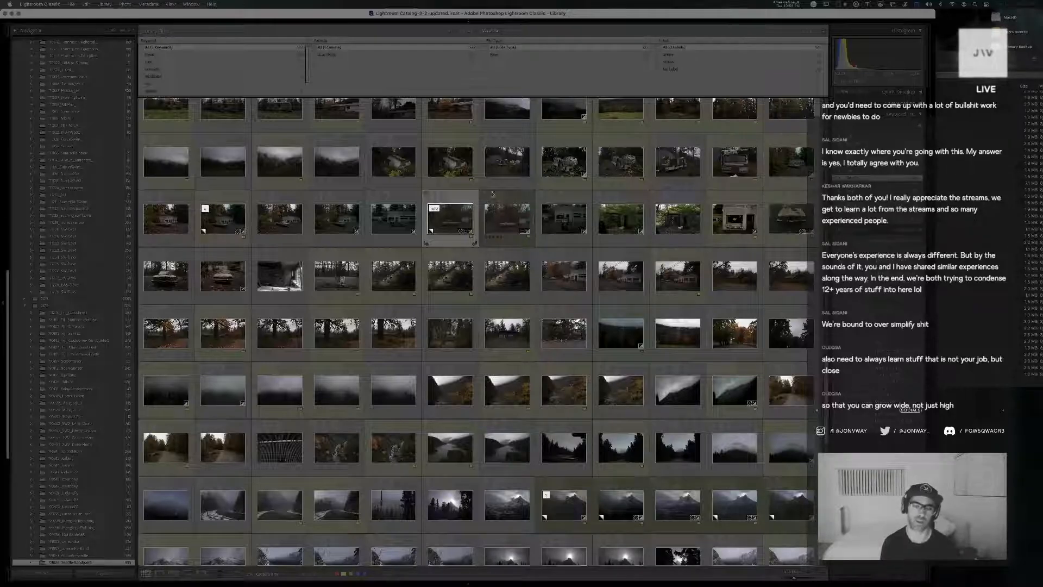
# View the black-and-white photo and the old gas pump photo enlarged, and return to the library grid
pyautogui.scroll(-1, 519, 152)
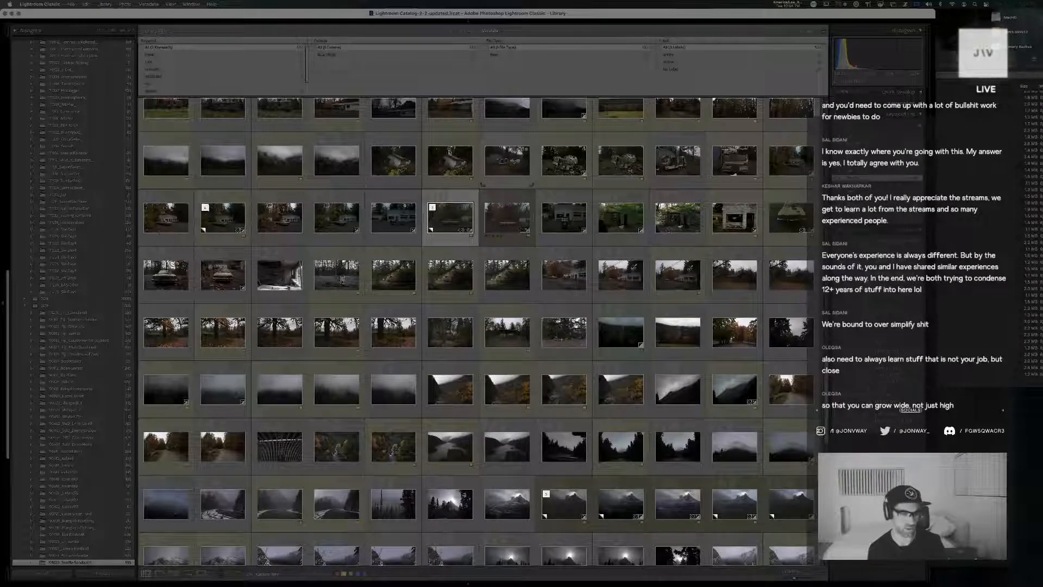
pyautogui.click(294, 276)
pyautogui.doubleClick(293, 276)
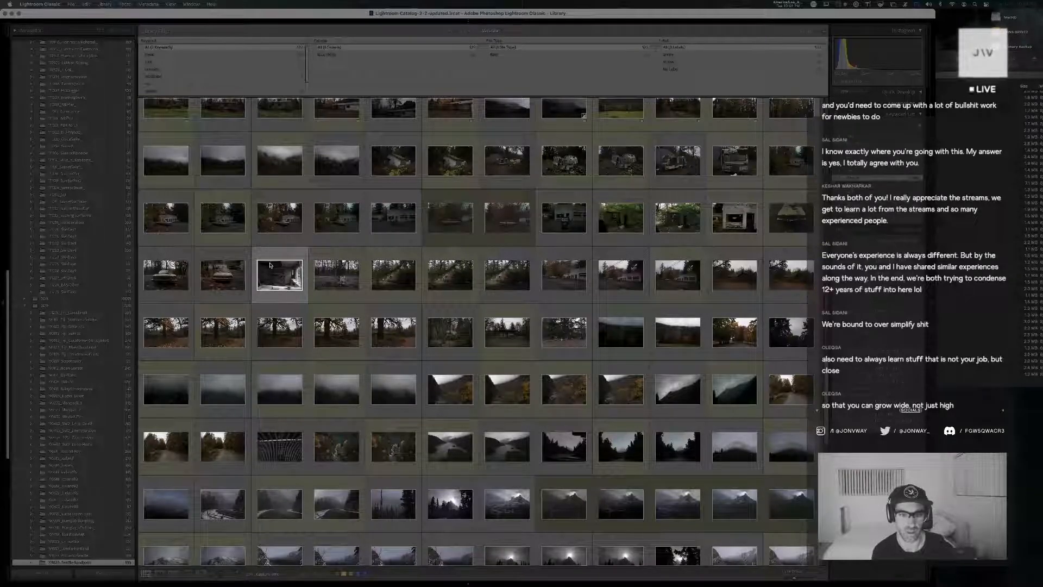
pyautogui.press('g')
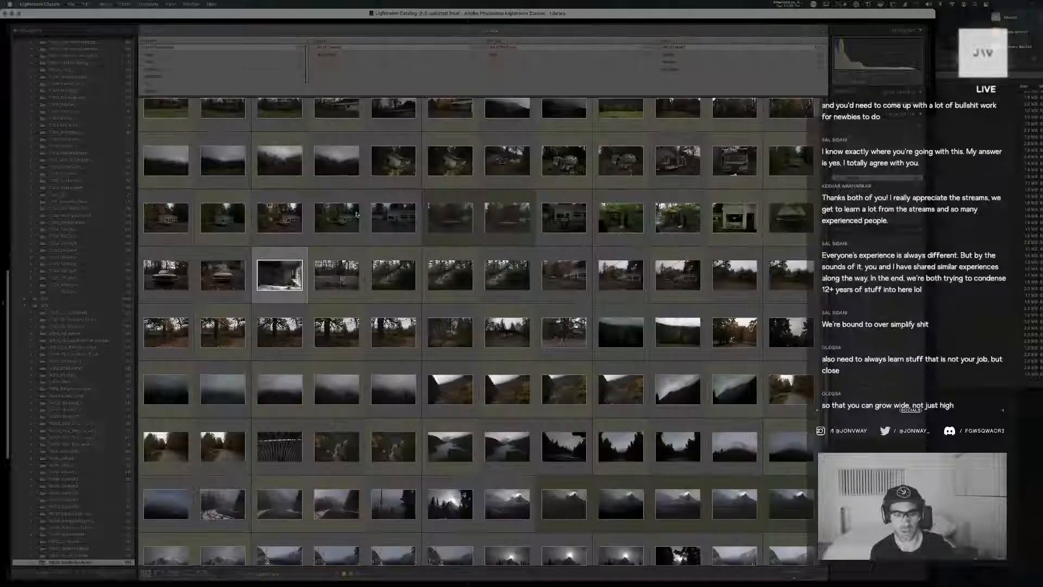
pyautogui.doubleClick(341, 280)
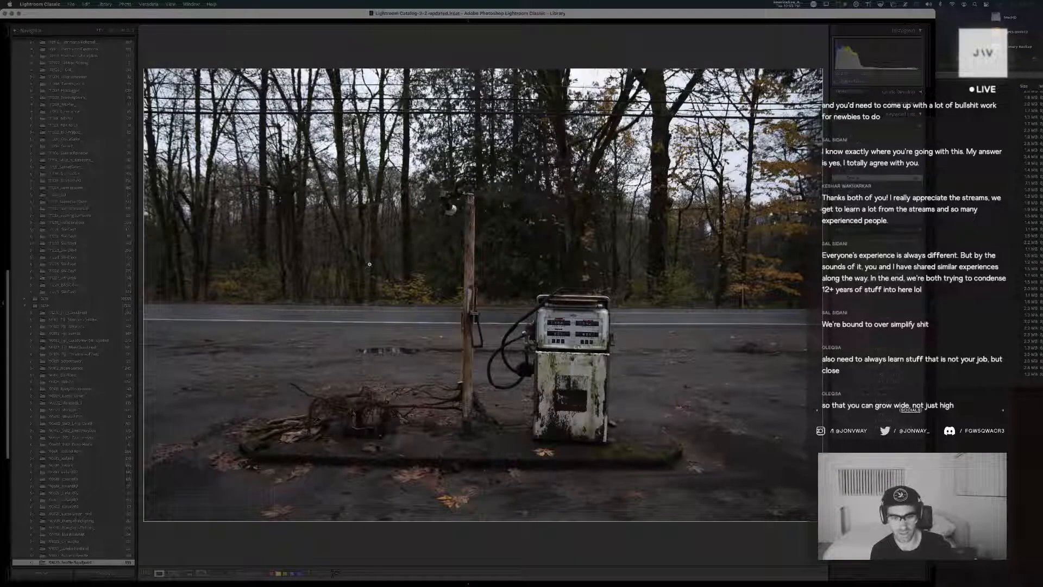
pyautogui.press('g')
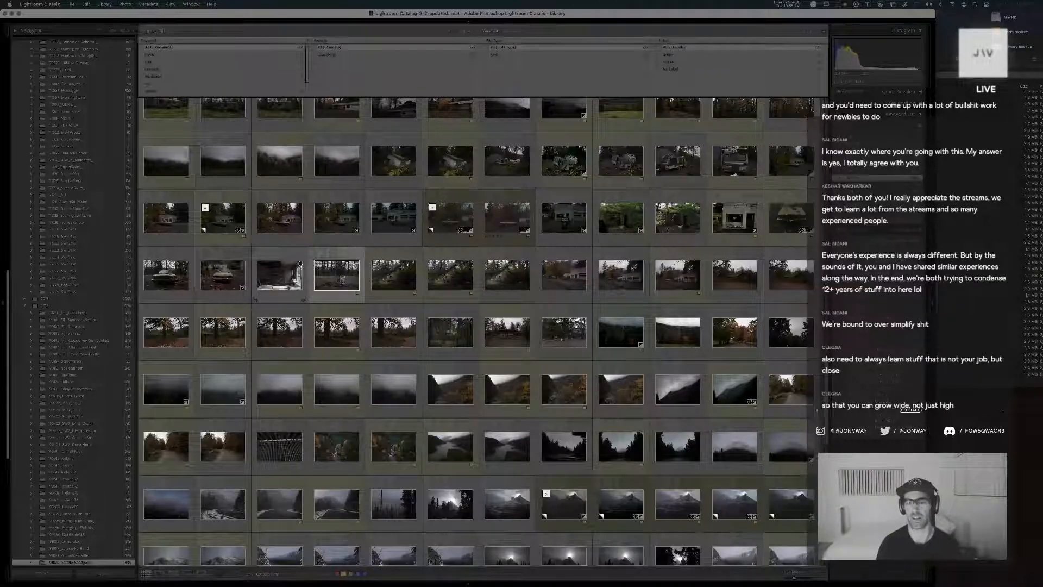
# Browse the neighbouring forest, lake and autumn thumbnails in the current folder's library grid
pyautogui.scroll(-4, 655, 264)
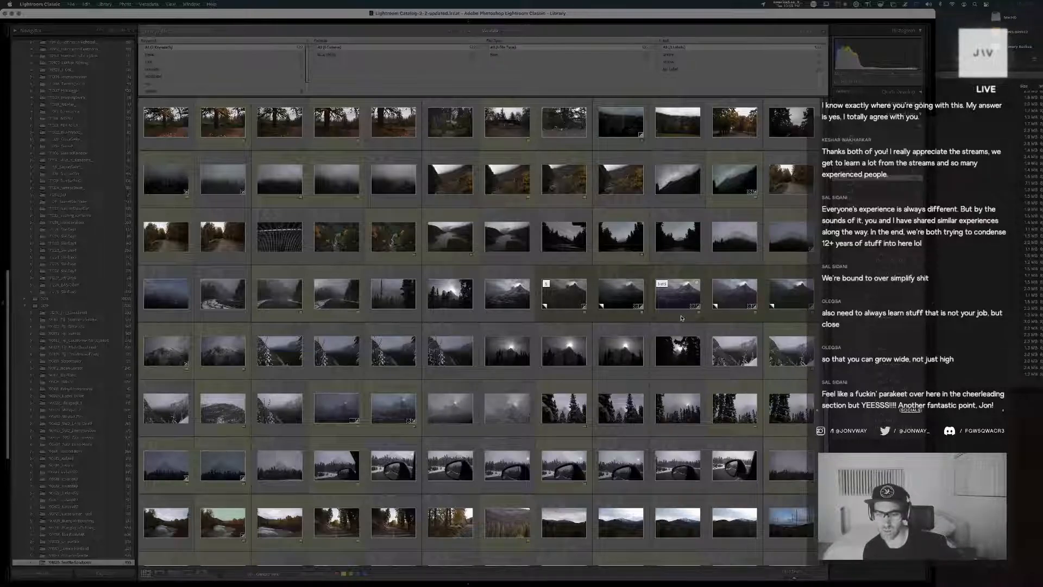
pyautogui.scroll(7, 652, 304)
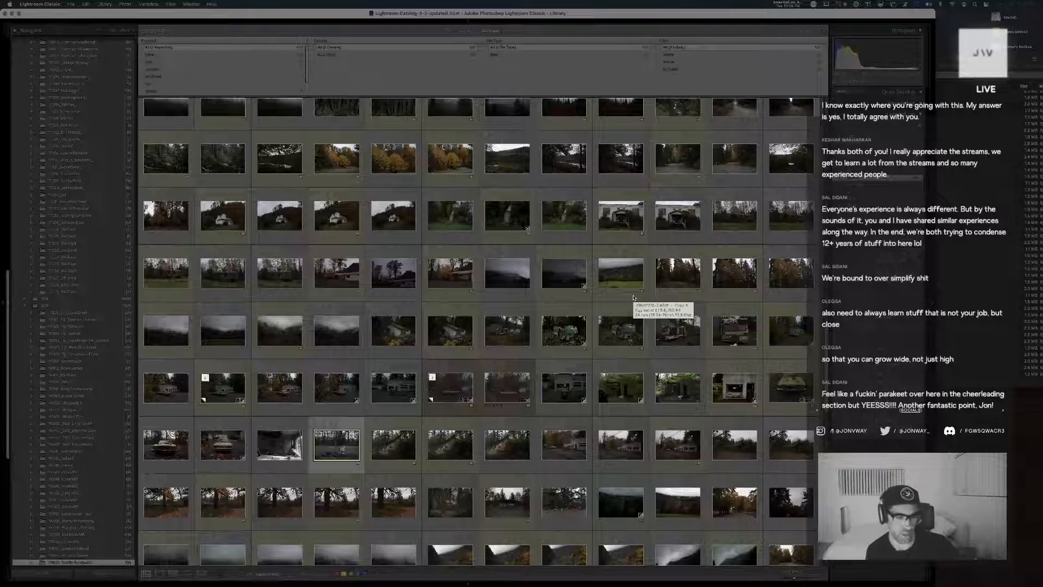
pyautogui.scroll(2, 634, 297)
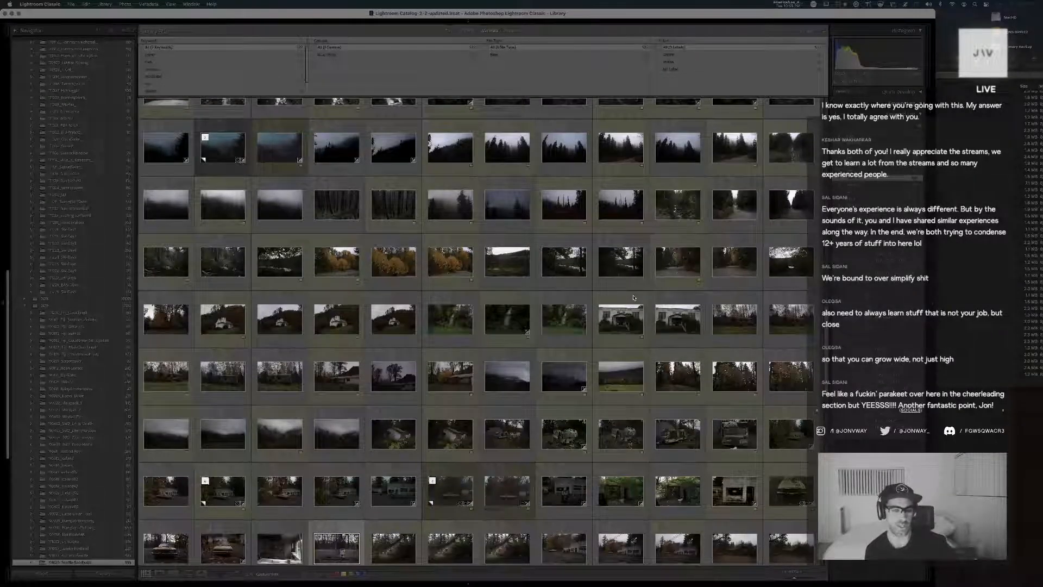
pyautogui.scroll(1, 633, 298)
pyautogui.scroll(1, 634, 298)
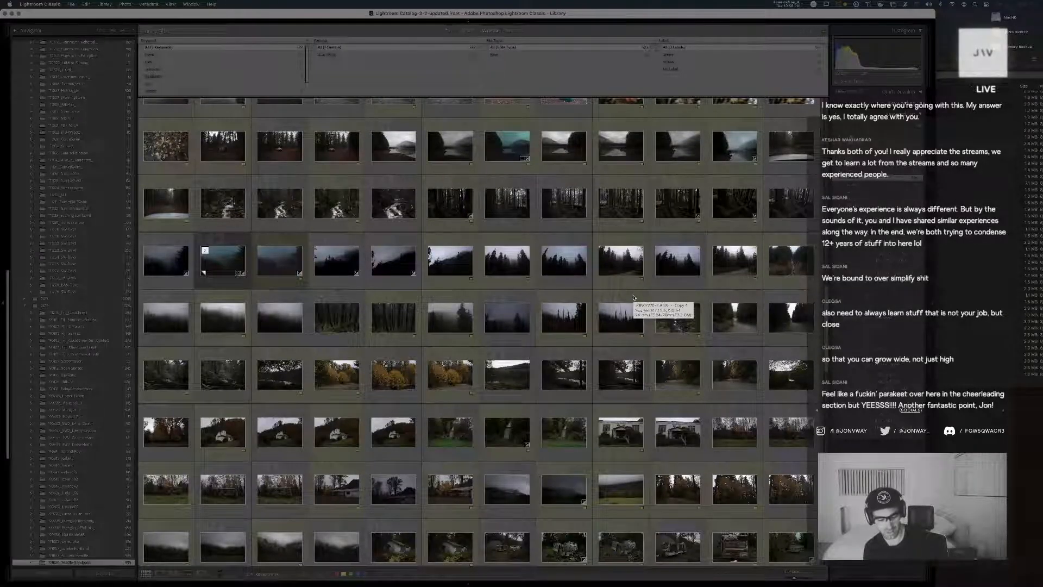
pyautogui.scroll(1, 649, 308)
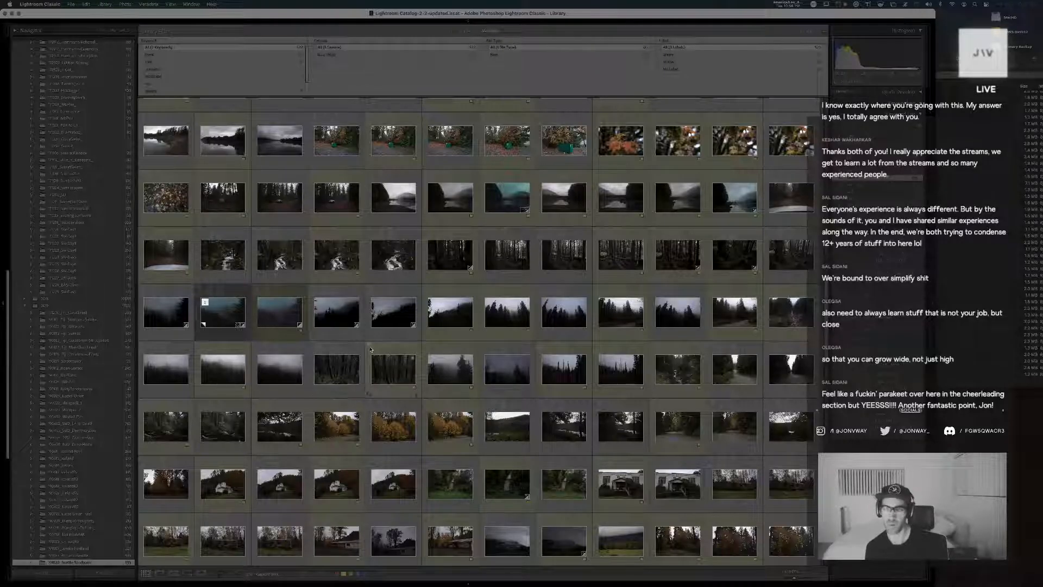
pyautogui.scroll(2, 370, 349)
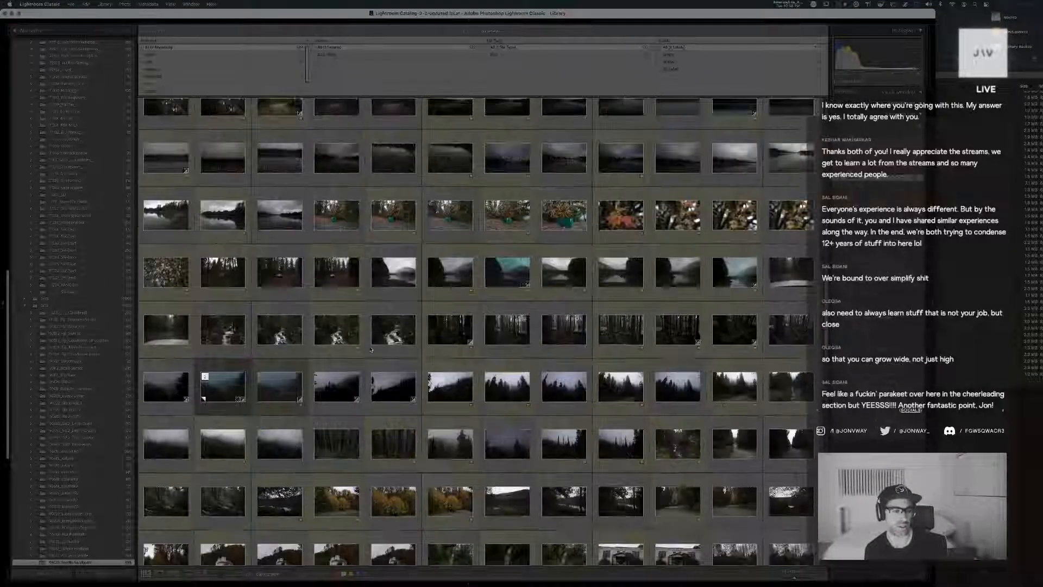
# Switch to the Webflow project in Chrome, widen the design canvas slightly, and look through the home page's information, subscribe and catalog sections
pyautogui.press('super+Tab')
pyautogui.press('super+Tab')
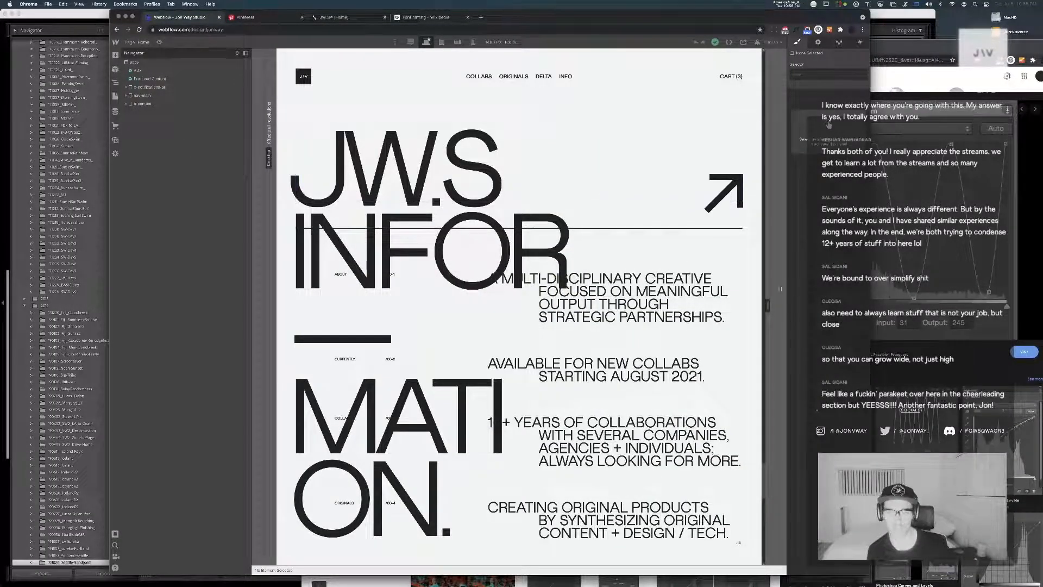
pyautogui.moveTo(768, 306); pyautogui.dragTo(774, 305)
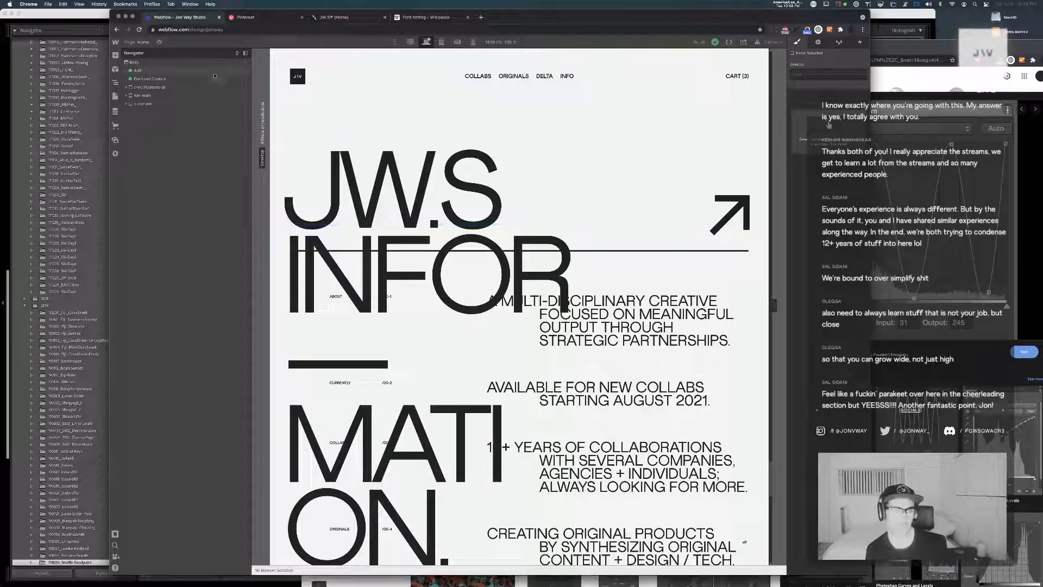
pyautogui.scroll(-8, 520, 177)
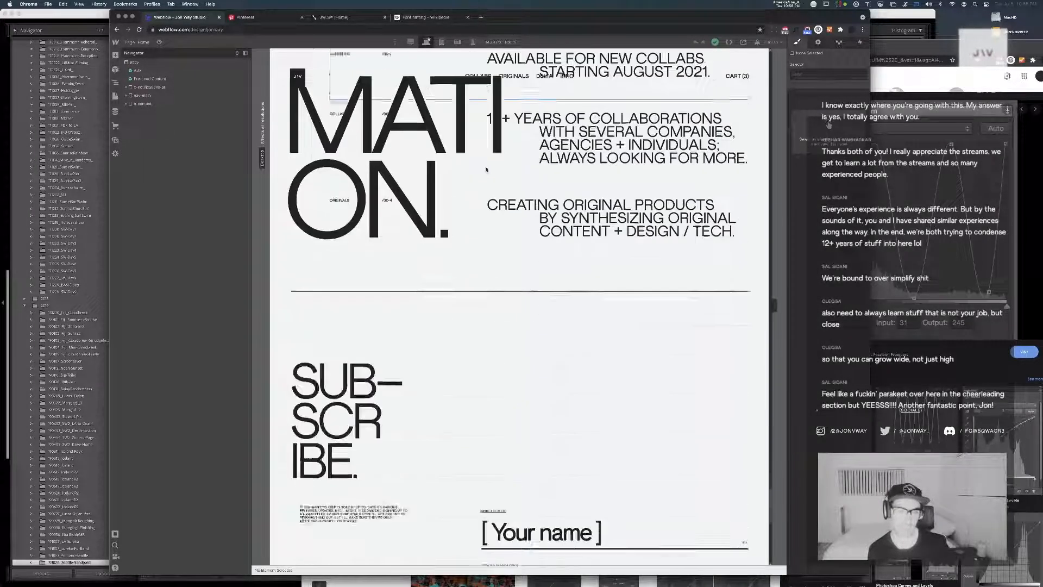
pyautogui.scroll(-2, 486, 170)
pyautogui.scroll(15, 487, 169)
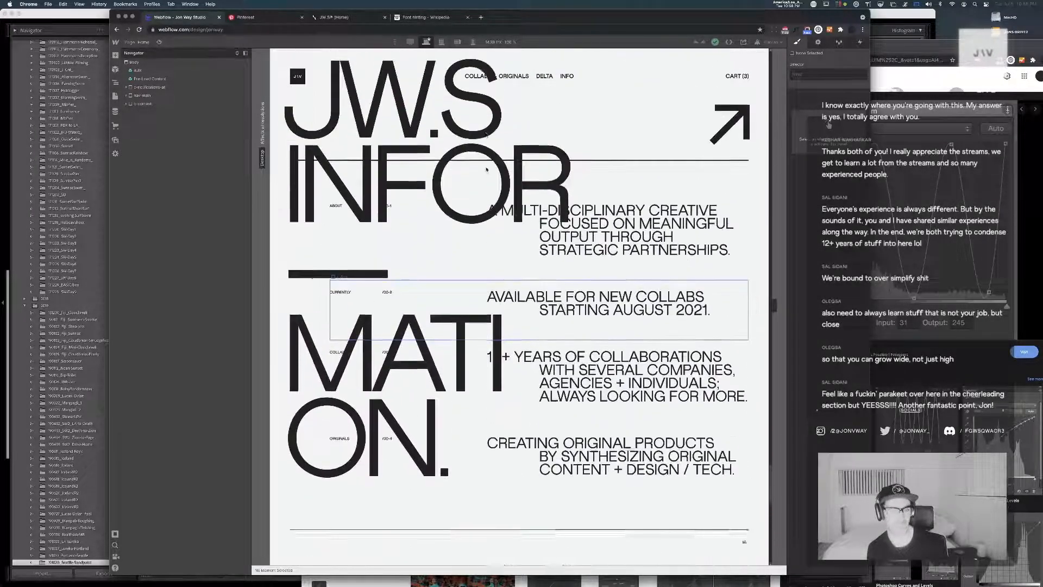
pyautogui.scroll(12, 486, 169)
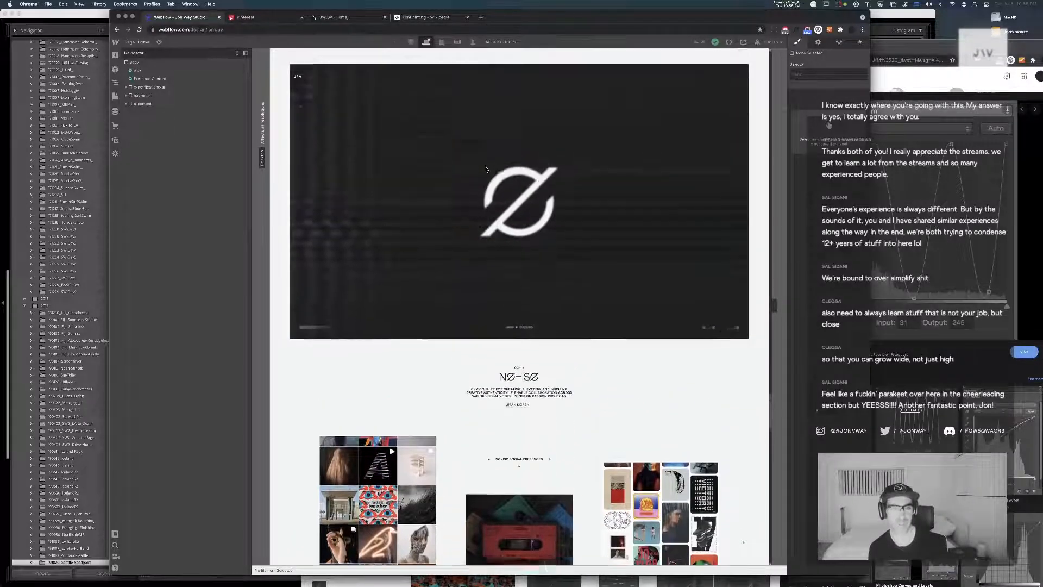
pyautogui.scroll(1, 487, 171)
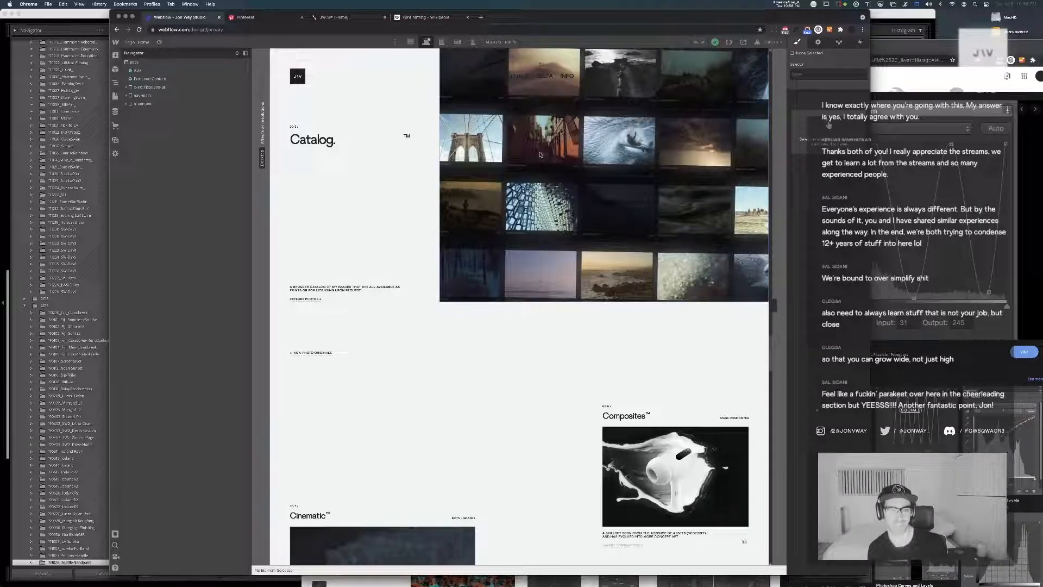
# Select the link over the Catalog section's photo mosaic, collapse the element tree, and view the home page's opening section
pyautogui.click(460, 169)
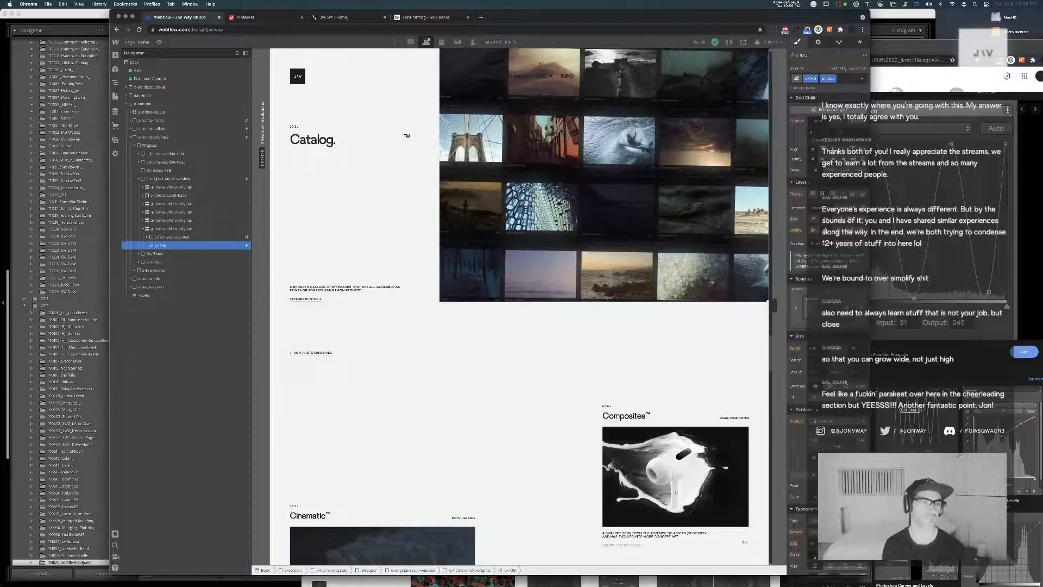
pyautogui.click(237, 53)
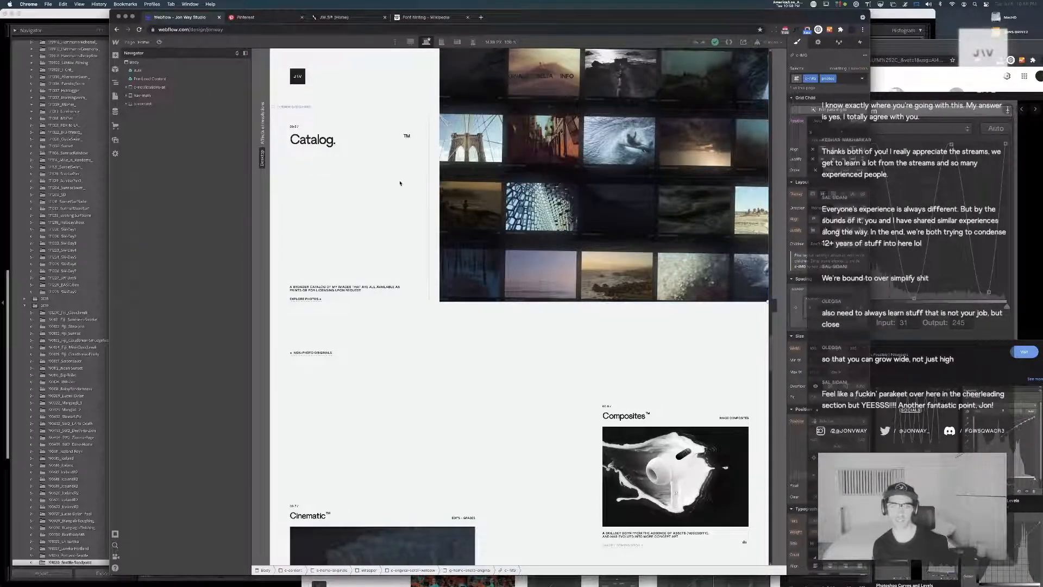
pyautogui.scroll(-15, 400, 182)
pyautogui.scroll(20, 400, 182)
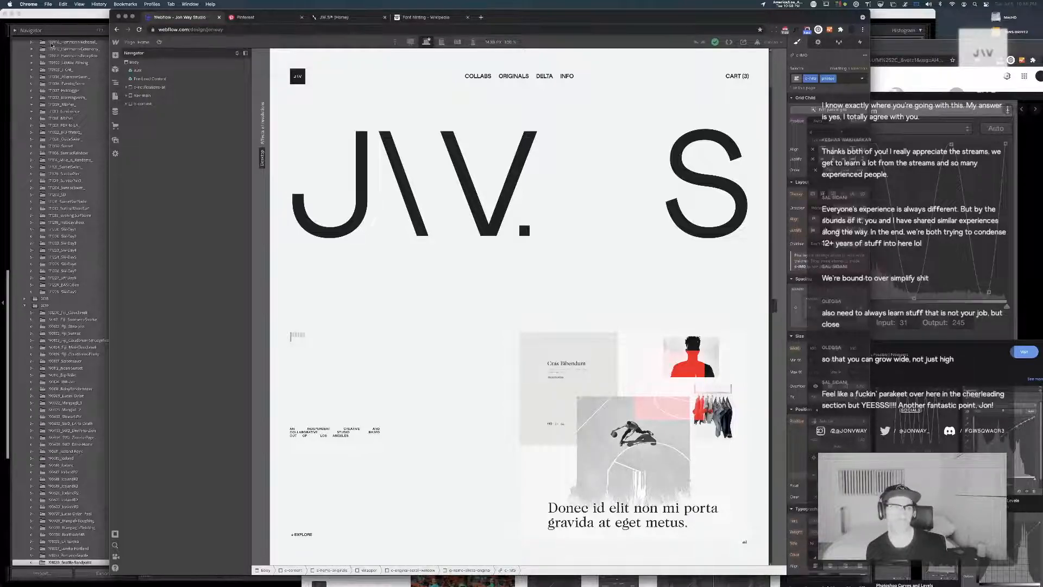
# Switch back to Lightroom Classic and dim the interface around the library thumbnails
pyautogui.click(55, 20)
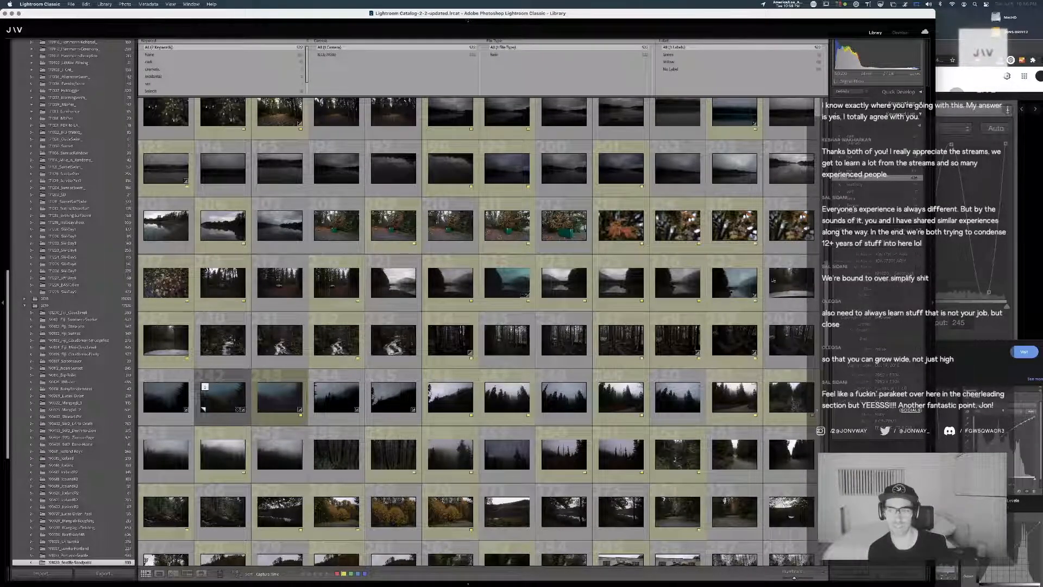
pyautogui.press('l')
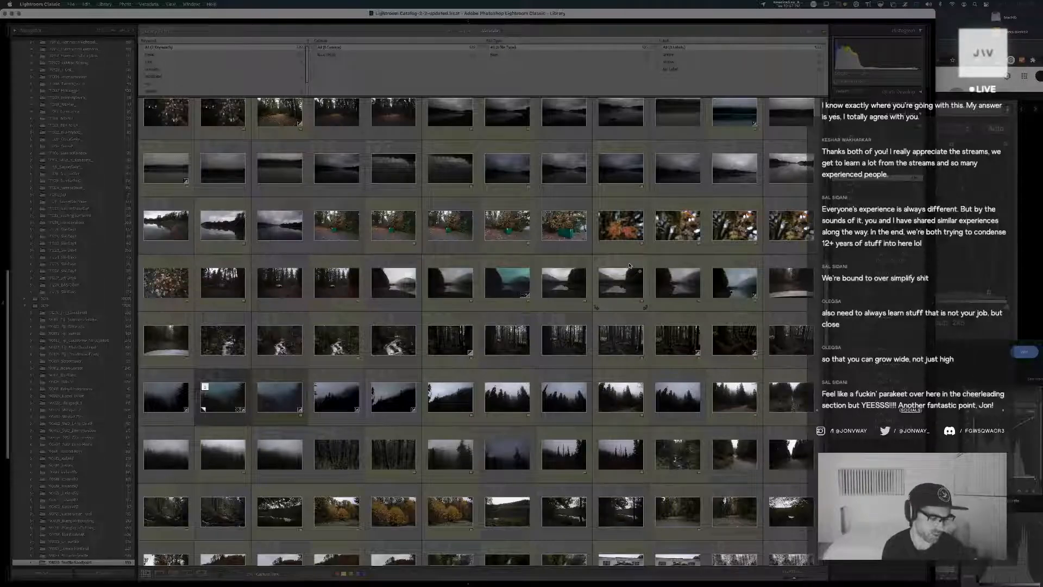
pyautogui.press('super+Tab')
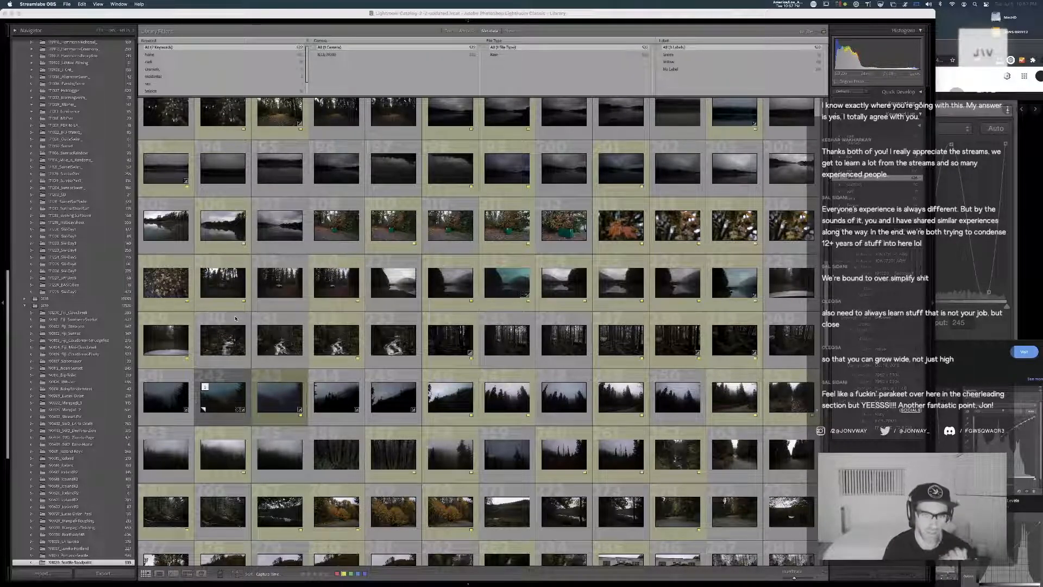
pyautogui.click(454, 180)
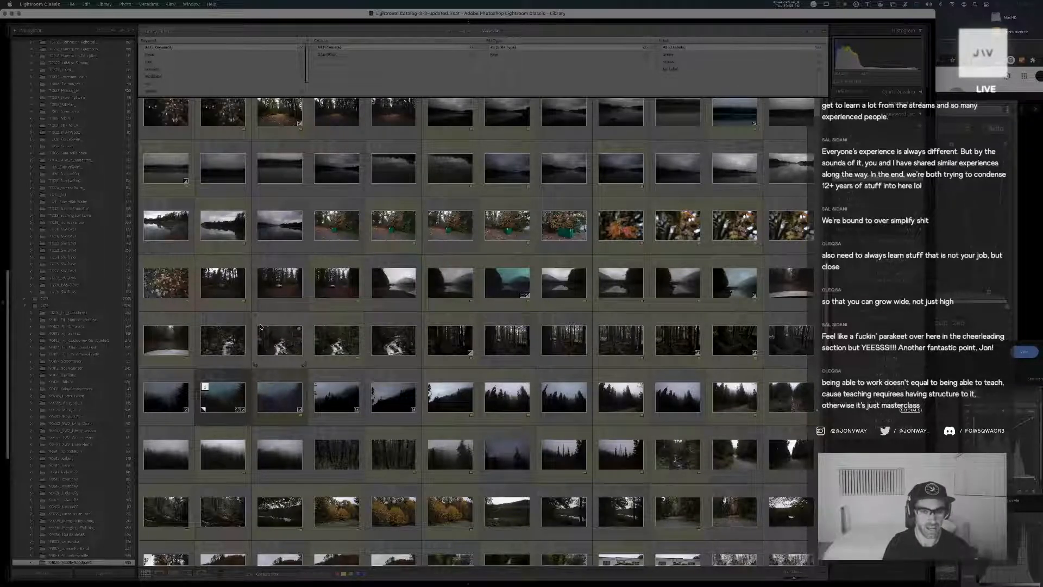
# Show the photos of the entire top-level photo folder in the library grid
pyautogui.scroll(6, 296, 320)
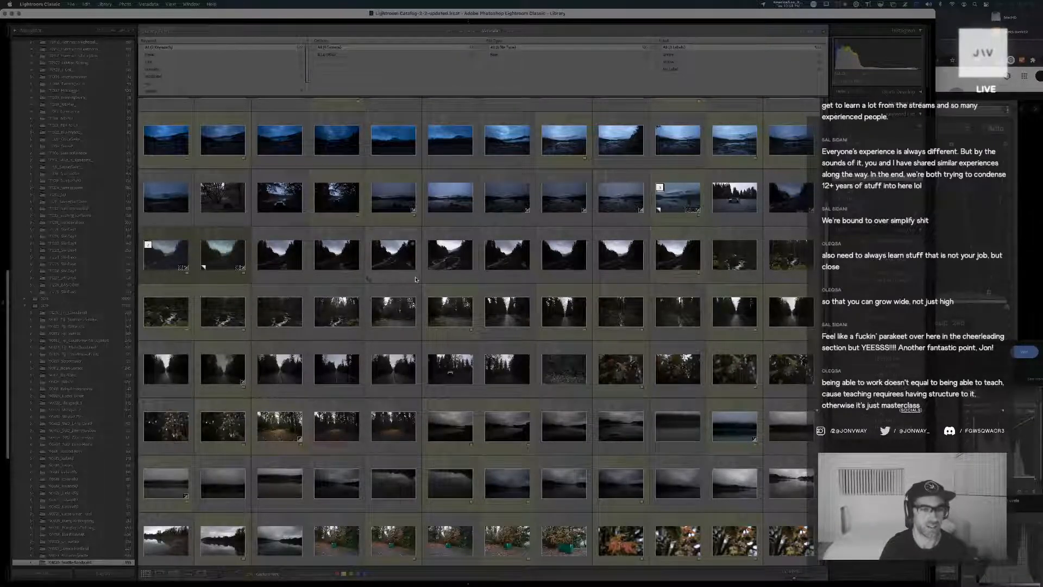
pyautogui.scroll(1, 417, 277)
pyautogui.scroll(15, 67, 102)
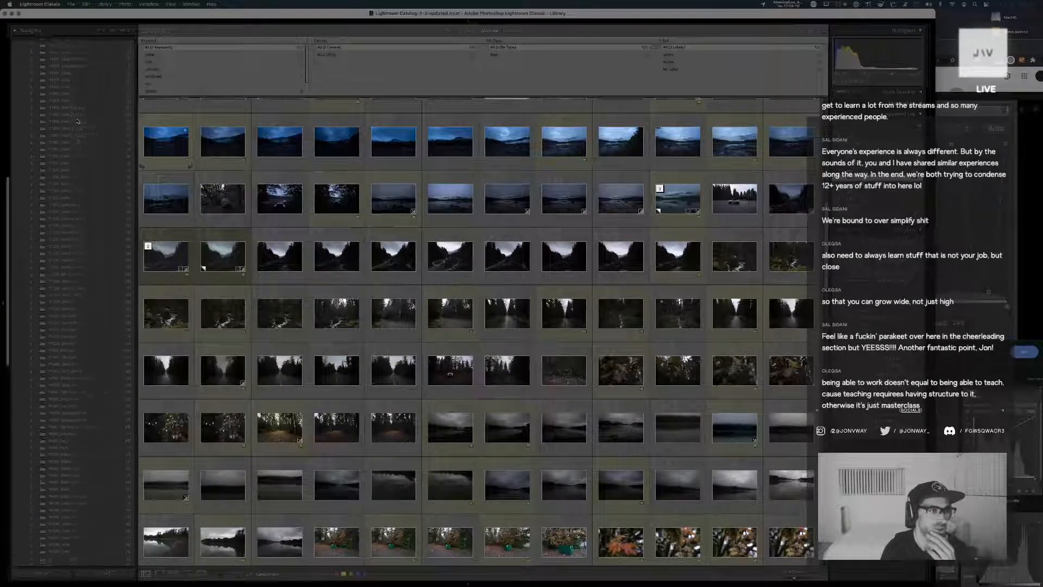
pyautogui.click(67, 102)
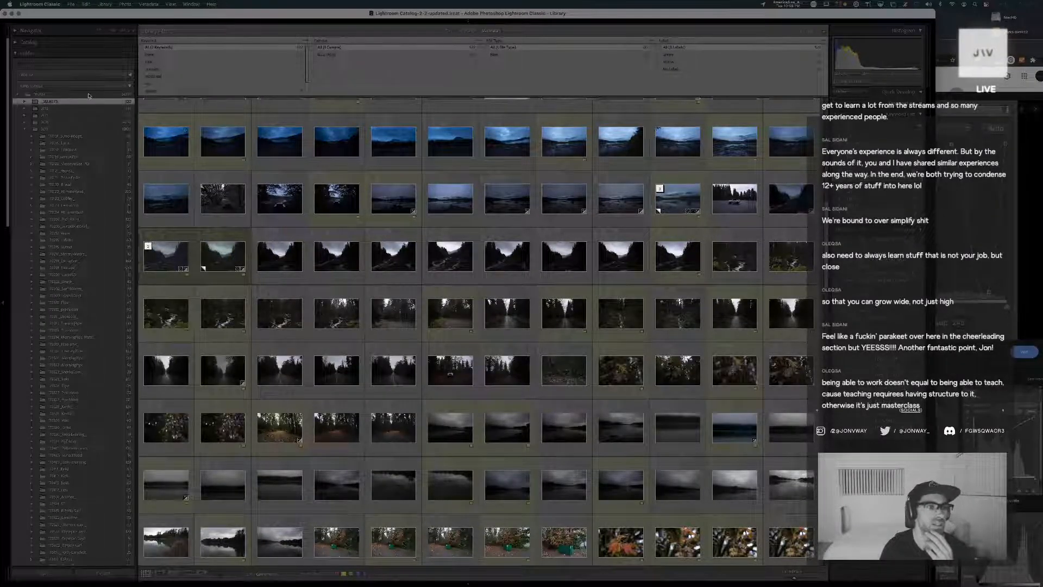
pyautogui.click(66, 94)
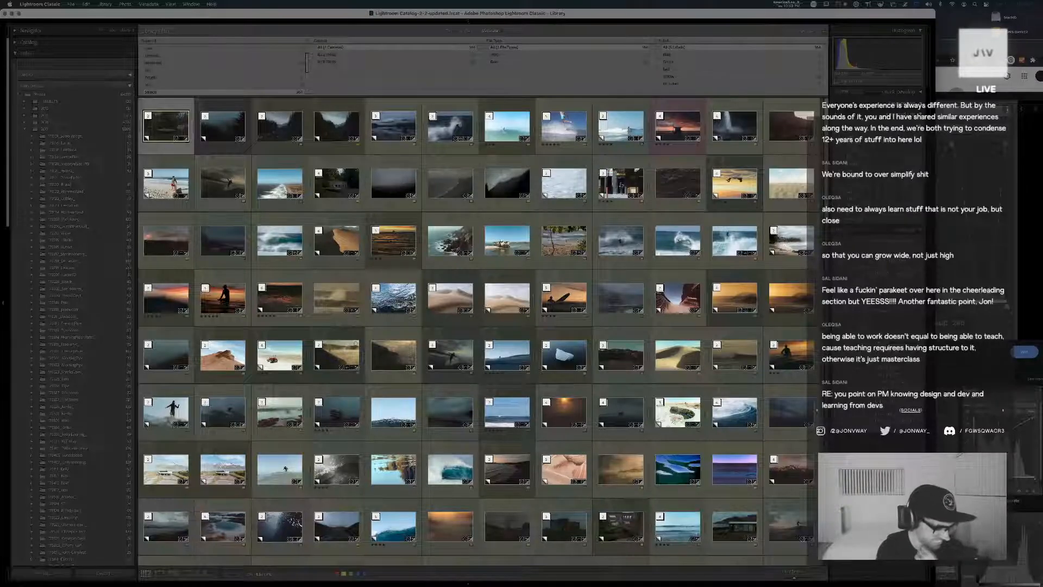
# Browse the full photo collection, selecting a pale coastal photo, the orange rock photo and a golden sunset photo in turn
pyautogui.click(273, 409)
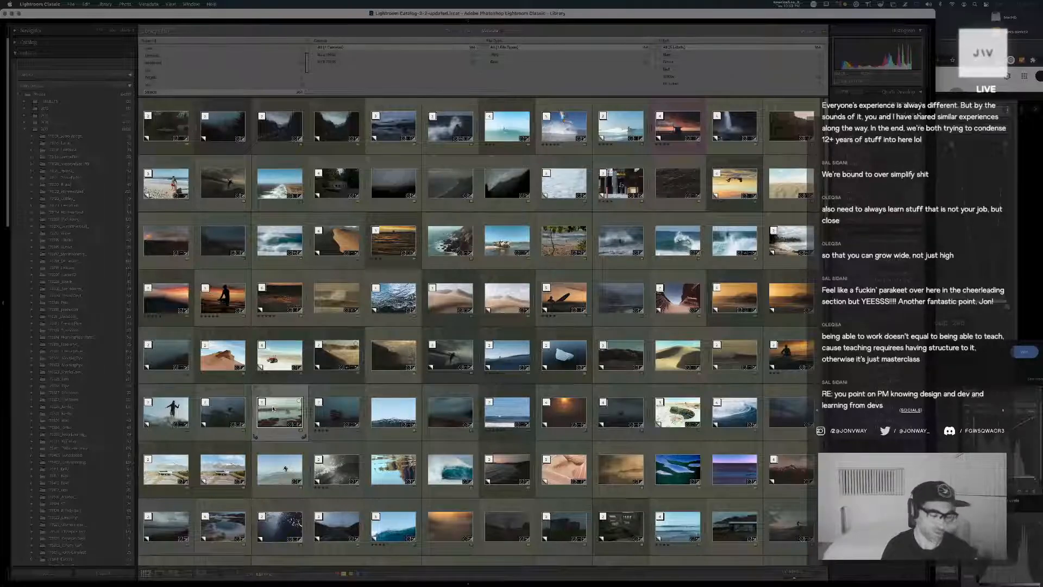
pyautogui.scroll(-2, 273, 408)
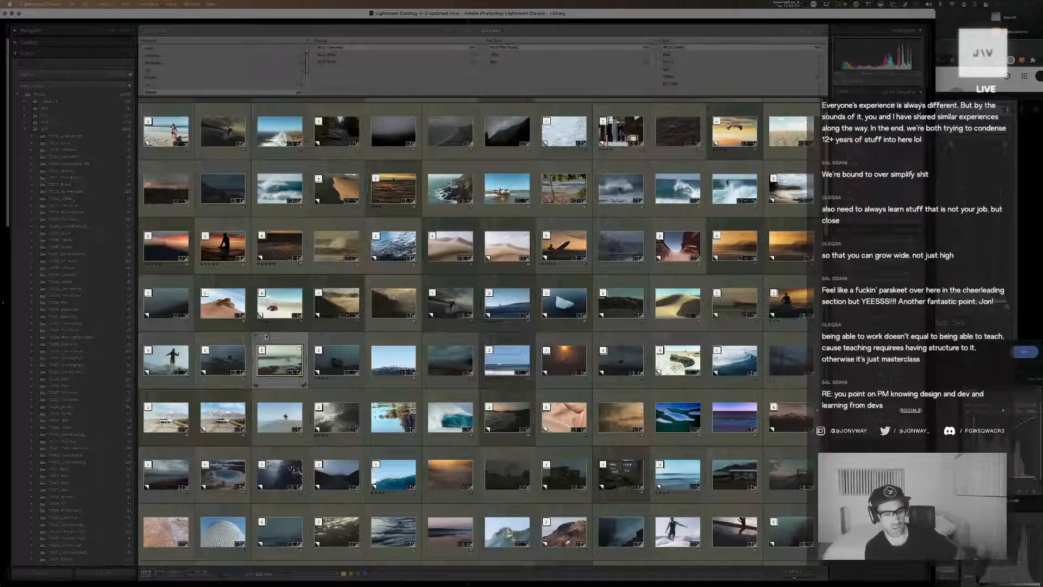
pyautogui.scroll(-6, 265, 336)
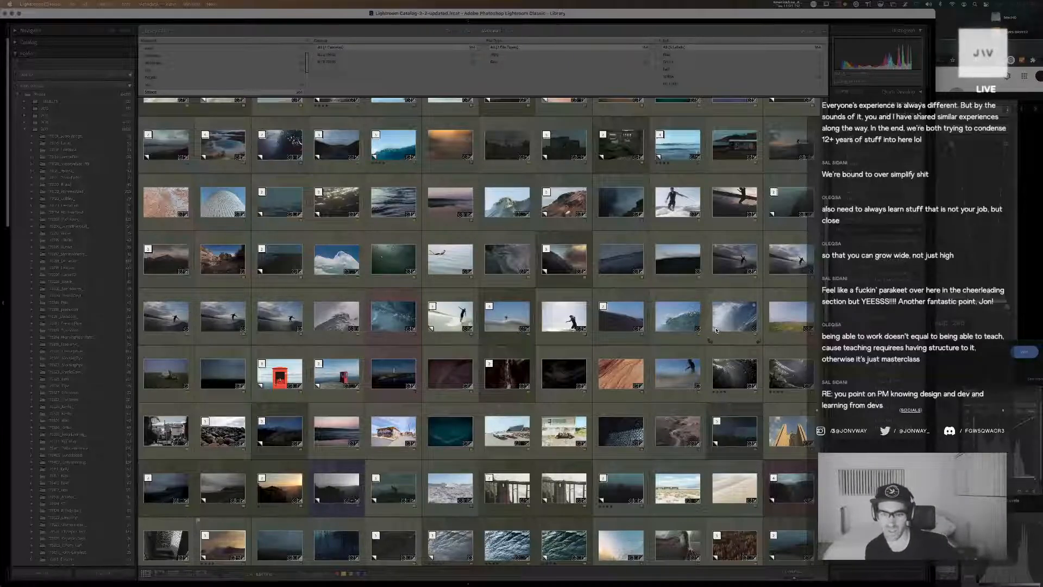
pyautogui.click(635, 373)
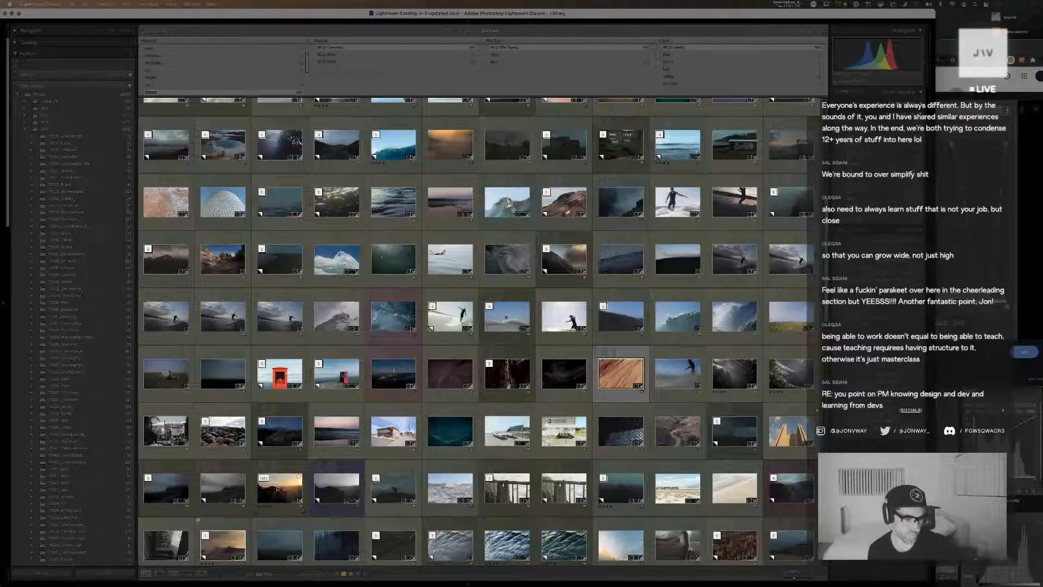
pyautogui.click(282, 487)
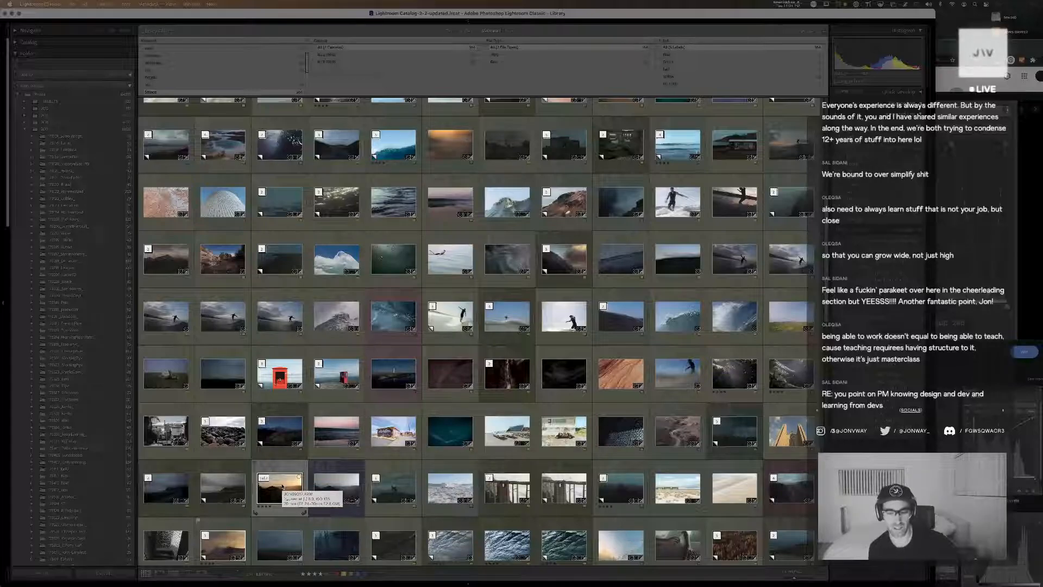
pyautogui.scroll(-3, 341, 479)
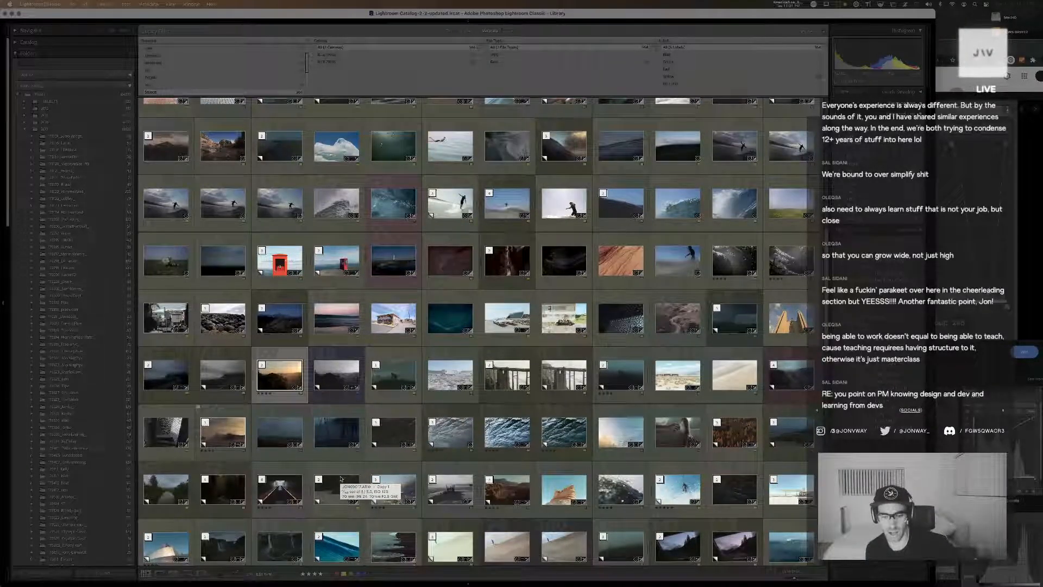
pyautogui.scroll(-2, 341, 478)
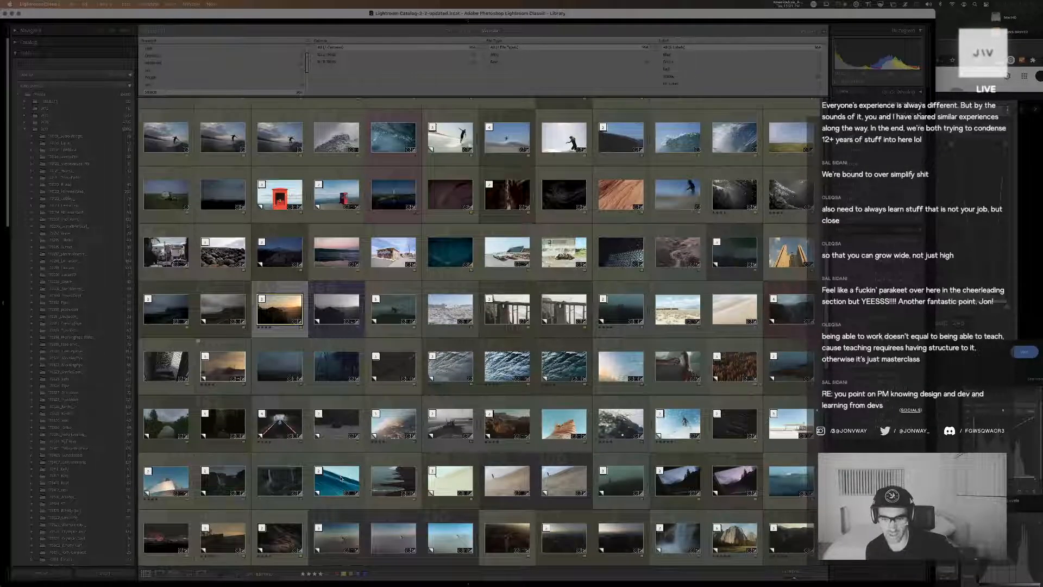
# Scan further down the full photo collection in the dimmed library grid, past the surf, desert and ocean shots
pyautogui.scroll(-3, 340, 479)
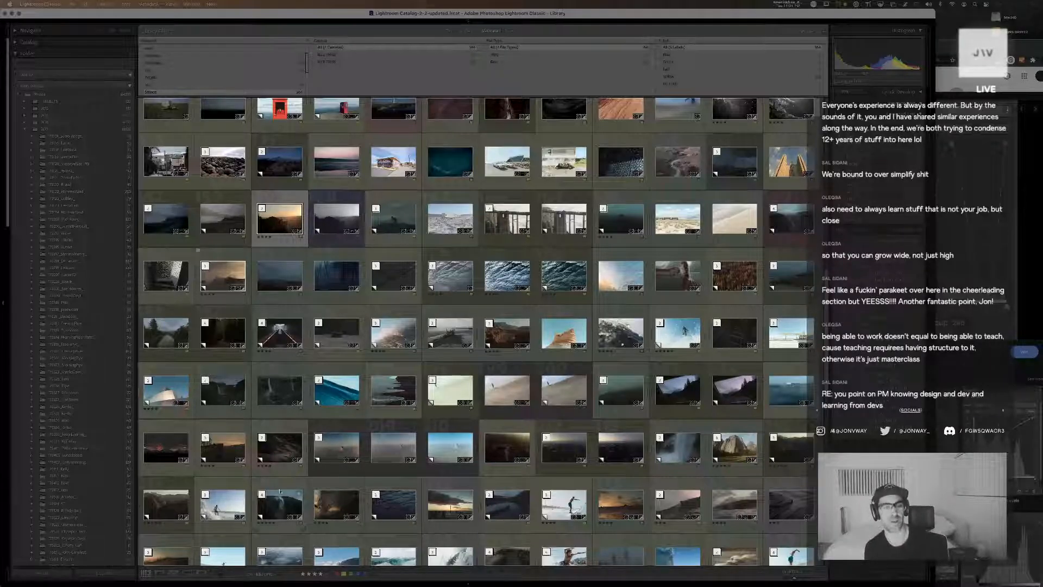
pyautogui.scroll(1, 347, 379)
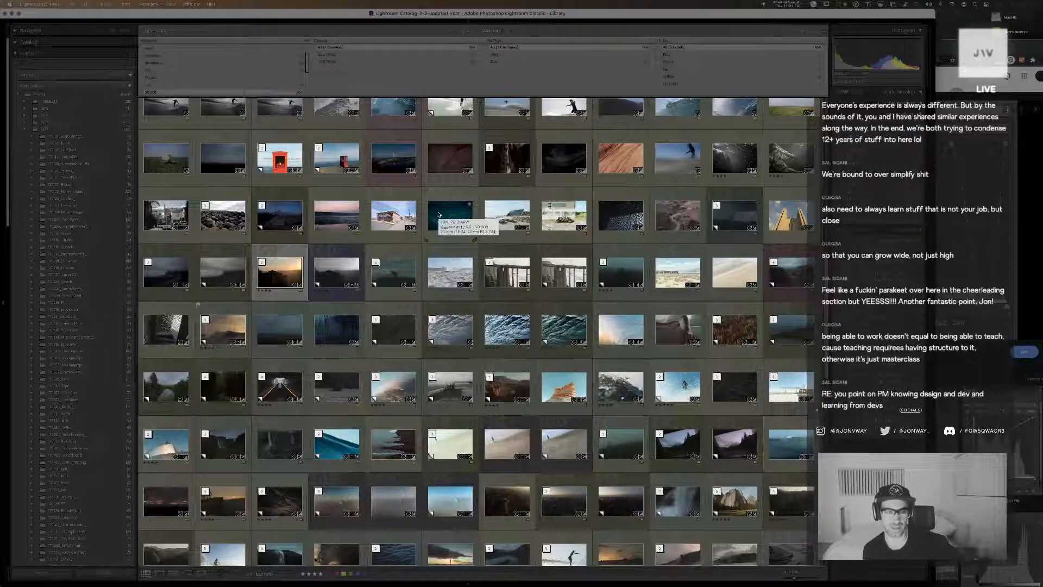
pyautogui.scroll(-2, 438, 214)
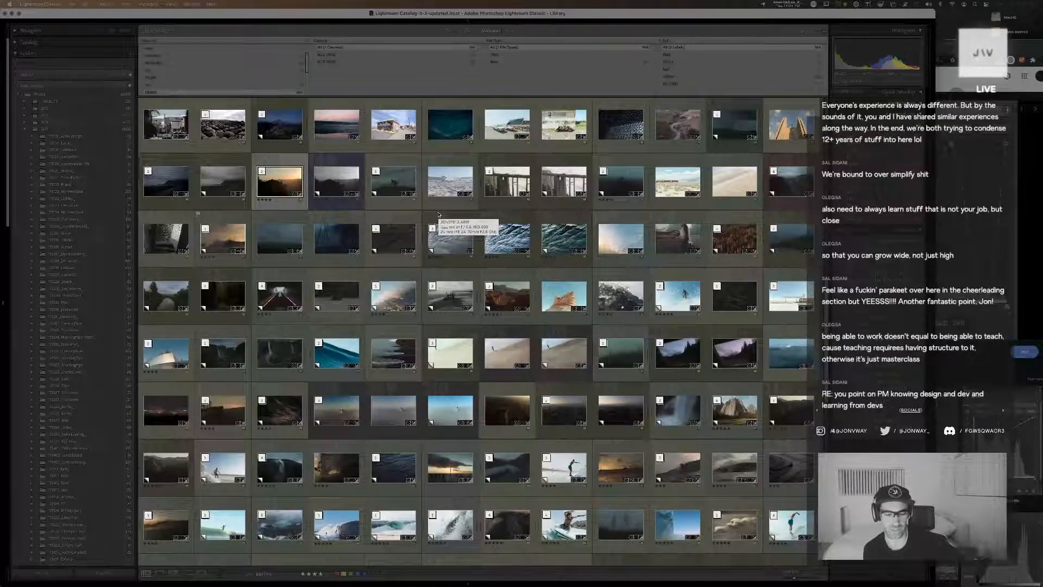
pyautogui.scroll(-2, 438, 214)
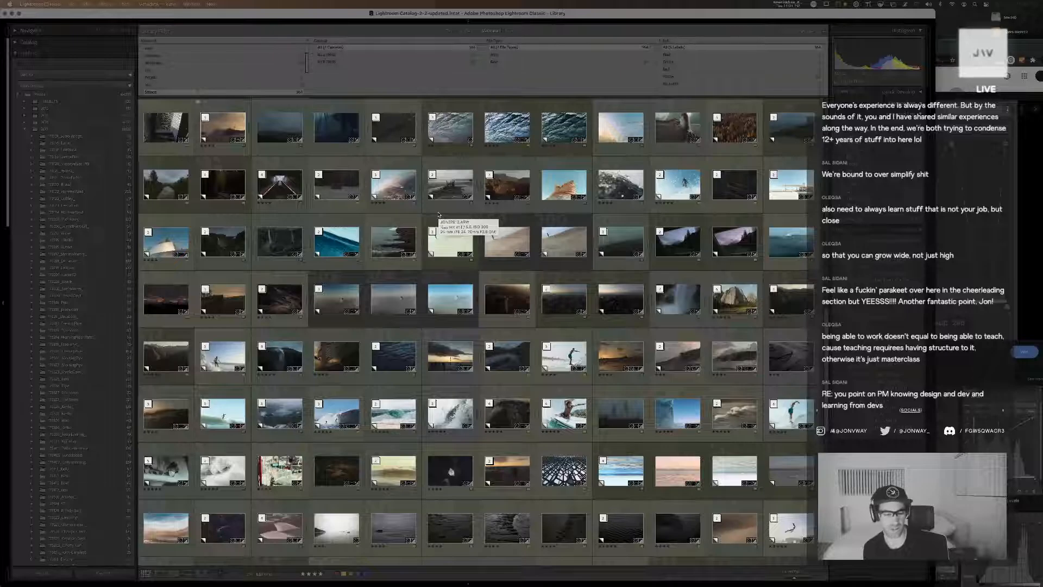
pyautogui.scroll(-3, 439, 214)
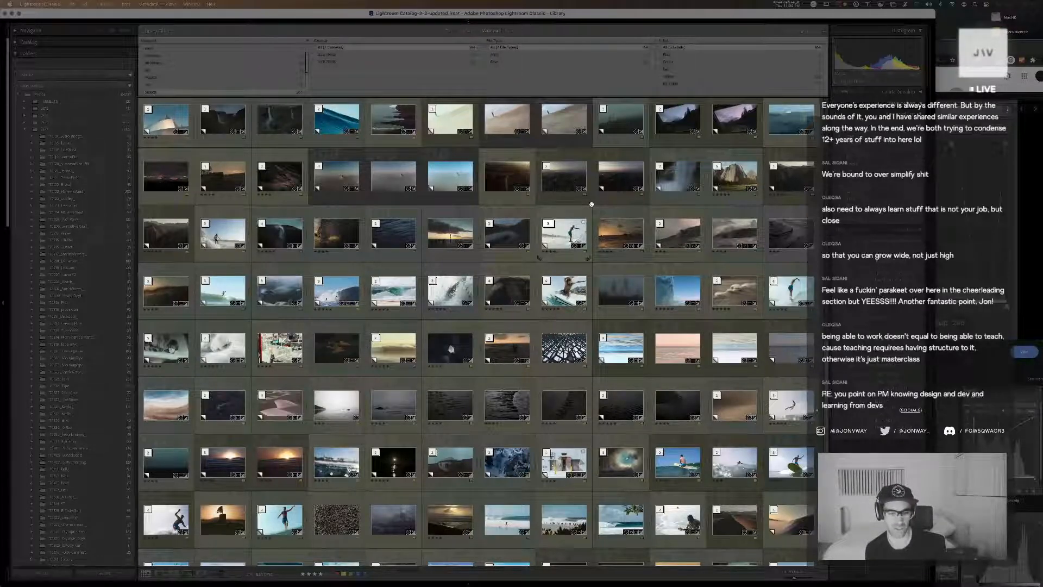
# Switch to Cyberduck and preview a cold, dark texture JPG from the 20-08-08 files in the remote listing
pyautogui.press('super+Tab')
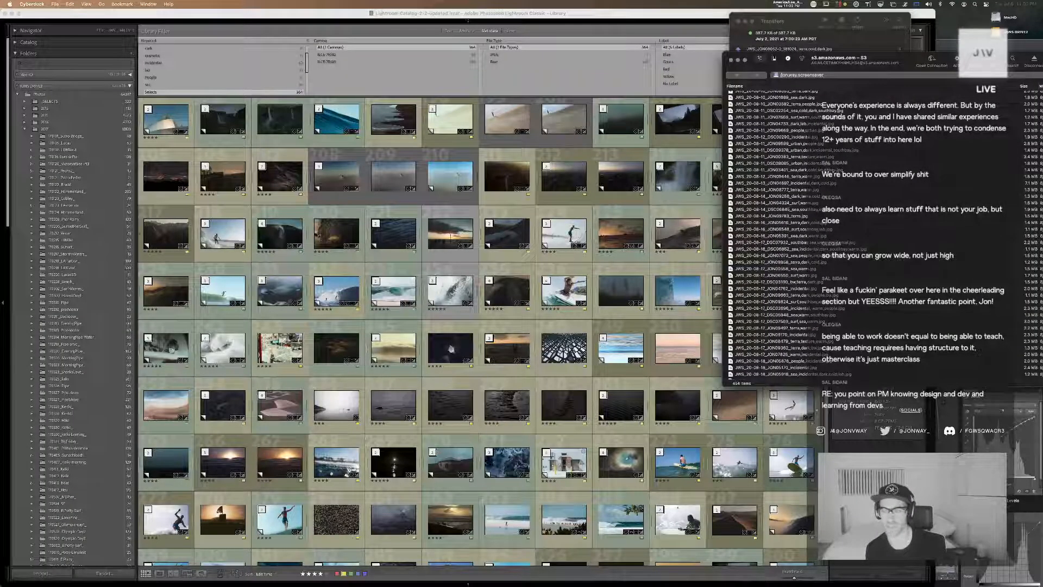
pyautogui.moveTo(894, 53); pyautogui.dragTo(731, 64)
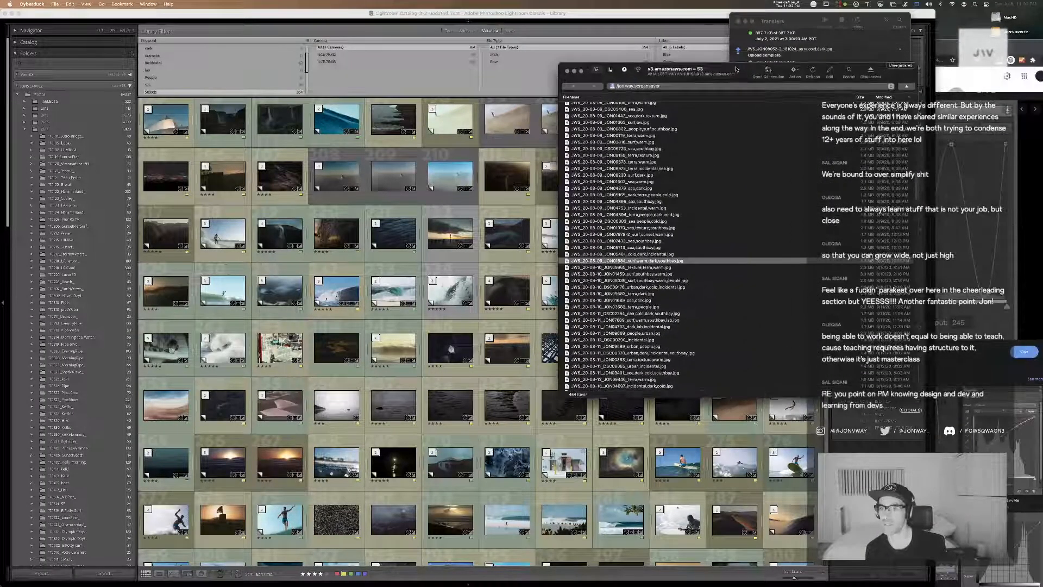
pyautogui.scroll(10, 736, 164)
pyautogui.click(698, 233)
pyautogui.press('space')
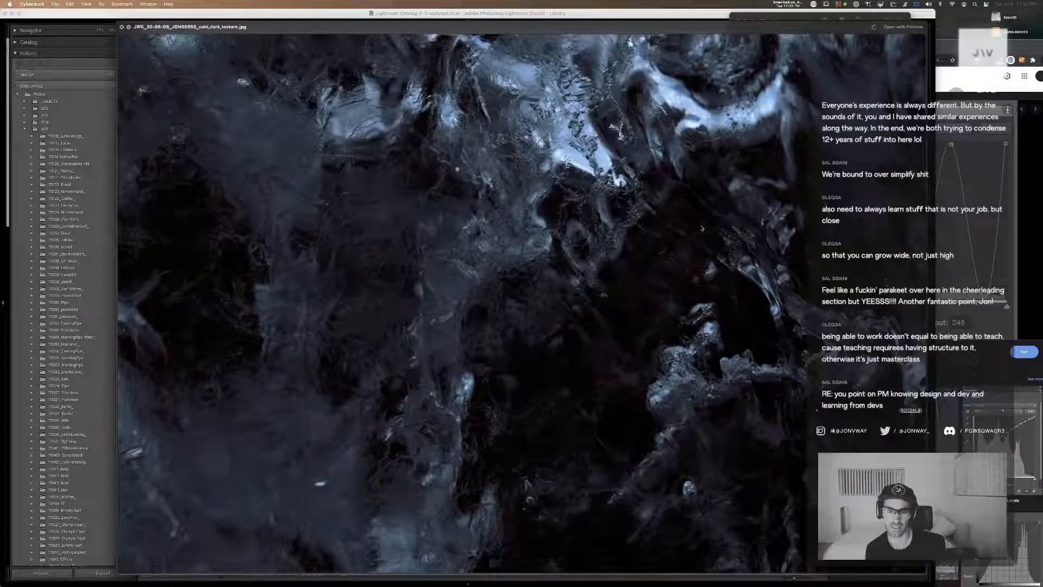
pyautogui.press('space')
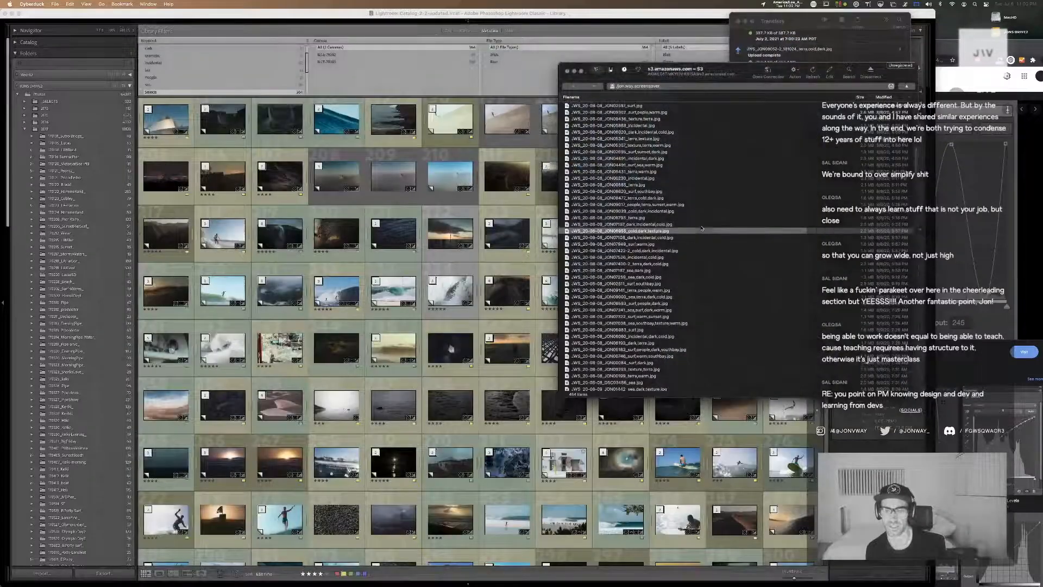
pyautogui.moveTo(734, 71); pyautogui.dragTo(895, 73)
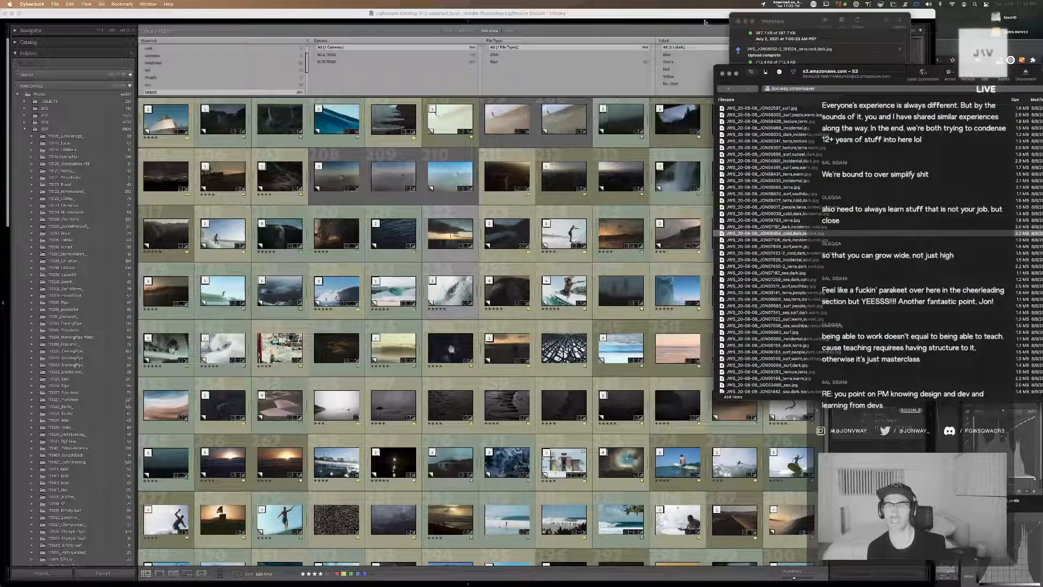
# Switch back to Lightroom Classic, dim the interface, and filter the top-level Photos folder by the text 06955
pyautogui.click(624, 74)
pyautogui.press('l')
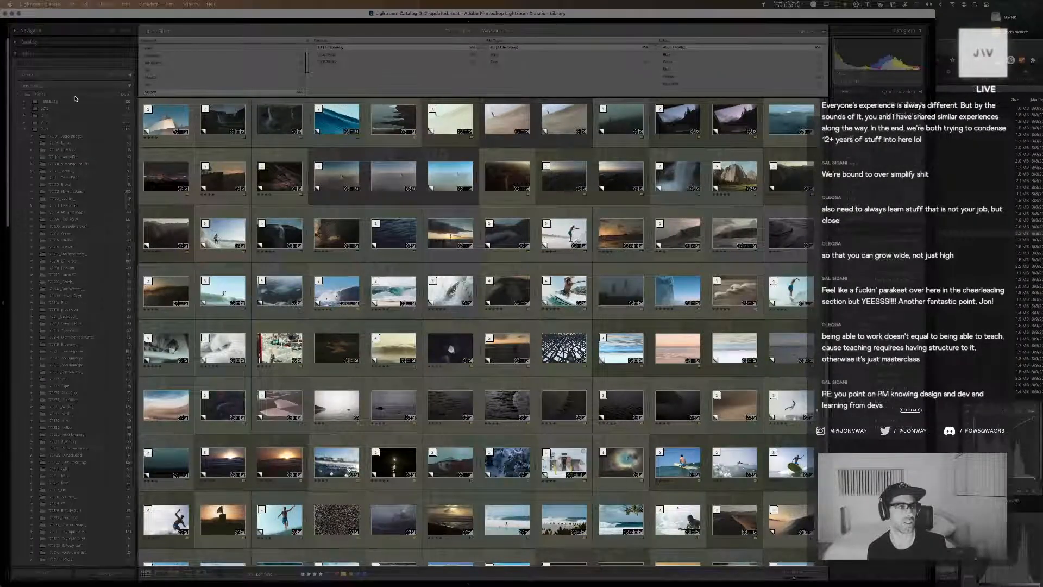
pyautogui.click(39, 94)
pyautogui.click(448, 33)
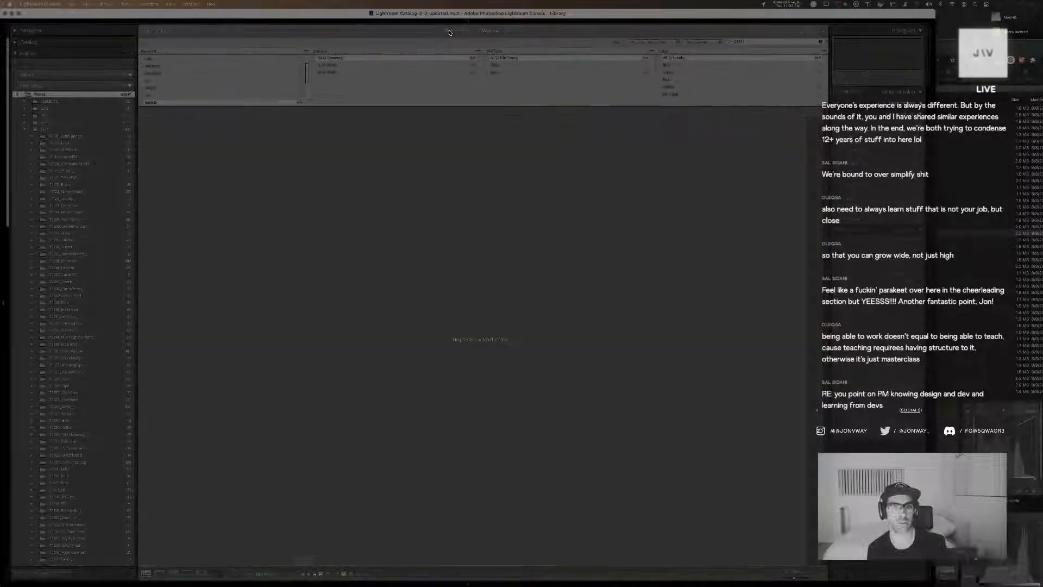
pyautogui.click(987, 77)
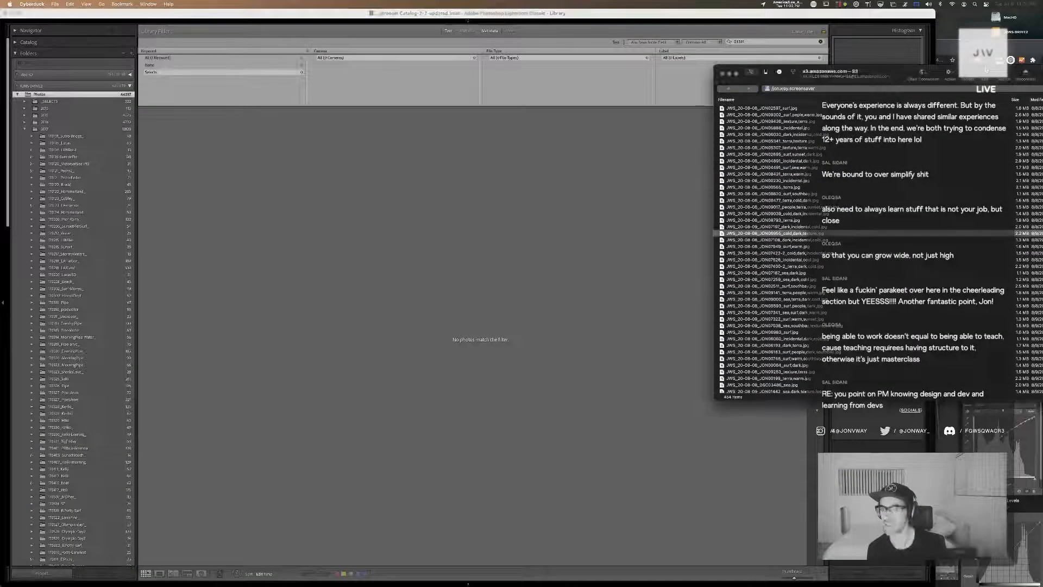
pyautogui.click(548, 218)
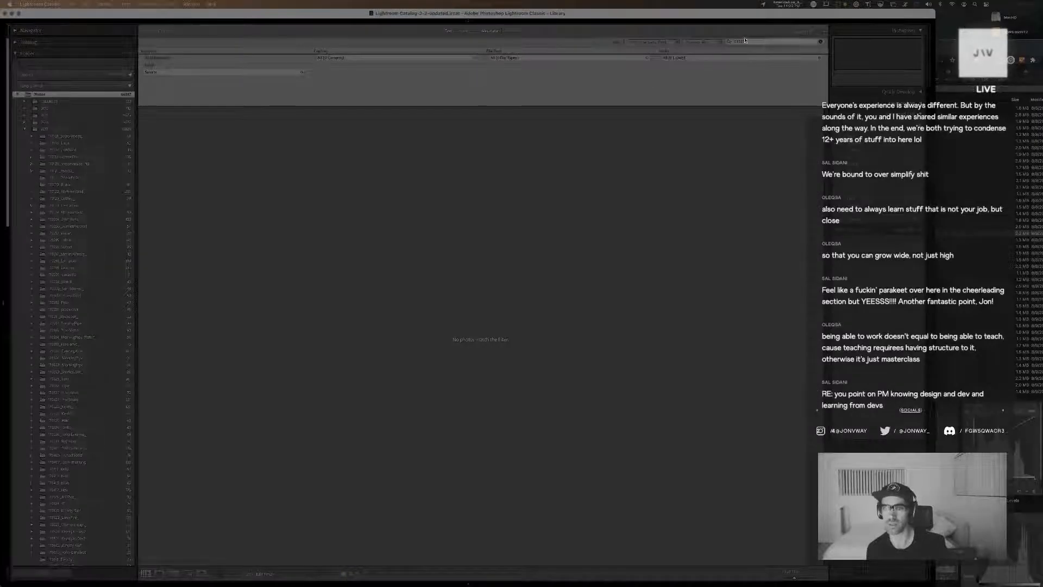
pyautogui.write('06955')
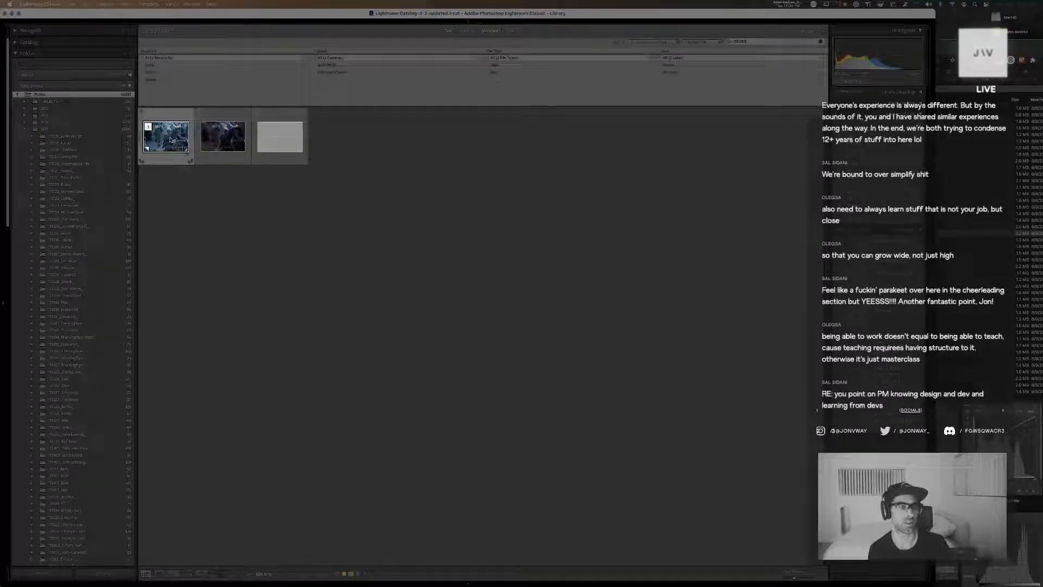
# View the first matching ice texture photo enlarged, and open the second, lighter version for developing
pyautogui.doubleClick(171, 139)
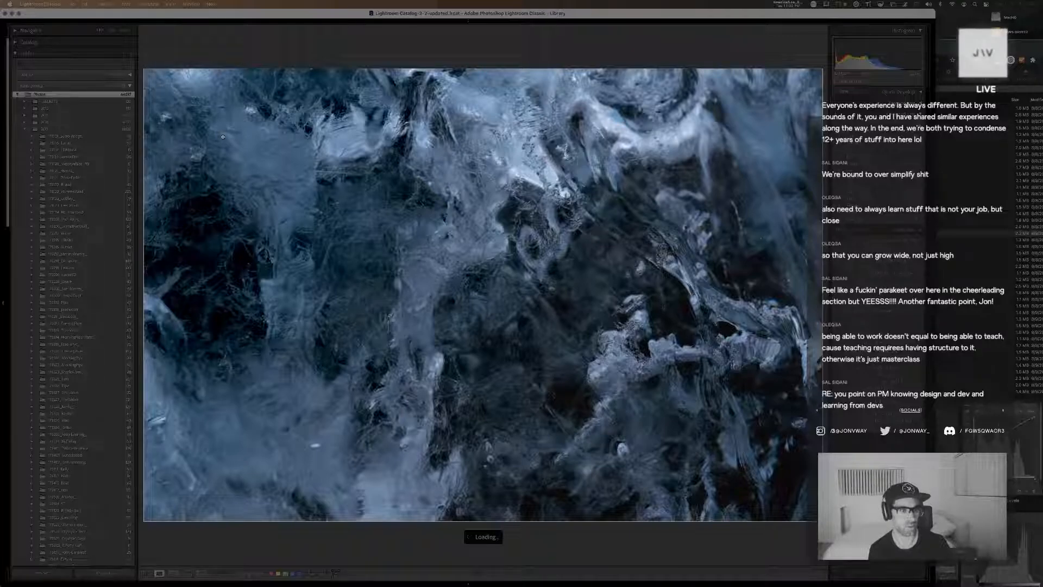
pyautogui.press('g')
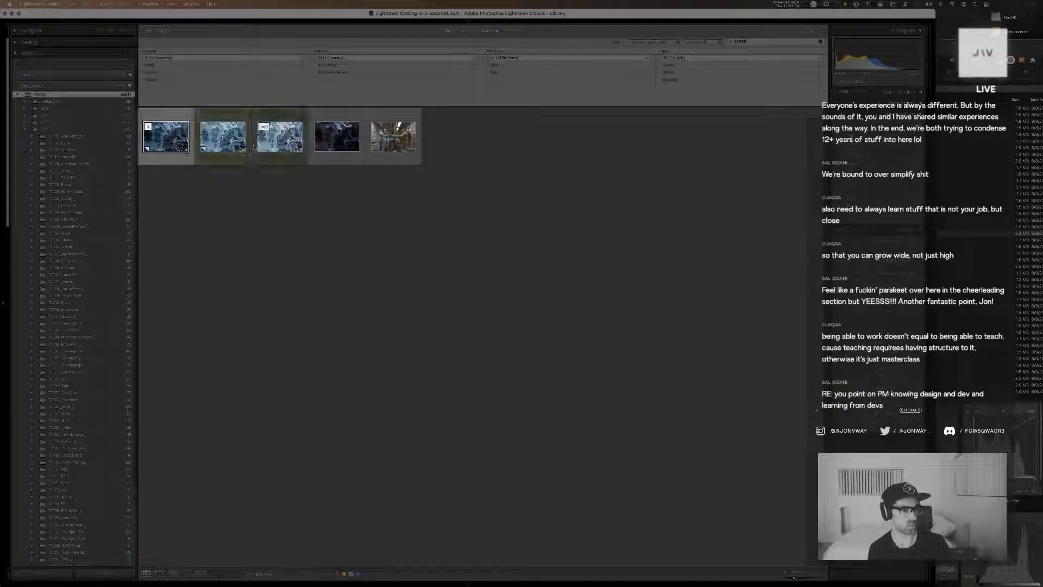
pyautogui.doubleClick(223, 138)
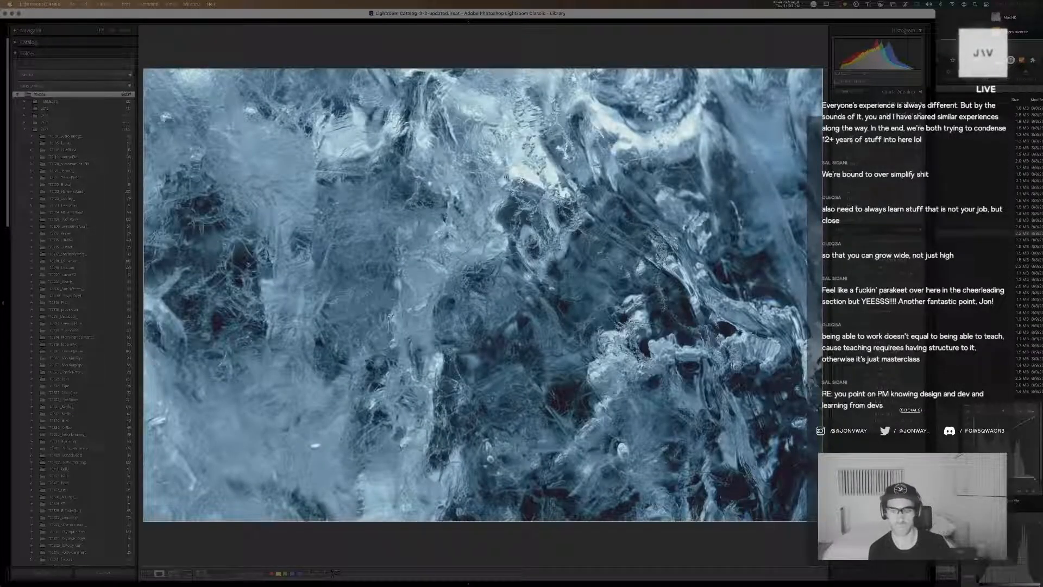
pyautogui.press('d')
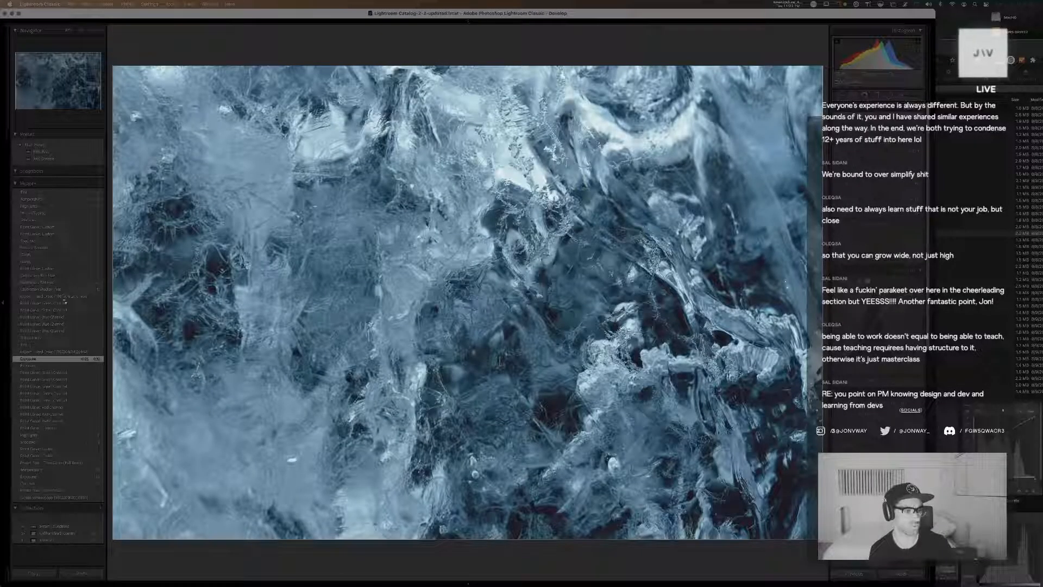
# Compare the ice photo's newest history state with its earlier Exposure state, ending on the newest one
pyautogui.click(55, 193)
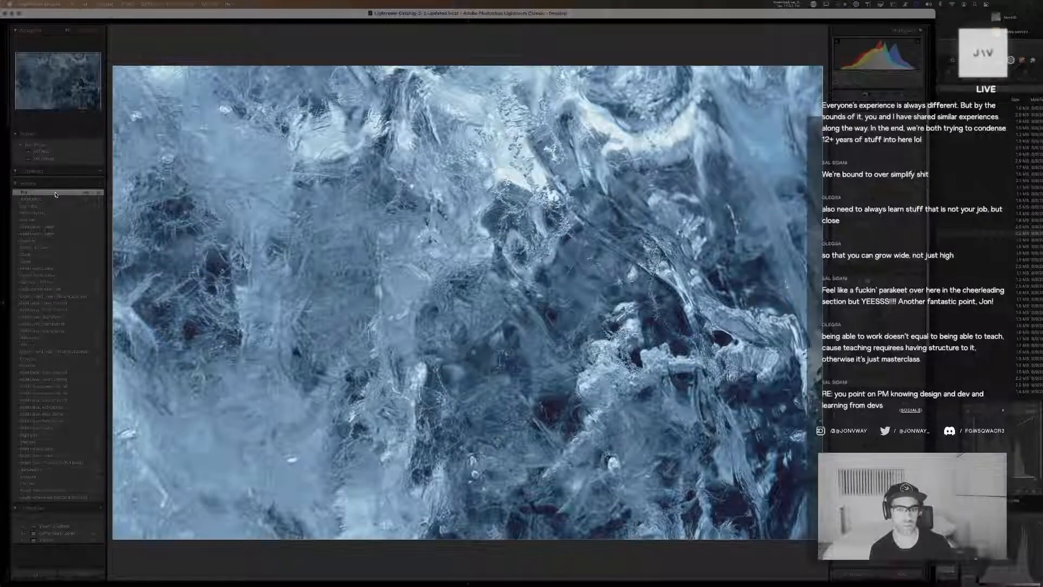
pyautogui.click(43, 359)
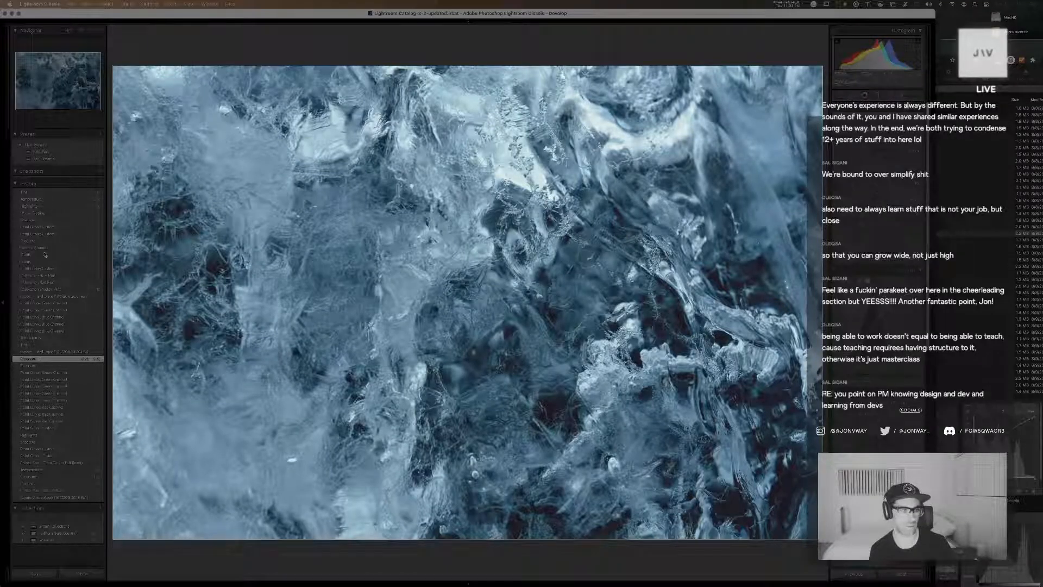
pyautogui.click(43, 194)
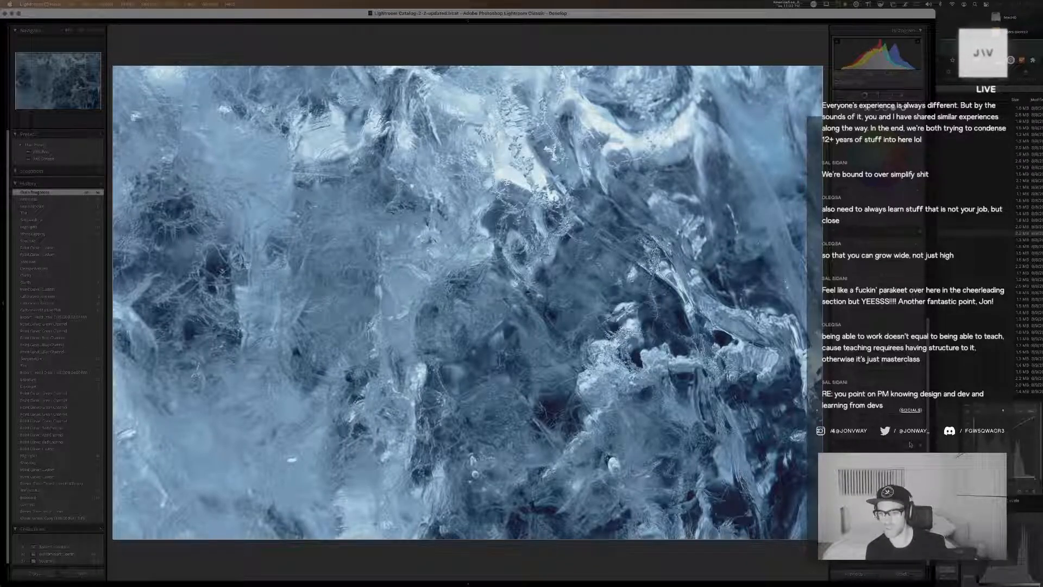
# Fine-tune the lighter ice photo's tonal grade, reshaping its point curve and adjusting the dark and light tones
pyautogui.scroll(10, 910, 444)
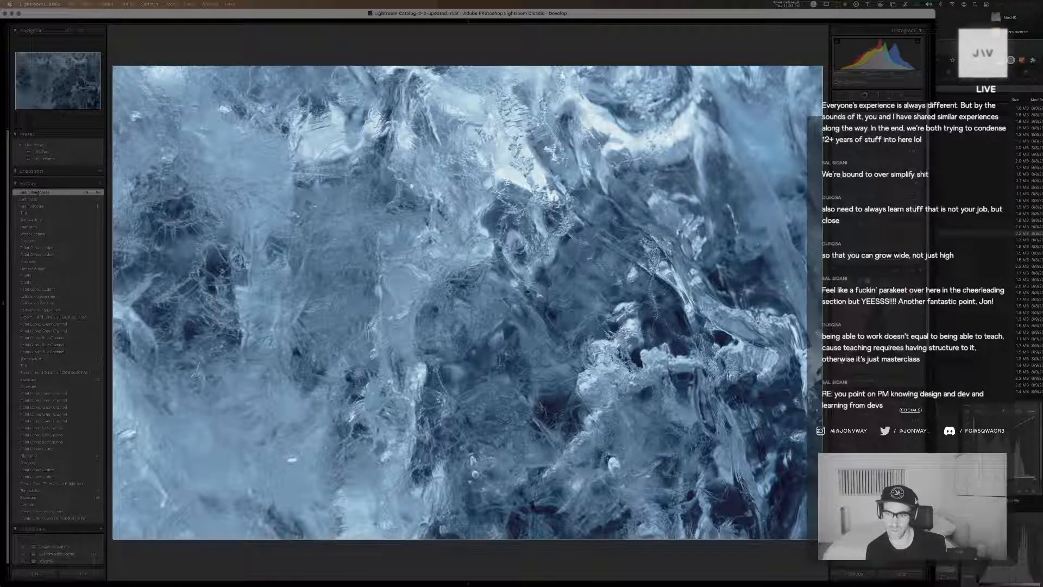
pyautogui.moveTo(842, 360); pyautogui.dragTo(841, 357)
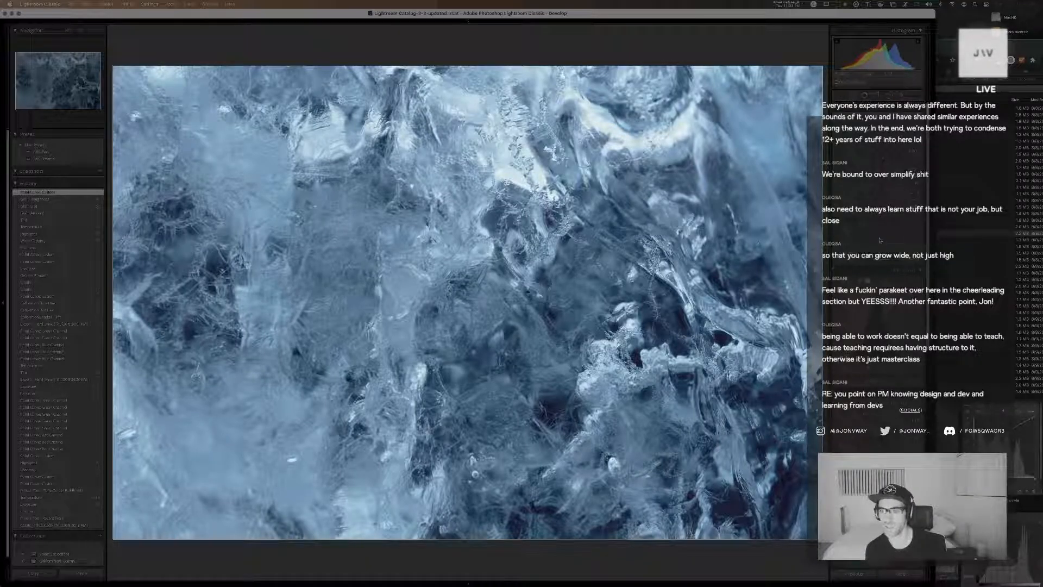
pyautogui.moveTo(881, 240); pyautogui.dragTo(873, 248)
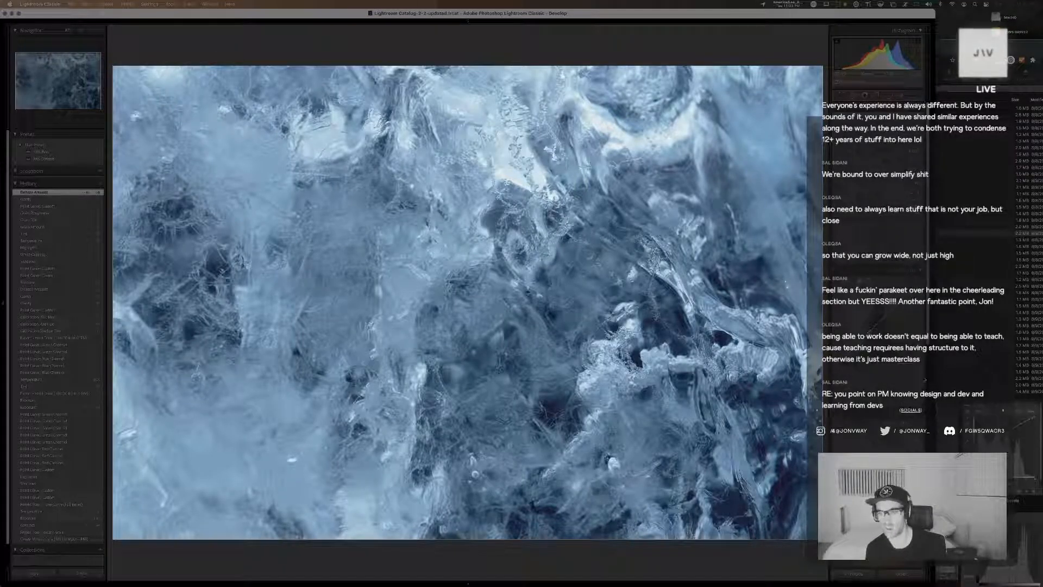
pyautogui.moveTo(872, 321); pyautogui.dragTo(872, 326)
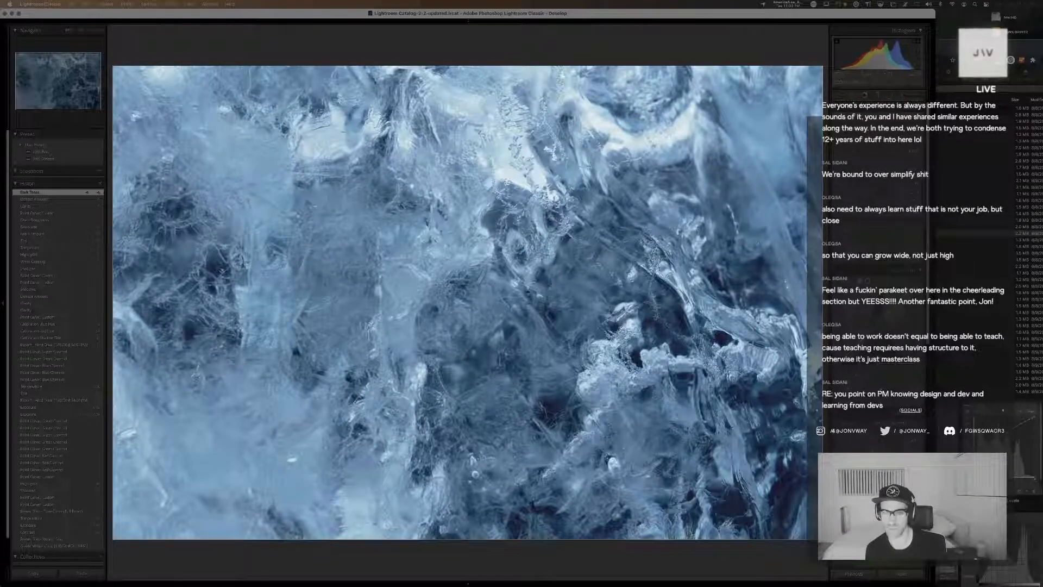
pyautogui.moveTo(891, 302); pyautogui.dragTo(891, 301)
pyautogui.scroll(-5, 892, 301)
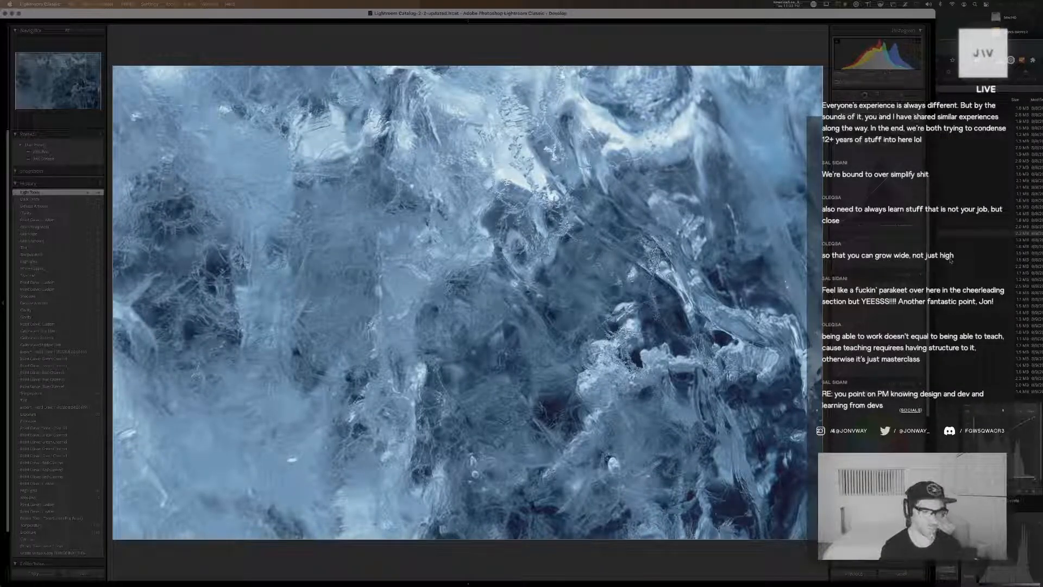
# Go to the previous ice photo version, restore its latest Point Curve: Red Channel history state, and inspect the shadow detail up close
pyautogui.press('Left')
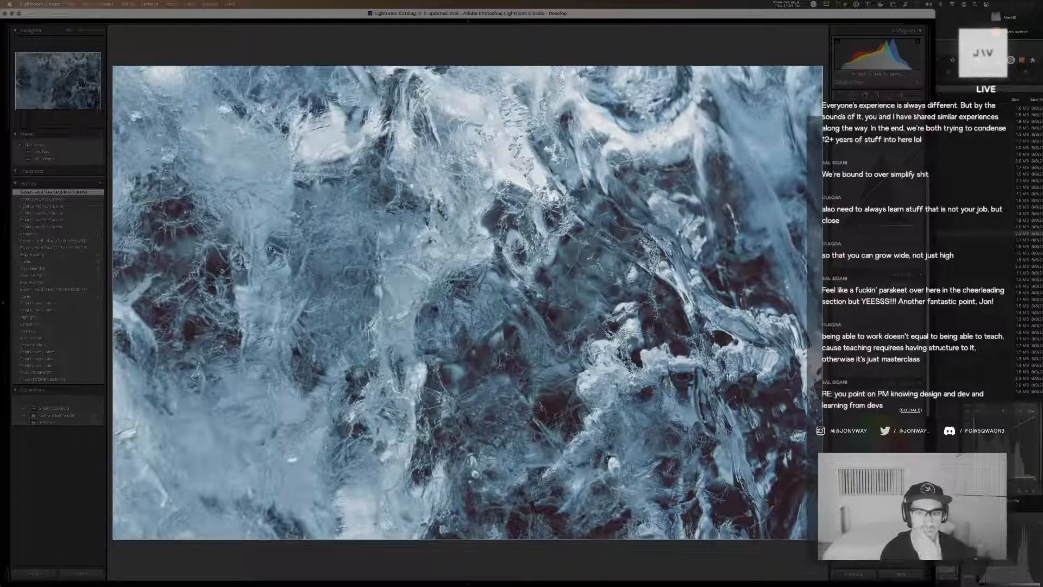
pyautogui.click(51, 200)
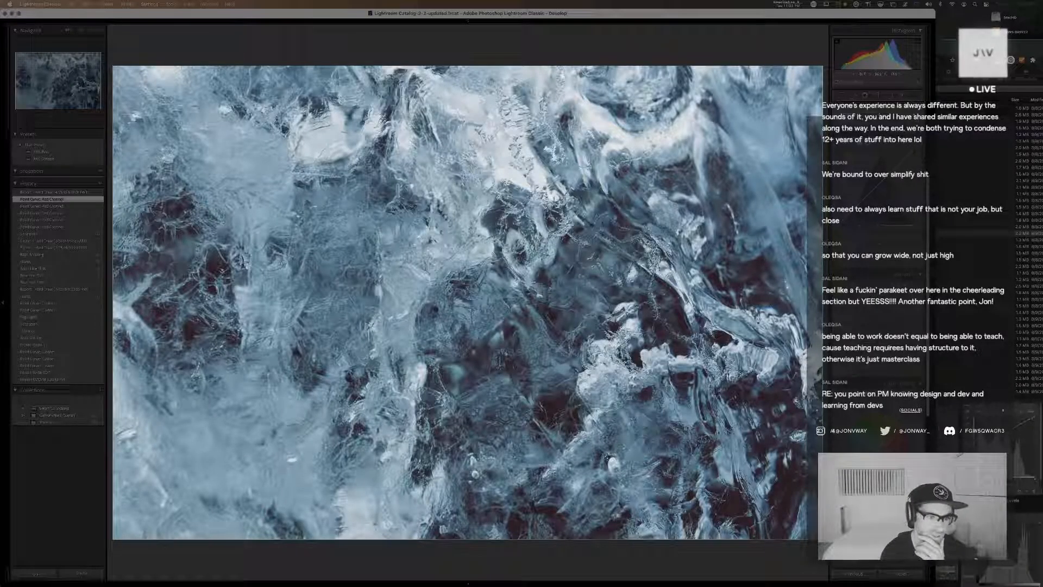
pyautogui.click(328, 264)
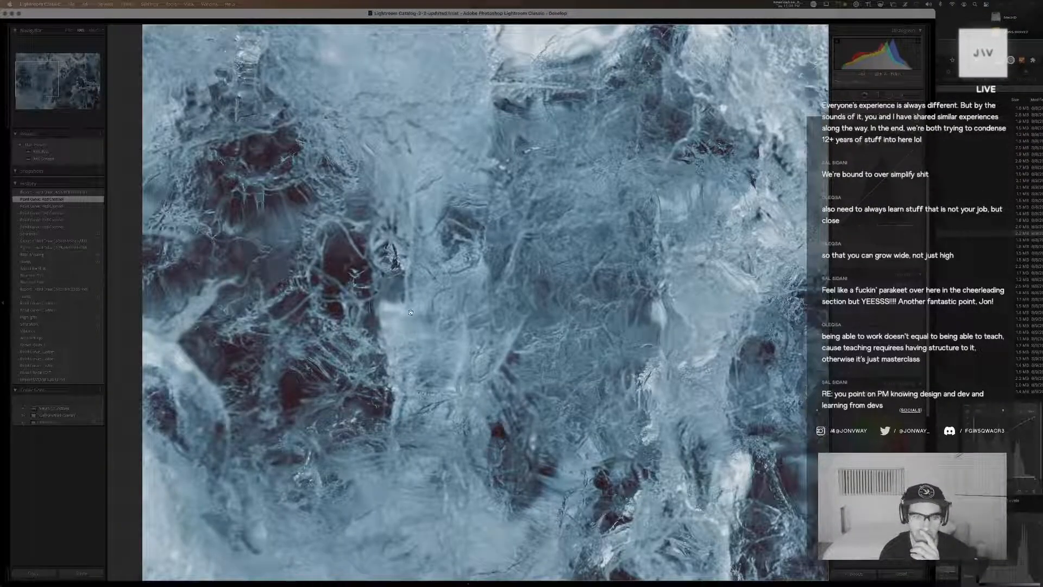
pyautogui.click(411, 313)
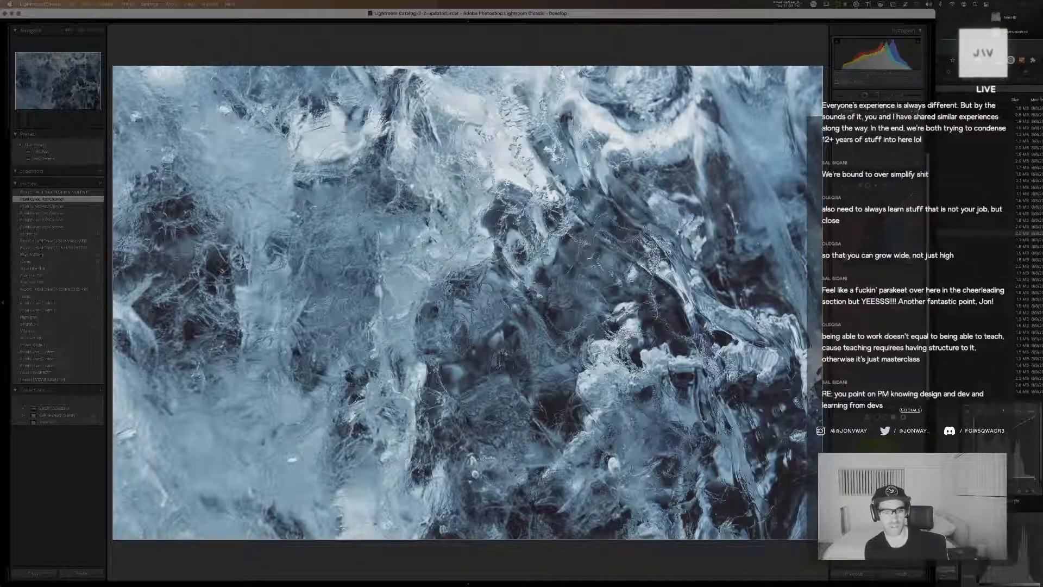
# Refine the red channel point curve of the ice photo to shift the color cast in its dark areas
pyautogui.moveTo(847, 256); pyautogui.dragTo(847, 254)
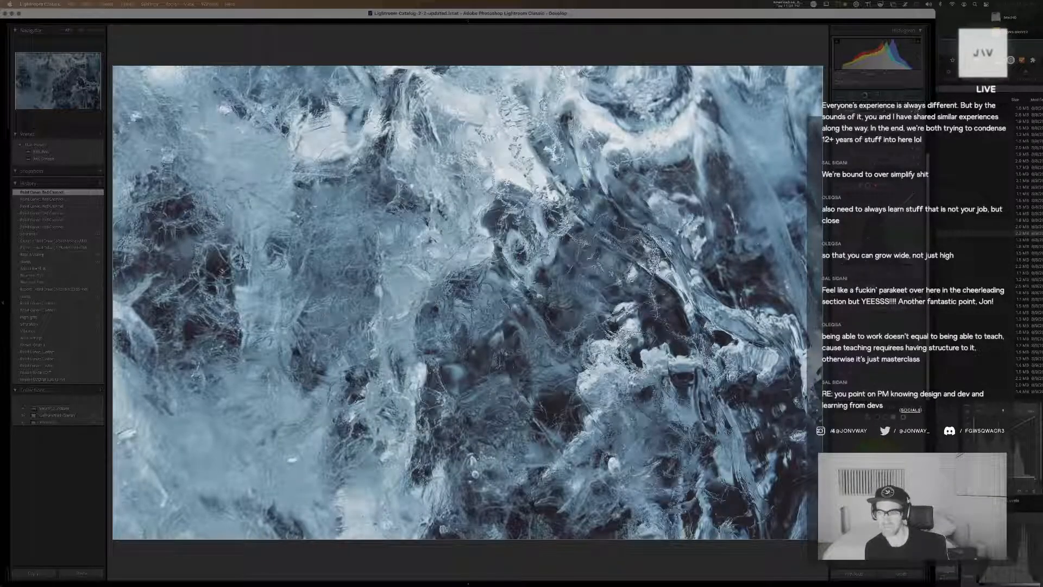
pyautogui.moveTo(860, 249); pyautogui.dragTo(859, 248)
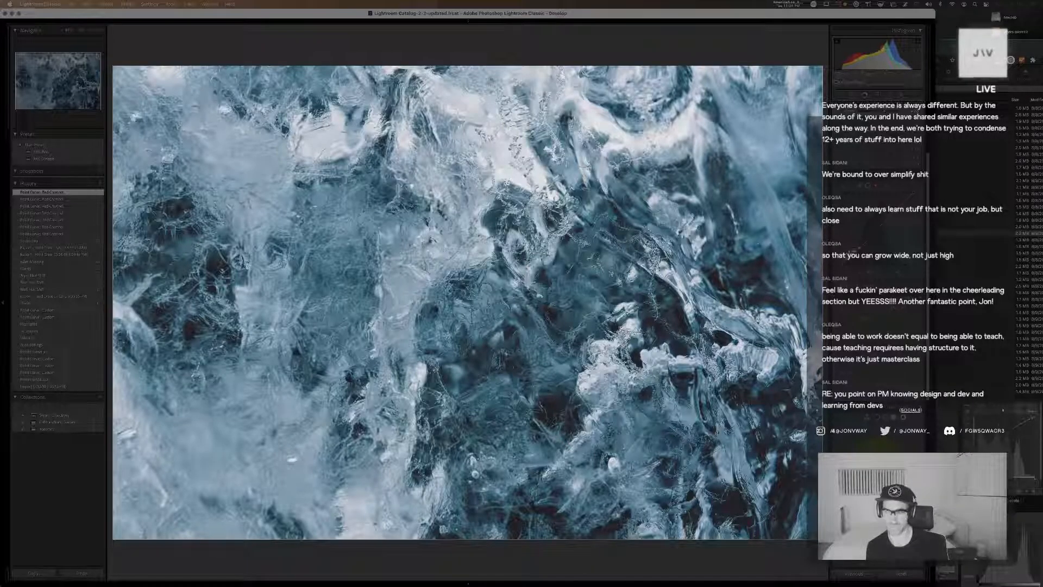
pyautogui.click(859, 249)
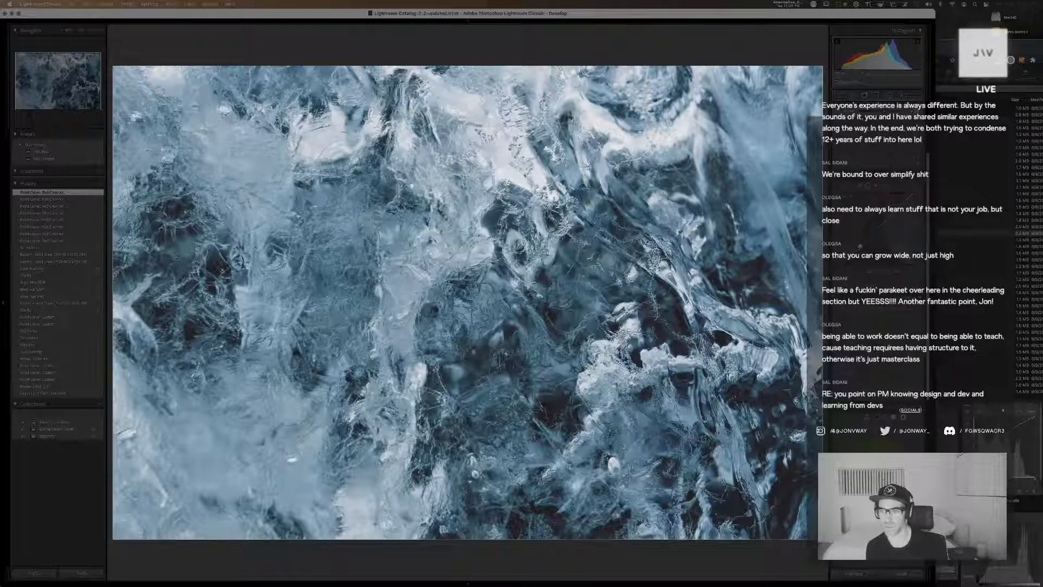
pyautogui.click(859, 246)
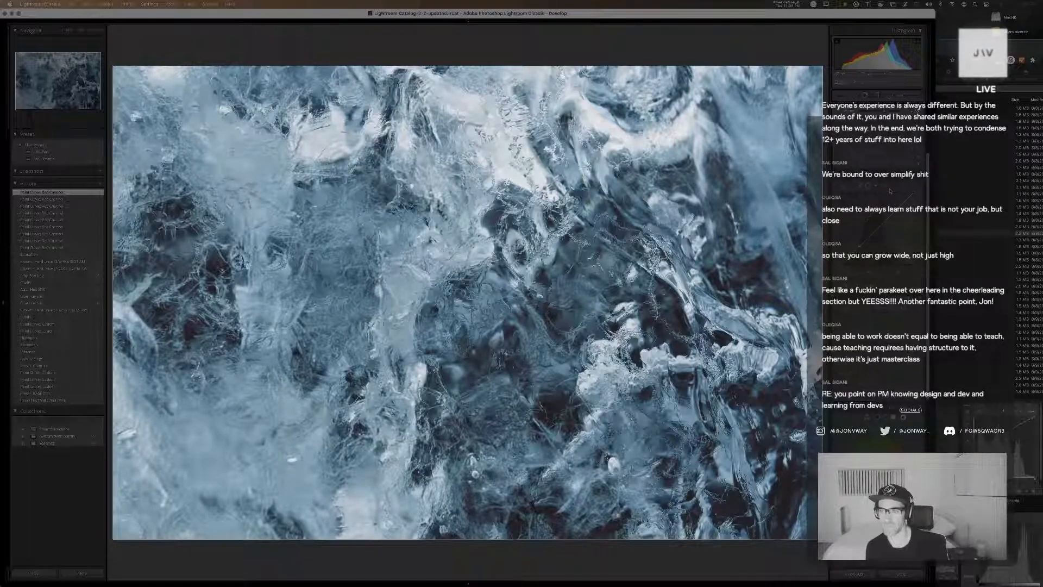
# View the very dark version of the ice photo at full size and return to the library grid
pyautogui.press('g')
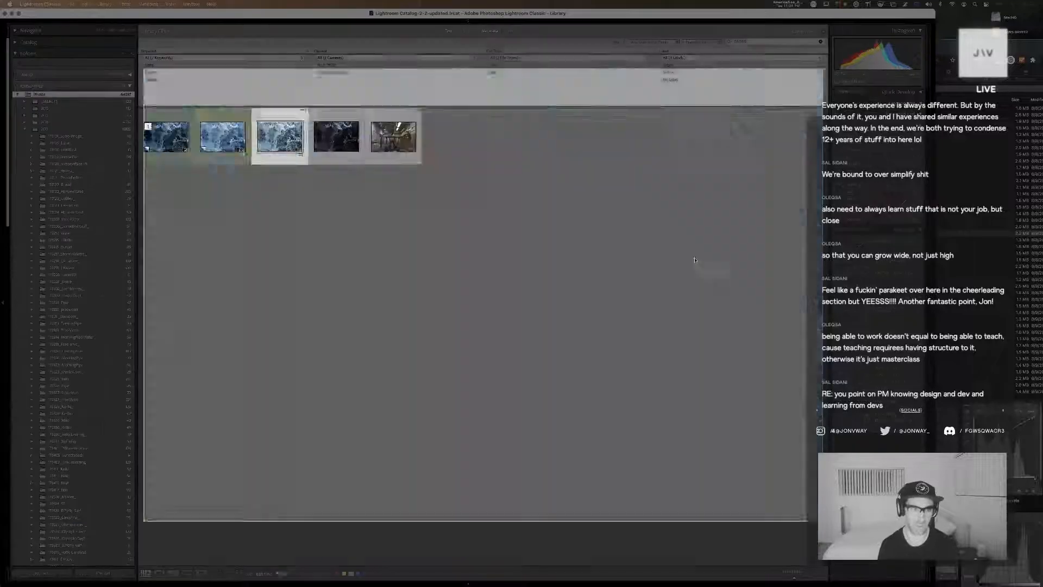
pyautogui.doubleClick(344, 138)
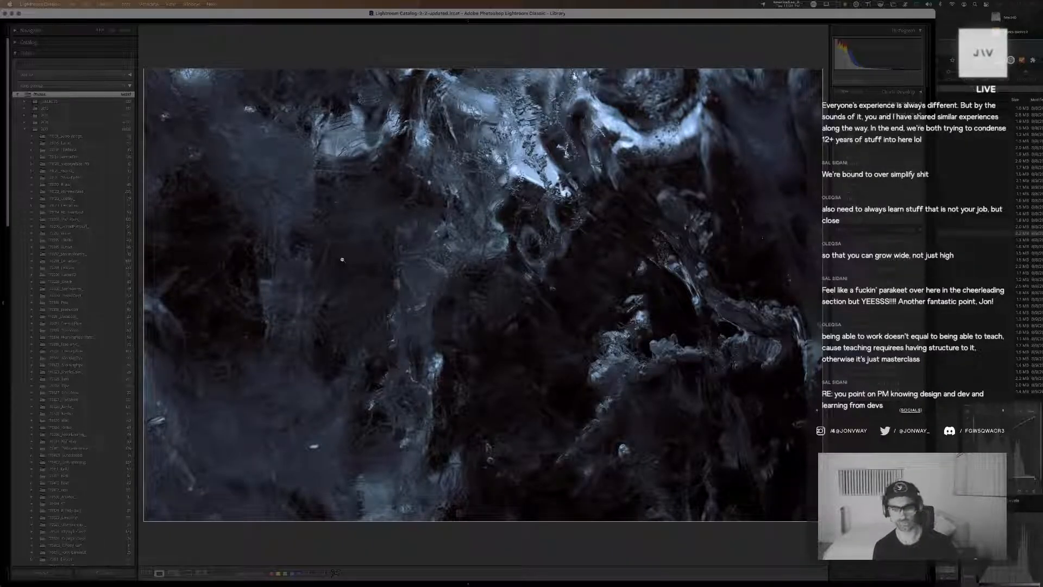
pyautogui.press('g')
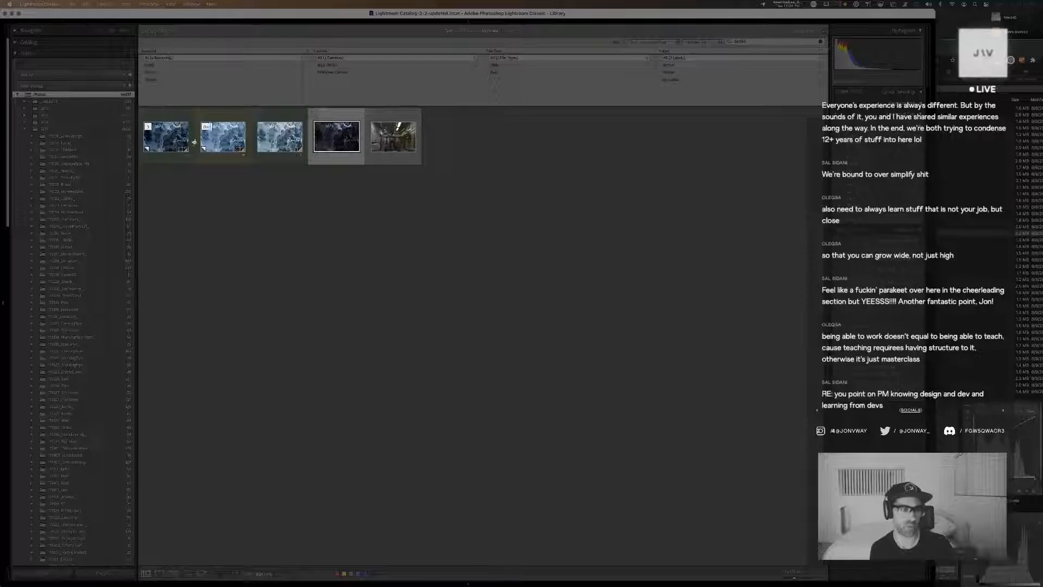
# Create a virtual copy of the light ice photo beside the dark version and open it for developing
pyautogui.click(265, 141)
pyautogui.press('super+apostrophe')
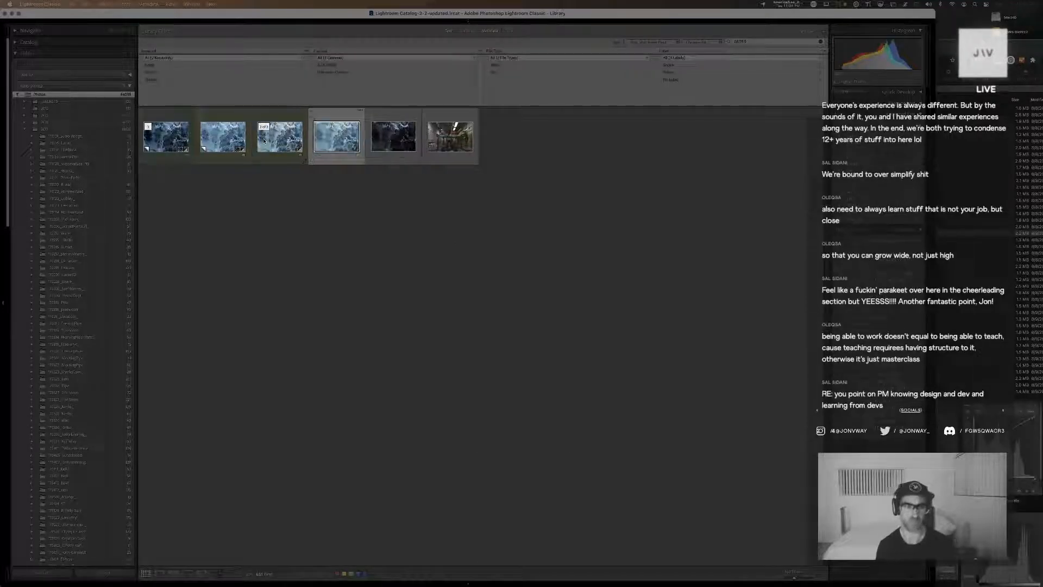
pyautogui.press('d')
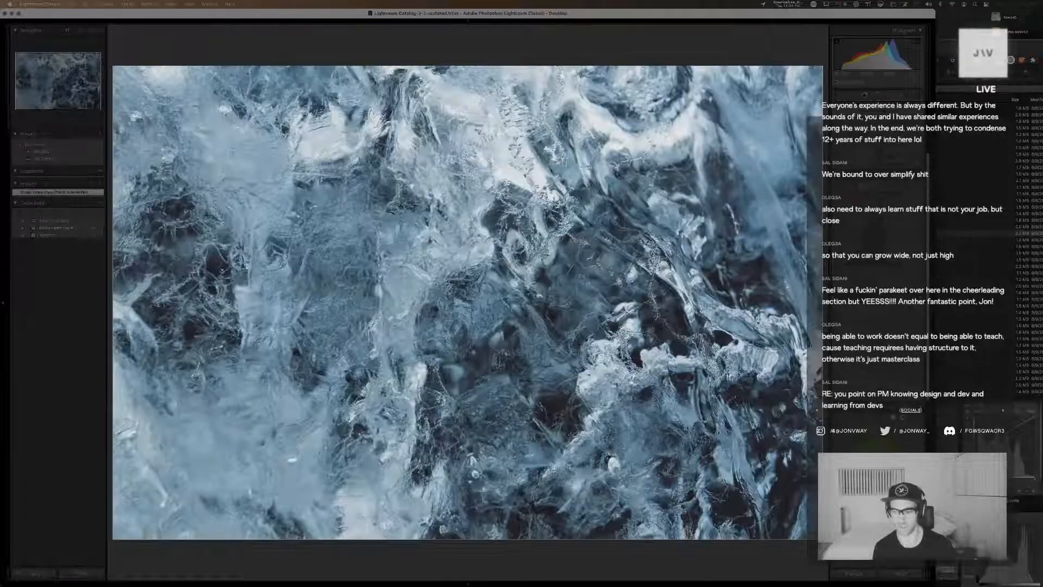
# Reset the virtual copy's develop settings, apply the default user preset and darken its basic tones
pyautogui.click(904, 573)
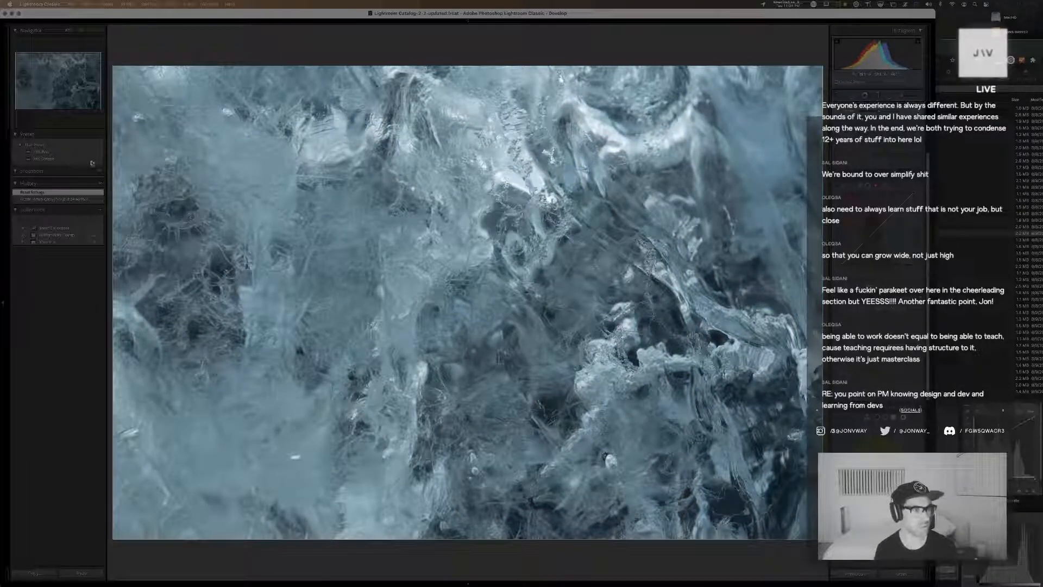
pyautogui.click(61, 158)
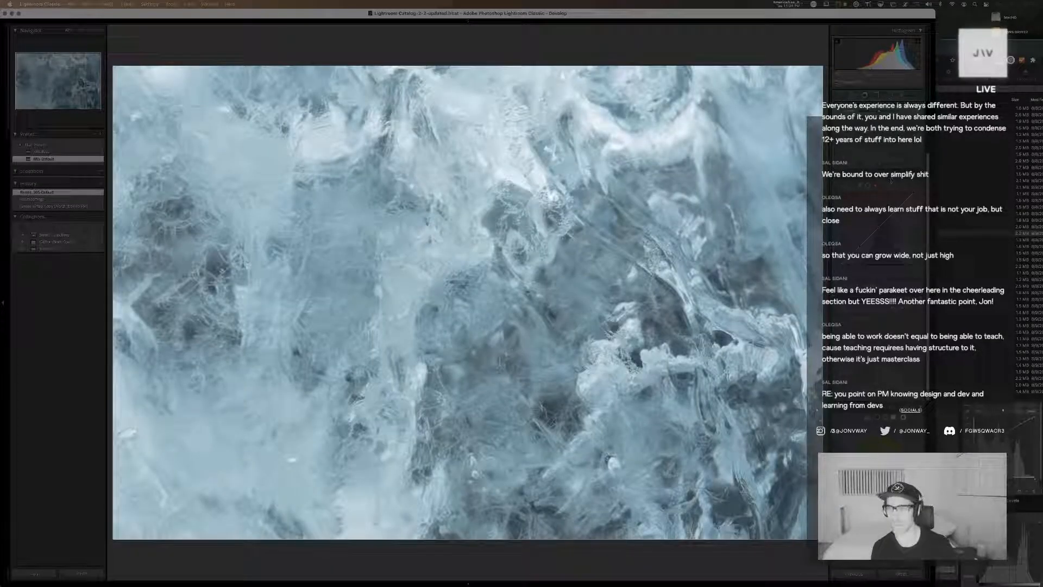
pyautogui.press('Left')
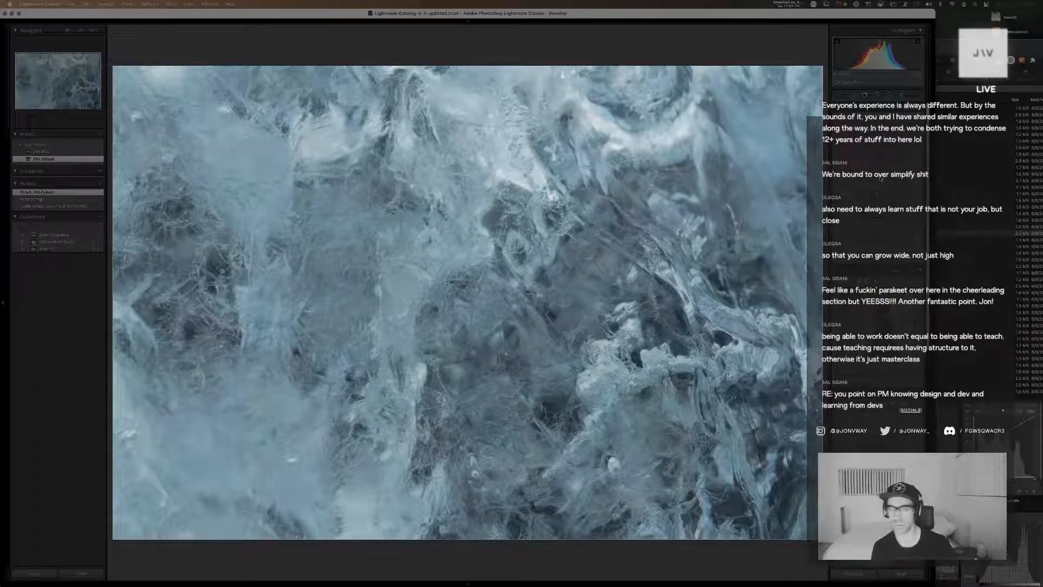
pyautogui.press('Left')
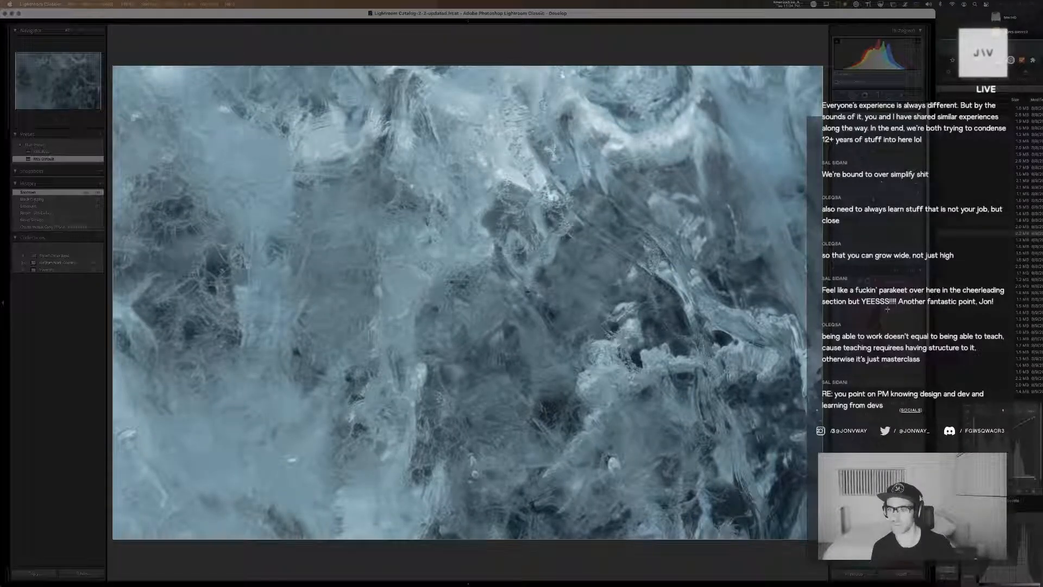
# Adjust the ice copy's temperature and tint, and refine its dark, light and highlight tones
pyautogui.moveTo(868, 342); pyautogui.dragTo(868, 351)
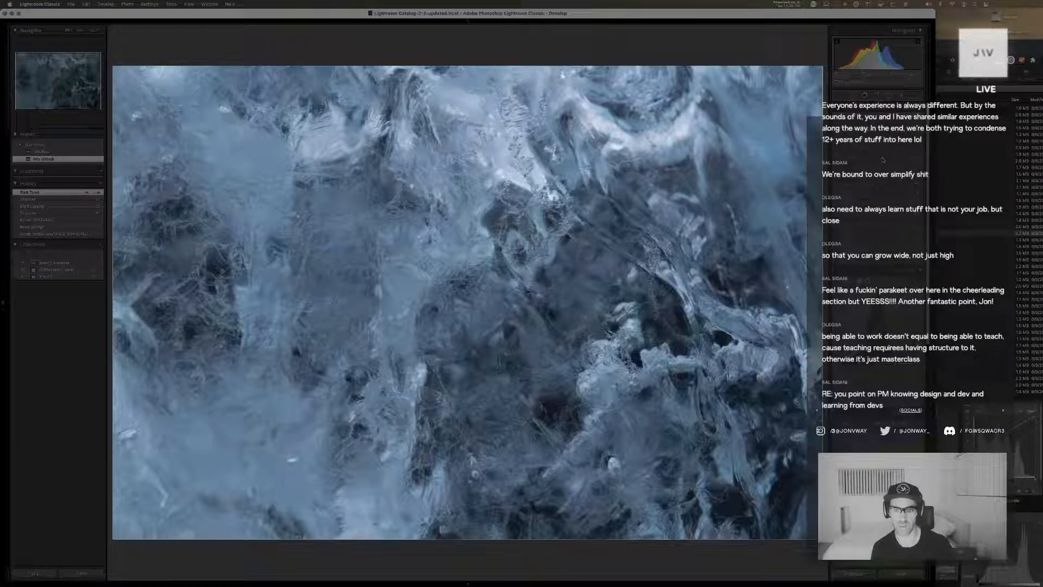
pyautogui.moveTo(882, 153); pyautogui.dragTo(875, 152)
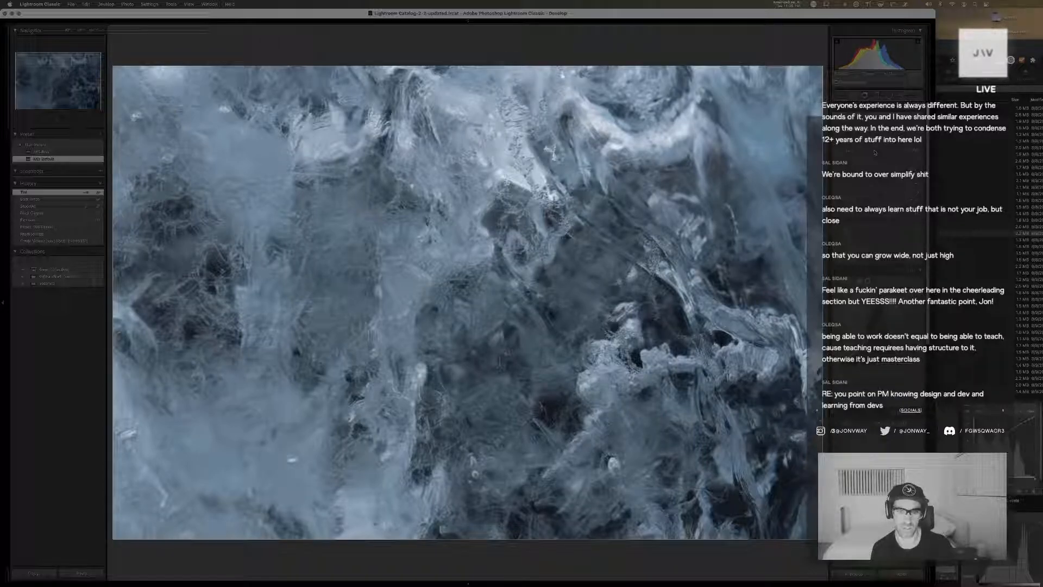
pyautogui.click(876, 153)
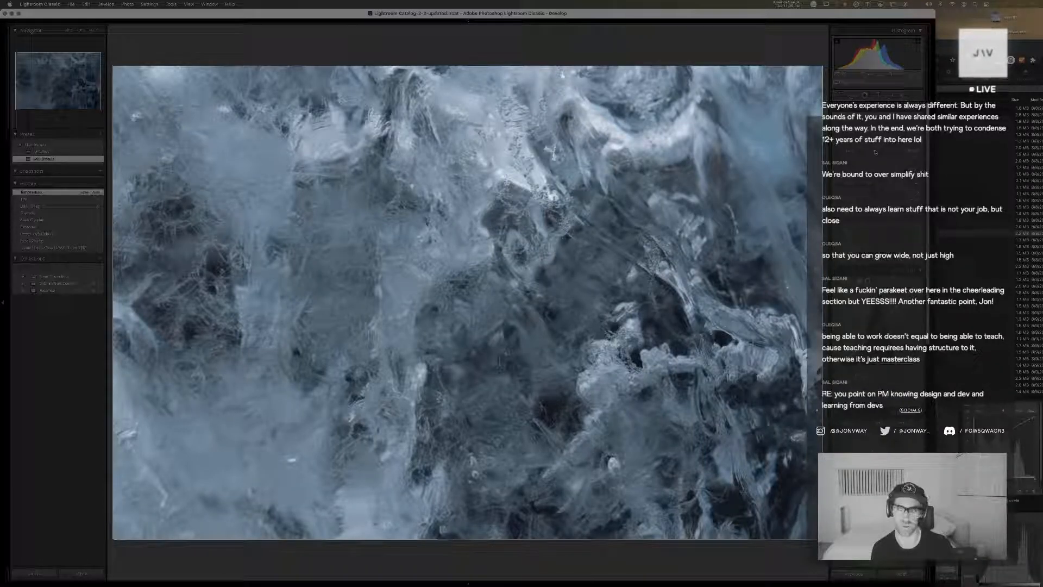
pyautogui.moveTo(875, 153); pyautogui.dragTo(873, 153)
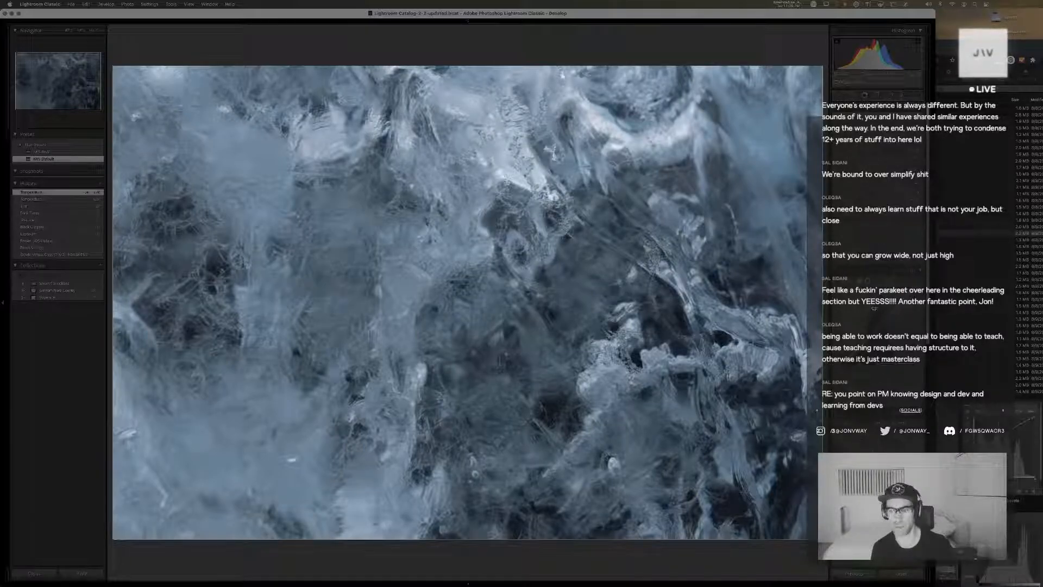
pyautogui.moveTo(883, 390); pyautogui.dragTo(884, 388)
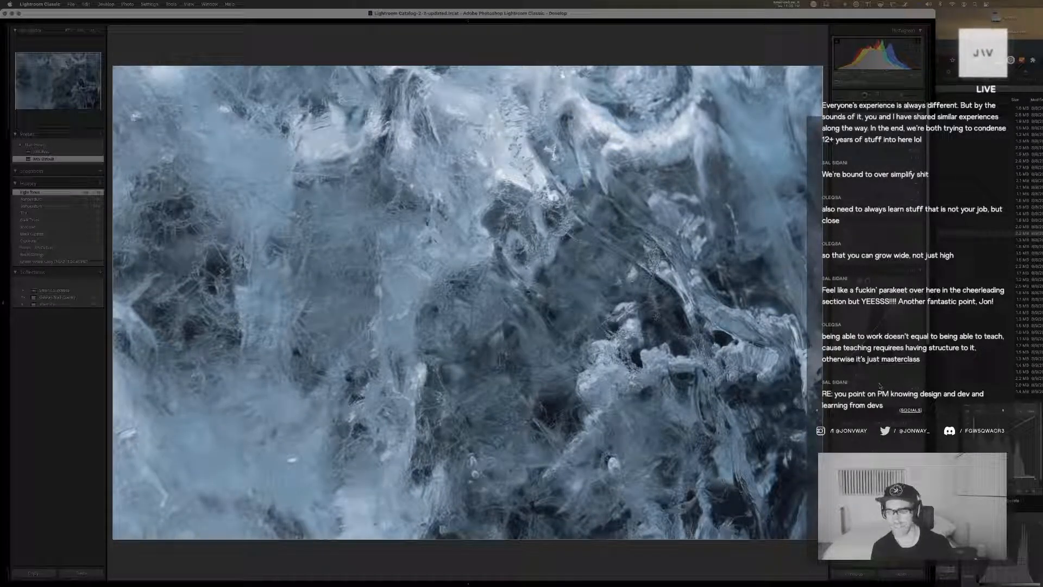
pyautogui.moveTo(884, 385); pyautogui.dragTo(884, 384)
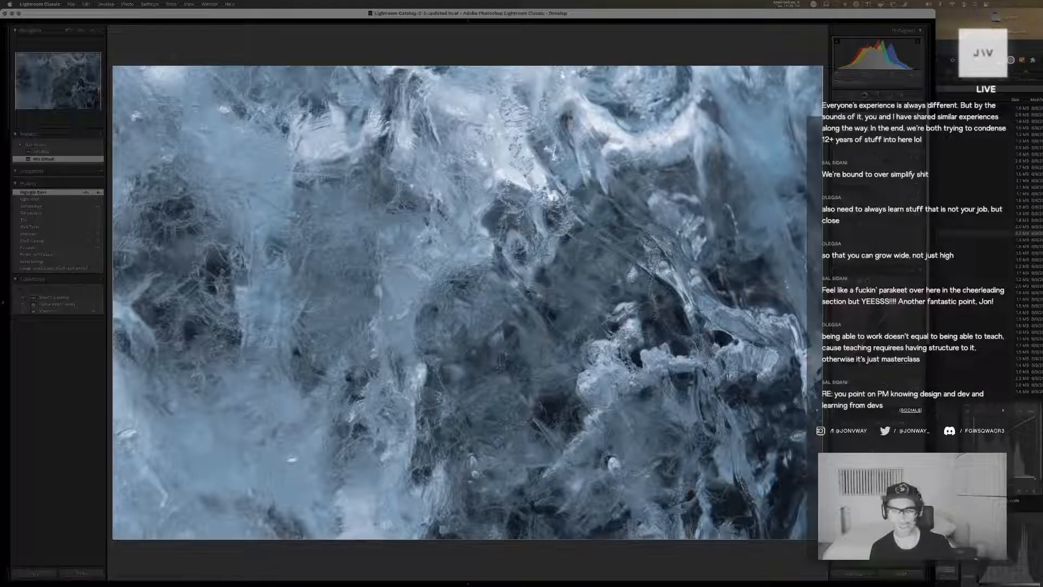
# Shift the calibration hues and saturation of the ice copy to give it a cleaner blue cast
pyautogui.scroll(-5, 889, 386)
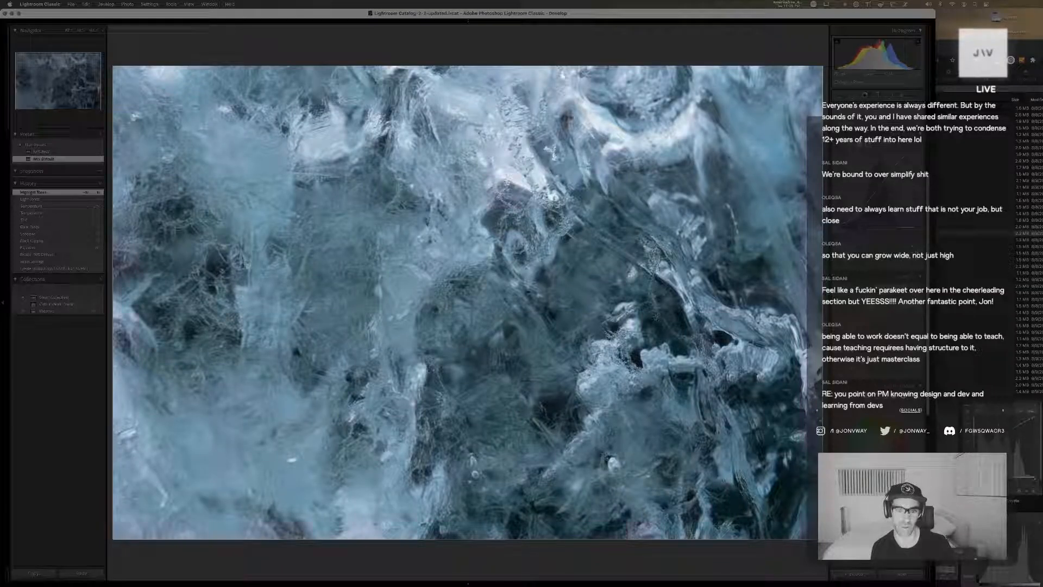
pyautogui.moveTo(878, 305)
pyautogui.mouseDown()
pyautogui.moveTo(875, 321)
pyautogui.moveTo(897, 320)
pyautogui.moveTo(886, 322)
pyautogui.mouseUp()
pyautogui.click(882, 328)
pyautogui.moveTo(886, 328); pyautogui.dragTo(875, 354)
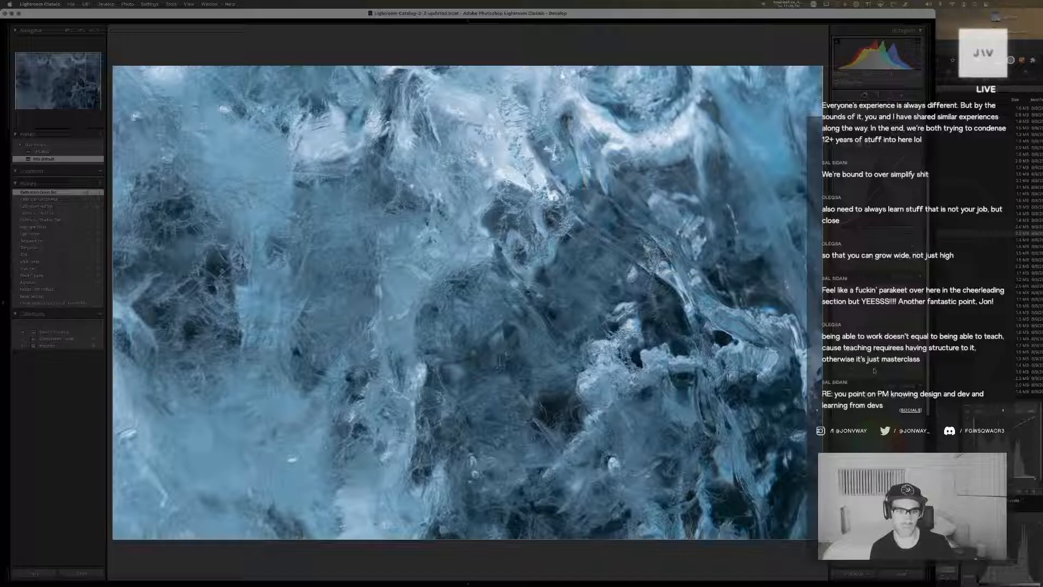
pyautogui.moveTo(875, 370); pyautogui.dragTo(879, 234)
# Color grade the ice copy's midtones and highlights, adjusting midtone hue and luminance and the highlight hue
pyautogui.click(867, 251)
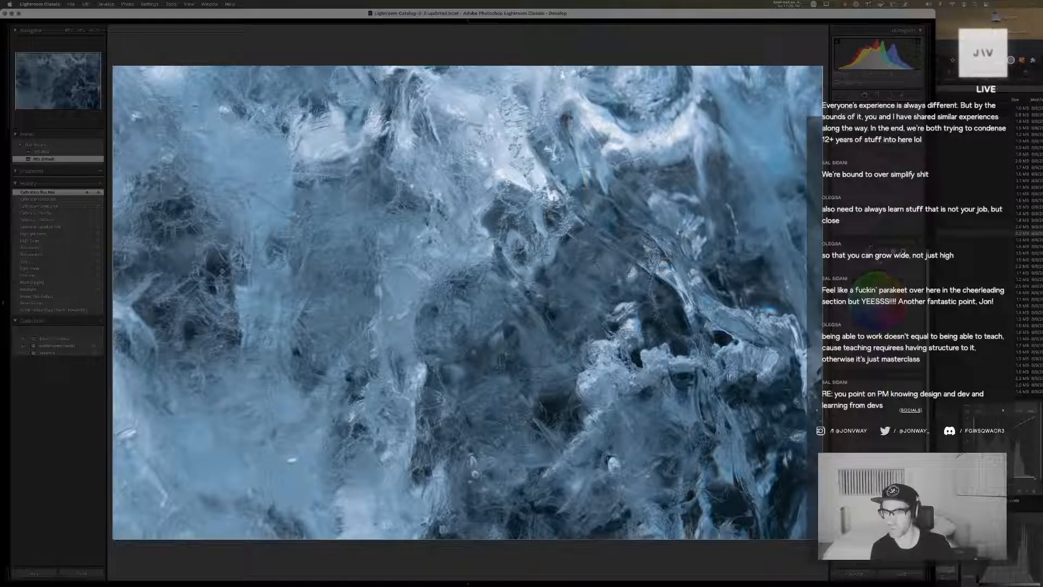
pyautogui.moveTo(852, 372); pyautogui.dragTo(848, 372)
pyautogui.moveTo(877, 315); pyautogui.dragTo(881, 271)
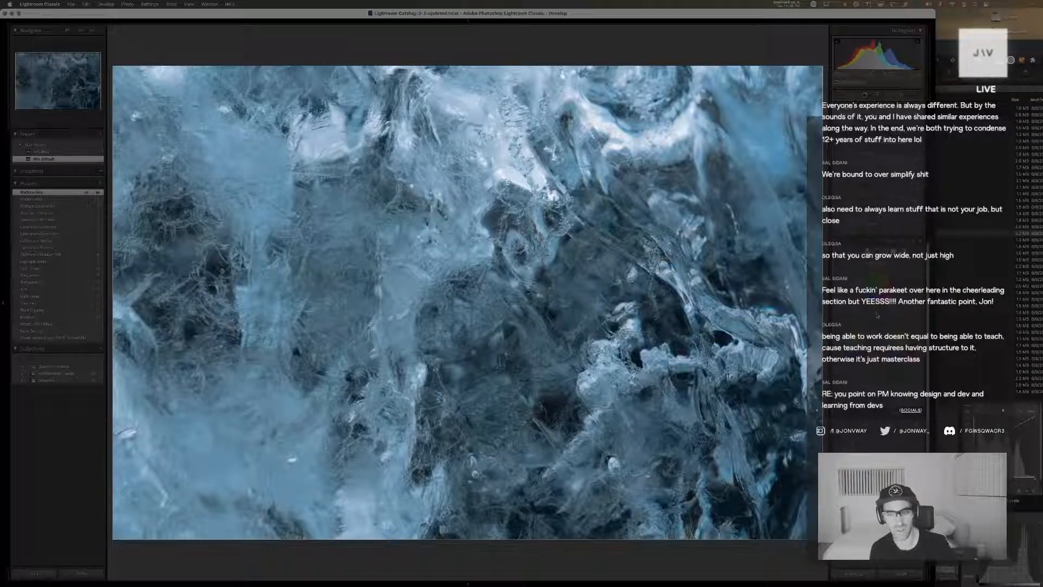
pyautogui.moveTo(884, 315); pyautogui.dragTo(882, 315)
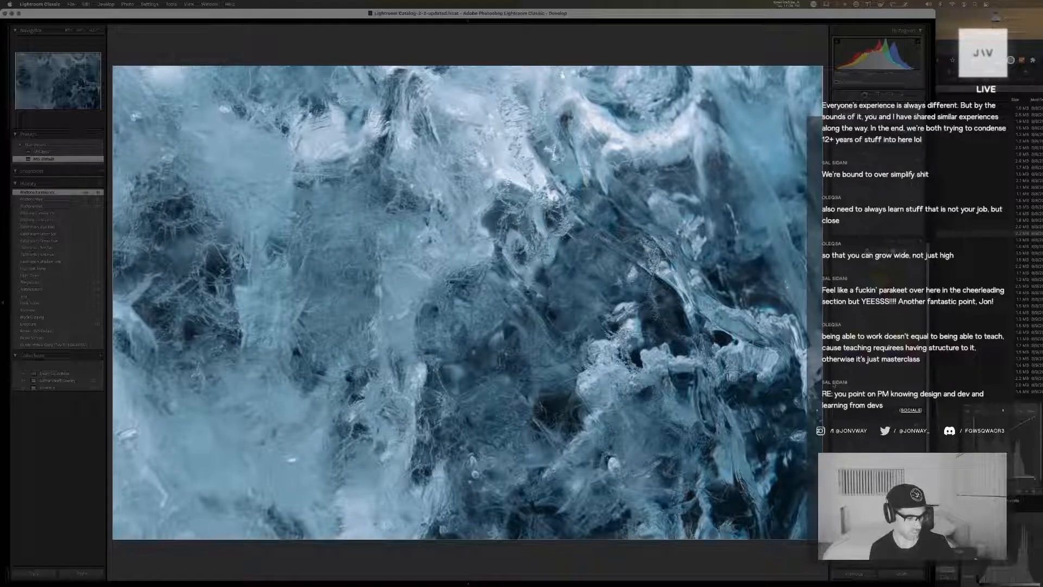
pyautogui.moveTo(898, 354)
pyautogui.mouseDown()
pyautogui.moveTo(901, 344)
pyautogui.moveTo(900, 352)
pyautogui.mouseUp()
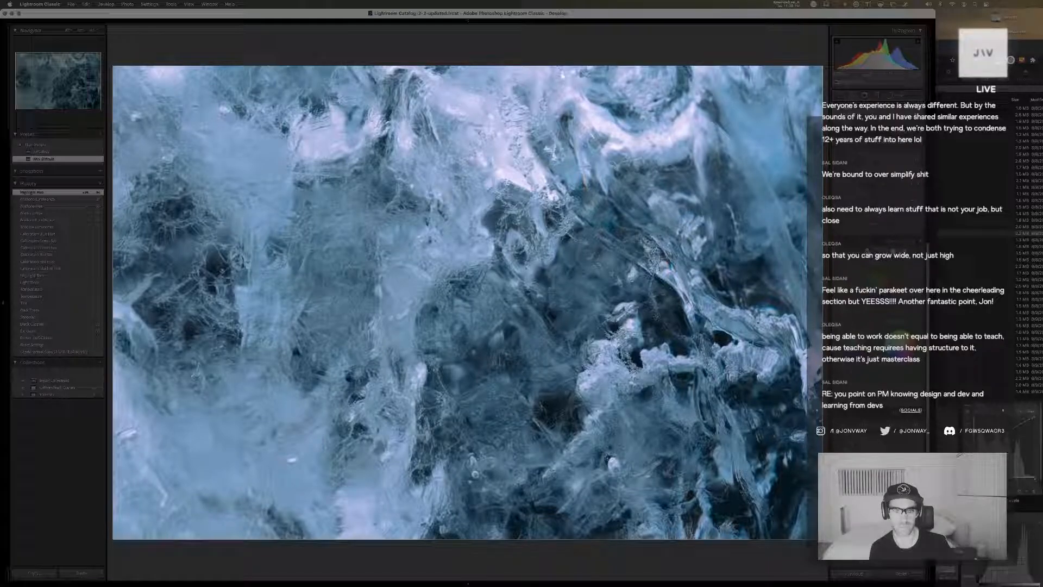
pyautogui.moveTo(903, 367); pyautogui.dragTo(903, 355)
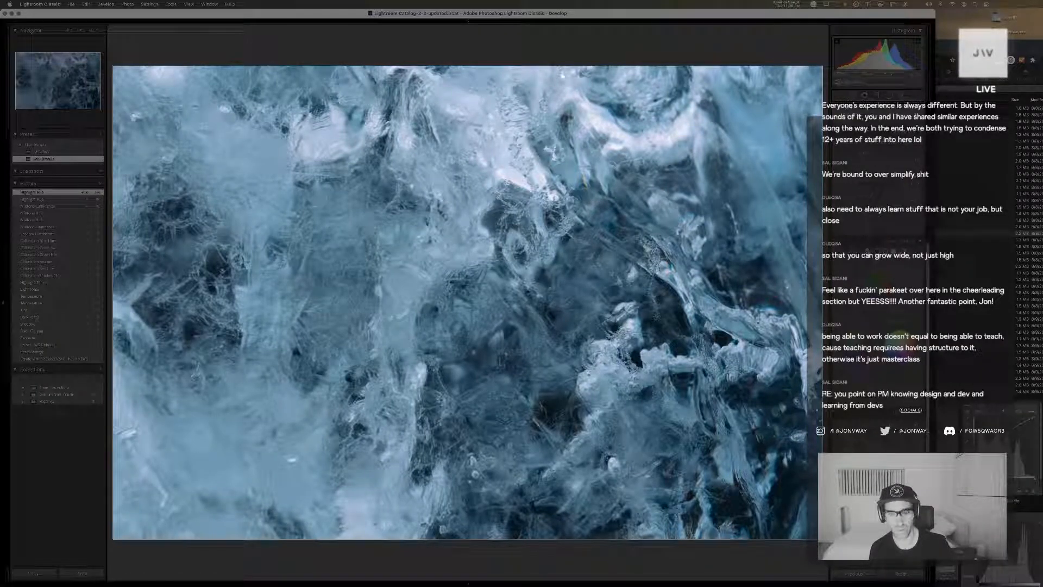
pyautogui.moveTo(903, 355); pyautogui.dragTo(901, 350)
# Apply a subtle global color grading tint across the whole ice copy
pyautogui.click(904, 252)
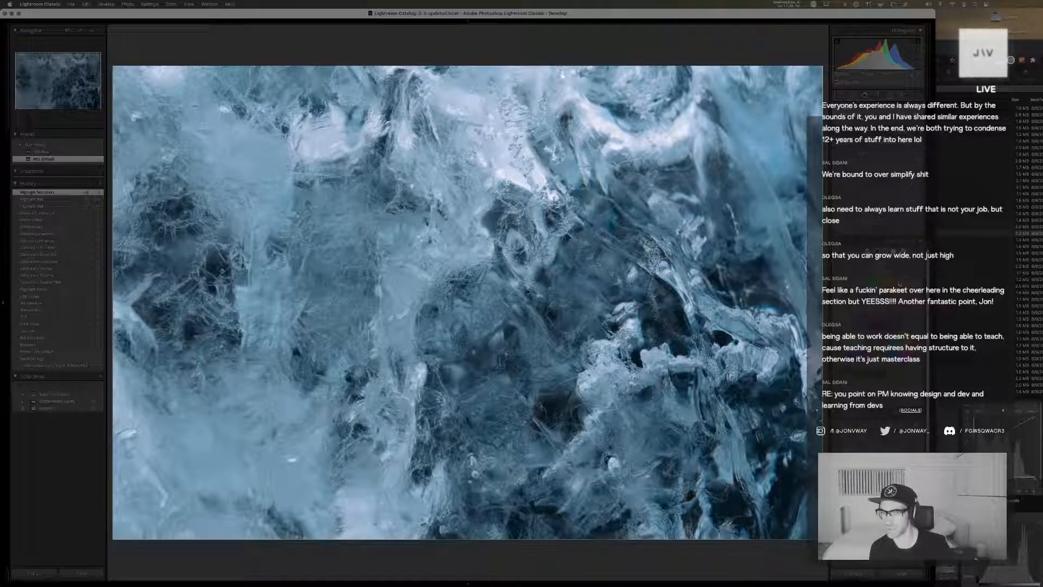
pyautogui.moveTo(878, 301); pyautogui.dragTo(860, 331)
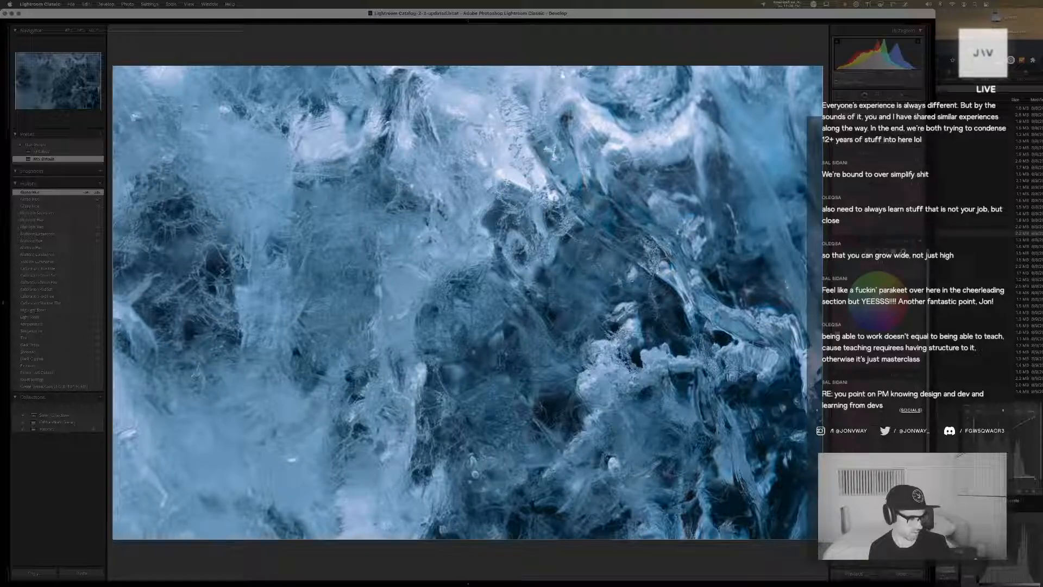
pyautogui.moveTo(875, 310); pyautogui.dragTo(875, 309)
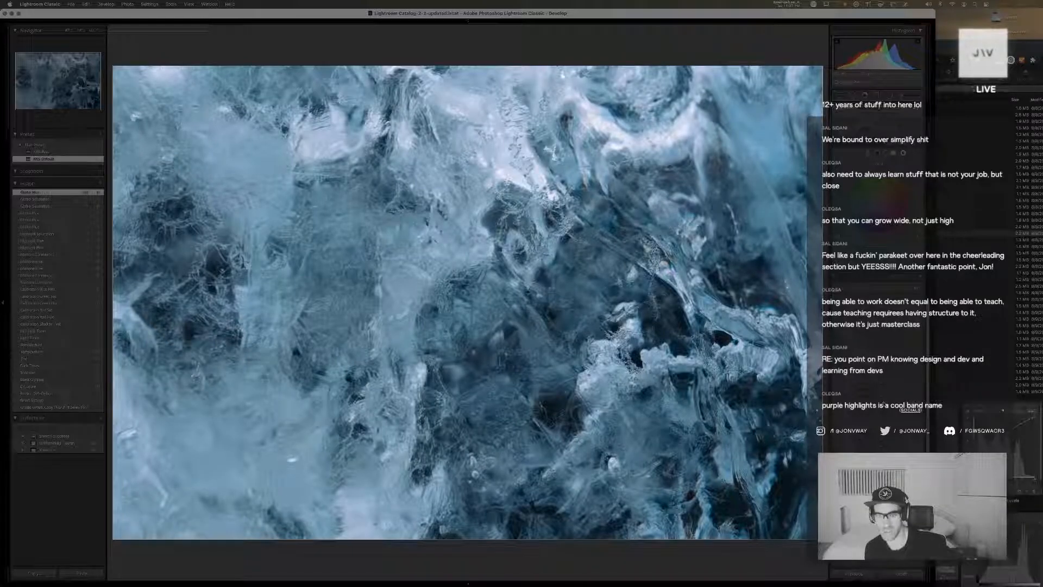
# Fine-tune the blue and aqua saturation of the ice copy and shift its blue, aqua and green hues
pyautogui.moveTo(884, 404); pyautogui.dragTo(881, 398)
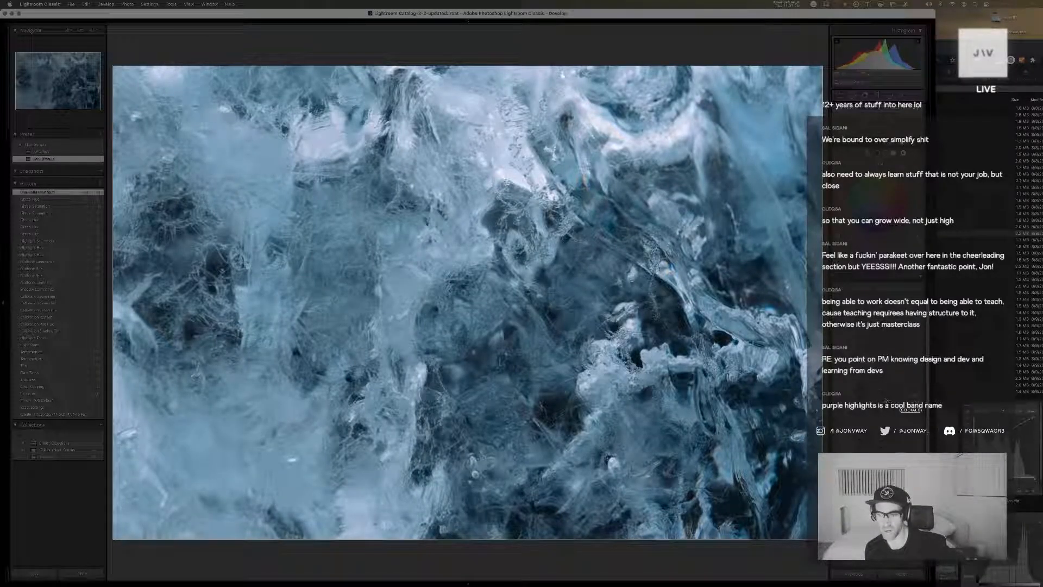
pyautogui.moveTo(883, 395); pyautogui.dragTo(902, 391)
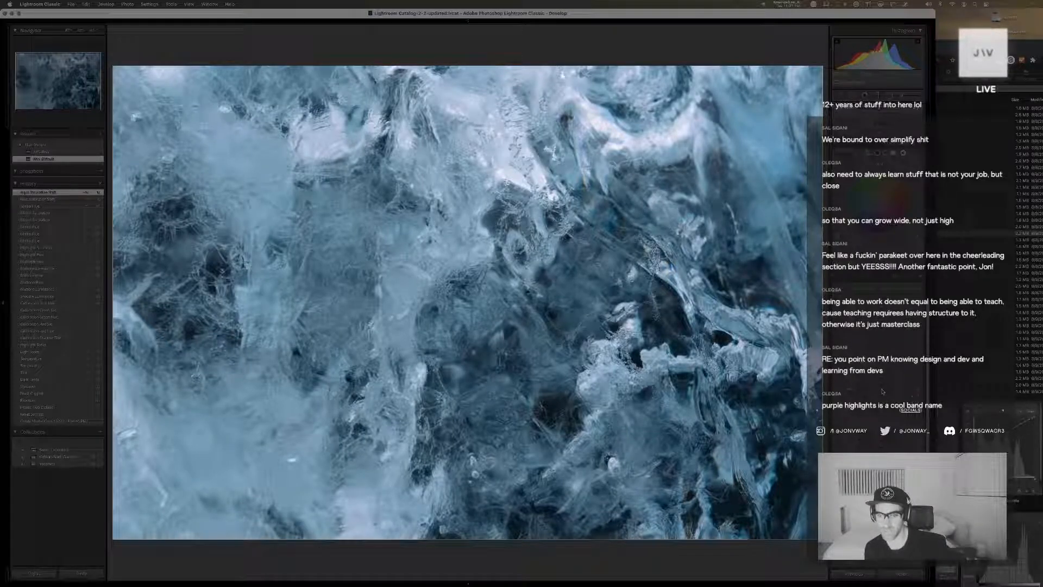
pyautogui.moveTo(883, 391); pyautogui.dragTo(881, 391)
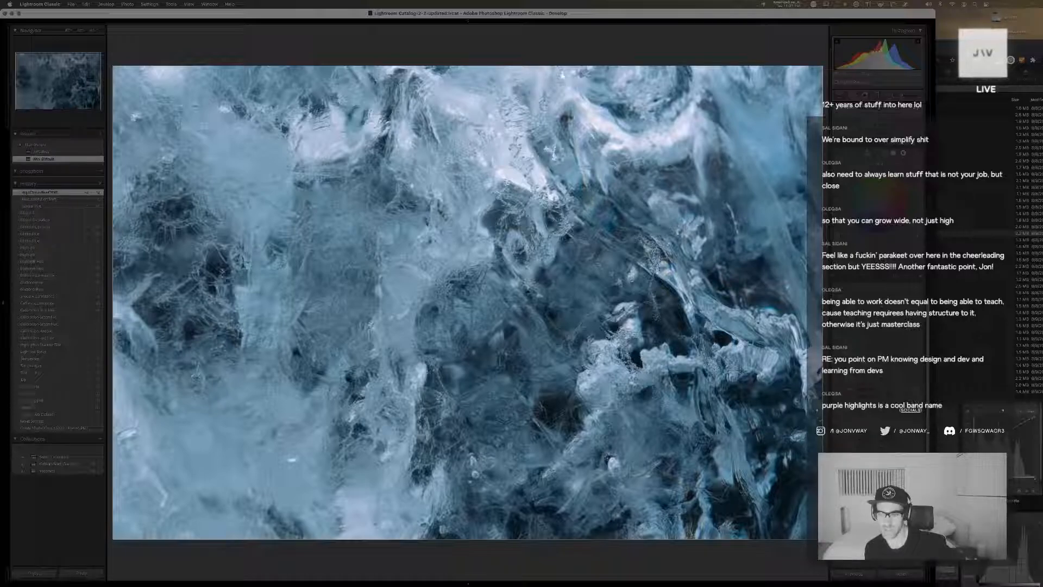
pyautogui.moveTo(881, 342)
pyautogui.mouseDown()
pyautogui.moveTo(862, 343)
pyautogui.moveTo(883, 342)
pyautogui.mouseUp()
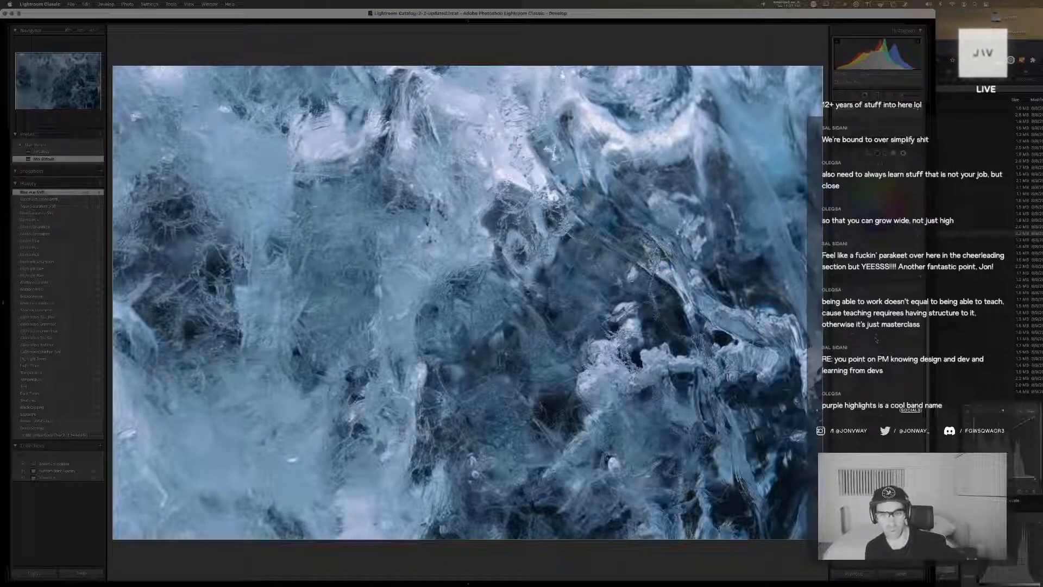
pyautogui.moveTo(880, 337); pyautogui.dragTo(892, 336)
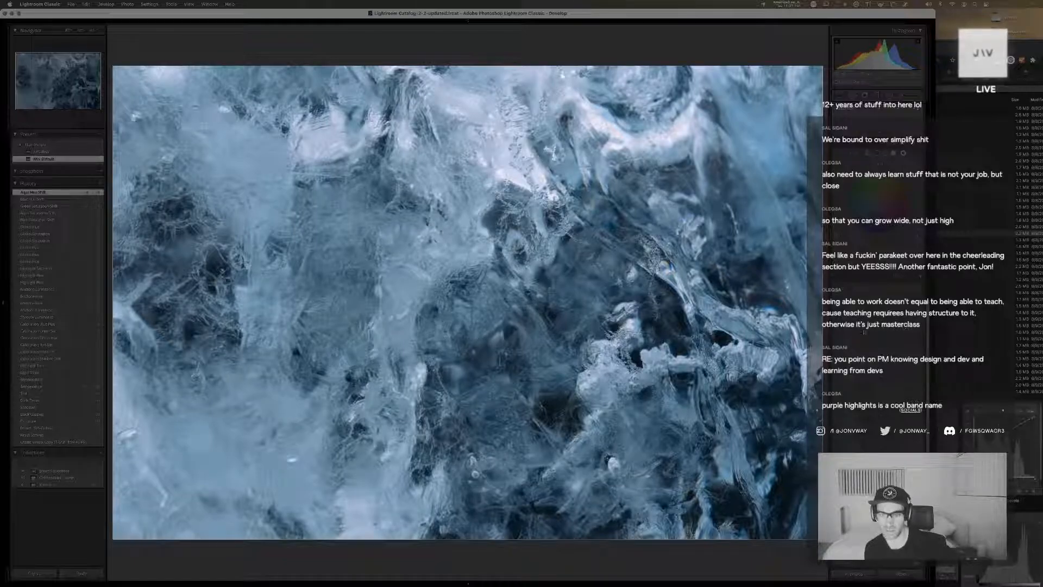
pyautogui.moveTo(883, 328); pyautogui.dragTo(889, 327)
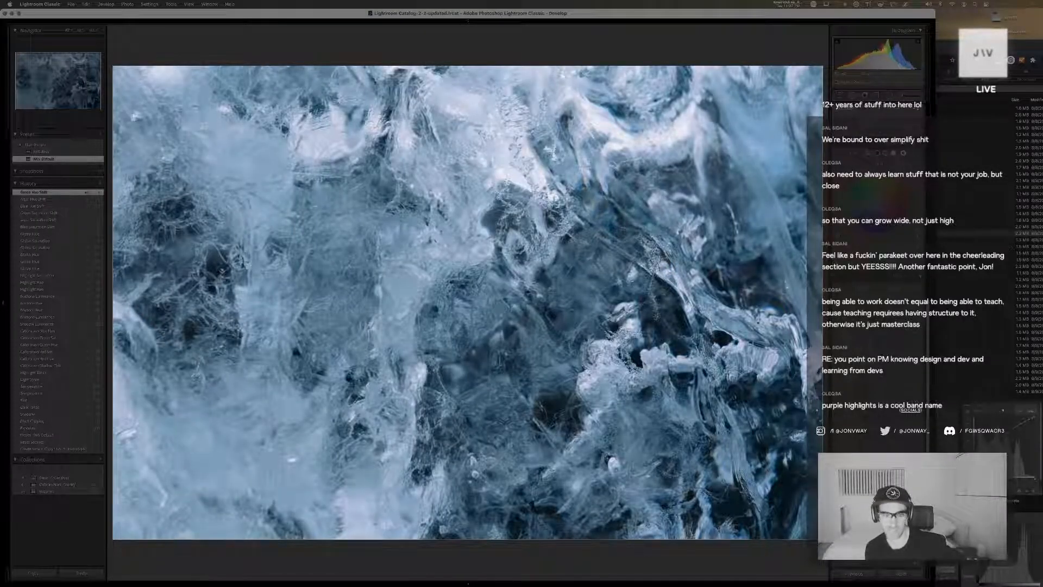
# Fine-tune the luminance of the ice copy's blue, aqua and green color ranges
pyautogui.moveTo(884, 342); pyautogui.dragTo(880, 342)
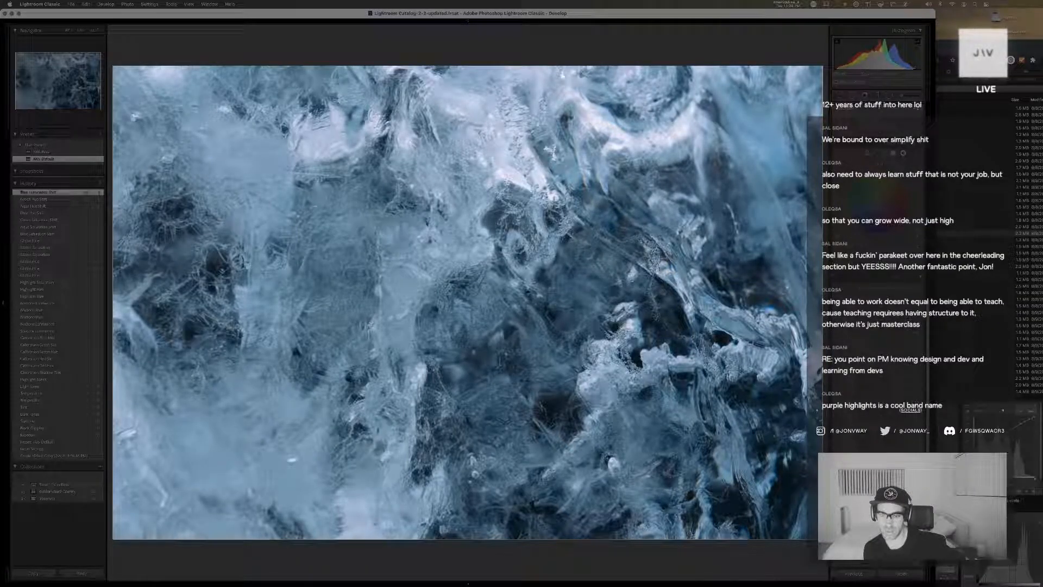
pyautogui.moveTo(885, 335); pyautogui.dragTo(881, 335)
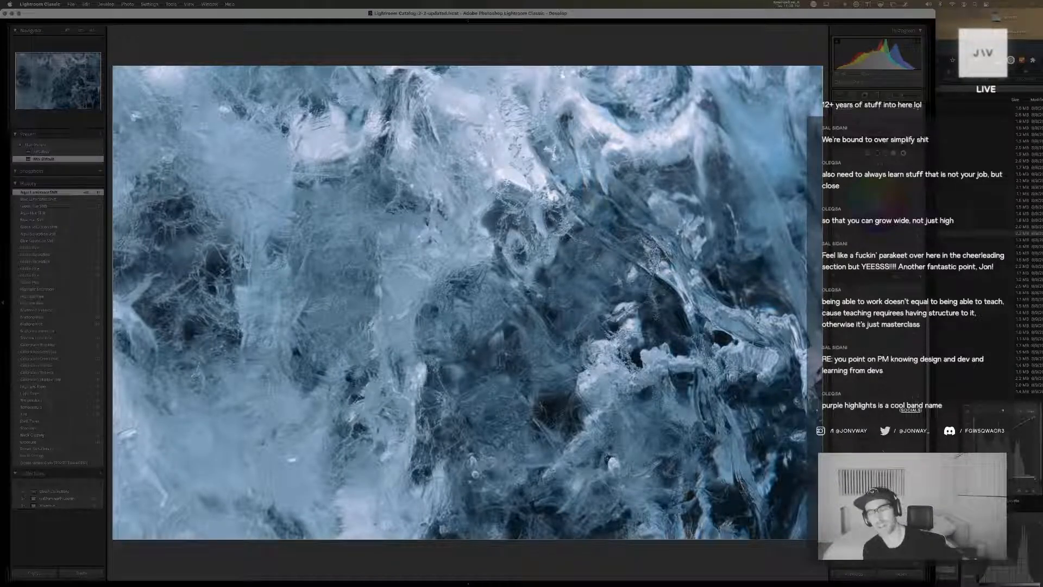
pyautogui.moveTo(885, 328); pyautogui.dragTo(881, 327)
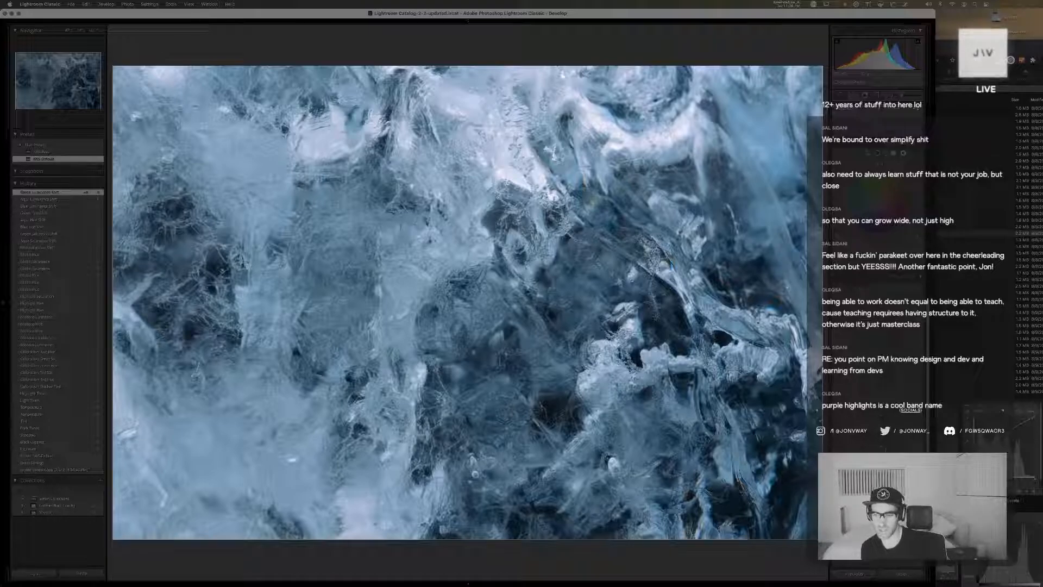
pyautogui.moveTo(910, 450); pyautogui.dragTo(908, 448)
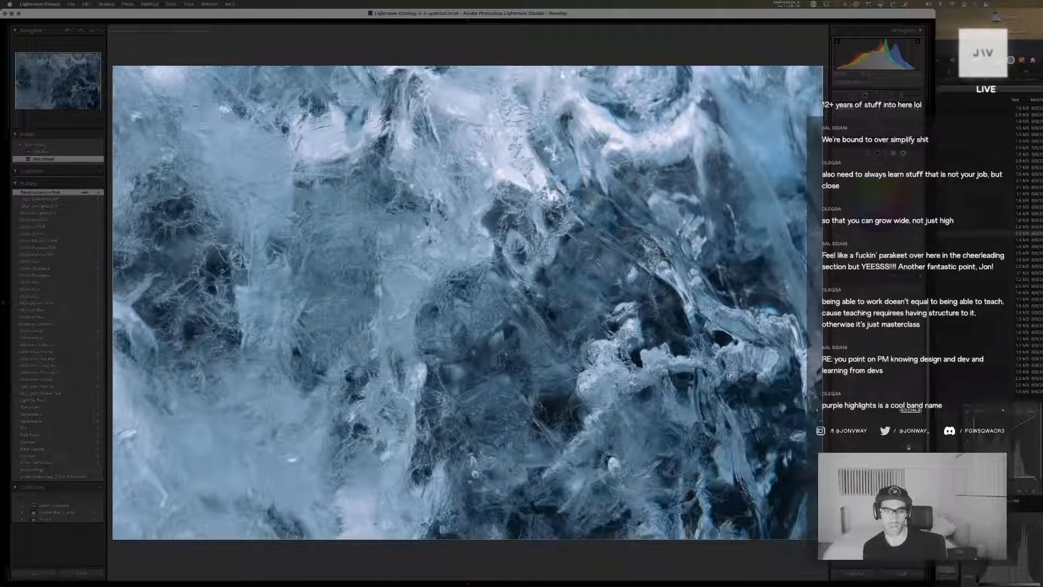
# Undo the yellow luminance shift and readjust the global color grading hue of the ice copy
pyautogui.press('super+z')
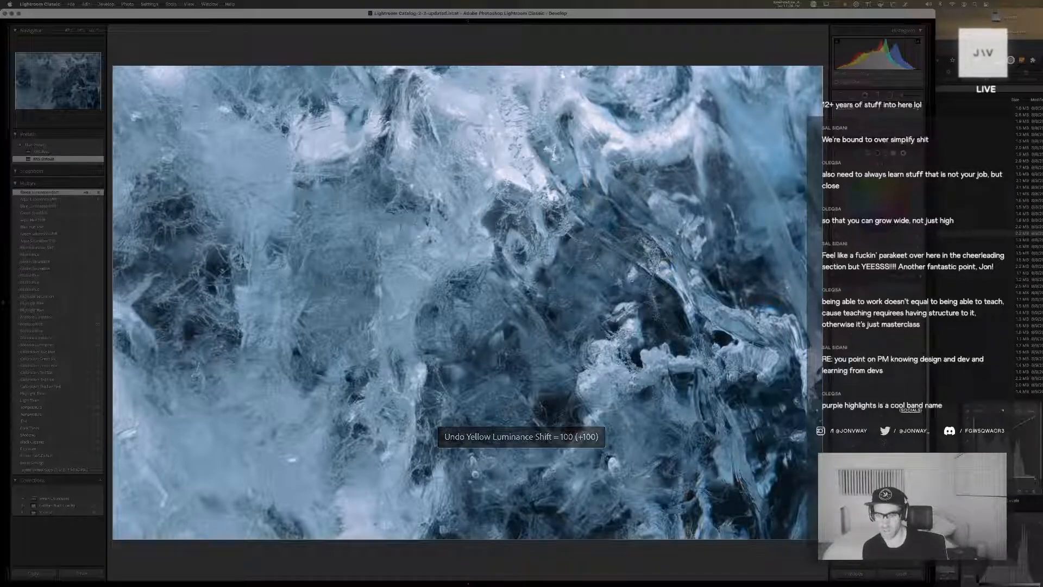
pyautogui.press('super+z')
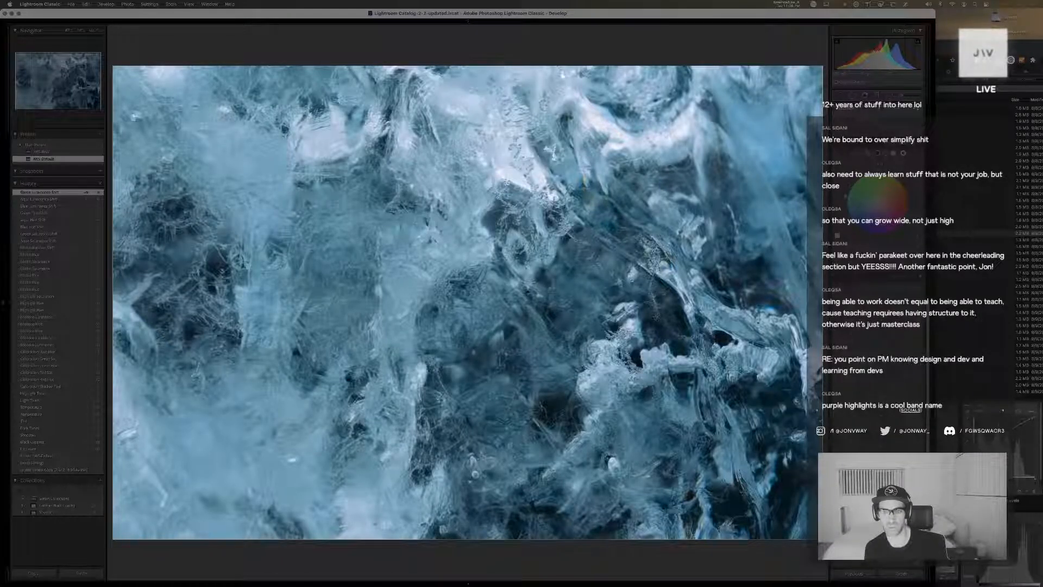
pyautogui.moveTo(846, 196); pyautogui.dragTo(849, 215)
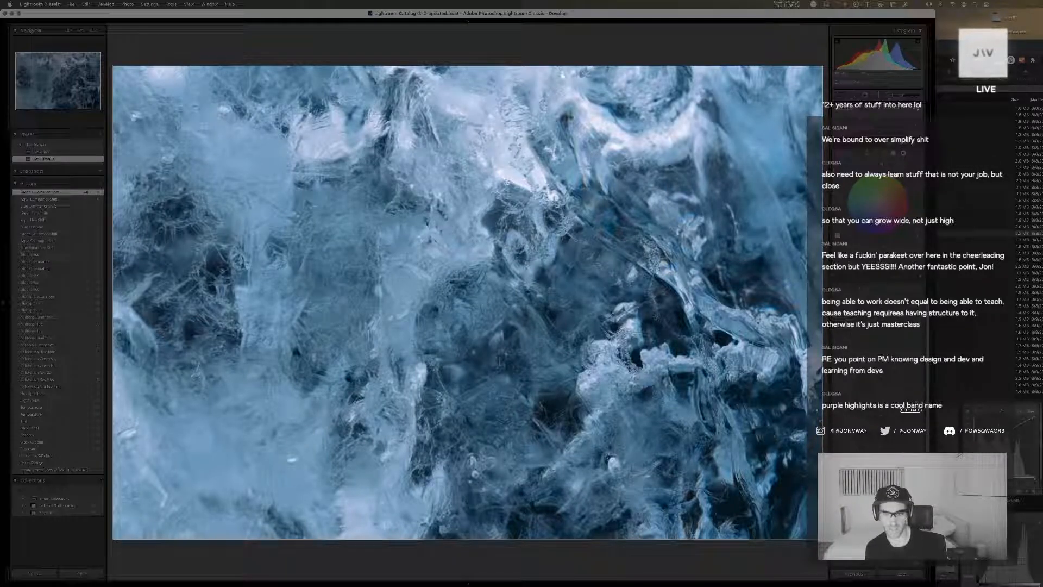
pyautogui.click(860, 232)
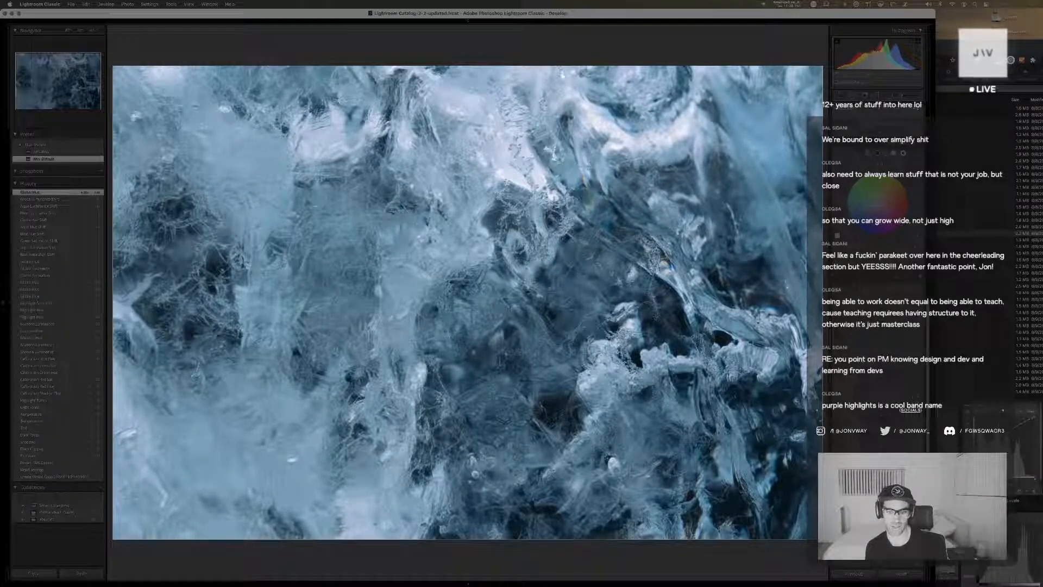
pyautogui.moveTo(876, 206); pyautogui.dragTo(881, 200)
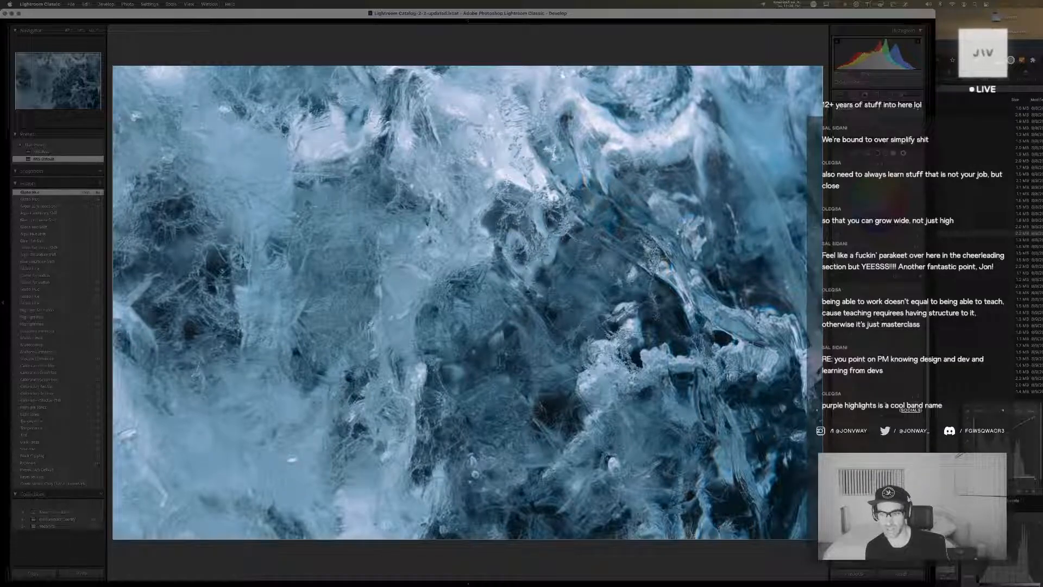
# Fine-tune the ice copy's blue saturation and its blue and aqua luminance
pyautogui.moveTo(881, 411); pyautogui.dragTo(875, 411)
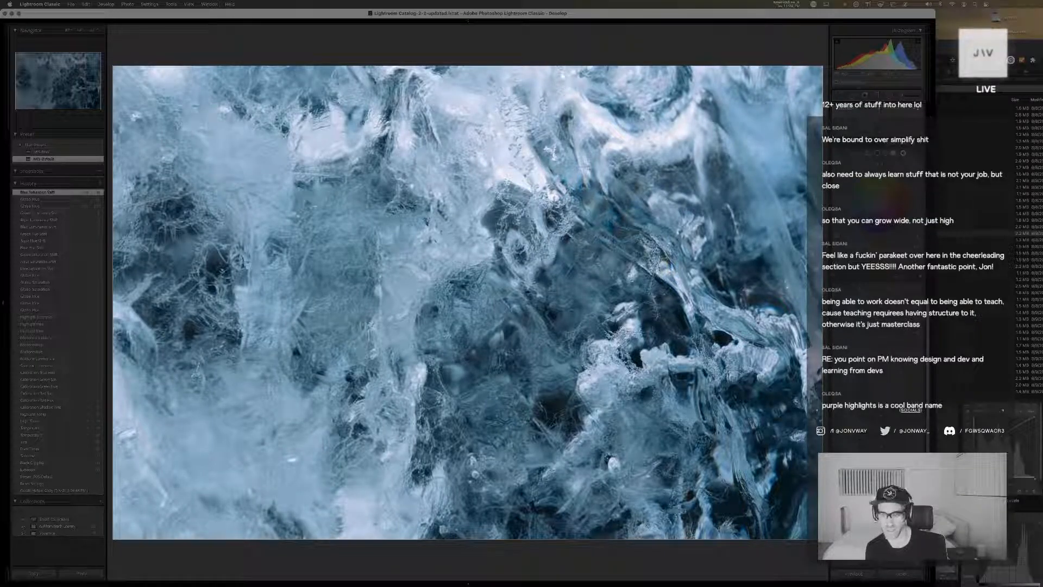
pyautogui.moveTo(881, 418); pyautogui.dragTo(876, 419)
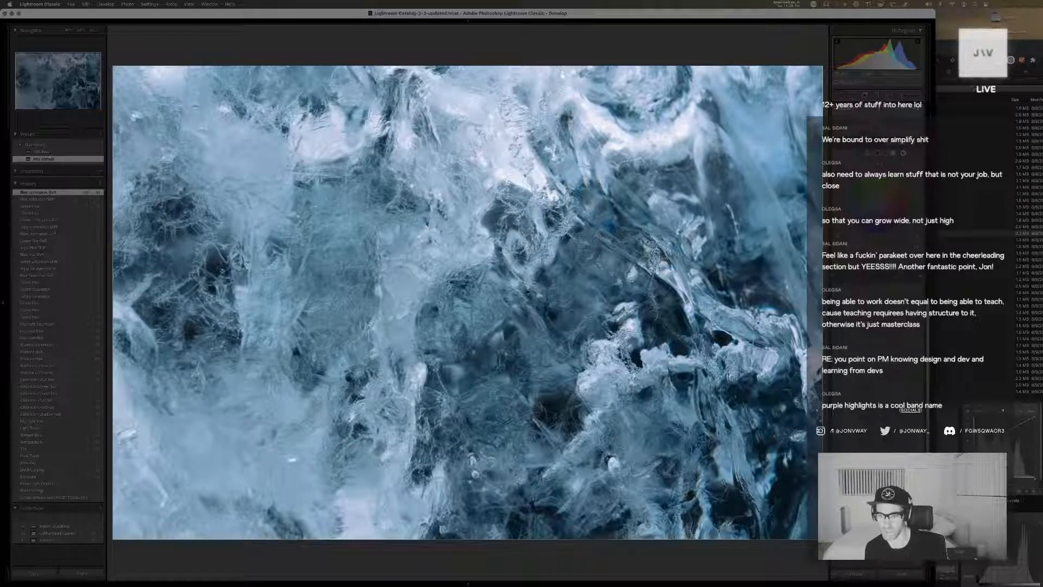
pyautogui.moveTo(882, 109); pyautogui.dragTo(875, 109)
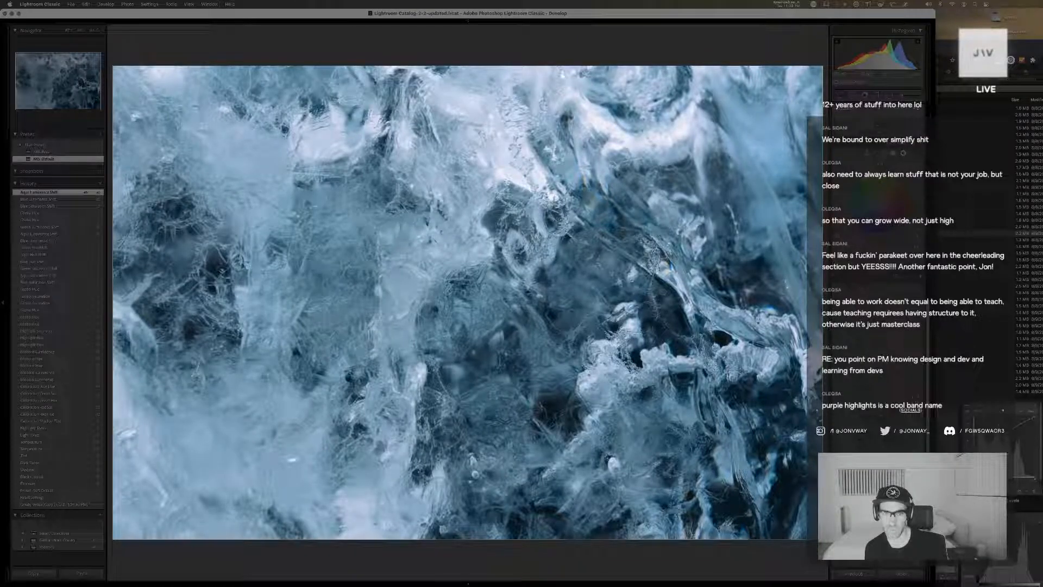
# Undo the trial yellow hue and green saturation shifts on the ice copy
pyautogui.press('super+z')
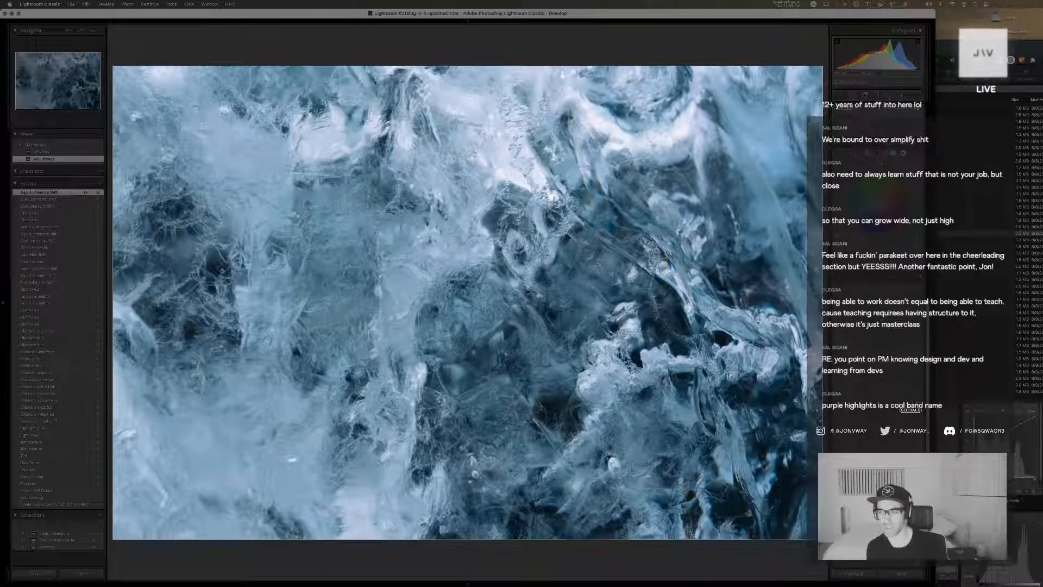
pyautogui.press('super+z')
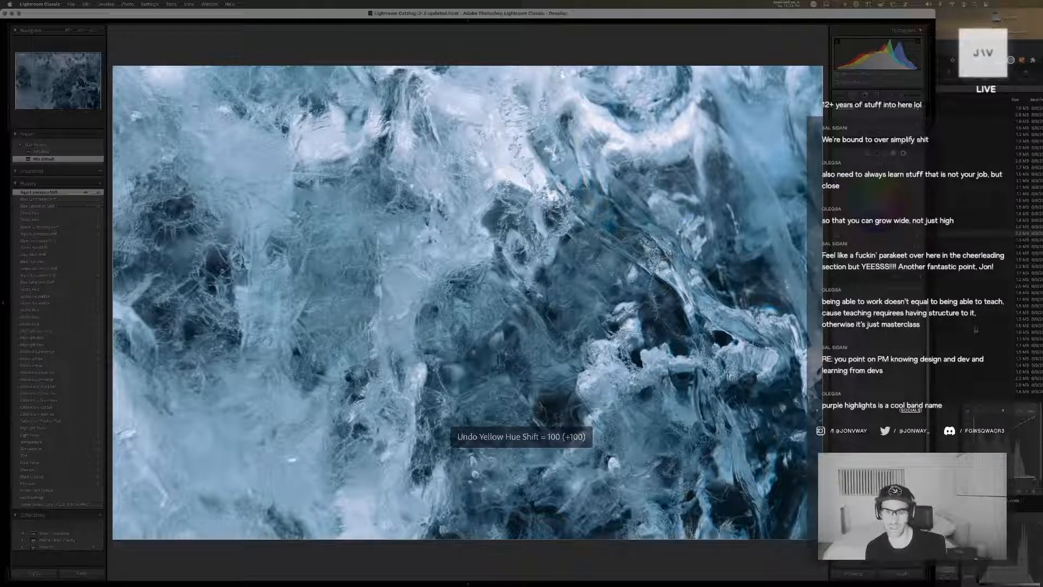
pyautogui.press('super+z')
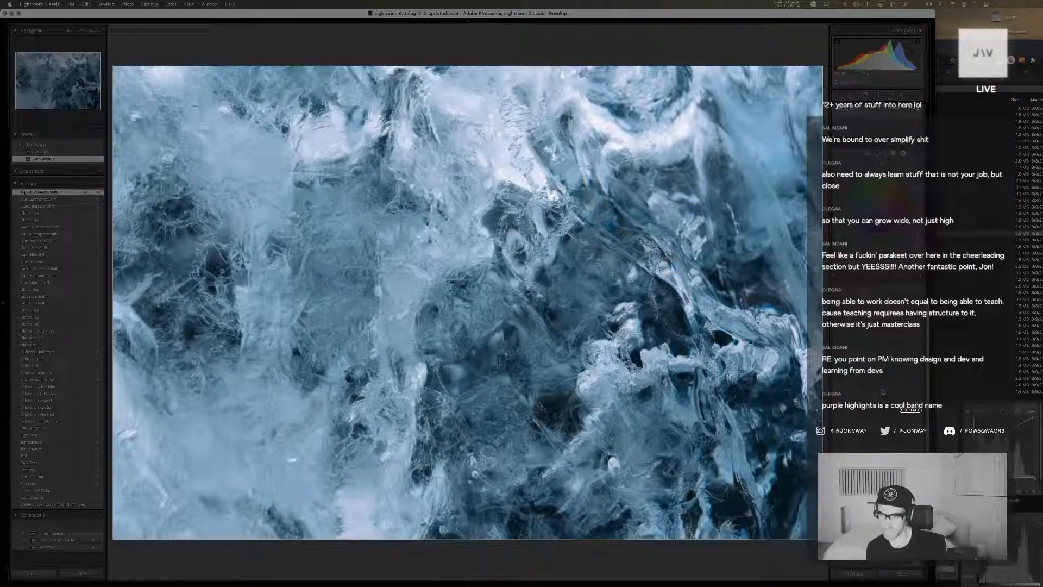
pyautogui.press('super+z')
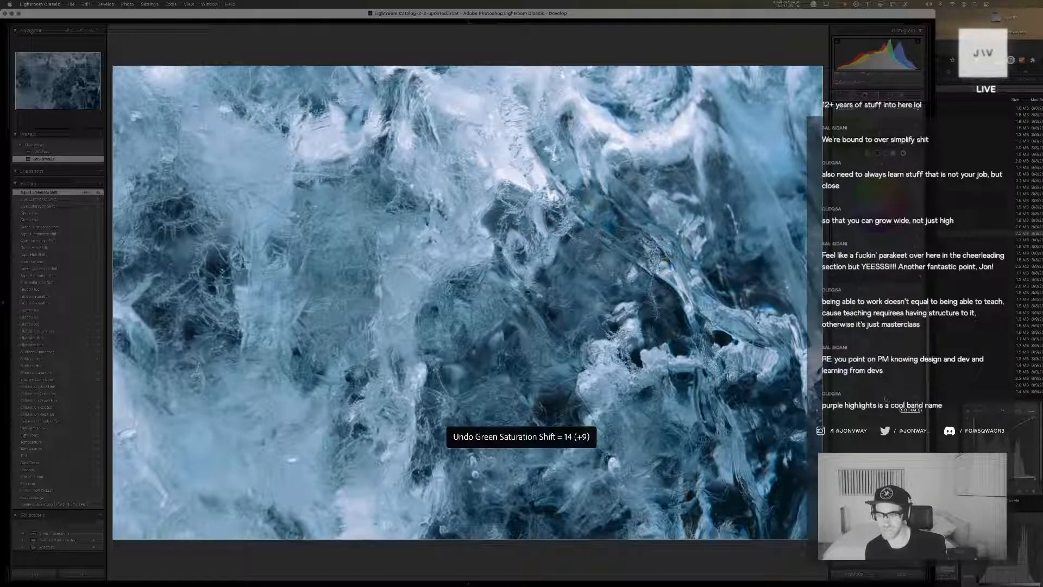
# Fine-tune the blue, aqua, green and yellow saturation of the ice copy
pyautogui.moveTo(885, 399); pyautogui.dragTo(885, 399)
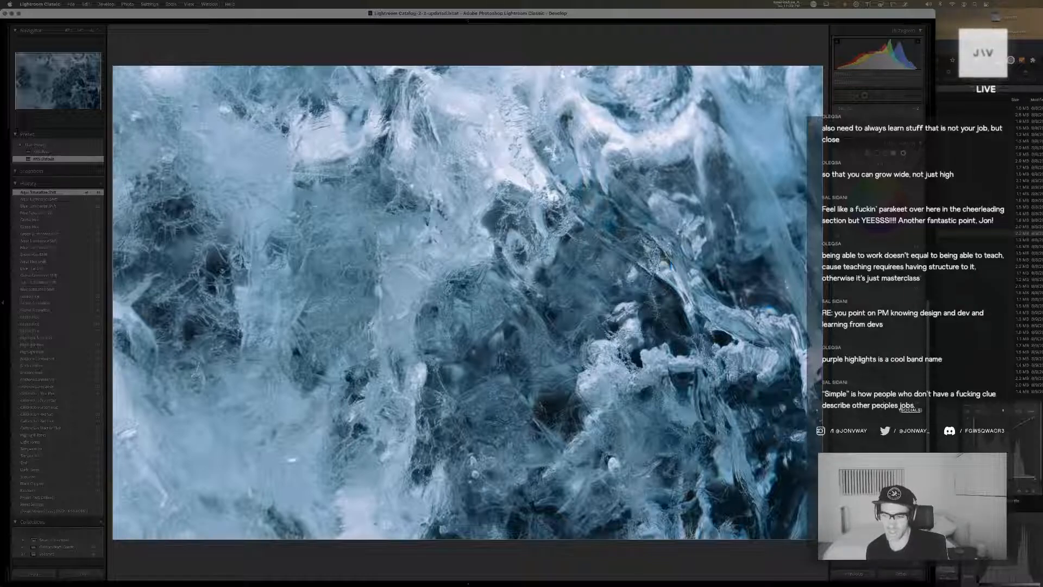
pyautogui.moveTo(887, 403); pyautogui.dragTo(885, 403)
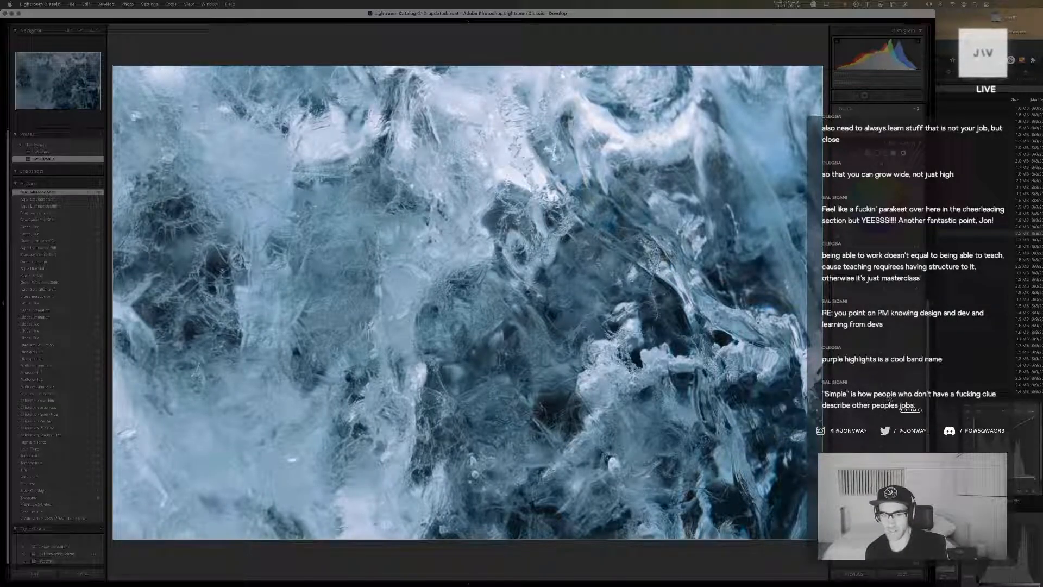
pyautogui.moveTo(886, 397); pyautogui.dragTo(888, 397)
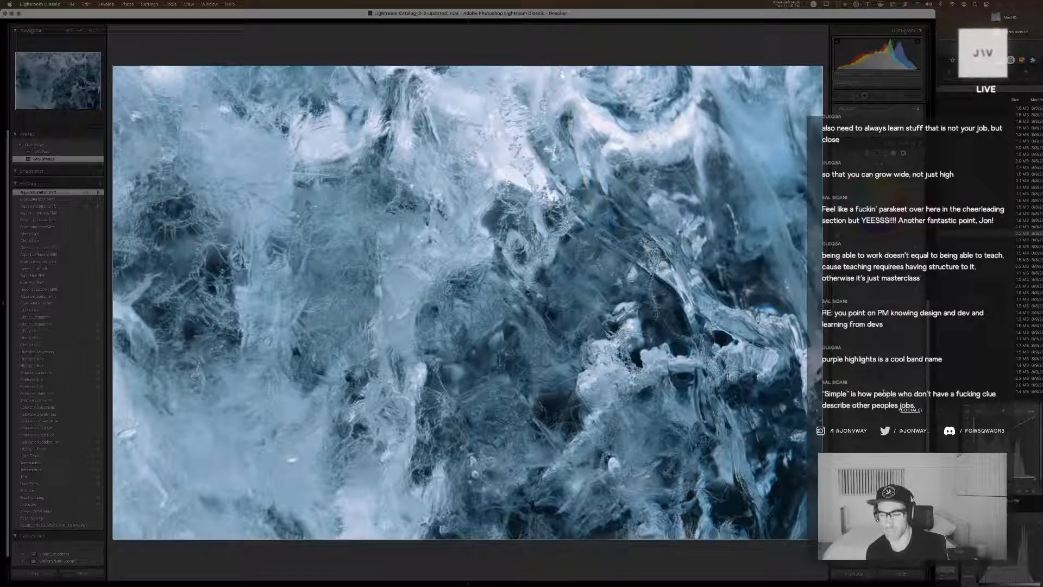
pyautogui.moveTo(886, 390); pyautogui.dragTo(884, 388)
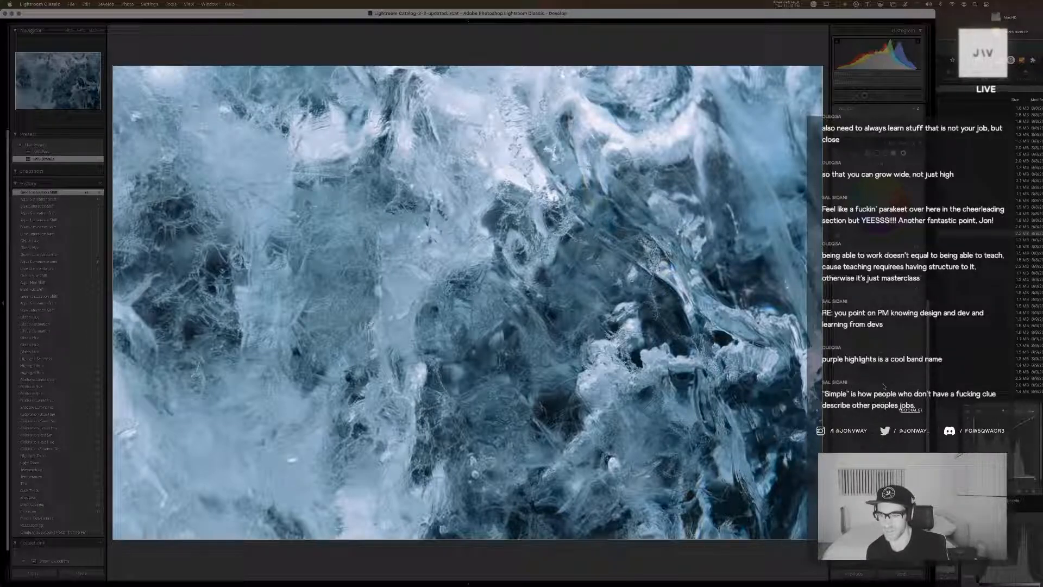
pyautogui.moveTo(884, 387); pyautogui.dragTo(885, 386)
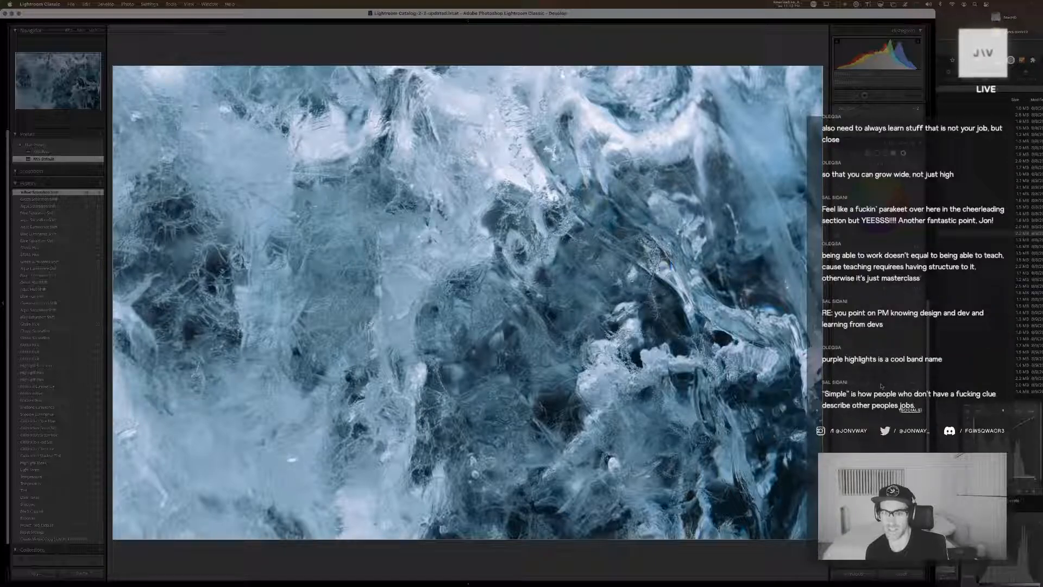
pyautogui.moveTo(883, 384); pyautogui.dragTo(882, 383)
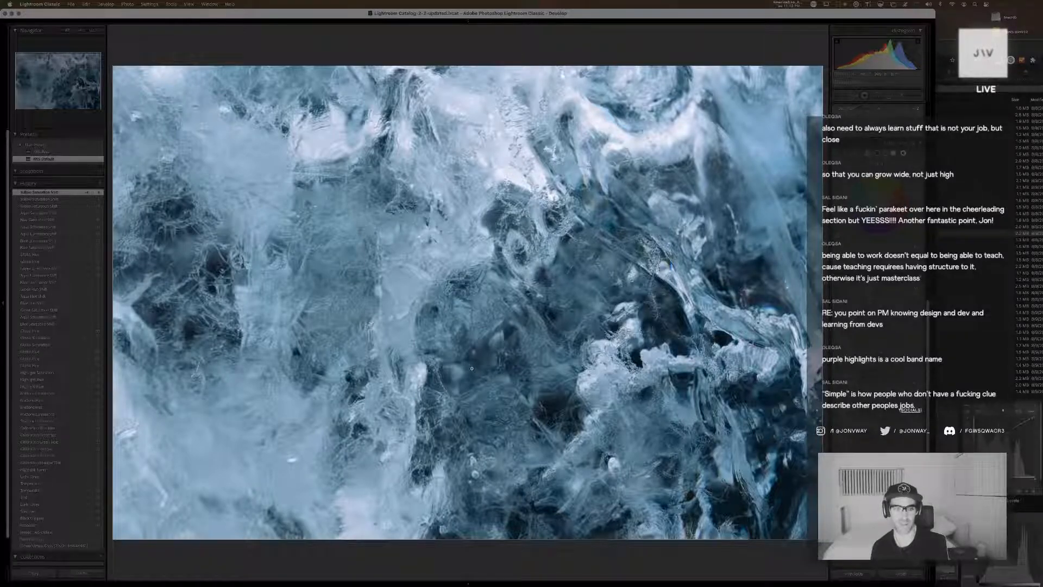
# Crop the ice copy to portrait format and rotate it 90 degrees clockwise, cancelling the password manager's unlock request
pyautogui.press('r')
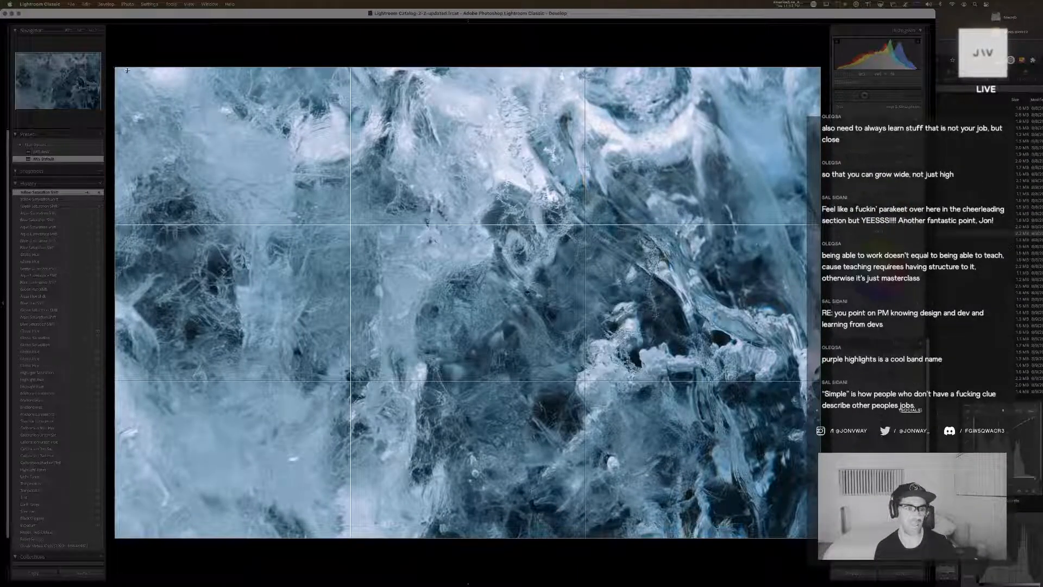
pyautogui.press('x')
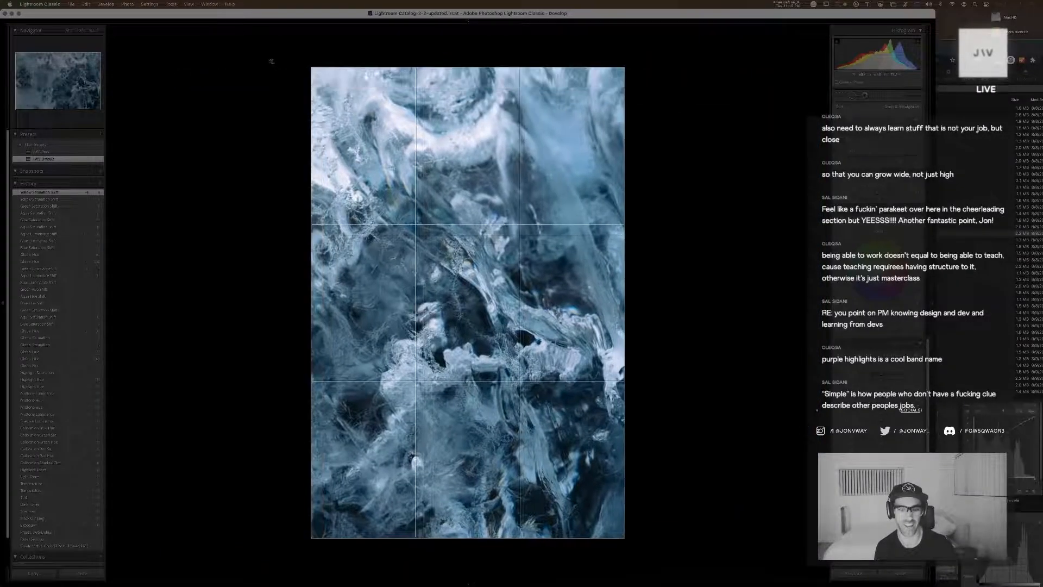
pyautogui.press('super+bracketright')
pyautogui.press('super+backslash')
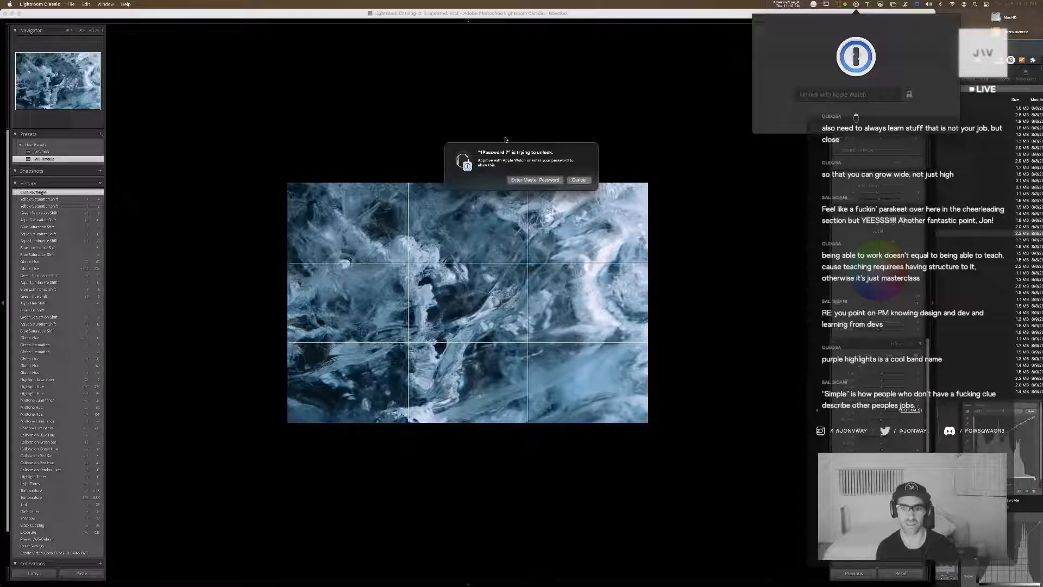
pyautogui.click(578, 180)
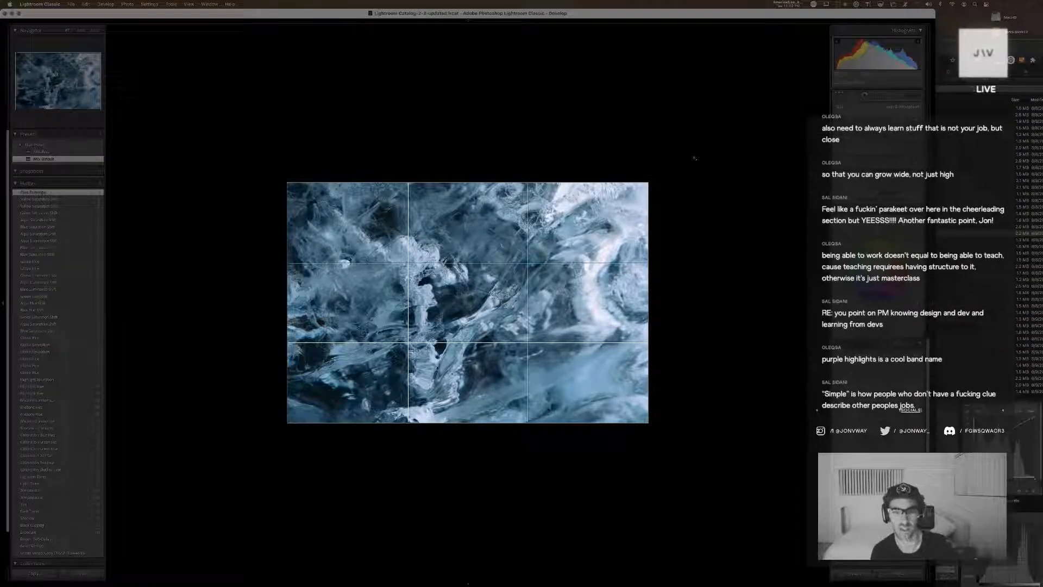
# Compare the cropped ice copy in opposite rotations, apply the crop, and inspect its detail up close
pyautogui.press('super+]')
pyautogui.press('super+]')
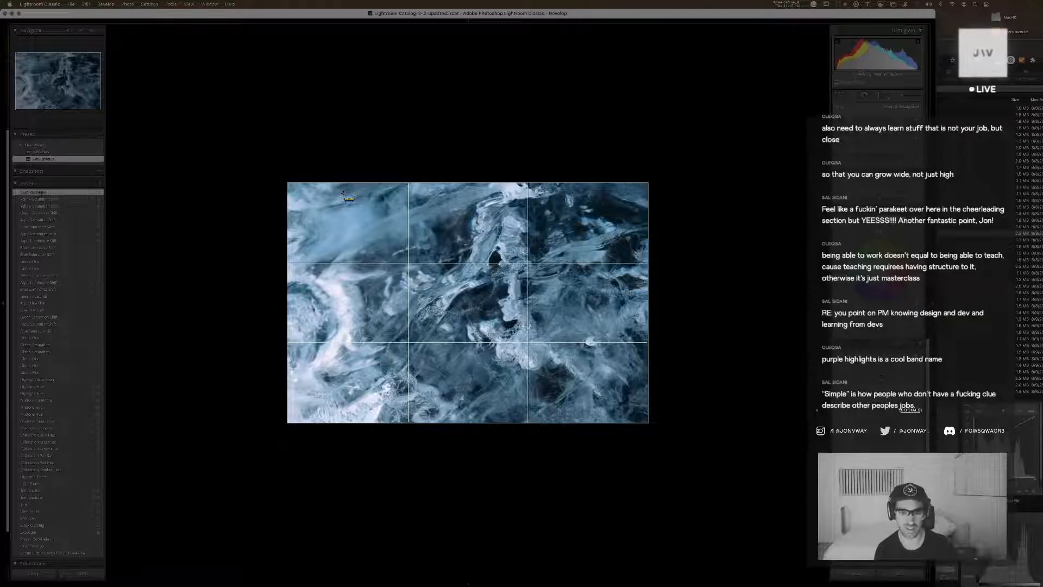
pyautogui.press('super+]')
pyautogui.press('super+]')
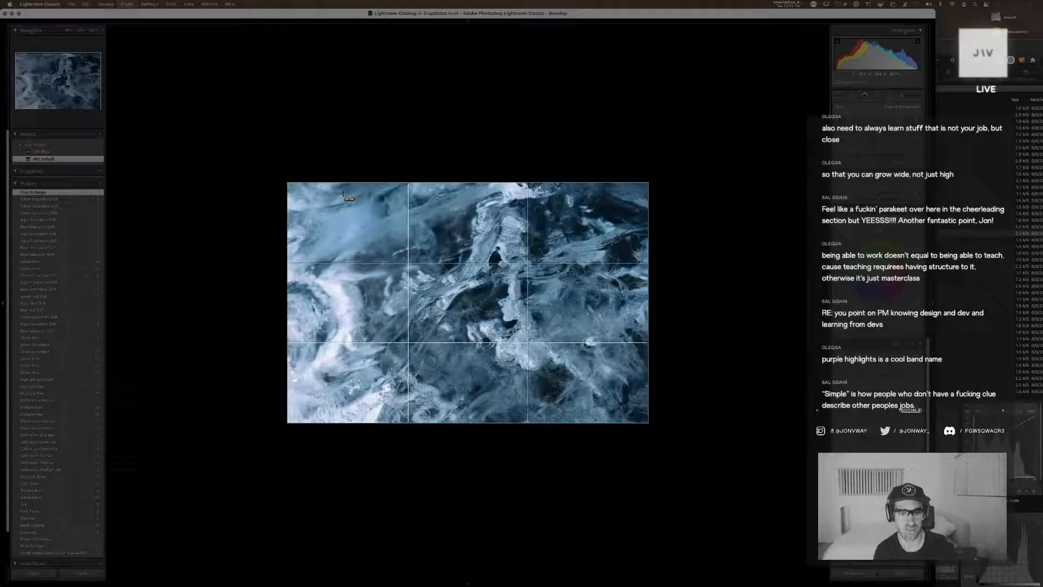
pyautogui.press('super+]')
pyautogui.press('super+]')
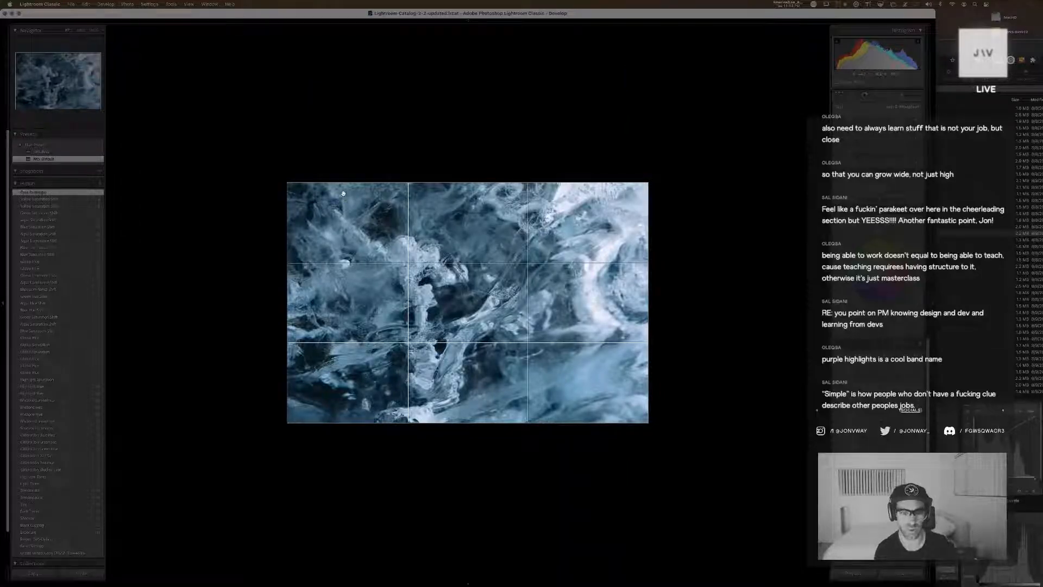
pyautogui.press('Return')
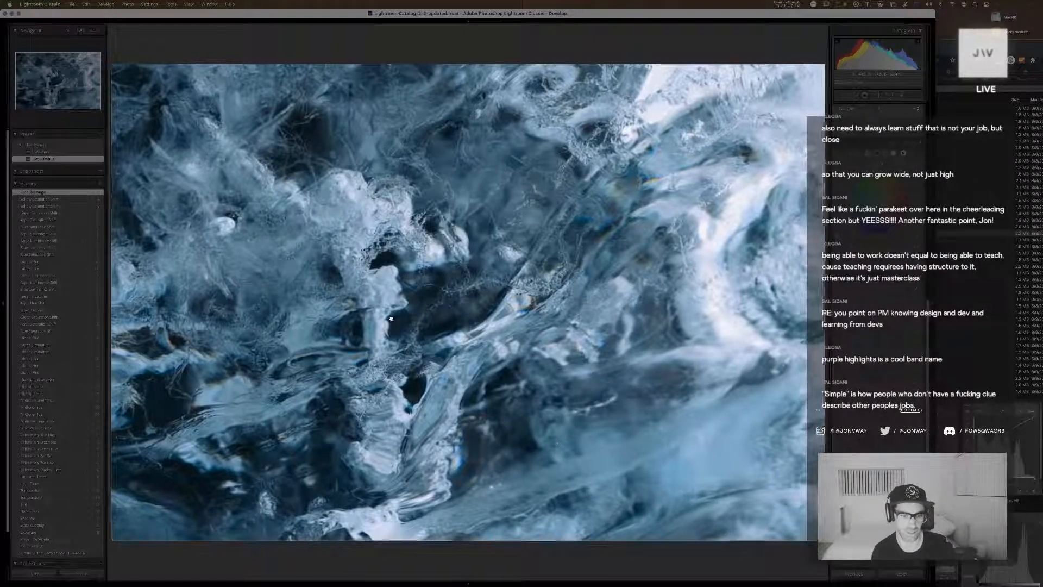
pyautogui.click(358, 318)
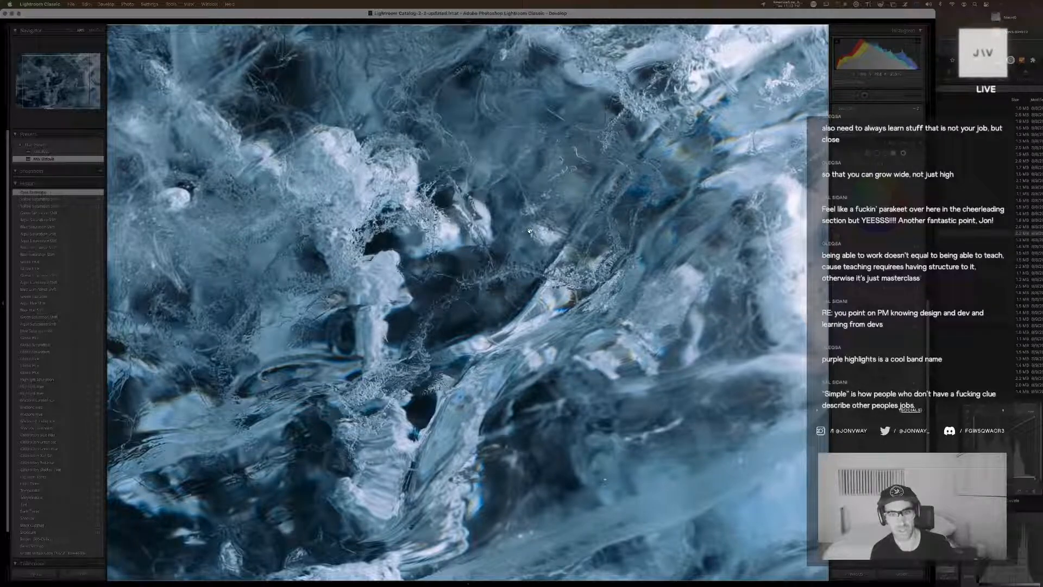
pyautogui.click(351, 261)
# Enlarge the ice copy's crop to cover more of the texture, return it to upright landscape orientation, and apply it
pyautogui.press('r')
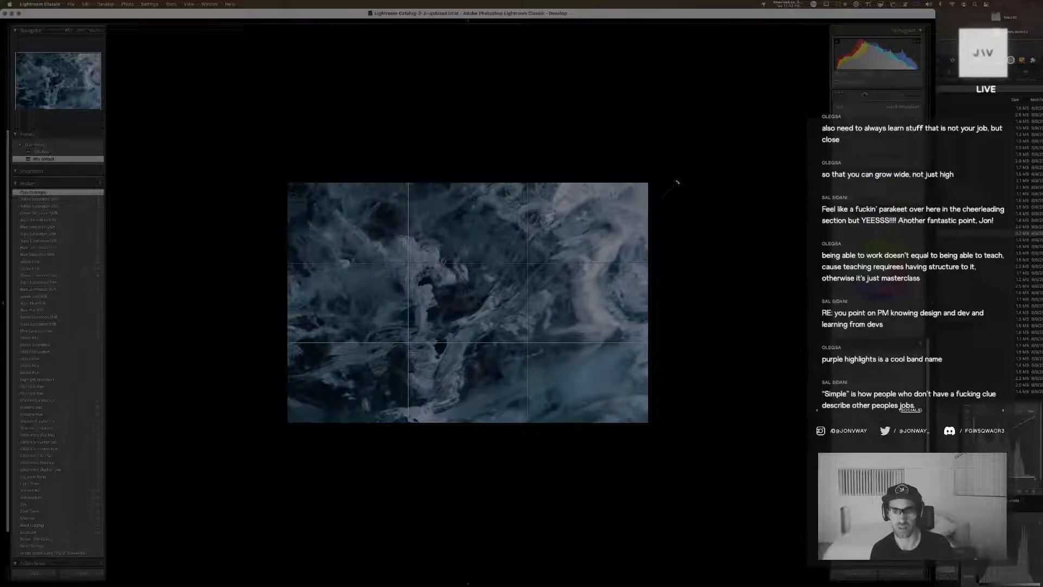
pyautogui.moveTo(646, 182); pyautogui.dragTo(625, 95)
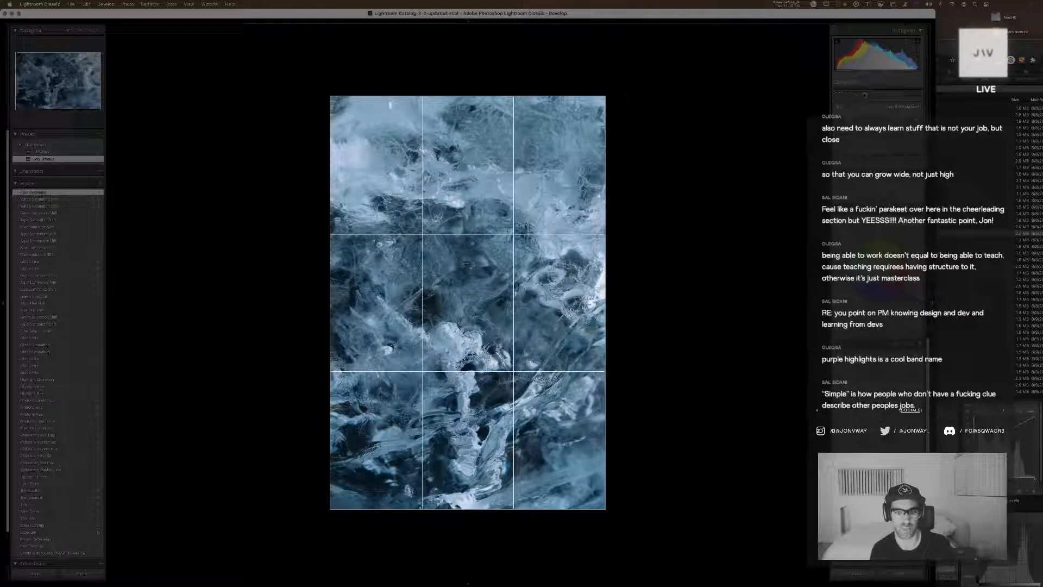
pyautogui.press('x')
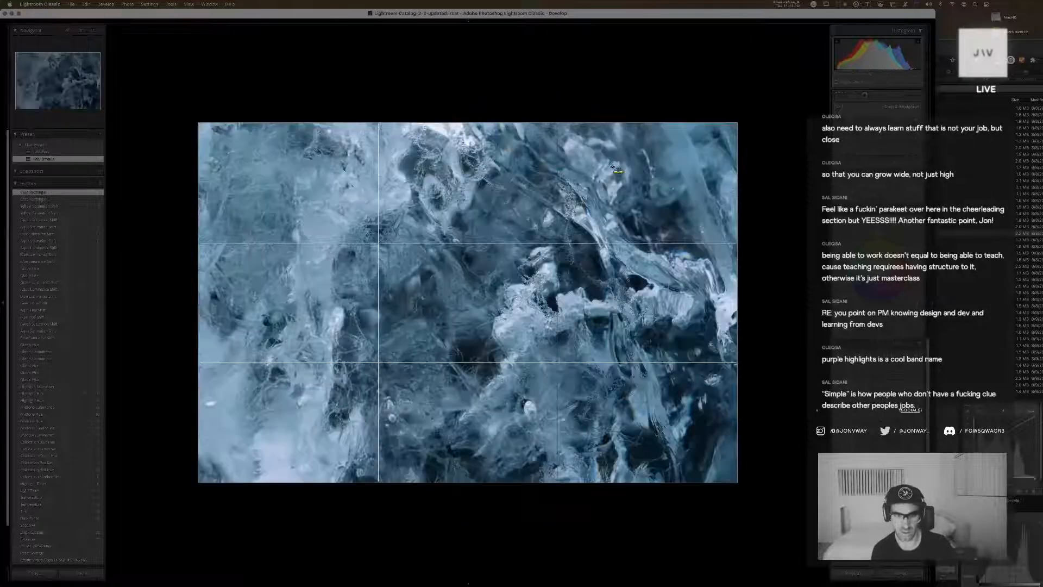
pyautogui.press('x')
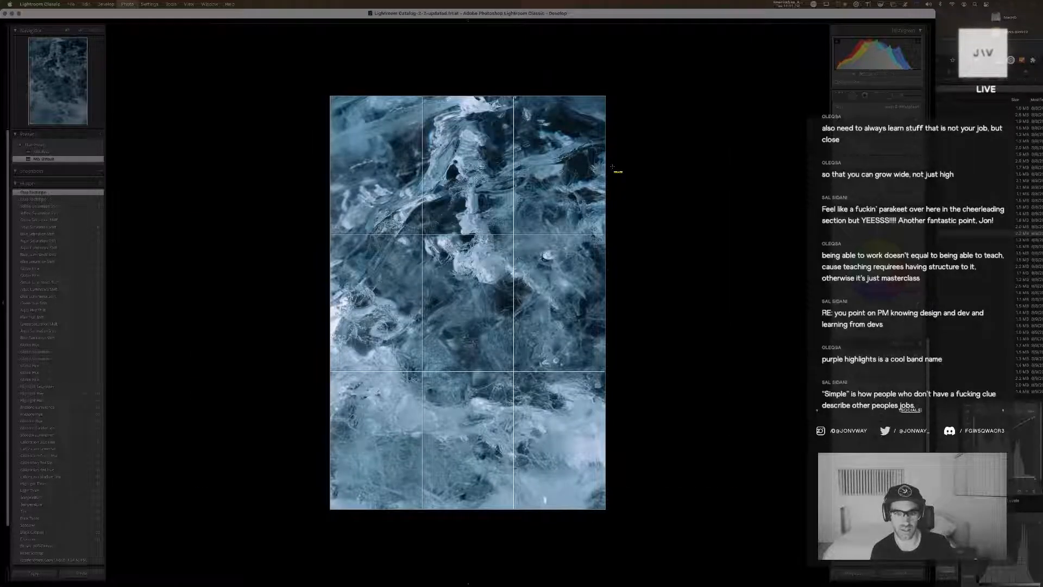
pyautogui.press('x')
pyautogui.press('super+]')
pyautogui.press('super+]')
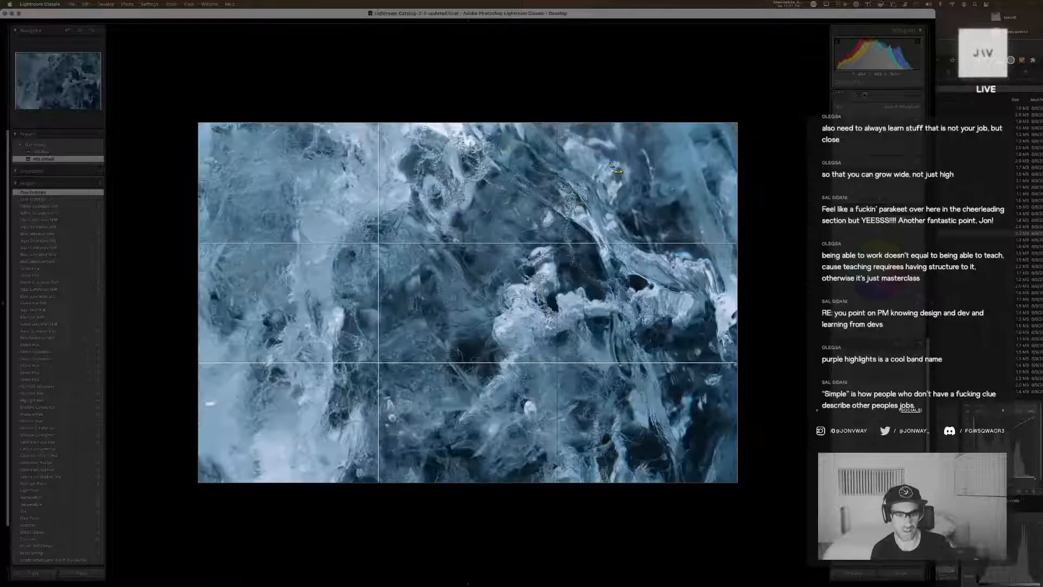
pyautogui.press('Return')
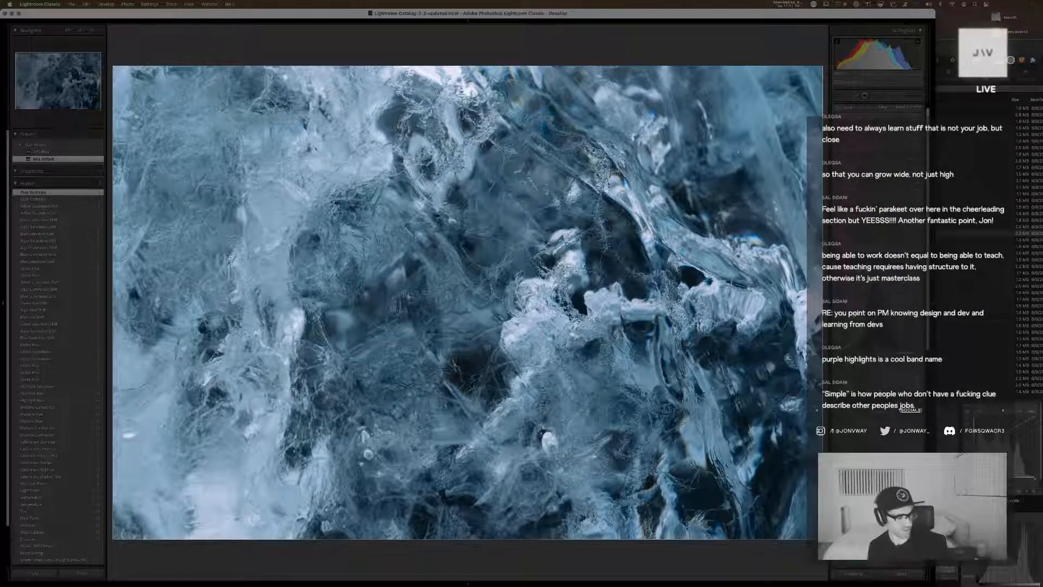
# Refine the basic tone settings of the recropped ice copy
pyautogui.scroll(2, 855, 312)
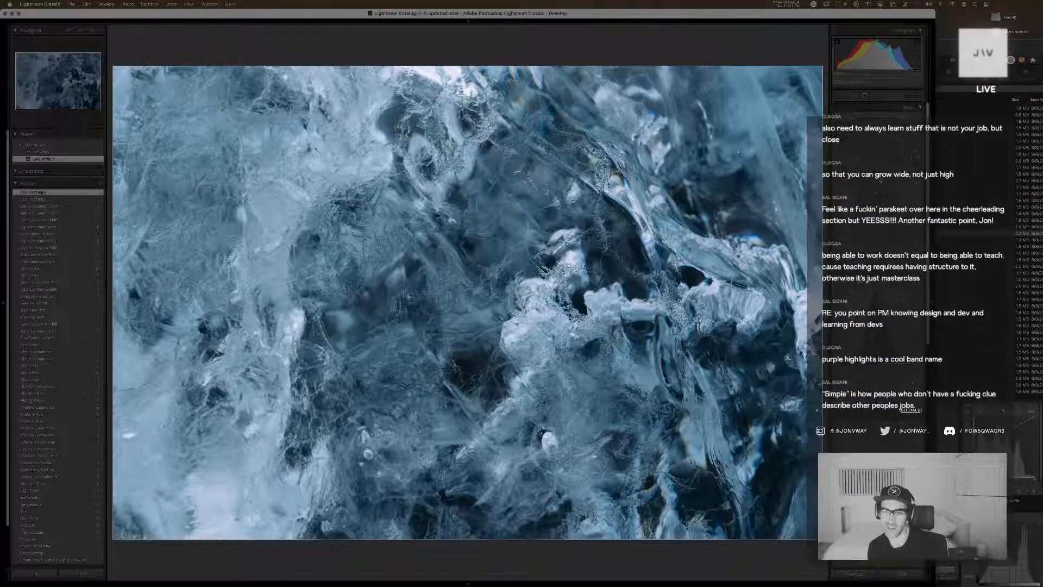
pyautogui.moveTo(880, 180); pyautogui.dragTo(888, 201)
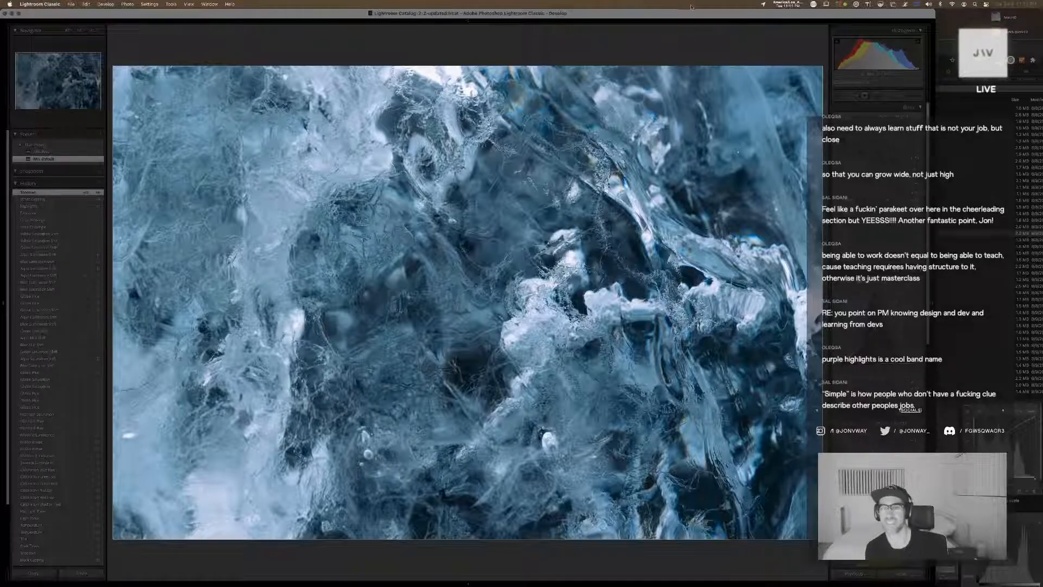
# Check the recropped ice copy at full size and adjust the midtone hue in its color grading
pyautogui.press('g')
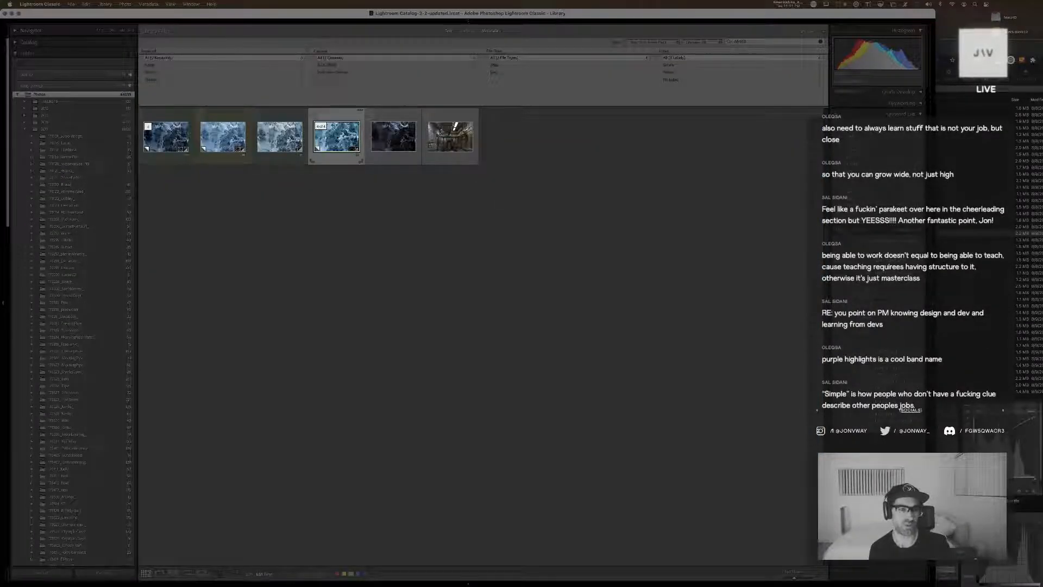
pyautogui.doubleClick(337, 134)
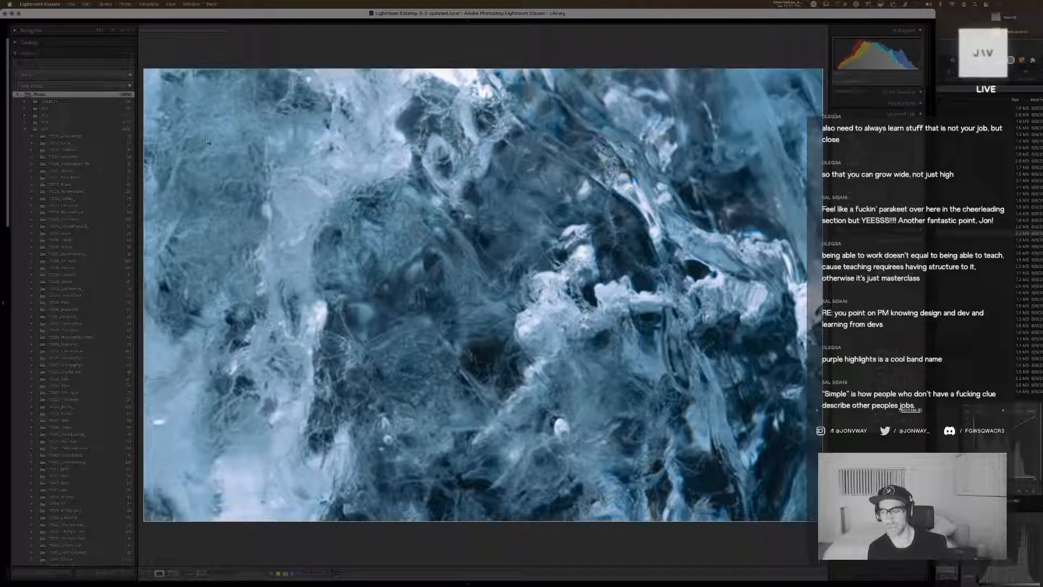
pyautogui.press('d')
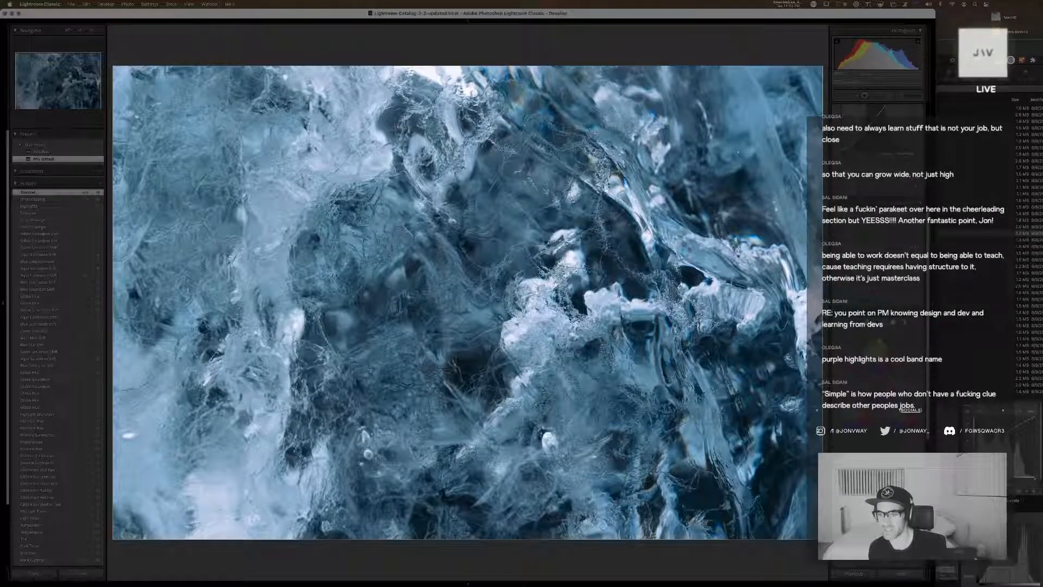
pyautogui.moveTo(876, 357); pyautogui.dragTo(890, 346)
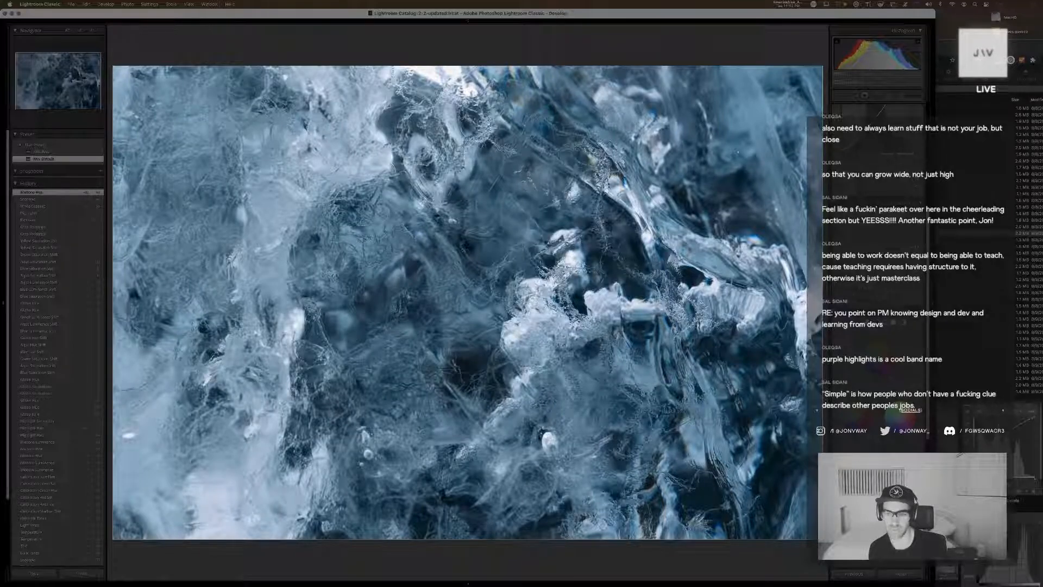
# Adjust the ice copy's highlight hue and saturation in color grading, and shift the overall tint toward a cooler blue
pyautogui.moveTo(904, 415)
pyautogui.mouseDown()
pyautogui.moveTo(917, 411)
pyautogui.moveTo(897, 425)
pyautogui.mouseUp()
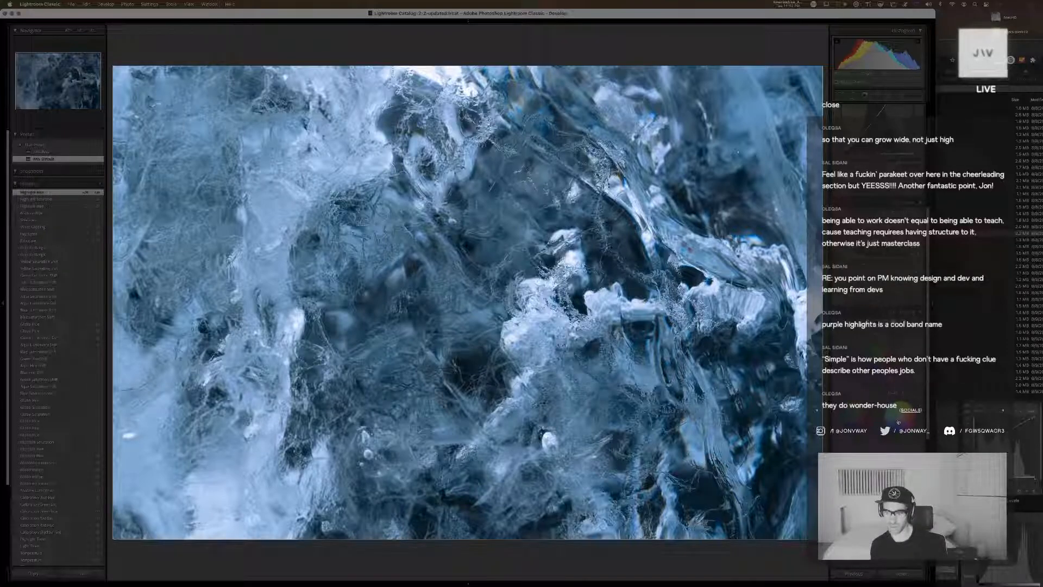
pyautogui.moveTo(897, 425); pyautogui.dragTo(900, 423)
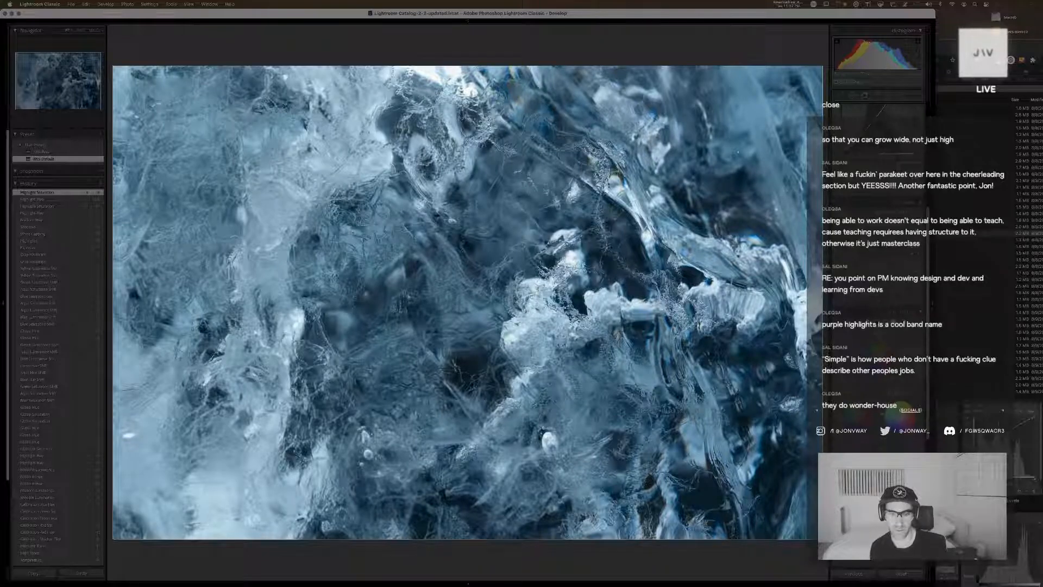
pyautogui.moveTo(884, 423); pyautogui.dragTo(883, 419)
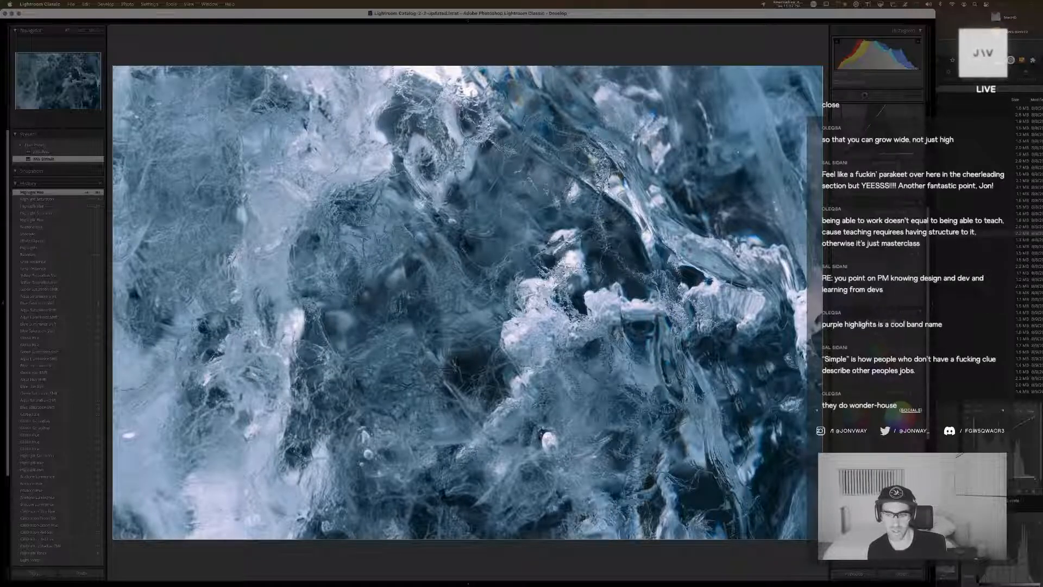
pyautogui.click(918, 414)
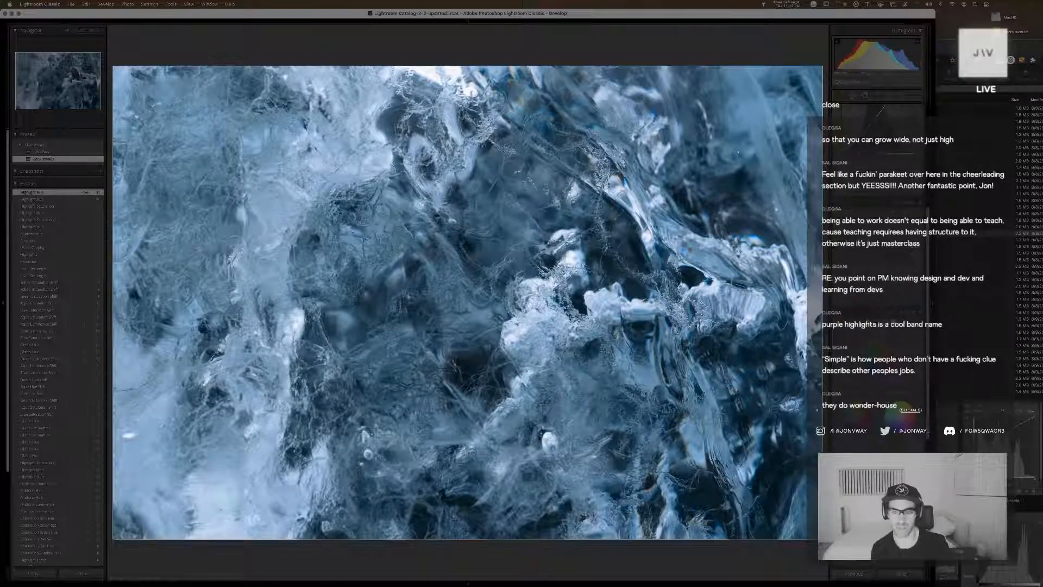
pyautogui.moveTo(915, 404); pyautogui.dragTo(885, 420)
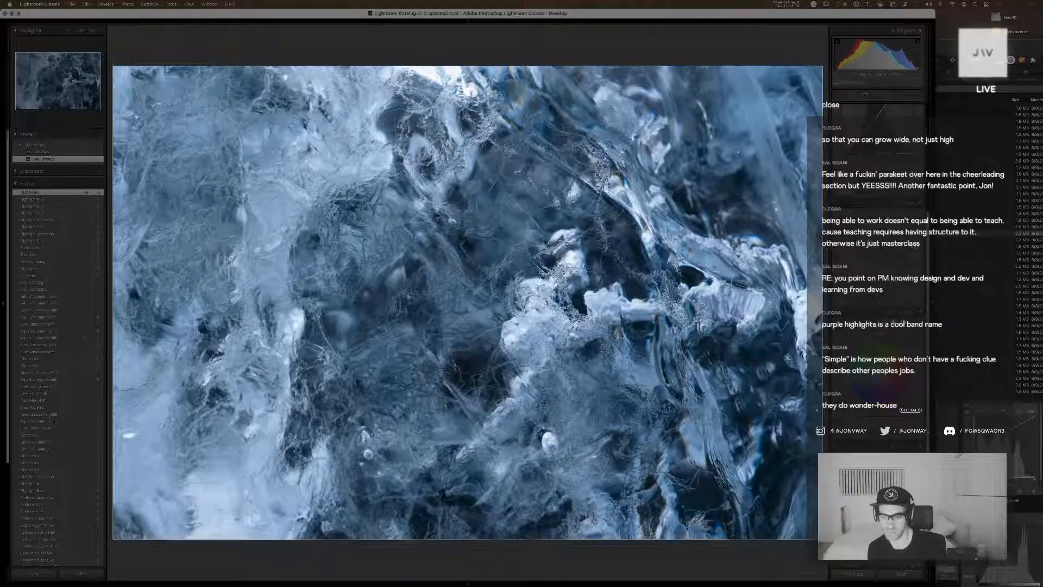
# Inspect the ice copy's detail up close and undo the trial color mixer adjustment
pyautogui.click(685, 481)
pyautogui.scroll(-5, 891, 294)
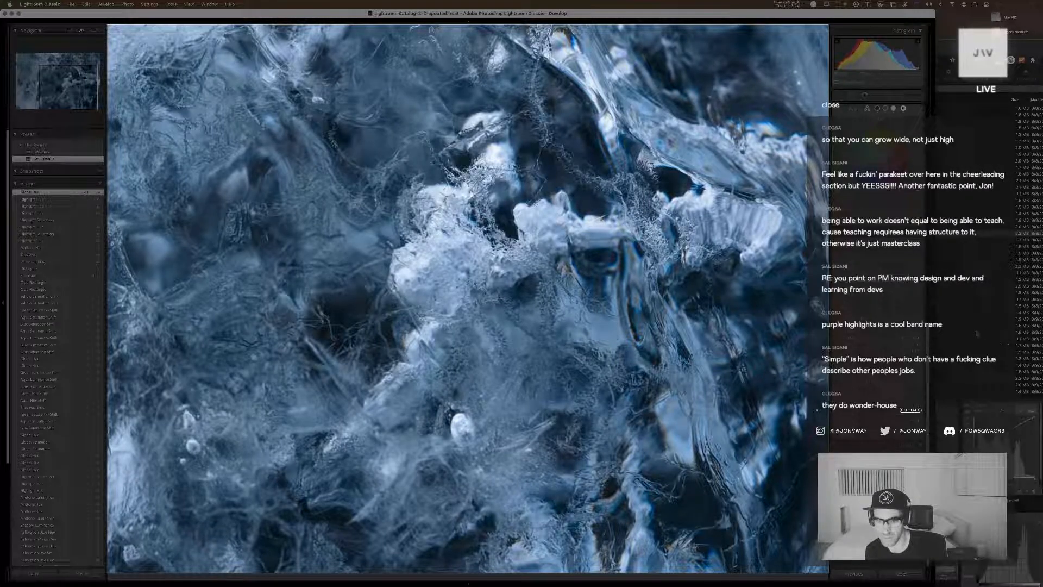
pyautogui.press('super+z')
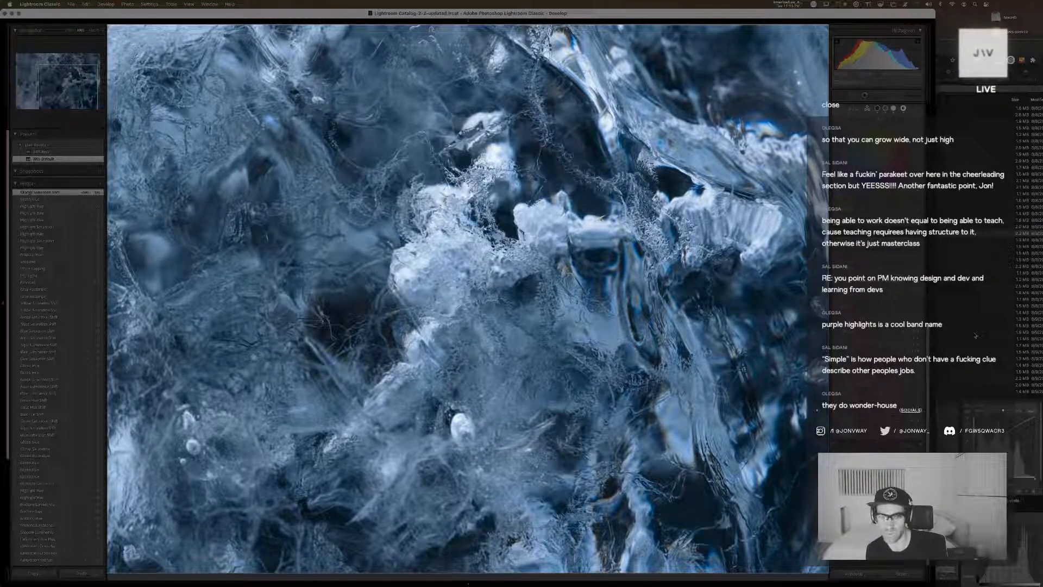
pyautogui.press('super+z')
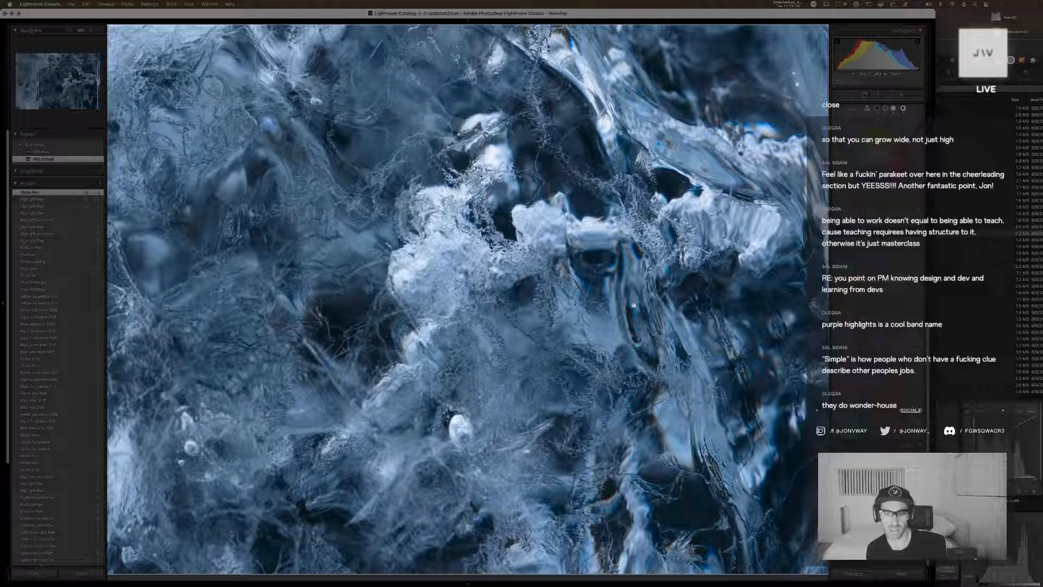
pyautogui.click(563, 294)
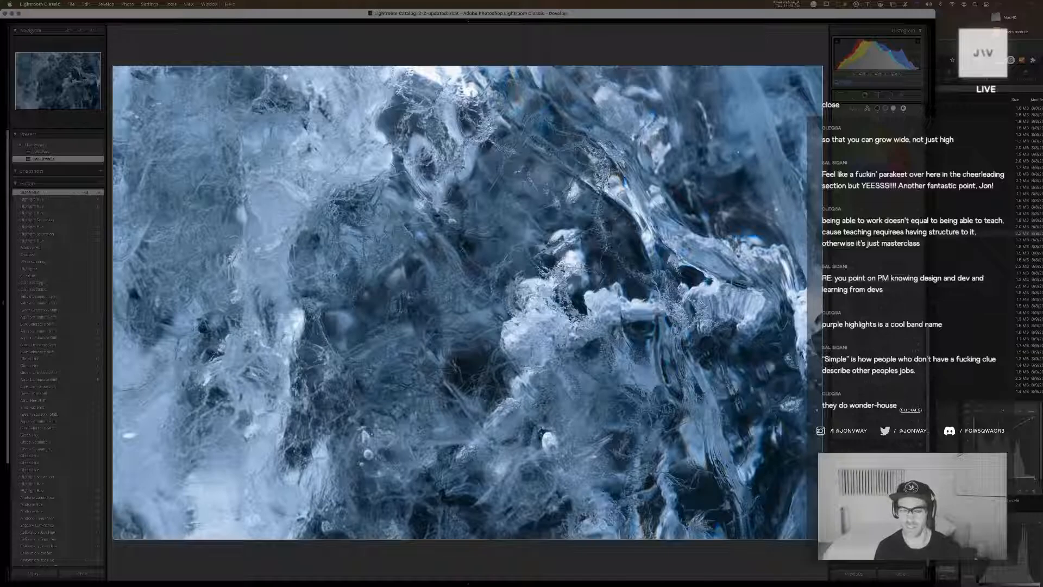
# Check the ice copy's crop framing and move the copy to the top of its photo stack
pyautogui.press('super+Tab')
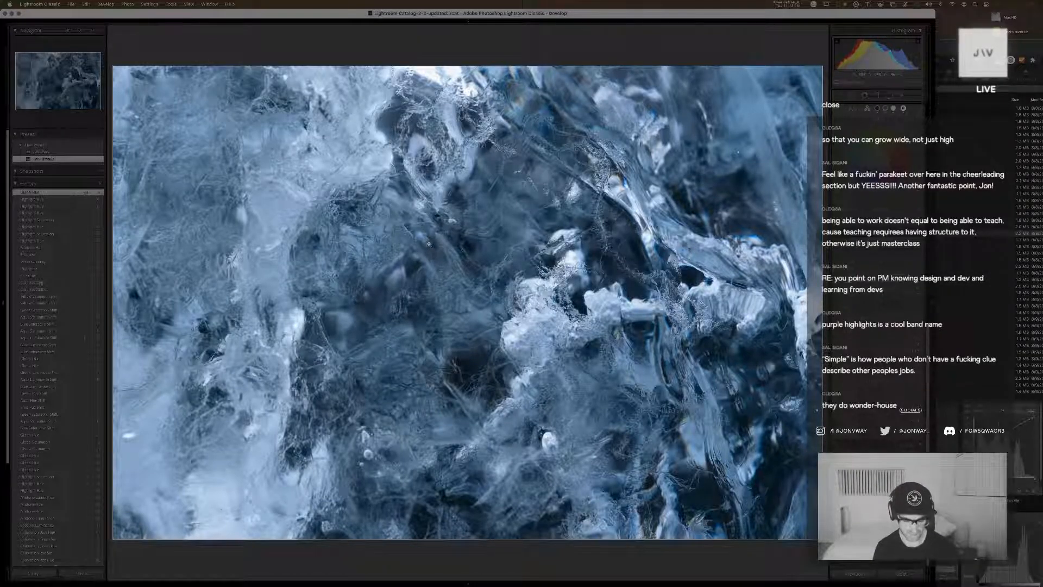
pyautogui.press('r')
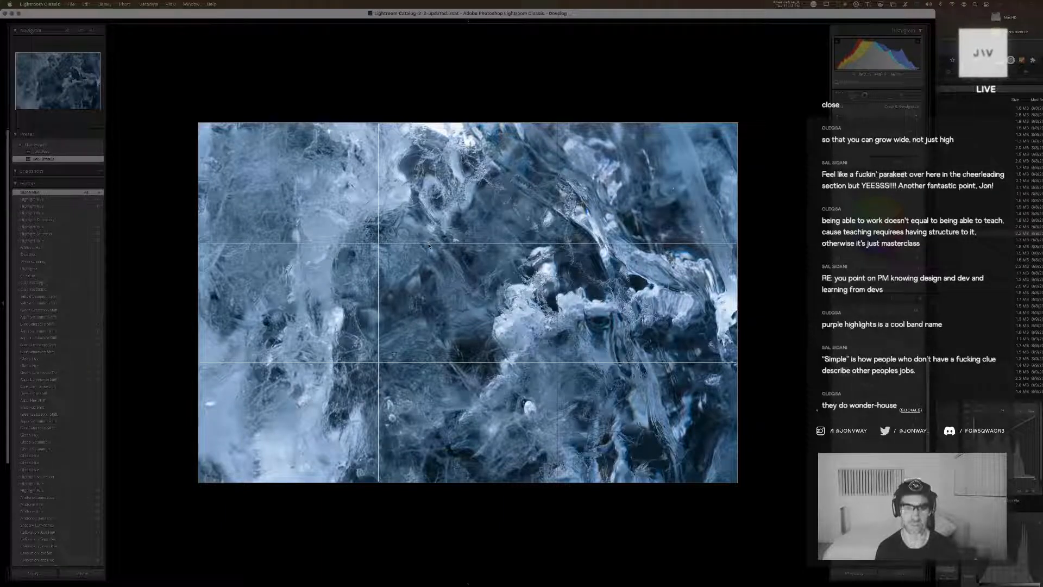
pyautogui.press('g')
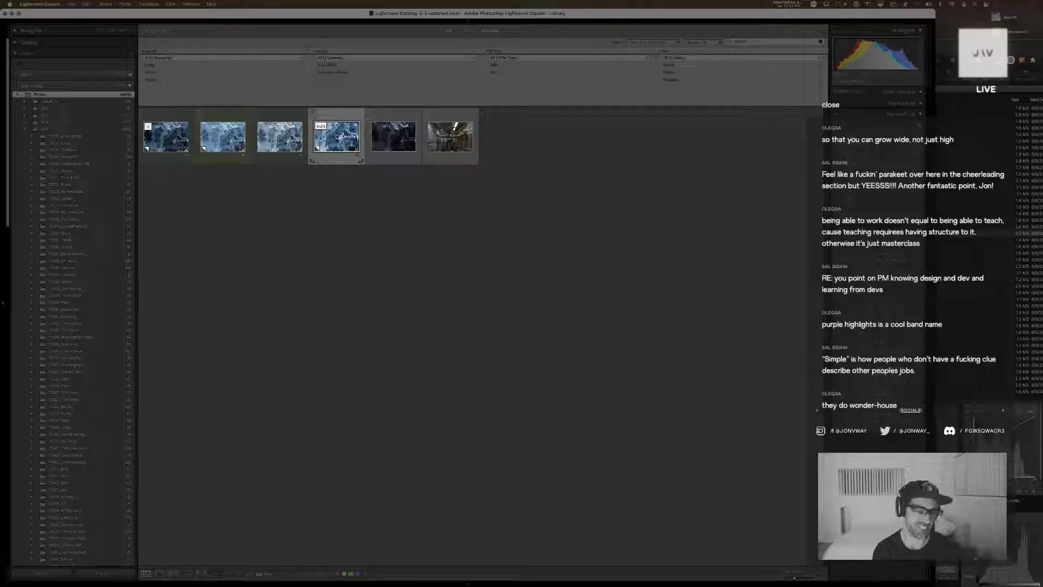
pyautogui.hotkey('shift', 's')
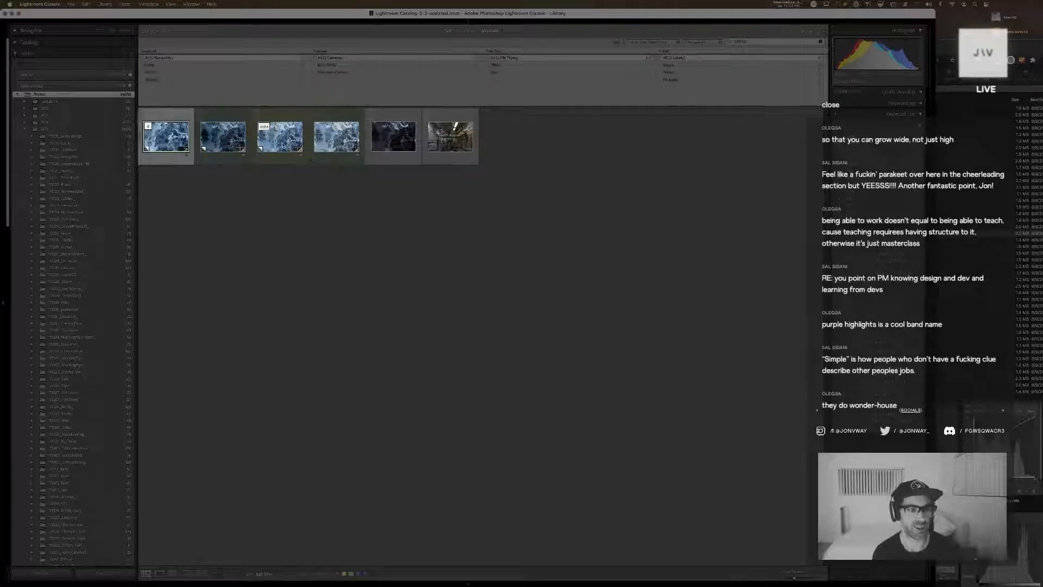
# Review the top ice copy at full size and fine-tune the luminance of individual colors, including aqua
pyautogui.doubleClick(174, 140)
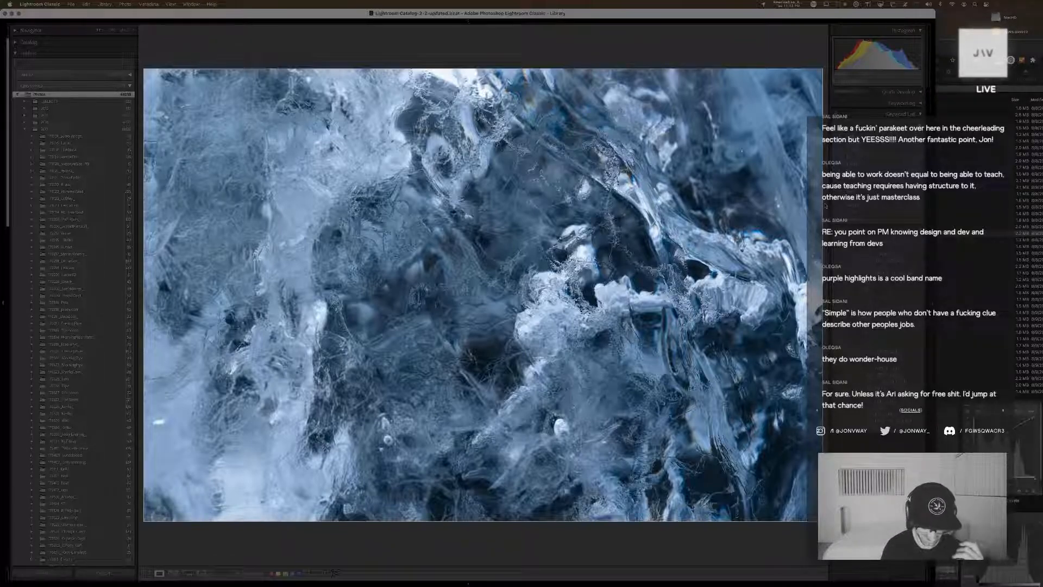
pyautogui.press('g')
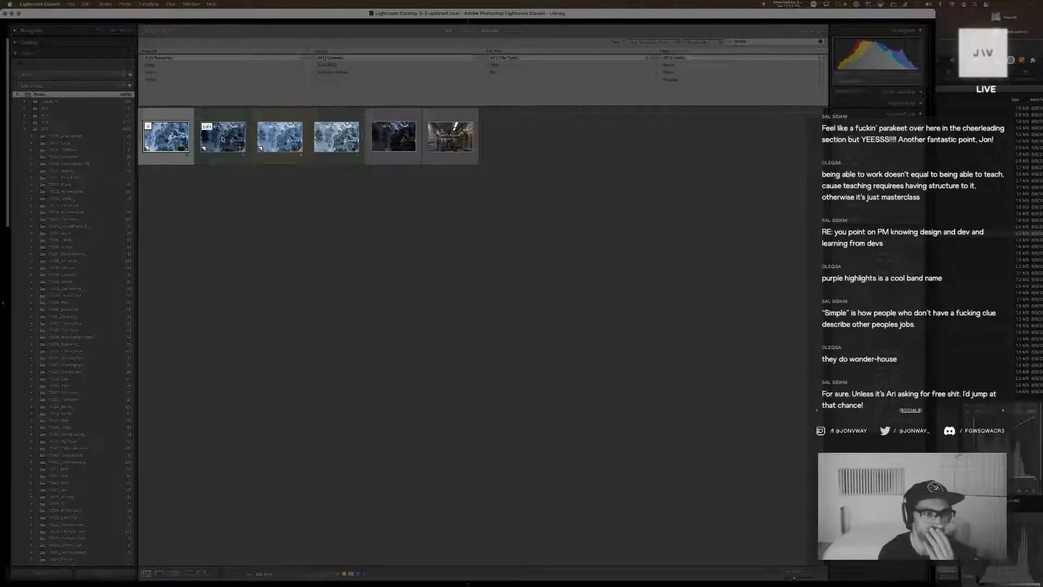
pyautogui.doubleClick(174, 140)
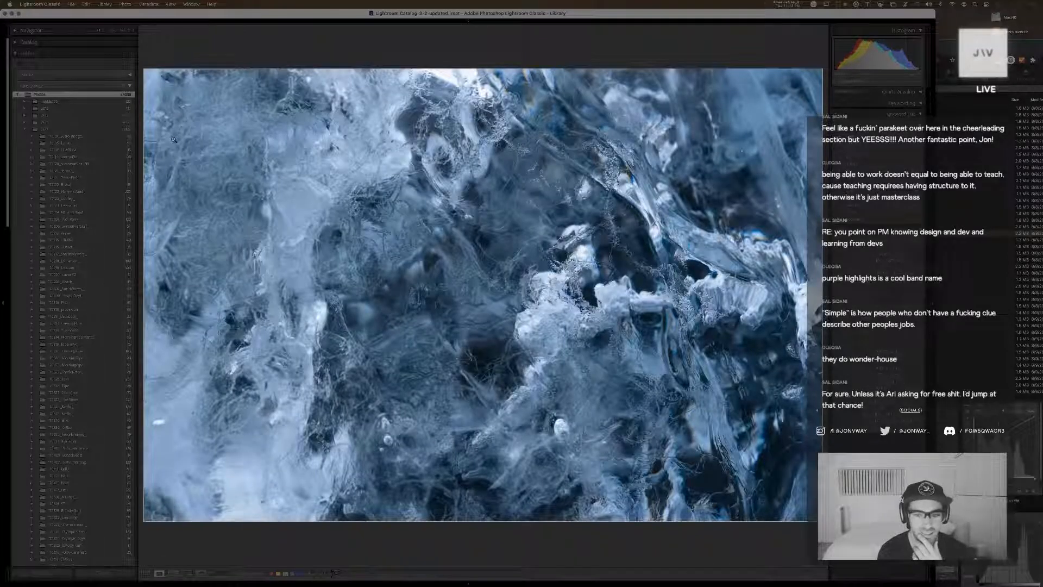
pyautogui.press('d')
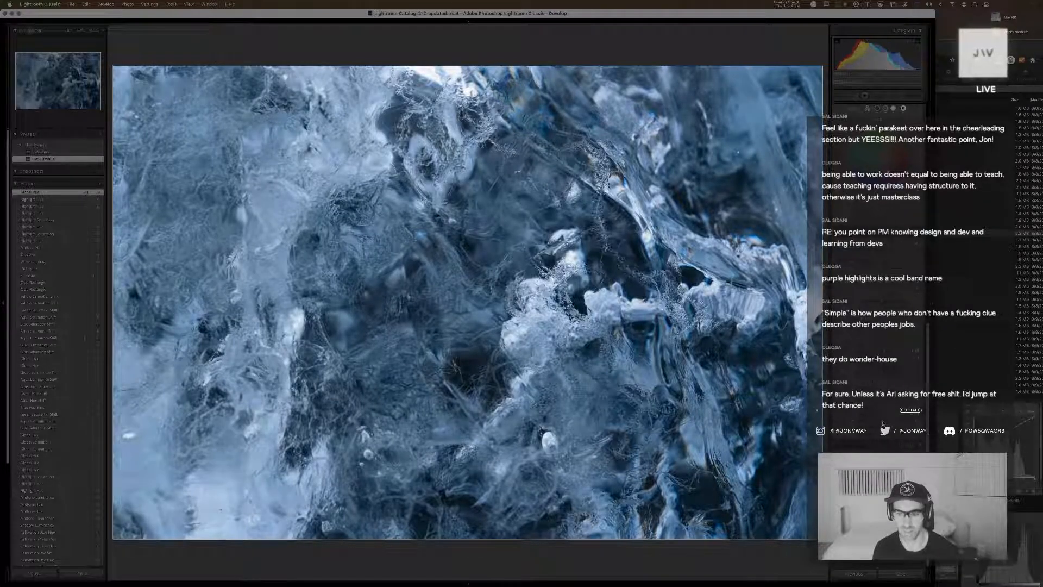
pyautogui.moveTo(883, 423); pyautogui.dragTo(881, 423)
pyautogui.moveTo(967, 417); pyautogui.dragTo(897, 415)
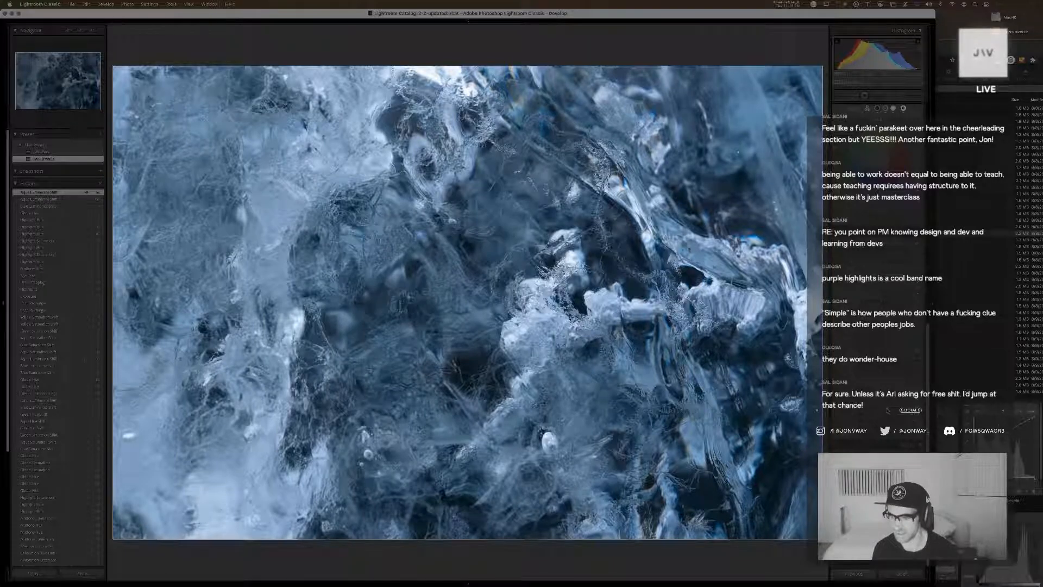
pyautogui.moveTo(887, 409); pyautogui.dragTo(902, 405)
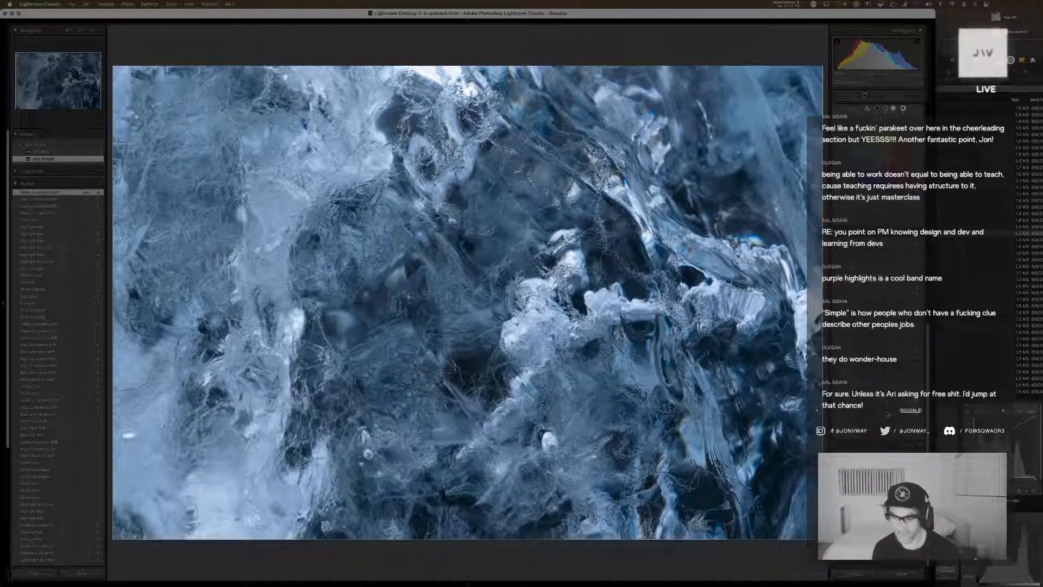
pyautogui.moveTo(887, 412); pyautogui.dragTo(887, 412)
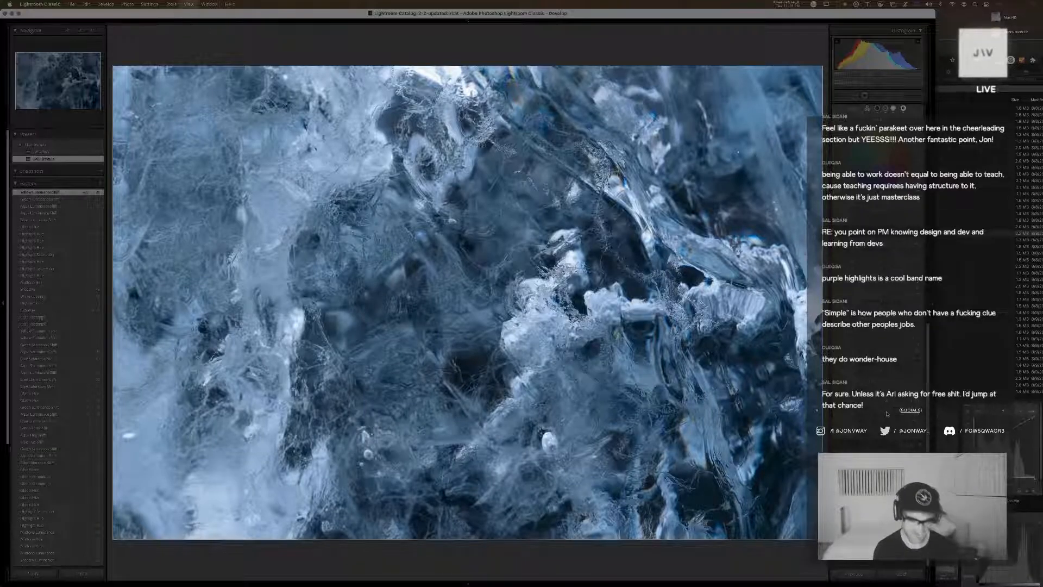
pyautogui.press('g')
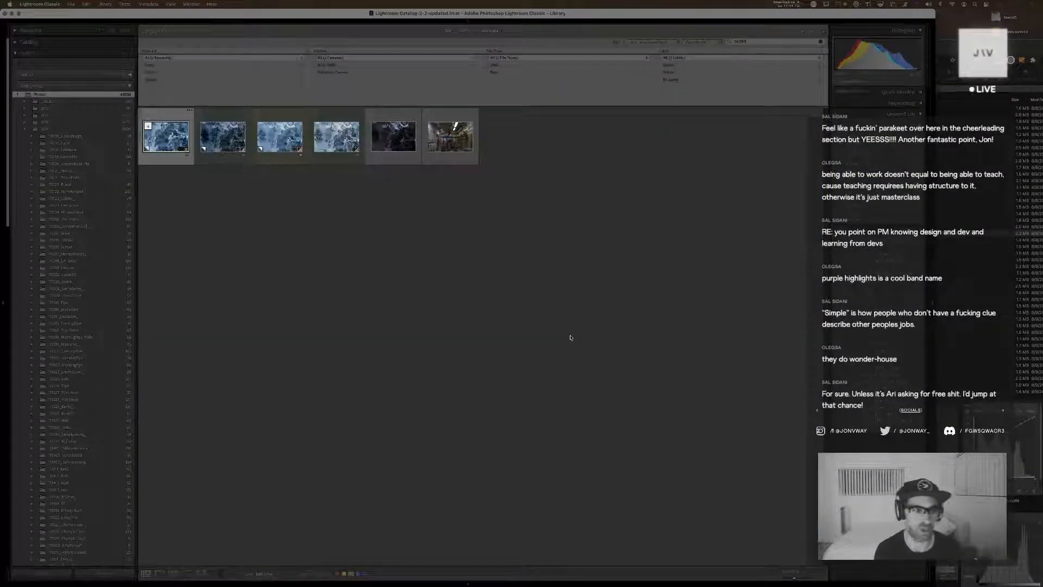
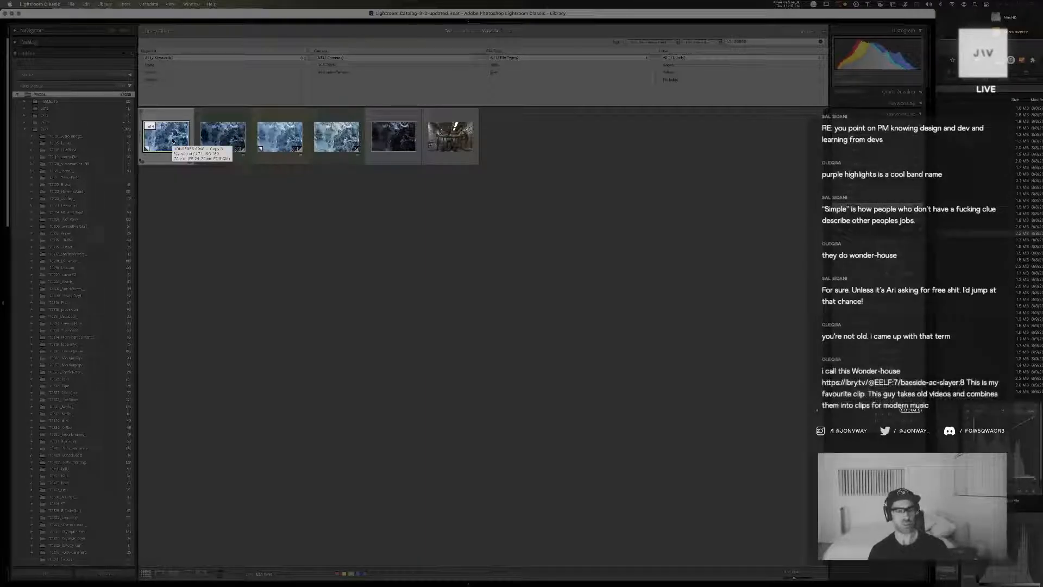
# Review the blue ice photo's alternate versions at full size and compare their grades
pyautogui.click(206, 139)
pyautogui.doubleClick(206, 139)
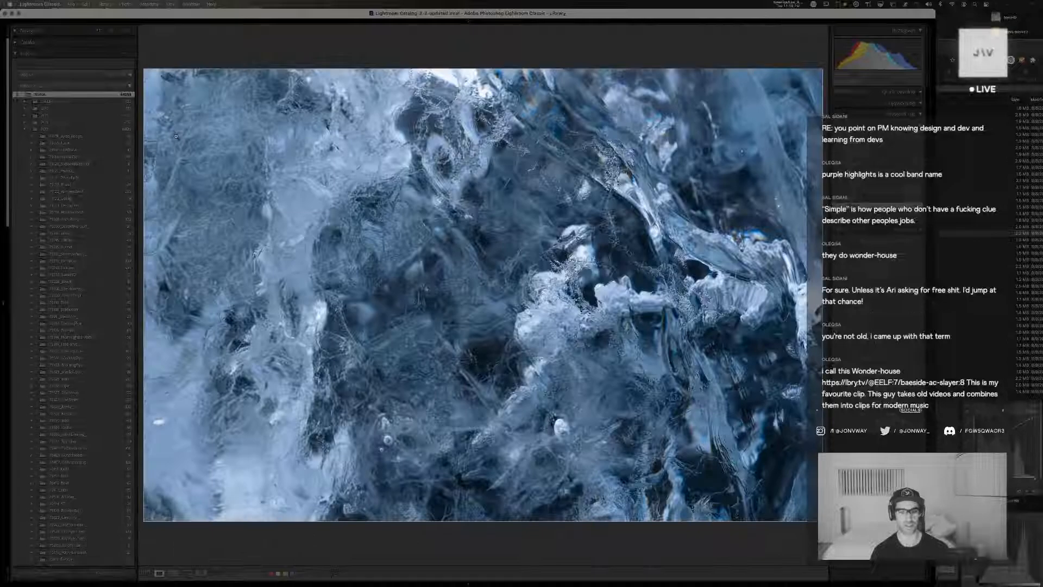
pyautogui.press('g')
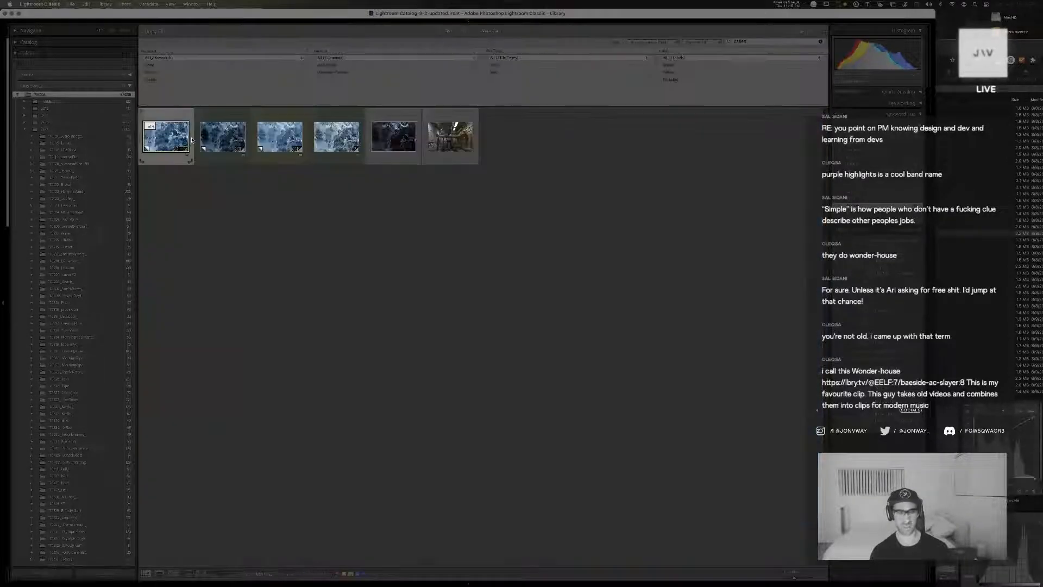
pyautogui.doubleClick(327, 135)
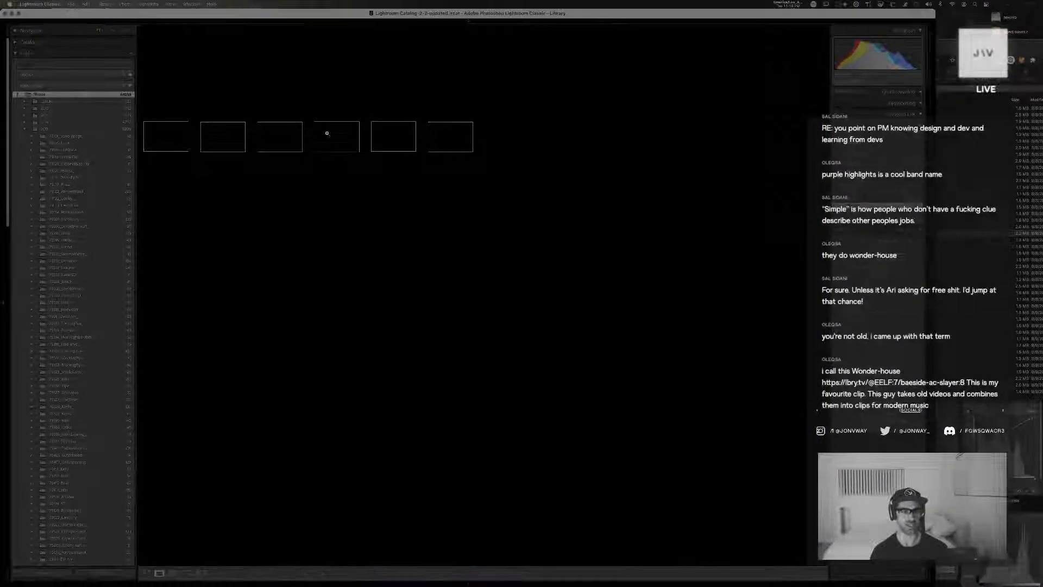
pyautogui.press('Right')
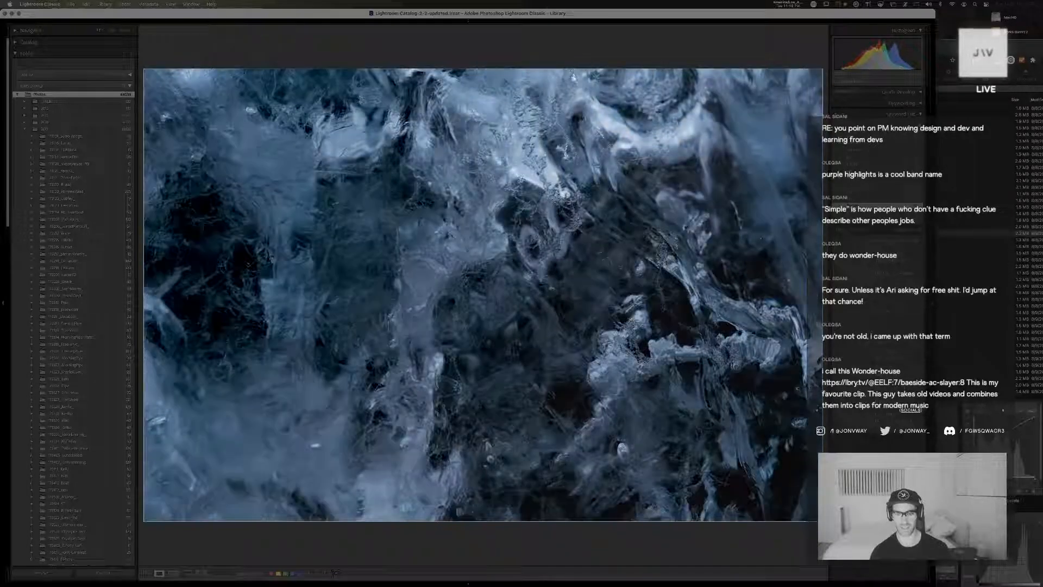
pyautogui.press('Right')
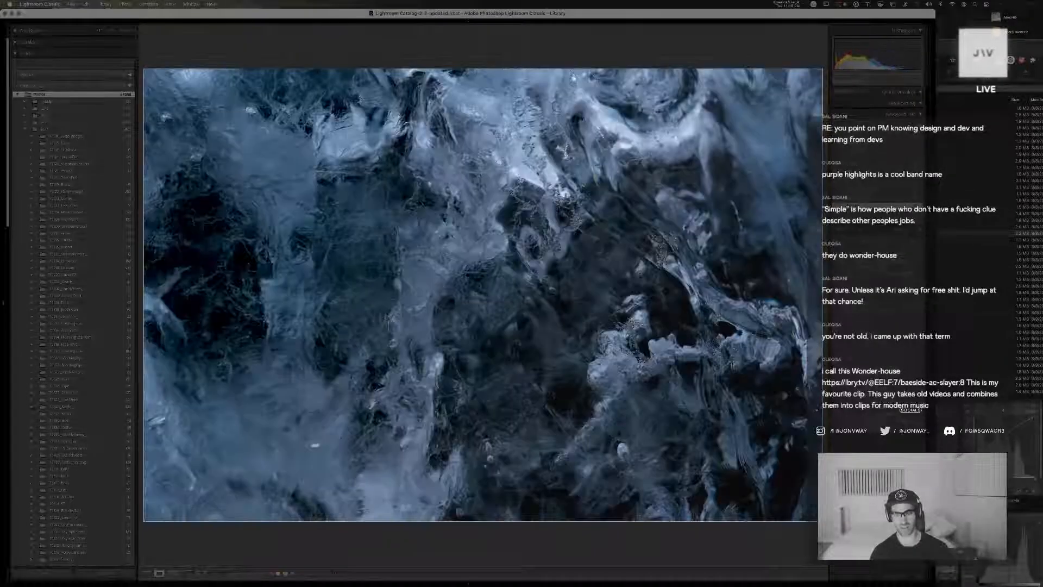
pyautogui.press('Left')
# Open the lighter, tightly cropped ice copy for developing and fine-tune its exposure and highlights
pyautogui.press('d')
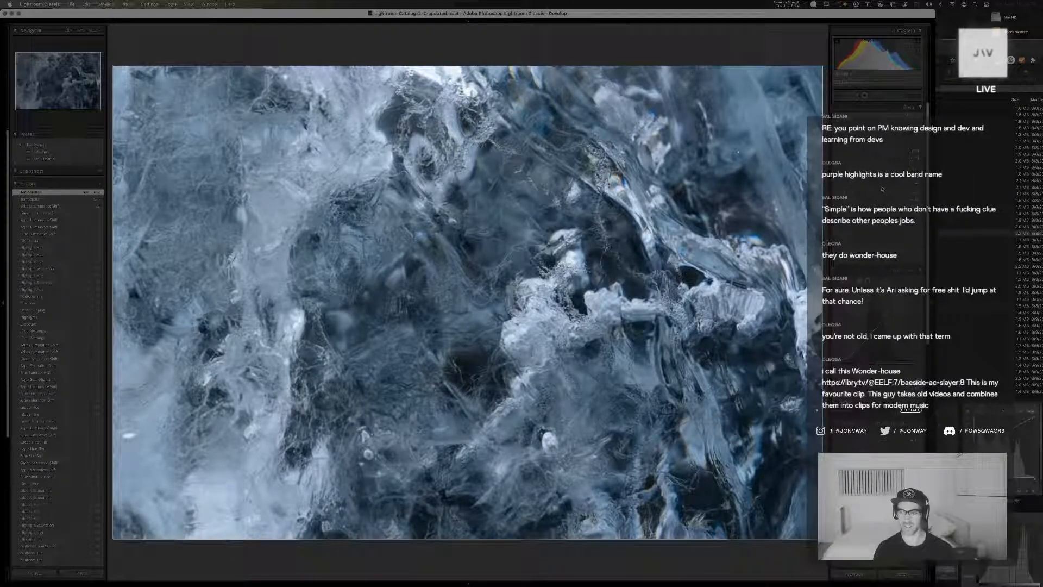
pyautogui.click(880, 179)
pyautogui.moveTo(880, 179); pyautogui.dragTo(878, 180)
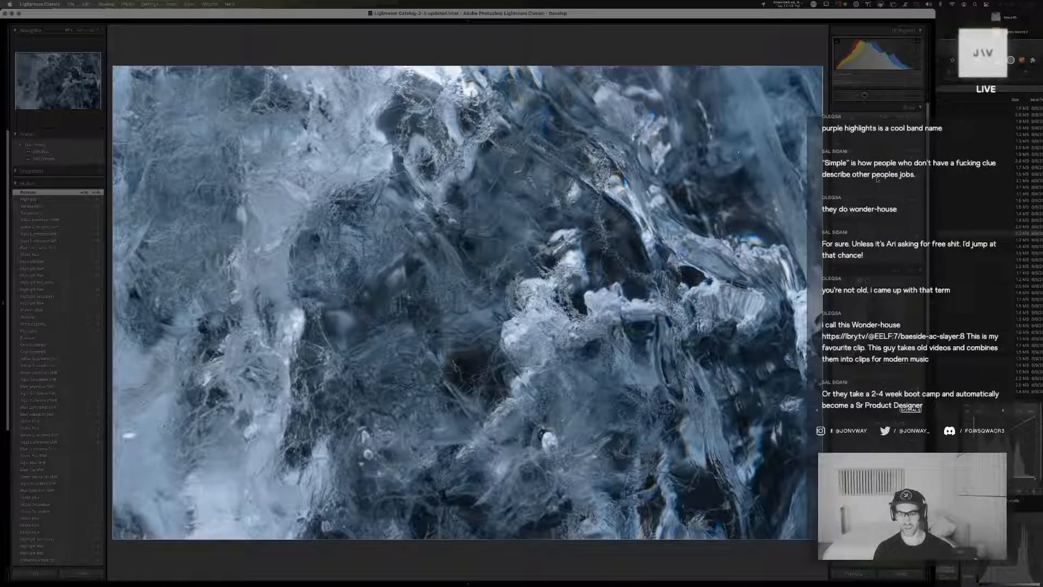
pyautogui.moveTo(878, 179); pyautogui.dragTo(877, 179)
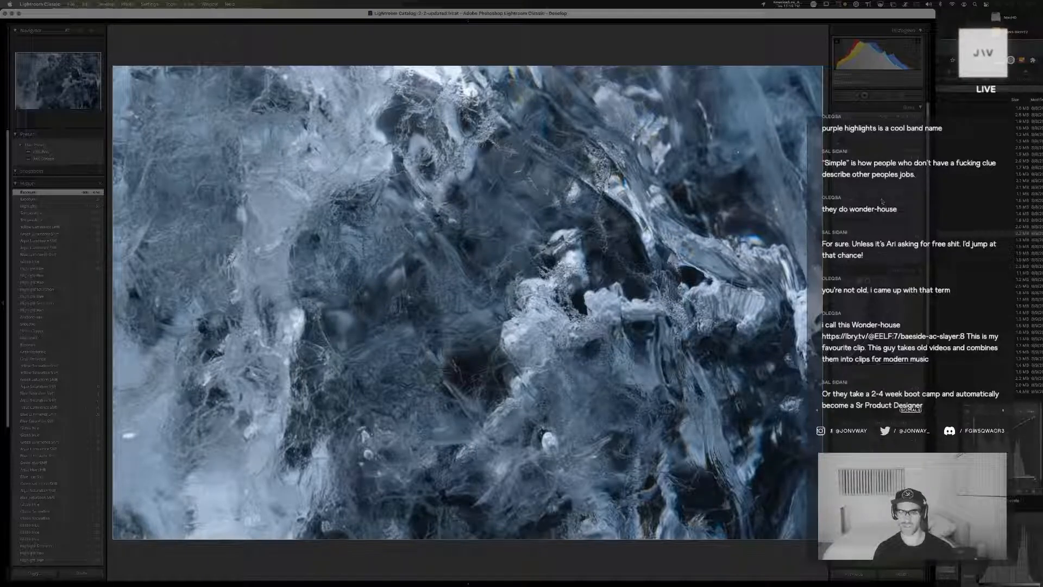
pyautogui.moveTo(884, 201)
pyautogui.mouseDown()
pyautogui.moveTo(875, 200)
pyautogui.moveTo(913, 196)
pyautogui.moveTo(886, 197)
pyautogui.mouseUp()
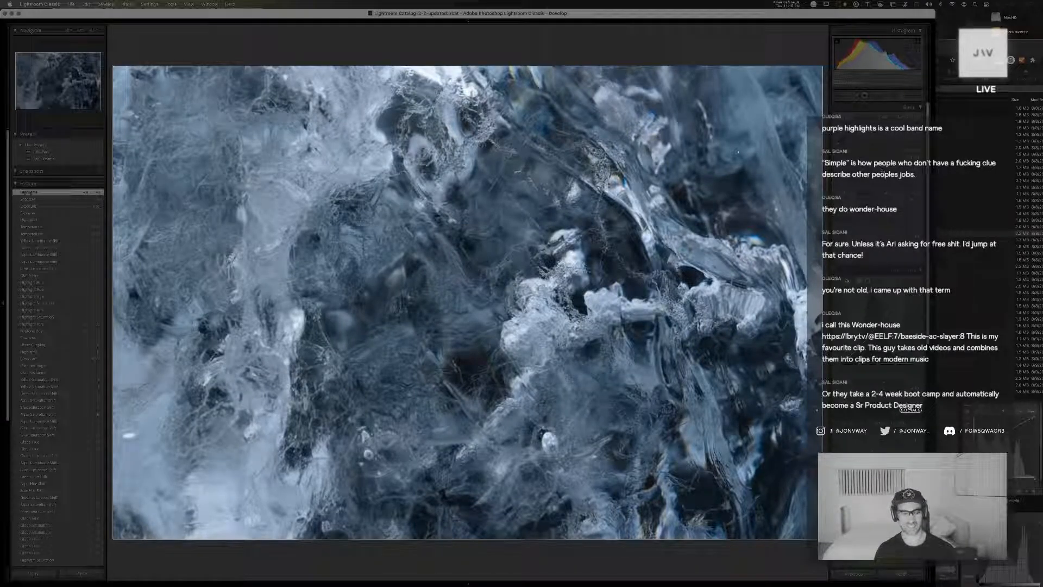
# Add a horizontal graduated filter across the ice photo and adjust its texture, saturation, clarity and color temperature
pyautogui.moveTo(308, 292); pyautogui.dragTo(674, 297)
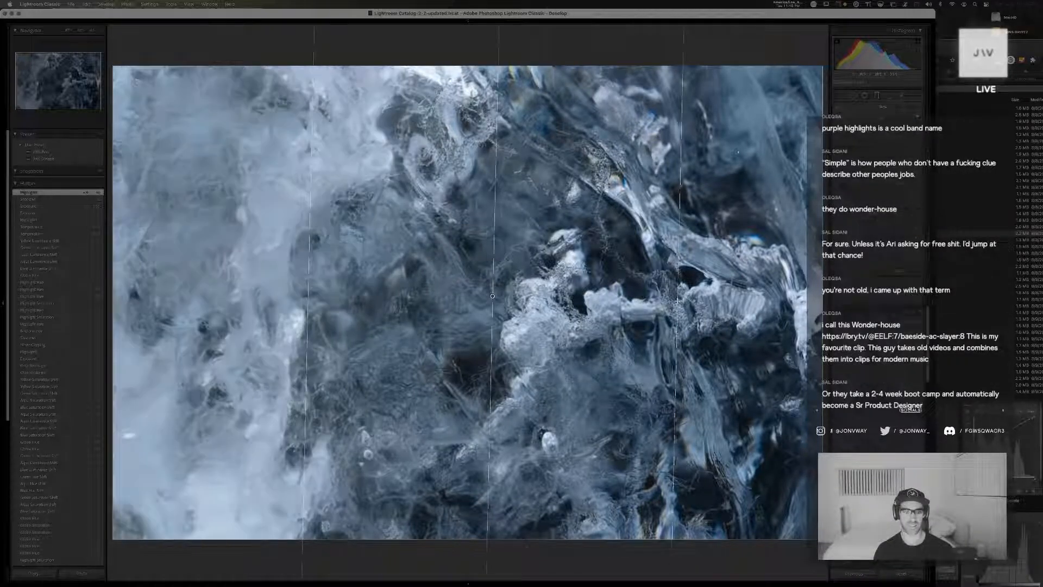
pyautogui.doubleClick(906, 180)
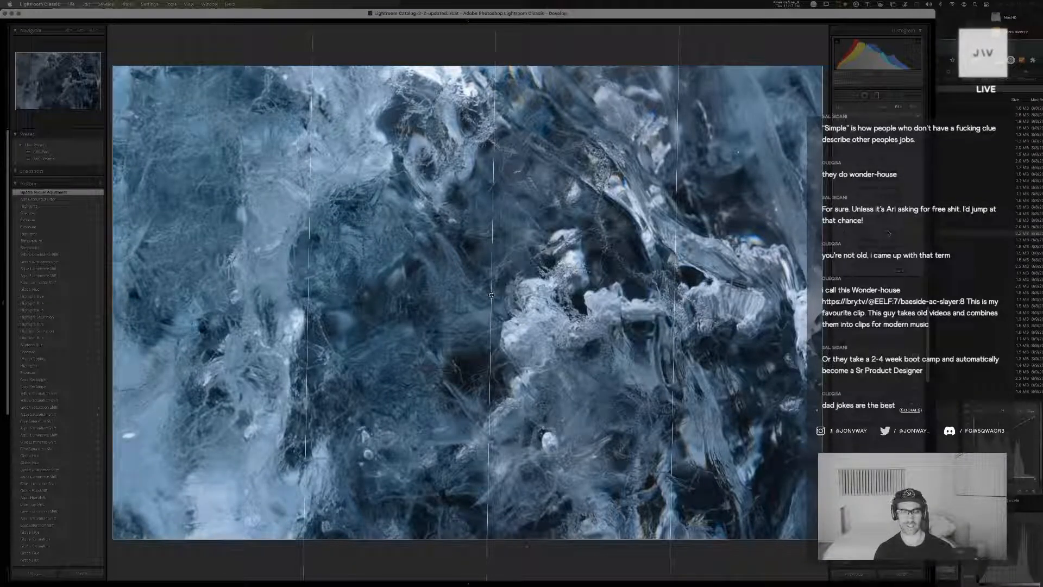
pyautogui.moveTo(890, 233); pyautogui.dragTo(890, 233)
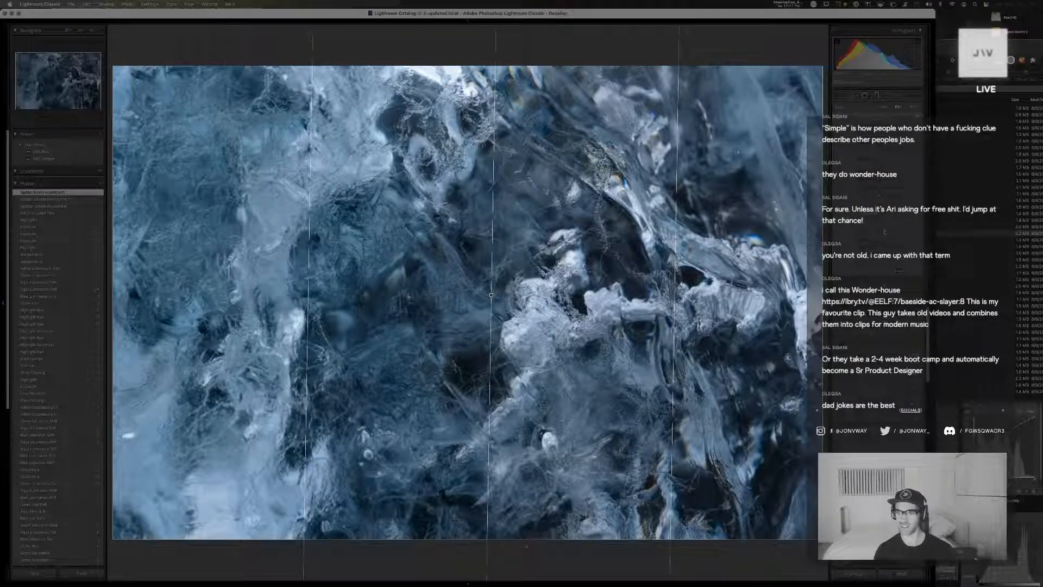
pyautogui.moveTo(884, 233); pyautogui.dragTo(882, 231)
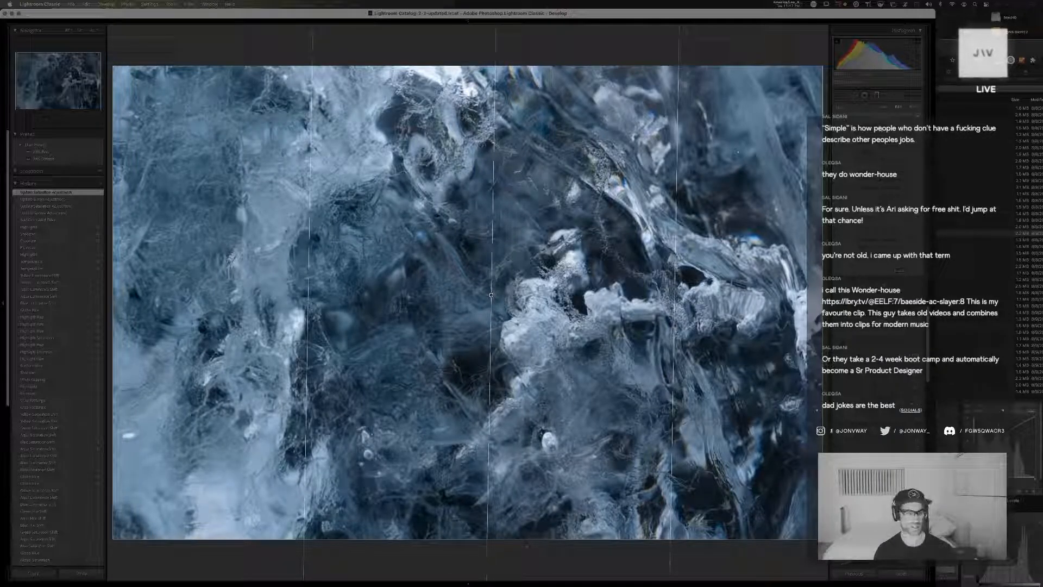
pyautogui.moveTo(880, 129); pyautogui.dragTo(882, 129)
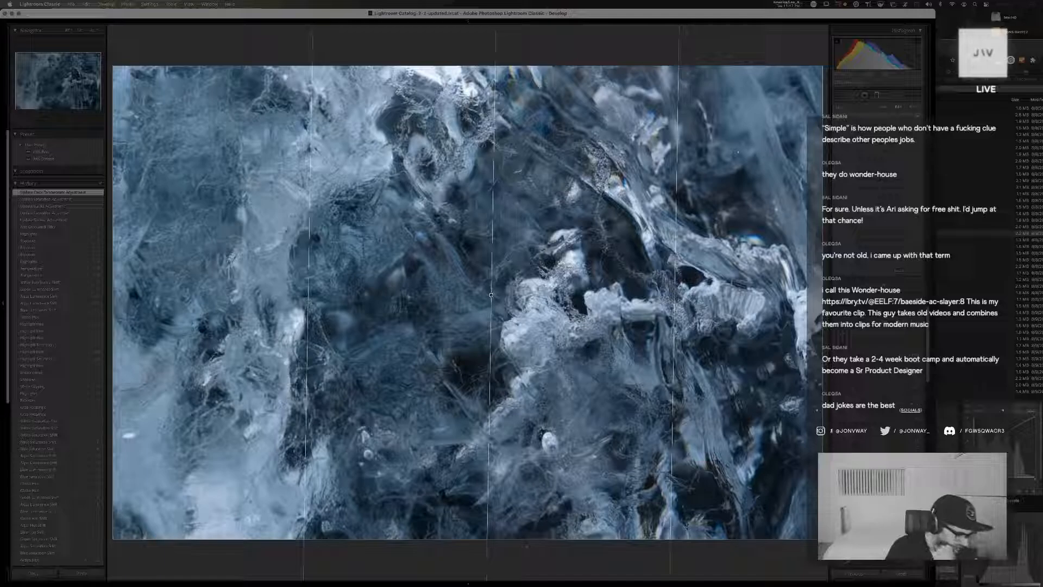
pyautogui.press('super+Tab')
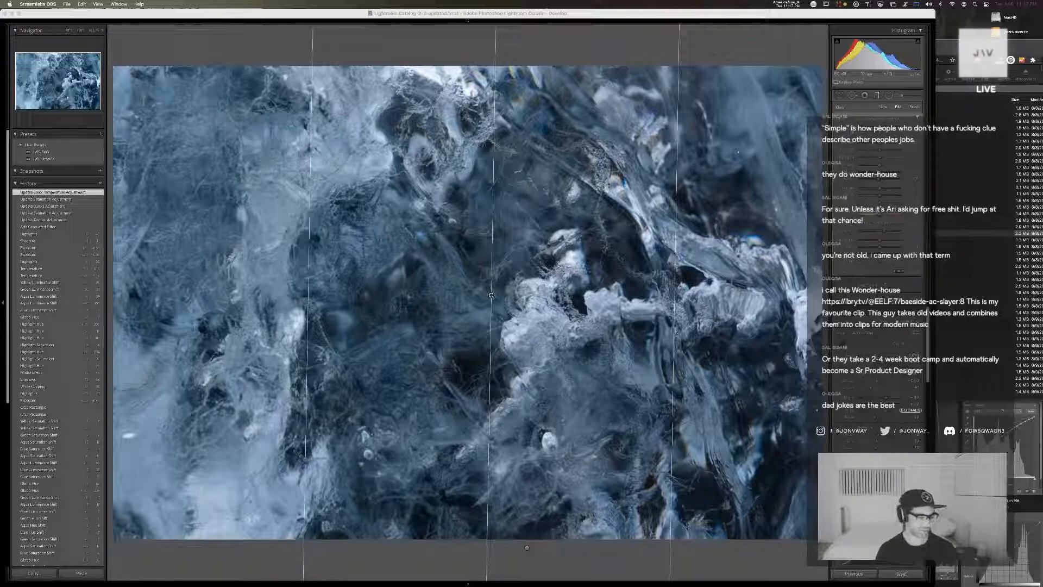
pyautogui.press('super+Tab')
pyautogui.press('super+Tab')
pyautogui.press('super+Tab')
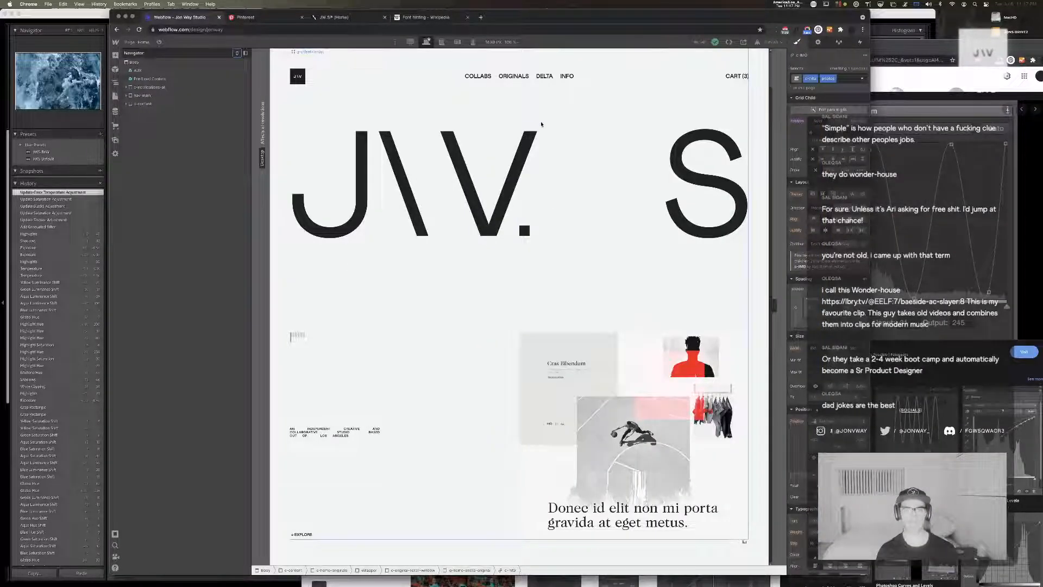
pyautogui.press('super+t')
pyautogui.write('https://lbry.tv/@EELF:7/baeside-ac-slayer:8')
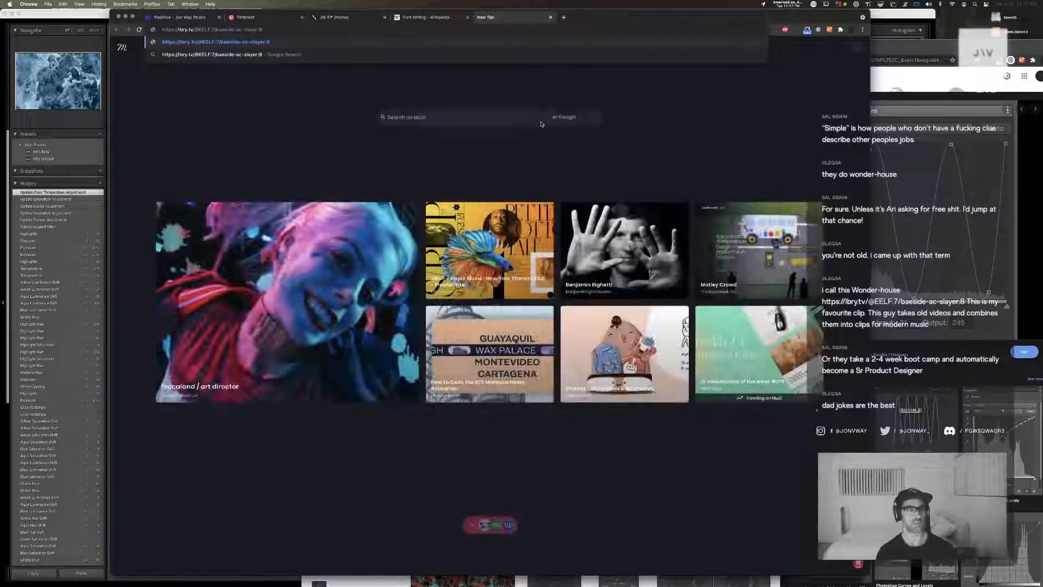
pyautogui.press('Return')
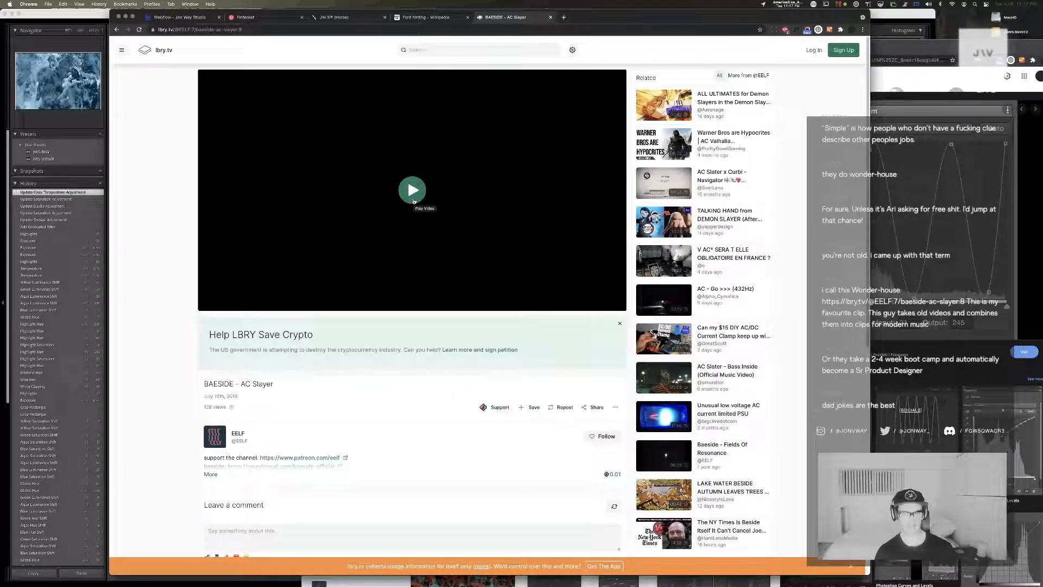
# Turn the volume up, play the BAESIDE - AC Slayer video, skip ahead to the club scene and pause it
pyautogui.press('XF86AudioRaiseVolume')
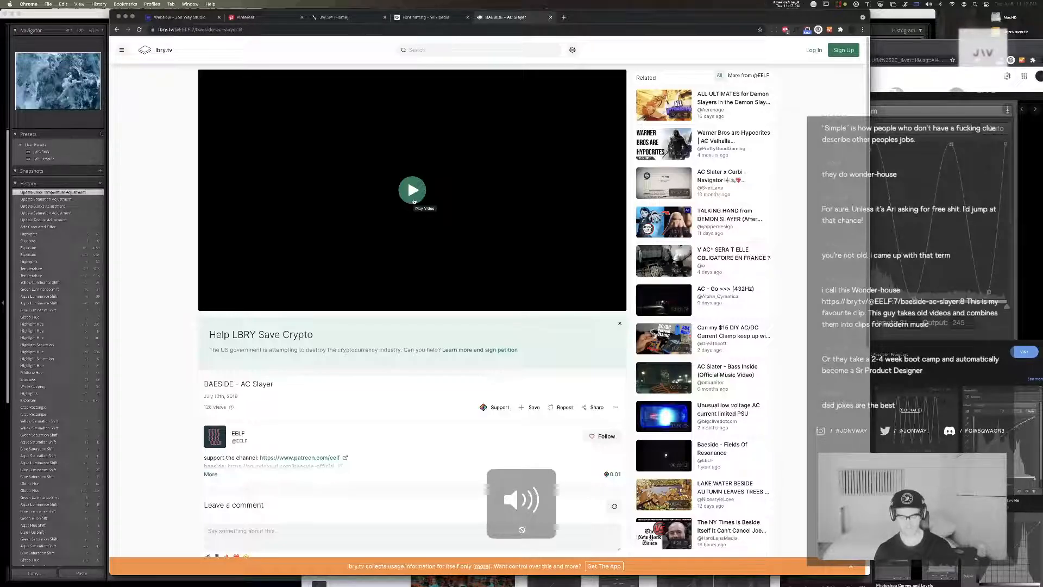
pyautogui.click(413, 190)
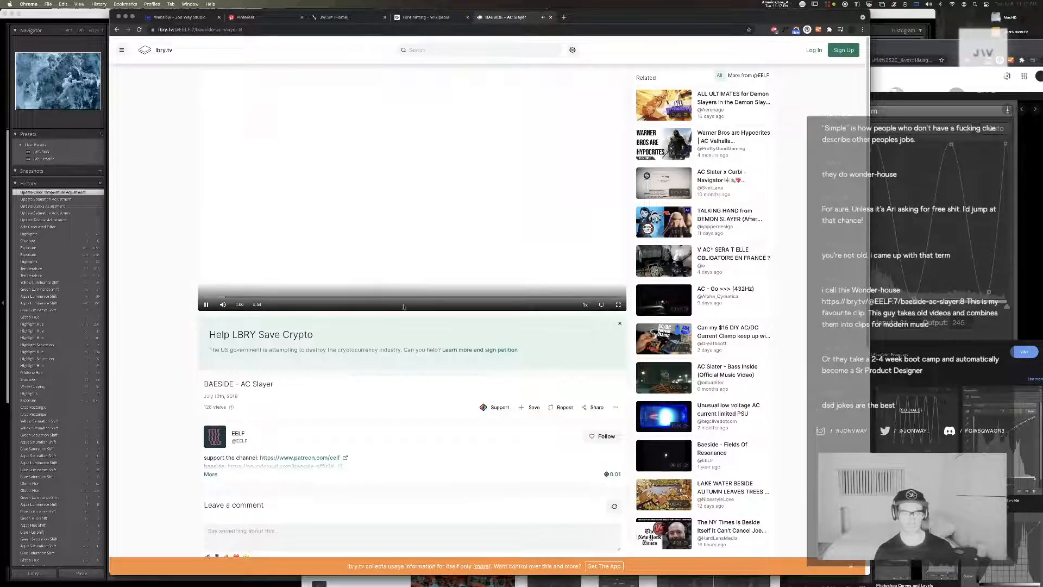
pyautogui.click(242, 305)
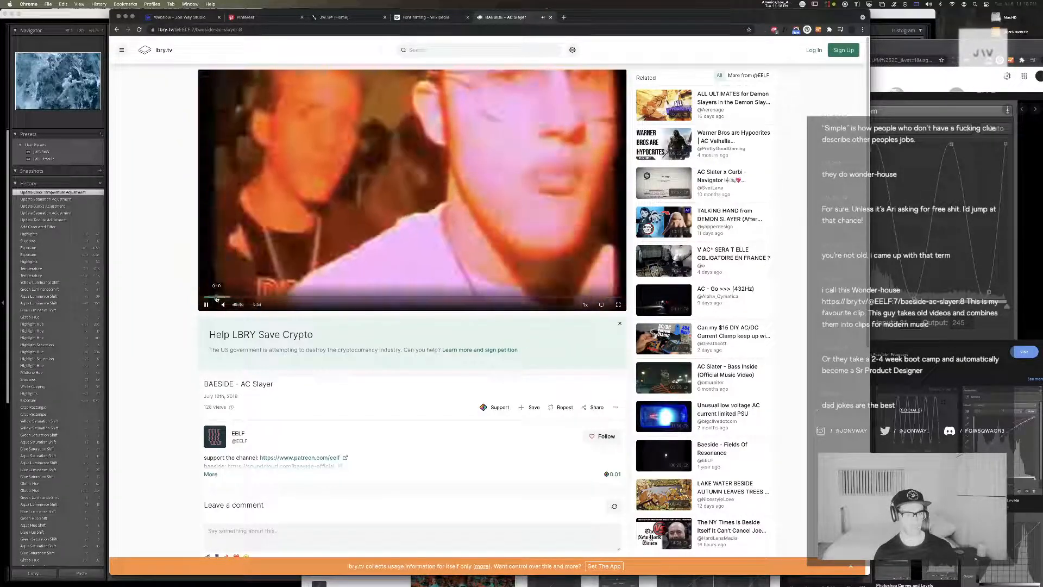
pyautogui.click(245, 298)
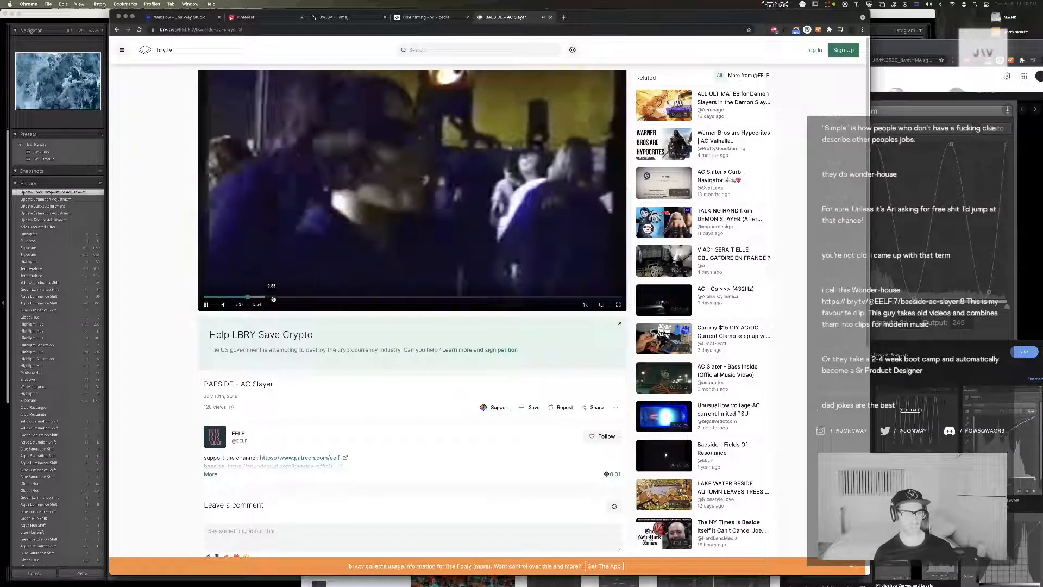
pyautogui.click(205, 305)
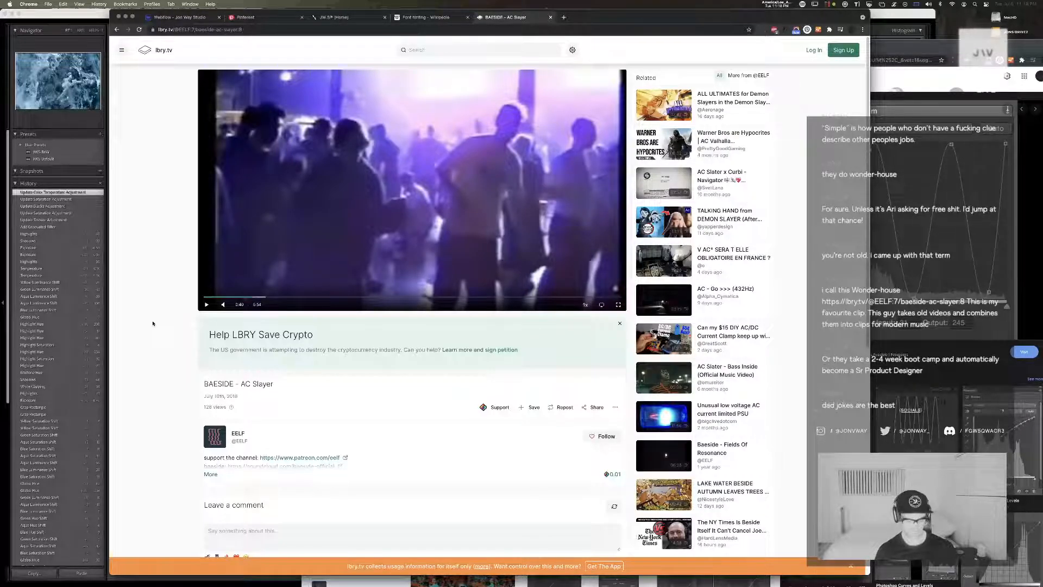
# Search Google for "kid in the club meme" in a new tab and close the results
pyautogui.press('super+t')
pyautogui.write('kid in the club')
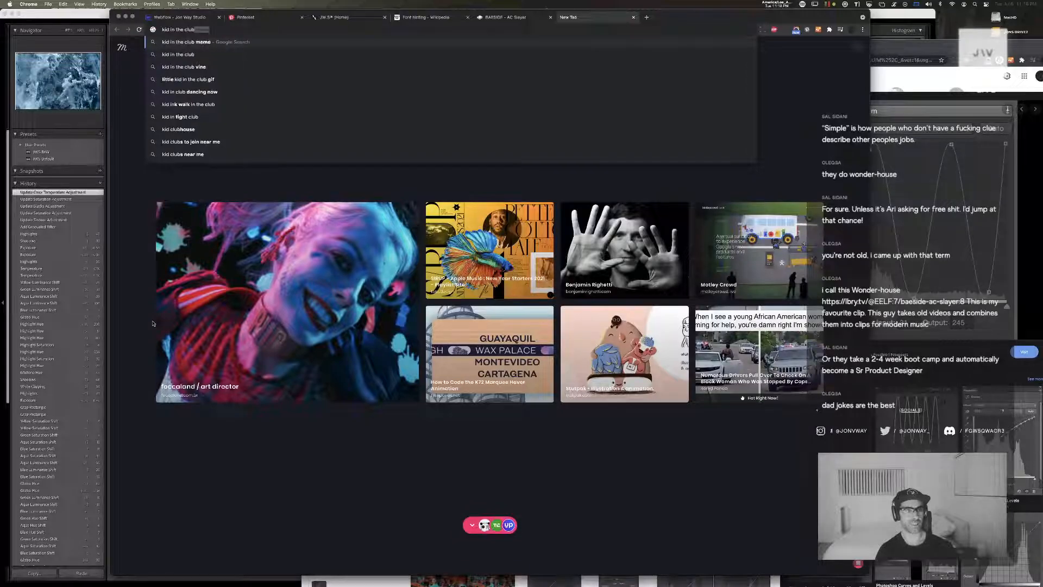
pyautogui.press('Return')
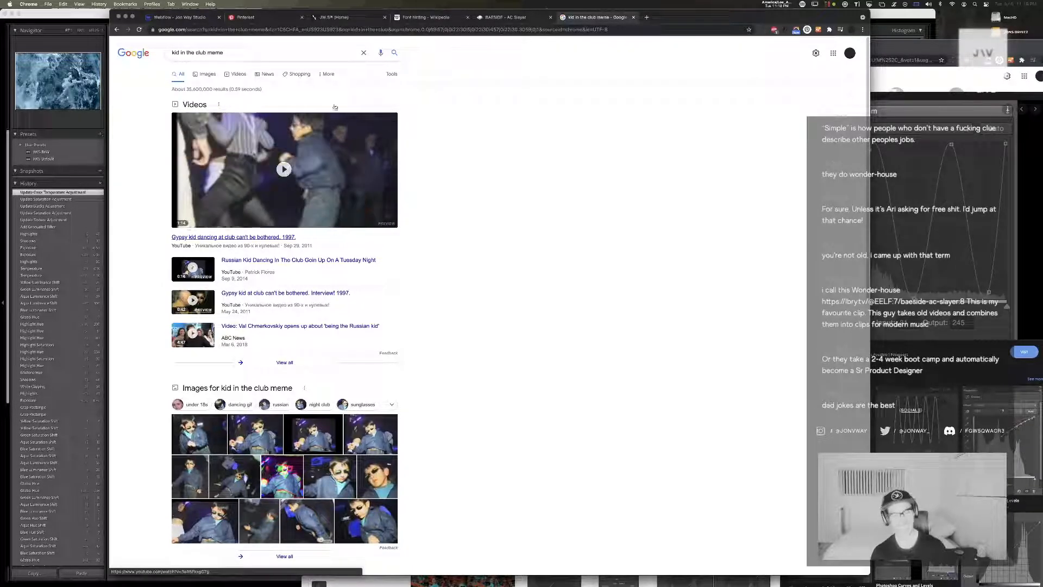
pyautogui.middleClick(605, 20)
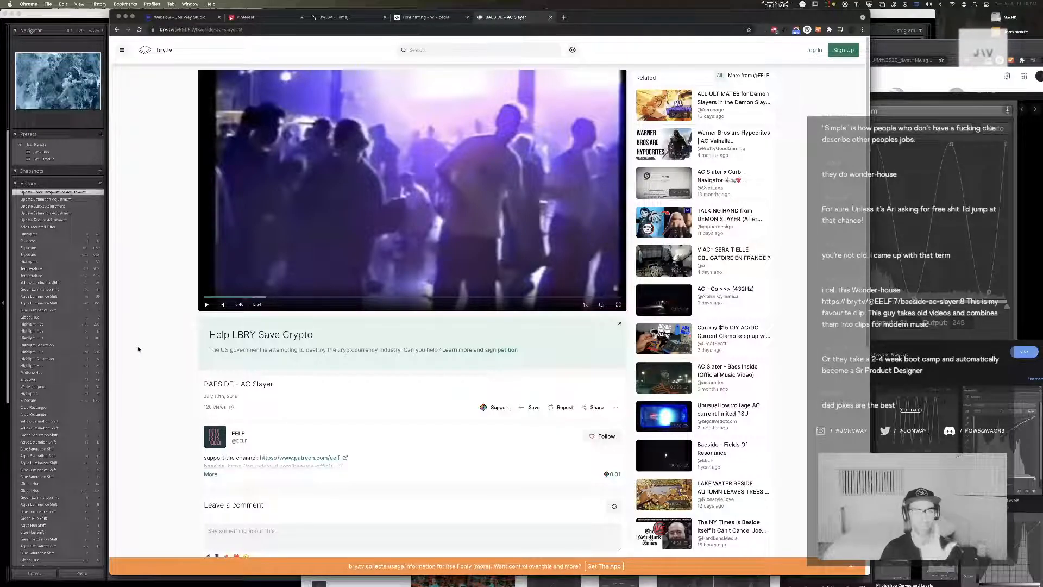
# Play a little more of the video, then expand its description and examine the channel links and license details
pyautogui.click(207, 305)
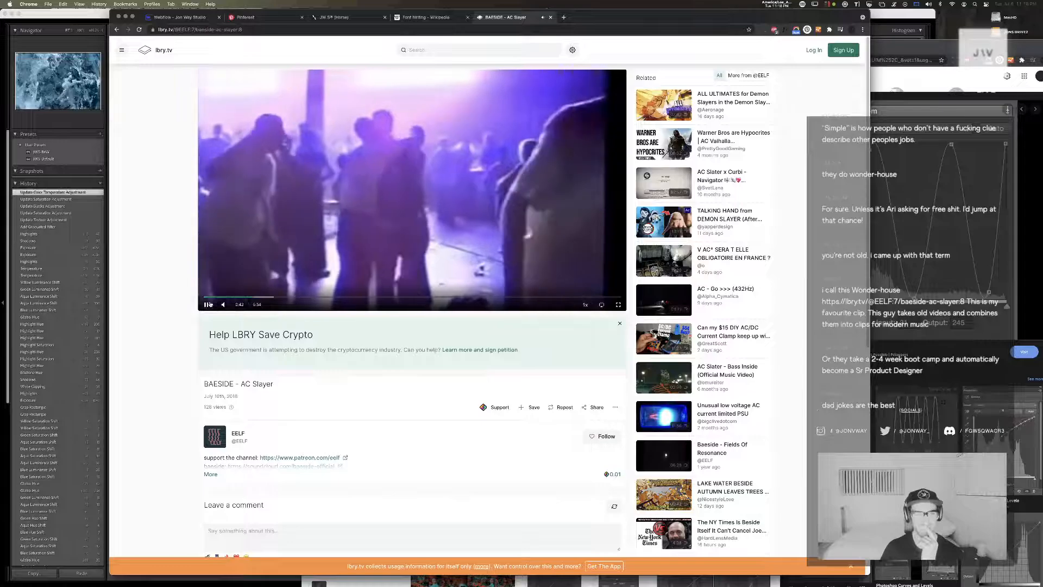
pyautogui.click(207, 305)
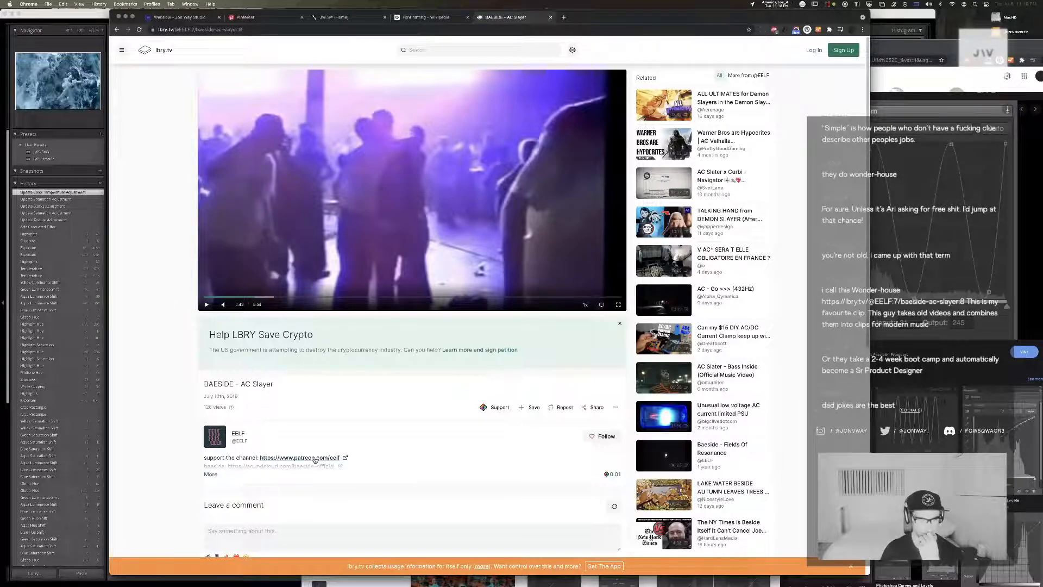
pyautogui.click(209, 475)
pyautogui.scroll(-5, 121, 339)
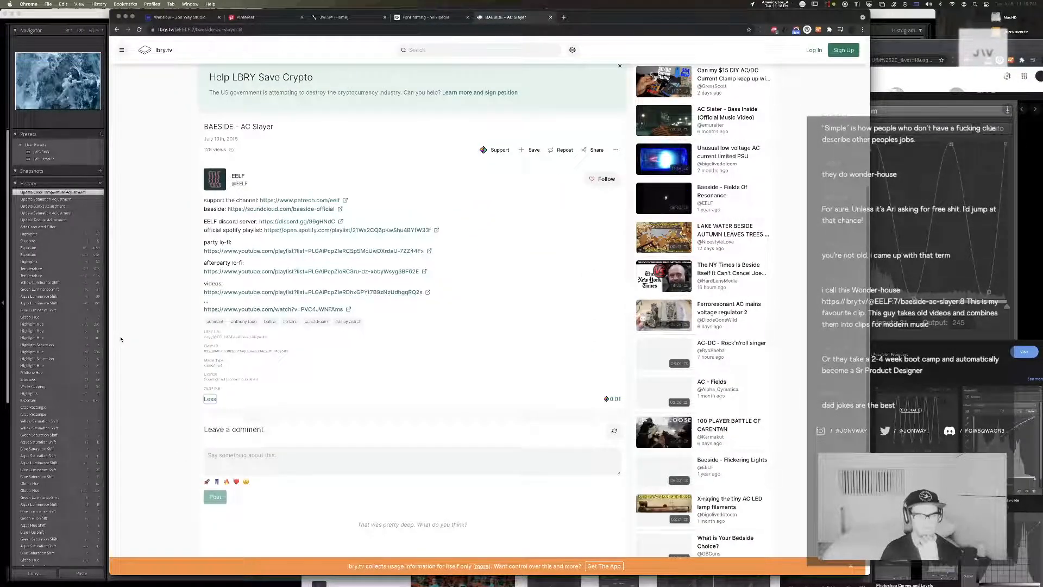
pyautogui.scroll(-1, 121, 340)
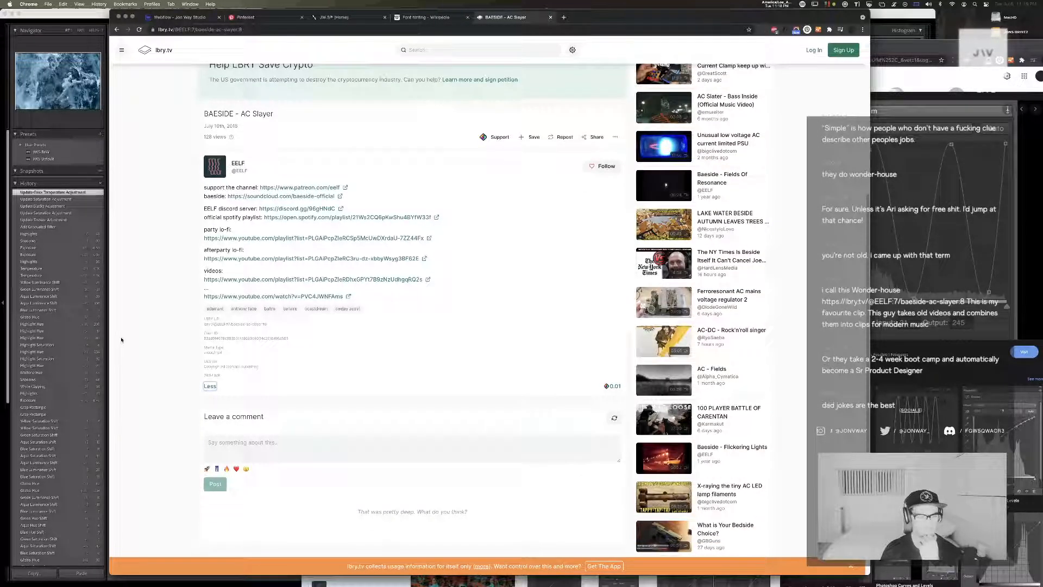
pyautogui.moveTo(284, 380); pyautogui.dragTo(253, 366)
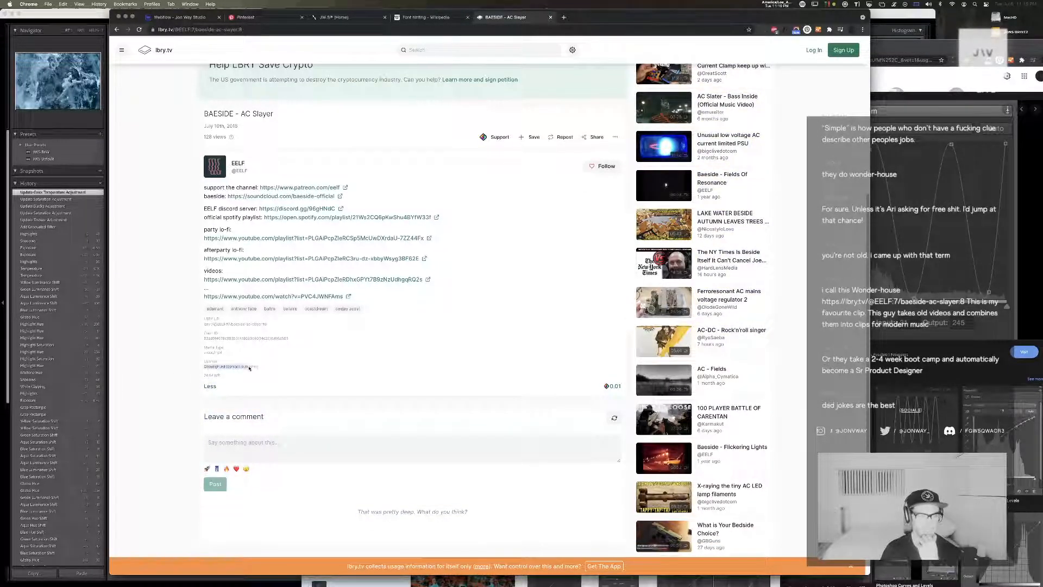
pyautogui.click(158, 286)
# Close the video page and the Font hinting article, and switch back to Lightroom Classic
pyautogui.press('super+w')
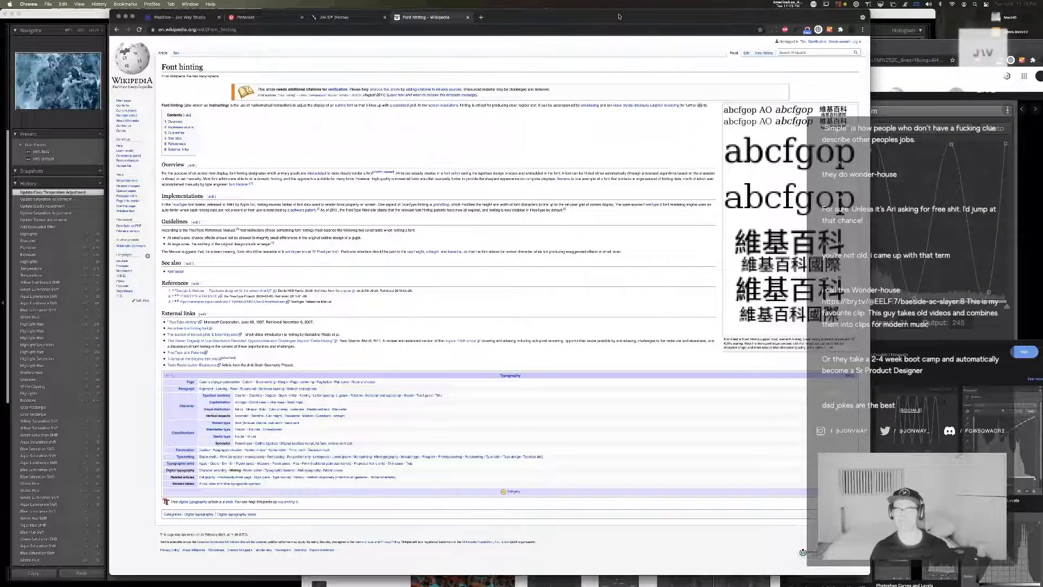
pyautogui.press('super+w')
pyautogui.press('super+Tab')
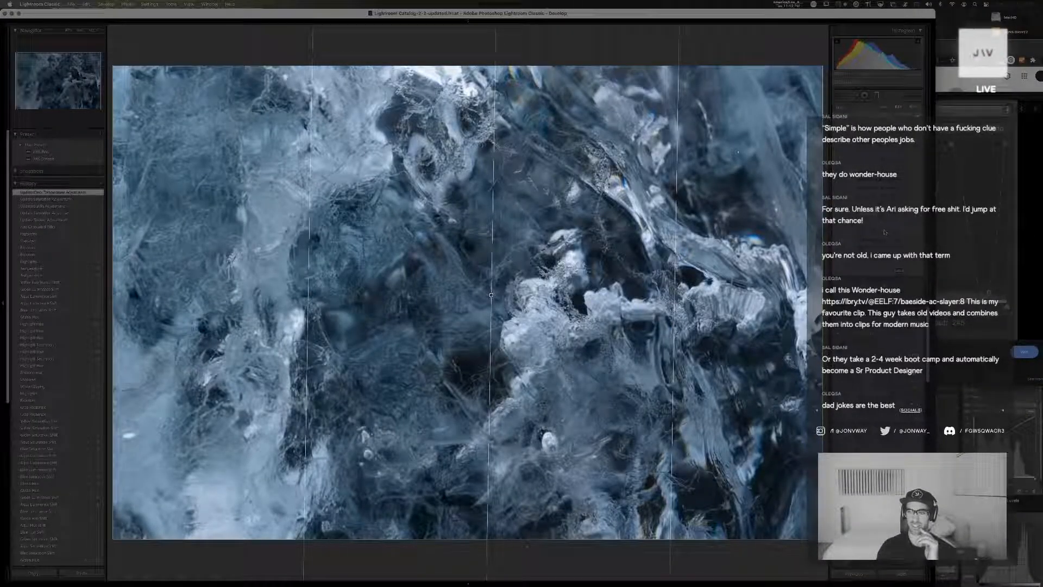
# Readjust the graduated filter's saturation and shift its color temperature cooler
pyautogui.moveTo(885, 232); pyautogui.dragTo(890, 230)
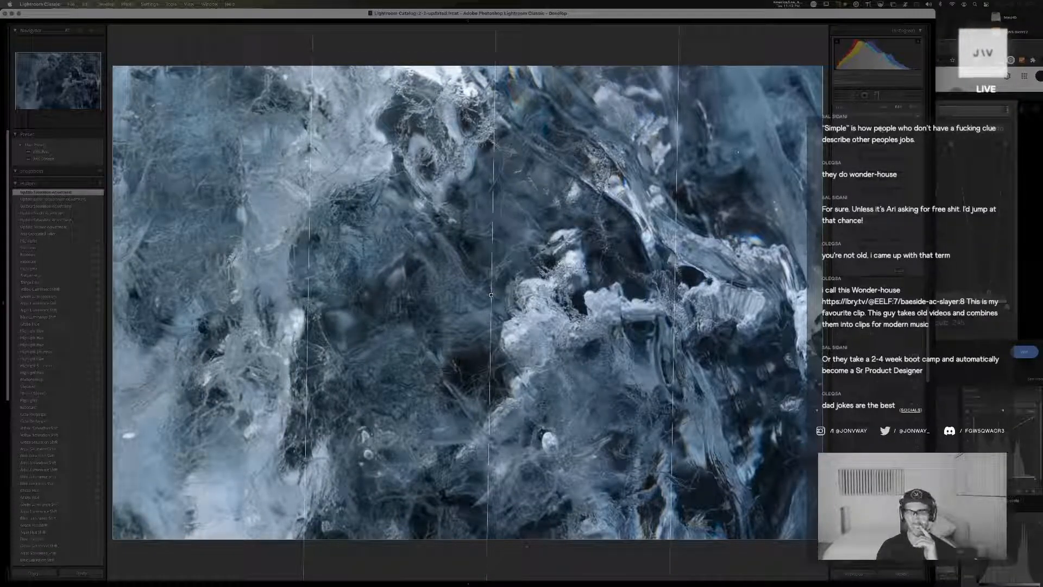
pyautogui.moveTo(881, 130); pyautogui.dragTo(877, 130)
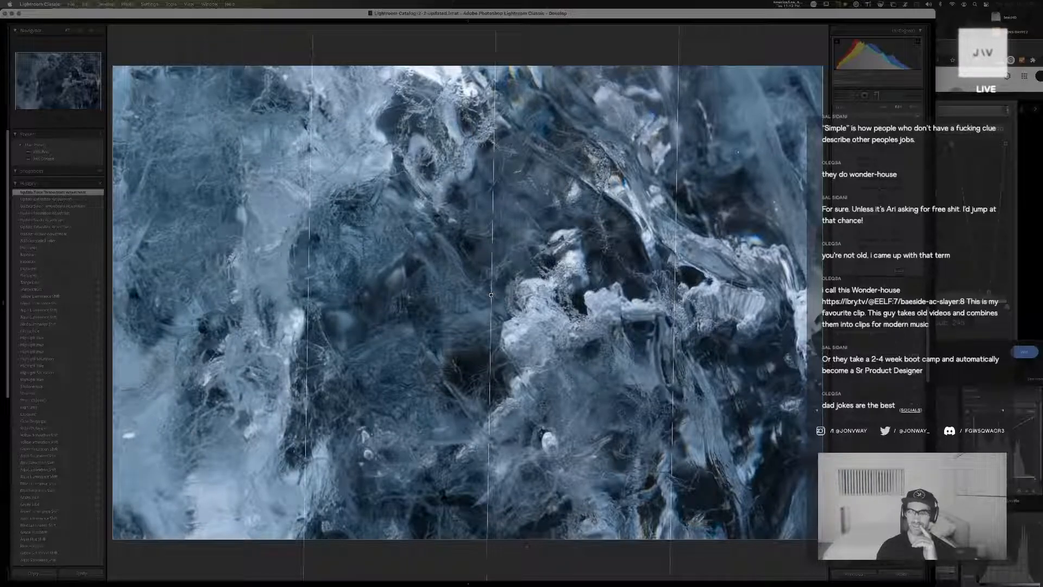
# Fine-tune the tone of the ice photo's graduated filter and return to the thumbnail grid
pyautogui.moveTo(883, 168); pyautogui.dragTo(887, 172)
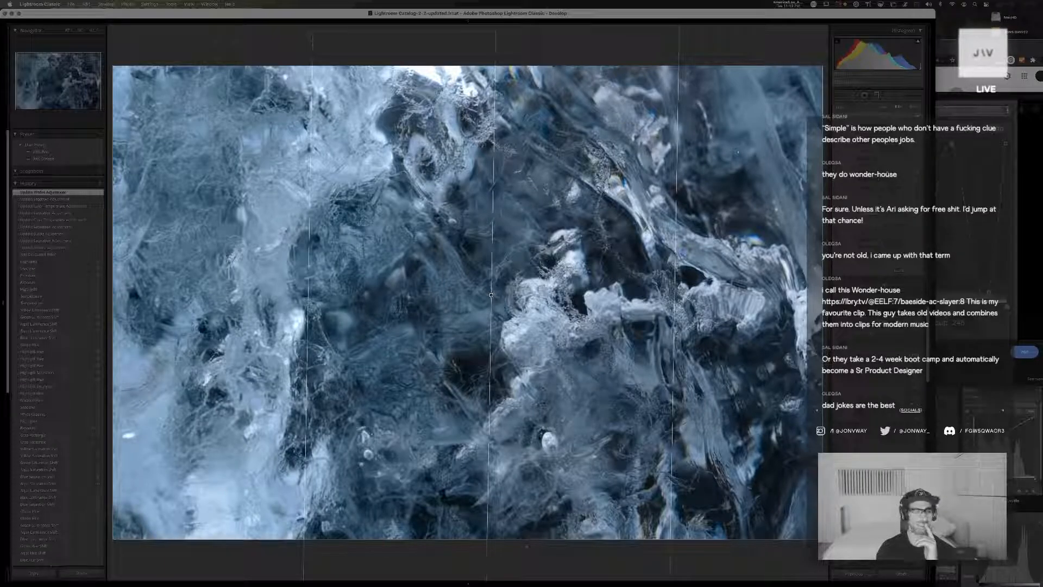
pyautogui.moveTo(887, 171); pyautogui.dragTo(889, 172)
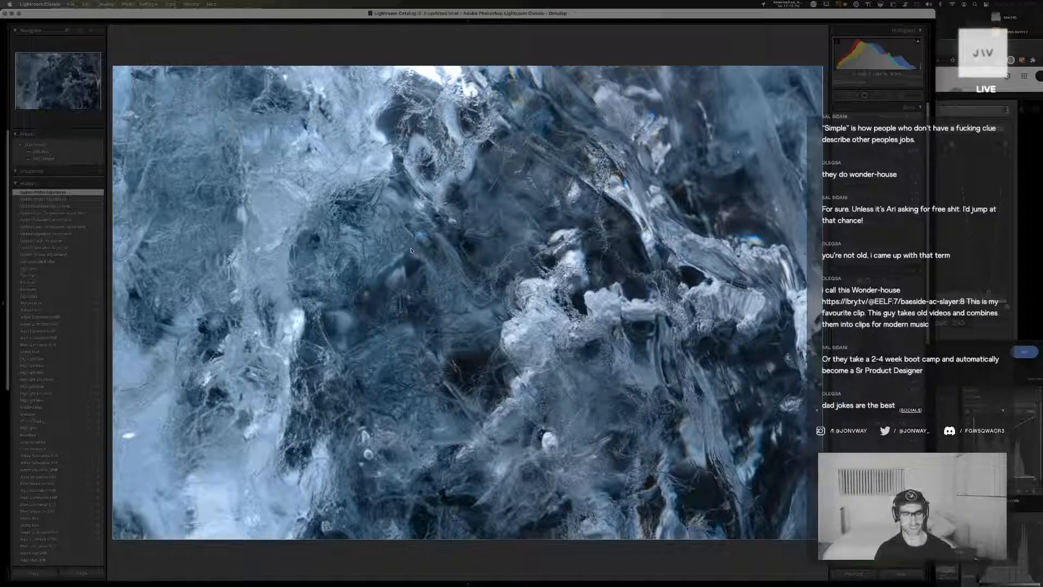
pyautogui.press('g')
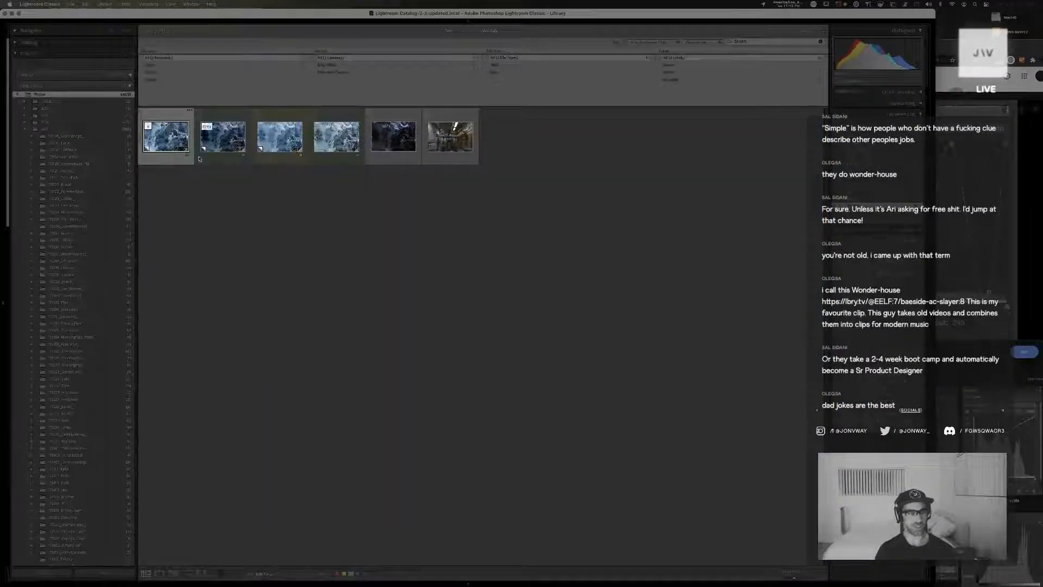
# Compare the graded versions of the ice texture photo one after another in full view
pyautogui.doubleClick(166, 131)
pyautogui.press('Right')
pyautogui.press('Right')
pyautogui.press('Right')
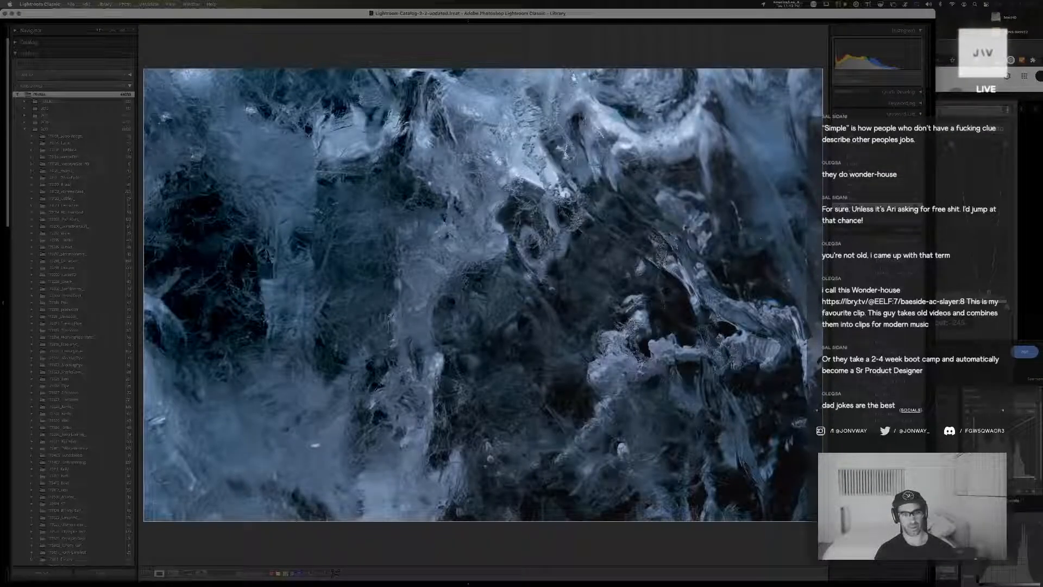
pyautogui.press('Right')
pyautogui.press('Right')
pyautogui.press('Right')
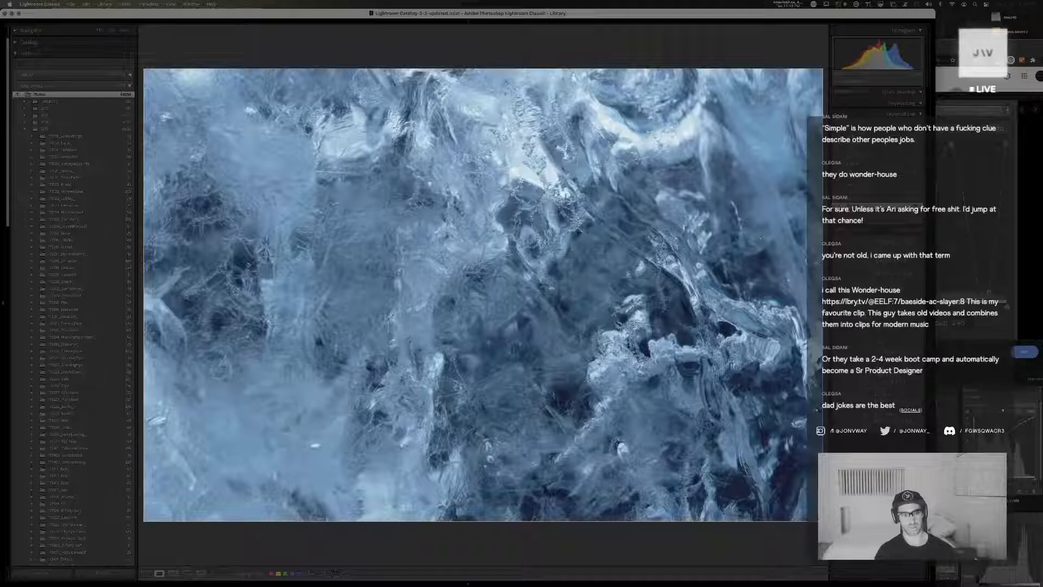
pyautogui.press('Right')
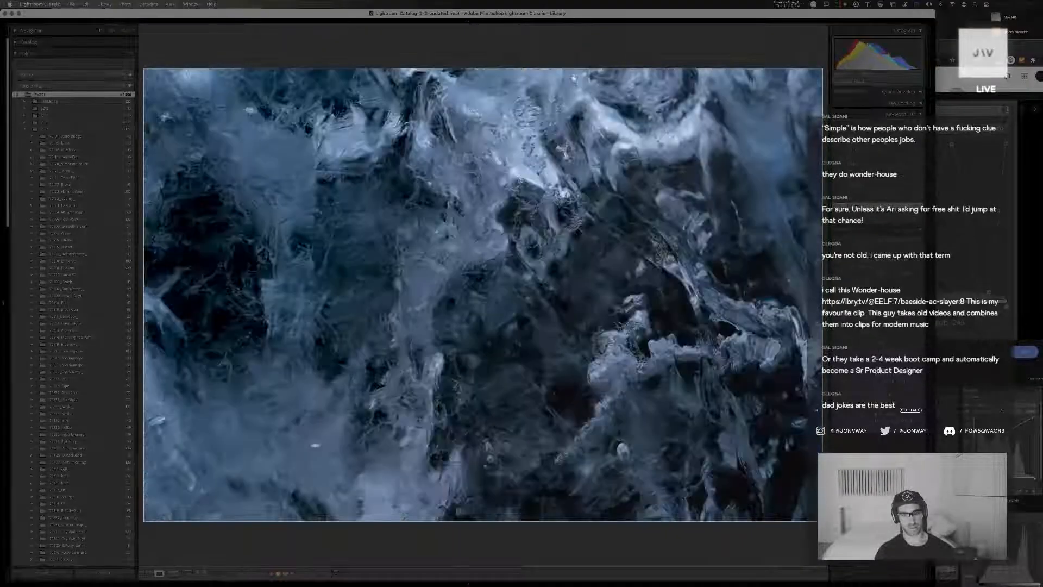
pyautogui.press('Right')
pyautogui.press('Right')
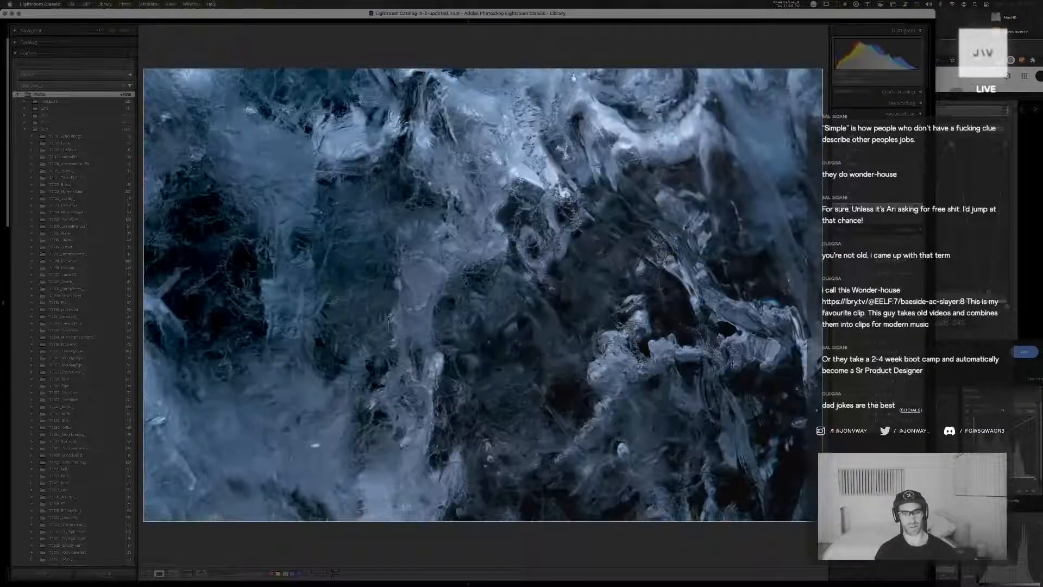
pyautogui.press('Right')
pyautogui.press('Right')
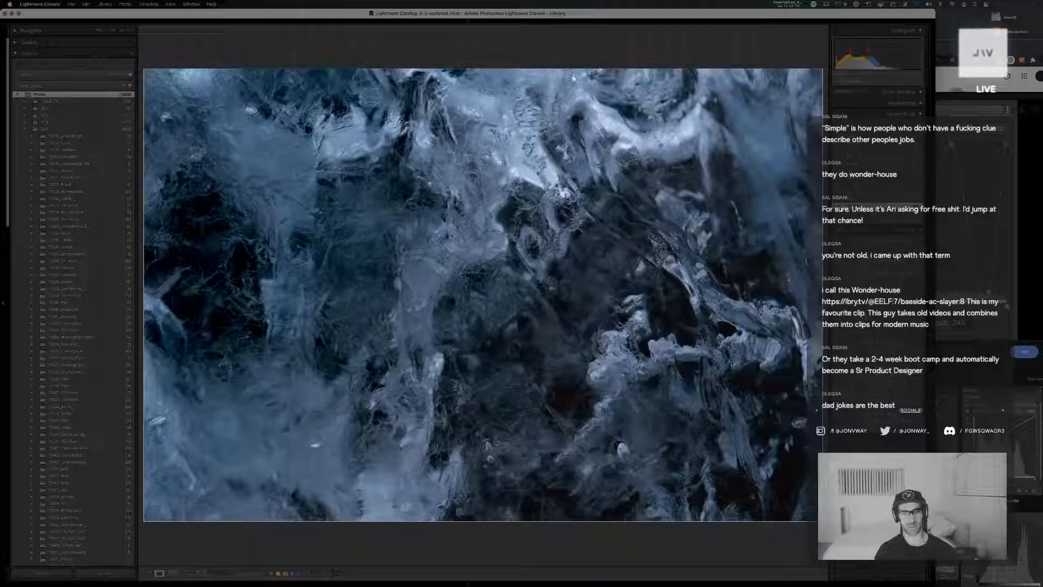
# Open the darker ice grade in Develop and compare an earlier history state with its latest one
pyautogui.press('d')
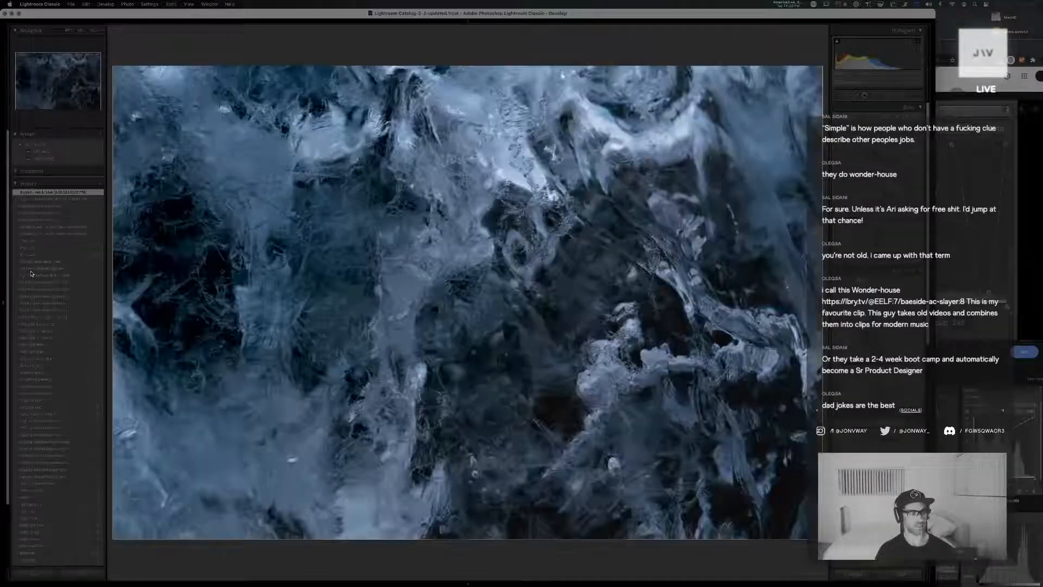
pyautogui.click(58, 207)
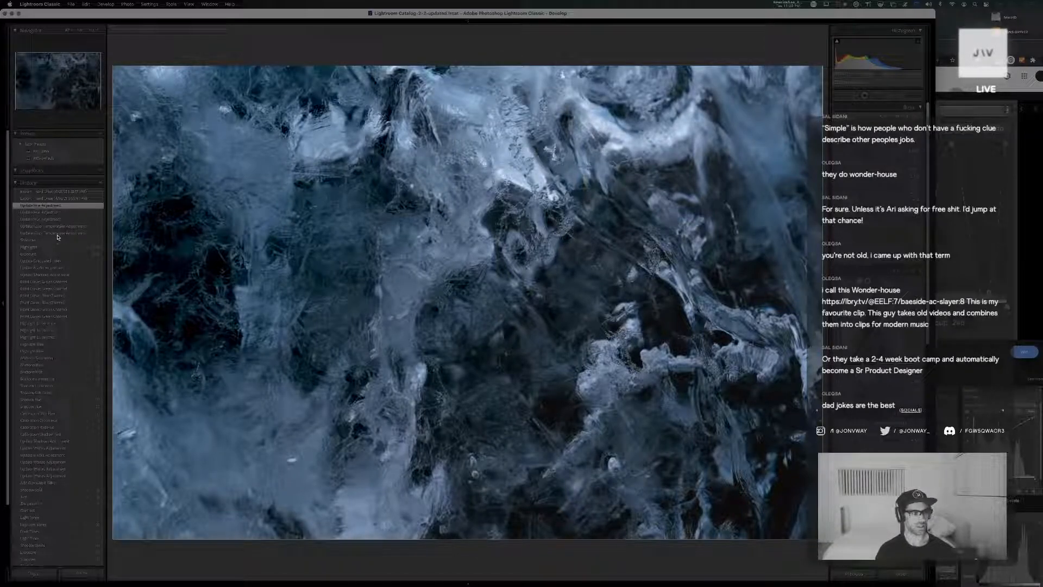
pyautogui.click(42, 192)
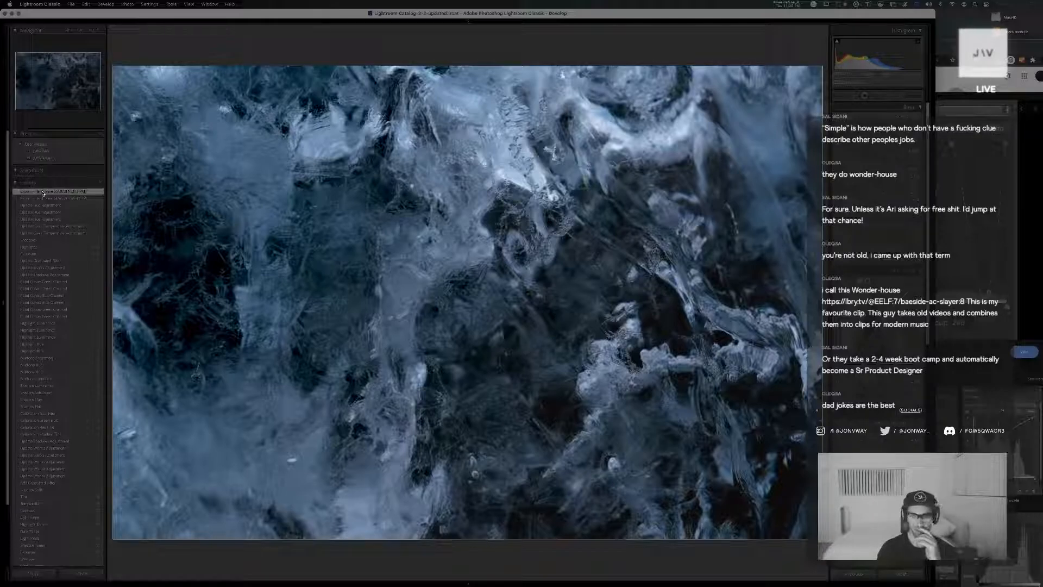
# Cycle through the ice texture grades in Develop, comparing the brighter version with the darker and paler ones
pyautogui.press('Right')
pyautogui.press('Right')
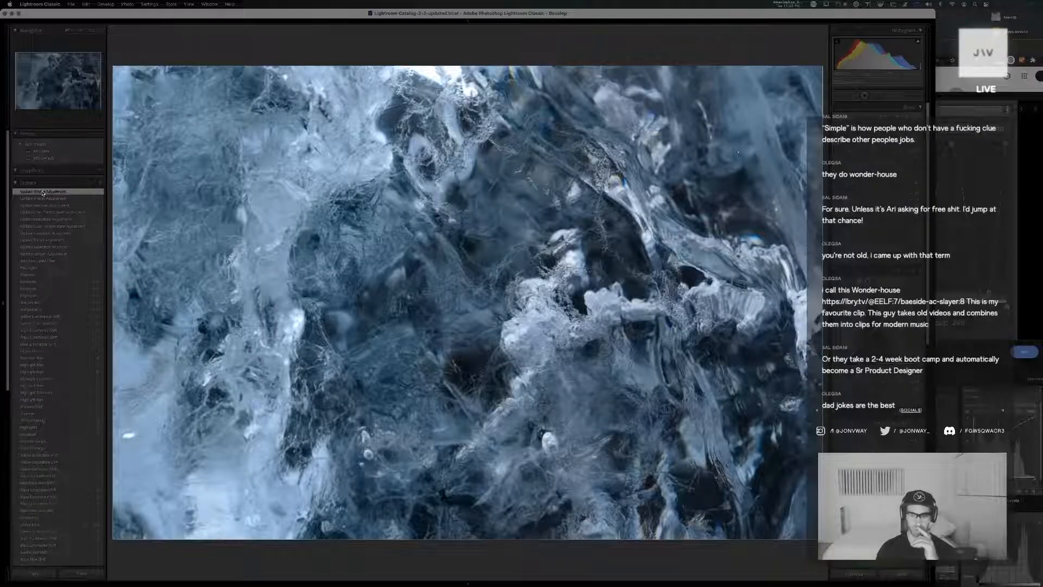
pyautogui.press('Right')
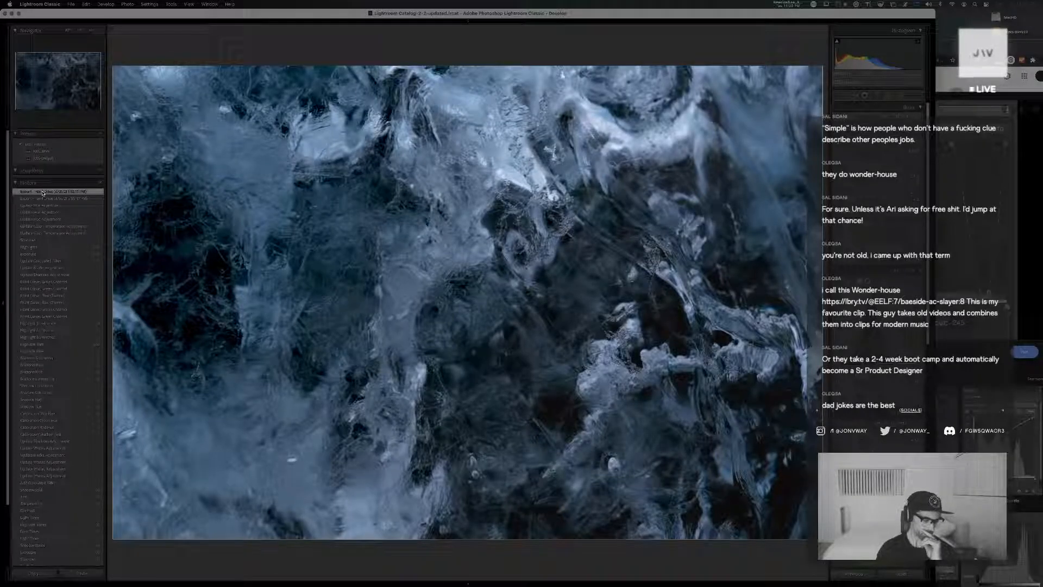
pyautogui.press('Right')
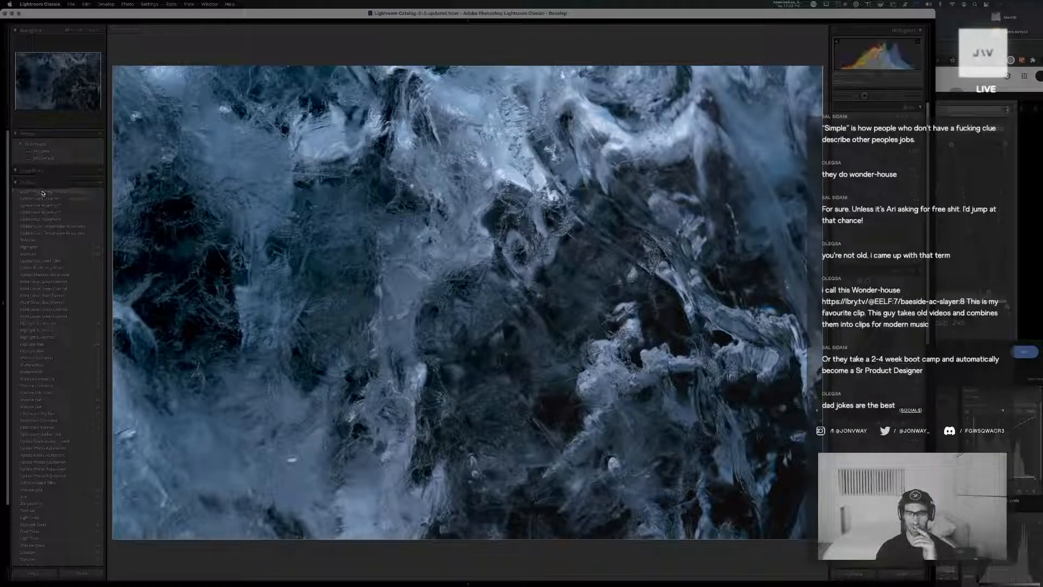
pyautogui.press('Right')
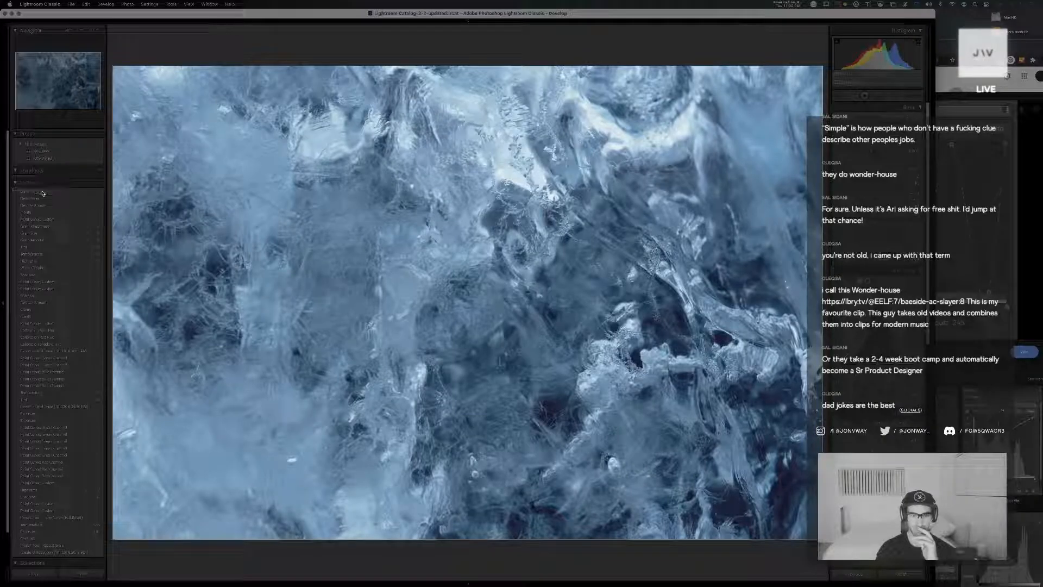
pyautogui.press('Right')
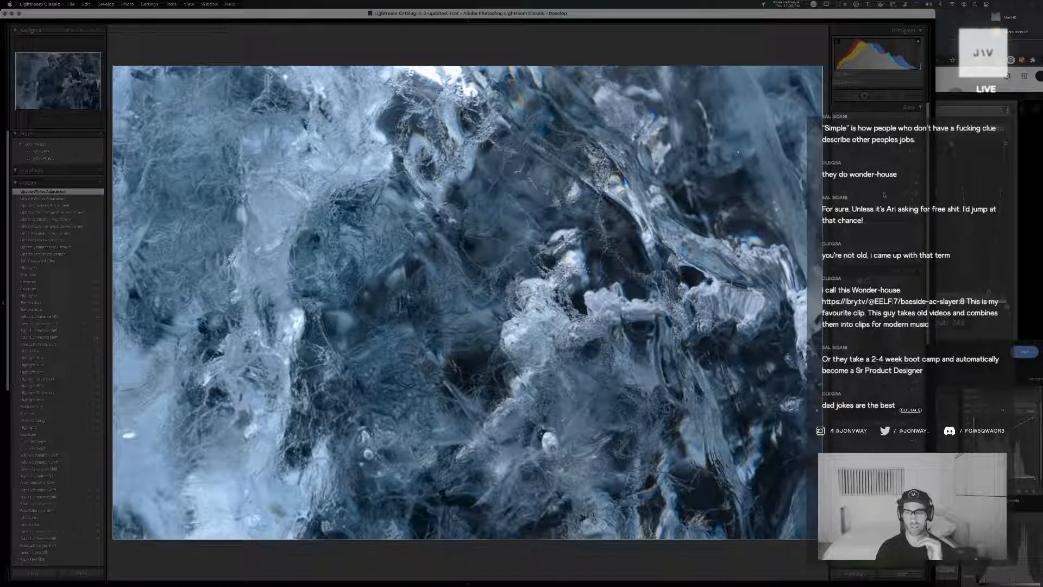
# Fine-tune the brighter ice grade, compare it with its unedited state, and return to the thumbnail grid
pyautogui.moveTo(884, 195); pyautogui.dragTo(884, 195)
pyautogui.press('\\')
pyautogui.press('g')
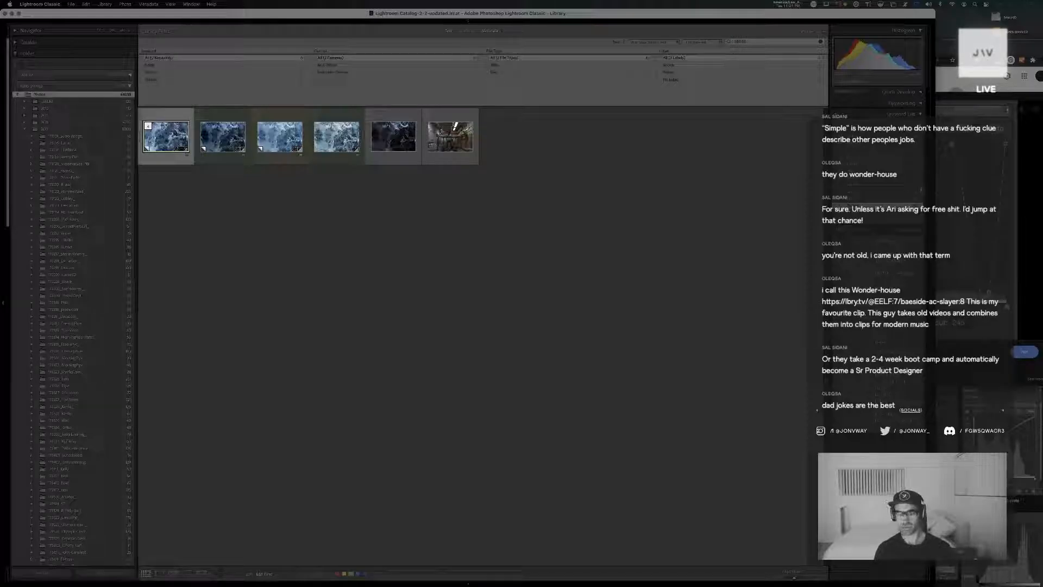
pyautogui.press('super+shift+e')
pyautogui.press('Escape')
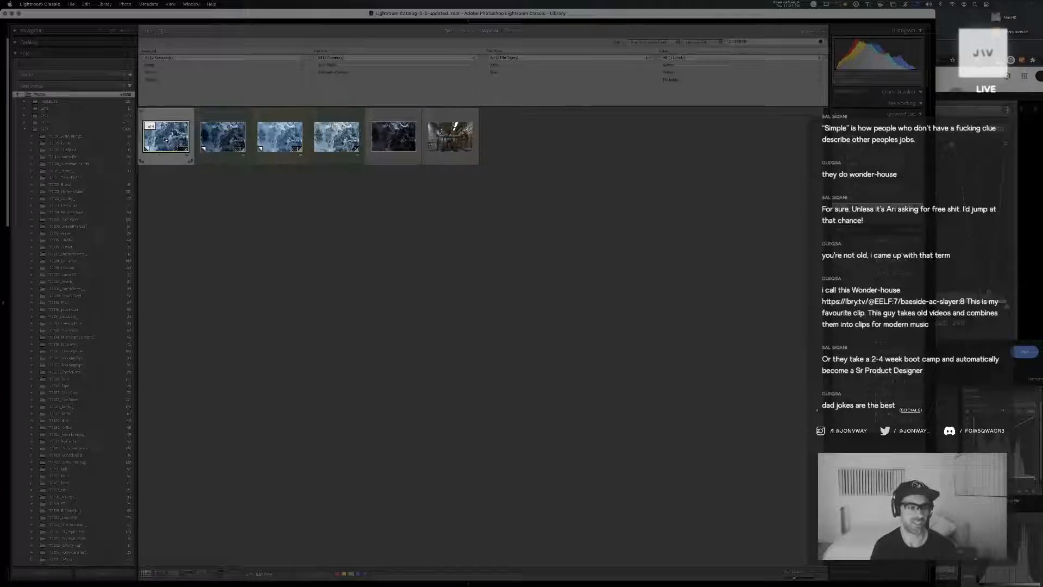
# Label the three alternative ice grades Yellow and collapse the stack under the first, brighter grade
pyautogui.click(202, 143)
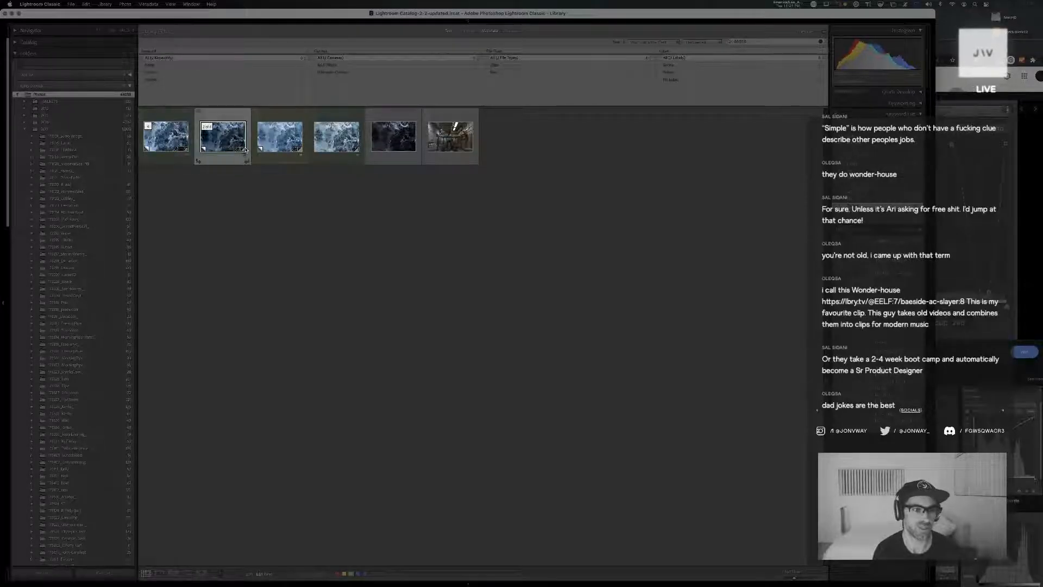
pyautogui.keyDown('shift'); pyautogui.click(356, 142); pyautogui.keyUp('shift')
pyautogui.press('7')
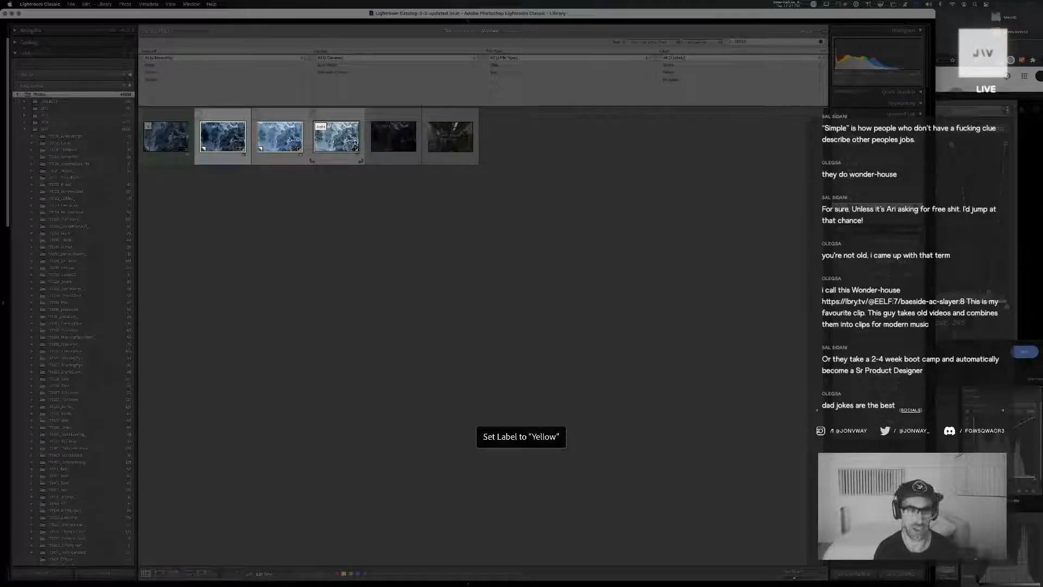
pyautogui.click(146, 142)
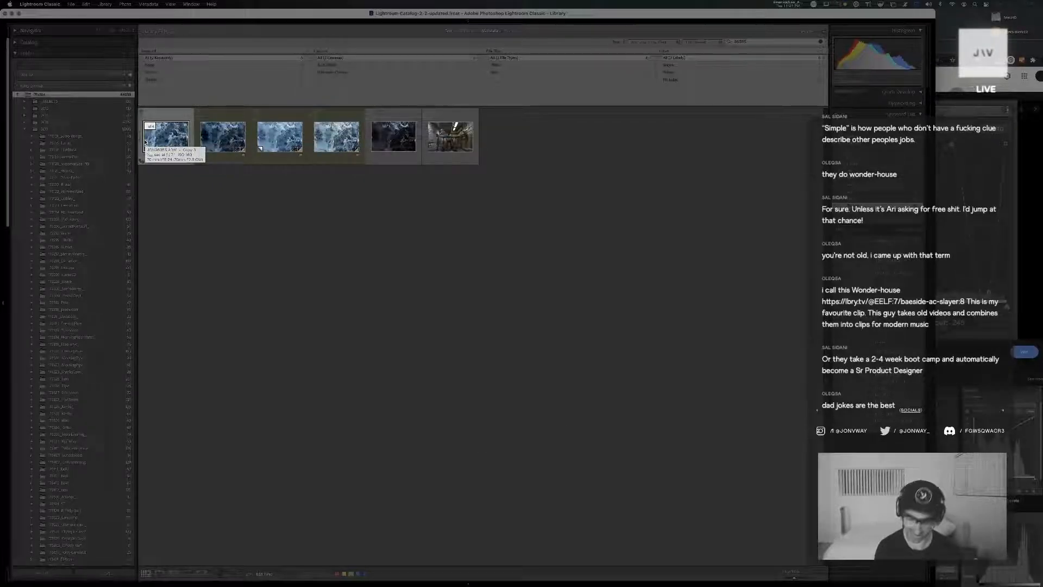
pyautogui.hotkey('ctrl', 'g')
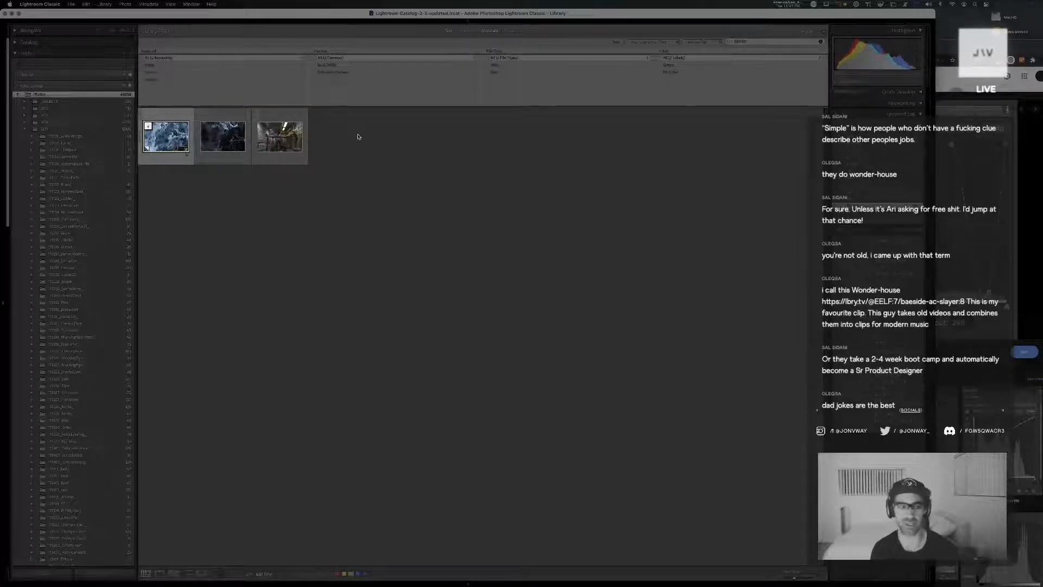
# Go to the library folder that contains the workshop interior photo
pyautogui.click(276, 139)
pyautogui.rightClick(276, 139)
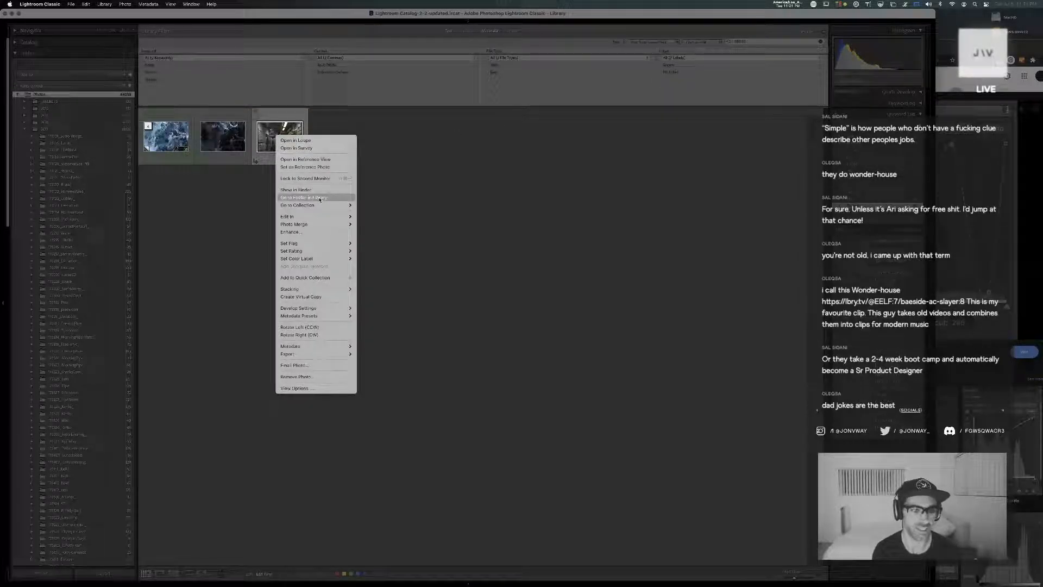
pyautogui.click(319, 200)
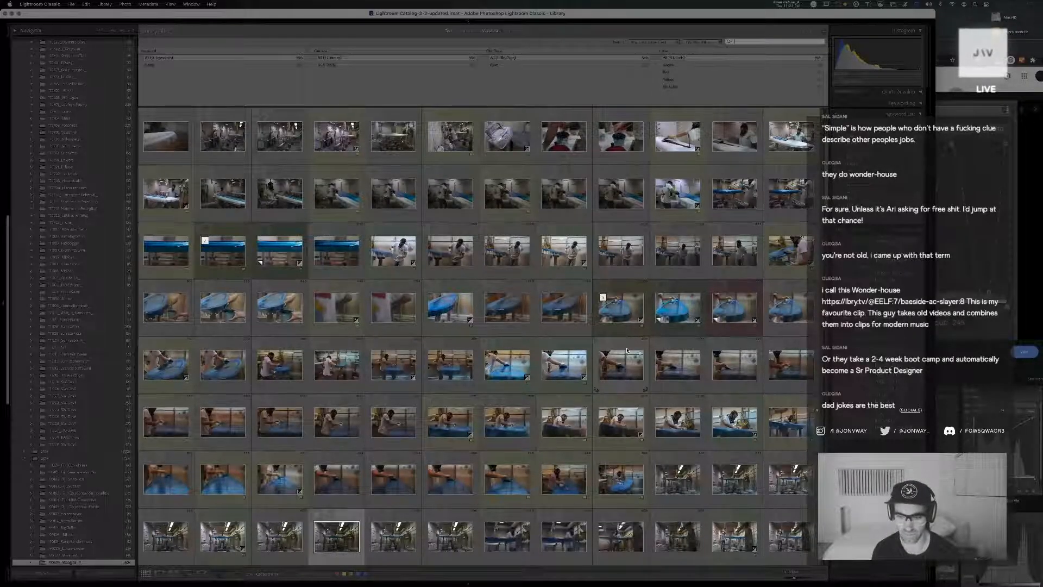
# Browse the workshop folder and filter its photos to those with the green color label
pyautogui.scroll(-3, 626, 350)
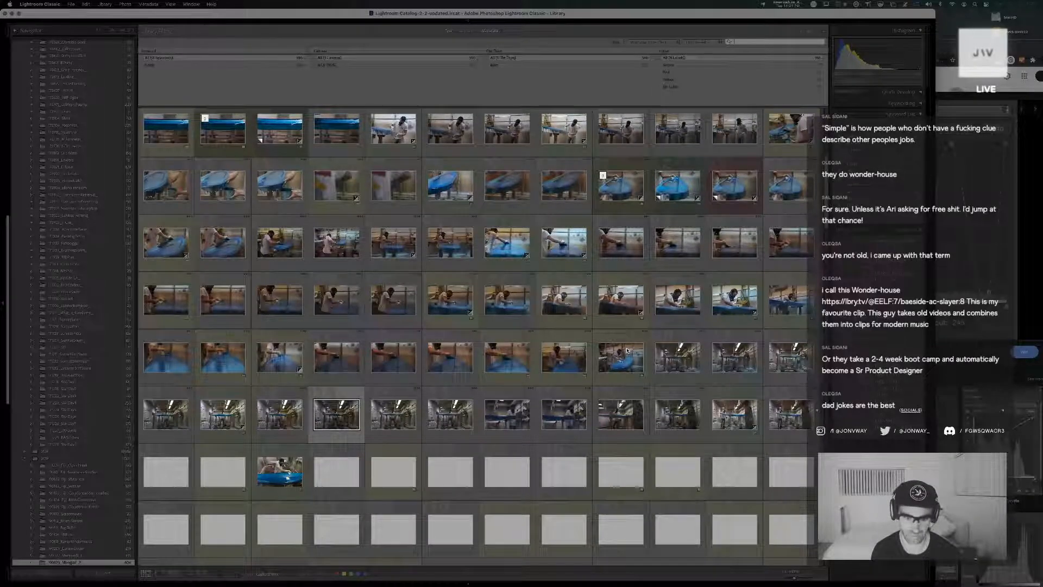
pyautogui.scroll(2, 628, 350)
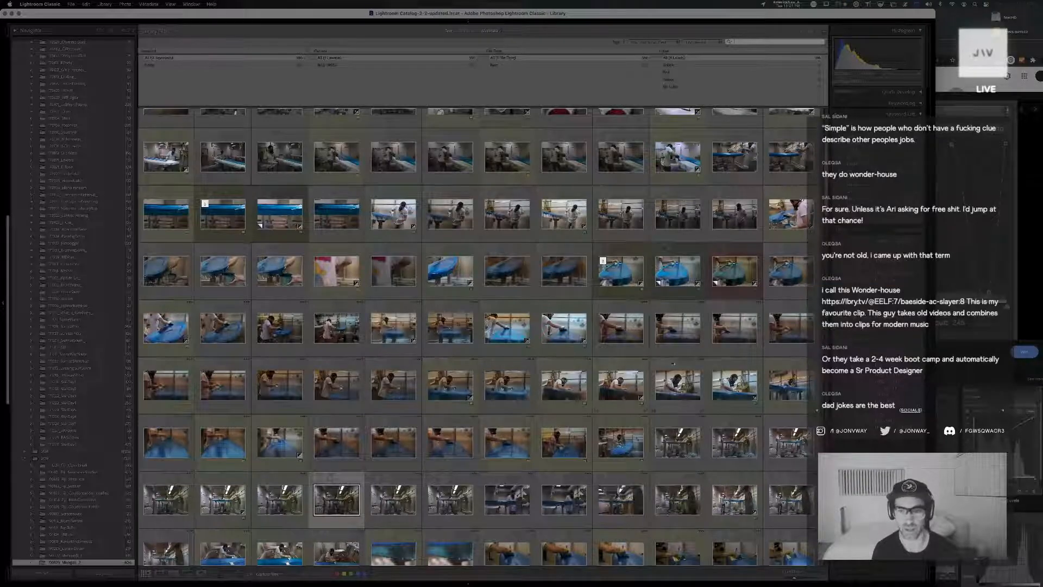
pyautogui.click(669, 66)
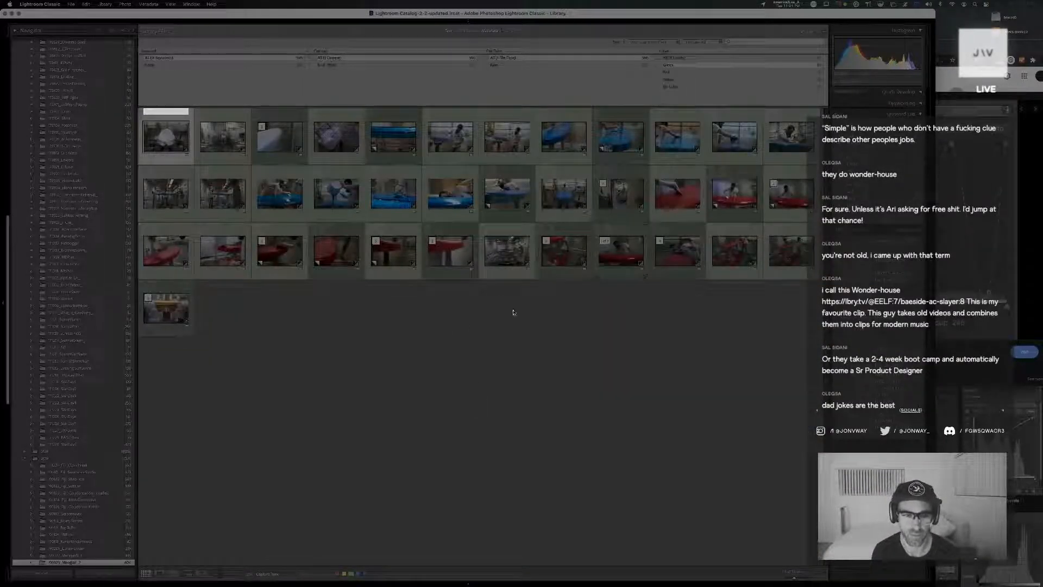
# Open the close-up of the red surface with dripping paint in full view
pyautogui.click(451, 251)
pyautogui.click(399, 254)
pyautogui.doubleClick(403, 256)
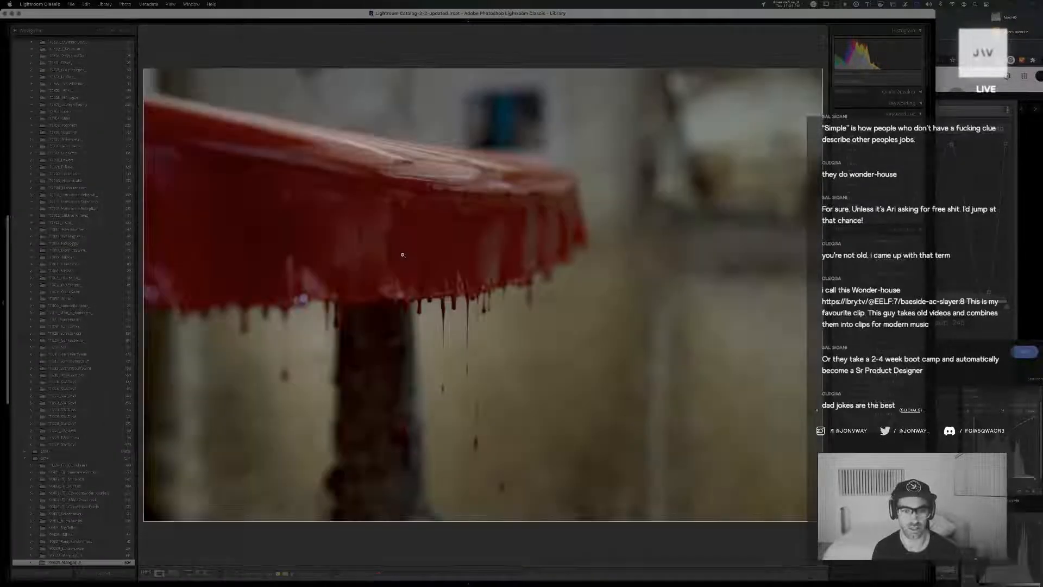
# Compare the red paint close-up's history states in Develop and restore its earlier exported state
pyautogui.press('d')
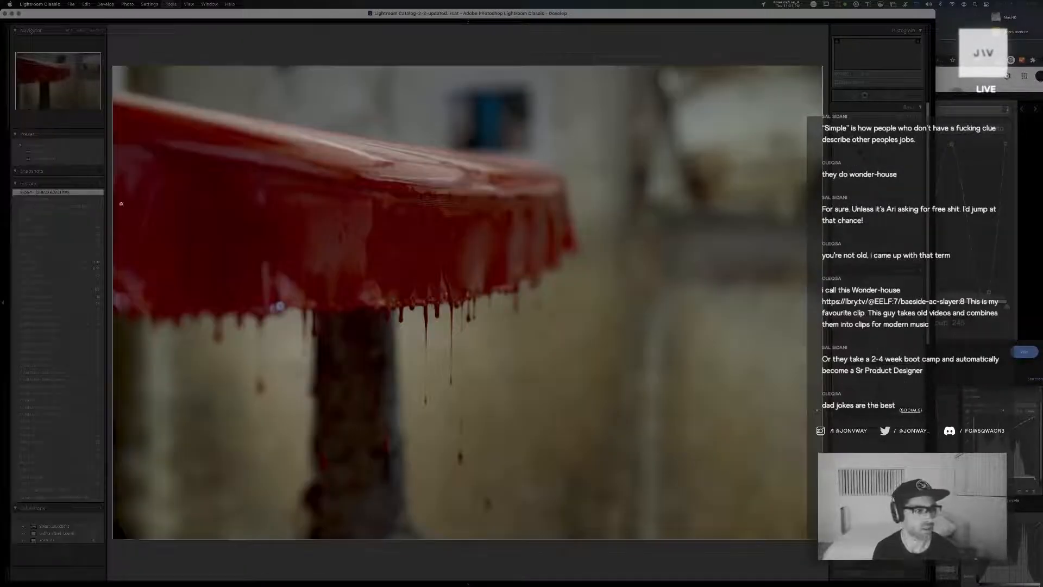
pyautogui.click(35, 206)
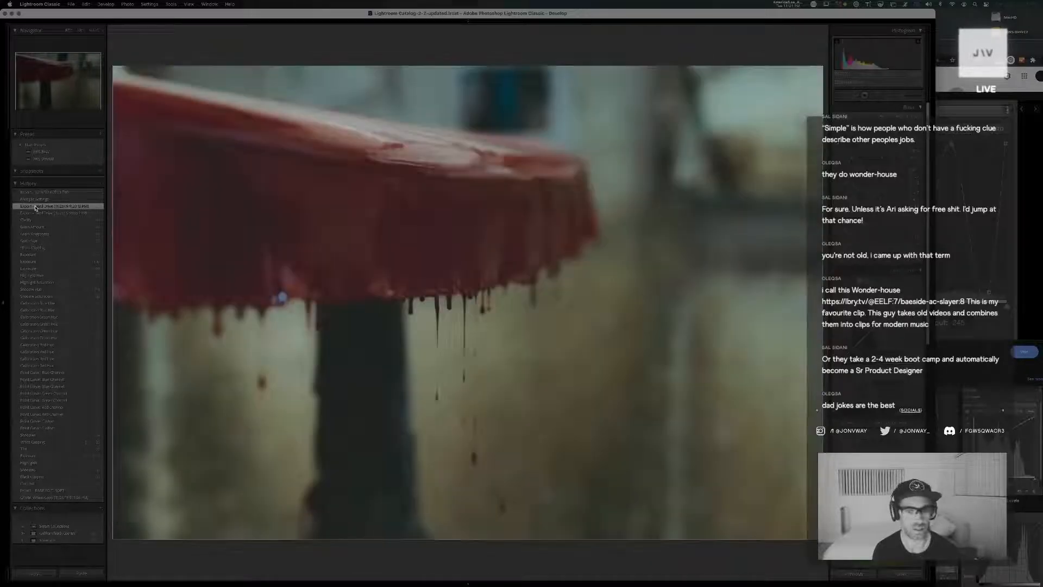
pyautogui.click(41, 194)
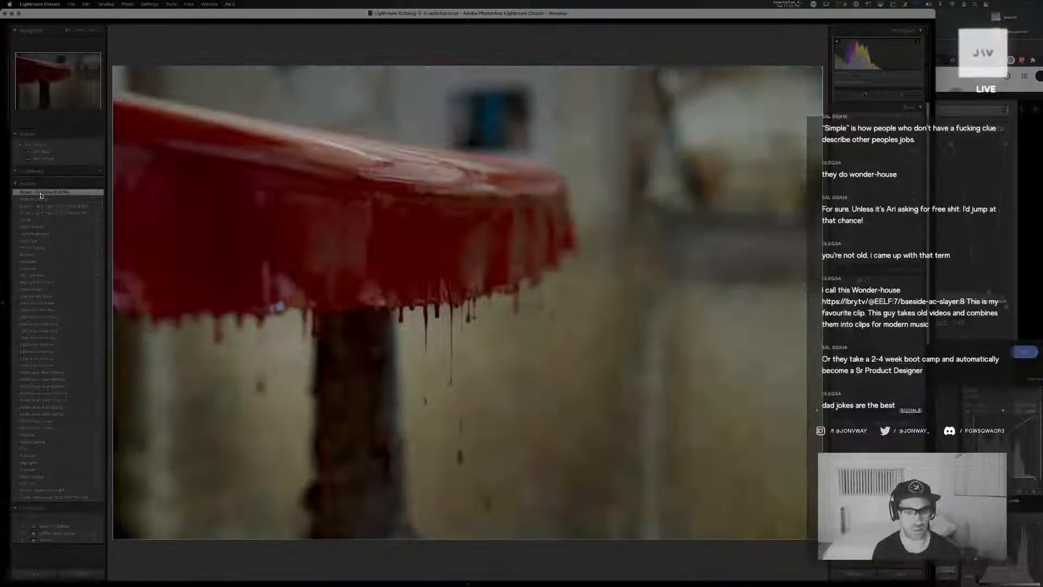
pyautogui.click(38, 206)
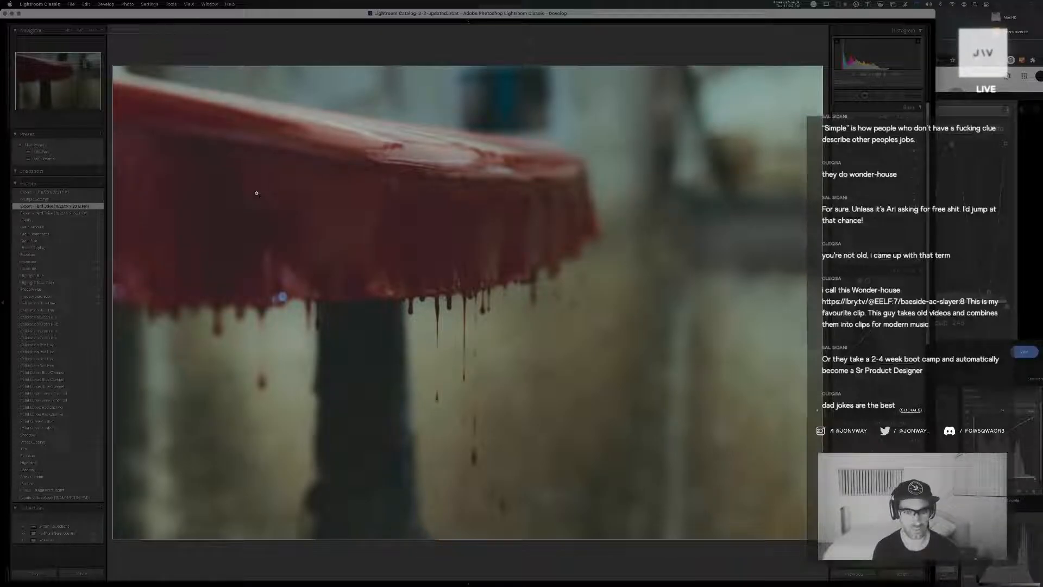
# Expand the red paint close-up's stack in the grid and open its other version in full view
pyautogui.press('g')
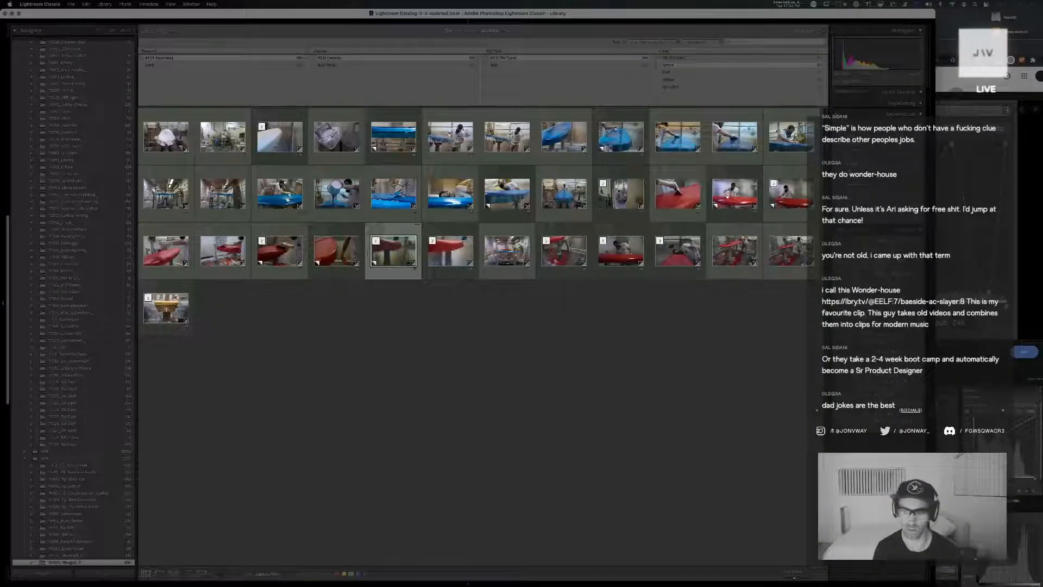
pyautogui.press('s')
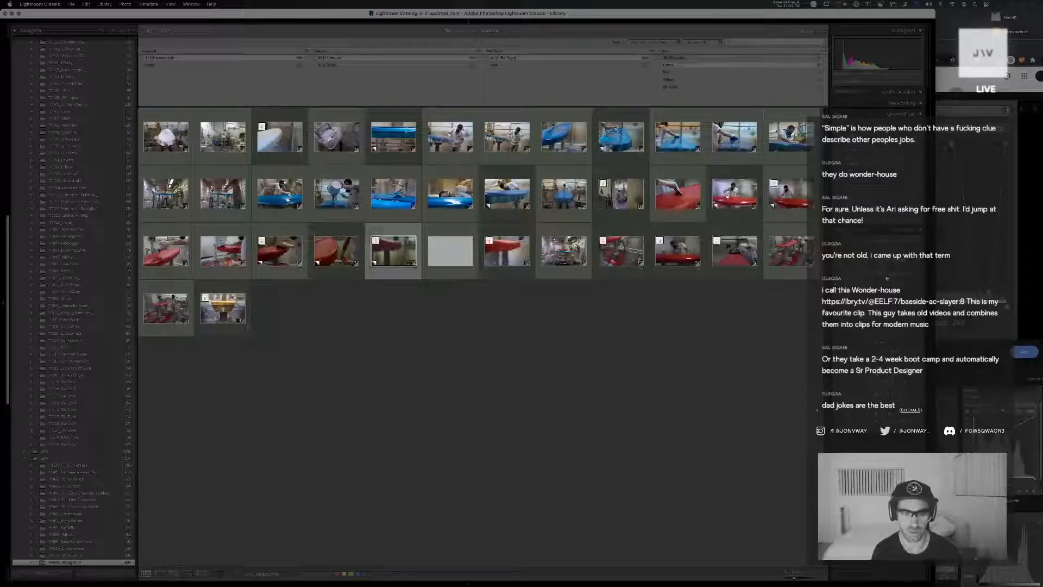
pyautogui.doubleClick(467, 262)
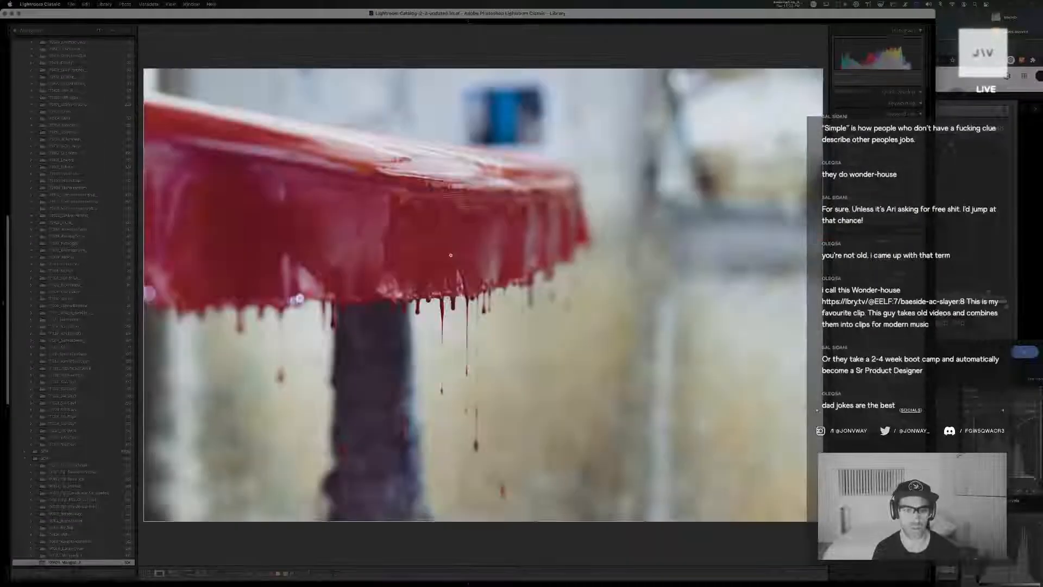
# View the bright paint-drip version and the following photo in Develop, and remove the color label filter from the folder's grid
pyautogui.press('d')
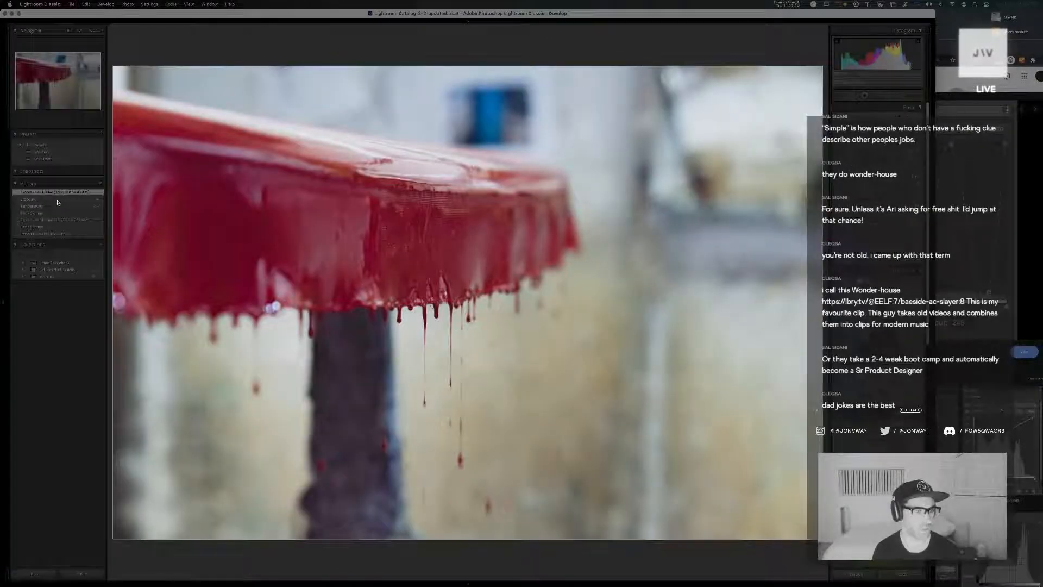
pyautogui.press('Right')
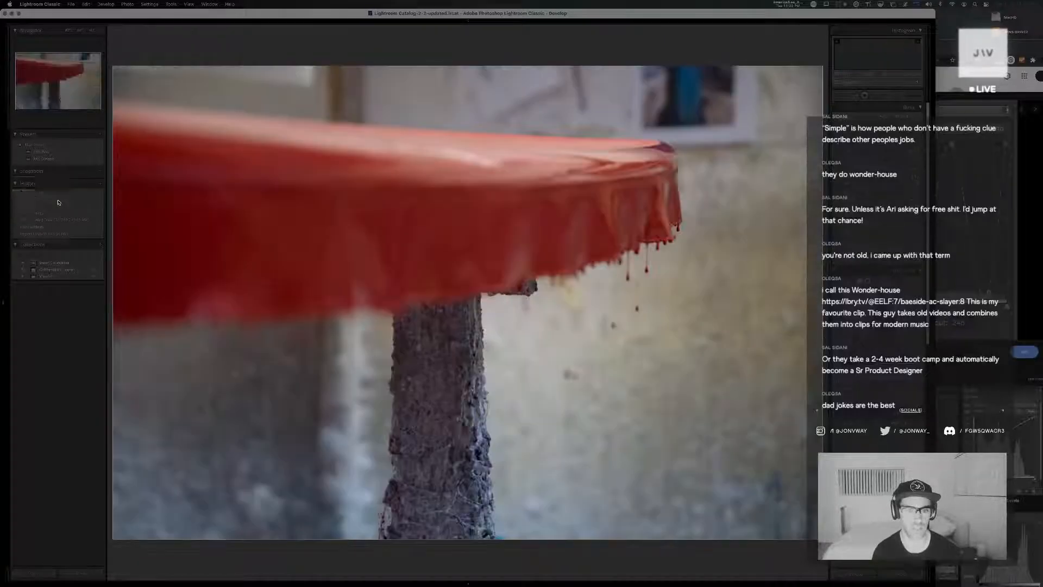
pyautogui.press('g')
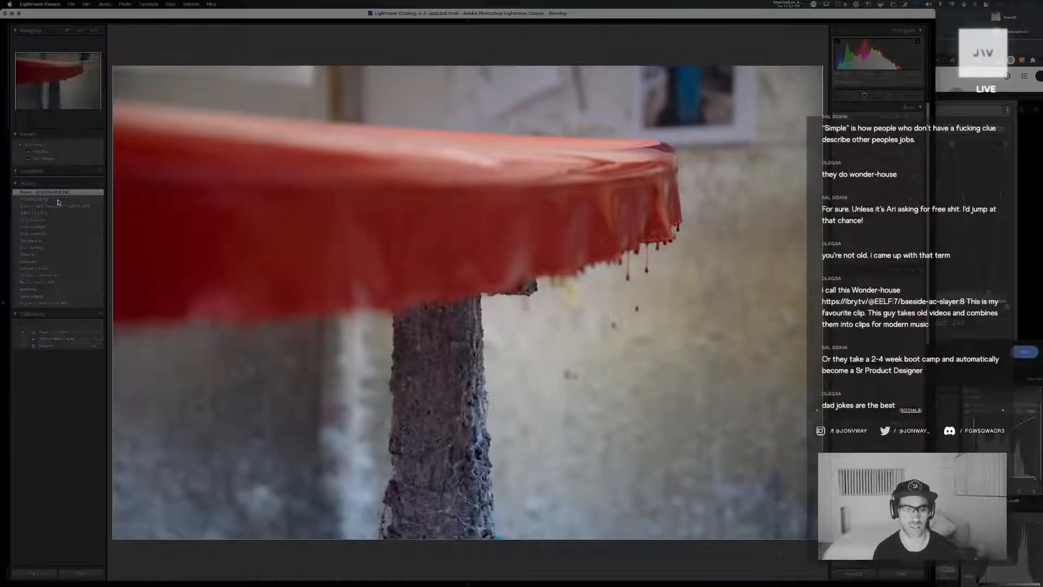
pyautogui.click(707, 58)
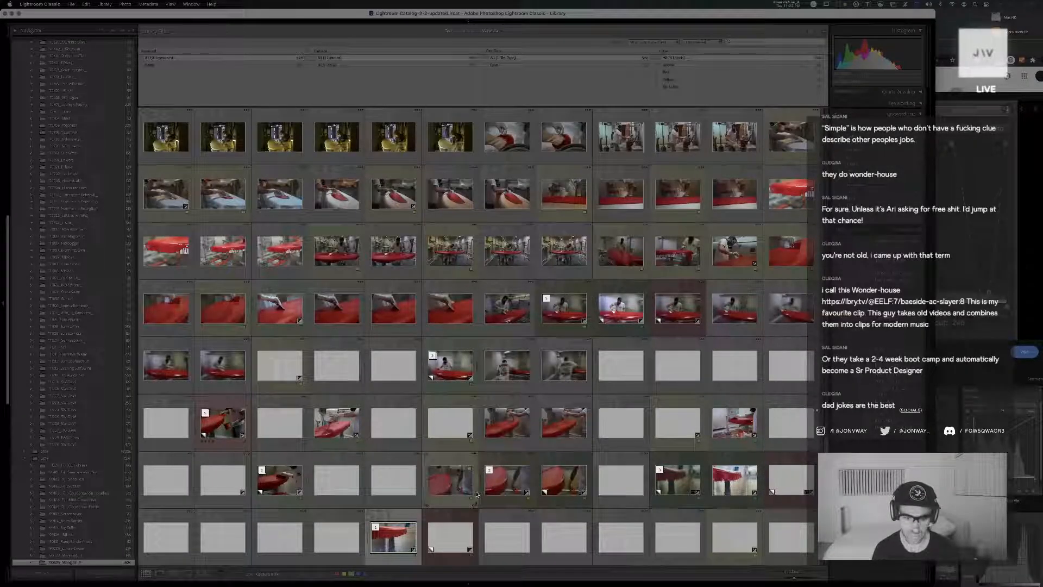
# Examine the red paint-drip shot and its ungraded neighbors in full view and check one in Develop
pyautogui.doubleClick(392, 538)
pyautogui.press('Right')
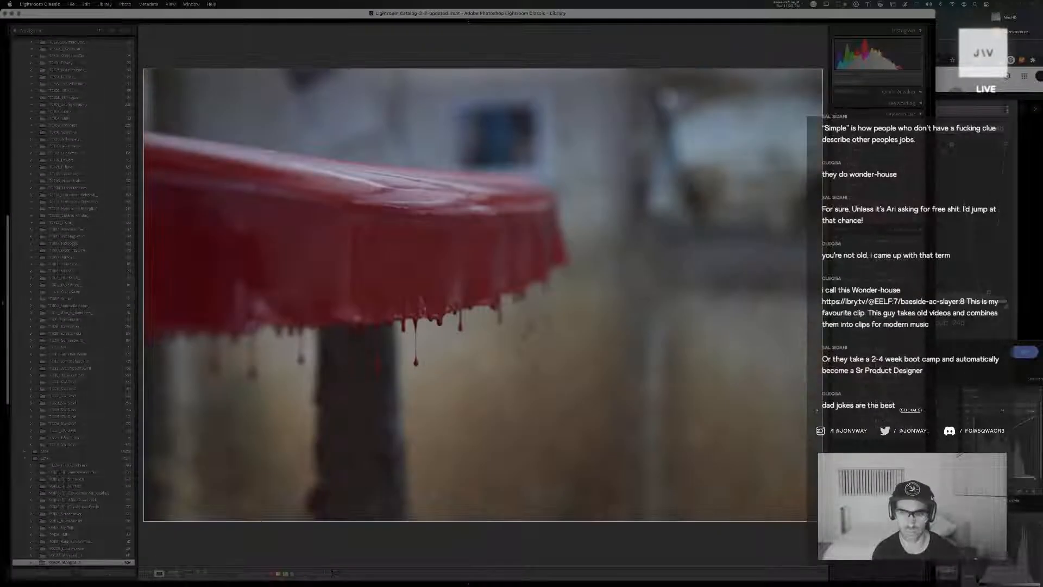
pyautogui.press('Right')
pyautogui.press('Right')
pyautogui.press('Left')
pyautogui.press('Left')
pyautogui.press('d')
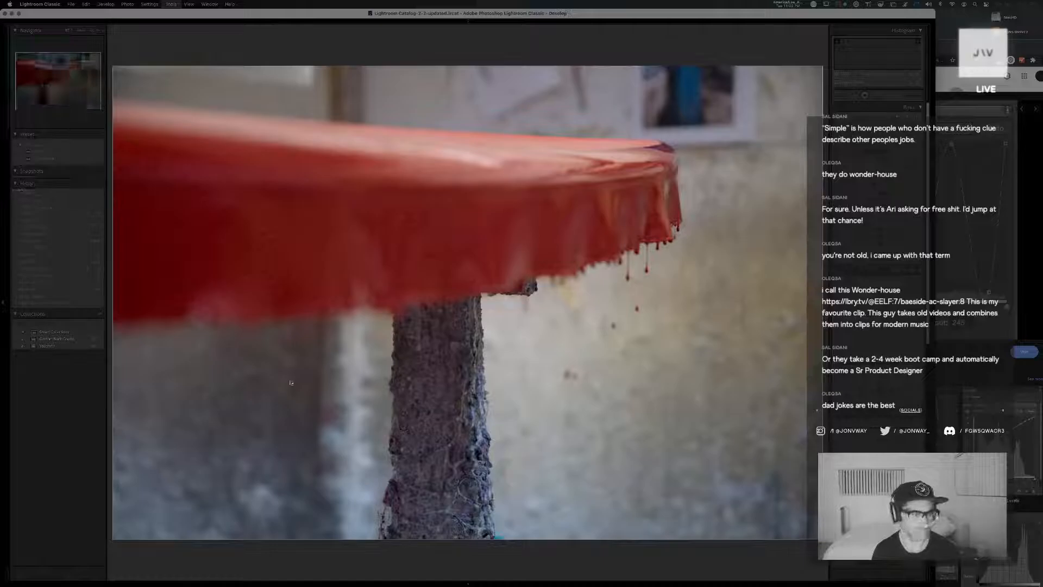
pyautogui.press('g')
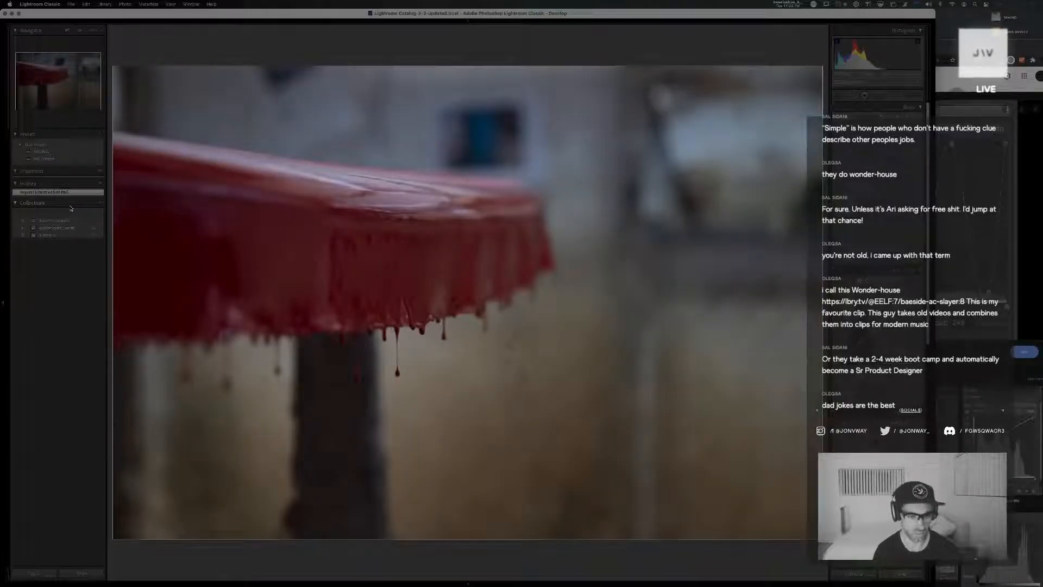
# Find the dark teal-toned version of the paint-drip close-up in the grid and open it in full view
pyautogui.scroll(-1, 432, 442)
pyautogui.scroll(-1, 431, 441)
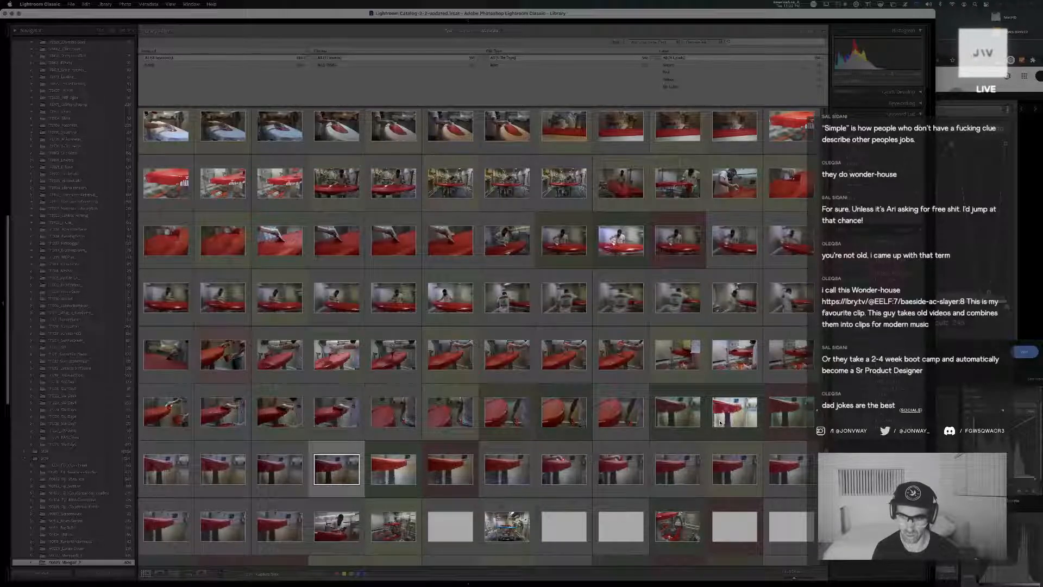
pyautogui.click(781, 418)
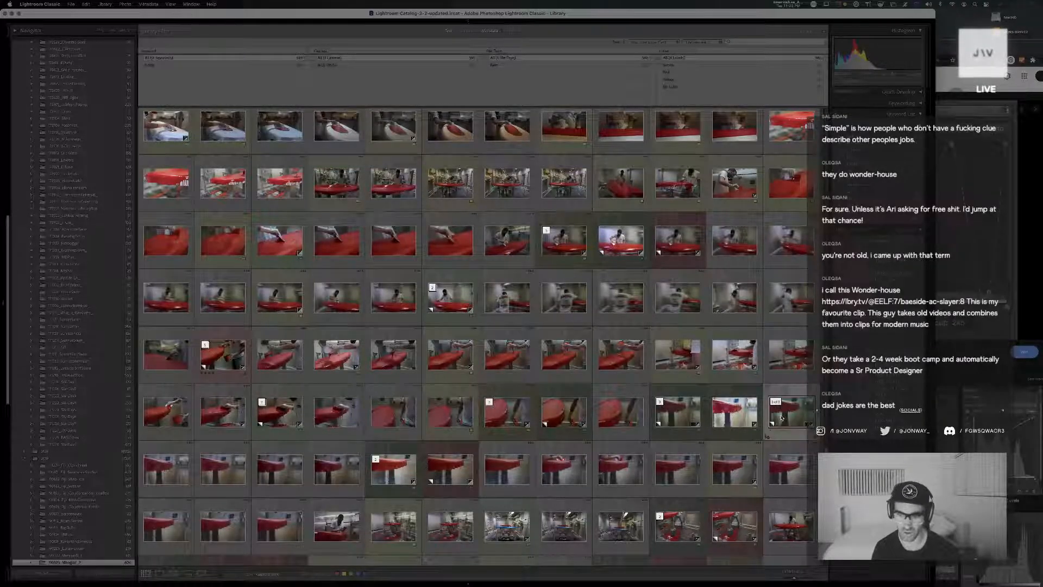
pyautogui.doubleClick(782, 417)
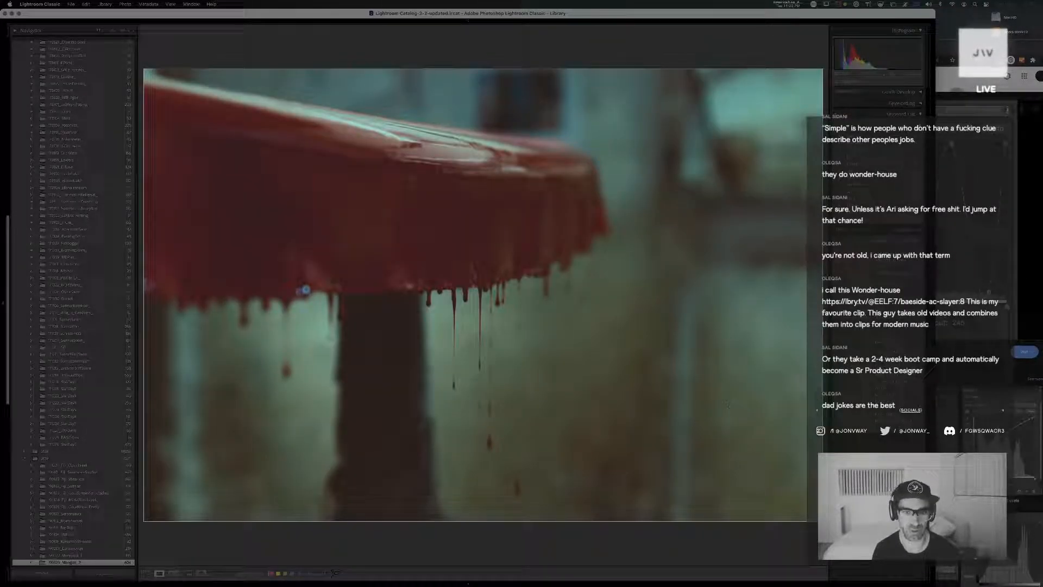
# Compare the teal version with the bright and muted versions of the paint-drip close-up in Develop
pyautogui.press('d')
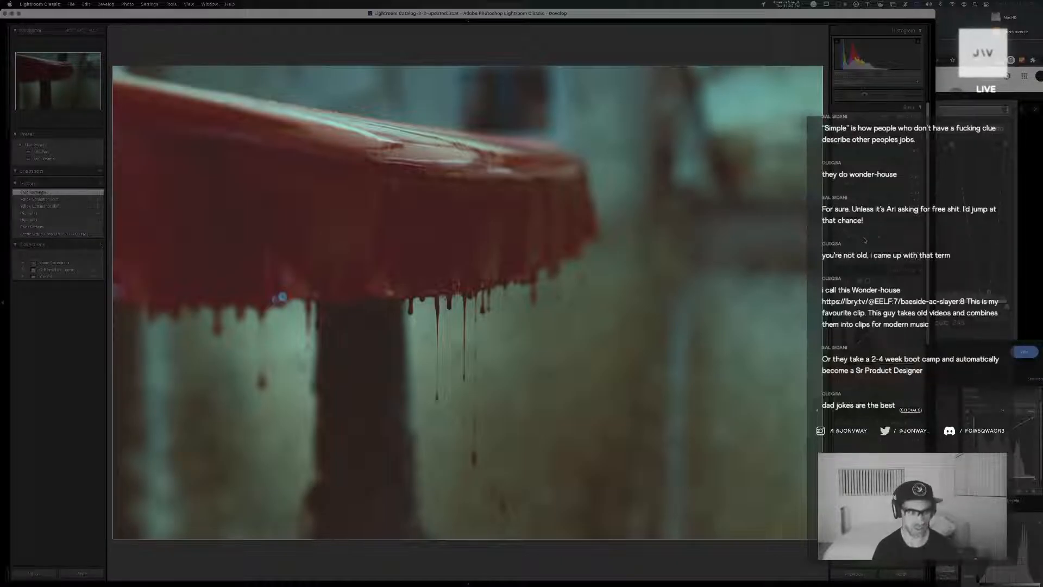
pyautogui.press('Right')
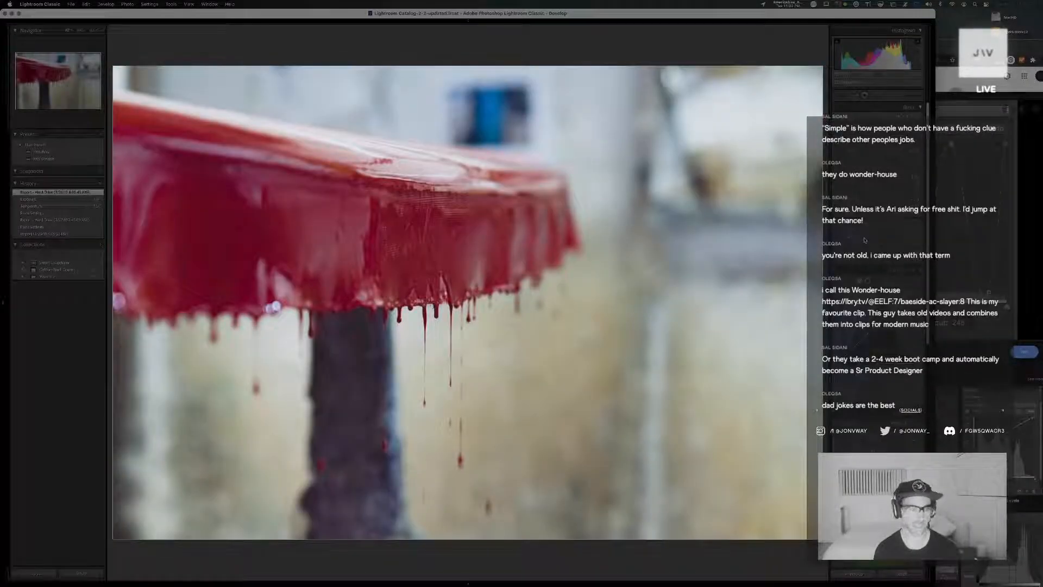
pyautogui.press('Right')
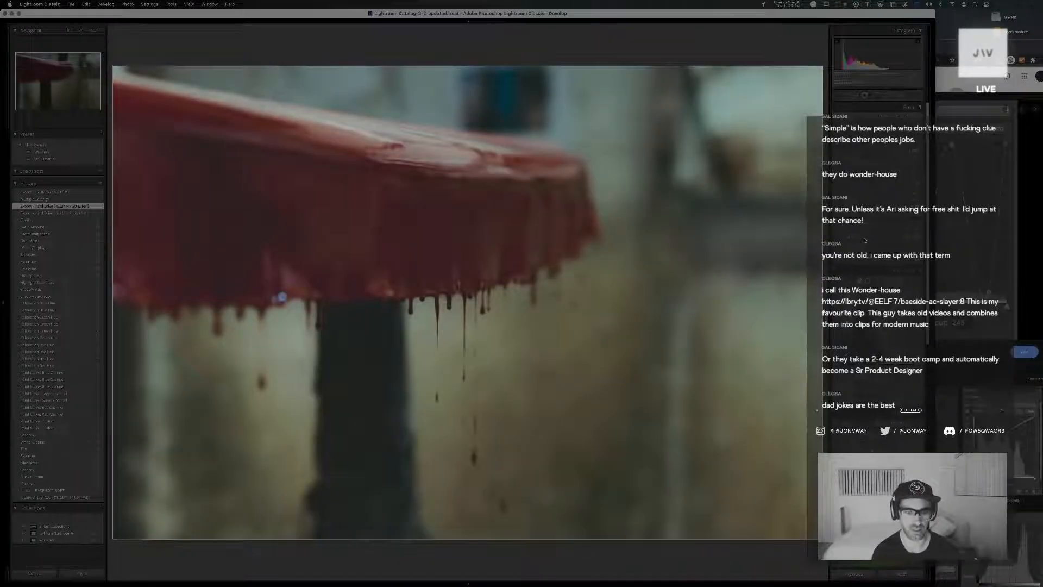
pyautogui.press('Right')
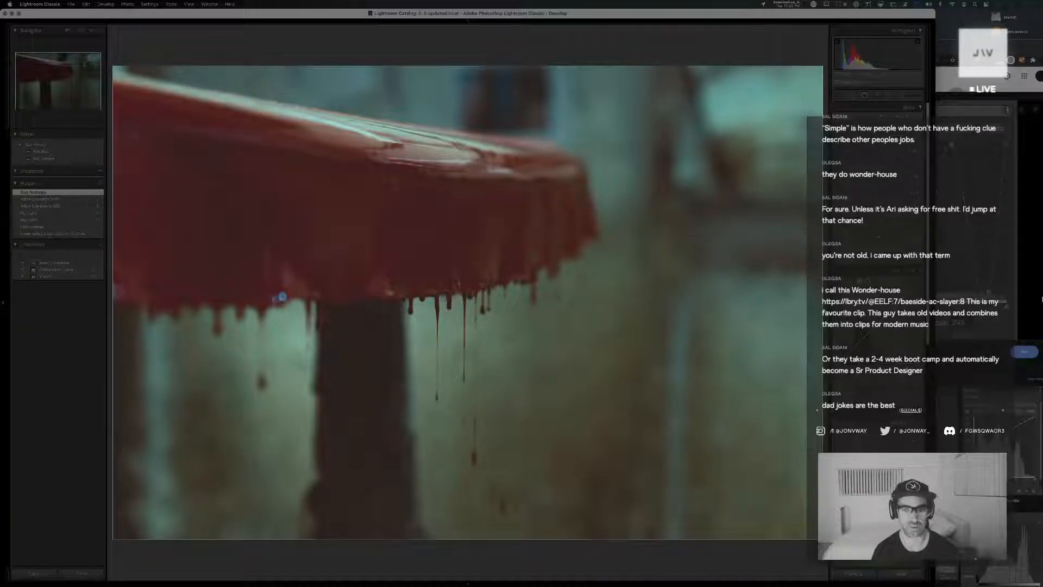
# Fine-tune the teal version's color grading, clarity and tone curve, checking the paint drips up close
pyautogui.scroll(-10, 878, 304)
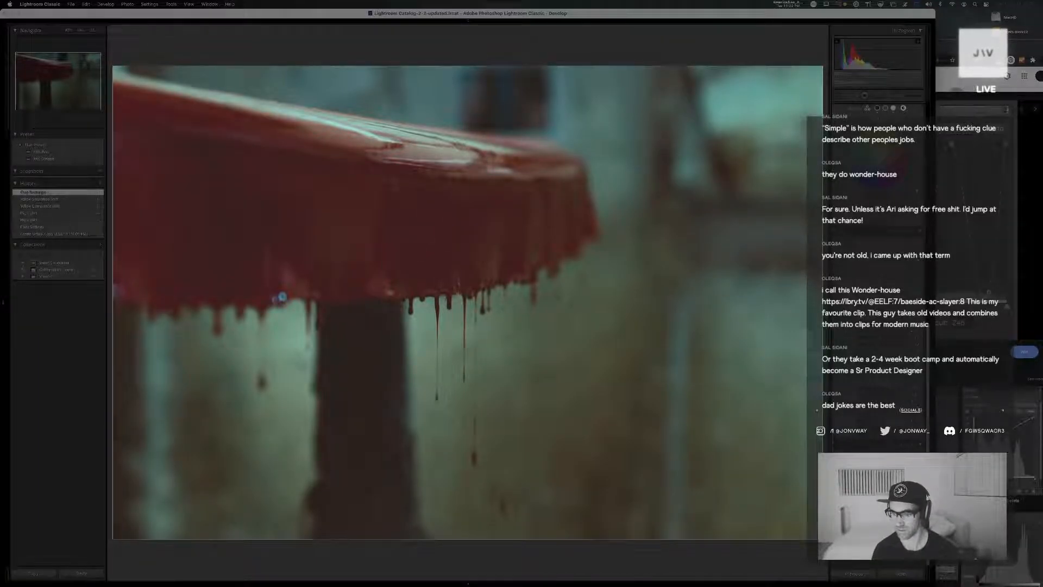
pyautogui.moveTo(869, 514); pyautogui.dragTo(893, 528)
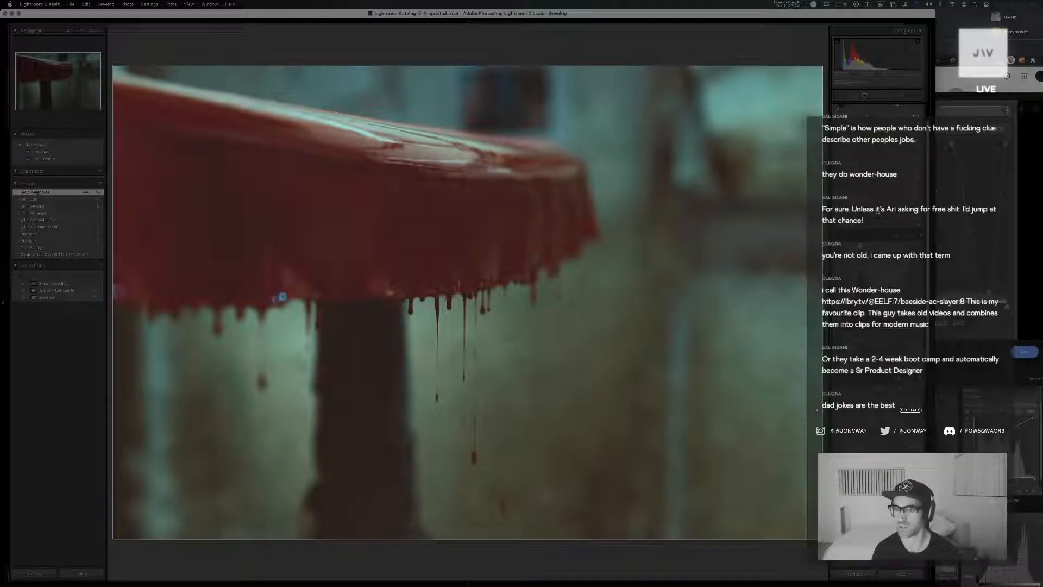
pyautogui.moveTo(882, 206); pyautogui.dragTo(877, 204)
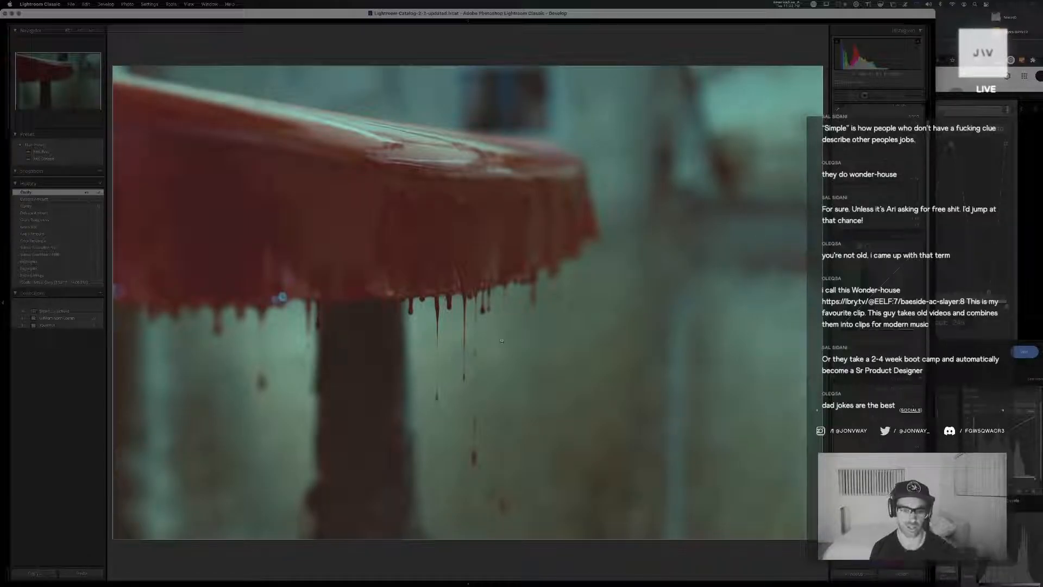
pyautogui.click(437, 333)
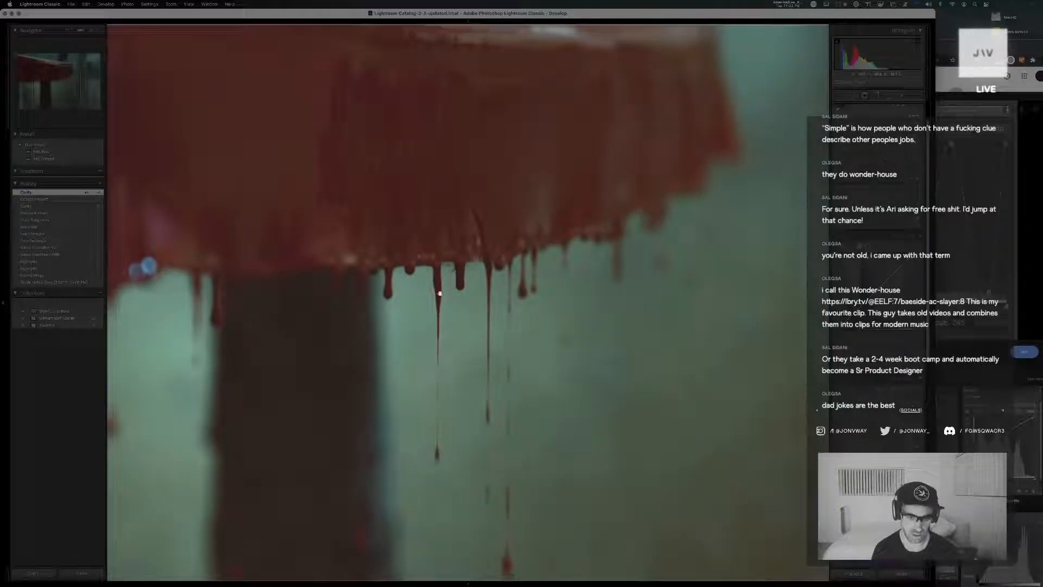
pyautogui.click(401, 181)
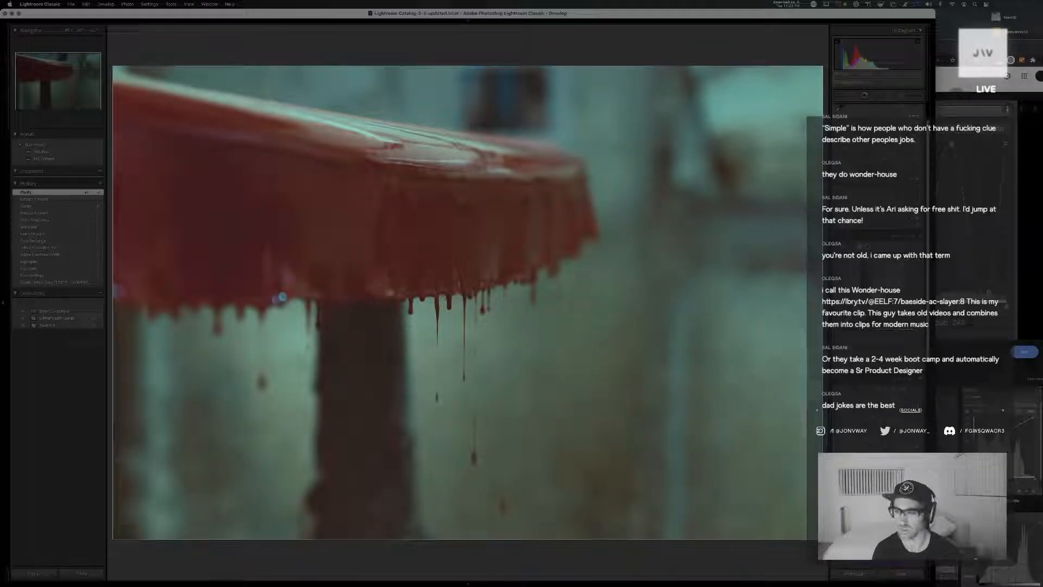
pyautogui.moveTo(881, 357); pyautogui.dragTo(886, 349)
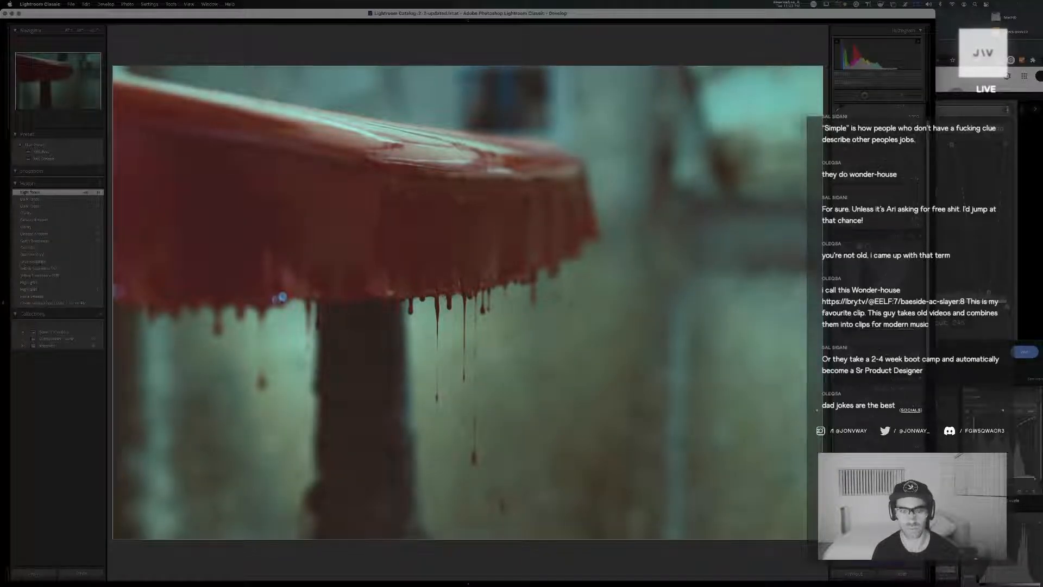
pyautogui.moveTo(886, 350); pyautogui.dragTo(882, 349)
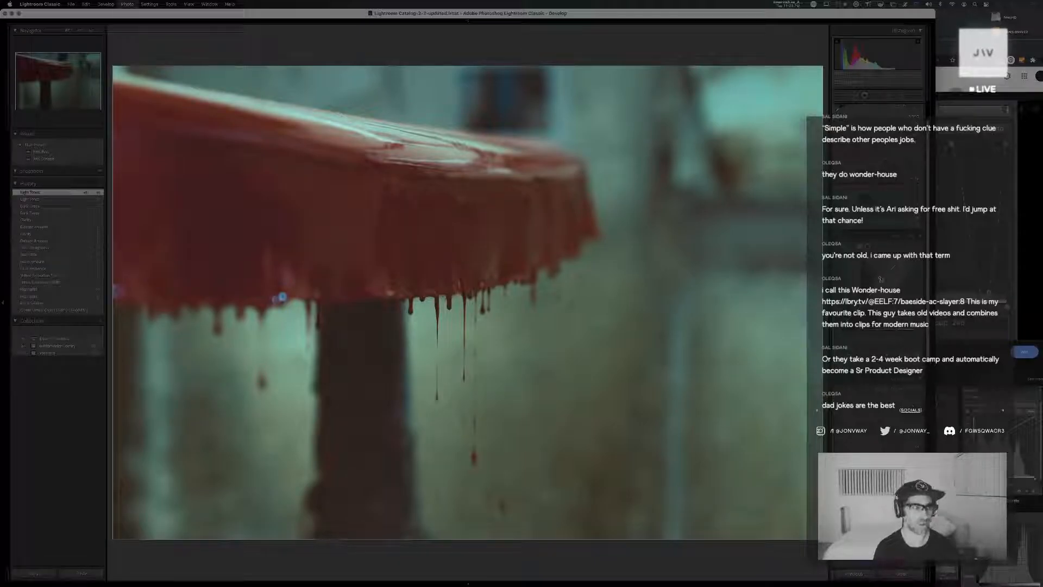
# Create a virtual copy of the teal version and restart its edit from reset settings with the default user preset
pyautogui.press('super+apostrophe')
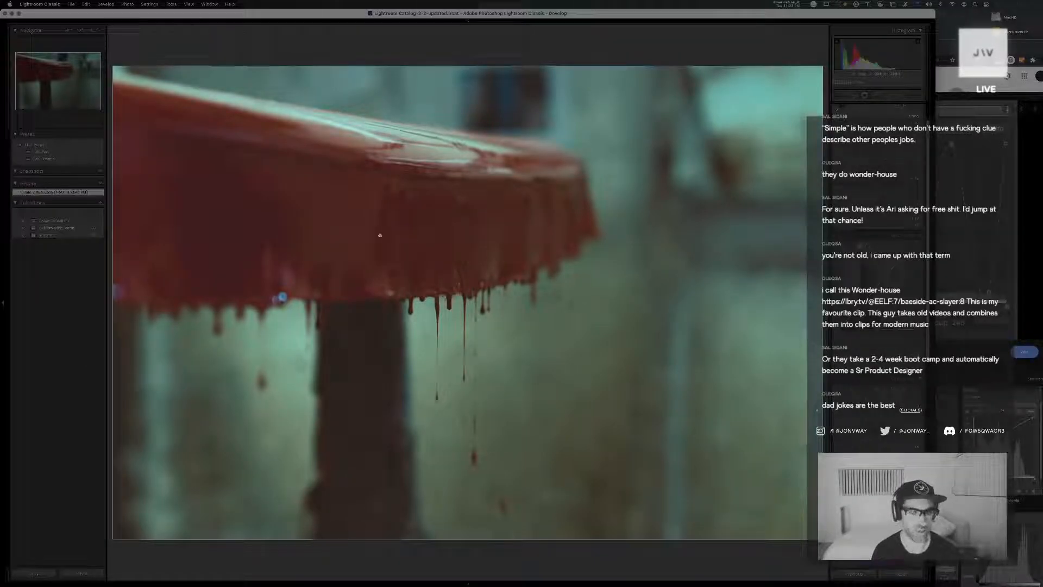
pyautogui.click(901, 569)
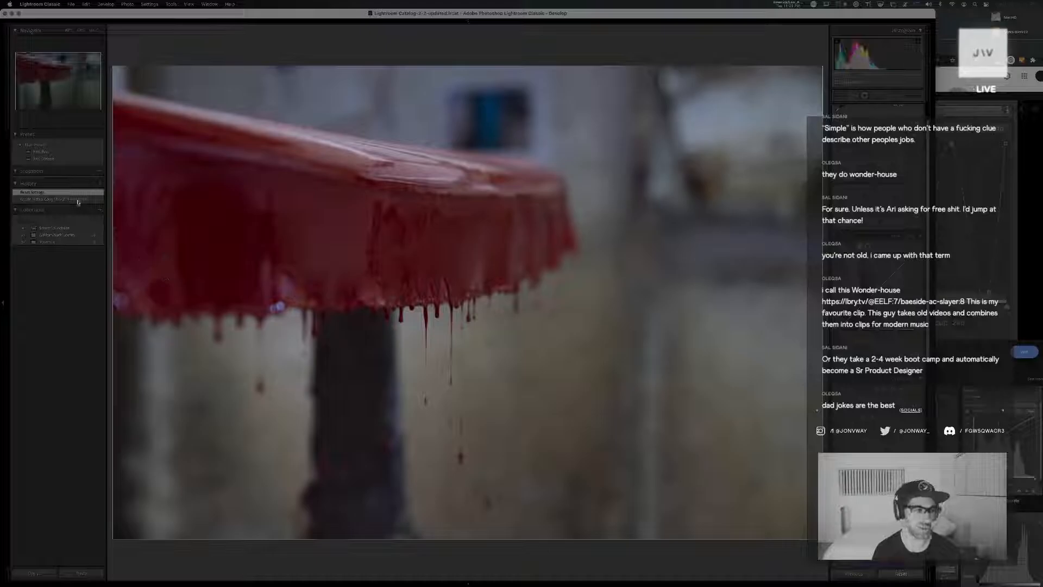
pyautogui.click(48, 158)
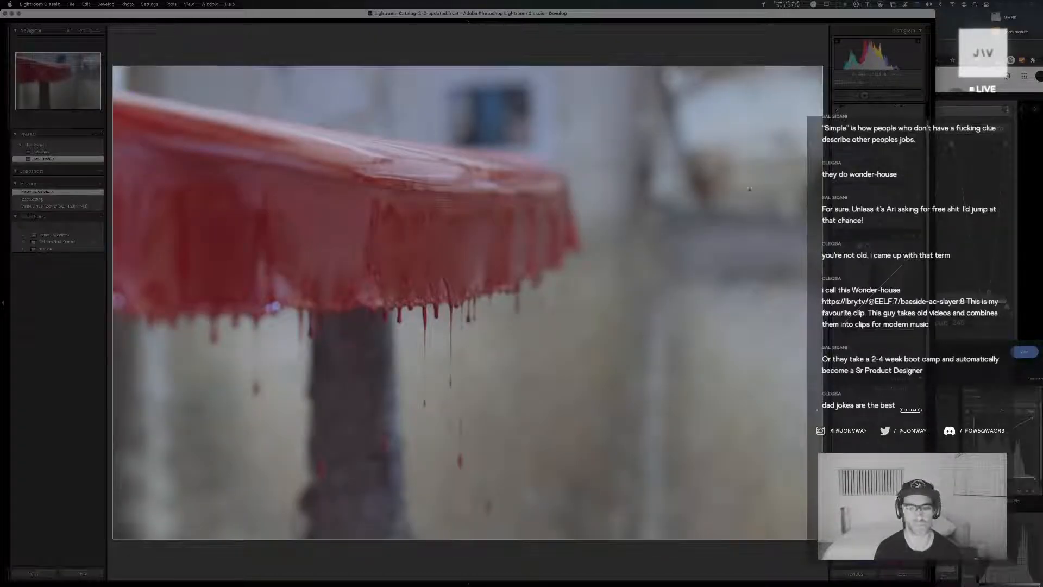
# Warm the copy's white balance and darken its tones with the exposure, contrast, highlights and tone curve adjustments
pyautogui.moveTo(881, 145)
pyautogui.mouseDown()
pyautogui.moveTo(868, 119)
pyautogui.moveTo(881, 125)
pyautogui.mouseUp()
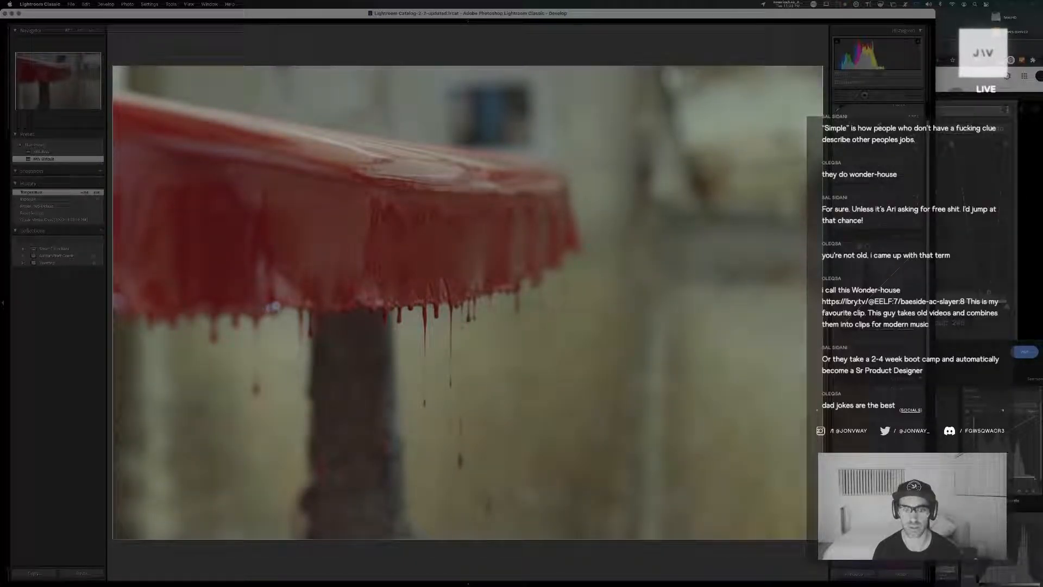
pyautogui.moveTo(881, 181); pyautogui.dragTo(881, 144)
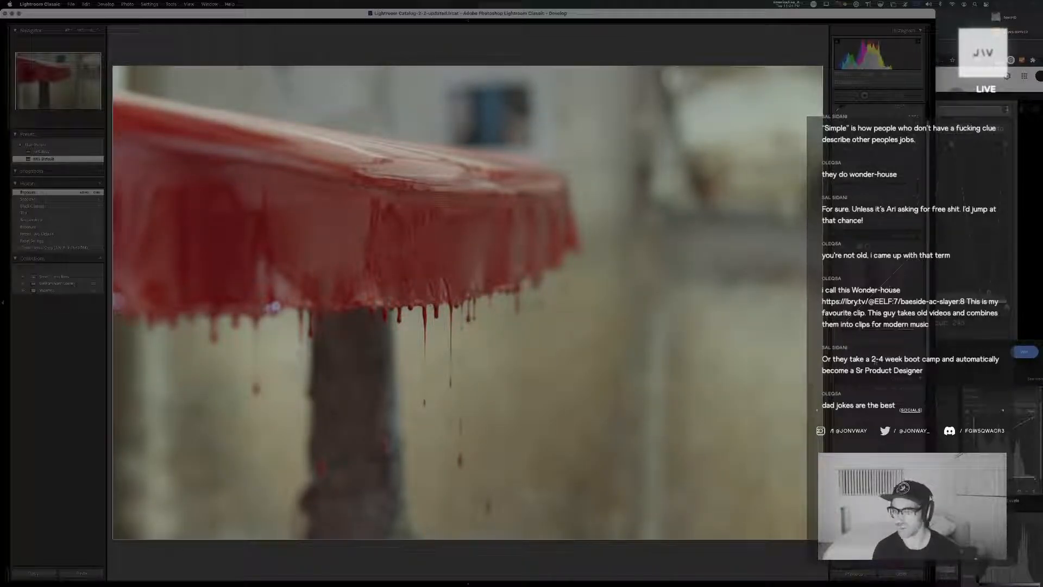
pyautogui.moveTo(880, 355)
pyautogui.mouseDown()
pyautogui.moveTo(876, 371)
pyautogui.moveTo(879, 363)
pyautogui.mouseUp()
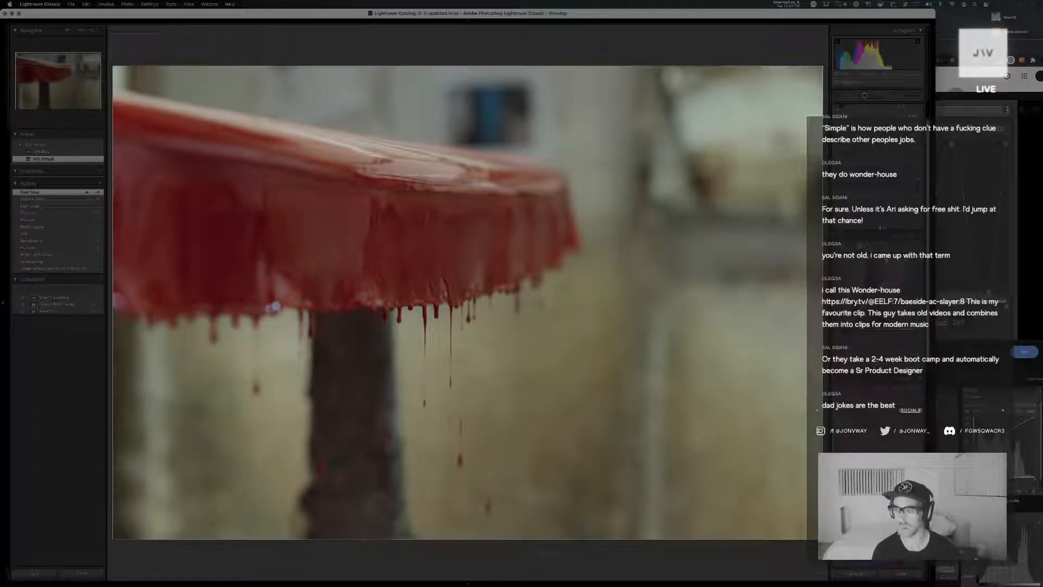
pyautogui.moveTo(880, 150)
pyautogui.mouseDown()
pyautogui.moveTo(884, 173)
pyautogui.moveTo(883, 160)
pyautogui.mouseUp()
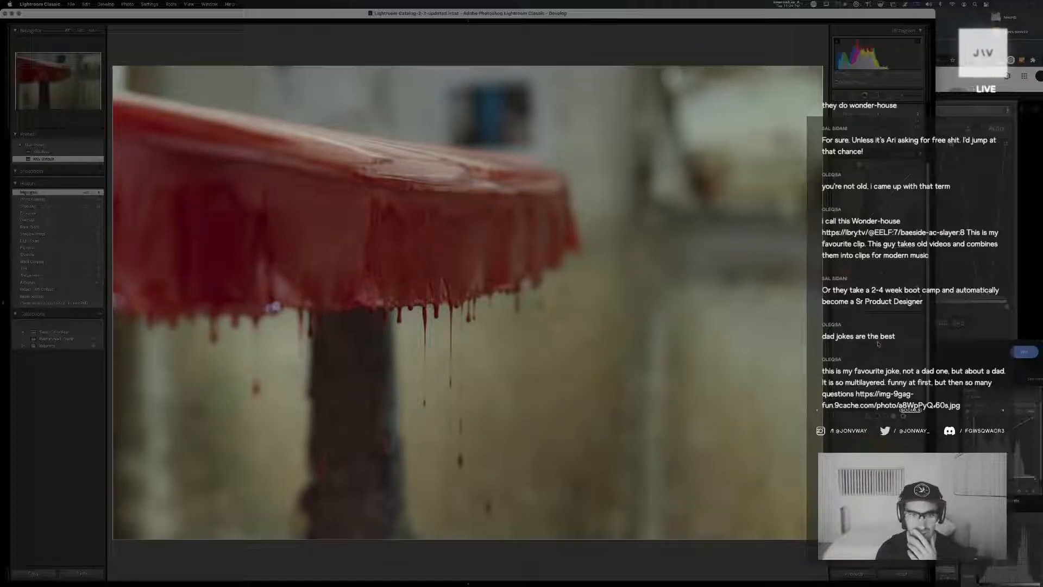
# Shift the copy's camera calibration hues and color grade its midtones, shadows and highlights toward green
pyautogui.moveTo(878, 342); pyautogui.dragTo(877, 391)
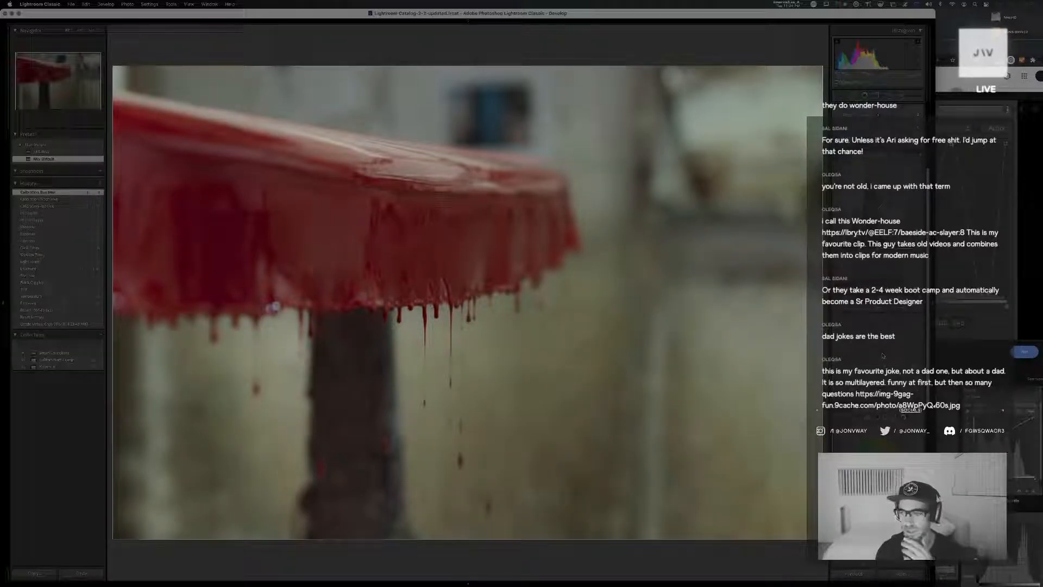
pyautogui.click(869, 382)
pyautogui.scroll(-3, 870, 384)
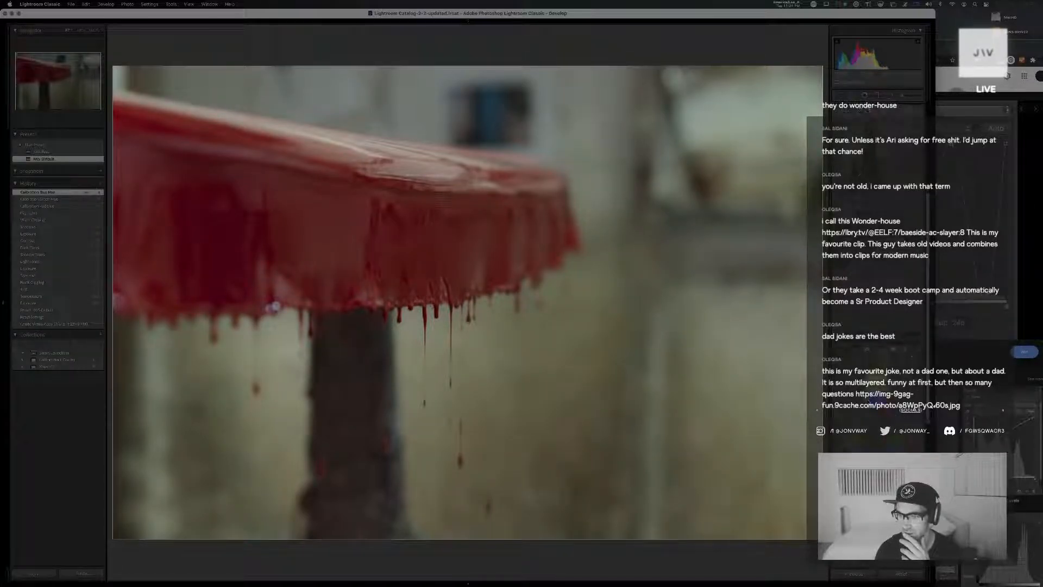
pyautogui.moveTo(878, 382); pyautogui.dragTo(853, 443)
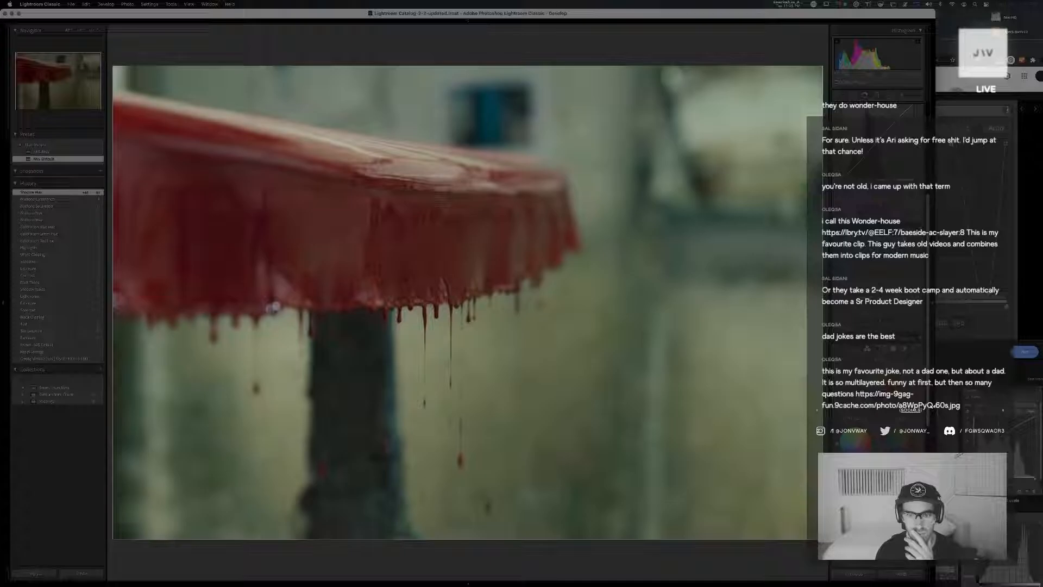
pyautogui.moveTo(854, 443); pyautogui.dragTo(851, 468)
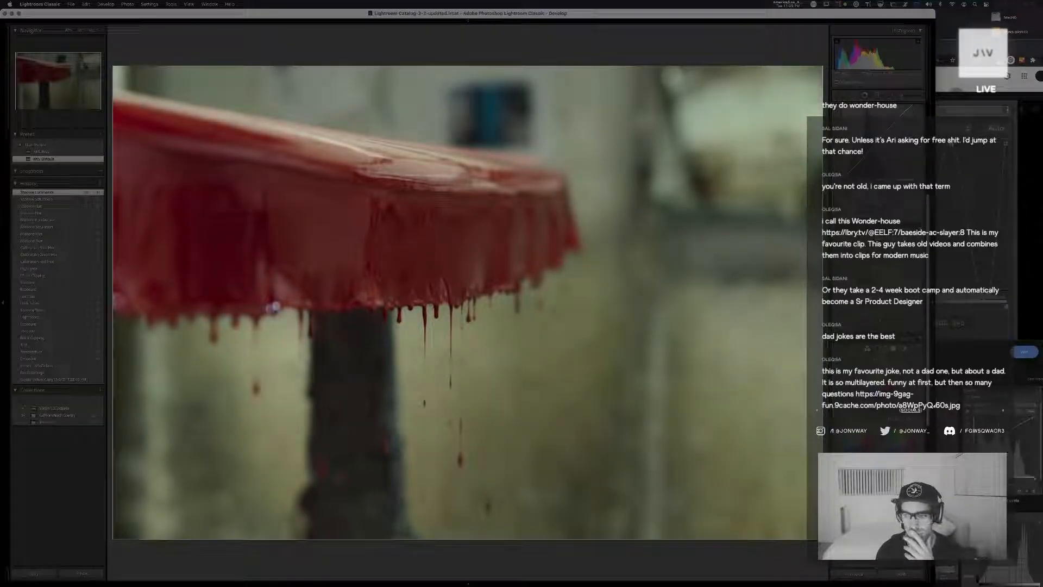
pyautogui.moveTo(900, 468); pyautogui.dragTo(894, 439)
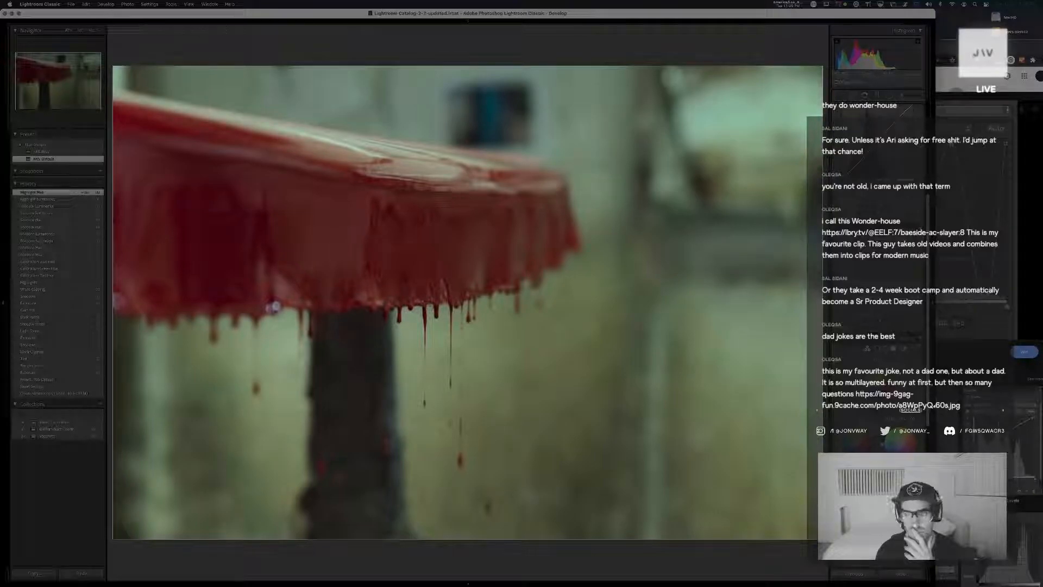
pyautogui.moveTo(895, 439); pyautogui.dragTo(893, 441)
pyautogui.hotkey('ctrl', 'Down')
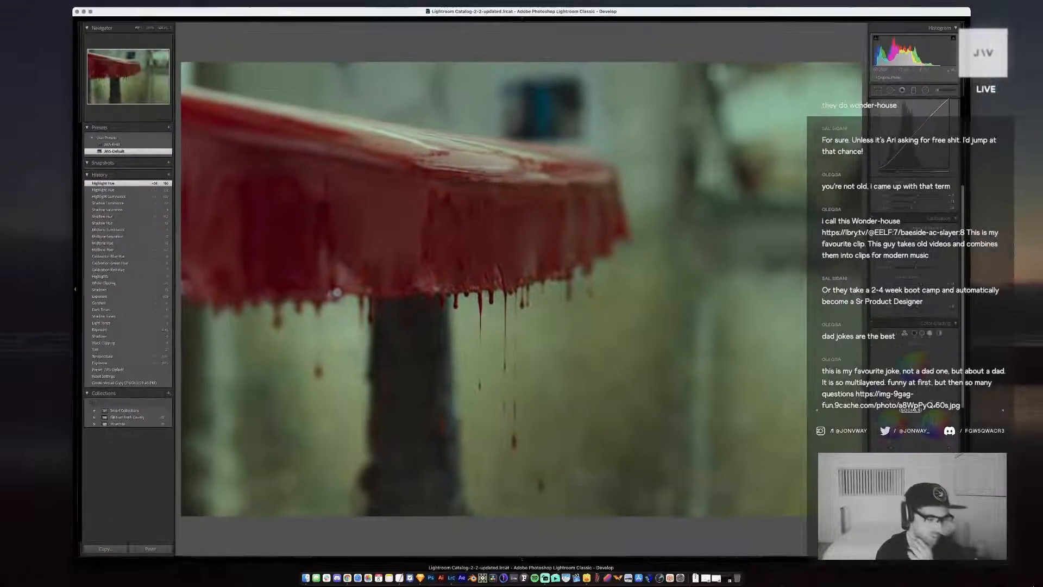
pyautogui.click(780, 415)
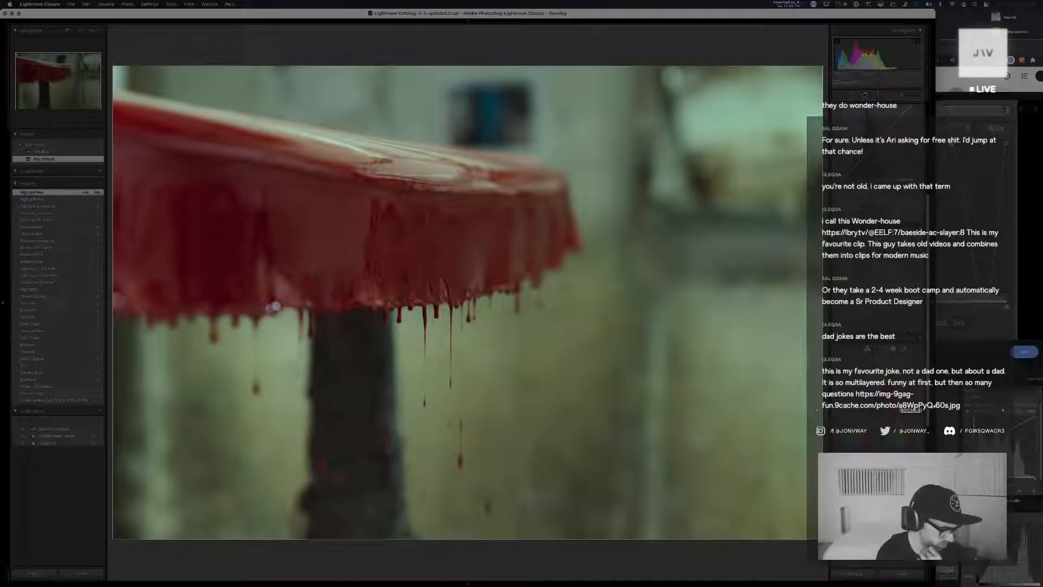
# Switch to Chrome, view the comic image linked in the chat in a new tab, close it and return to Lightroom Classic
pyautogui.press('super+Tab')
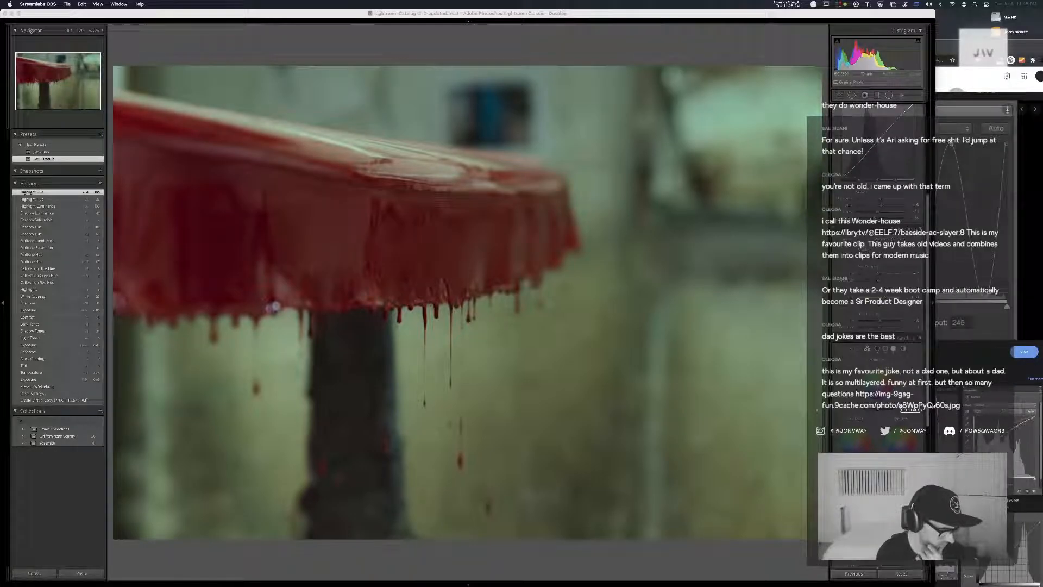
pyautogui.press('super+Tab')
pyautogui.press('super+Tab')
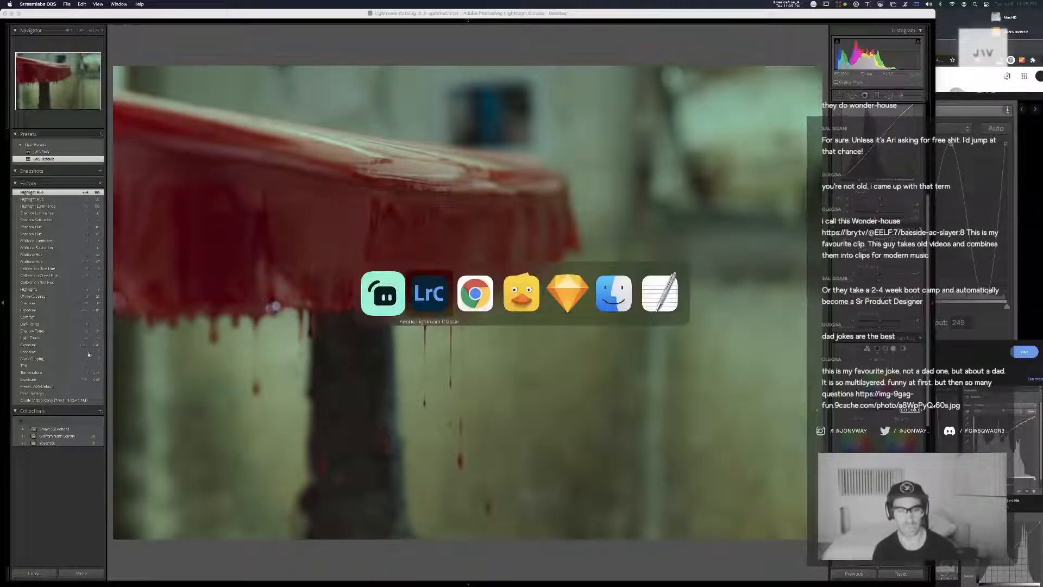
pyautogui.press('super+t')
pyautogui.write('https://img-9gag-fun.9cache.com/photo/a8WpPyQ_460s.jpg')
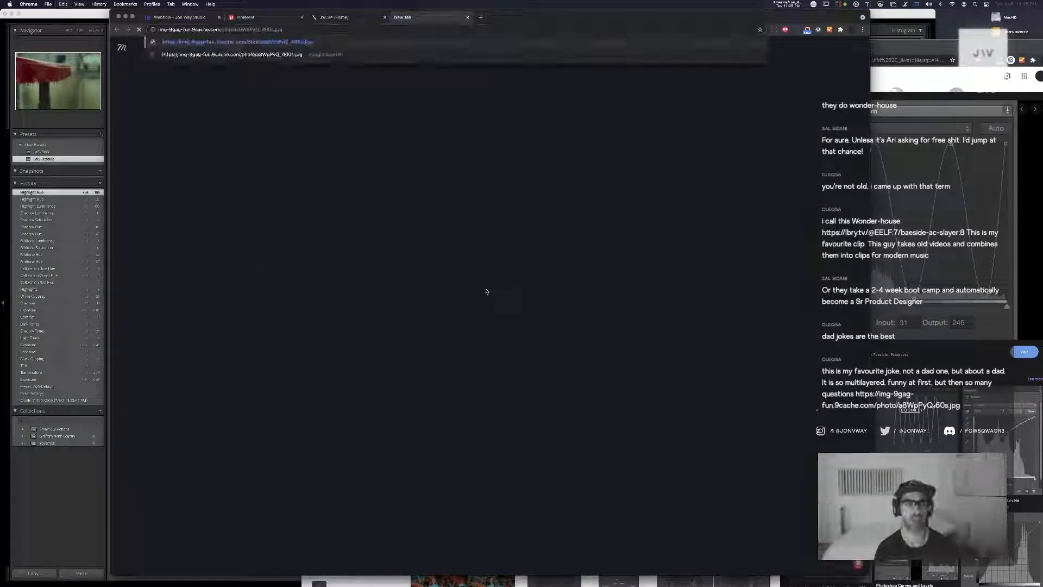
pyautogui.press('Return')
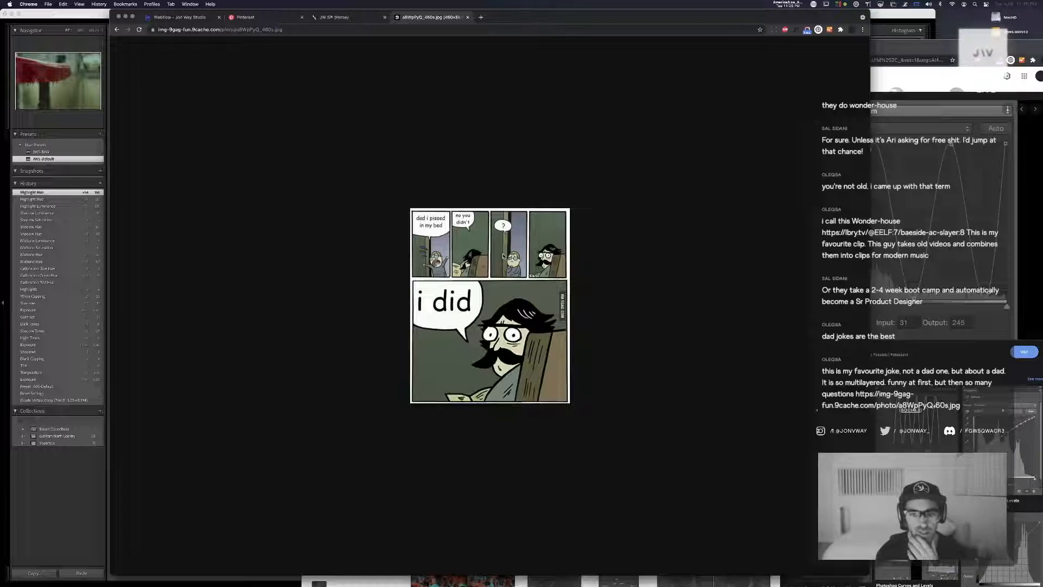
pyautogui.click(468, 18)
pyautogui.press('super+Tab')
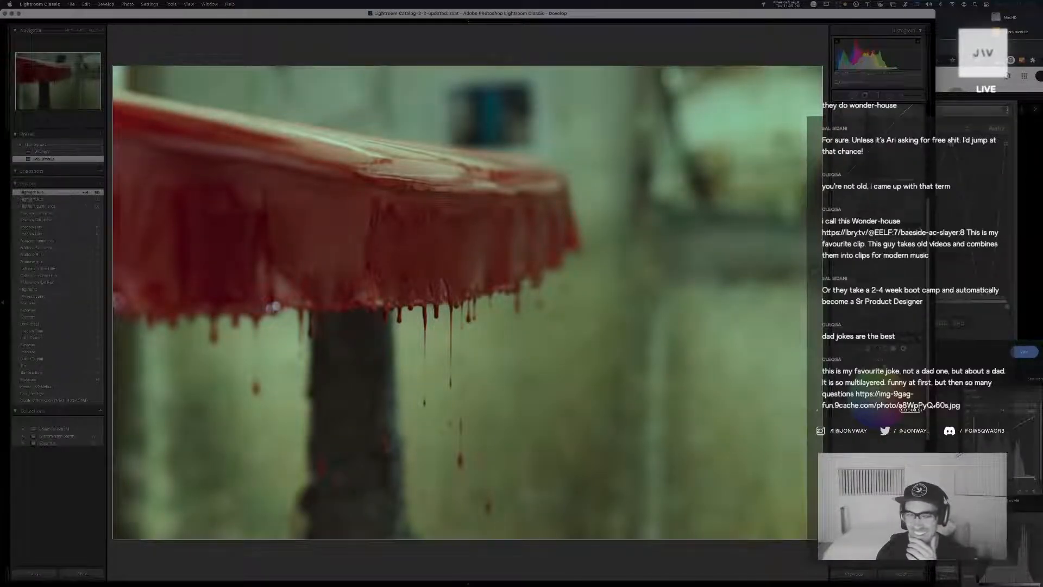
# Refine the green copy's color grading toward teal and fine-tune its red and orange tones, undoing the Red Hue Shift of 39
pyautogui.moveTo(877, 400)
pyautogui.mouseDown()
pyautogui.moveTo(885, 406)
pyautogui.moveTo(873, 401)
pyautogui.mouseUp()
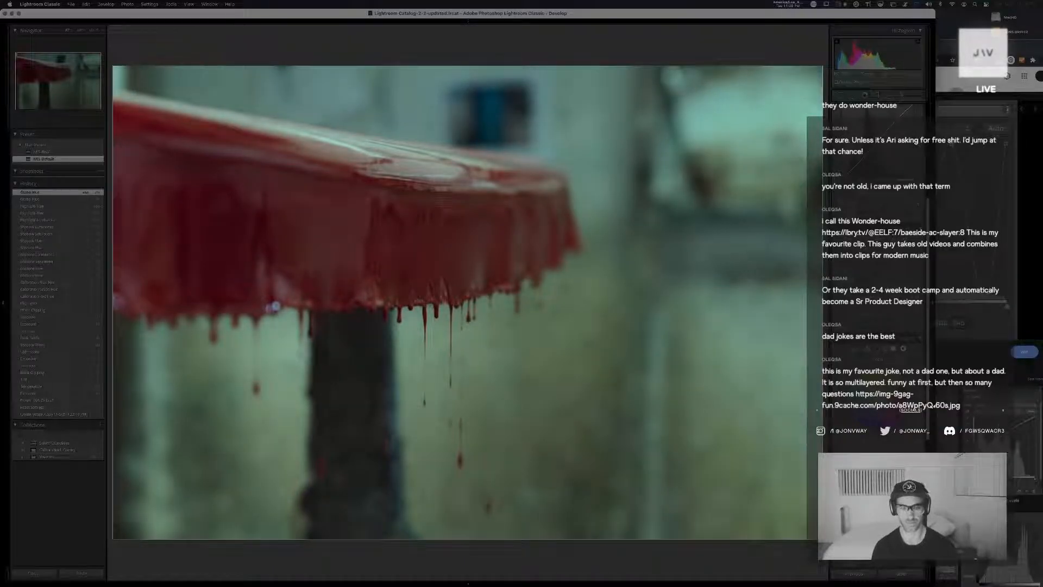
pyautogui.moveTo(878, 474); pyautogui.dragTo(876, 474)
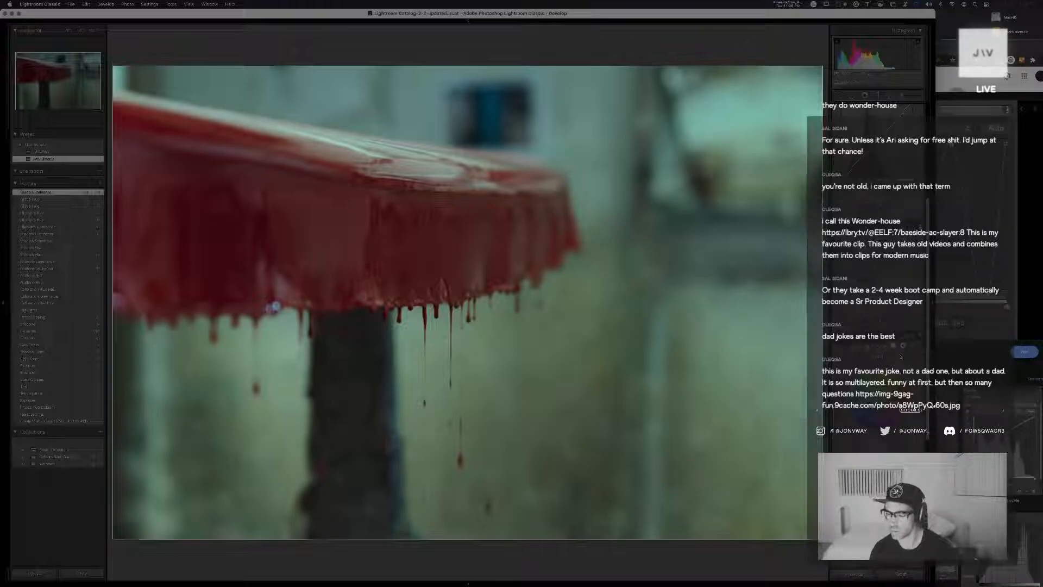
pyautogui.moveTo(883, 377)
pyautogui.mouseDown()
pyautogui.moveTo(873, 376)
pyautogui.moveTo(887, 376)
pyautogui.mouseUp()
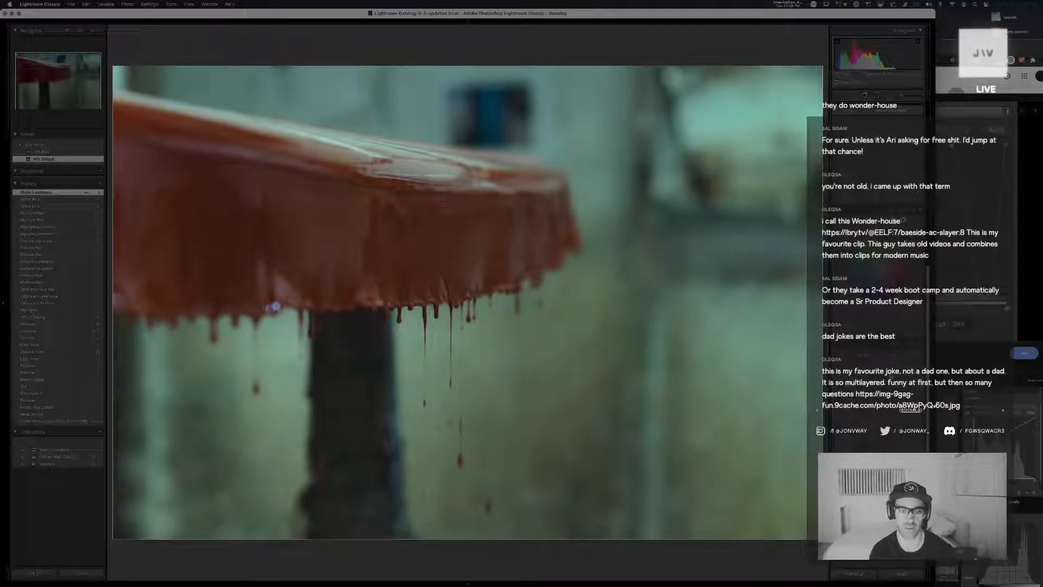
pyautogui.press('super+z')
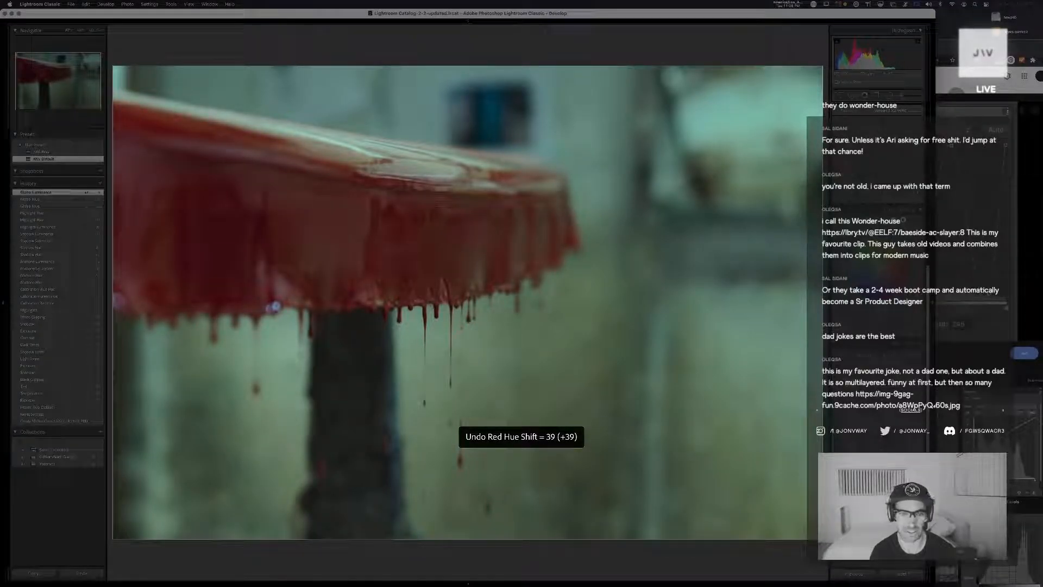
pyautogui.moveTo(887, 383)
pyautogui.mouseDown()
pyautogui.moveTo(902, 383)
pyautogui.moveTo(862, 381)
pyautogui.moveTo(886, 377)
pyautogui.moveTo(897, 390)
pyautogui.moveTo(884, 388)
pyautogui.mouseUp()
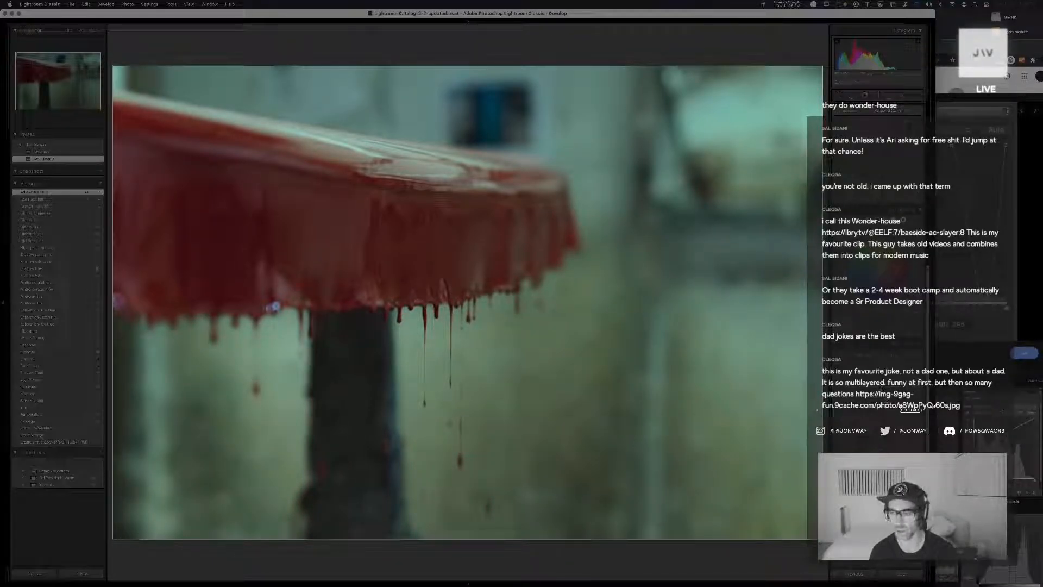
pyautogui.moveTo(884, 397); pyautogui.dragTo(889, 395)
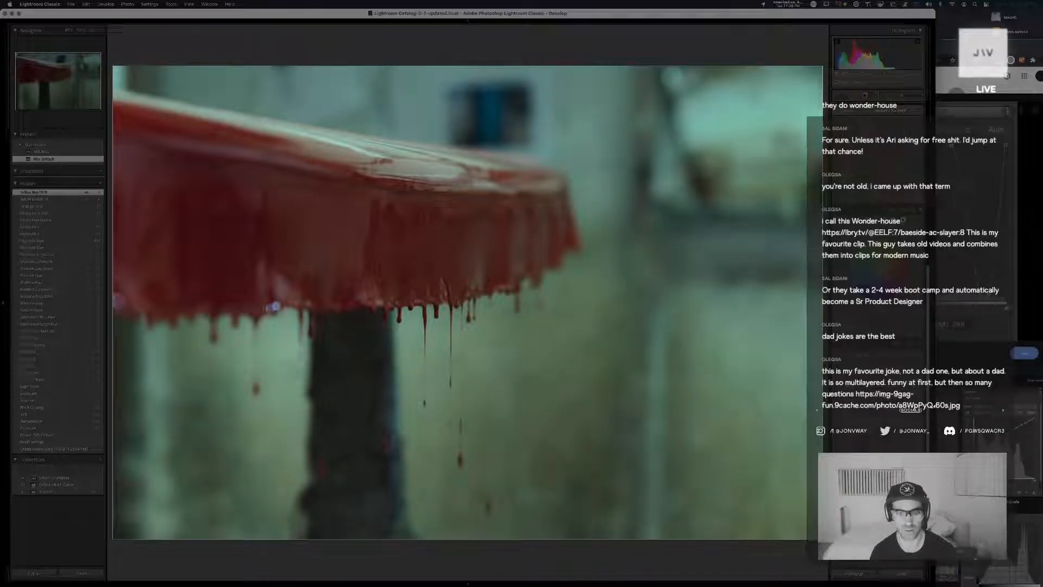
# Compare the new copy side by side with the other graded version, then reopen it for developing
pyautogui.press('g')
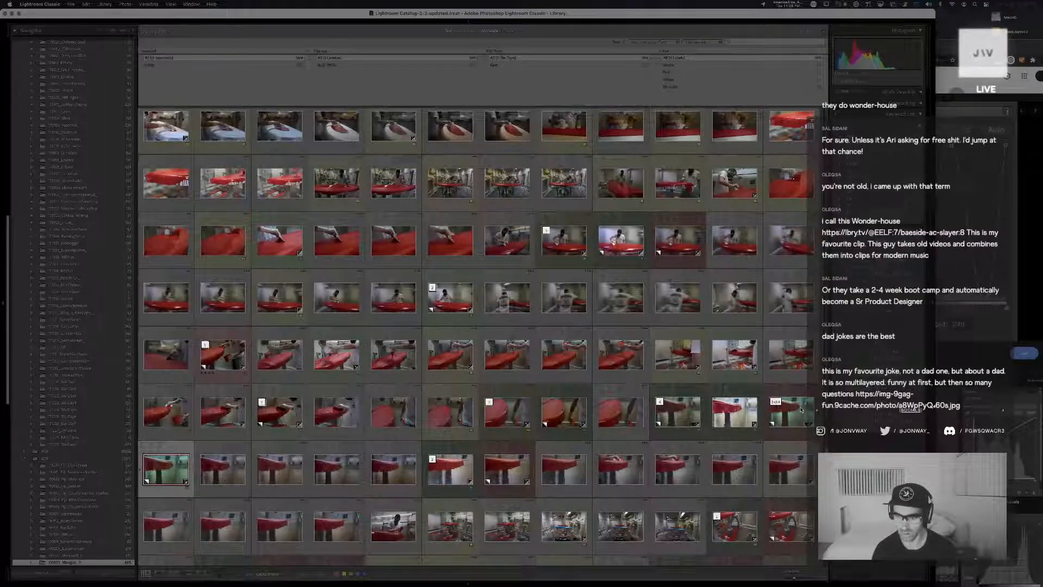
pyautogui.press('c')
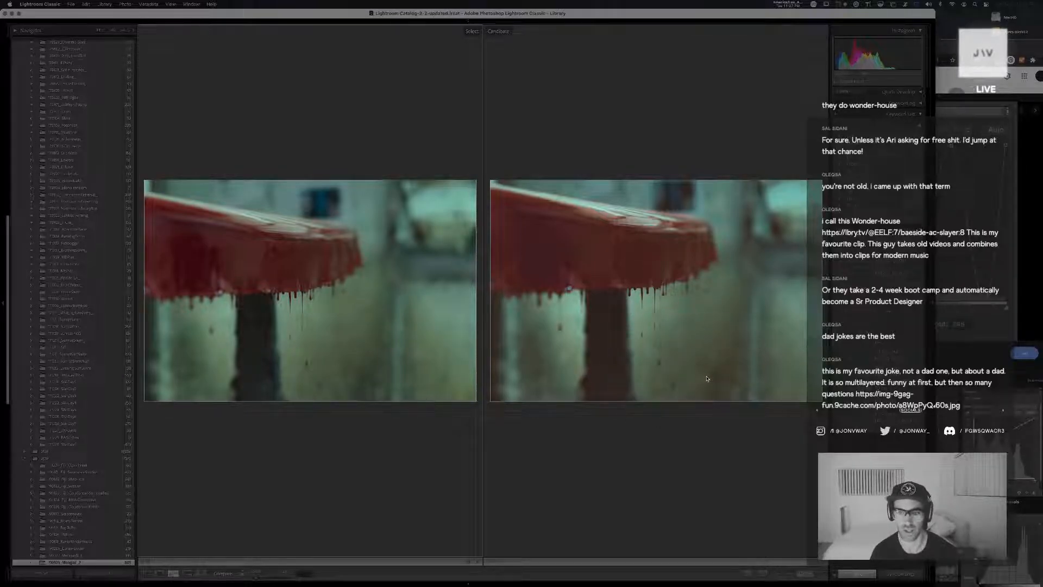
pyautogui.press('e')
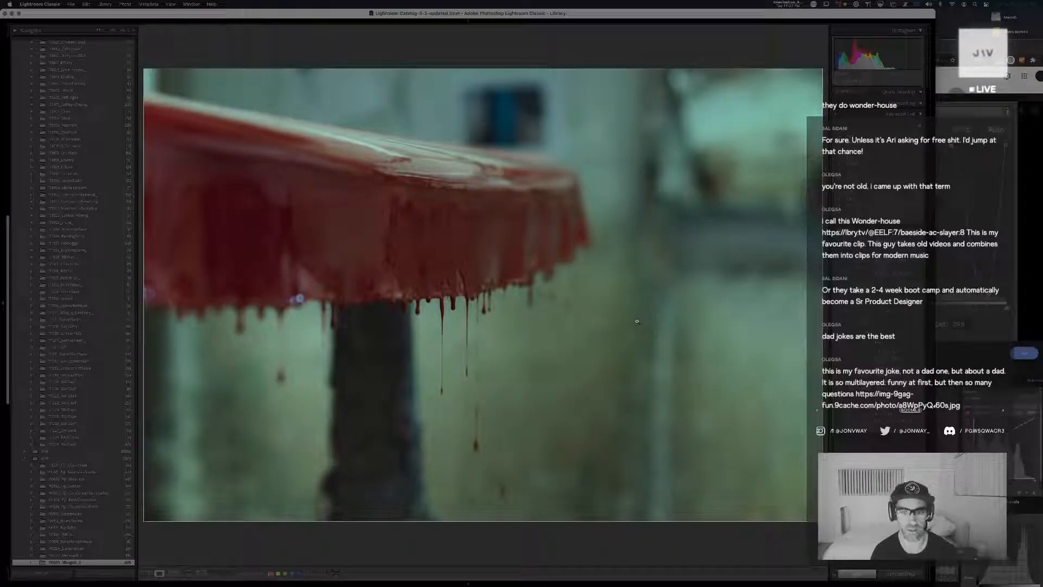
pyautogui.press('d')
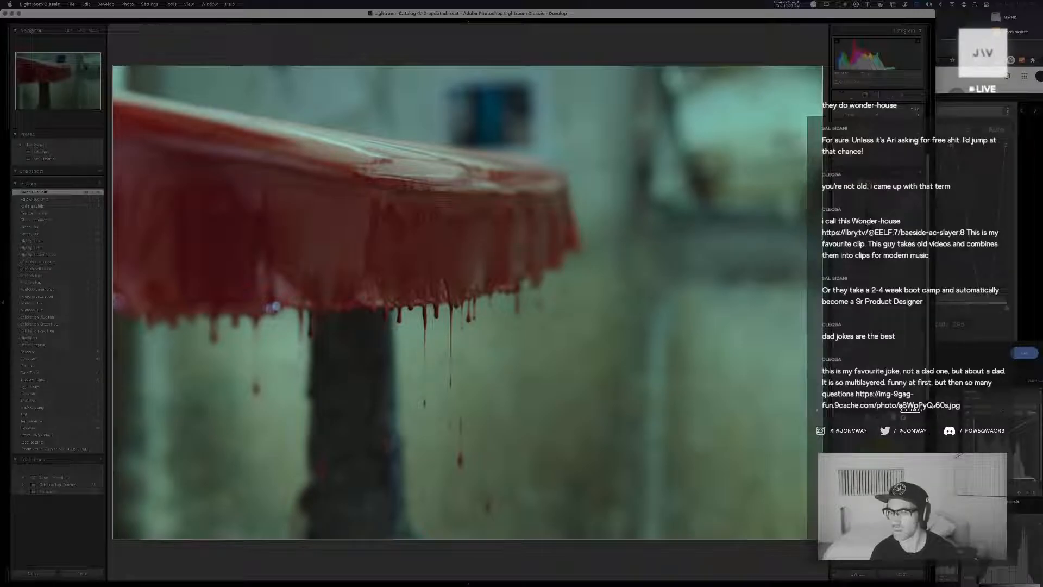
# Shape the red channel point curve to push the background further toward teal, undoing unwanted curve points
pyautogui.click(855, 249)
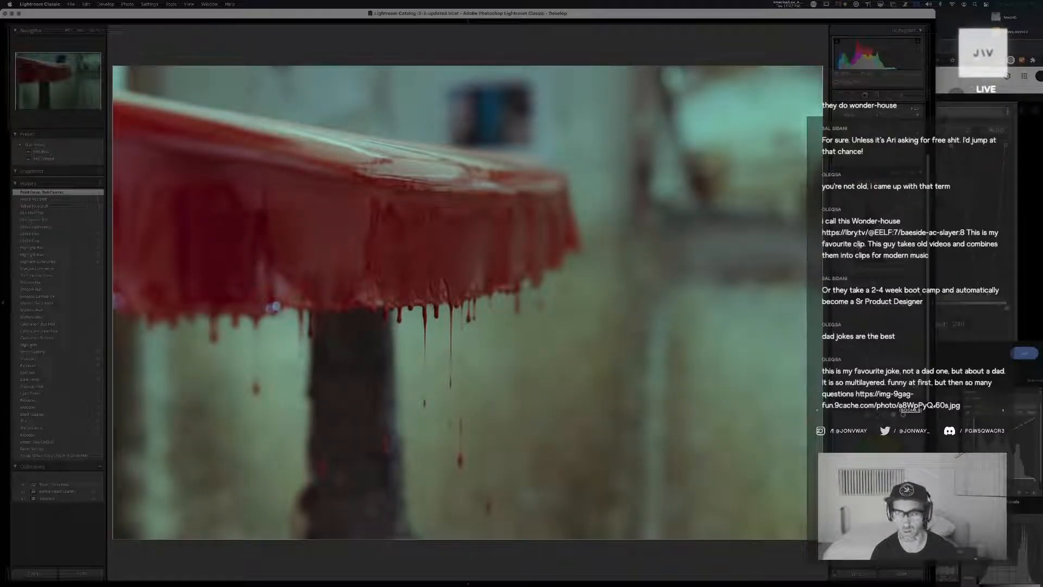
pyautogui.press('super+z')
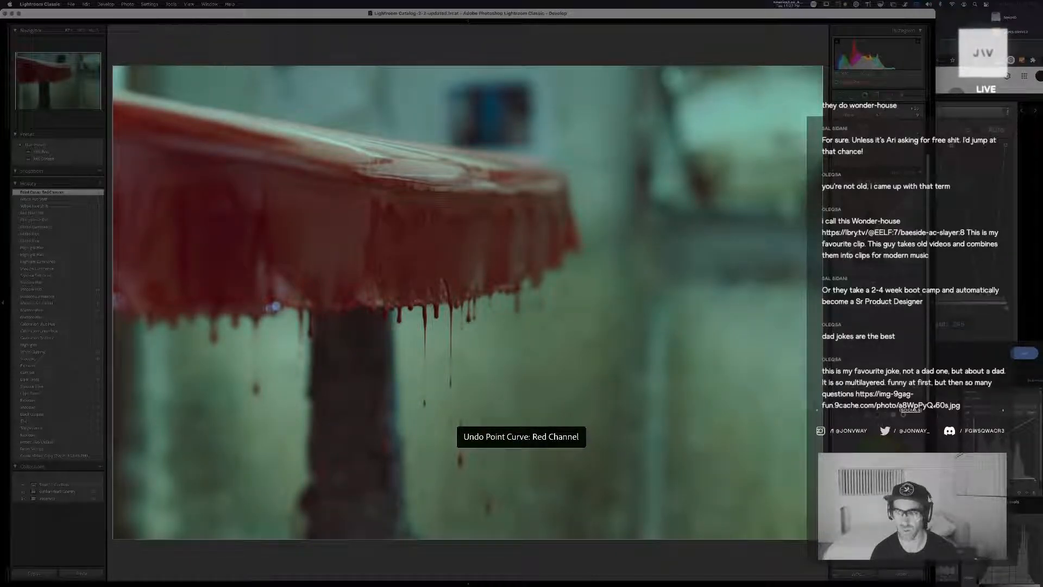
pyautogui.click(860, 246)
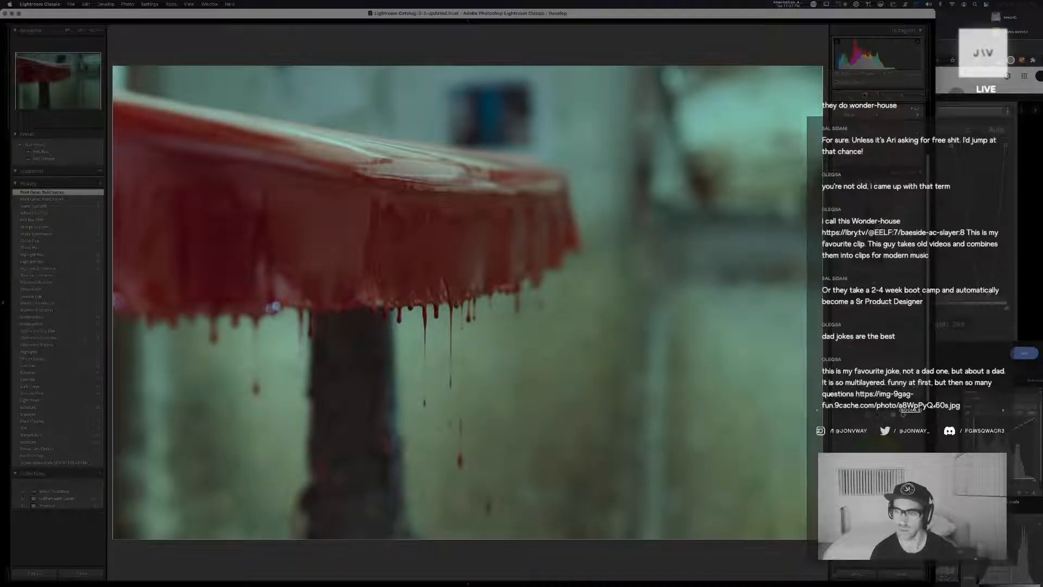
pyautogui.click(898, 210)
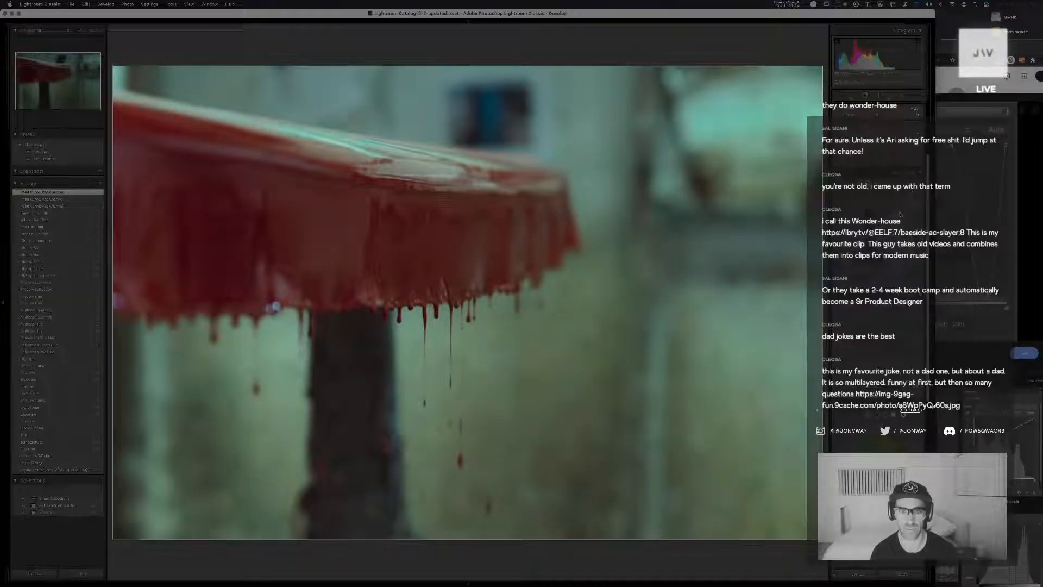
pyautogui.press('super+z')
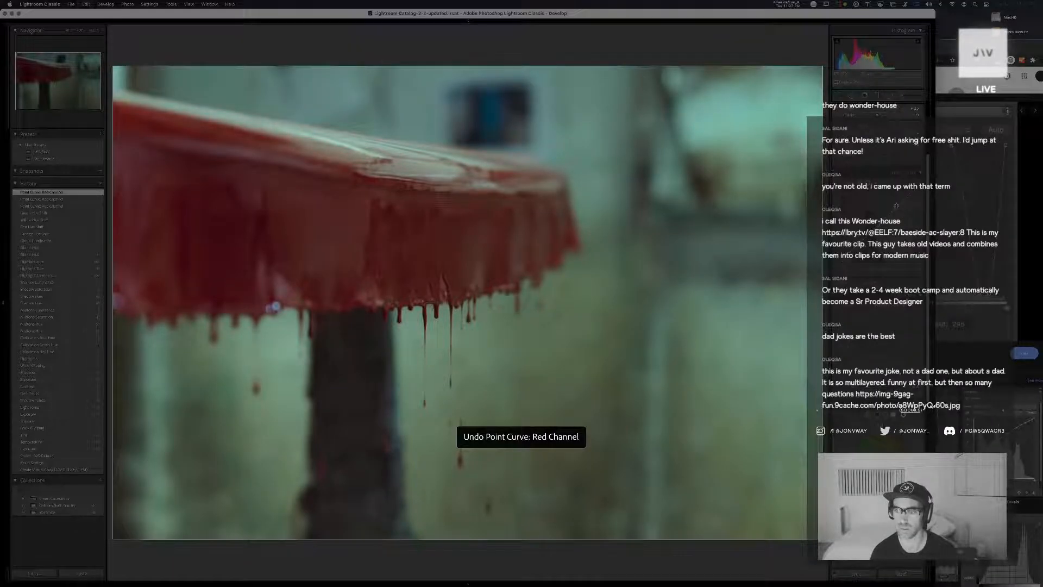
pyautogui.click(897, 207)
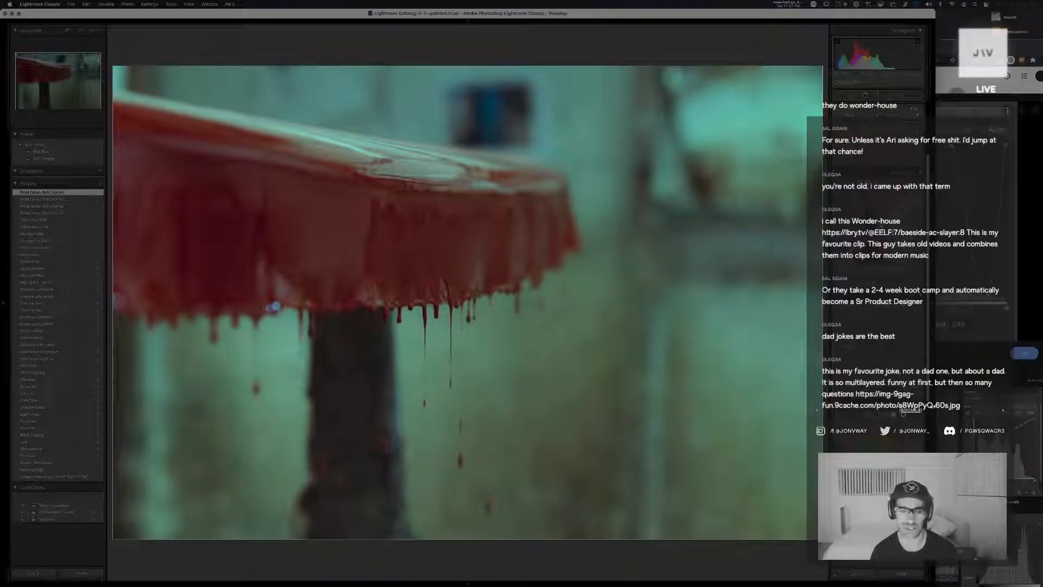
pyautogui.moveTo(882, 228); pyautogui.dragTo(880, 225)
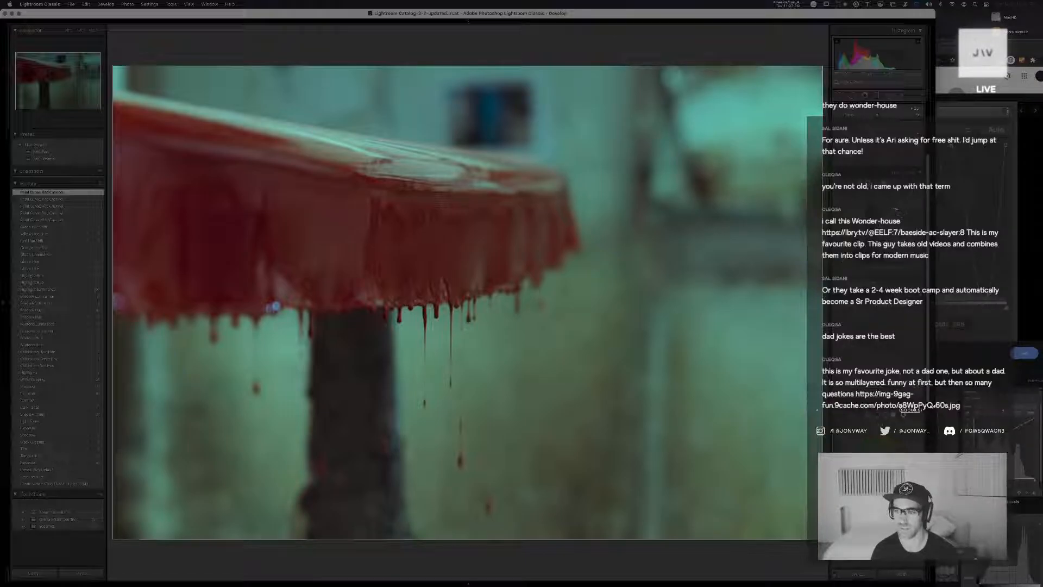
# Adjust the green channel point curve in the highlights, midtones and shadows
pyautogui.click(891, 213)
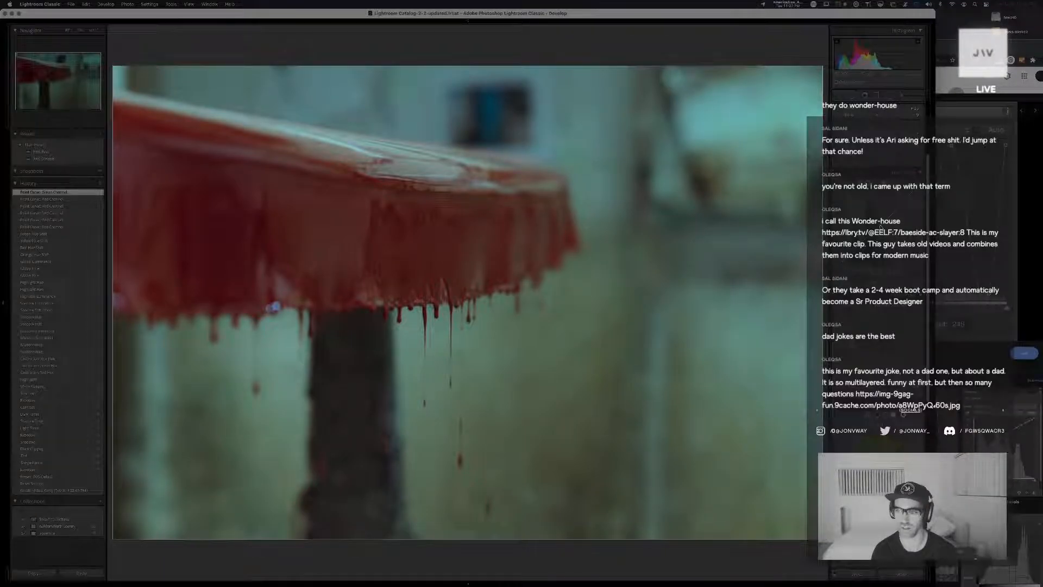
pyautogui.moveTo(882, 227); pyautogui.dragTo(877, 219)
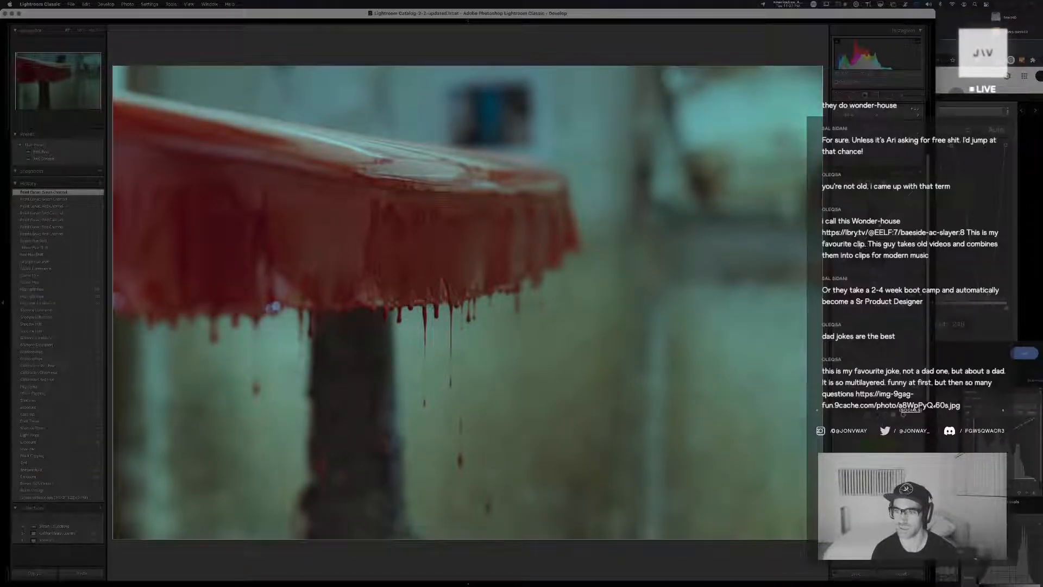
pyautogui.moveTo(861, 248); pyautogui.dragTo(867, 247)
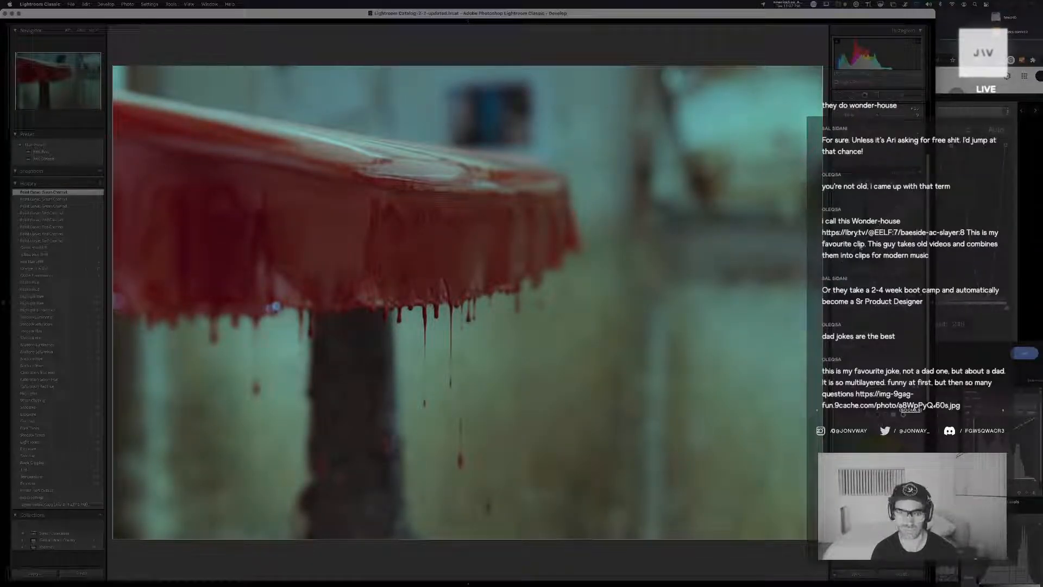
# Shape the blue channel point curve across the shadows, midtones and highlights to cool the background
pyautogui.moveTo(861, 246); pyautogui.dragTo(862, 248)
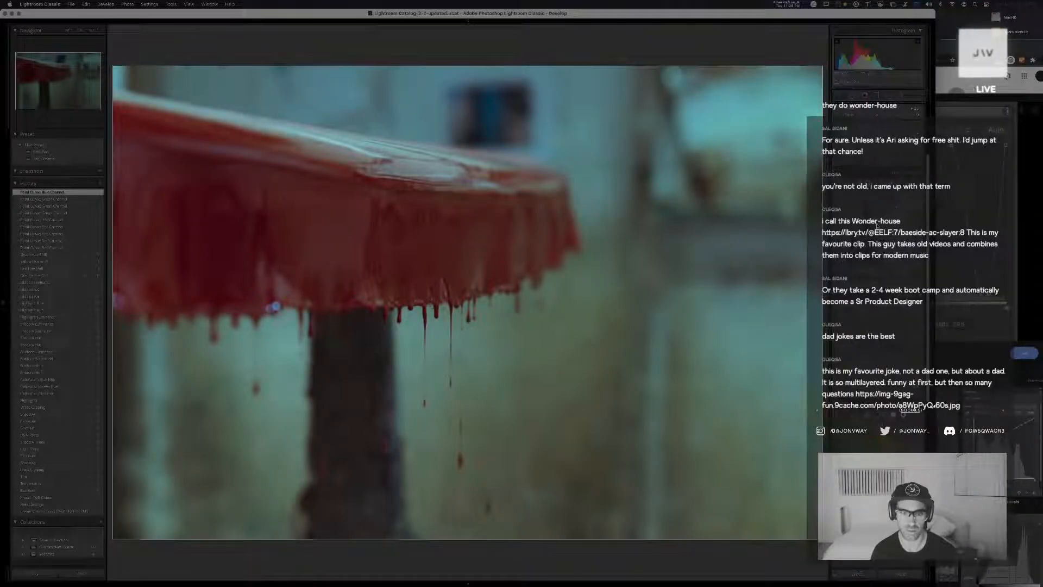
pyautogui.click(877, 224)
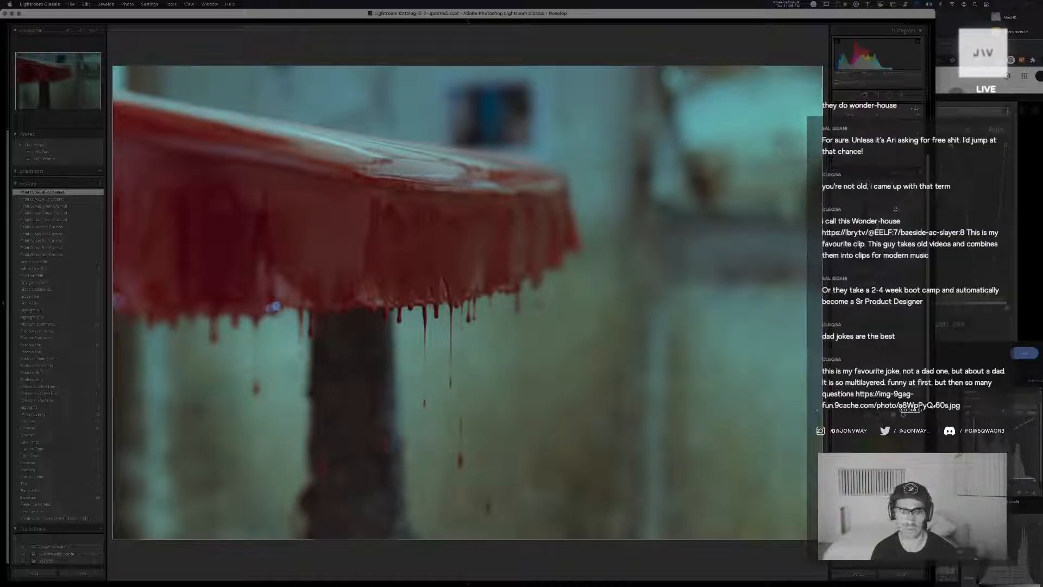
pyautogui.moveTo(895, 211); pyautogui.dragTo(898, 209)
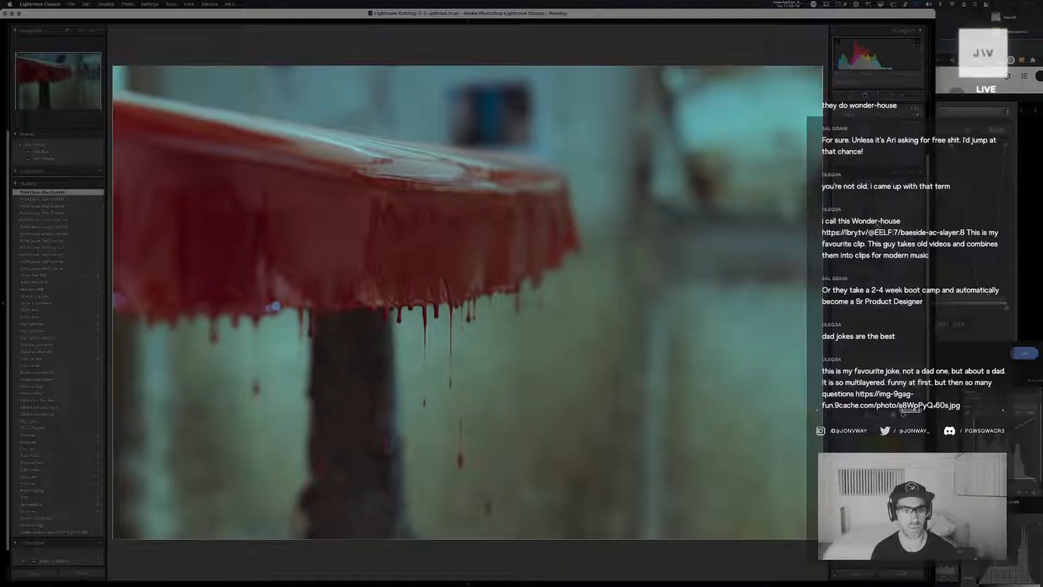
pyautogui.moveTo(878, 227); pyautogui.dragTo(876, 225)
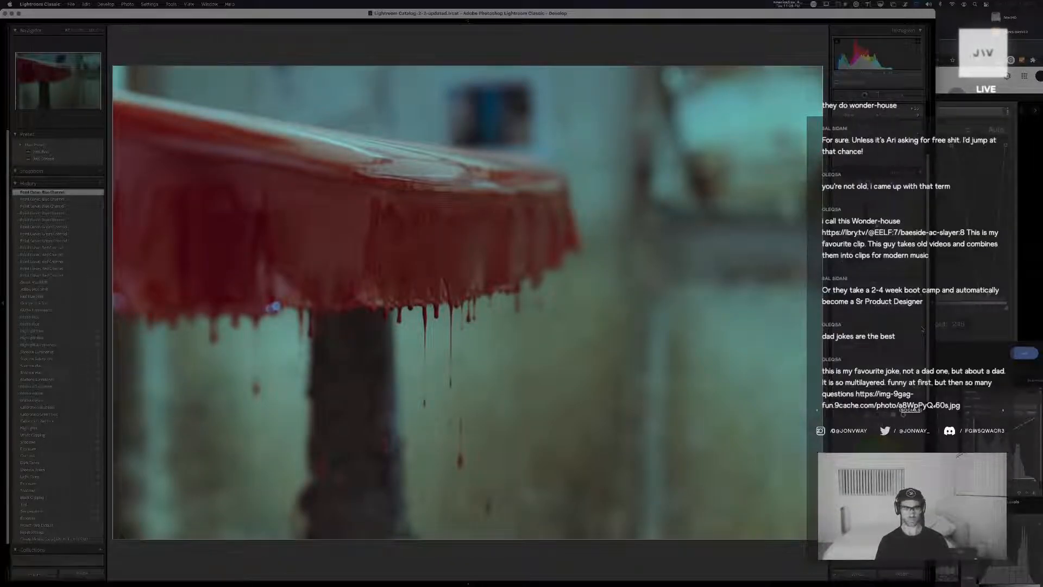
# Compare the graded copy with the next unedited drip photo, then pick out the earlier graded version in the library grid
pyautogui.press('Right')
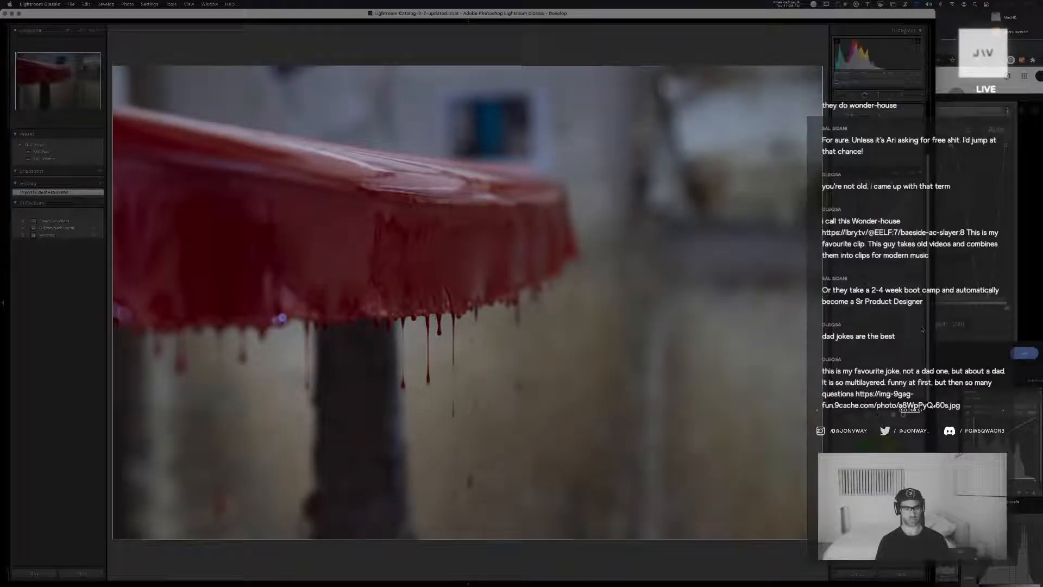
pyautogui.press('Left')
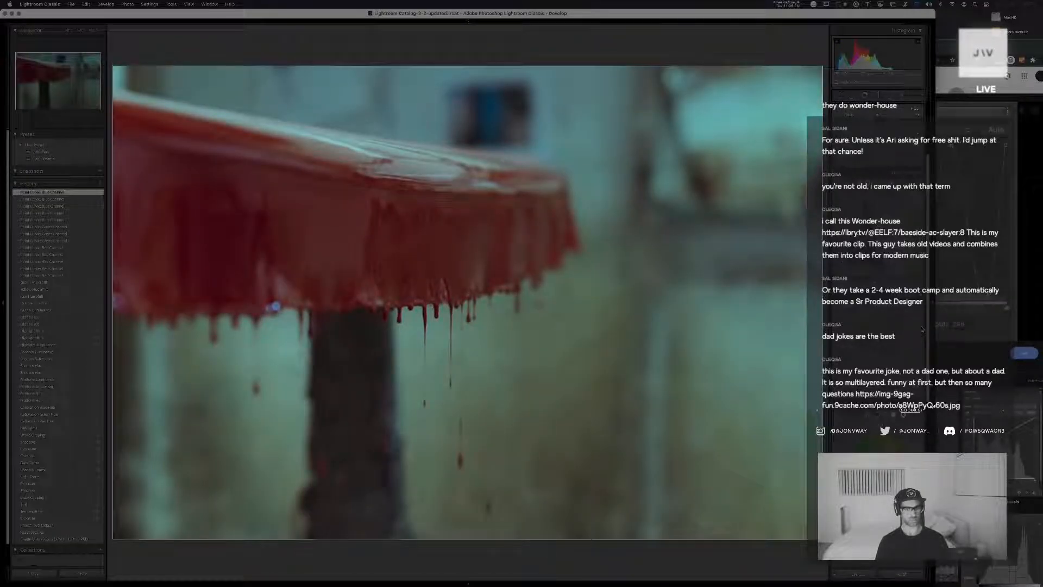
pyautogui.press('Right')
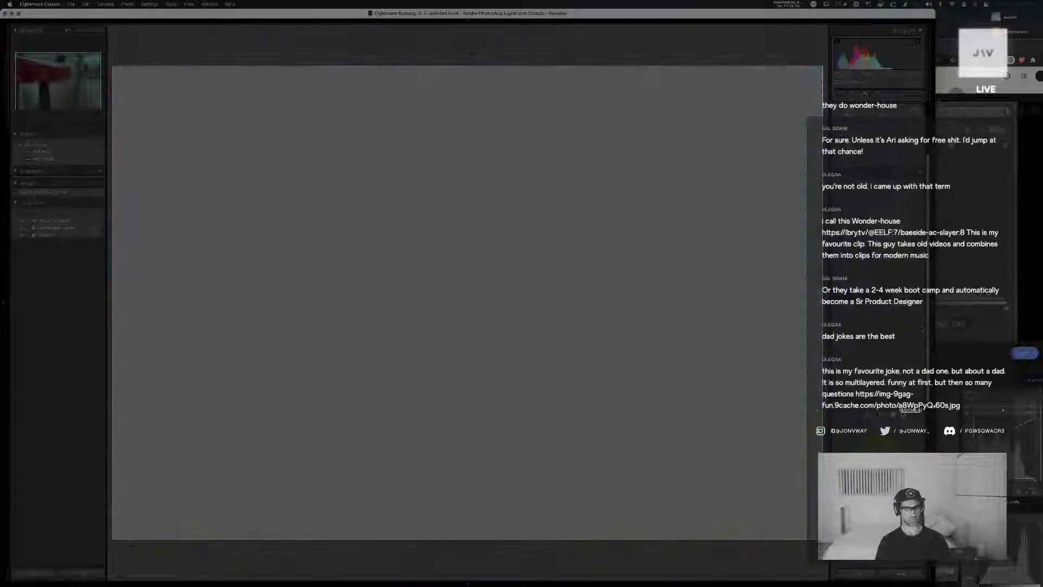
pyautogui.press('Left')
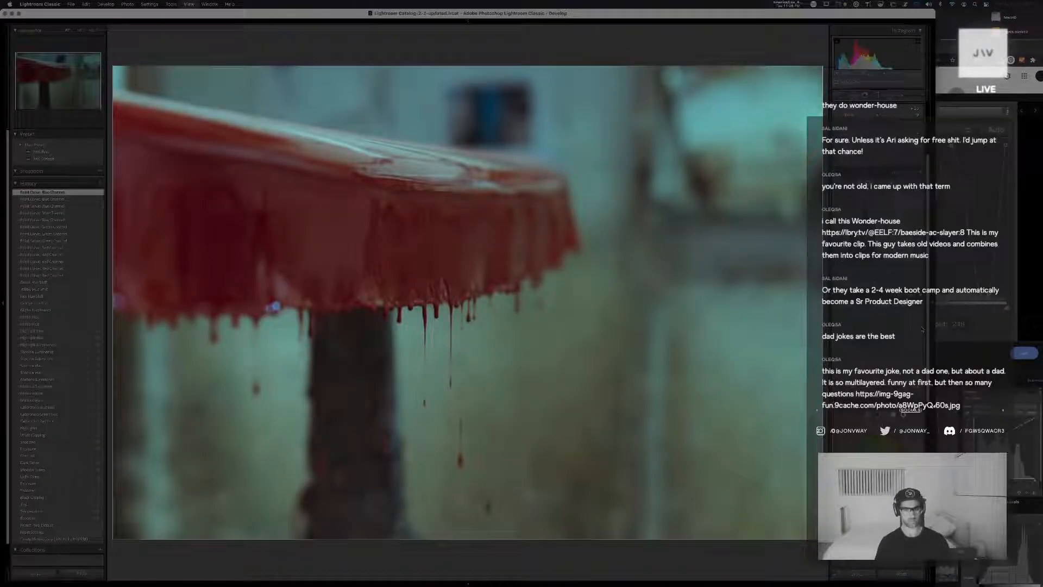
pyautogui.press('g')
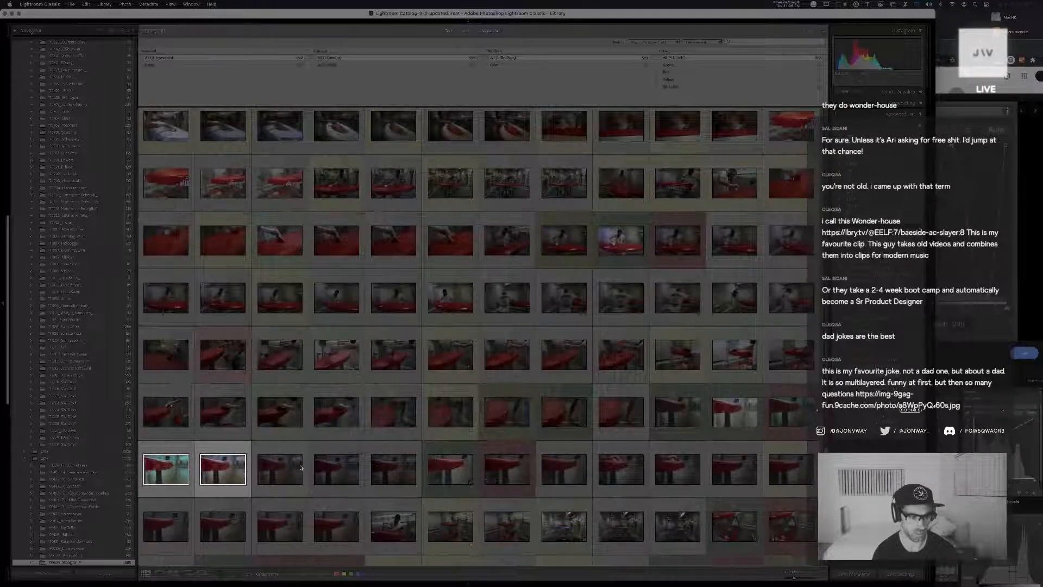
pyautogui.click(794, 422)
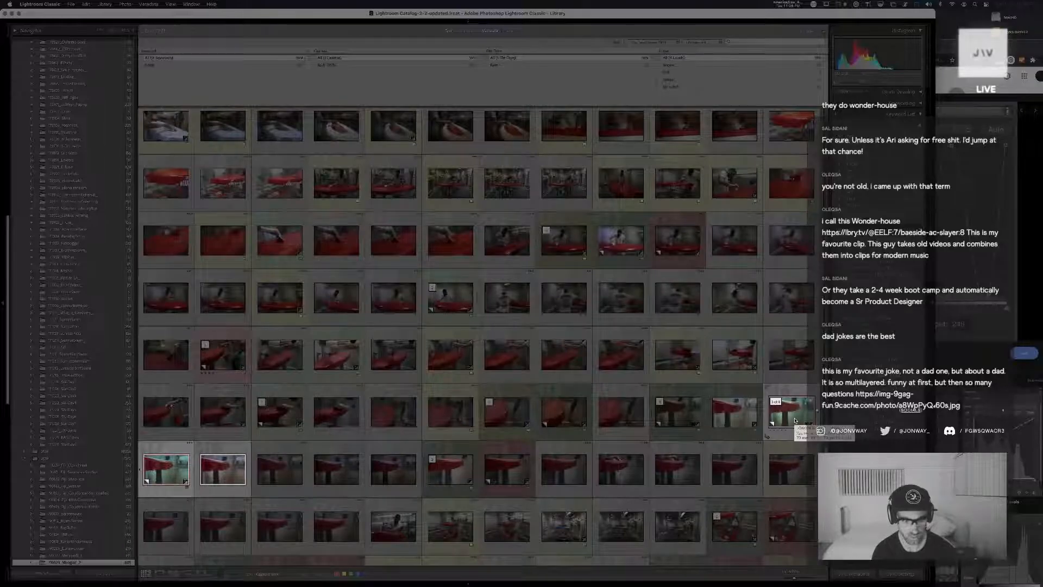
# Compare the graded drip copy side by side with the unedited drip photo, then with the earlier graded version
pyautogui.press('c')
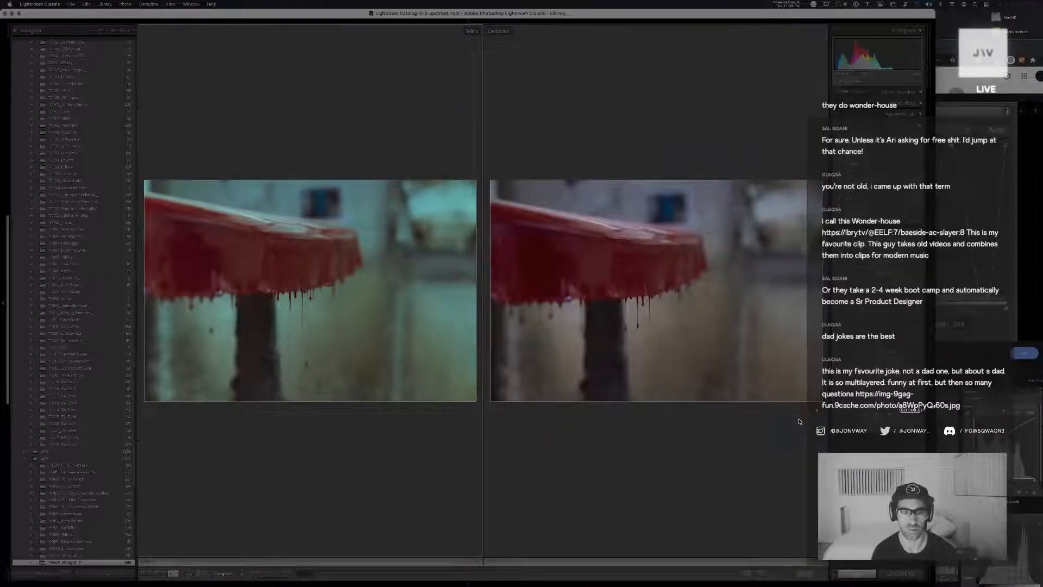
pyautogui.press('g')
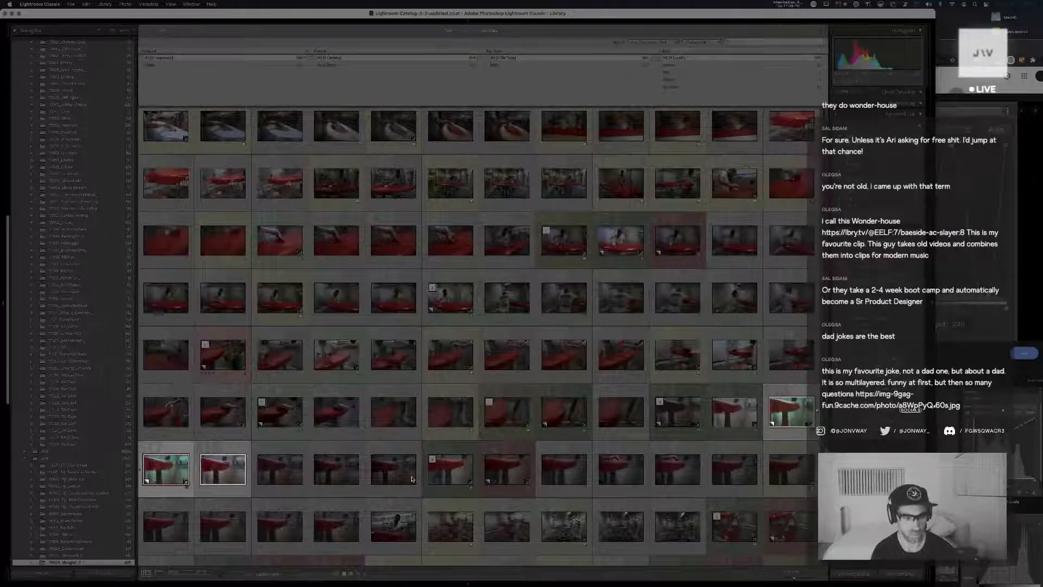
pyautogui.click(176, 468)
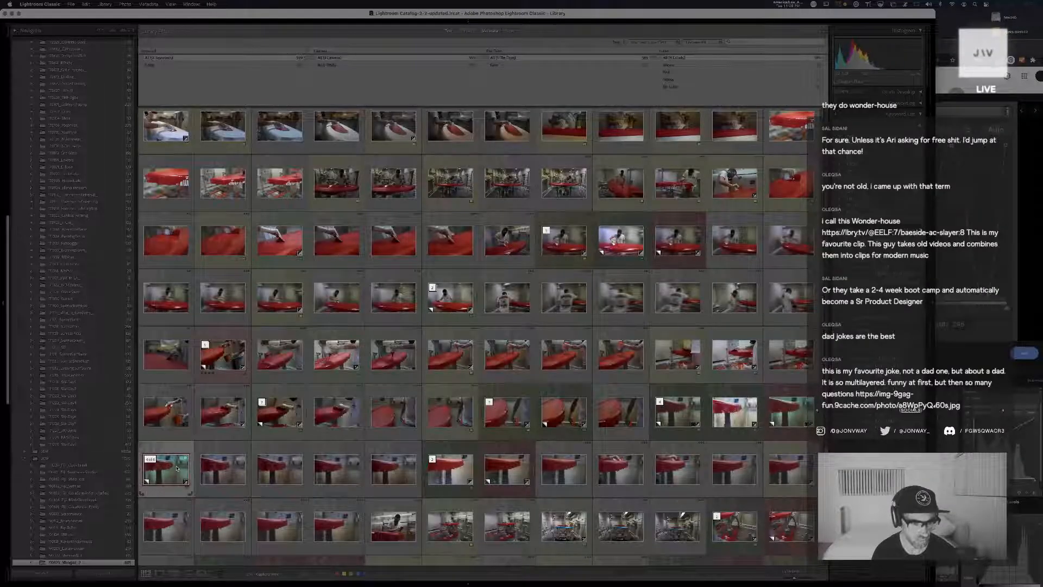
pyautogui.keyDown('super'); pyautogui.click(799, 417); pyautogui.keyUp('super')
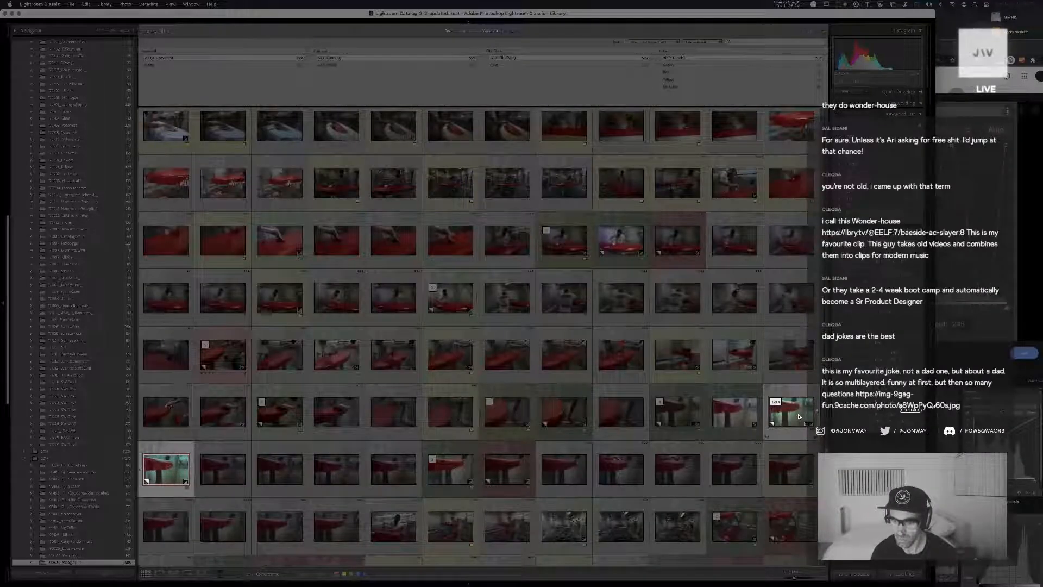
pyautogui.press('c')
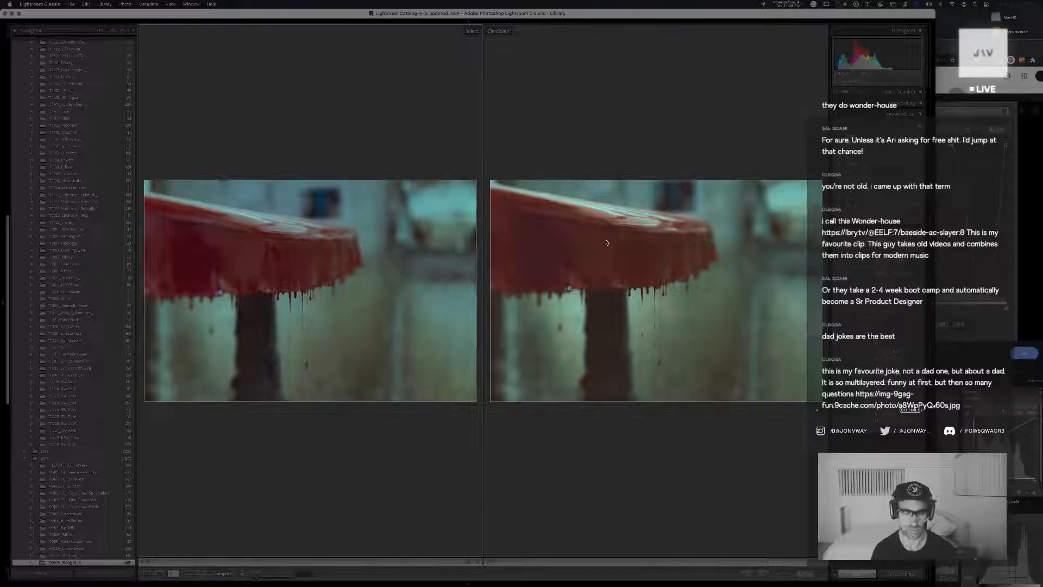
pyautogui.press('g')
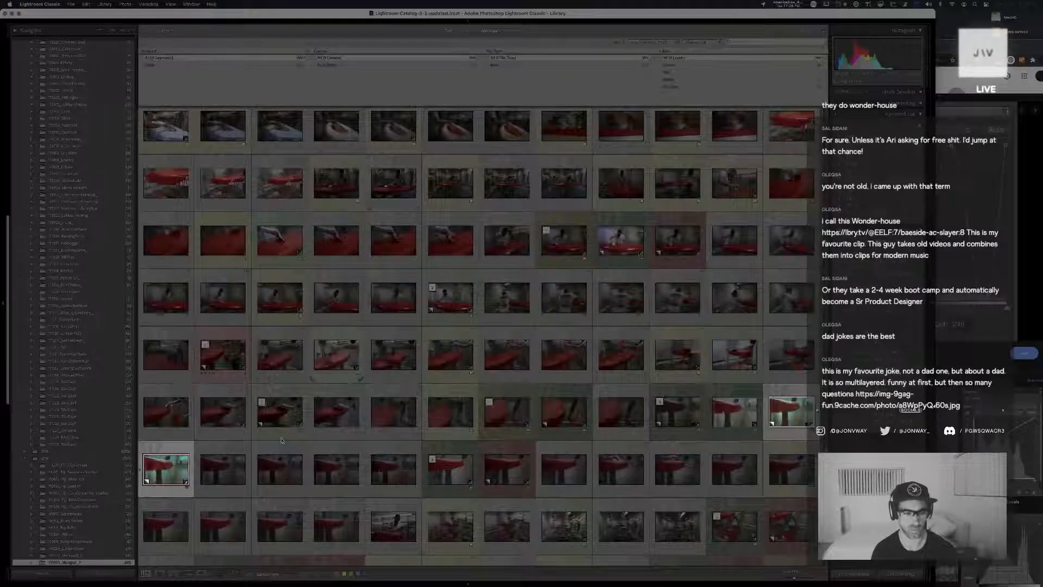
# Open the newest graded drip copy for editing and cool its graduated filter's color temperature slightly, then close the filter
pyautogui.click(229, 469)
pyautogui.click(170, 472)
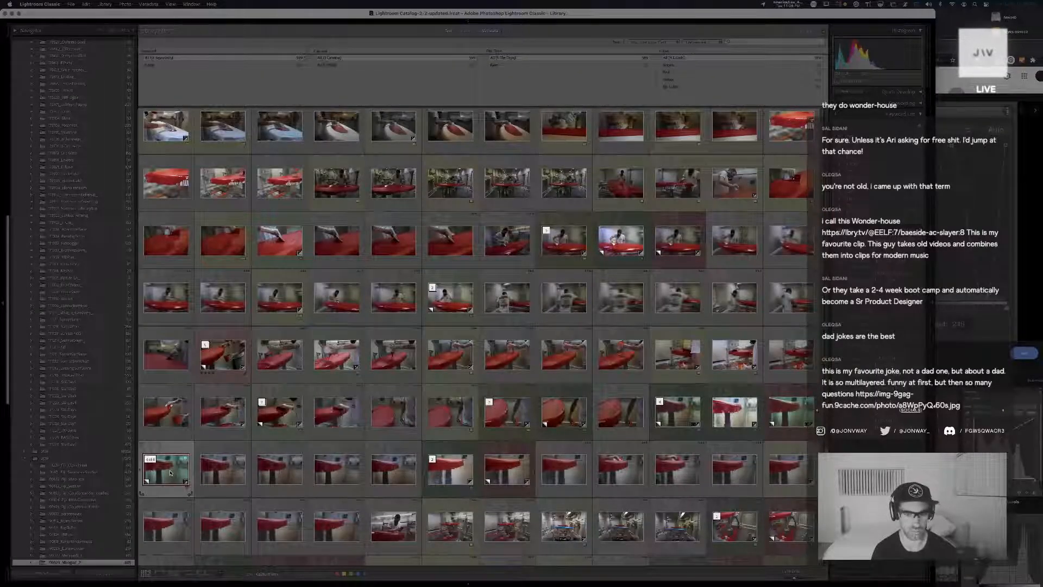
pyautogui.press('d')
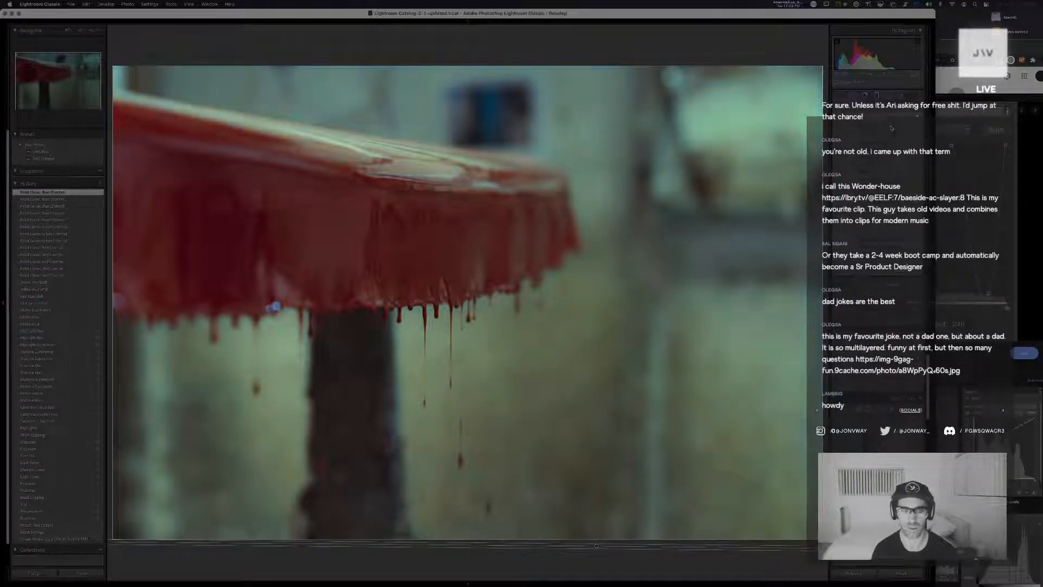
pyautogui.moveTo(881, 129); pyautogui.dragTo(876, 129)
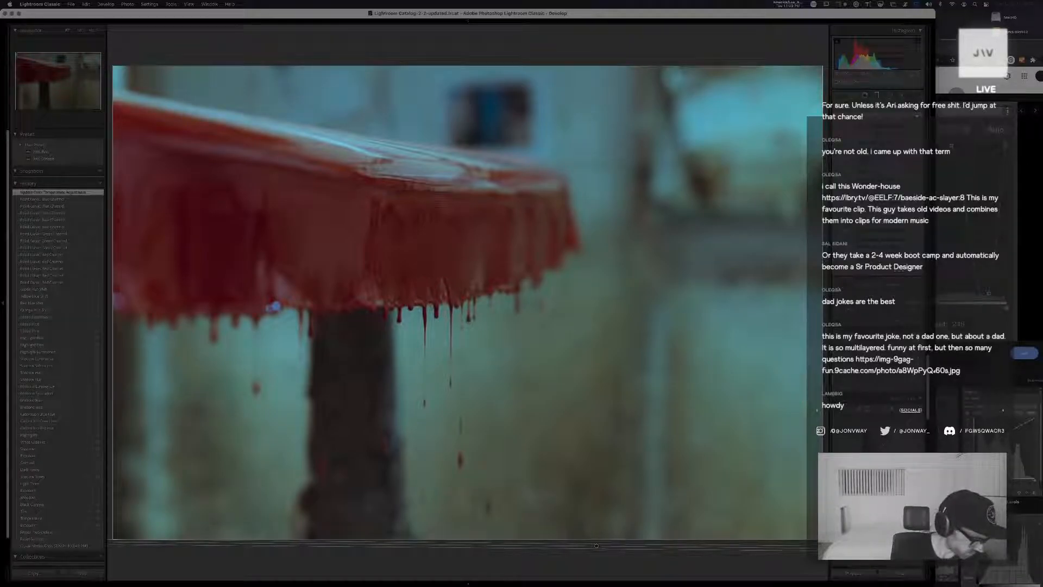
pyautogui.press('super+Tab')
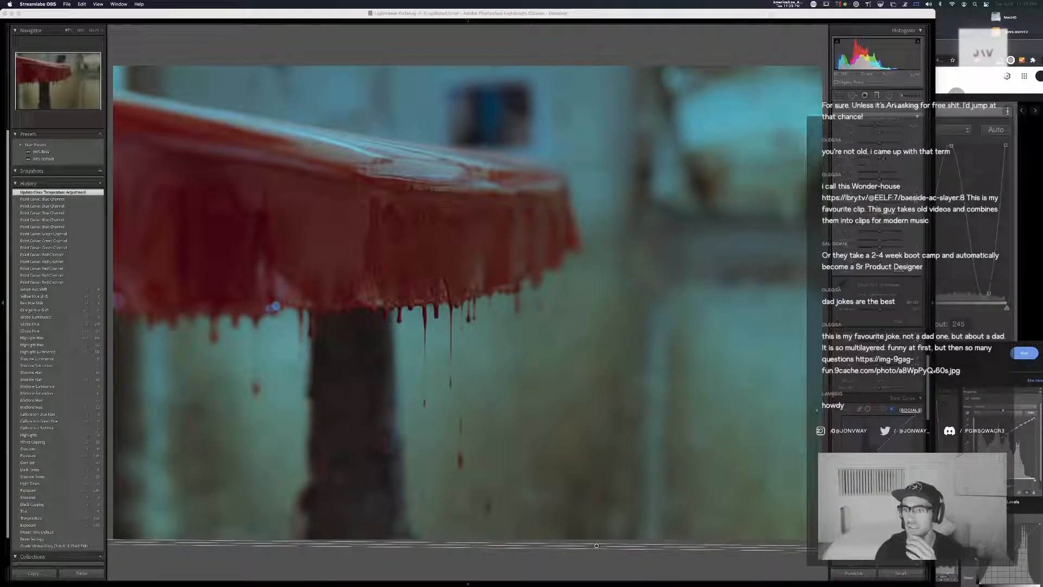
pyautogui.click(628, 14)
pyautogui.press('l')
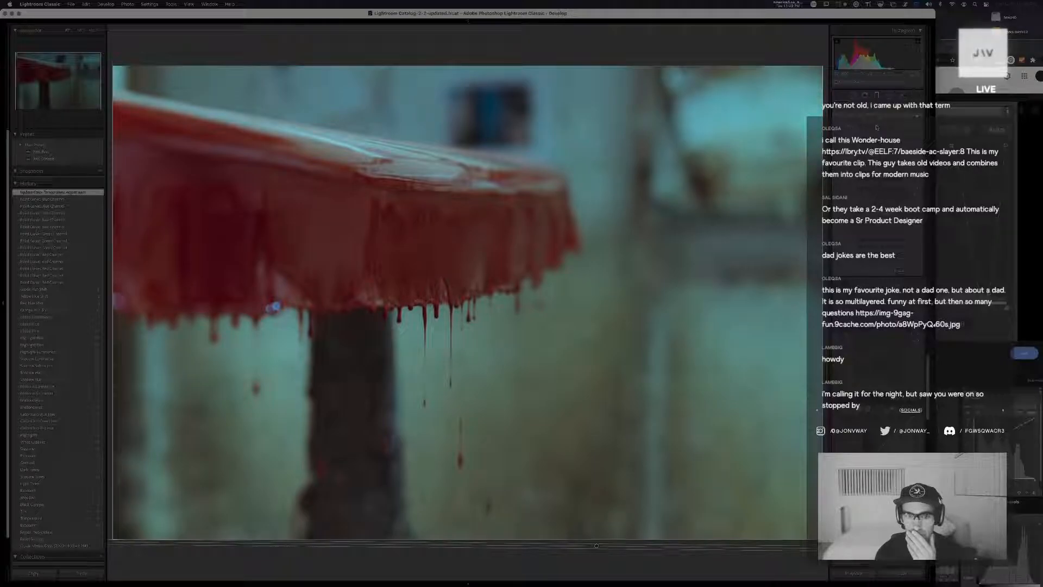
pyautogui.moveTo(876, 128); pyautogui.dragTo(879, 128)
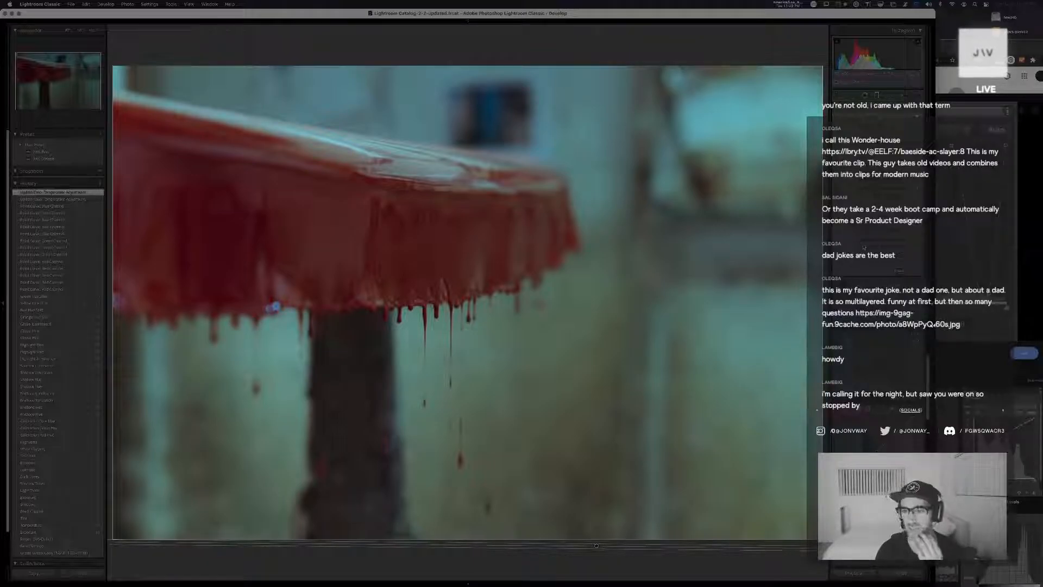
pyautogui.press('m')
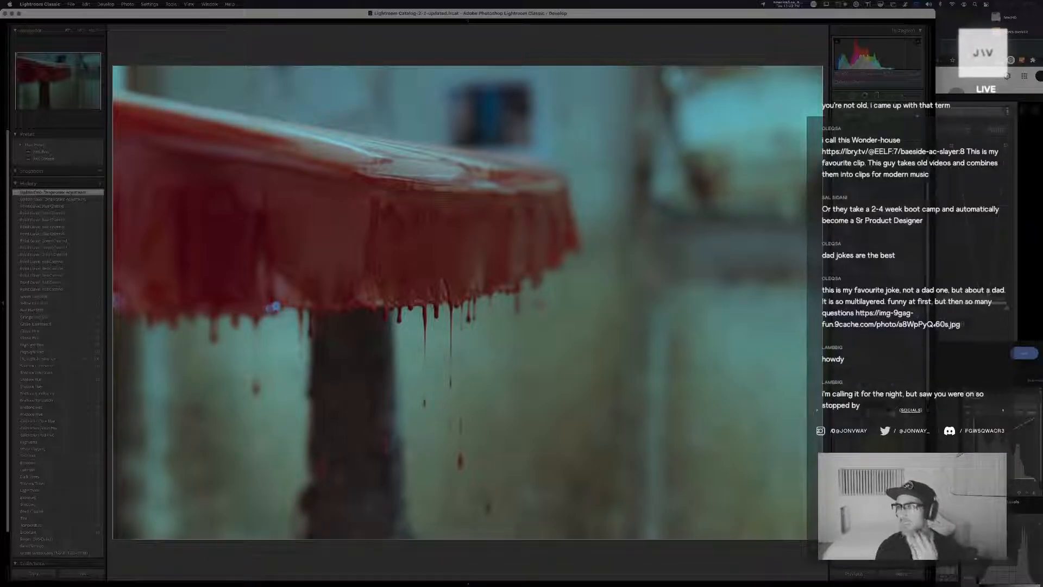
pyautogui.click(1040, 4)
pyautogui.click(1040, 4)
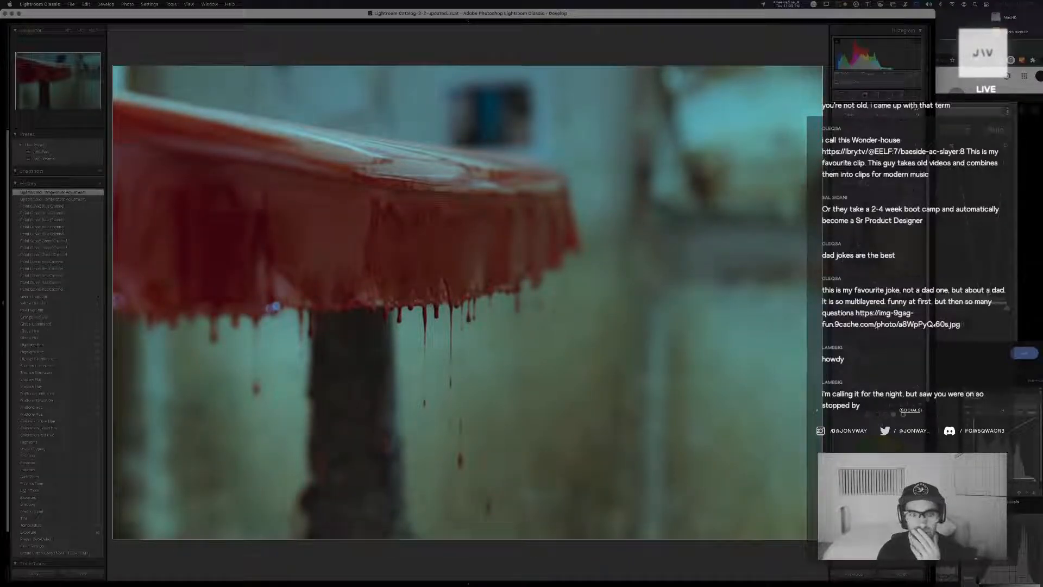
# Nudge the calibration shadow tint toward magenta and raise the exposure and highlights slightly
pyautogui.moveTo(876, 327); pyautogui.dragTo(881, 328)
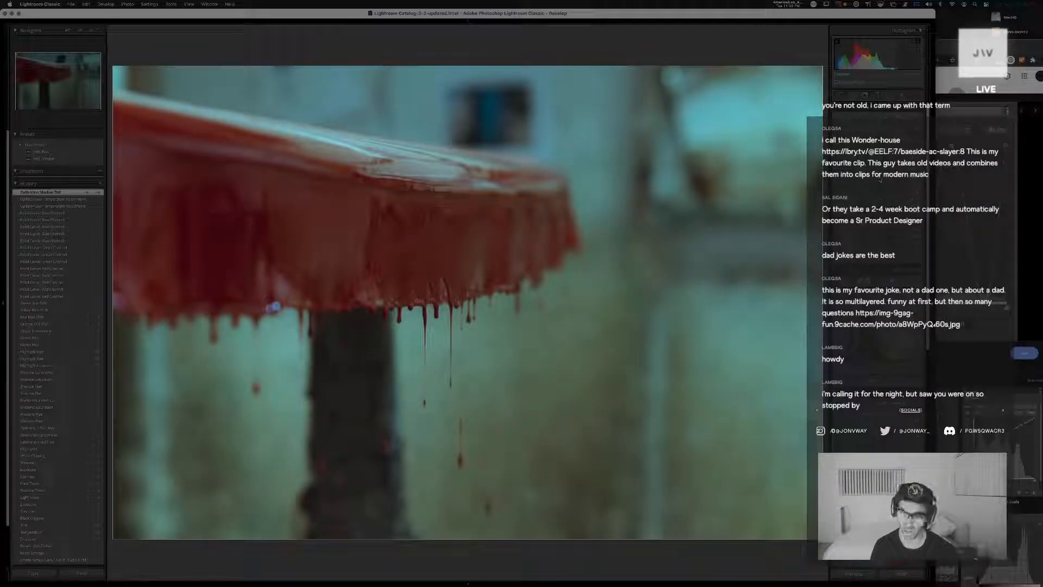
pyautogui.moveTo(881, 179); pyautogui.dragTo(881, 180)
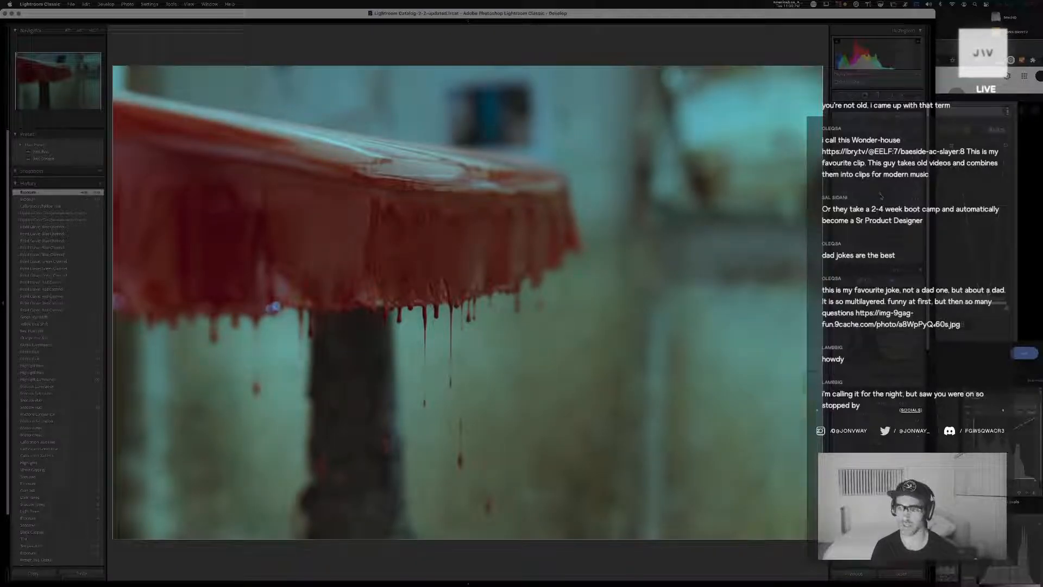
pyautogui.moveTo(882, 196); pyautogui.dragTo(883, 195)
# Adjust the luminance of the yellows, oranges and reds to refine the paint's brightness
pyautogui.scroll(-6, 882, 196)
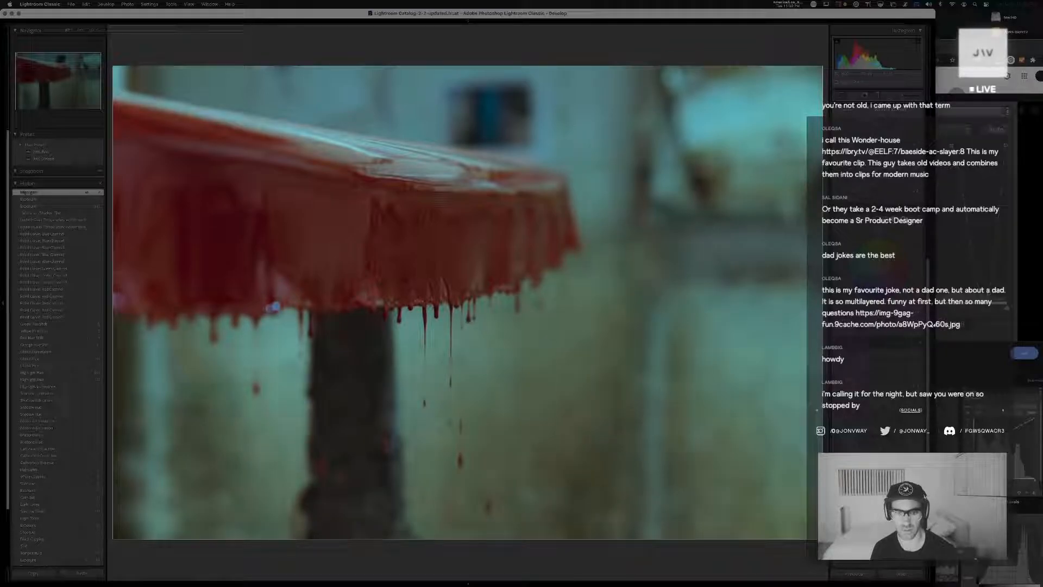
pyautogui.moveTo(881, 163); pyautogui.dragTo(894, 163)
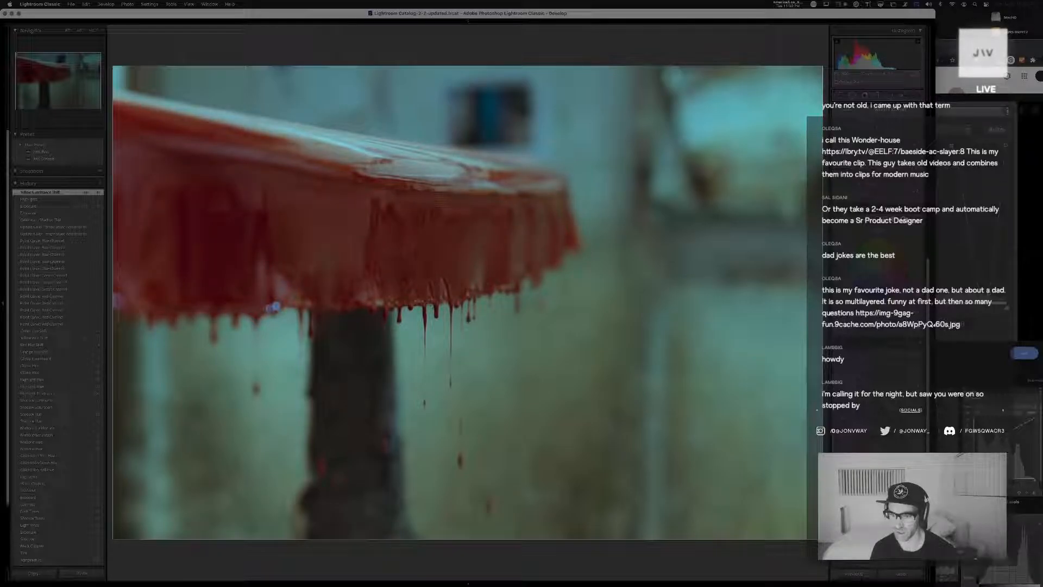
pyautogui.moveTo(881, 156)
pyautogui.mouseDown()
pyautogui.moveTo(892, 156)
pyautogui.moveTo(874, 149)
pyautogui.mouseUp()
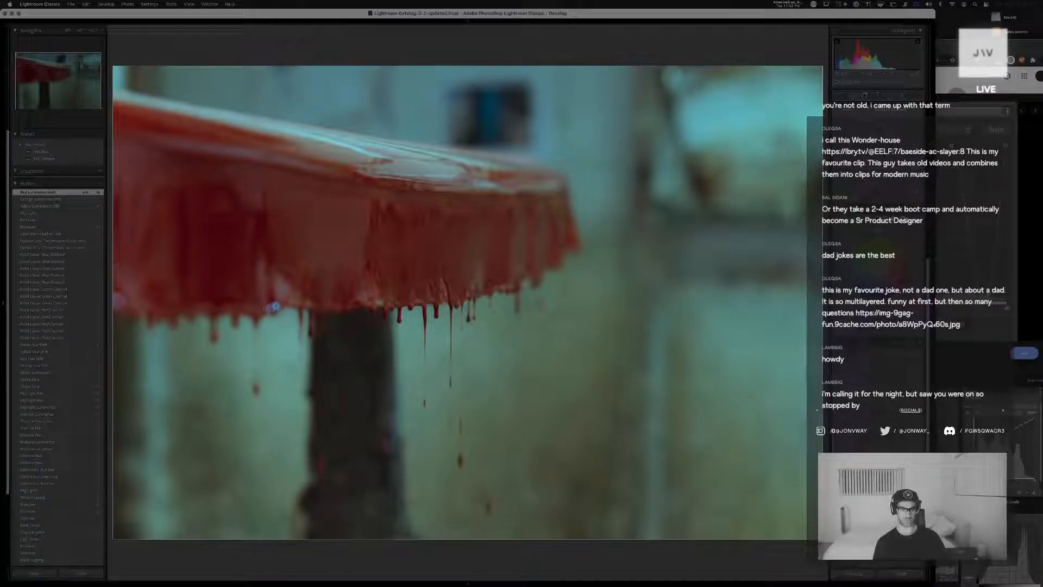
# Review the new teal grade at full size against the unedited photo and the earlier graded versions of the drip close-up
pyautogui.press('g')
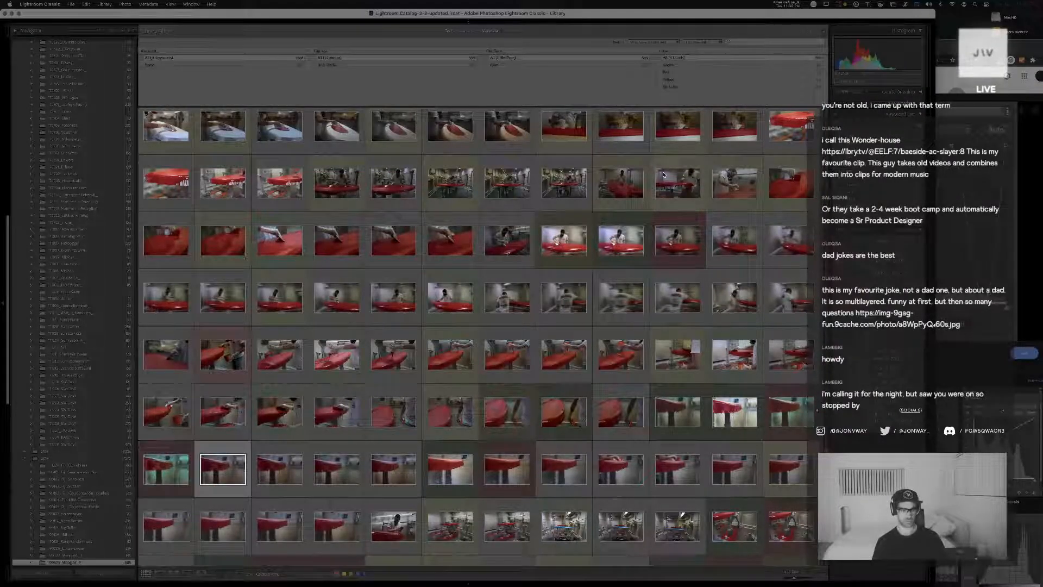
pyautogui.doubleClick(794, 410)
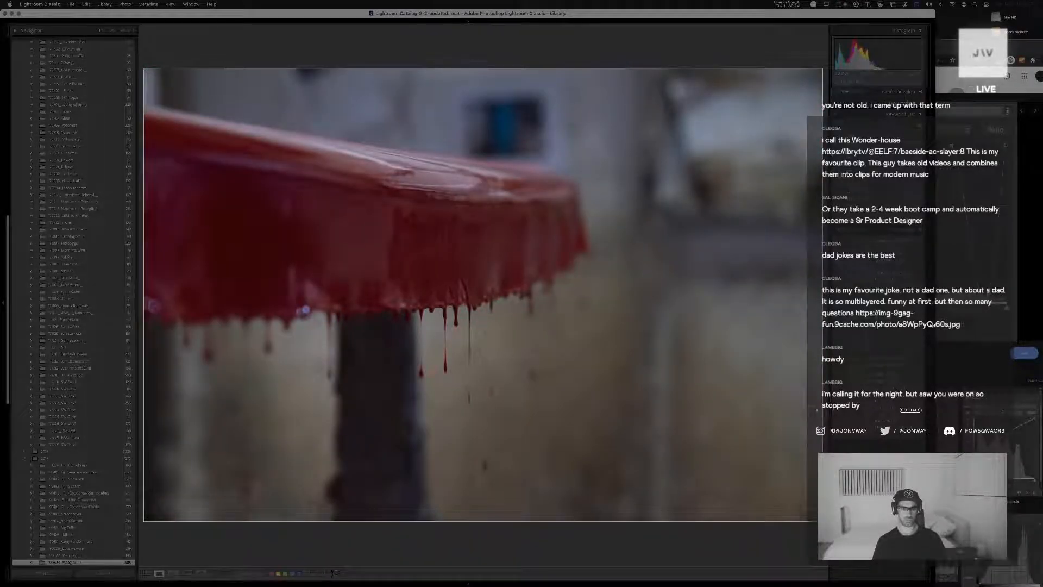
pyautogui.press('g')
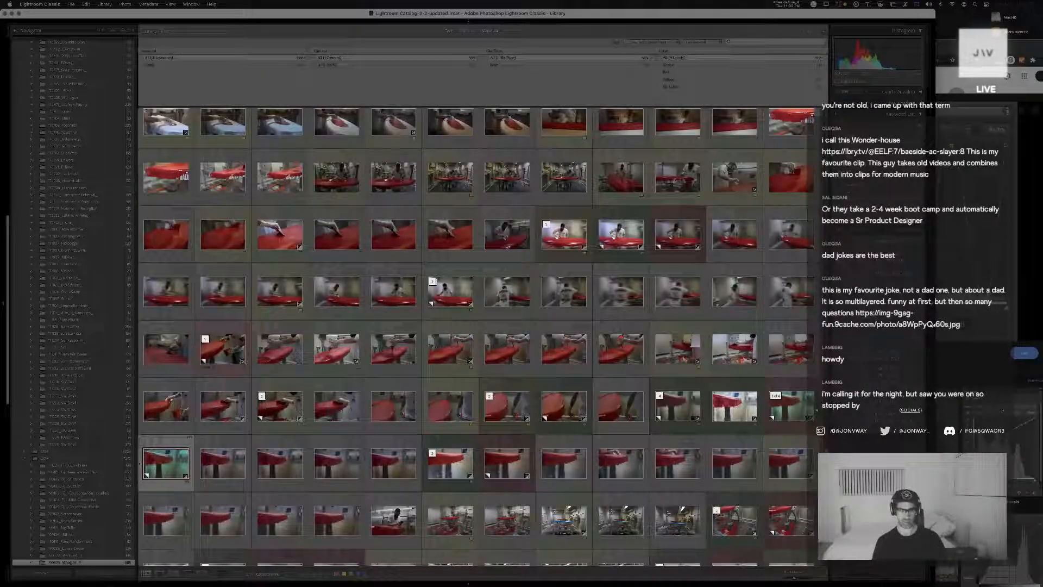
pyautogui.doubleClick(178, 454)
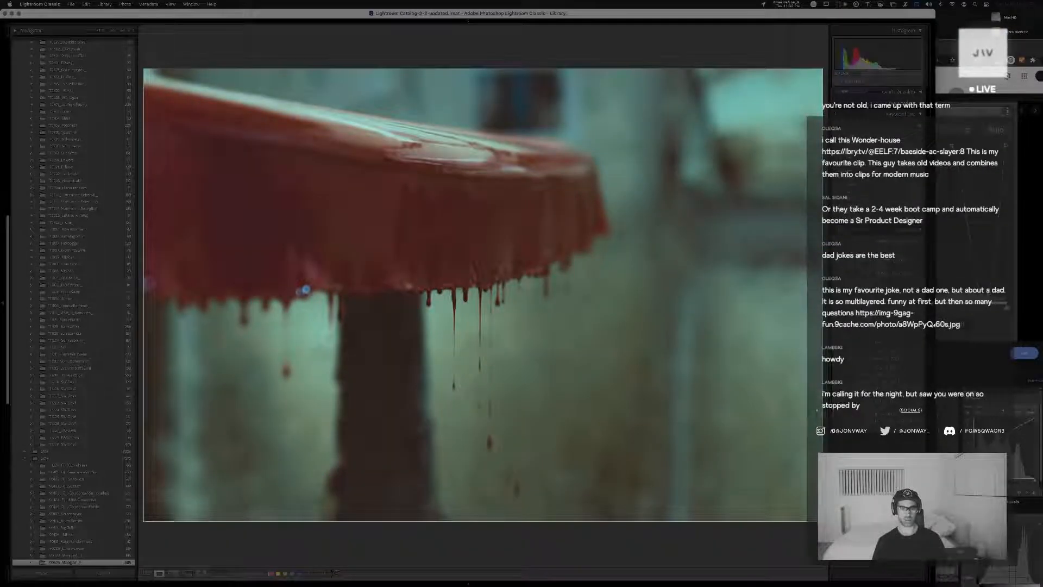
pyautogui.press('Right')
pyautogui.press('Right')
pyautogui.press('Right')
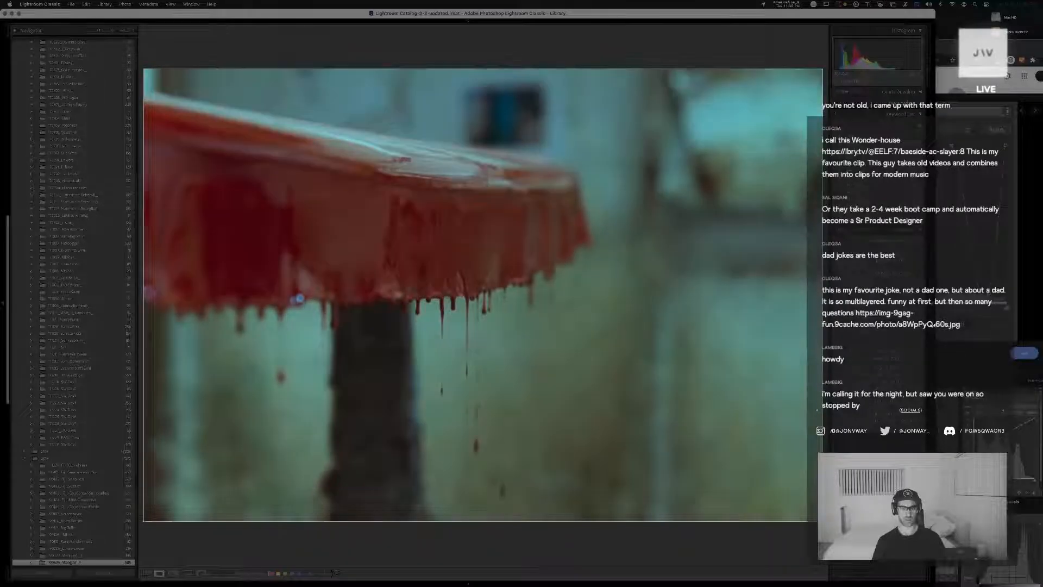
pyautogui.press('Right')
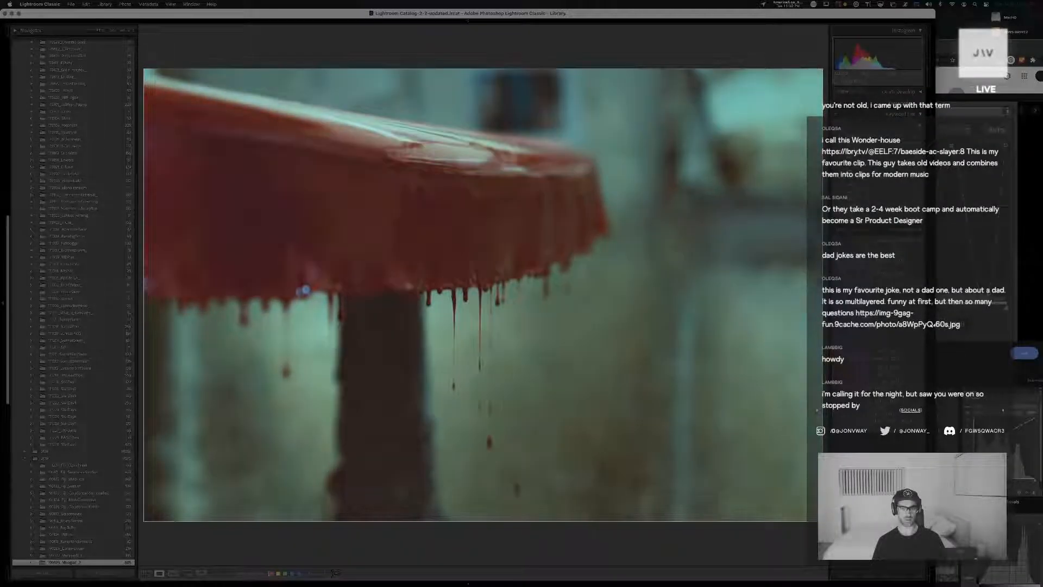
pyautogui.press('Left')
pyautogui.press('Right')
pyautogui.press('Right')
pyautogui.press('Right')
pyautogui.press('Right')
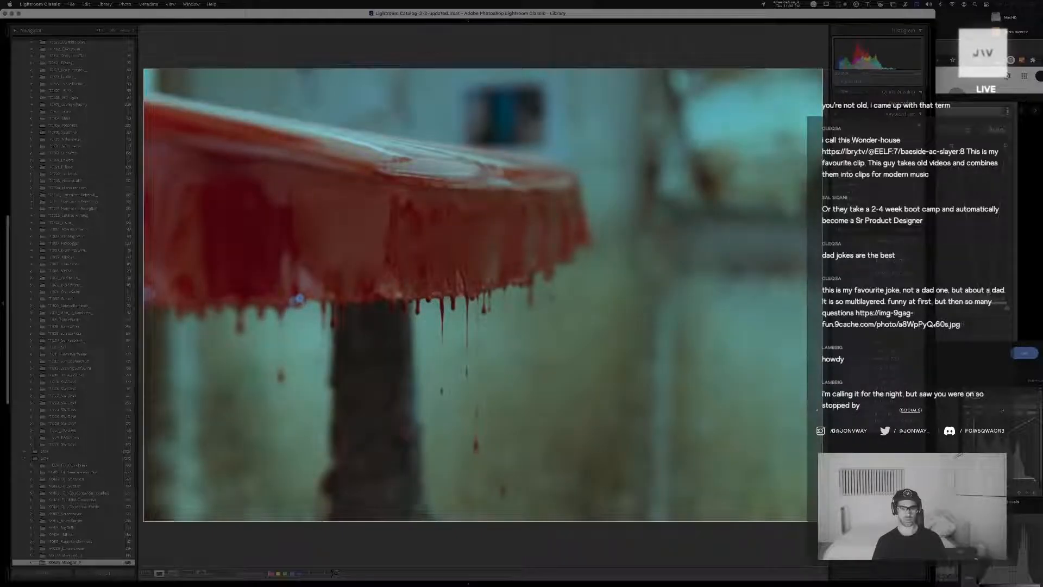
pyautogui.press('Right')
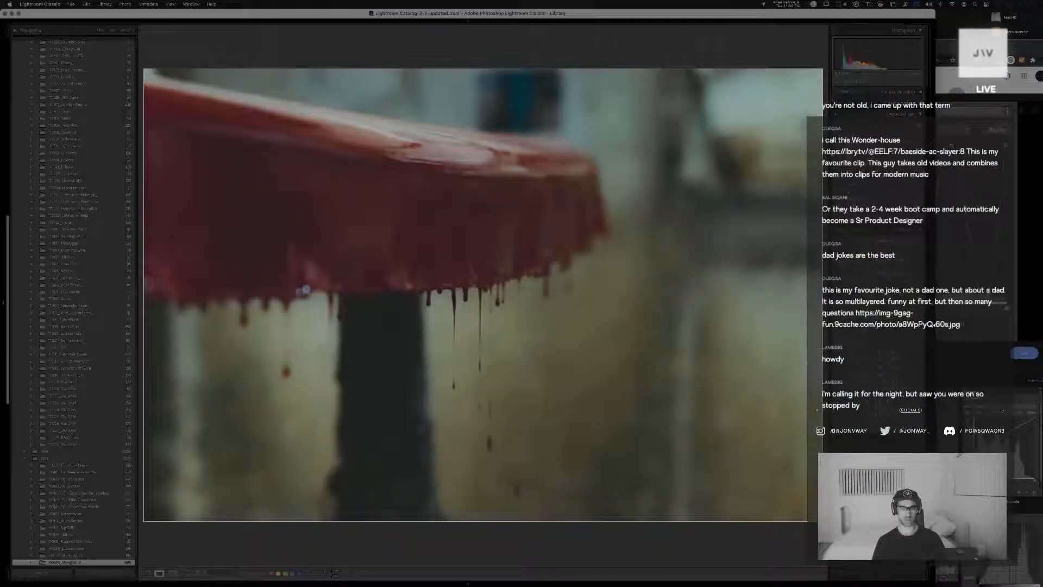
pyautogui.press('Right')
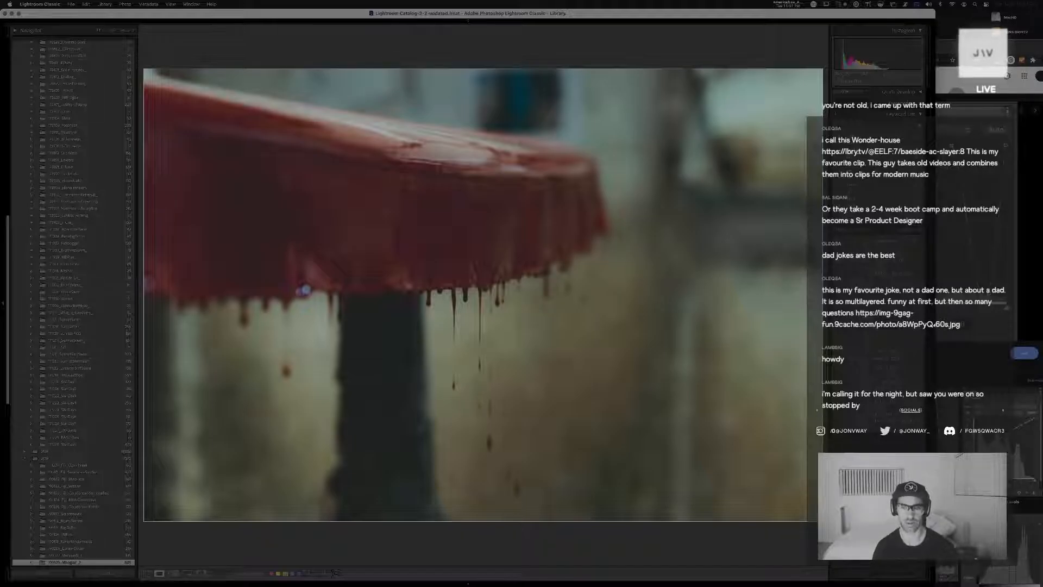
# Find the new teal-graded drip copy in the library grid, move it to the top of its stack and collapse the stack
pyautogui.press('g')
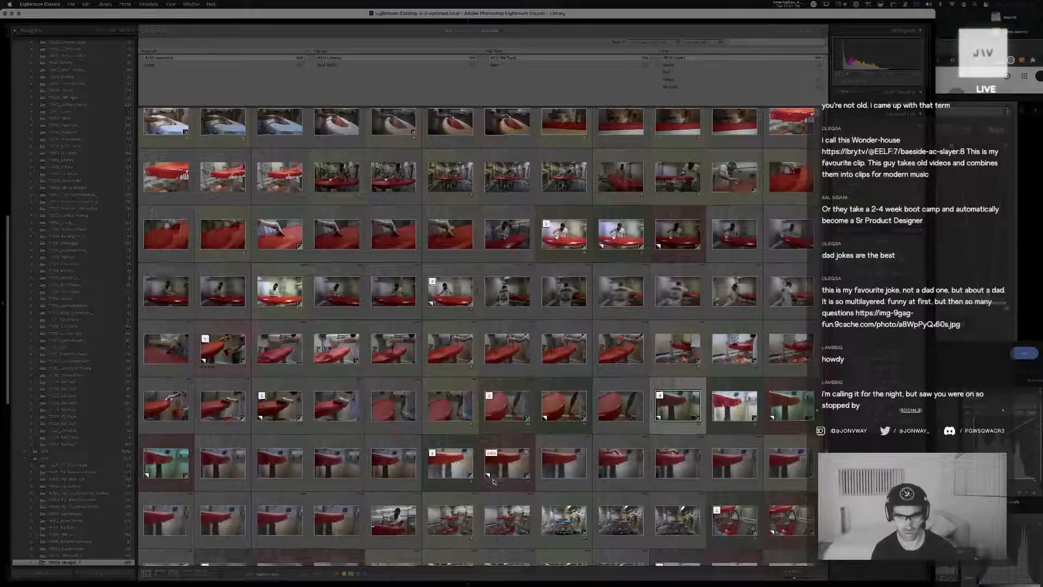
pyautogui.scroll(-5, 494, 481)
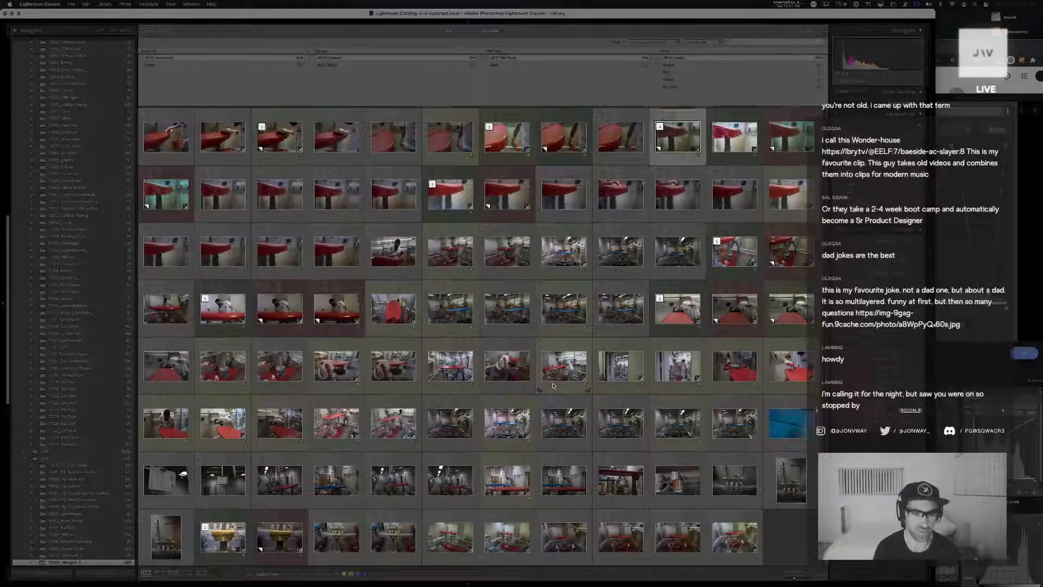
pyautogui.scroll(2, 553, 386)
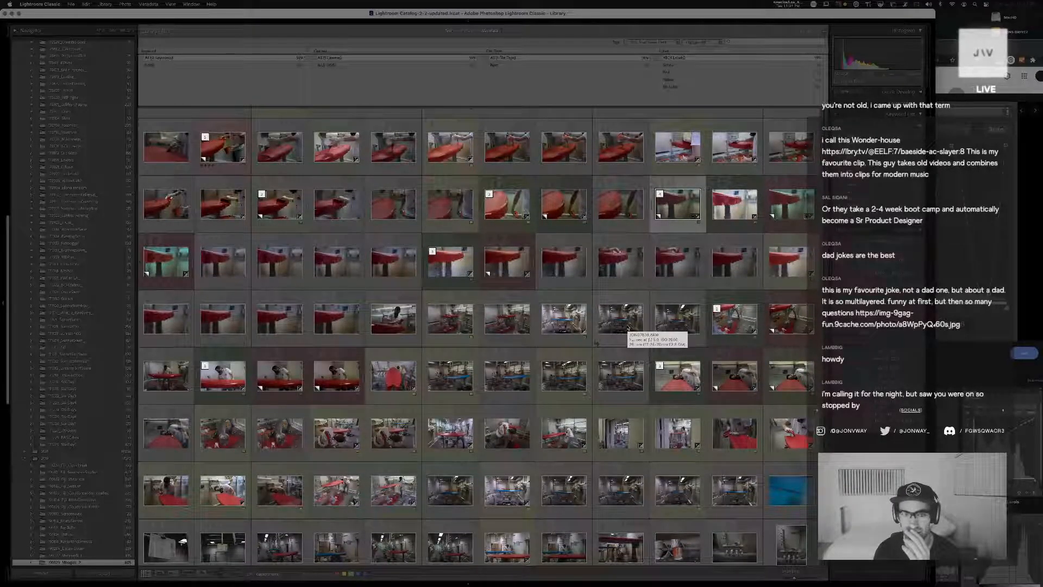
pyautogui.scroll(1, 629, 328)
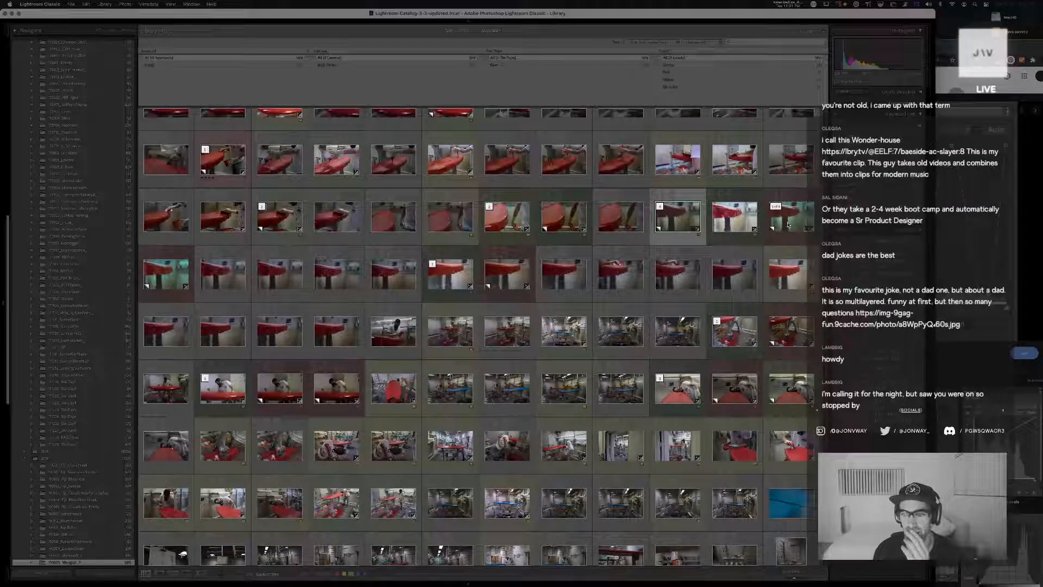
pyautogui.doubleClick(182, 280)
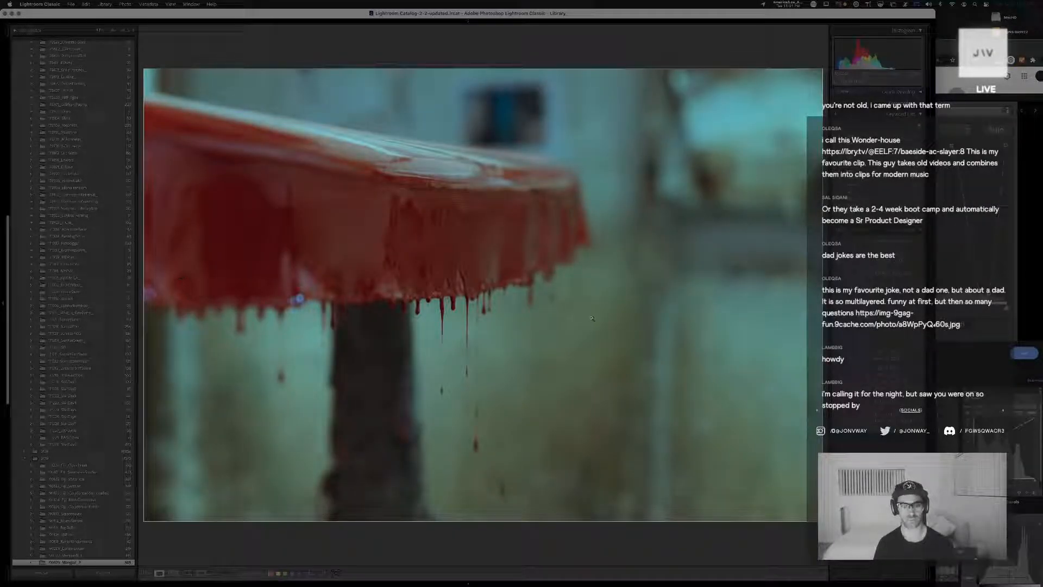
pyautogui.press('g')
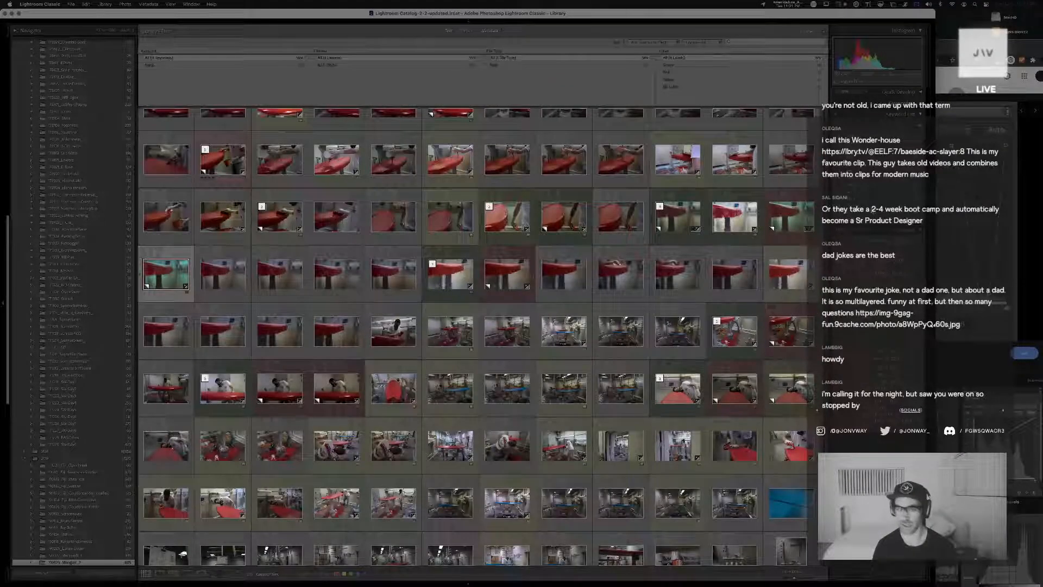
pyautogui.hotkey('shift', 's')
pyautogui.press('s')
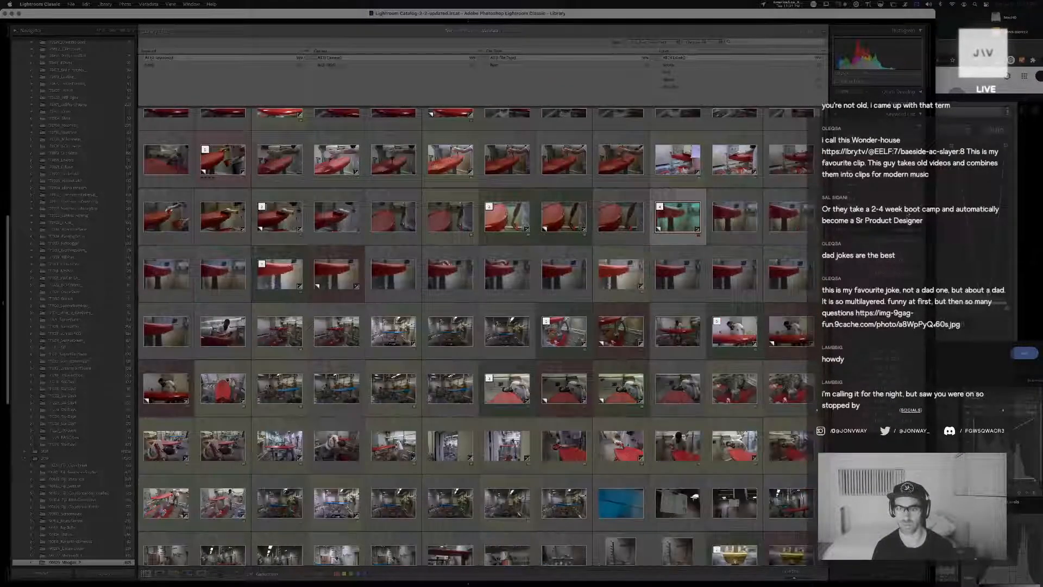
# Label the teal-graded red drip close-up yellow
pyautogui.press('7')
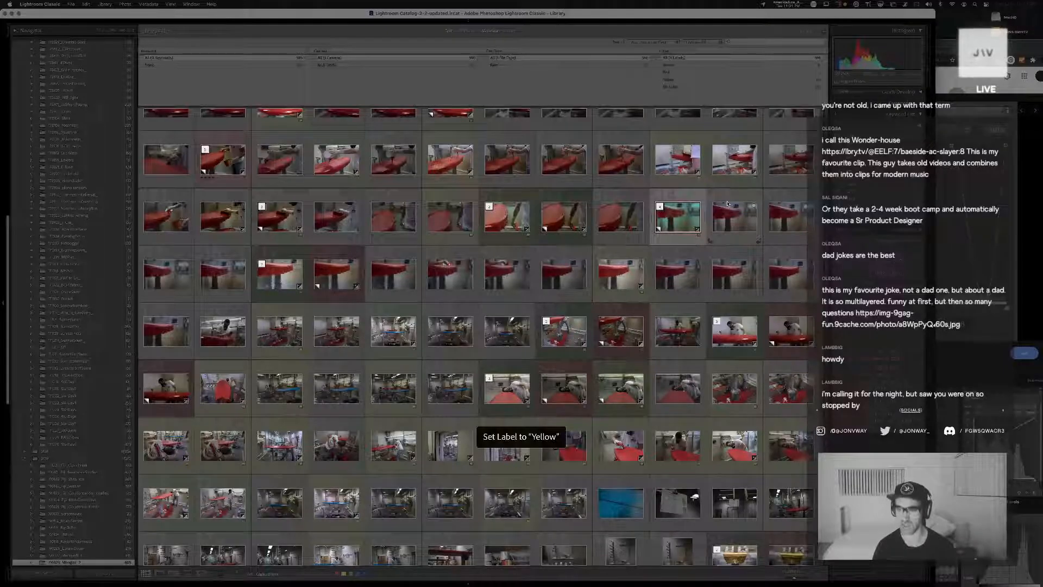
pyautogui.click(834, 180)
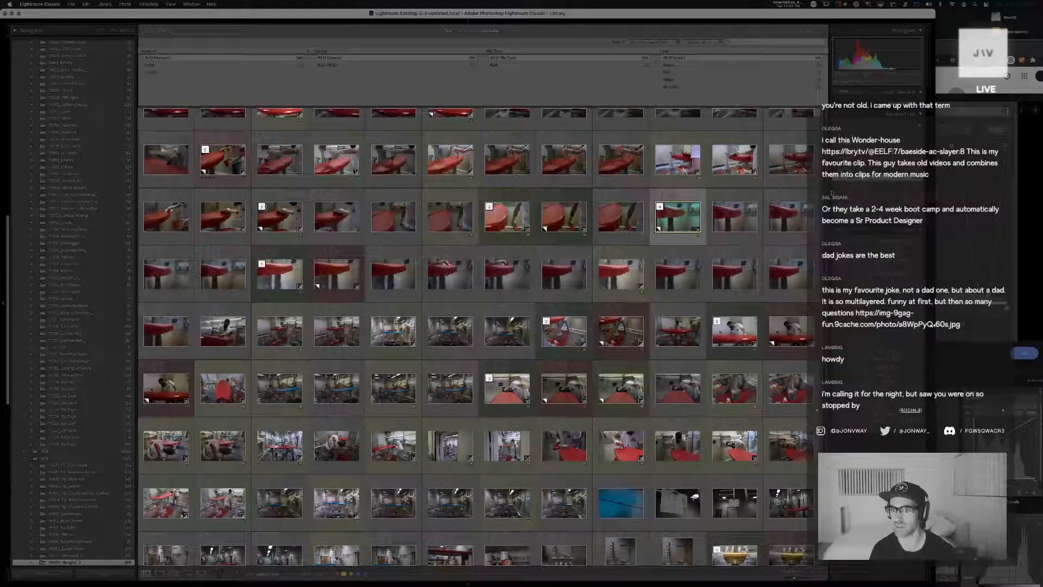
pyautogui.click(834, 192)
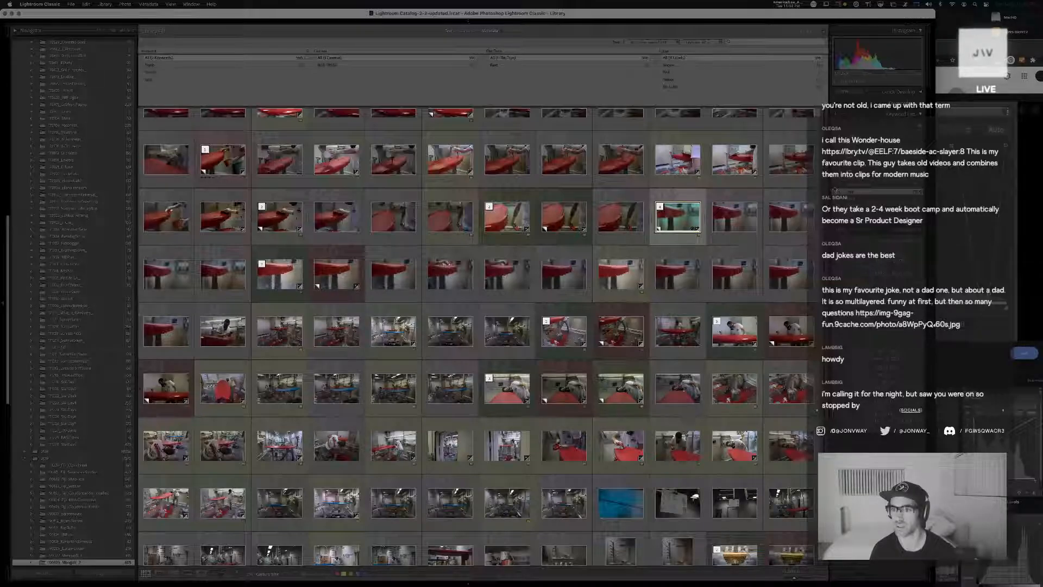
pyautogui.click(835, 186)
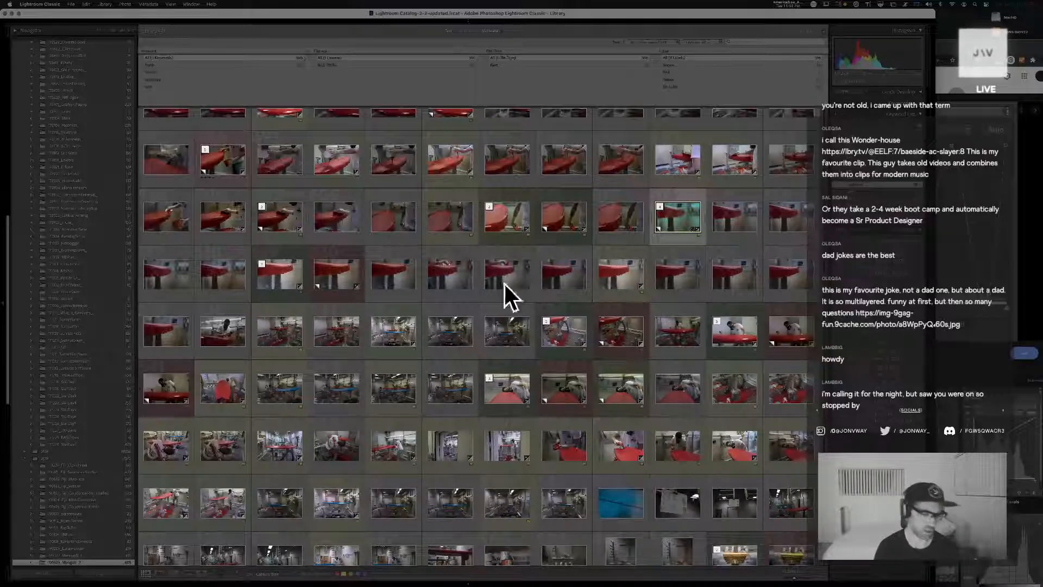
# Look back through the library grid from the red board photos to the blue board and early workshop shots
pyautogui.click(555, 327)
pyautogui.scroll(2, 554, 331)
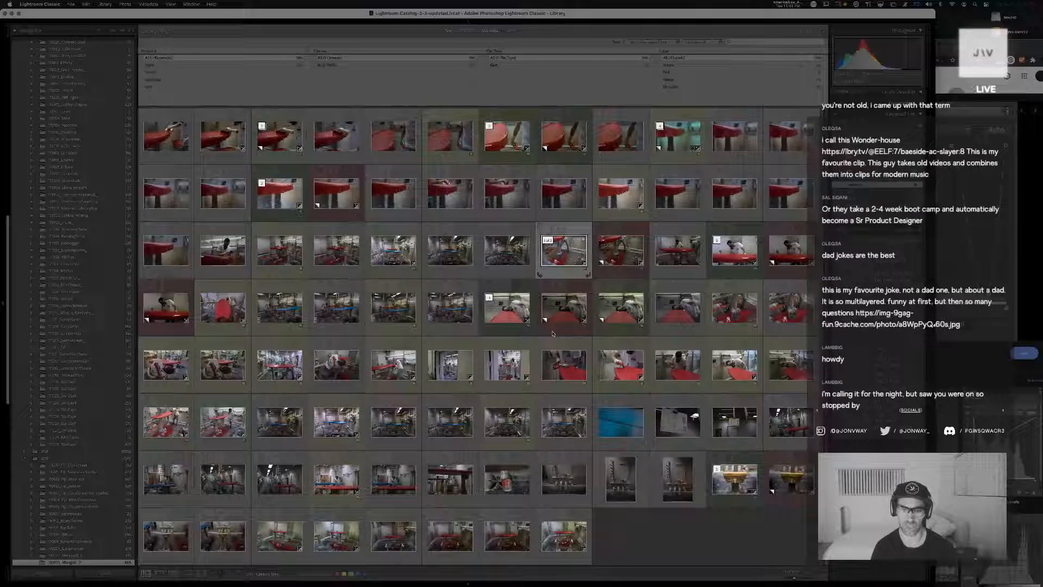
pyautogui.scroll(3, 553, 333)
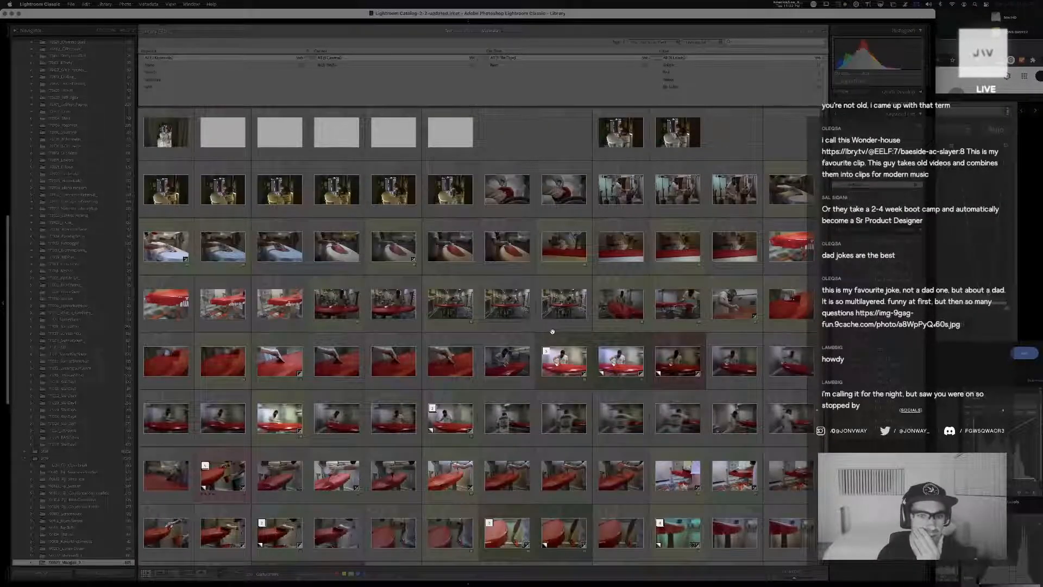
pyautogui.scroll(2, 552, 331)
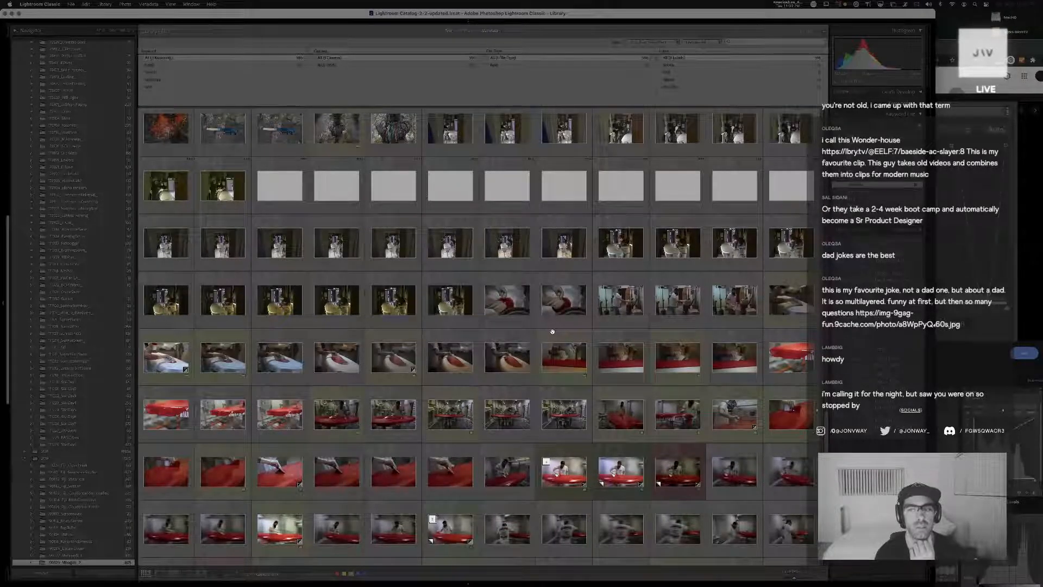
pyautogui.scroll(3, 552, 331)
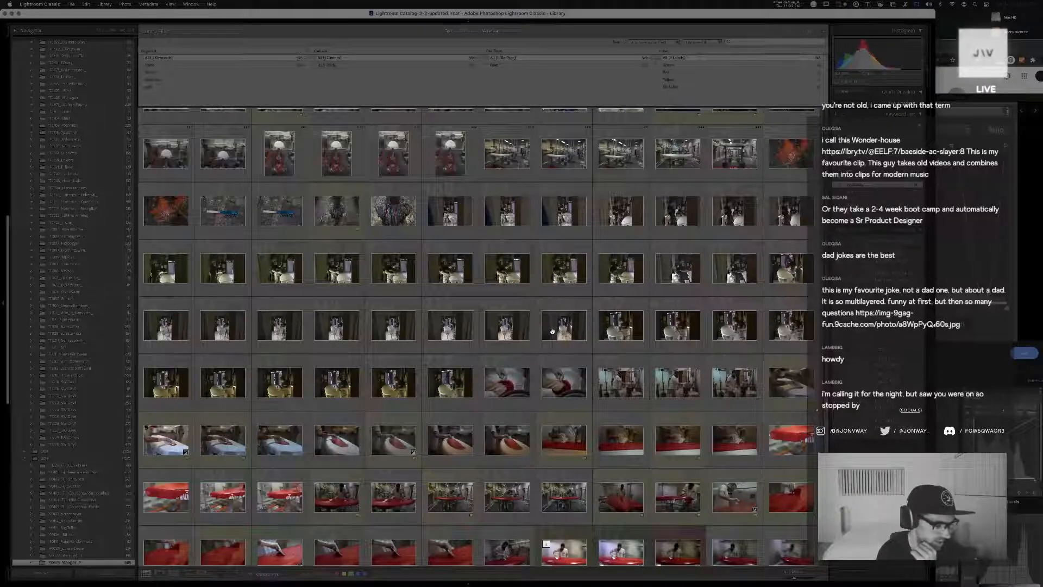
pyautogui.scroll(2, 552, 332)
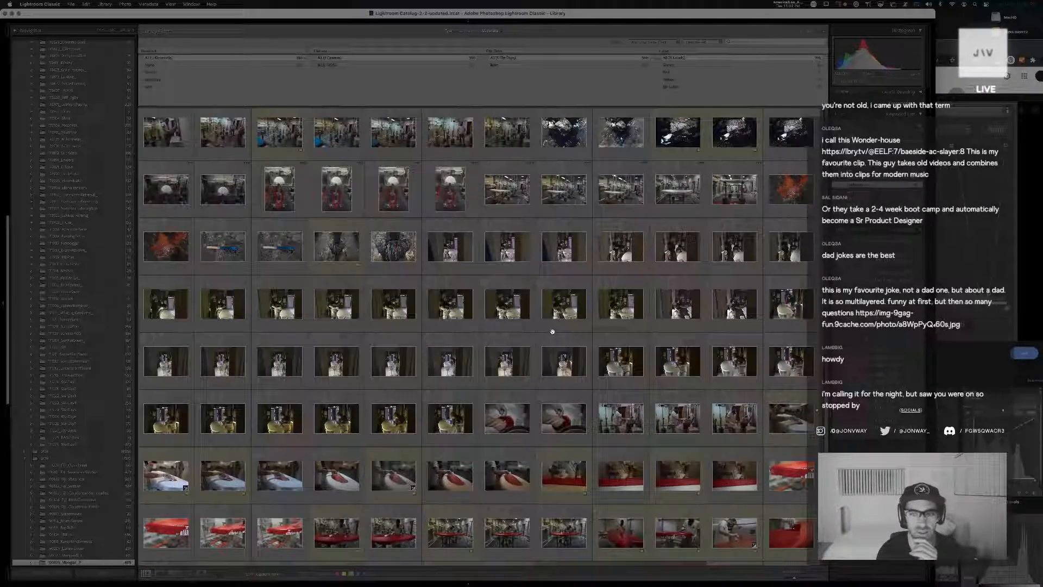
pyautogui.scroll(2, 552, 331)
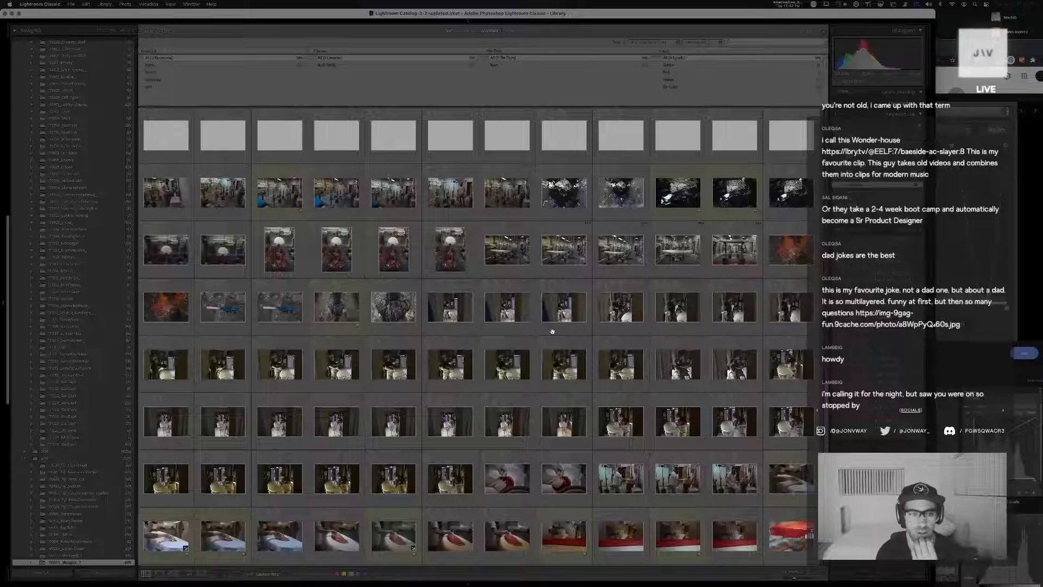
pyautogui.scroll(2, 553, 331)
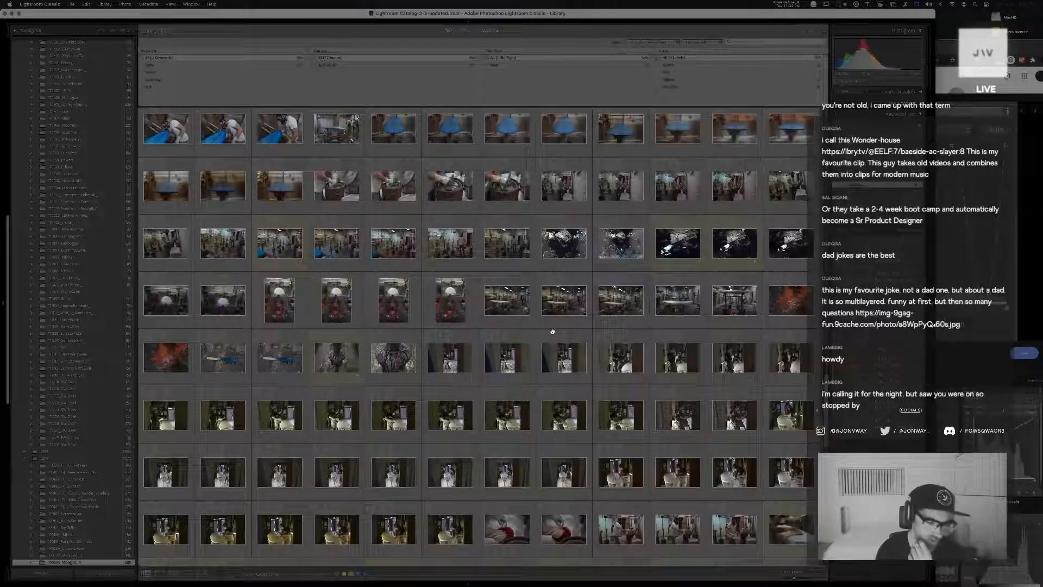
pyautogui.scroll(2, 552, 332)
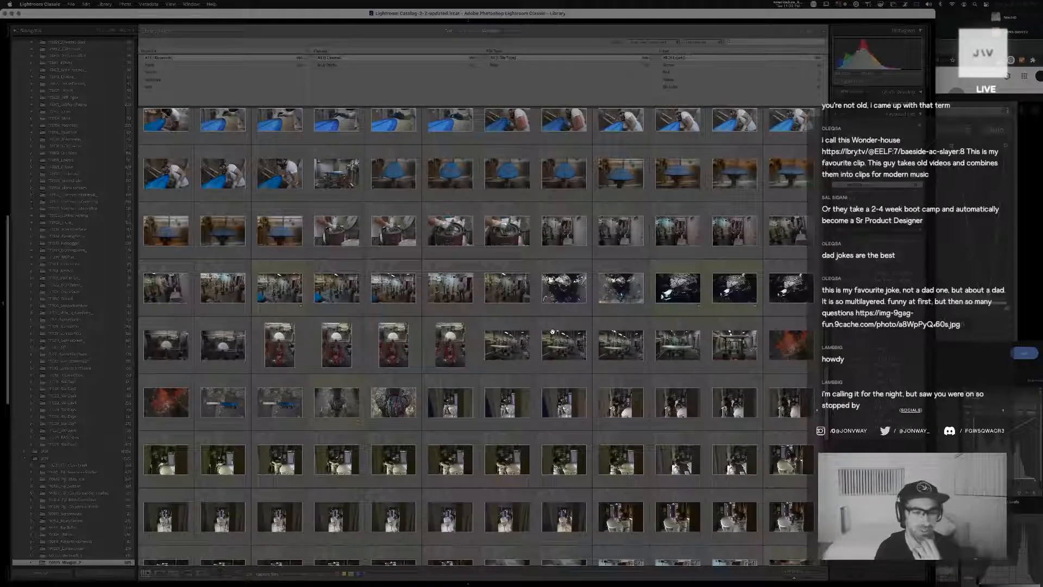
pyautogui.scroll(2, 552, 331)
pyautogui.scroll(5, 552, 332)
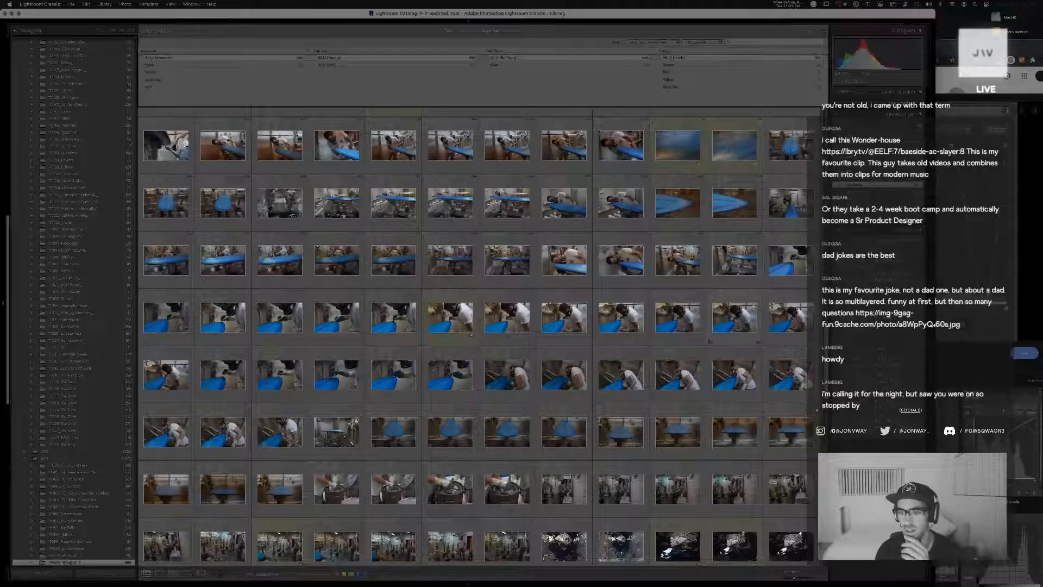
pyautogui.scroll(5, 767, 342)
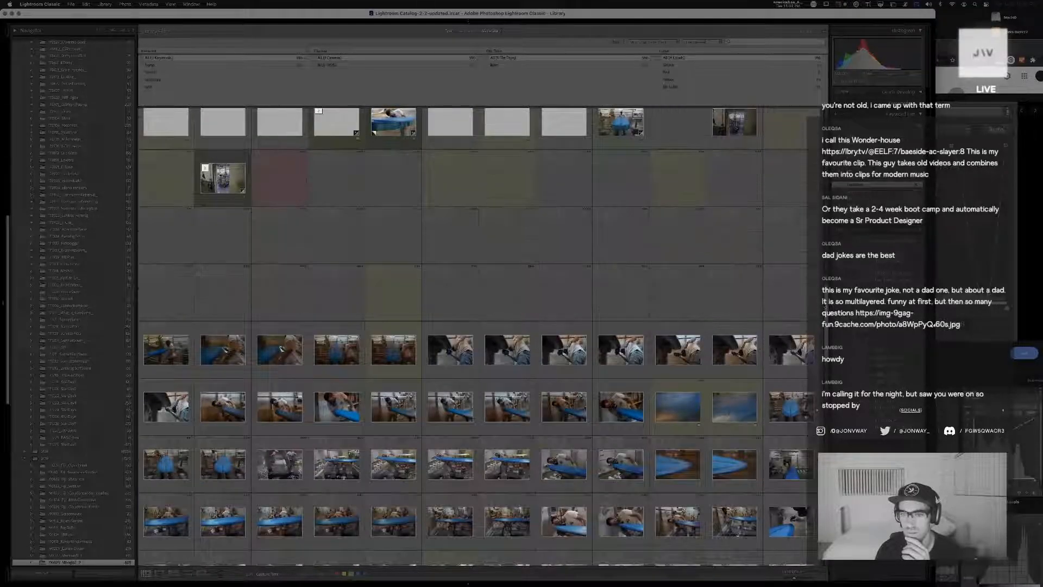
pyautogui.scroll(3, 478, 337)
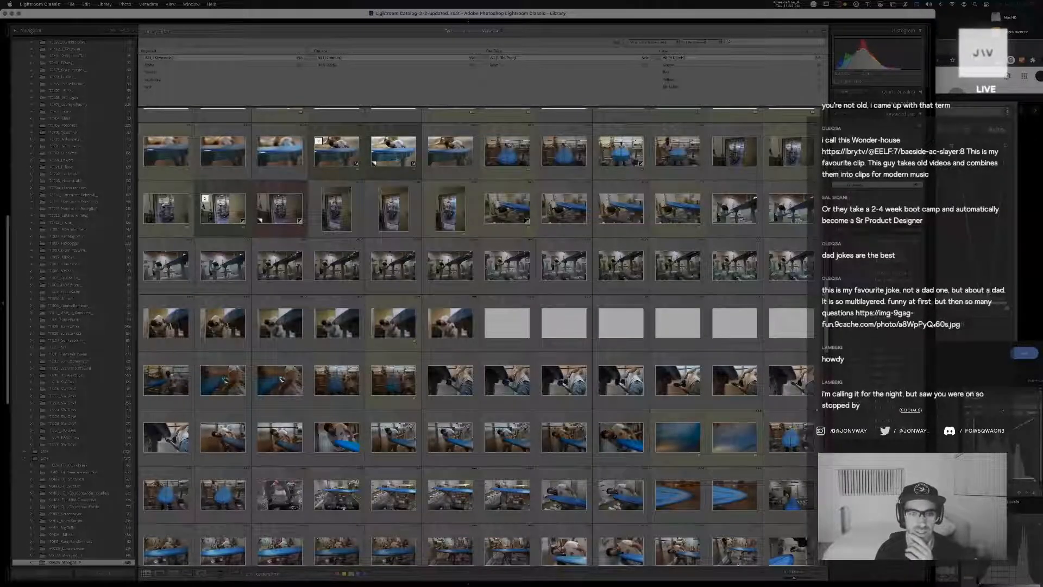
pyautogui.scroll(5, 805, 235)
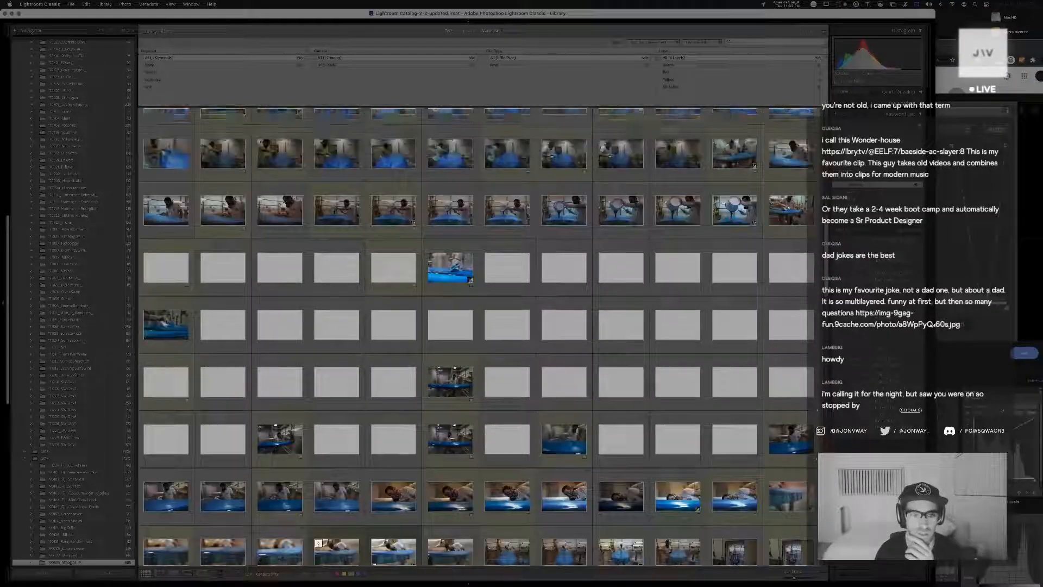
pyautogui.scroll(2, 805, 236)
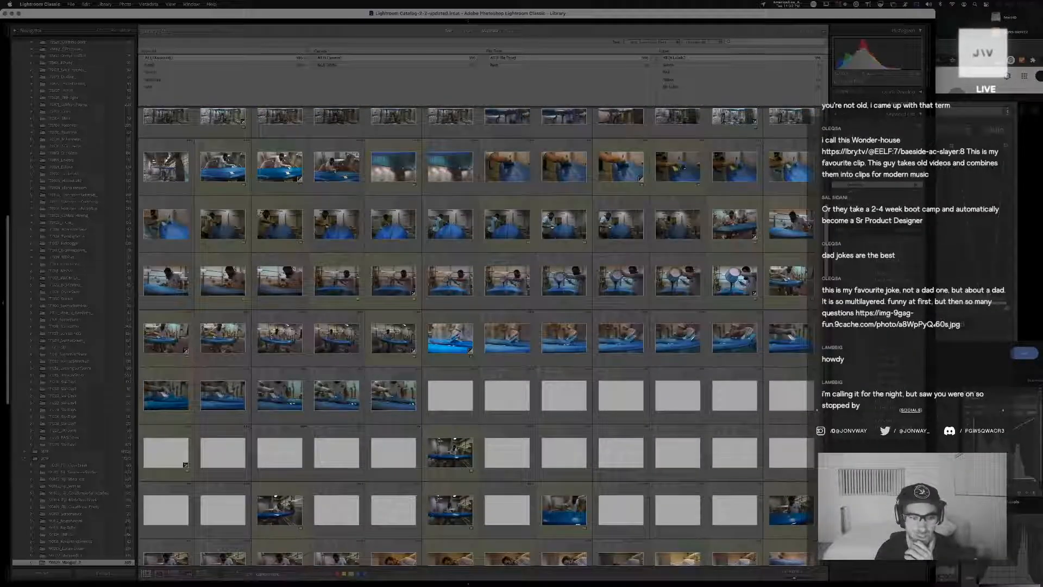
pyautogui.scroll(6, 809, 226)
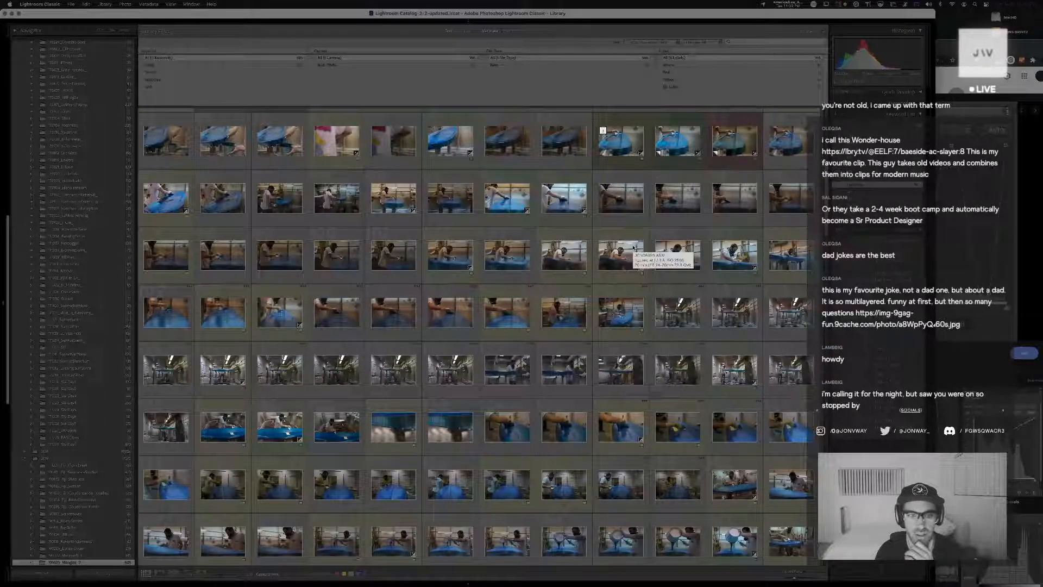
pyautogui.scroll(6, 634, 248)
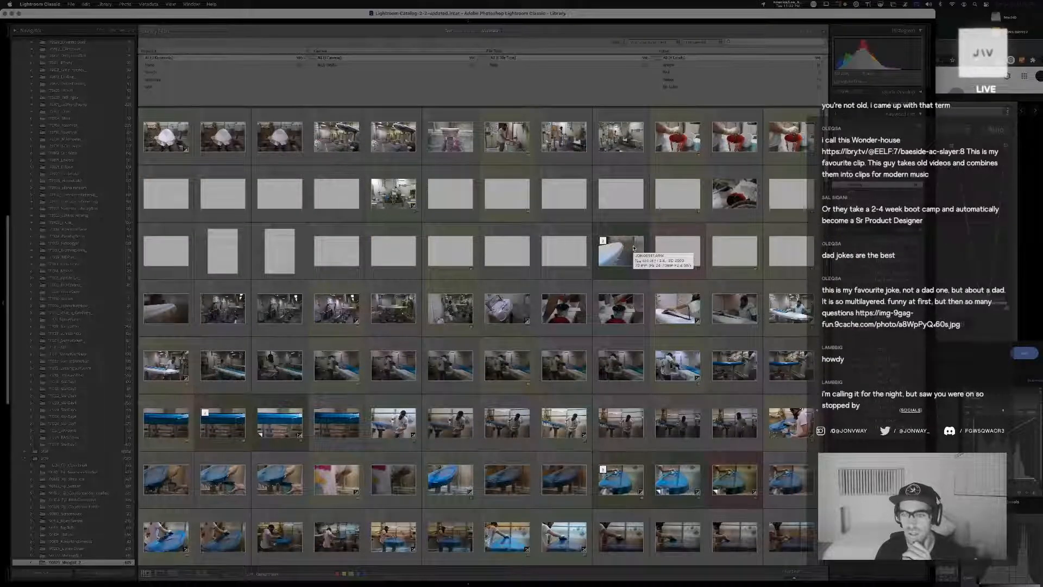
# Filter the library to green-labelled photos and restore the blurred masked-worker and red-board shot to its earlier exported state in the history
pyautogui.click(669, 65)
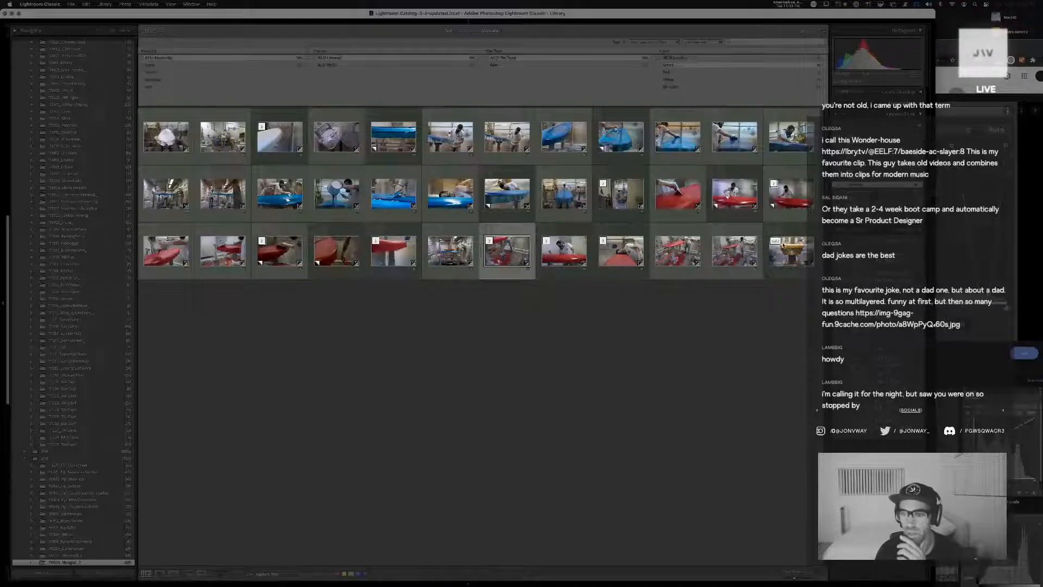
pyautogui.doubleClick(740, 197)
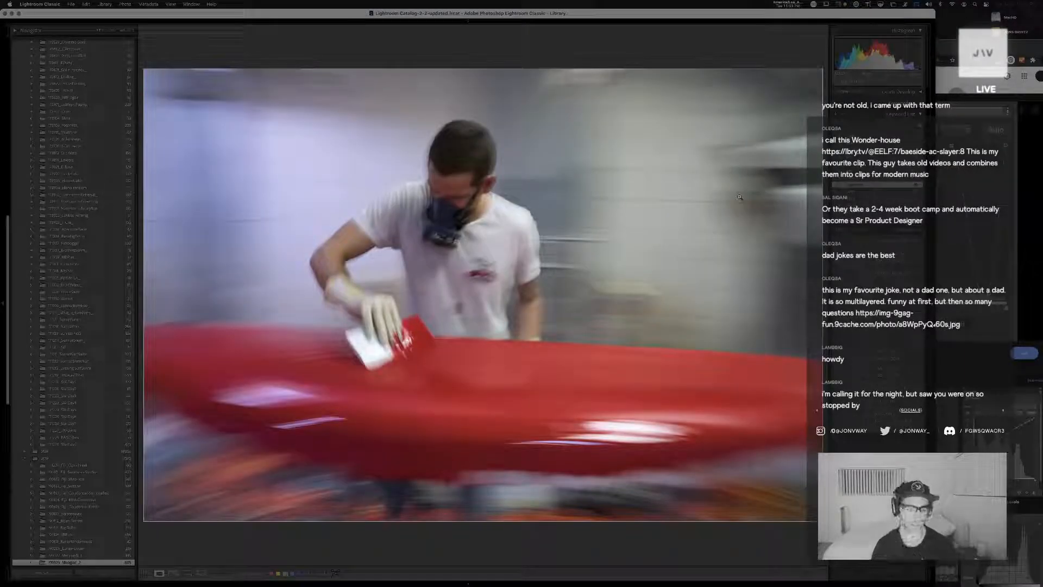
pyautogui.press('d')
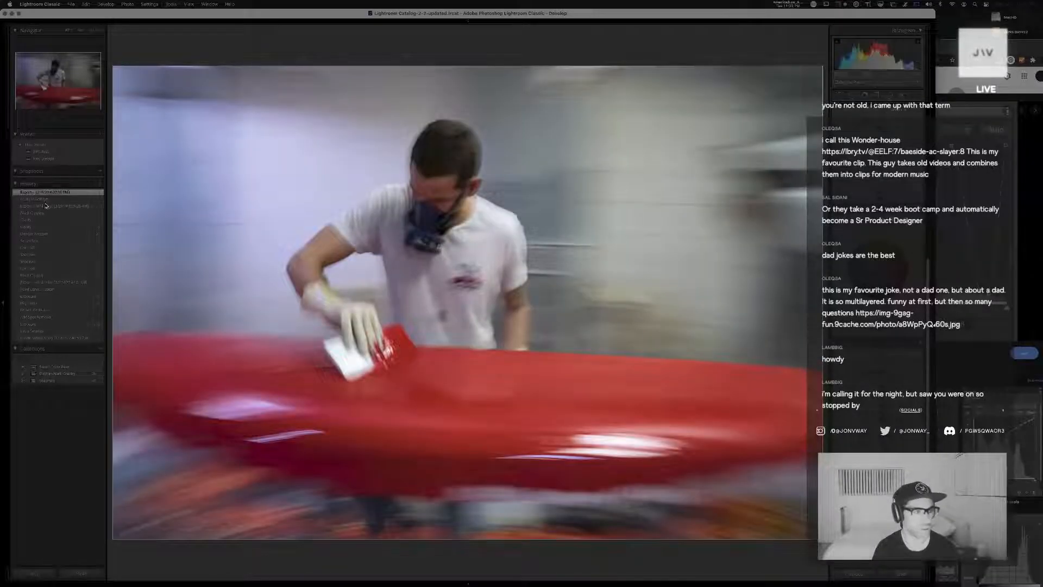
pyautogui.click(43, 209)
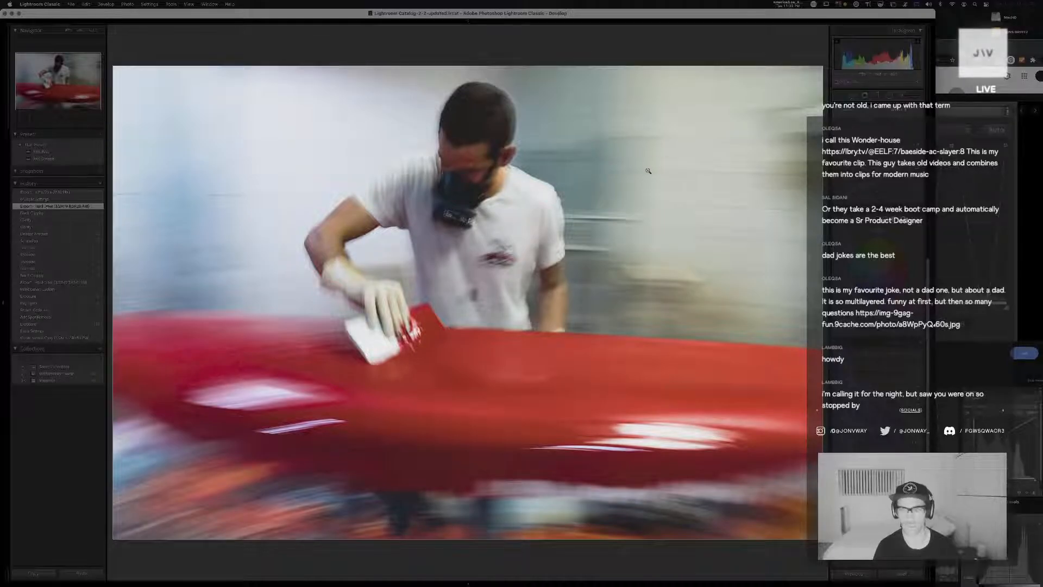
pyautogui.press('g')
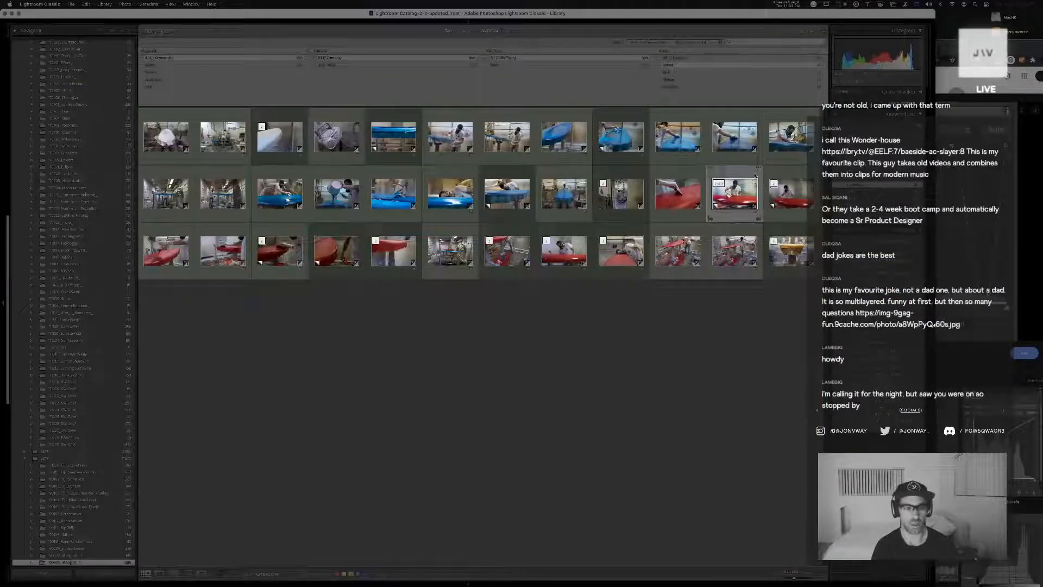
pyautogui.press('Right')
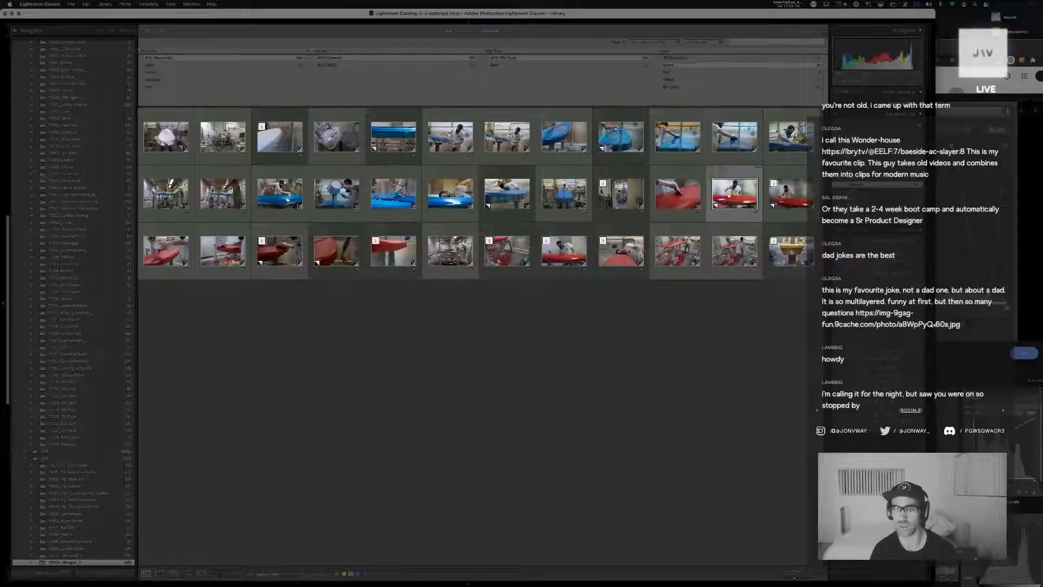
# Show photos with any label again and restore the first masked-worker and red-board version to the history state before its latest setting changes
pyautogui.click(686, 58)
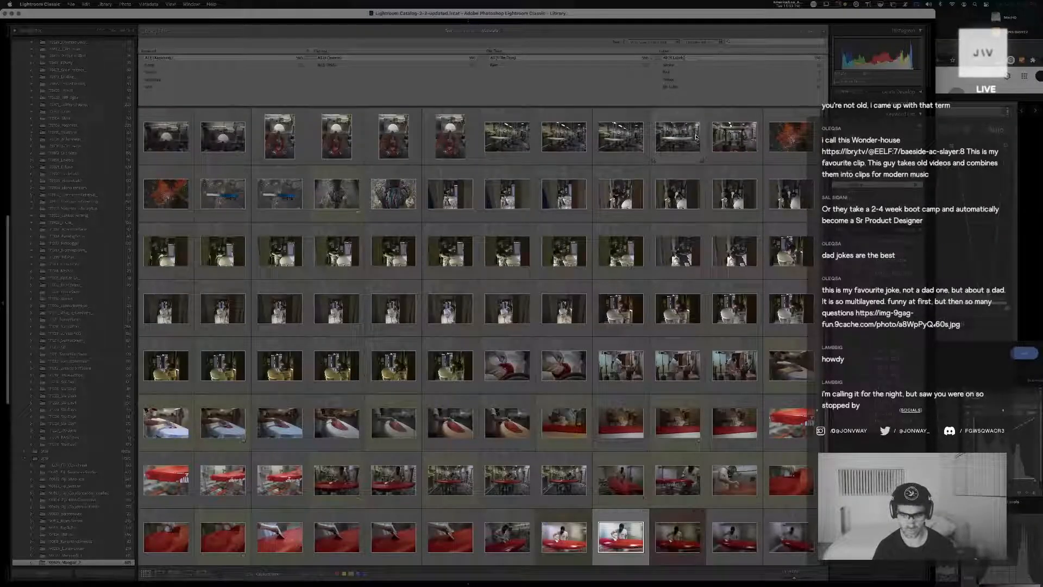
pyautogui.click(562, 531)
pyautogui.doubleClick(562, 531)
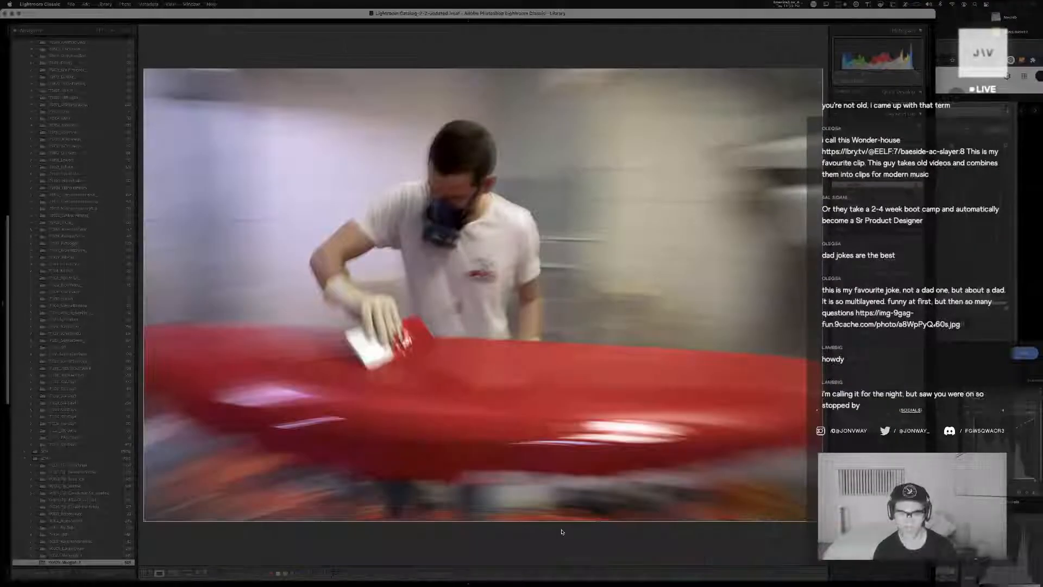
pyautogui.press('d')
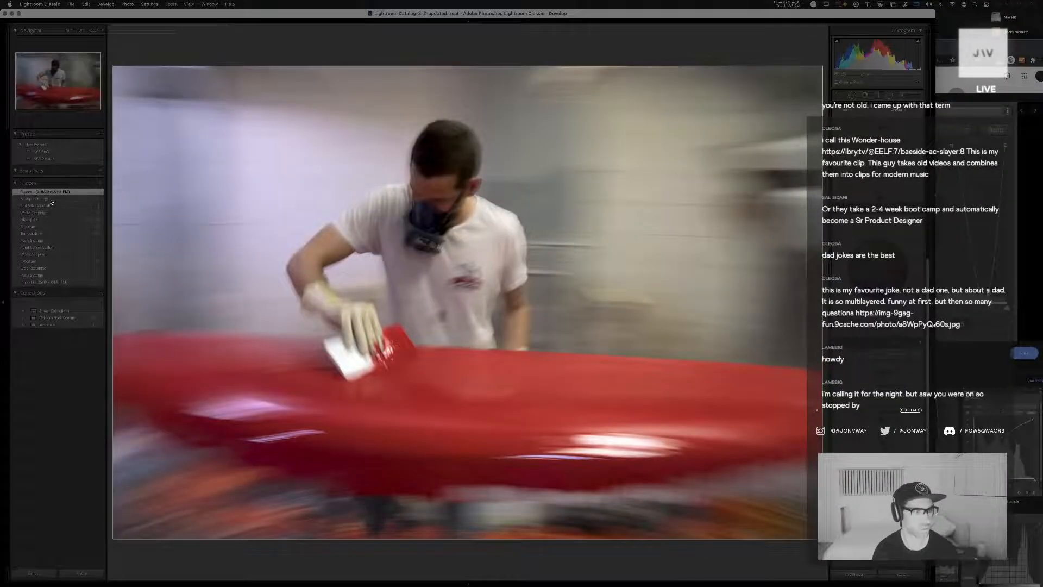
pyautogui.click(50, 200)
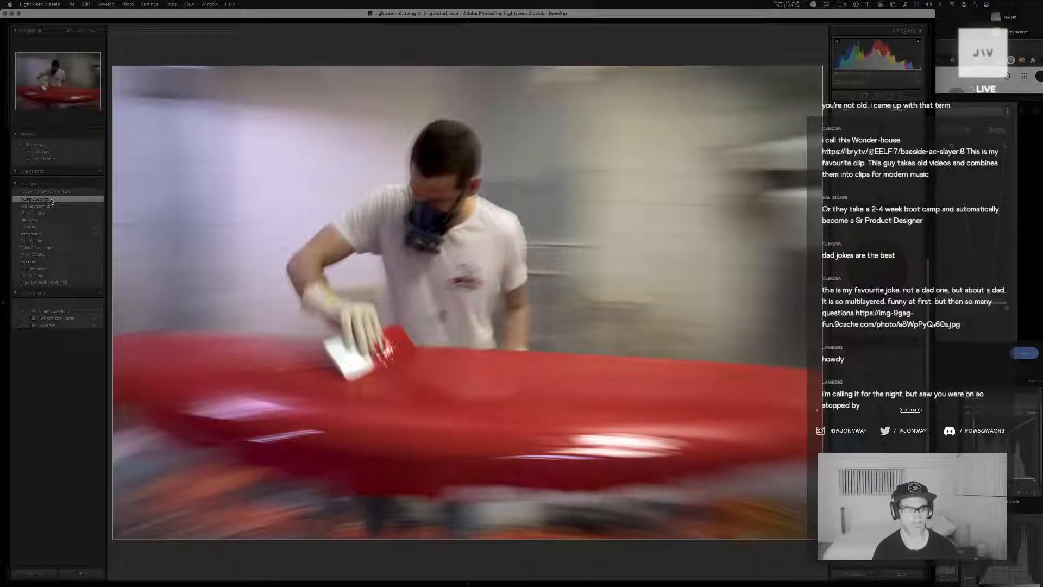
pyautogui.click(49, 206)
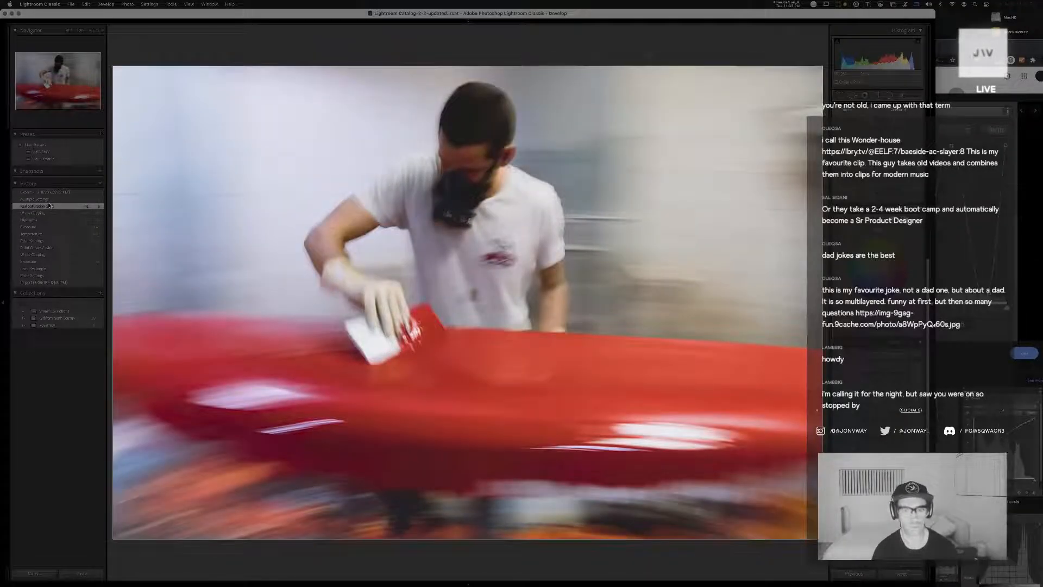
# Check the next masked-worker version, restore the dark moody copy to its earlier graded history state, and return to the library grid
pyautogui.press('Right')
pyautogui.click(49, 206)
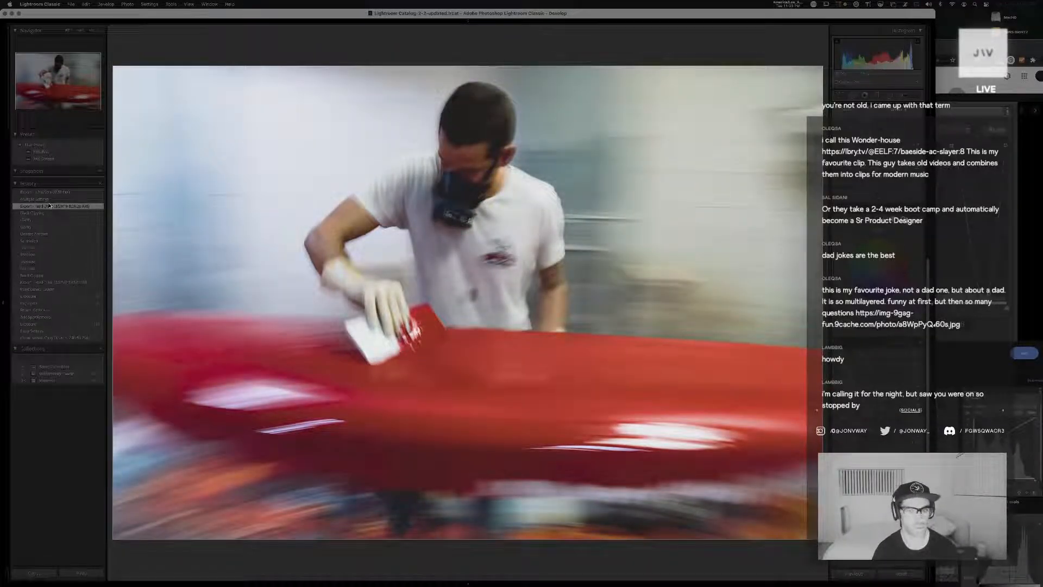
pyautogui.press('Right')
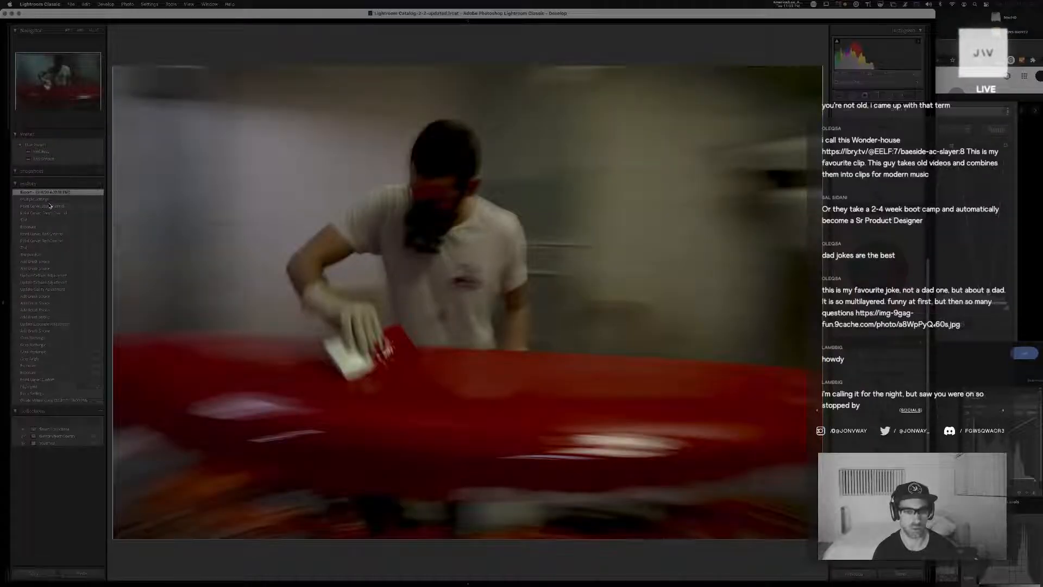
pyautogui.click(49, 206)
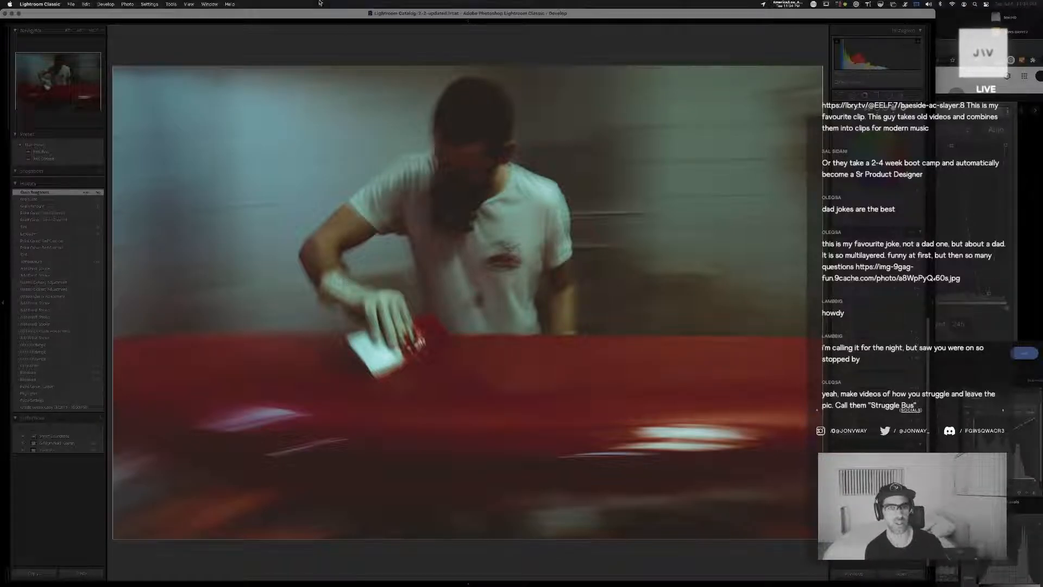
pyautogui.press('g')
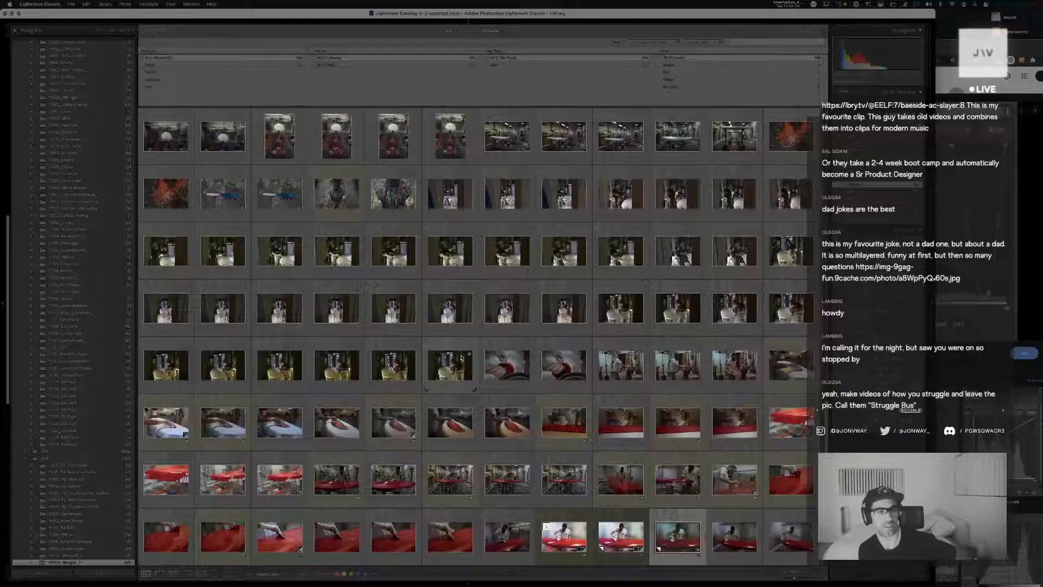
pyautogui.scroll(10, 461, 357)
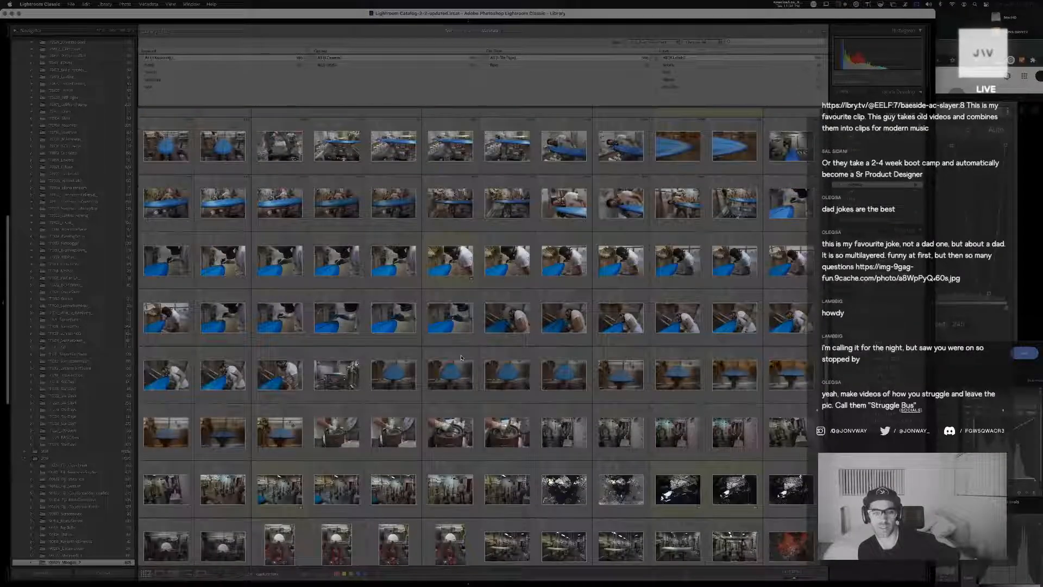
# Open the close-up of the blue woven board fabric for developing, apply the saved default preset and brighten its tones
pyautogui.scroll(5, 461, 357)
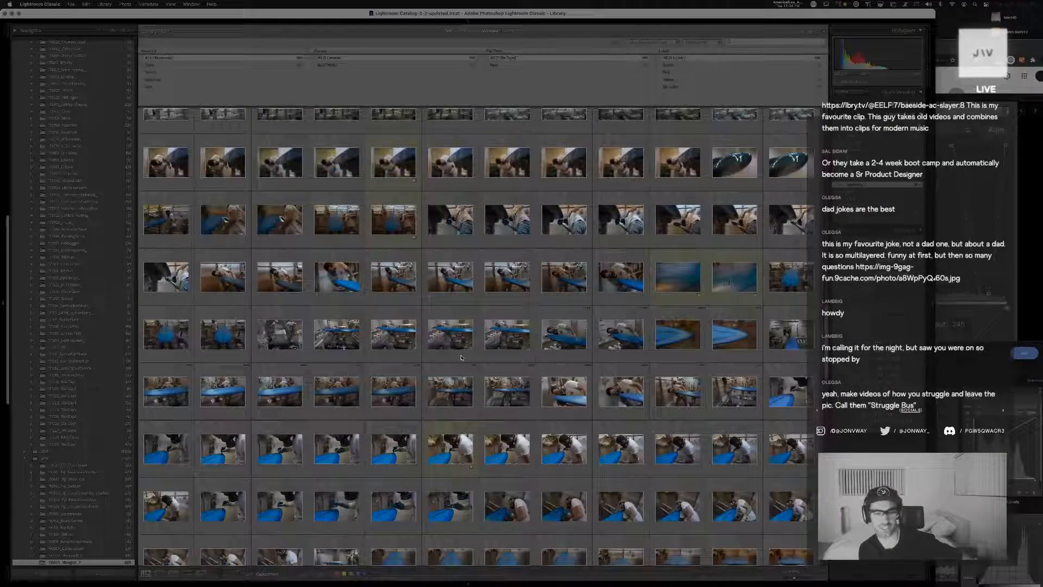
pyautogui.scroll(-1, 461, 358)
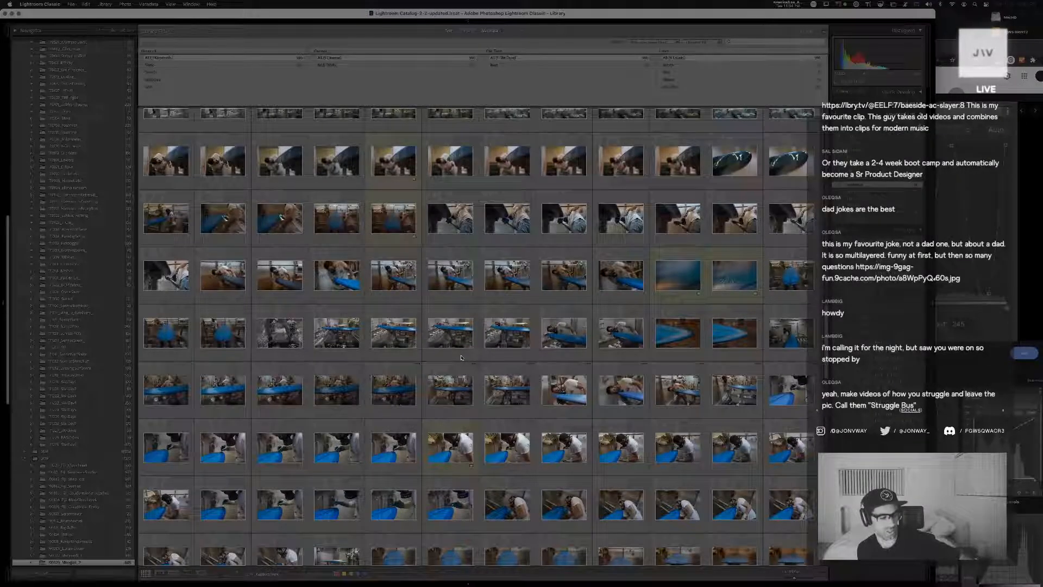
pyautogui.scroll(1, 462, 358)
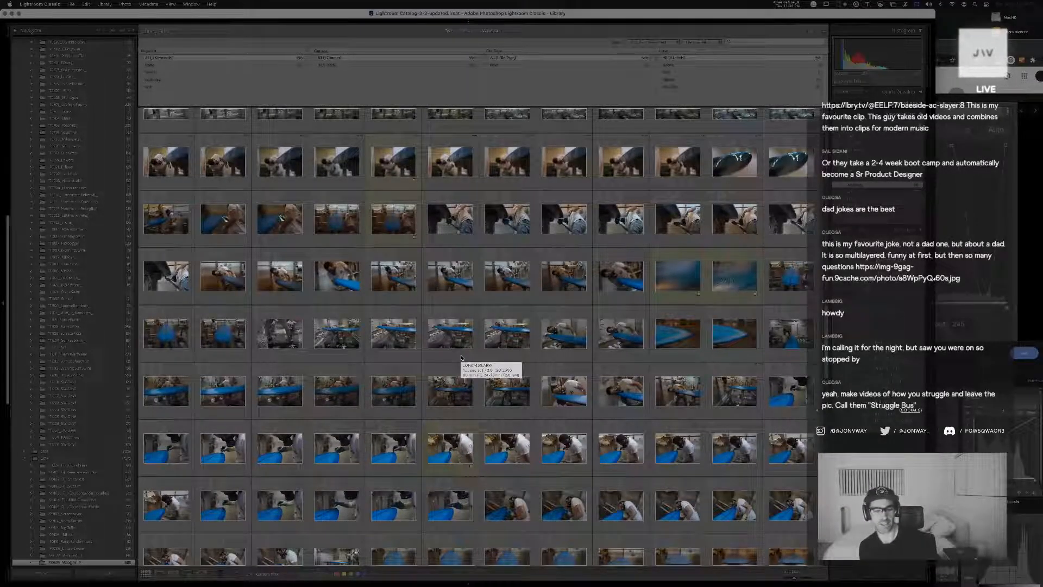
pyautogui.scroll(1, 461, 358)
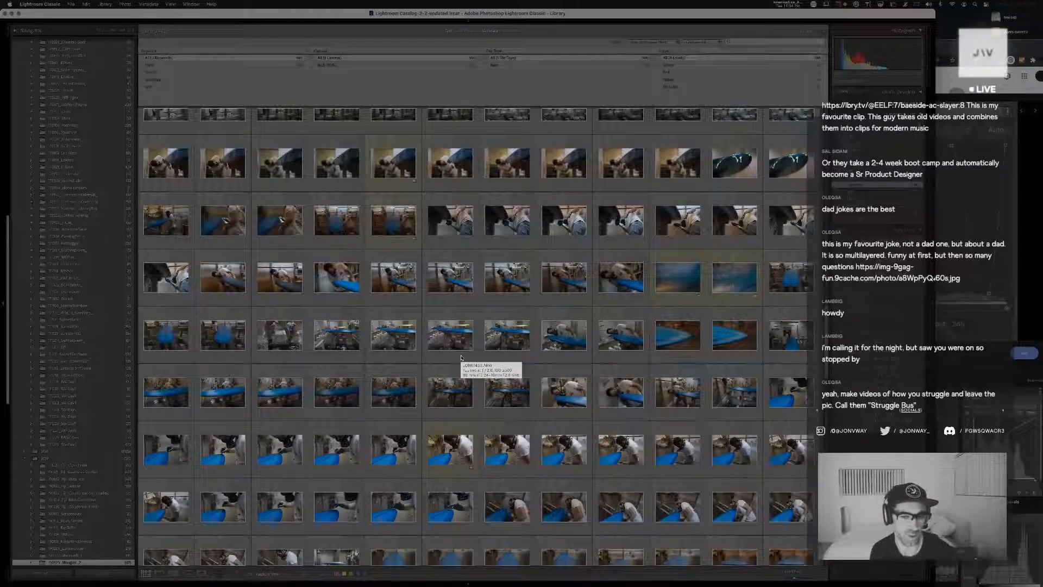
pyautogui.scroll(2, 462, 358)
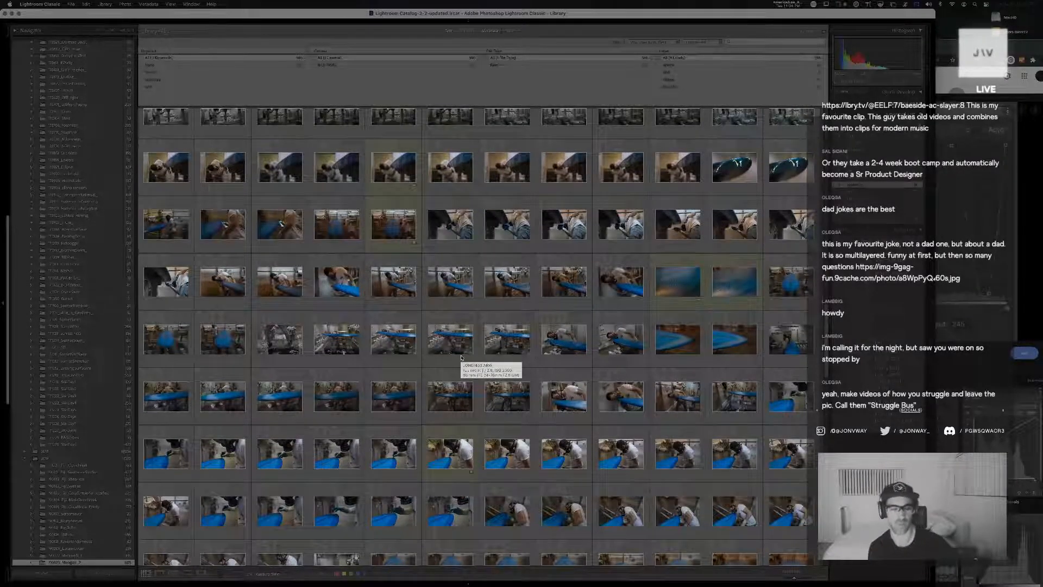
pyautogui.scroll(-3, 462, 357)
pyautogui.click(689, 284)
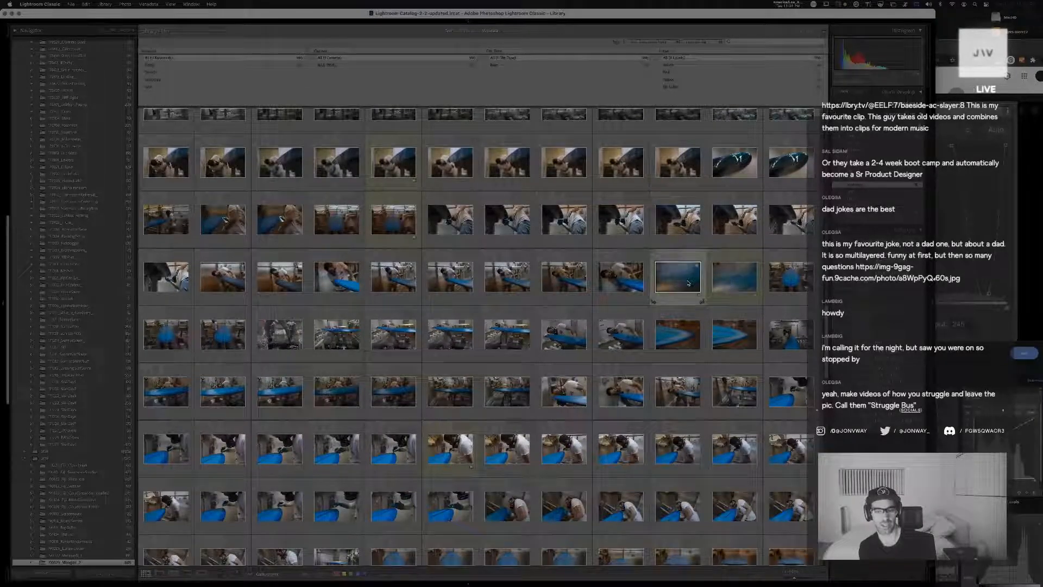
pyautogui.doubleClick(688, 283)
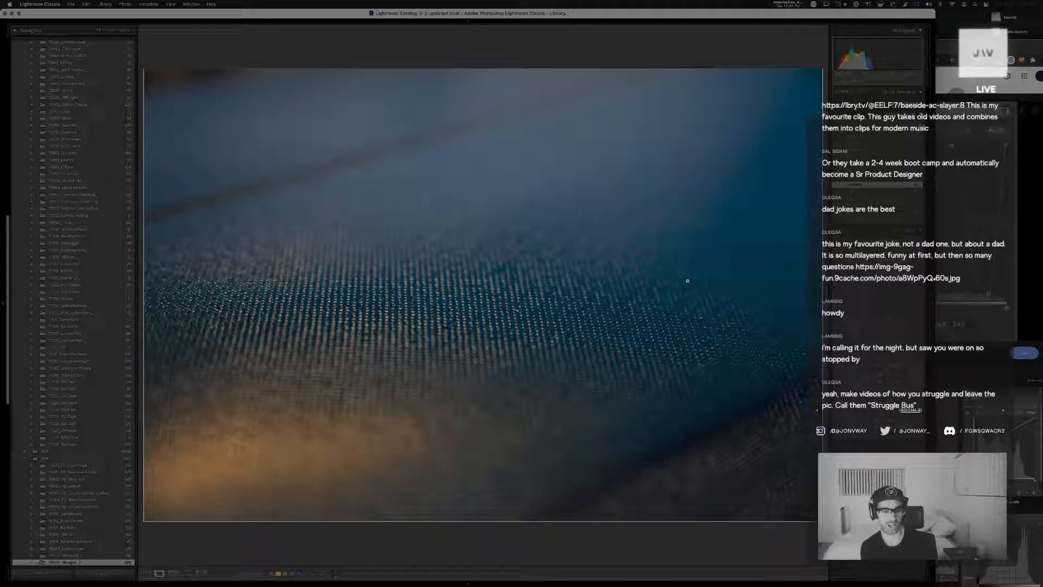
pyautogui.press('d')
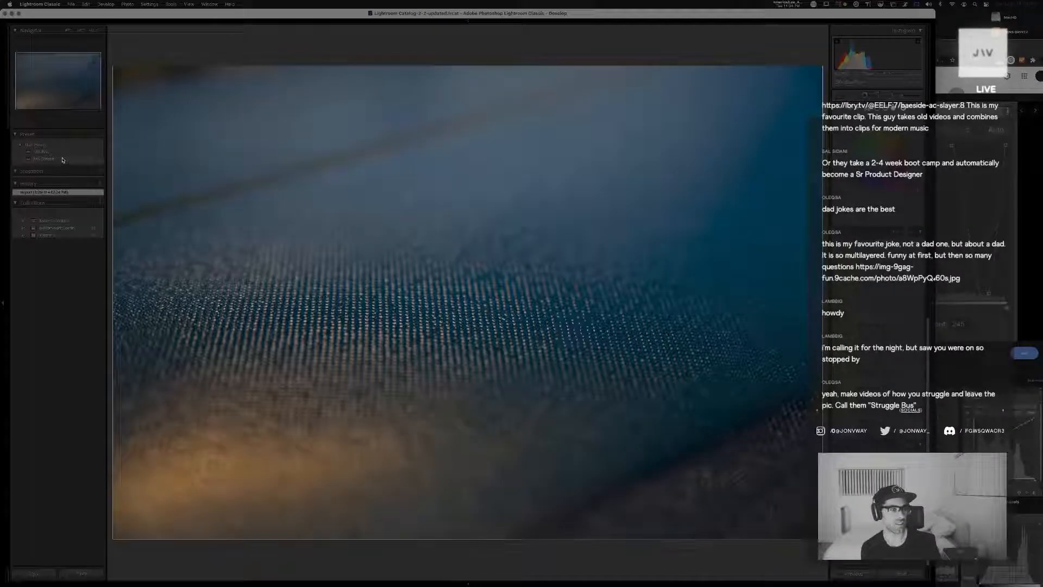
pyautogui.click(63, 159)
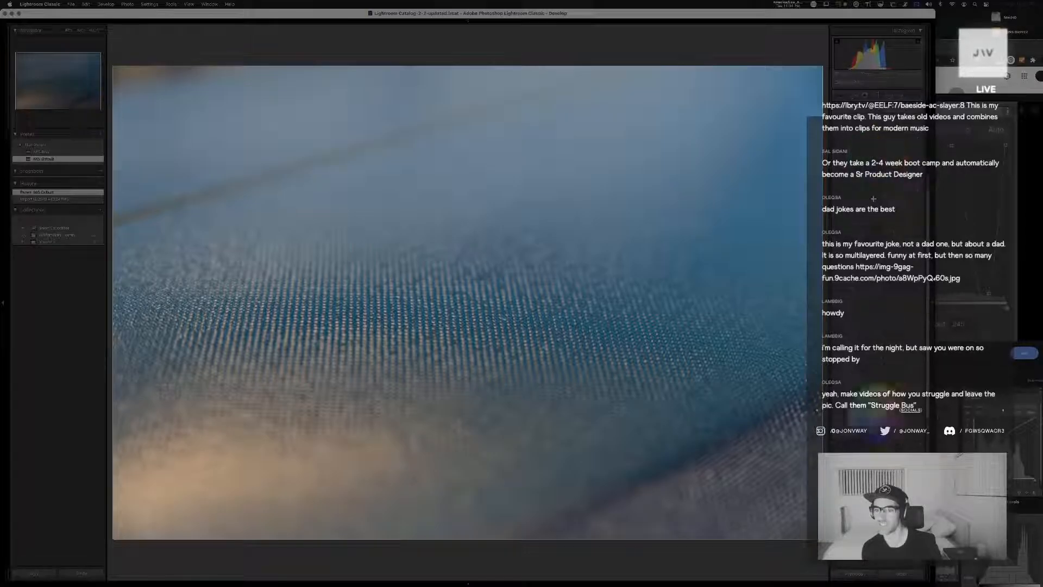
pyautogui.moveTo(882, 203); pyautogui.dragTo(885, 181)
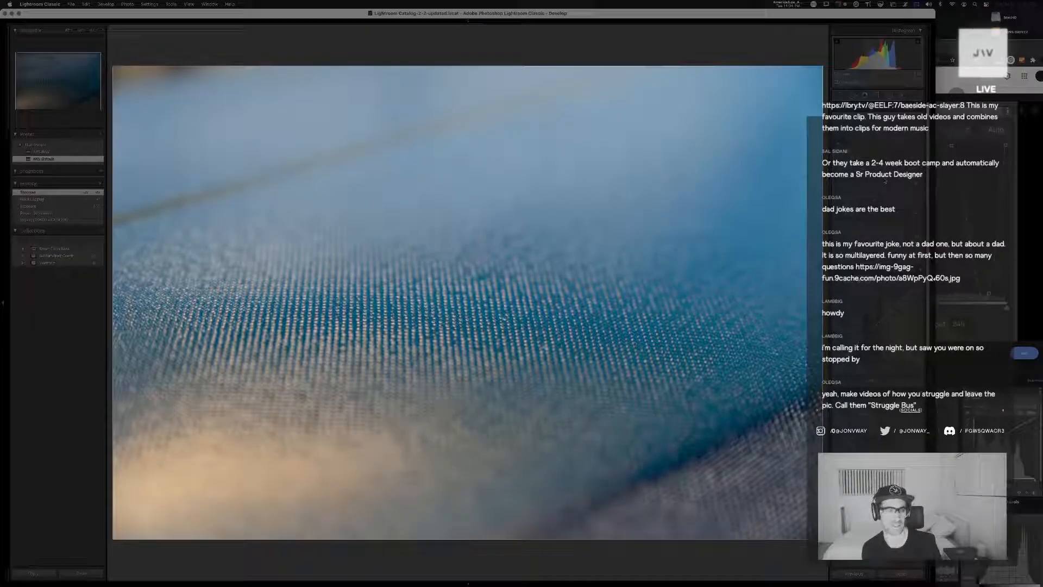
# Crop the blue fabric close-up slightly tighter, reposition the image within the crop frame, and return to the library grid
pyautogui.press('r')
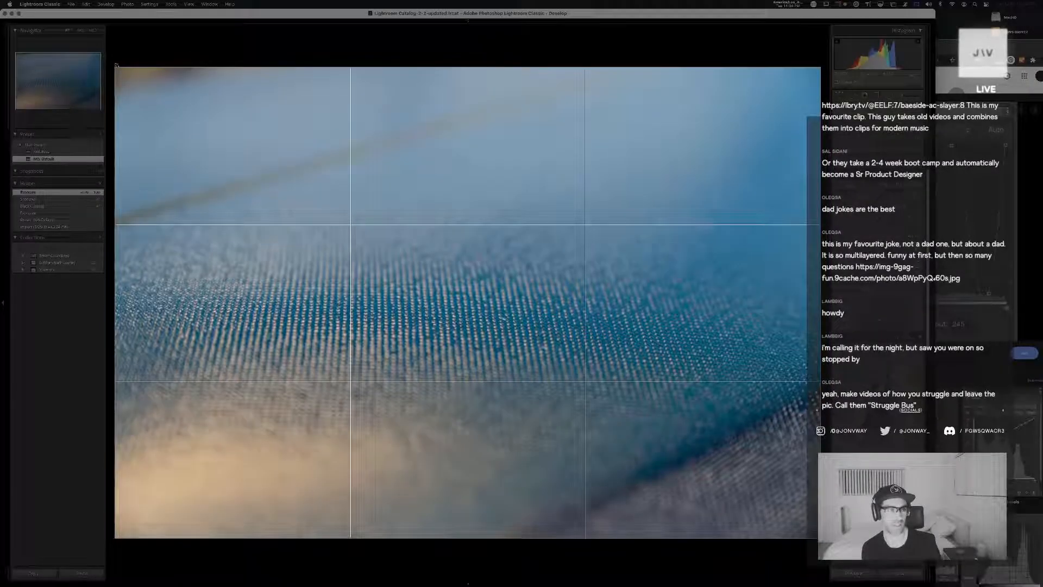
pyautogui.moveTo(115, 66); pyautogui.dragTo(128, 73)
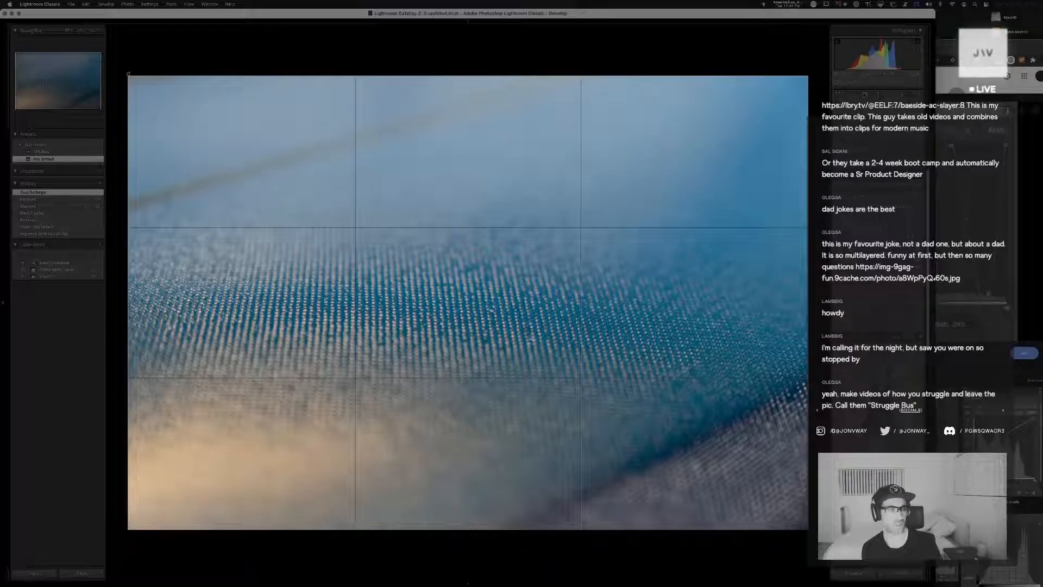
pyautogui.moveTo(175, 158); pyautogui.dragTo(193, 166)
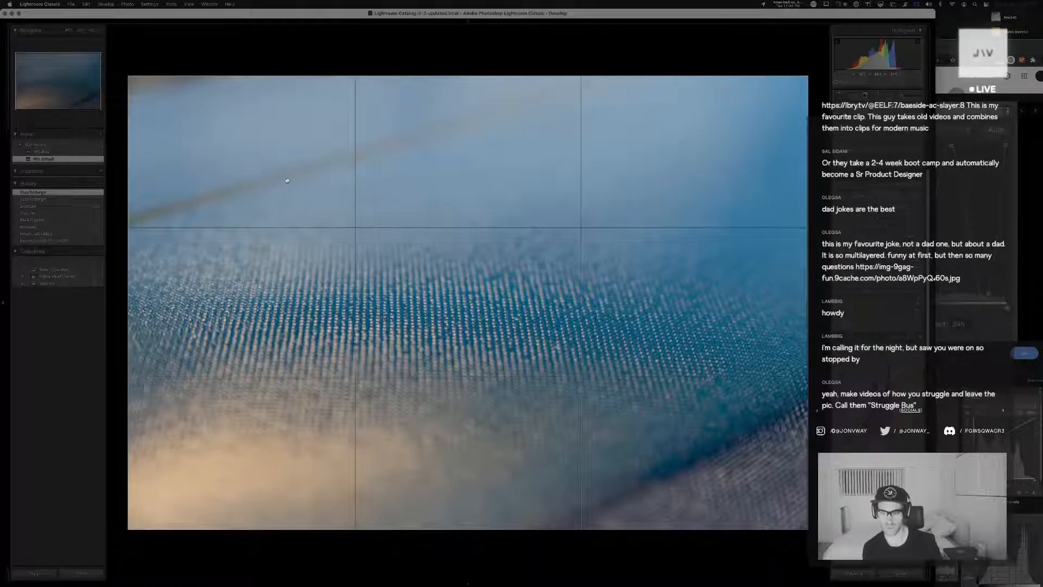
pyautogui.moveTo(298, 188); pyautogui.dragTo(299, 187)
pyautogui.press('Return')
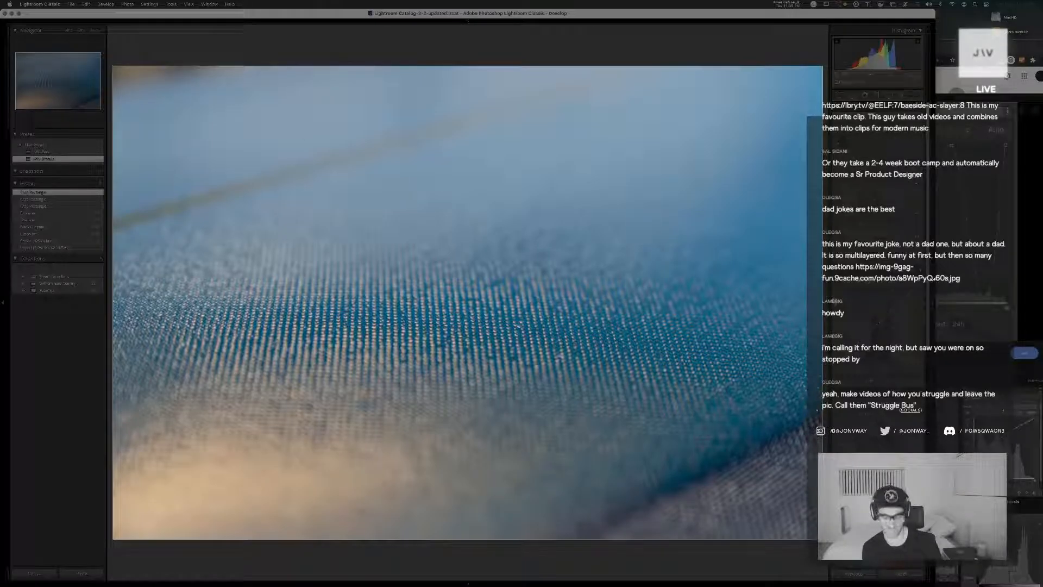
pyautogui.press('g')
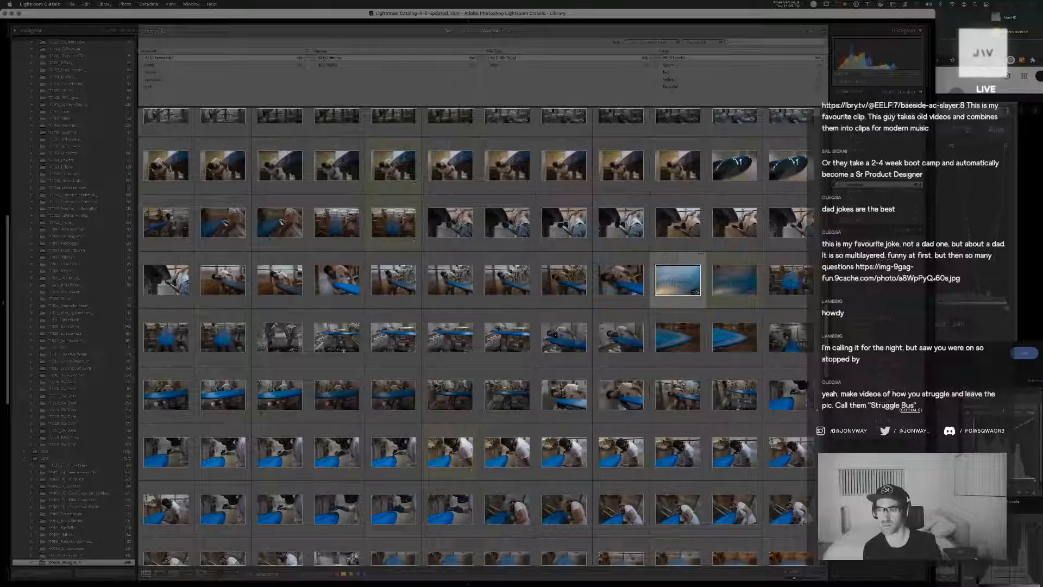
# Collapse the long expanded year folder above the current shoot's year in the library's folder list
pyautogui.click(837, 206)
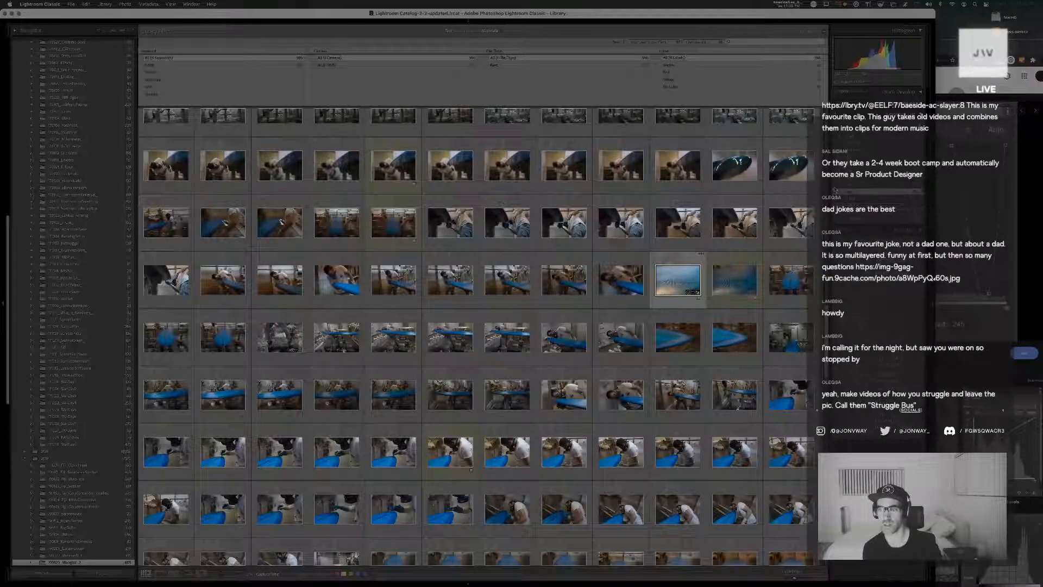
pyautogui.click(835, 191)
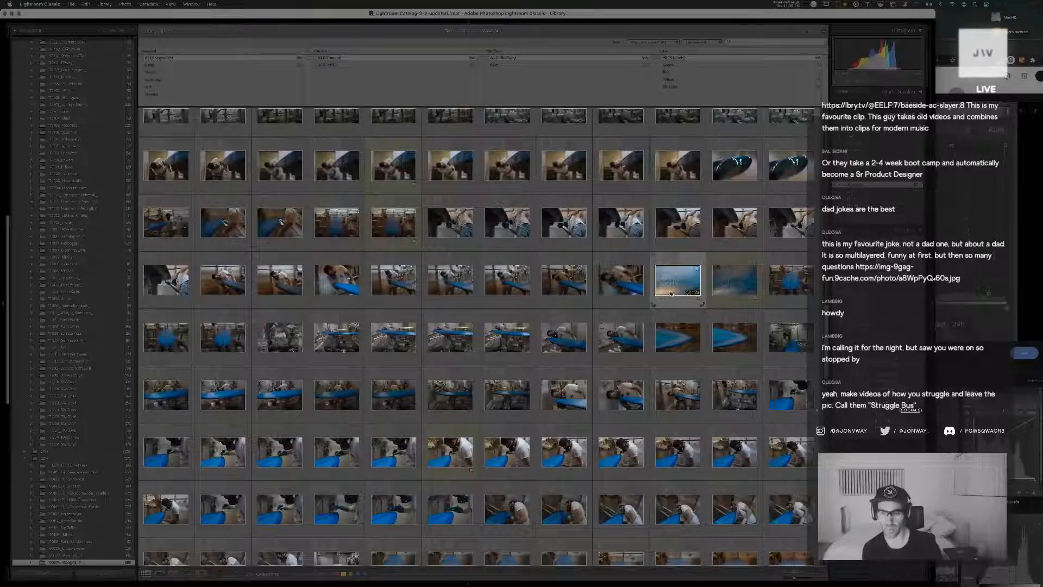
pyautogui.scroll(3, 666, 302)
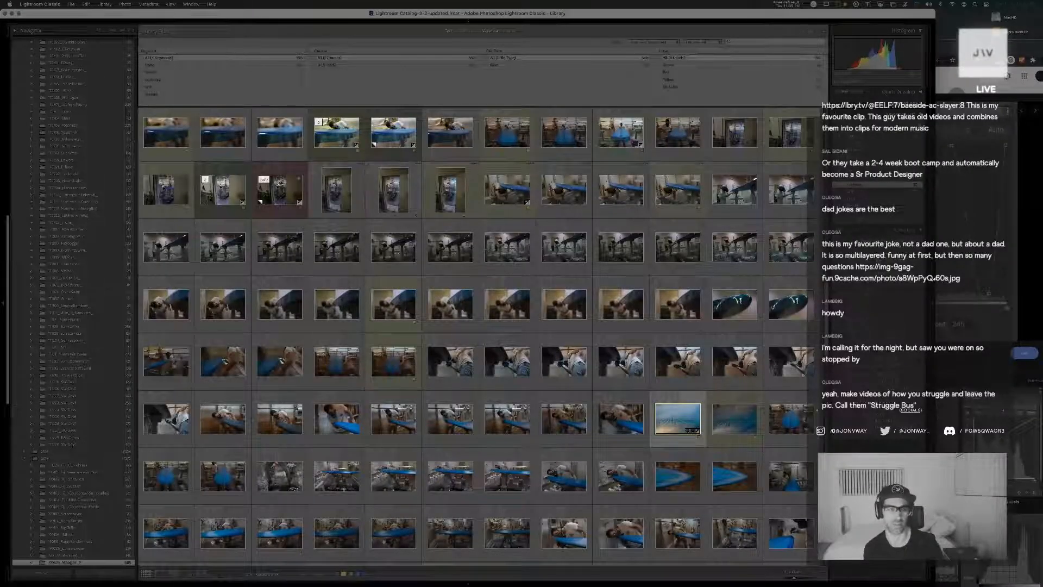
pyautogui.scroll(10, 85, 154)
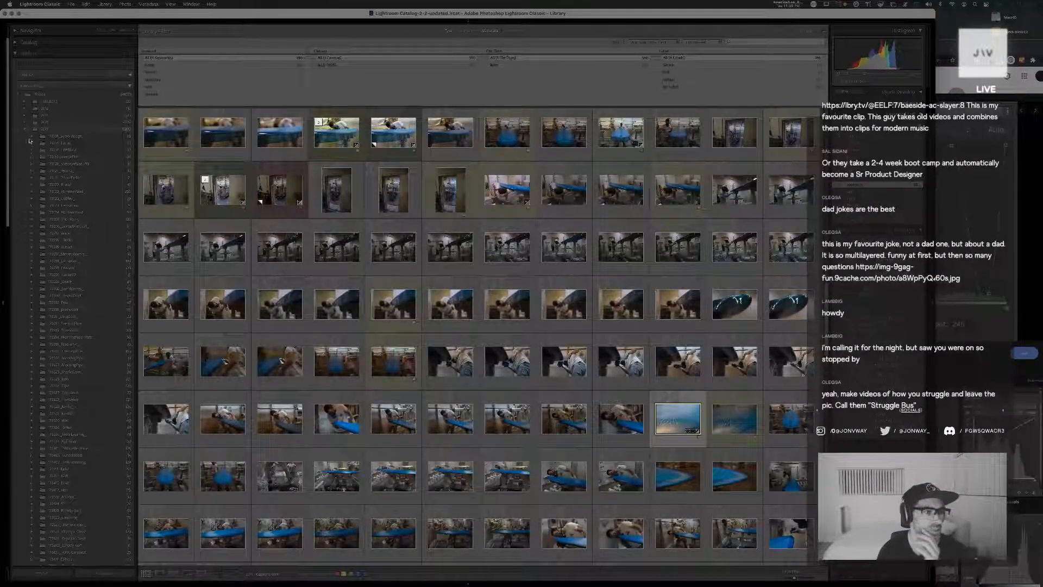
pyautogui.click(30, 141)
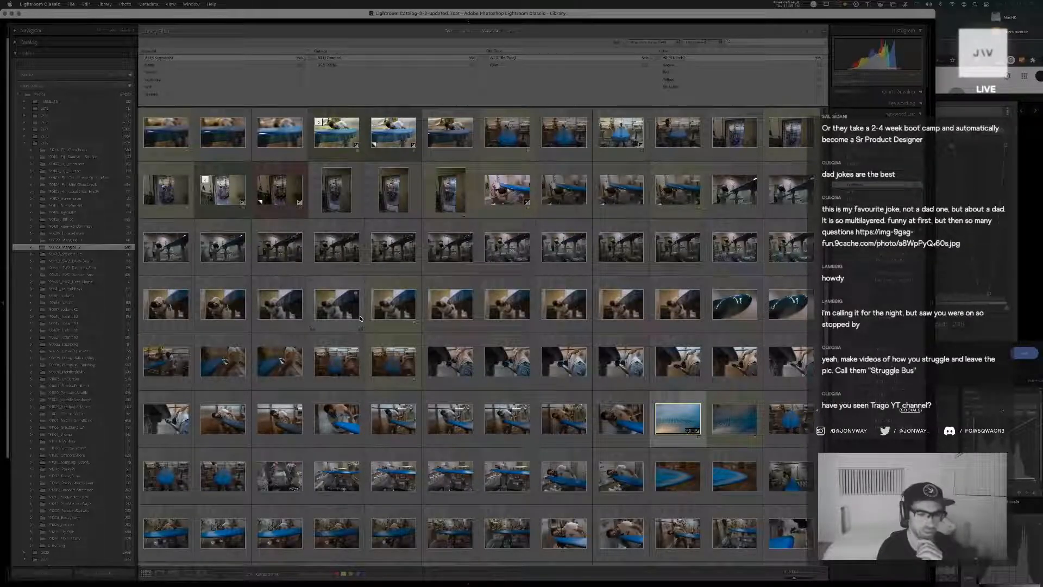
# Switch to Chrome, search for "trago youtube" in a new tab and open the Trago channel
pyautogui.press('super+Tab')
pyautogui.press('super+Tab')
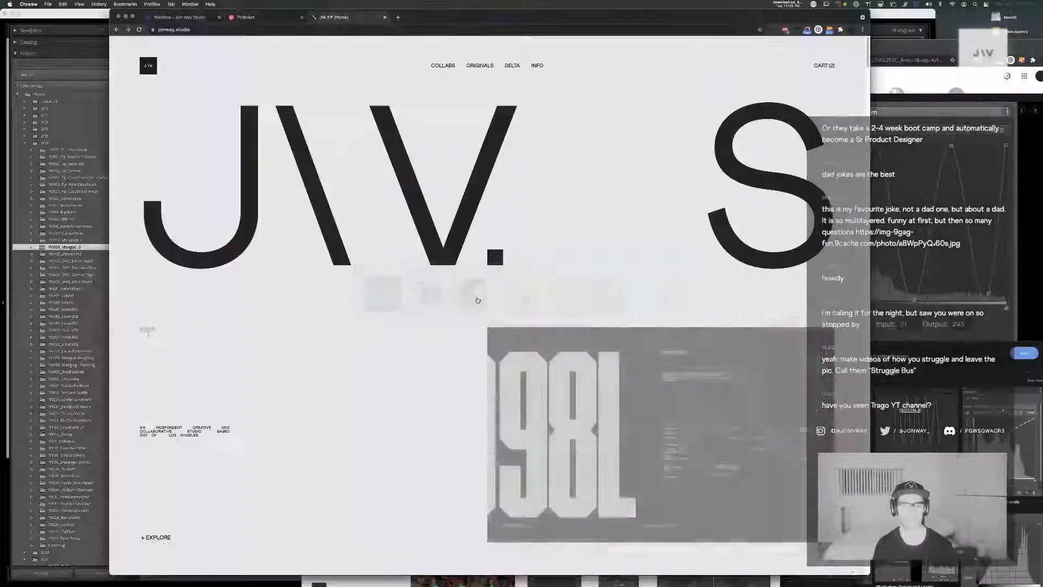
pyautogui.press('super+t')
pyautogui.write('trago')
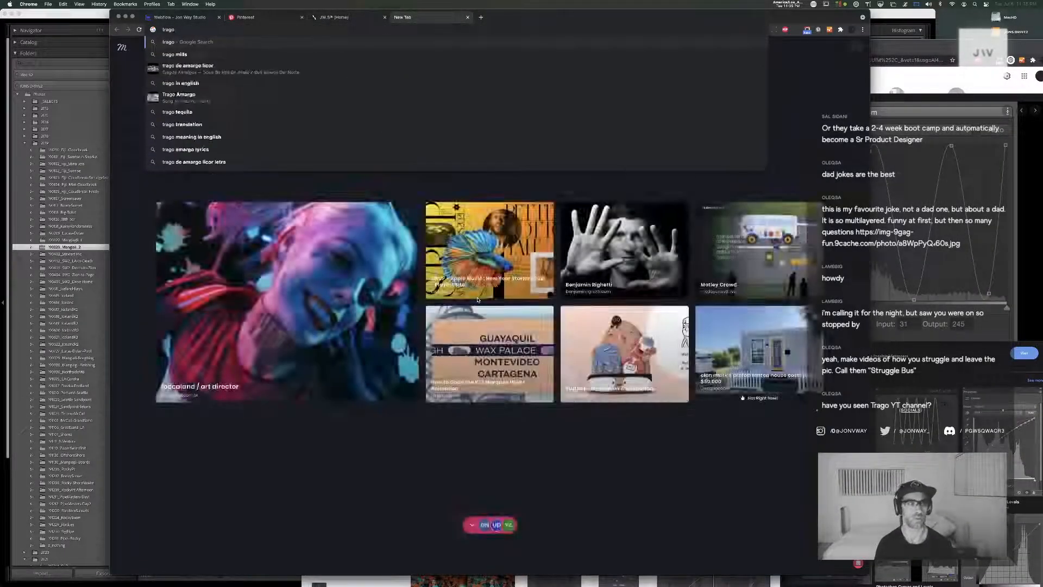
pyautogui.write(' y')
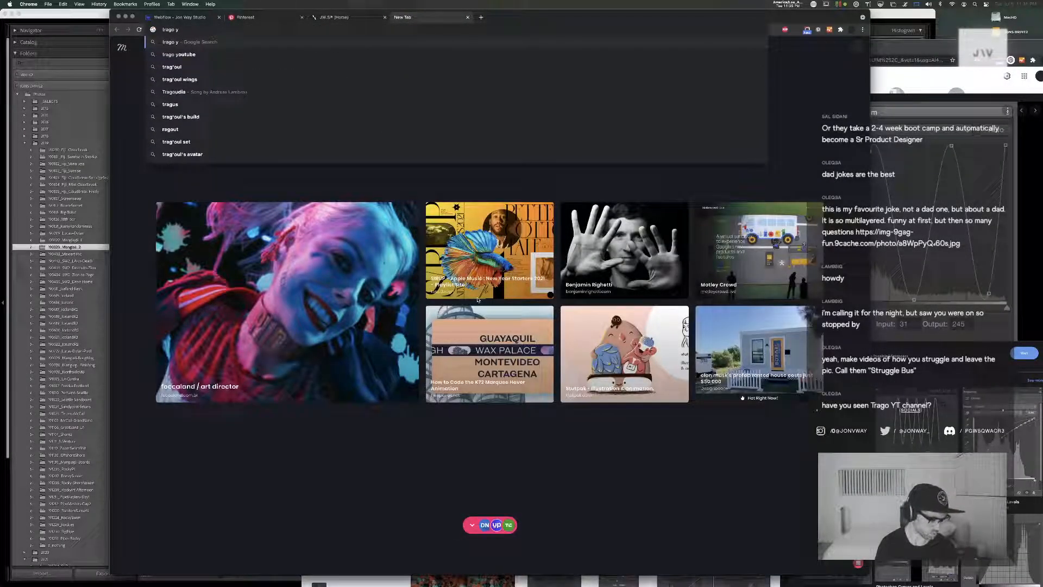
pyautogui.write('outube')
pyautogui.press('Return')
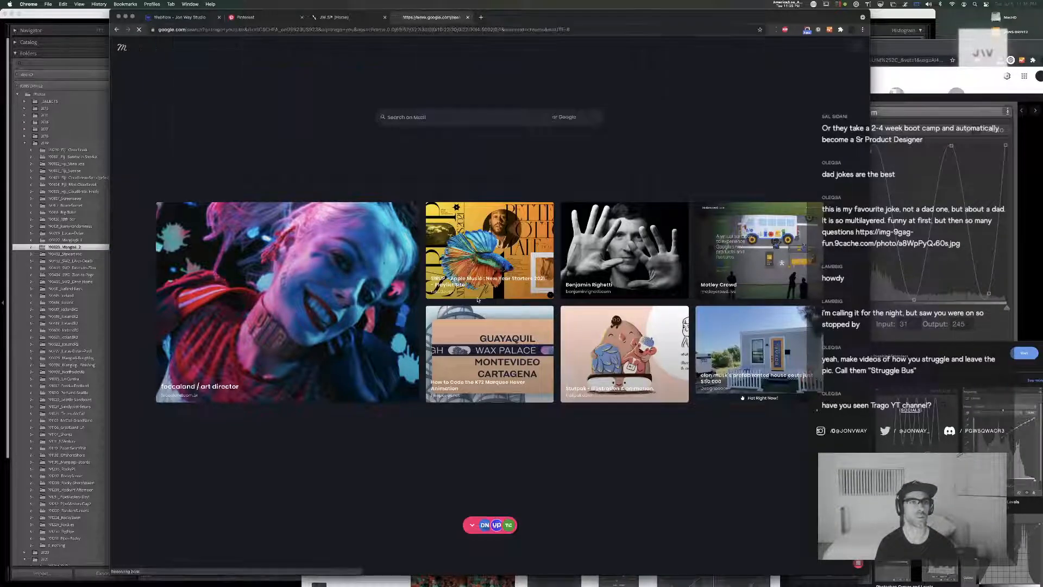
pyautogui.click(202, 111)
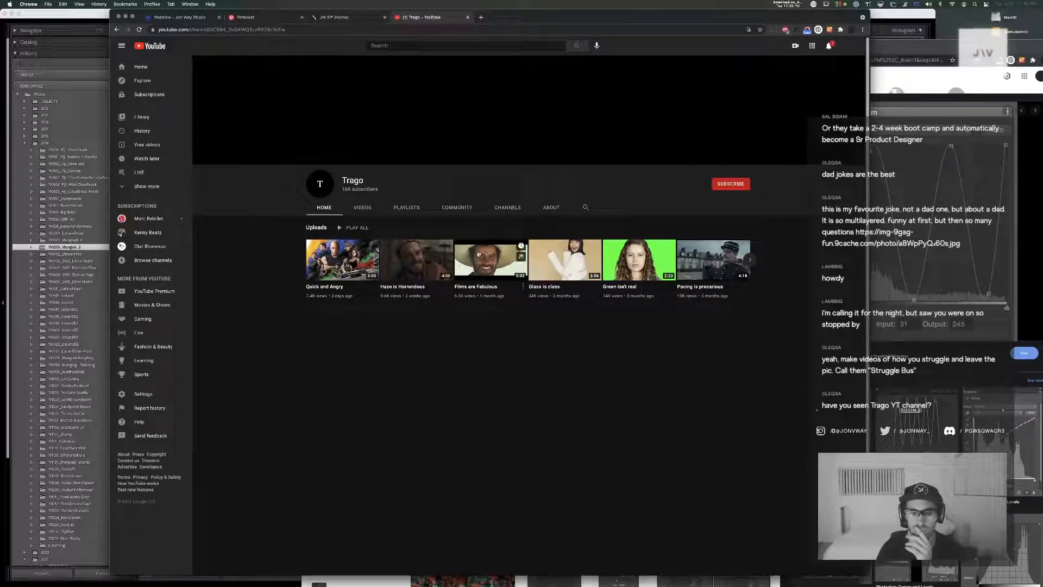
# Browse the channel's videos, watch the beginning of "Quick and Angry", and return to the video list
pyautogui.click(363, 208)
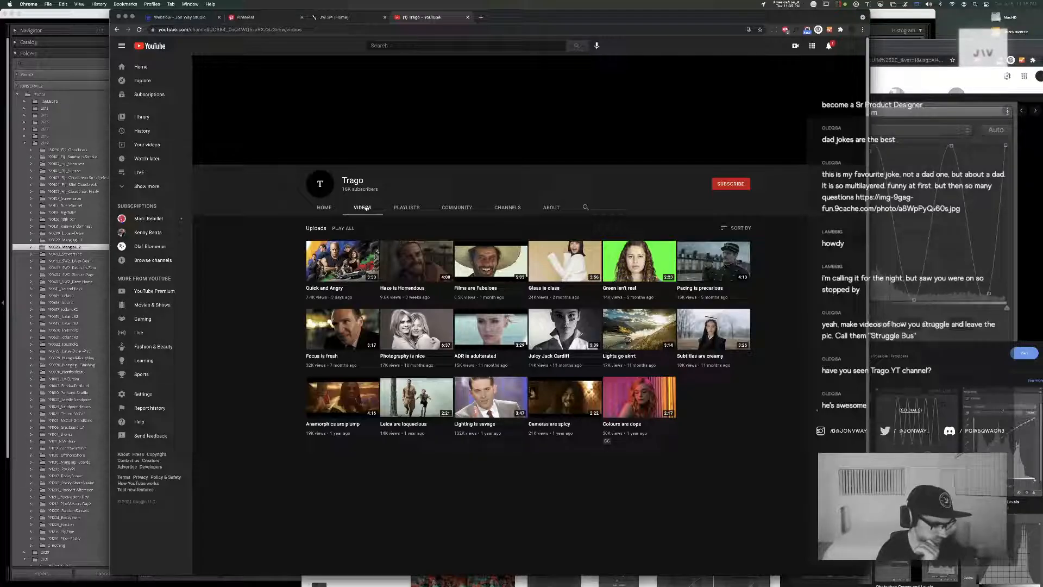
pyautogui.click(336, 265)
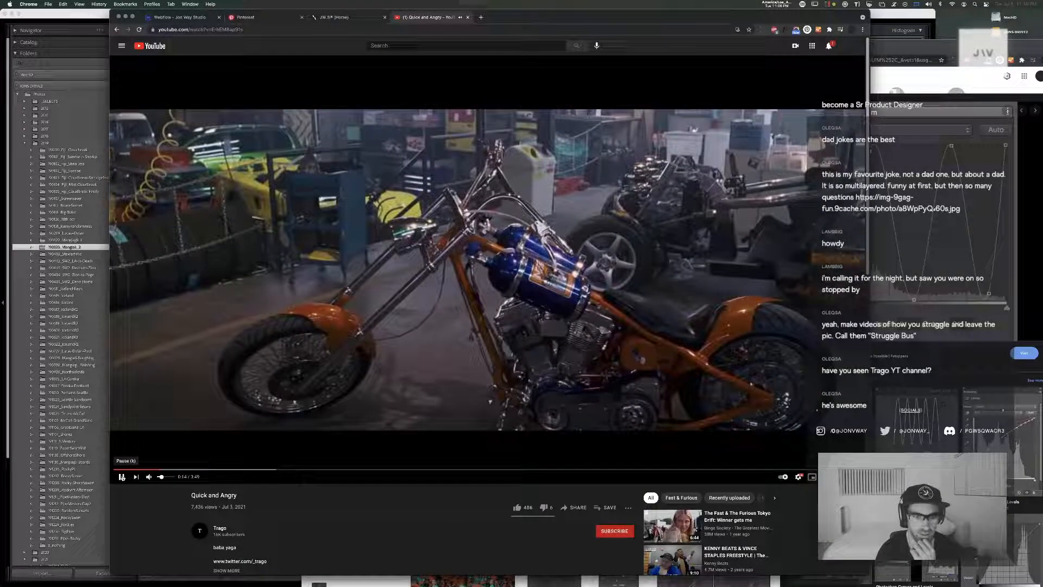
pyautogui.click(122, 477)
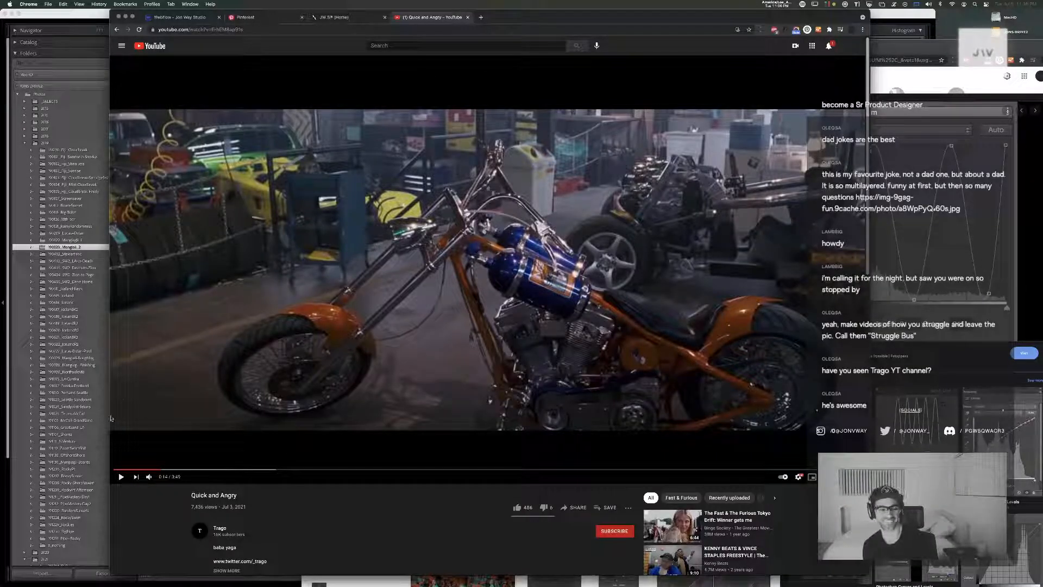
pyautogui.click(122, 477)
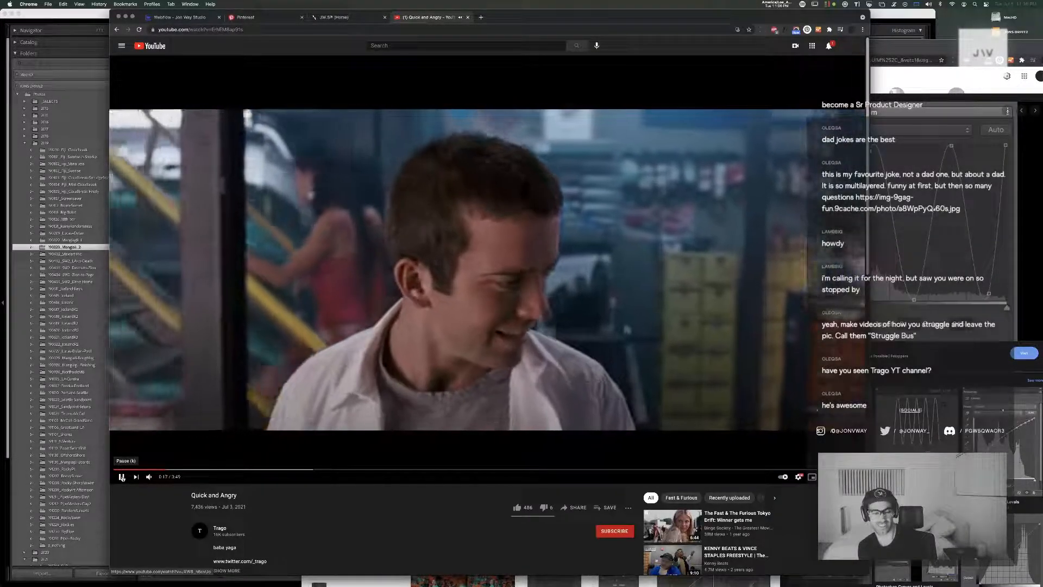
pyautogui.click(121, 476)
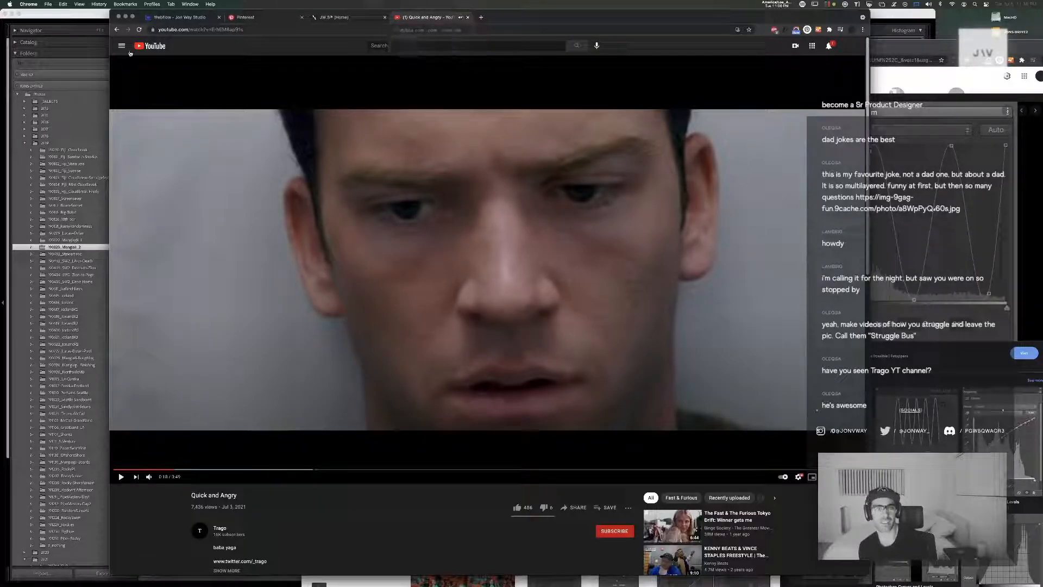
pyautogui.click(118, 29)
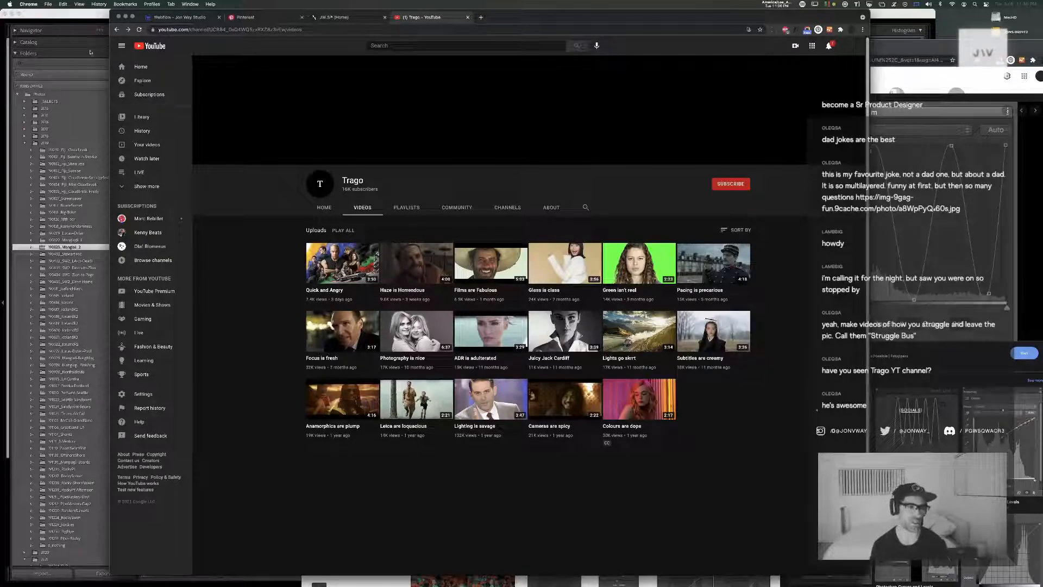
# Switch back to Lightroom Classic and look back through the grid to the earlier blue board workshop photos
pyautogui.click(74, 15)
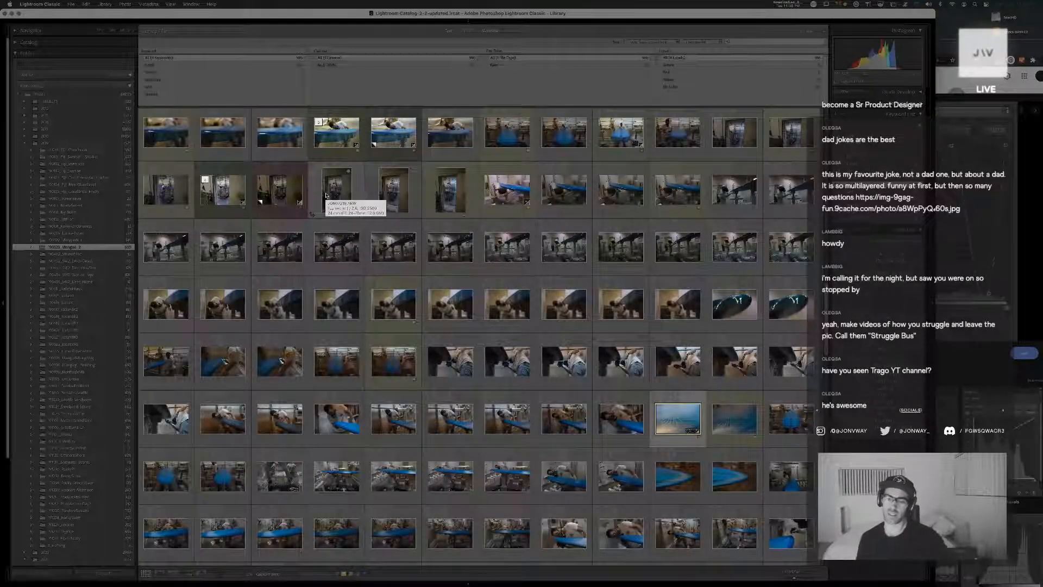
pyautogui.scroll(3, 568, 174)
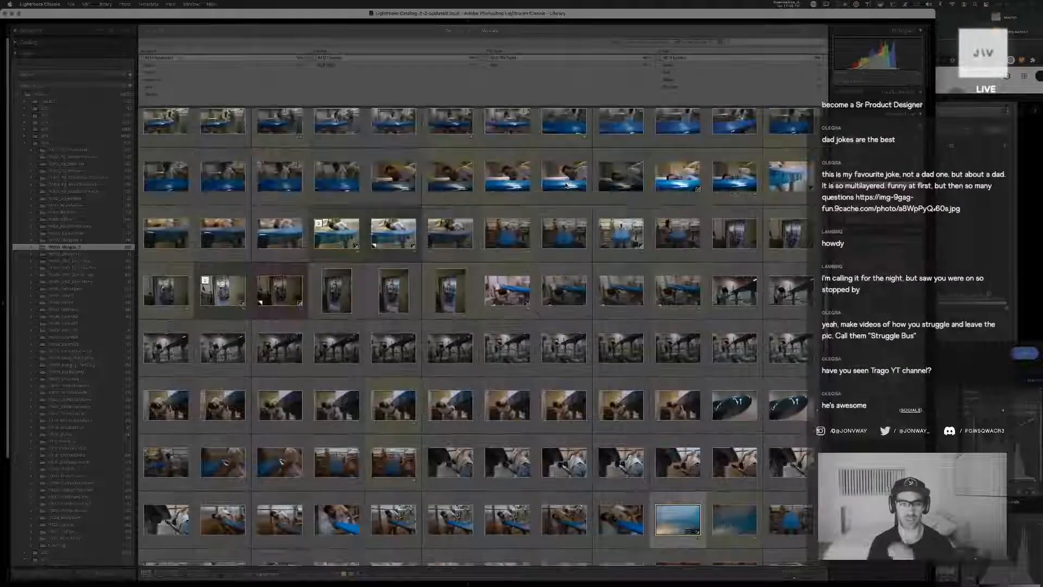
pyautogui.scroll(5, 567, 186)
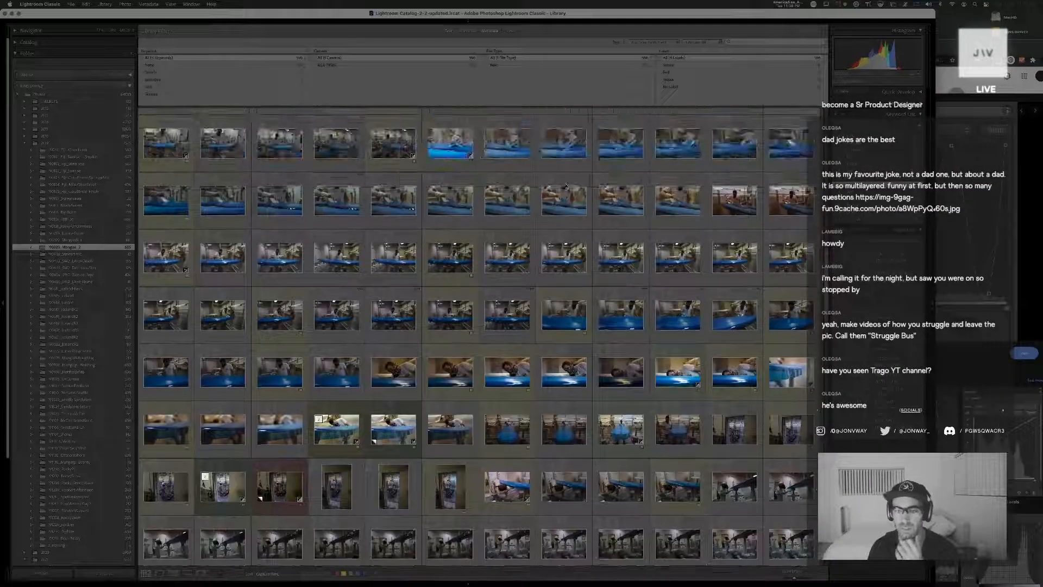
pyautogui.scroll(5, 566, 186)
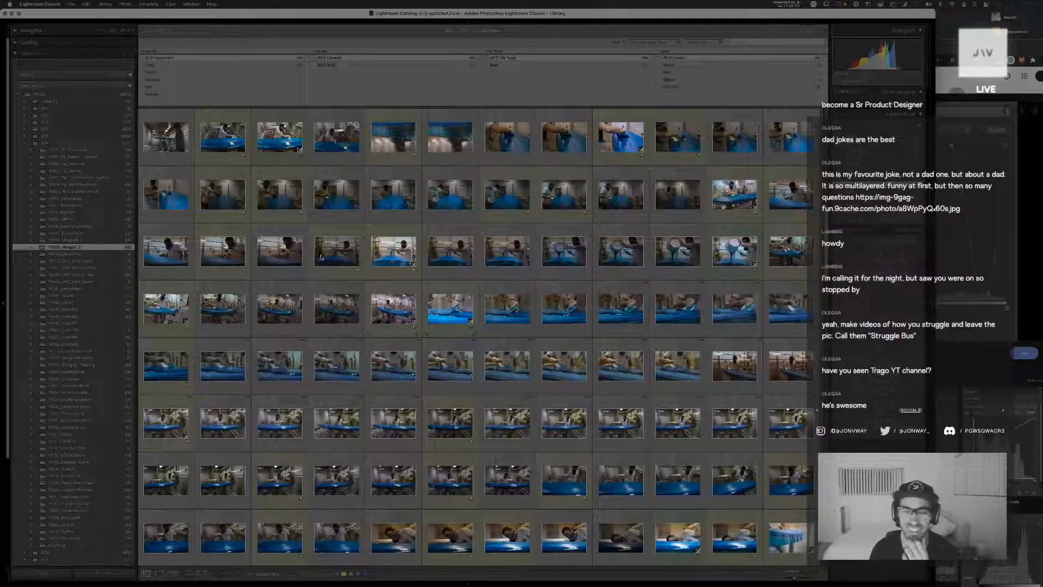
# Show the whole Photos folder, filter it by a keyword, reset the filter to all keywords and browse the grid
pyautogui.click(58, 95)
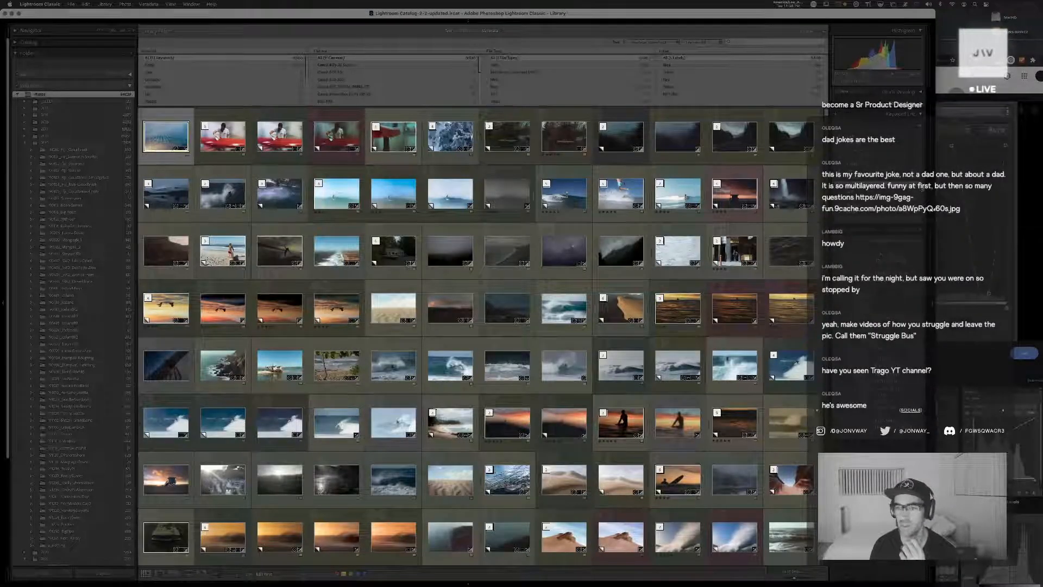
pyautogui.click(921, 188)
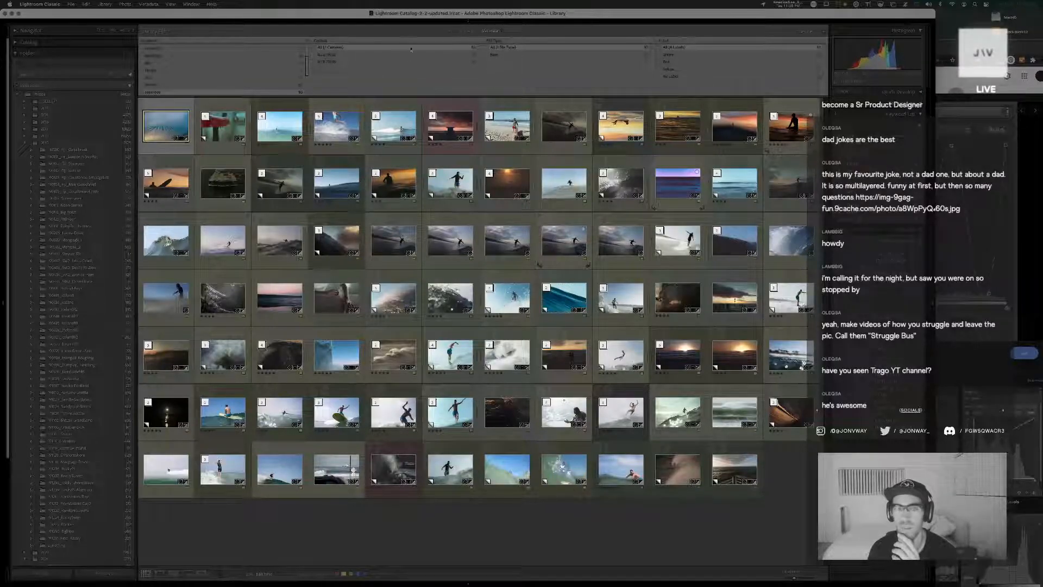
pyautogui.scroll(4, 211, 50)
pyautogui.click(207, 47)
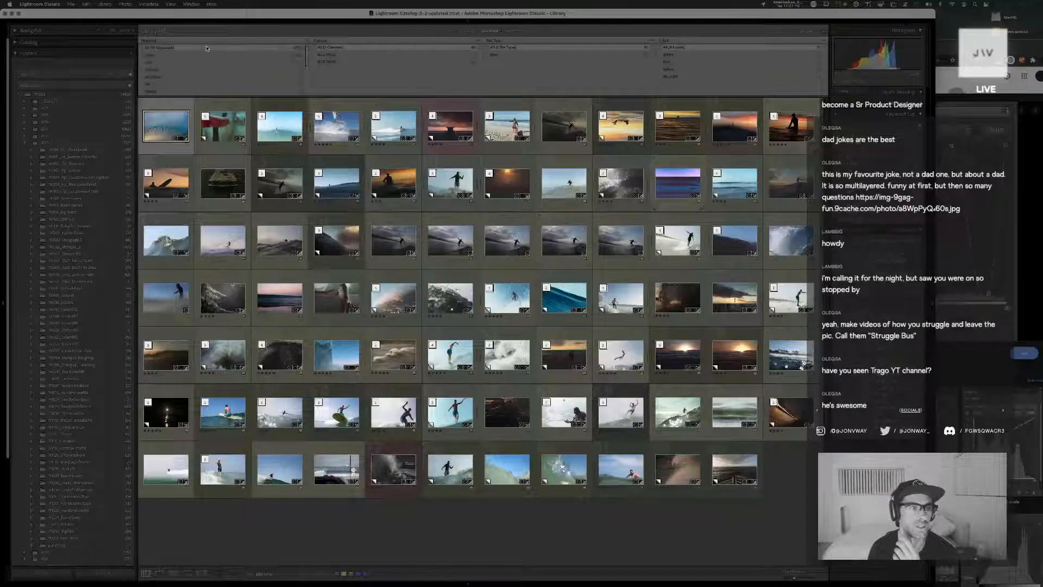
pyautogui.scroll(-5, 353, 336)
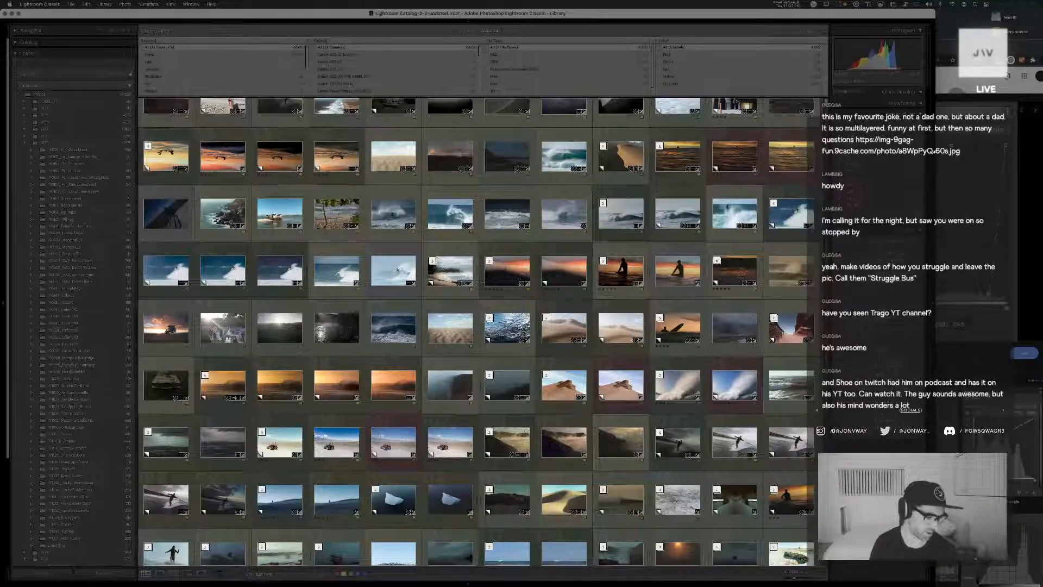
# Switch to Chrome and bring up the Trago channel's video list on YouTube
pyautogui.press('super+Tab')
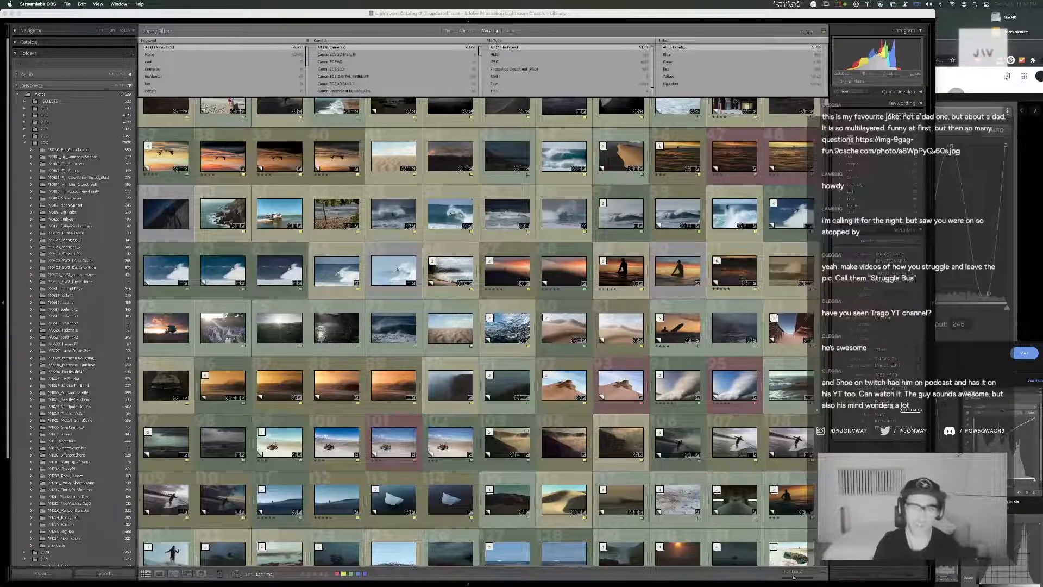
pyautogui.moveTo(1017, 47); pyautogui.dragTo(1015, 48)
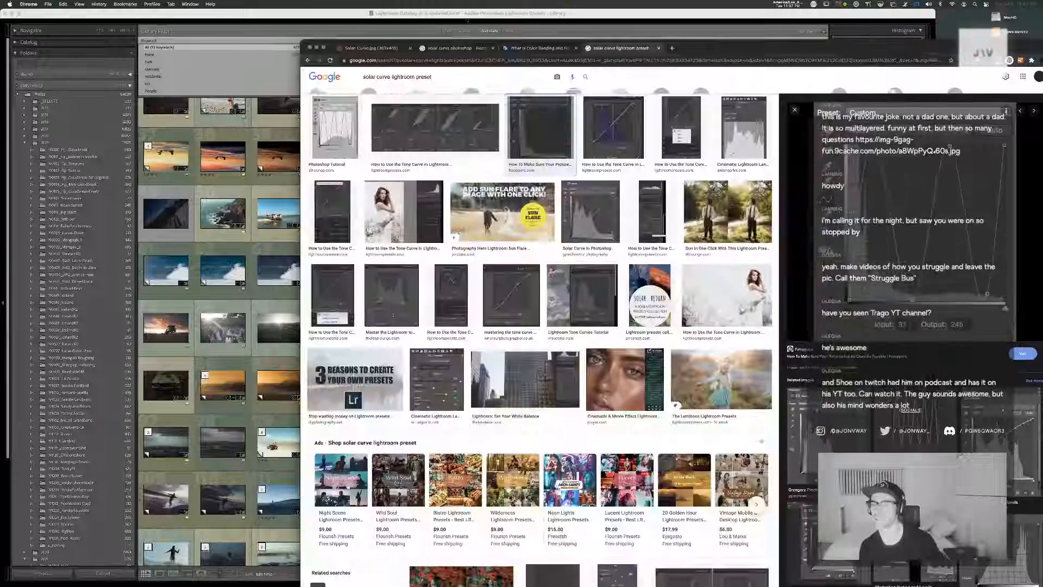
pyautogui.press('super+grave')
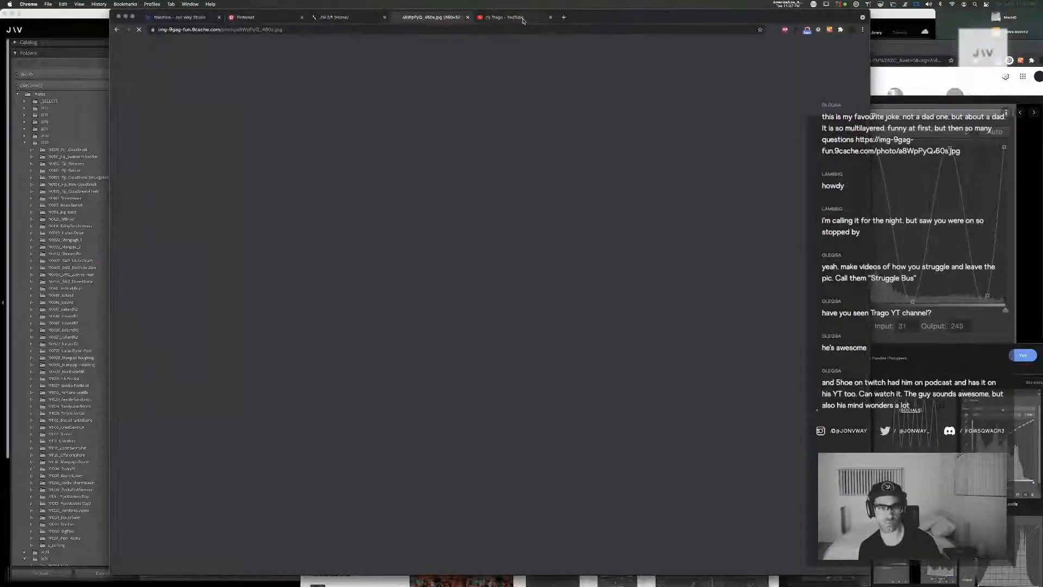
pyautogui.click(523, 21)
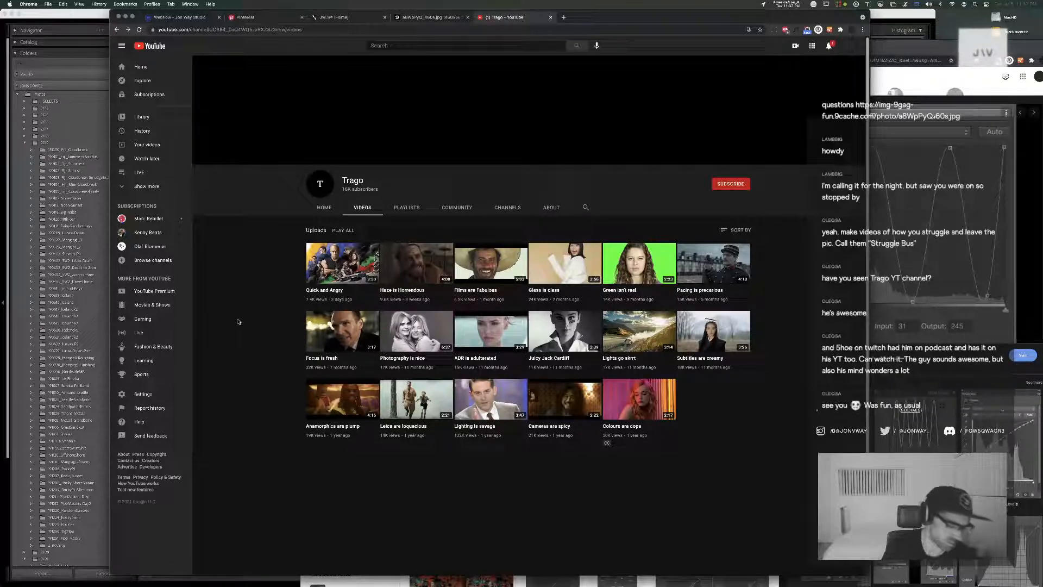
# Switch to Streamlabs OBS, leaving the Trago channel page open on screen
pyautogui.press('super+Tab')
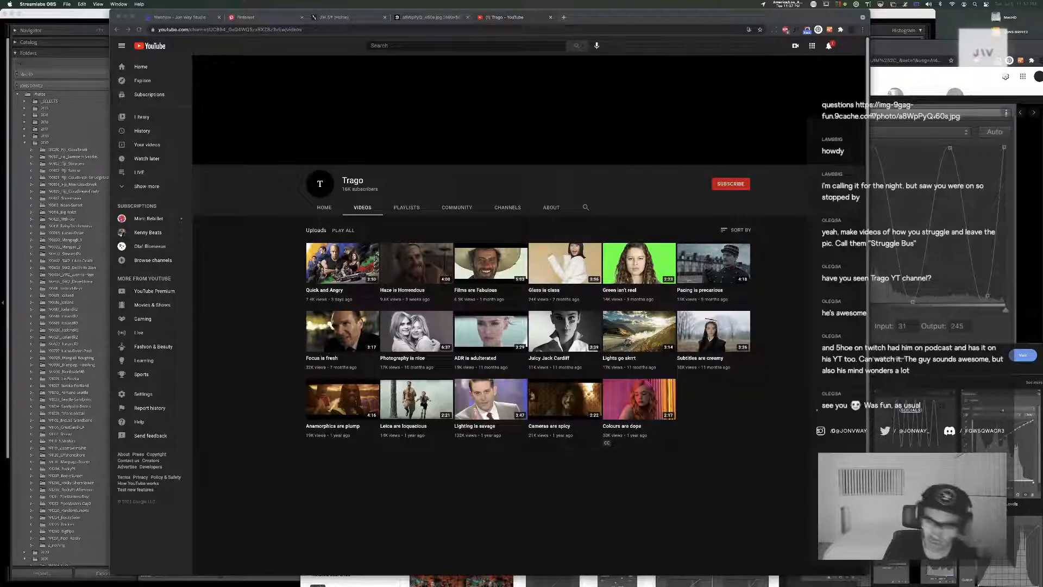
pyautogui.press('super+Tab')
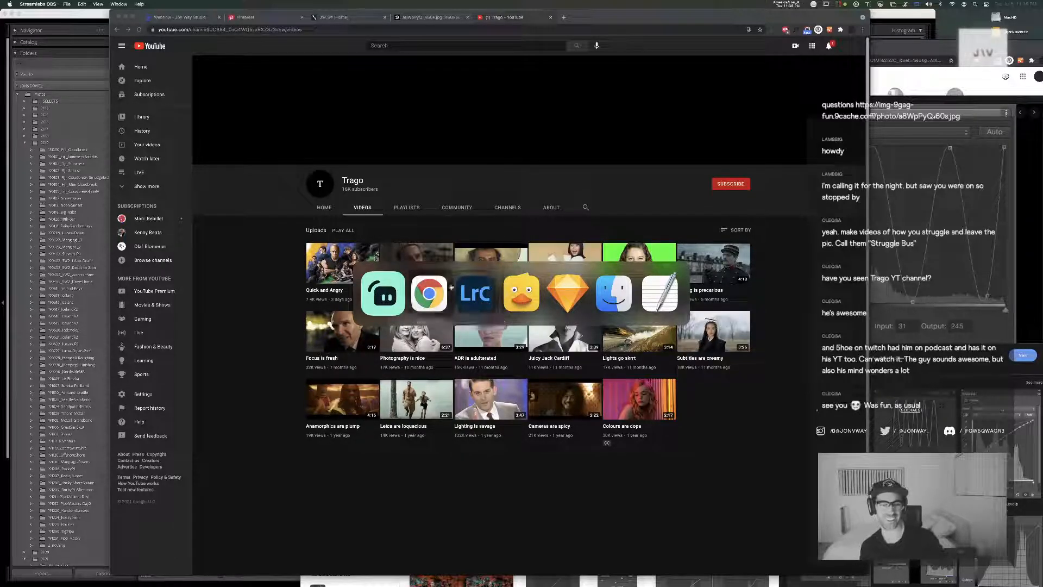
pyautogui.click(396, 293)
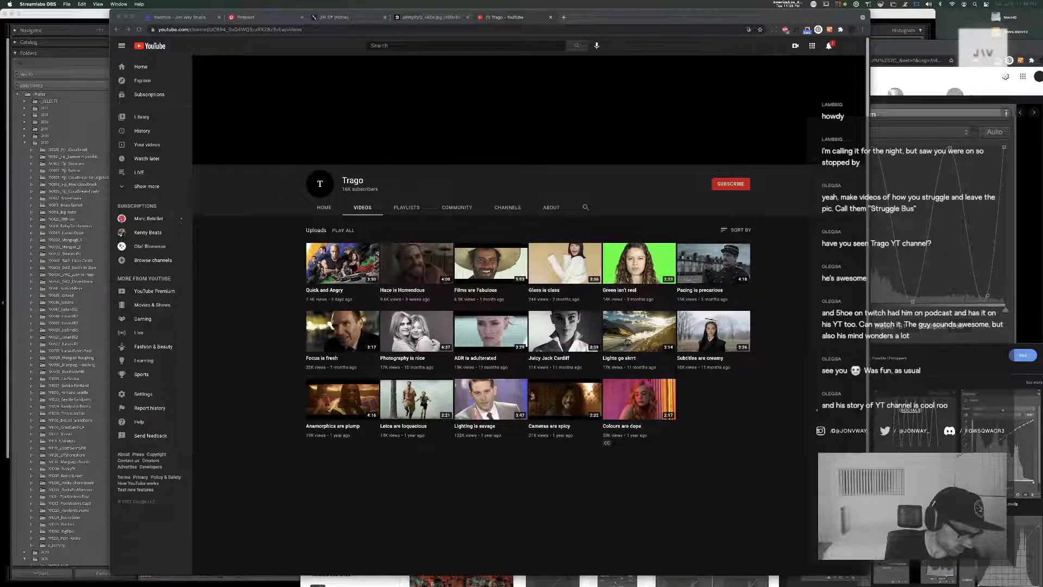
# Lock the screen and unlock it again by entering the account password
pyautogui.press('ctrl+super+q')
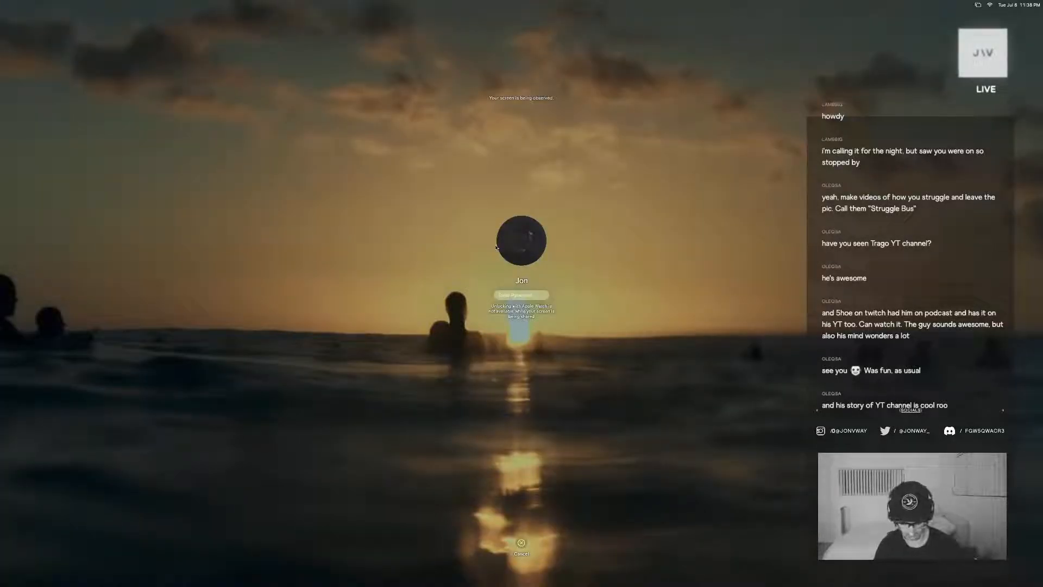
pyautogui.write('********')
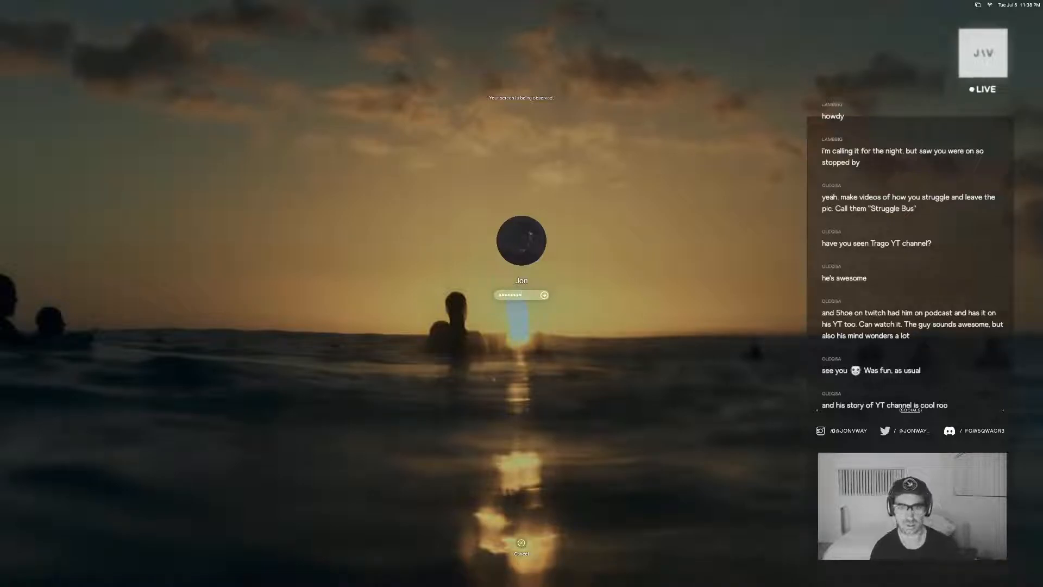
pyautogui.press('Return')
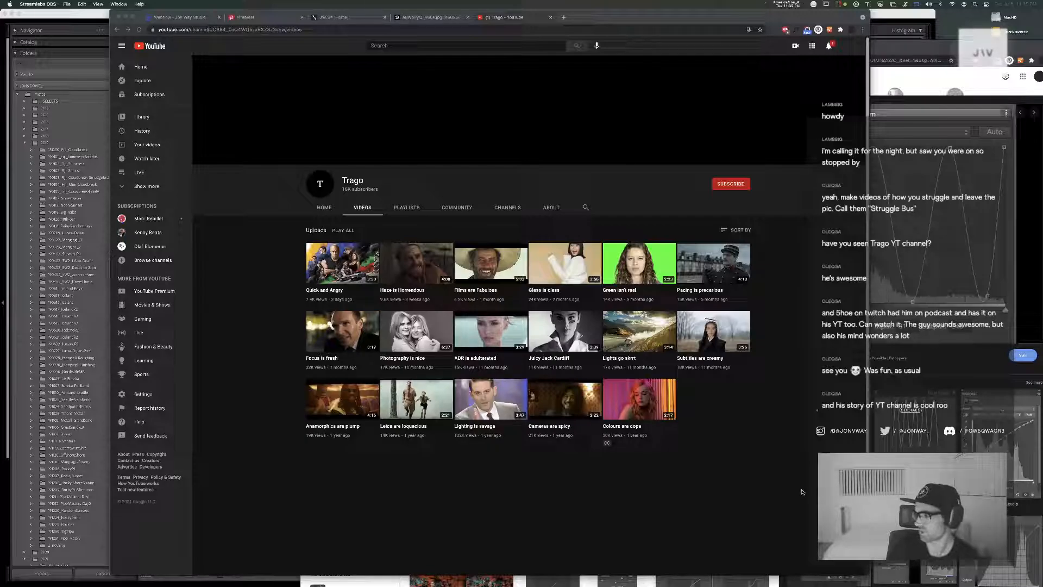
# Bring Chrome to the front briefly and return to Streamlabs OBS
pyautogui.click(759, 489)
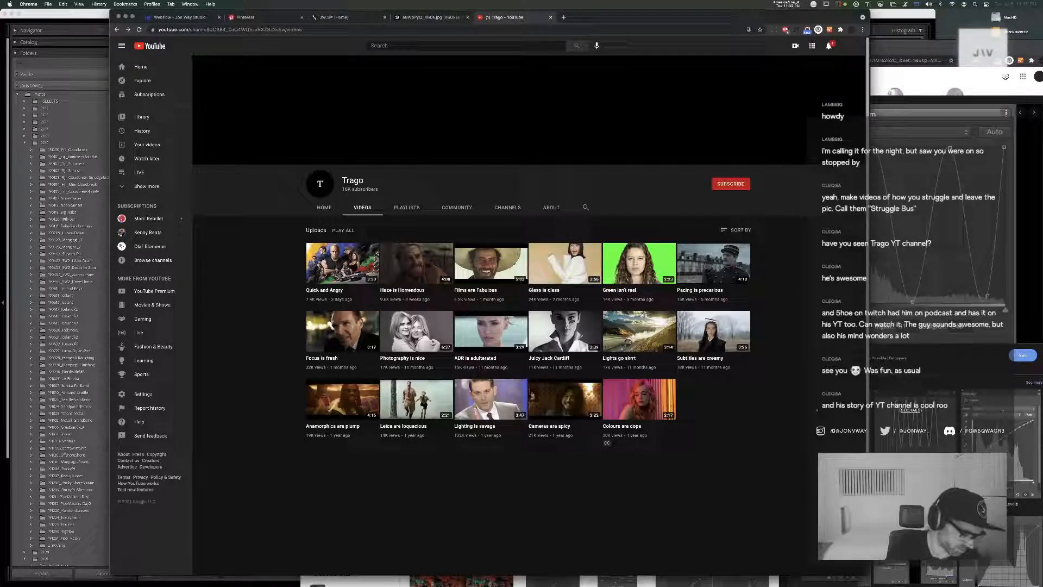
pyautogui.press('super+Tab')
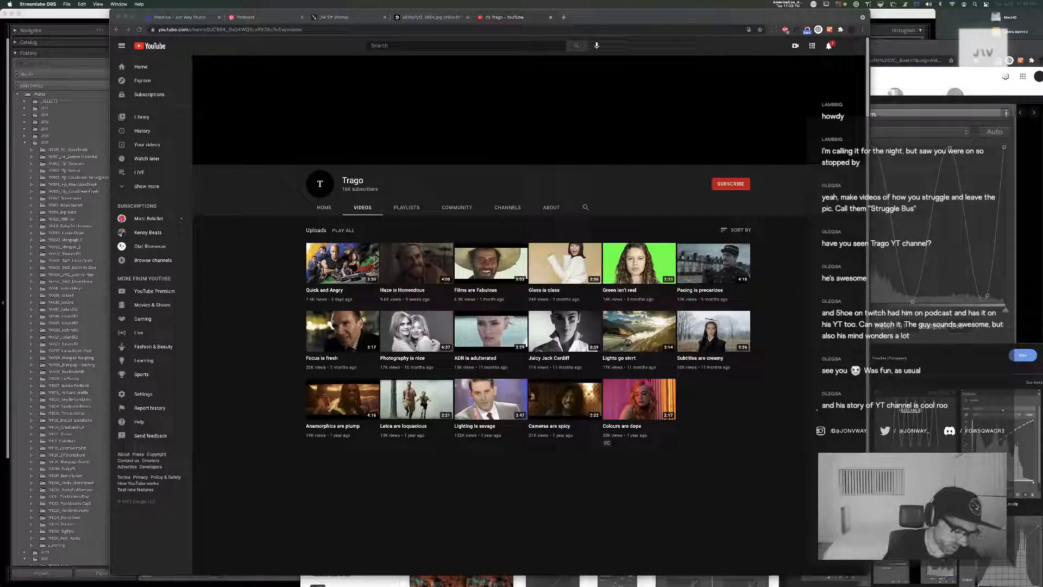